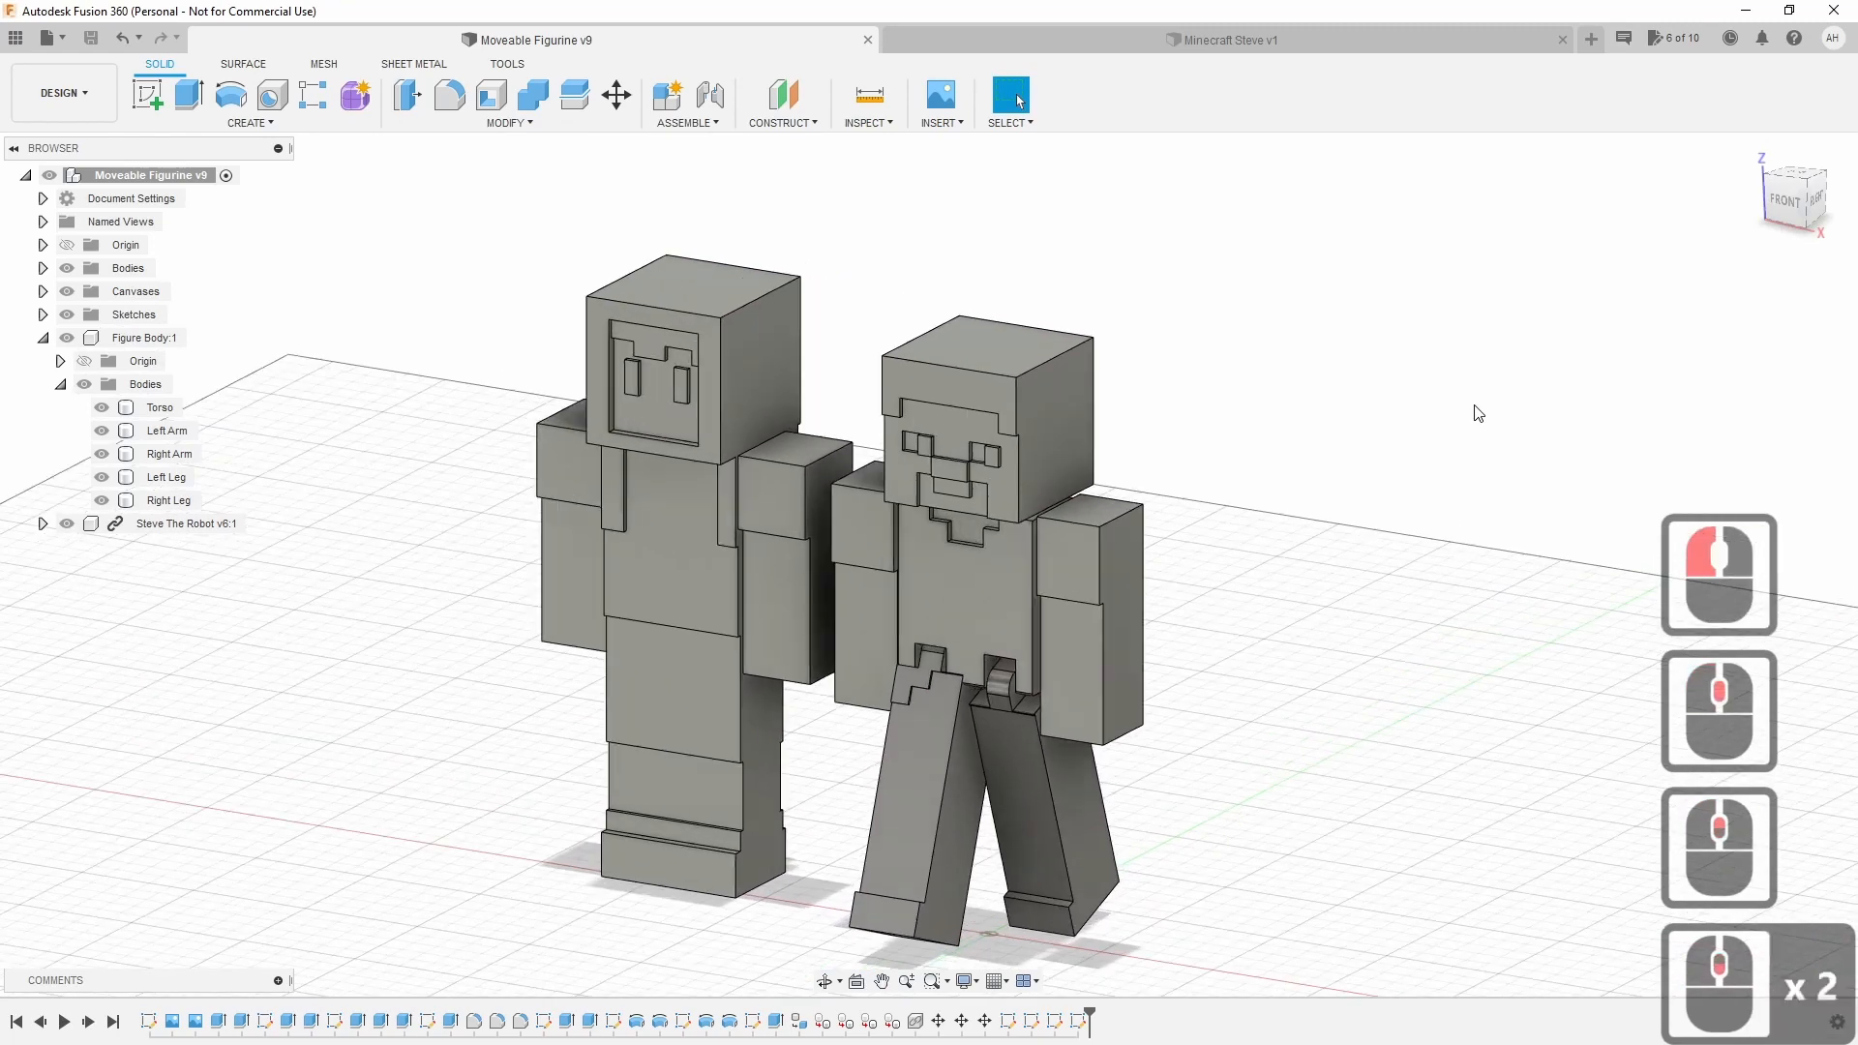
Pan, zoom and orbit around the two figurines, checking front, right and isometric views.
{"action": "middle_click_drag", "start_coordinate": [1411, 589], "coordinate": [1383, 548]}
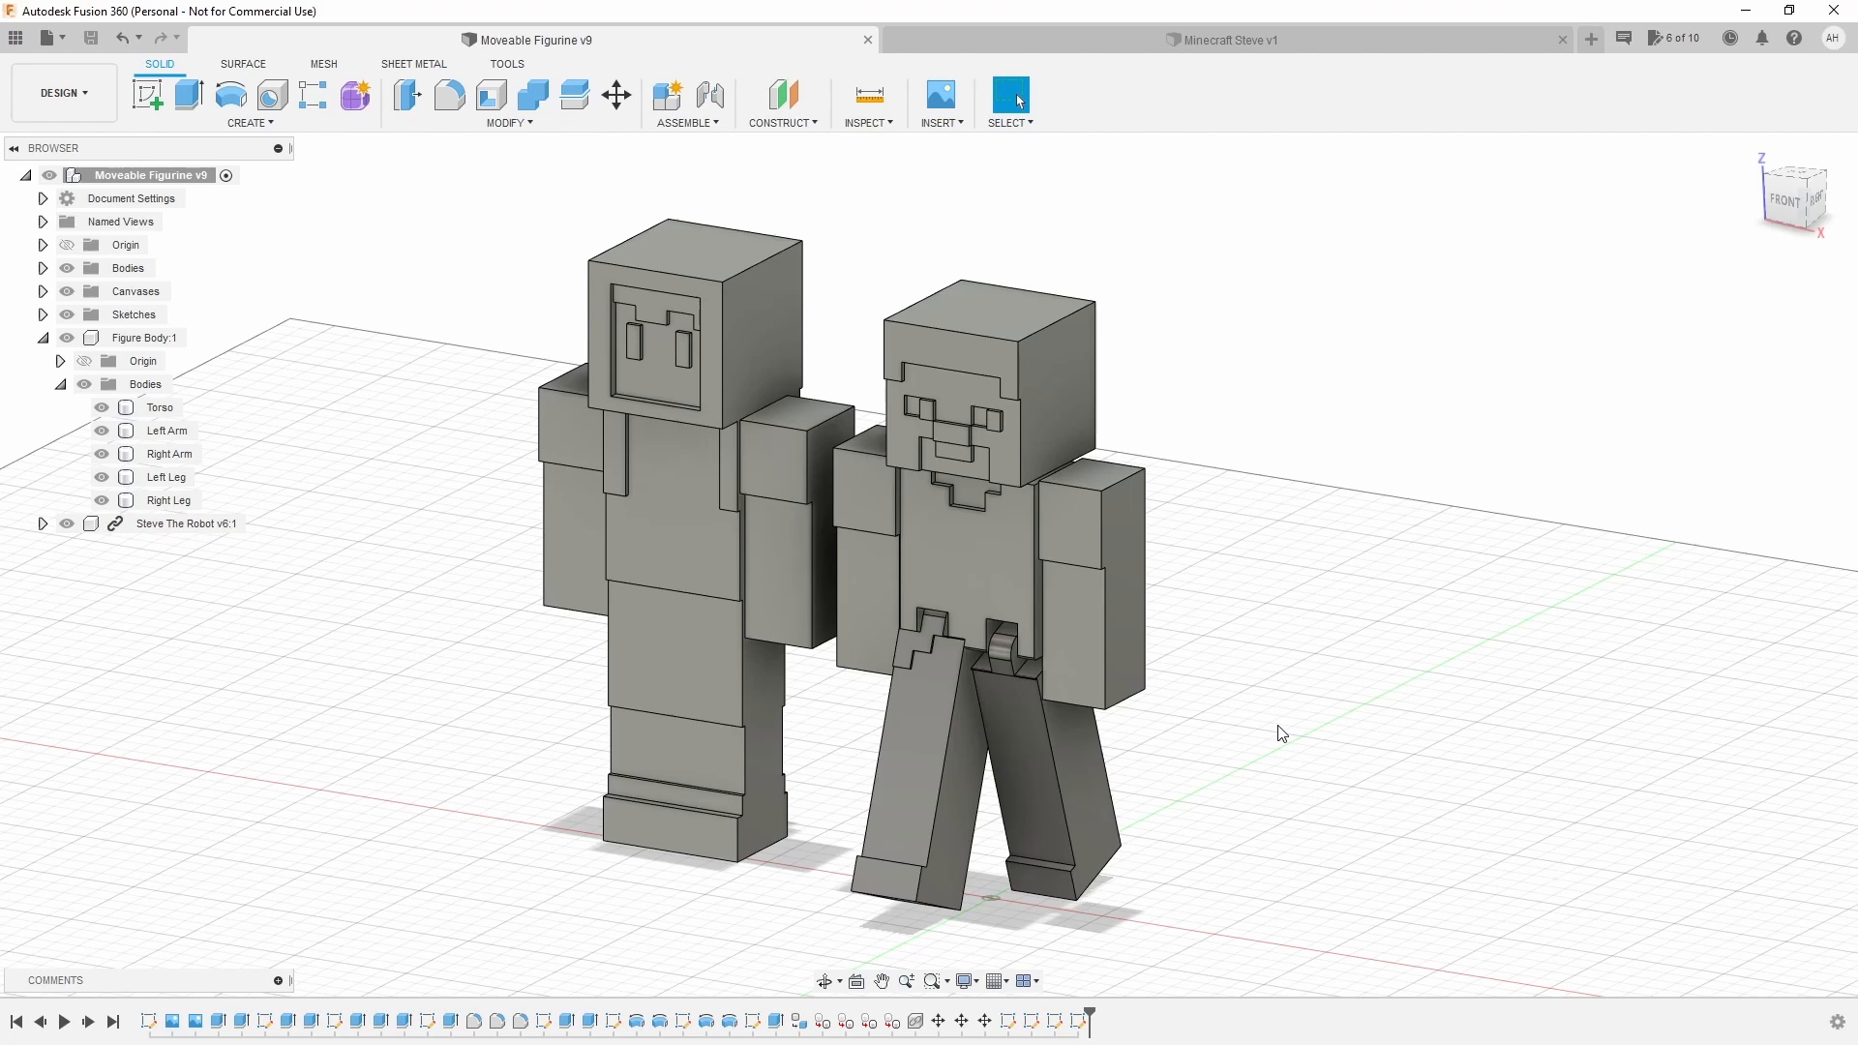
{"action": "left_click", "coordinate": [1397, 677]}
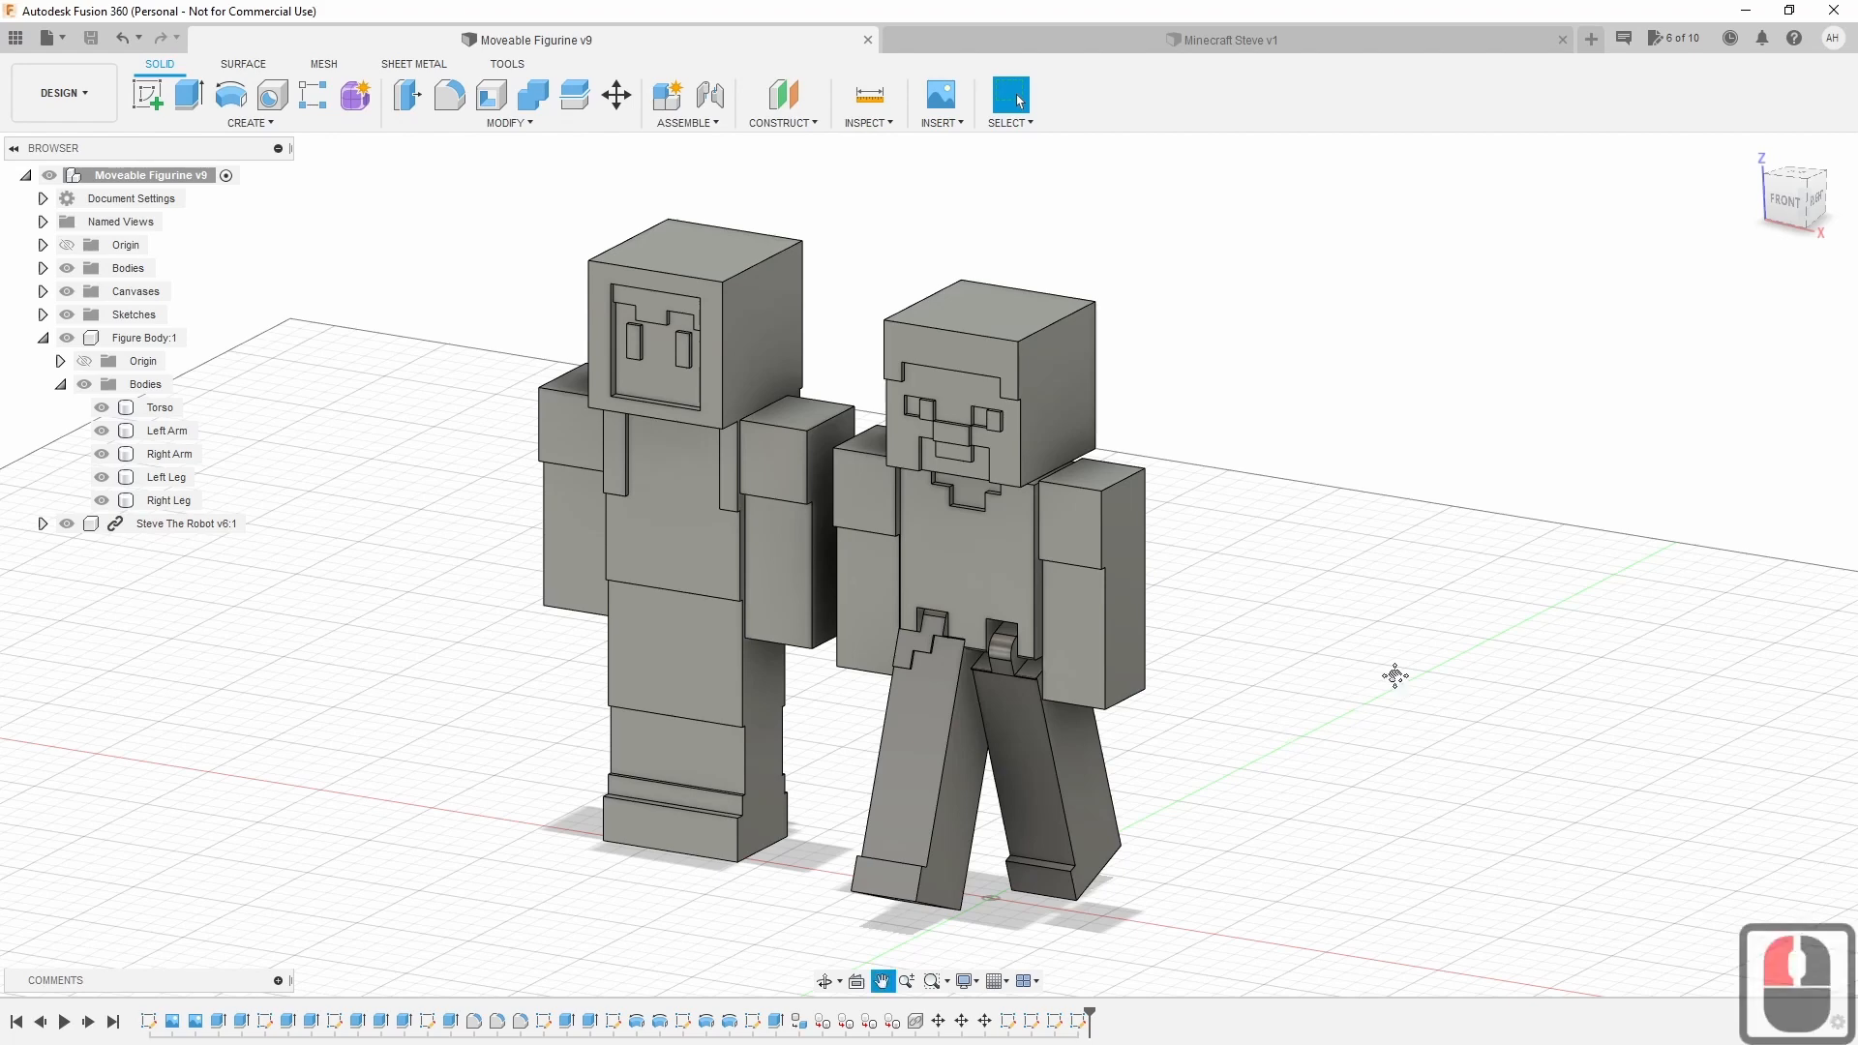
{"action": "right_click", "coordinate": [1400, 684]}
{"action": "left_click", "coordinate": [1400, 684]}
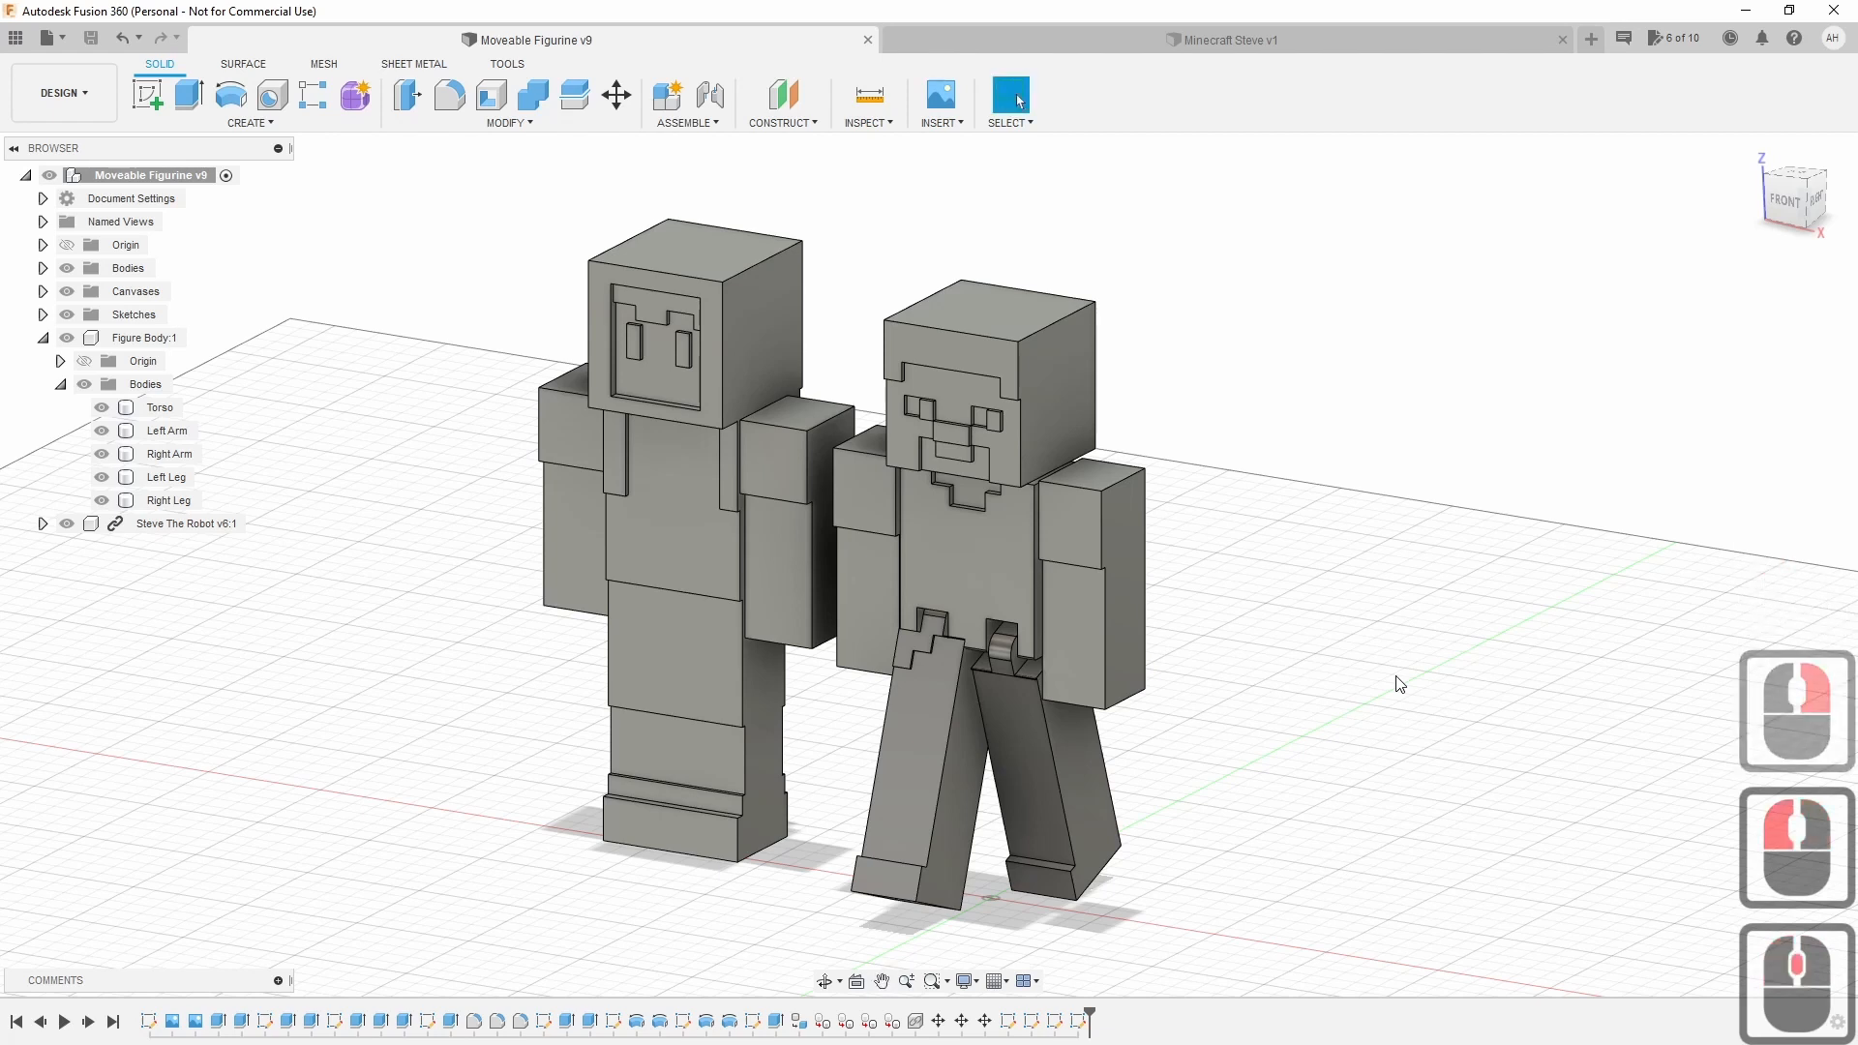
{"action": "middle_click_drag", "start_coordinate": [1398, 684], "coordinate": [1360, 655]}
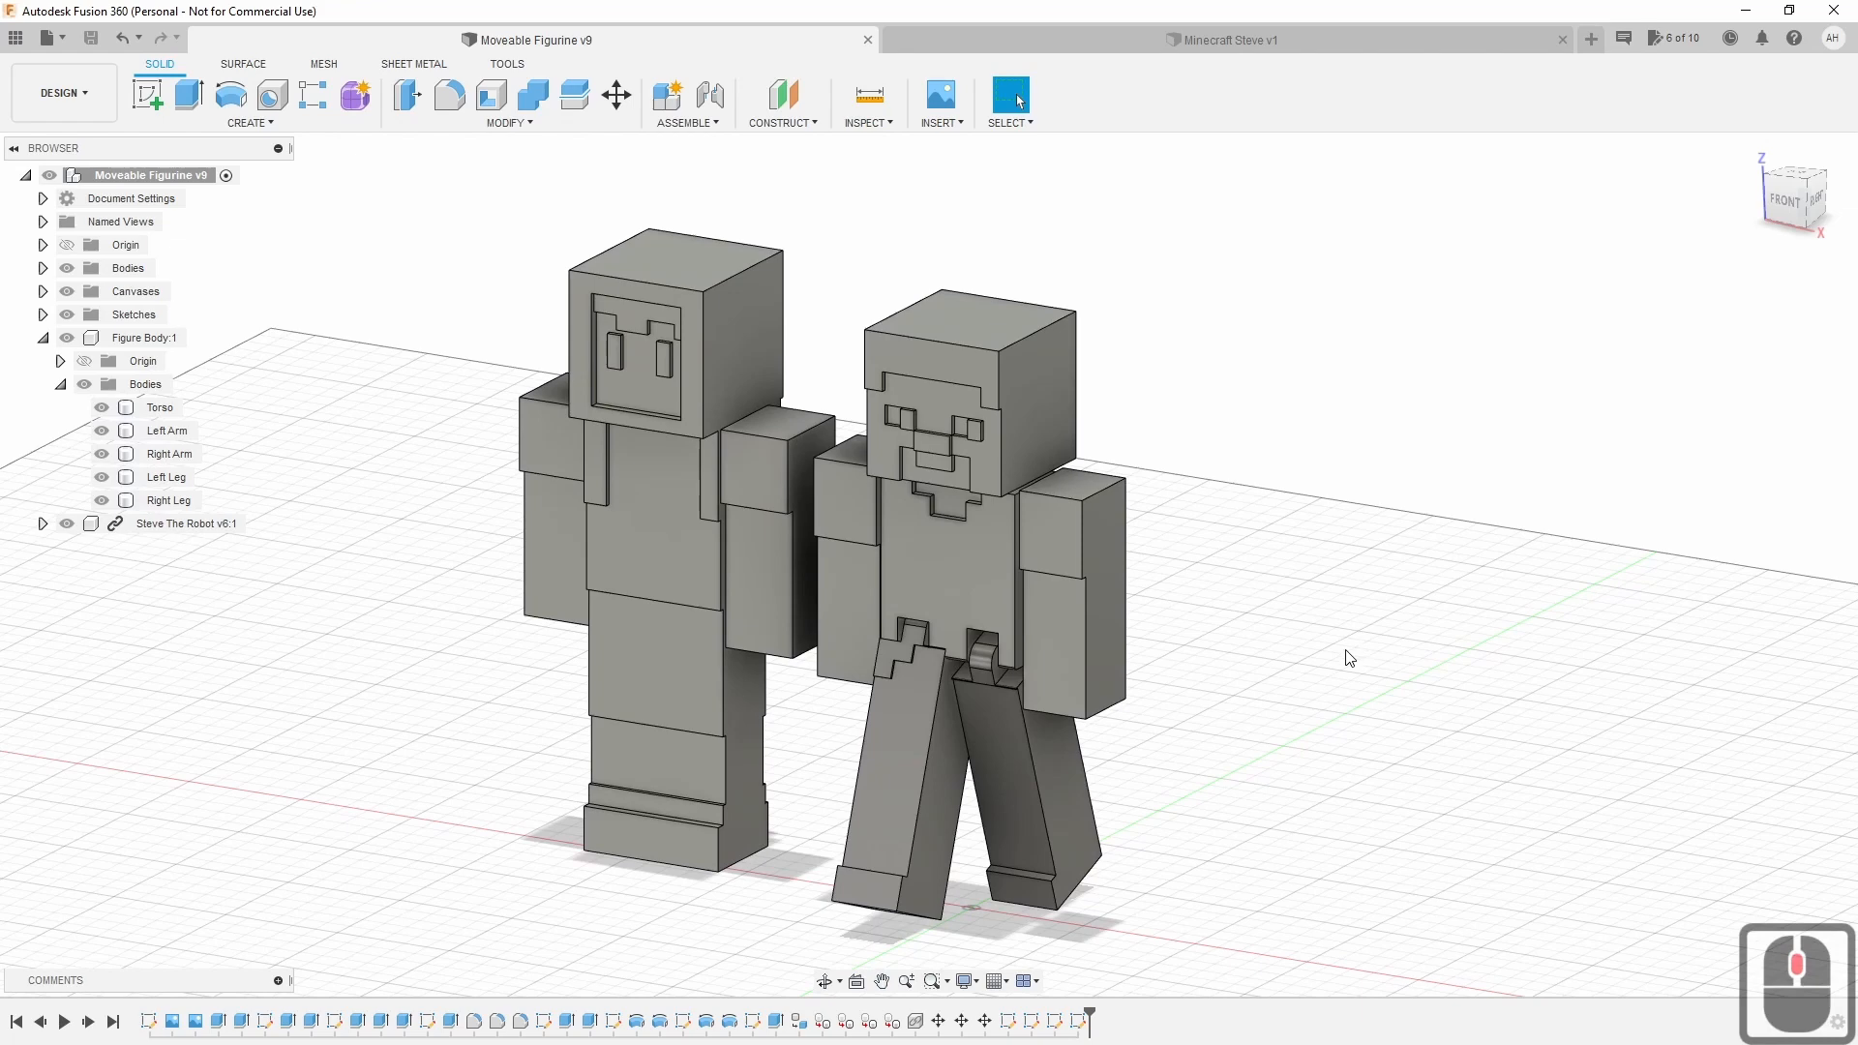
{"action": "scroll", "coordinate": [1350, 658], "scroll_direction": "up", "scroll_amount": 3}
{"action": "scroll", "coordinate": [1347, 656], "scroll_direction": "up", "scroll_amount": 5}
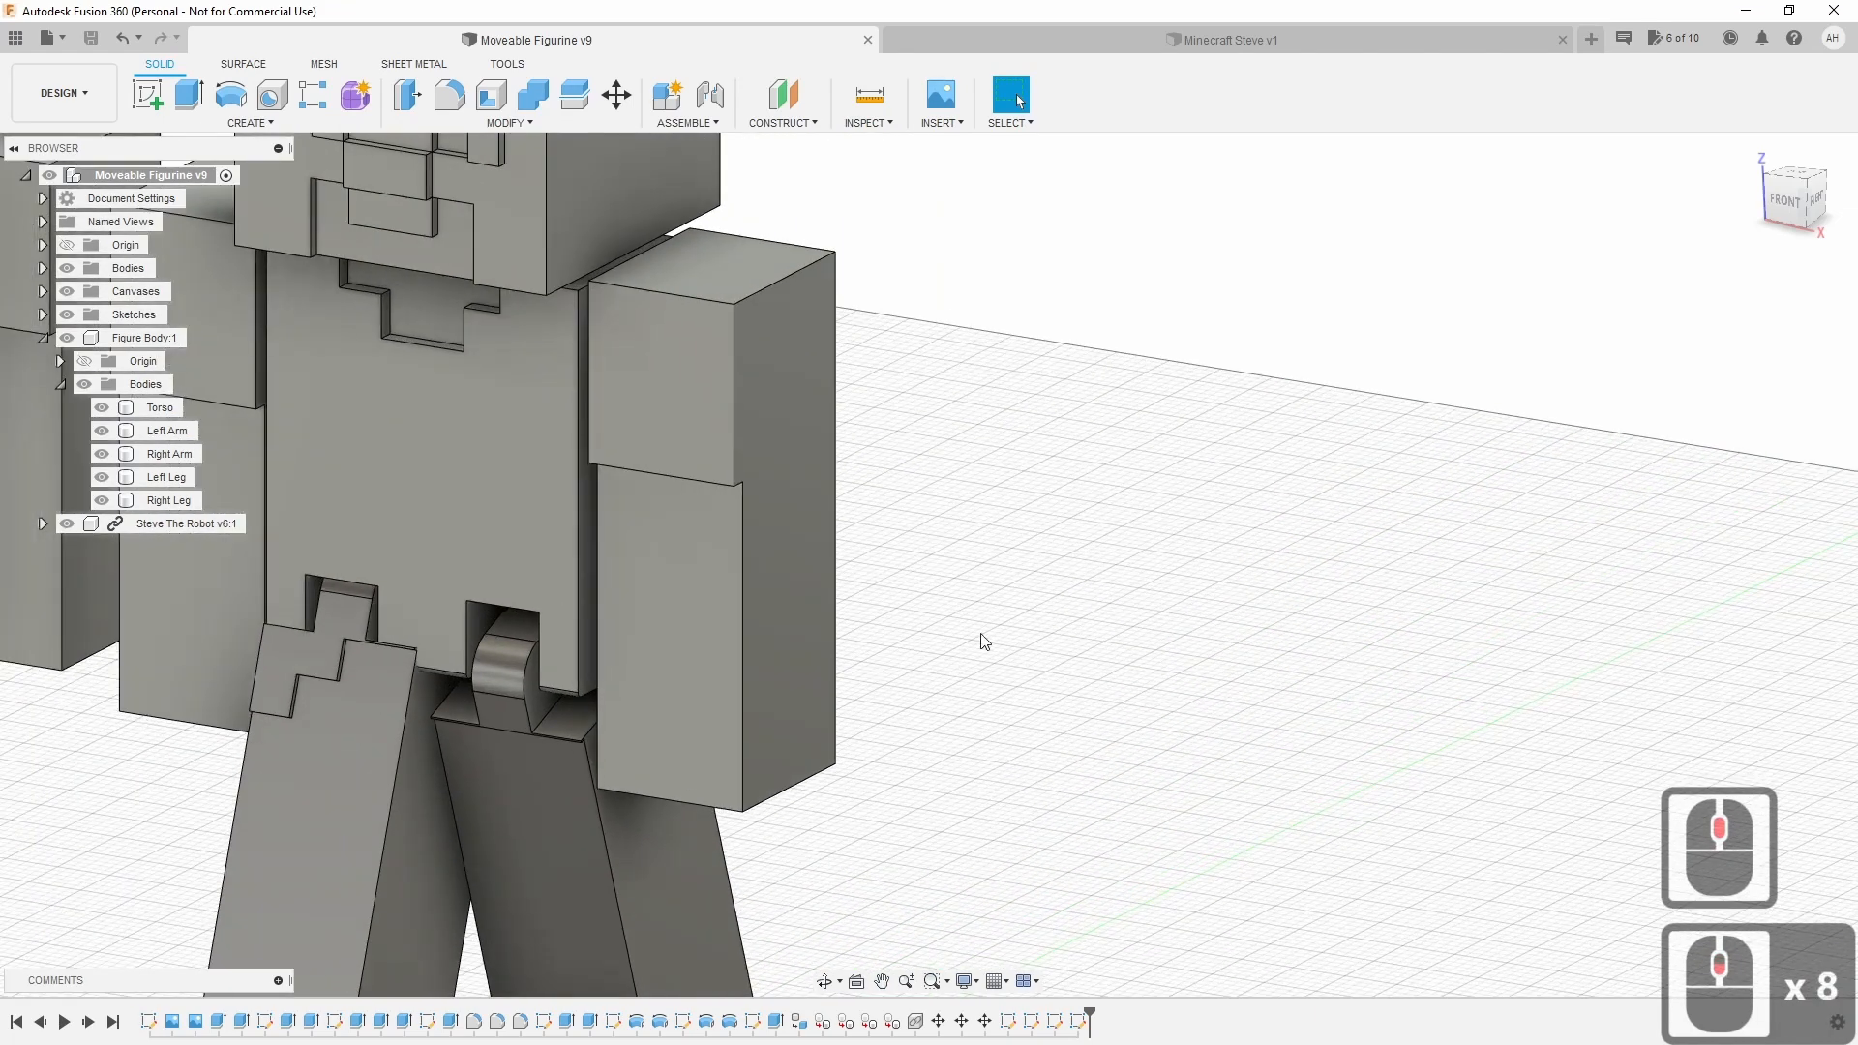
{"action": "middle_click_drag", "start_coordinate": [983, 639], "coordinate": [1500, 900]}
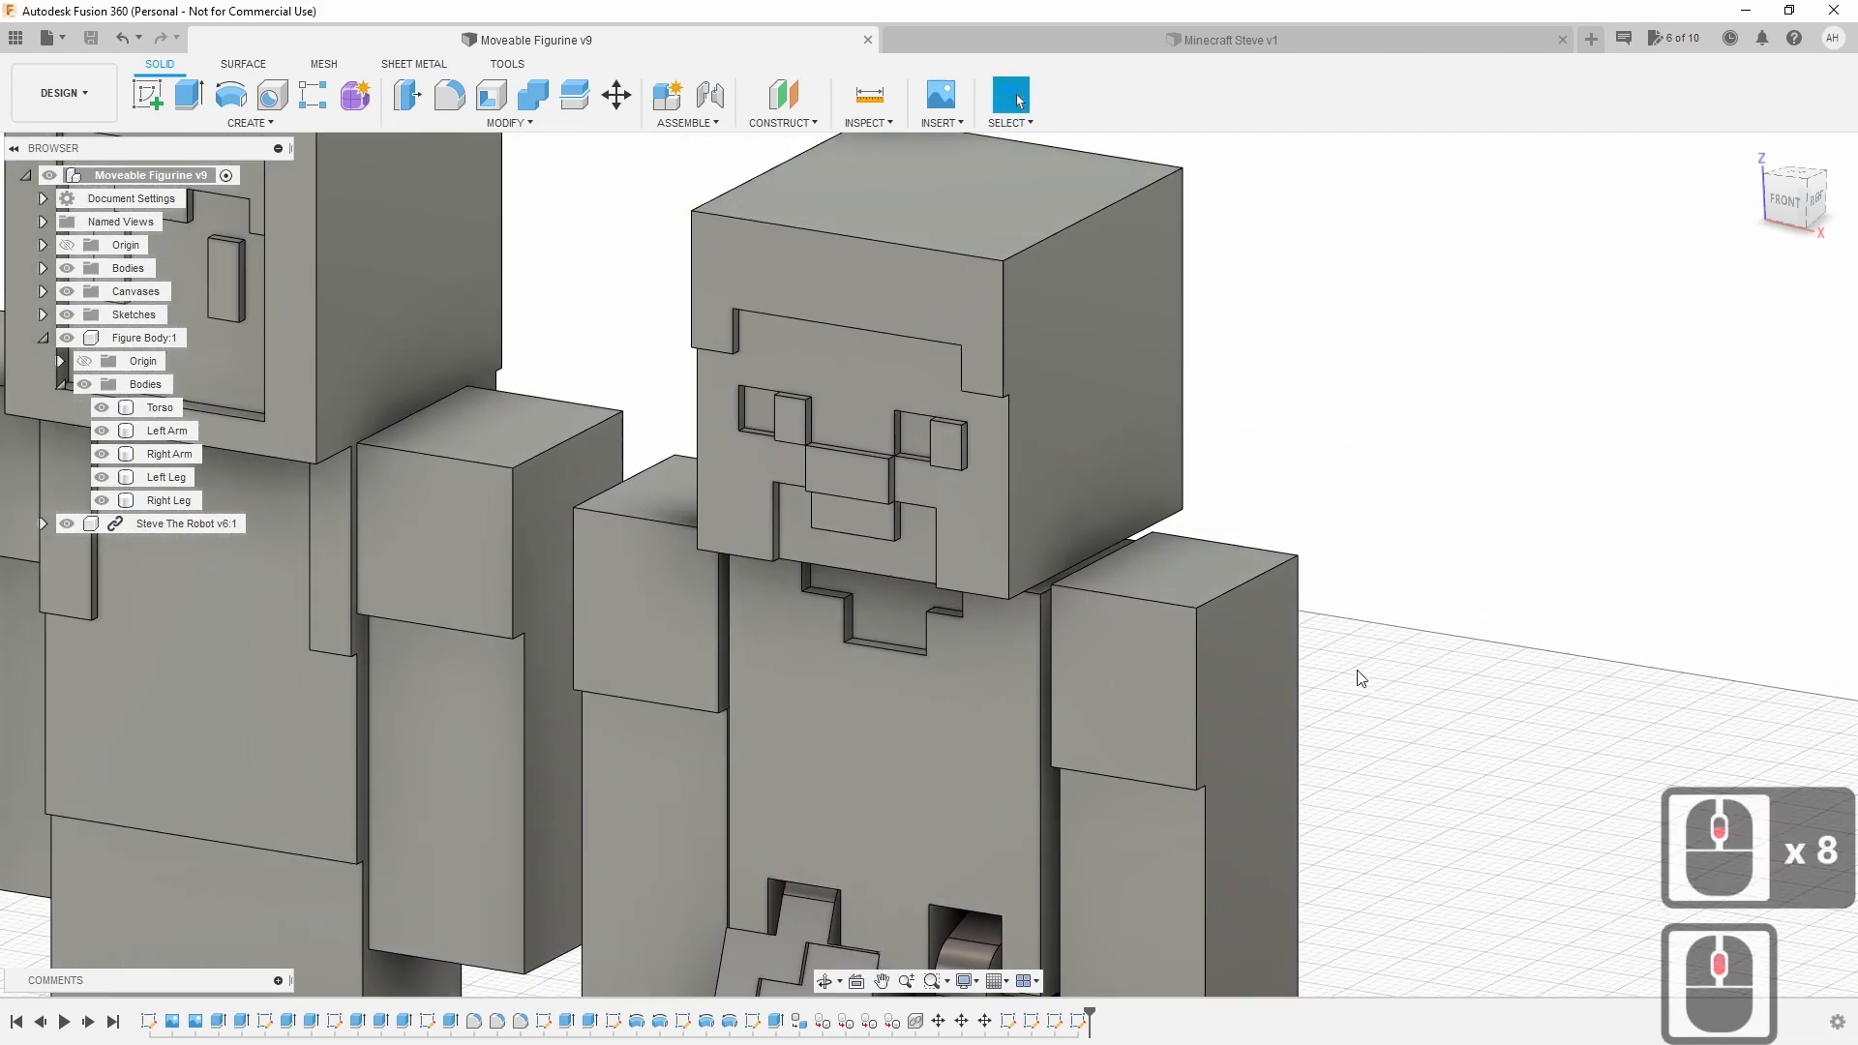
{"action": "scroll", "coordinate": [1356, 672], "scroll_direction": "up", "scroll_amount": 4}
{"action": "scroll", "coordinate": [1358, 671], "scroll_direction": "down", "scroll_amount": 6}
{"action": "scroll", "coordinate": [1361, 677], "scroll_direction": "down", "scroll_amount": 11}
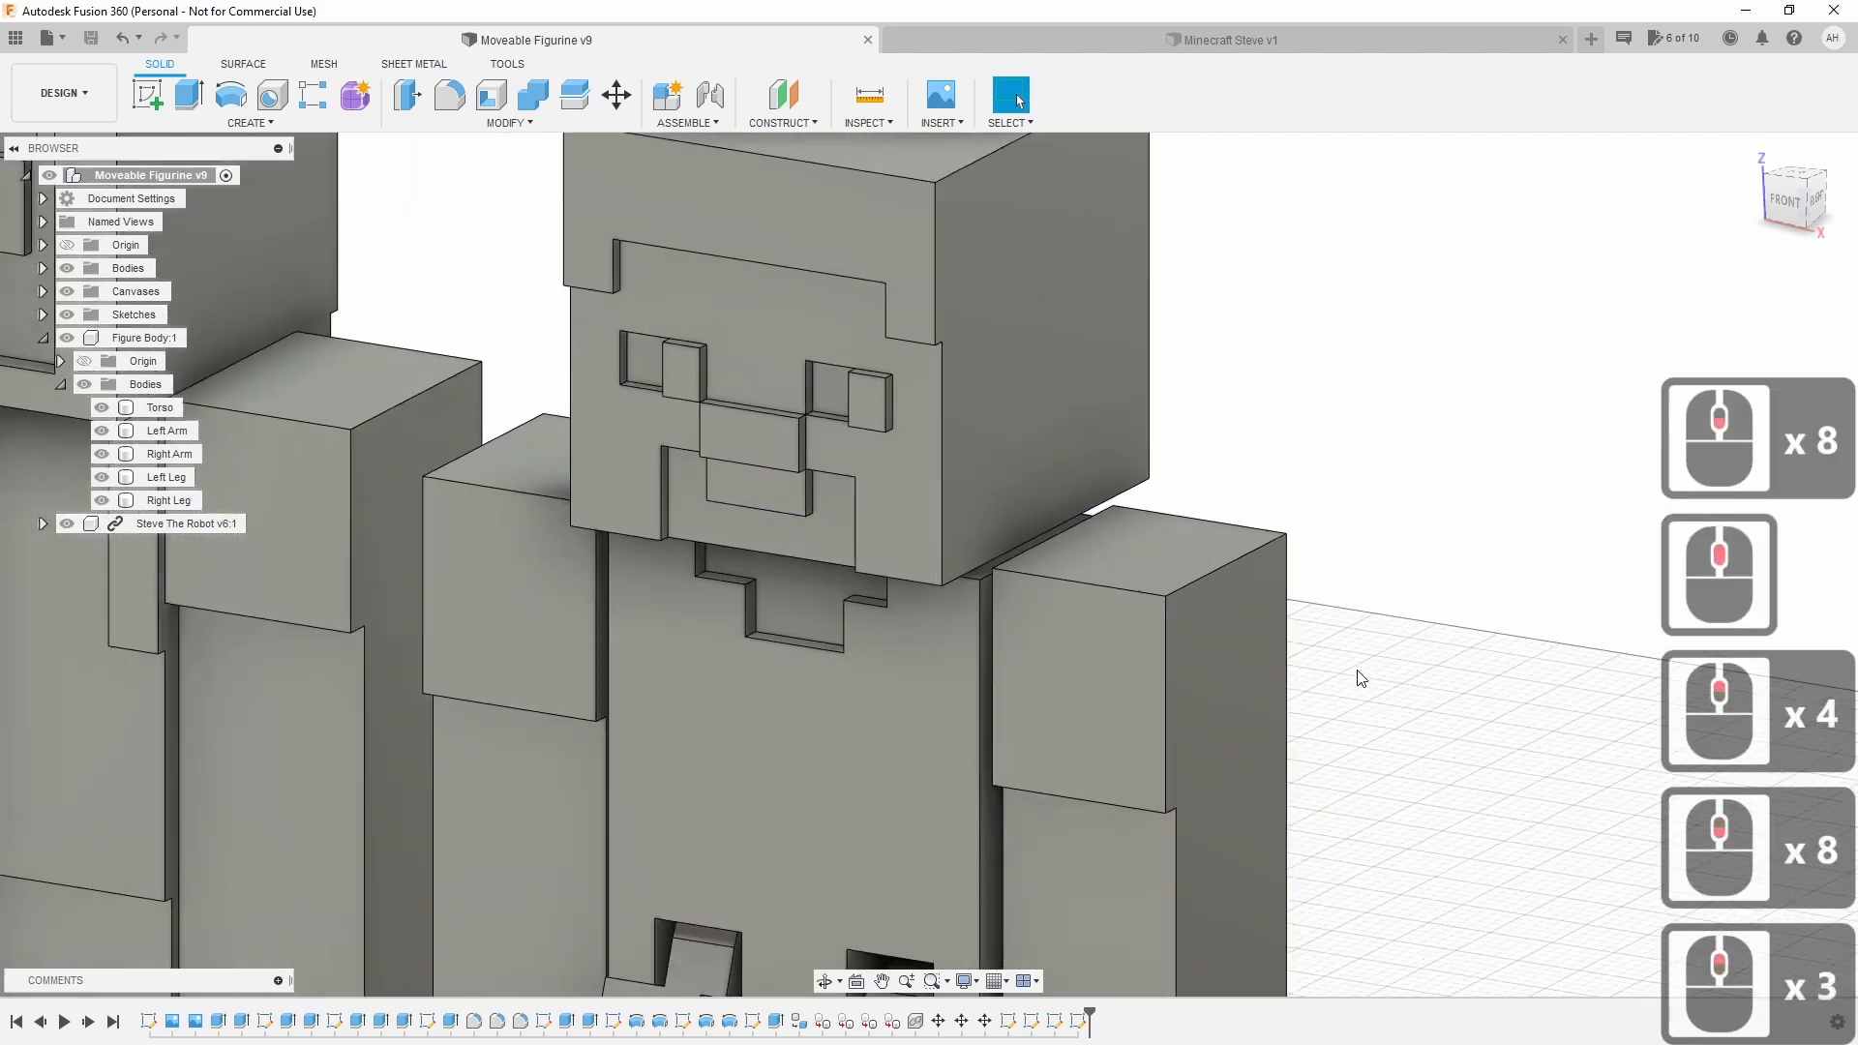
{"action": "scroll", "coordinate": [1442, 764], "scroll_direction": "down", "scroll_amount": 1}
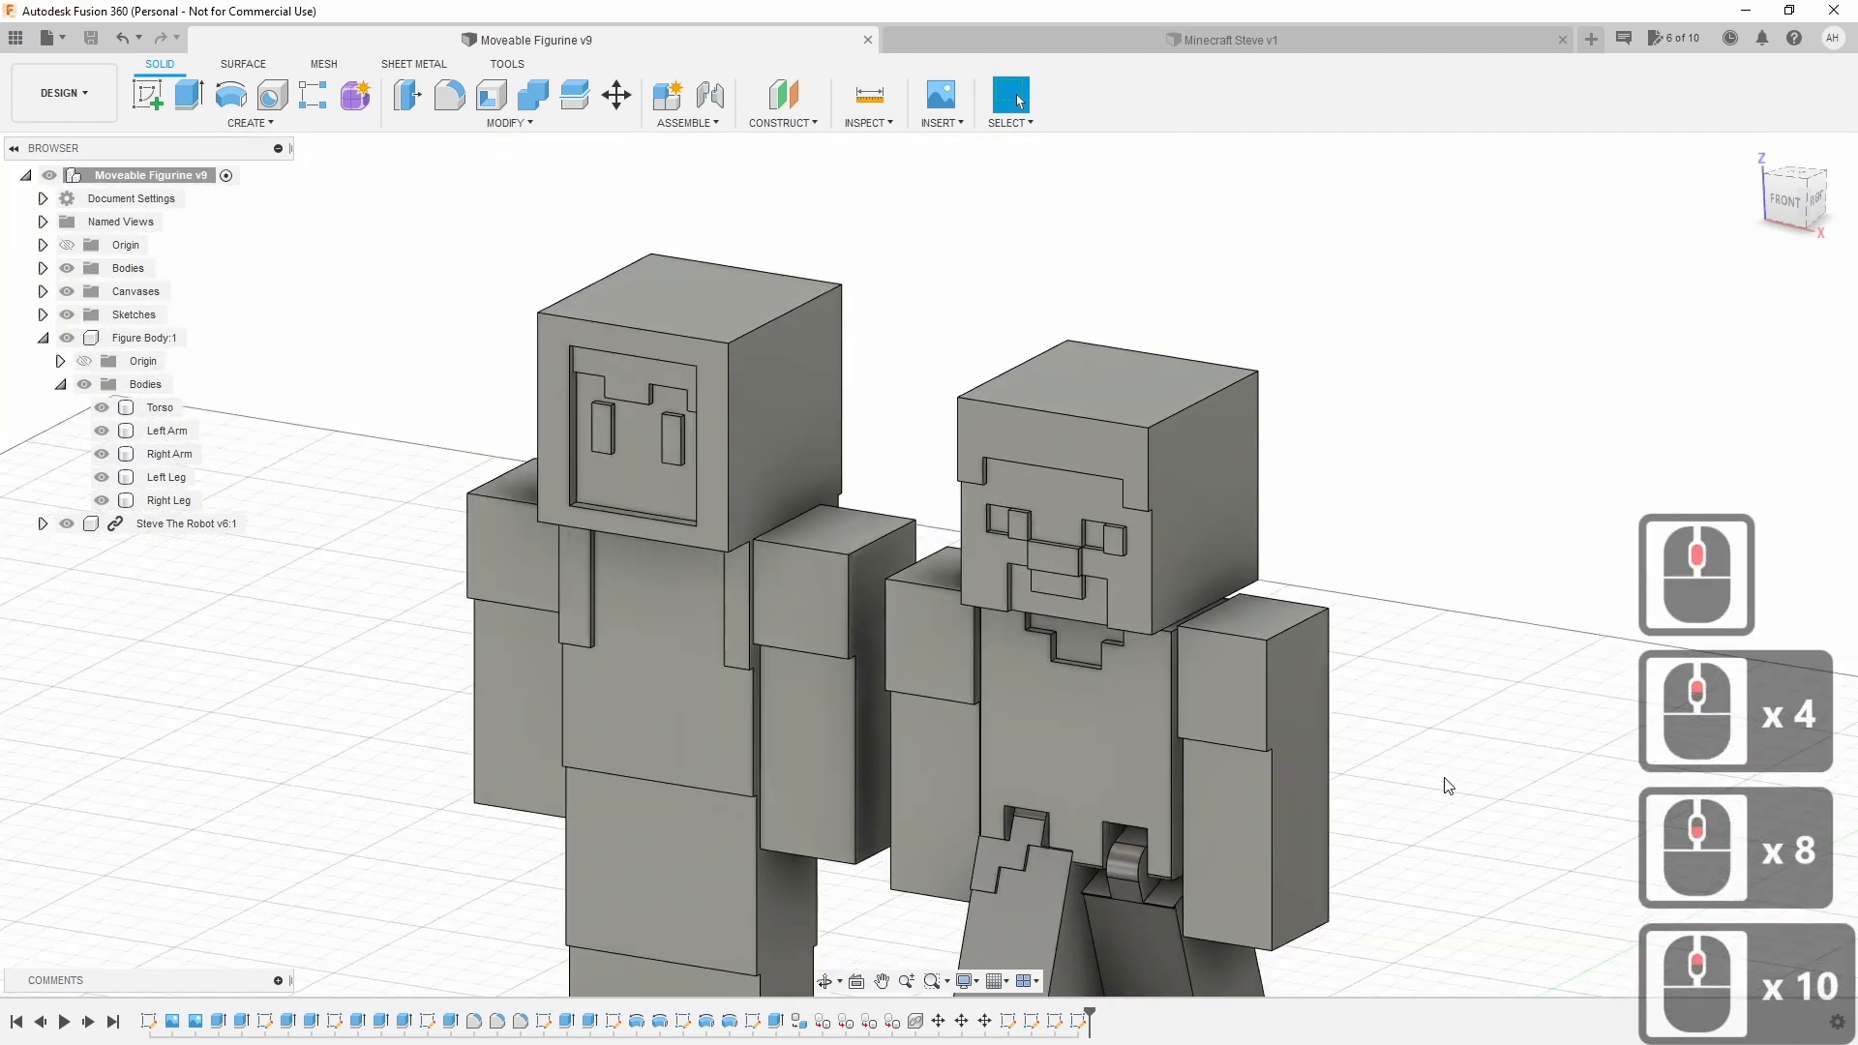
{"action": "middle_click_drag", "start_coordinate": [1432, 746], "coordinate": [1327, 636]}
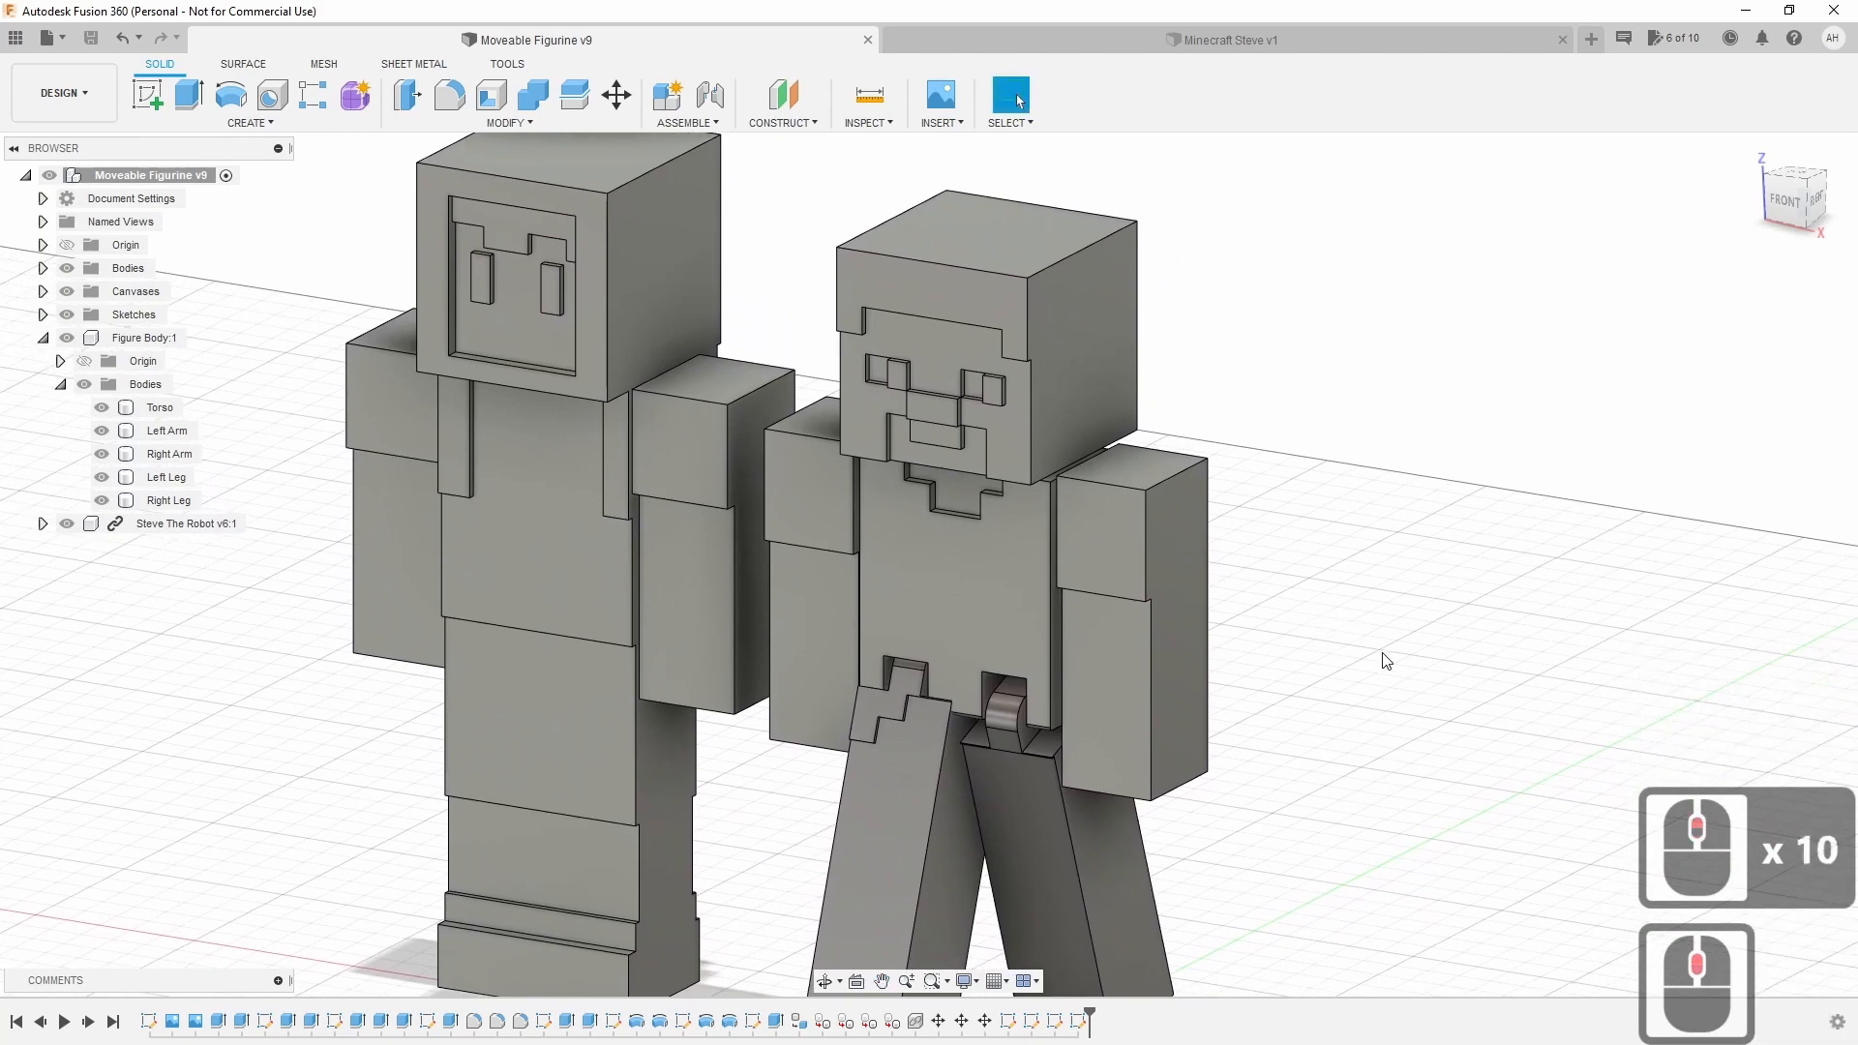
{"action": "mouse_move", "coordinate": [1788, 190]}
{"action": "middle_mouse_down", "text": "shift"}
{"action": "mouse_move", "coordinate": [1825, 201]}
{"action": "mouse_move", "coordinate": [1796, 198]}
{"action": "middle_mouse_up", "text": "shift"}
{"action": "double_click", "coordinate": [1798, 202]}
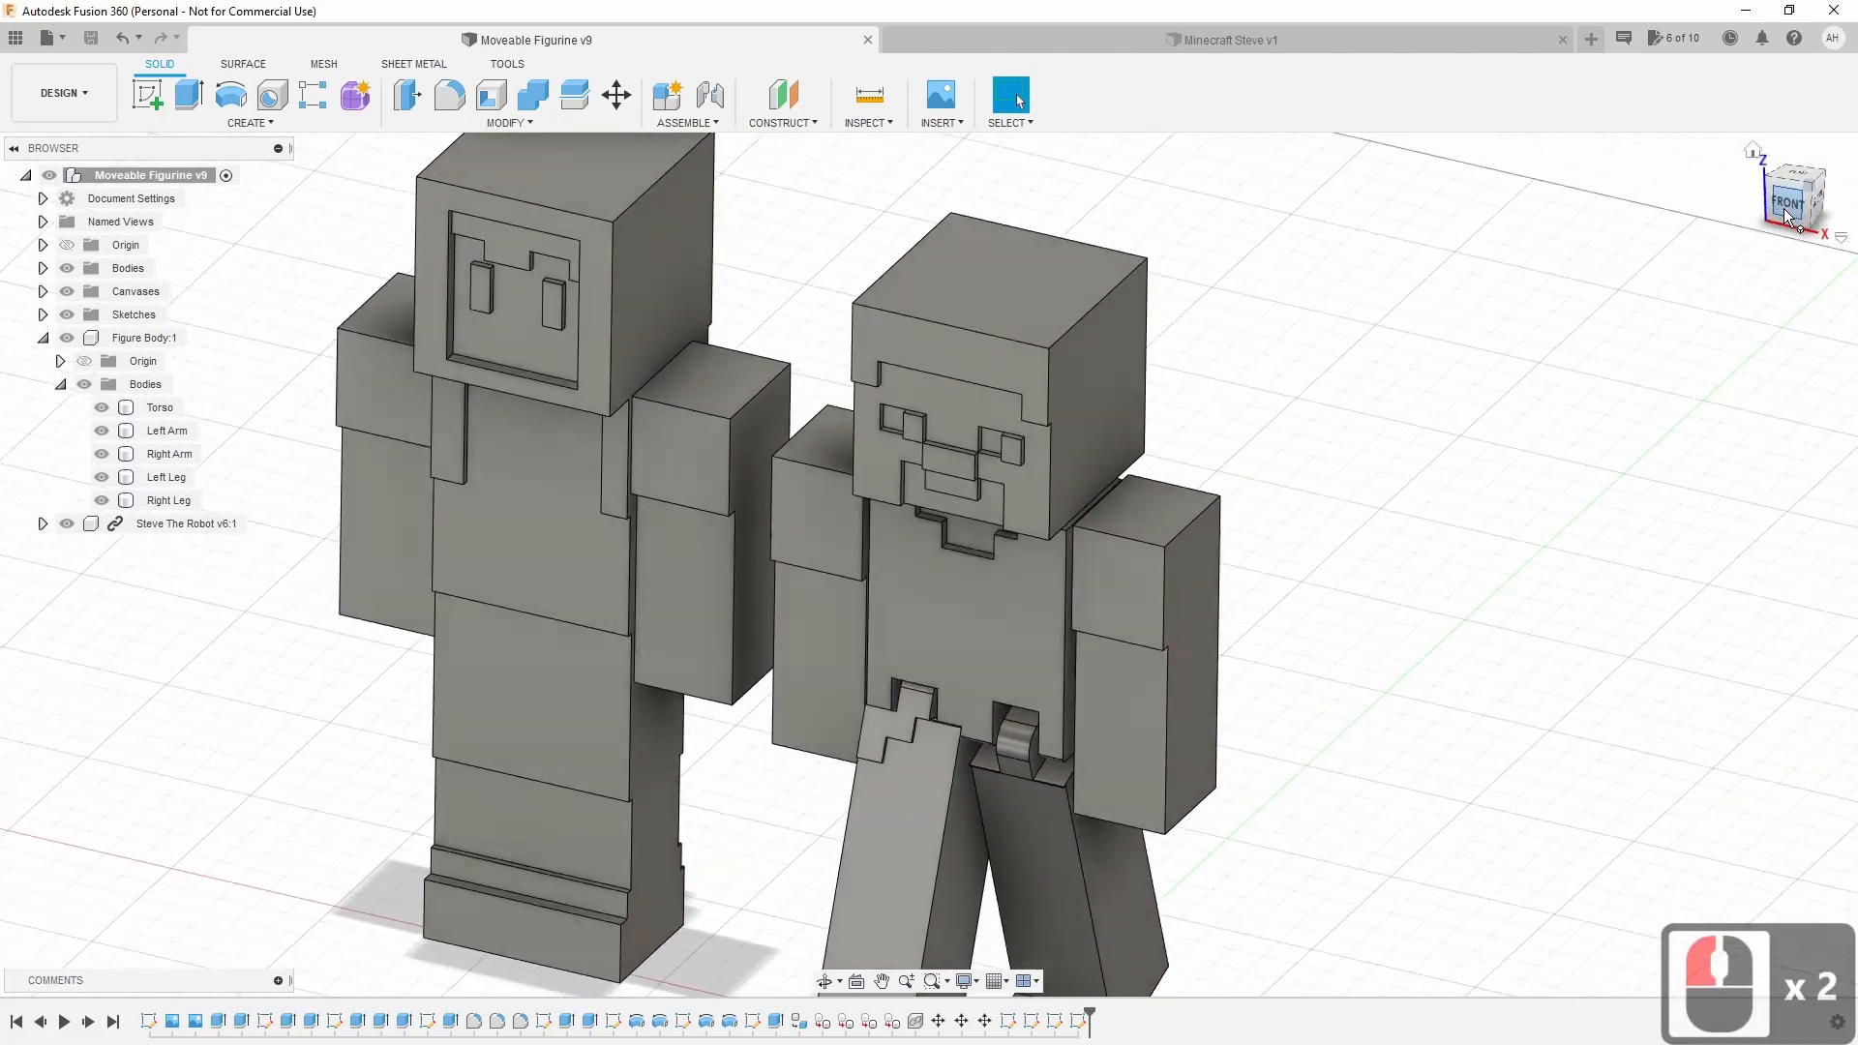
{"action": "left_click", "coordinate": [1828, 199]}
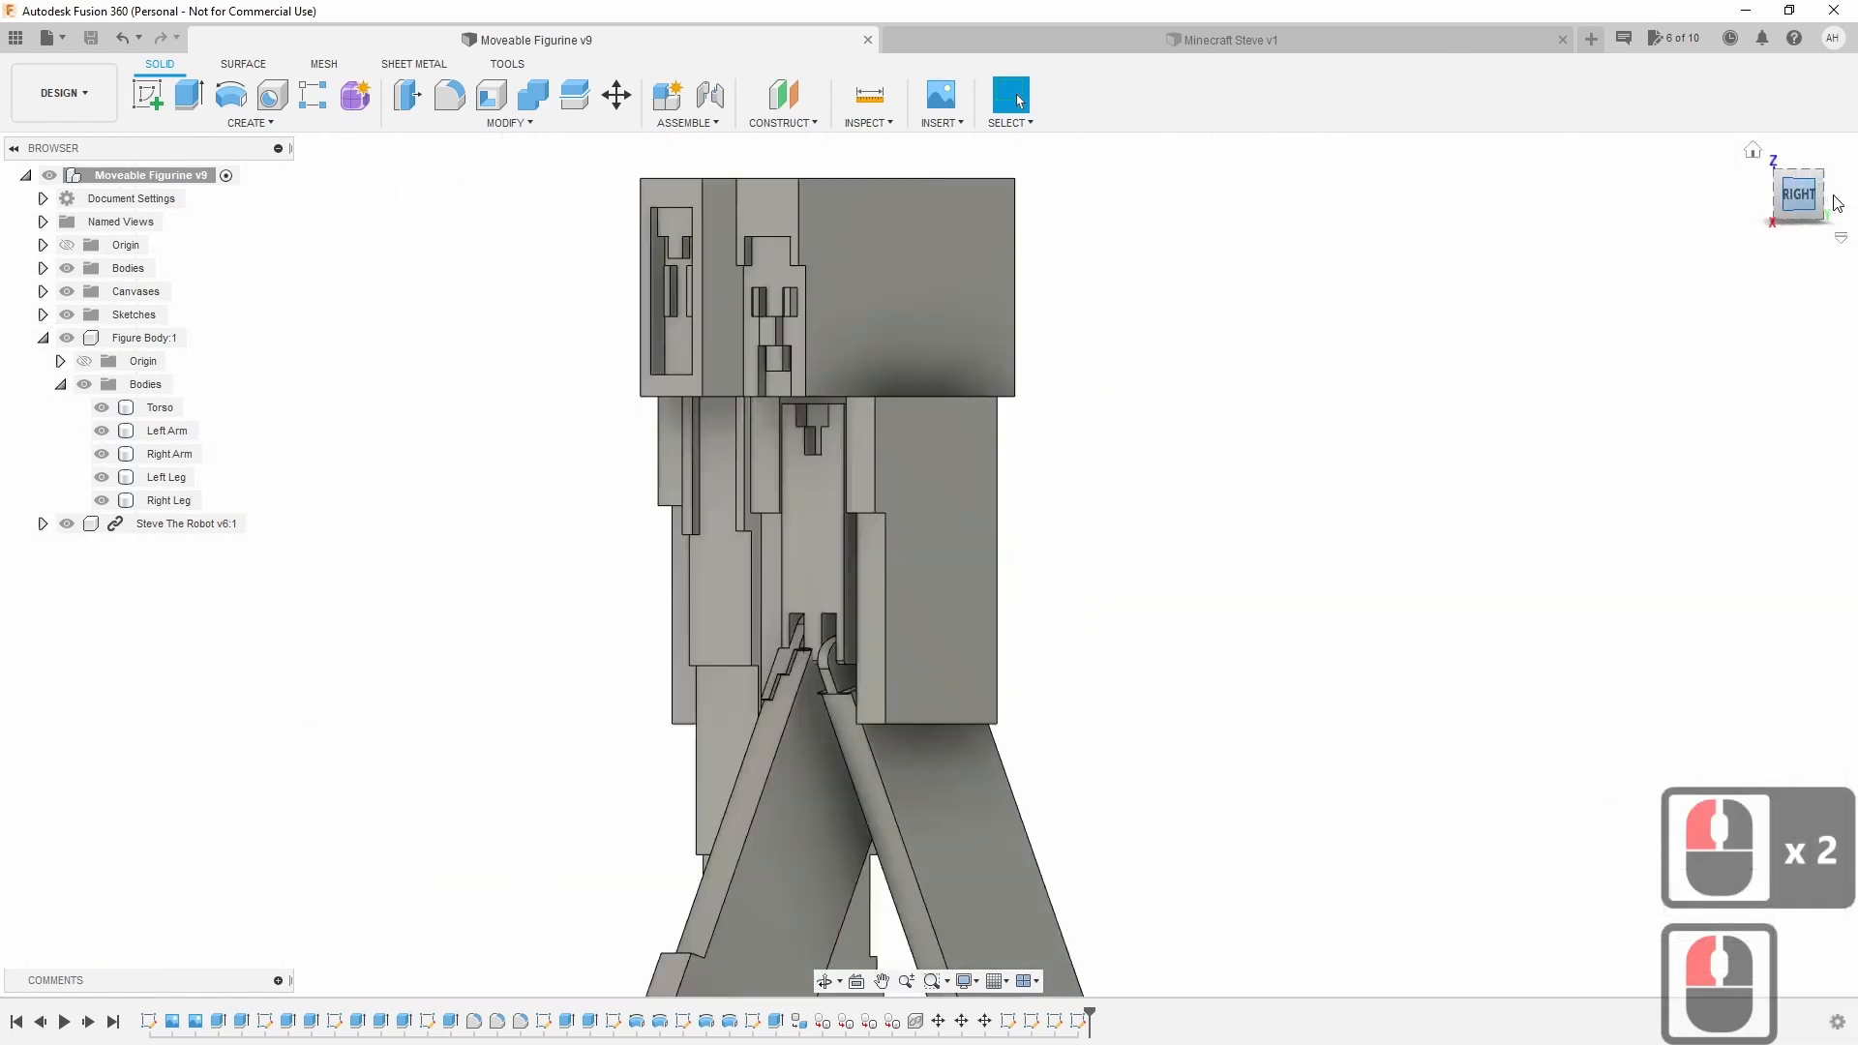
{"action": "left_click", "coordinate": [1751, 158]}
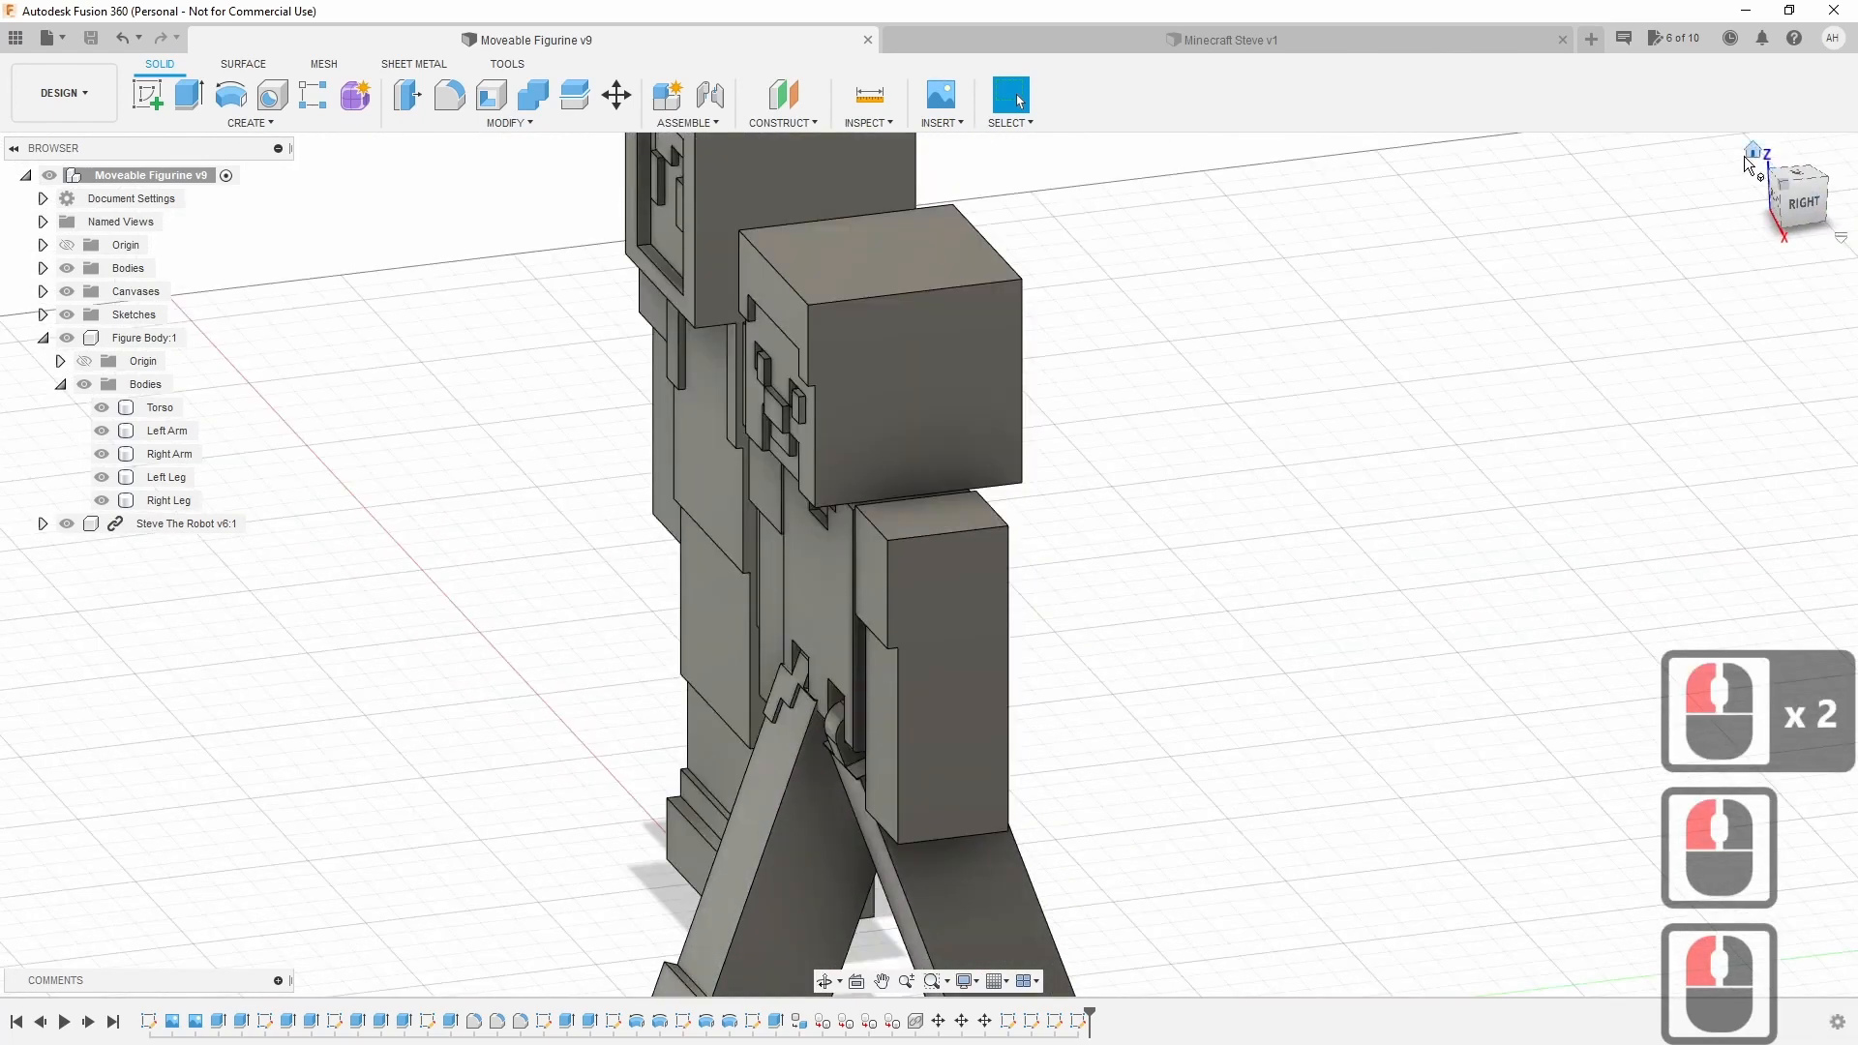
{"action": "mouse_move", "coordinate": [1771, 190]}
{"action": "middle_mouse_down", "text": "shift"}
{"action": "mouse_move", "coordinate": [1850, 220]}
{"action": "mouse_move", "coordinate": [1805, 189]}
{"action": "middle_mouse_up", "text": "shift"}
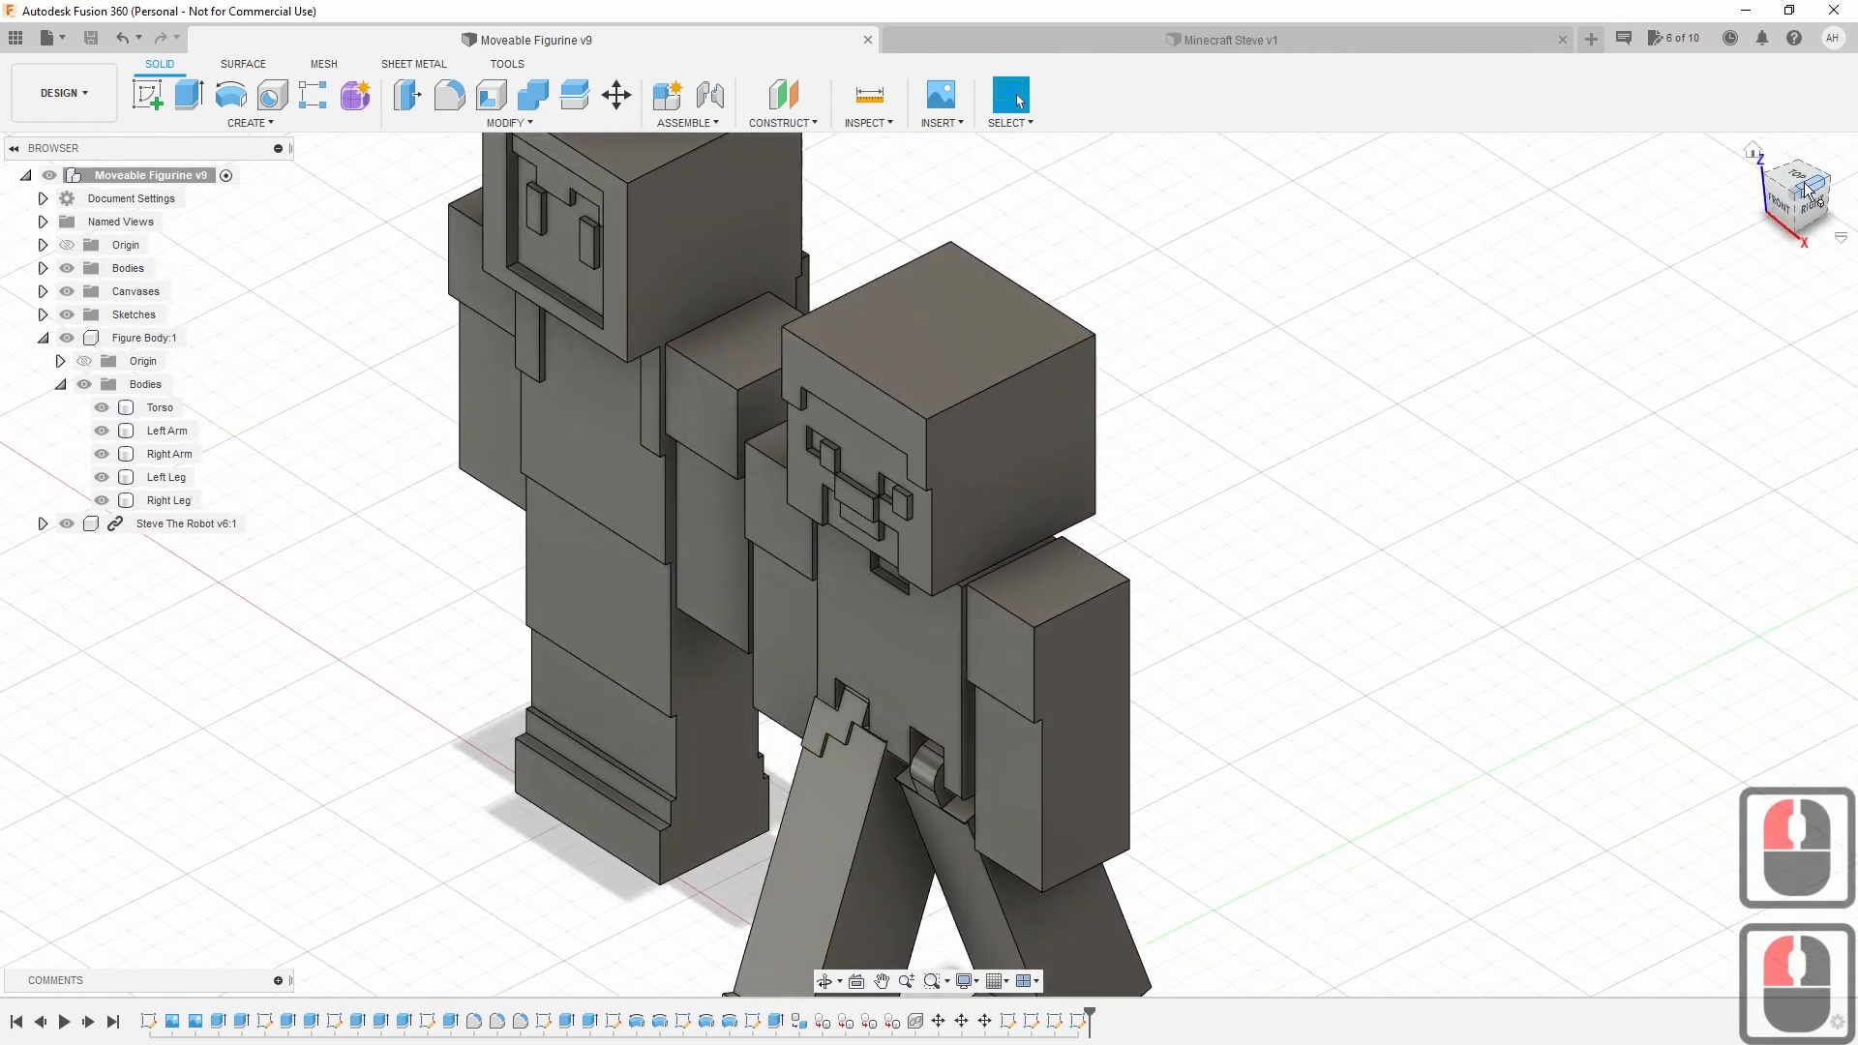
{"action": "left_click", "coordinate": [1755, 155]}
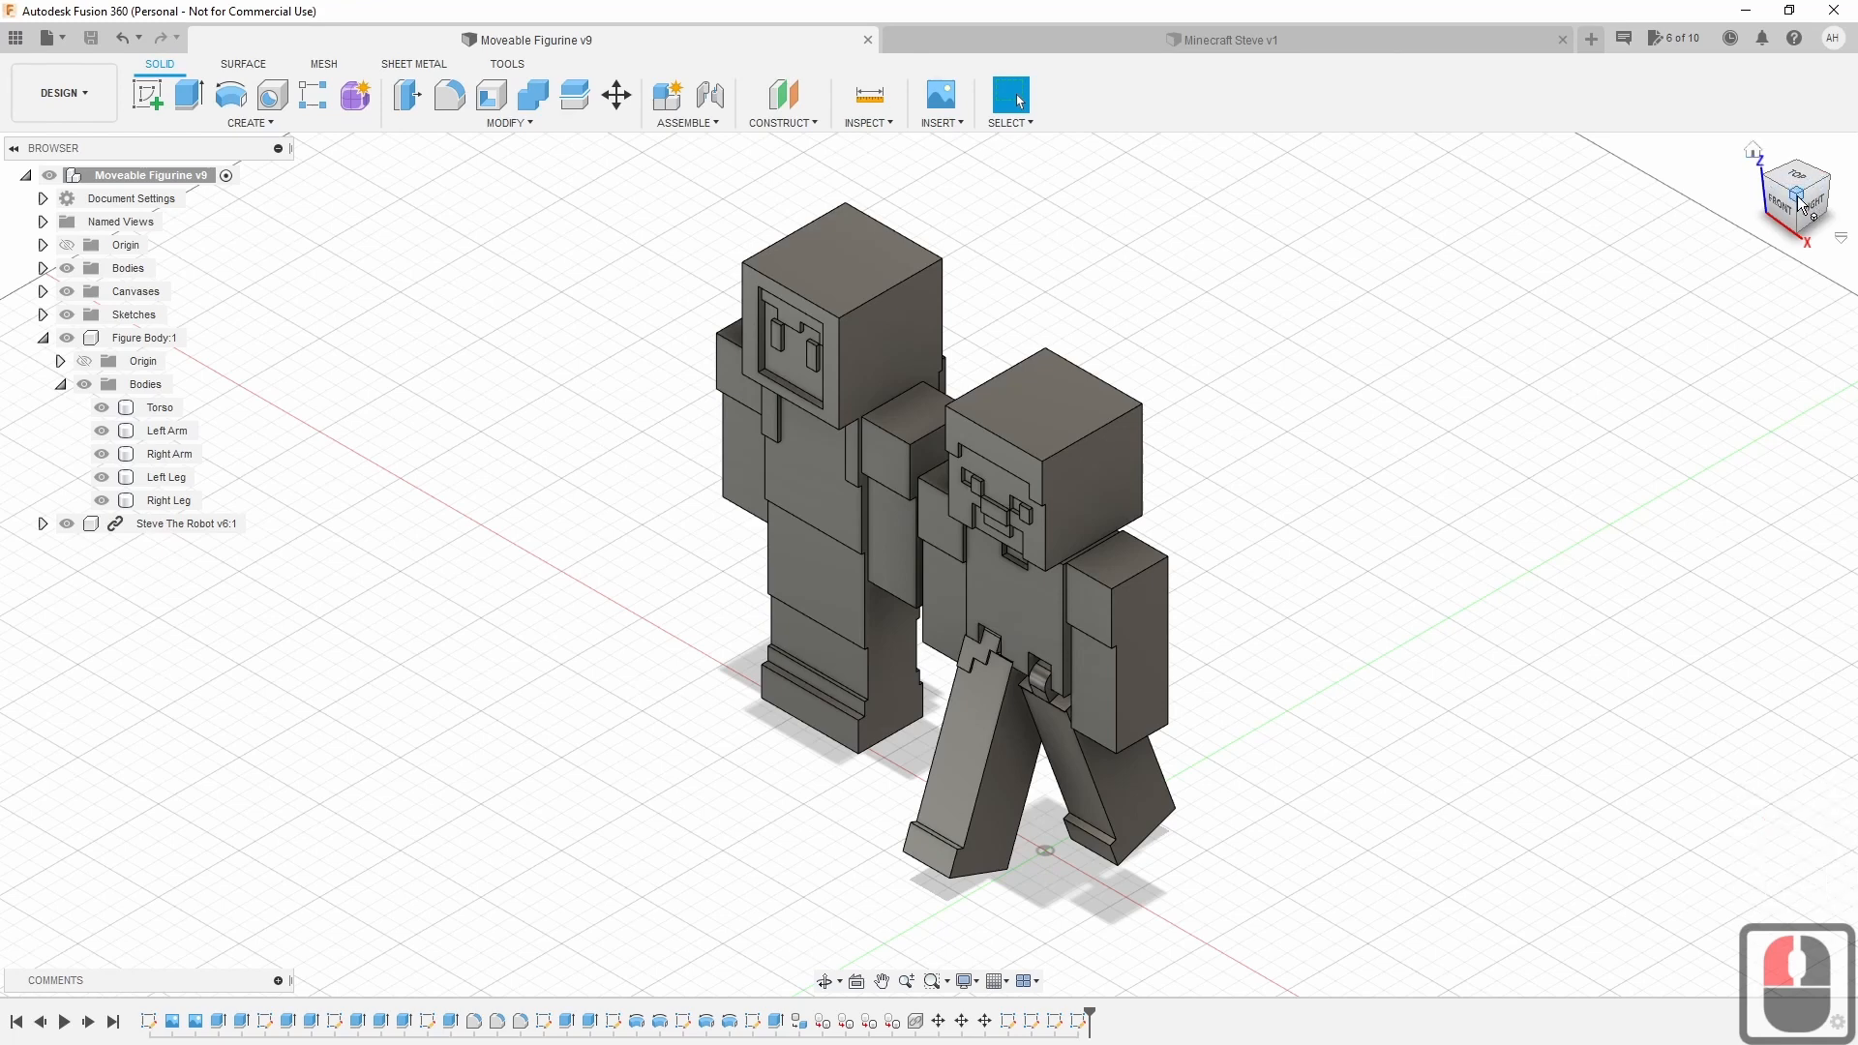
{"action": "middle_click_drag", "start_coordinate": [1798, 203], "coordinate": [1826, 176], "text": "shift"}
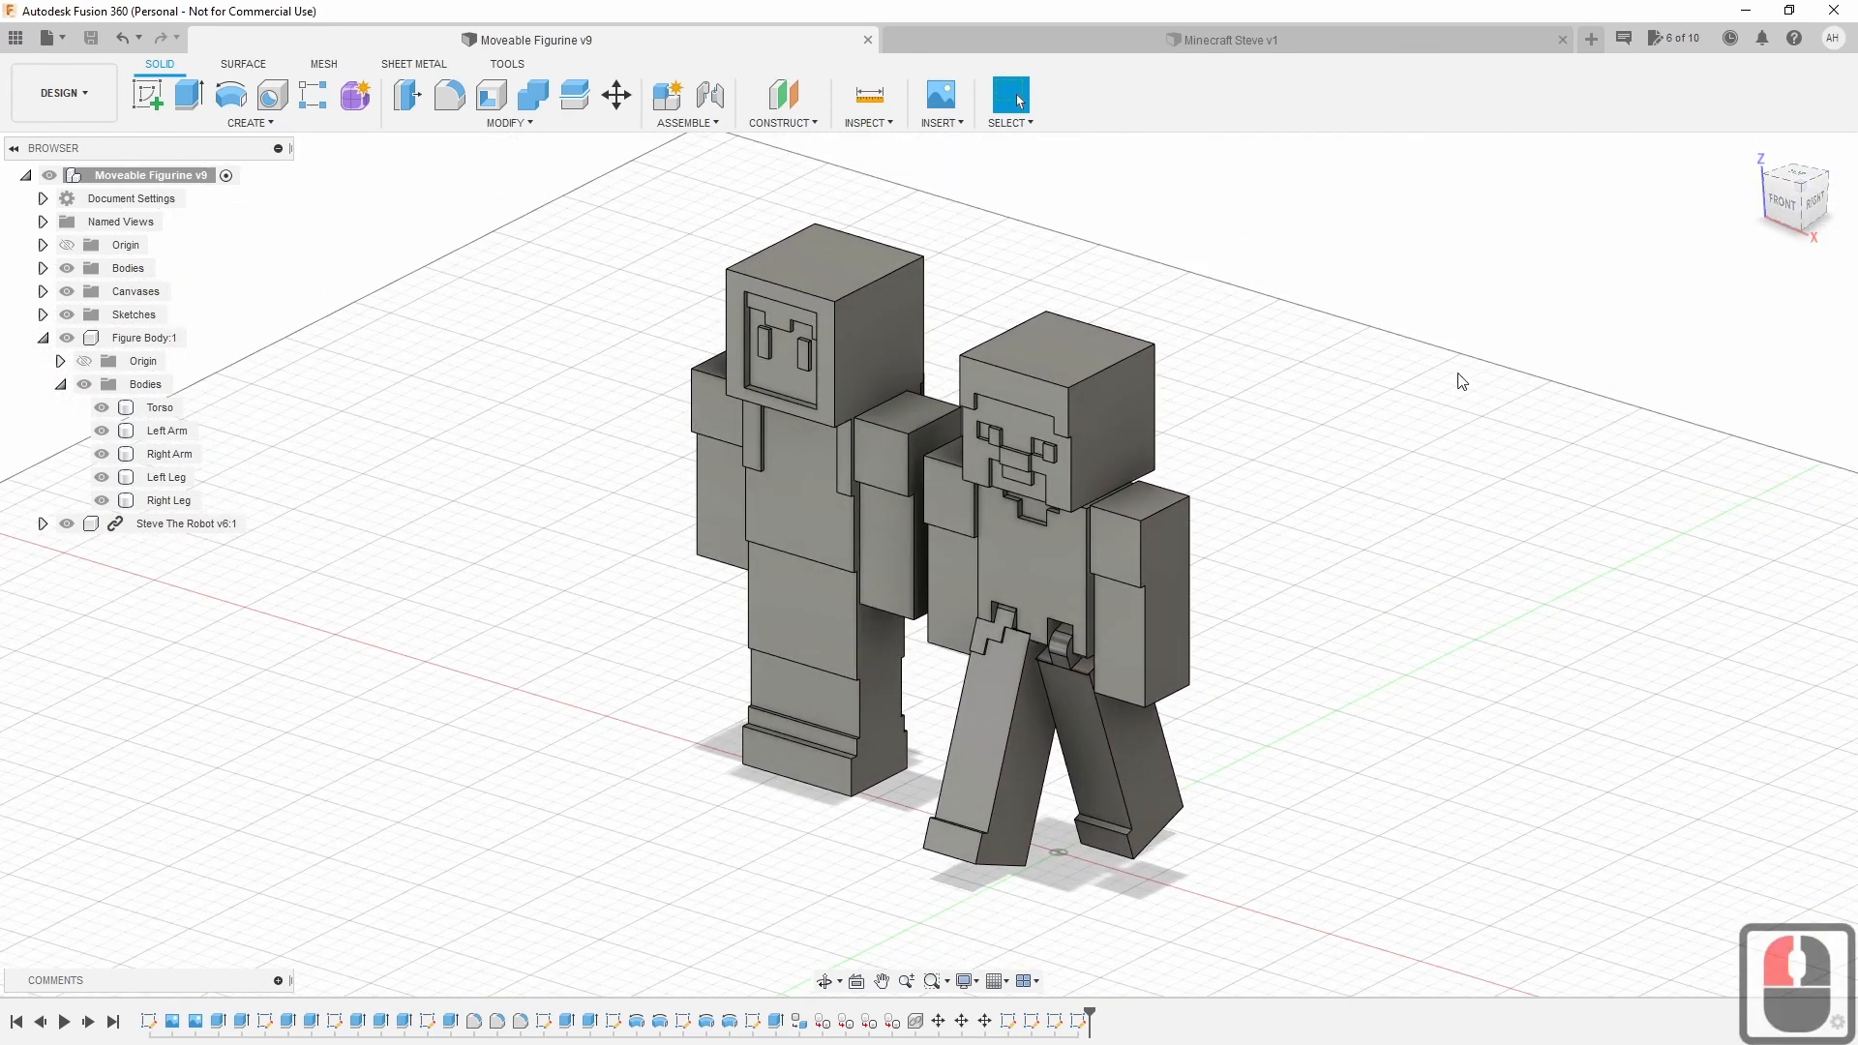
{"action": "mouse_move", "coordinate": [1394, 518]}
{"action": "middle_mouse_down", "text": "shift"}
{"action": "mouse_move", "coordinate": [1377, 510]}
{"action": "mouse_move", "coordinate": [1418, 464]}
{"action": "mouse_move", "coordinate": [1397, 513]}
{"action": "mouse_move", "coordinate": [1372, 487]}
{"action": "mouse_move", "coordinate": [1377, 514]}
{"action": "mouse_move", "coordinate": [1406, 485]}
{"action": "mouse_move", "coordinate": [1356, 490]}
{"action": "mouse_move", "coordinate": [1402, 485]}
{"action": "mouse_move", "coordinate": [1399, 509]}
{"action": "middle_mouse_up", "text": "shift"}
{"action": "scroll", "coordinate": [1353, 461], "scroll_direction": "up", "scroll_amount": 2}
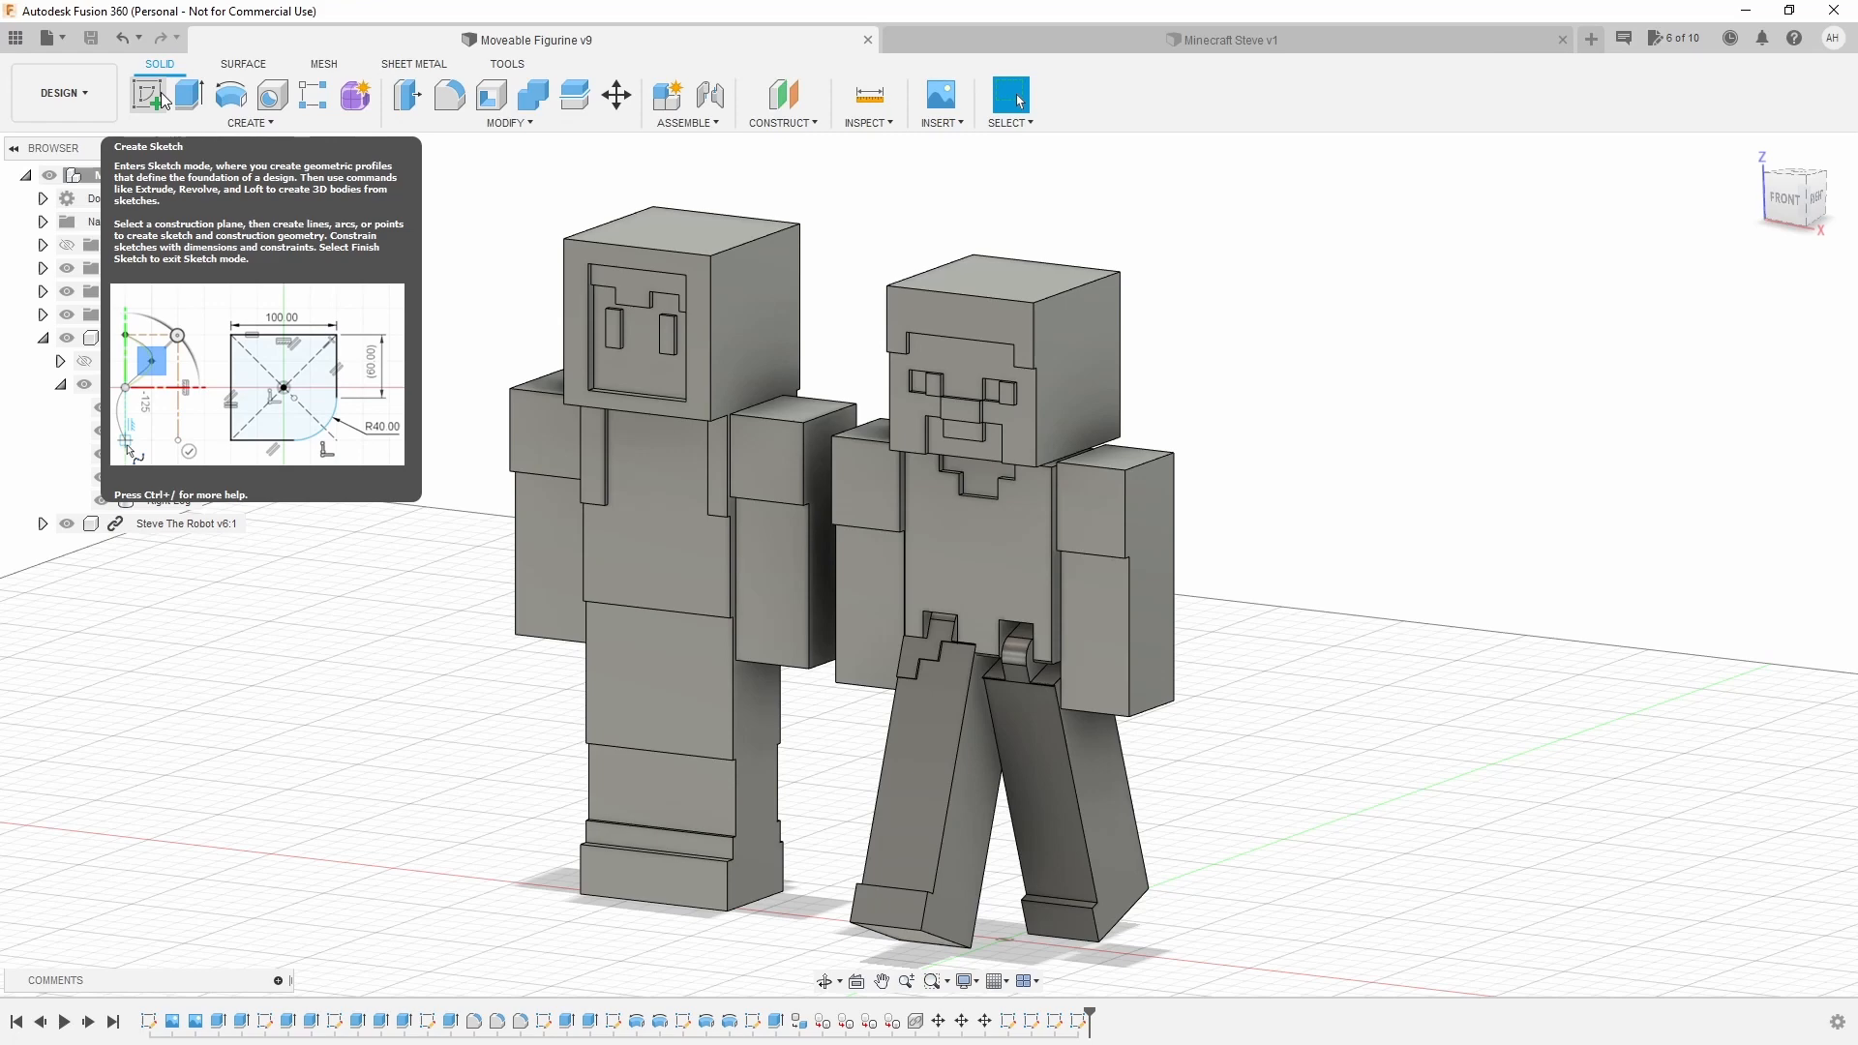
Start a sketch on a plane, finish it again, and return to the home view.
{"action": "left_click", "coordinate": [161, 91]}
{"action": "left_click", "coordinate": [1306, 779]}
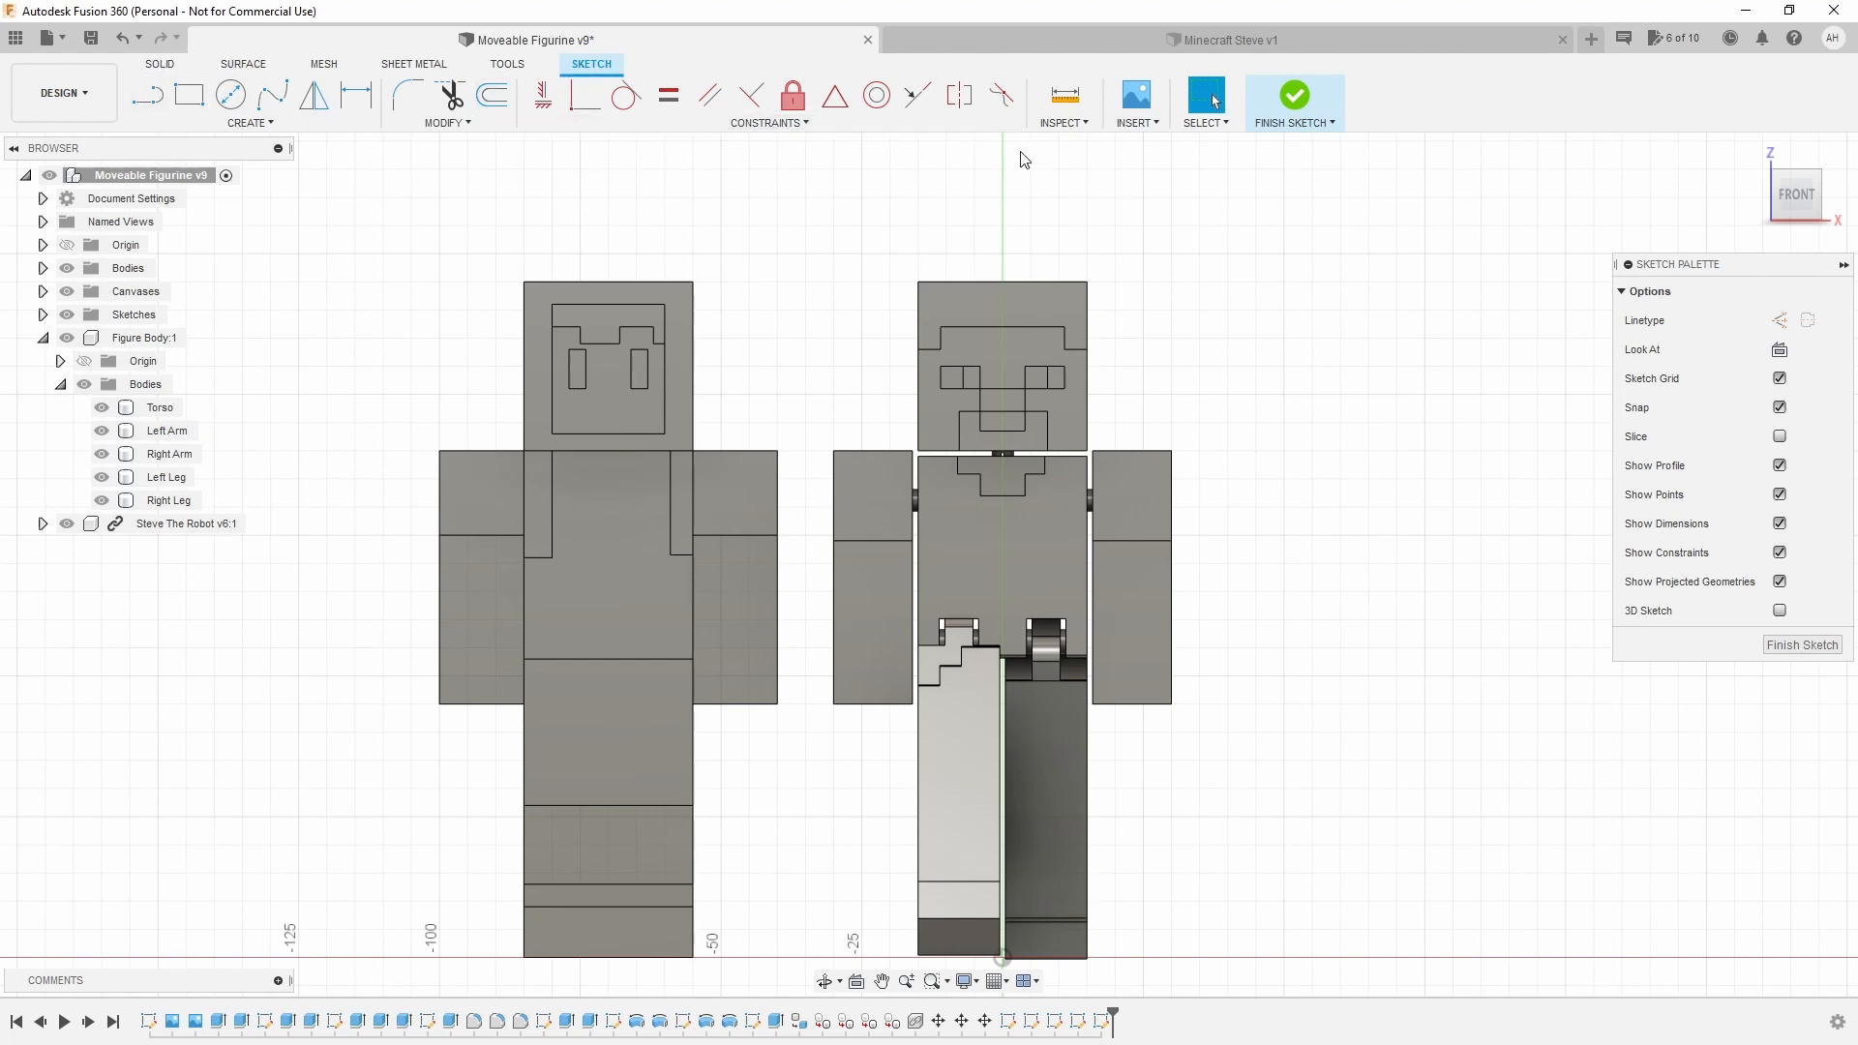
{"action": "scroll", "coordinate": [1231, 392], "scroll_direction": "down", "scroll_amount": 3}
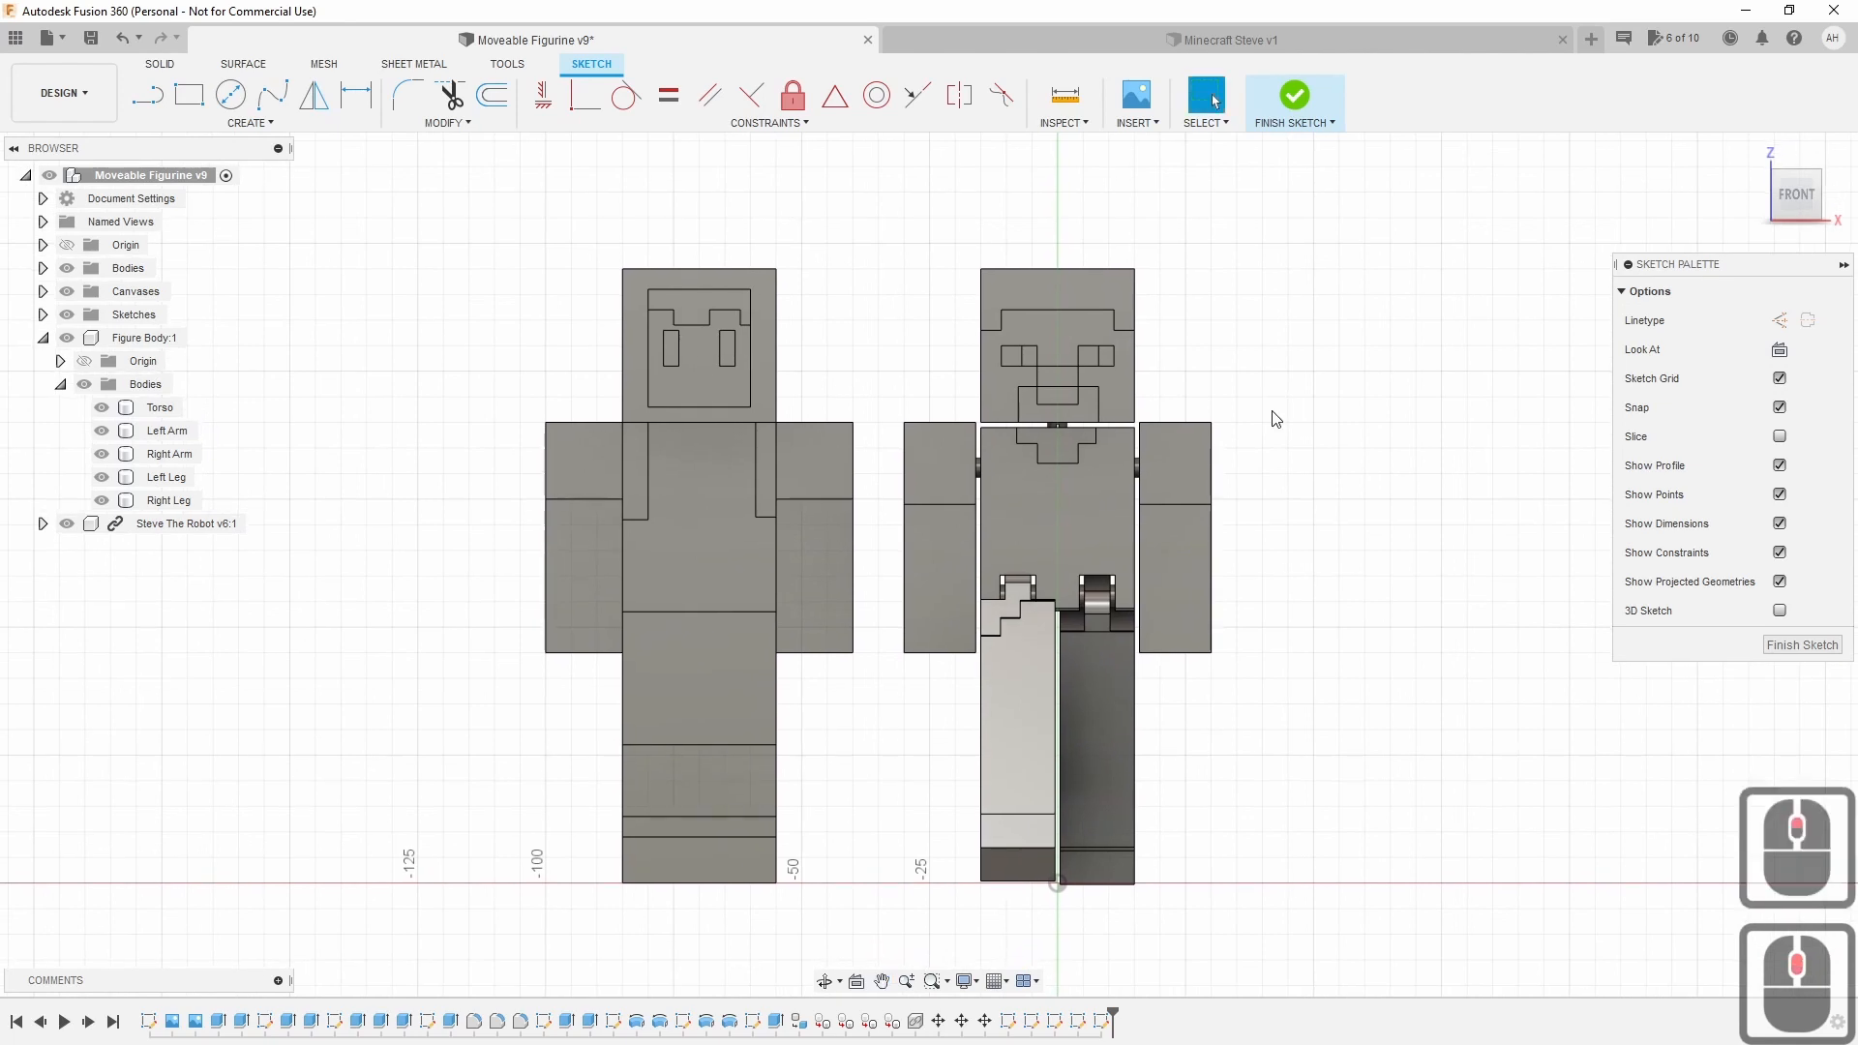
{"action": "left_click", "coordinate": [1295, 94]}
{"action": "left_click", "coordinate": [1753, 150]}
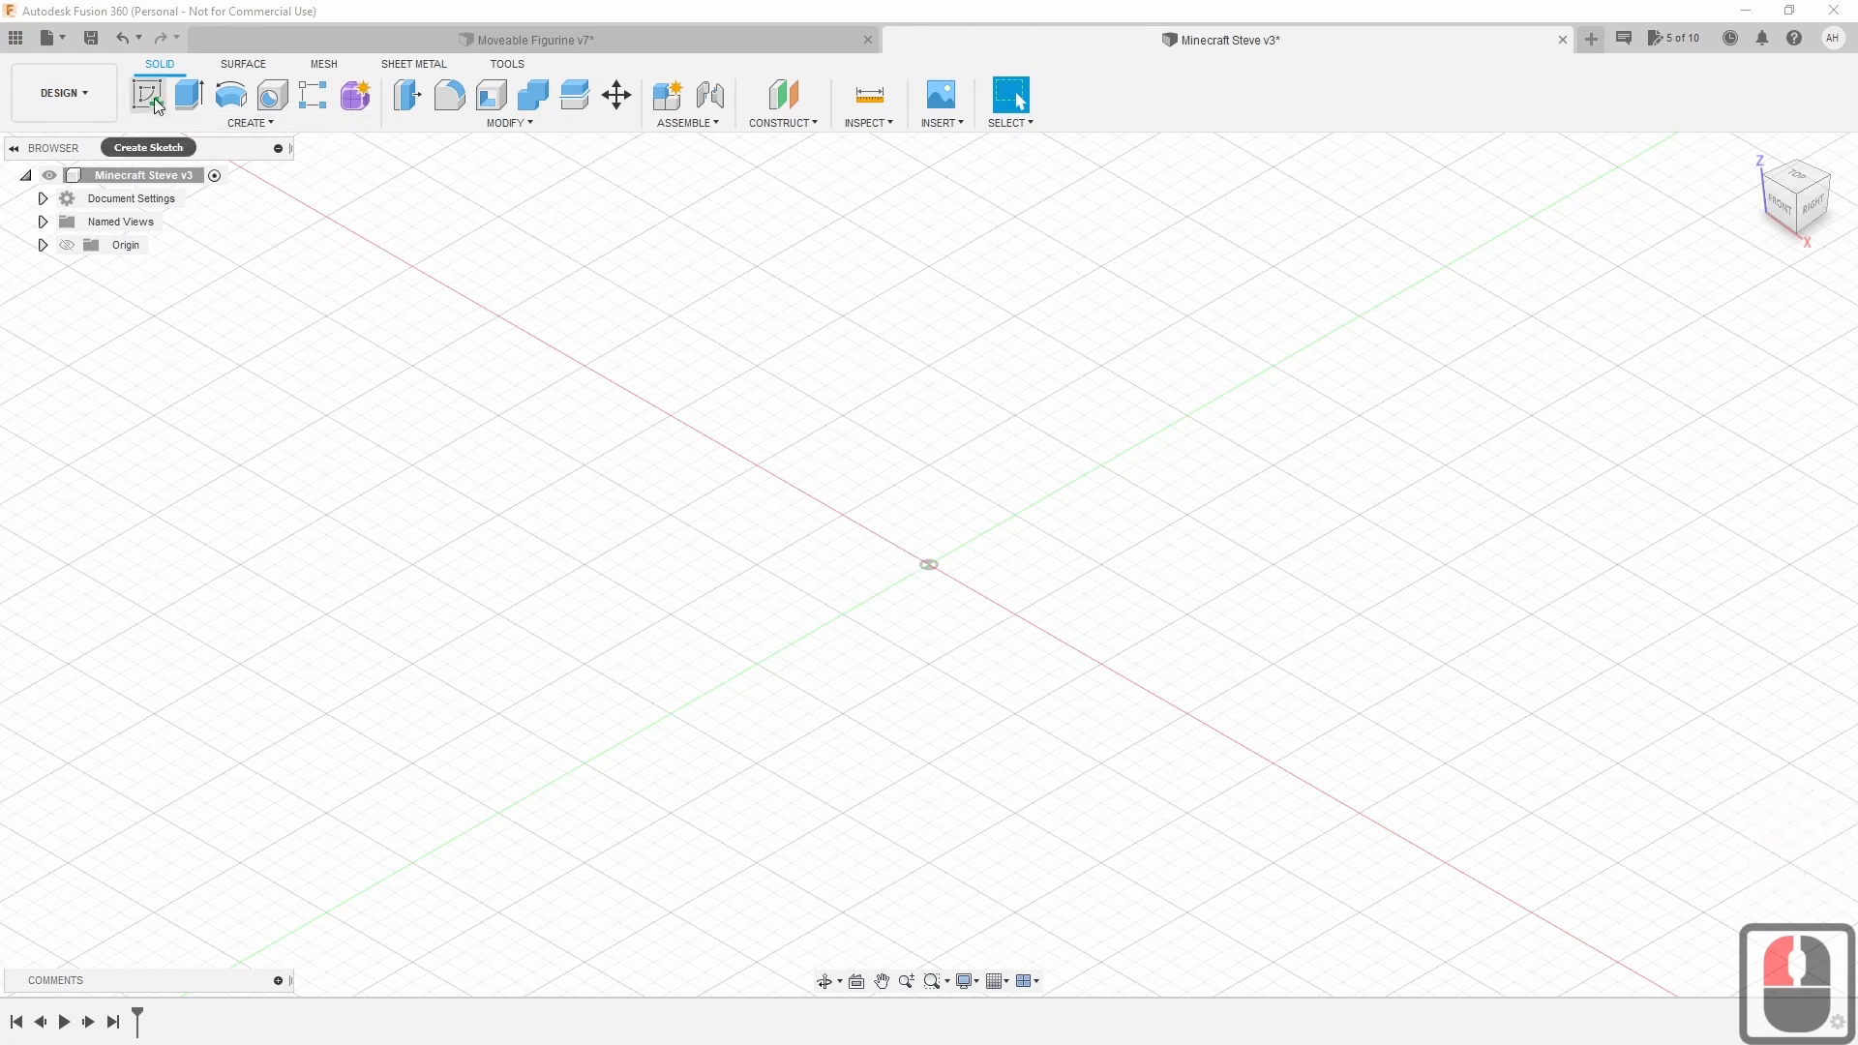
Start a new sketch on the front XZ plane, viewed straight on, with the Line tool ready.
{"action": "left_click", "coordinate": [1779, 209]}
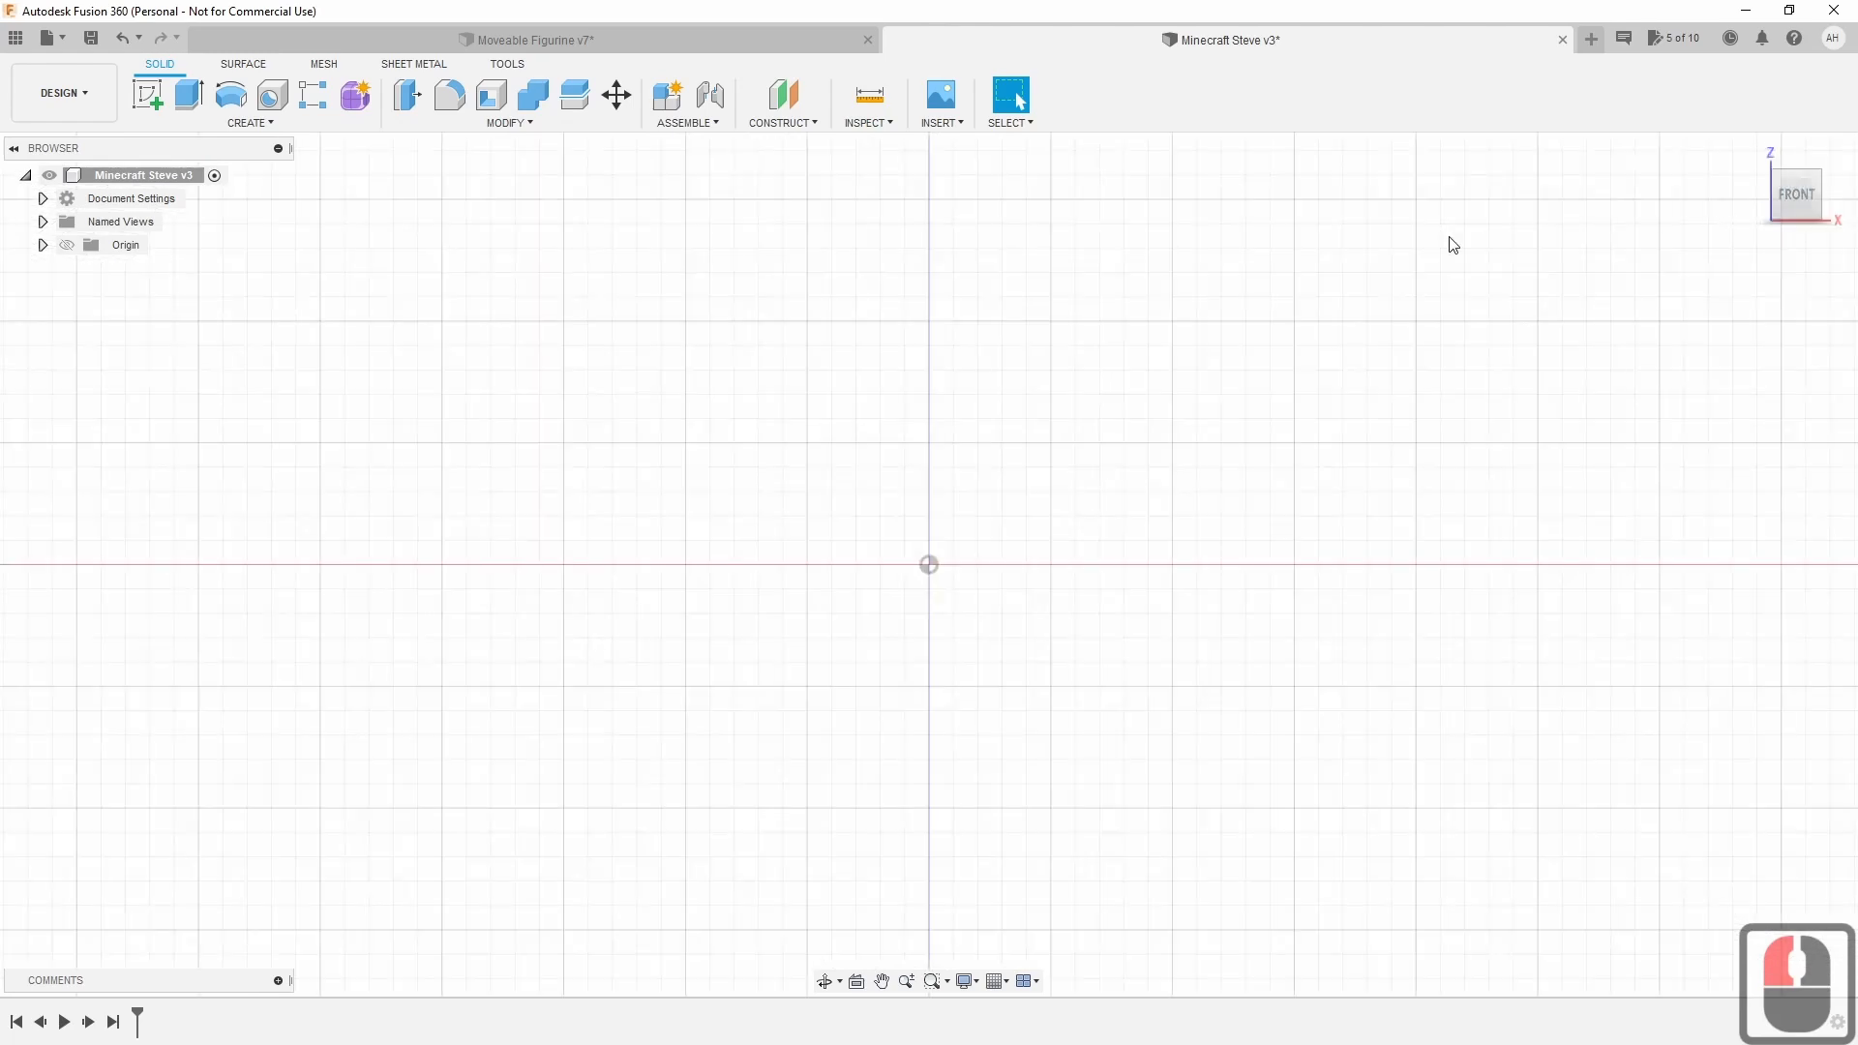
{"action": "middle_click_drag", "start_coordinate": [1407, 263], "coordinate": [1390, 379]}
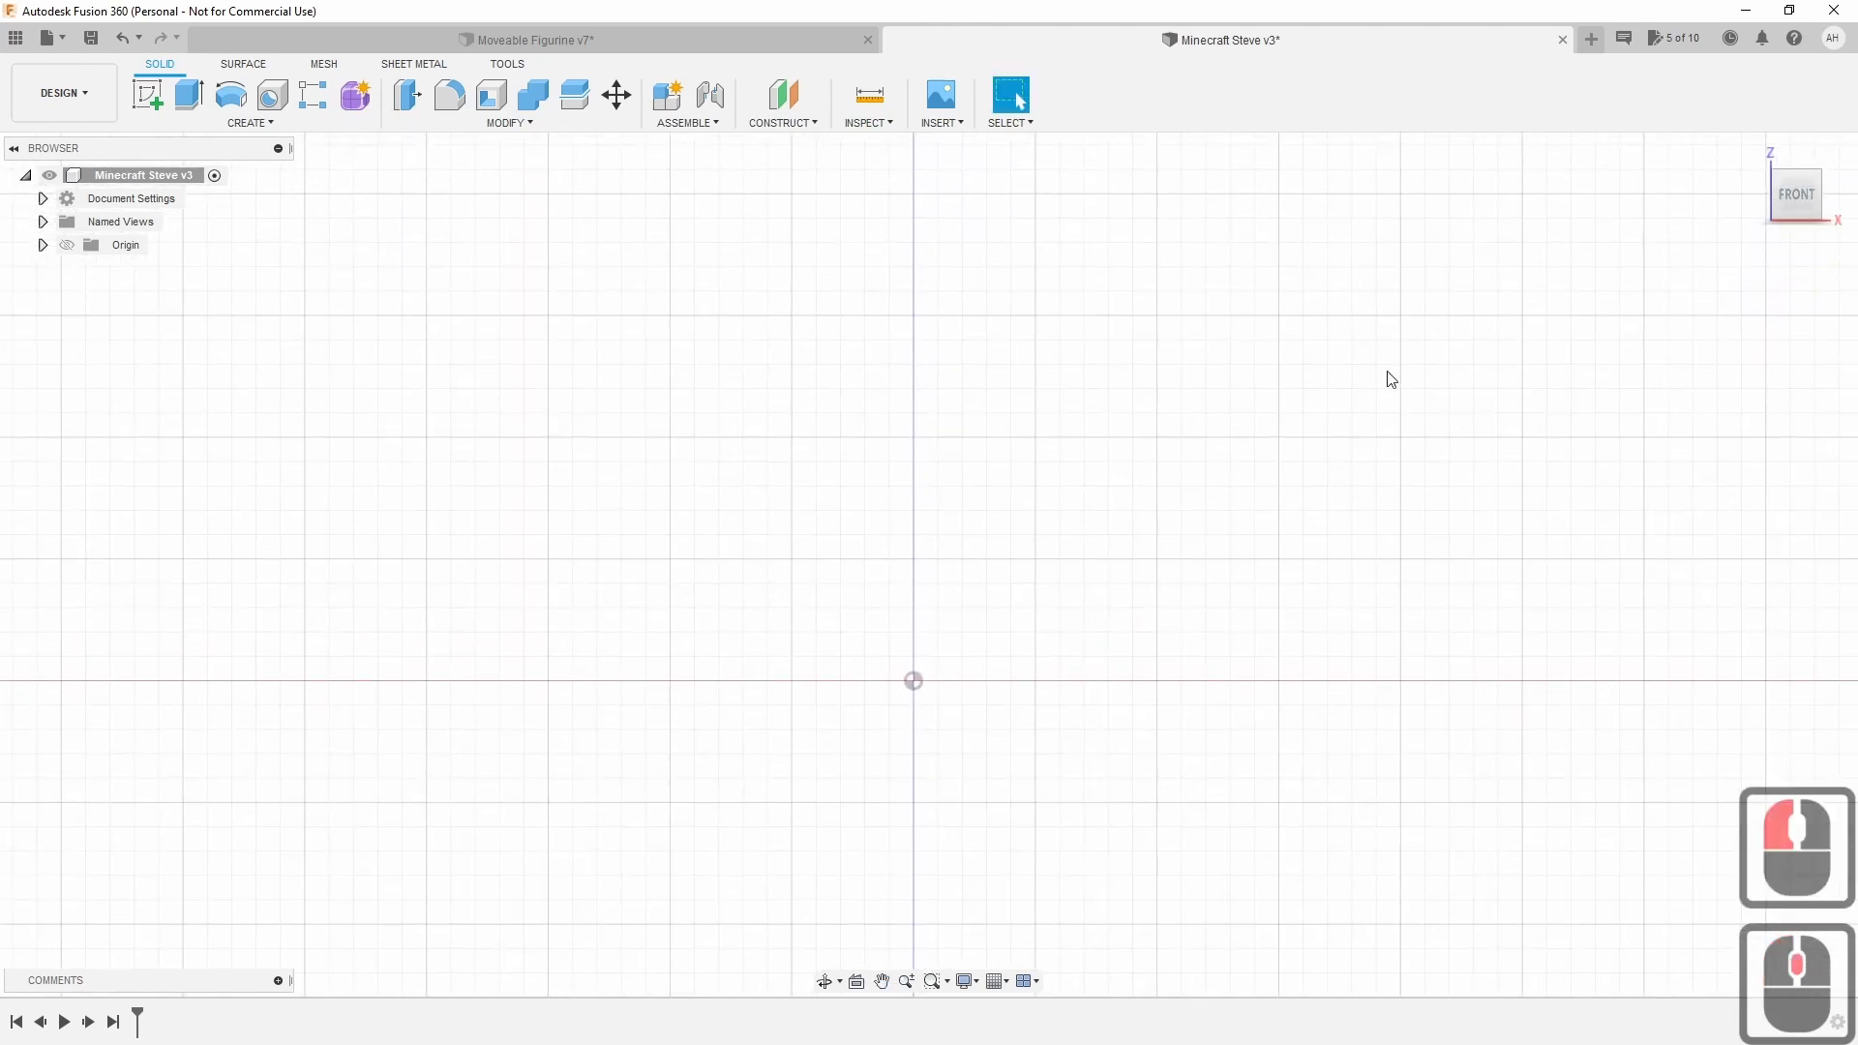
{"action": "left_click", "coordinate": [154, 103]}
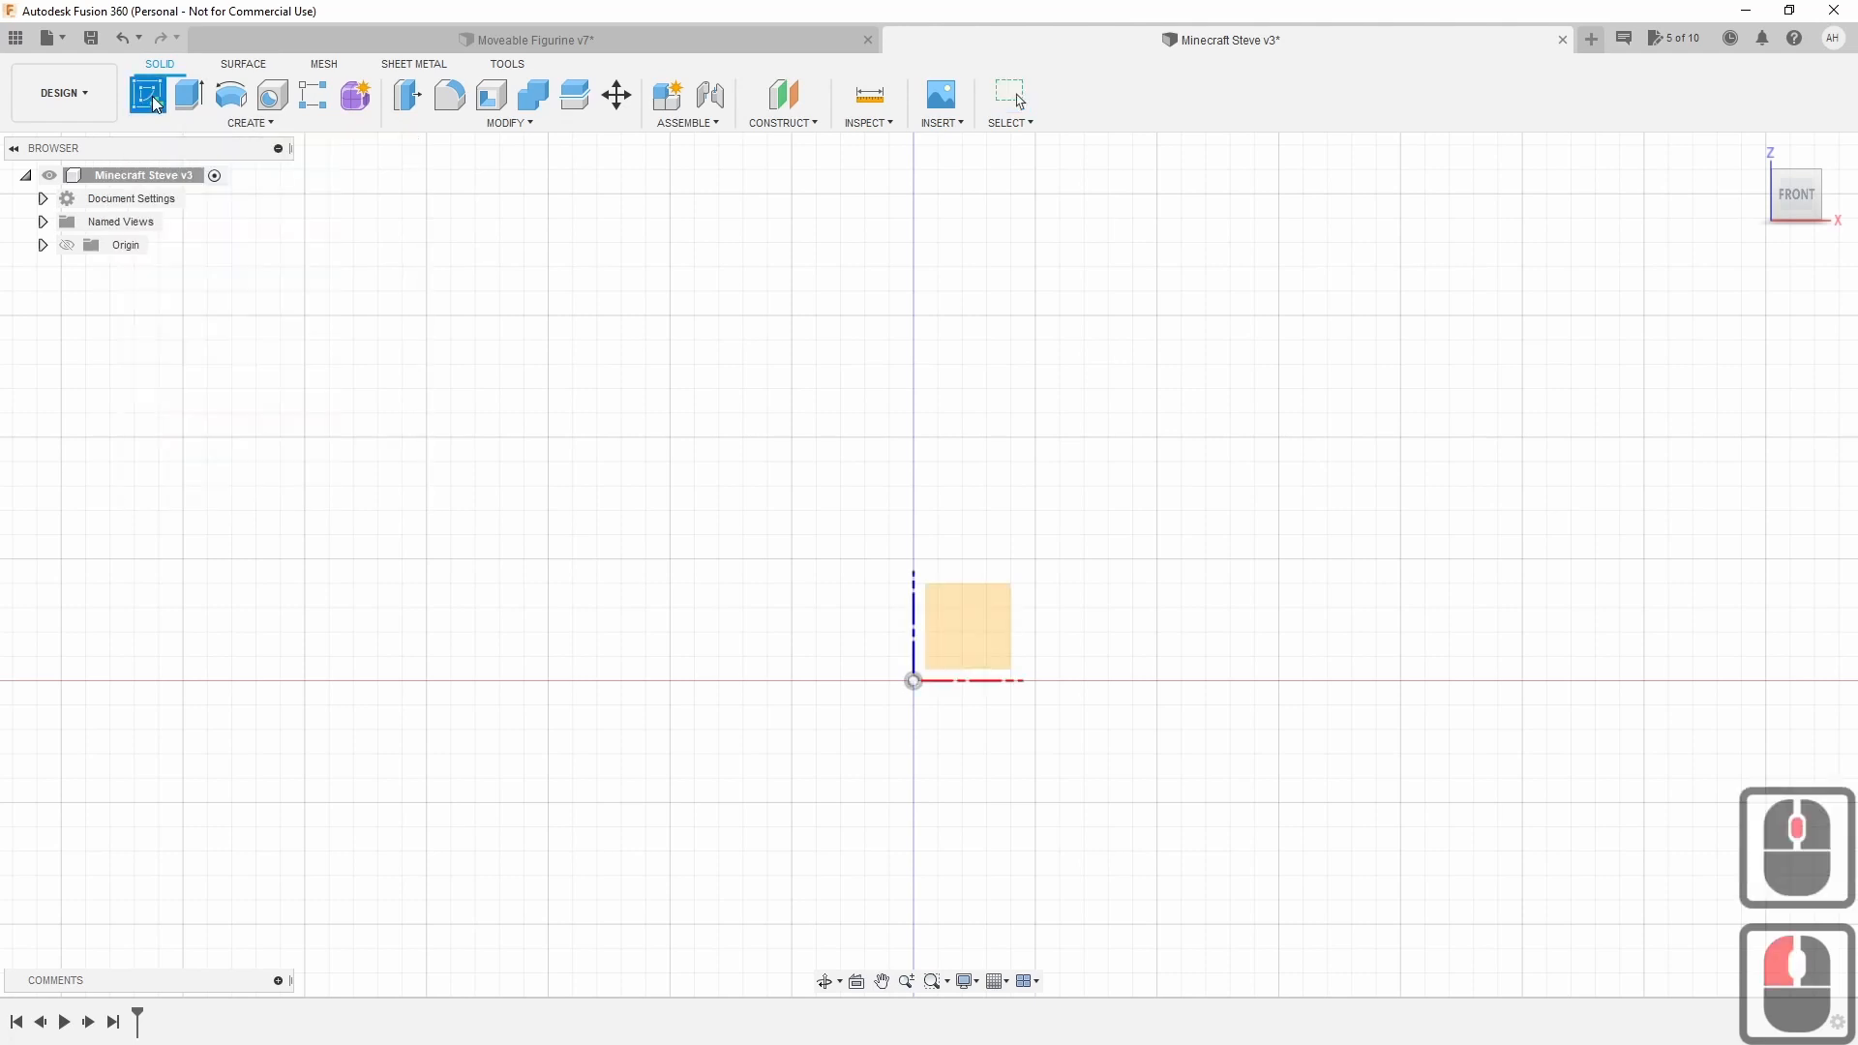
{"action": "left_click", "coordinate": [929, 634]}
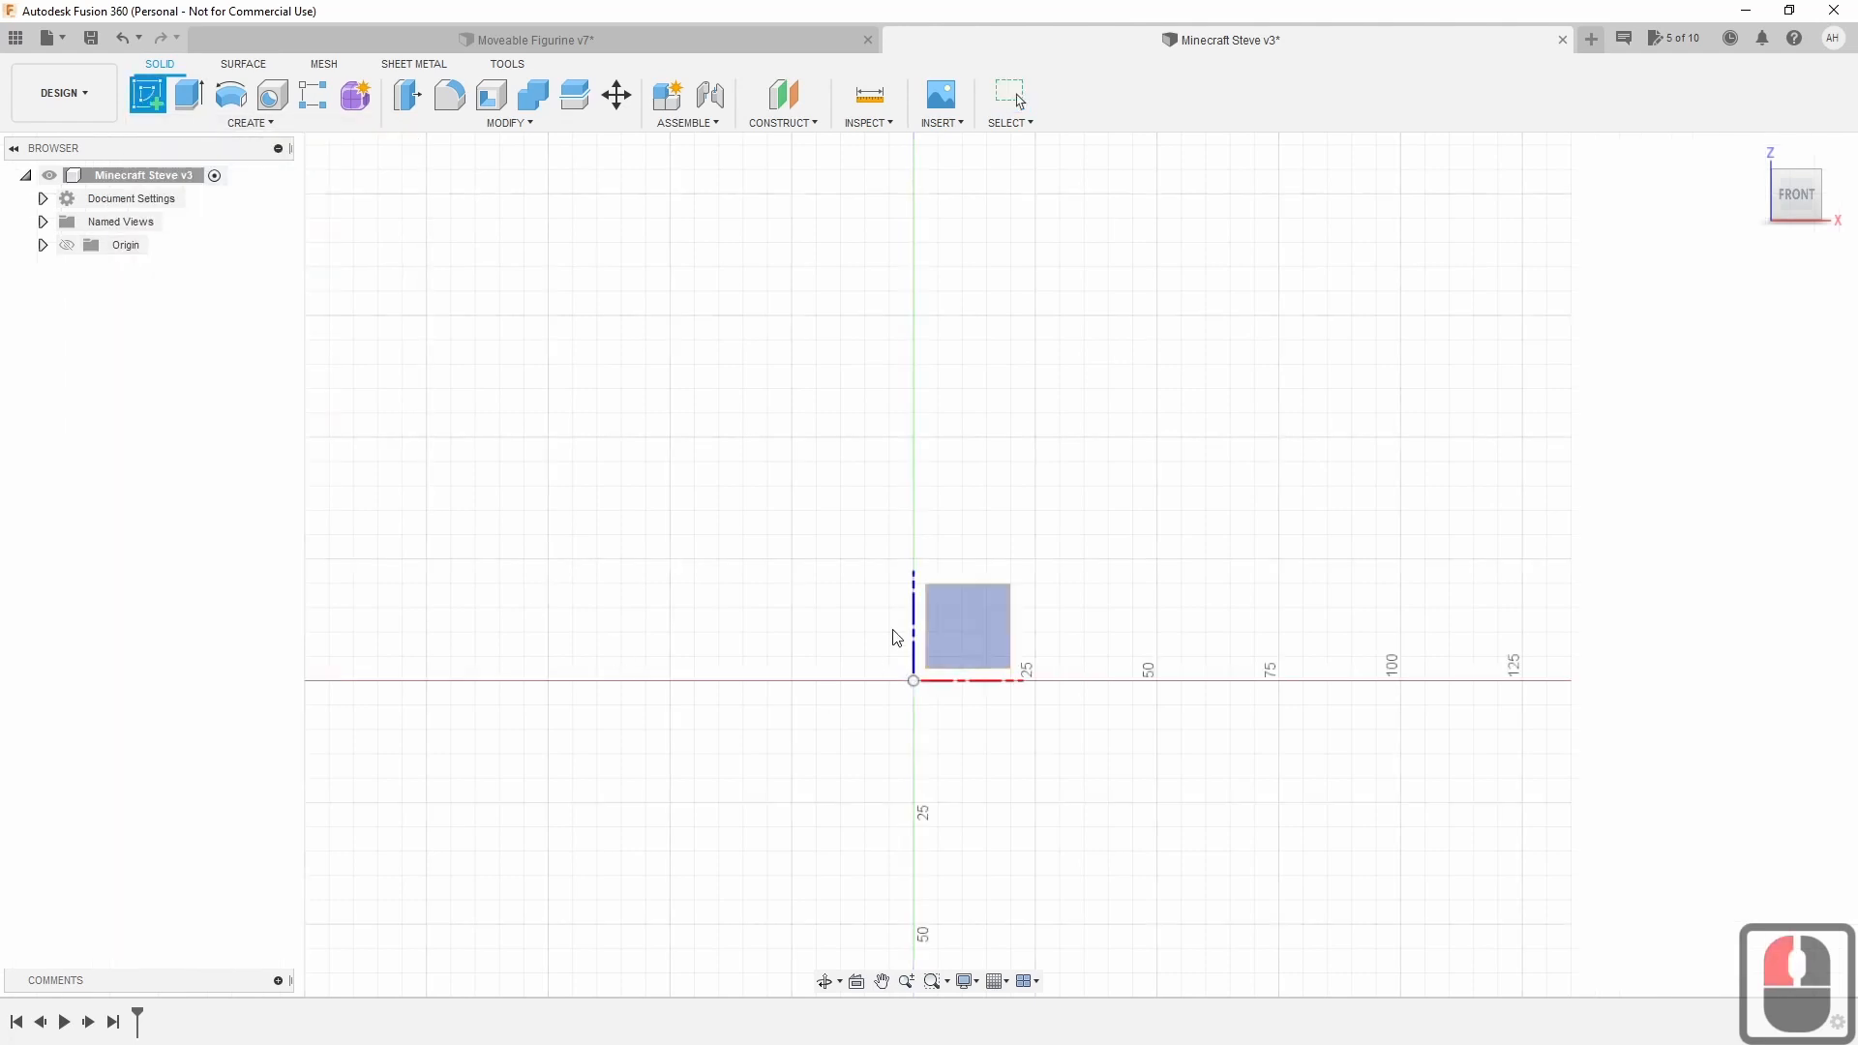
{"action": "left_click", "coordinate": [980, 613]}
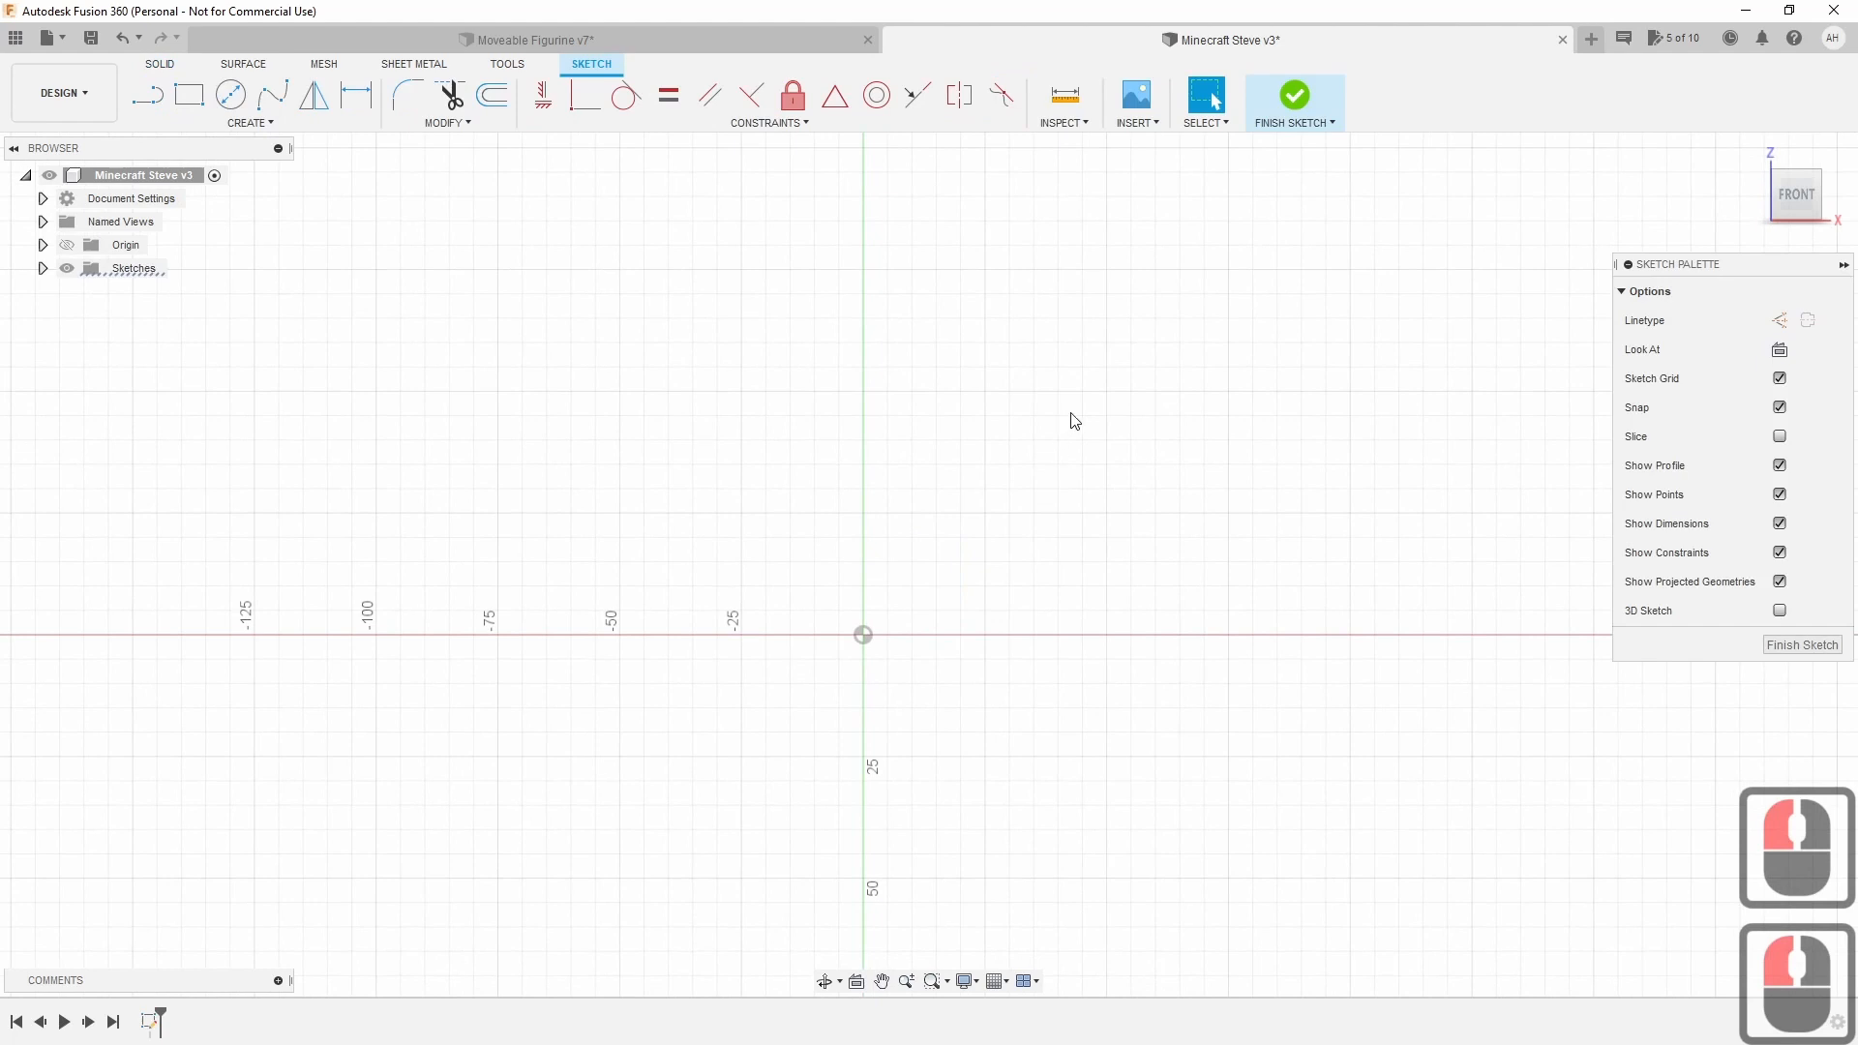
{"action": "mouse_move", "coordinate": [1074, 421]}
{"action": "middle_mouse_down"}
{"action": "mouse_move", "coordinate": [1087, 497]}
{"action": "mouse_move", "coordinate": [1064, 571]}
{"action": "middle_mouse_up"}
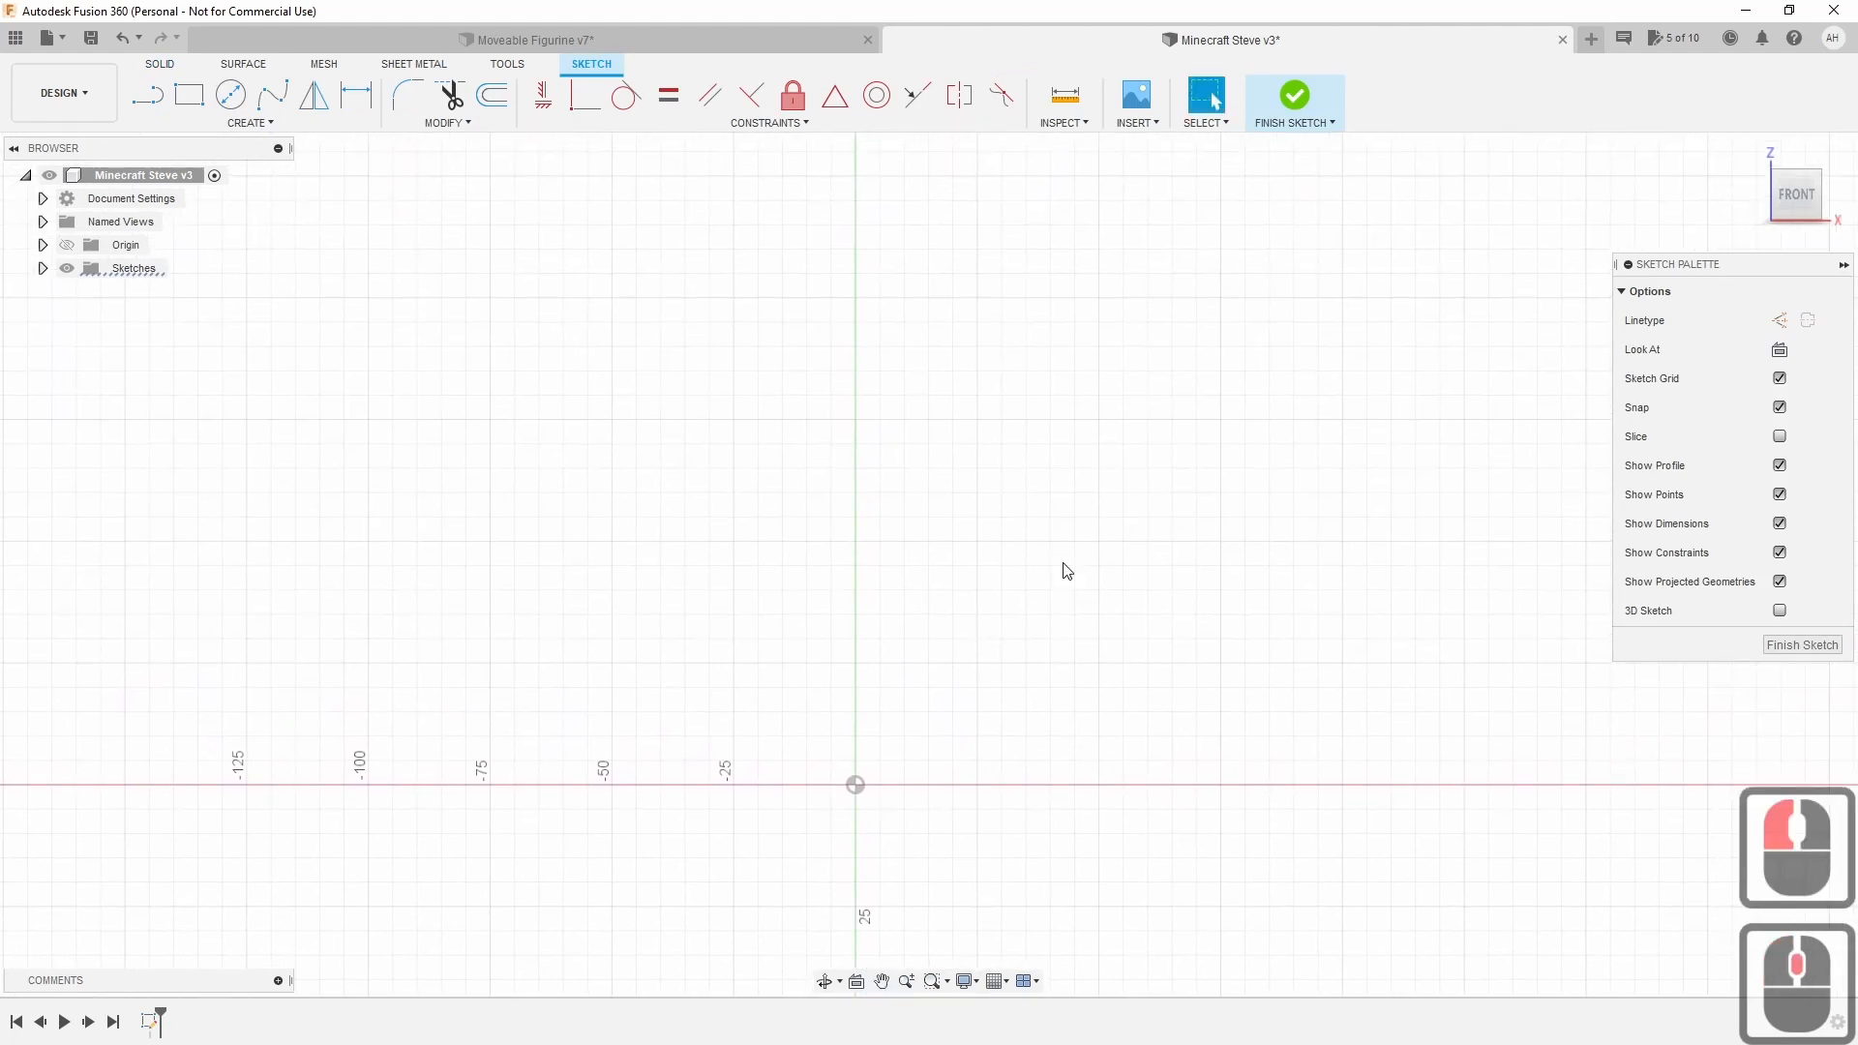
{"action": "left_click", "coordinate": [155, 101]}
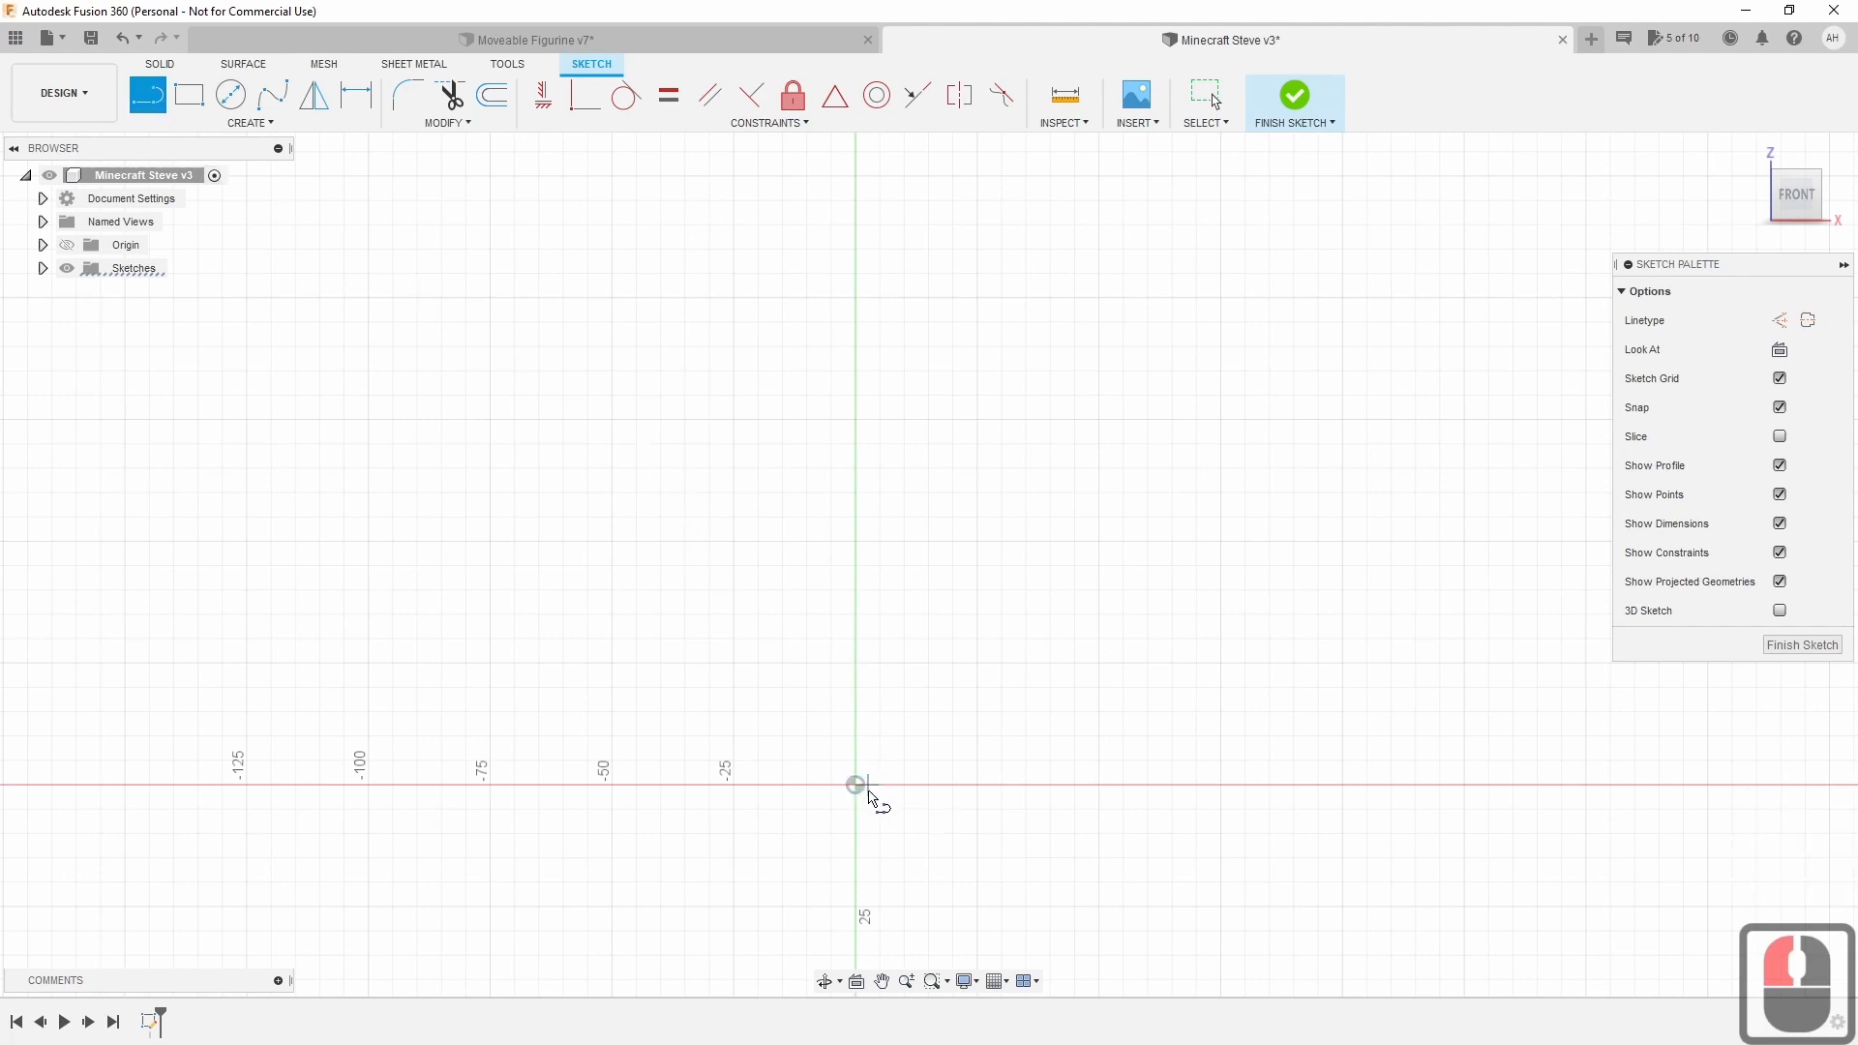
Draw a 120 mm vertical line up from the origin and exit the Line tool.
{"action": "left_click", "coordinate": [879, 786]}
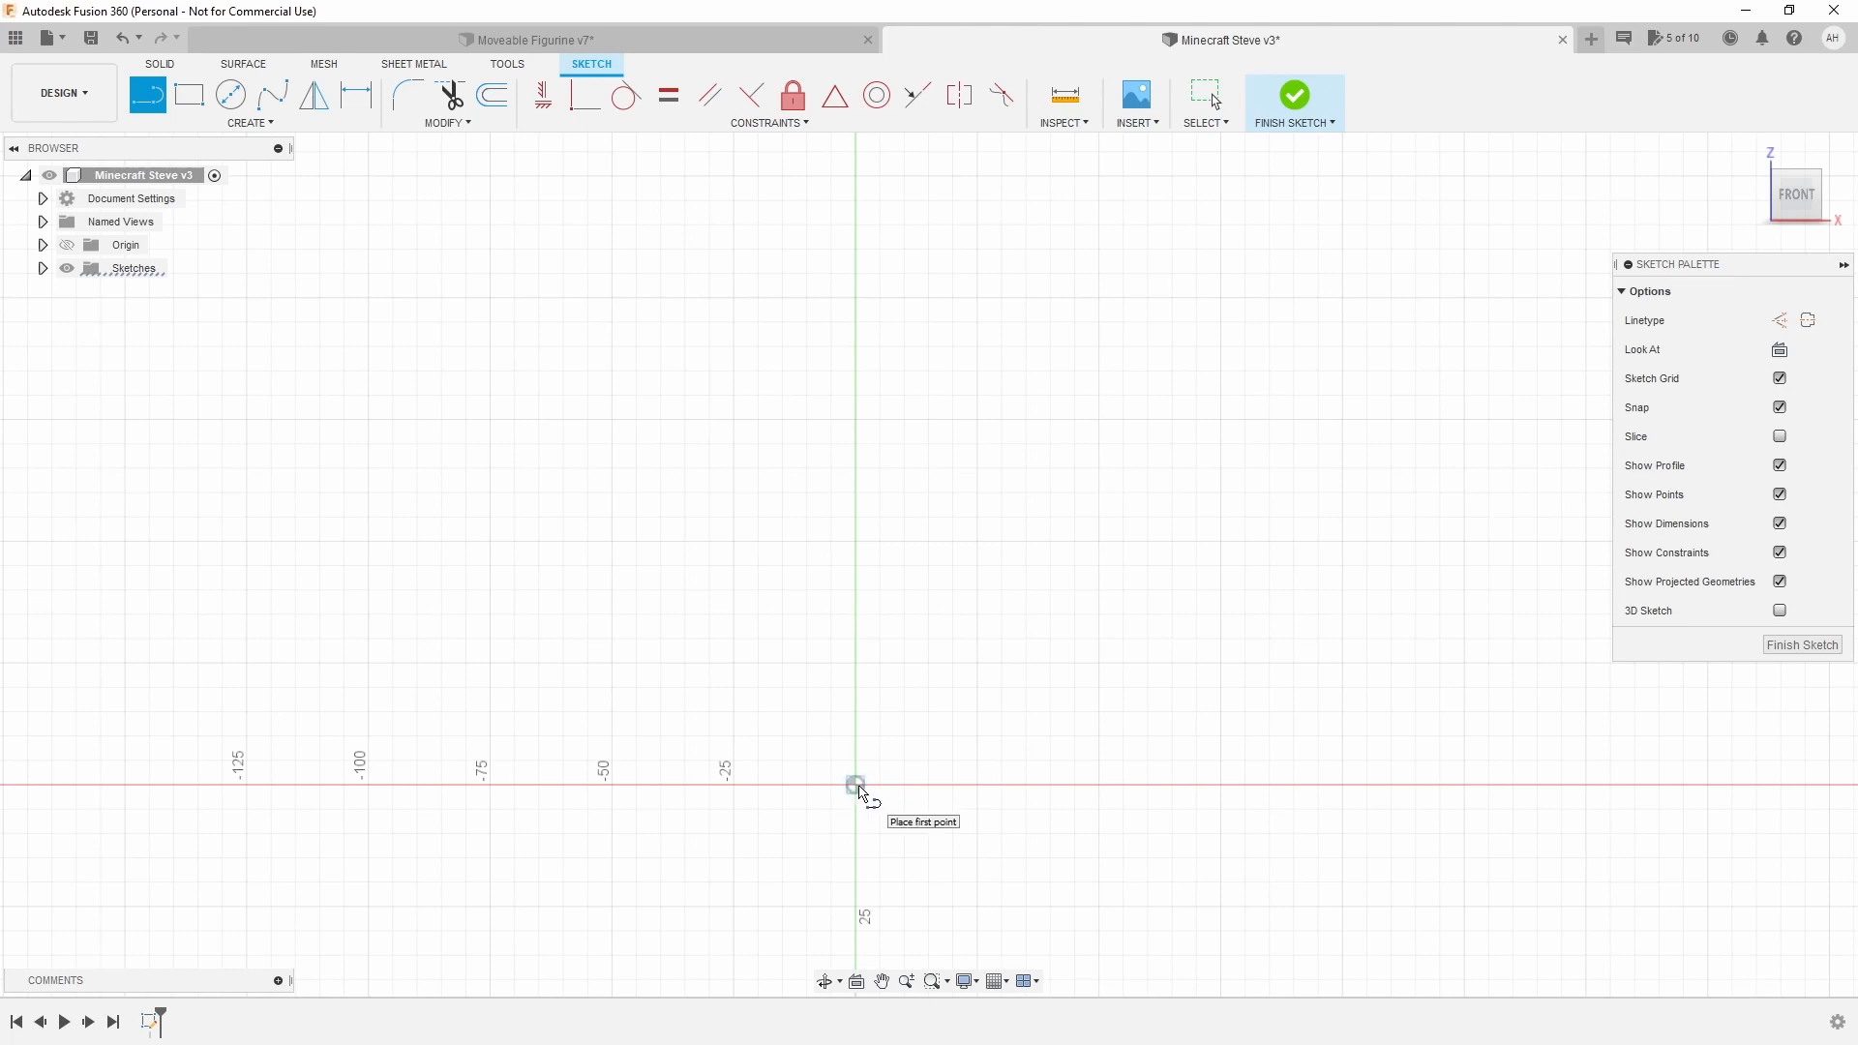
{"action": "left_click", "coordinate": [855, 785]}
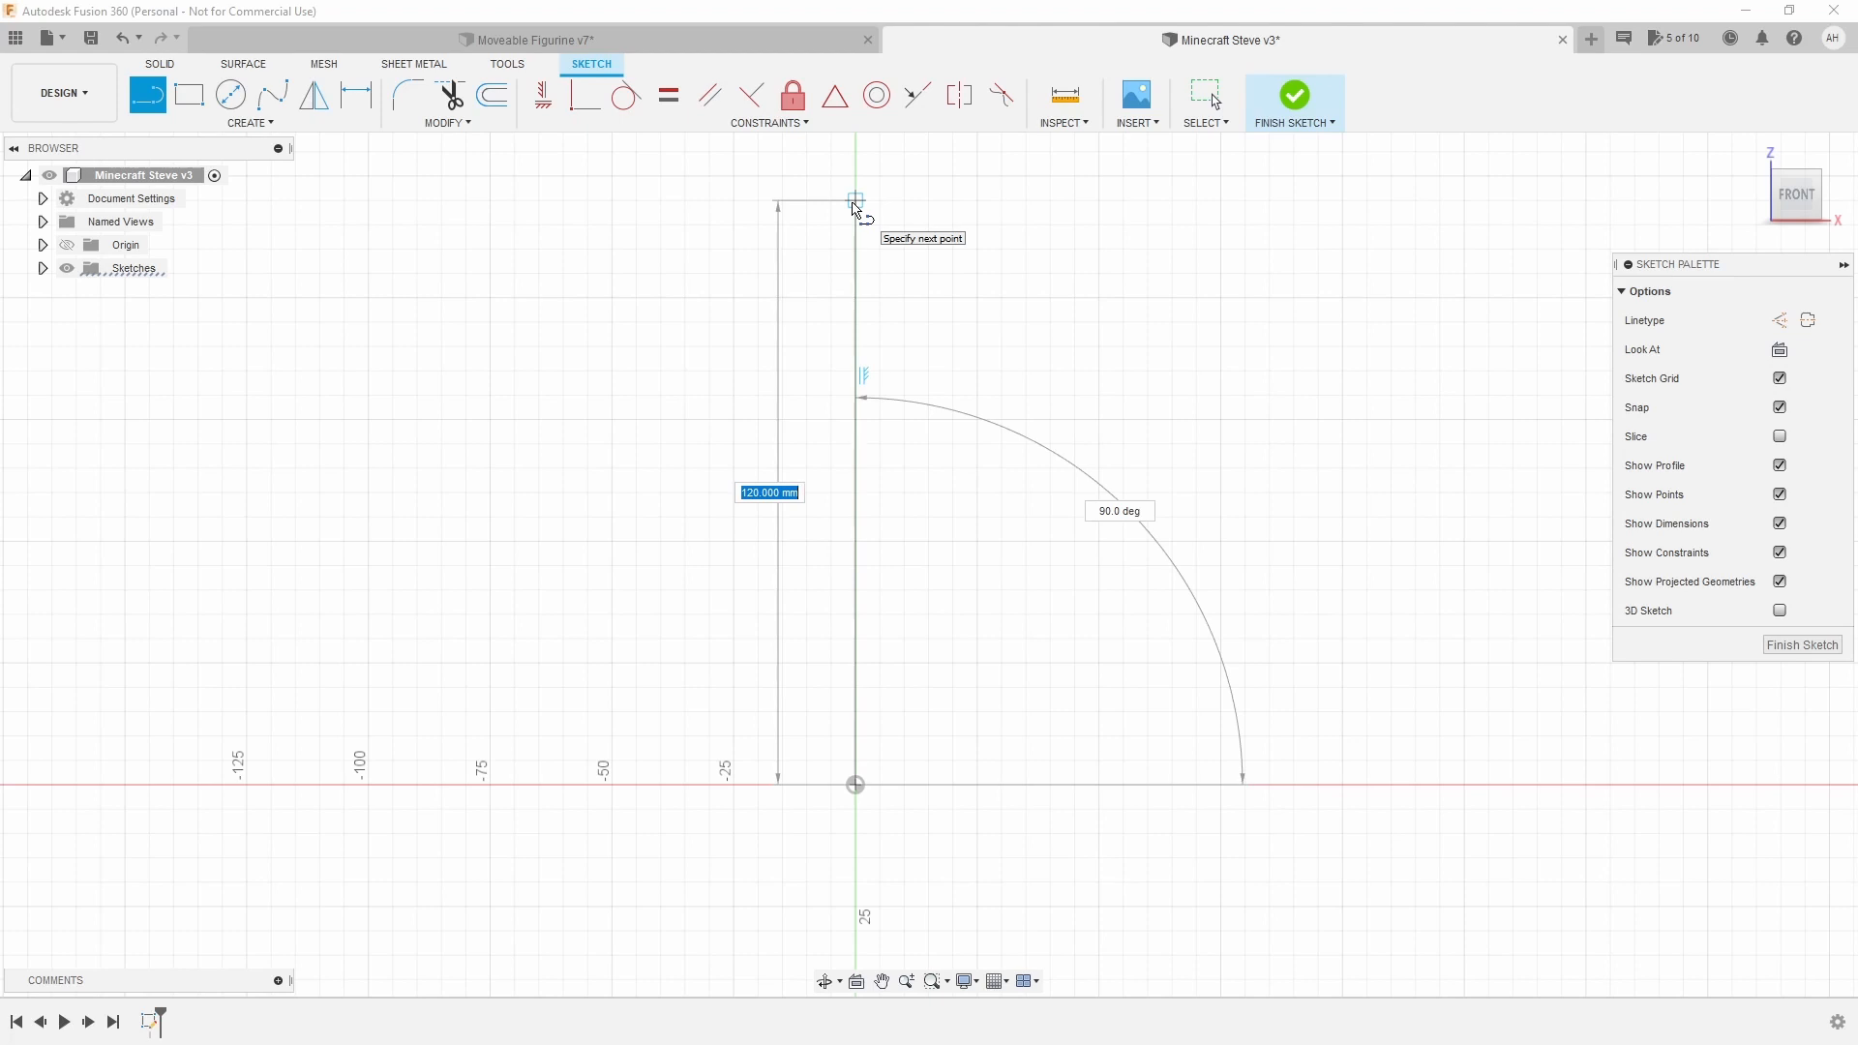
{"action": "type", "text": "120"}
{"action": "left_click", "coordinate": [855, 207]}
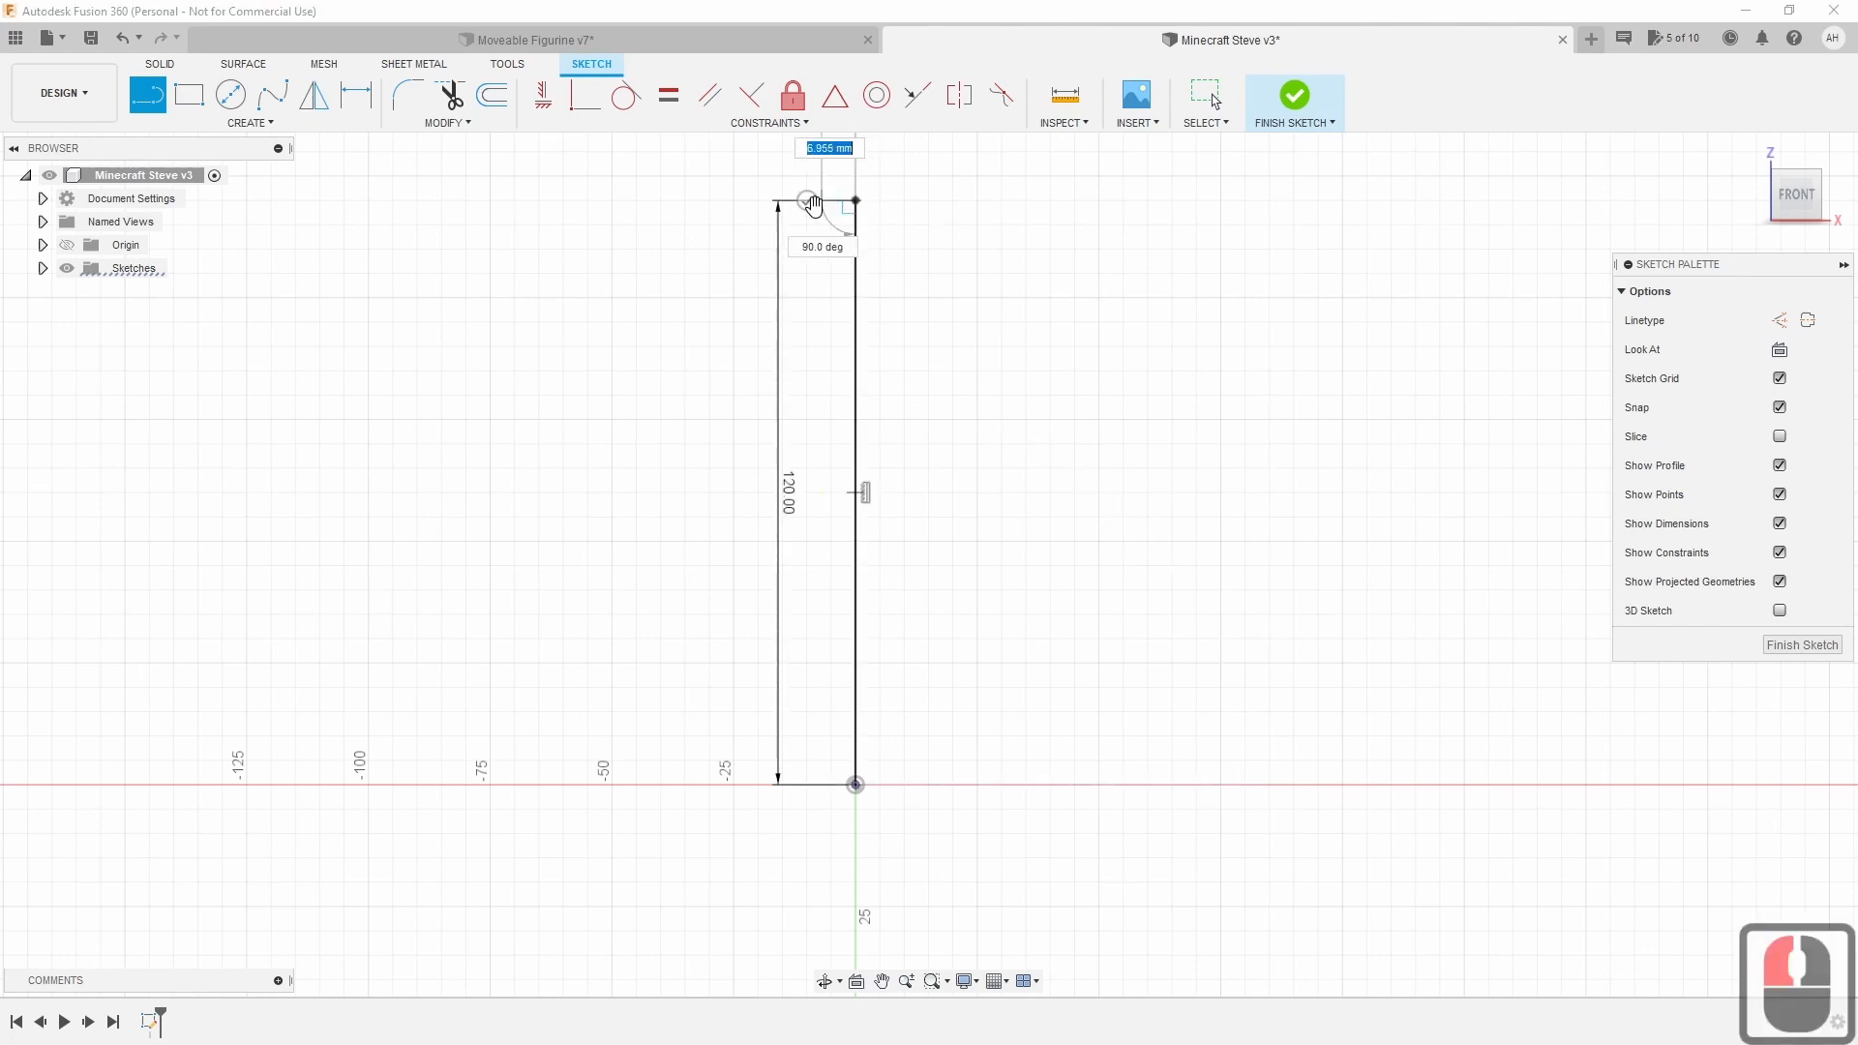
{"action": "left_click_drag", "start_coordinate": [855, 203], "coordinate": [817, 218]}
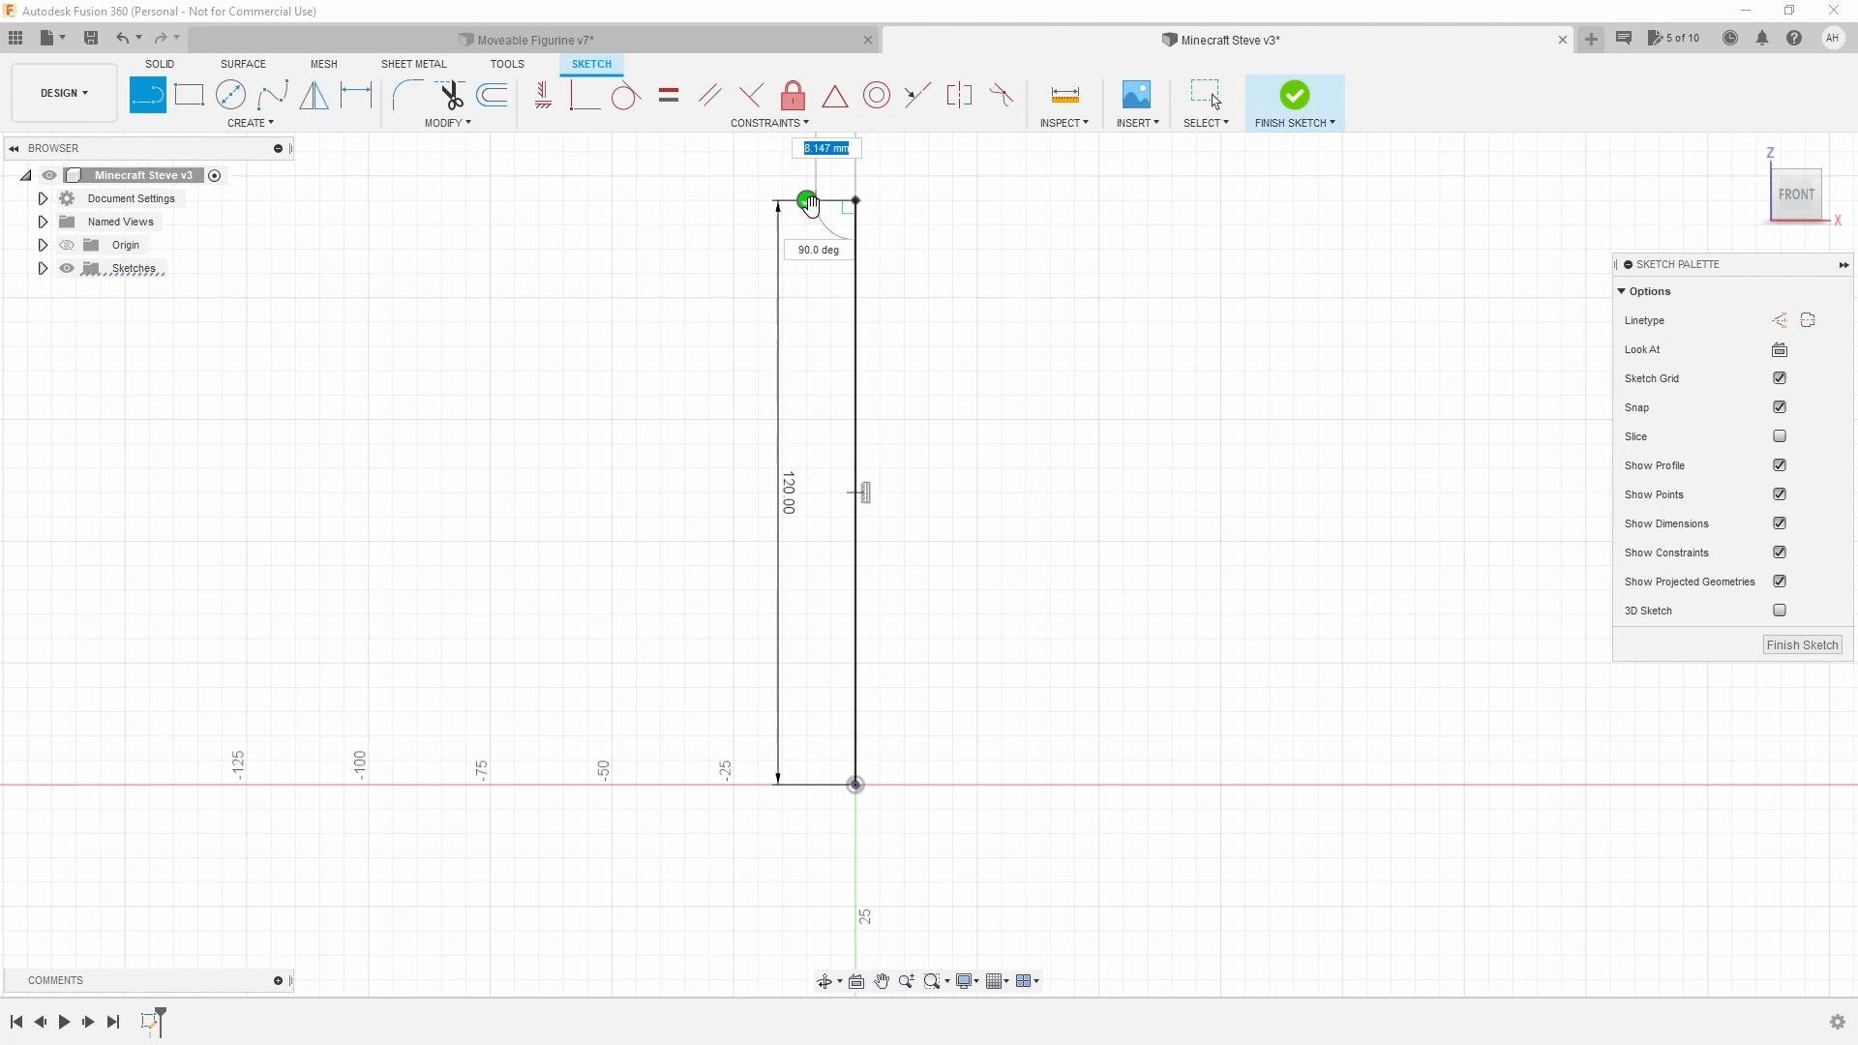
{"action": "left_click", "coordinate": [806, 202]}
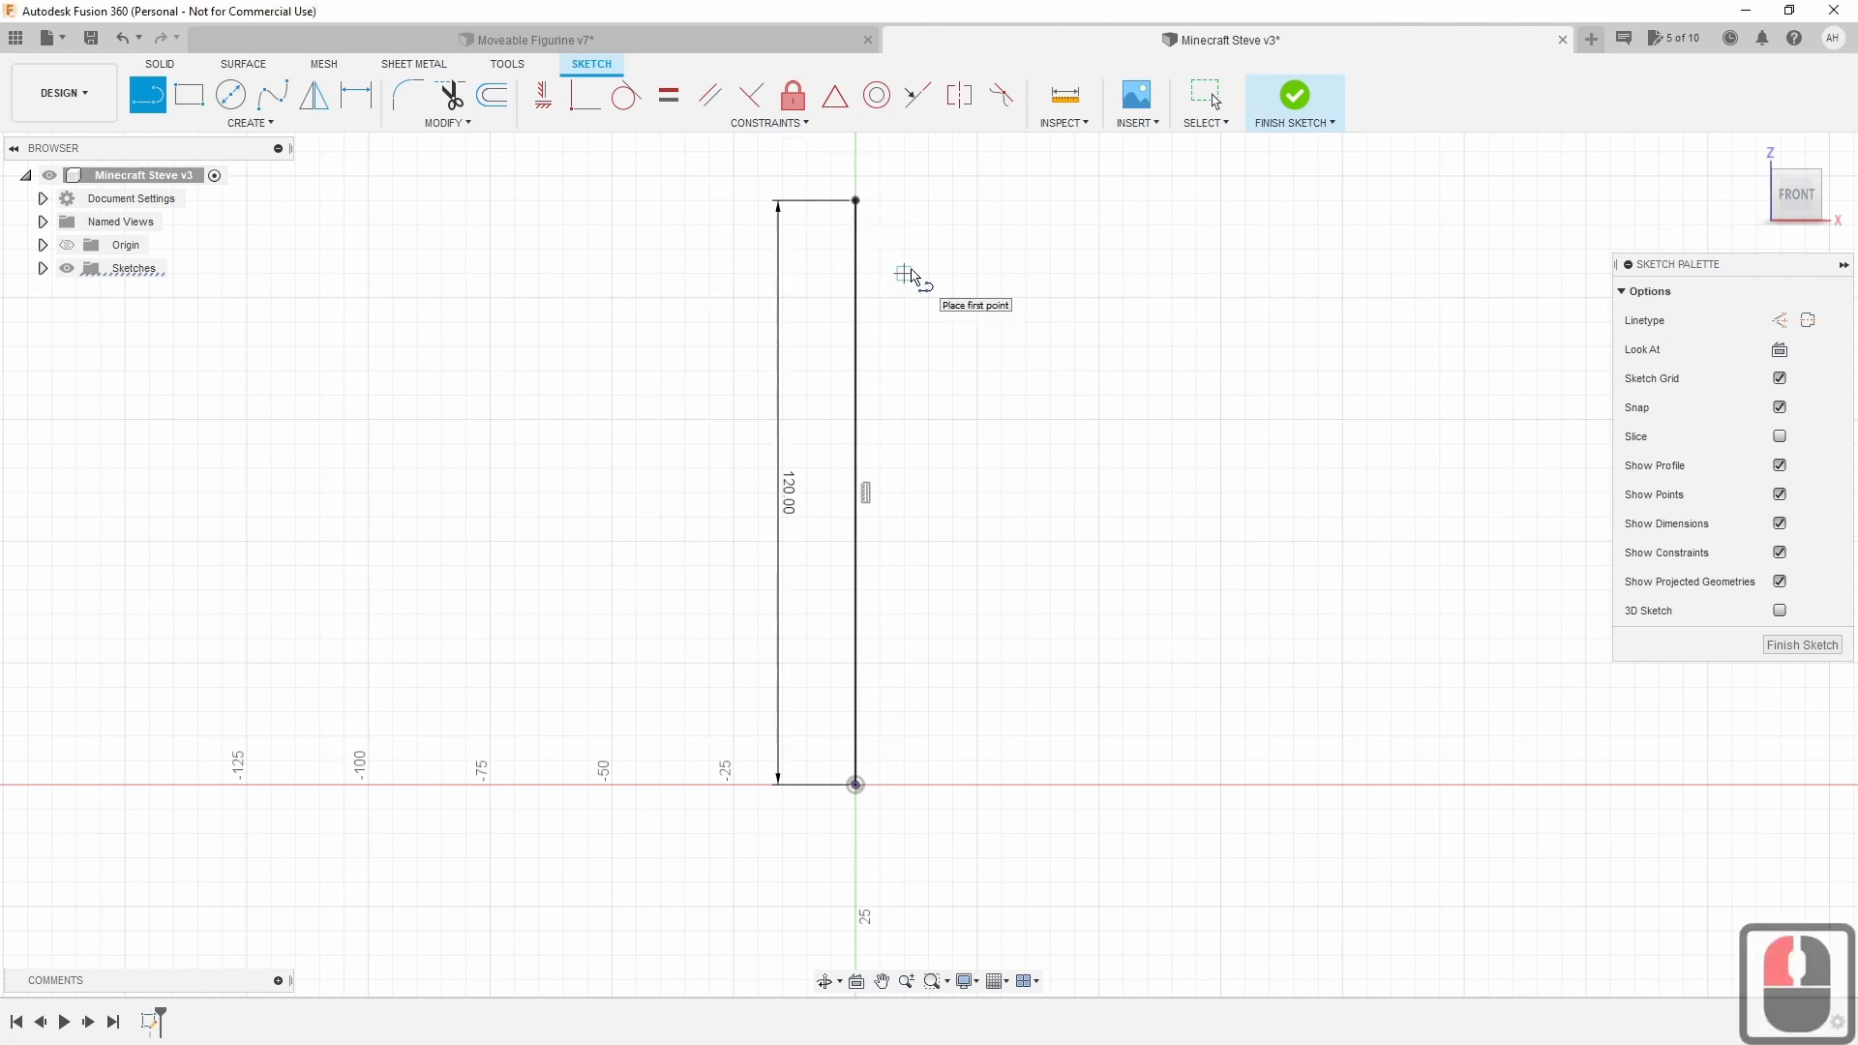
{"action": "key", "text": "Escape"}
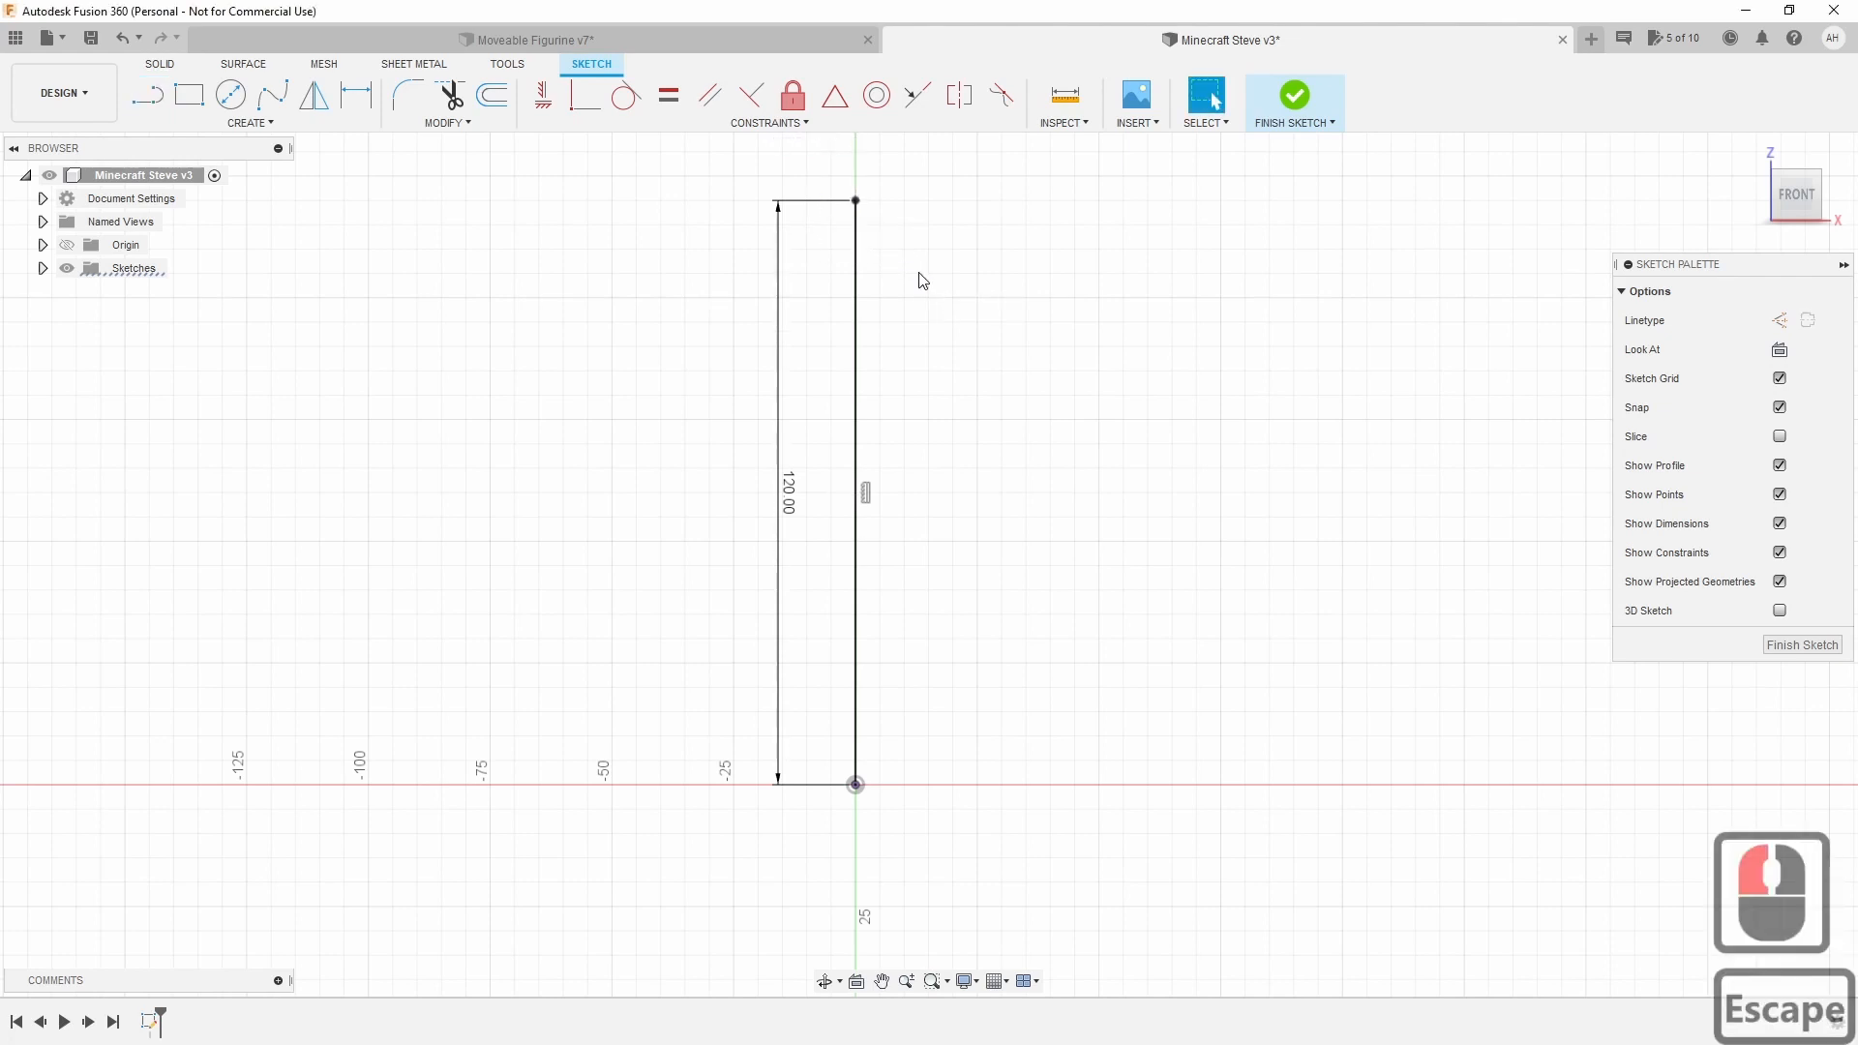
{"action": "left_click", "coordinate": [857, 355]}
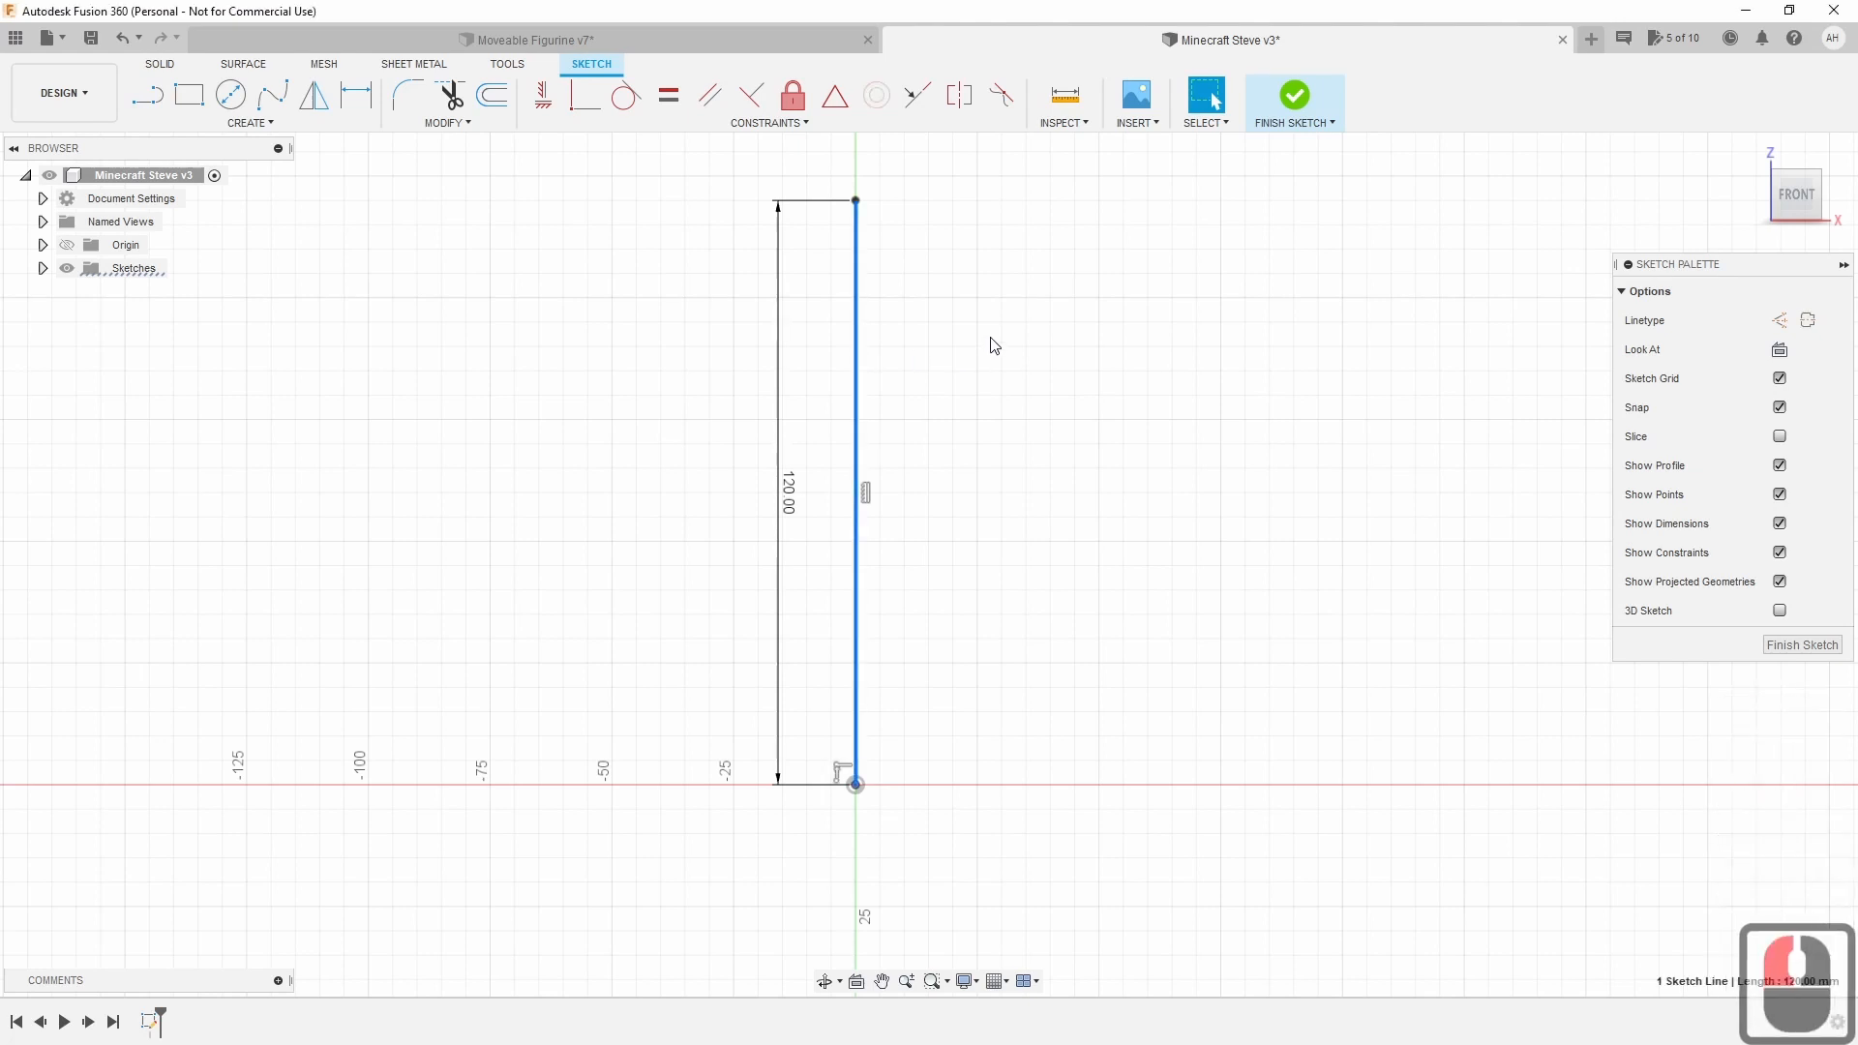
Turn the 120 mm vertical line into a construction line and open the Insert menu.
{"action": "key", "text": "x"}
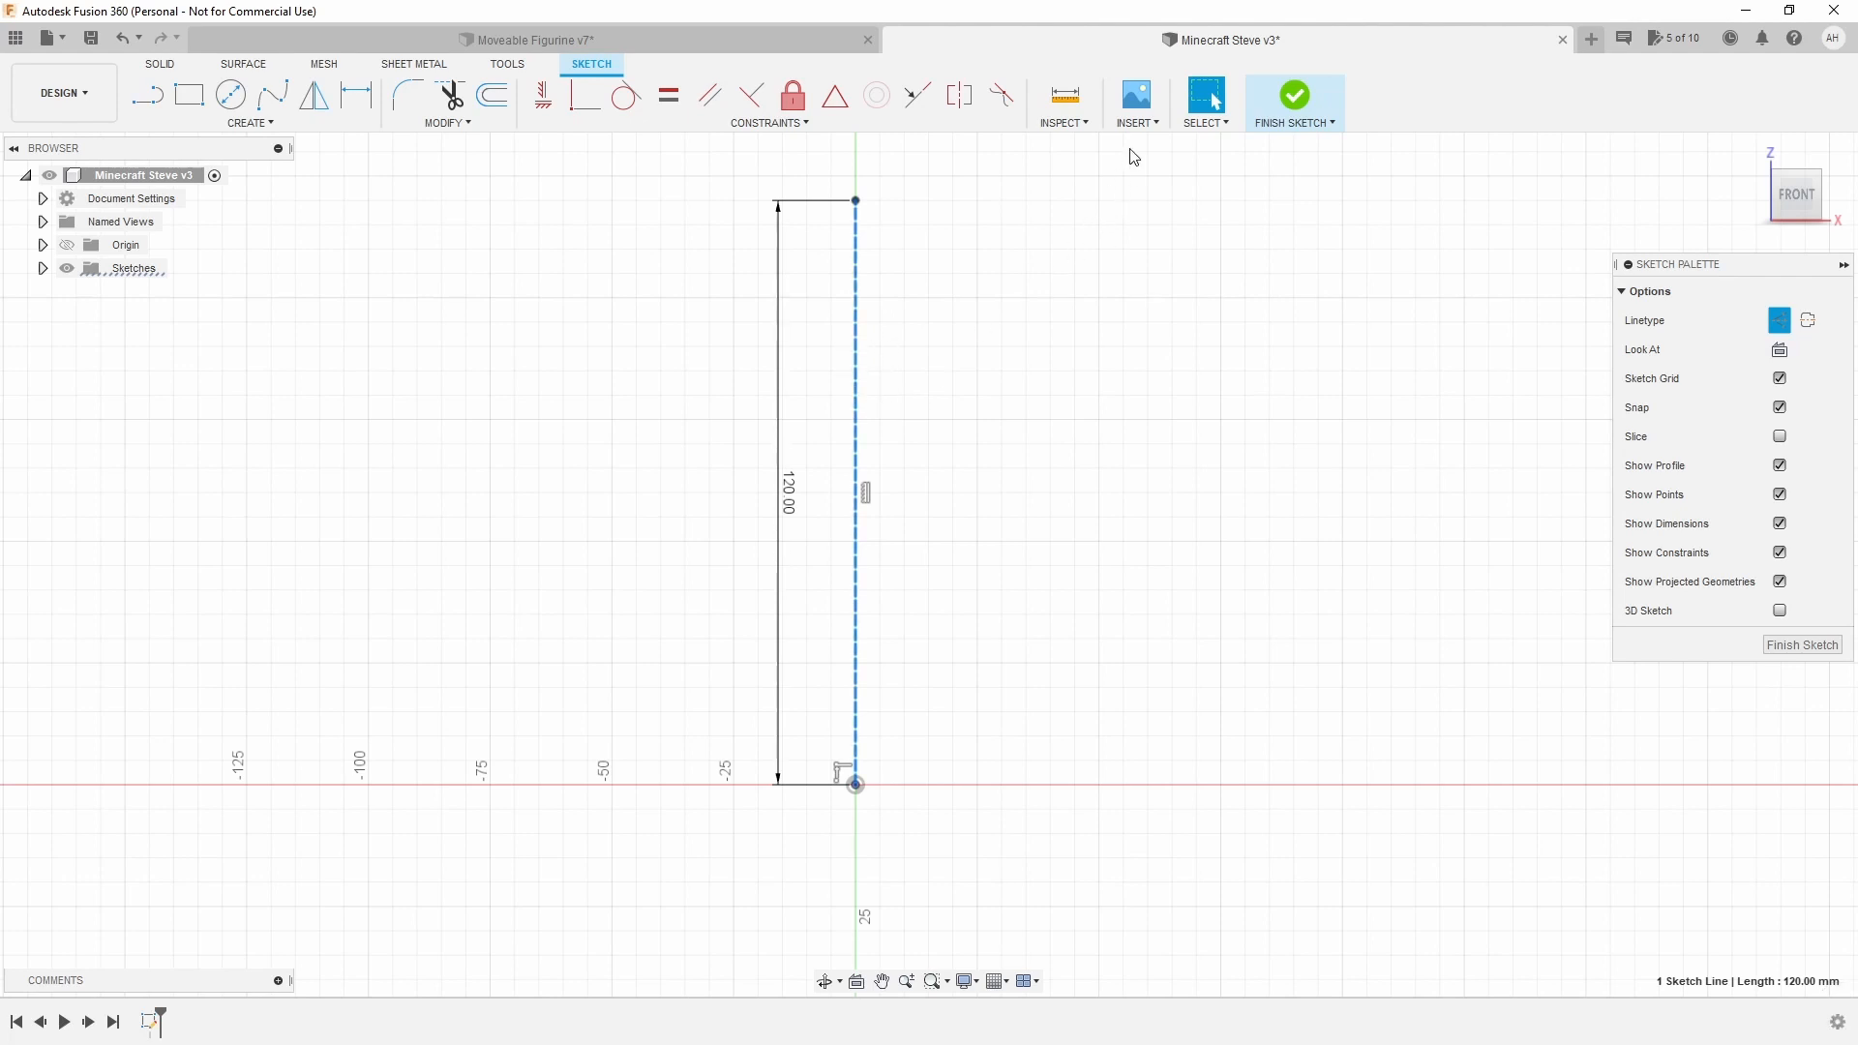
{"action": "left_click", "coordinate": [1138, 123]}
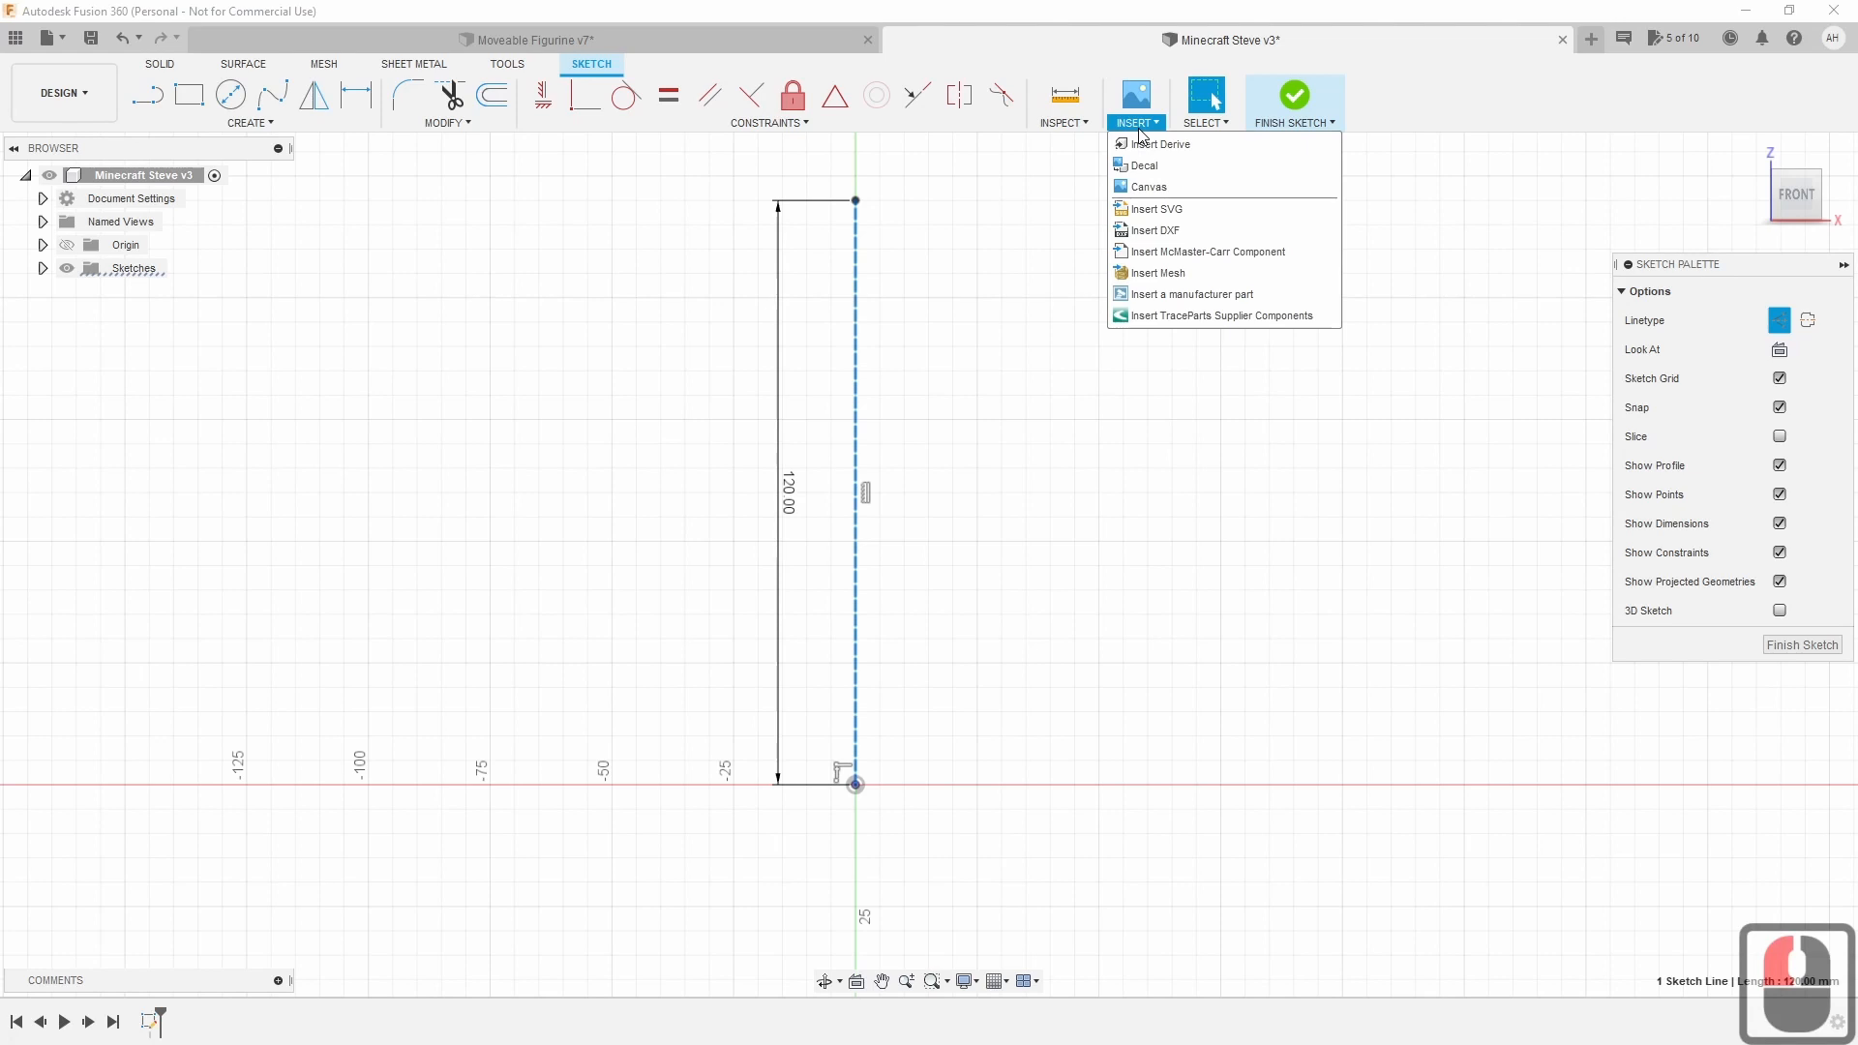
Load Steve.png from the Downloads folder as a canvas image.
{"action": "left_click", "coordinate": [1157, 187]}
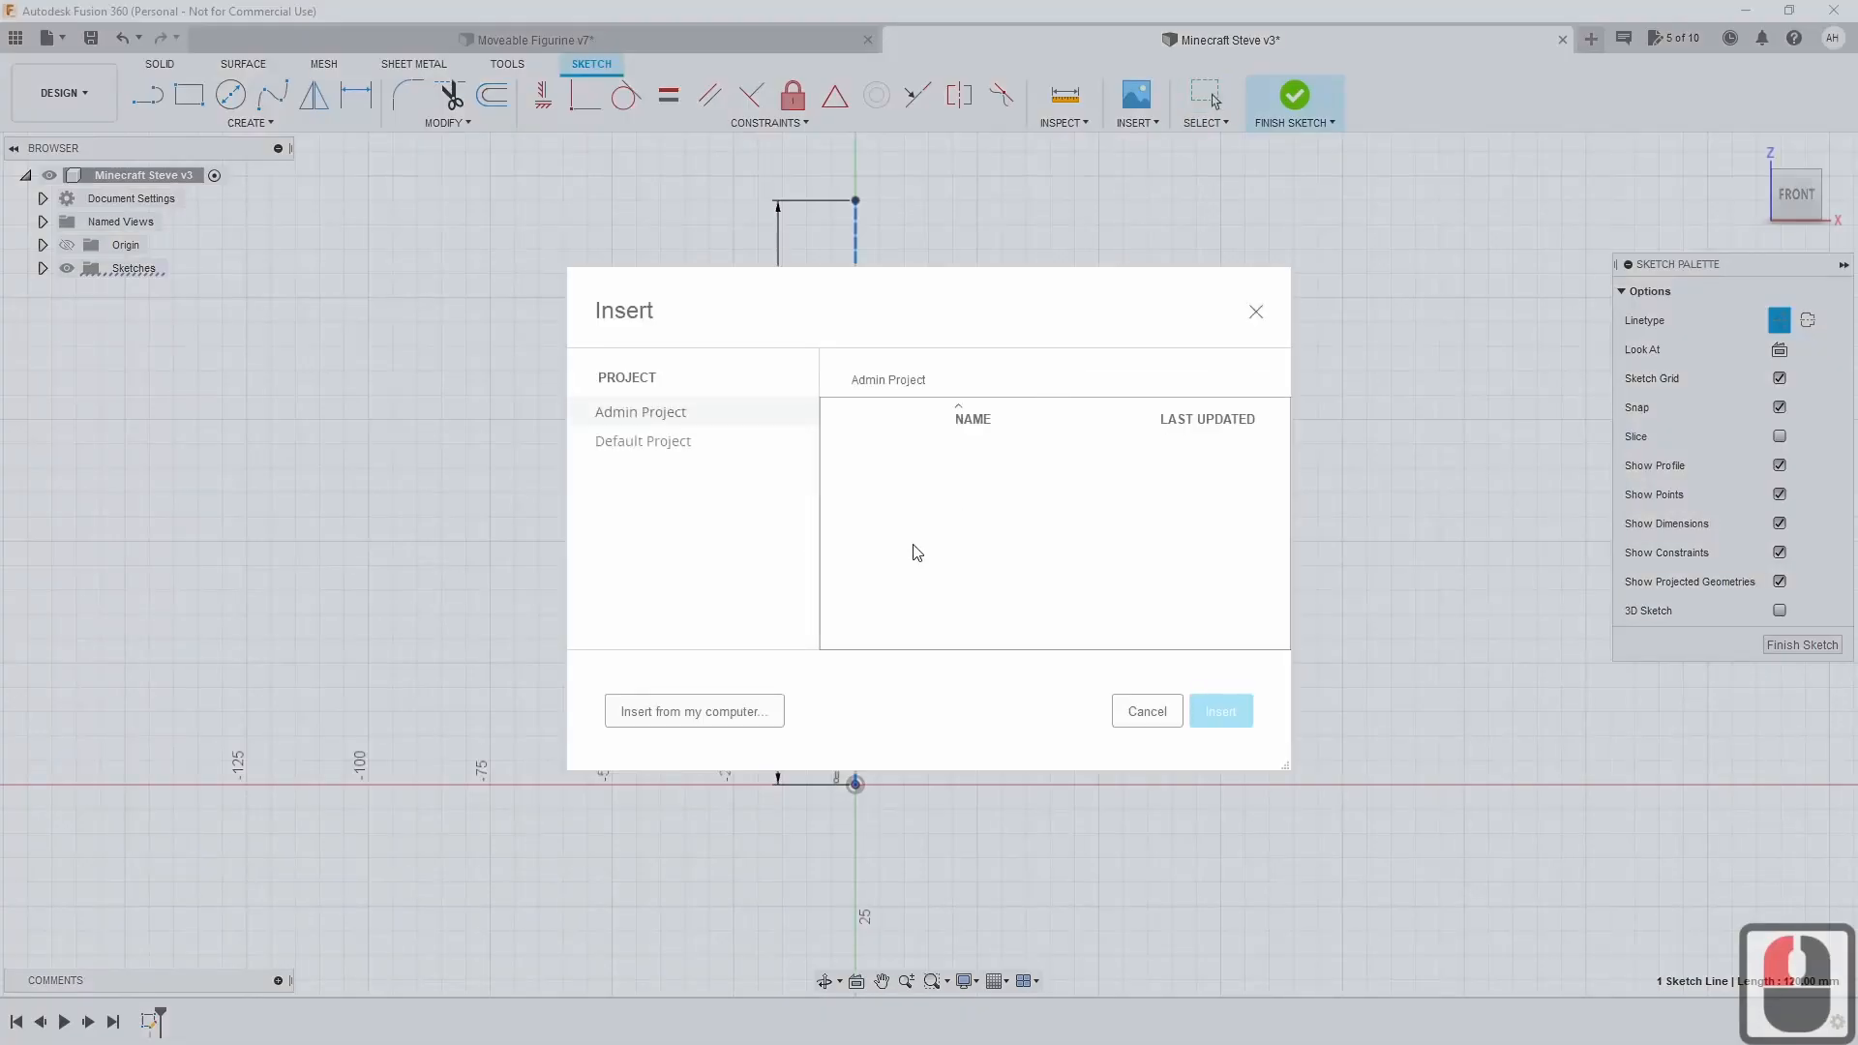
{"action": "left_click", "coordinate": [769, 715]}
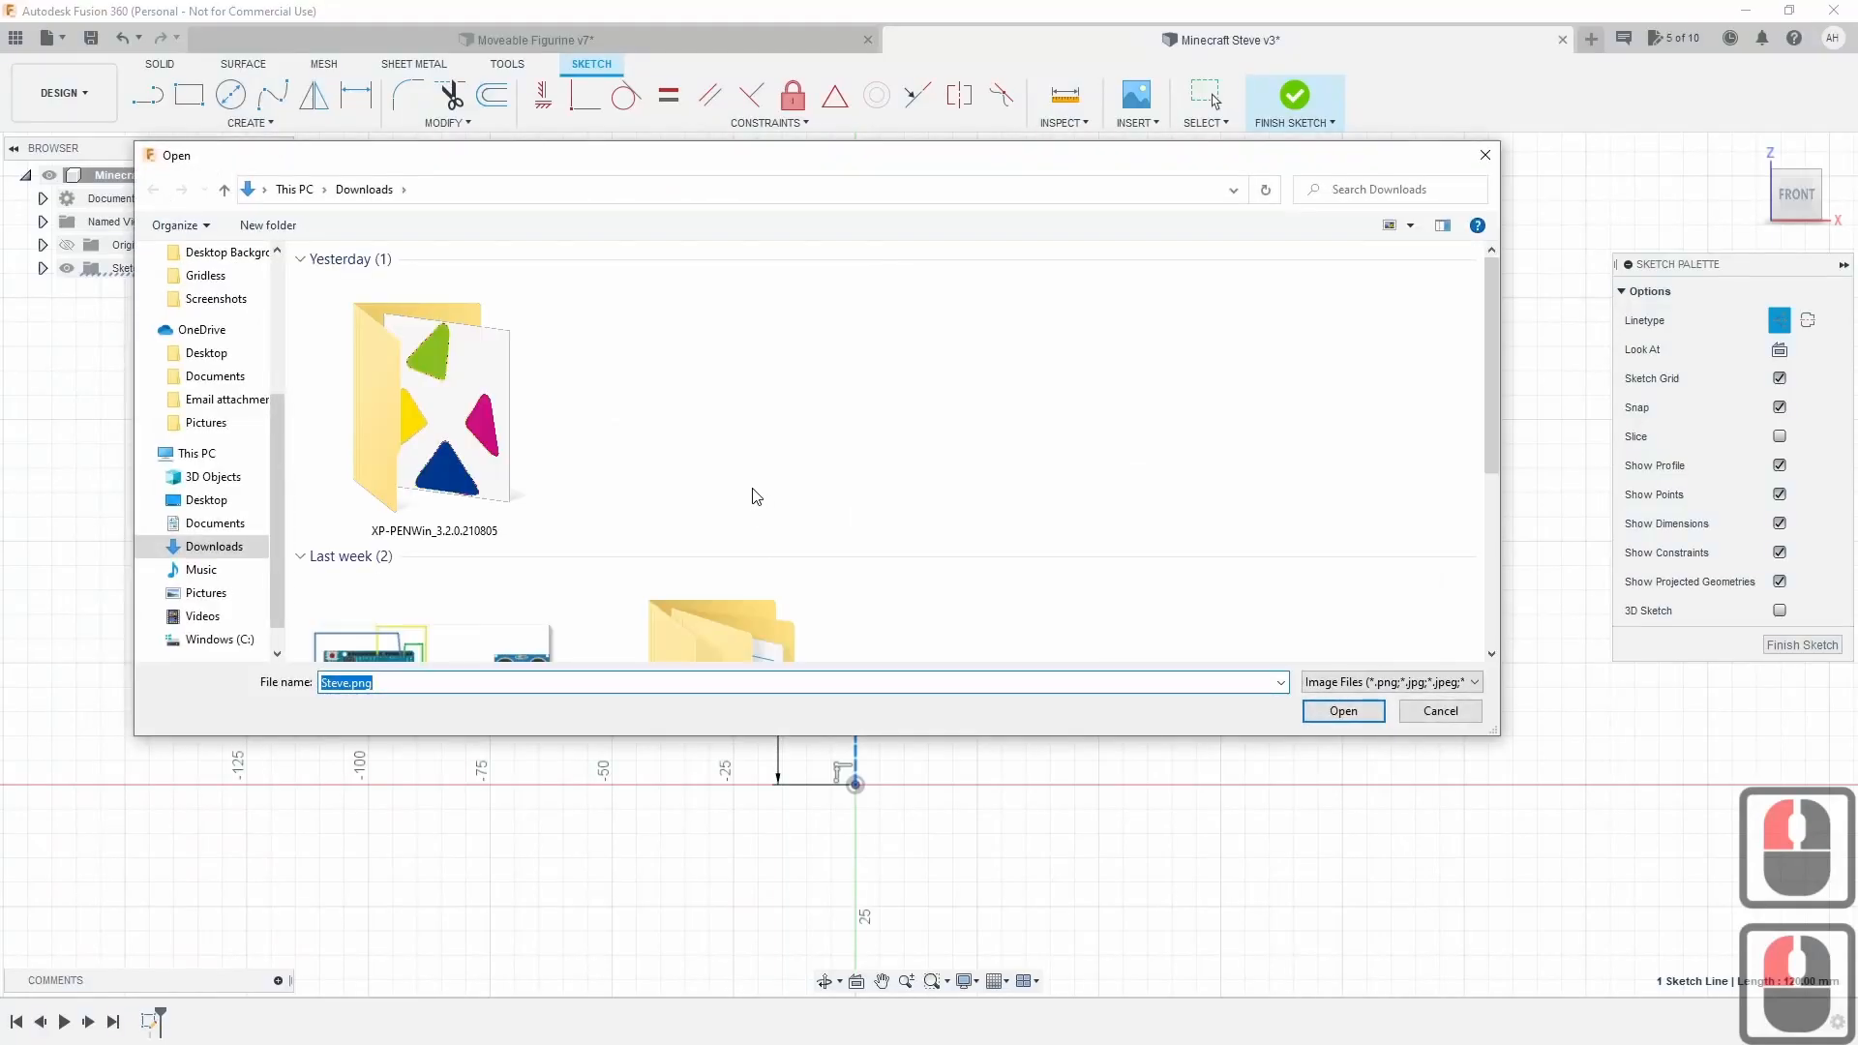
{"action": "scroll", "coordinate": [738, 483], "scroll_direction": "down", "scroll_amount": 6}
{"action": "scroll", "coordinate": [737, 483], "scroll_direction": "down", "scroll_amount": 3}
{"action": "left_click", "coordinate": [542, 565]}
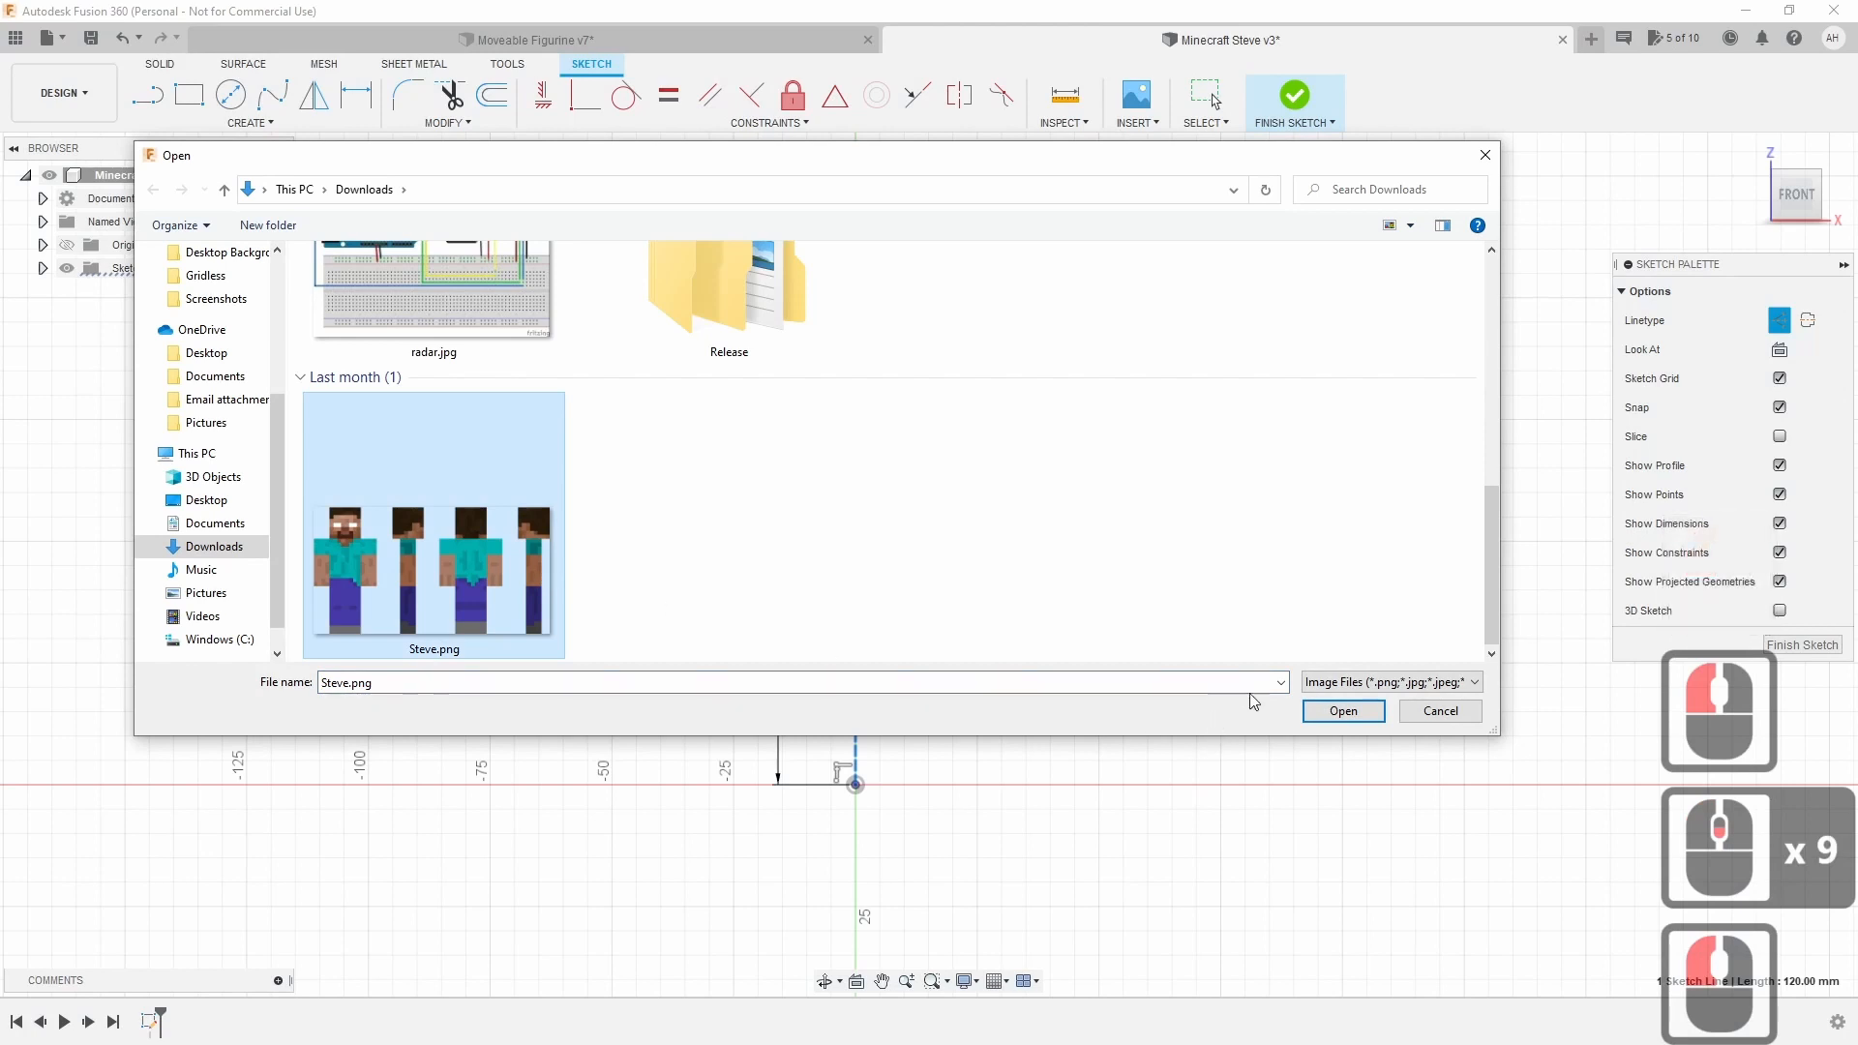
{"action": "left_click", "coordinate": [1341, 712]}
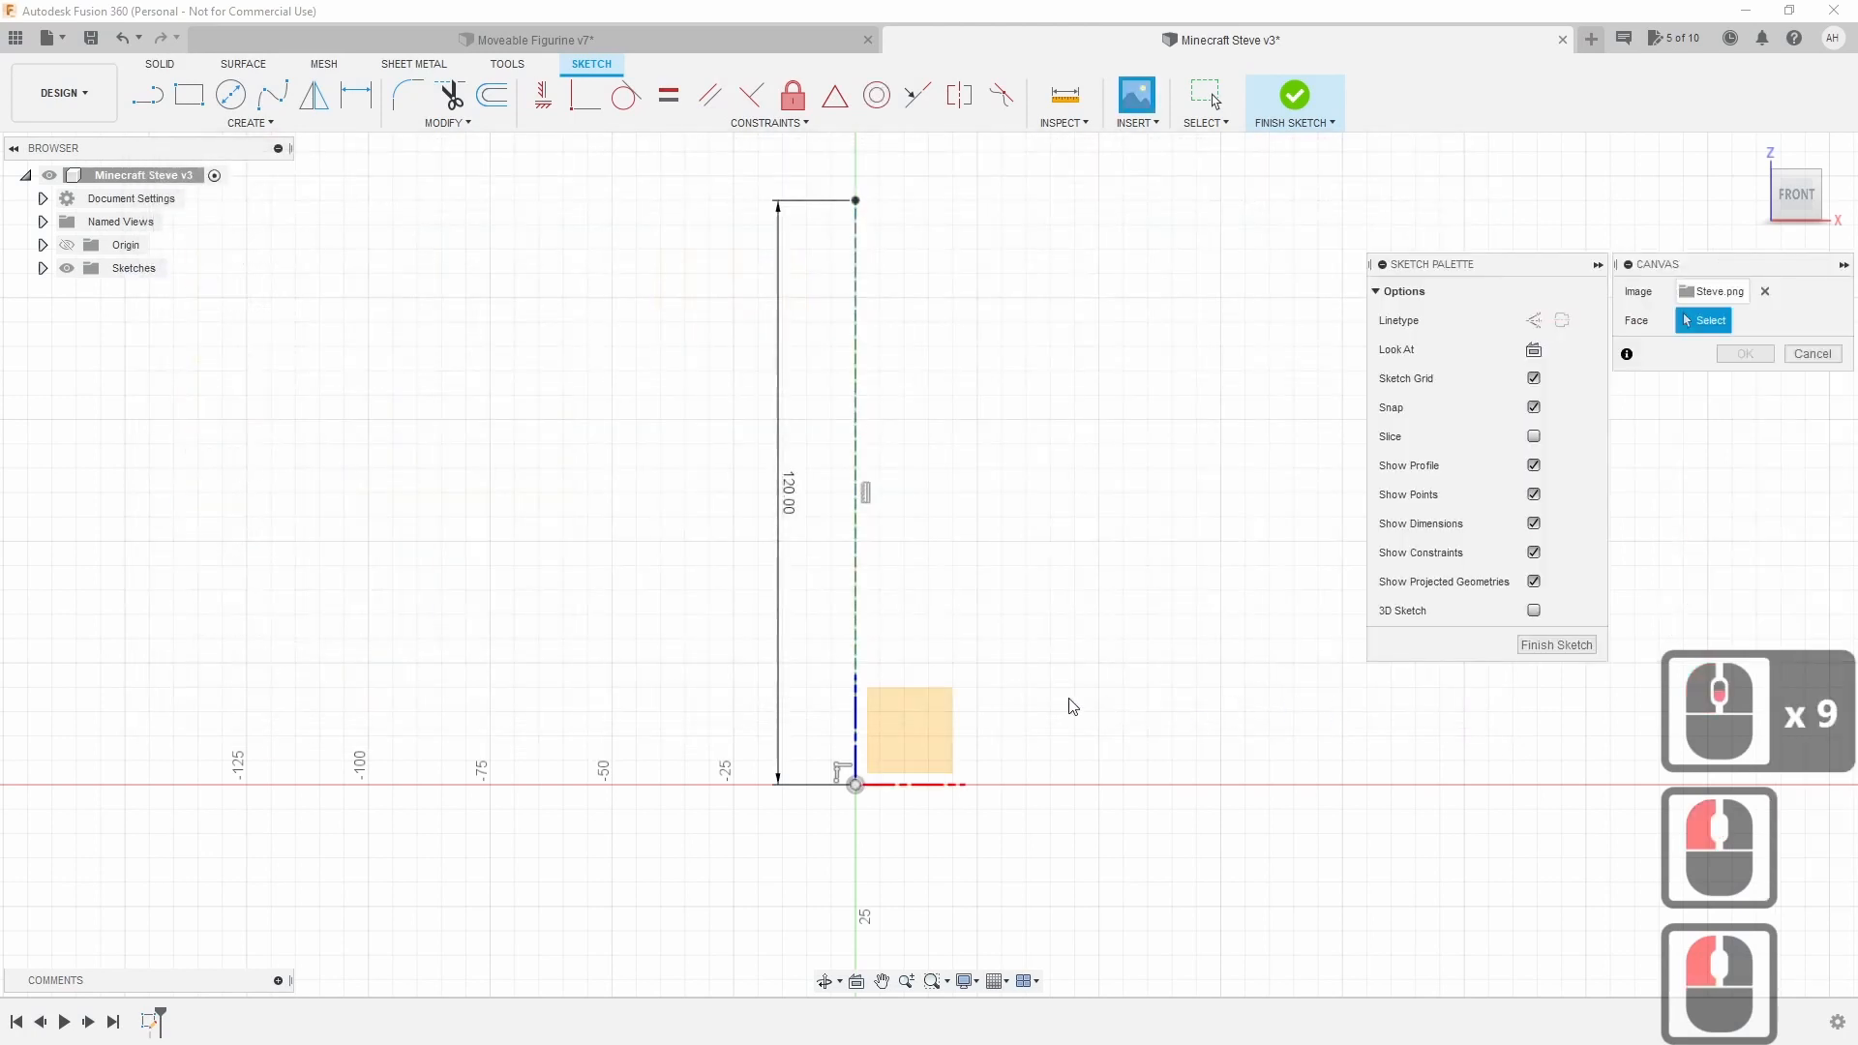
Place the Steve canvas on the front plane, moved and scaled so the front figure spans the 120 mm line.
{"action": "left_click", "coordinate": [935, 731]}
{"action": "left_click_drag", "start_coordinate": [877, 758], "coordinate": [1190, 179]}
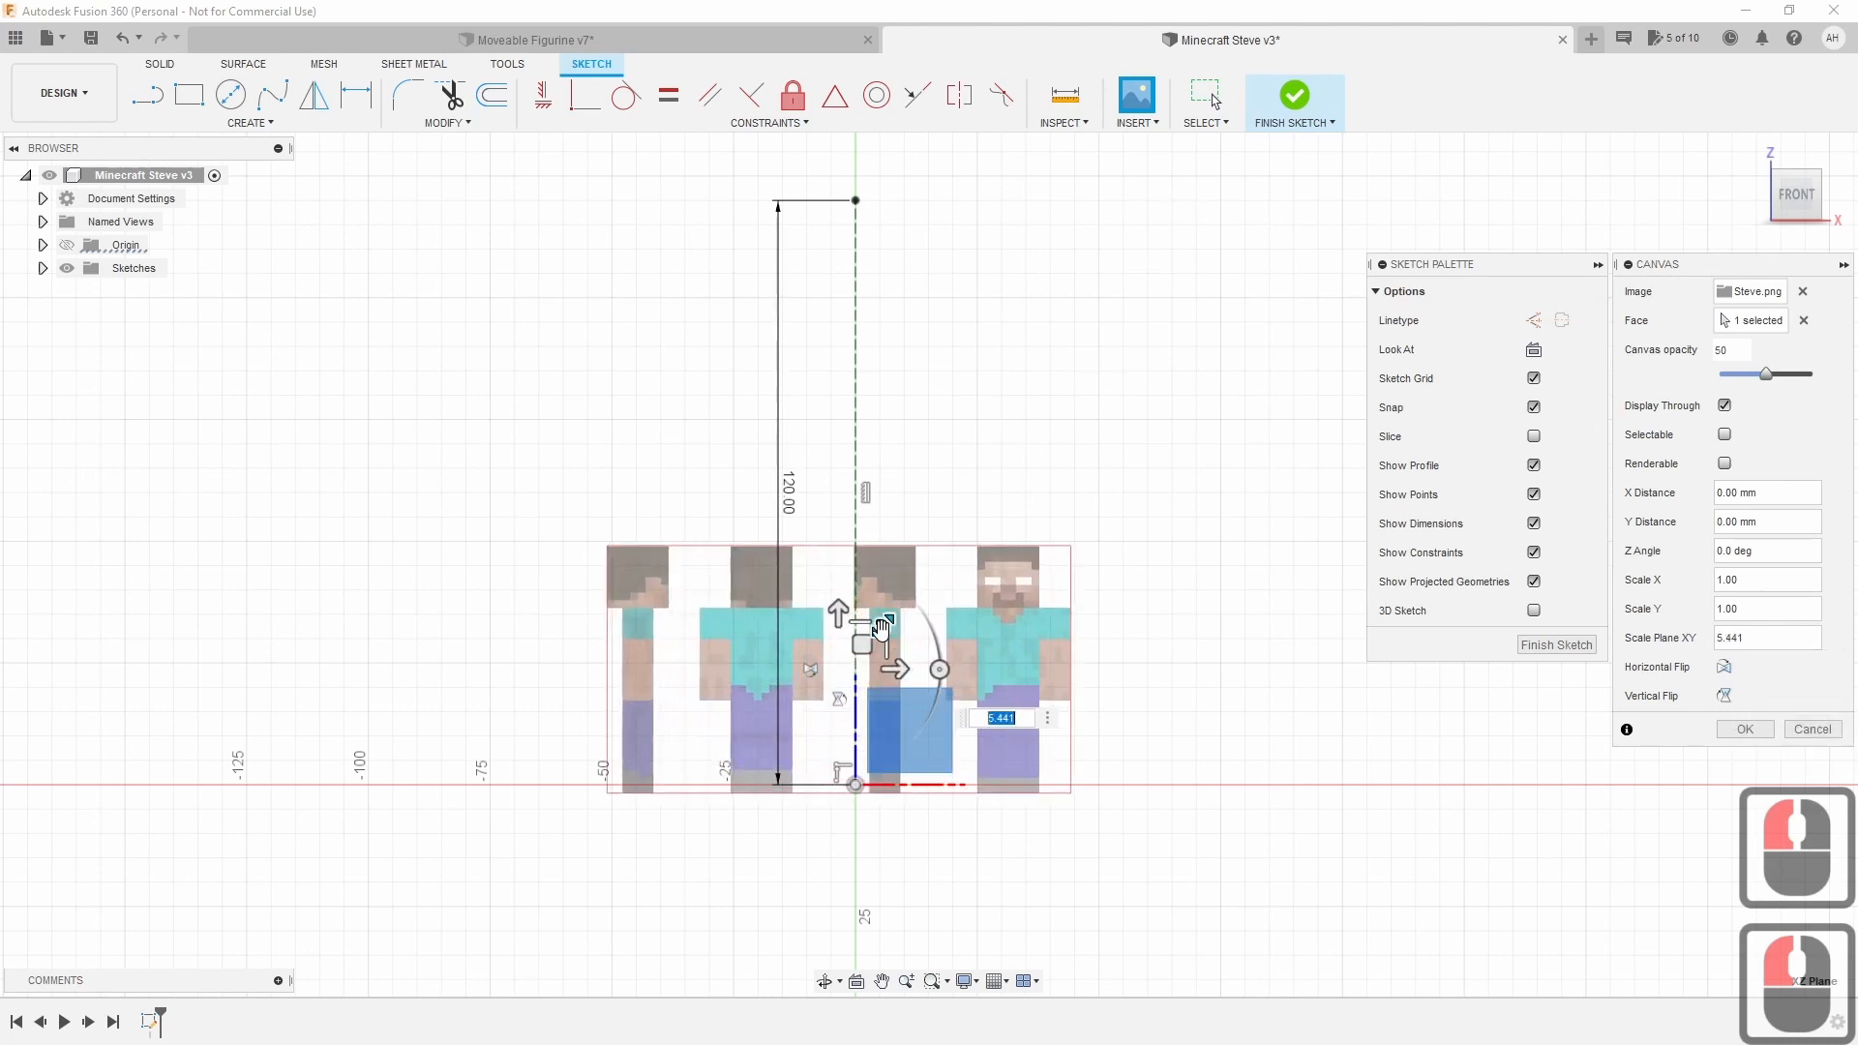
{"action": "left_click_drag", "start_coordinate": [882, 627], "coordinate": [490, 481]}
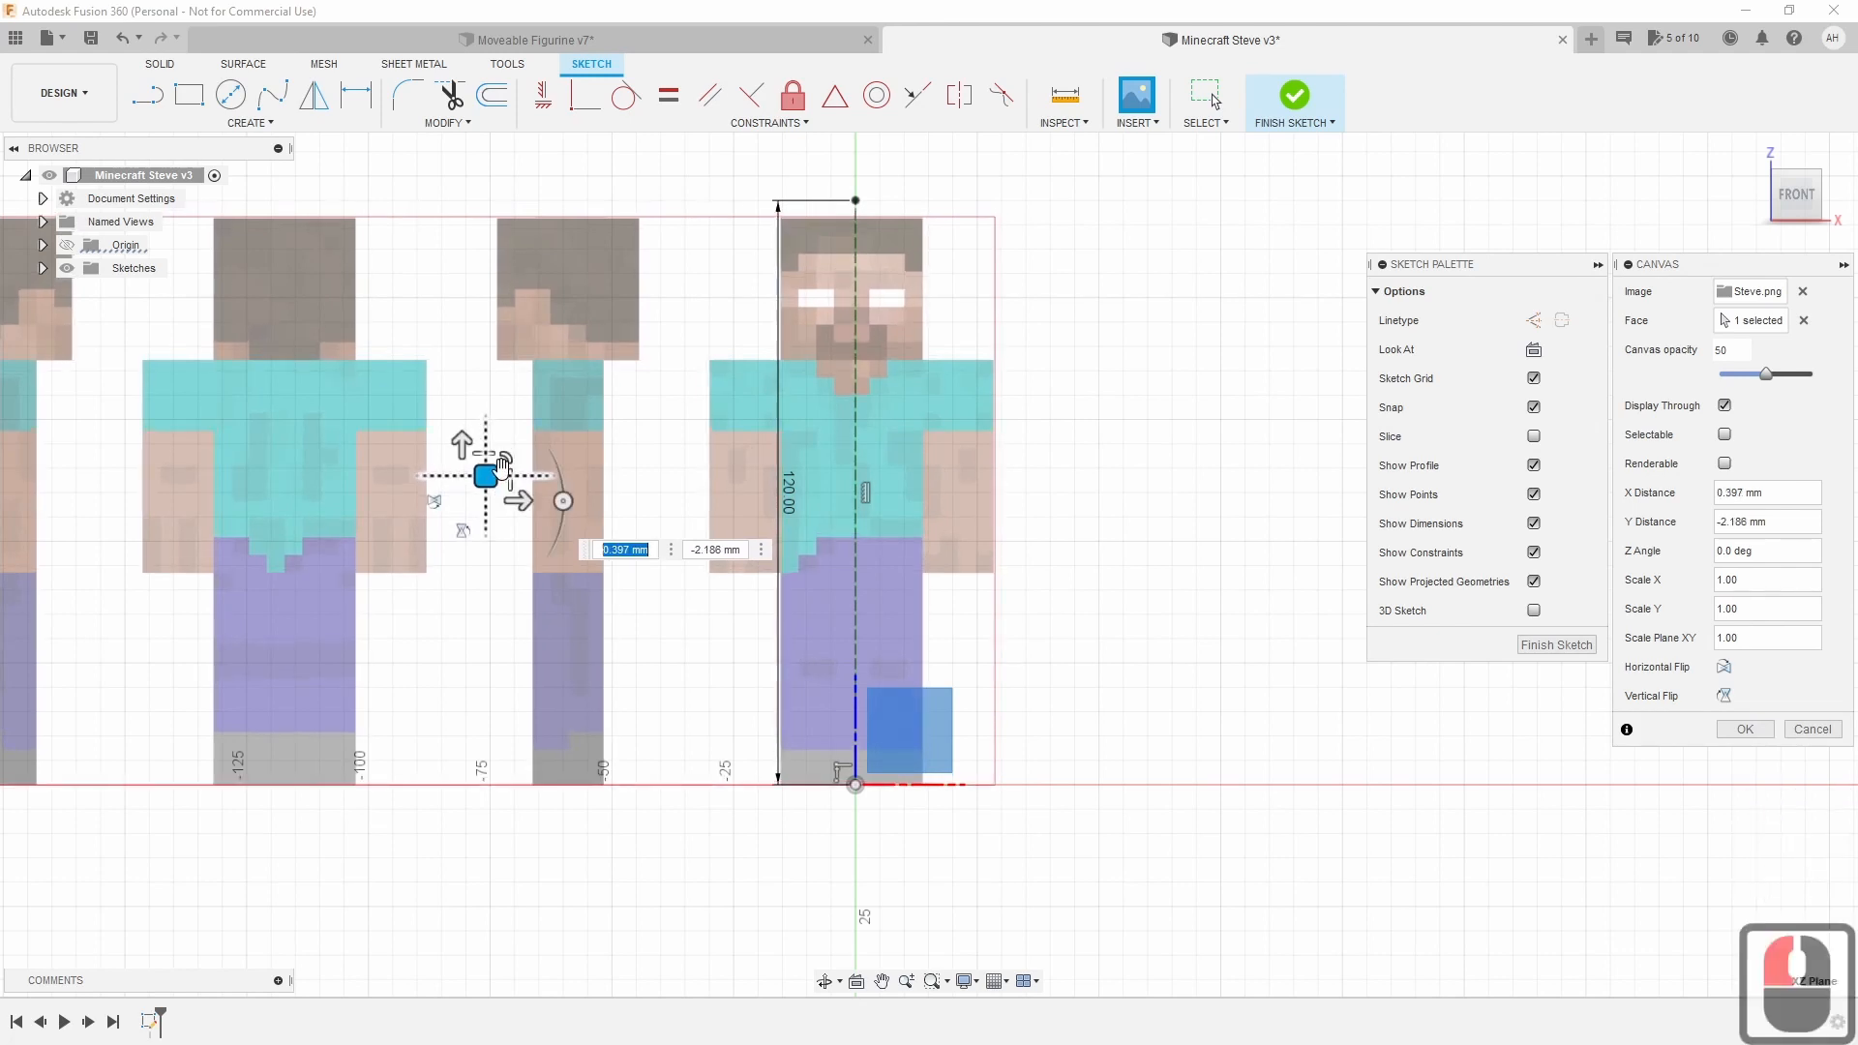
{"action": "left_click", "coordinate": [506, 462]}
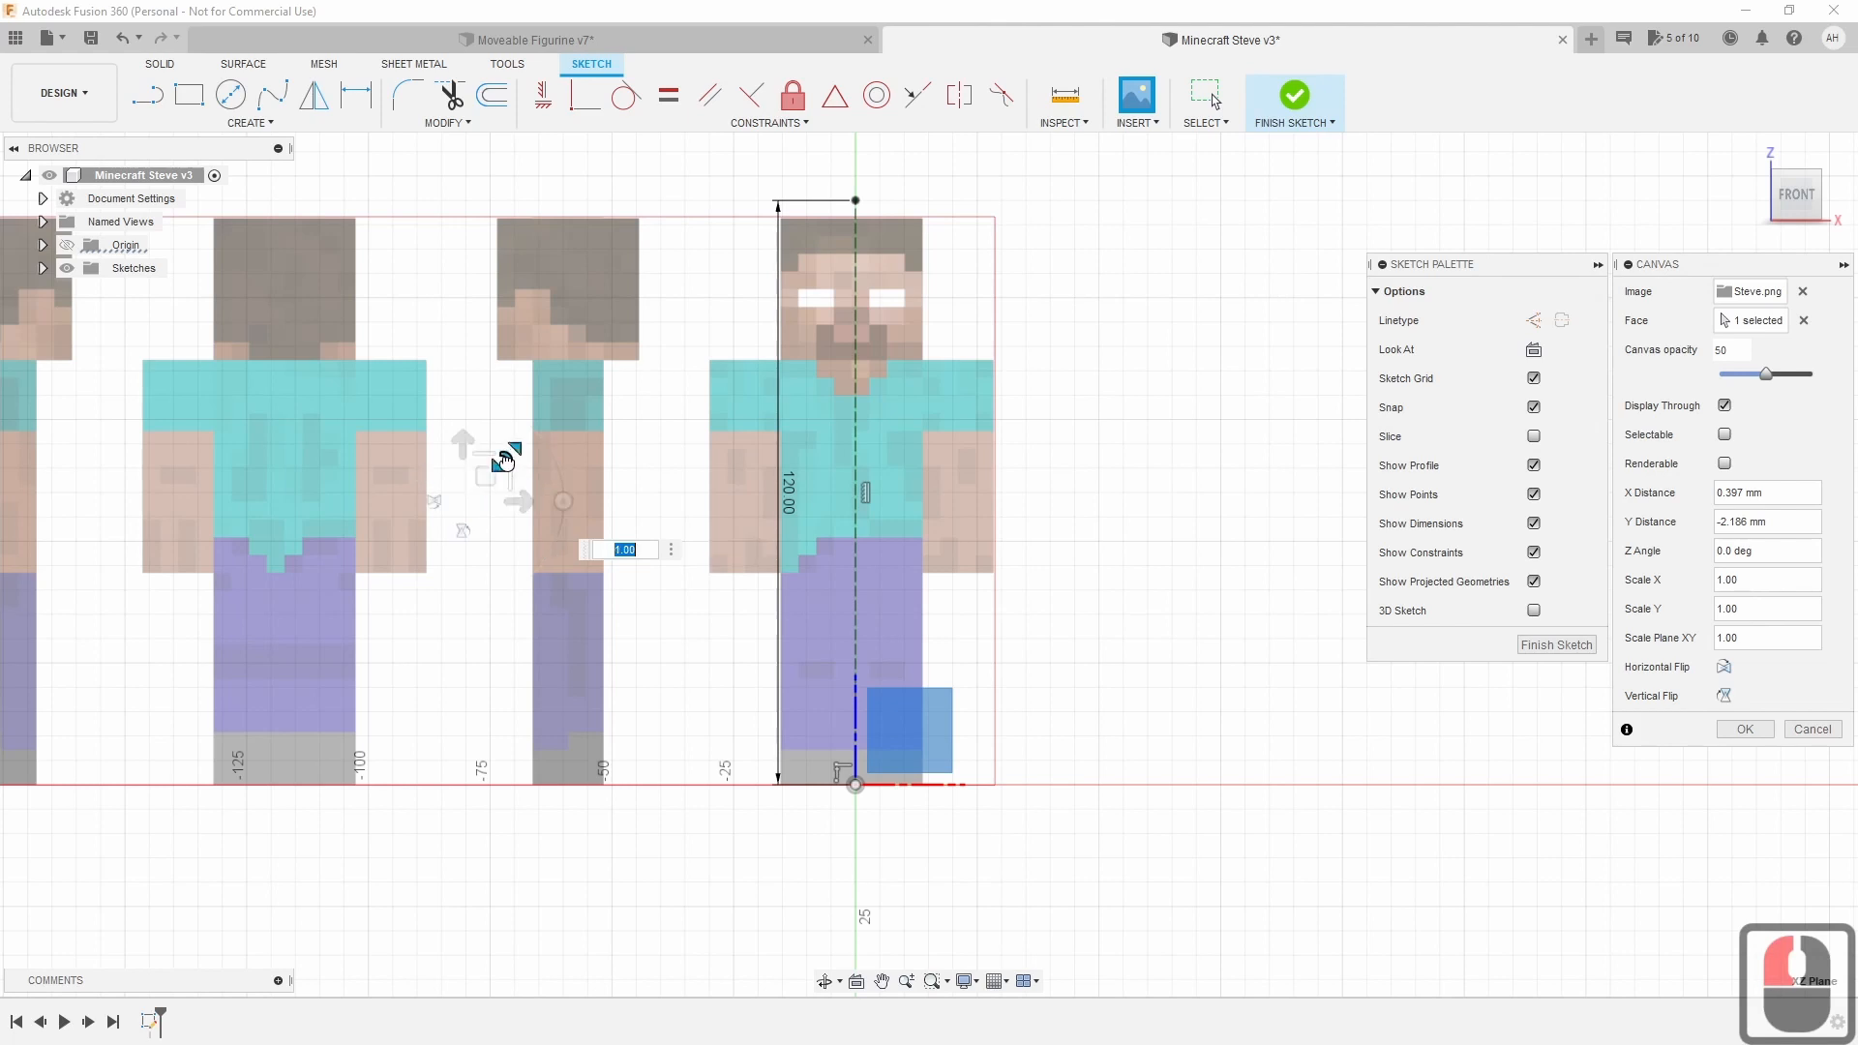
{"action": "left_click_drag", "start_coordinate": [506, 462], "coordinate": [469, 470]}
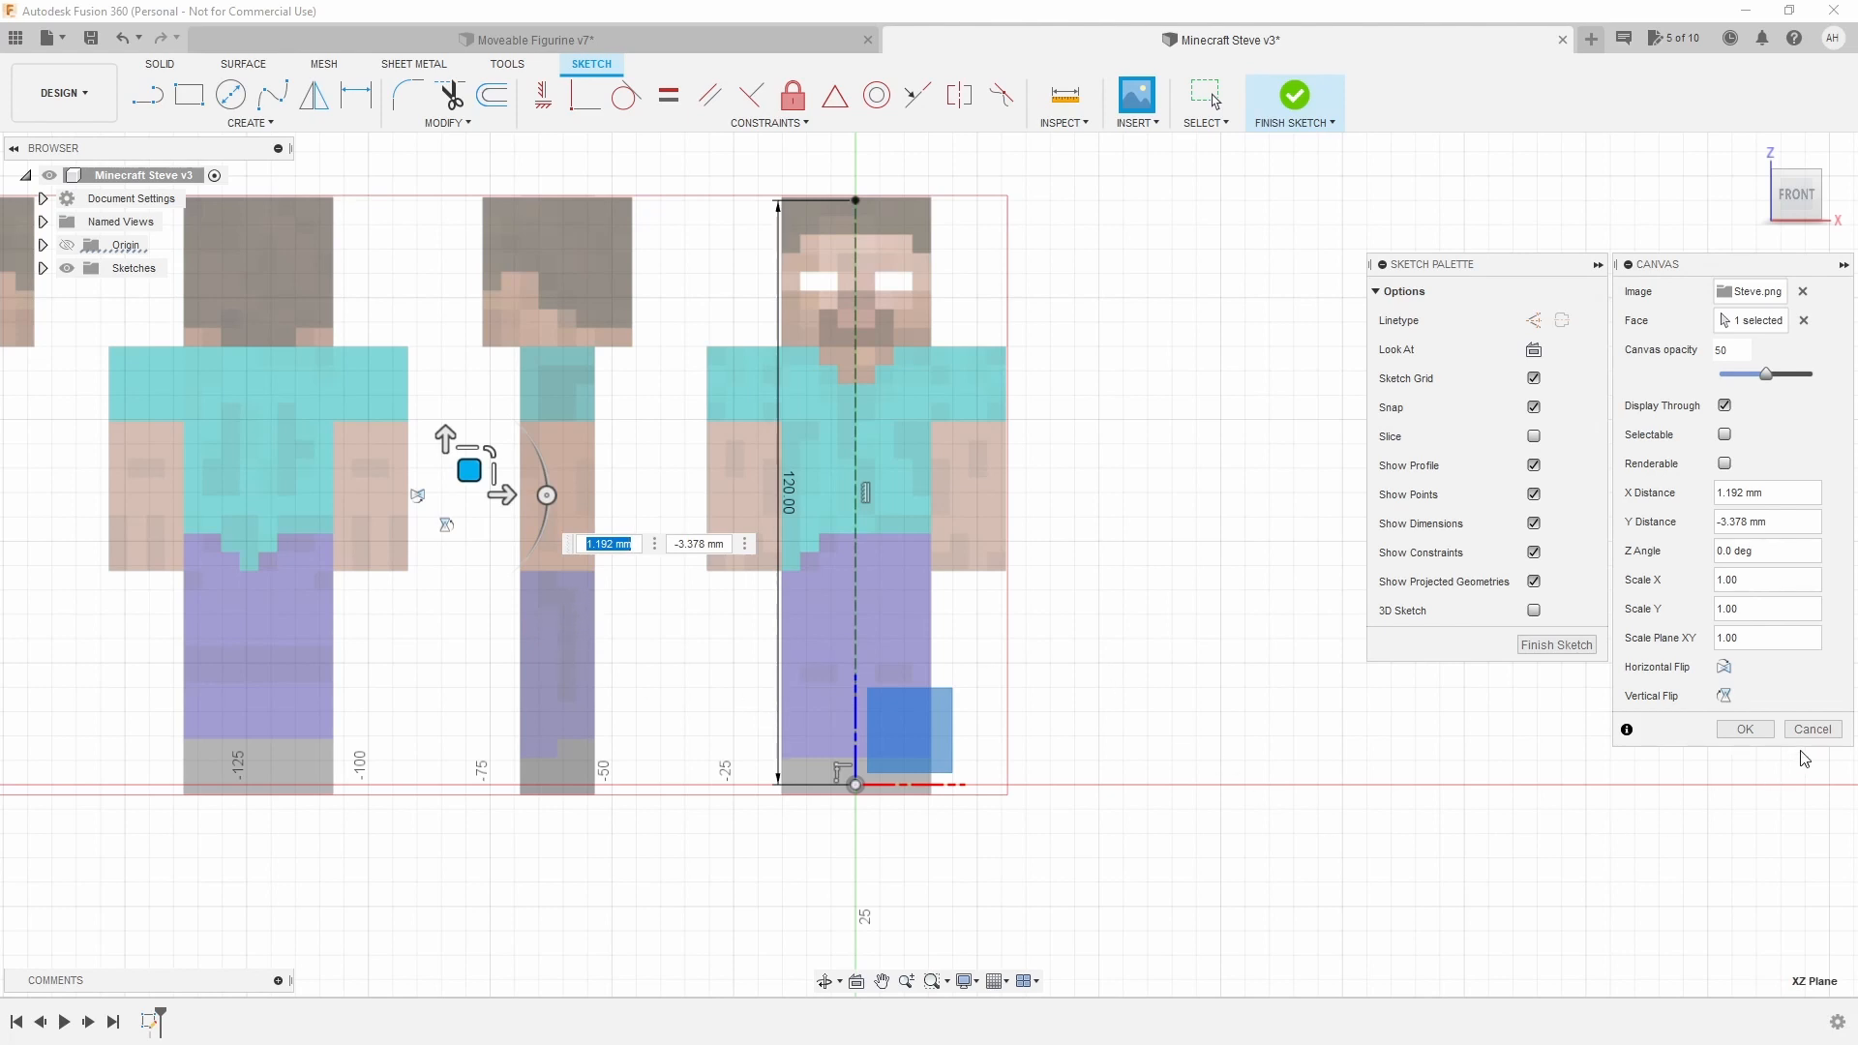
{"action": "left_click", "coordinate": [1744, 729]}
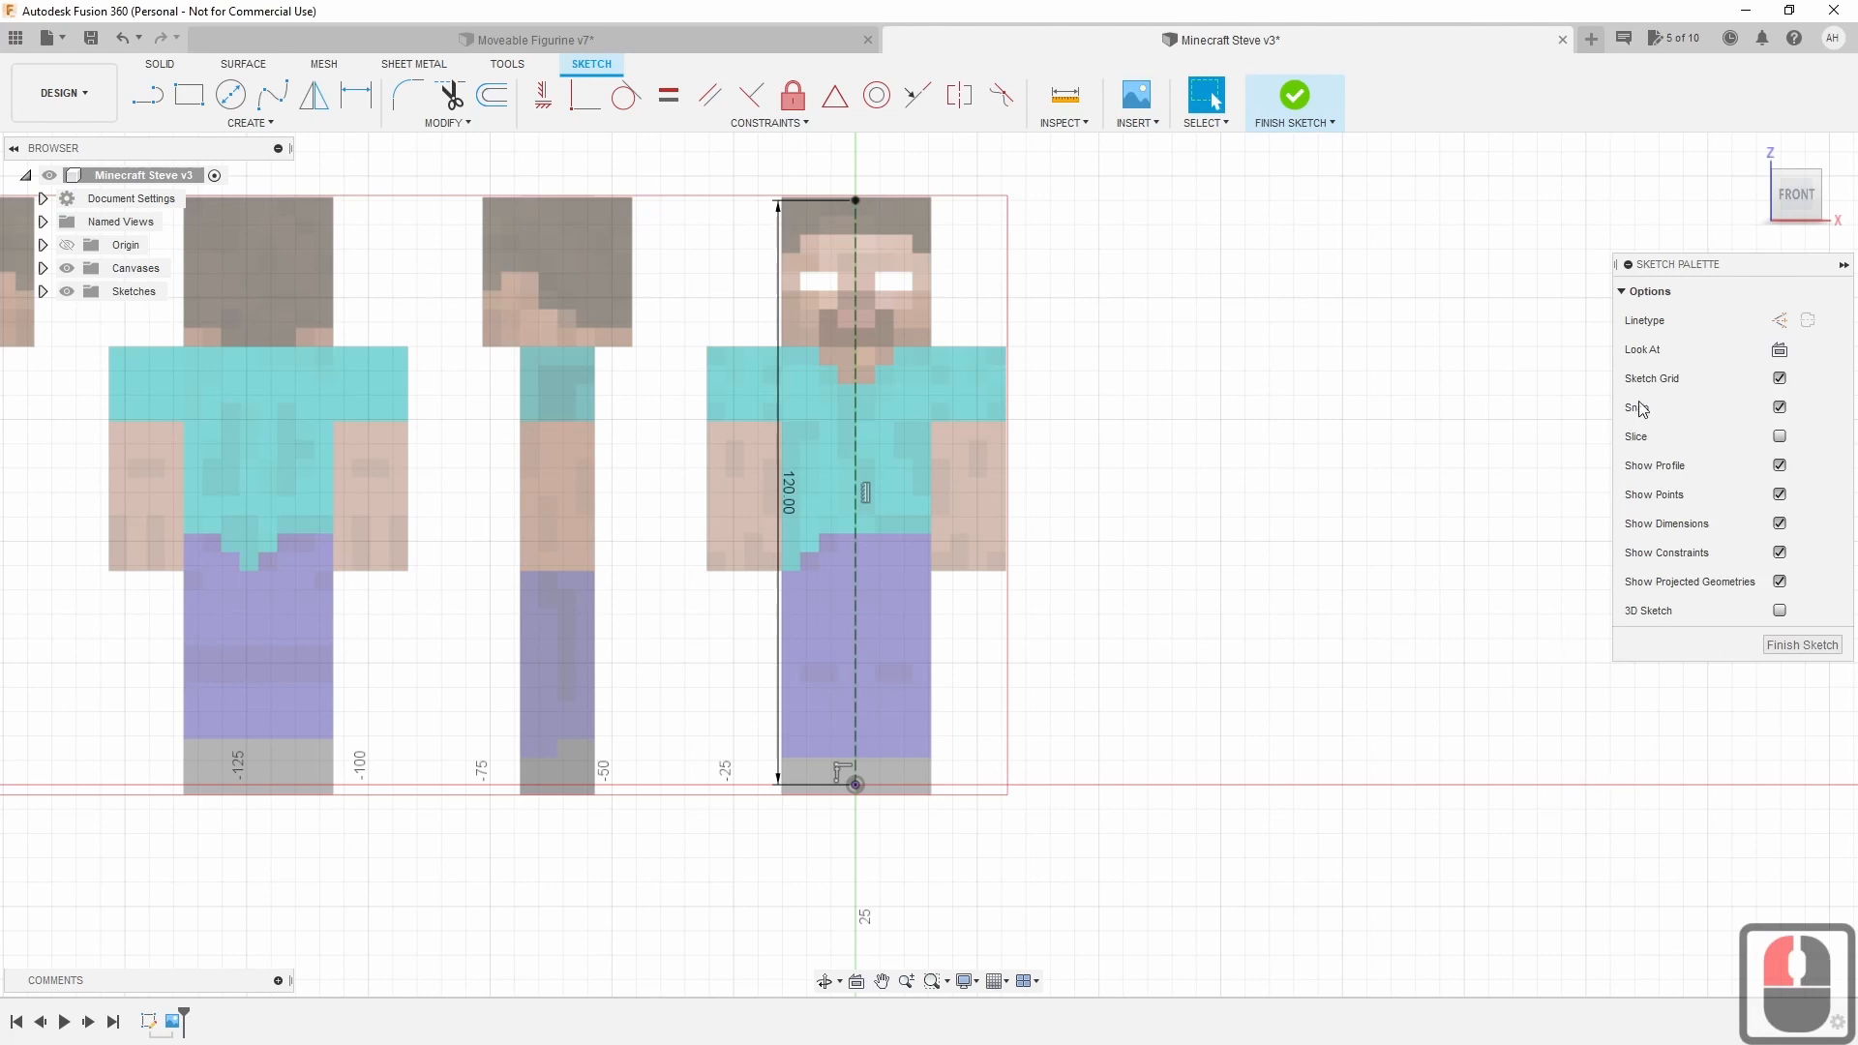
Orbit around the sketch and settle on the right-side view showing the canvas edge-on.
{"action": "mouse_move", "coordinate": [1792, 192]}
{"action": "left_mouse_down"}
{"action": "mouse_move", "coordinate": [1744, 218]}
{"action": "mouse_move", "coordinate": [1848, 225]}
{"action": "left_mouse_up"}
{"action": "left_click", "coordinate": [1813, 203]}
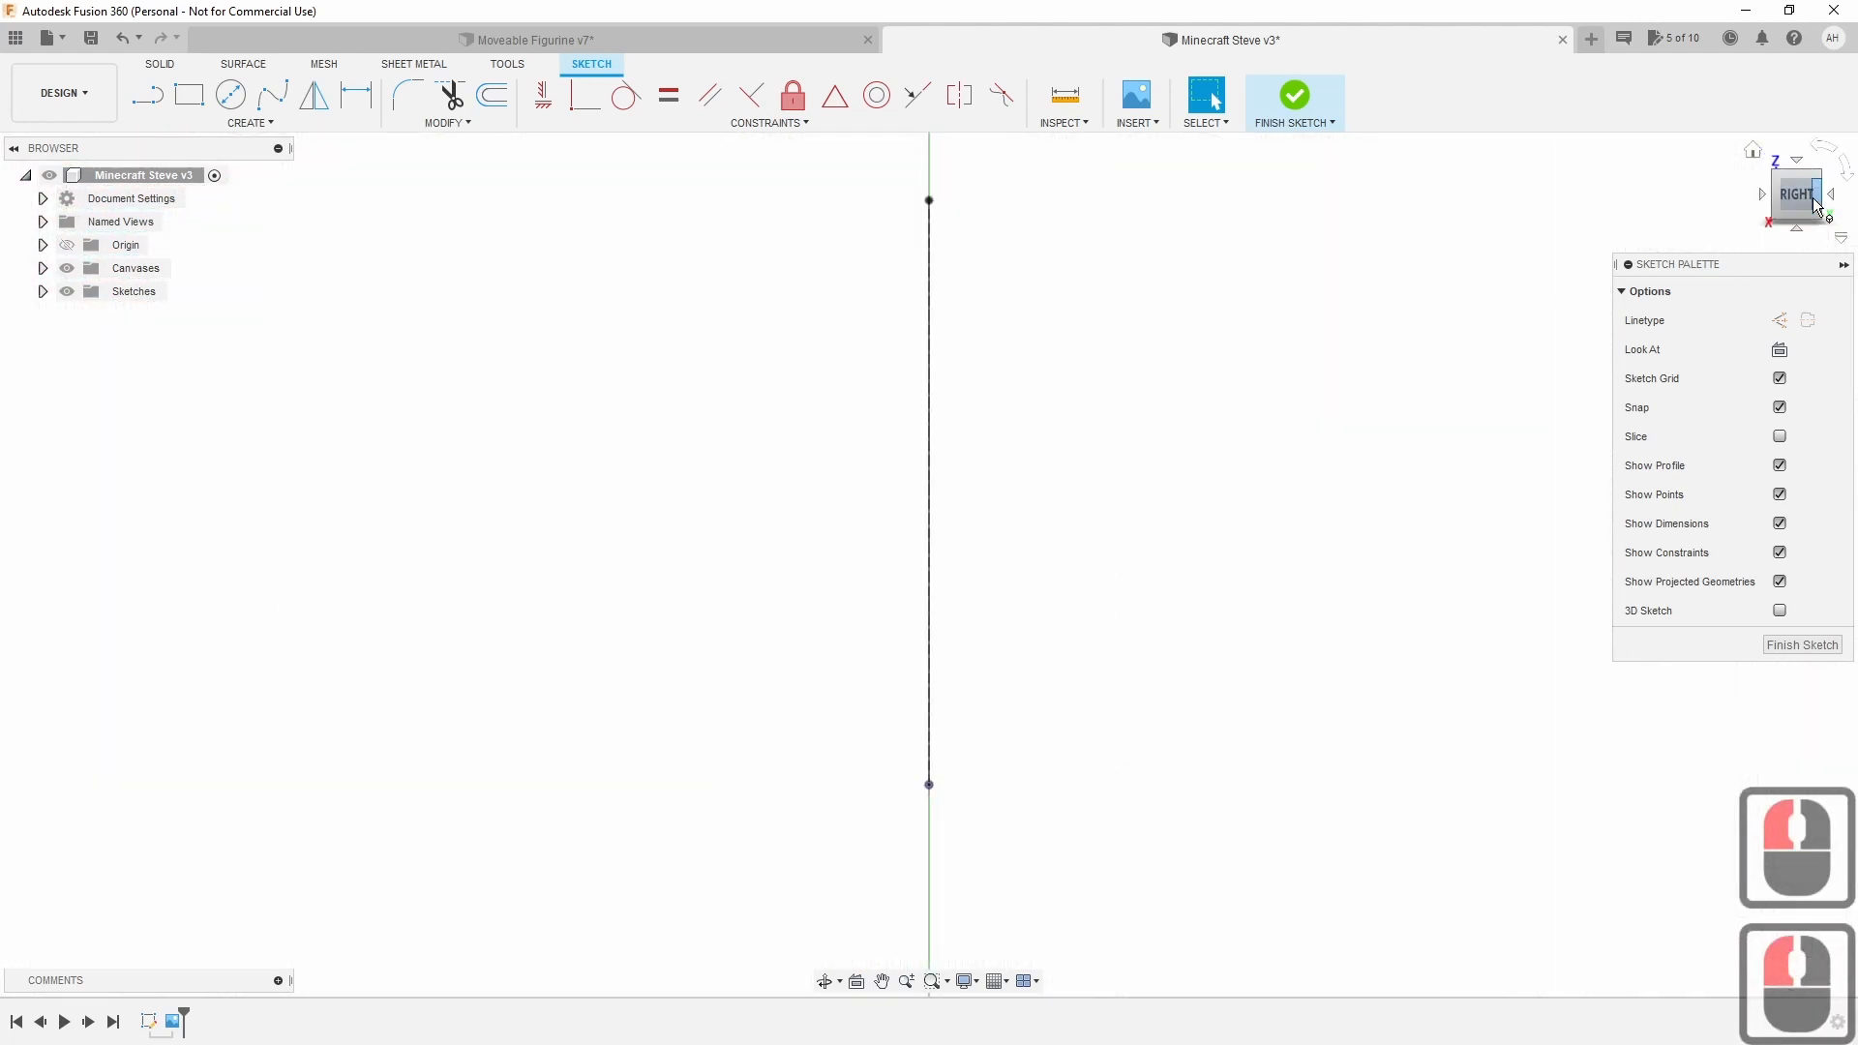
{"action": "mouse_move", "coordinate": [1813, 203]}
{"action": "left_mouse_down"}
{"action": "mouse_move", "coordinate": [1850, 214]}
{"action": "mouse_move", "coordinate": [1709, 201]}
{"action": "left_mouse_up"}
{"action": "left_click", "coordinate": [1819, 200]}
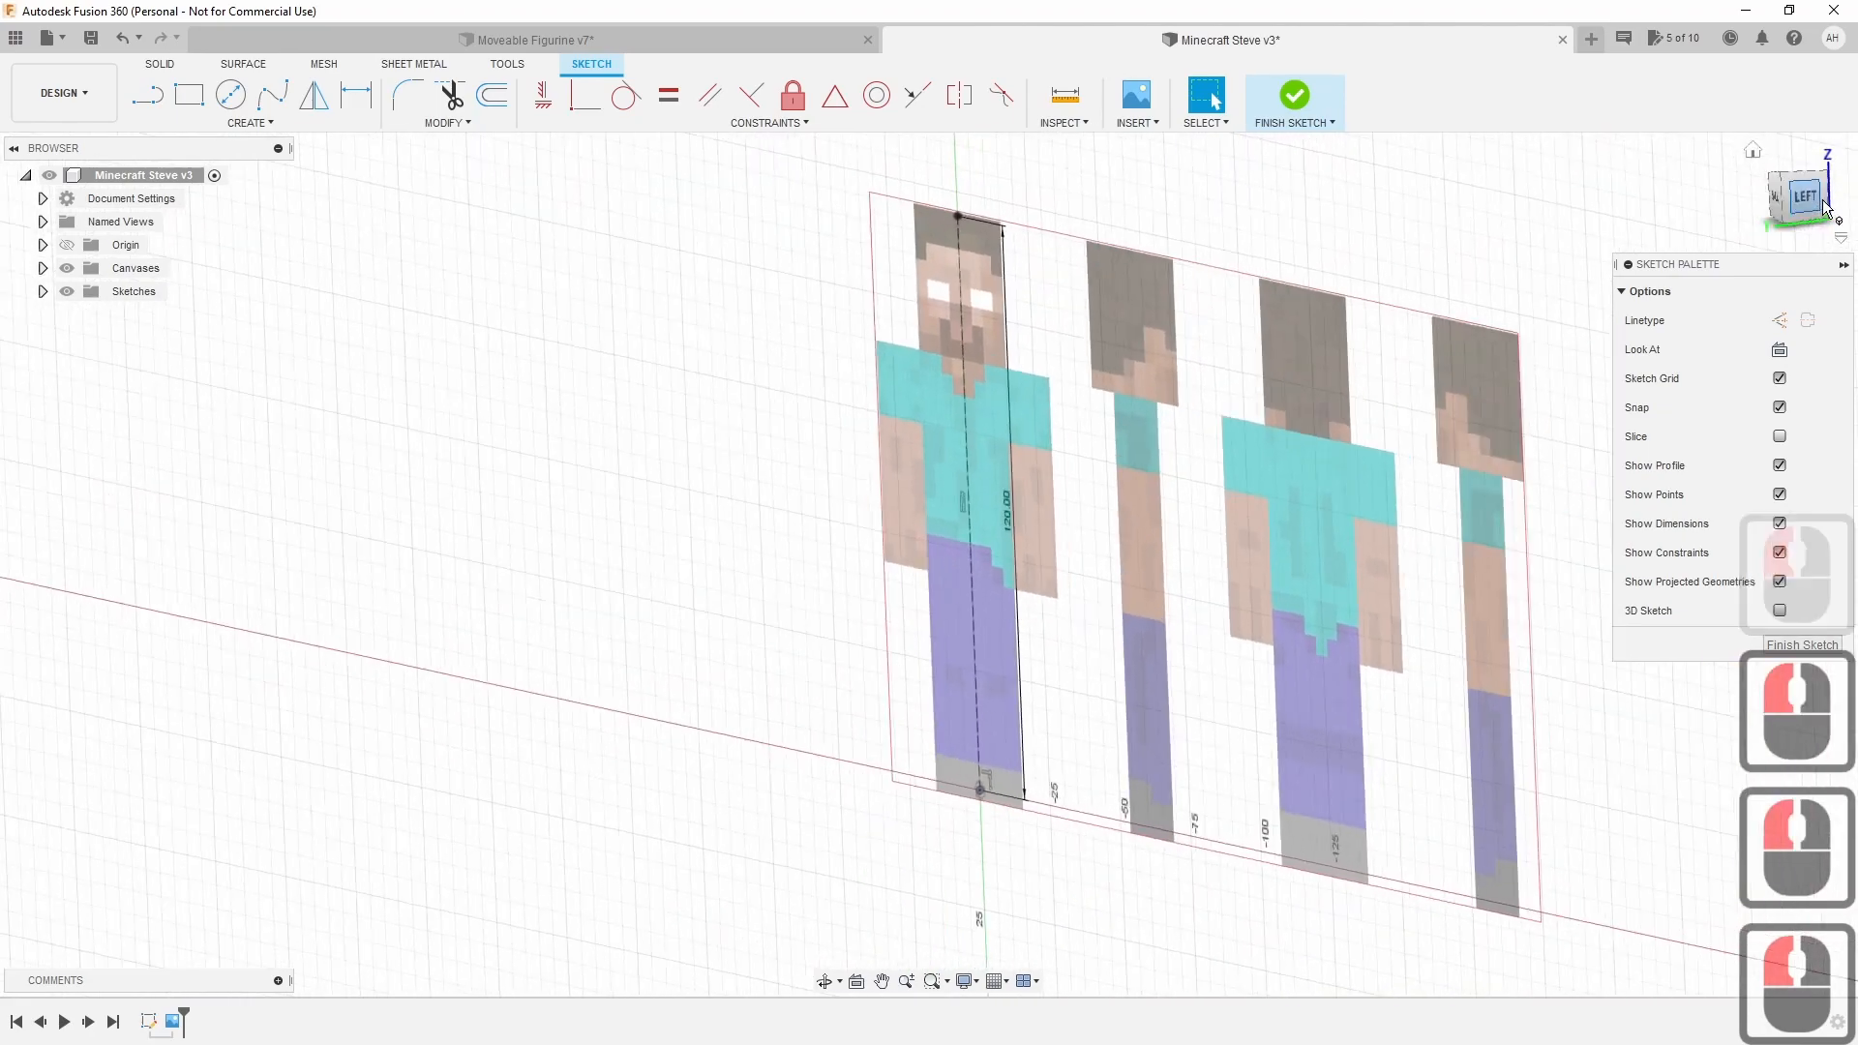
{"action": "left_click", "coordinate": [1827, 202]}
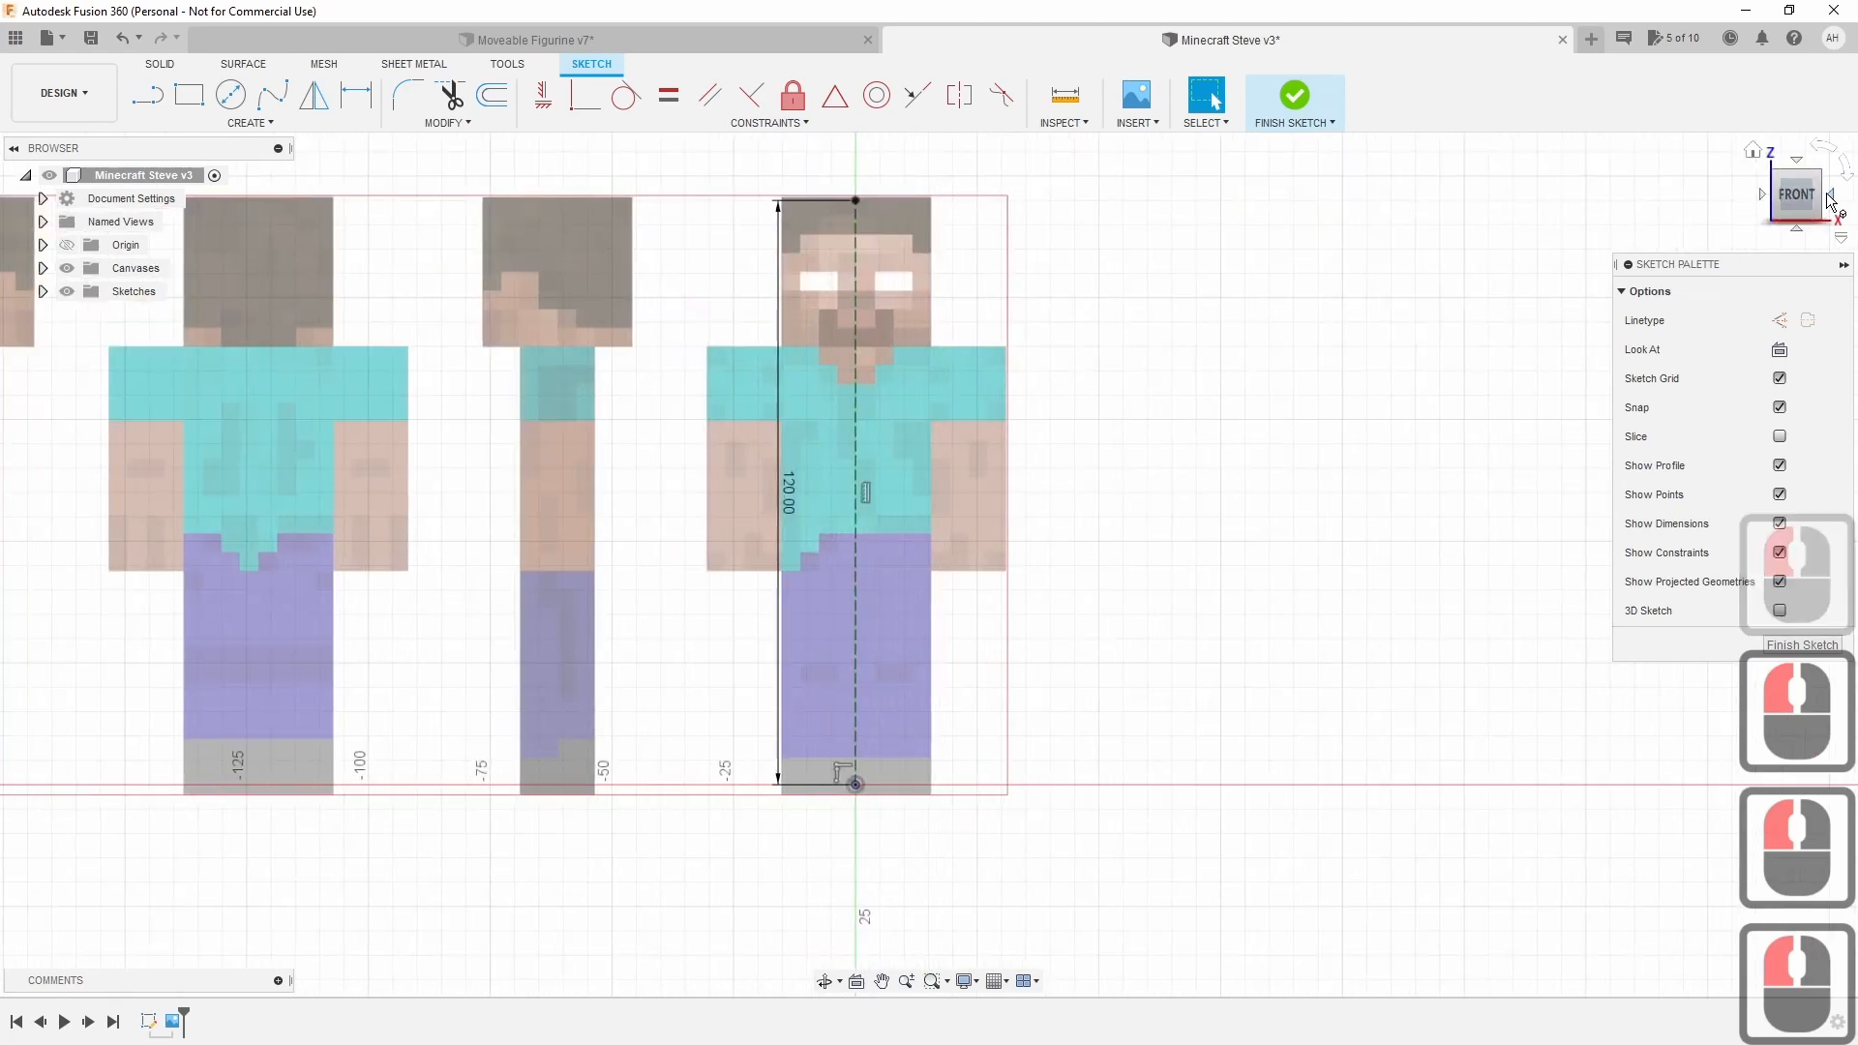
{"action": "left_click", "coordinate": [1829, 201]}
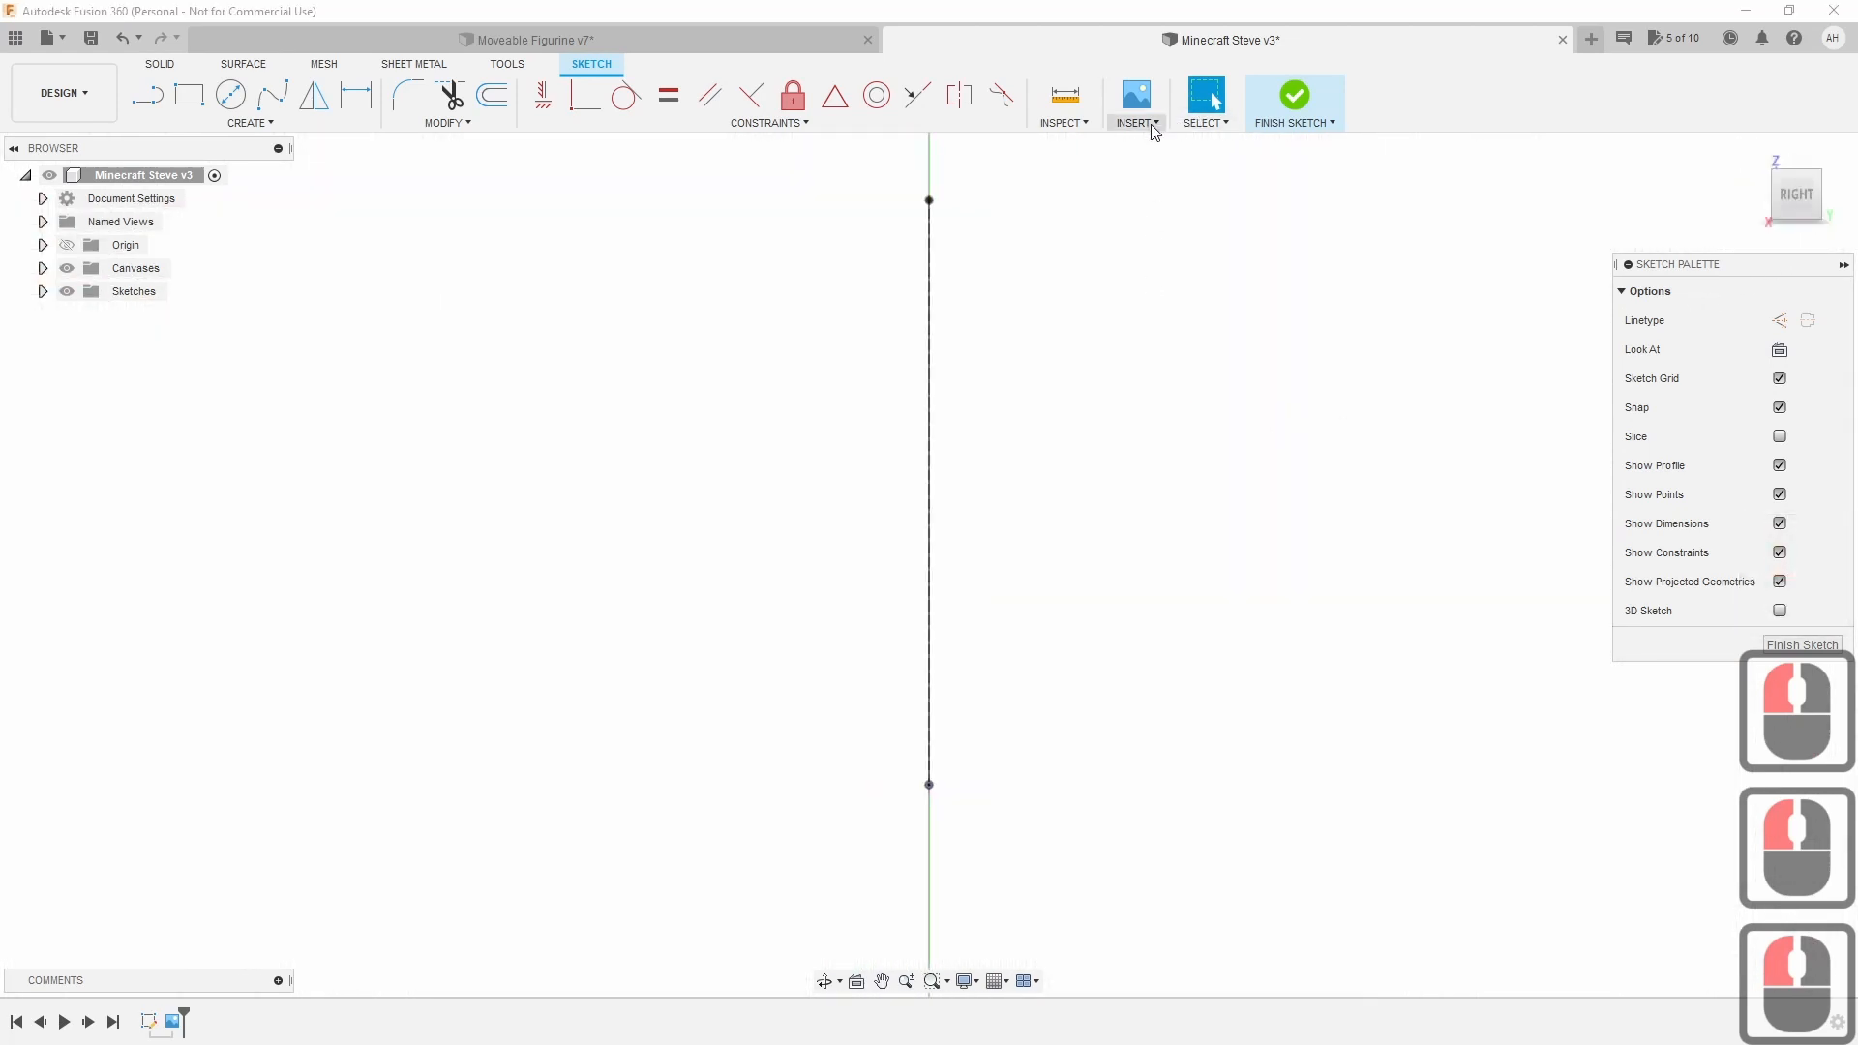
Load Steve.png from the computer again as a second canvas image.
{"action": "left_click", "coordinate": [1148, 127]}
{"action": "left_click", "coordinate": [1166, 185]}
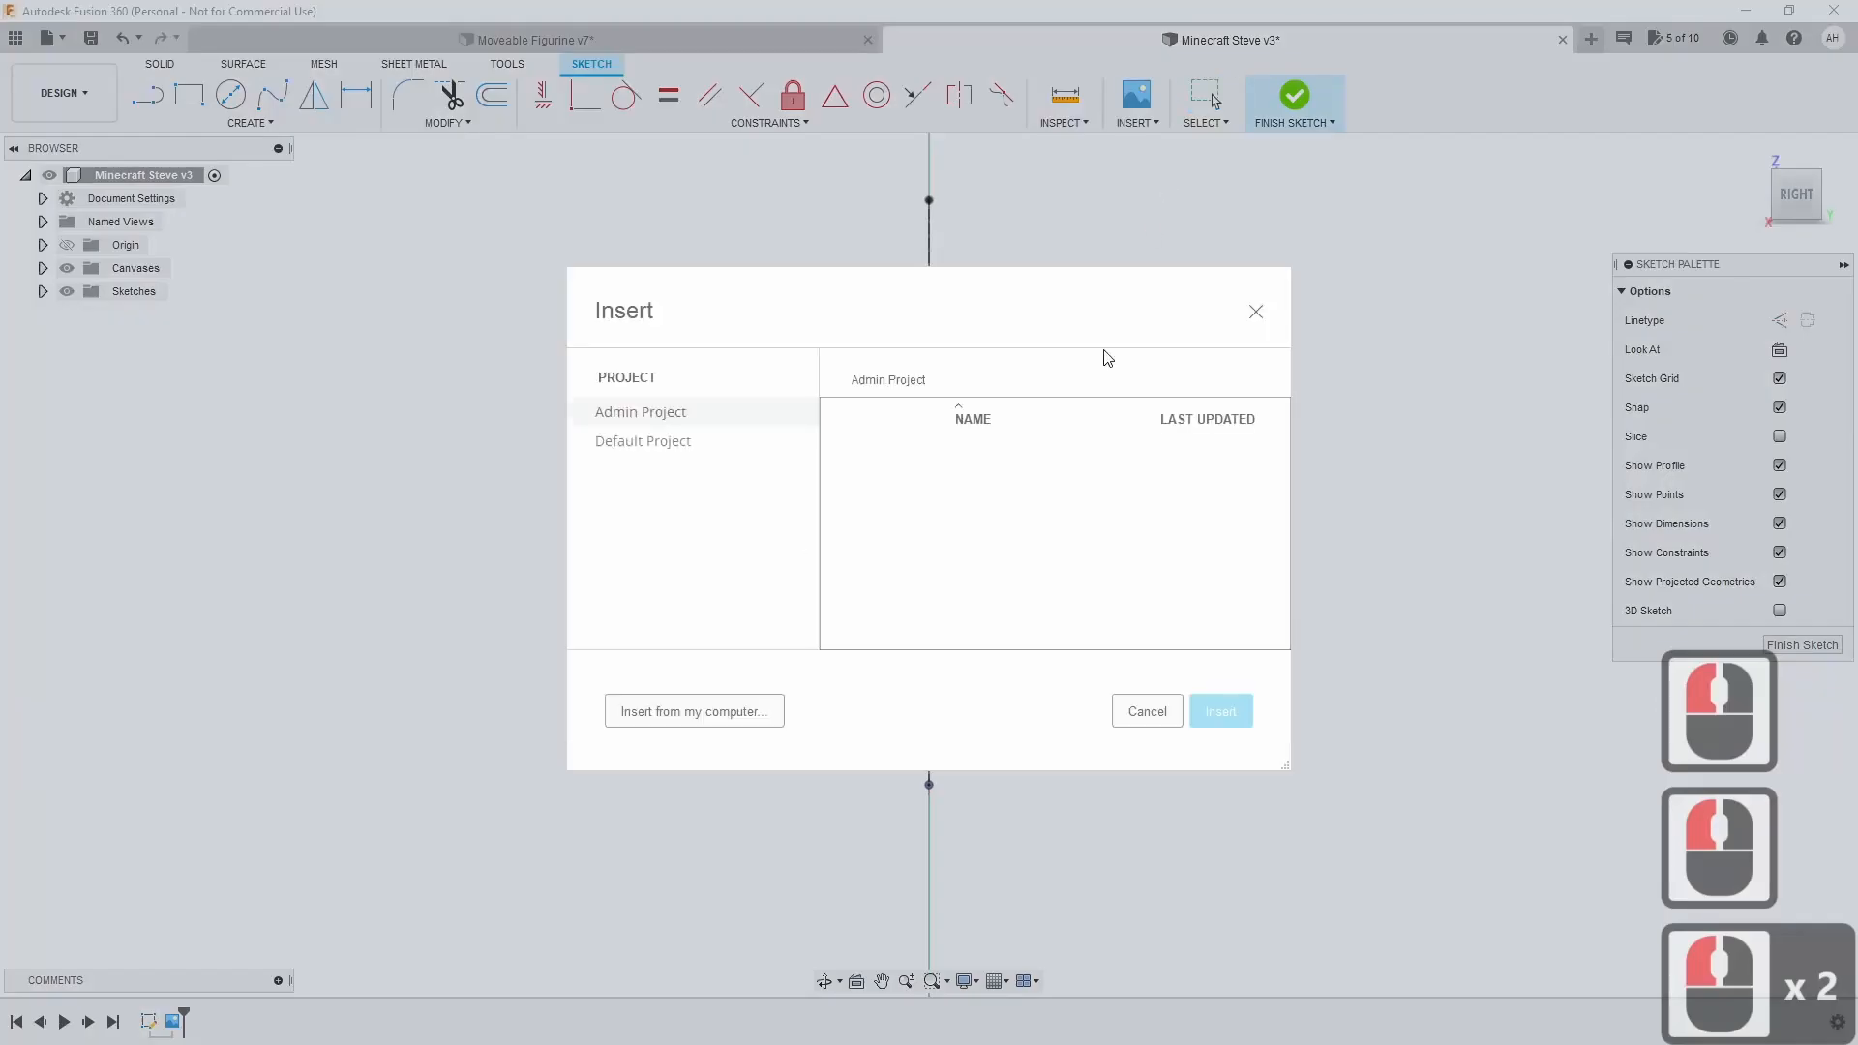
{"action": "left_click", "coordinate": [696, 715]}
{"action": "scroll", "coordinate": [461, 593], "scroll_direction": "down", "scroll_amount": 6}
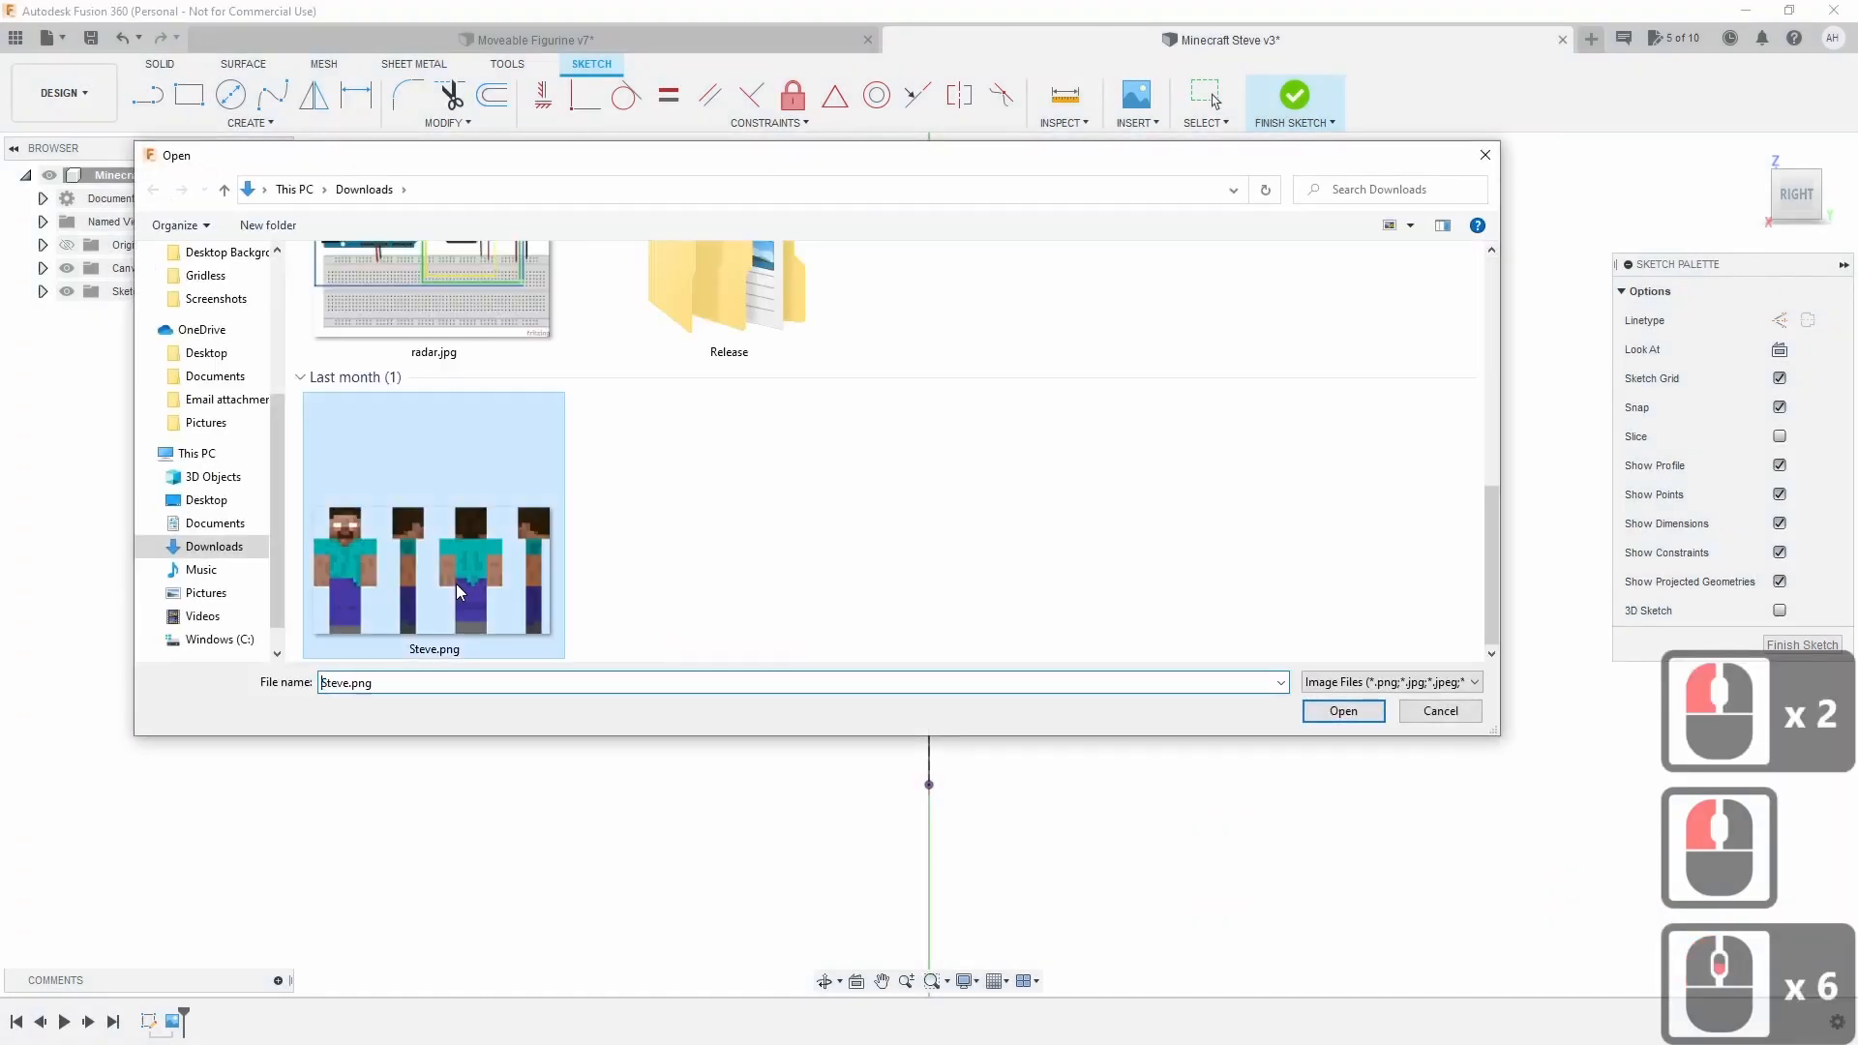
{"action": "left_click", "coordinate": [455, 583]}
{"action": "left_click", "coordinate": [1343, 711]}
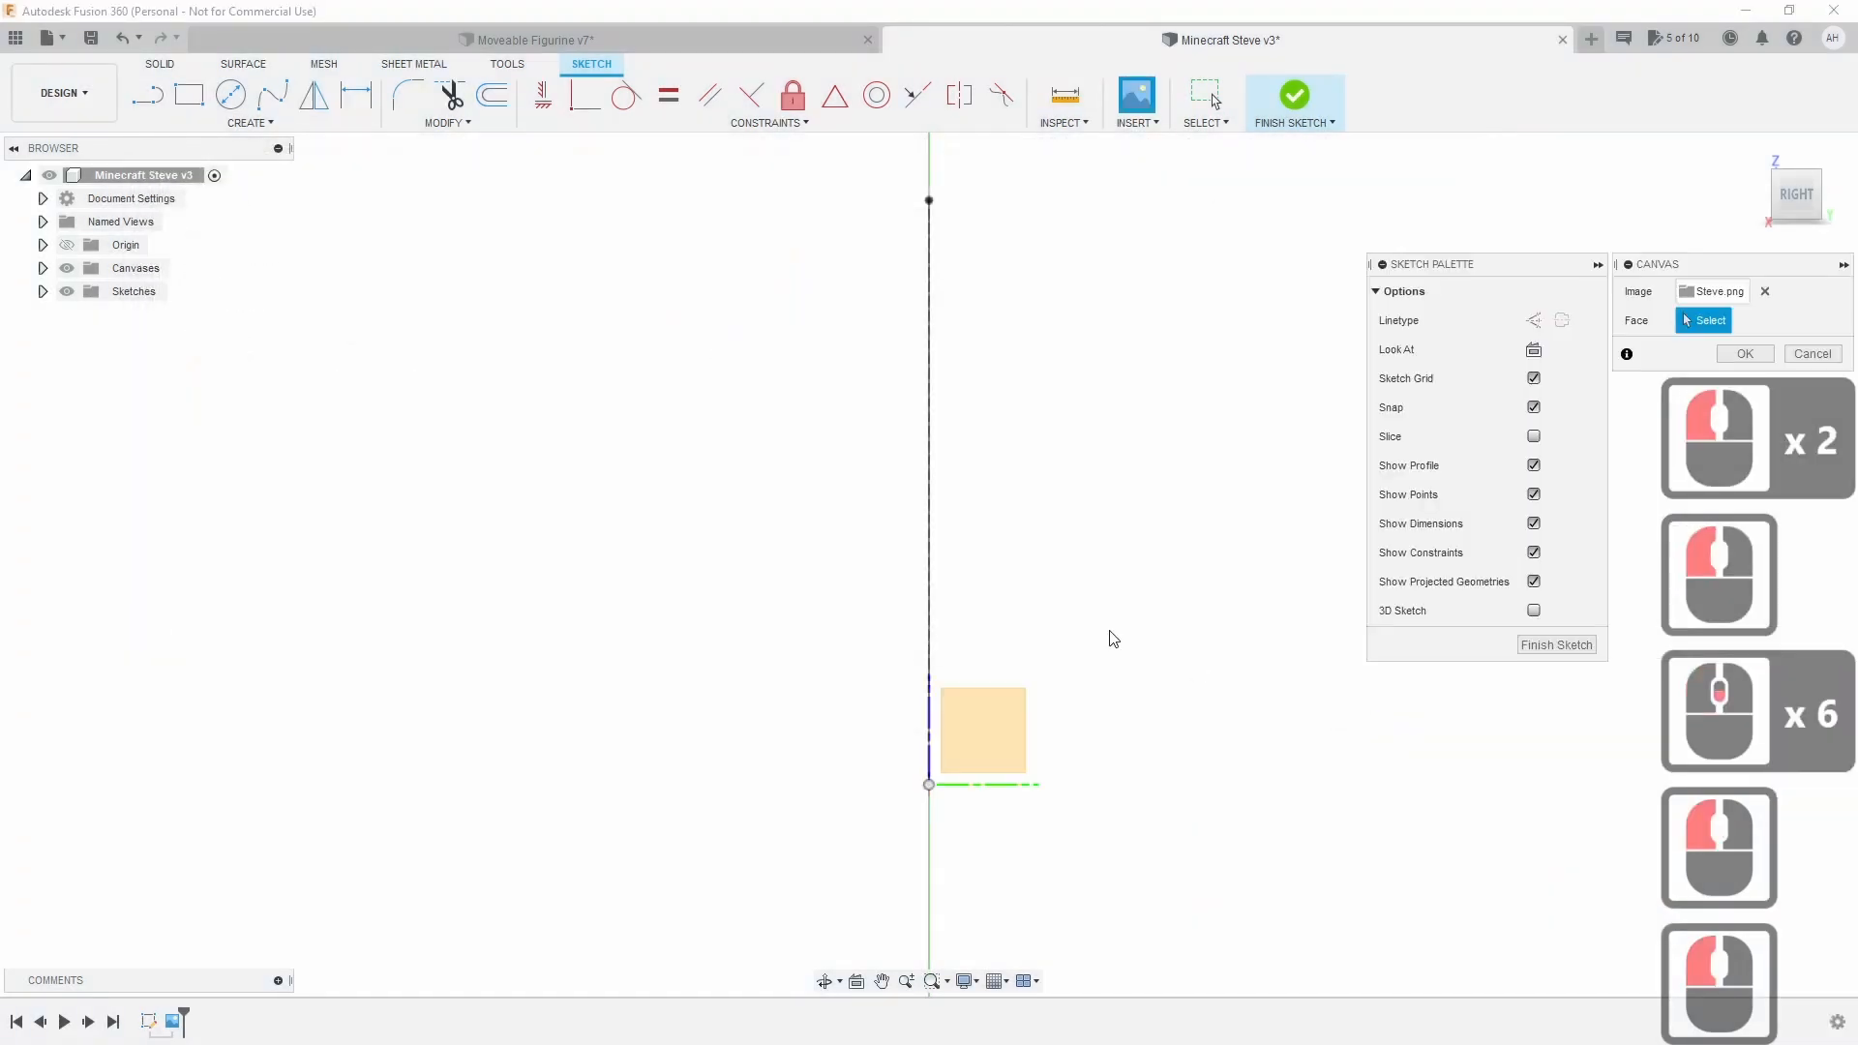
Place the second canvas on the side YZ plane, moved above the origin and enlarged.
{"action": "left_click", "coordinate": [977, 735]}
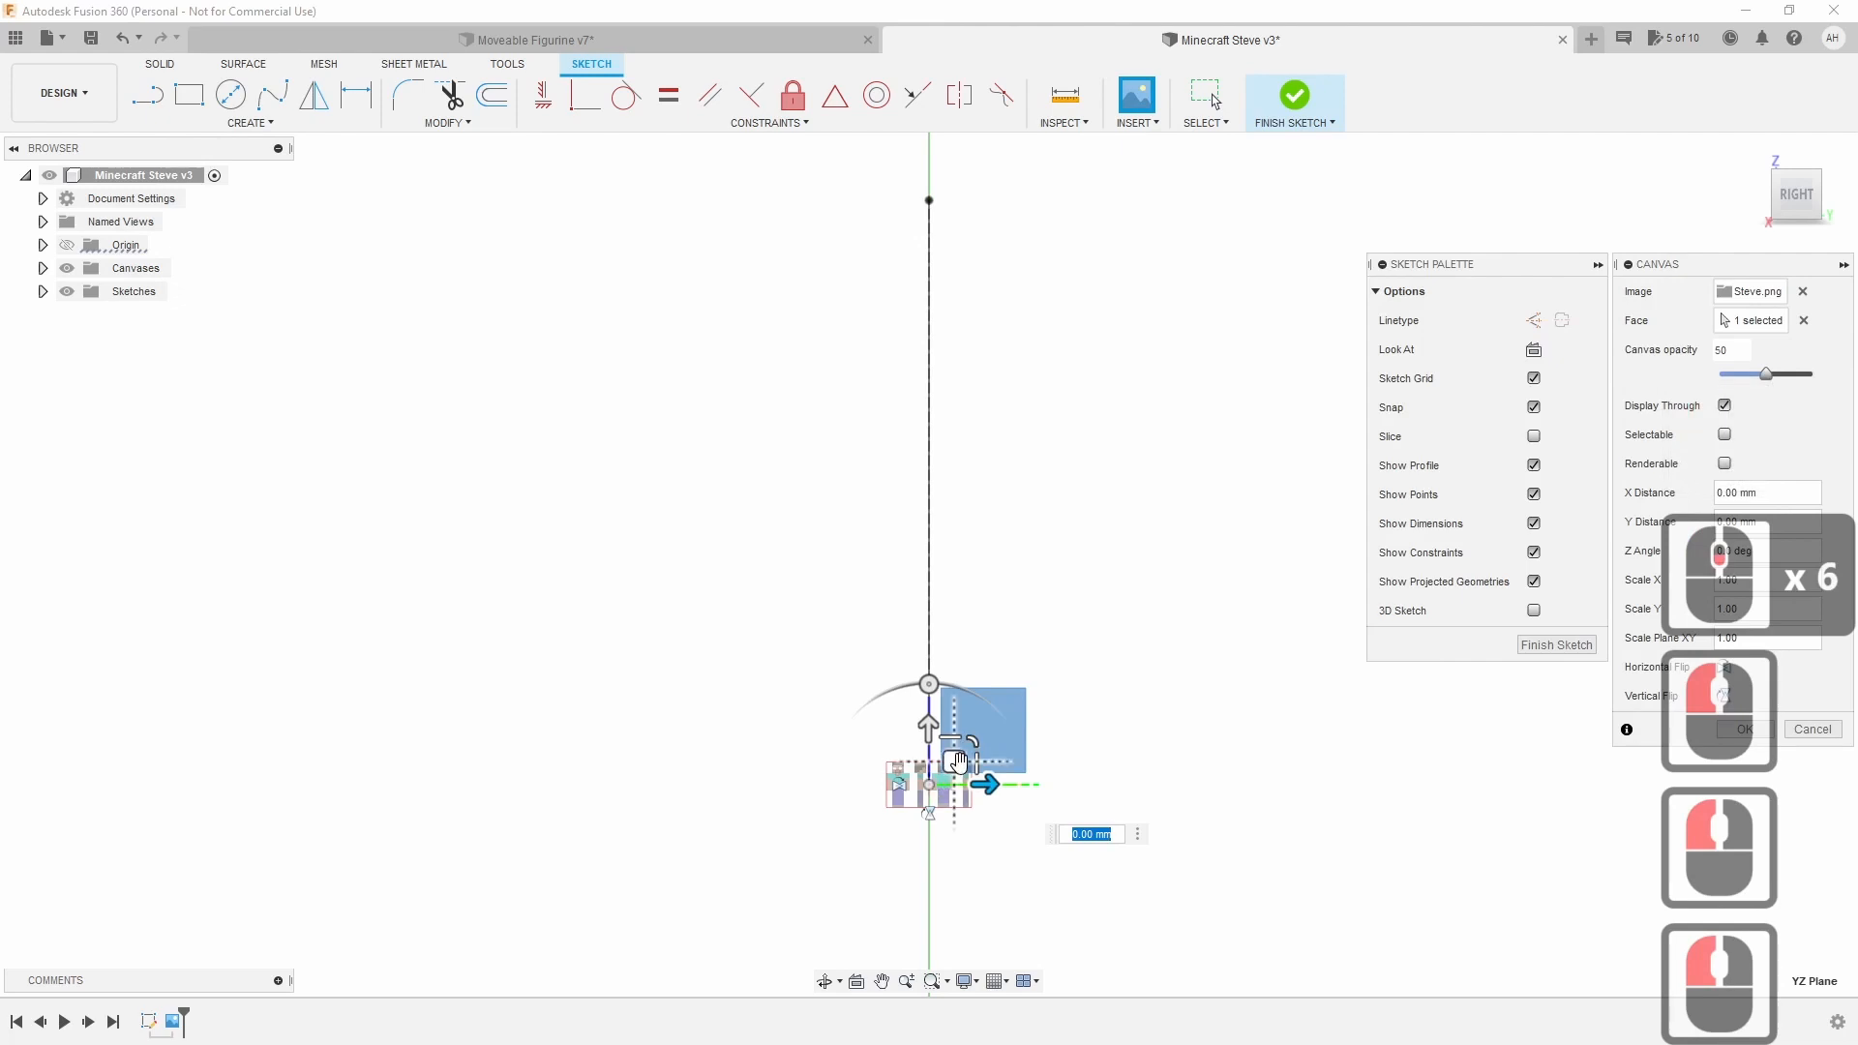
{"action": "left_click_drag", "start_coordinate": [953, 761], "coordinate": [1287, 324]}
{"action": "left_click_drag", "start_coordinate": [977, 721], "coordinate": [503, 475]}
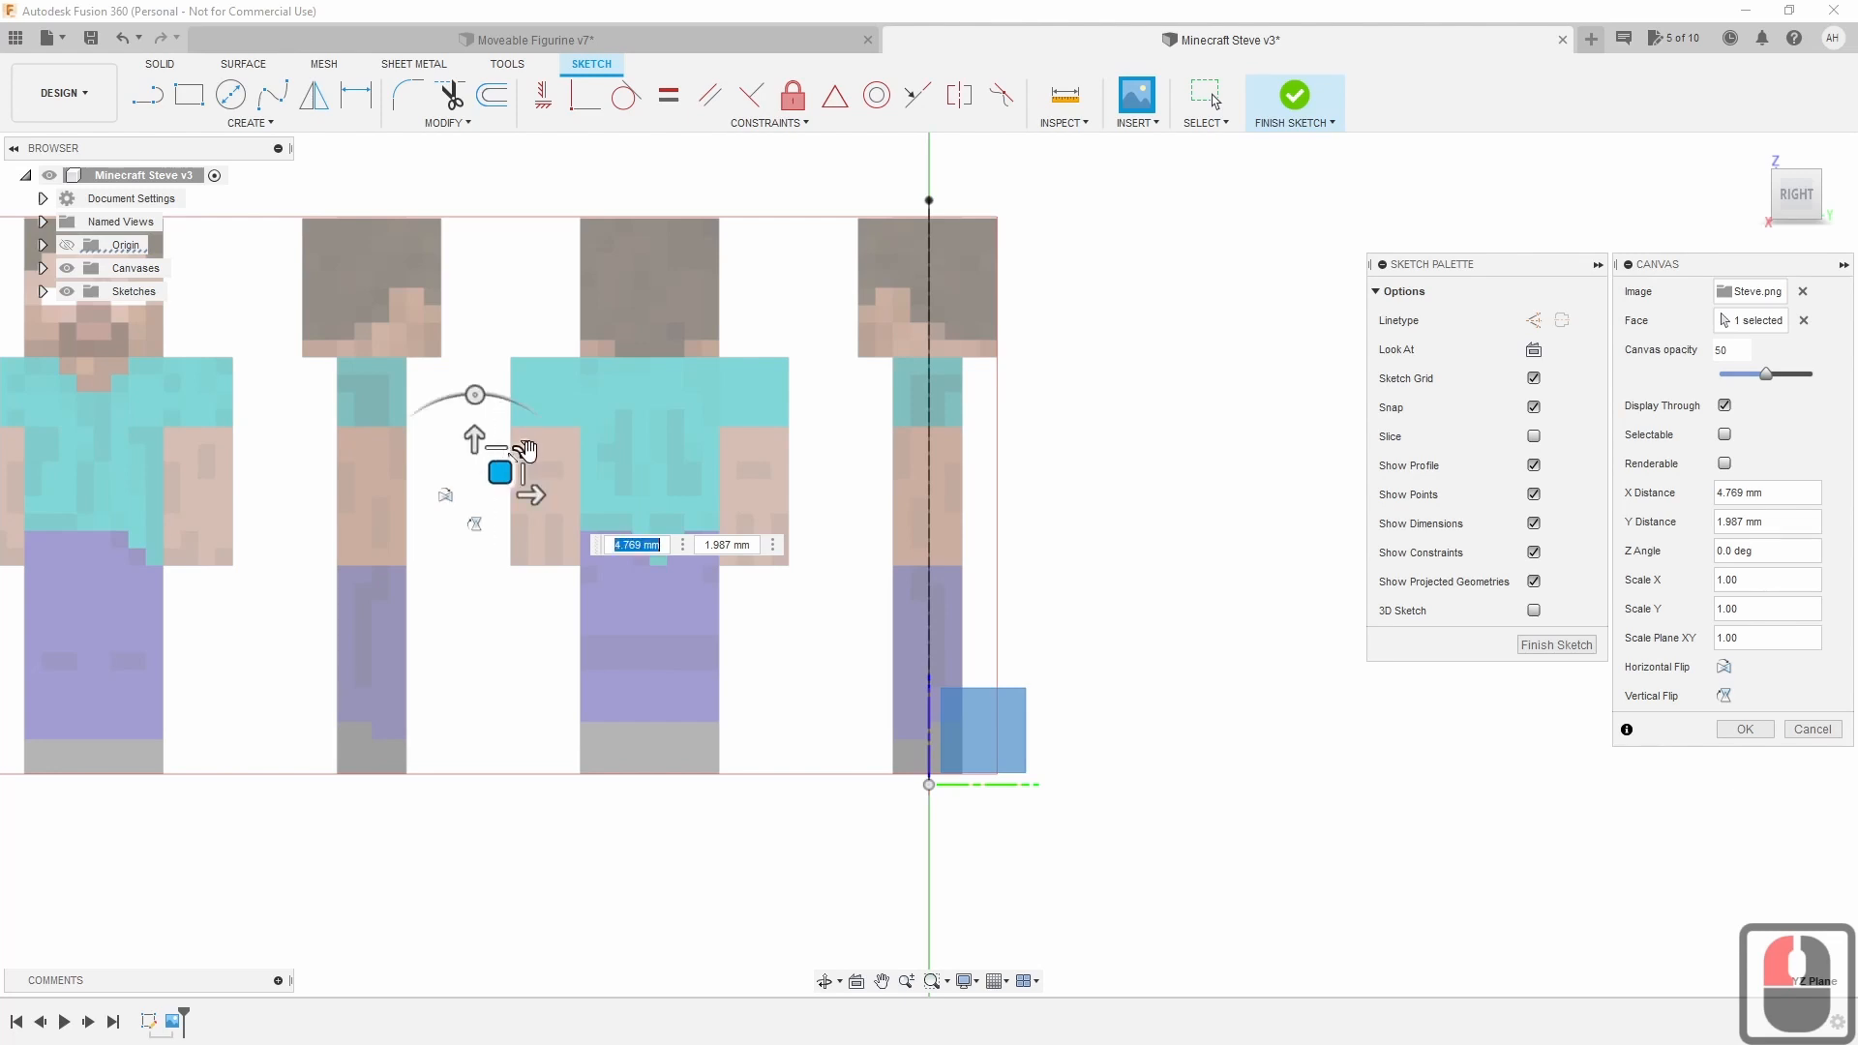
Nudge and rescale the side Steve canvas (scale entry 1.035) into alignment, then accept it.
{"action": "left_click", "coordinate": [524, 449]}
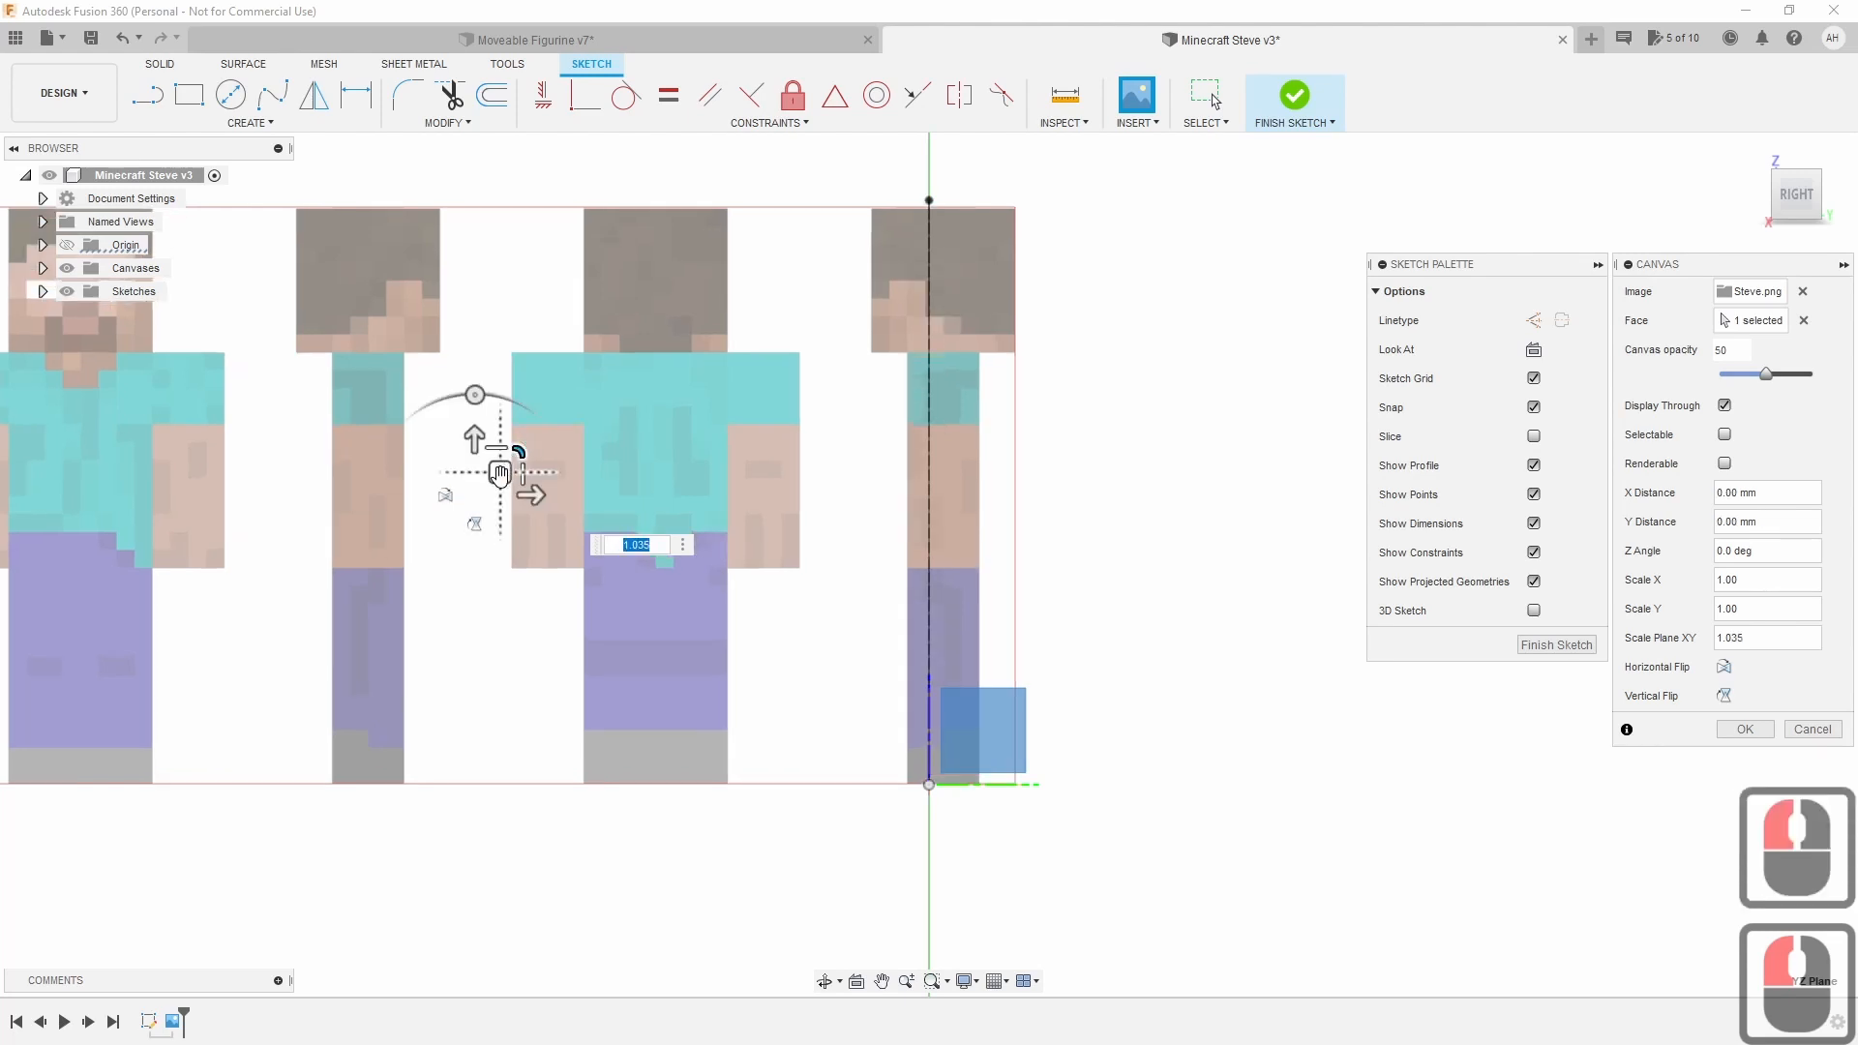
{"action": "left_click_drag", "start_coordinate": [498, 471], "coordinate": [489, 476]}
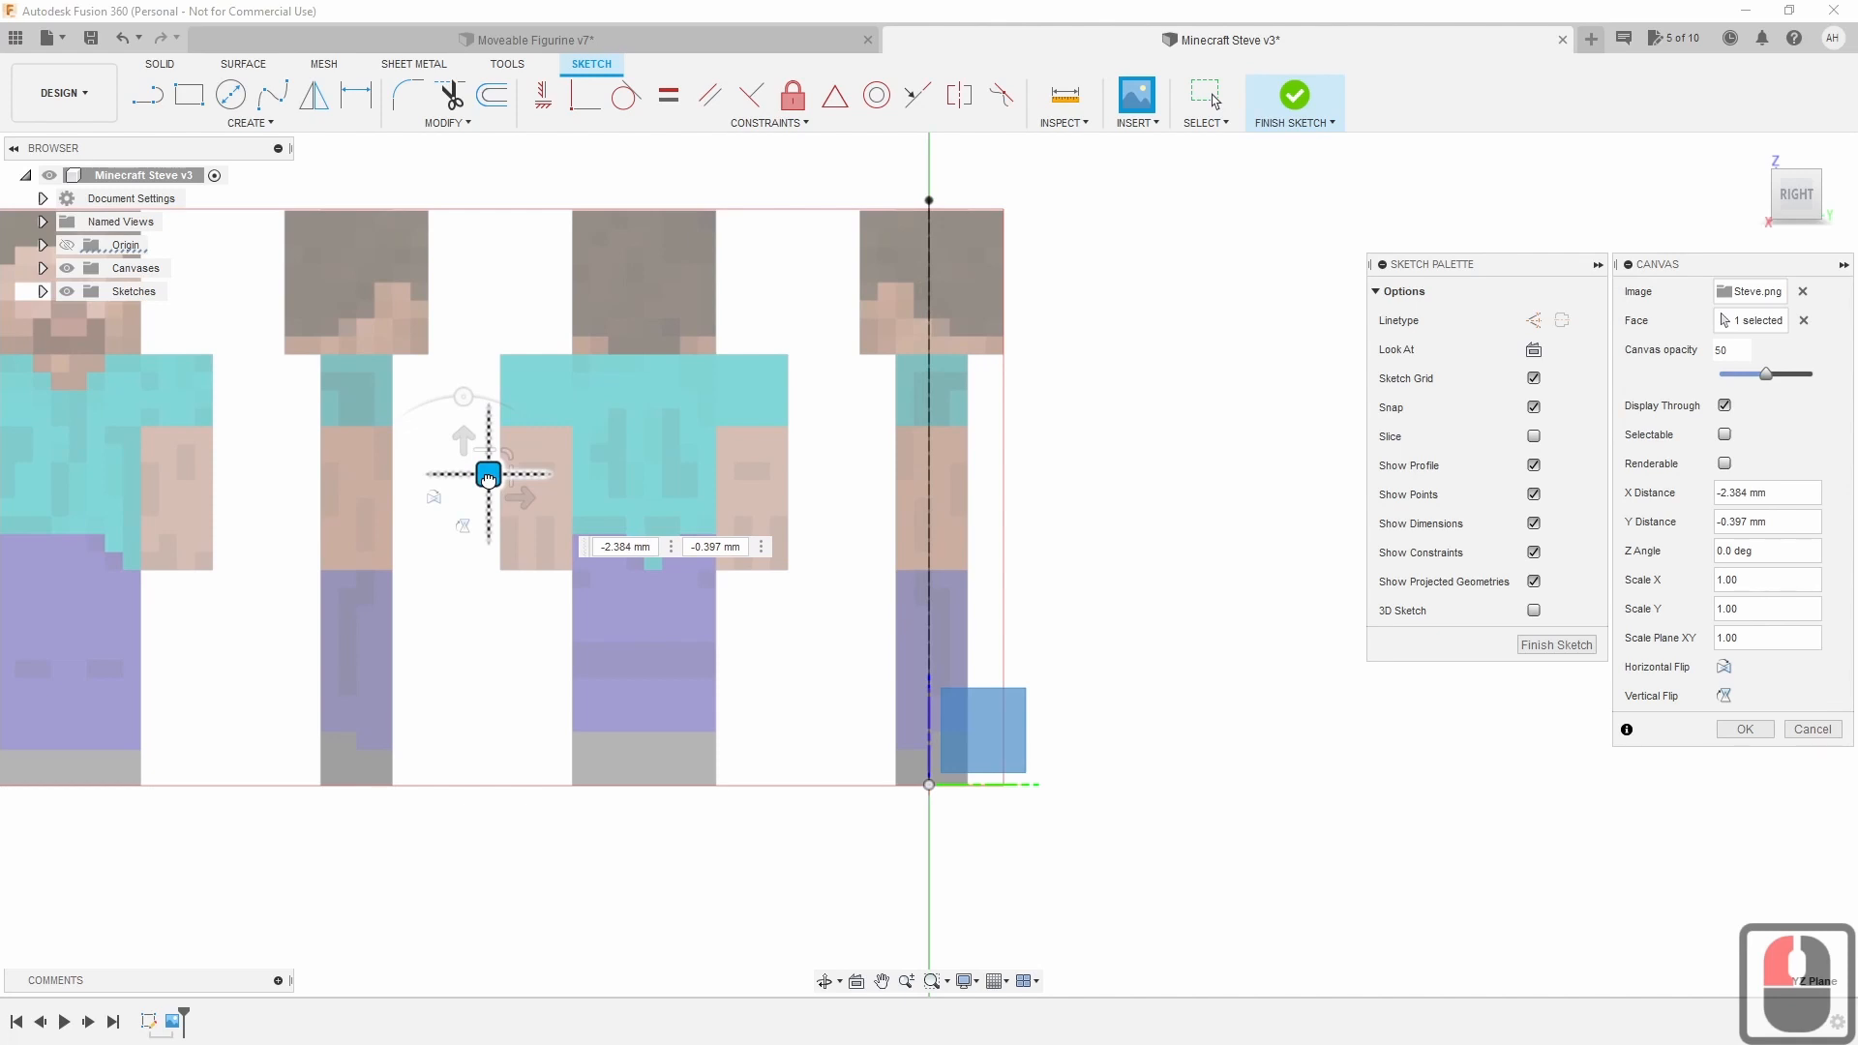
{"action": "left_click_drag", "start_coordinate": [488, 477], "coordinate": [485, 477]}
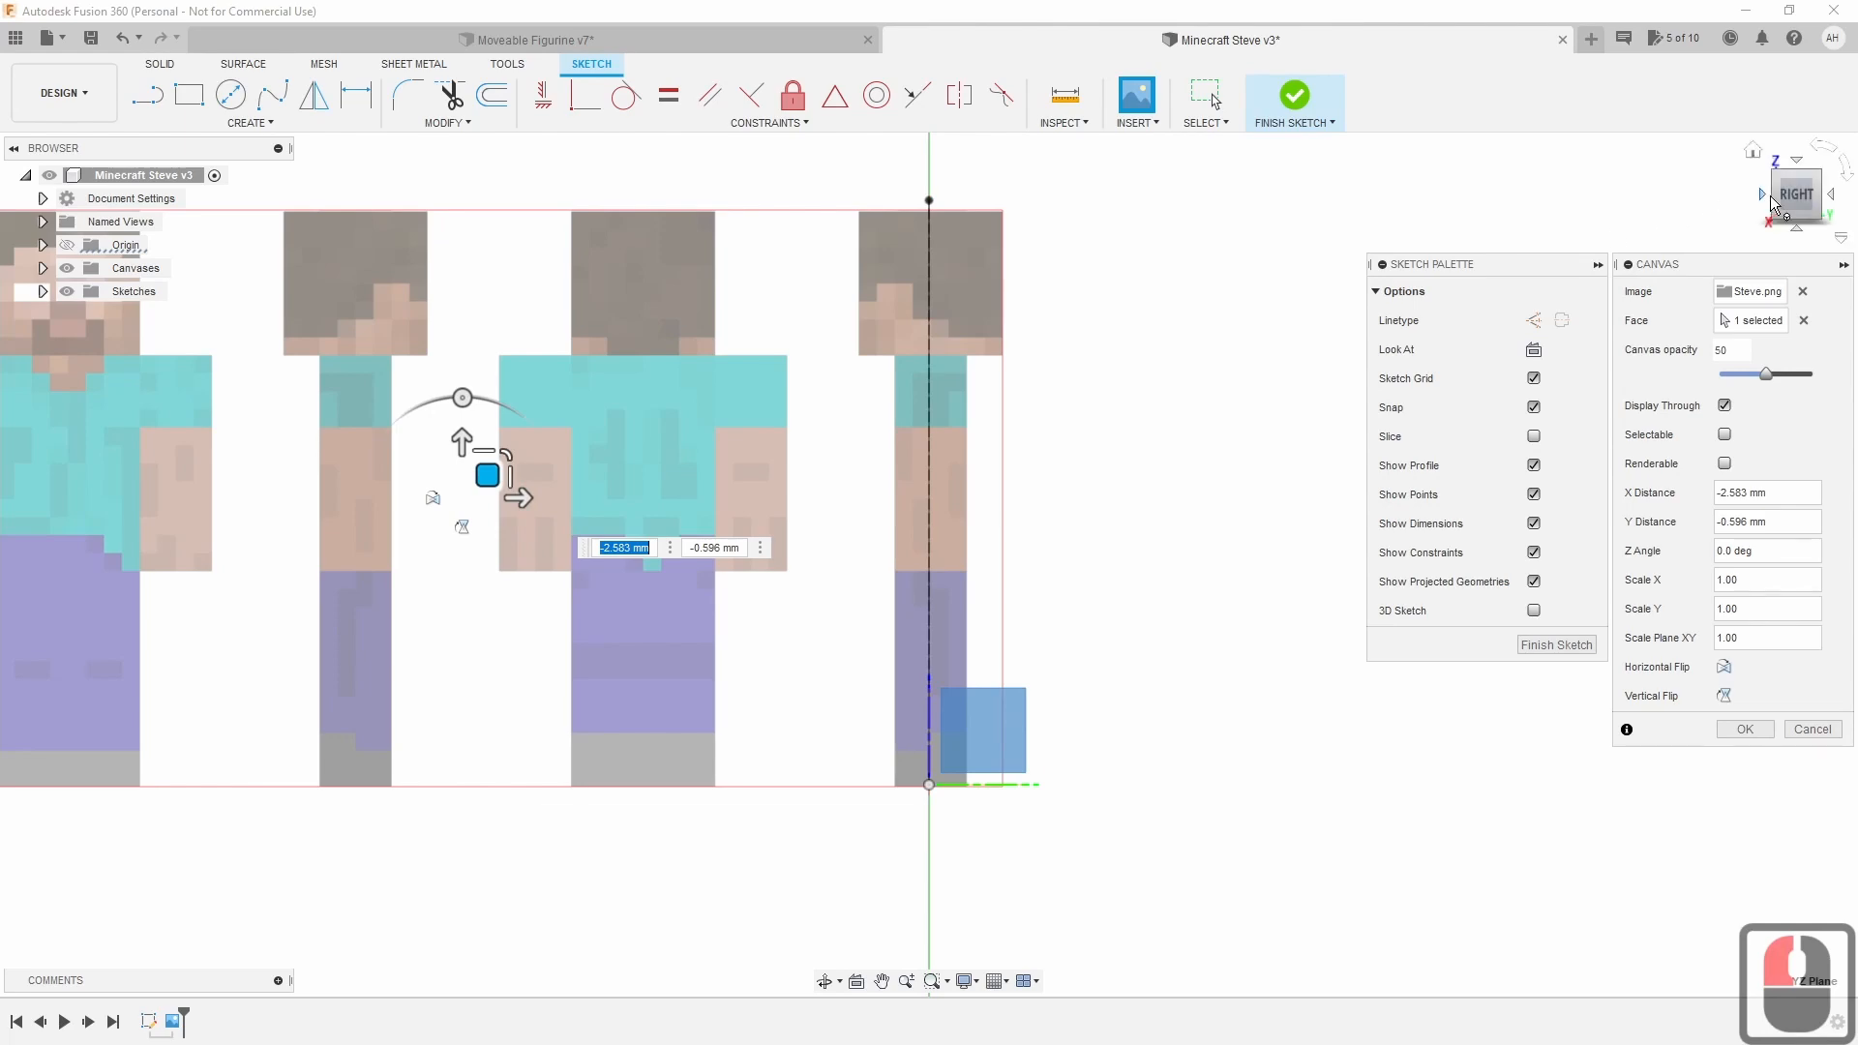
{"action": "left_click_drag", "start_coordinate": [1796, 196], "coordinate": [1857, 206]}
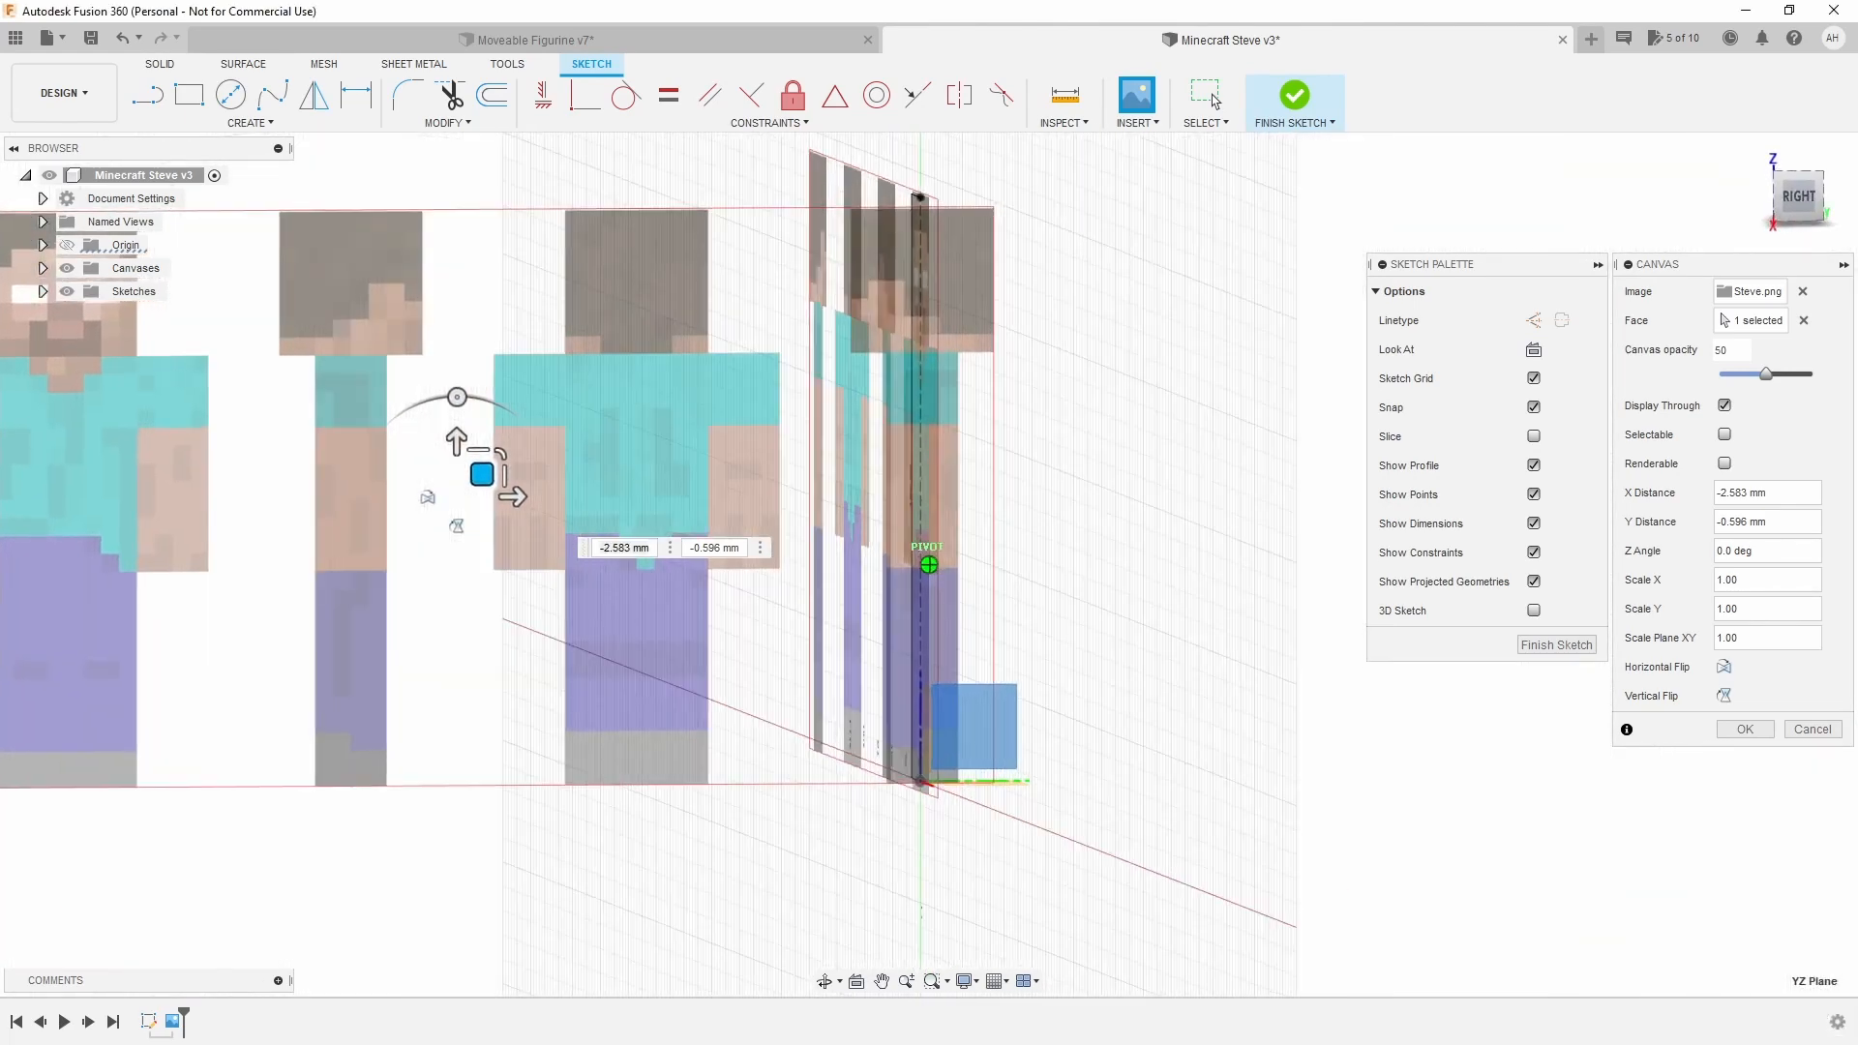
{"action": "double_click", "coordinate": [1798, 196]}
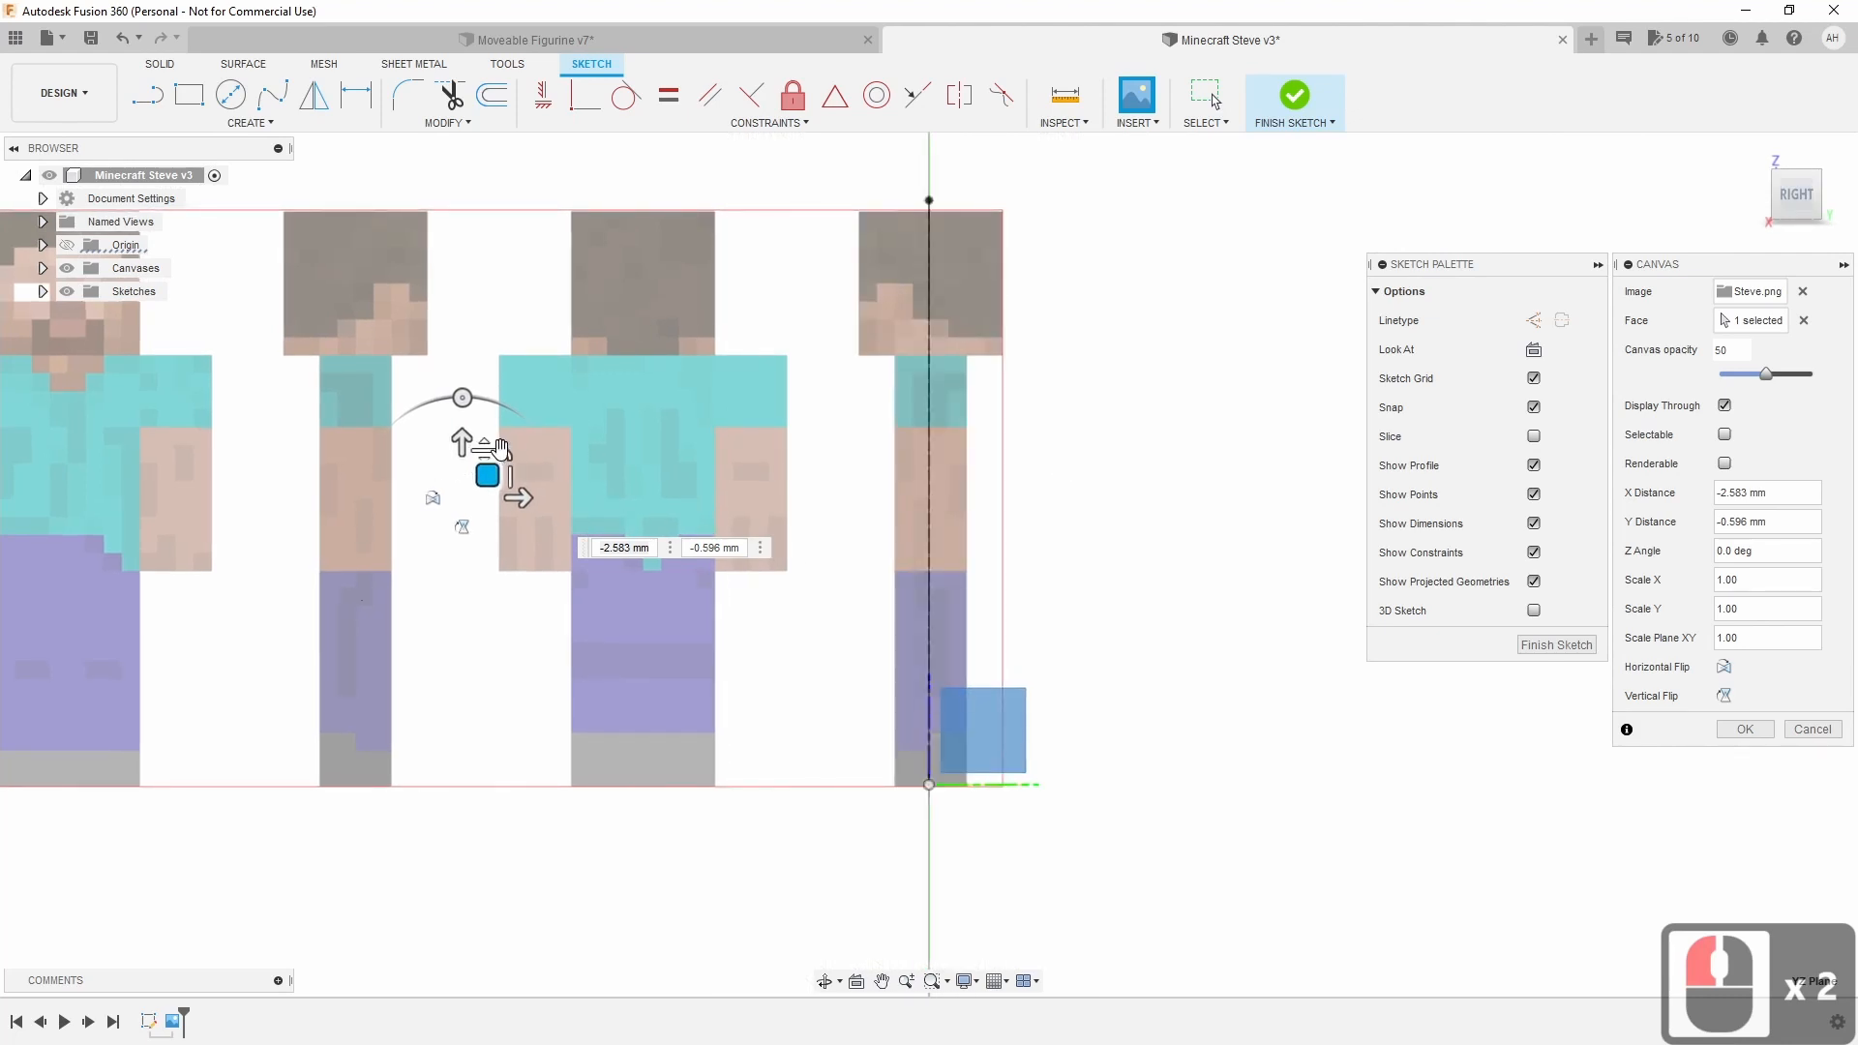
{"action": "left_click_drag", "start_coordinate": [501, 448], "coordinate": [511, 448]}
{"action": "key", "text": "BackSpace"}
{"action": "key", "text": "BackSpace"}
{"action": "key", "text": "BackSpace"}
{"action": "key", "text": "BackSpace"}
{"action": "key", "text": "BackSpace"}
{"action": "type", "text": "0.98"}
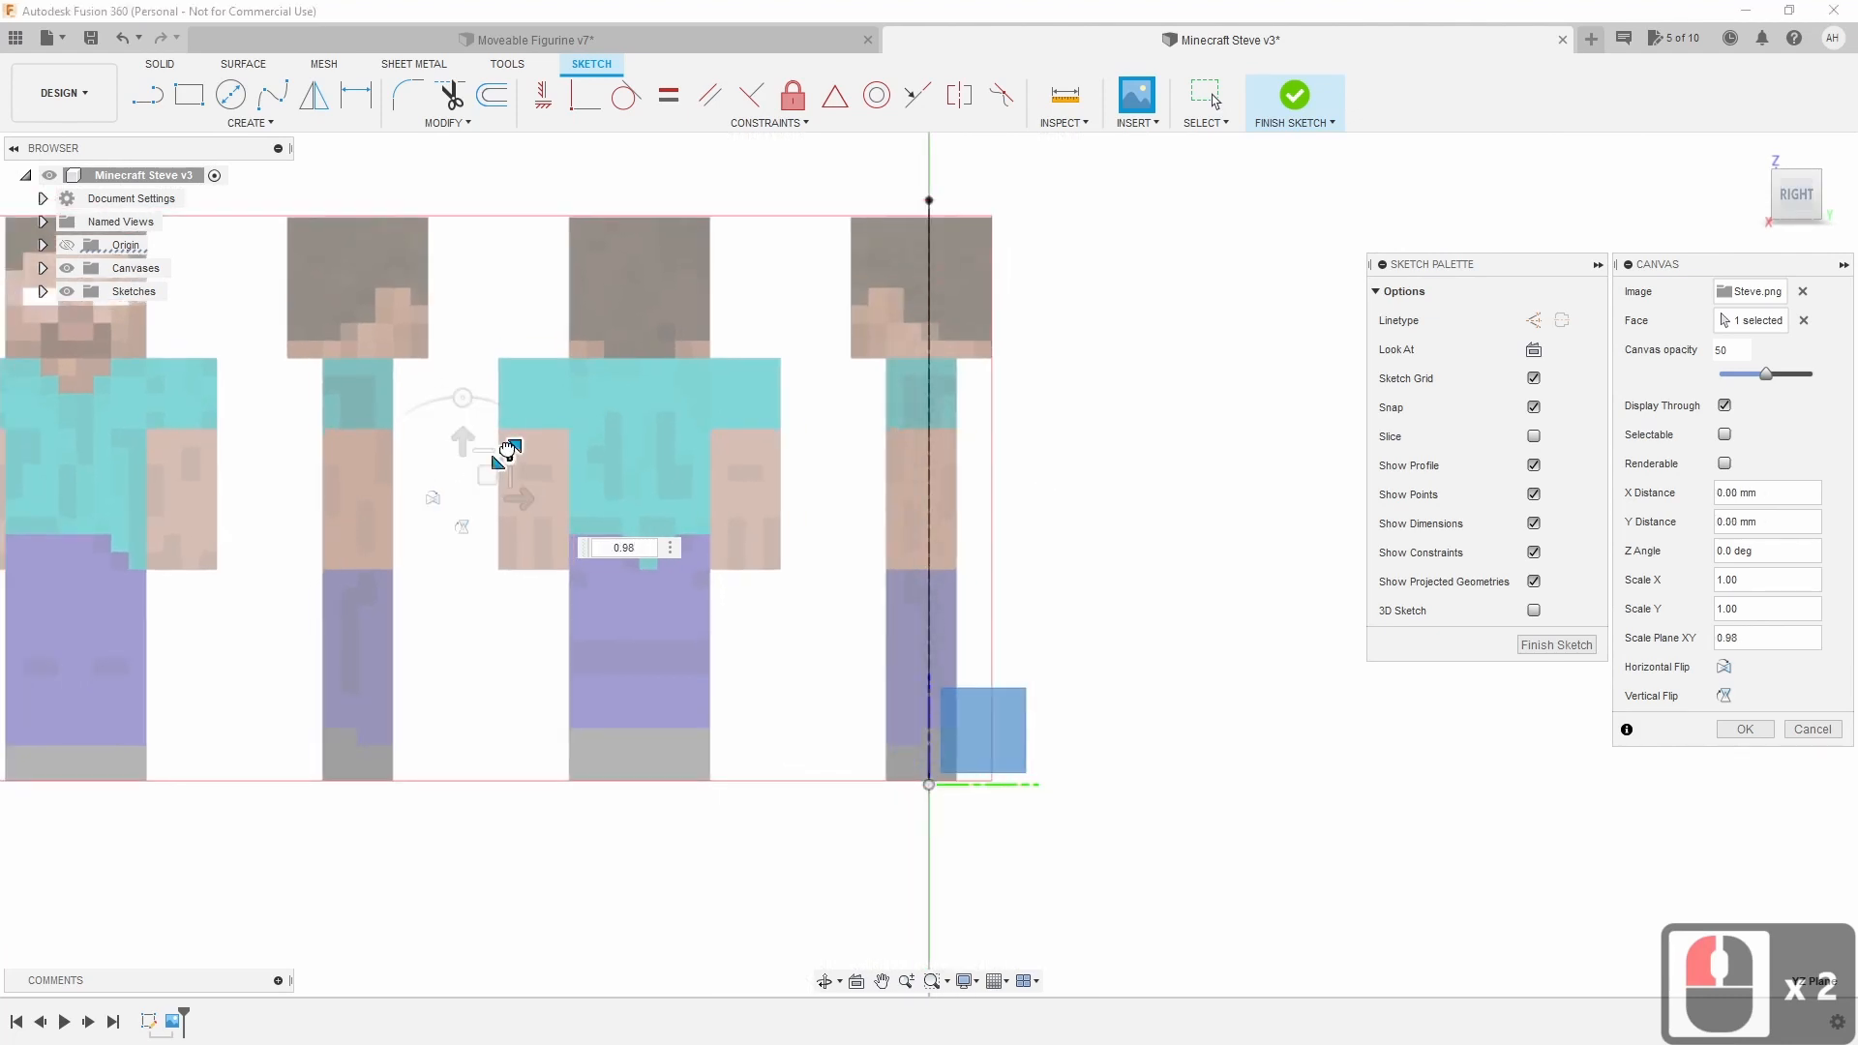
{"action": "key", "text": "BackSpace"}
{"action": "key", "text": "BackSpace"}
{"action": "key", "text": "BackSpace"}
{"action": "key", "text": "BackSpace"}
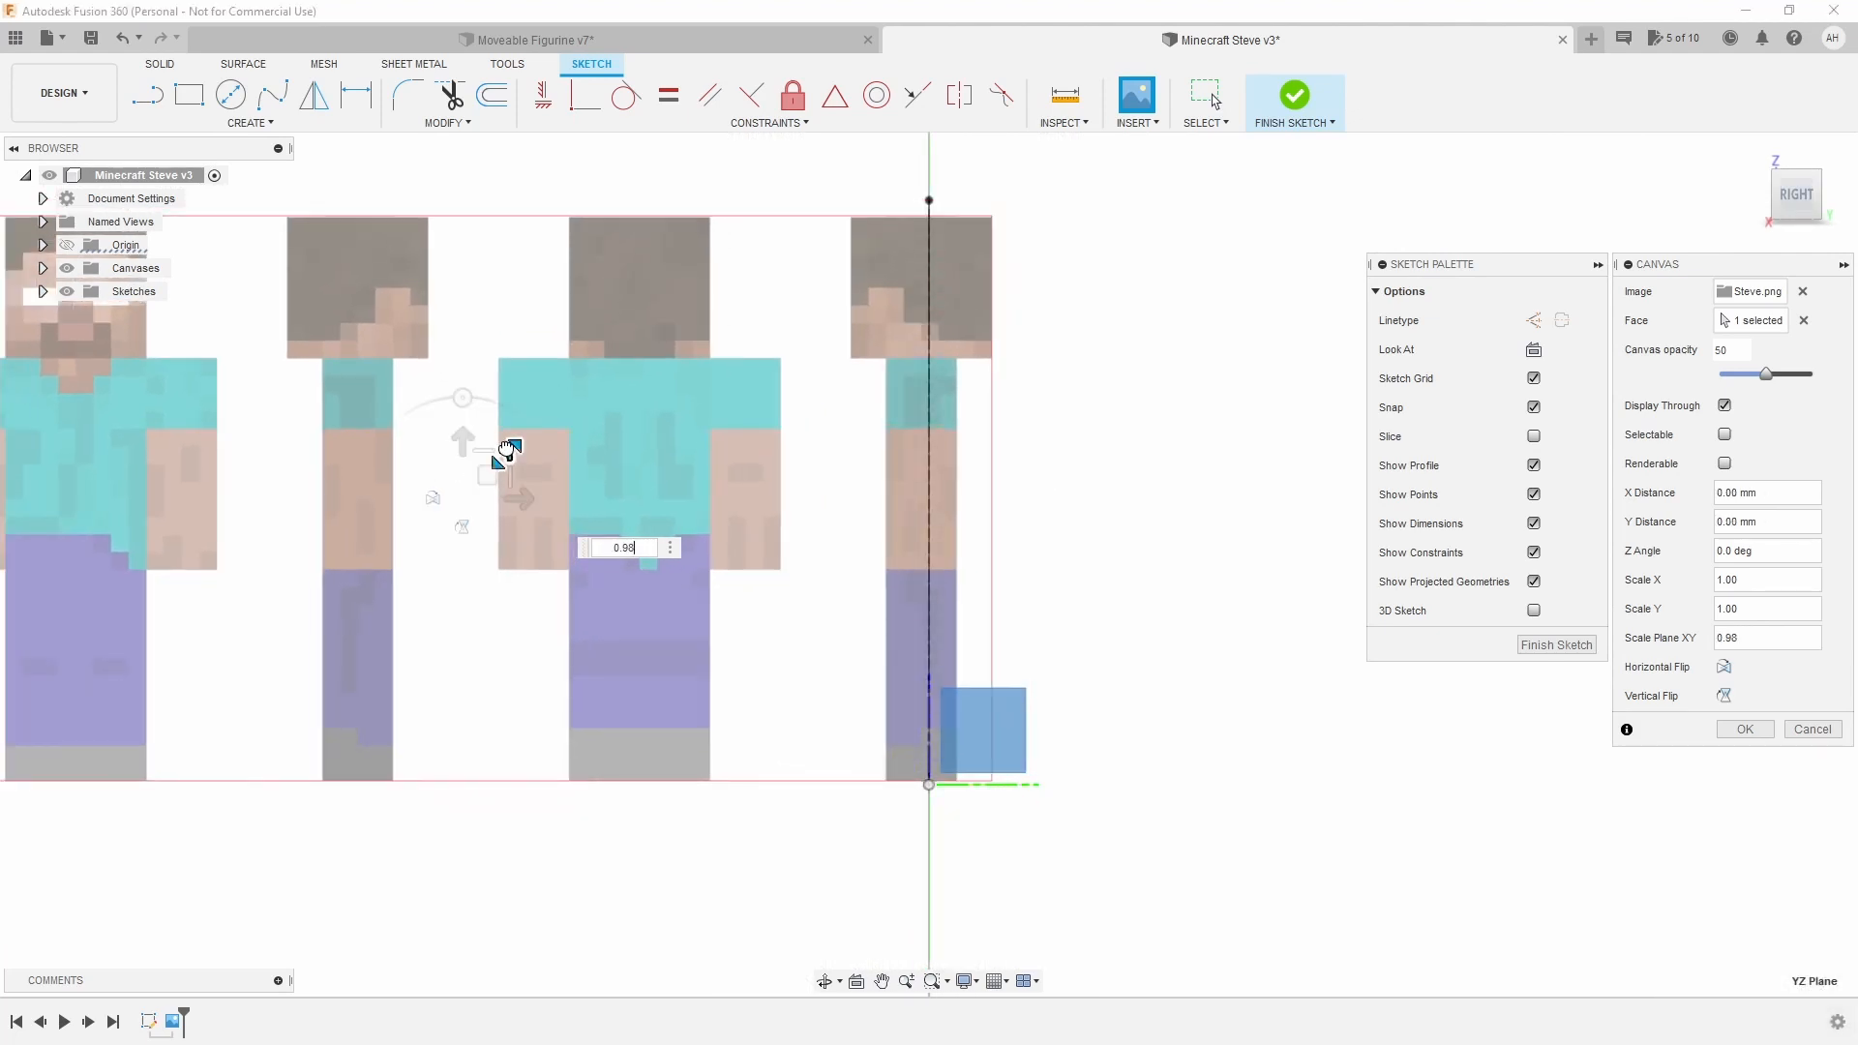
{"action": "type", "text": "1.035"}
{"action": "left_click_drag", "start_coordinate": [486, 470], "coordinate": [468, 474]}
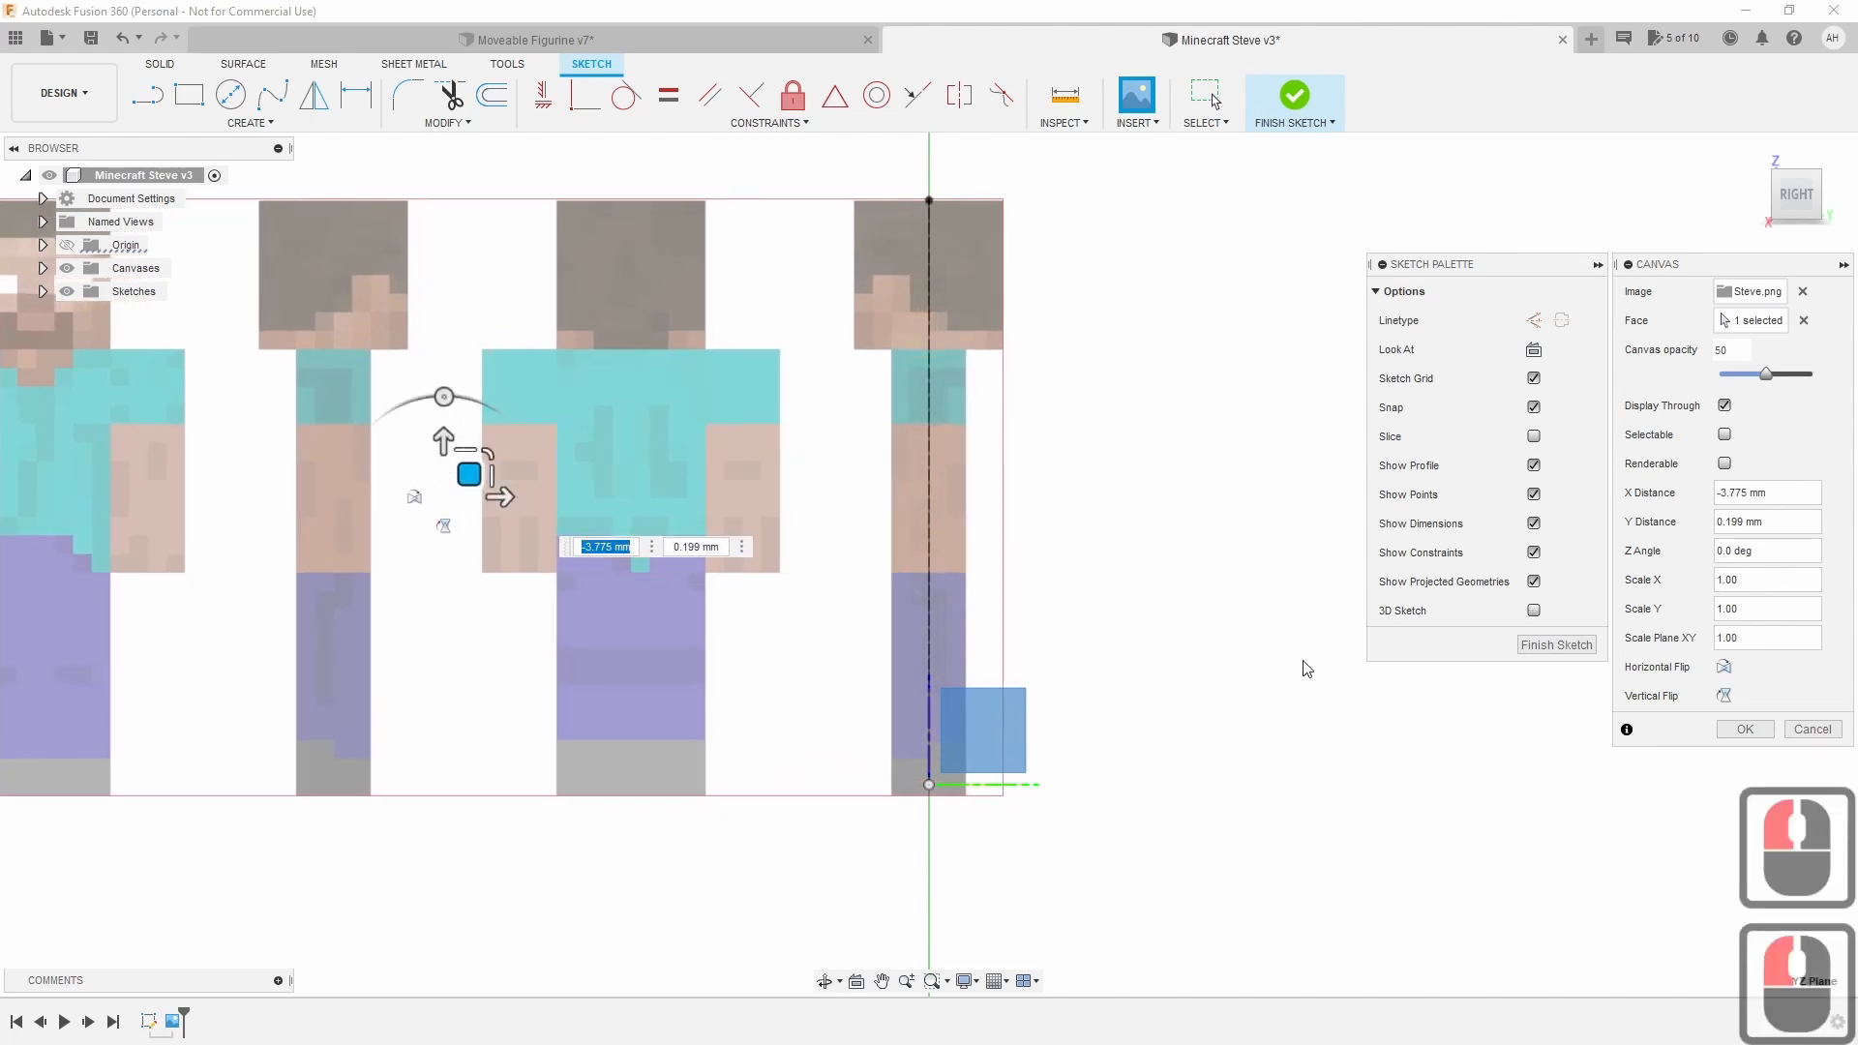
{"action": "left_click", "coordinate": [1755, 733]}
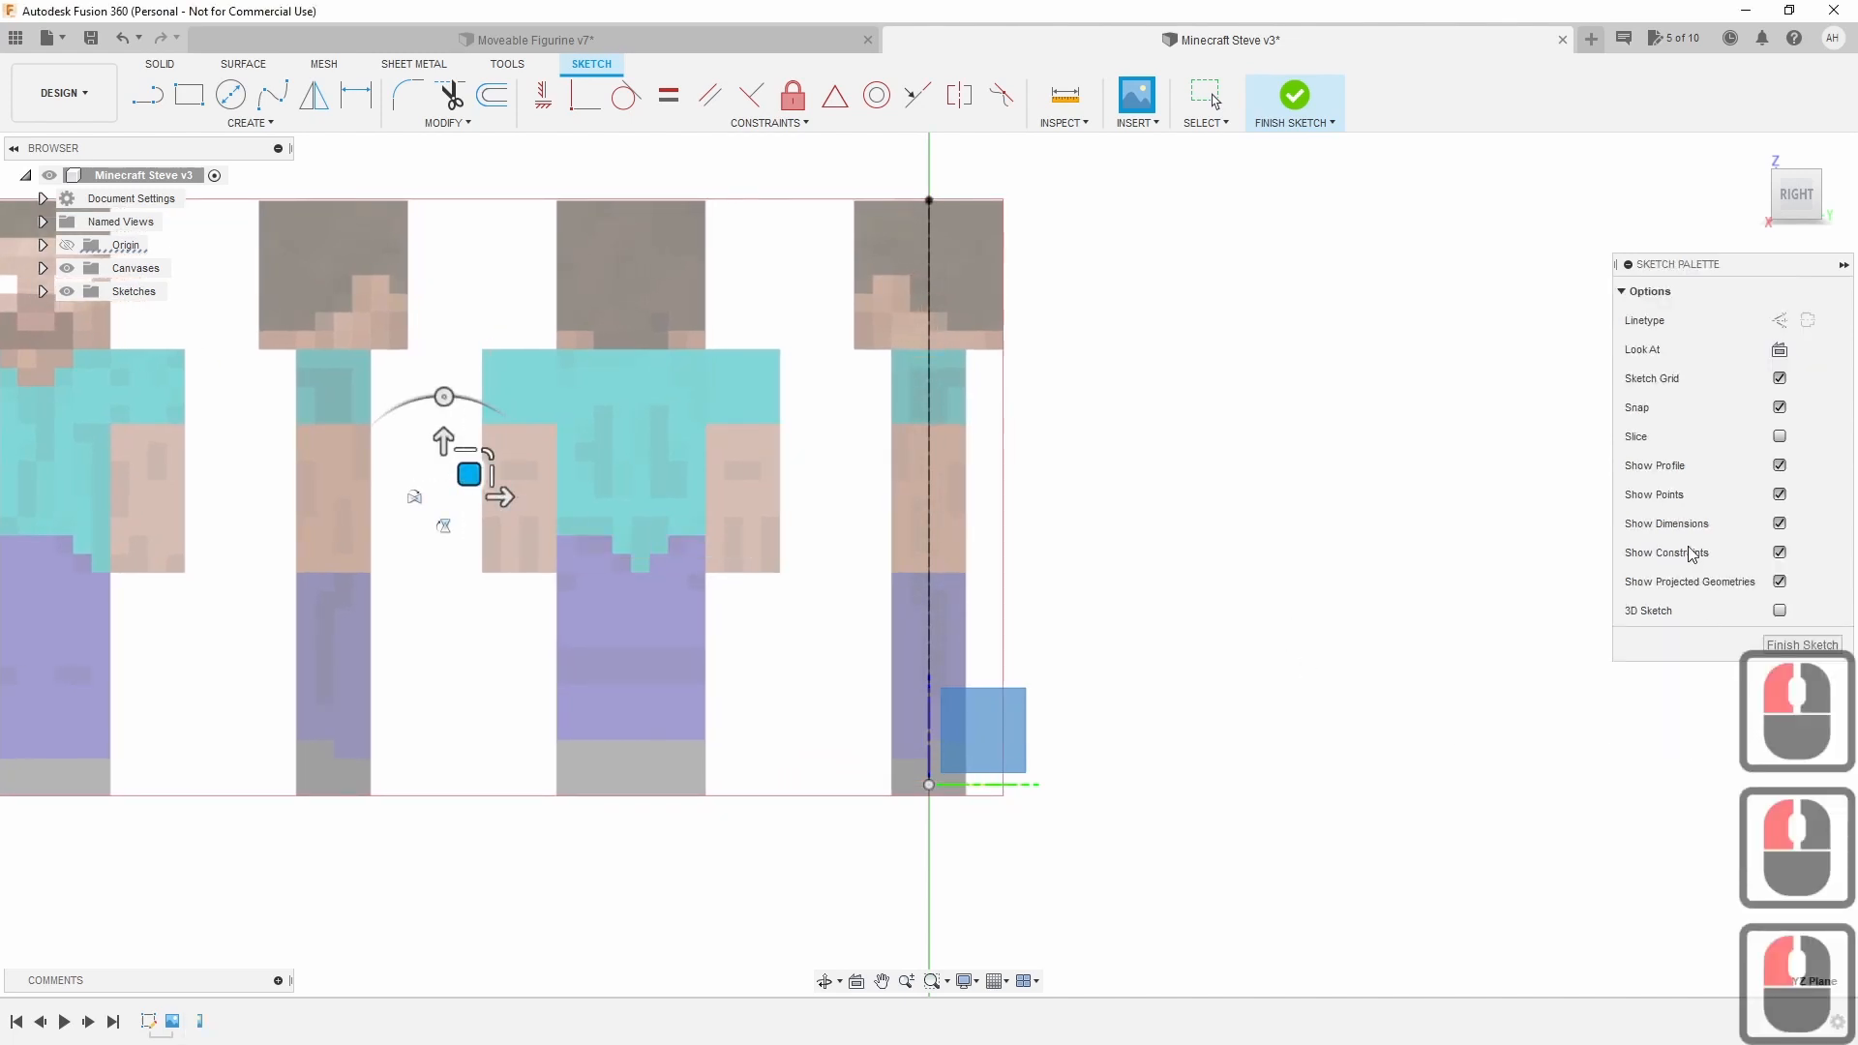
Rotate the view with the ViewCube from the left side round to the front face.
{"action": "mouse_move", "coordinate": [1796, 197]}
{"action": "left_mouse_down"}
{"action": "mouse_move", "coordinate": [1844, 209]}
{"action": "mouse_move", "coordinate": [1852, 190]}
{"action": "mouse_move", "coordinate": [1803, 207]}
{"action": "left_mouse_up"}
{"action": "left_click", "coordinate": [1802, 207]}
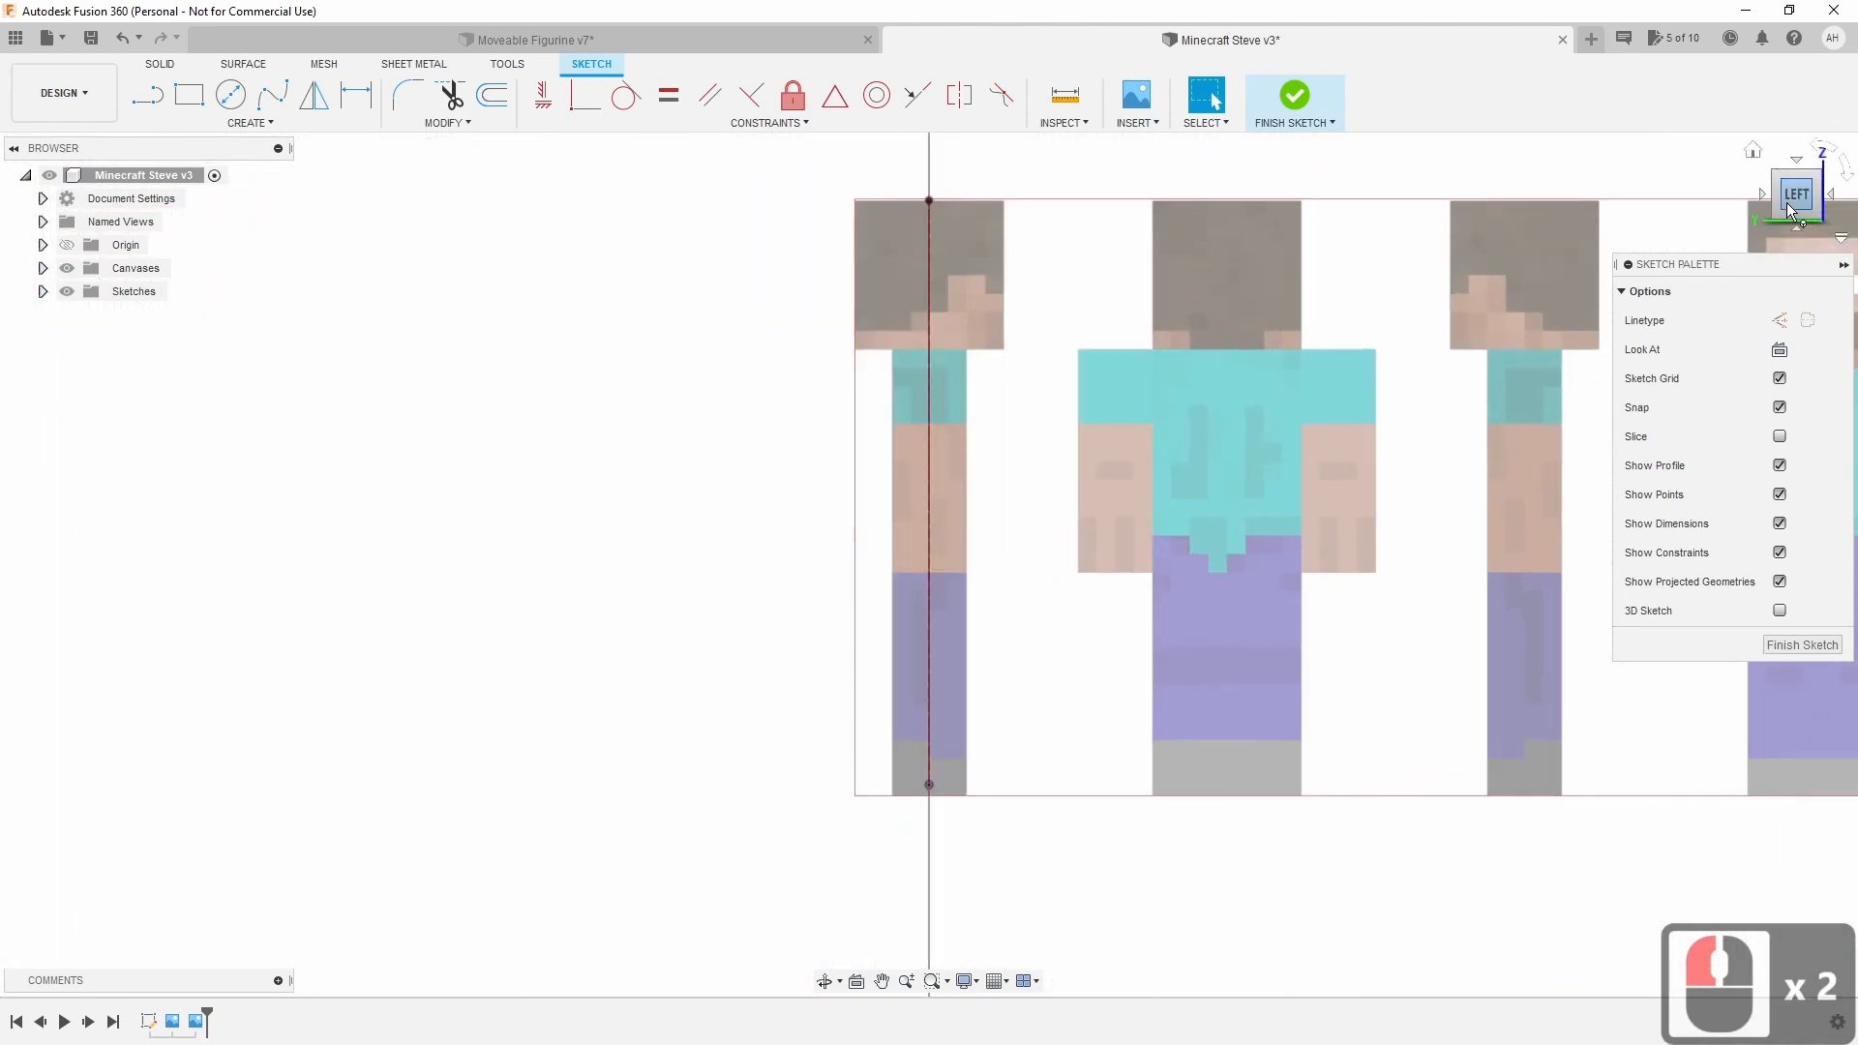
{"action": "left_click", "coordinate": [1761, 194]}
{"action": "left_click", "coordinate": [1763, 194]}
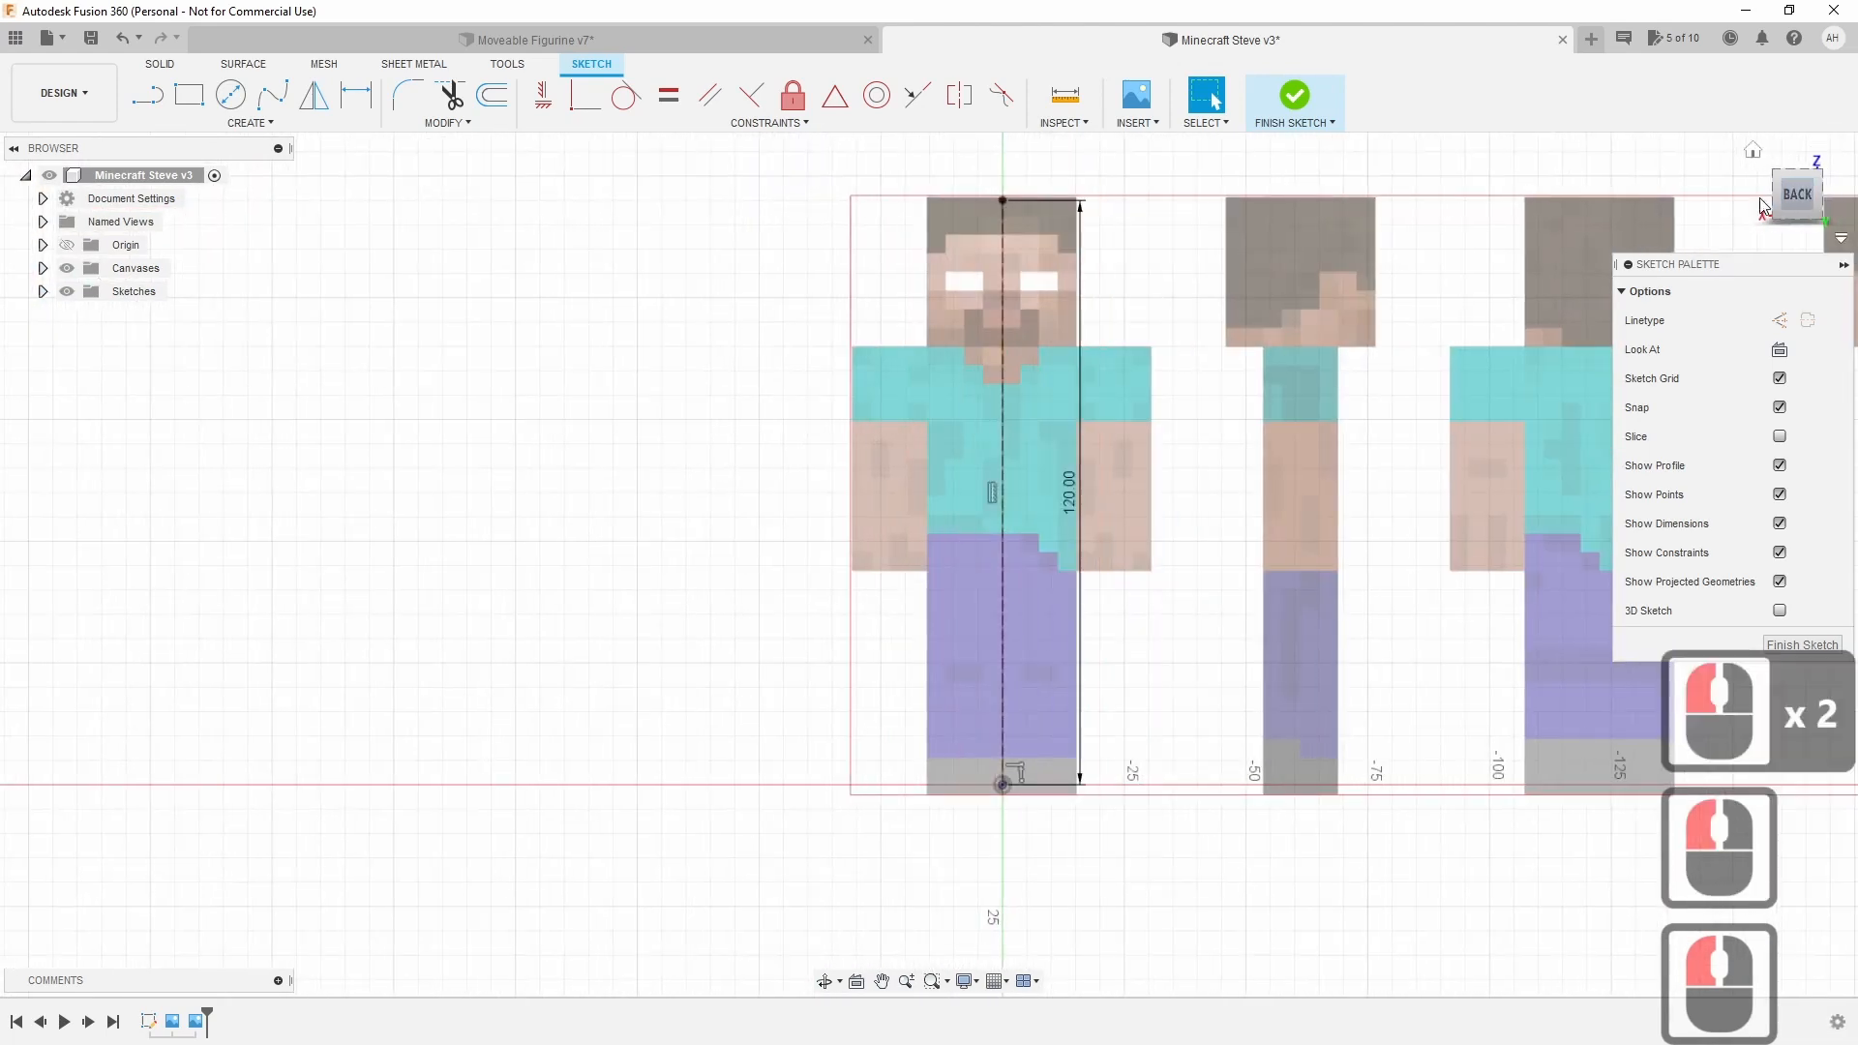
{"action": "left_click", "coordinate": [1763, 195]}
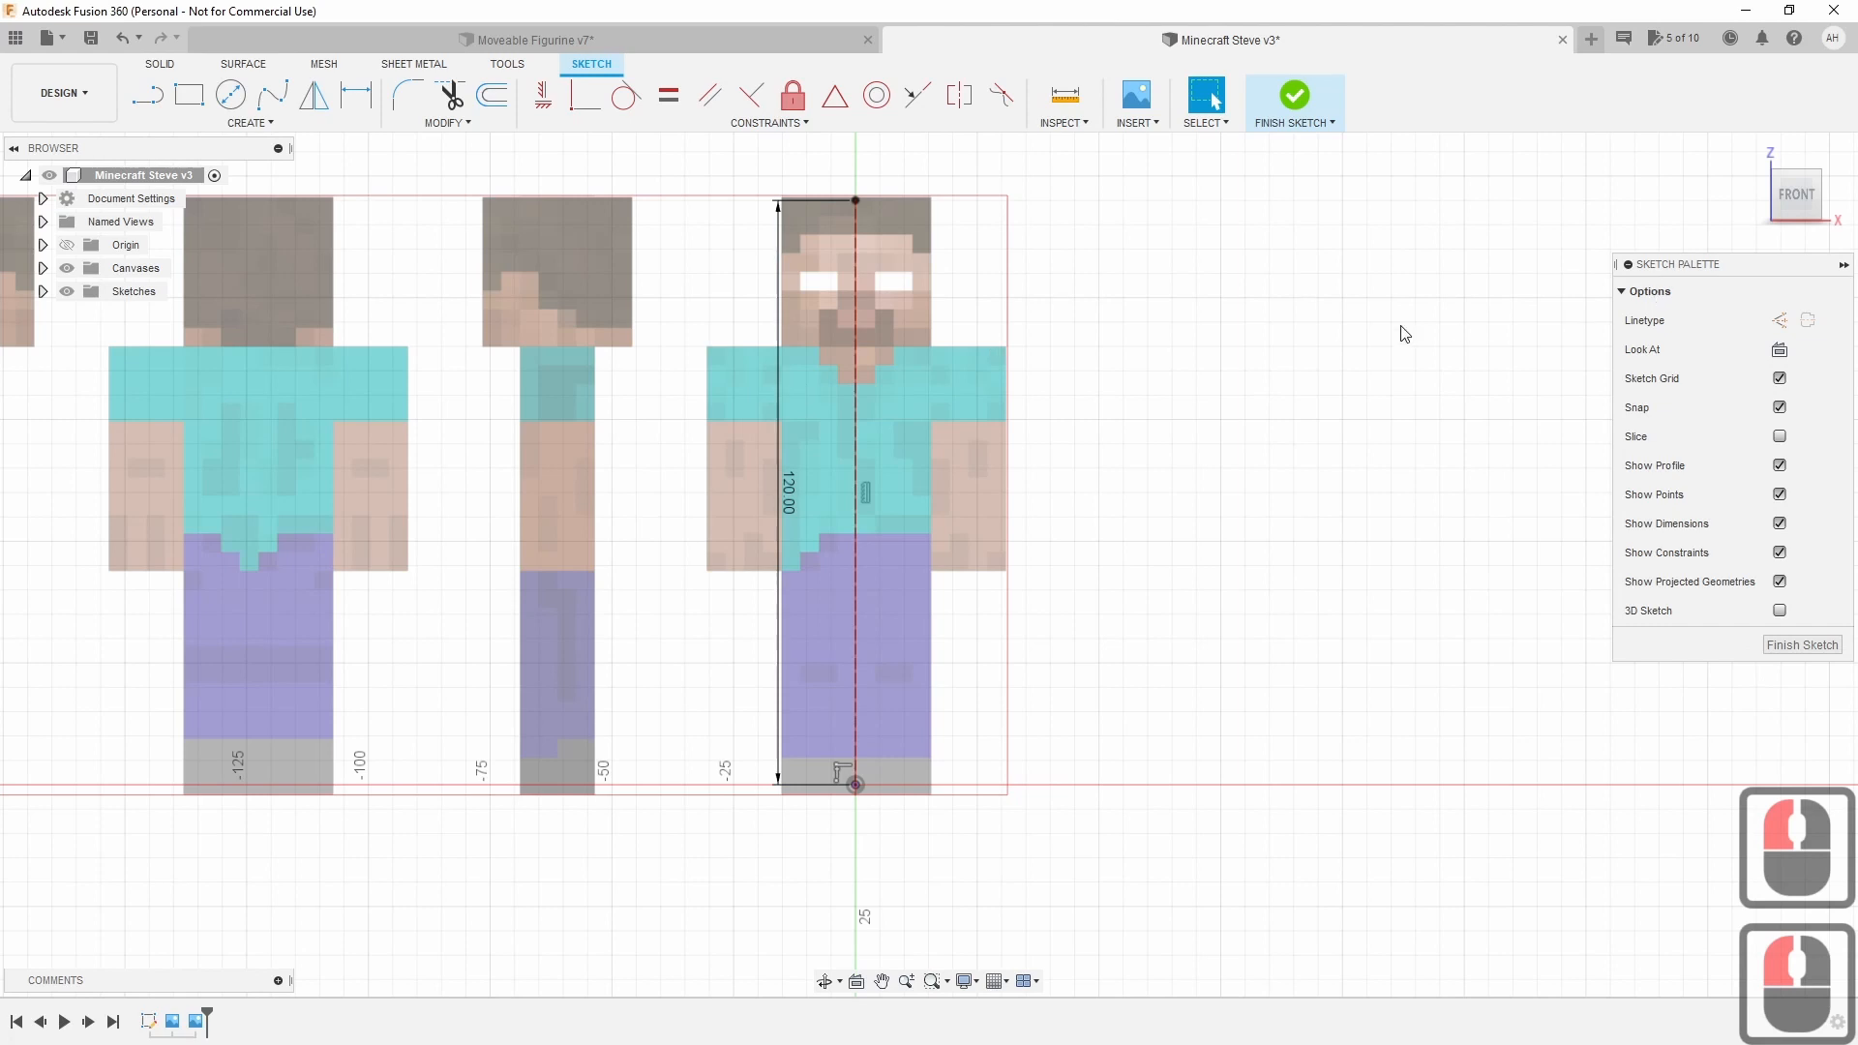
Draw a 2-point rectangle of about 30 × 31 mm around Steve's head.
{"action": "left_click", "coordinate": [181, 99]}
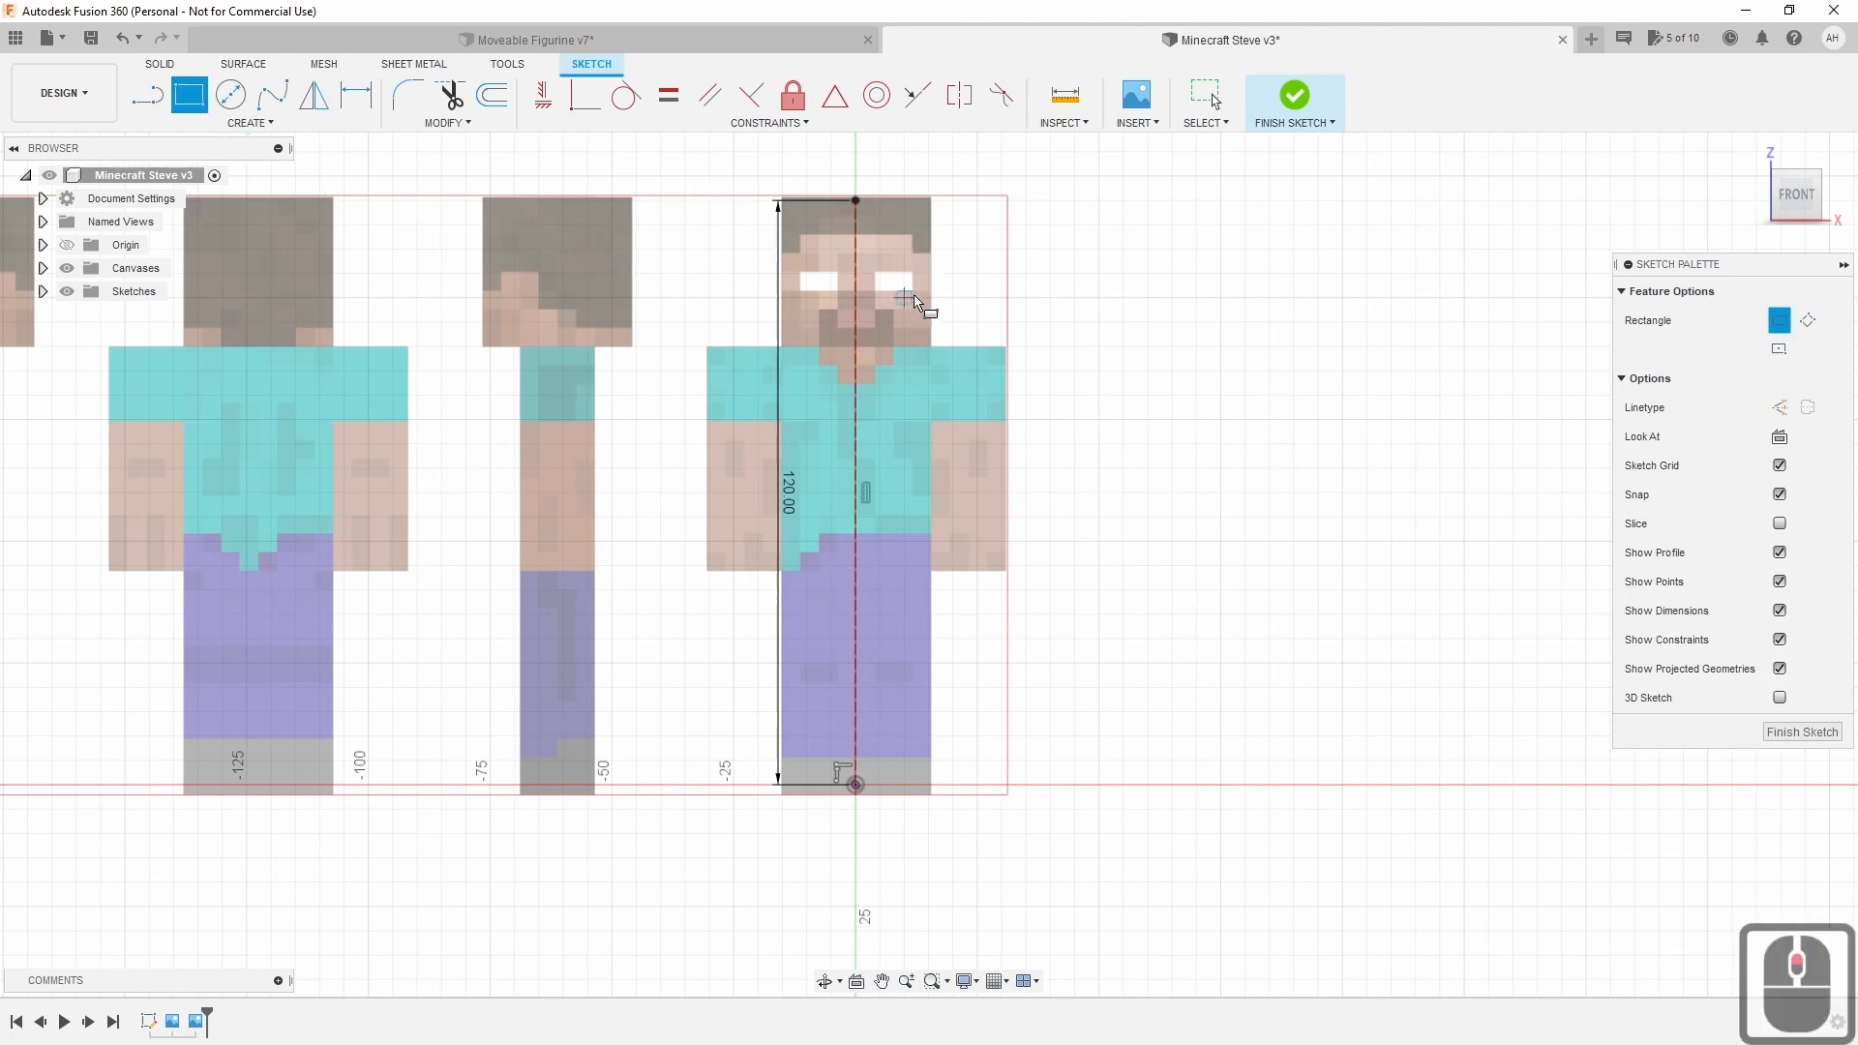
{"action": "scroll", "coordinate": [932, 302], "scroll_direction": "down", "scroll_amount": 3}
{"action": "scroll", "coordinate": [932, 302], "scroll_direction": "up", "scroll_amount": 13}
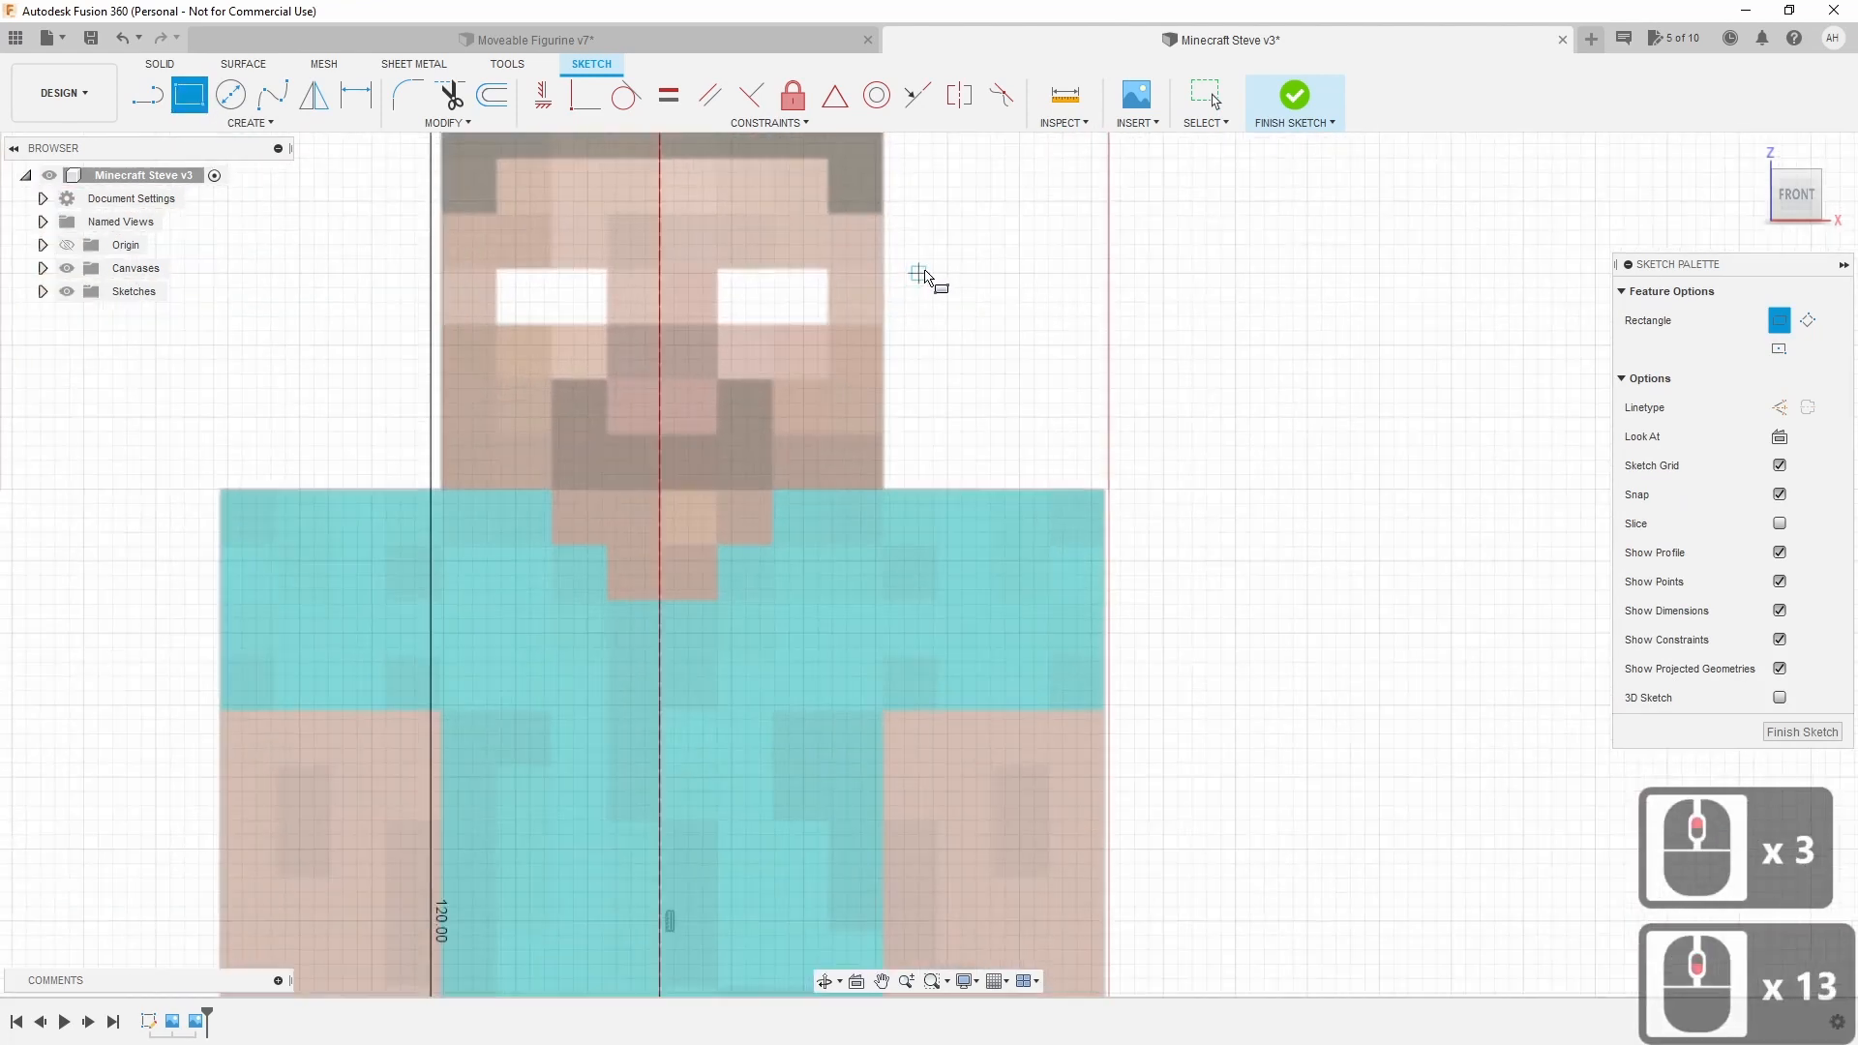
{"action": "middle_click_drag", "start_coordinate": [922, 270], "coordinate": [945, 411]}
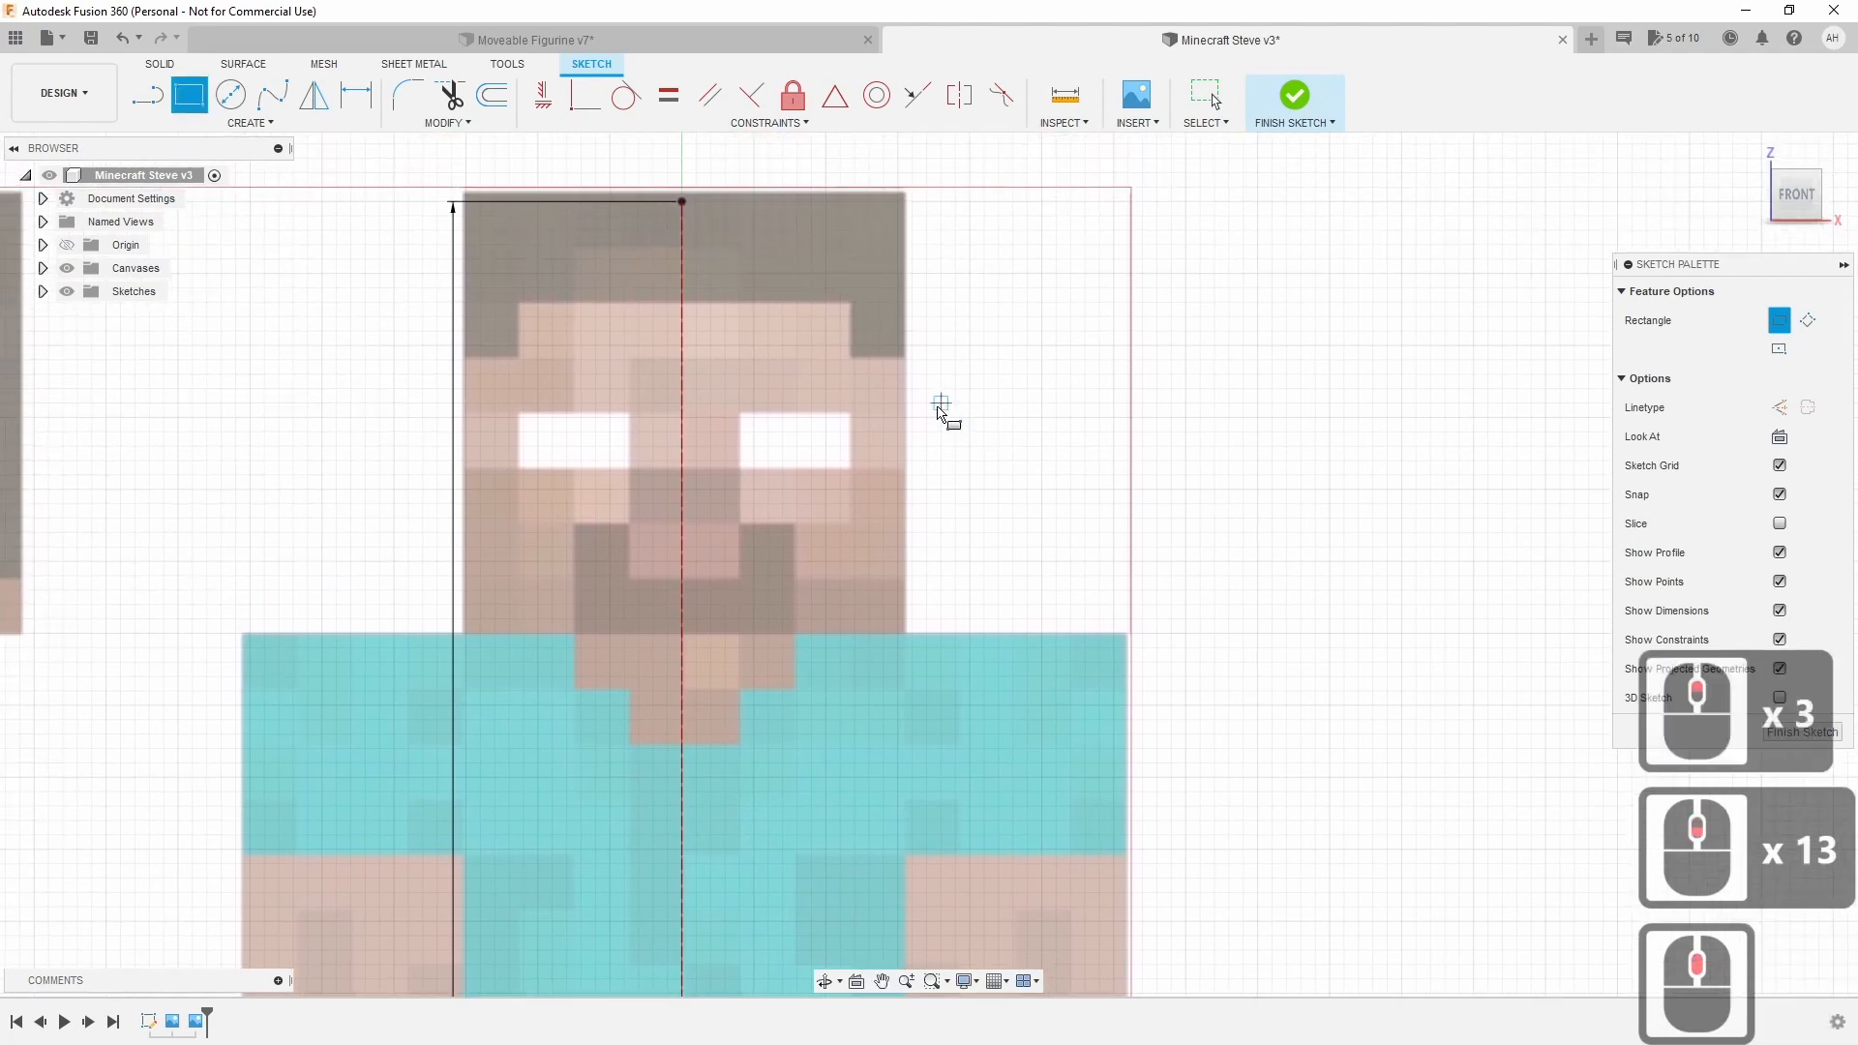
{"action": "middle_click_drag", "start_coordinate": [985, 350], "coordinate": [987, 371]}
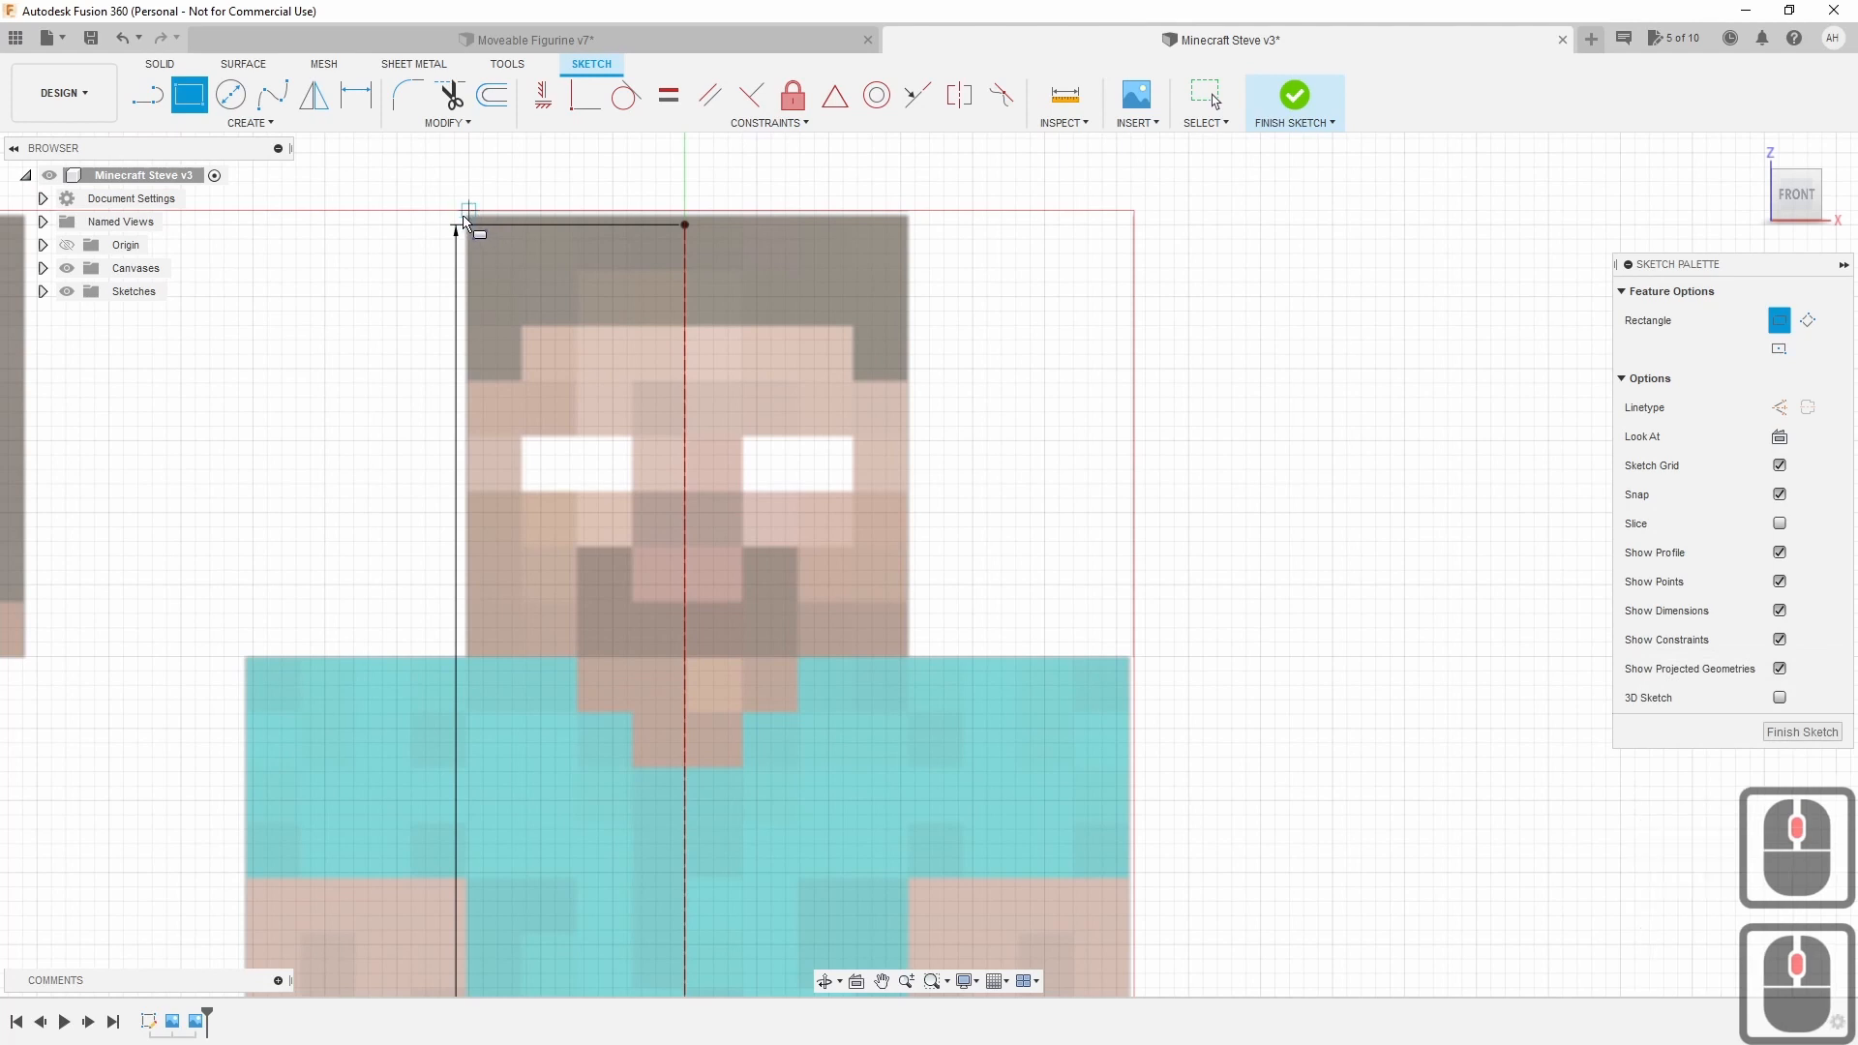
{"action": "left_click", "coordinate": [469, 211]}
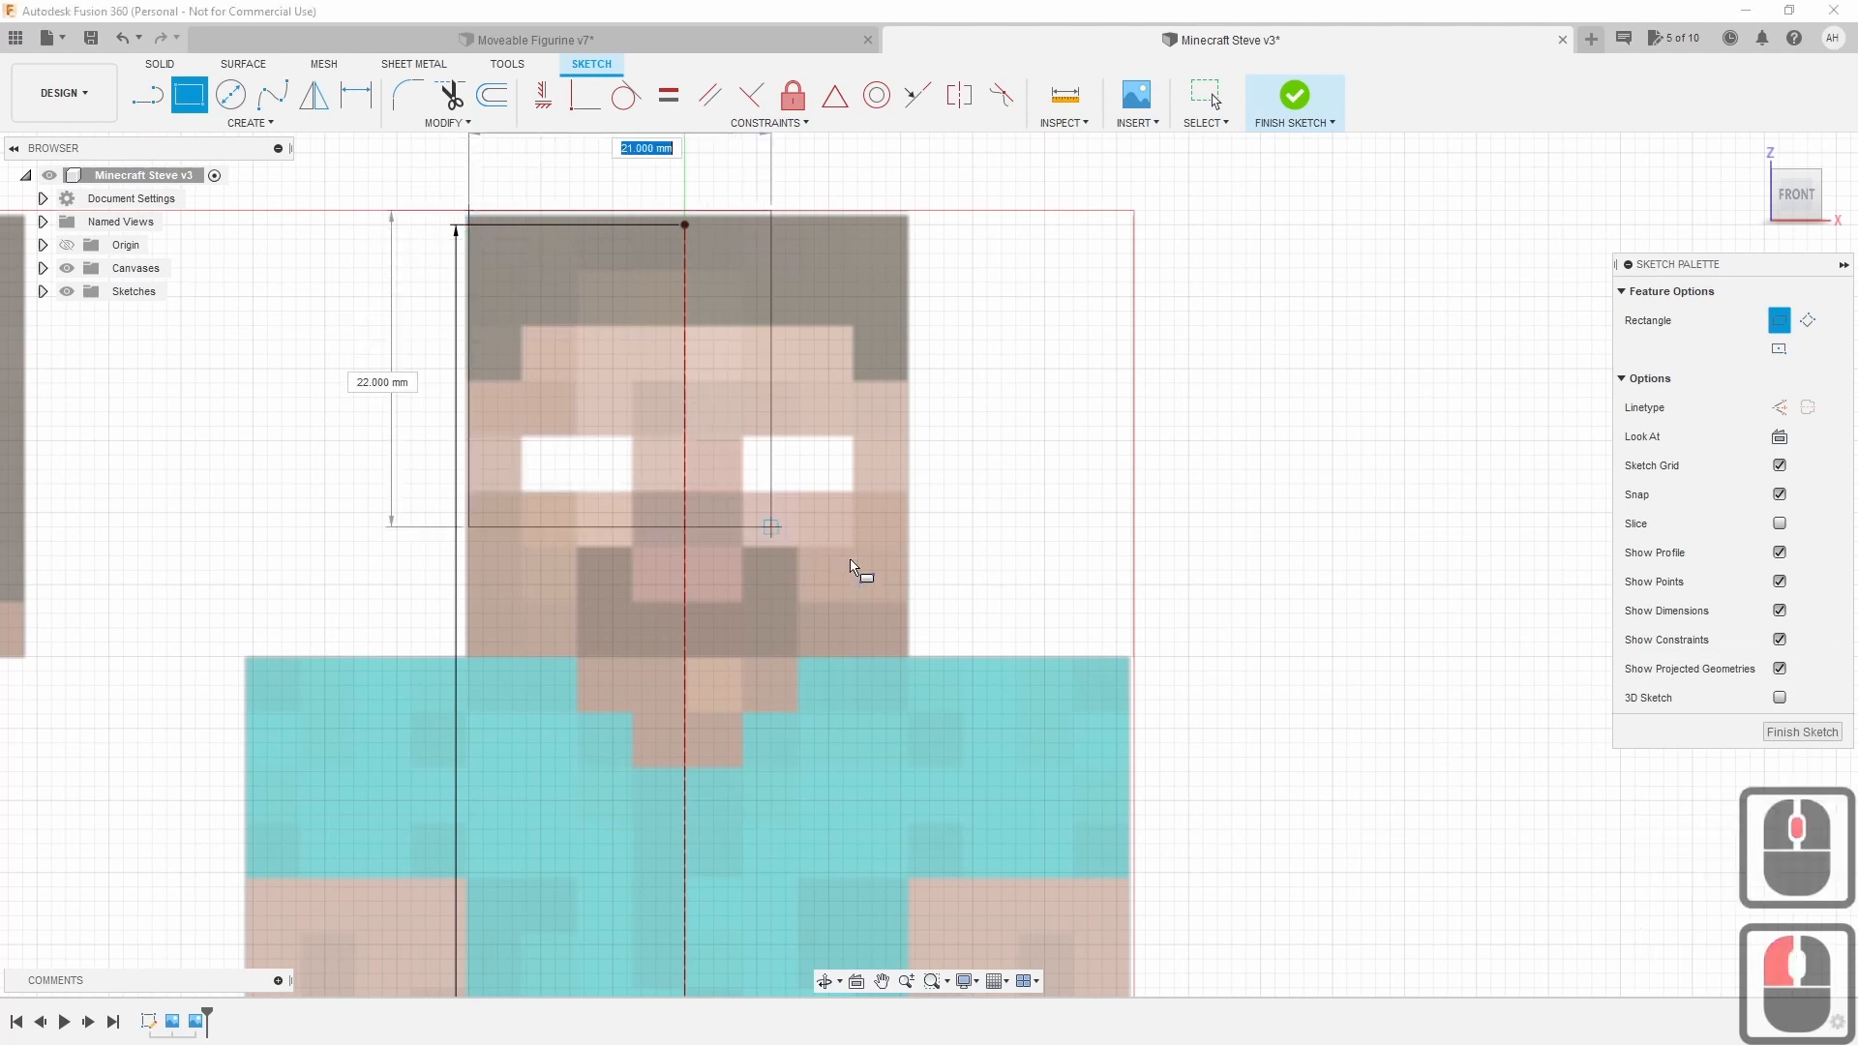
{"action": "left_click", "coordinate": [910, 664]}
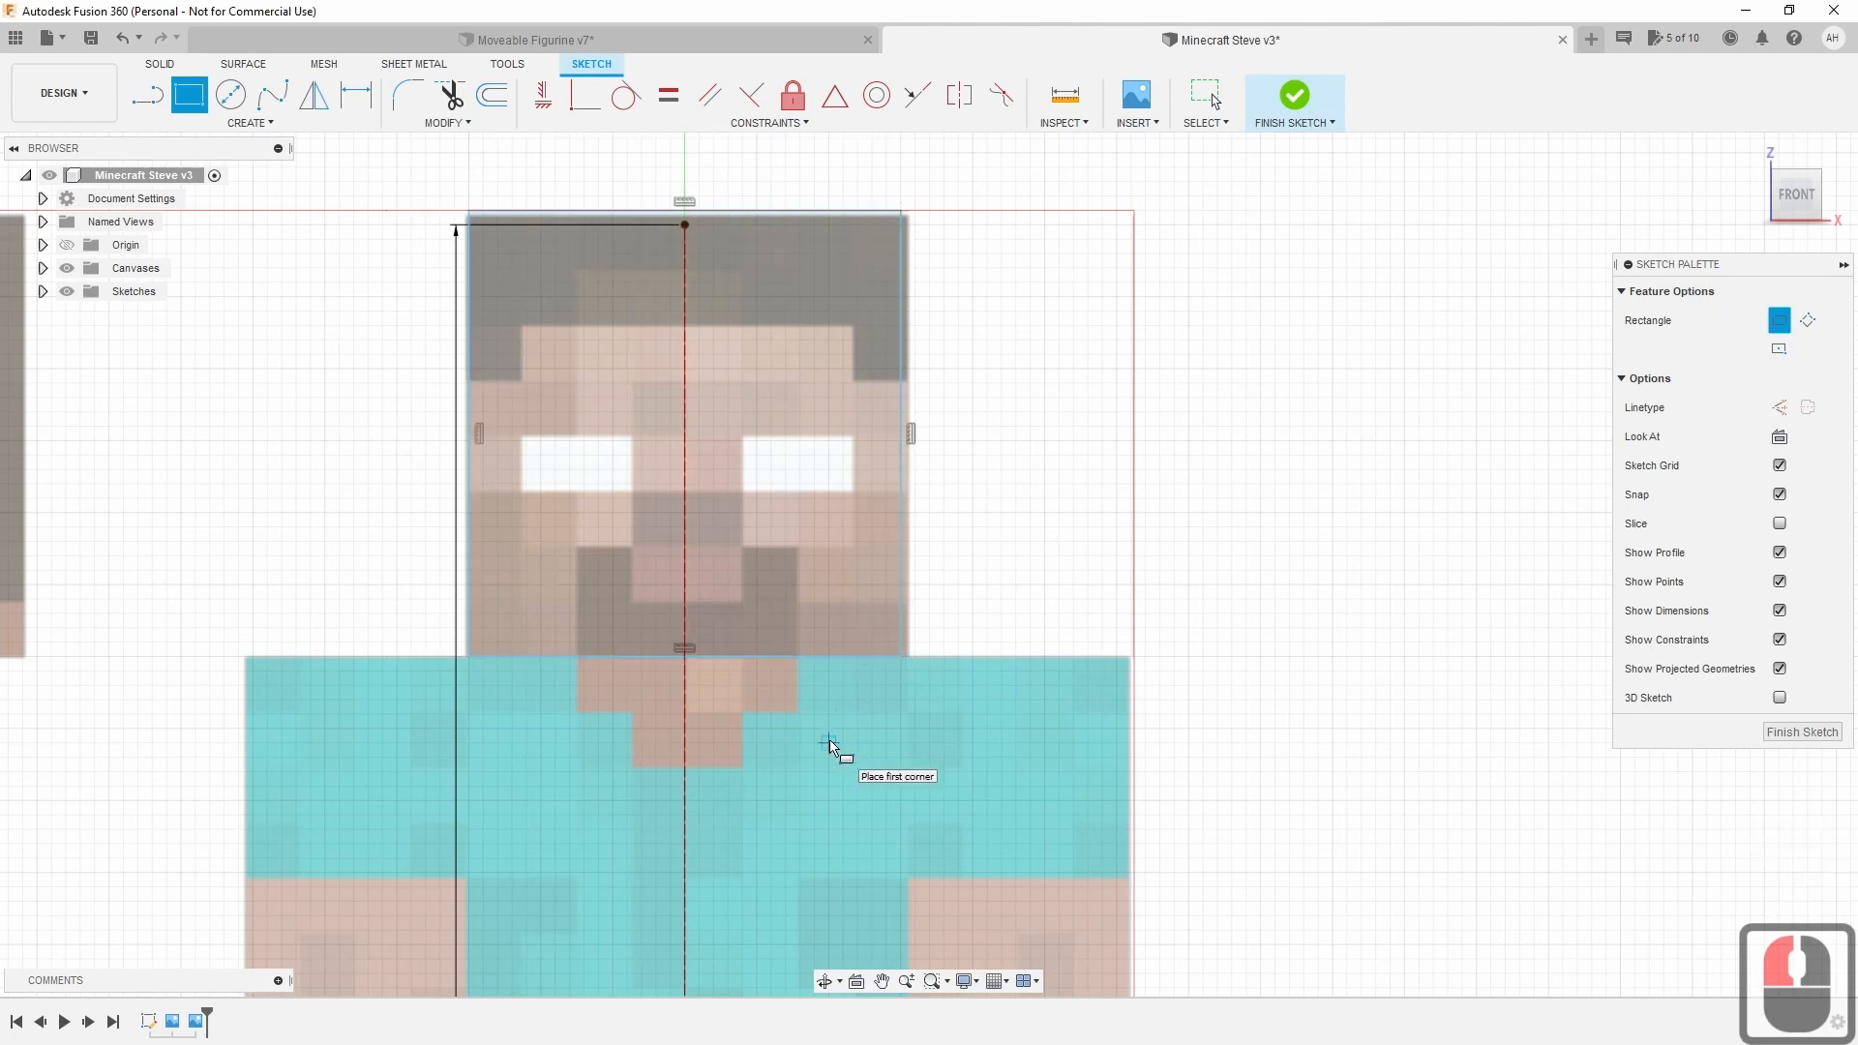
Draw a rectangle around Steve's torso and outstretched arms, about 82 × 46 mm.
{"action": "middle_click_drag", "start_coordinate": [822, 796], "coordinate": [811, 467]}
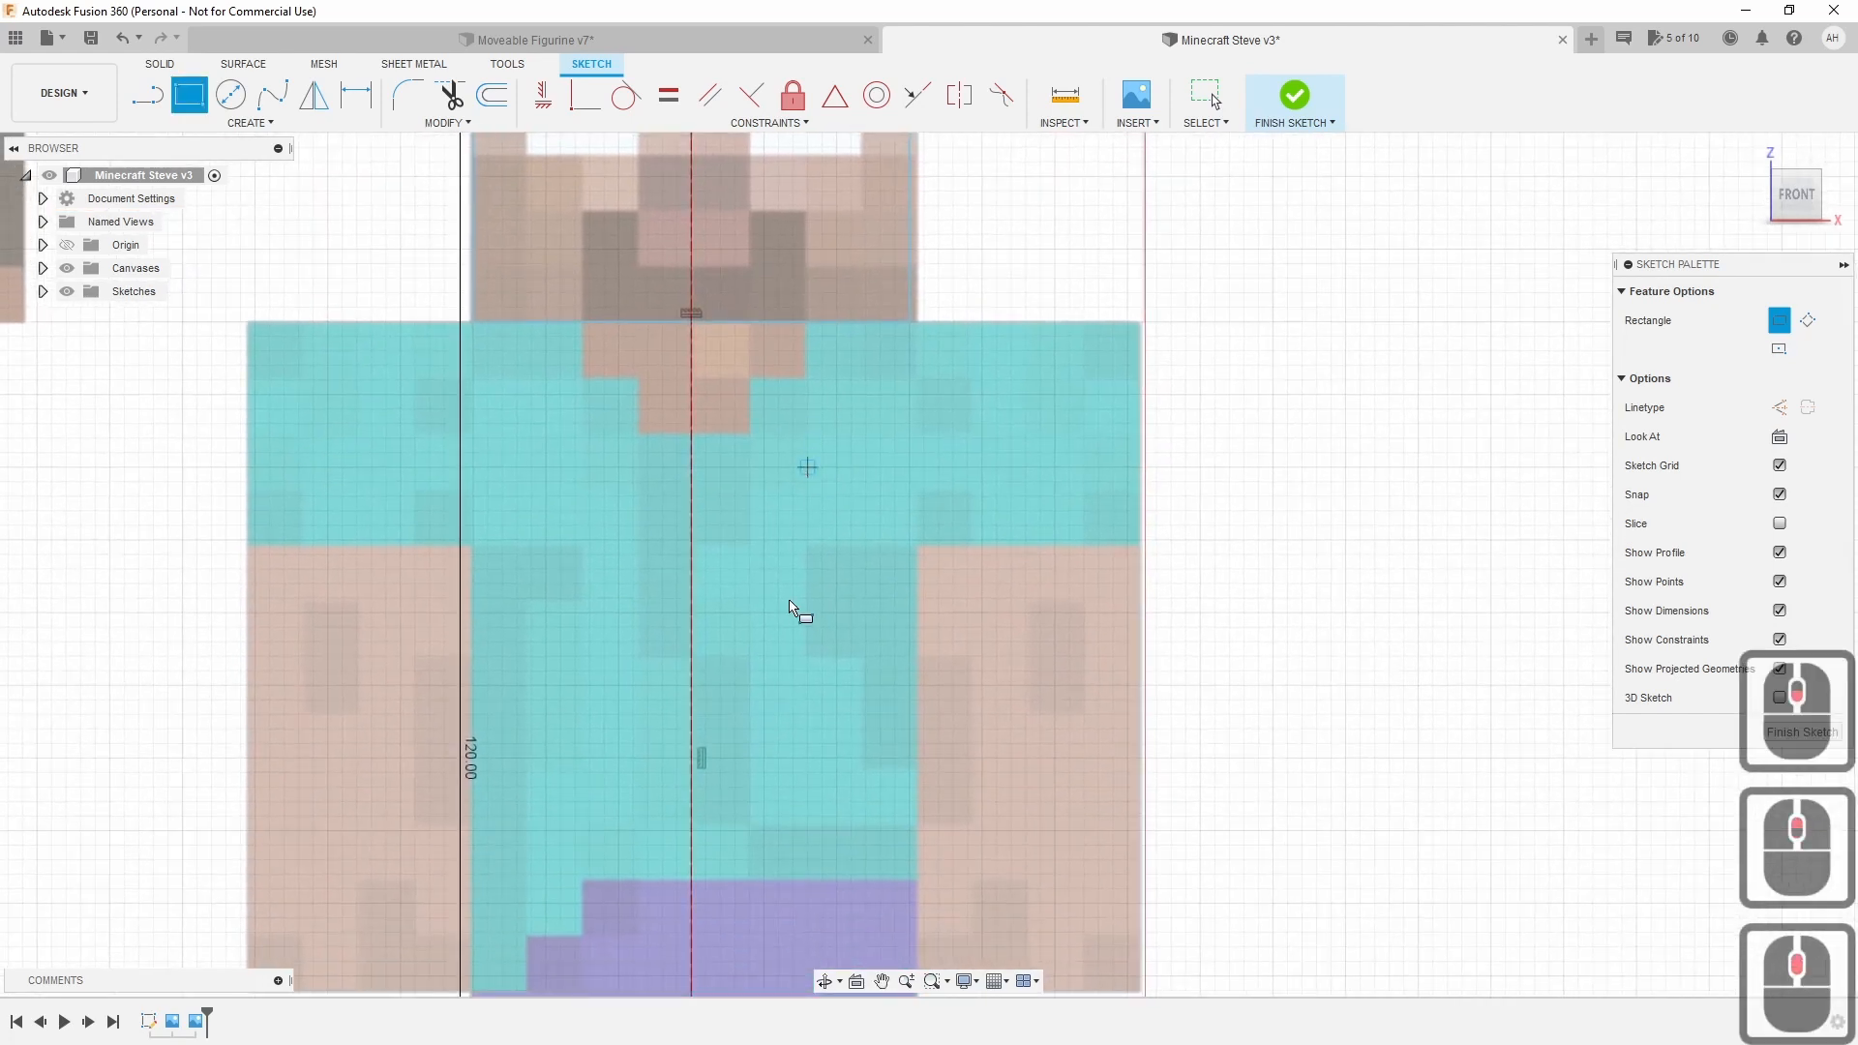
{"action": "scroll", "coordinate": [791, 608], "scroll_direction": "down", "scroll_amount": 5}
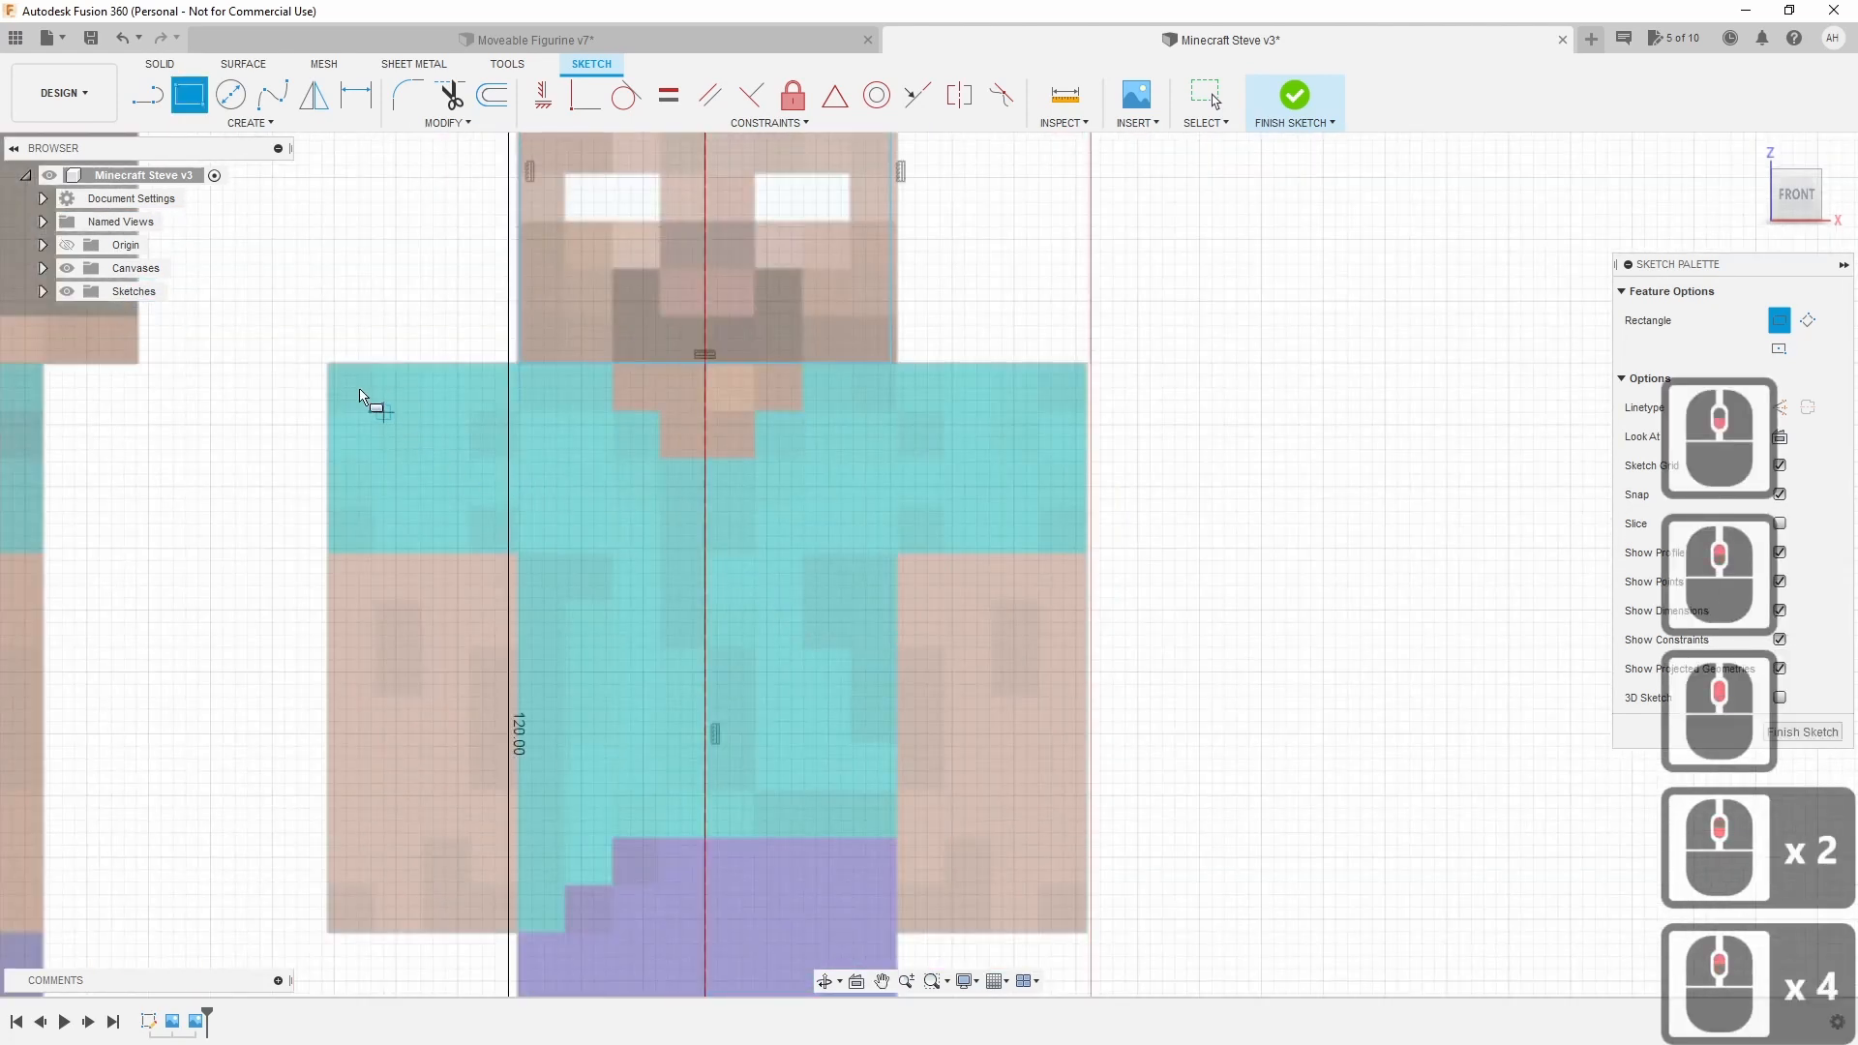
{"action": "scroll", "coordinate": [325, 366], "scroll_direction": "up", "scroll_amount": 5}
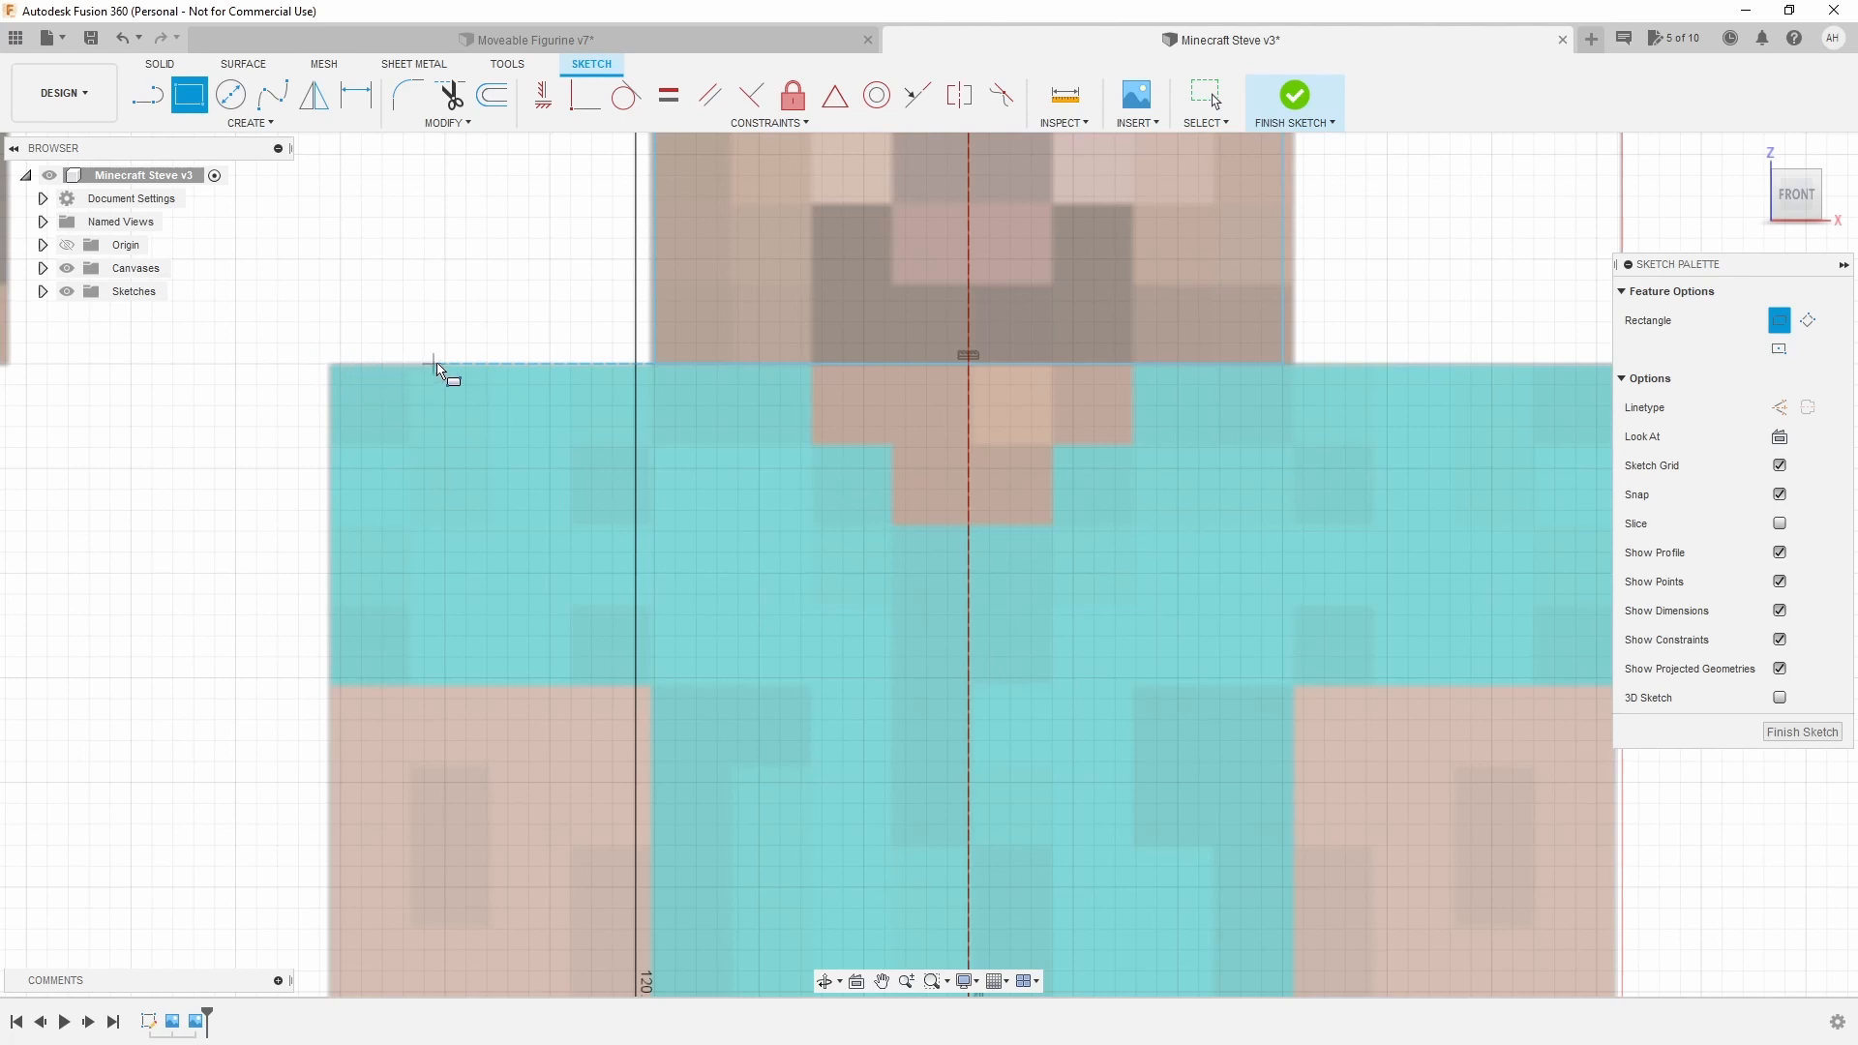
{"action": "left_click", "coordinate": [319, 366]}
{"action": "middle_click_drag", "start_coordinate": [1029, 768], "coordinate": [829, 530]}
{"action": "scroll", "coordinate": [832, 531], "scroll_direction": "up", "scroll_amount": 2}
{"action": "scroll", "coordinate": [852, 566], "scroll_direction": "down", "scroll_amount": 6}
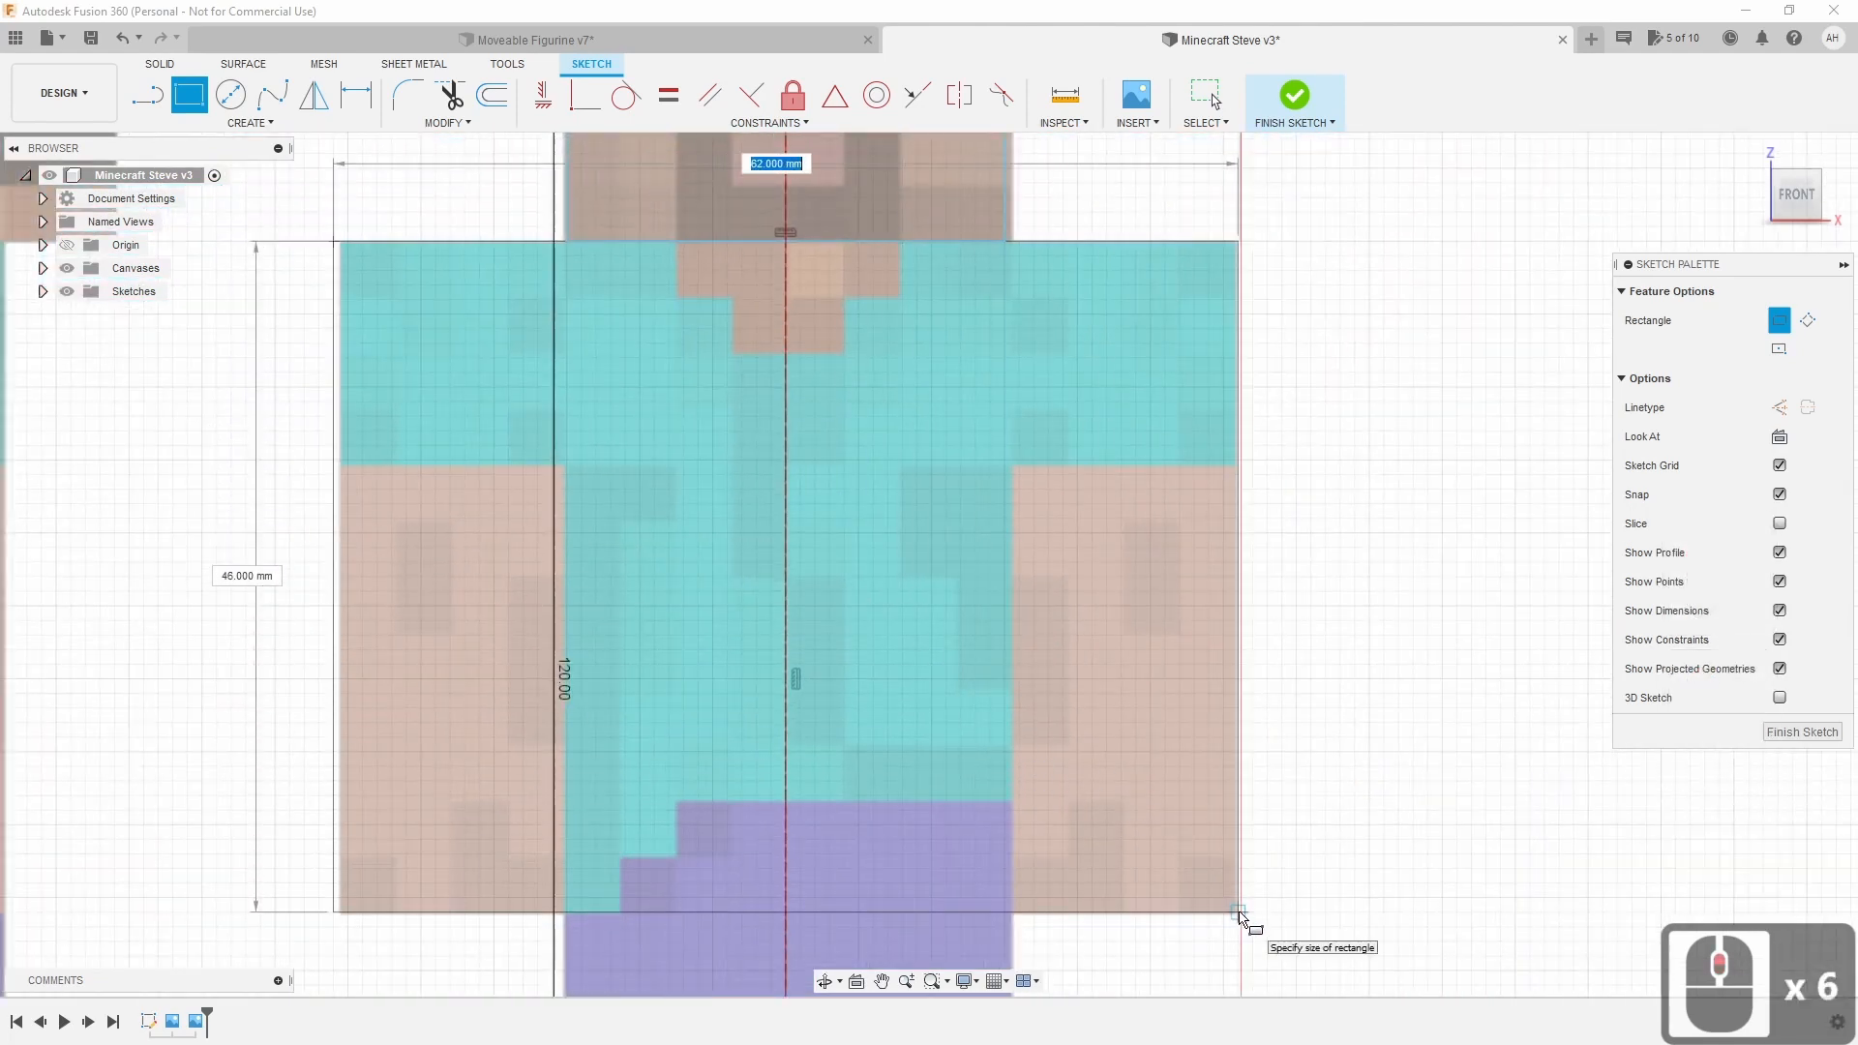
{"action": "left_click", "coordinate": [1239, 916]}
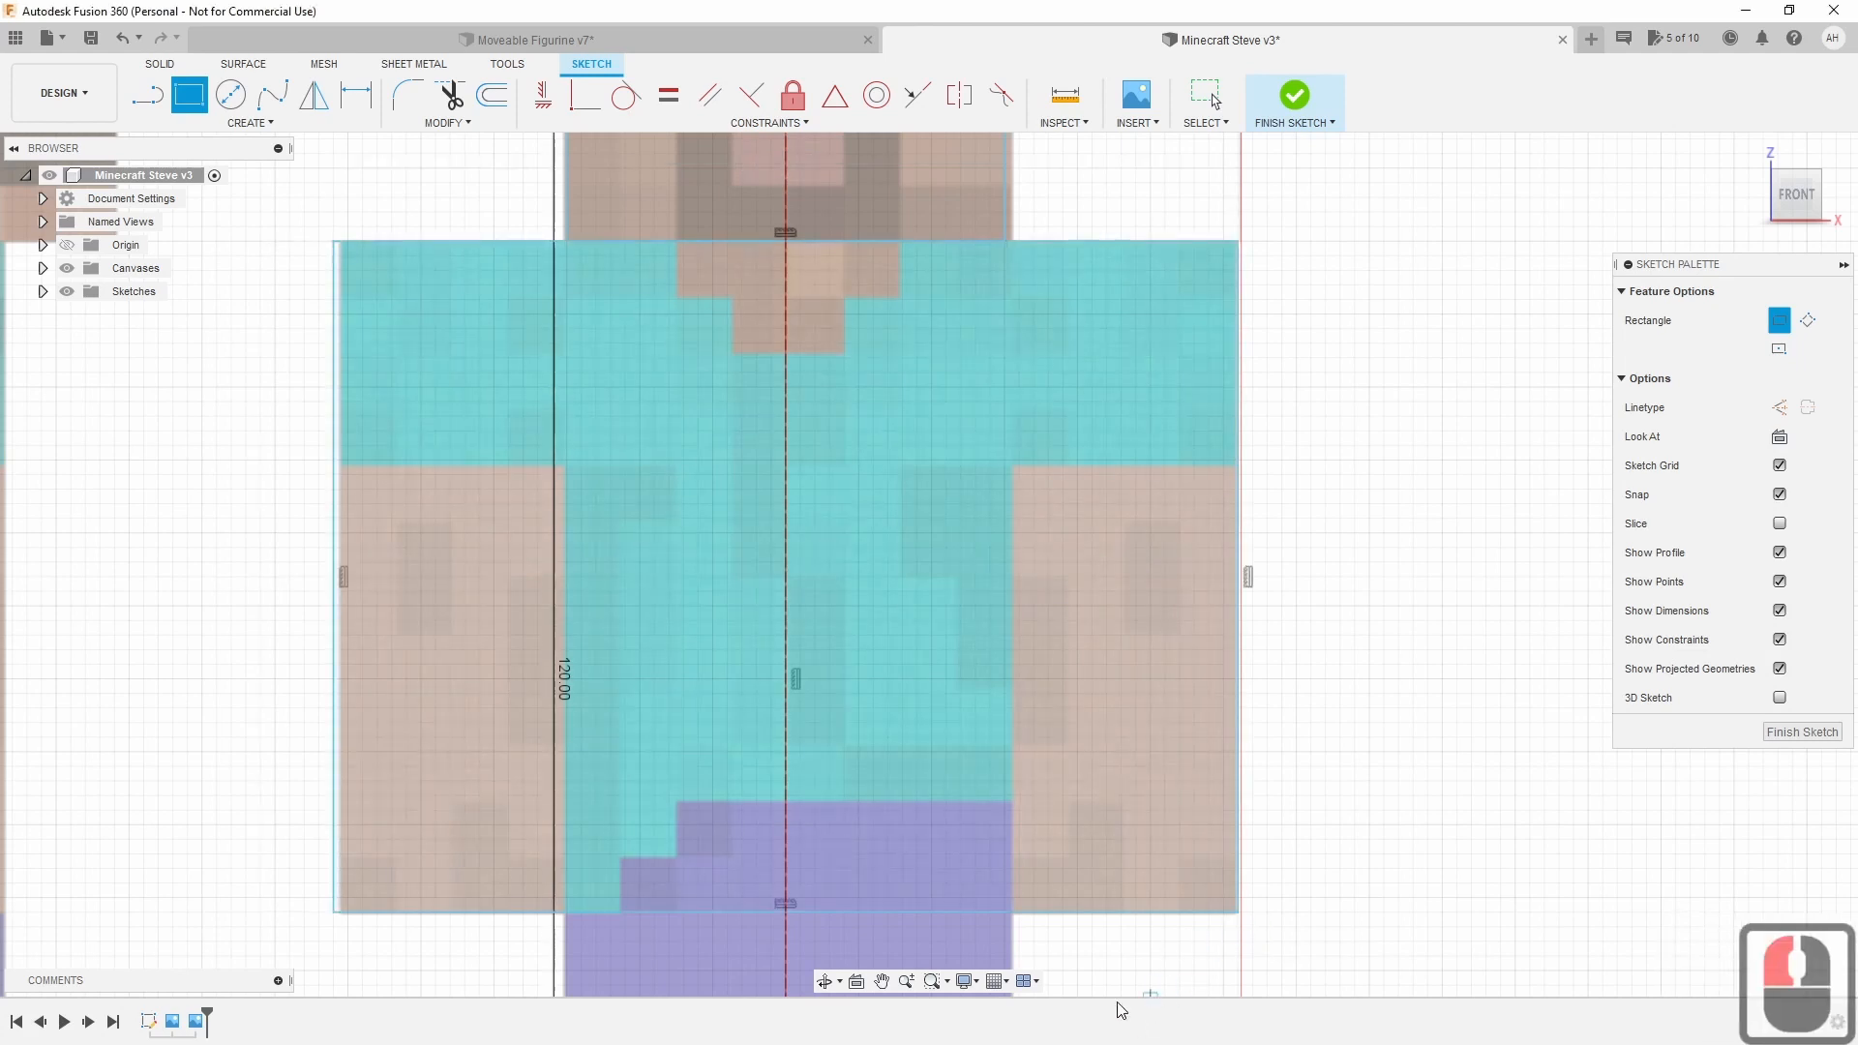
{"action": "middle_click_drag", "start_coordinate": [1116, 967], "coordinate": [1112, 544]}
{"action": "mouse_move", "coordinate": [1129, 738]}
{"action": "middle_mouse_down"}
{"action": "mouse_move", "coordinate": [1100, 547]}
{"action": "mouse_move", "coordinate": [1078, 529]}
{"action": "middle_mouse_up"}
{"action": "scroll", "coordinate": [1077, 519], "scroll_direction": "down", "scroll_amount": 1}
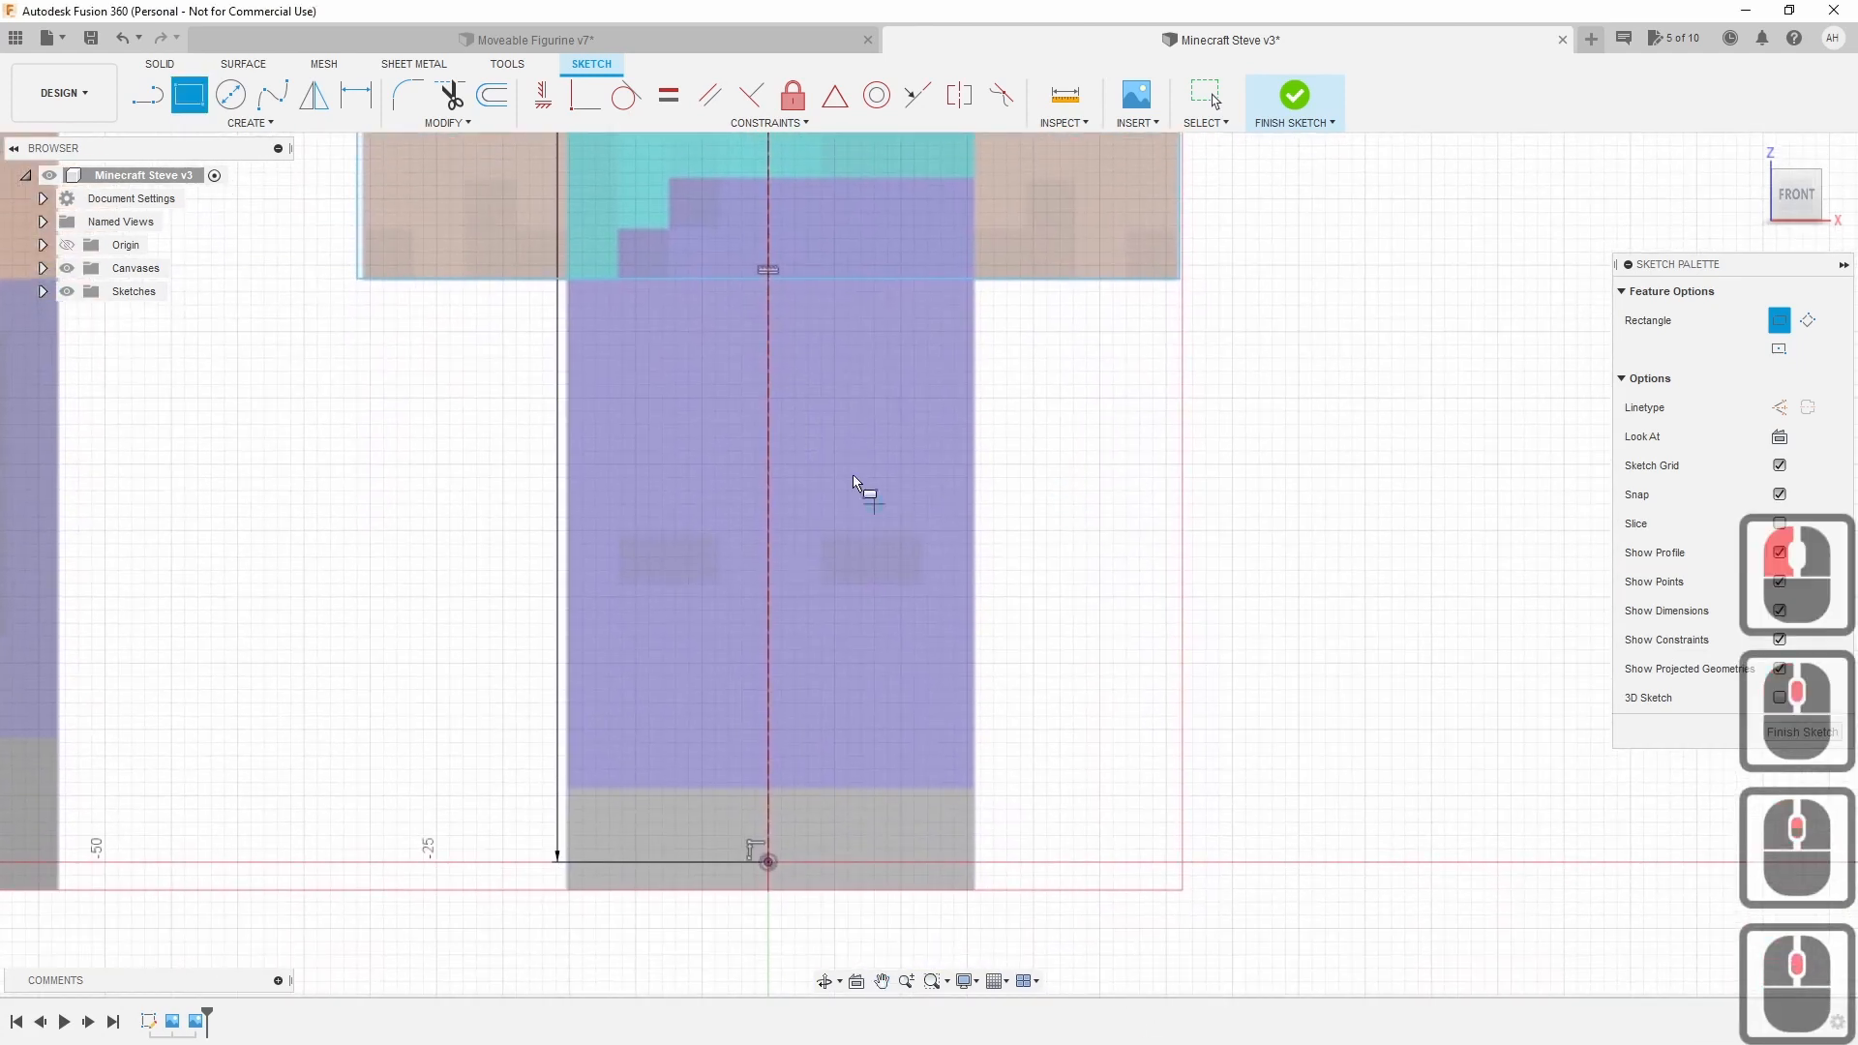
Draw a rectangle of about 30 × 44 mm around Steve's legs.
{"action": "left_click", "coordinate": [568, 280]}
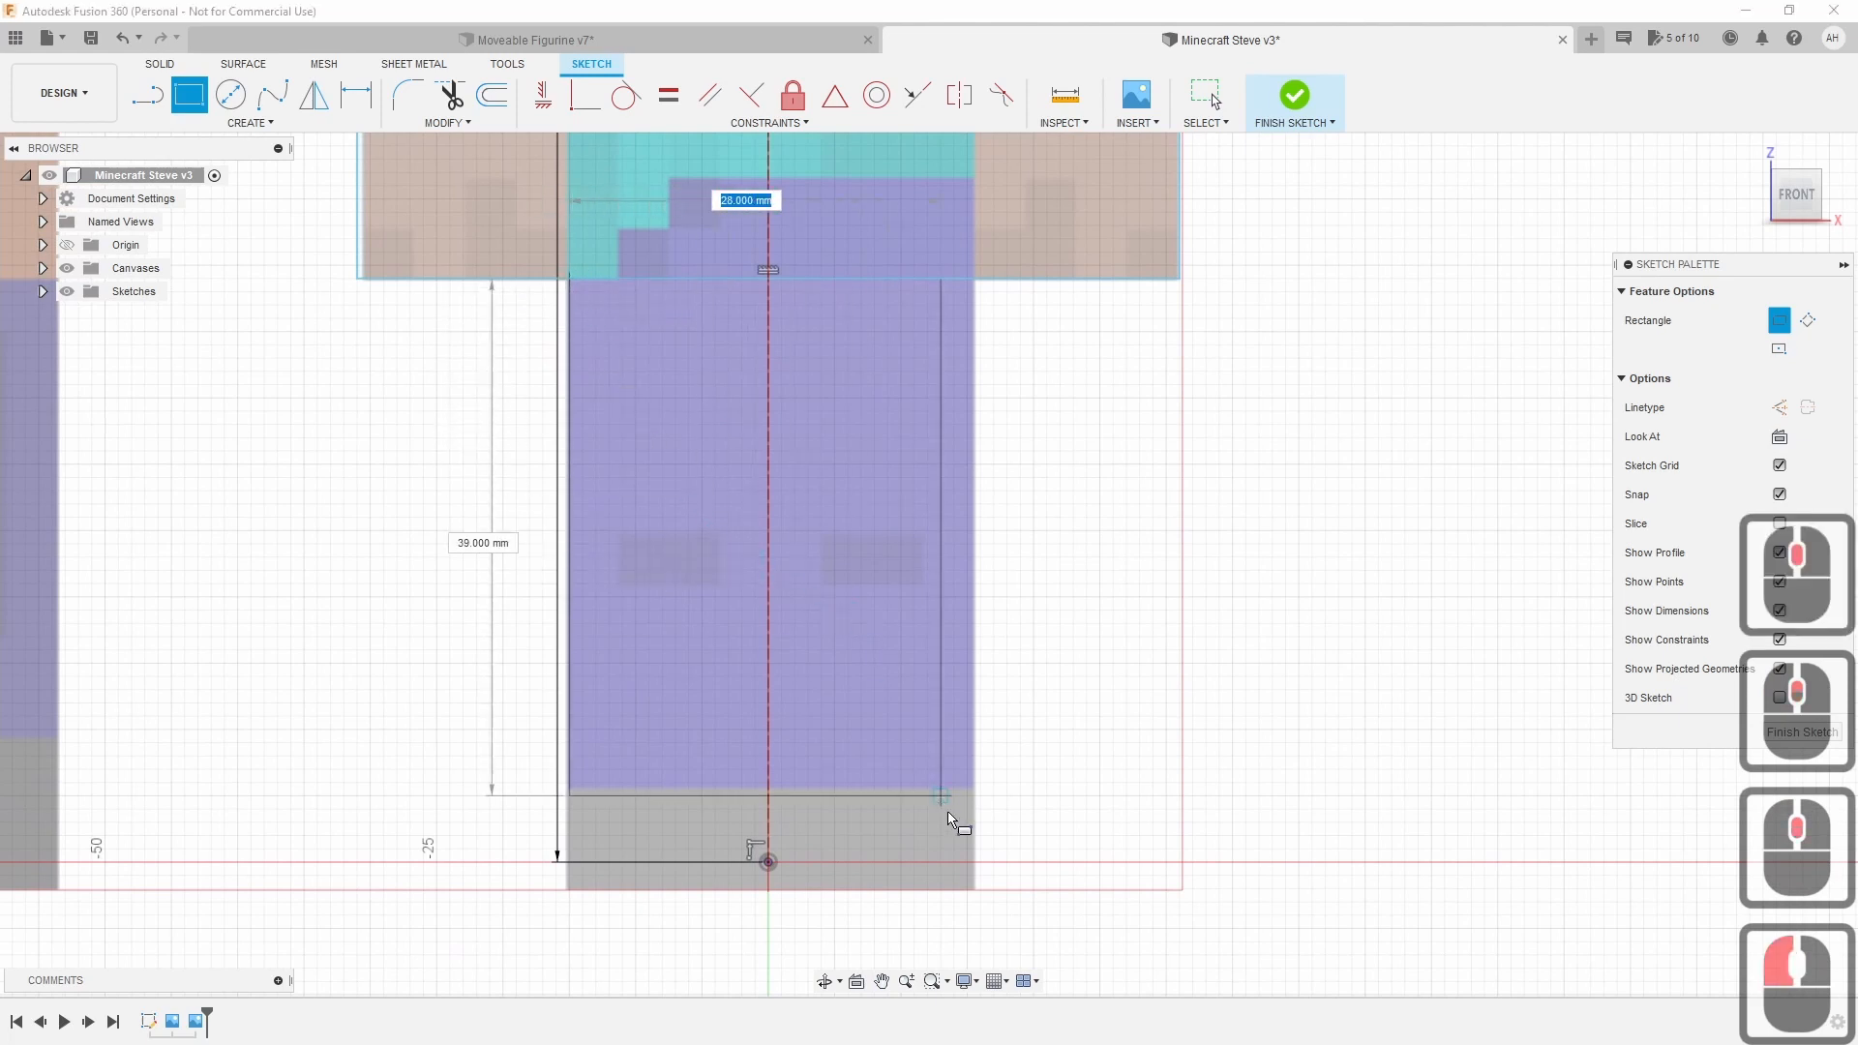
{"action": "left_click", "coordinate": [976, 866]}
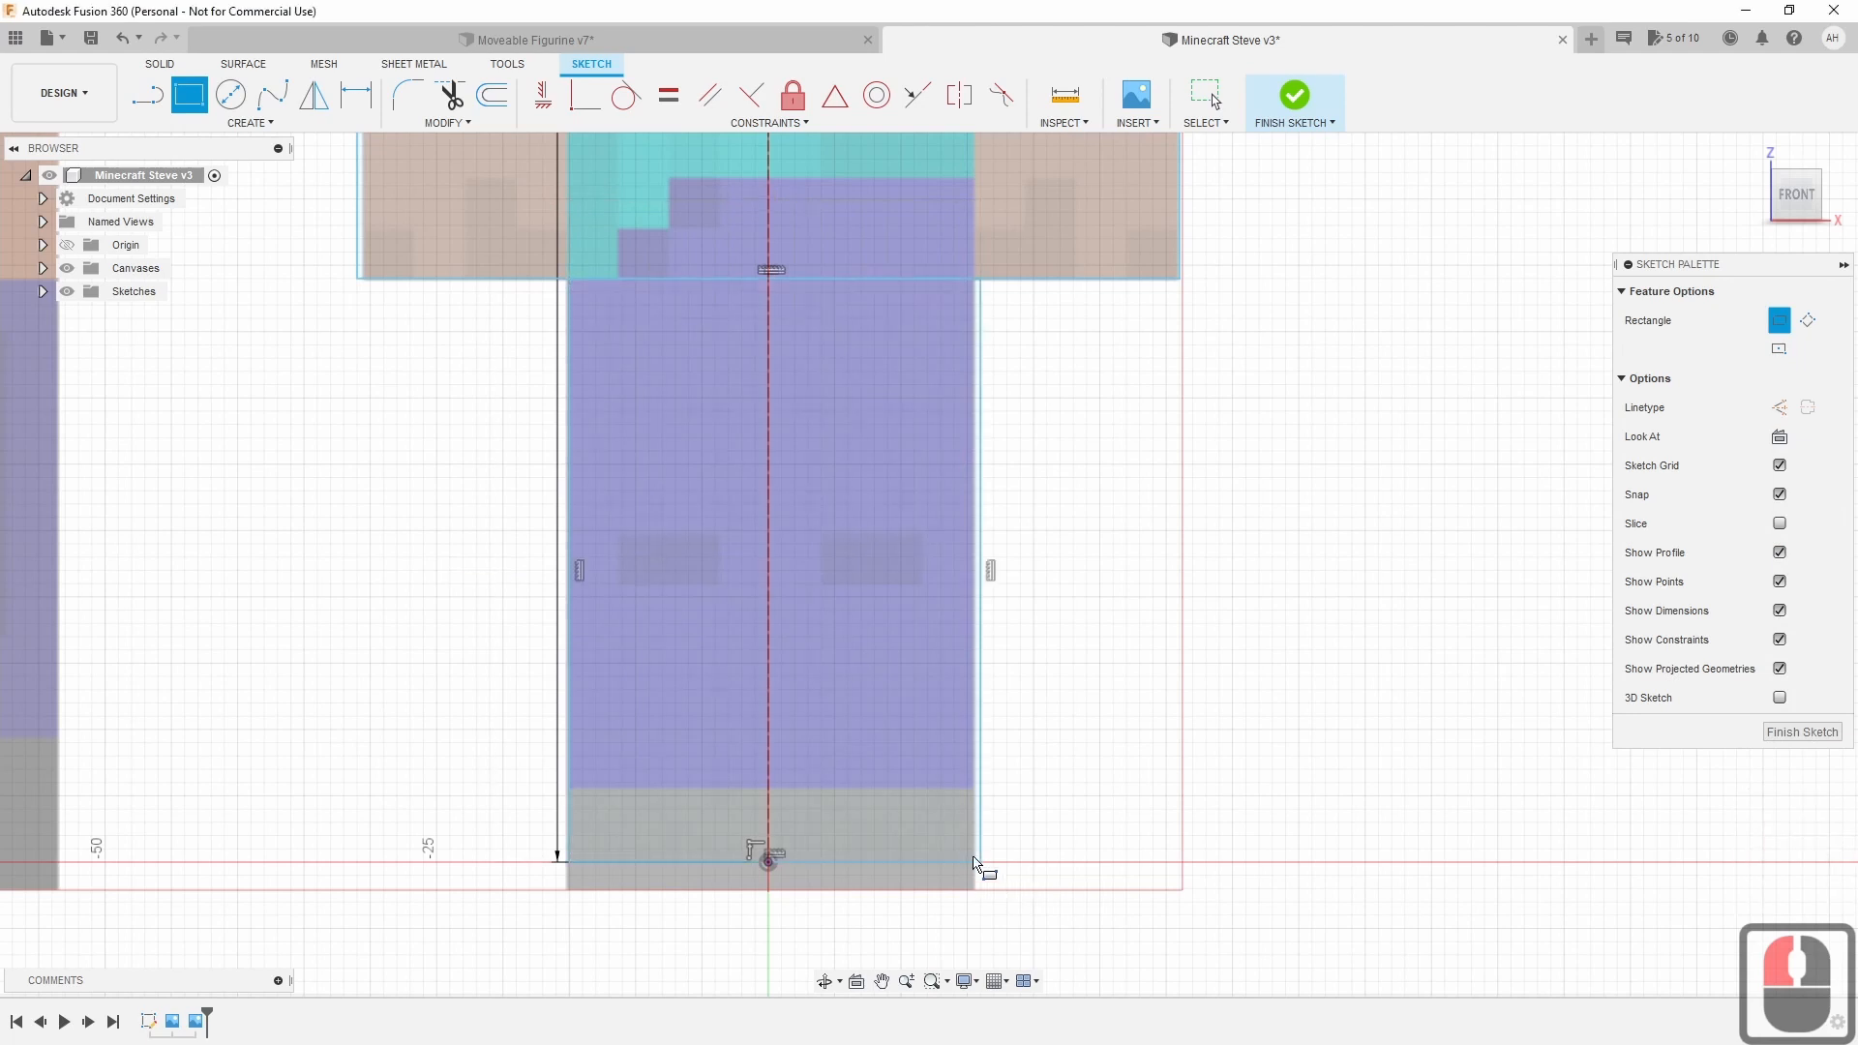
{"action": "key", "text": "Escape"}
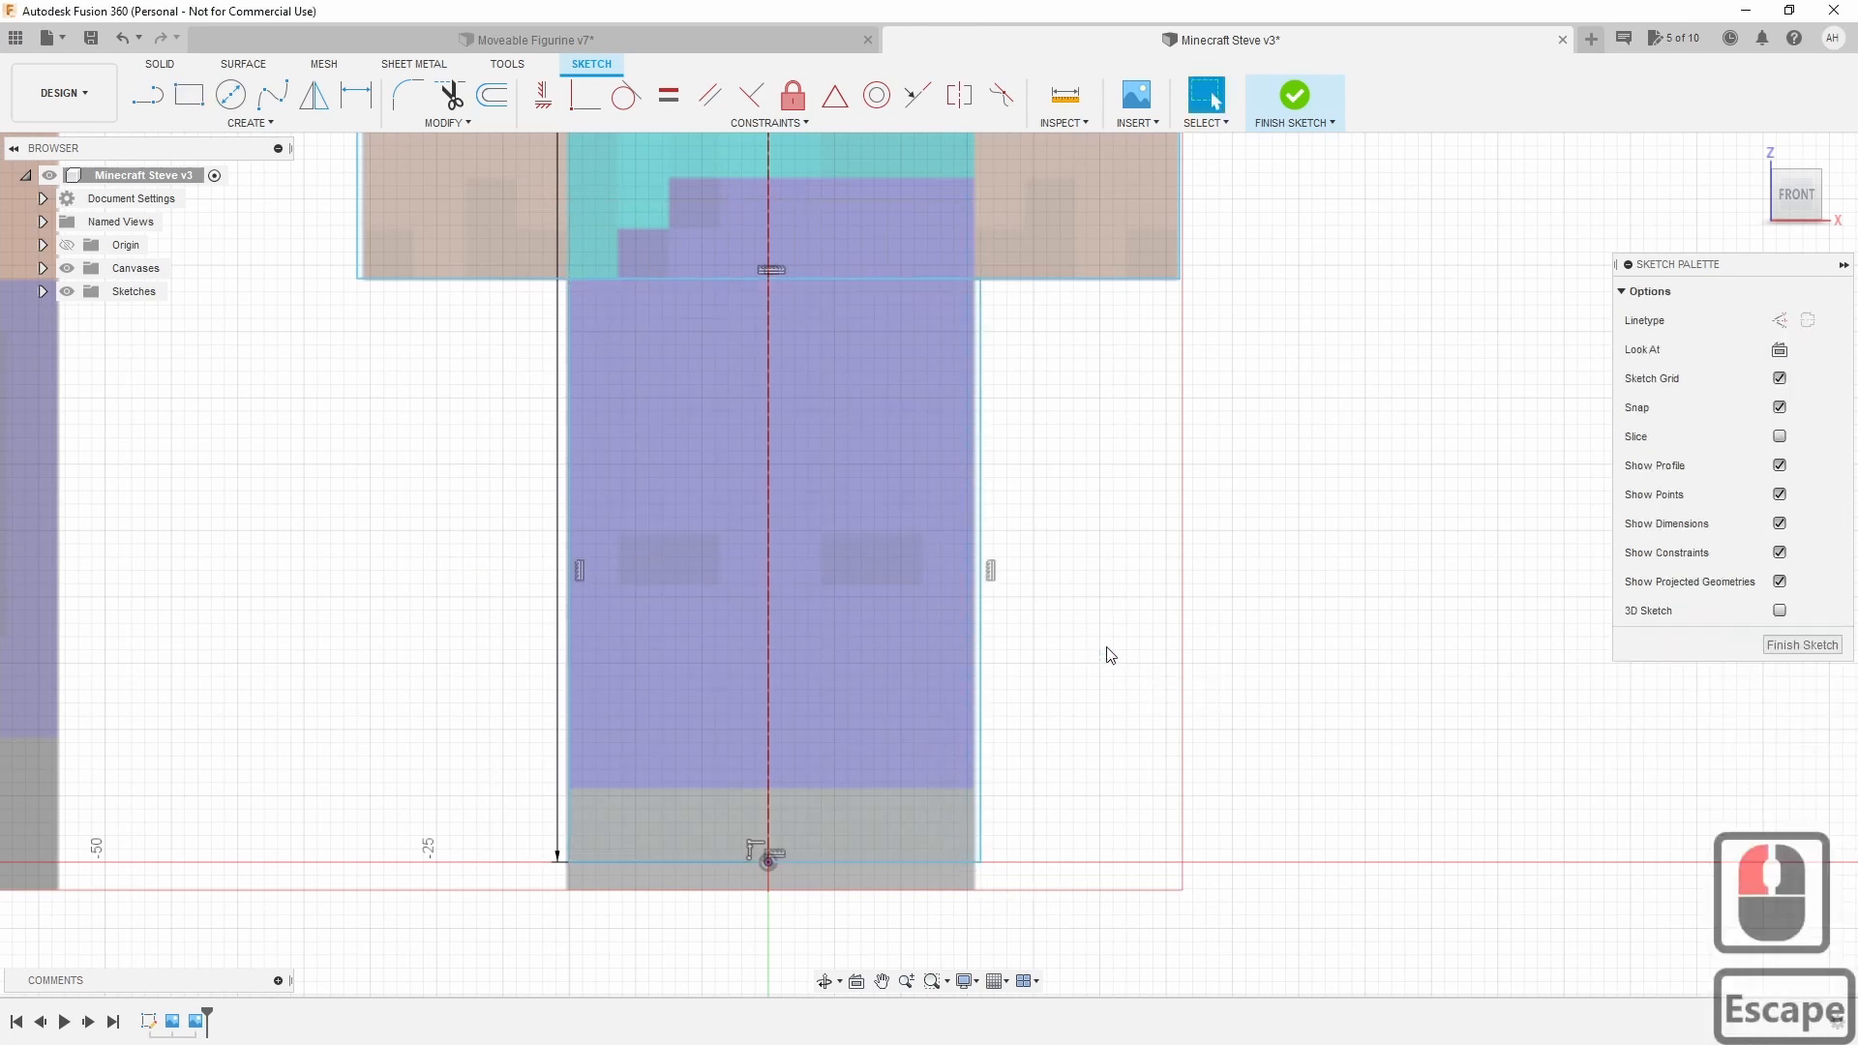
Check the head, torso and legs profiles by selecting them, then clear the selection.
{"action": "scroll", "coordinate": [1194, 557], "scroll_direction": "down", "scroll_amount": 8}
{"action": "scroll", "coordinate": [1006, 379], "scroll_direction": "up", "scroll_amount": 3}
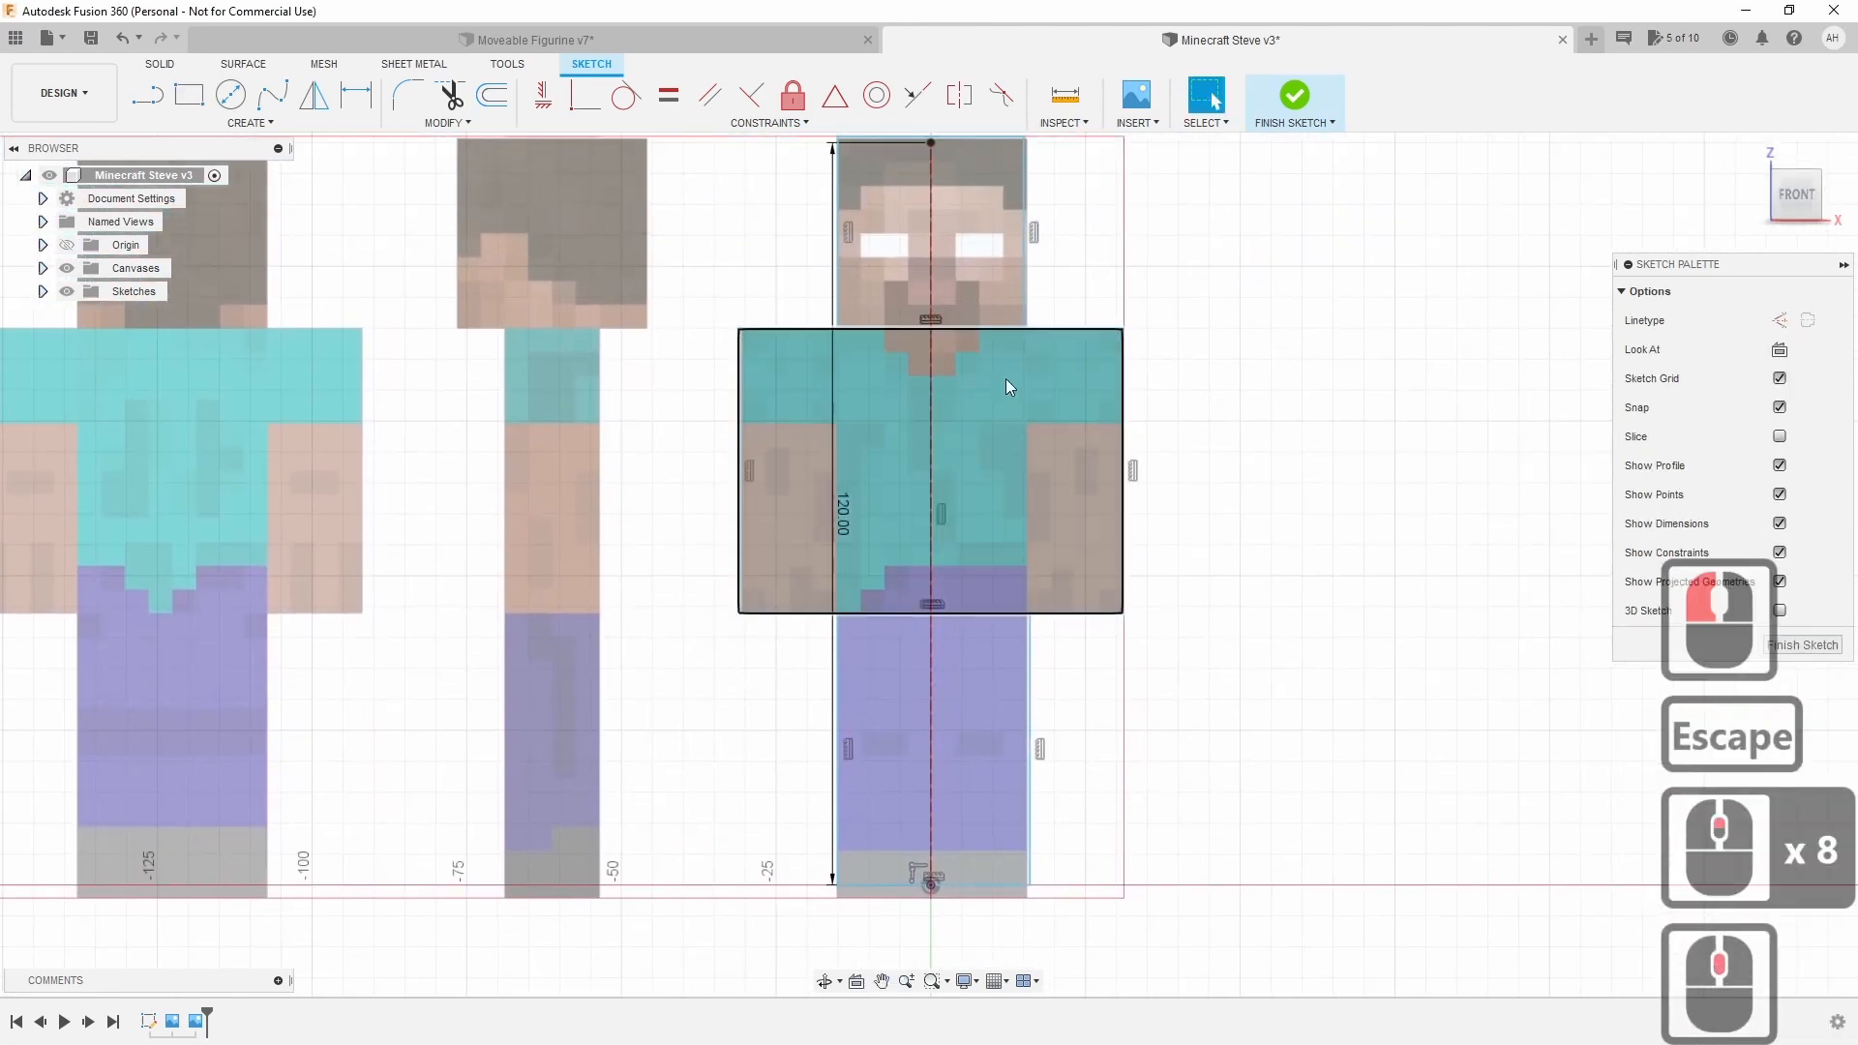
{"action": "left_click", "coordinate": [986, 733]}
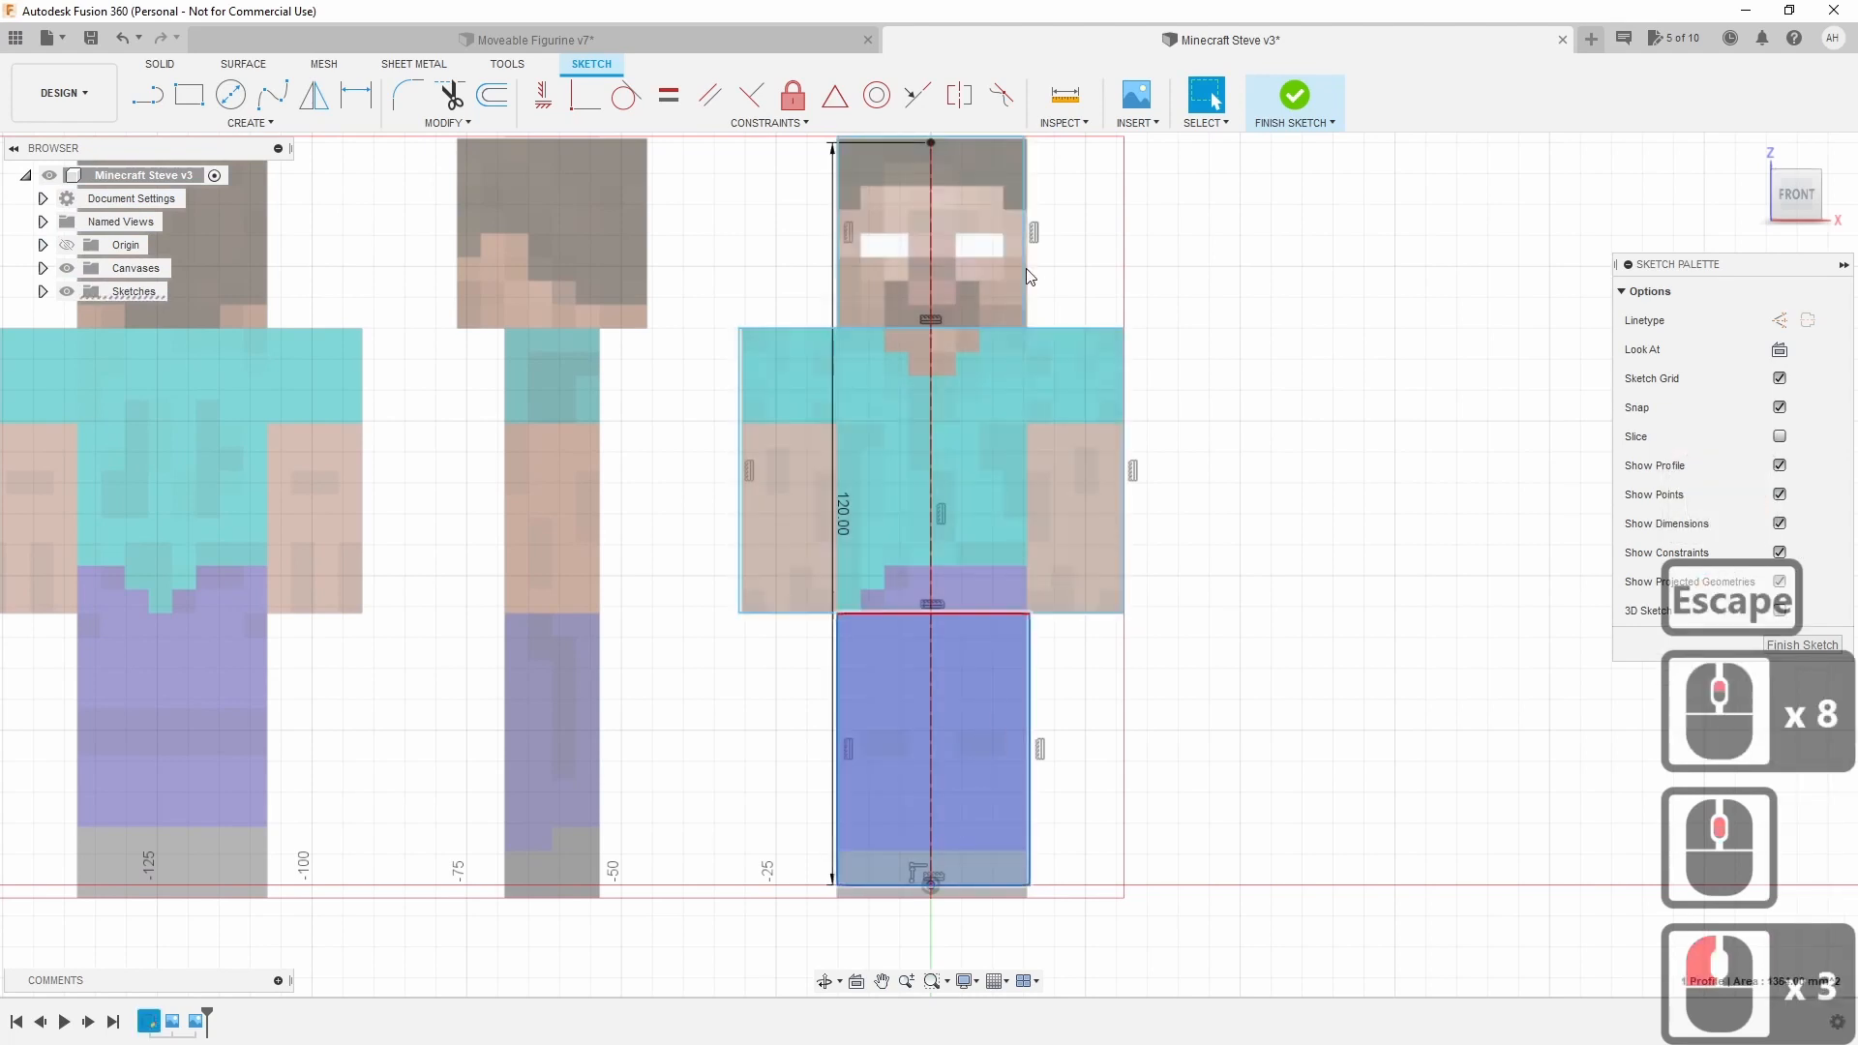
{"action": "left_click", "coordinate": [997, 240]}
{"action": "left_click", "coordinate": [1012, 362], "text": "shift"}
{"action": "left_click", "coordinate": [987, 689], "text": "shift"}
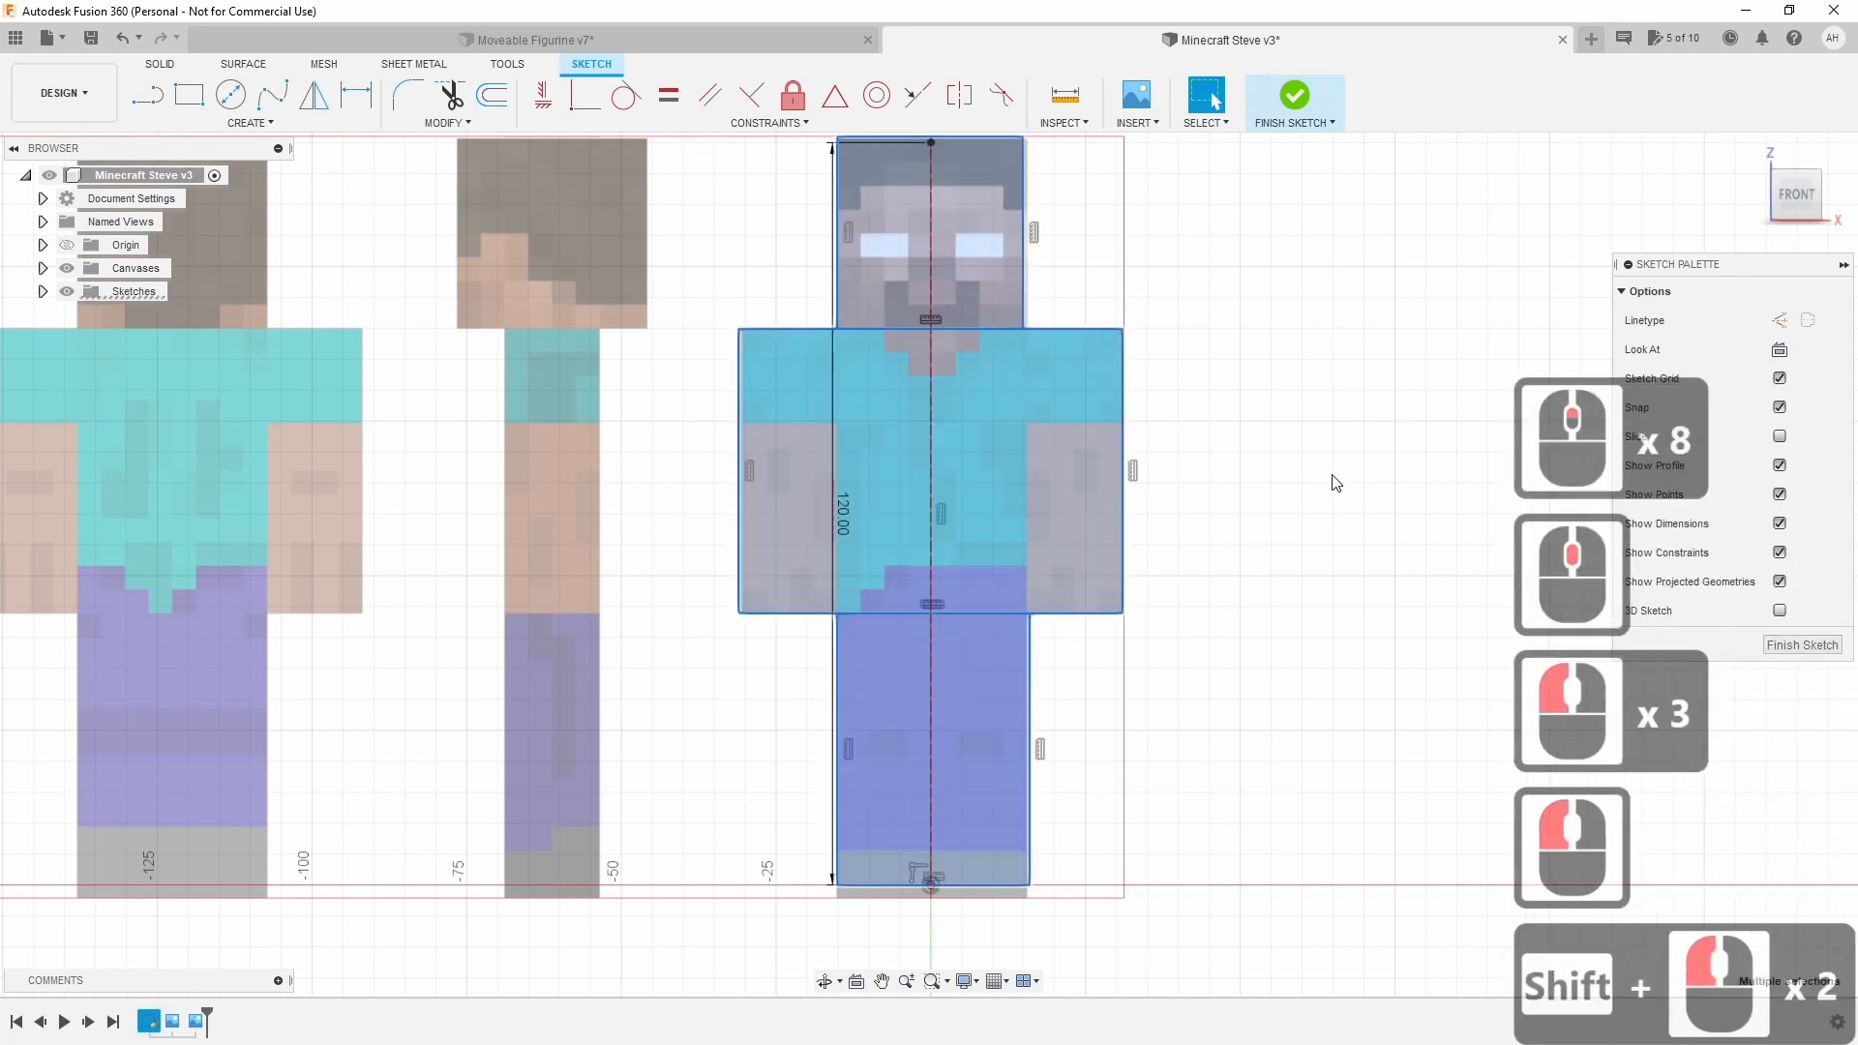
{"action": "left_click", "coordinate": [1336, 482]}
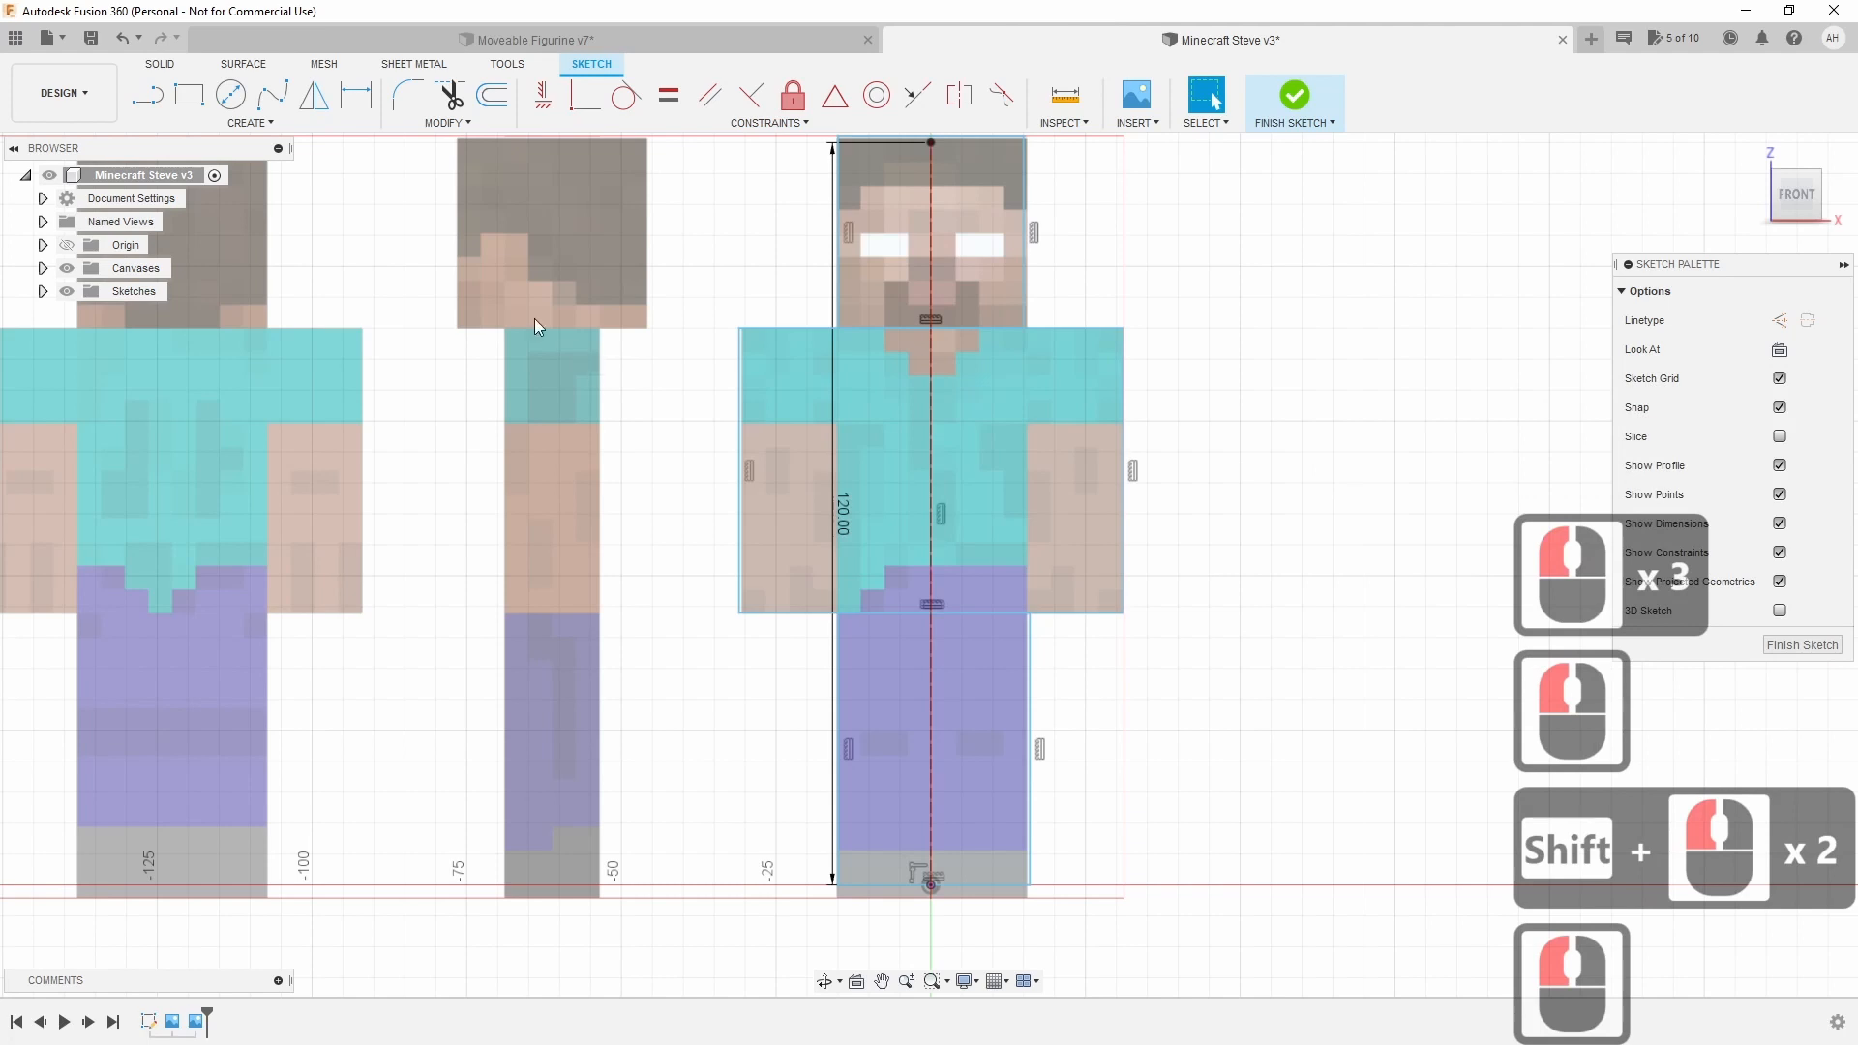
Trim the head/torso and torso/legs boundary lines, leaving one 5146 mm² outline profile.
{"action": "left_click", "coordinate": [448, 102]}
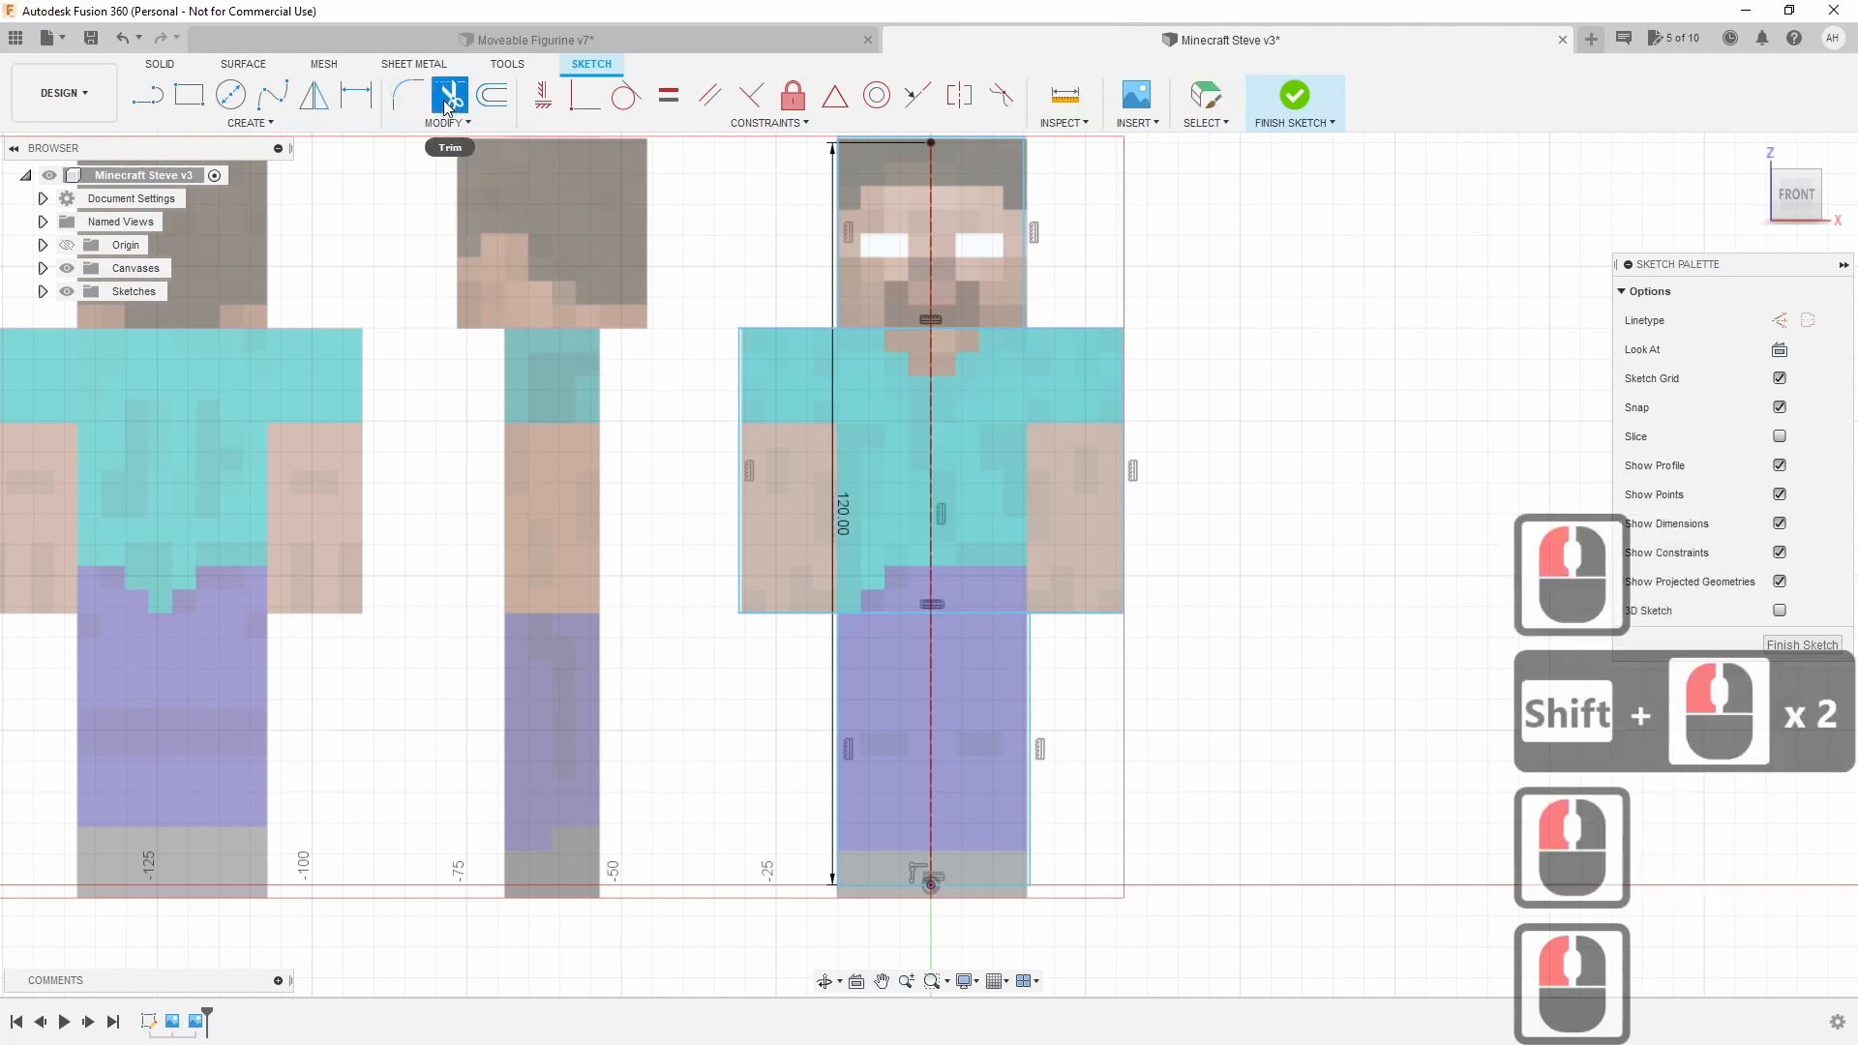
{"action": "left_click", "coordinate": [977, 331]}
{"action": "left_click", "coordinate": [976, 331]}
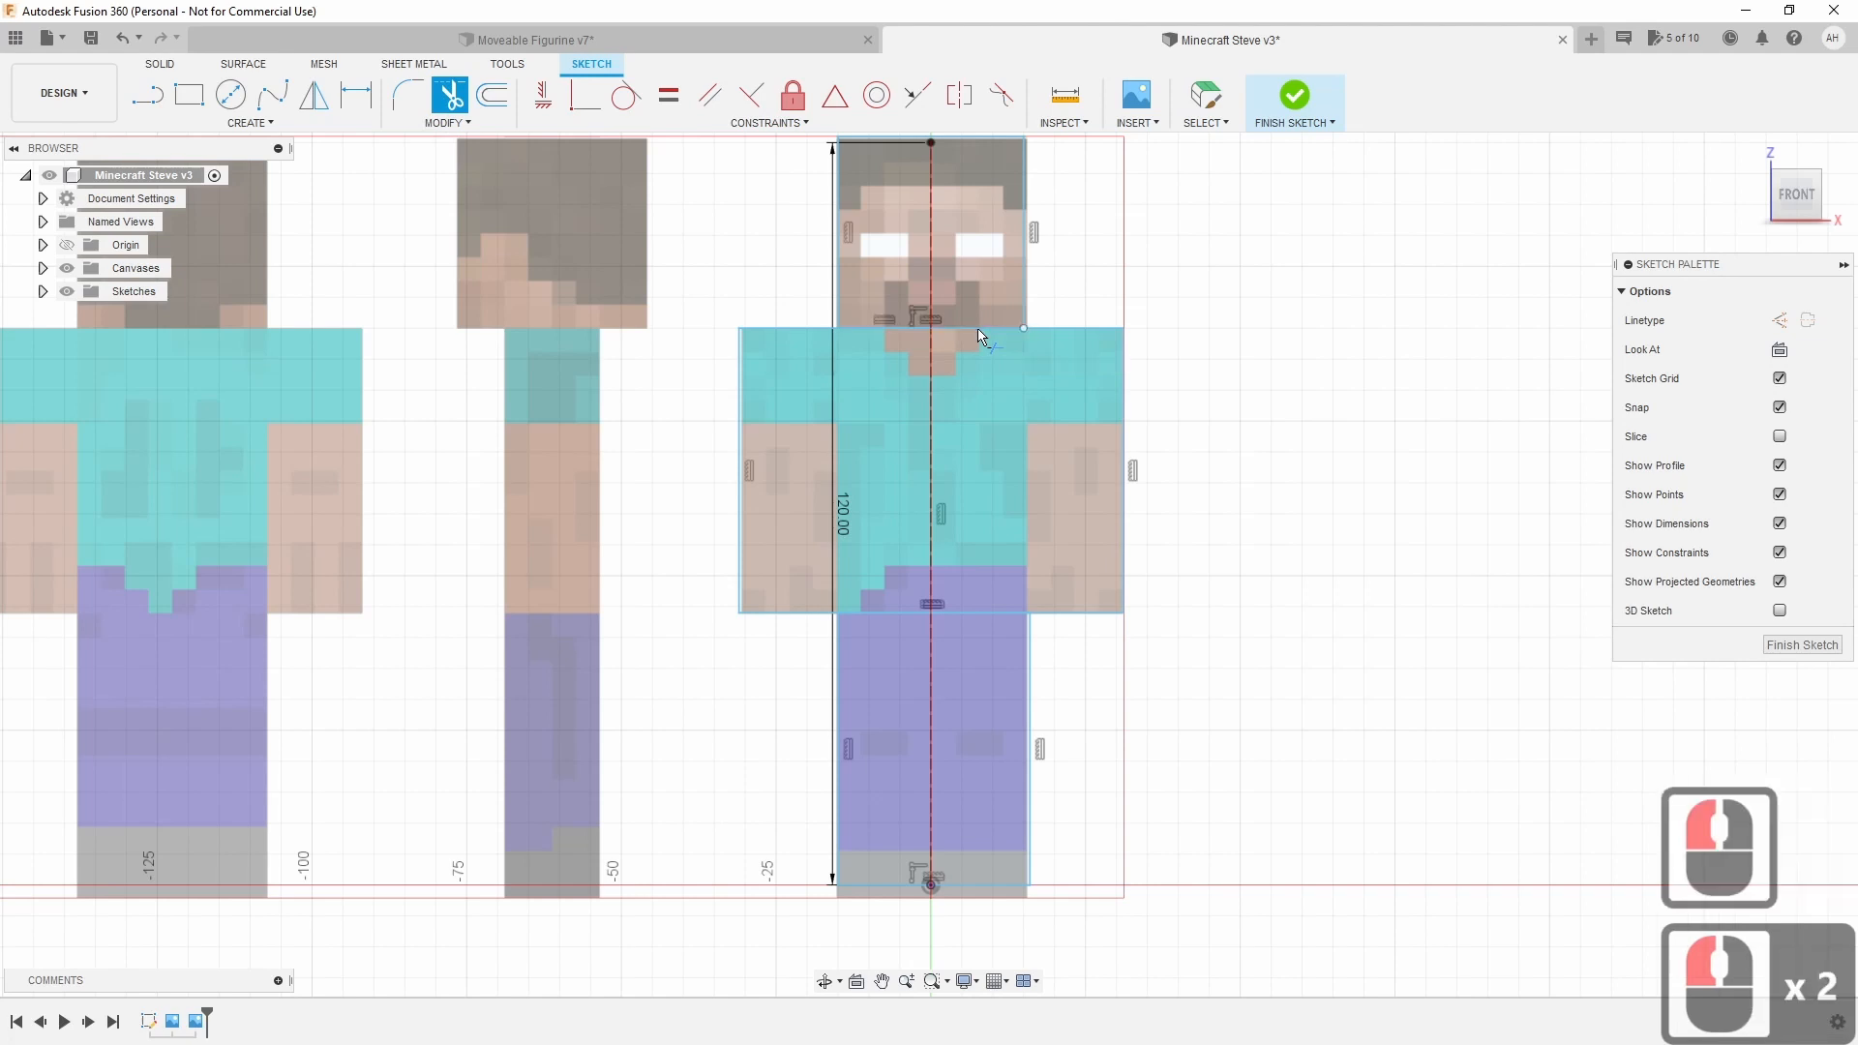
{"action": "left_click", "coordinate": [973, 330]}
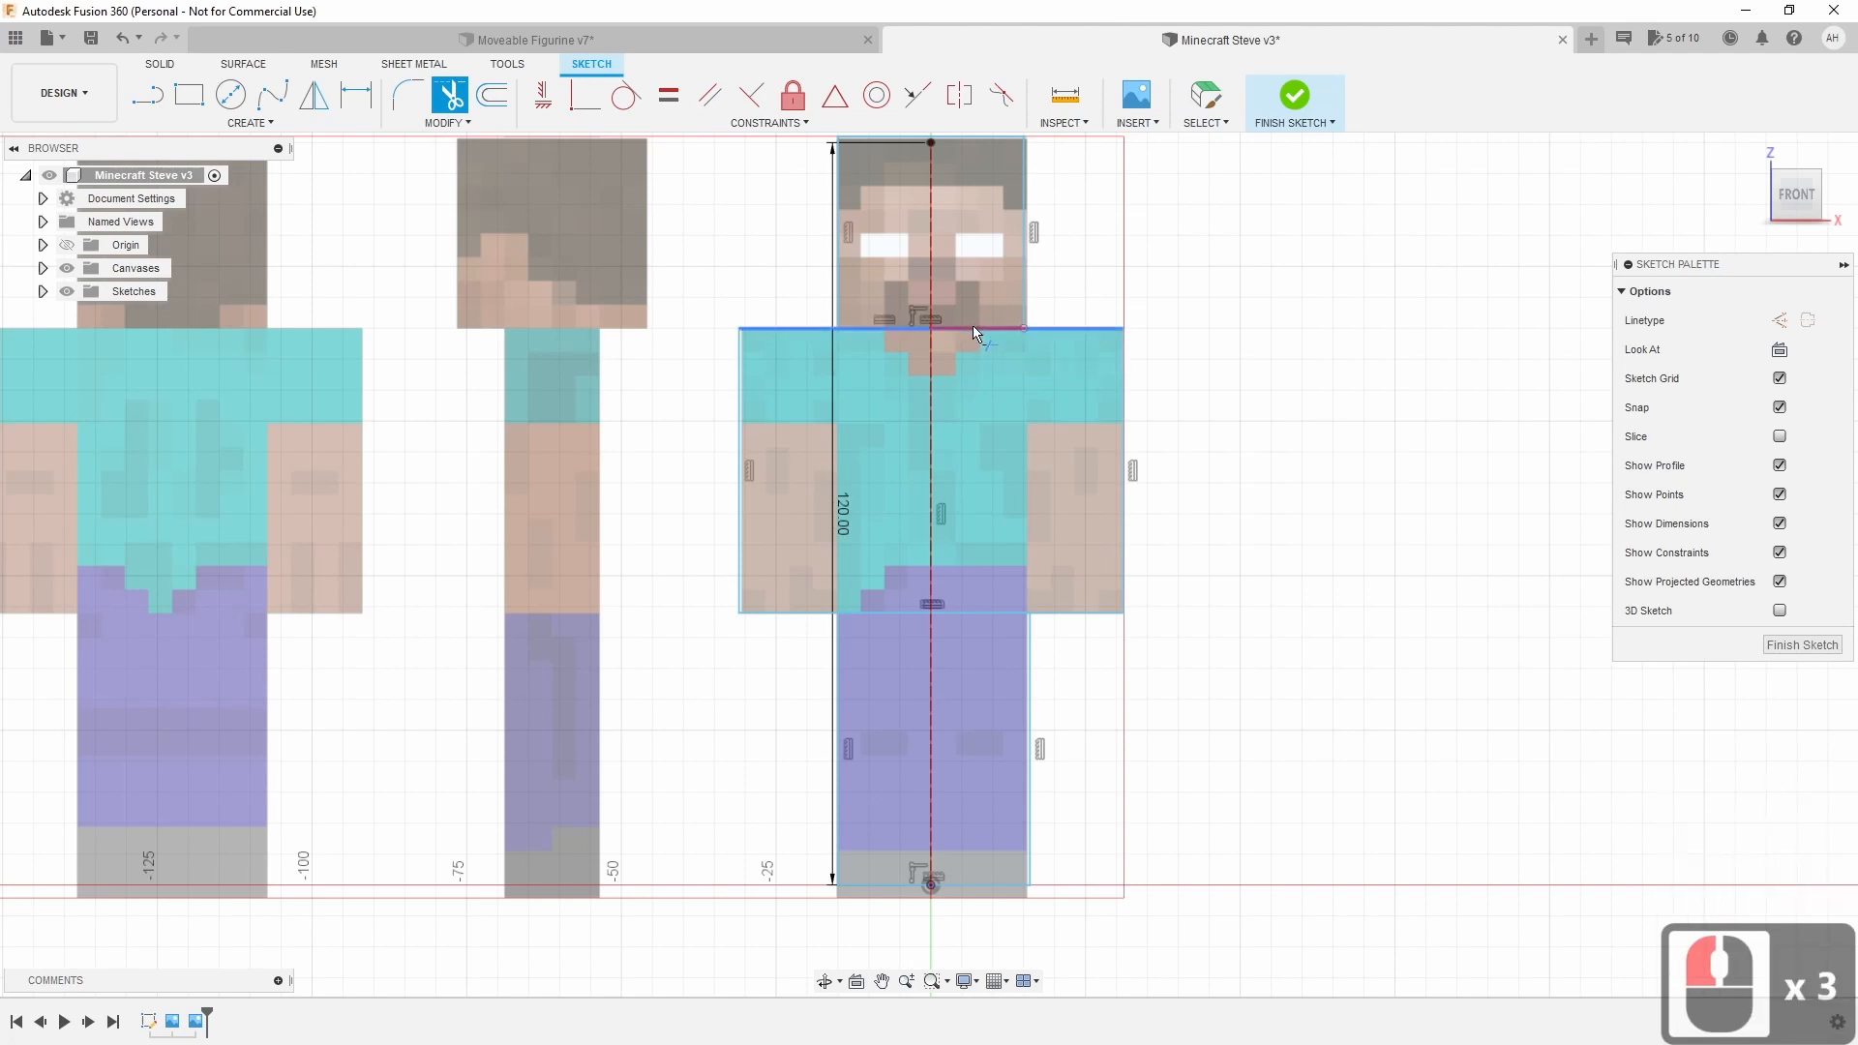
{"action": "left_click", "coordinate": [977, 611]}
{"action": "left_click", "coordinate": [977, 612]}
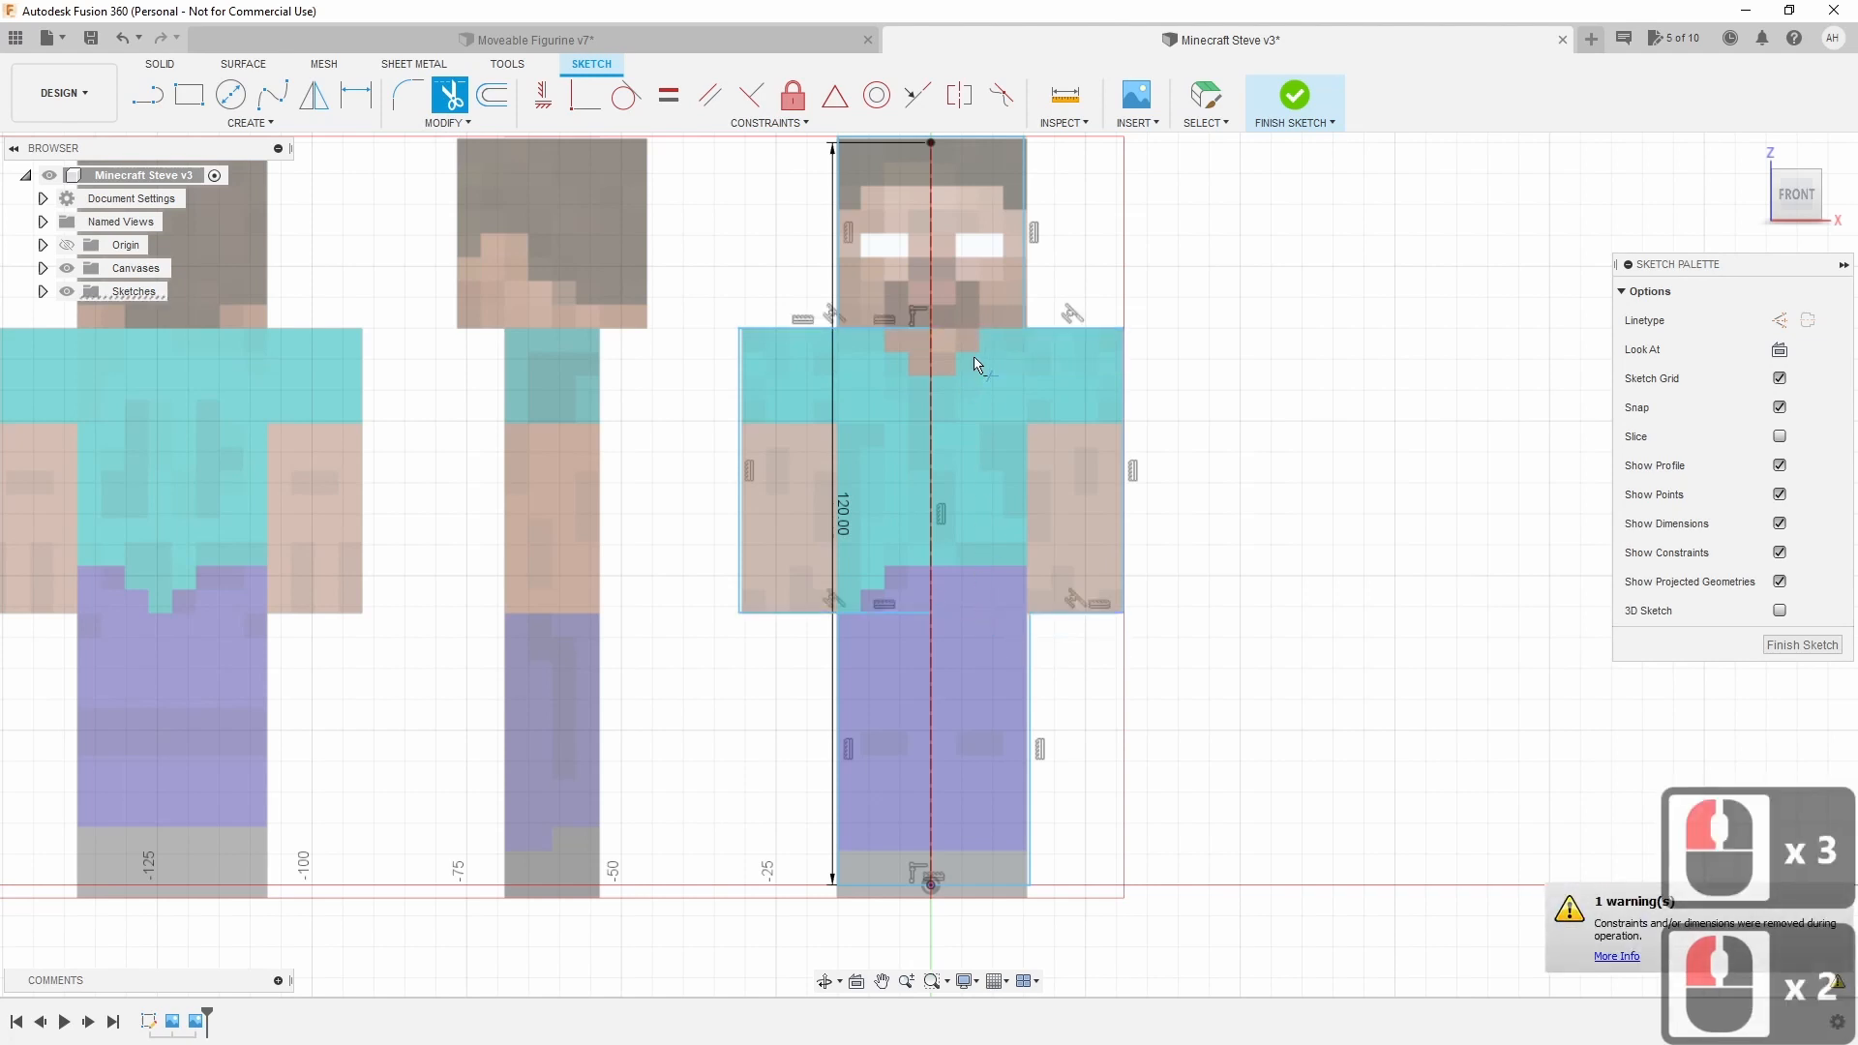
{"action": "left_click", "coordinate": [869, 331]}
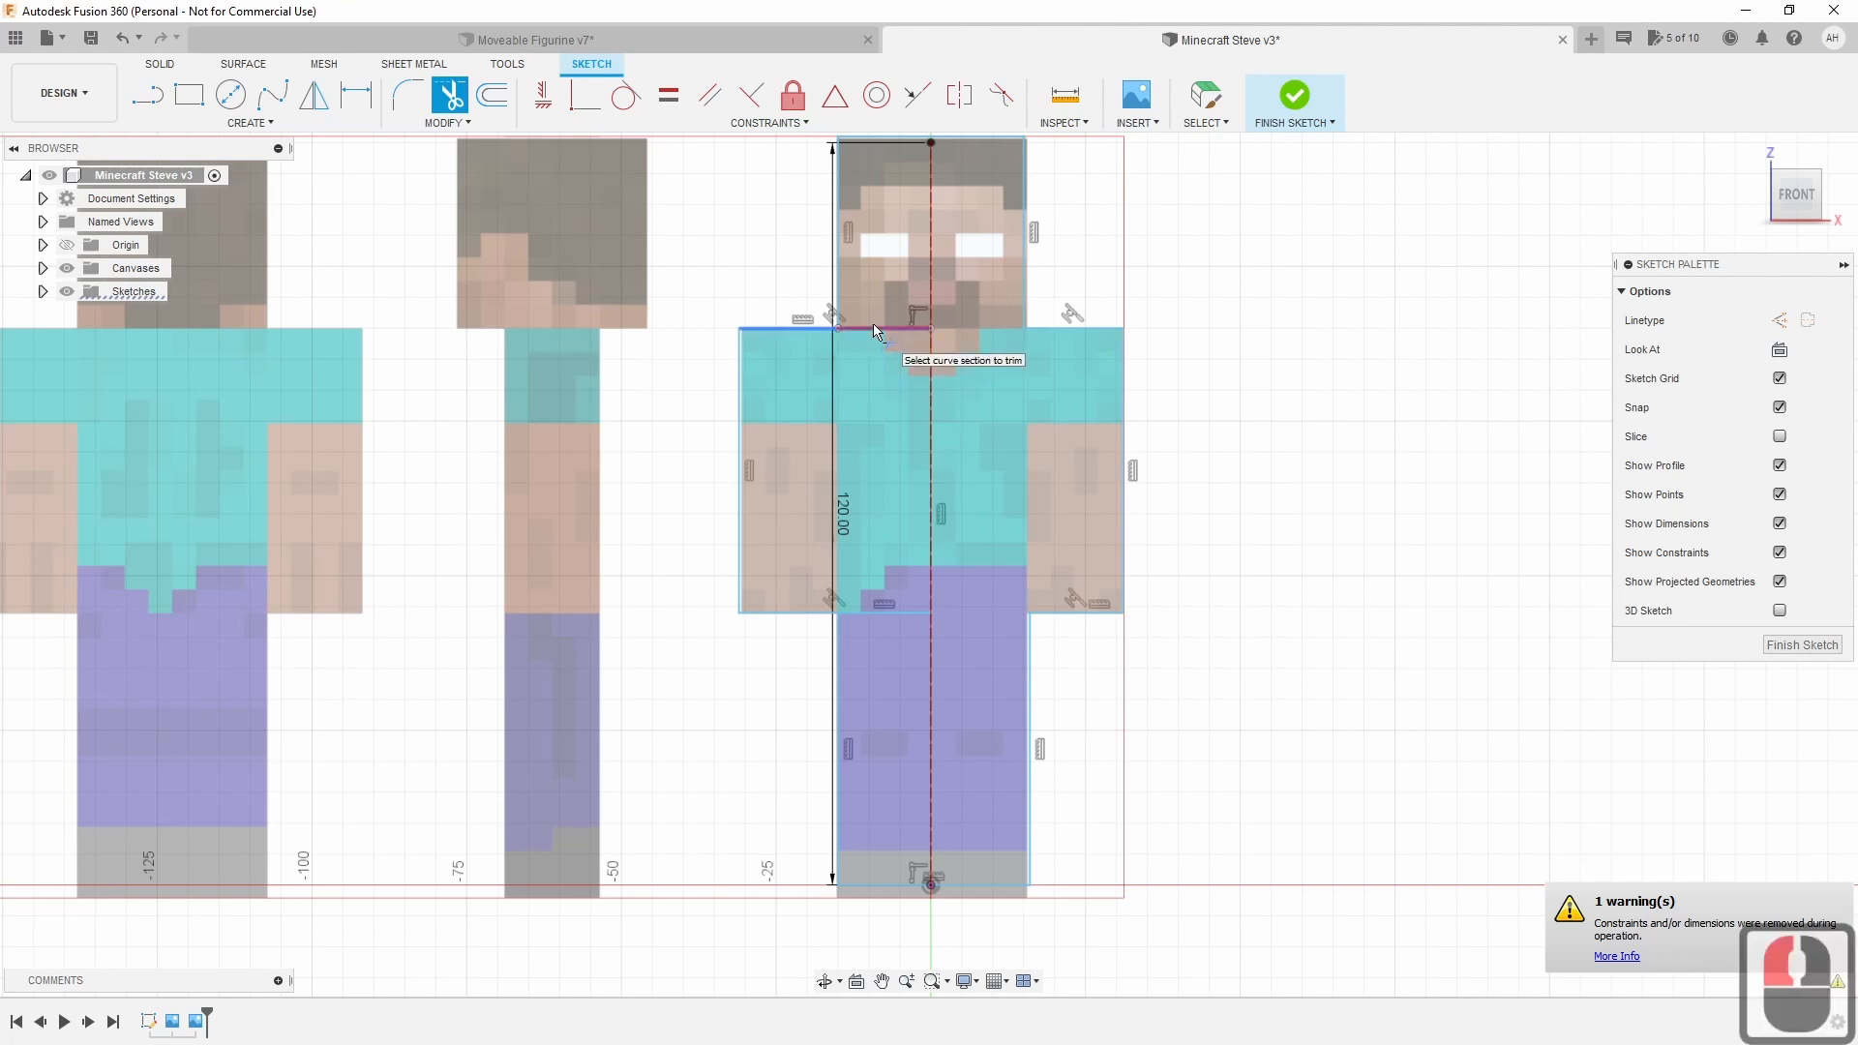
{"action": "left_click", "coordinate": [875, 331]}
{"action": "left_click", "coordinate": [875, 613]}
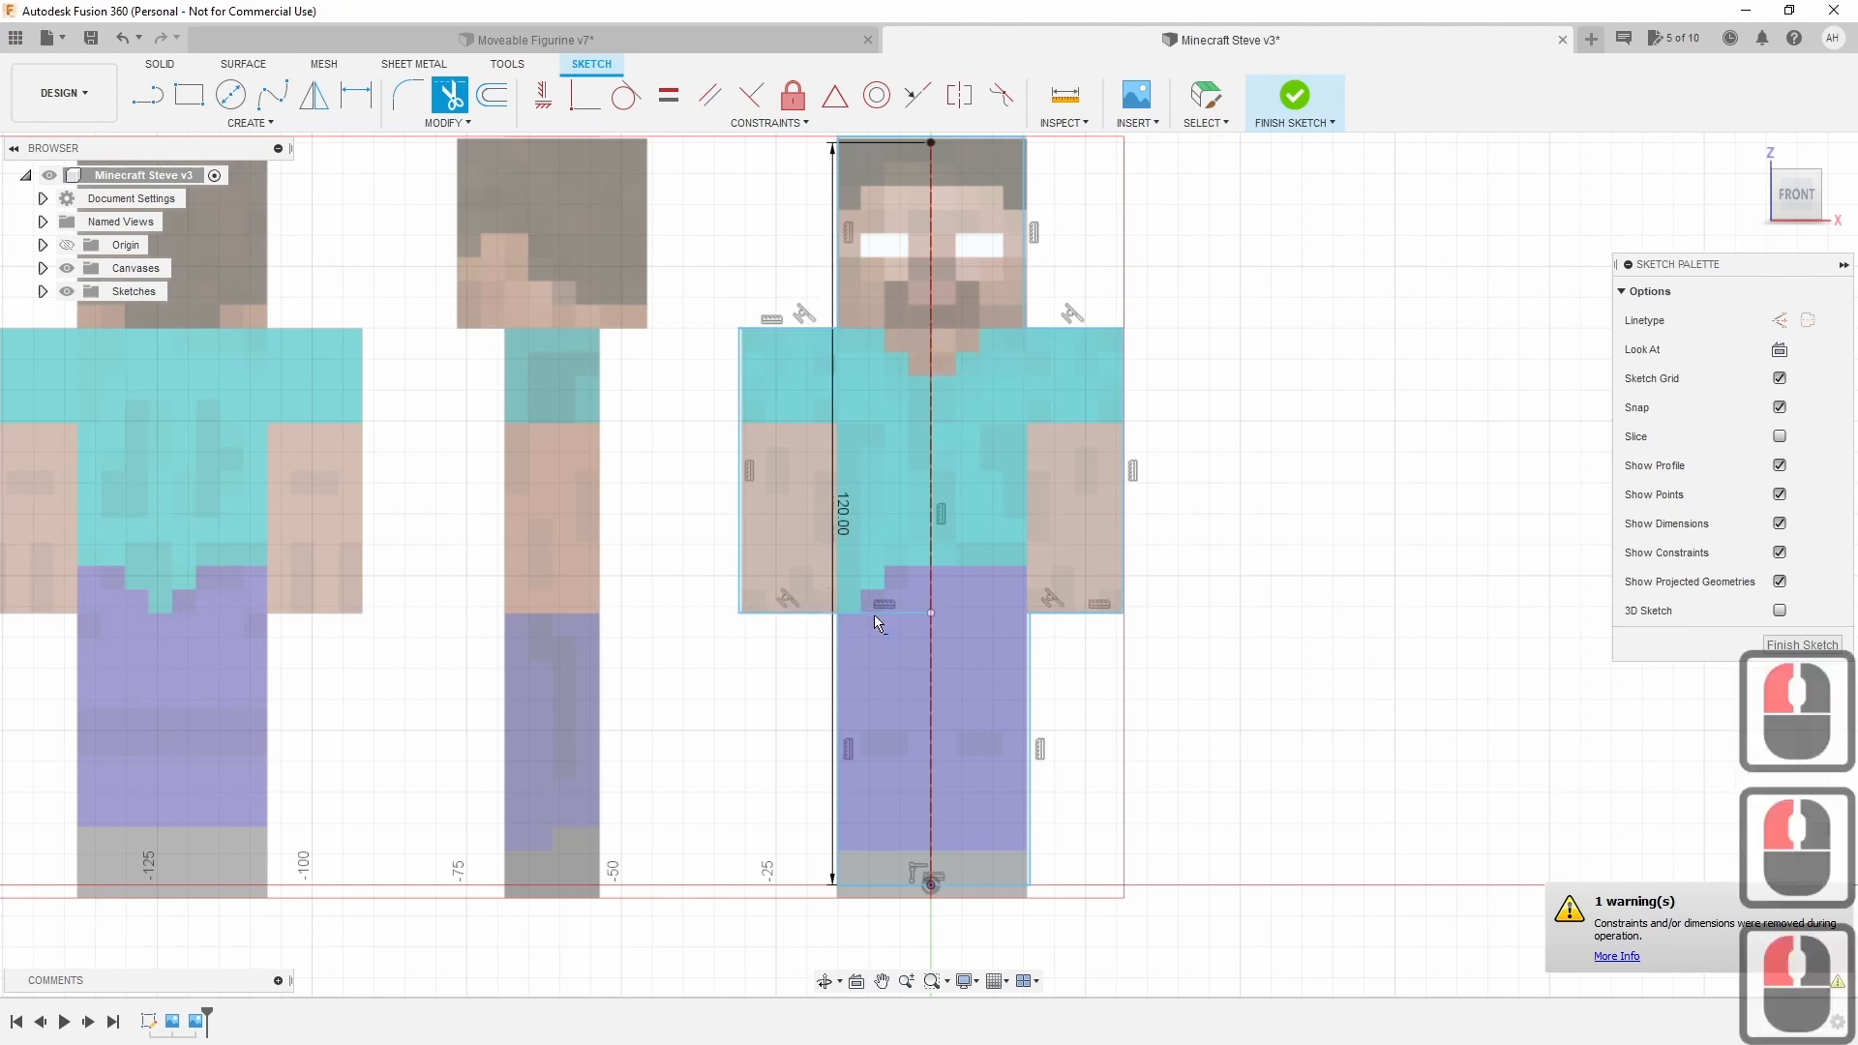
{"action": "left_click", "coordinate": [868, 613]}
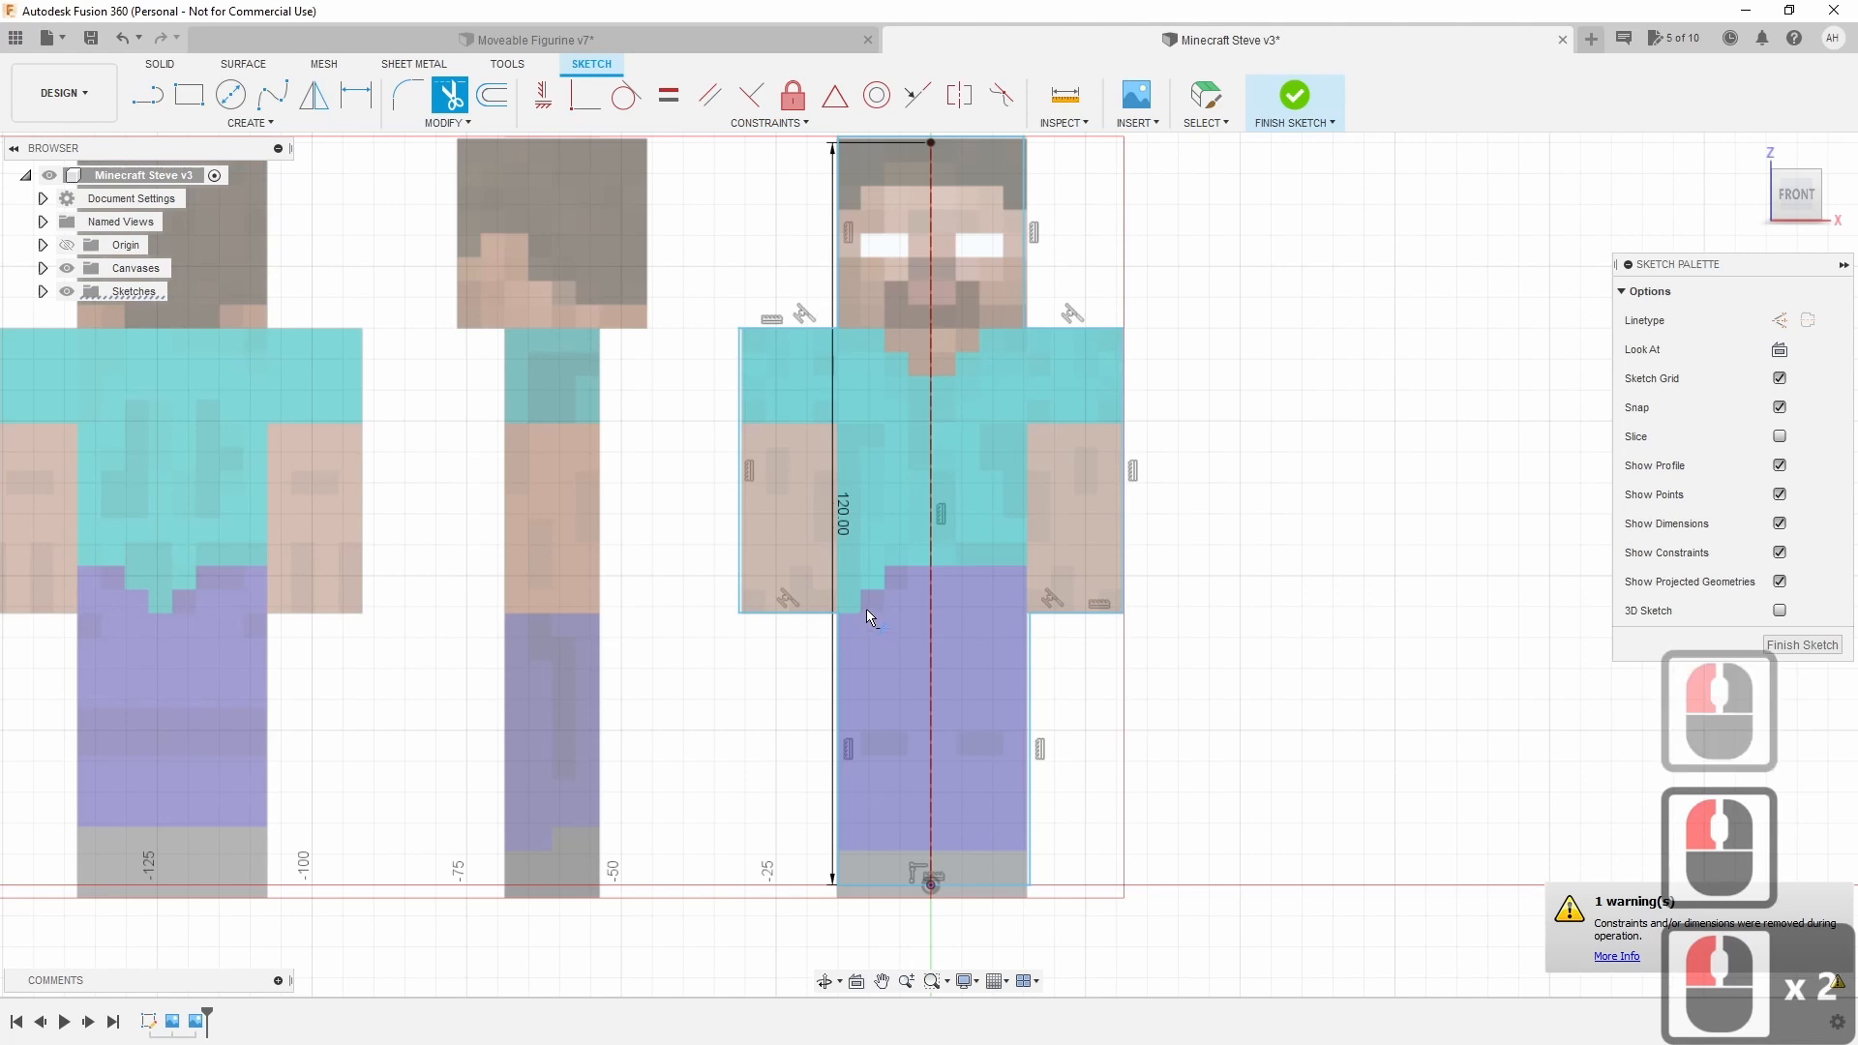
{"action": "key", "text": "Escape"}
{"action": "left_click", "coordinate": [878, 510]}
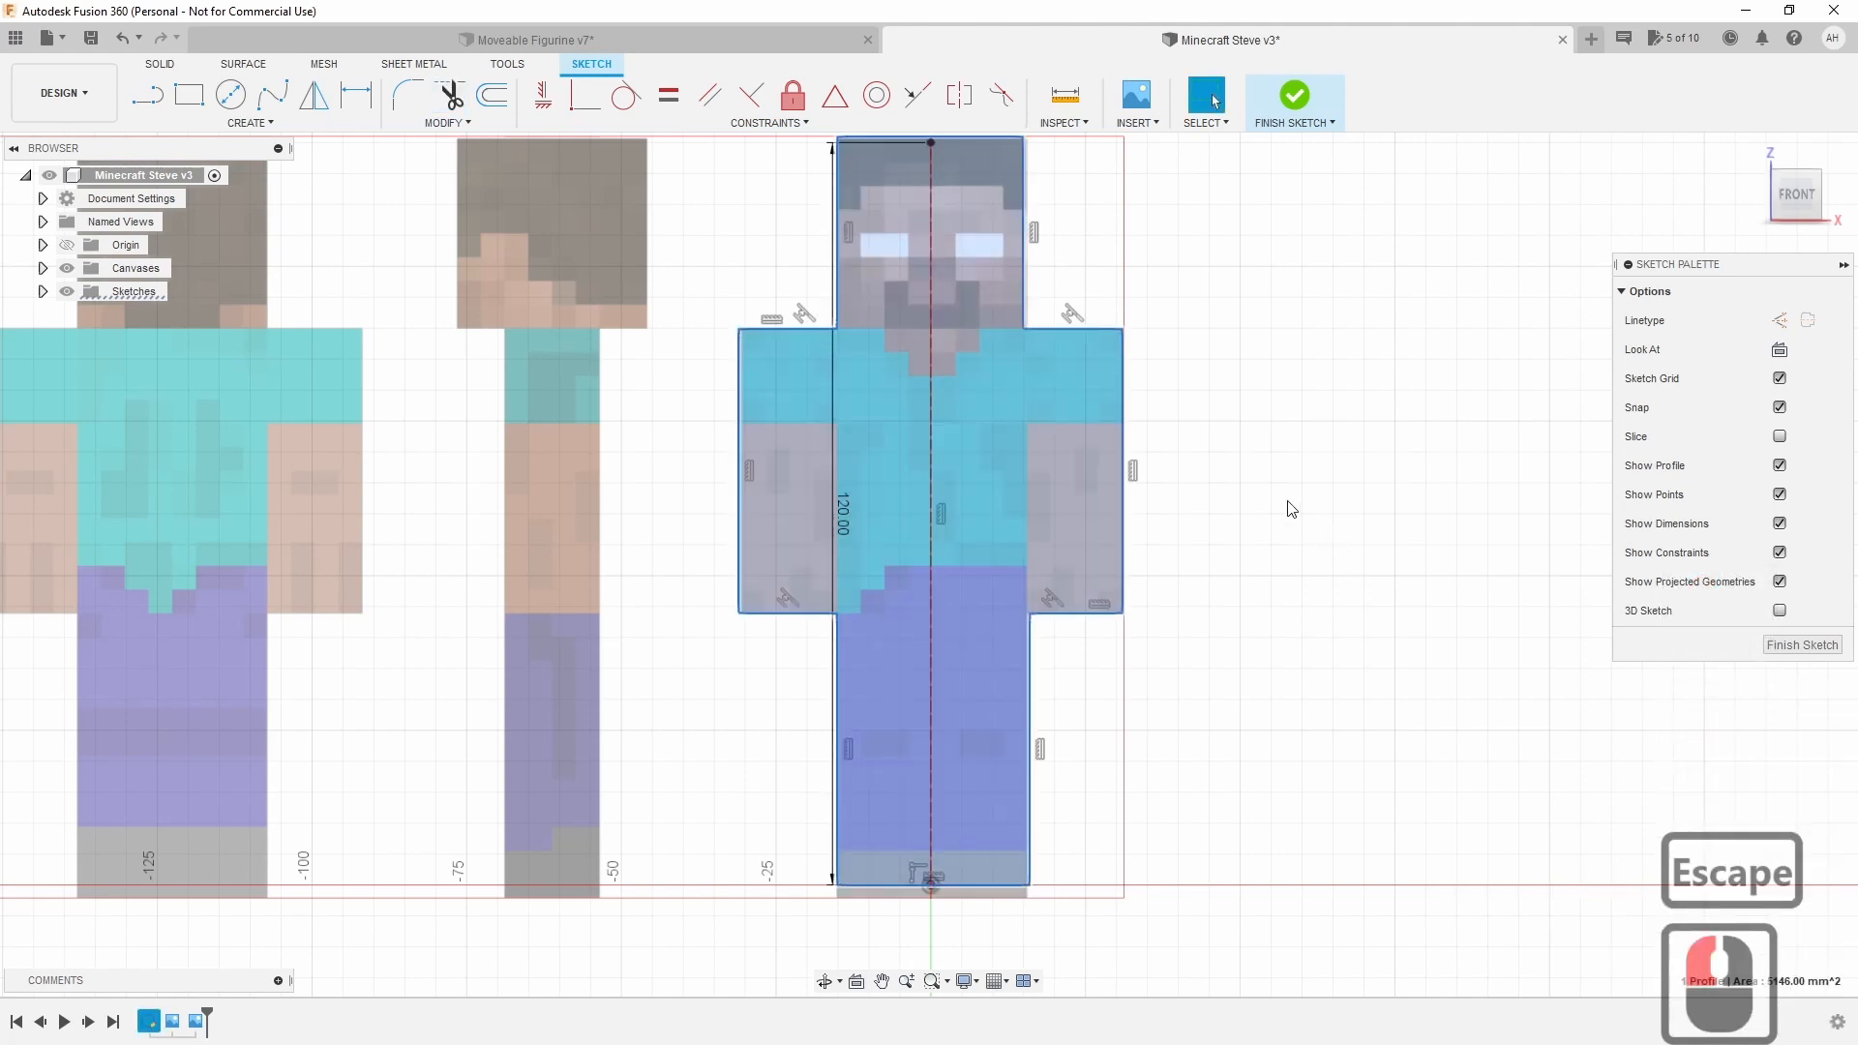
View the outline from the right, then return to front and zoom onto the head and neckline.
{"action": "left_click_drag", "start_coordinate": [1795, 198], "coordinate": [1790, 206]}
{"action": "double_click", "coordinate": [1790, 206]}
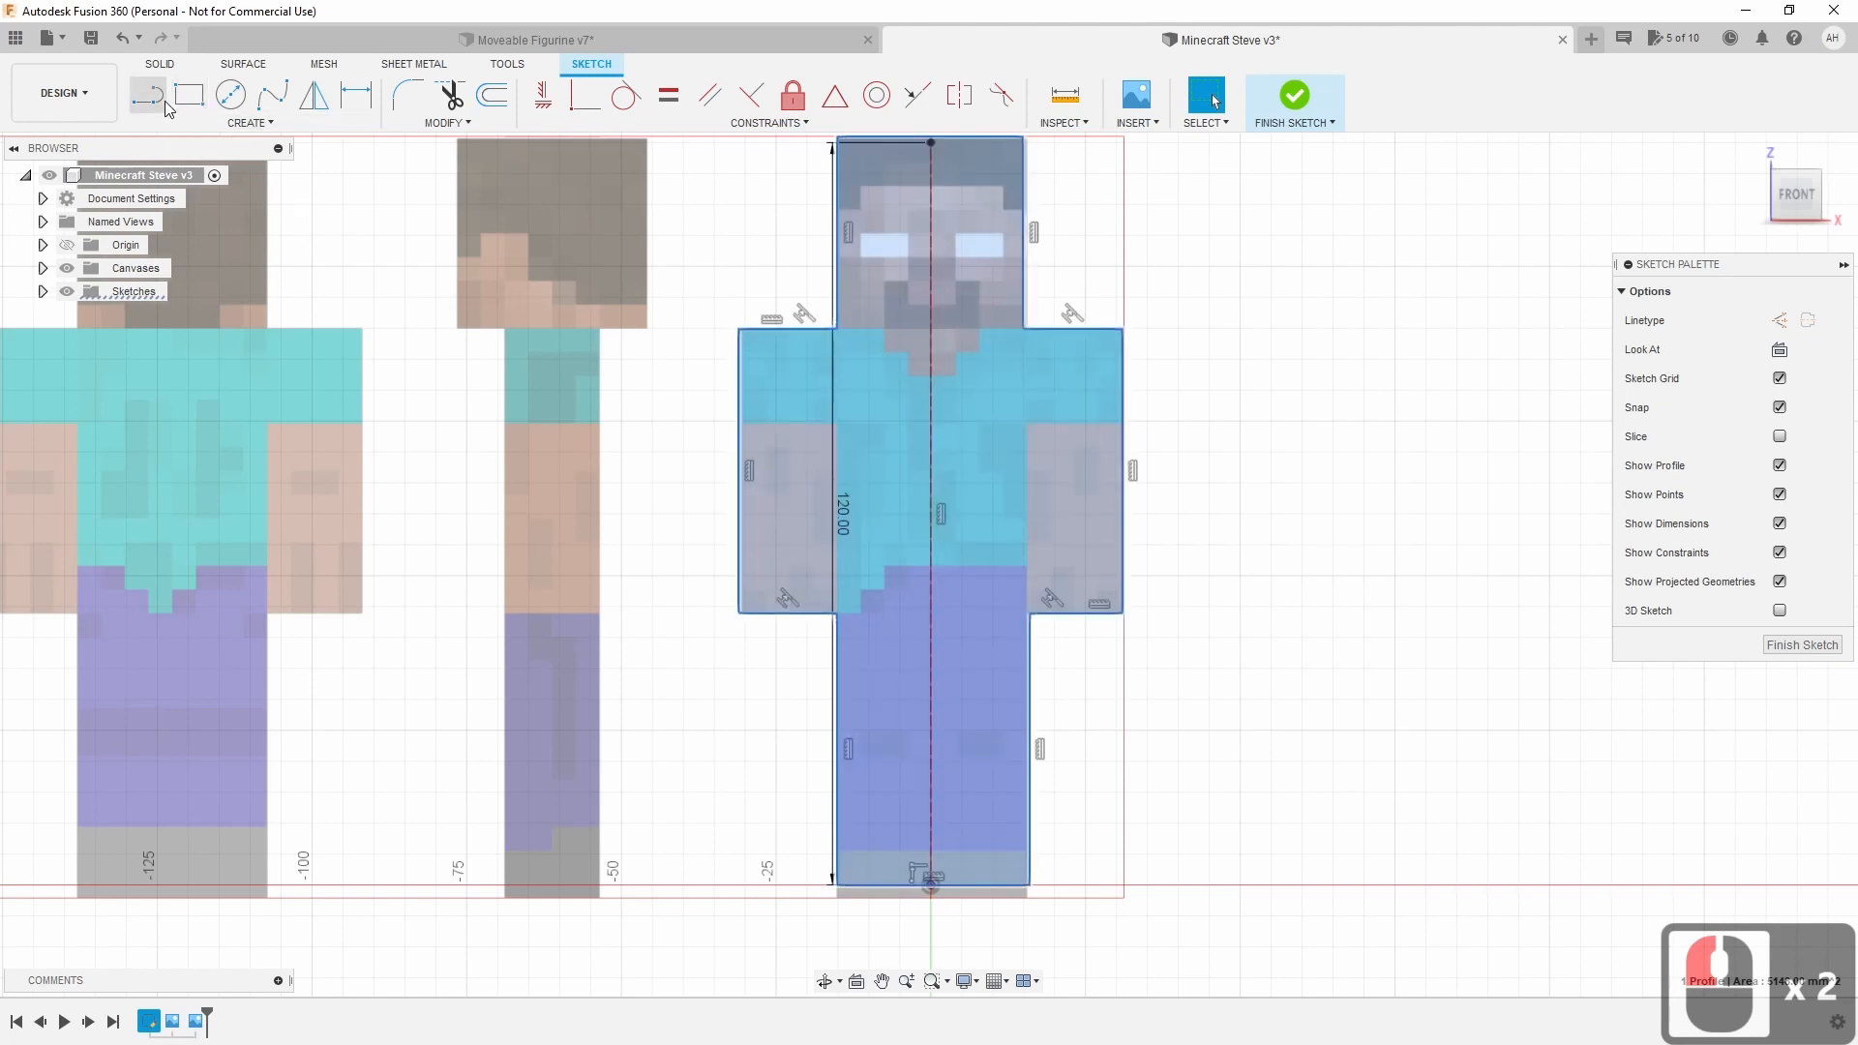
{"action": "left_click_drag", "start_coordinate": [1798, 197], "coordinate": [1822, 203]}
{"action": "left_click", "coordinate": [1822, 203]}
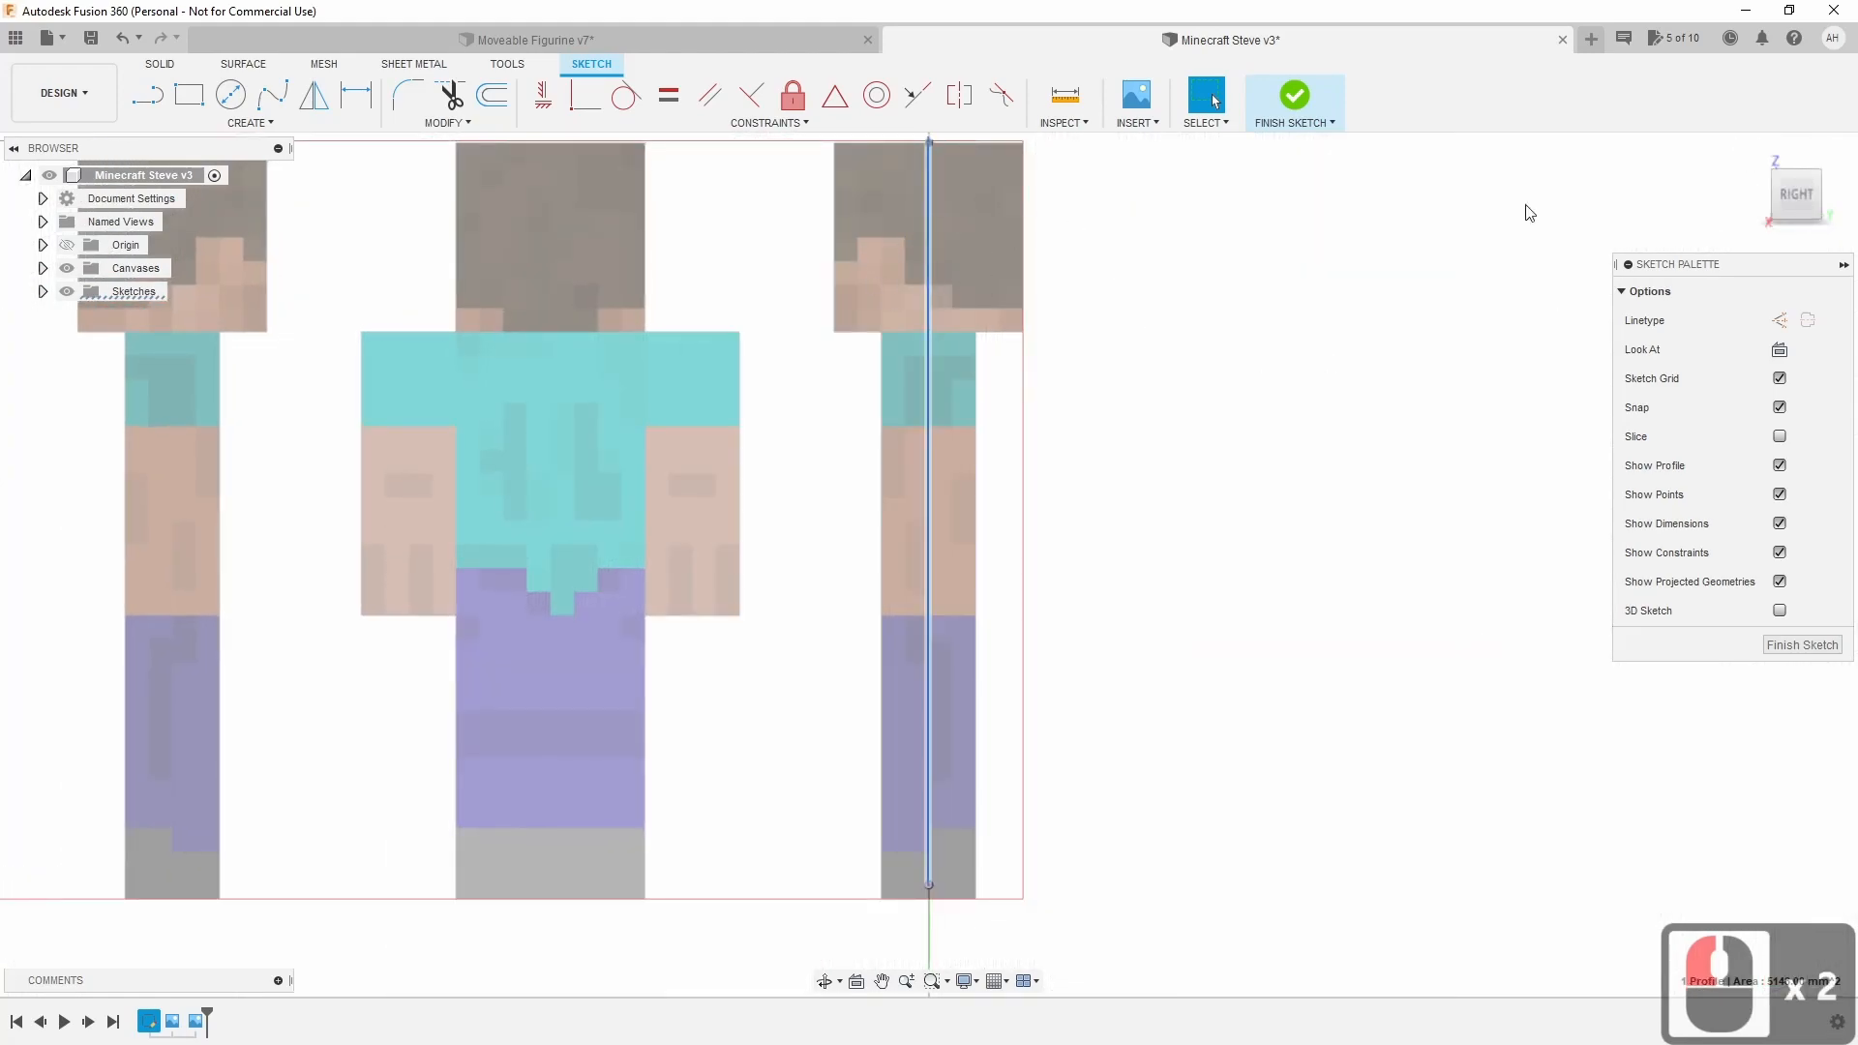
{"action": "left_click", "coordinate": [1765, 192]}
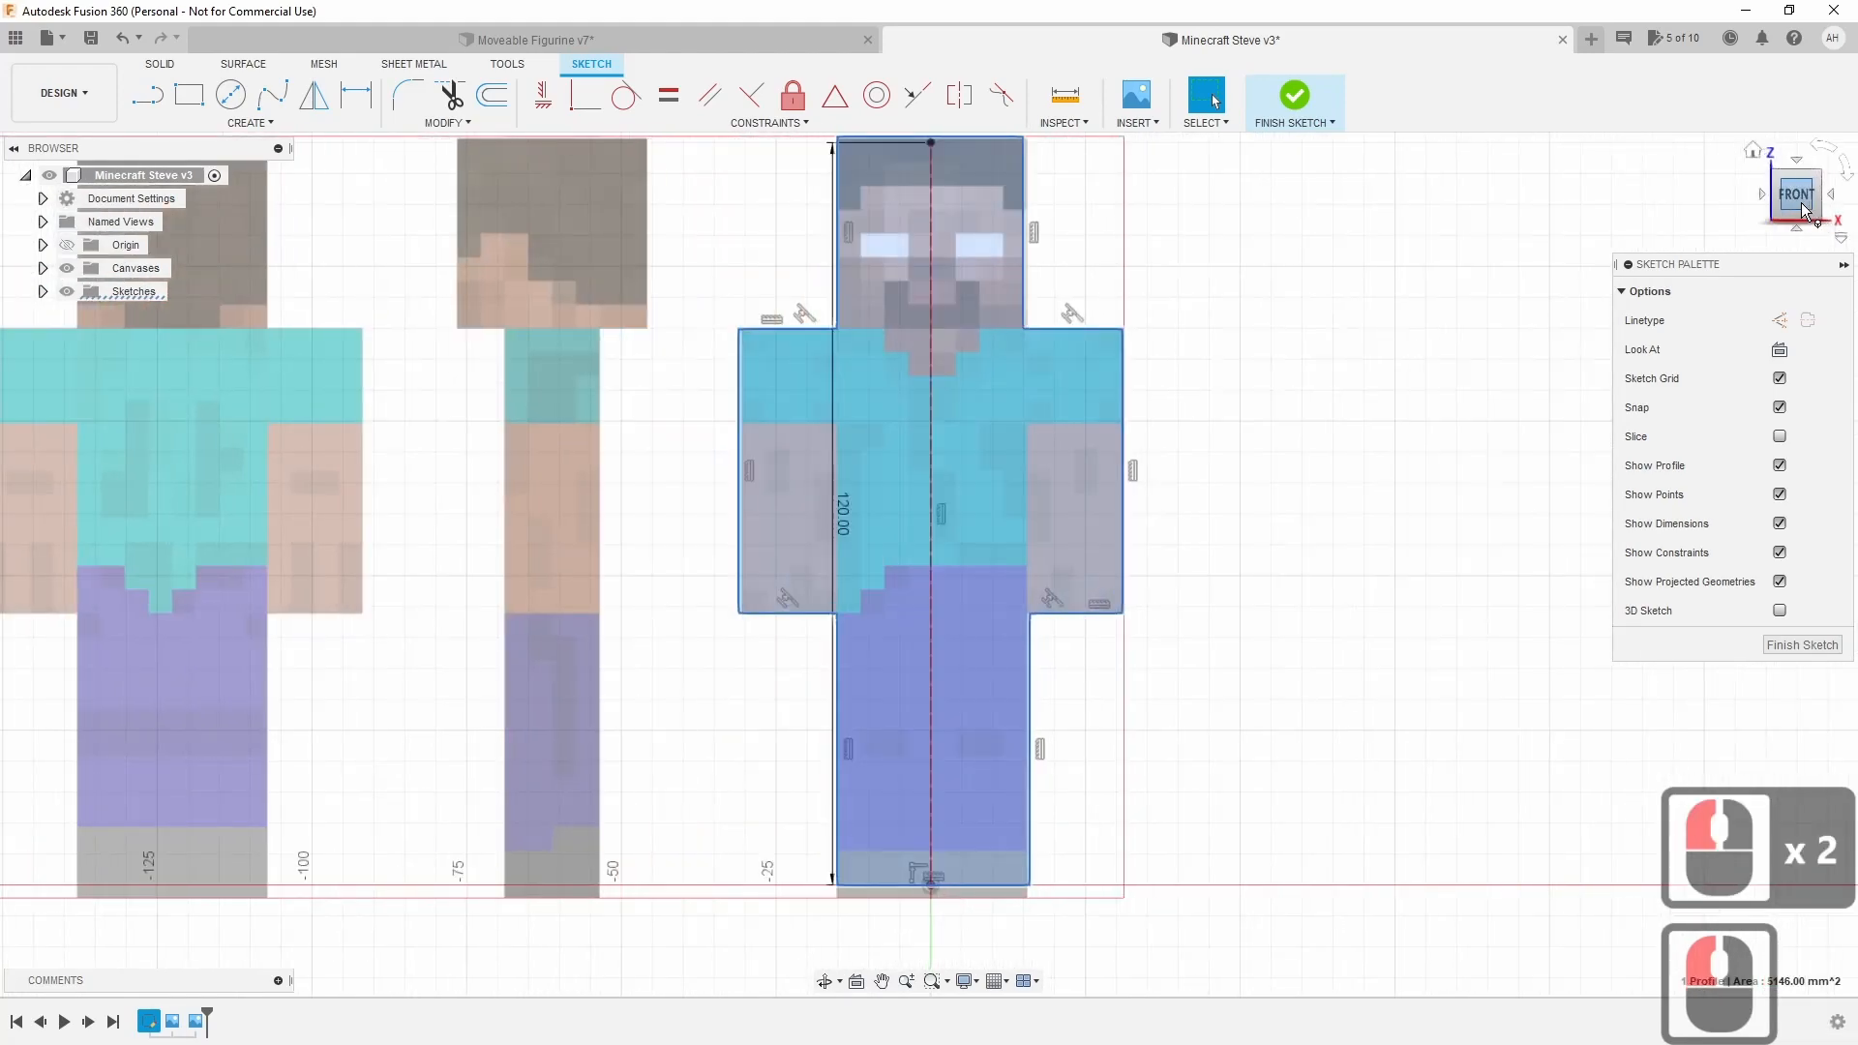
{"action": "scroll", "coordinate": [1185, 380], "scroll_direction": "up", "scroll_amount": 6}
{"action": "scroll", "coordinate": [1064, 290], "scroll_direction": "down", "scroll_amount": 11}
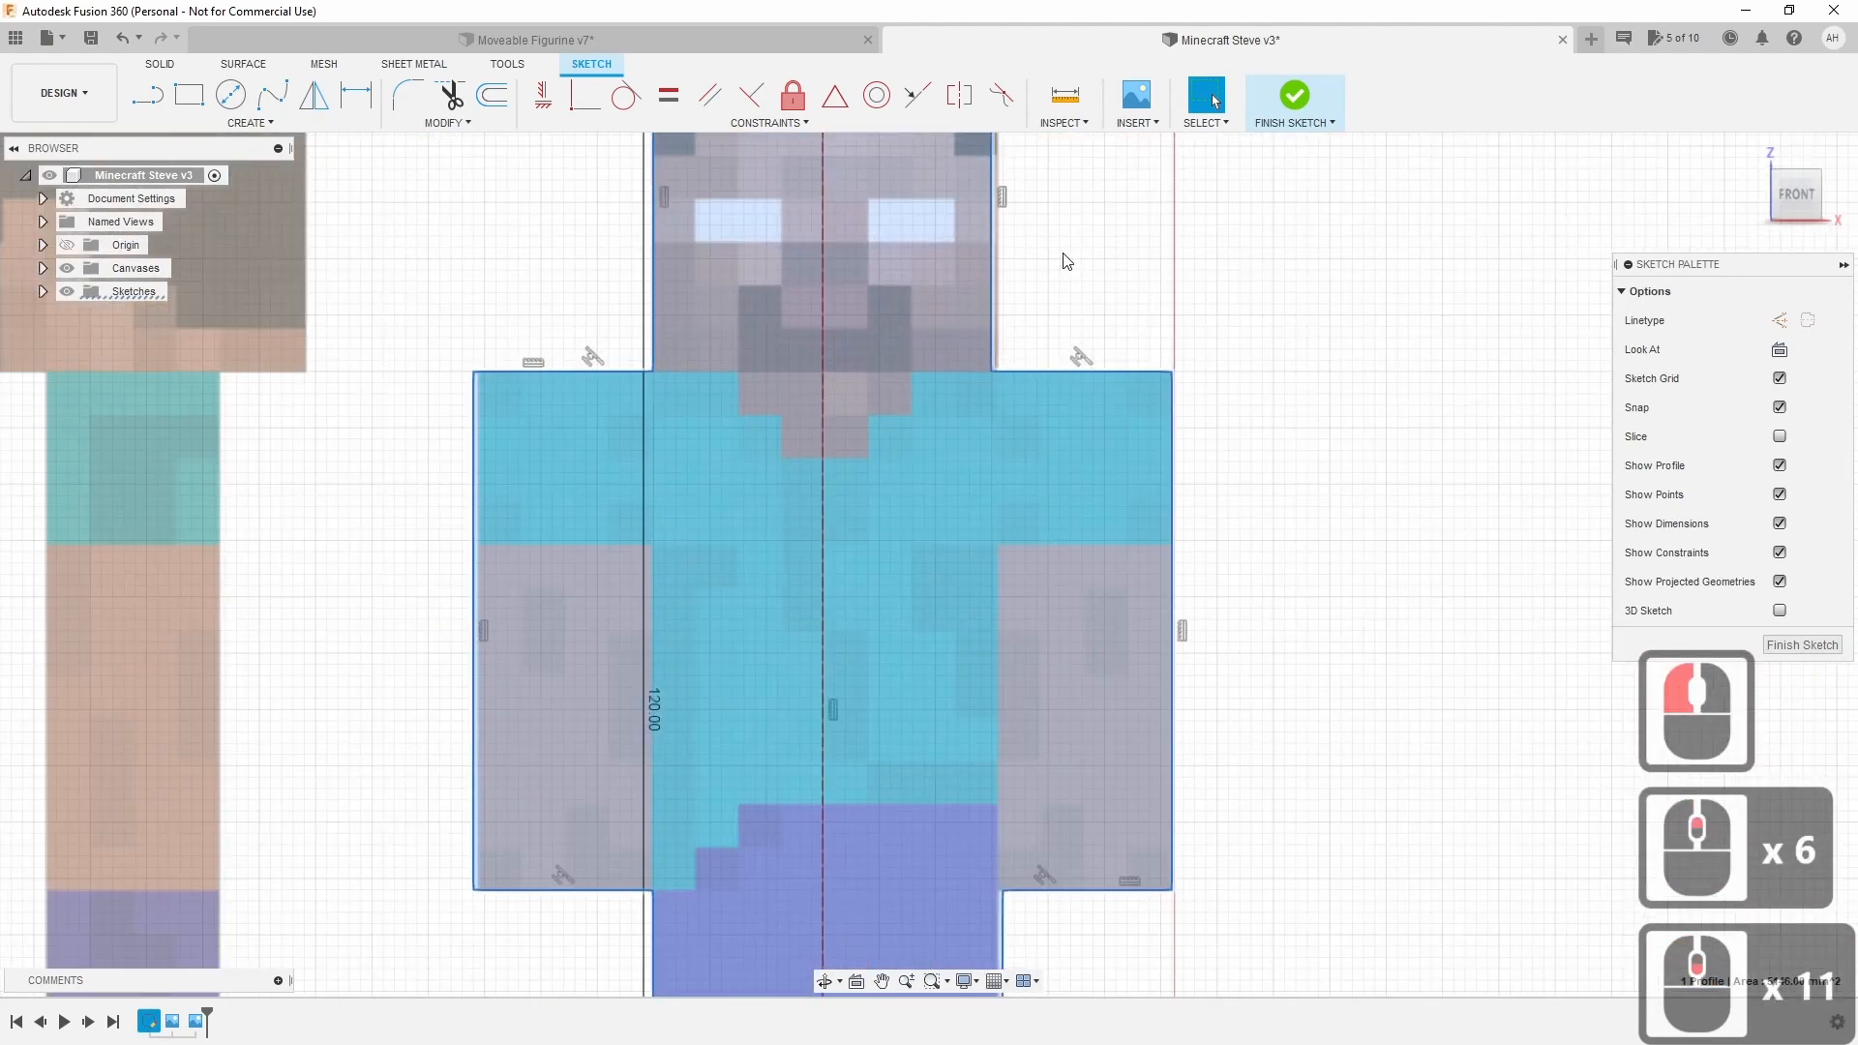
{"action": "scroll", "coordinate": [1060, 276], "scroll_direction": "down", "scroll_amount": 3}
{"action": "middle_click", "coordinate": [1058, 381]}
{"action": "middle_click", "coordinate": [1058, 381]}
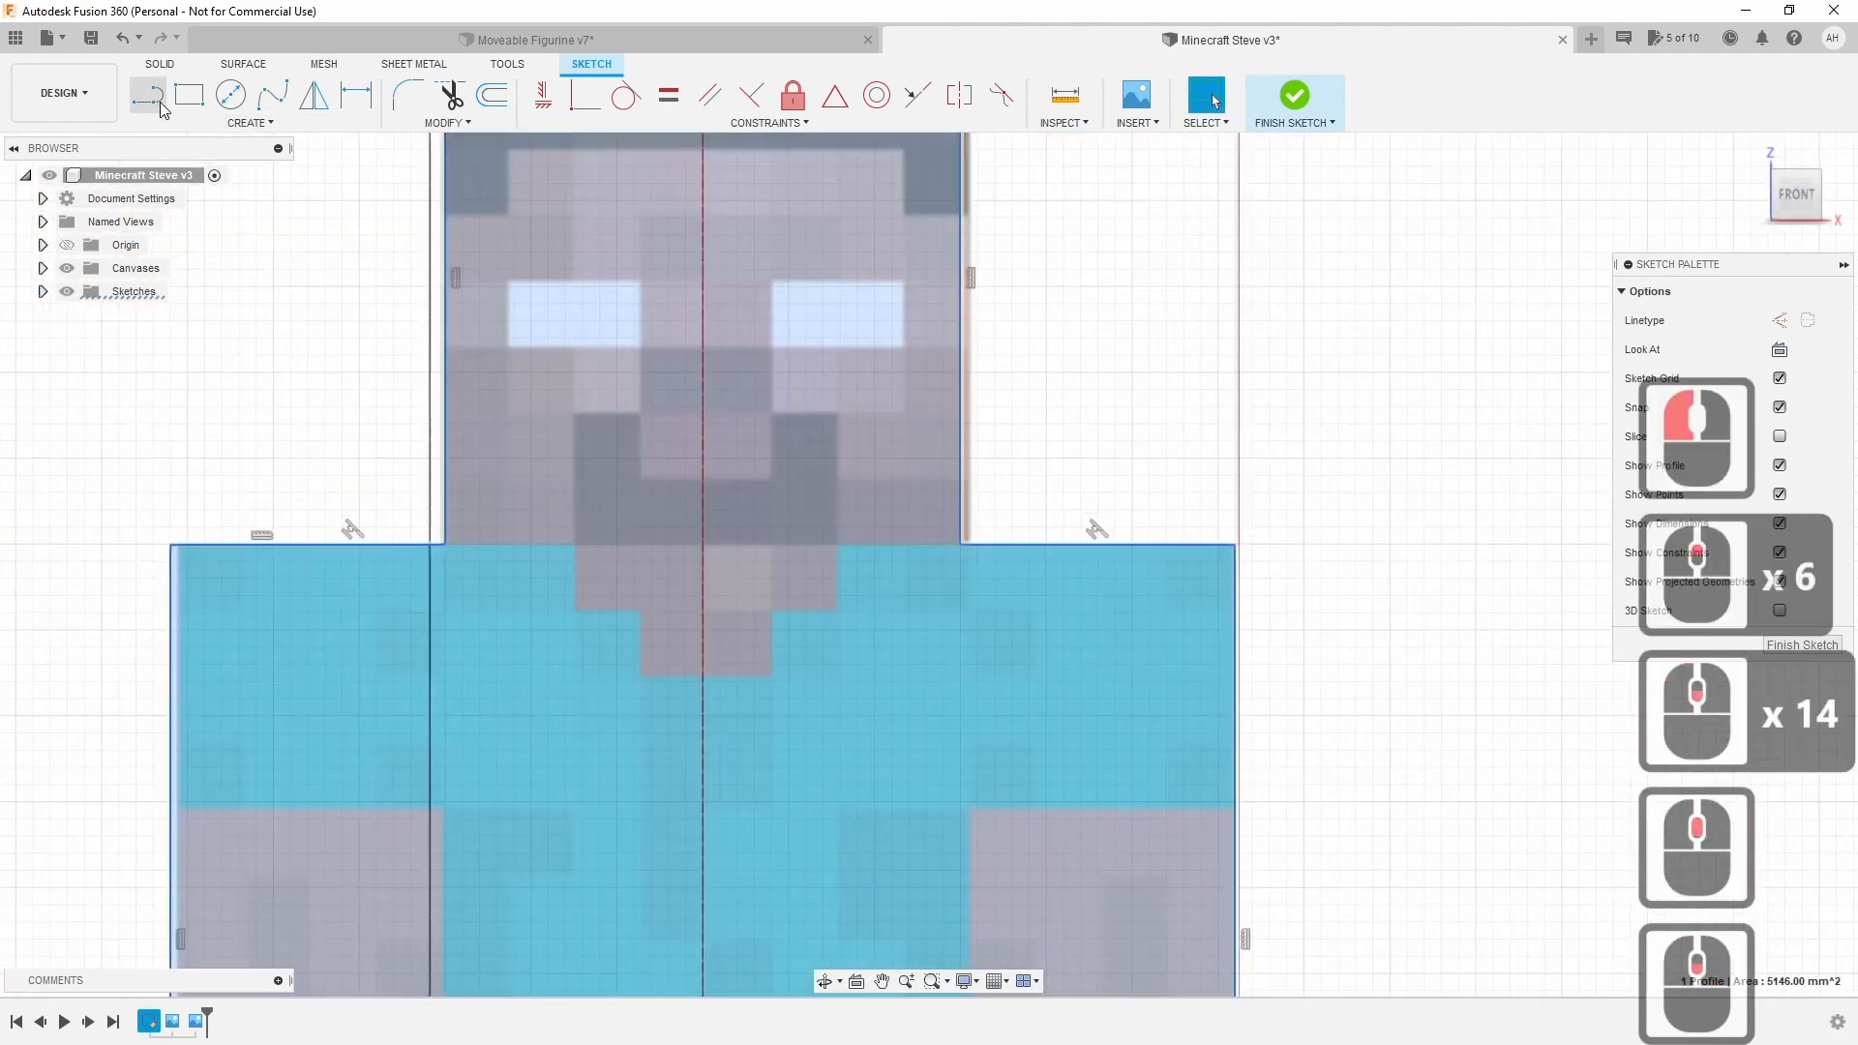
Draw a 30 mm line across the head's bottom edge along the shirt top.
{"action": "left_click", "coordinate": [155, 101]}
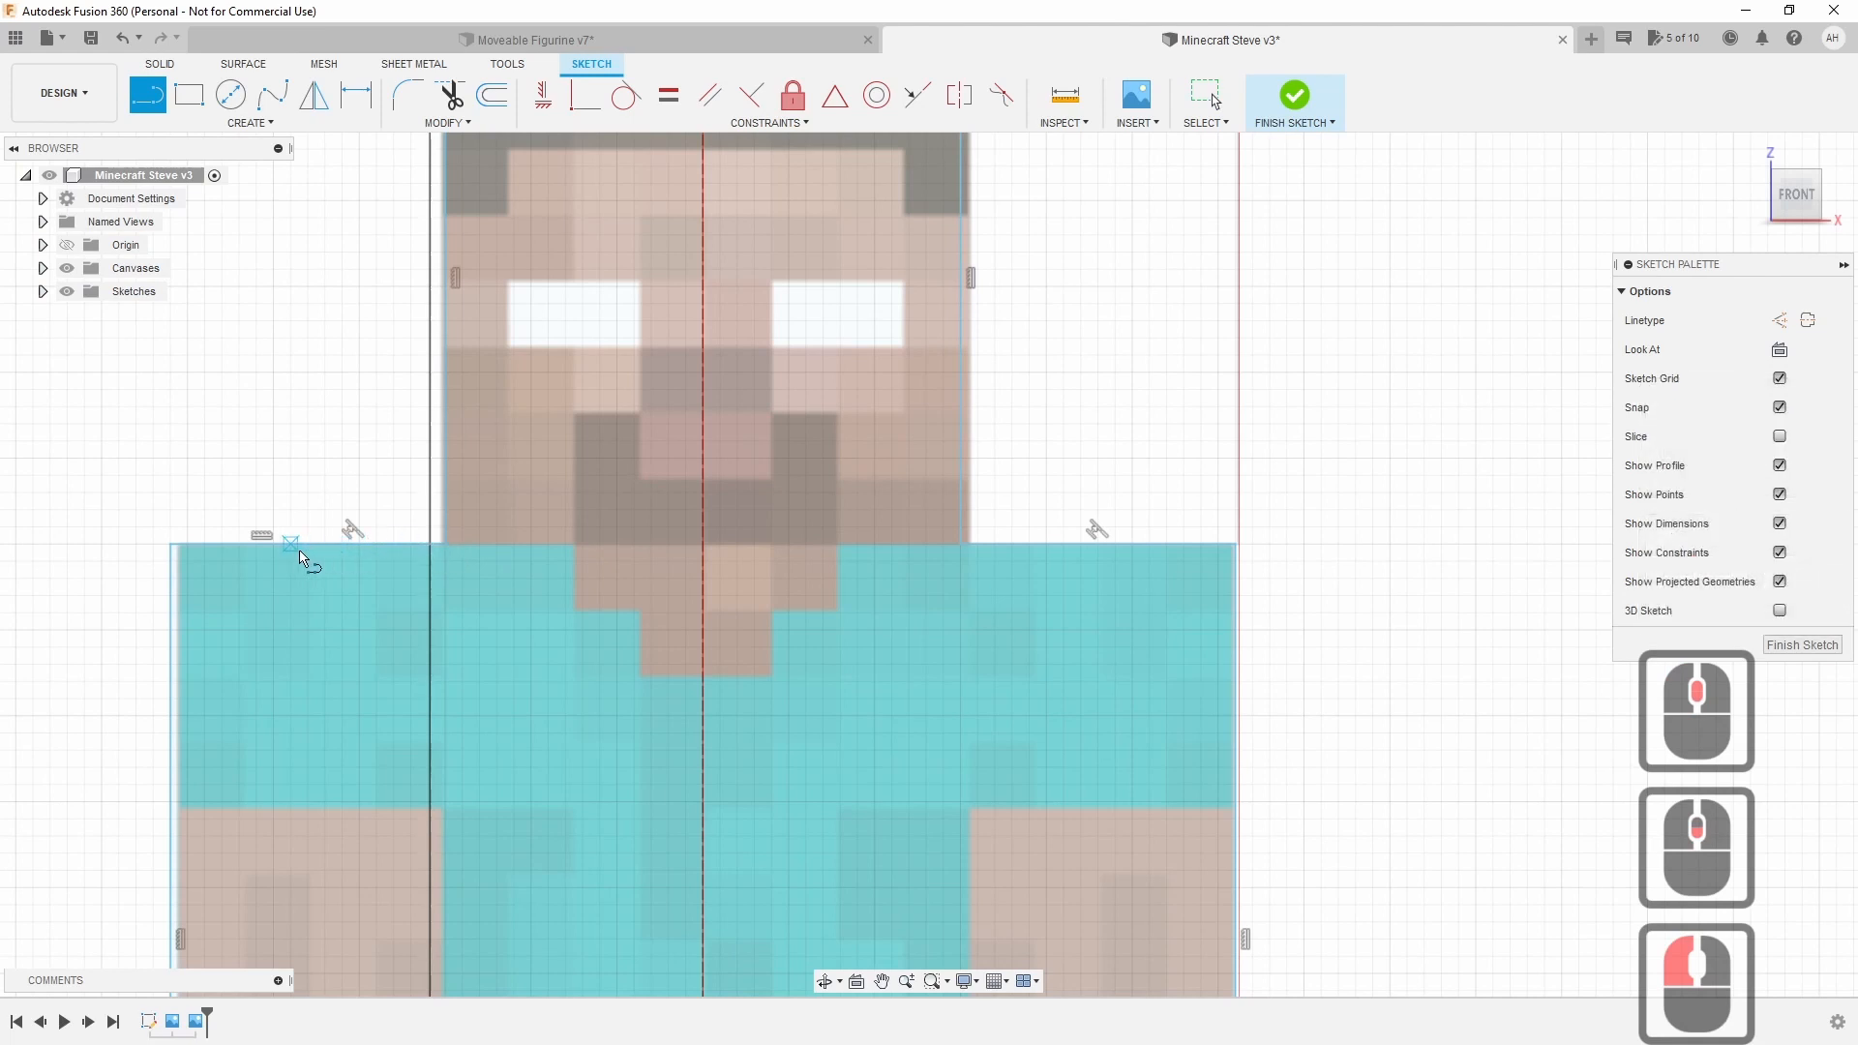
{"action": "left_click", "coordinate": [322, 559]}
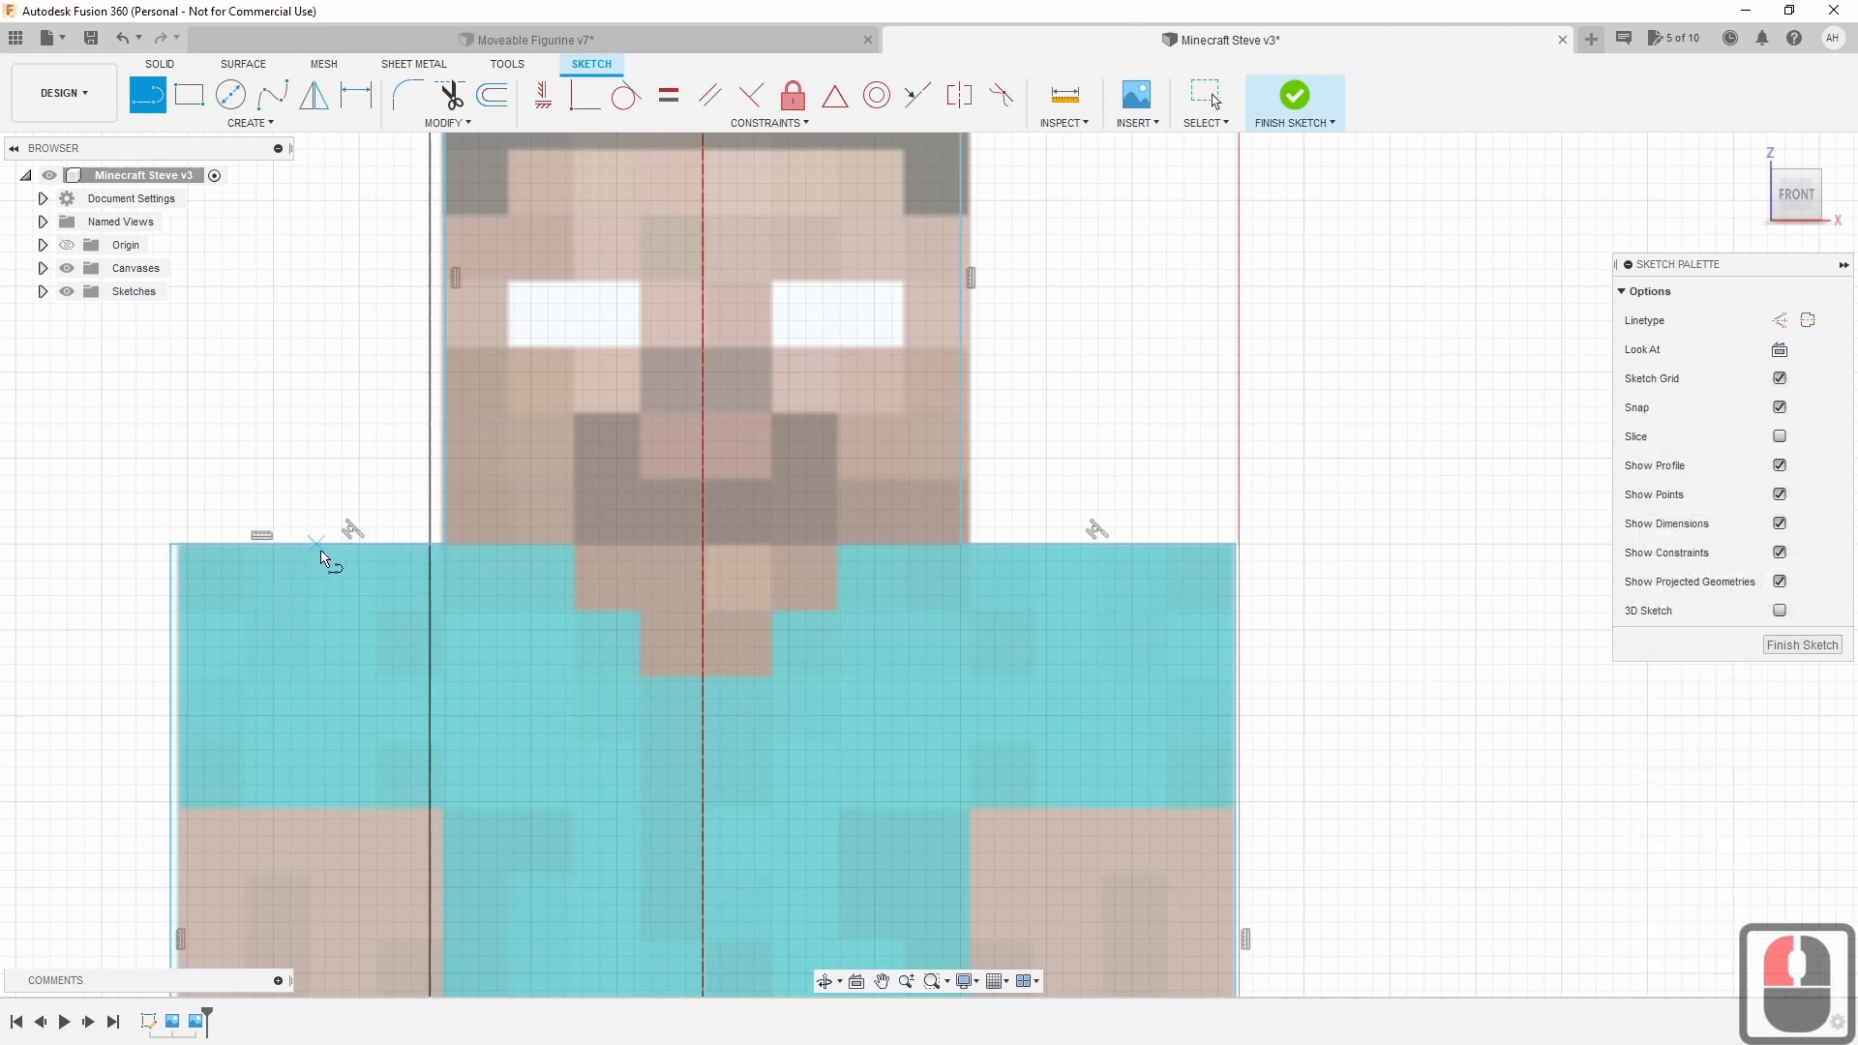
{"action": "left_click", "coordinate": [448, 545]}
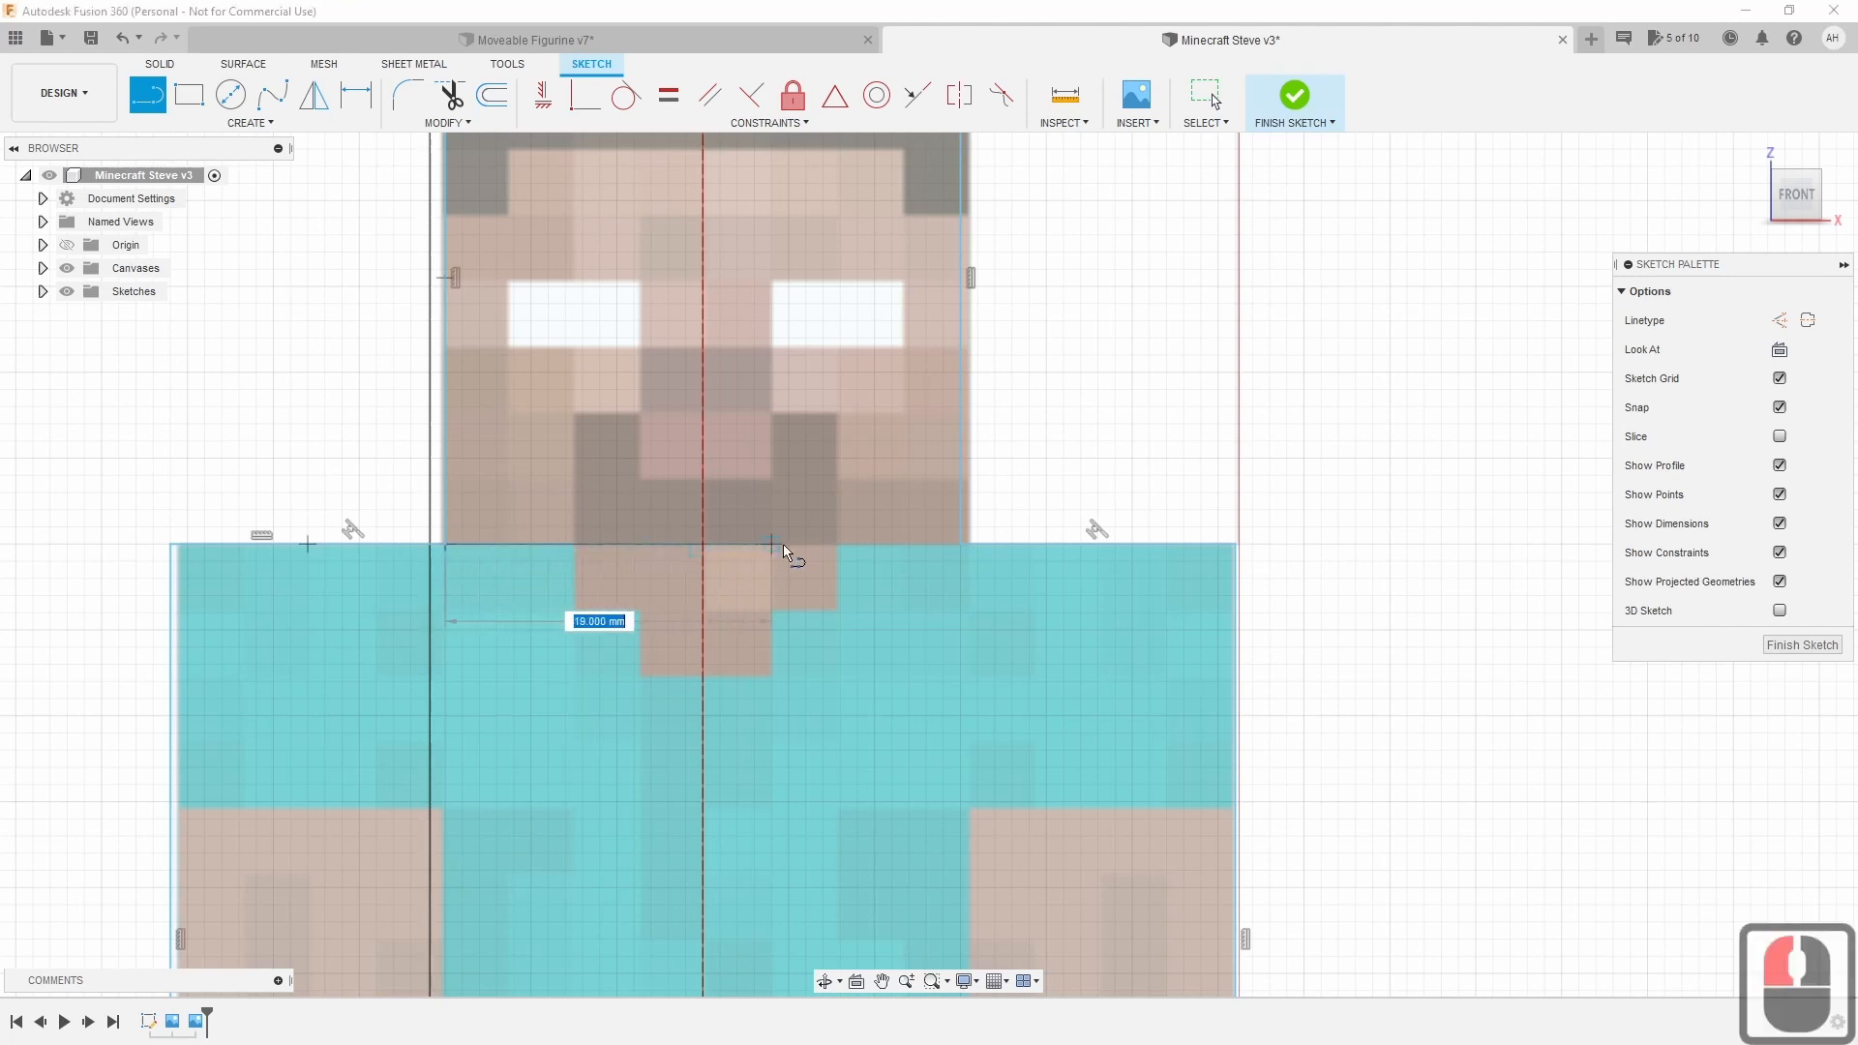
{"action": "left_click", "coordinate": [967, 552]}
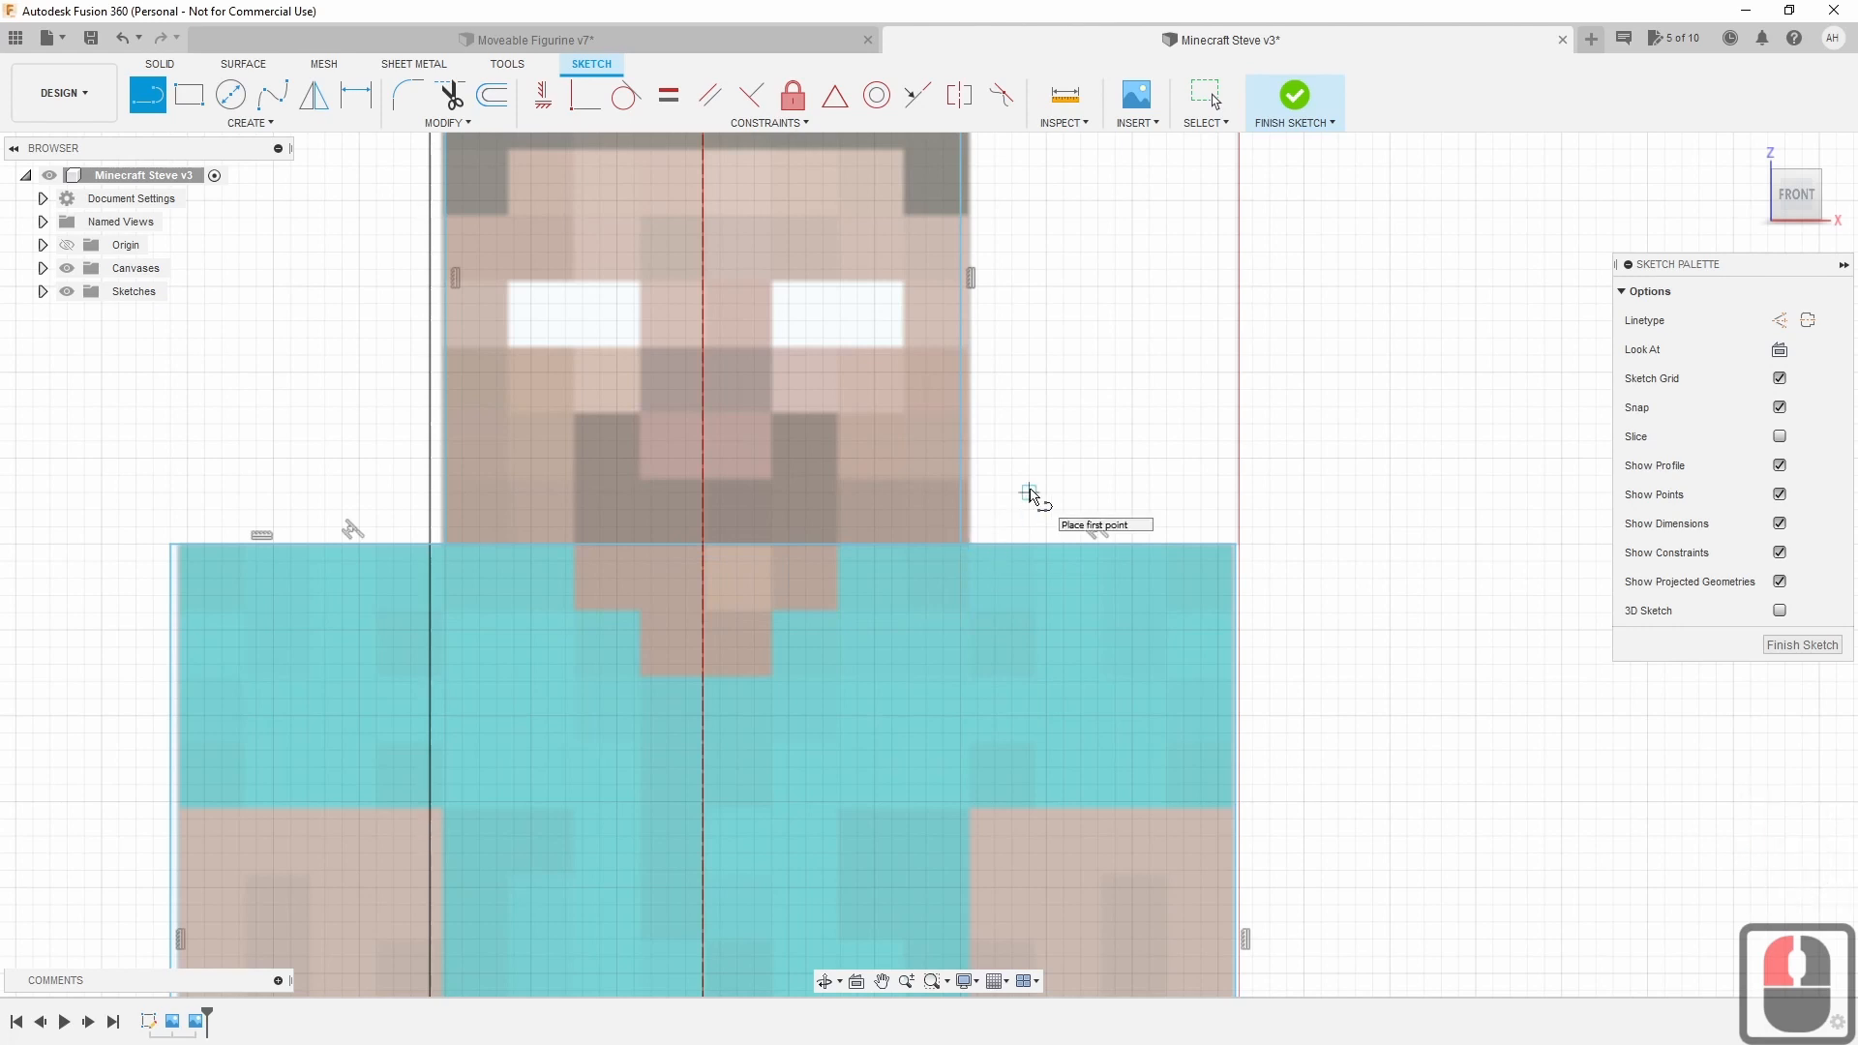
{"action": "key", "text": "Escape"}
Select the head and 4216 mm² torso-and-legs profiles to check their areas.
{"action": "left_click", "coordinate": [882, 462]}
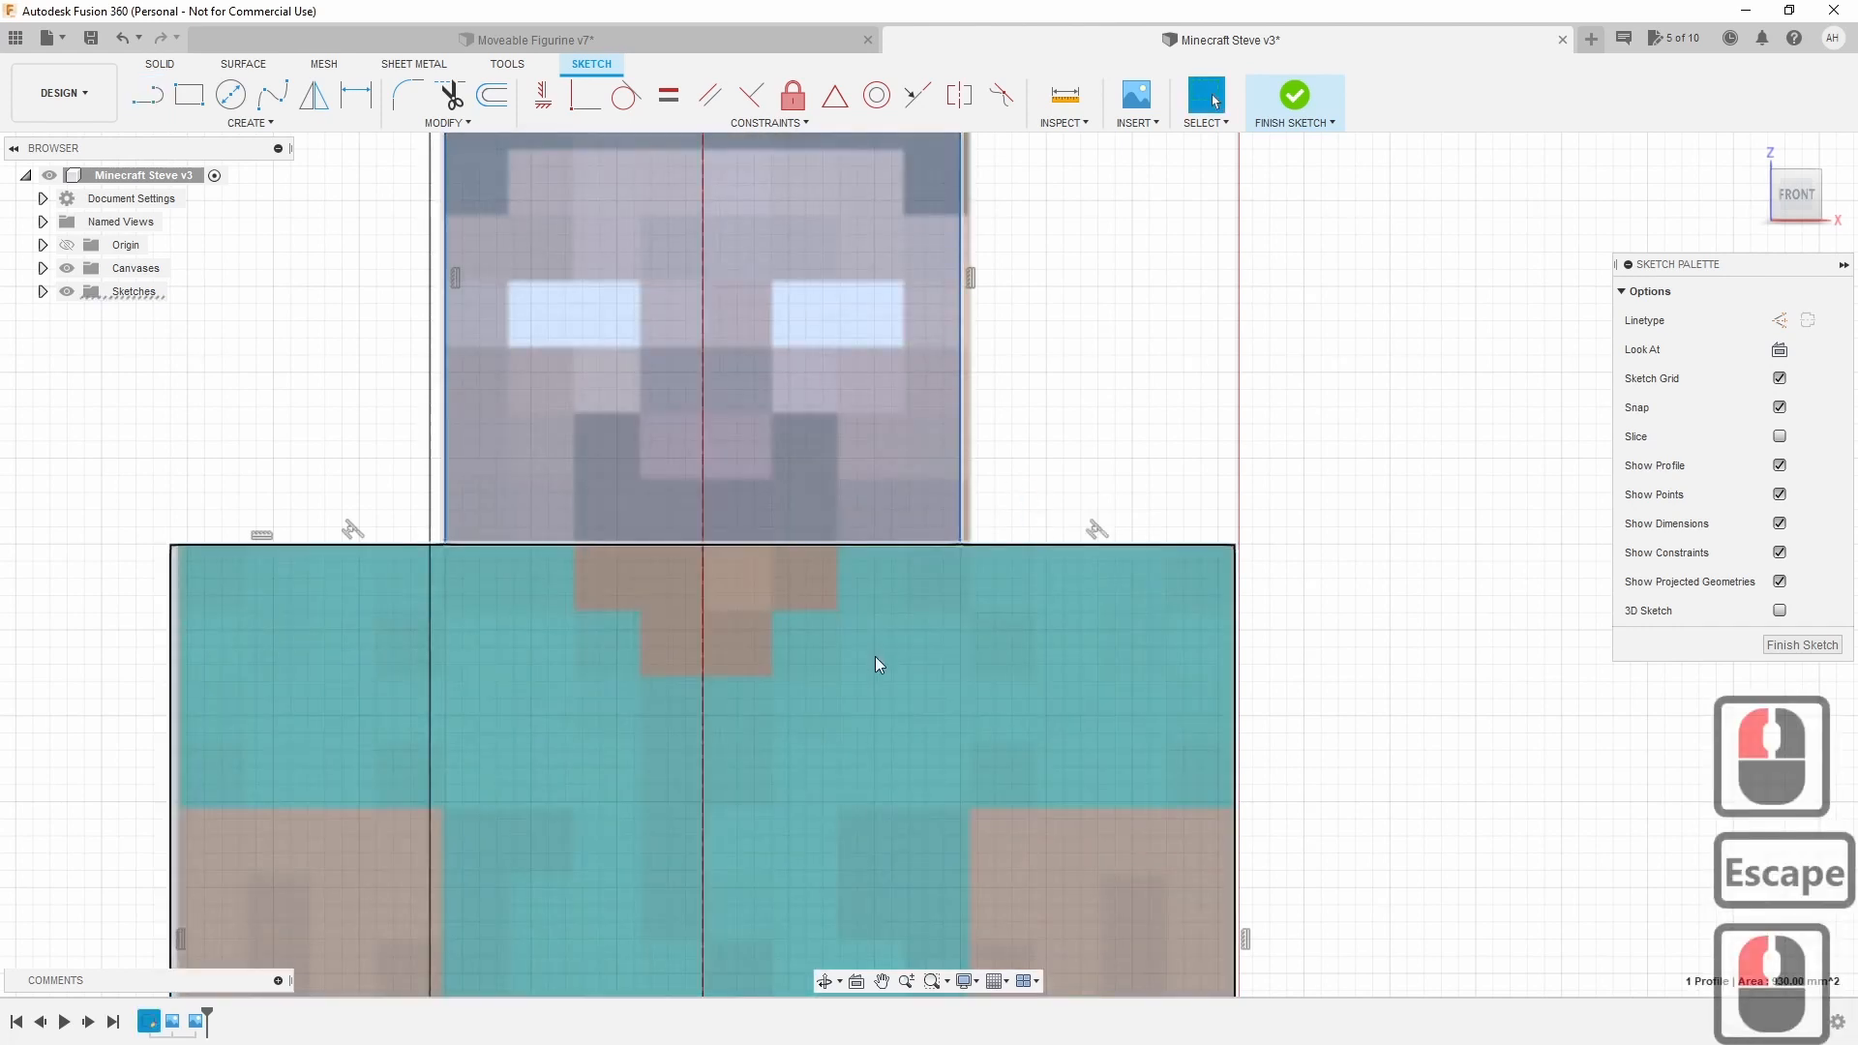
{"action": "left_click", "coordinate": [874, 656]}
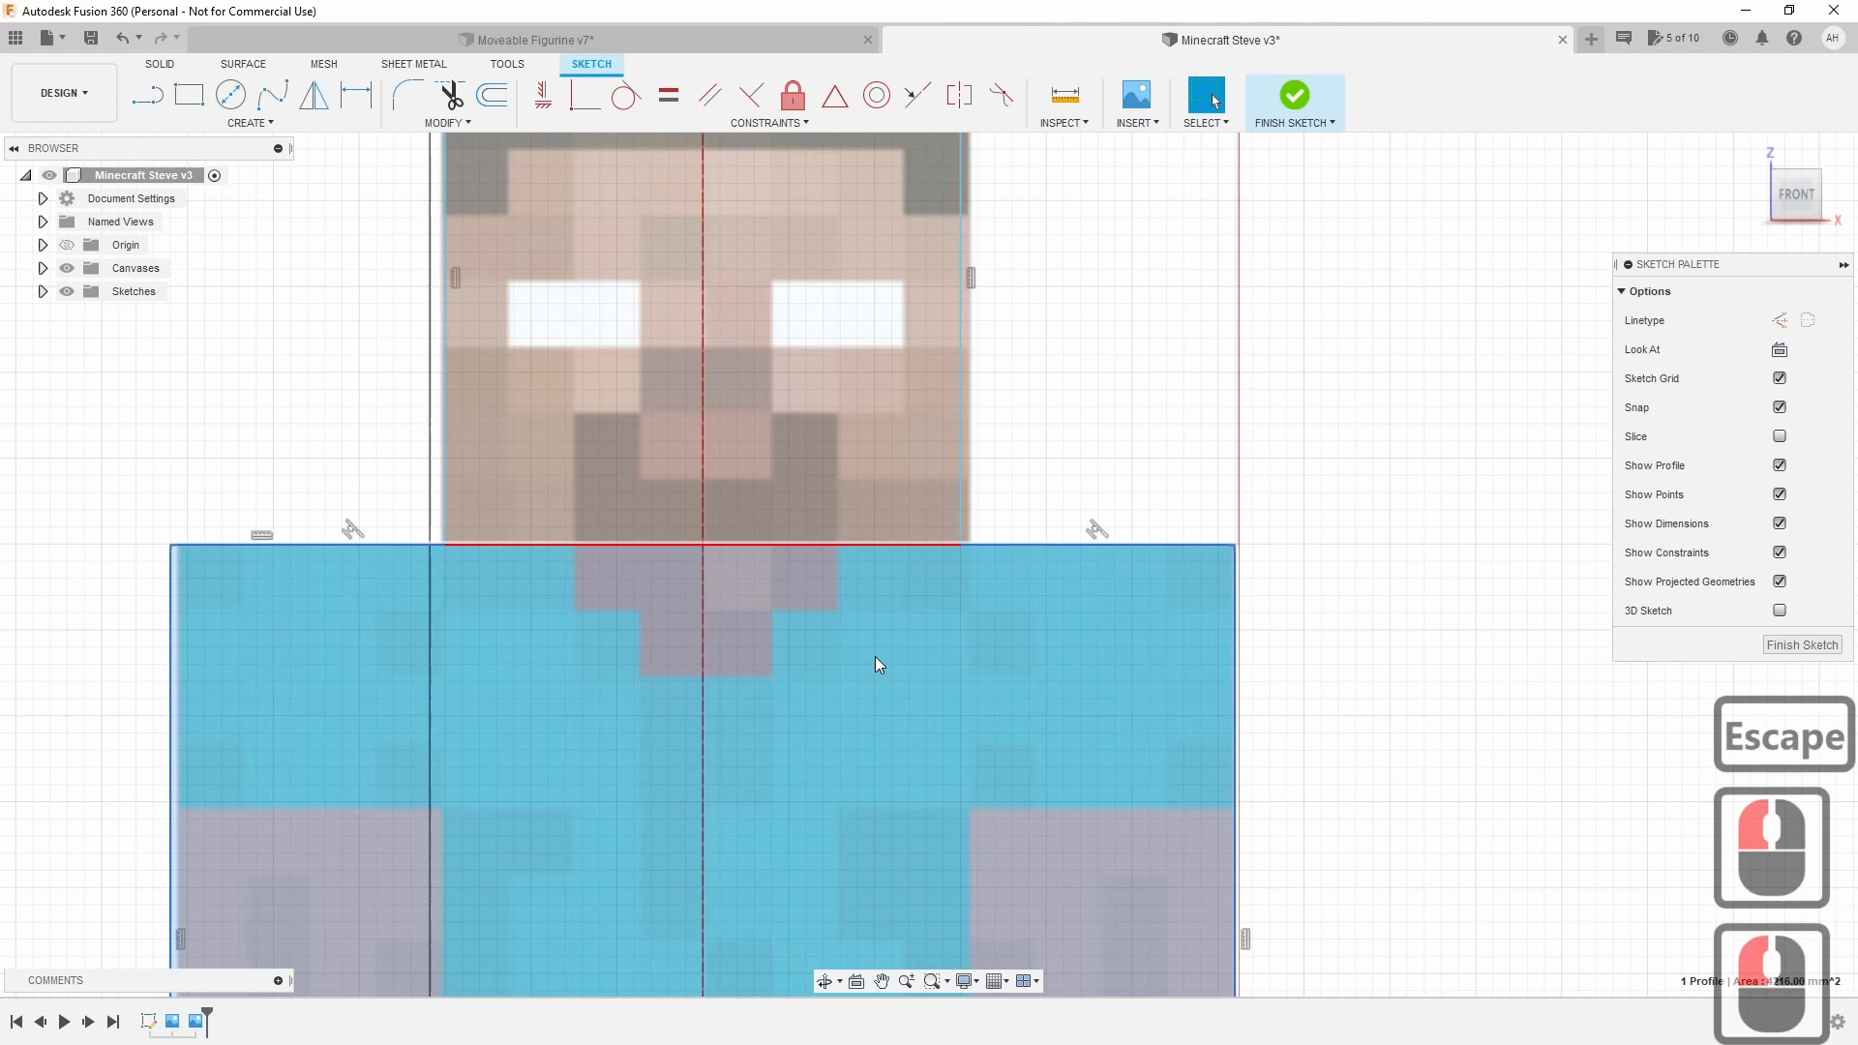
{"action": "scroll", "coordinate": [875, 656], "scroll_direction": "down", "scroll_amount": 6}
{"action": "scroll", "coordinate": [875, 656], "scroll_direction": "down", "scroll_amount": 3}
{"action": "middle_click_drag", "start_coordinate": [875, 656], "coordinate": [989, 578]}
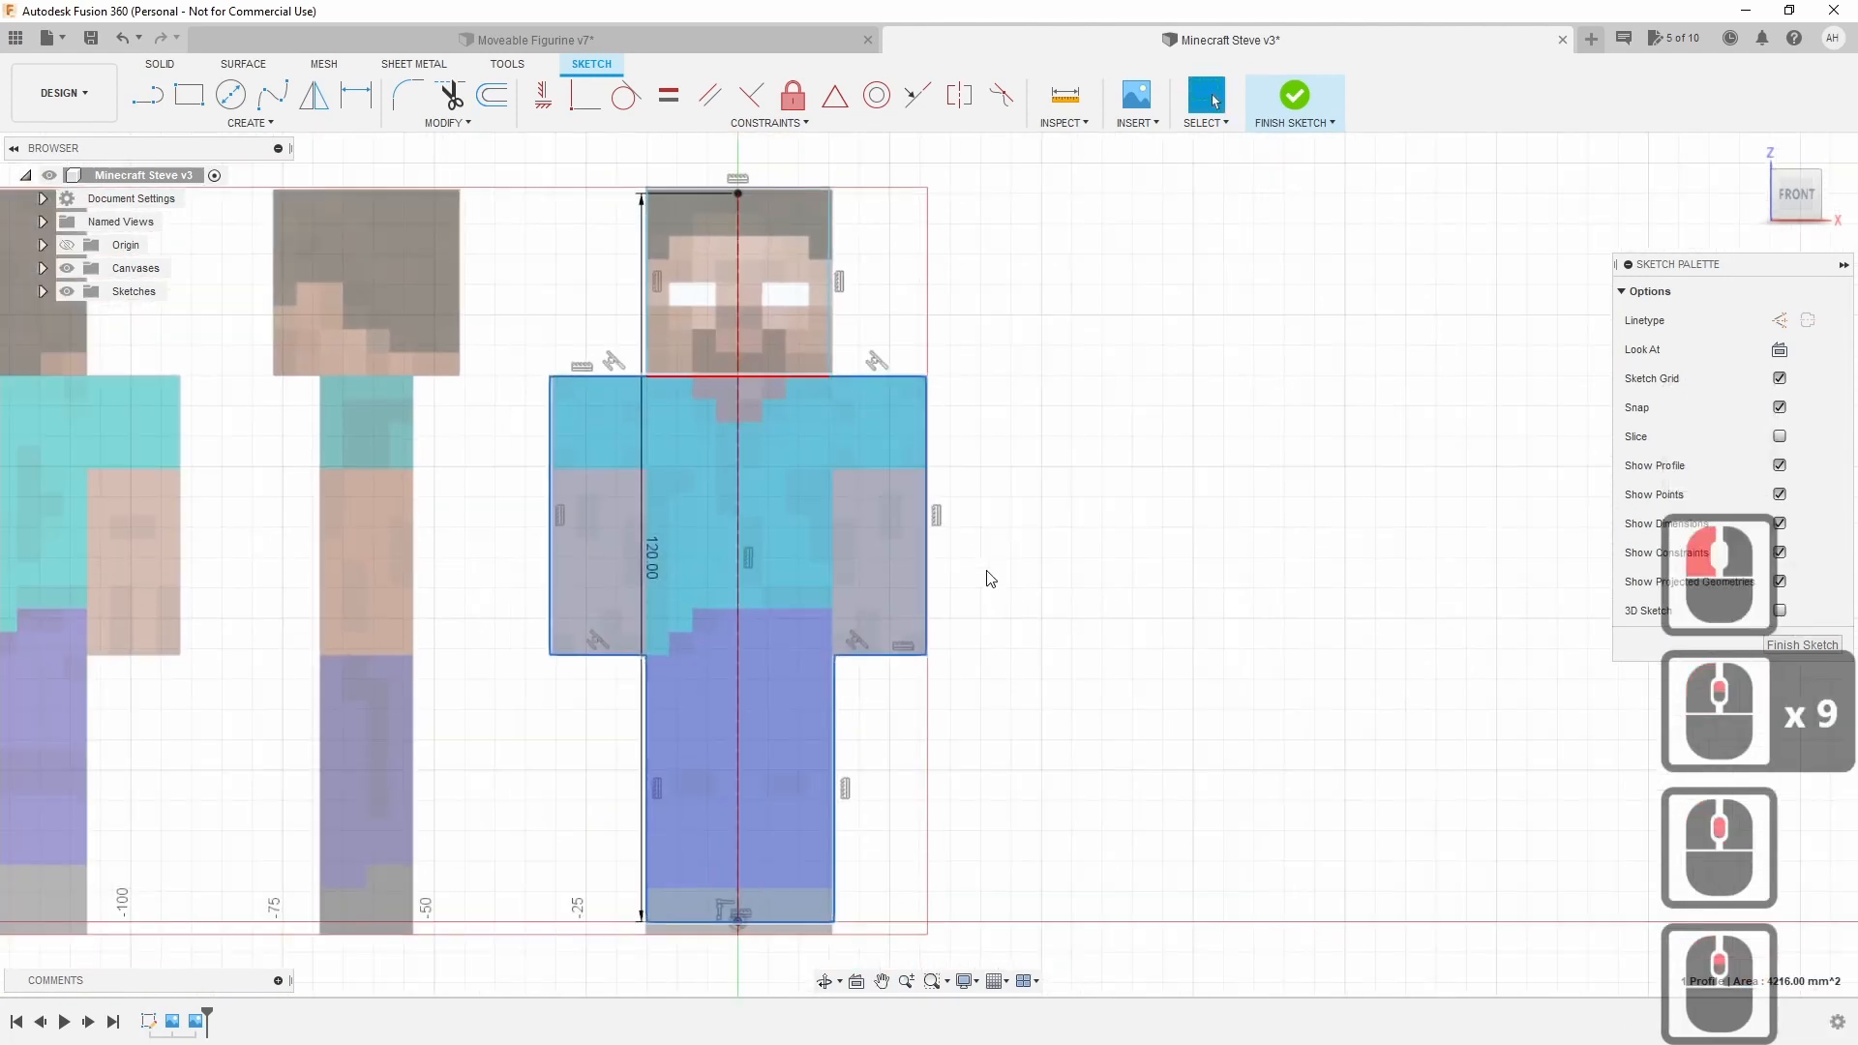
Finish the sketch and start an extrude on the 930 mm² head profile.
{"action": "left_click", "coordinate": [1297, 97]}
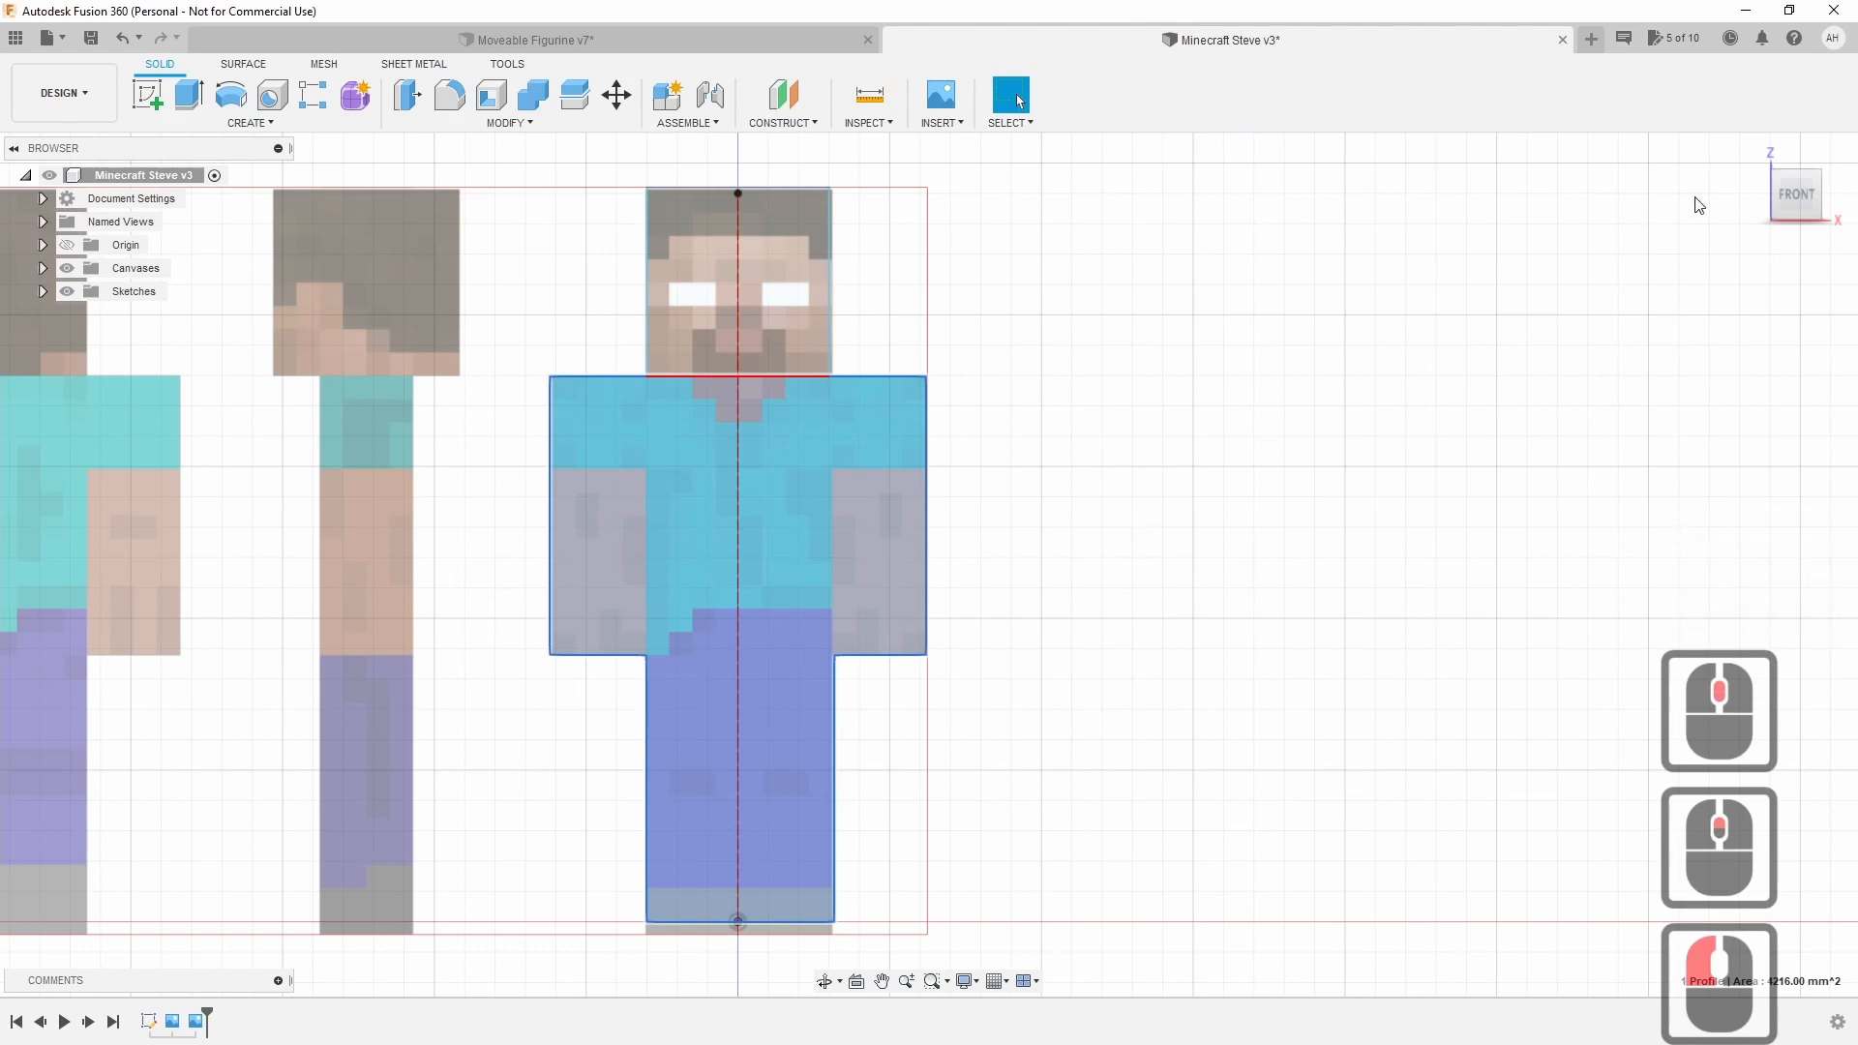
{"action": "left_click_drag", "start_coordinate": [1784, 195], "coordinate": [1747, 206]}
{"action": "left_click", "coordinate": [1206, 346]}
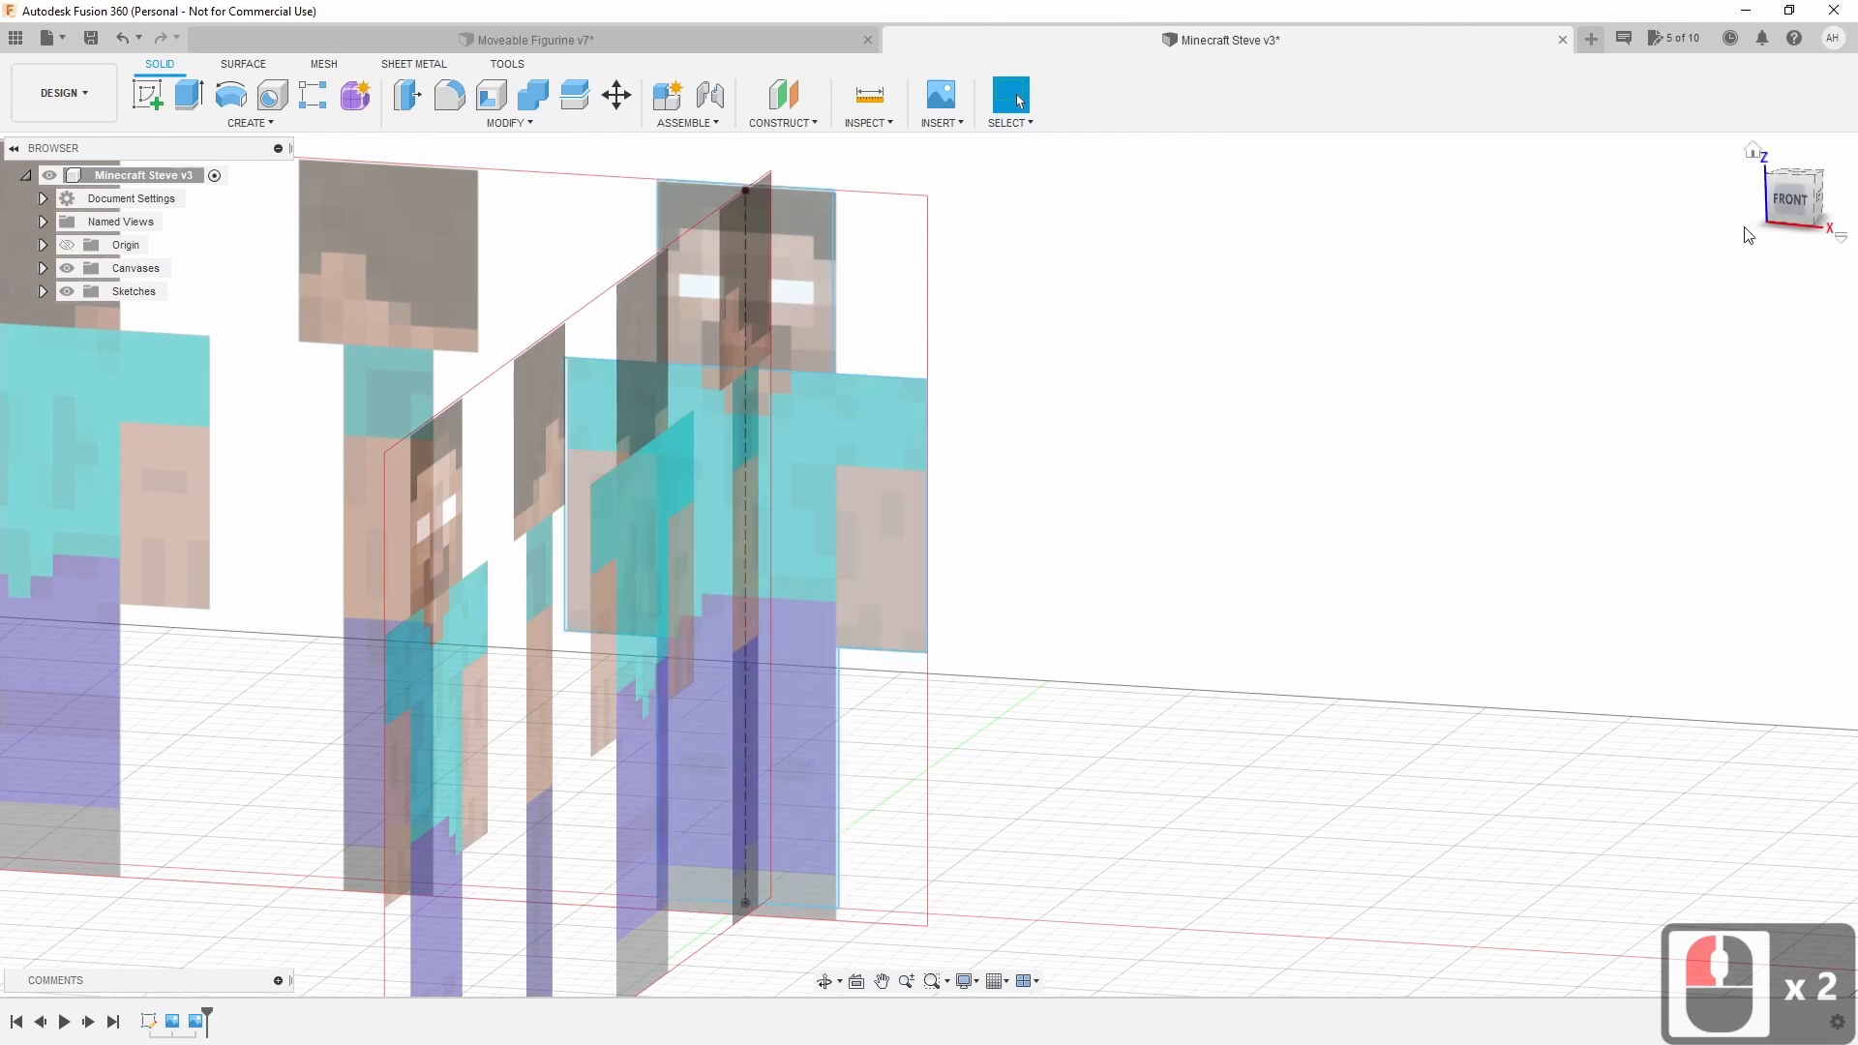
{"action": "left_click", "coordinate": [189, 99]}
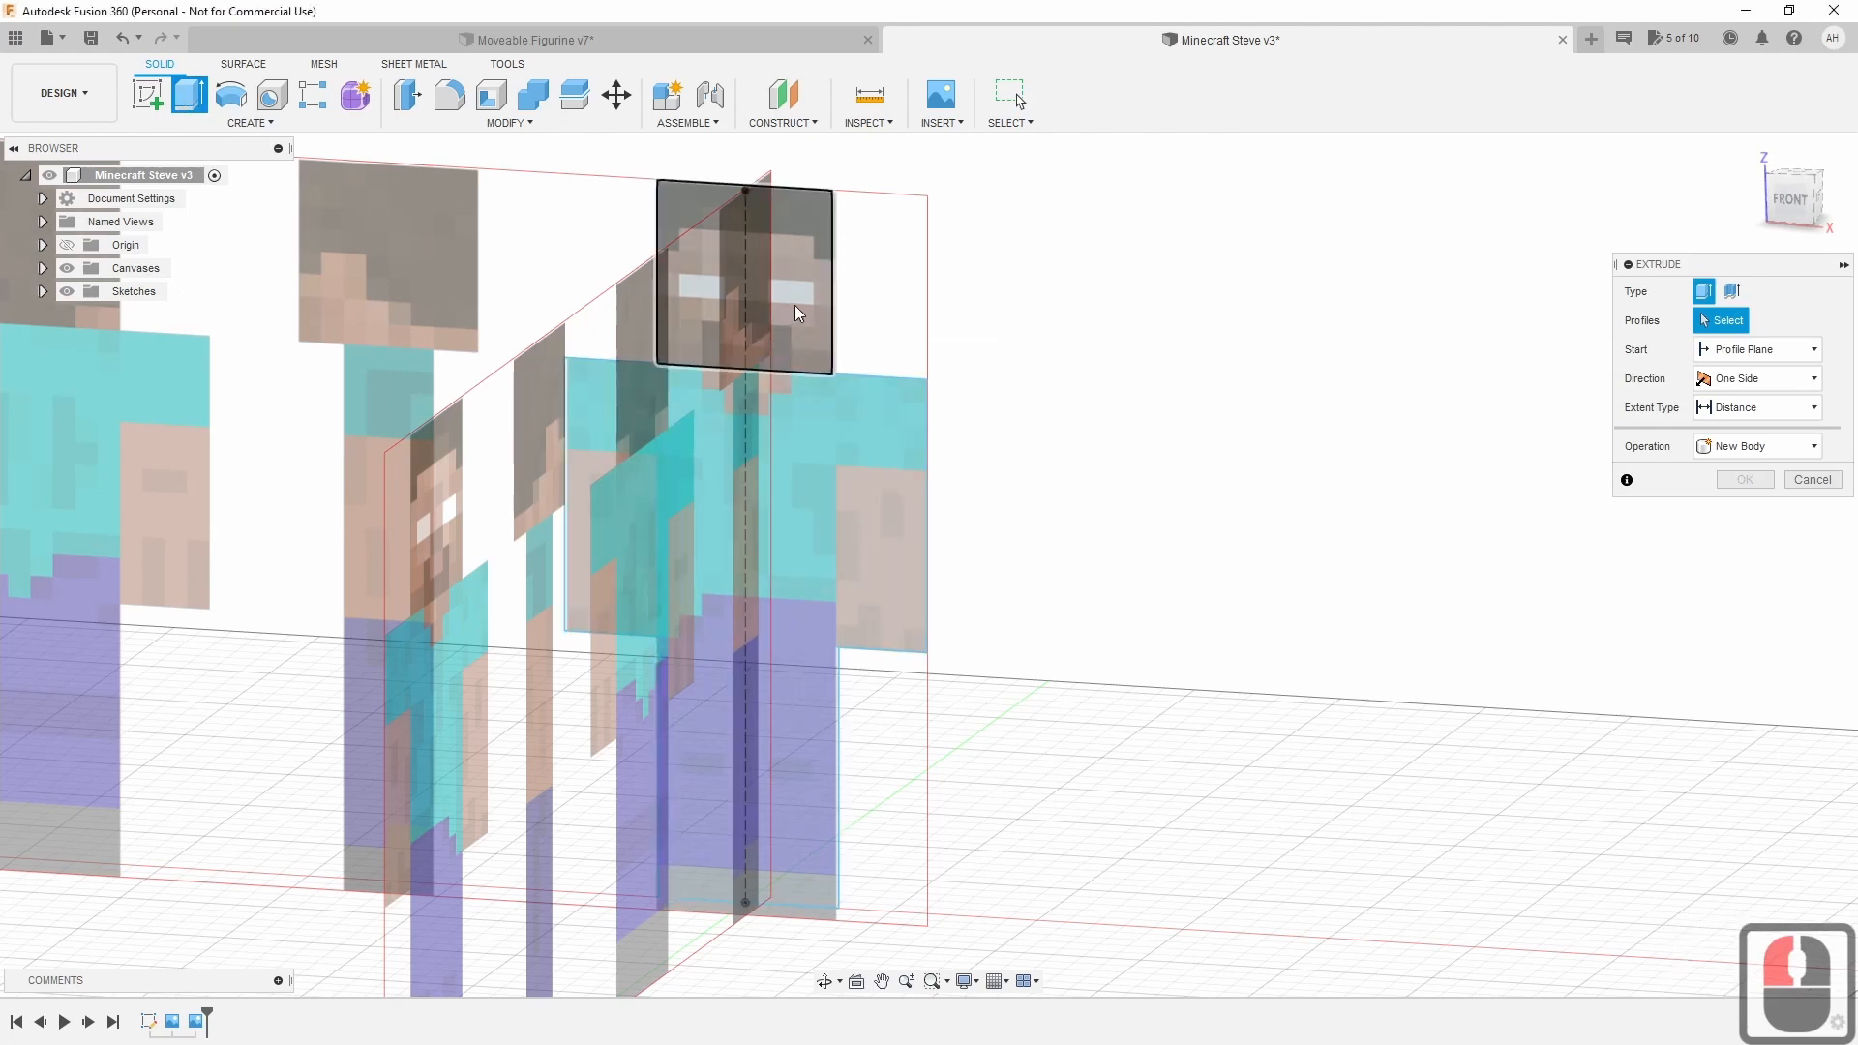
{"action": "left_click", "coordinate": [775, 329]}
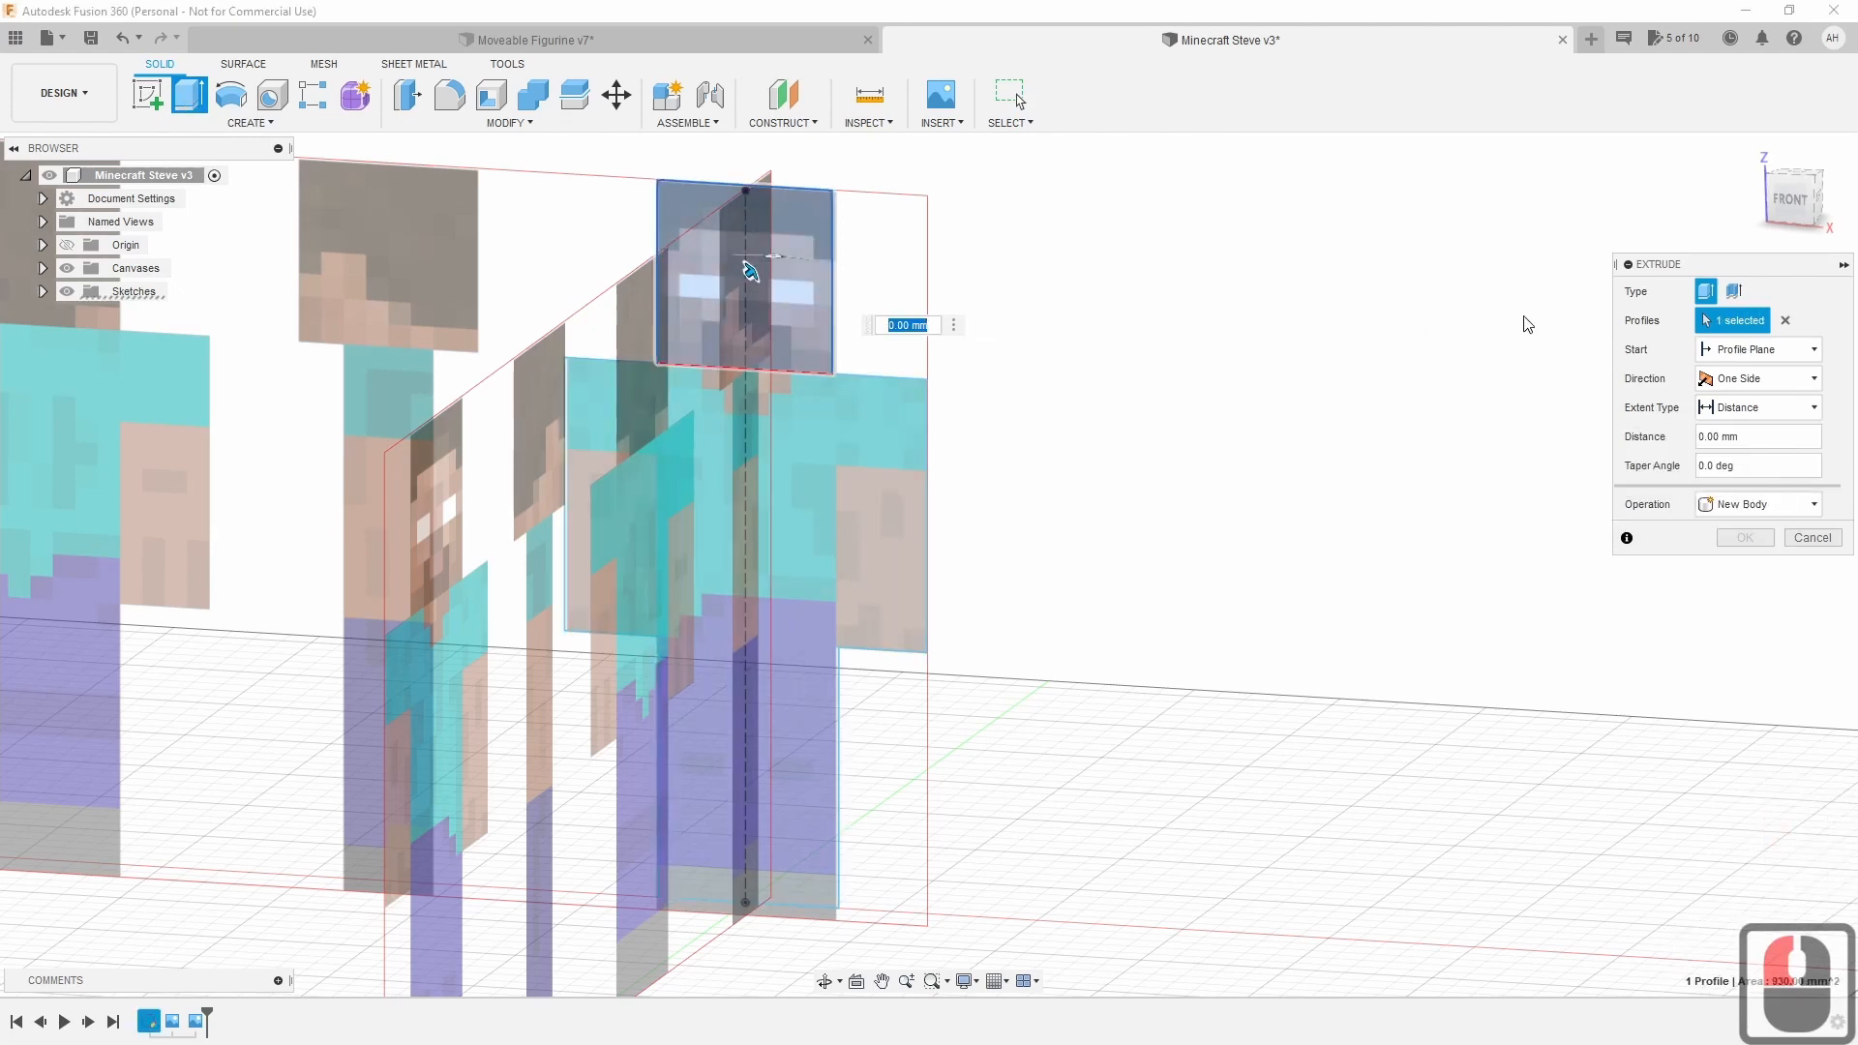
{"action": "left_click", "coordinate": [1807, 198]}
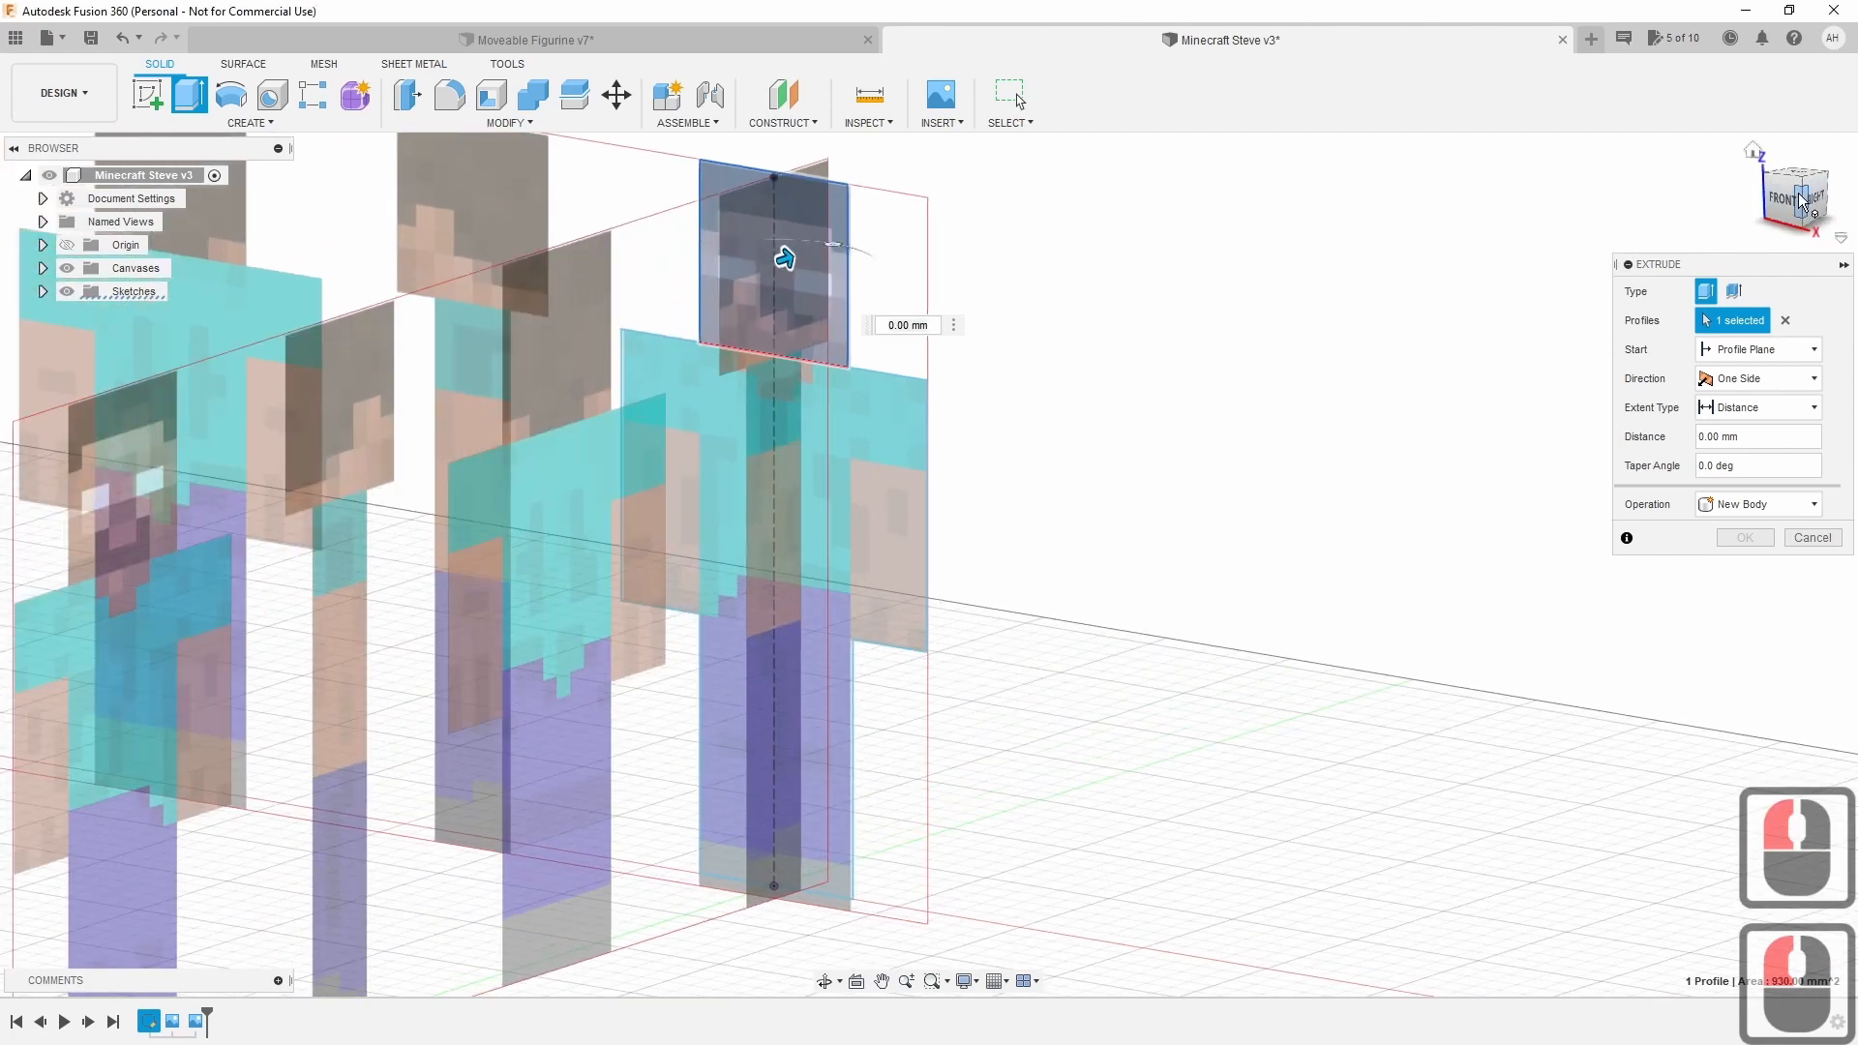
{"action": "left_click", "coordinate": [1807, 198]}
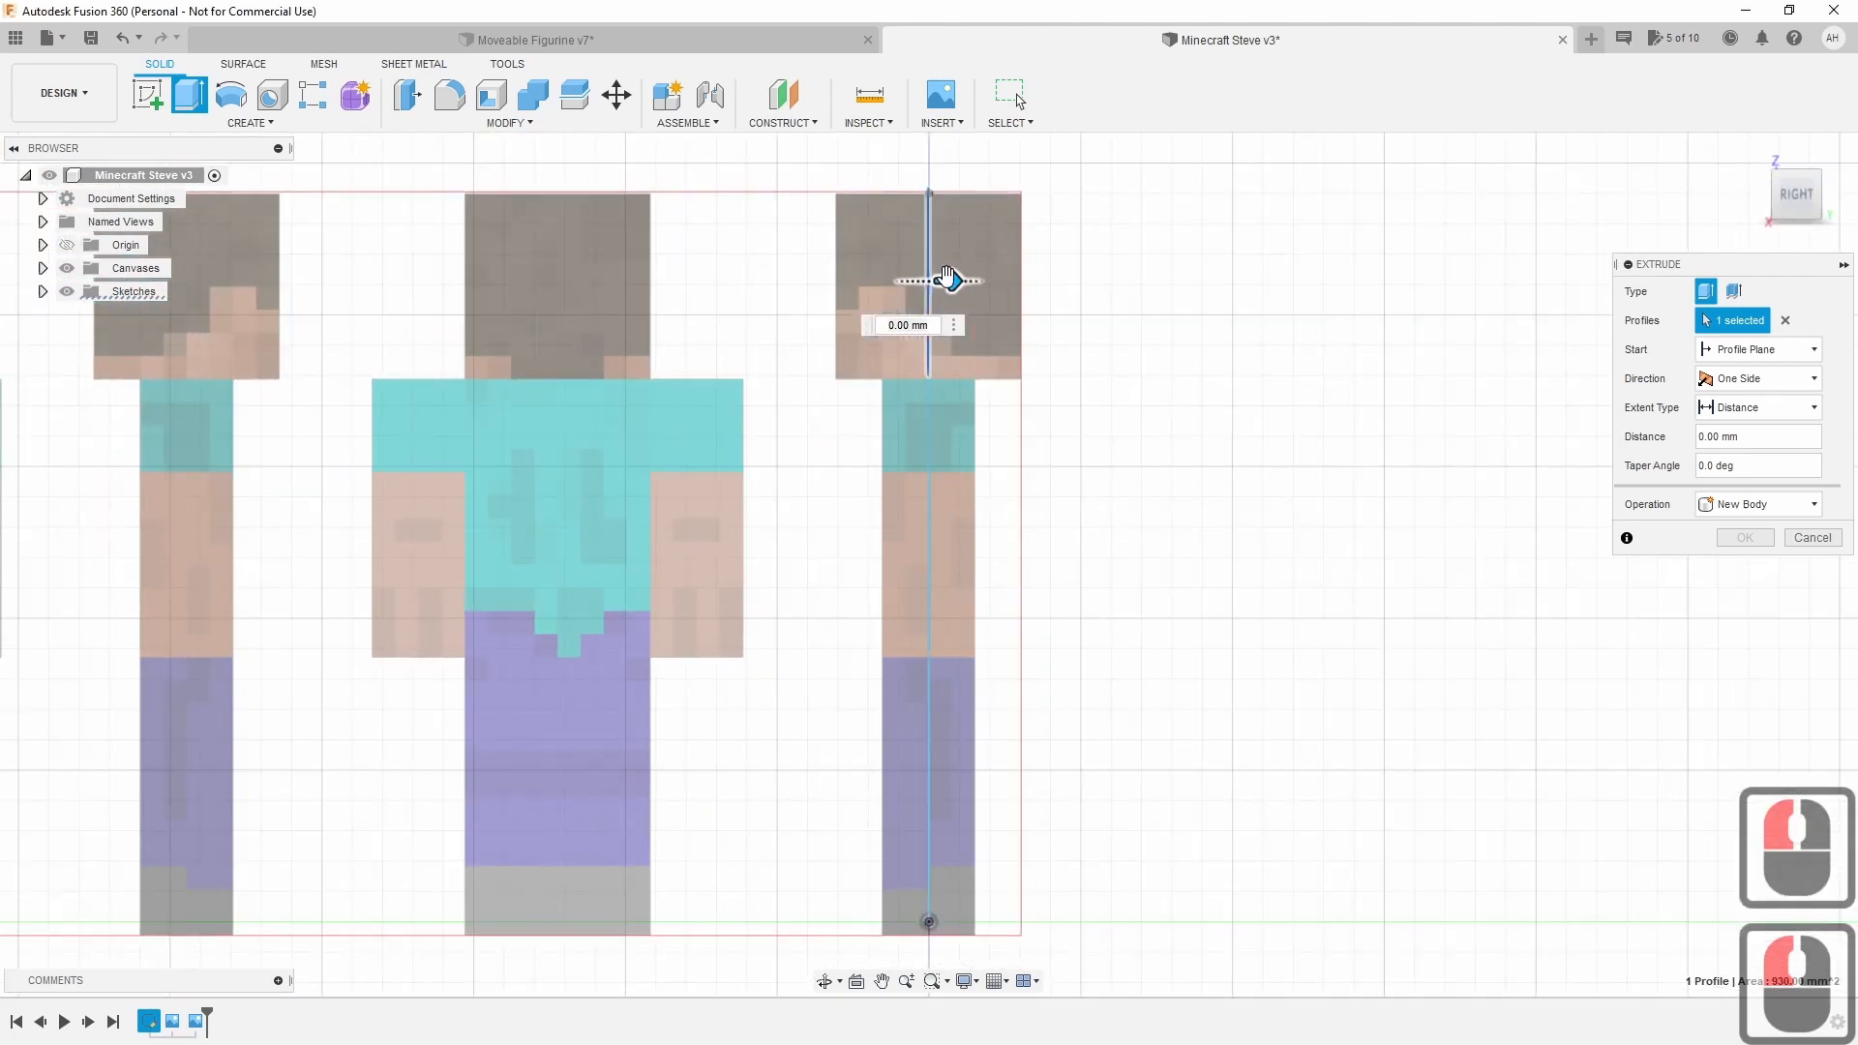
Extrude the head two-sided, 15 mm each side, as a new body.
{"action": "left_click", "coordinate": [951, 280]}
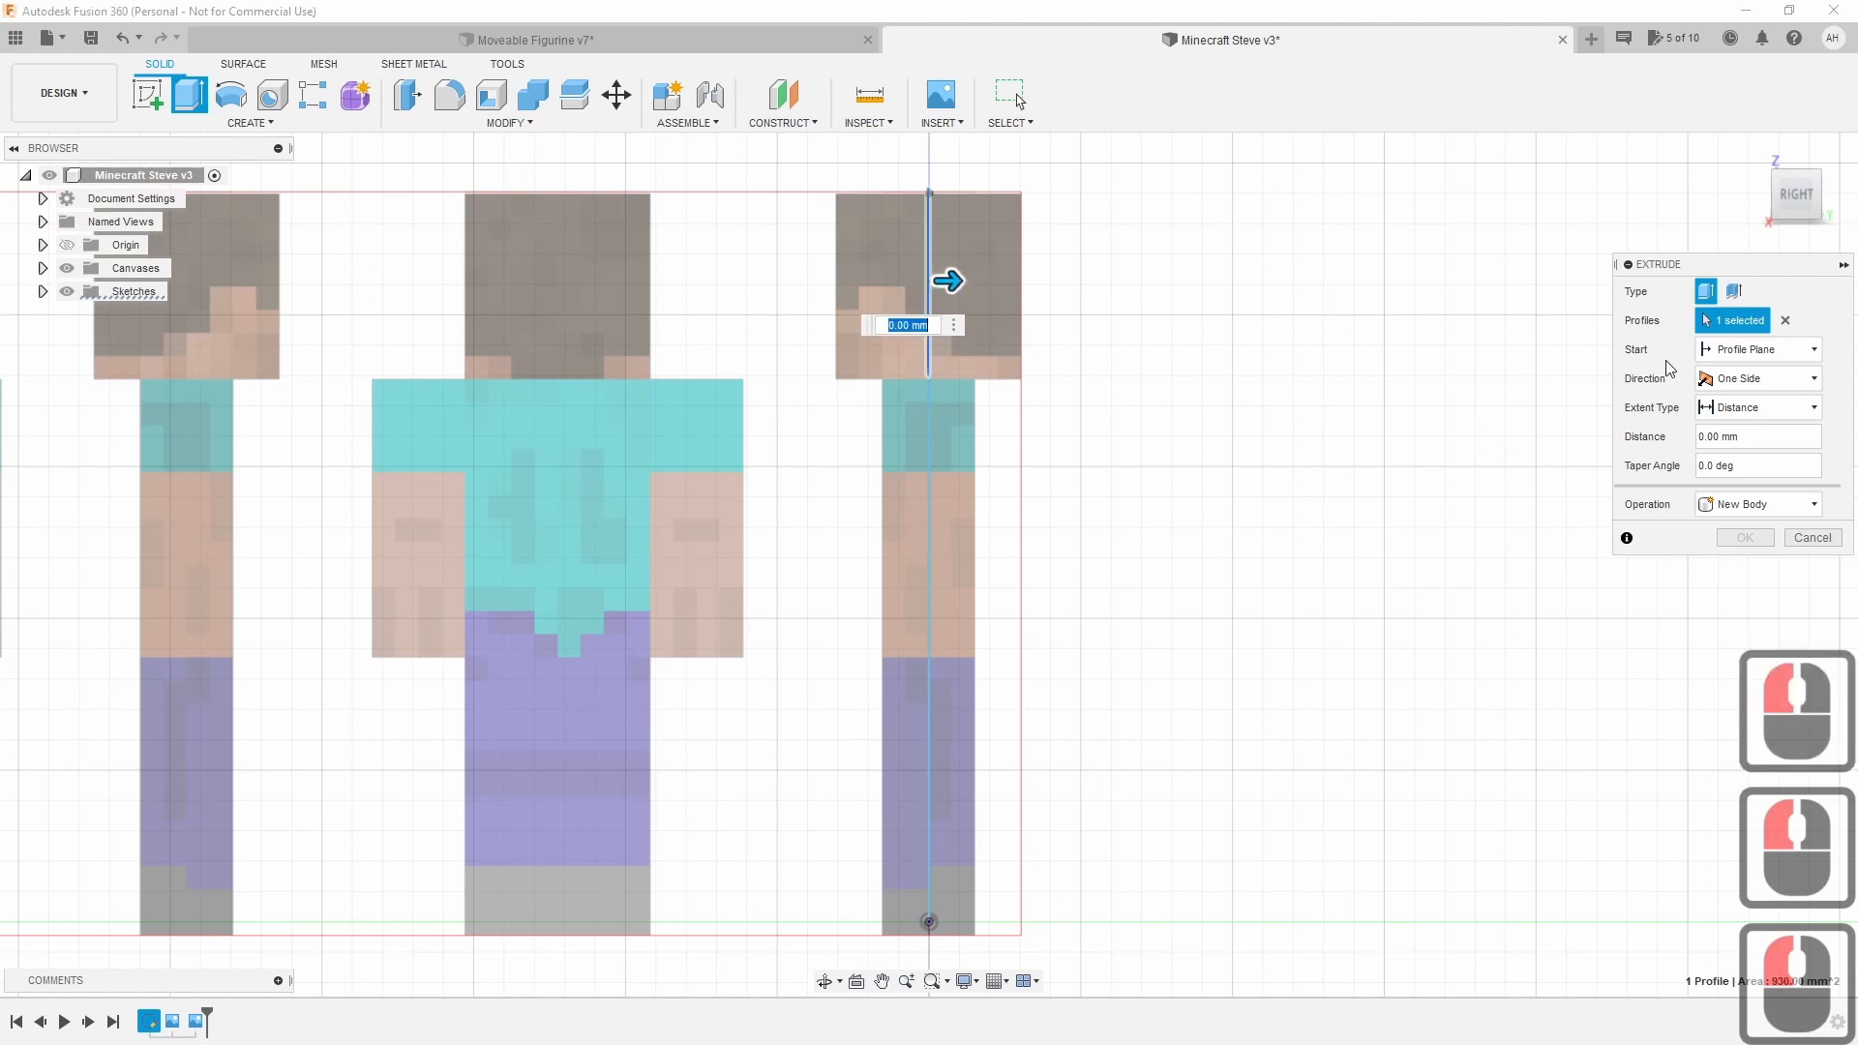
{"action": "left_click", "coordinate": [1759, 378]}
{"action": "left_click", "coordinate": [1752, 427]}
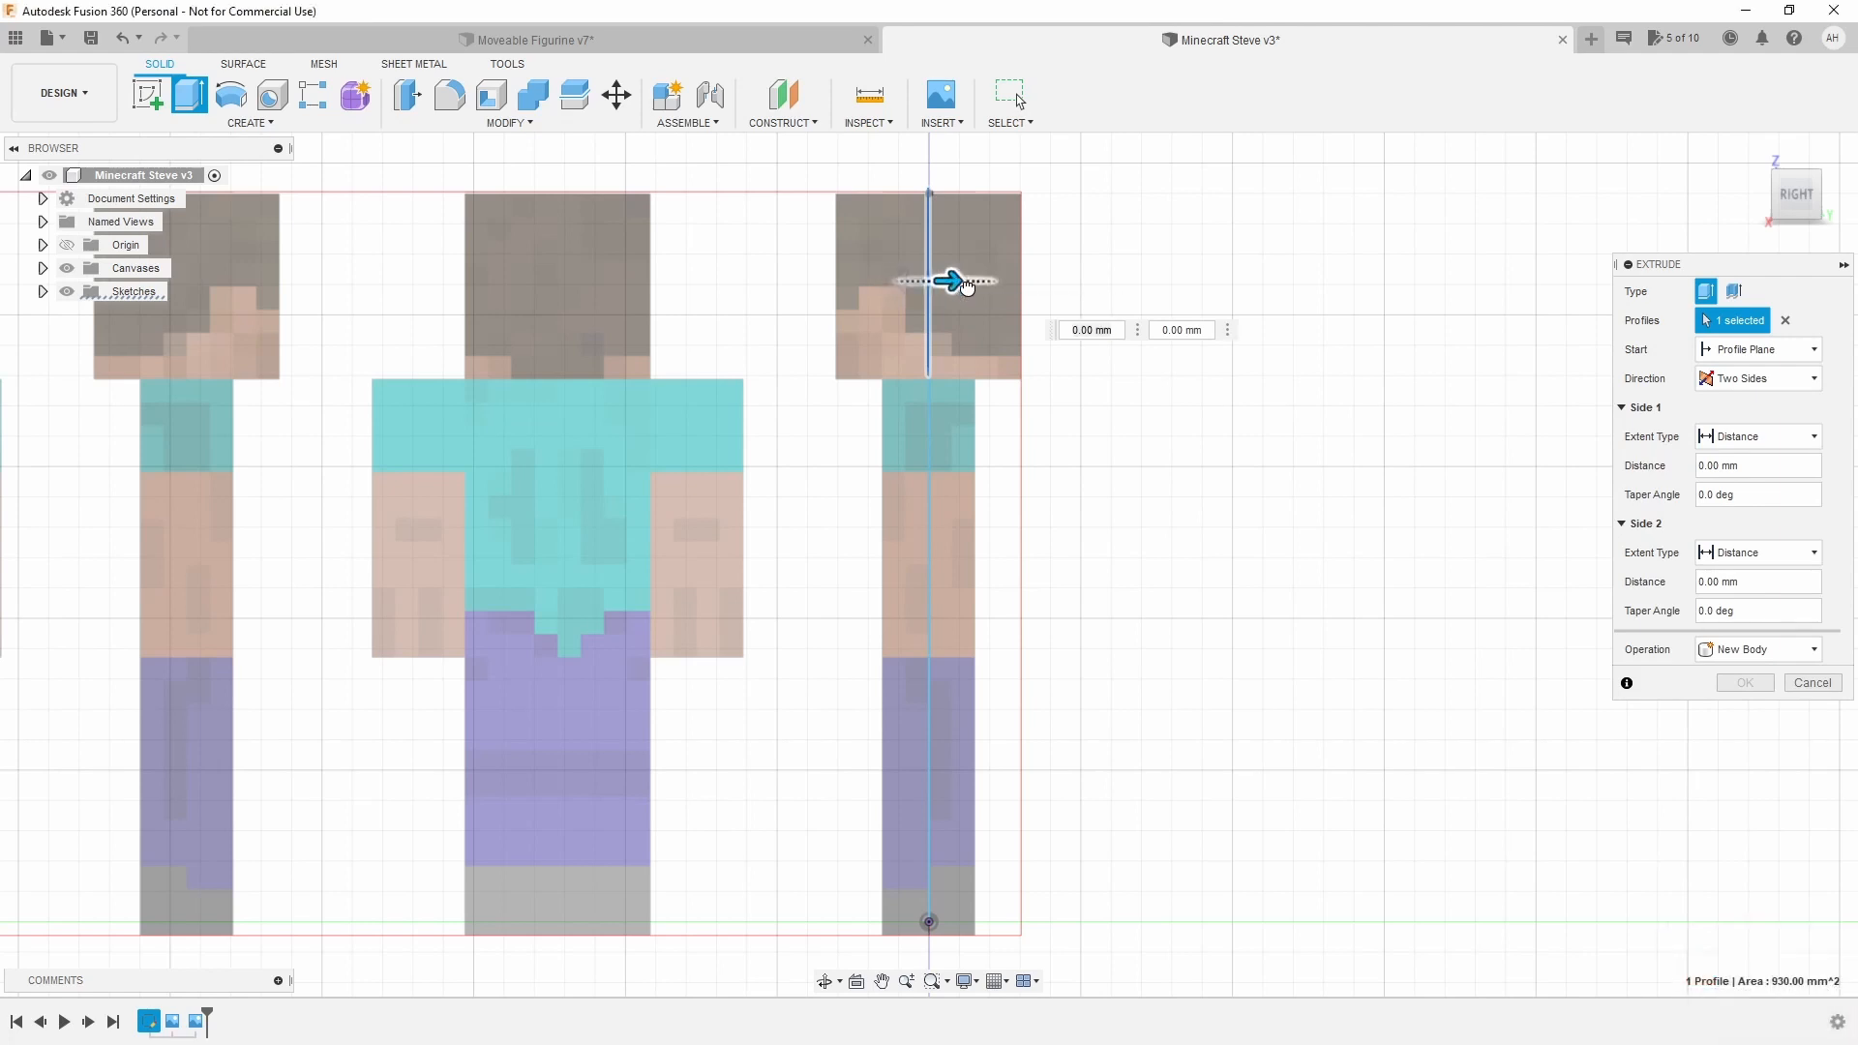
{"action": "left_click_drag", "start_coordinate": [962, 282], "coordinate": [1038, 318]}
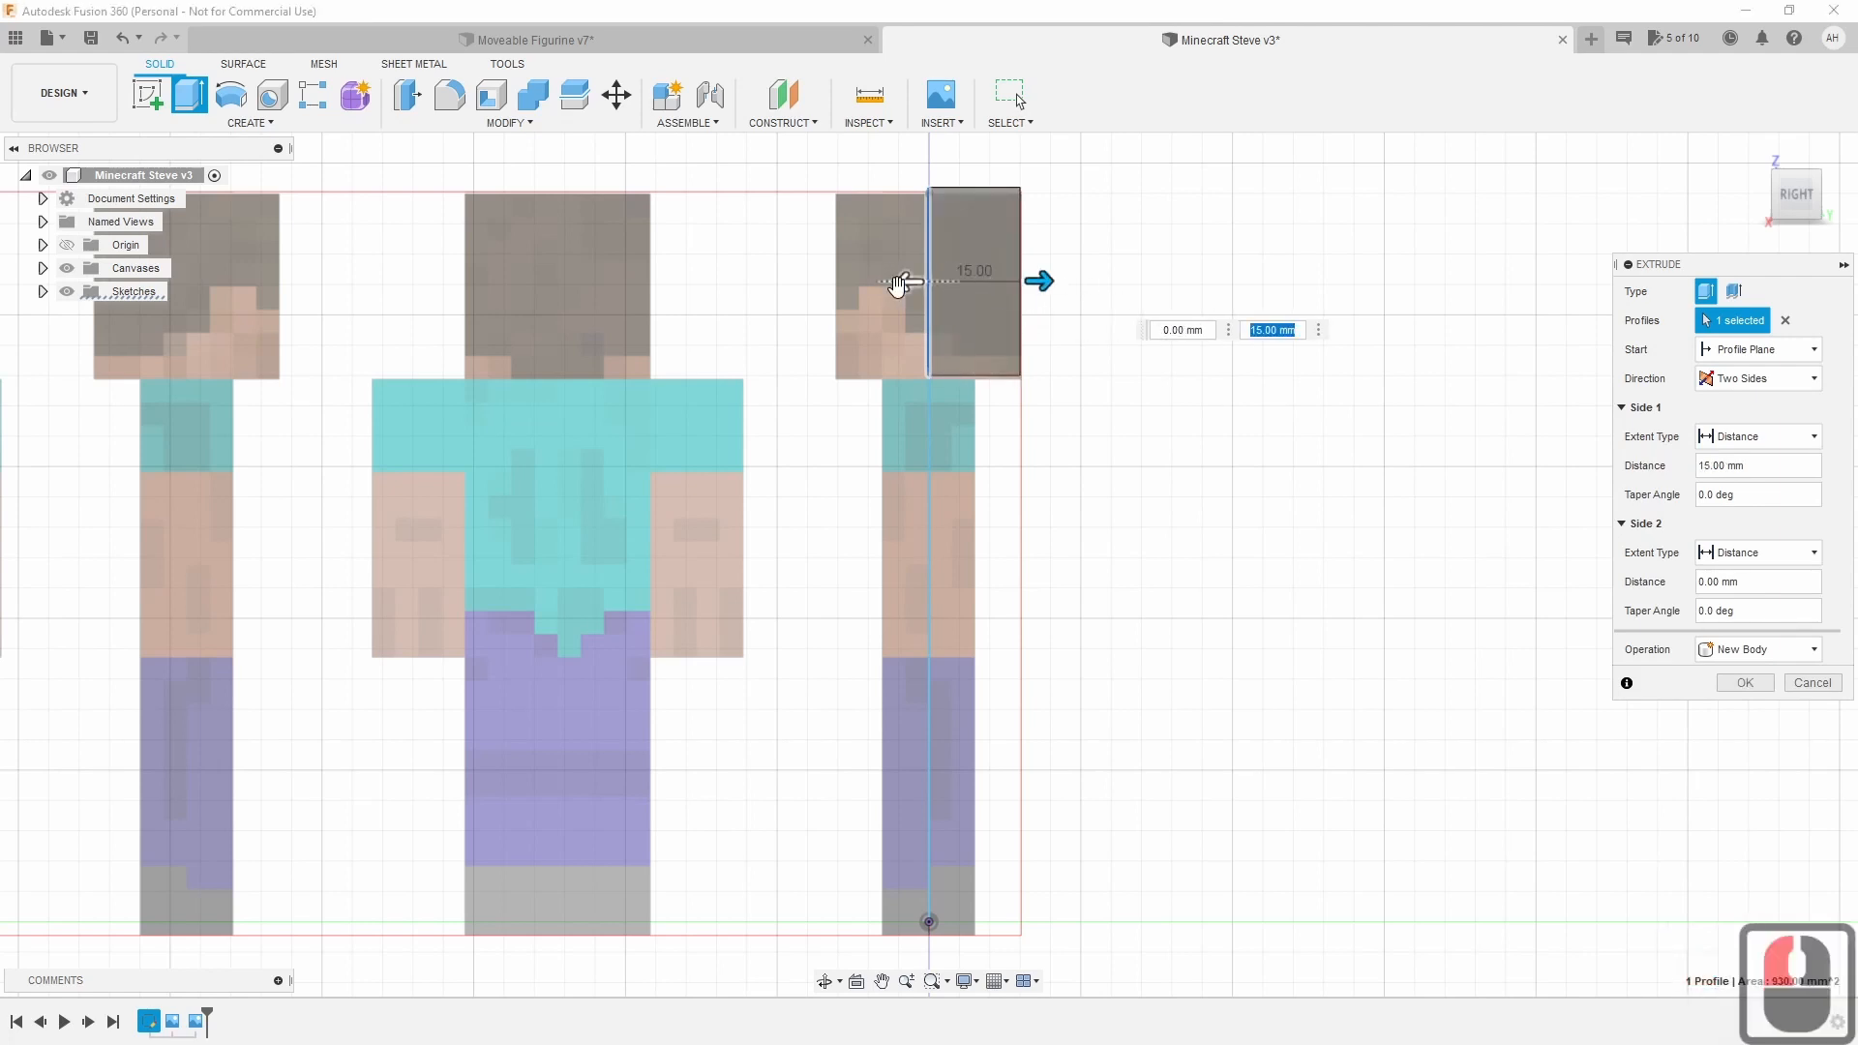
{"action": "left_click_drag", "start_coordinate": [897, 289], "coordinate": [809, 304]}
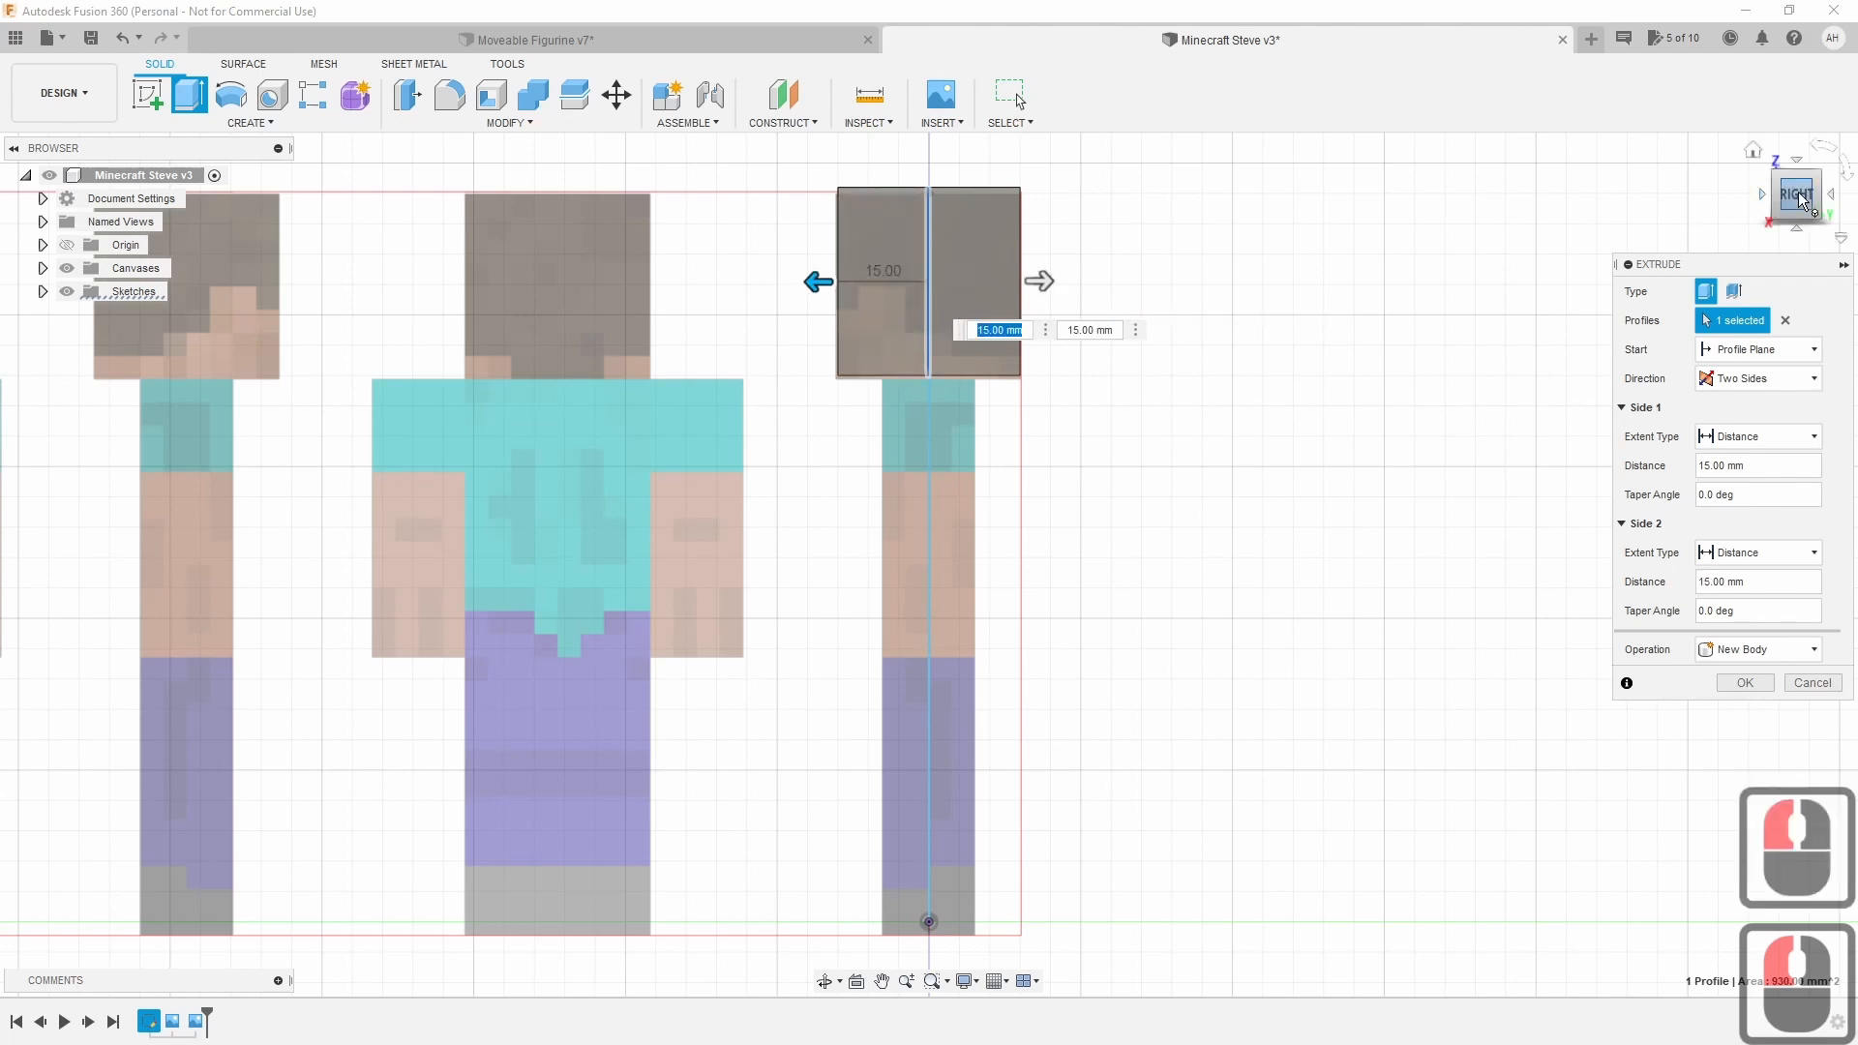
{"action": "left_click_drag", "start_coordinate": [1809, 203], "coordinate": [1822, 214]}
{"action": "double_click", "coordinate": [1807, 201]}
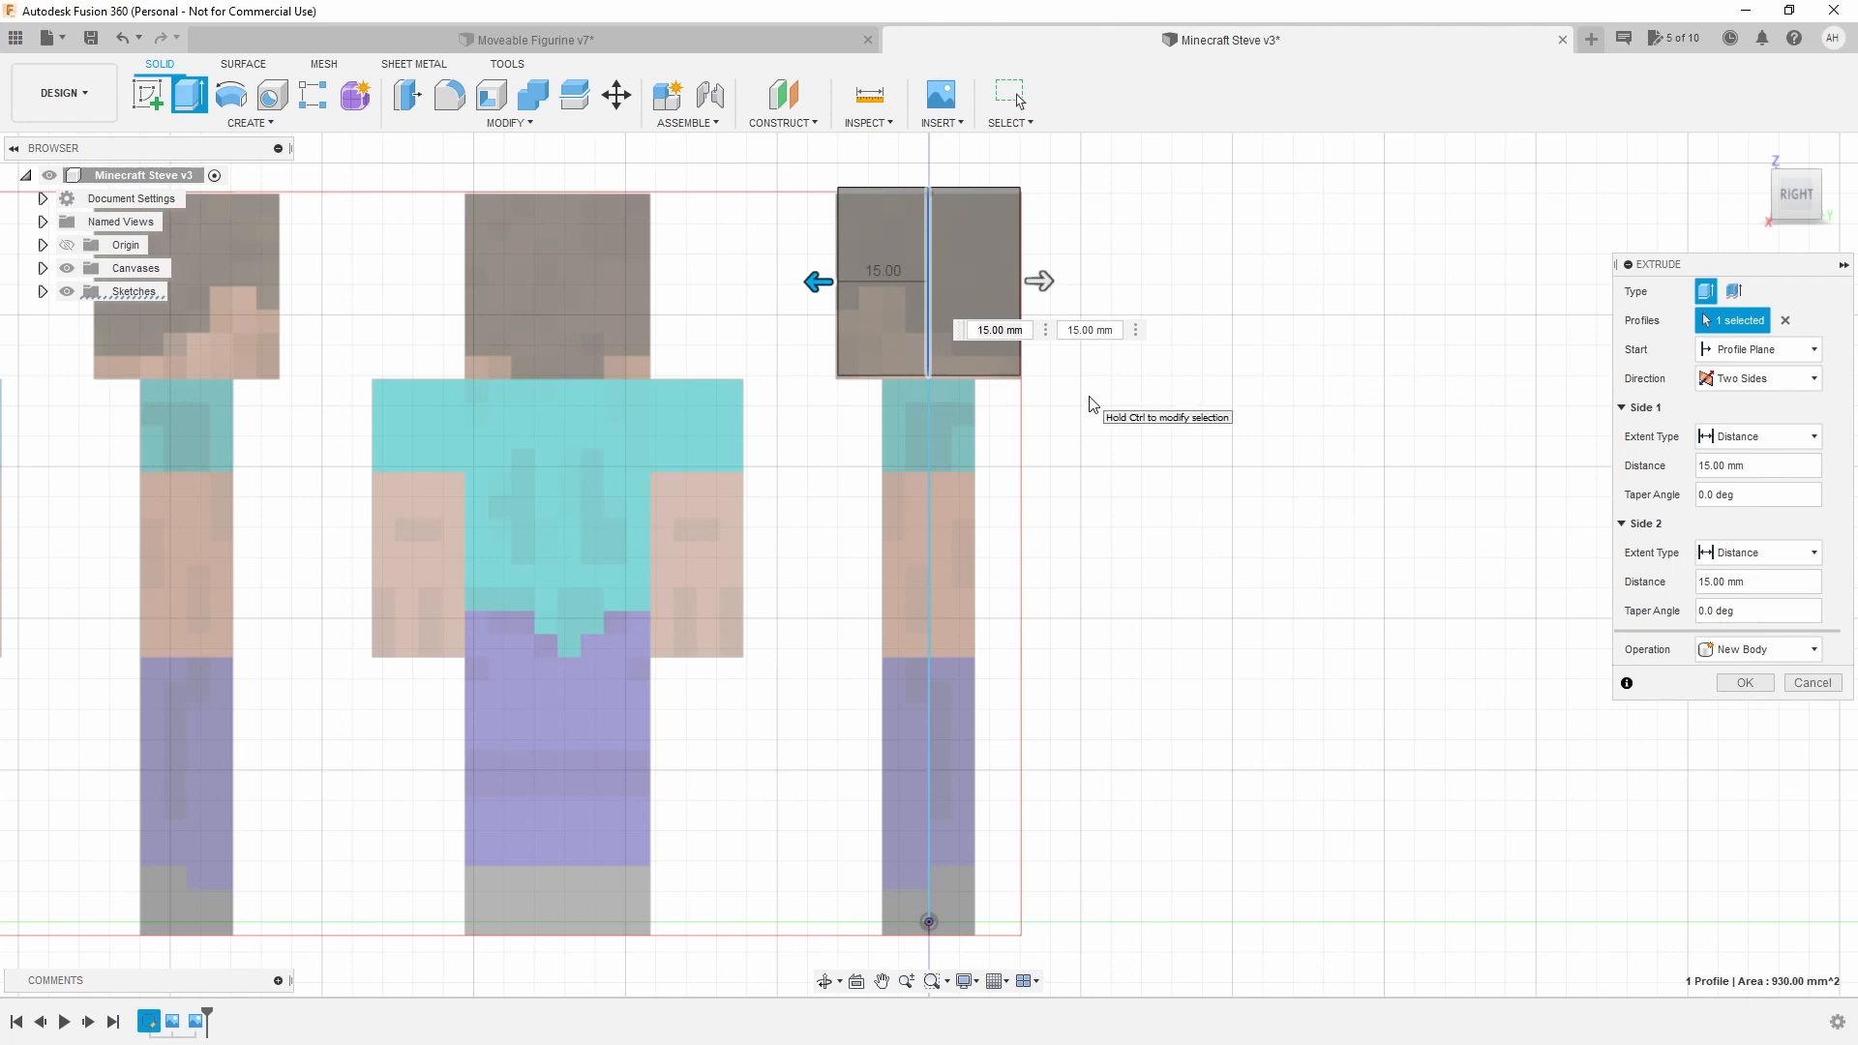
{"action": "left_click", "coordinate": [1762, 685]}
Expand Bodies and Sketches in the browser and rename Body1 to 'Head'.
{"action": "mouse_move", "coordinate": [1811, 301]}
{"action": "middle_mouse_down", "text": "shift"}
{"action": "mouse_move", "coordinate": [1703, 271]}
{"action": "mouse_move", "coordinate": [1567, 310]}
{"action": "middle_mouse_up", "text": "shift"}
{"action": "mouse_move", "coordinate": [1746, 184]}
{"action": "left_mouse_down"}
{"action": "mouse_move", "coordinate": [1747, 218]}
{"action": "mouse_move", "coordinate": [1773, 197]}
{"action": "mouse_move", "coordinate": [1747, 218]}
{"action": "left_mouse_up"}
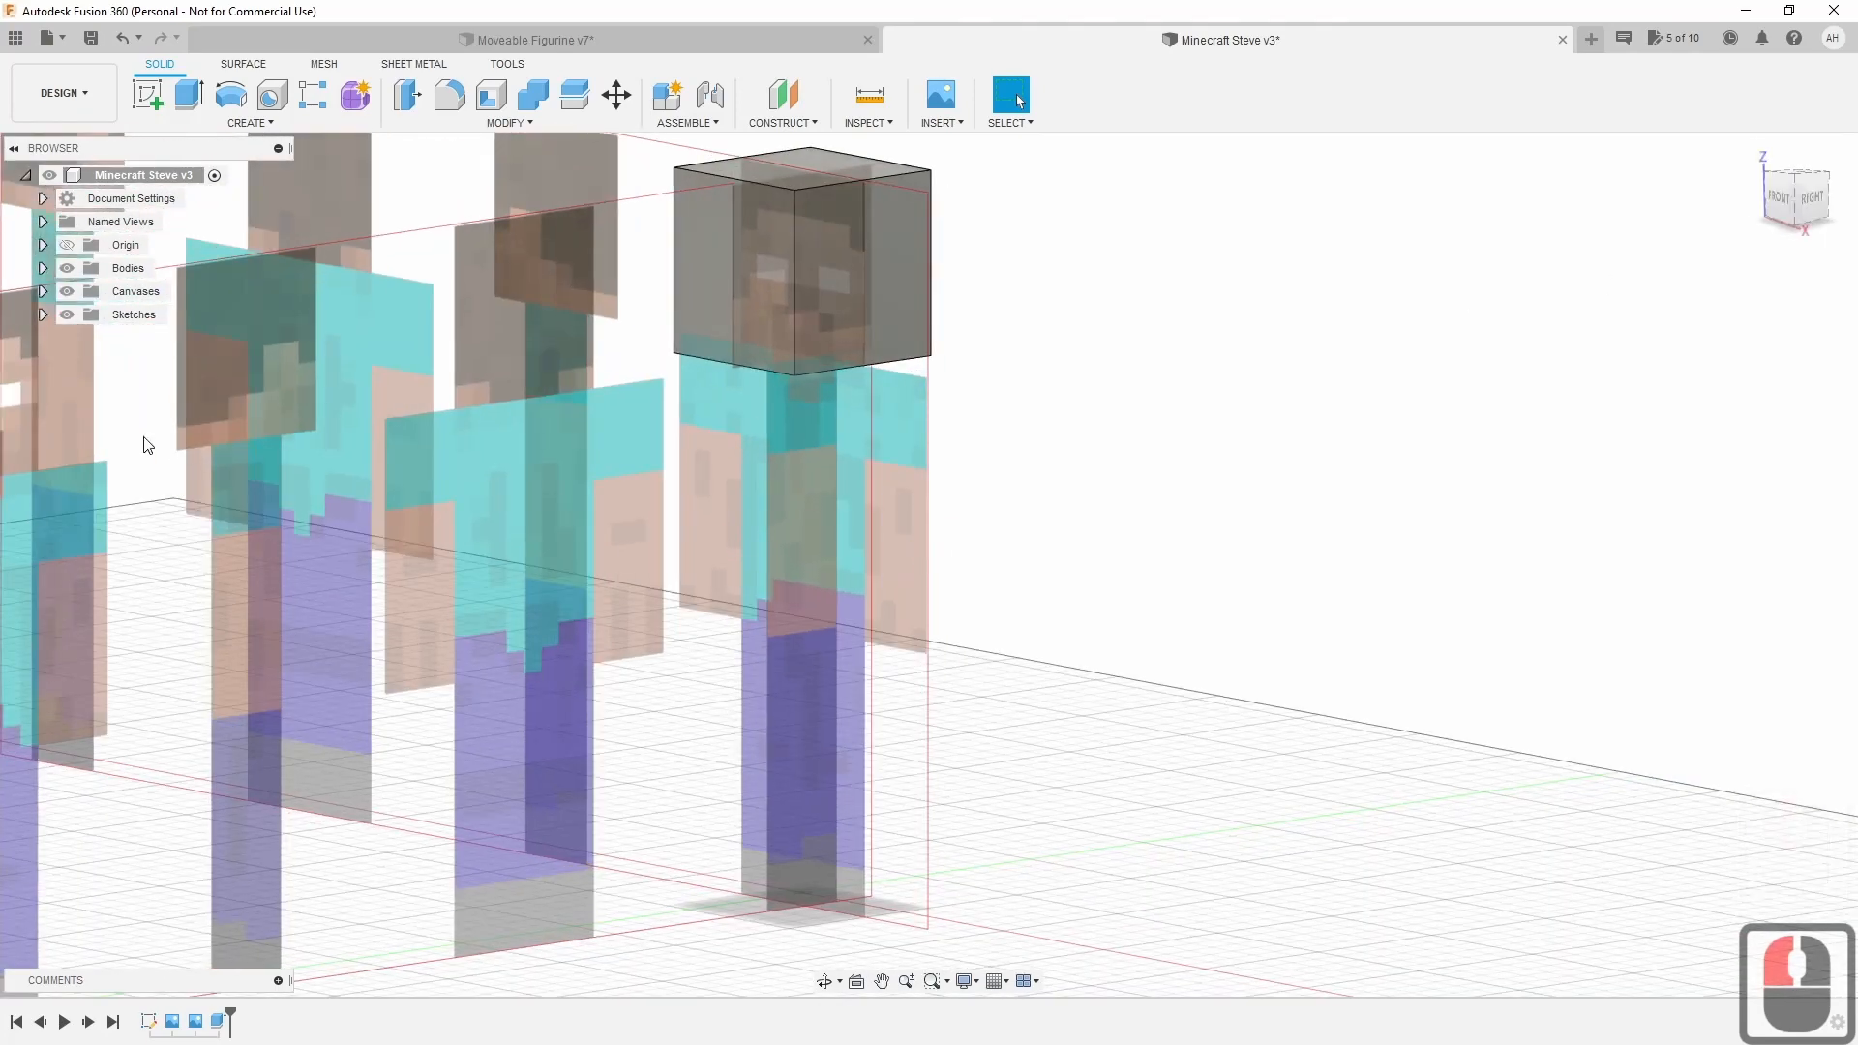
{"action": "scroll", "coordinate": [604, 472], "scroll_direction": "down", "scroll_amount": 4}
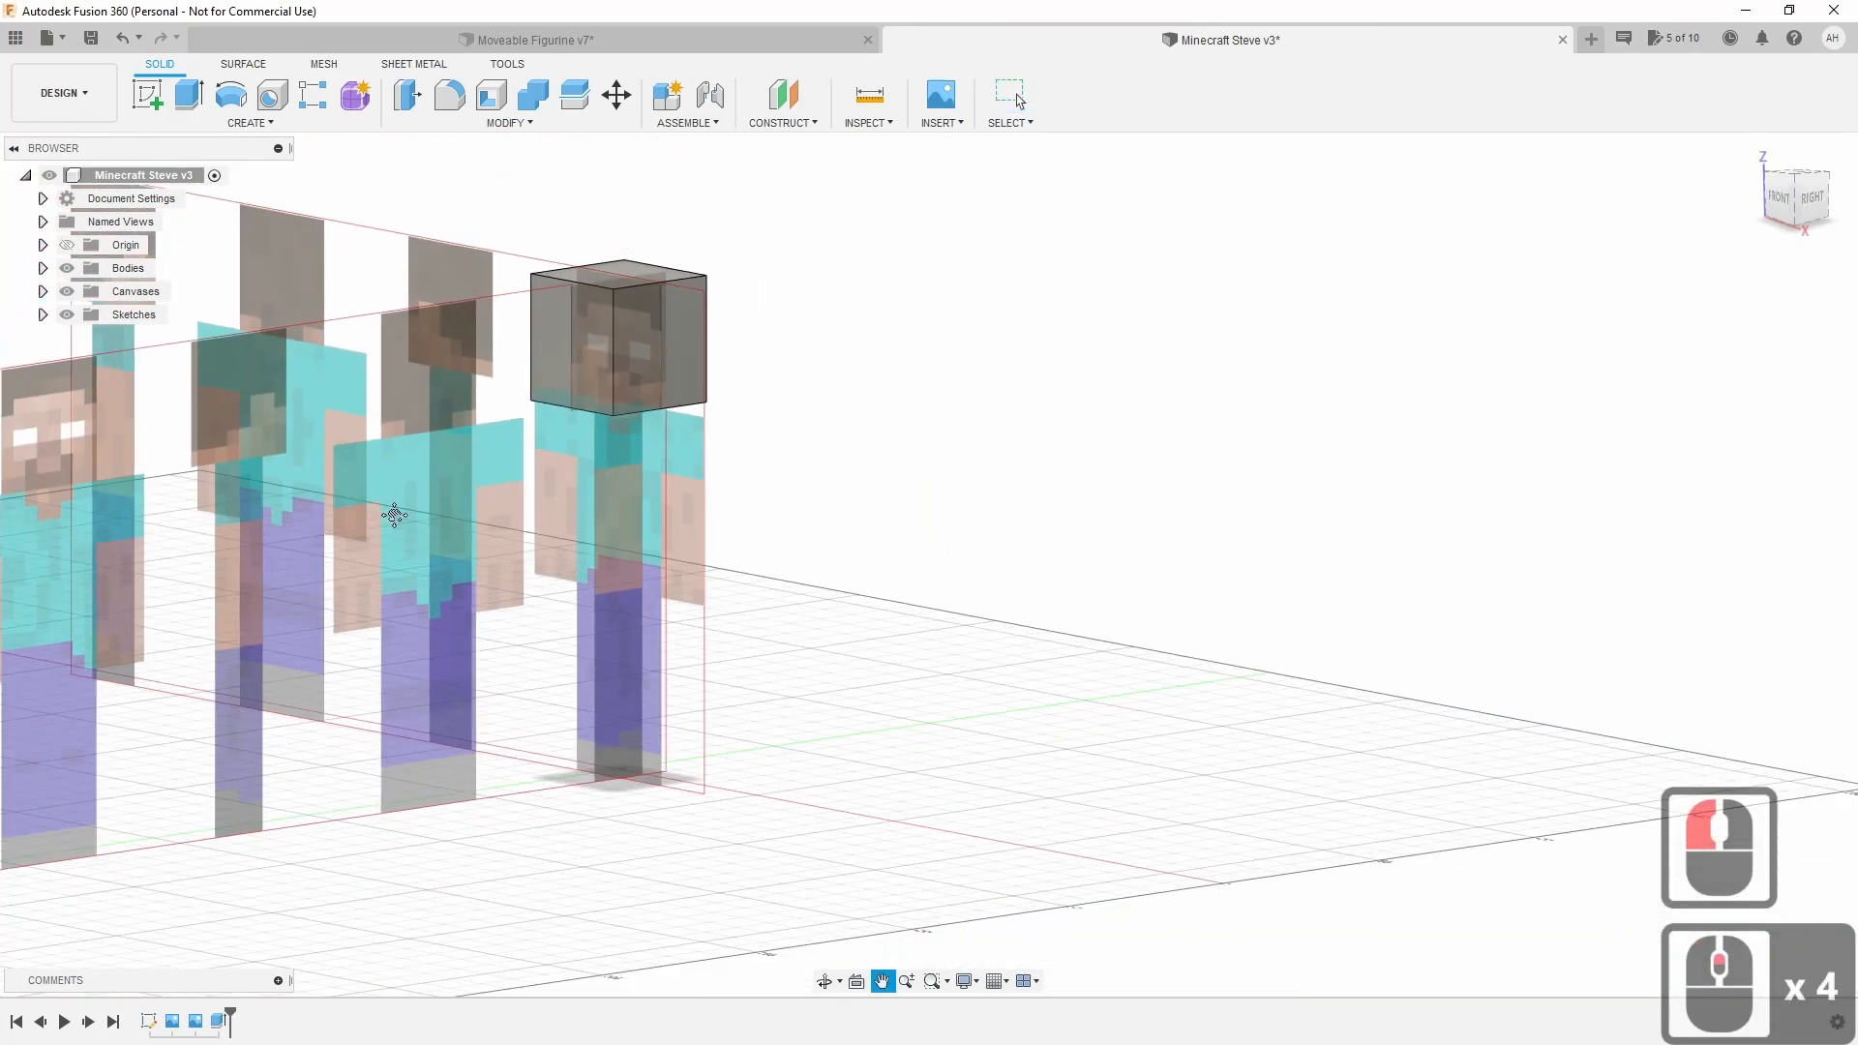
{"action": "middle_click_drag", "start_coordinate": [406, 430], "coordinate": [647, 482]}
{"action": "scroll", "coordinate": [650, 485], "scroll_direction": "up", "scroll_amount": 2}
{"action": "scroll", "coordinate": [542, 472], "scroll_direction": "up", "scroll_amount": 5}
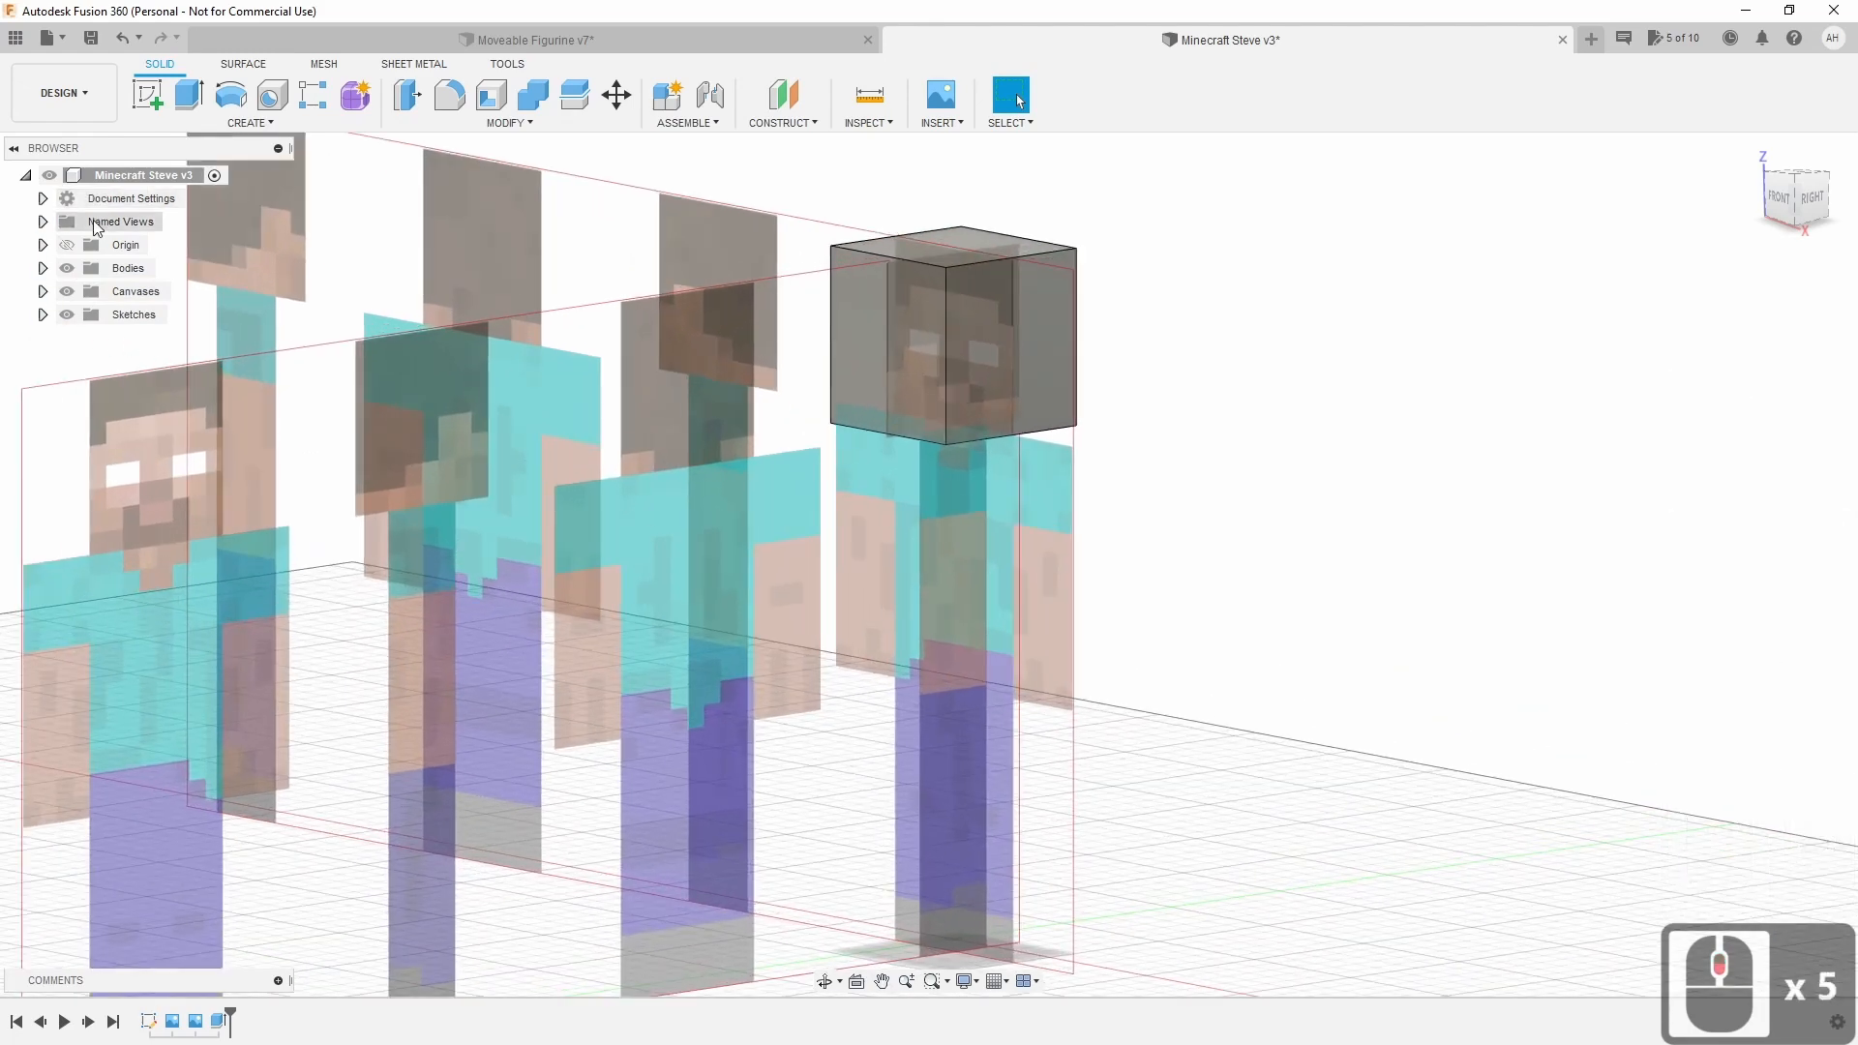
{"action": "left_click", "coordinate": [43, 314]}
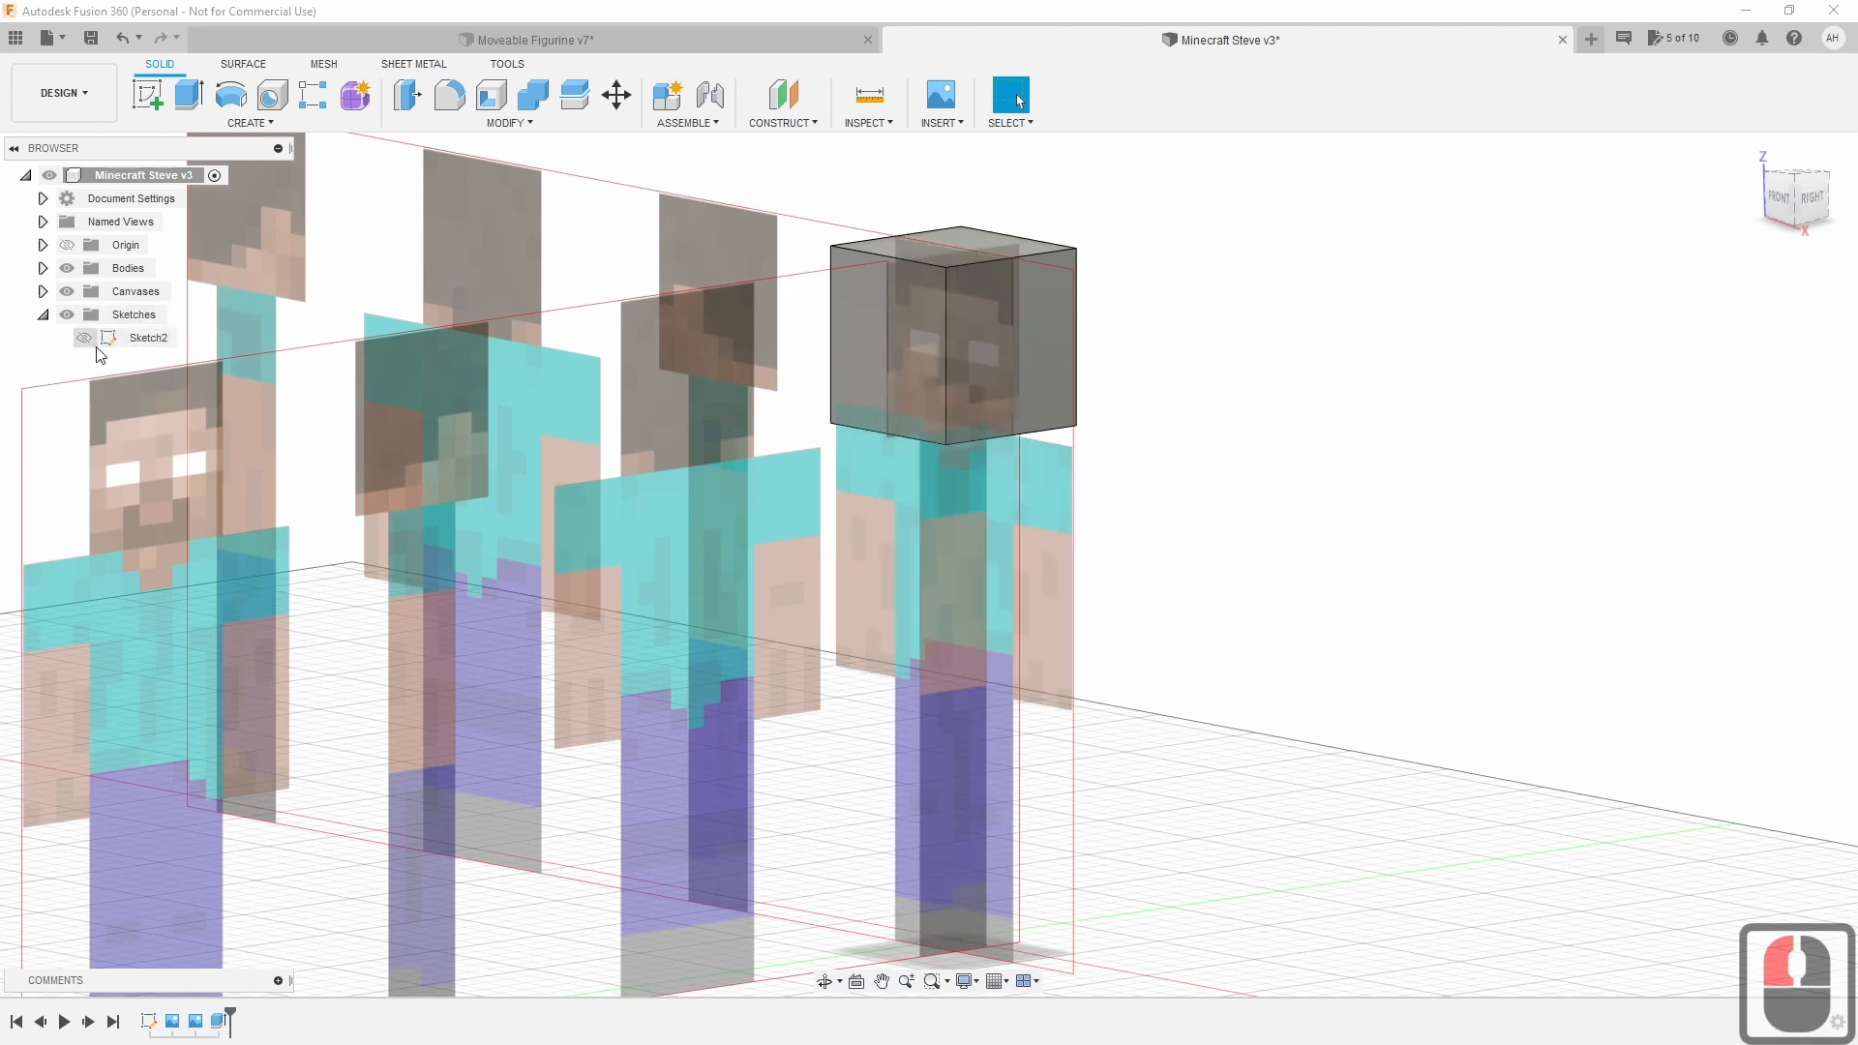
{"action": "left_click", "coordinate": [42, 268]}
{"action": "double_click", "coordinate": [143, 292]}
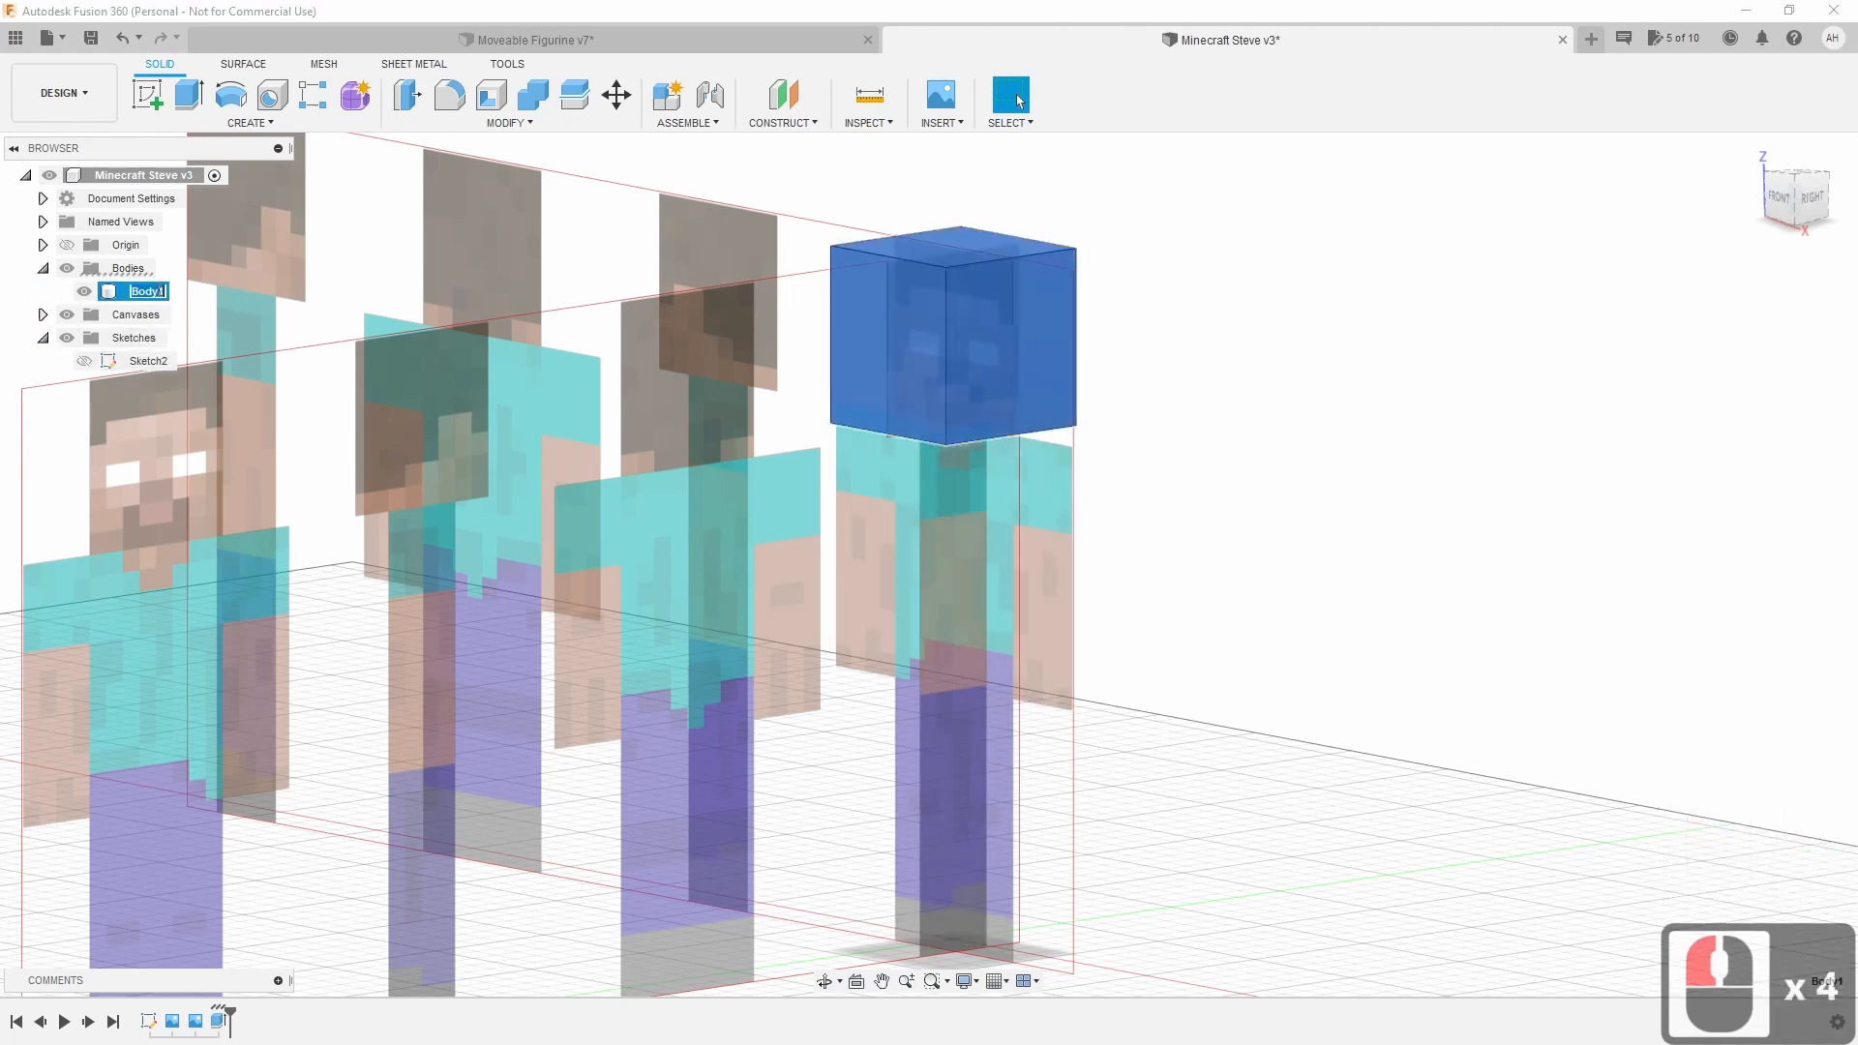
{"action": "type", "text": "Head"}
{"action": "key", "text": "Return"}
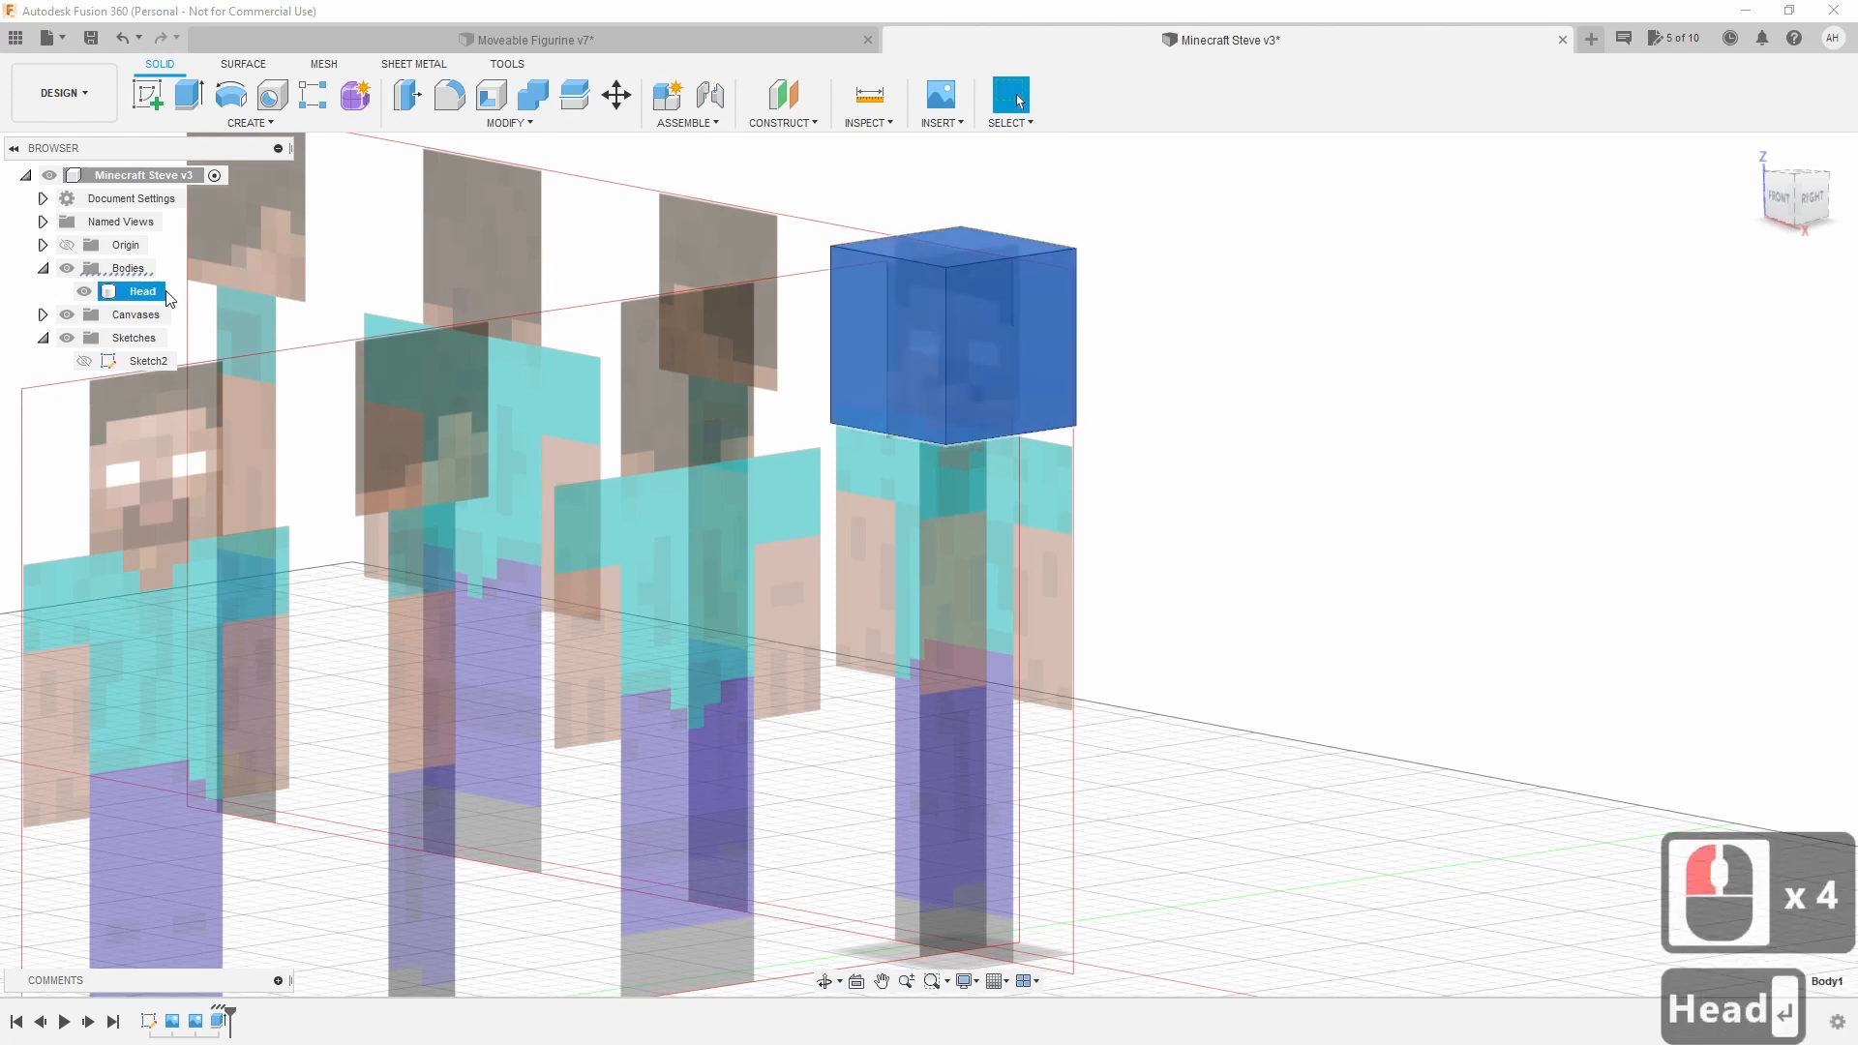
Make Sketch2 visible and select its torso-and-legs profile.
{"action": "left_click", "coordinate": [143, 368]}
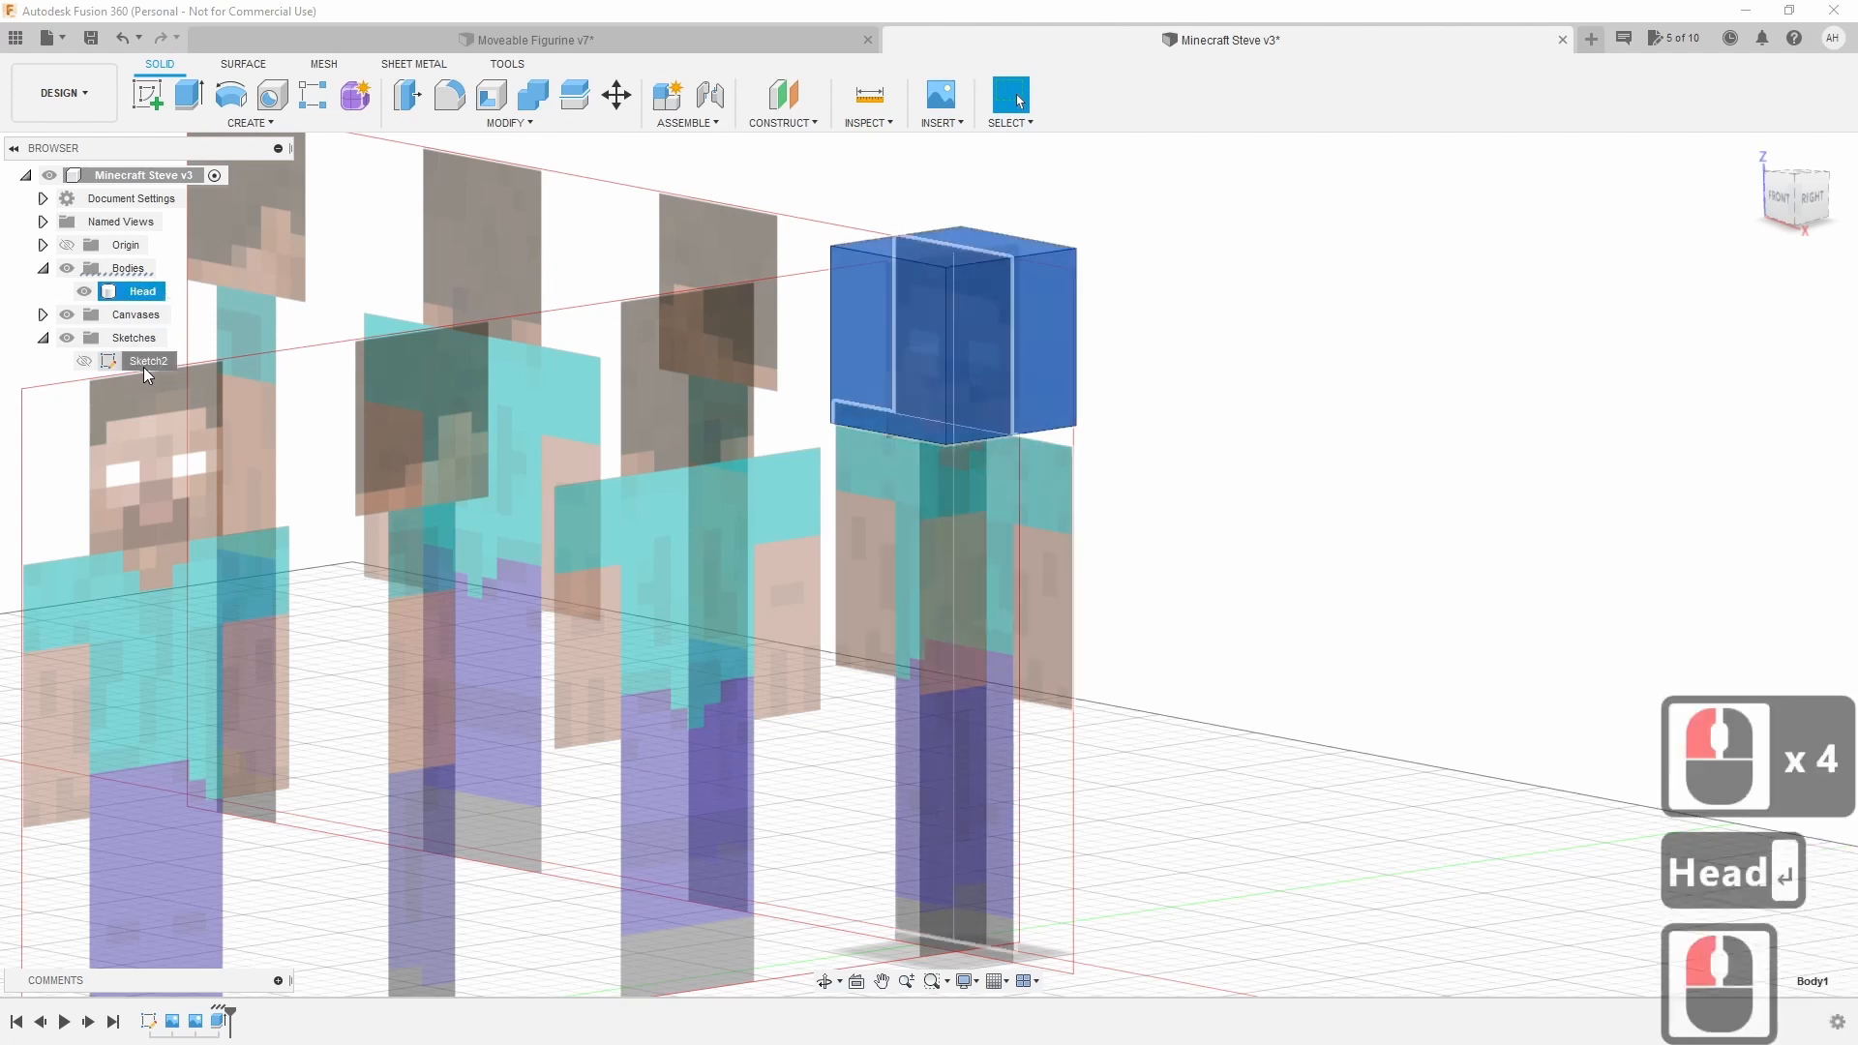
{"action": "left_click", "coordinate": [85, 359]}
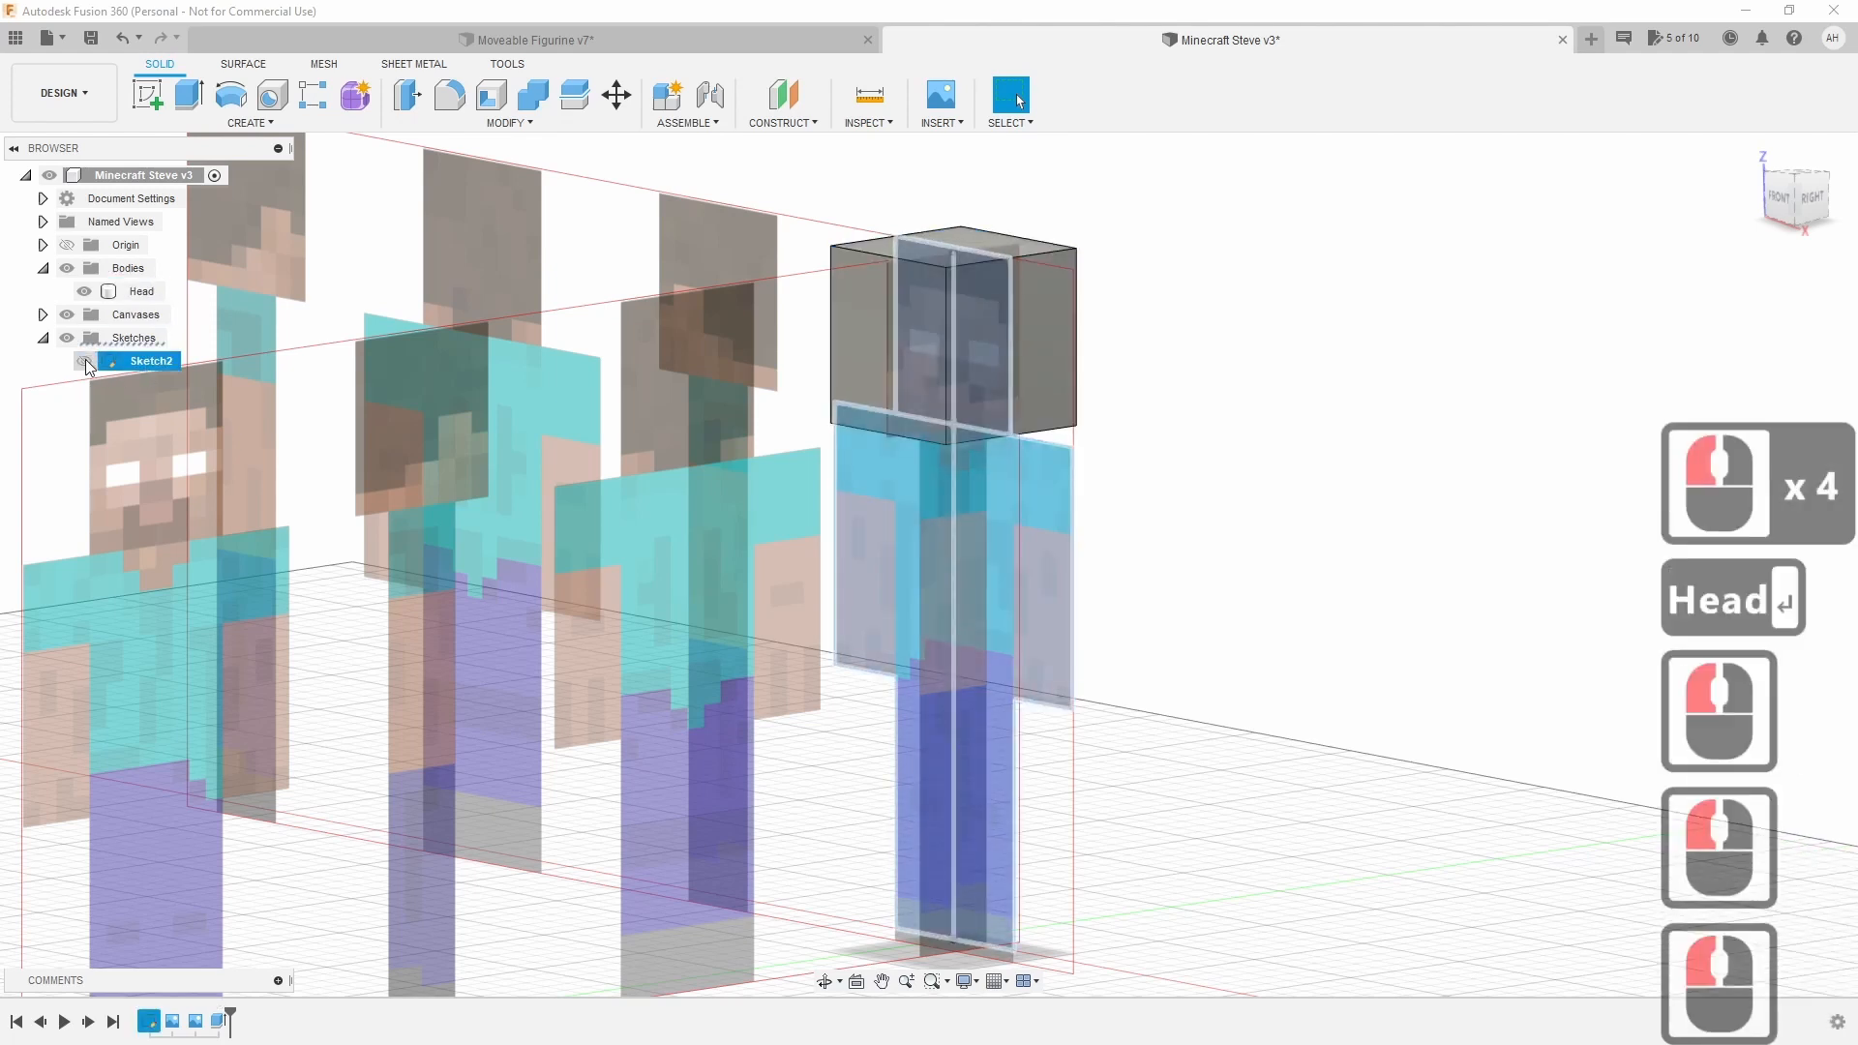
{"action": "left_click", "coordinate": [1221, 612]}
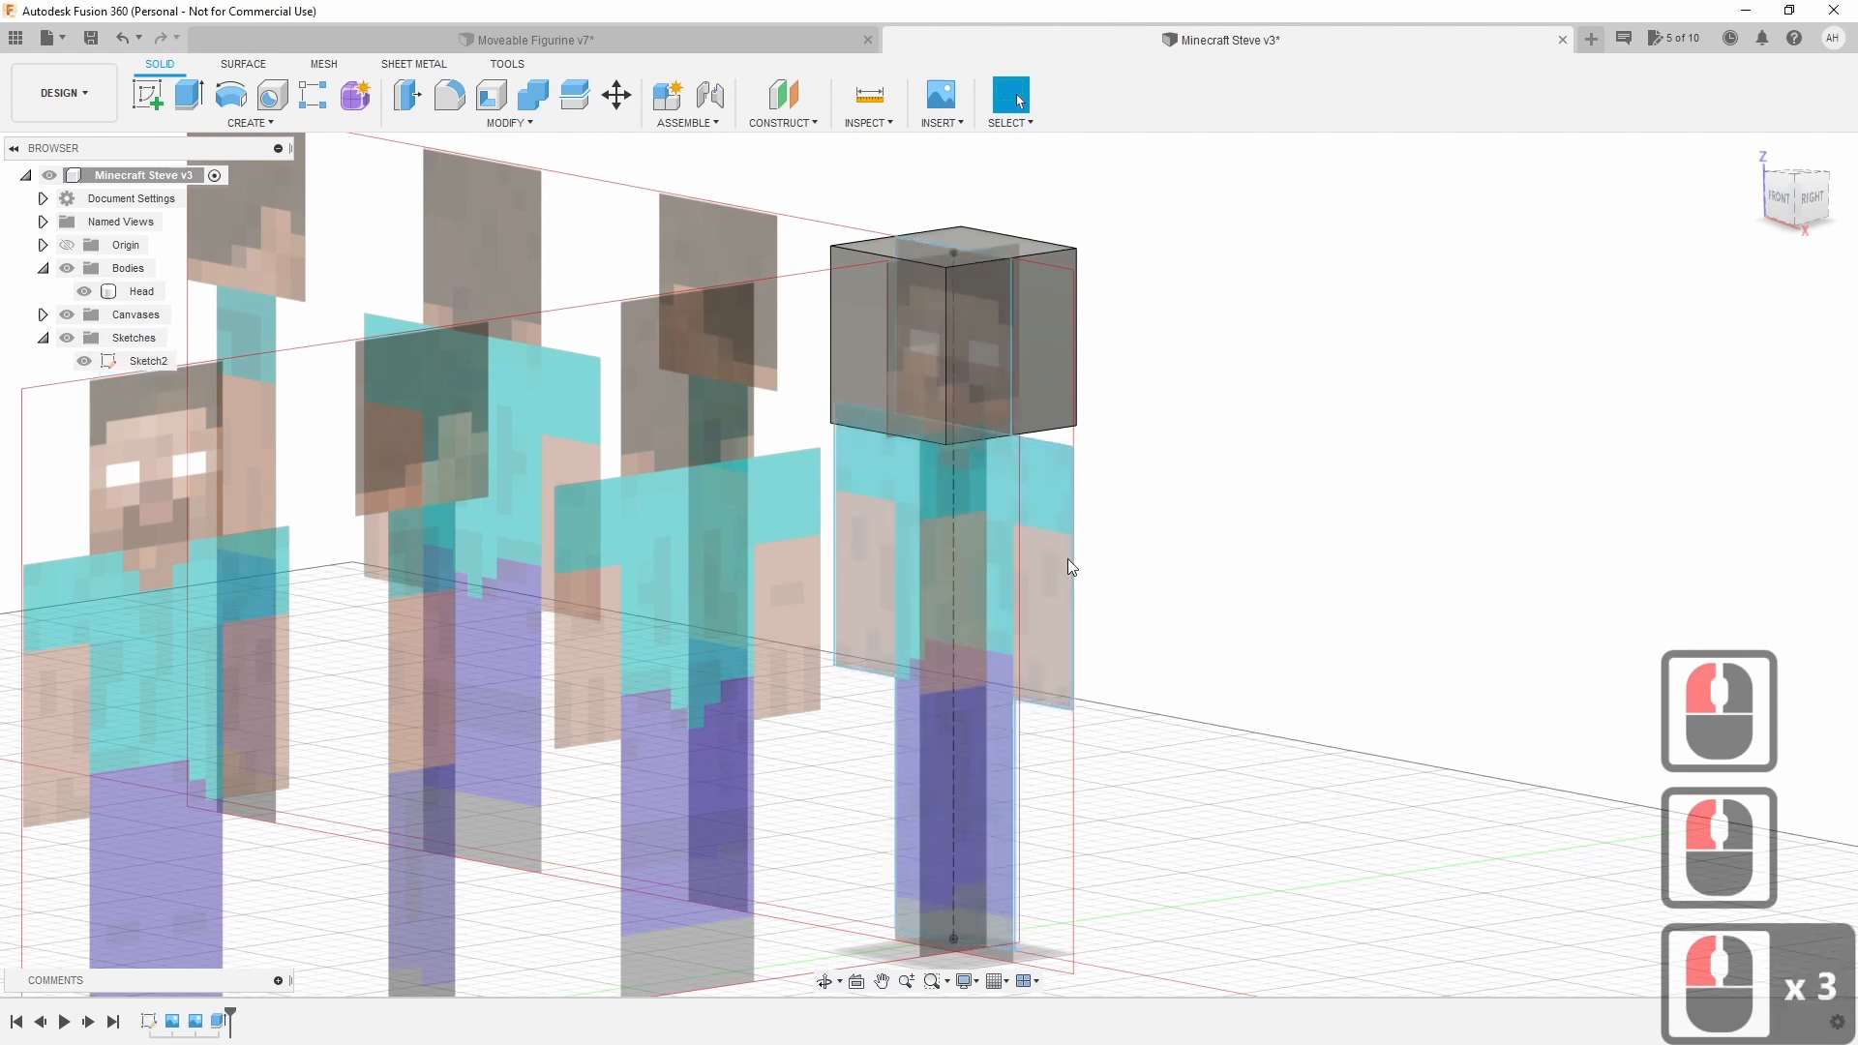
{"action": "left_click", "coordinate": [1034, 559]}
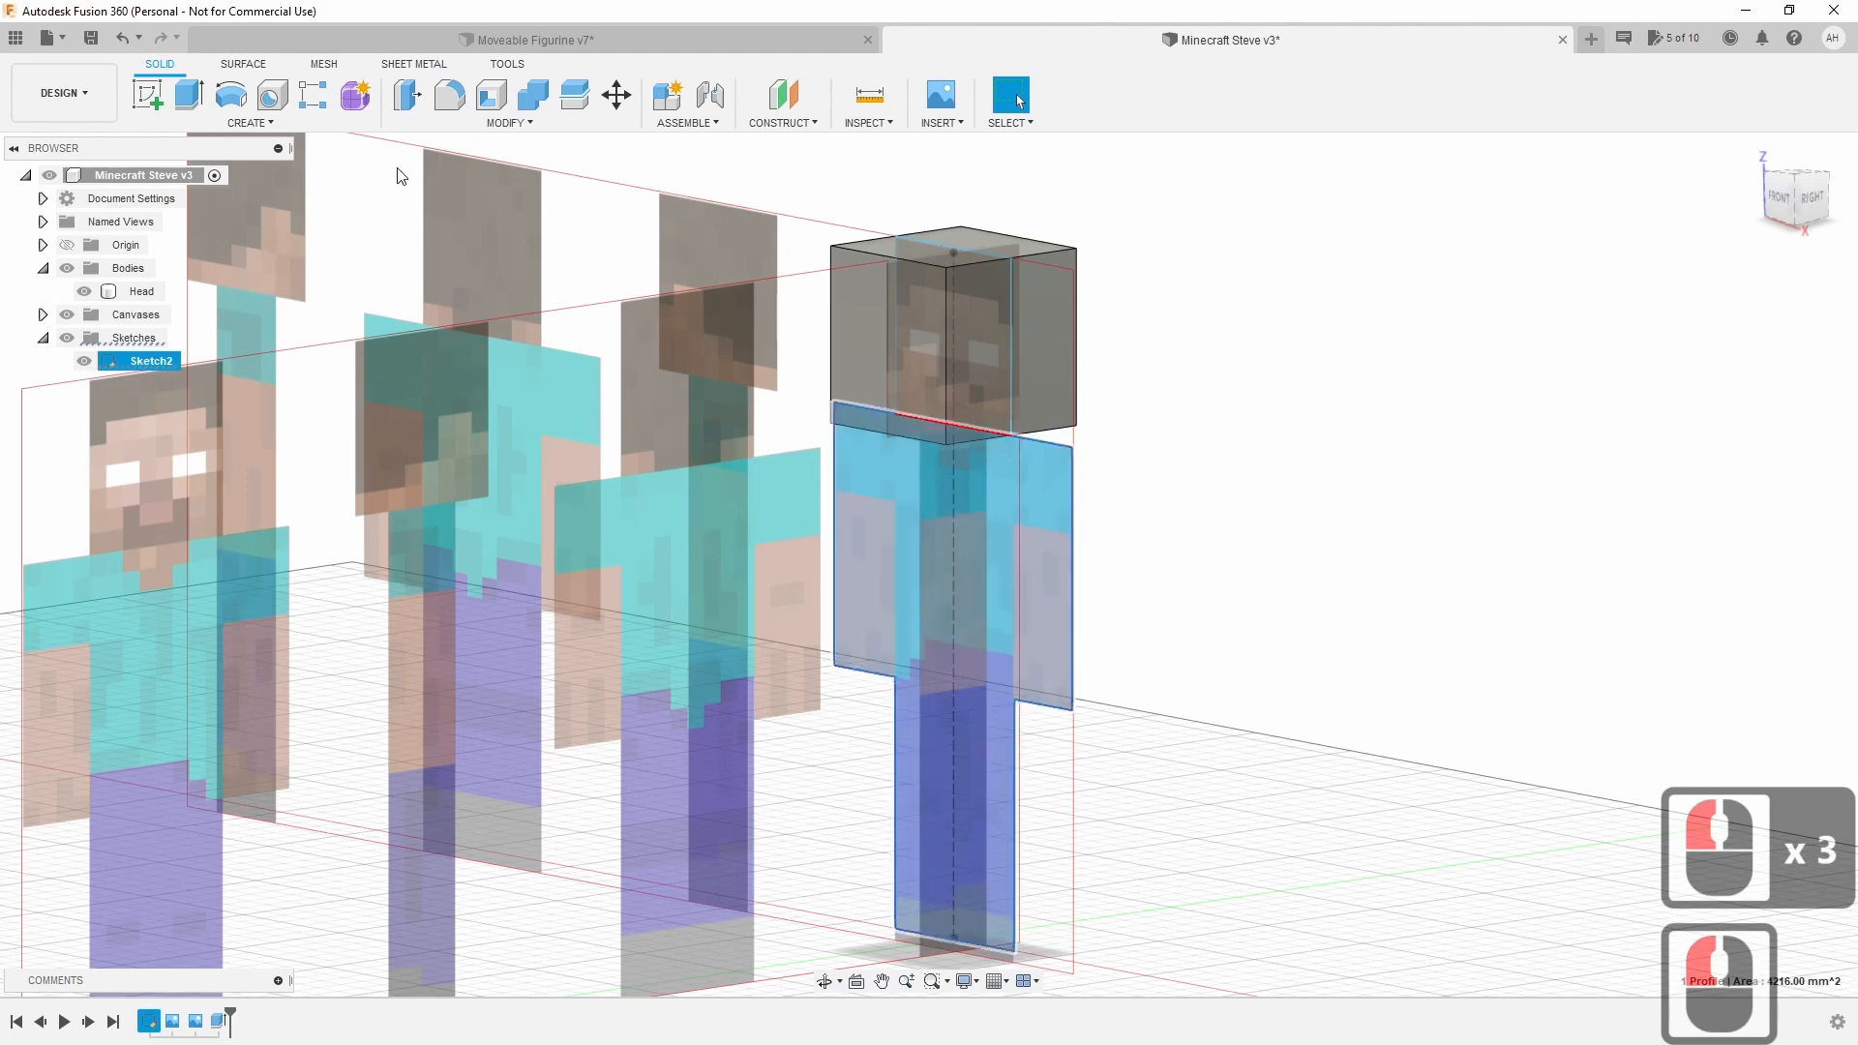
Extrude the torso-and-legs profile two-sided, 8 mm on each side.
{"action": "left_click", "coordinate": [189, 95]}
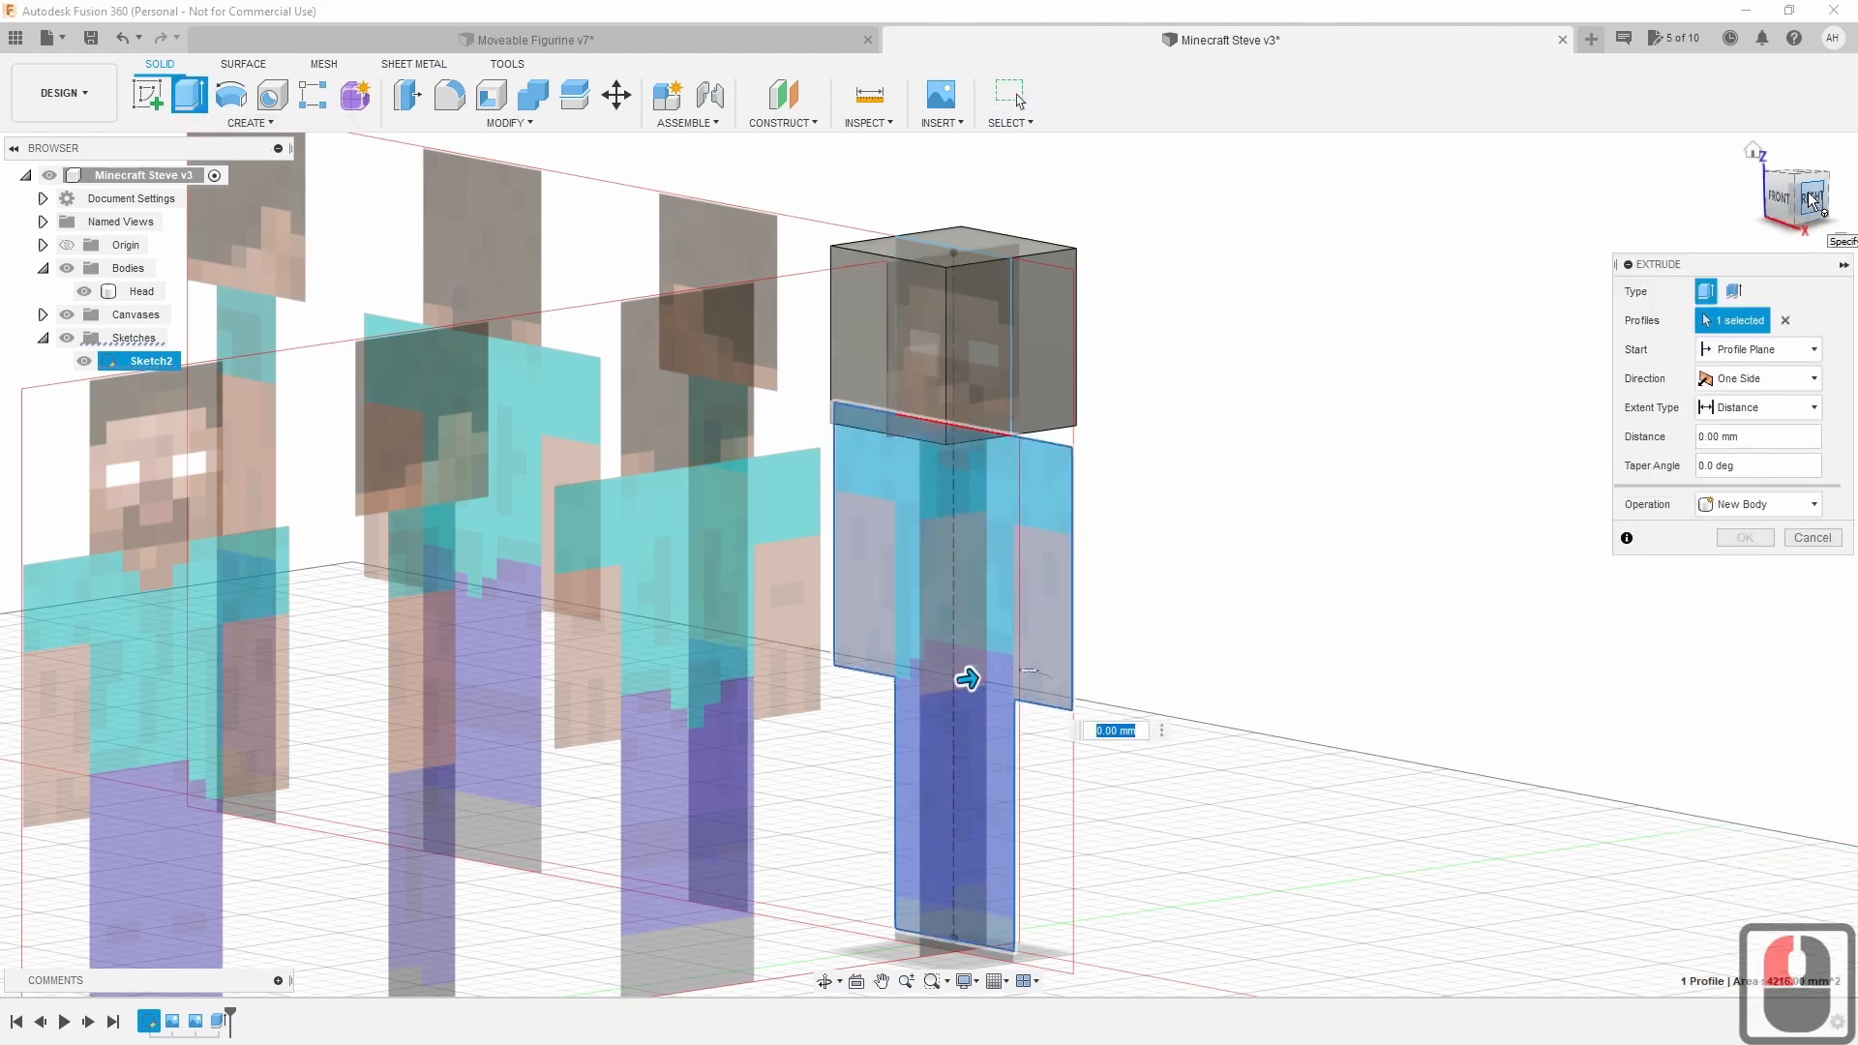
{"action": "left_click", "coordinate": [1809, 198]}
{"action": "left_click", "coordinate": [1813, 210]}
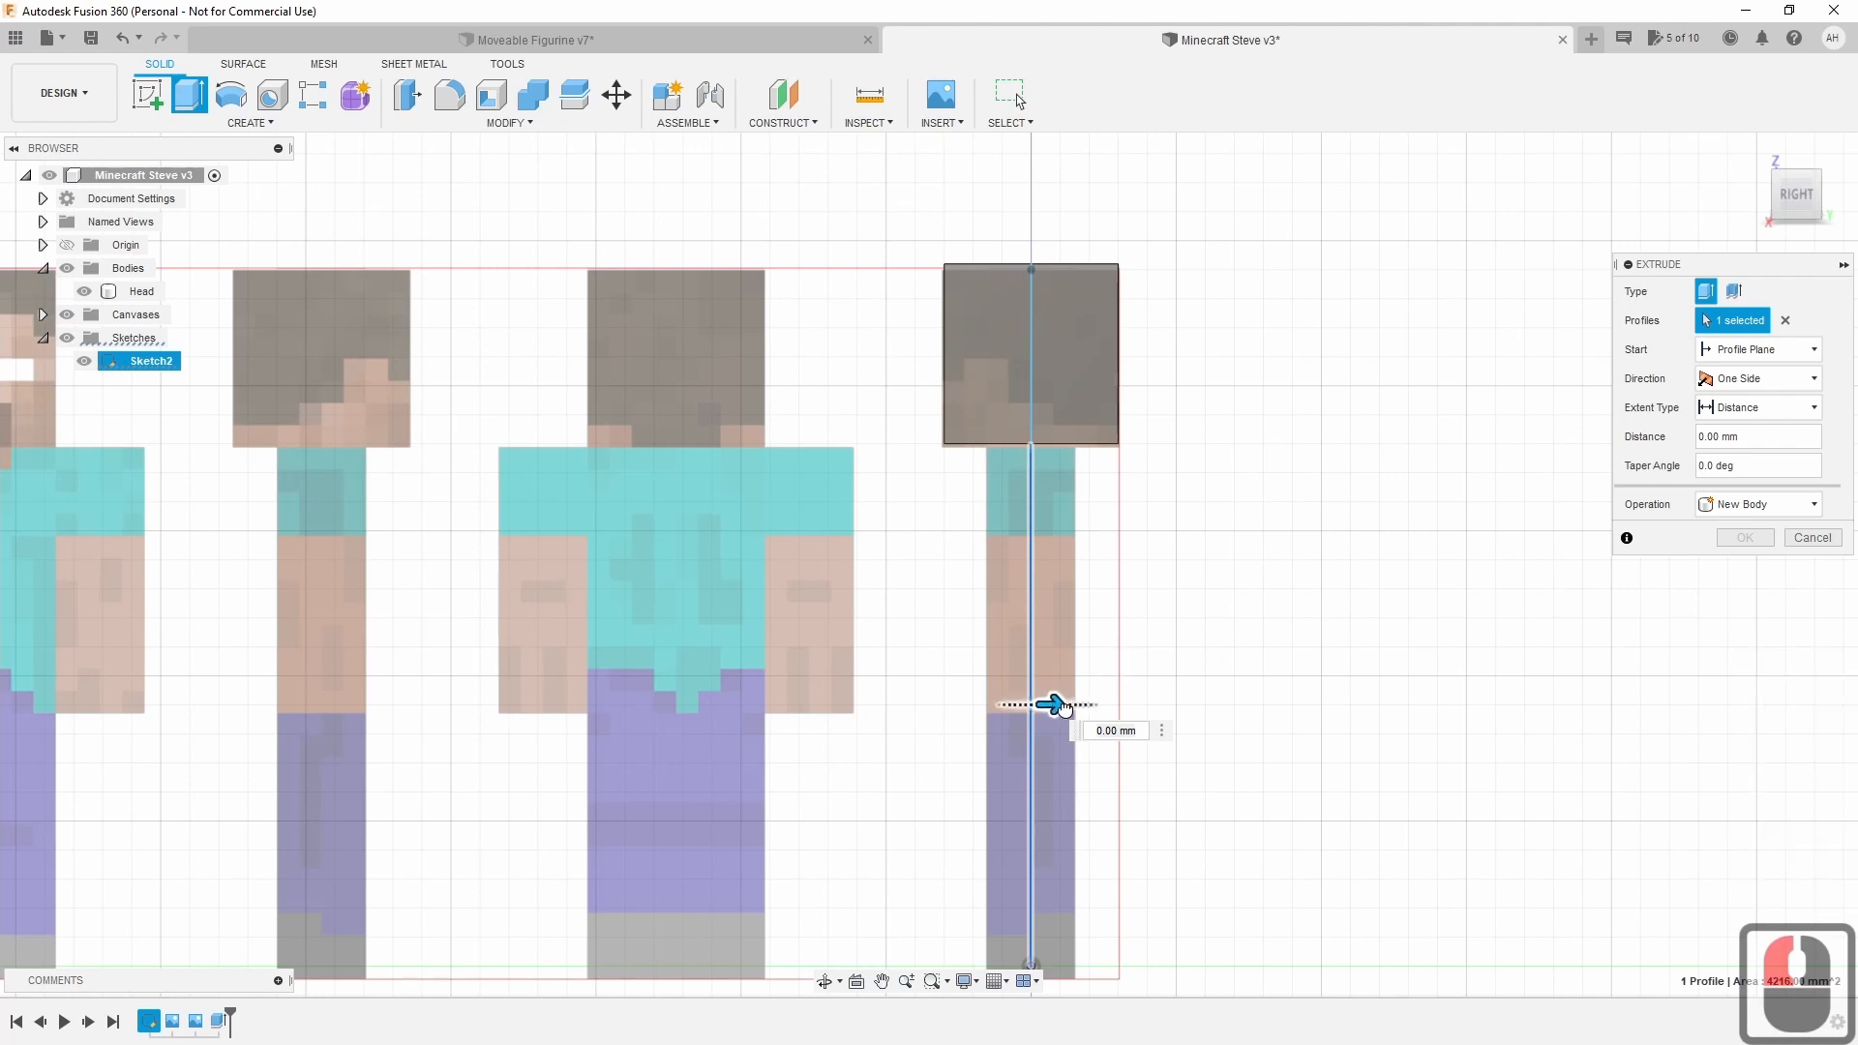
{"action": "left_click", "coordinate": [1761, 378]}
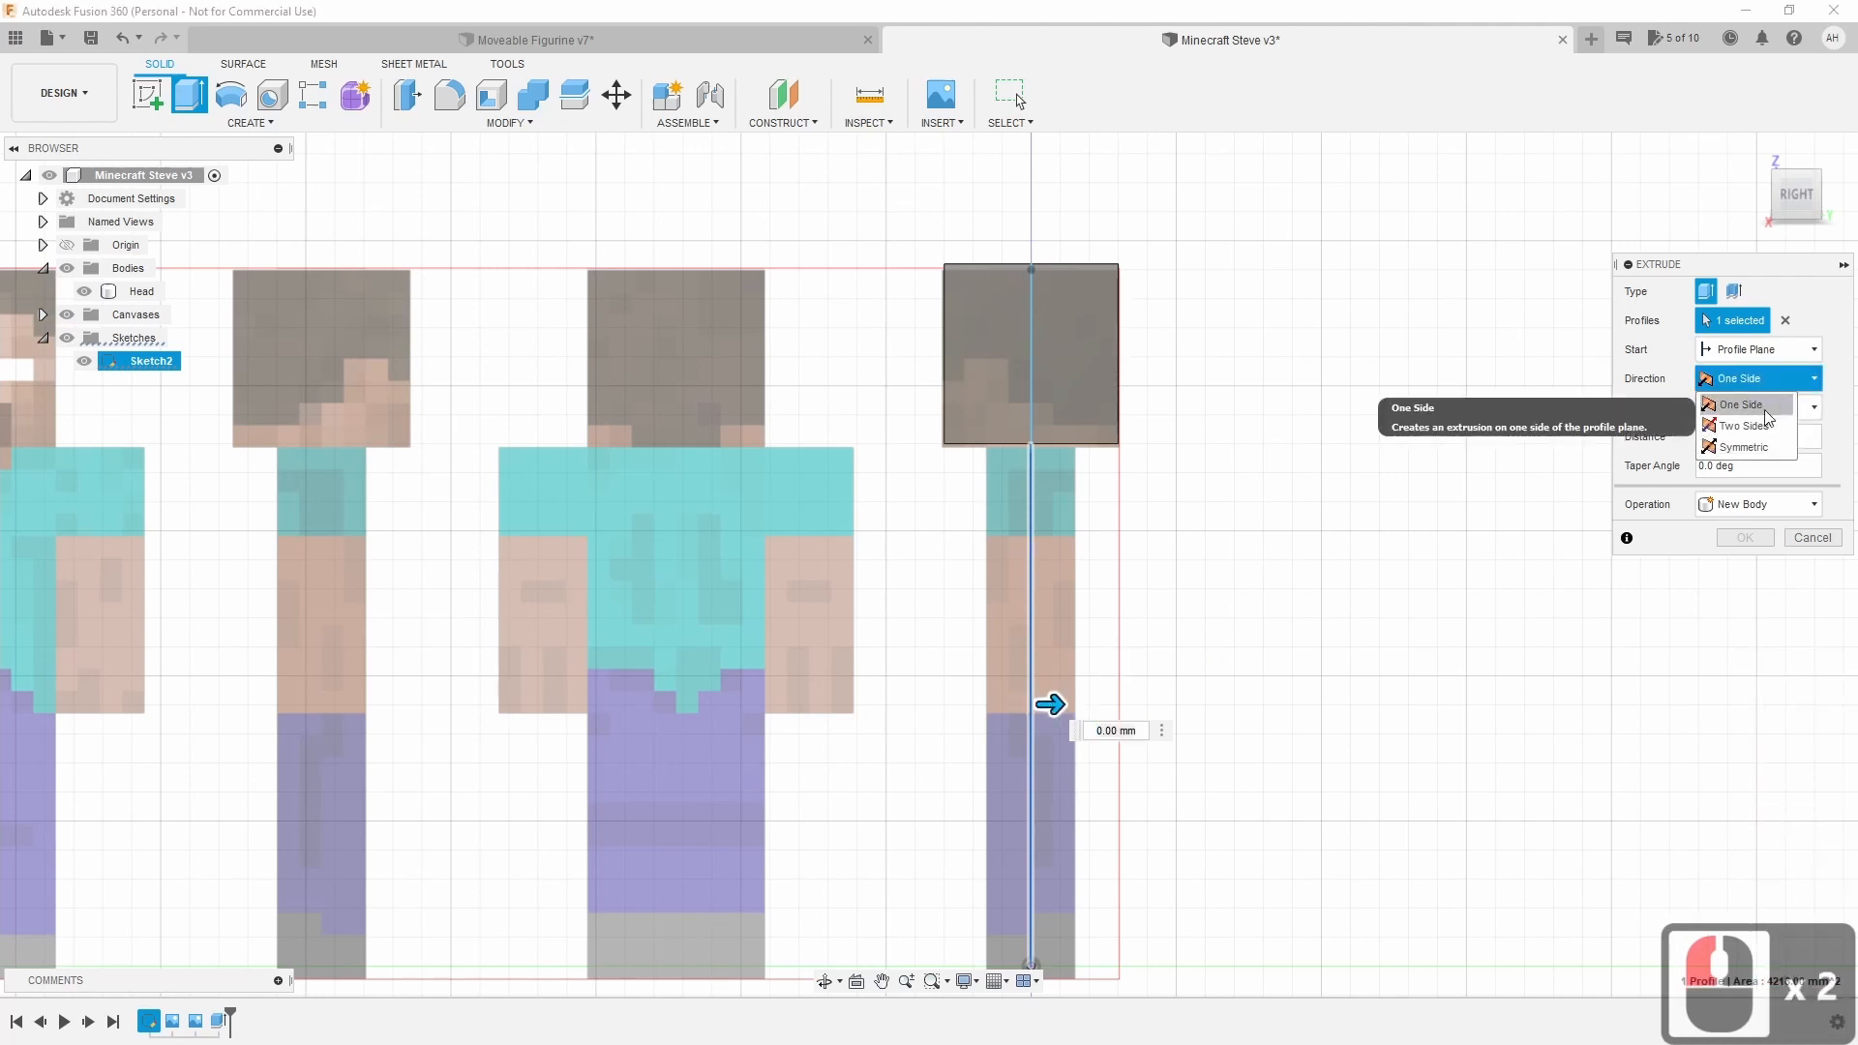
{"action": "left_click", "coordinate": [1765, 432]}
{"action": "left_click_drag", "start_coordinate": [1049, 704], "coordinate": [953, 704]}
{"action": "scroll", "coordinate": [1090, 693], "scroll_direction": "up", "scroll_amount": 9}
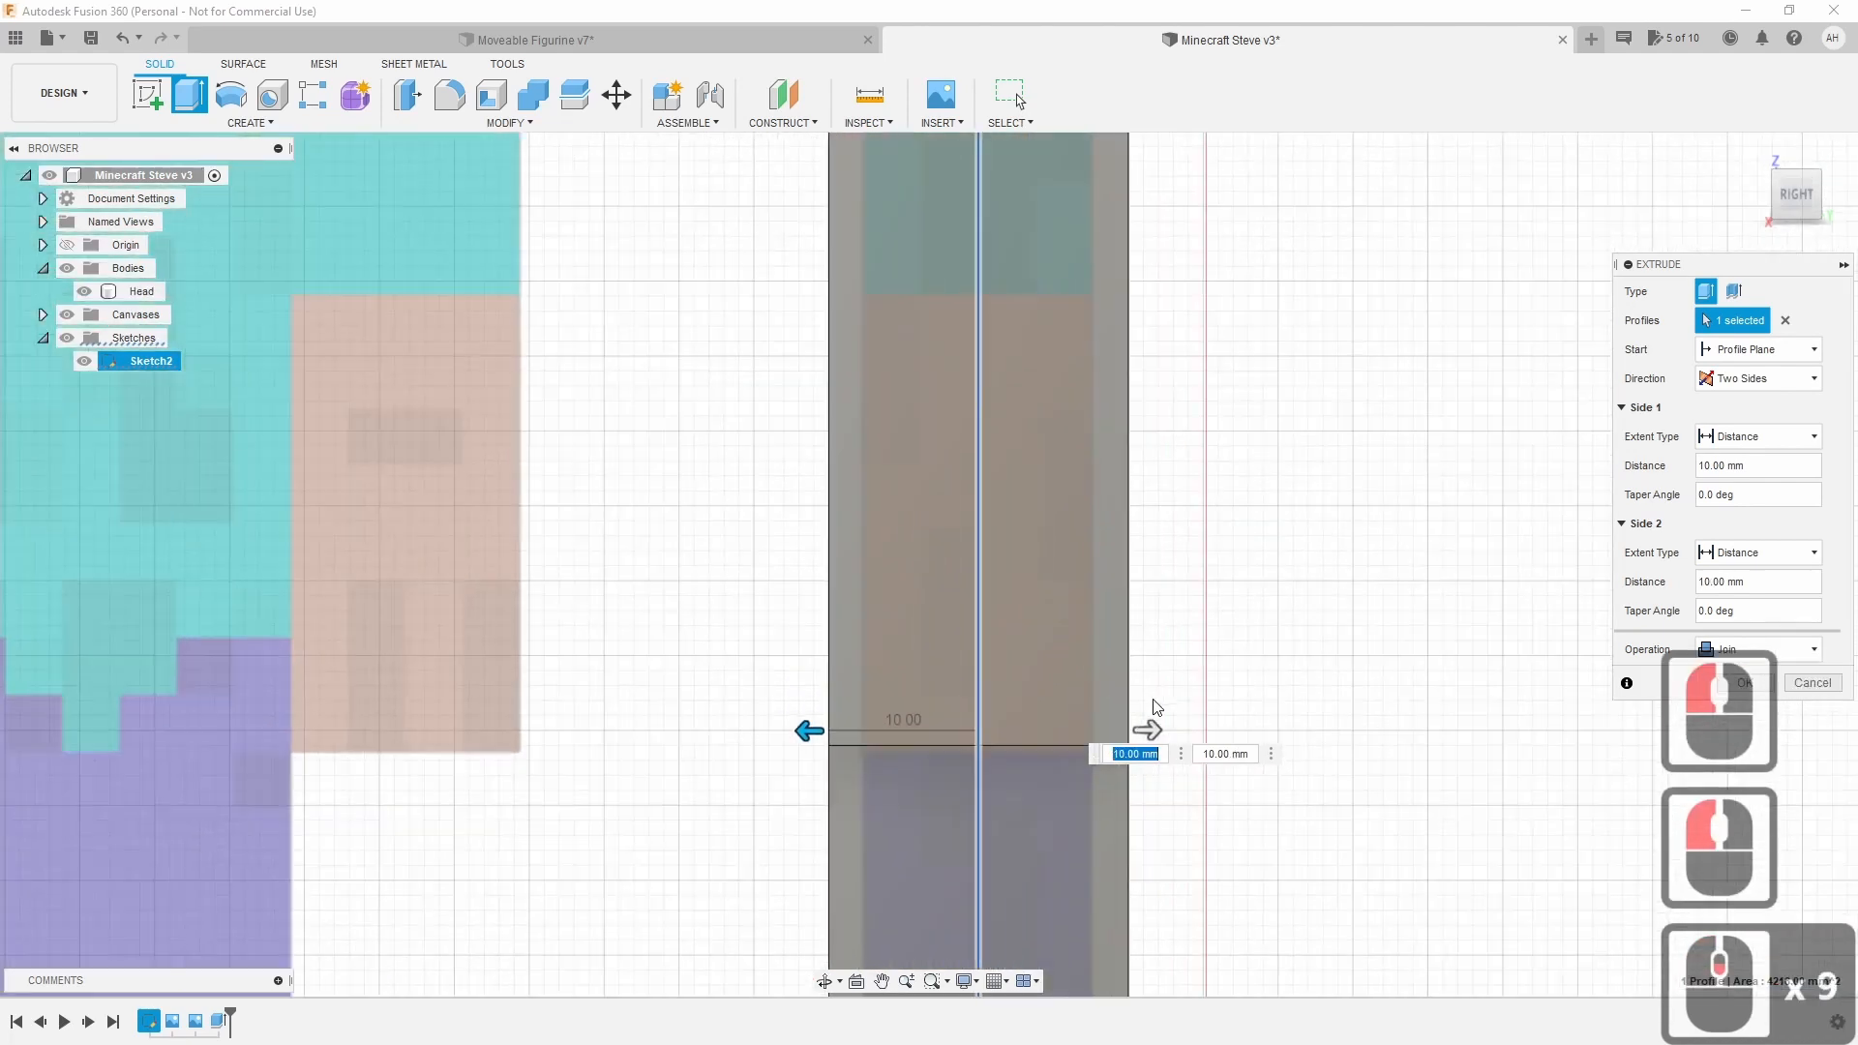
{"action": "mouse_move", "coordinate": [1150, 732]}
{"action": "left_mouse_down"}
{"action": "mouse_move", "coordinate": [1109, 732]}
{"action": "mouse_move", "coordinate": [1126, 736]}
{"action": "left_mouse_up"}
{"action": "left_click_drag", "start_coordinate": [811, 732], "coordinate": [840, 765]}
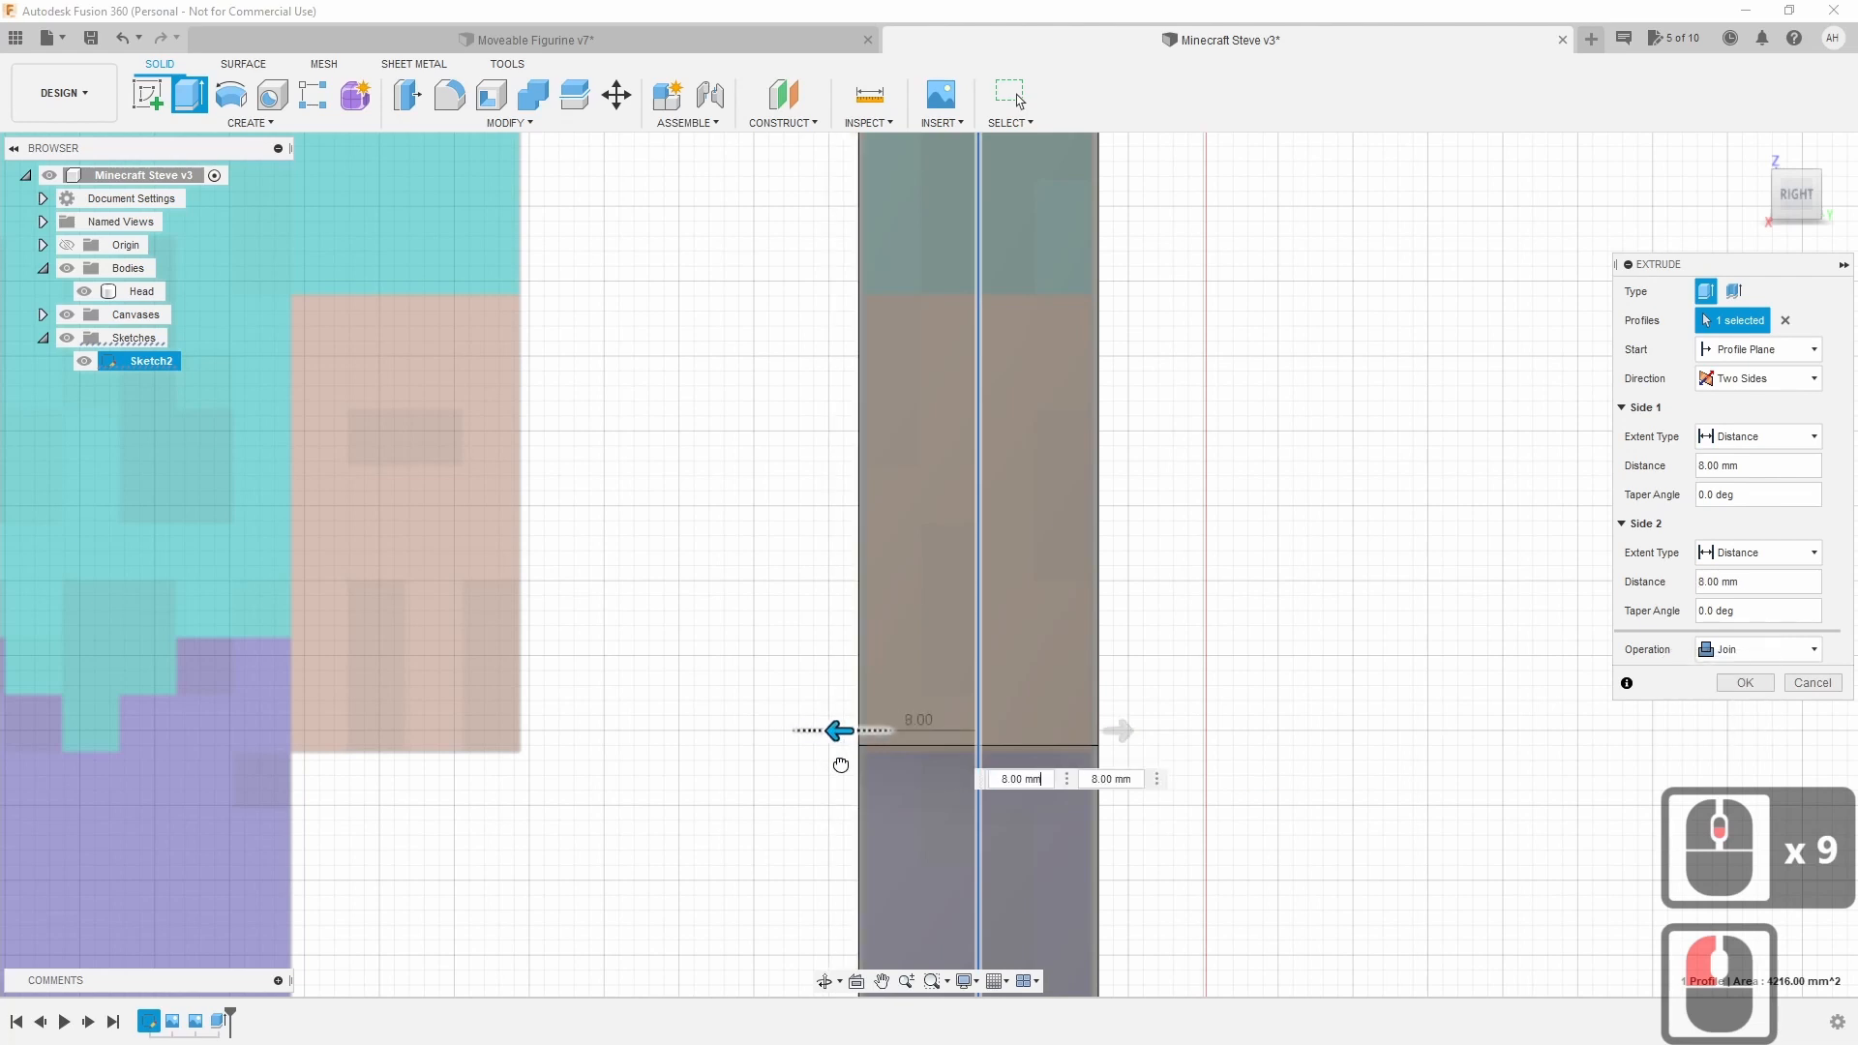
{"action": "left_click", "coordinate": [1020, 779]}
{"action": "scroll", "coordinate": [1145, 750], "scroll_direction": "up", "scroll_amount": 5}
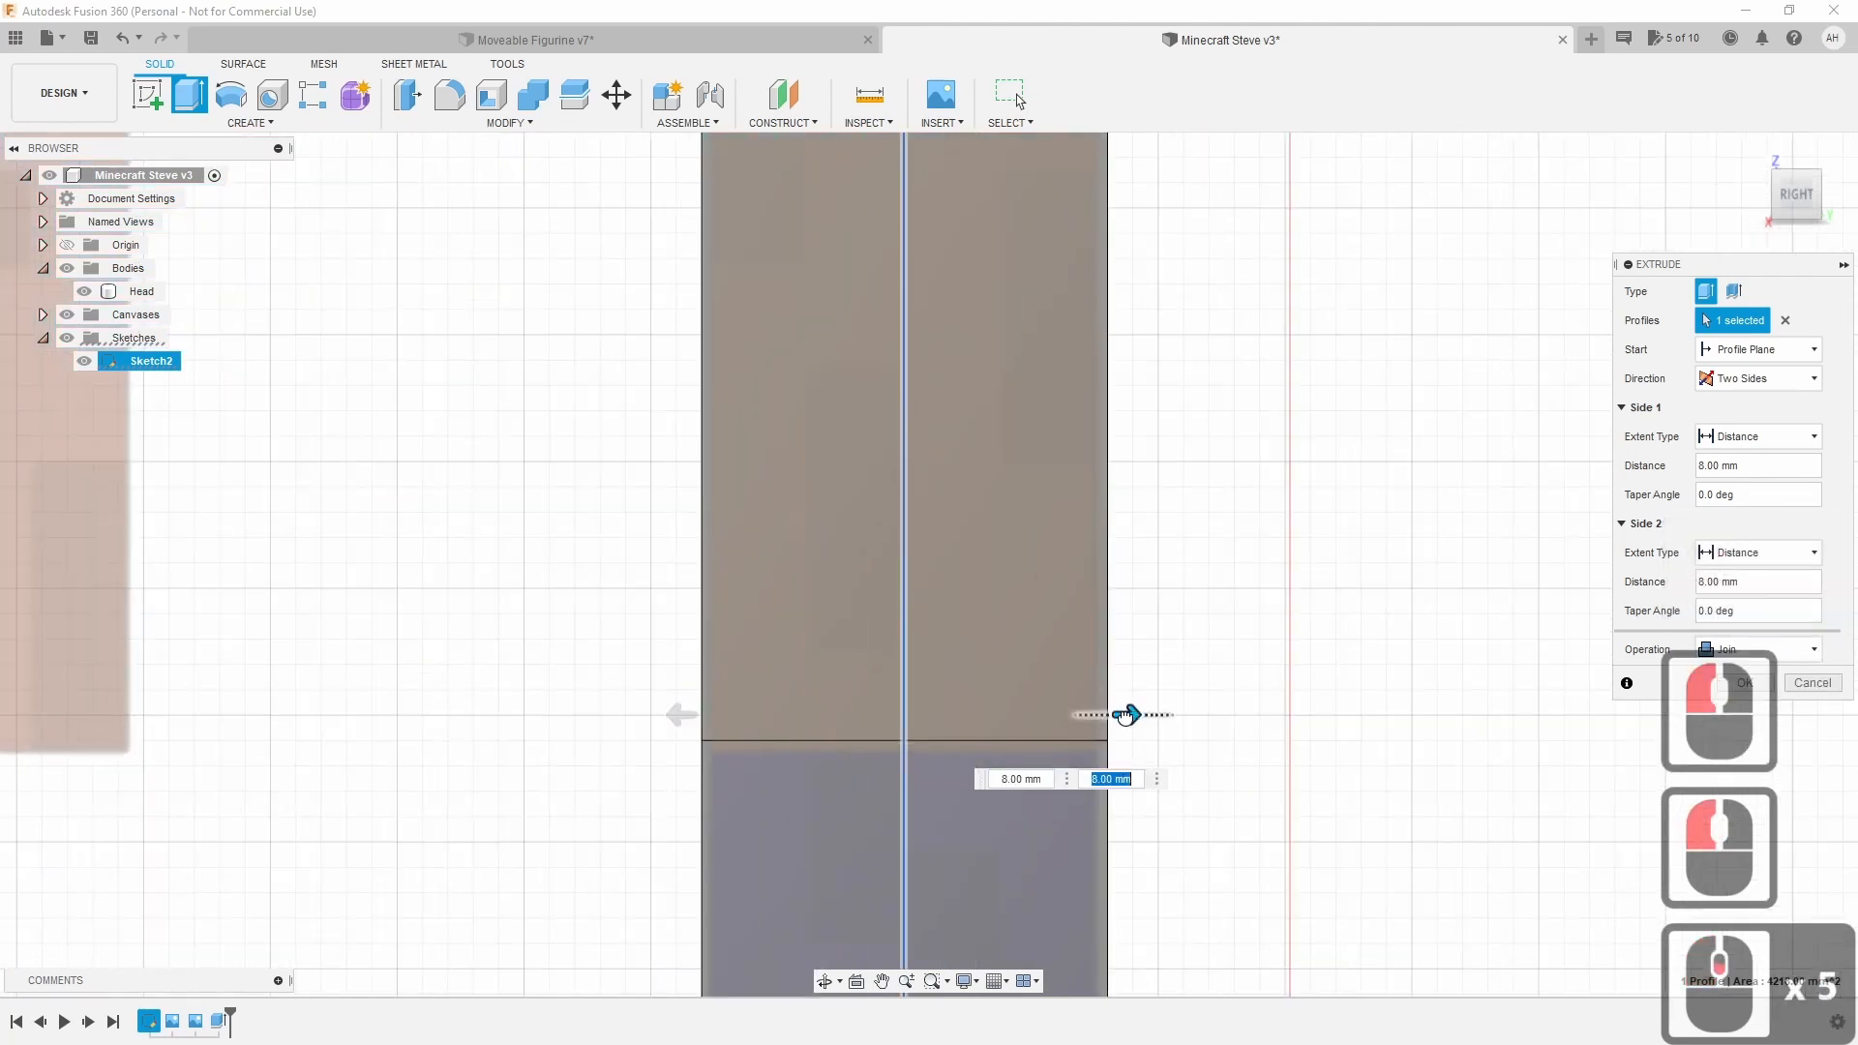
{"action": "left_click", "coordinate": [1126, 714]}
{"action": "scroll", "coordinate": [1016, 817], "scroll_direction": "down", "scroll_amount": 8}
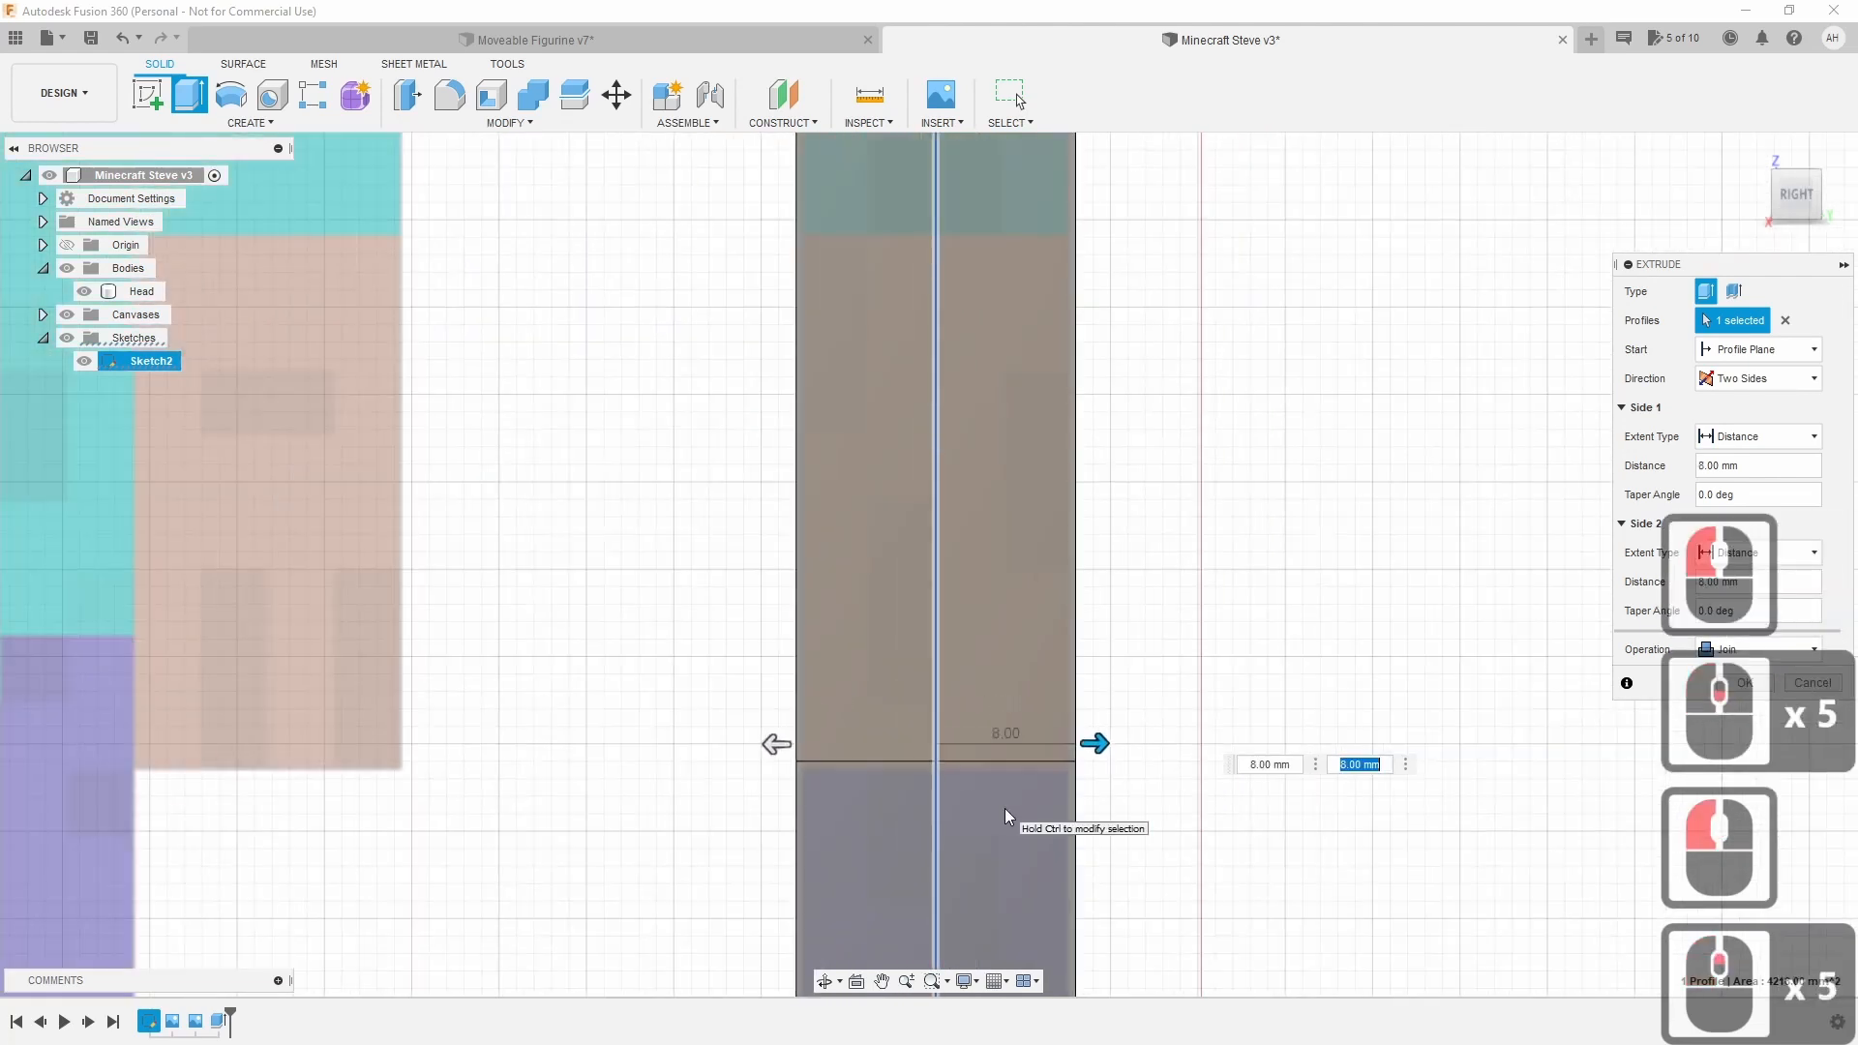
Set the extrusion operation to New Body, confirm it, and reopen Extrude2 for editing.
{"action": "left_click", "coordinate": [1749, 654]}
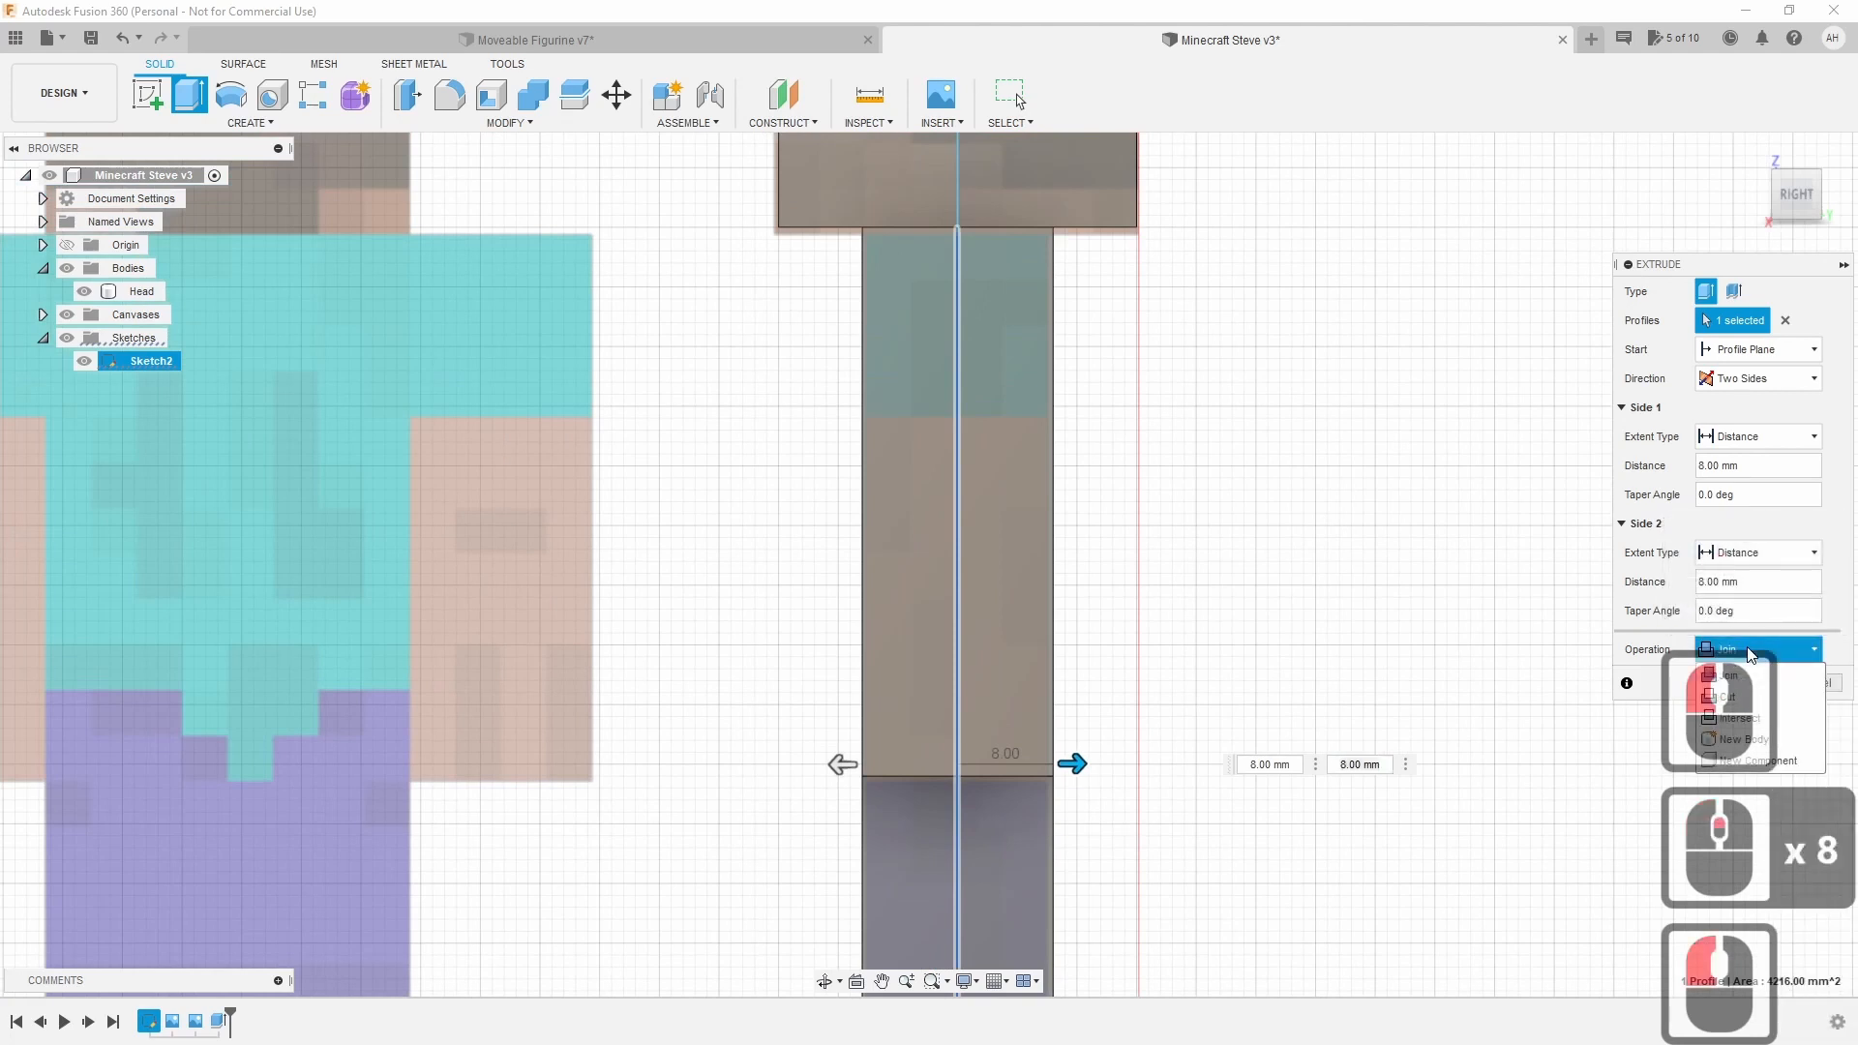
{"action": "left_click", "coordinate": [1797, 741]}
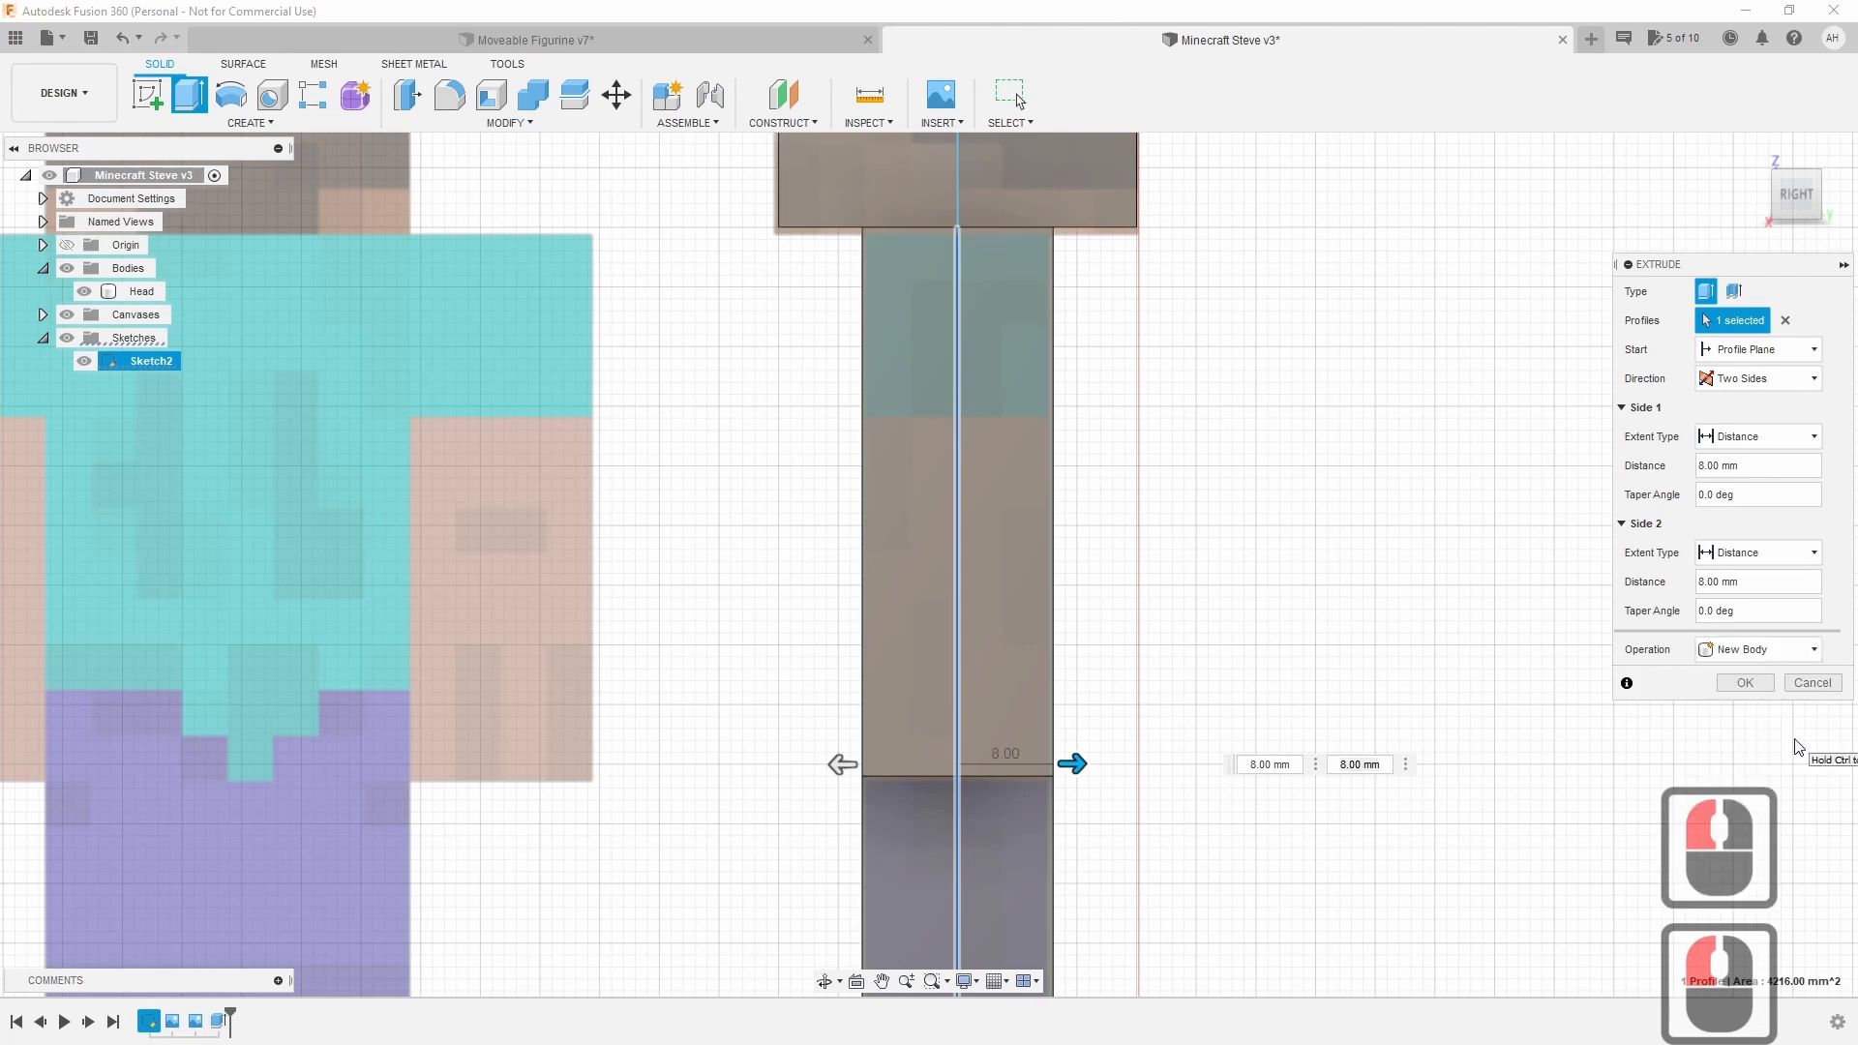
{"action": "left_click", "coordinate": [1746, 684]}
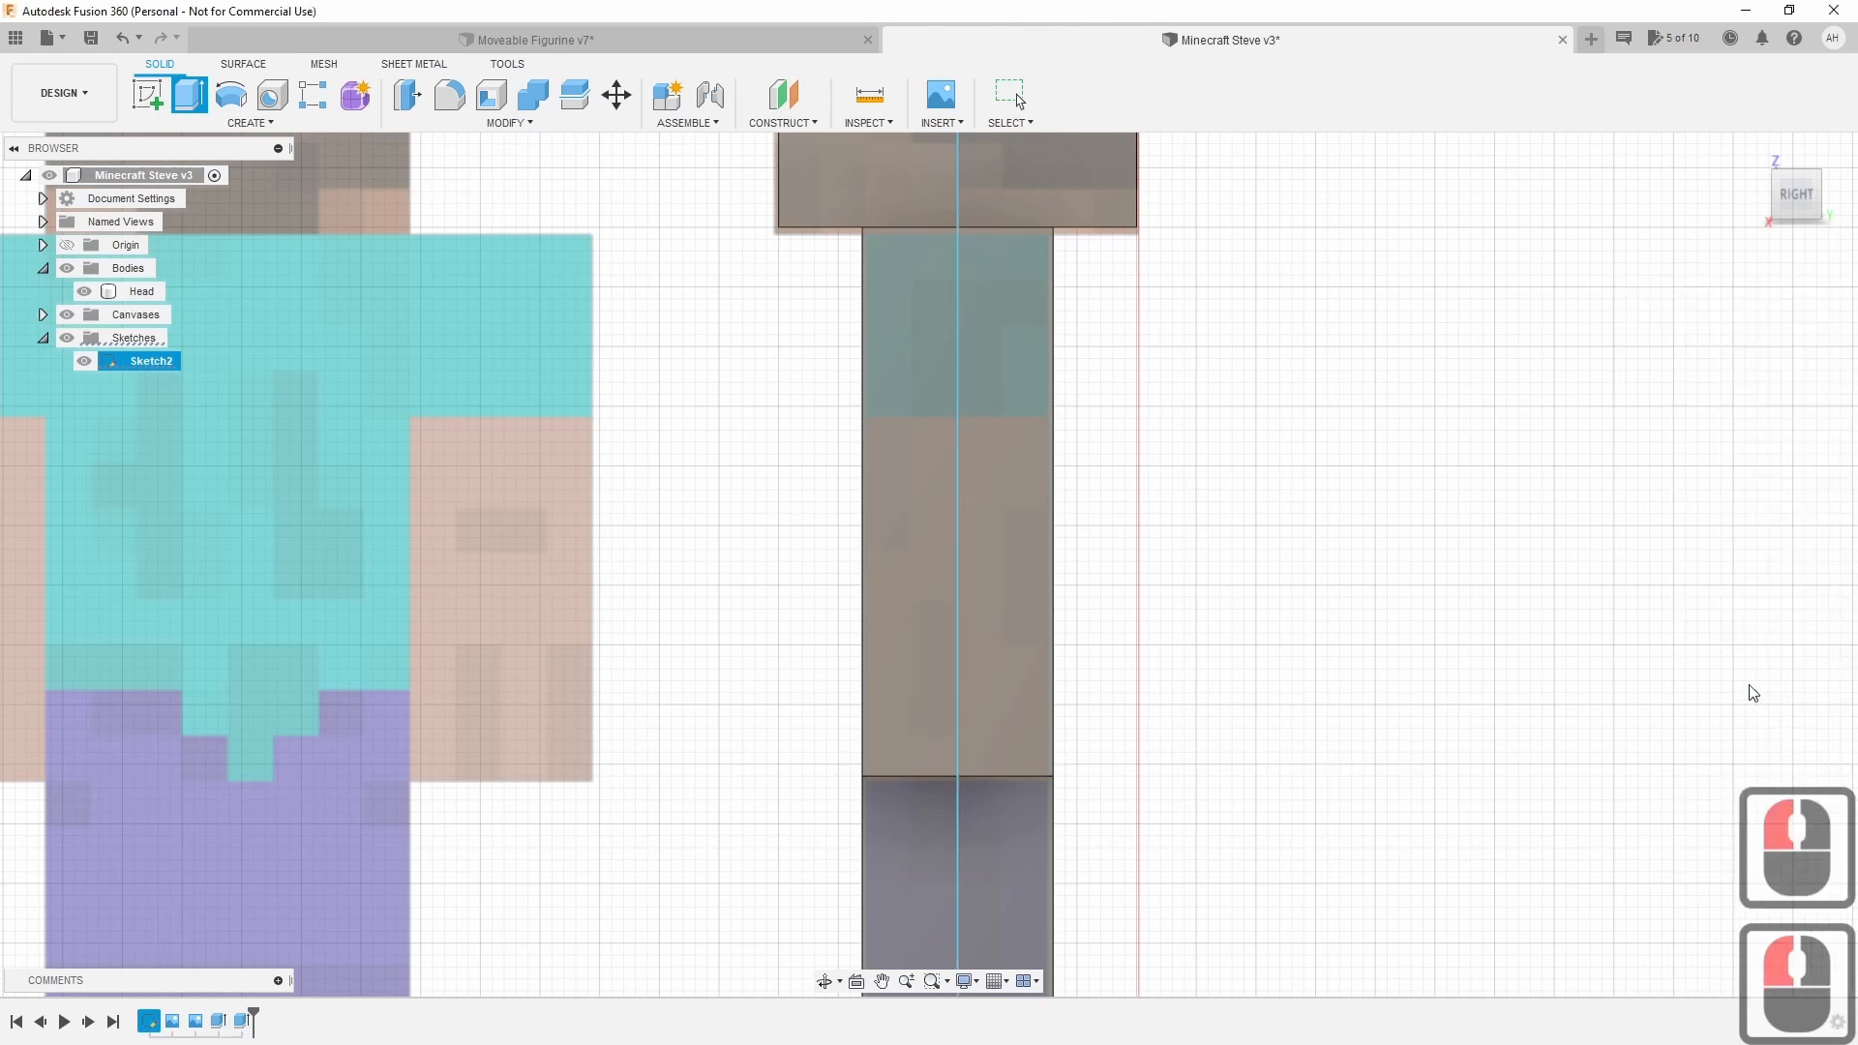
{"action": "left_click_drag", "start_coordinate": [1802, 201], "coordinate": [1836, 254]}
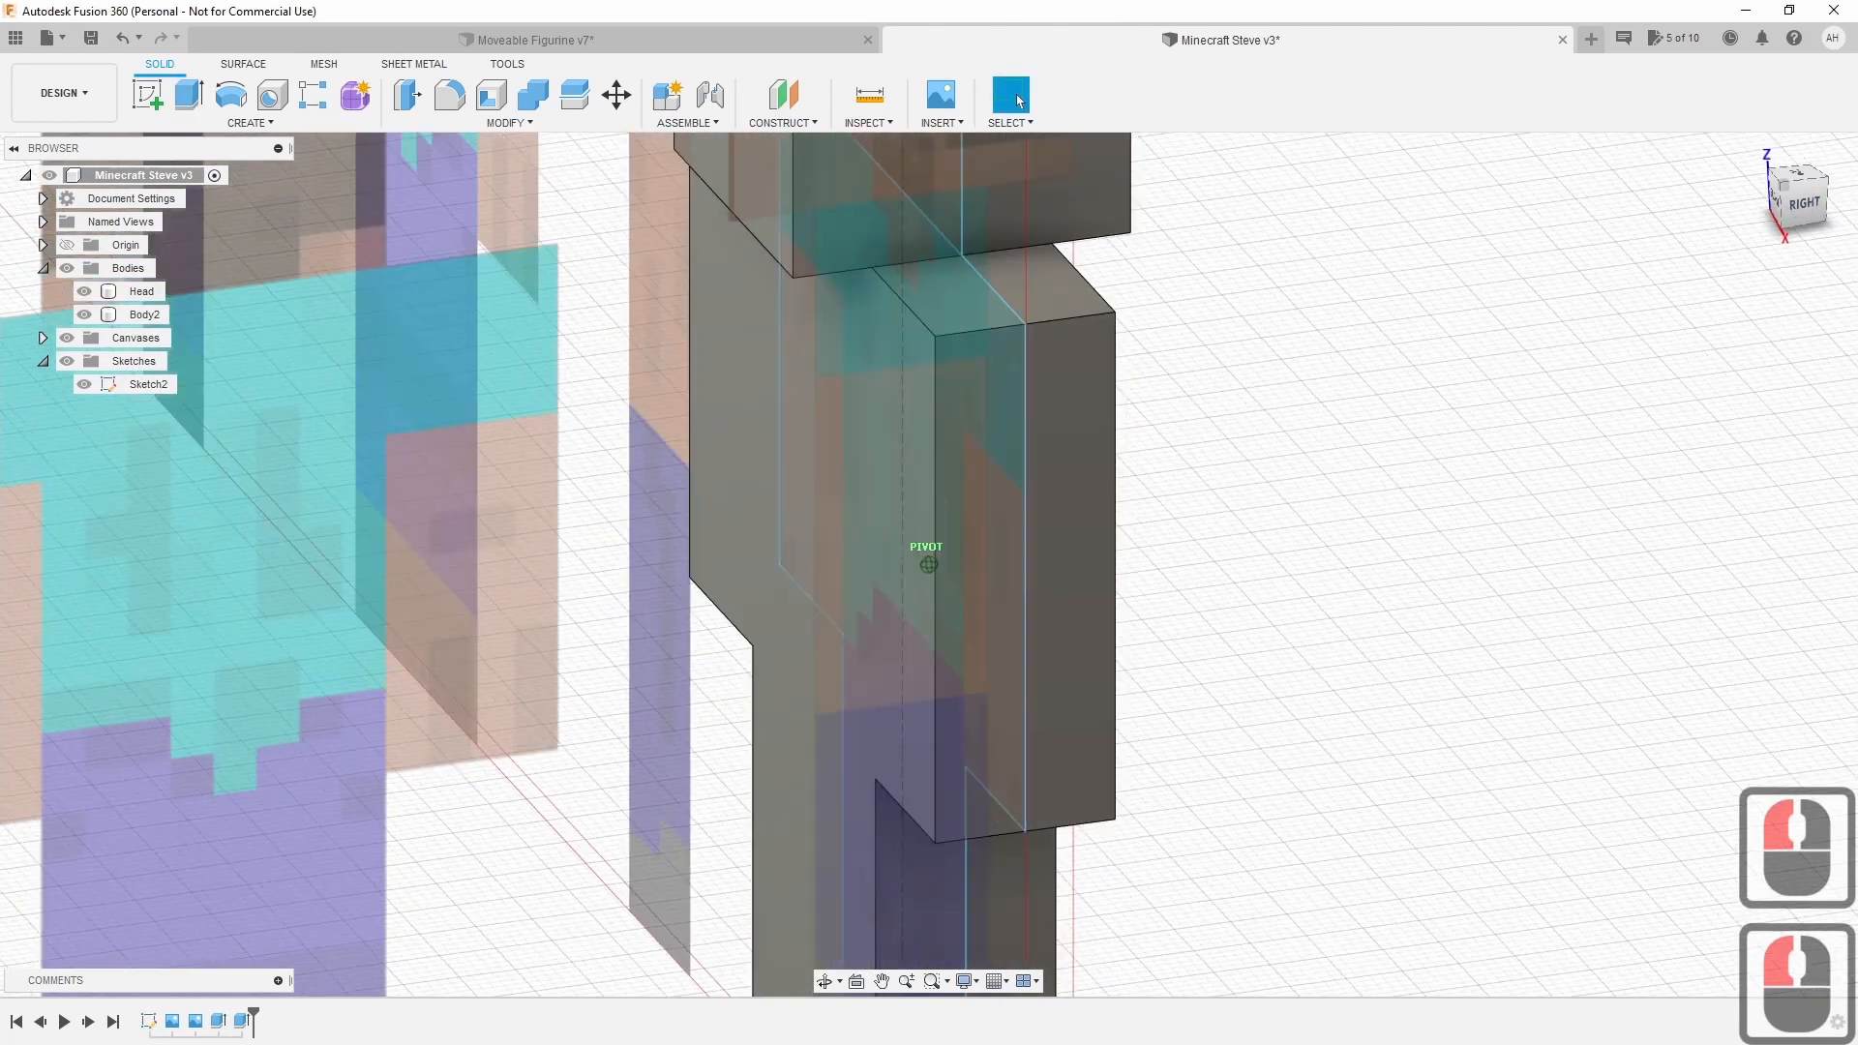
{"action": "scroll", "coordinate": [1352, 402], "scroll_direction": "down", "scroll_amount": 5}
{"action": "middle_click_drag", "start_coordinate": [1352, 403], "coordinate": [1293, 540]}
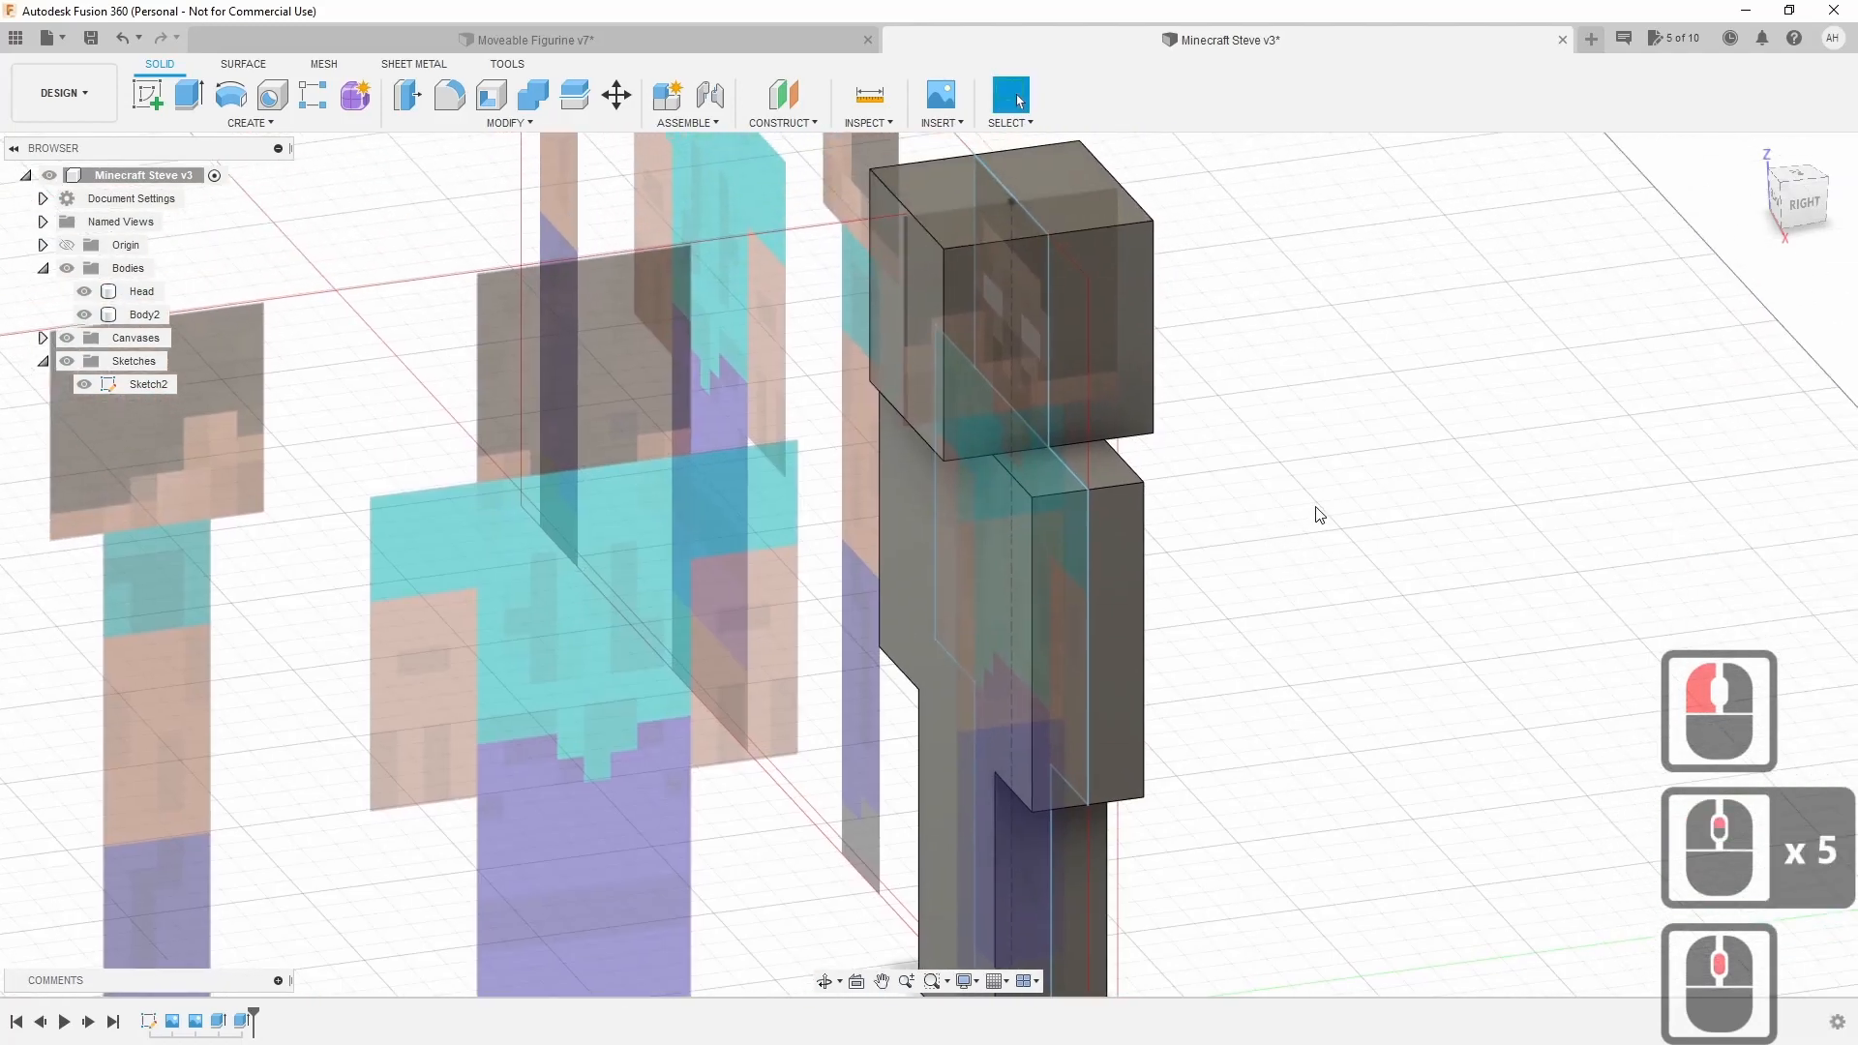
{"action": "right_click", "coordinate": [243, 1021]}
{"action": "left_click", "coordinate": [297, 814]}
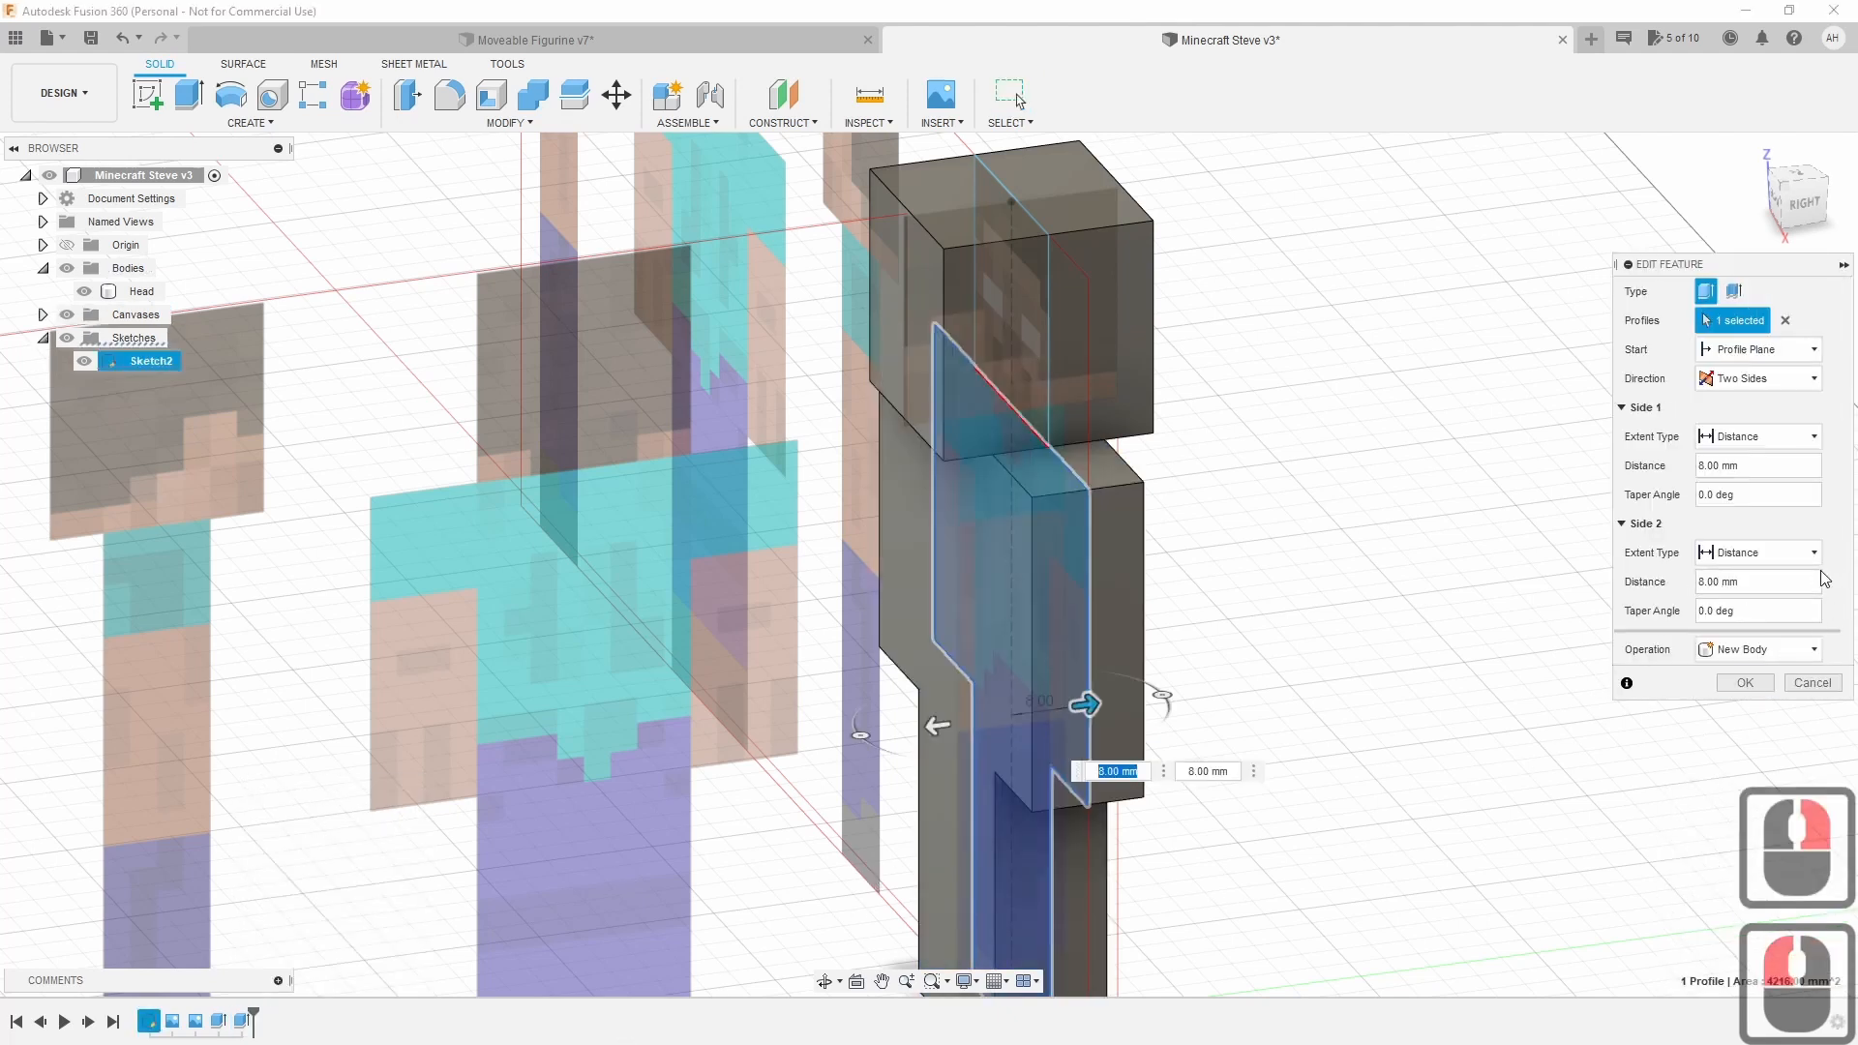
Change the extrude operation to Join, merging the torso into the Head body.
{"action": "left_click", "coordinate": [1760, 649]}
{"action": "left_click", "coordinate": [1742, 687]}
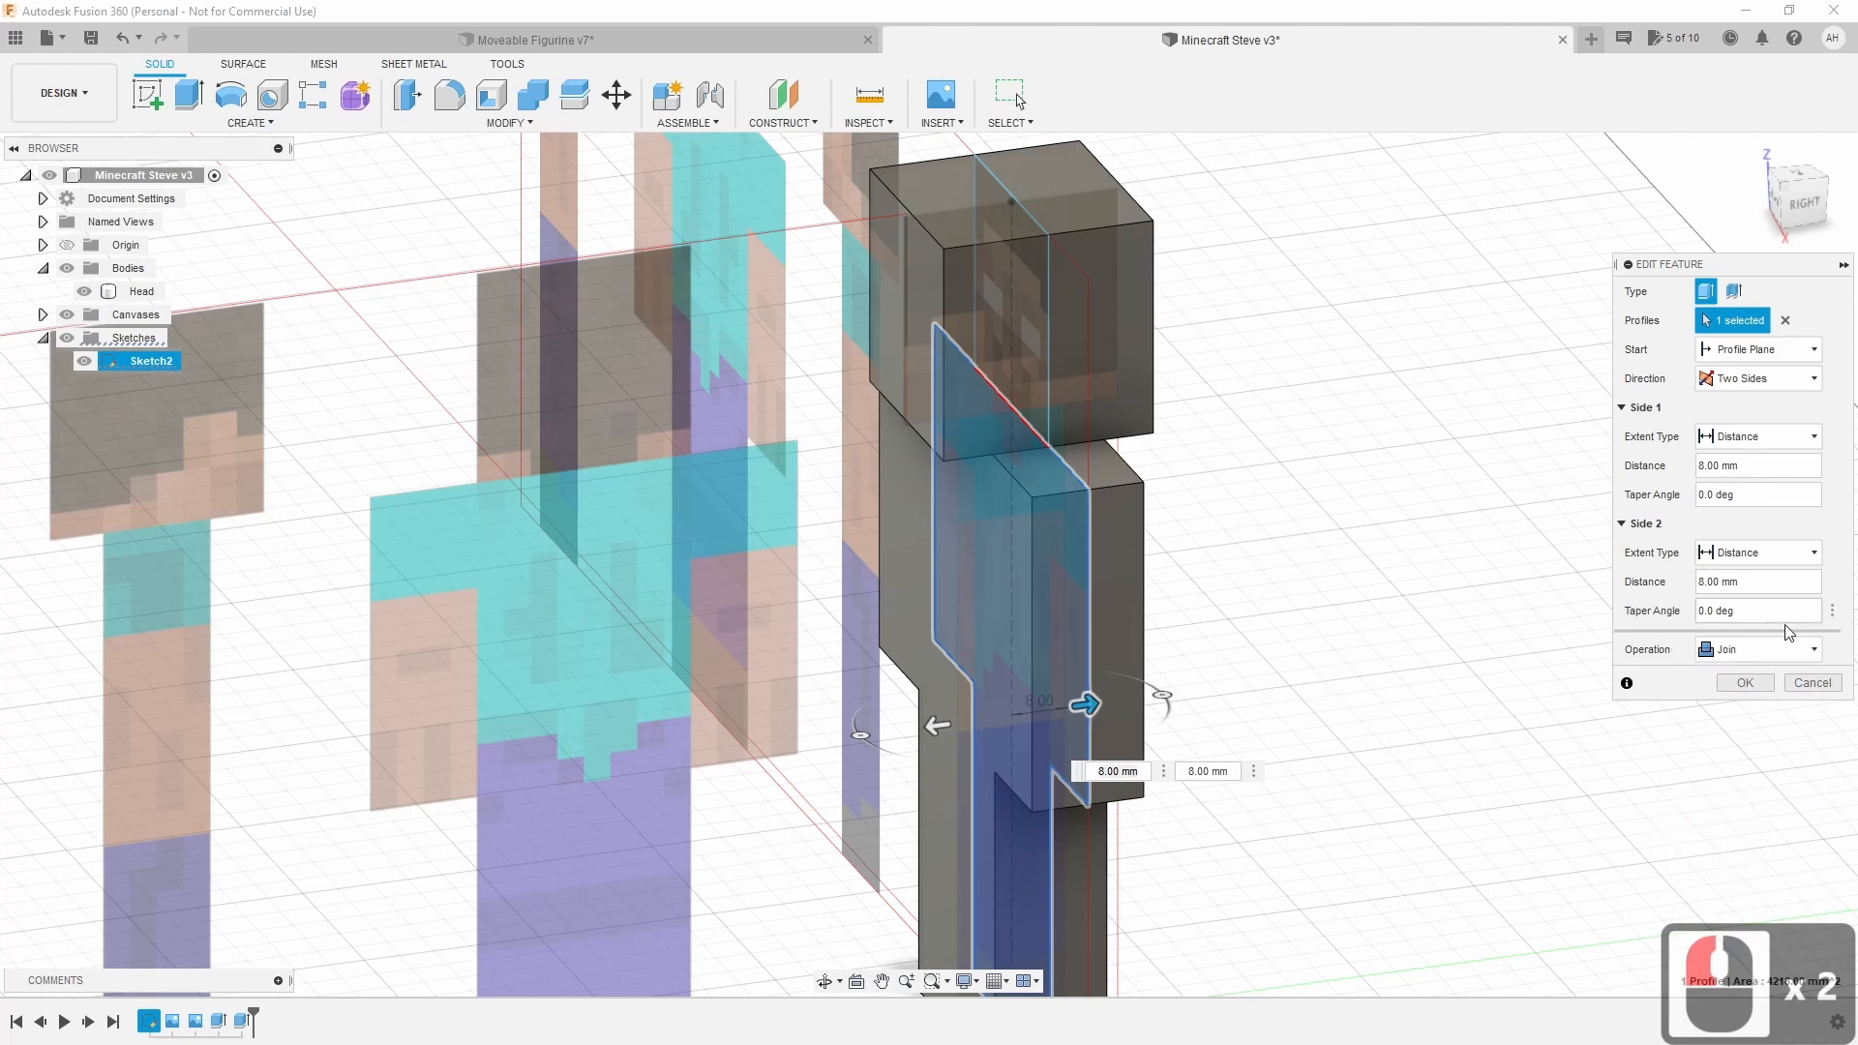
{"action": "left_click", "coordinate": [1745, 683]}
{"action": "left_click", "coordinate": [84, 292]}
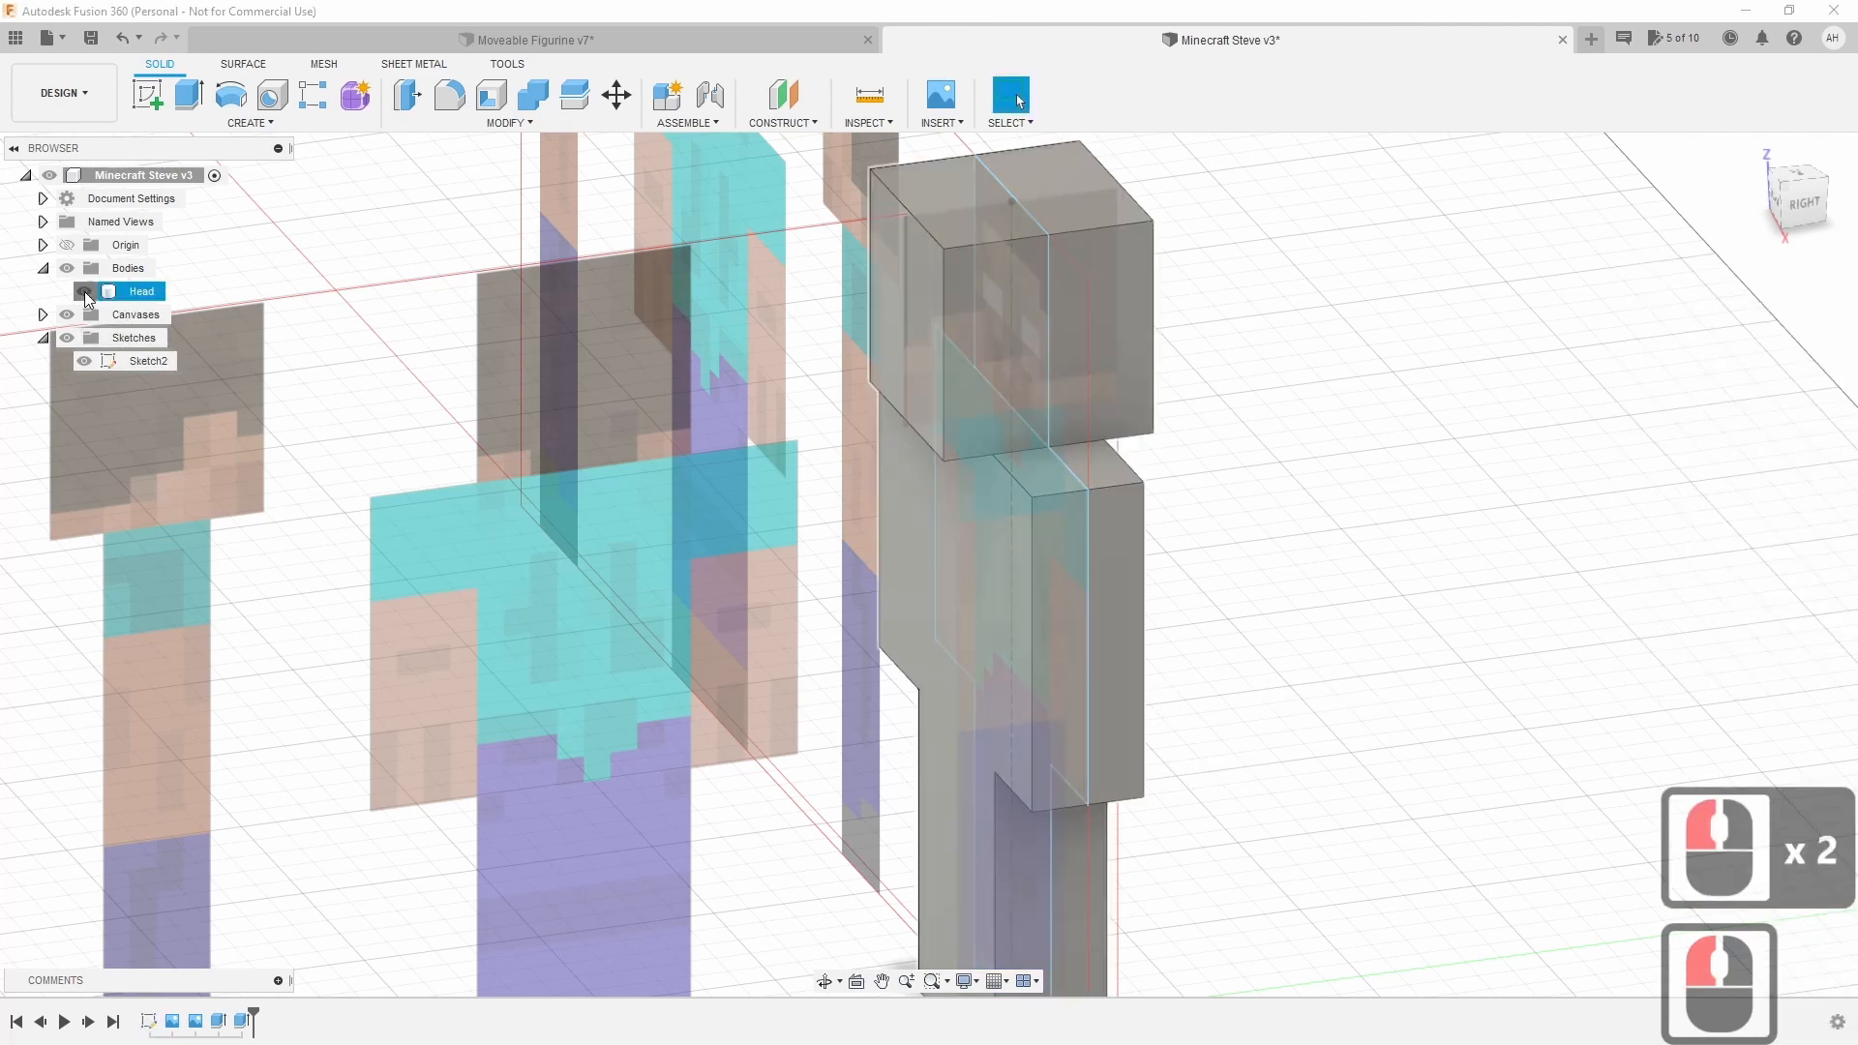
{"action": "left_click", "coordinate": [84, 293]}
{"action": "left_click", "coordinate": [158, 293]}
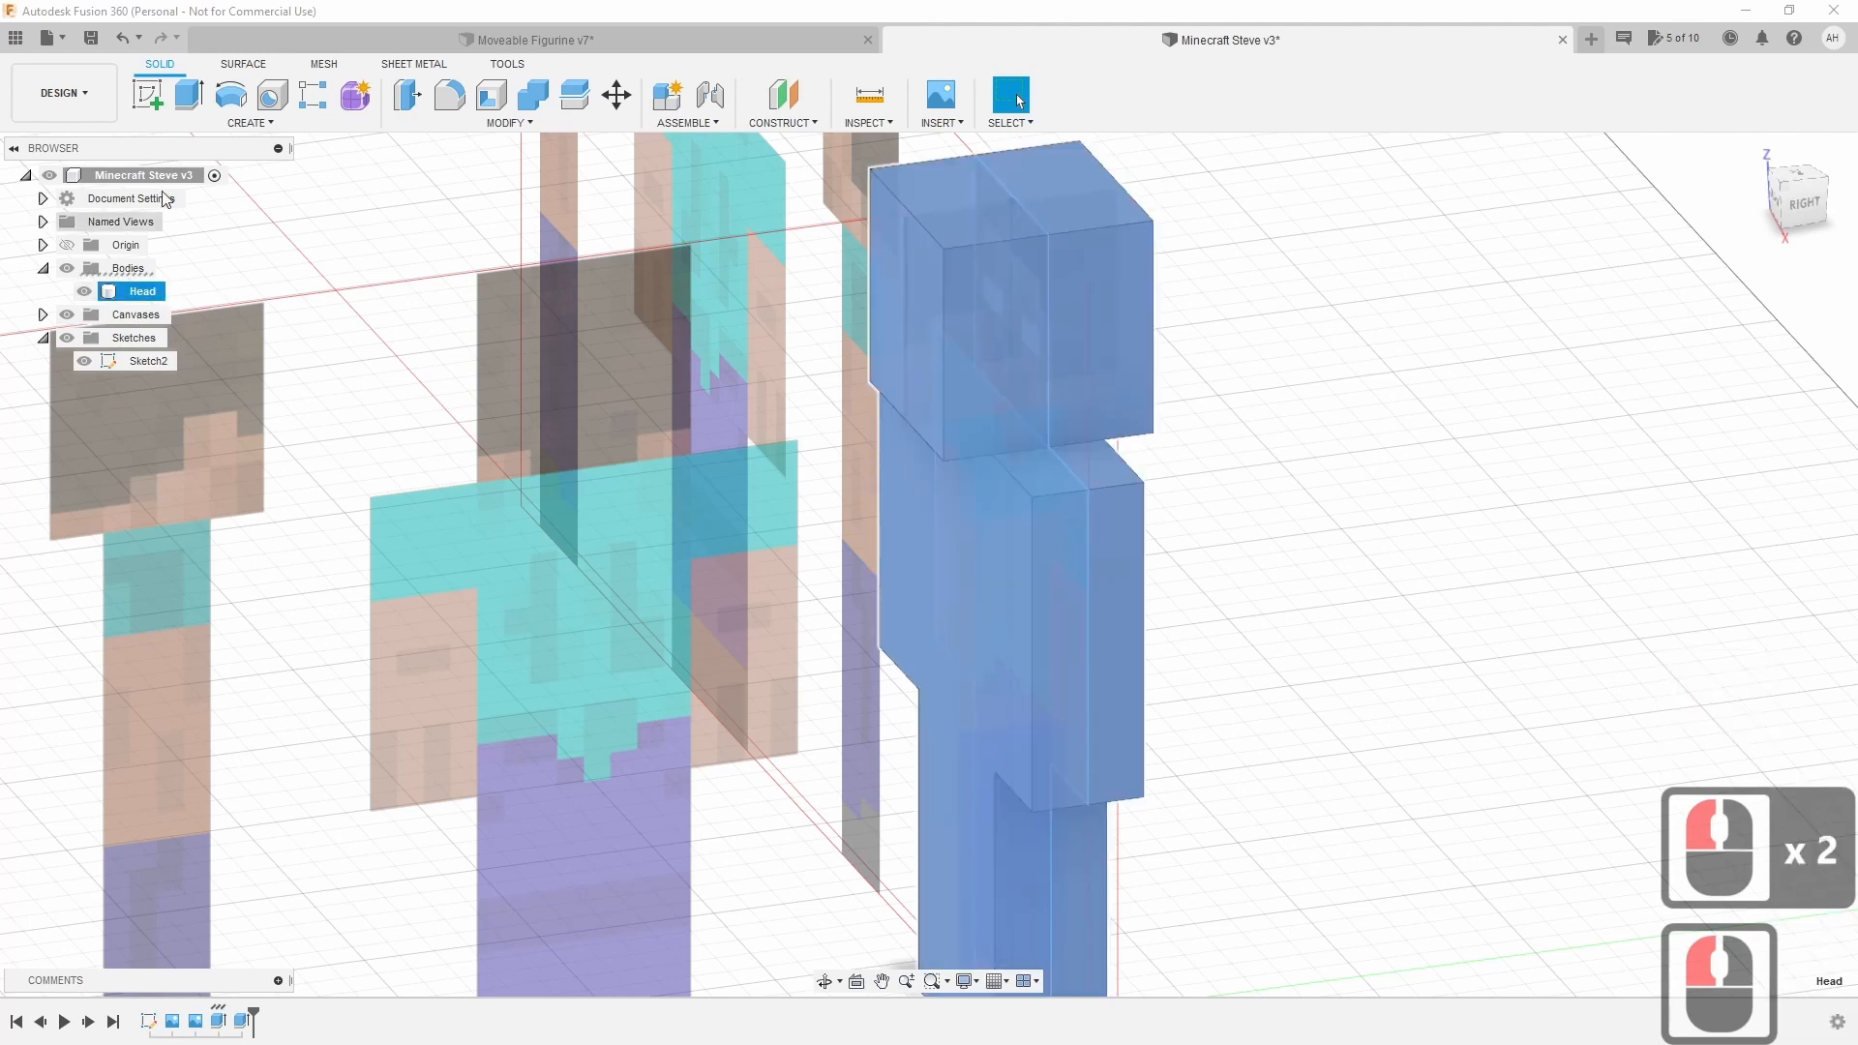
Edit the last extrude again and switch its operation back to New Body.
{"action": "left_click", "coordinate": [439, 42]}
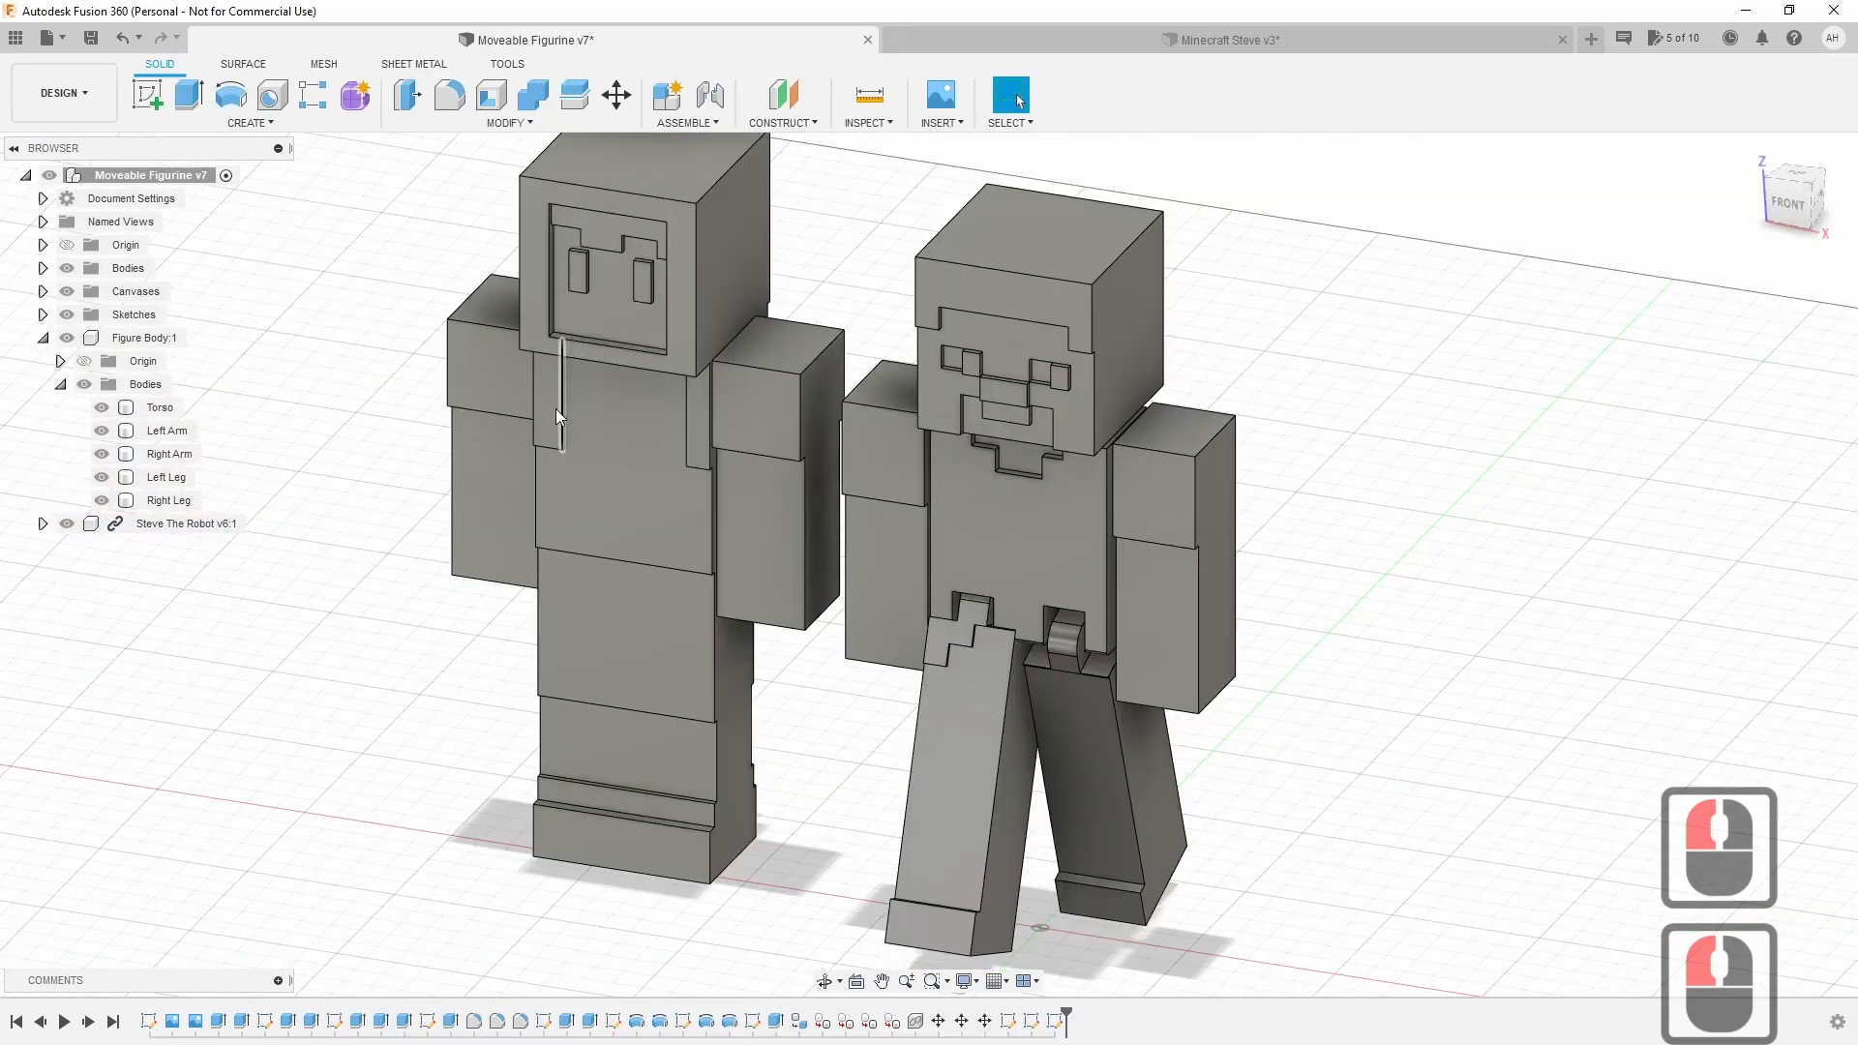
{"action": "left_click", "coordinate": [1234, 38]}
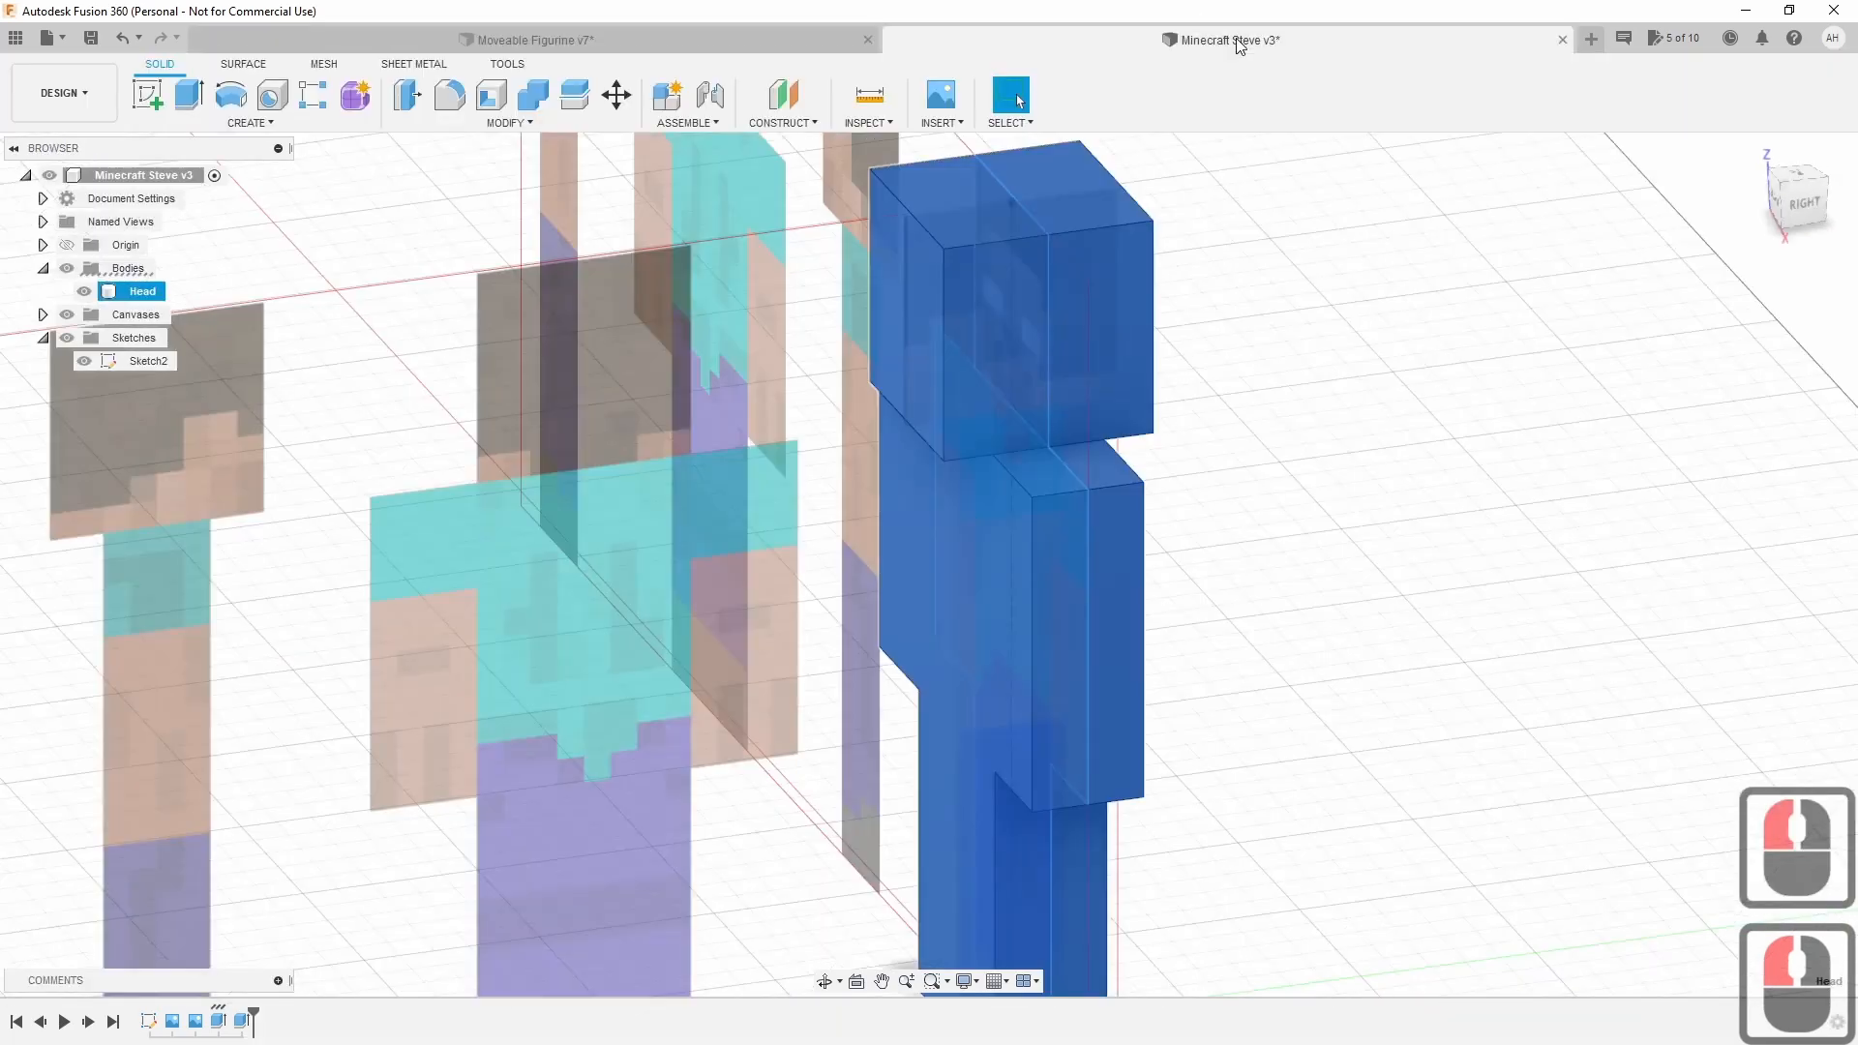
{"action": "left_click", "coordinate": [1243, 509]}
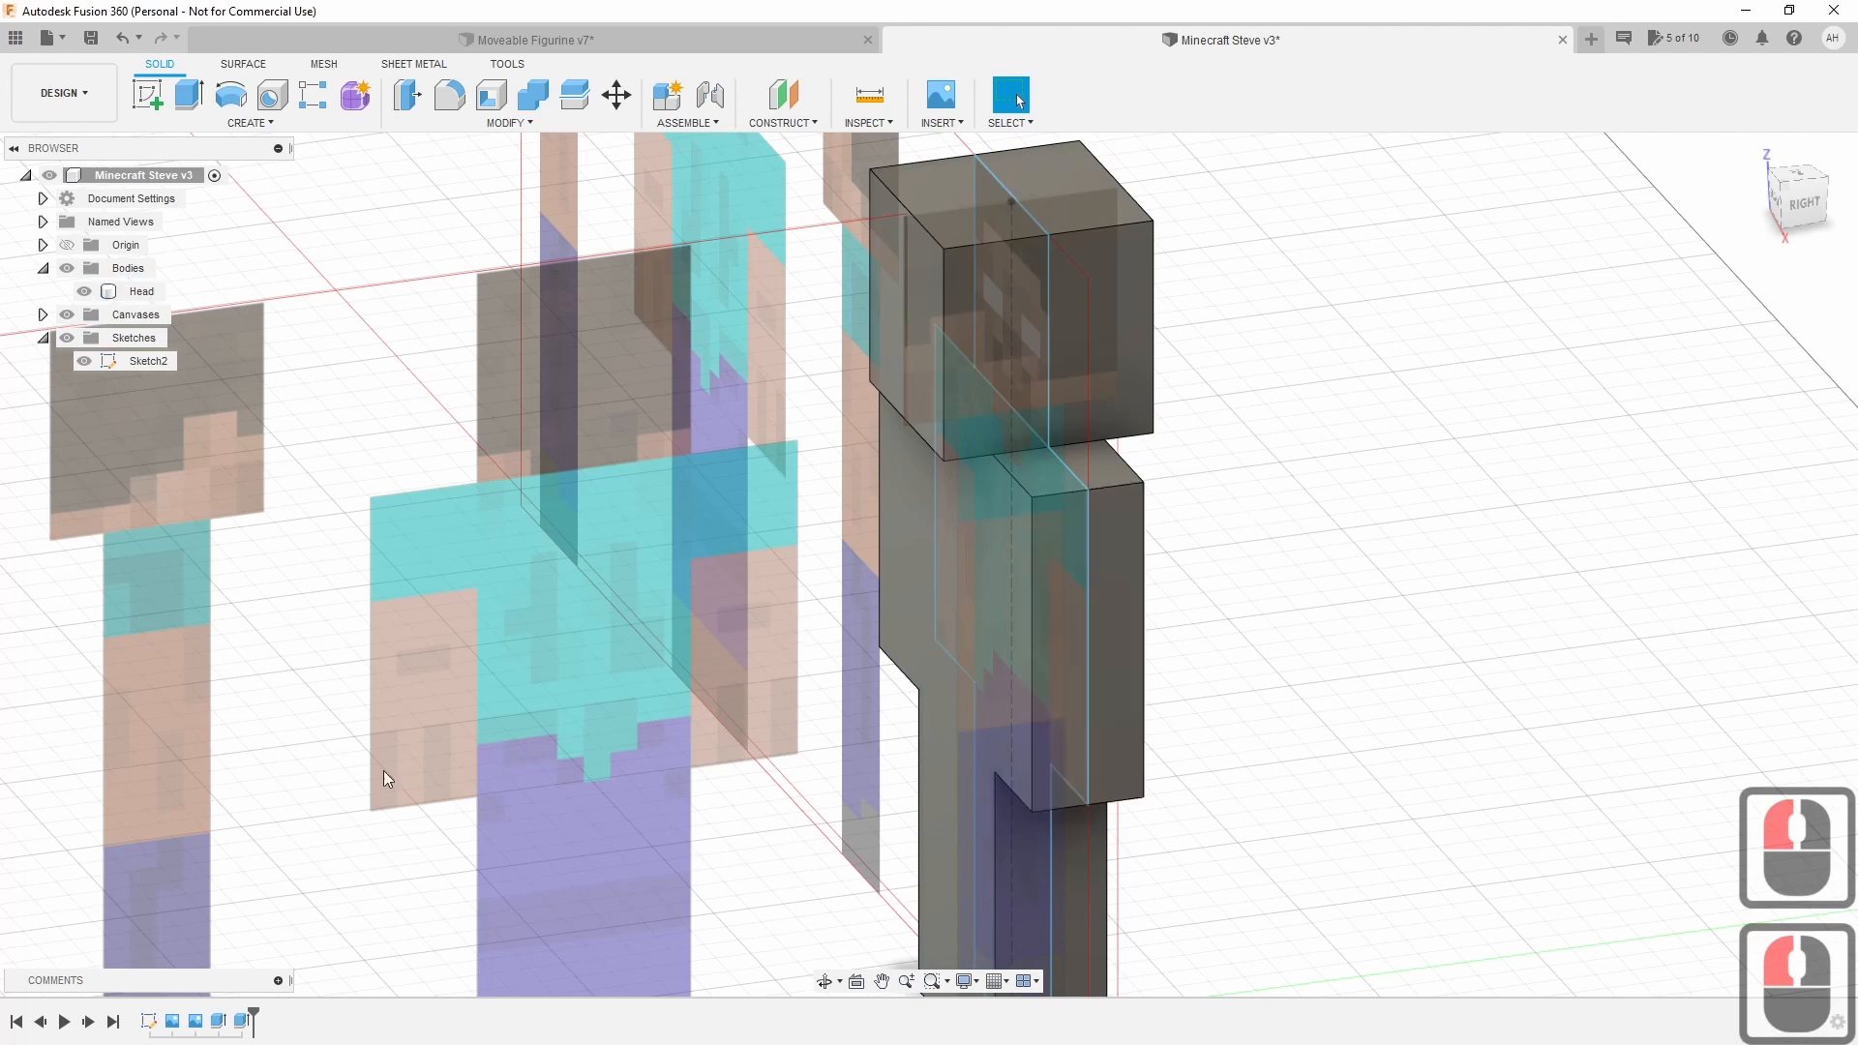
{"action": "right_click", "coordinate": [248, 1026]}
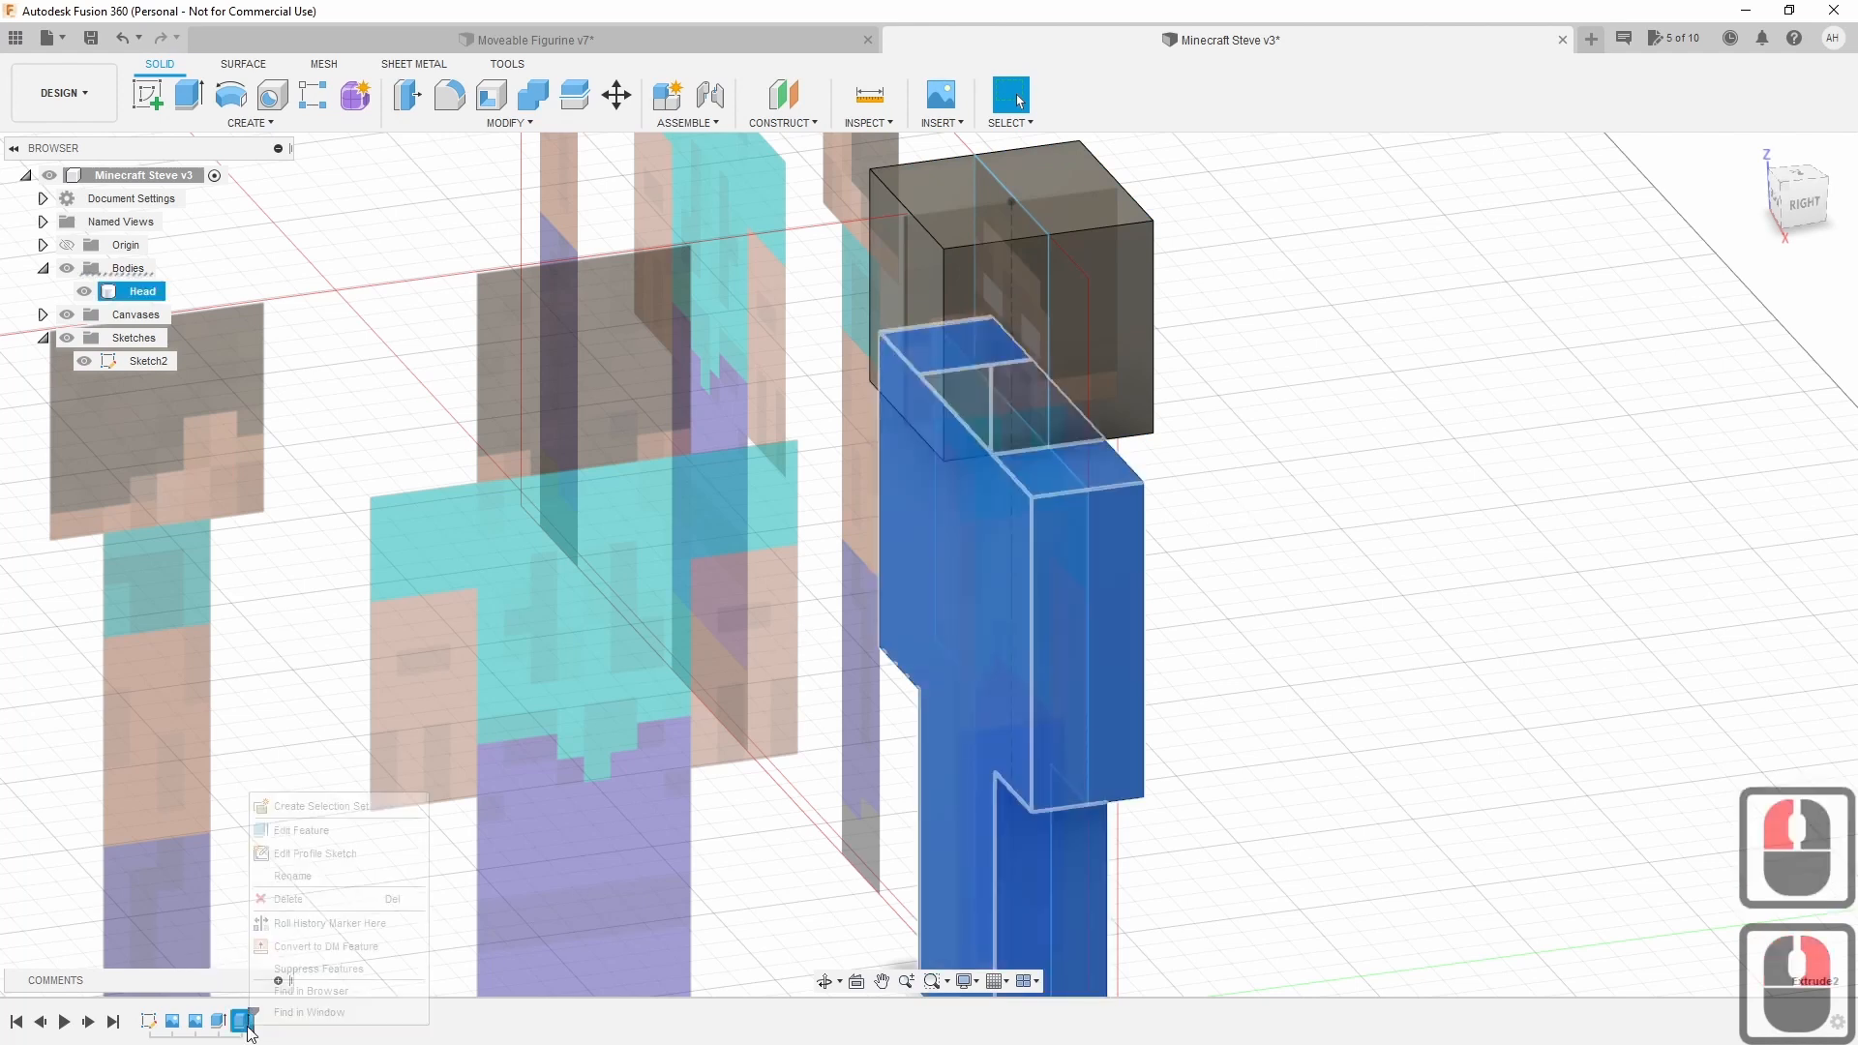
{"action": "left_click", "coordinate": [302, 830]}
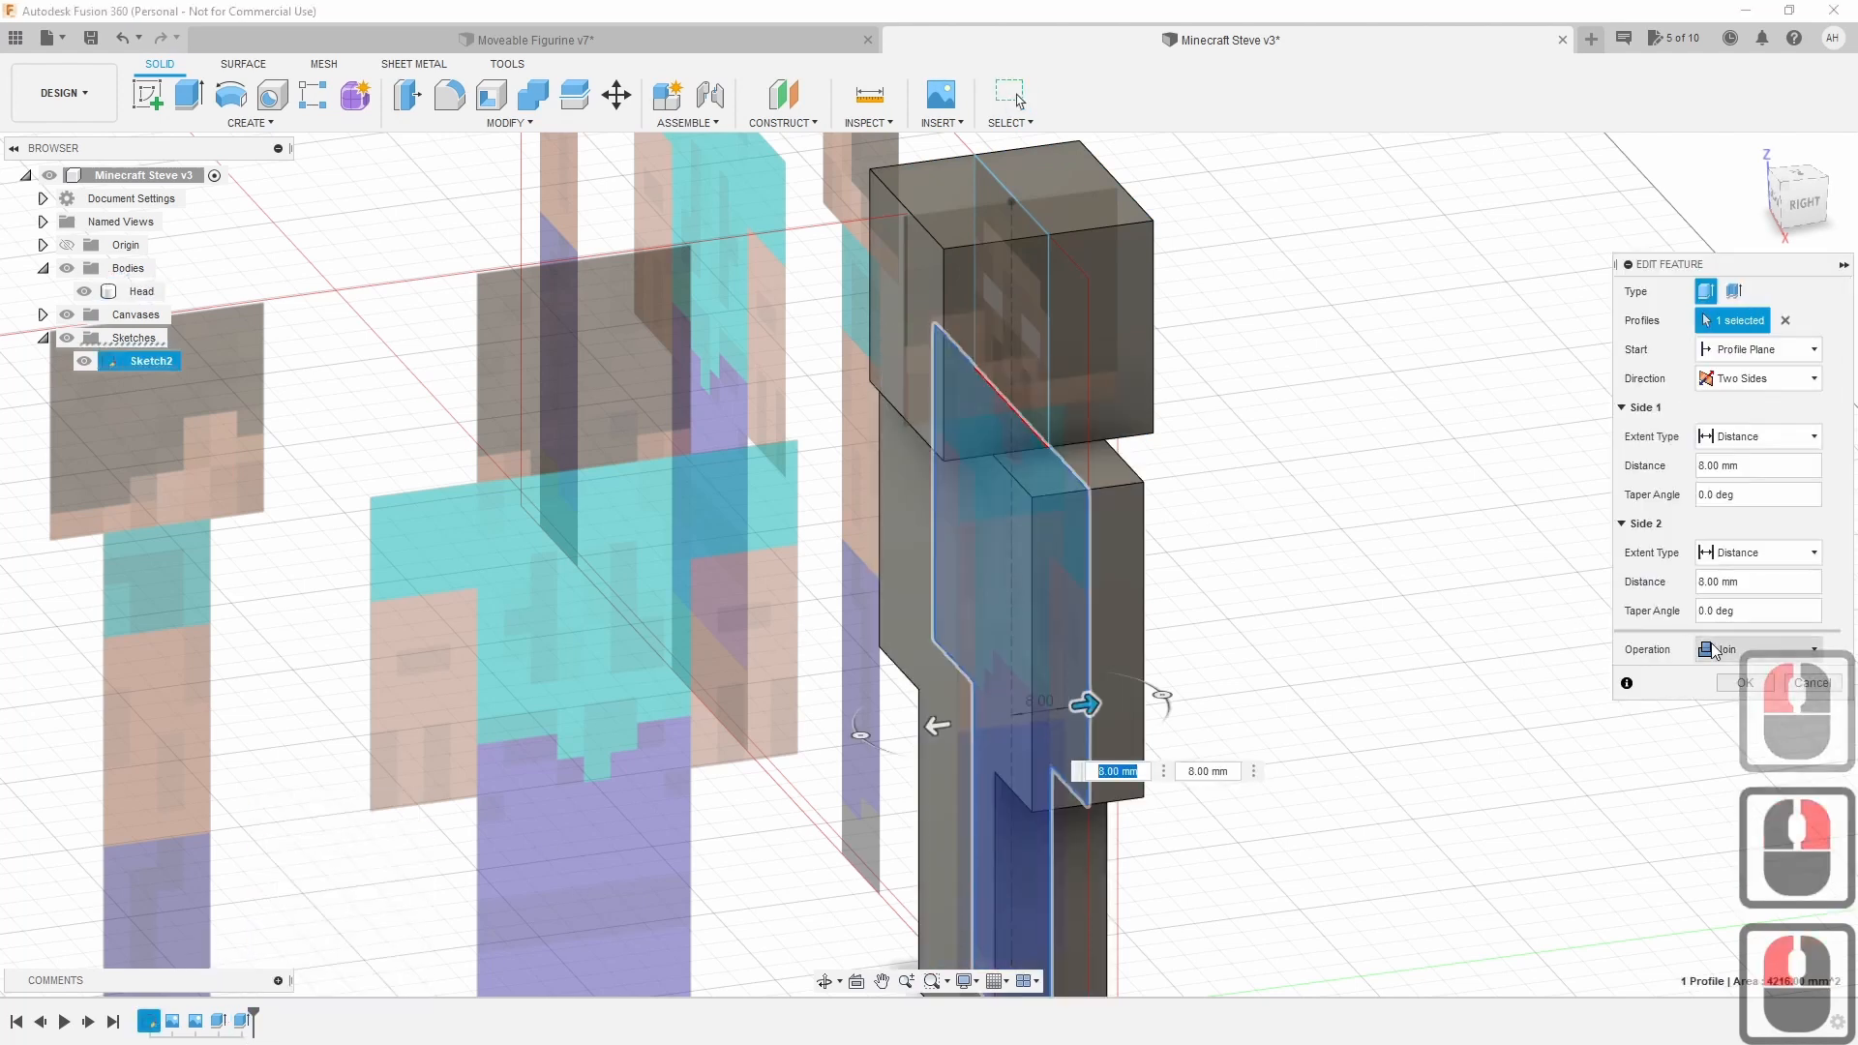
{"action": "left_click", "coordinate": [1751, 650]}
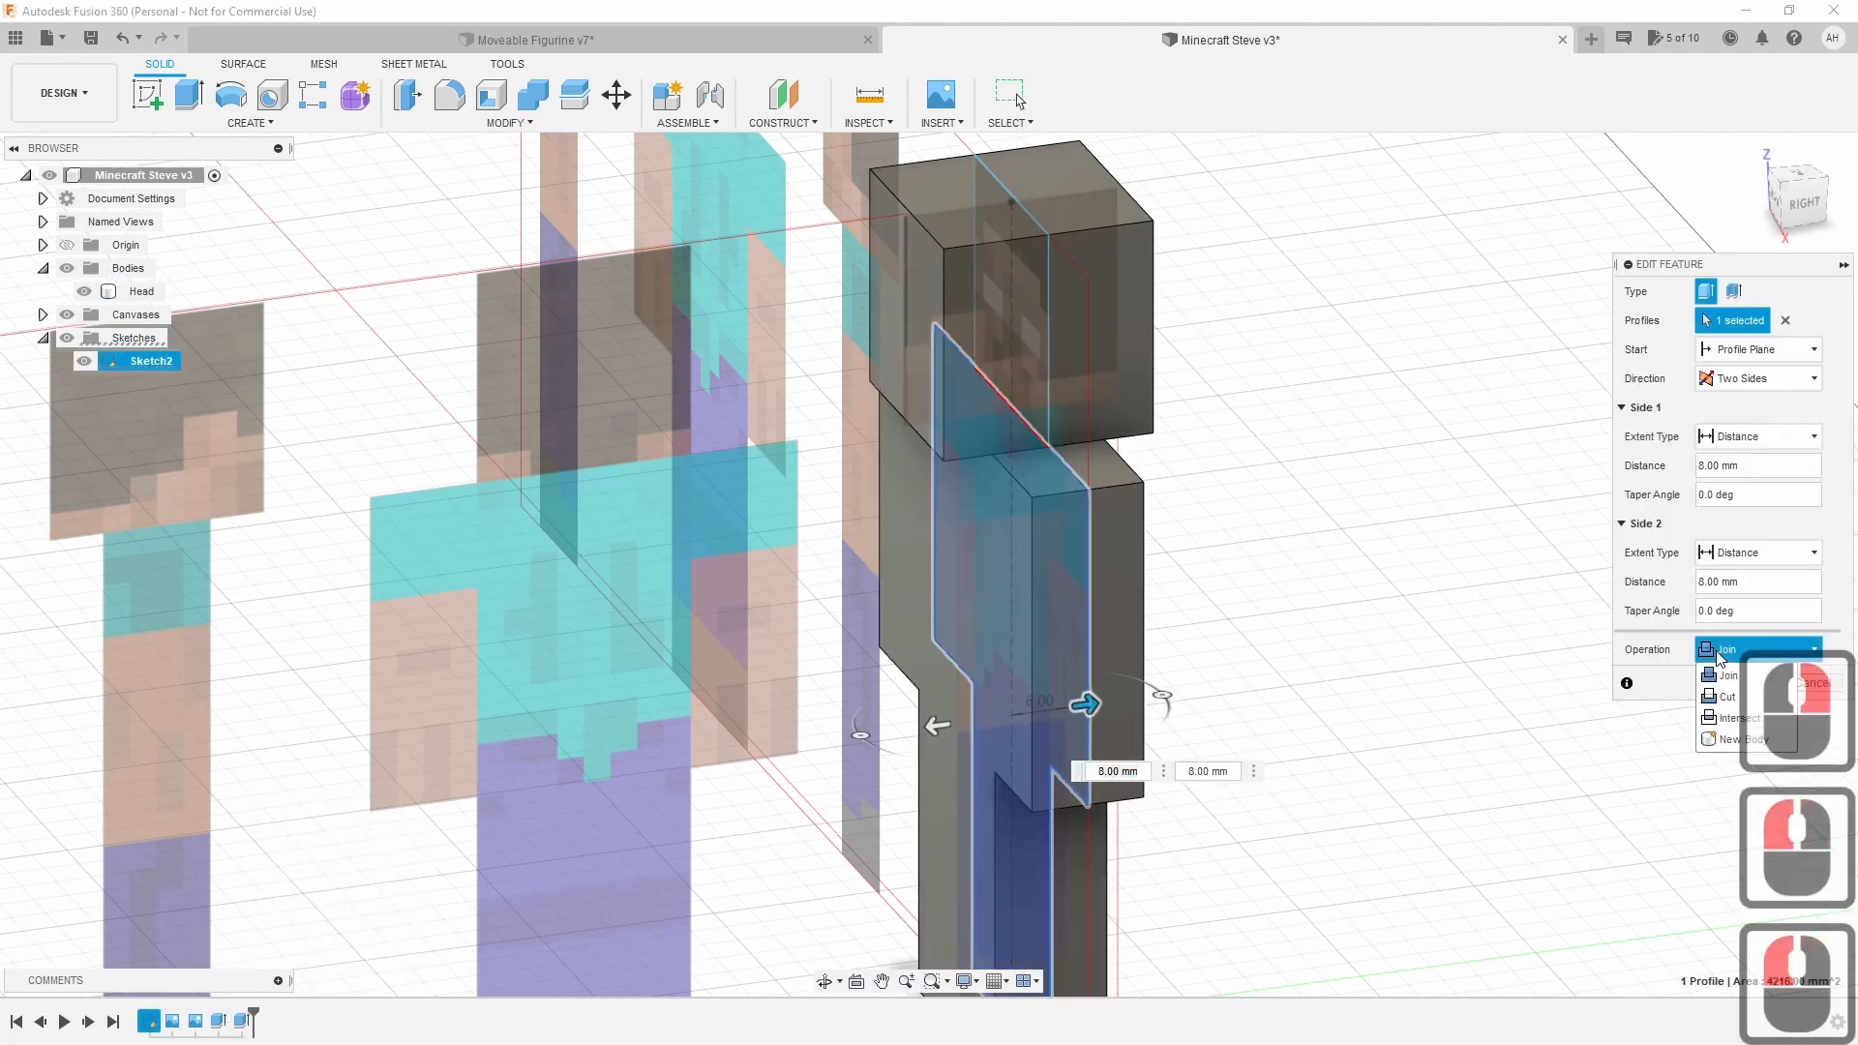
{"action": "left_click", "coordinate": [1727, 739]}
{"action": "left_click", "coordinate": [1737, 683]}
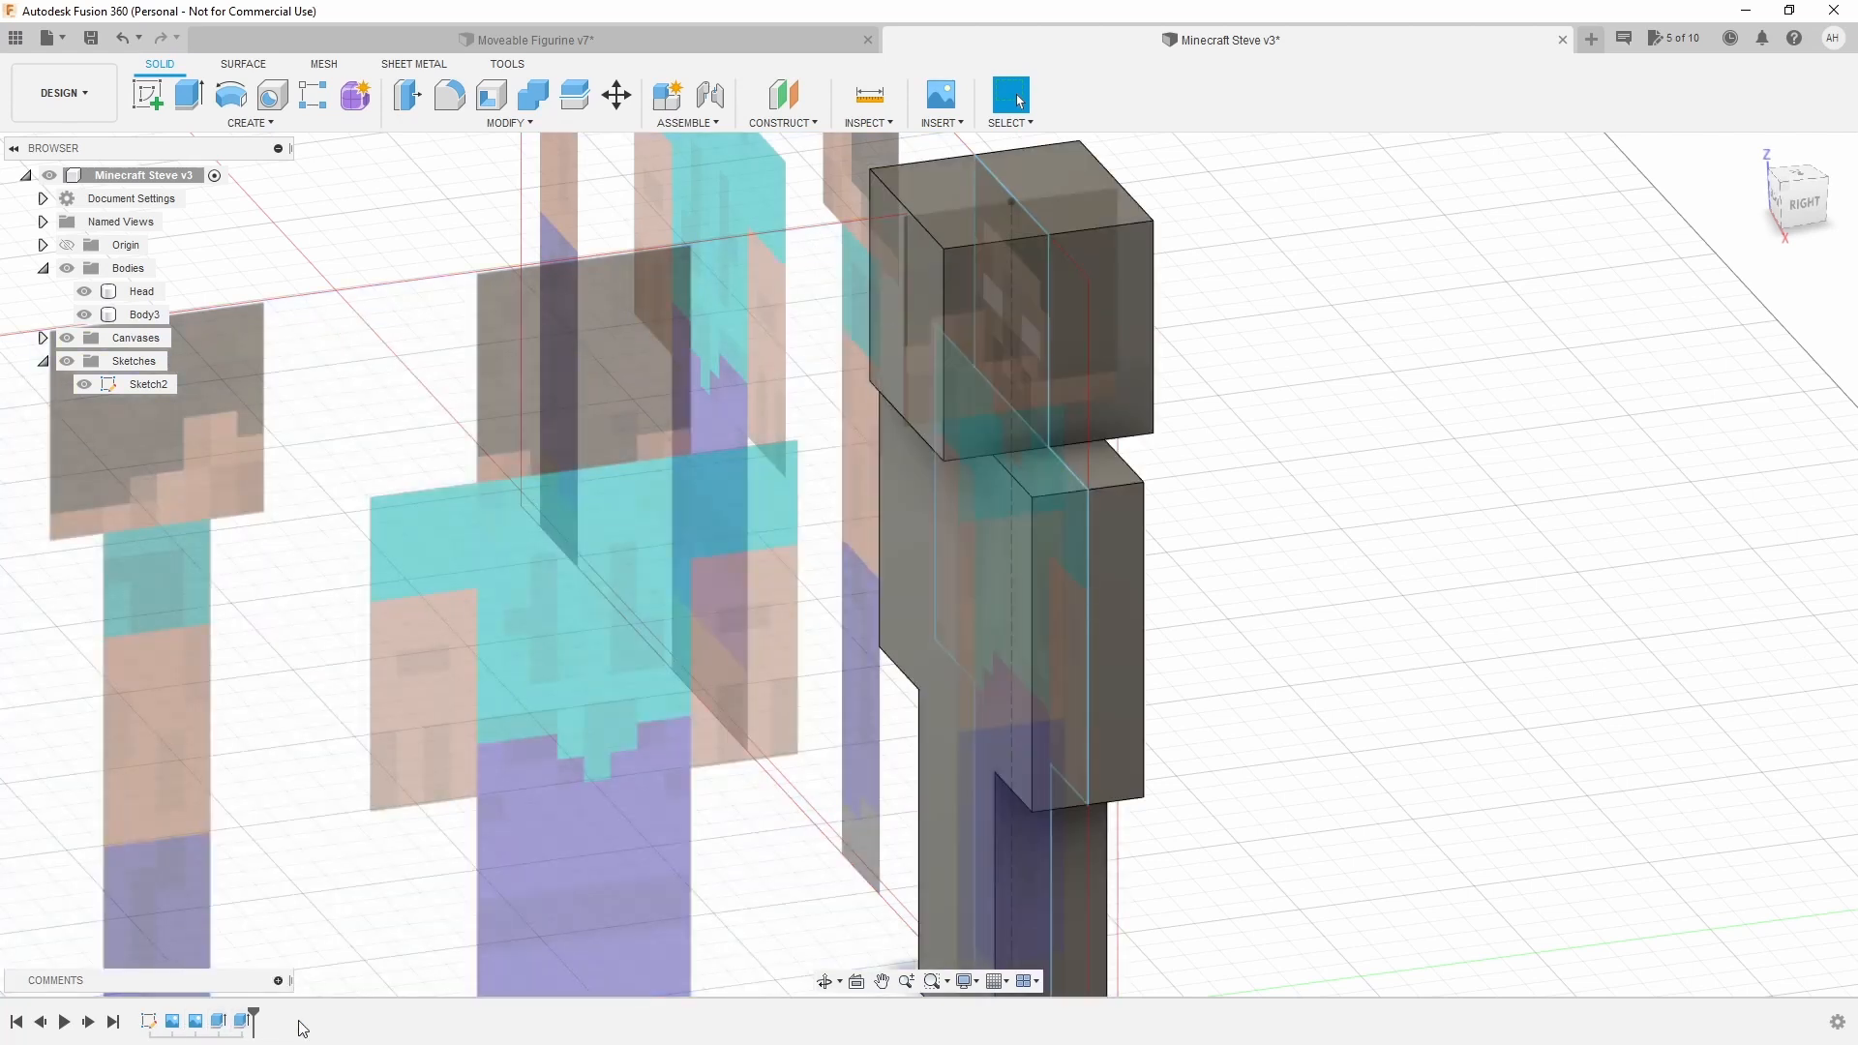
Hide Sketch2 and rename Body3 to 'Body'.
{"action": "left_click", "coordinate": [84, 385]}
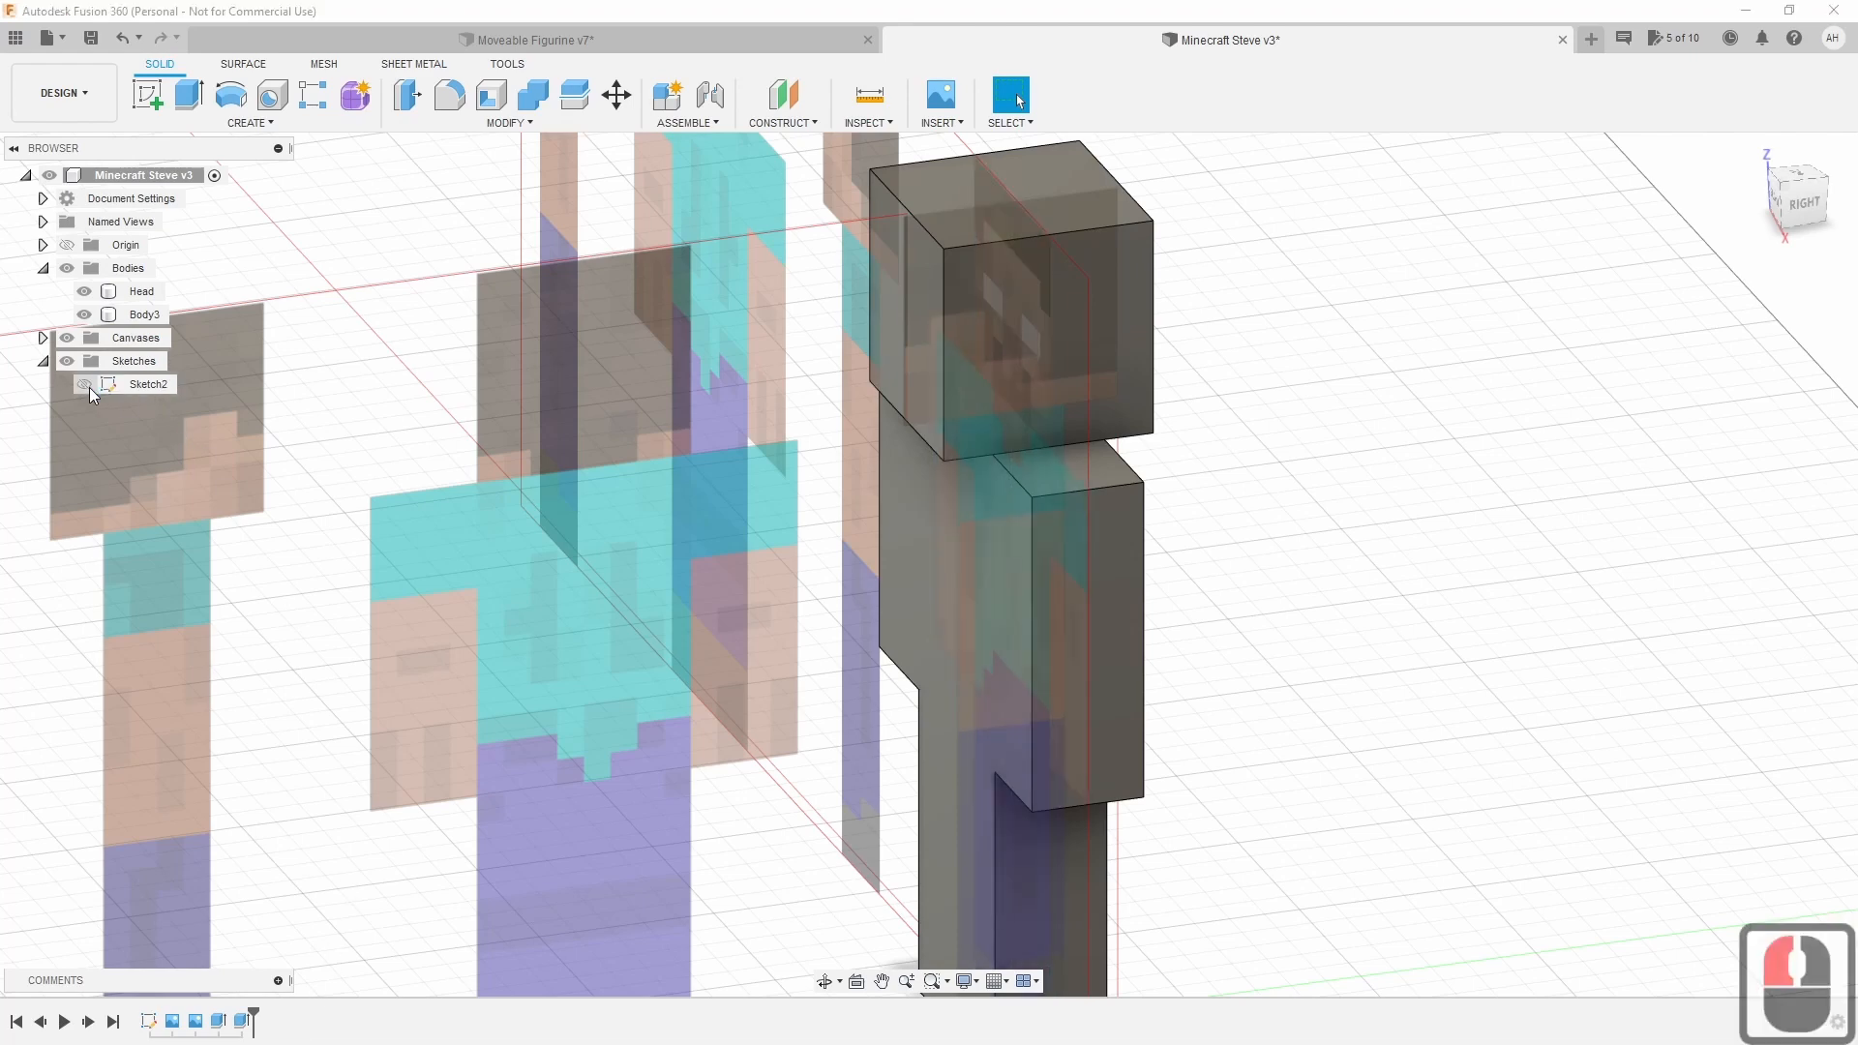
{"action": "left_click", "coordinate": [1781, 205]}
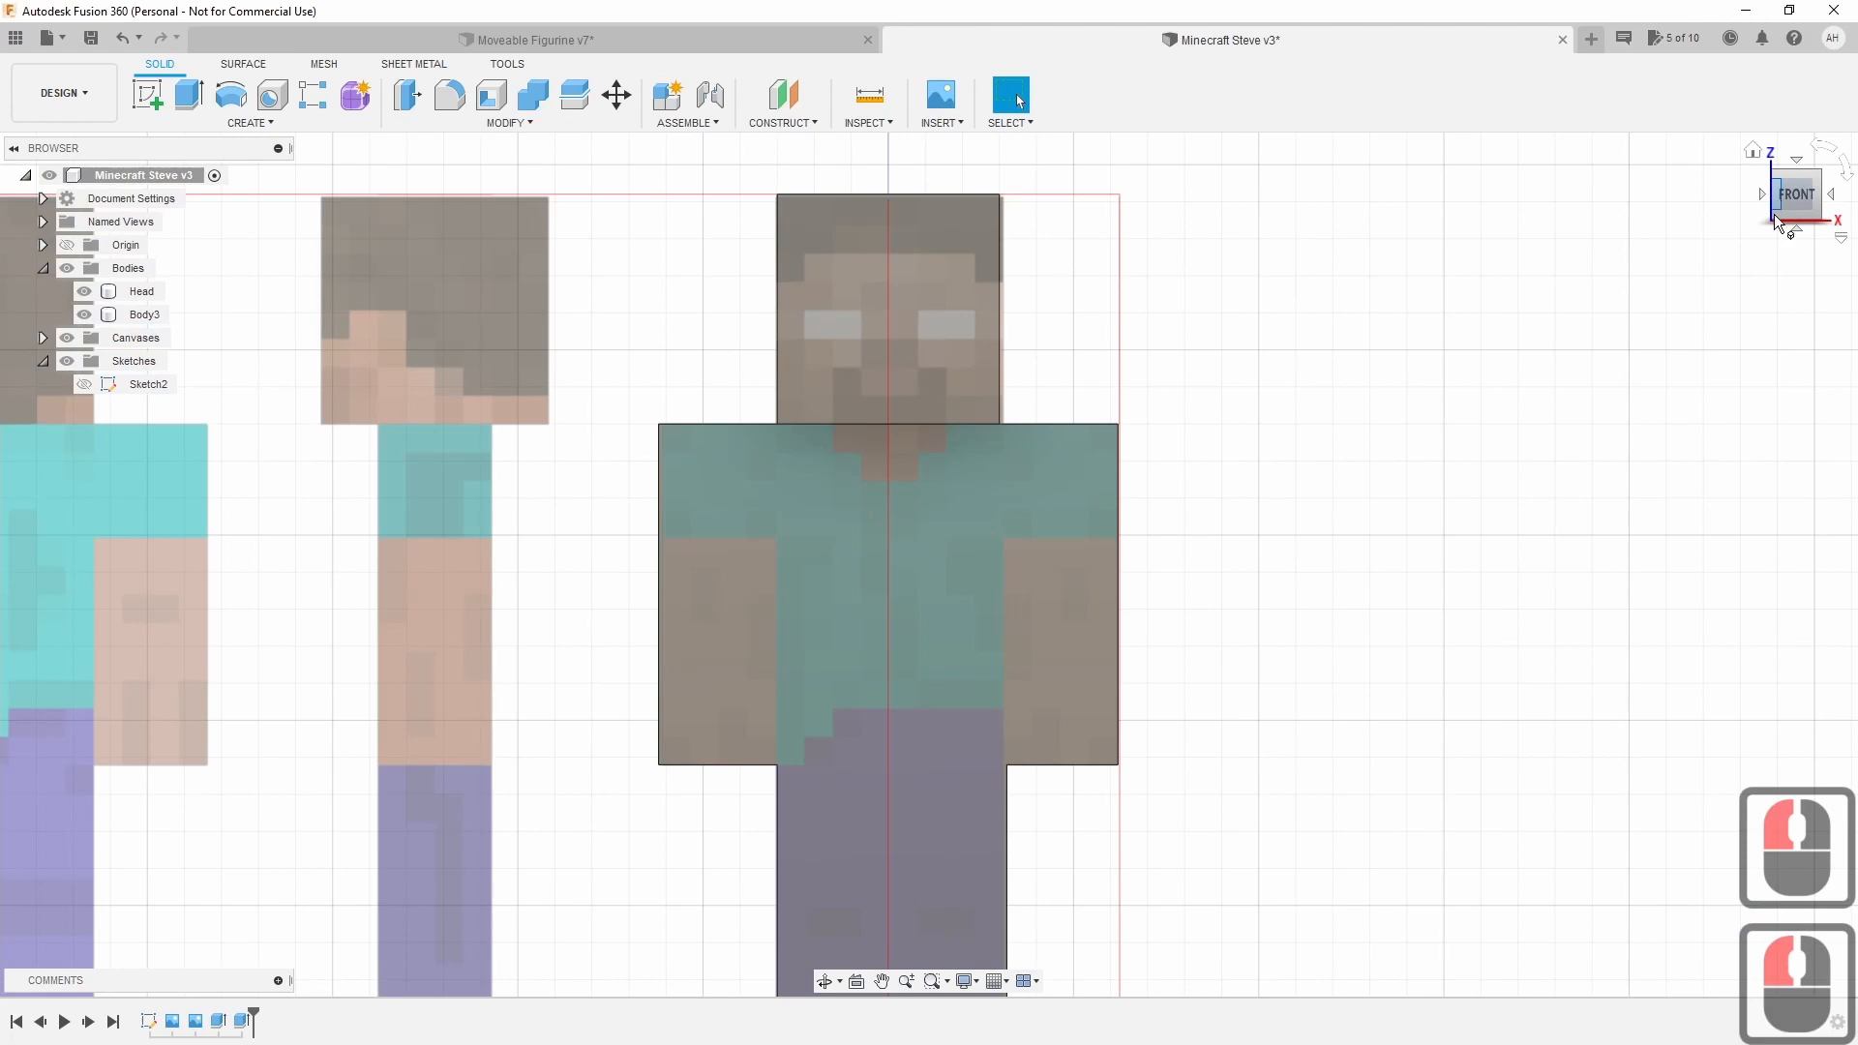
{"action": "middle_click_drag", "start_coordinate": [925, 552], "coordinate": [754, 542], "text": "shift"}
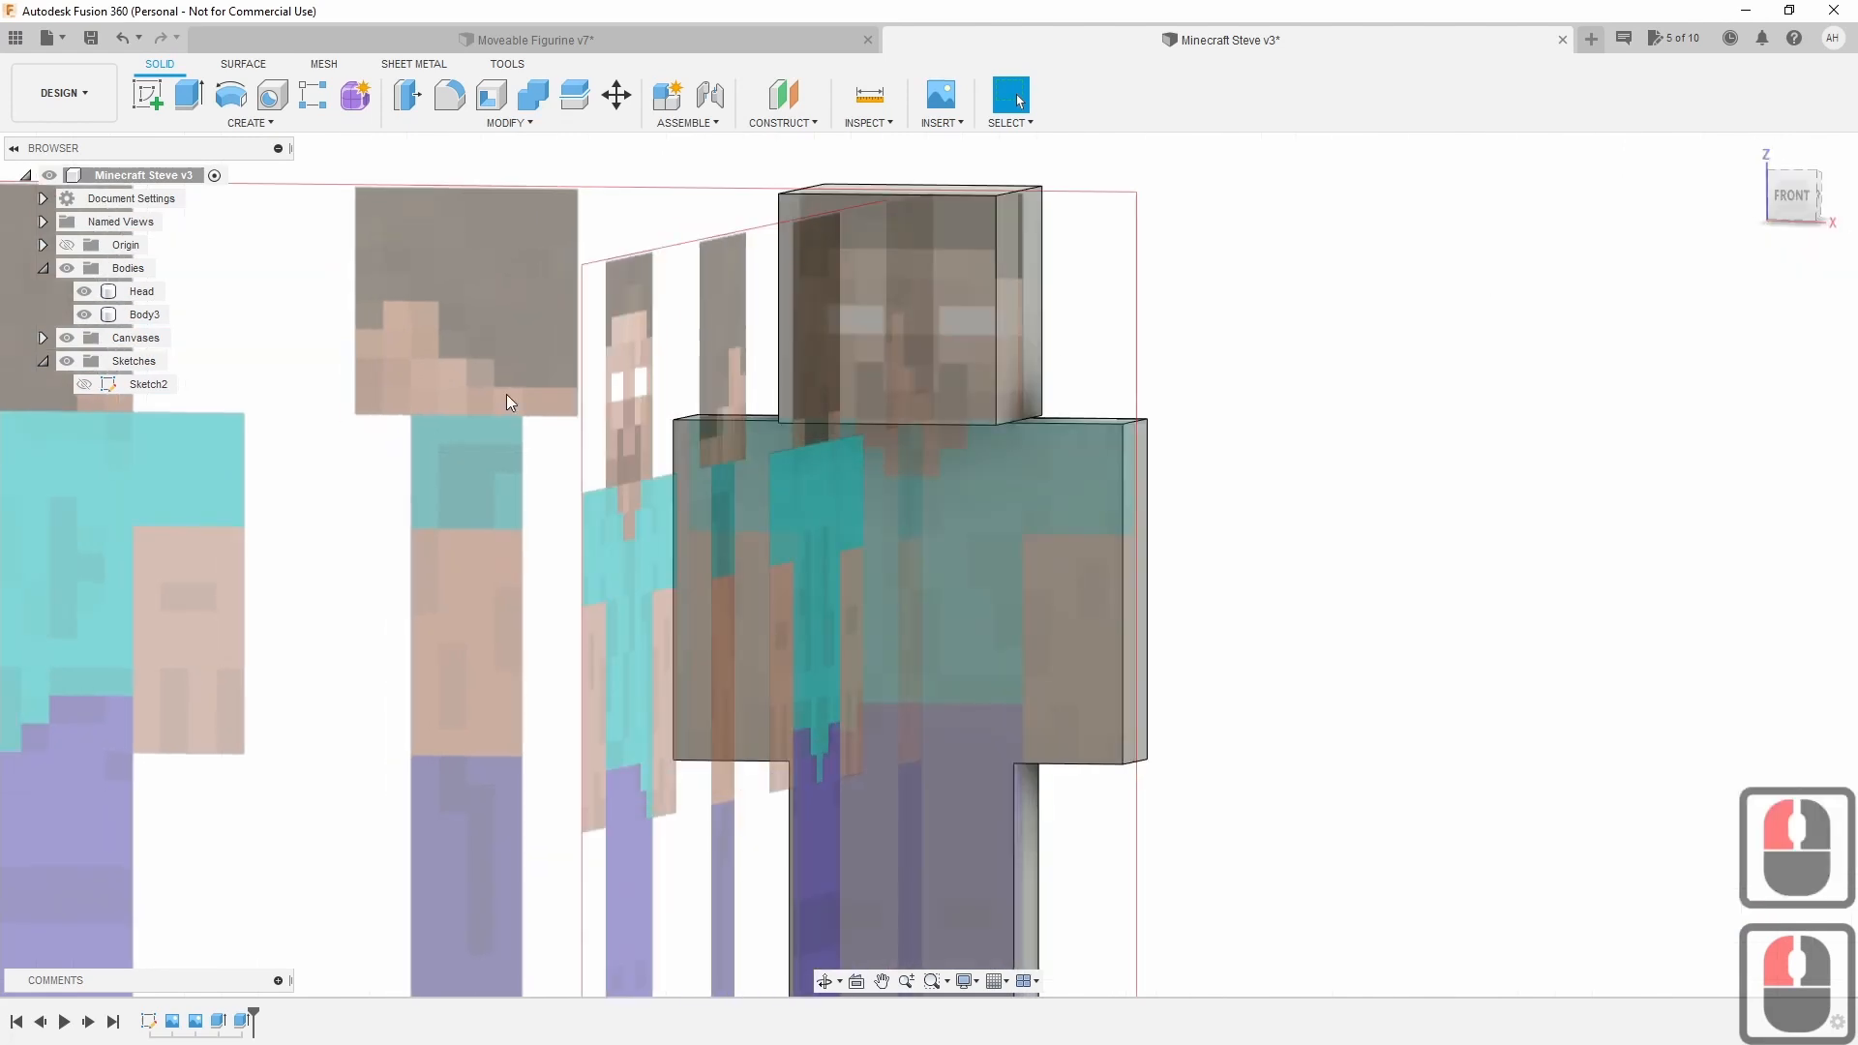
{"action": "left_click", "coordinate": [146, 315]}
{"action": "left_click", "coordinate": [145, 314]}
{"action": "double_click", "coordinate": [145, 314]}
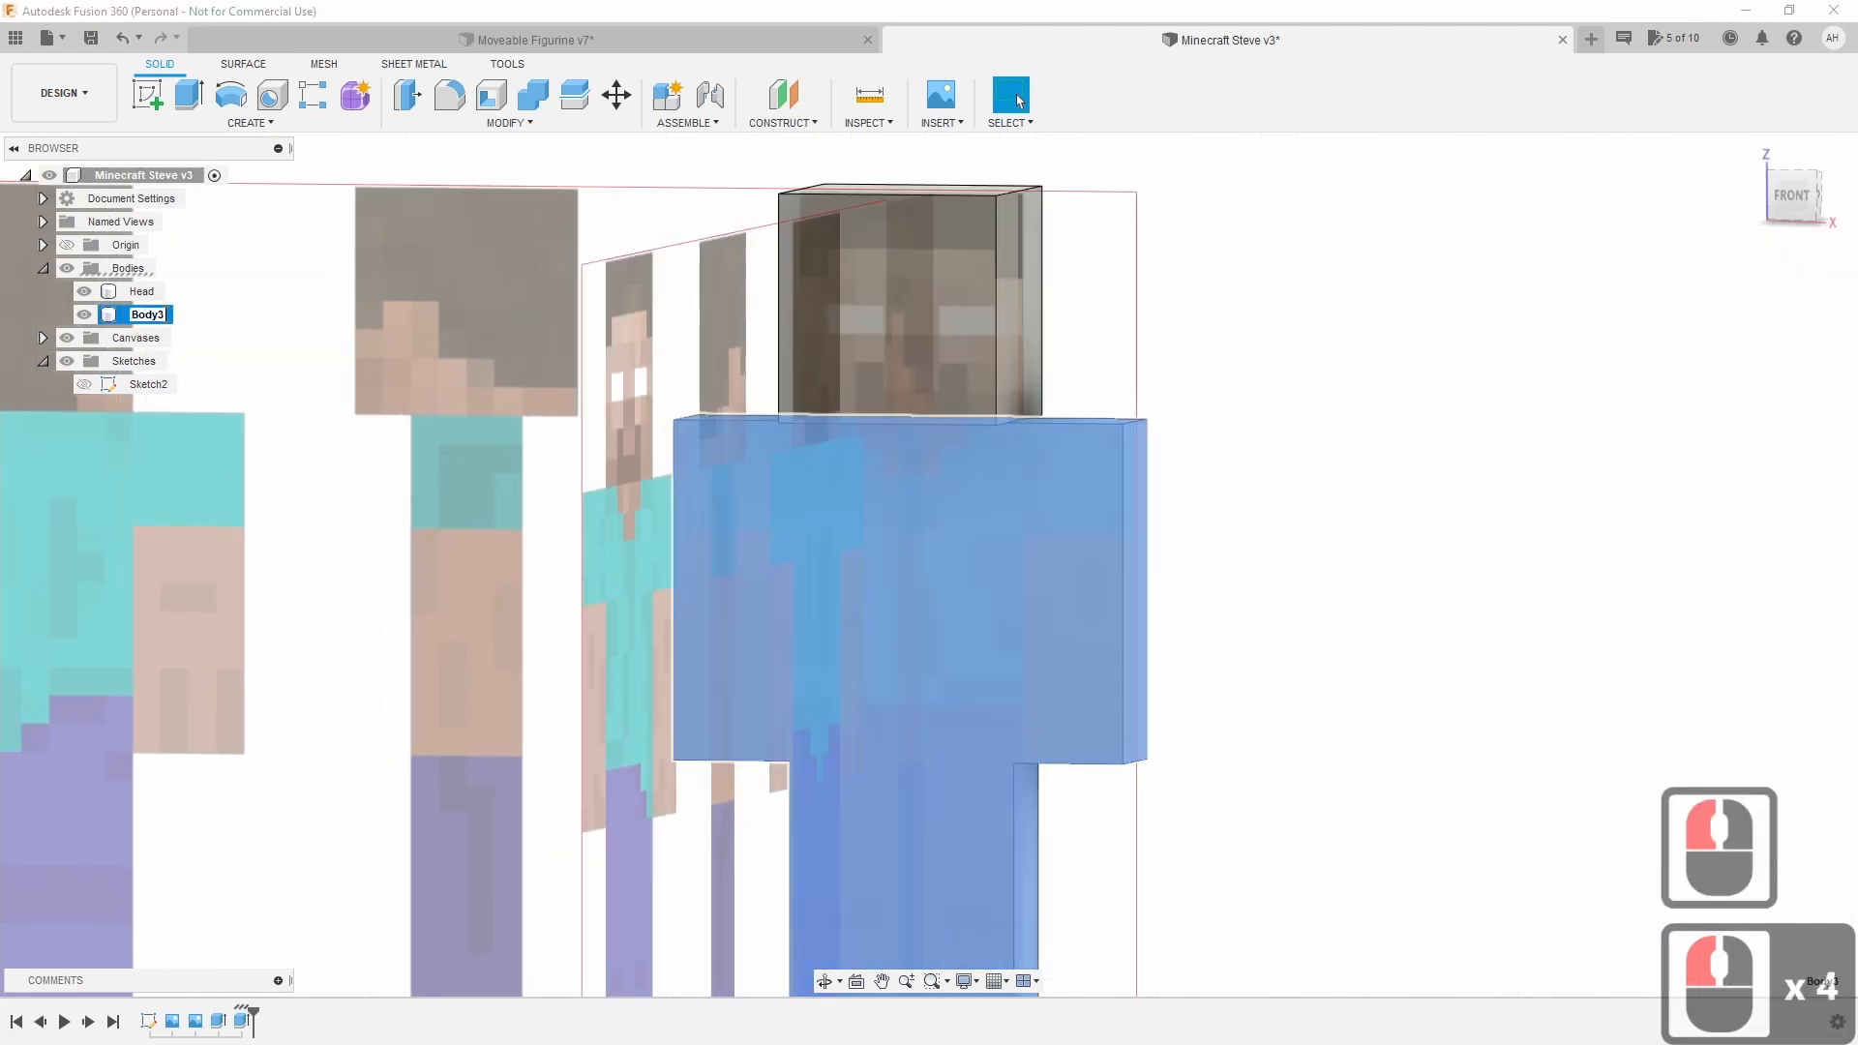
{"action": "key", "text": "BackSpace"}
{"action": "key", "text": "Return"}
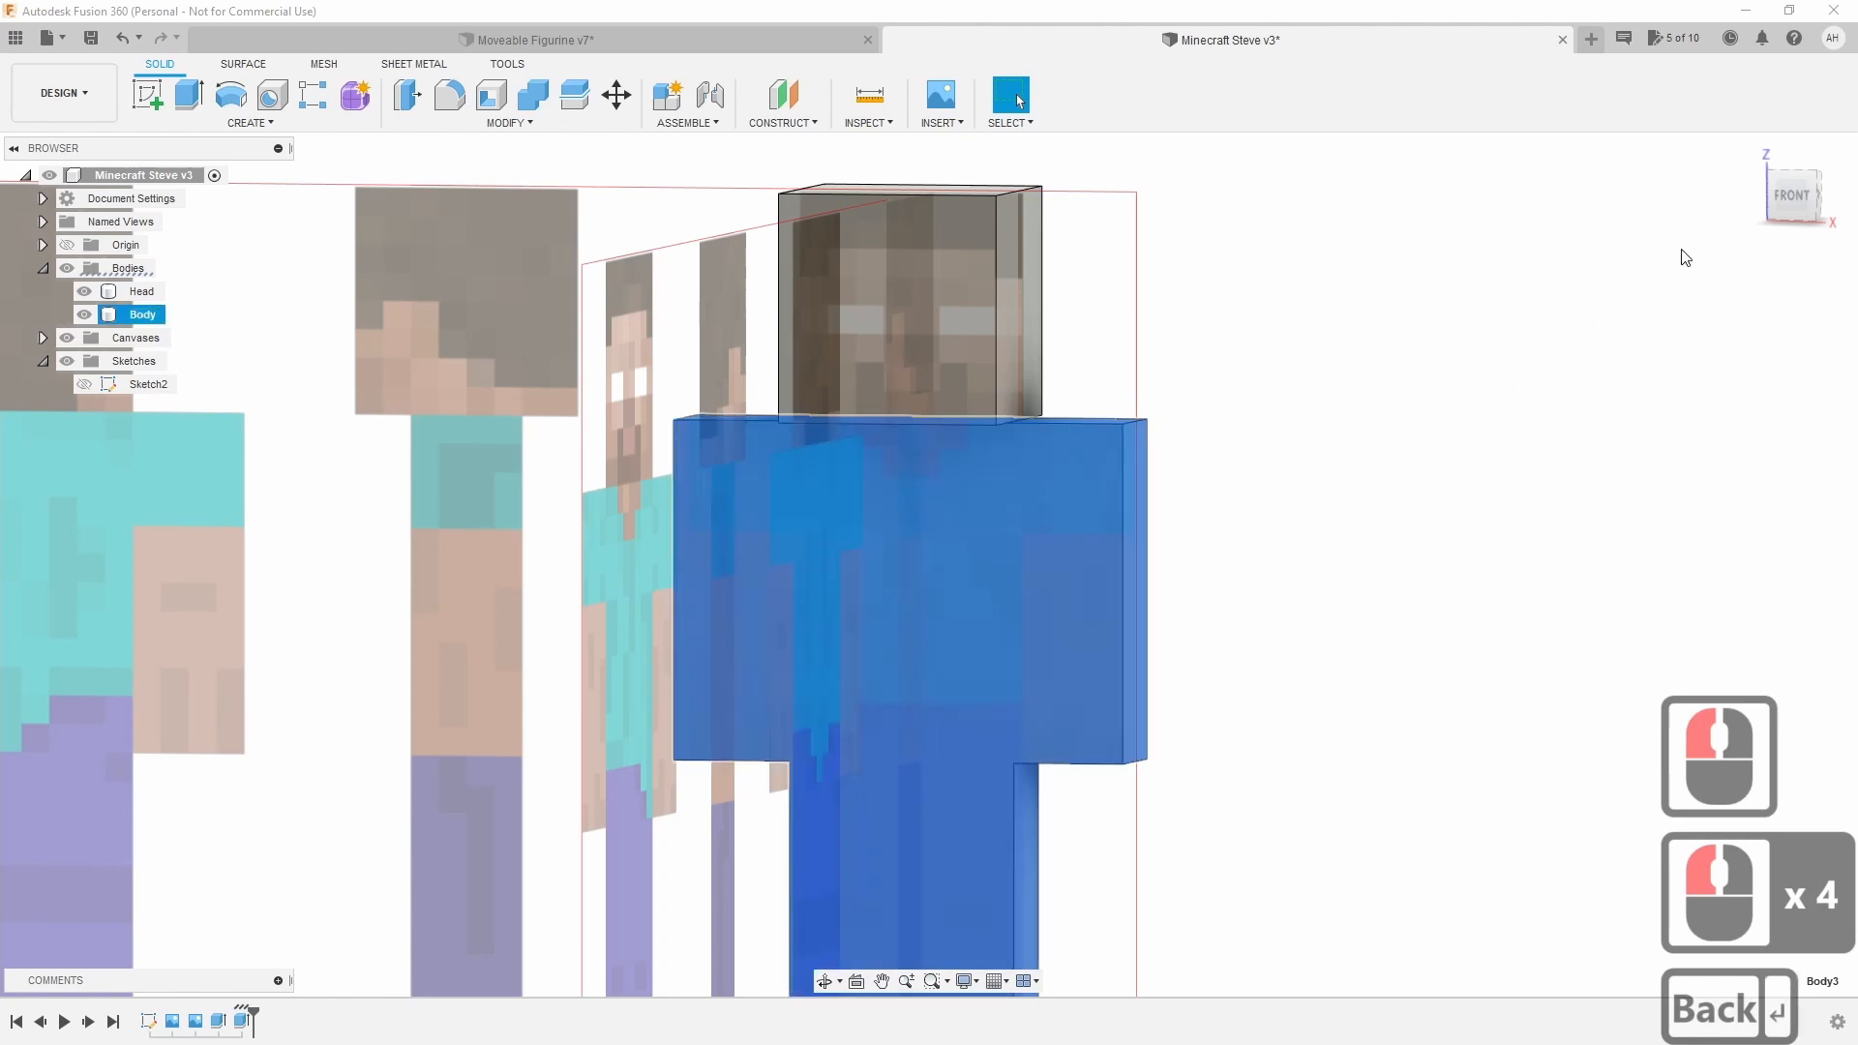
Rename Sketch2 to 'Base'.
{"action": "left_click_drag", "start_coordinate": [1796, 183], "coordinate": [1761, 221]}
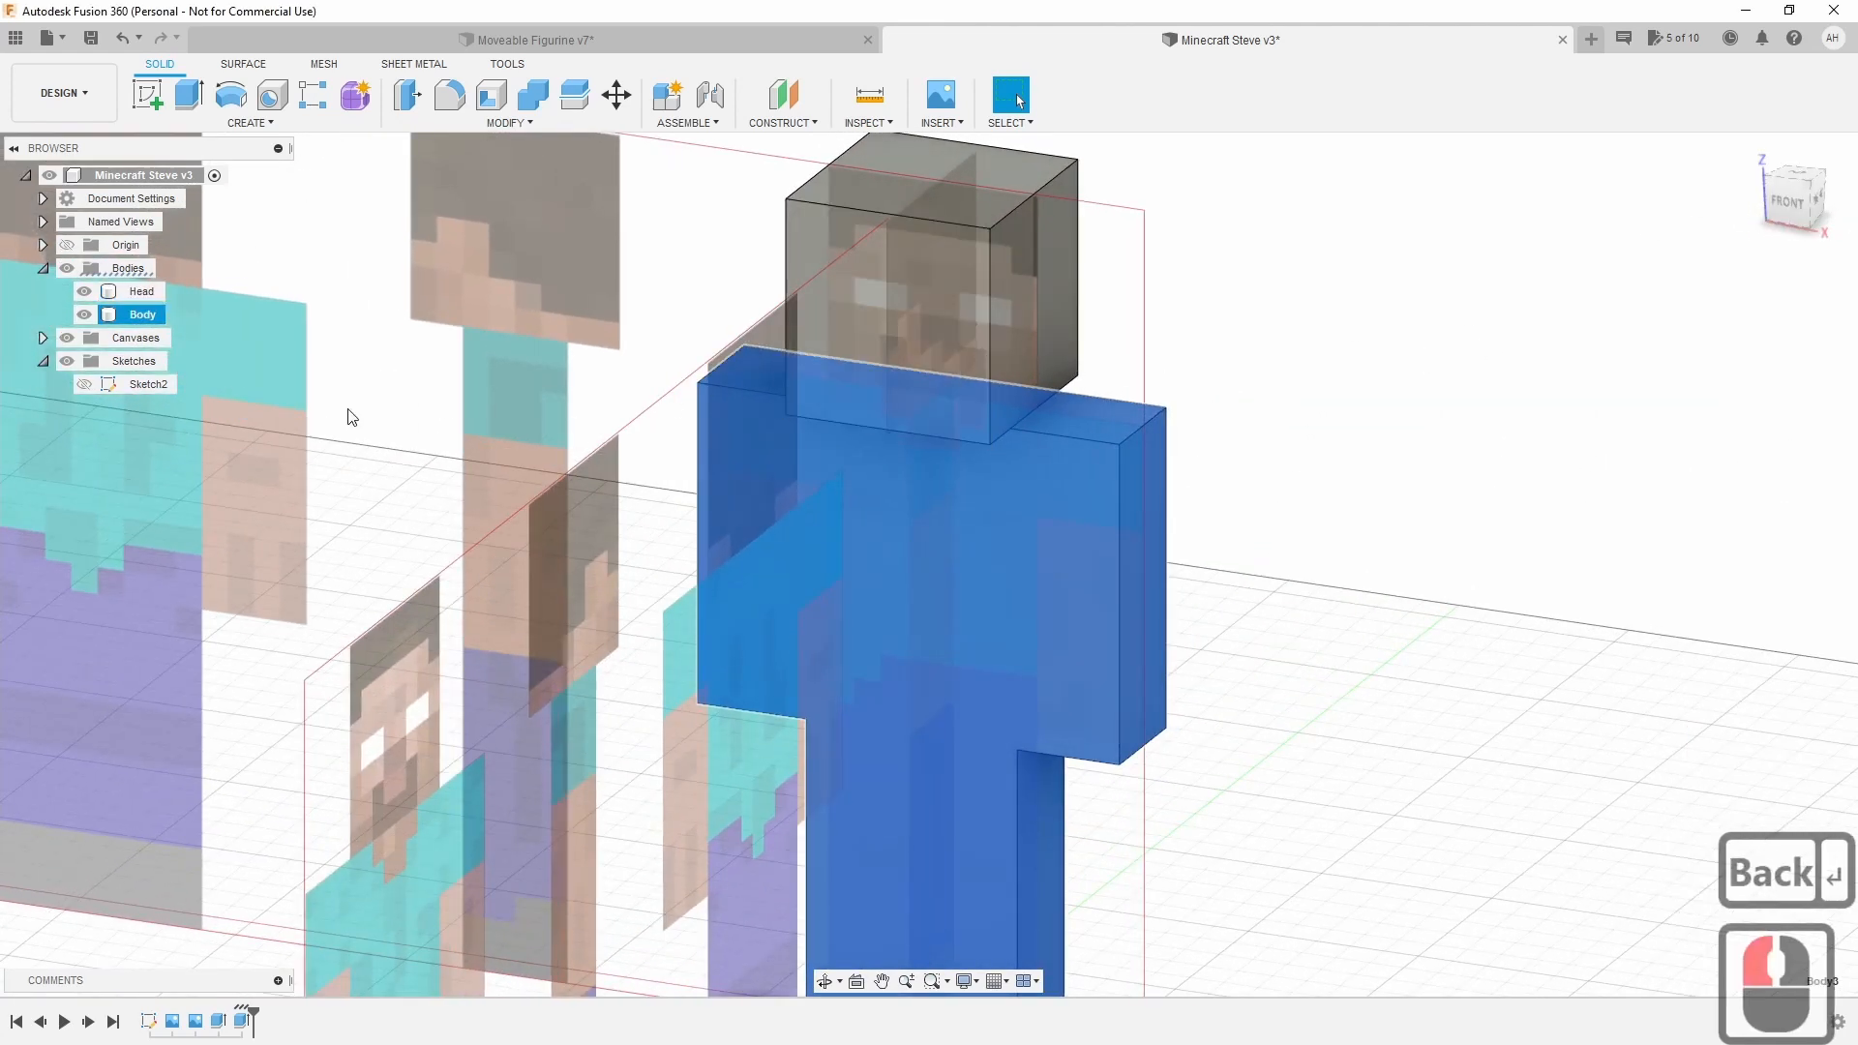
{"action": "double_click", "coordinate": [152, 385]}
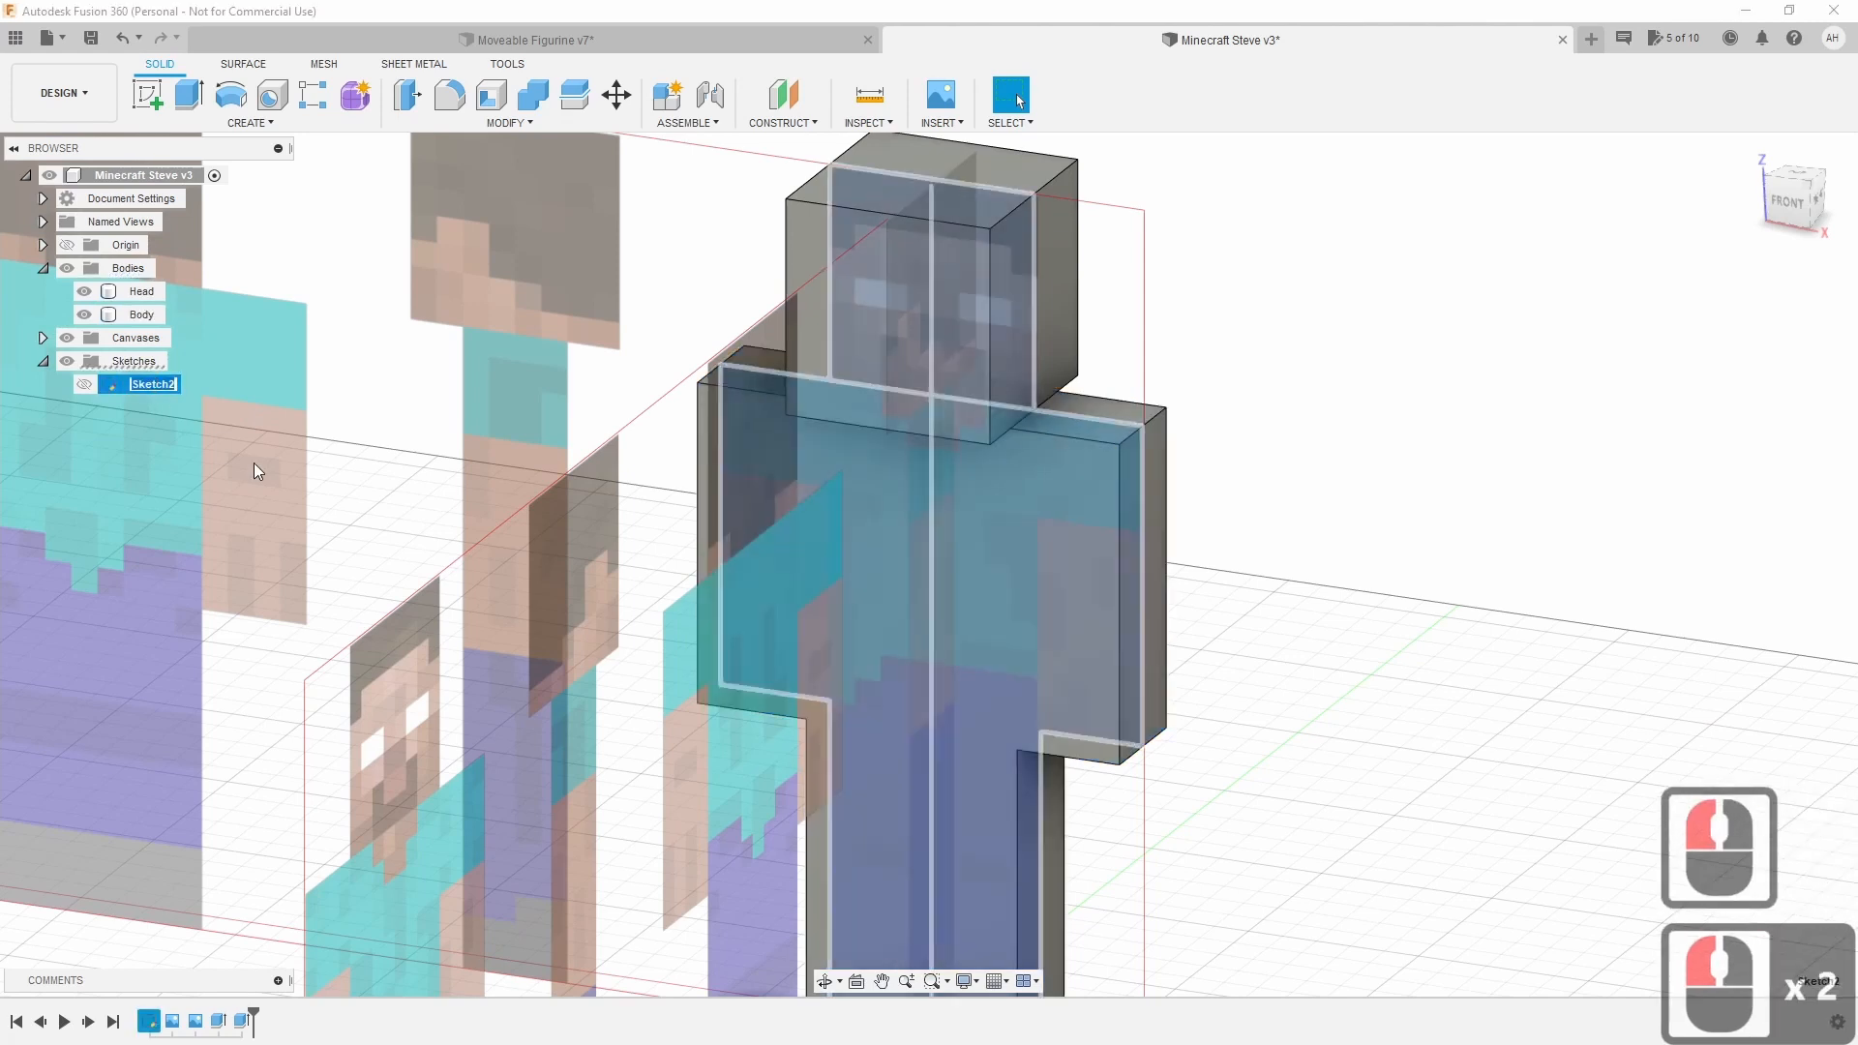
{"action": "type", "text": "Base"}
{"action": "key", "text": "Return"}
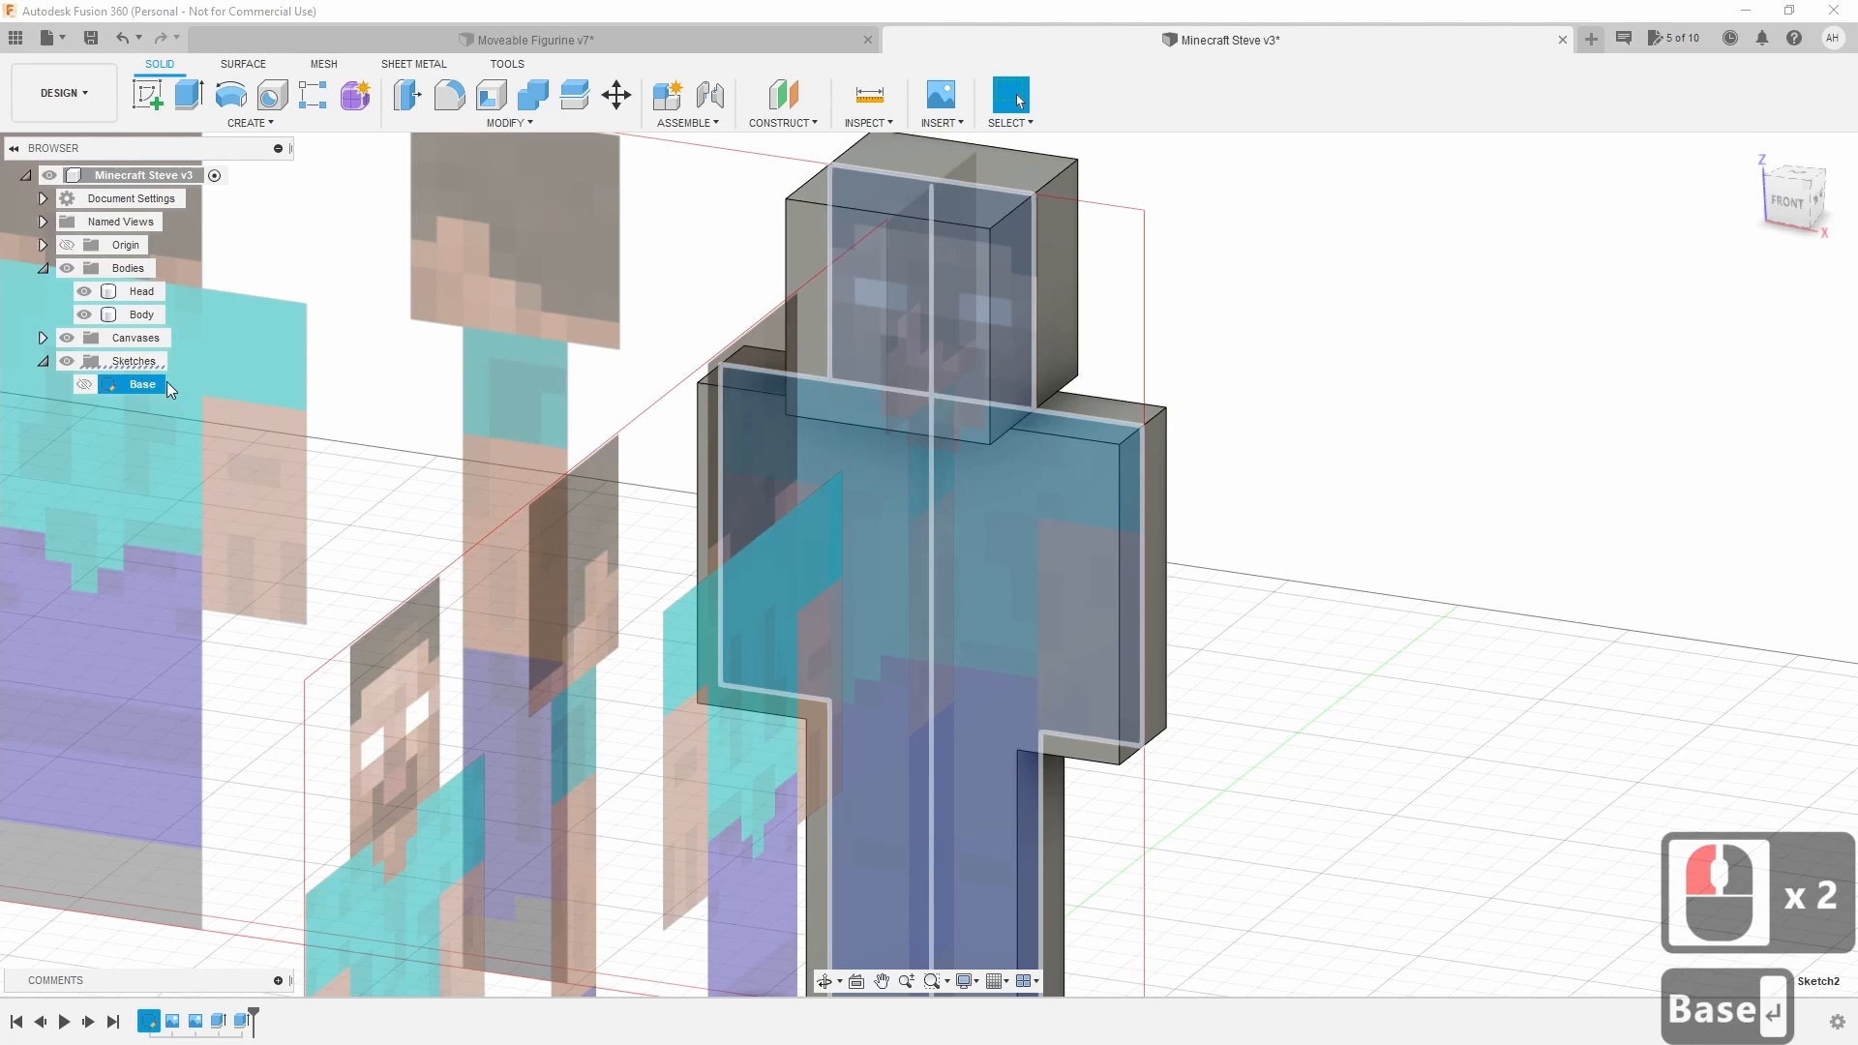
{"action": "left_click", "coordinate": [1788, 205]}
{"action": "left_click_drag", "start_coordinate": [1789, 205], "coordinate": [1742, 232]}
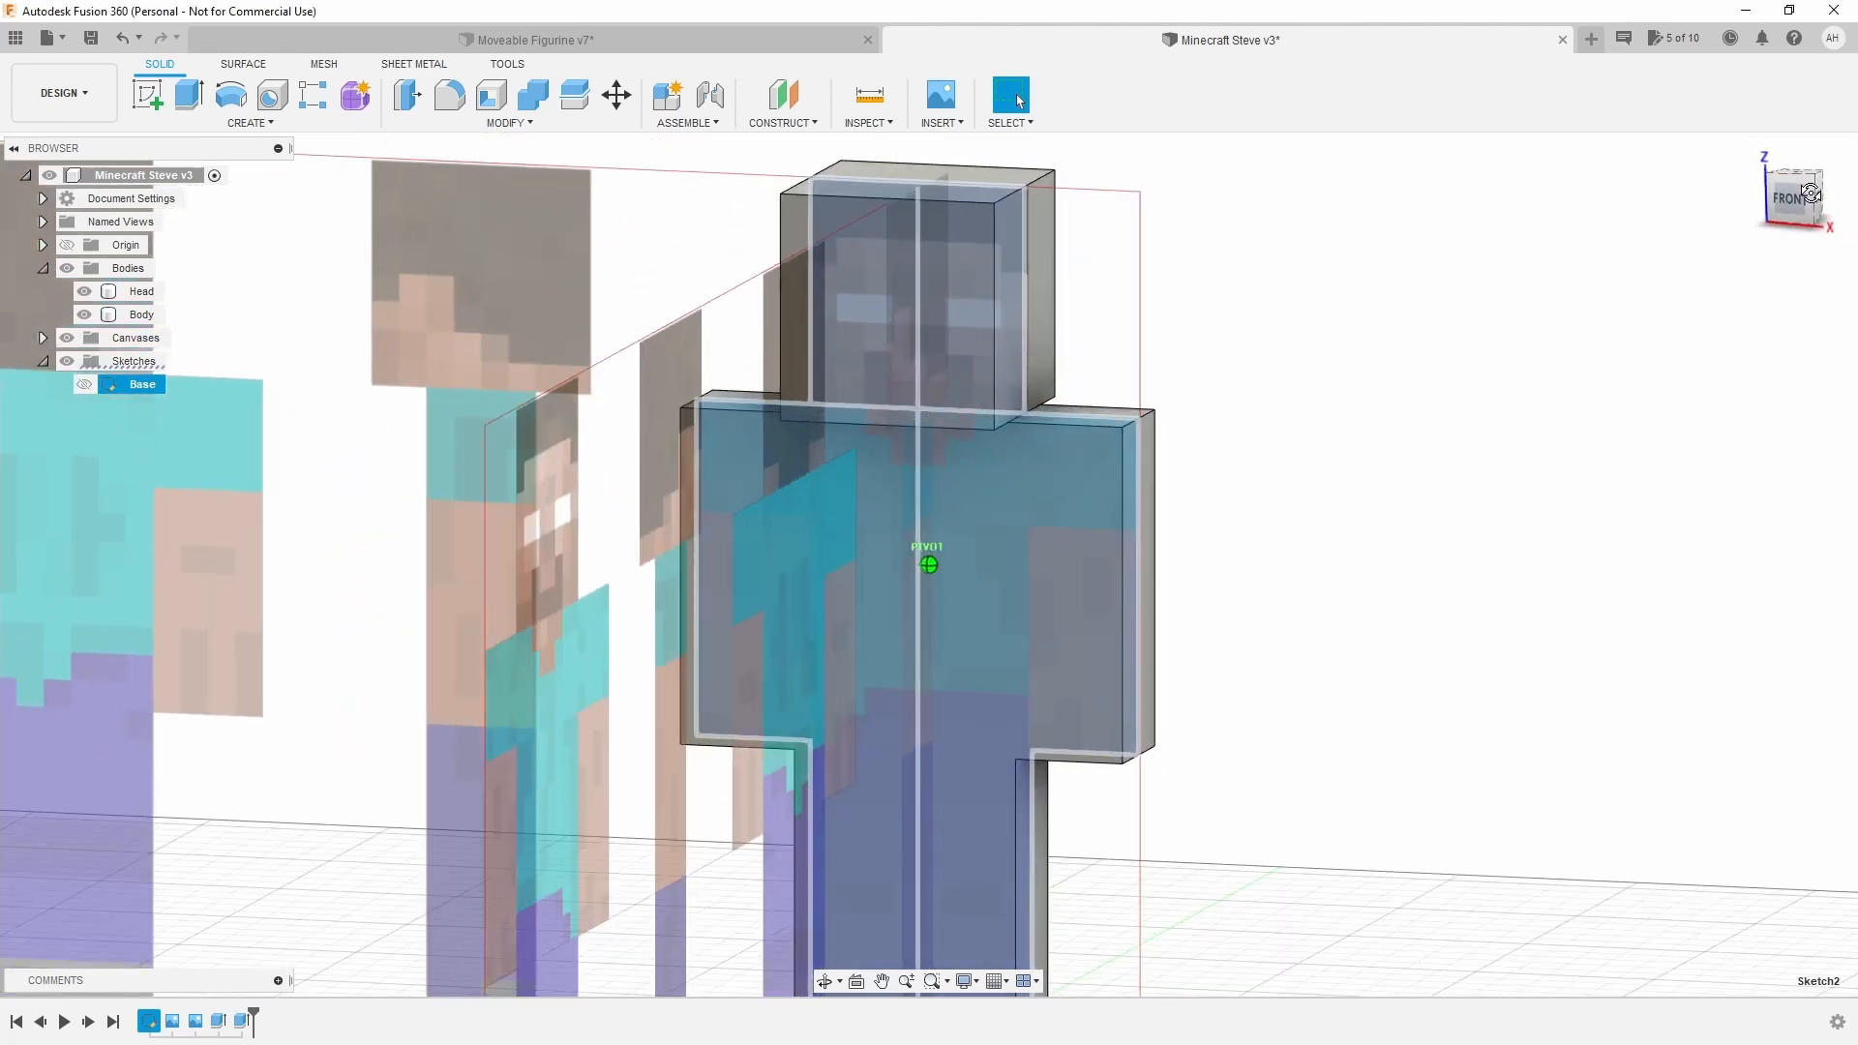
Clear the selection, then open and close the INSERT menu without inserting anything.
{"action": "left_click", "coordinate": [1258, 414]}
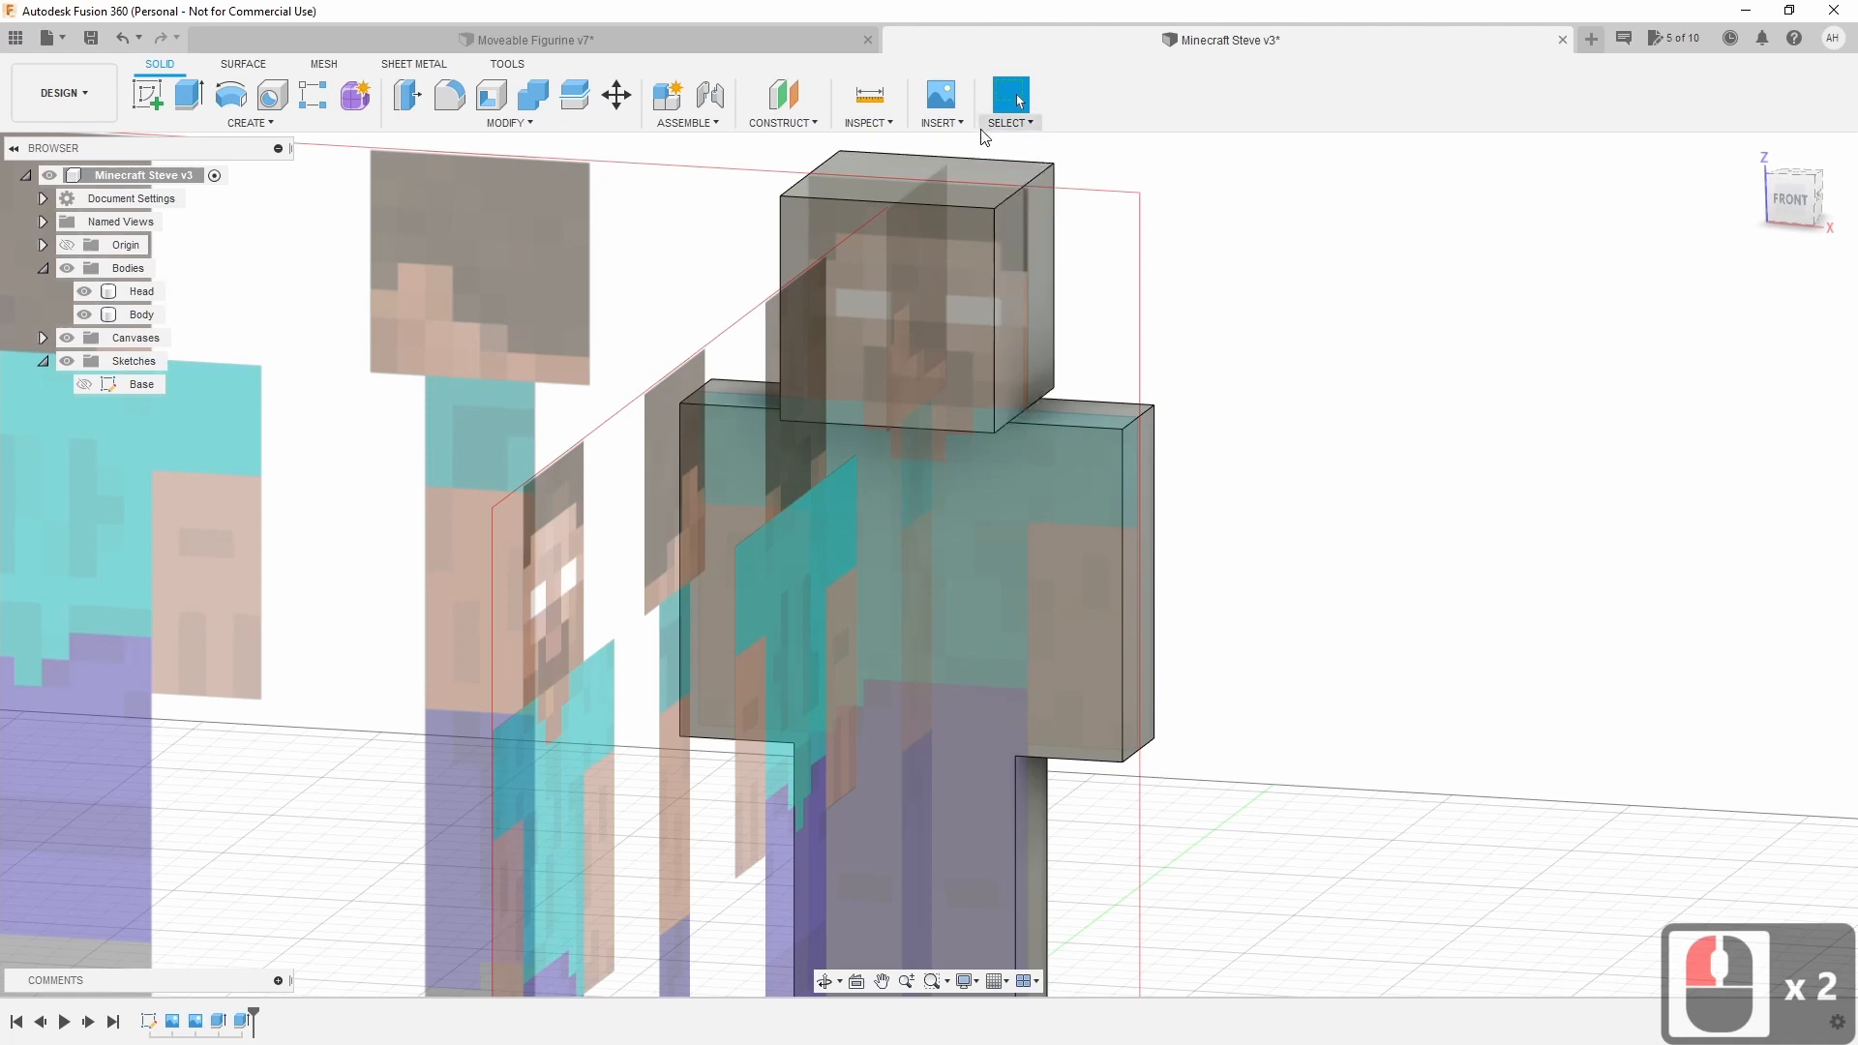
{"action": "left_click", "coordinate": [940, 122]}
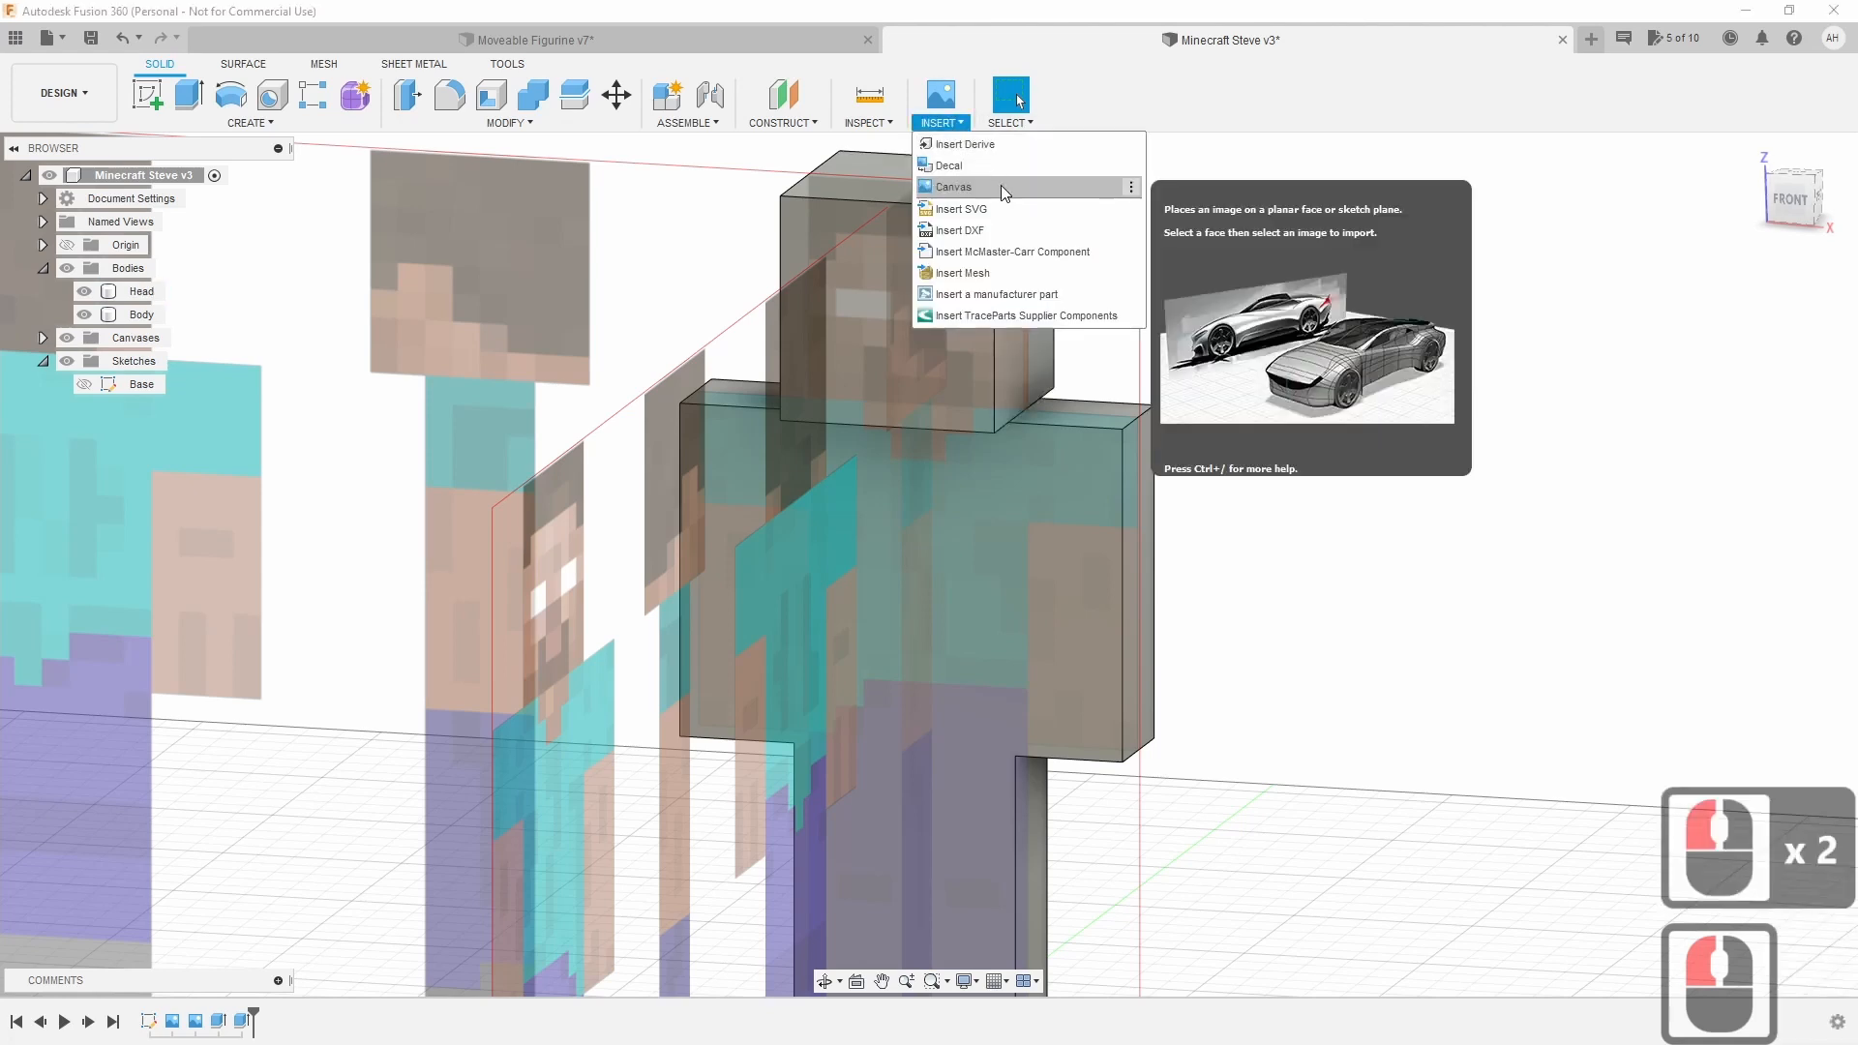
{"action": "left_click", "coordinate": [1294, 633]}
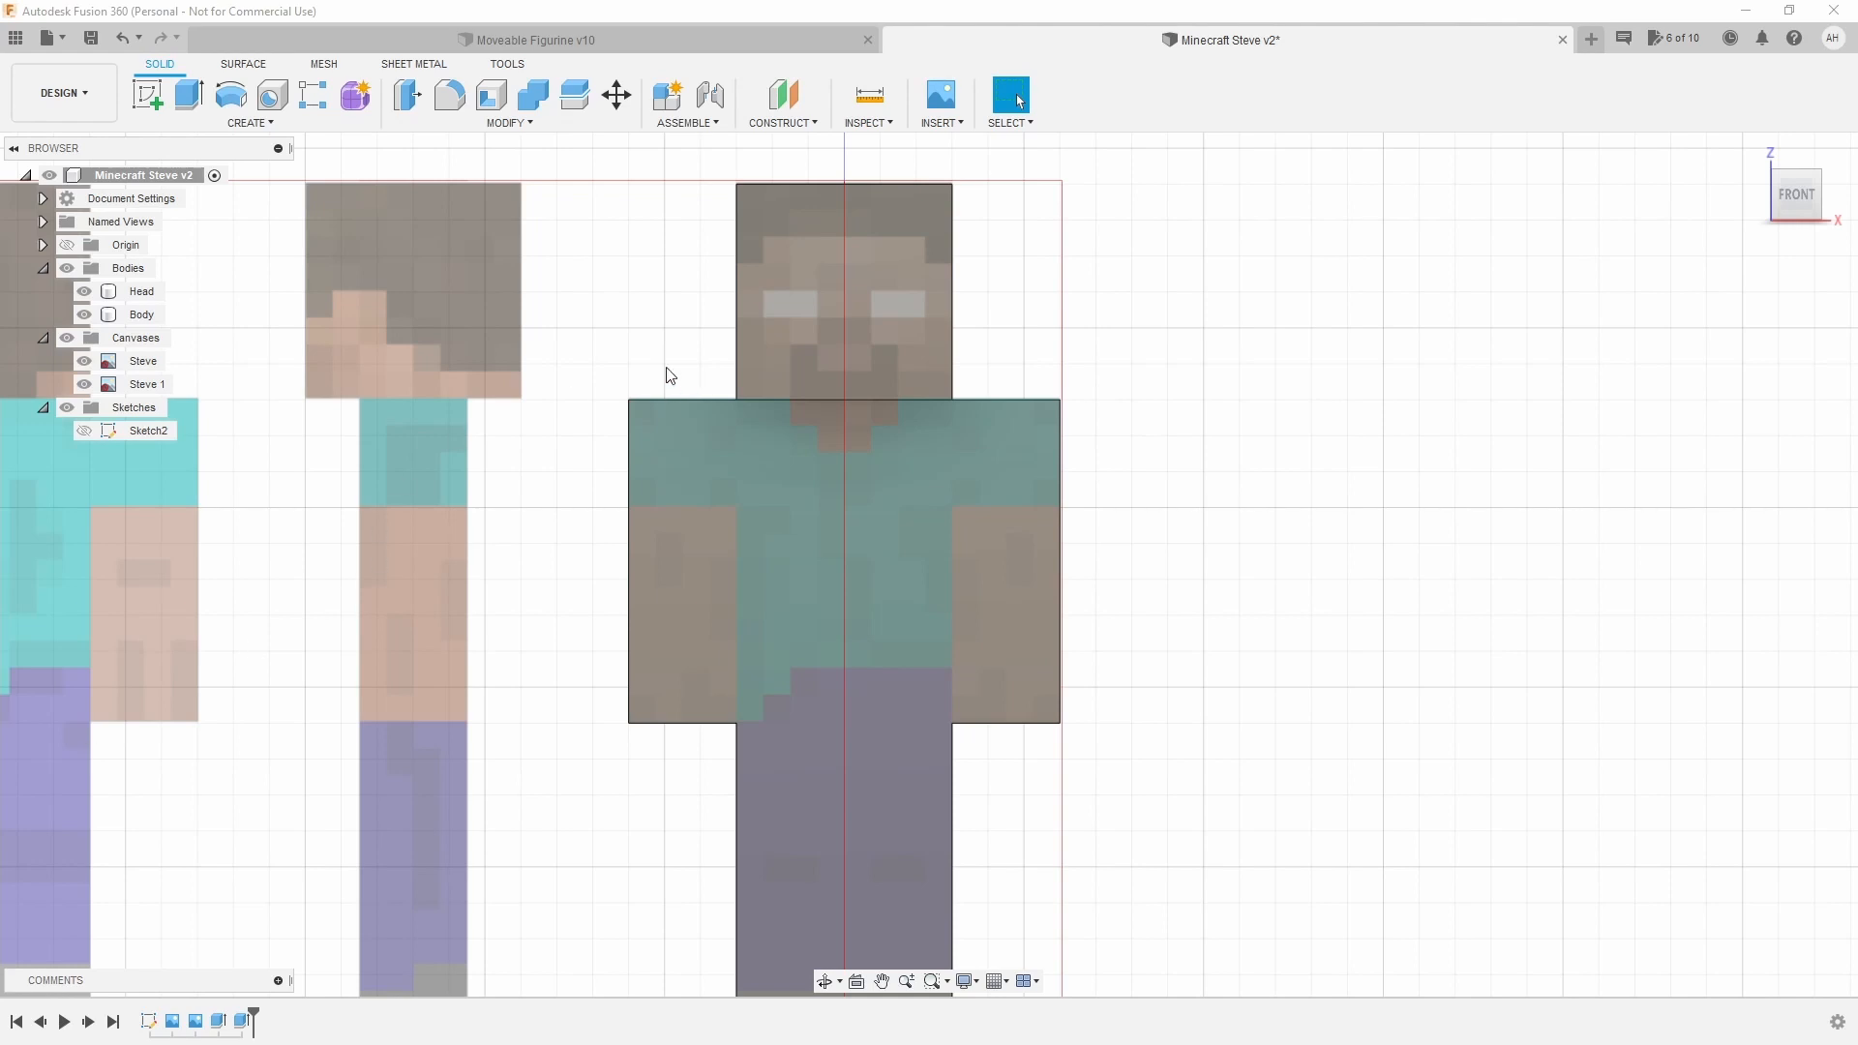
Create a new sketch, Sketch3, on the front face of the Head solid.
{"action": "left_click", "coordinate": [154, 91]}
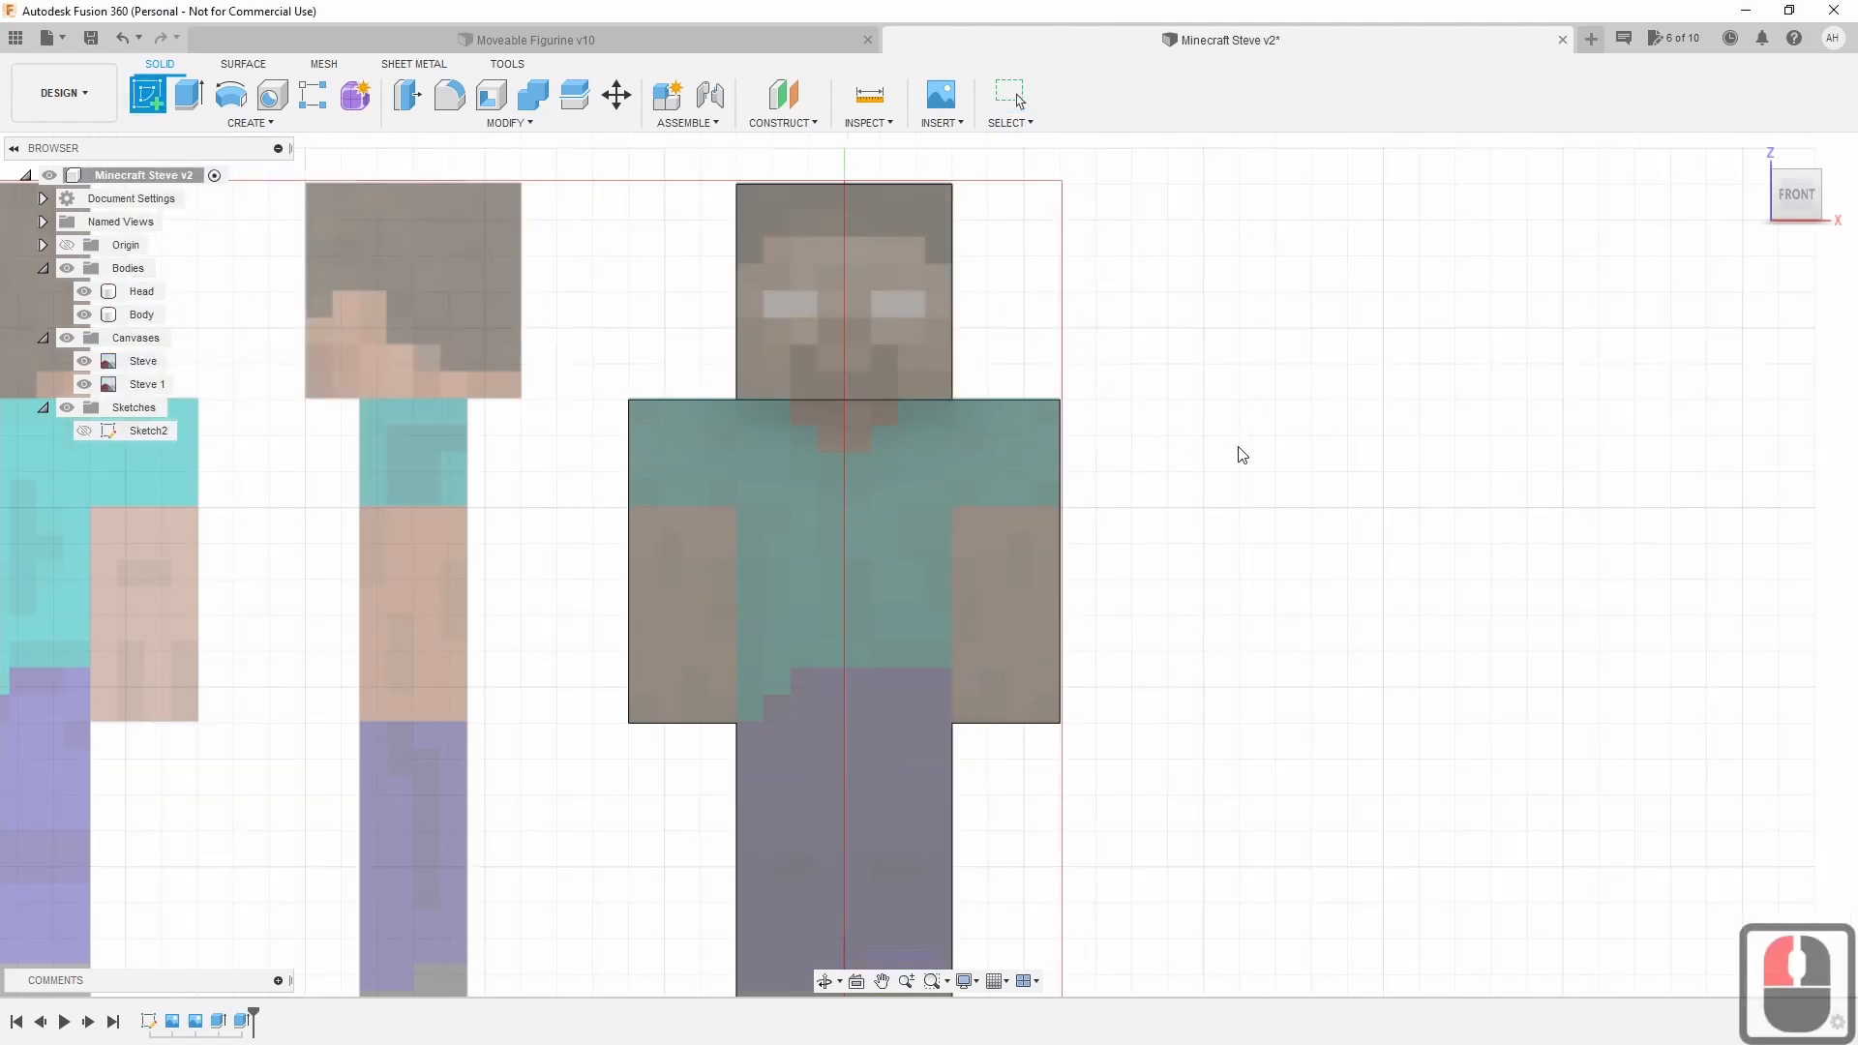
{"action": "scroll", "coordinate": [1326, 594], "scroll_direction": "down", "scroll_amount": 2}
{"action": "middle_click_drag", "start_coordinate": [1313, 624], "coordinate": [1211, 559]}
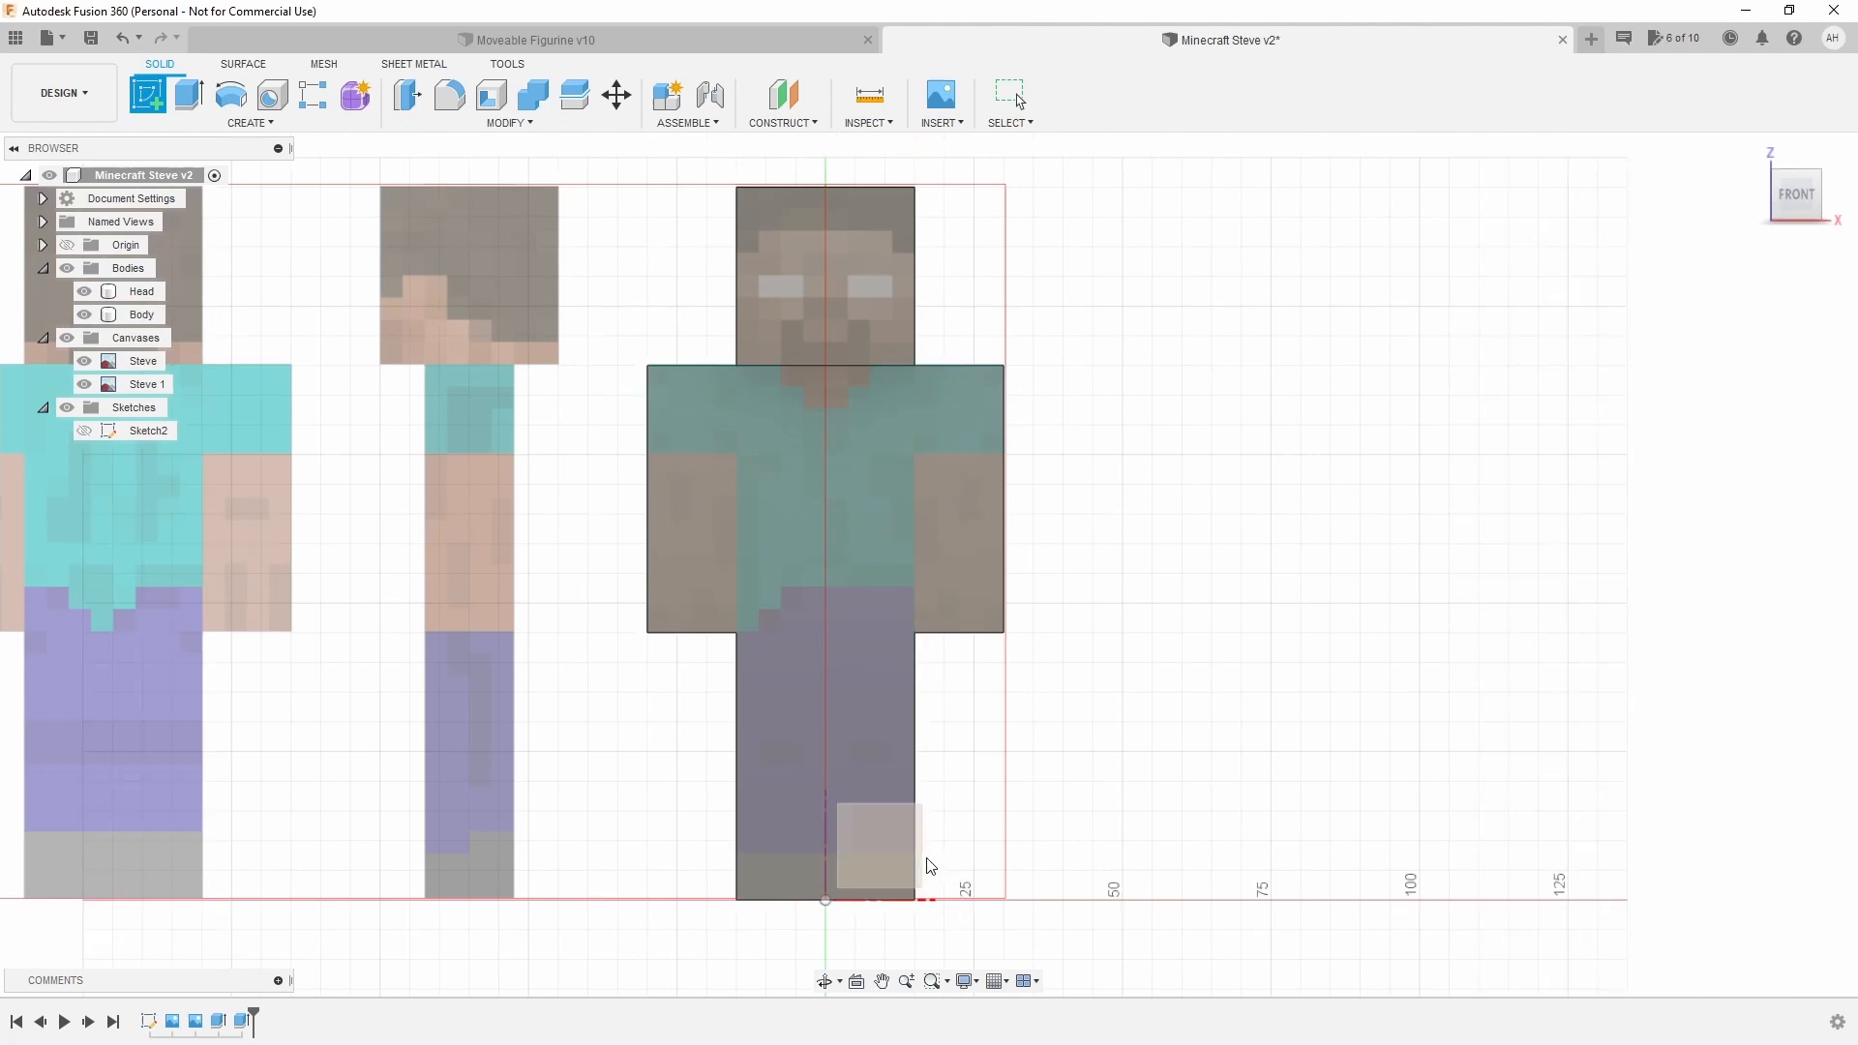
{"action": "left_click", "coordinate": [974, 456]}
{"action": "scroll", "coordinate": [974, 450], "scroll_direction": "down", "scroll_amount": 1}
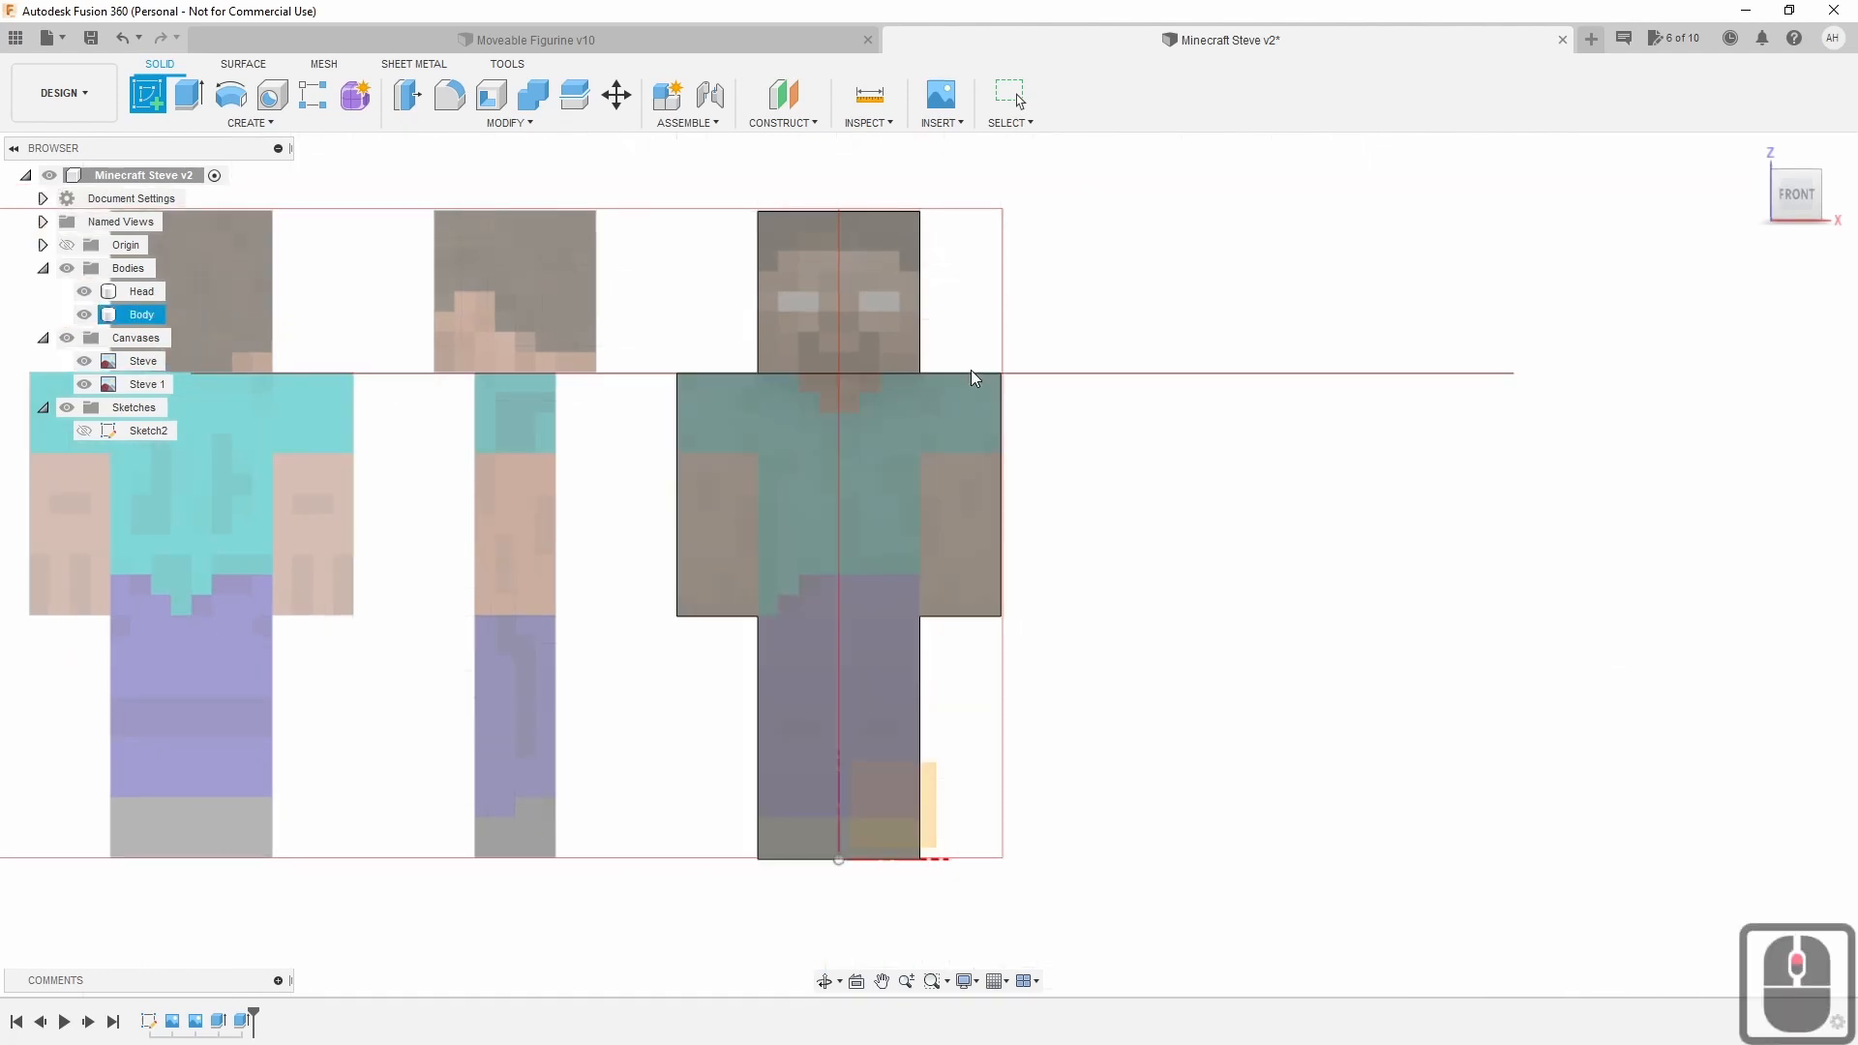
{"action": "scroll", "coordinate": [974, 377], "scroll_direction": "up", "scroll_amount": 1}
{"action": "left_click", "coordinate": [838, 298]}
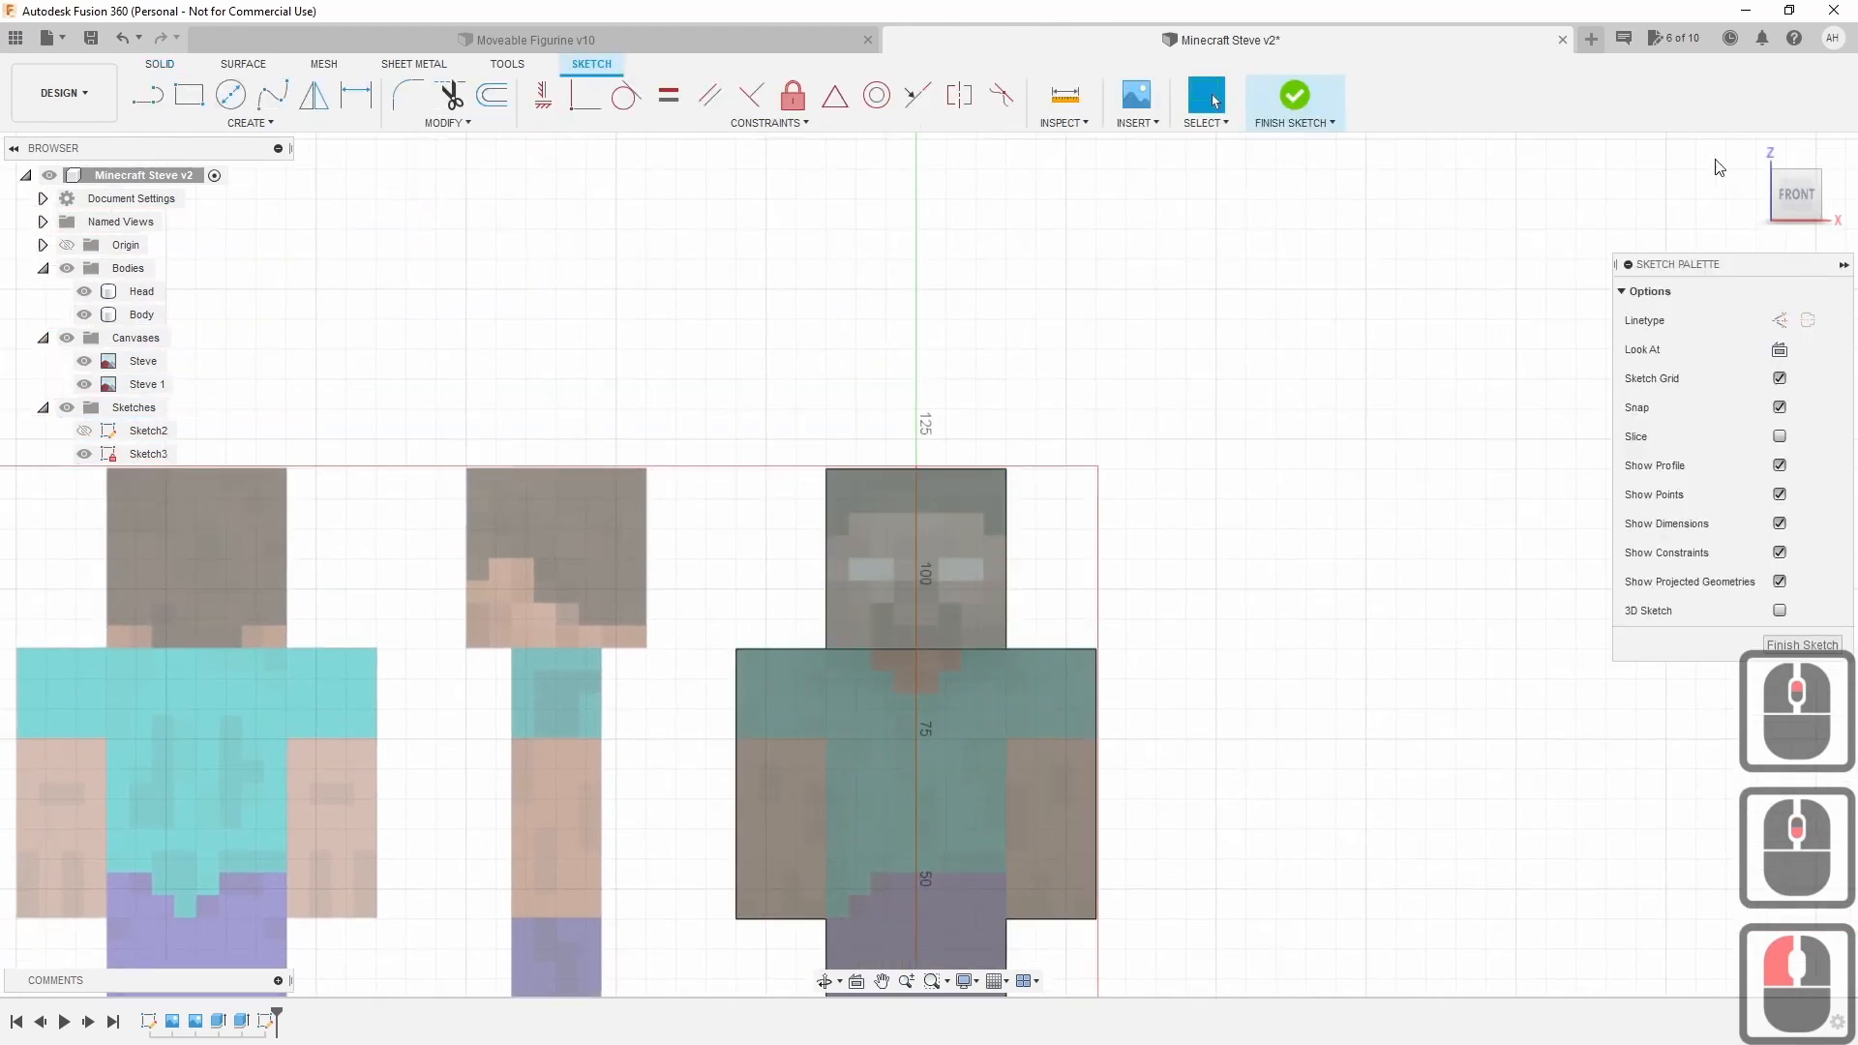
Hide the Steve 1 canvas in the browser.
{"action": "left_click_drag", "start_coordinate": [1796, 197], "coordinate": [1737, 235]}
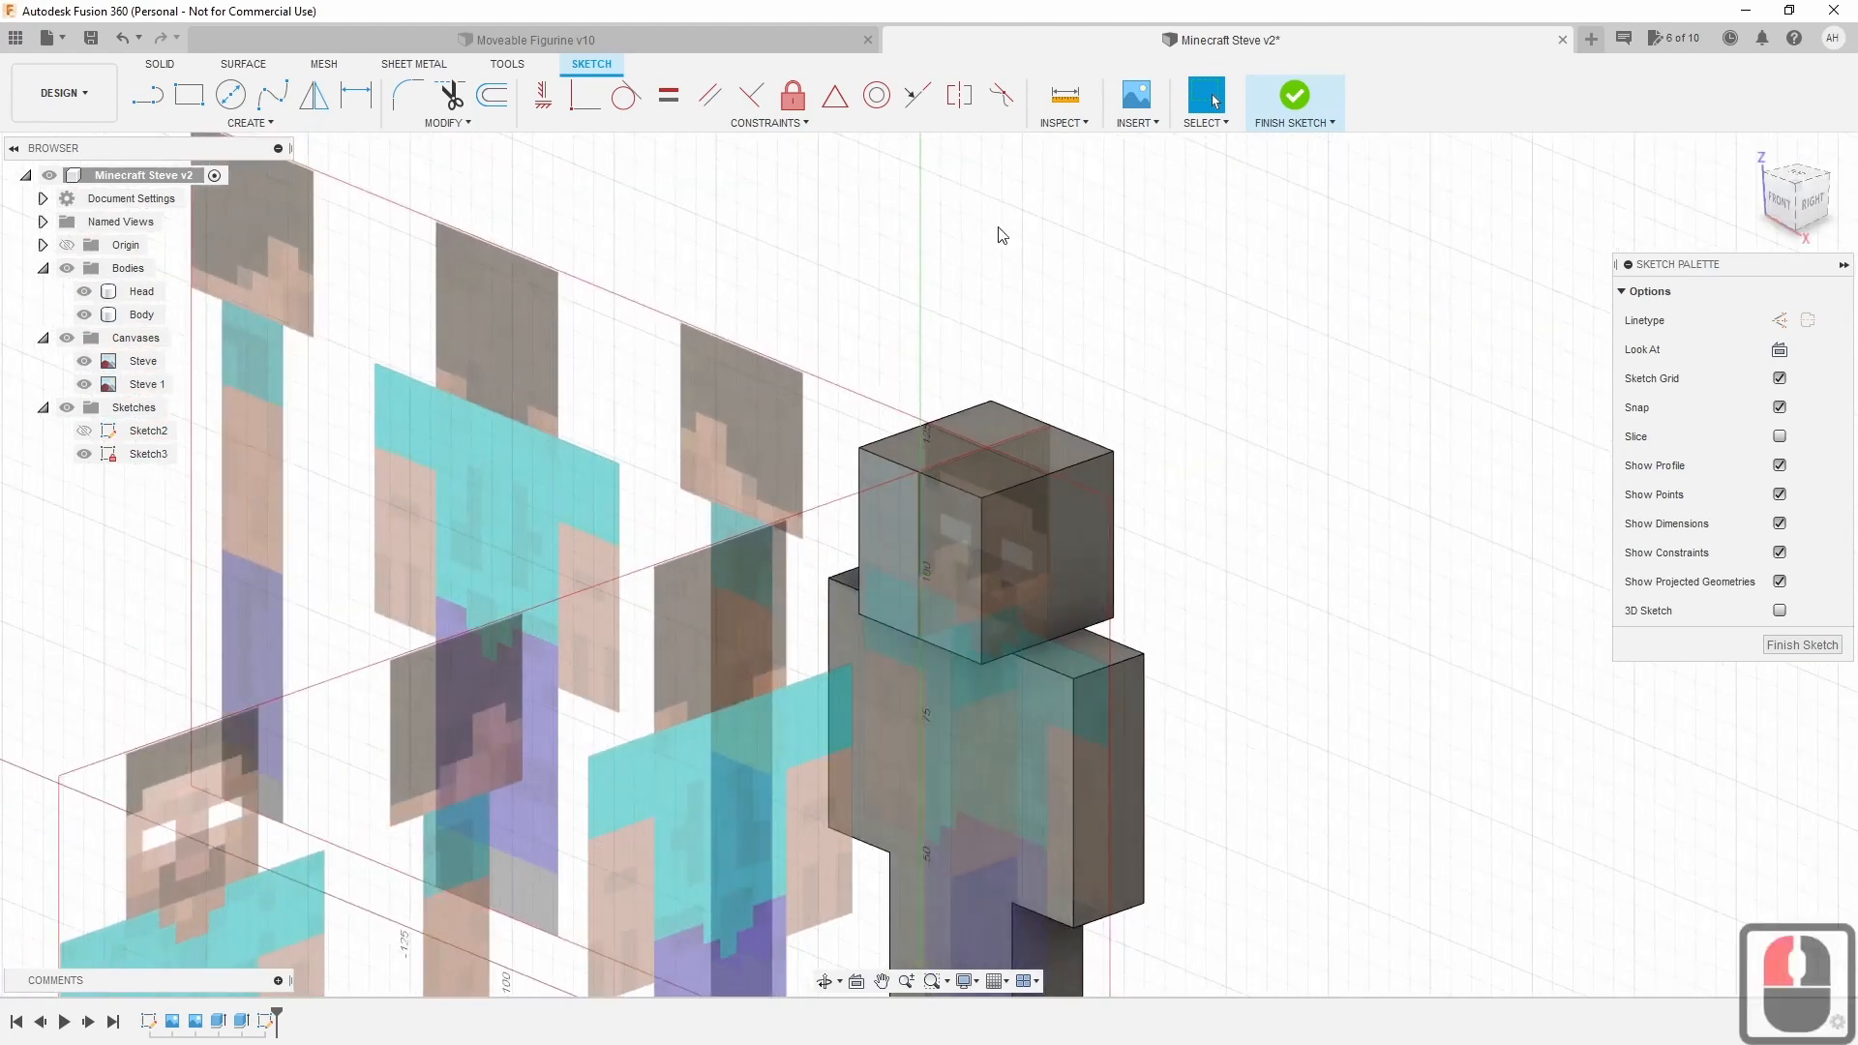
{"action": "left_click", "coordinate": [89, 389]}
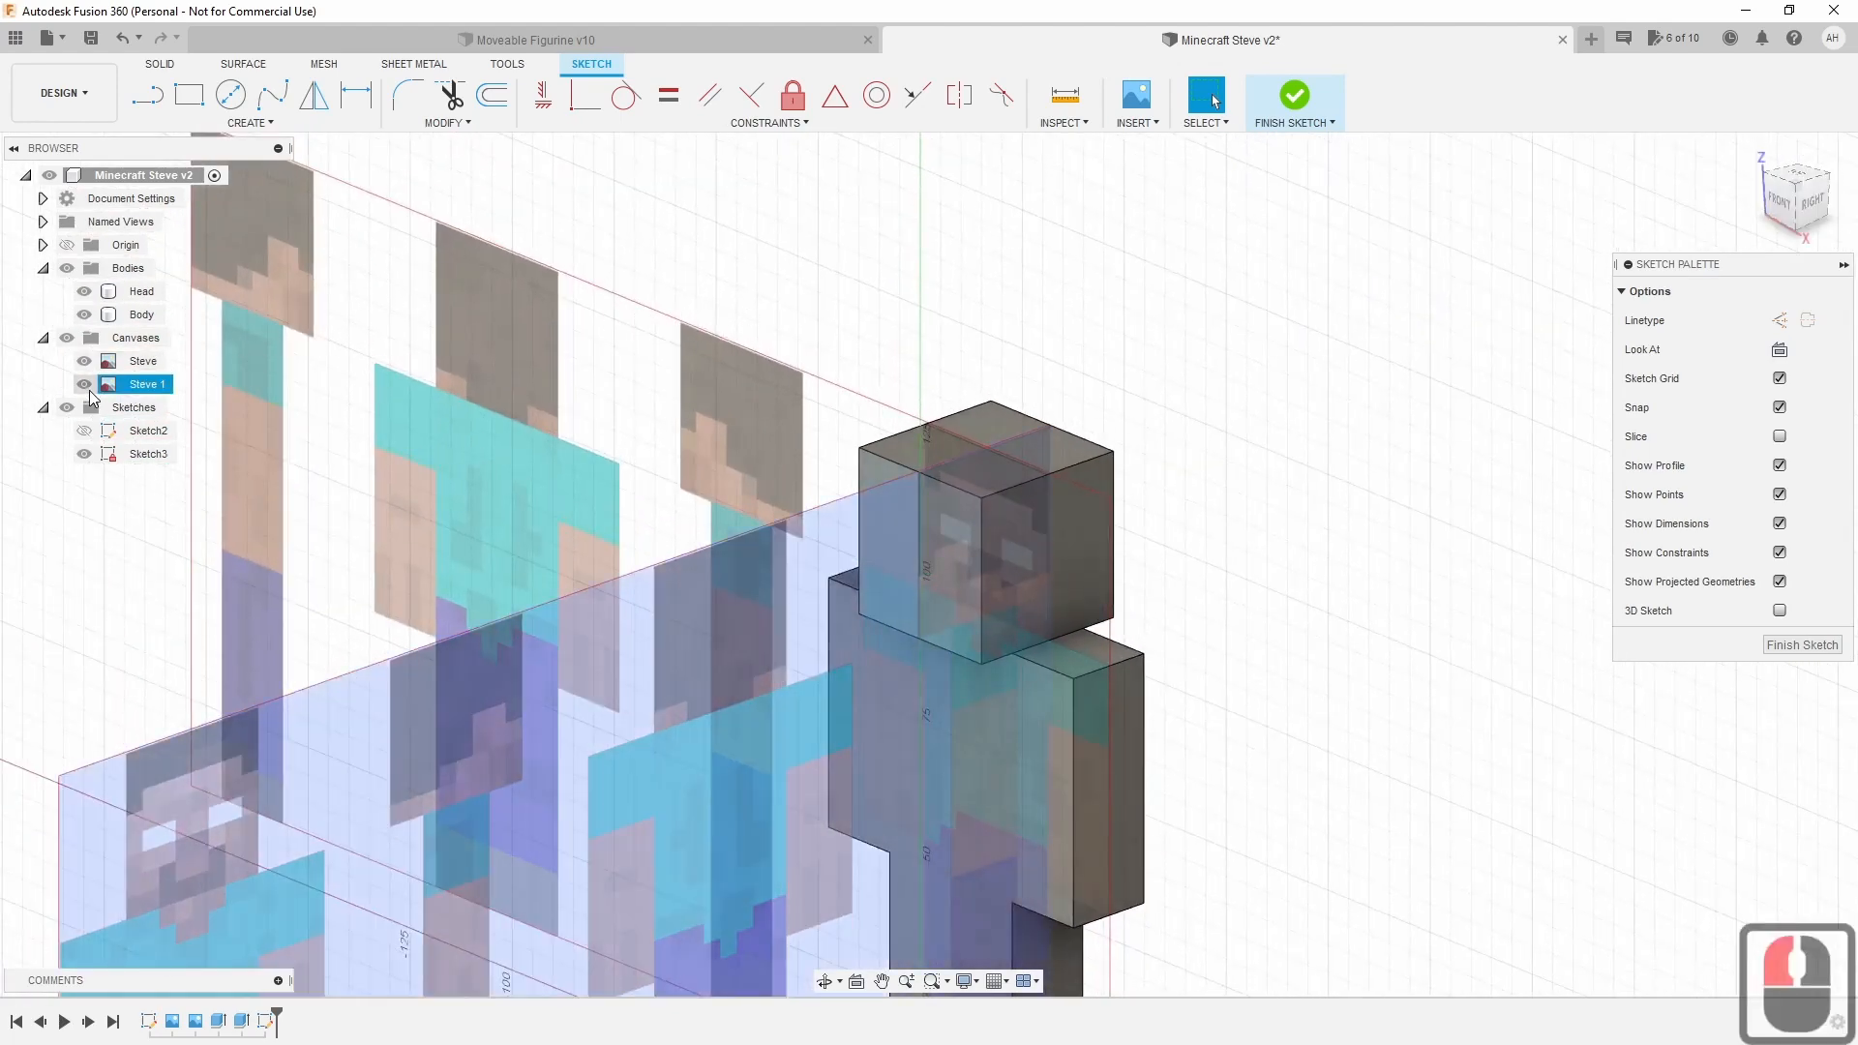
{"action": "left_click", "coordinate": [85, 384]}
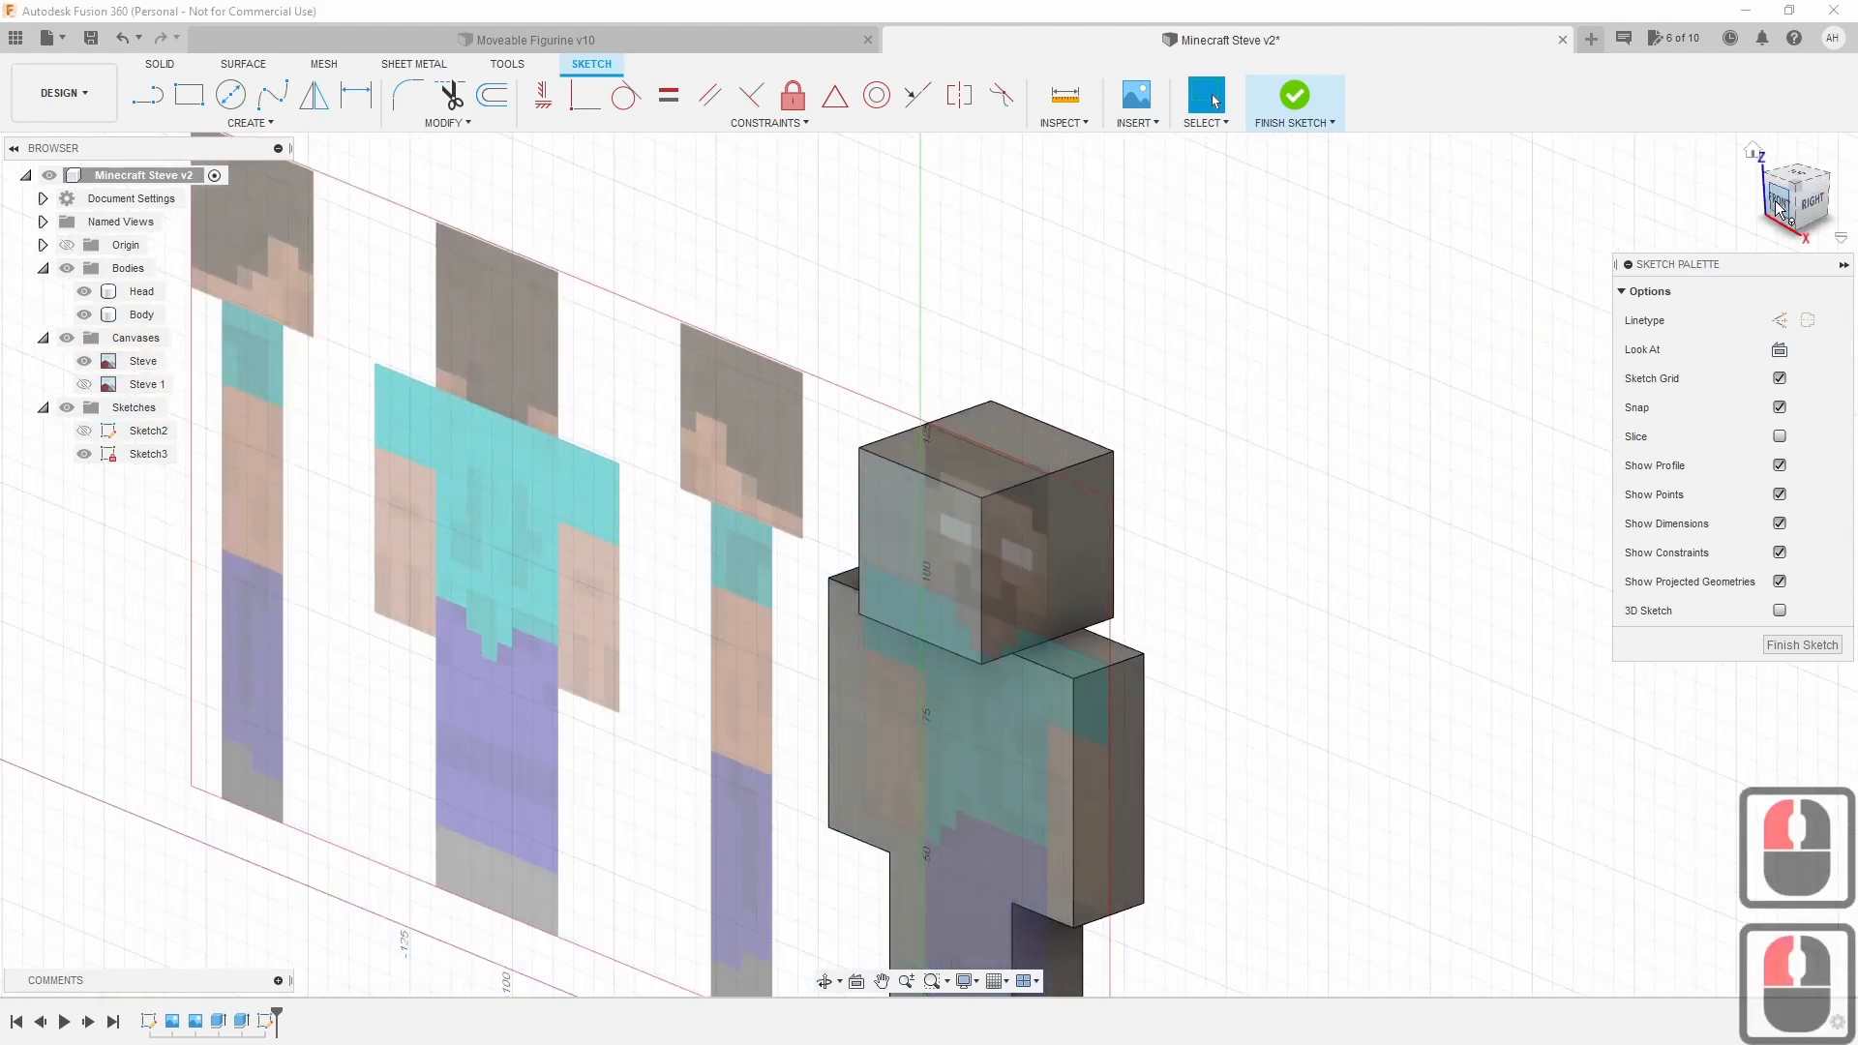
Return to the FRONT view and zoom in centred on Steve's head.
{"action": "left_click", "coordinate": [1810, 202]}
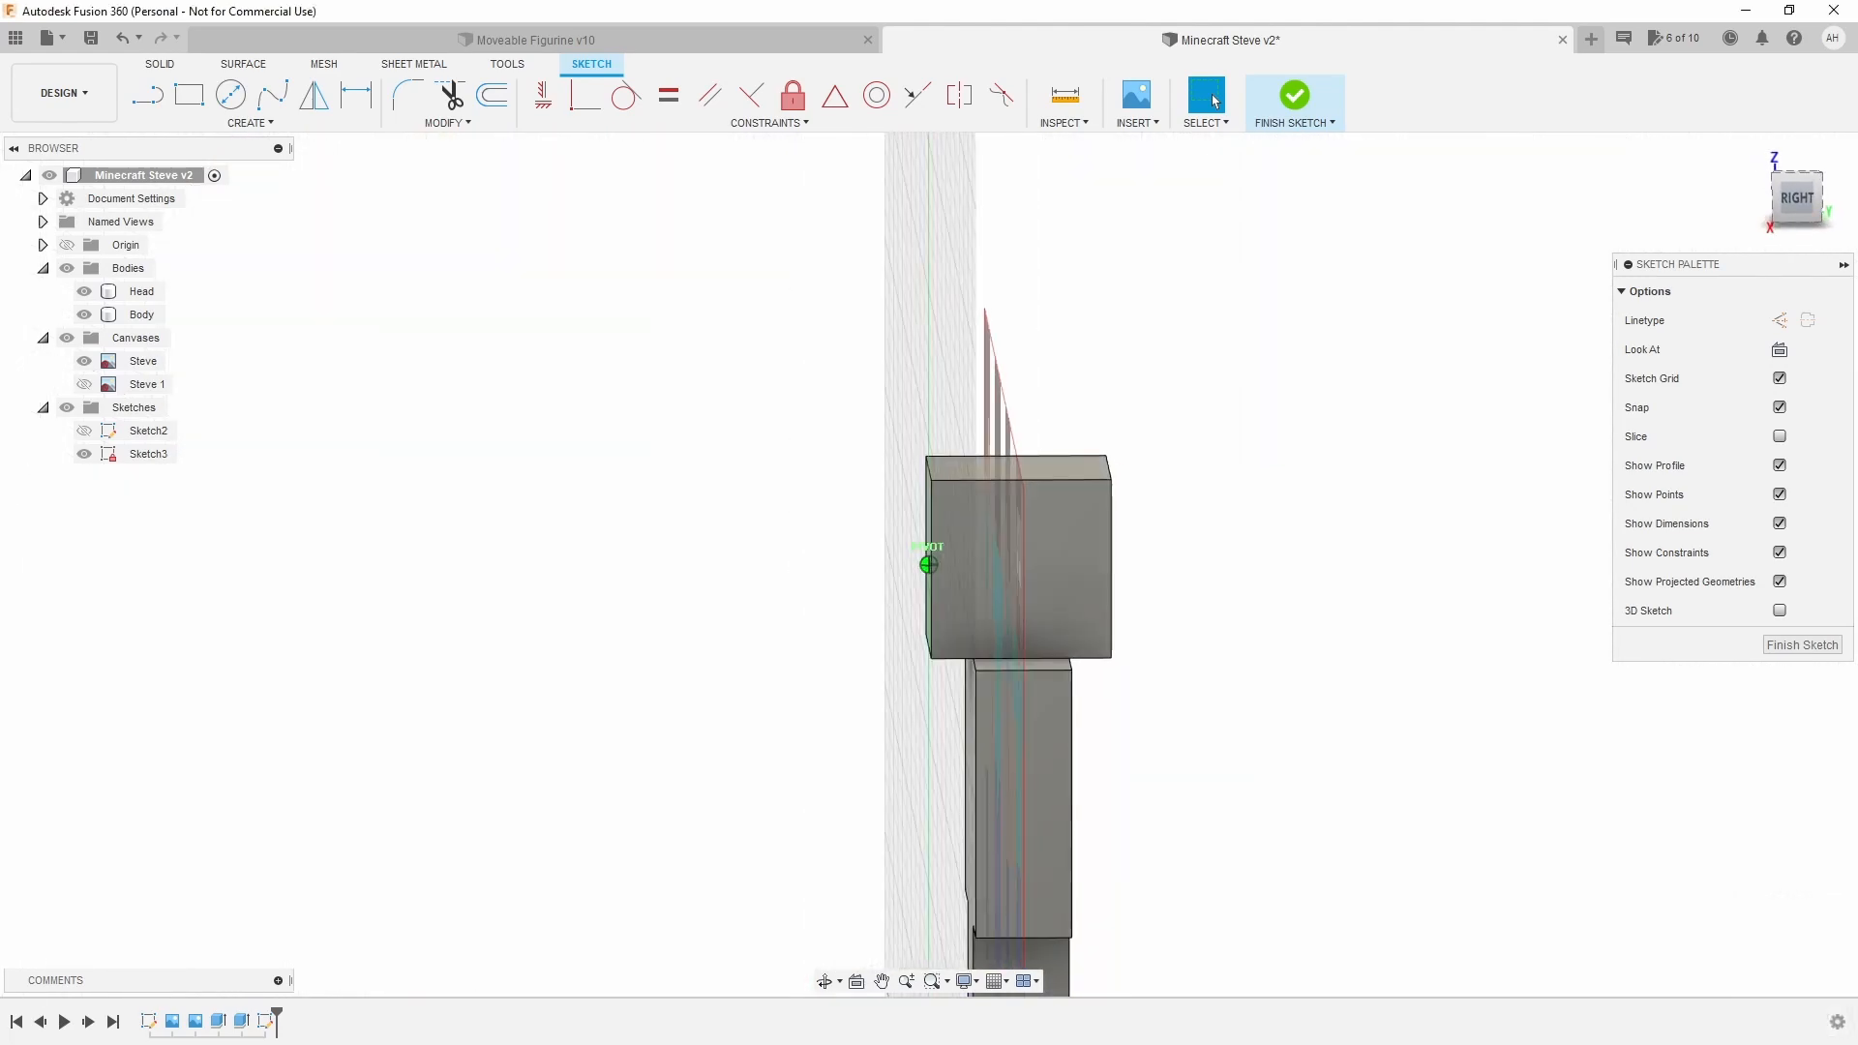
{"action": "mouse_move", "coordinate": [928, 565]}
{"action": "middle_mouse_down", "text": "shift"}
{"action": "mouse_move", "coordinate": [952, 581]}
{"action": "mouse_move", "coordinate": [1152, 557]}
{"action": "mouse_move", "coordinate": [953, 590]}
{"action": "middle_mouse_up", "text": "shift"}
{"action": "left_click", "coordinate": [1783, 207]}
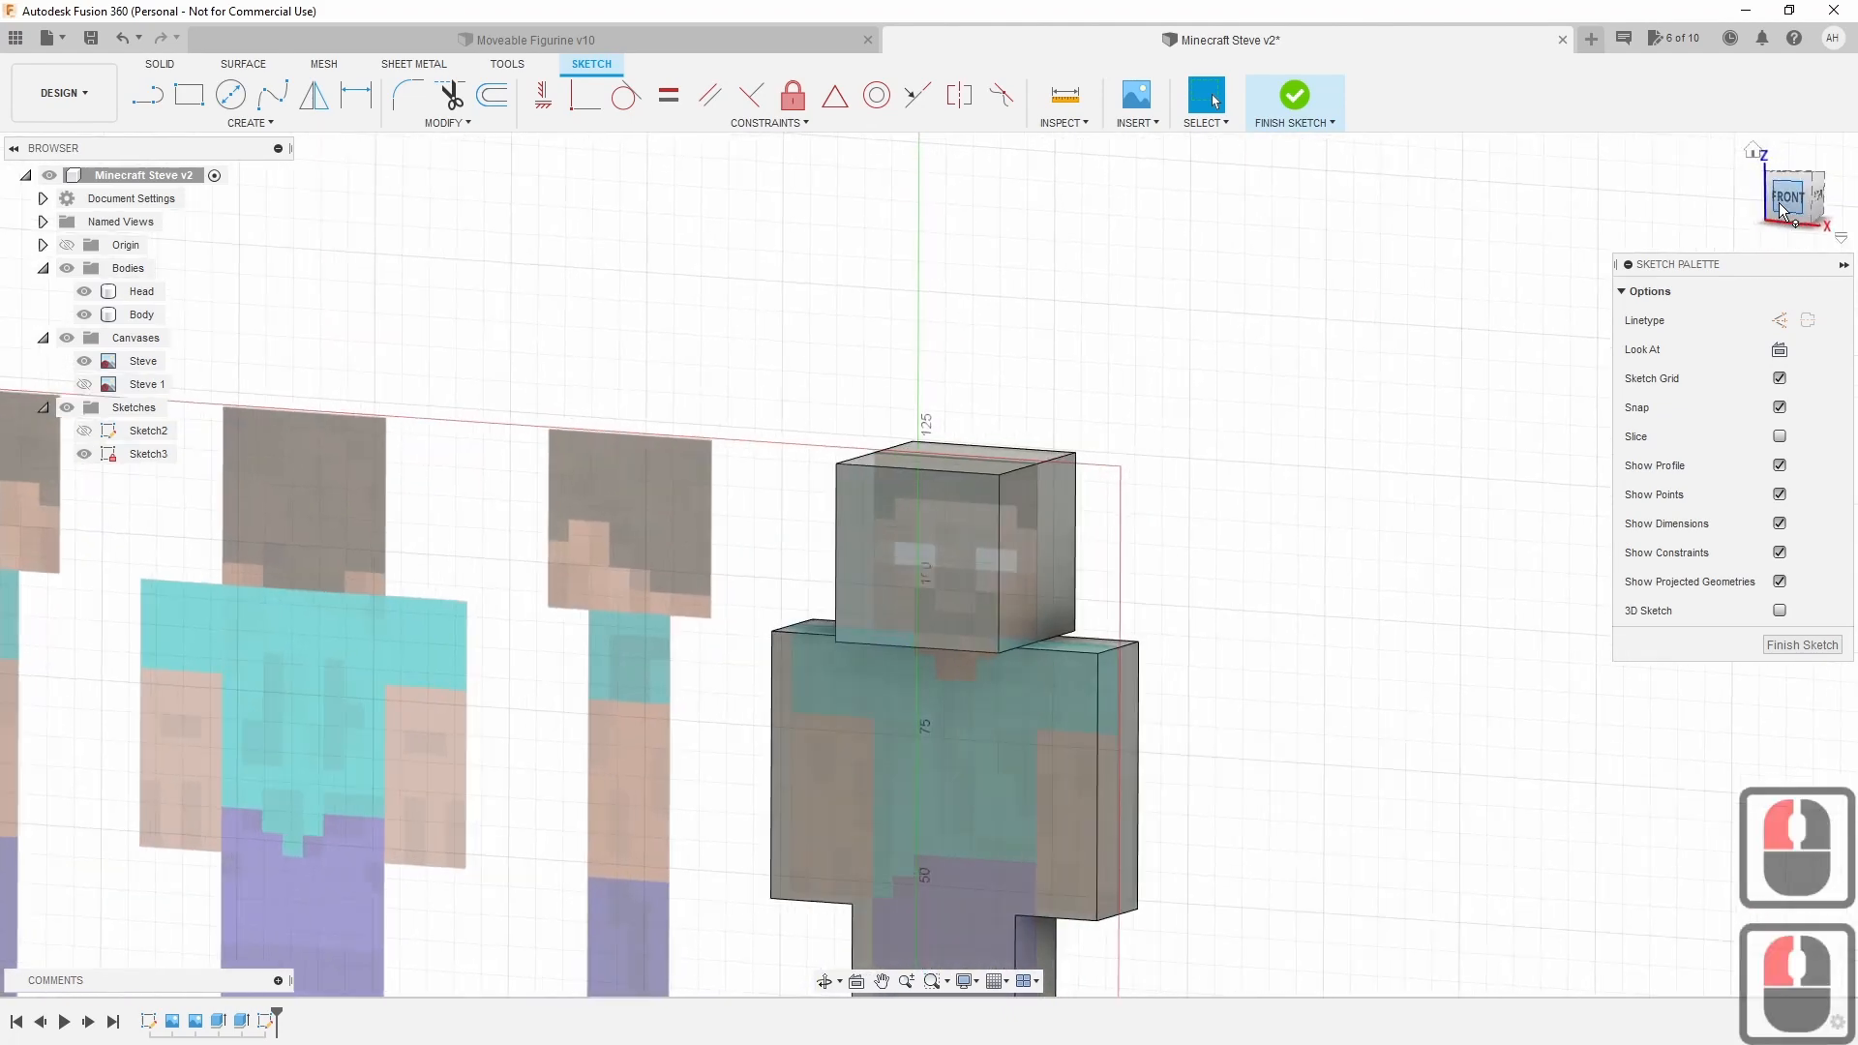
{"action": "scroll", "coordinate": [1381, 564], "scroll_direction": "up", "scroll_amount": 6}
{"action": "mouse_move", "coordinate": [1111, 728]}
{"action": "middle_mouse_down"}
{"action": "mouse_move", "coordinate": [1253, 577]}
{"action": "mouse_move", "coordinate": [1294, 668]}
{"action": "mouse_move", "coordinate": [1016, 581]}
{"action": "mouse_move", "coordinate": [1193, 548]}
{"action": "middle_mouse_up"}
{"action": "scroll", "coordinate": [1016, 581], "scroll_direction": "up", "scroll_amount": 4}
{"action": "scroll", "coordinate": [1192, 548], "scroll_direction": "down", "scroll_amount": 1}
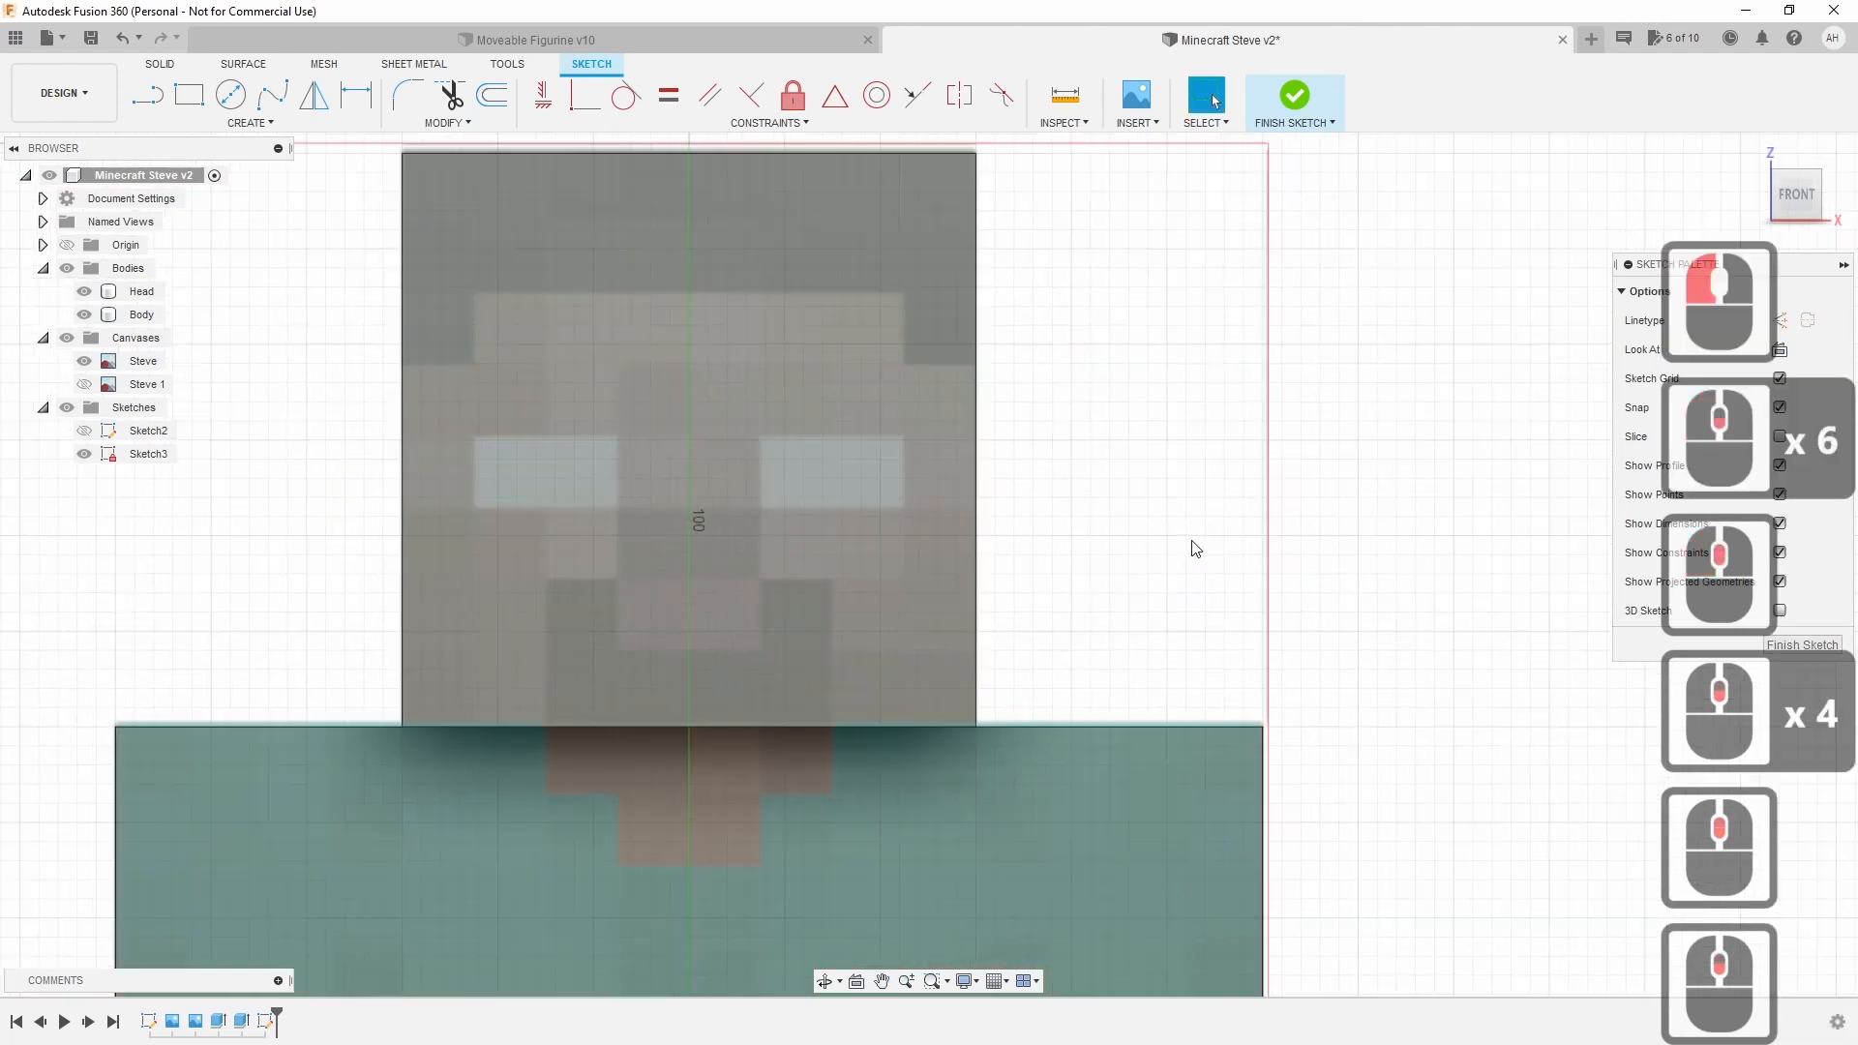
{"action": "middle_click_drag", "start_coordinate": [1115, 478], "coordinate": [1174, 574]}
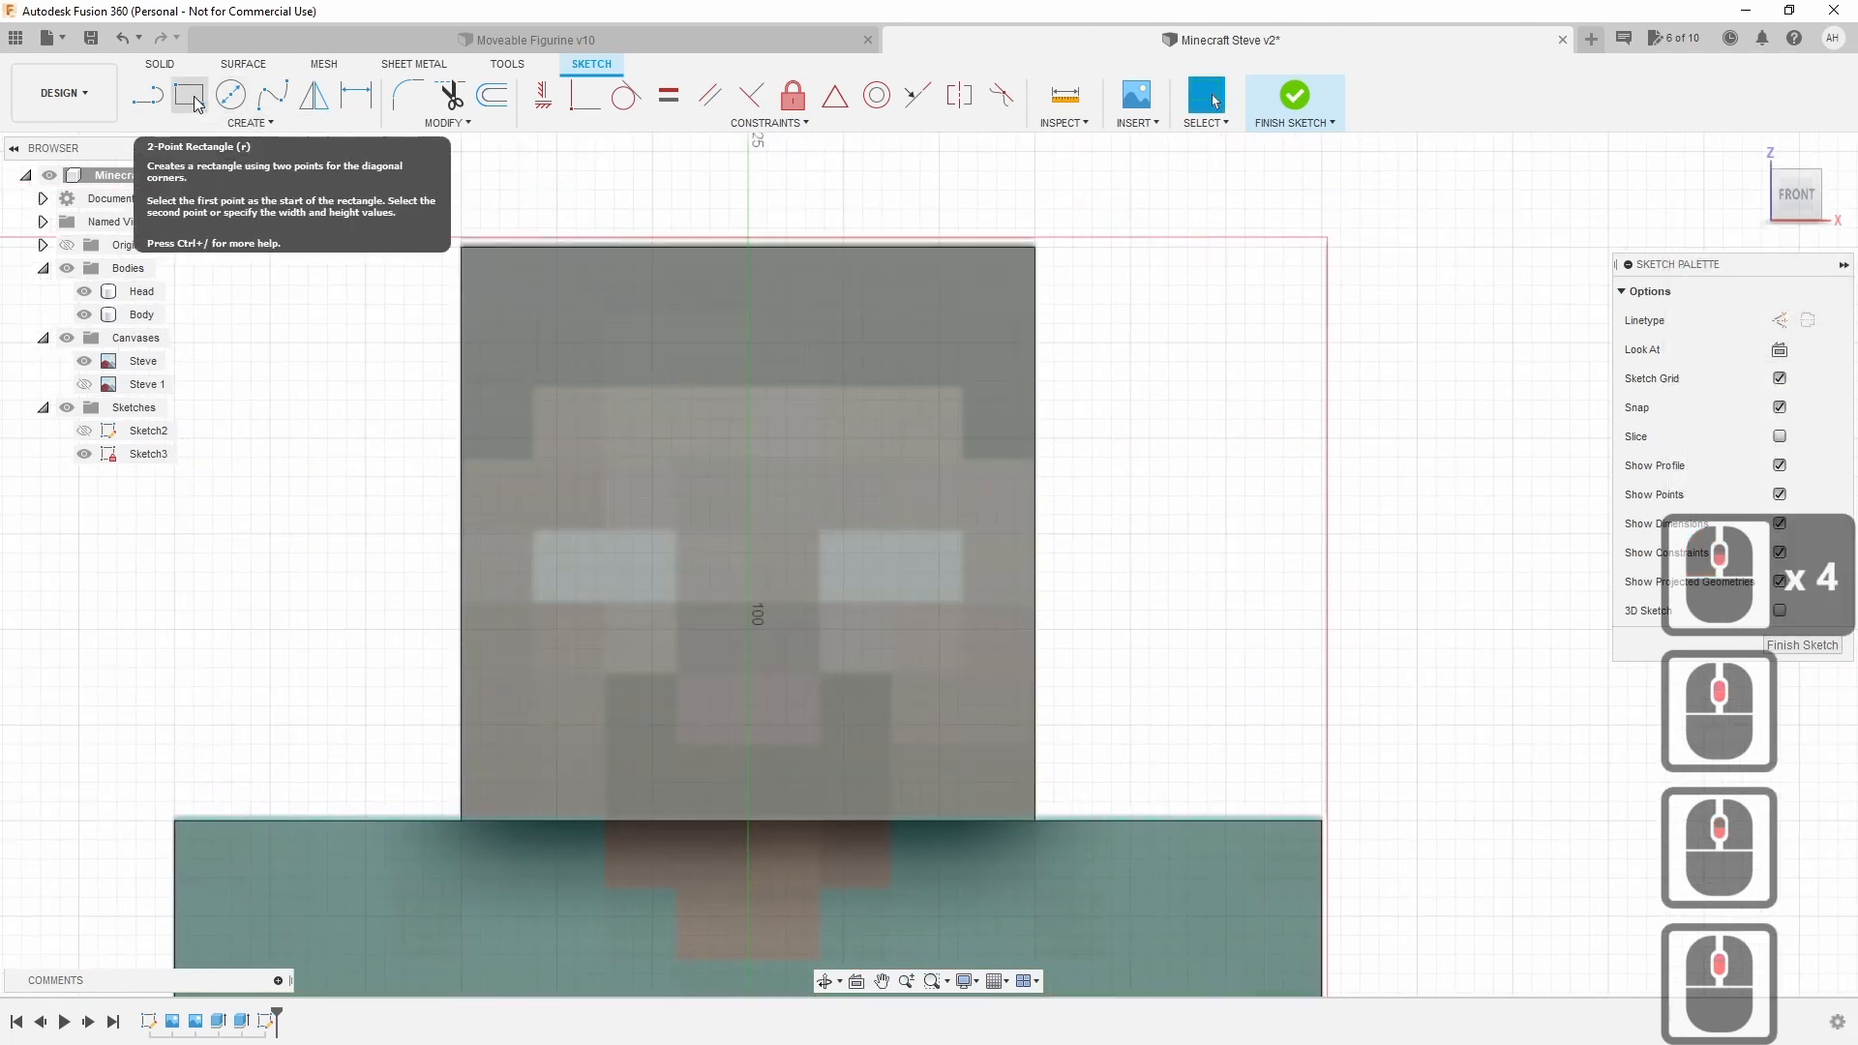
Draw 2-point rectangles for the top hair band and the left and right side hair blocks.
{"action": "left_click", "coordinate": [190, 97]}
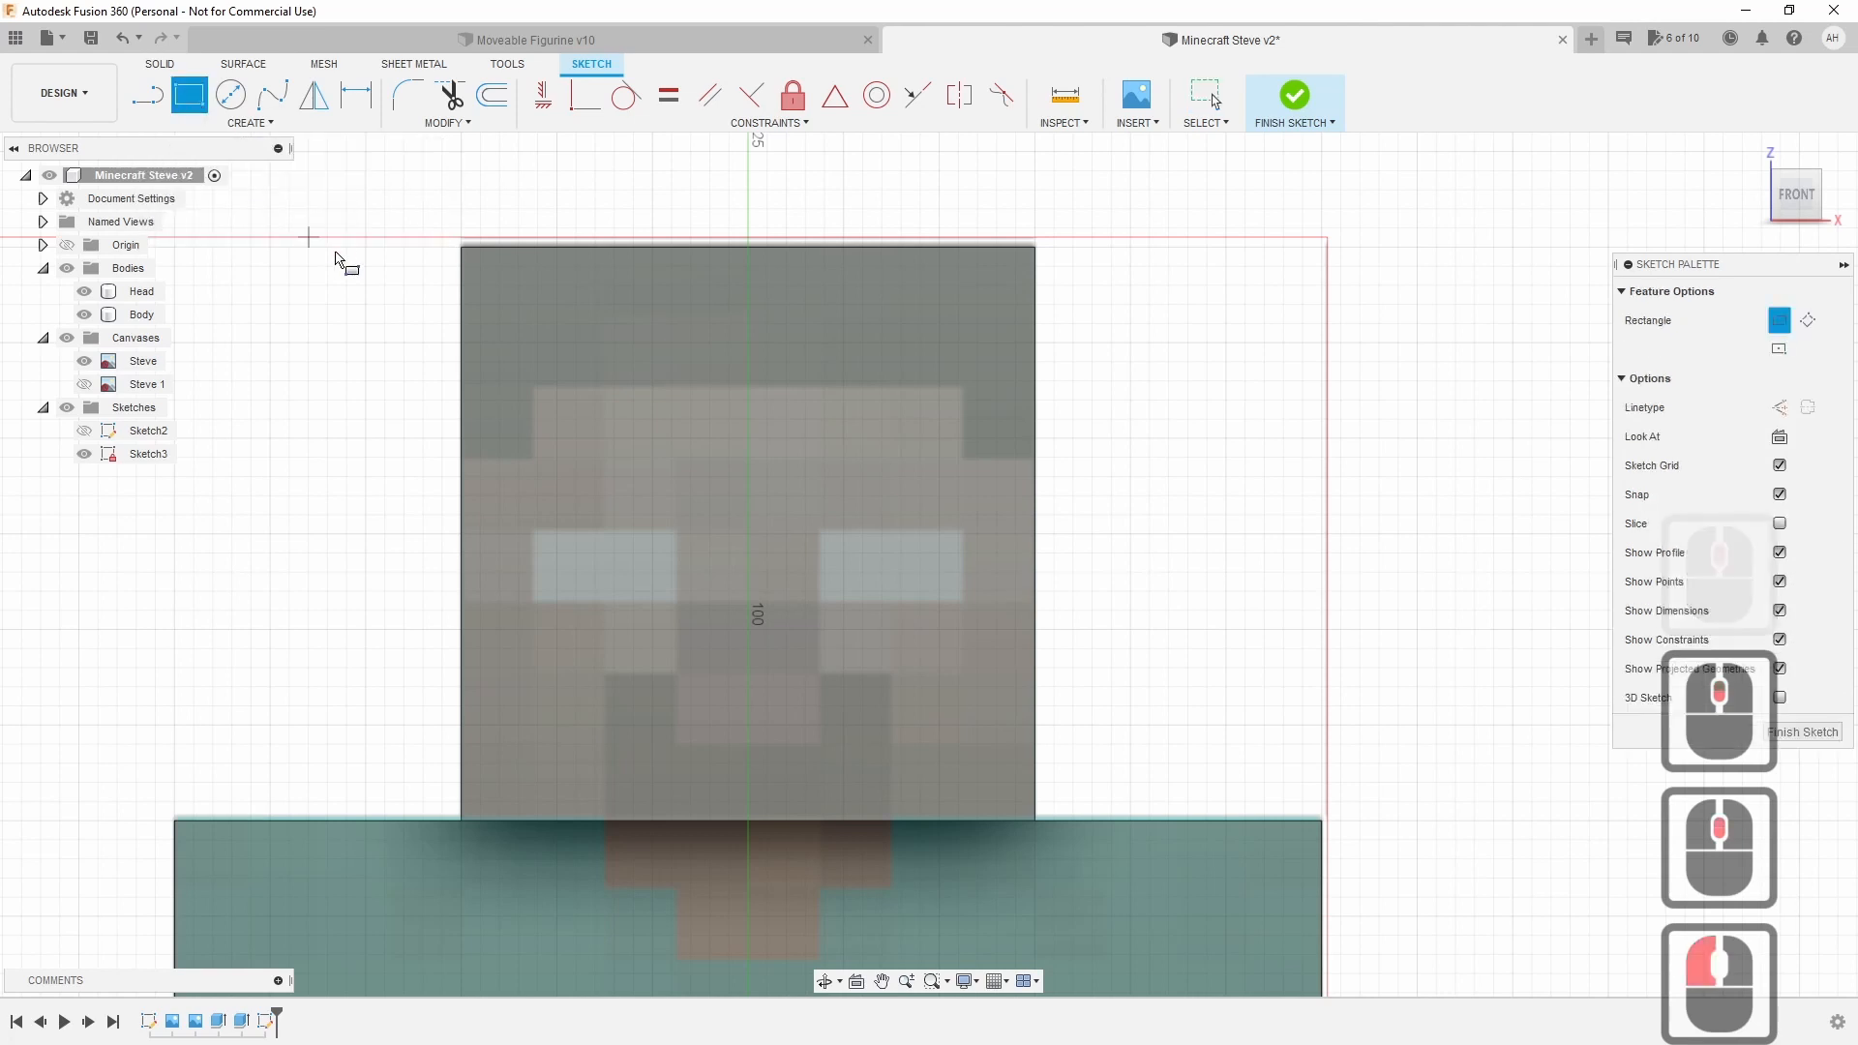
{"action": "left_click", "coordinate": [463, 243]}
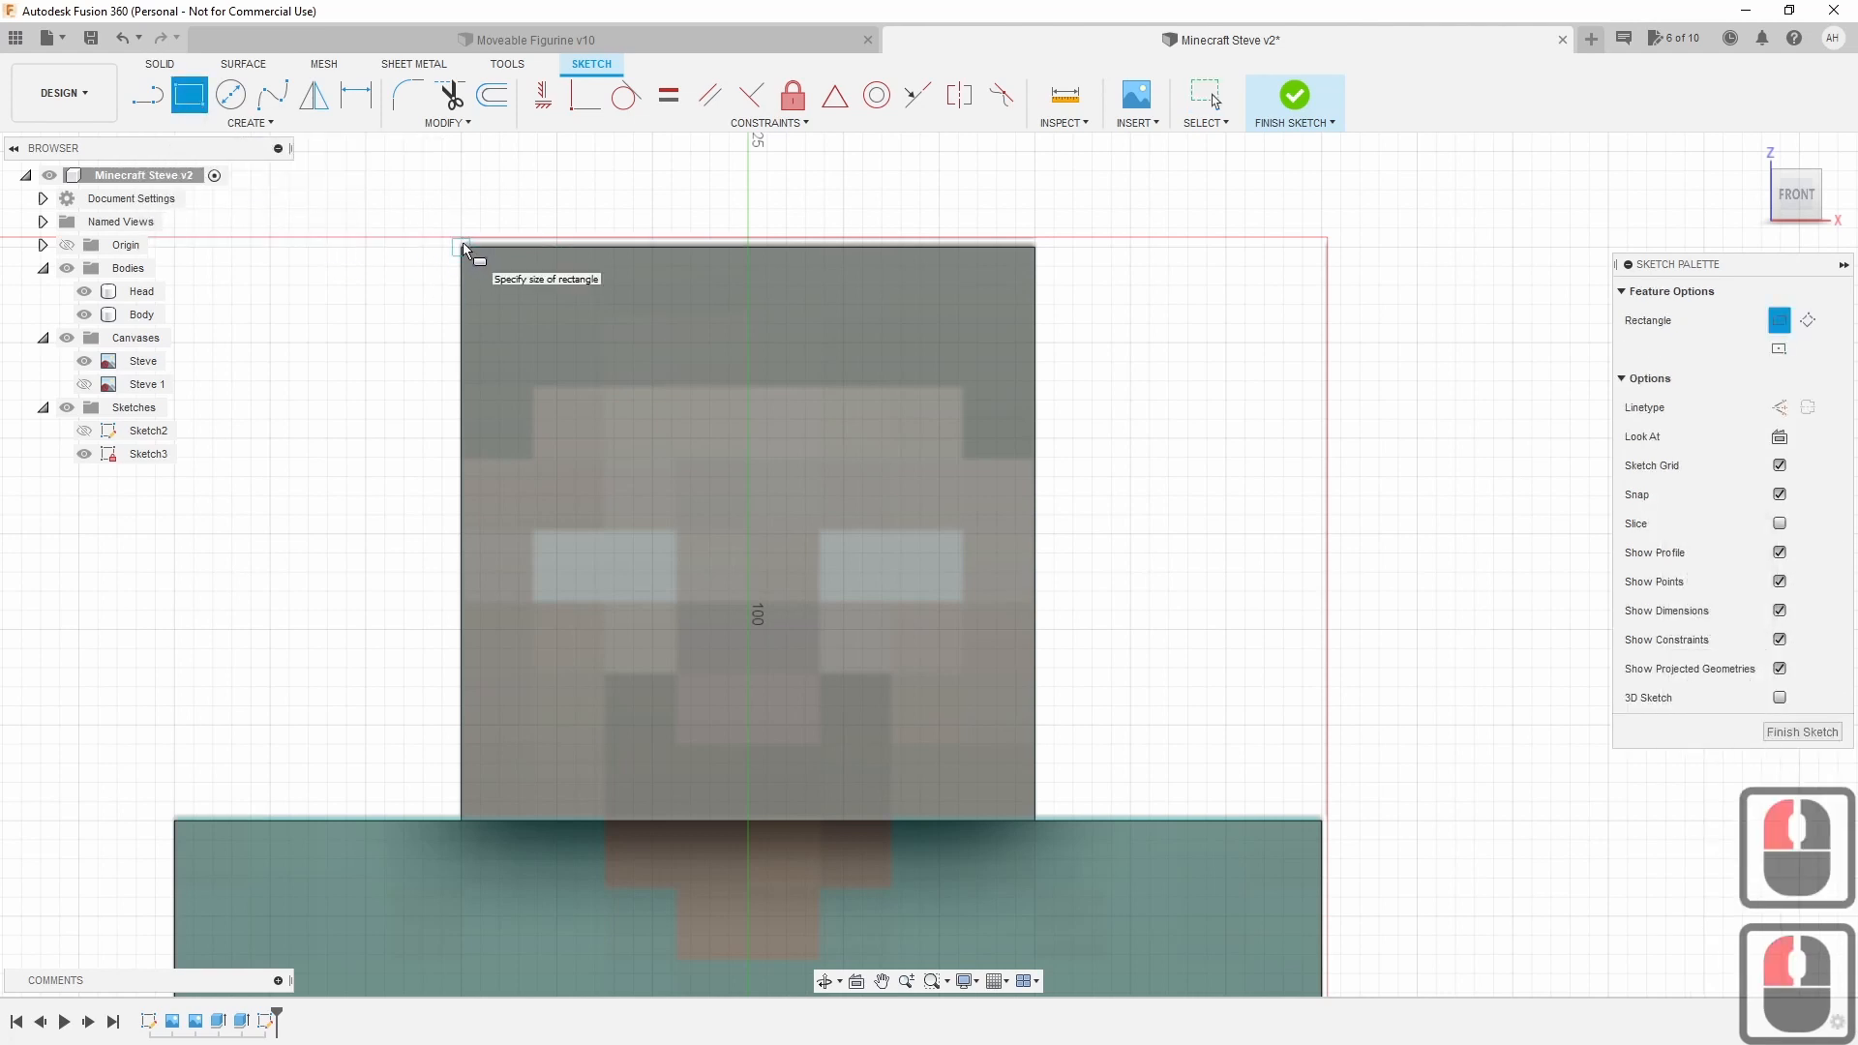
{"action": "scroll", "coordinate": [463, 242], "scroll_direction": "up", "scroll_amount": 4}
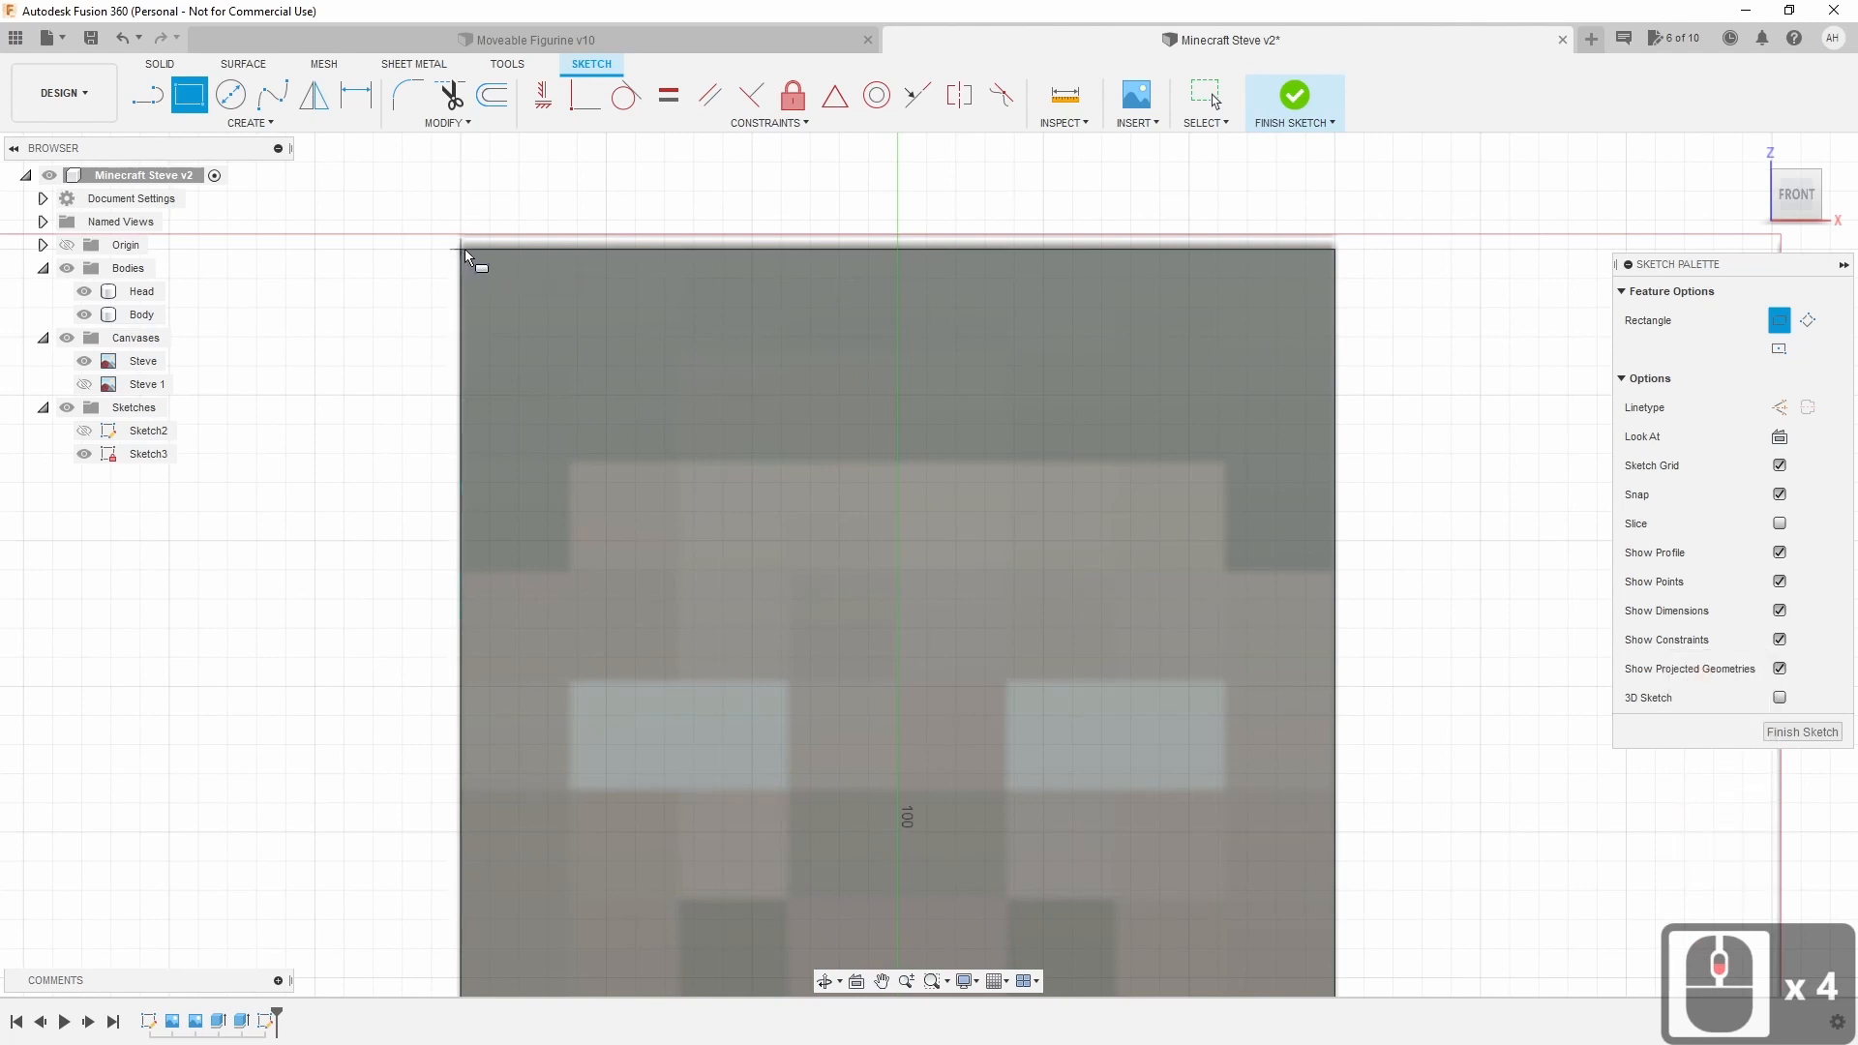
{"action": "key", "text": "Escape"}
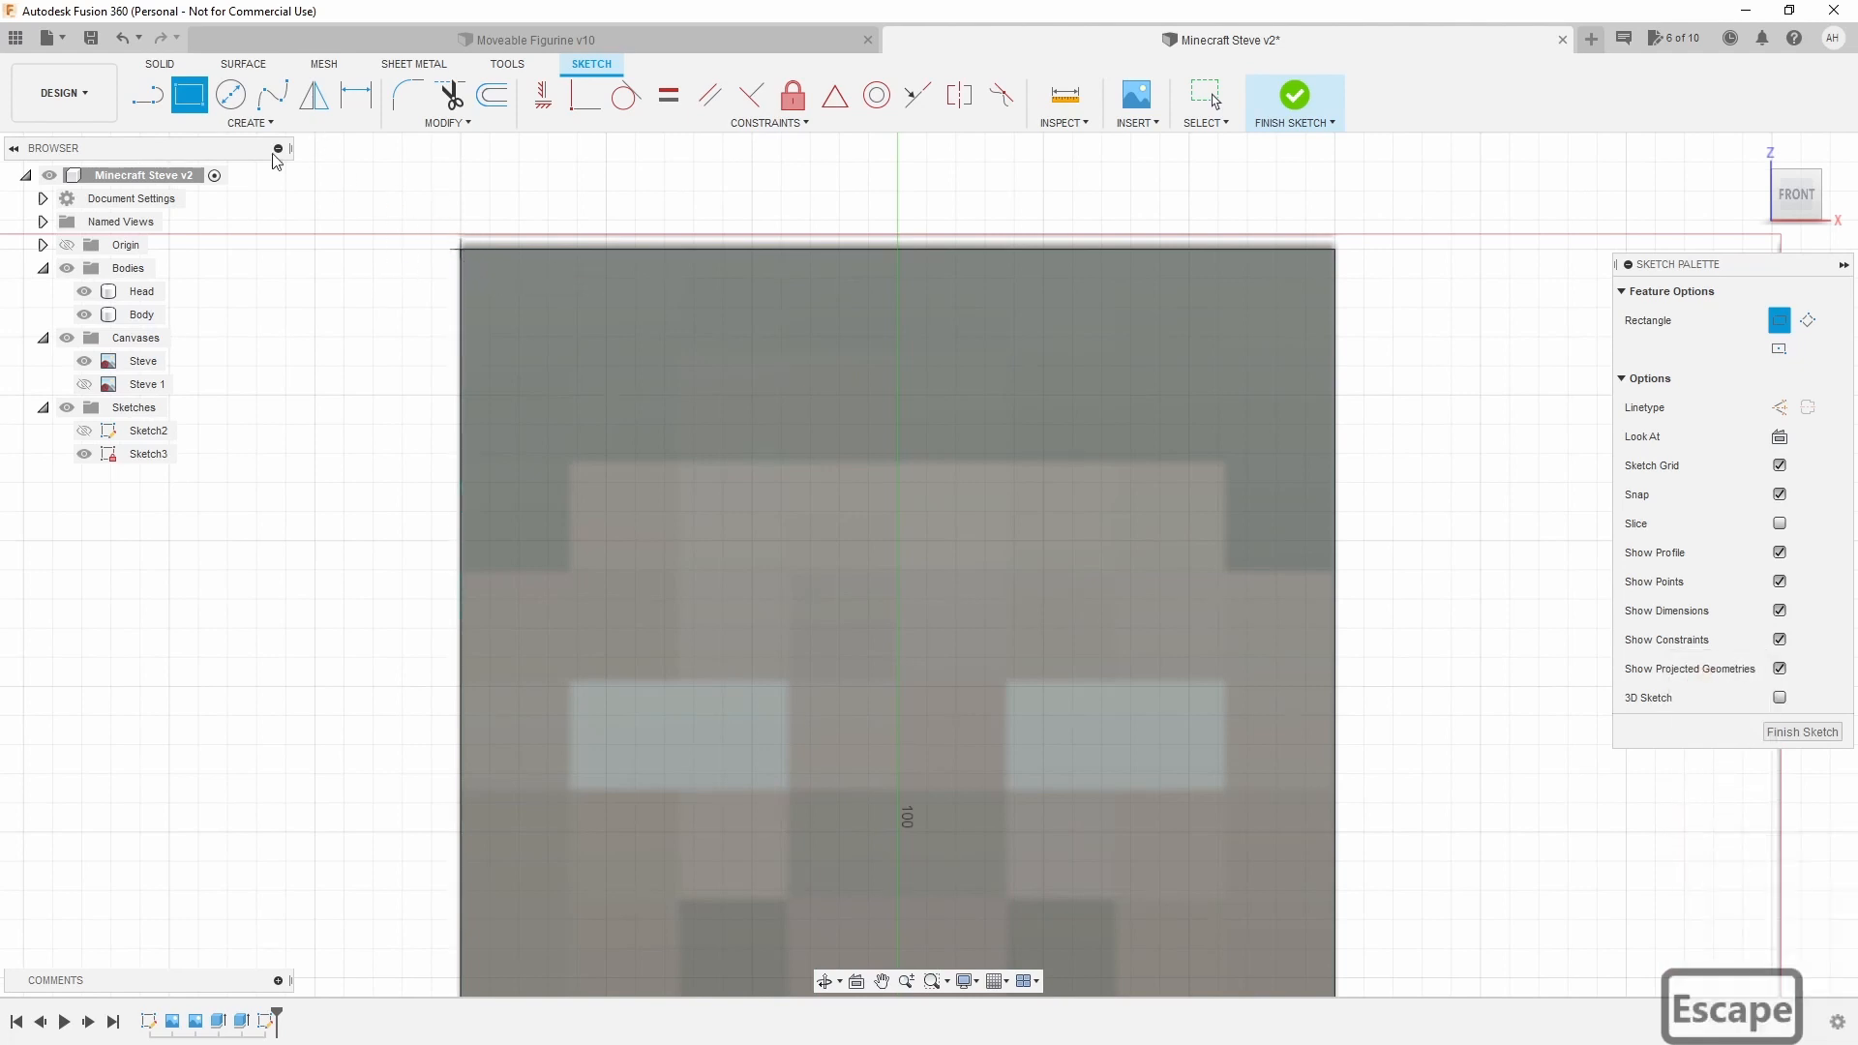
{"action": "key", "text": "Escape"}
{"action": "left_click", "coordinate": [191, 101]}
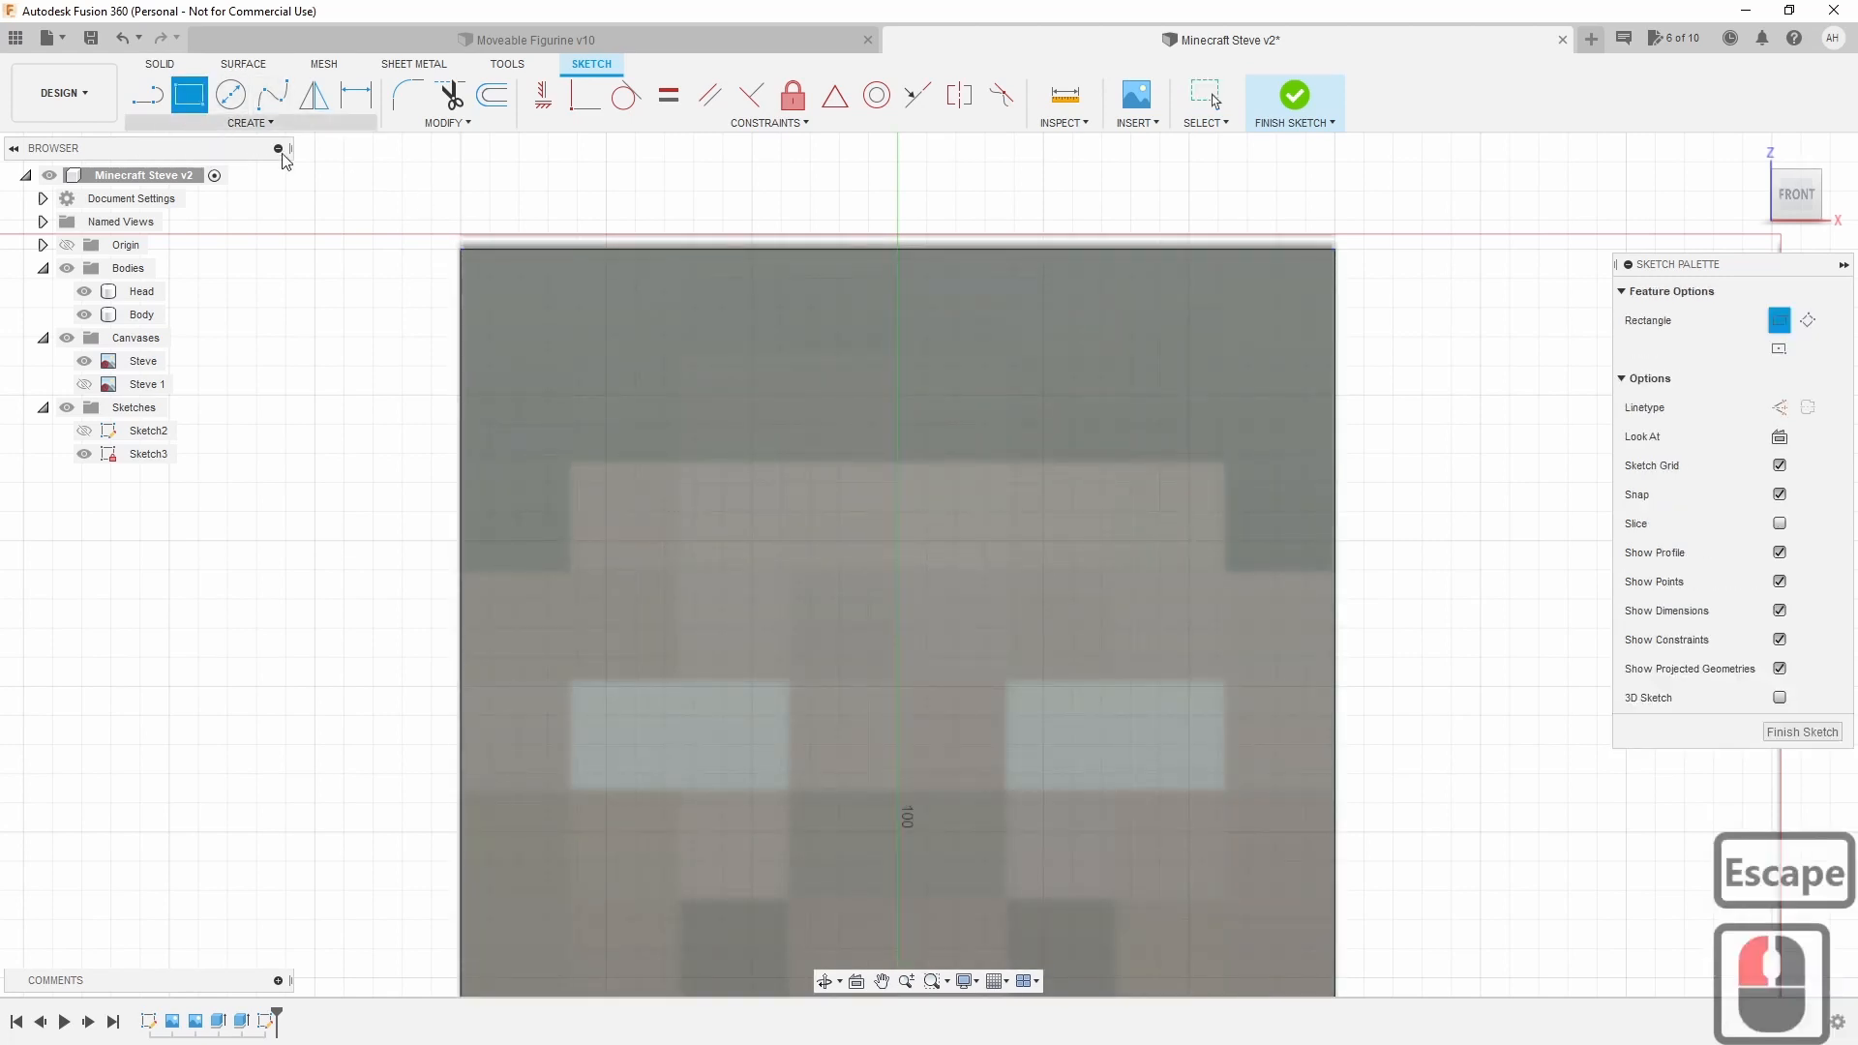
{"action": "left_click", "coordinate": [459, 249]}
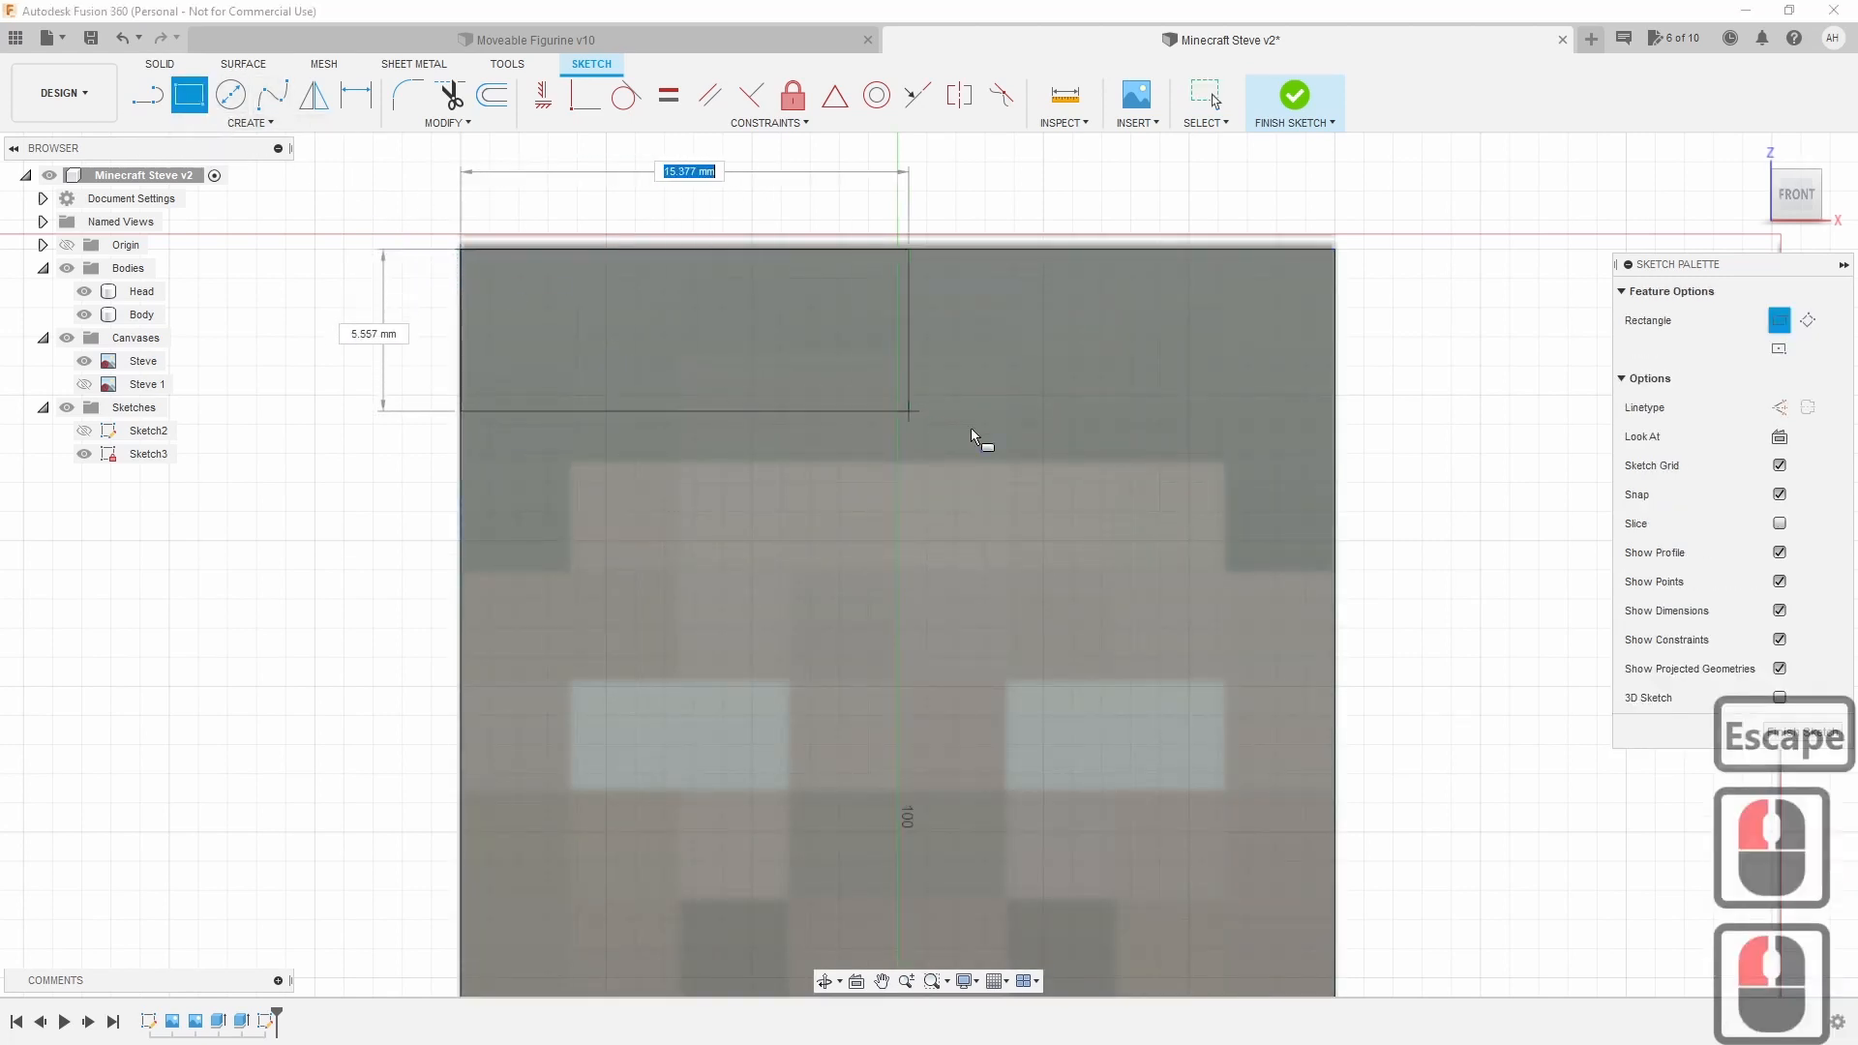
{"action": "left_click", "coordinate": [1335, 463]}
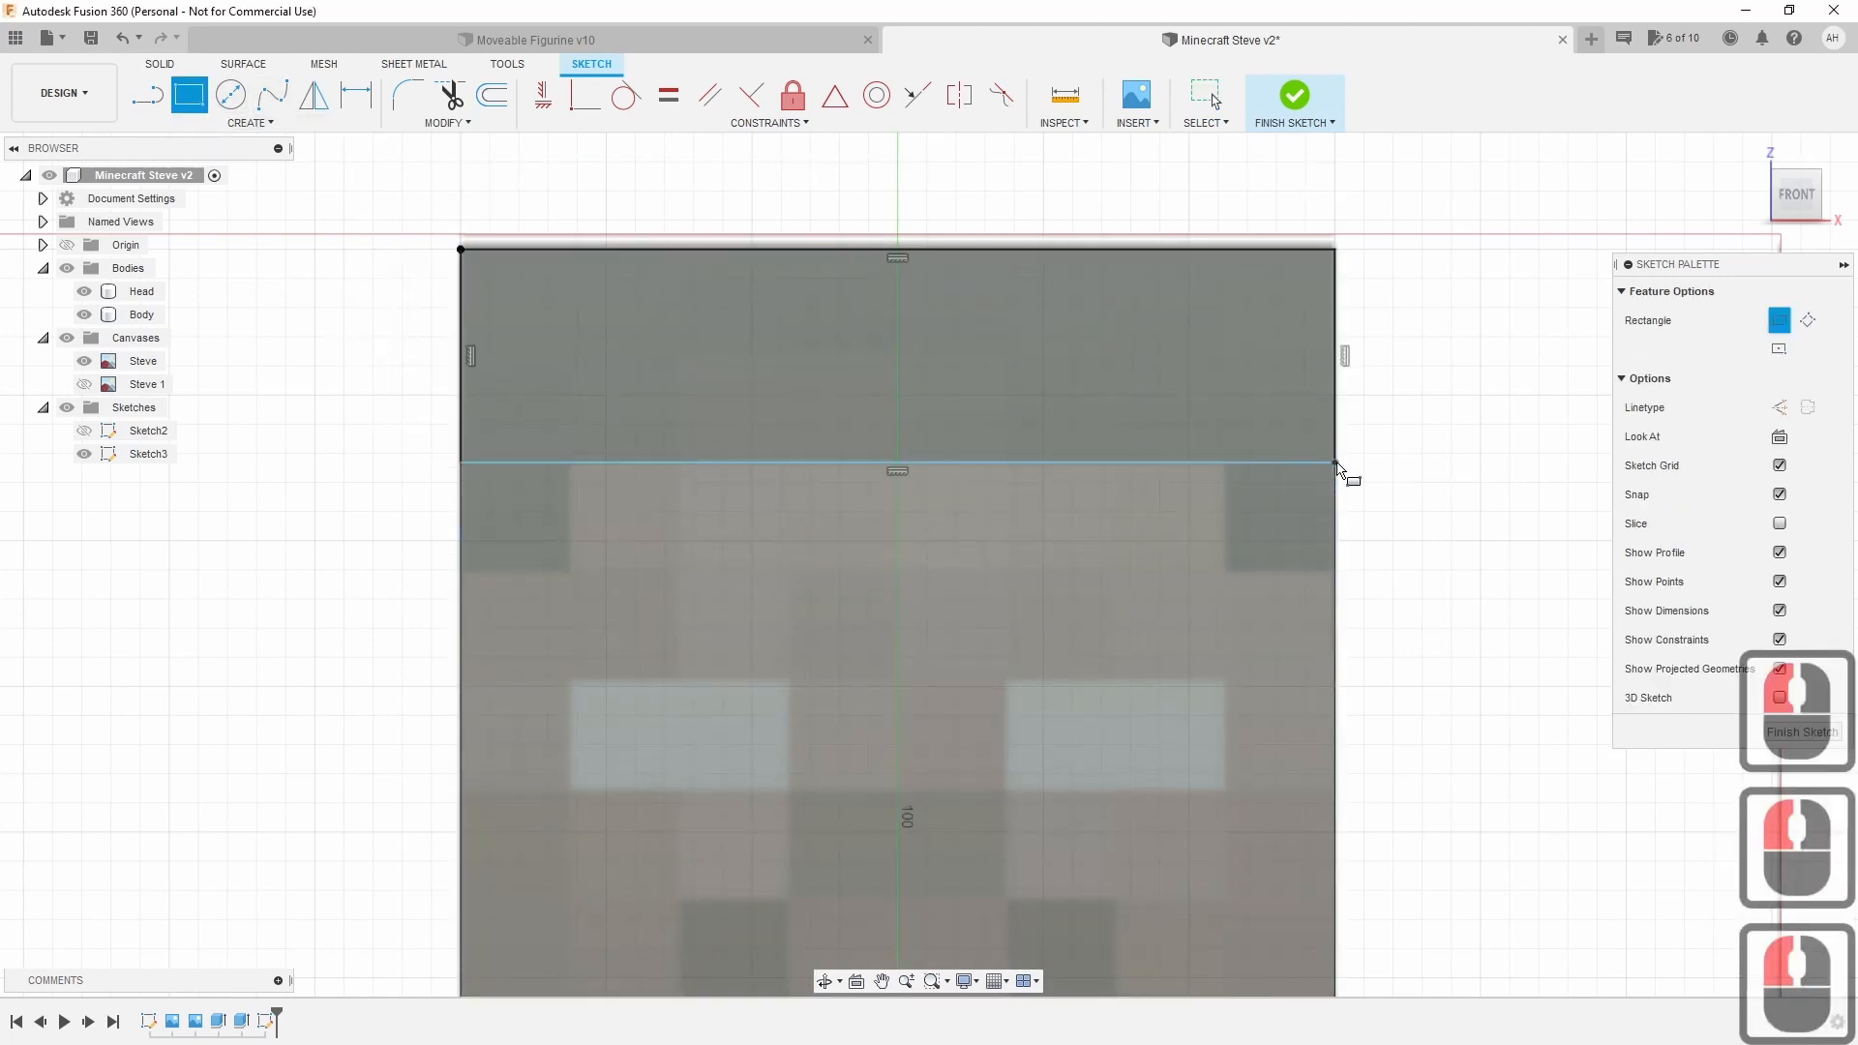
{"action": "left_click", "coordinate": [461, 462]}
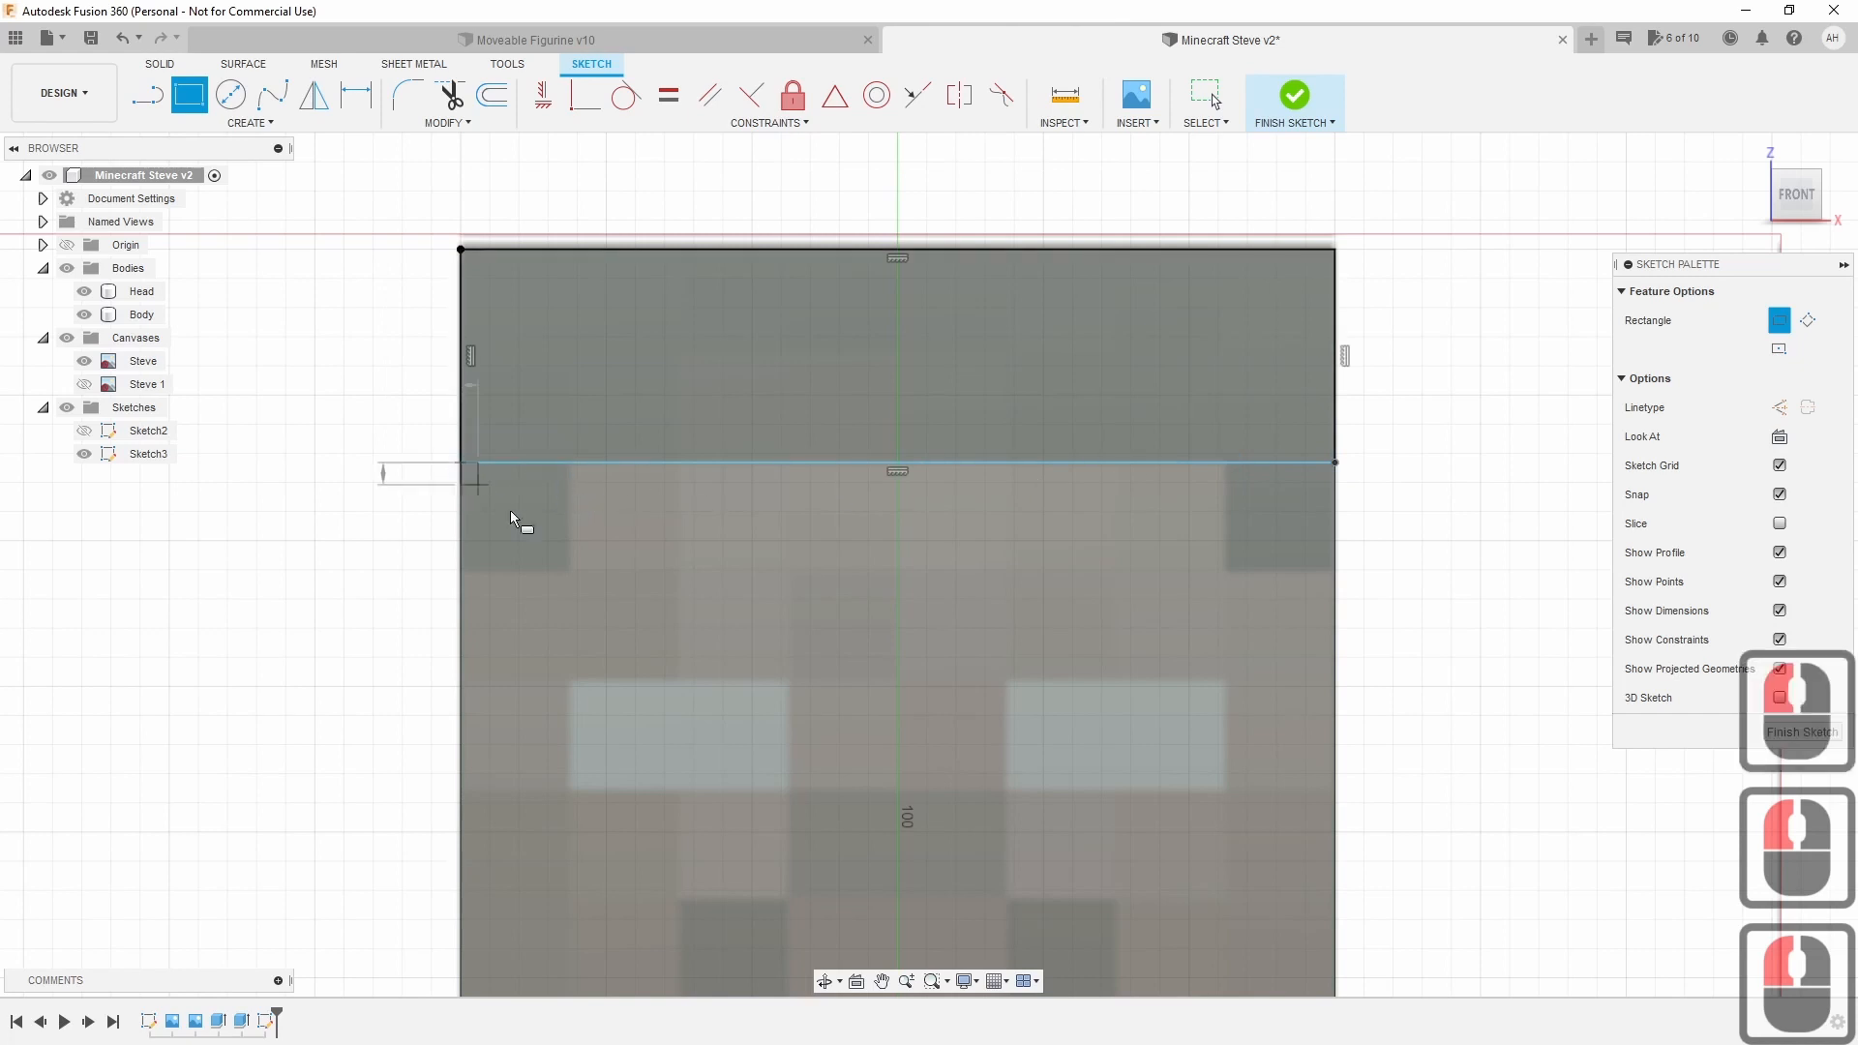
{"action": "left_click", "coordinate": [569, 565]}
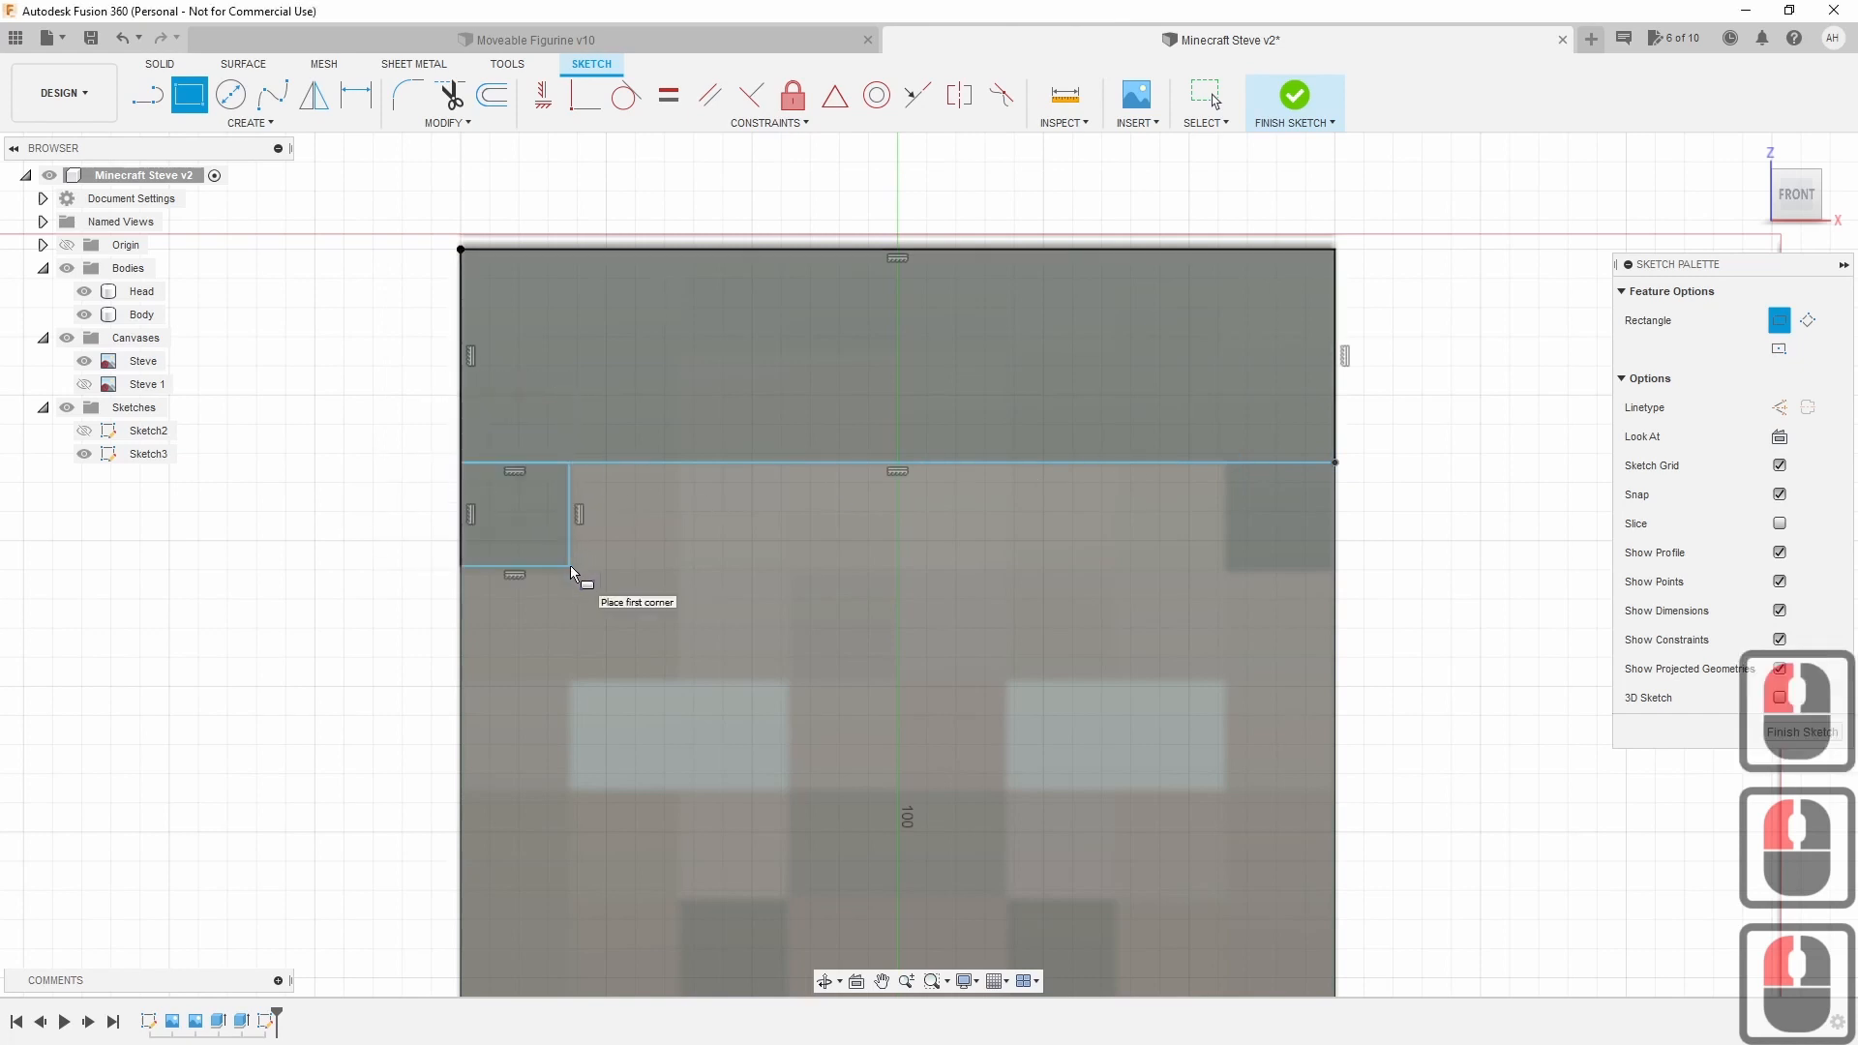
{"action": "left_click", "coordinate": [1225, 462]}
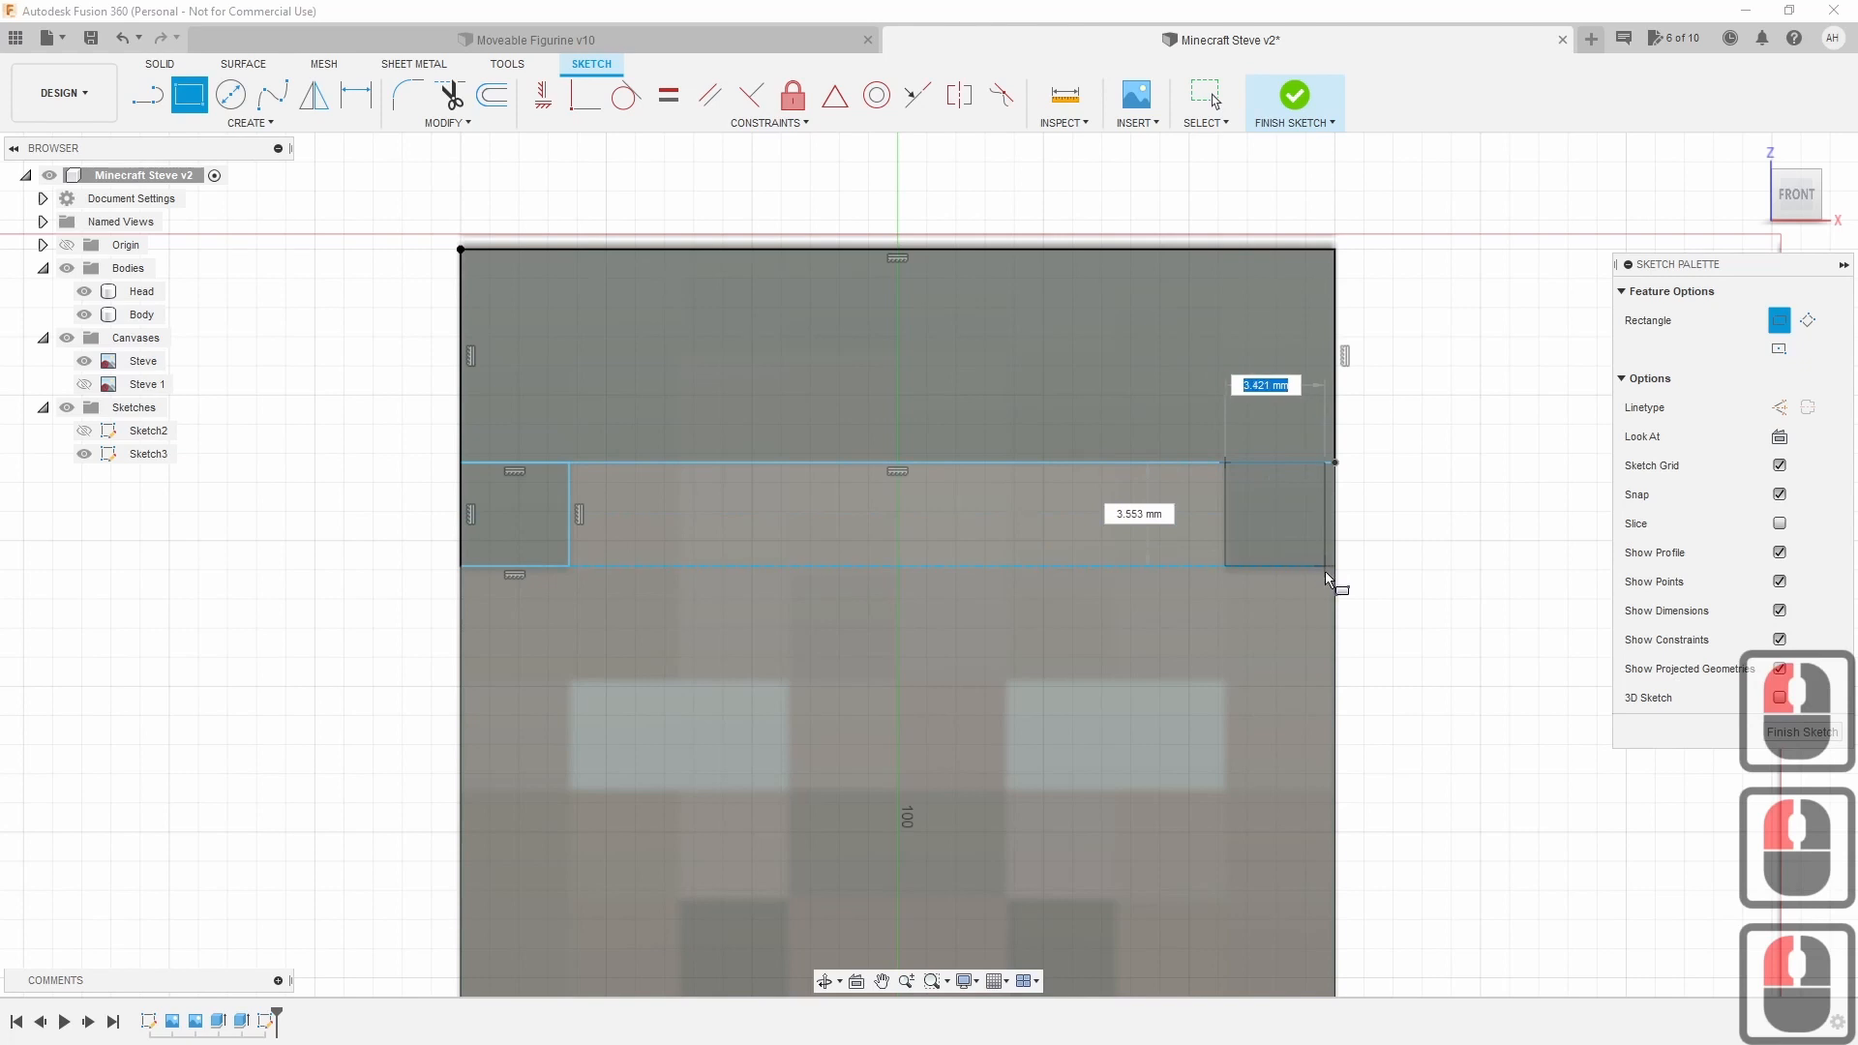
{"action": "left_click", "coordinate": [1329, 567]}
Draw rectangles over both eyes and split each eye into inner and outer squares.
{"action": "scroll", "coordinate": [1058, 711], "scroll_direction": "down", "scroll_amount": 1}
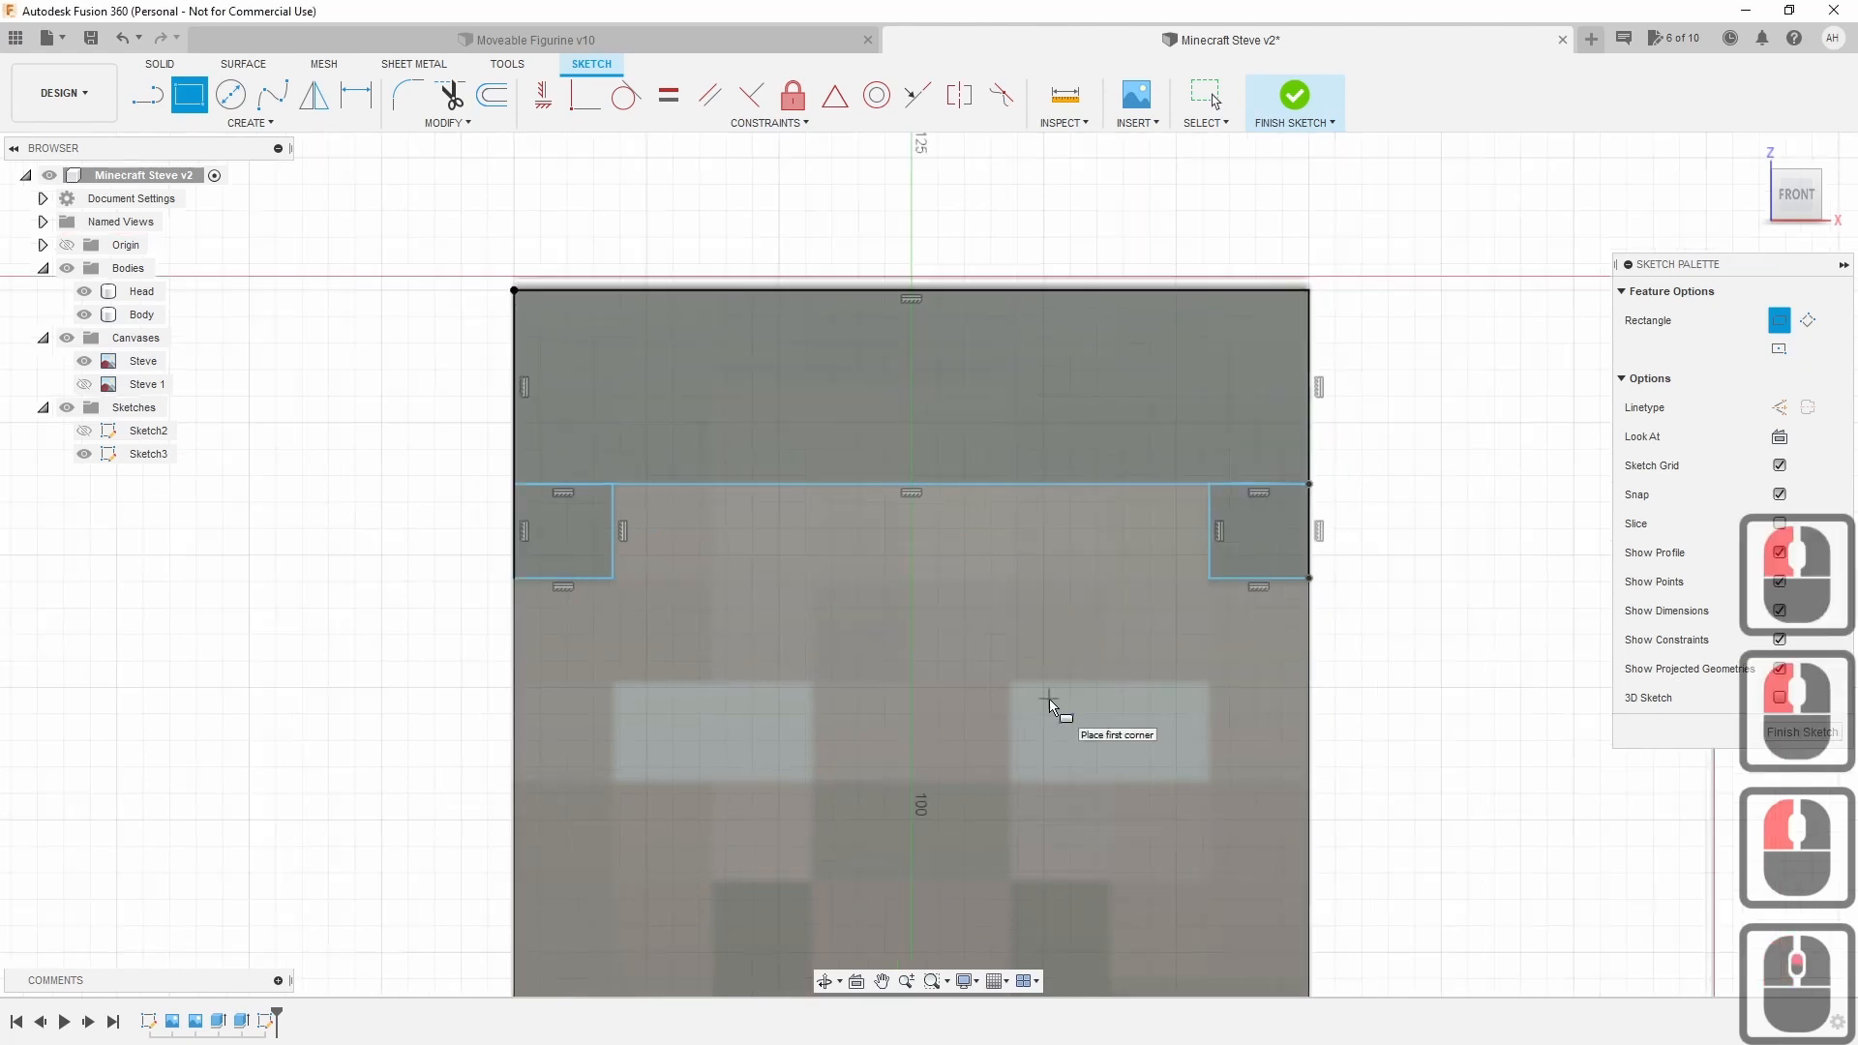
{"action": "mouse_move", "coordinate": [1058, 712]}
{"action": "middle_mouse_down"}
{"action": "mouse_move", "coordinate": [1001, 614]}
{"action": "mouse_move", "coordinate": [891, 613]}
{"action": "mouse_move", "coordinate": [800, 427]}
{"action": "middle_mouse_up"}
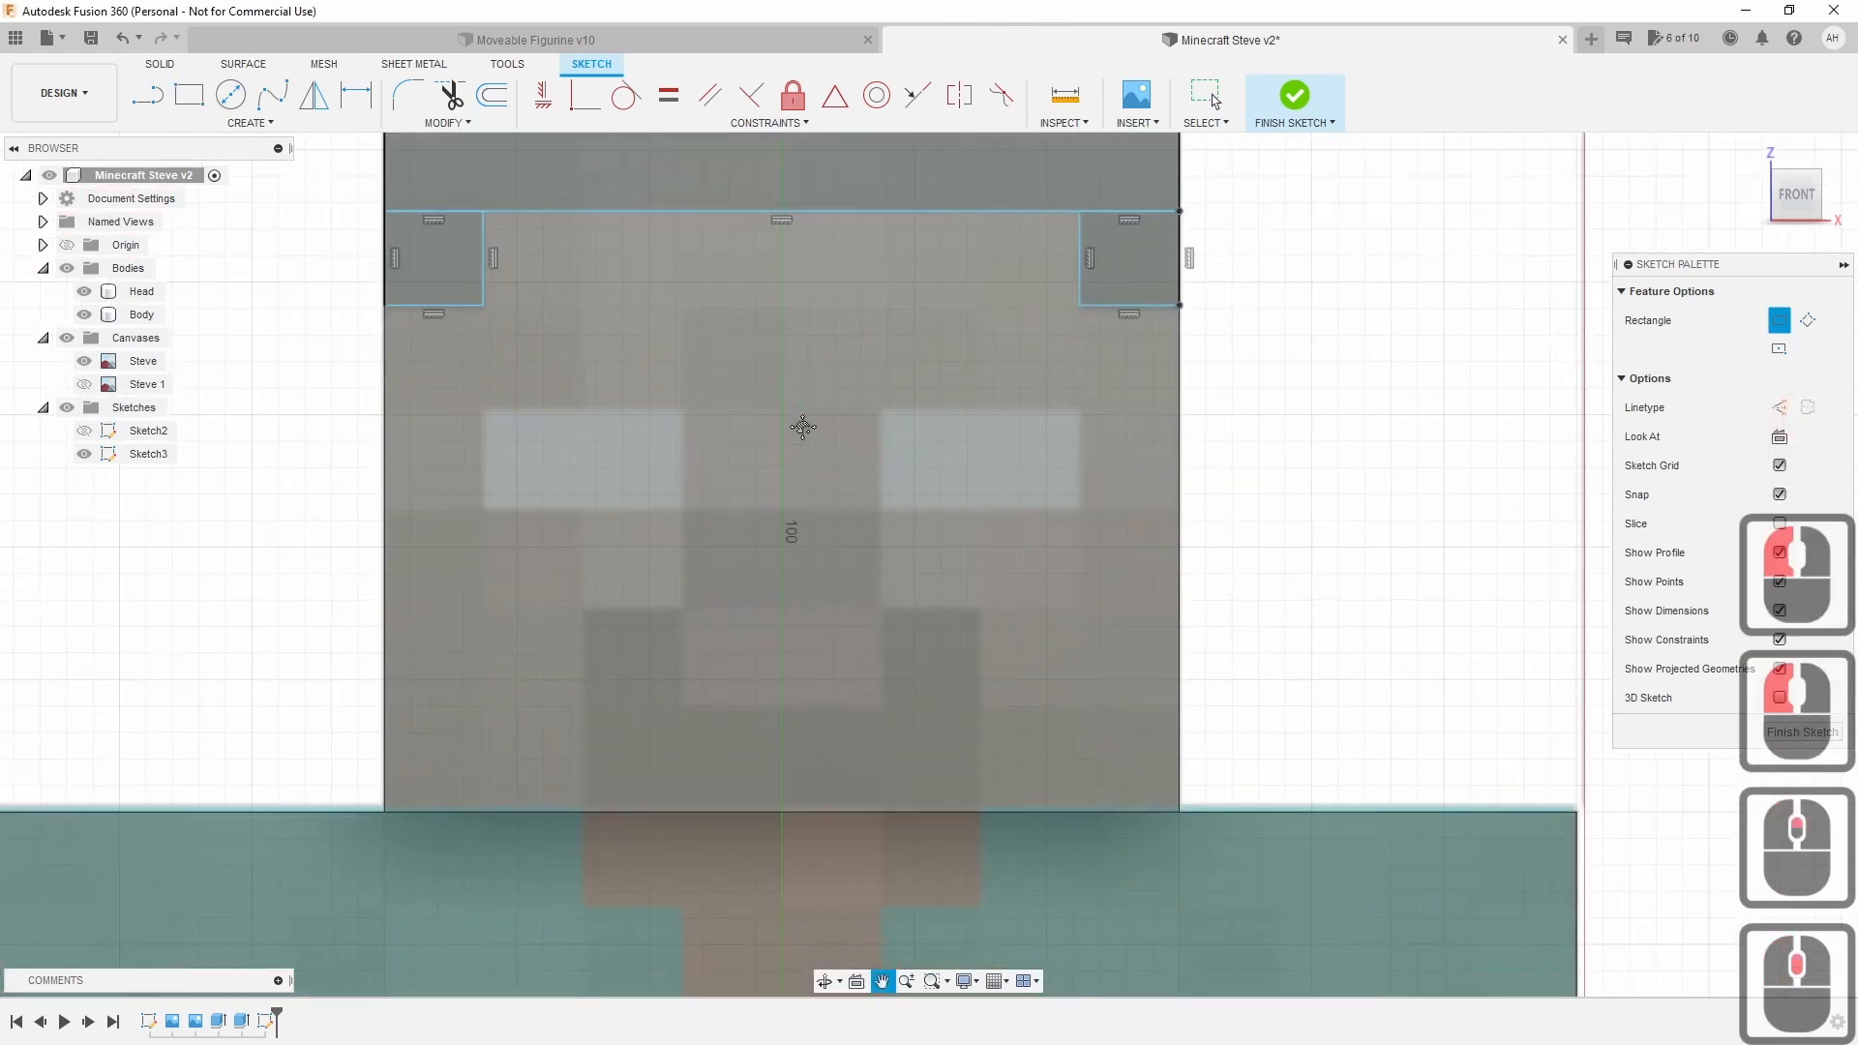
{"action": "scroll", "coordinate": [491, 416], "scroll_direction": "up", "scroll_amount": 1}
{"action": "left_click", "coordinate": [484, 415]}
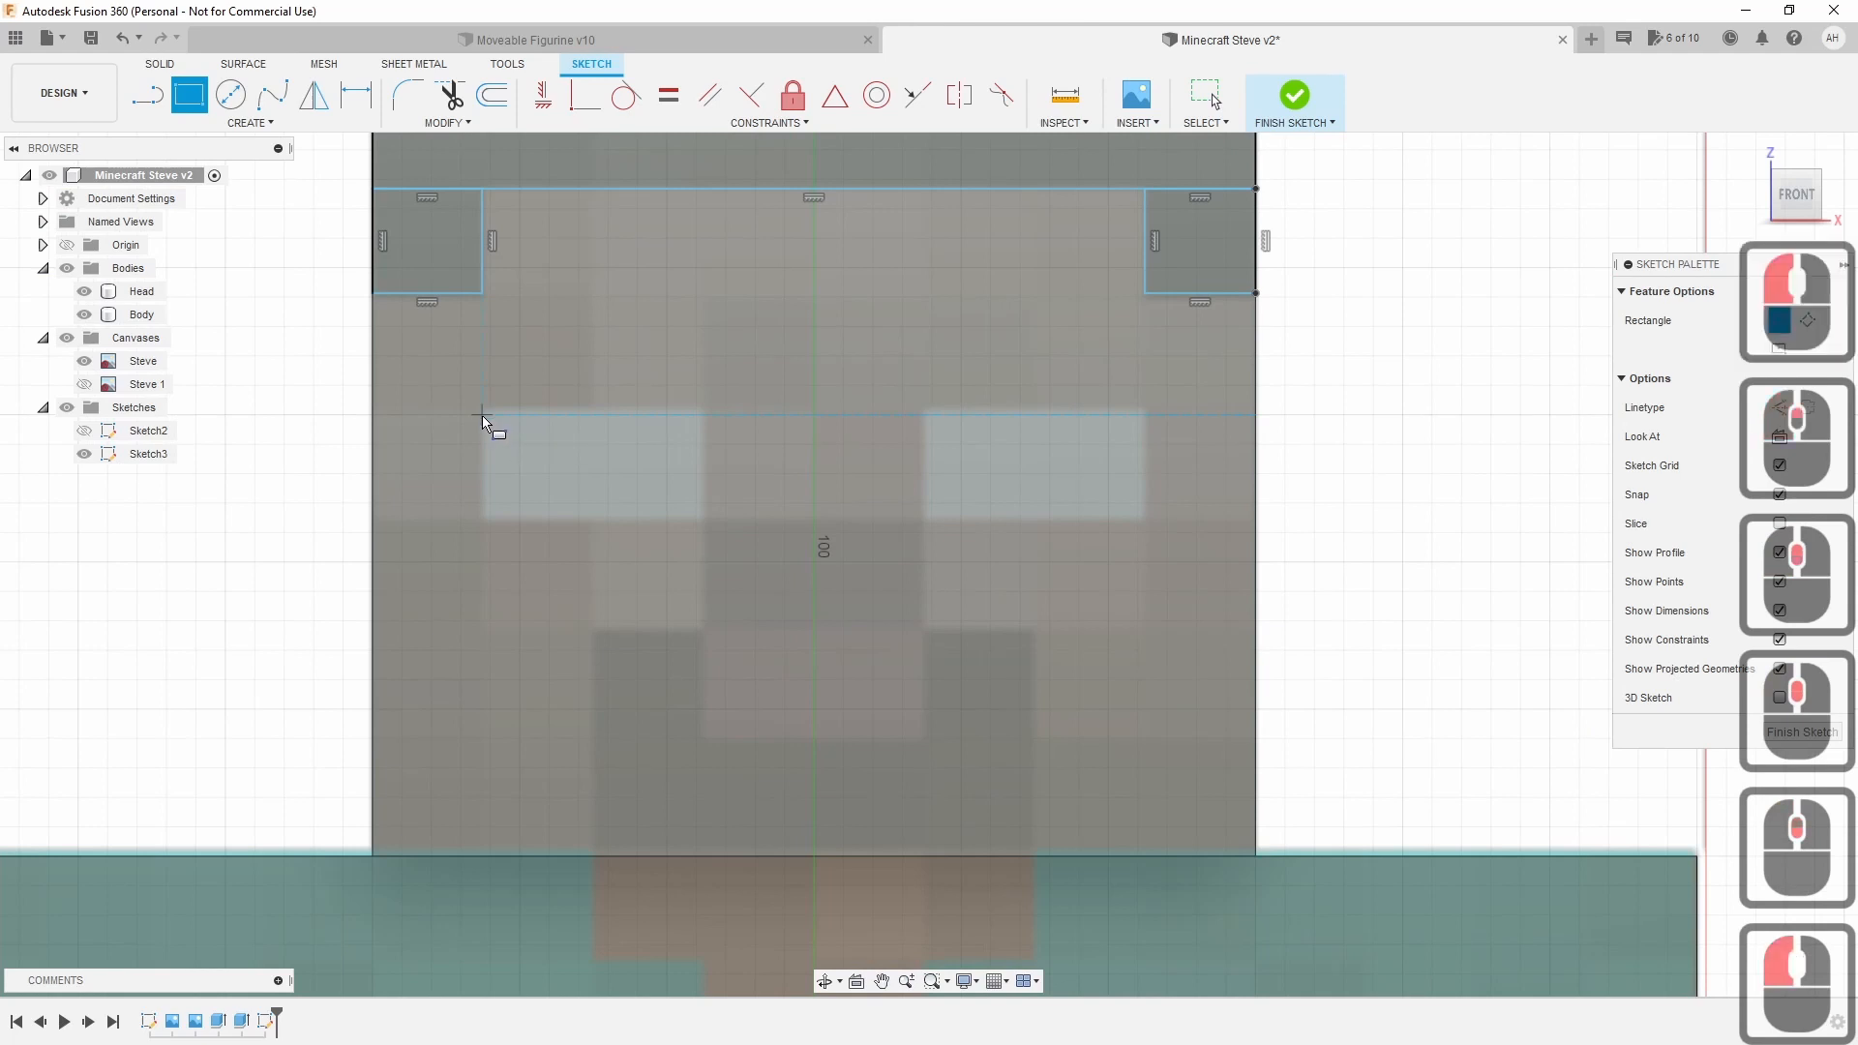
{"action": "left_click", "coordinate": [698, 519]}
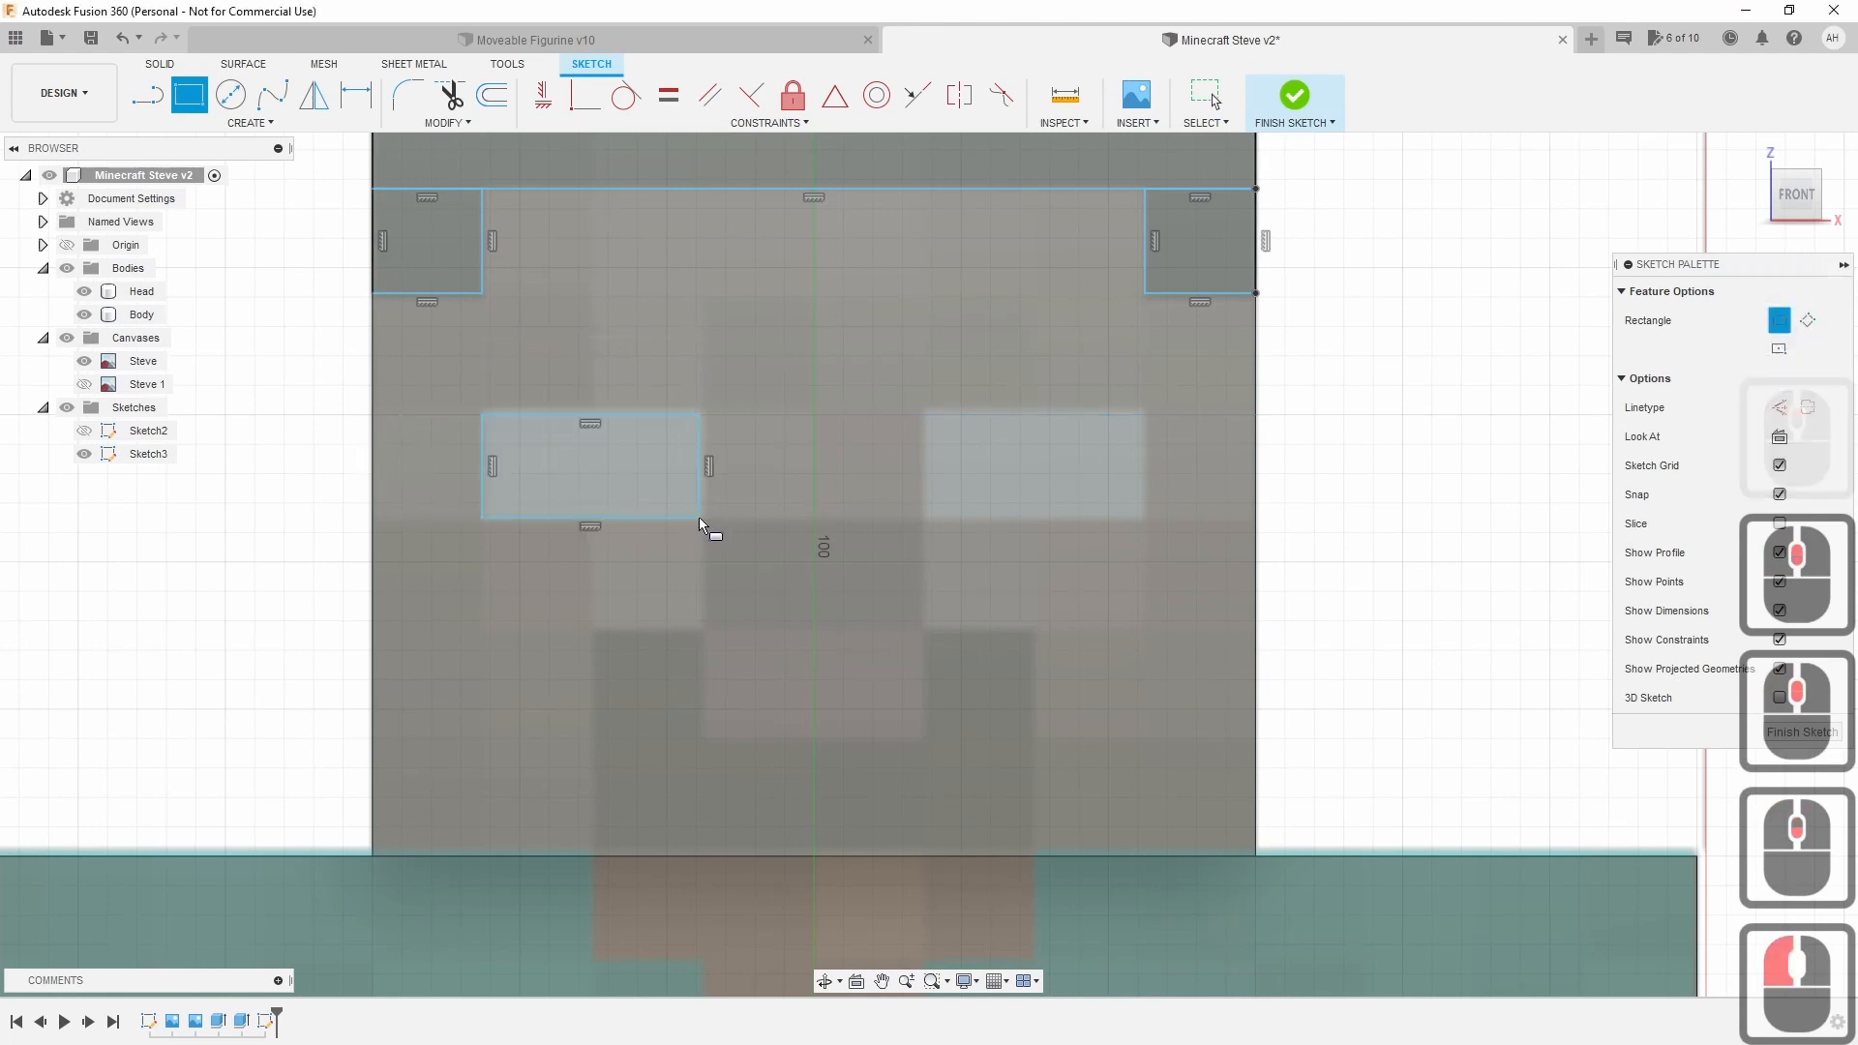
{"action": "left_click", "coordinate": [931, 414]}
{"action": "left_click", "coordinate": [1143, 517]}
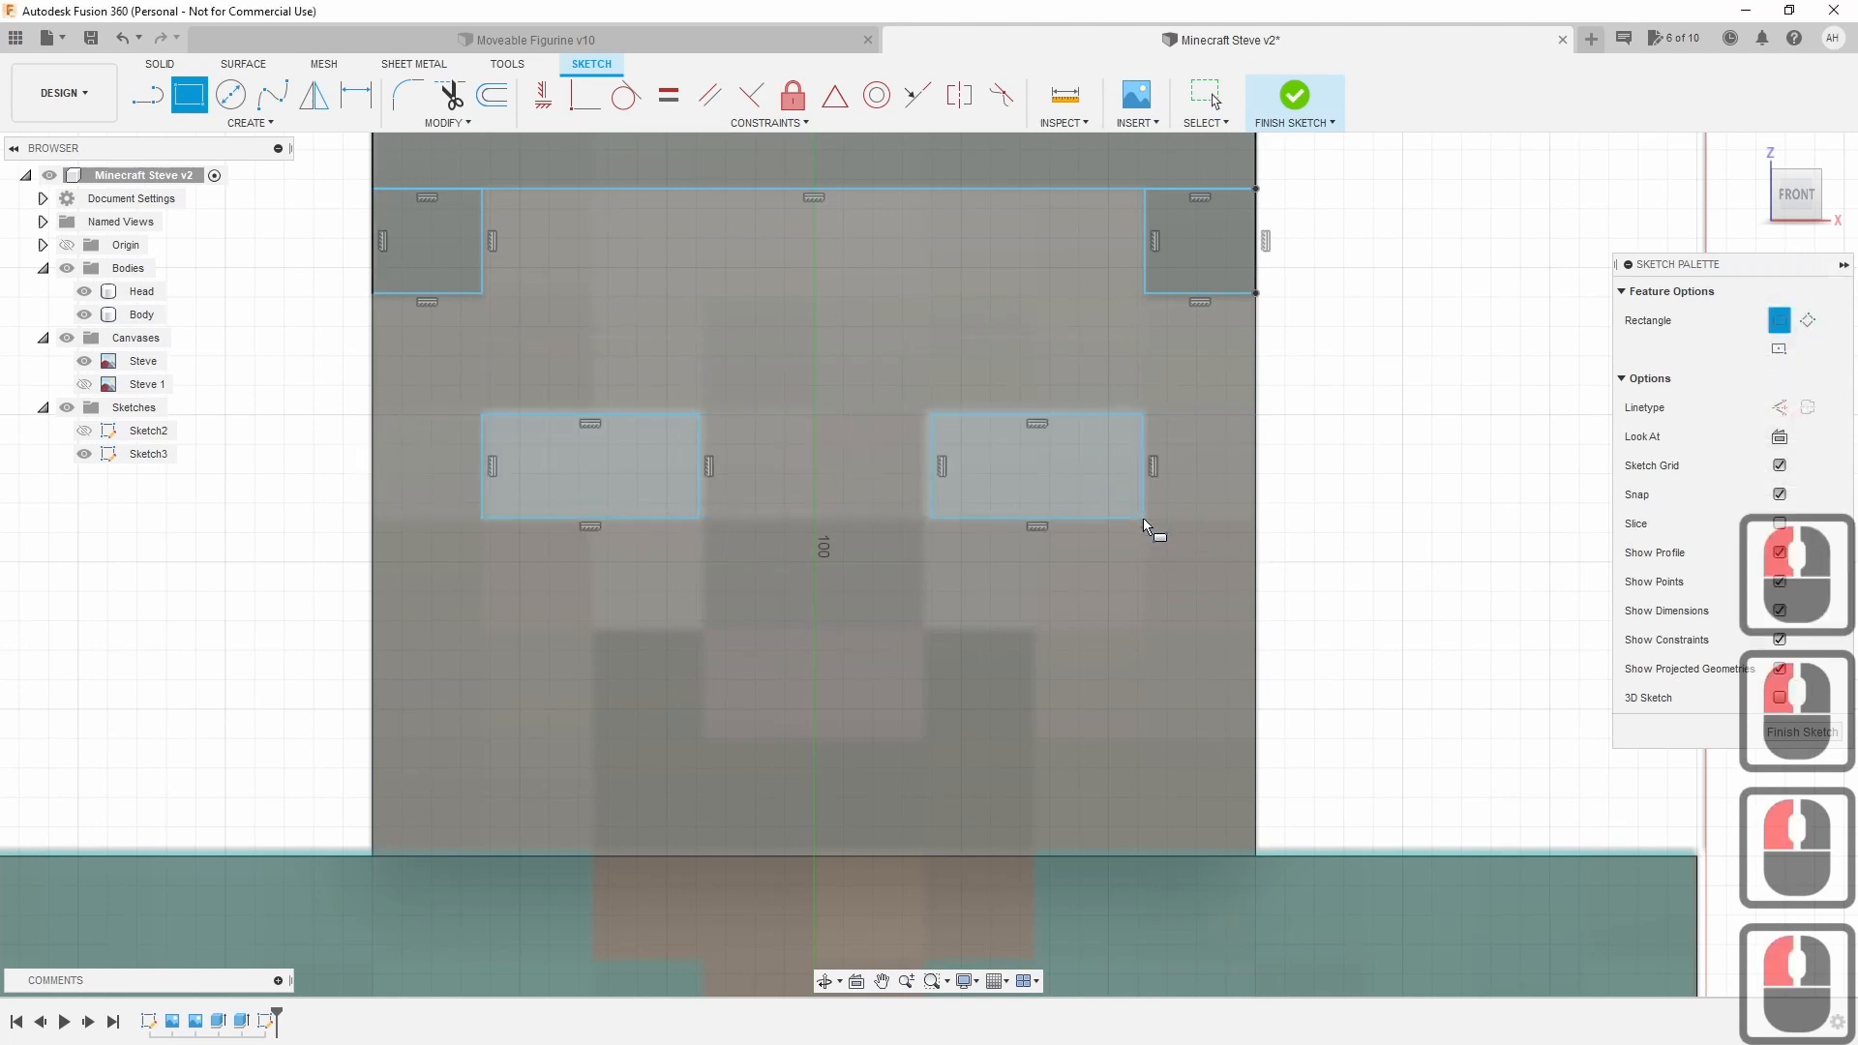
{"action": "left_click", "coordinate": [701, 514]}
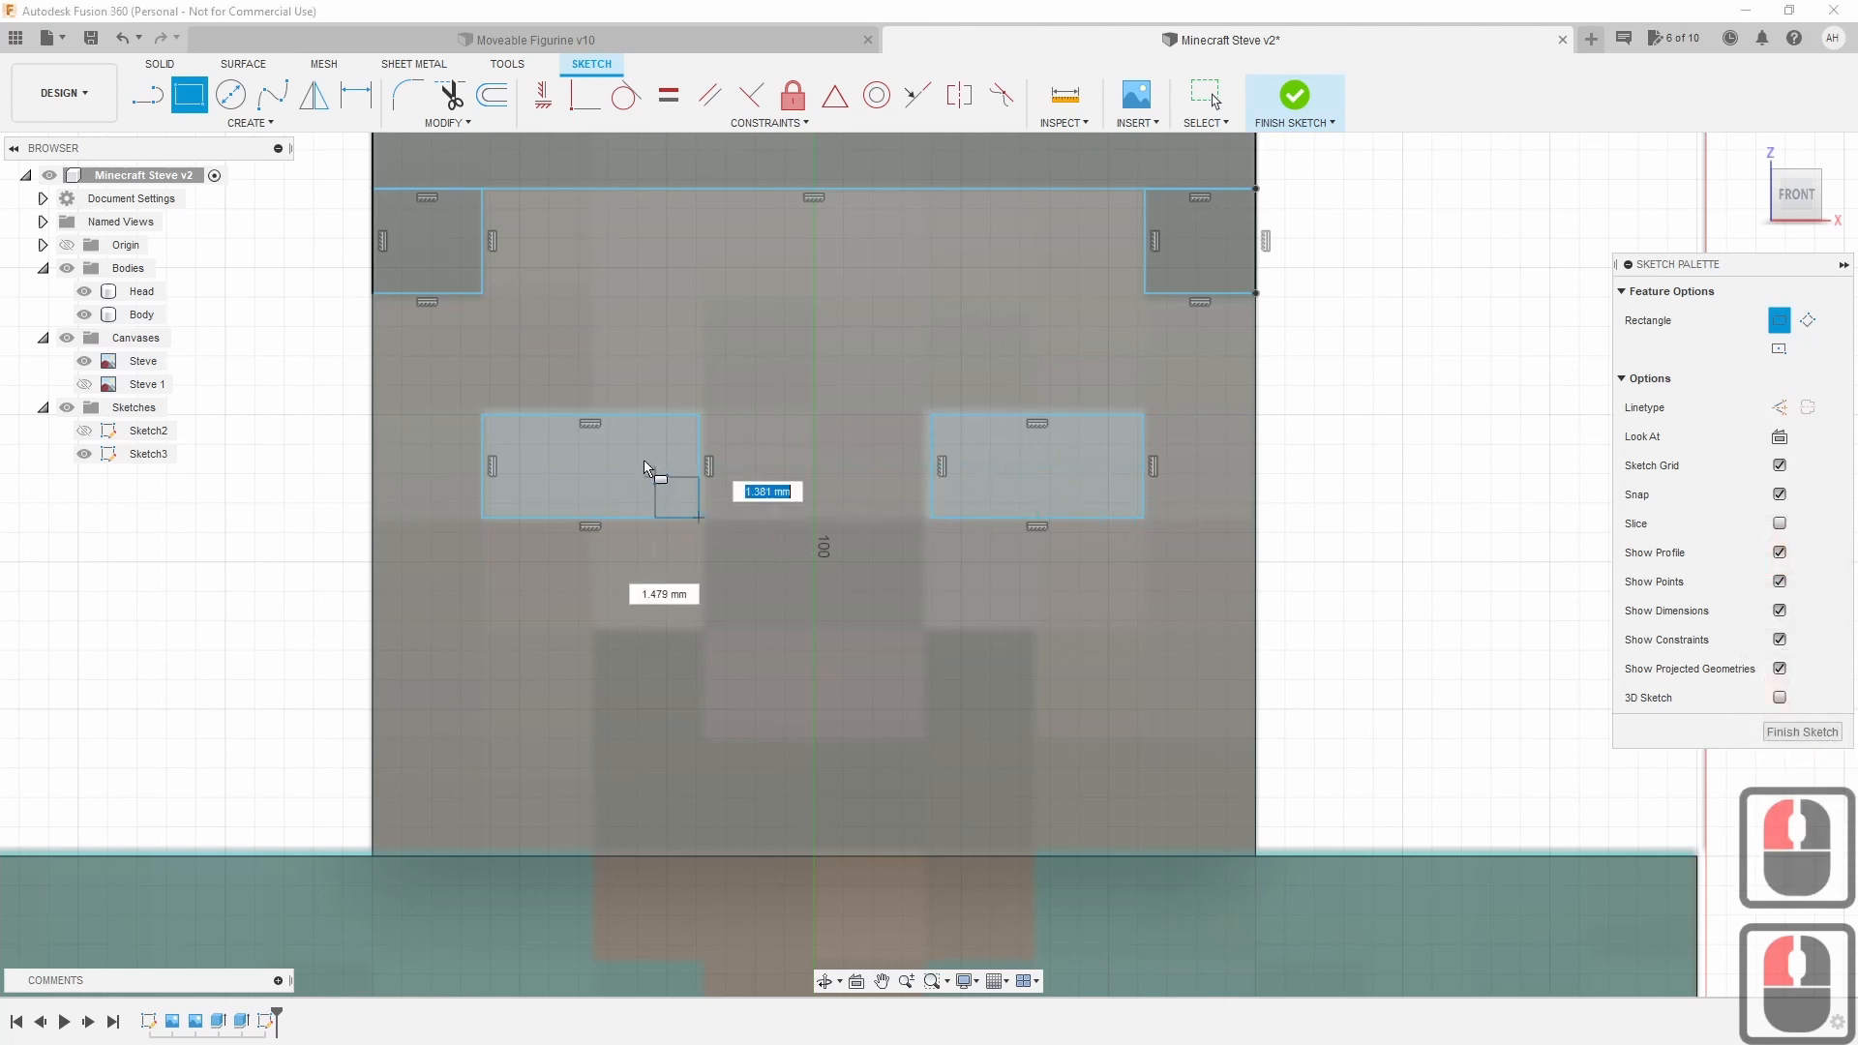
{"action": "left_click", "coordinate": [614, 414]}
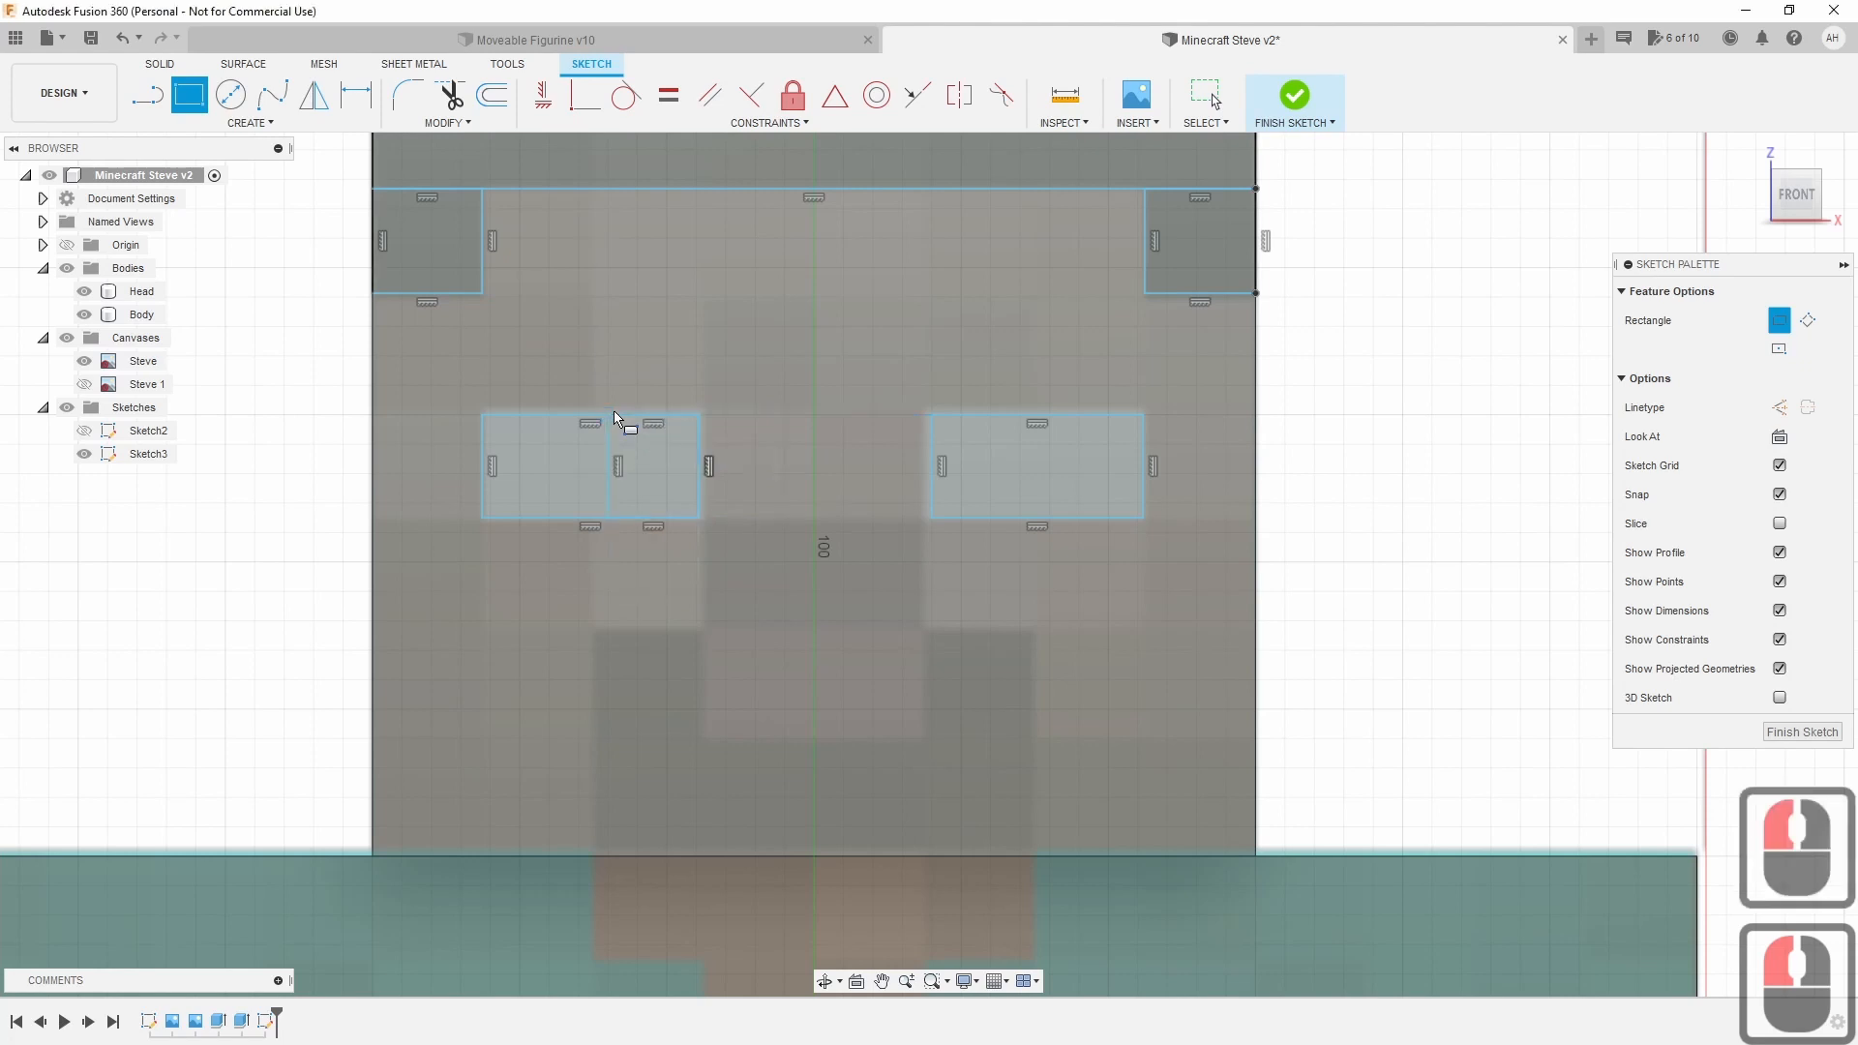
{"action": "left_click", "coordinate": [1146, 518]}
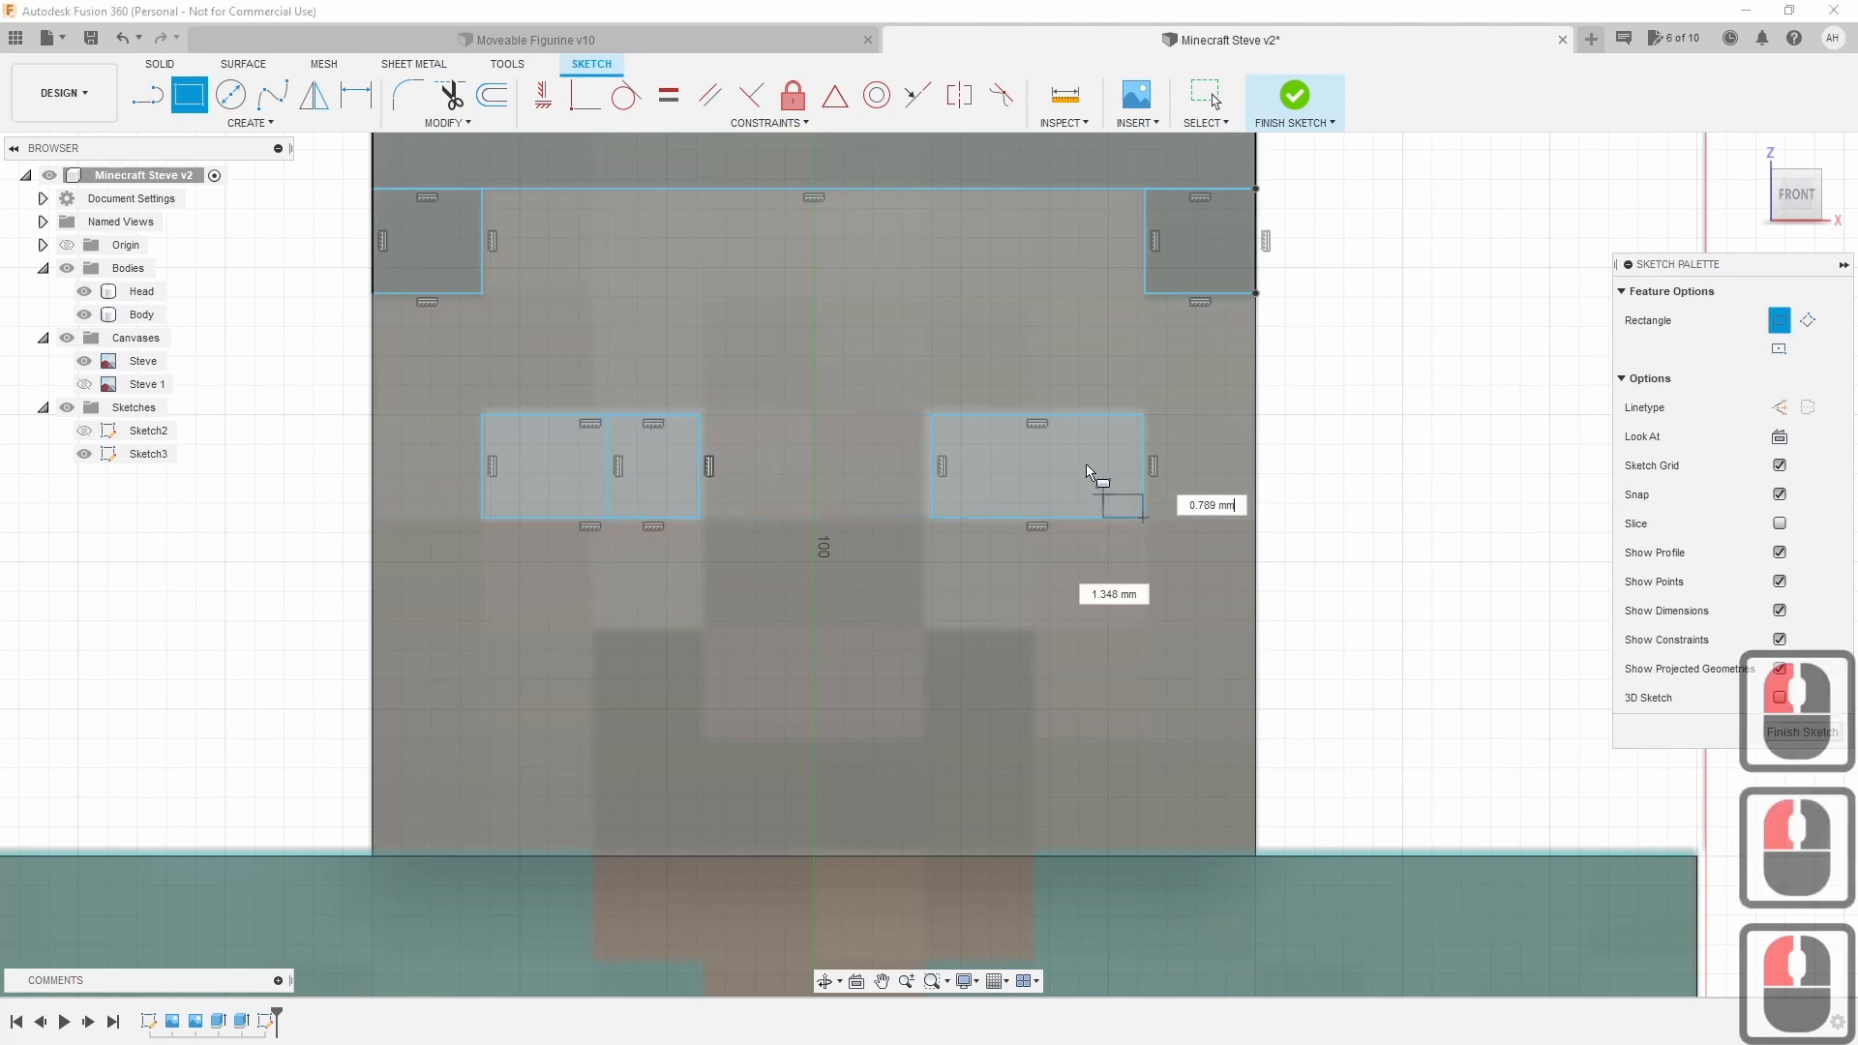
{"action": "left_click", "coordinate": [1054, 412]}
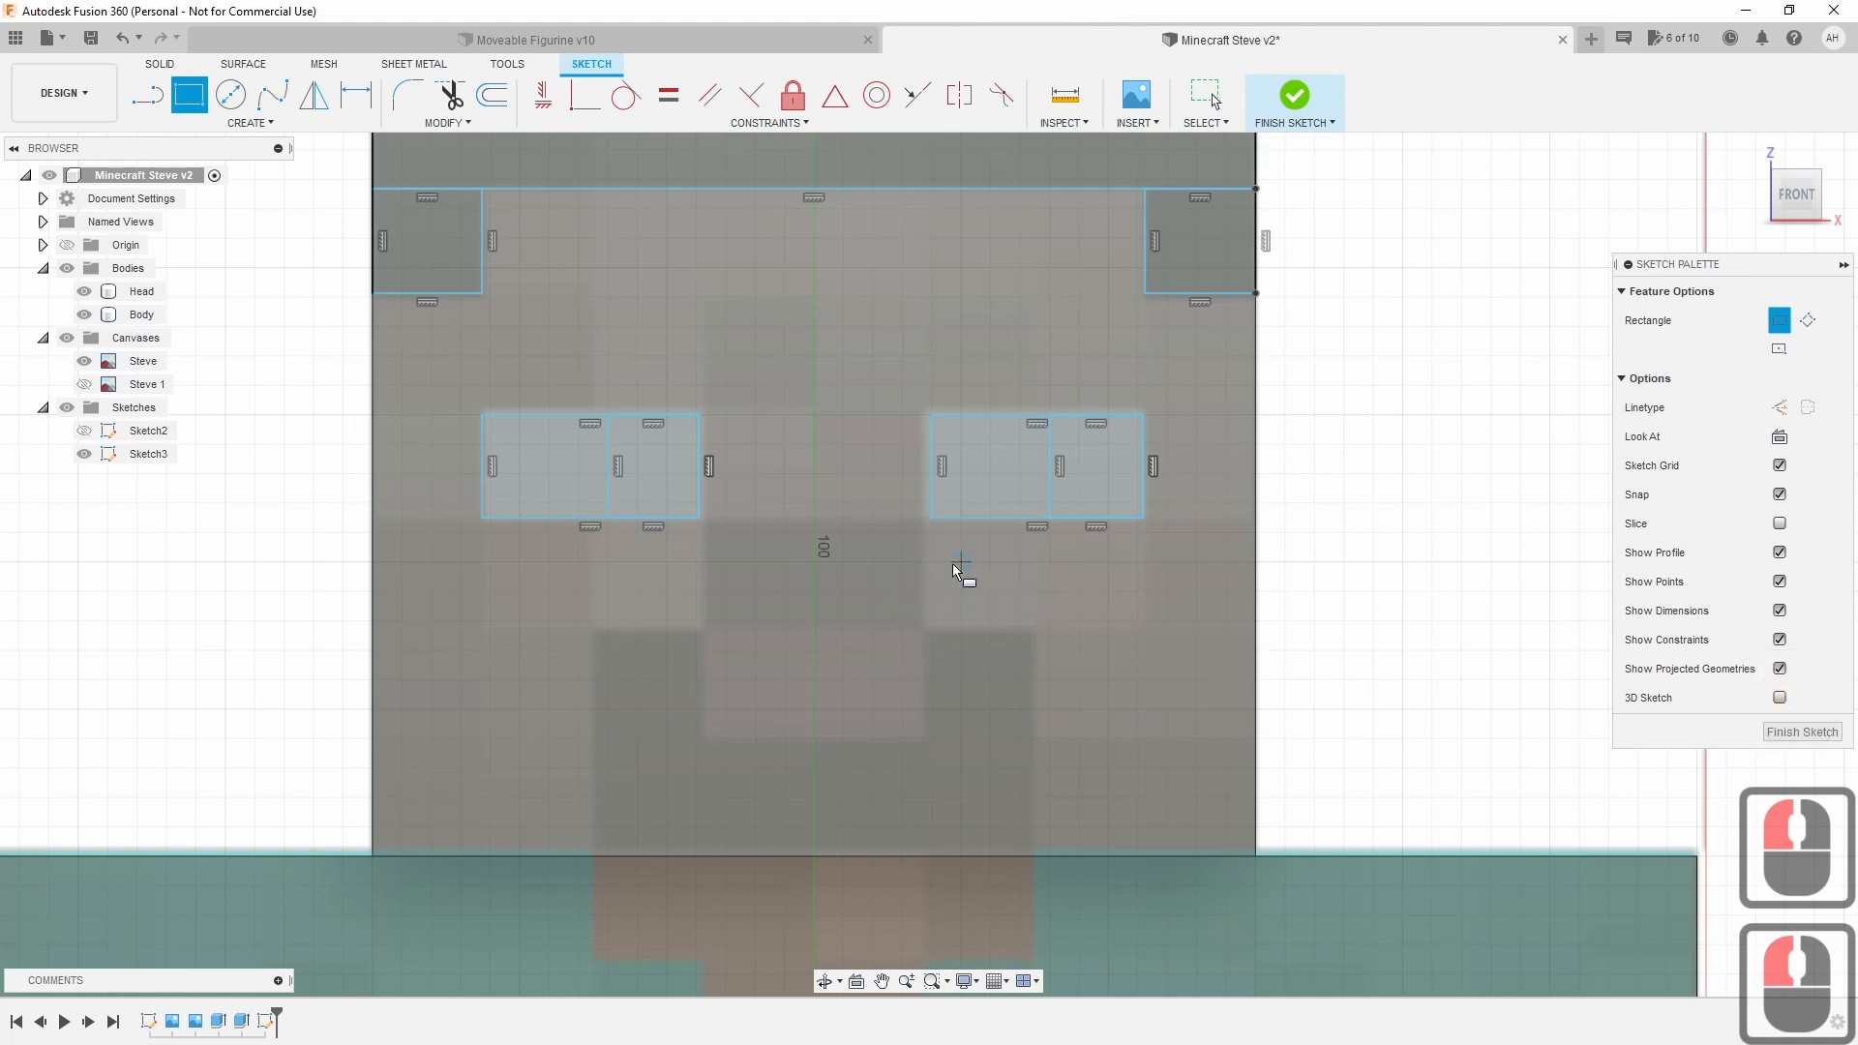
Draw the nose rectangle and the left, lower and right mouth blocks down to the chin.
{"action": "left_click", "coordinate": [699, 522]}
{"action": "left_click", "coordinate": [929, 625]}
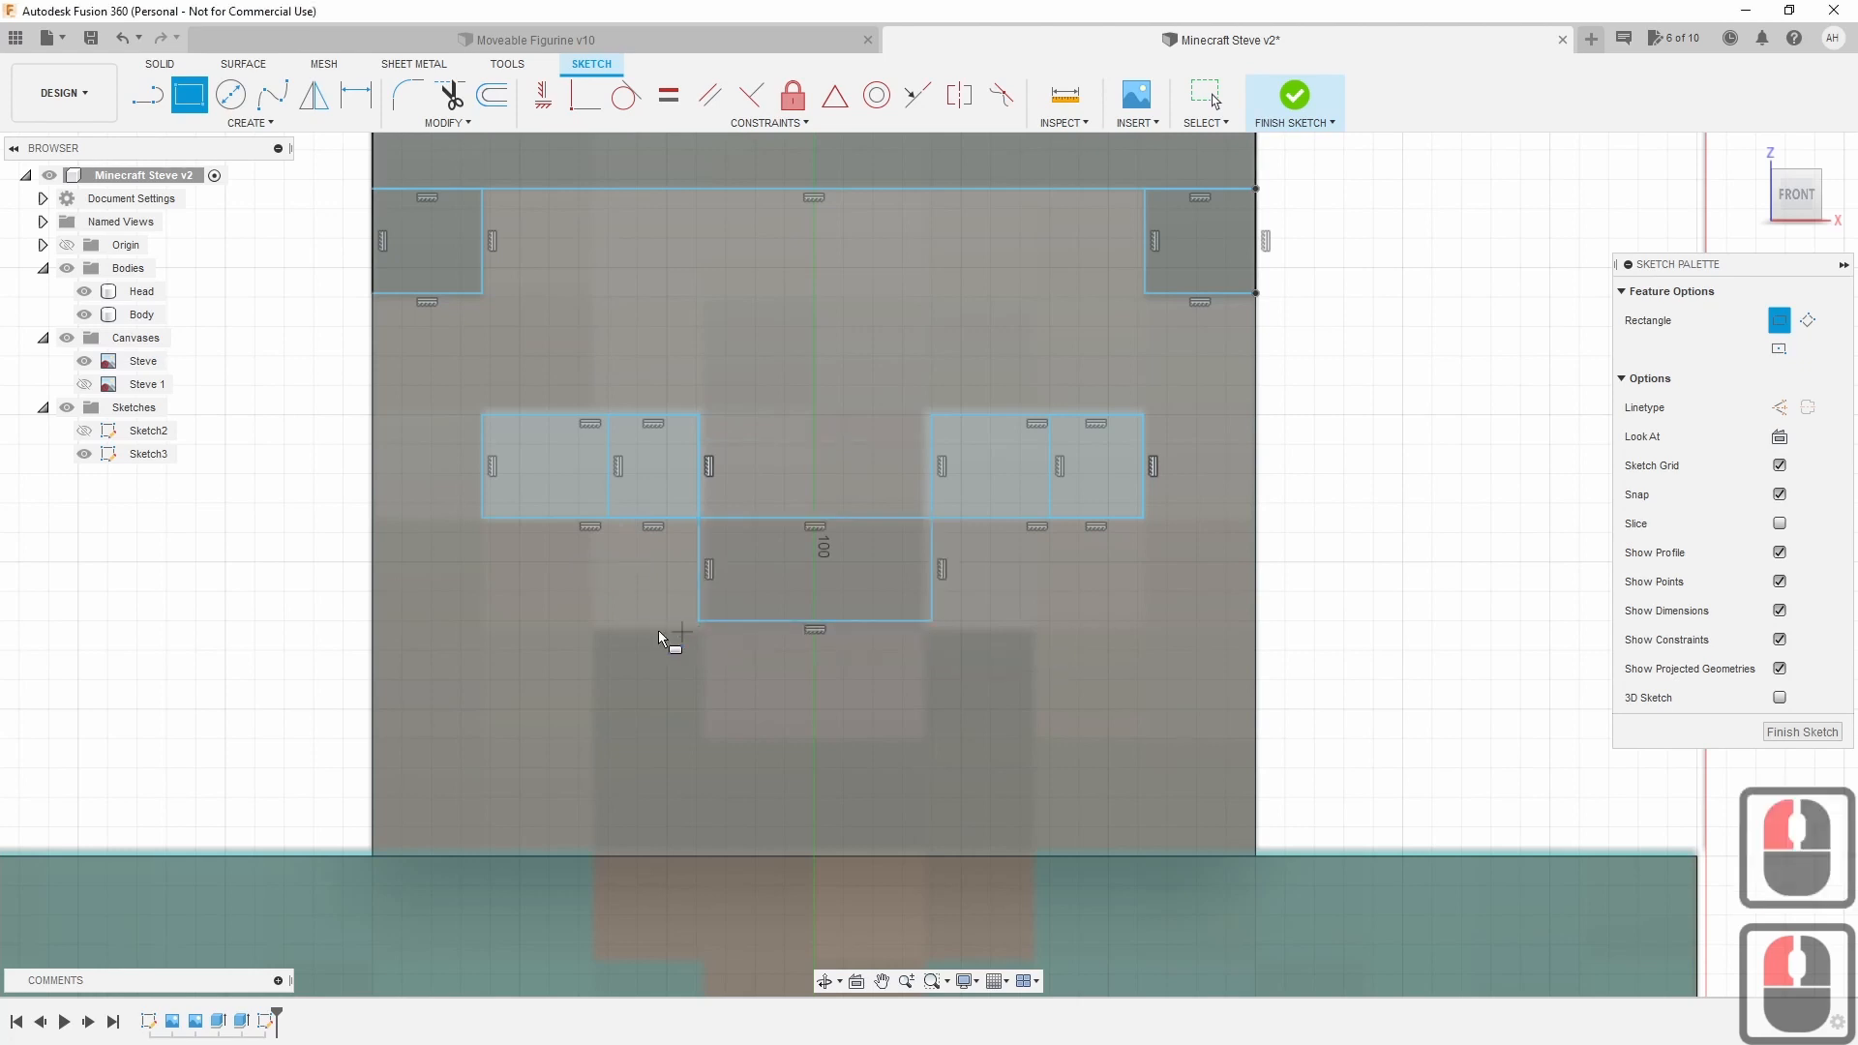
{"action": "left_click", "coordinate": [701, 618]}
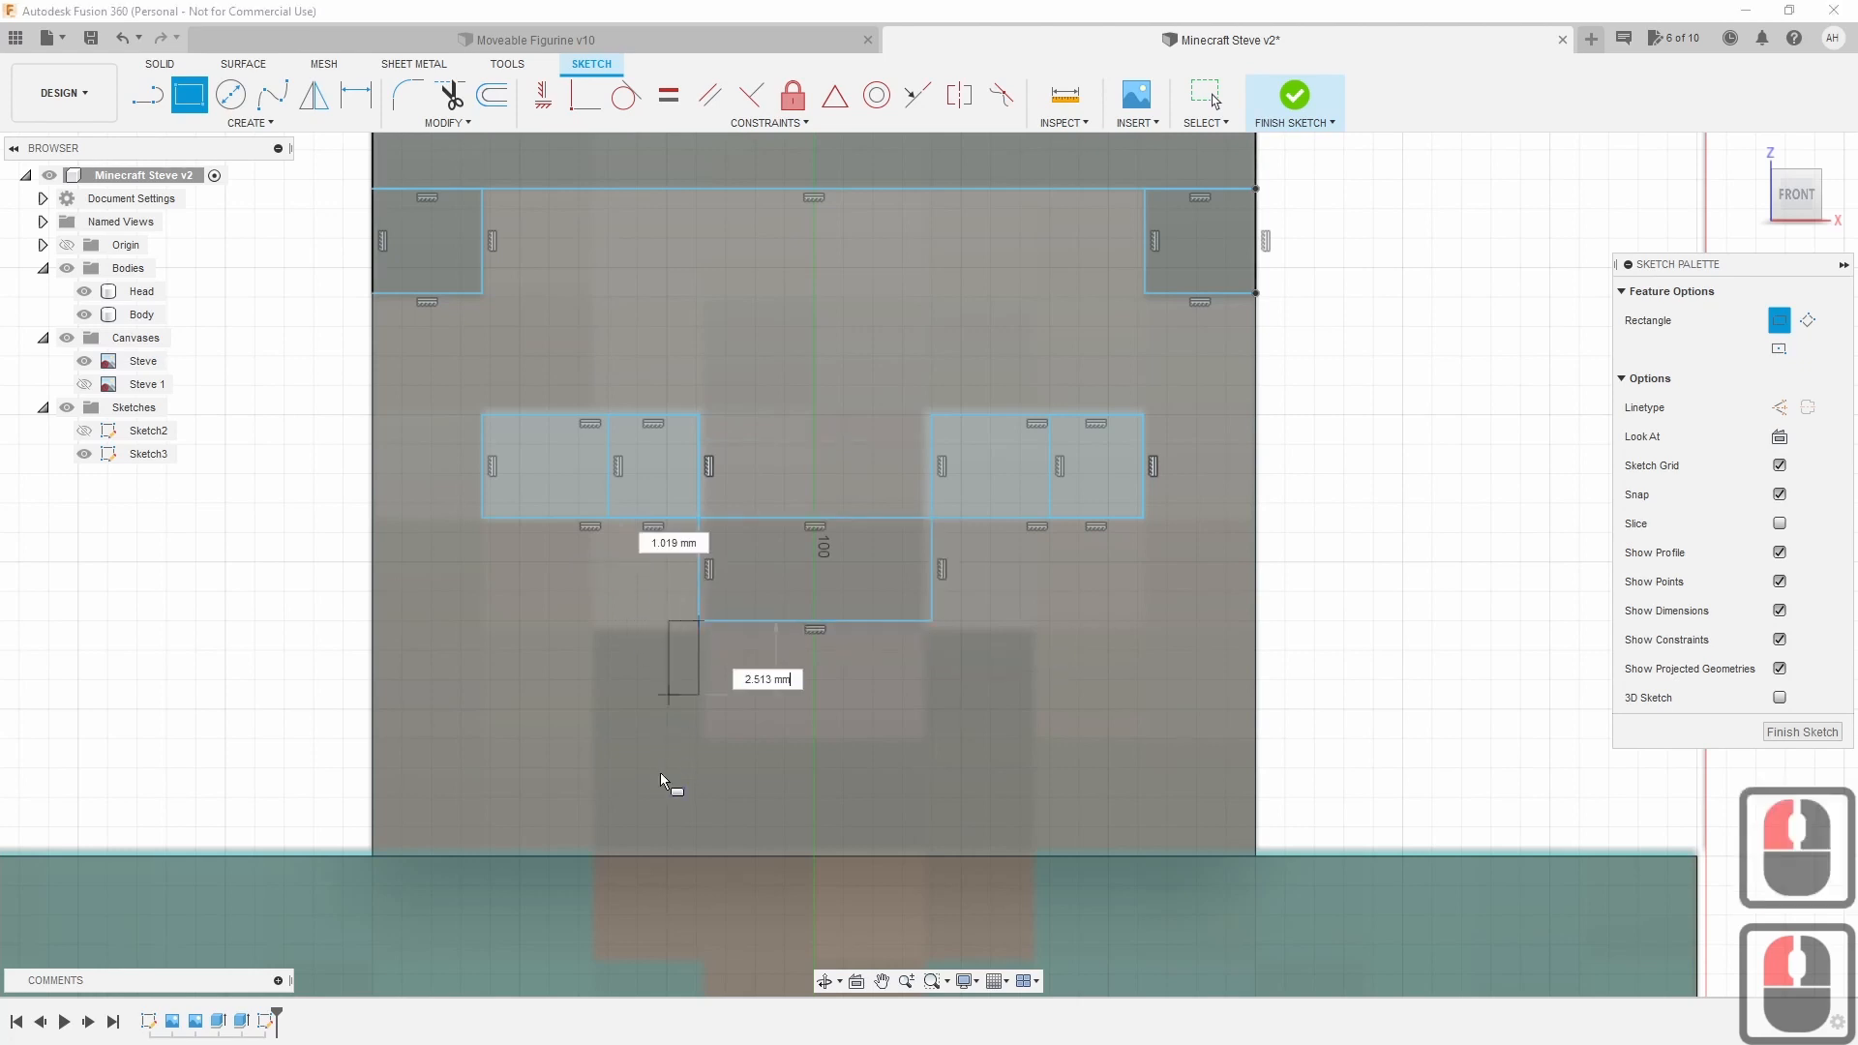
{"action": "left_click", "coordinate": [594, 855]}
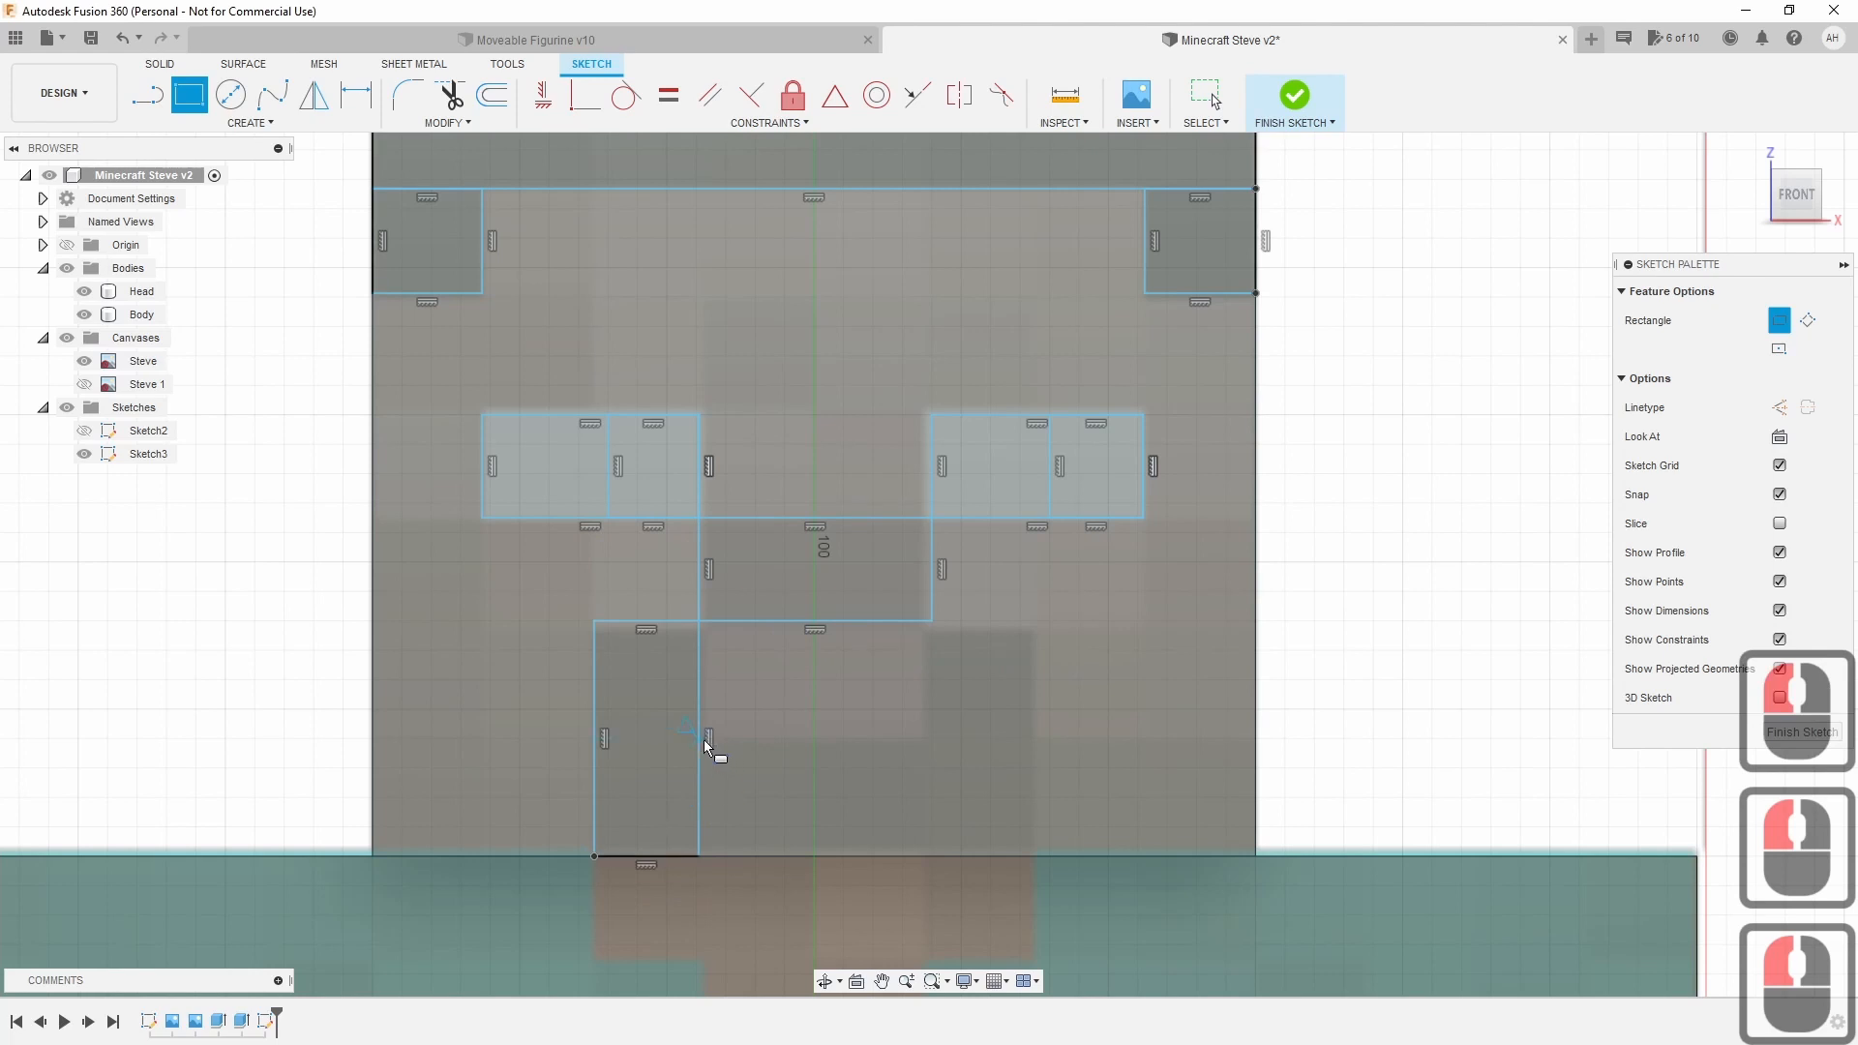
{"action": "left_click", "coordinate": [703, 739]}
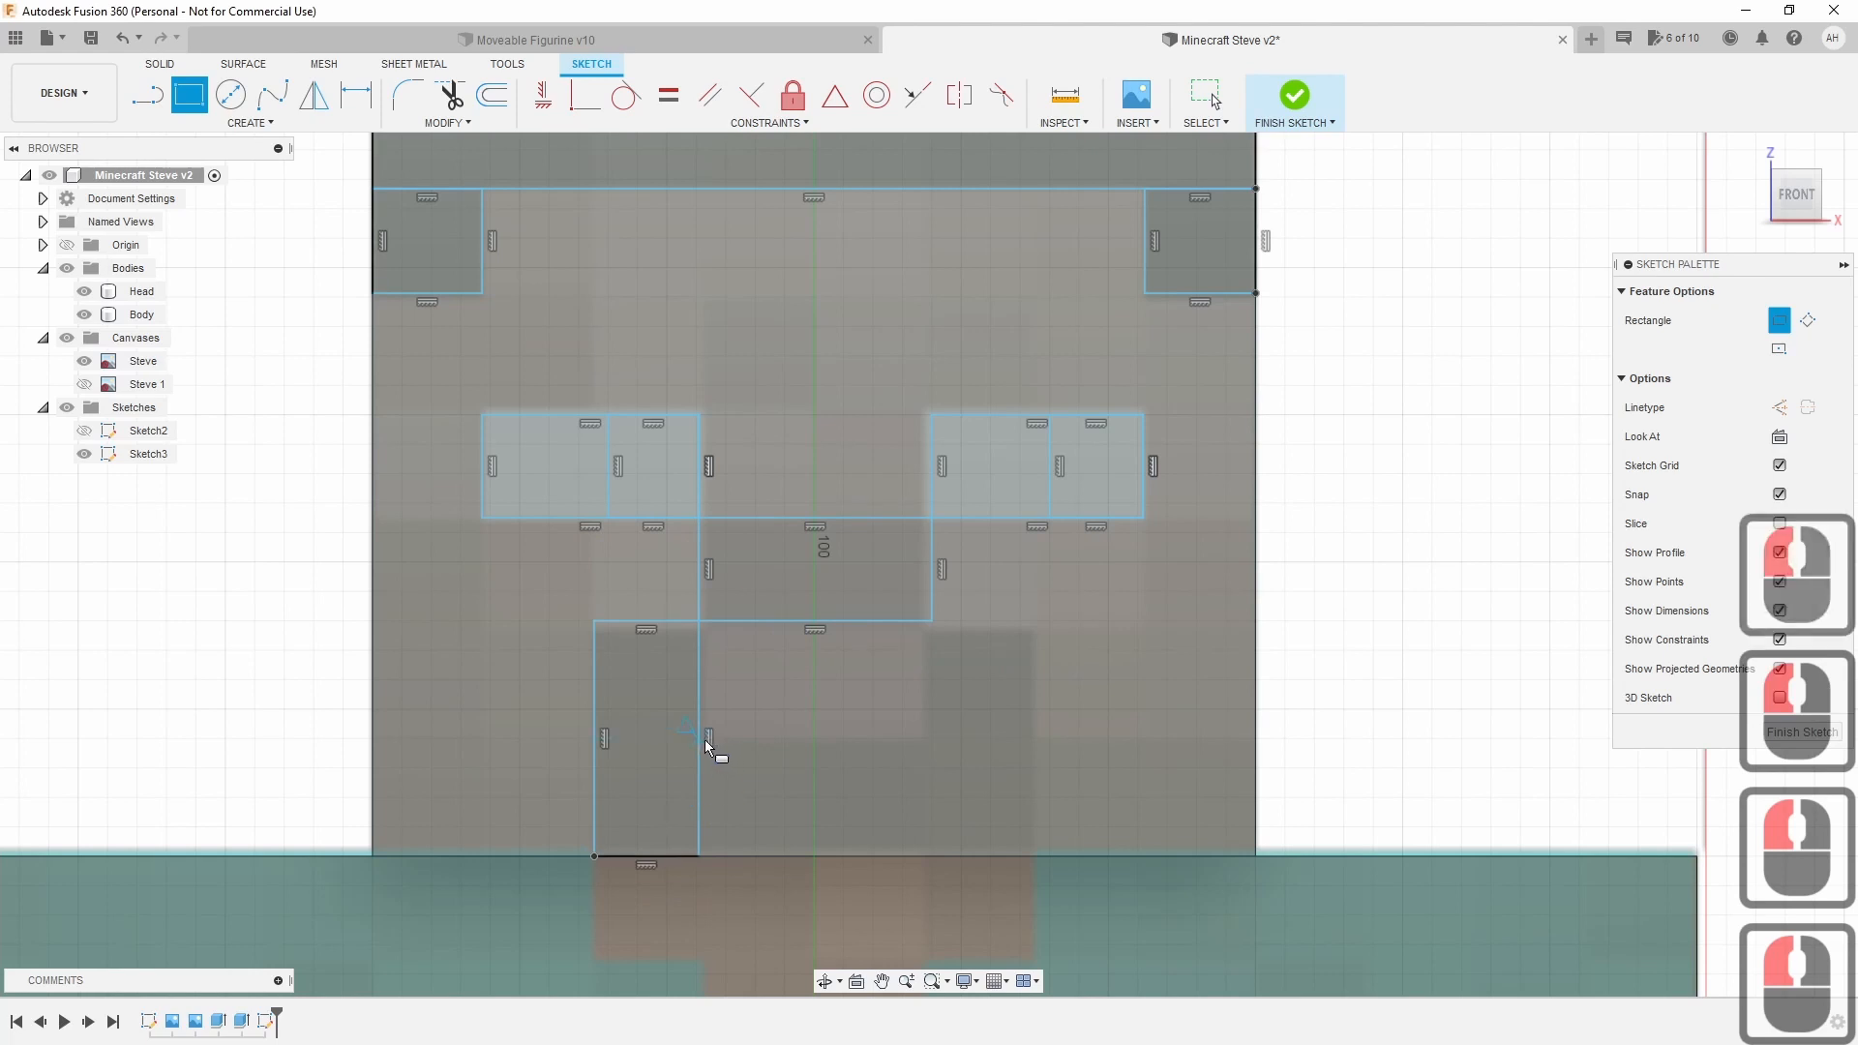
{"action": "left_click", "coordinate": [931, 856]}
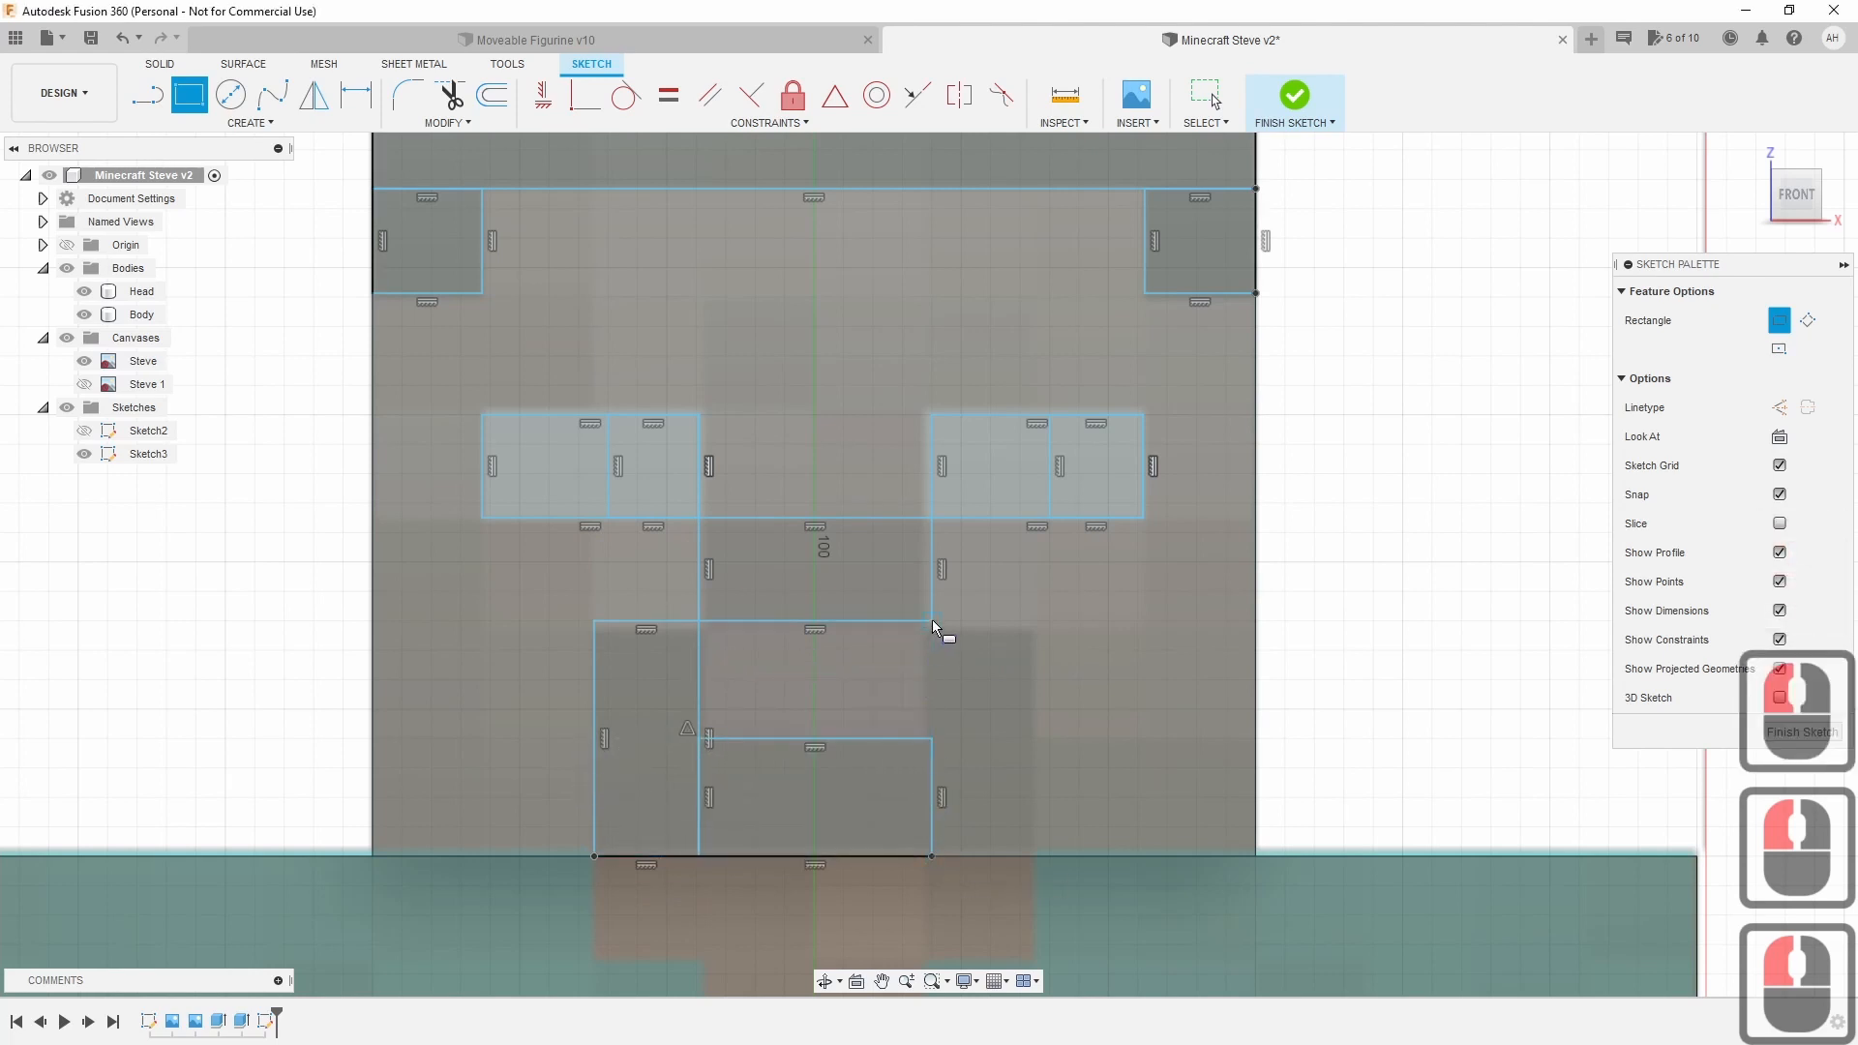
{"action": "left_click", "coordinate": [932, 619]}
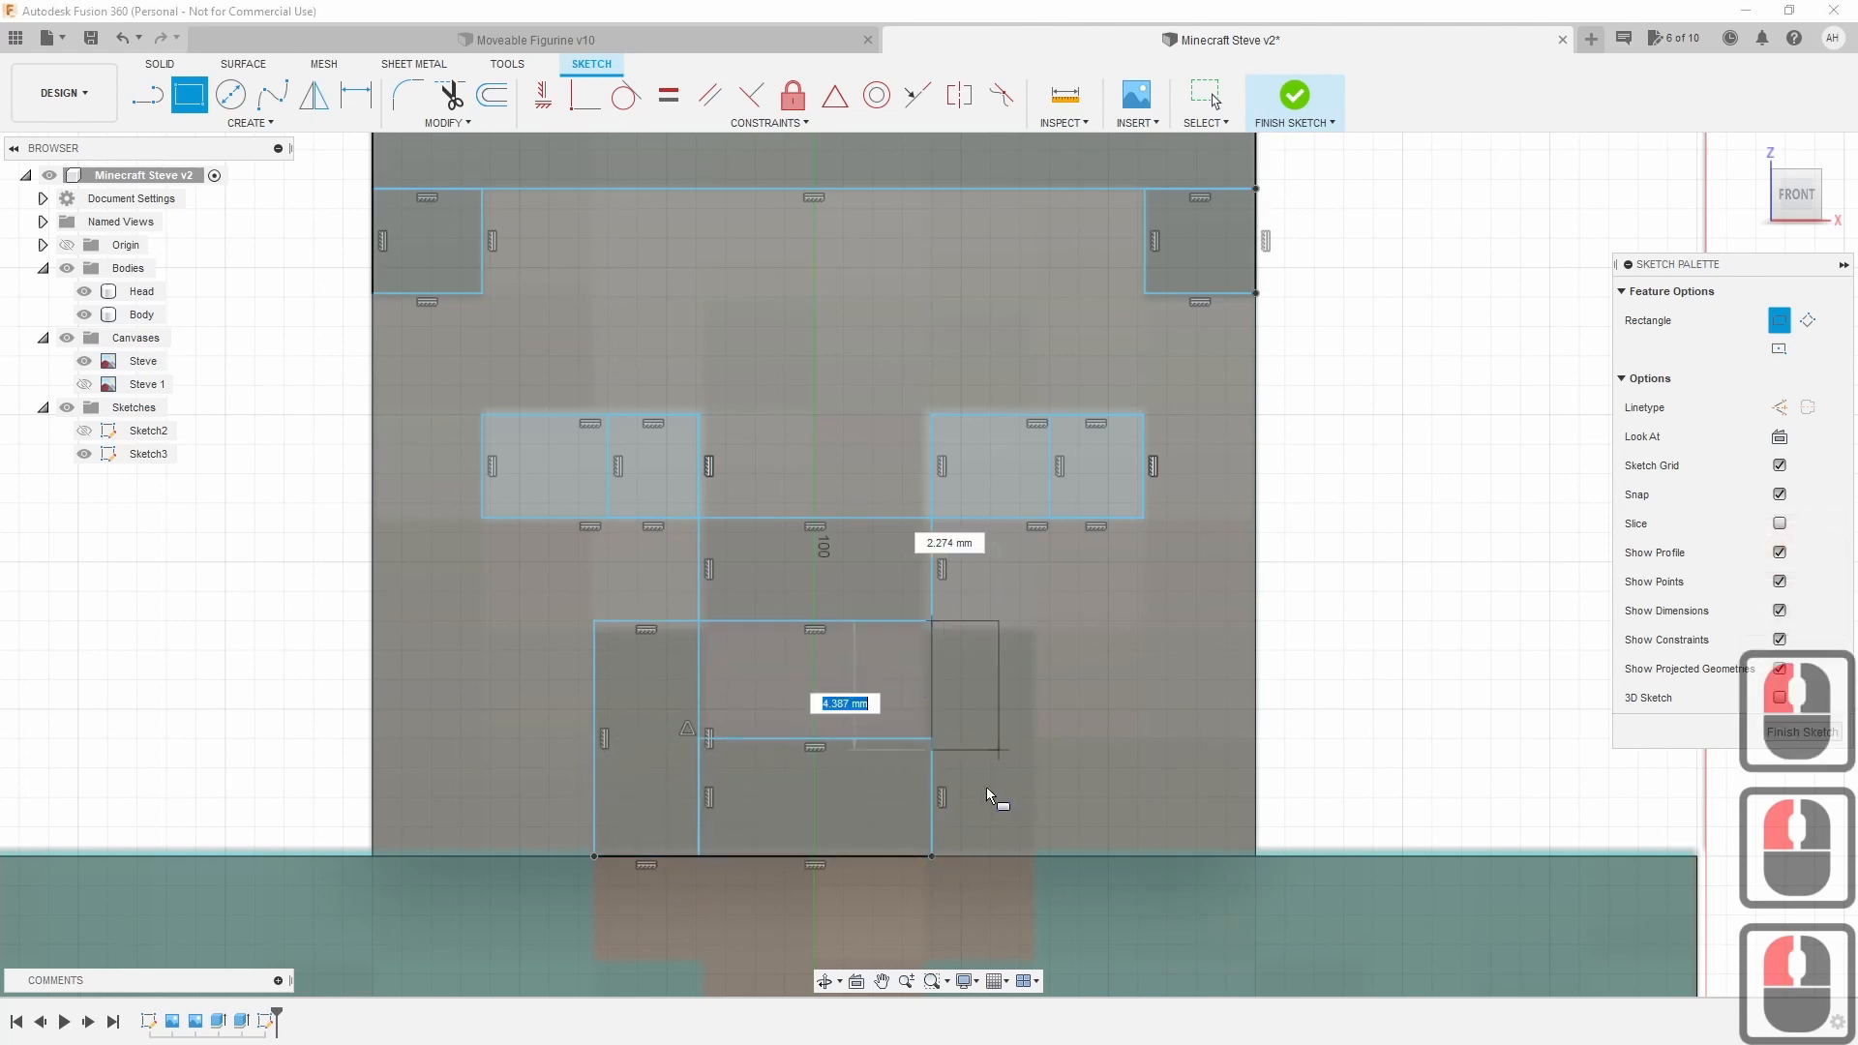
{"action": "left_click", "coordinate": [1032, 855]}
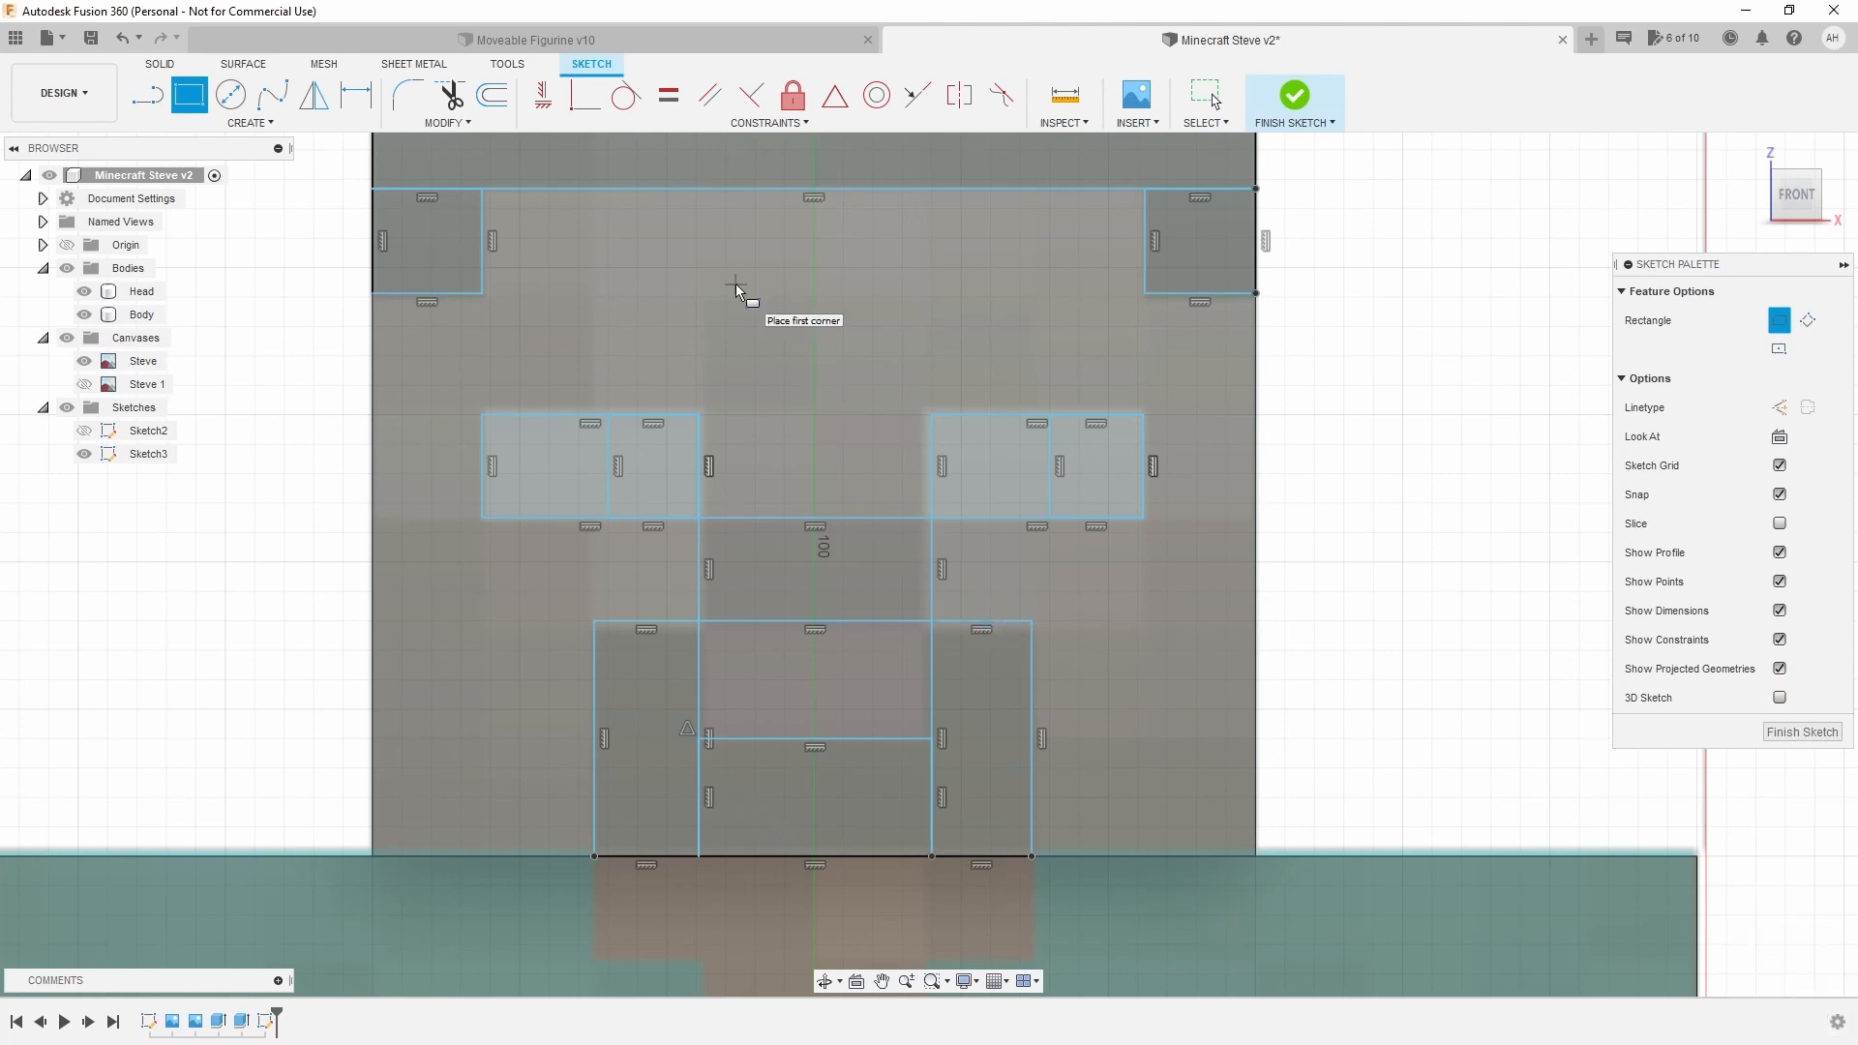
Trim the extra top-edge segments above the hair blocks and the lines beside the mouth.
{"action": "left_click", "coordinate": [448, 96]}
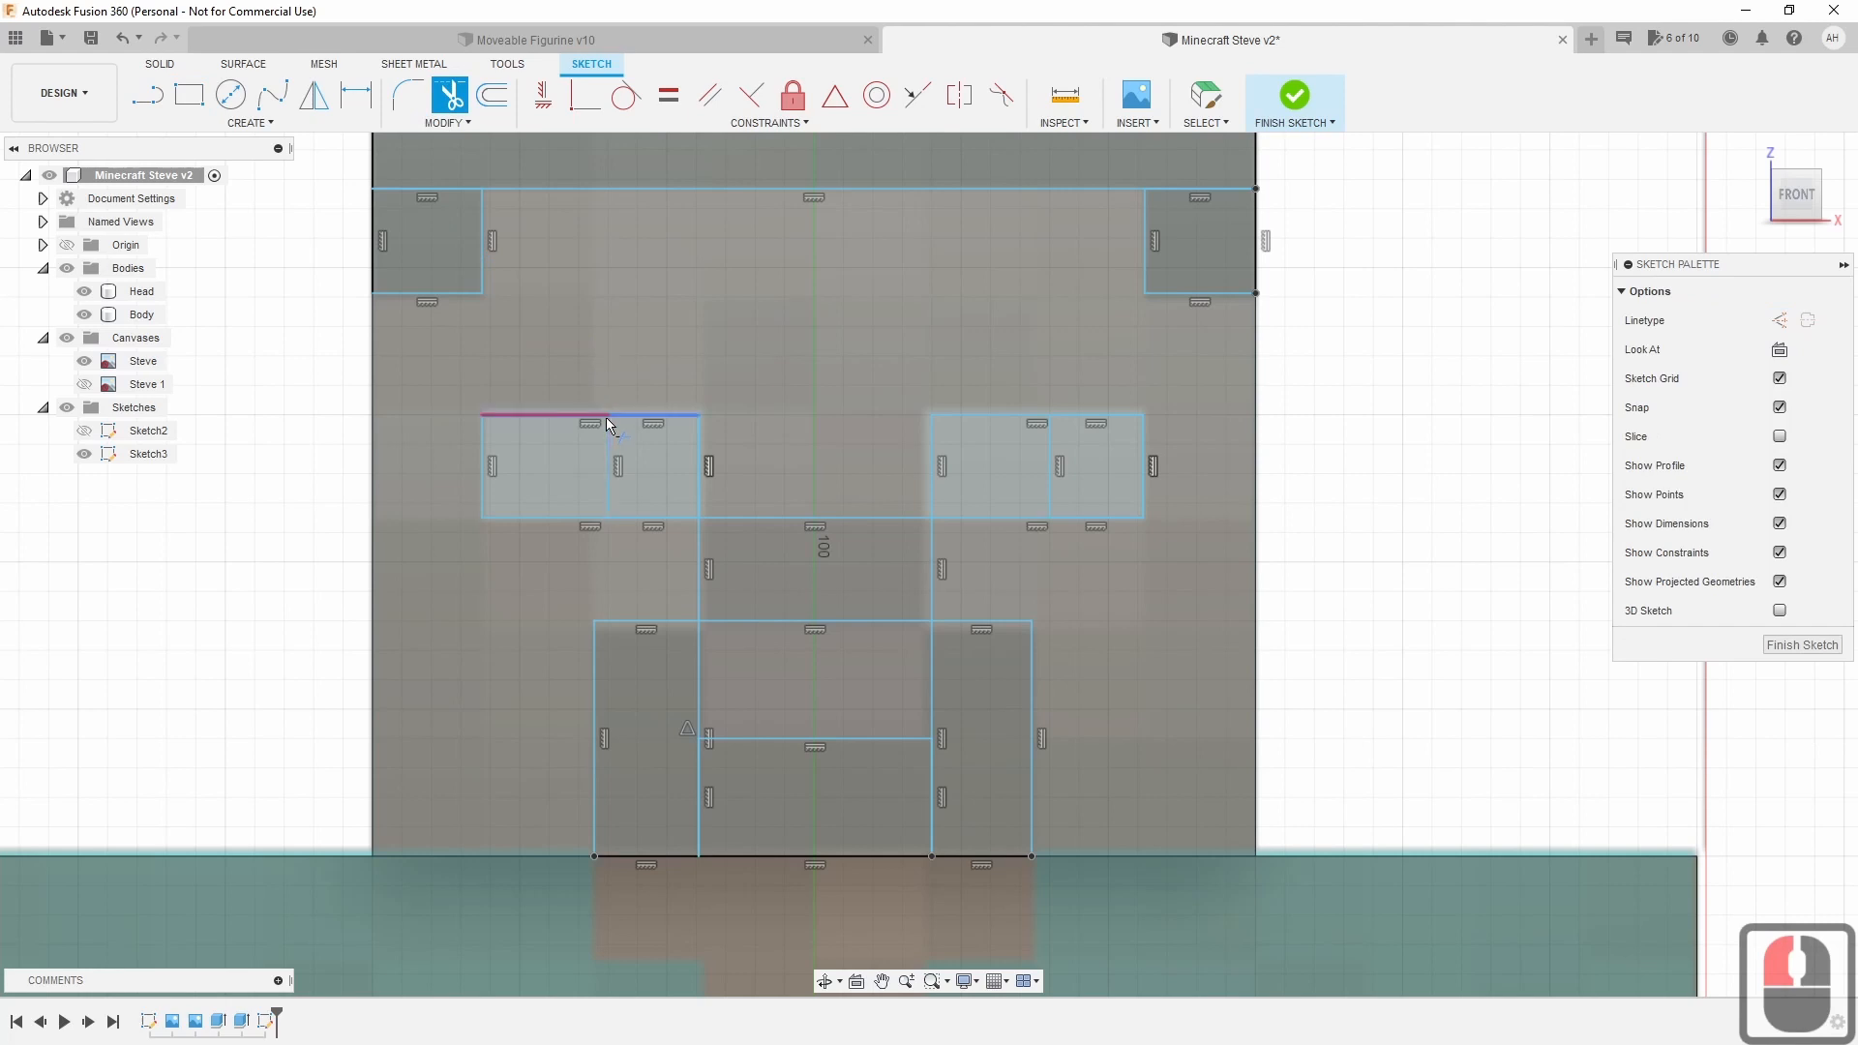
{"action": "left_click", "coordinate": [461, 189]}
{"action": "left_click", "coordinate": [457, 188]}
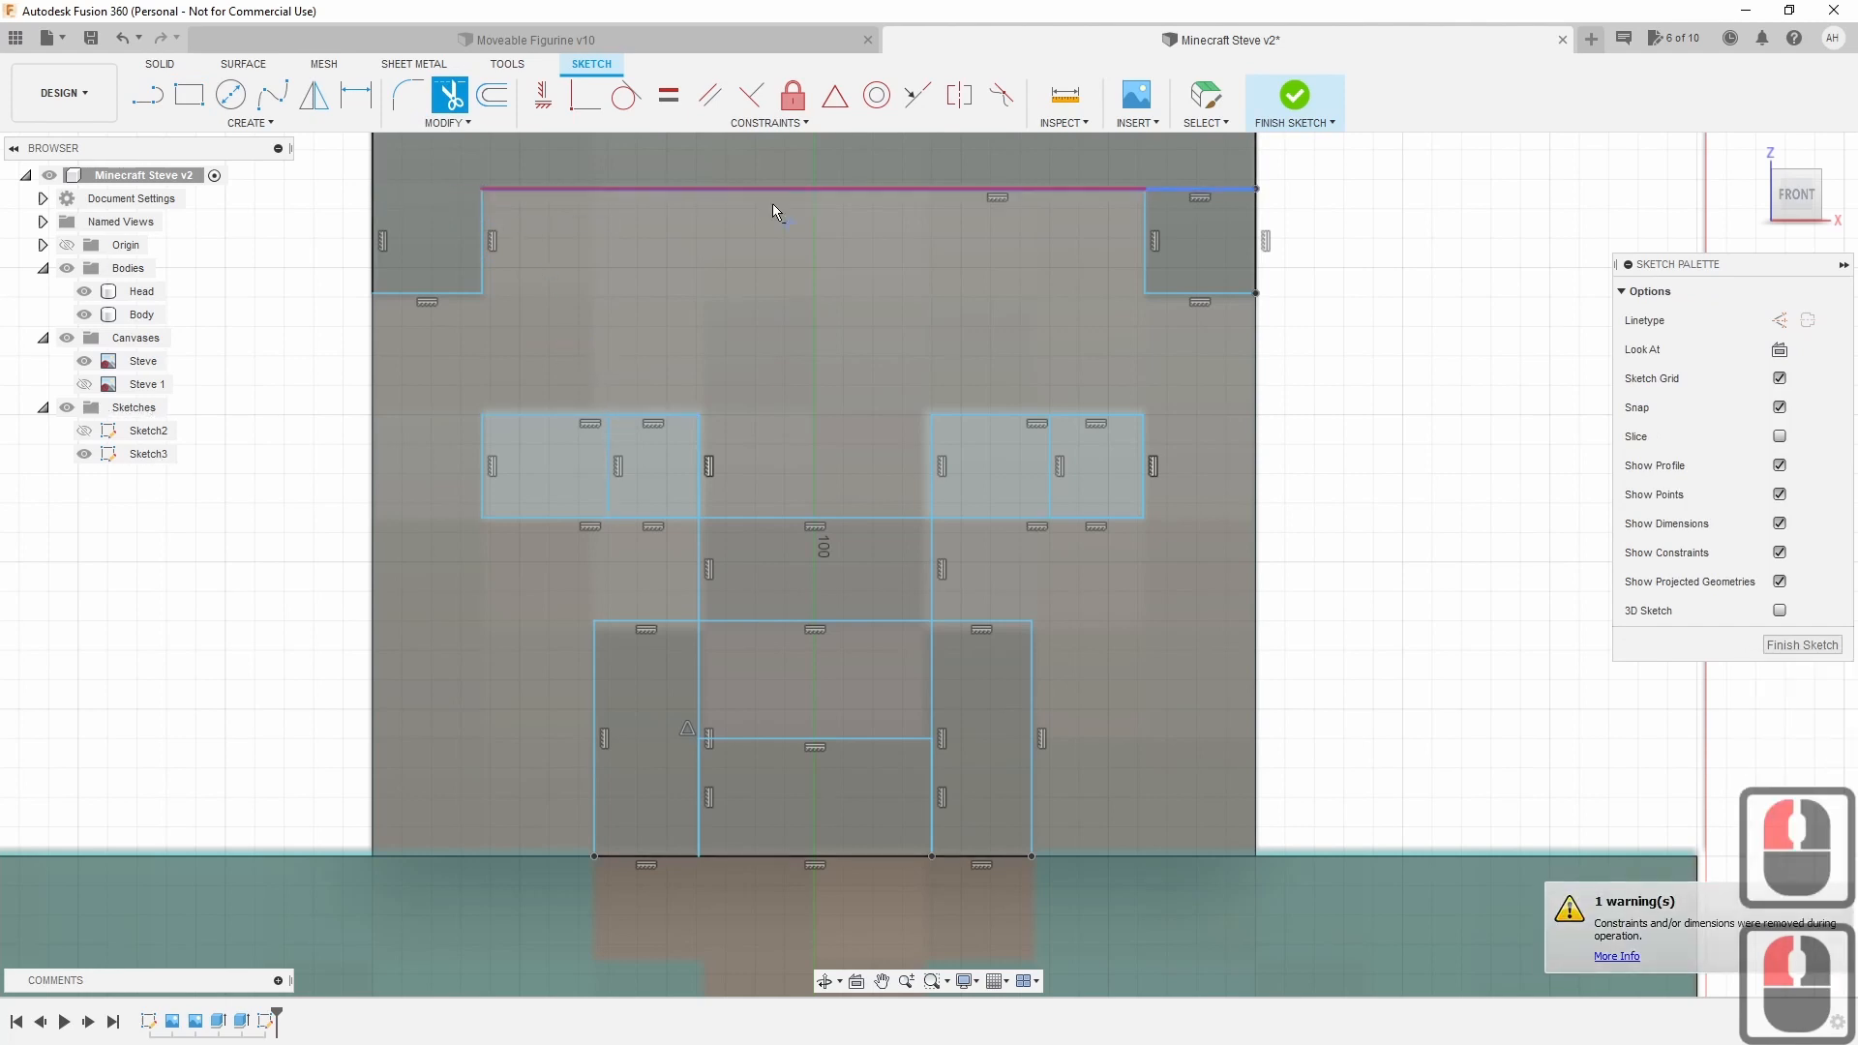
{"action": "left_click", "coordinate": [1176, 190]}
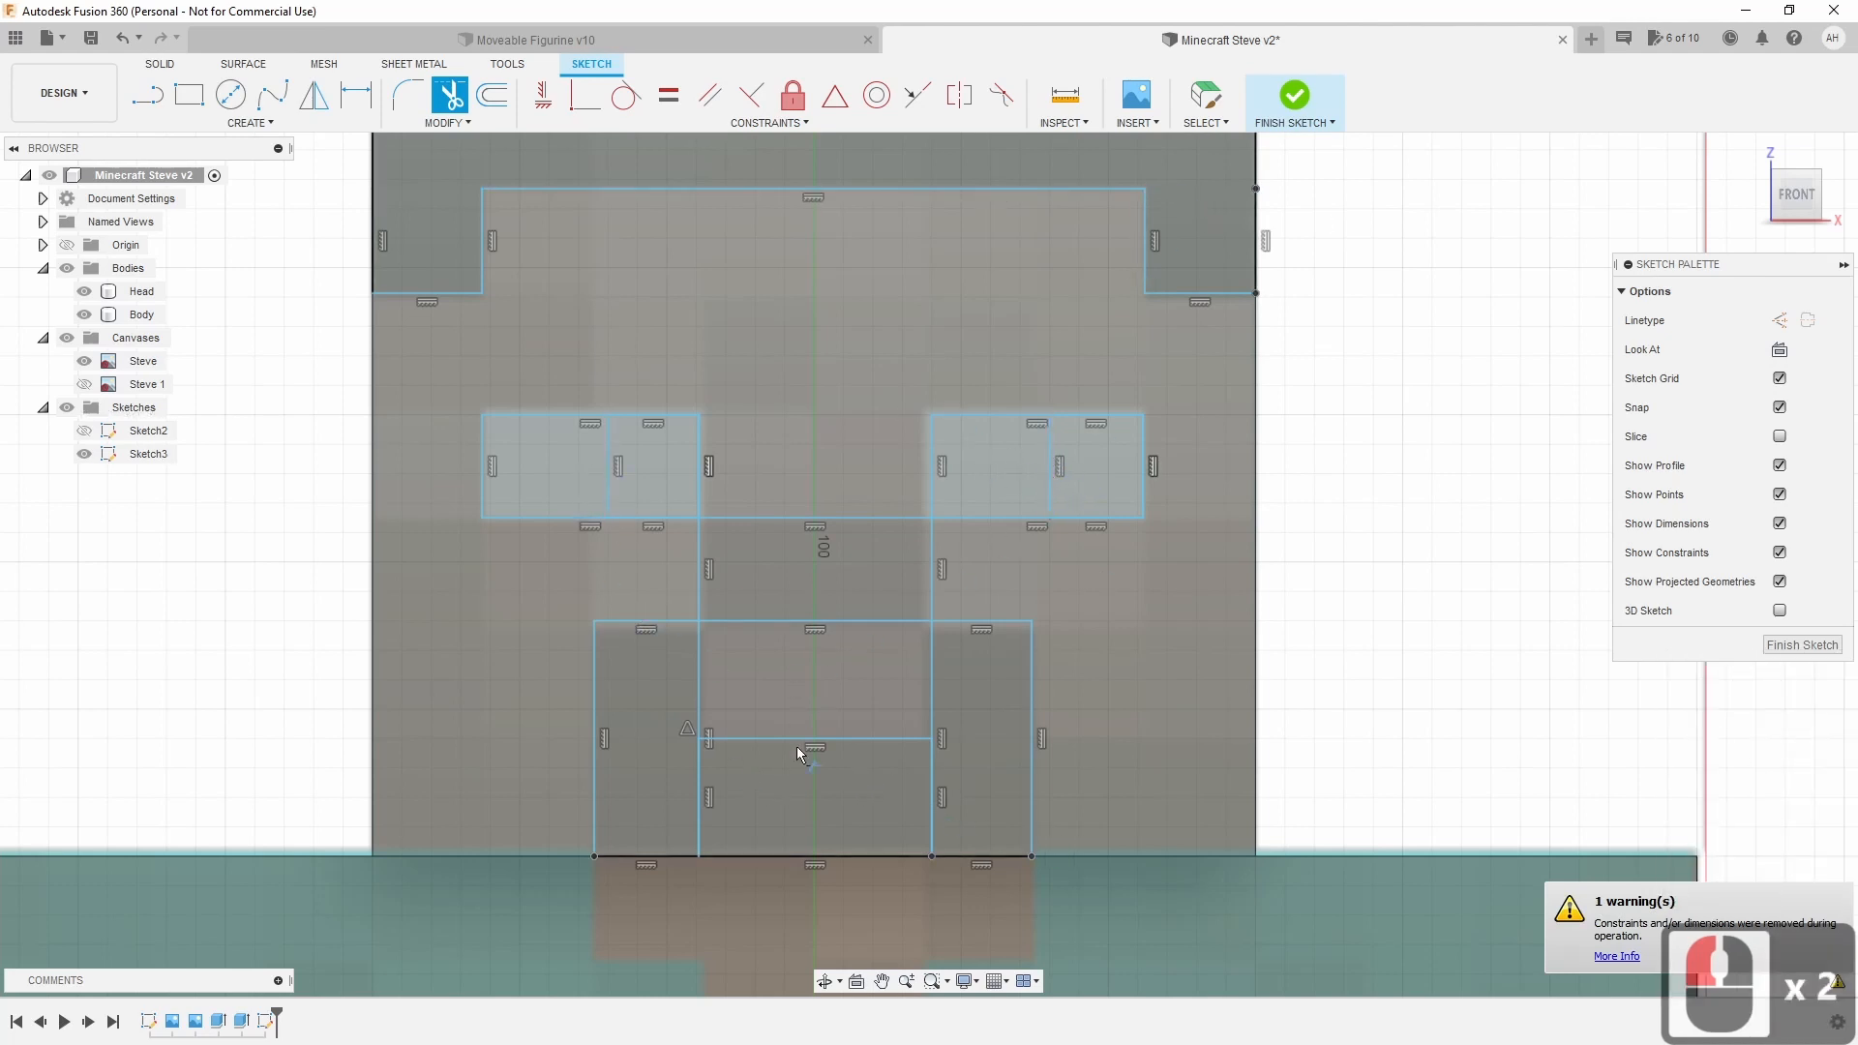
{"action": "left_click", "coordinate": [700, 819]}
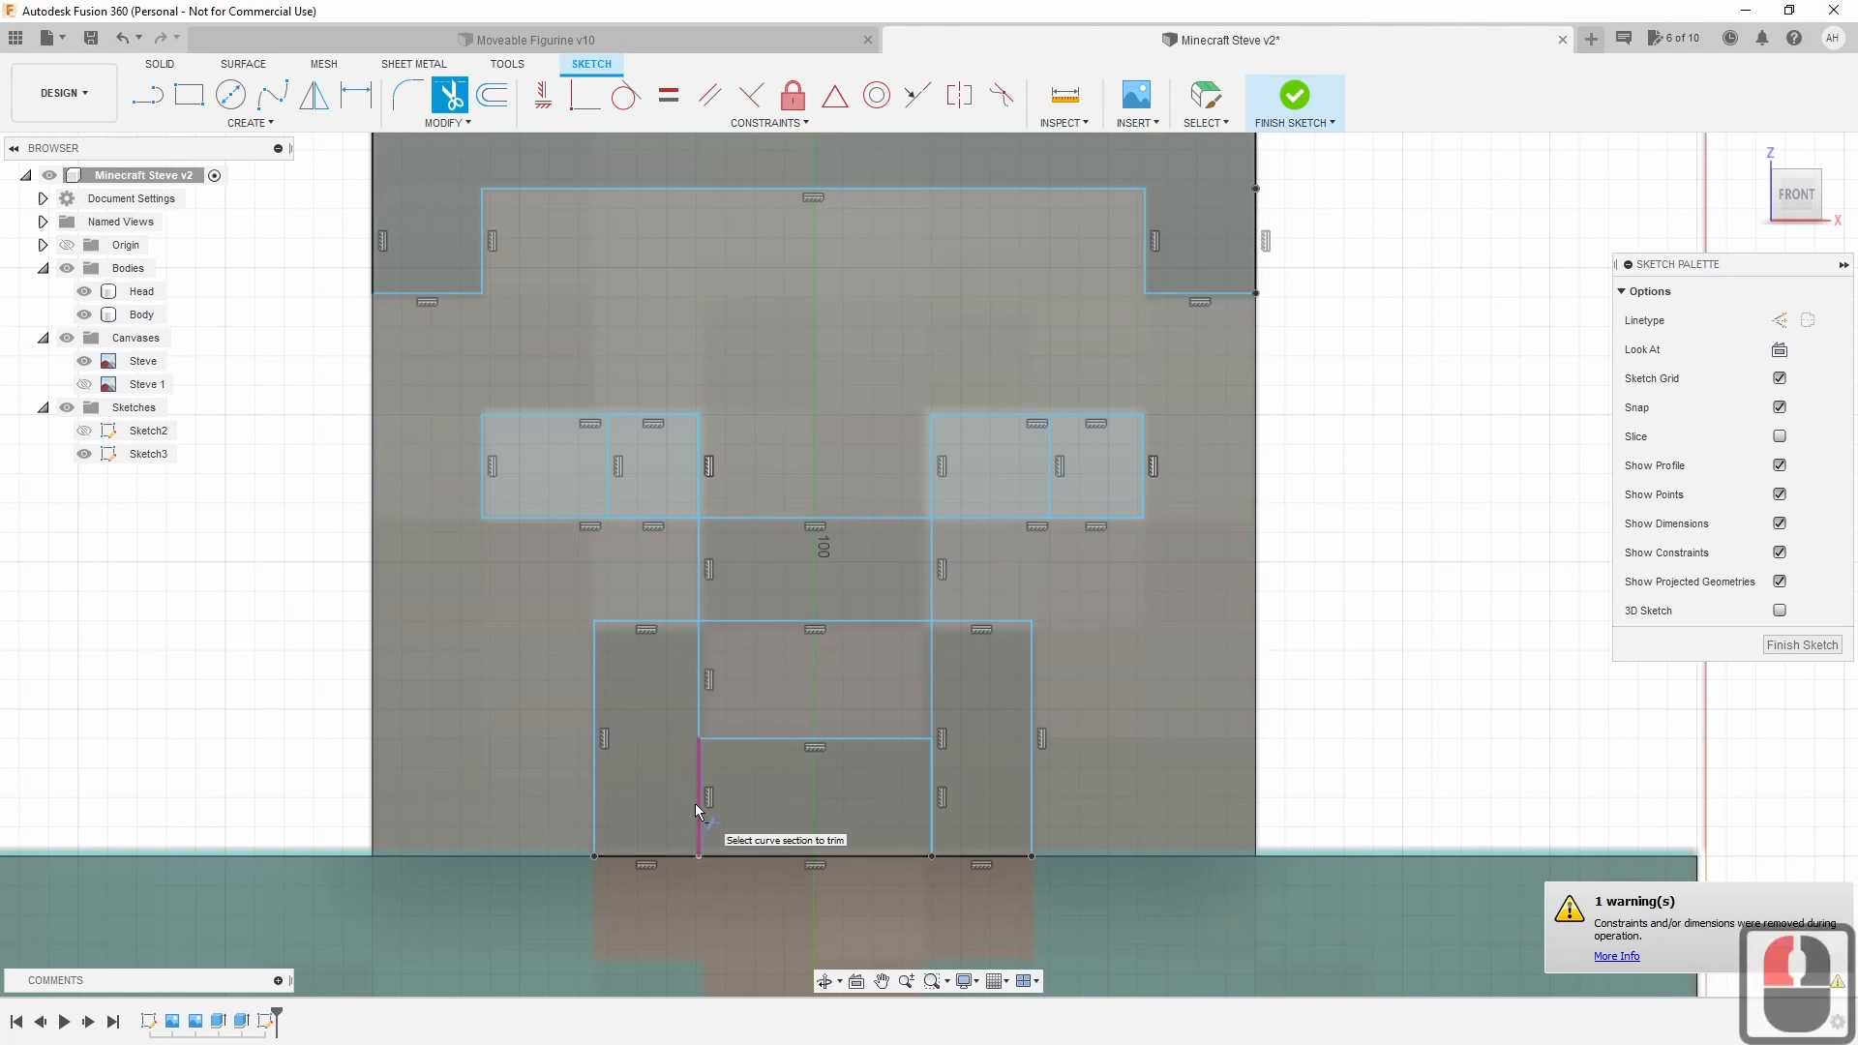
{"action": "left_click", "coordinate": [697, 813]}
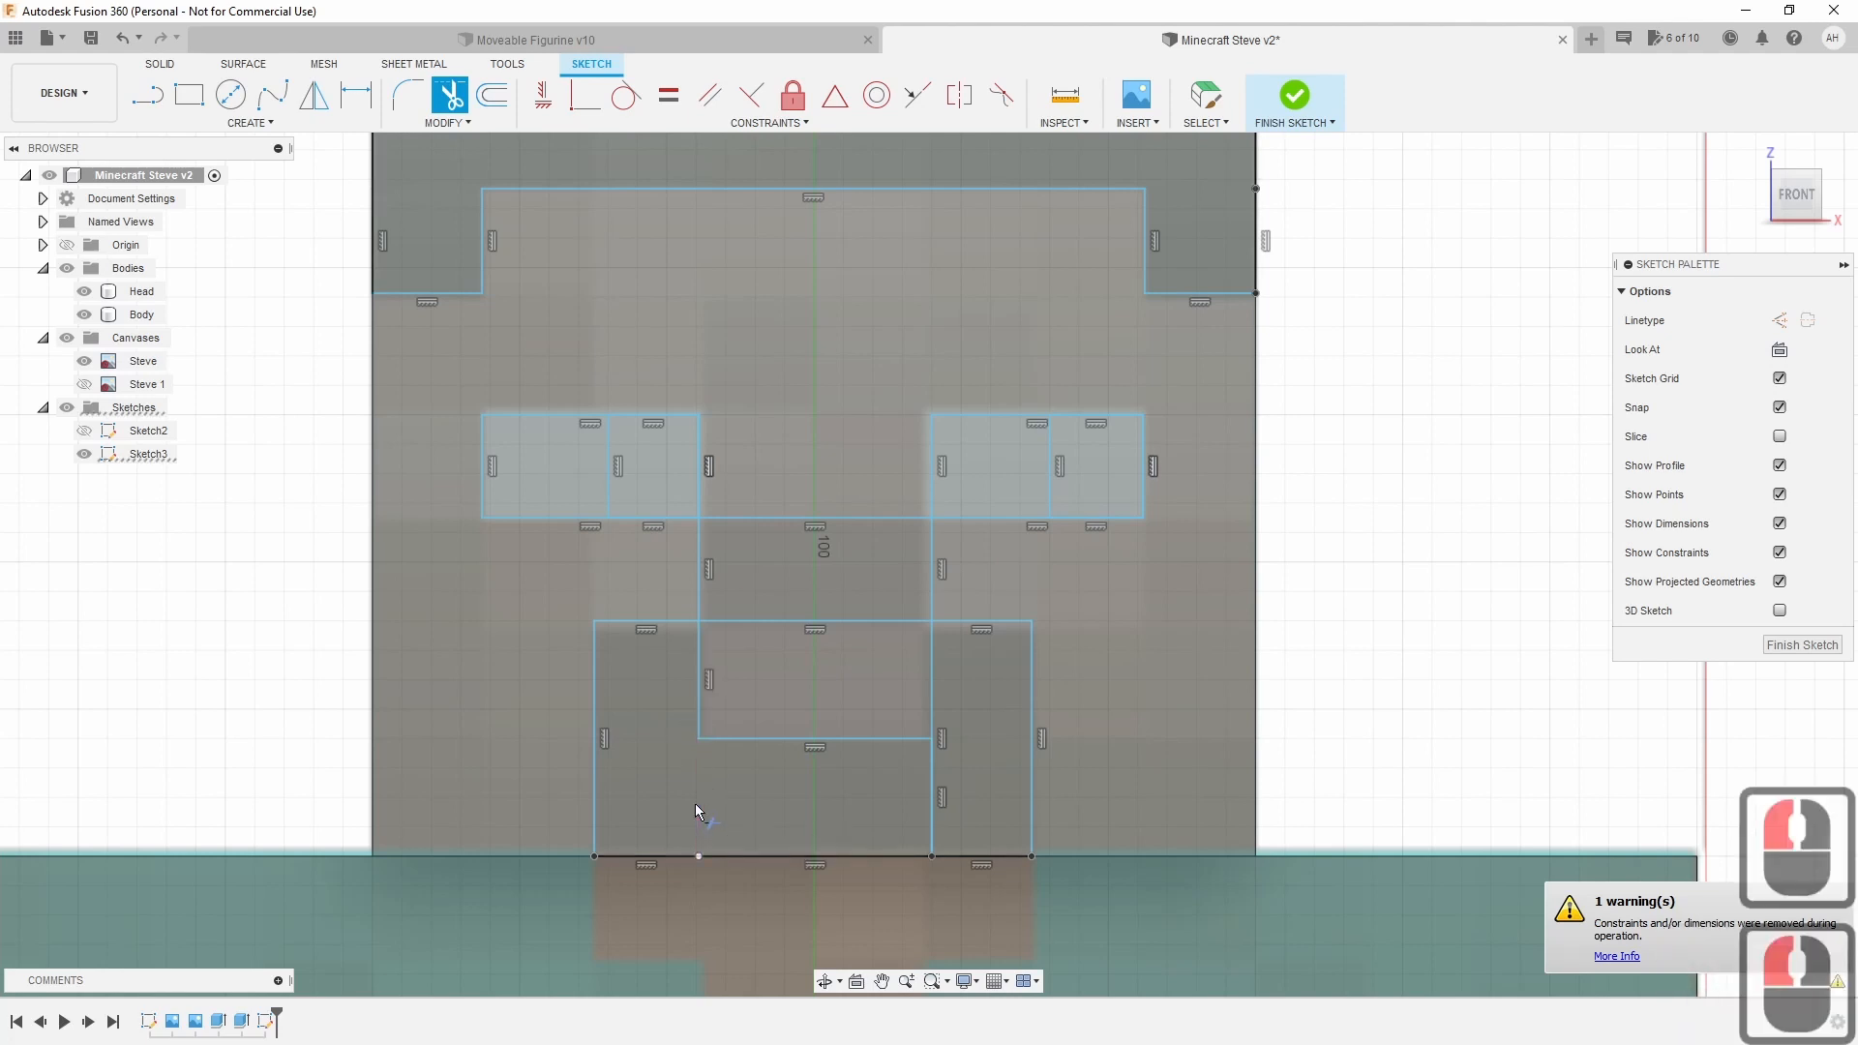
{"action": "left_click", "coordinate": [936, 805]}
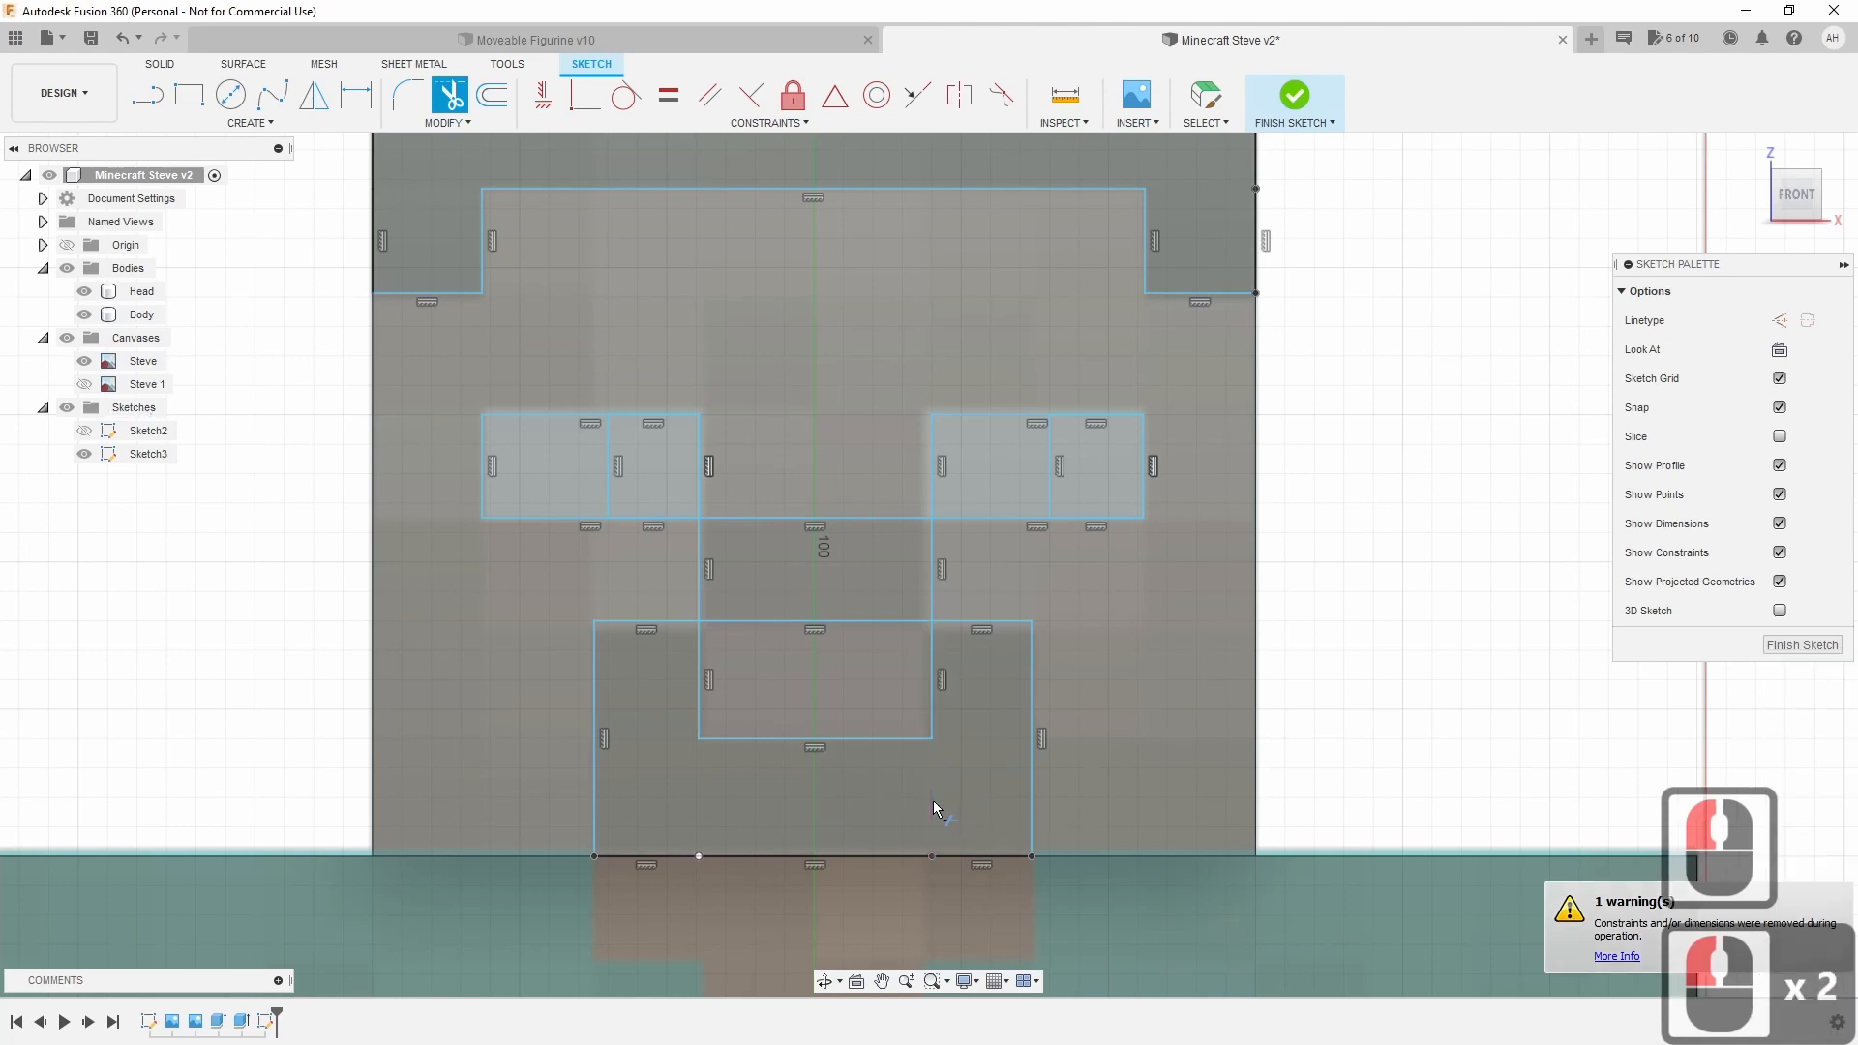
{"action": "key", "text": "Escape"}
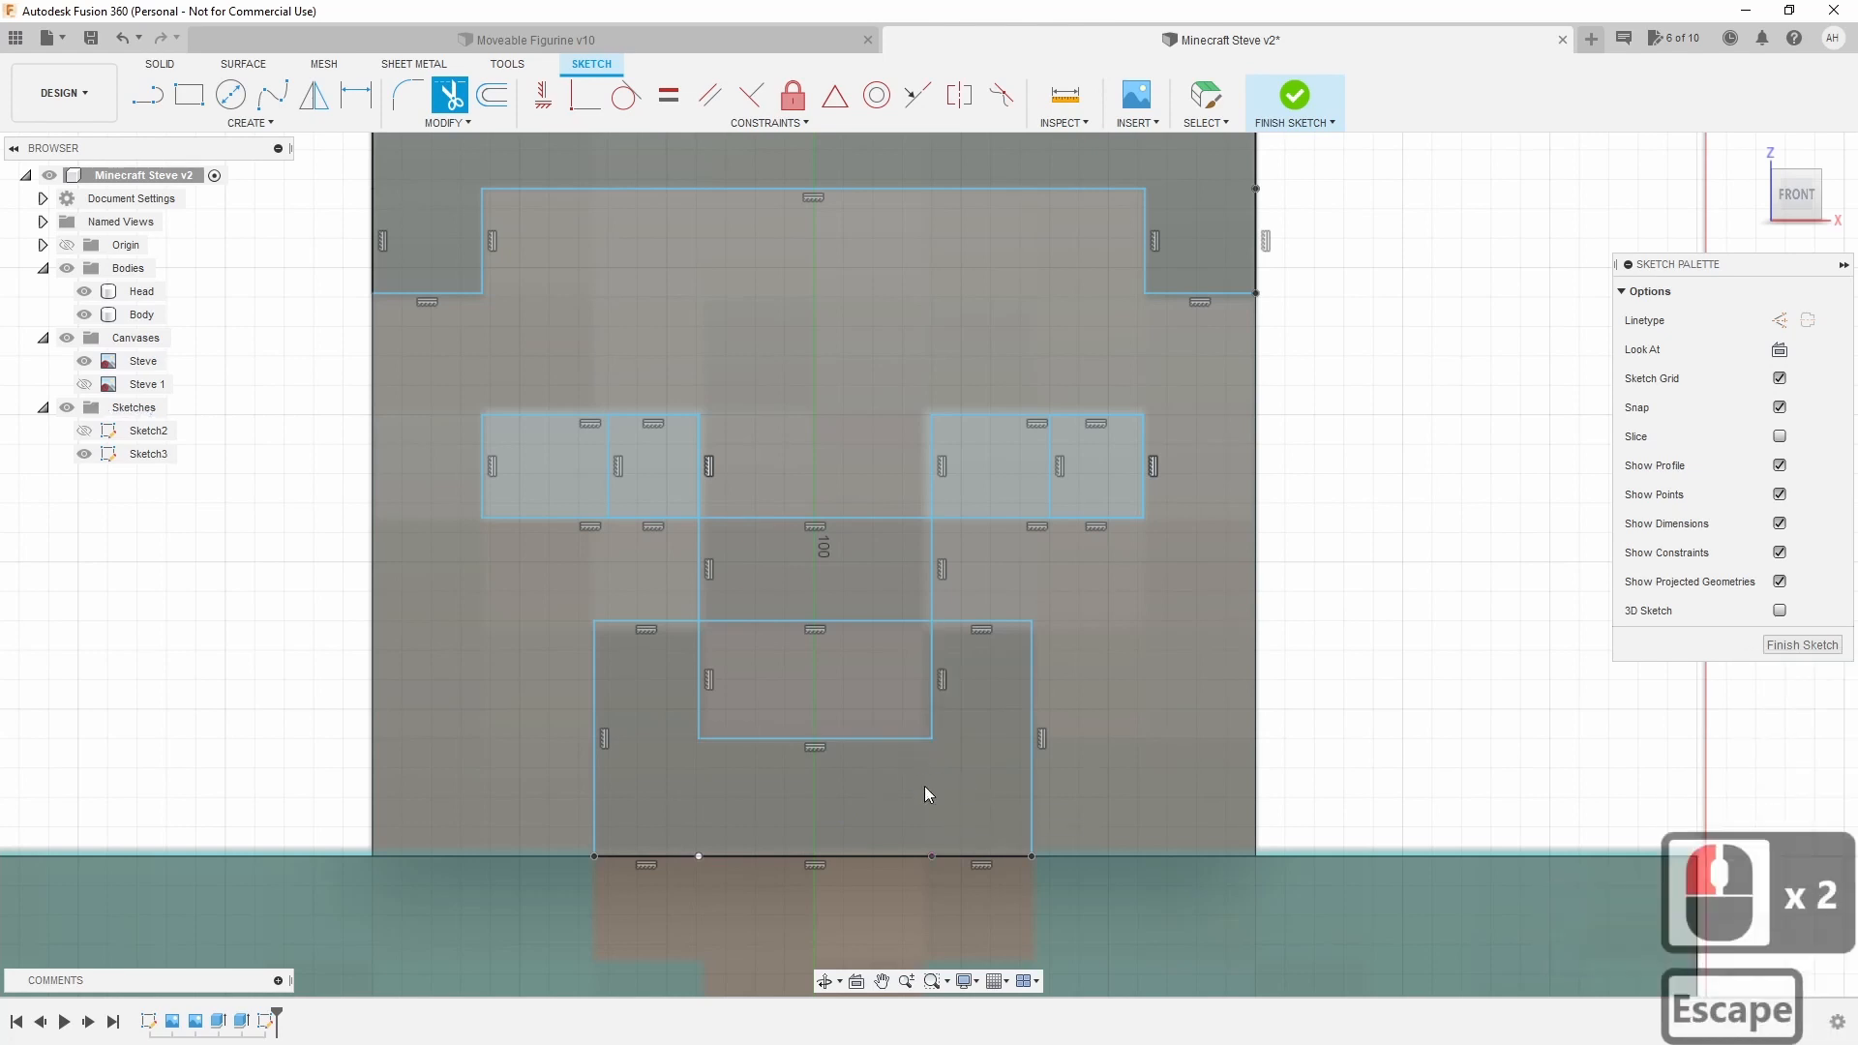
Check the U-shaped mouth and hair profiles, then finish the sketch.
{"action": "left_click", "coordinate": [926, 785]}
{"action": "left_click", "coordinate": [1223, 177]}
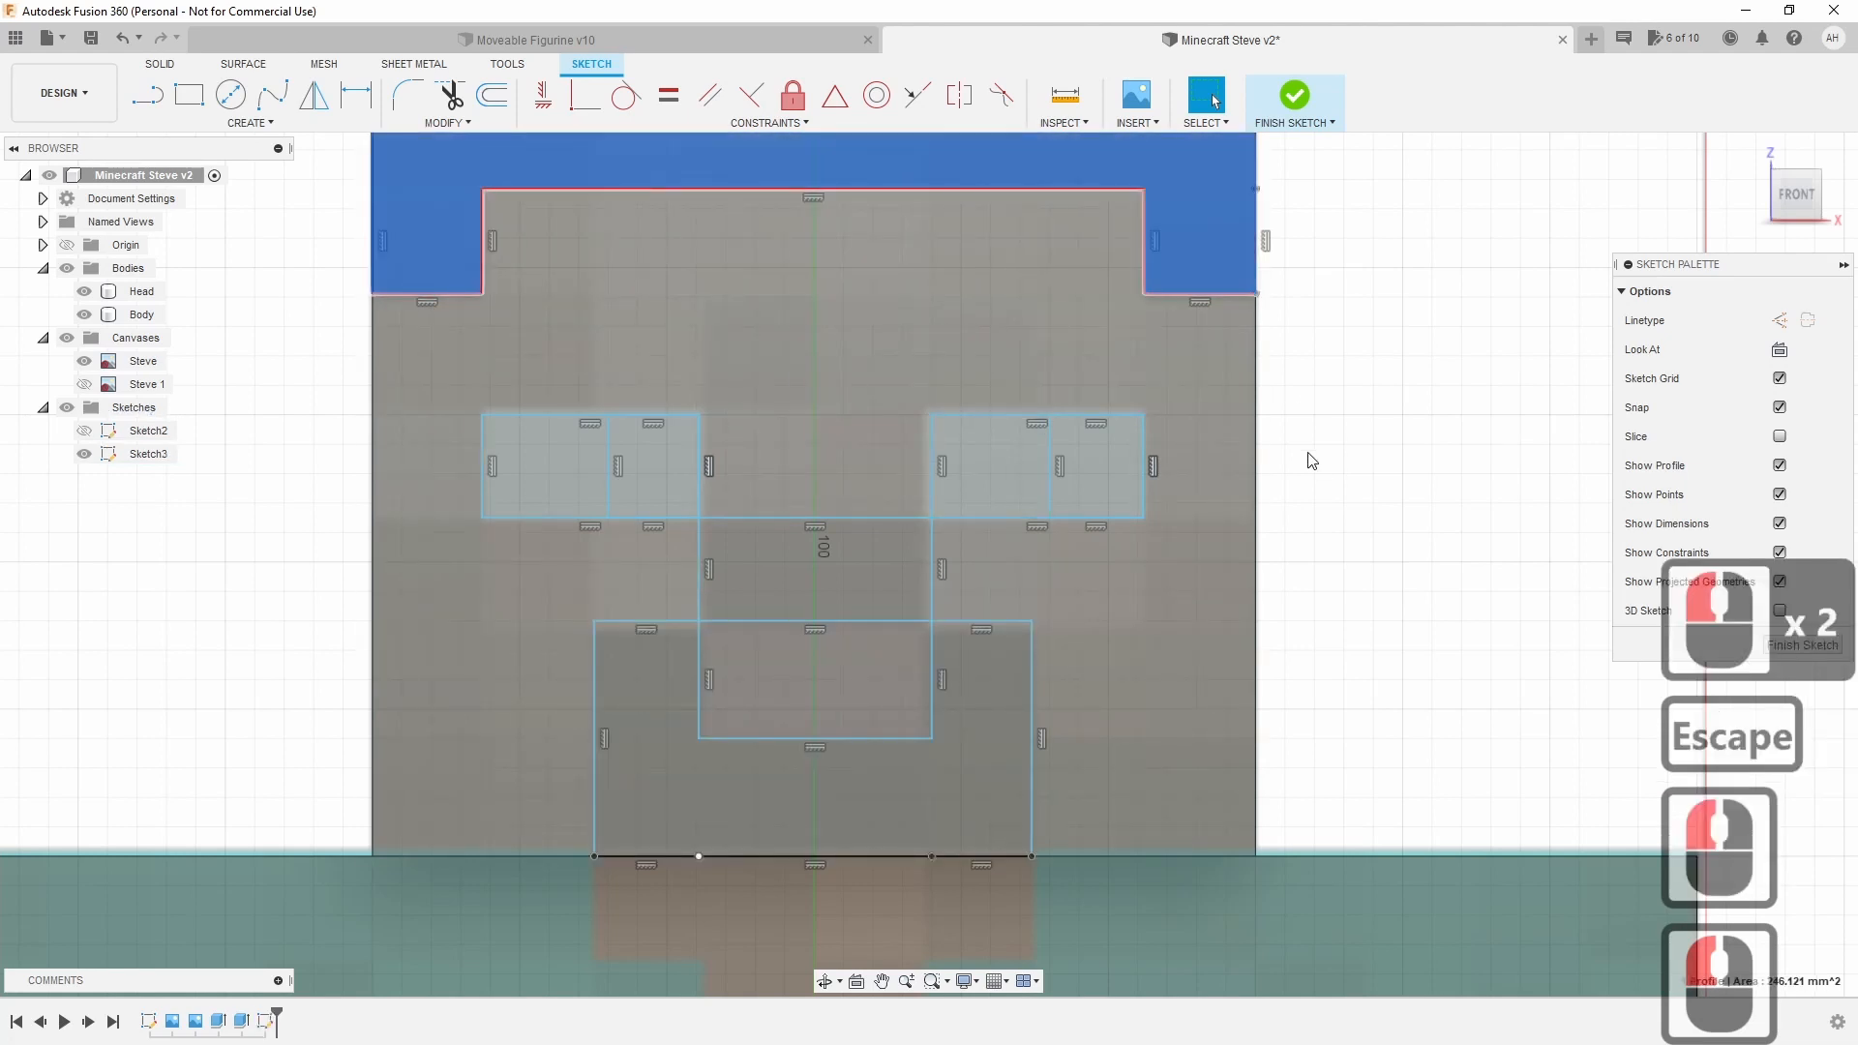
{"action": "scroll", "coordinate": [1161, 445], "scroll_direction": "down", "scroll_amount": 2}
{"action": "left_click", "coordinate": [983, 809]}
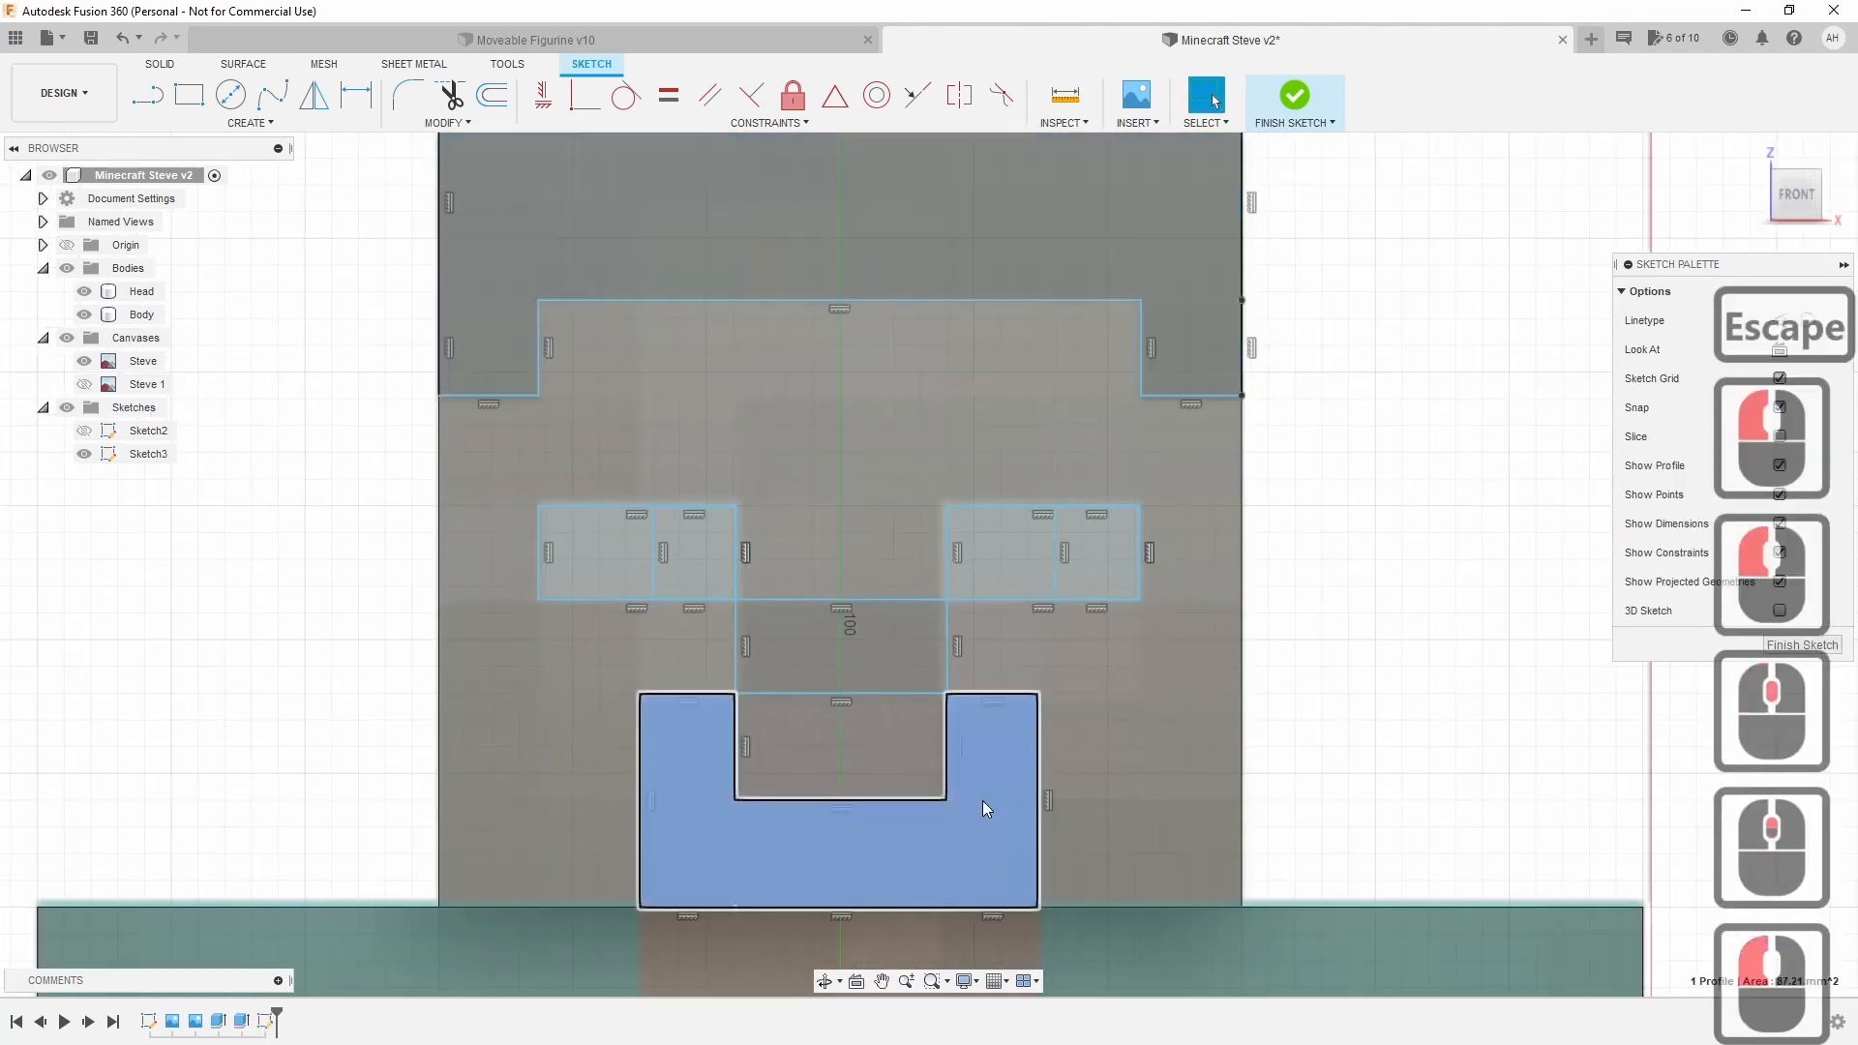
{"action": "left_click", "coordinate": [1140, 248]}
{"action": "left_click", "coordinate": [1339, 630]}
{"action": "middle_click_drag", "start_coordinate": [1339, 630], "coordinate": [1338, 658]}
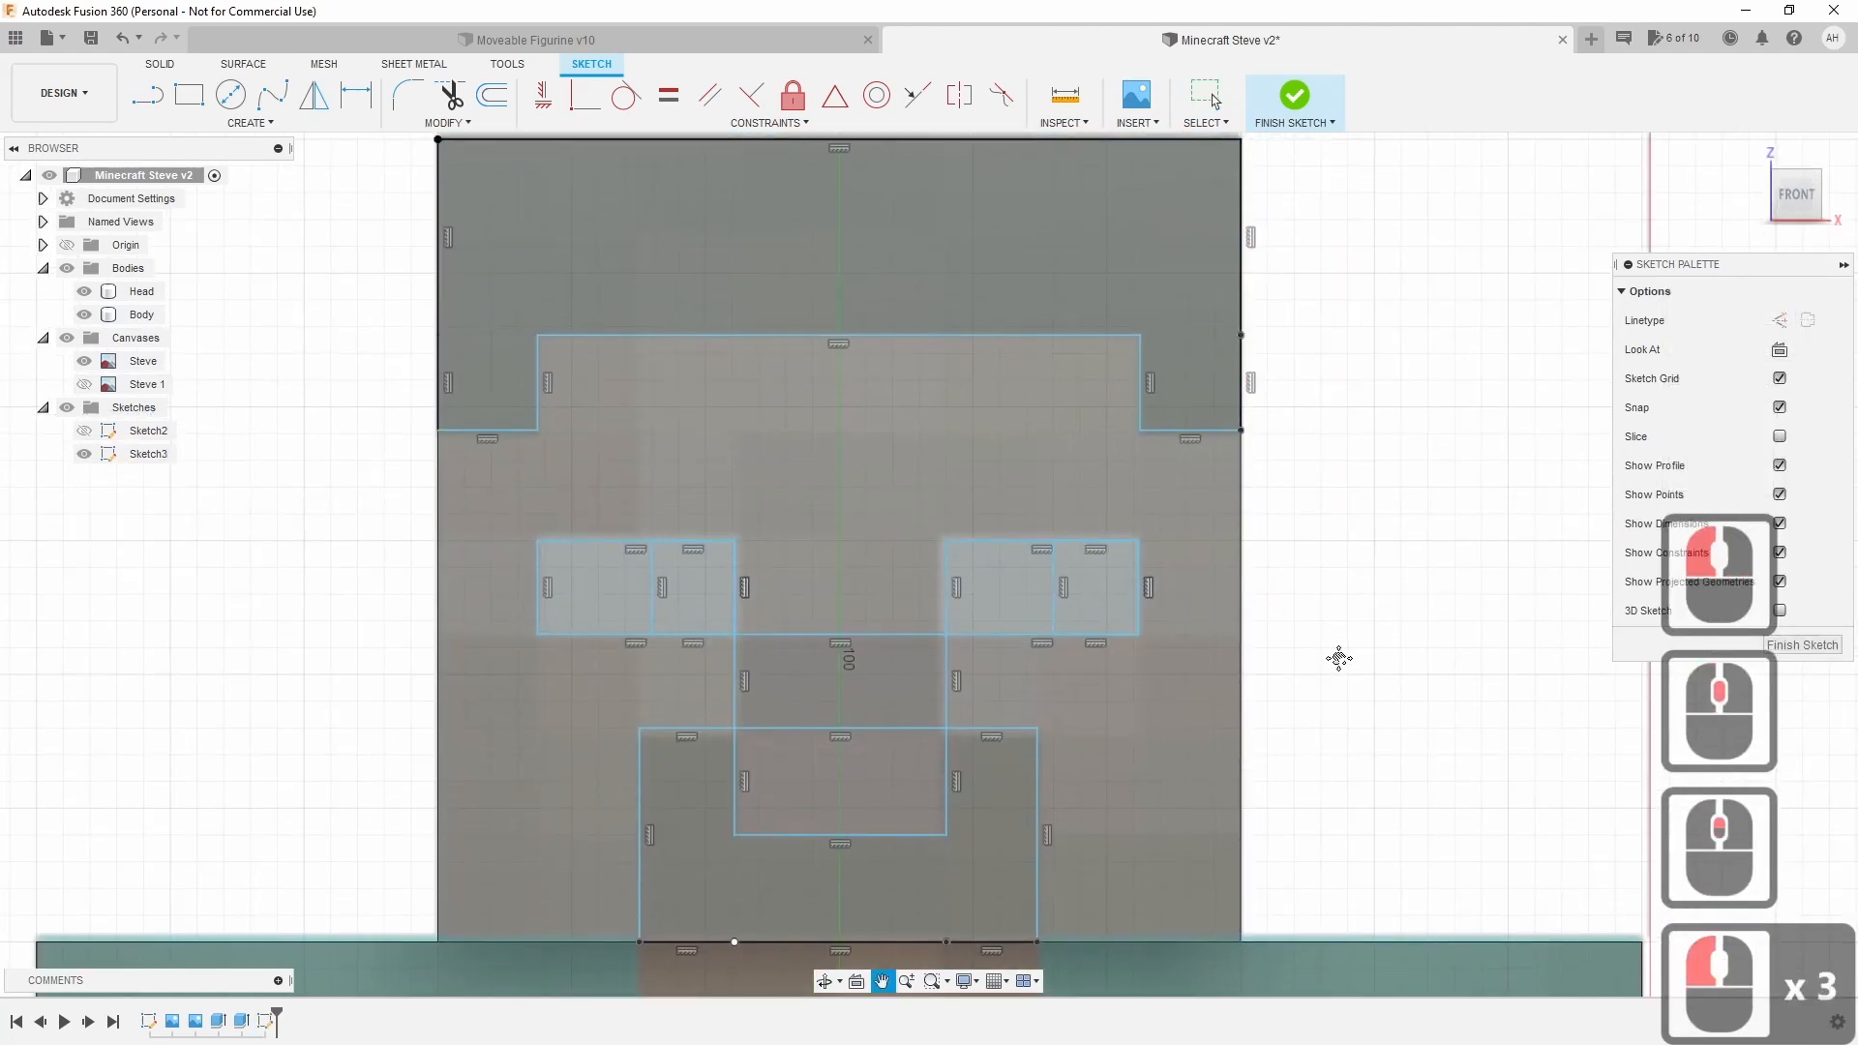
{"action": "scroll", "coordinate": [1340, 659], "scroll_direction": "down", "scroll_amount": 1}
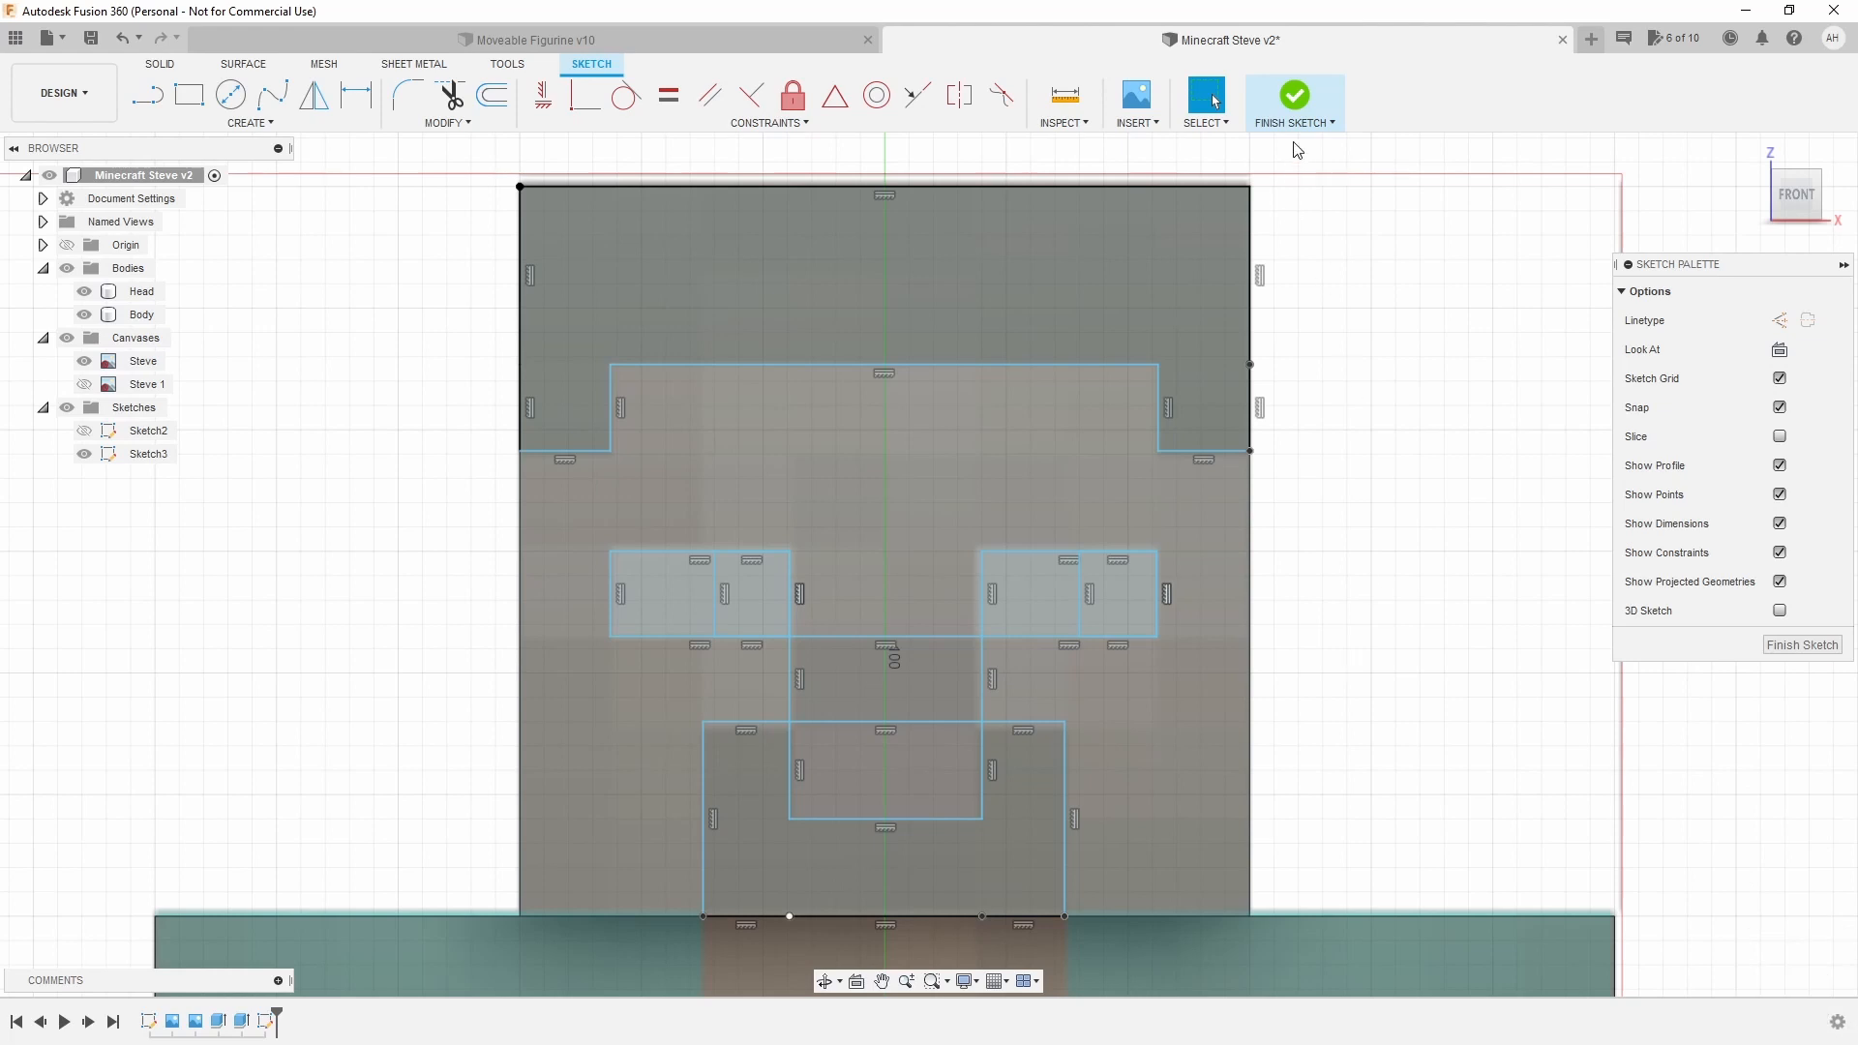
{"action": "left_click", "coordinate": [1297, 102]}
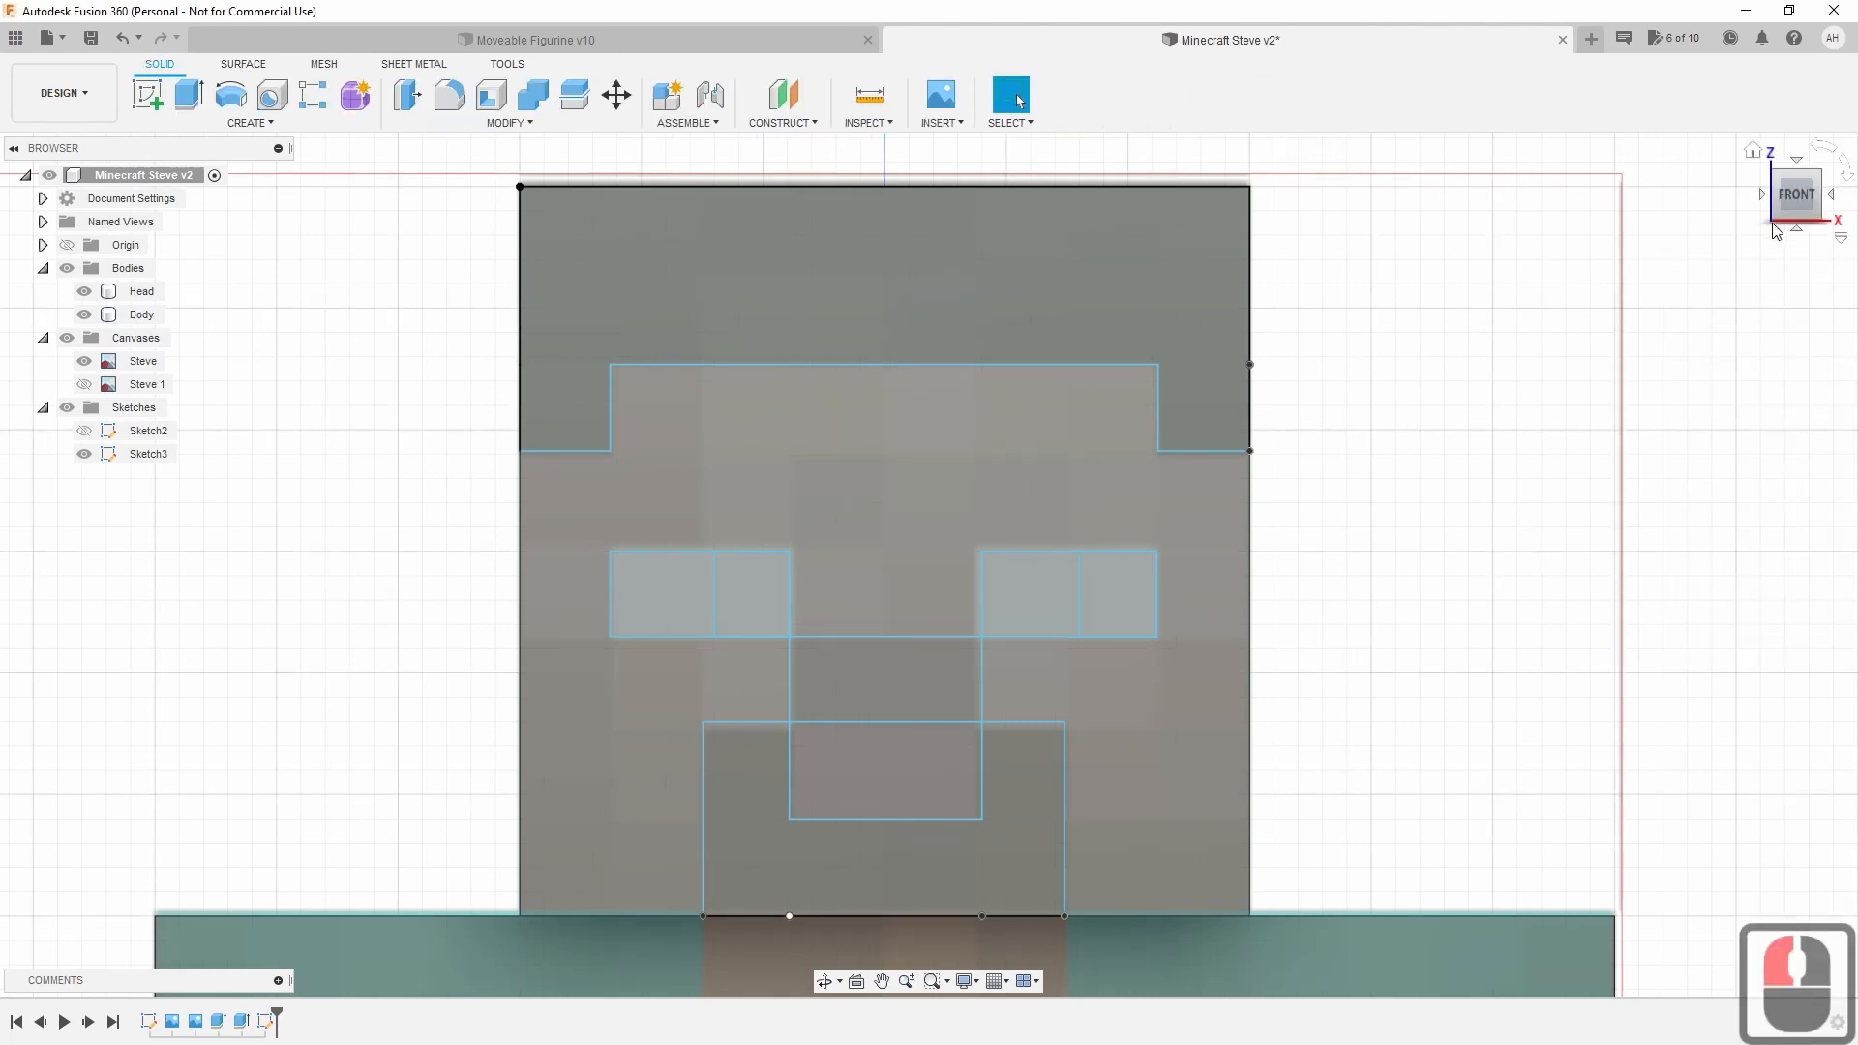
Extrude the hair, nose, left eye inner square and right eye outer square by 1 mm.
{"action": "mouse_move", "coordinate": [1797, 198]}
{"action": "left_mouse_down"}
{"action": "mouse_move", "coordinate": [1818, 192]}
{"action": "mouse_move", "coordinate": [1729, 354]}
{"action": "left_mouse_up"}
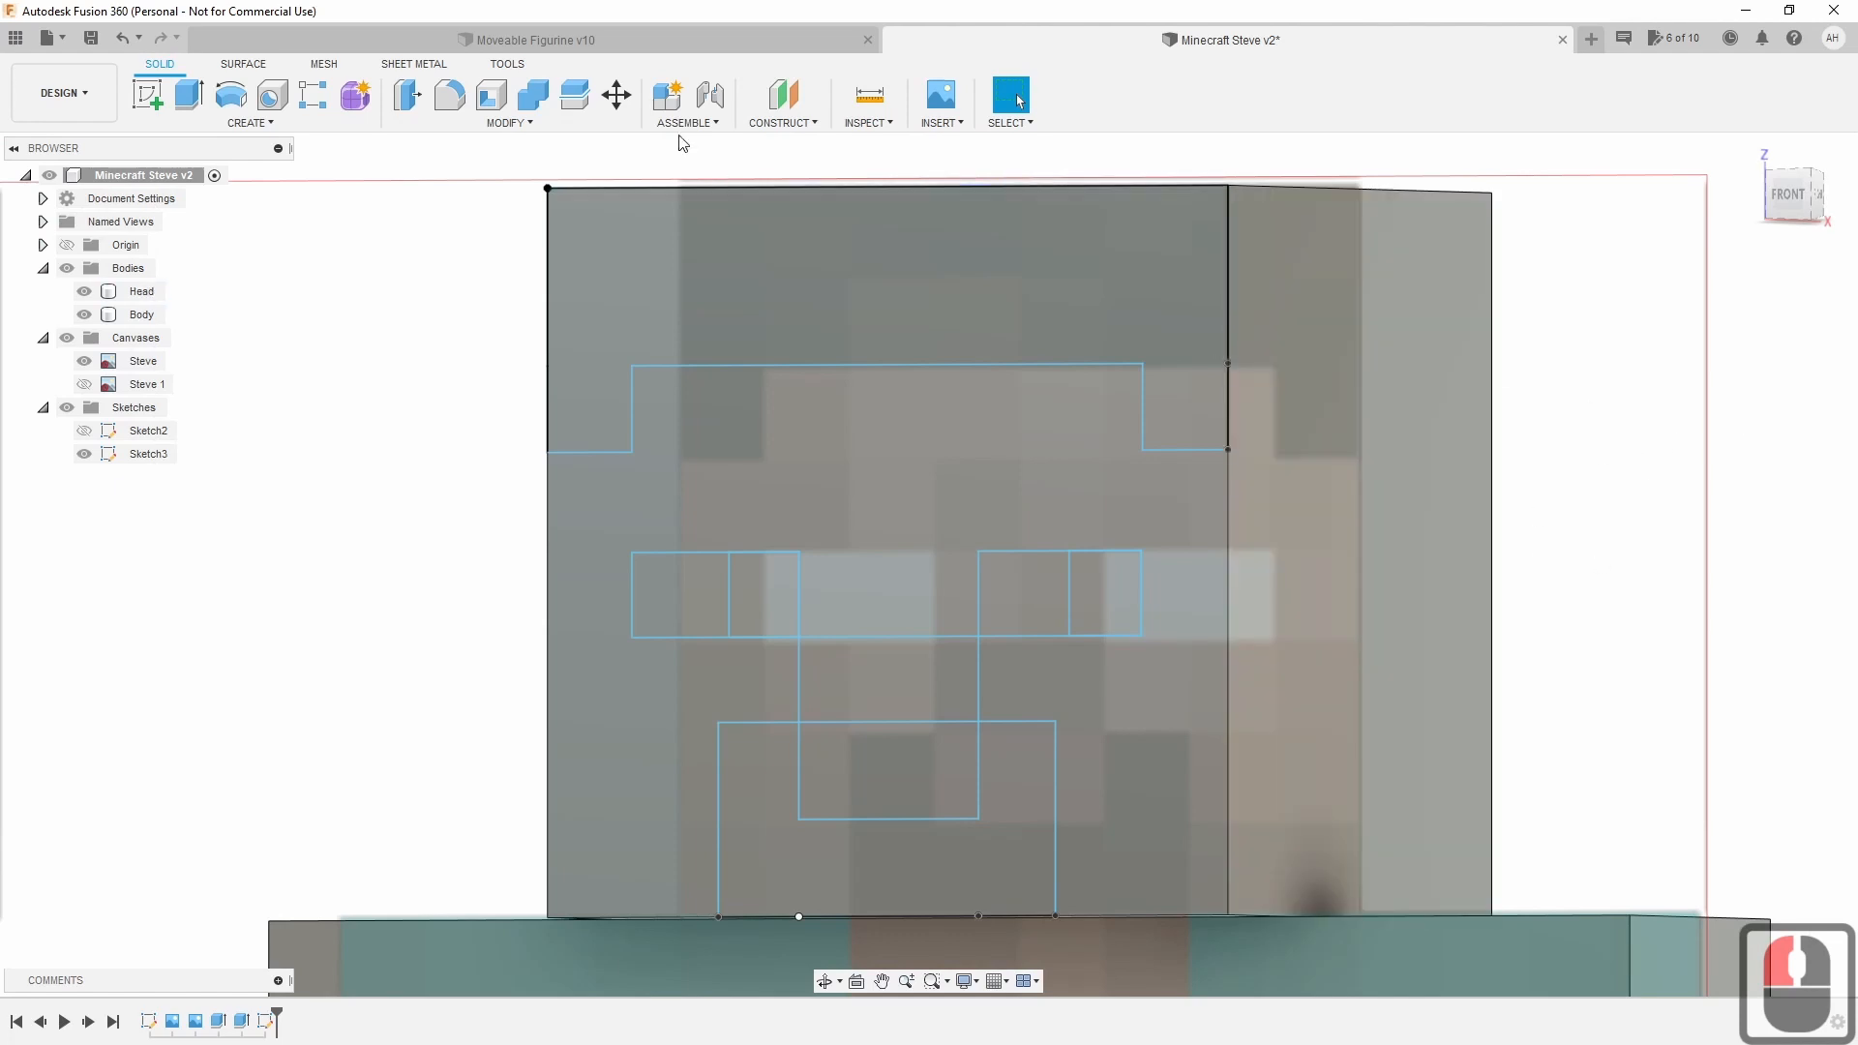
{"action": "left_click", "coordinate": [207, 103]}
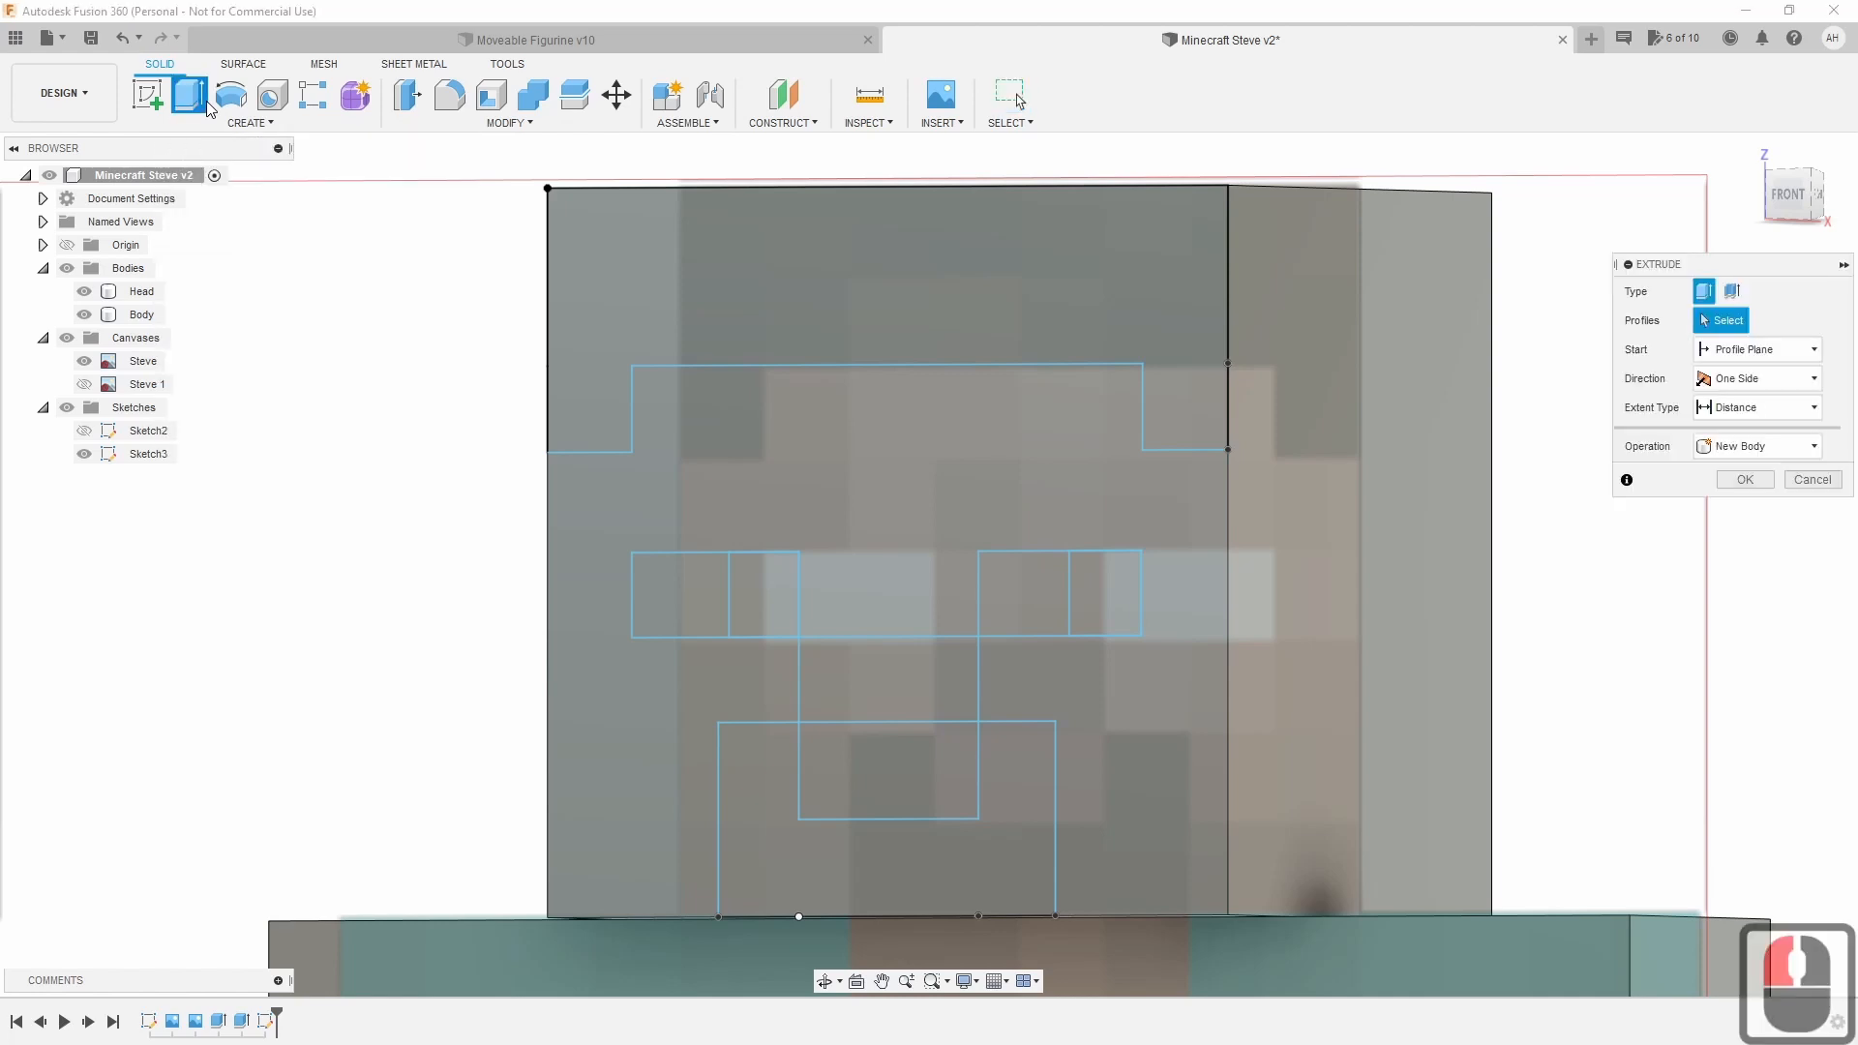
{"action": "left_click", "coordinate": [940, 264]}
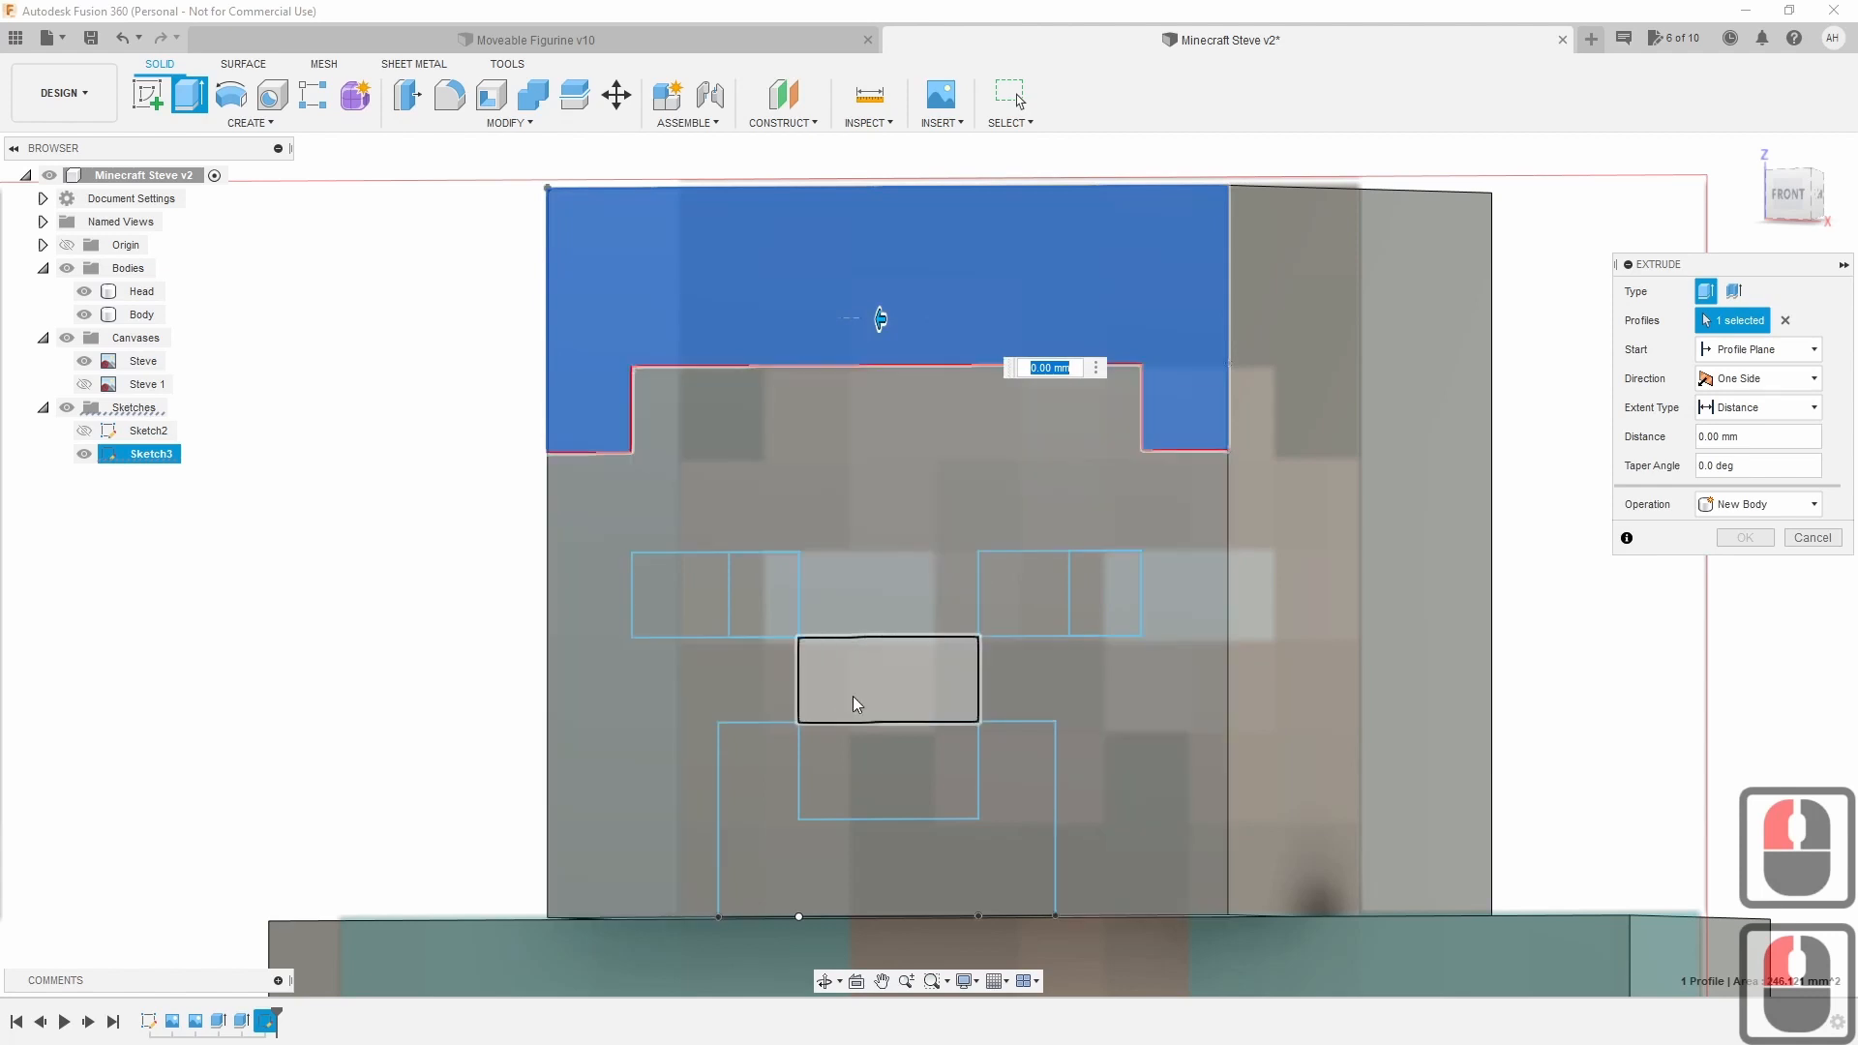
{"action": "left_click", "coordinate": [862, 699]}
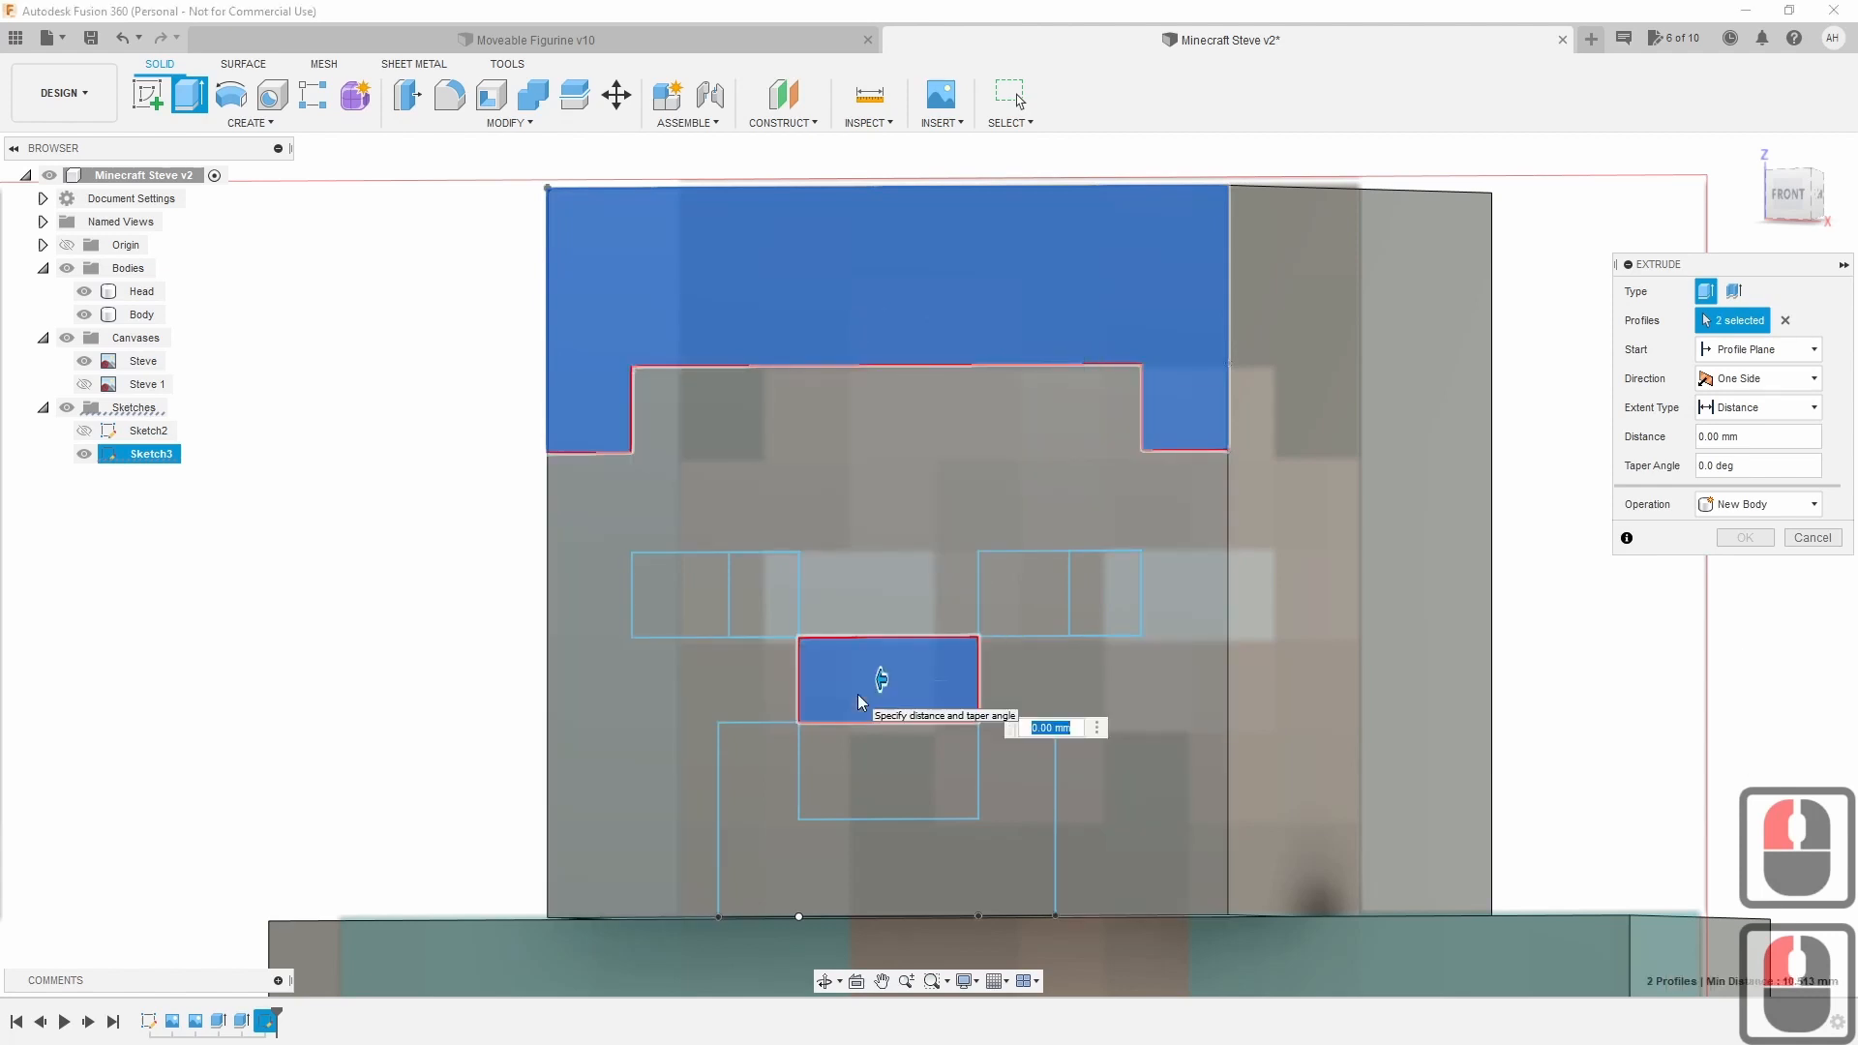
{"action": "left_click", "coordinate": [759, 601]}
{"action": "left_click", "coordinate": [1099, 592]}
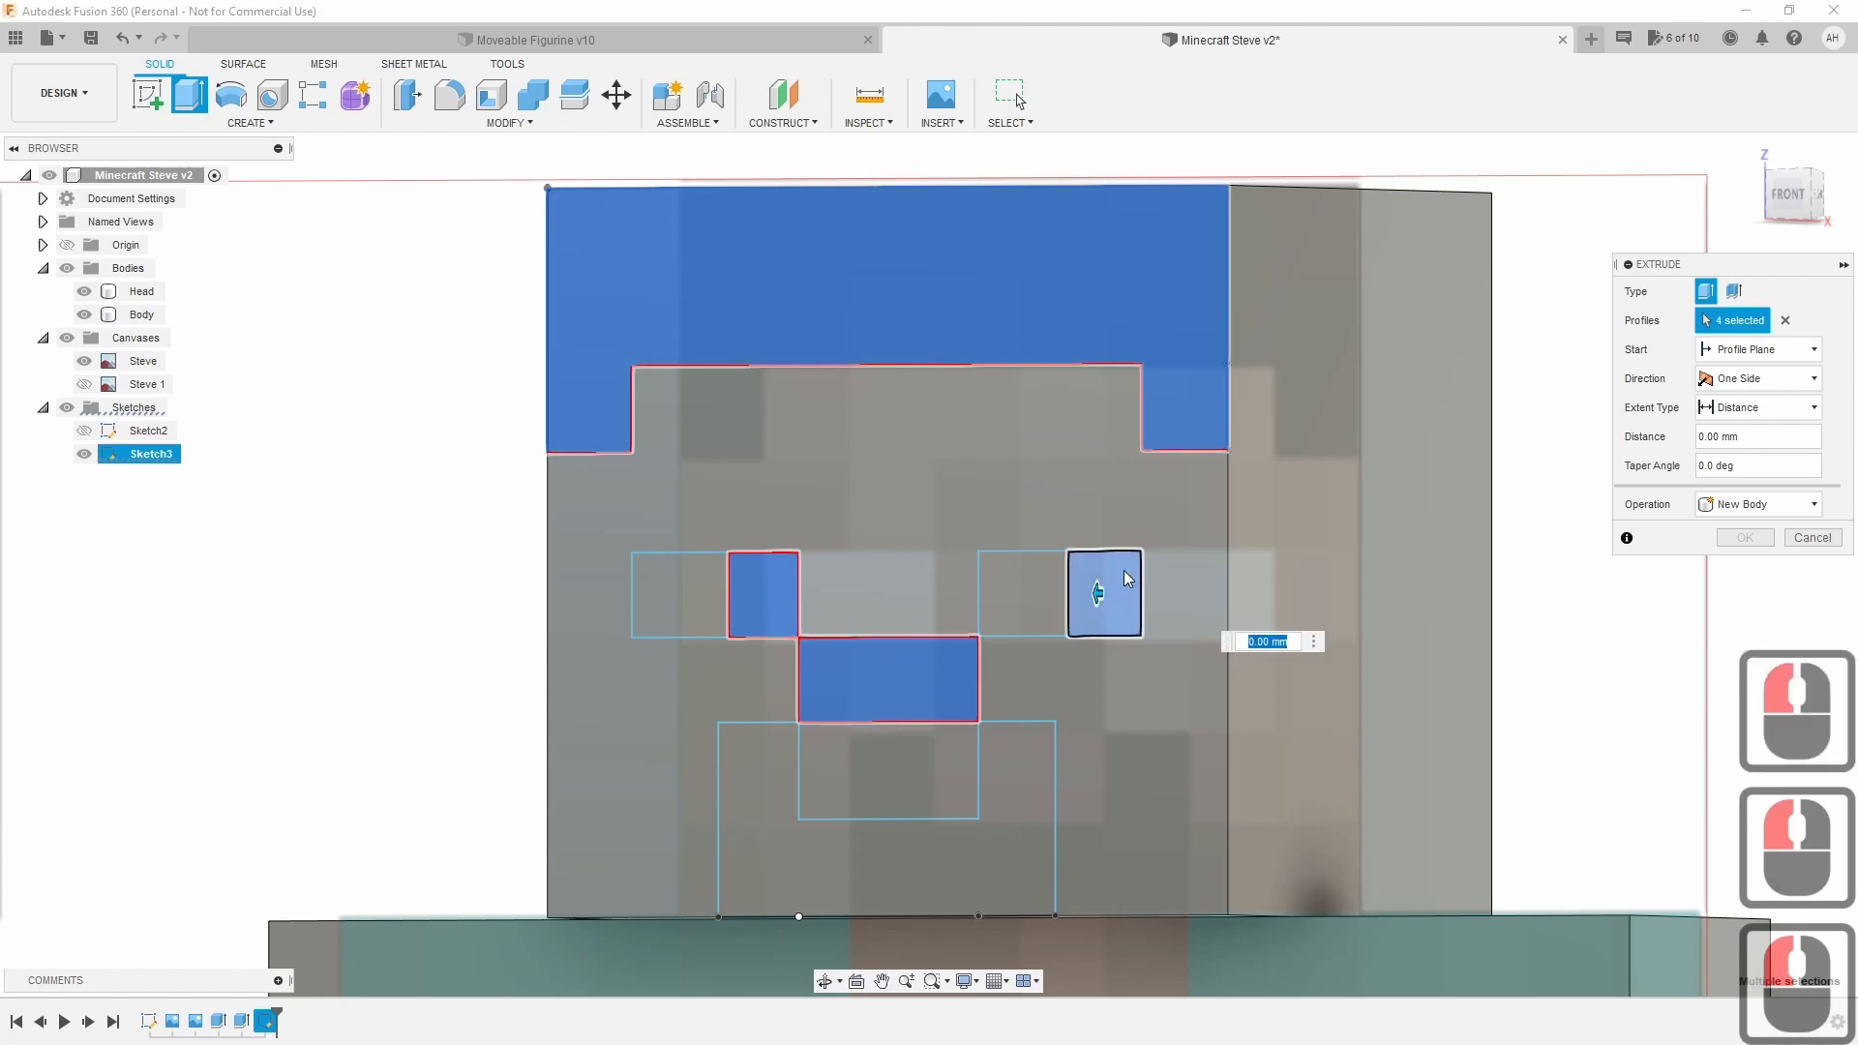
{"action": "type", "text": "1"}
{"action": "key", "text": "Return"}
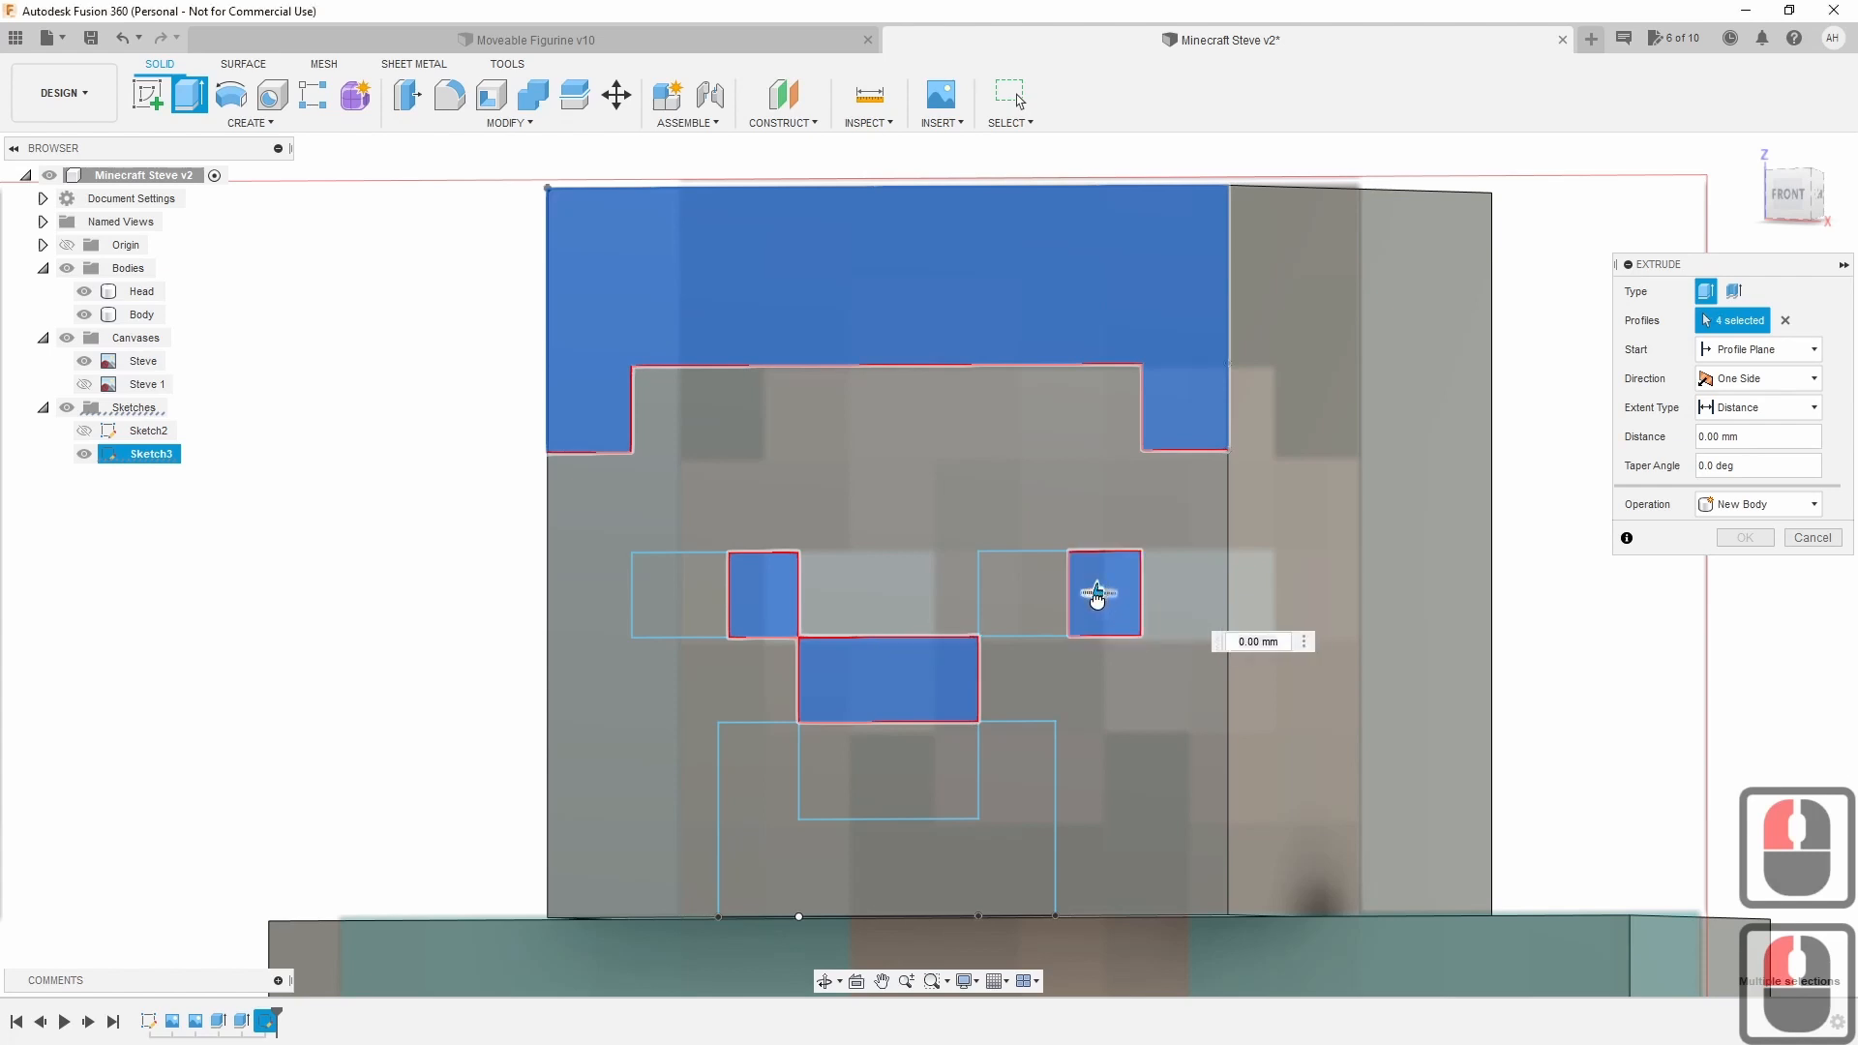
Set the extrude operation to Join and commit it onto the Head.
{"action": "left_click", "coordinate": [1094, 598]}
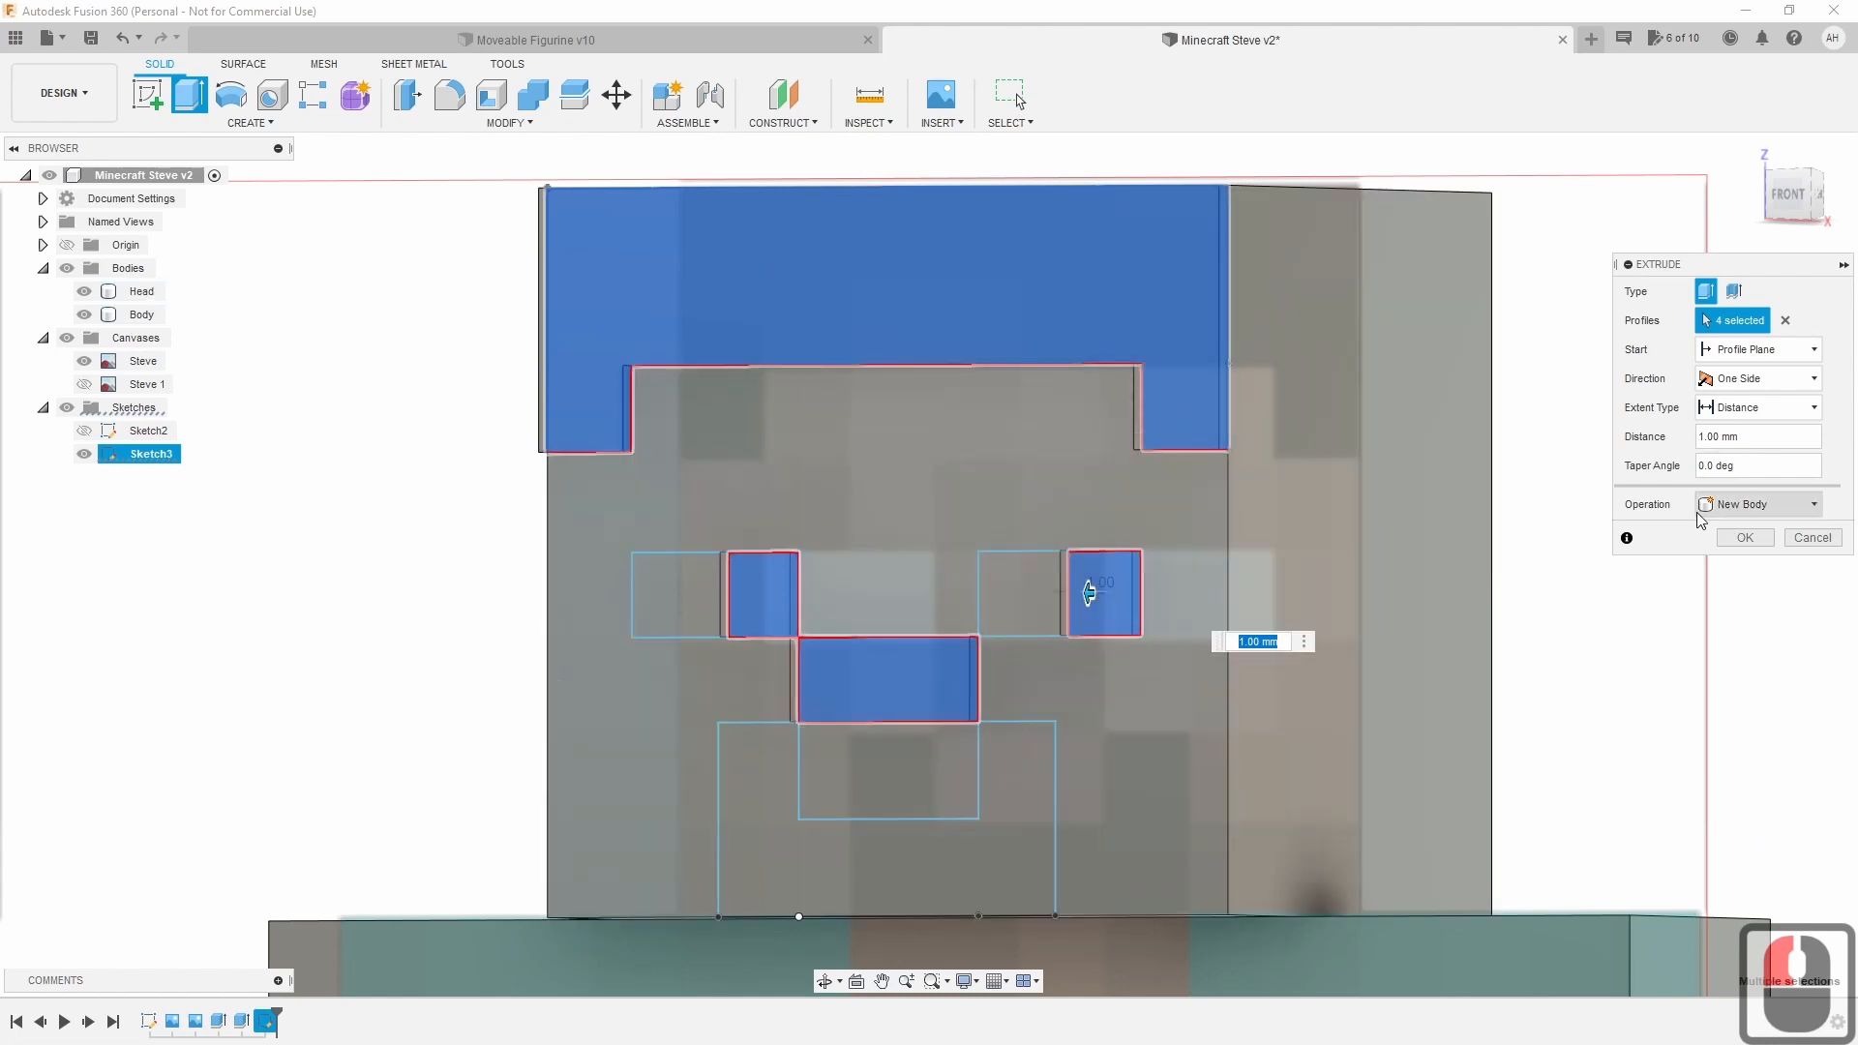
{"action": "left_click", "coordinate": [1739, 505]}
{"action": "left_click", "coordinate": [1749, 531]}
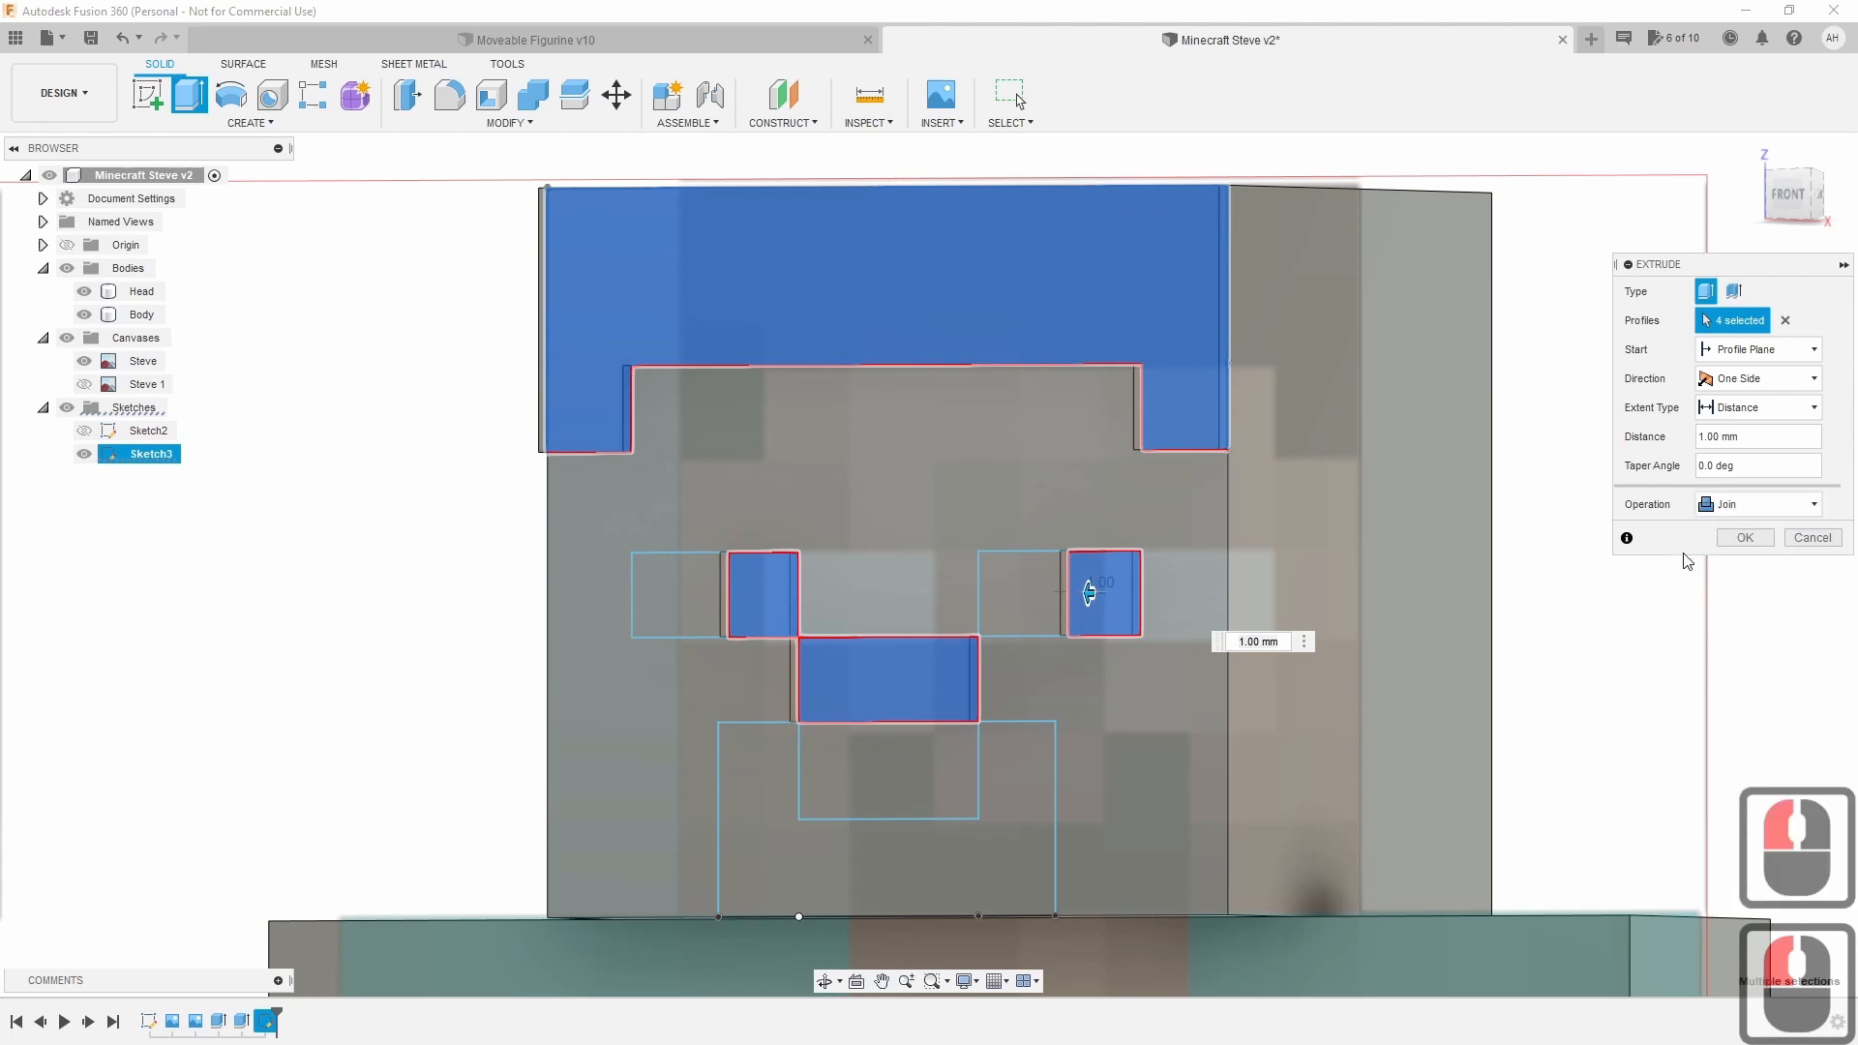
{"action": "left_click", "coordinate": [1739, 545]}
{"action": "left_click", "coordinate": [1251, 507]}
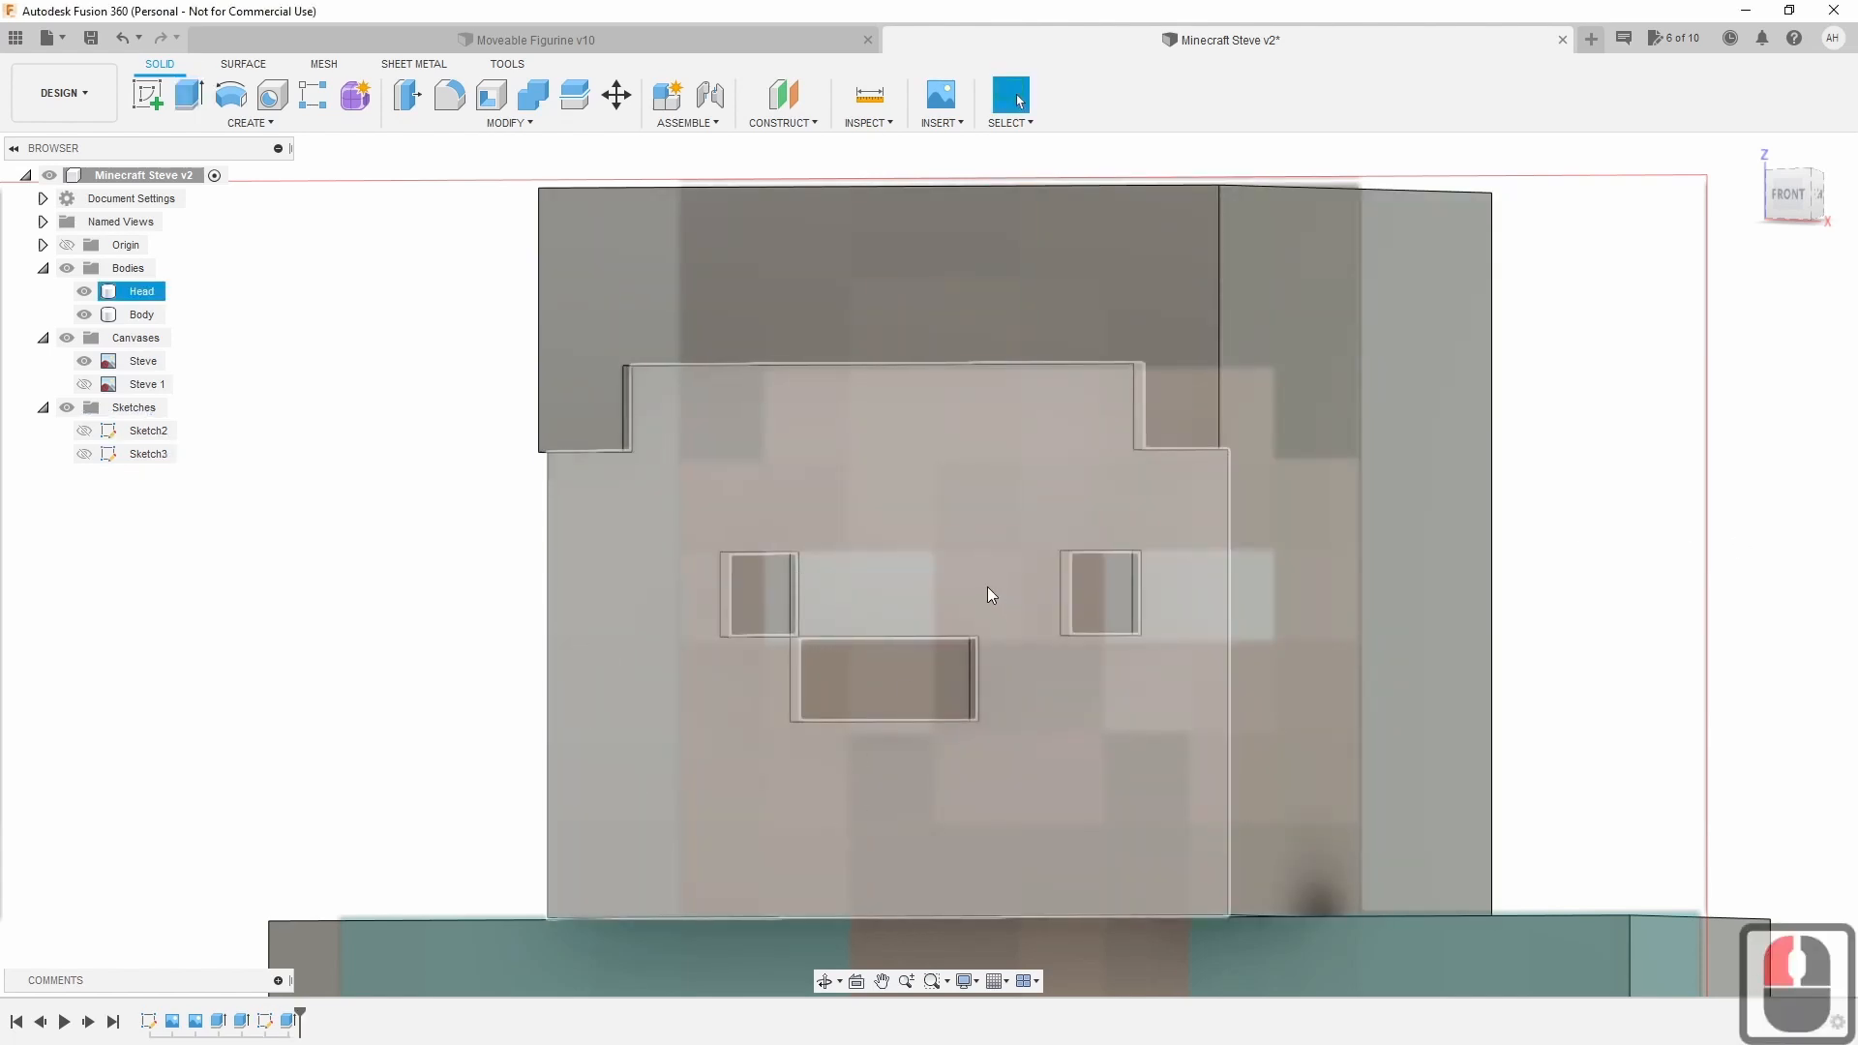
Clear the selections and make Sketch3 visible again.
{"action": "key", "text": "Escape"}
{"action": "left_click", "coordinate": [722, 572]}
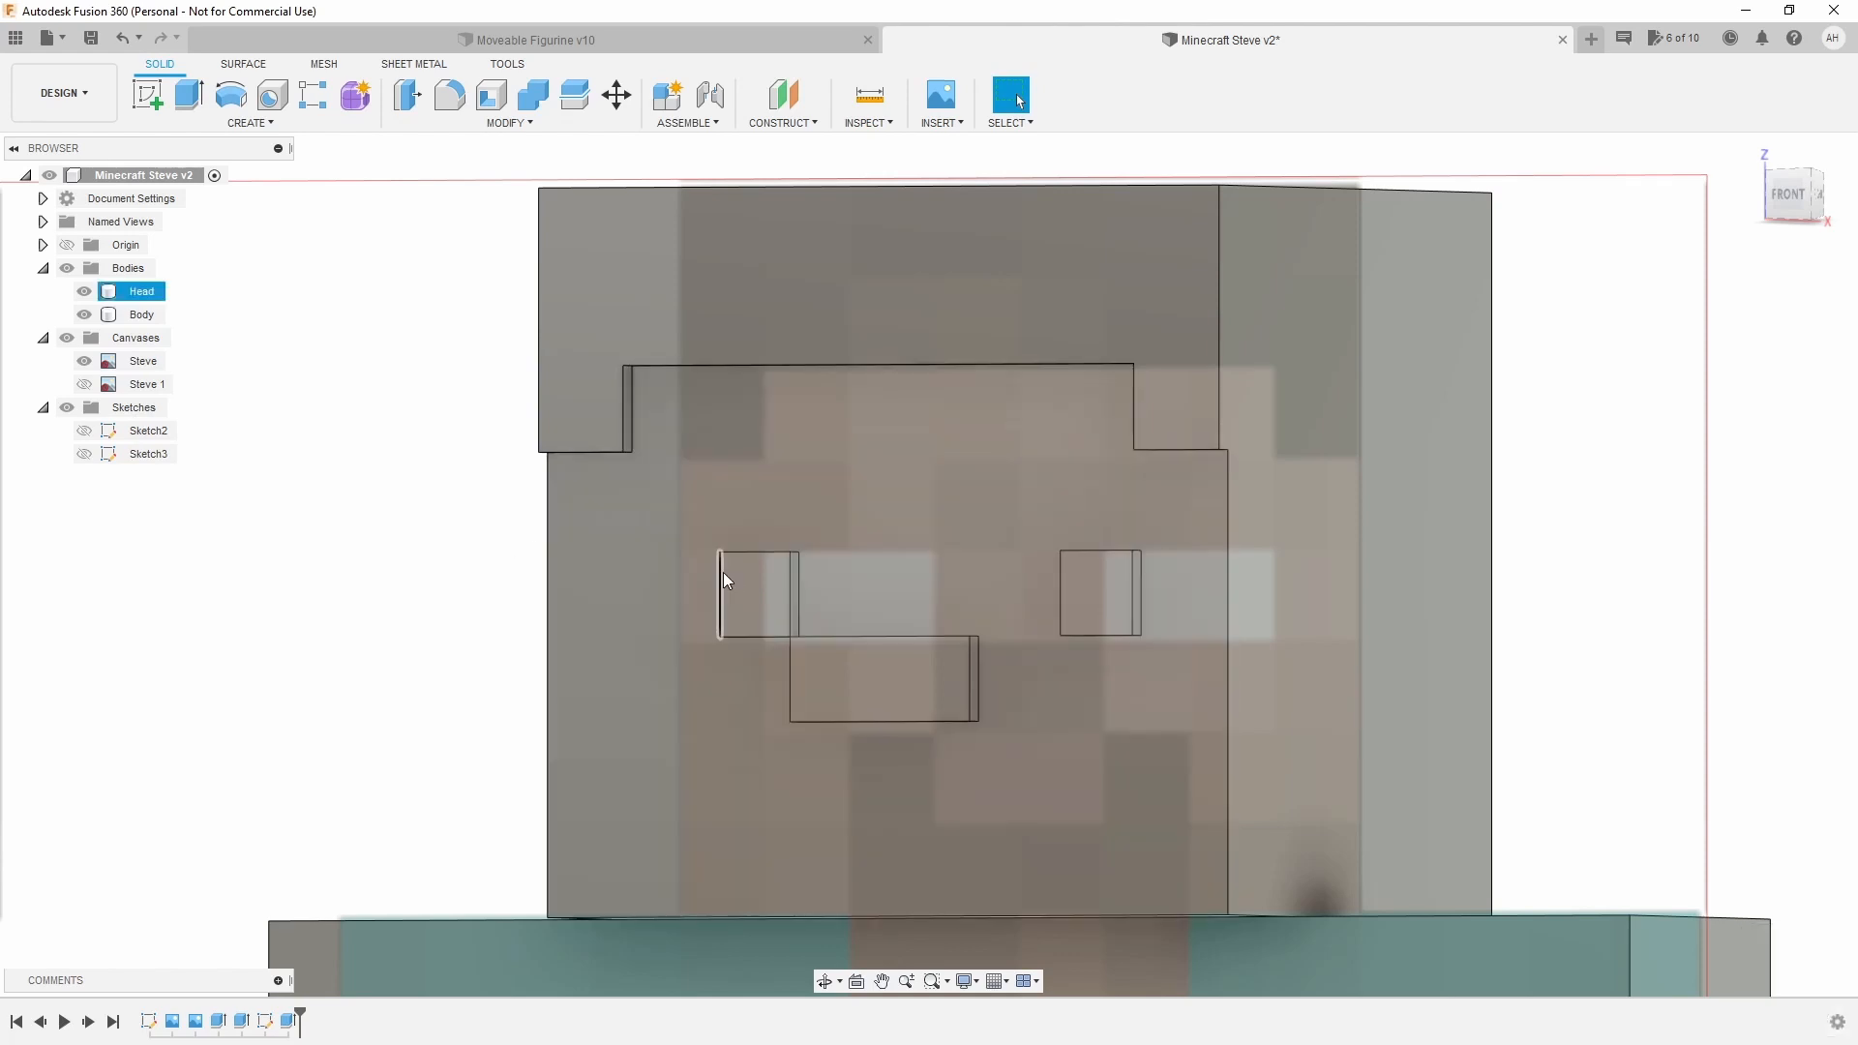
{"action": "left_click", "coordinate": [423, 587]}
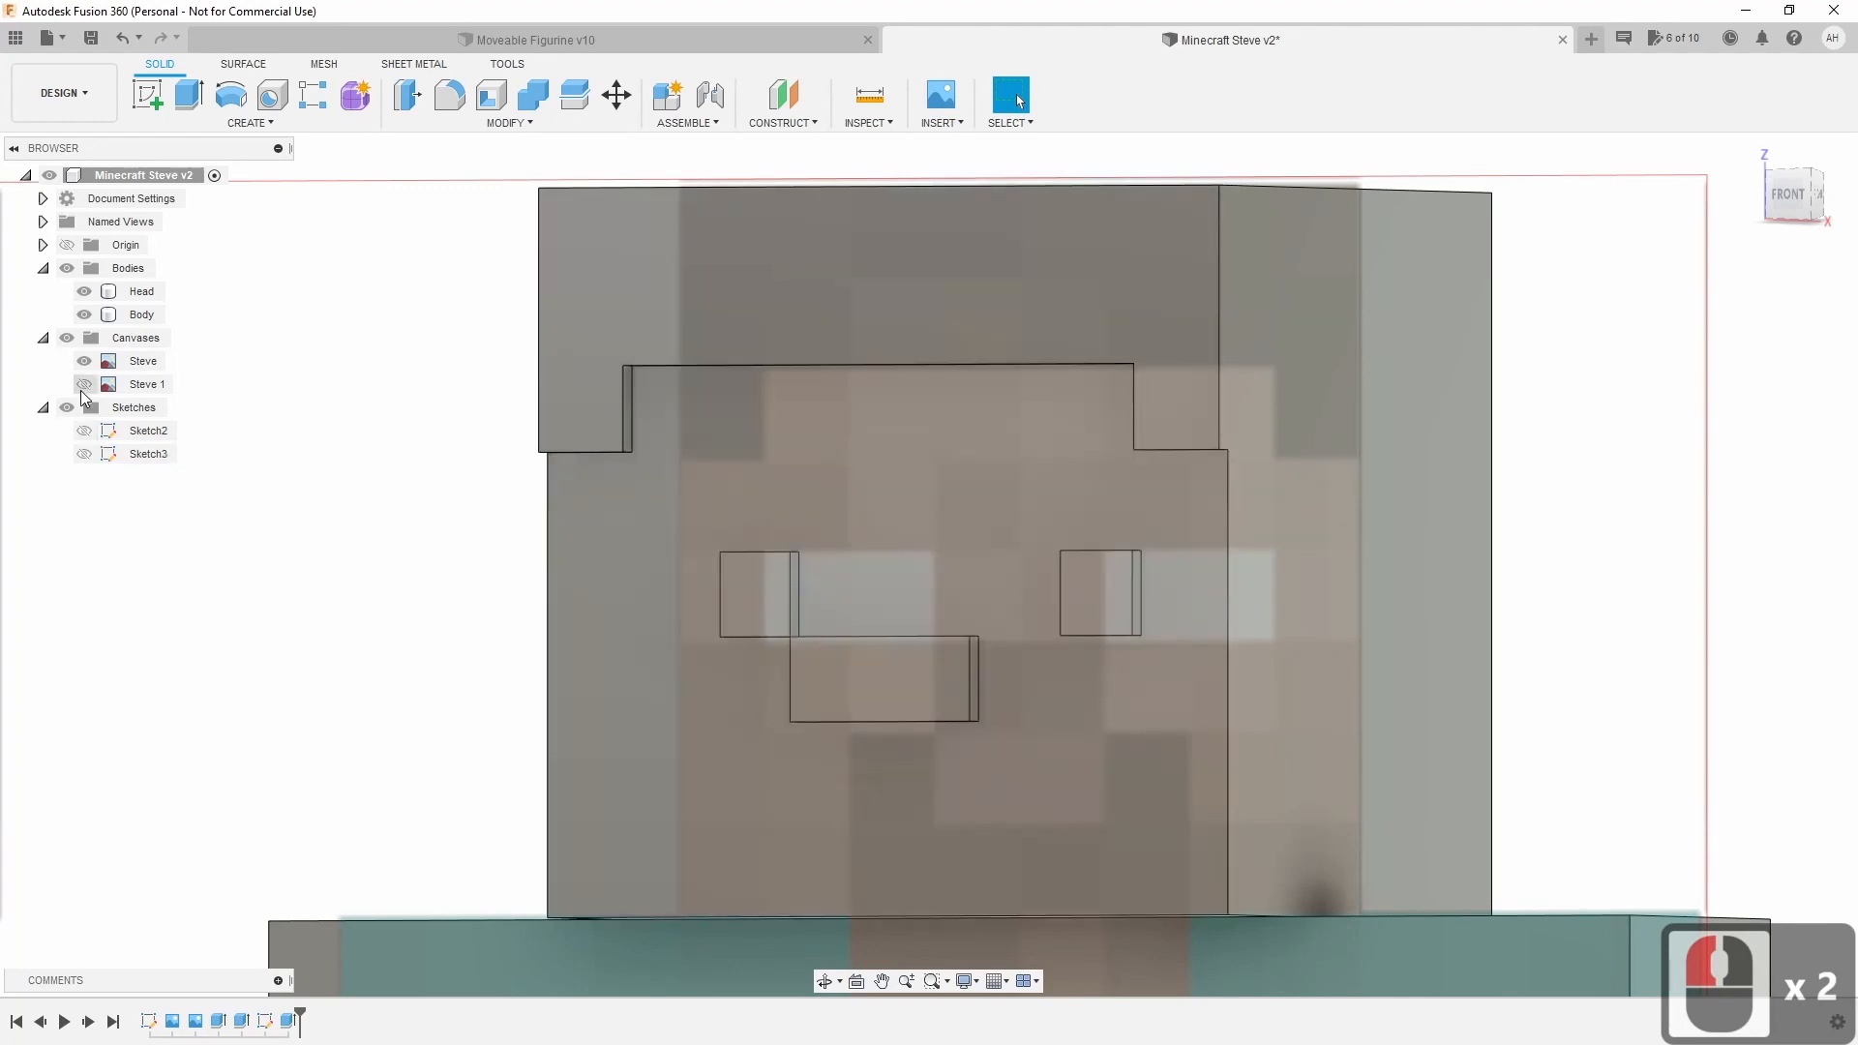
{"action": "left_click", "coordinate": [89, 454]}
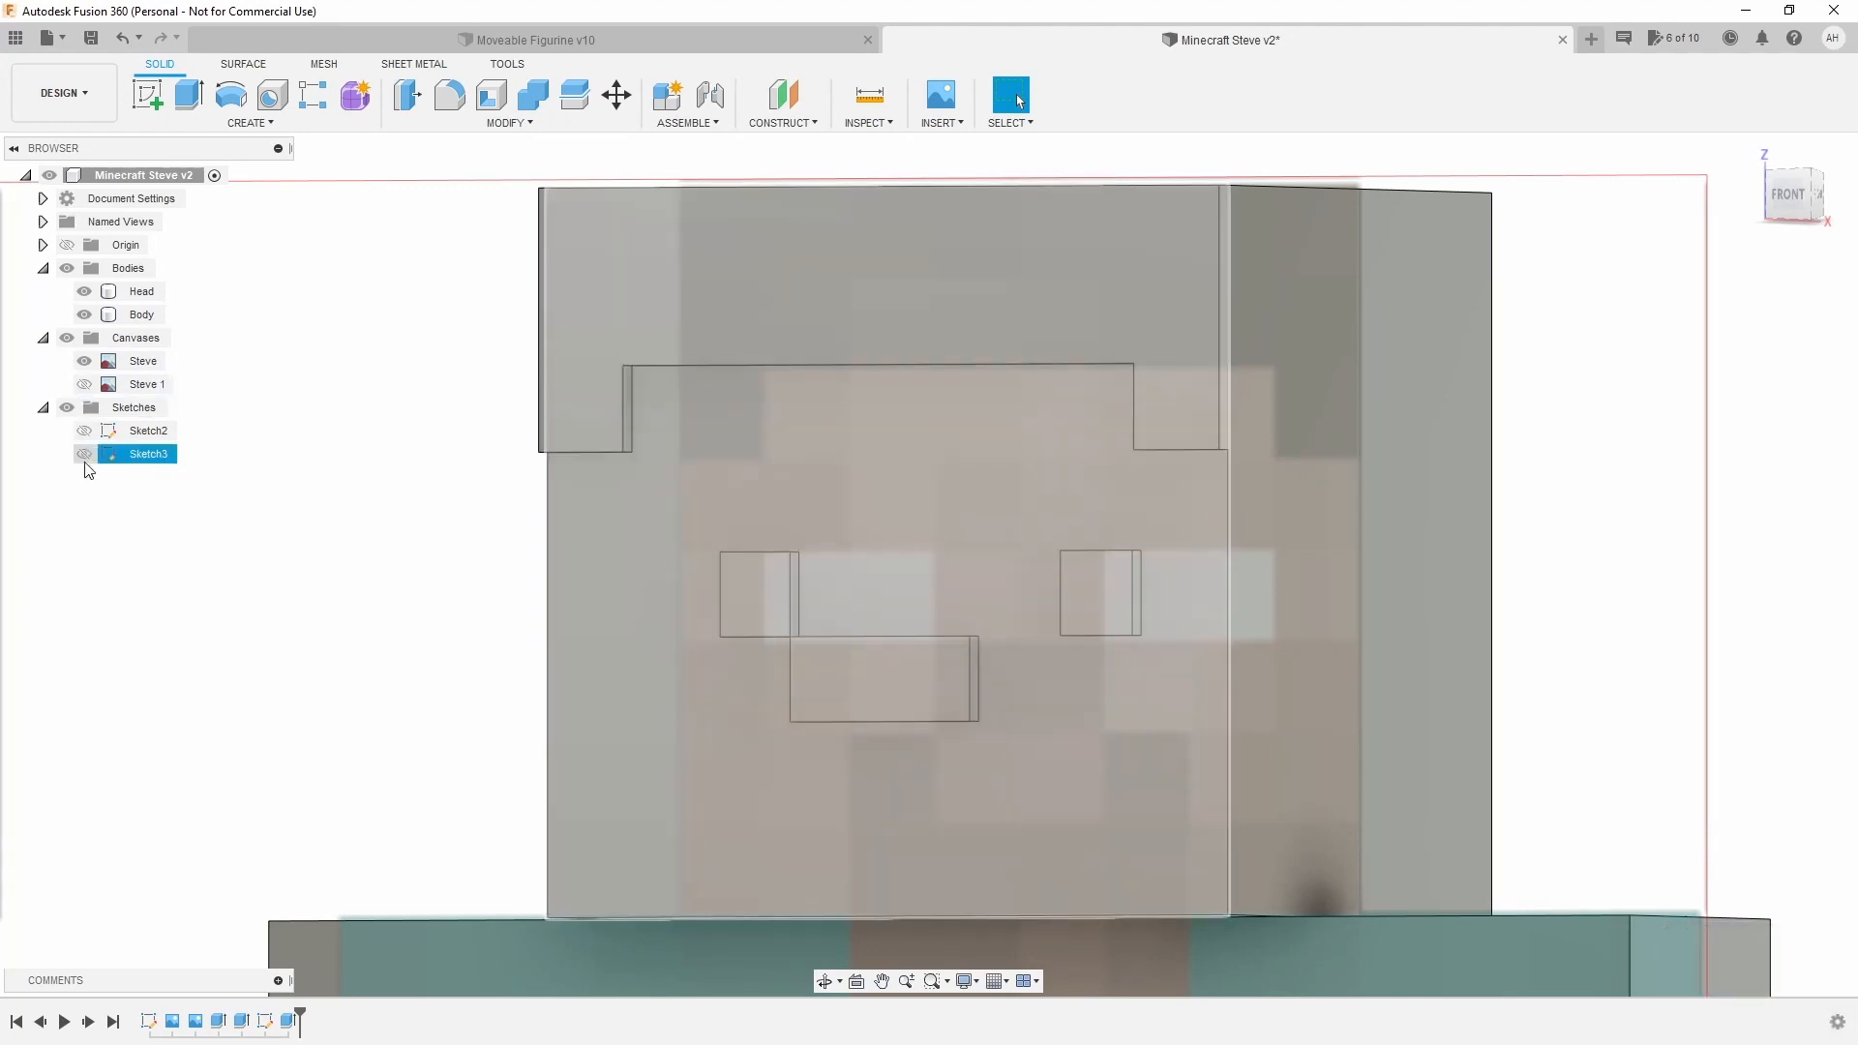
{"action": "left_click", "coordinate": [84, 454]}
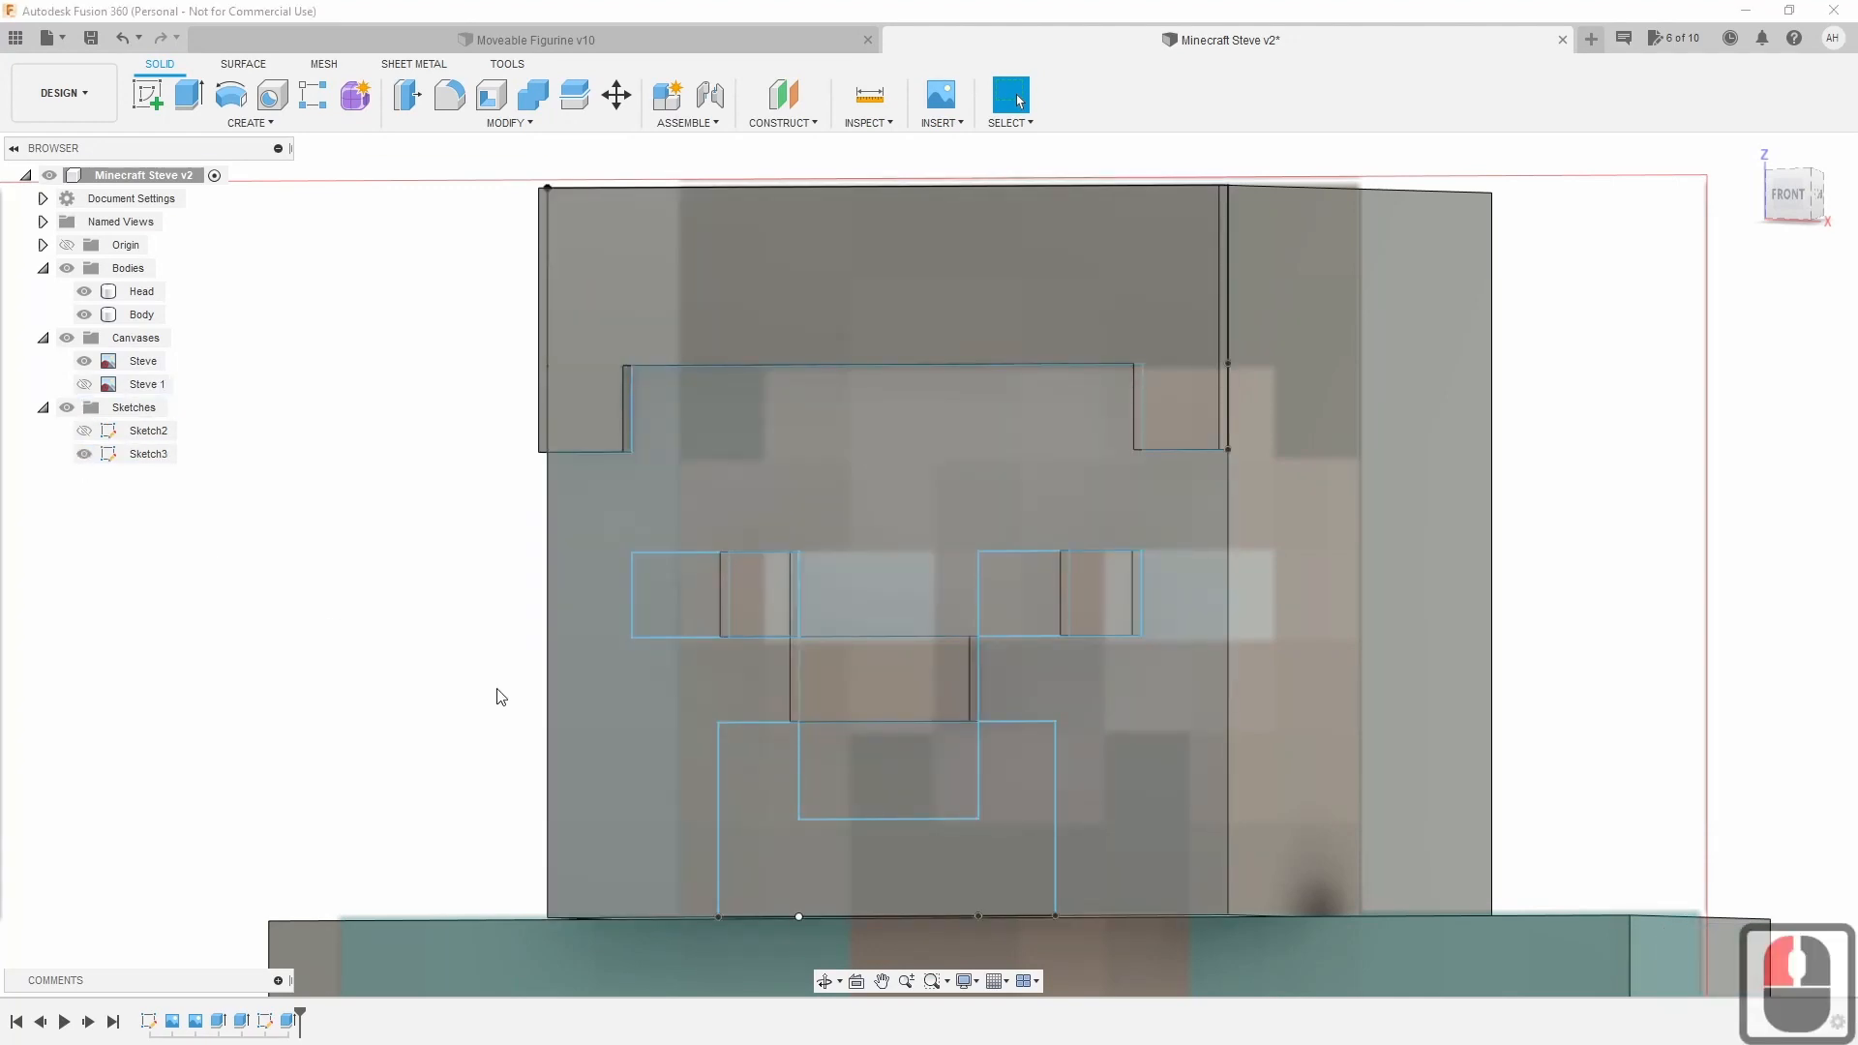
Extrude the mouth and remaining eye squares to -1 mm so the operation becomes Cut.
{"action": "left_click", "coordinate": [189, 94]}
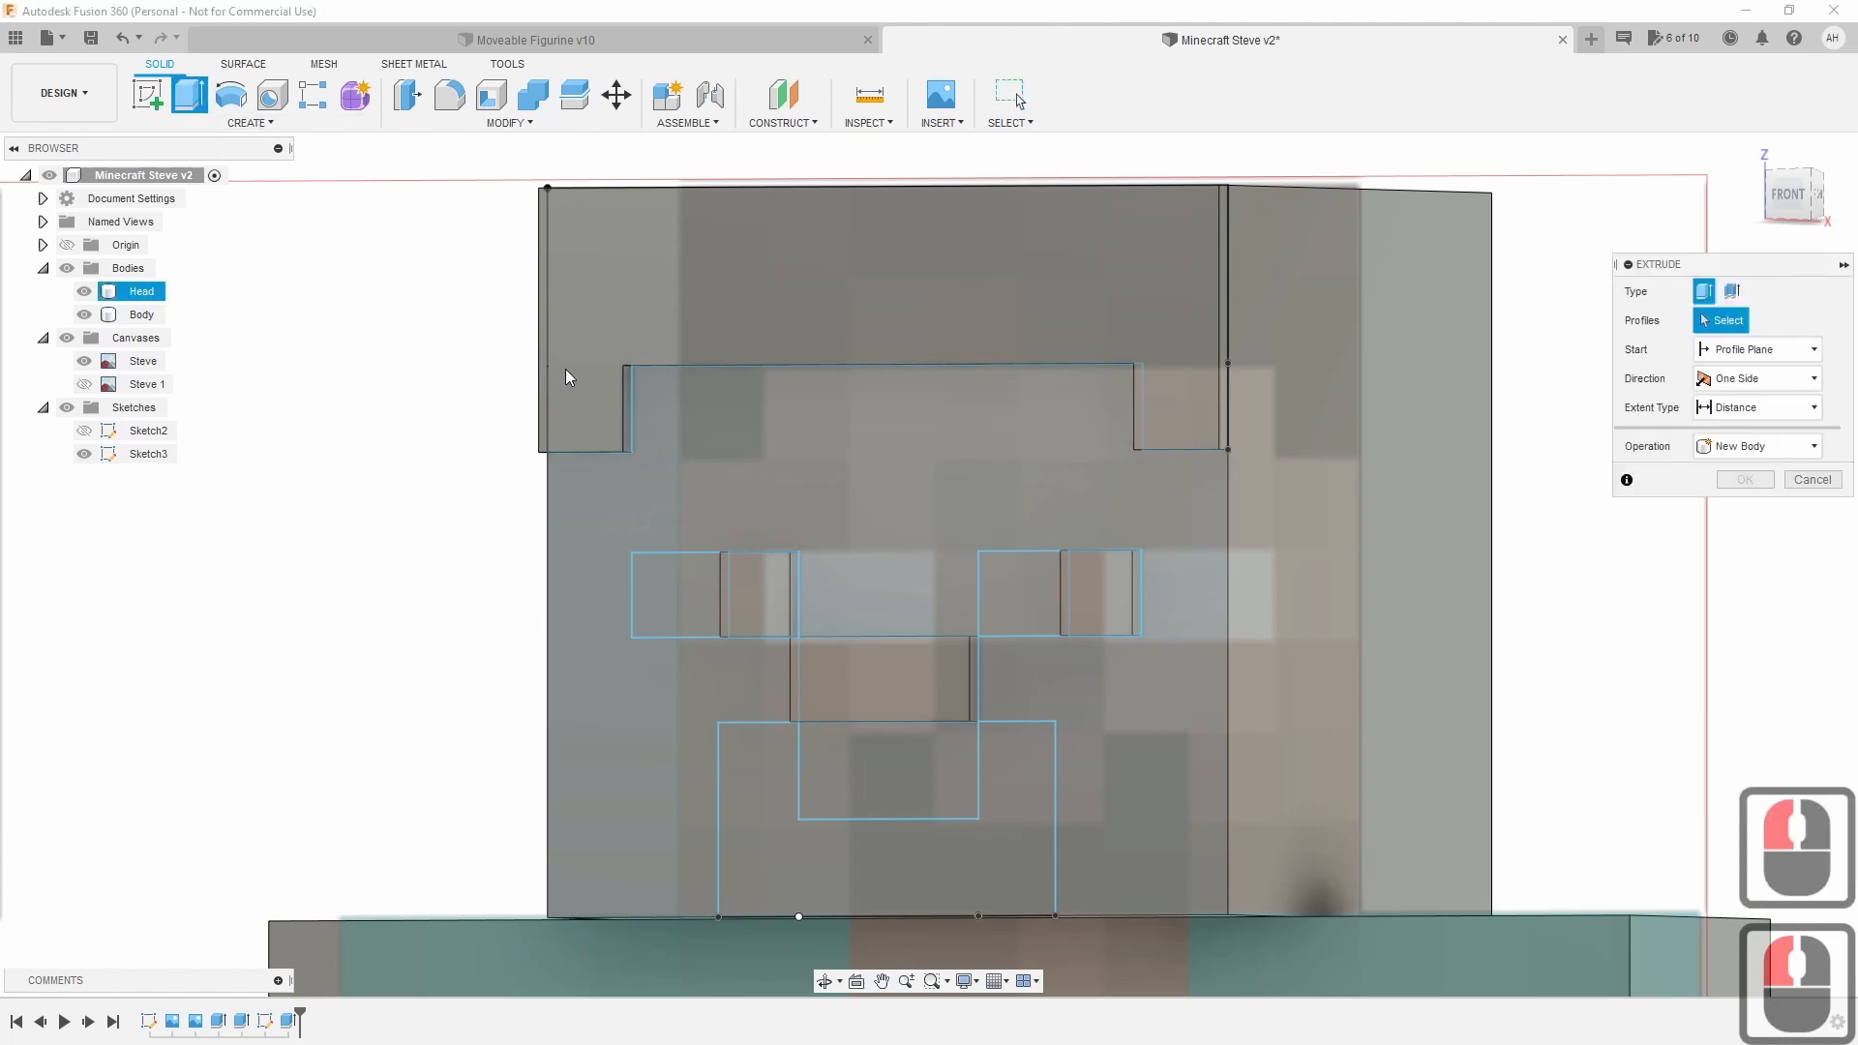
{"action": "left_click", "coordinate": [666, 618]}
{"action": "left_click", "coordinate": [1043, 607]}
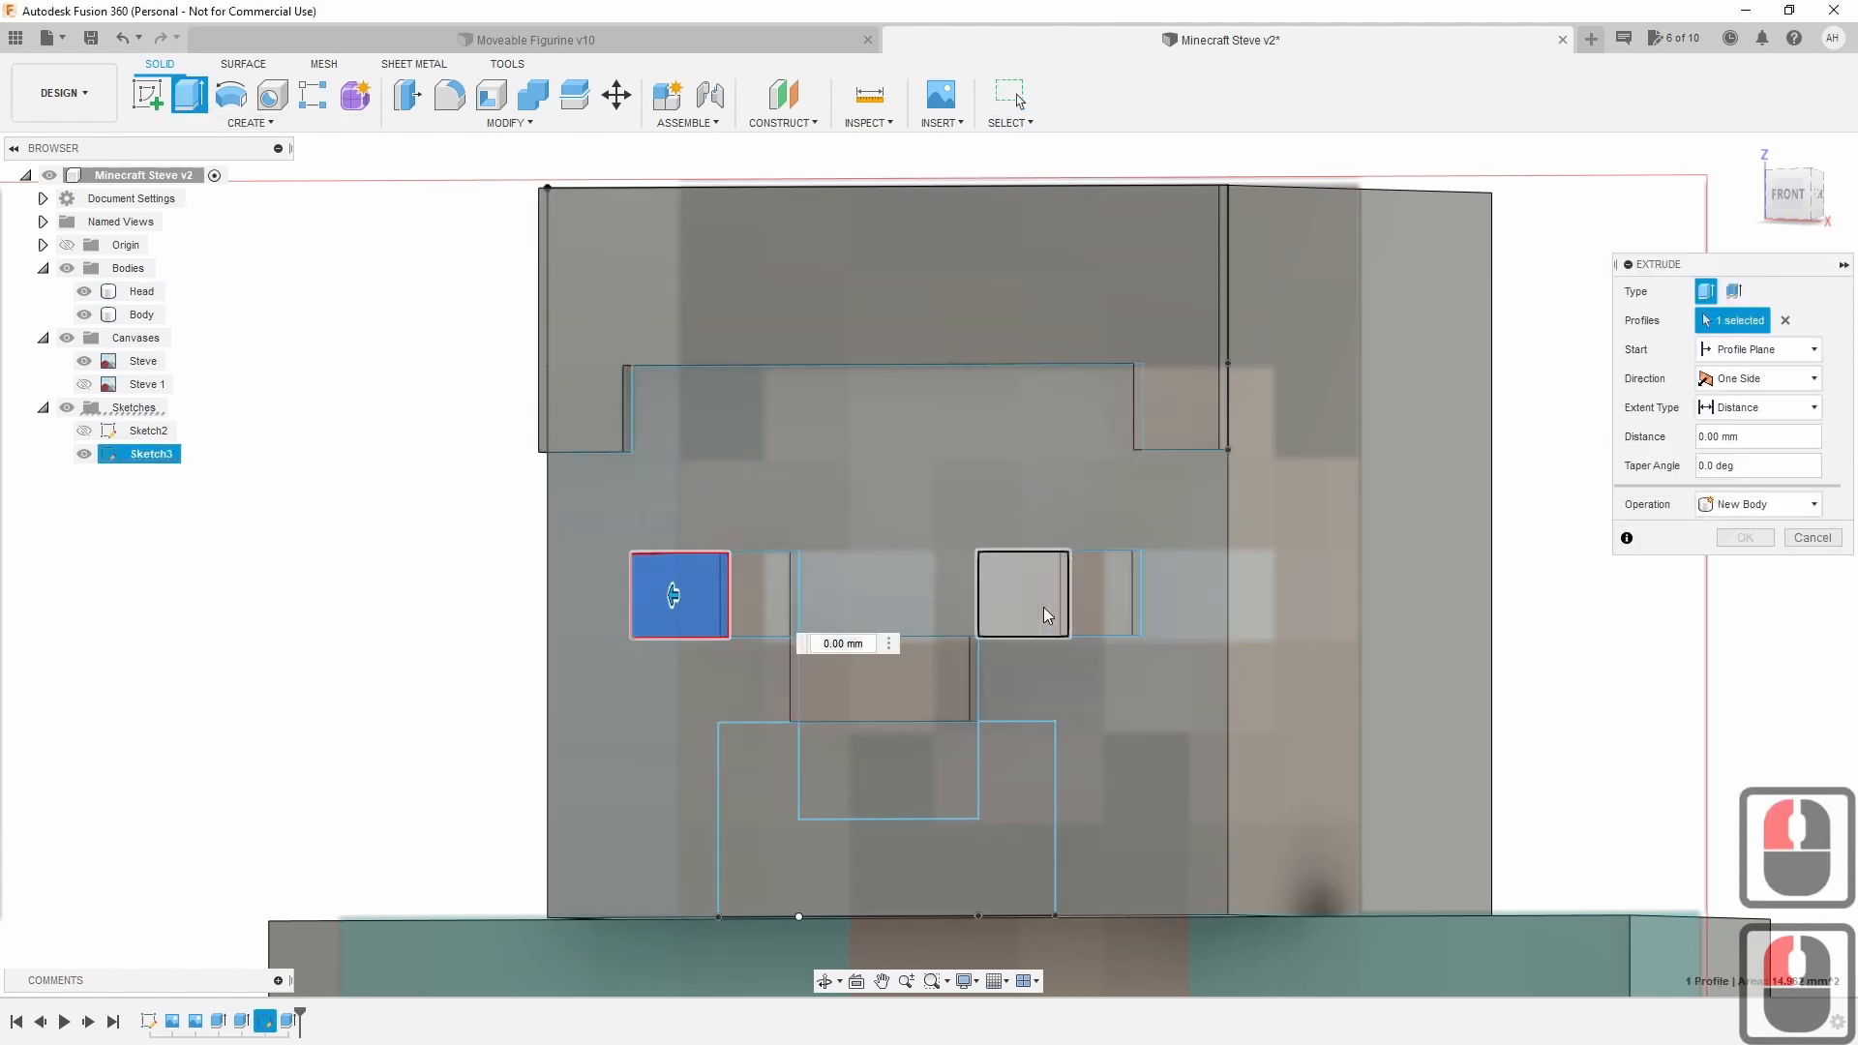
{"action": "left_click", "coordinate": [1028, 768]}
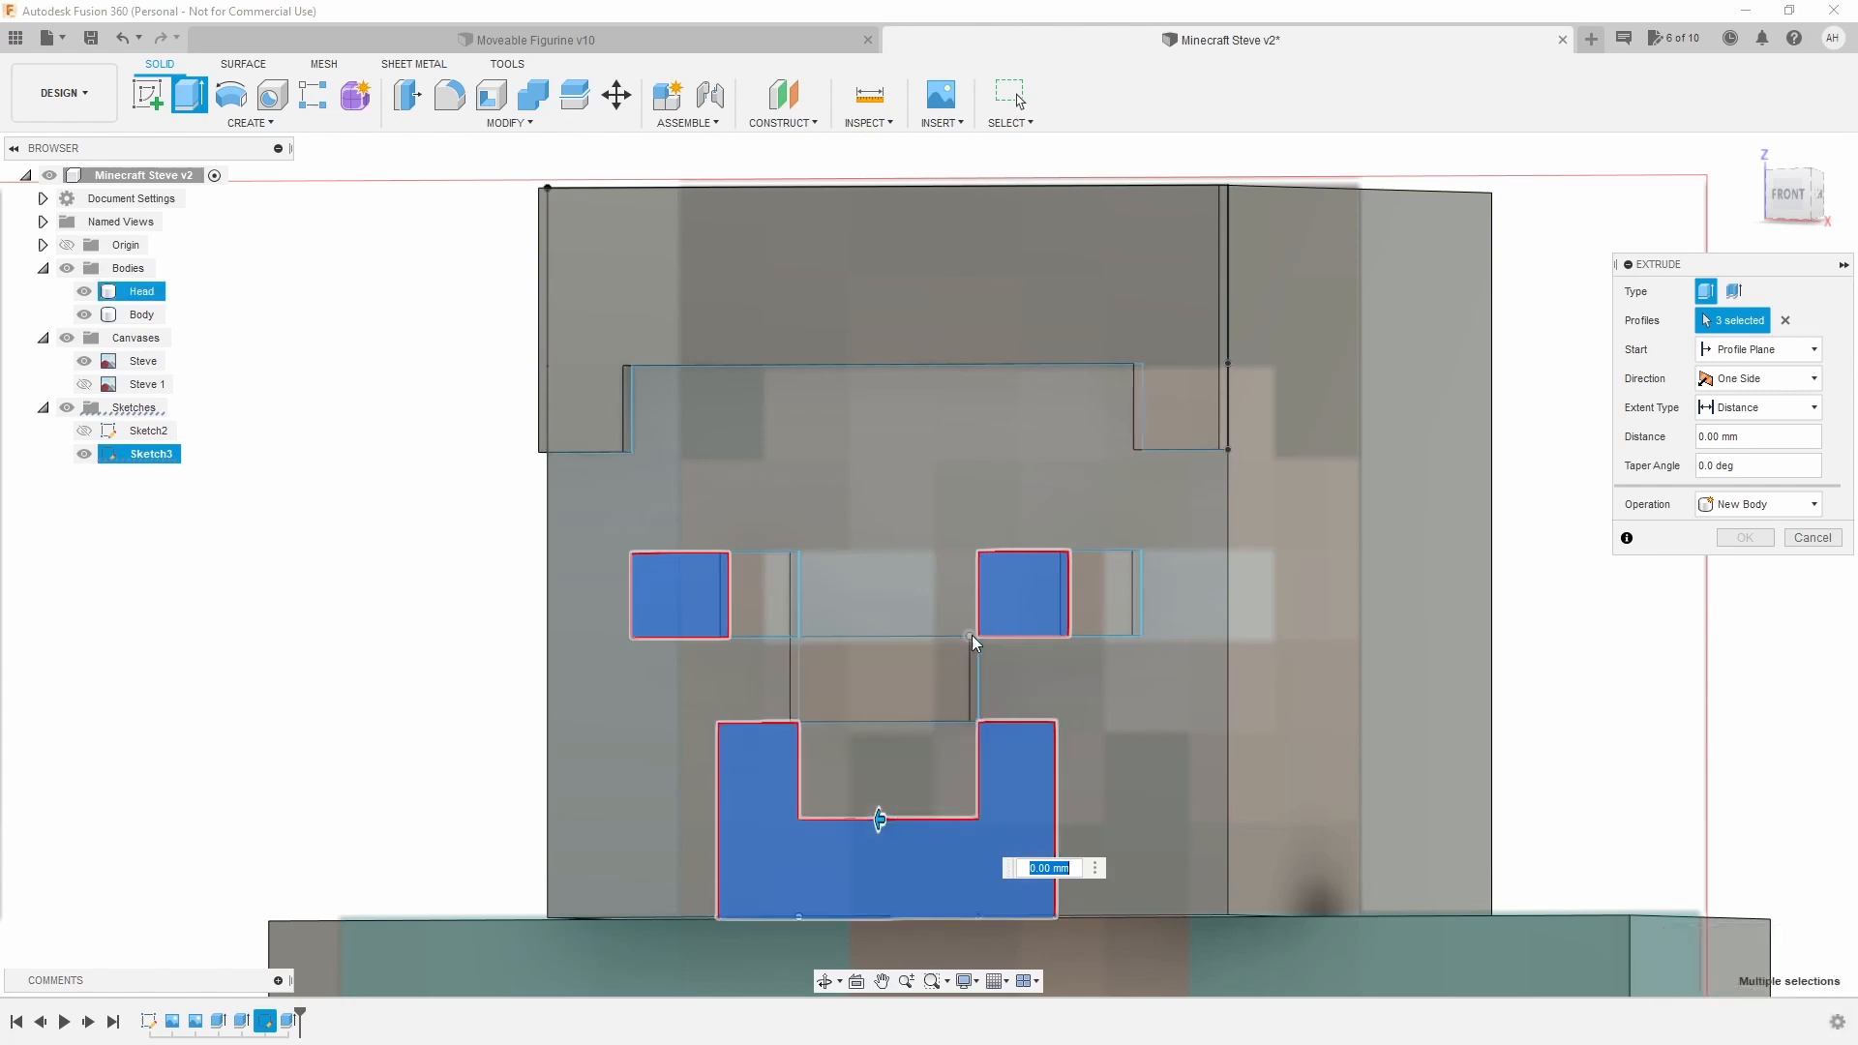
{"action": "left_click", "coordinate": [1002, 604]}
{"action": "left_click", "coordinate": [682, 596]}
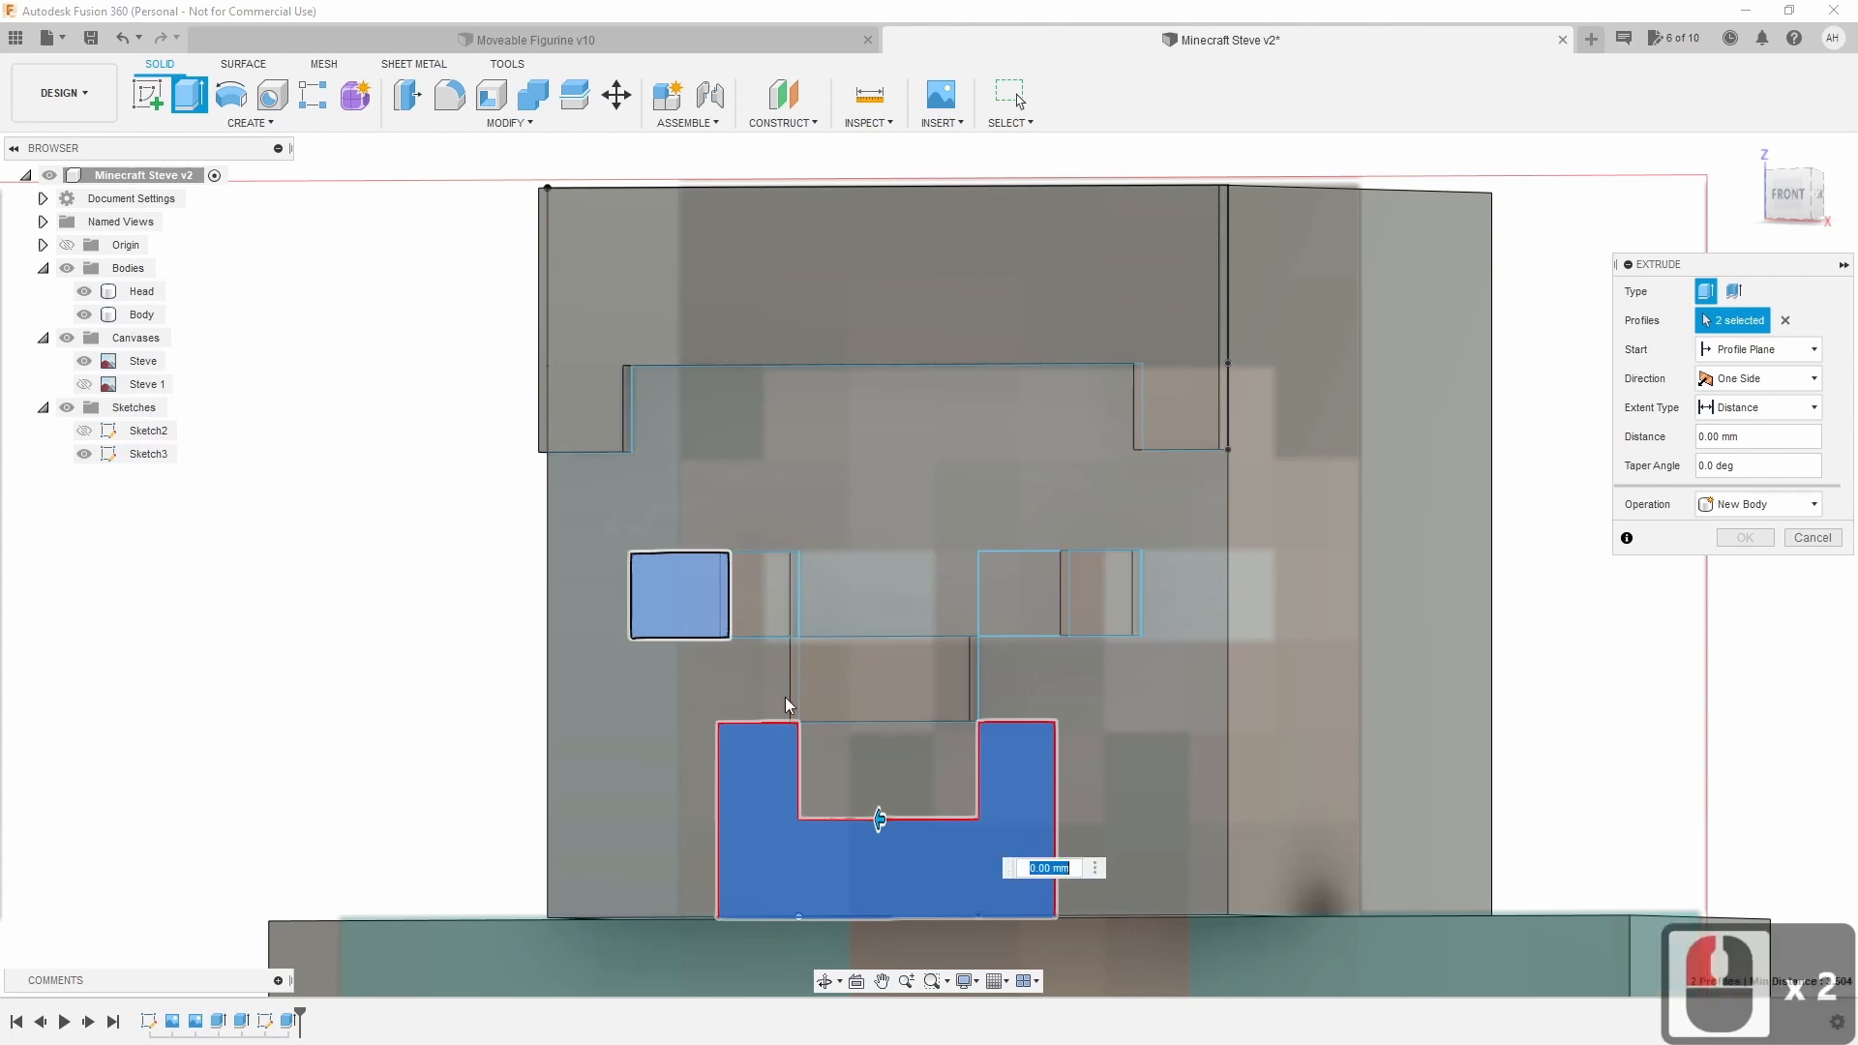
{"action": "left_click_drag", "start_coordinate": [882, 817], "coordinate": [875, 820]}
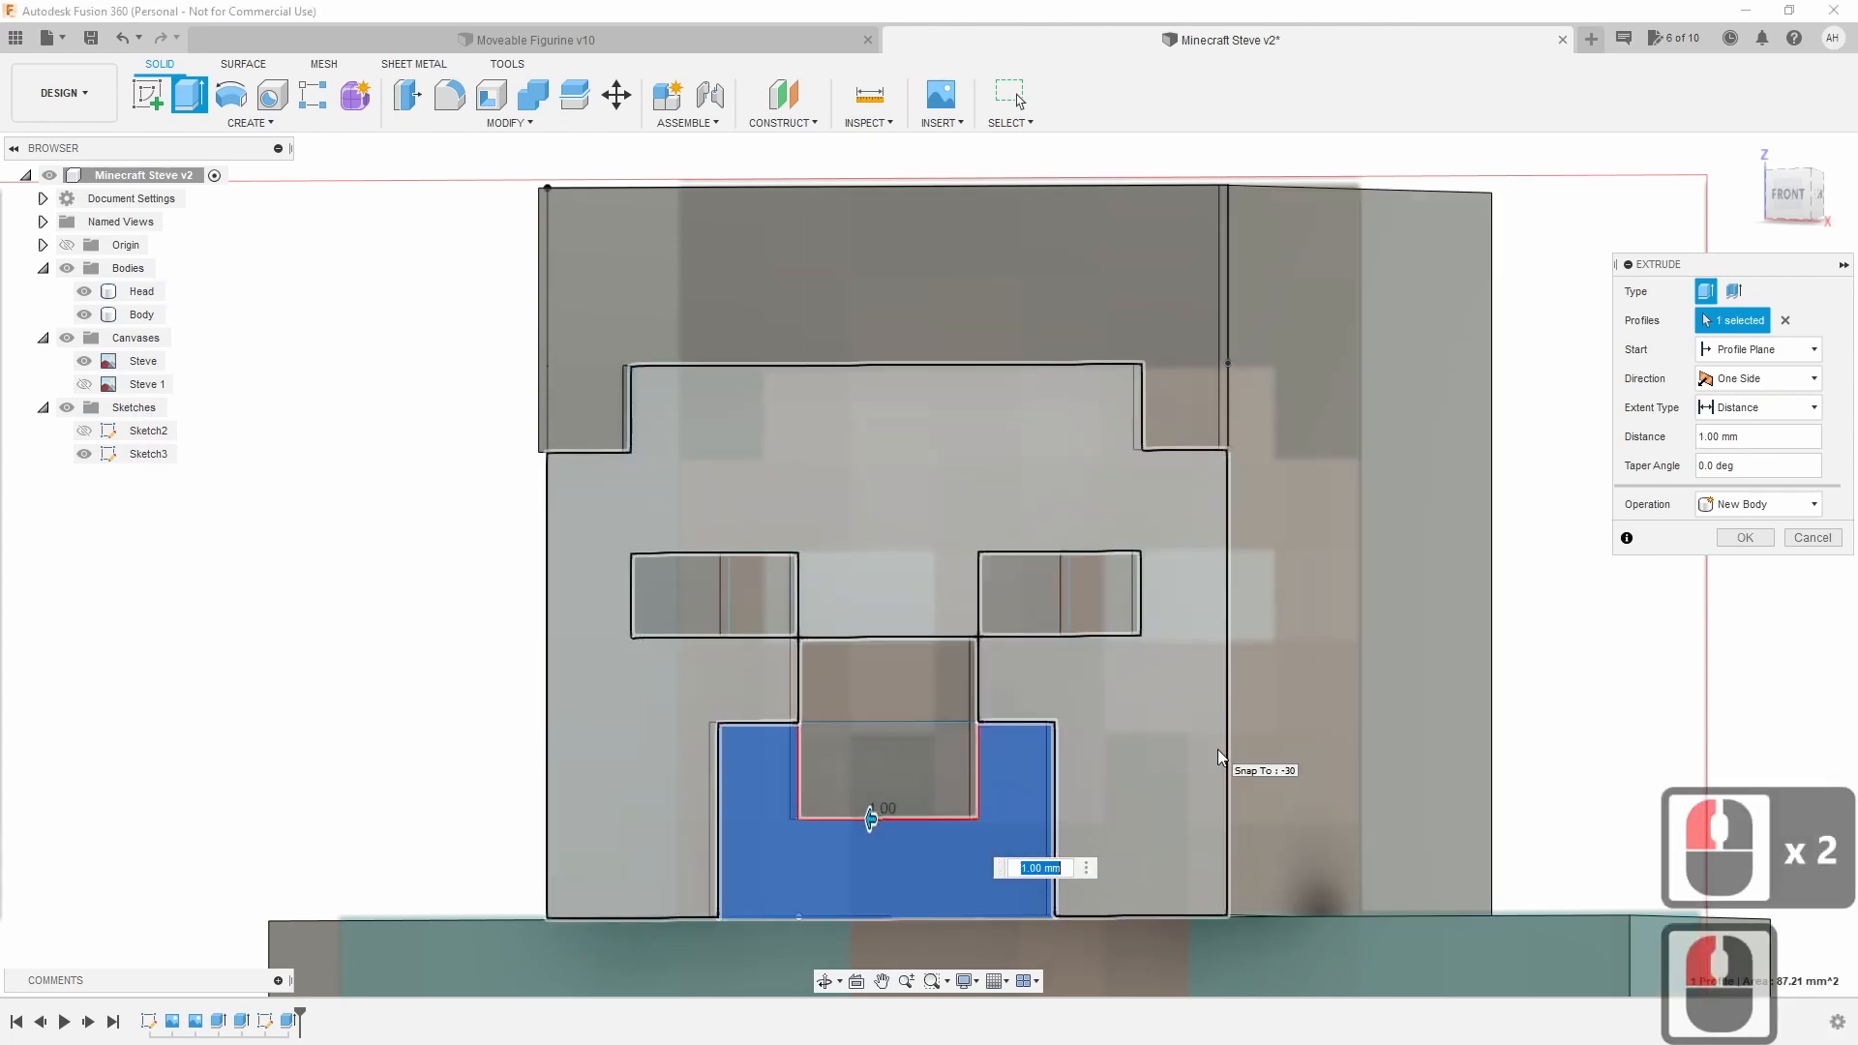
{"action": "left_click_drag", "start_coordinate": [874, 818], "coordinate": [902, 820]}
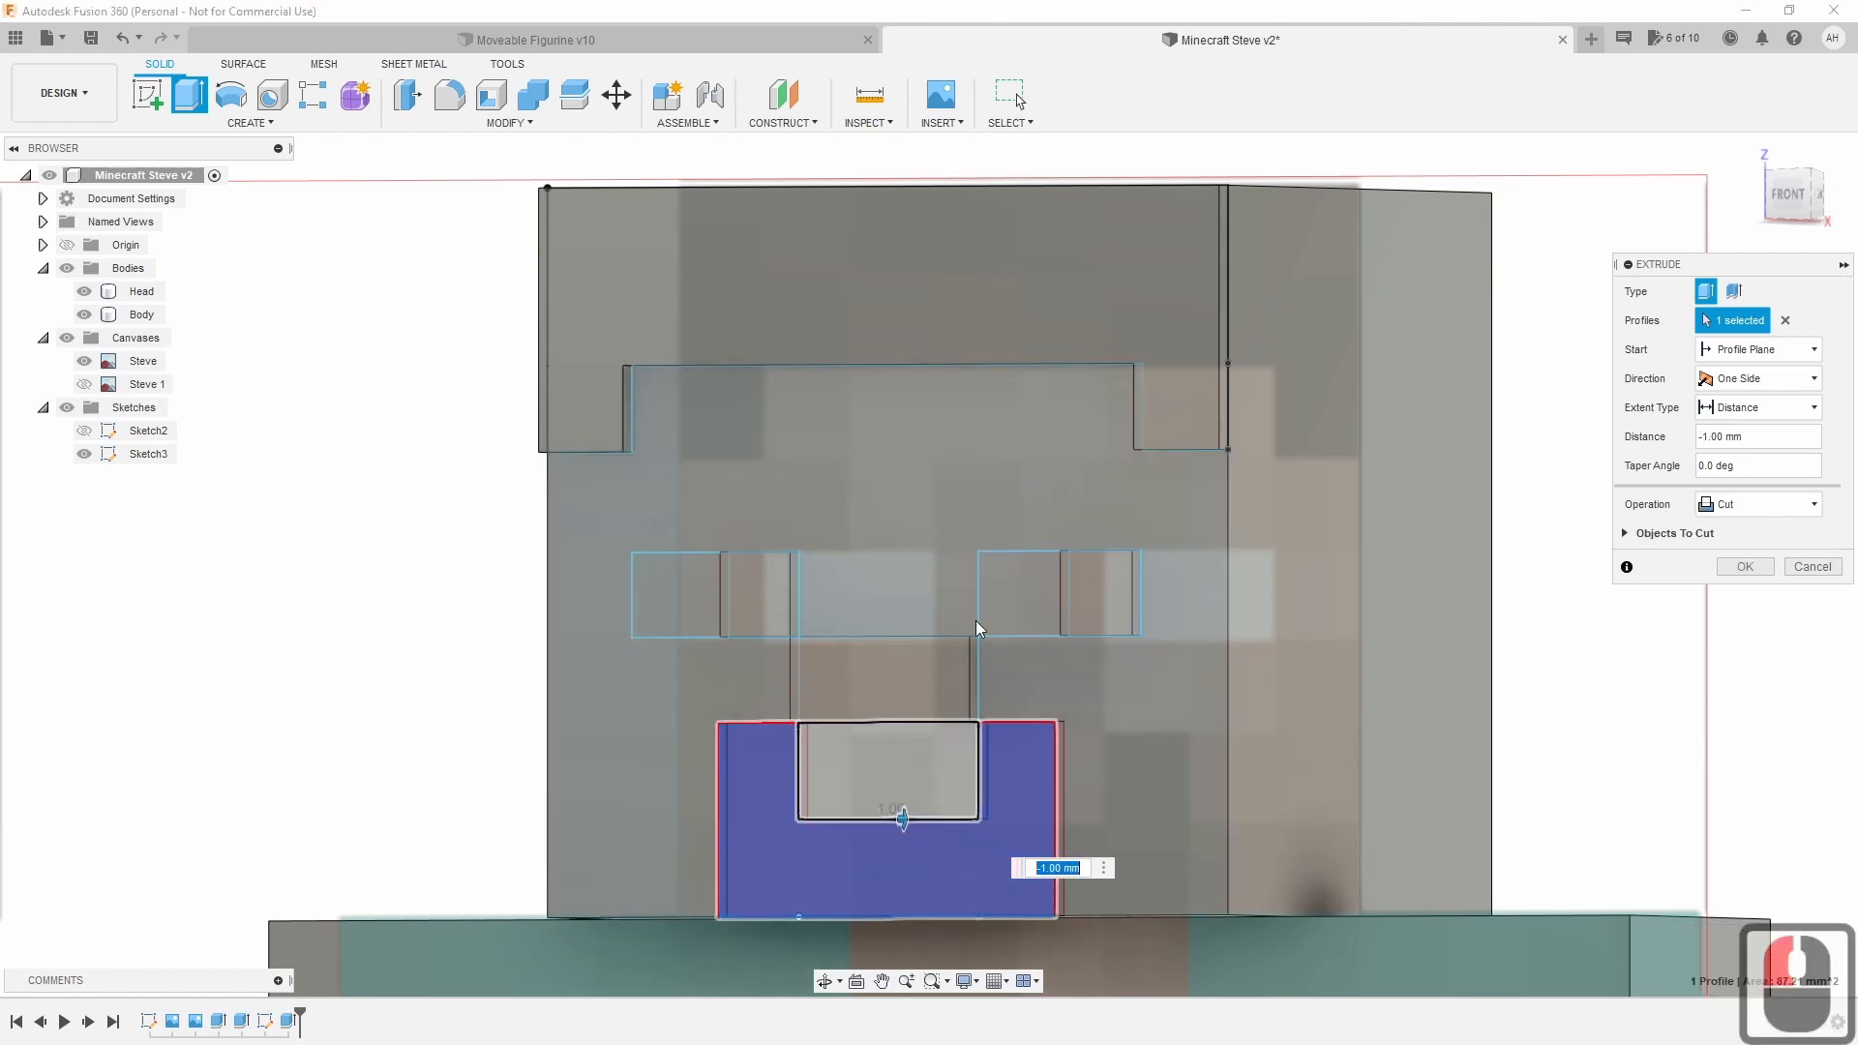
{"action": "left_click", "coordinate": [1002, 592]}
{"action": "left_click", "coordinate": [699, 584]}
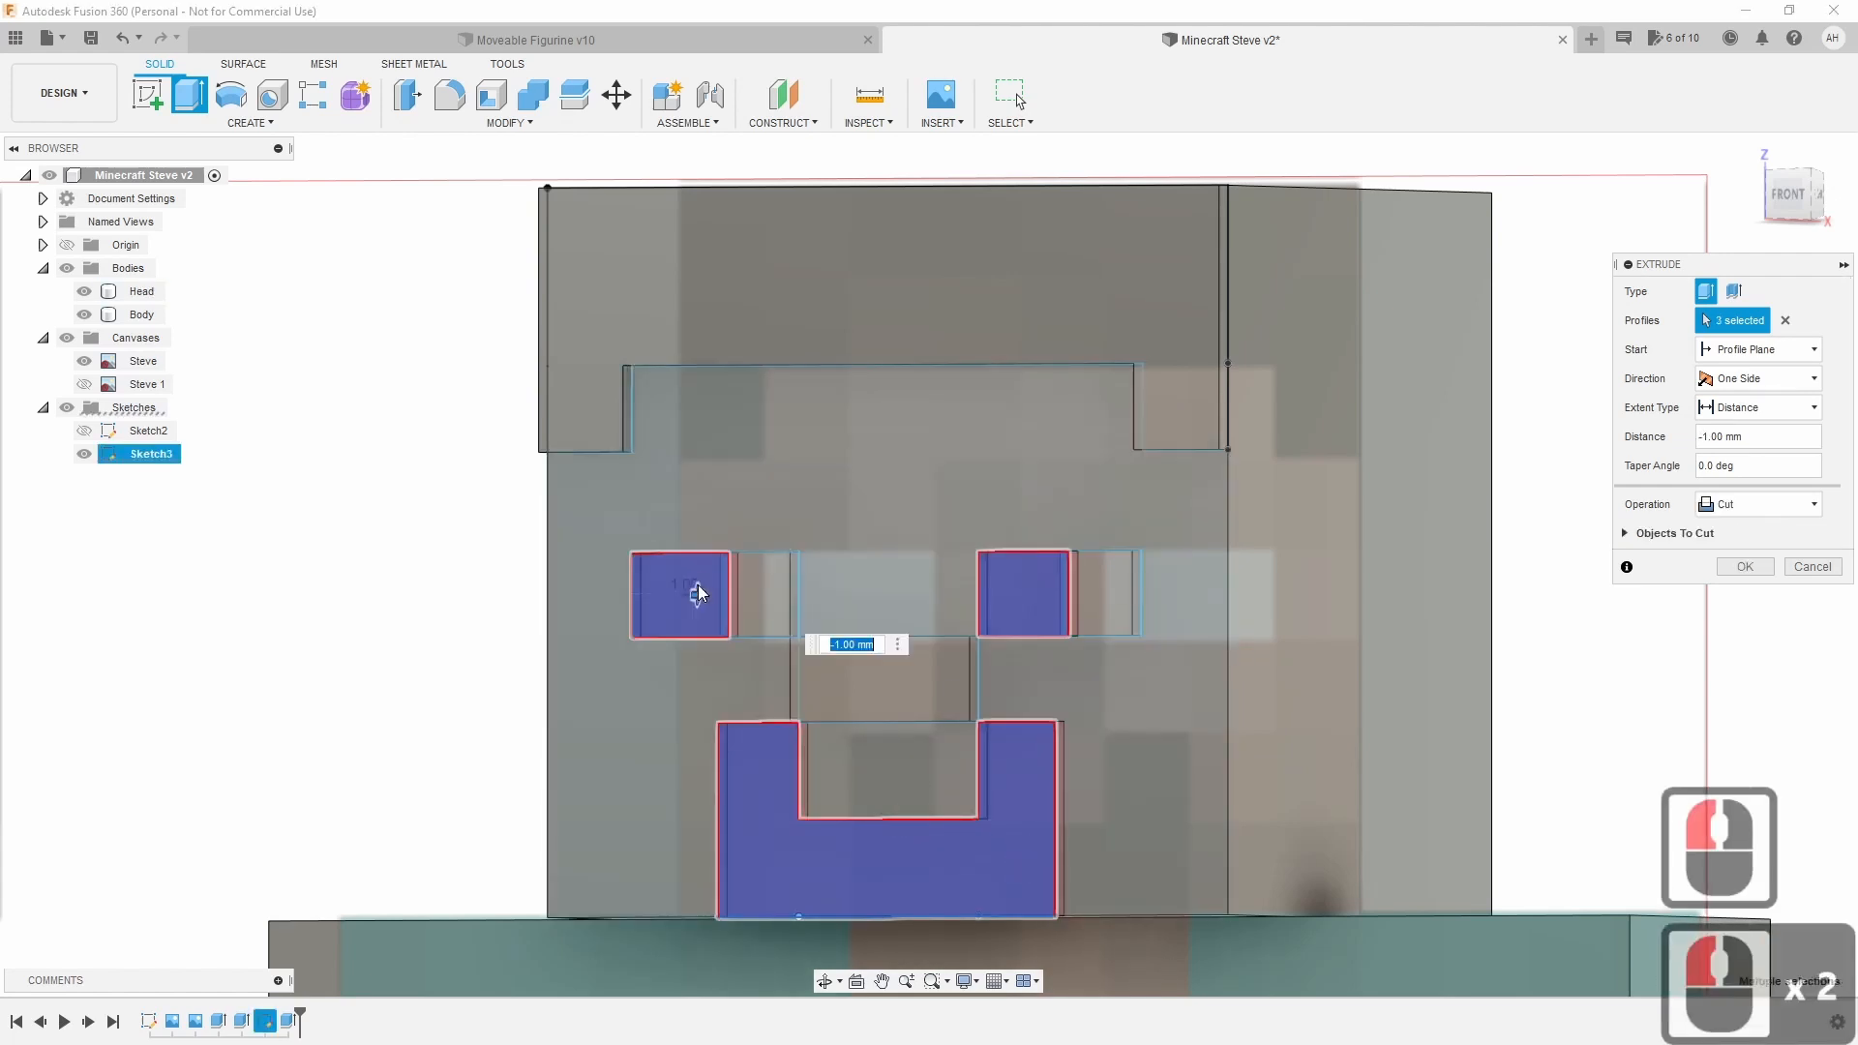
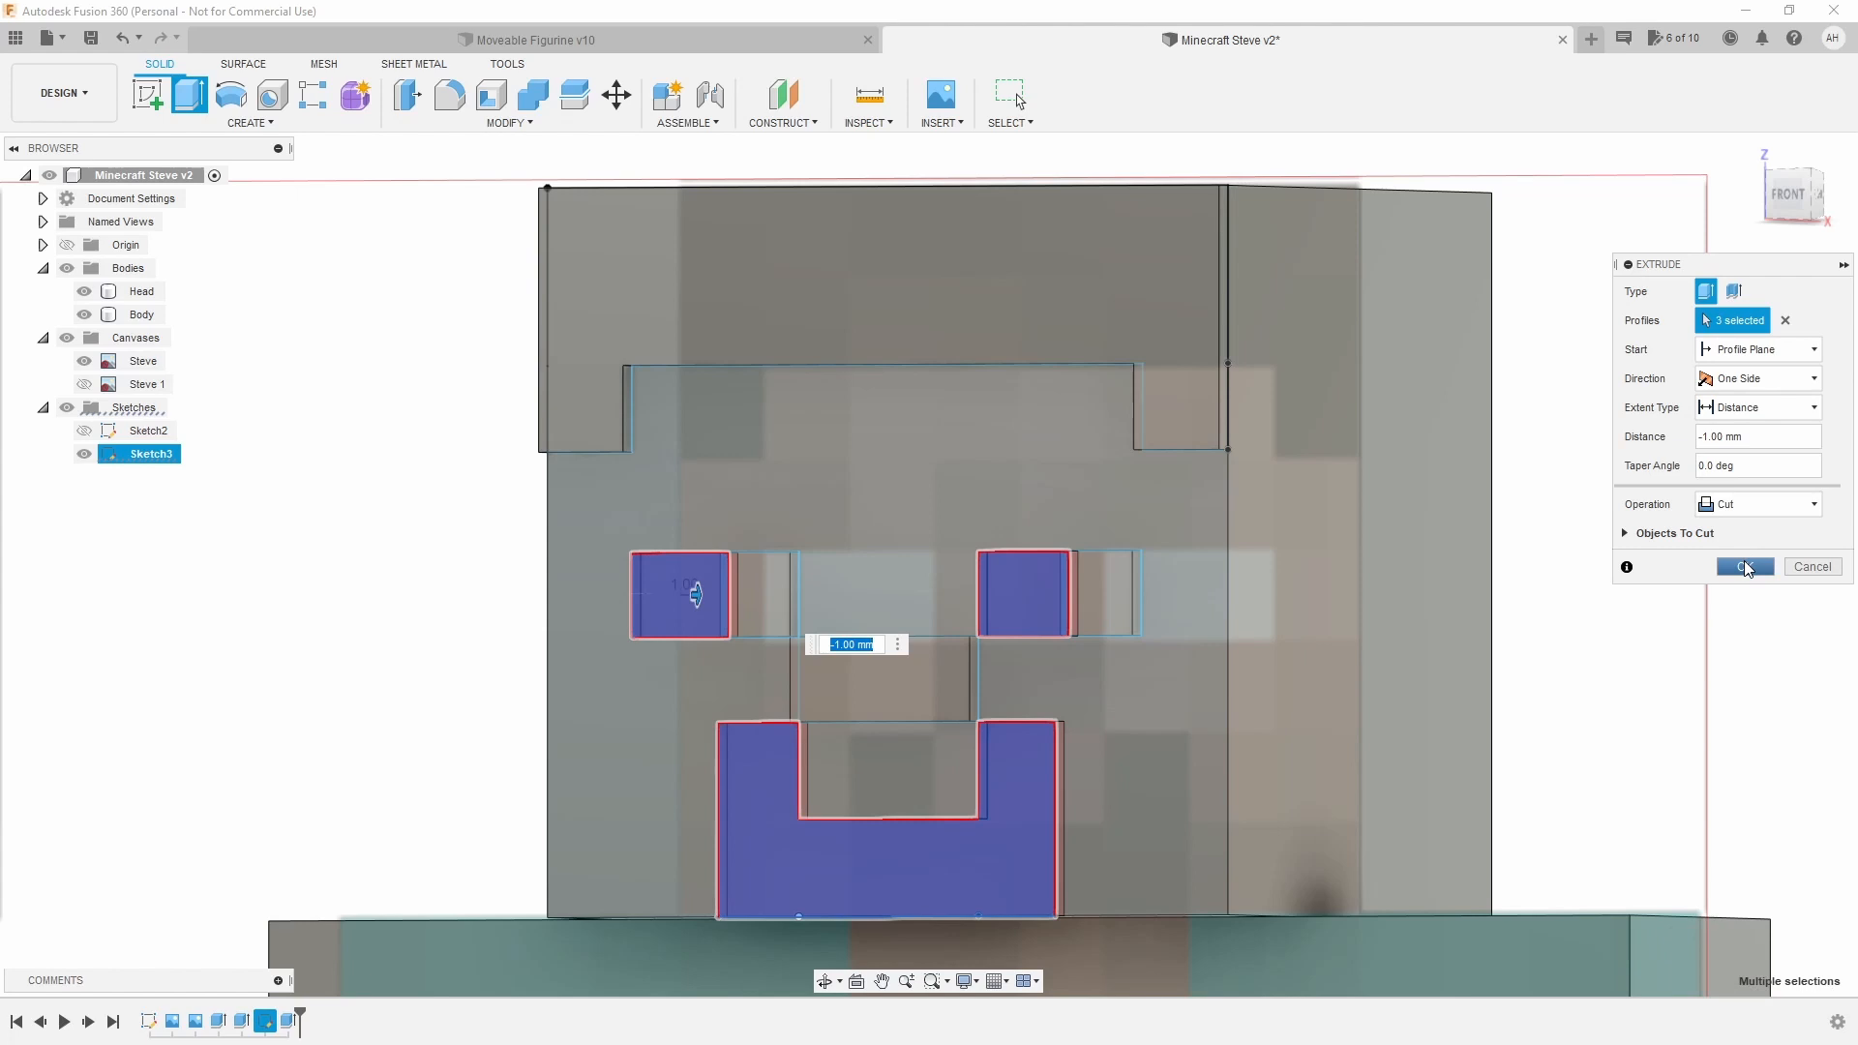
Commit the -1 mm cut of the two eyes and mouth, then fit the whole model in view.
{"action": "left_click", "coordinate": [1744, 566]}
{"action": "middle_click", "coordinate": [1545, 654]}
{"action": "middle_click", "coordinate": [1545, 654]}
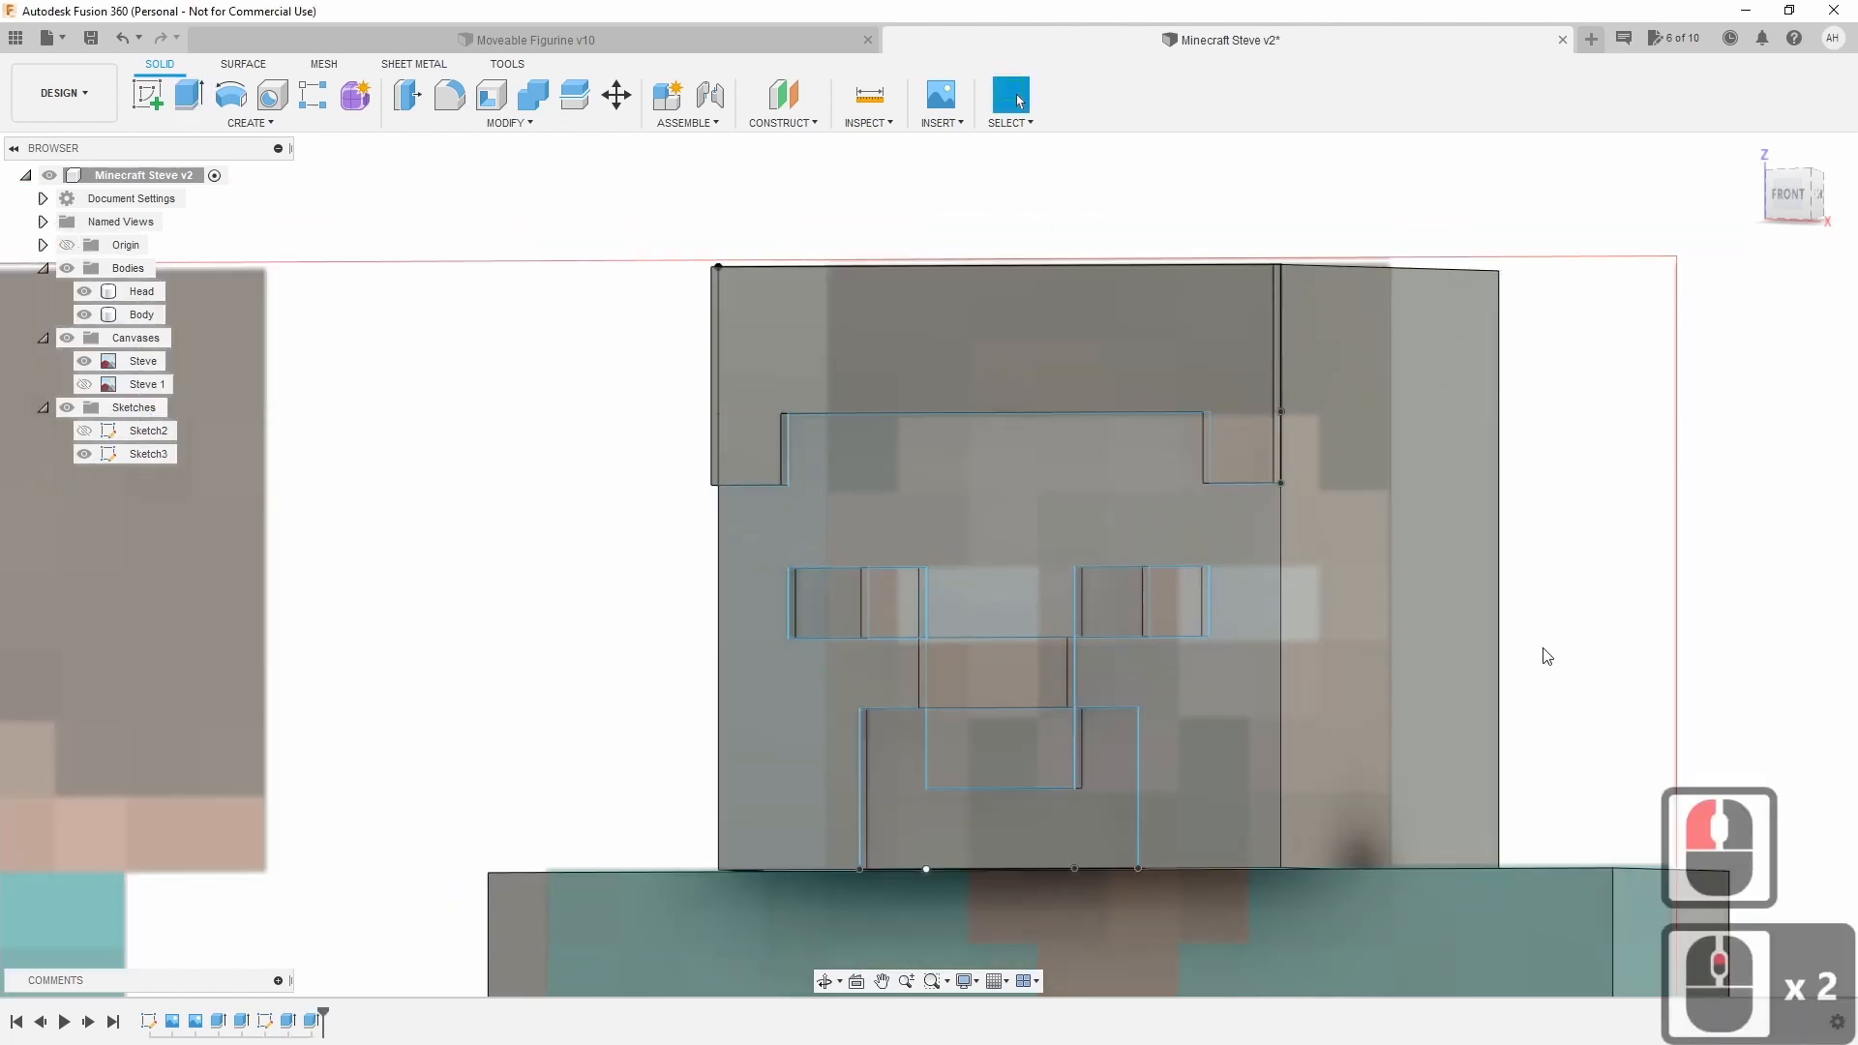
Hide Sketch3 and the Steve reference image, and face the model from the front.
{"action": "scroll", "coordinate": [1373, 622], "scroll_direction": "up", "scroll_amount": 1}
{"action": "scroll", "coordinate": [1373, 622], "scroll_direction": "down", "scroll_amount": 2}
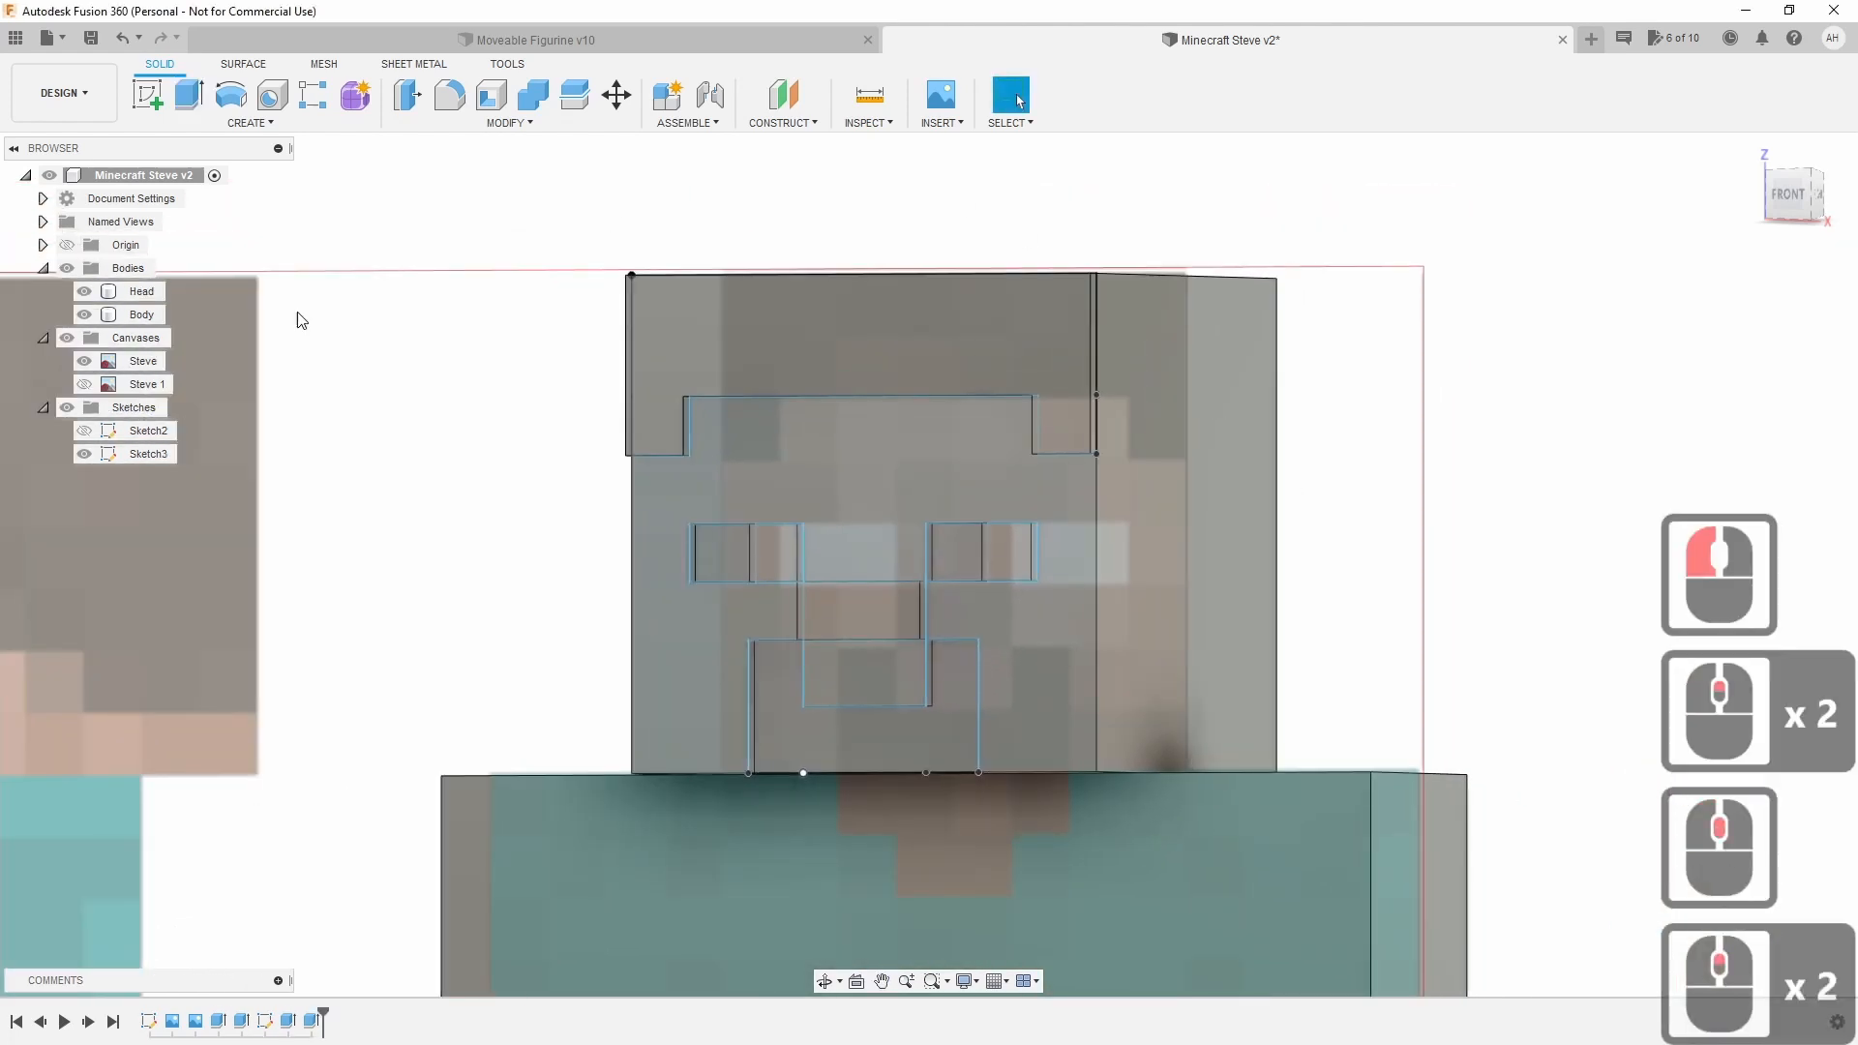
{"action": "left_click", "coordinate": [85, 454]}
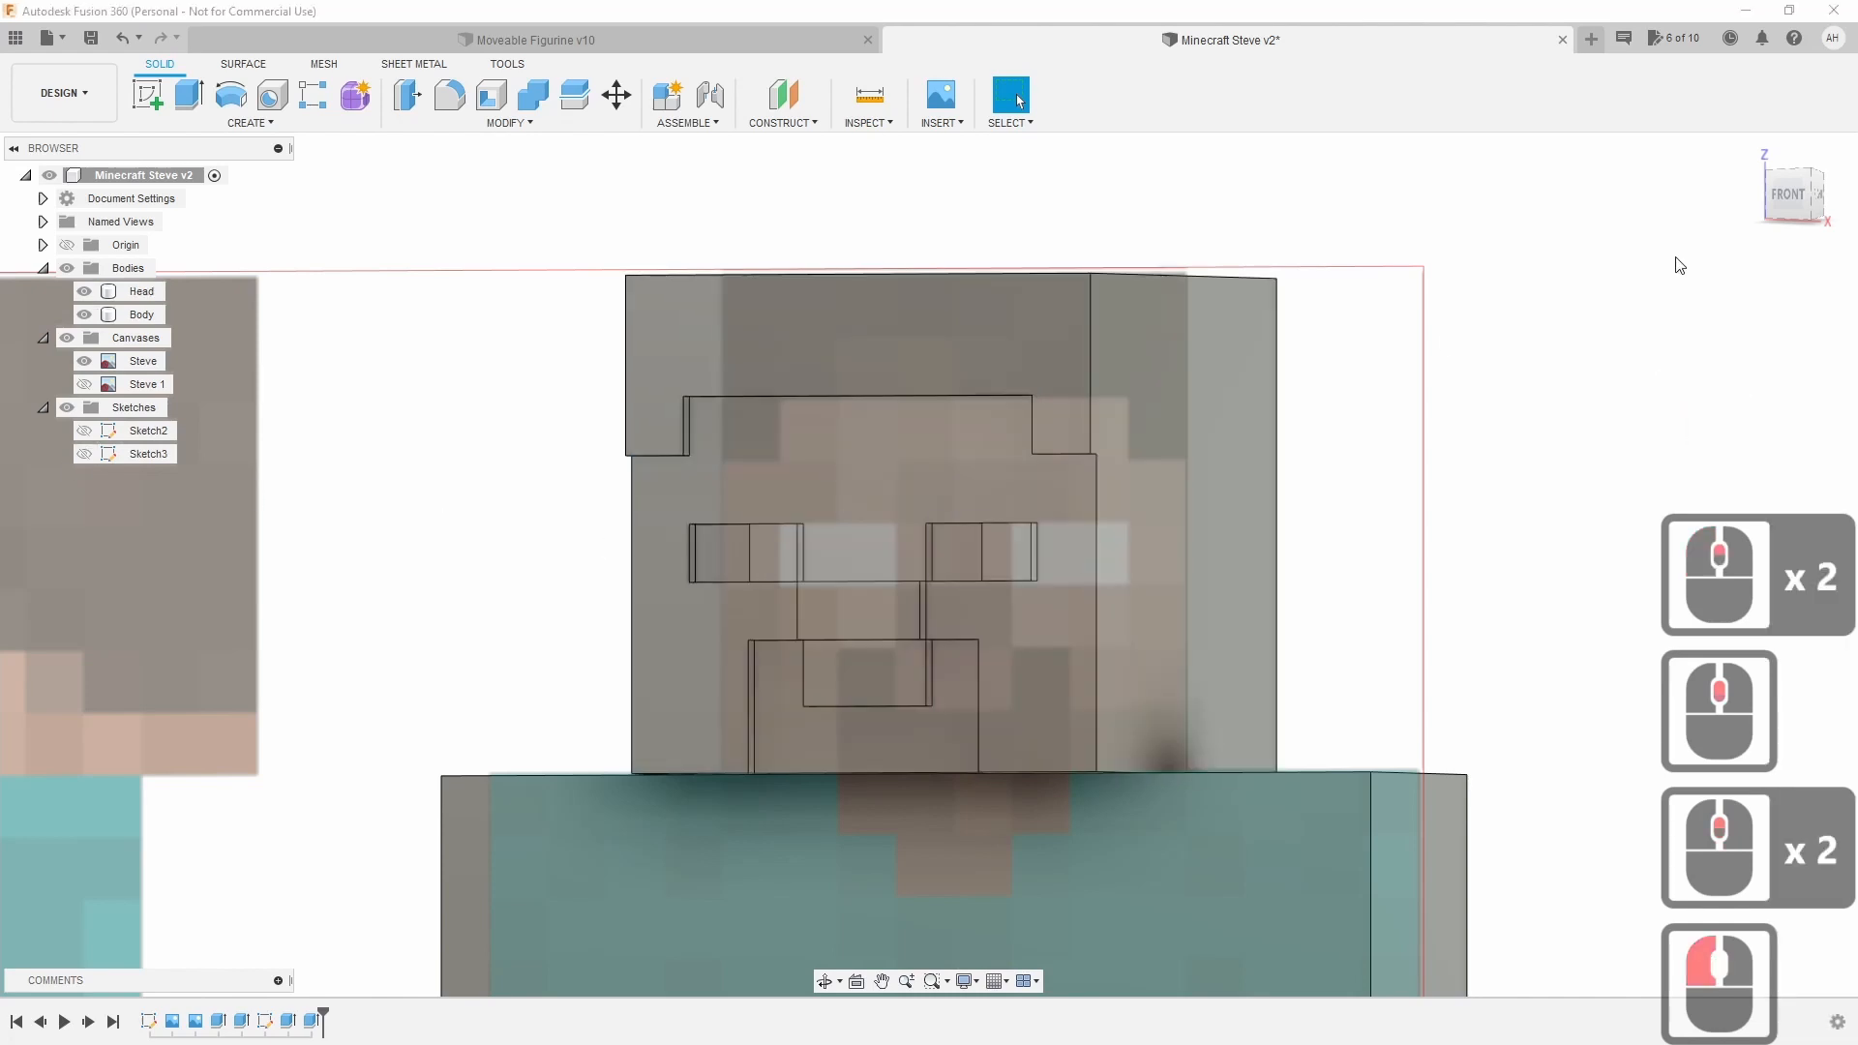
{"action": "left_click", "coordinate": [1786, 194]}
{"action": "left_click", "coordinate": [84, 361]}
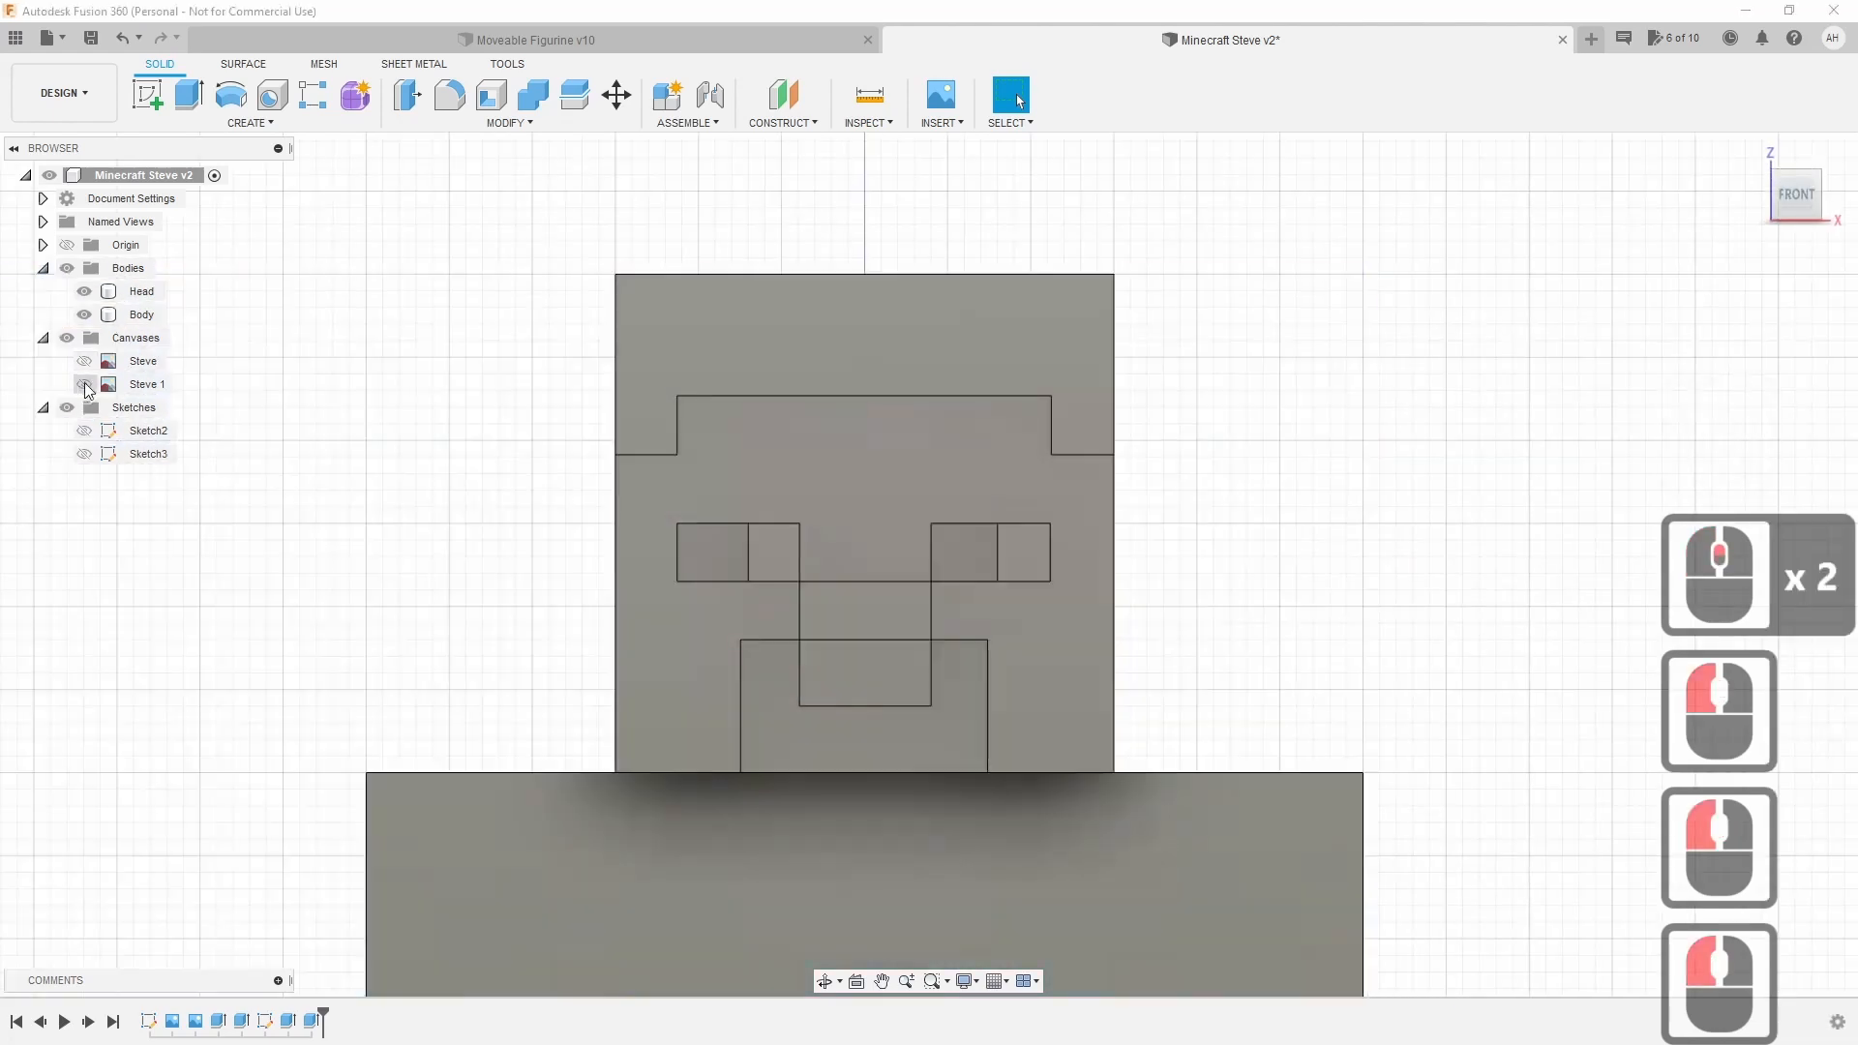
{"action": "scroll", "coordinate": [423, 647], "scroll_direction": "down", "scroll_amount": 3}
{"action": "scroll", "coordinate": [423, 646], "scroll_direction": "down", "scroll_amount": 3}
{"action": "middle_click_drag", "start_coordinate": [1083, 614], "coordinate": [1279, 509]}
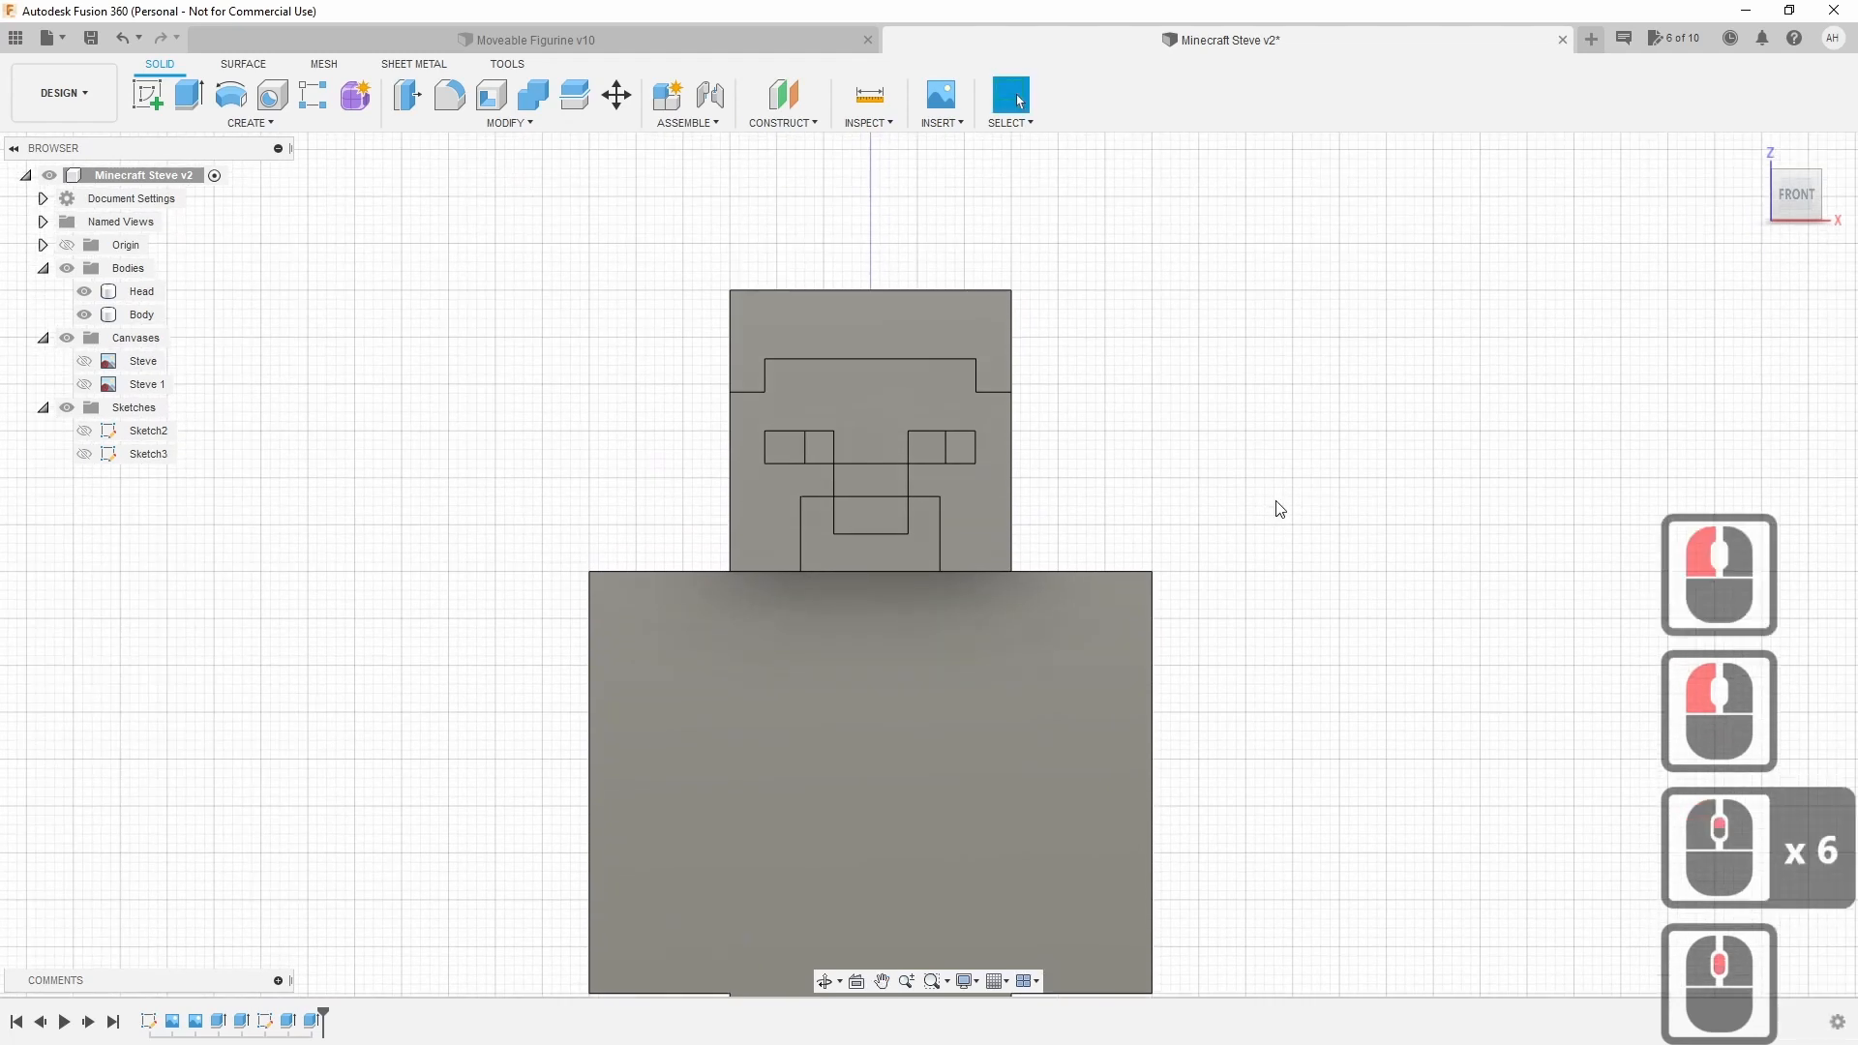
Show only the full-body Steve reference image in front view and start a new sketch.
{"action": "left_click", "coordinate": [870, 480]}
{"action": "left_click_drag", "start_coordinate": [1779, 196], "coordinate": [1742, 215]}
{"action": "left_click", "coordinate": [1621, 405]}
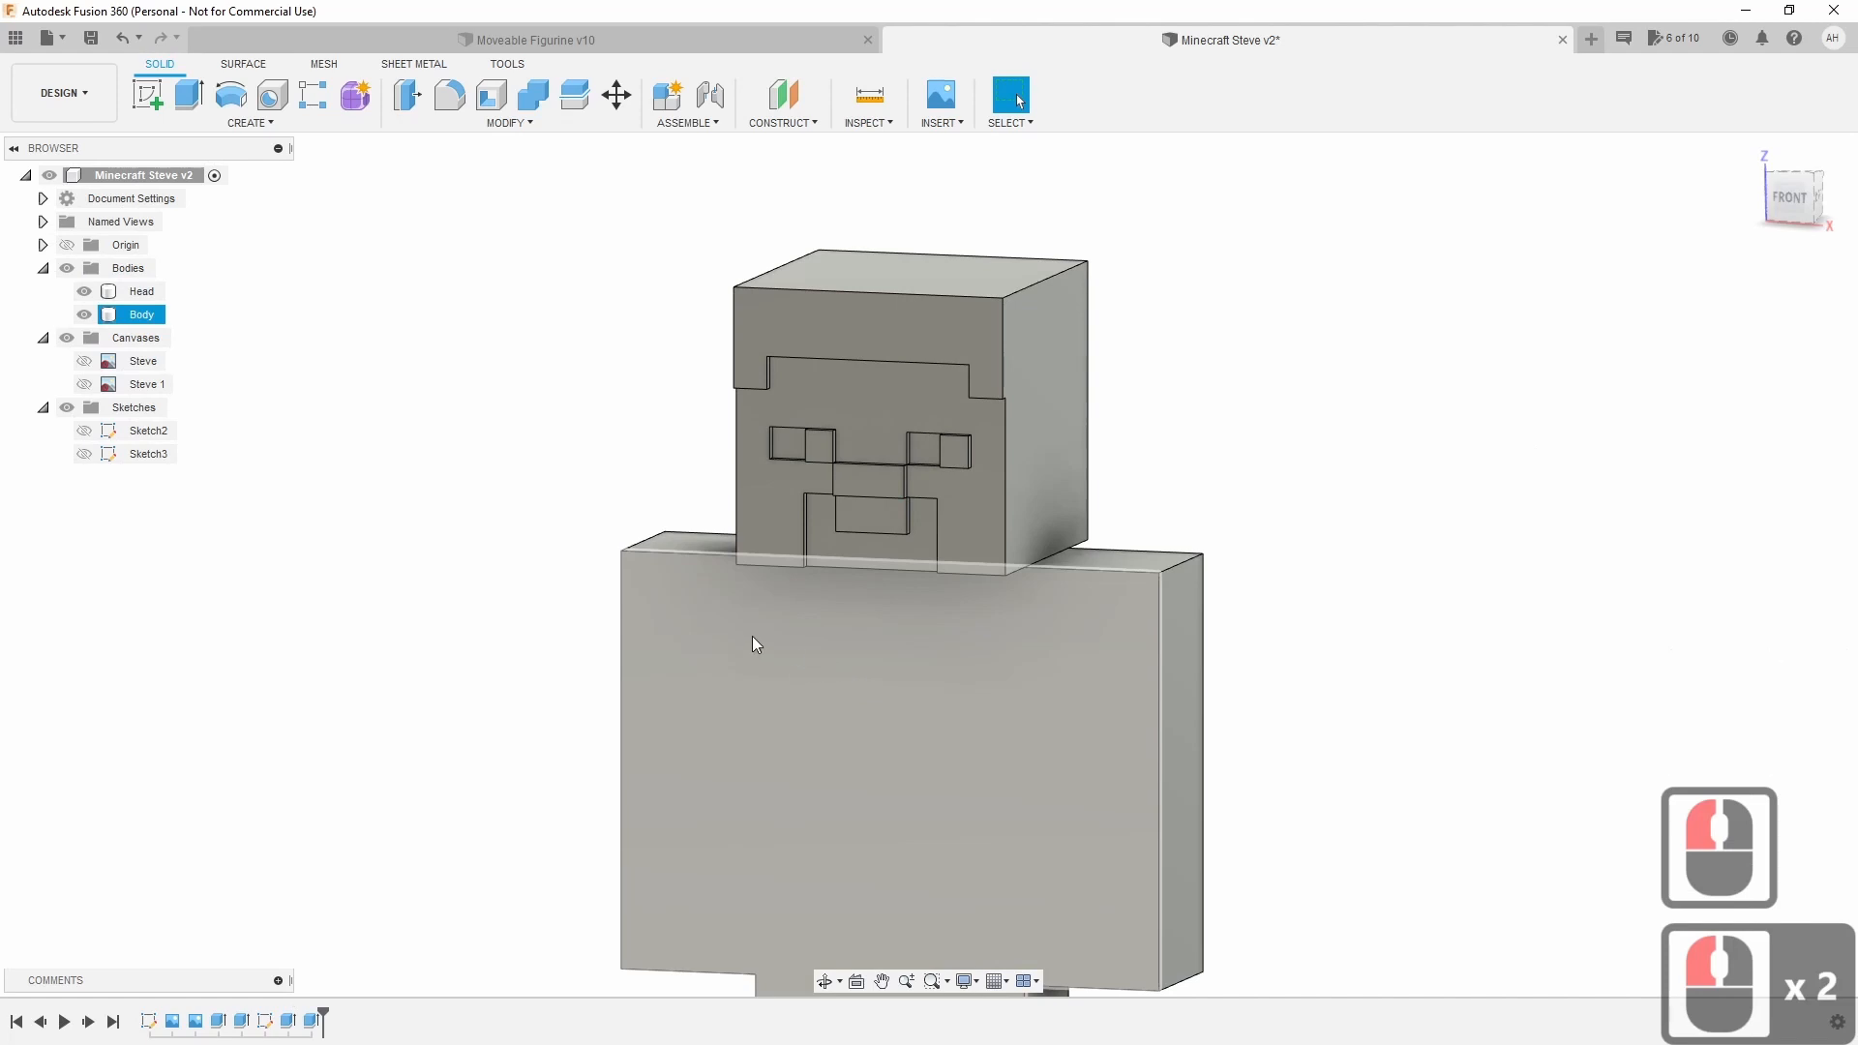
{"action": "left_click", "coordinate": [85, 384]}
{"action": "left_click", "coordinate": [85, 384]}
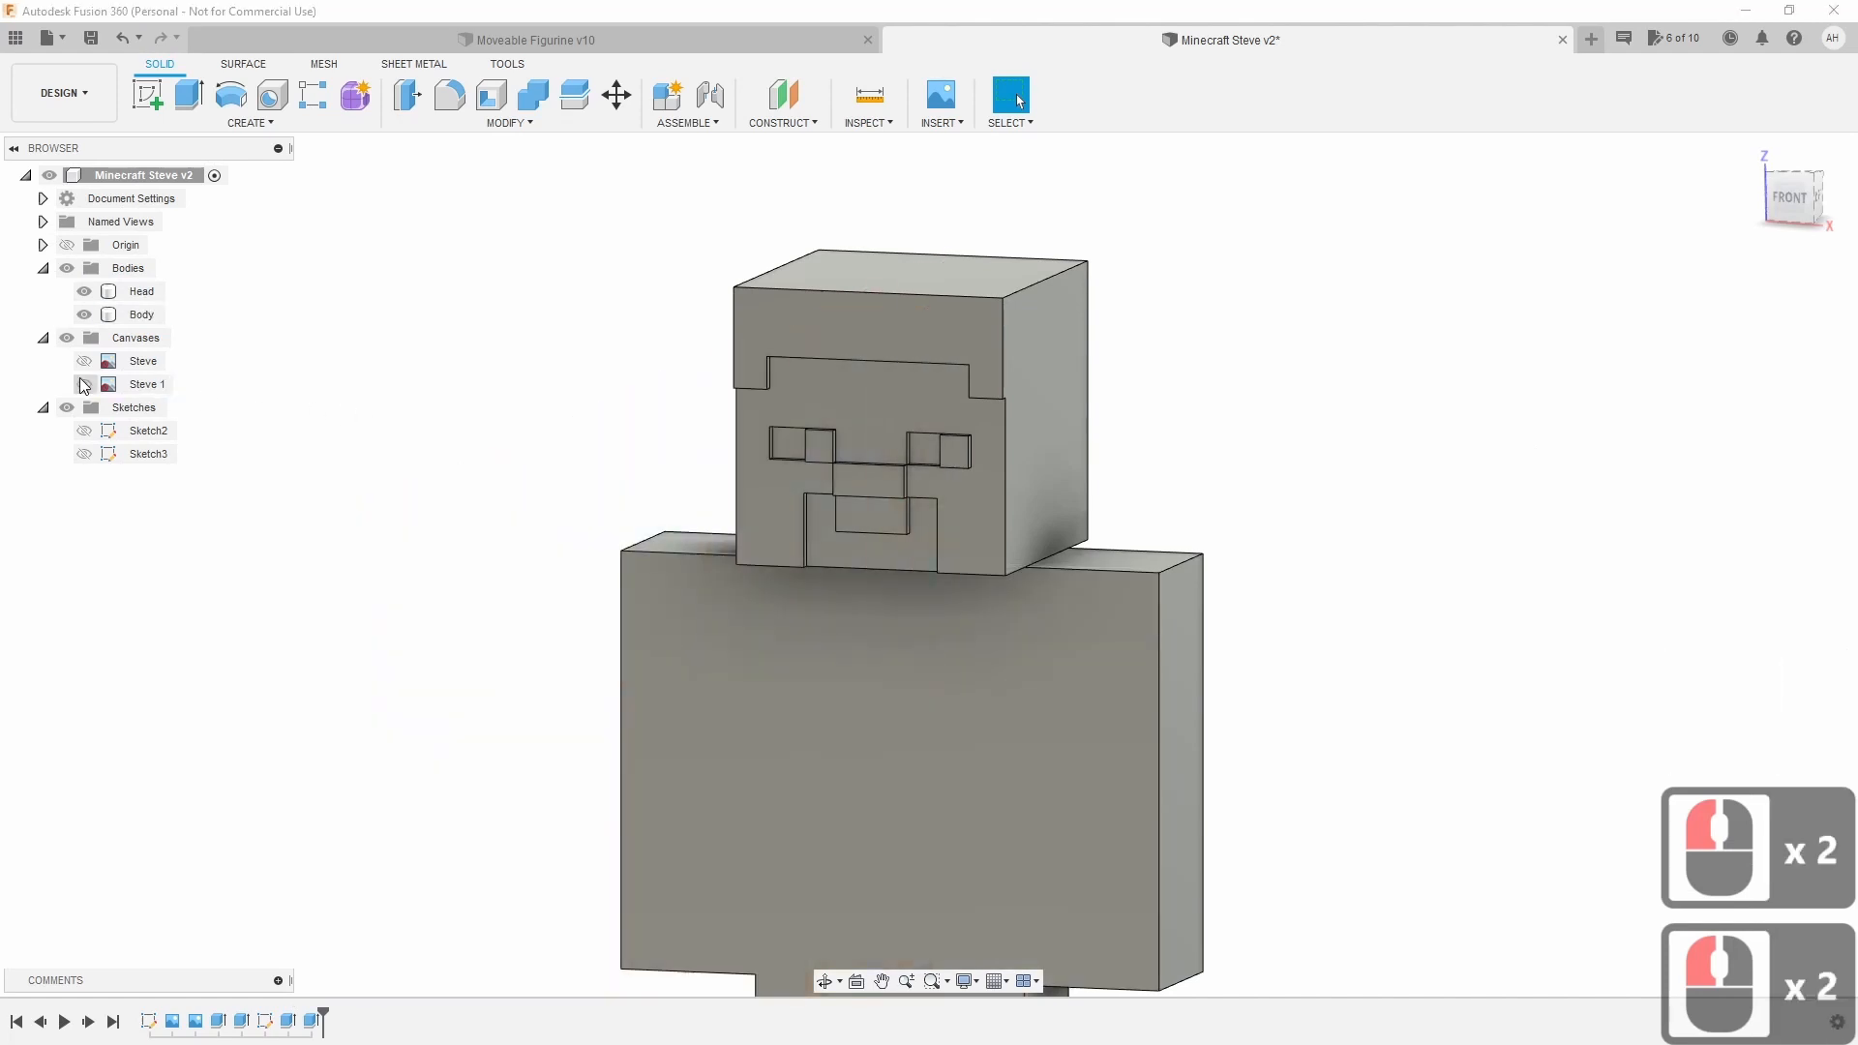
{"action": "left_click", "coordinate": [84, 361]}
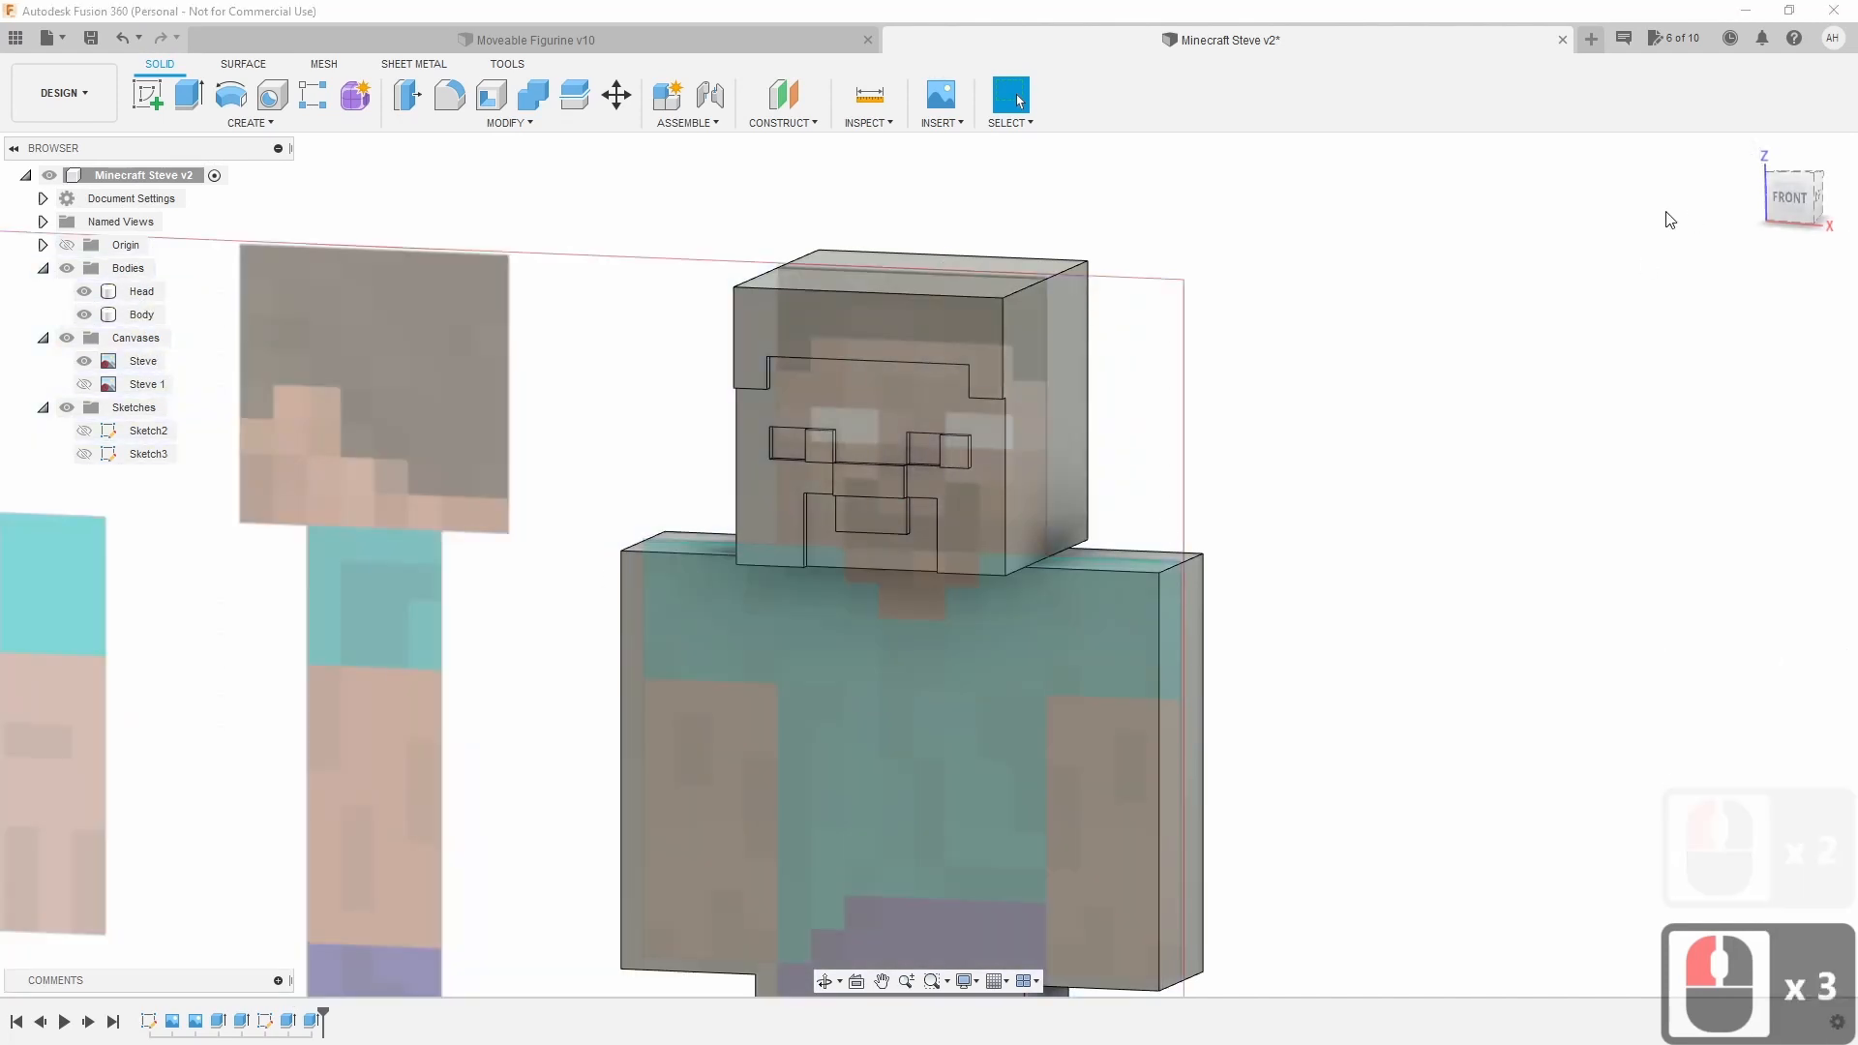
{"action": "left_click", "coordinate": [1786, 203]}
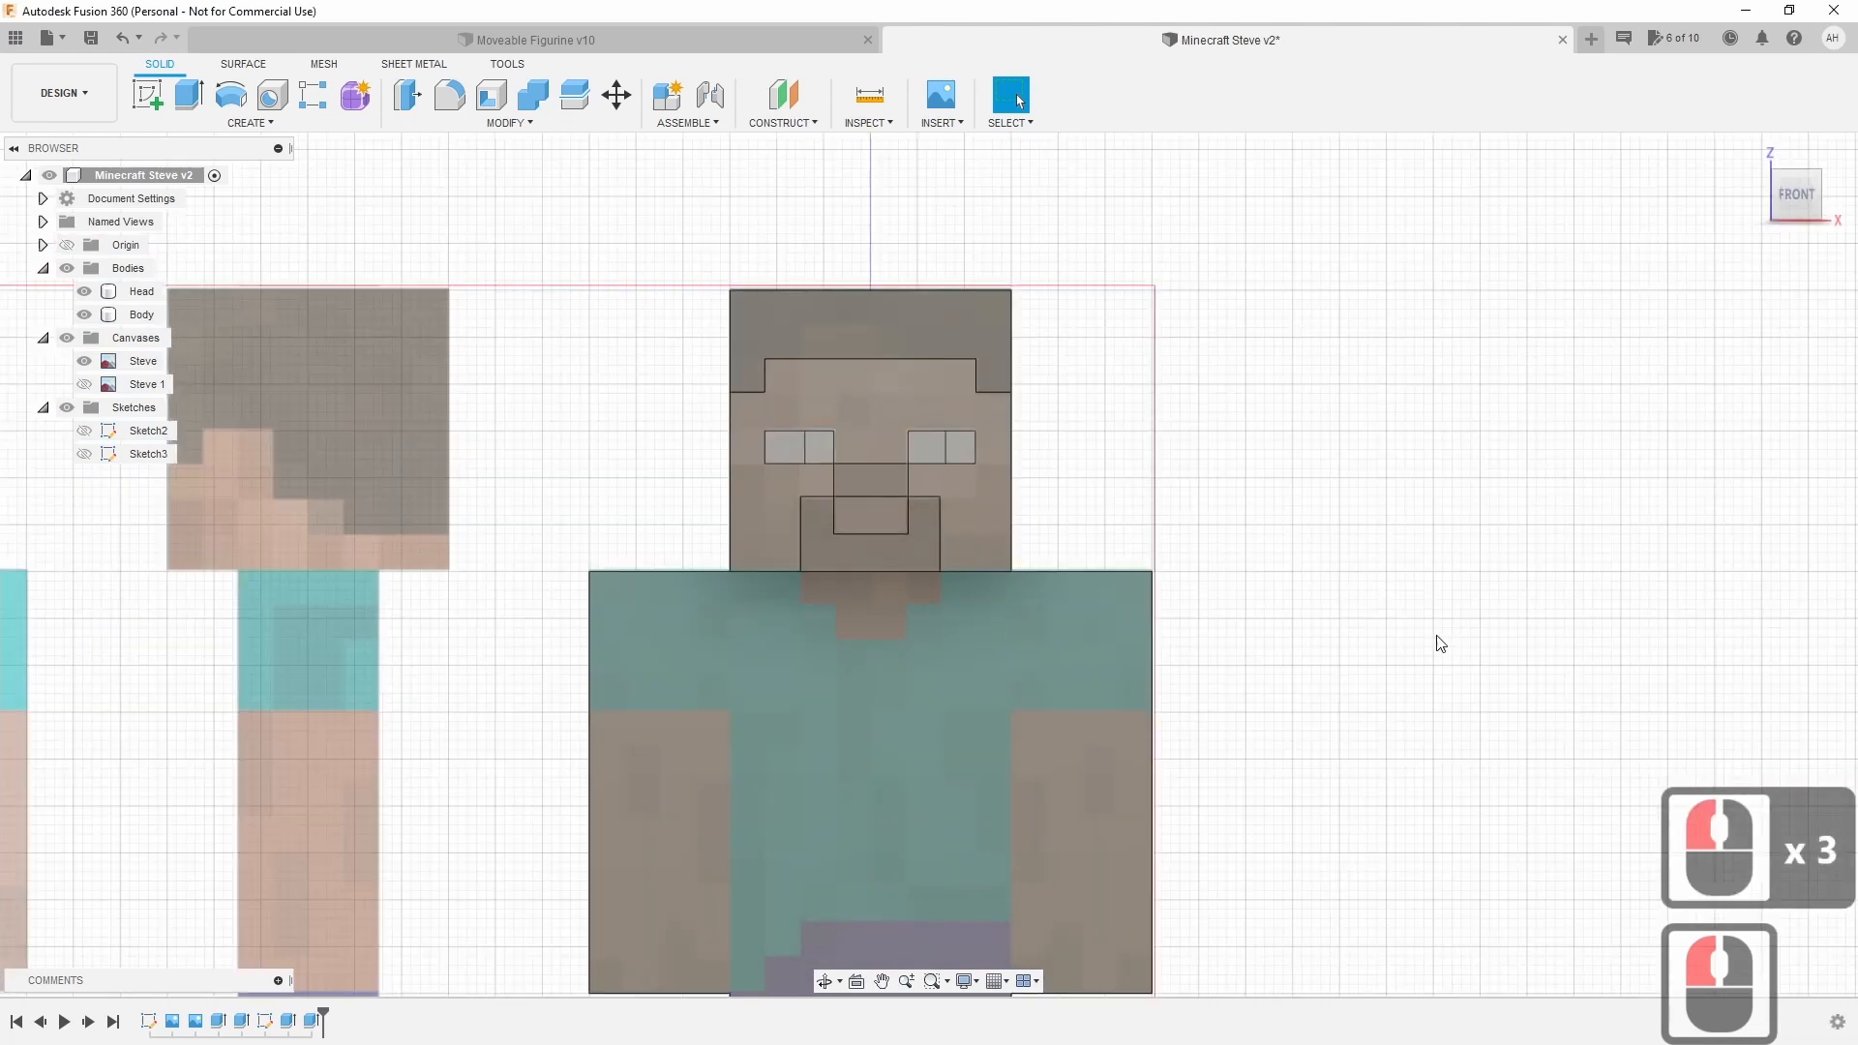
{"action": "scroll", "coordinate": [1389, 668], "scroll_direction": "down", "scroll_amount": 2}
{"action": "middle_click_drag", "start_coordinate": [1324, 623], "coordinate": [1240, 415]}
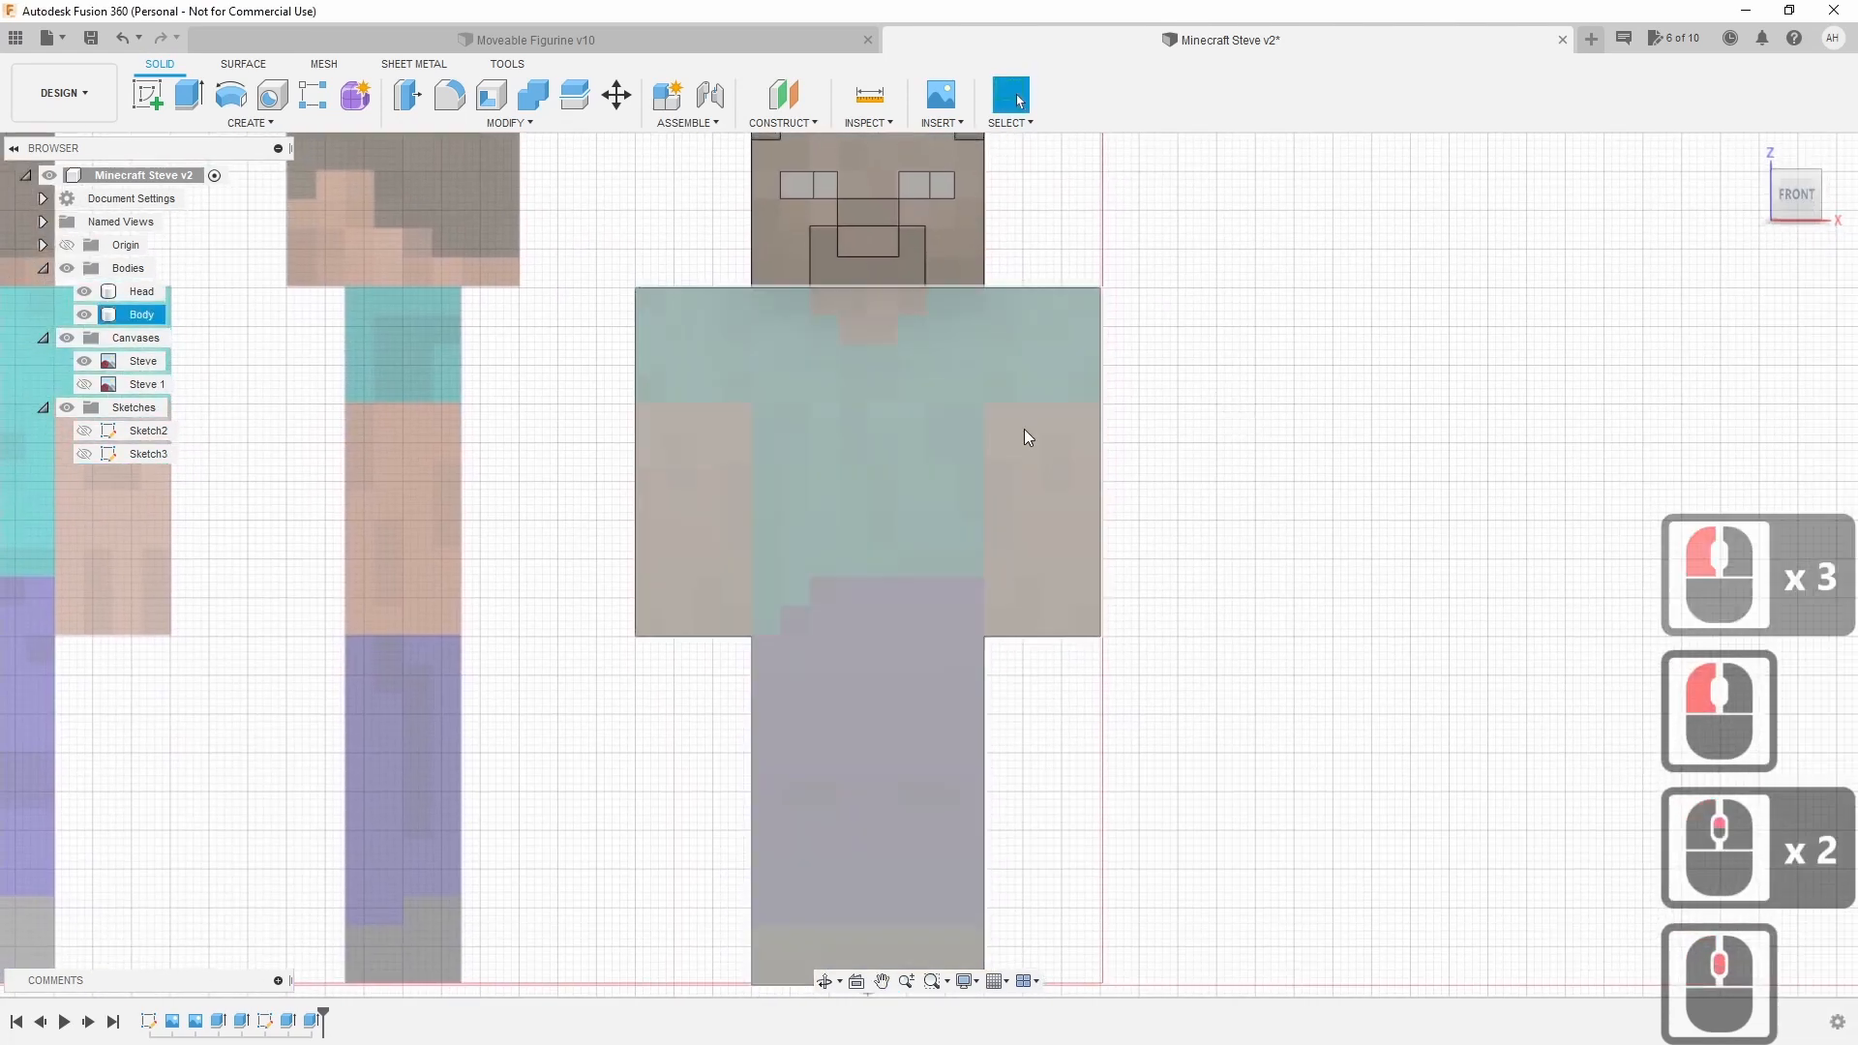
{"action": "left_click", "coordinate": [149, 96]}
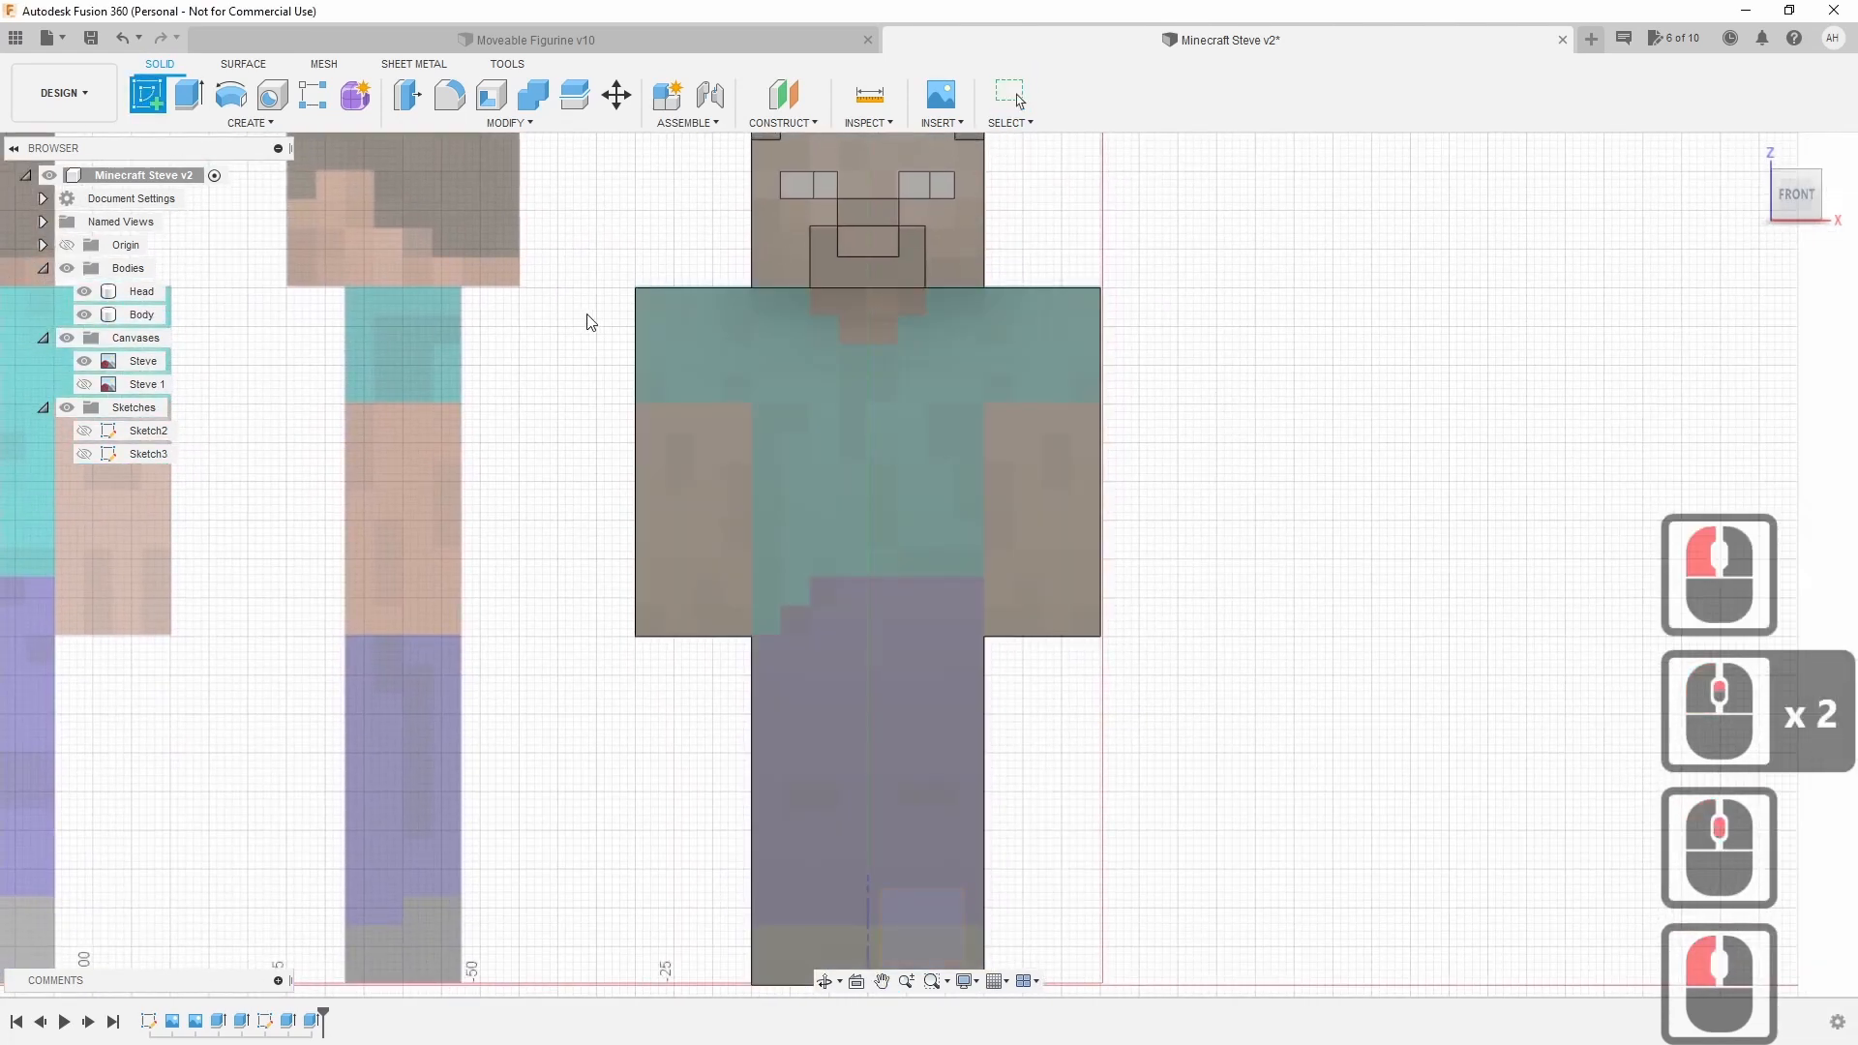
Place the new sketch on the Body's front face, viewed straight from the front.
{"action": "left_click", "coordinate": [821, 456]}
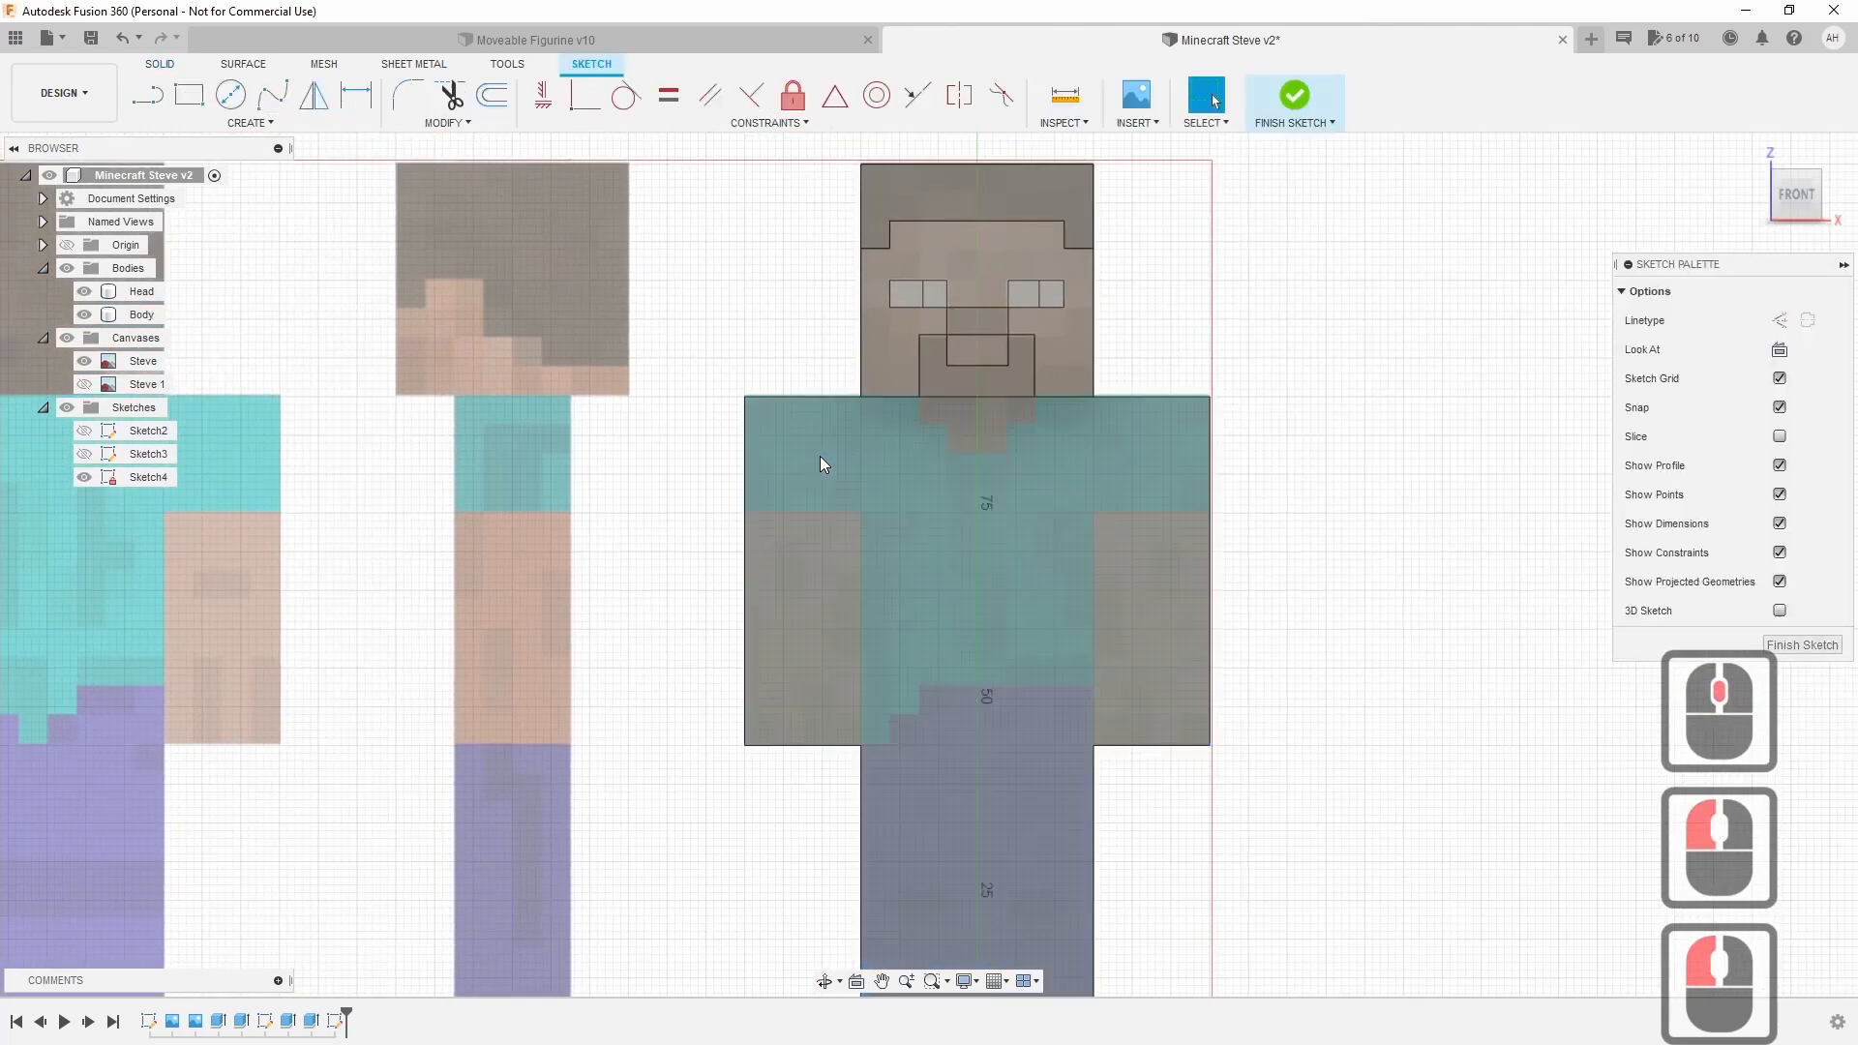
{"action": "middle_click_drag", "start_coordinate": [1433, 648], "coordinate": [1281, 560]}
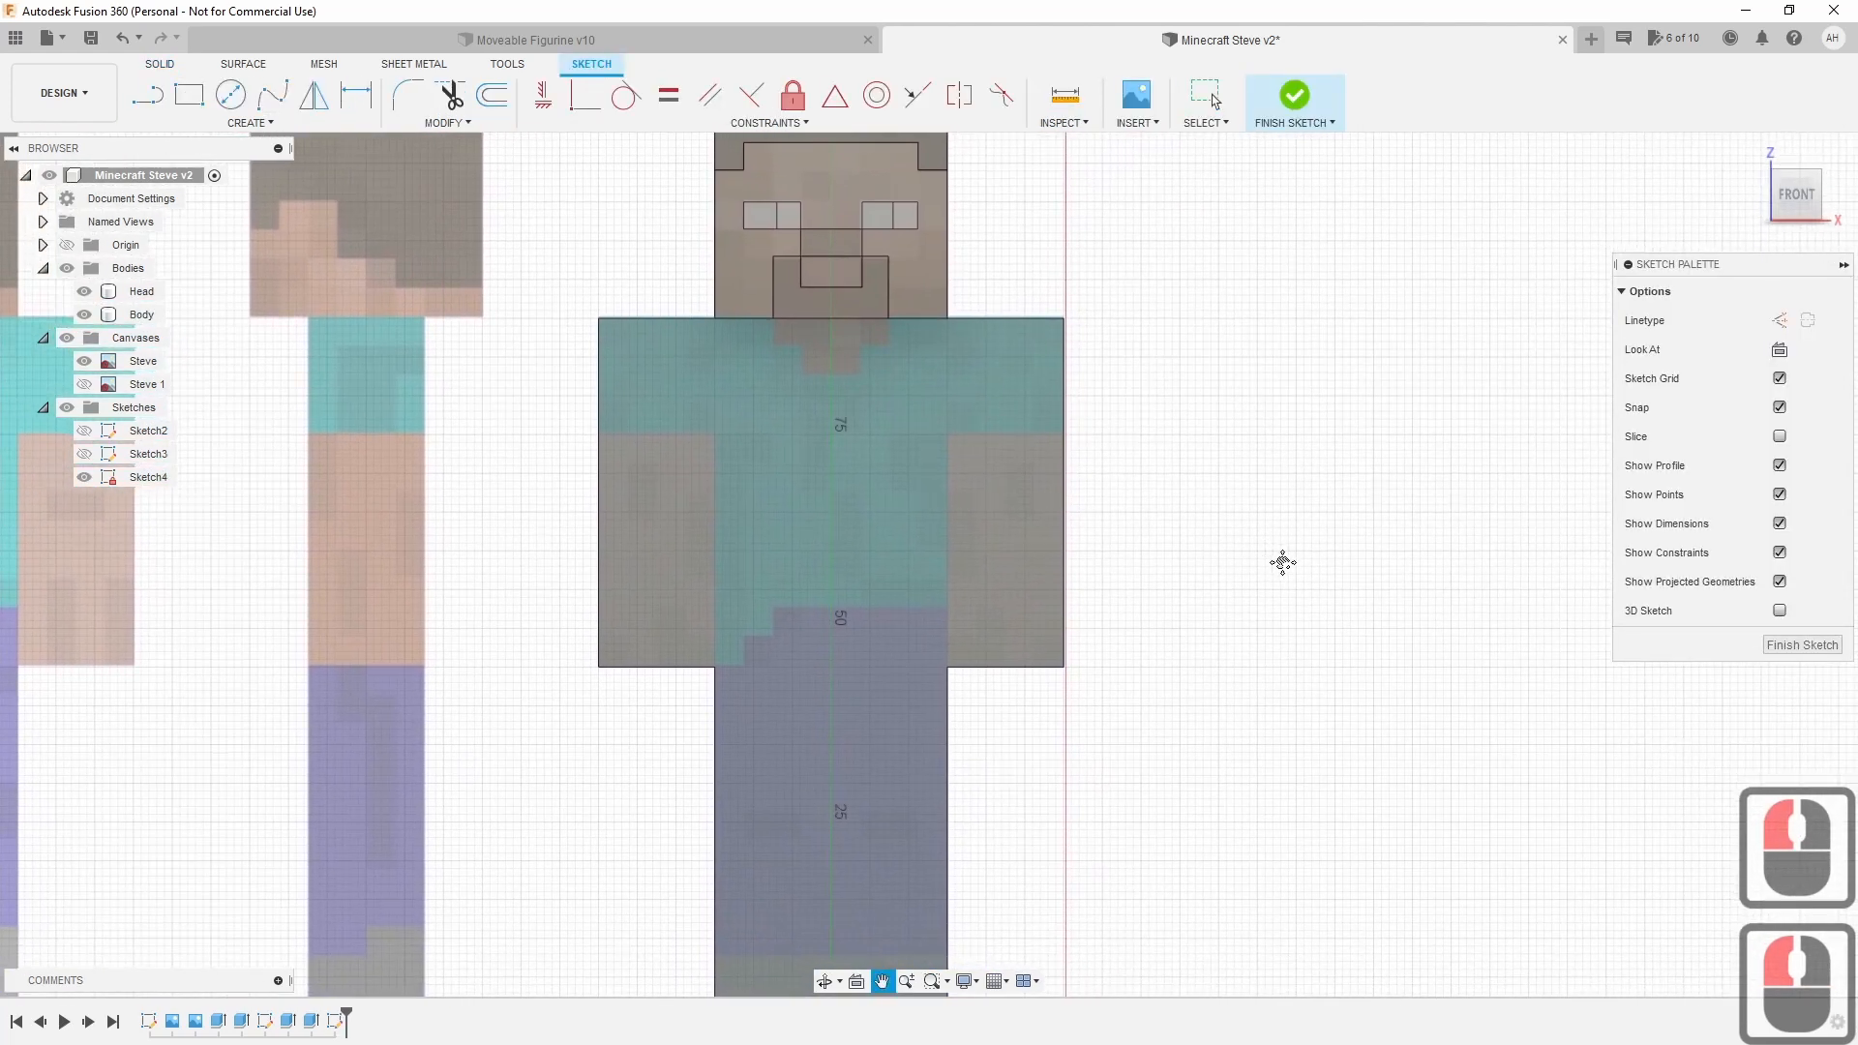
{"action": "mouse_move", "coordinate": [1737, 205]}
{"action": "middle_mouse_down", "text": "shift"}
{"action": "mouse_move", "coordinate": [1378, 215]}
{"action": "mouse_move", "coordinate": [1628, 213]}
{"action": "middle_mouse_up", "text": "shift"}
{"action": "left_click", "coordinate": [1763, 208]}
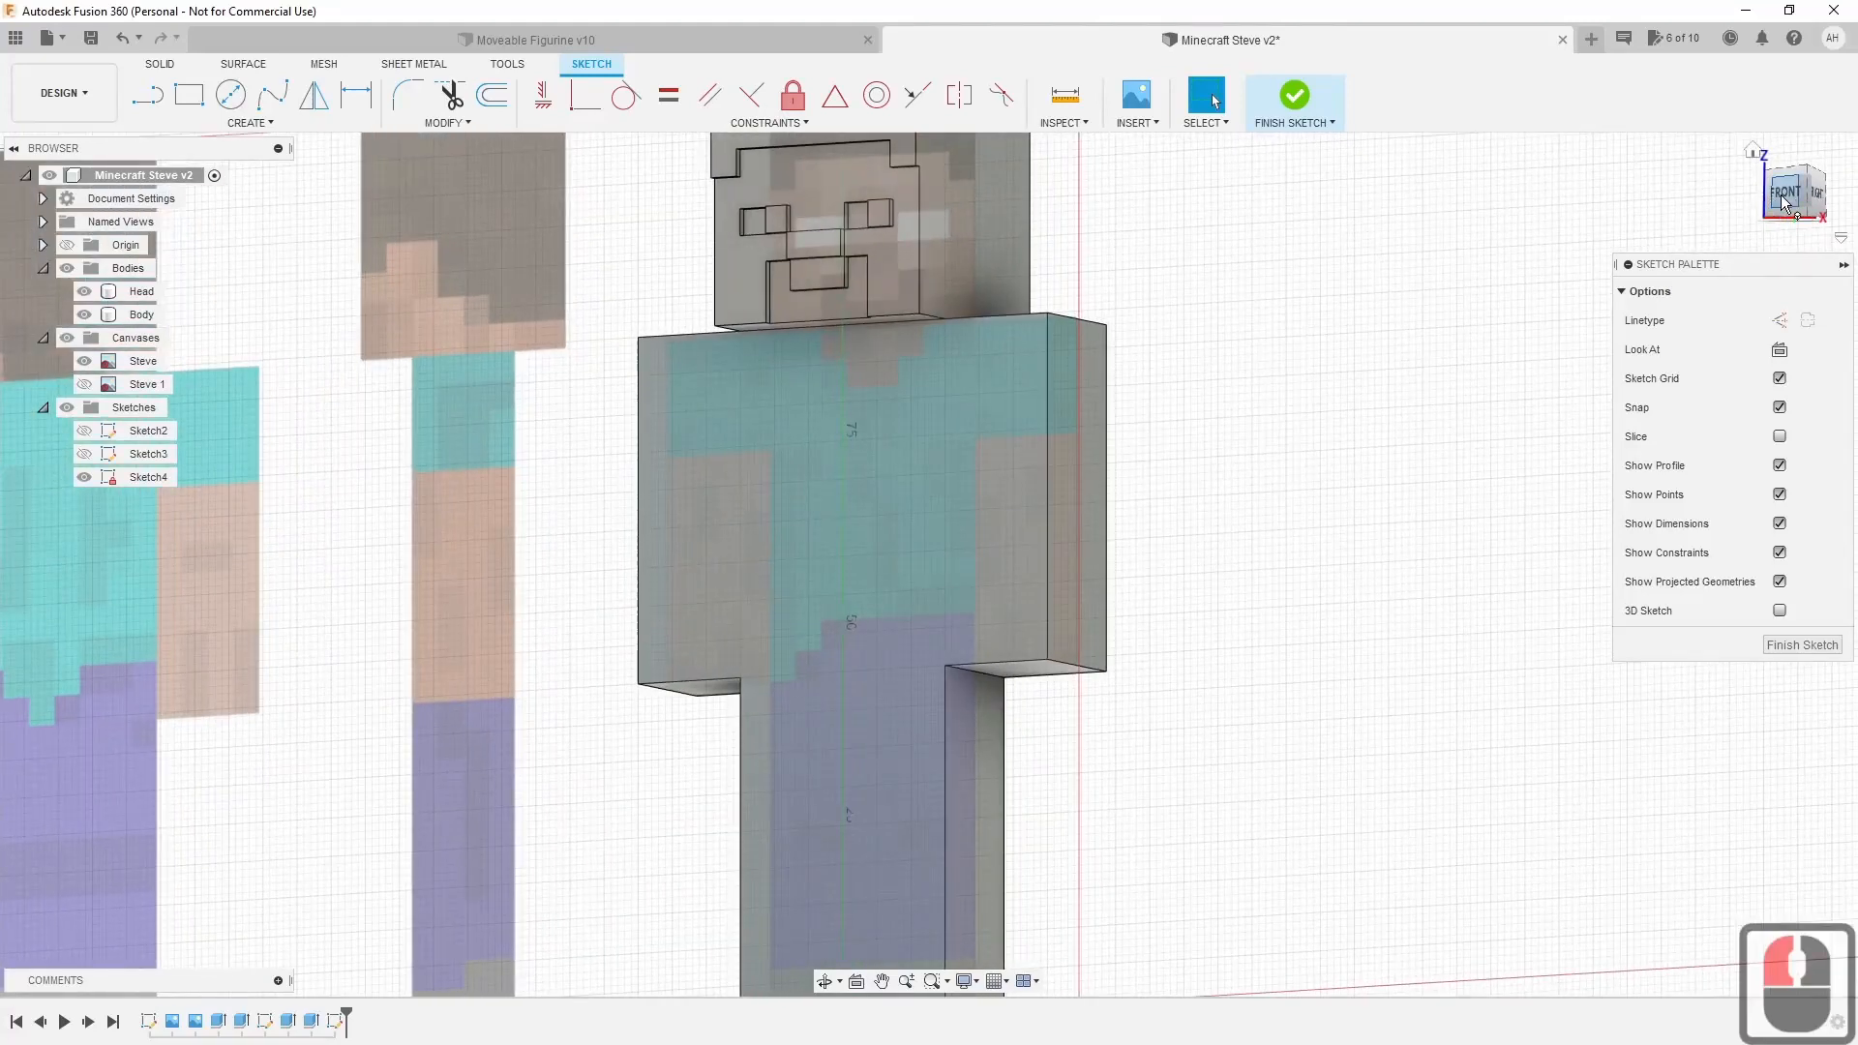
{"action": "left_click", "coordinate": [1785, 200]}
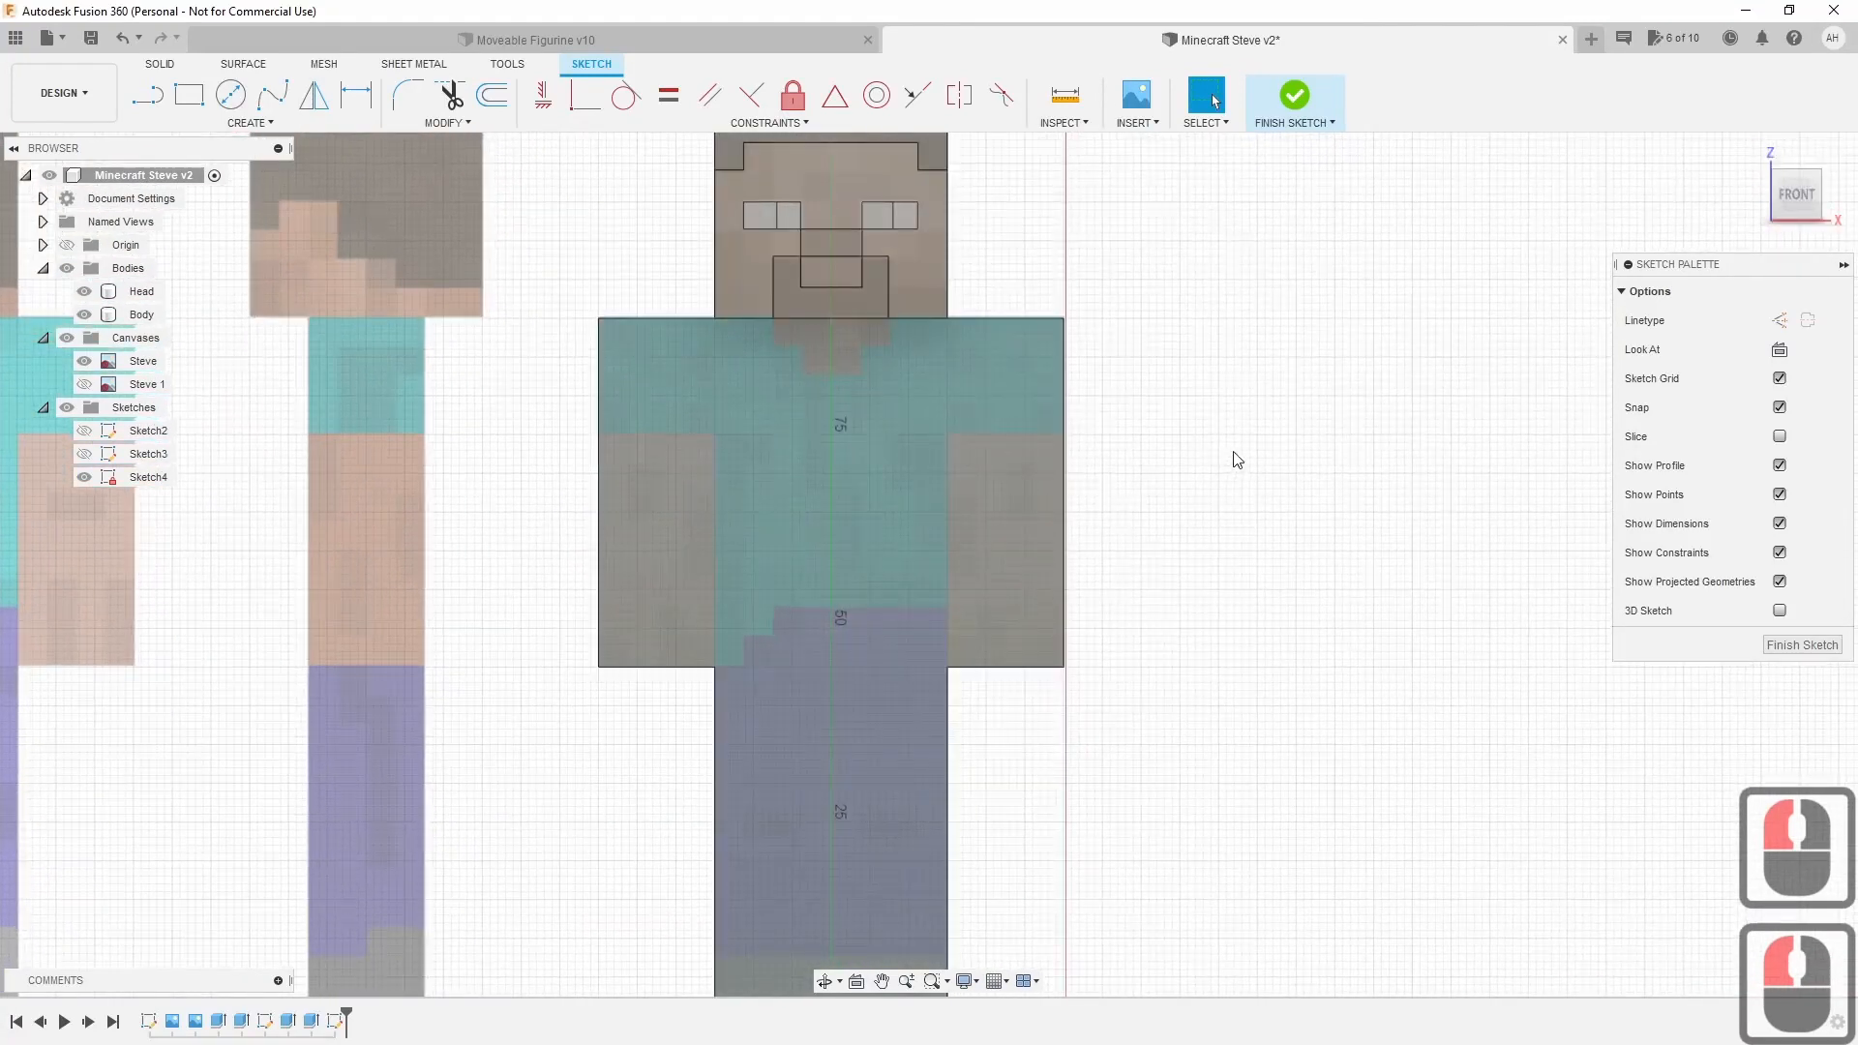
Draw a 60 × 15 mm shoulder rectangle and a rectangle over the torso's middle.
{"action": "left_click", "coordinate": [200, 94]}
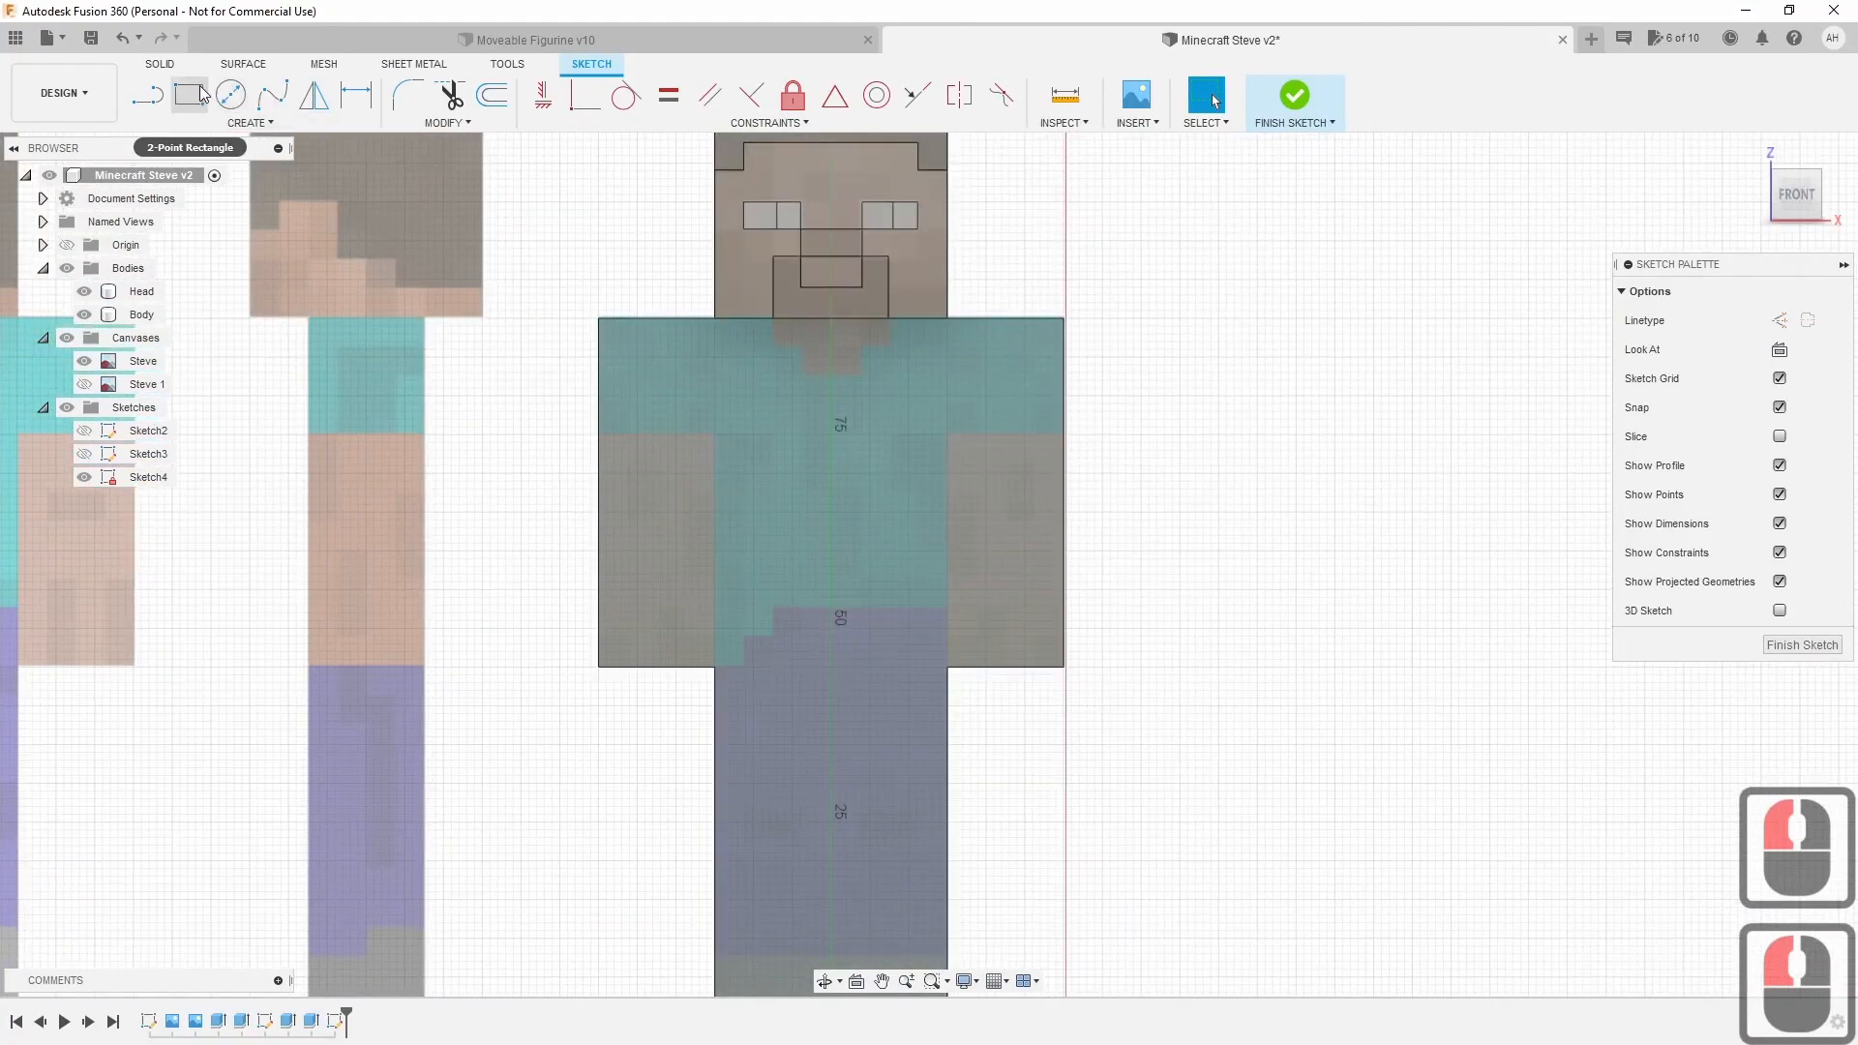
{"action": "scroll", "coordinate": [666, 393], "scroll_direction": "up", "scroll_amount": 8}
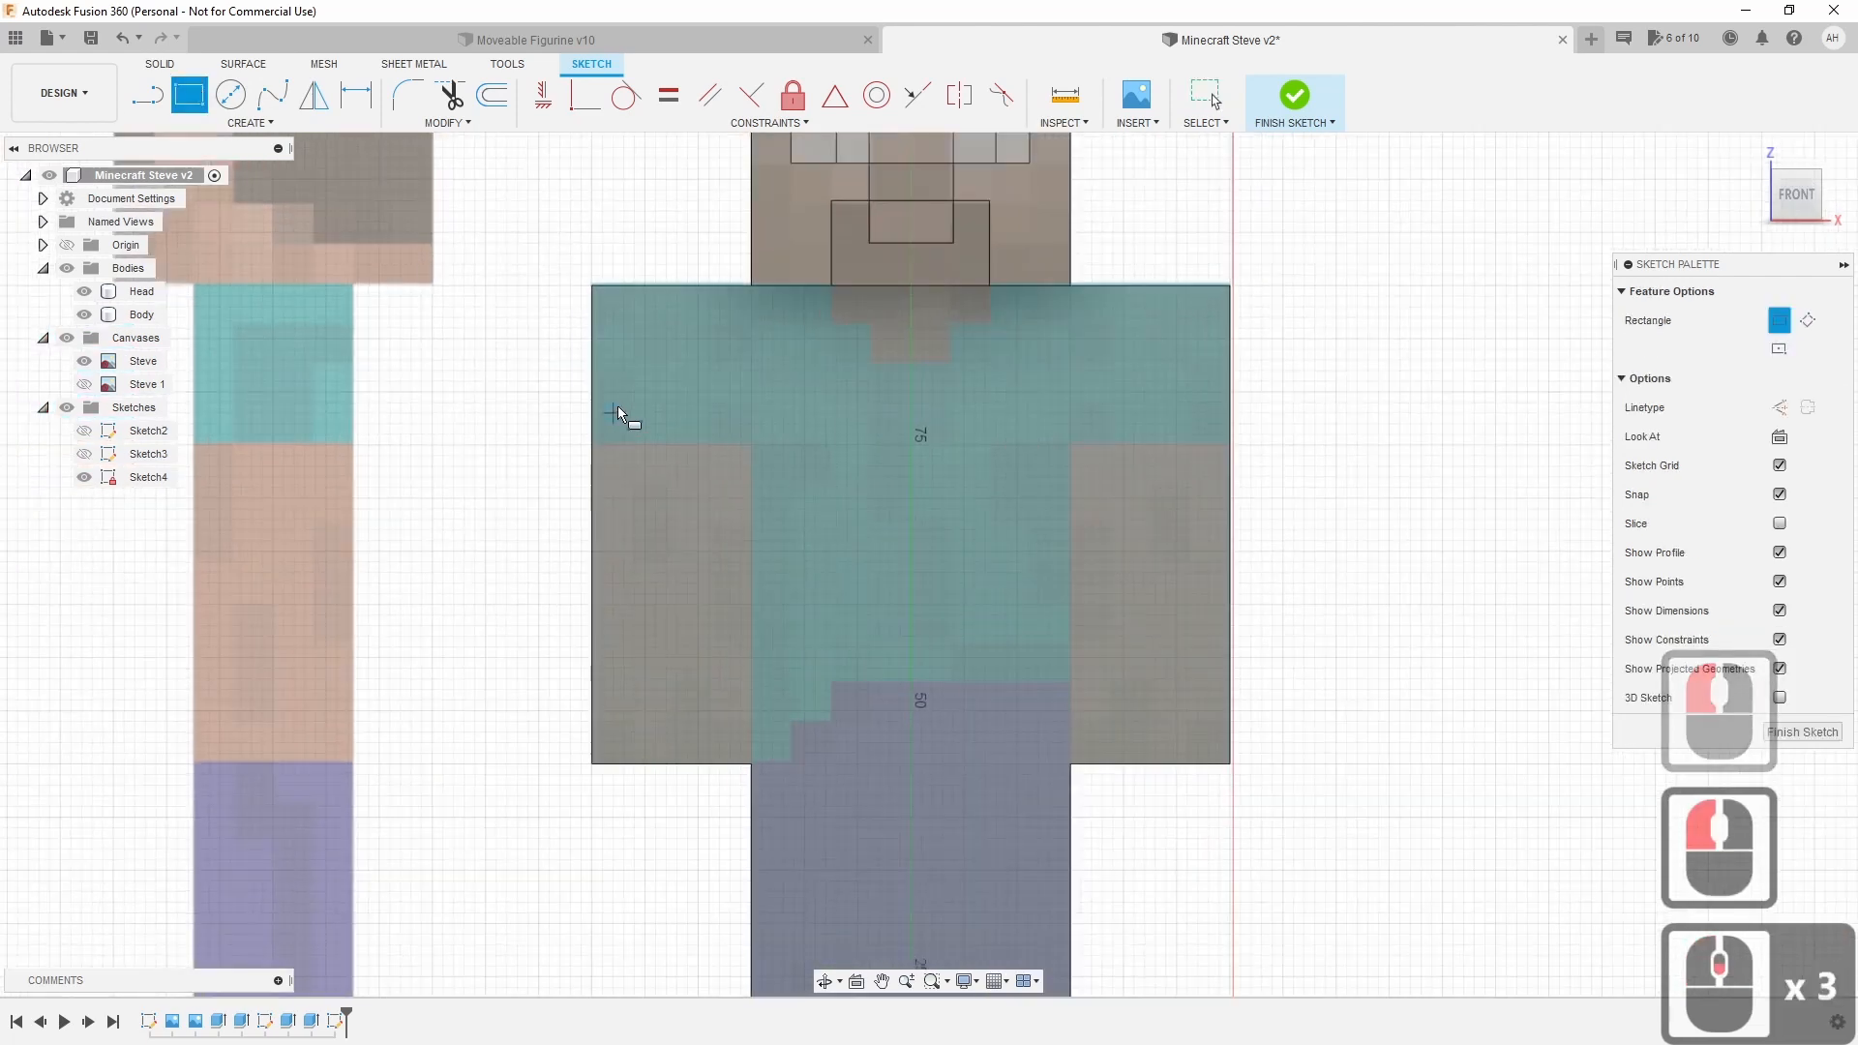
{"action": "mouse_move", "coordinate": [813, 368]}
{"action": "middle_mouse_down"}
{"action": "mouse_move", "coordinate": [736, 455]}
{"action": "mouse_move", "coordinate": [370, 513]}
{"action": "mouse_move", "coordinate": [321, 496]}
{"action": "middle_mouse_up"}
{"action": "left_click", "coordinate": [279, 468]}
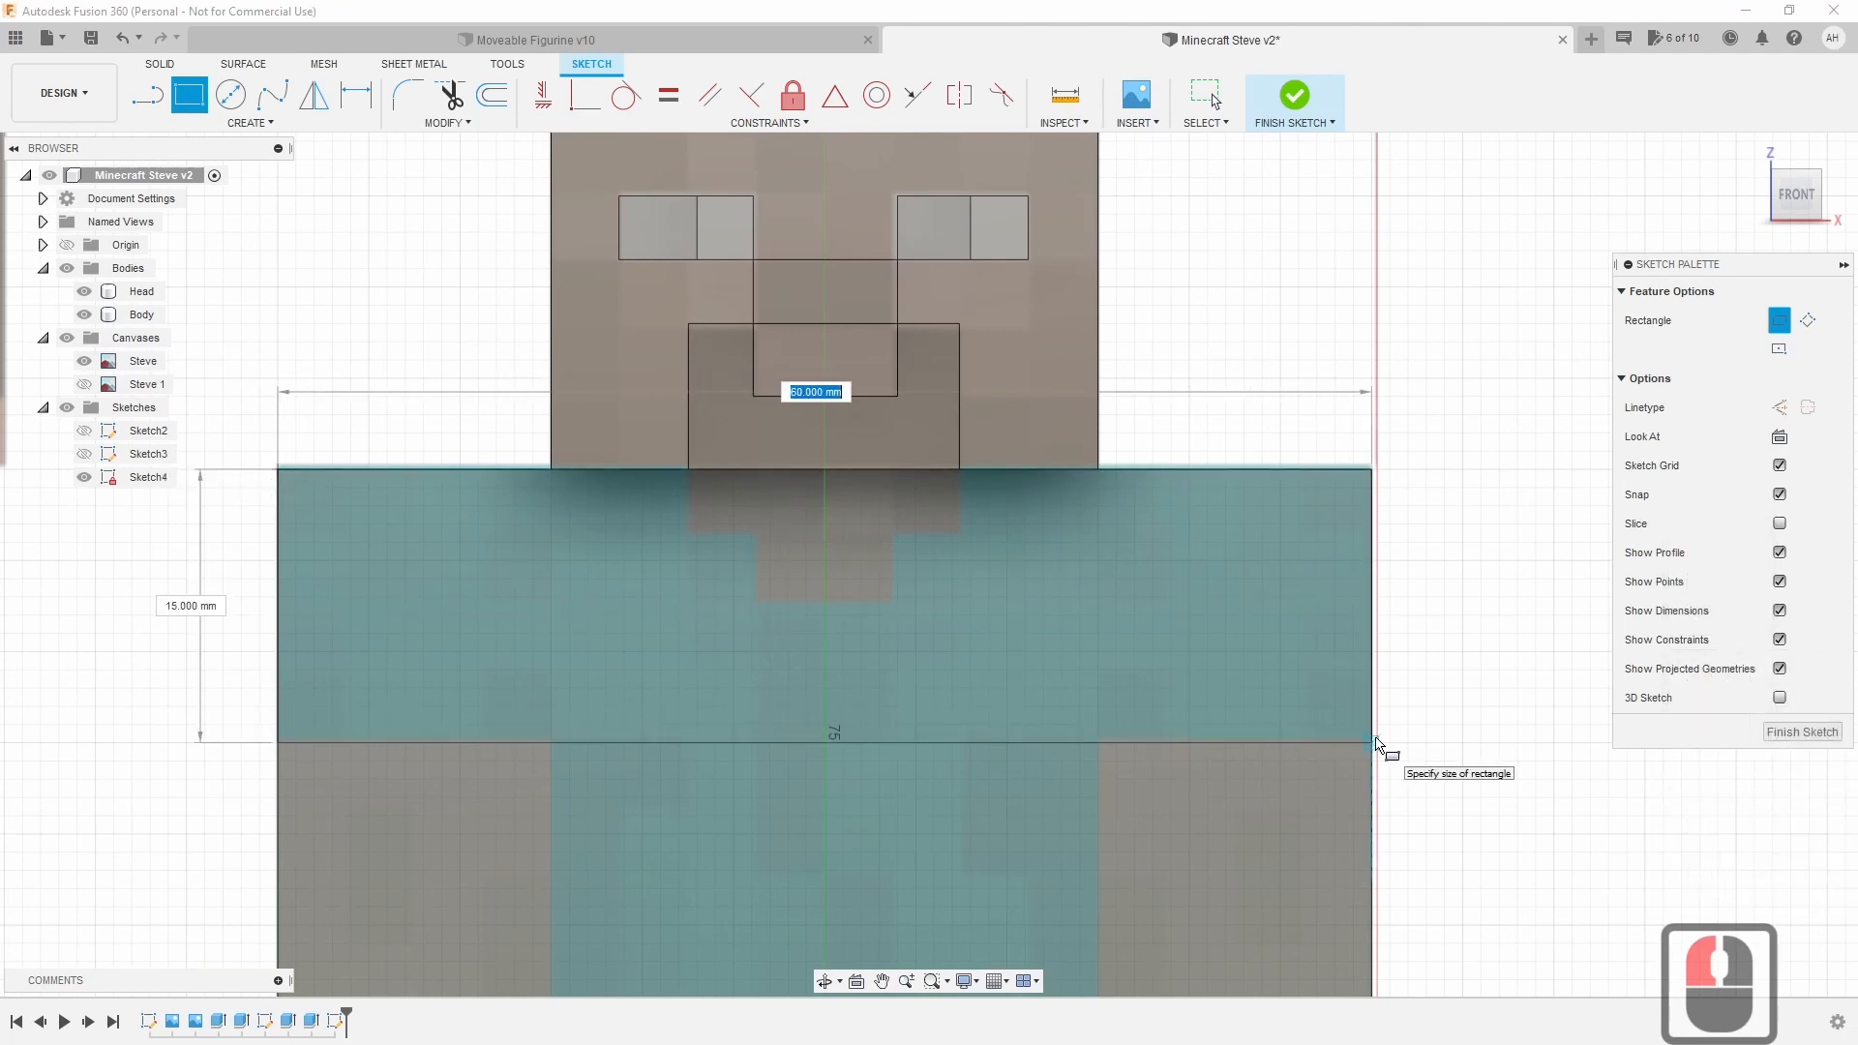
{"action": "left_click", "coordinate": [1376, 742]}
{"action": "middle_click_drag", "start_coordinate": [1182, 871], "coordinate": [1175, 527]}
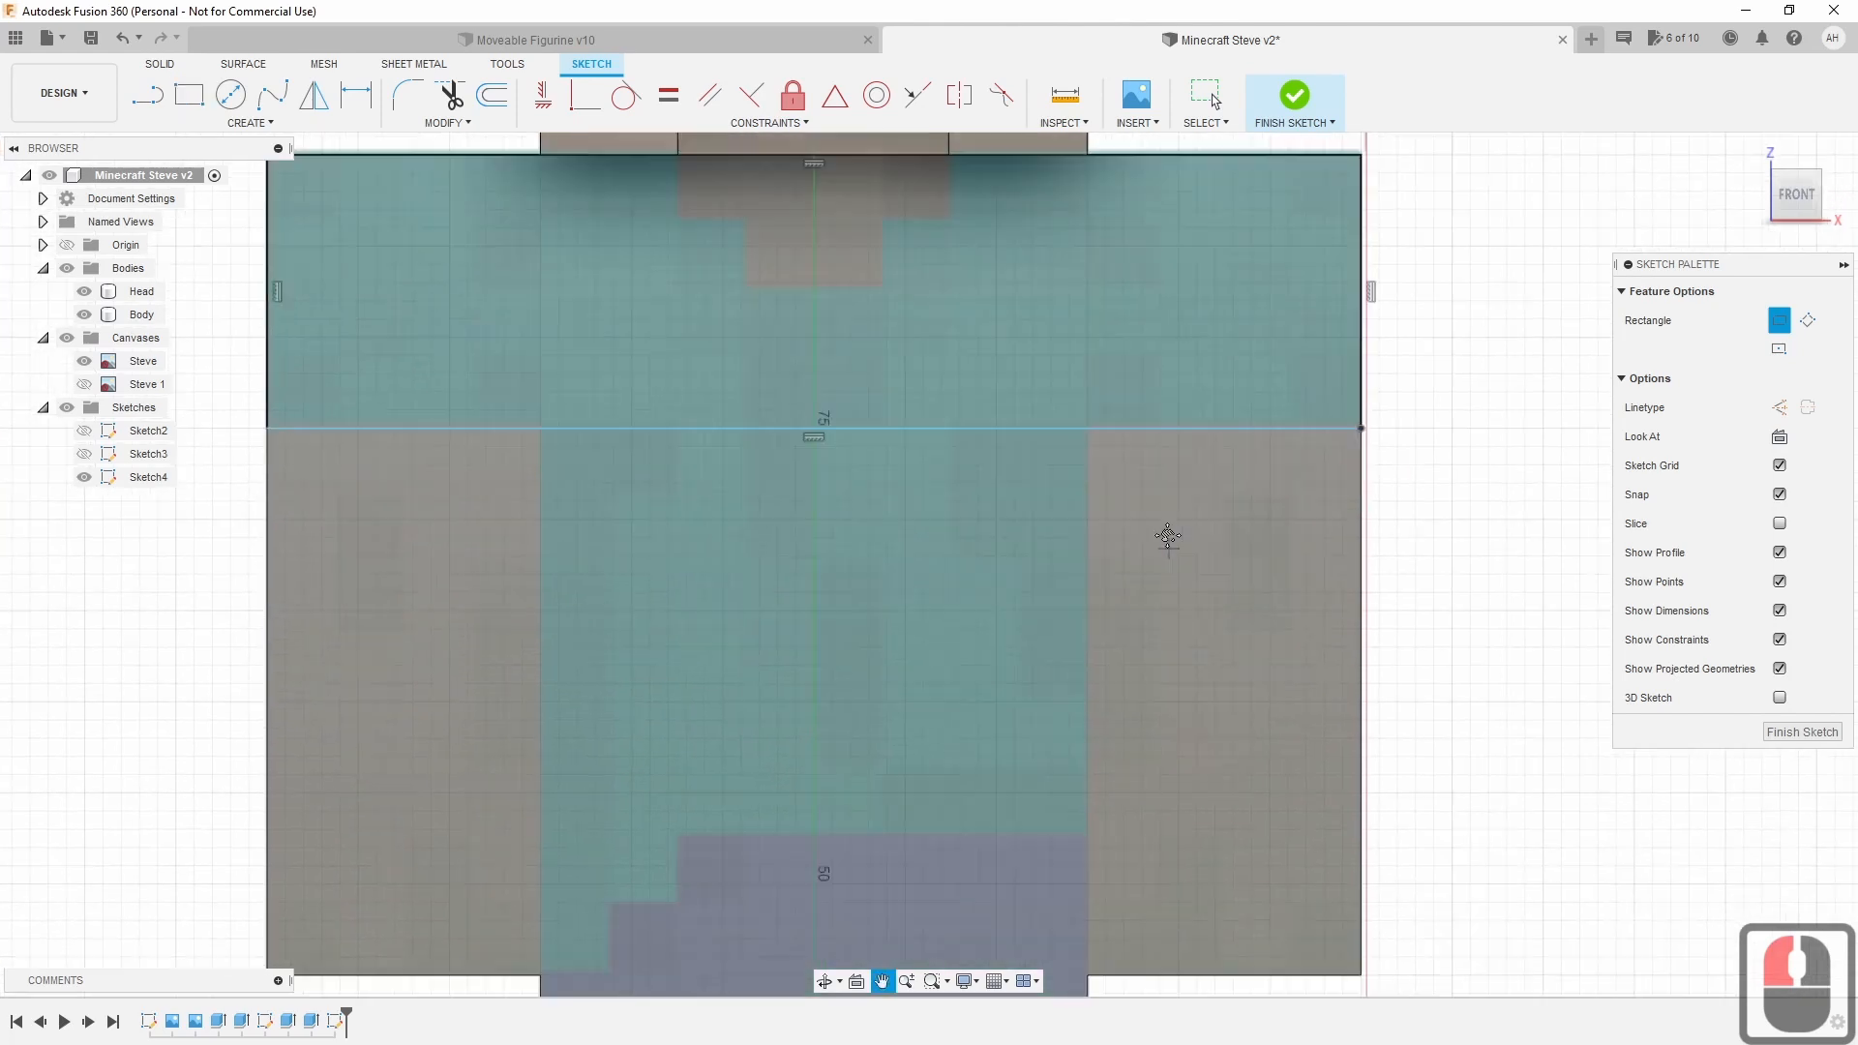
{"action": "scroll", "coordinate": [1170, 586], "scroll_direction": "down", "scroll_amount": 2}
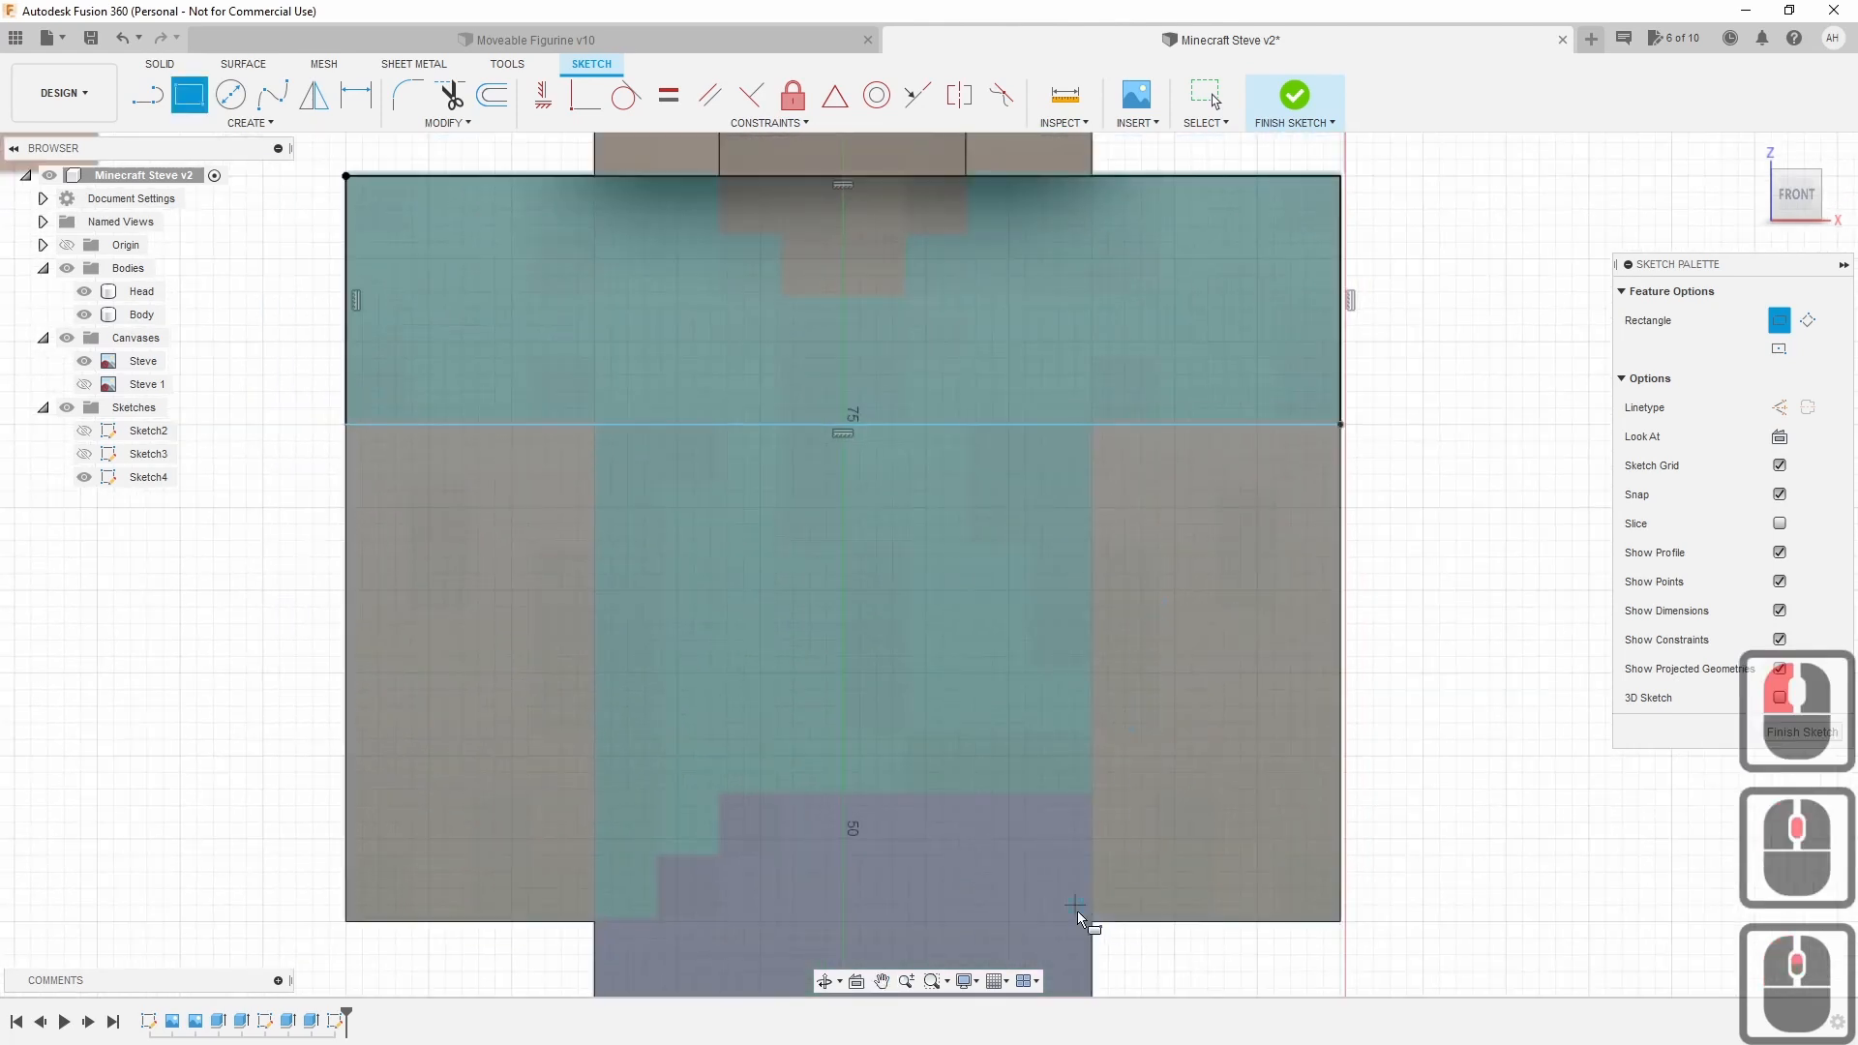
{"action": "left_click", "coordinate": [1096, 426]}
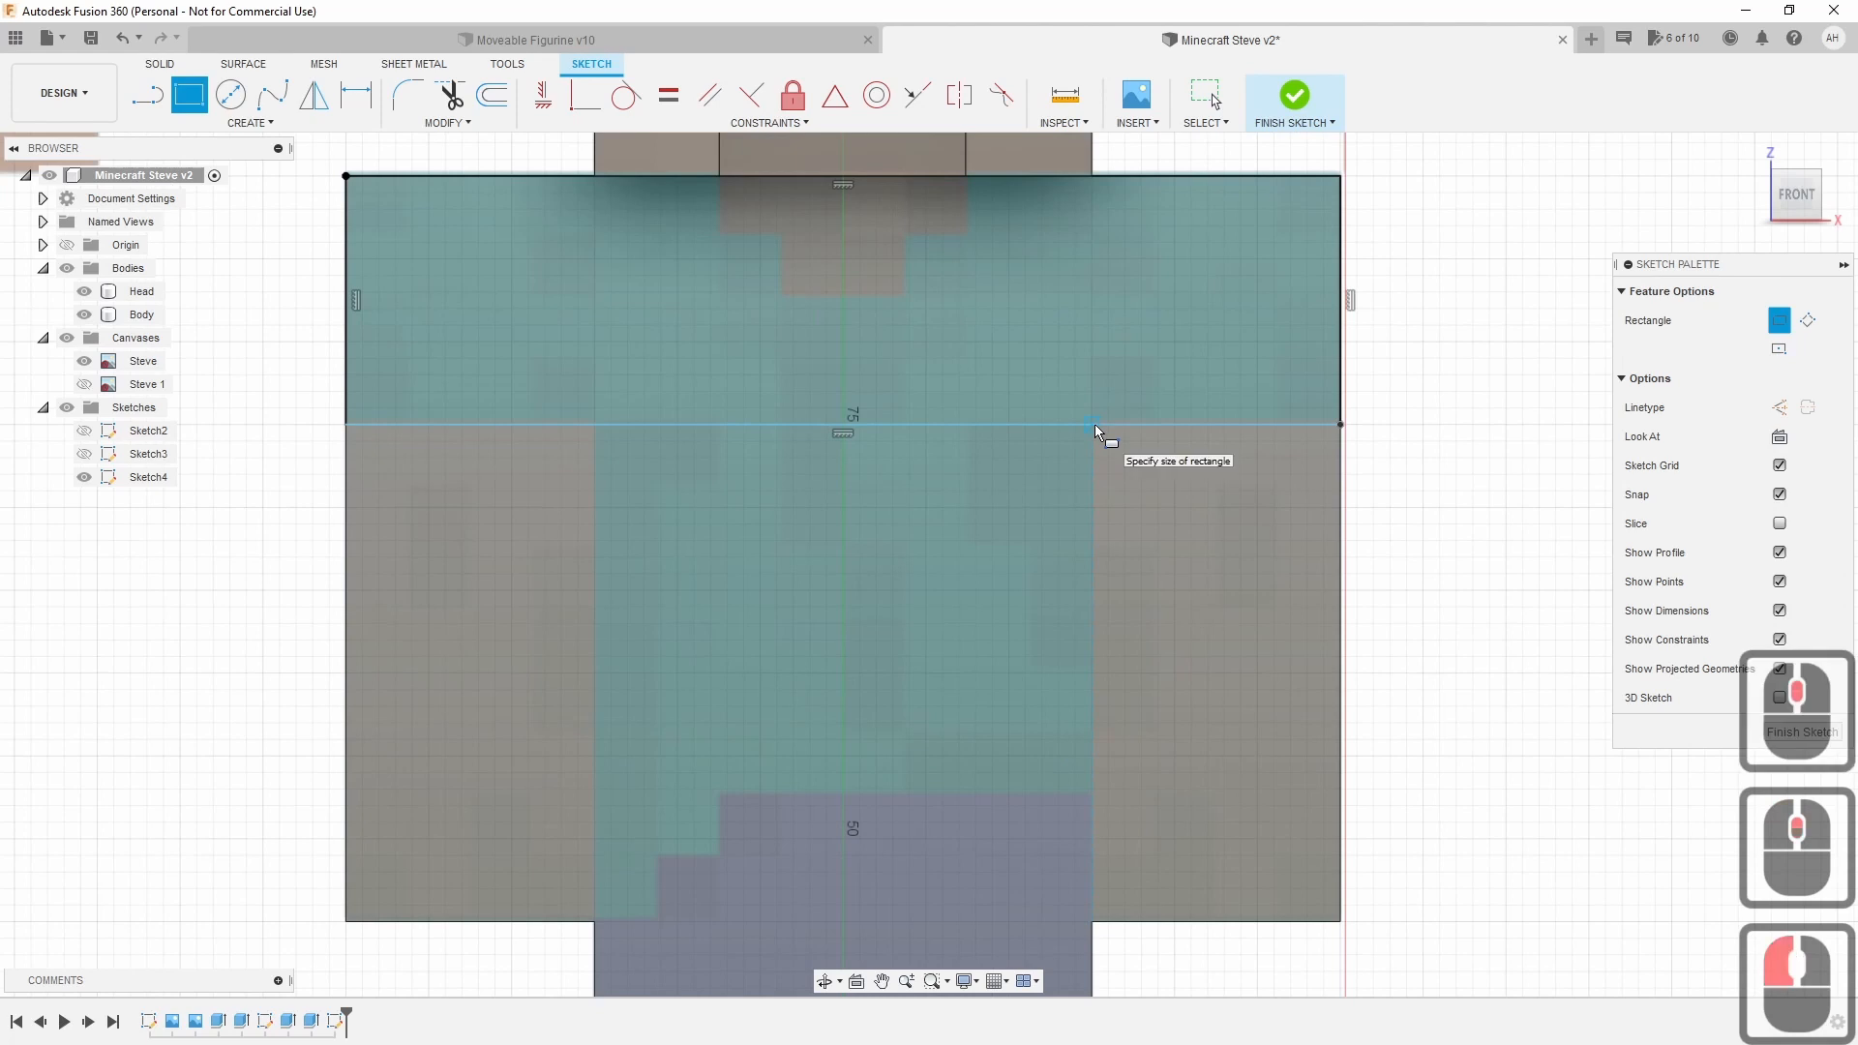
{"action": "left_click", "coordinate": [592, 799]}
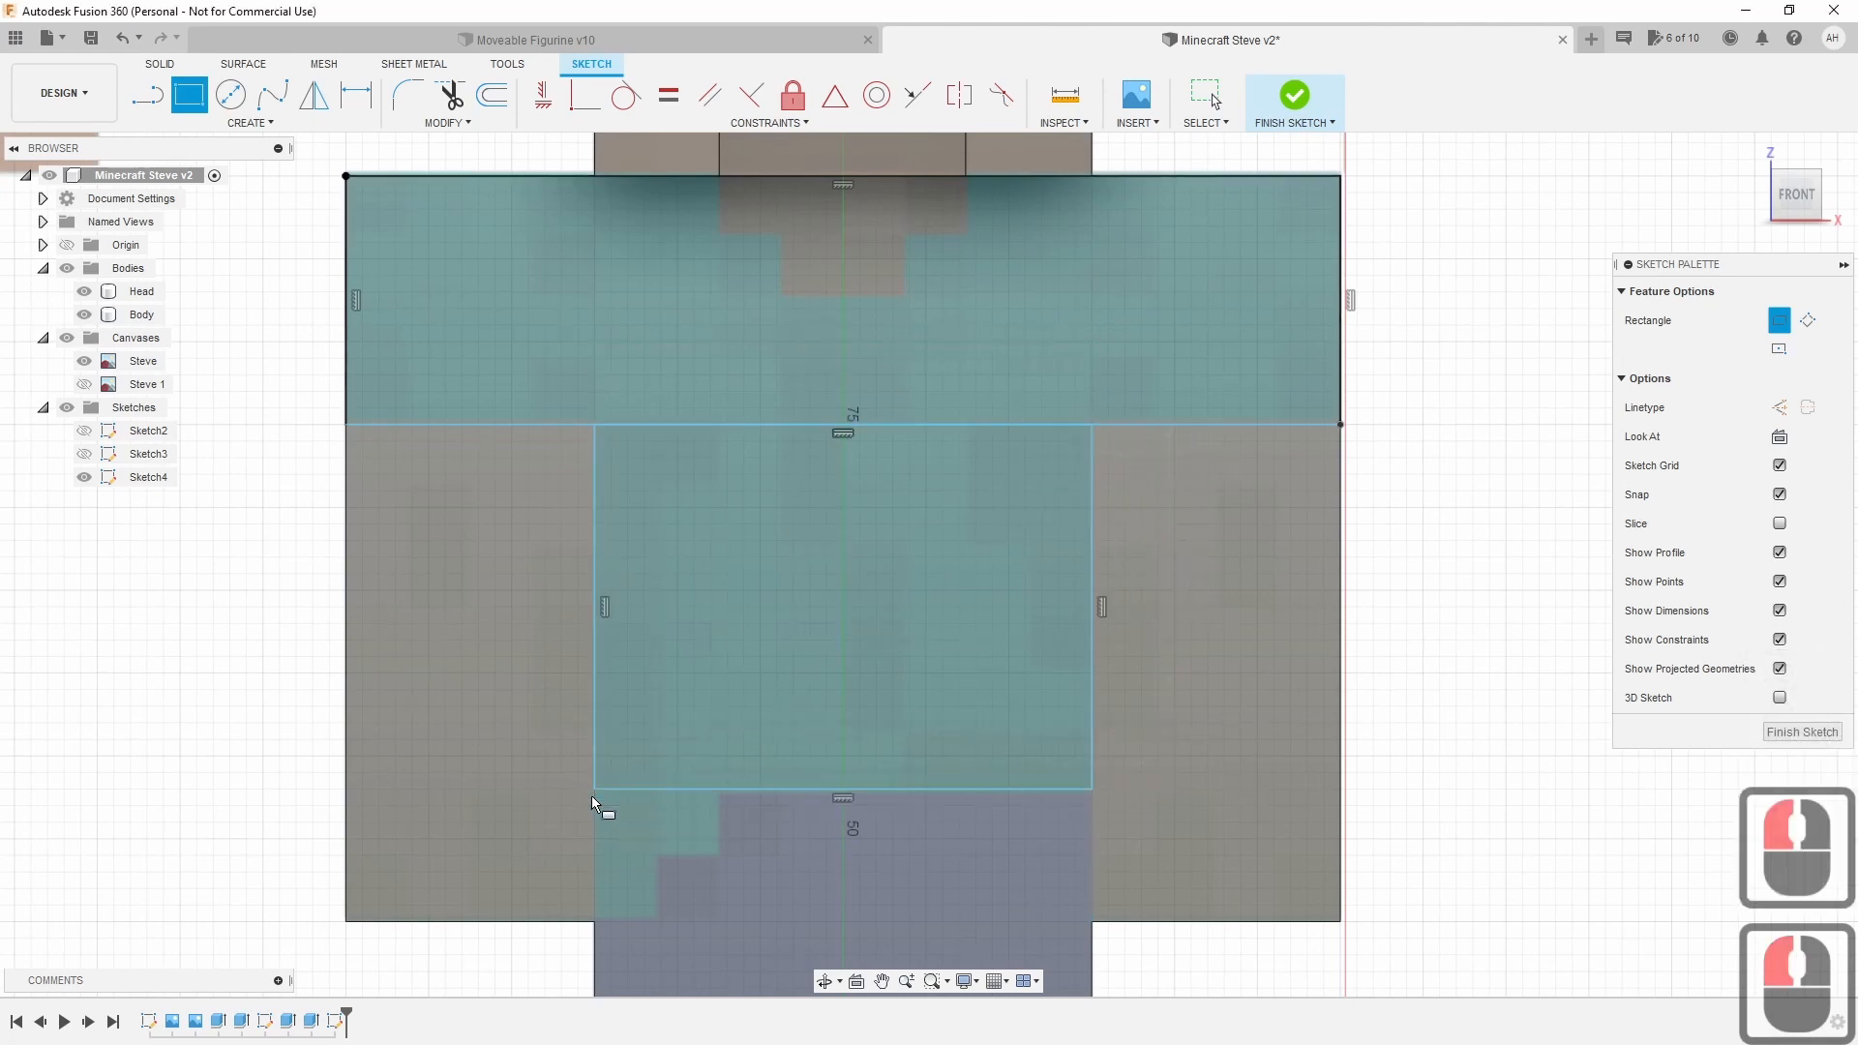
Draw a tall rectangle over the legs and another across the bottom of the legs.
{"action": "middle_click_drag", "start_coordinate": [759, 875], "coordinate": [789, 423]}
{"action": "key", "text": "r"}
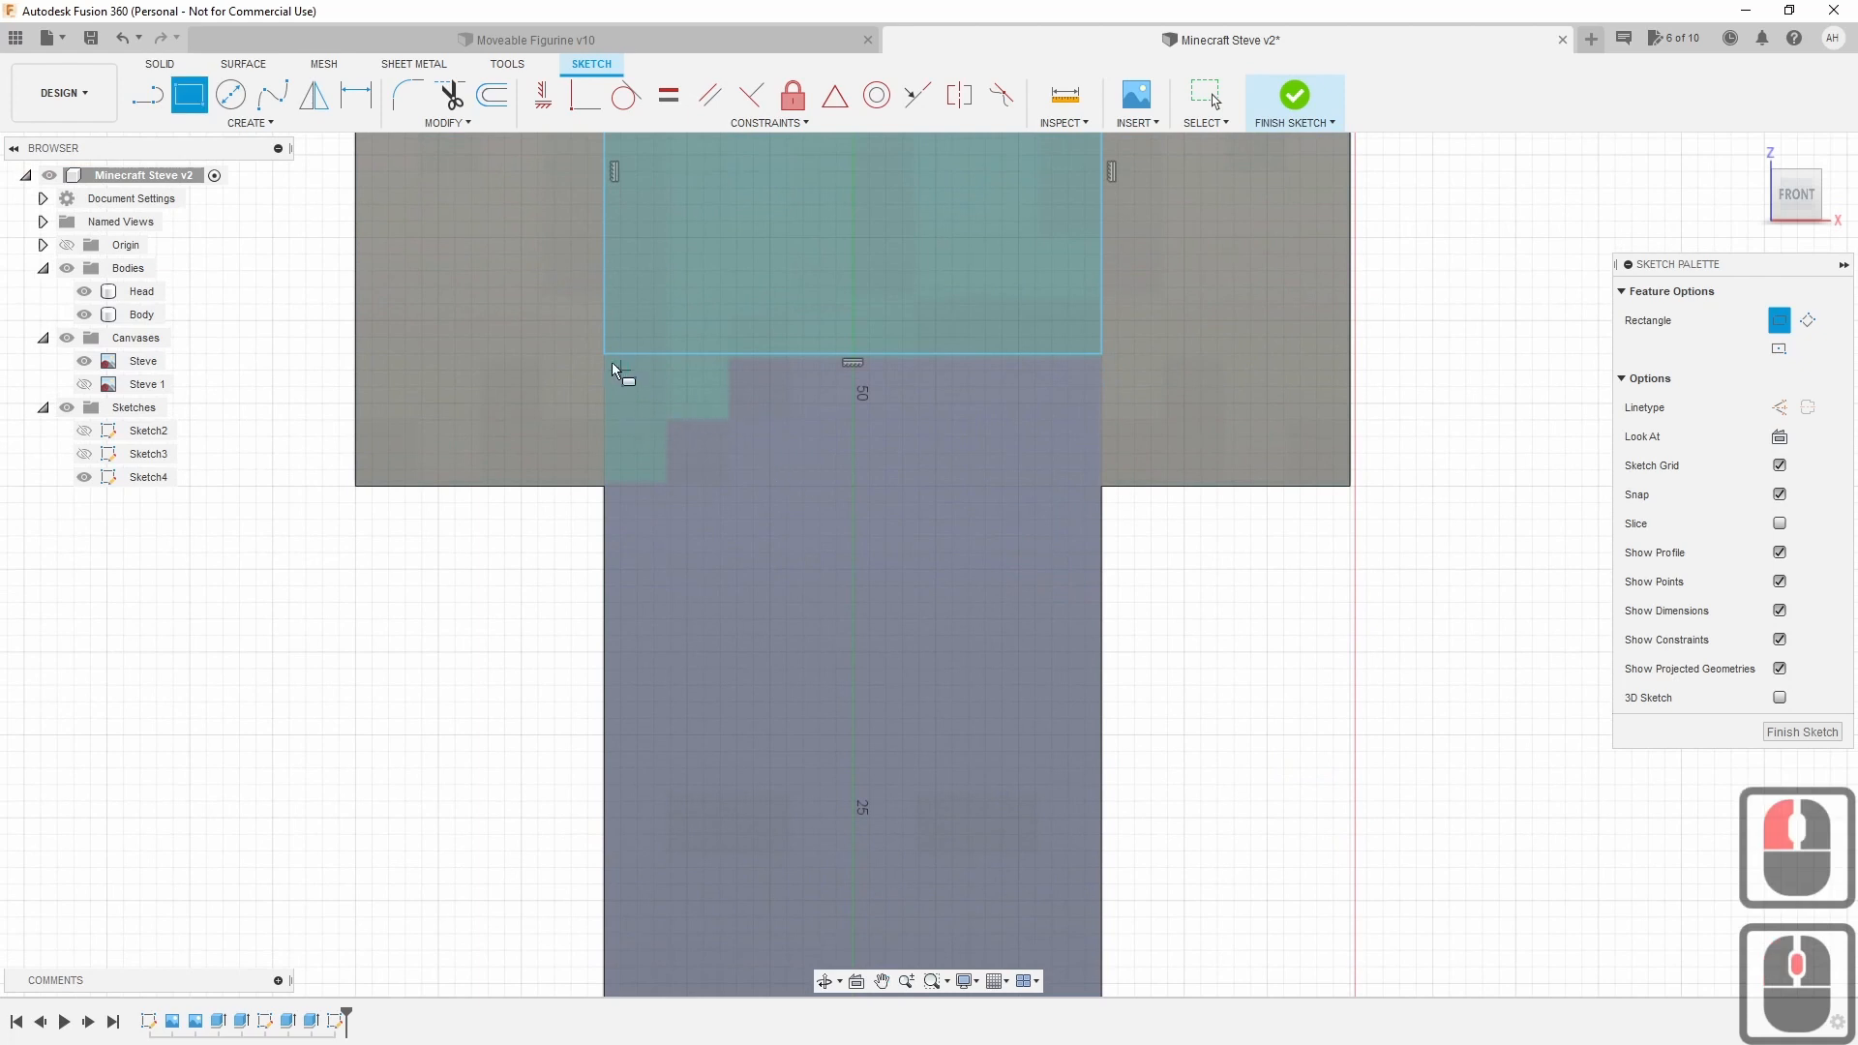
{"action": "left_click", "coordinate": [604, 354]}
{"action": "middle_click_drag", "start_coordinate": [861, 808], "coordinate": [693, 287]}
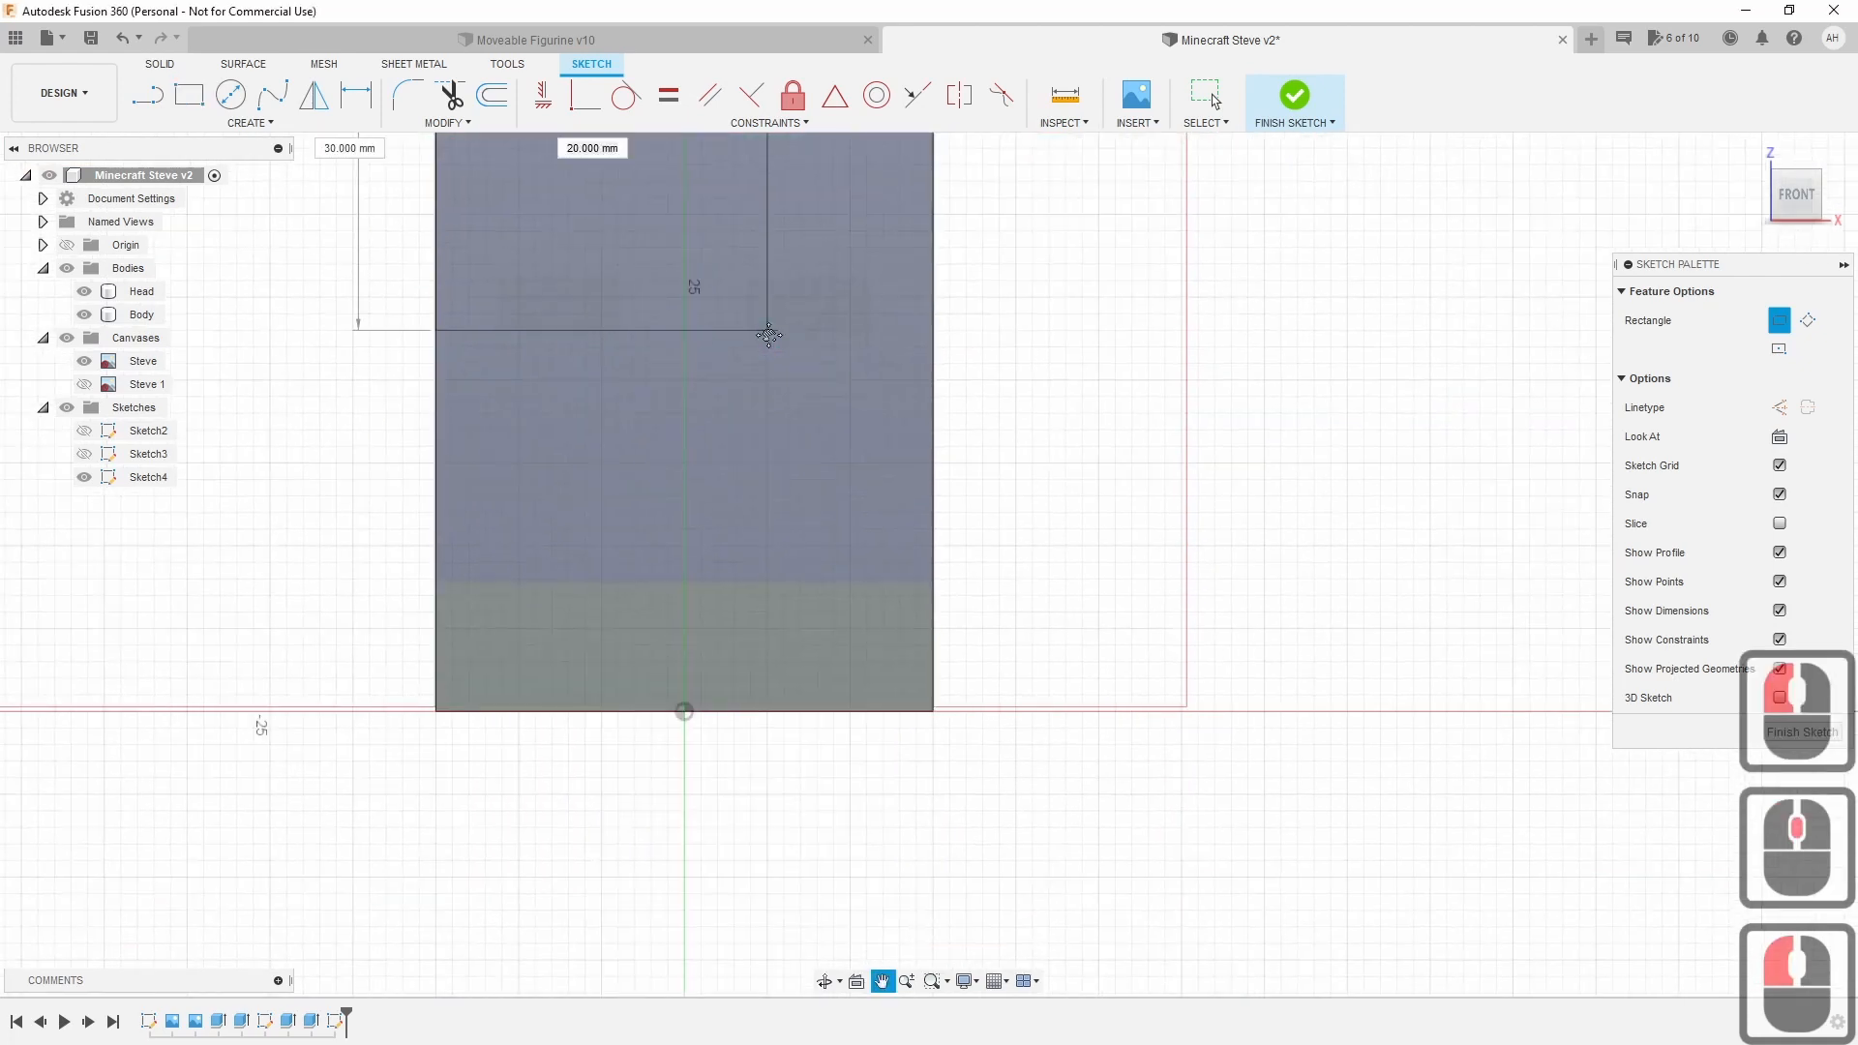
{"action": "left_click", "coordinate": [935, 584]}
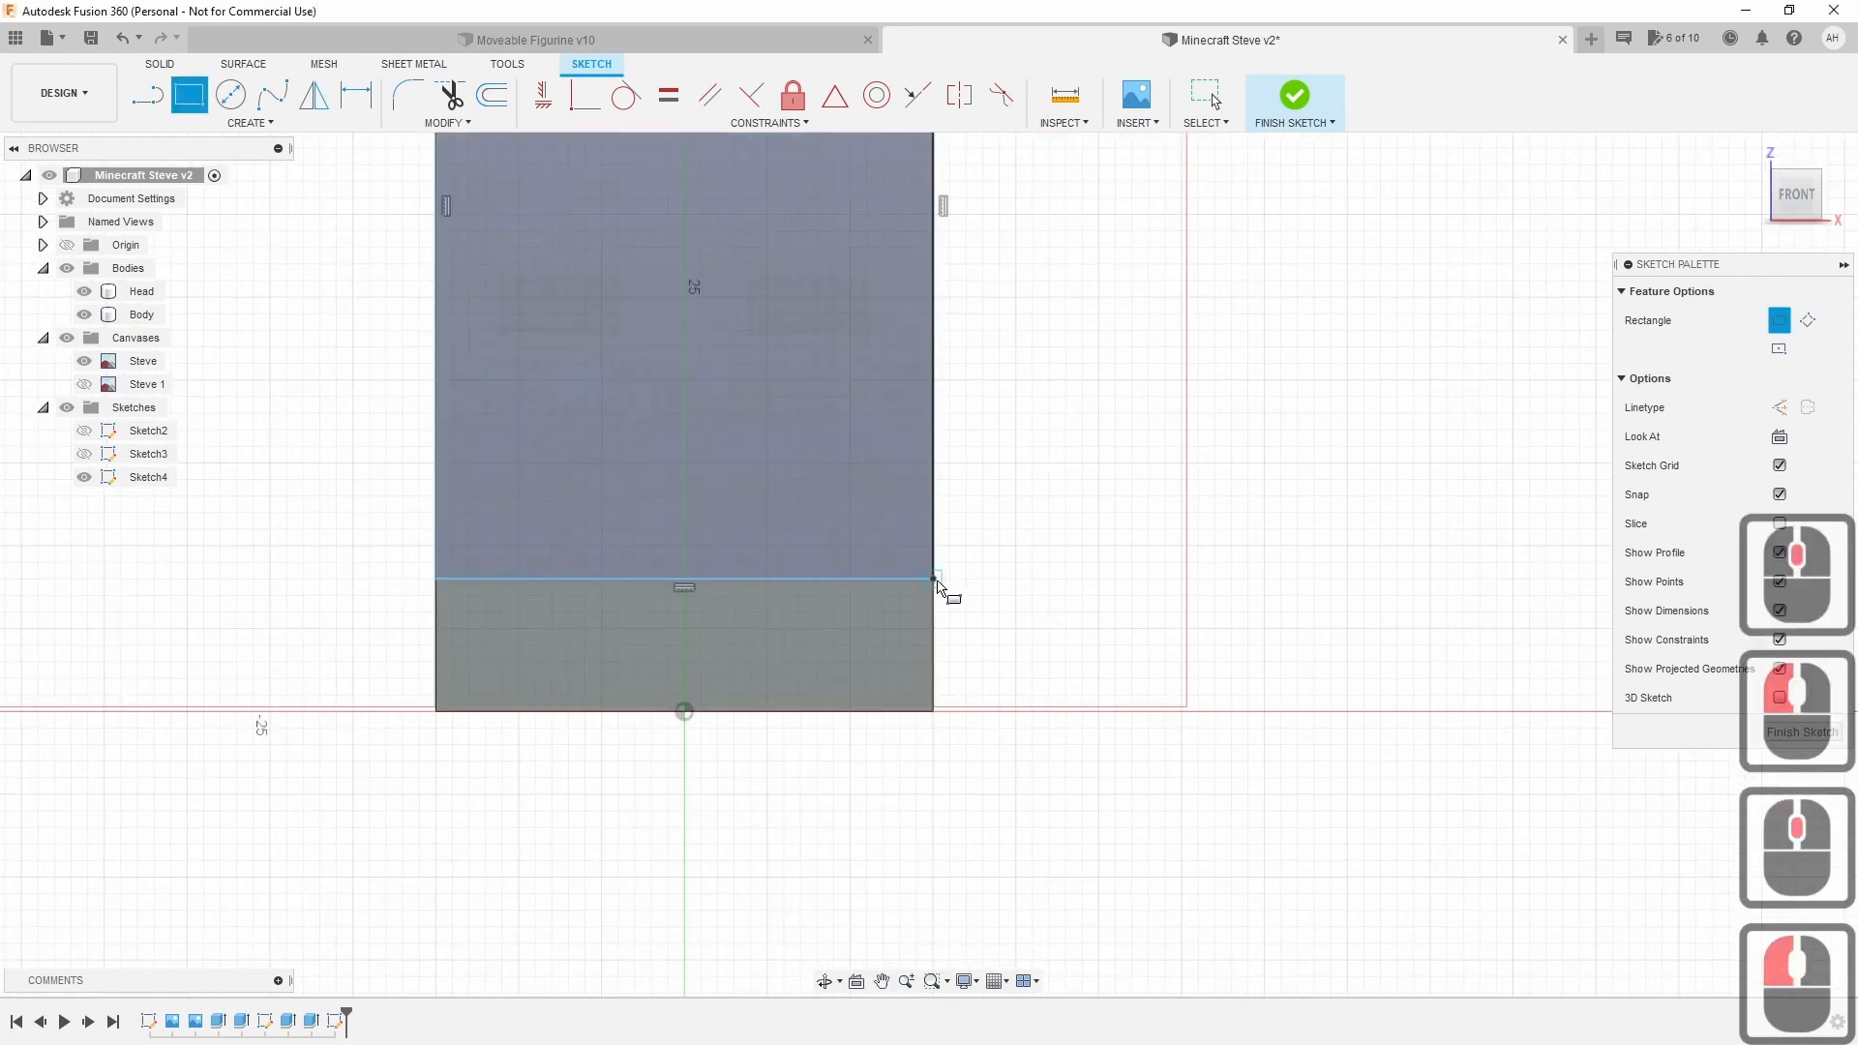
{"action": "left_click", "coordinate": [936, 584]}
{"action": "left_click", "coordinate": [437, 713]}
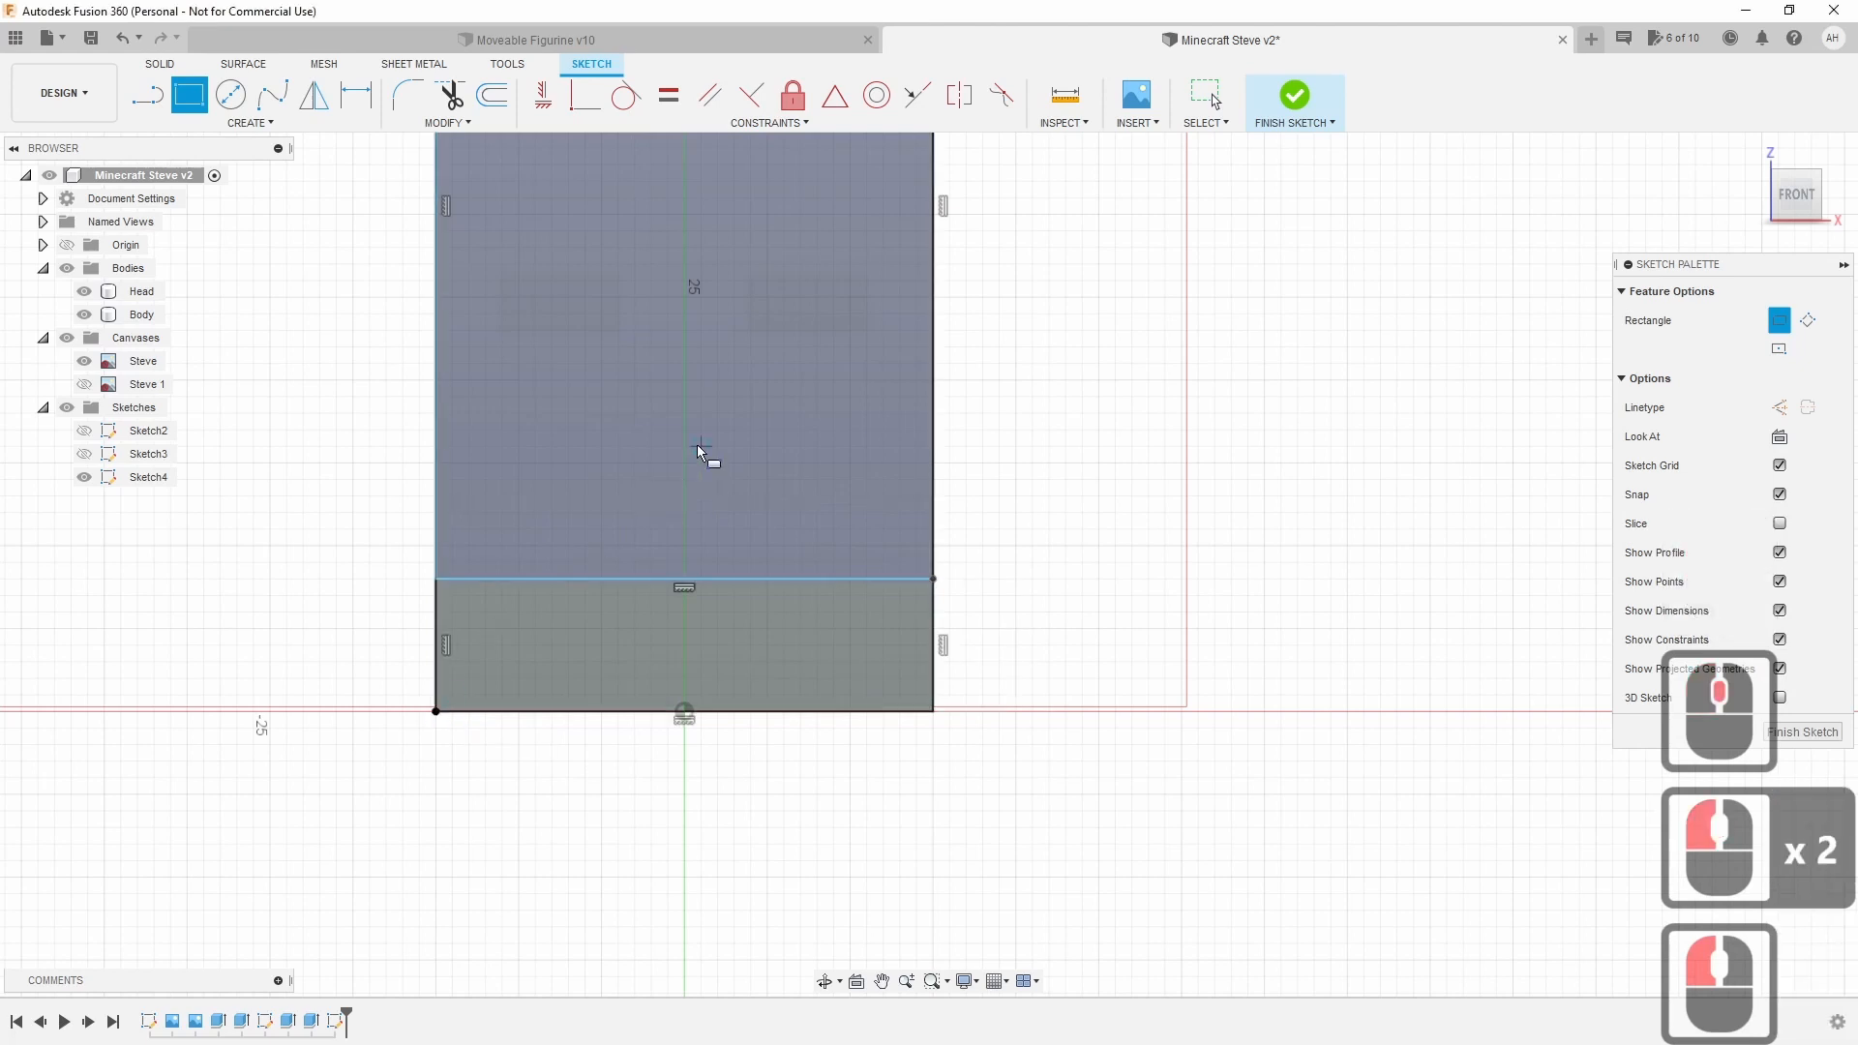
{"action": "scroll", "coordinate": [699, 452], "scroll_direction": "down", "scroll_amount": 3}
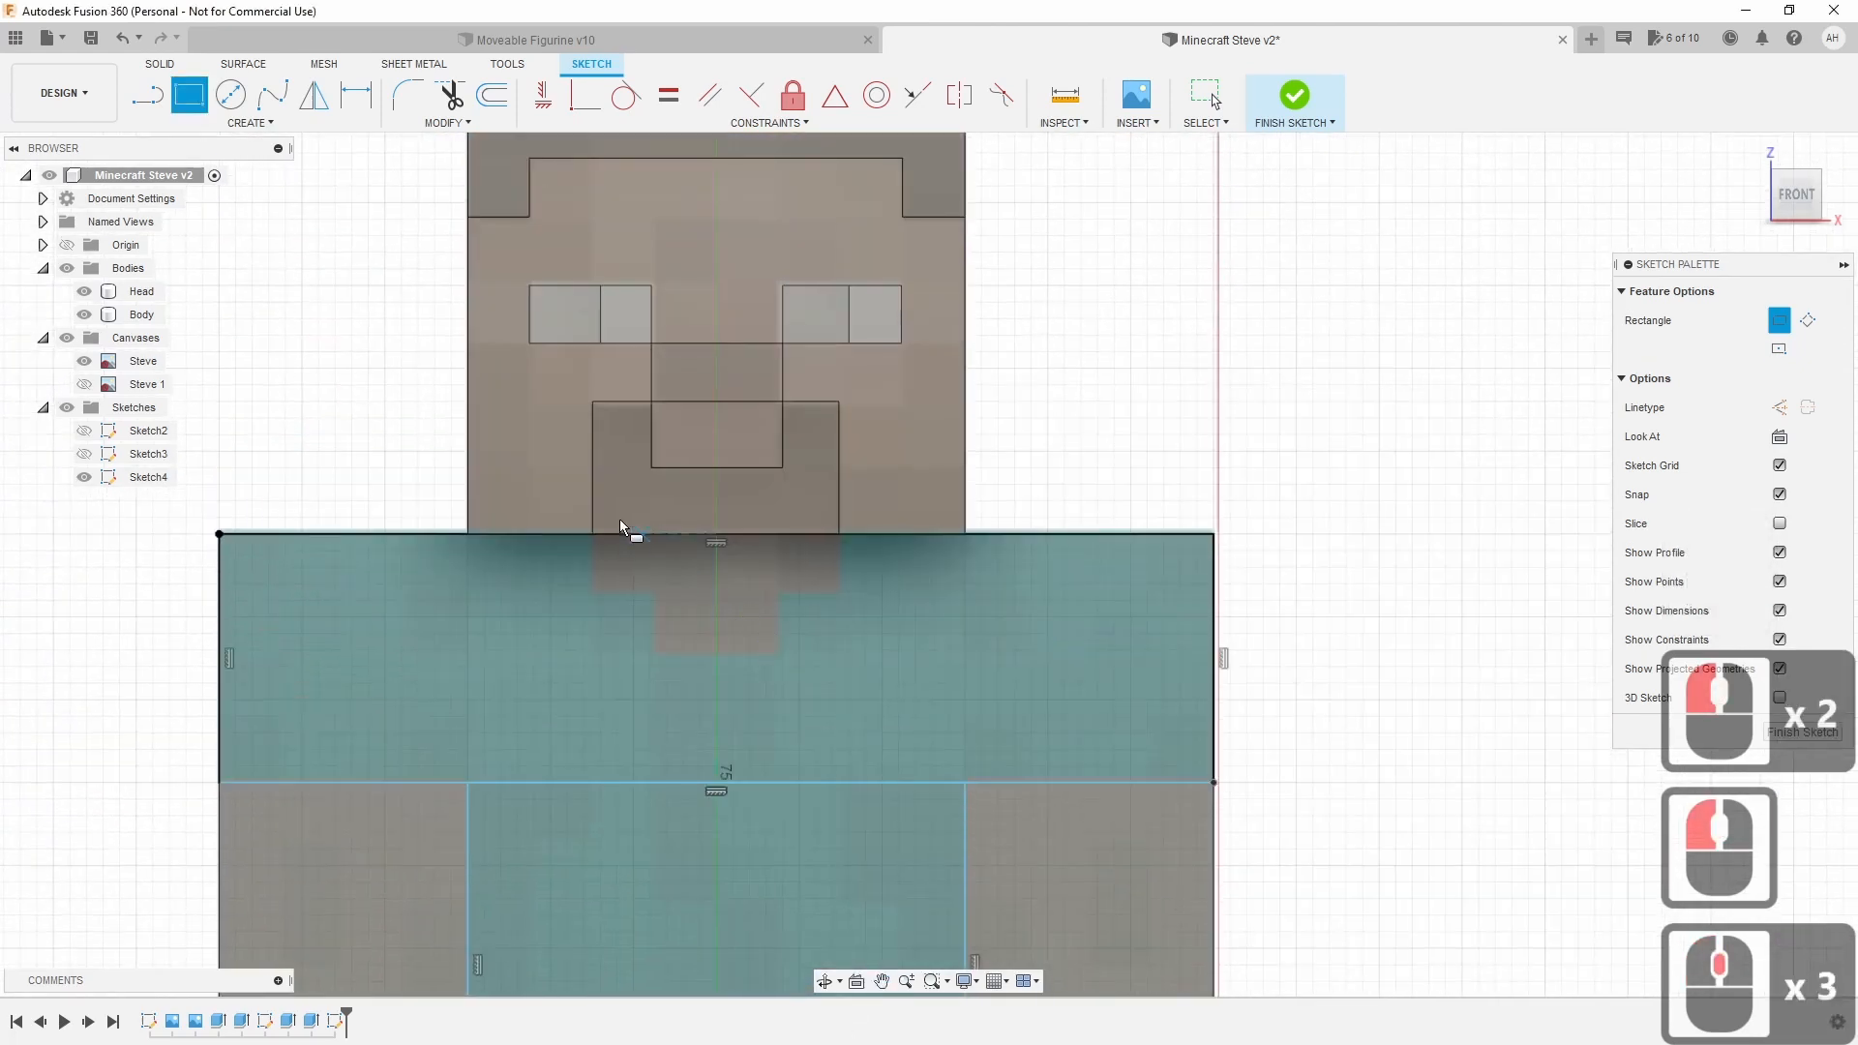
Draw two small stacked rectangles just below the head.
{"action": "left_click", "coordinate": [592, 536]}
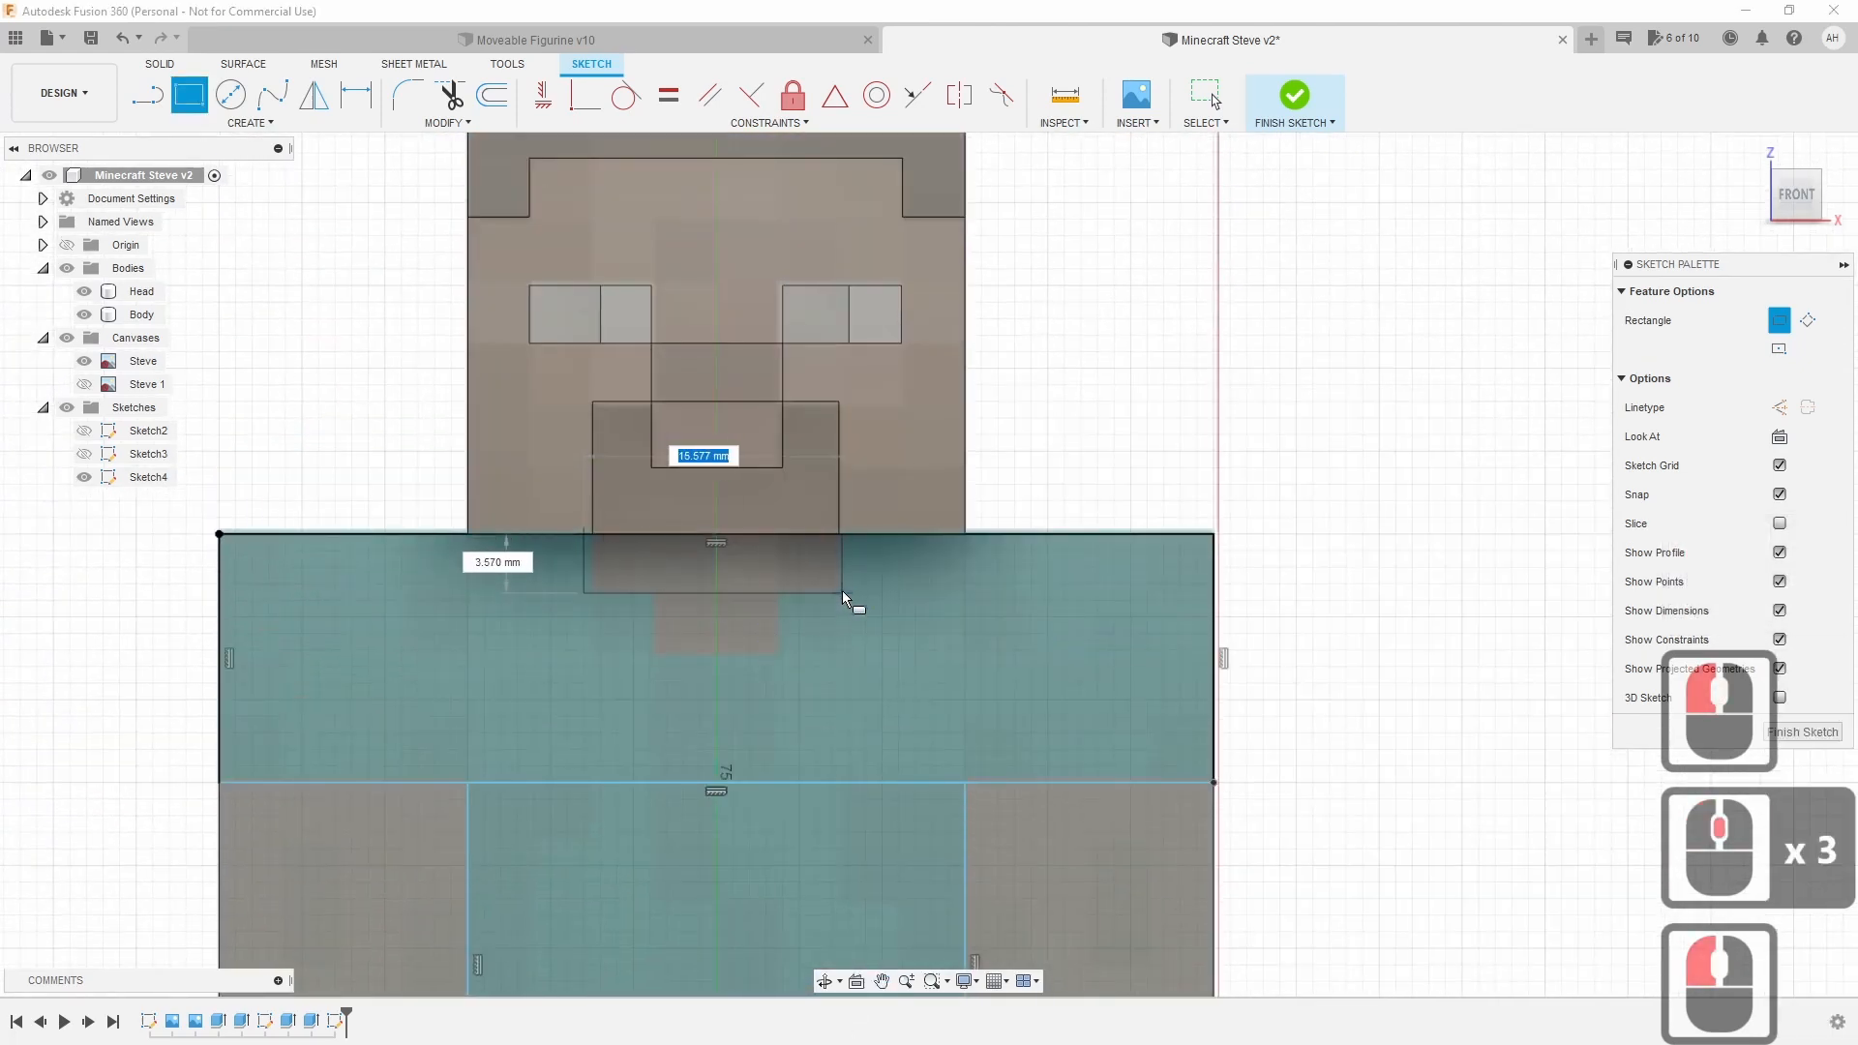
{"action": "left_click", "coordinate": [840, 589]}
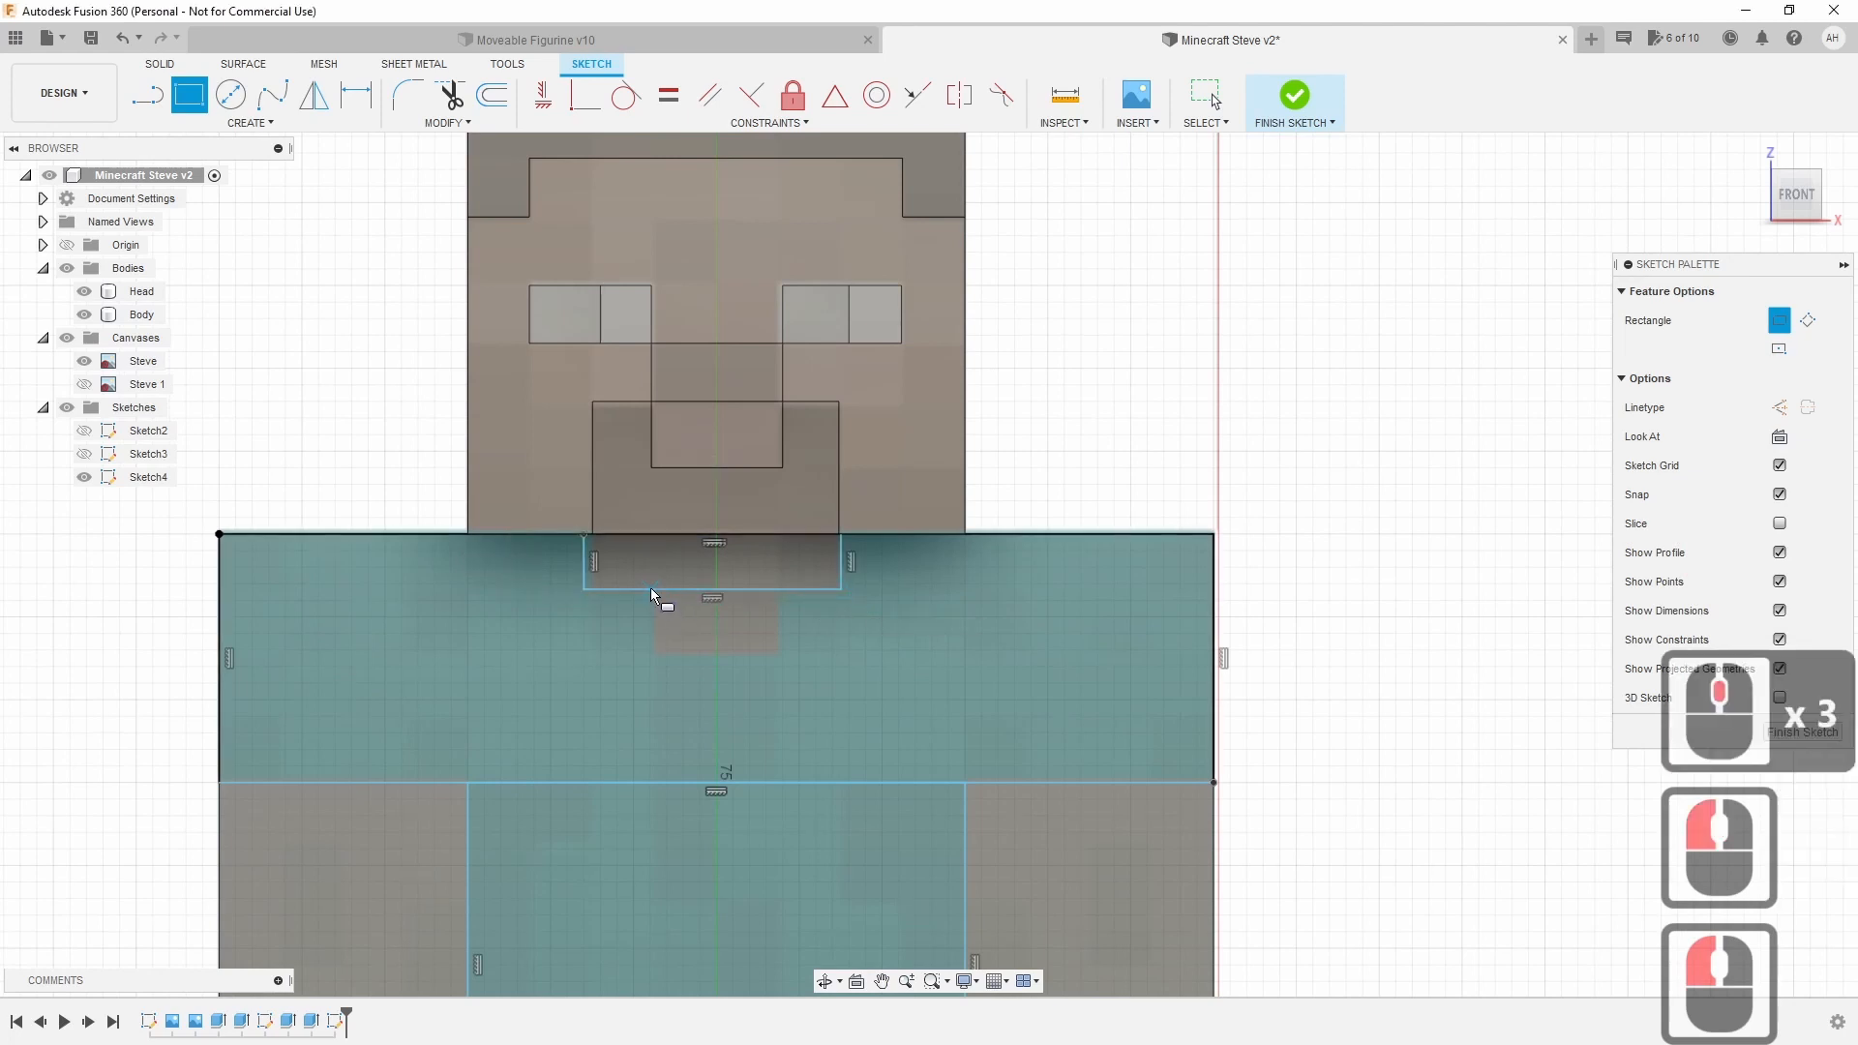
{"action": "left_click", "coordinate": [656, 590]}
{"action": "left_click", "coordinate": [784, 650]}
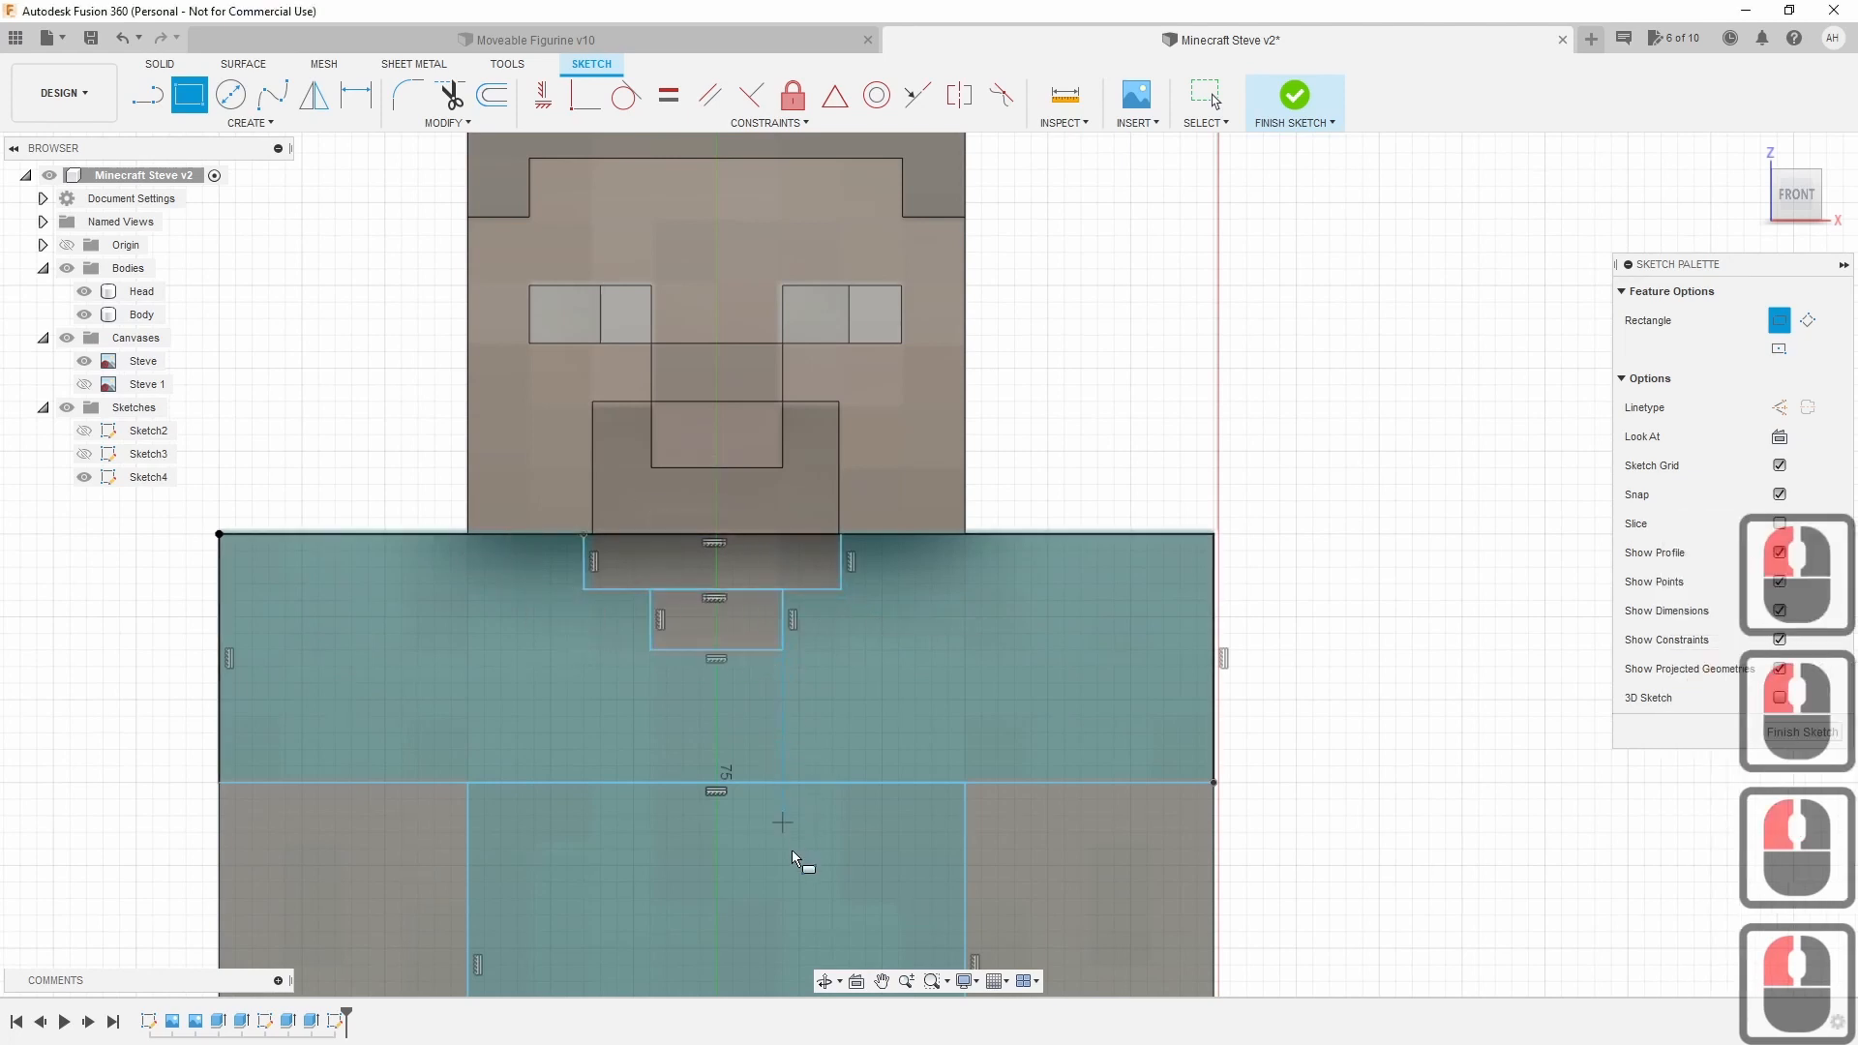
Draw two small stepped rectangles (1 mm and 4 mm) at the torso's lower-left corner.
{"action": "middle_click_drag", "start_coordinate": [801, 857], "coordinate": [794, 410]}
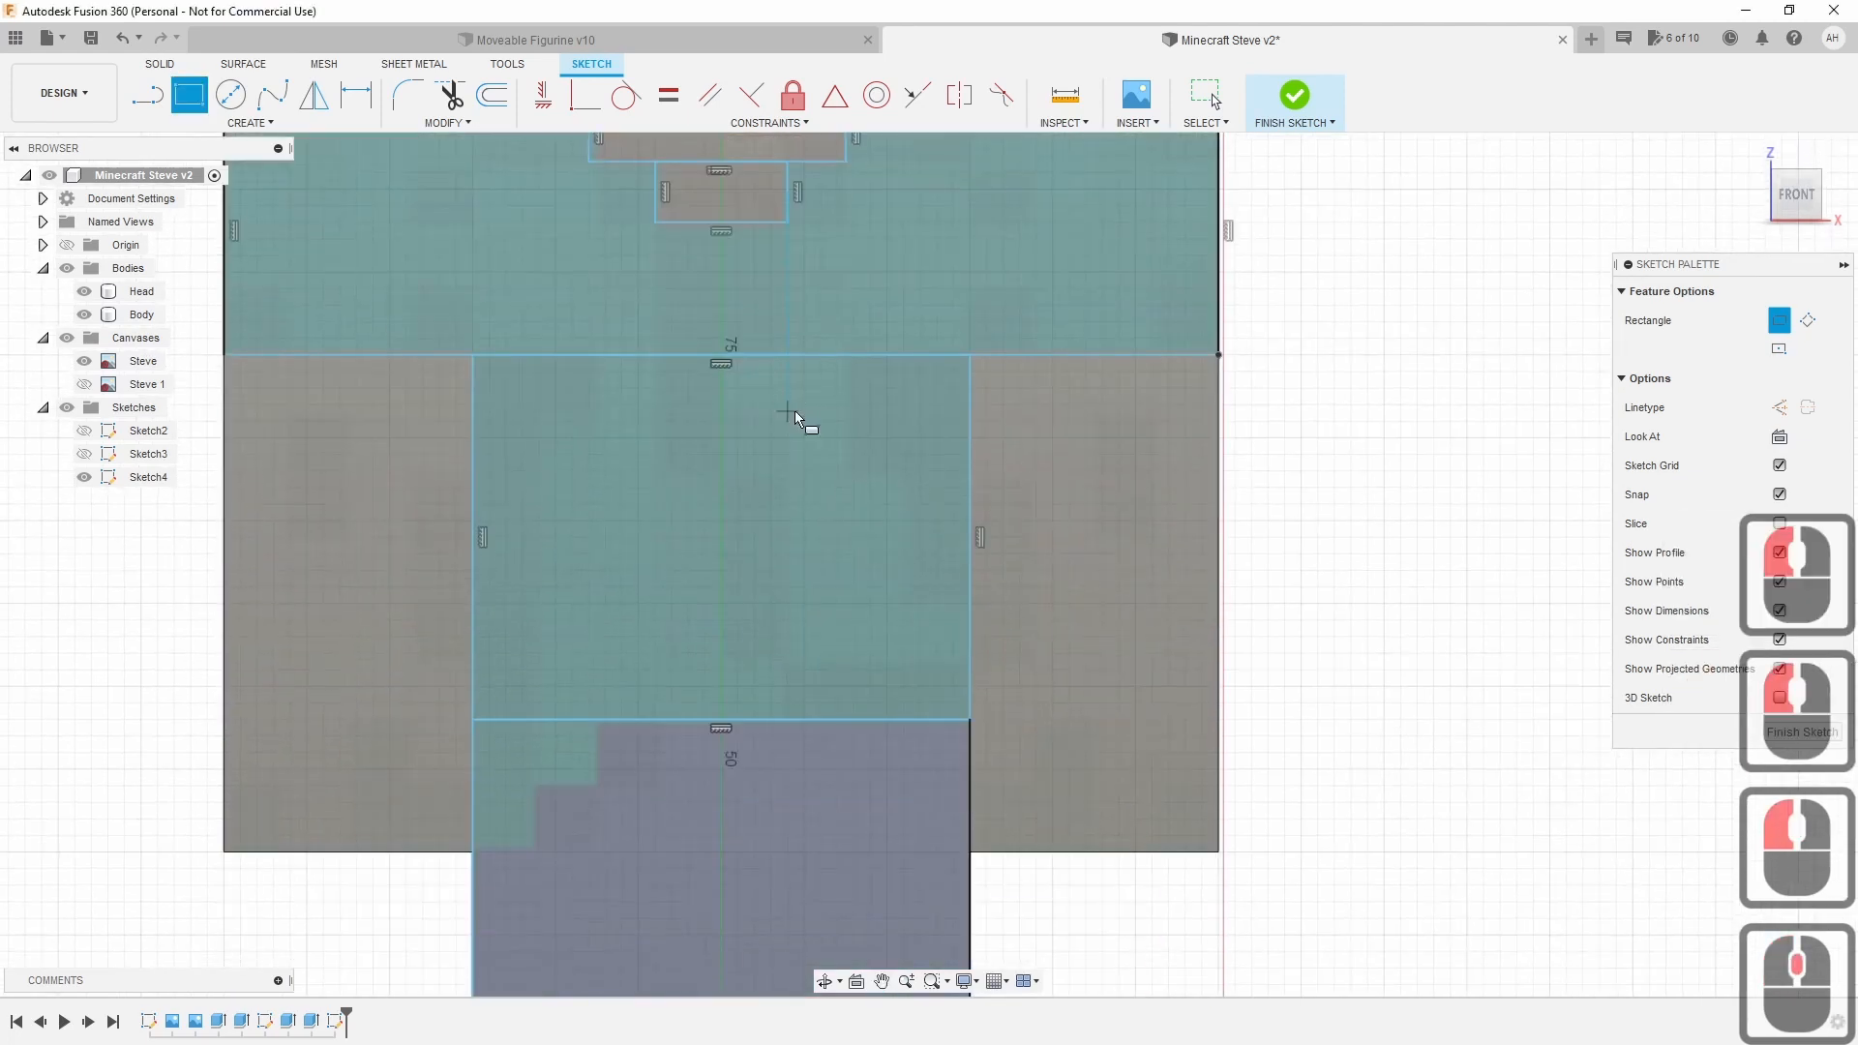
{"action": "left_click", "coordinate": [597, 719]}
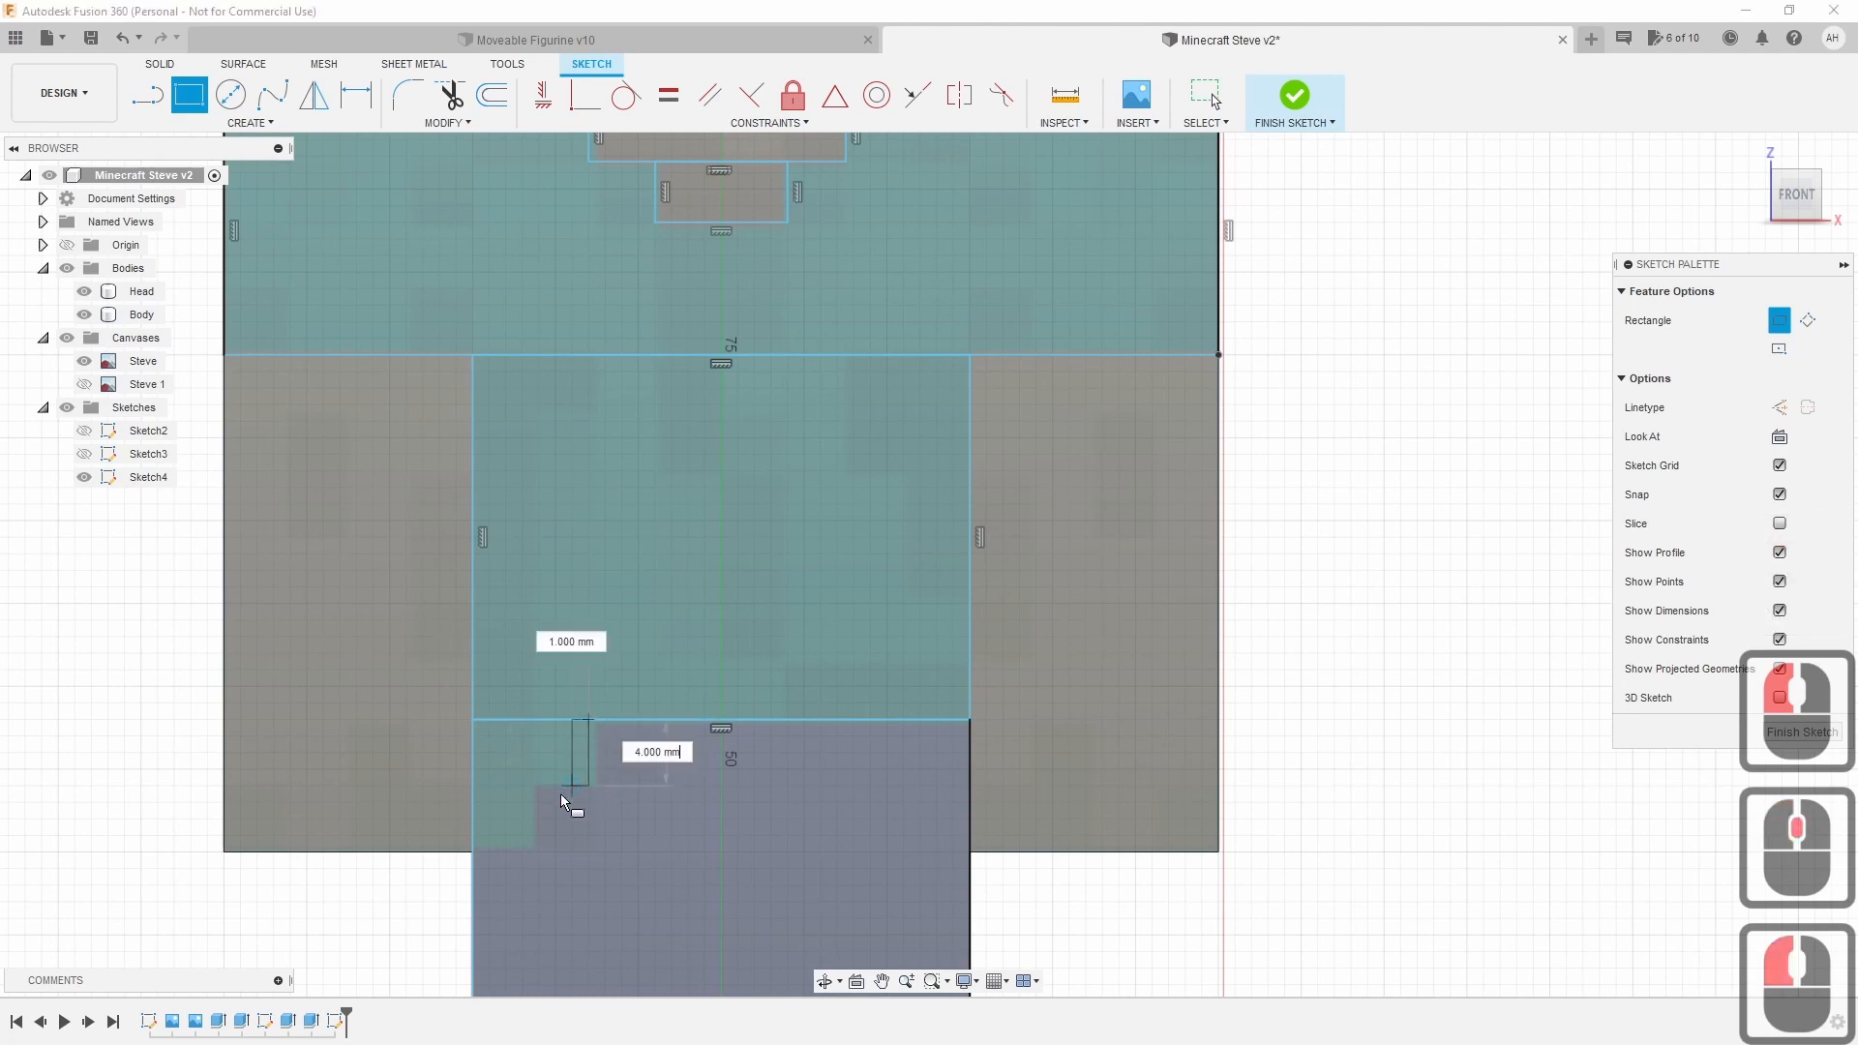
{"action": "left_click", "coordinate": [472, 786]}
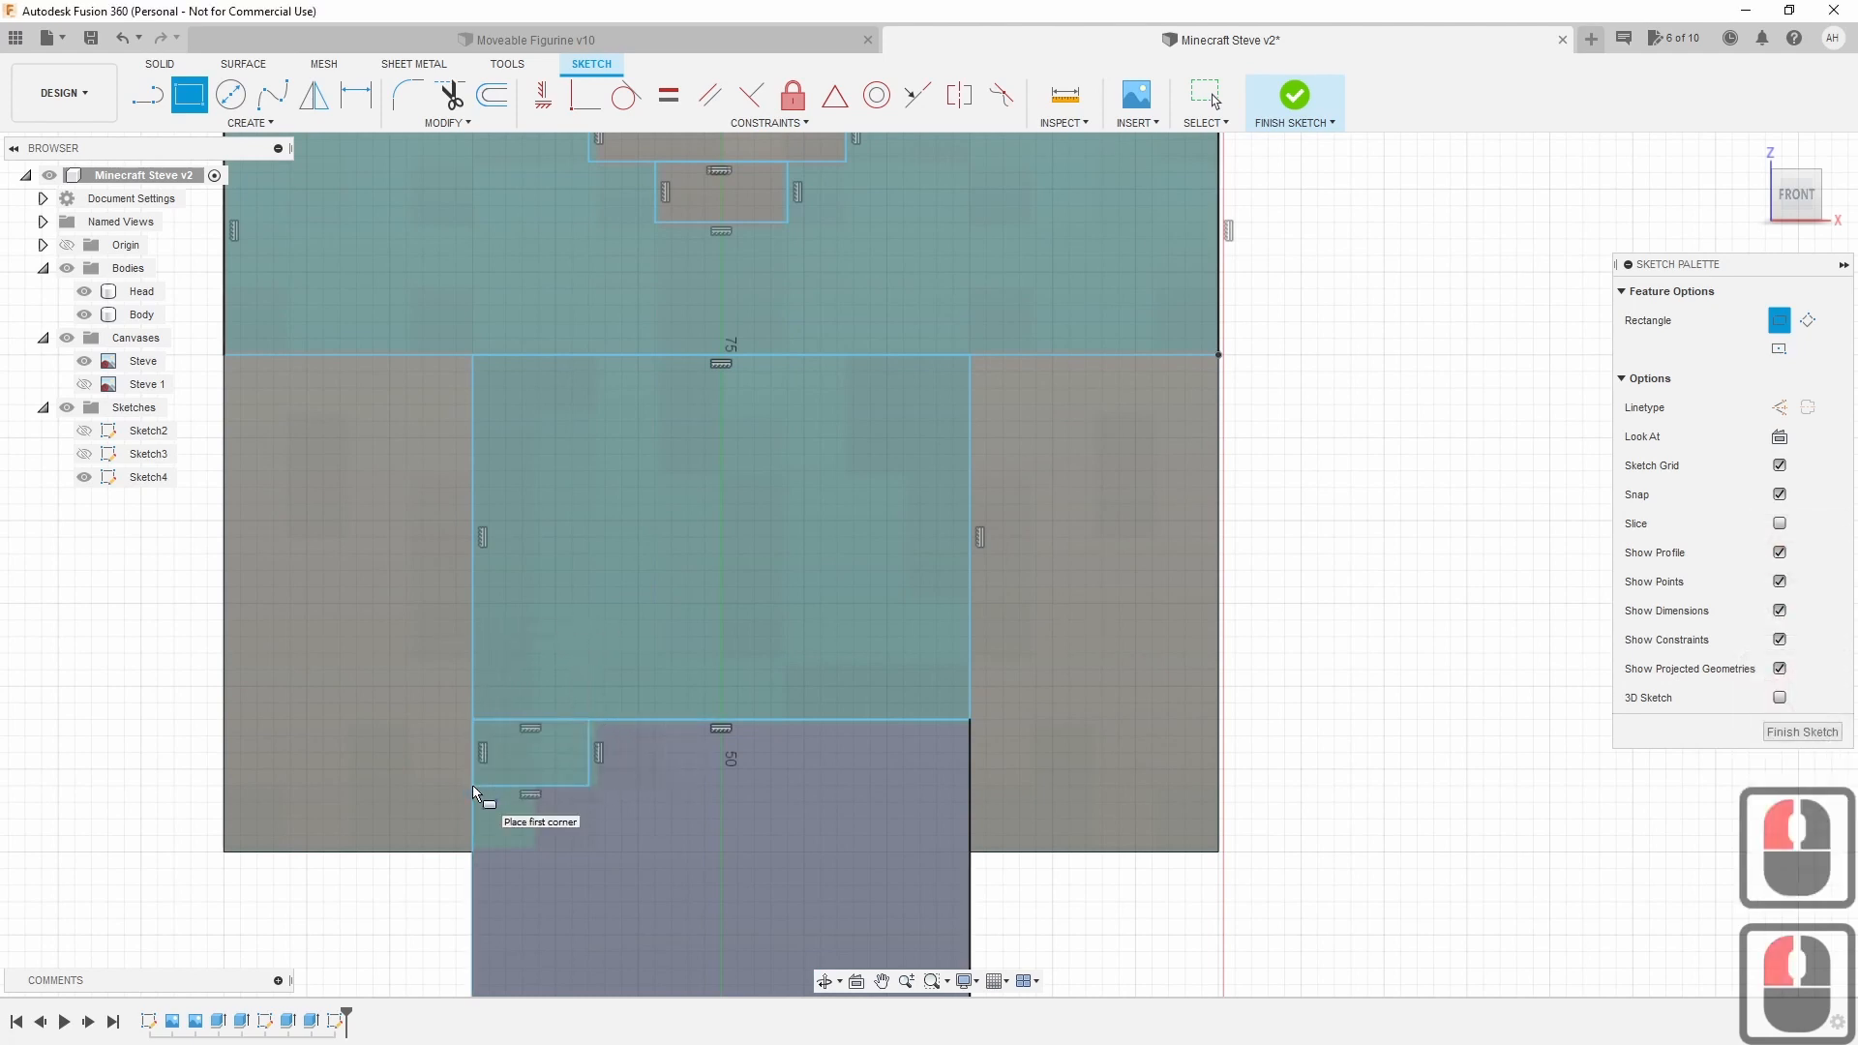
{"action": "left_click", "coordinate": [475, 786]}
{"action": "left_click", "coordinate": [539, 856]}
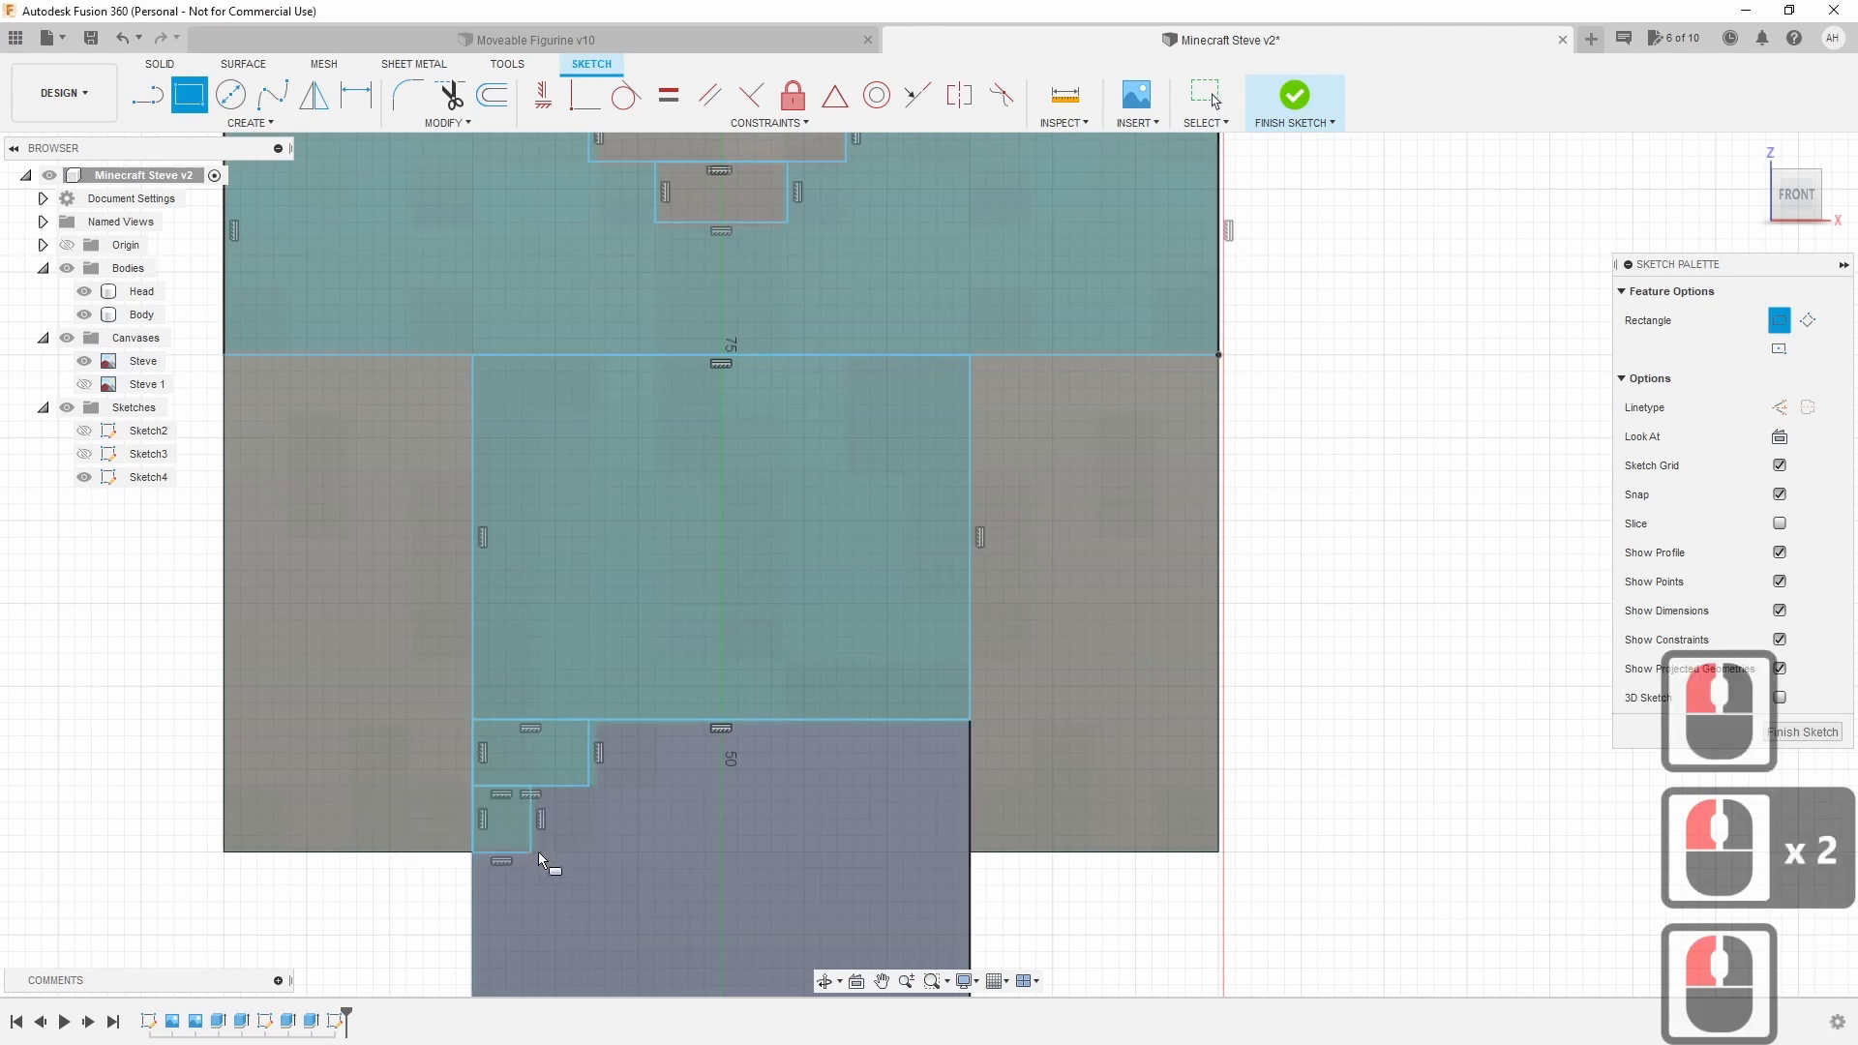
Trim the torso bottom edge and lines between the small step rectangles.
{"action": "left_click", "coordinate": [451, 94]}
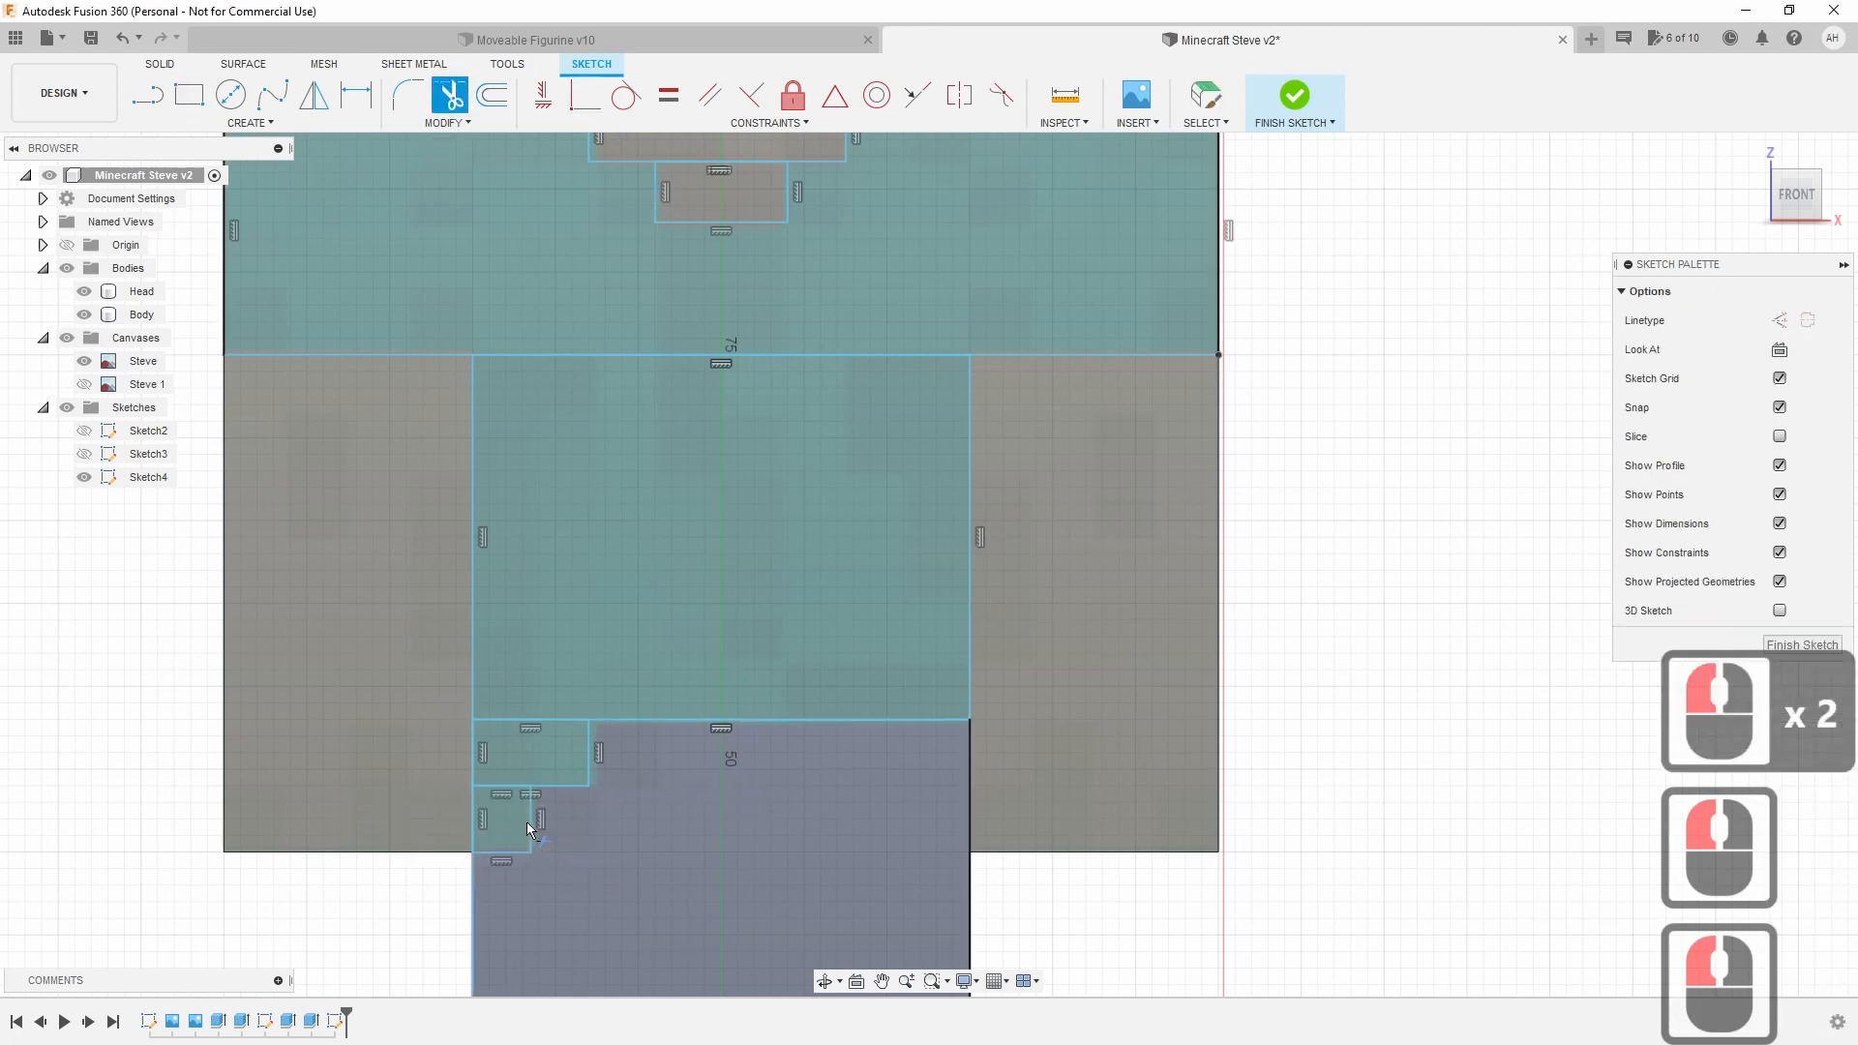
{"action": "left_click", "coordinate": [512, 721]}
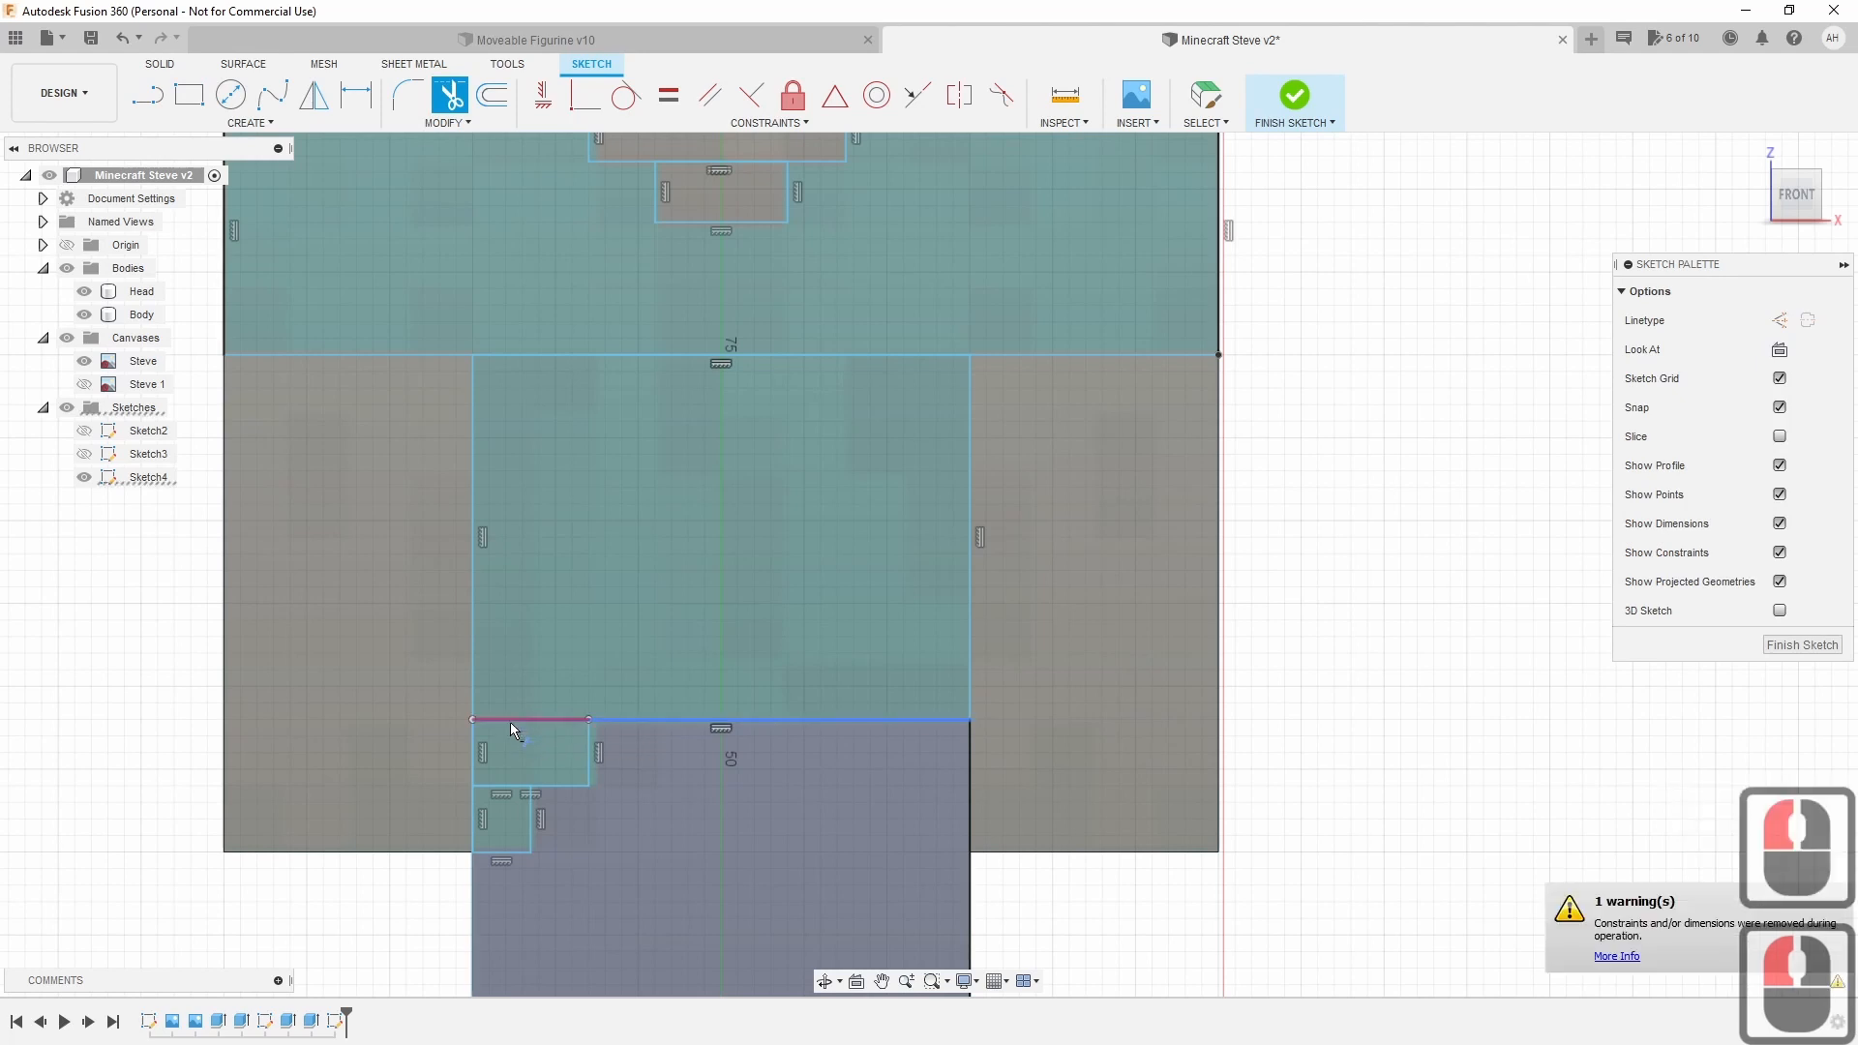
{"action": "left_click", "coordinate": [513, 726]}
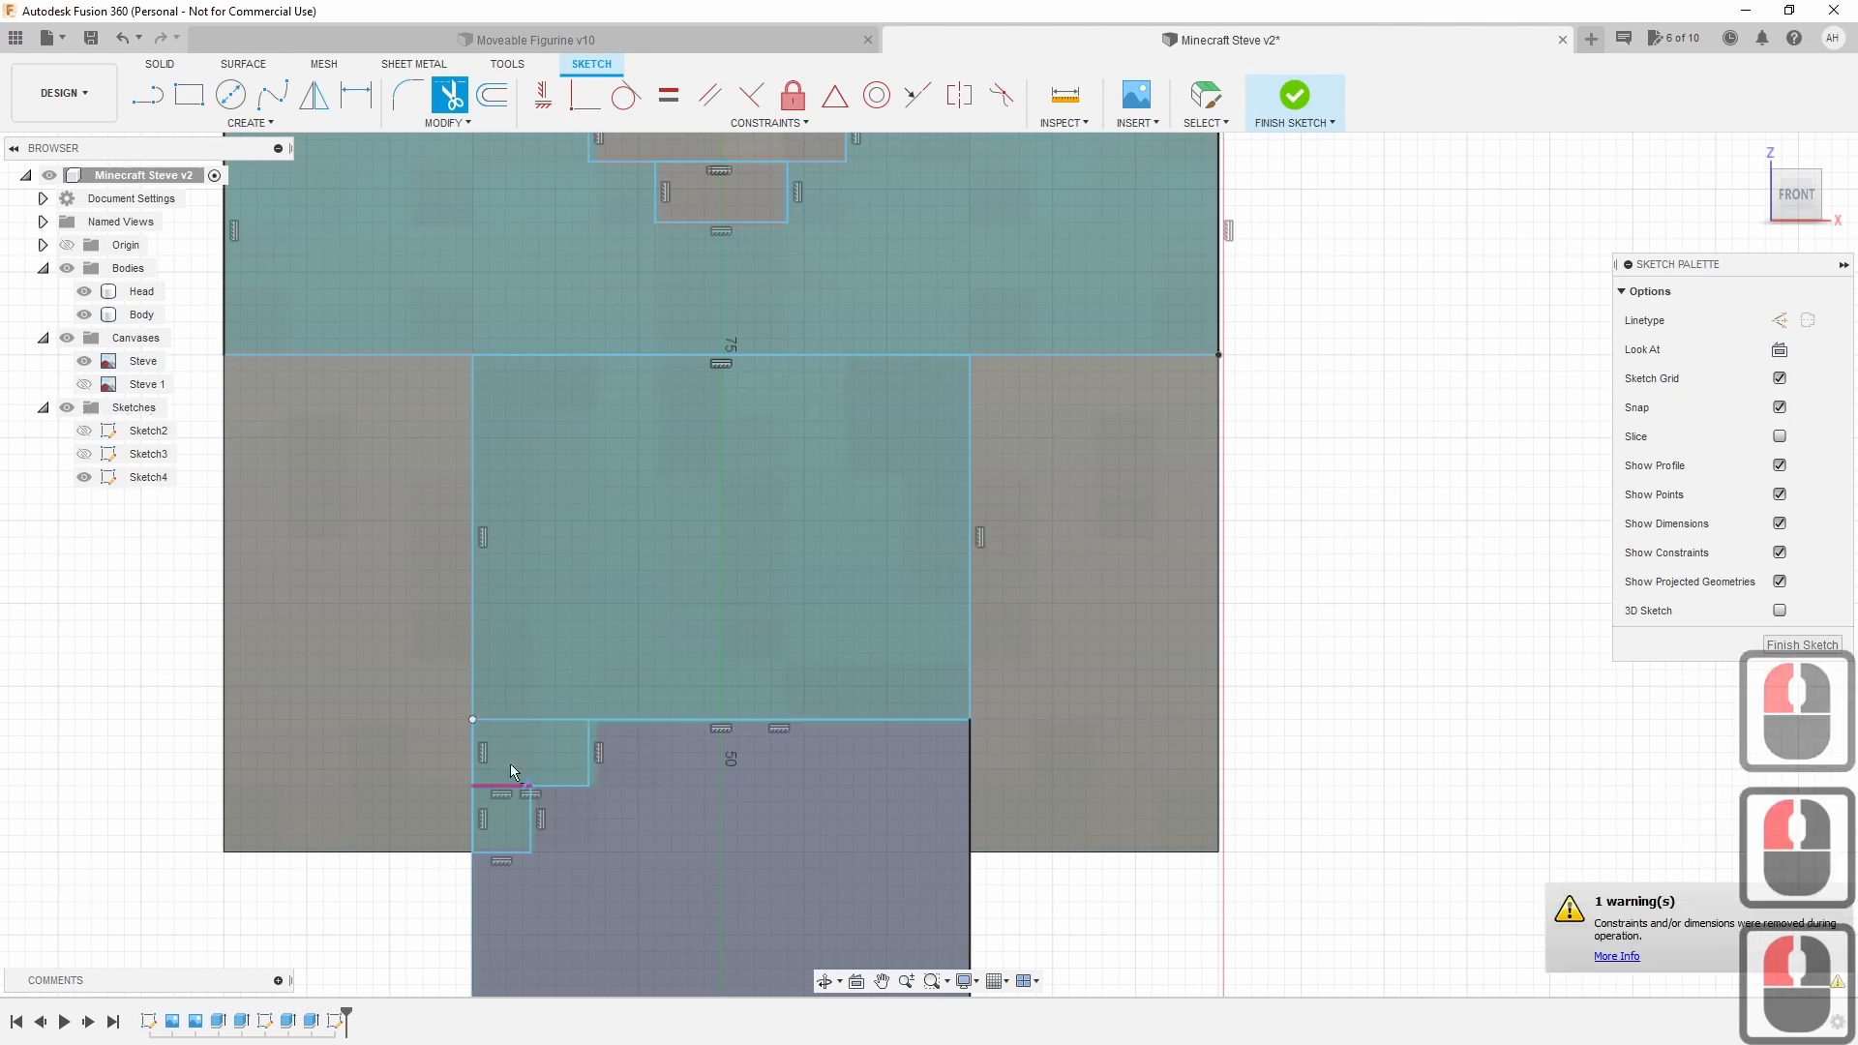
{"action": "left_click", "coordinate": [526, 728]}
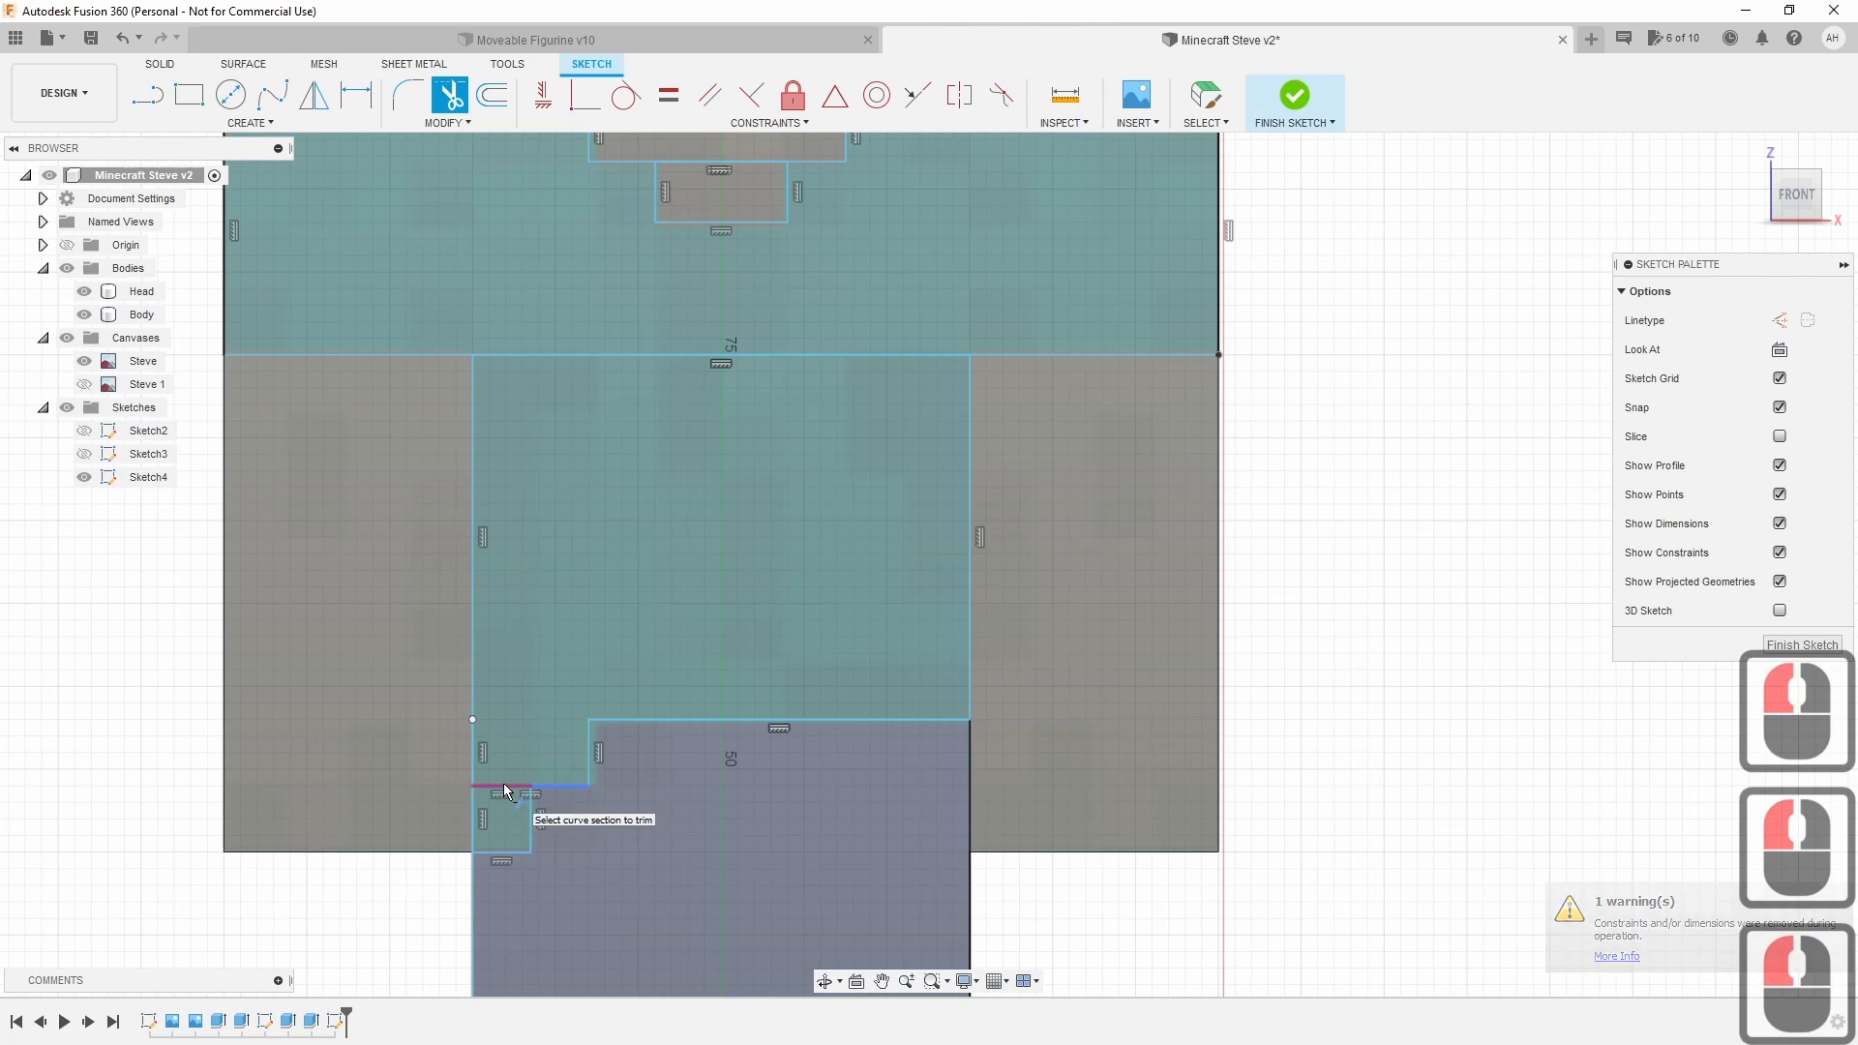
{"action": "left_click", "coordinate": [504, 792]}
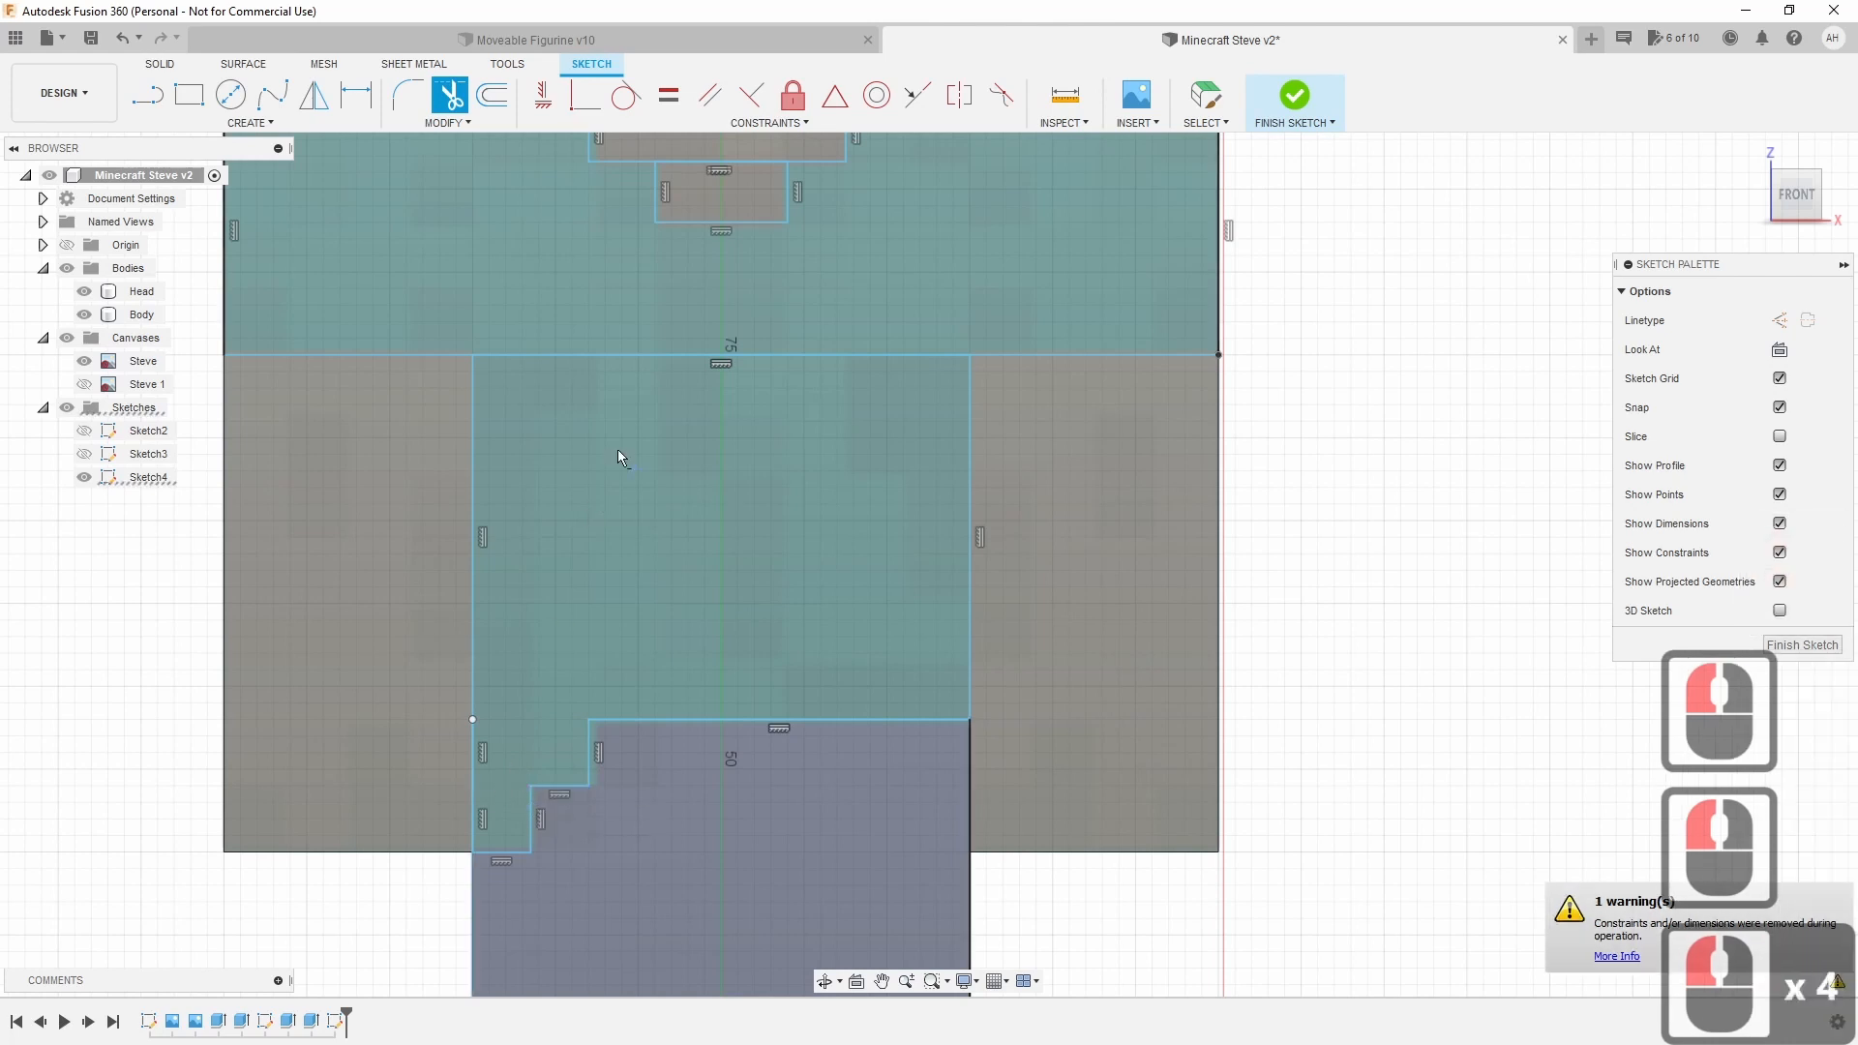
Trim the shoulder dividing line and the neck line segments.
{"action": "middle_click_drag", "start_coordinate": [620, 457], "coordinate": [550, 647]}
{"action": "left_click", "coordinate": [543, 629]}
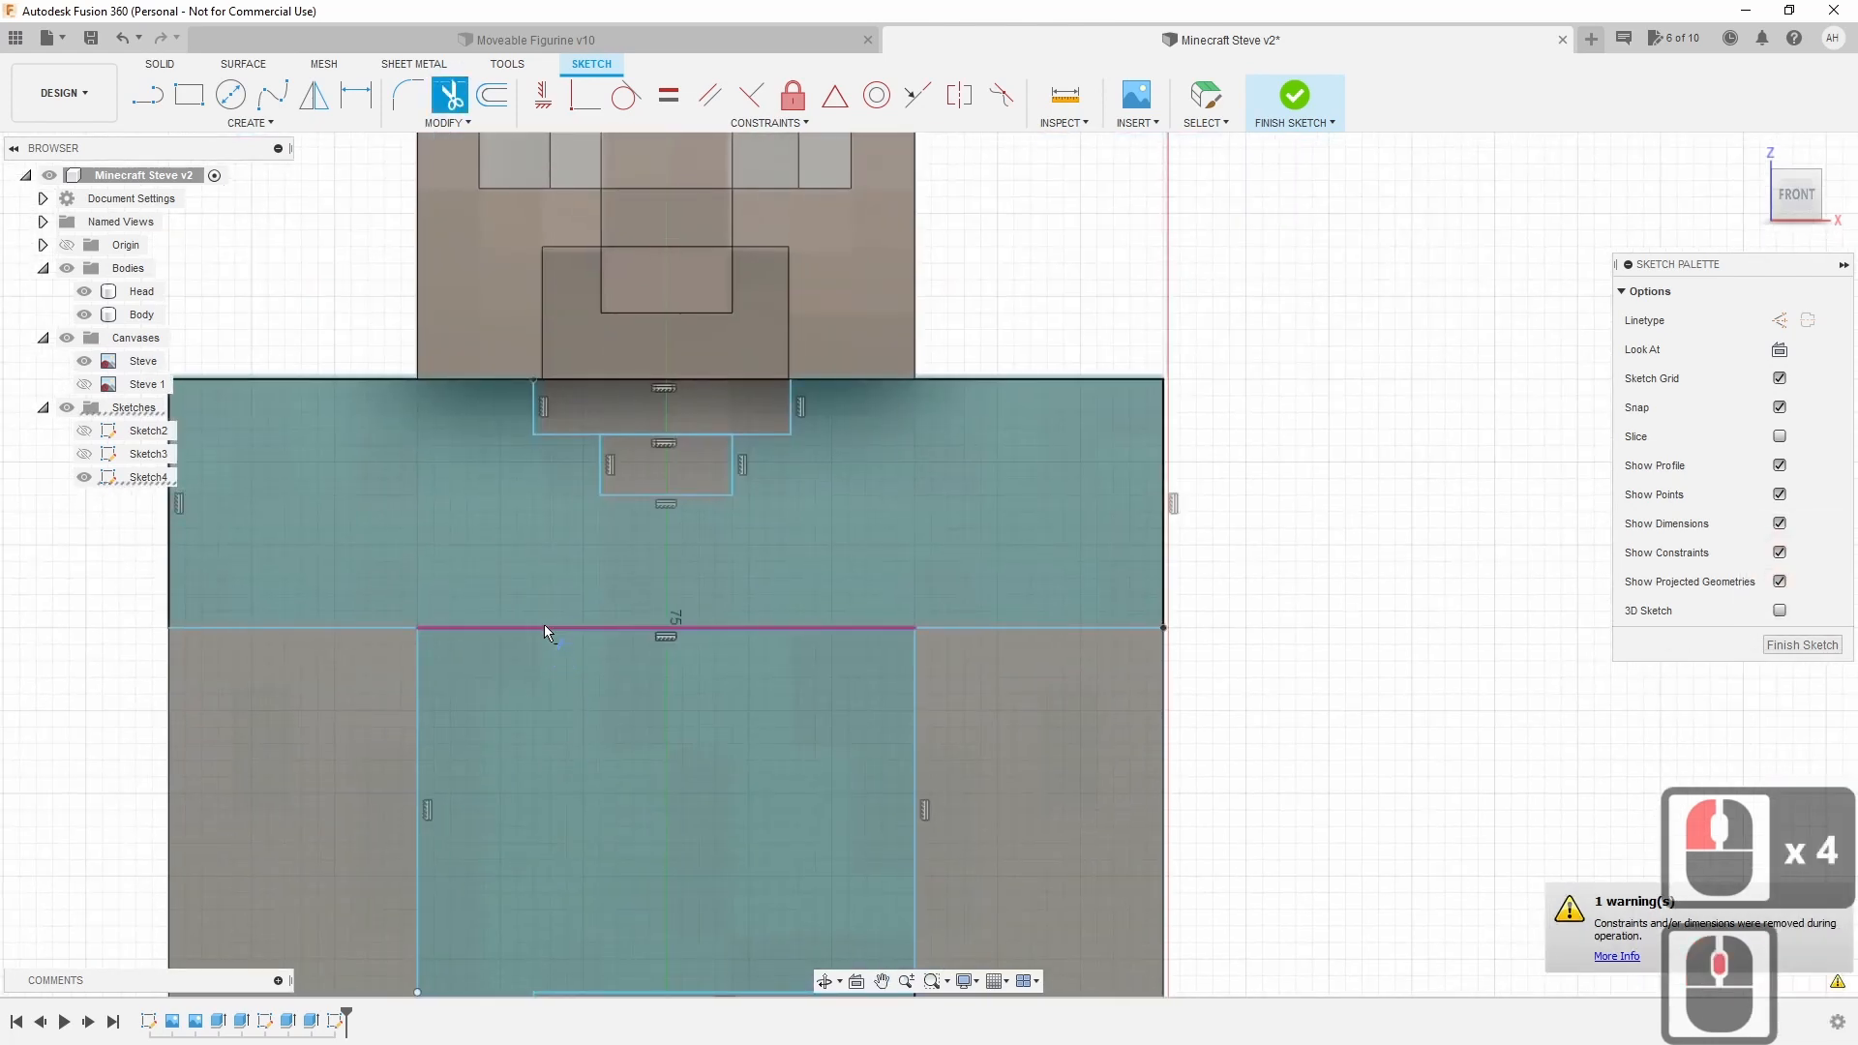
{"action": "left_click", "coordinate": [540, 629]}
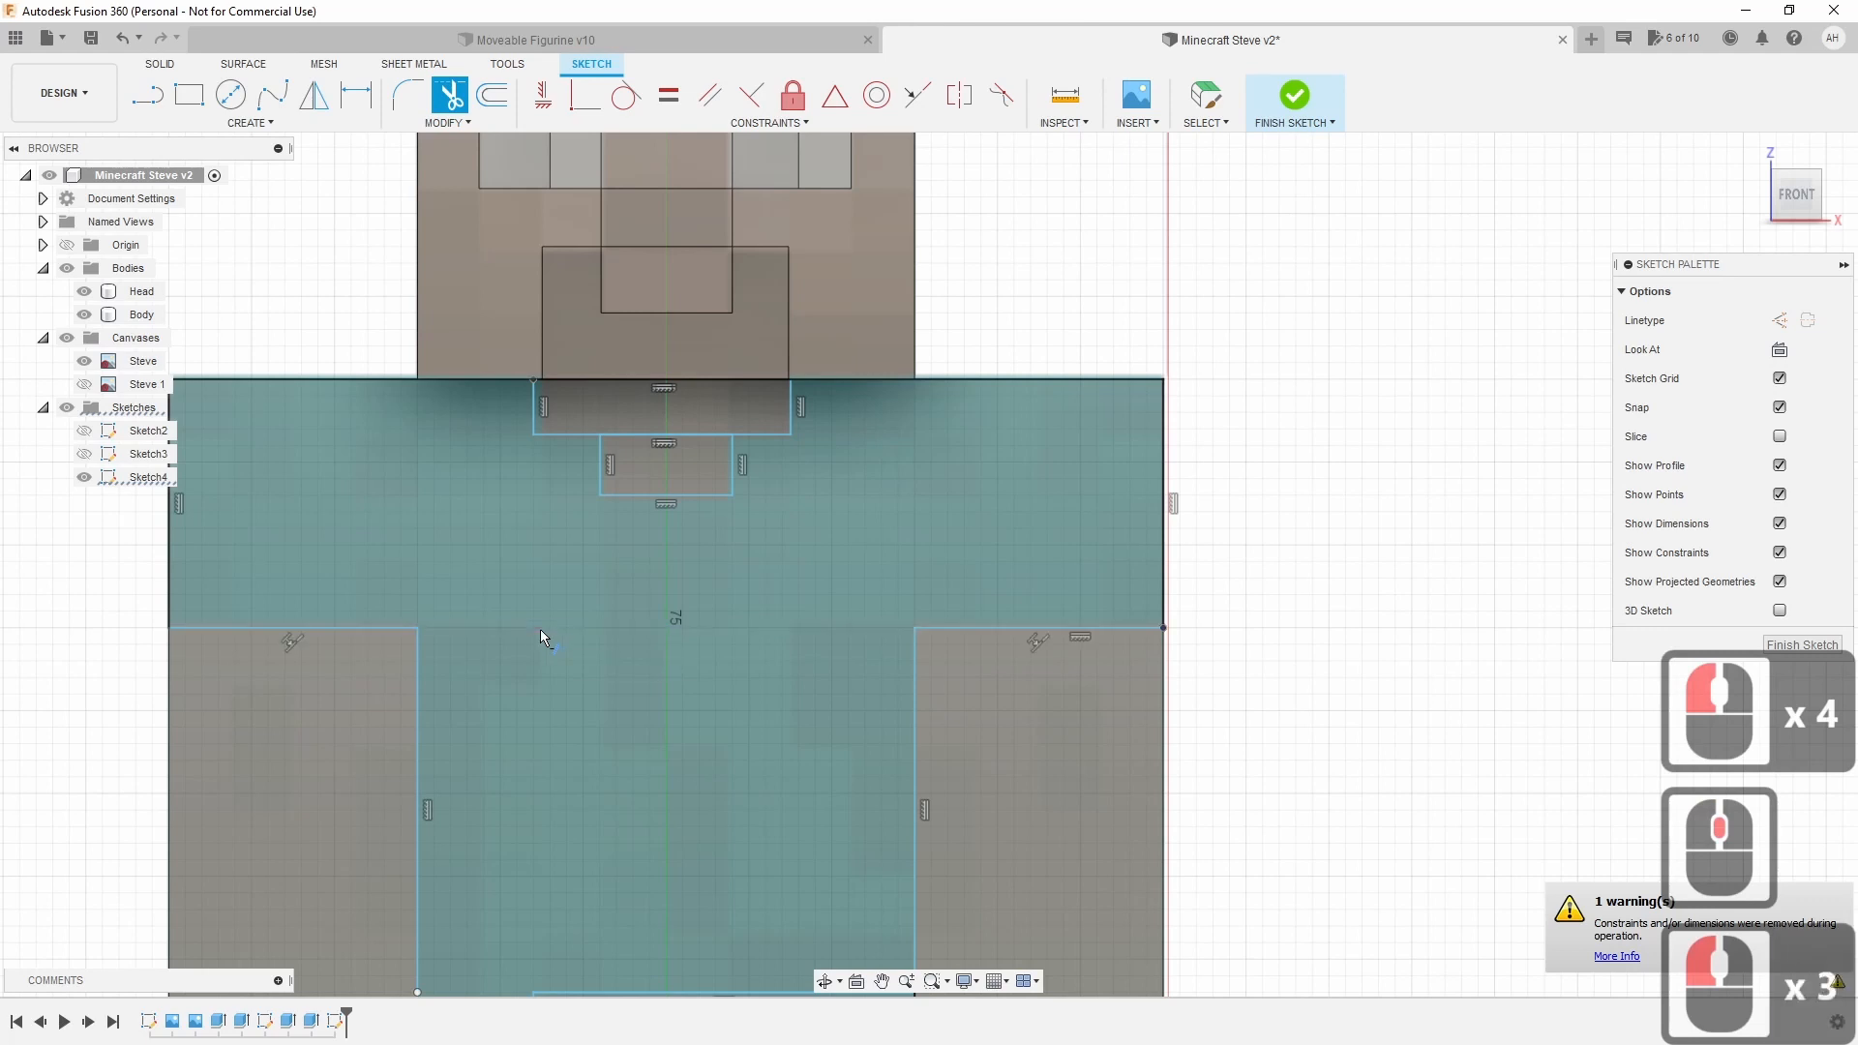
{"action": "left_click", "coordinate": [894, 481]}
{"action": "left_click", "coordinate": [675, 436]}
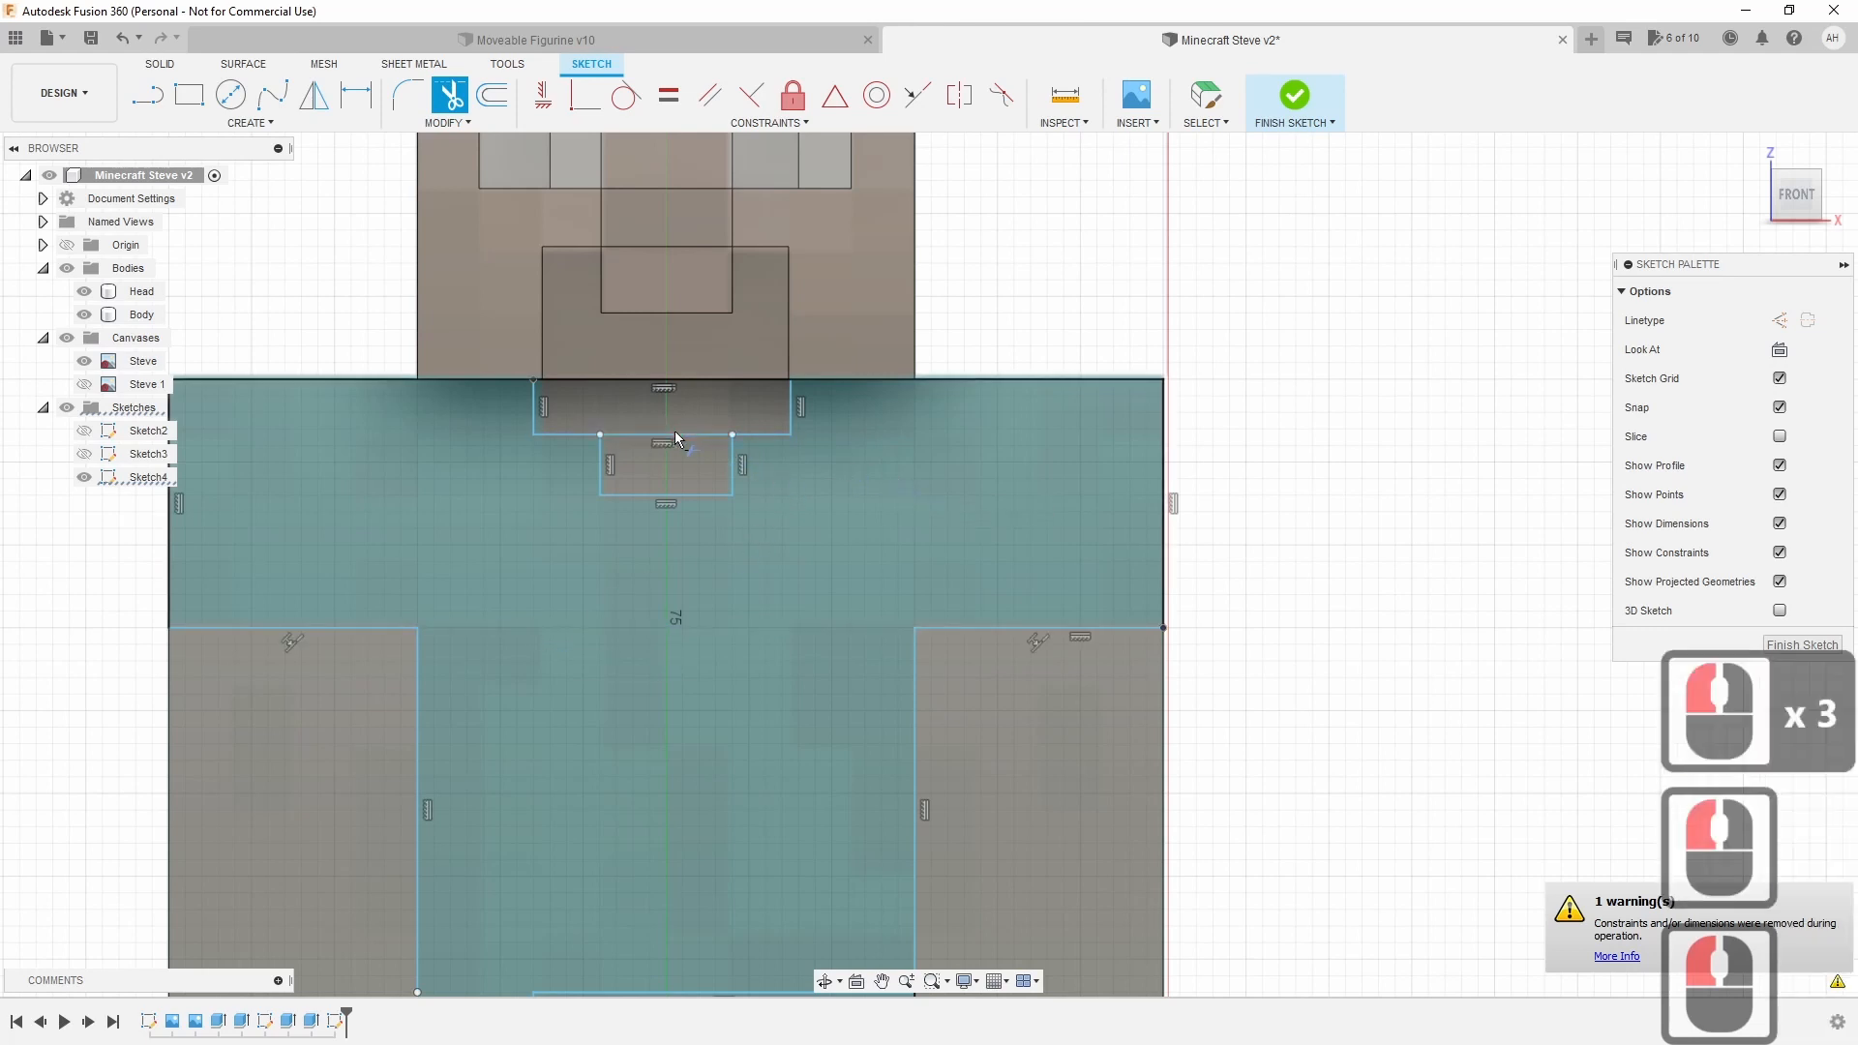
{"action": "left_click", "coordinate": [673, 438]}
{"action": "scroll", "coordinate": [764, 619], "scroll_direction": "down", "scroll_amount": 9}
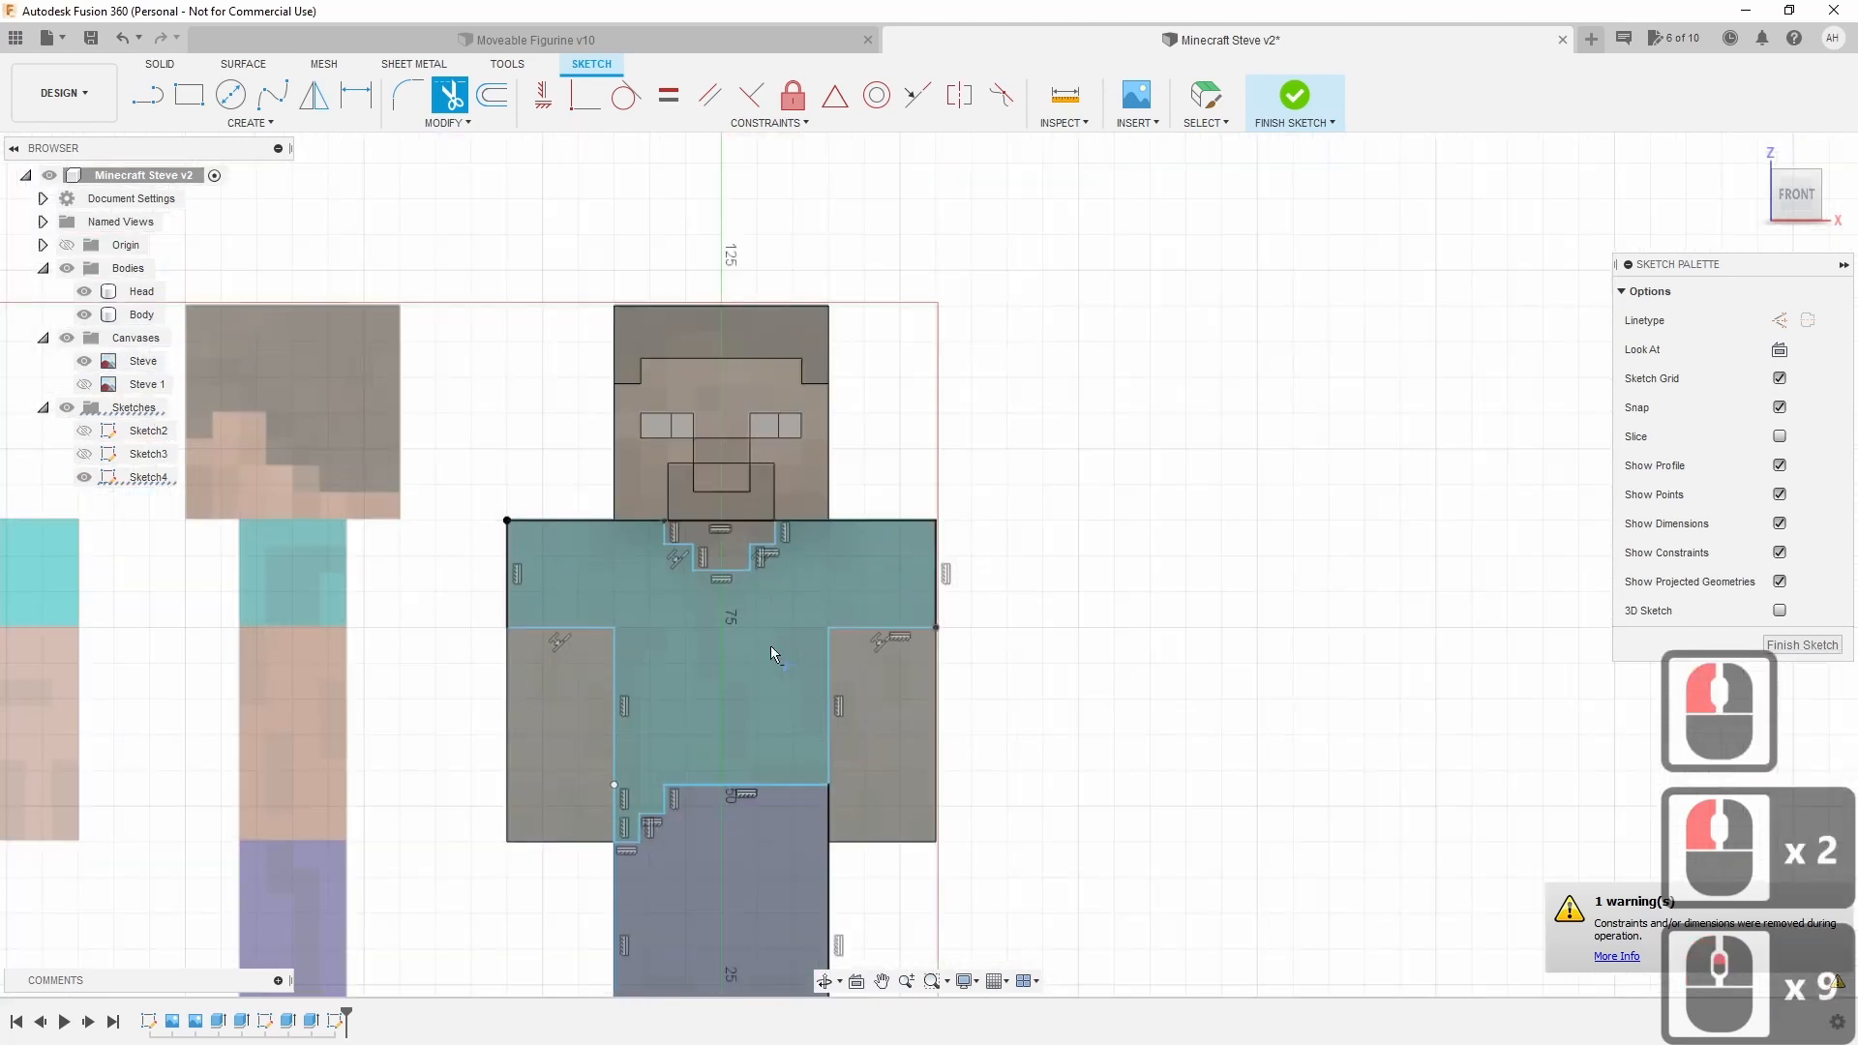
{"action": "scroll", "coordinate": [828, 600], "scroll_direction": "up", "scroll_amount": 1}
{"action": "scroll", "coordinate": [905, 616], "scroll_direction": "down", "scroll_amount": 2}
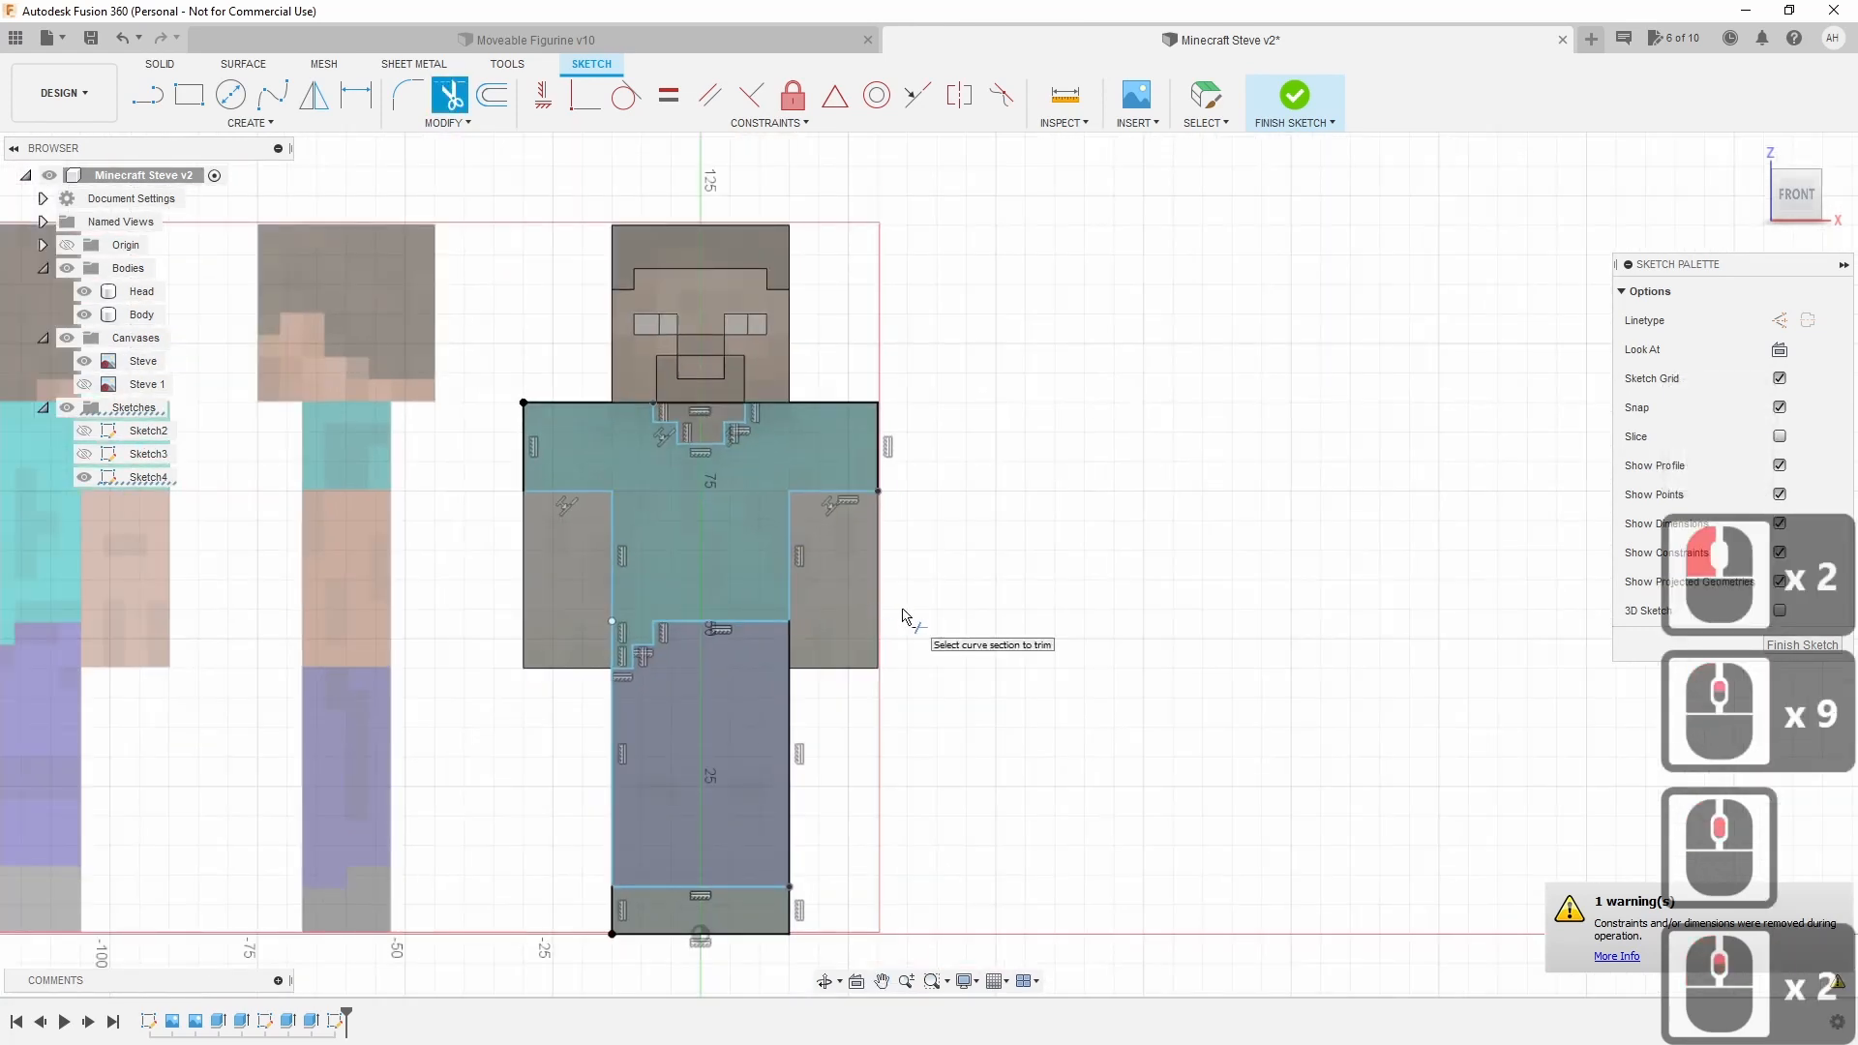
{"action": "key", "text": "Escape"}
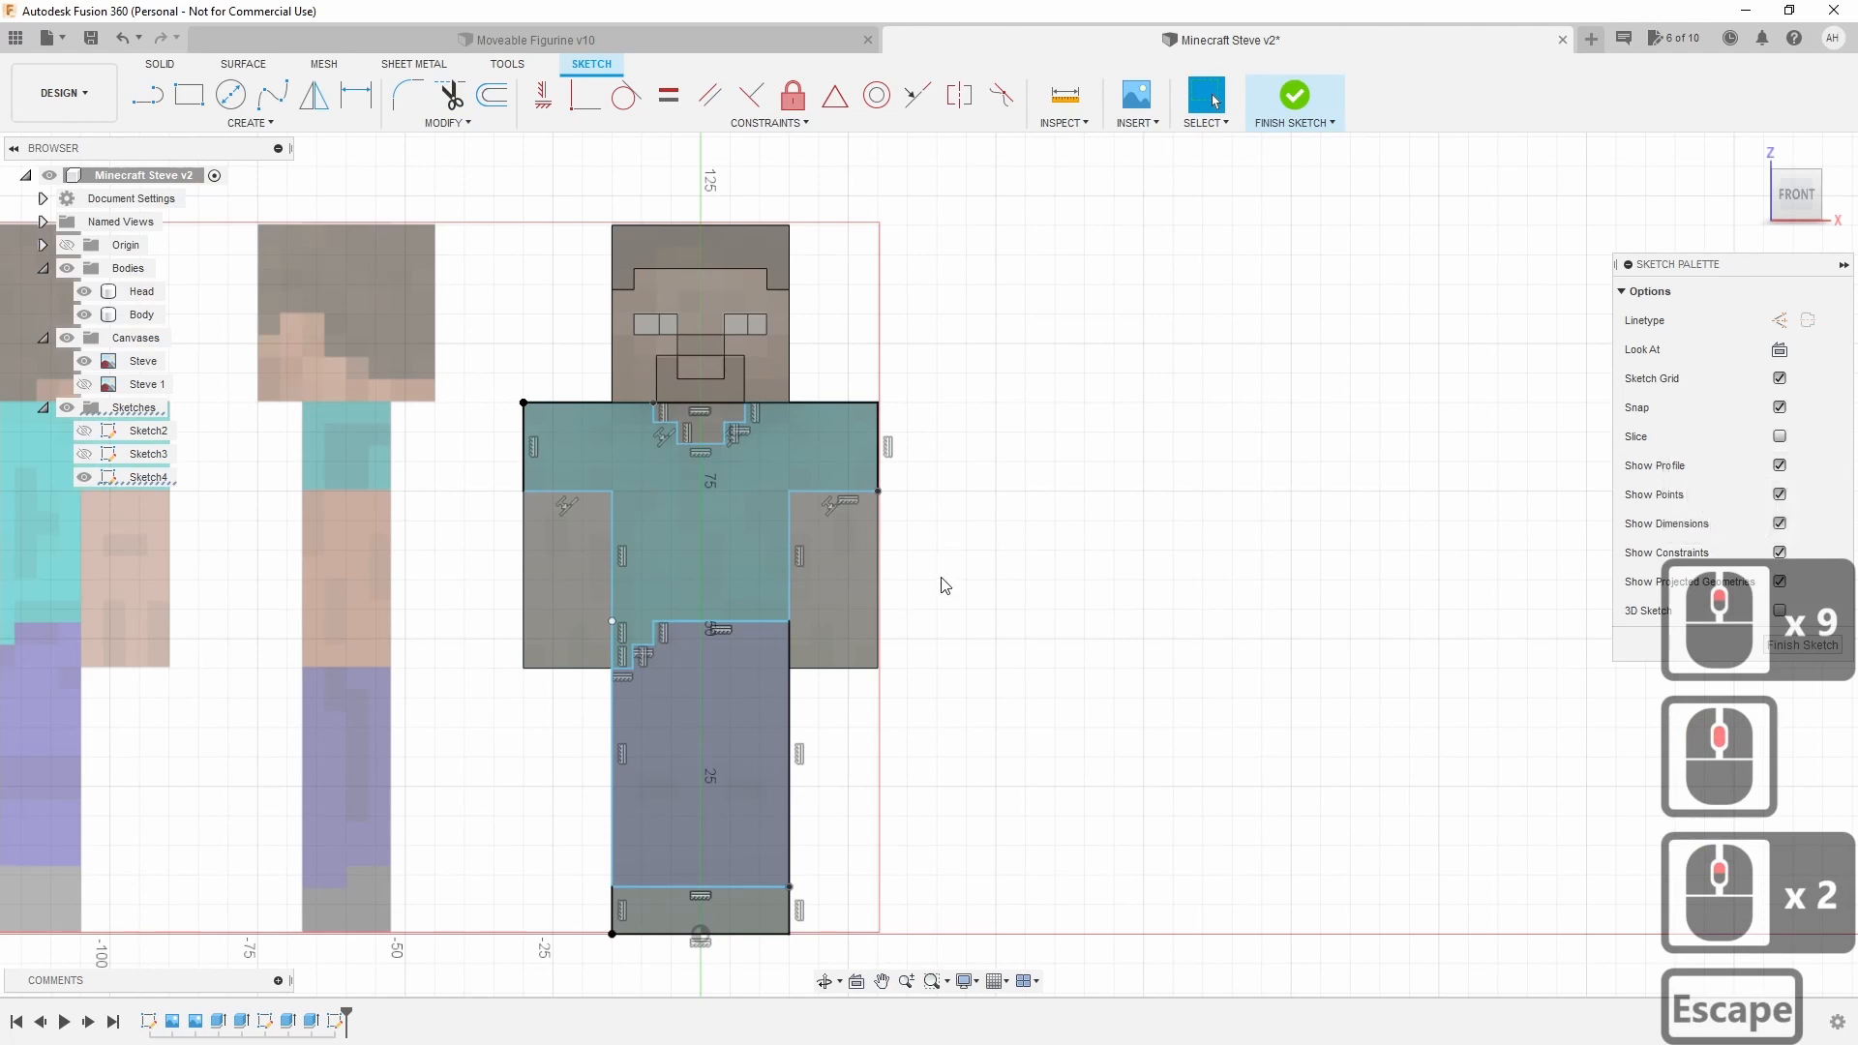
Check the bottom foot strip and leg profiles are now clean closed shapes.
{"action": "scroll", "coordinate": [943, 590], "scroll_direction": "down", "scroll_amount": 2}
{"action": "scroll", "coordinate": [946, 624], "scroll_direction": "up", "scroll_amount": 1}
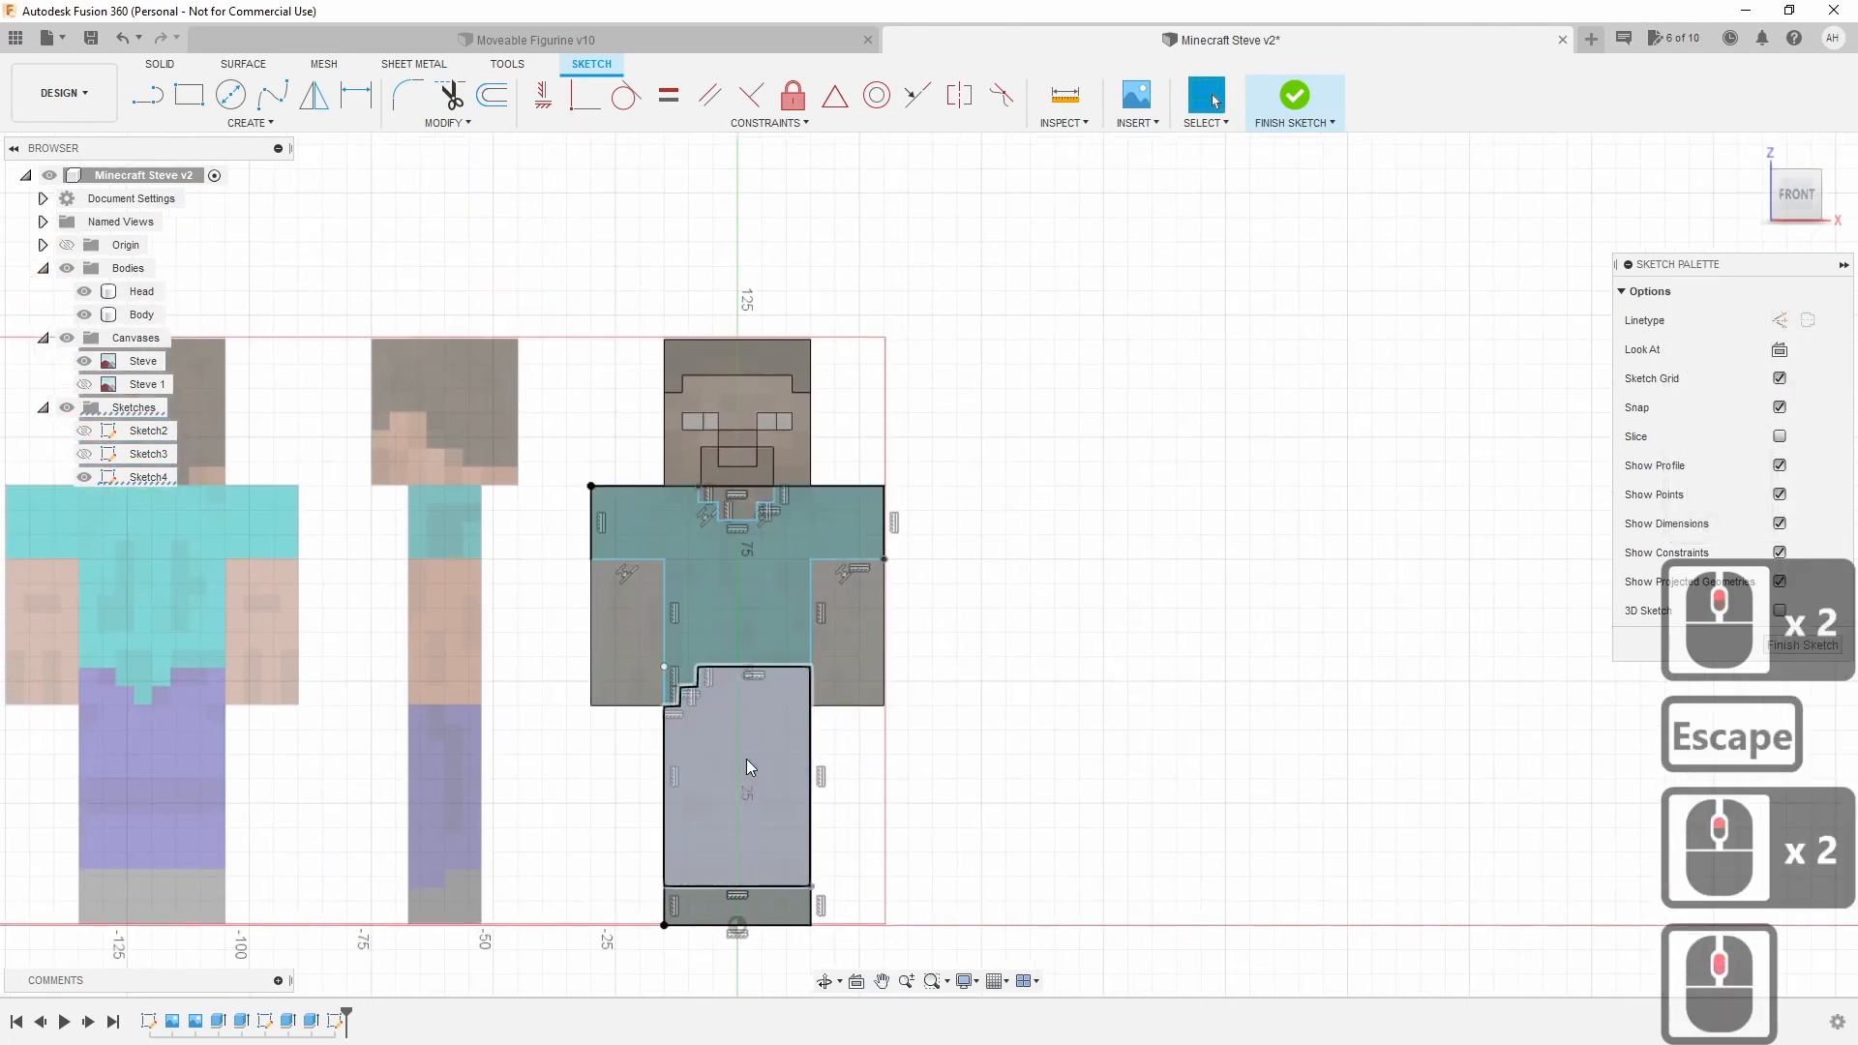
{"action": "left_click", "coordinate": [768, 909]}
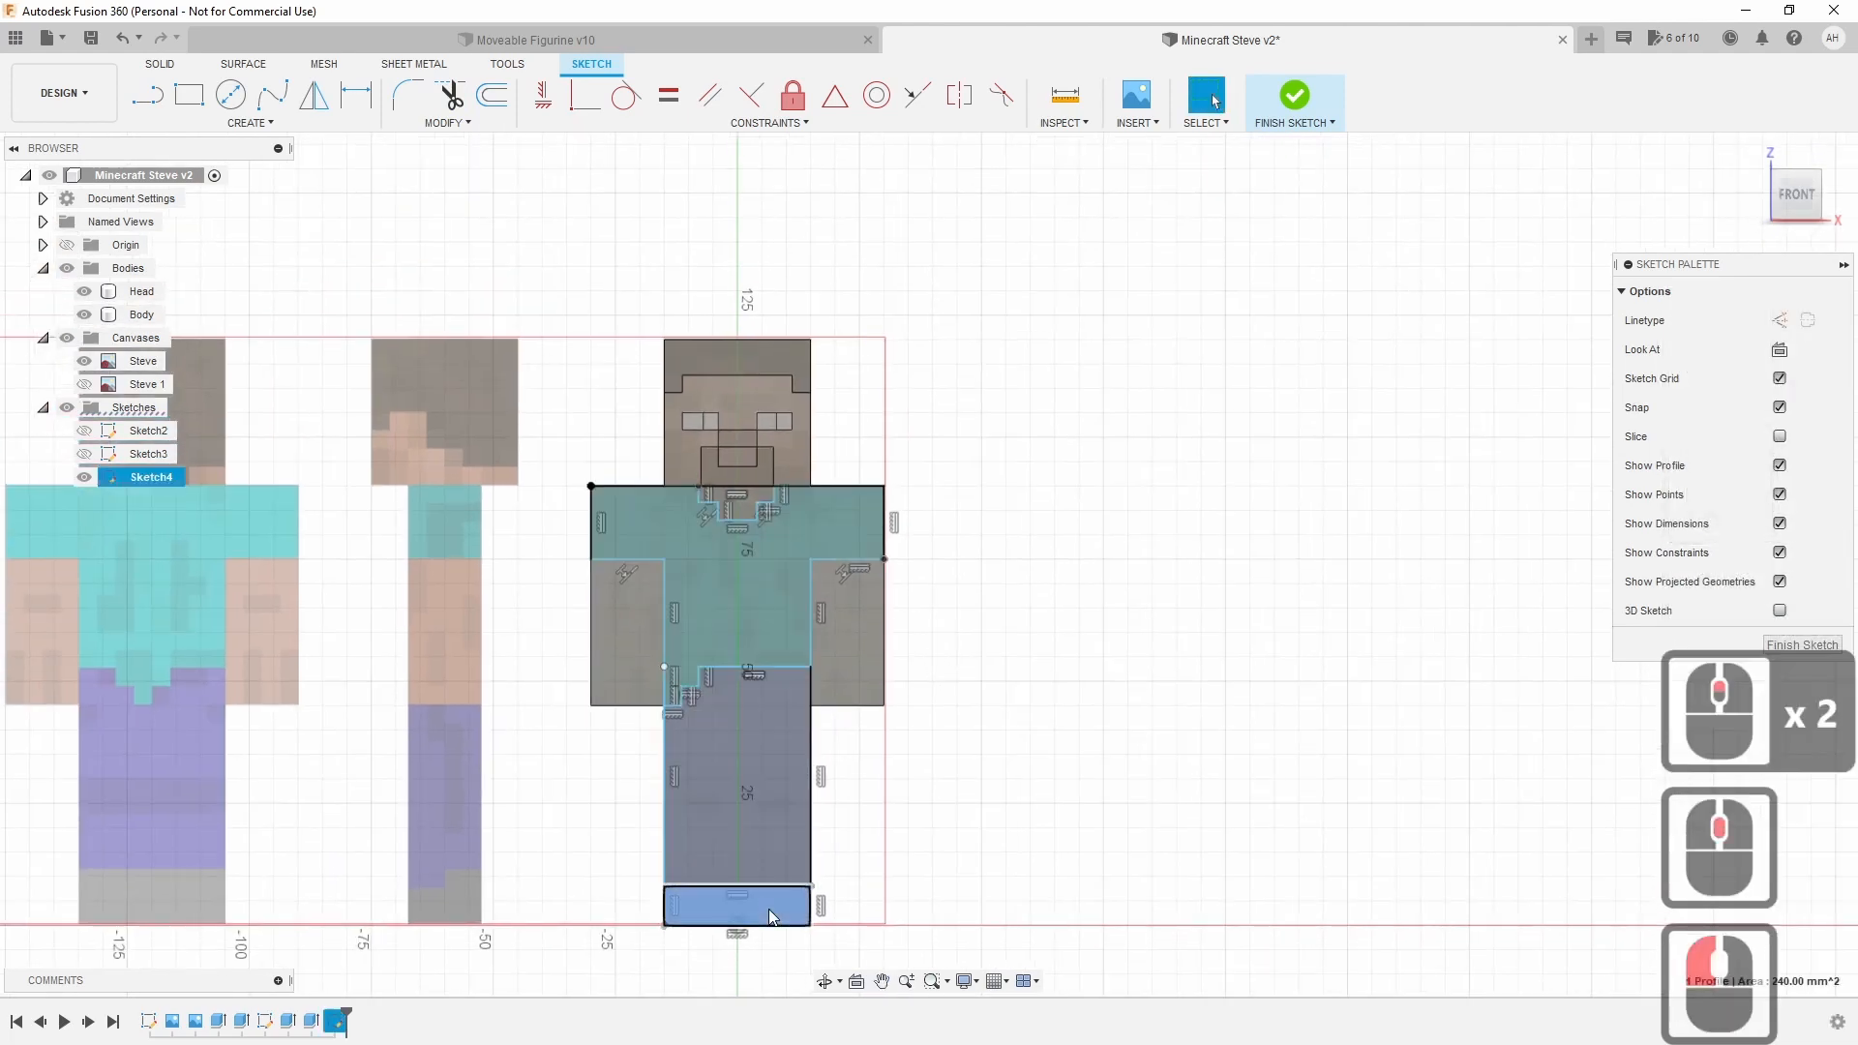
{"action": "left_click", "coordinate": [780, 770]}
{"action": "left_click", "coordinate": [1016, 746]}
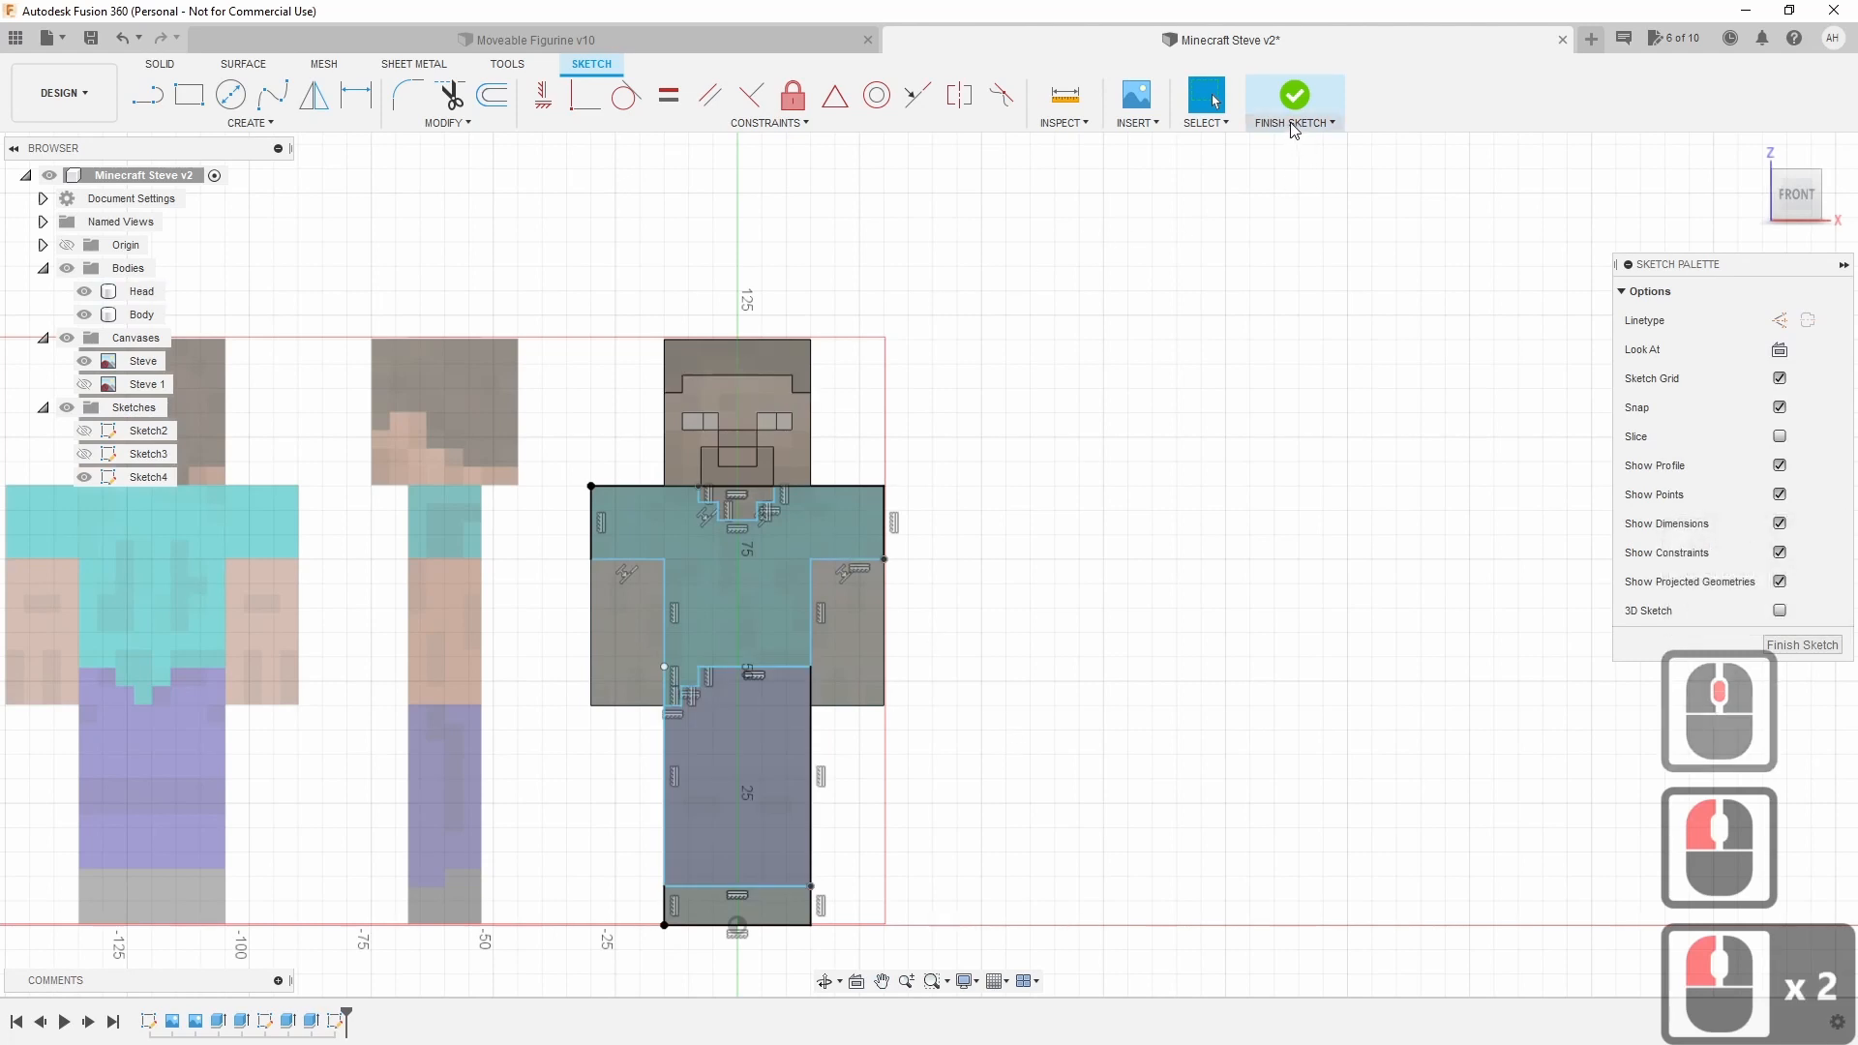
Finish the sketch, extrude the bottom foot strip 3 mm as a Join, and show Sketch4.
{"action": "left_click", "coordinate": [1294, 96]}
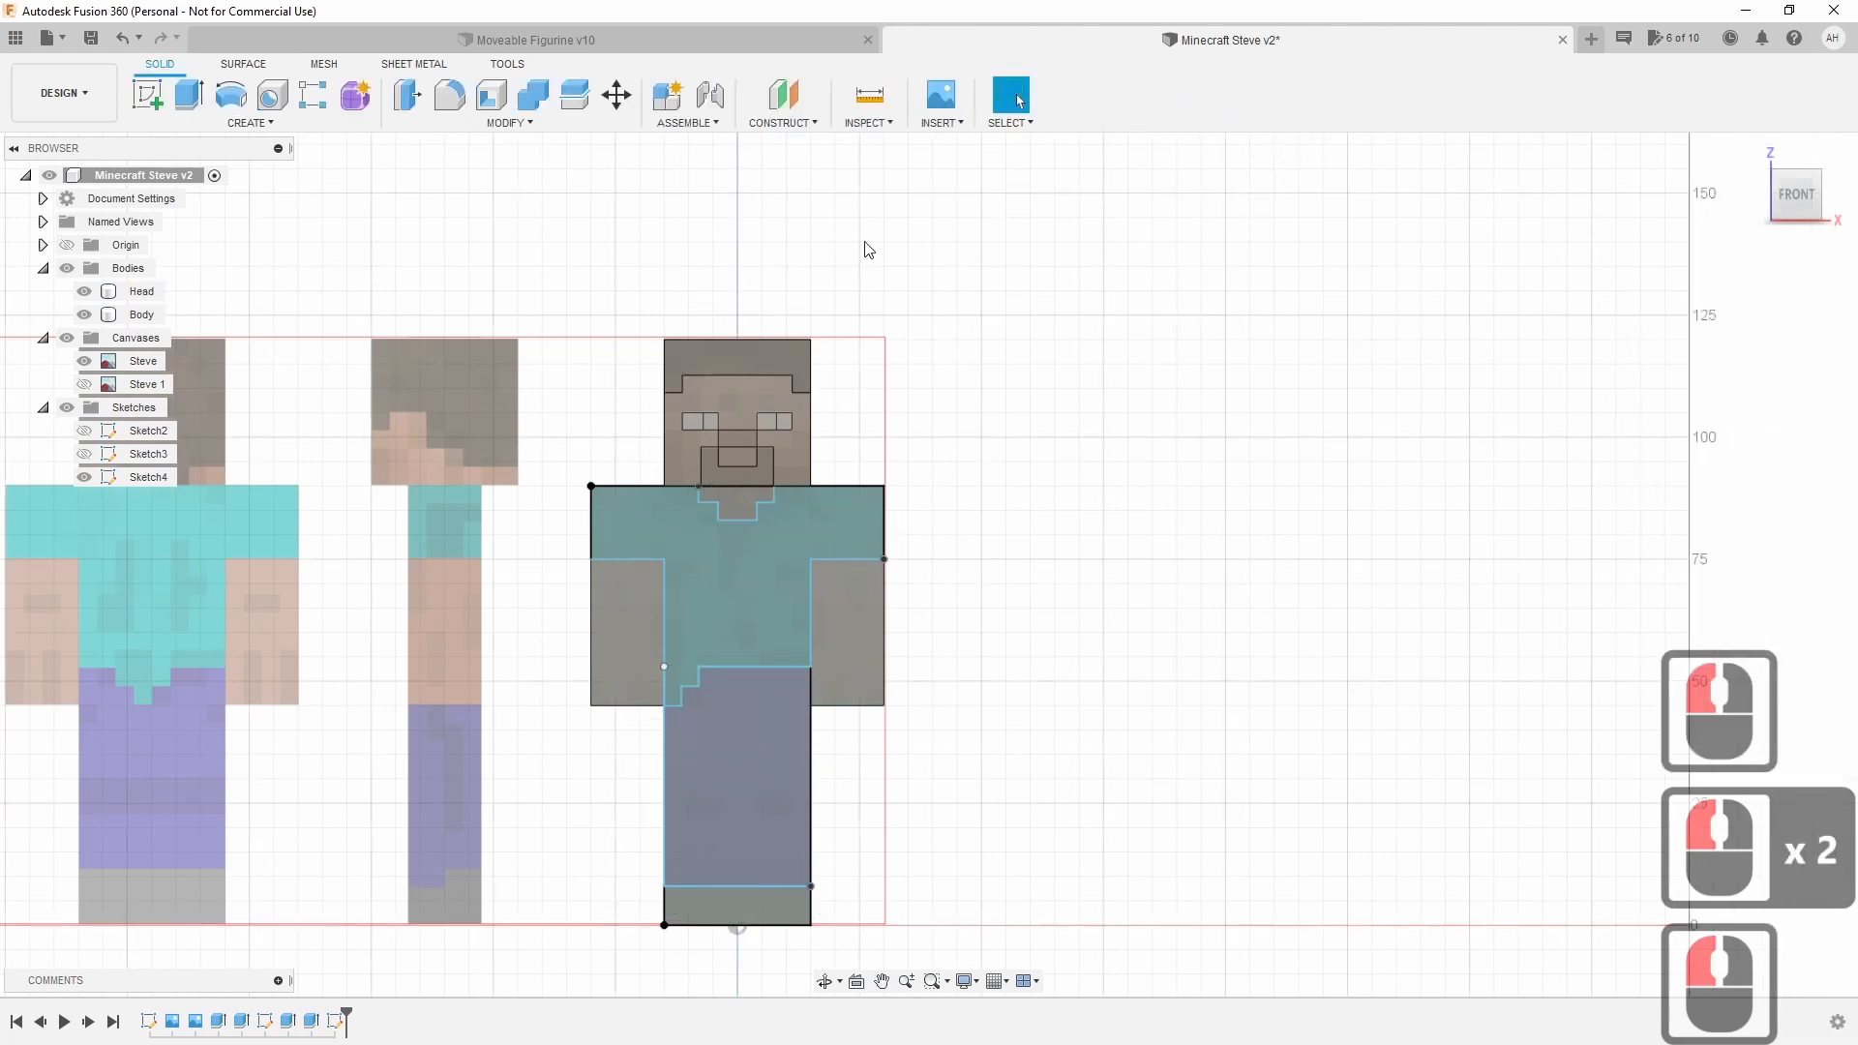
{"action": "left_click", "coordinate": [190, 95]}
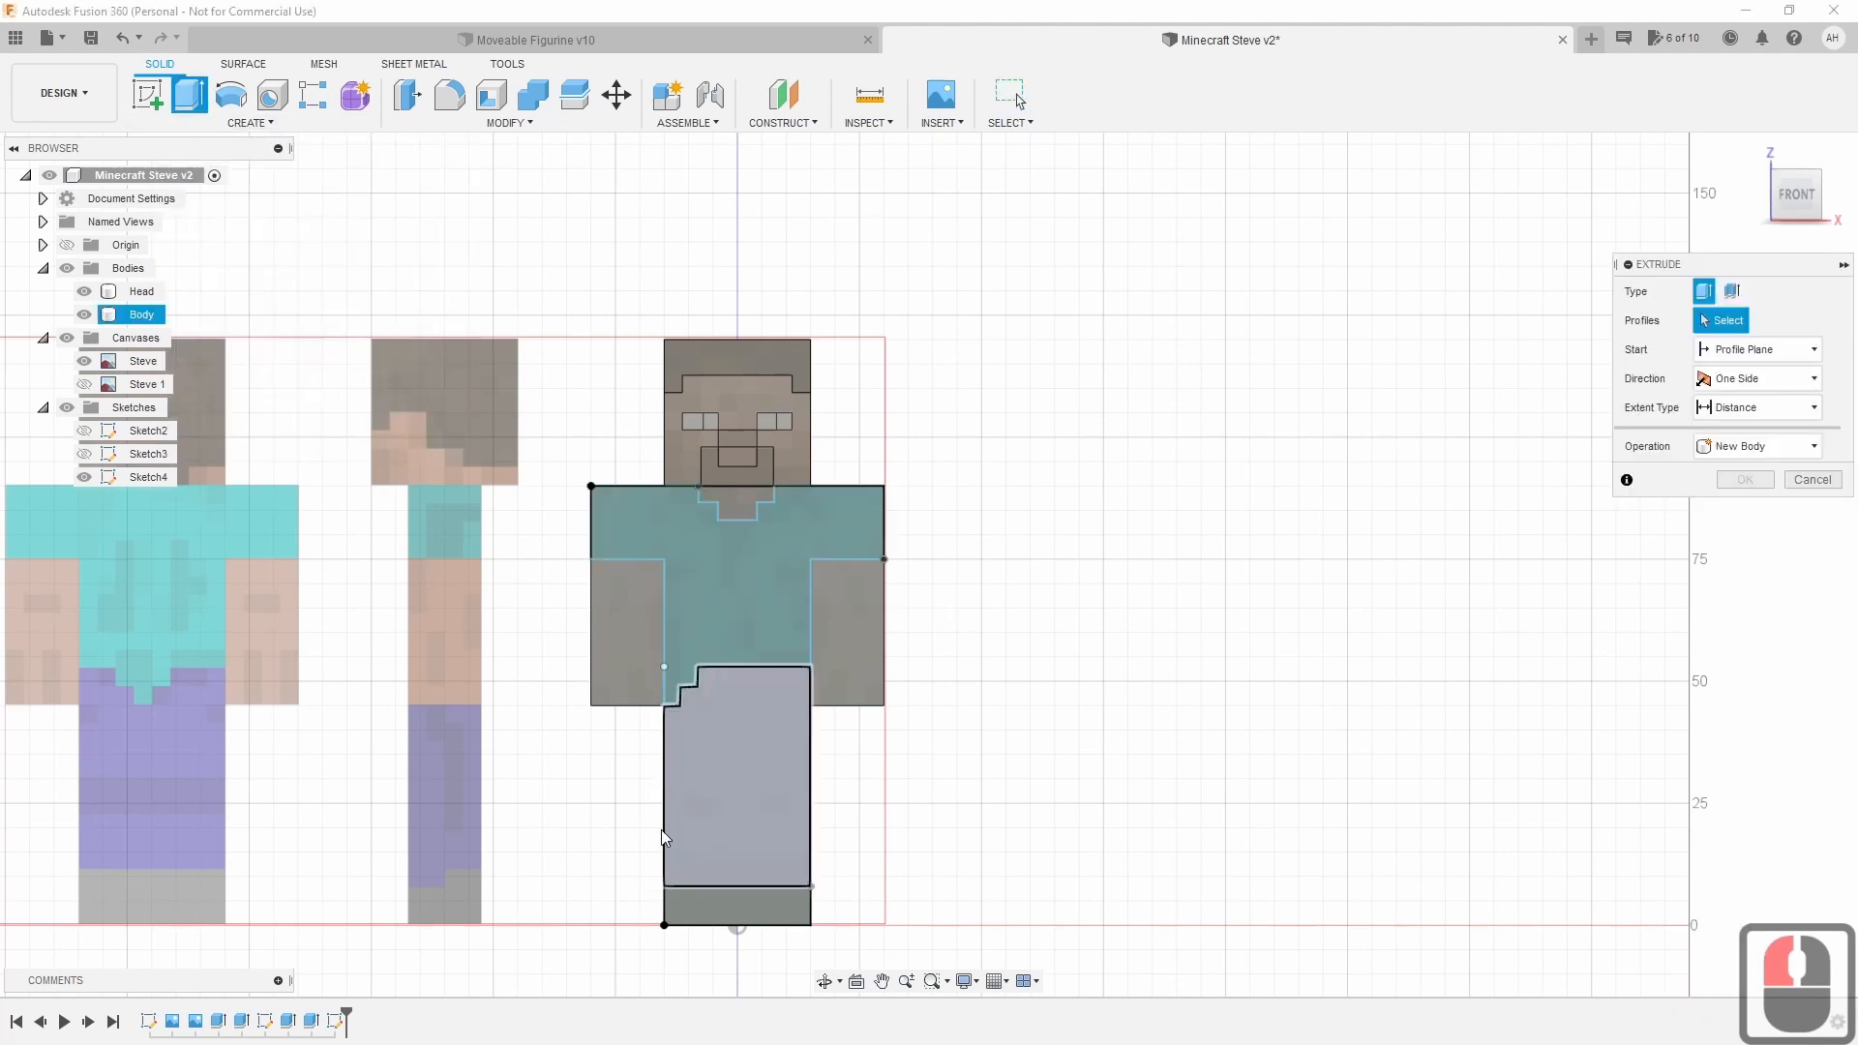
{"action": "left_click", "coordinate": [728, 911]}
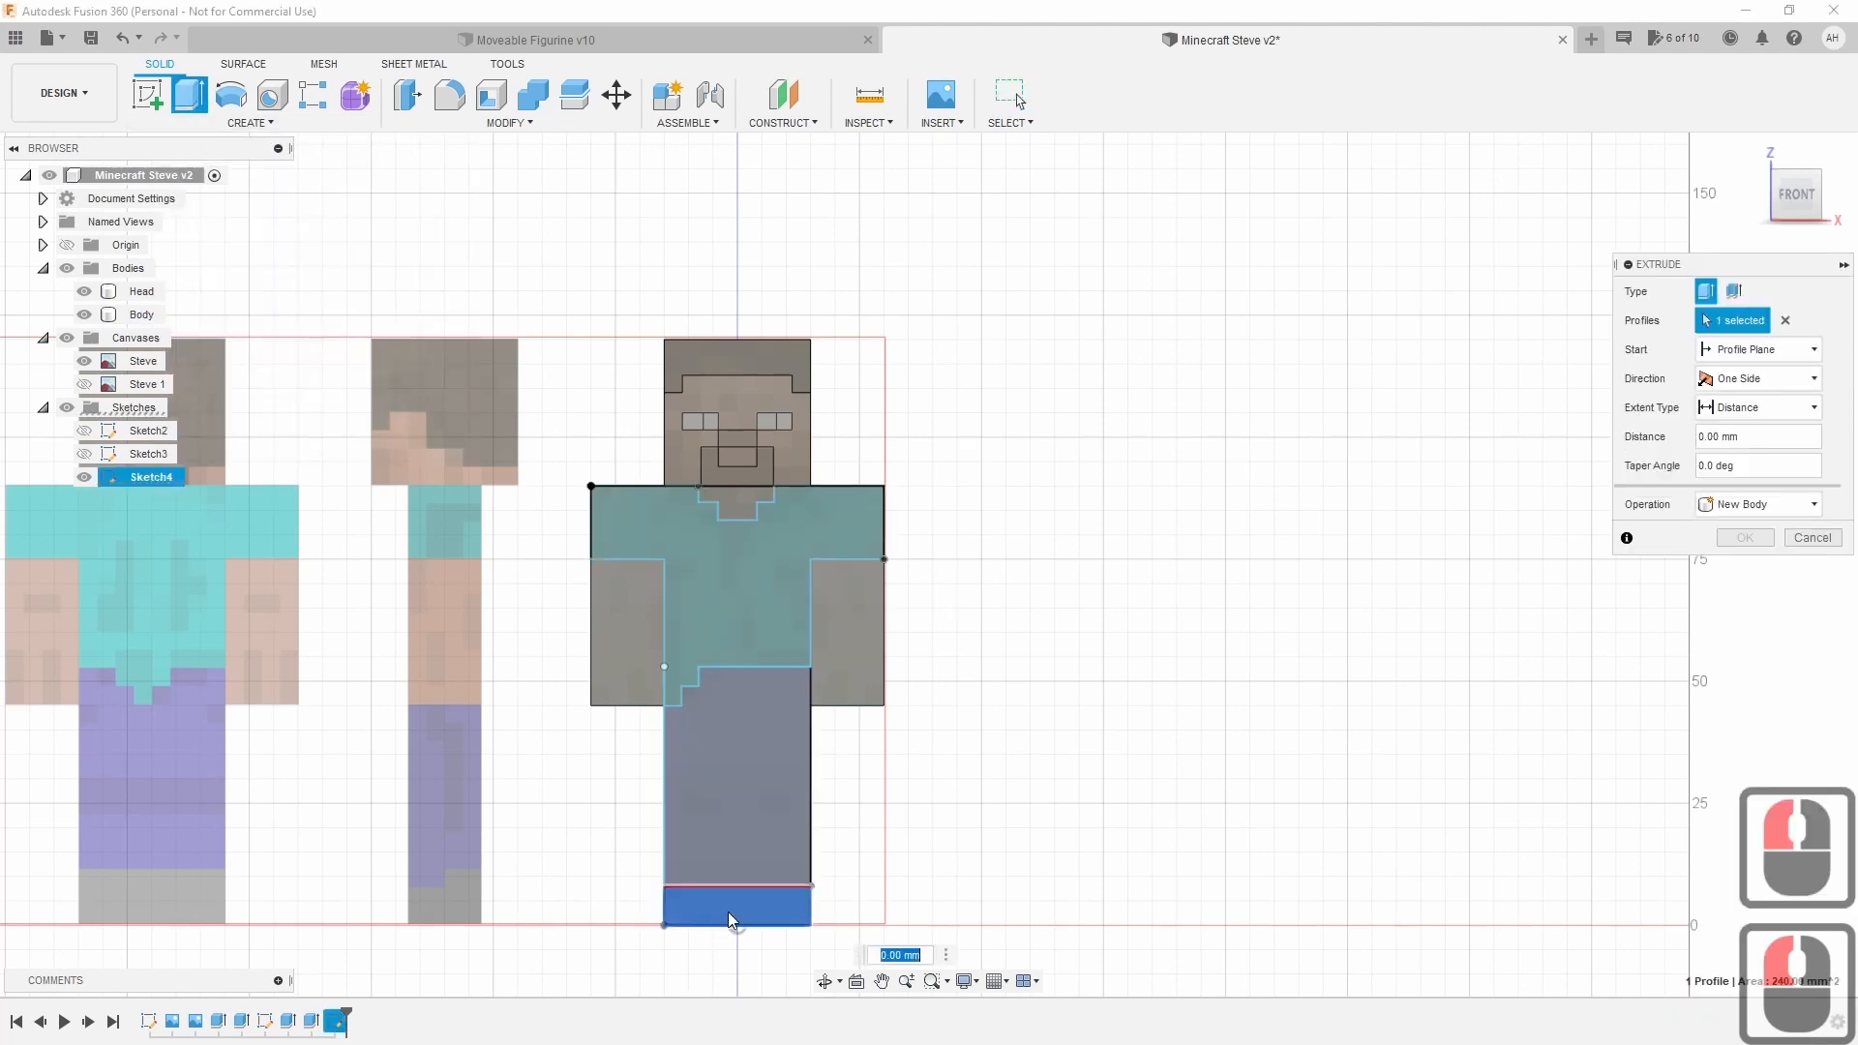
{"action": "left_click", "coordinate": [1795, 199]}
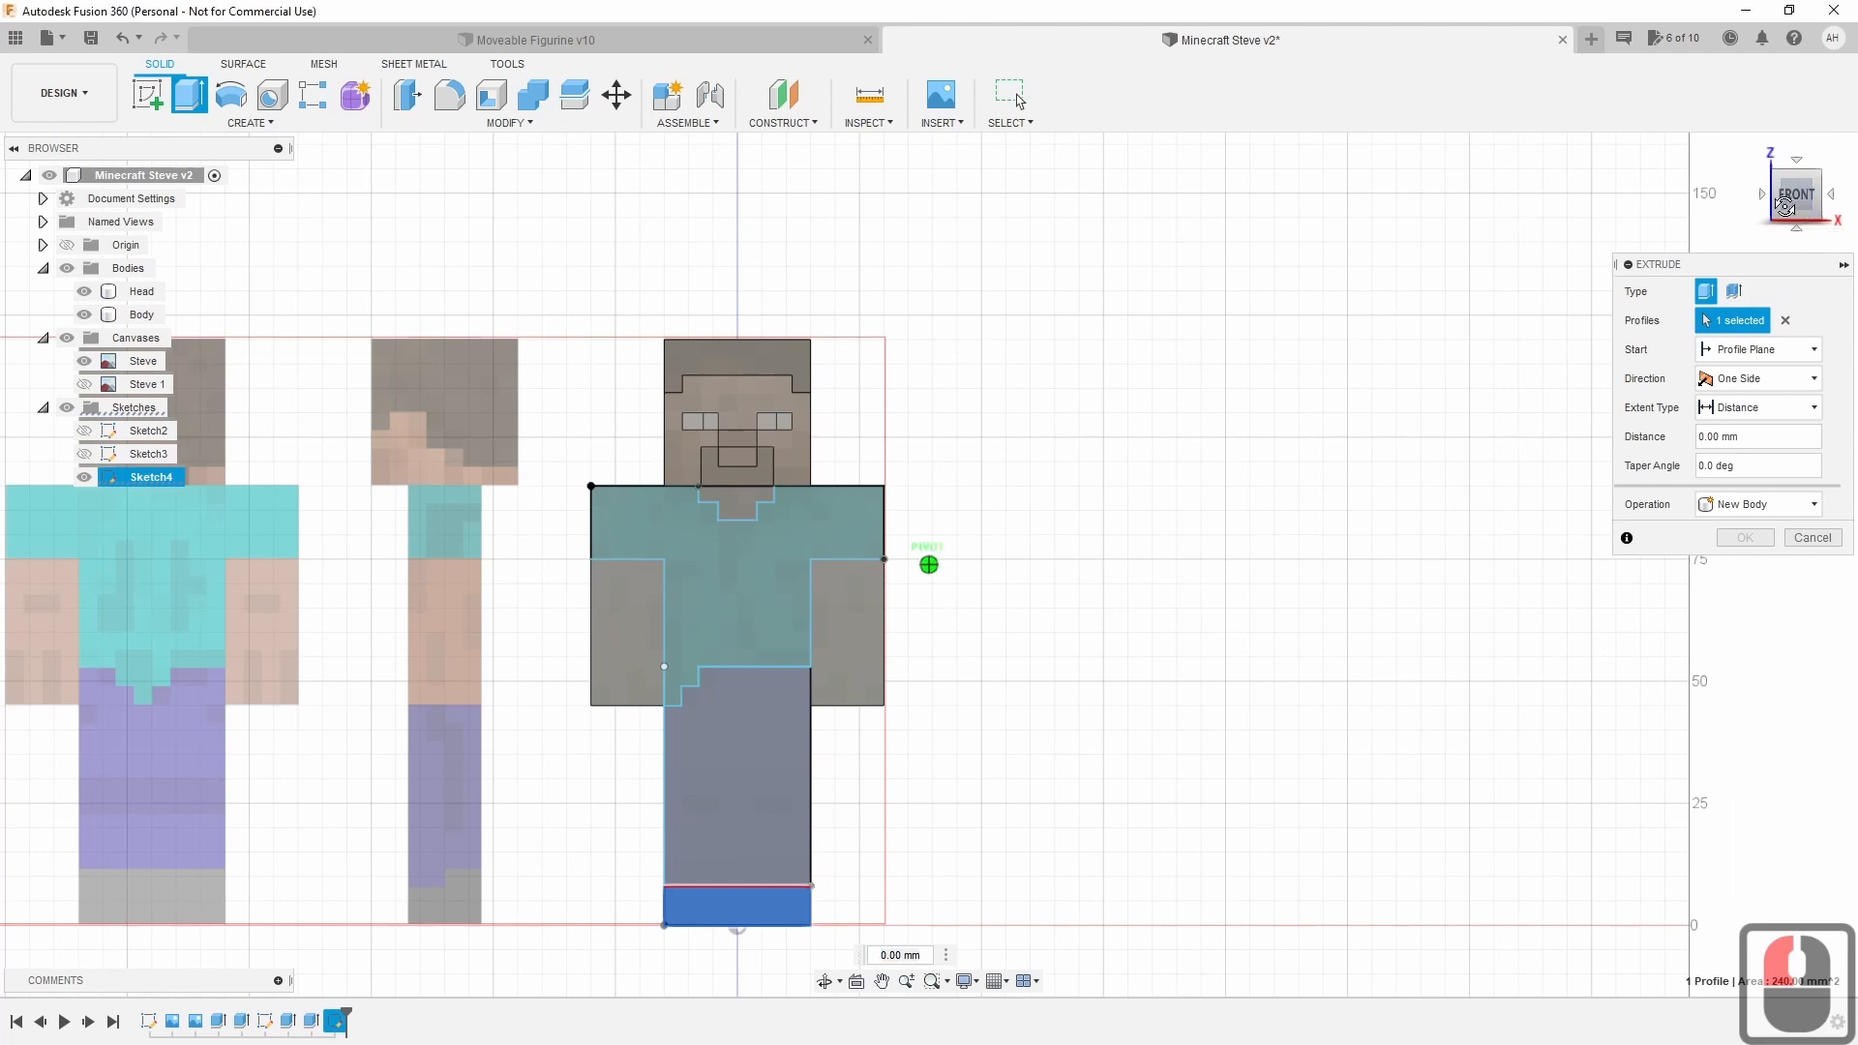
{"action": "left_click", "coordinate": [1788, 505]}
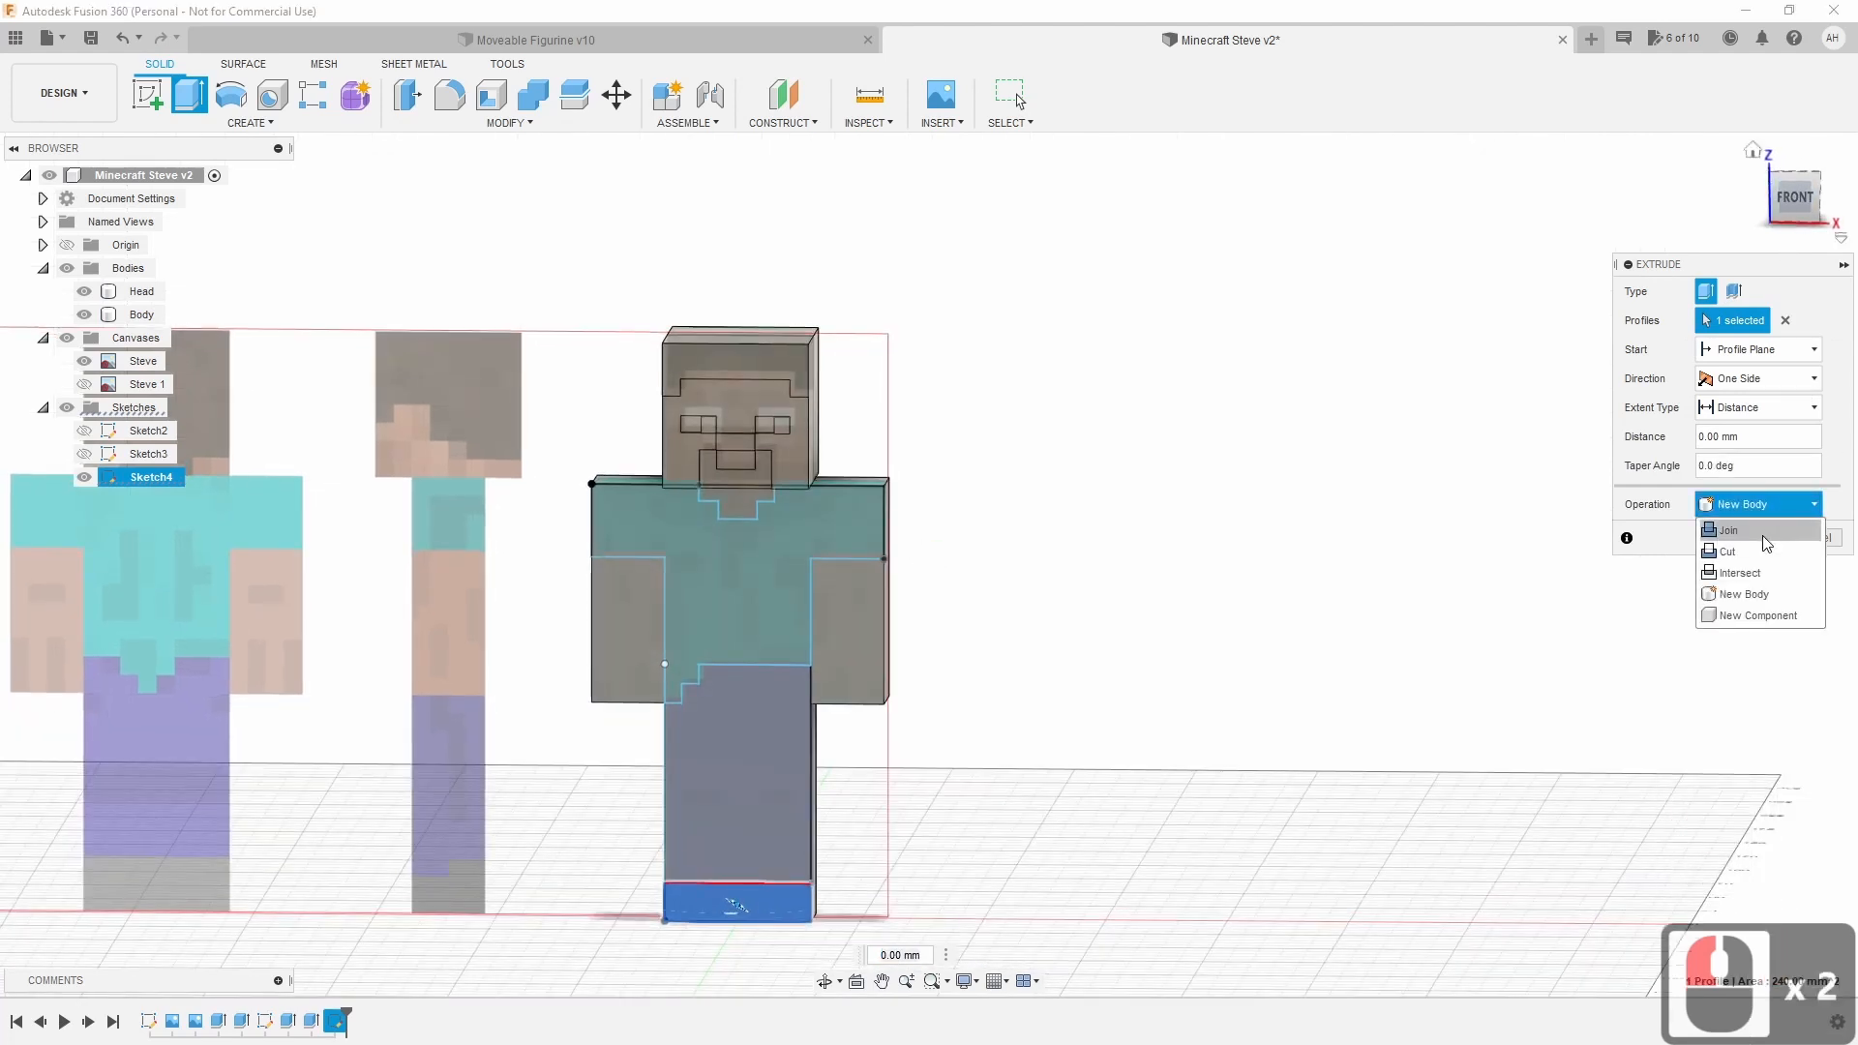
{"action": "left_click", "coordinate": [1729, 531]}
{"action": "left_click_drag", "start_coordinate": [753, 909], "coordinate": [847, 979]}
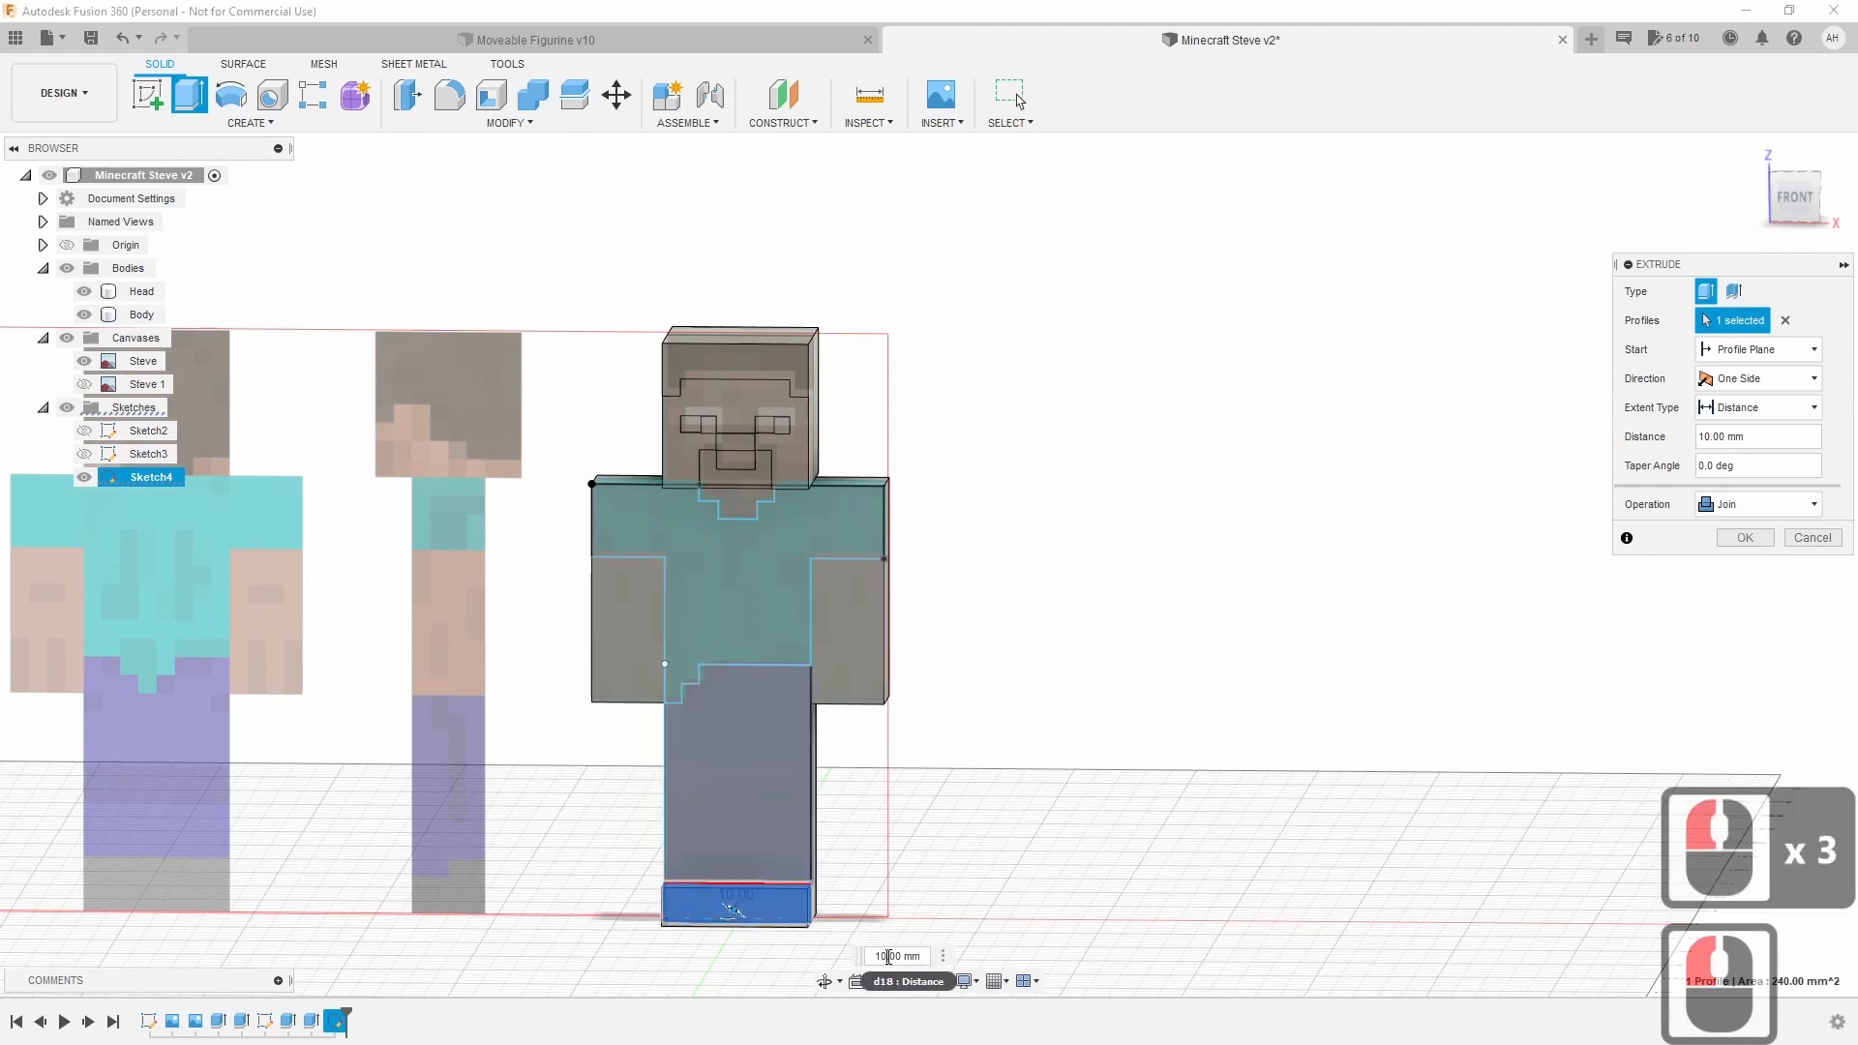
{"action": "type", "text": "3"}
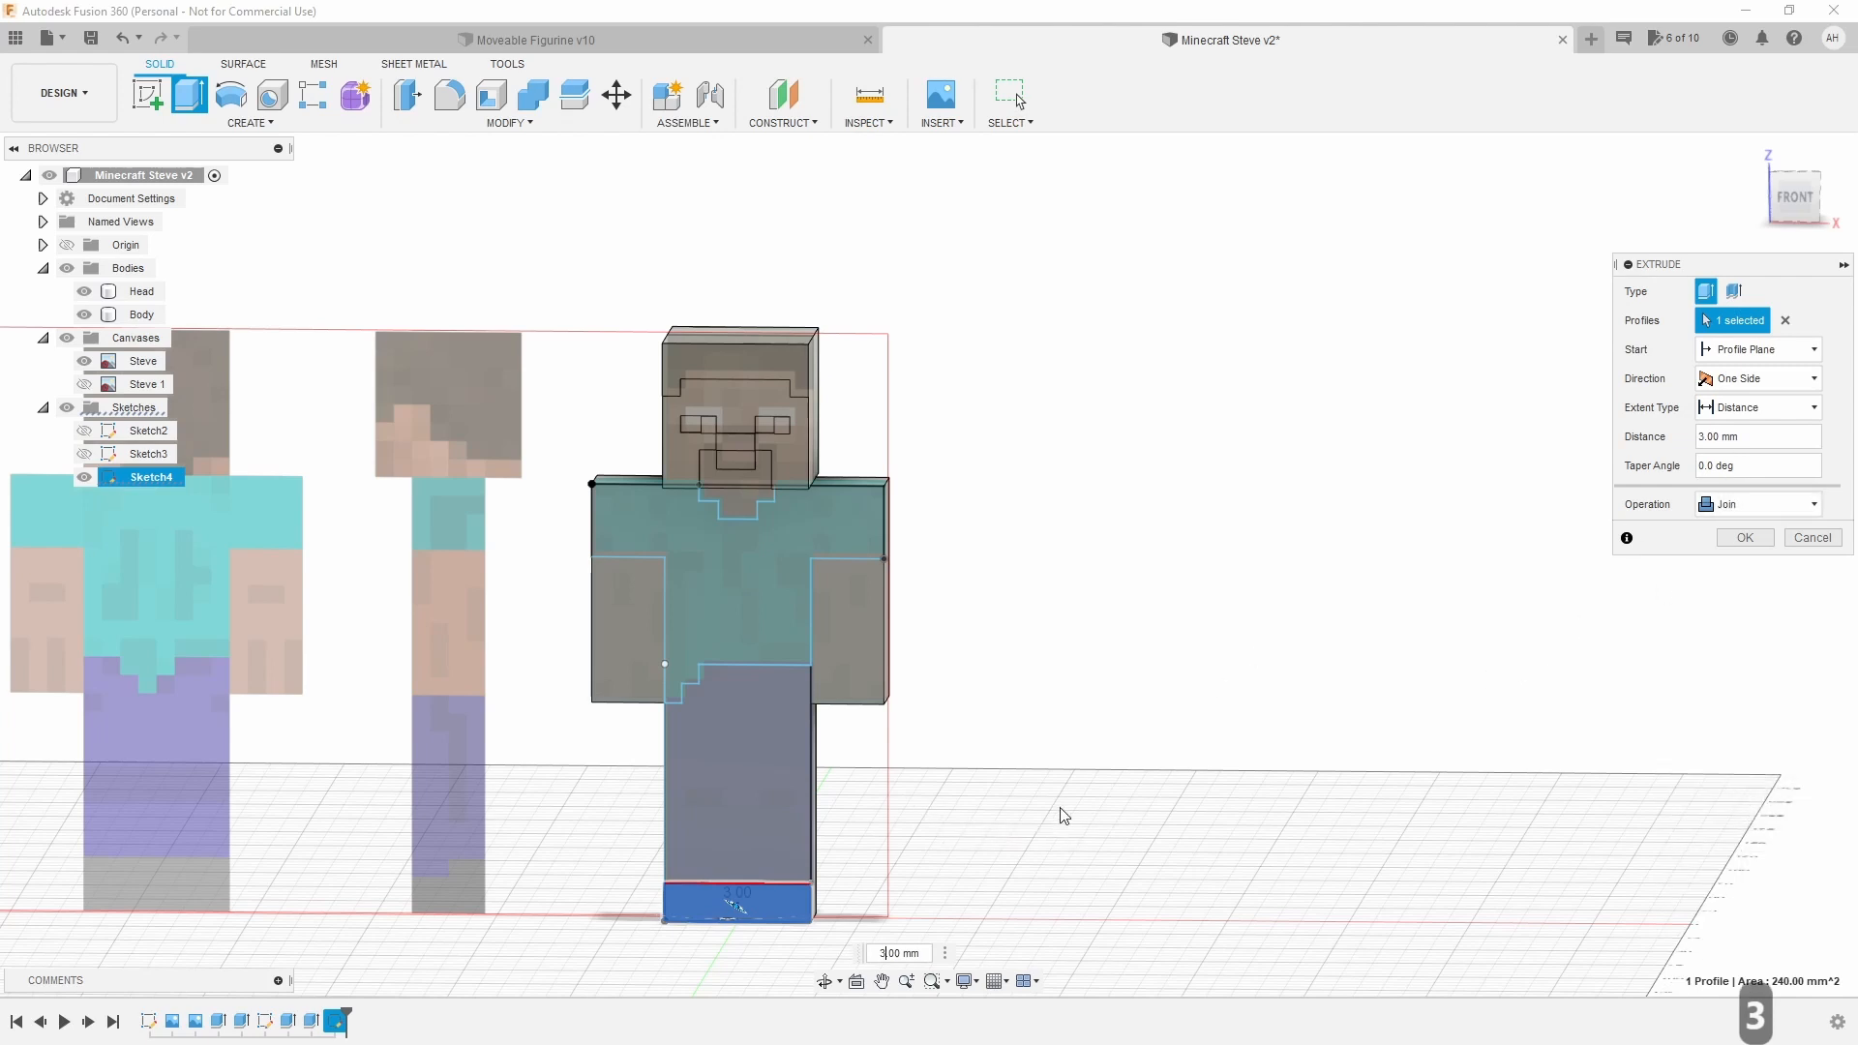
{"action": "key", "text": "Return"}
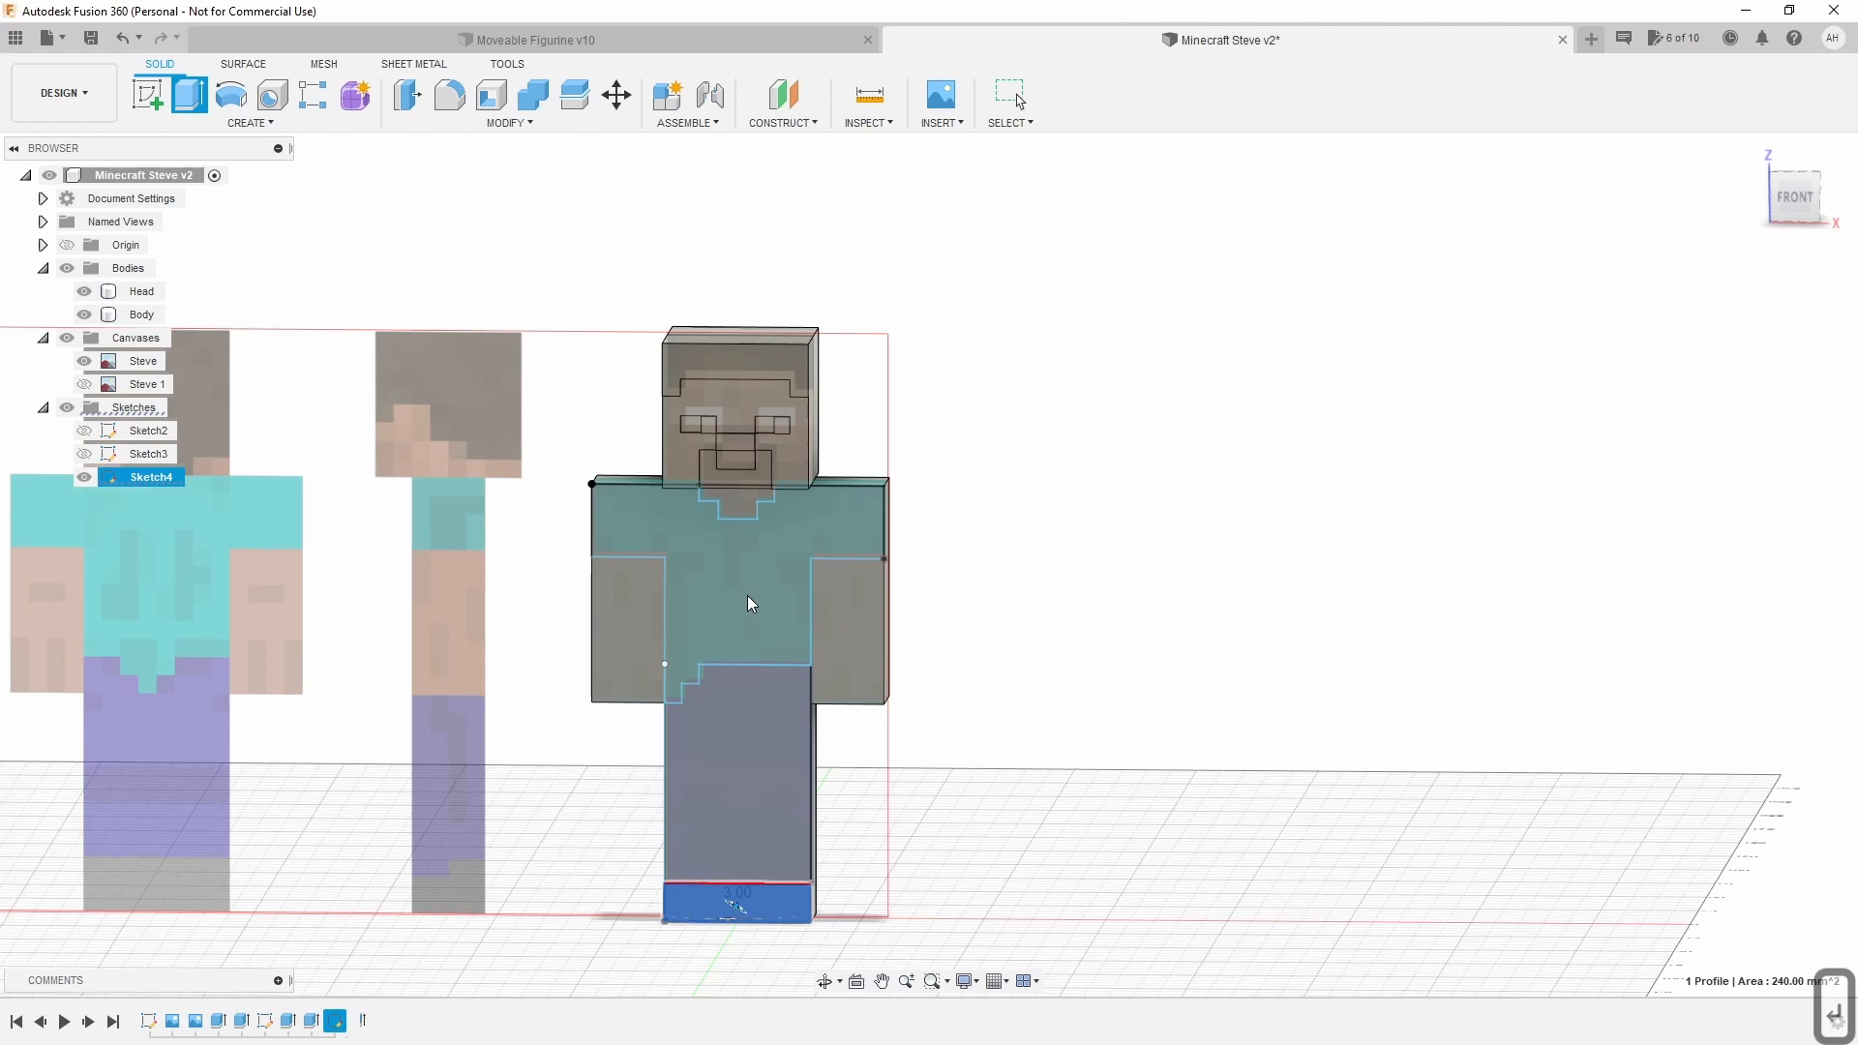
{"action": "left_click", "coordinate": [83, 478]}
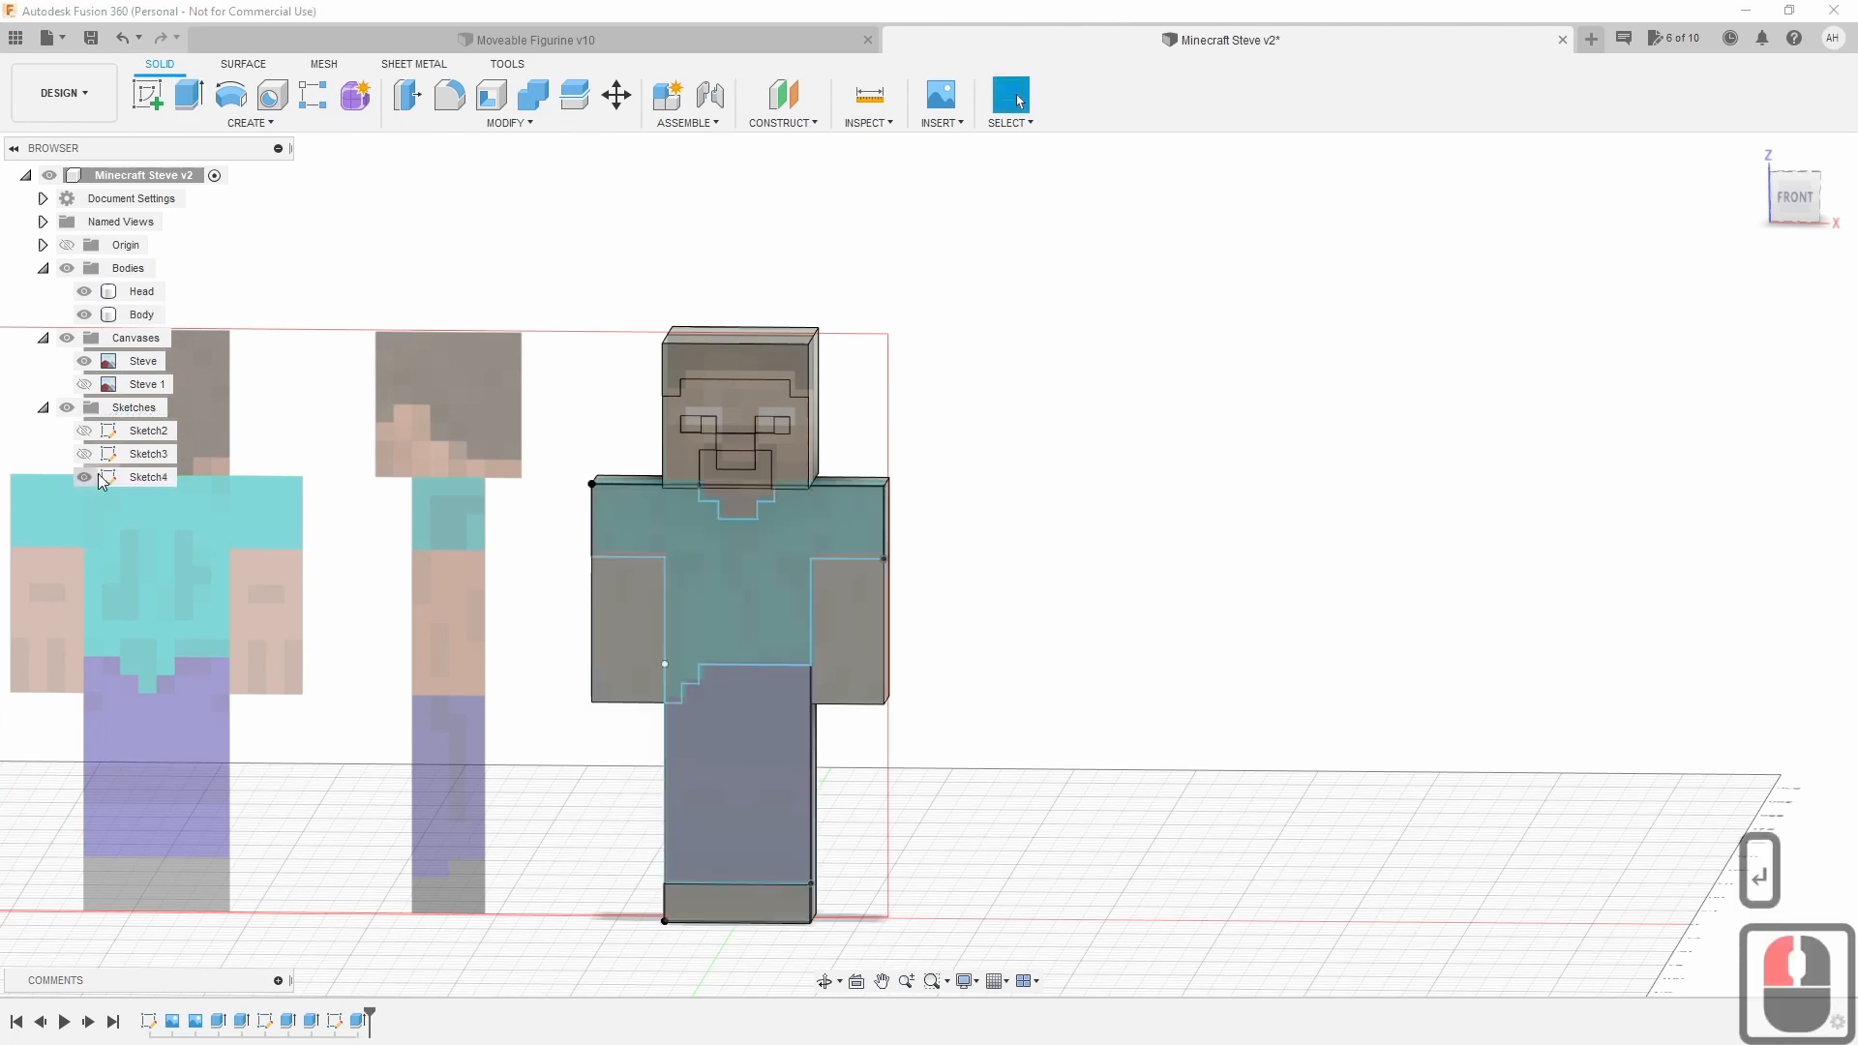
Start a Join extrusion of the stepped shirt profile, trying distances of 2 and 3 mm.
{"action": "left_click", "coordinate": [186, 101]}
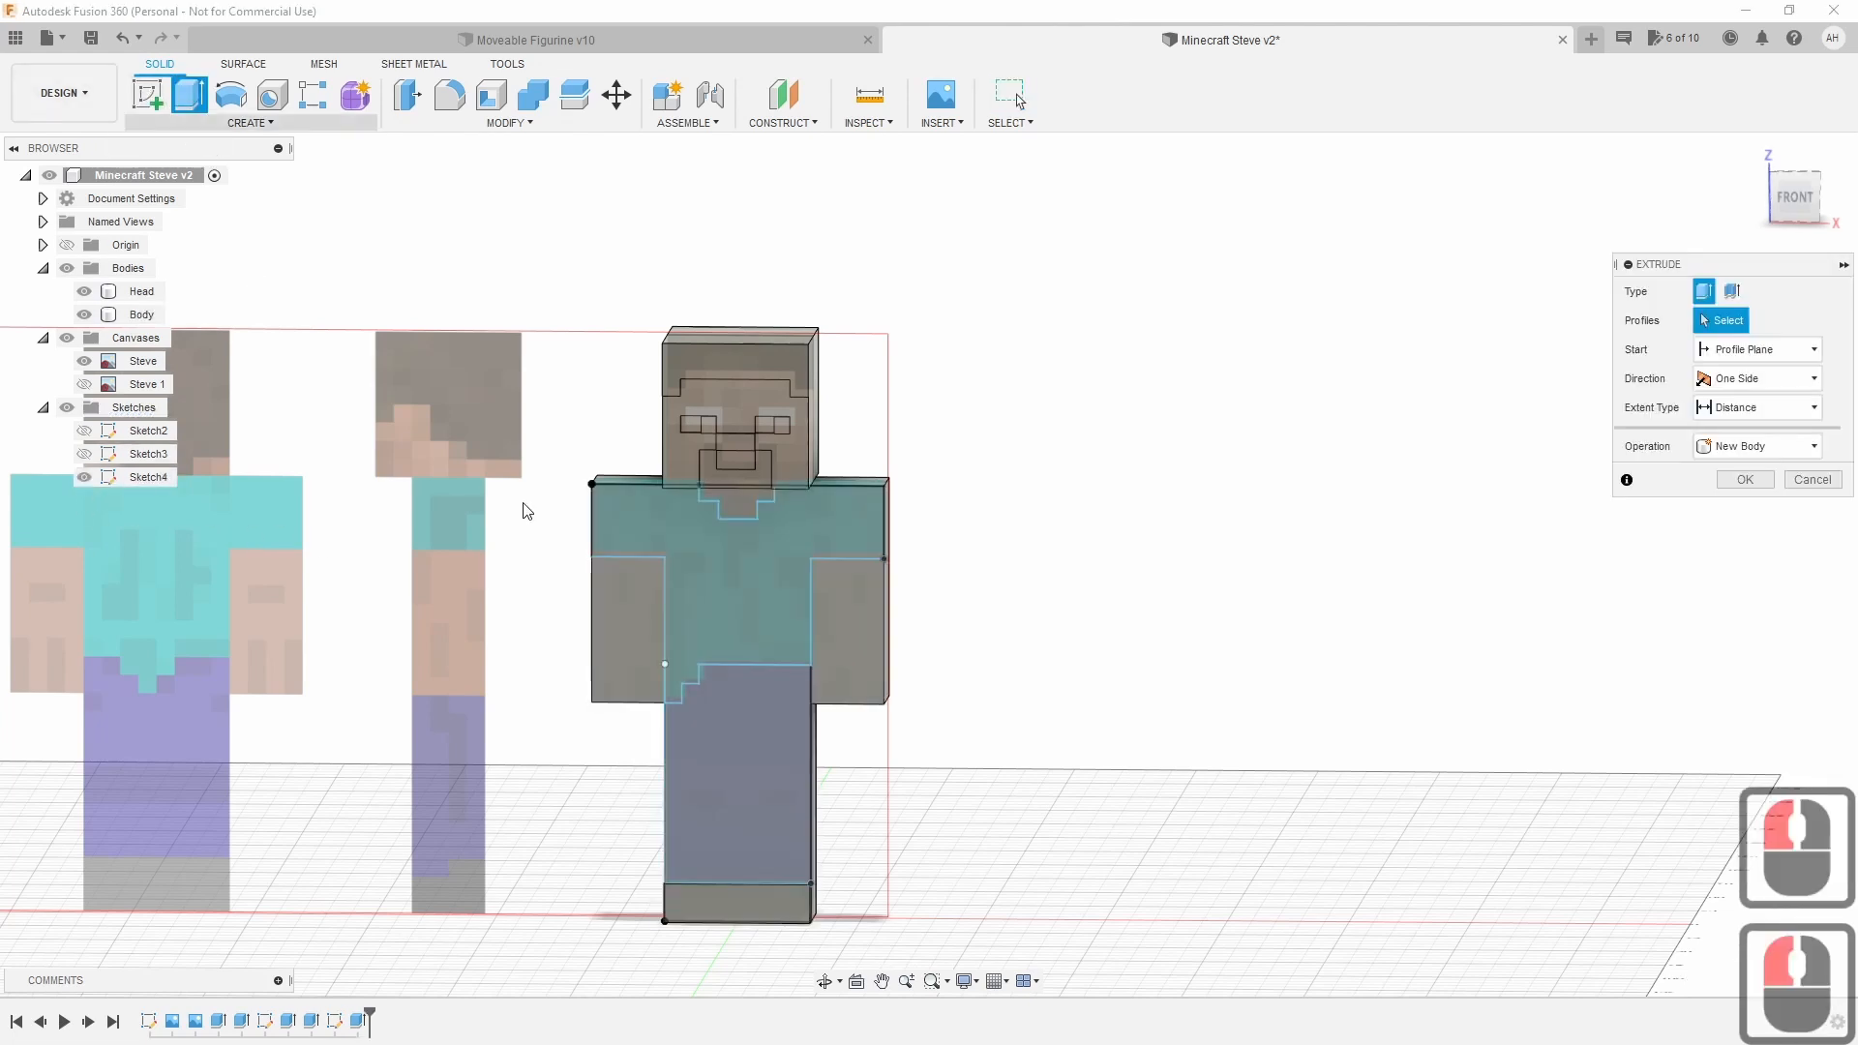
{"action": "left_click", "coordinate": [734, 578]}
{"action": "type", "text": "5"}
{"action": "scroll", "coordinate": [894, 639], "scroll_direction": "up", "scroll_amount": 4}
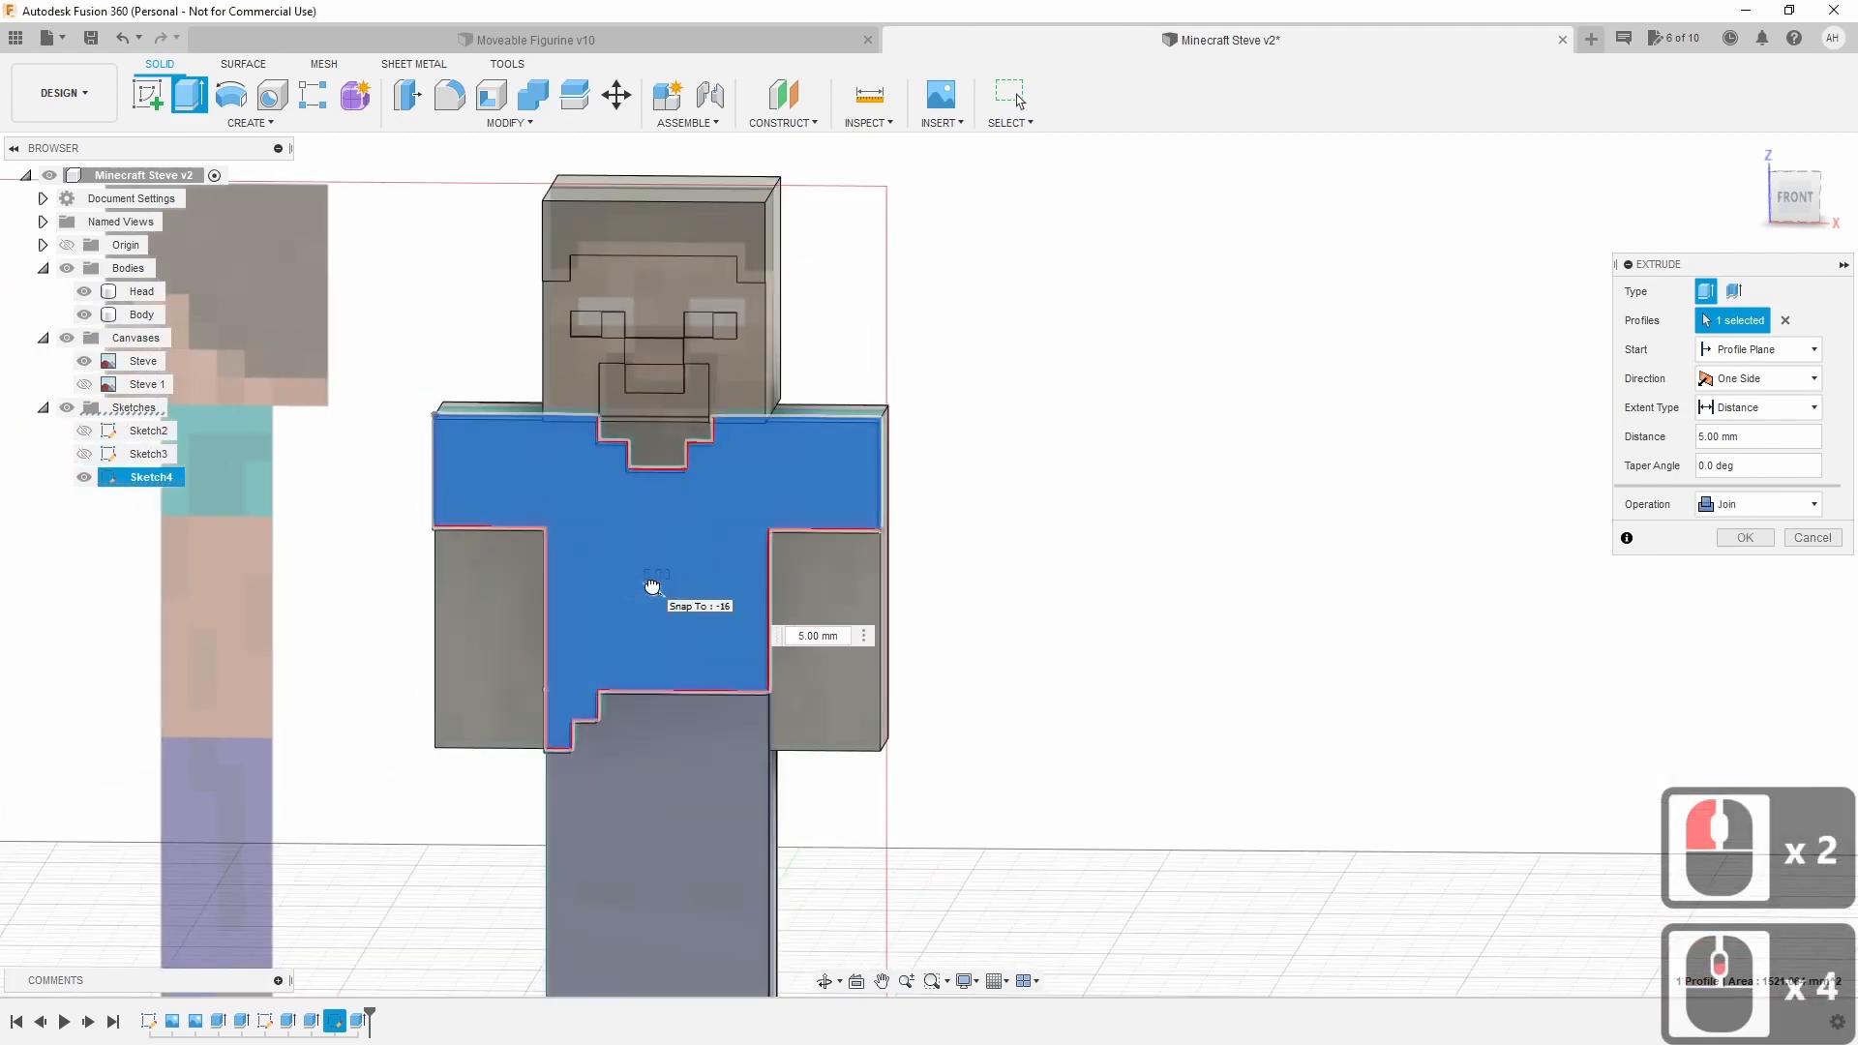
{"action": "left_click", "coordinate": [652, 587]}
{"action": "scroll", "coordinate": [656, 591], "scroll_direction": "up", "scroll_amount": 6}
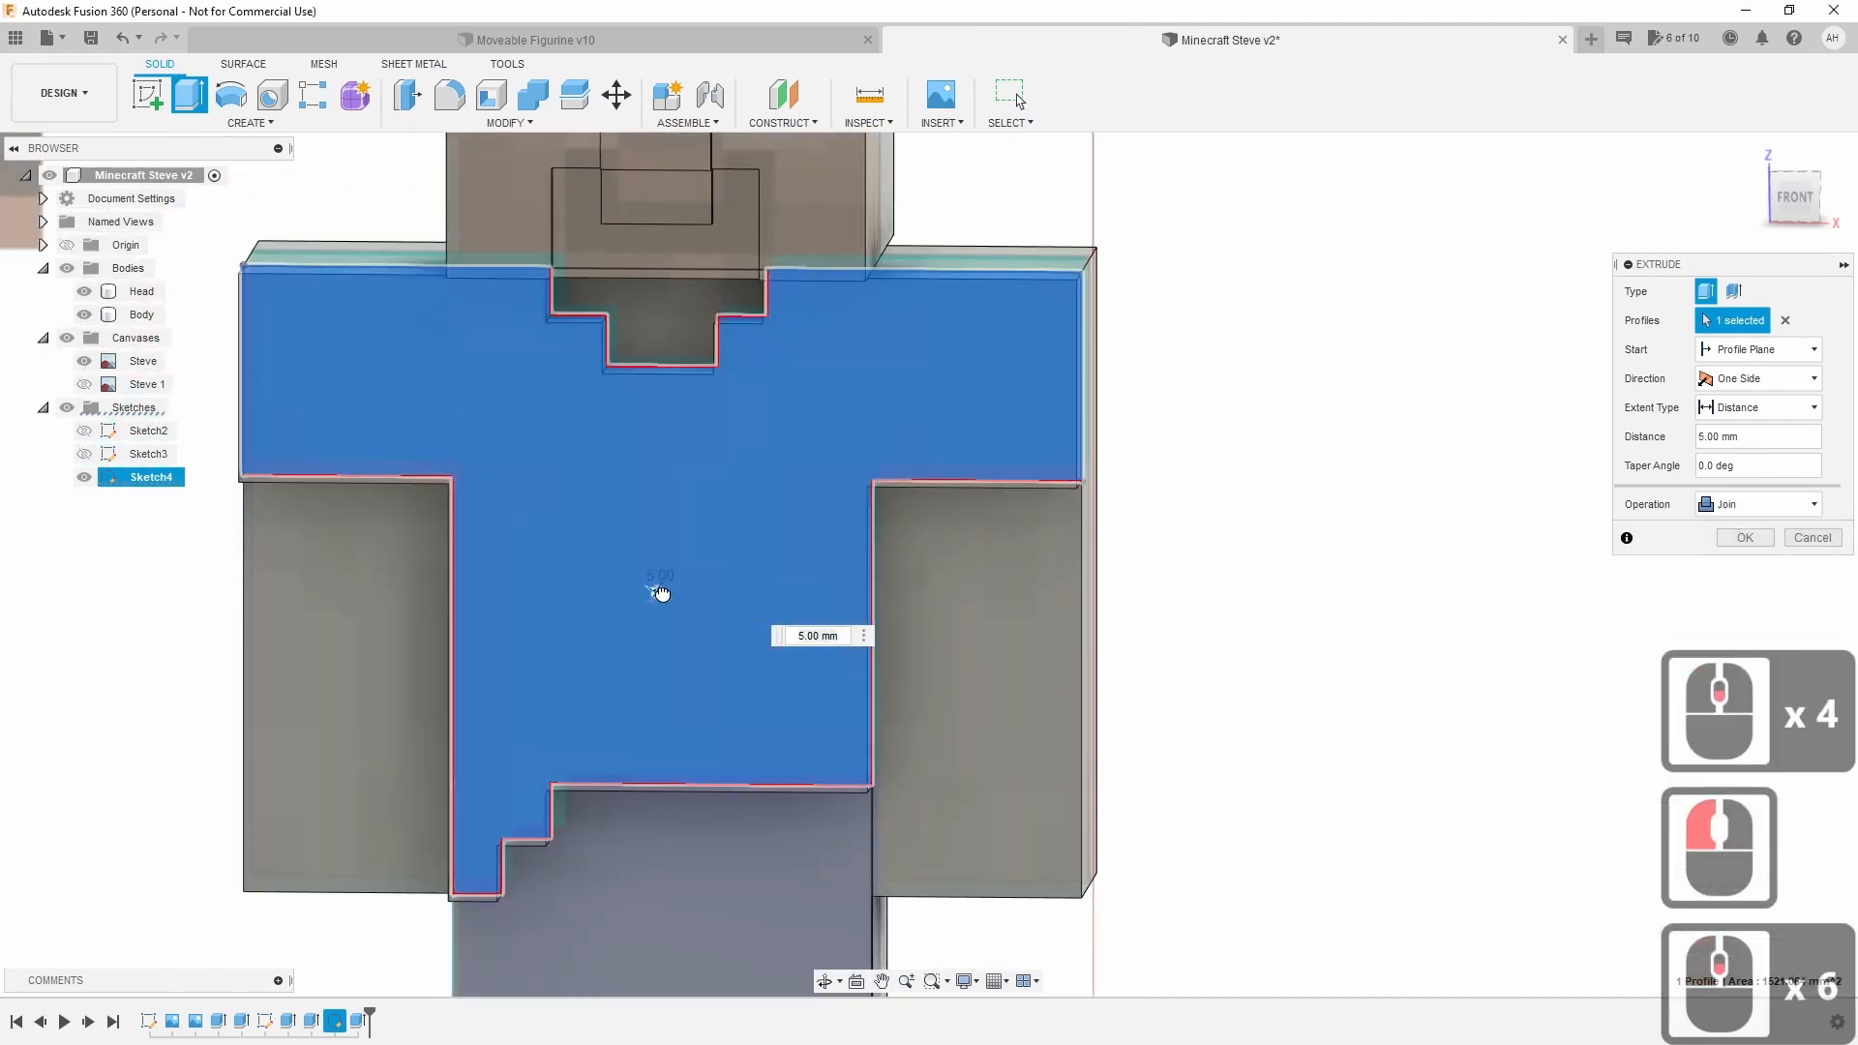
{"action": "type", "text": "2"}
{"action": "key", "text": "Return"}
{"action": "left_click_drag", "start_coordinate": [662, 591], "coordinate": [810, 635]}
Set the shirt extrusion distance to 1.50 mm, check it from an angle, and commit.
{"action": "left_click", "coordinate": [804, 635]}
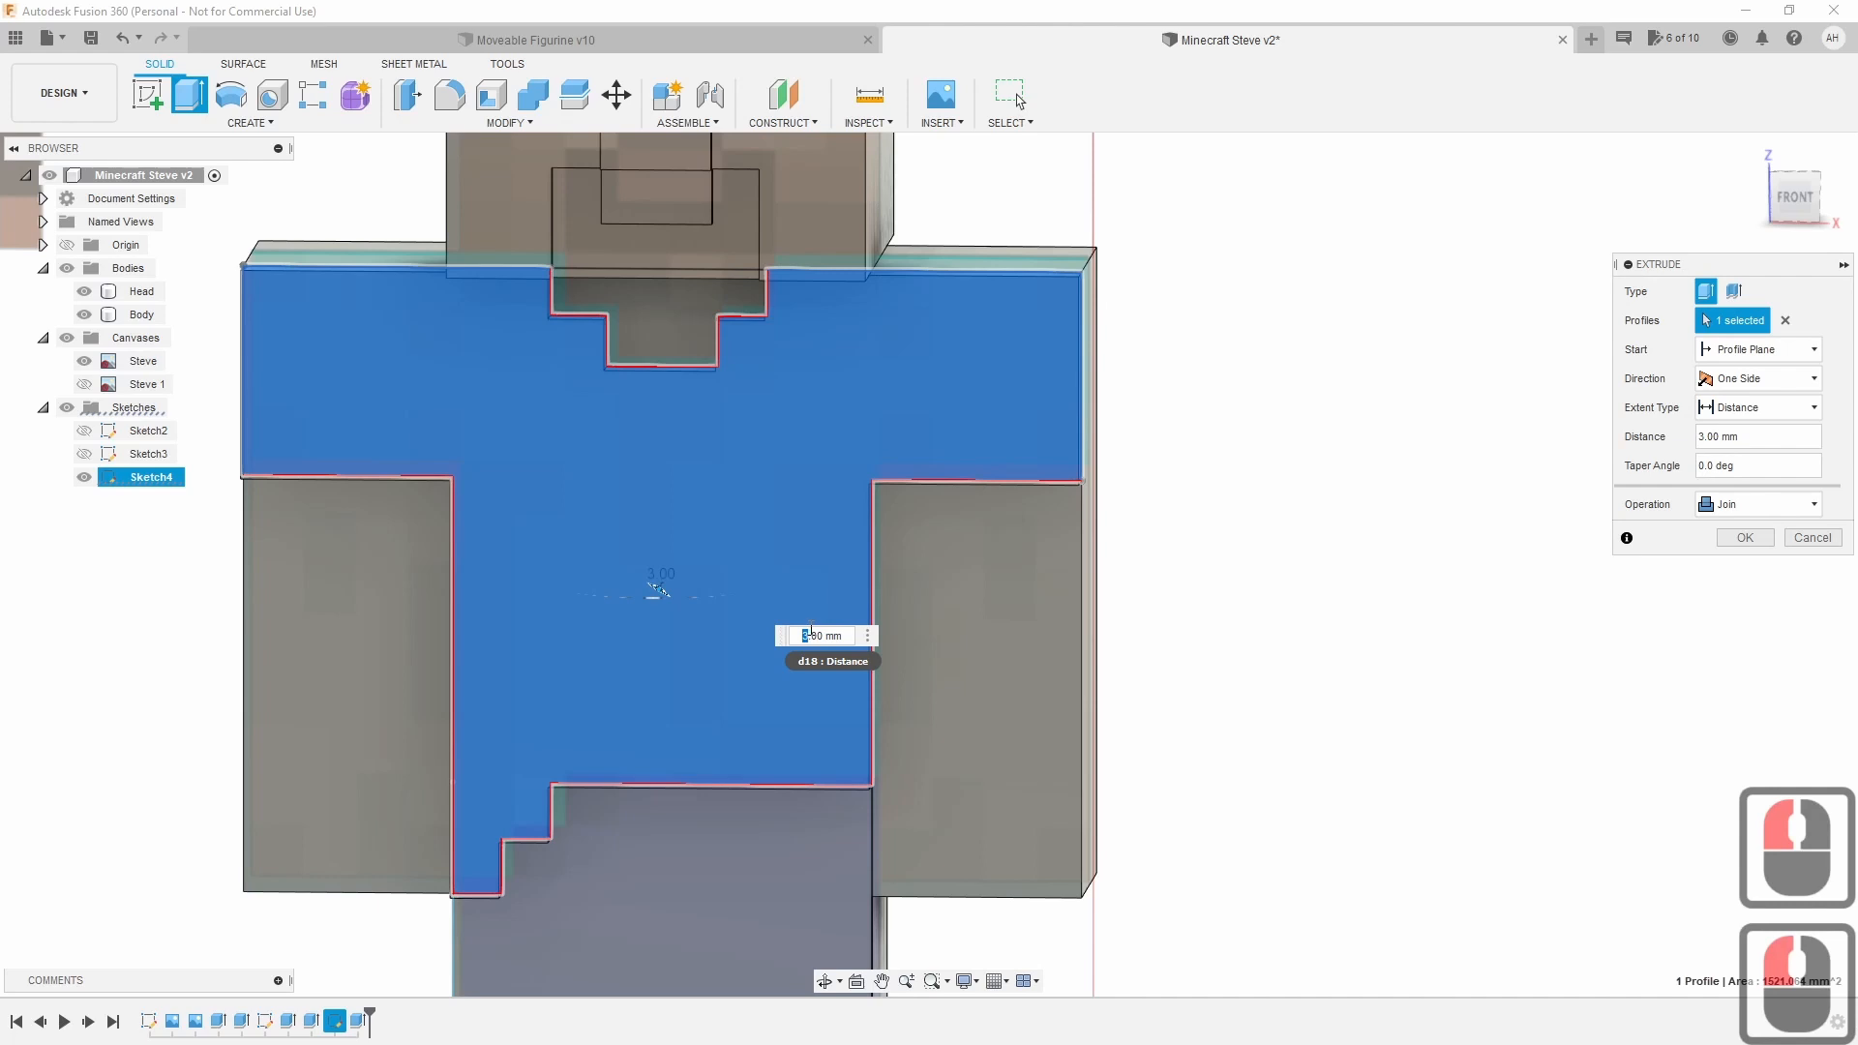
{"action": "type", "text": "1"}
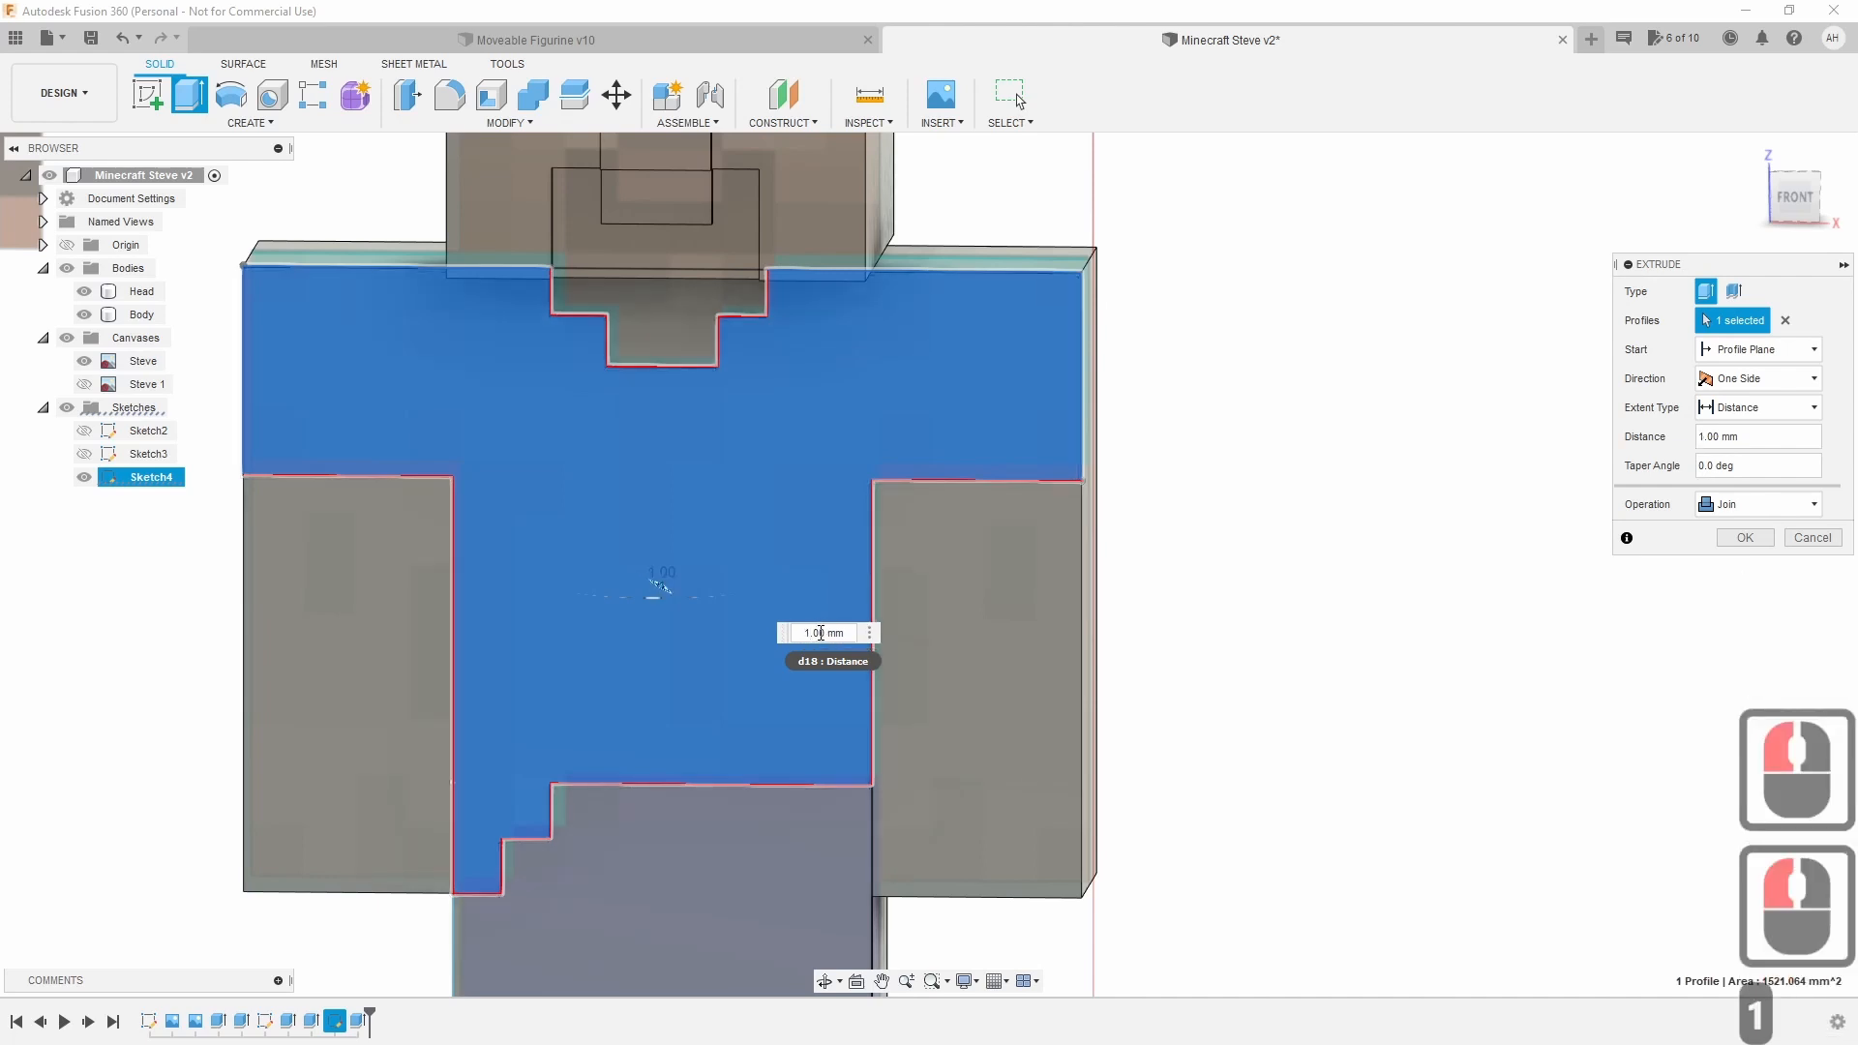
{"action": "left_click", "coordinate": [817, 633]}
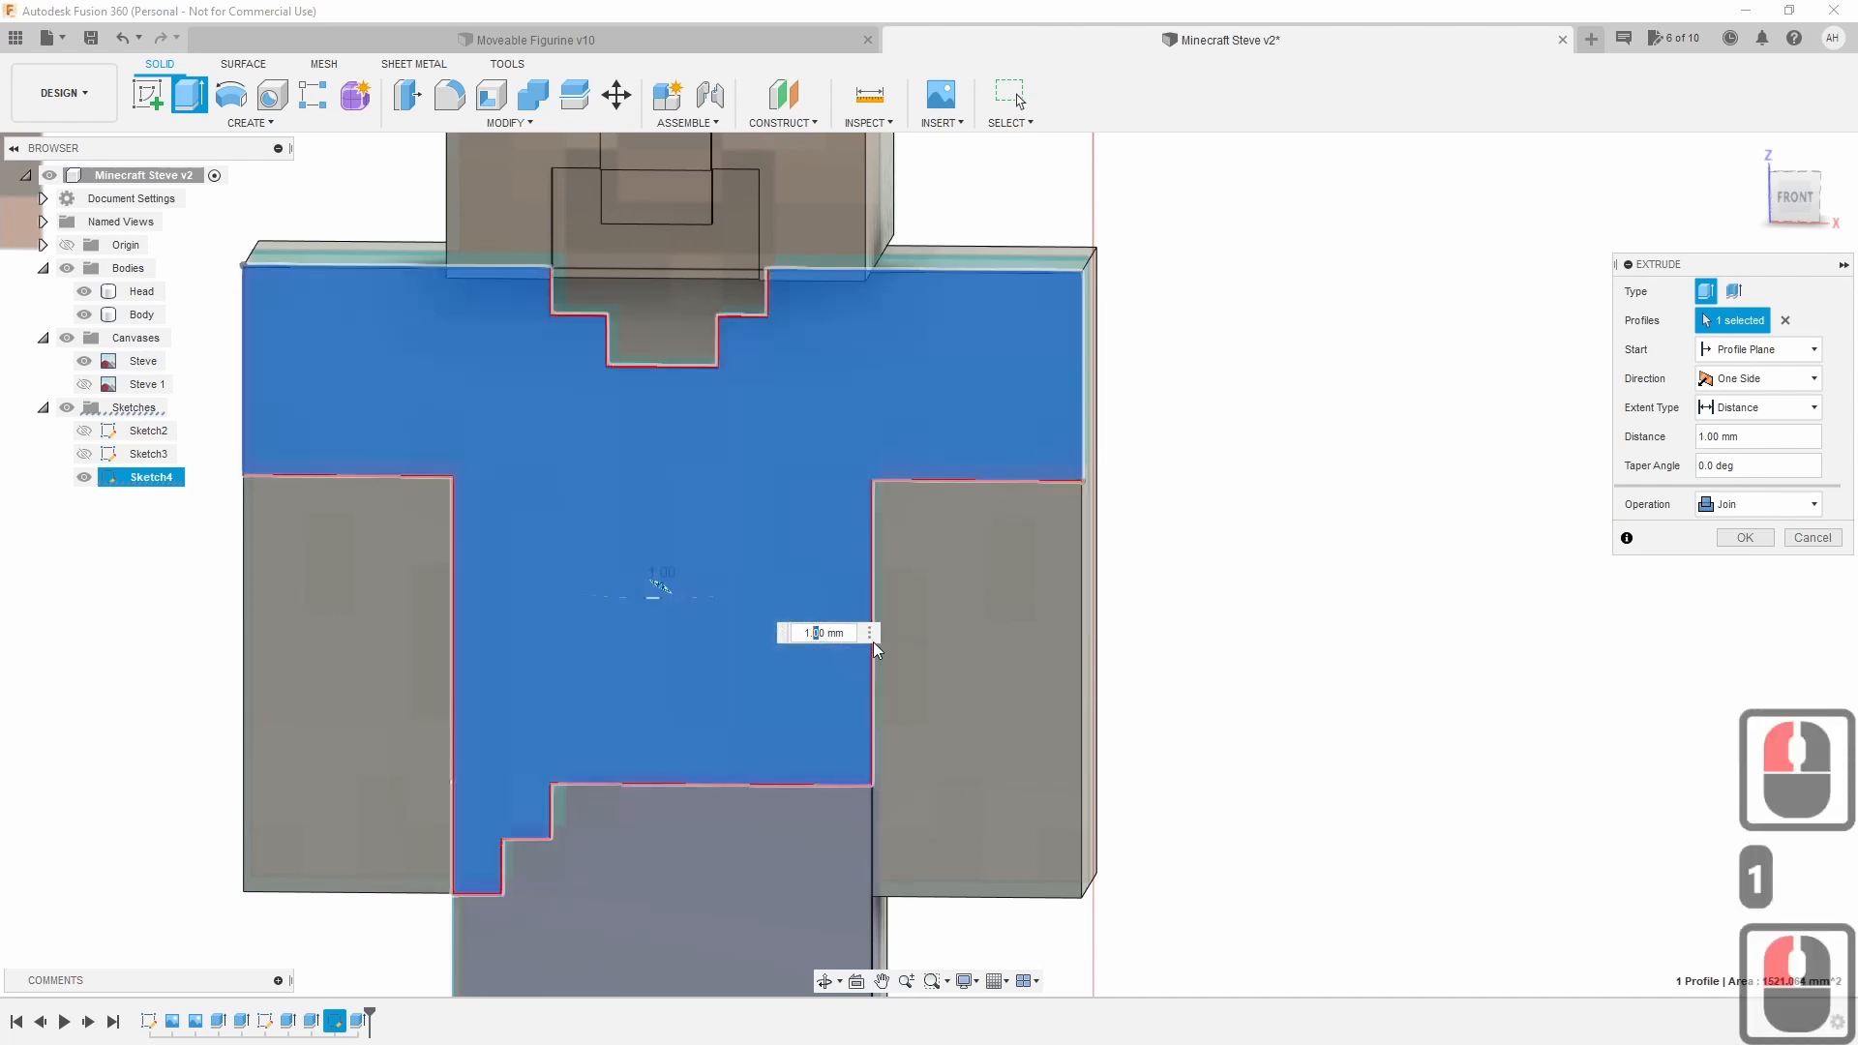
{"action": "type", "text": "5"}
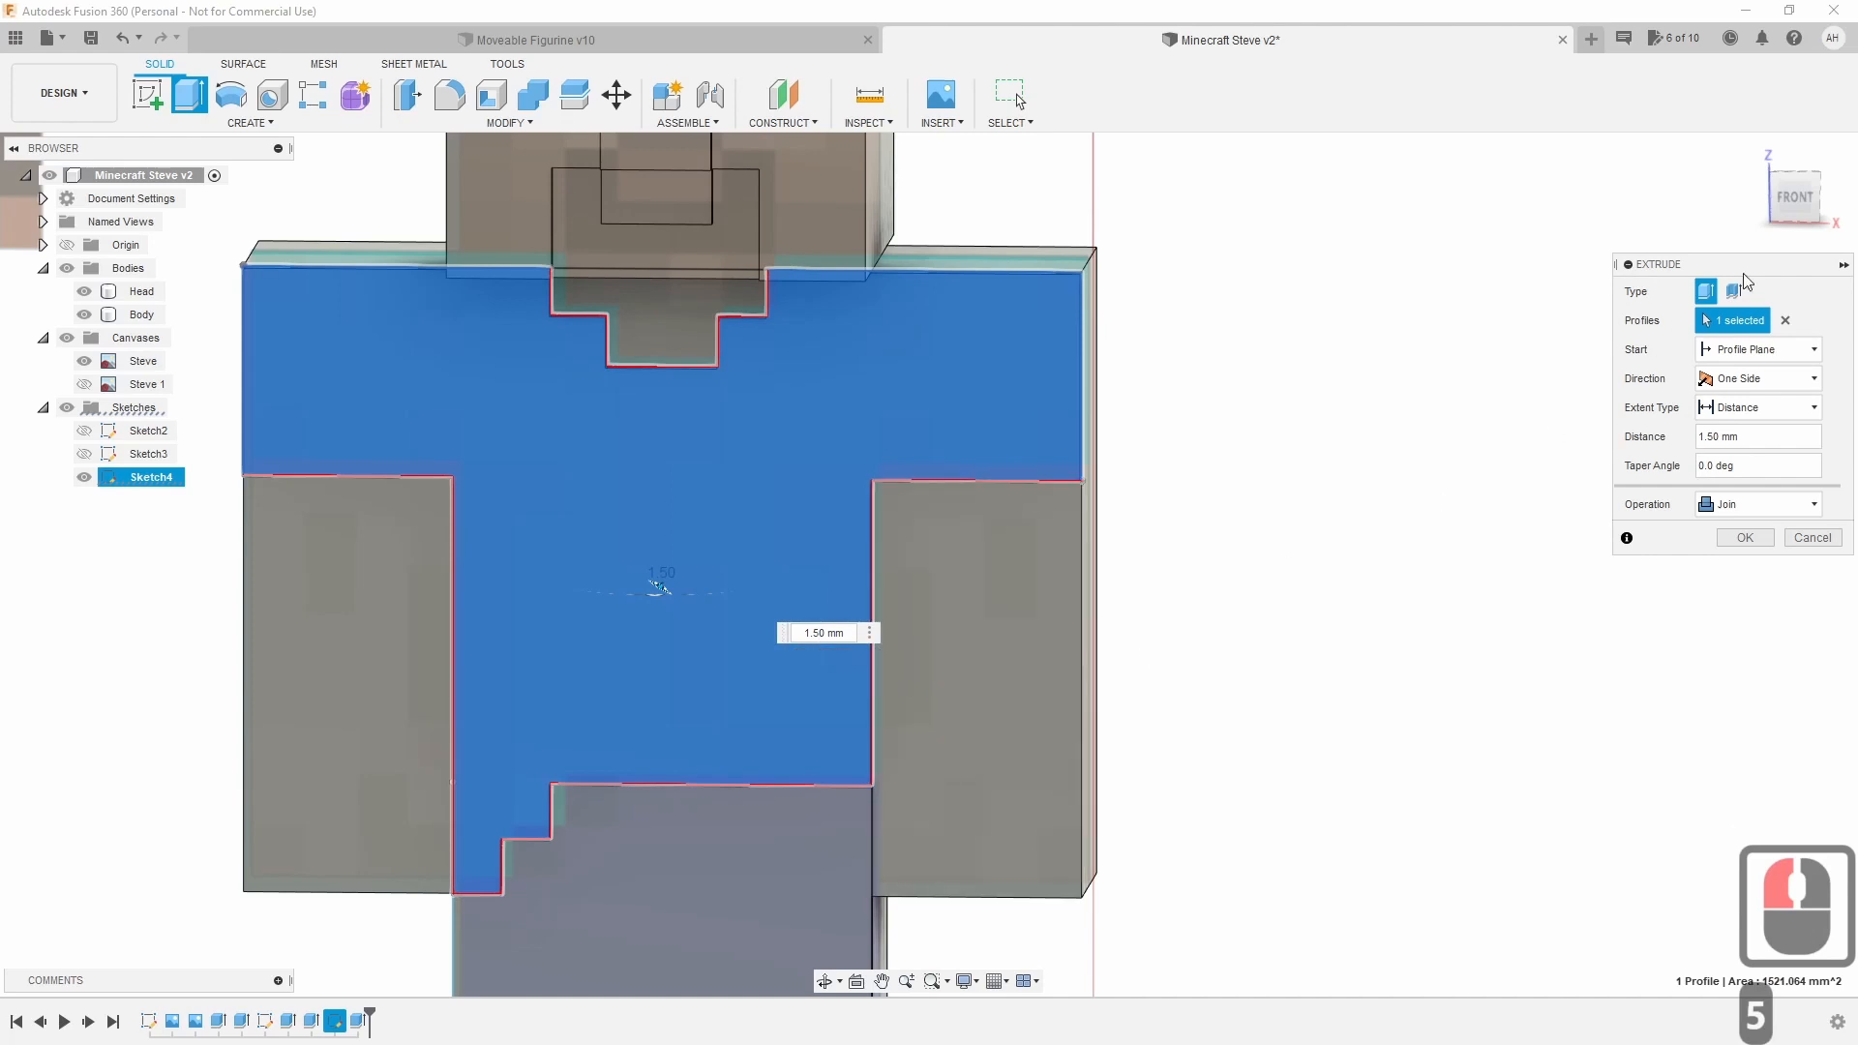
{"action": "middle_click_drag", "start_coordinate": [929, 565], "coordinate": [684, 564], "text": "shift"}
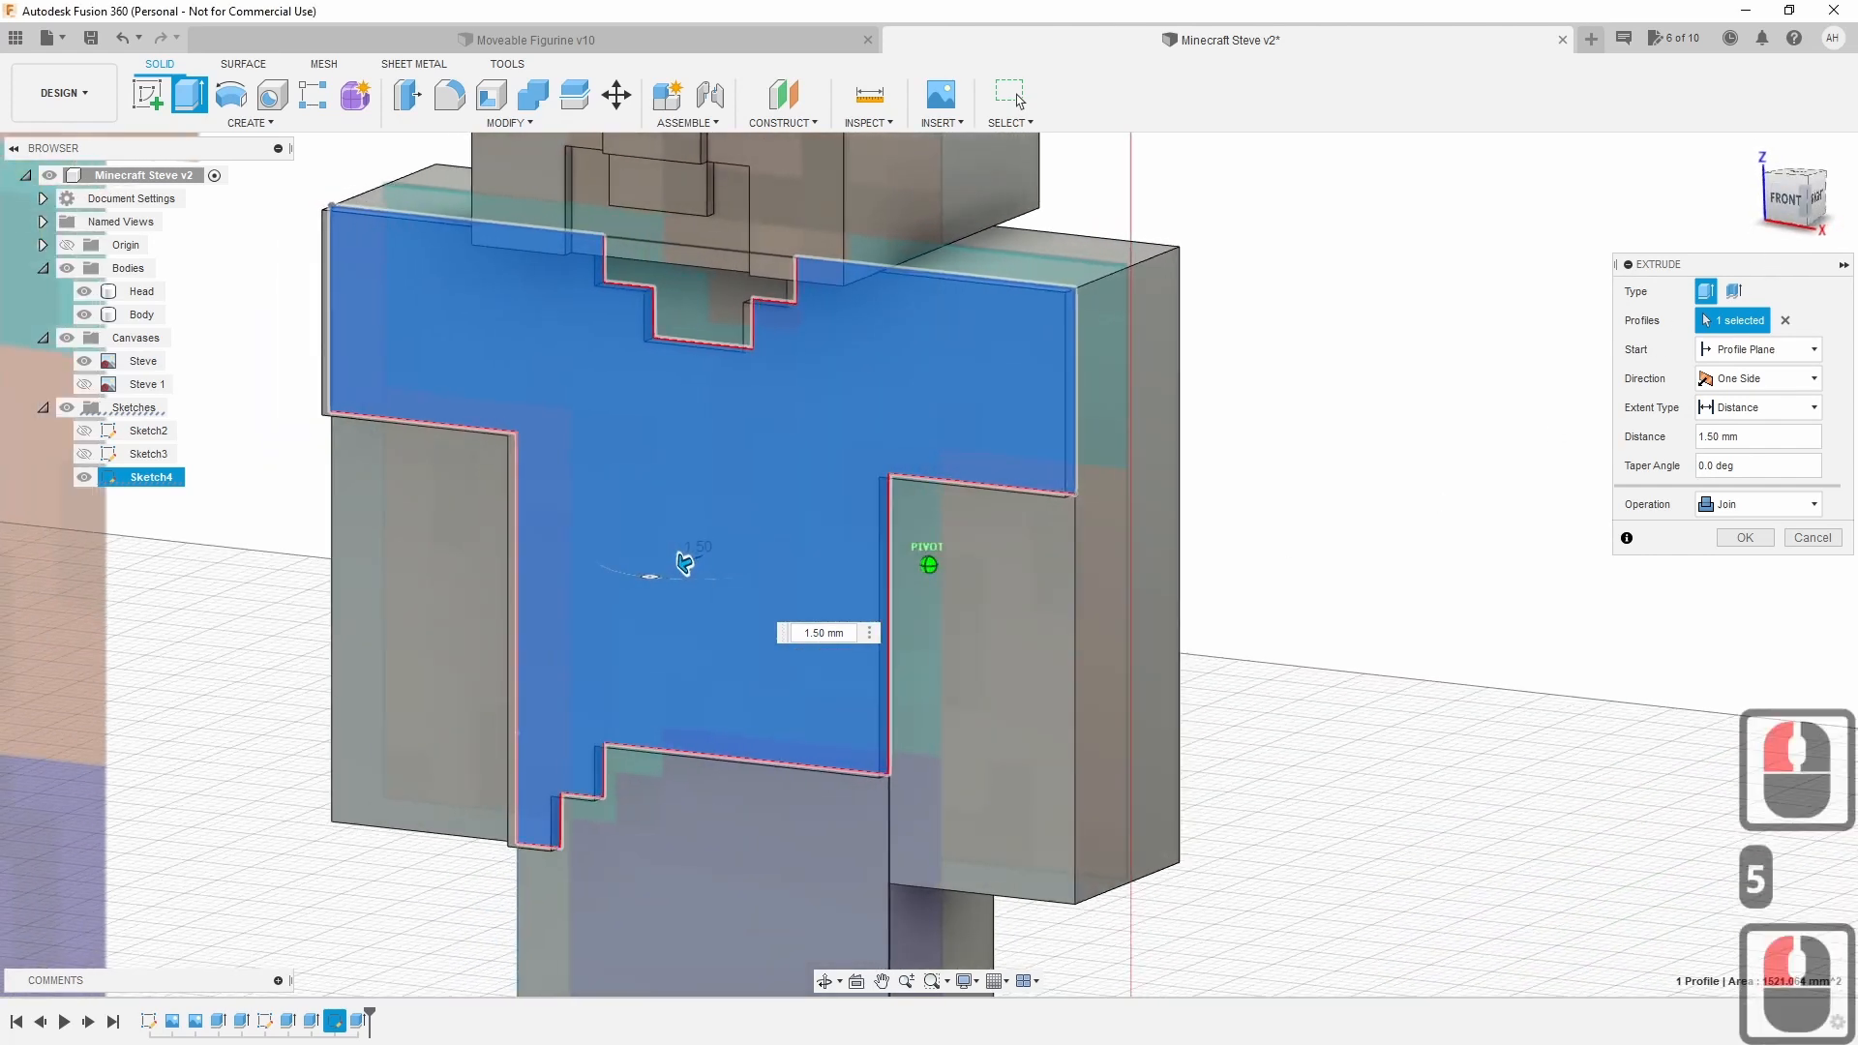
{"action": "scroll", "coordinate": [1268, 821], "scroll_direction": "up", "scroll_amount": 3}
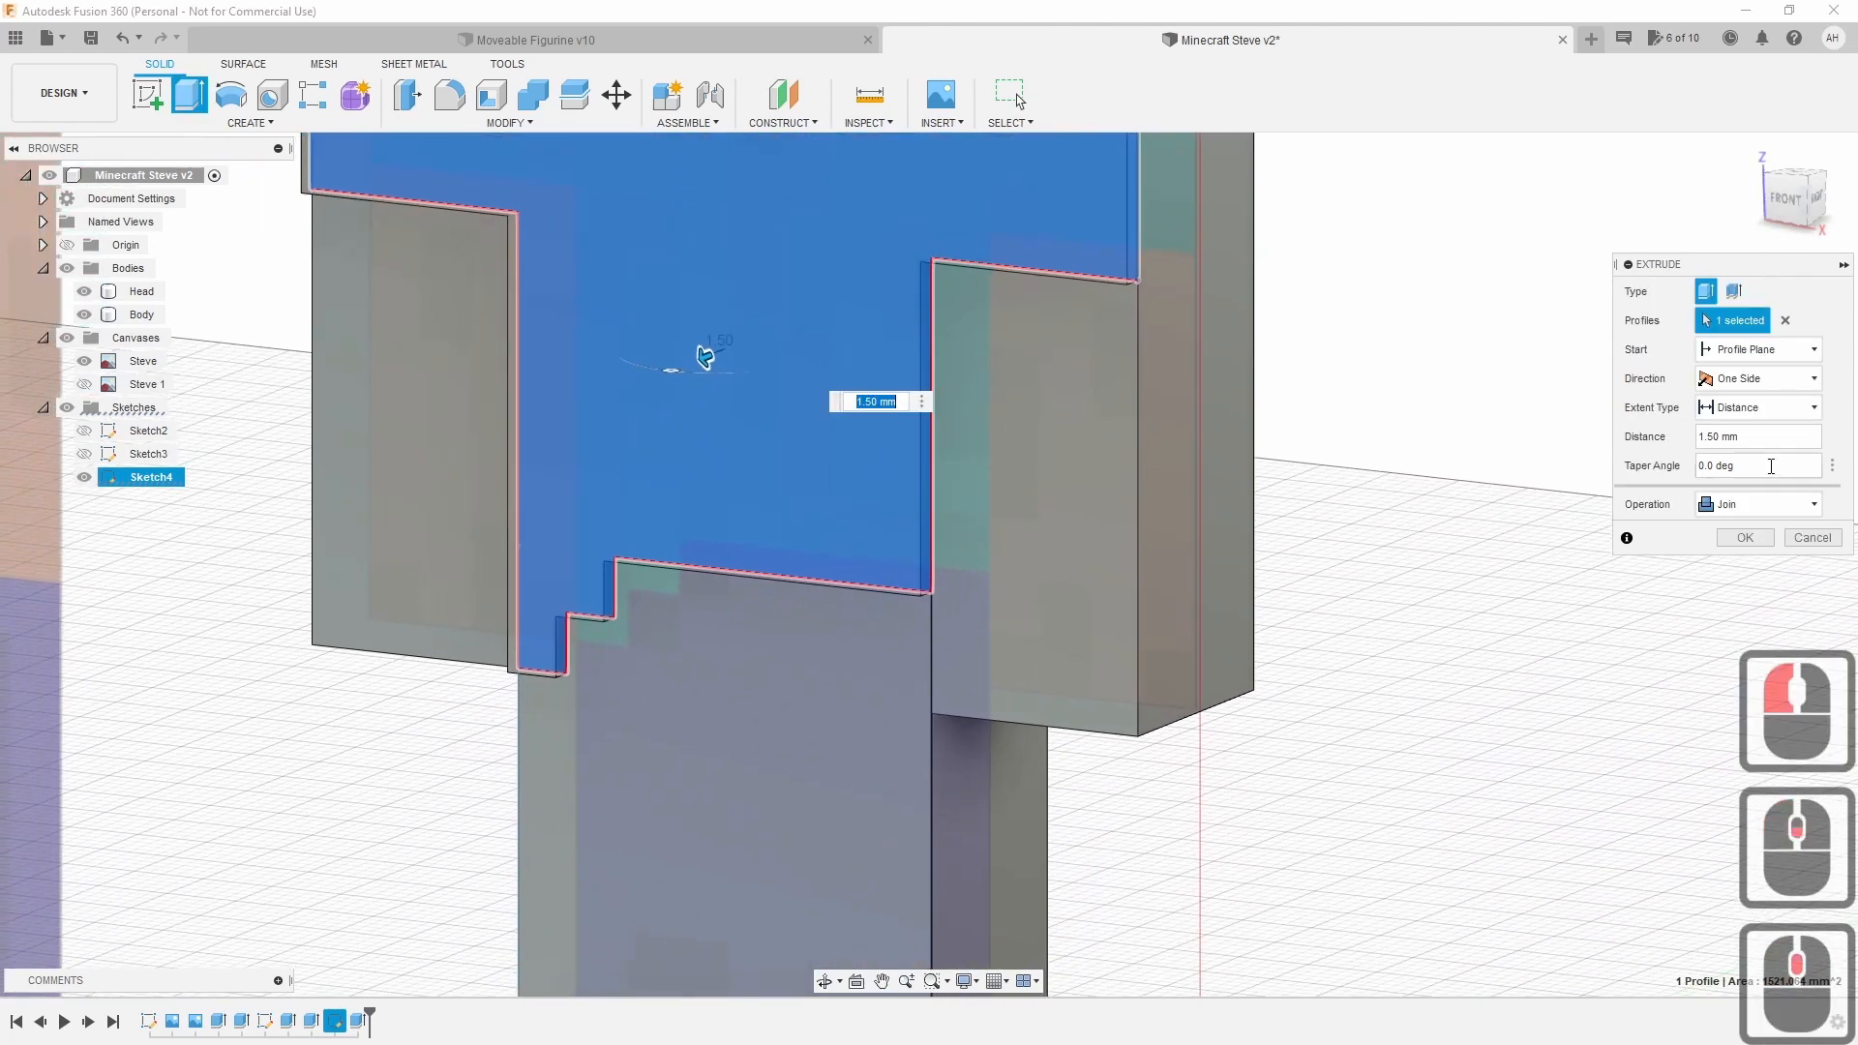
{"action": "left_click", "coordinate": [1745, 537]}
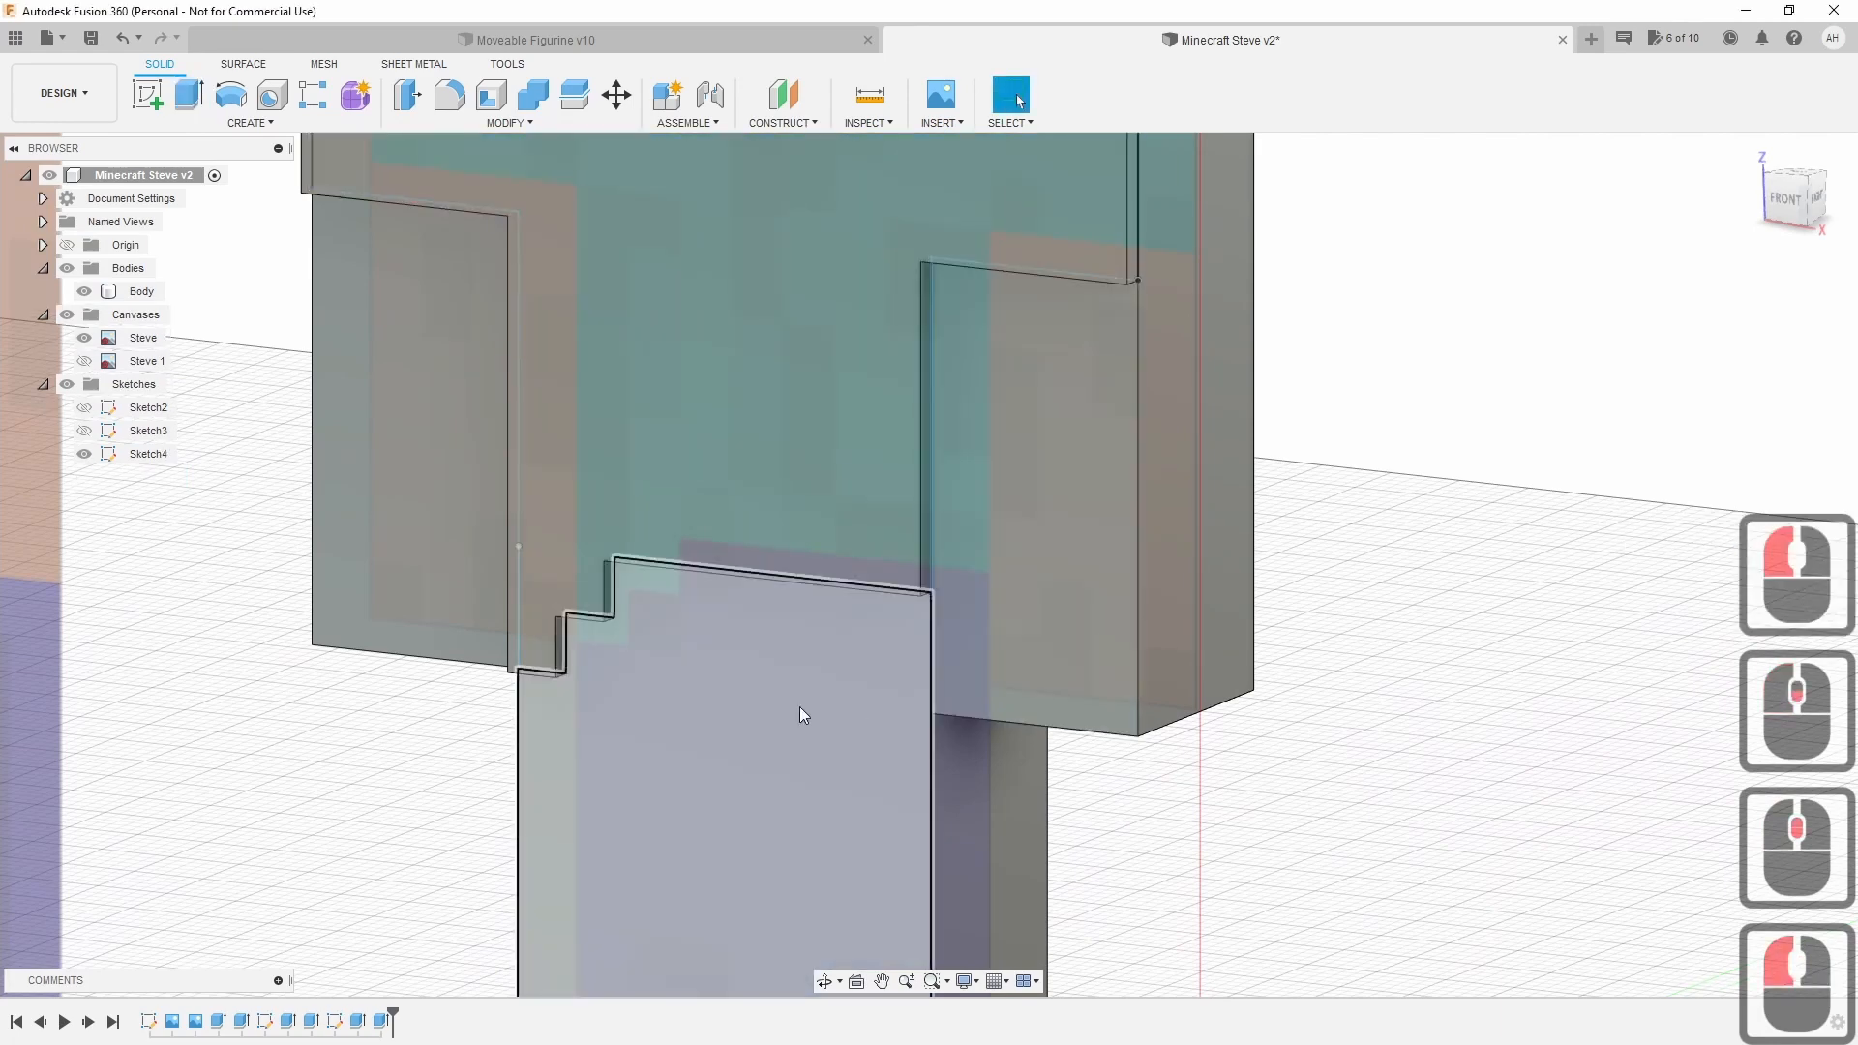
Extrude the stepped leg profile below the shirt 1 mm as a Join onto the Body.
{"action": "left_click", "coordinate": [800, 709]}
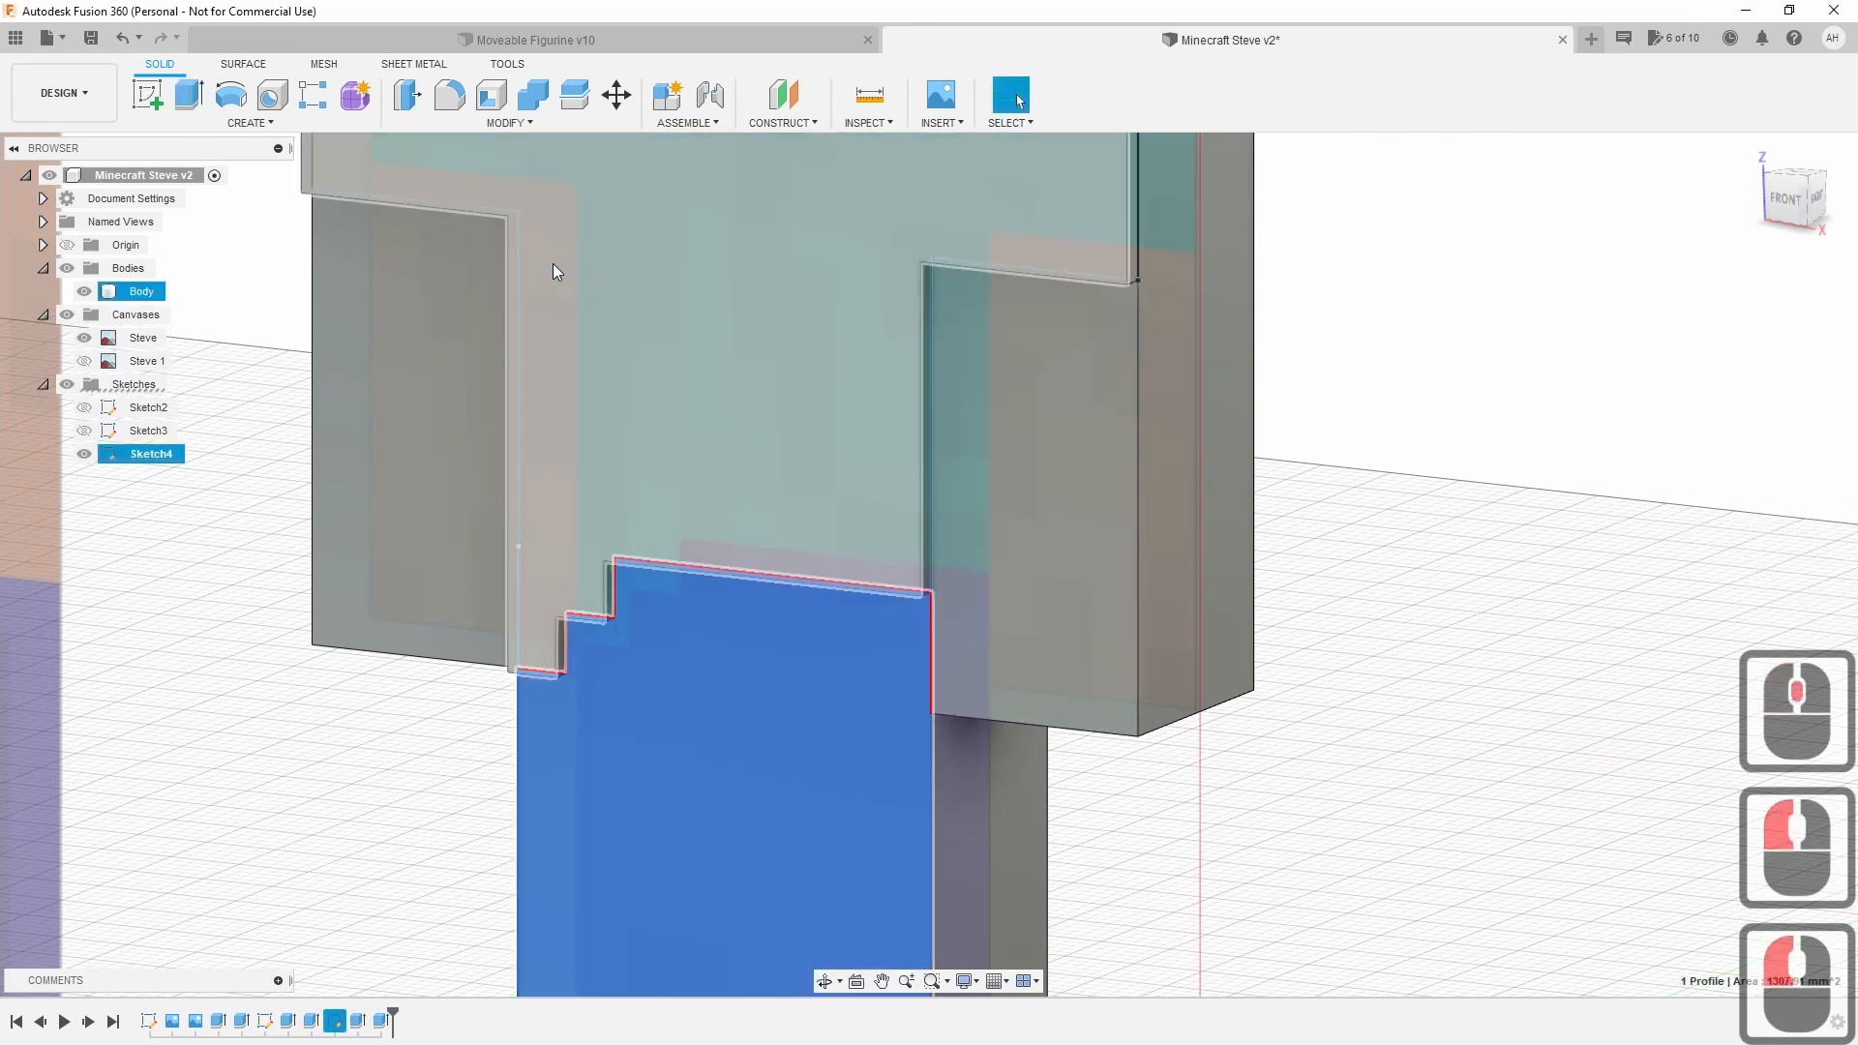
{"action": "left_click", "coordinate": [188, 94]}
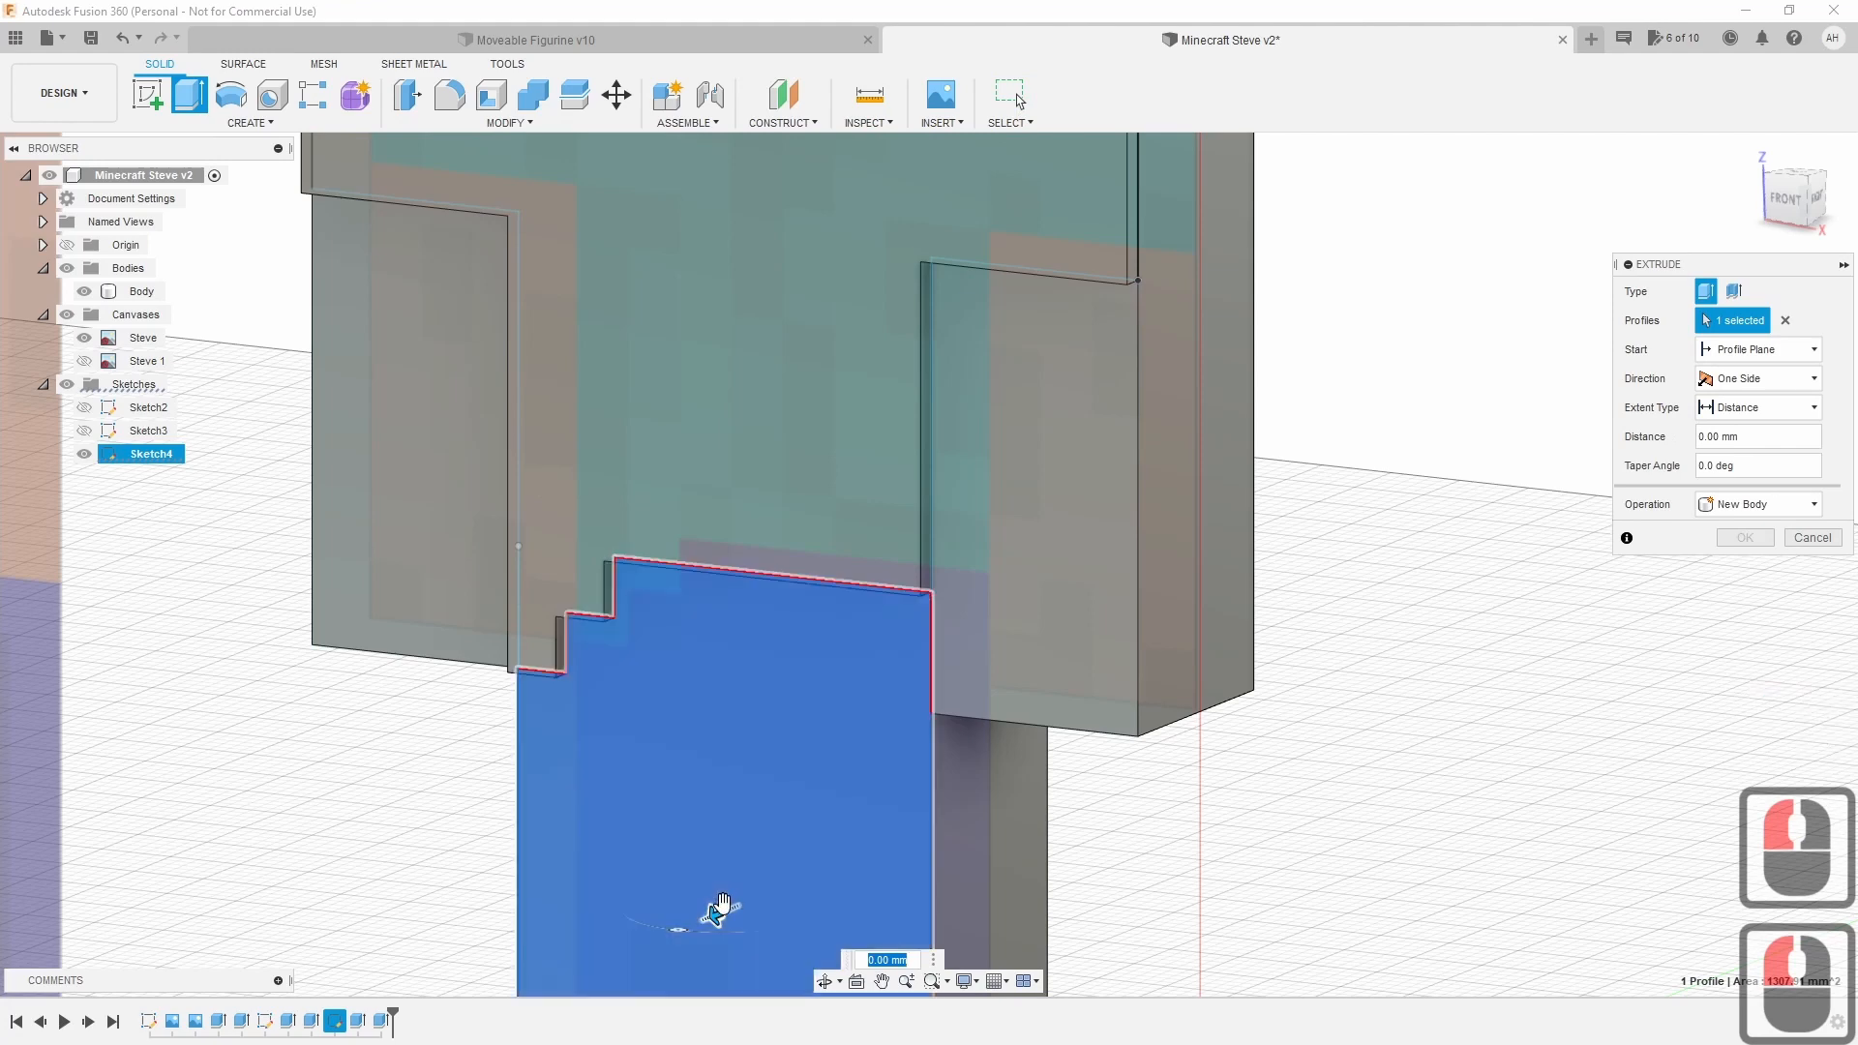
{"action": "type", "text": "1"}
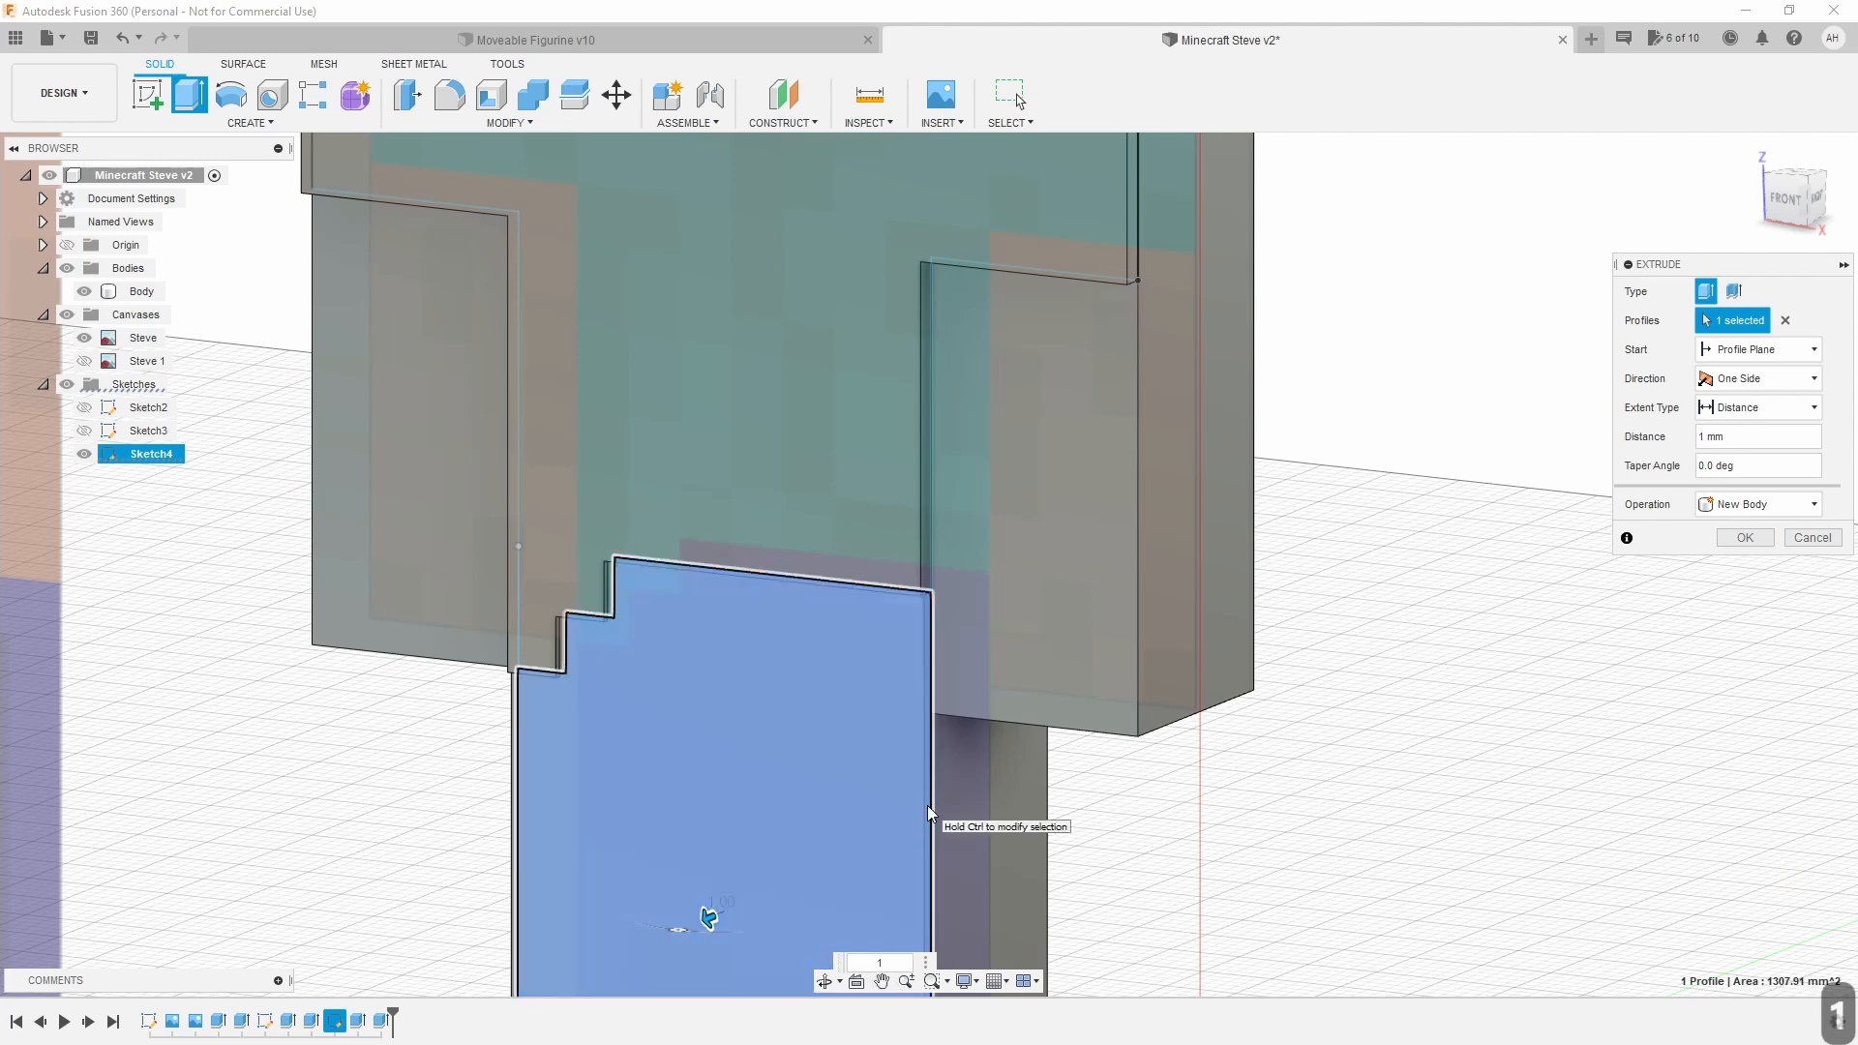
{"action": "left_click", "coordinate": [1757, 504]}
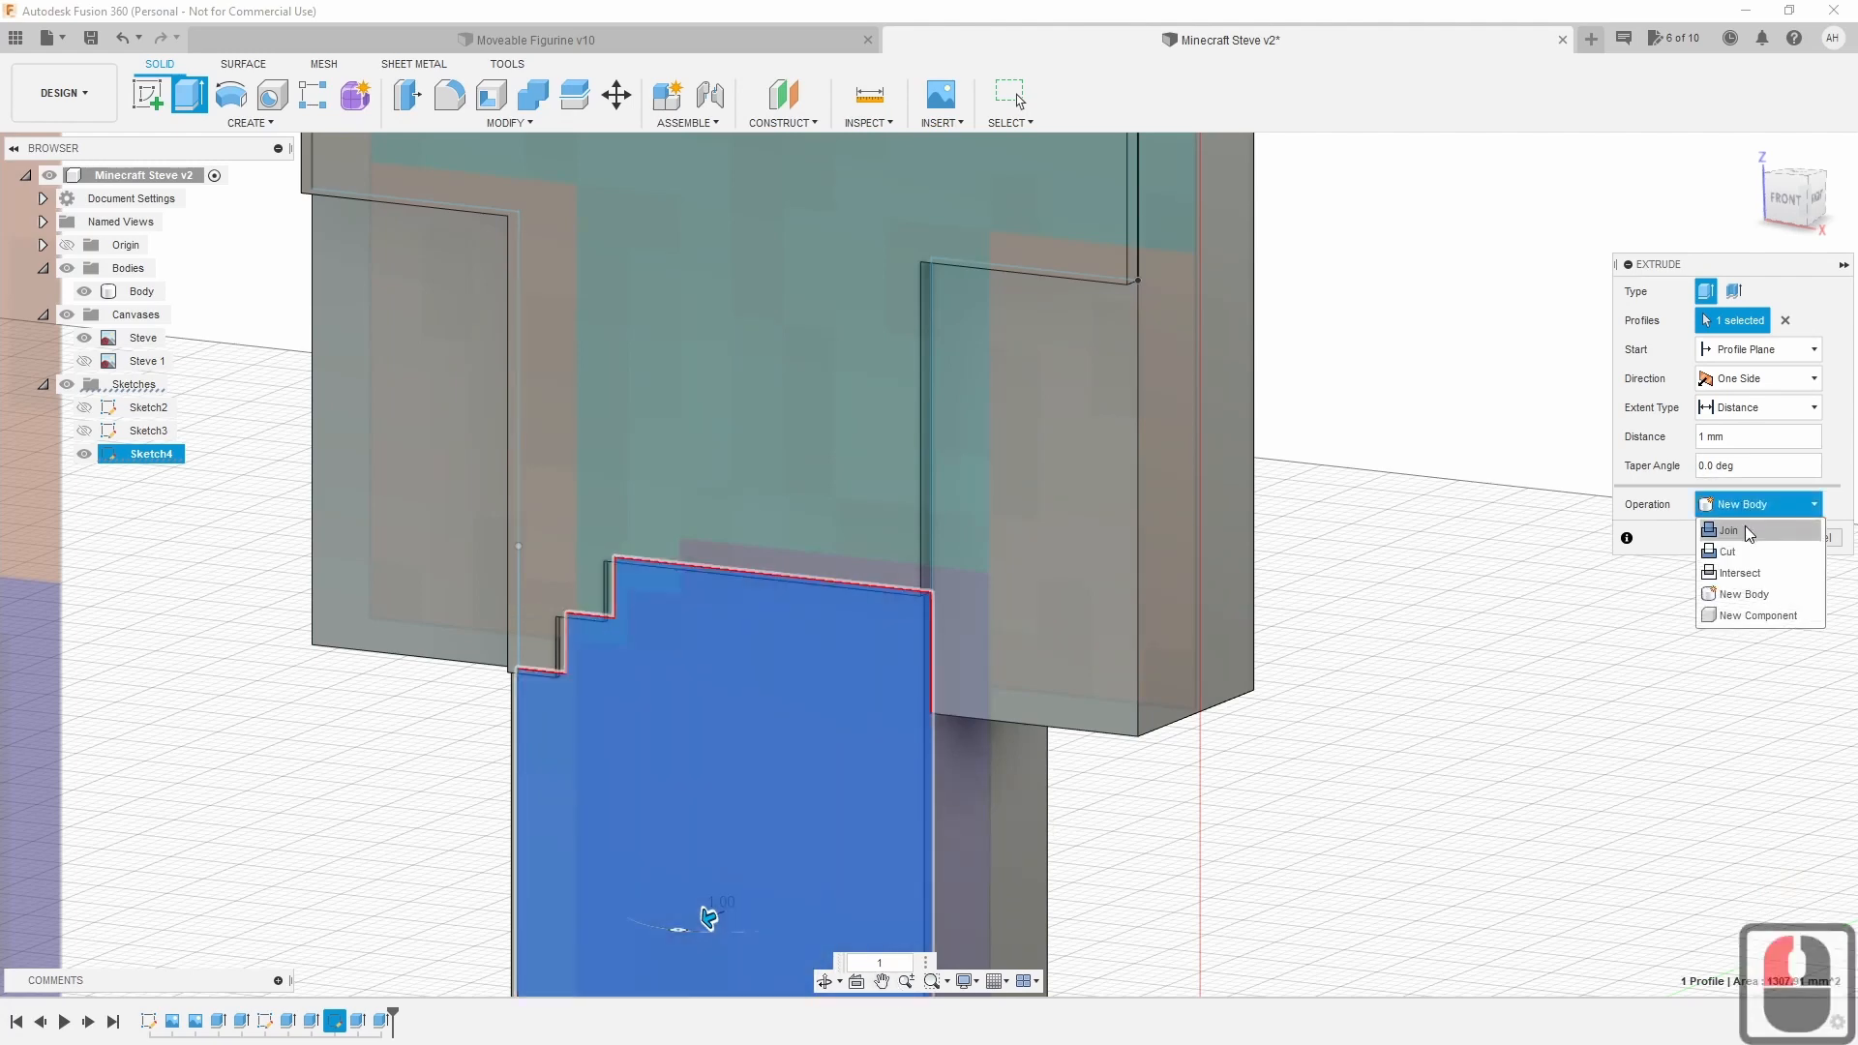
{"action": "left_click", "coordinate": [1748, 530]}
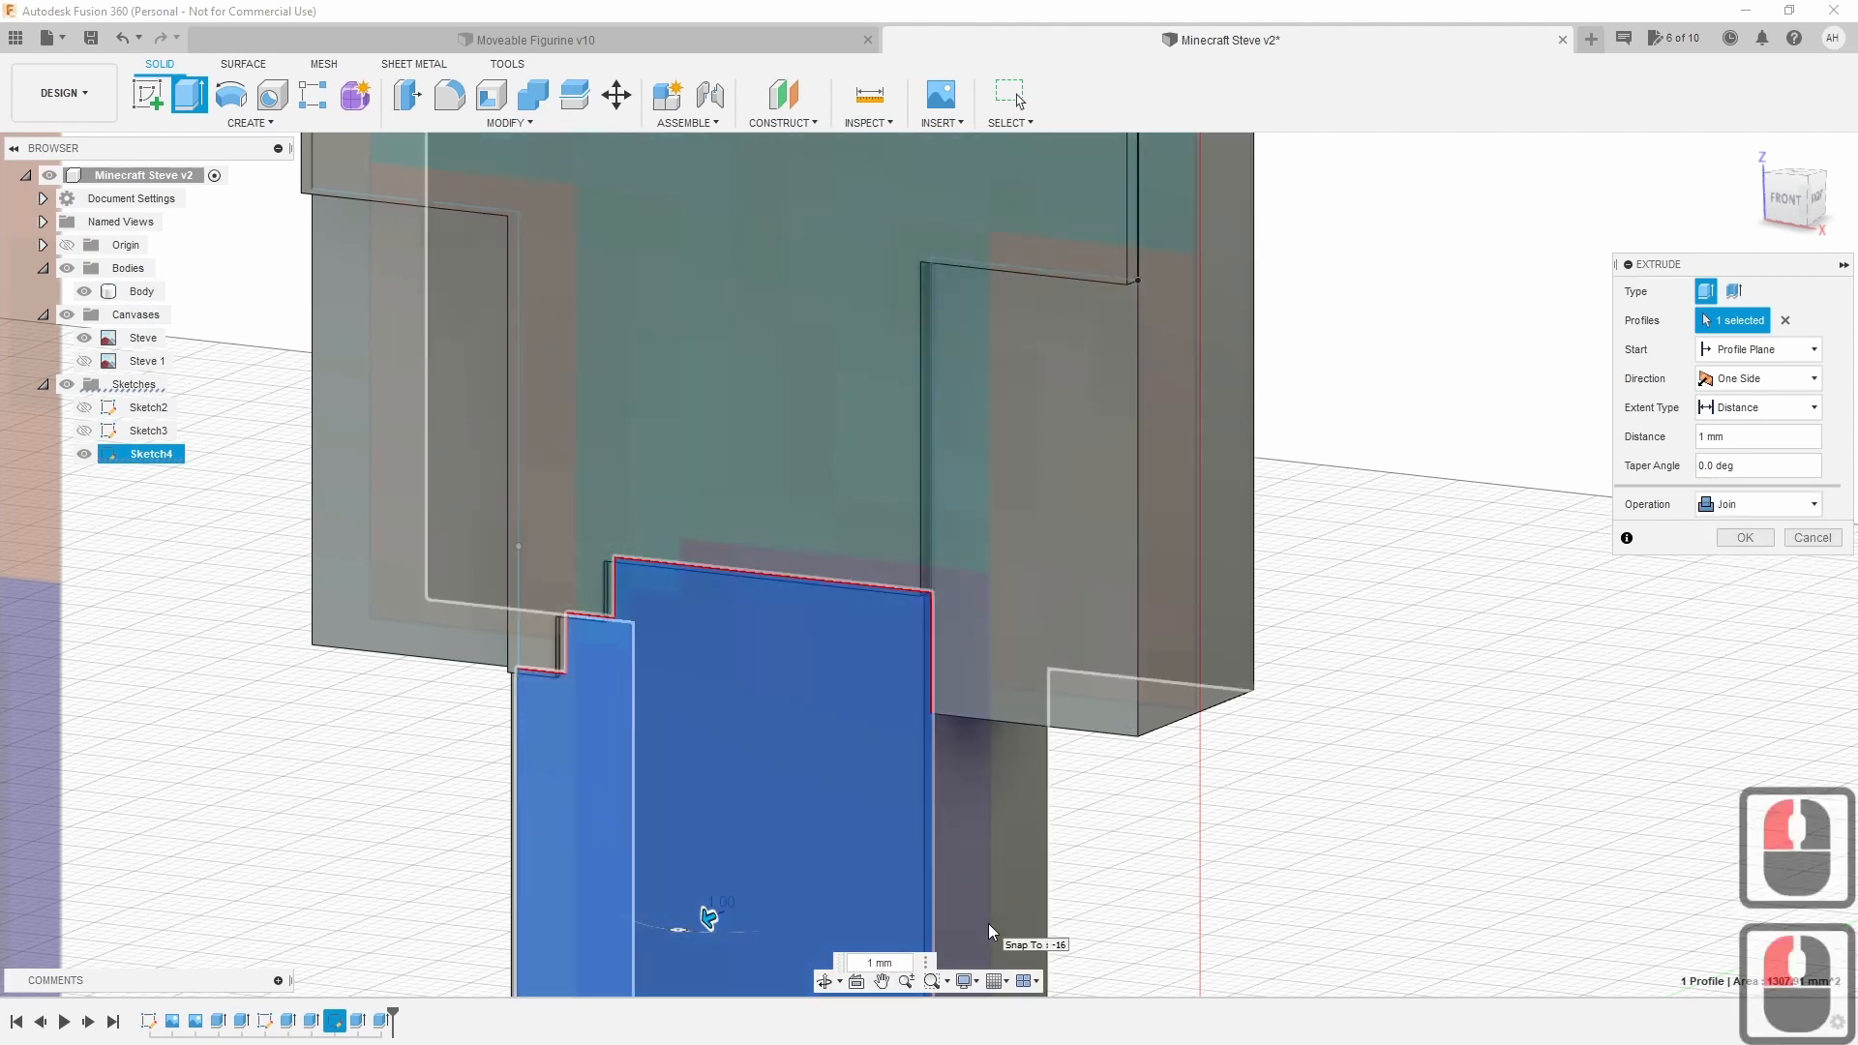
{"action": "key", "text": "Return"}
{"action": "scroll", "coordinate": [1447, 755], "scroll_direction": "down", "scroll_amount": 3}
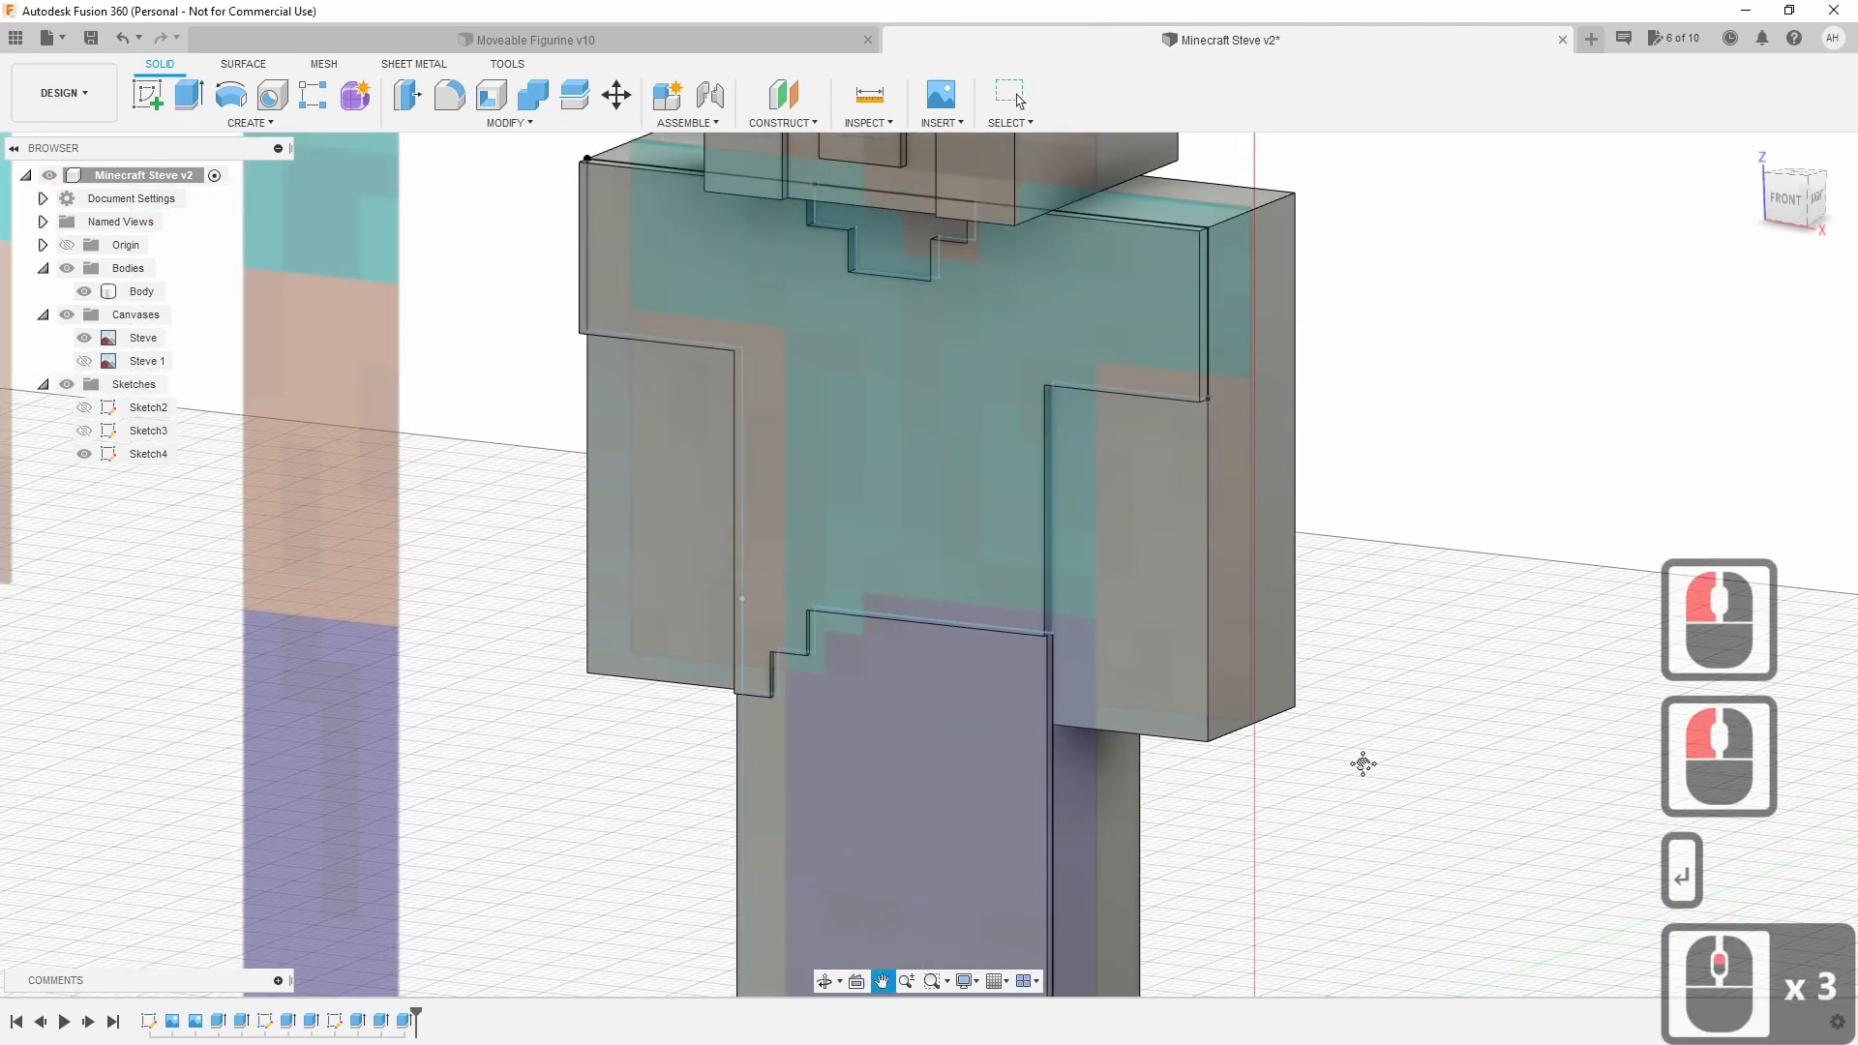
Hide Sketch4 and orbit around the figure to inspect the joined Body.
{"action": "scroll", "coordinate": [1252, 626], "scroll_direction": "down", "scroll_amount": 8}
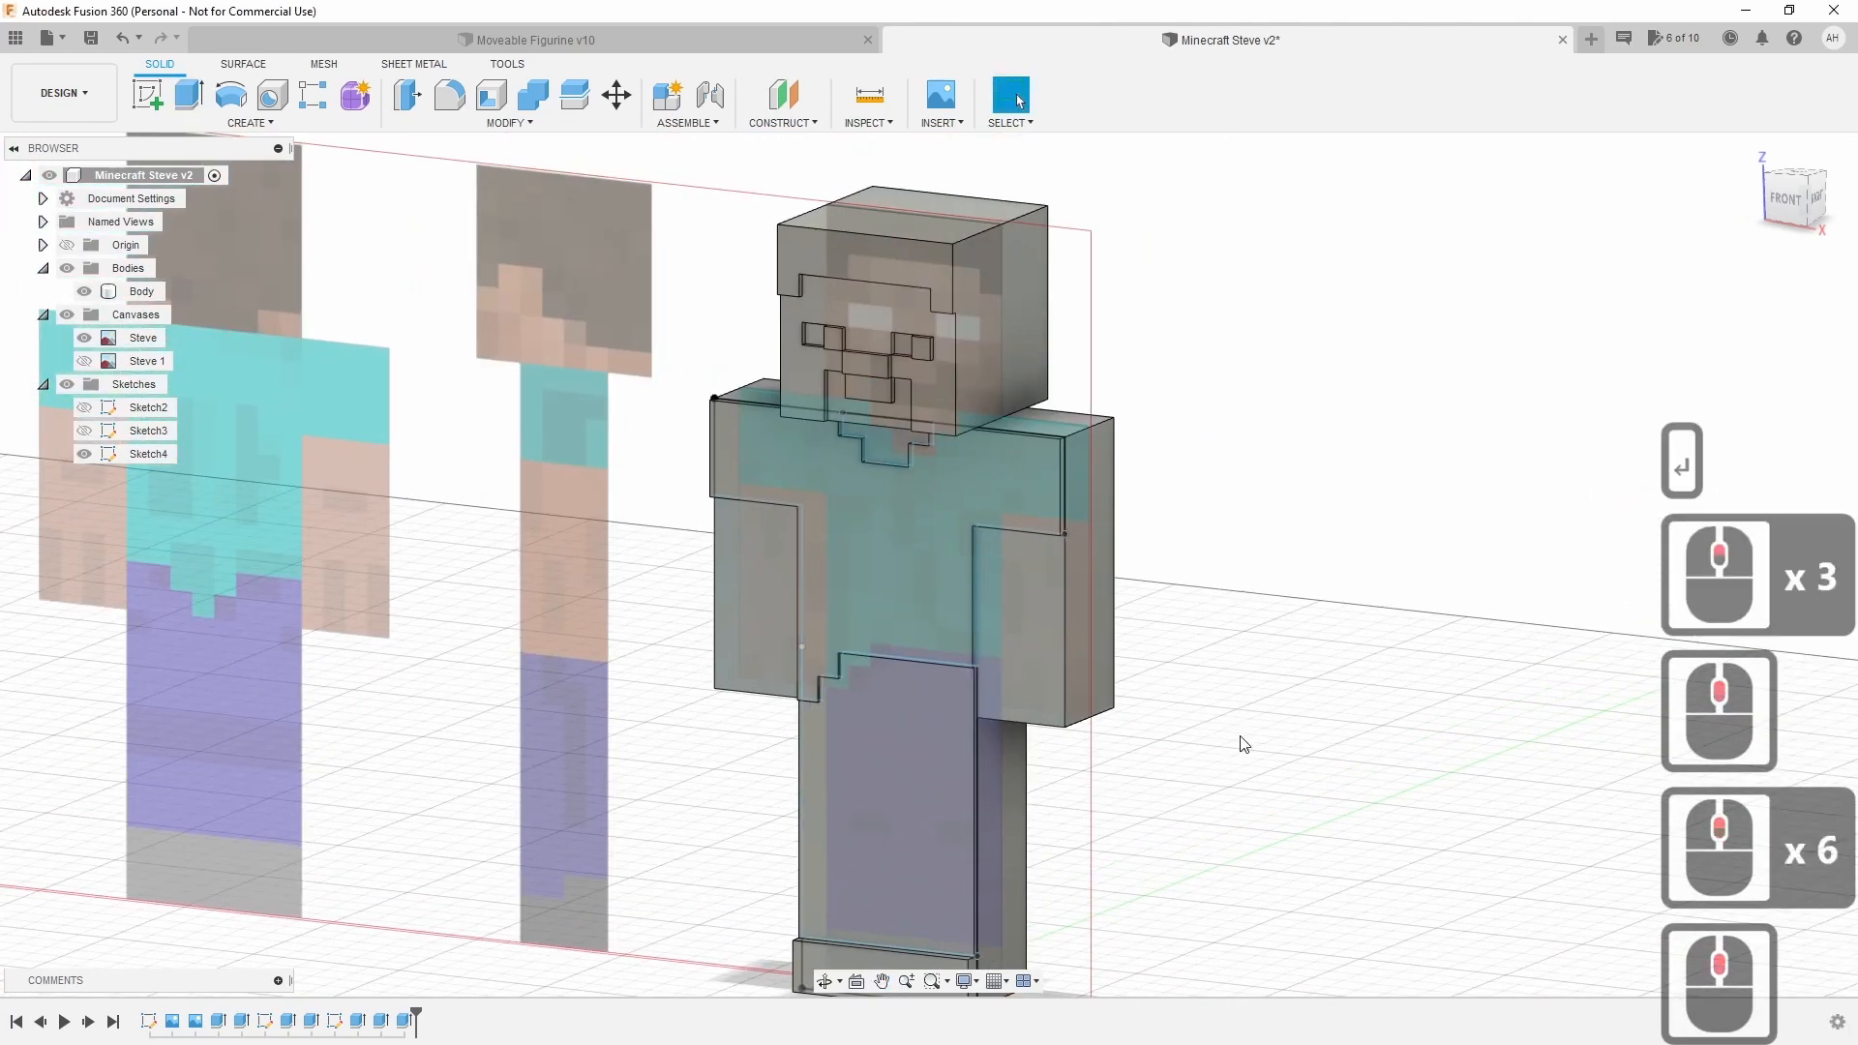
{"action": "left_click_drag", "start_coordinate": [1791, 202], "coordinate": [1769, 224]}
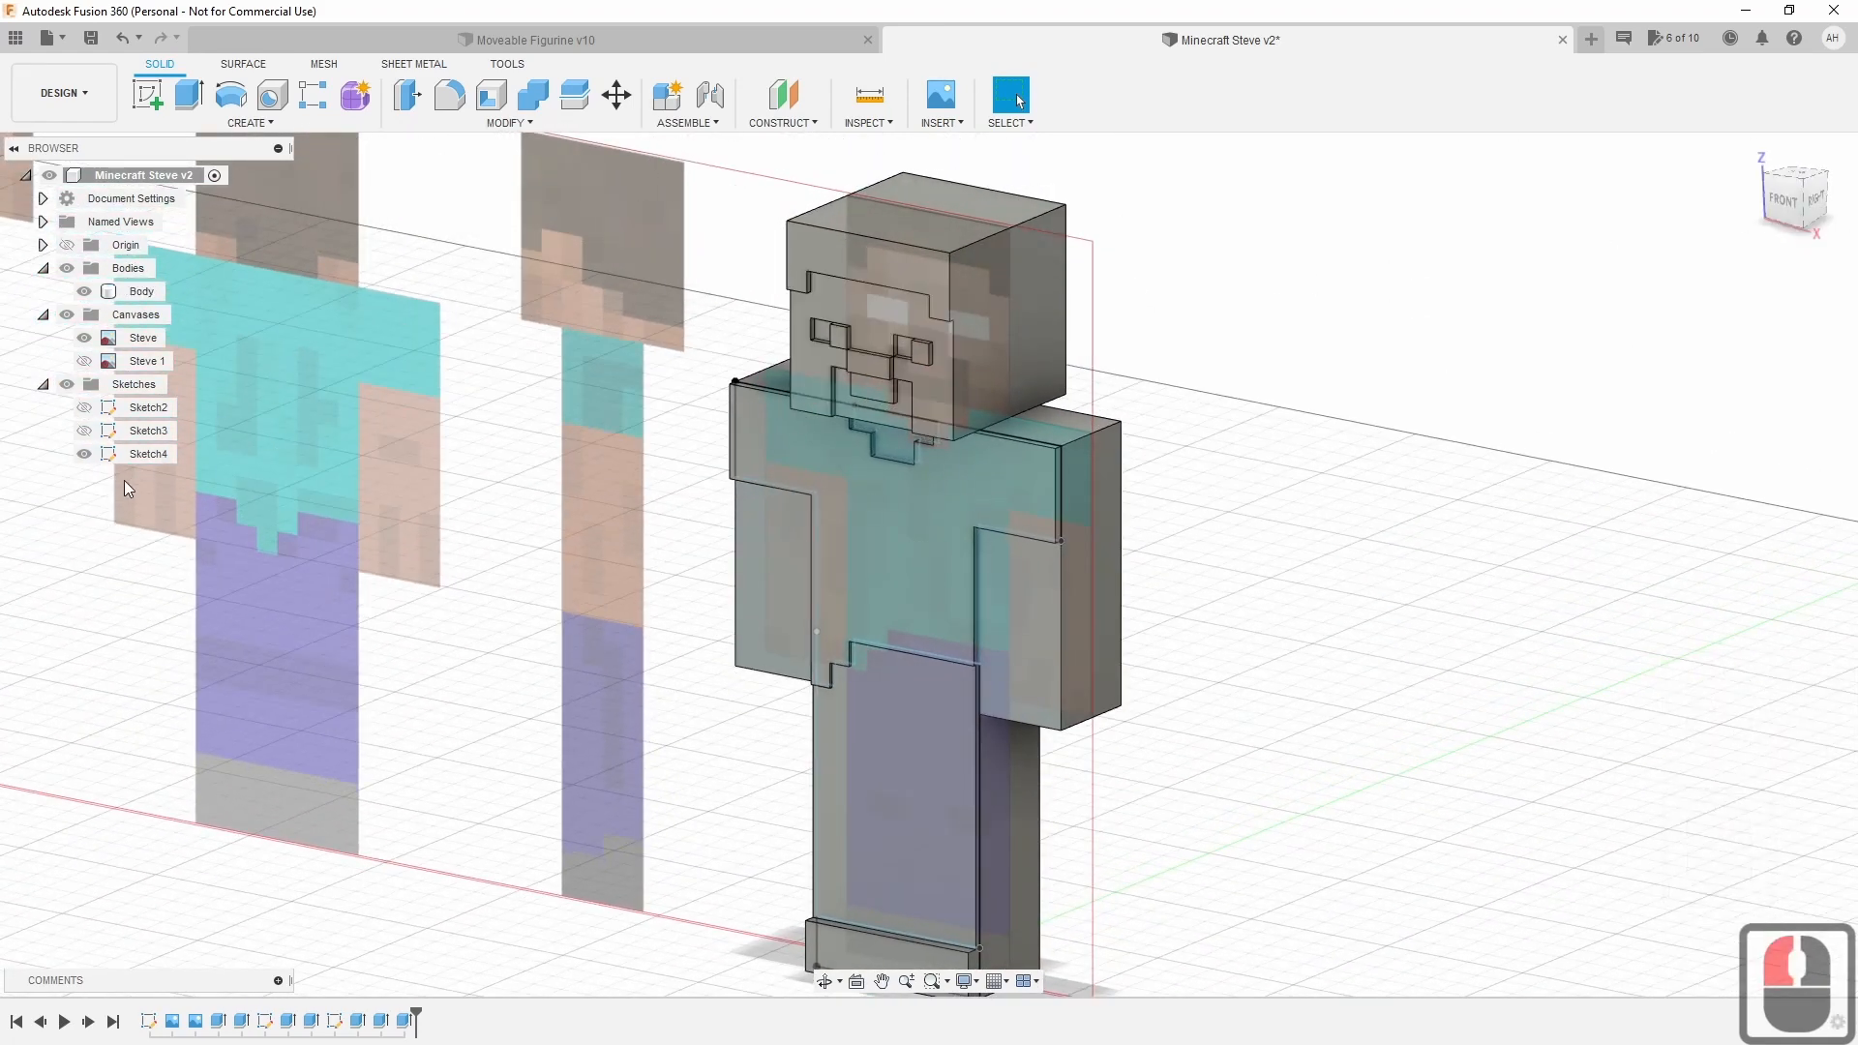
{"action": "left_click", "coordinate": [89, 457]}
{"action": "left_click", "coordinate": [83, 462]}
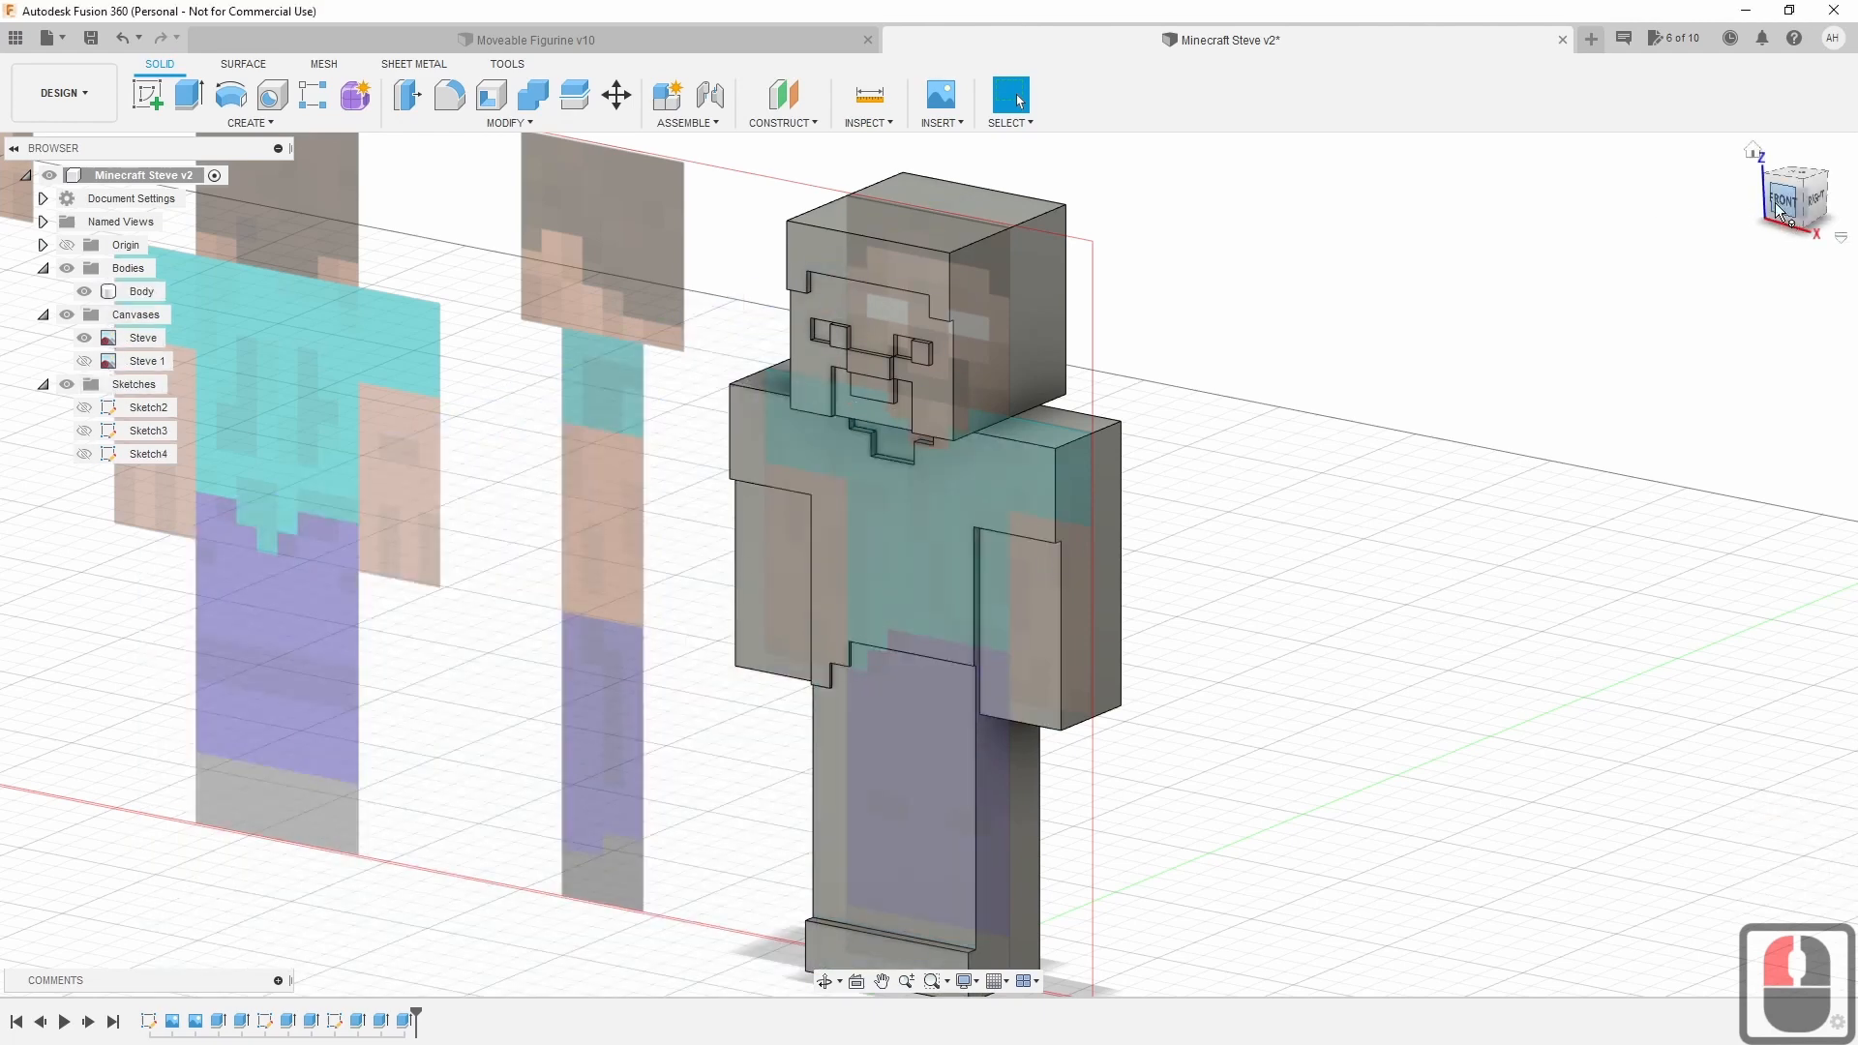
{"action": "middle_click_drag", "start_coordinate": [1722, 217], "coordinate": [1783, 167], "text": "shift"}
{"action": "left_click_drag", "start_coordinate": [1783, 167], "coordinate": [1784, 191]}
{"action": "left_click", "coordinate": [143, 293]}
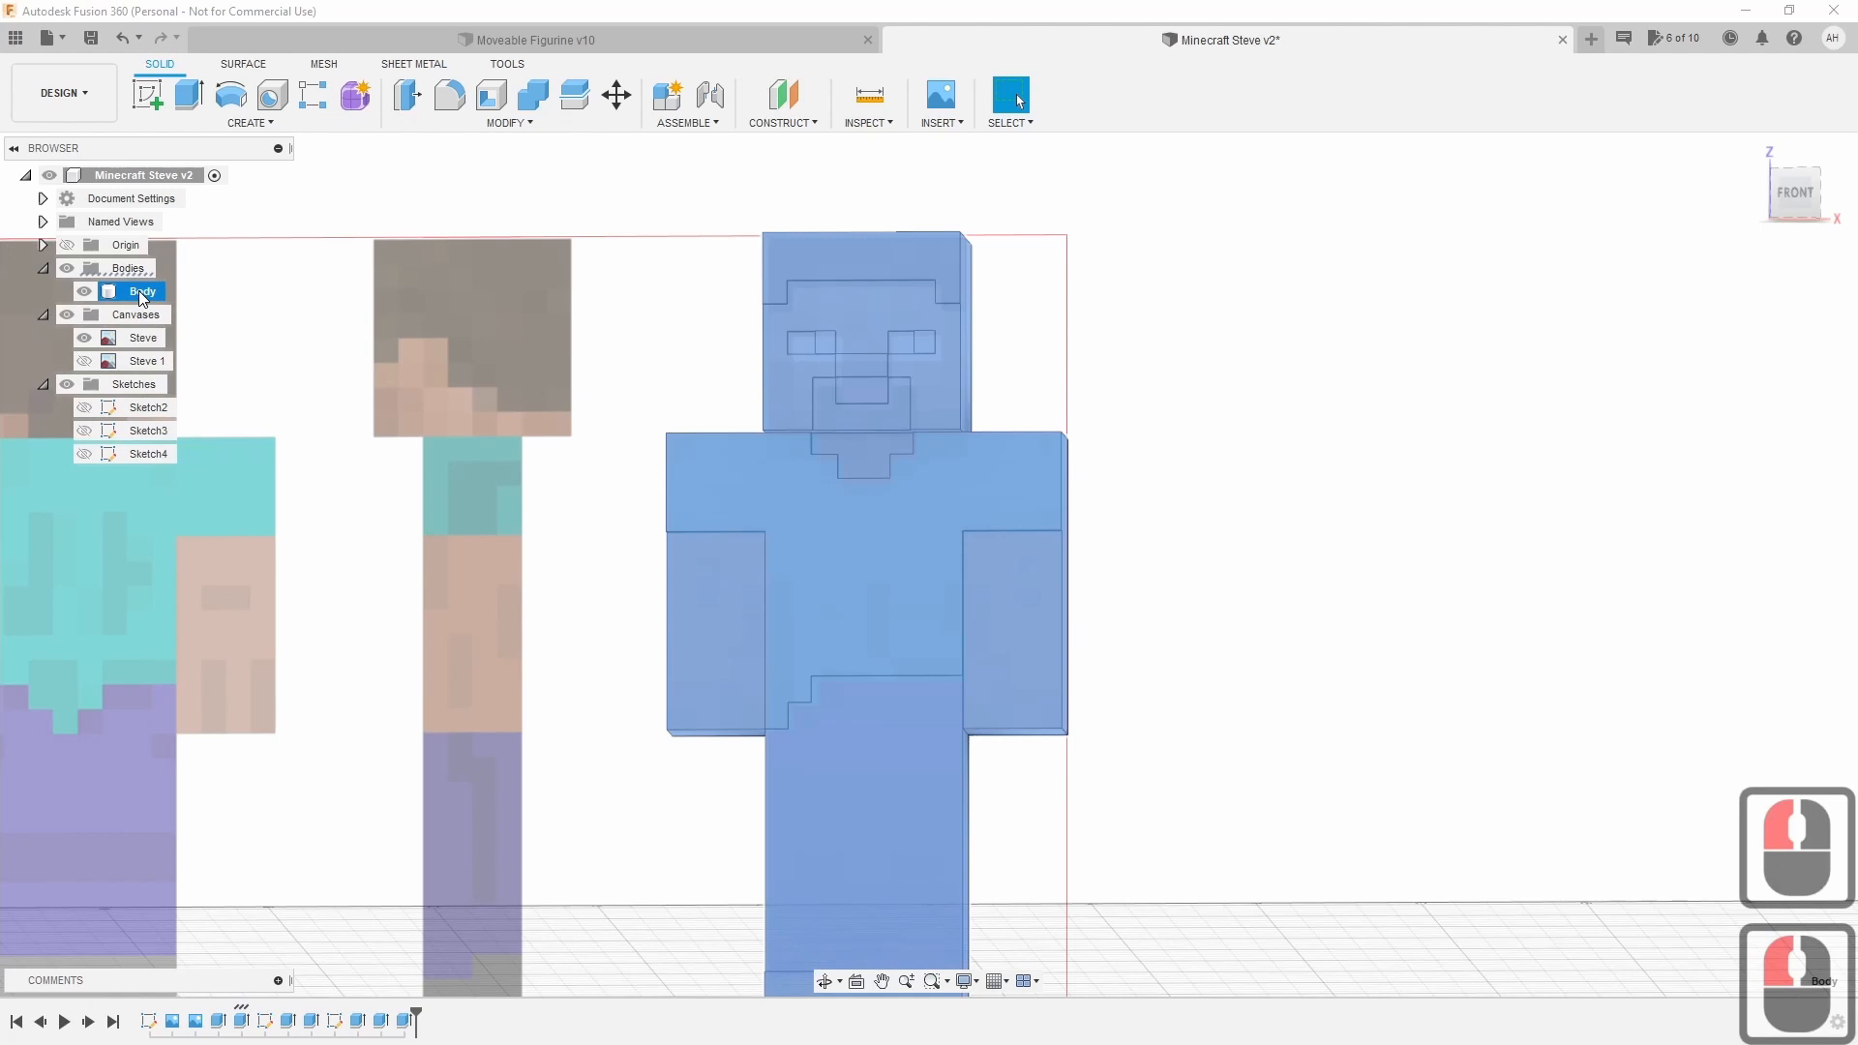
{"action": "left_click", "coordinate": [629, 482]}
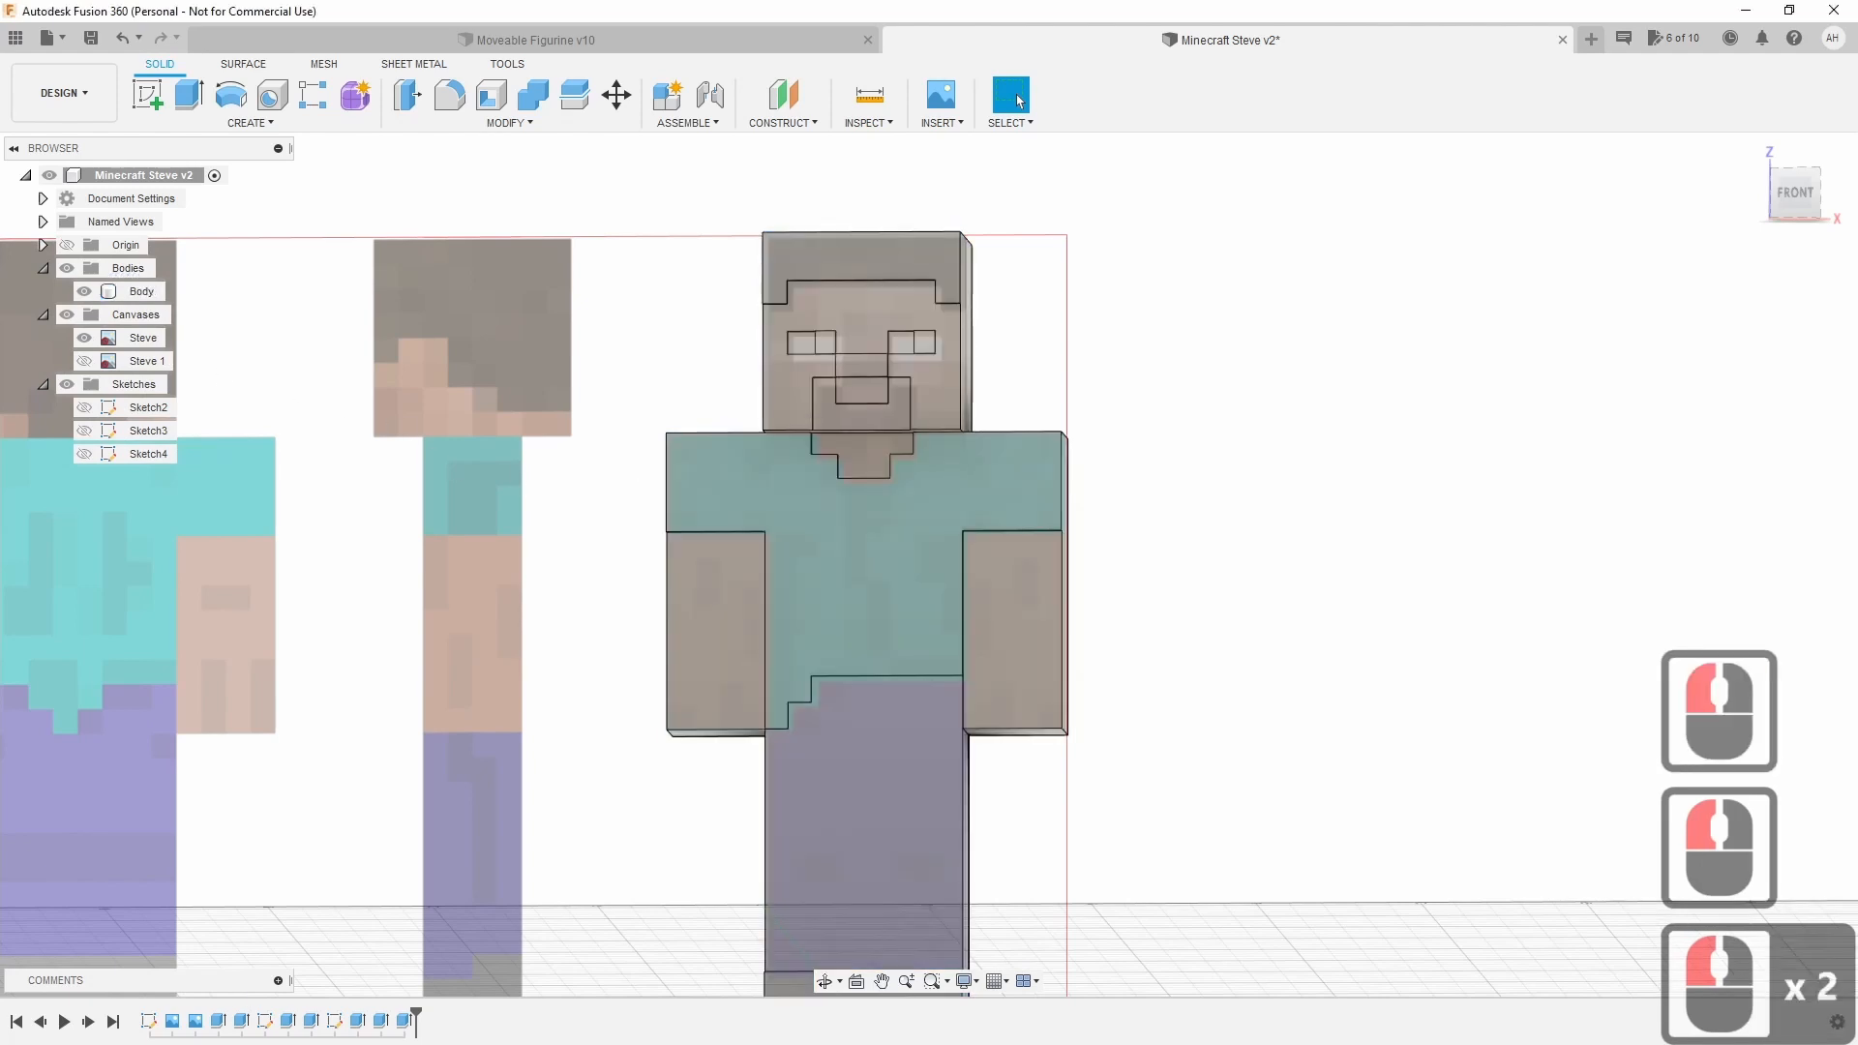
Hide the Steve reference canvas, orbit around the plain figure, and switch to Moveable Figurine v10.
{"action": "left_click", "coordinate": [84, 337]}
{"action": "scroll", "coordinate": [526, 642], "scroll_direction": "down", "scroll_amount": 3}
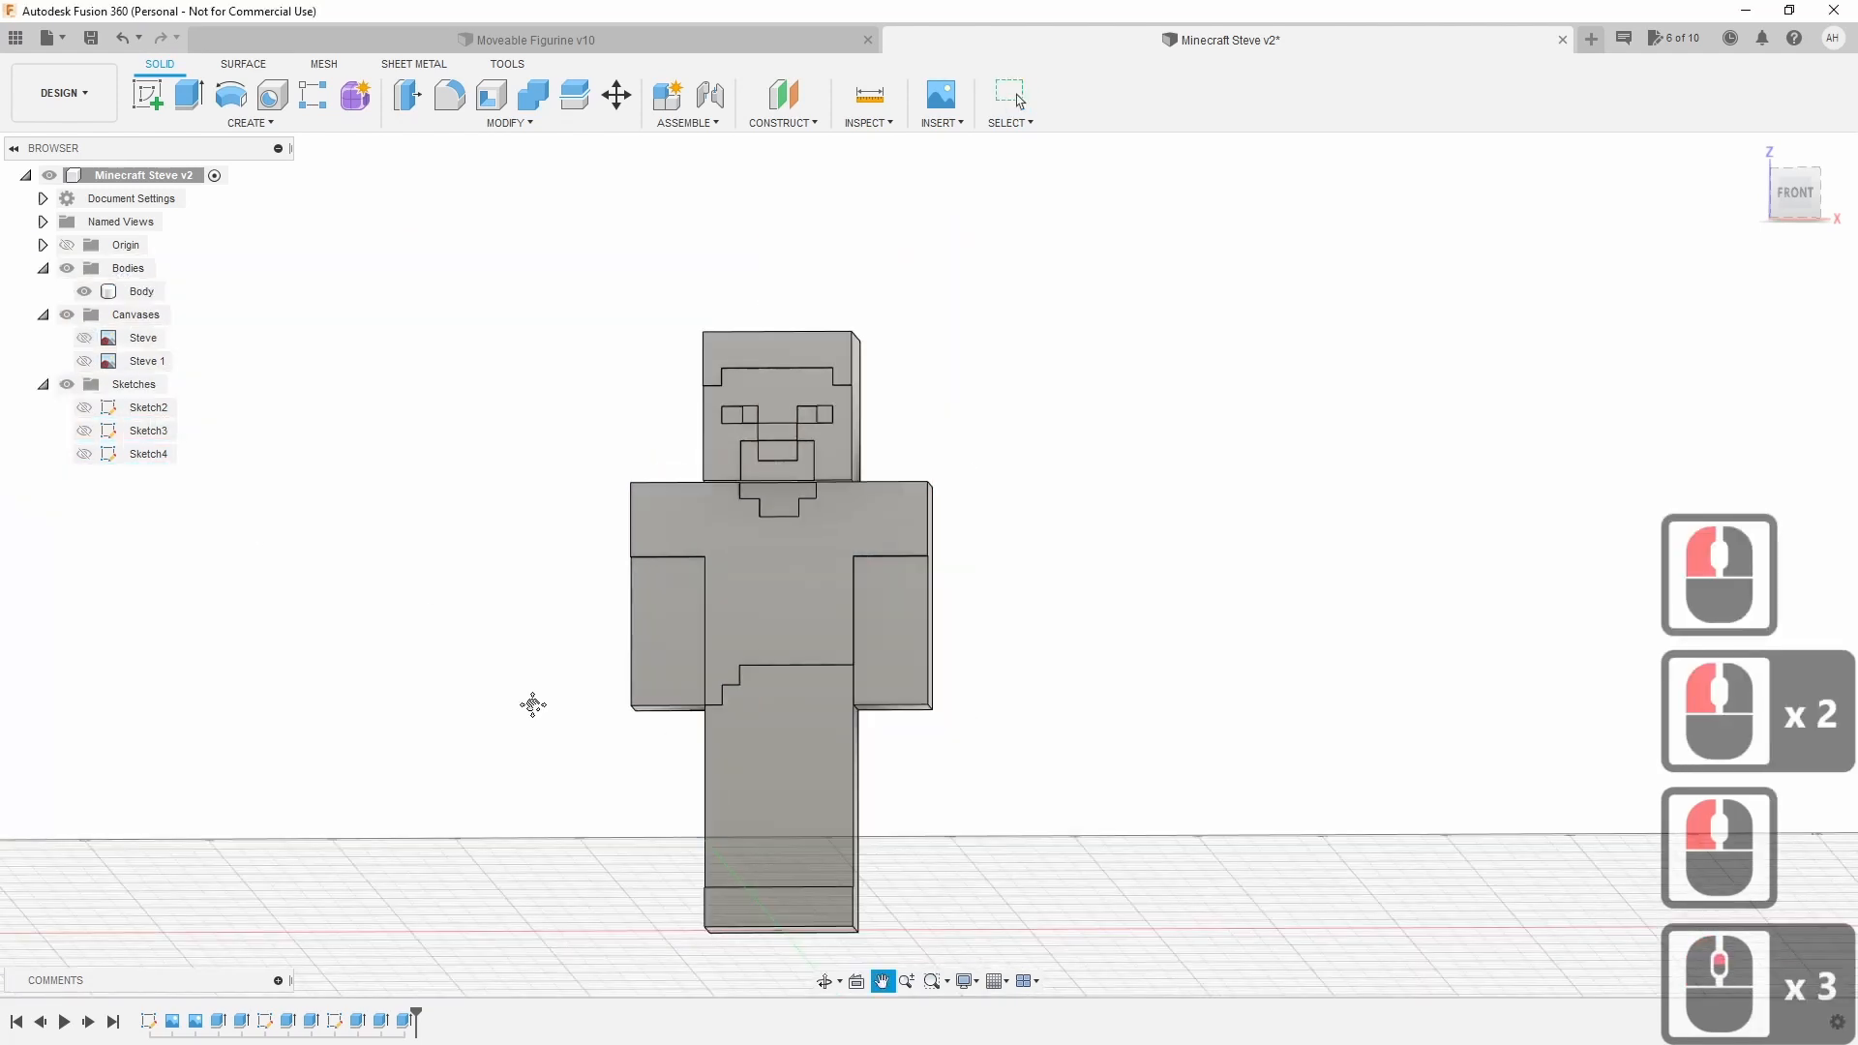
{"action": "middle_click_drag", "start_coordinate": [531, 706], "coordinate": [518, 649]}
{"action": "mouse_move", "coordinate": [929, 564]}
{"action": "middle_mouse_down", "text": "shift"}
{"action": "mouse_move", "coordinate": [833, 567]}
{"action": "mouse_move", "coordinate": [915, 638]}
{"action": "mouse_move", "coordinate": [885, 624]}
{"action": "mouse_move", "coordinate": [905, 580]}
{"action": "mouse_move", "coordinate": [1045, 590]}
{"action": "middle_mouse_up", "text": "shift"}
{"action": "left_click_drag", "start_coordinate": [1638, 282], "coordinate": [1639, 268]}
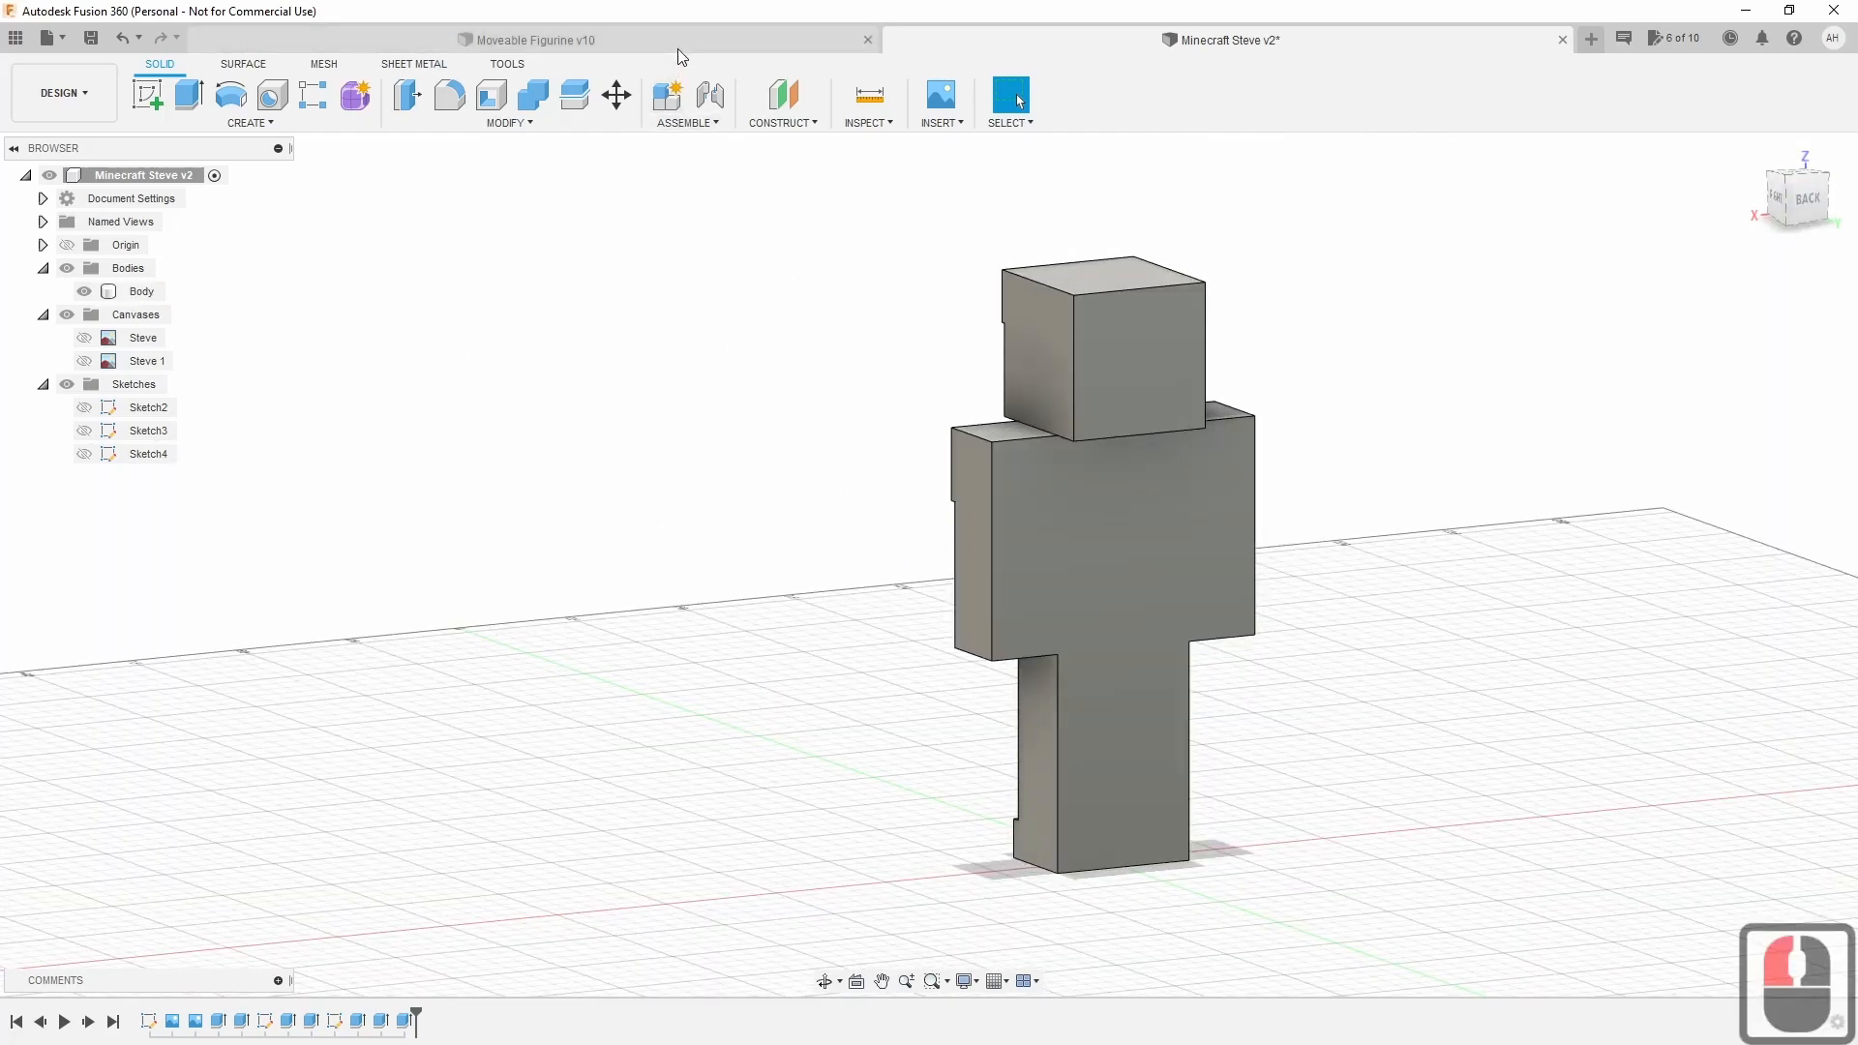
{"action": "left_click", "coordinate": [535, 40]}
Orbit around the Moveable Figurine v10 figures, inspect the Torso body, then switch back to Minecraft Steve v2.
{"action": "left_click", "coordinate": [919, 334]}
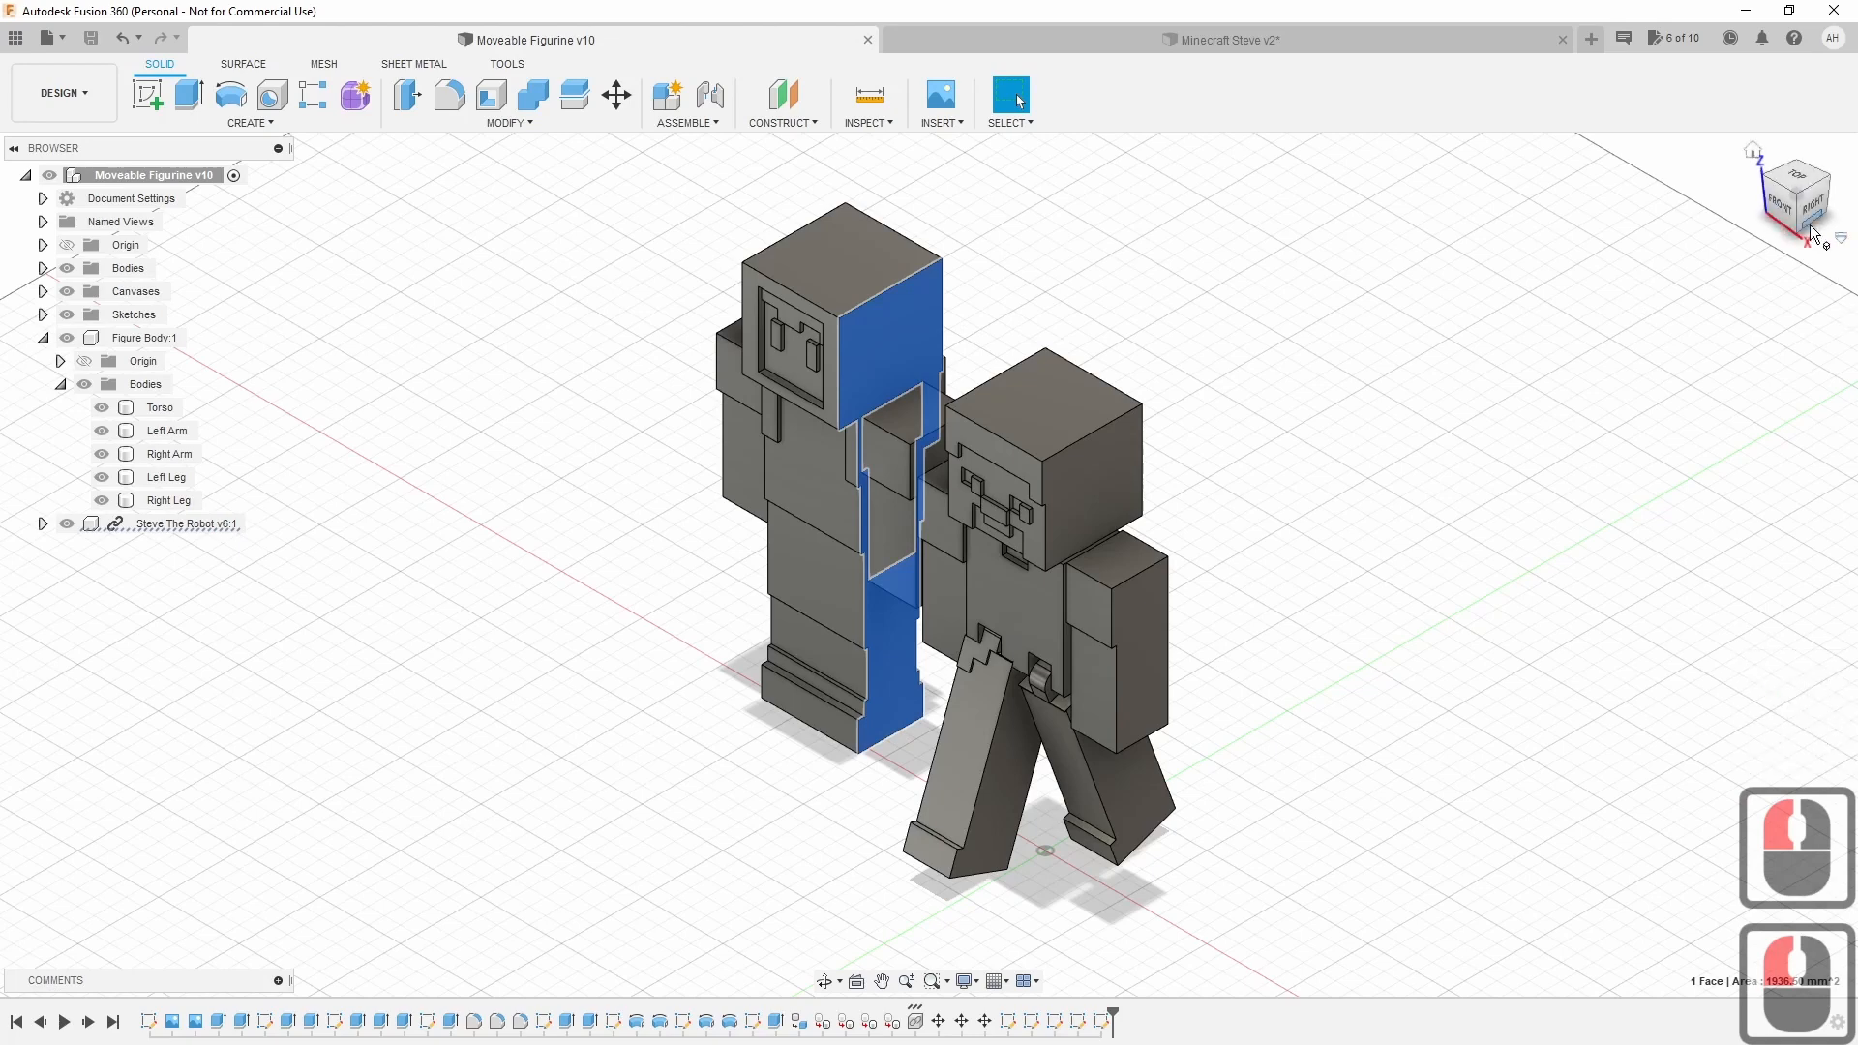
{"action": "left_click_drag", "start_coordinate": [1808, 205], "coordinate": [1645, 189]}
{"action": "double_click", "coordinate": [1339, 519]}
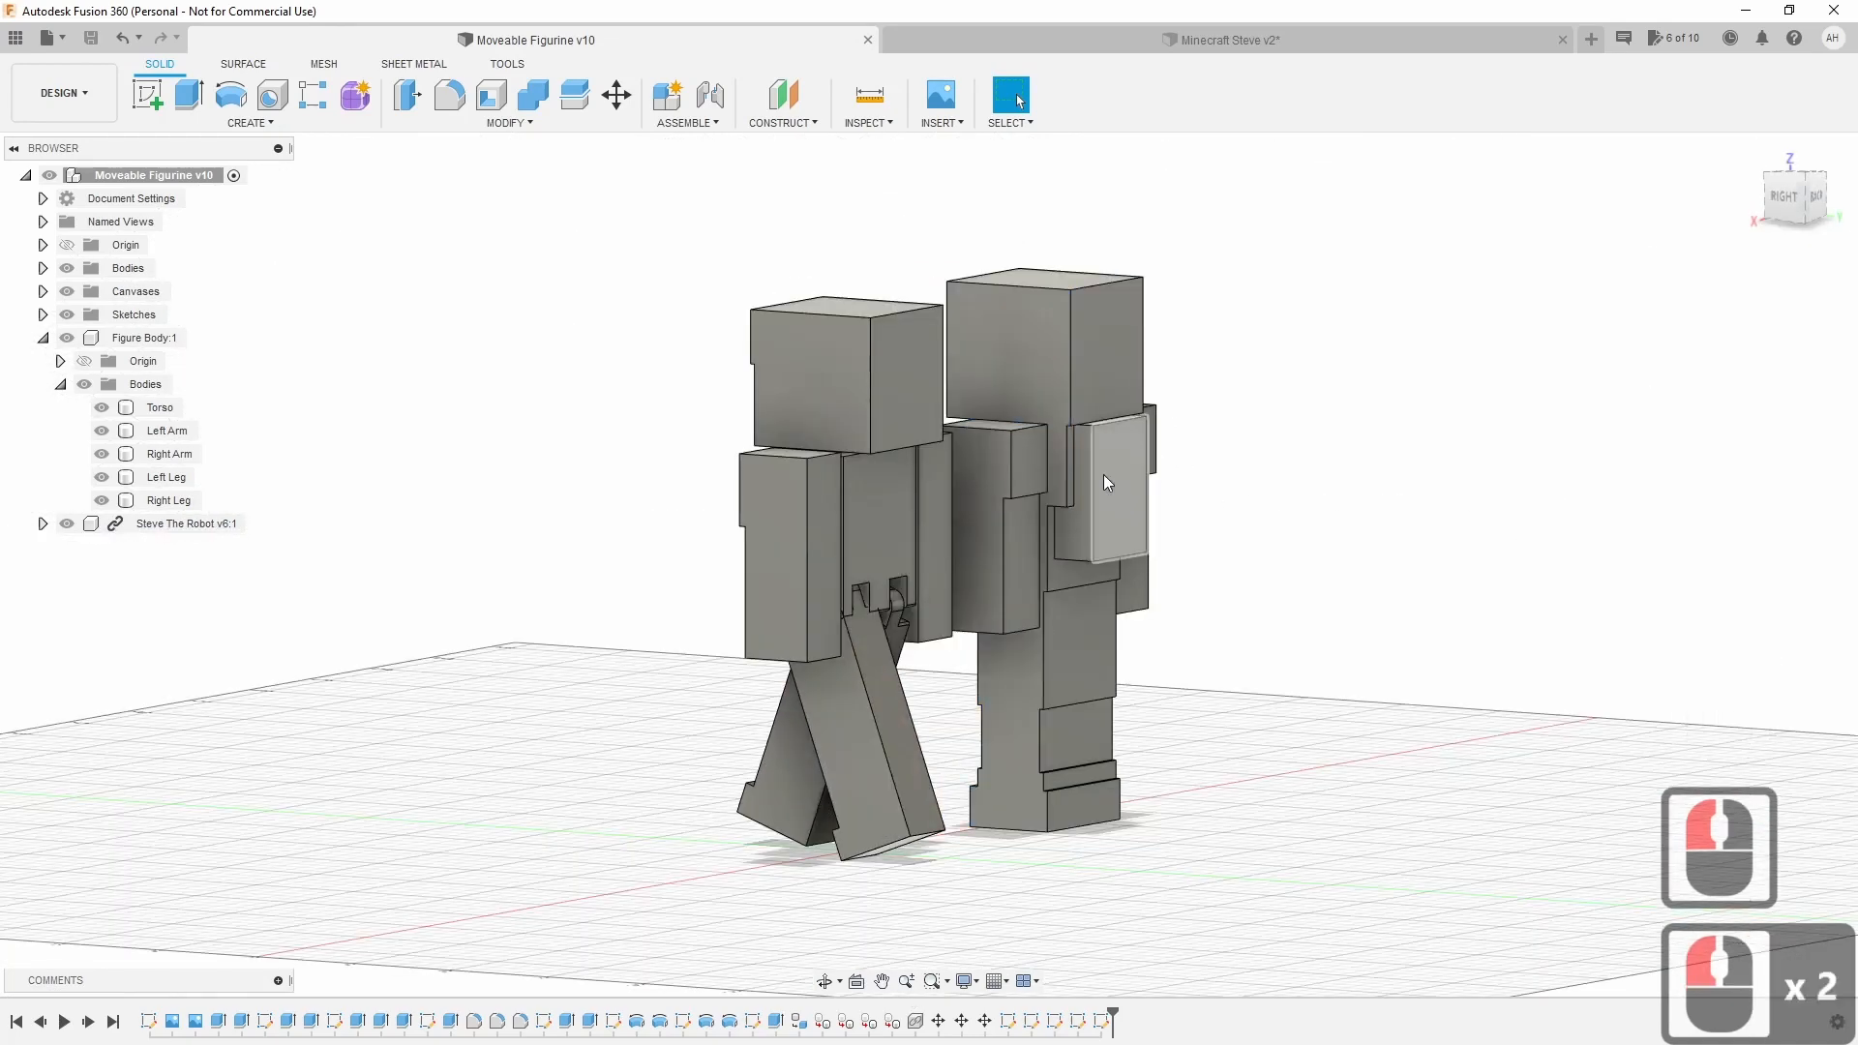
{"action": "left_click_drag", "start_coordinate": [1817, 201], "coordinate": [1767, 239]}
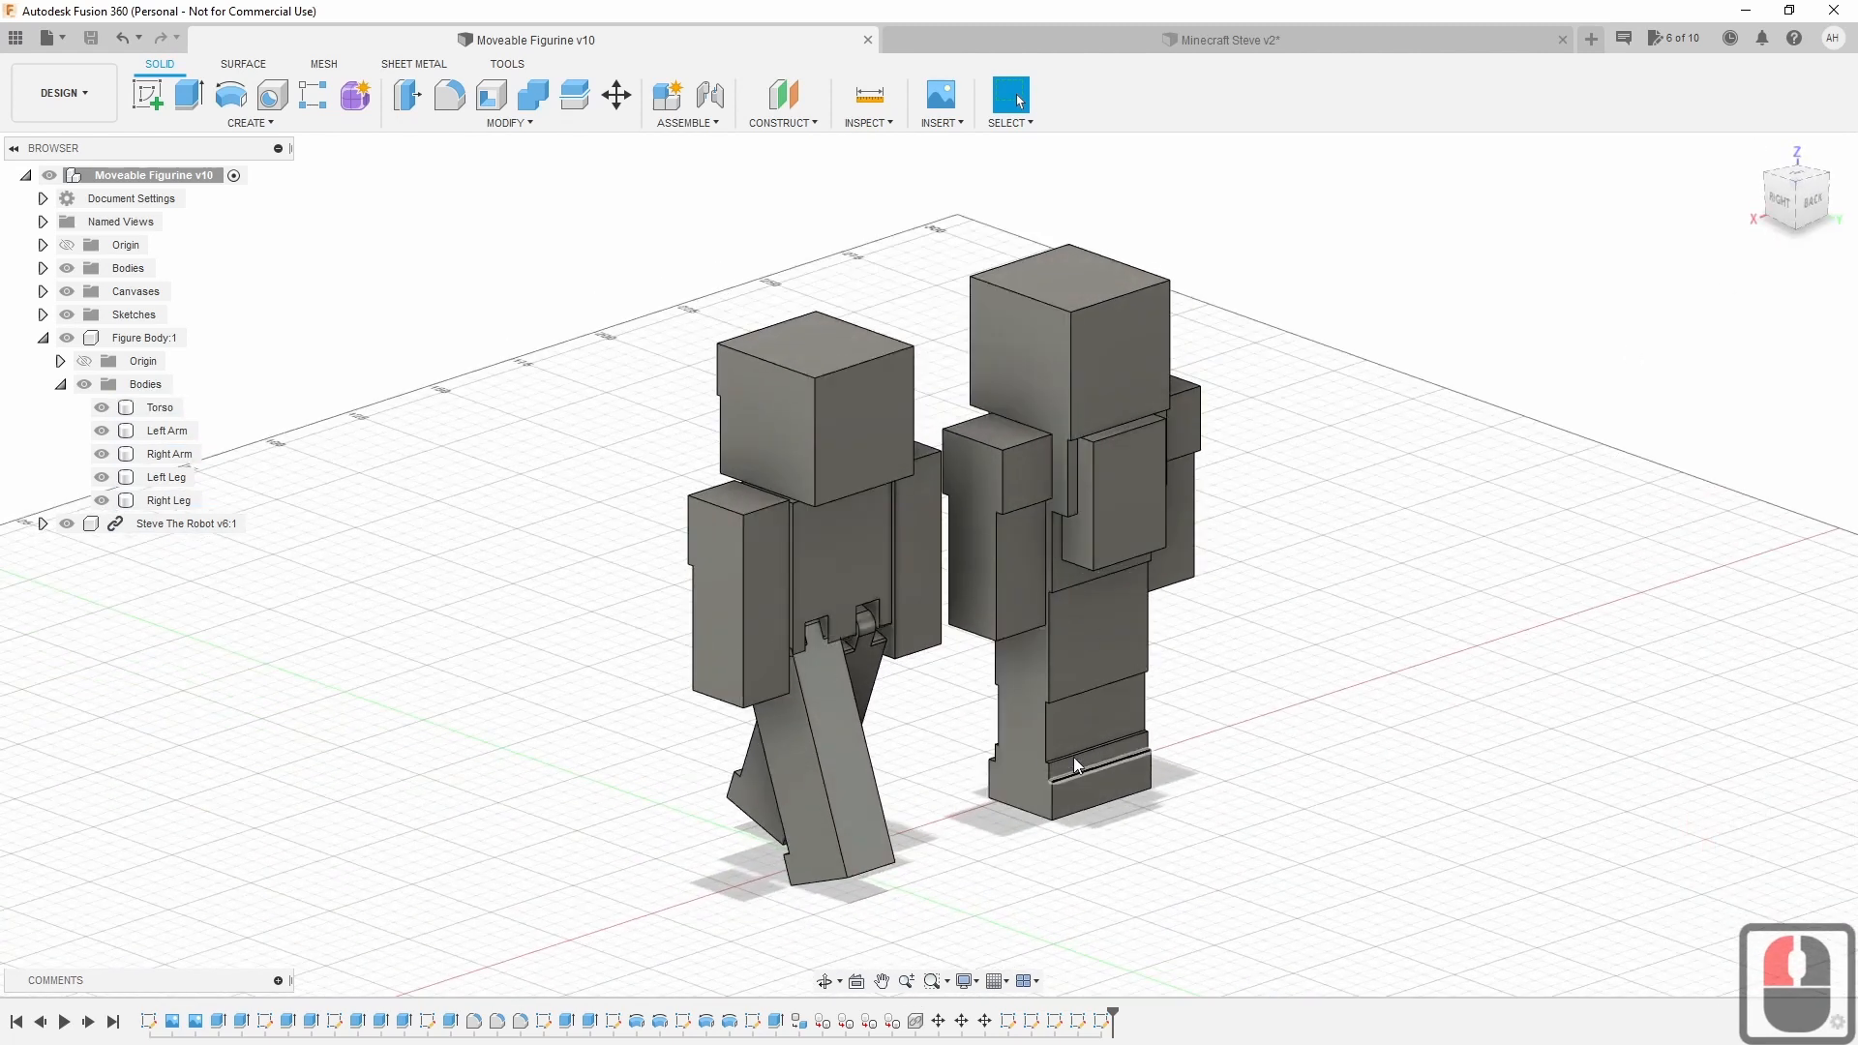
{"action": "left_click", "coordinate": [869, 507]}
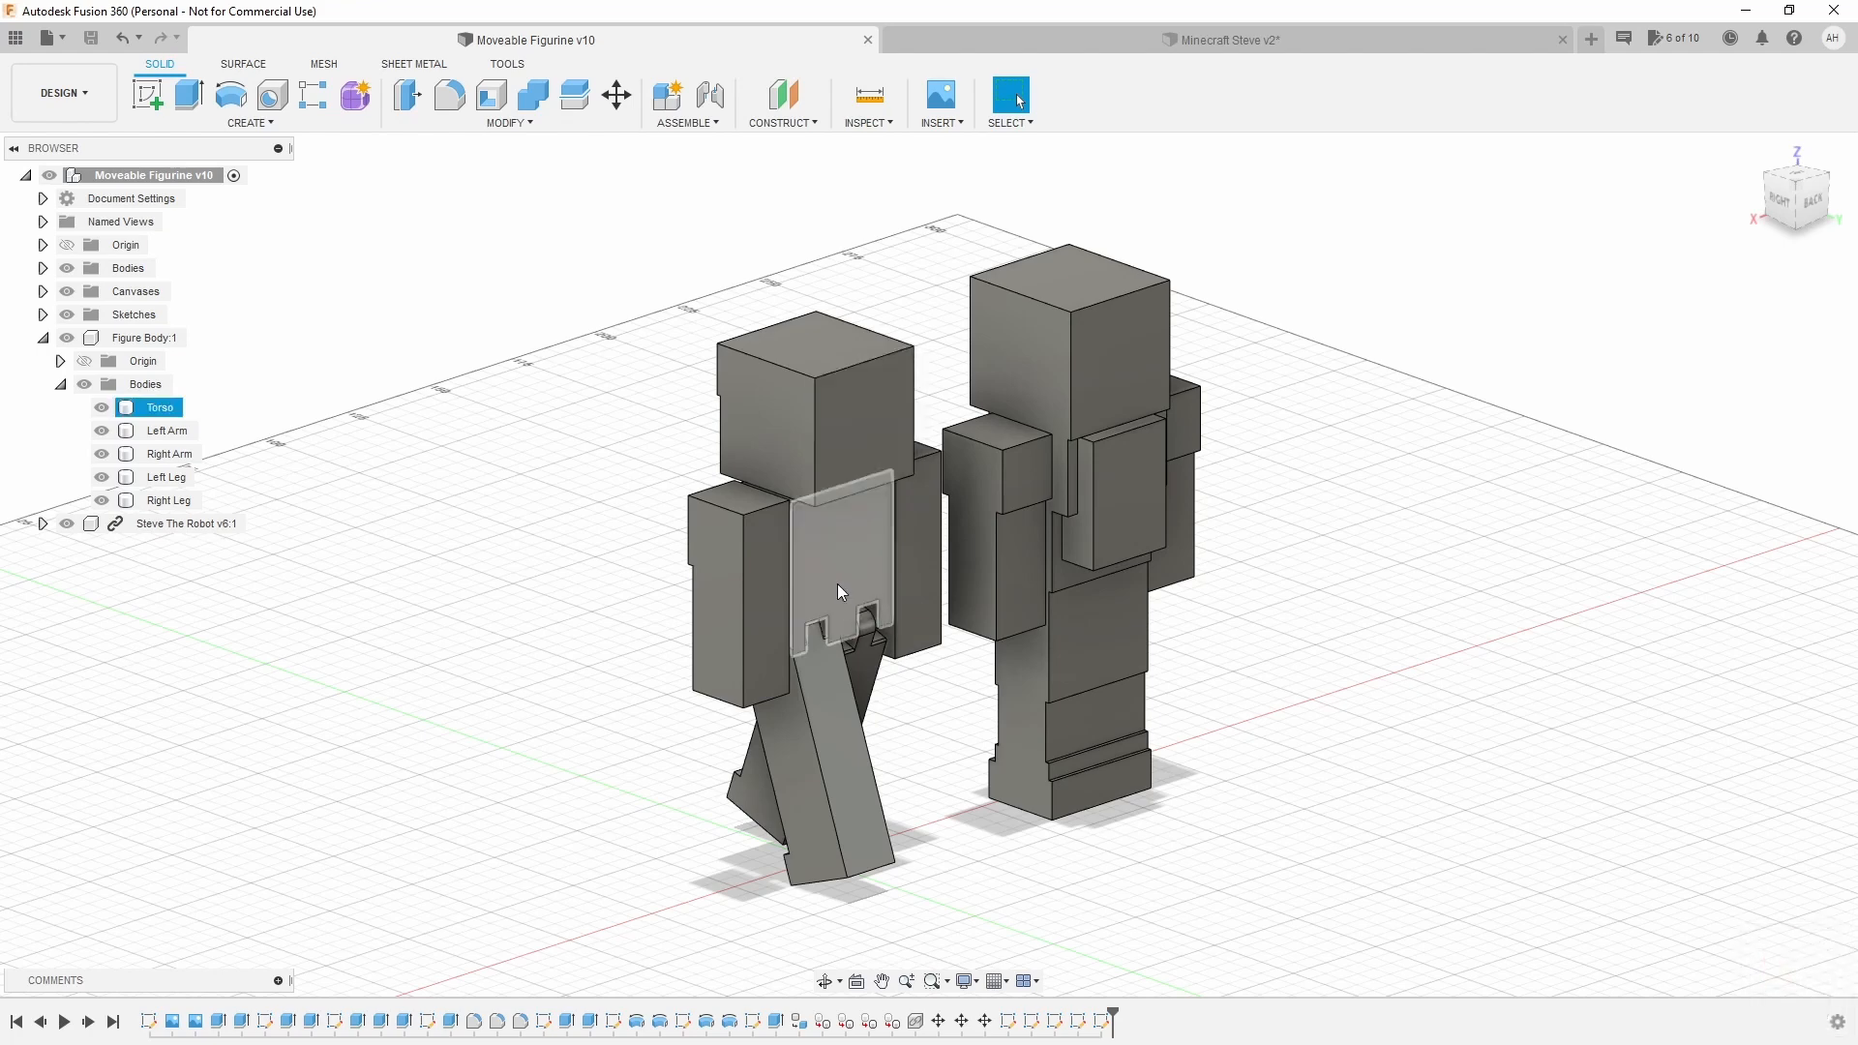
{"action": "key", "text": "Escape"}
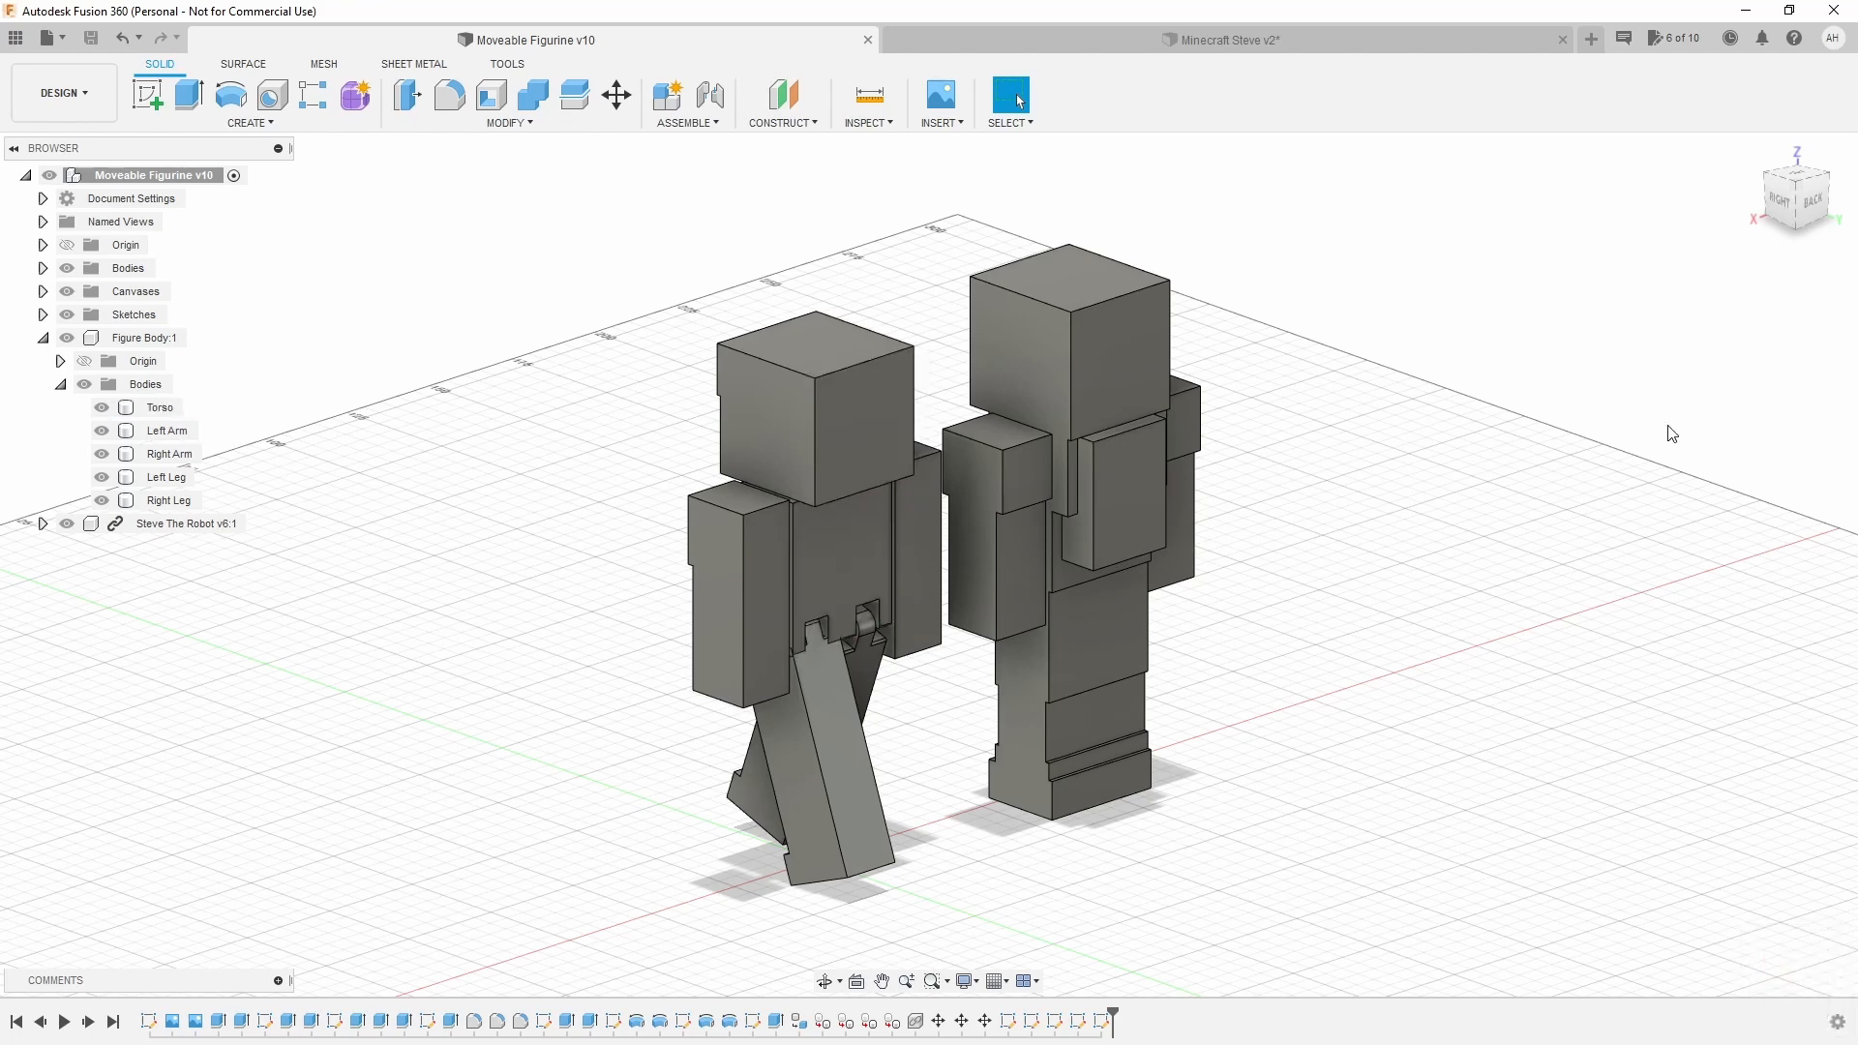
{"action": "mouse_move", "coordinate": [1714, 217]}
{"action": "middle_mouse_down", "text": "shift"}
{"action": "mouse_move", "coordinate": [1374, 223]}
{"action": "mouse_move", "coordinate": [1306, 253]}
{"action": "mouse_move", "coordinate": [1478, 529]}
{"action": "middle_mouse_up", "text": "shift"}
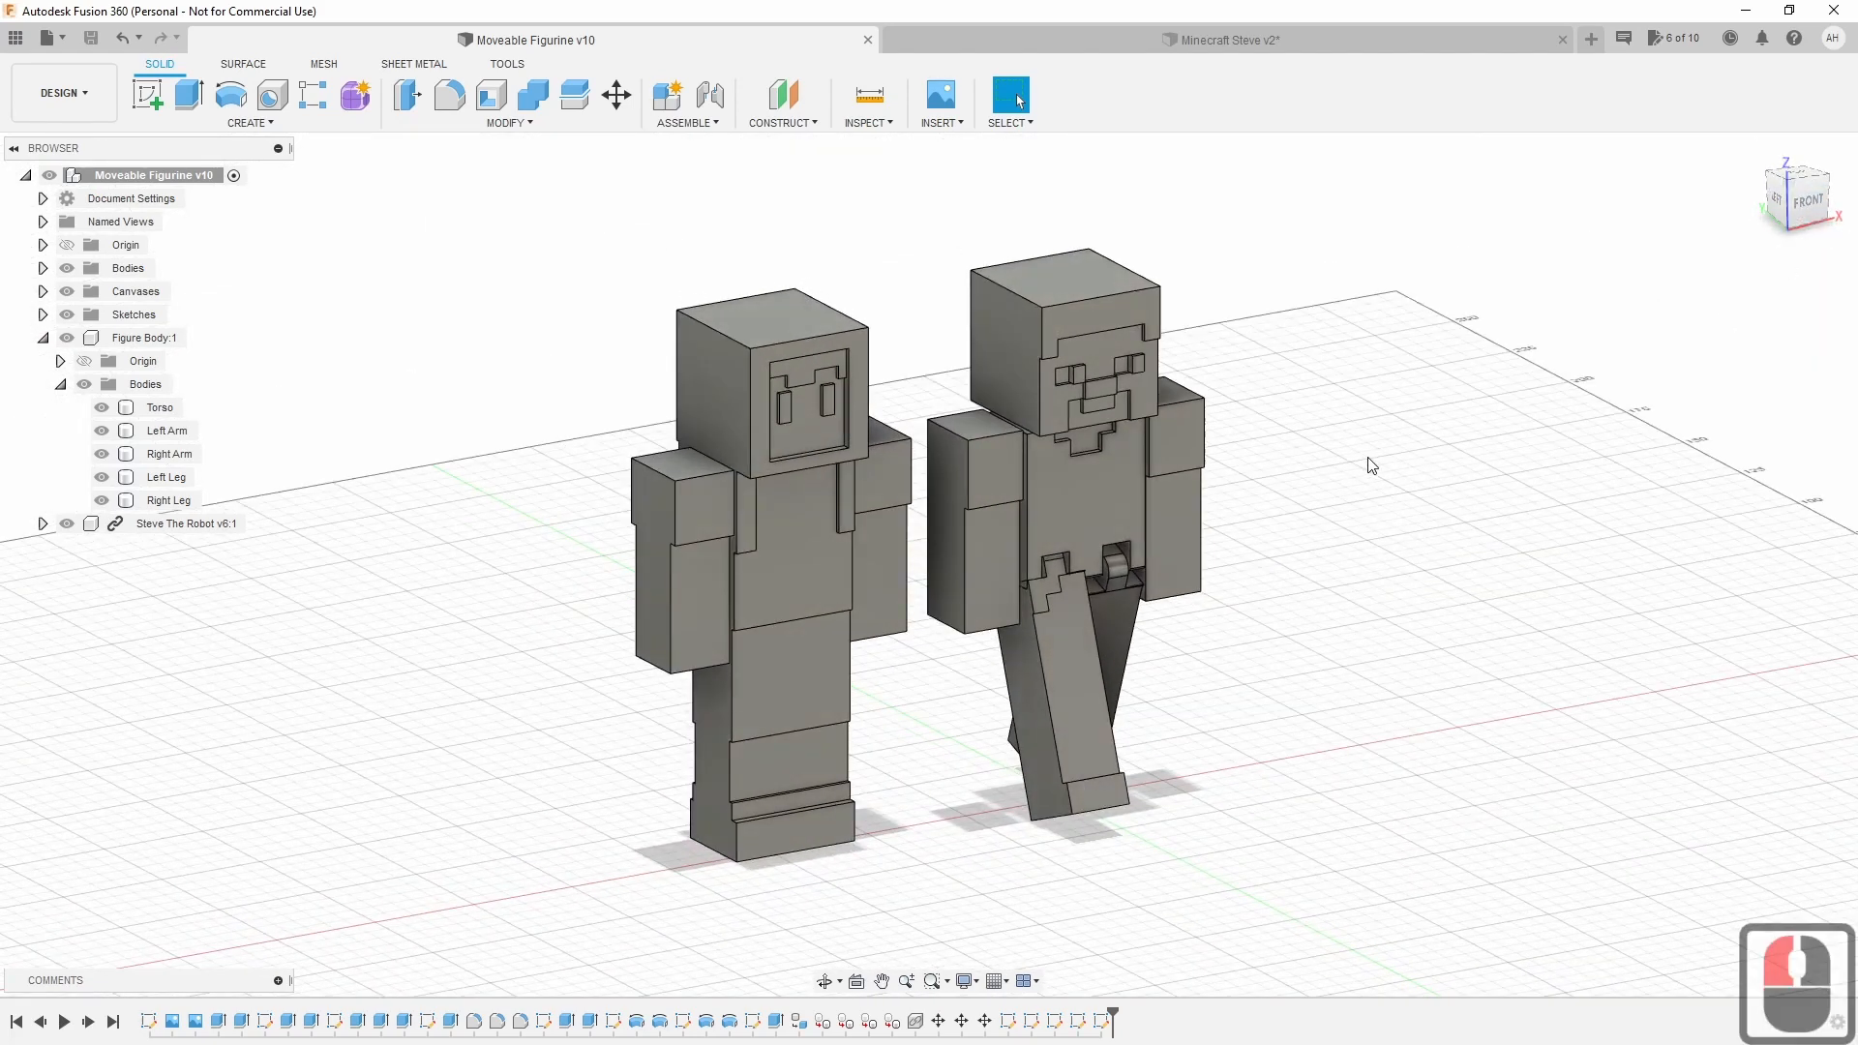
{"action": "left_click", "coordinate": [1082, 489]}
{"action": "left_click", "coordinate": [1216, 44]}
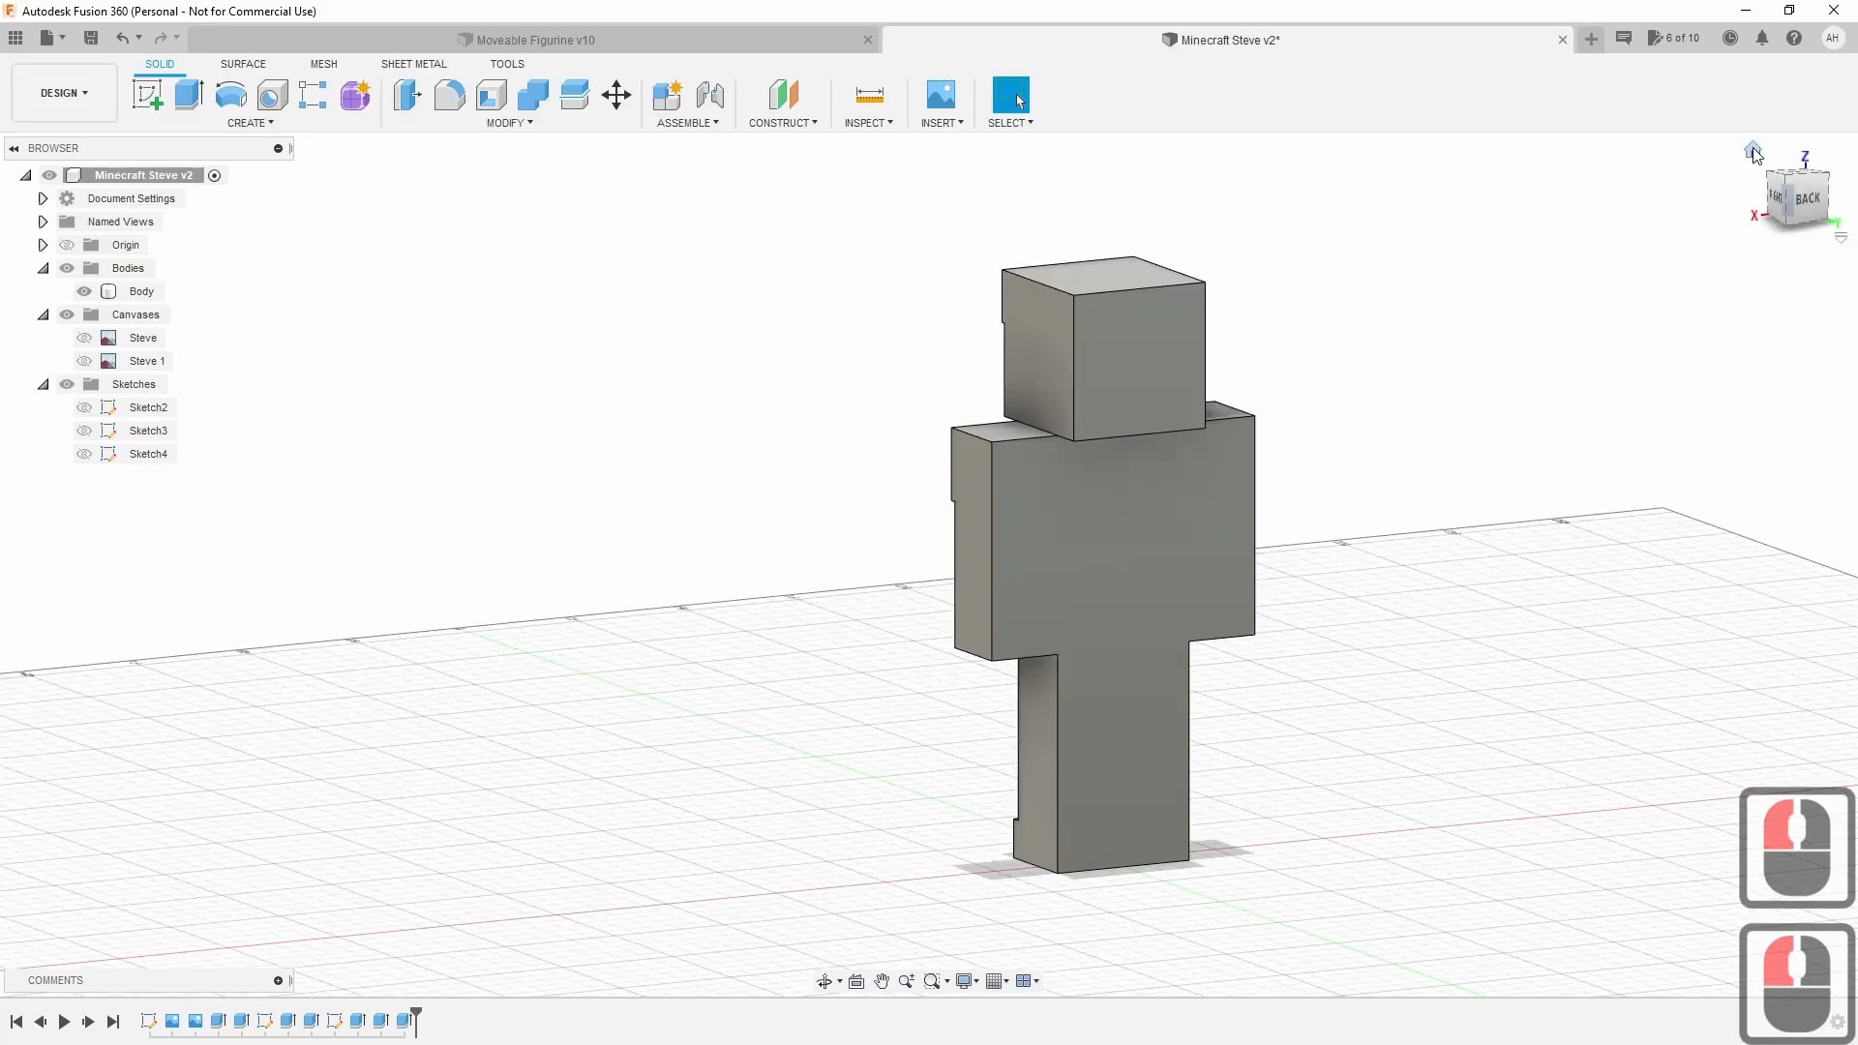
Orbit Steve round to a straight-on front view.
{"action": "left_click", "coordinate": [1753, 148]}
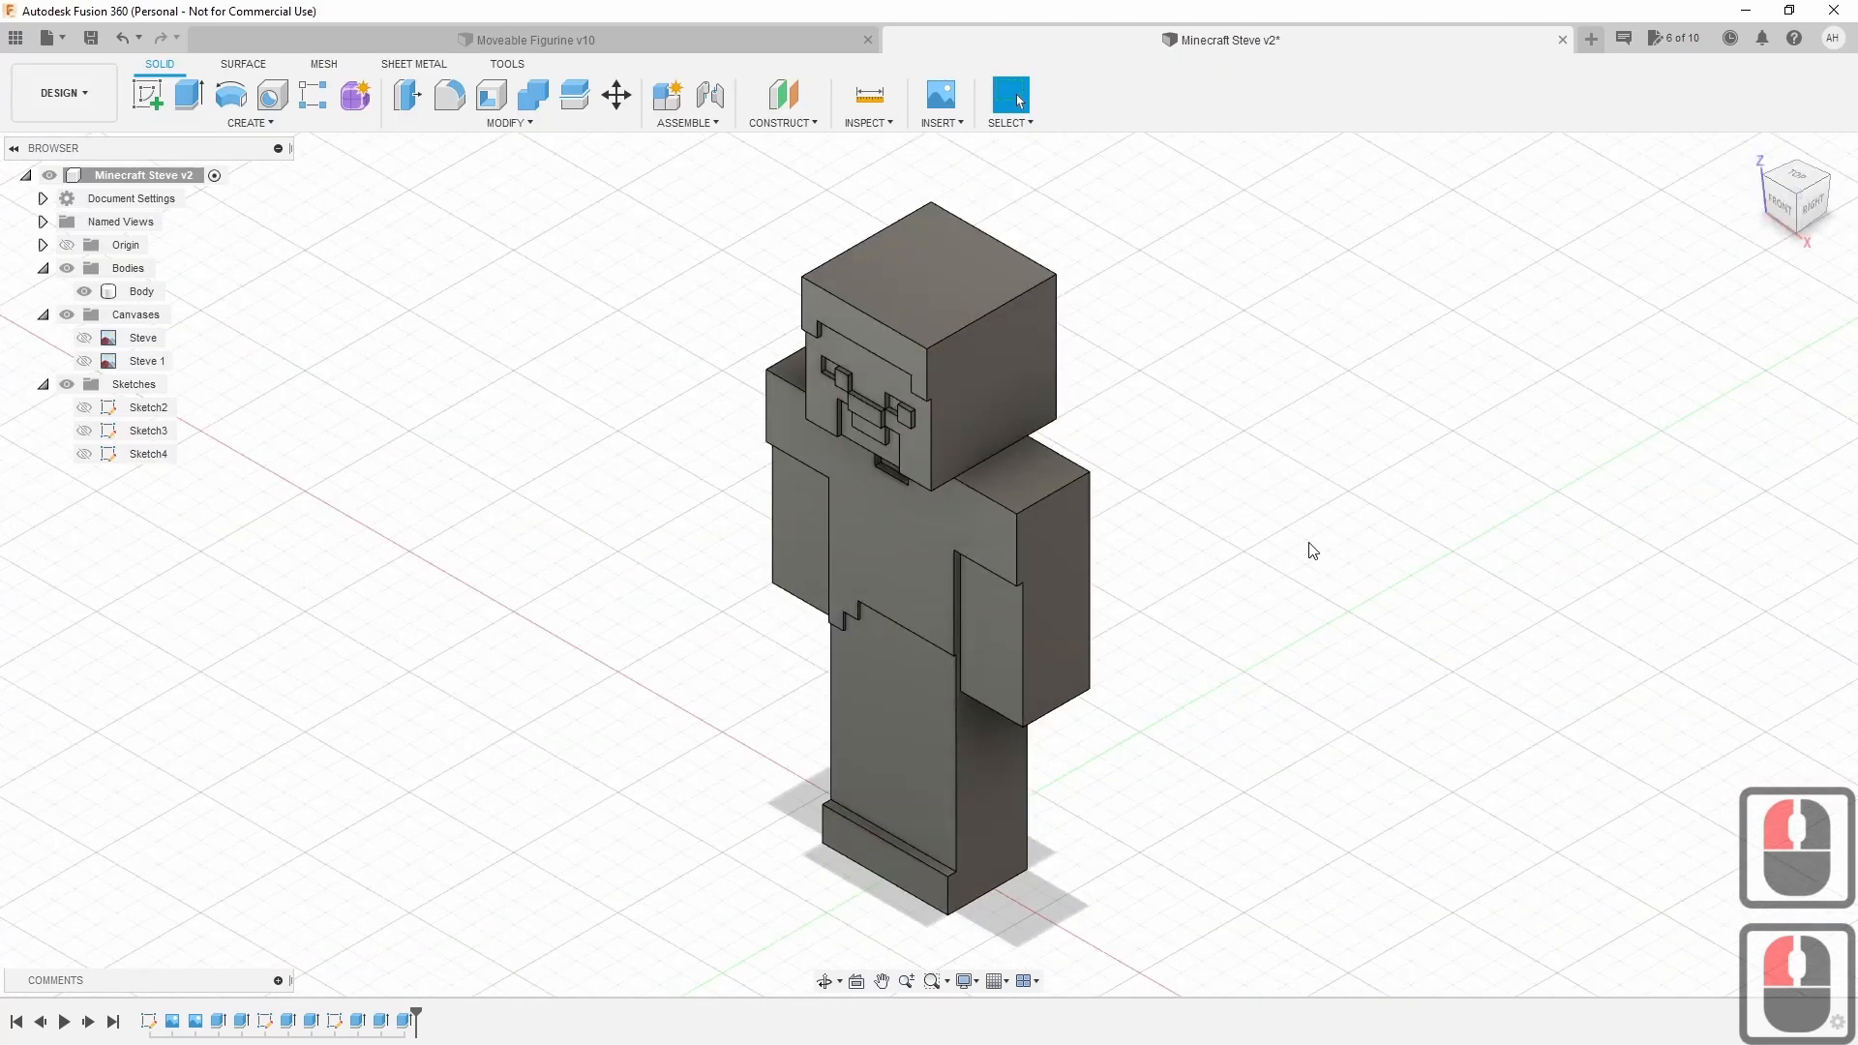
{"action": "middle_click_drag", "start_coordinate": [1319, 539], "coordinate": [1748, 290], "text": "shift"}
{"action": "middle_click_drag", "start_coordinate": [1788, 208], "coordinate": [1822, 177], "text": "shift"}
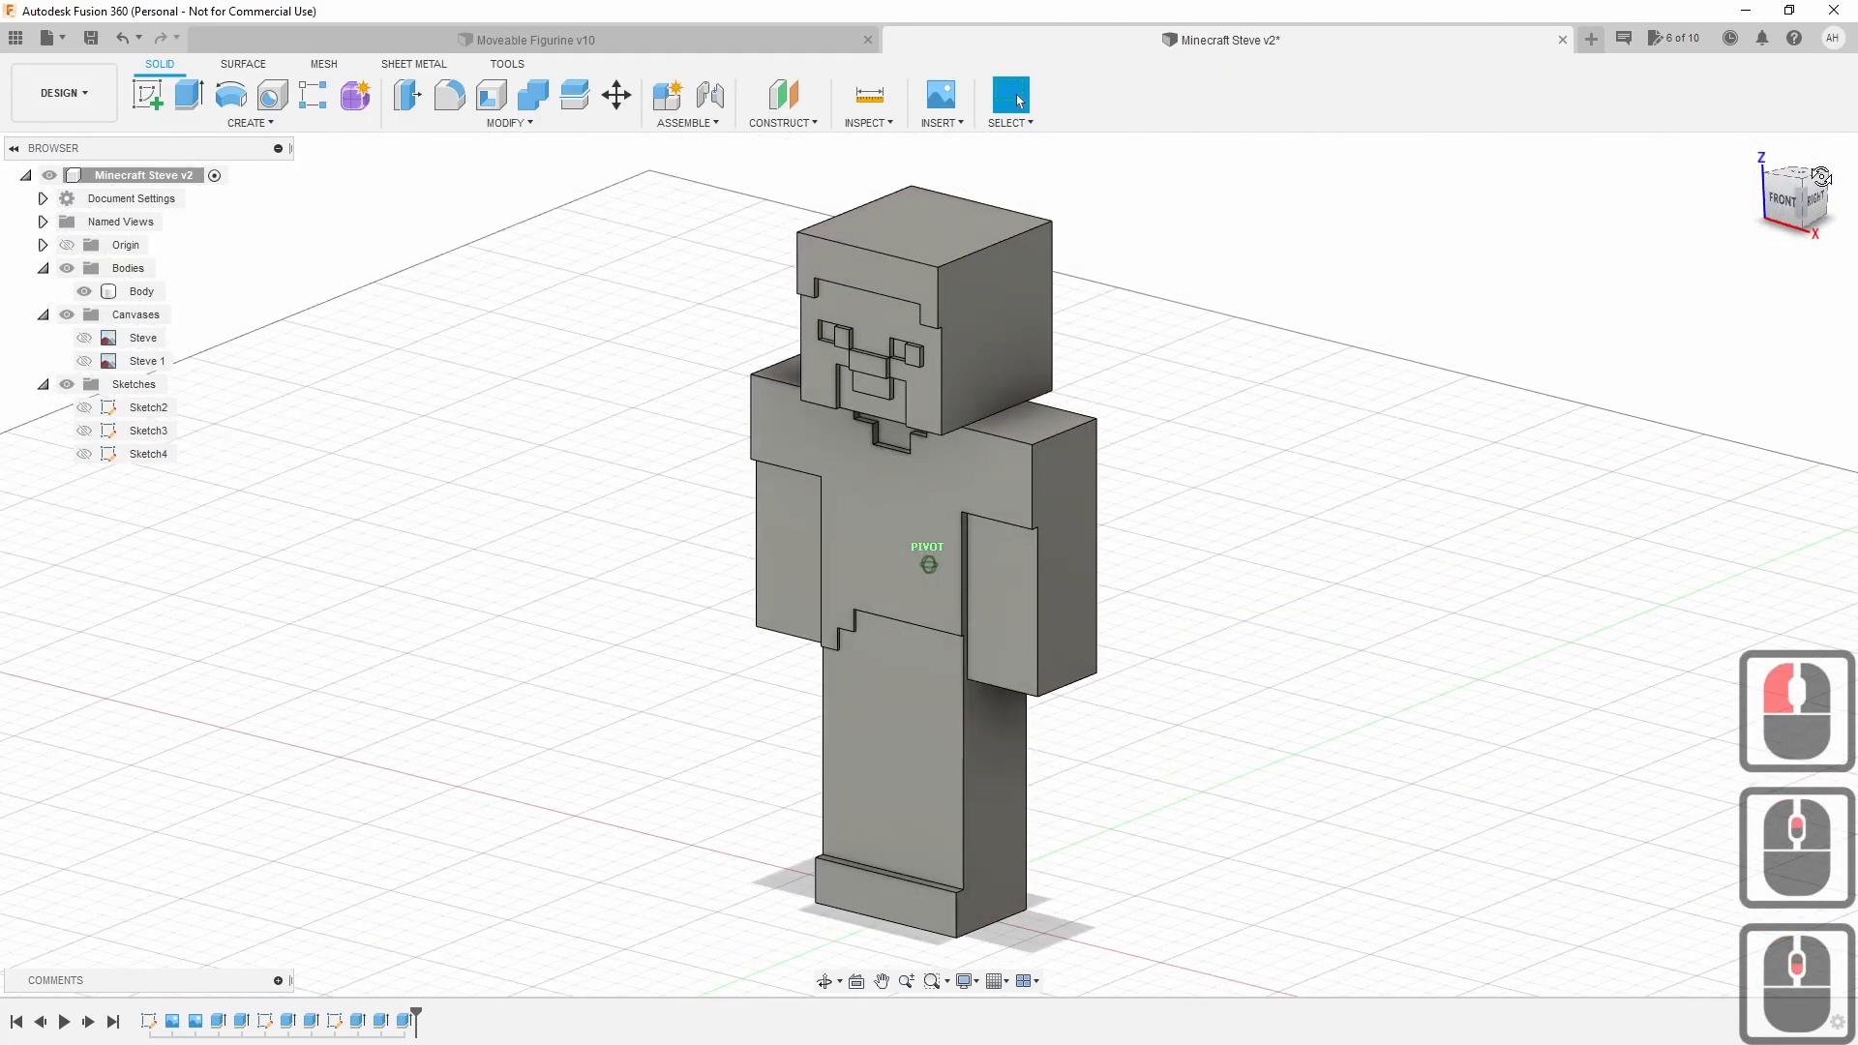
{"action": "left_click_drag", "start_coordinate": [1822, 177], "coordinate": [1832, 161]}
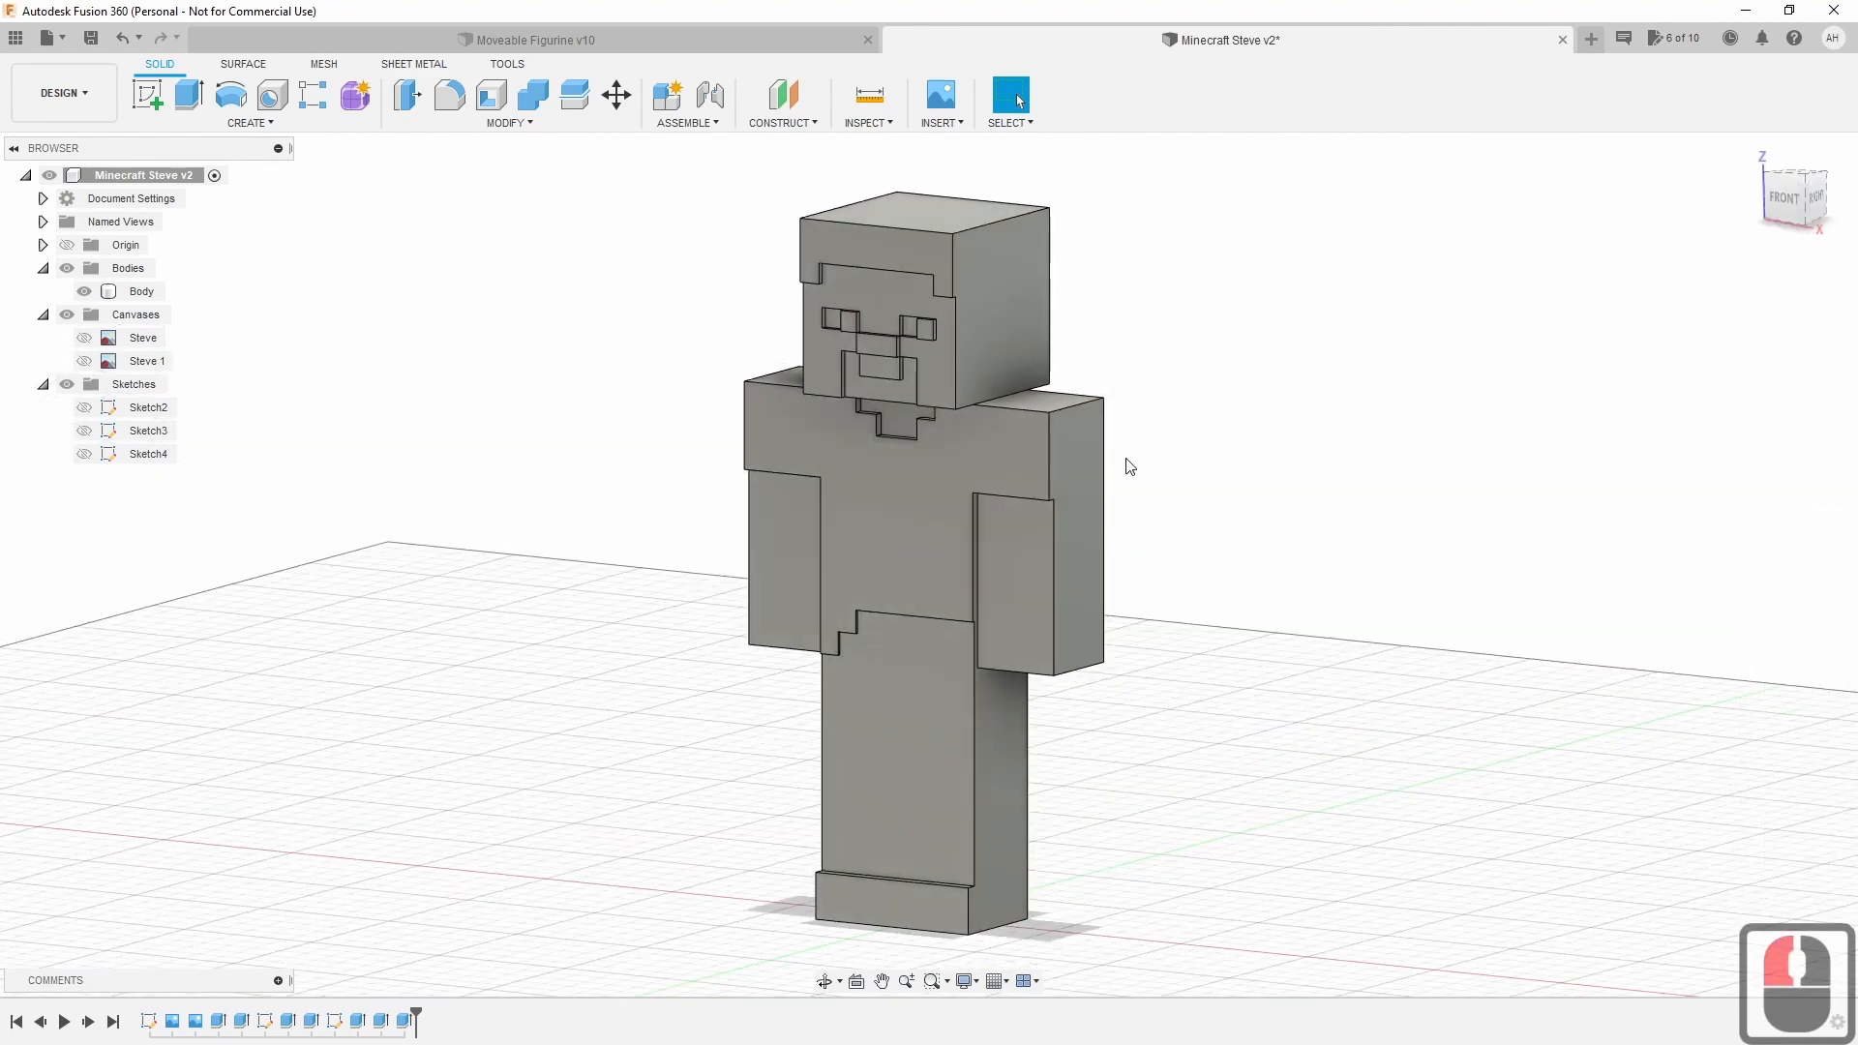
{"action": "left_click", "coordinate": [1783, 198]}
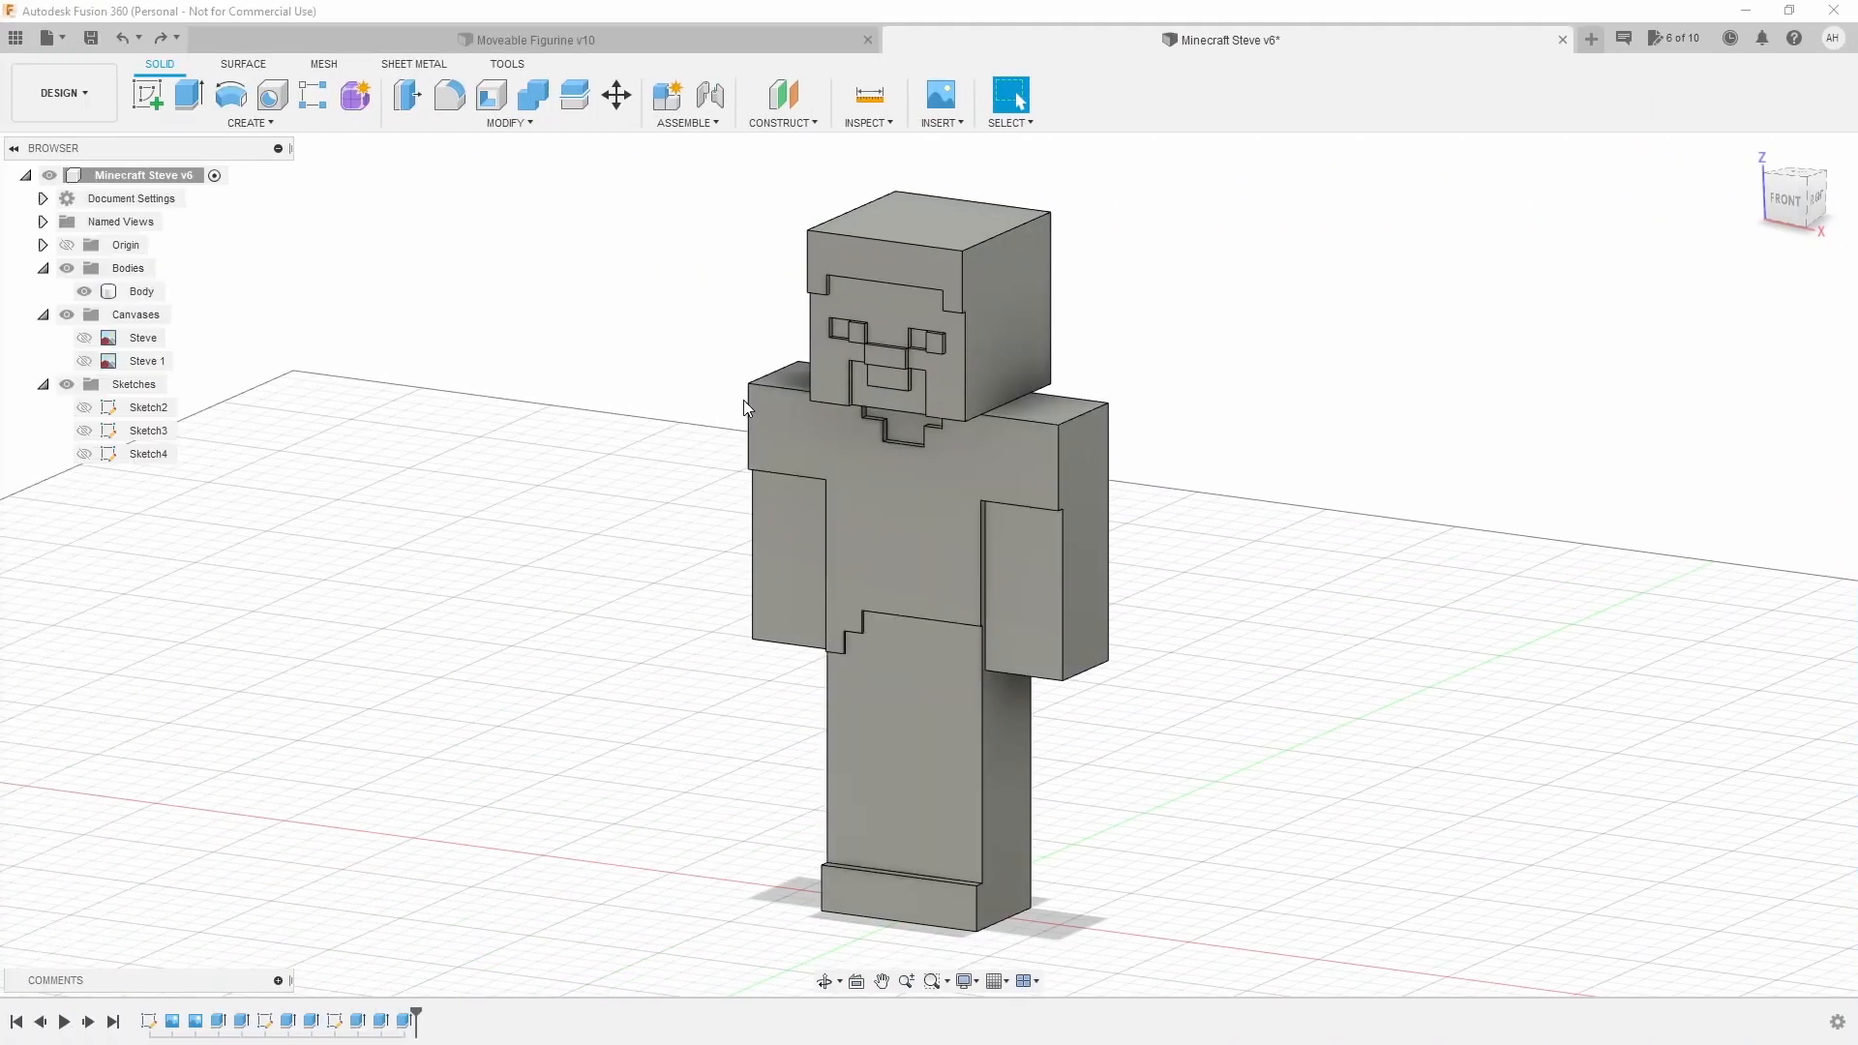
Toggle the single Body's visibility off and back on in the browser.
{"action": "left_click", "coordinate": [76, 291]}
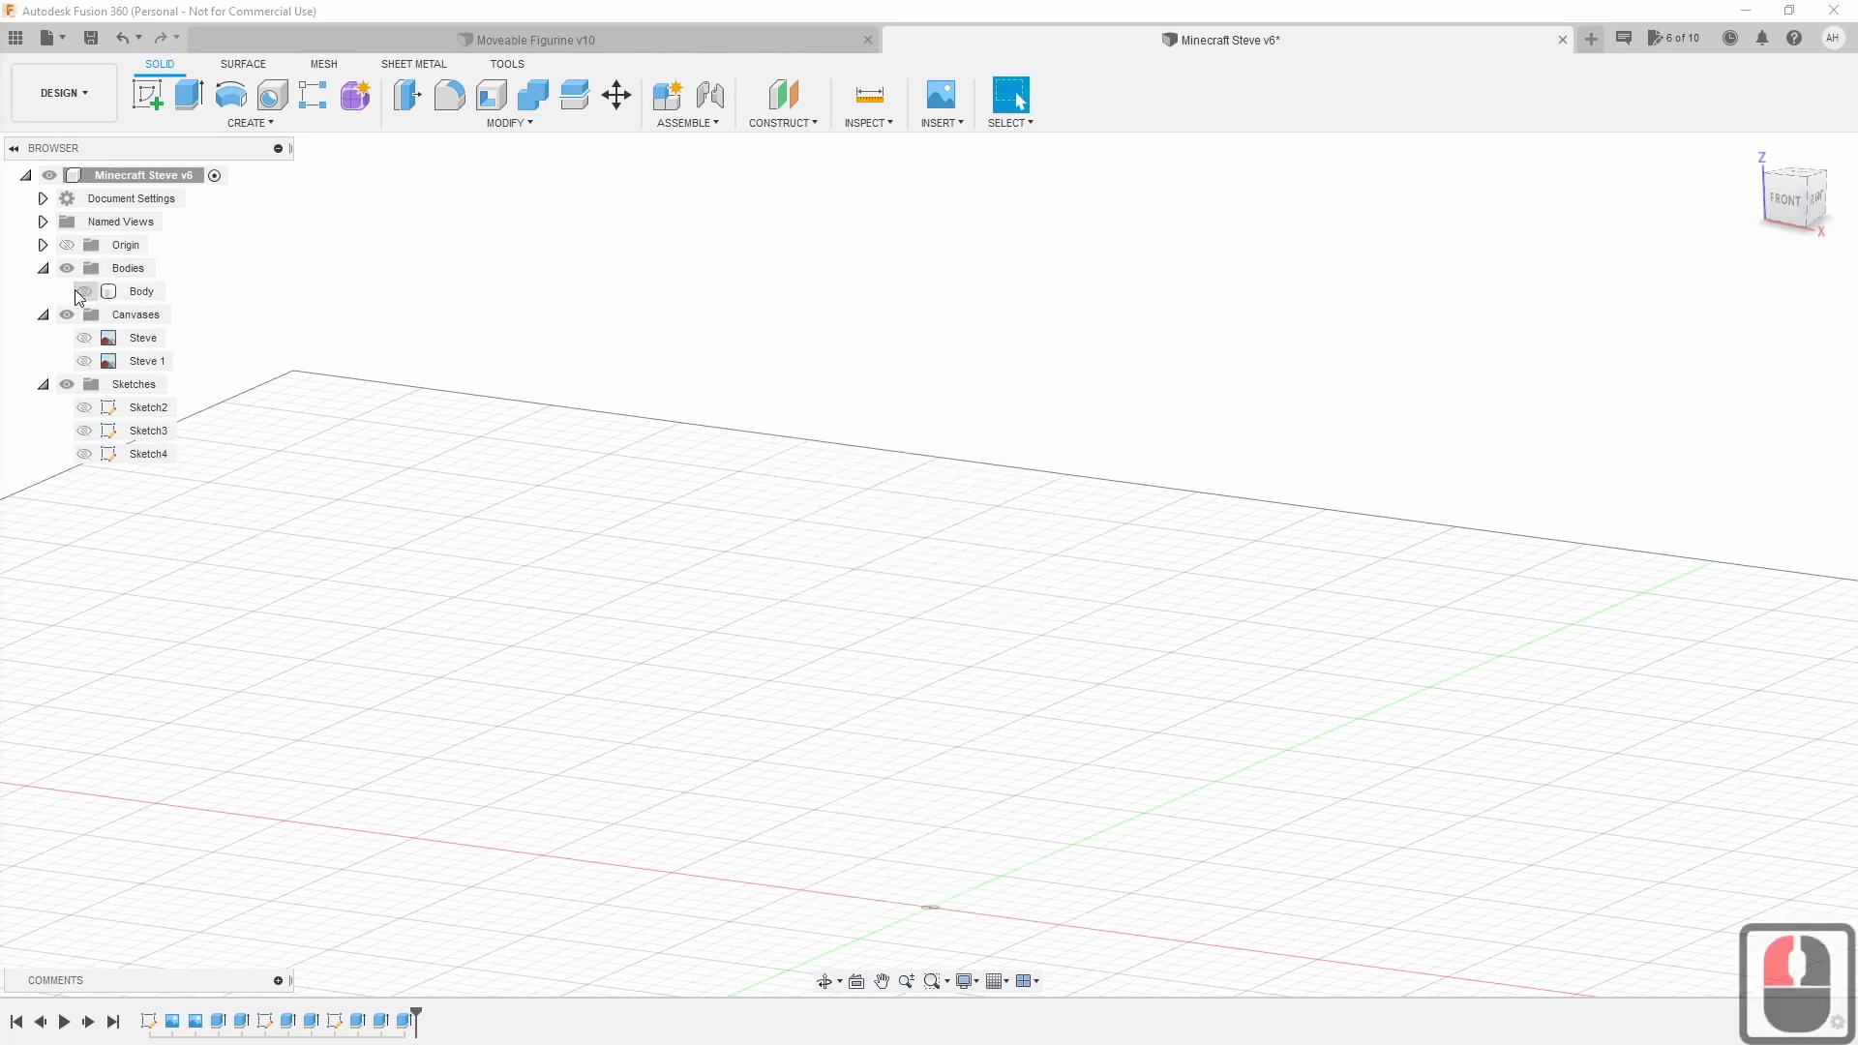
{"action": "left_click", "coordinate": [76, 291]}
{"action": "left_click", "coordinate": [140, 293]}
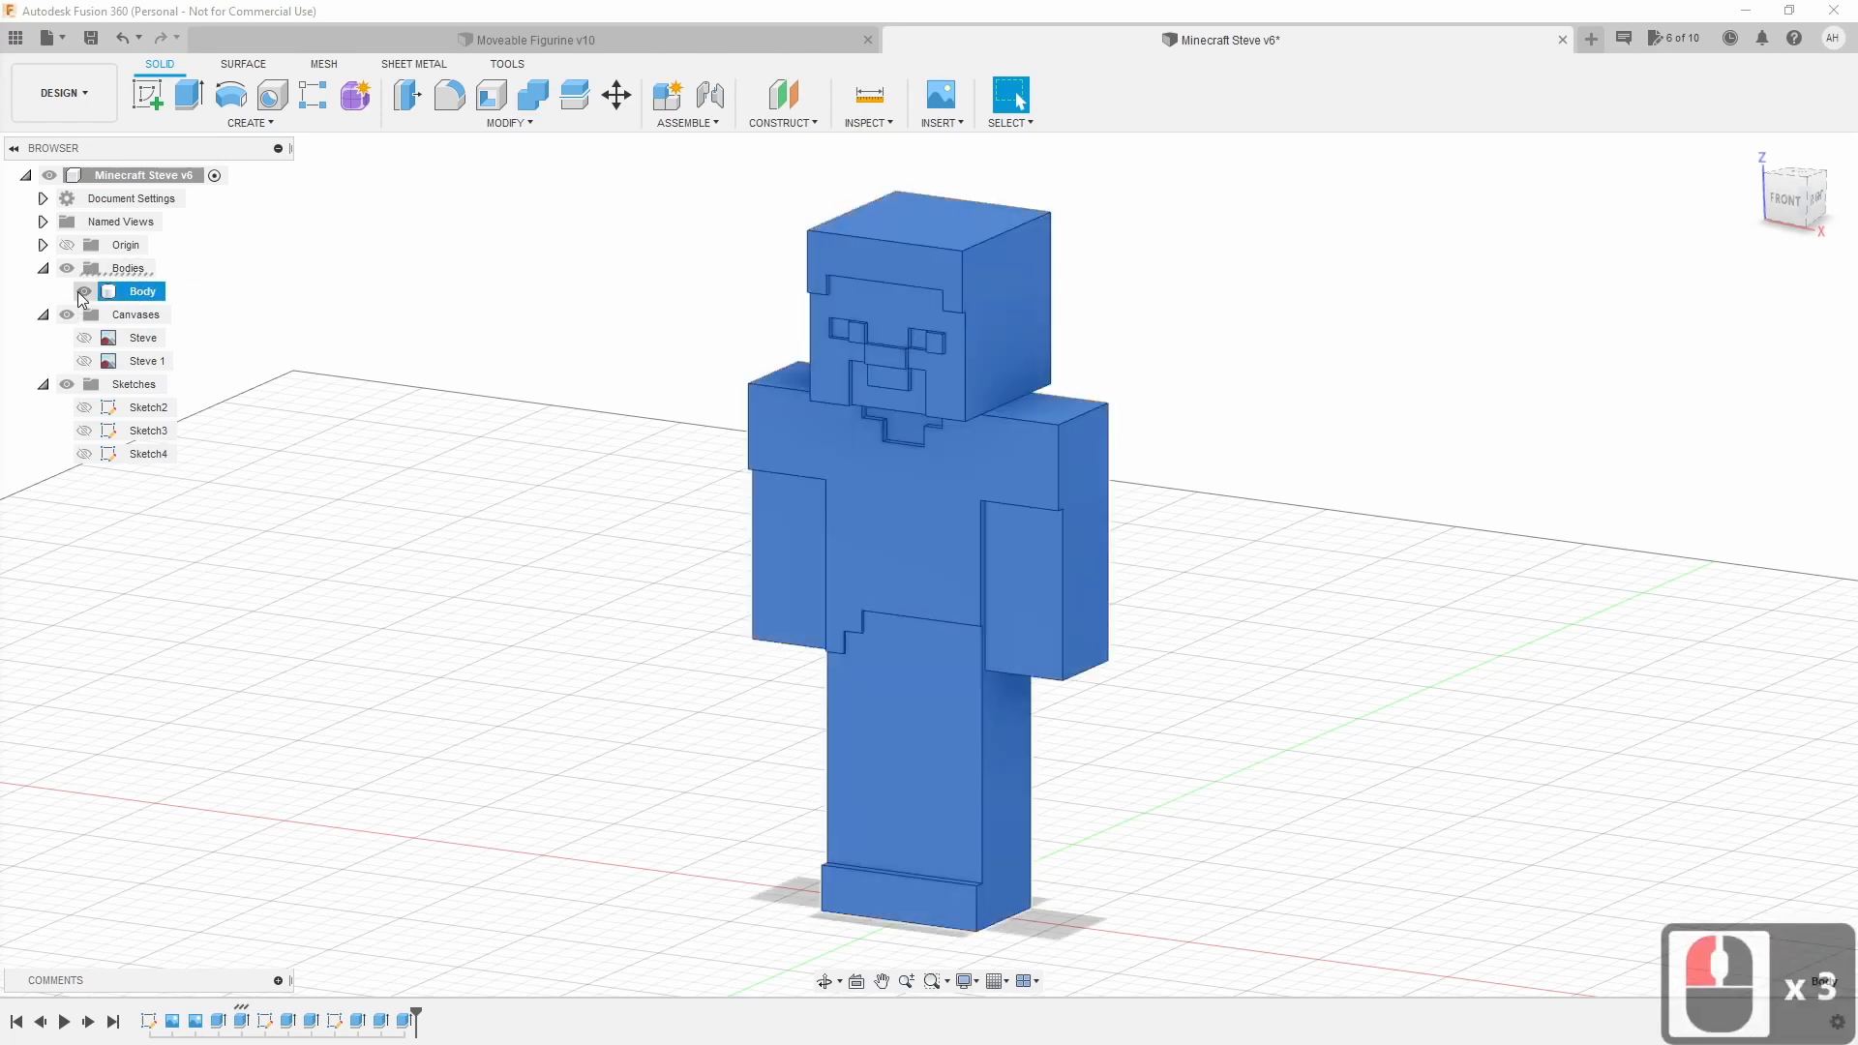
{"action": "left_click", "coordinate": [83, 292]}
{"action": "left_click", "coordinate": [83, 293]}
{"action": "left_click", "coordinate": [661, 482]}
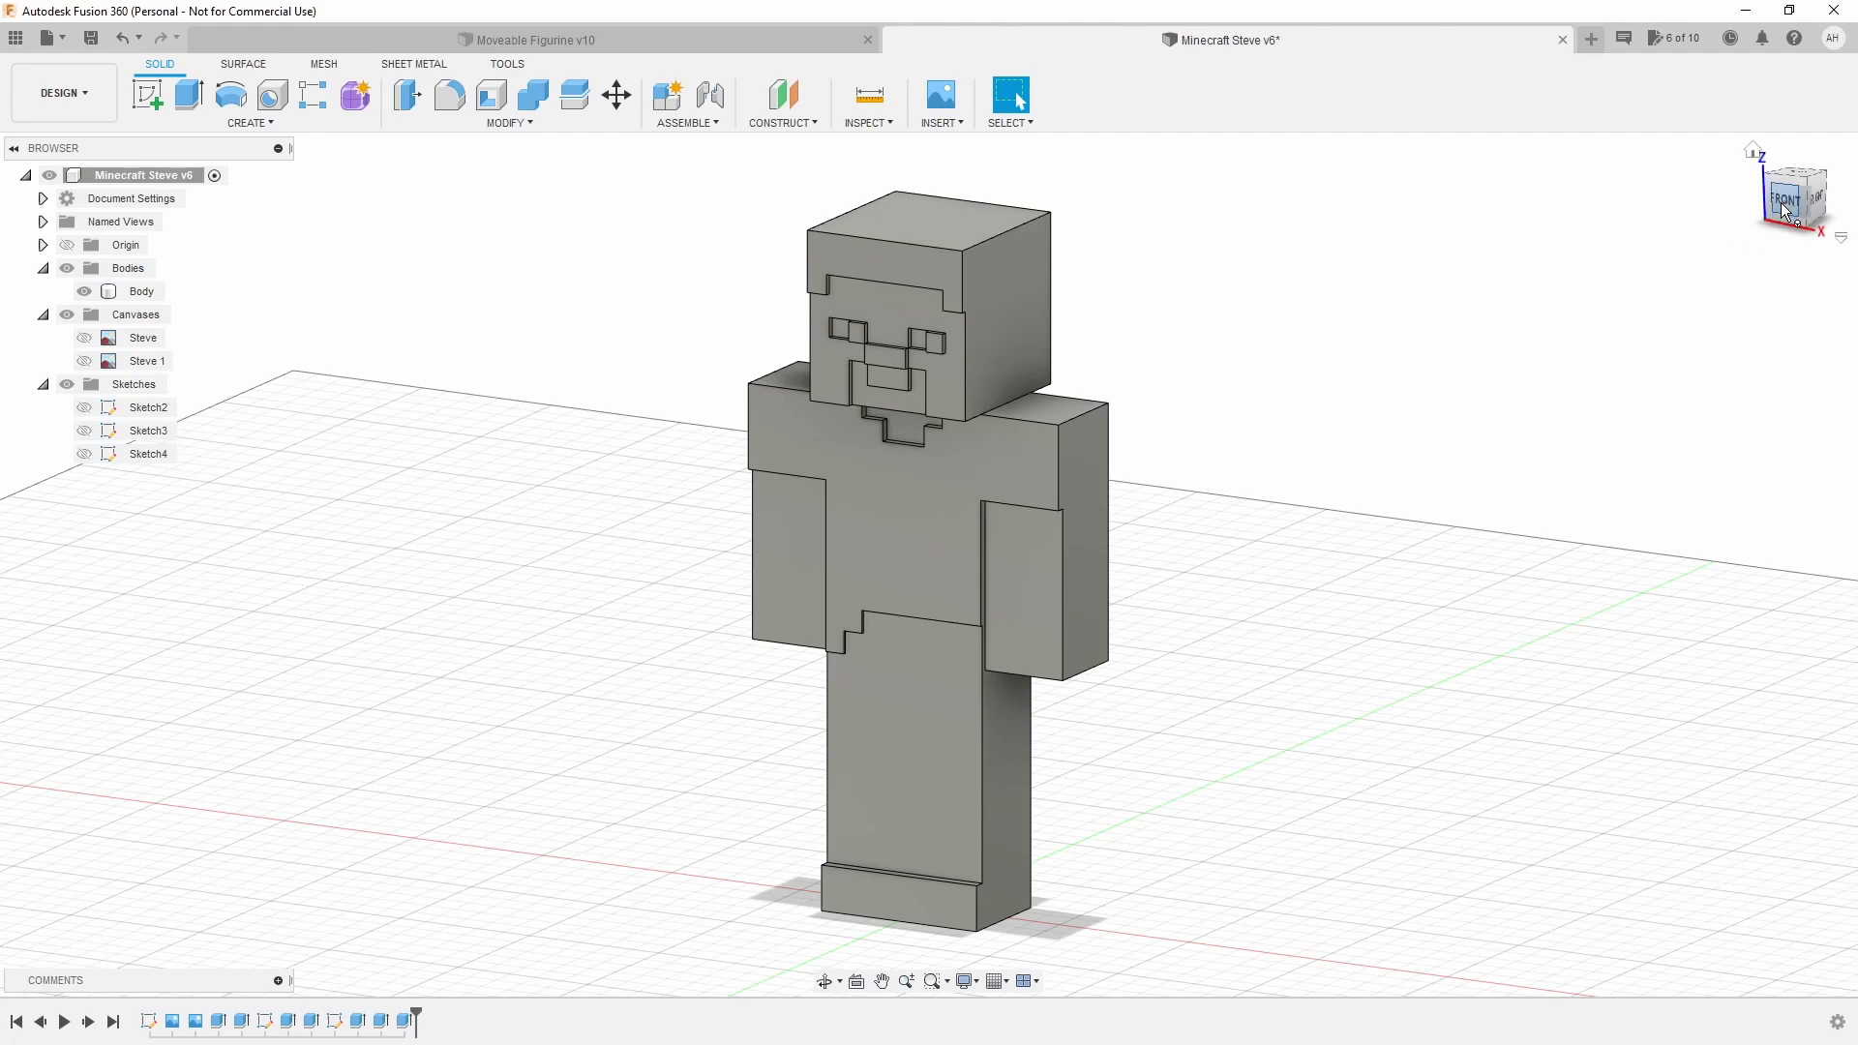
Swing the view round and settle on the ViewCube's straight-on BACK view.
{"action": "mouse_move", "coordinate": [1783, 208]}
{"action": "left_mouse_down"}
{"action": "mouse_move", "coordinate": [1625, 207]}
{"action": "mouse_move", "coordinate": [1703, 237]}
{"action": "left_mouse_up"}
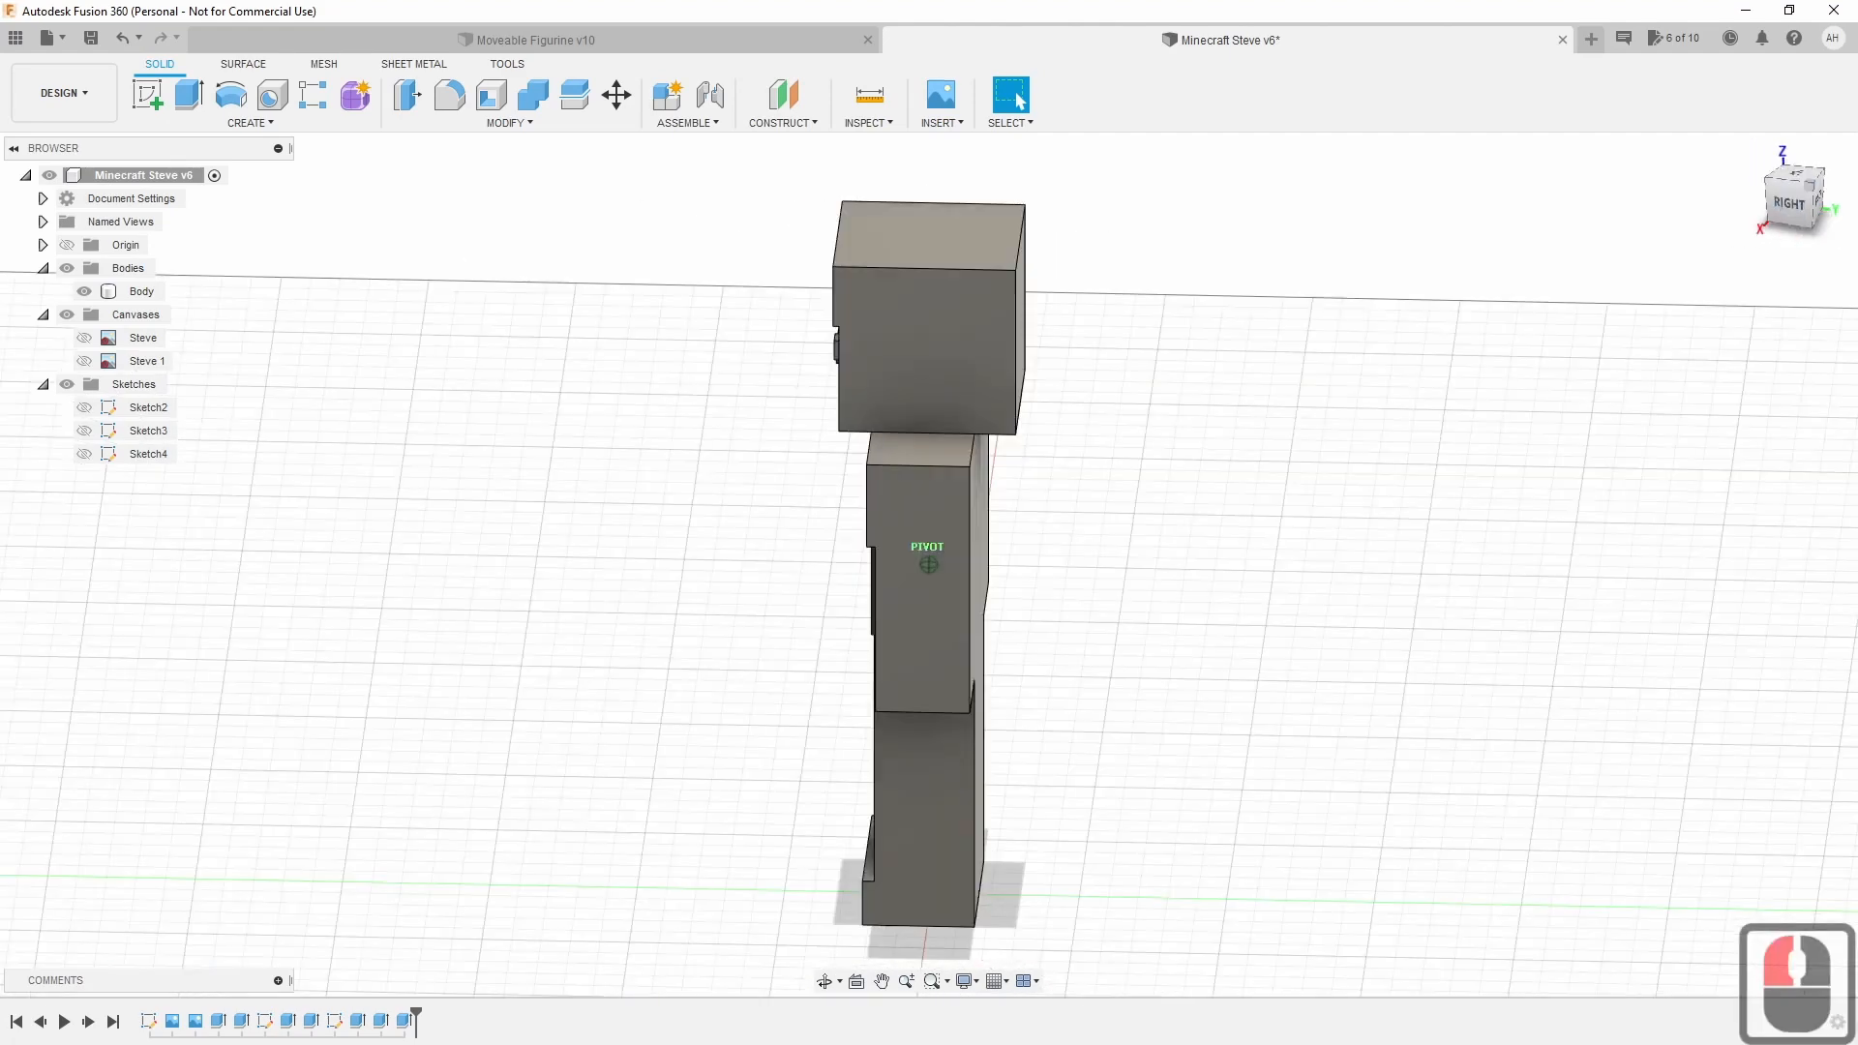
{"action": "left_click", "coordinate": [1821, 205]}
{"action": "left_click", "coordinate": [1809, 198]}
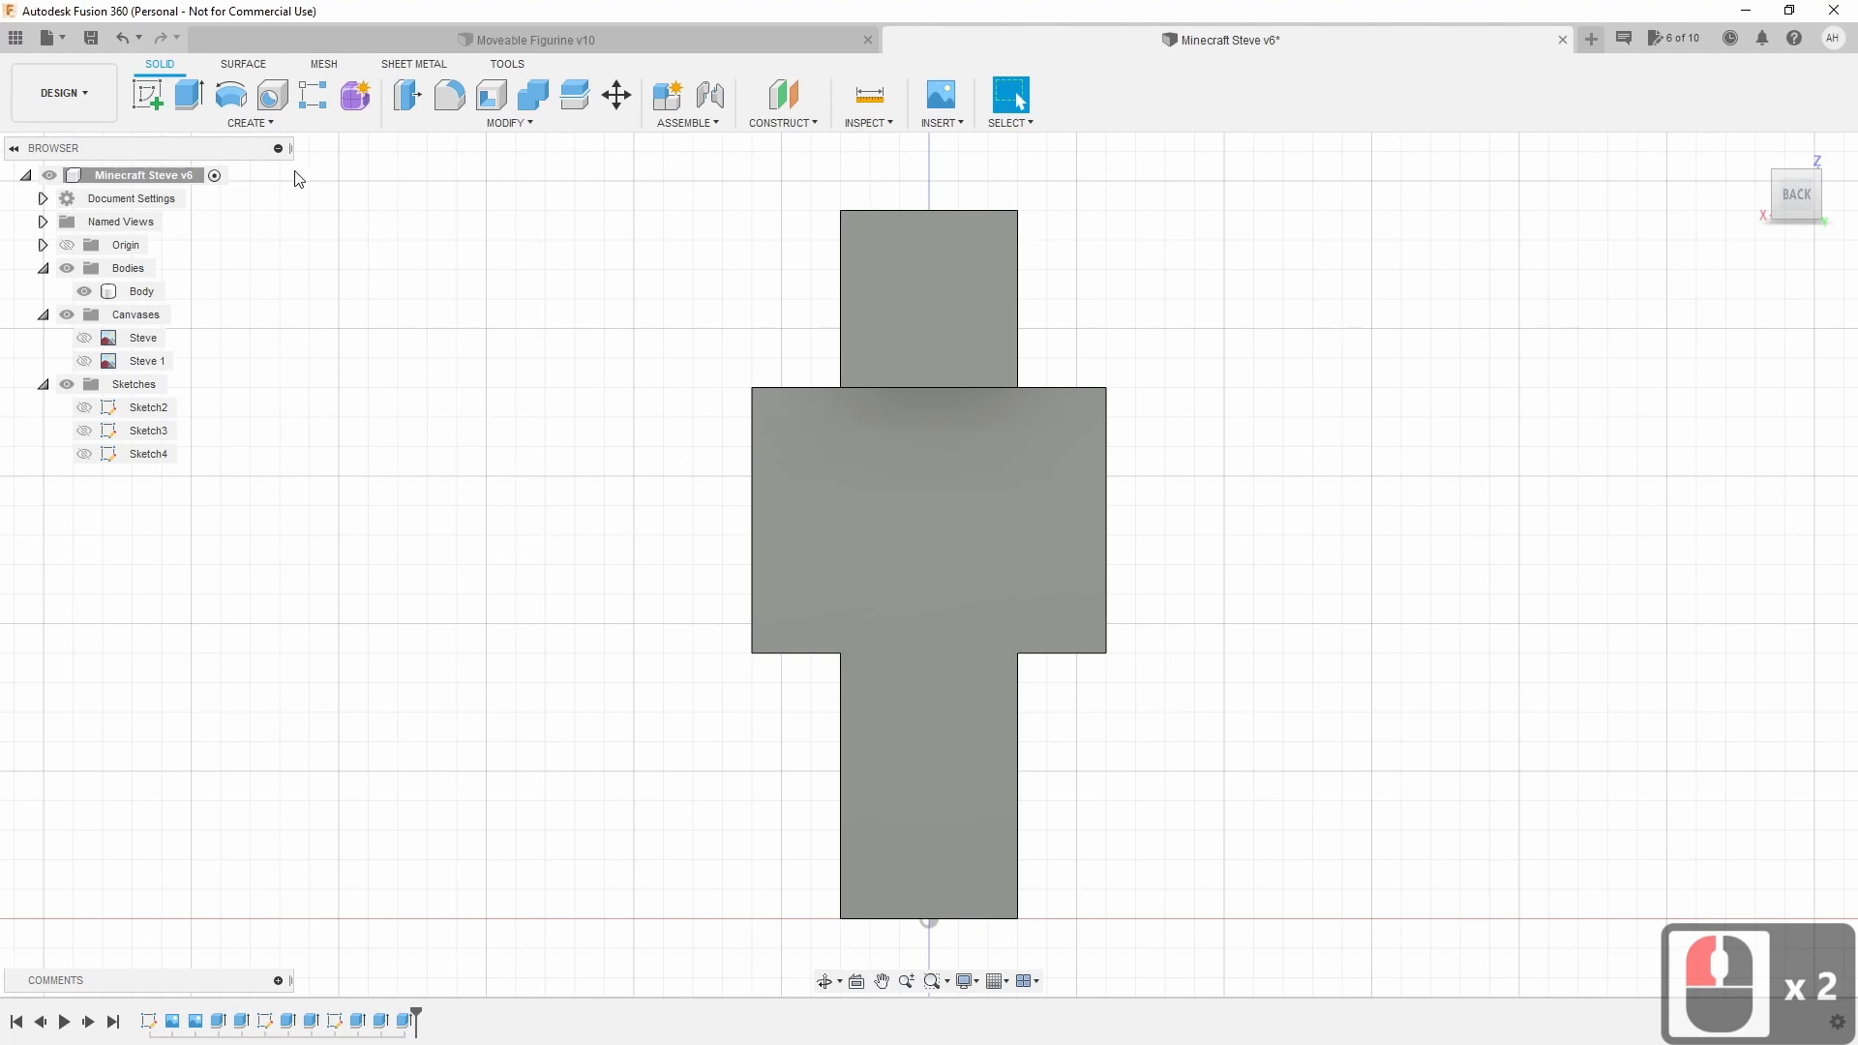
Start a new sketch on Steve's back face and fit the whole figure in view.
{"action": "left_click", "coordinate": [147, 94]}
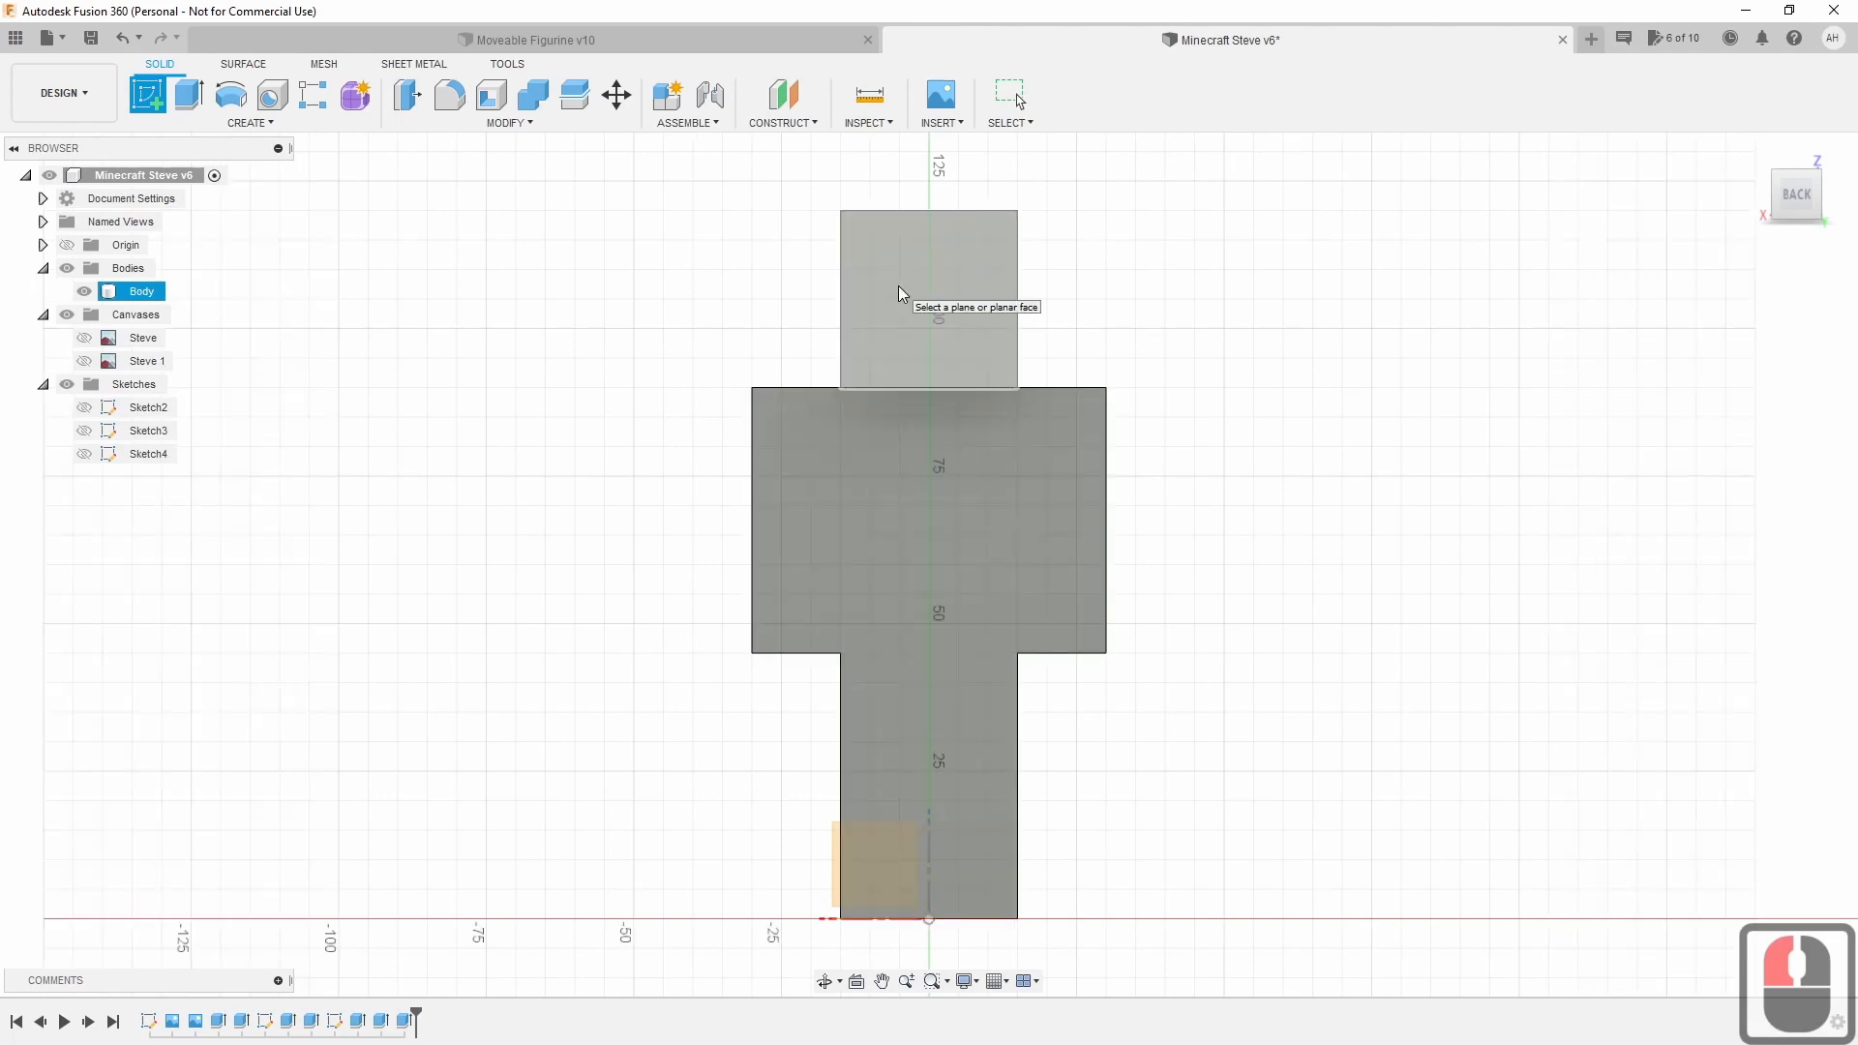
{"action": "left_click", "coordinate": [899, 287]}
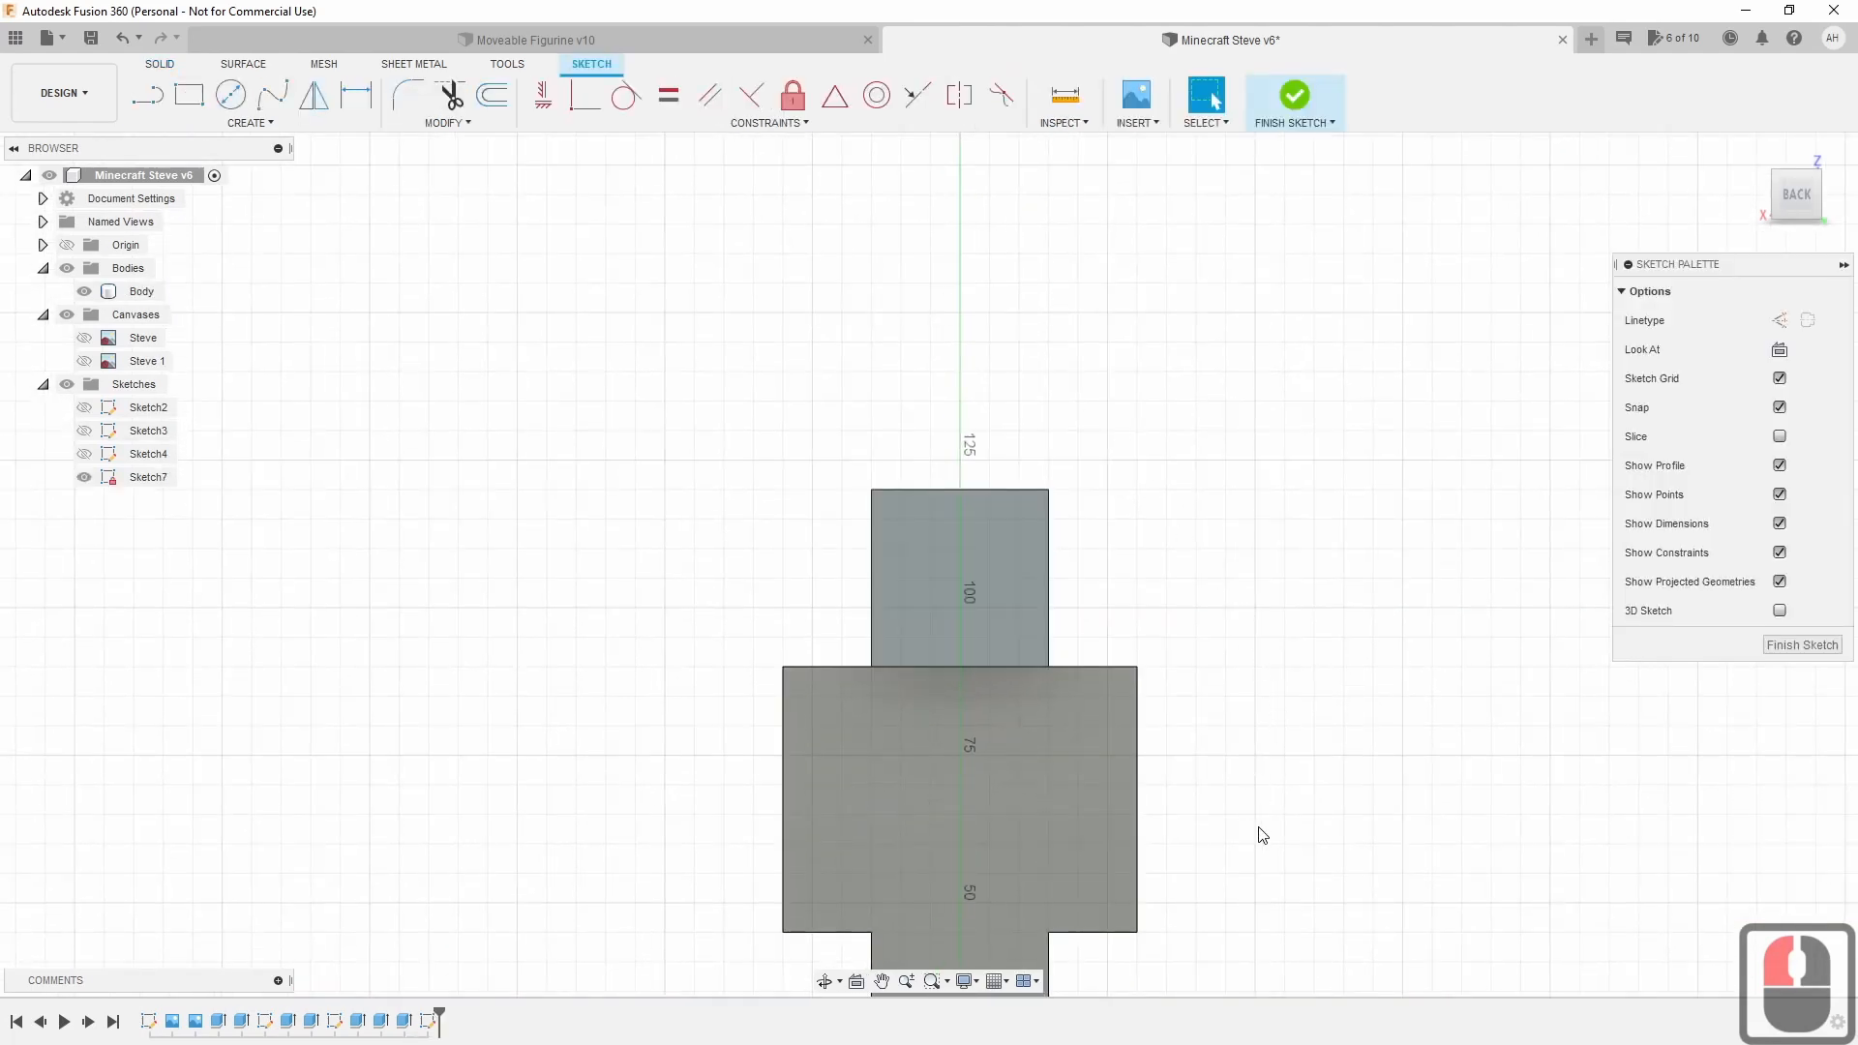
{"action": "mouse_move", "coordinate": [1262, 834]}
{"action": "middle_mouse_down"}
{"action": "mouse_move", "coordinate": [1252, 764]}
{"action": "mouse_move", "coordinate": [1273, 867]}
{"action": "mouse_move", "coordinate": [1265, 772]}
{"action": "middle_mouse_up"}
{"action": "middle_click_drag", "start_coordinate": [1268, 871], "coordinate": [1256, 738]}
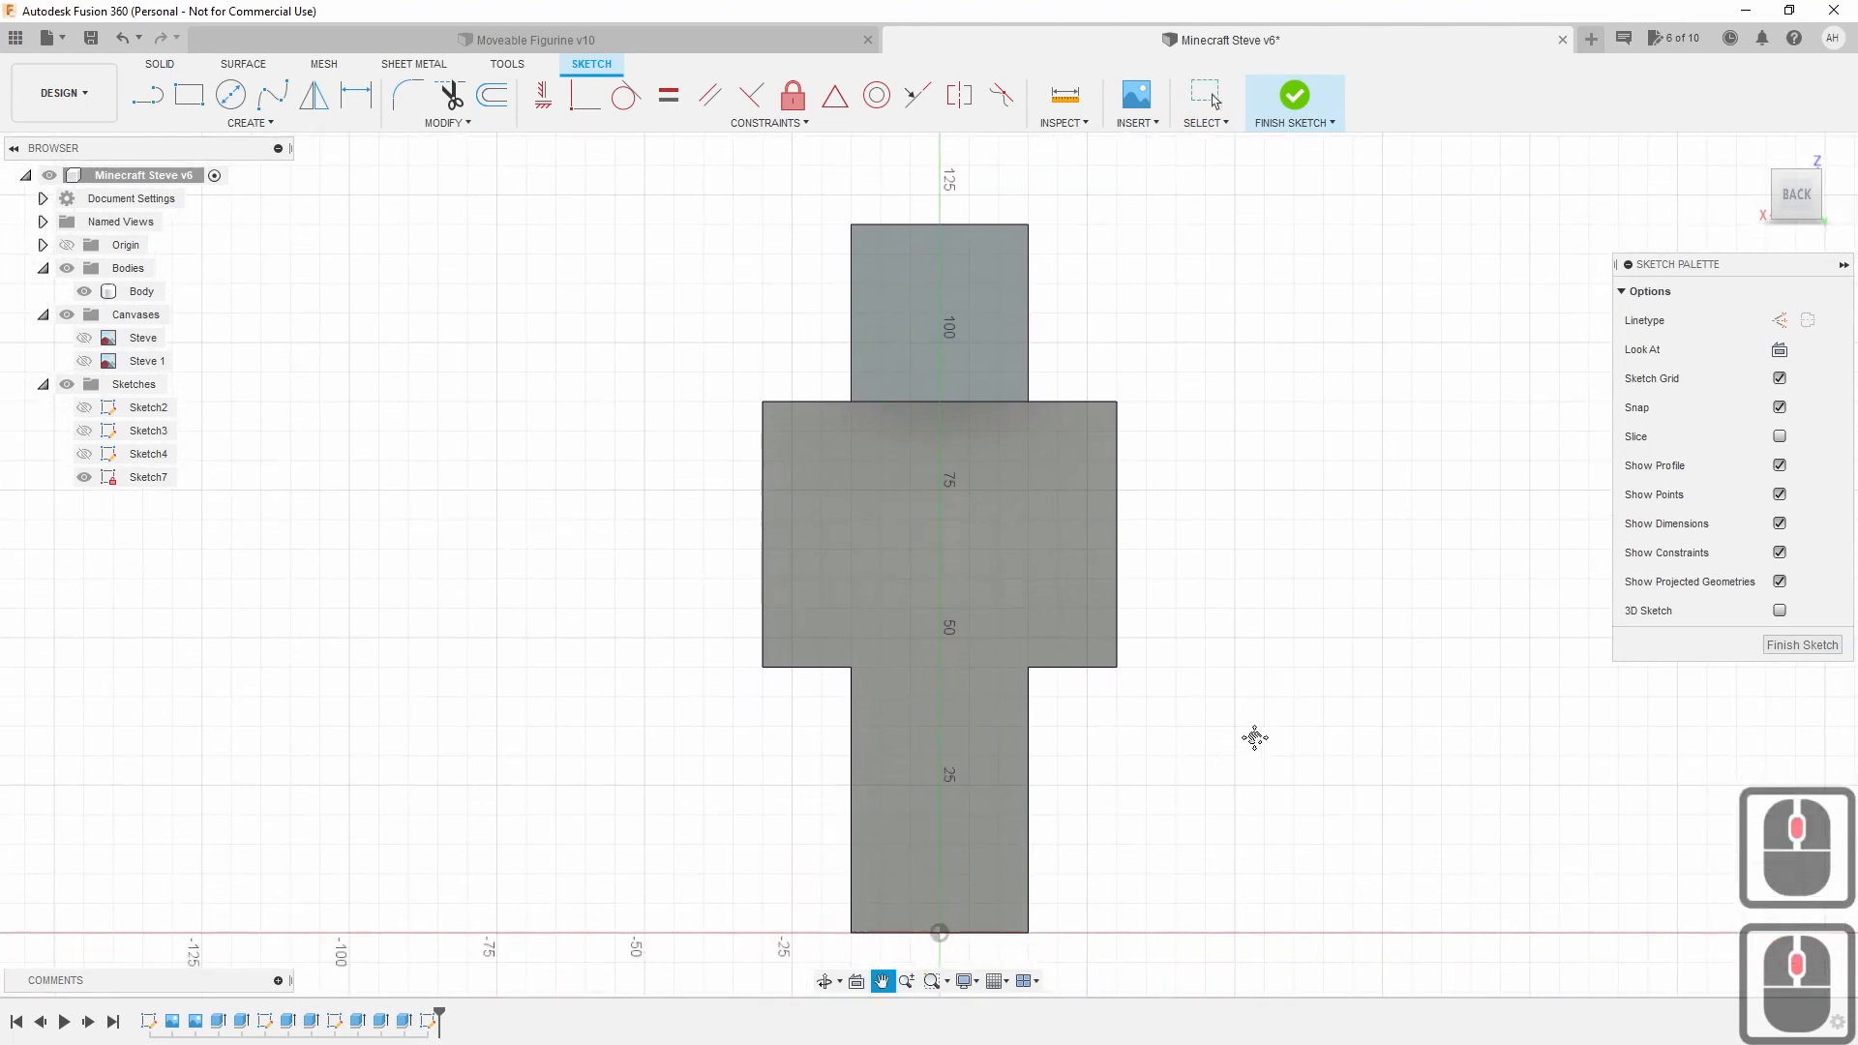
{"action": "middle_click_drag", "start_coordinate": [1267, 834], "coordinate": [1261, 813]}
{"action": "scroll", "coordinate": [1263, 820], "scroll_direction": "down", "scroll_amount": 2}
{"action": "scroll", "coordinate": [1264, 823], "scroll_direction": "up", "scroll_amount": 2}
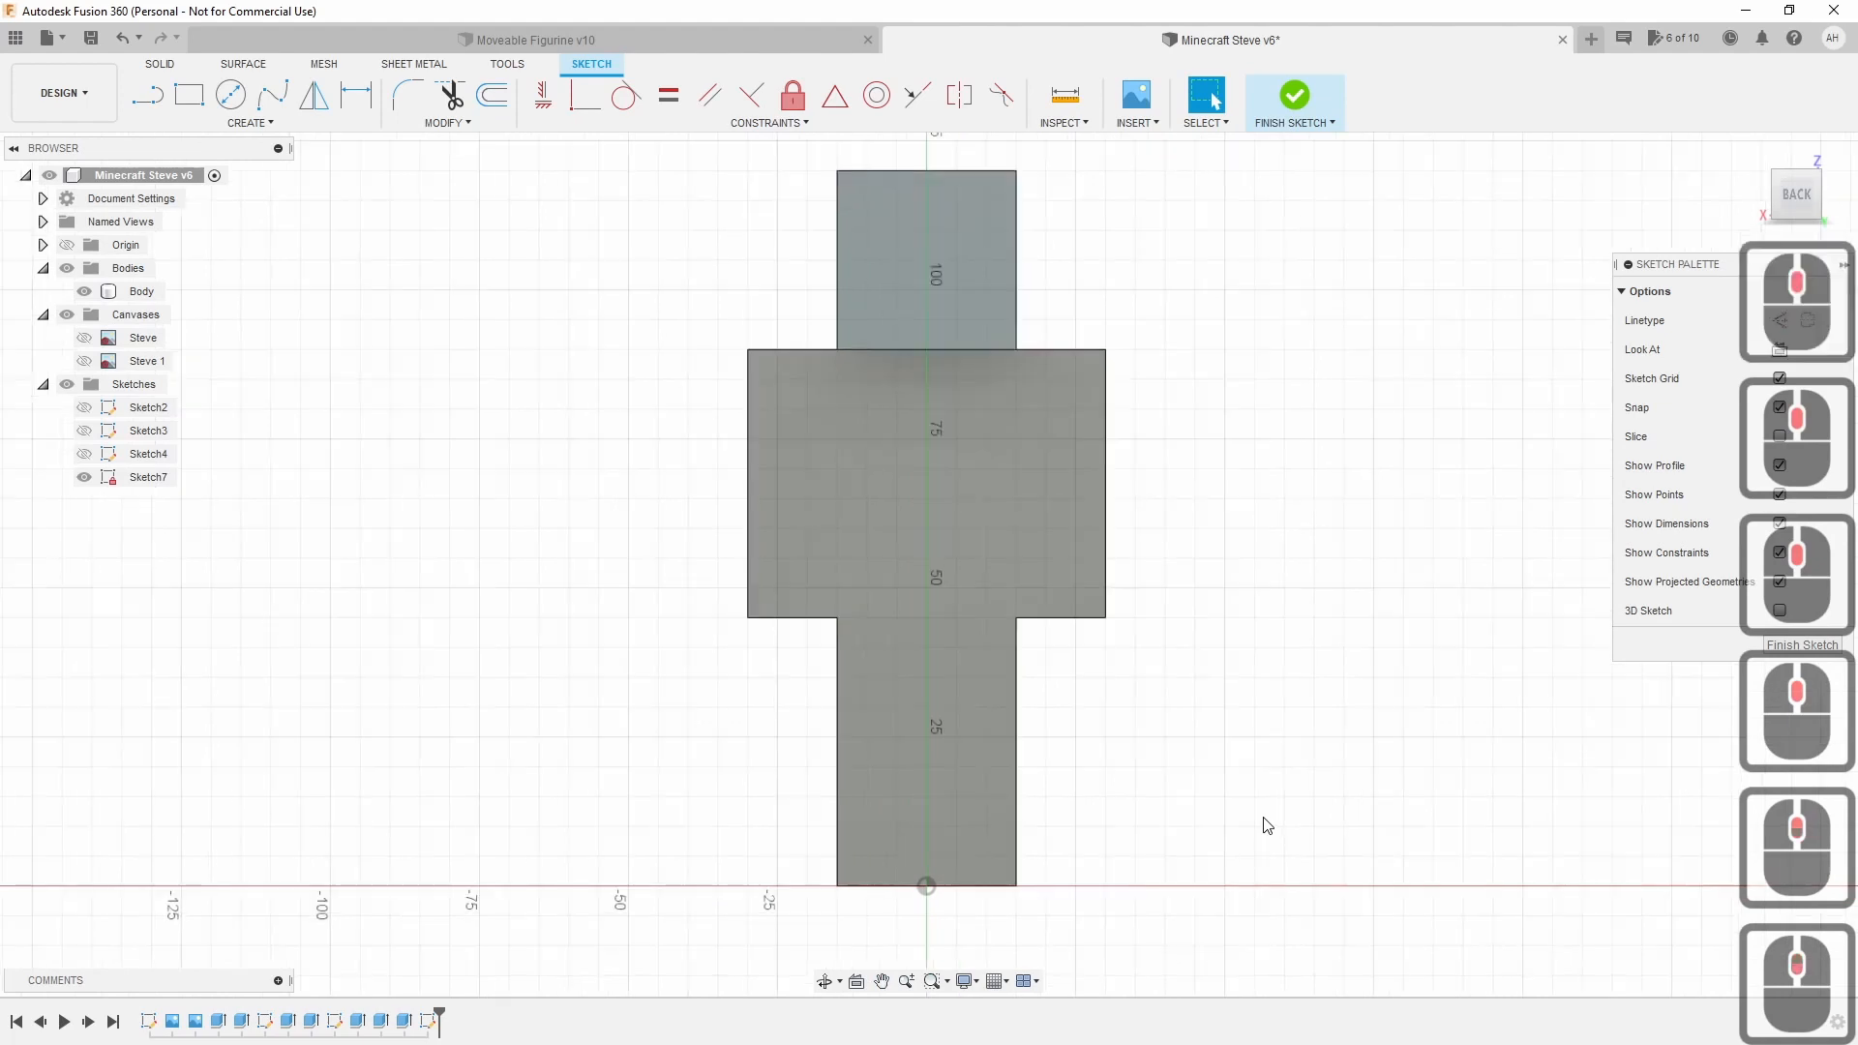
{"action": "scroll", "coordinate": [1265, 813], "scroll_direction": "up", "scroll_amount": 1}
{"action": "middle_click_drag", "start_coordinate": [1236, 693], "coordinate": [1261, 767]}
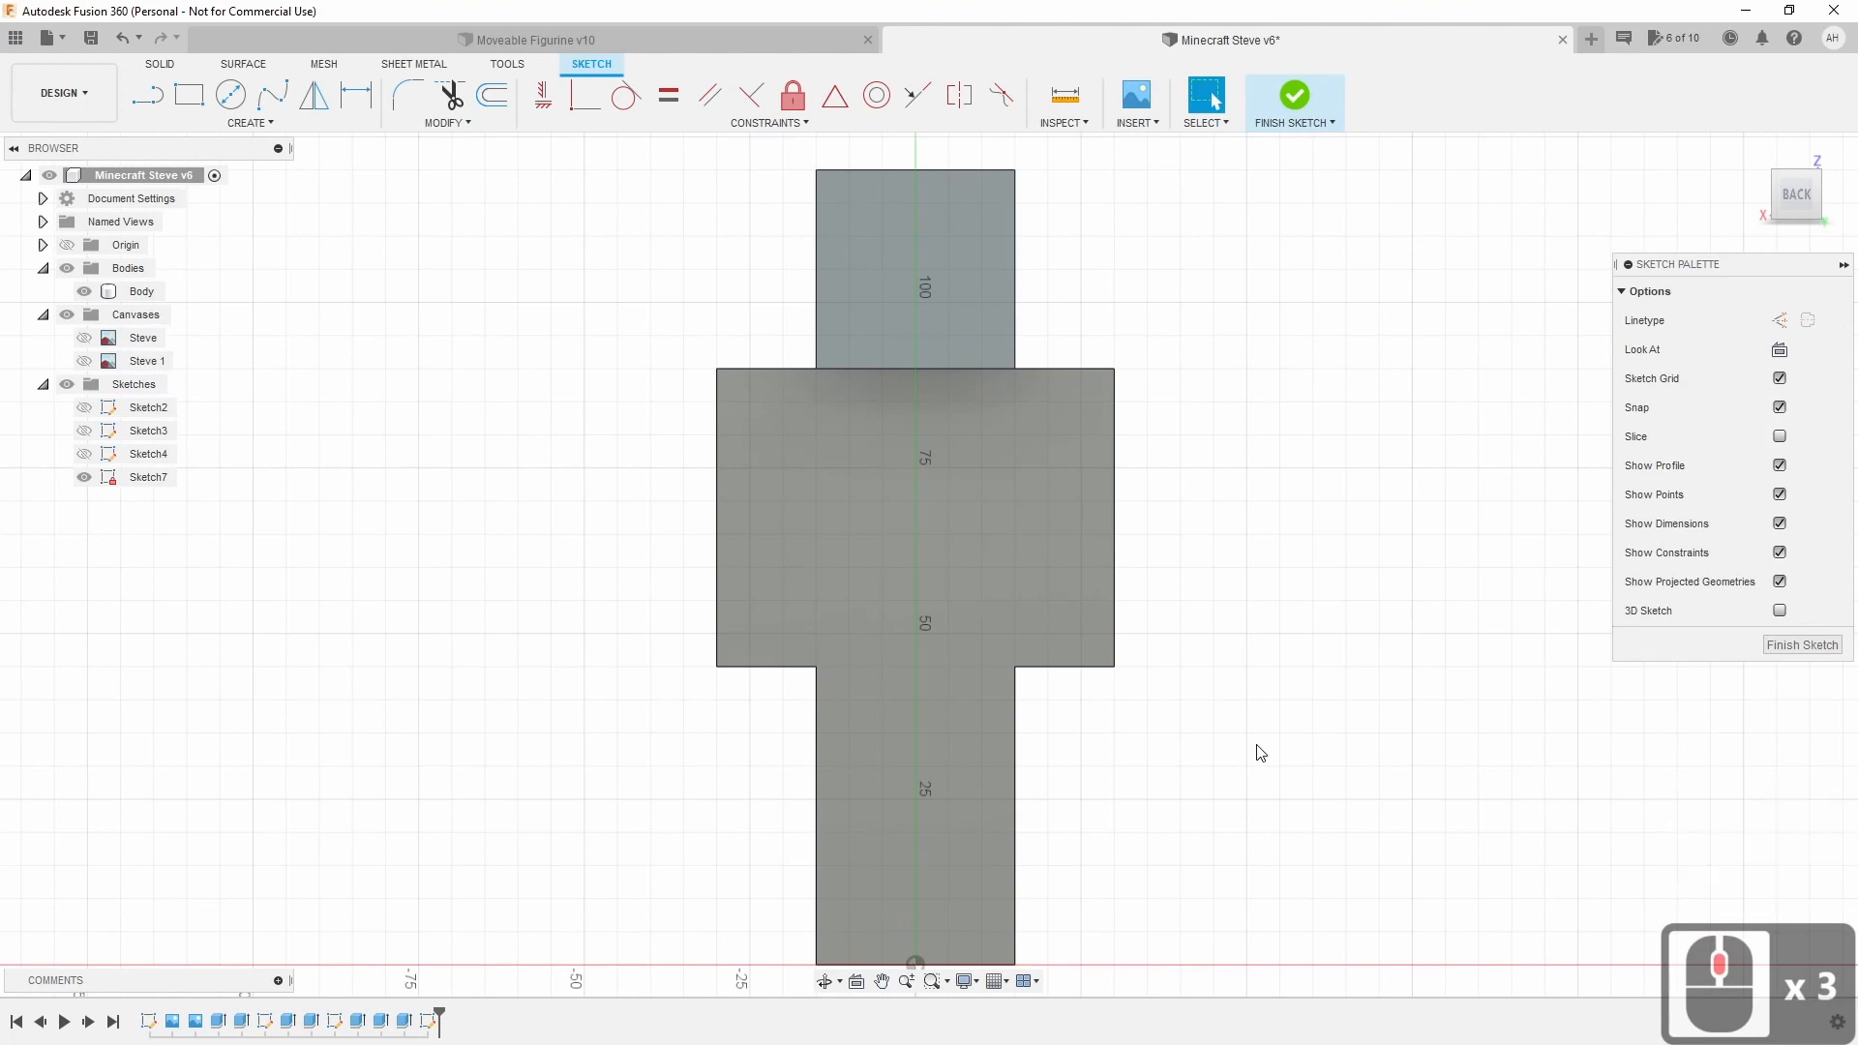
Turn on the Steve reference canvas behind the sketch.
{"action": "left_click", "coordinate": [84, 361]}
{"action": "left_click", "coordinate": [84, 361]}
{"action": "left_click", "coordinate": [84, 339]}
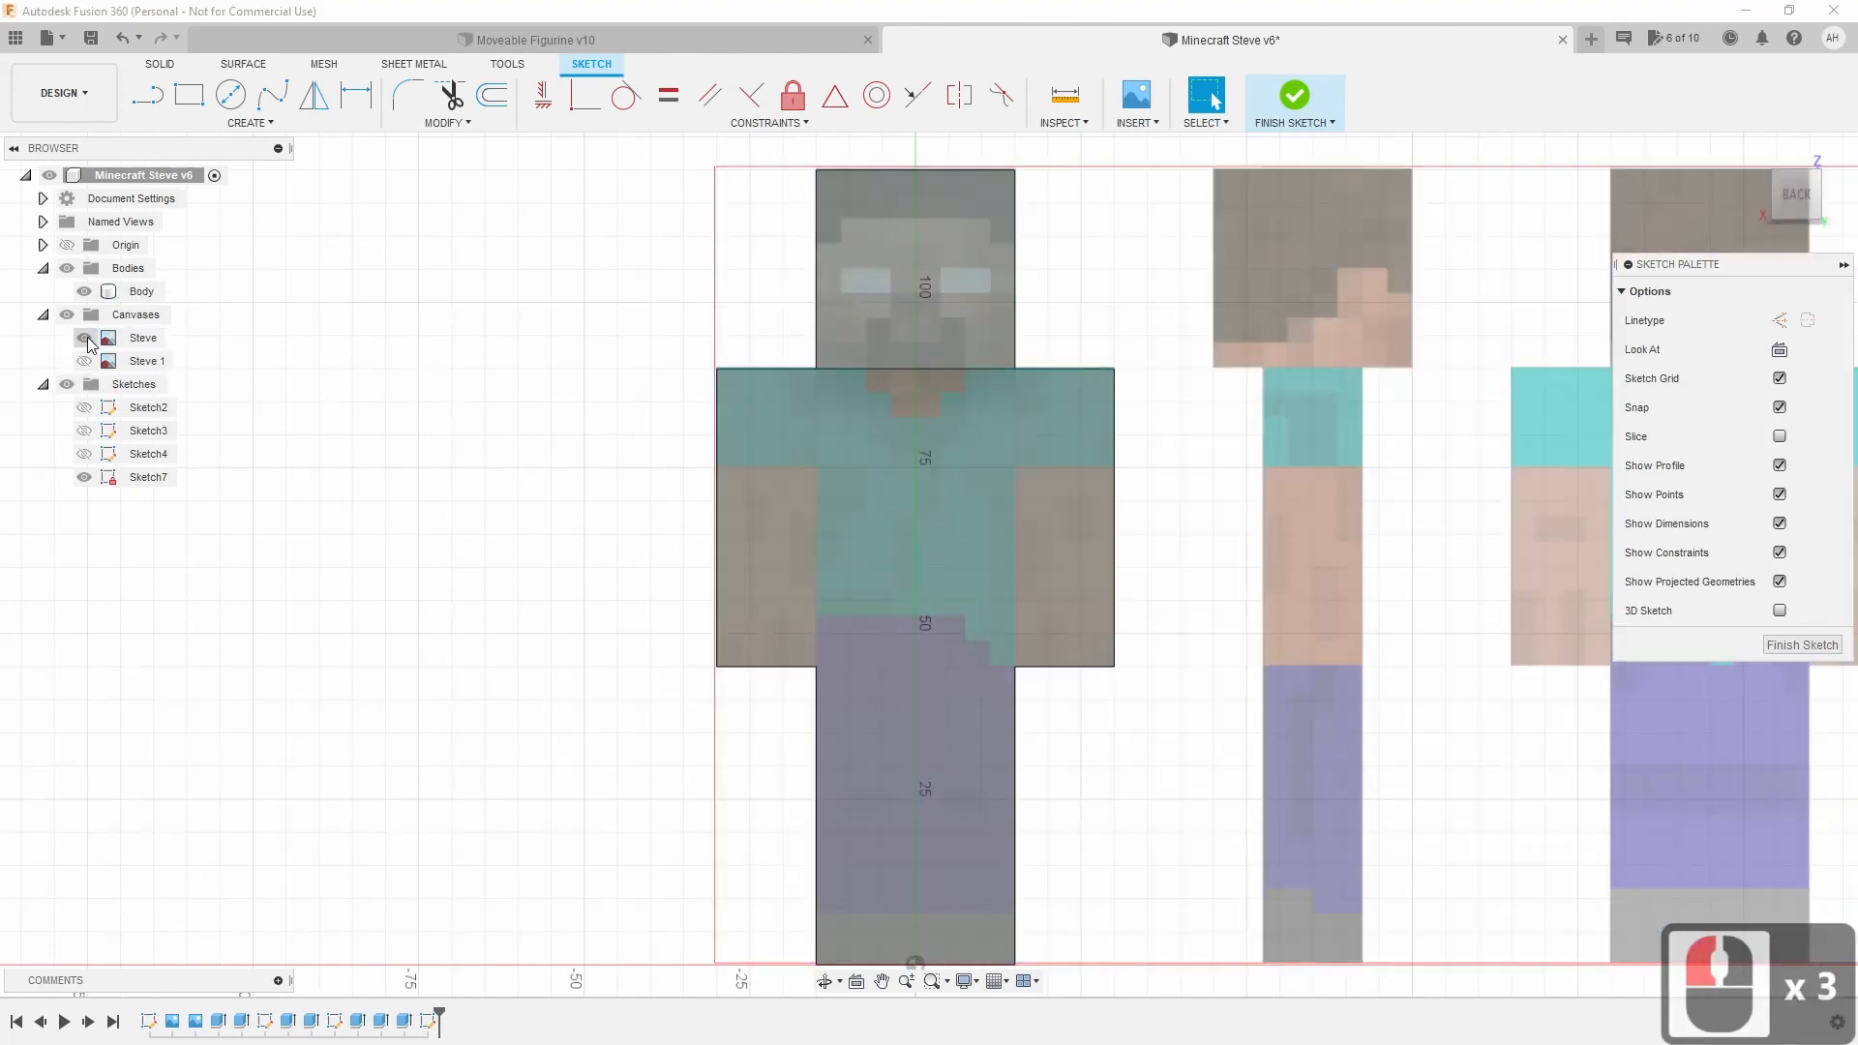
{"action": "scroll", "coordinate": [836, 362], "scroll_direction": "up", "scroll_amount": 2}
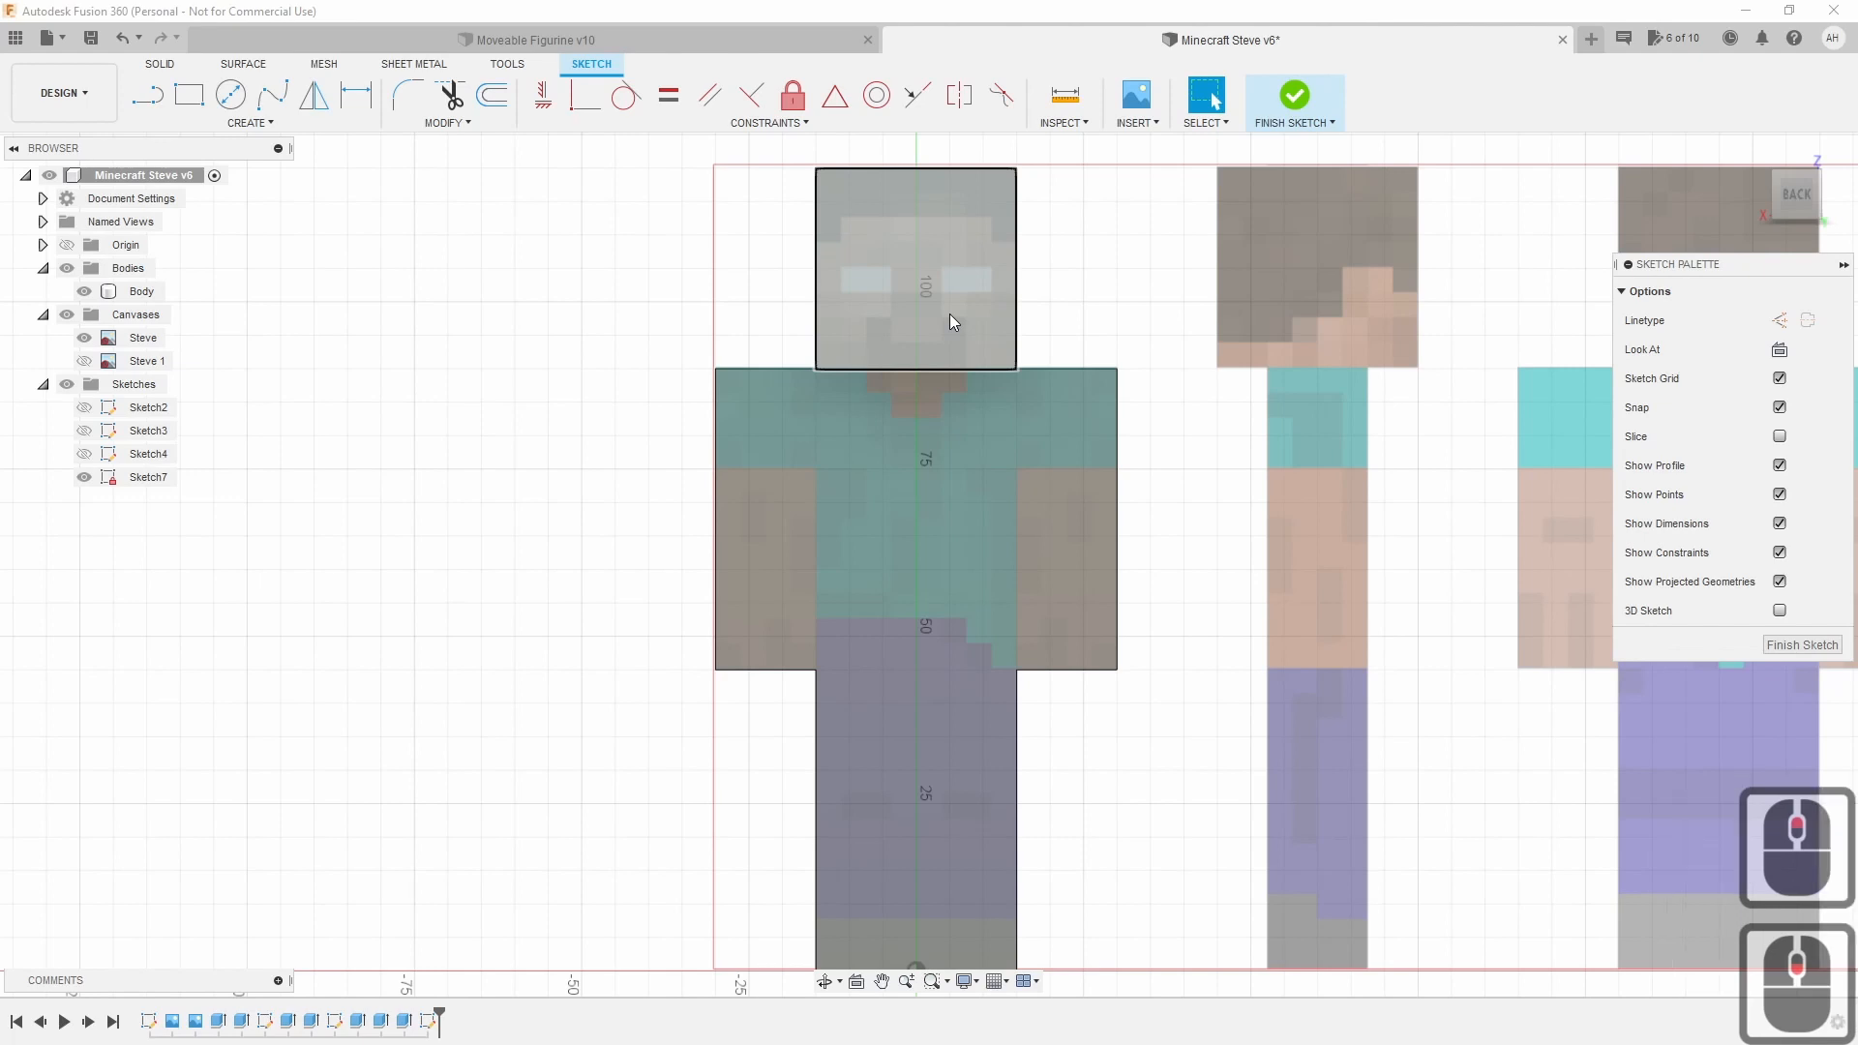
Draw vertical lines down both arm edges from the shoulder corners to the arm bottoms.
{"action": "left_click", "coordinate": [153, 95]}
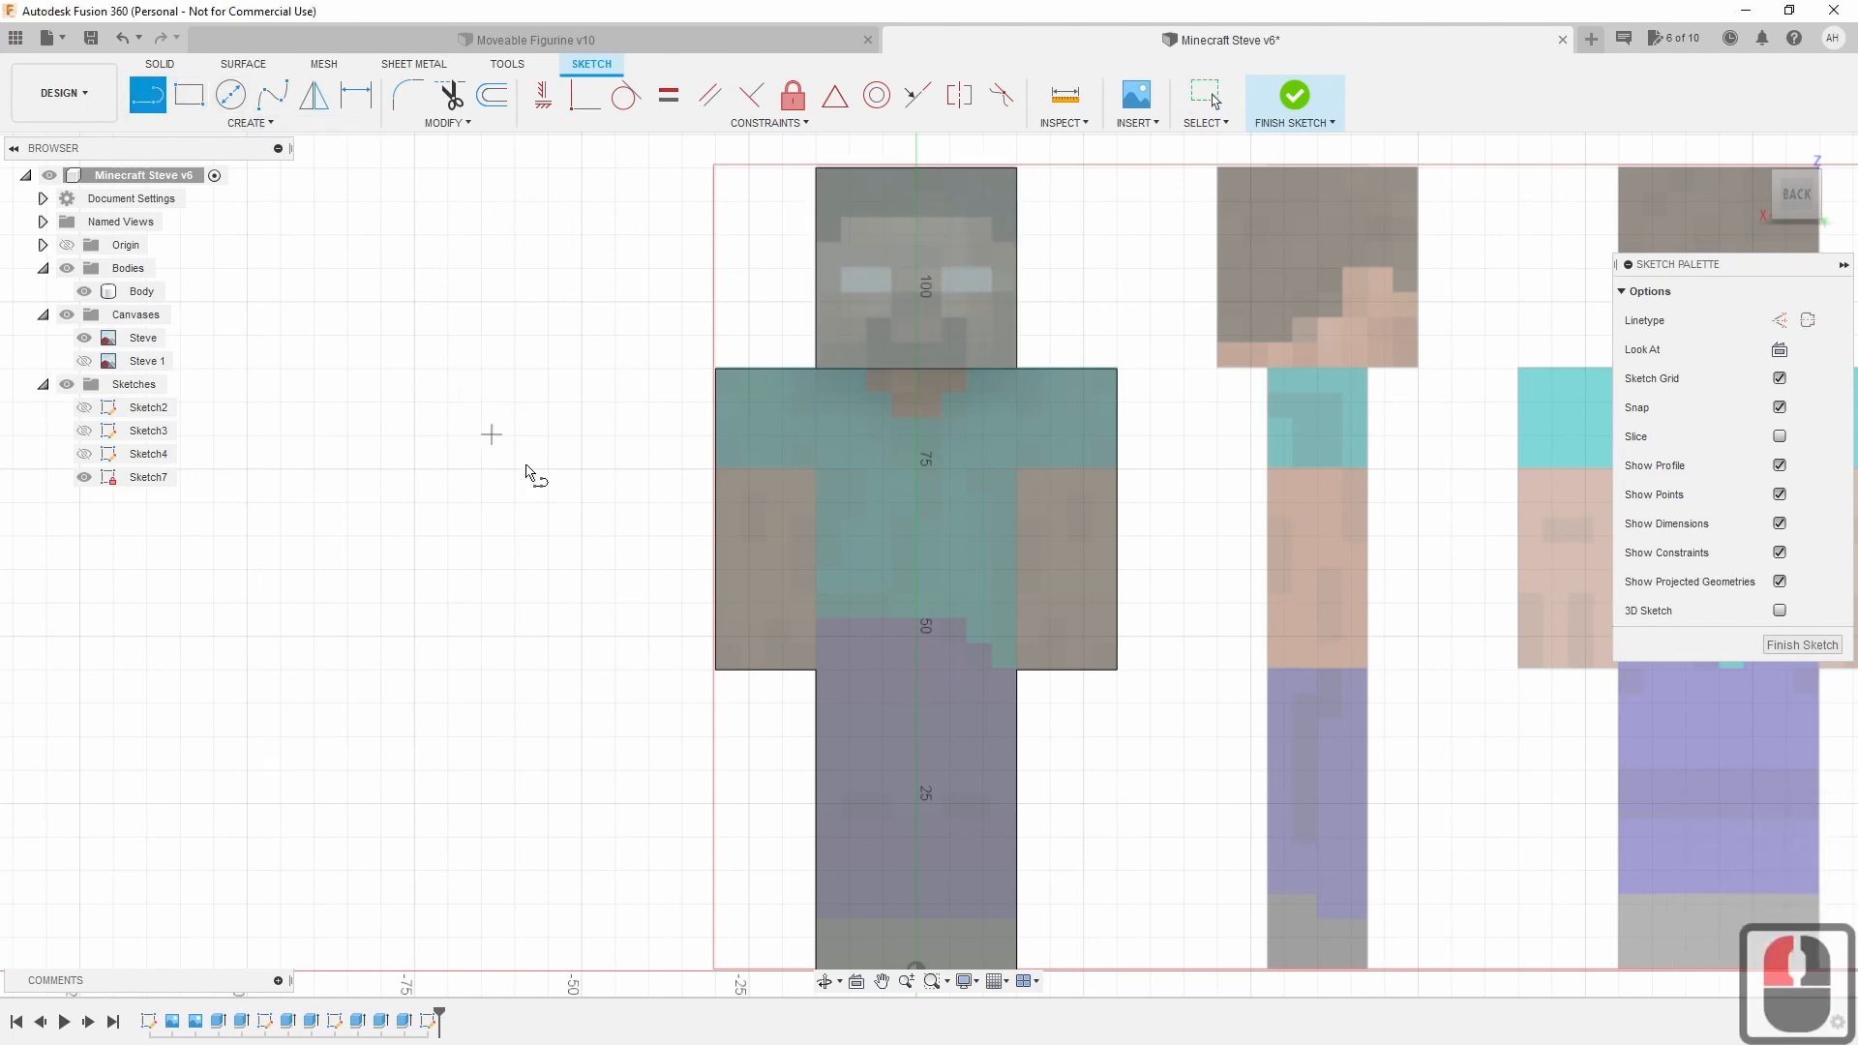
{"action": "left_click", "coordinate": [815, 369]}
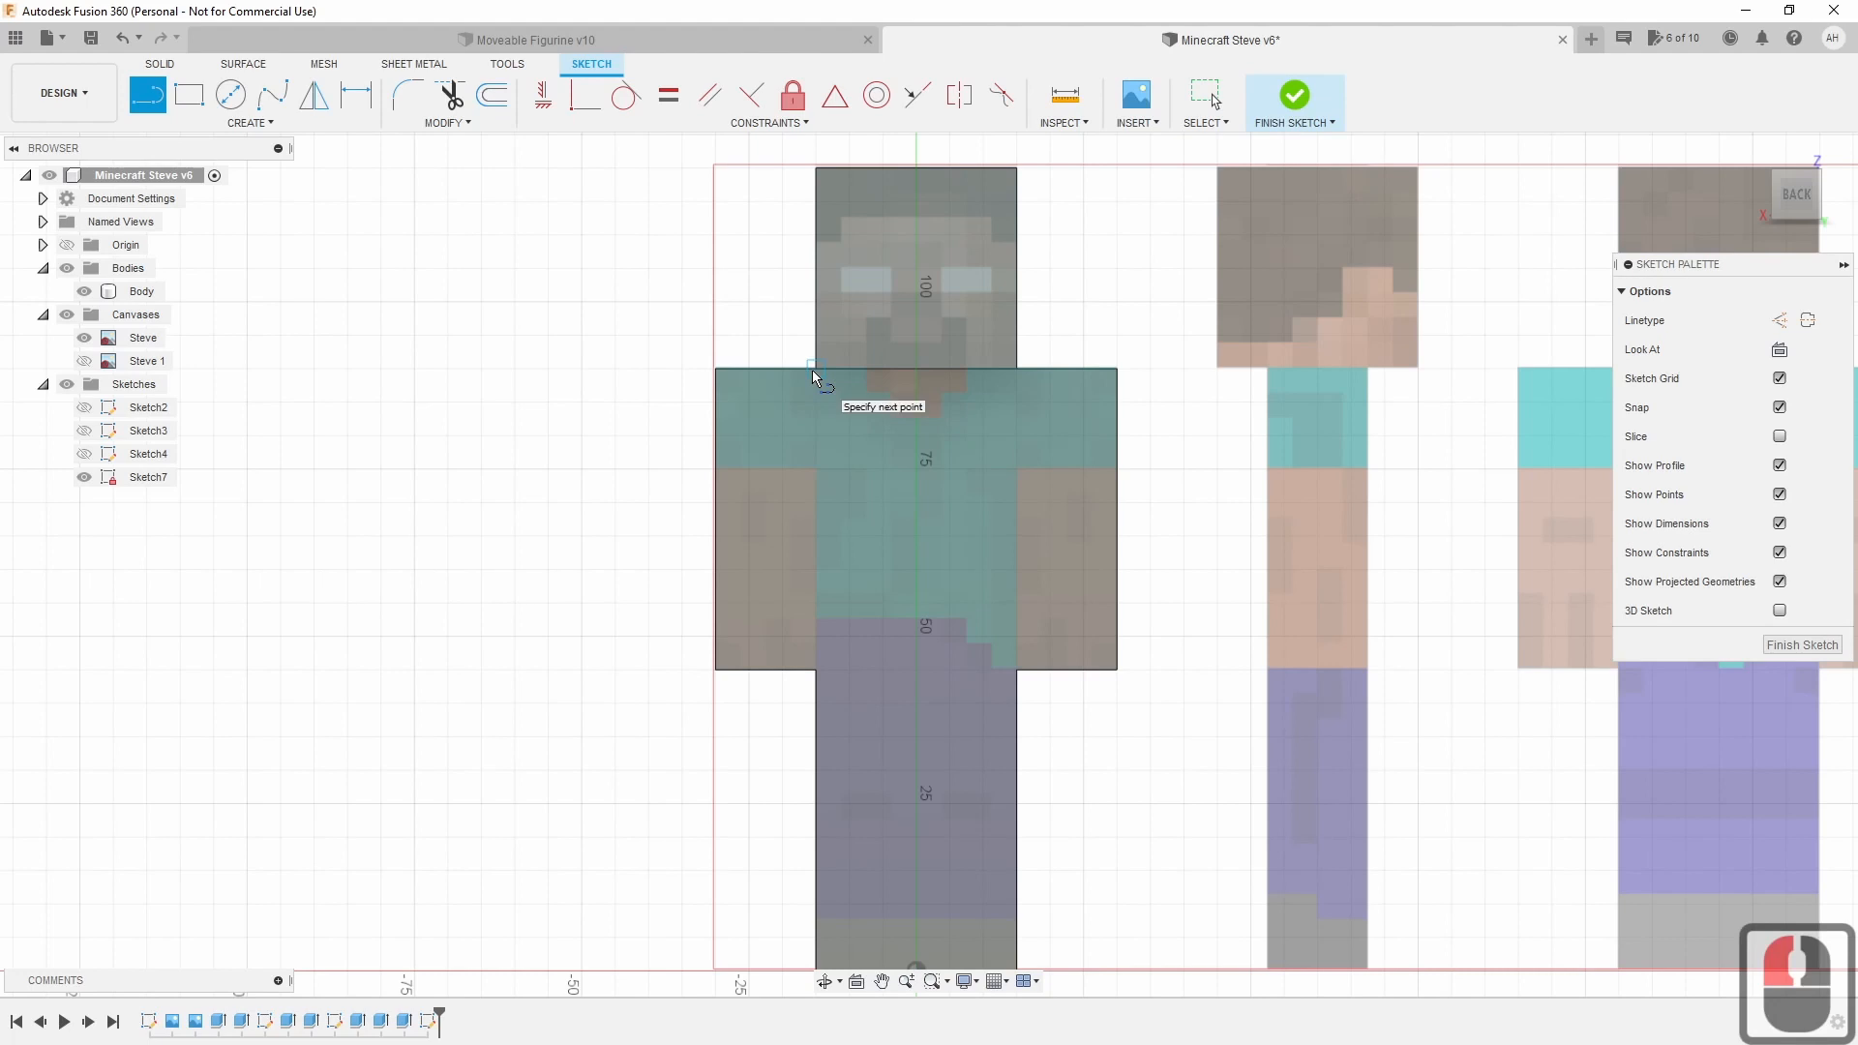
{"action": "left_click", "coordinate": [815, 669]}
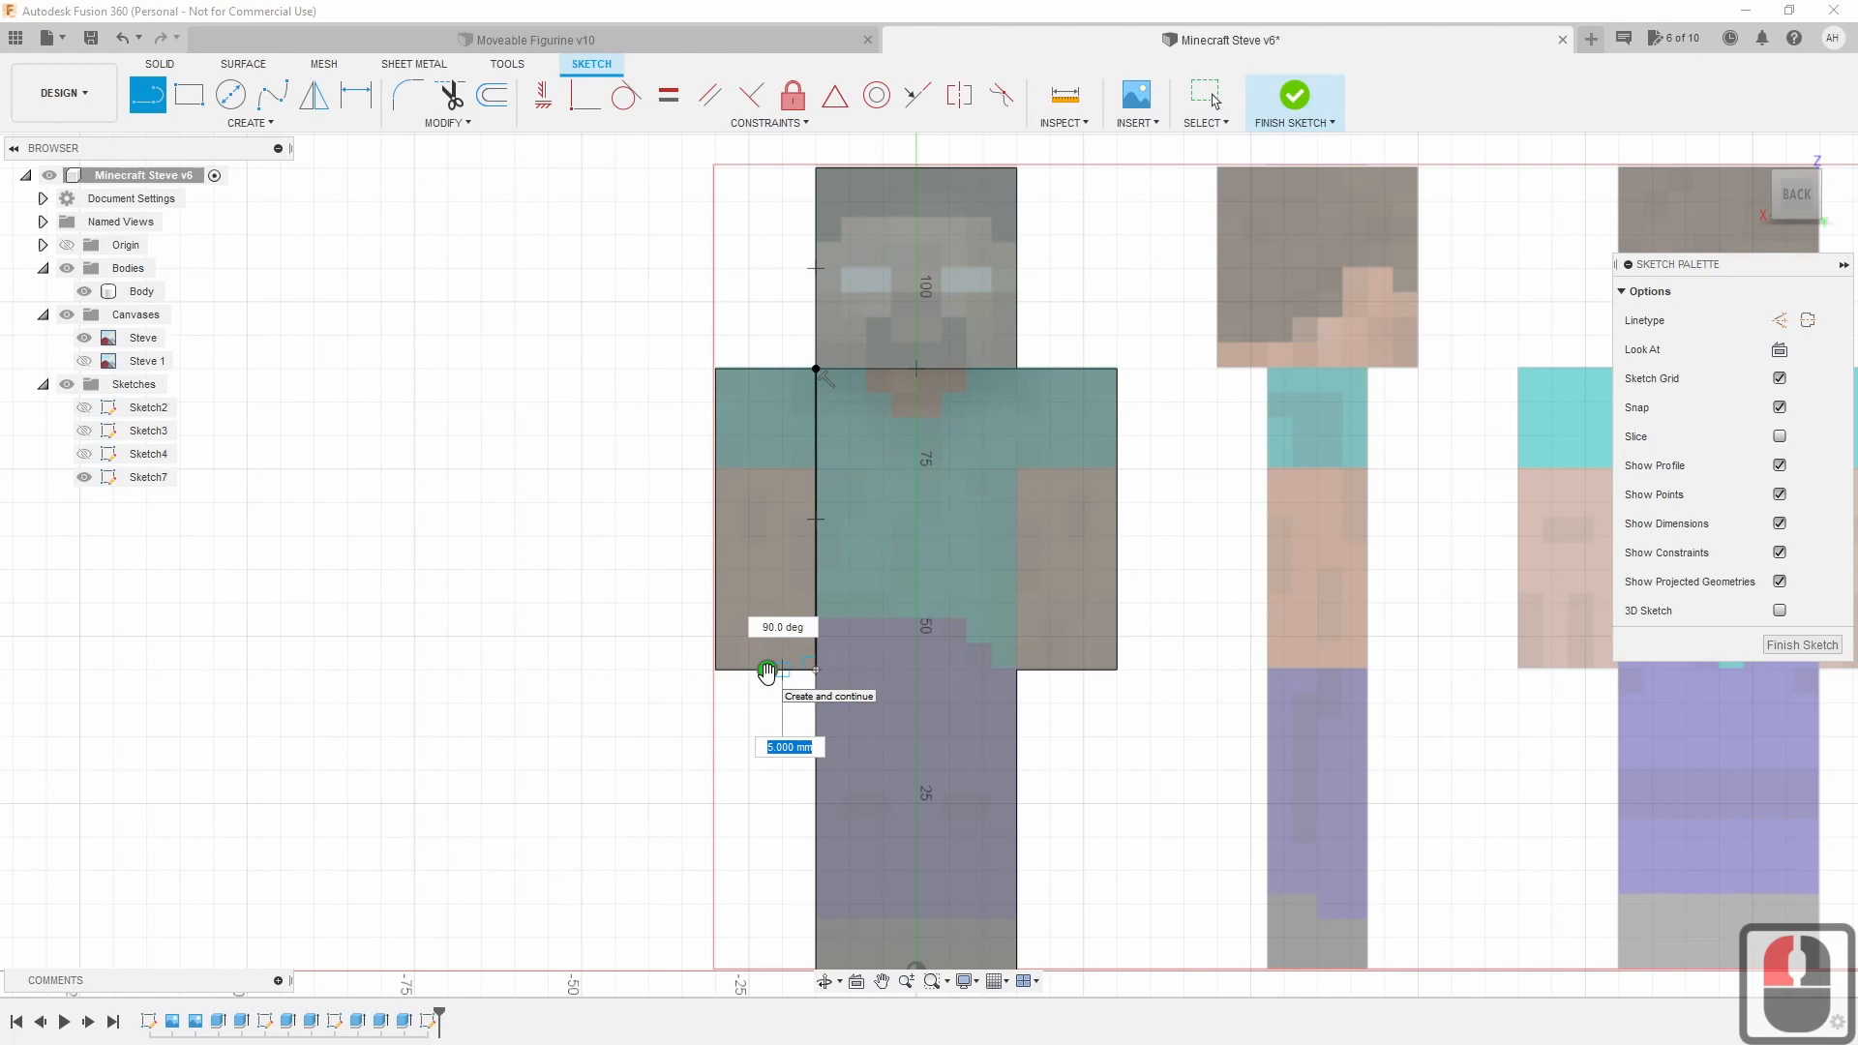
{"action": "key", "text": "Escape"}
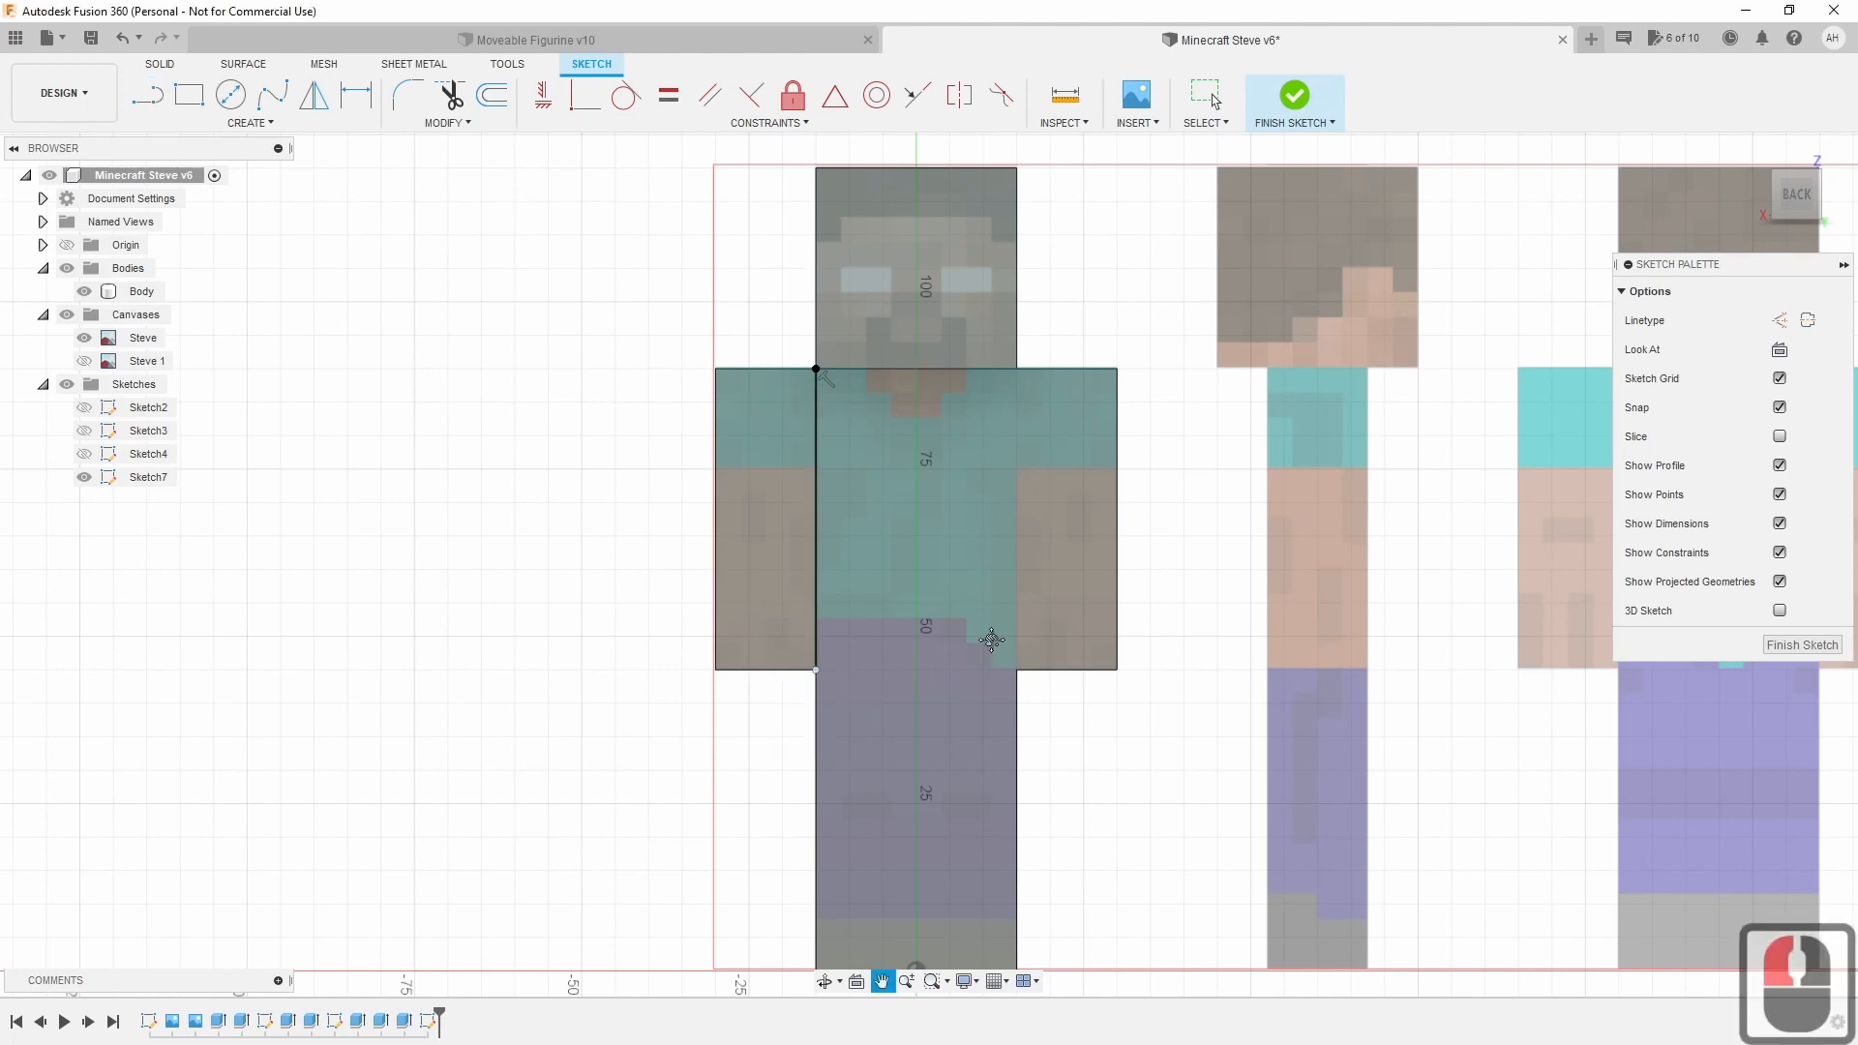
{"action": "middle_click_drag", "start_coordinate": [984, 633], "coordinate": [945, 631]}
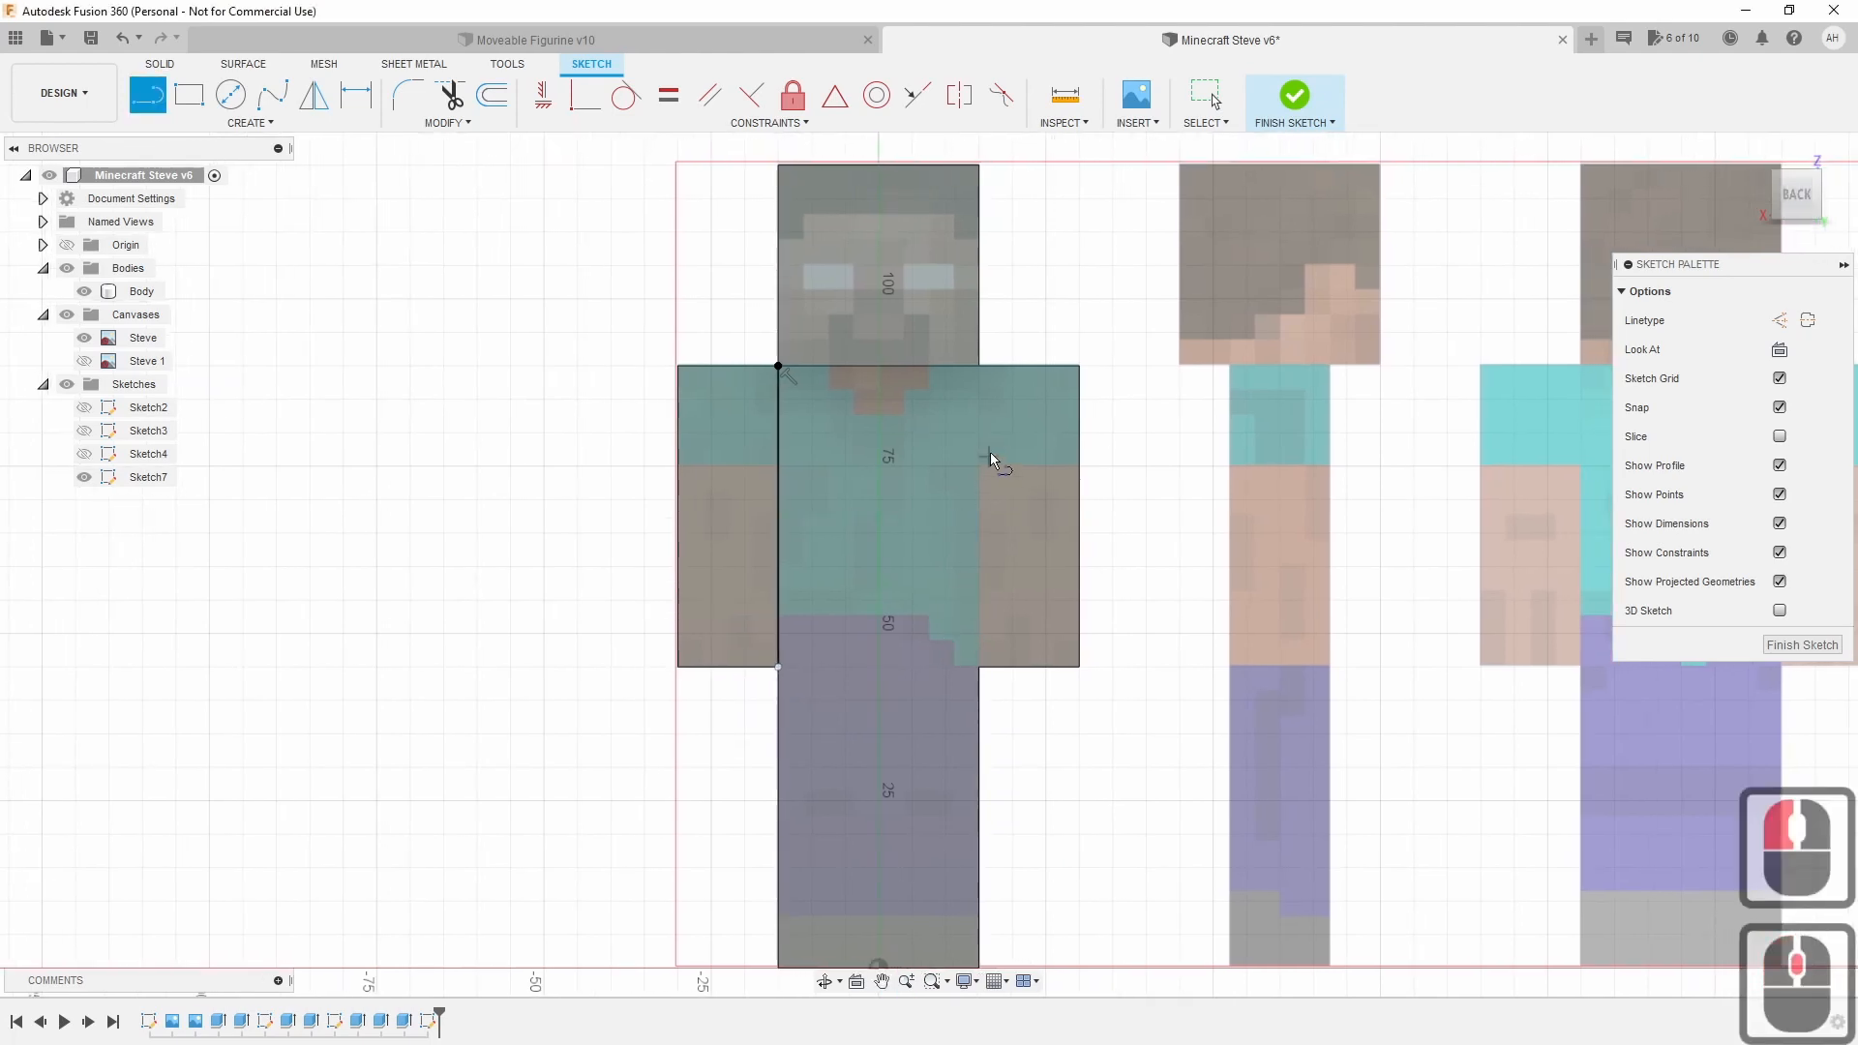
{"action": "left_click", "coordinate": [980, 368]}
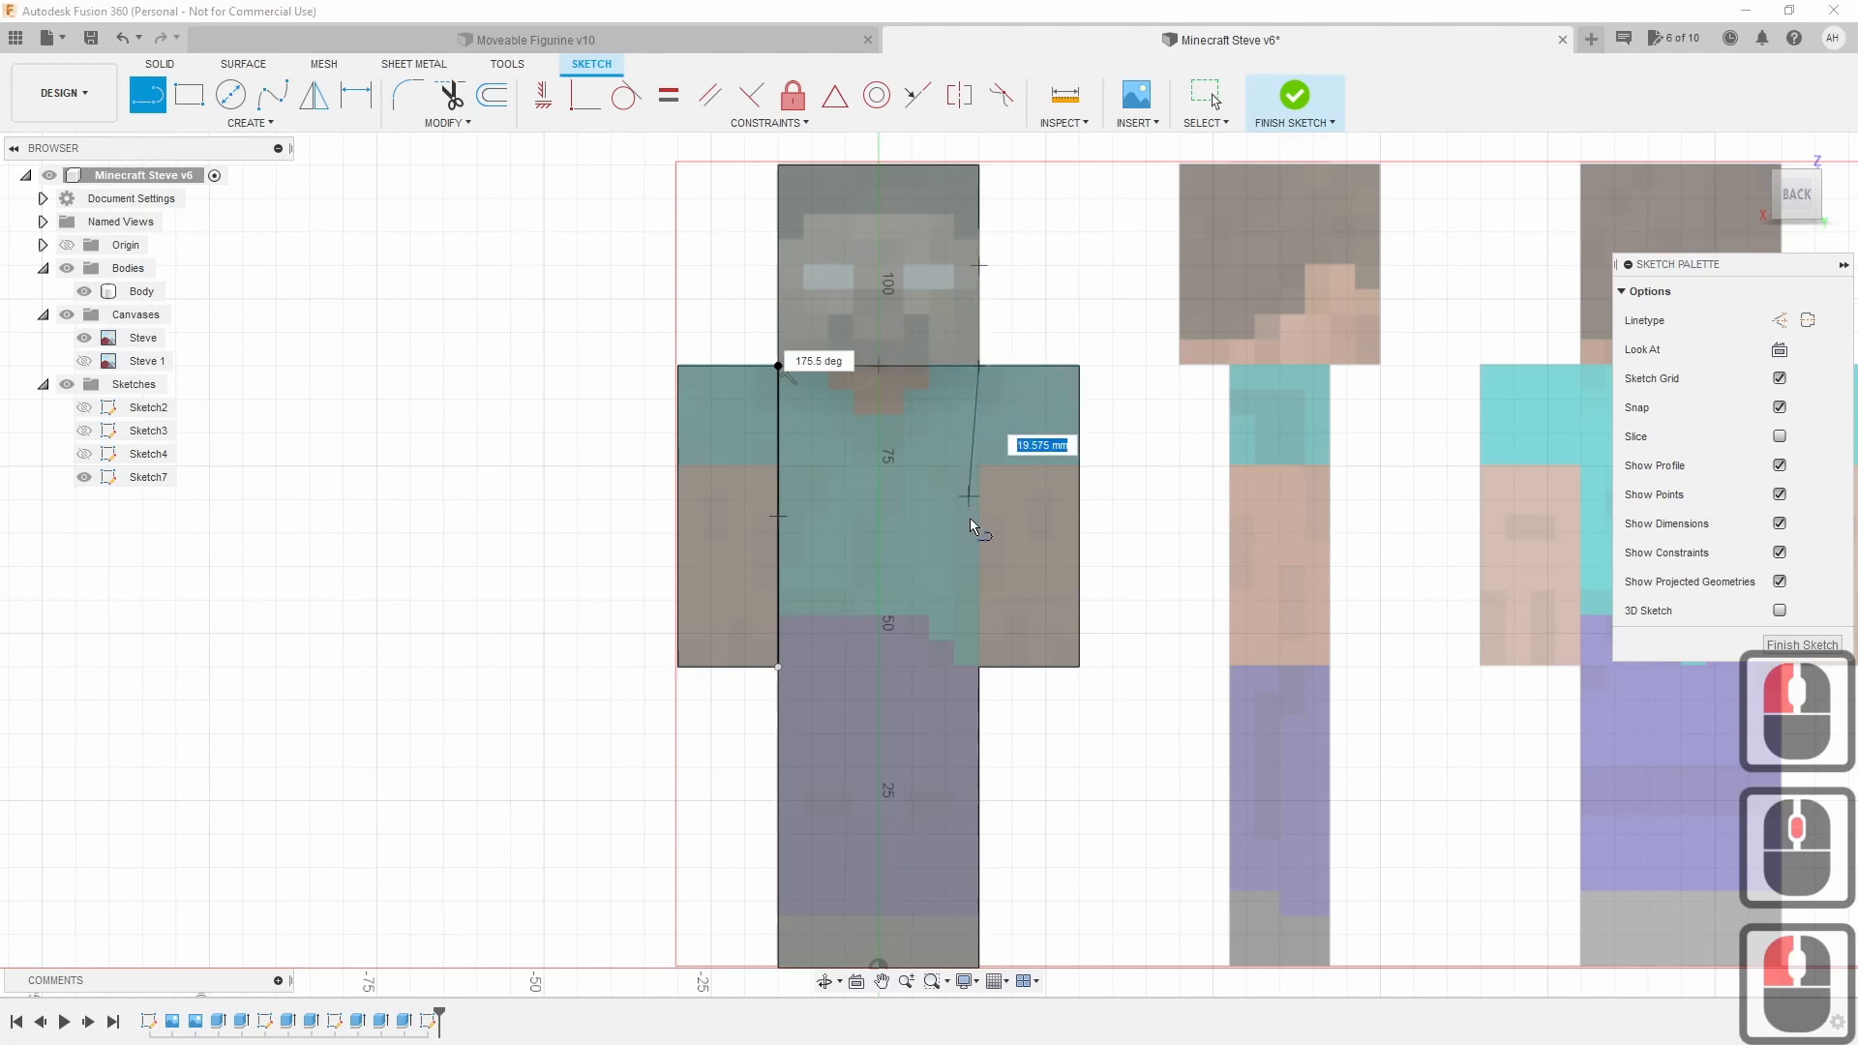
{"action": "left_click", "coordinate": [981, 670]}
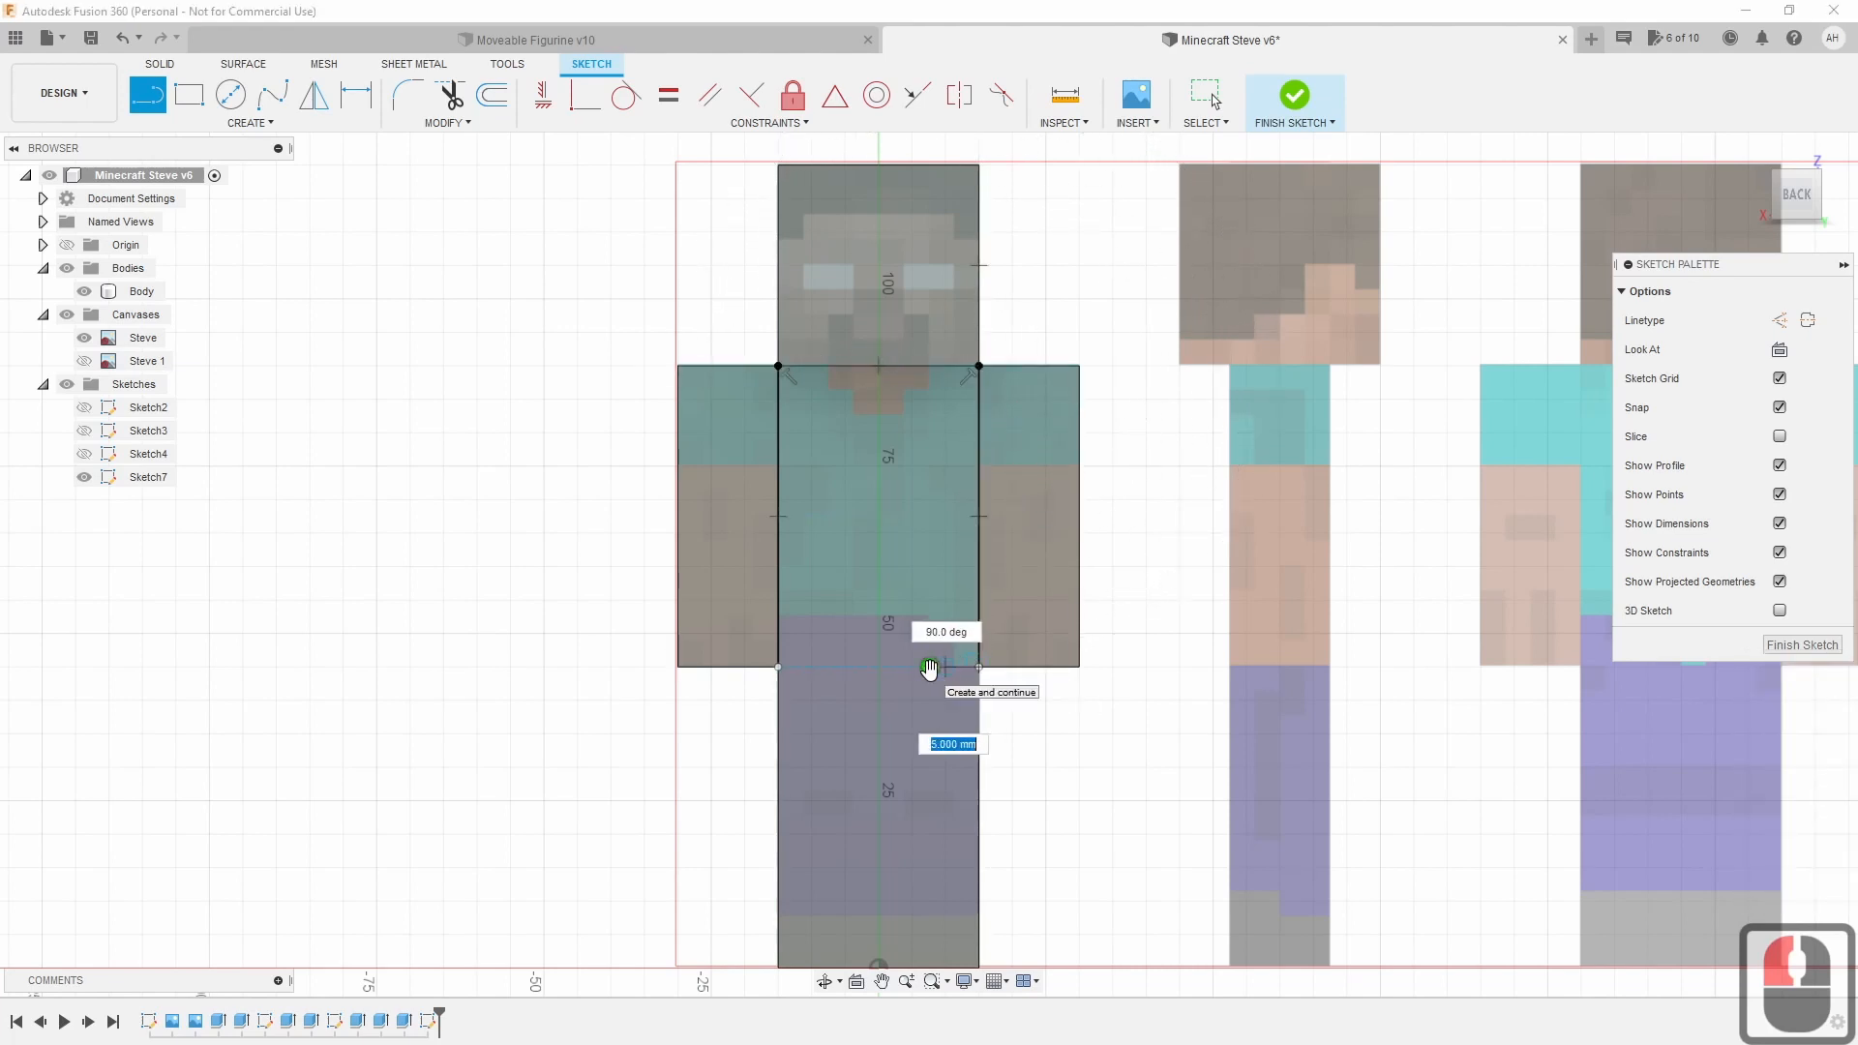
{"action": "double_click", "coordinate": [929, 668]}
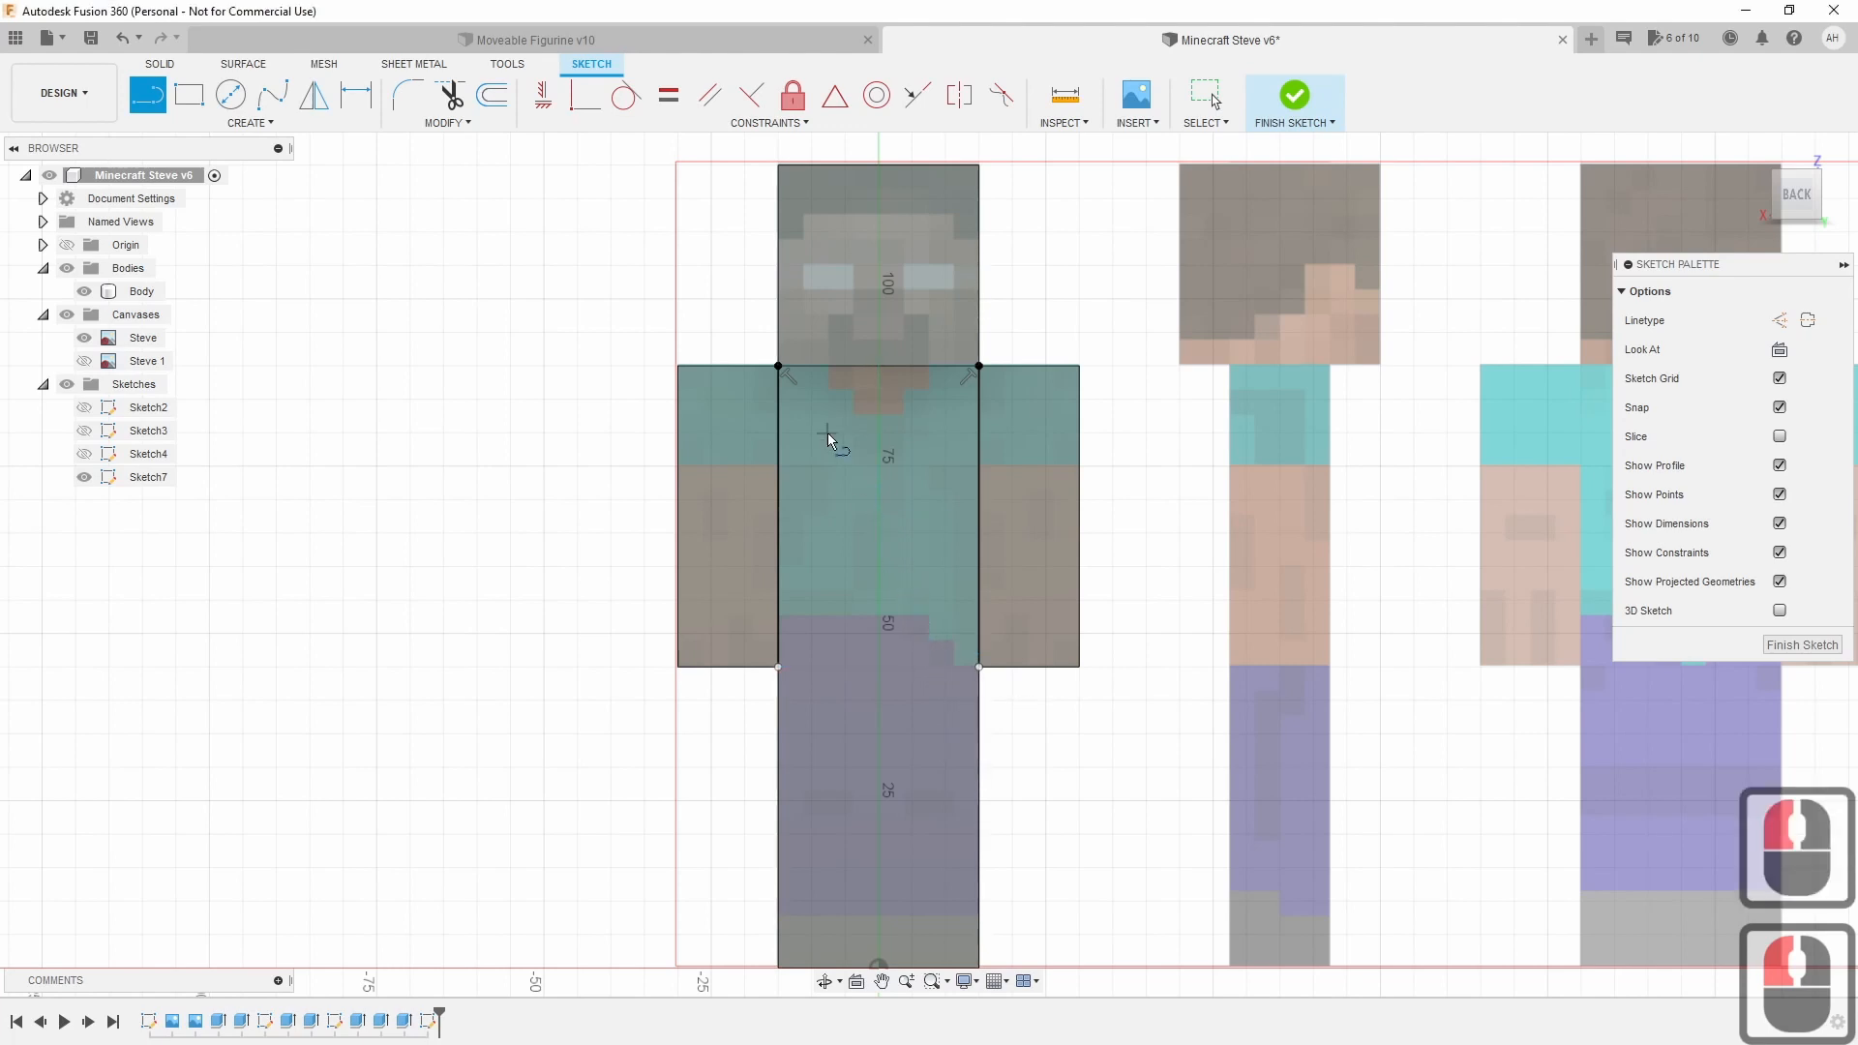
Draw a waist line across the torso.
{"action": "scroll", "coordinate": [828, 433], "scroll_direction": "up", "scroll_amount": 1}
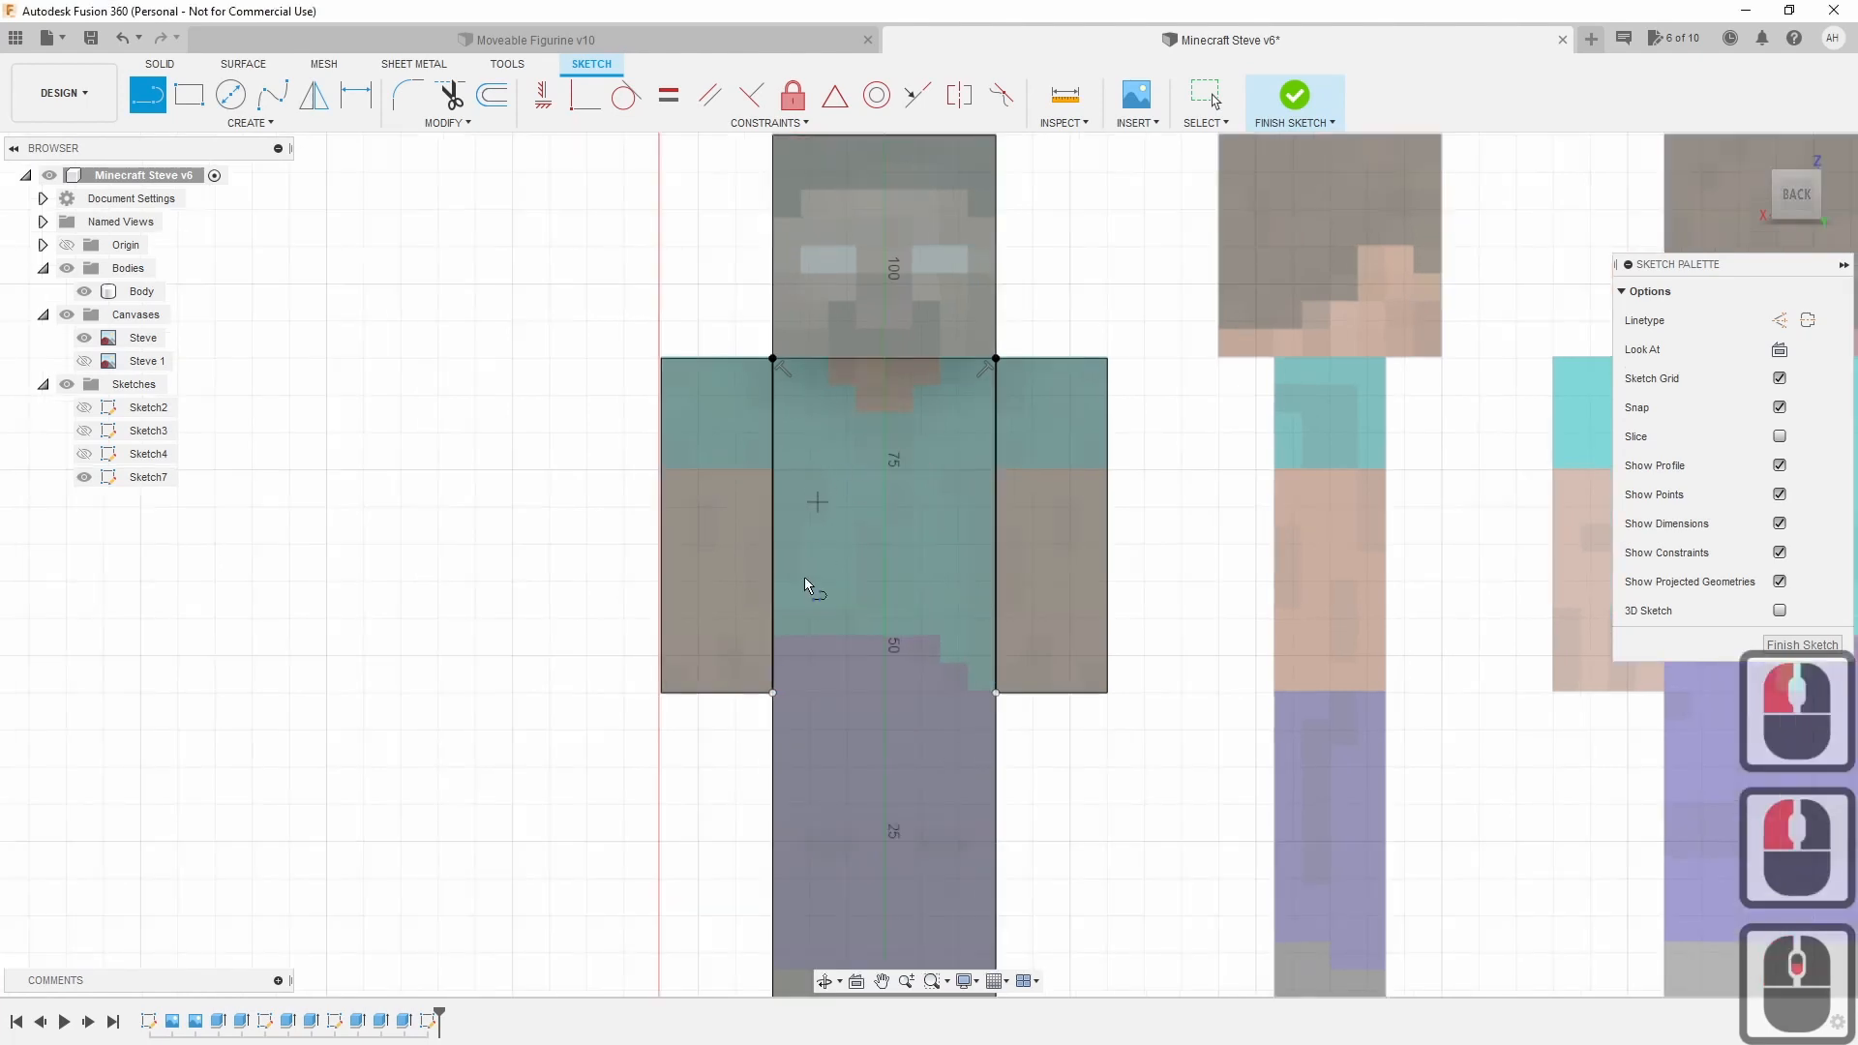
{"action": "left_click", "coordinate": [780, 635]}
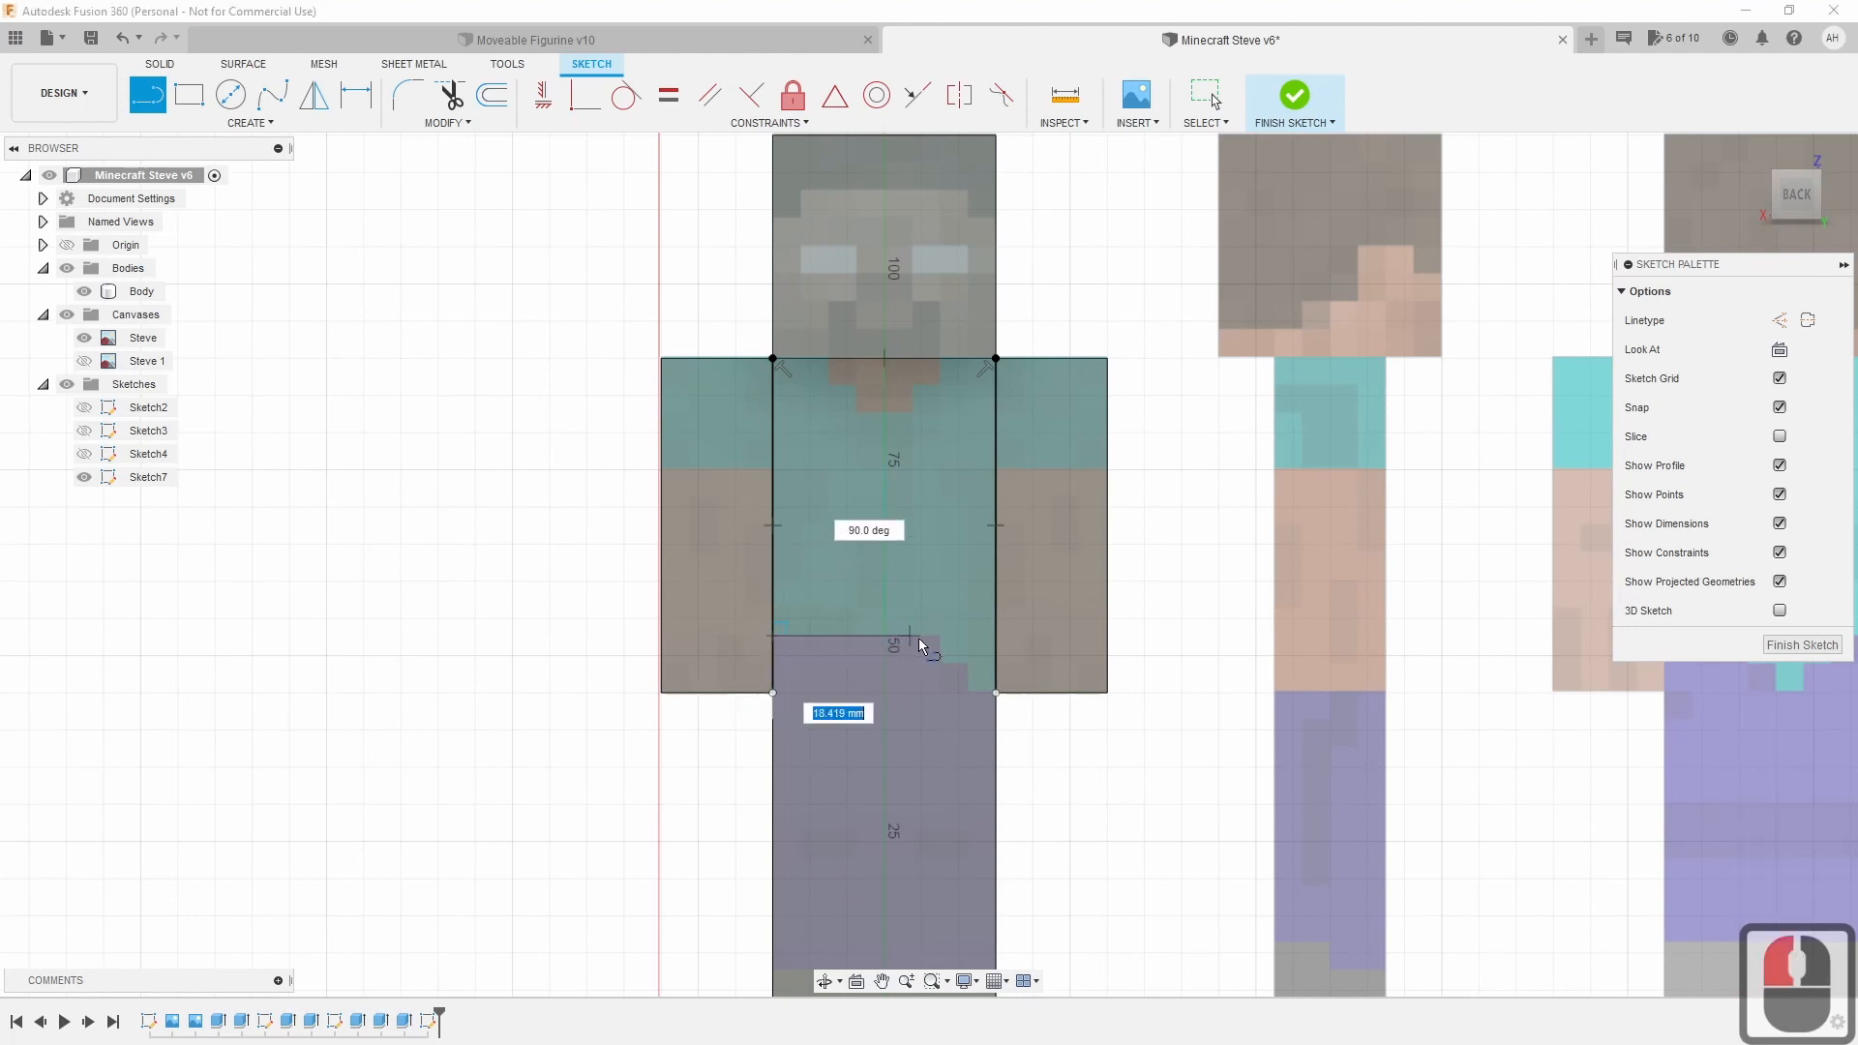
{"action": "left_click", "coordinate": [996, 636]}
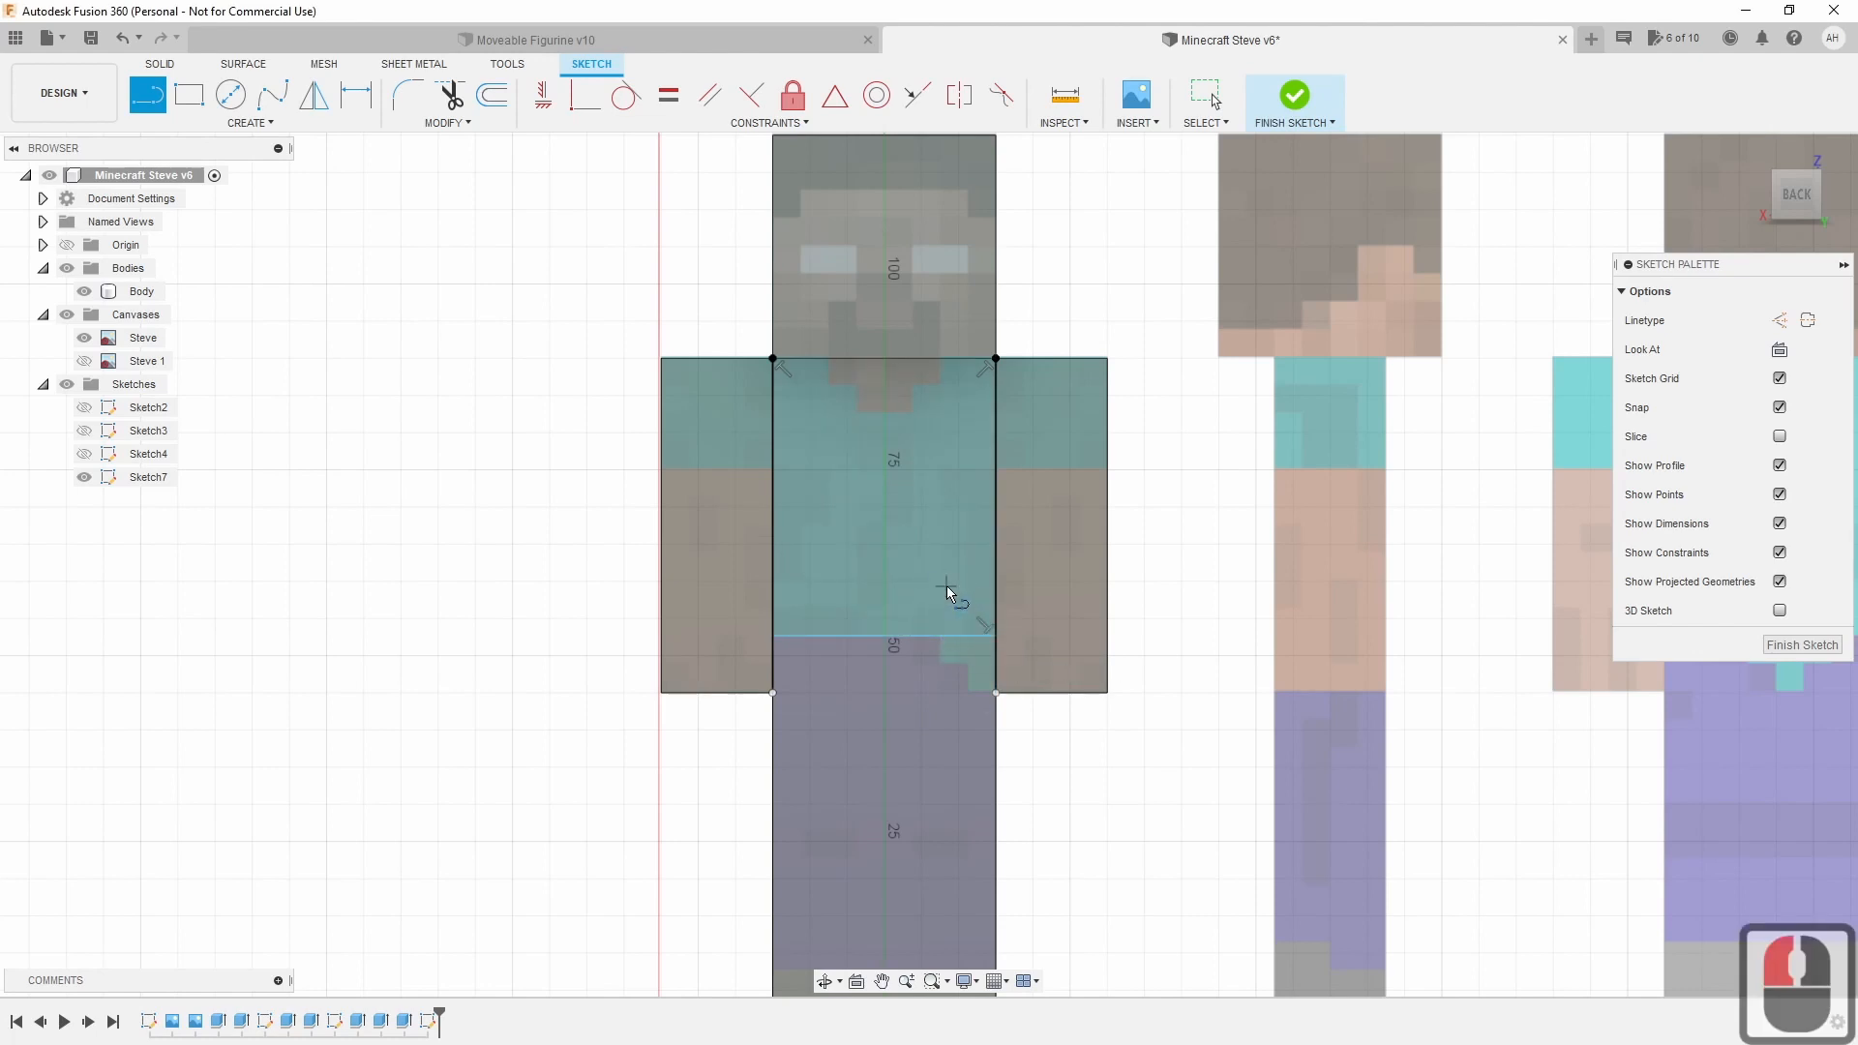
Draw a vertical line from the middle of the waist down between the legs to the feet.
{"action": "scroll", "coordinate": [919, 612], "scroll_direction": "up", "scroll_amount": 3}
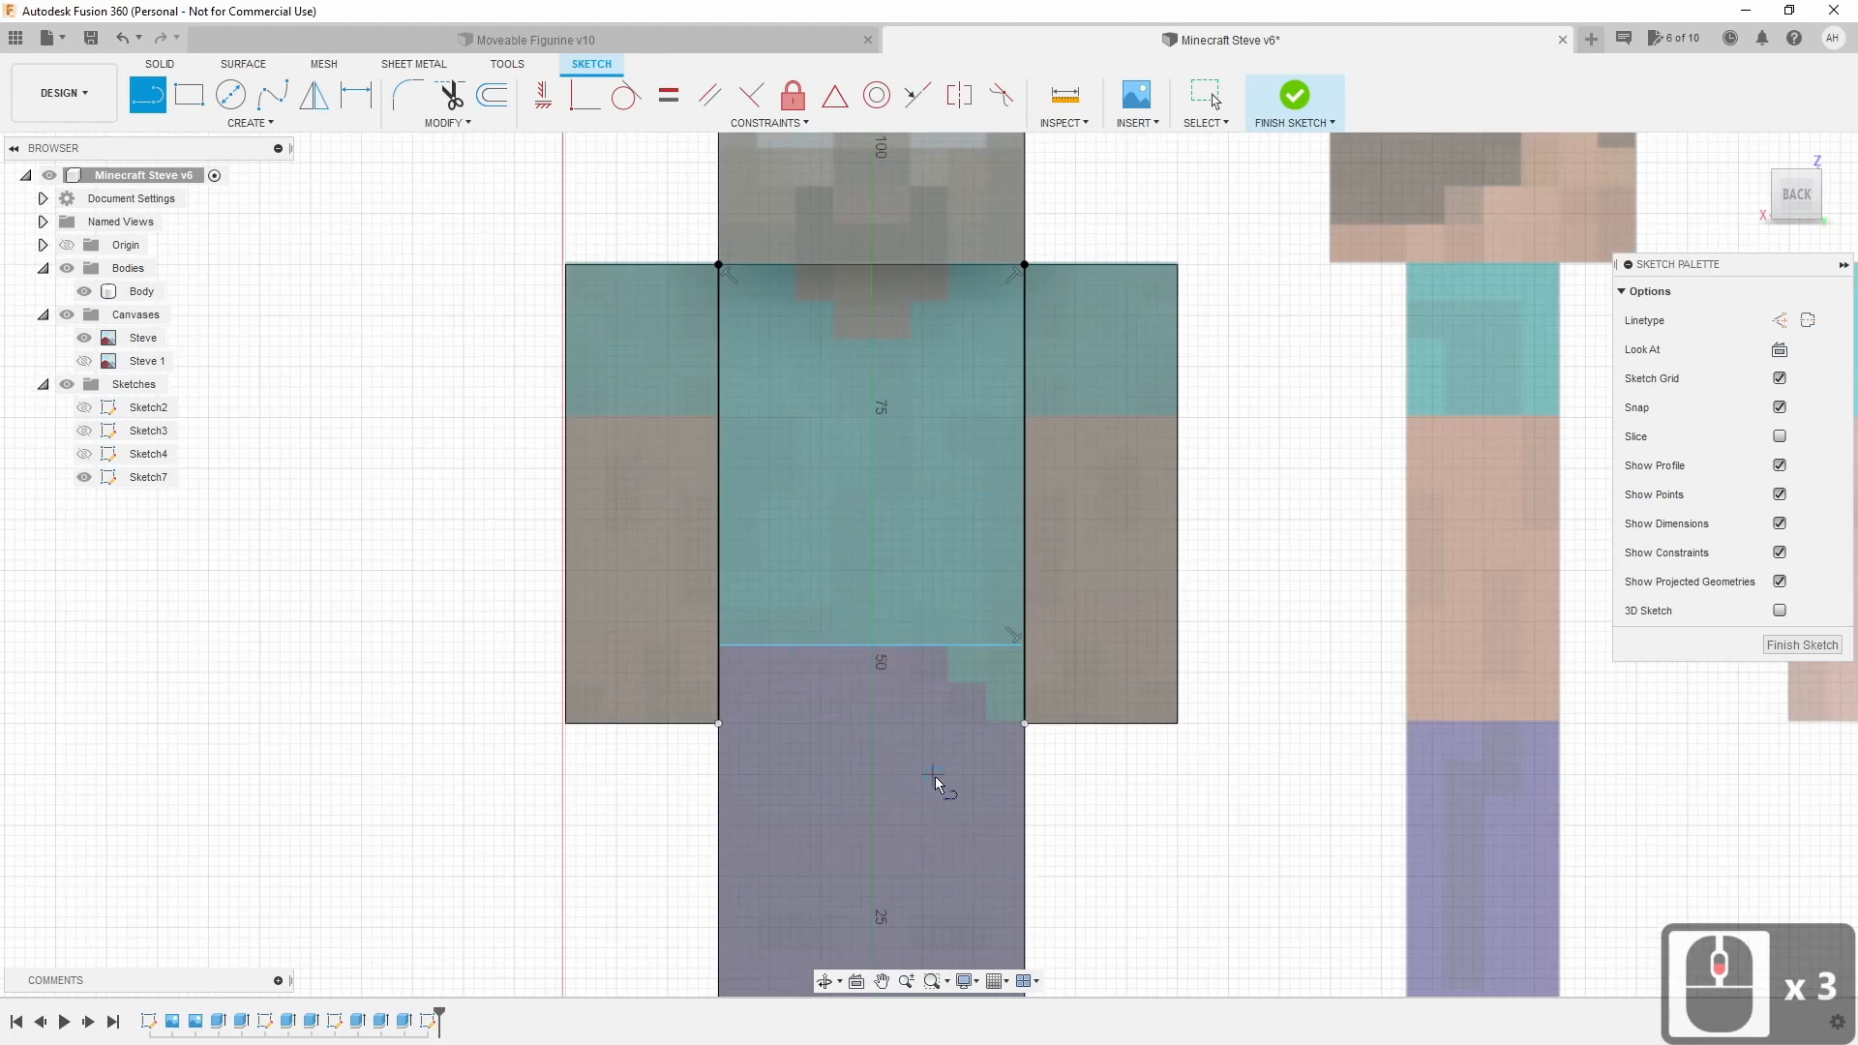
{"action": "scroll", "coordinate": [931, 771], "scroll_direction": "down", "scroll_amount": 1}
{"action": "middle_click_drag", "start_coordinate": [929, 743], "coordinate": [943, 468]}
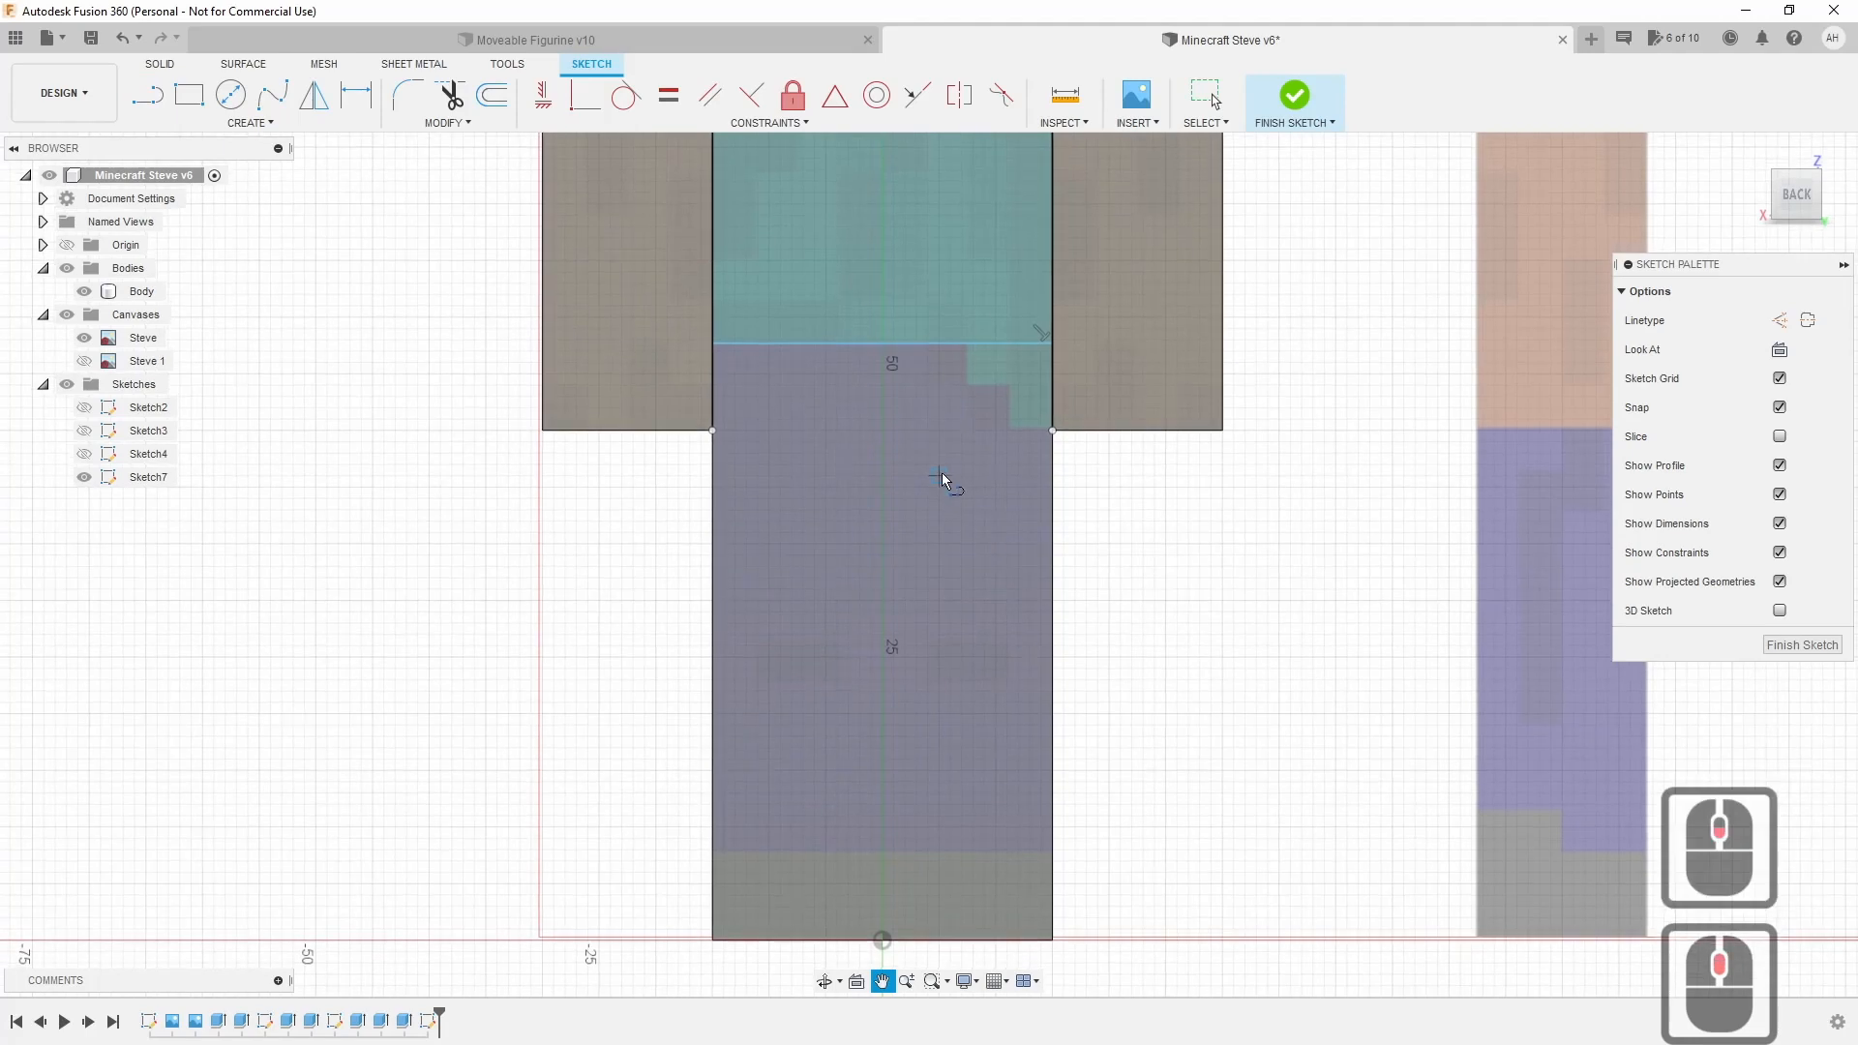
{"action": "left_click", "coordinate": [880, 343]}
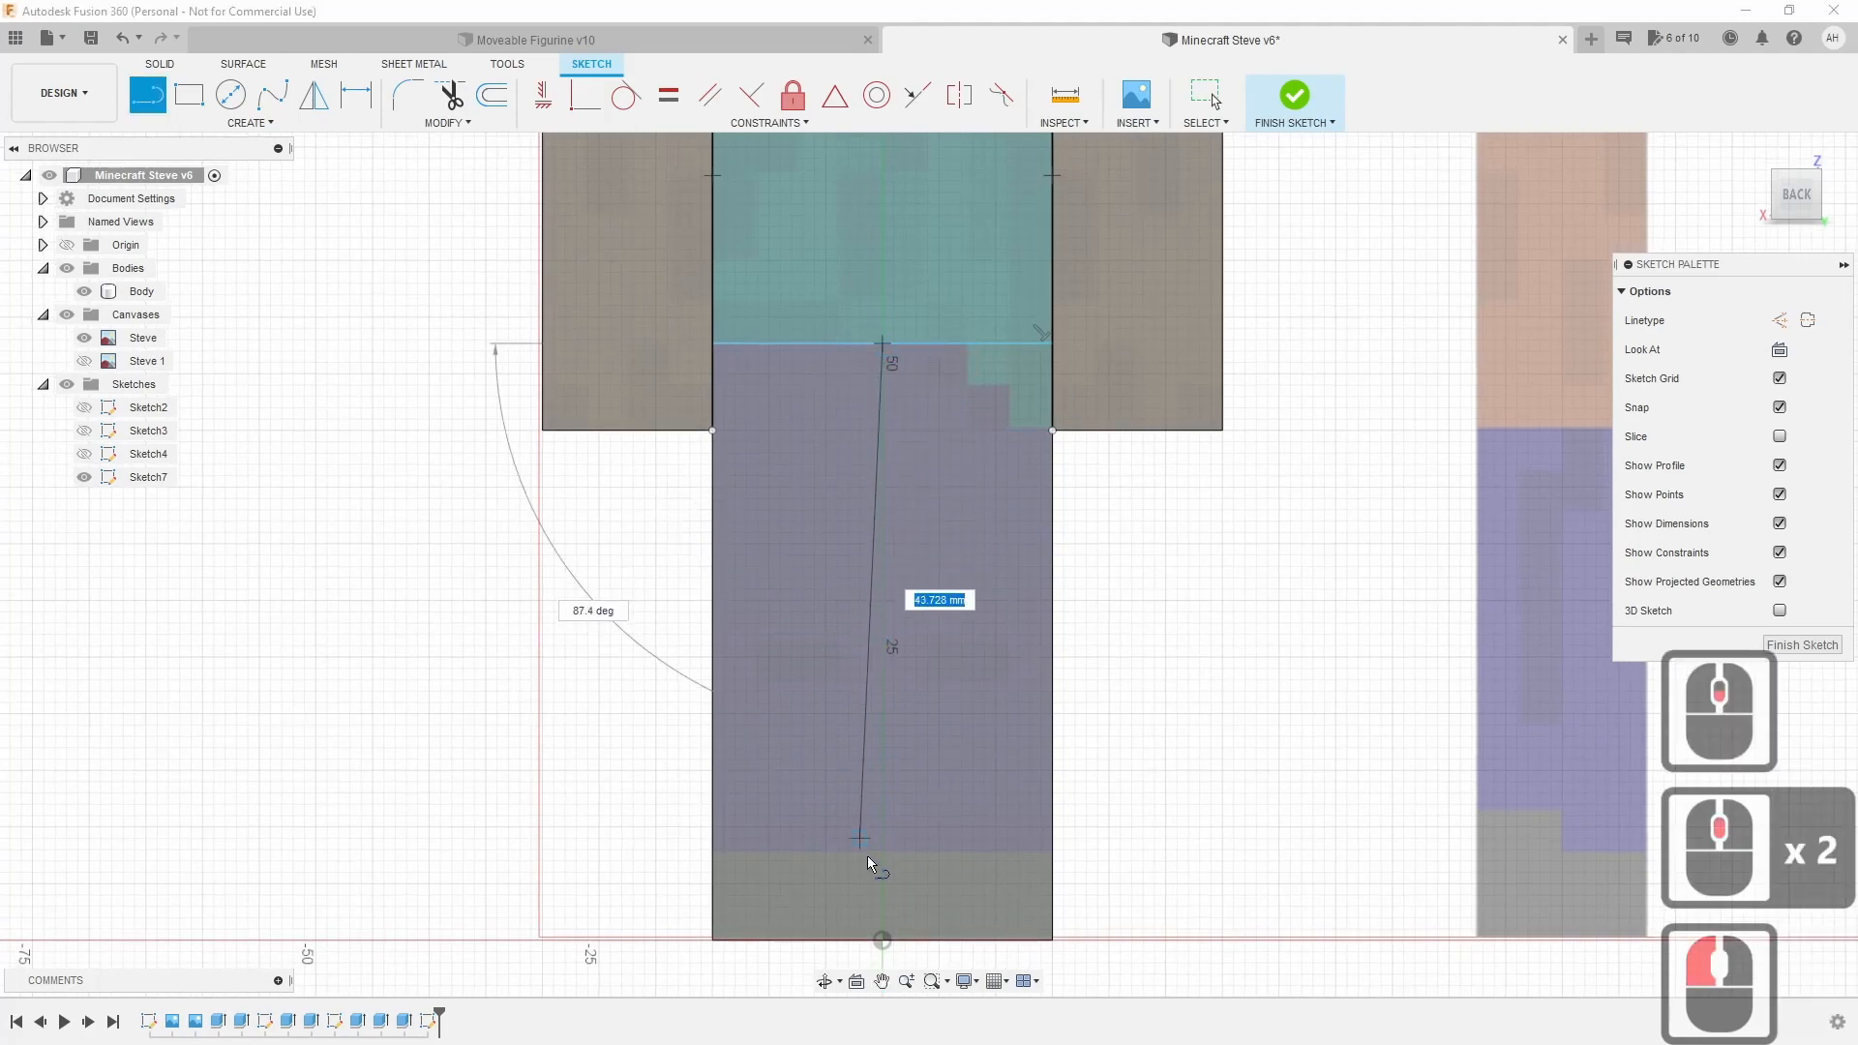
{"action": "left_click", "coordinate": [882, 939]}
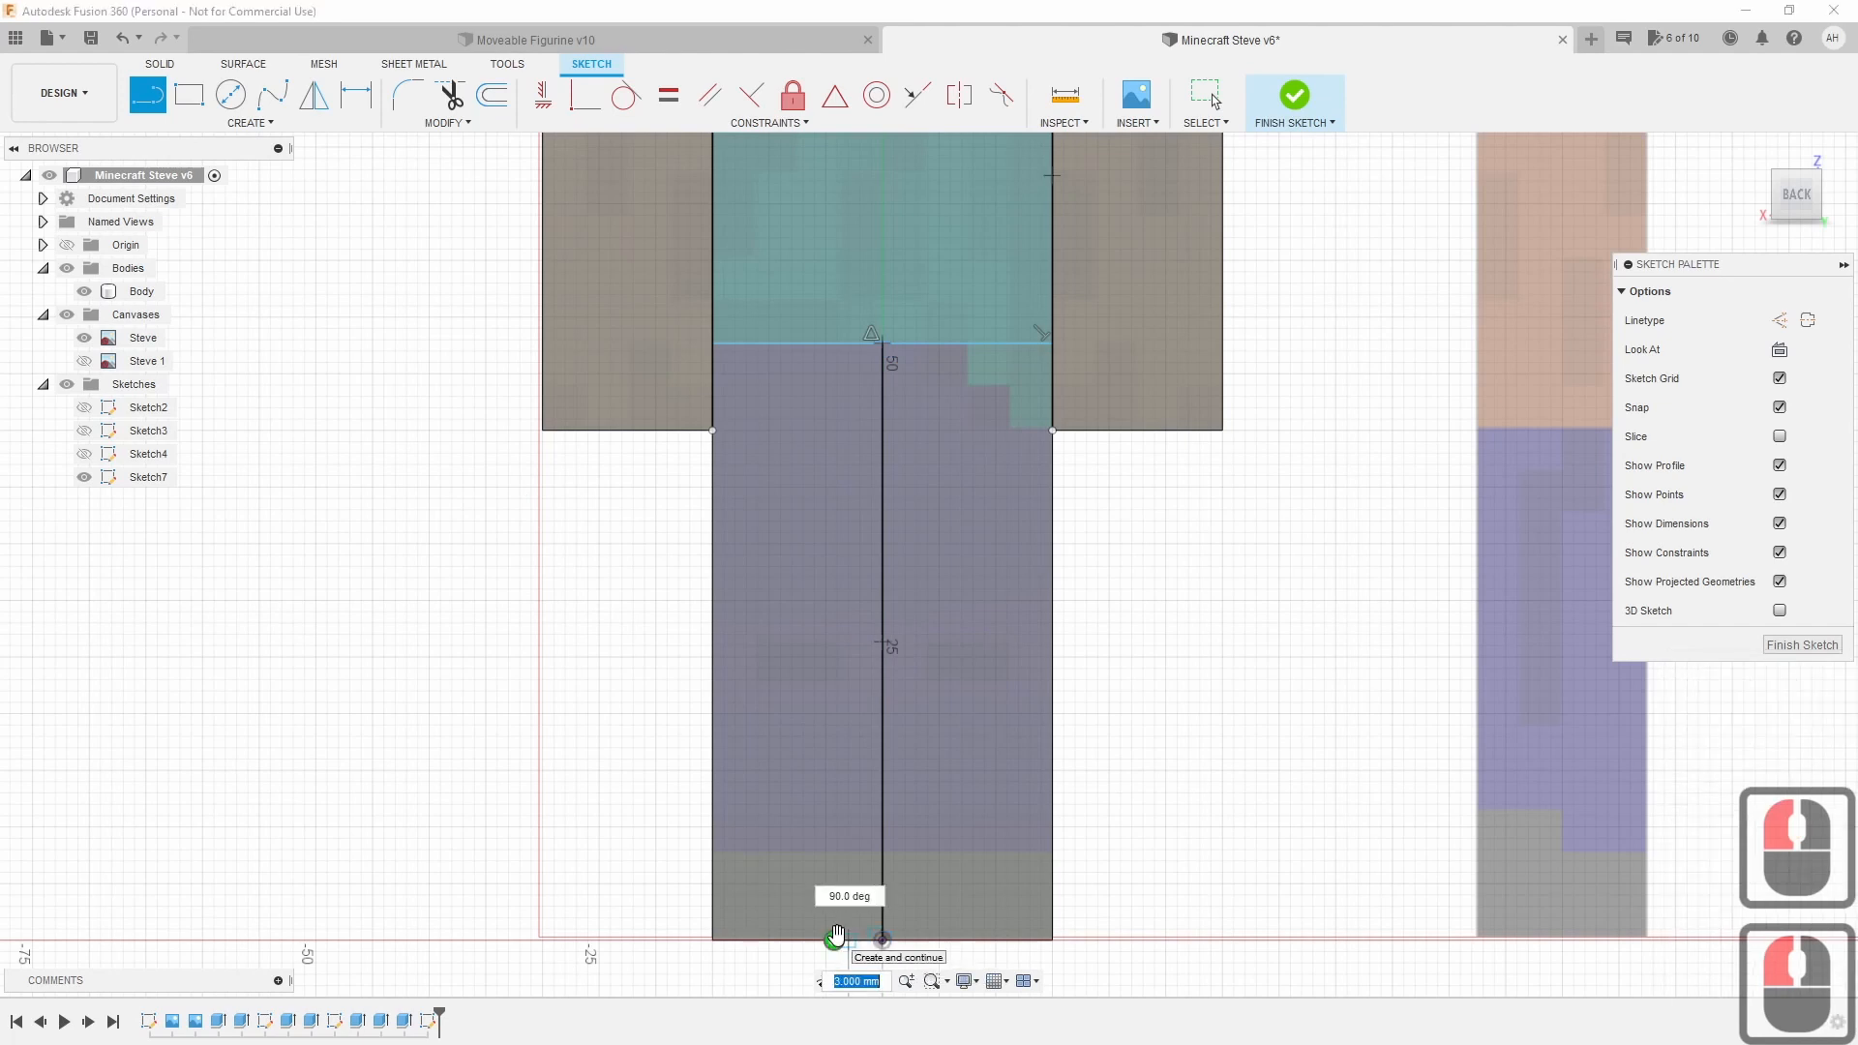
{"action": "key", "text": "Escape"}
Draw a neck line across the shoulders below the head.
{"action": "scroll", "coordinate": [913, 664], "scroll_direction": "down", "scroll_amount": 3}
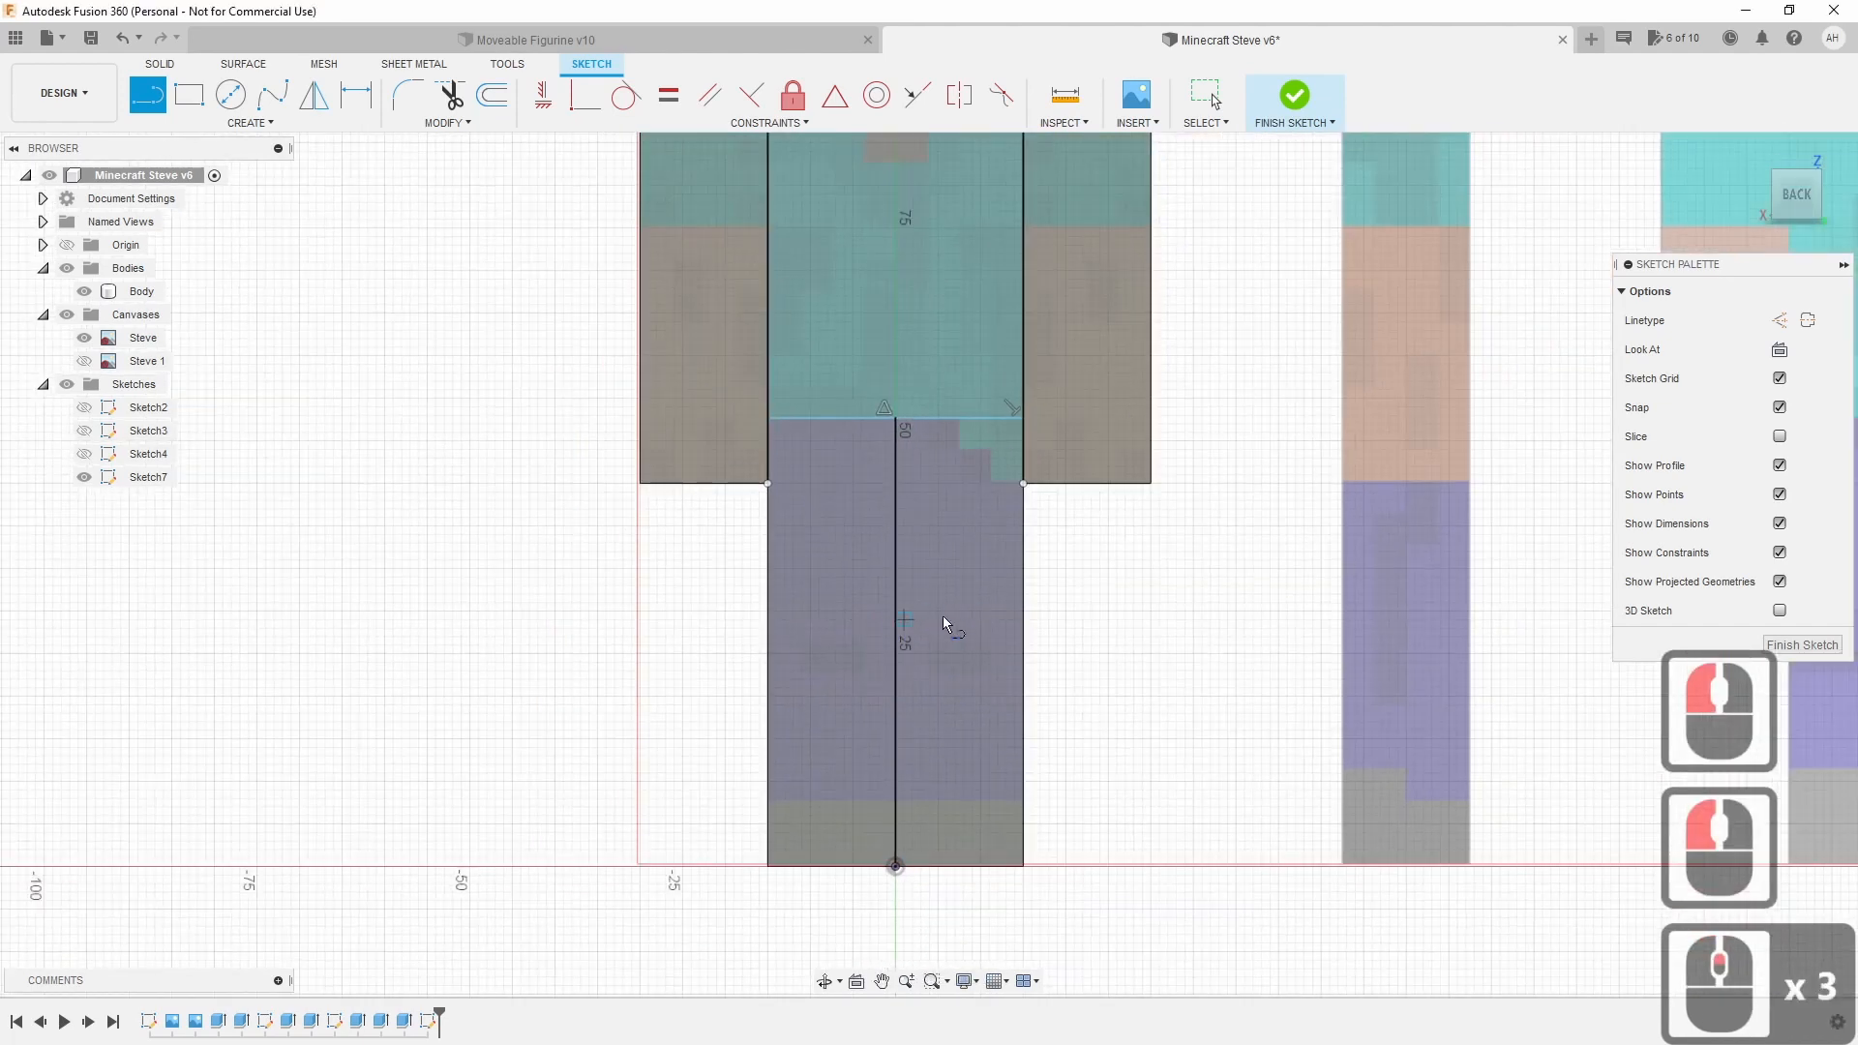
{"action": "middle_click_drag", "start_coordinate": [872, 133], "coordinate": [868, 431]}
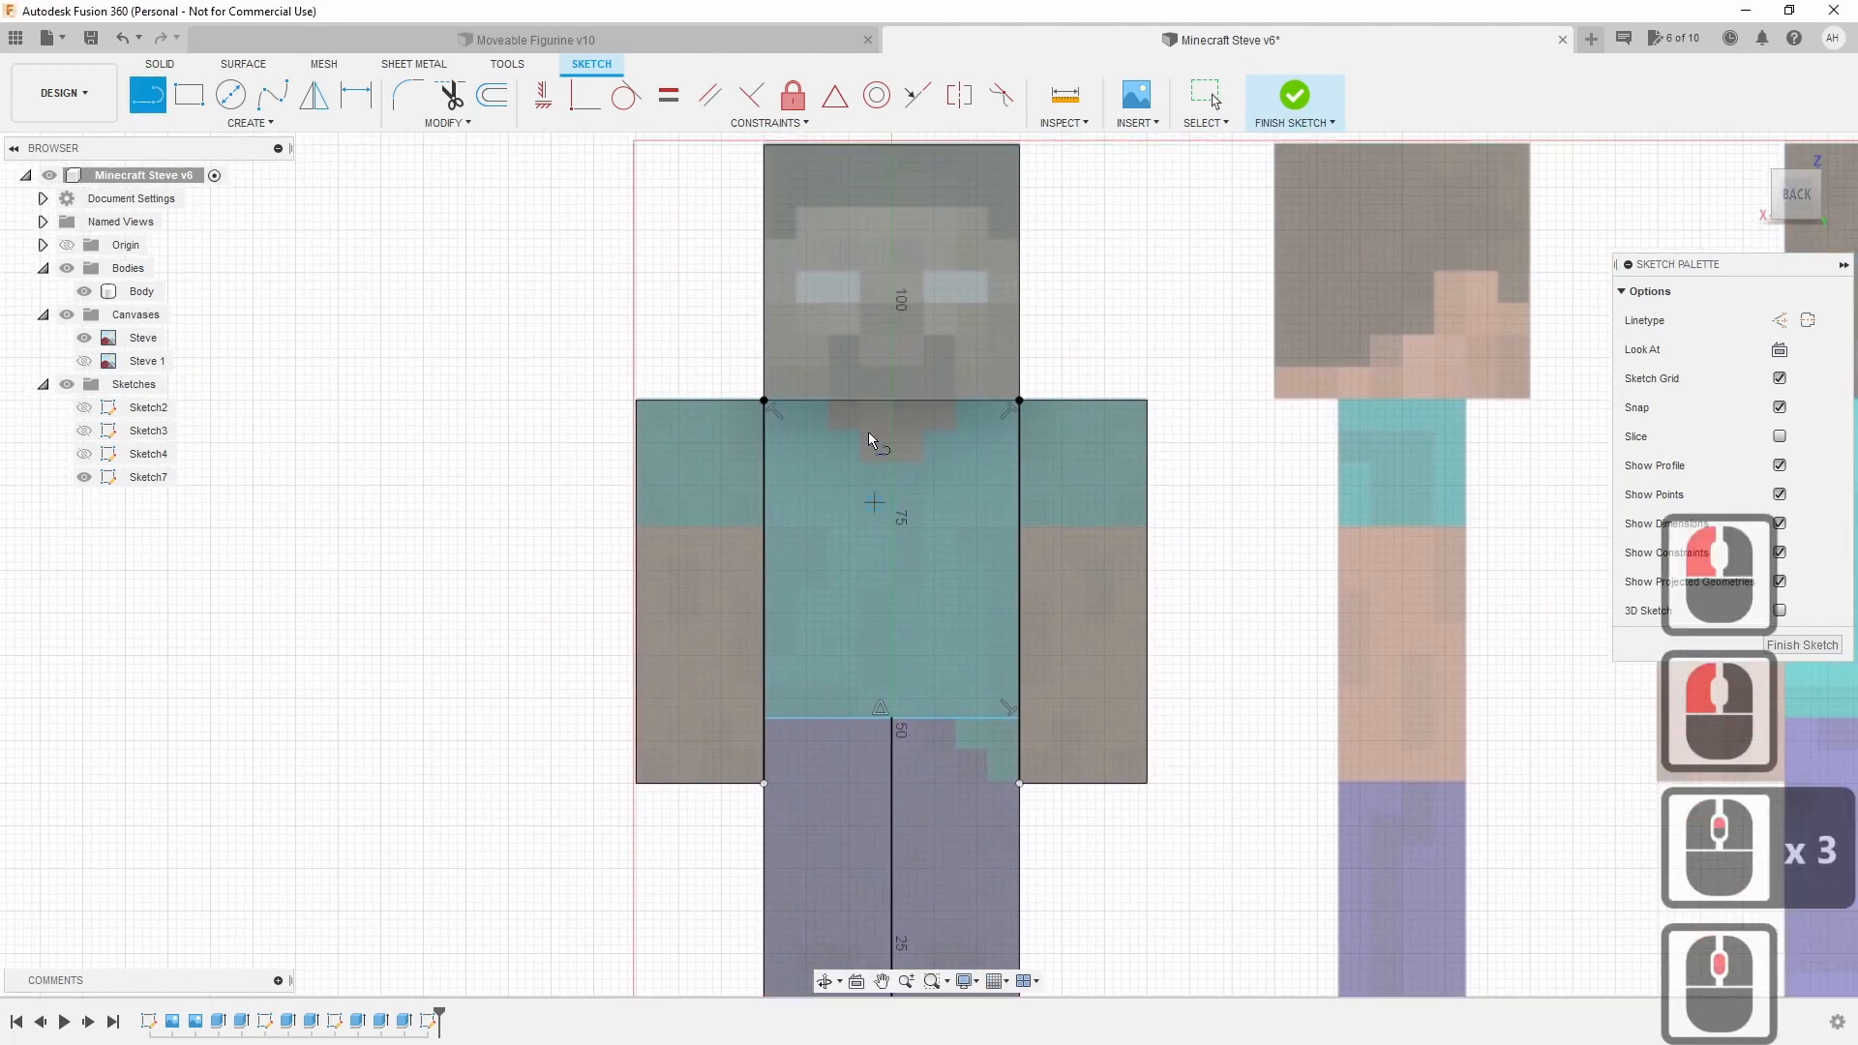
{"action": "left_click", "coordinate": [765, 400]}
{"action": "left_click", "coordinate": [1019, 400]}
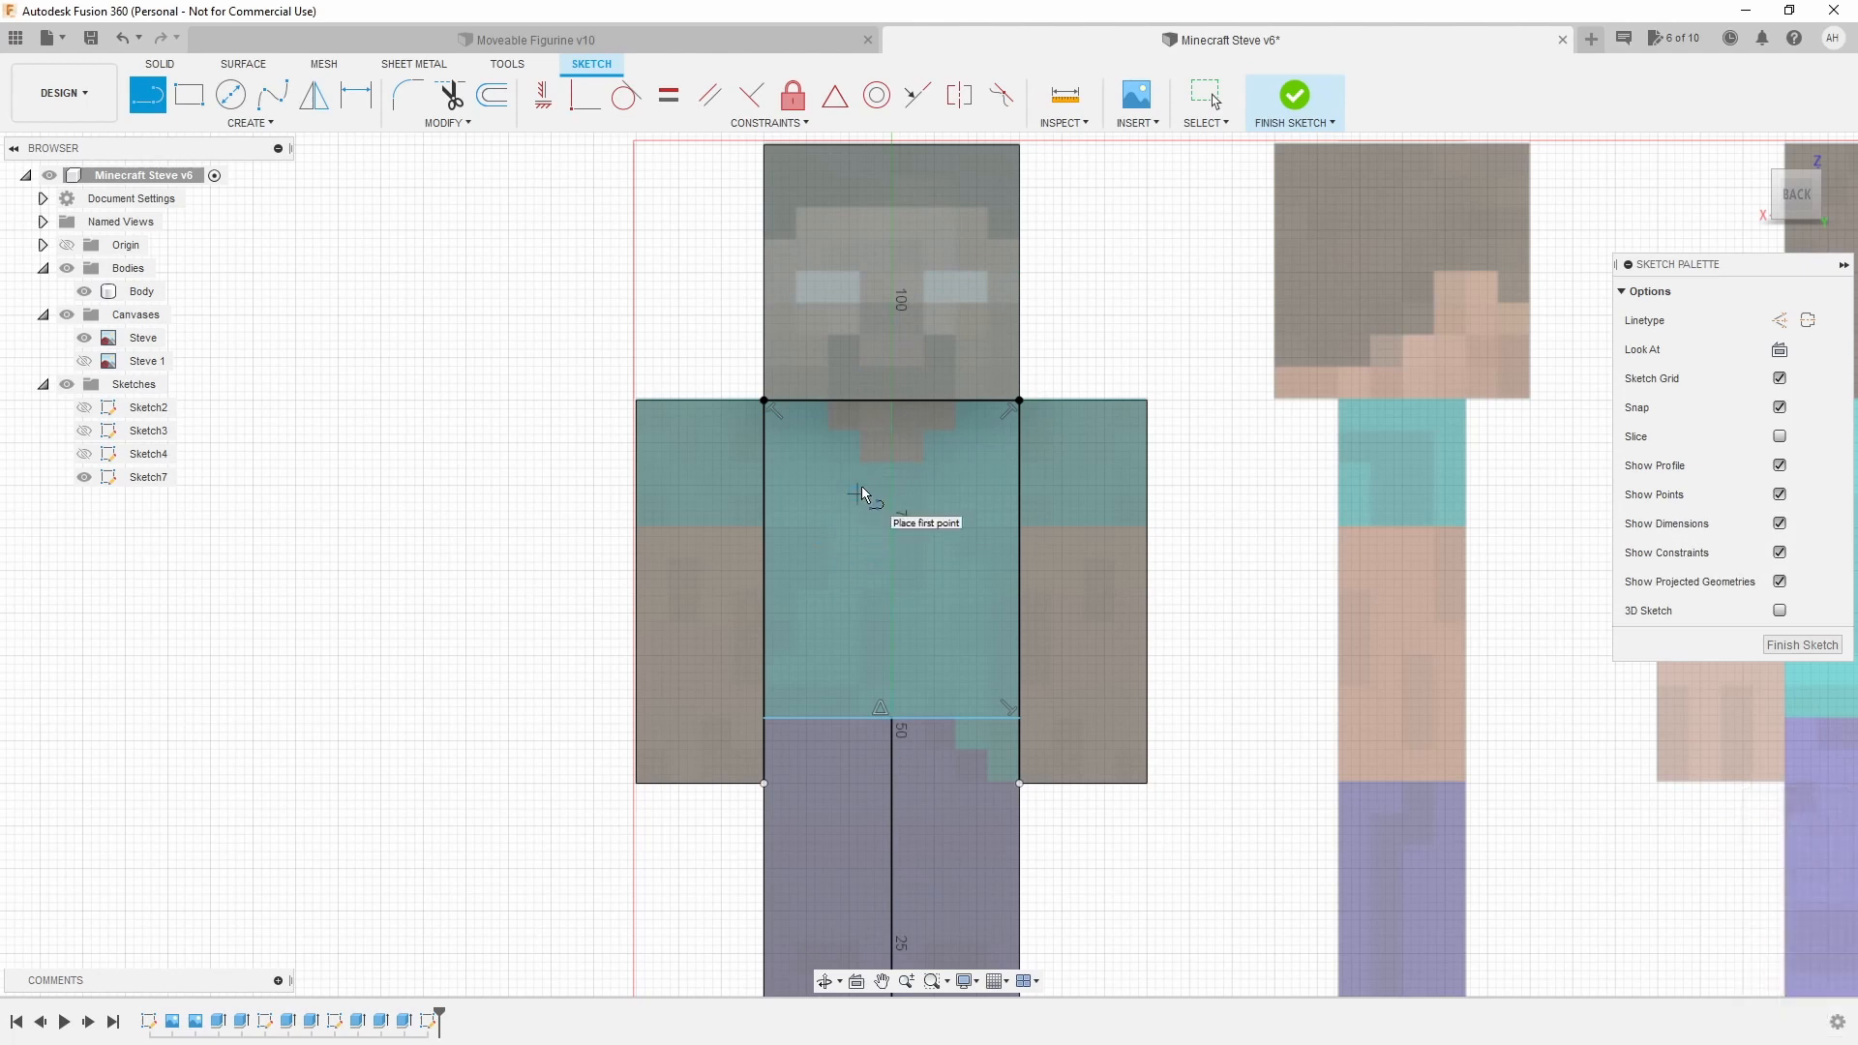
{"action": "key", "text": "Escape"}
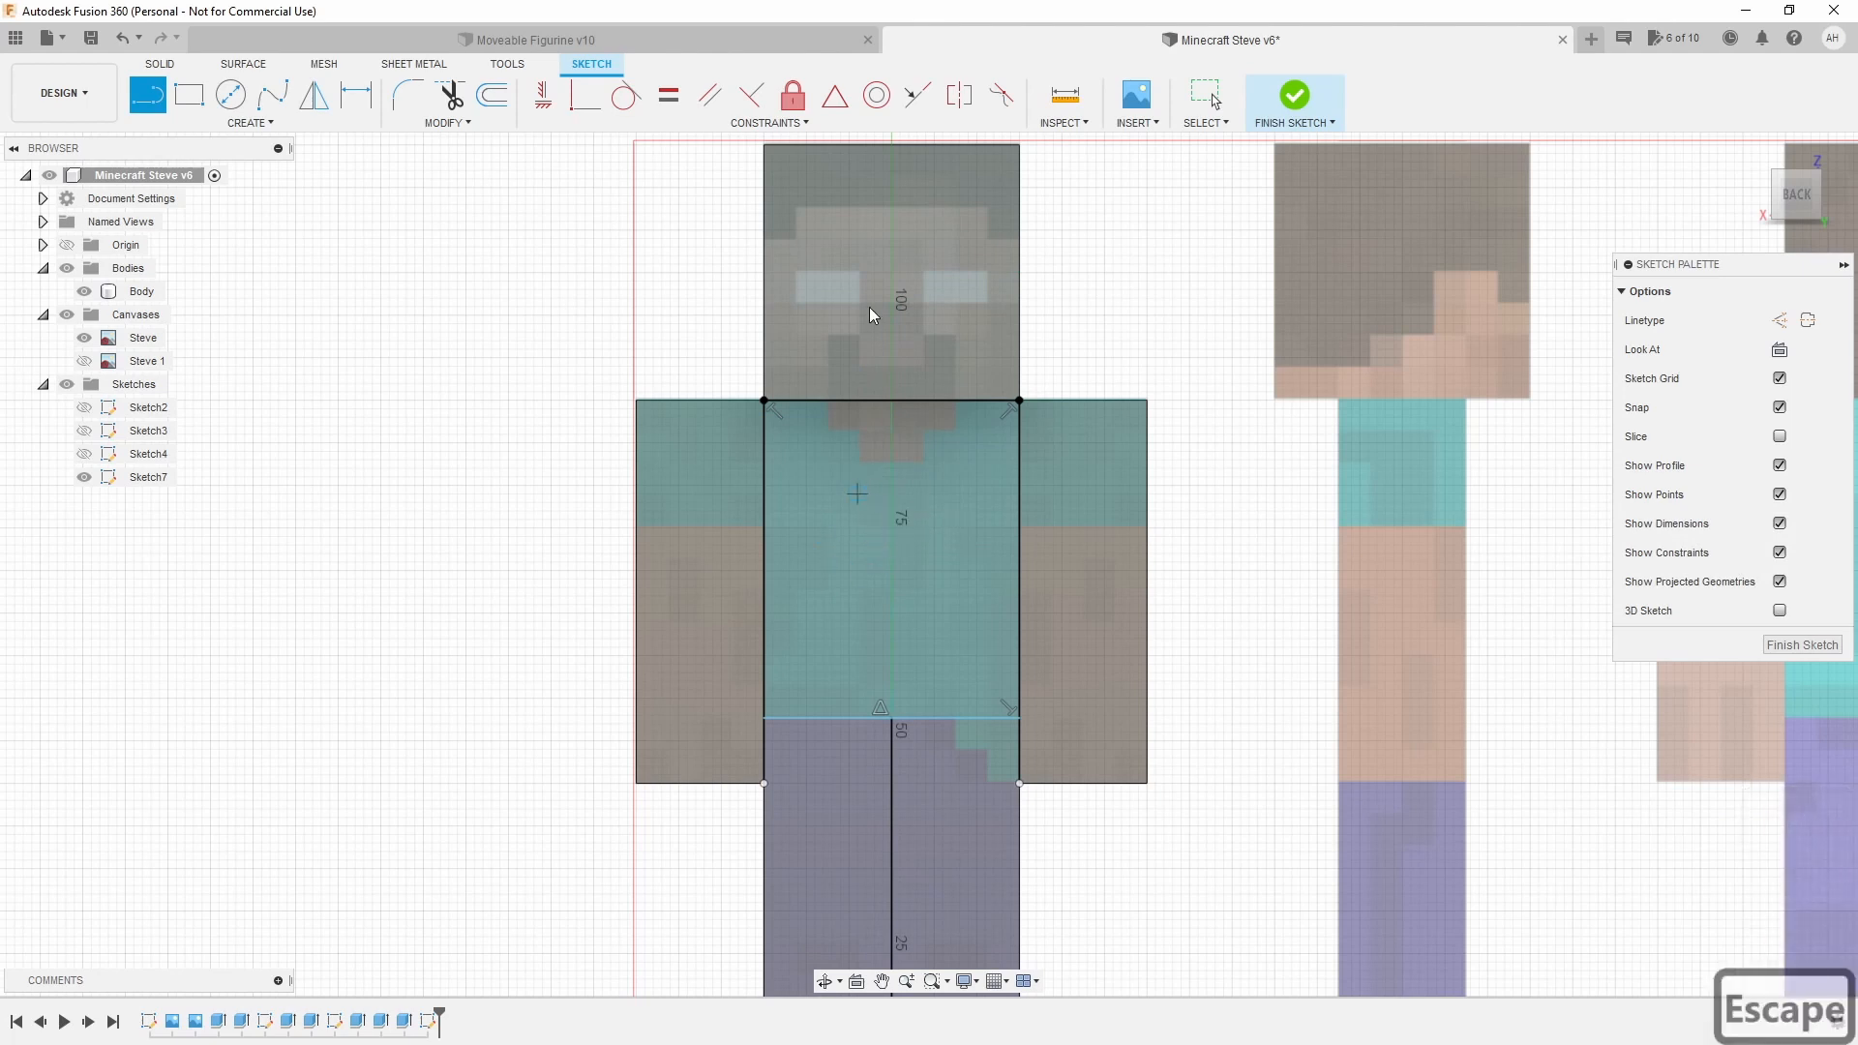
{"action": "left_click", "coordinate": [926, 307]}
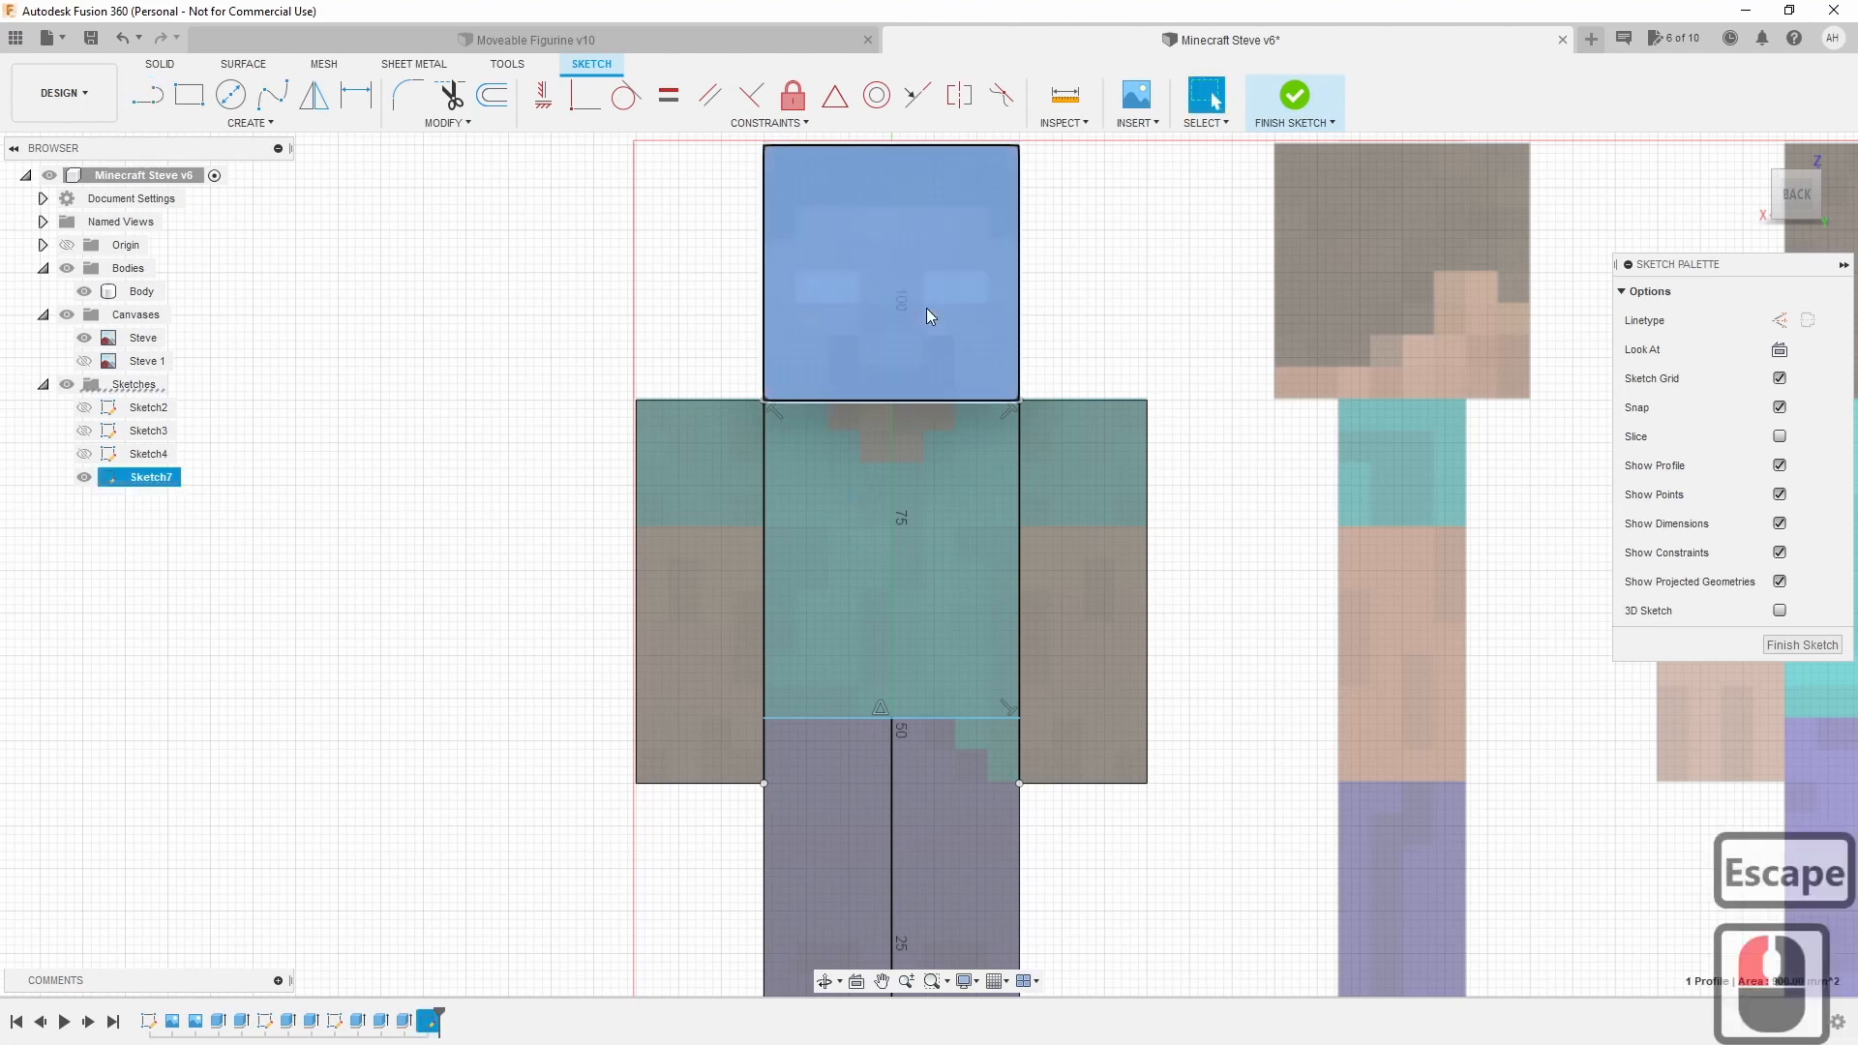
{"action": "left_click", "coordinate": [816, 578]}
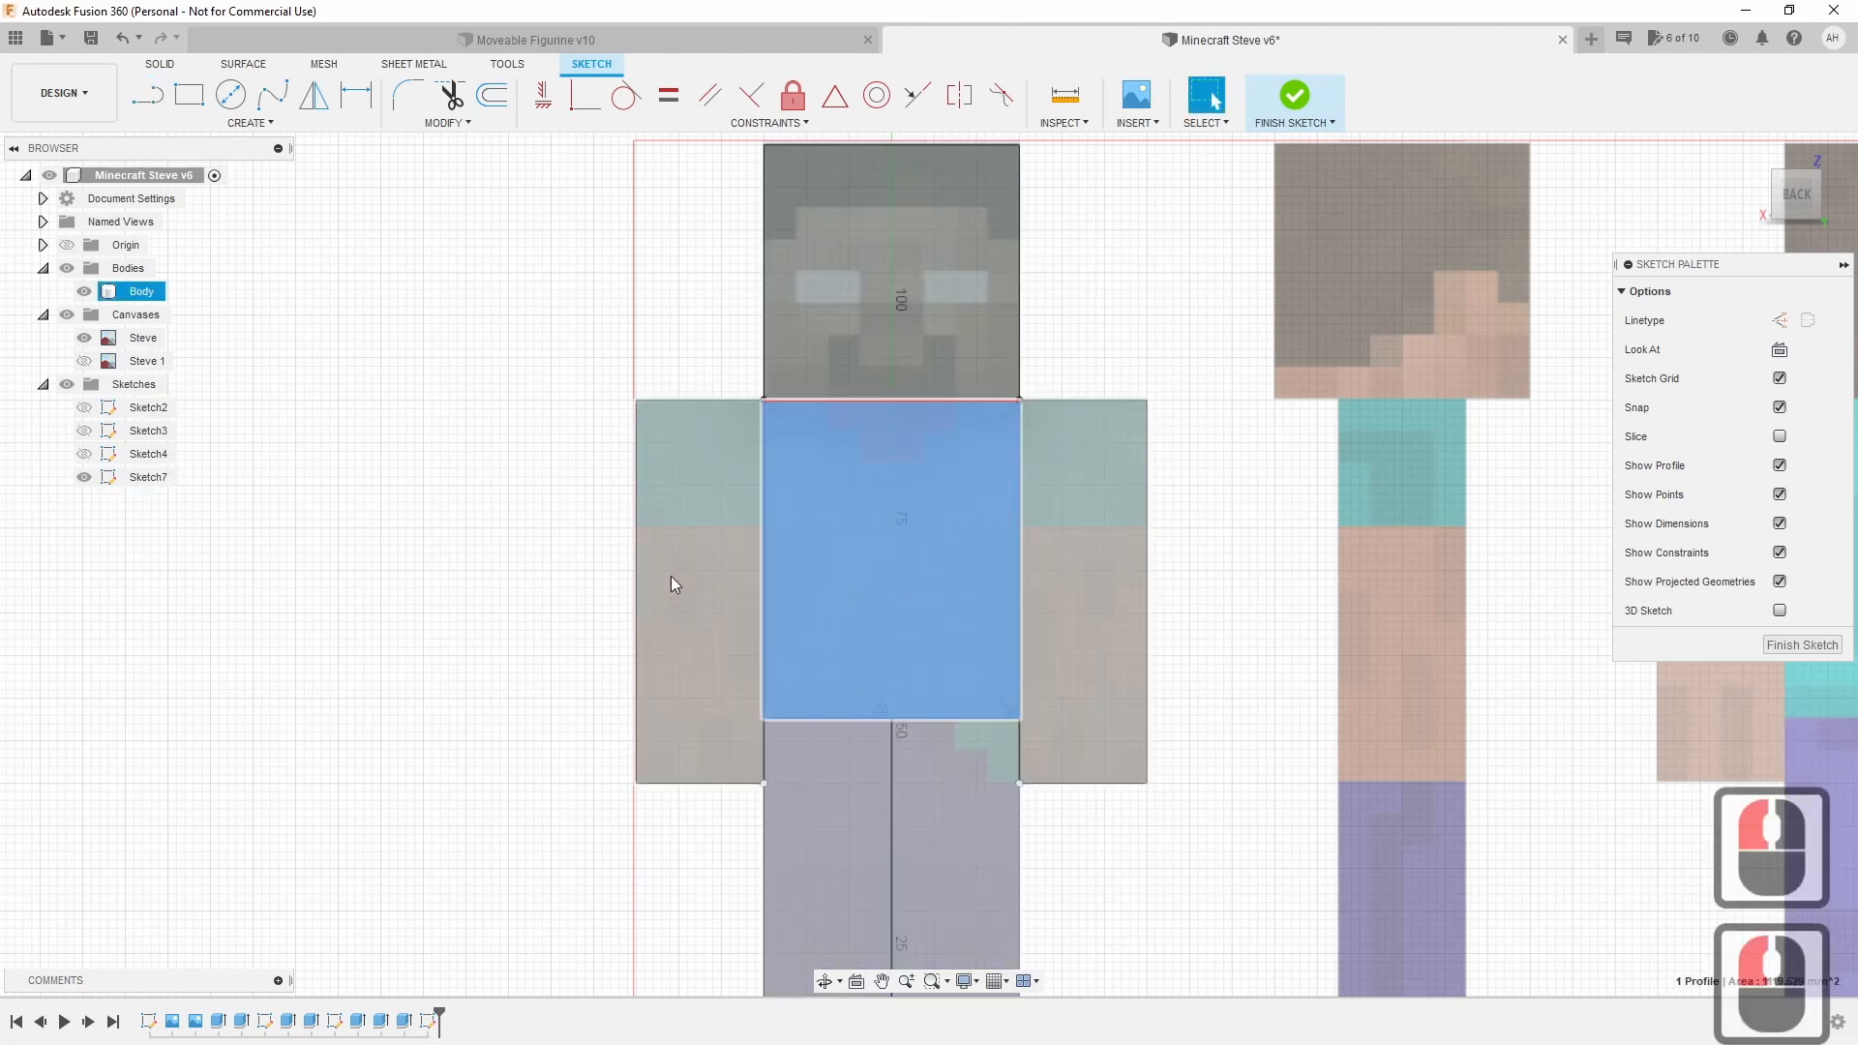
{"action": "left_click", "coordinate": [670, 576]}
{"action": "left_click", "coordinate": [1094, 591]}
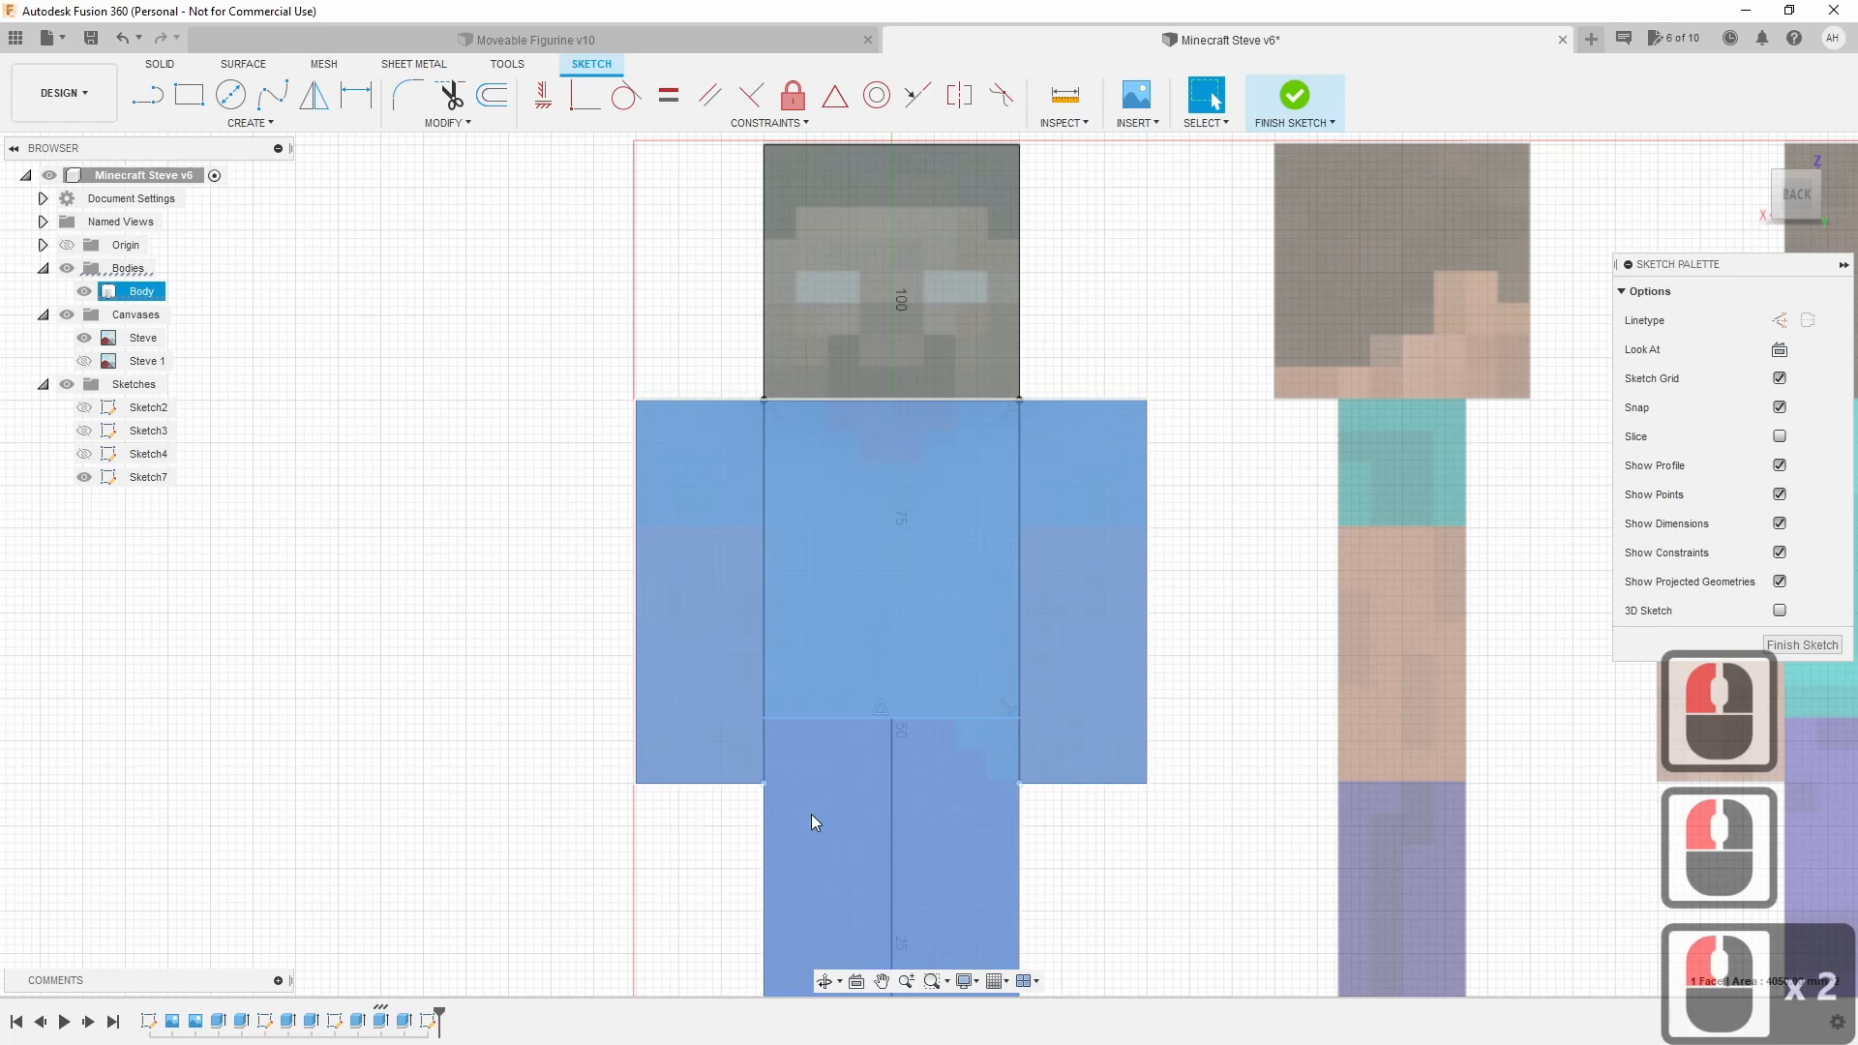
{"action": "left_click", "coordinate": [810, 815]}
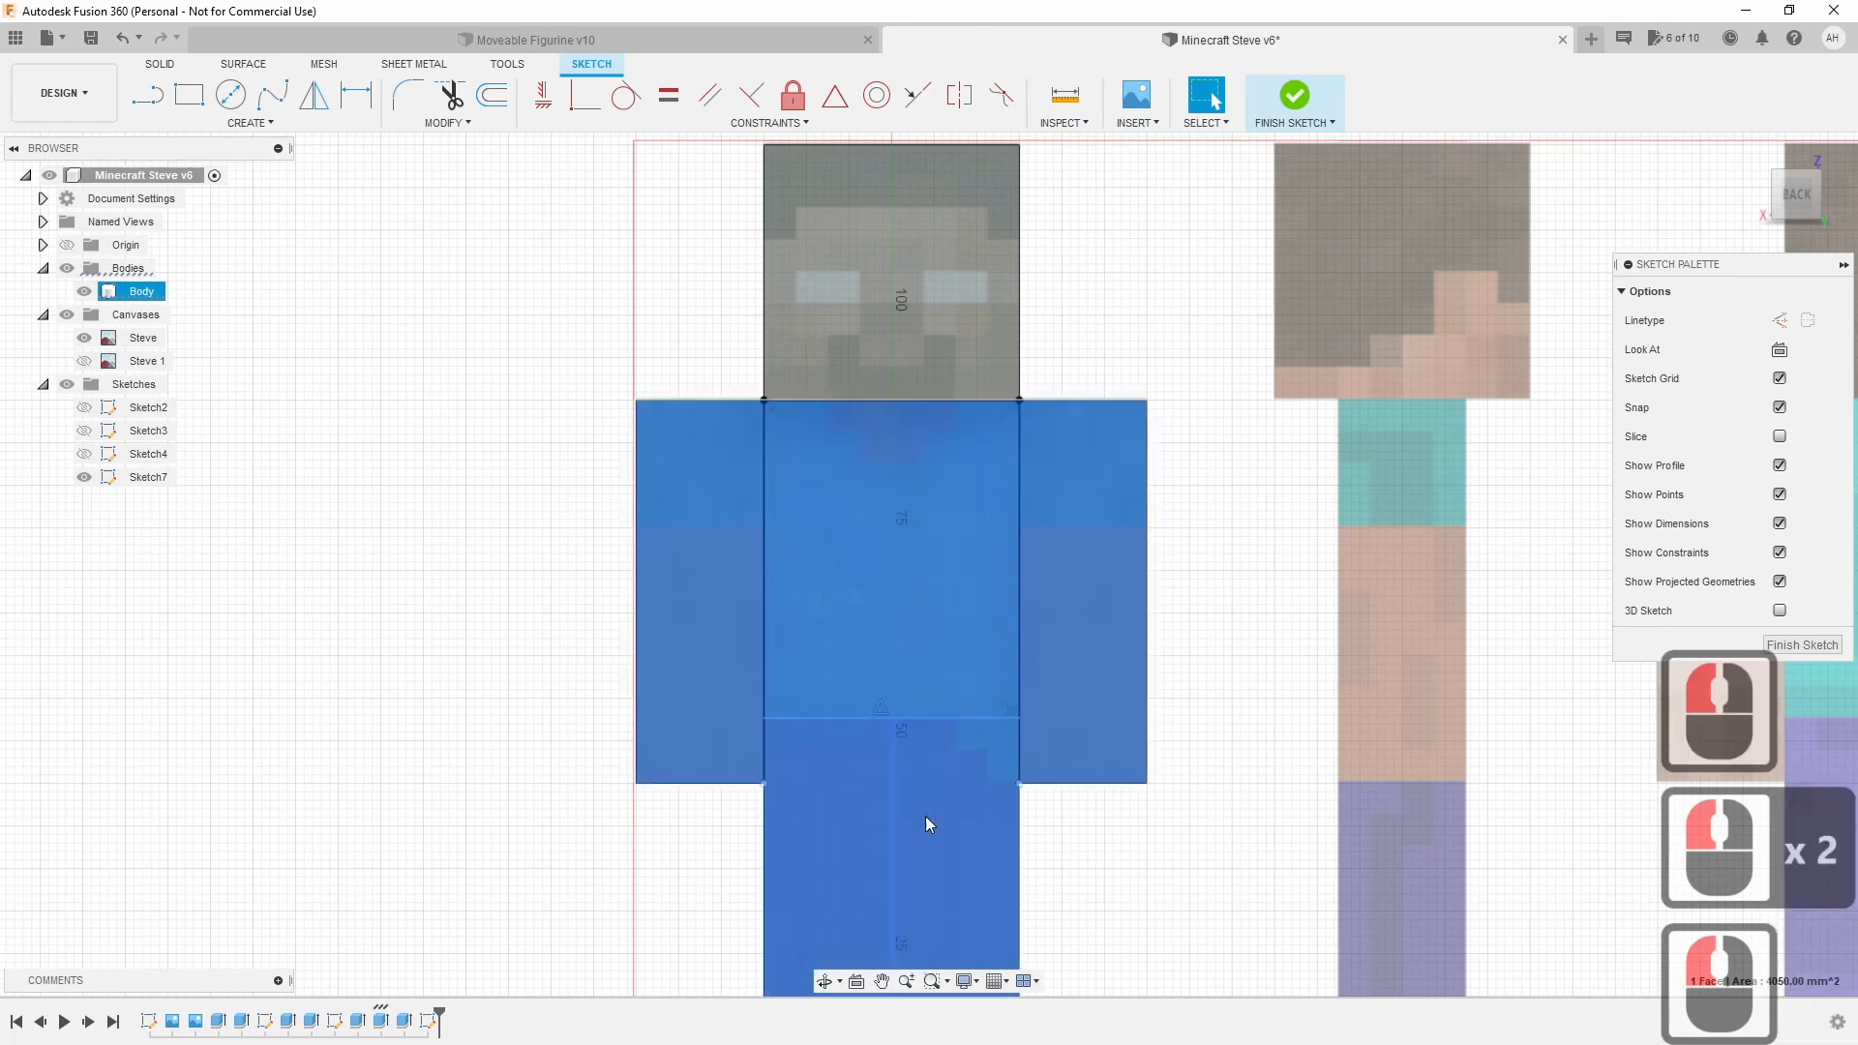
{"action": "left_click", "coordinate": [964, 809]}
{"action": "left_click", "coordinate": [1297, 669]}
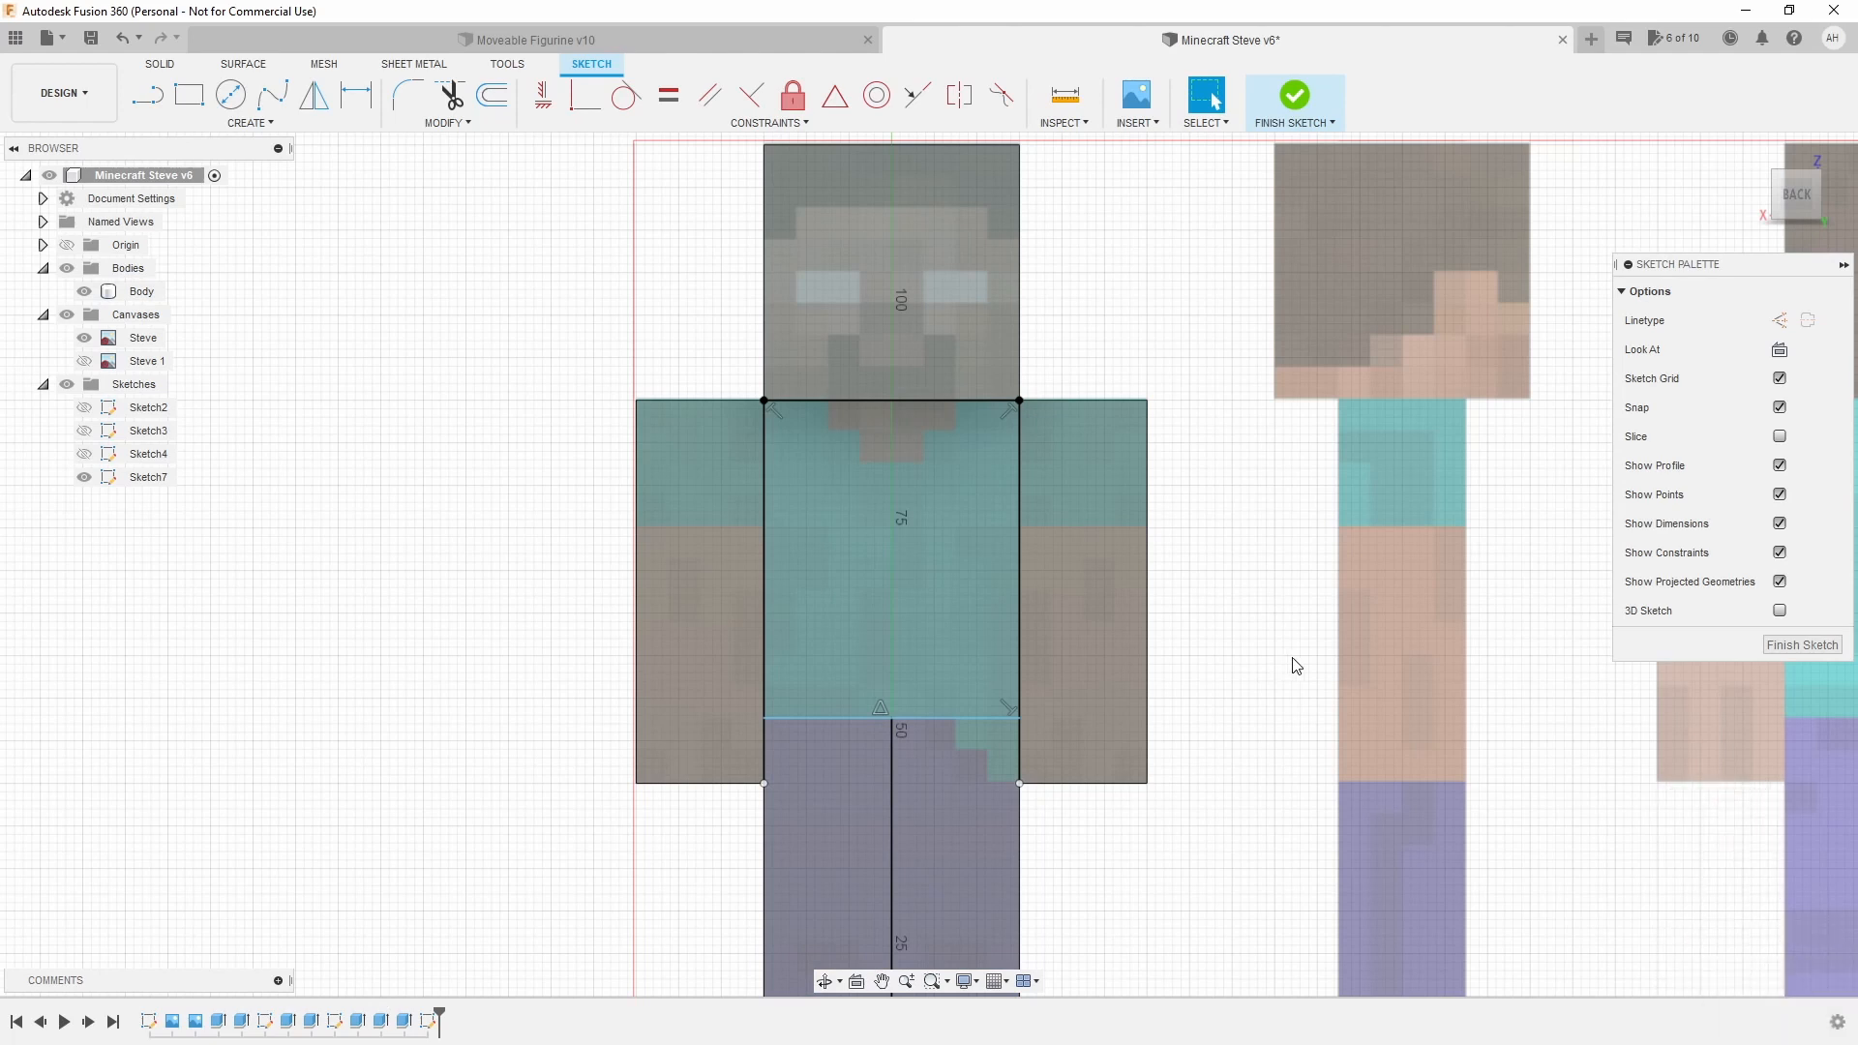
{"action": "left_click", "coordinate": [190, 97]}
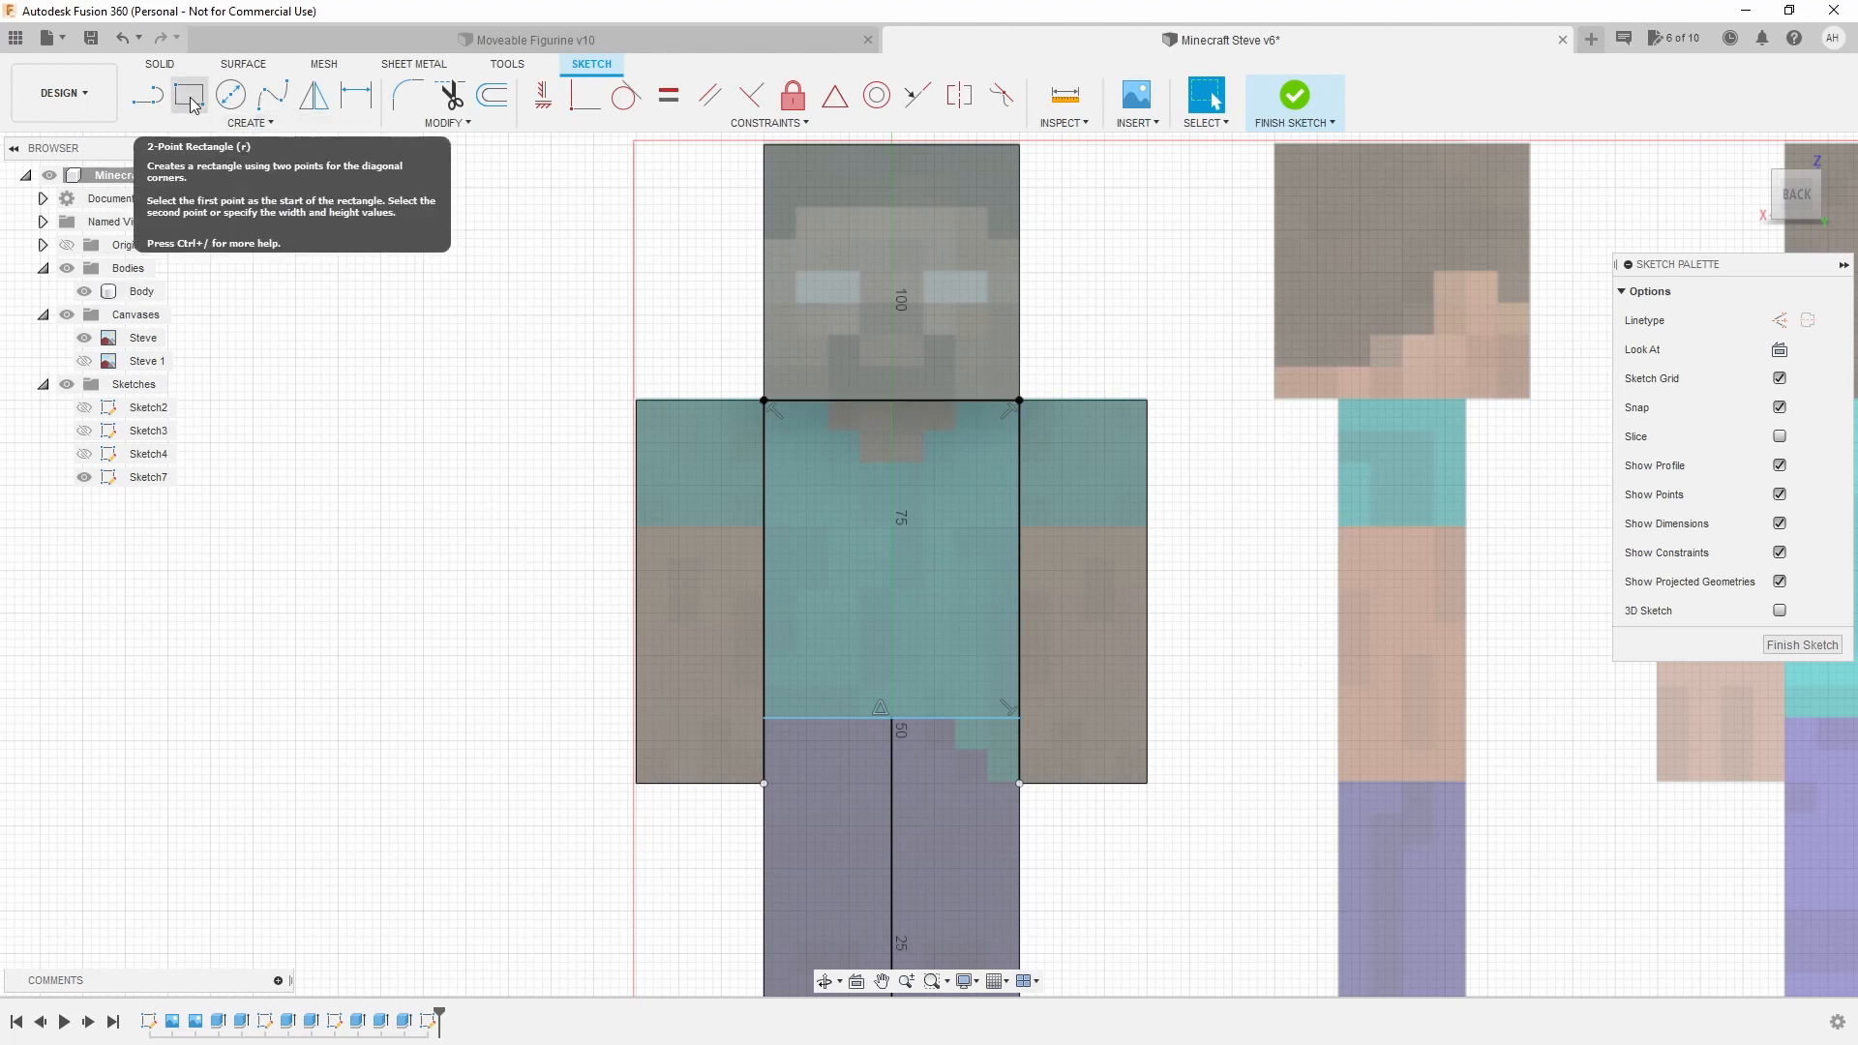
Draw a 1 mm-wide 2-point rectangle down the torso's left side.
{"action": "left_click", "coordinate": [190, 97]}
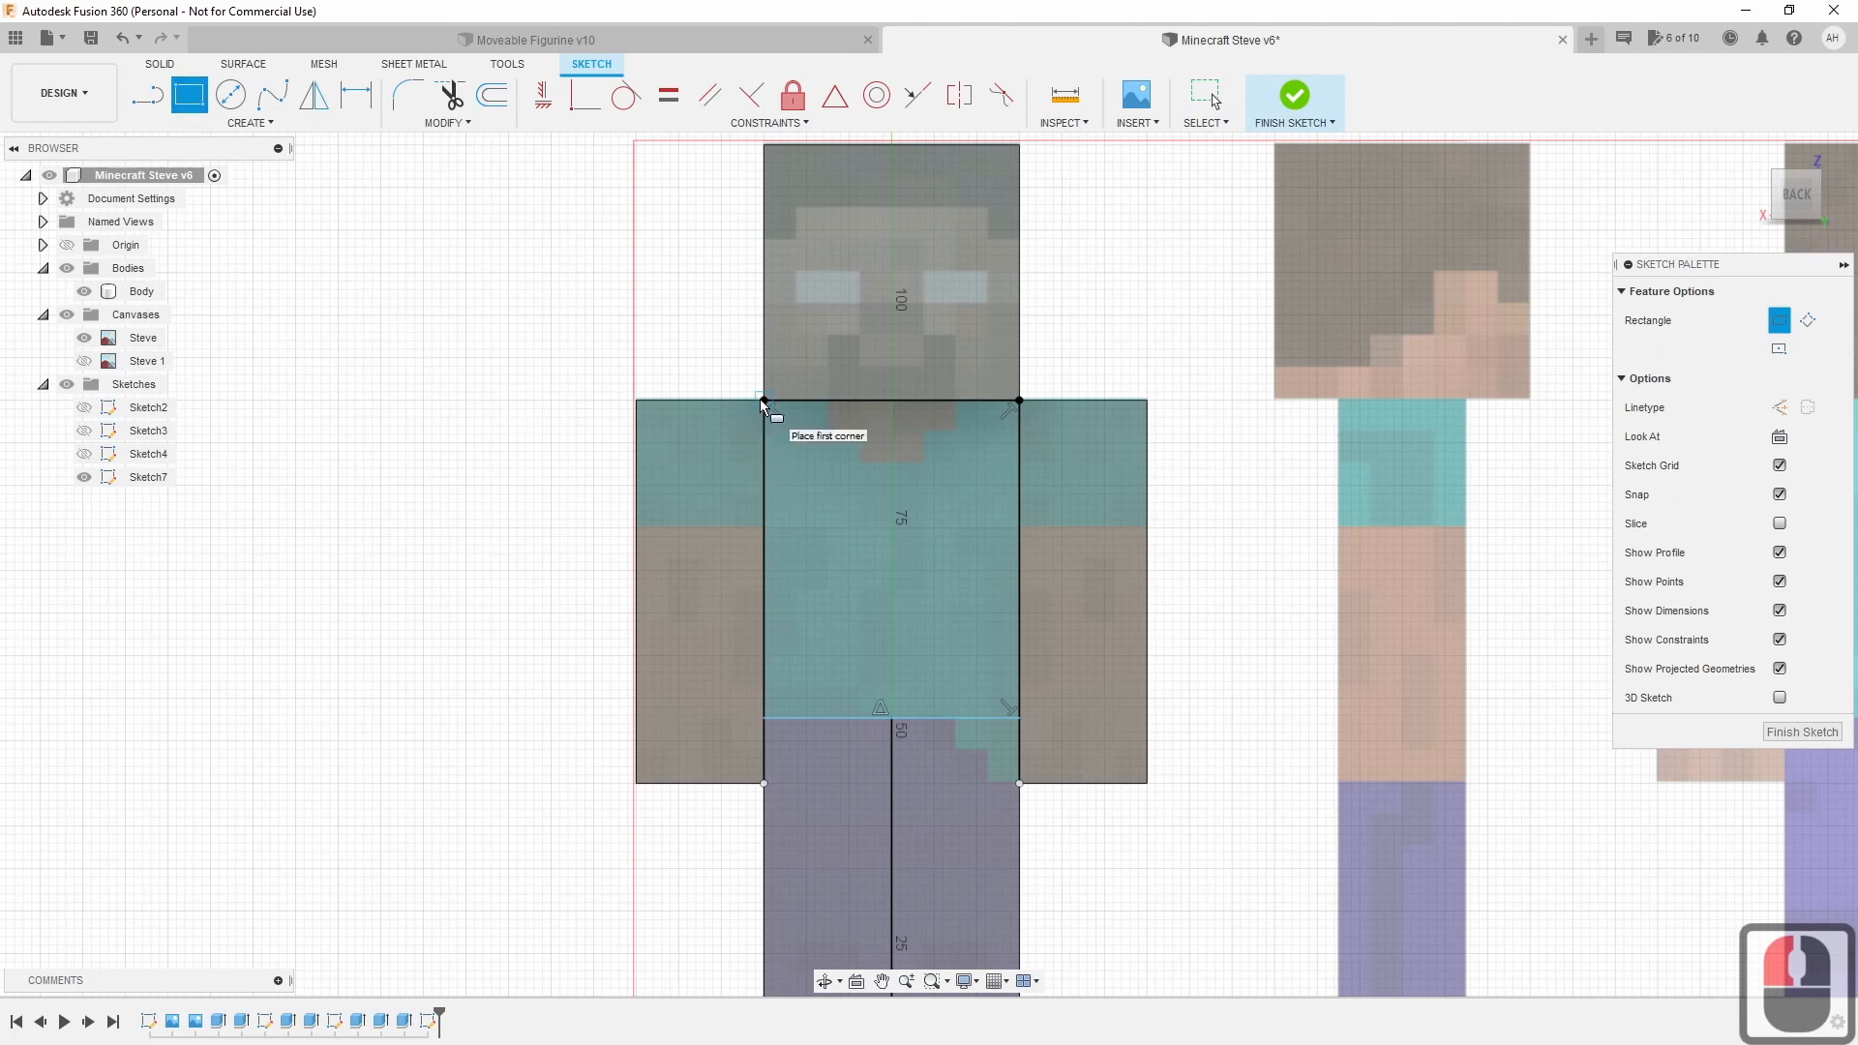
{"action": "left_click", "coordinate": [762, 410]}
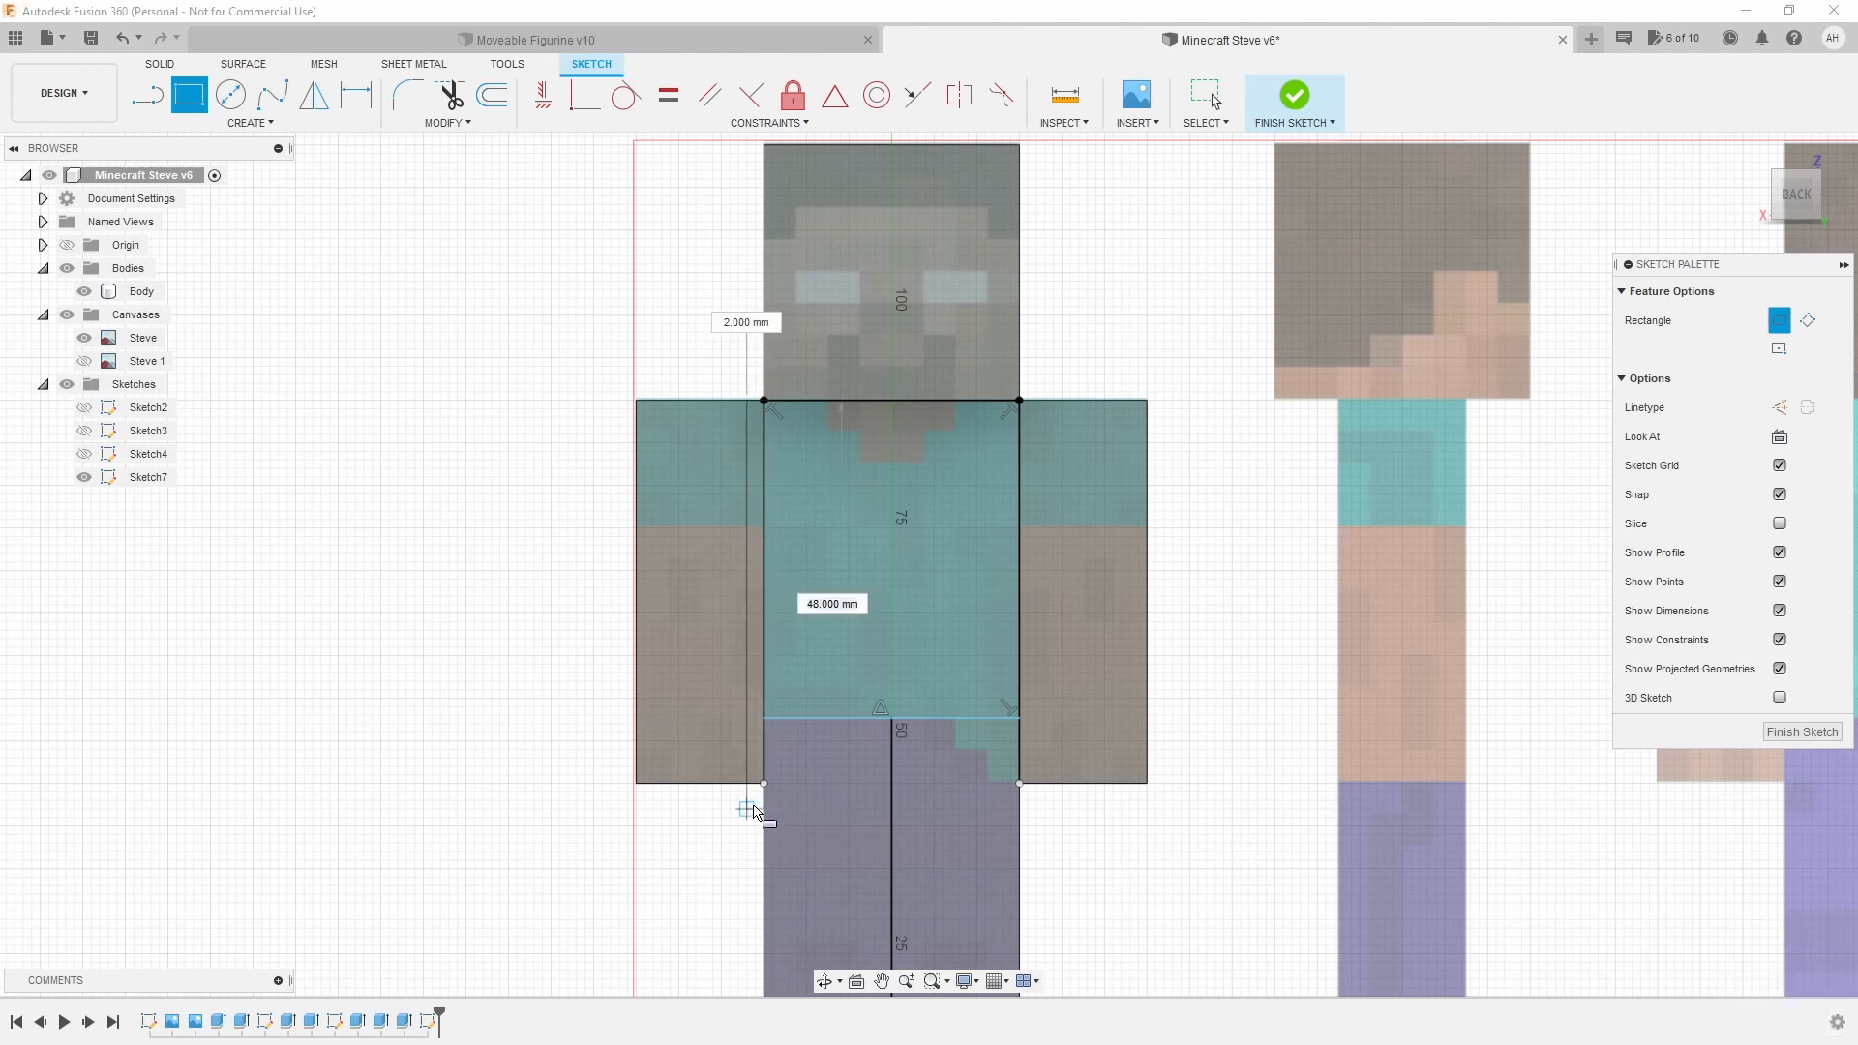
{"action": "scroll", "coordinate": [755, 811], "scroll_direction": "up", "scroll_amount": 3}
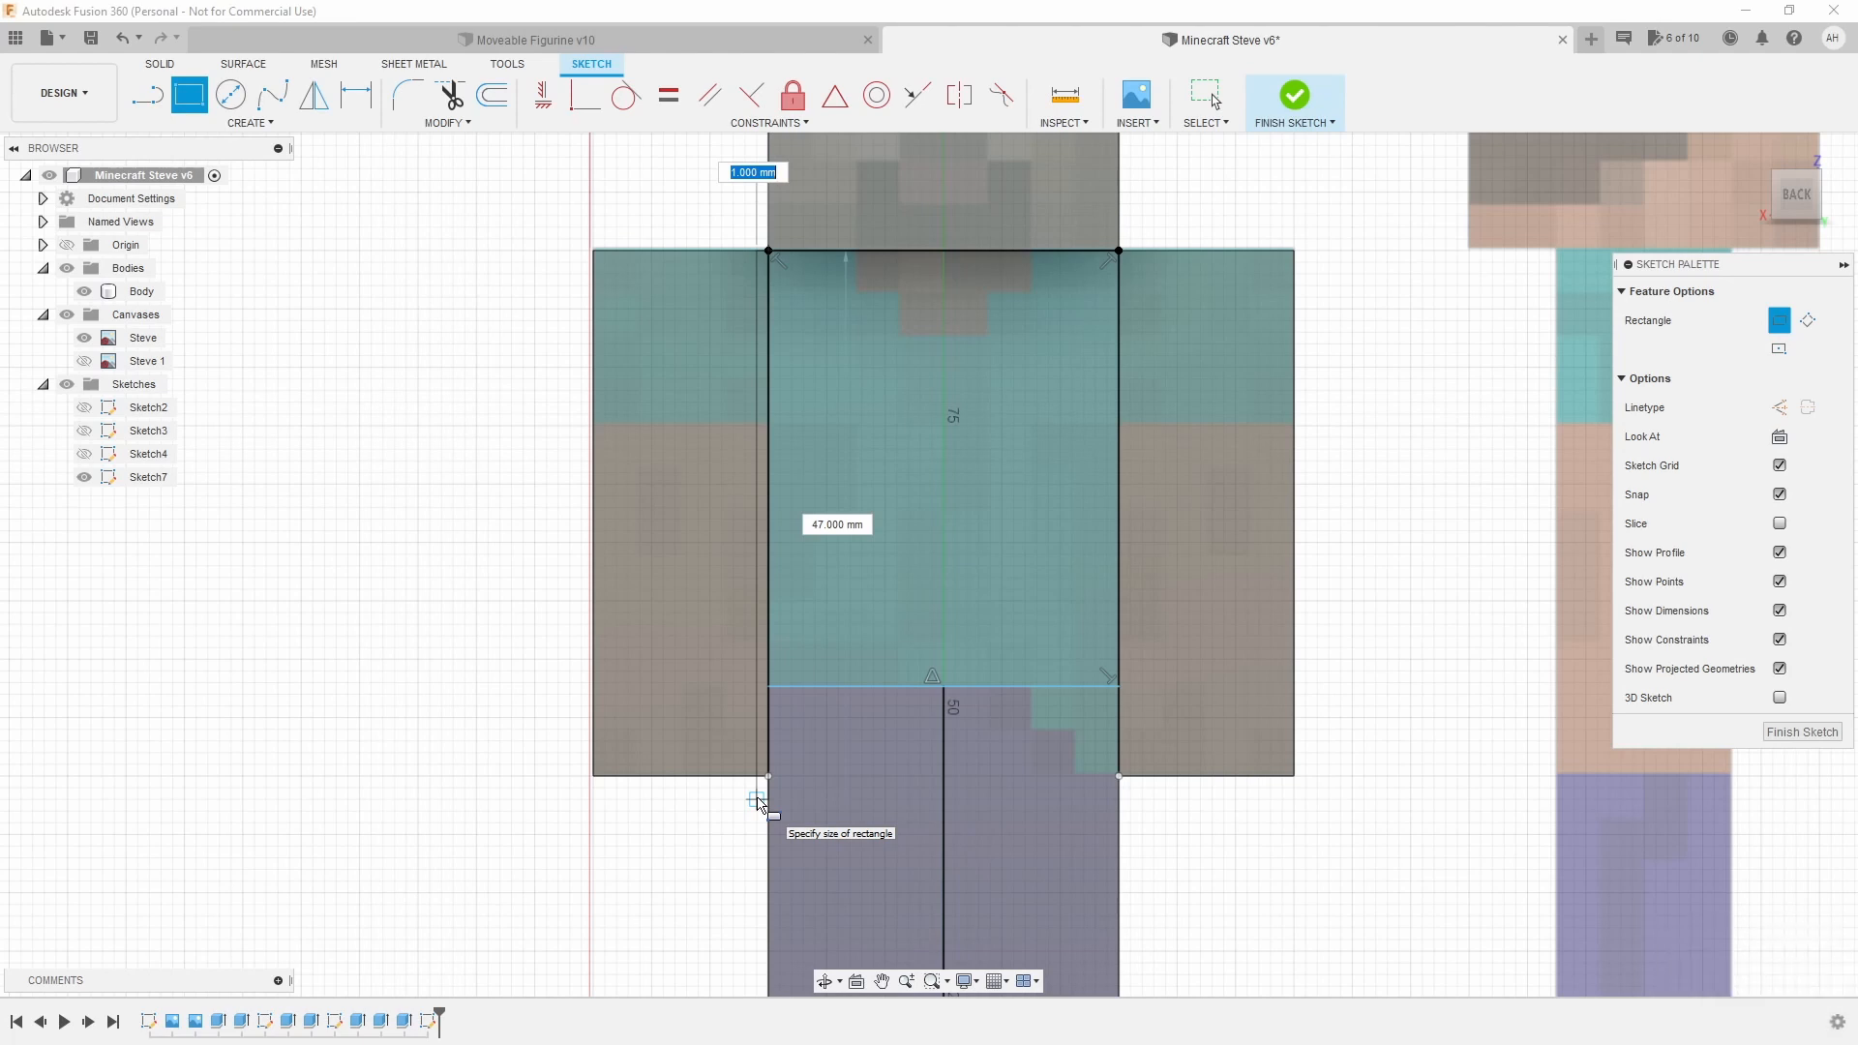
{"action": "type", "text": "1"}
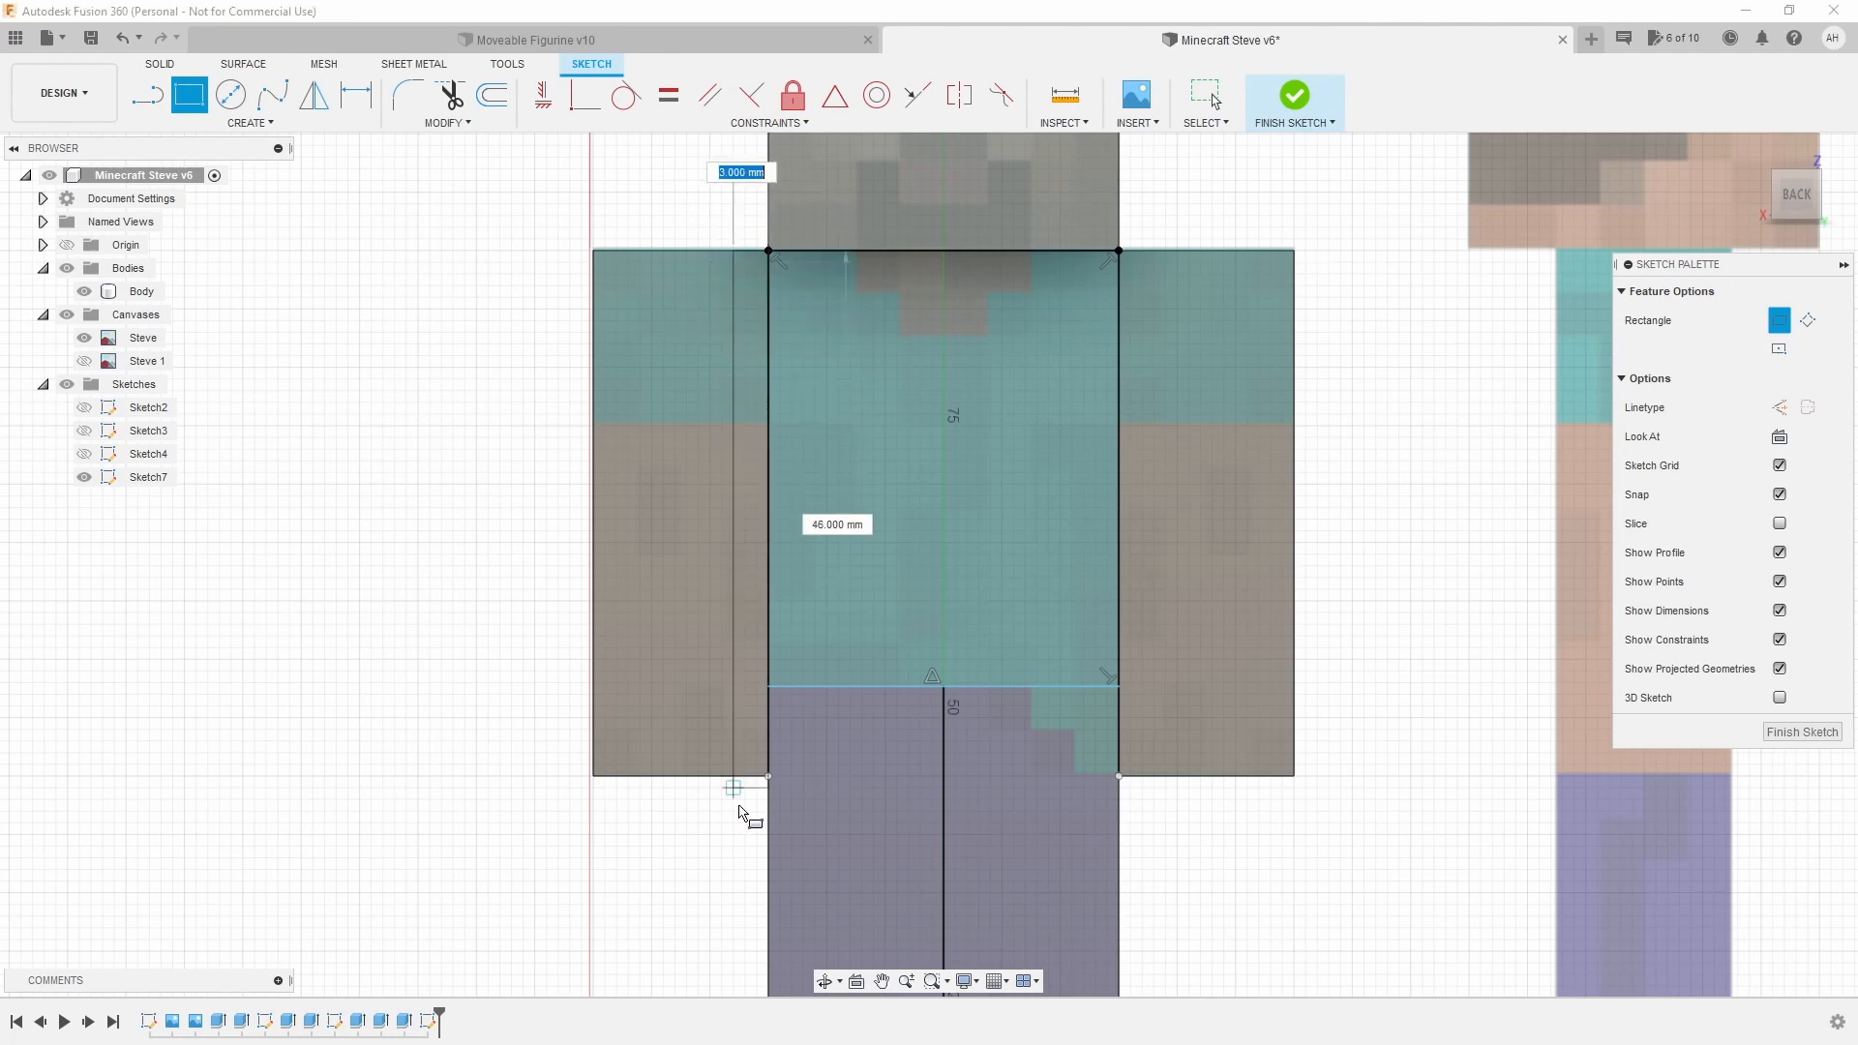
{"action": "type", "text": "1"}
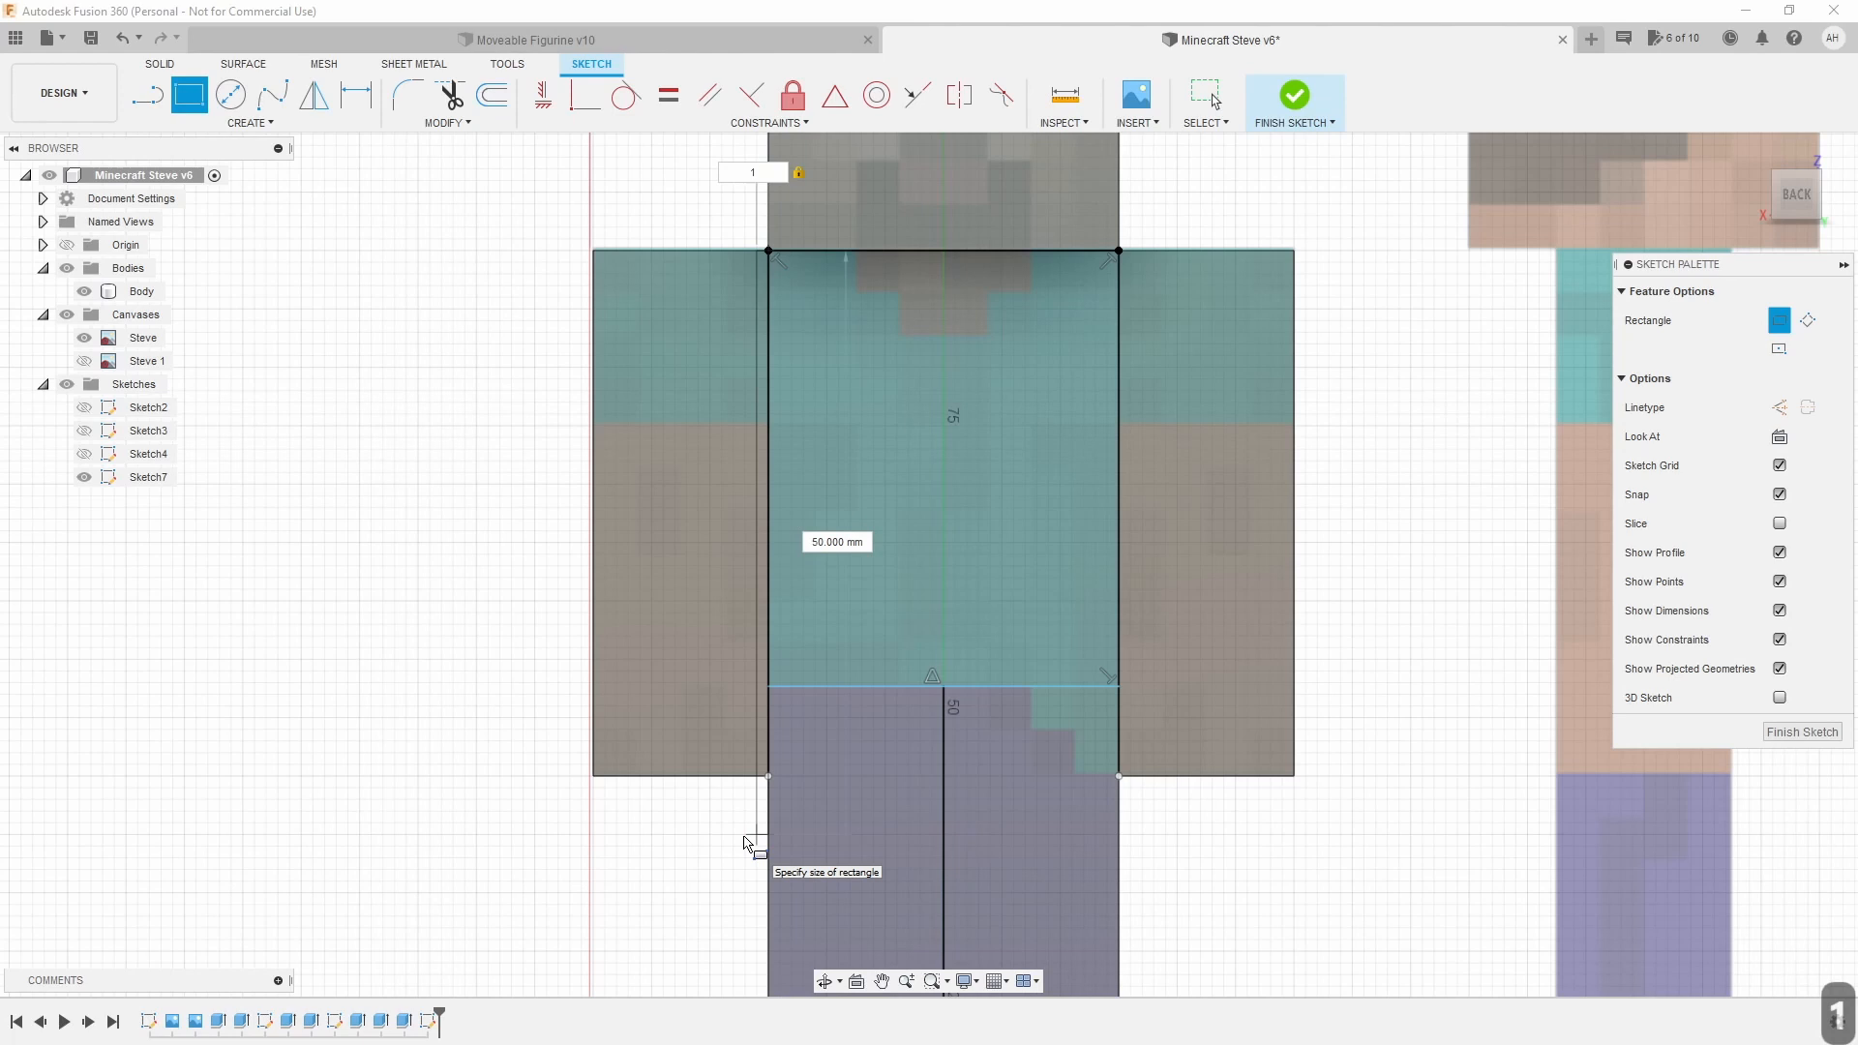
{"action": "key", "text": "Tab"}
{"action": "key", "text": "Tab"}
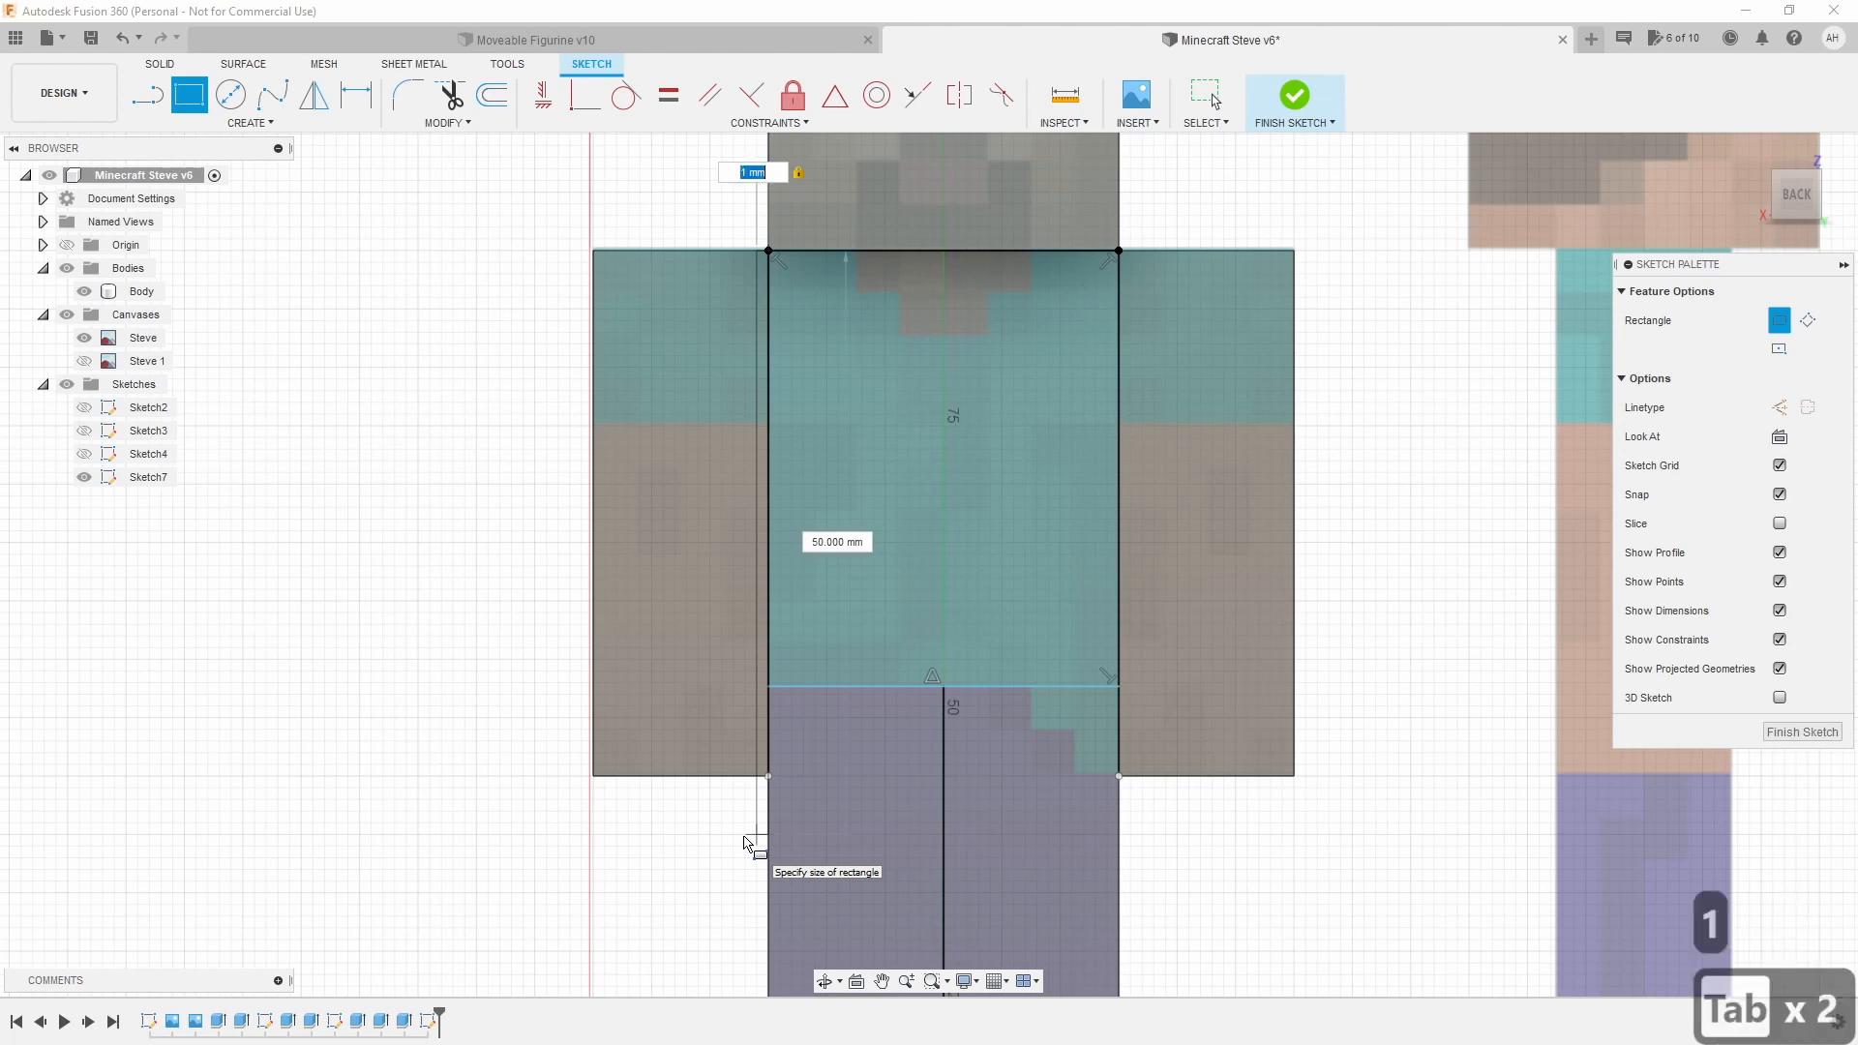
{"action": "key", "text": "Tab"}
{"action": "key", "text": "Tab"}
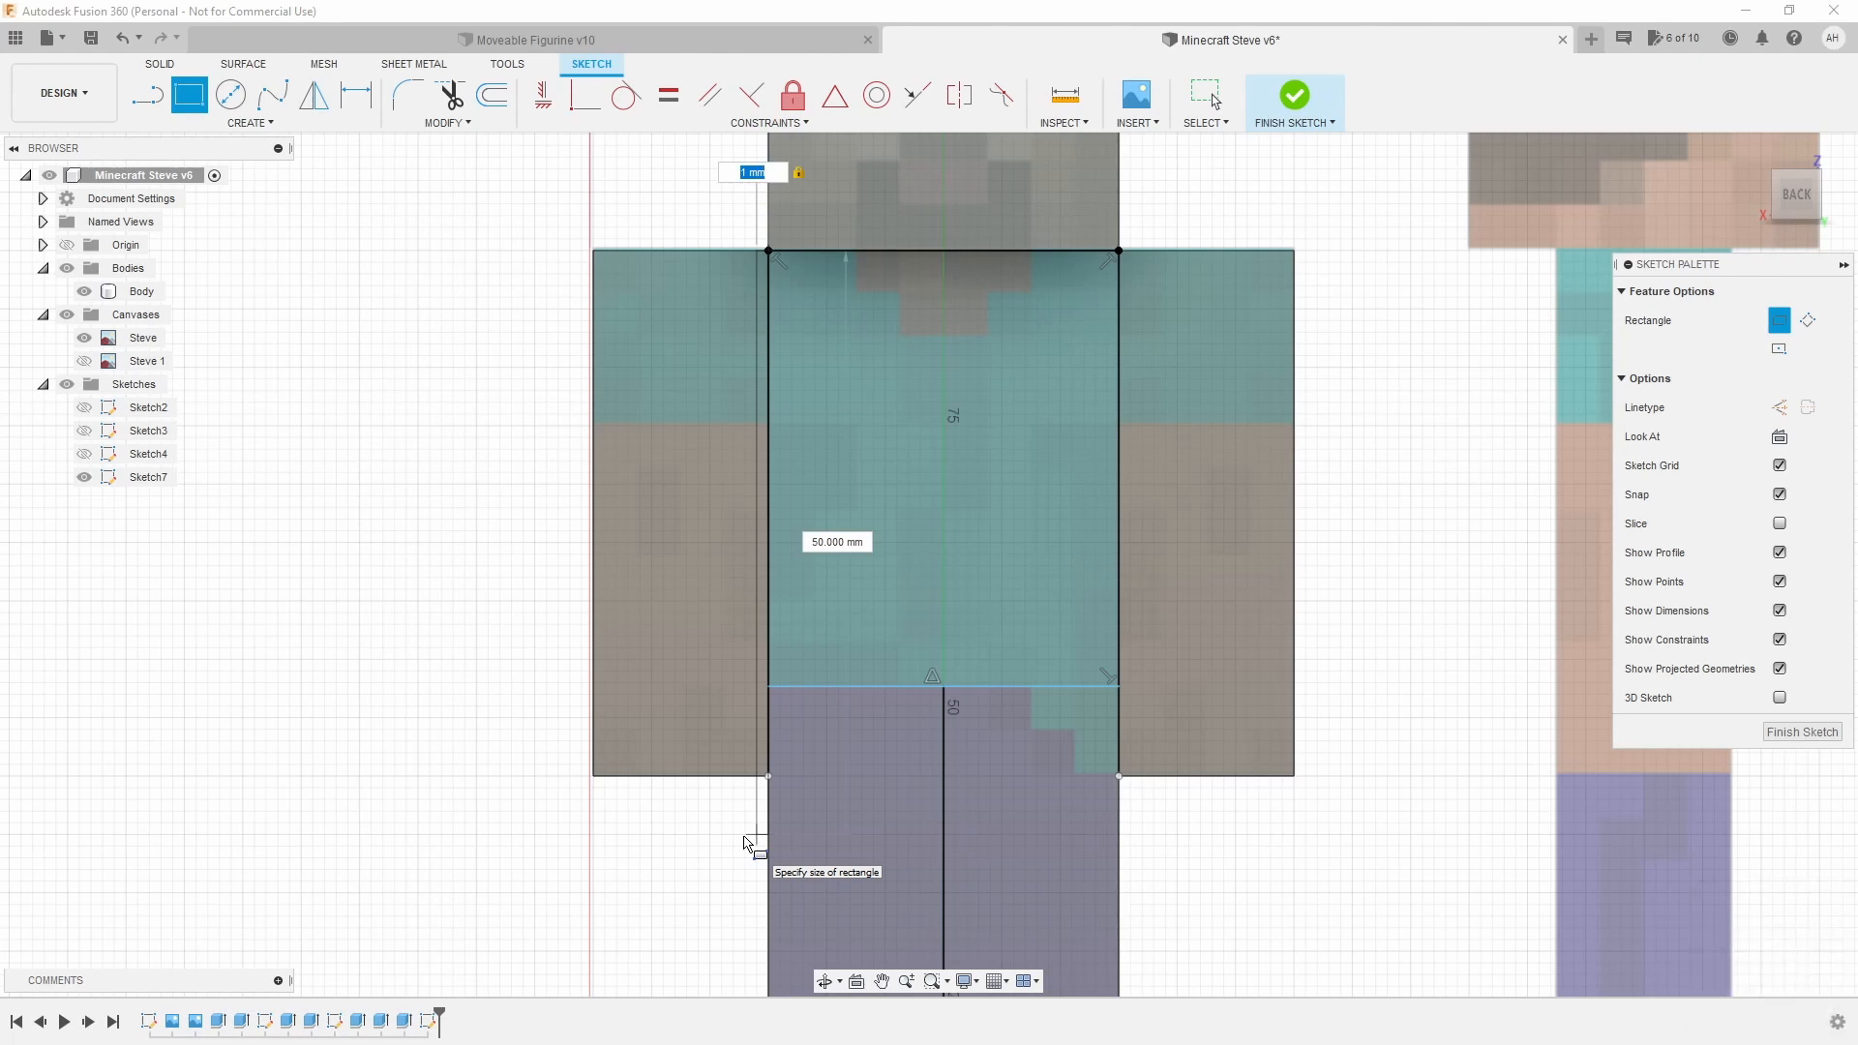
{"action": "type", "text": "1"}
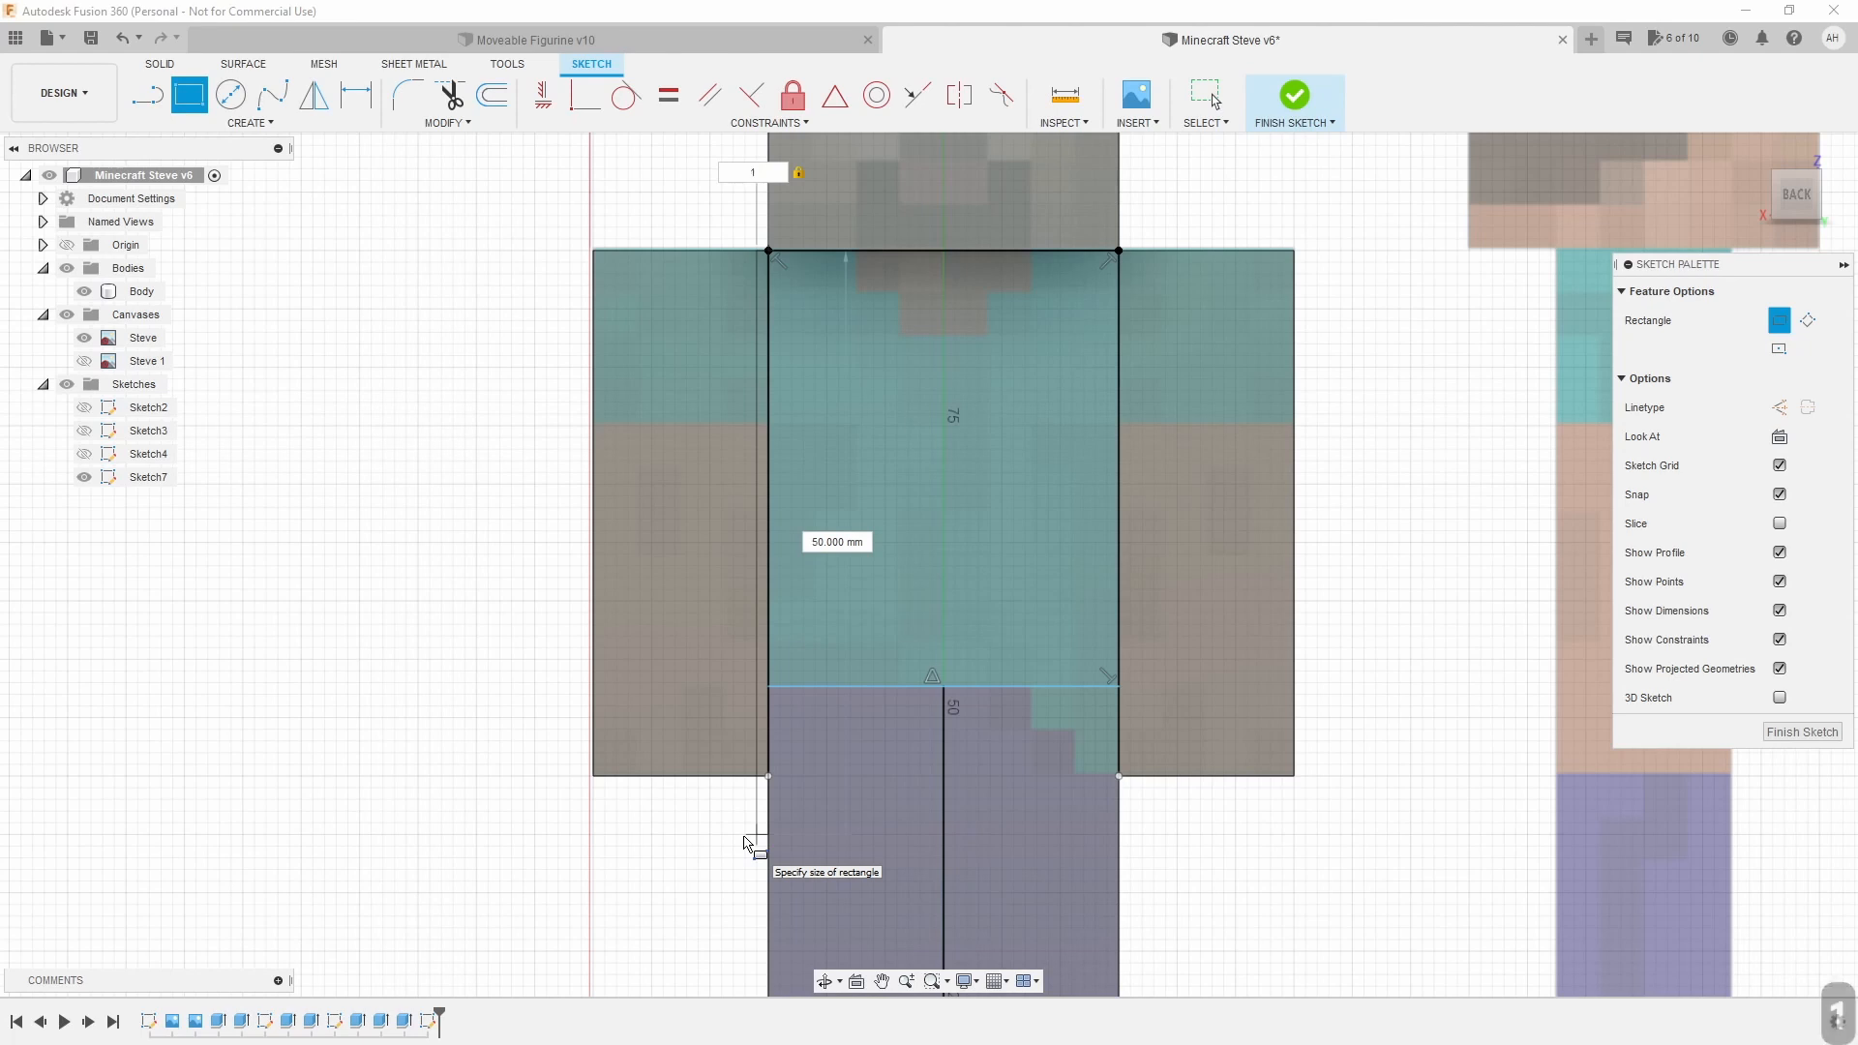
{"action": "left_click", "coordinate": [750, 844]}
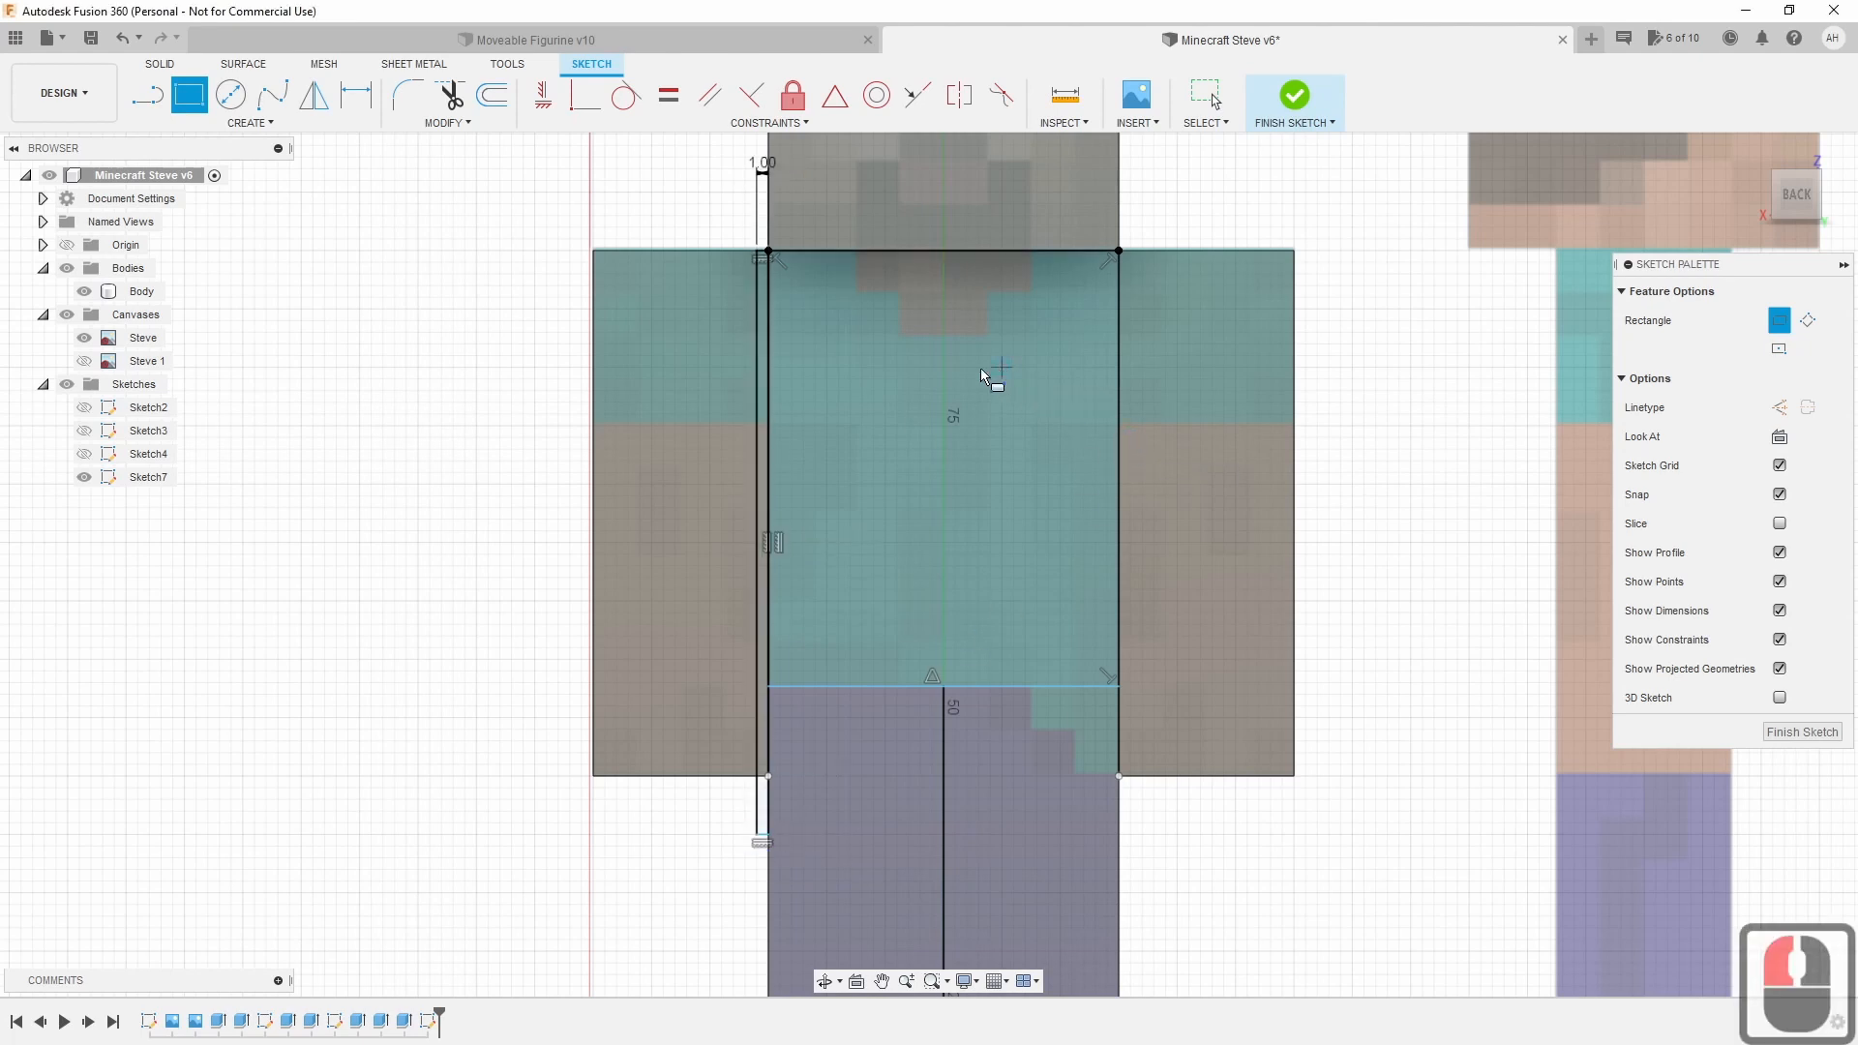
Draw a matching 1 mm-wide gap rectangle along the torso's right side.
{"action": "left_click", "coordinate": [1119, 248]}
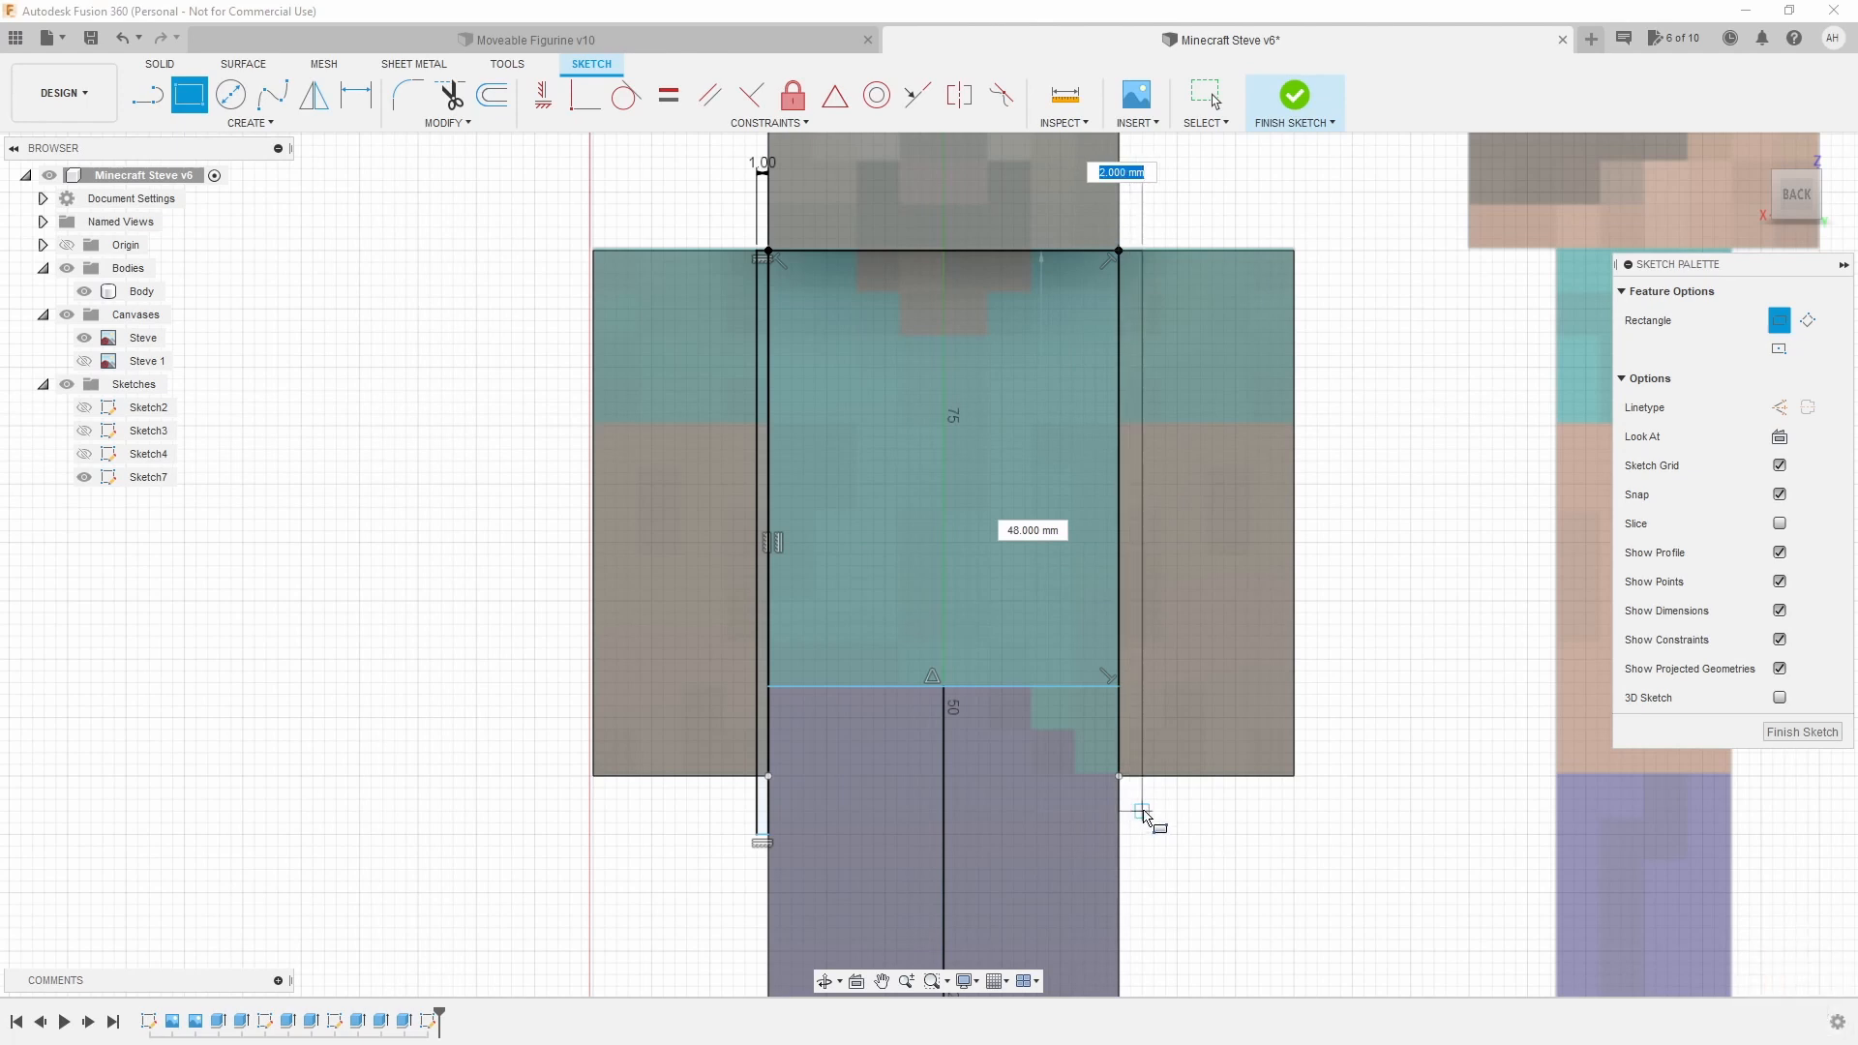
{"action": "type", "text": "1"}
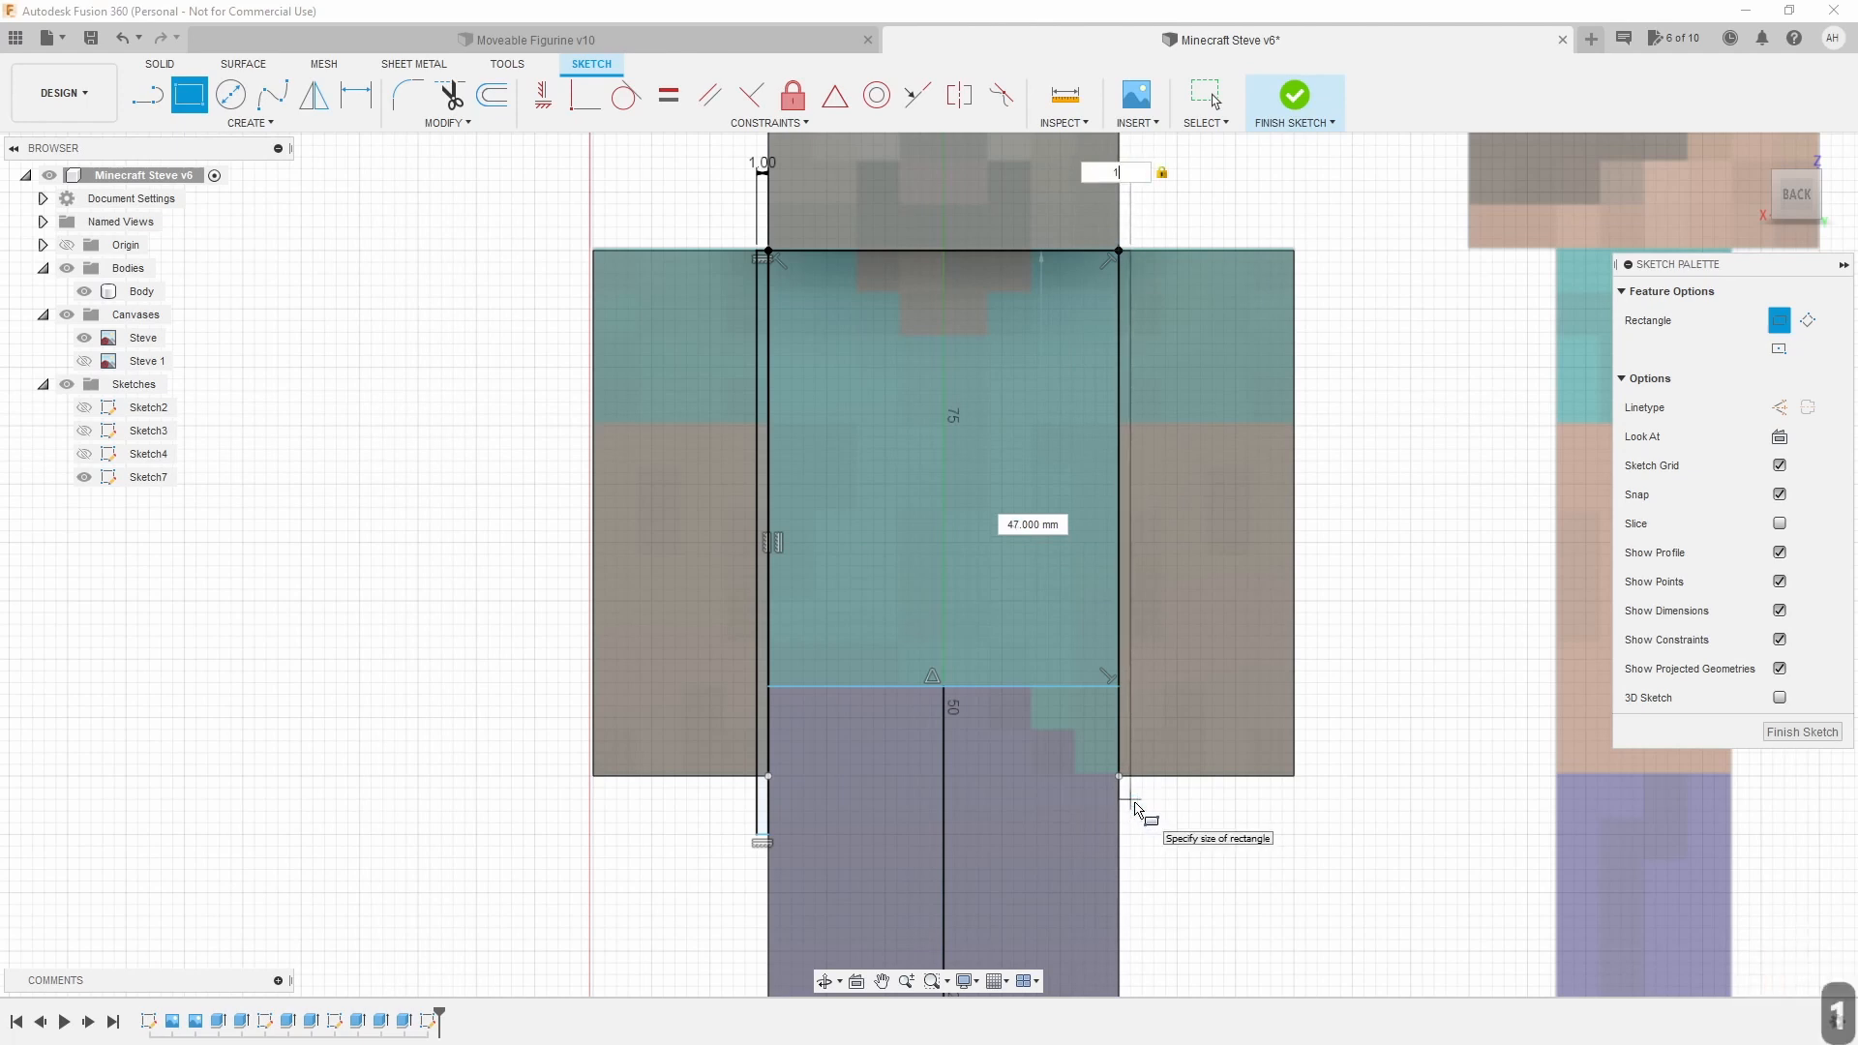
{"action": "key", "text": "Return"}
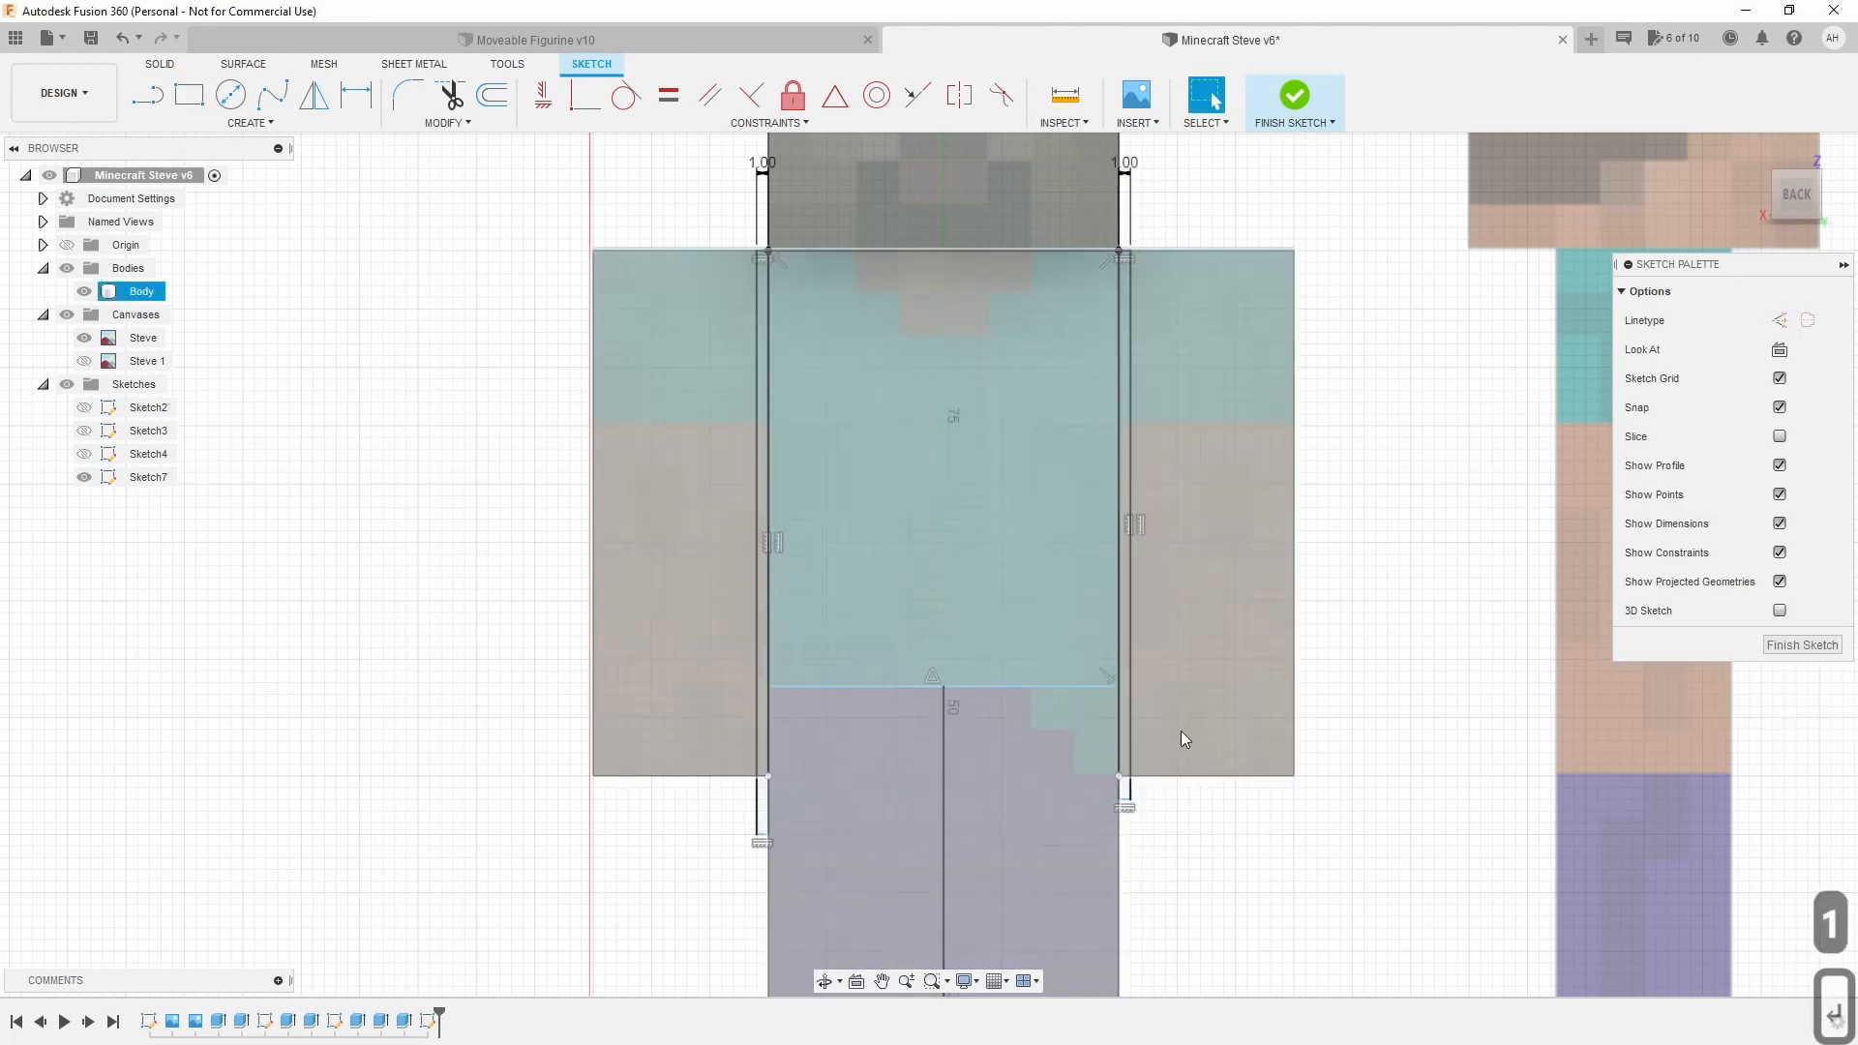
Move the dimension labels clear and reset the right gap offset to 1 mm.
{"action": "left_click_drag", "start_coordinate": [1125, 161], "coordinate": [1182, 184]}
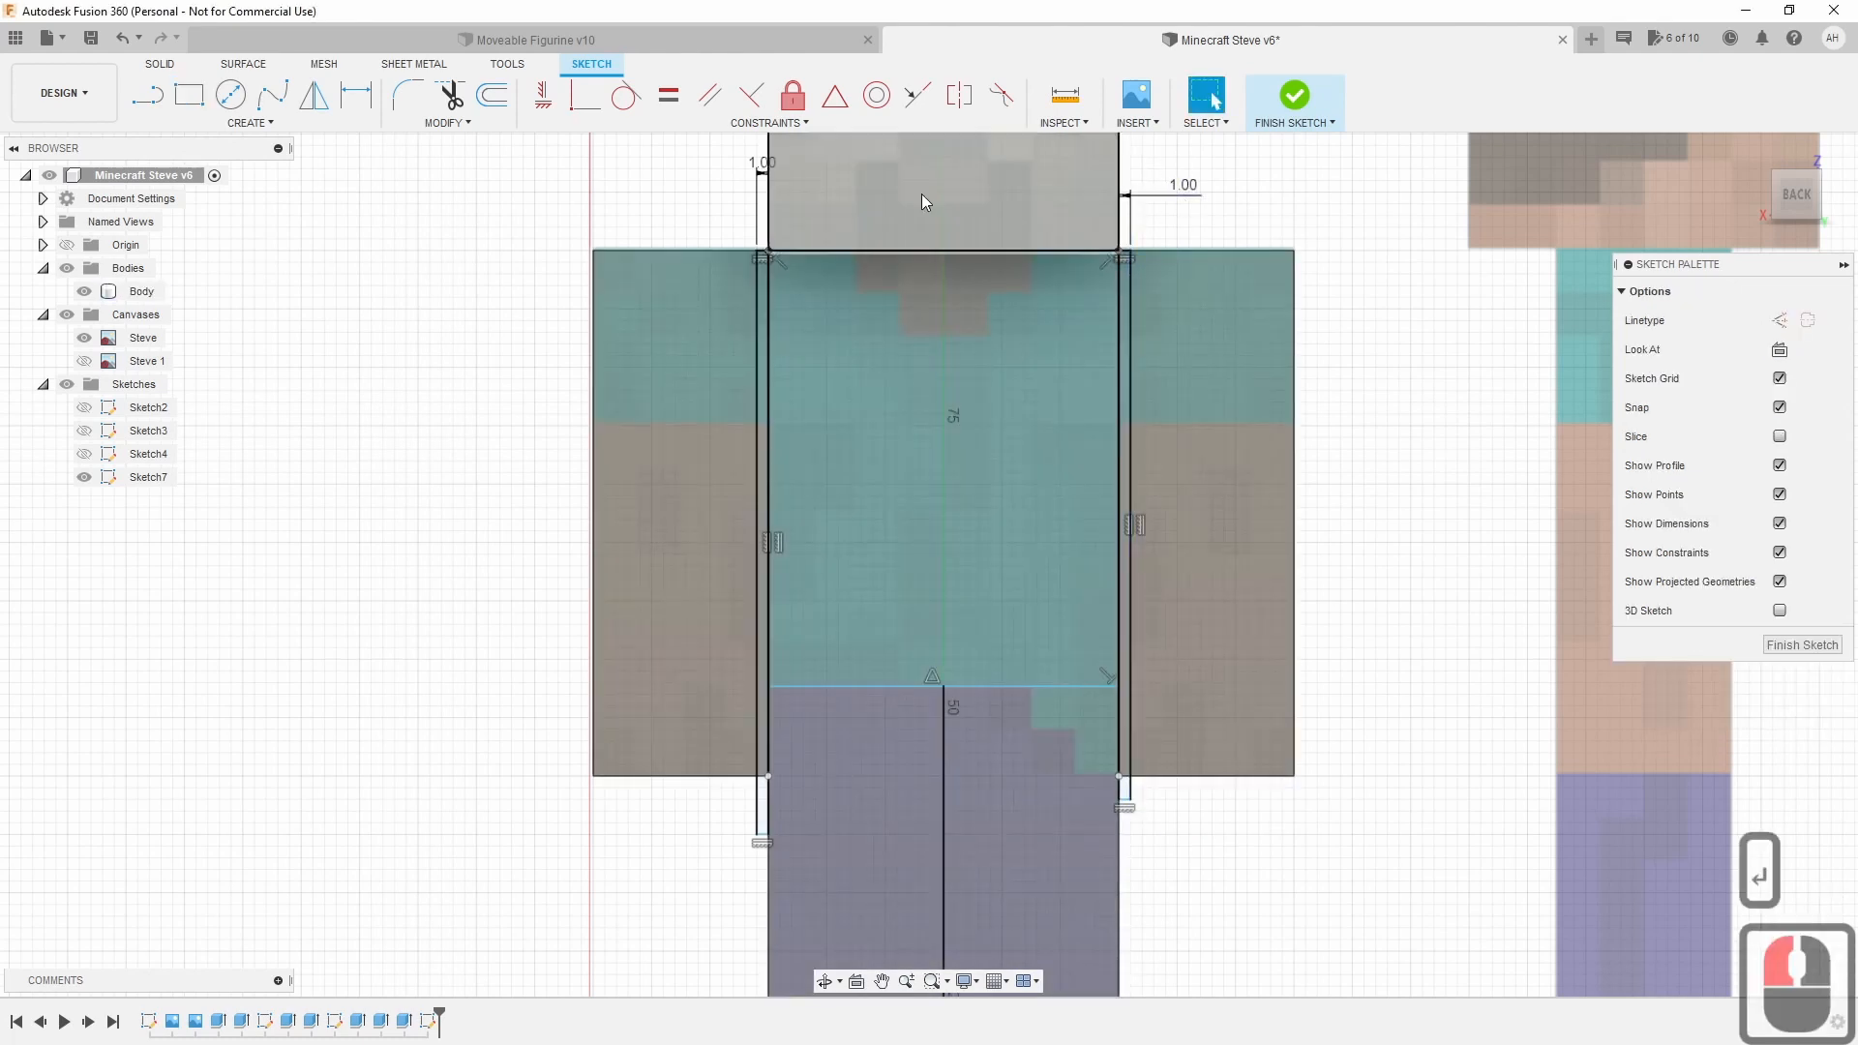
{"action": "left_click_drag", "start_coordinate": [764, 160], "coordinate": [714, 180]}
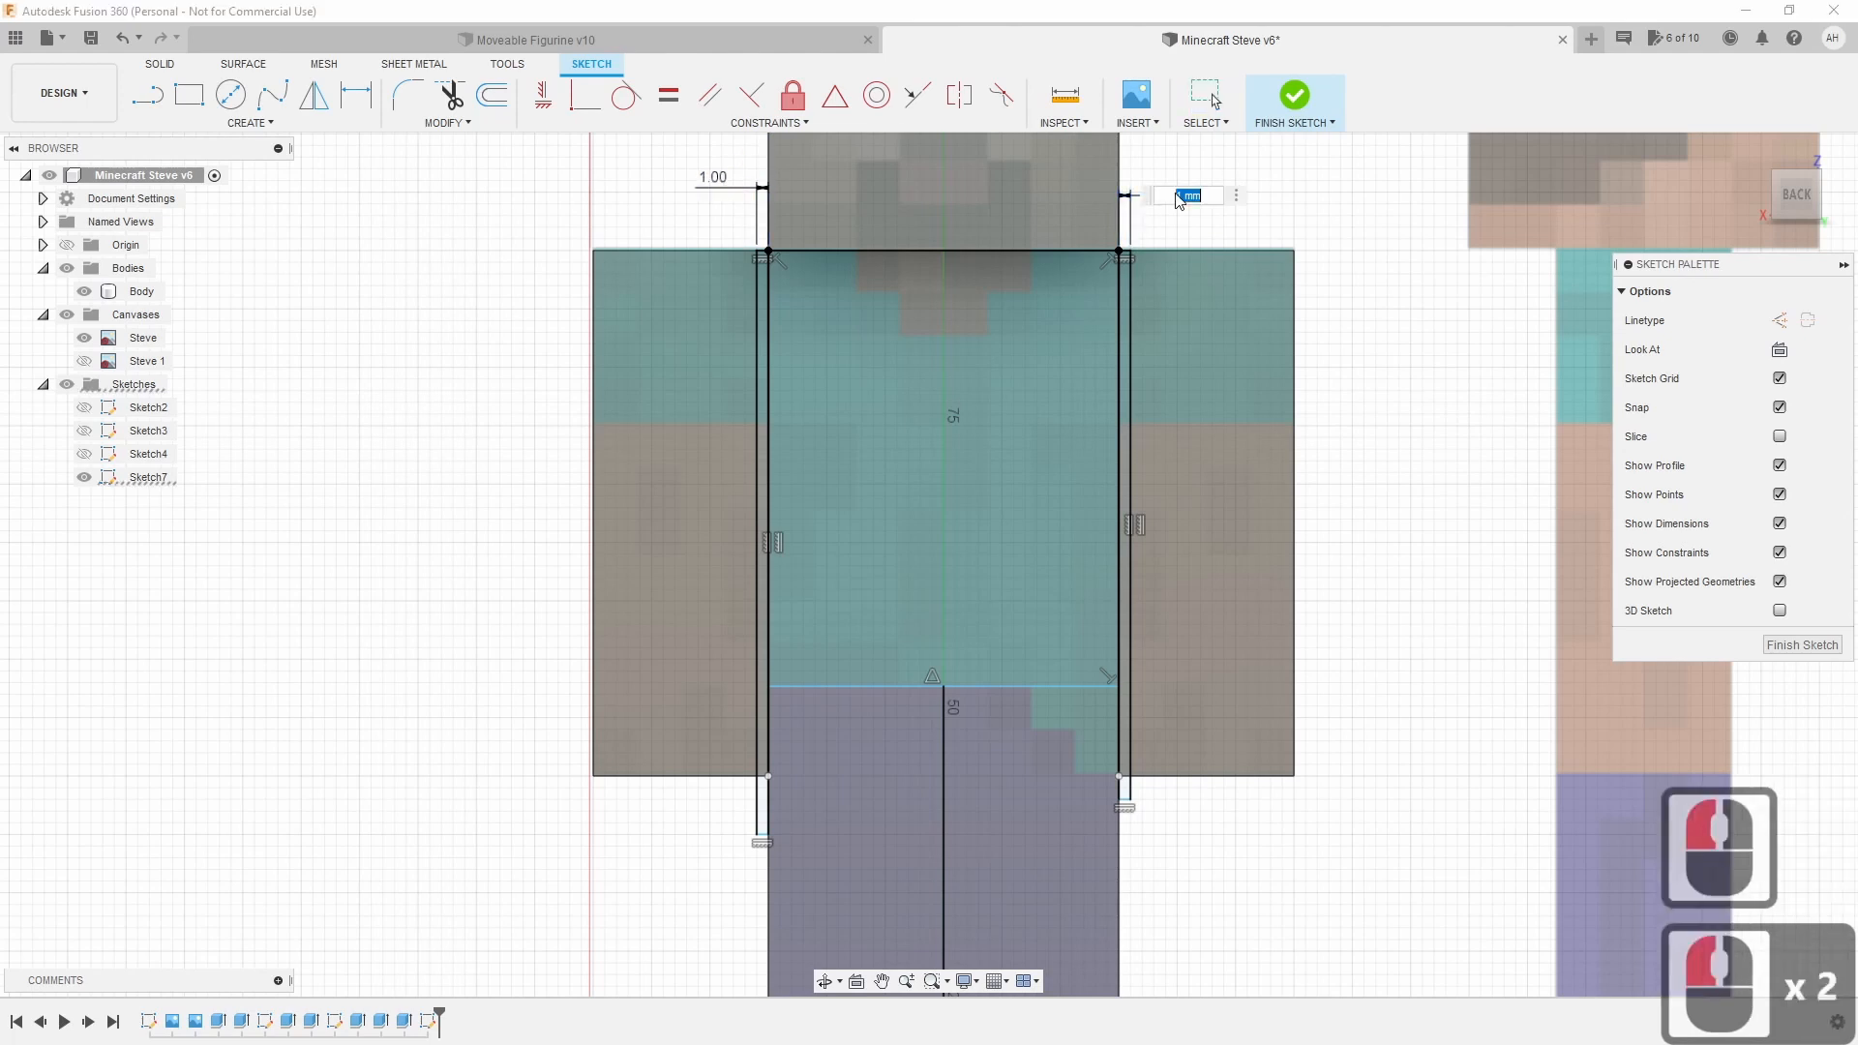
{"action": "triple_click", "coordinate": [1178, 193]}
{"action": "type", "text": "23"}
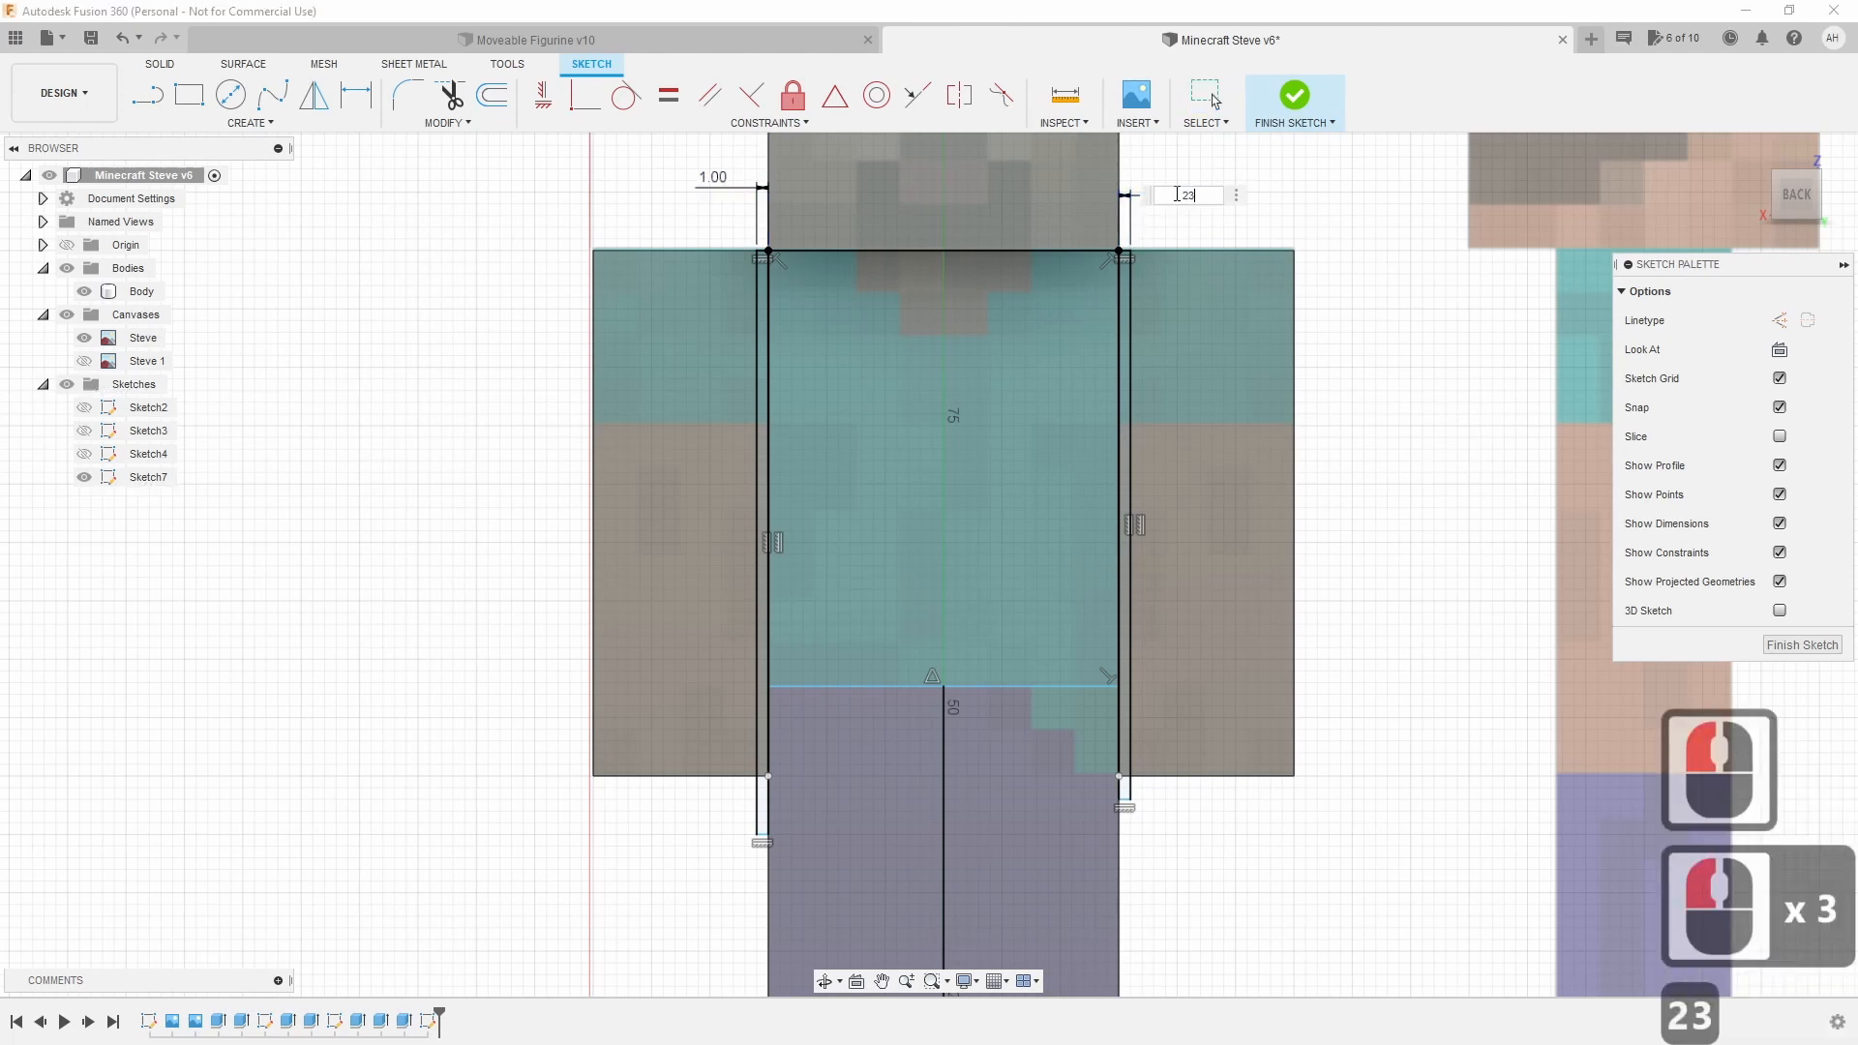
{"action": "key", "text": "BackSpace"}
{"action": "key", "text": "Return"}
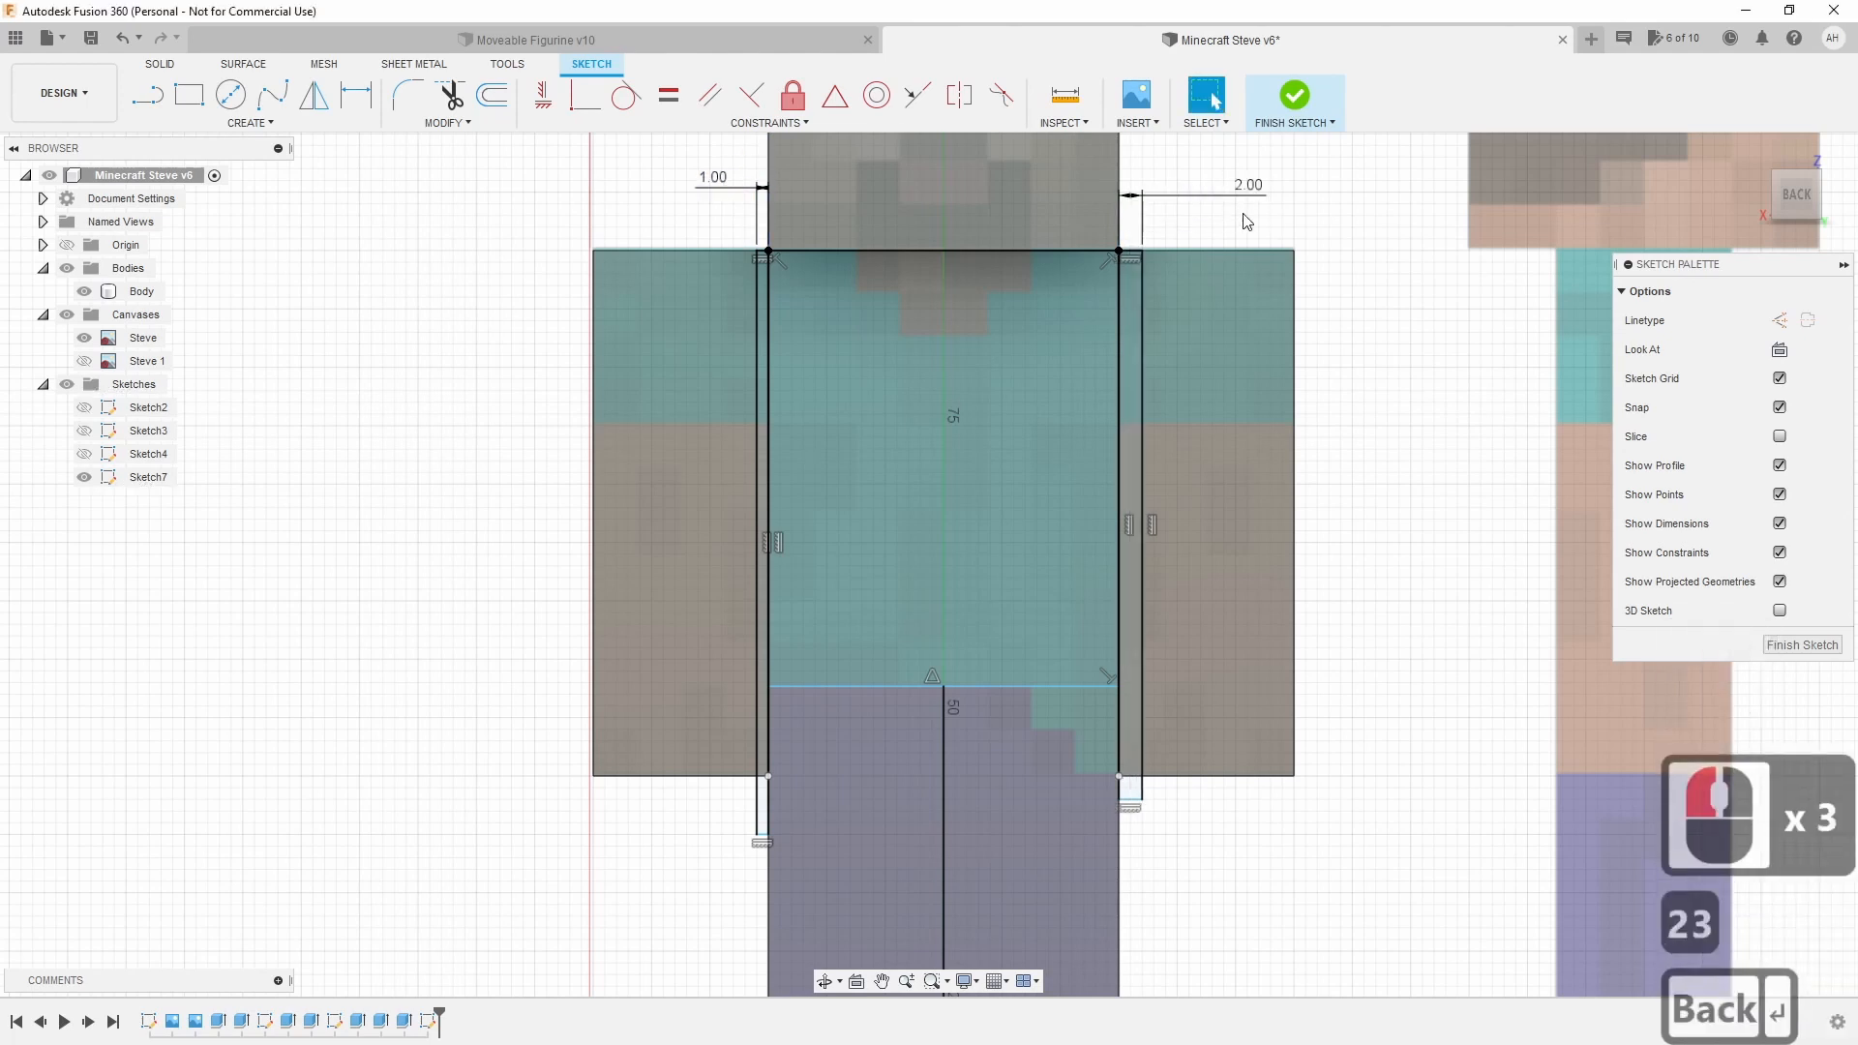
{"action": "double_click", "coordinate": [1253, 197]}
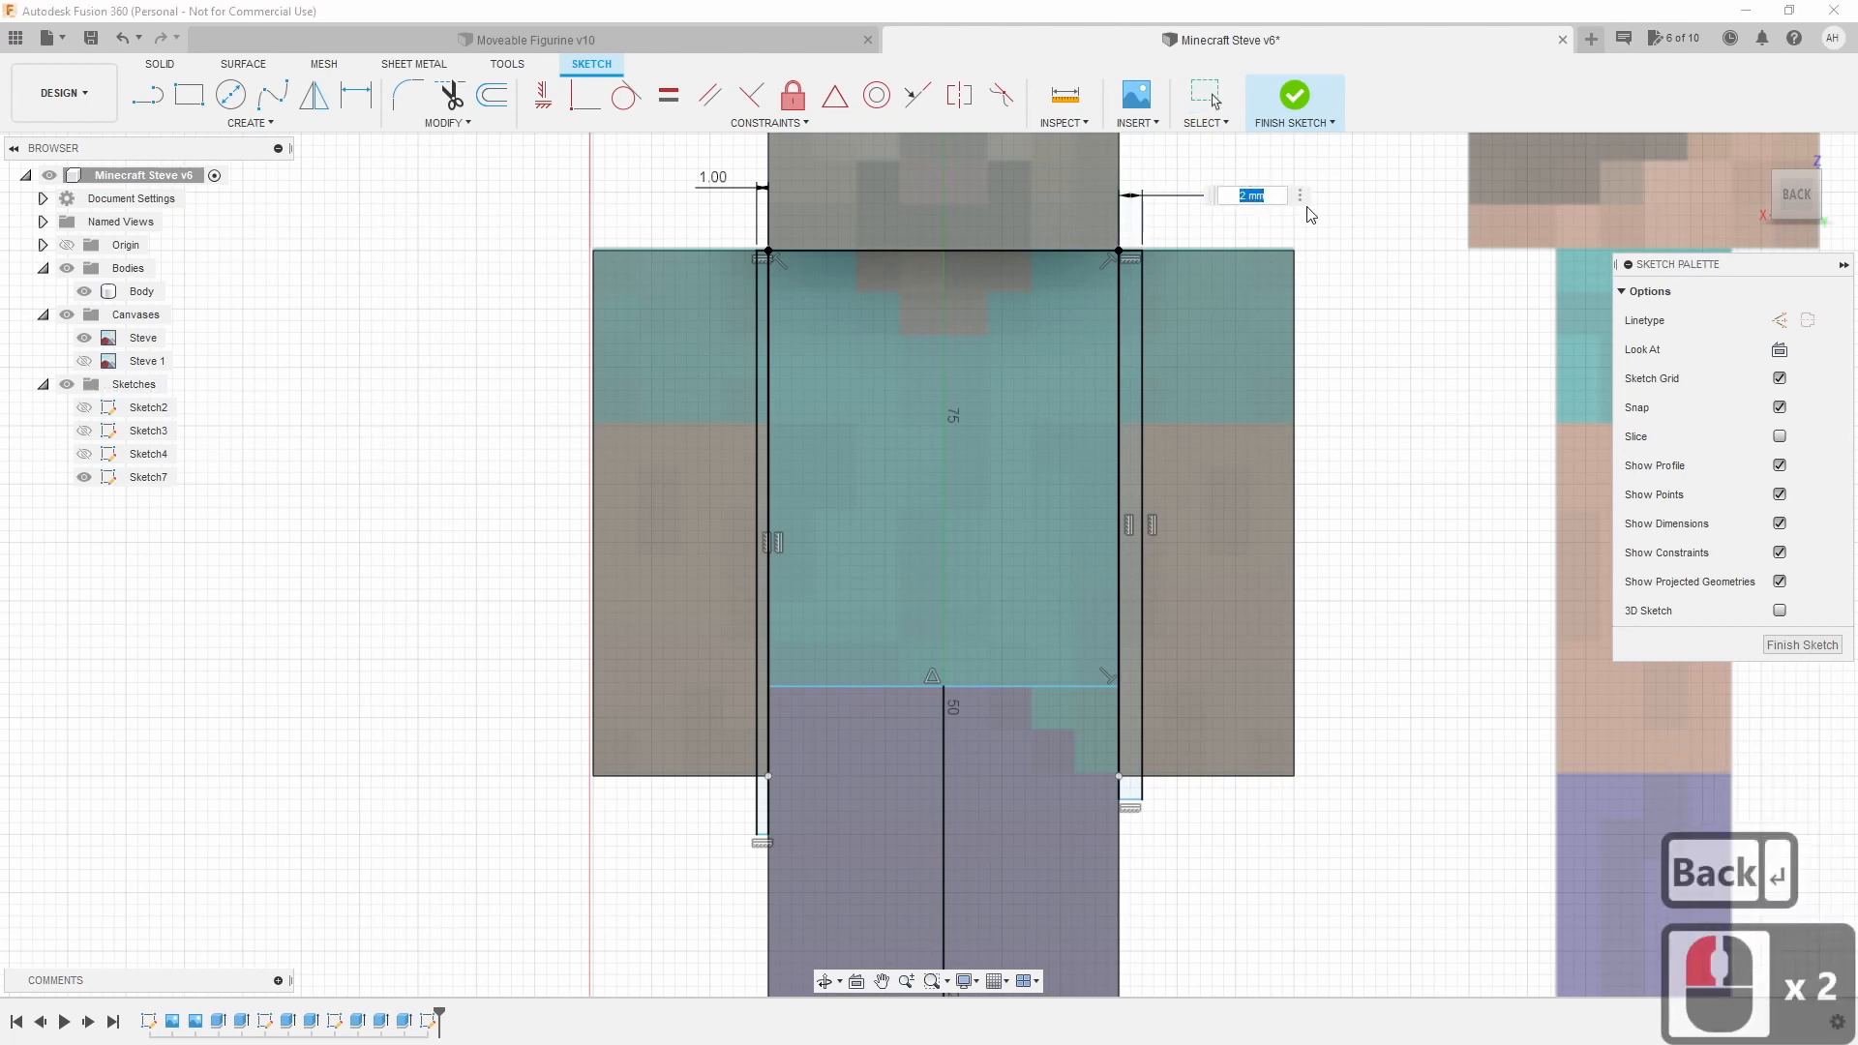
{"action": "type", "text": "2"}
{"action": "key", "text": "BackSpace"}
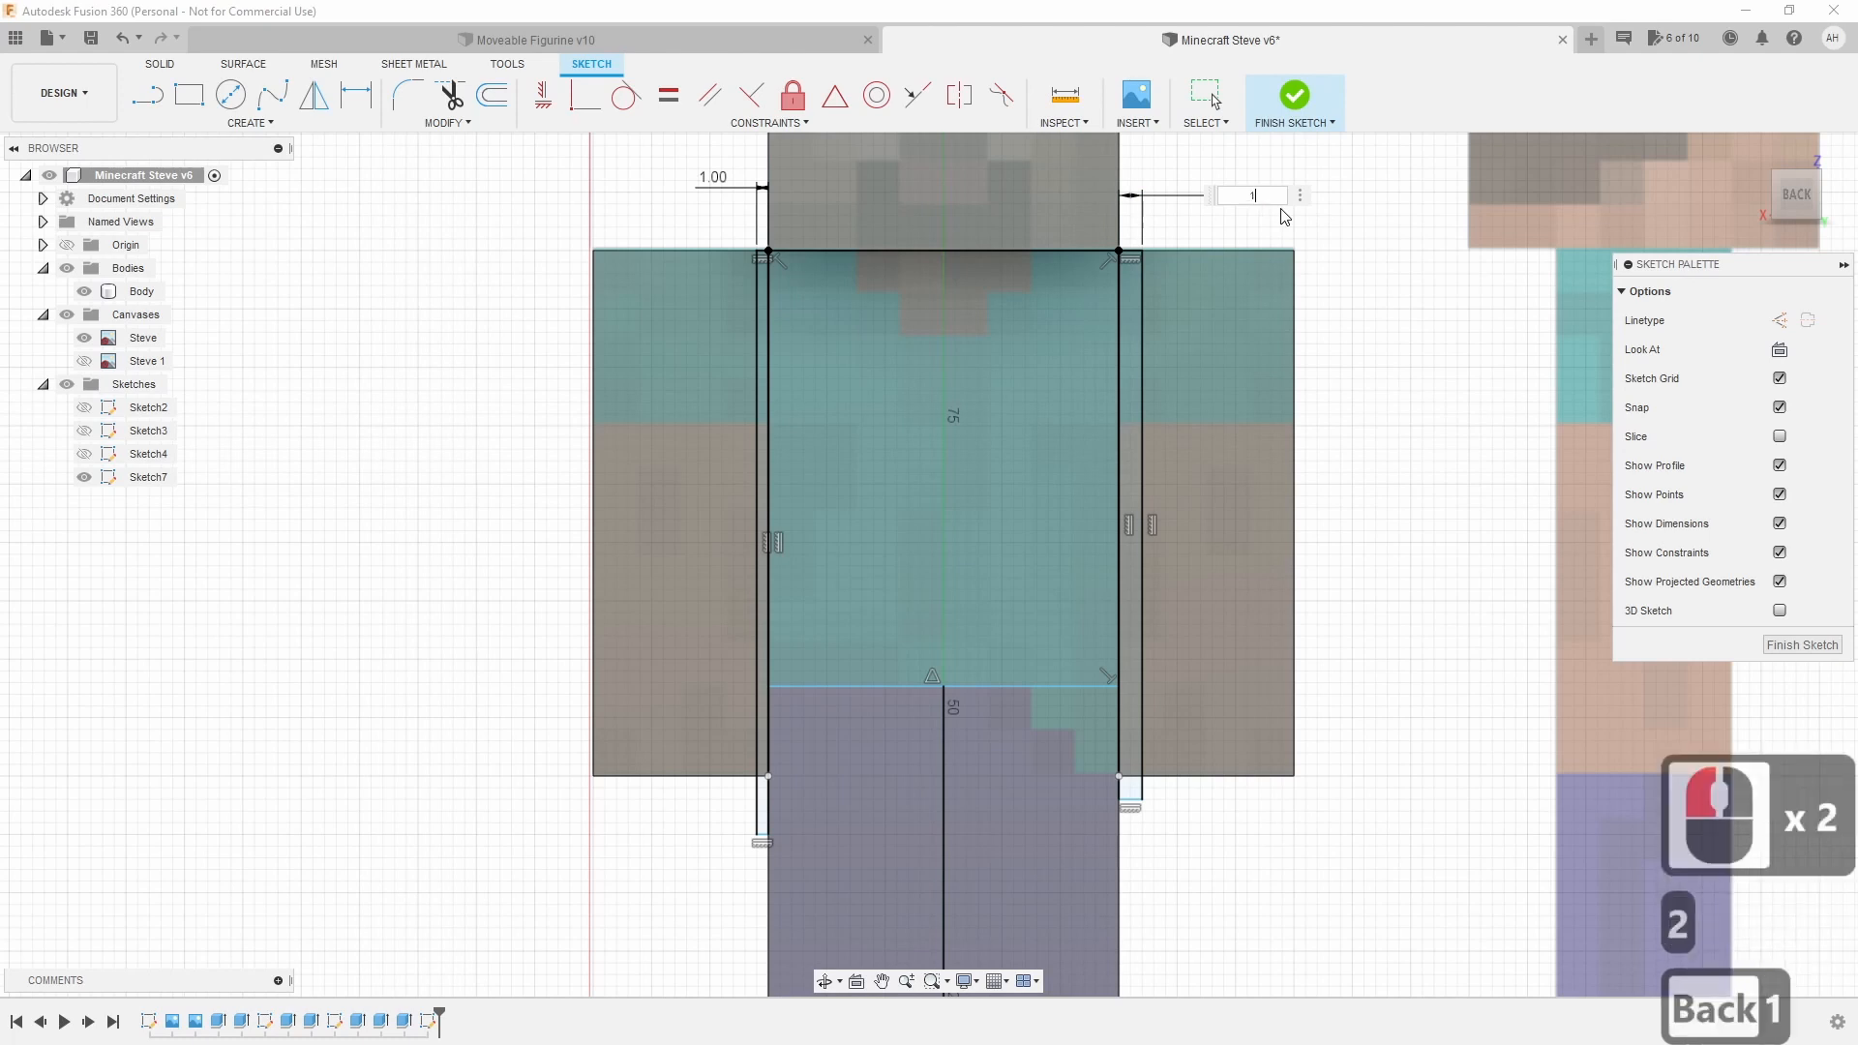
{"action": "type", "text": "1"}
{"action": "key", "text": "Return"}
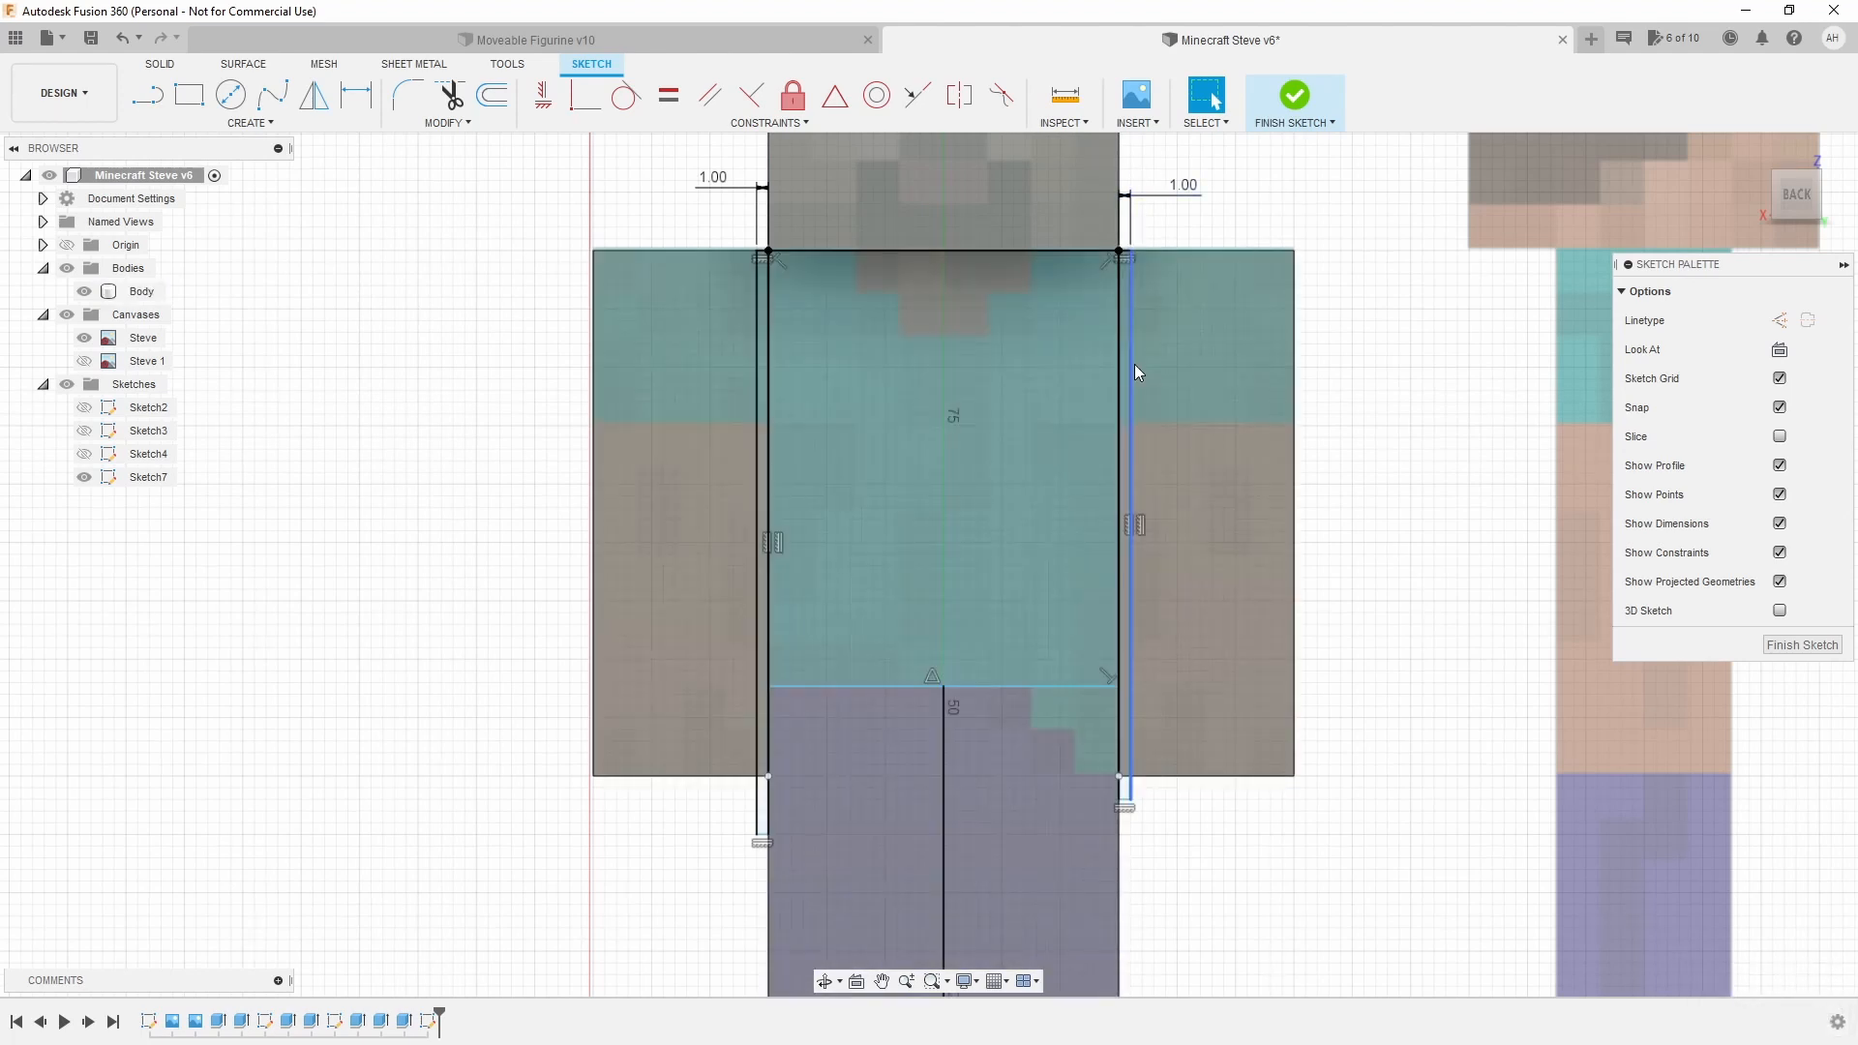
Dimension the right gap line's length at 48 mm.
{"action": "left_click", "coordinate": [1133, 365]}
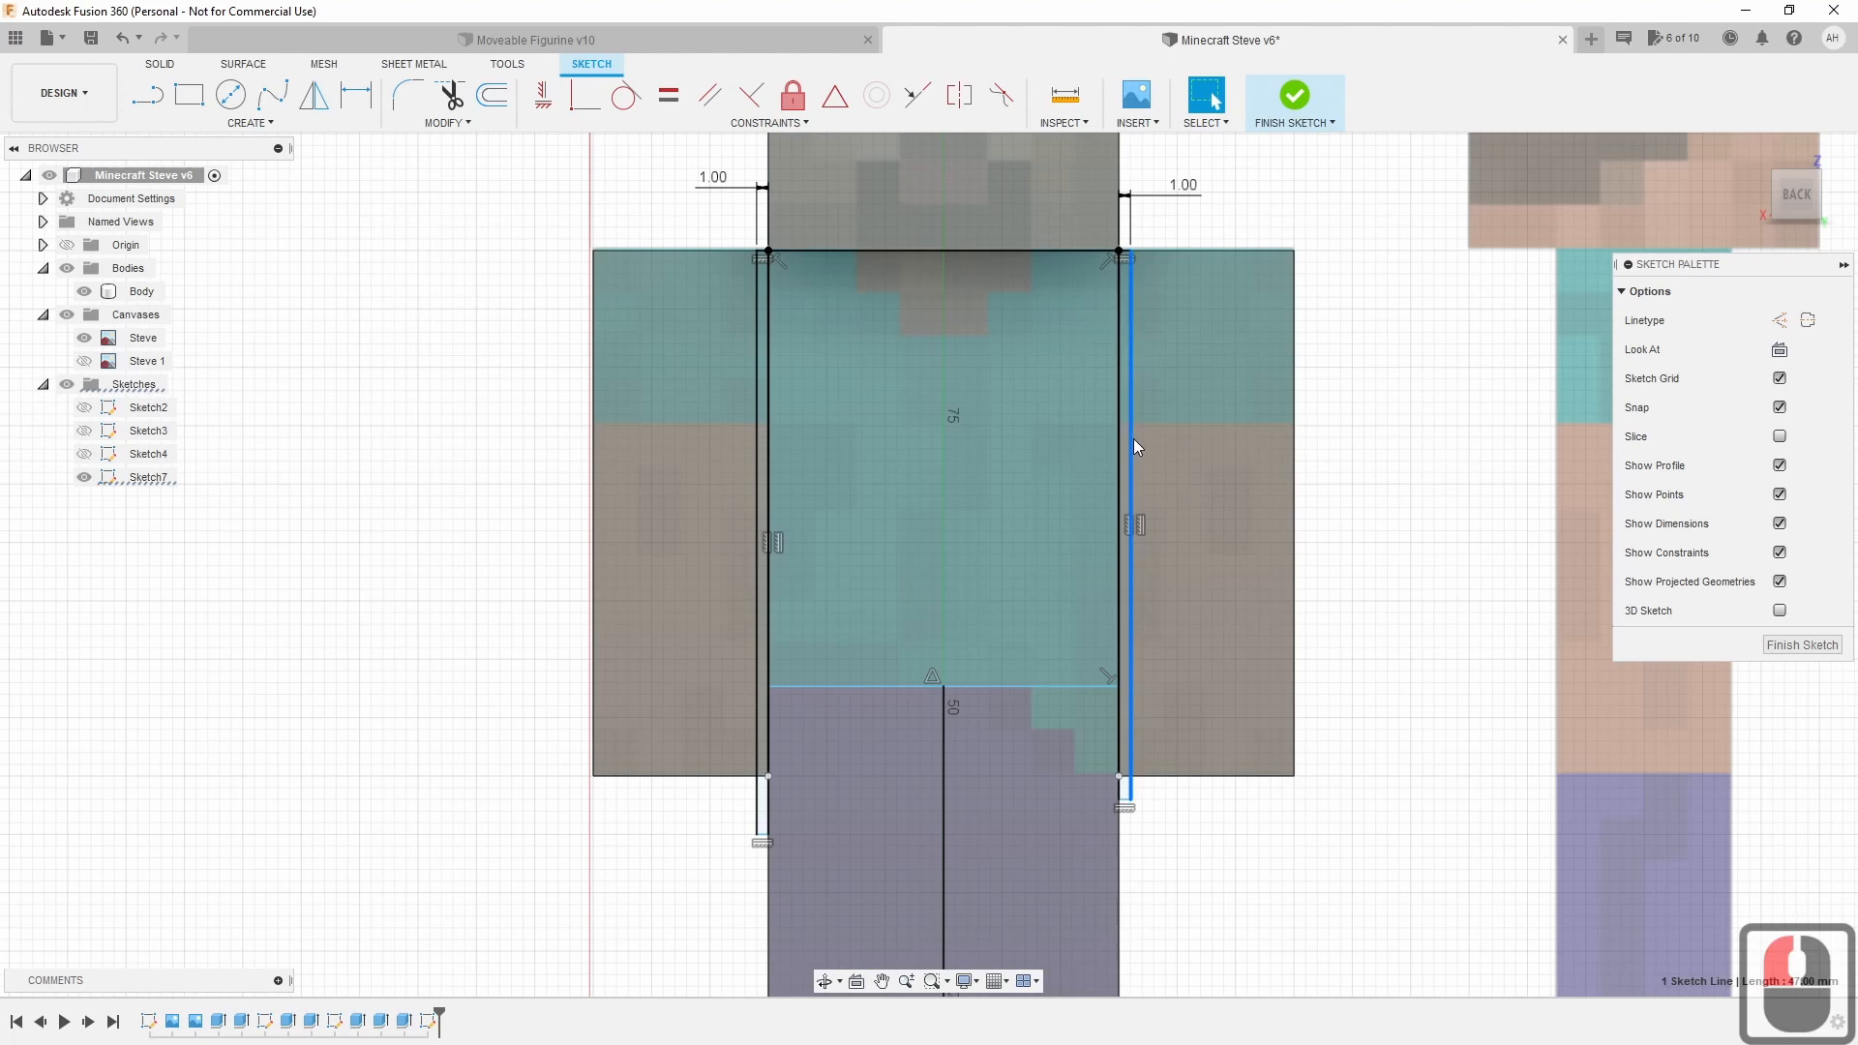
{"action": "left_click", "coordinate": [1134, 440]}
{"action": "key", "text": "d"}
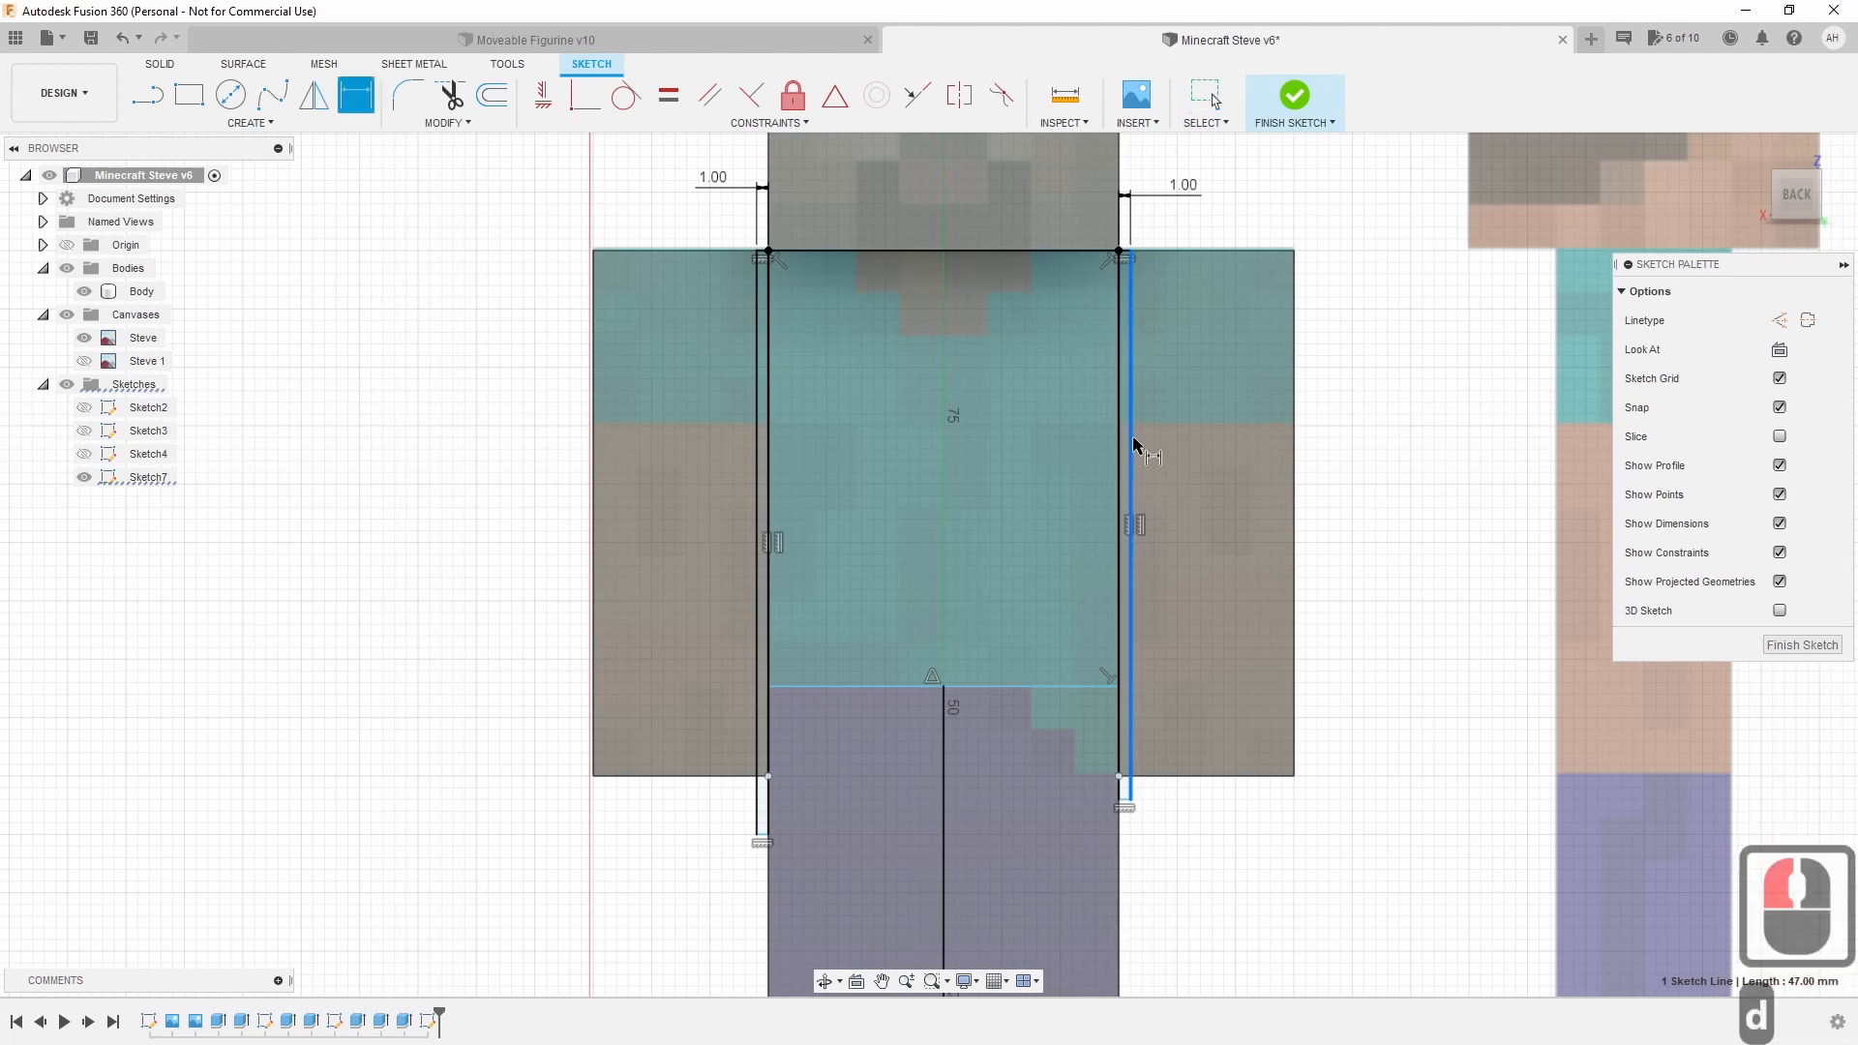
{"action": "left_click", "coordinate": [1327, 470]}
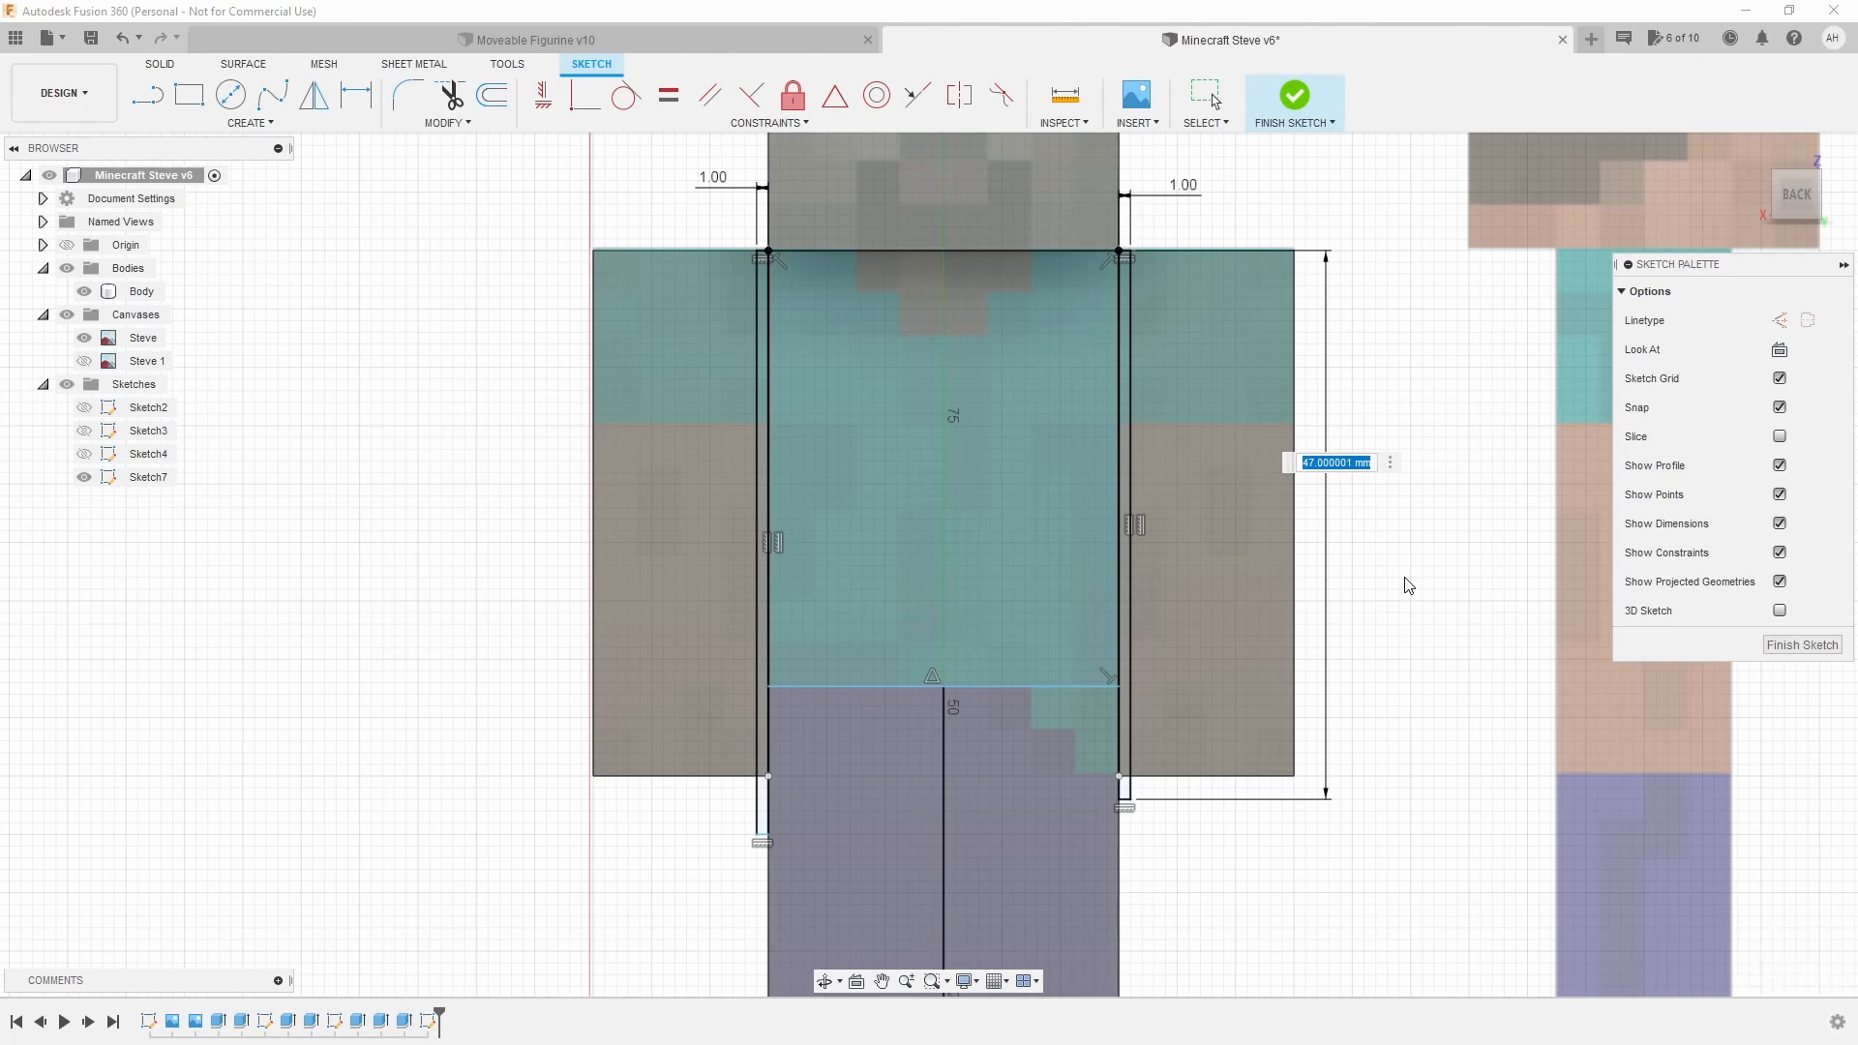
{"action": "type", "text": "45"}
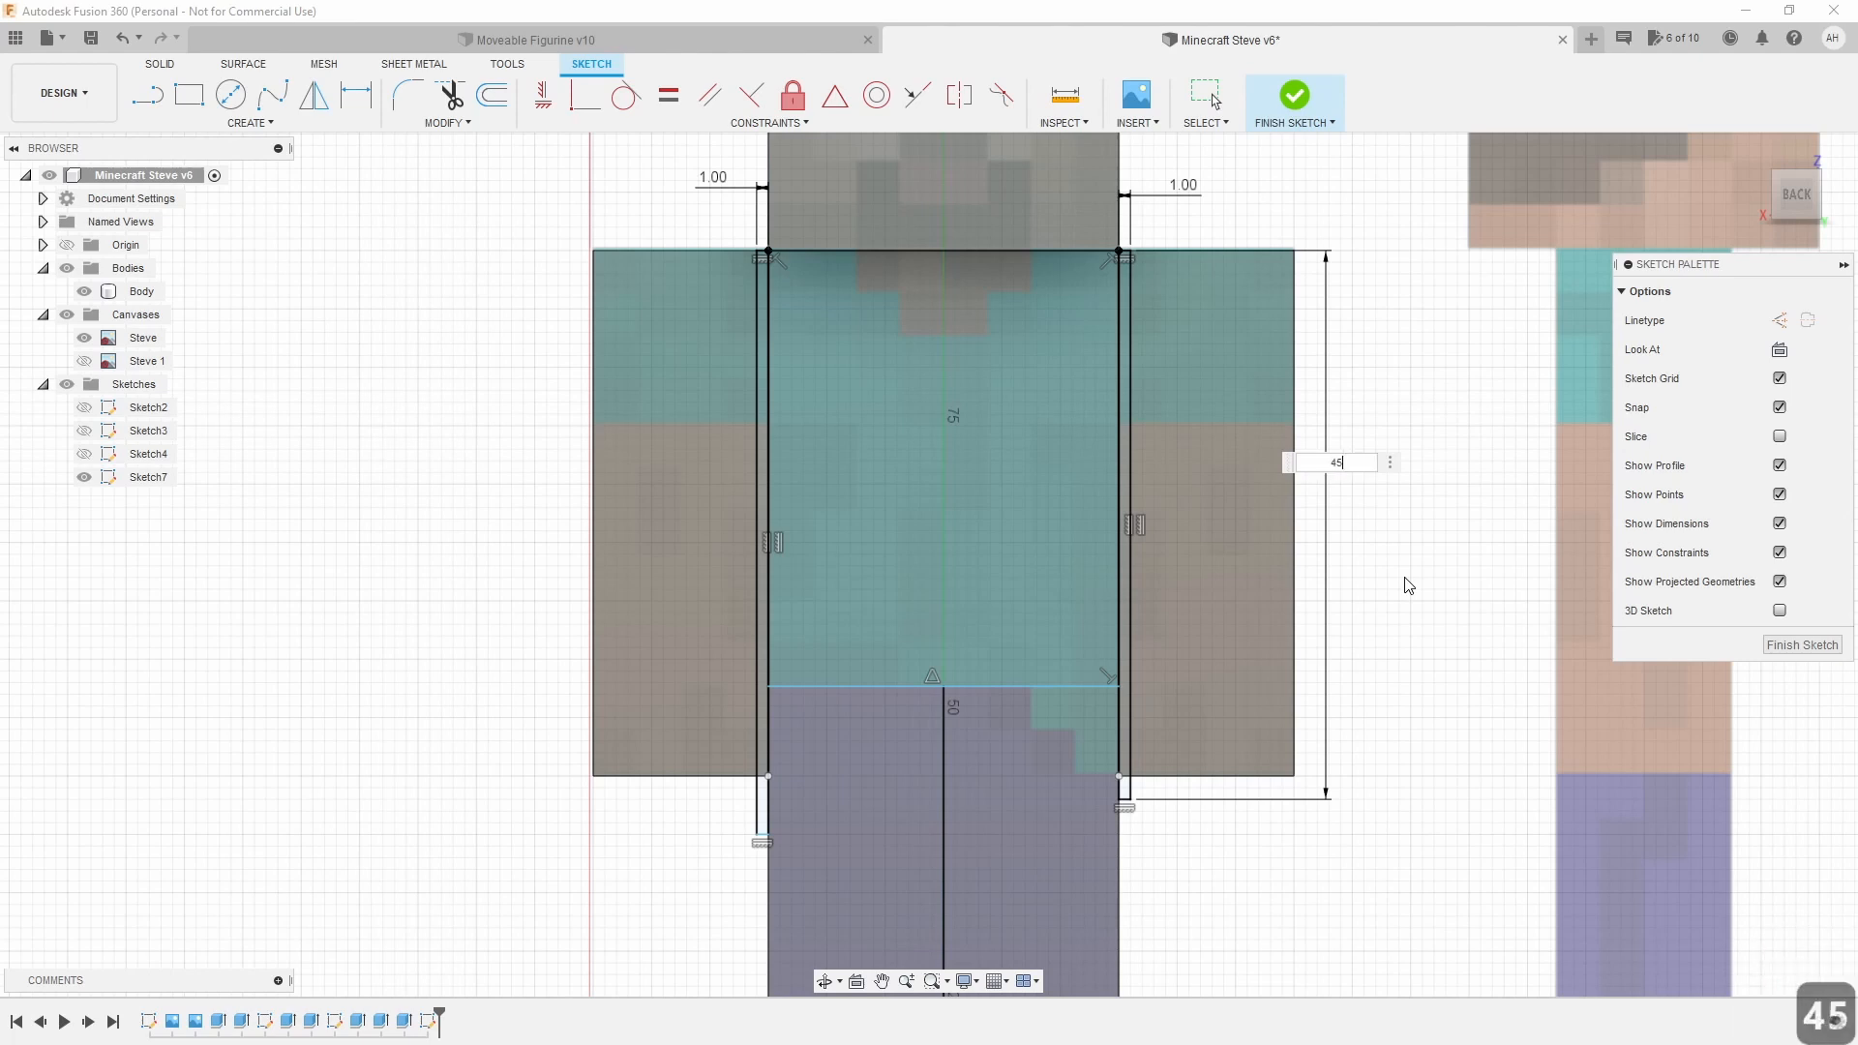
{"action": "key", "text": "Return"}
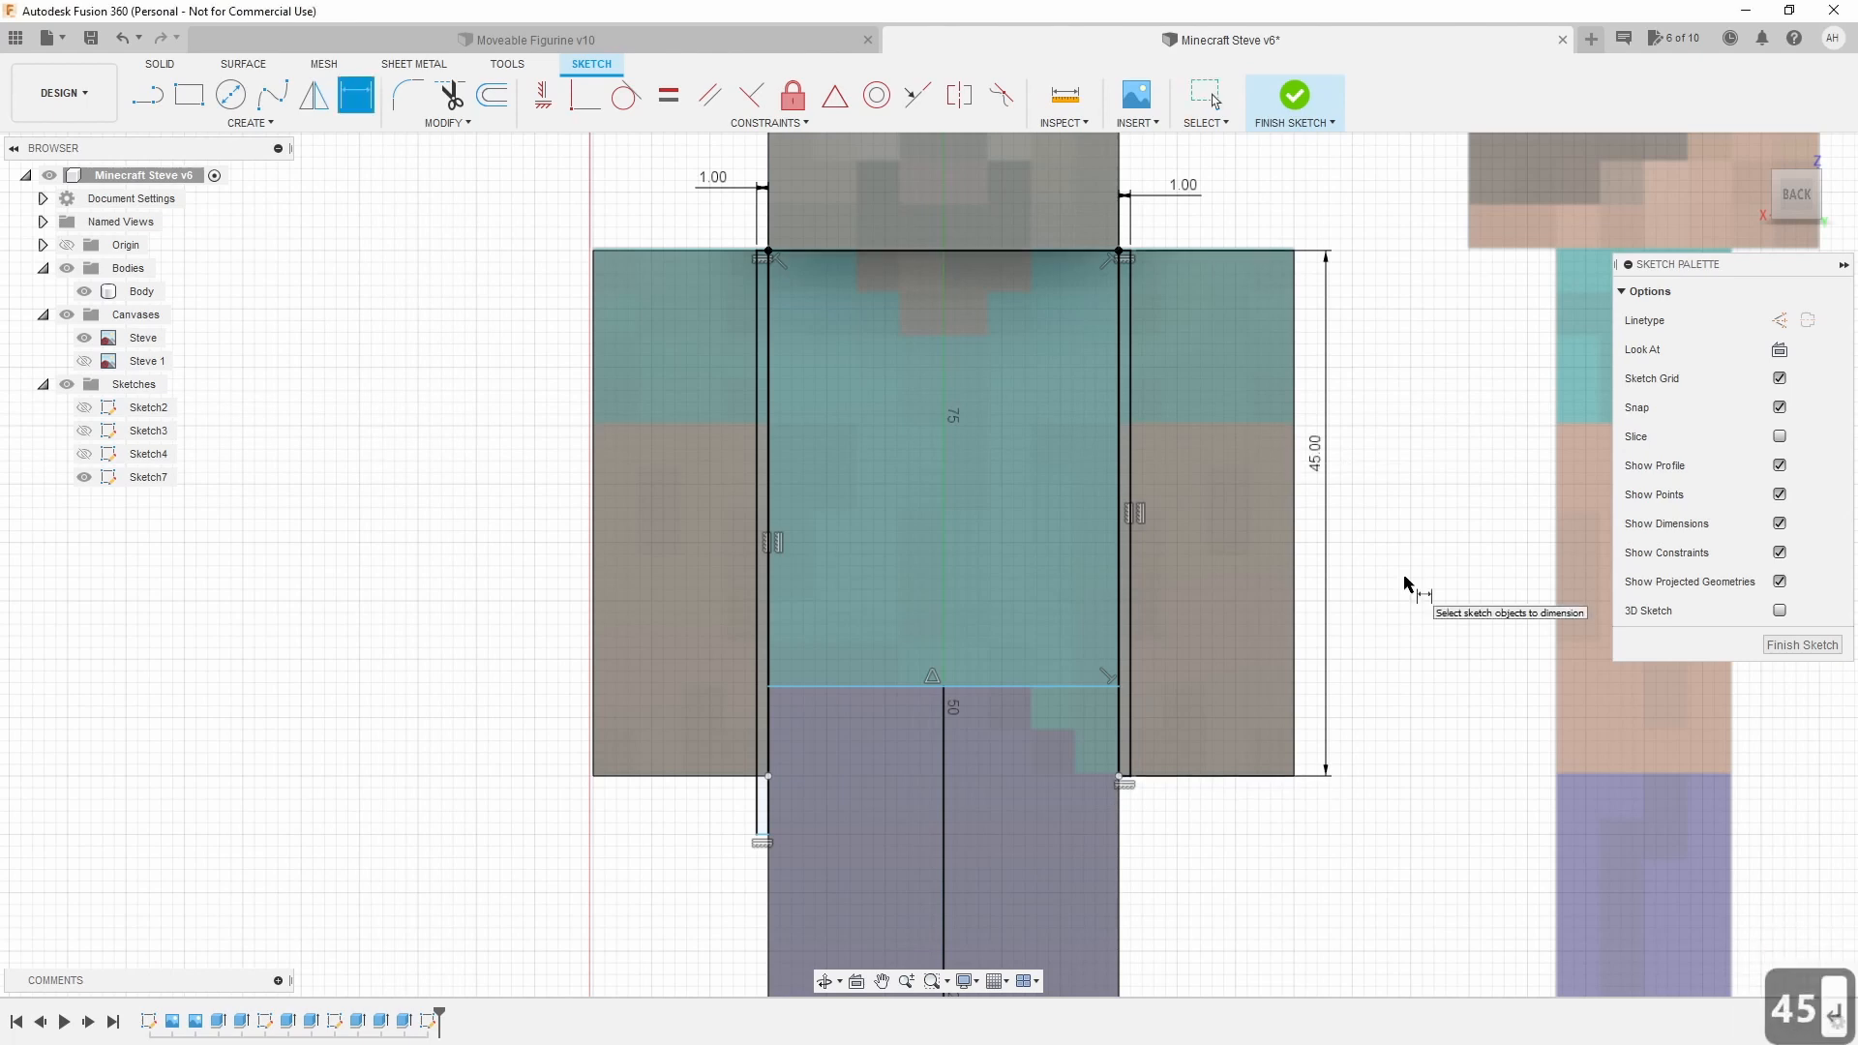
{"action": "double_click", "coordinate": [1316, 451]}
{"action": "type", "text": "48"}
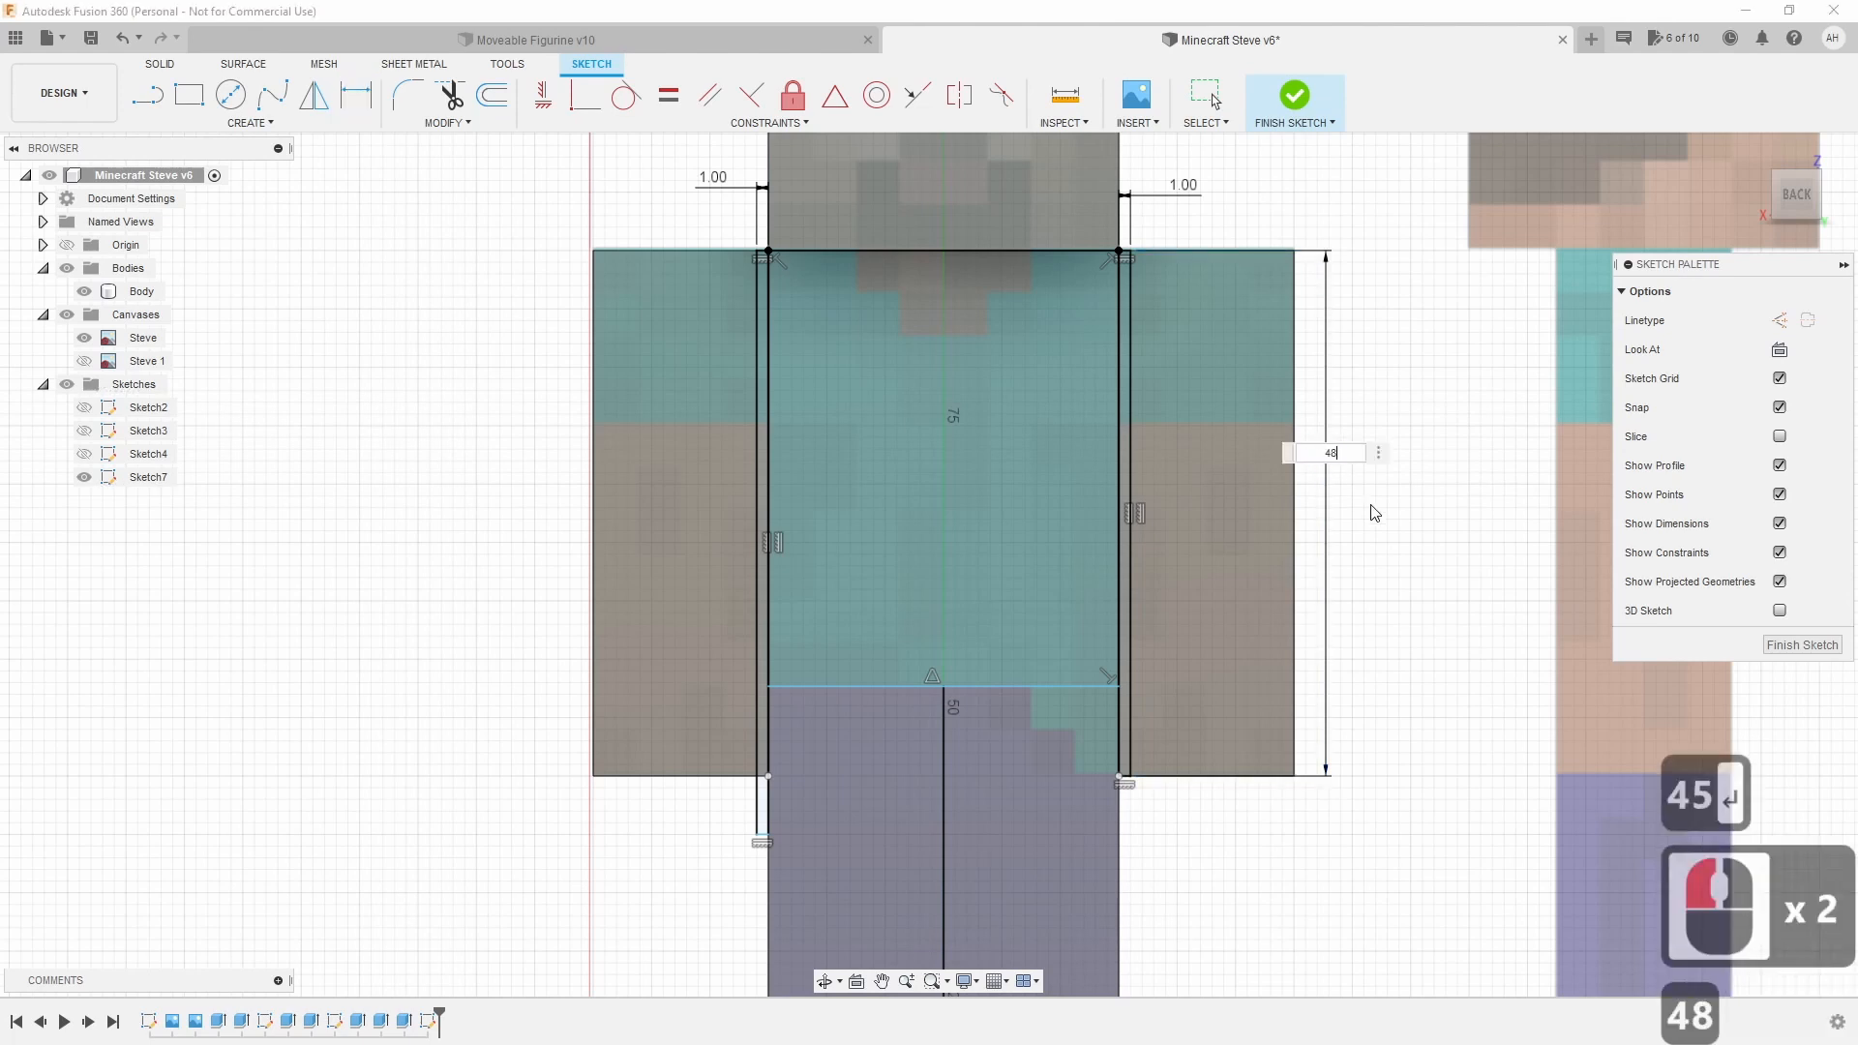
{"action": "key", "text": "Return"}
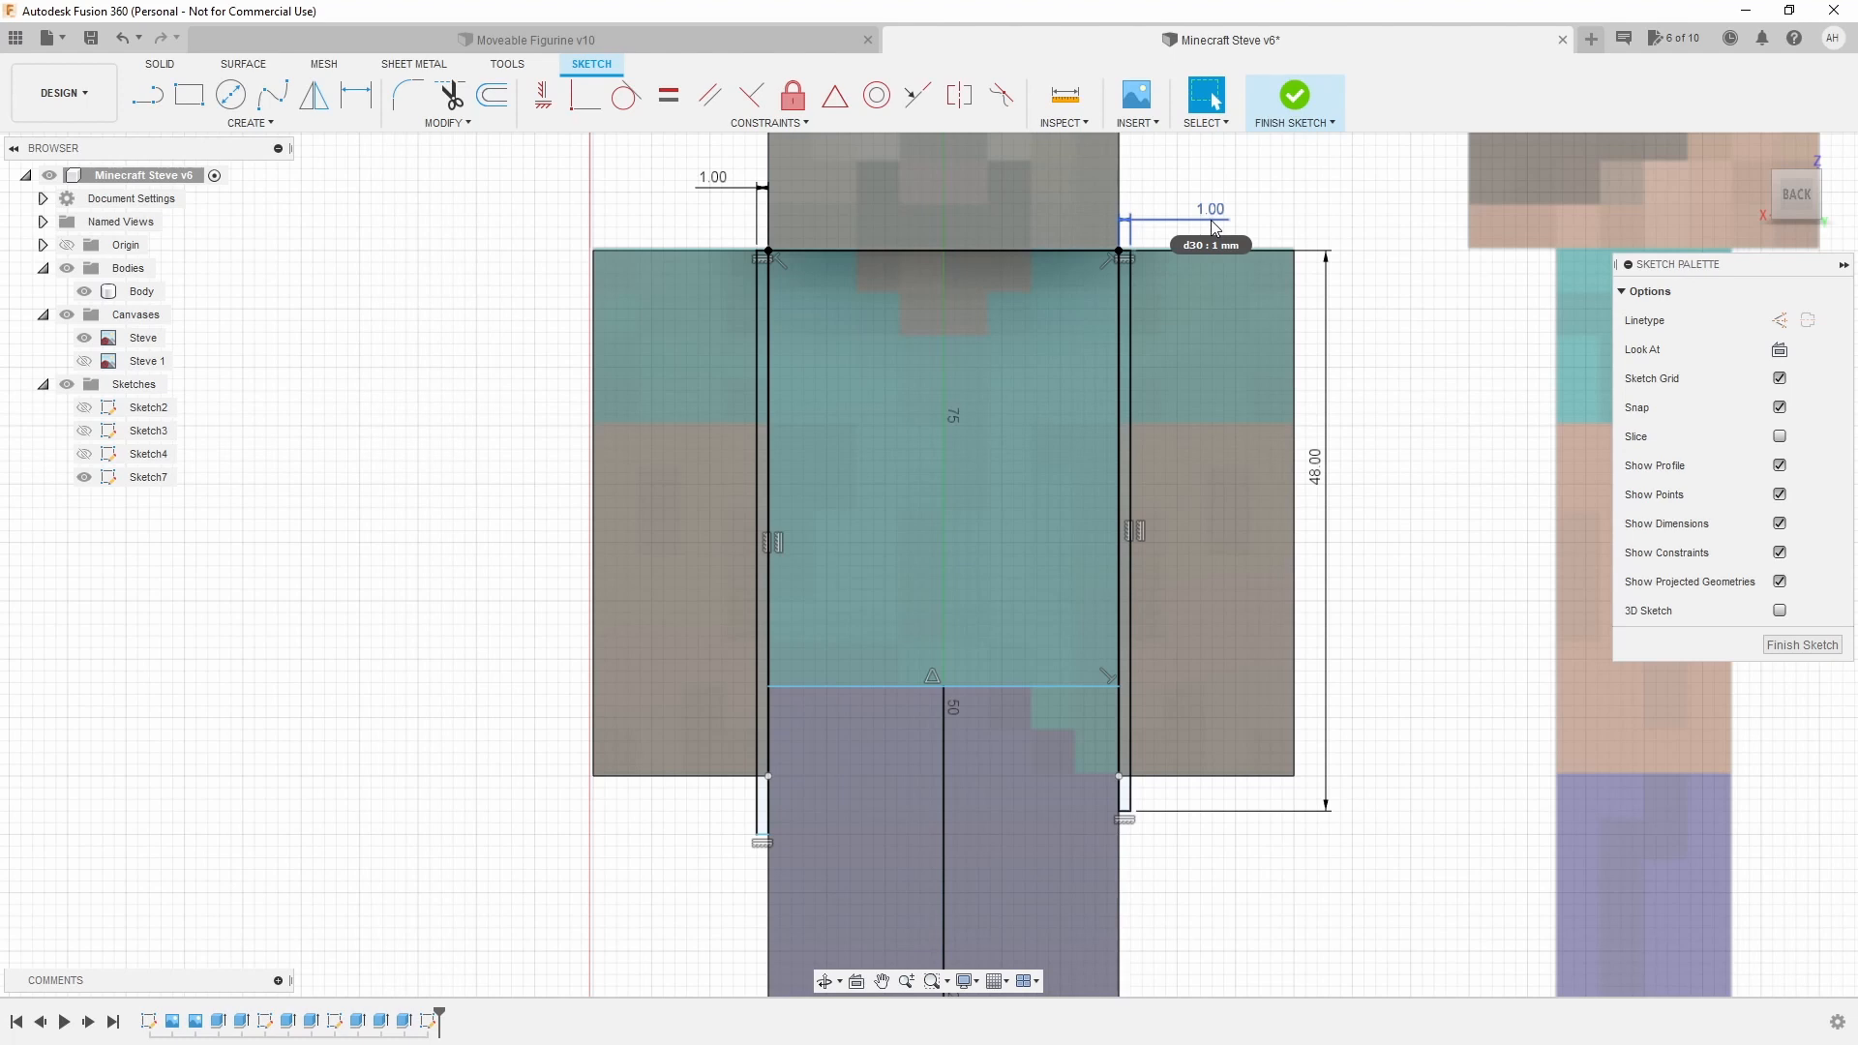
{"action": "scroll", "coordinate": [1215, 227], "scroll_direction": "up", "scroll_amount": 3}
{"action": "scroll", "coordinate": [1013, 503], "scroll_direction": "down", "scroll_amount": 13}
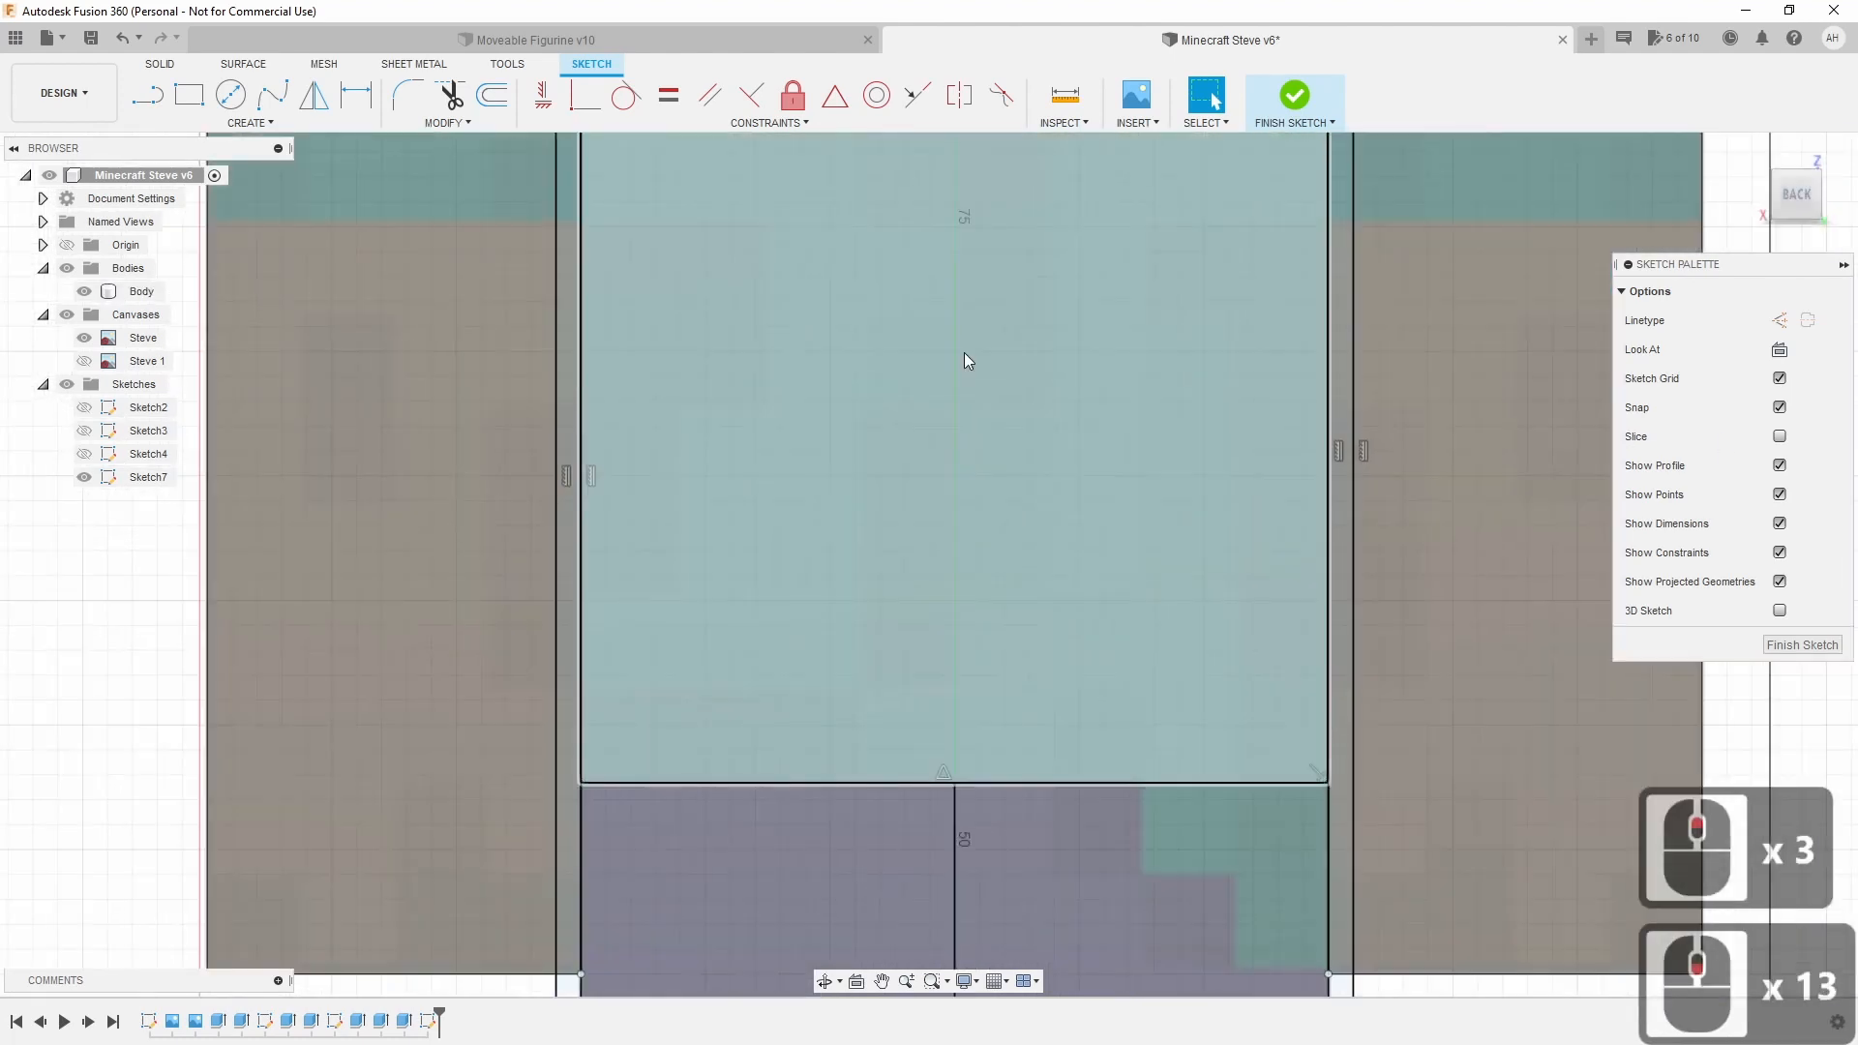
Draw a 1 mm-high gap strip across the torso's top edge.
{"action": "middle_click_drag", "start_coordinate": [964, 352], "coordinate": [921, 788]}
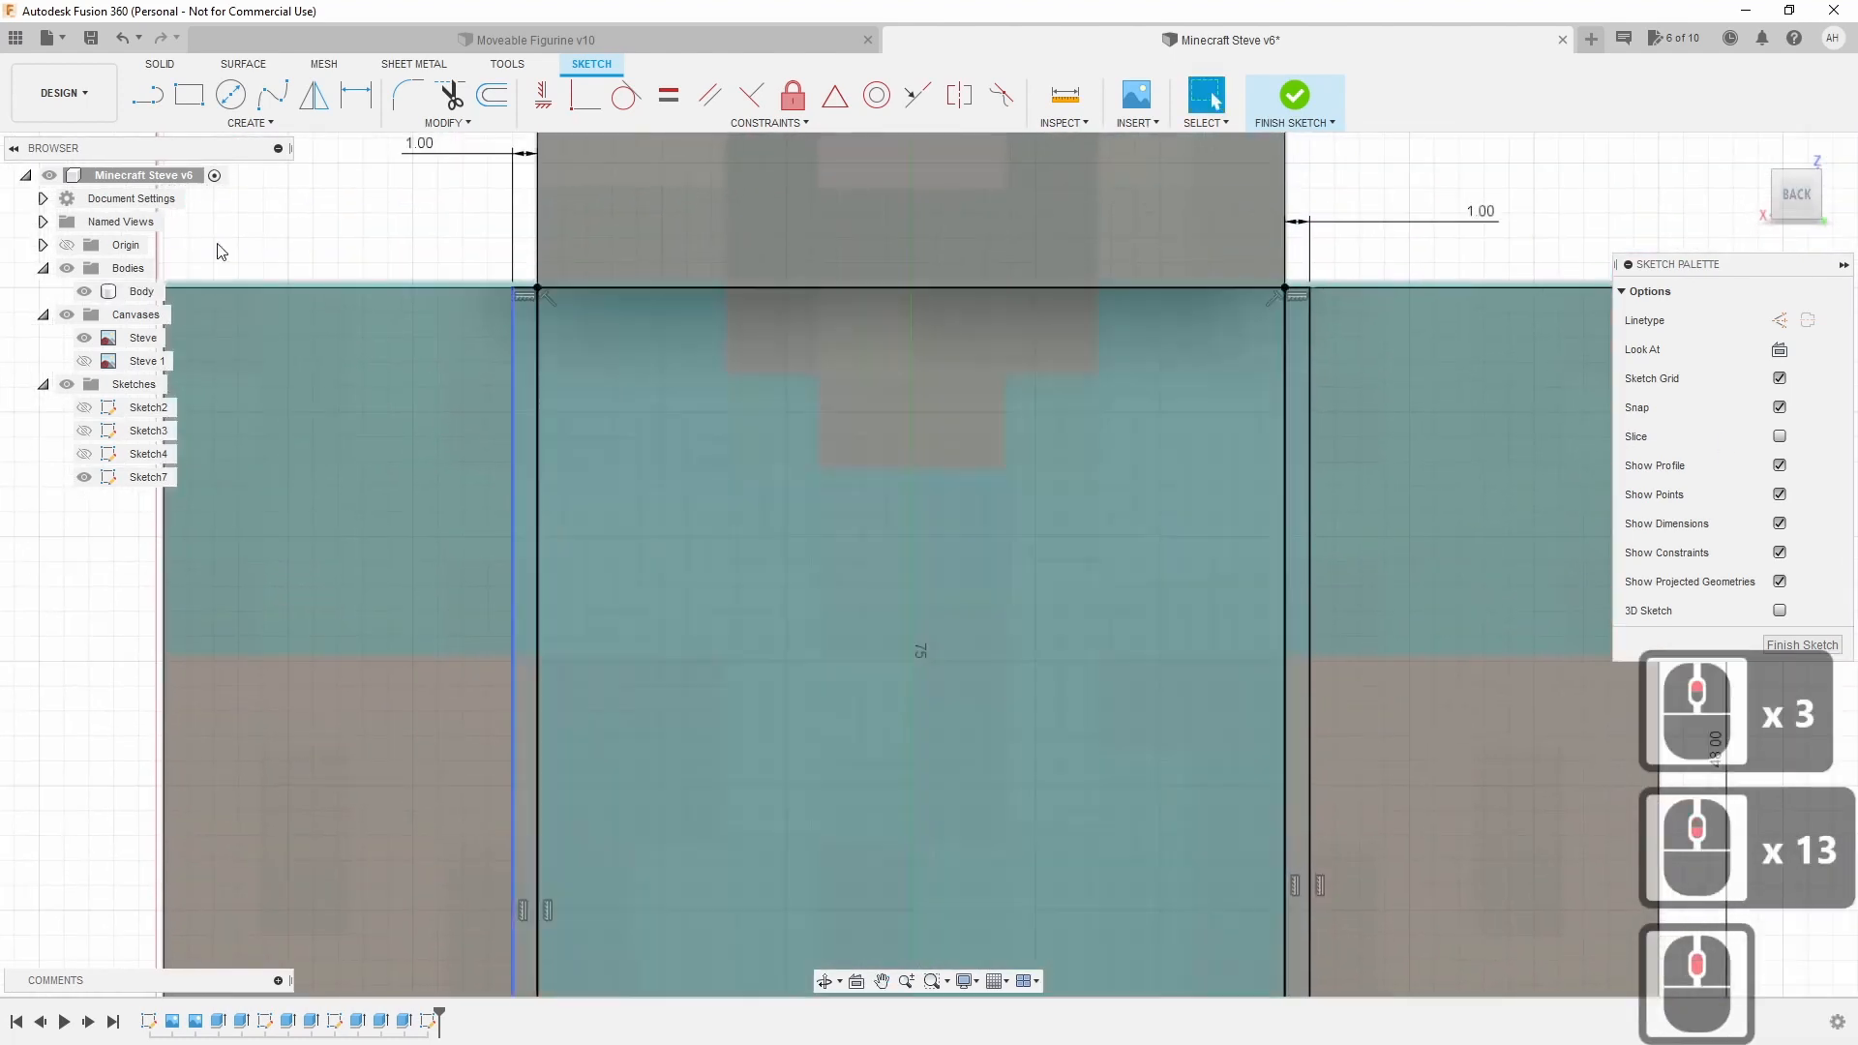
{"action": "left_click", "coordinate": [189, 93]}
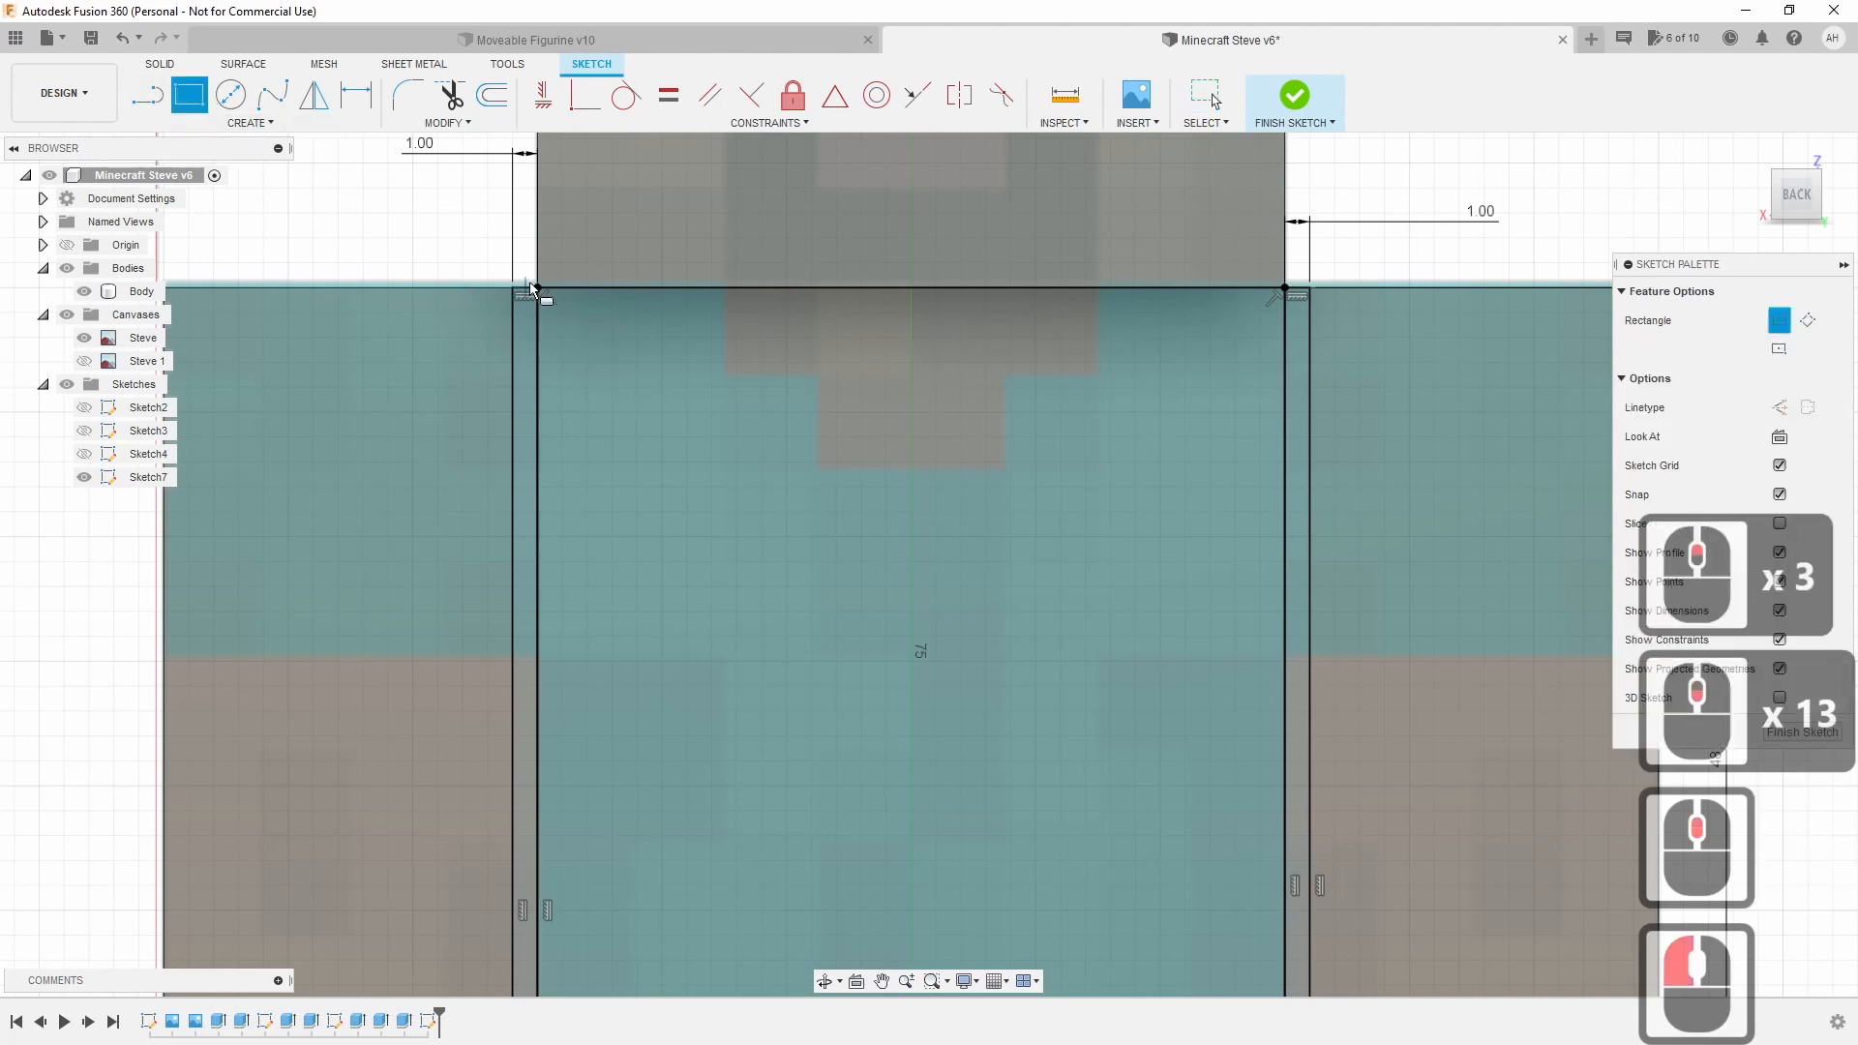
{"action": "left_click", "coordinate": [537, 286]}
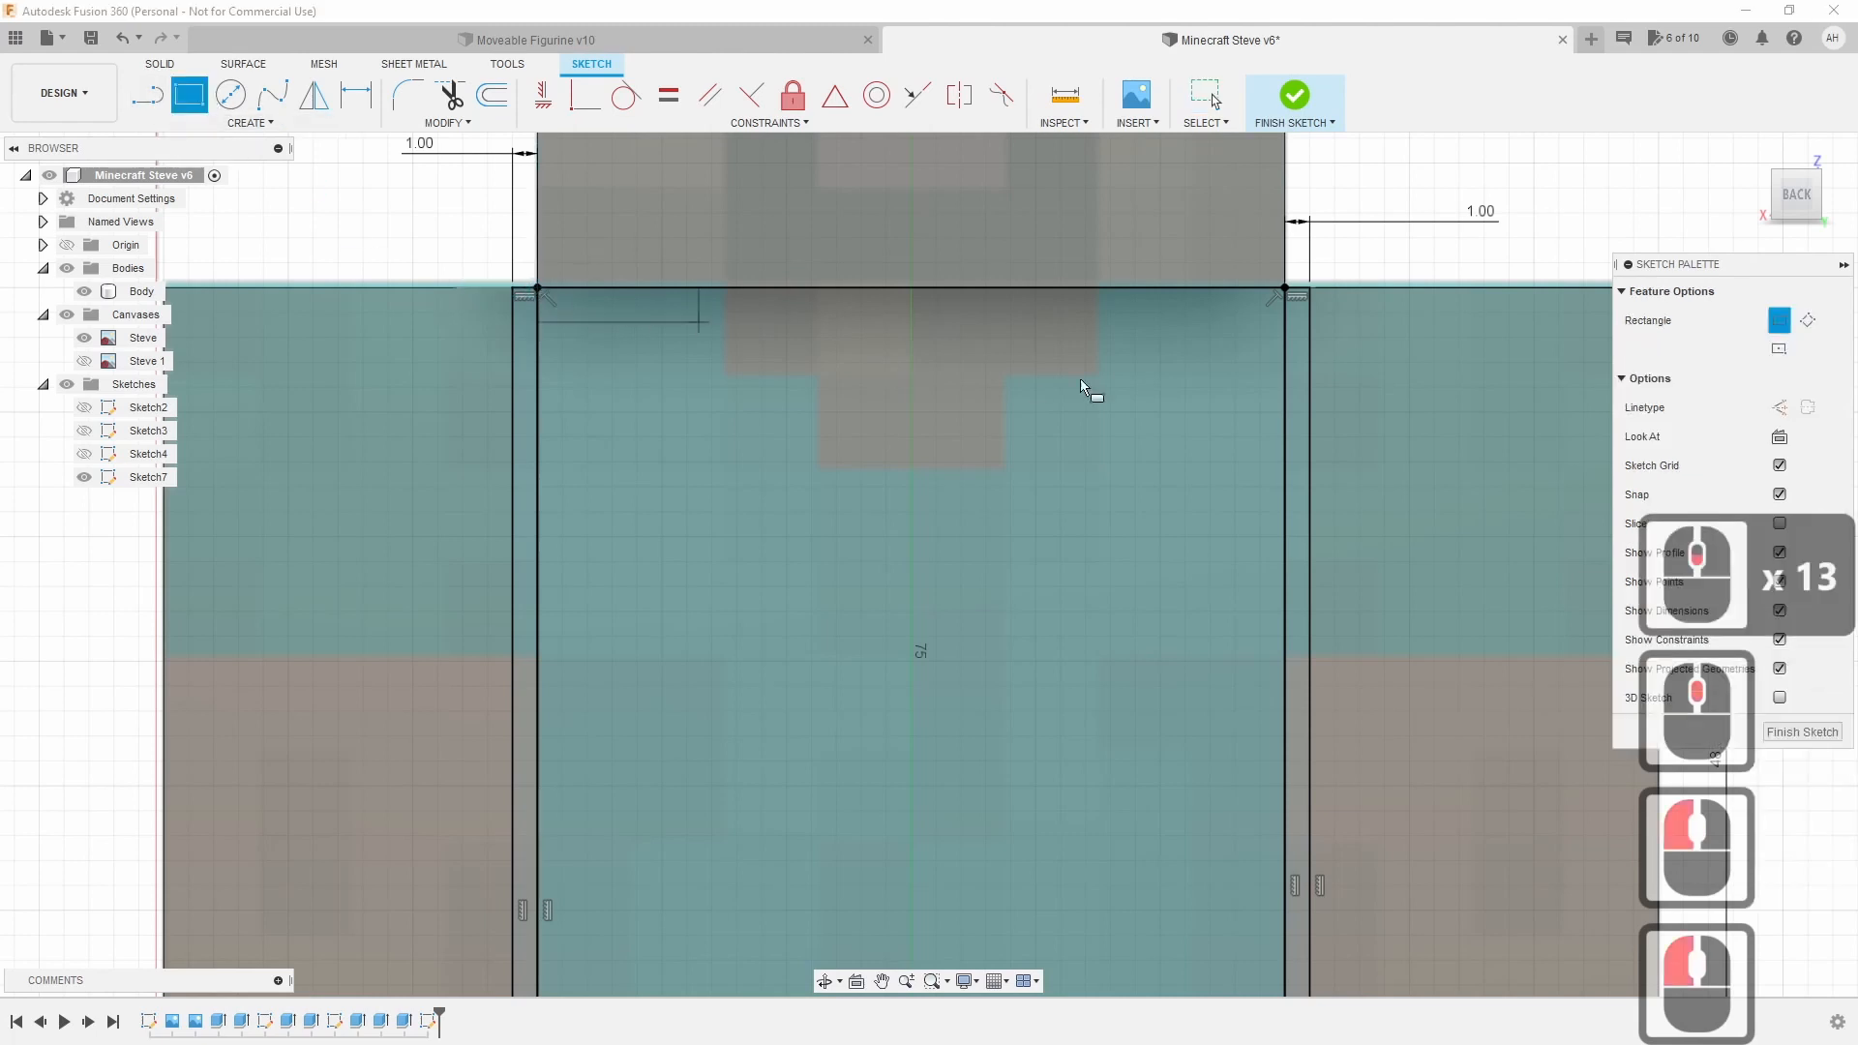
{"action": "left_click", "coordinate": [1285, 313]}
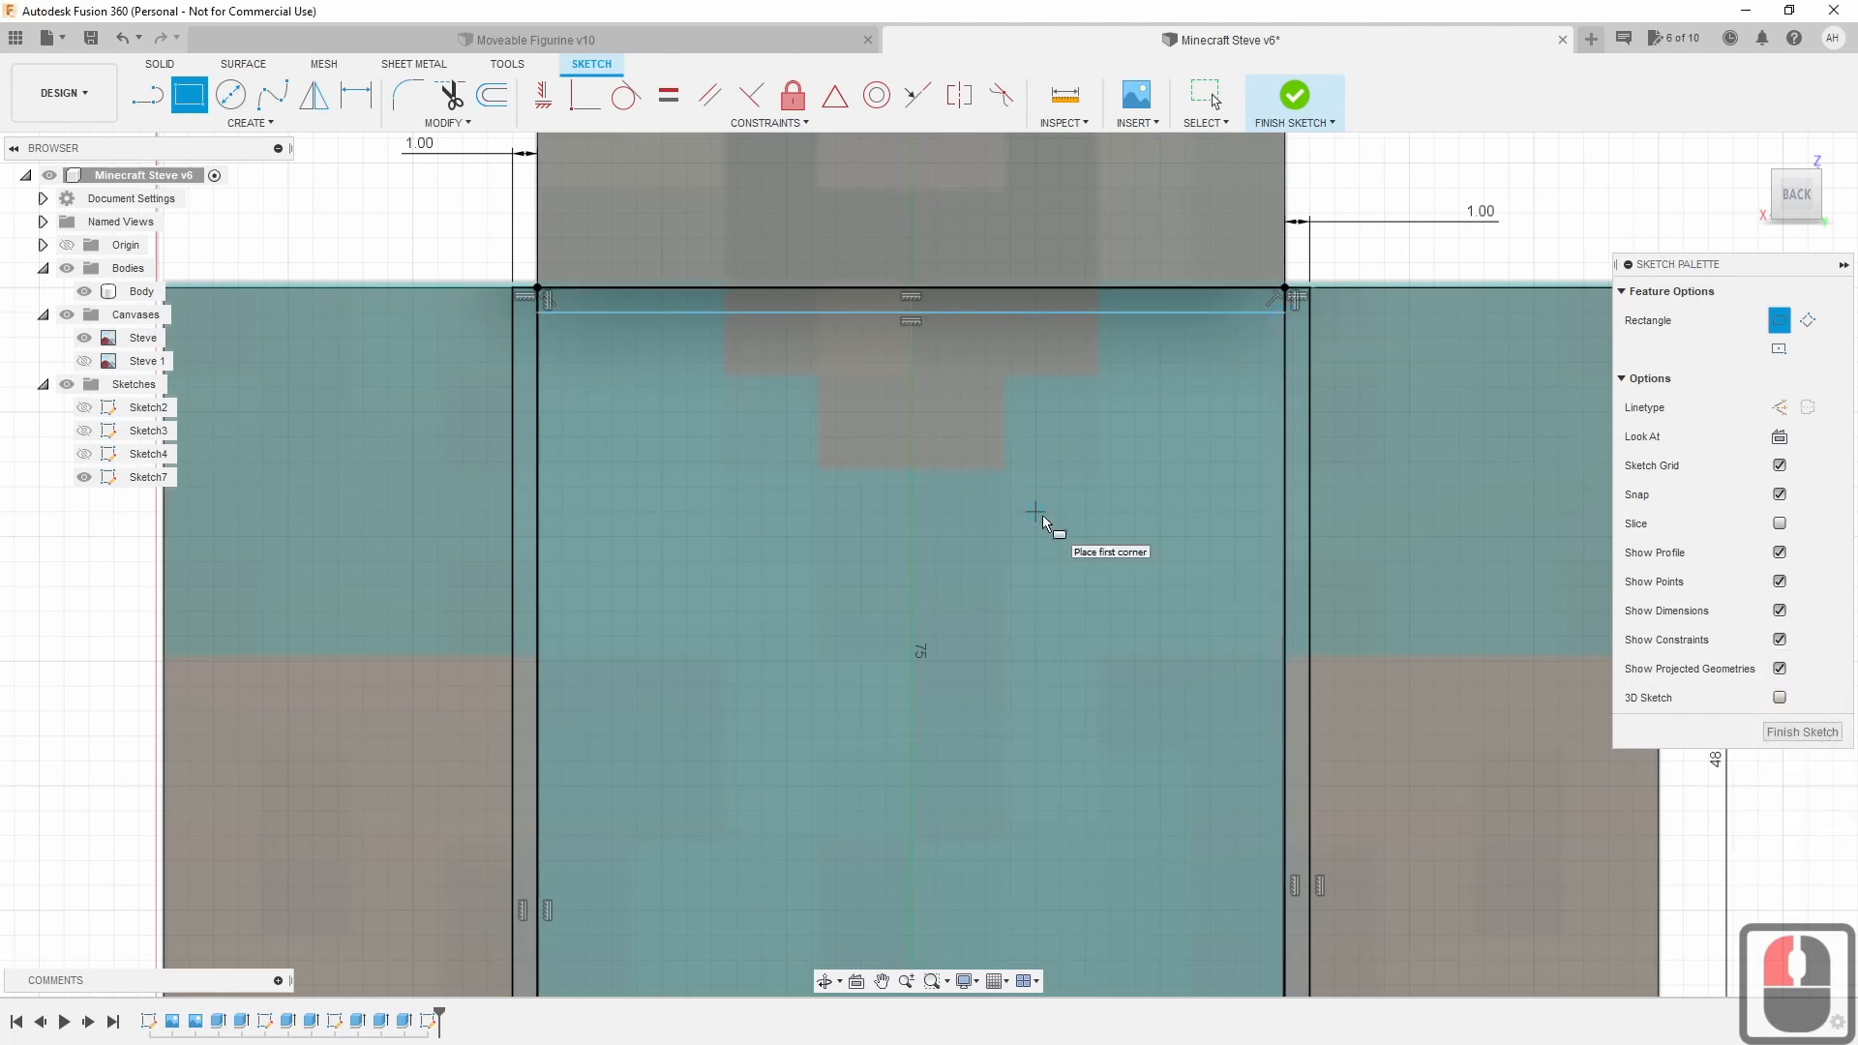
{"action": "scroll", "coordinate": [1016, 581], "scroll_direction": "up", "scroll_amount": 7}
Draw a 30 × 1 mm gap strip along the torso's bottom edge.
{"action": "middle_click_drag", "start_coordinate": [673, 765], "coordinate": [613, 456]}
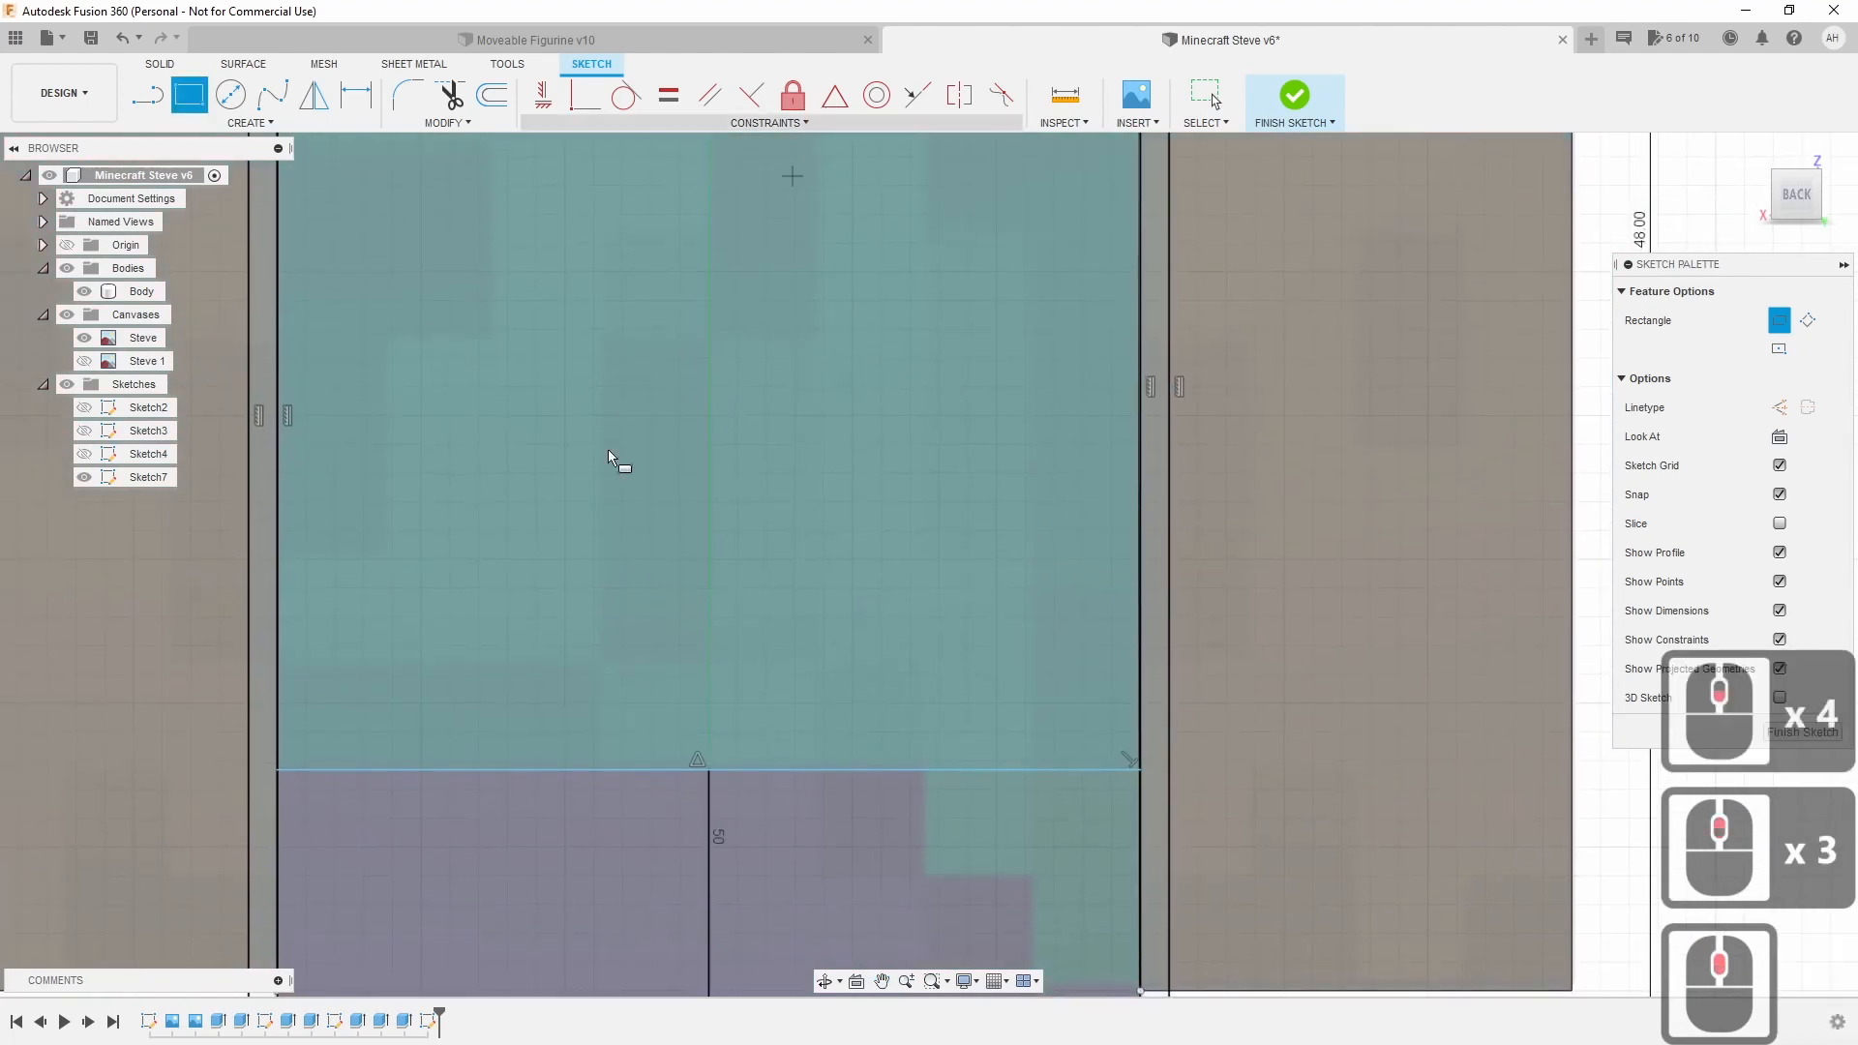
{"action": "left_click", "coordinate": [282, 766]}
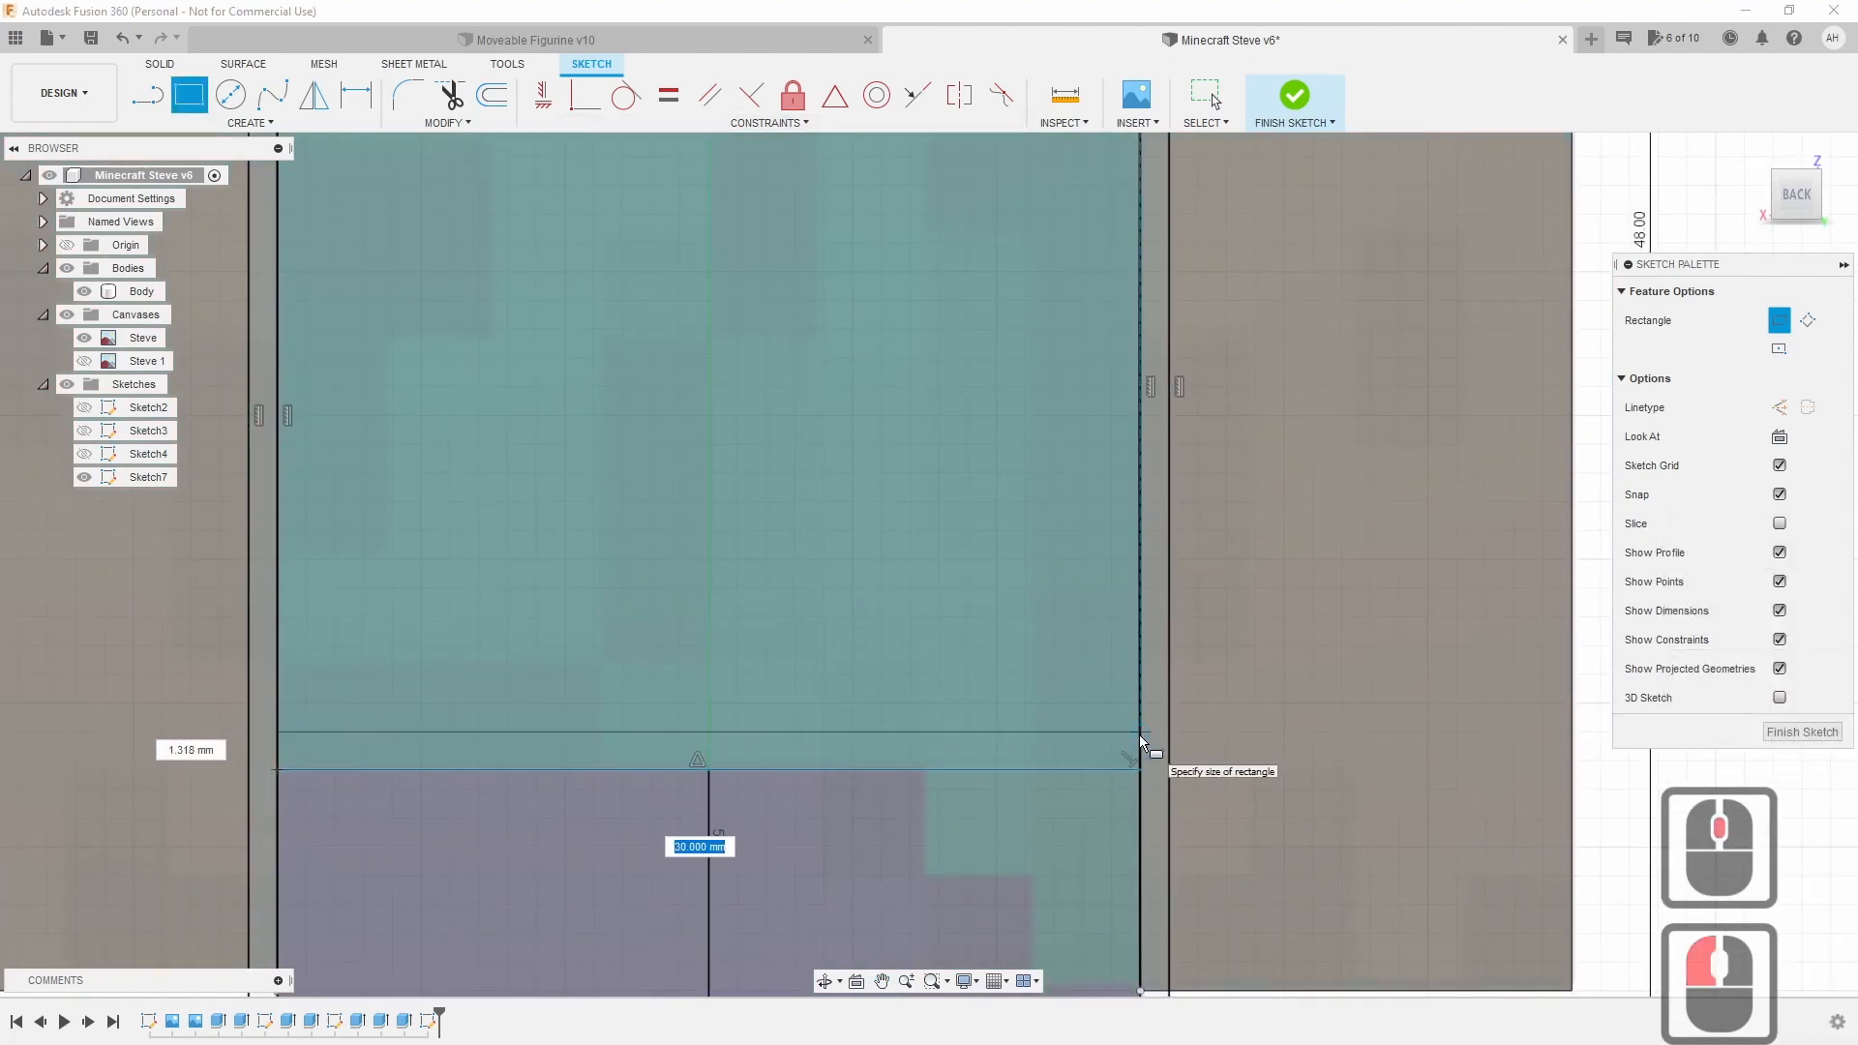
{"action": "key", "text": "Tab"}
{"action": "type", "text": "1"}
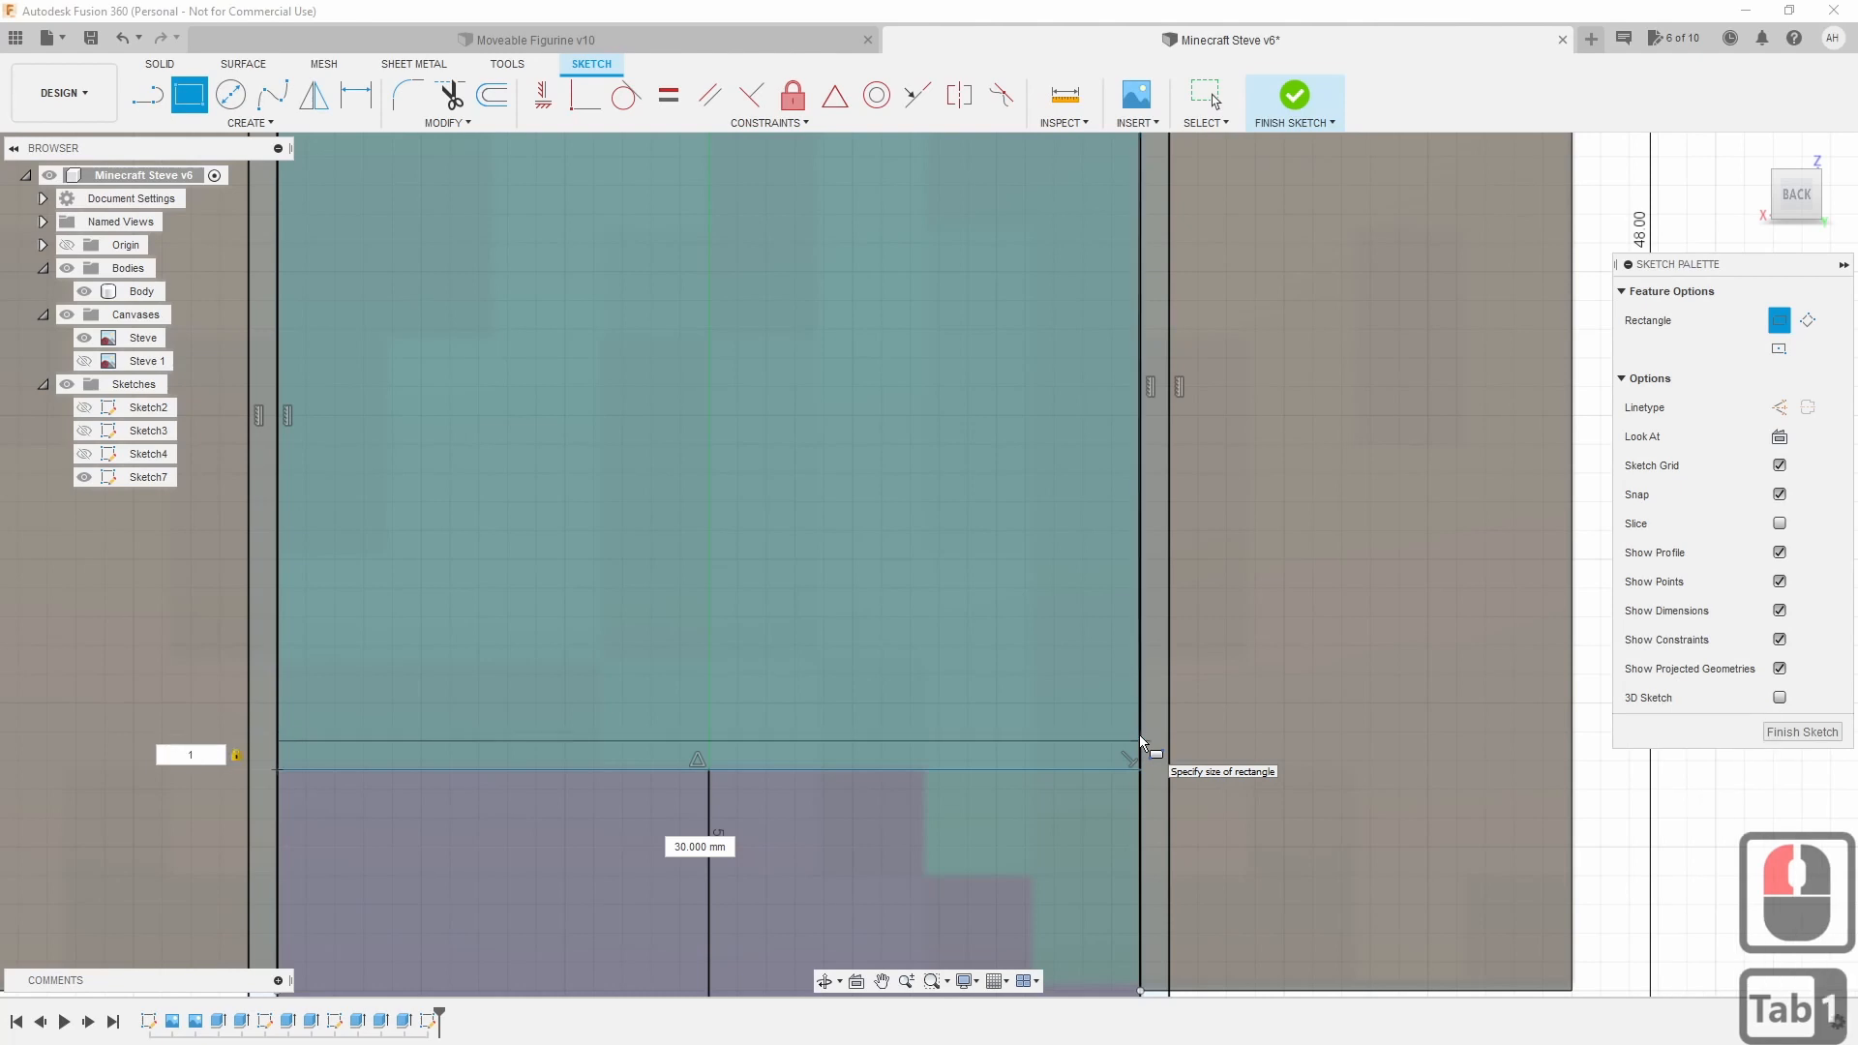
{"action": "key", "text": "Return"}
{"action": "middle_click", "coordinate": [912, 875]}
{"action": "middle_click", "coordinate": [911, 875]}
{"action": "scroll", "coordinate": [911, 875], "scroll_direction": "up", "scroll_amount": 2}
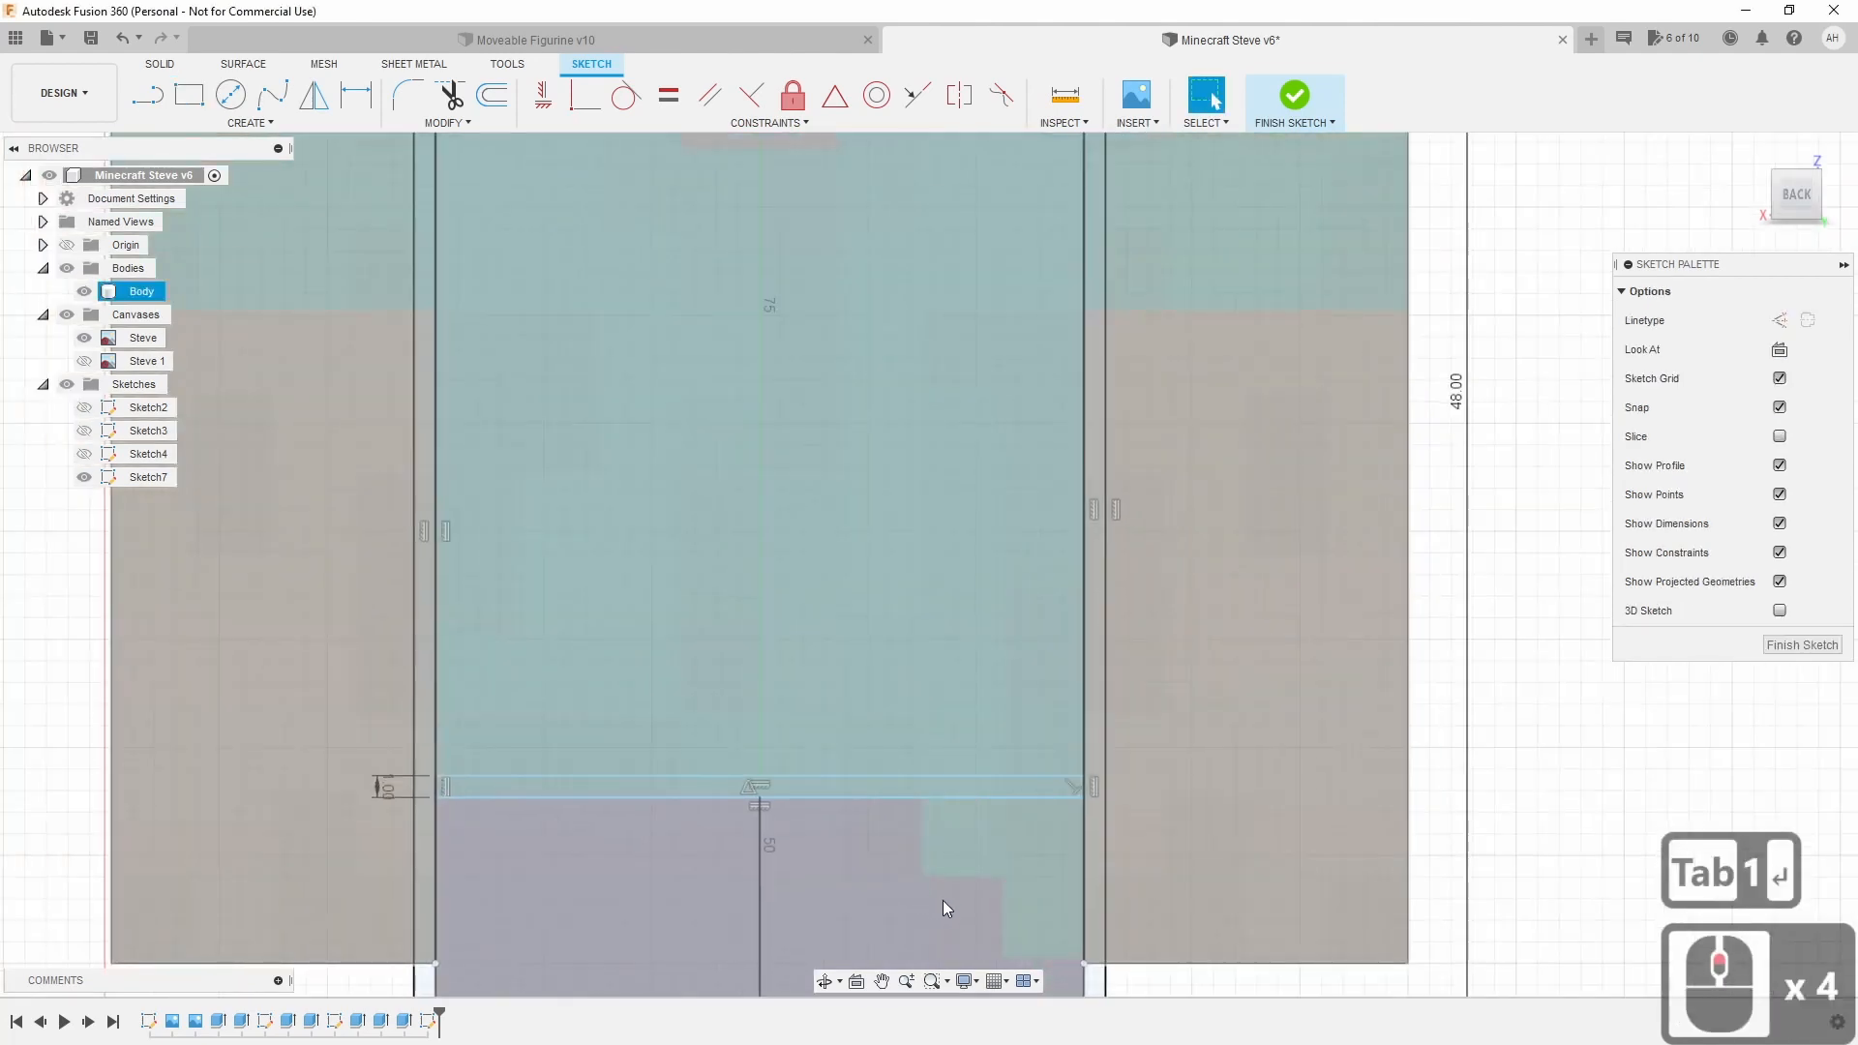
{"action": "middle_click_drag", "start_coordinate": [943, 900], "coordinate": [896, 403]}
{"action": "middle_click_drag", "start_coordinate": [861, 567], "coordinate": [829, 380]}
Pick the Center Rectangle tool from the Create > Rectangle list.
{"action": "scroll", "coordinate": [827, 500], "scroll_direction": "up", "scroll_amount": 3}
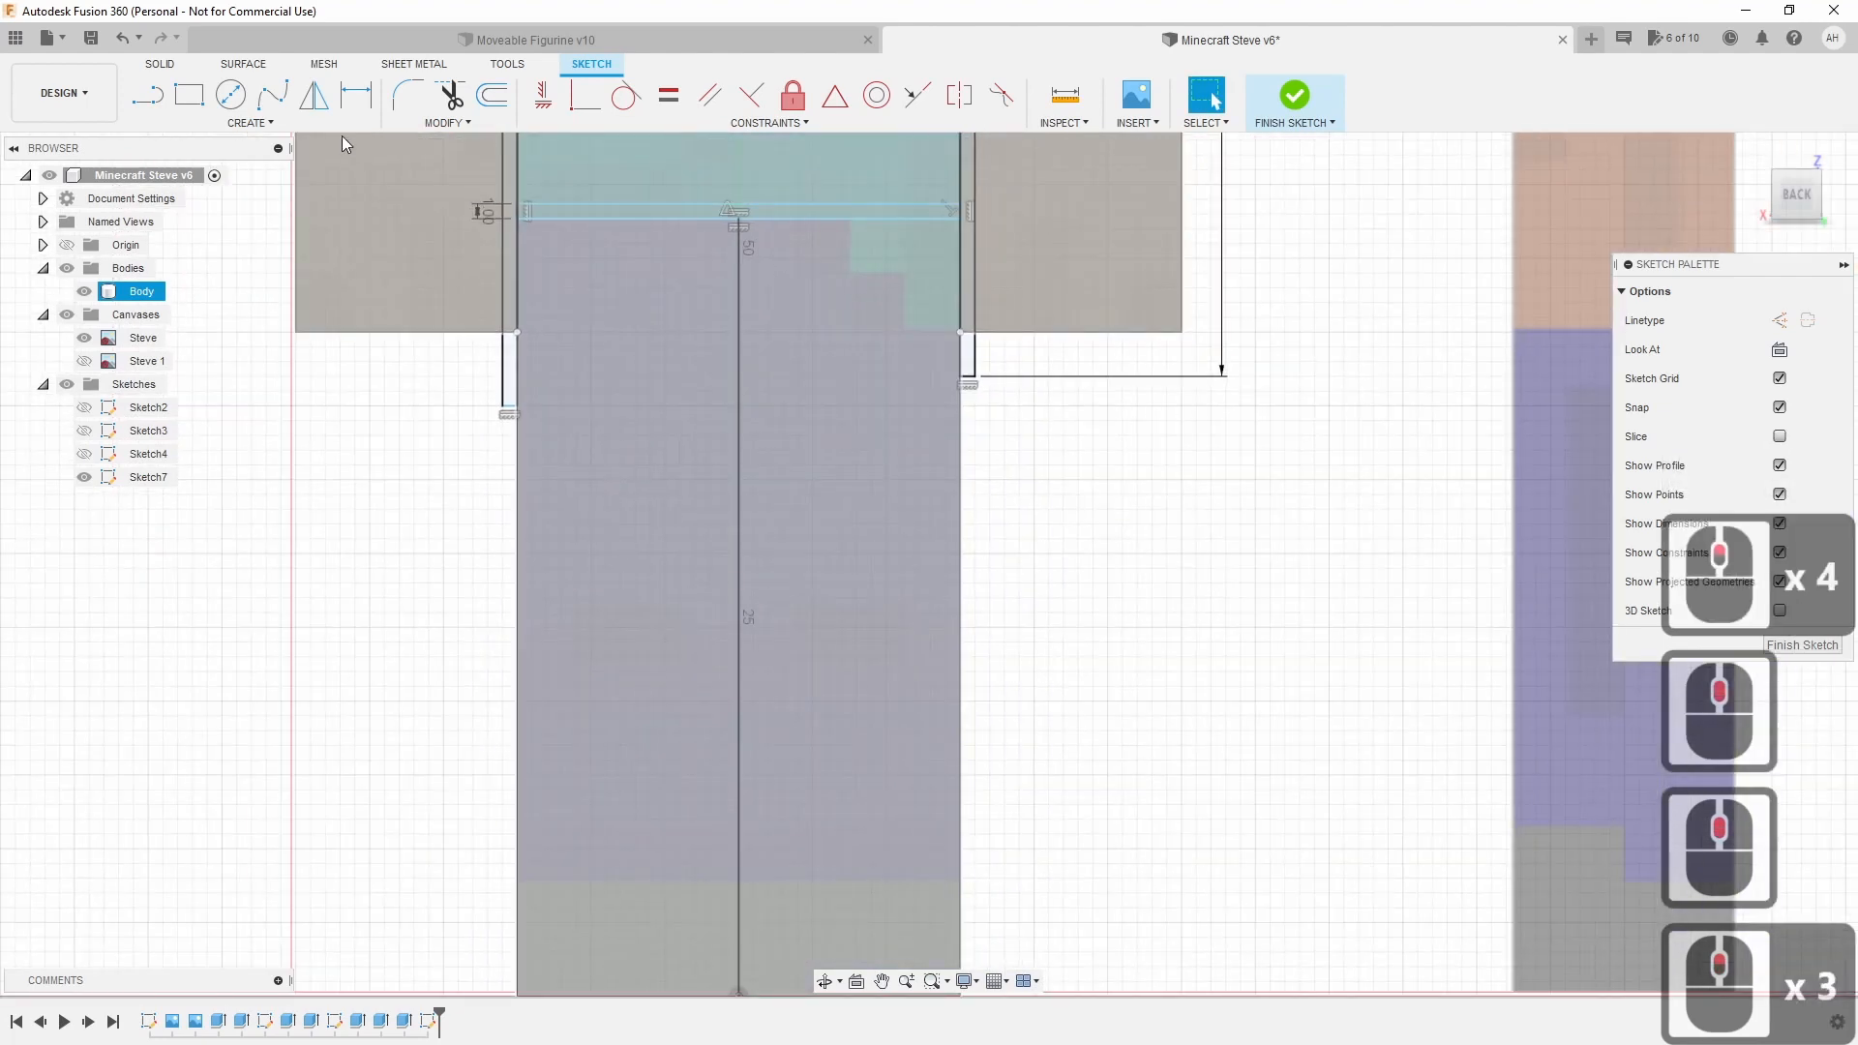
{"action": "left_click", "coordinate": [310, 128]}
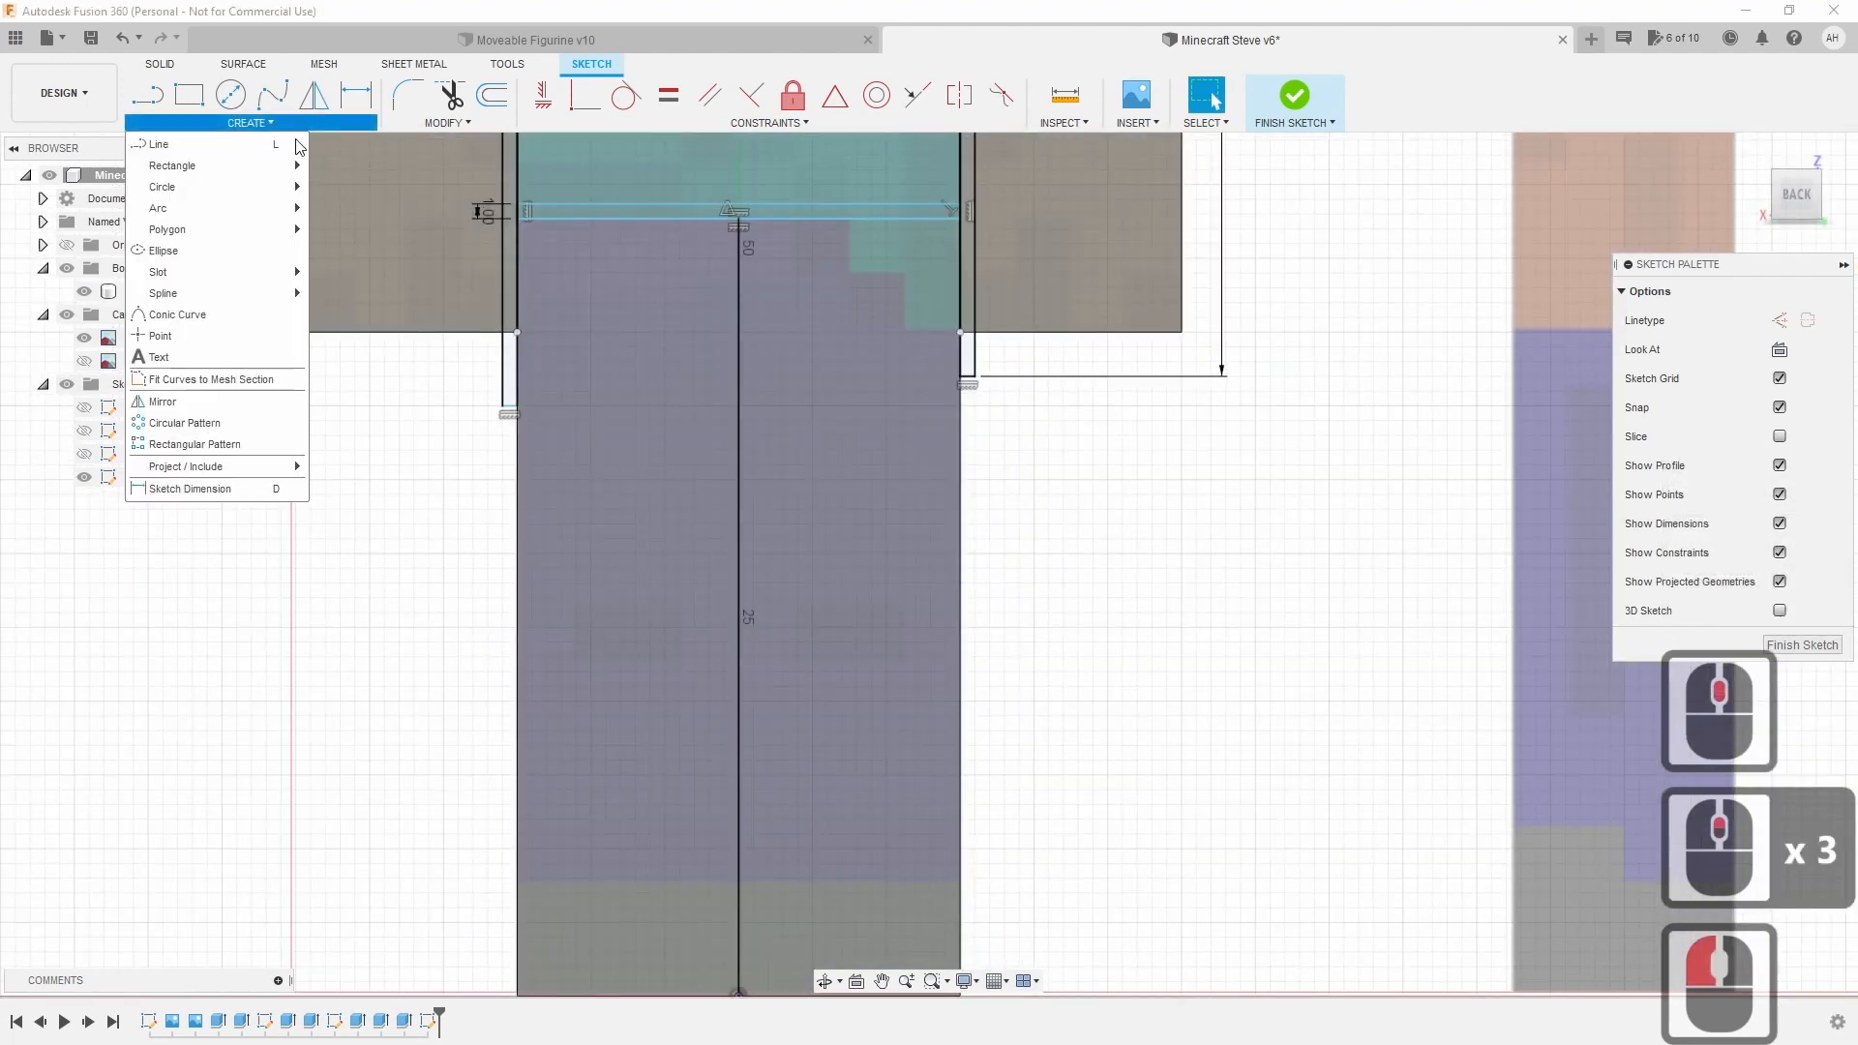
{"action": "mouse_move", "coordinate": [252, 165]}
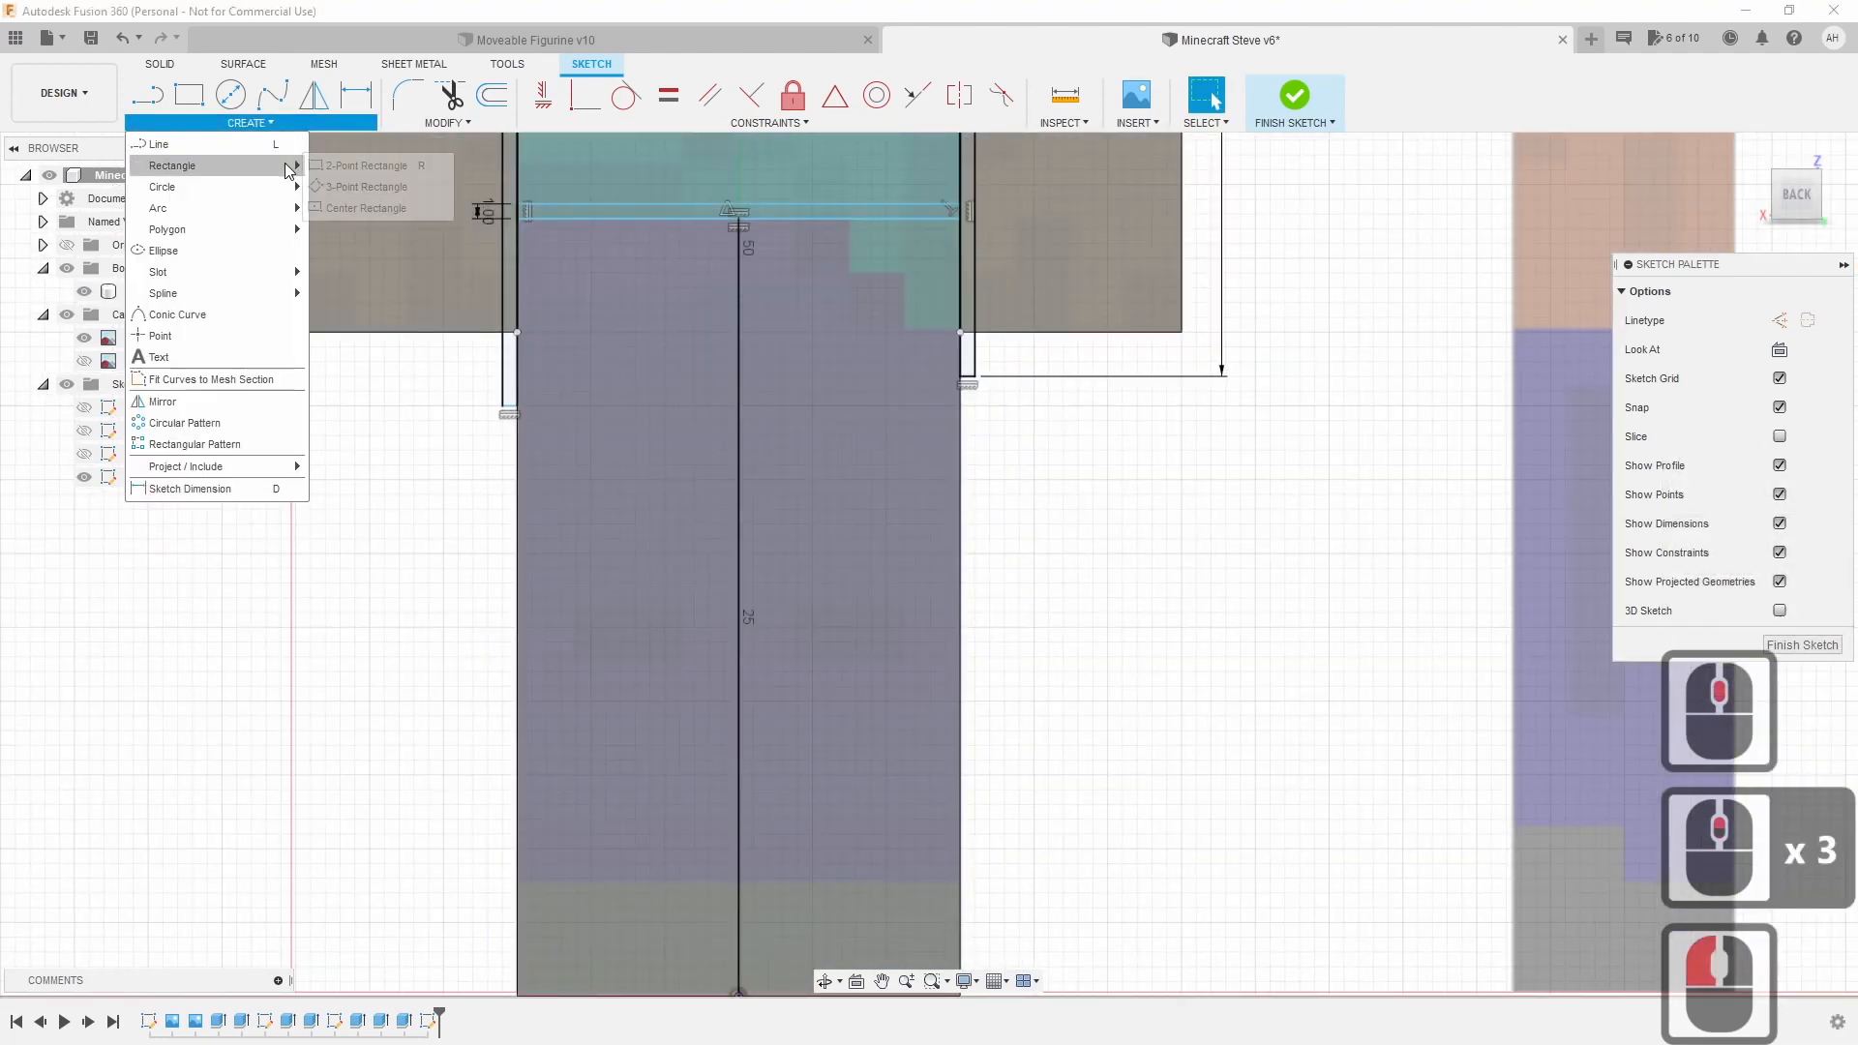
{"action": "left_click", "coordinate": [360, 208]}
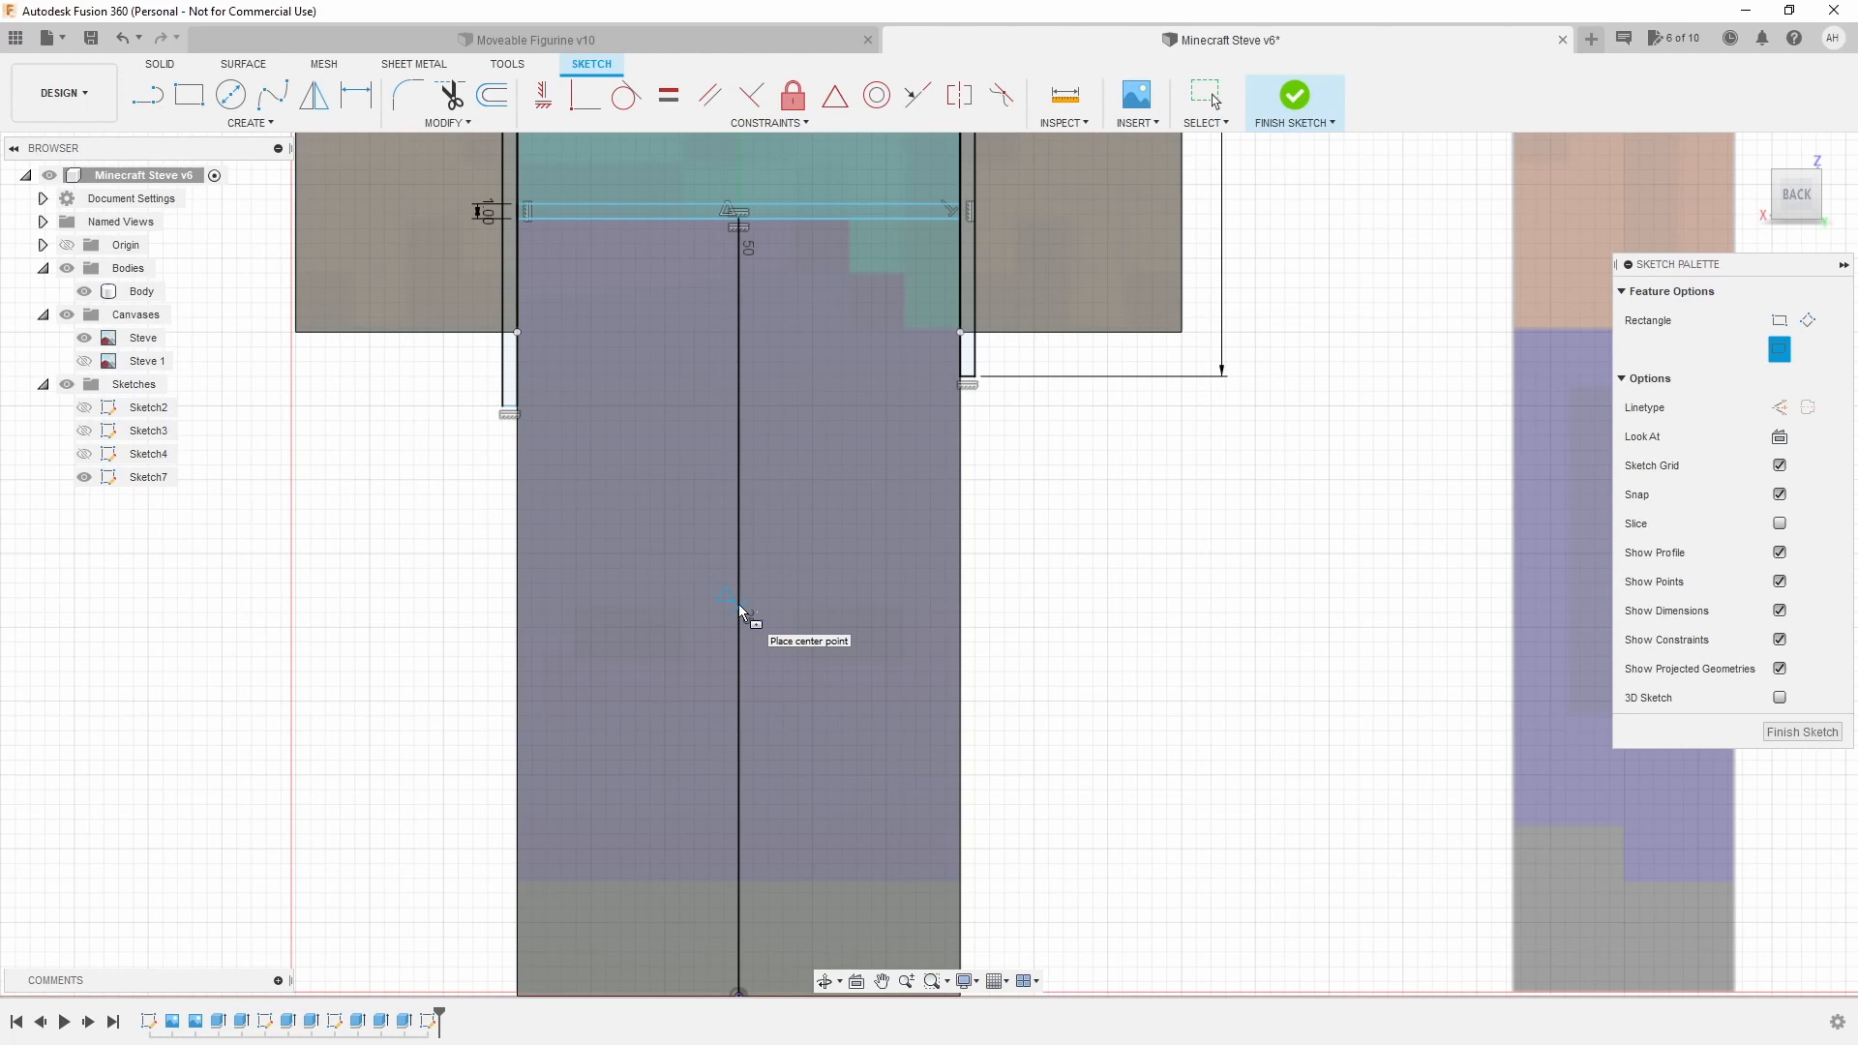
Draw a centred 1 mm-wide gap rectangle down the leg dividing line to the feet.
{"action": "left_click", "coordinate": [739, 604]}
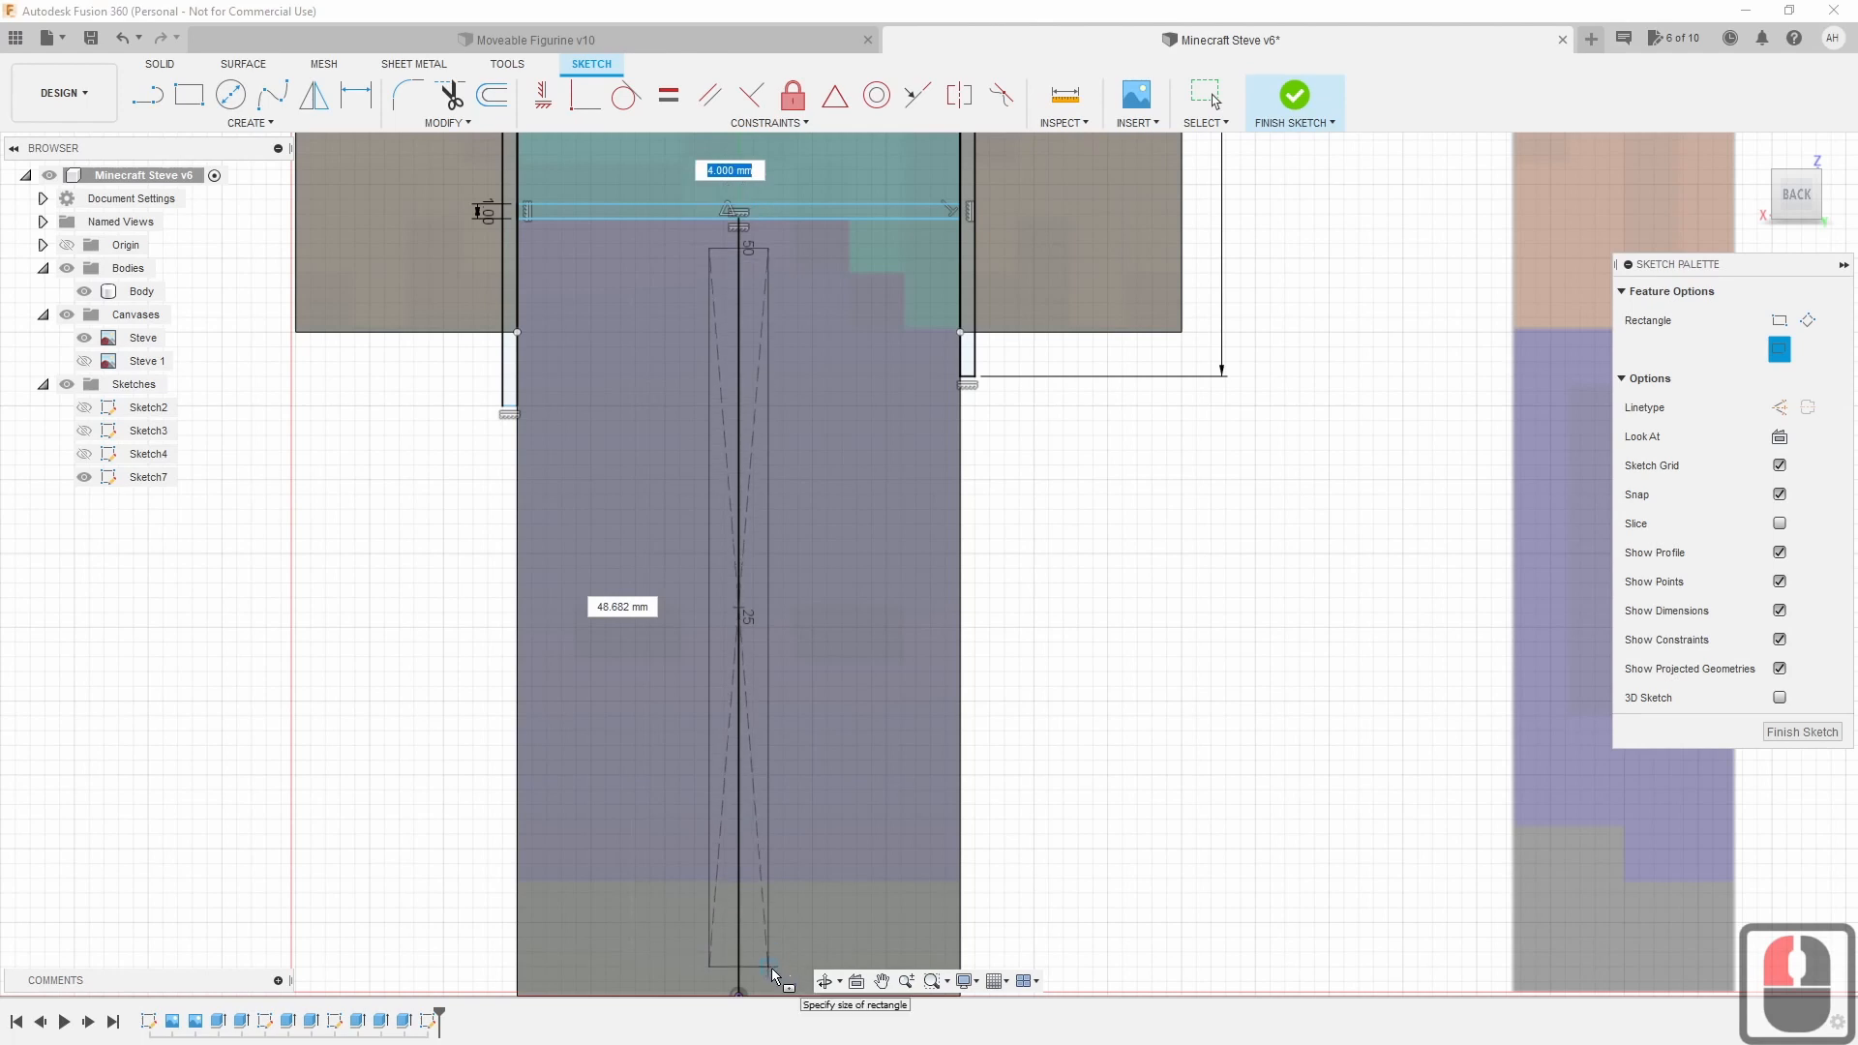
{"action": "scroll", "coordinate": [772, 987], "scroll_direction": "down", "scroll_amount": 2}
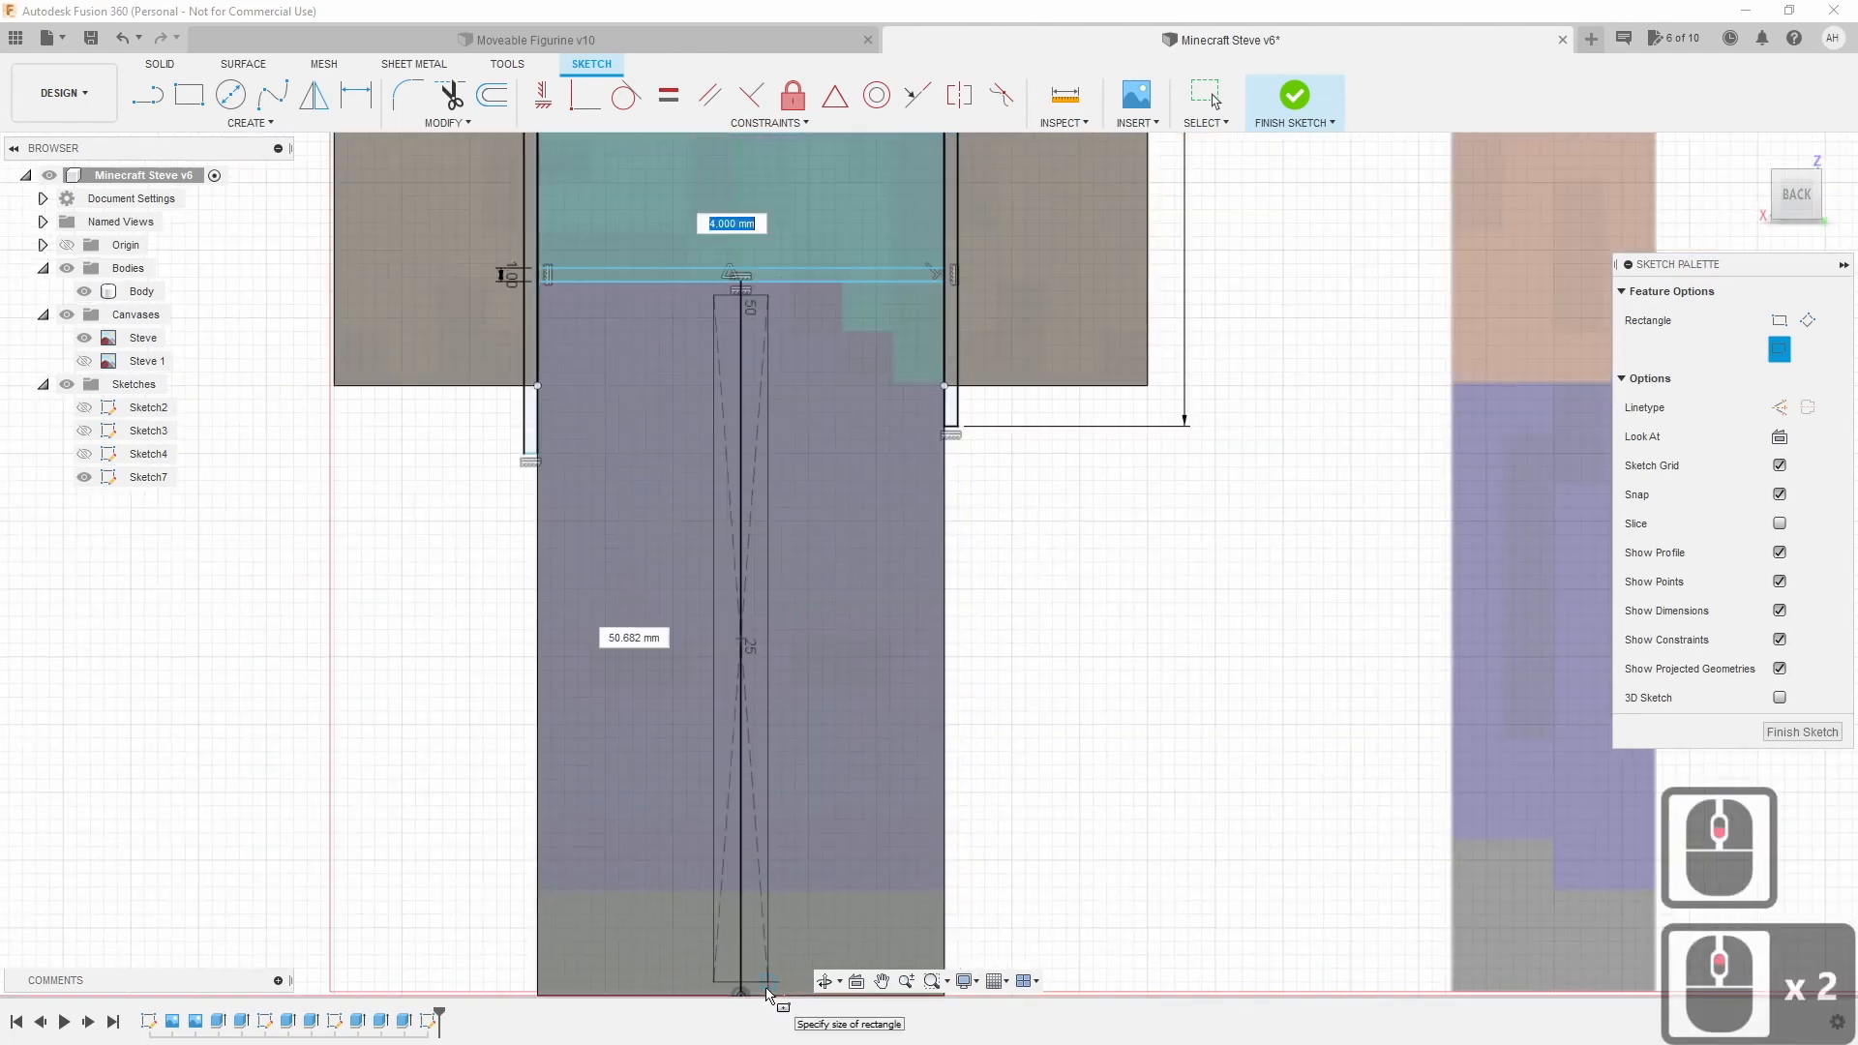
{"action": "scroll", "coordinate": [769, 995], "scroll_direction": "down", "scroll_amount": 2}
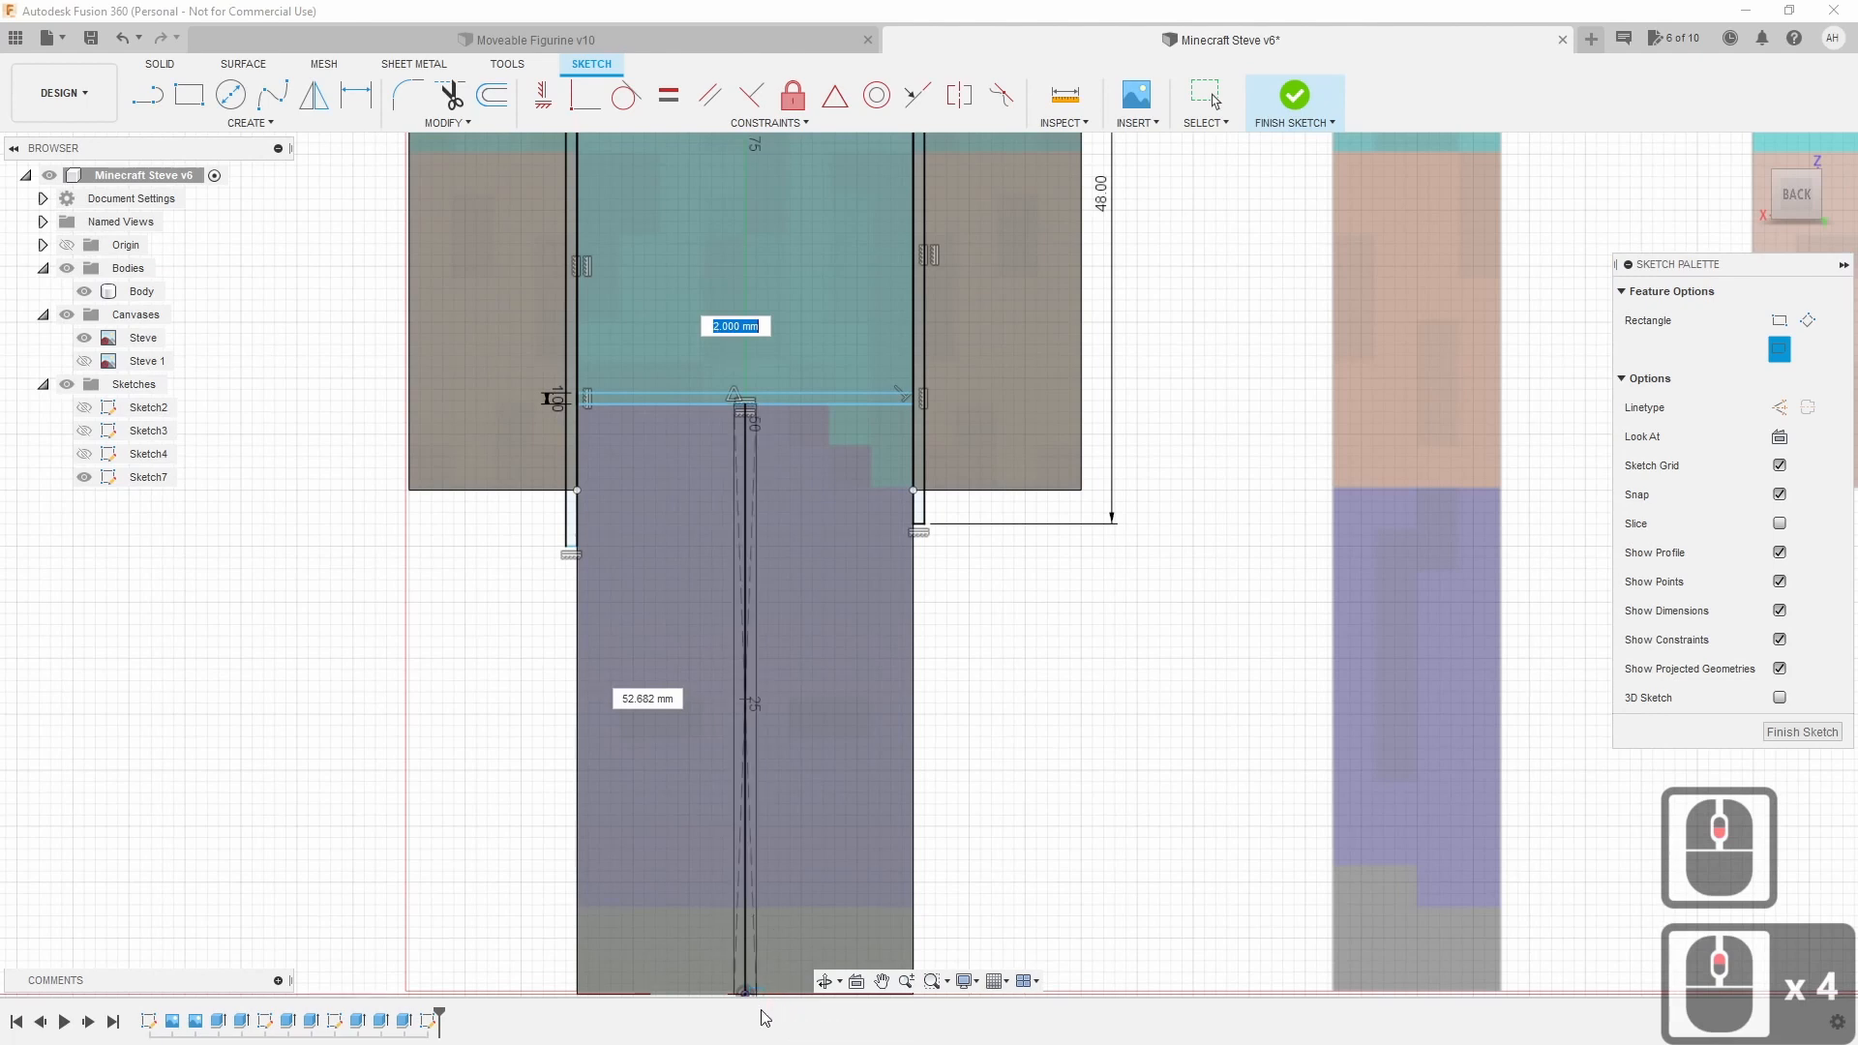
{"action": "scroll", "coordinate": [765, 997], "scroll_direction": "down", "scroll_amount": 2}
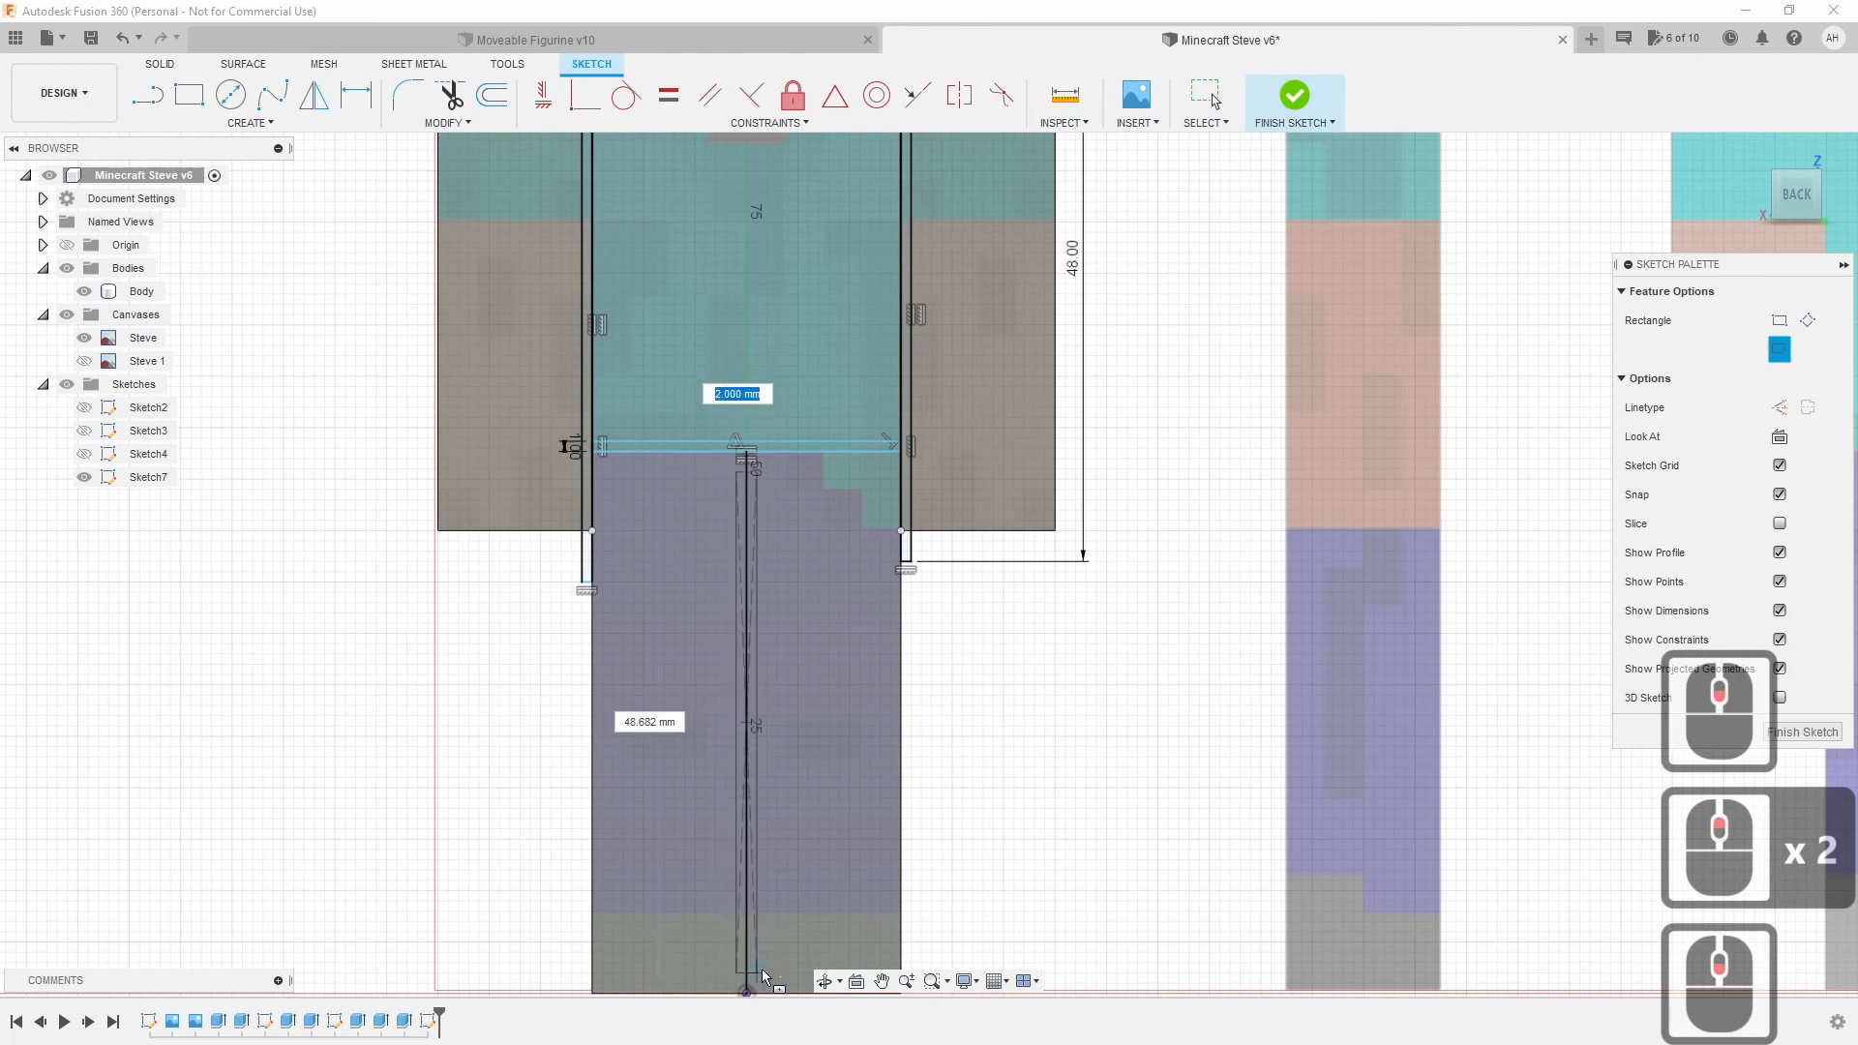
{"action": "scroll", "coordinate": [765, 997], "scroll_direction": "up", "scroll_amount": 2}
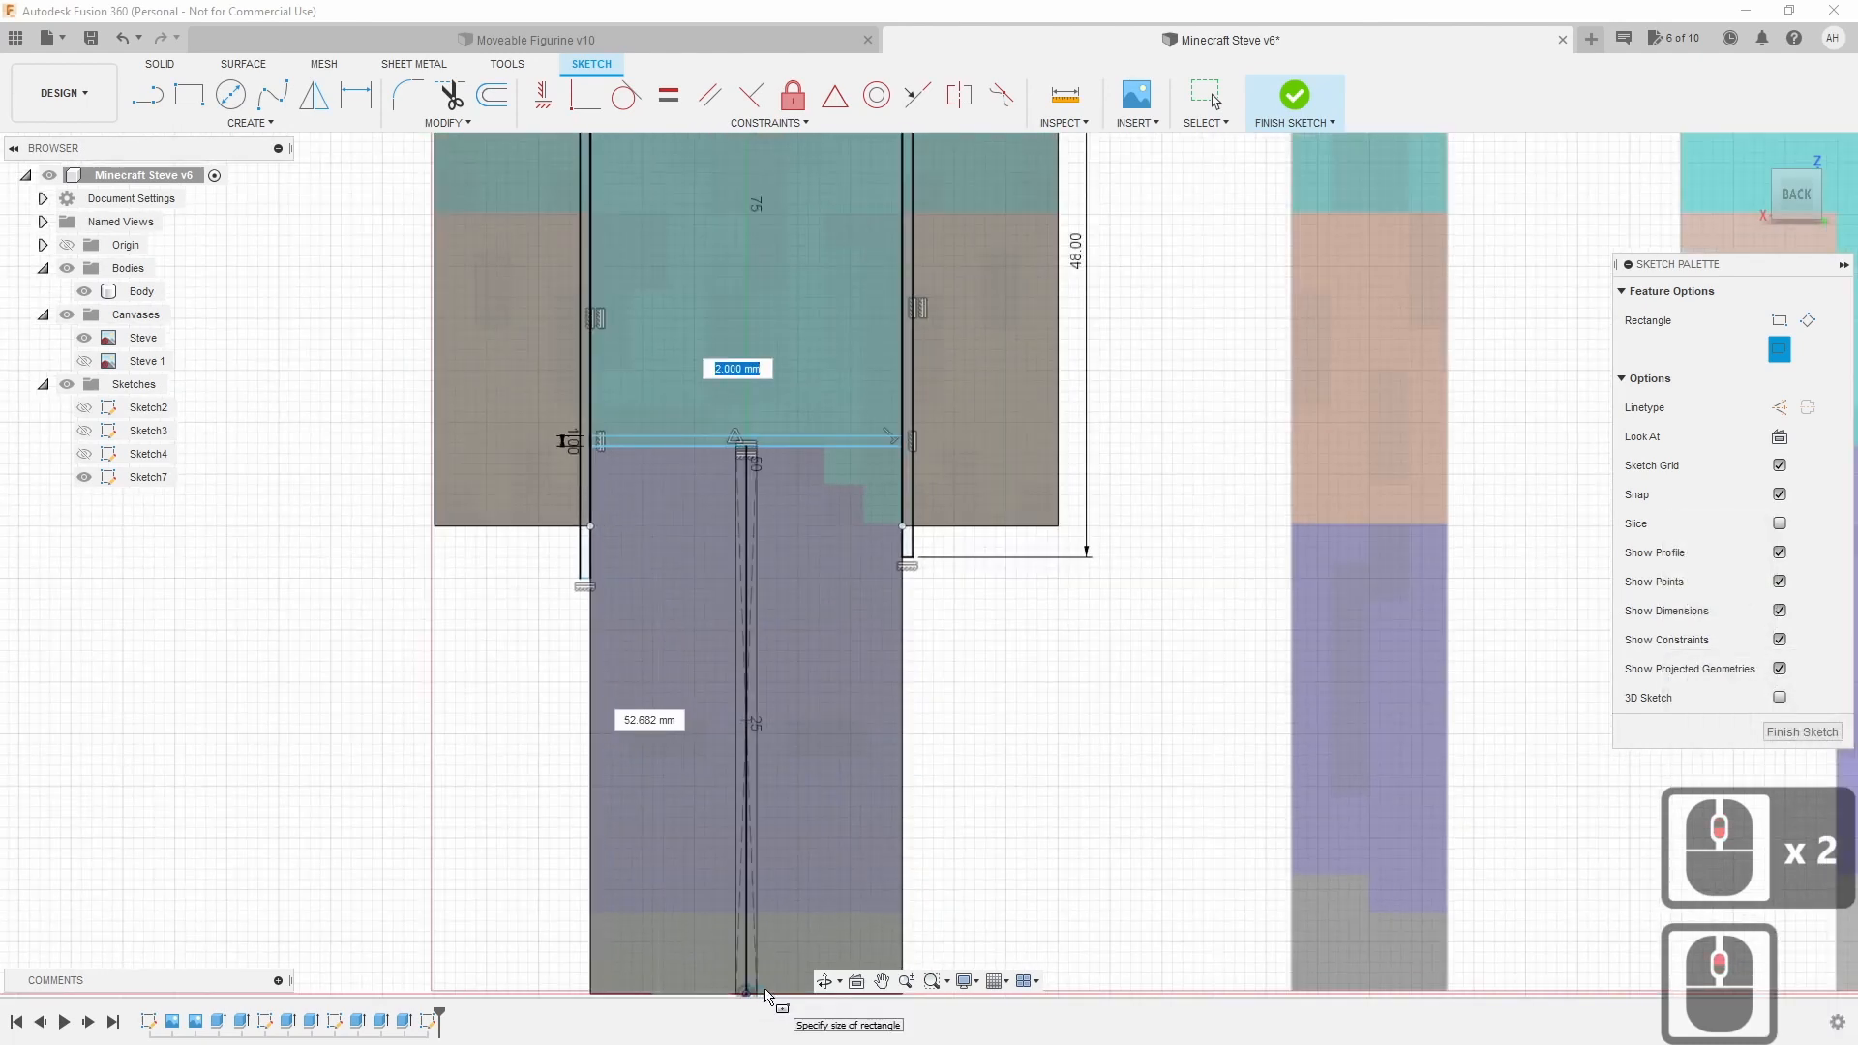
{"action": "key", "text": "Tab"}
{"action": "key", "text": "Tab"}
{"action": "type", "text": "1"}
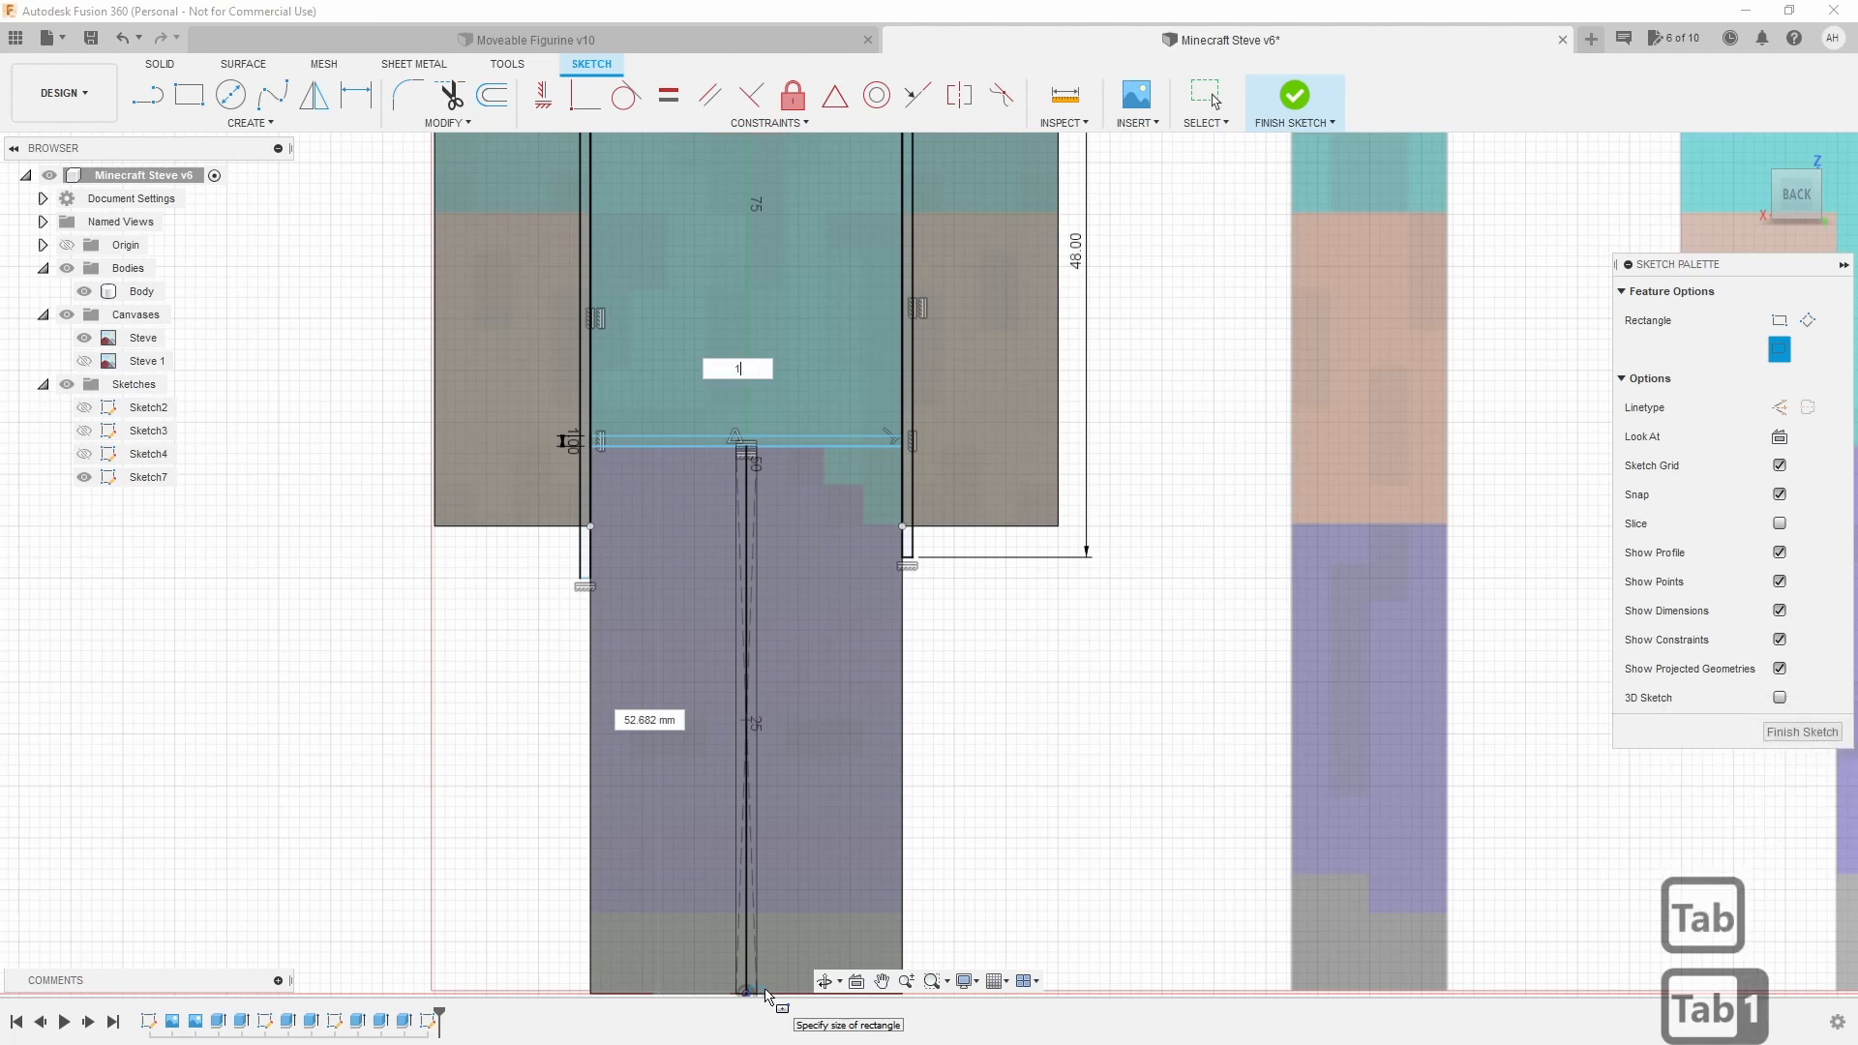
{"action": "key", "text": "Return"}
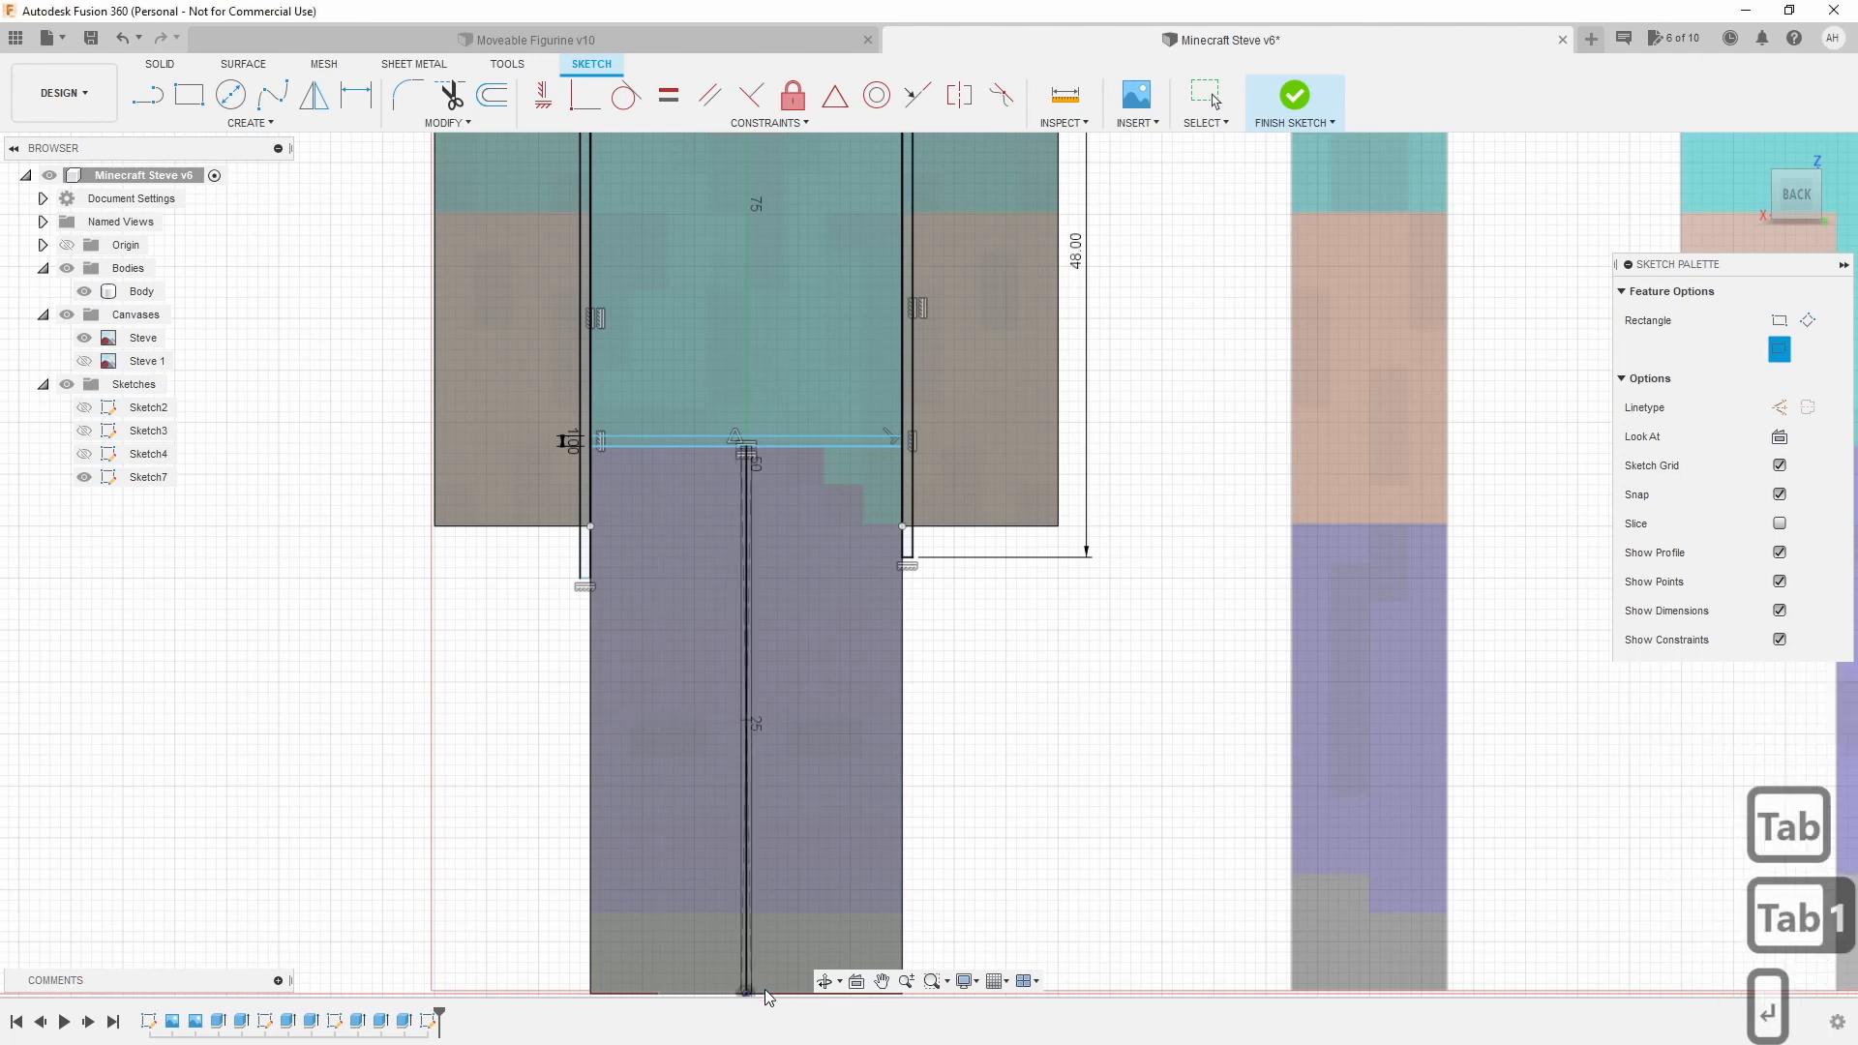
{"action": "mouse_move", "coordinate": [803, 799]}
{"action": "middle_mouse_down"}
{"action": "mouse_move", "coordinate": [788, 664]}
{"action": "mouse_move", "coordinate": [730, 654]}
{"action": "middle_mouse_up"}
{"action": "left_click", "coordinate": [755, 550]}
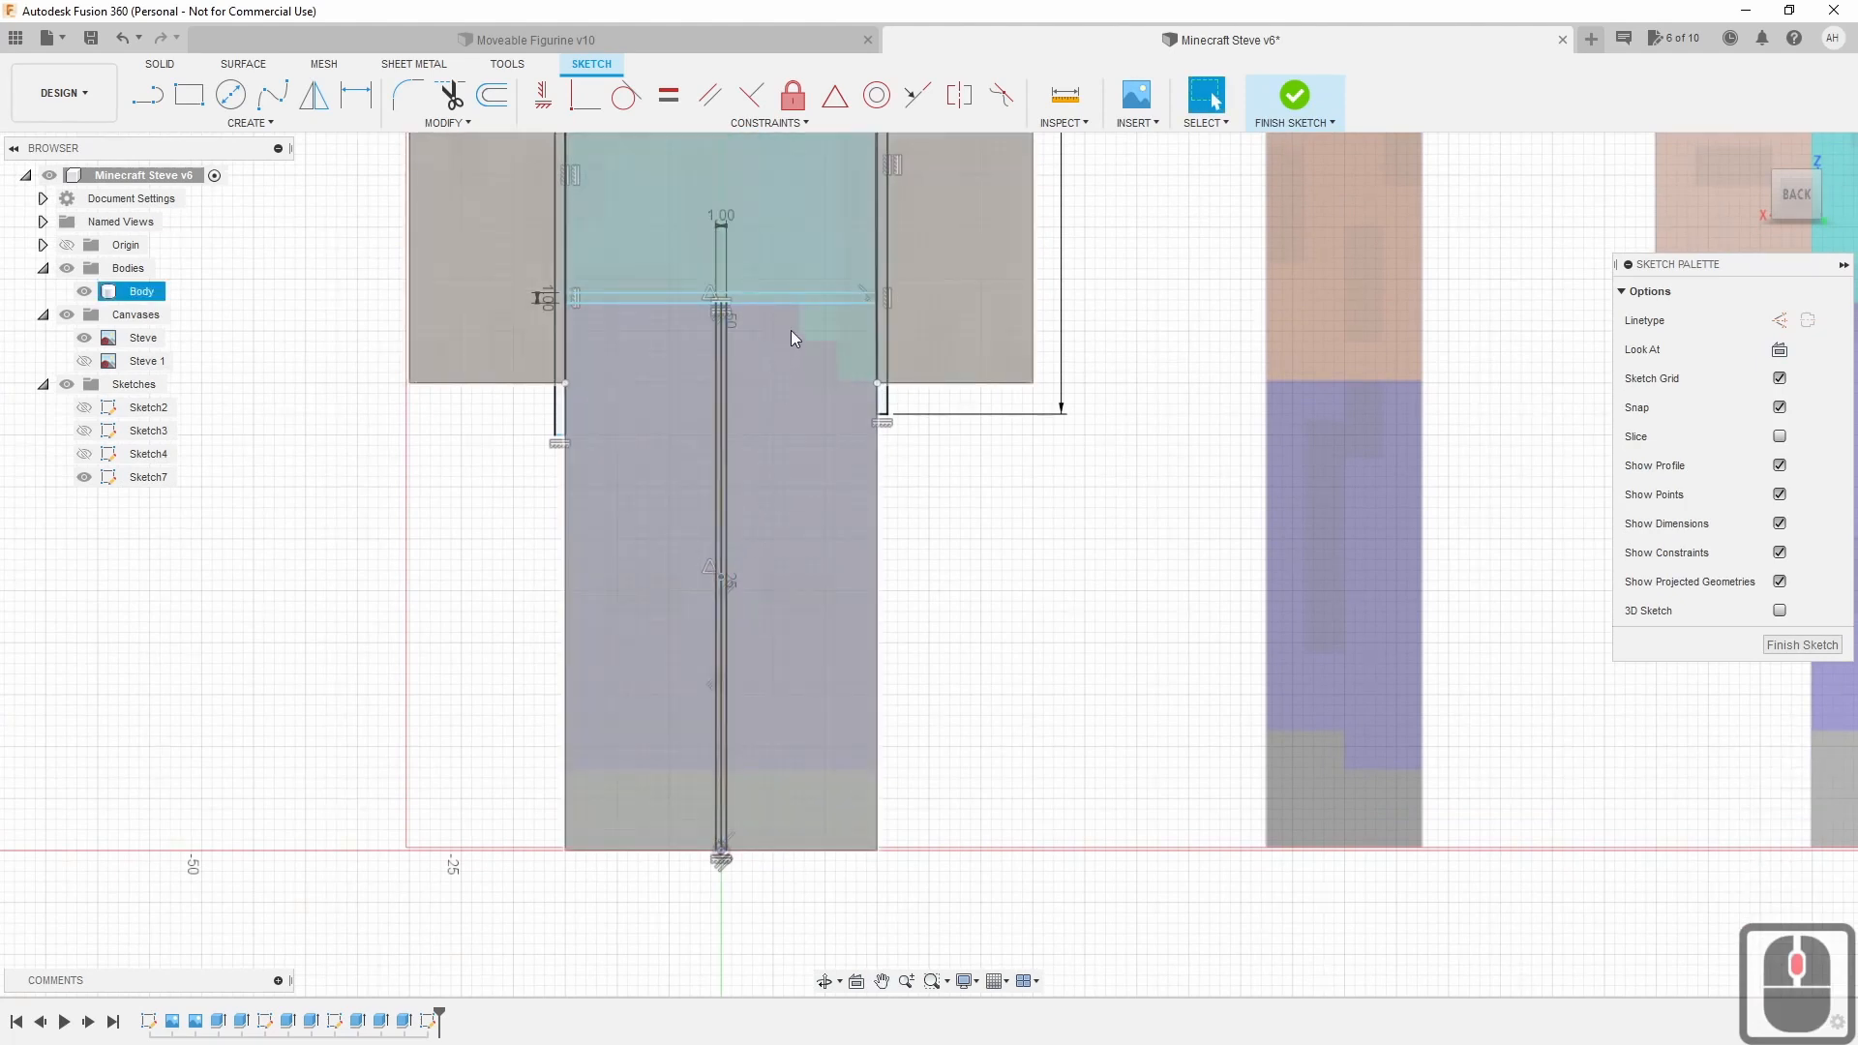
Zoom into the leg gap and delete its two leftover vertical lines.
{"action": "scroll", "coordinate": [792, 329], "scroll_direction": "up", "scroll_amount": 16}
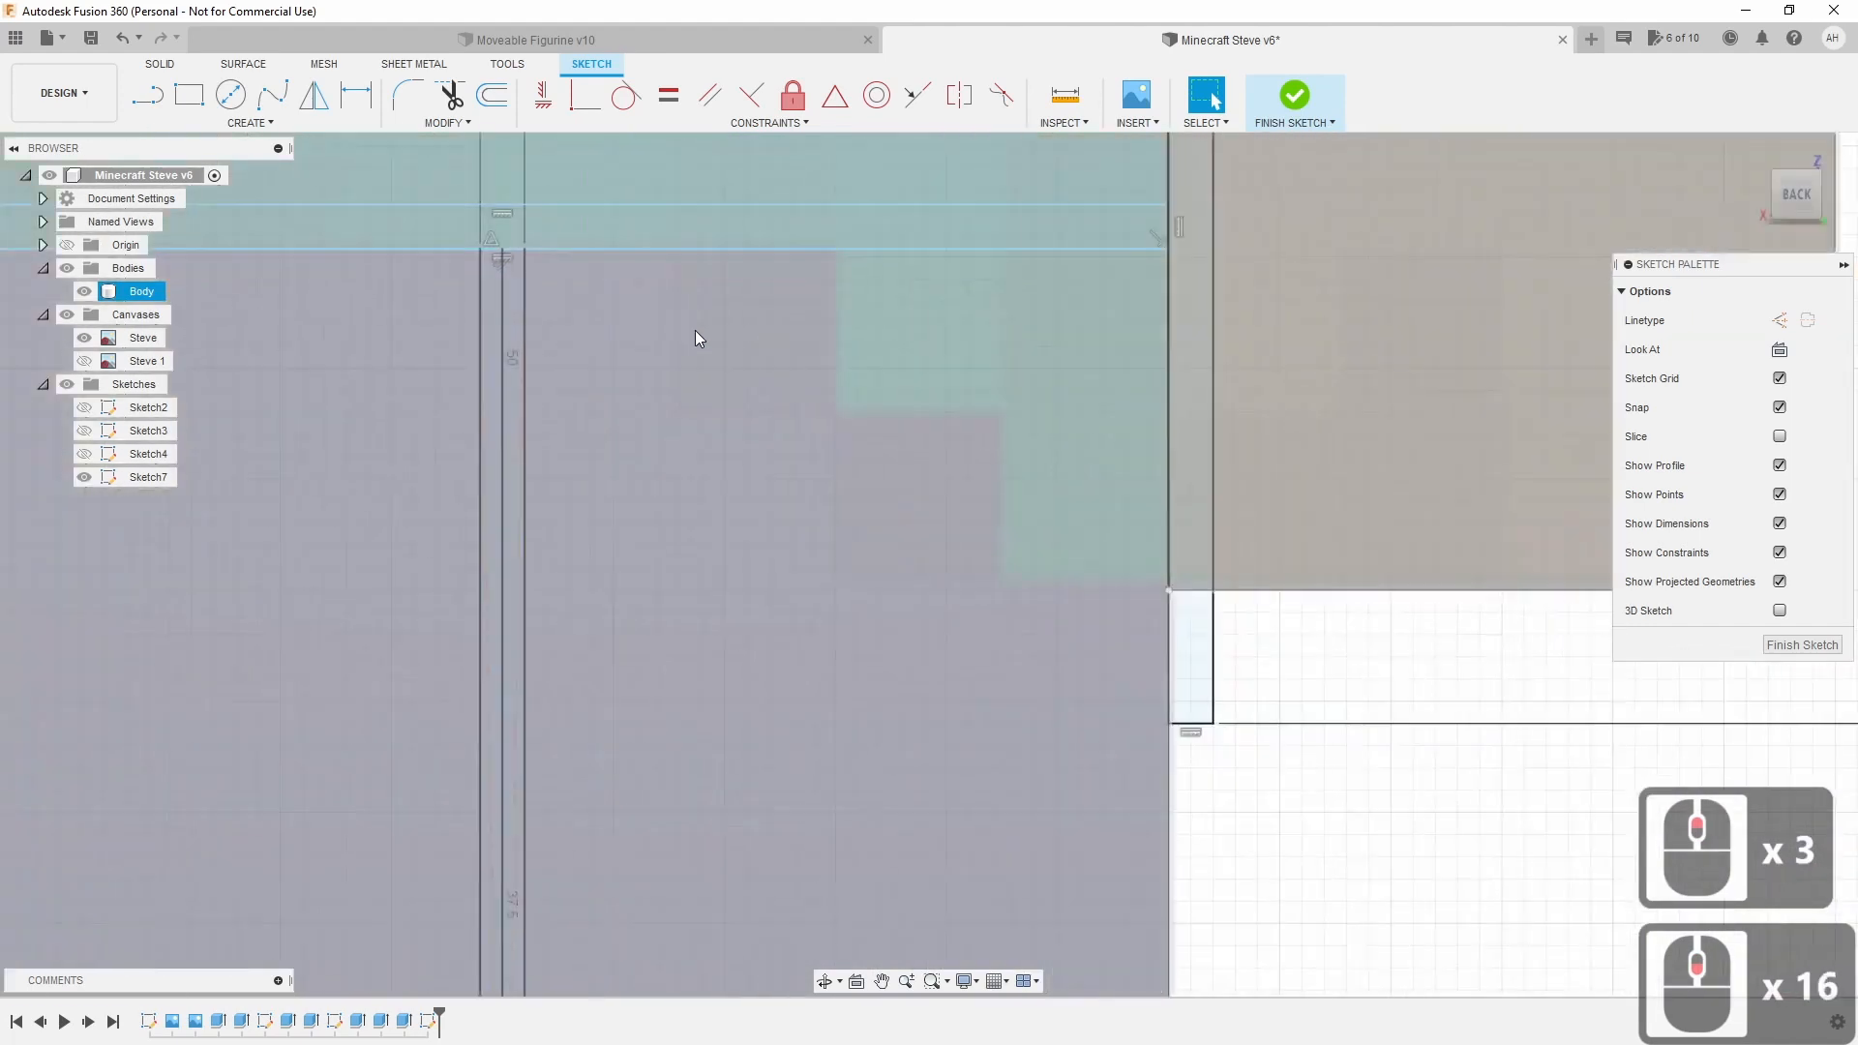
{"action": "scroll", "coordinate": [627, 339], "scroll_direction": "up", "scroll_amount": 2}
{"action": "scroll", "coordinate": [561, 303], "scroll_direction": "up", "scroll_amount": 2}
{"action": "scroll", "coordinate": [454, 608], "scroll_direction": "up", "scroll_amount": 1}
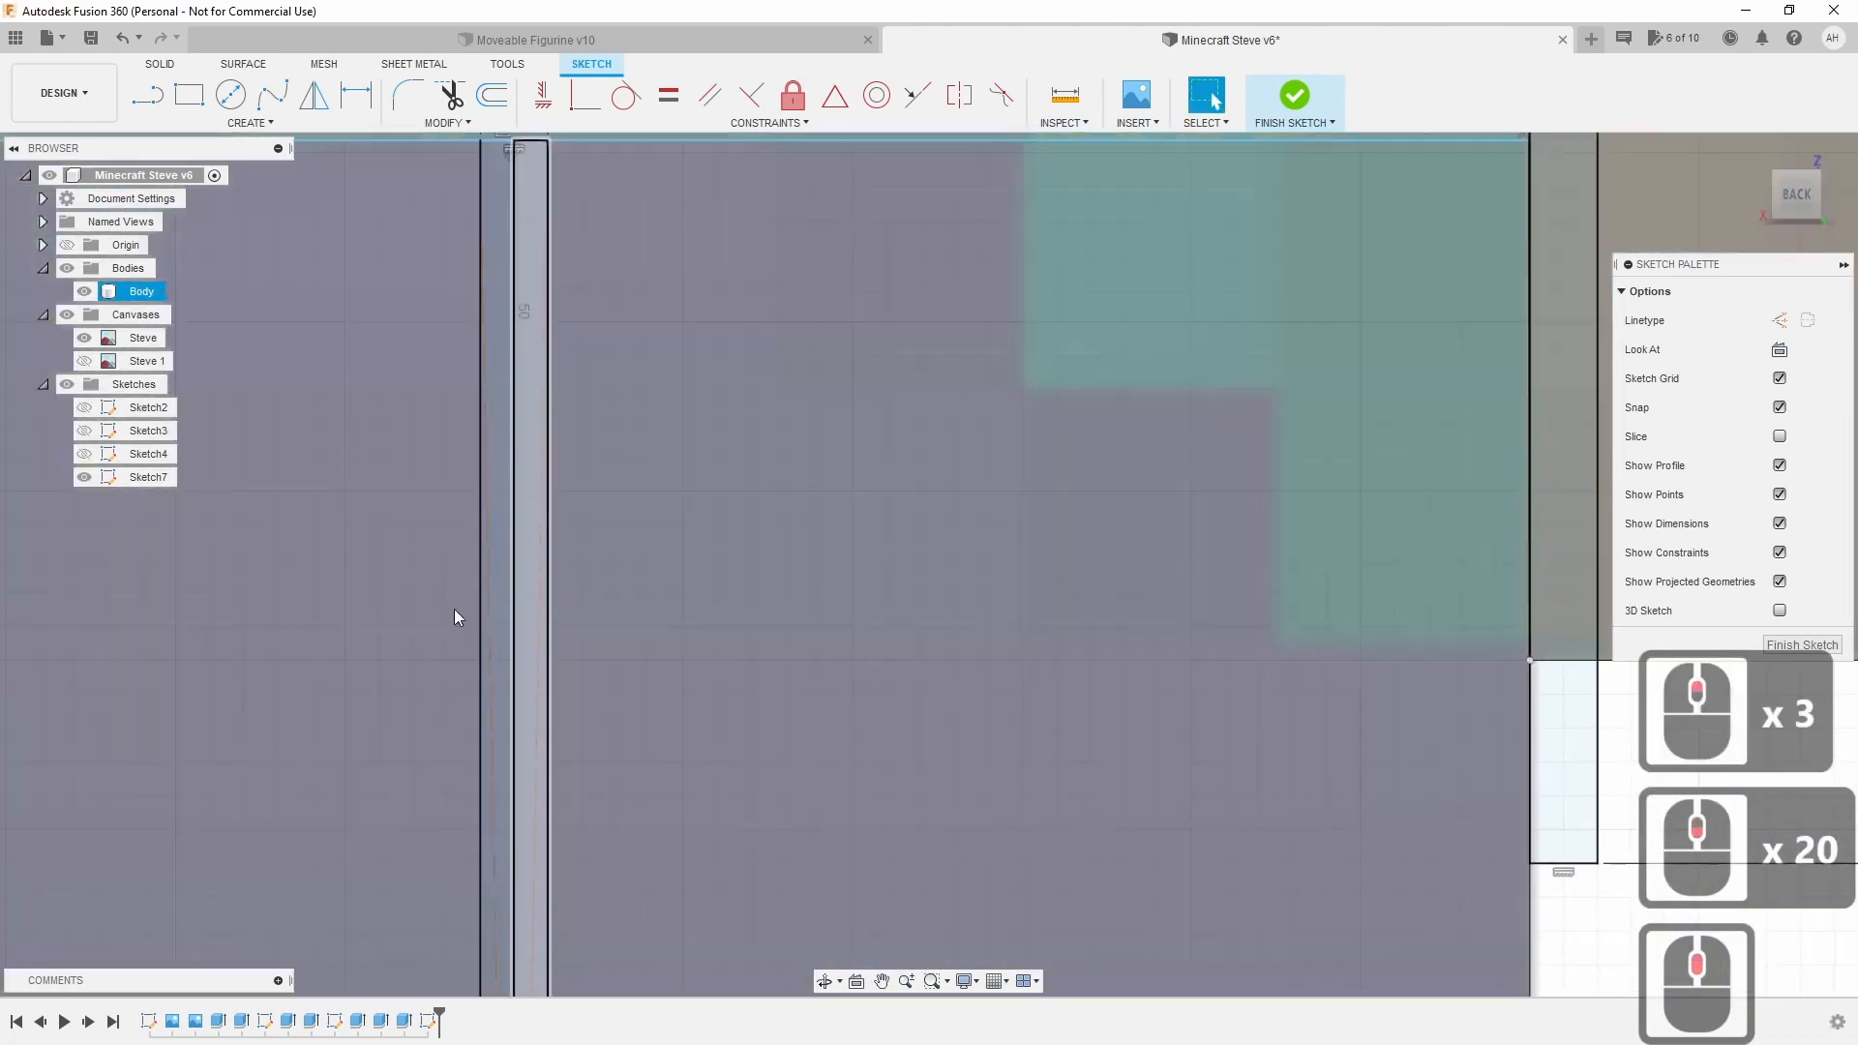
{"action": "left_click", "coordinate": [489, 629]}
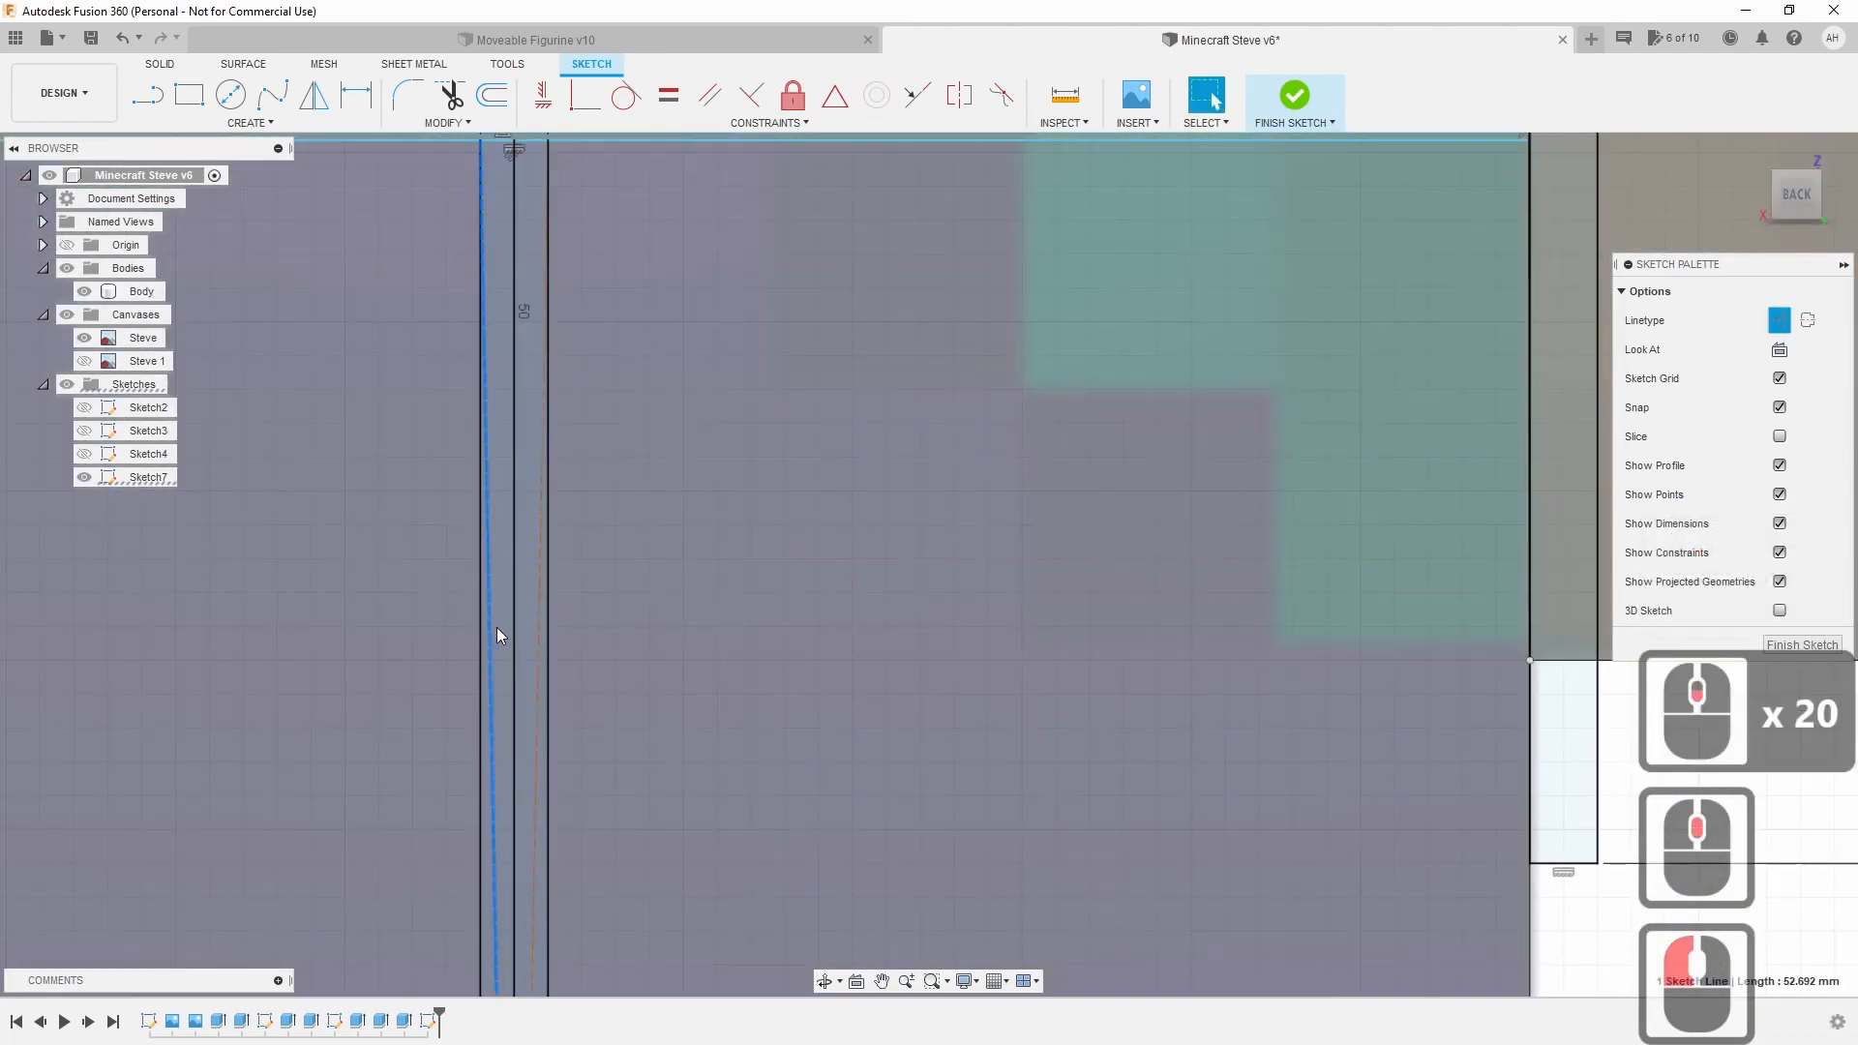
{"action": "left_click", "coordinate": [538, 625]}
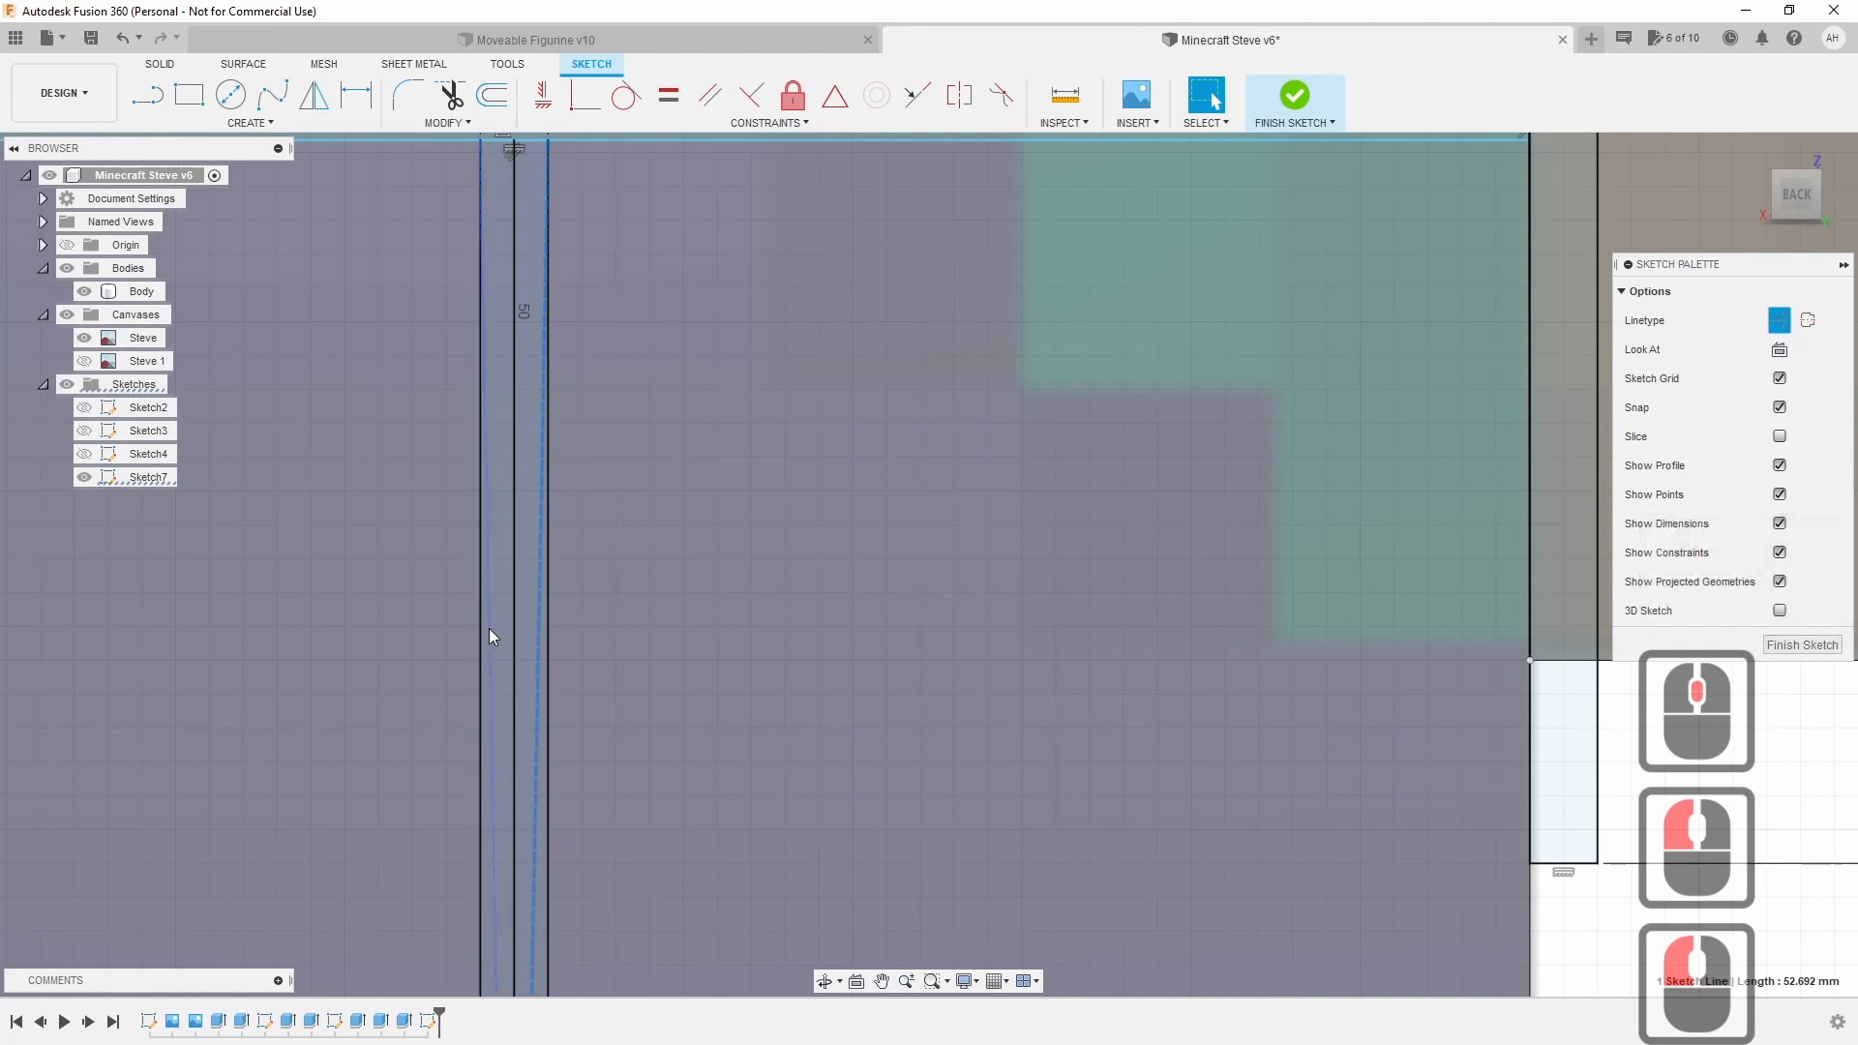
{"action": "left_click", "coordinate": [490, 633]}
{"action": "key", "text": "Delete"}
{"action": "left_click", "coordinate": [539, 662]}
{"action": "key", "text": "Delete"}
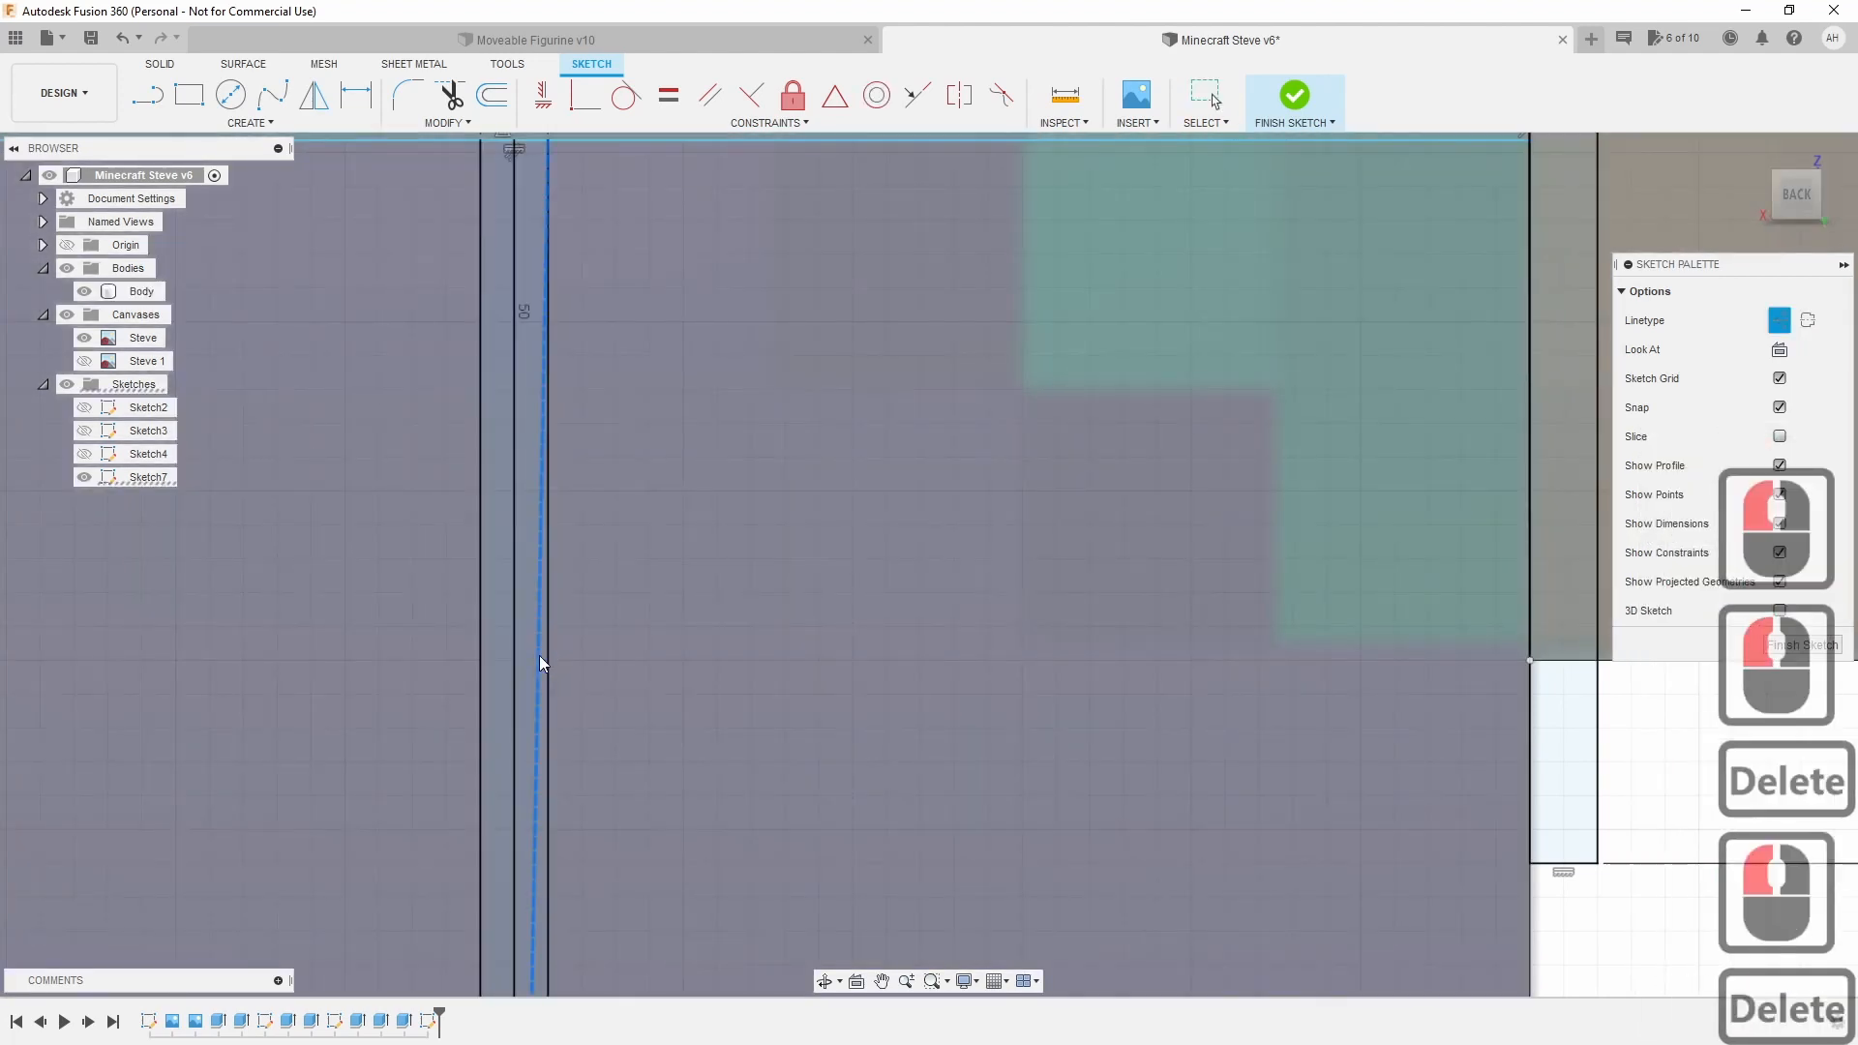
{"action": "scroll", "coordinate": [539, 662], "scroll_direction": "down", "scroll_amount": 11}
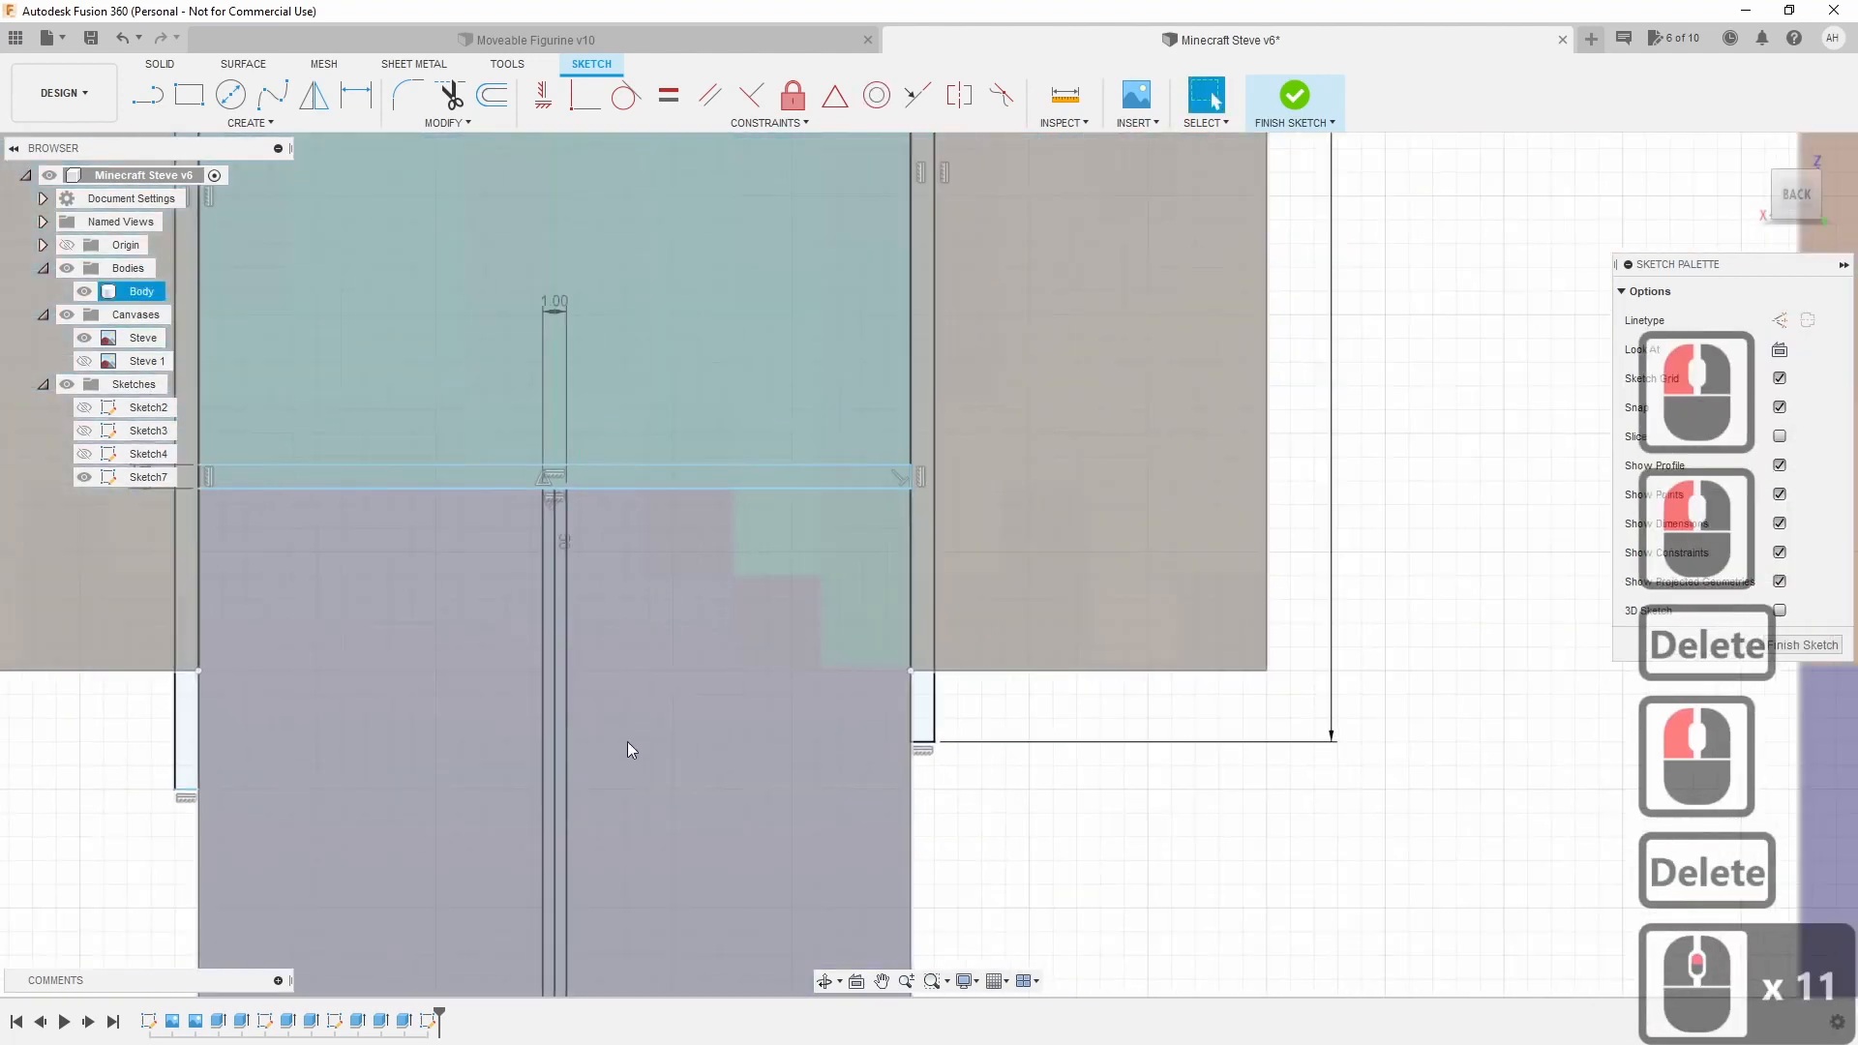
{"action": "middle_click_drag", "start_coordinate": [627, 741], "coordinate": [759, 375]}
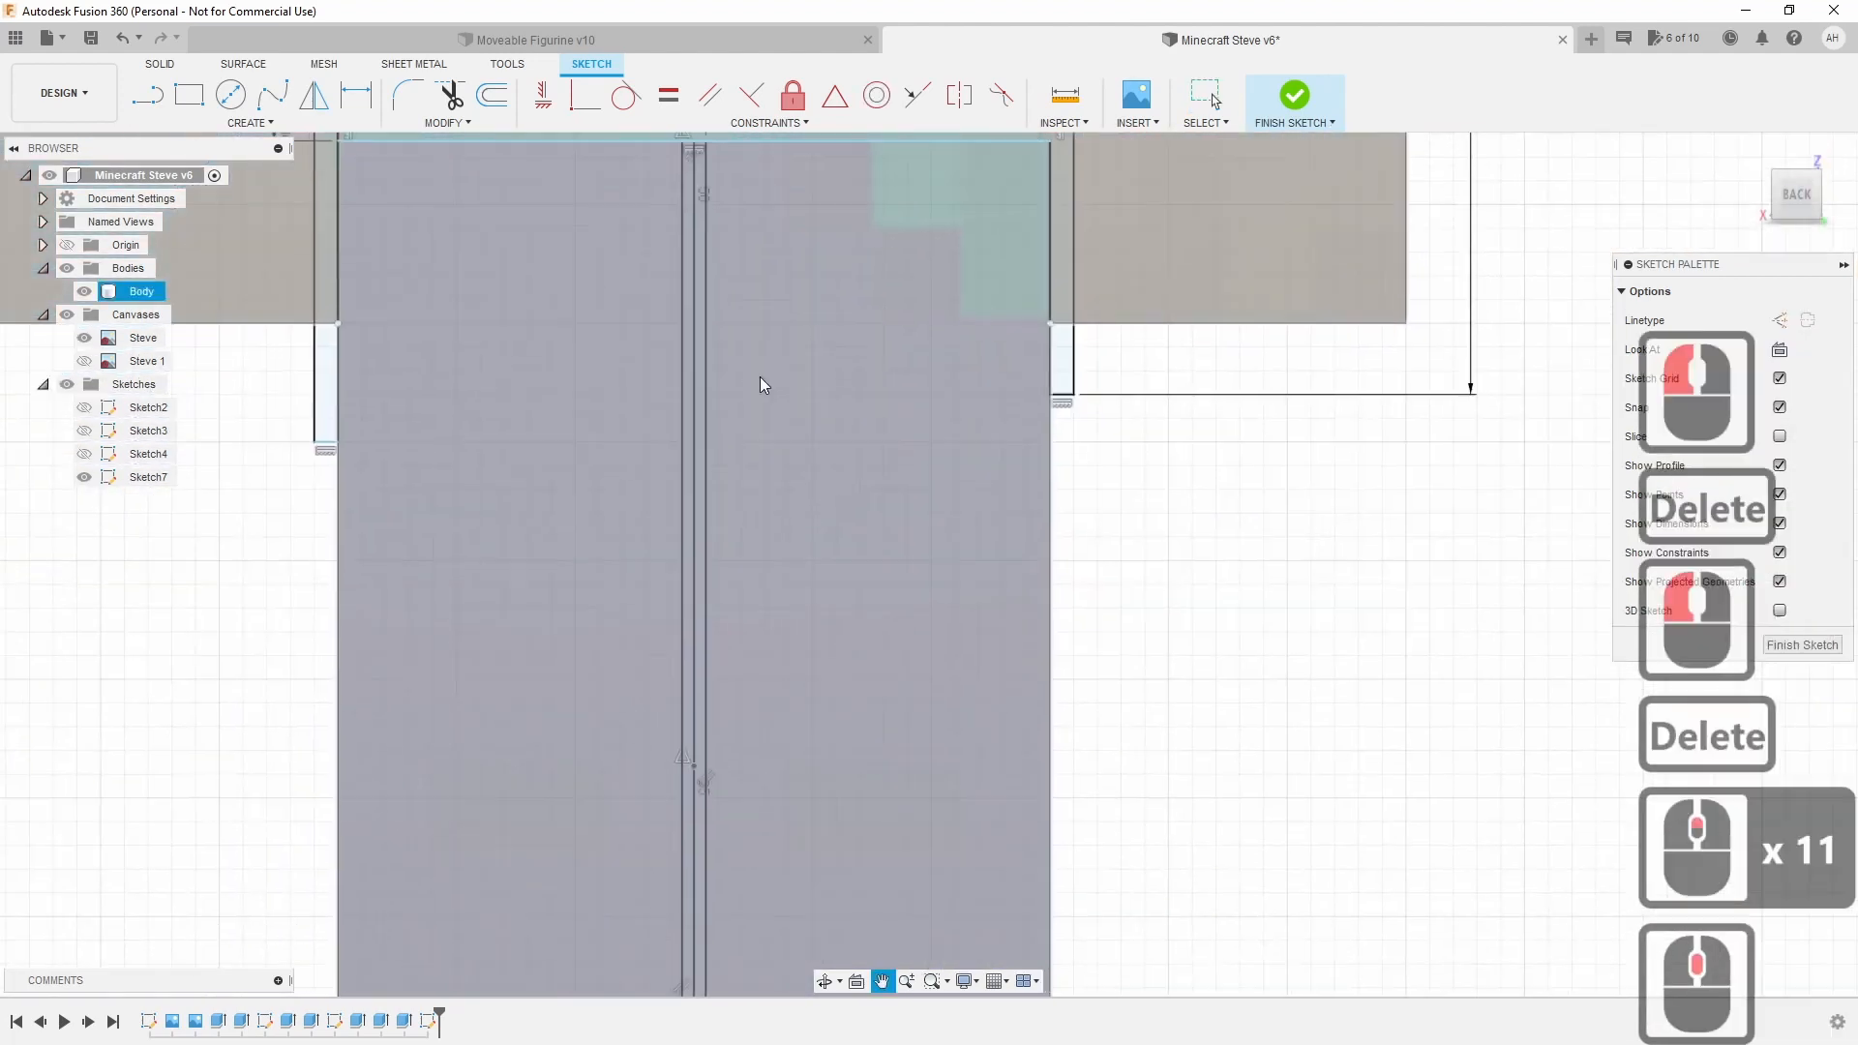
{"action": "scroll", "coordinate": [756, 387], "scroll_direction": "down", "scroll_amount": 4}
{"action": "scroll", "coordinate": [764, 726], "scroll_direction": "up", "scroll_amount": 2}
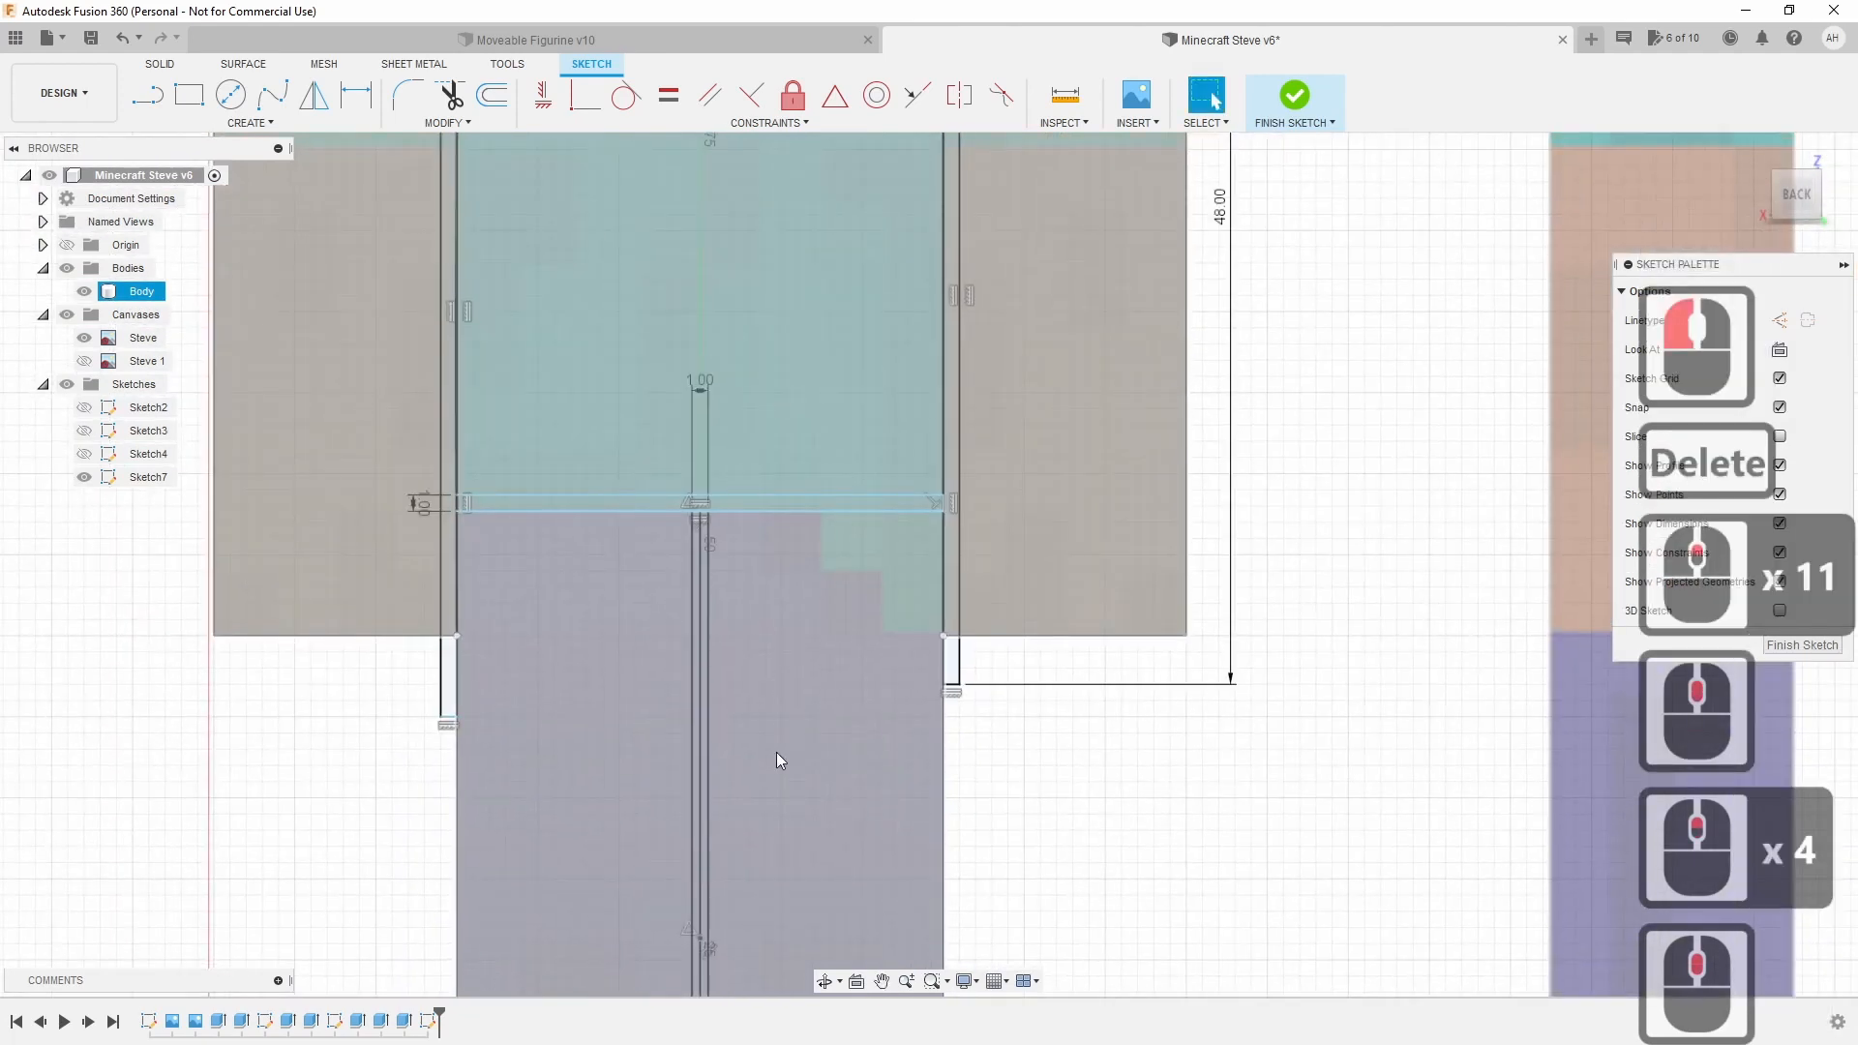
{"action": "scroll", "coordinate": [772, 910], "scroll_direction": "up", "scroll_amount": 3}
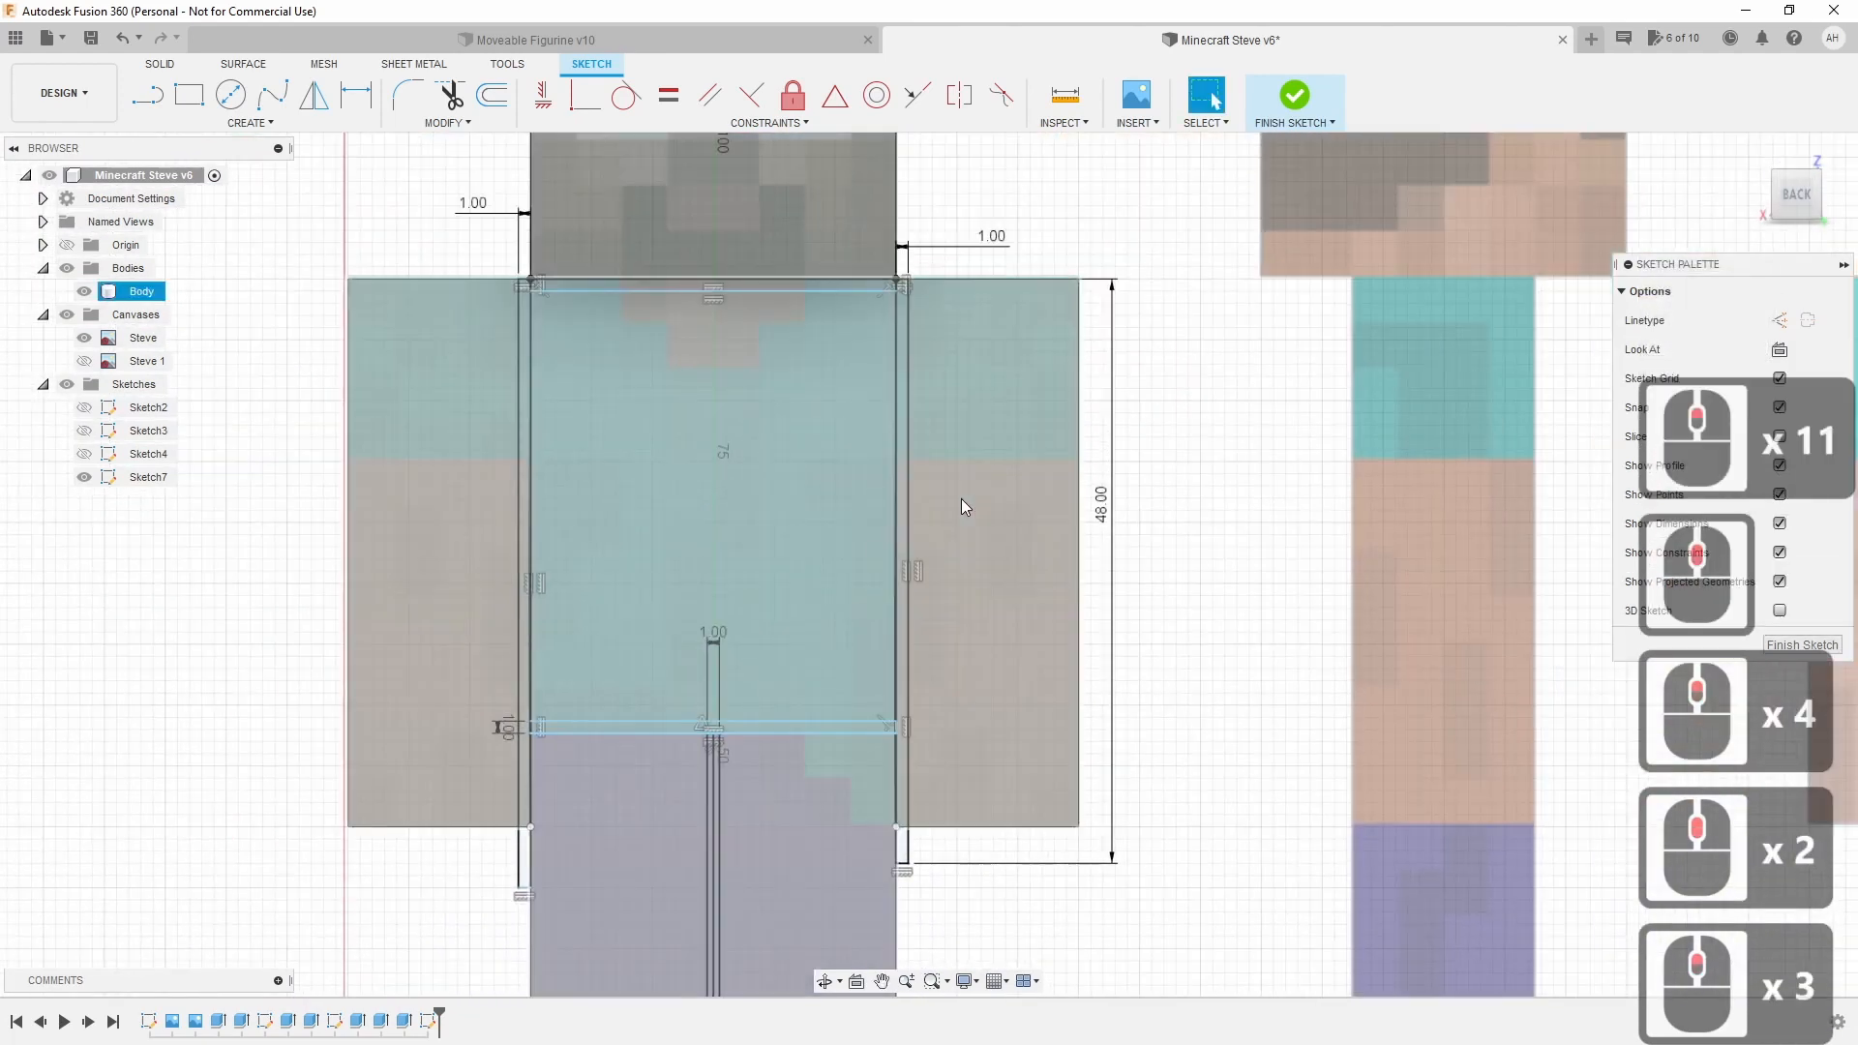
Trim the leftover line segments at the torso's top-left corner of the gap strip.
{"action": "left_click", "coordinate": [450, 96]}
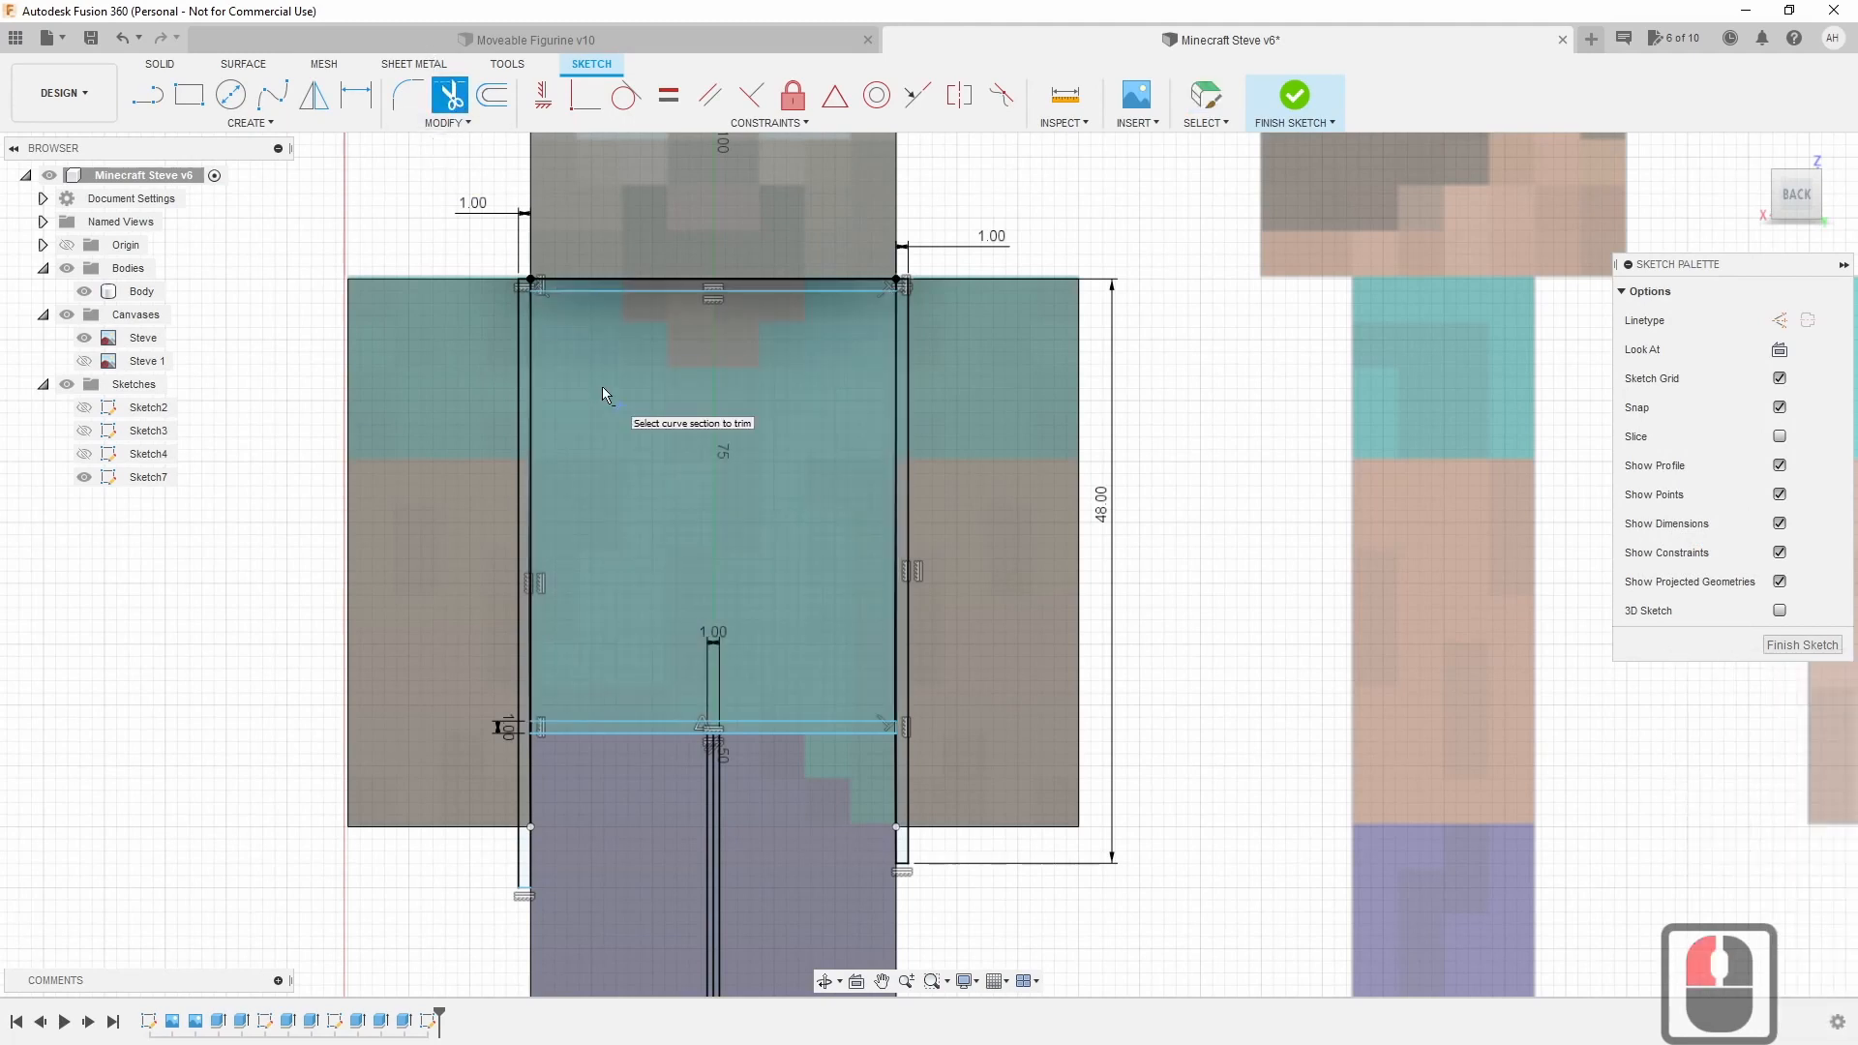
{"action": "scroll", "coordinate": [580, 350], "scroll_direction": "up", "scroll_amount": 6}
{"action": "scroll", "coordinate": [574, 346], "scroll_direction": "up", "scroll_amount": 1}
{"action": "middle_click_drag", "start_coordinate": [573, 348], "coordinate": [595, 735]}
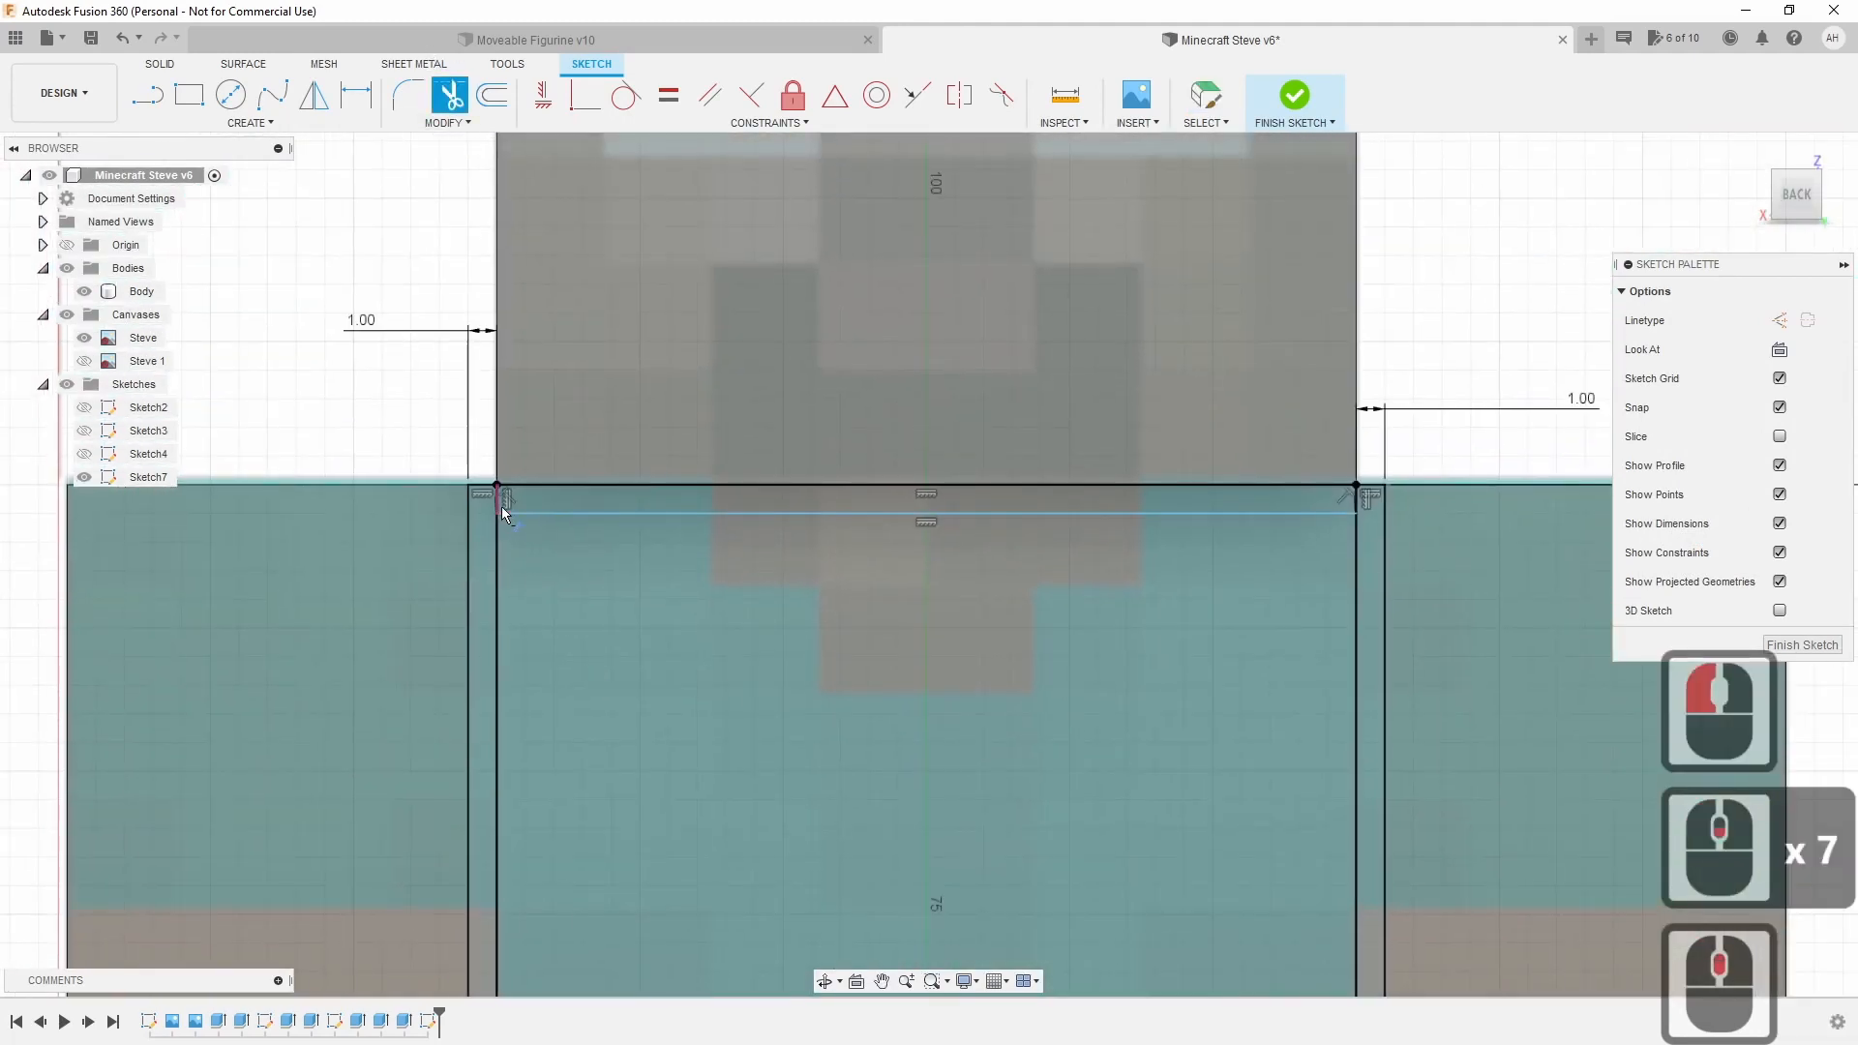
{"action": "left_click", "coordinate": [499, 501]}
{"action": "left_click", "coordinate": [499, 502]}
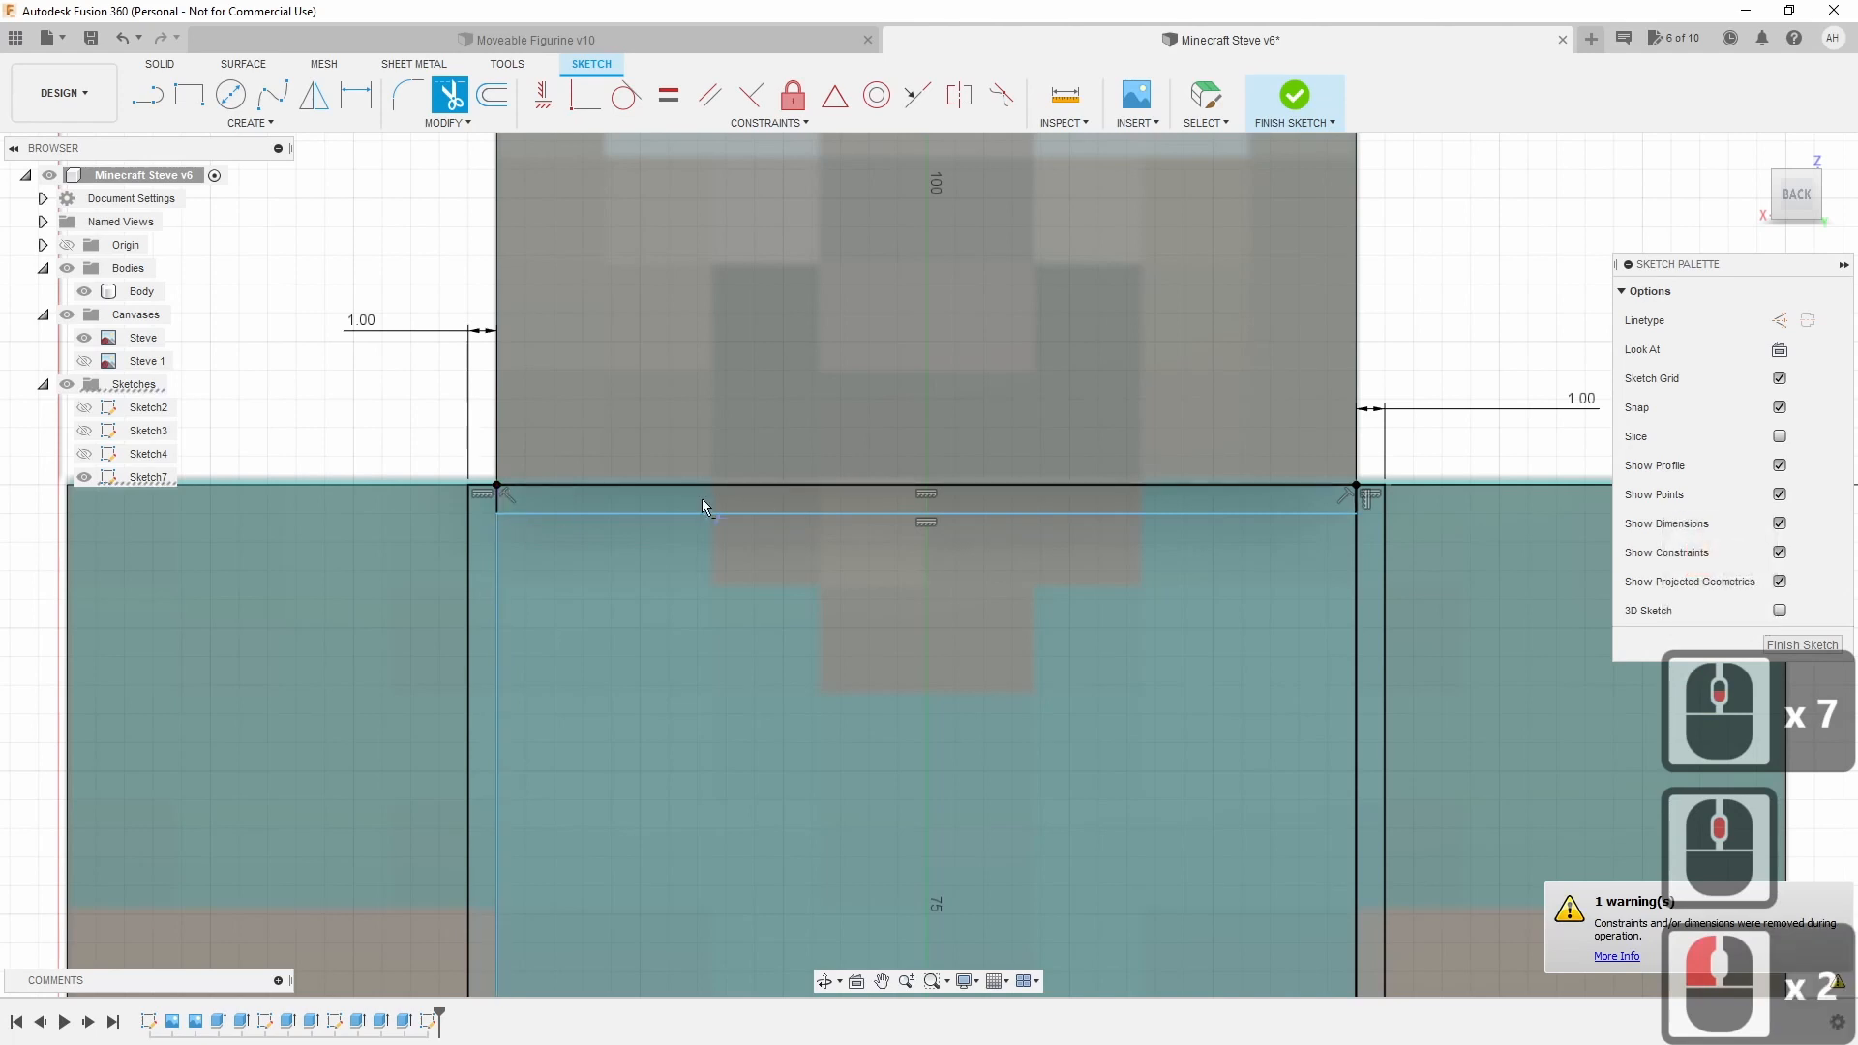
Trim the short overhangs at the right neck corner and the last top-left piece, then exit Trim.
{"action": "left_click", "coordinate": [1357, 499]}
{"action": "left_click", "coordinate": [1358, 499]}
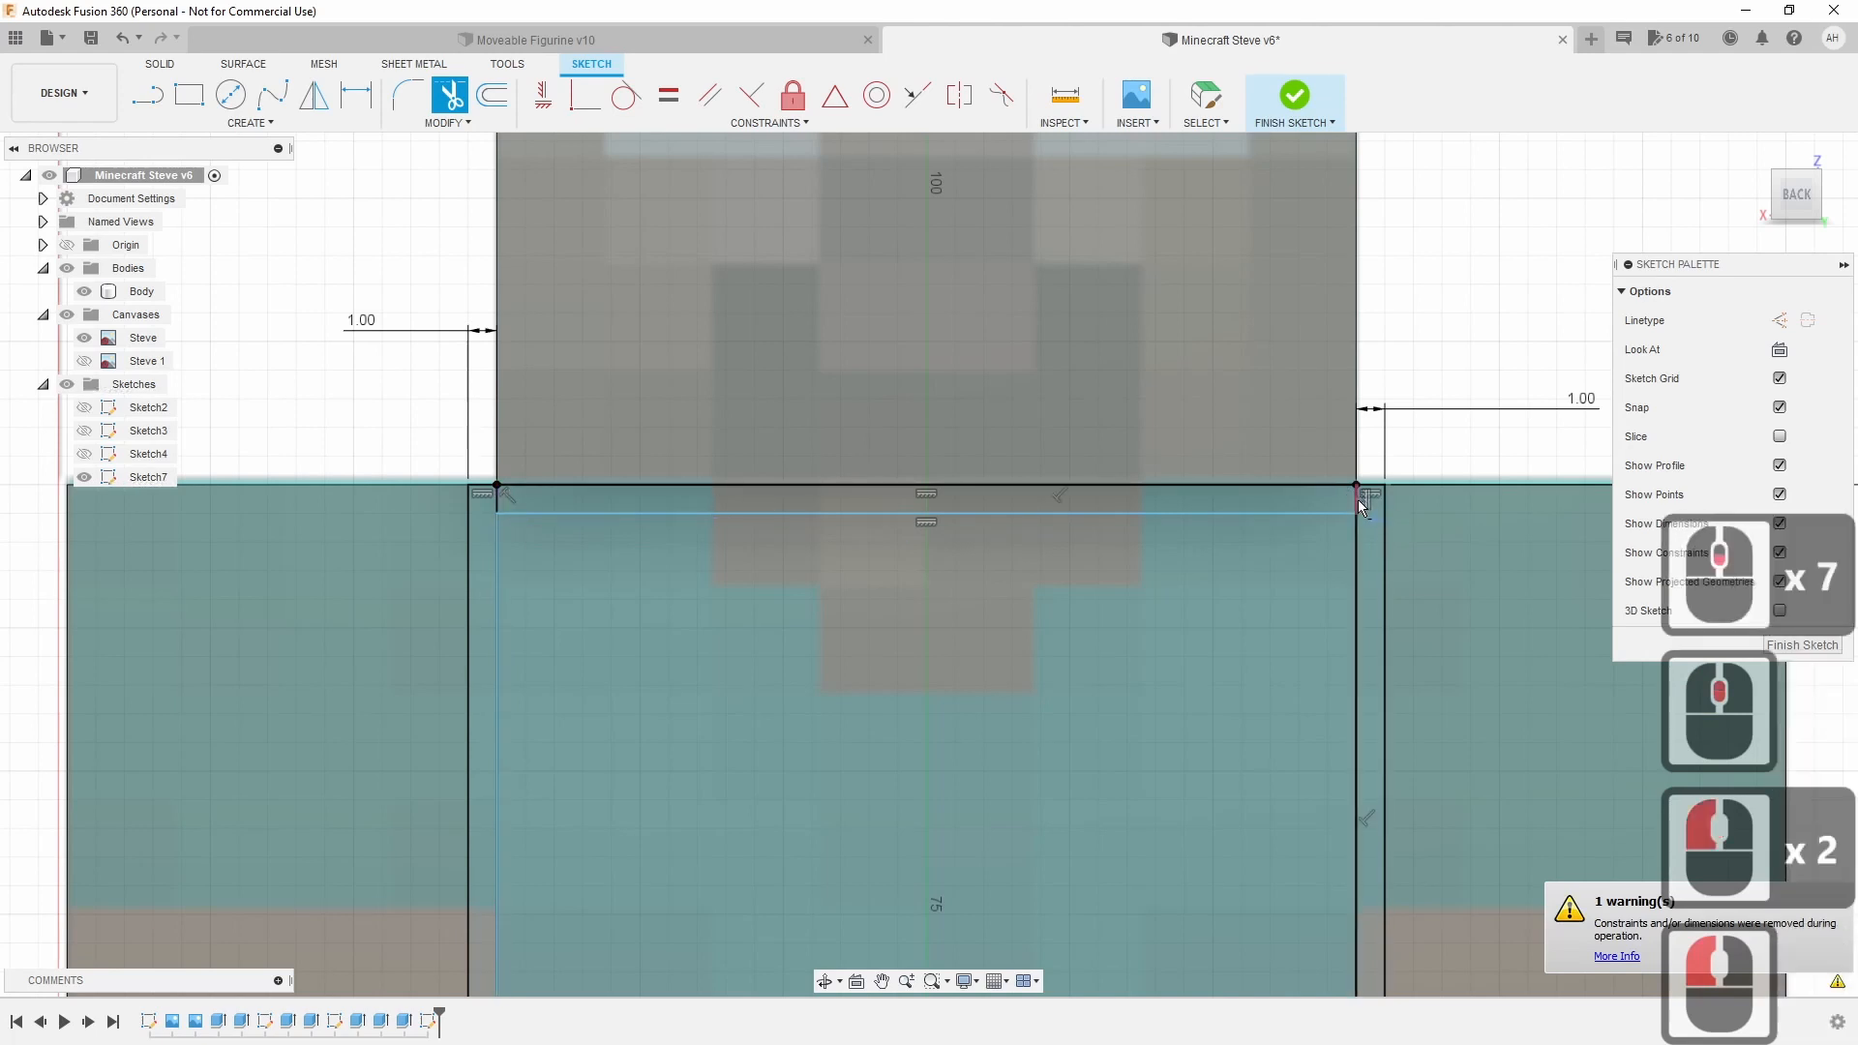
{"action": "left_click", "coordinate": [1359, 499]}
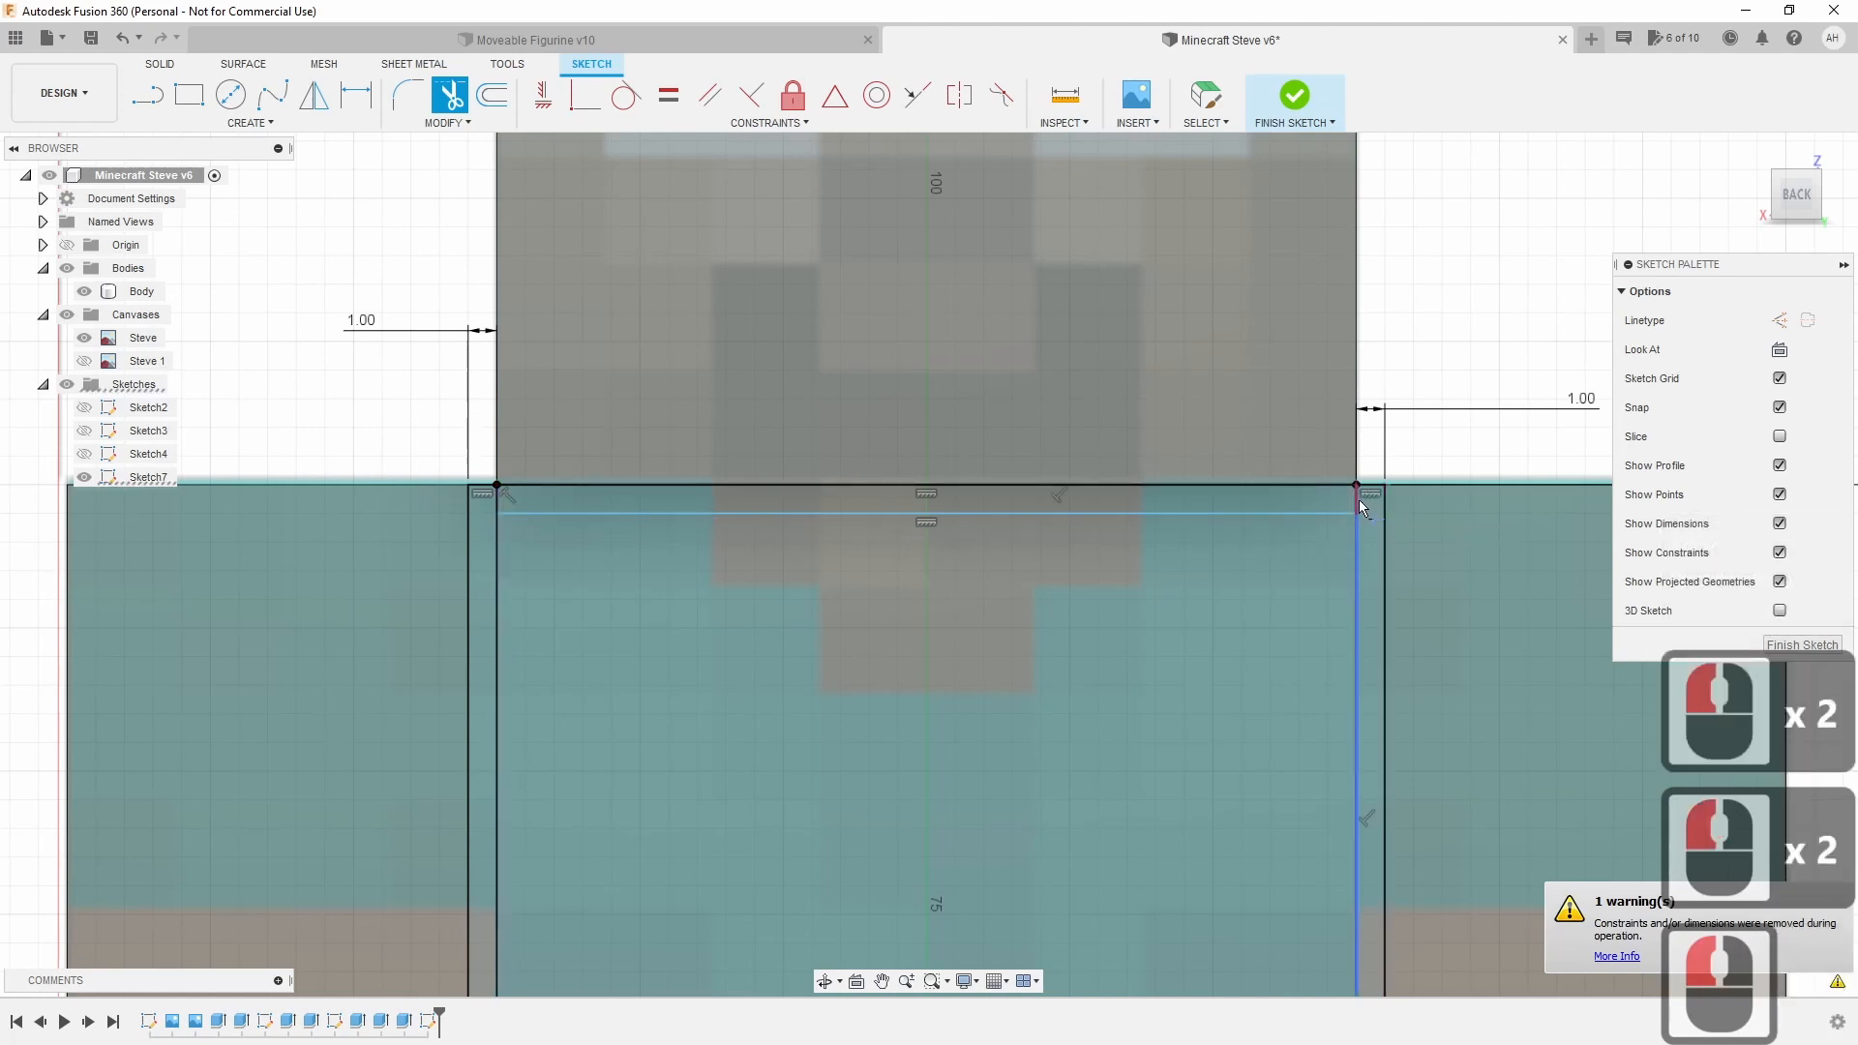
{"action": "left_click", "coordinate": [498, 501]}
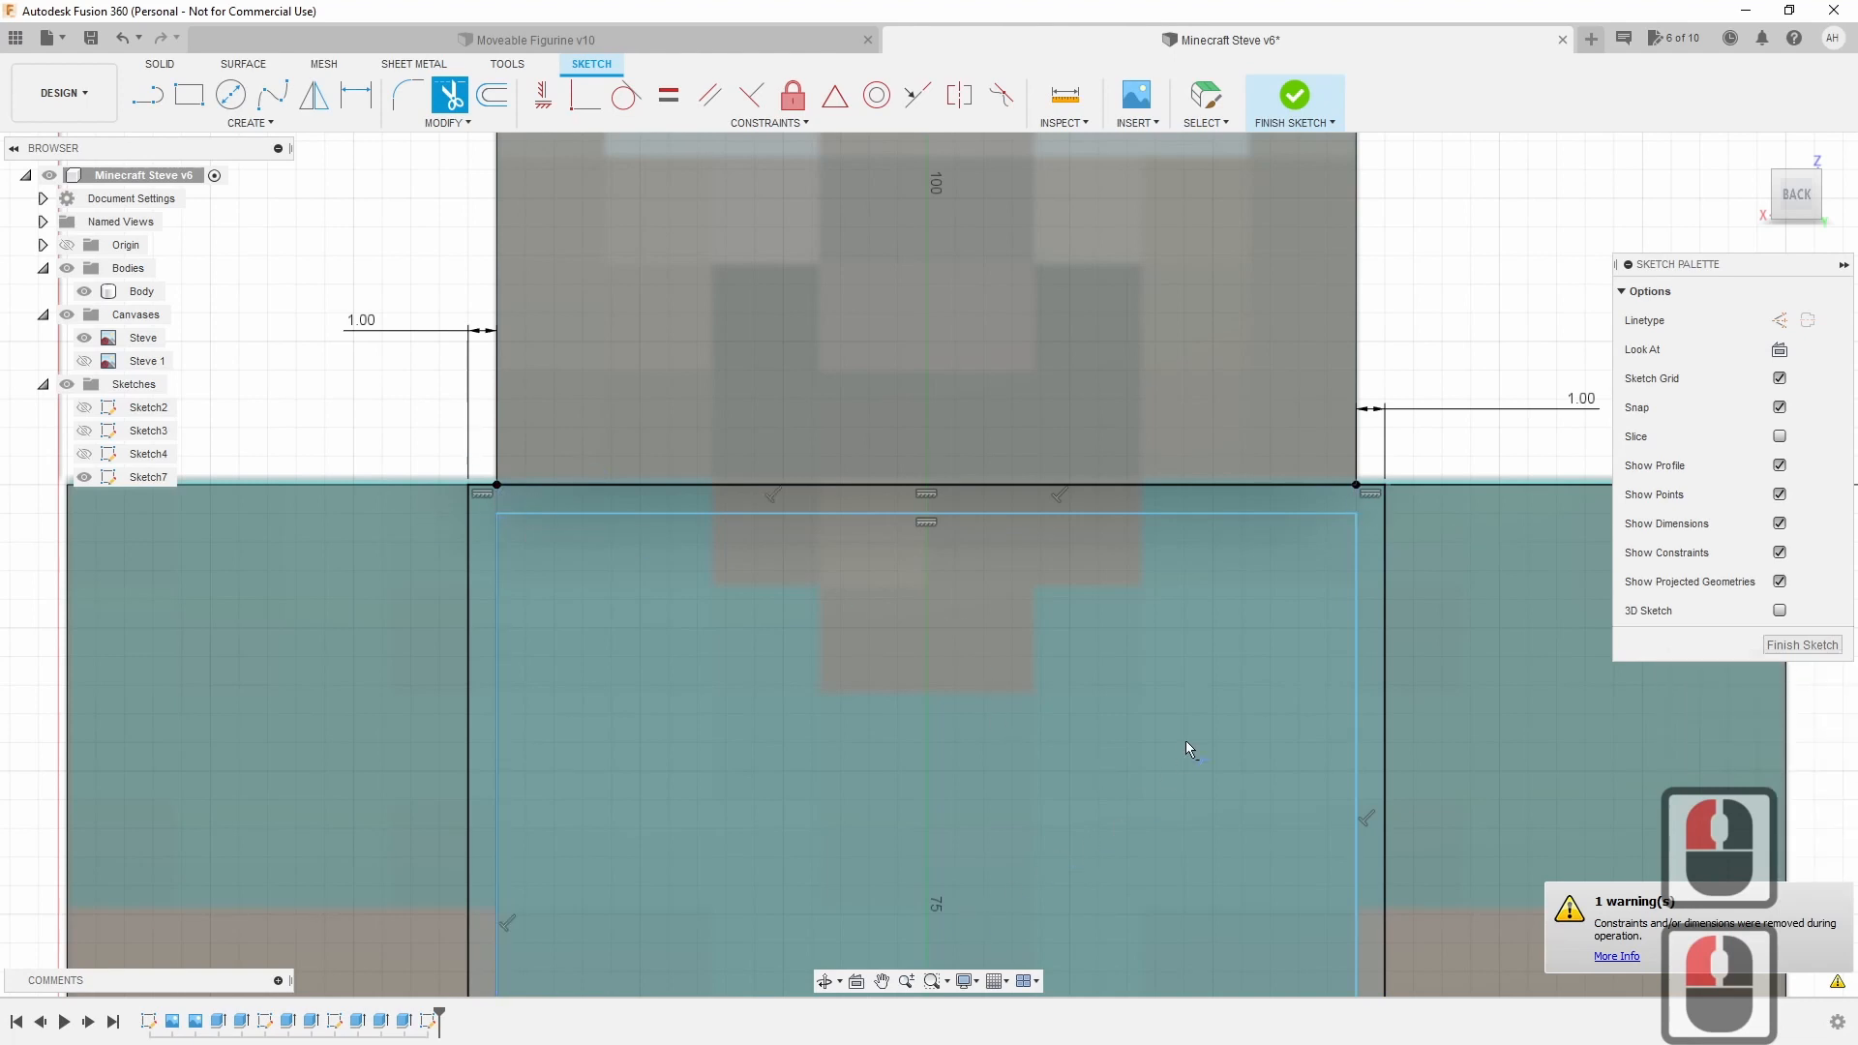
{"action": "scroll", "coordinate": [1264, 631], "scroll_direction": "down", "scroll_amount": 7}
{"action": "scroll", "coordinate": [1165, 640], "scroll_direction": "up", "scroll_amount": 9}
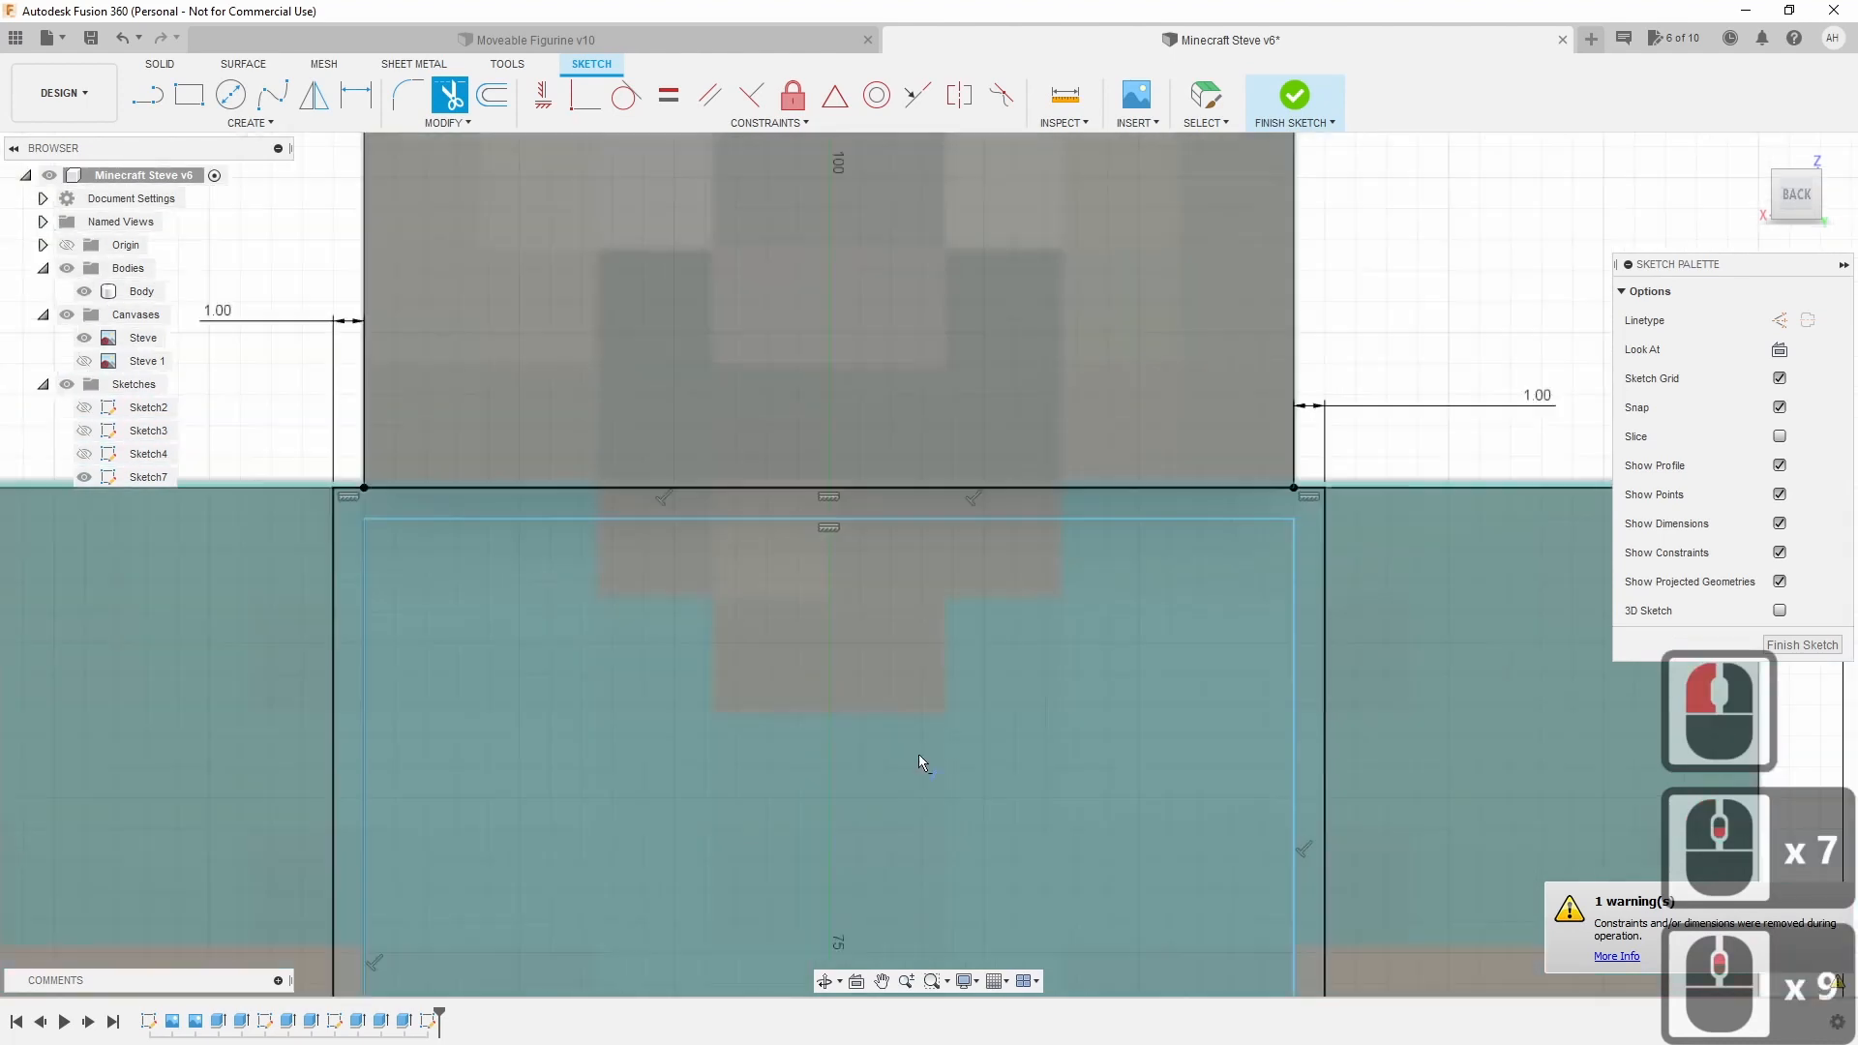
{"action": "scroll", "coordinate": [919, 753], "scroll_direction": "up", "scroll_amount": 1}
{"action": "middle_click_drag", "start_coordinate": [862, 782], "coordinate": [854, 159]}
{"action": "middle_click_drag", "start_coordinate": [969, 575], "coordinate": [1038, 391]}
{"action": "key", "text": "Escape"}
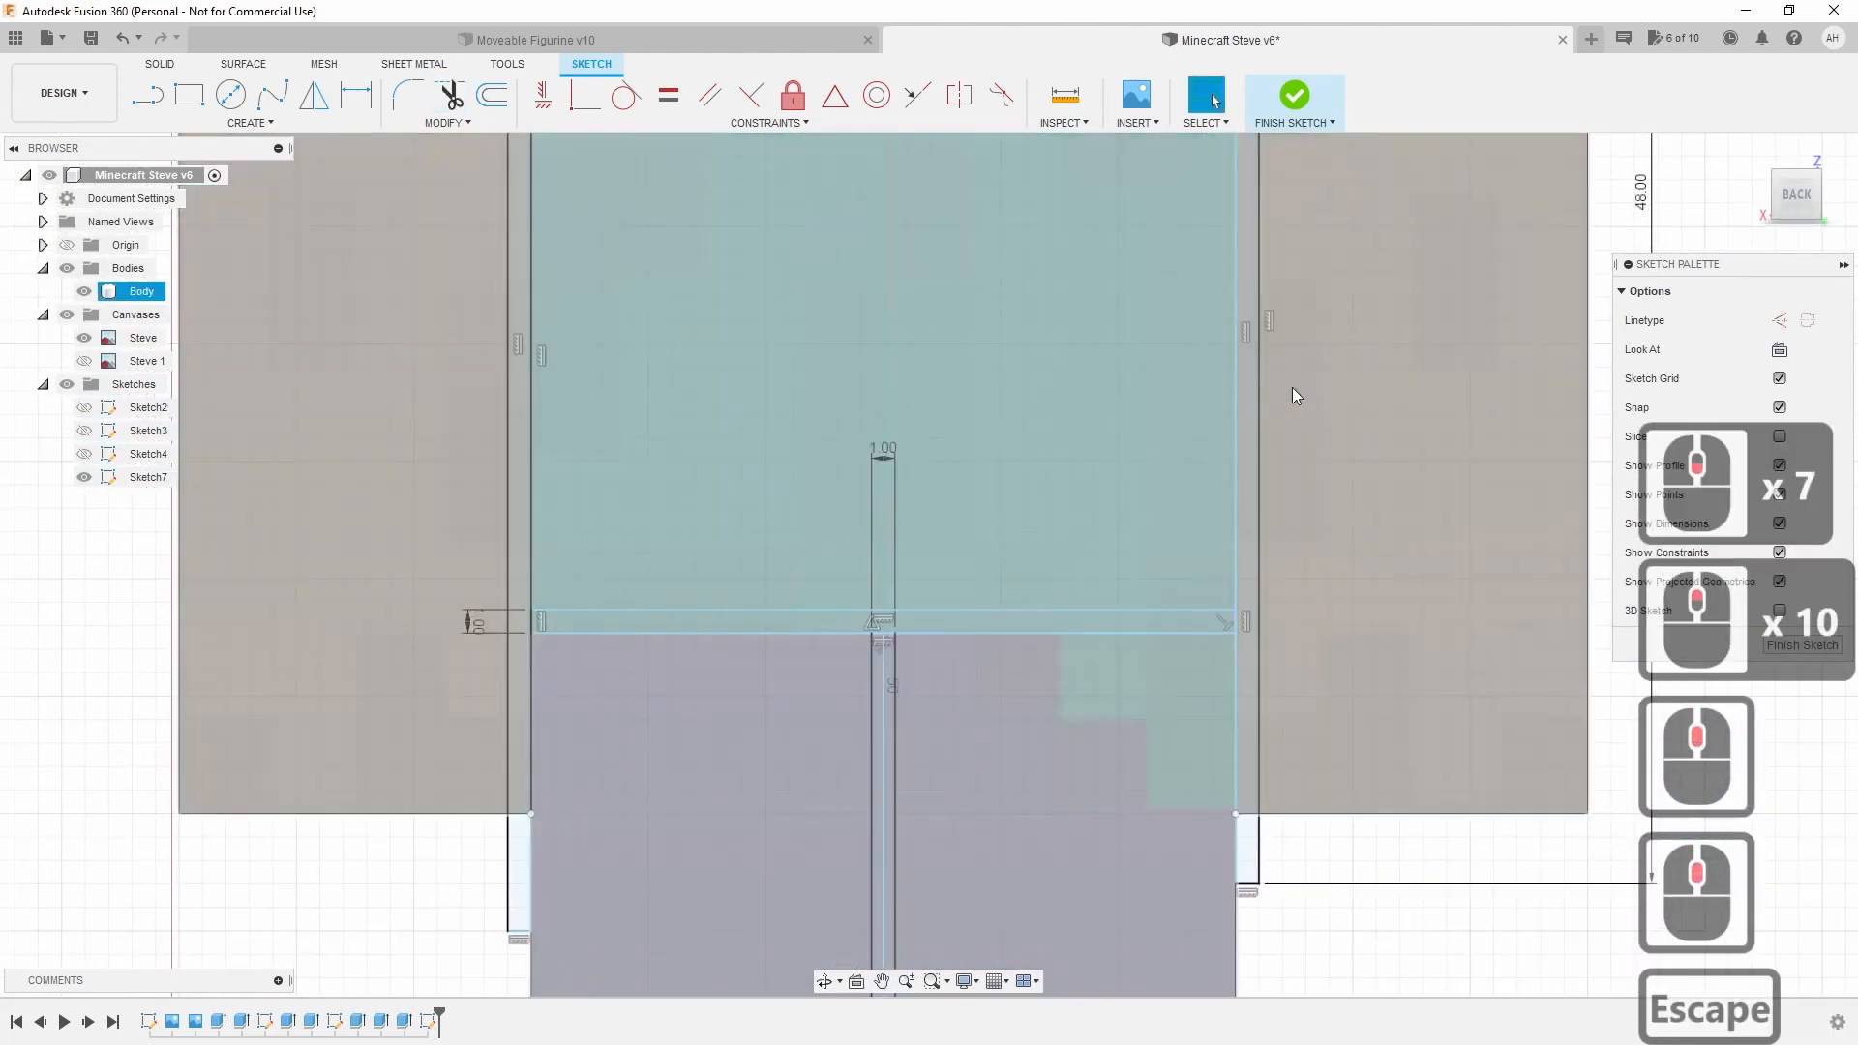
Move the right 1.00 dimension label aside and bring the waist and leg slot into view.
{"action": "left_click", "coordinate": [1246, 386]}
{"action": "left_click", "coordinate": [1097, 335]}
{"action": "middle_click_drag", "start_coordinate": [1098, 336], "coordinate": [1057, 942]}
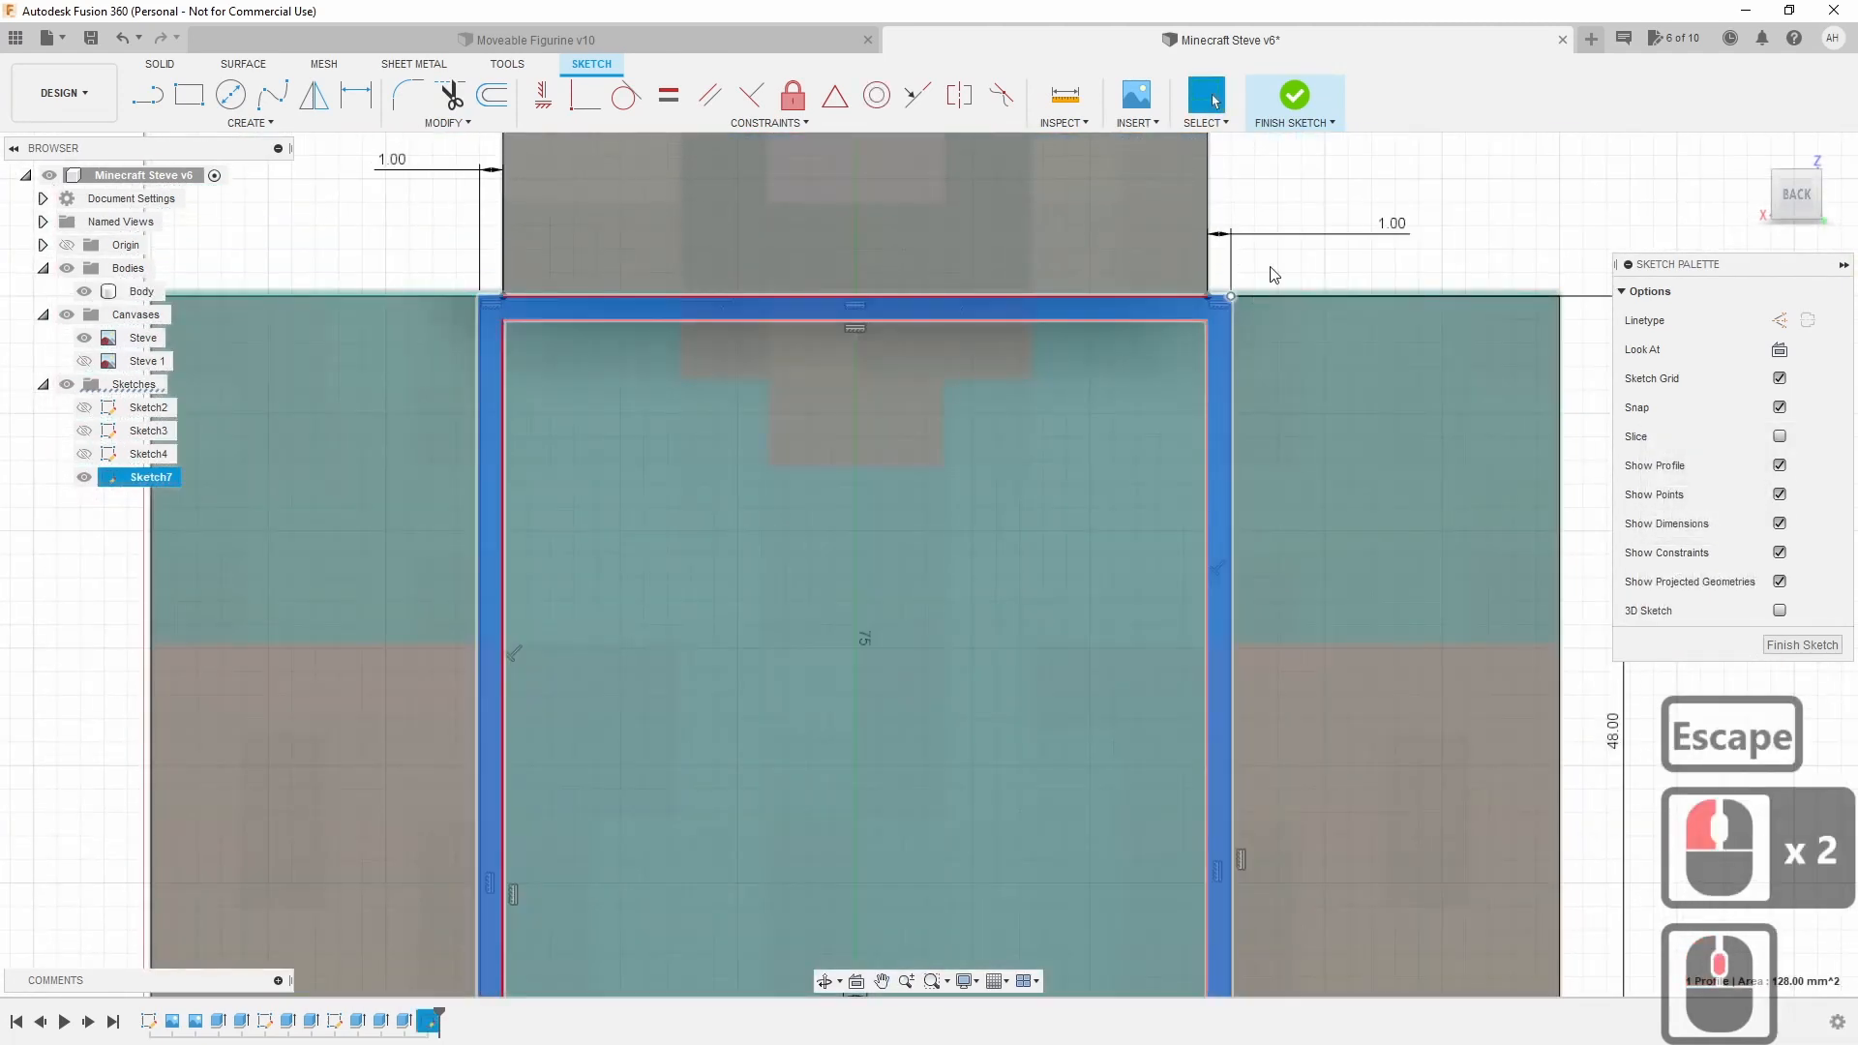
{"action": "left_click_drag", "start_coordinate": [1350, 232], "coordinate": [1337, 274]}
{"action": "middle_click_drag", "start_coordinate": [1020, 672], "coordinate": [1038, 530]}
{"action": "scroll", "coordinate": [1037, 530], "scroll_direction": "down", "scroll_amount": 1}
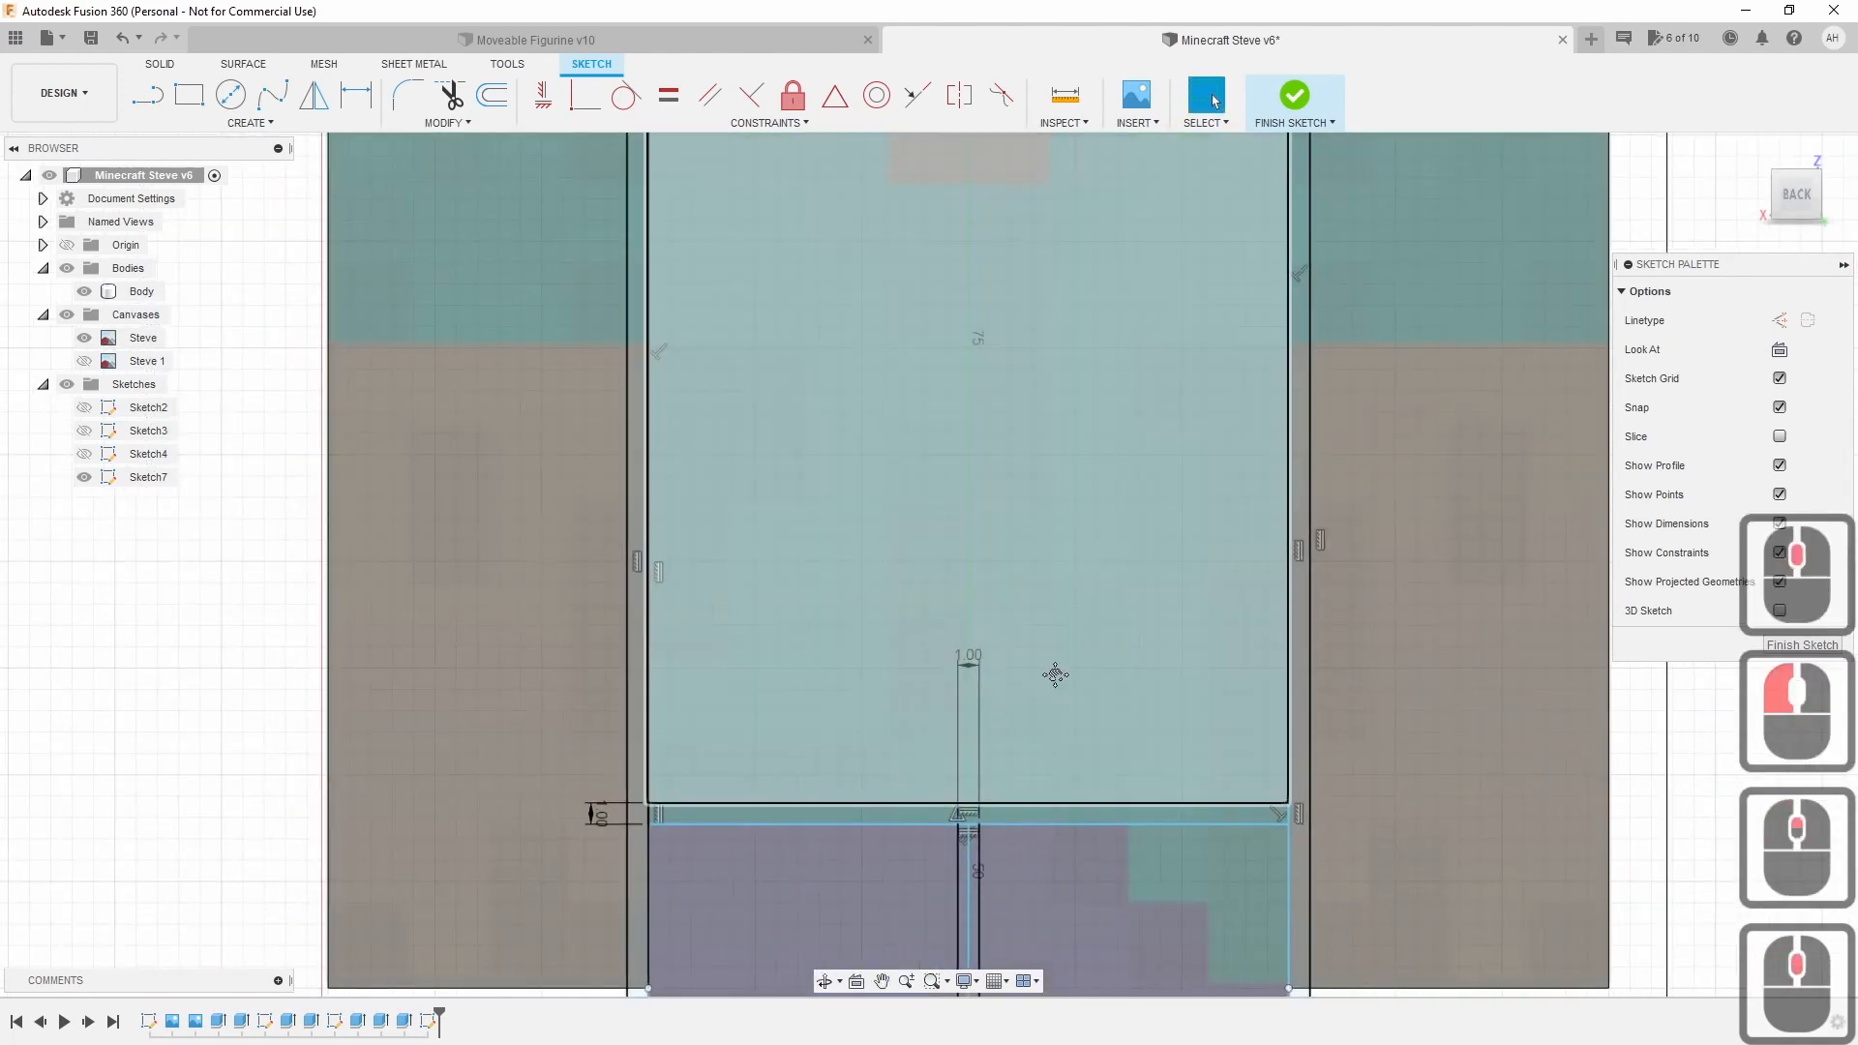
{"action": "middle_click_drag", "start_coordinate": [1054, 674], "coordinate": [949, 461]}
{"action": "scroll", "coordinate": [983, 542], "scroll_direction": "down", "scroll_amount": 6}
{"action": "middle_click_drag", "start_coordinate": [959, 537], "coordinate": [919, 470]}
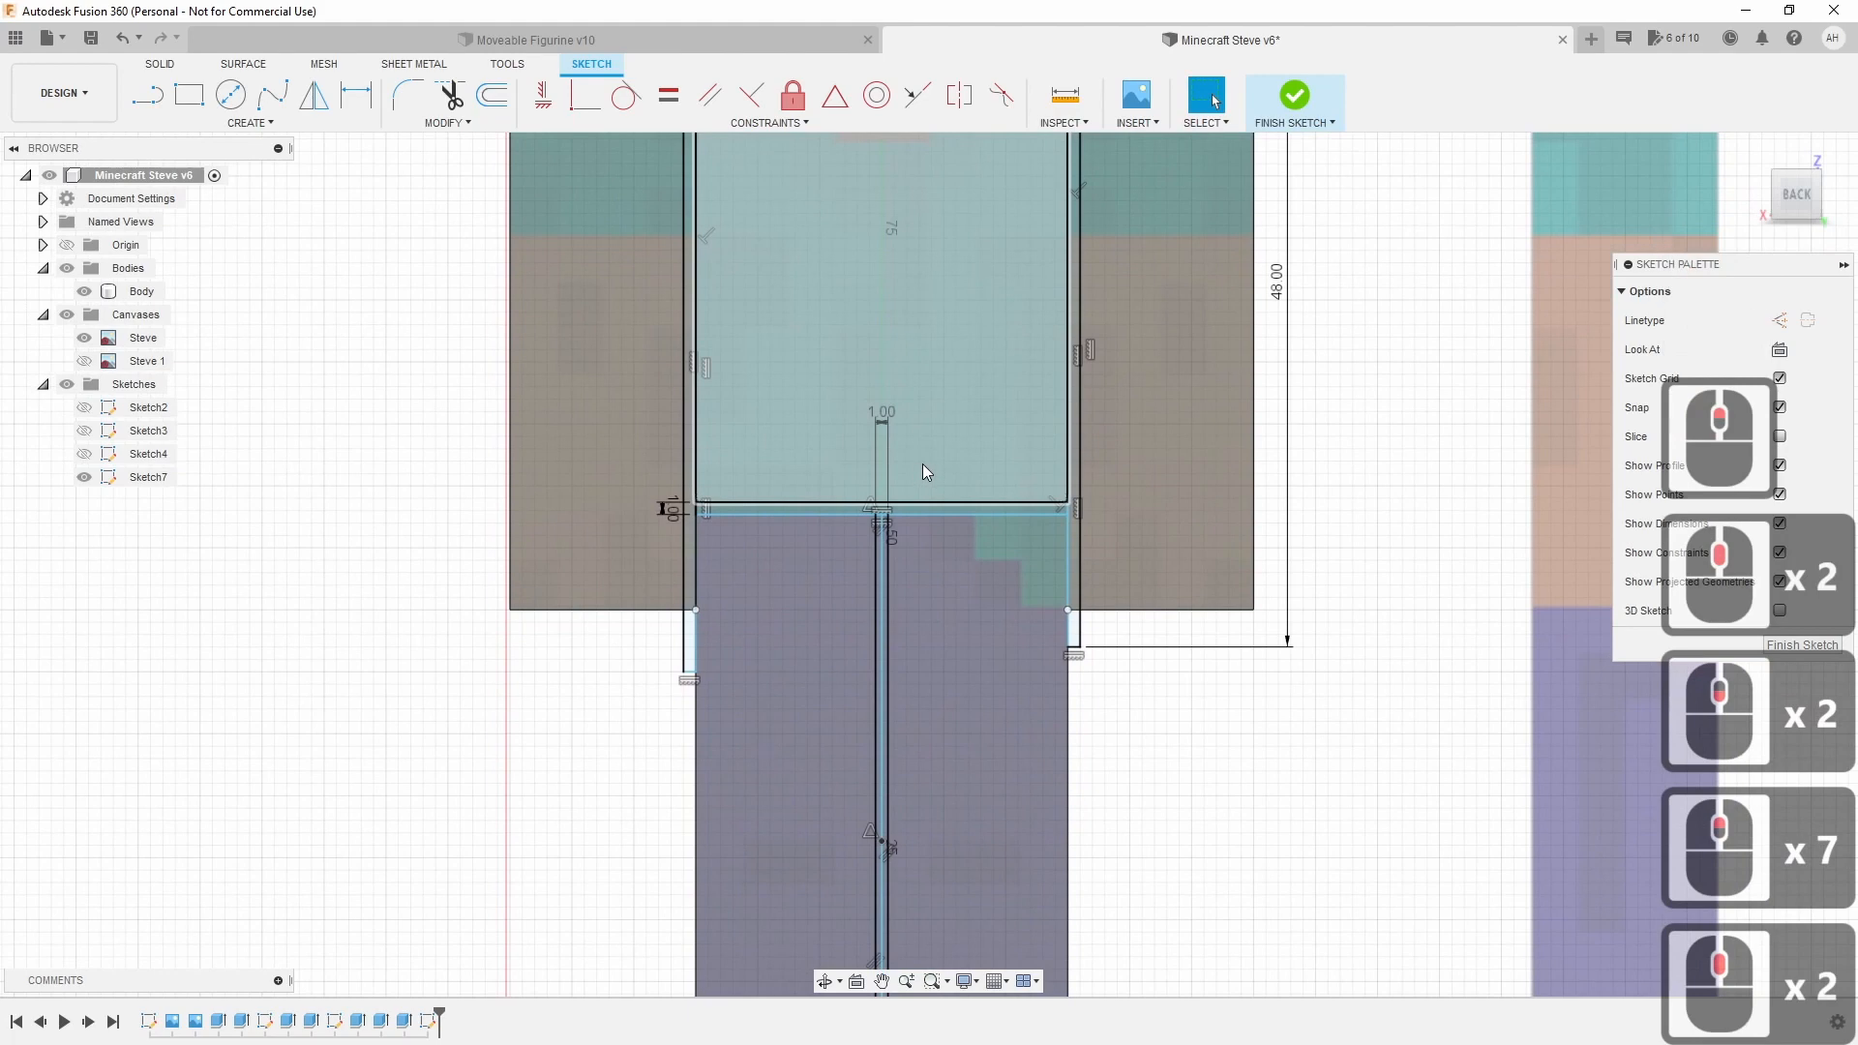
{"action": "scroll", "coordinate": [939, 416], "scroll_direction": "up", "scroll_amount": 3}
{"action": "scroll", "coordinate": [935, 415], "scroll_direction": "up", "scroll_amount": 12}
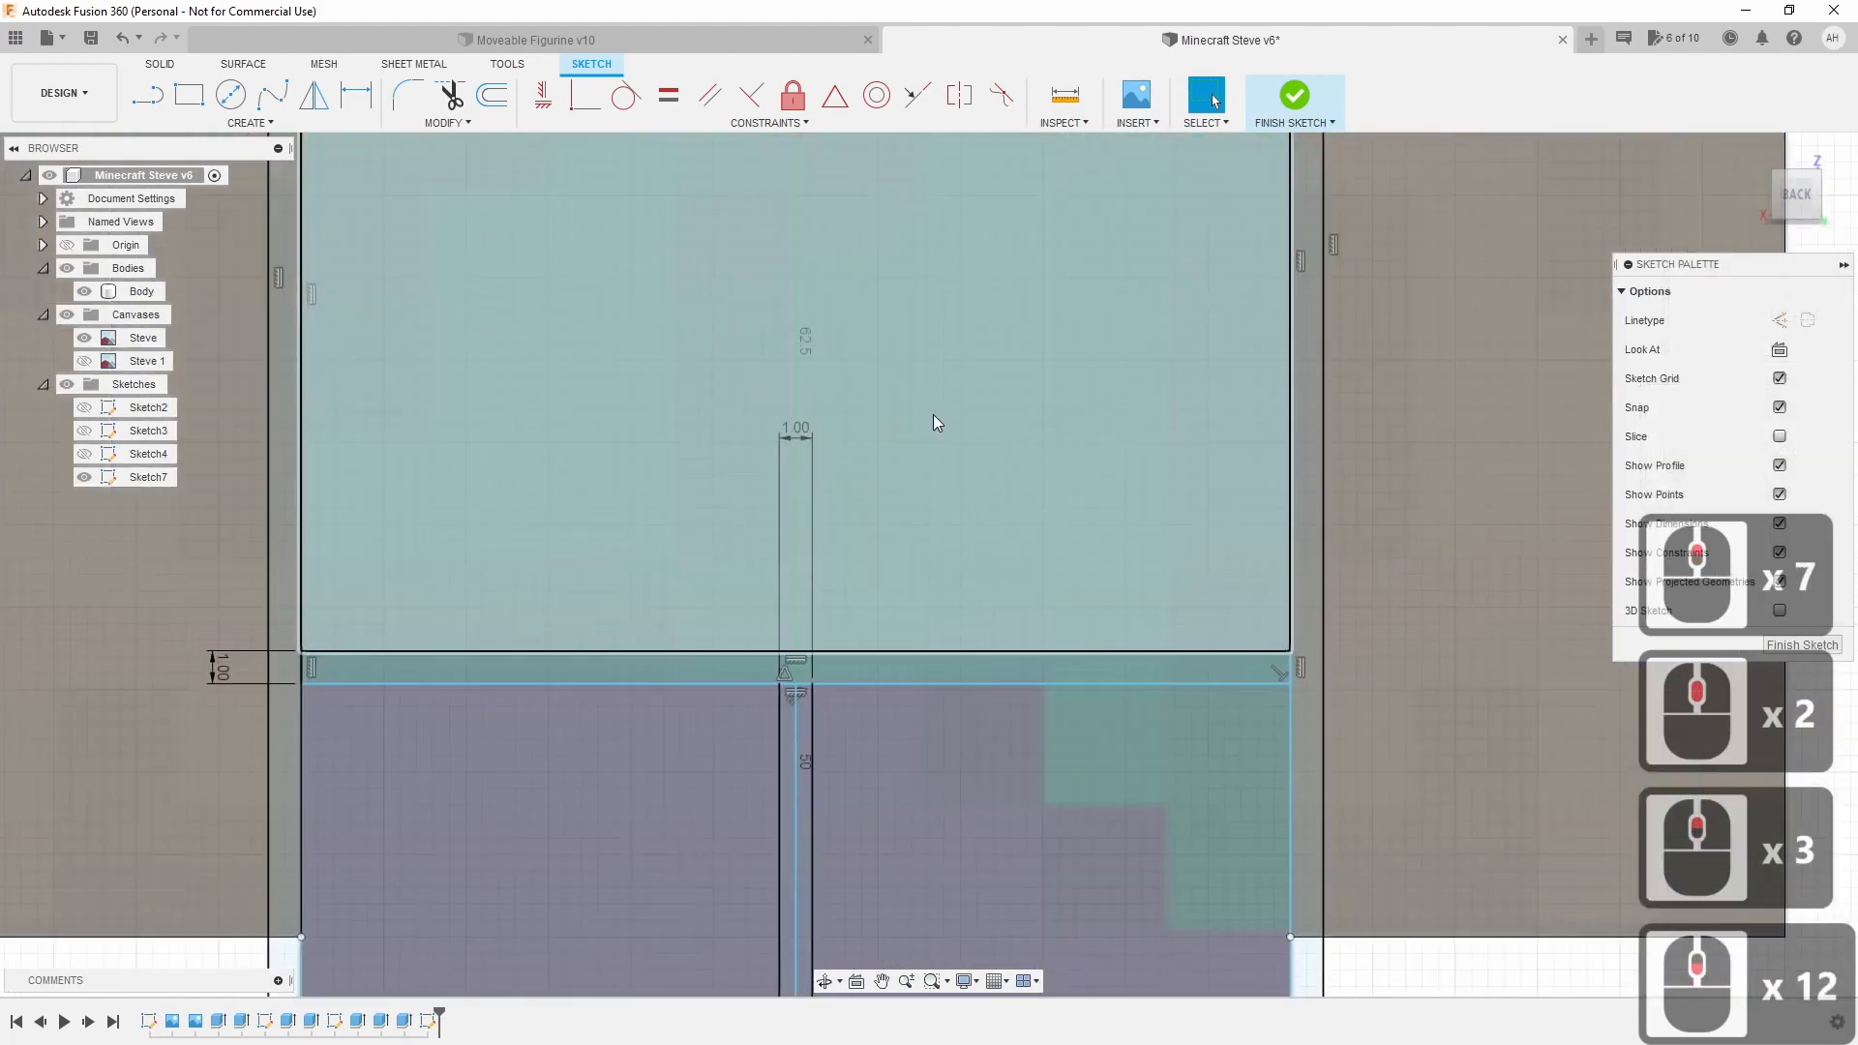
{"action": "left_click", "coordinate": [145, 291]}
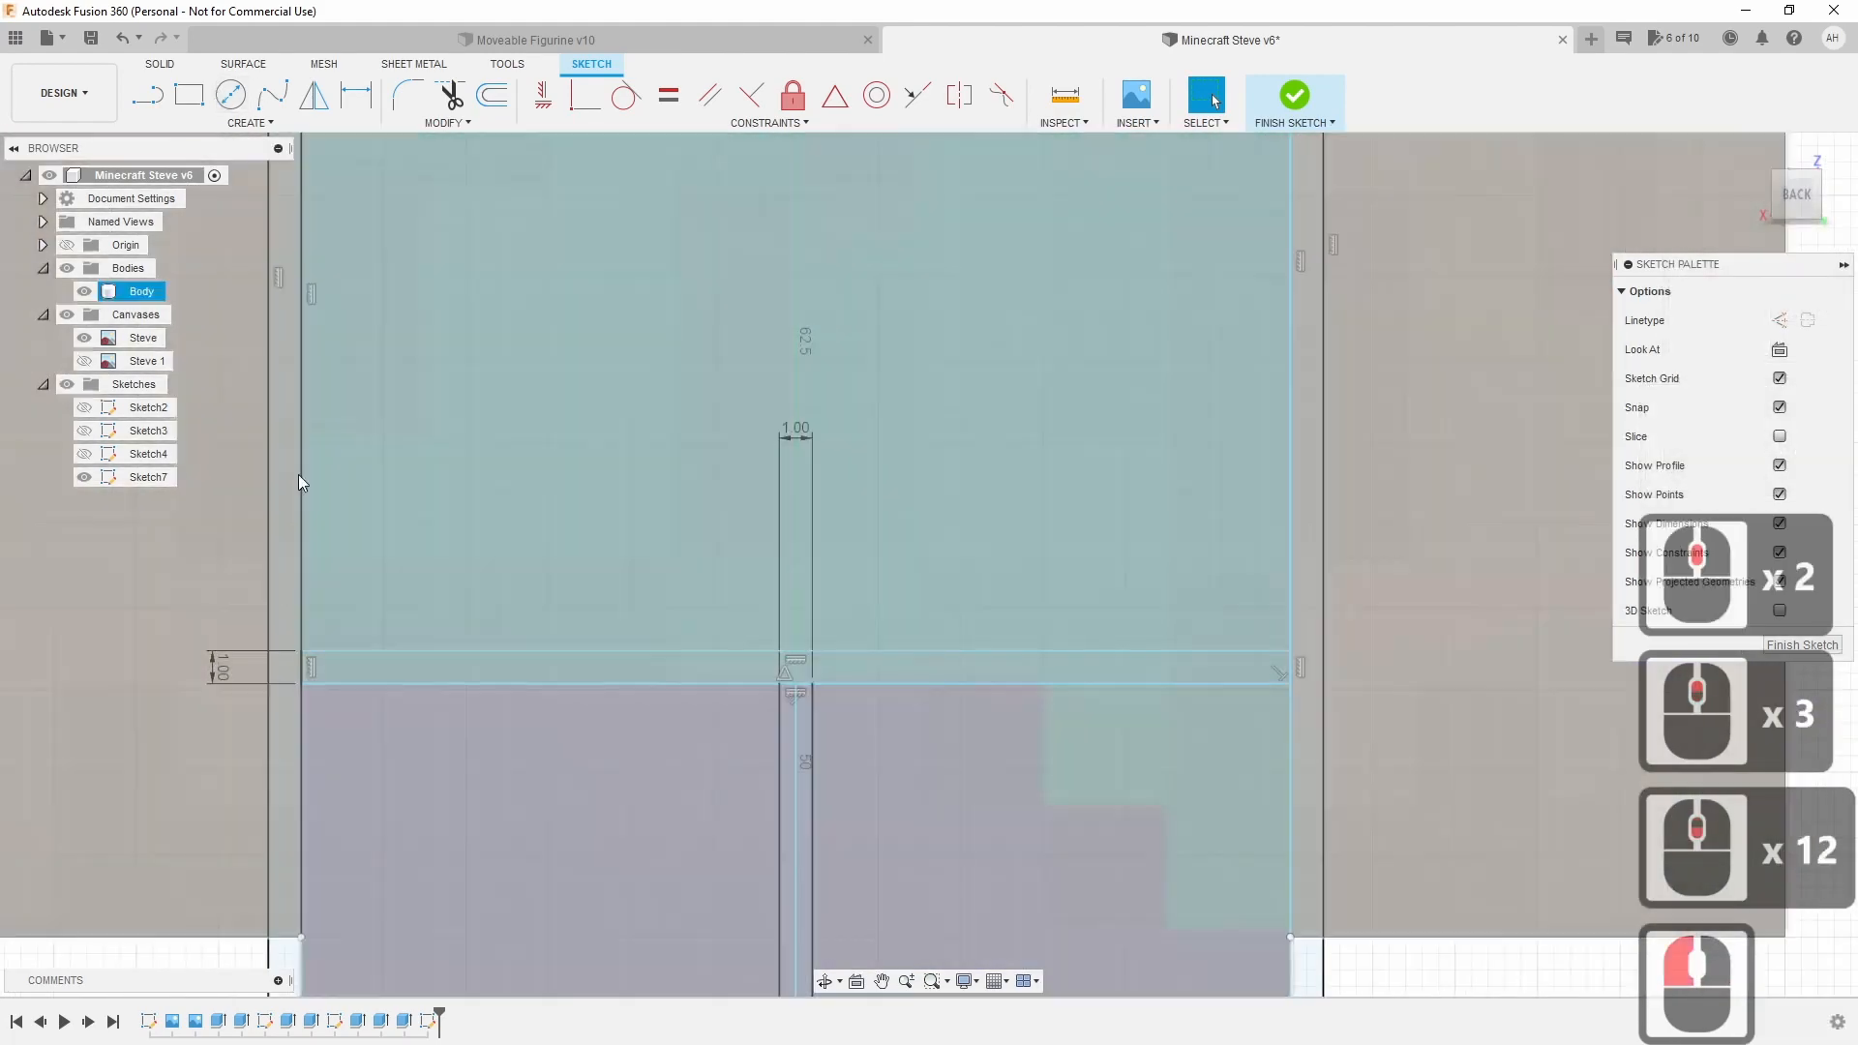
{"action": "left_click", "coordinate": [300, 470]}
Trim the left side line pieces inside the waist gap.
{"action": "key", "text": "t"}
{"action": "left_click", "coordinate": [306, 666]}
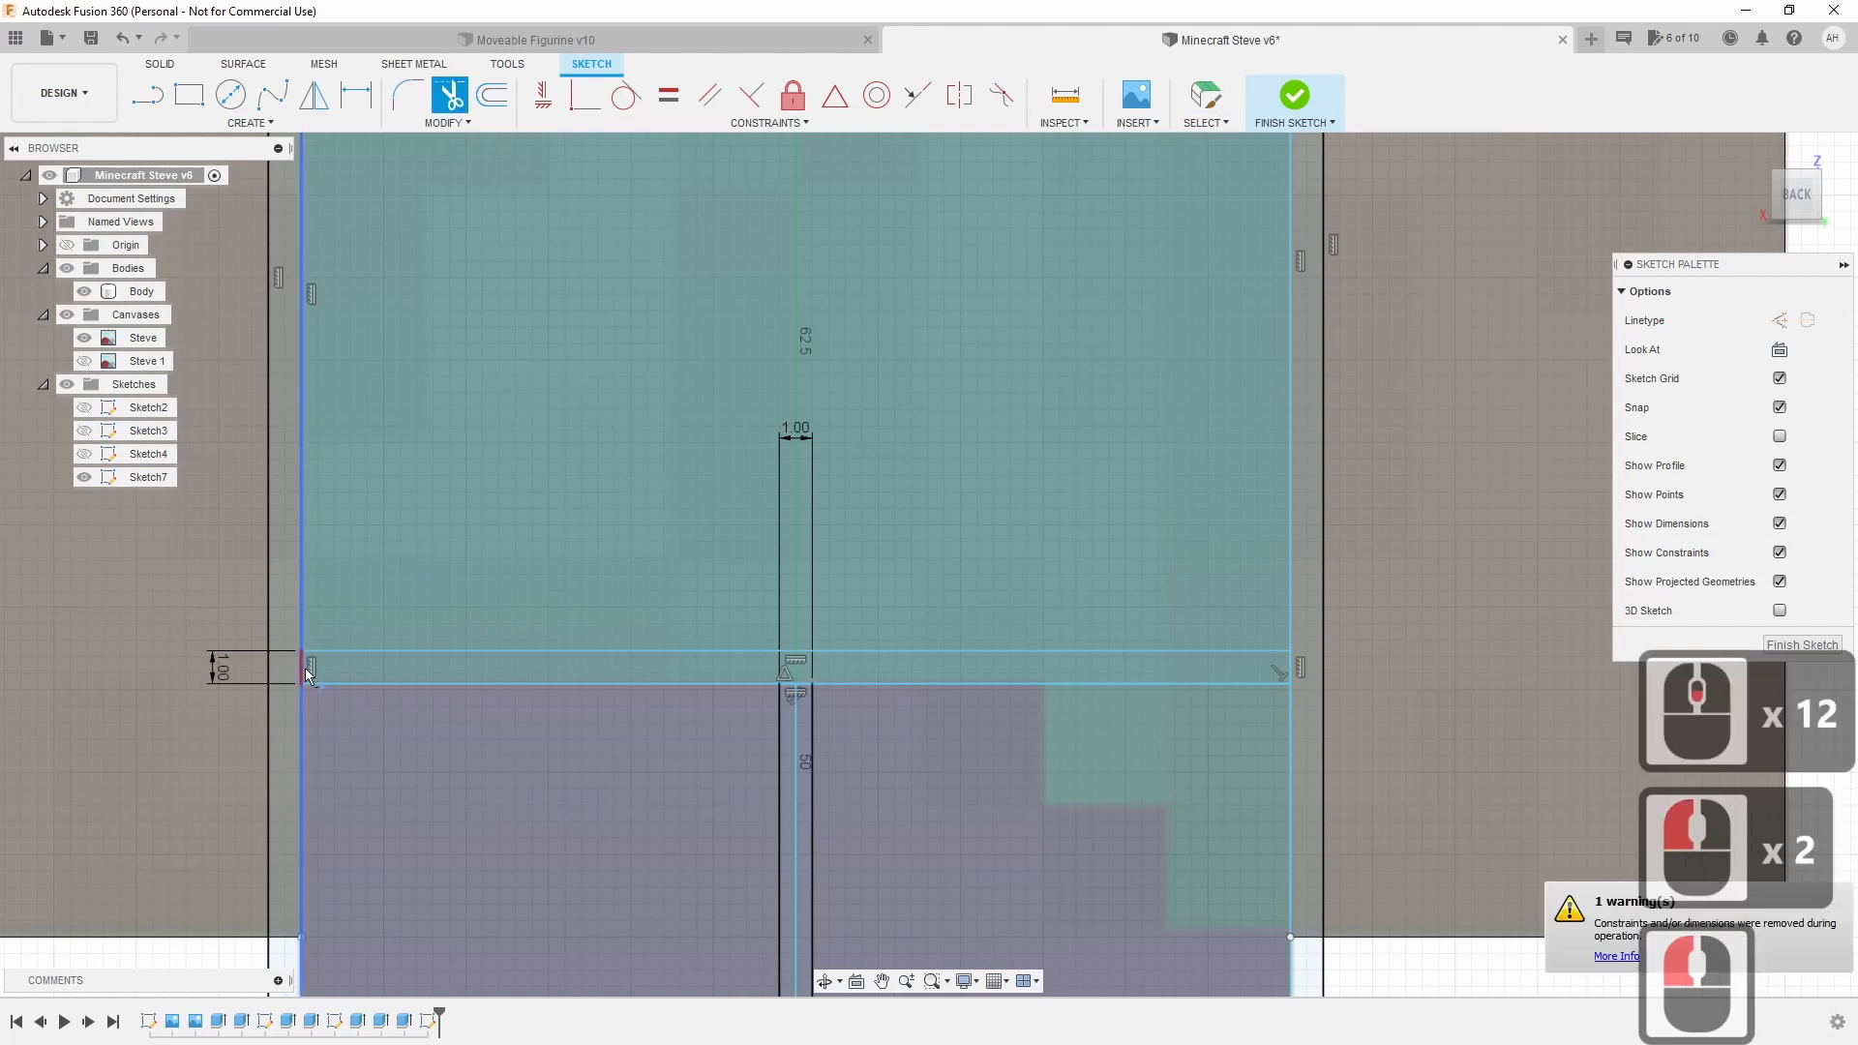
{"action": "left_click", "coordinate": [305, 668]}
{"action": "left_click", "coordinate": [304, 668]}
{"action": "left_click", "coordinate": [303, 668]}
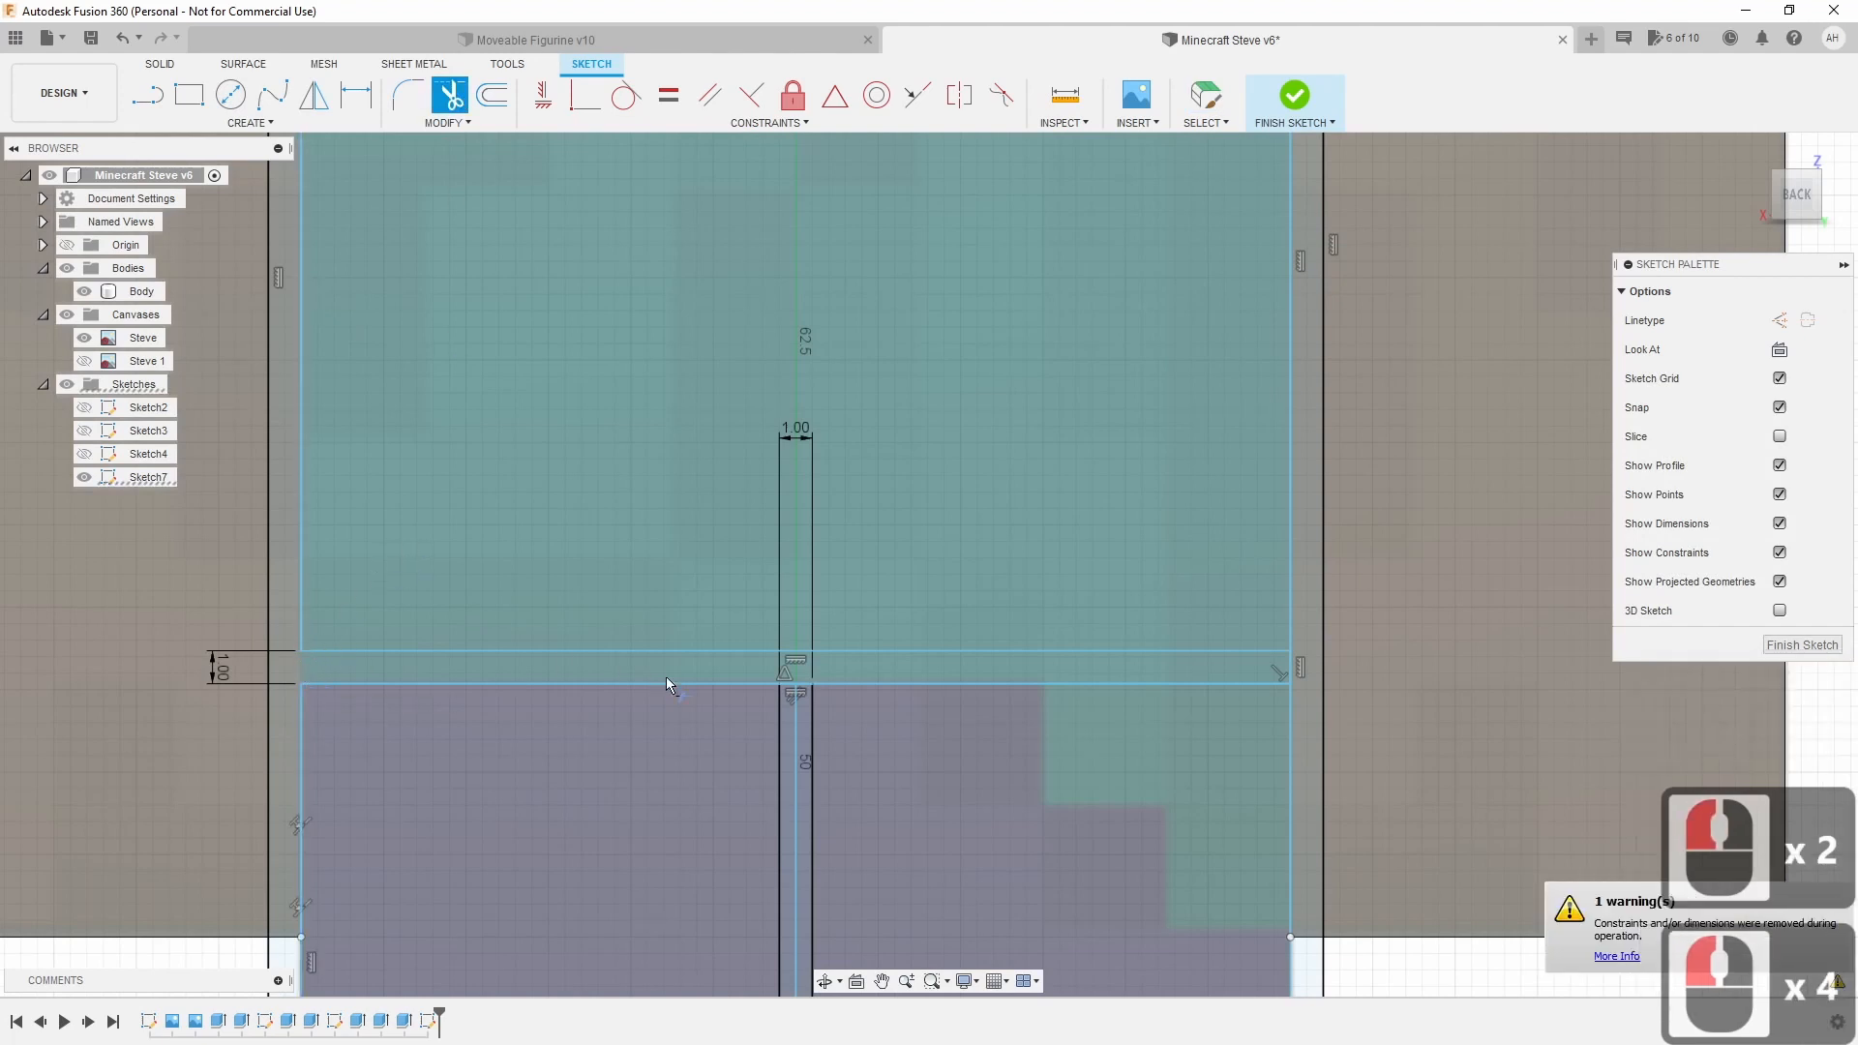
Trim the waist line segments around the 1.00 mm leg slot.
{"action": "left_click", "coordinate": [788, 684]}
{"action": "left_click", "coordinate": [788, 688]}
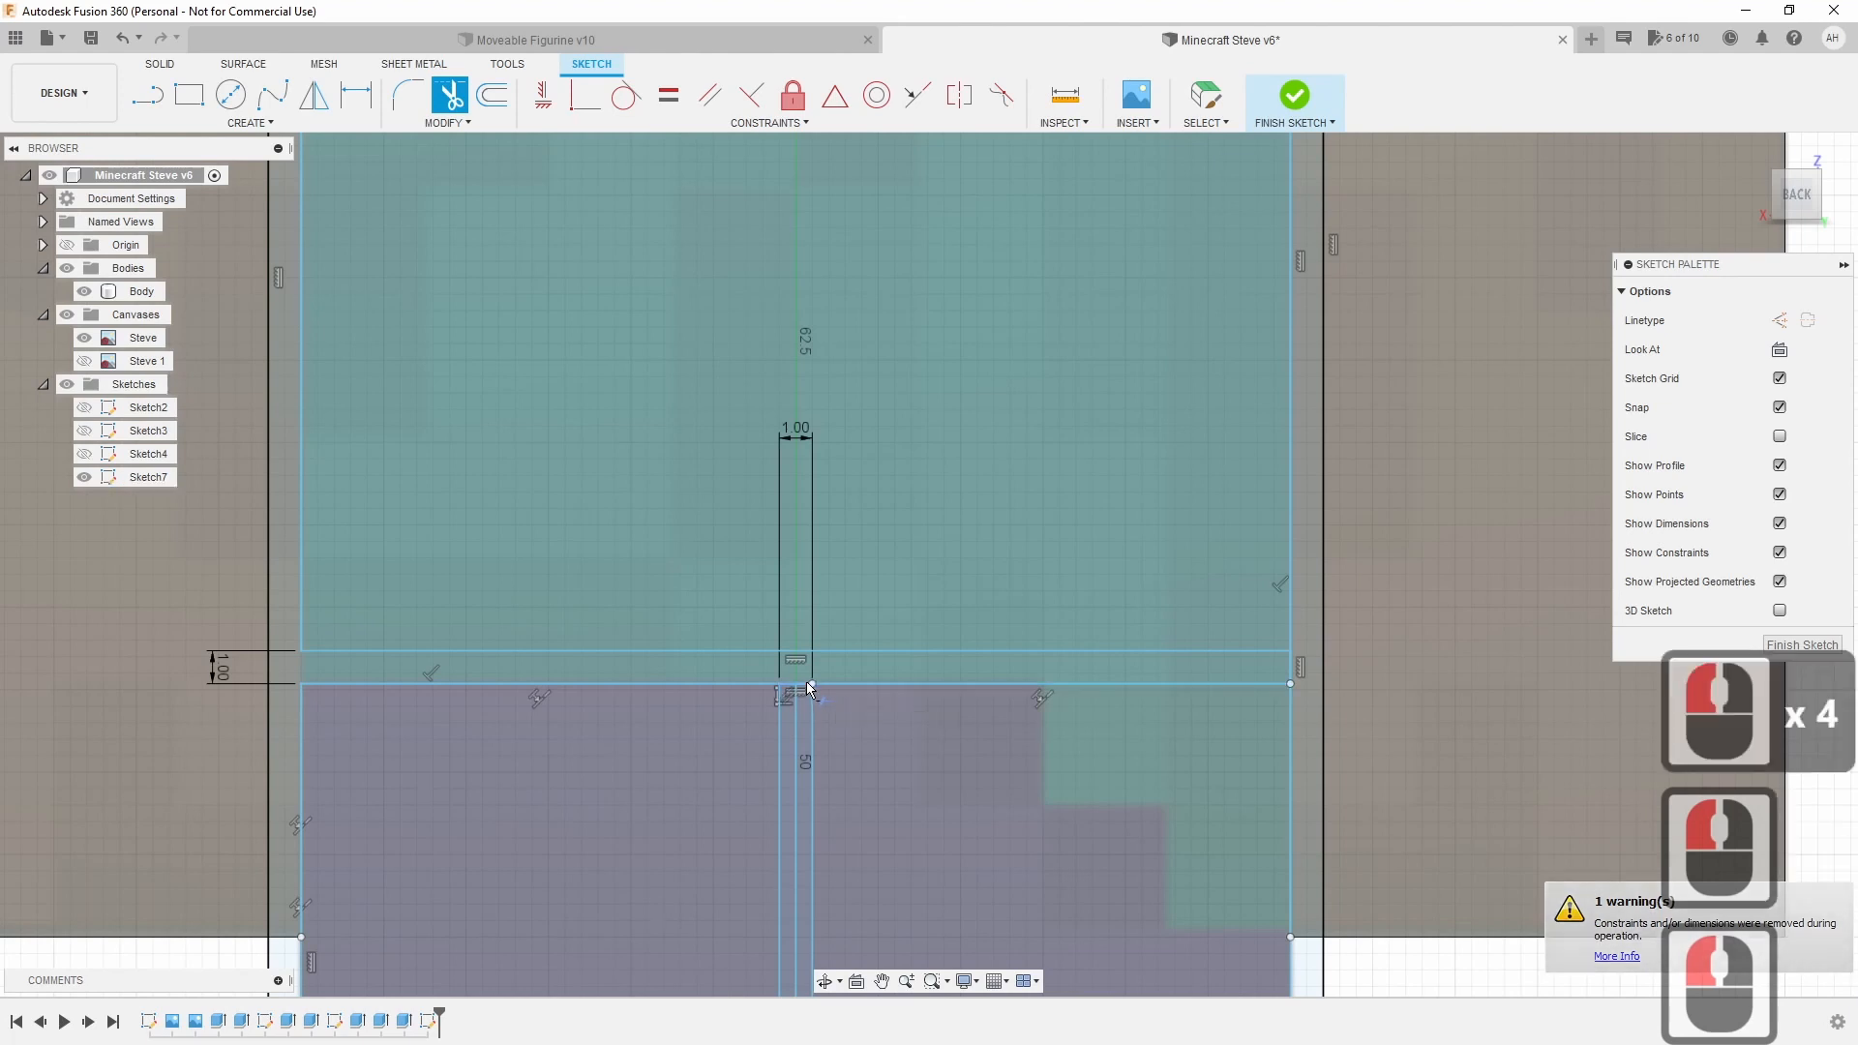
{"action": "left_click", "coordinate": [789, 689]}
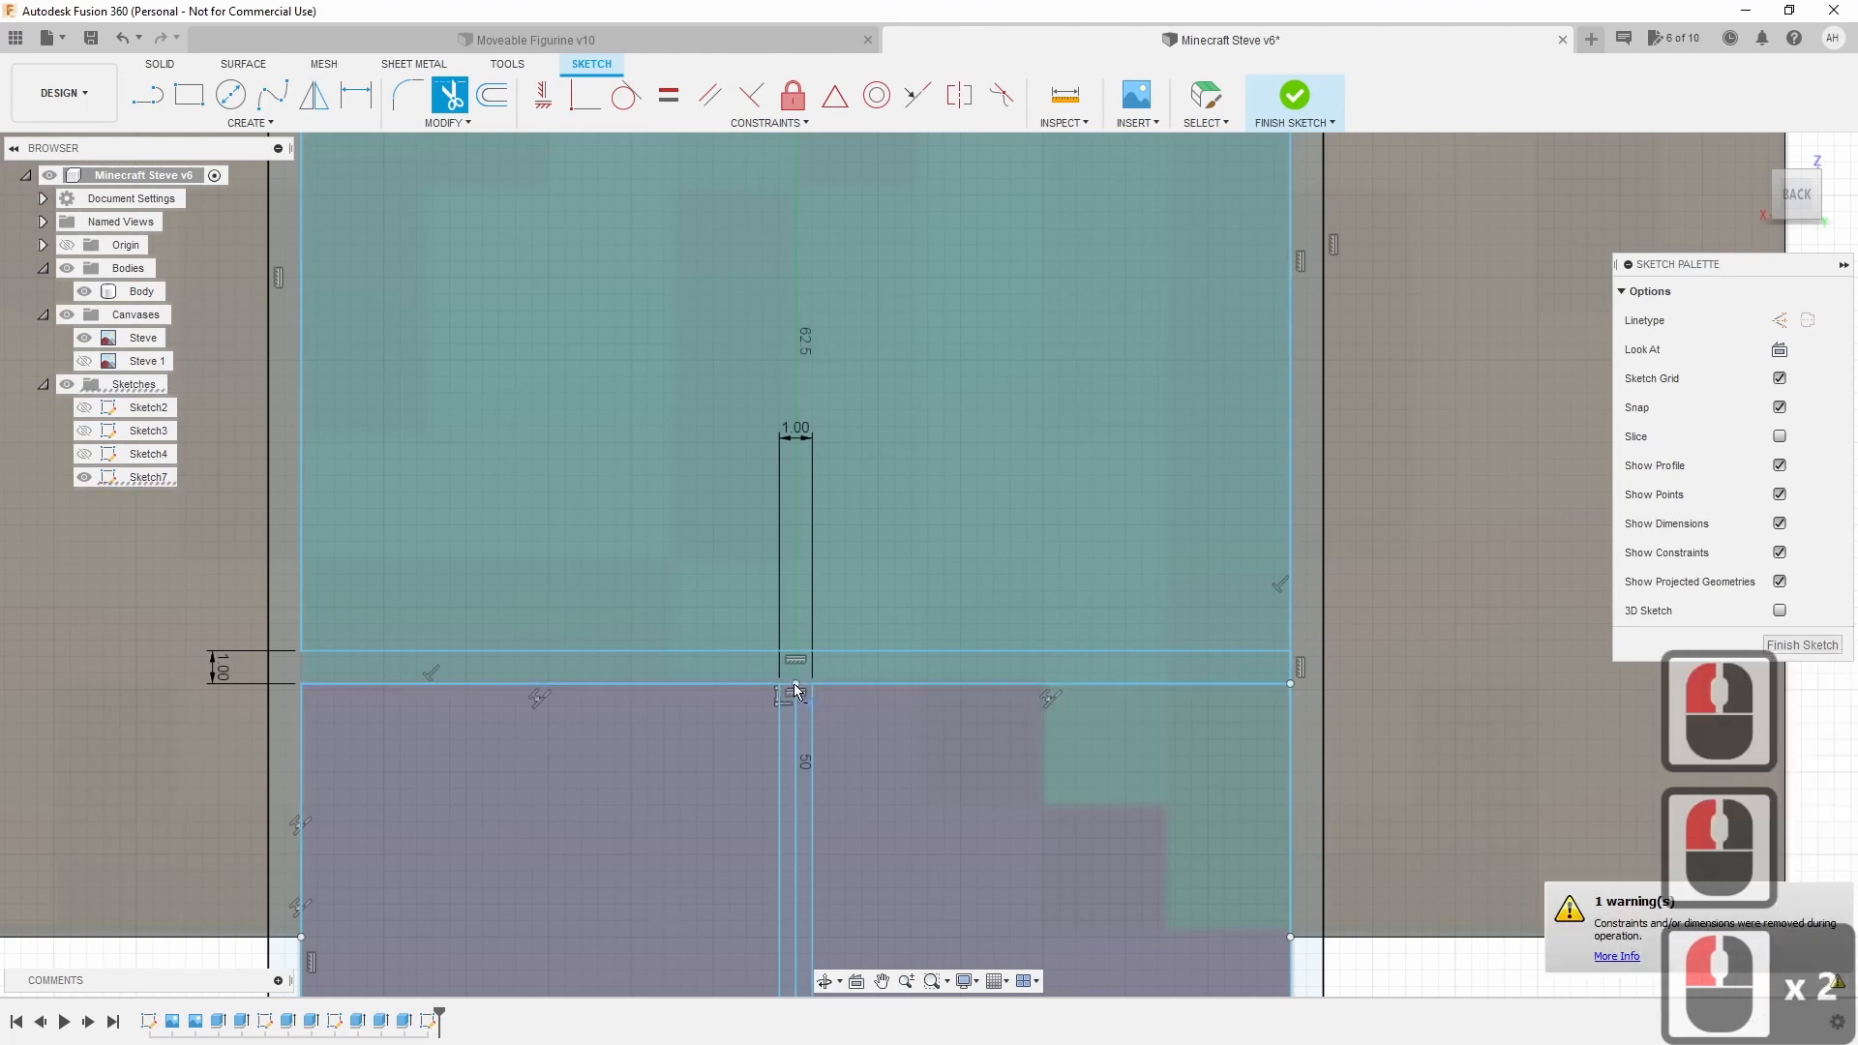
{"action": "left_click", "coordinate": [795, 689]}
{"action": "left_click", "coordinate": [809, 691]}
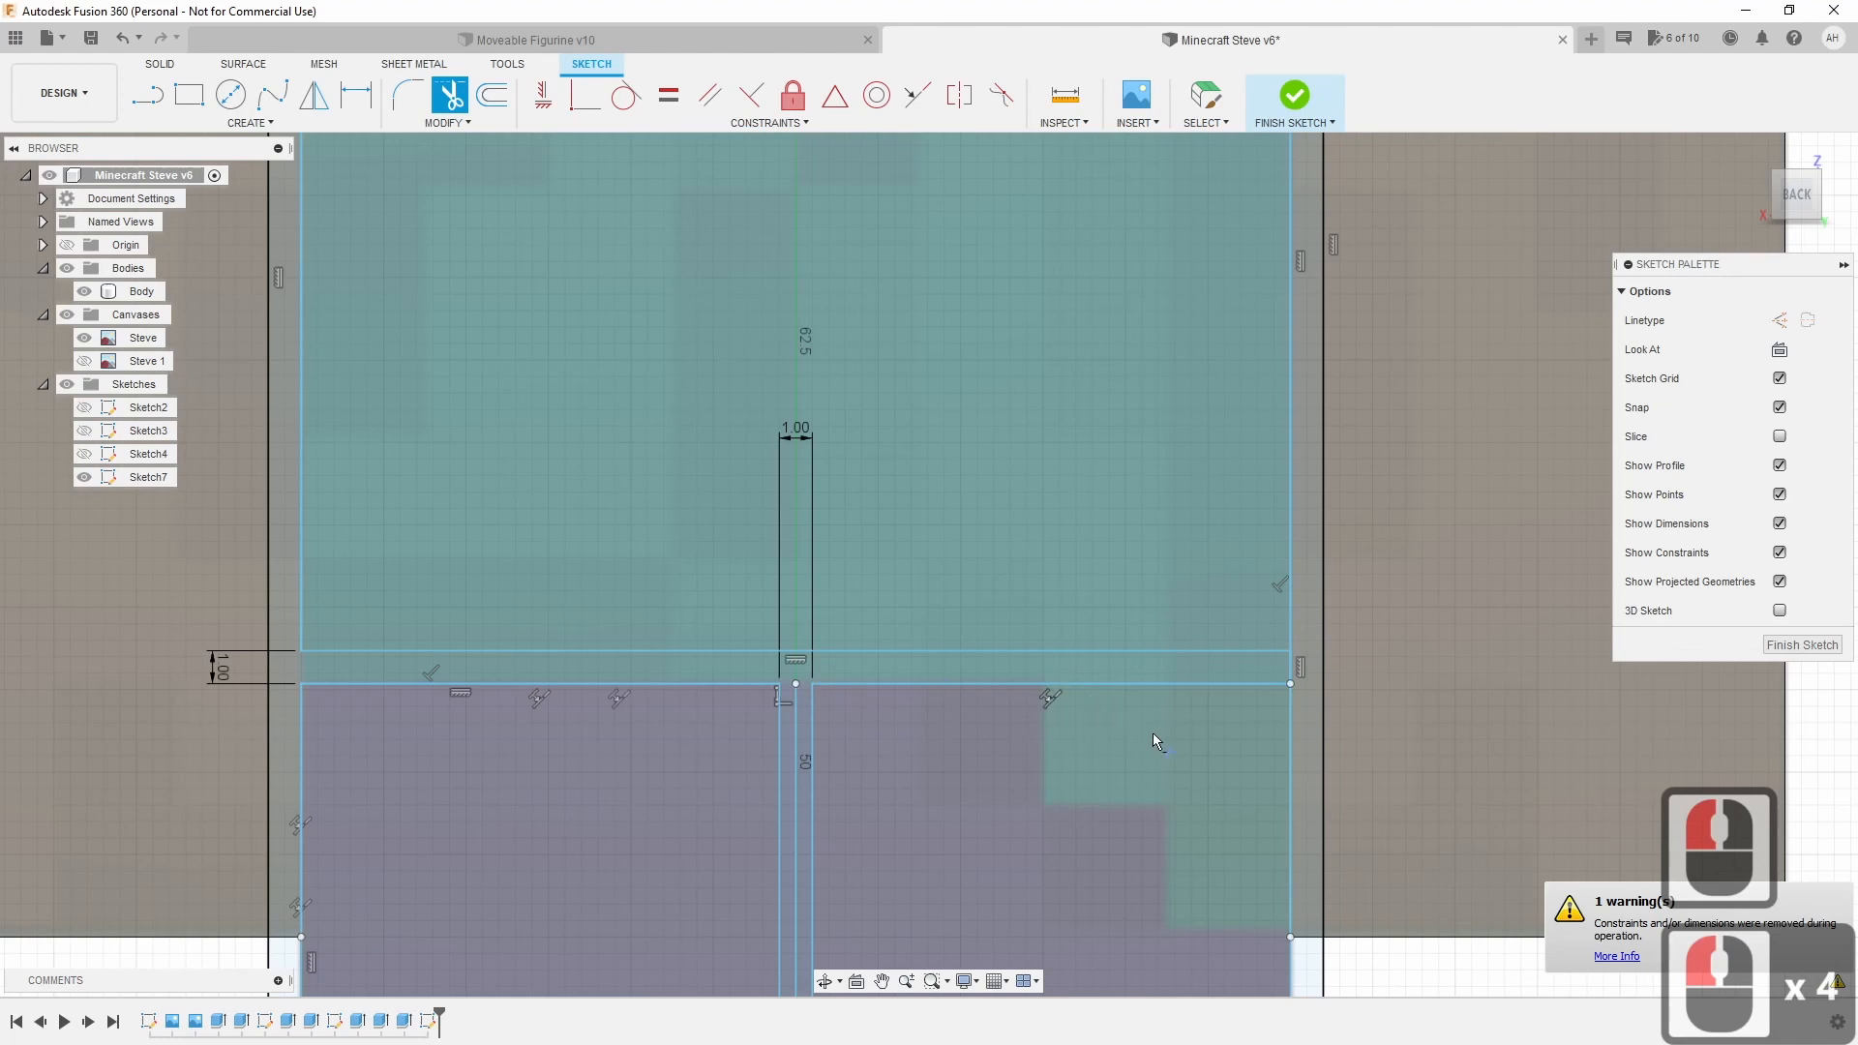
Trim the right side line pieces between the waist lines and exit Trim.
{"action": "left_click", "coordinate": [1291, 706]}
{"action": "left_click", "coordinate": [1292, 668]}
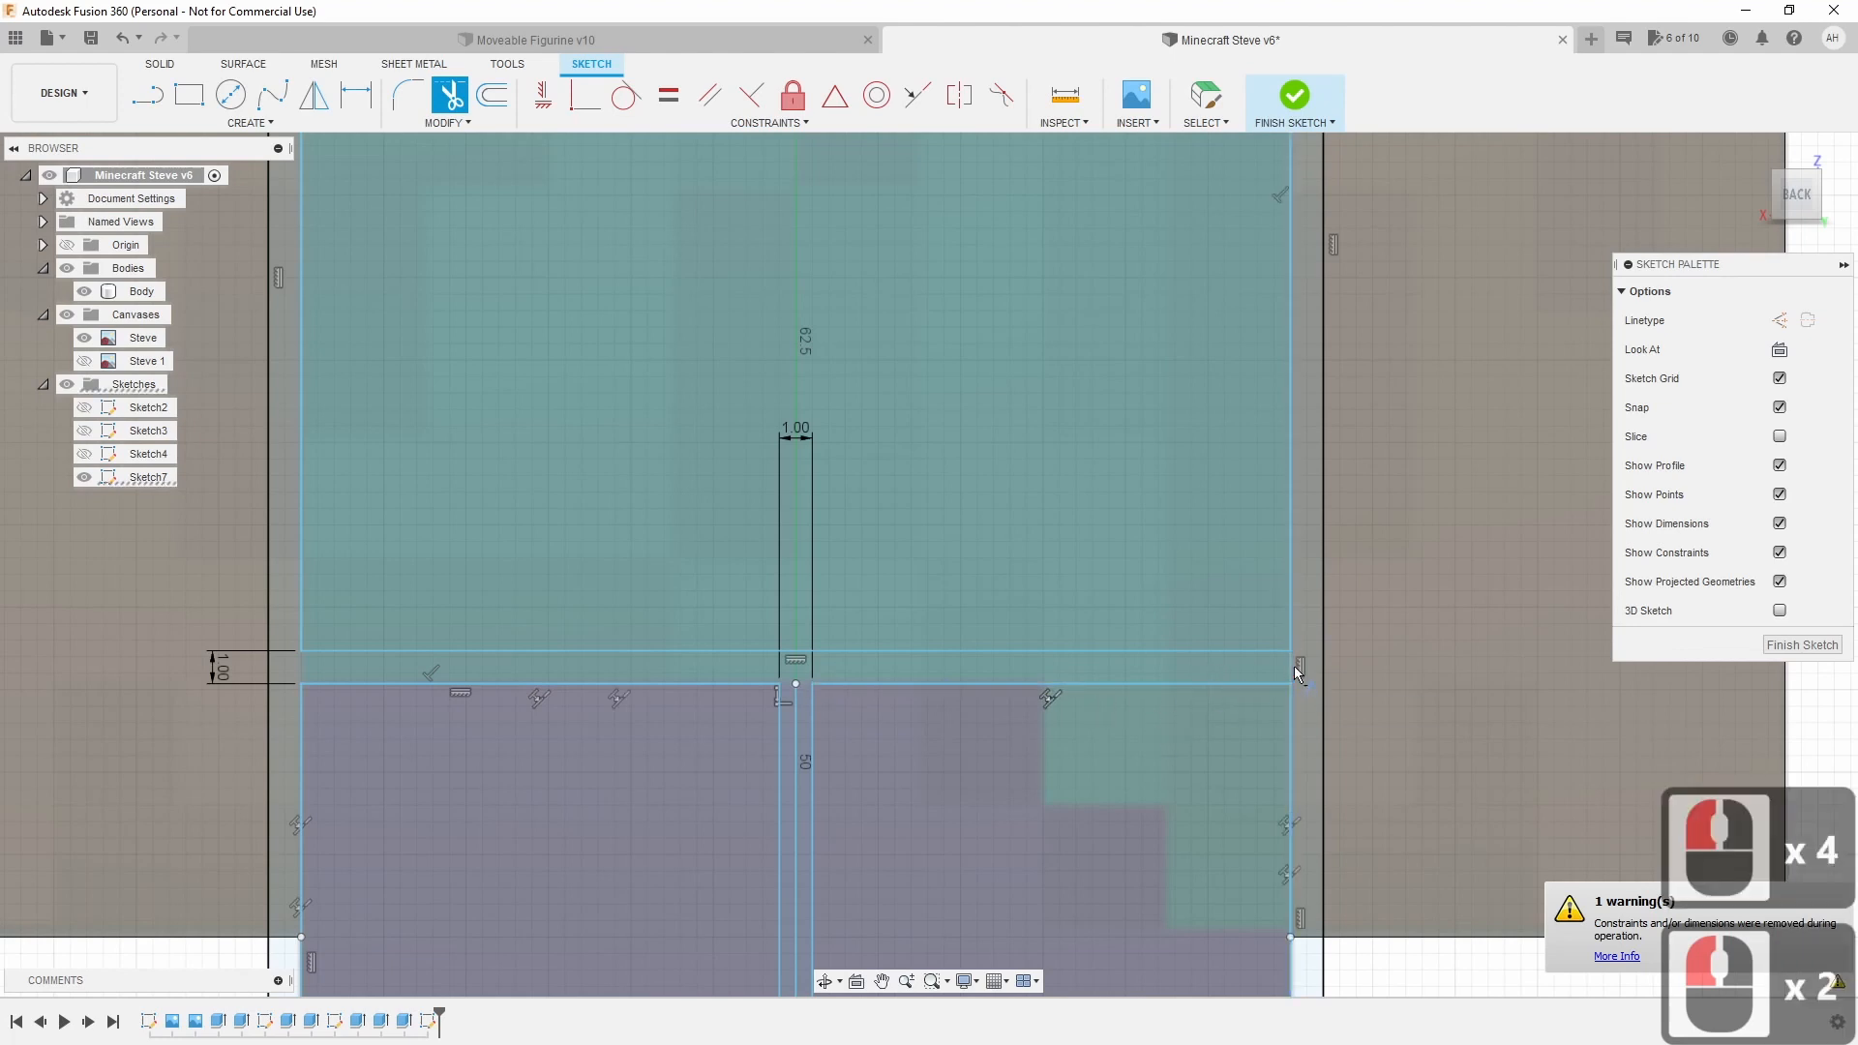
{"action": "left_click", "coordinate": [1291, 668]}
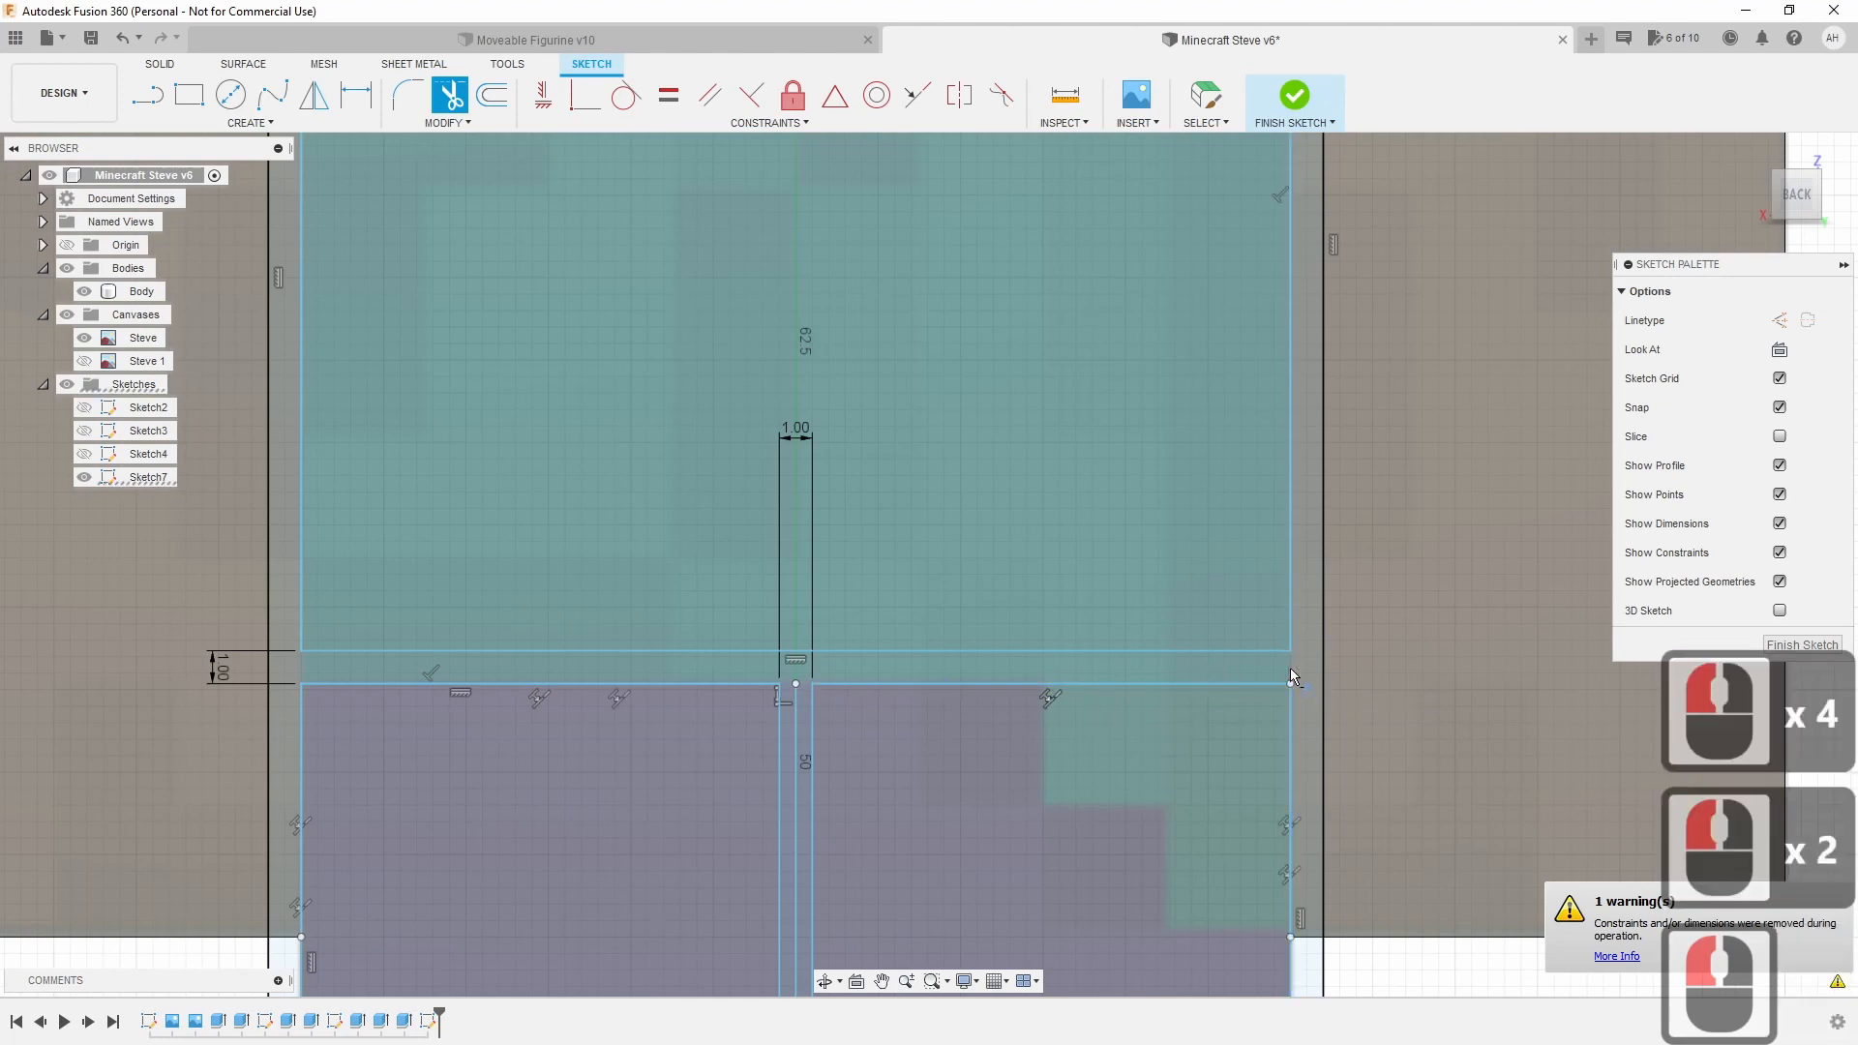
{"action": "scroll", "coordinate": [1108, 735], "scroll_direction": "up", "scroll_amount": 2}
{"action": "scroll", "coordinate": [1104, 740], "scroll_direction": "down", "scroll_amount": 2}
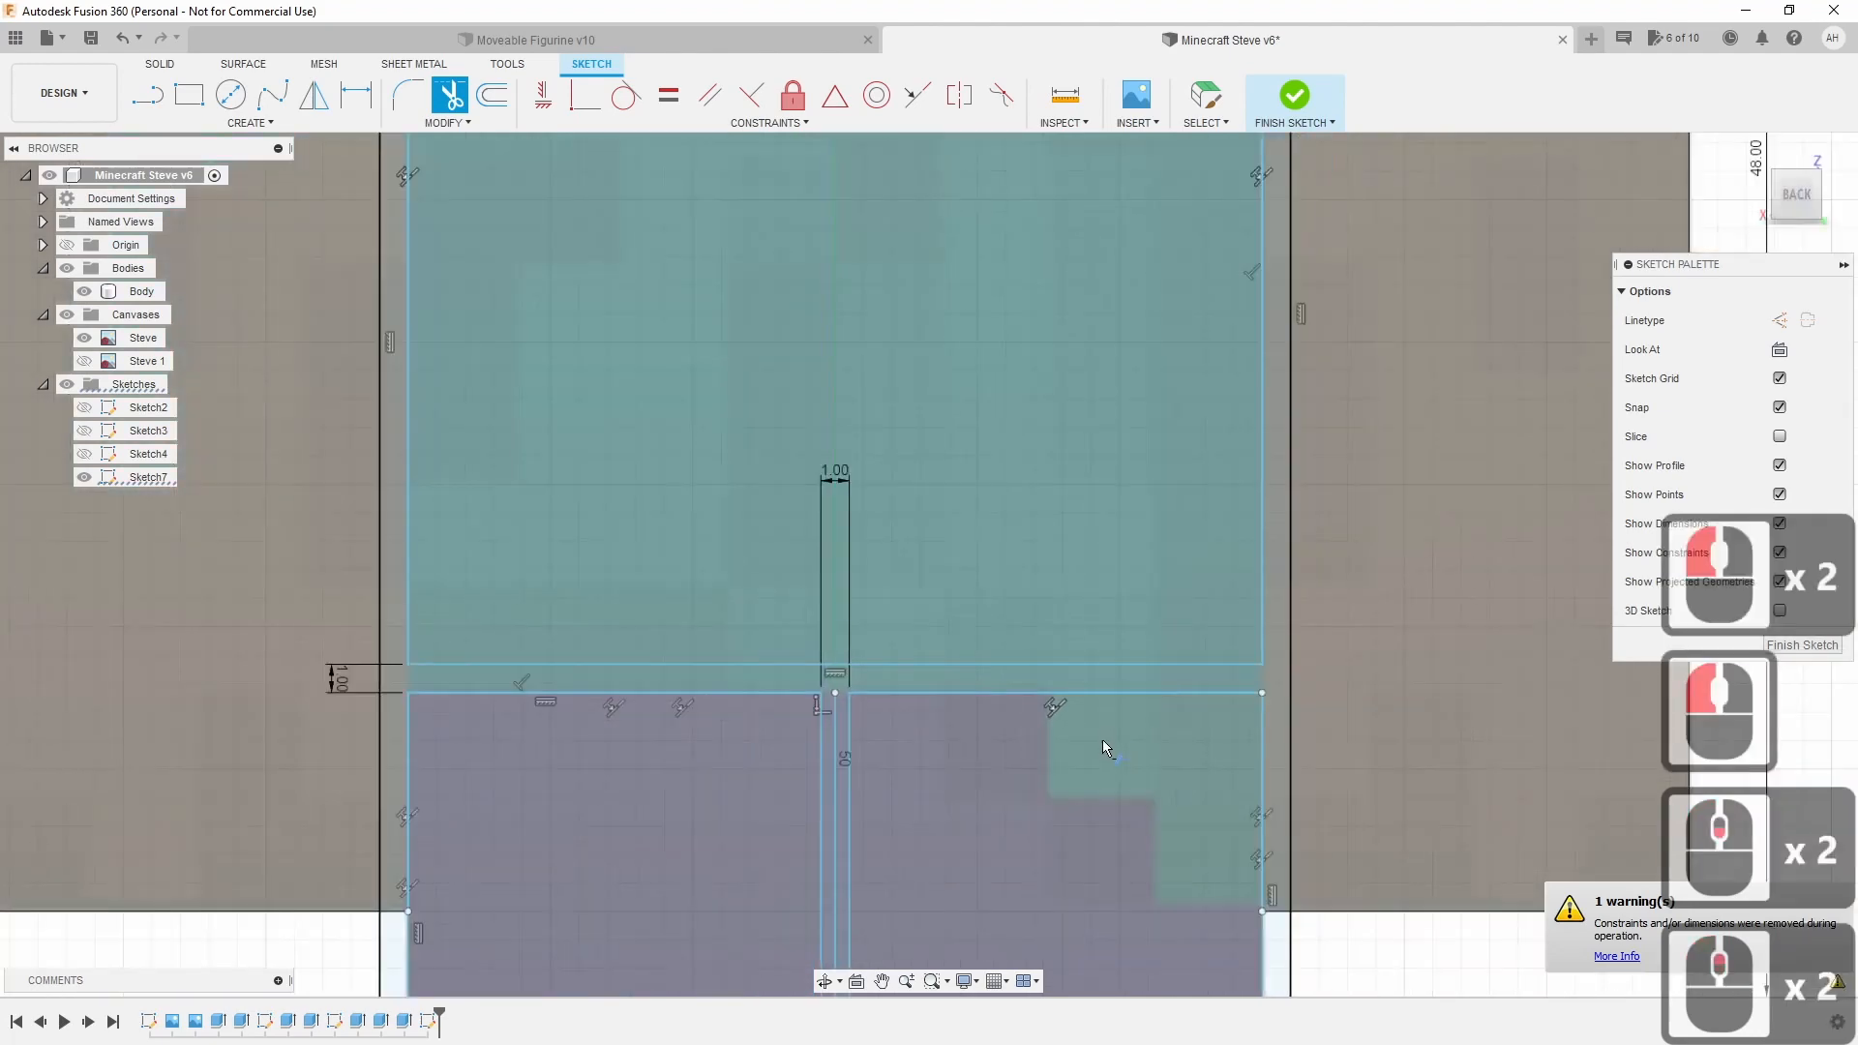
{"action": "key", "text": "Escape"}
Make the leg-splitting centre line construction geometry and confirm the gap strip is one profile.
{"action": "left_click", "coordinate": [947, 681]}
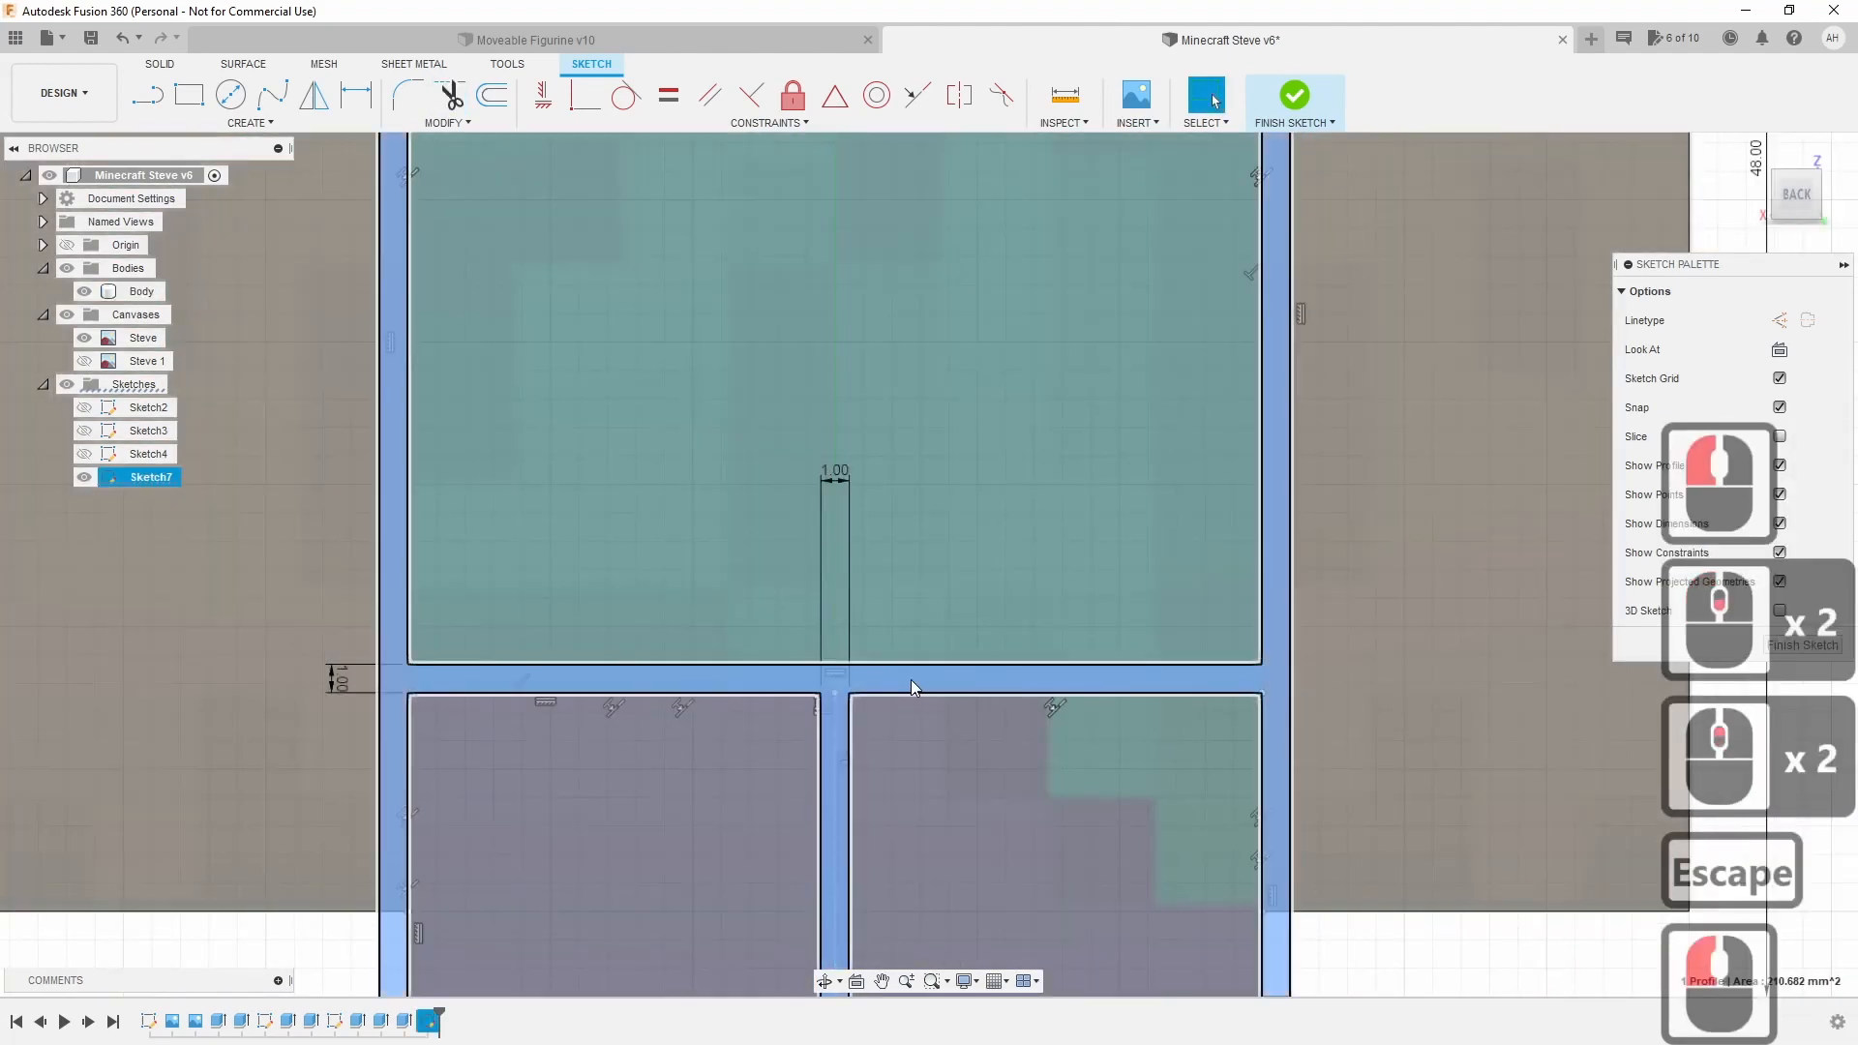
{"action": "scroll", "coordinate": [605, 766], "scroll_direction": "down", "scroll_amount": 10}
{"action": "scroll", "coordinate": [609, 770], "scroll_direction": "down", "scroll_amount": 2}
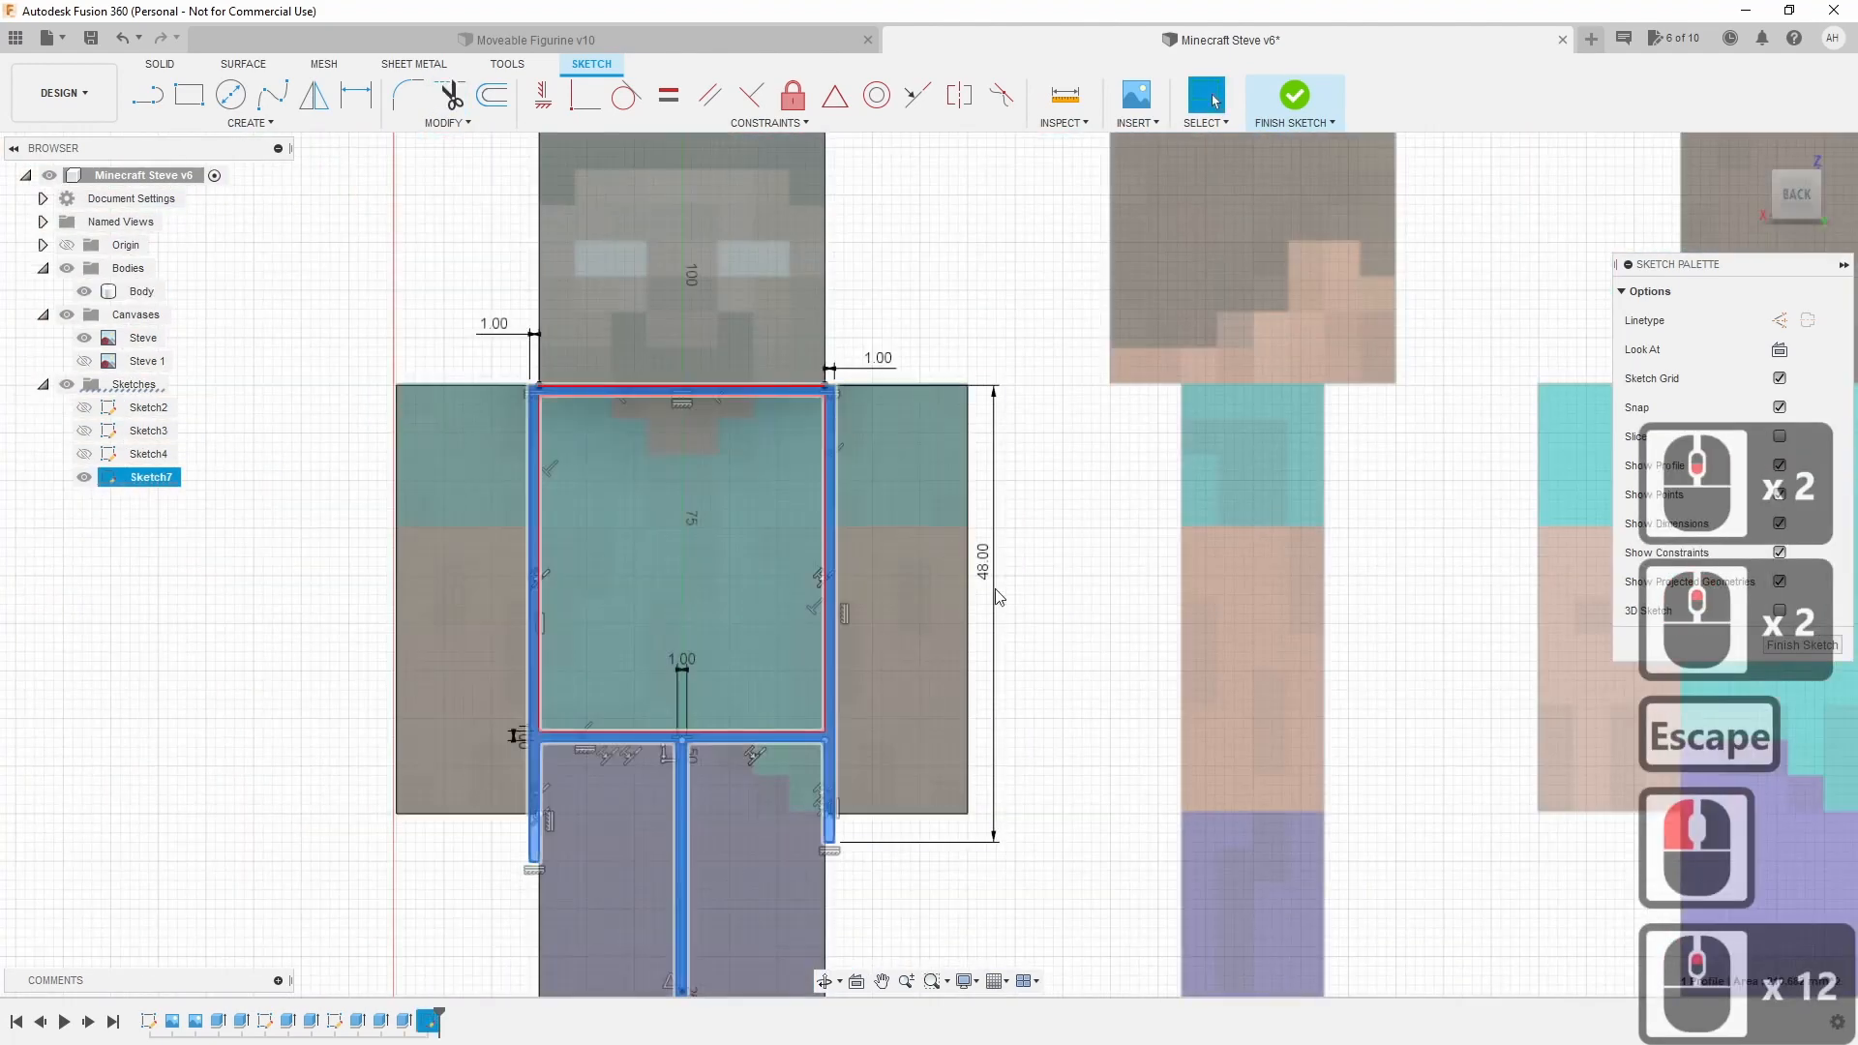
{"action": "mouse_move", "coordinate": [962, 649]}
{"action": "middle_mouse_down"}
{"action": "mouse_move", "coordinate": [1052, 661]}
{"action": "mouse_move", "coordinate": [1031, 653]}
{"action": "middle_mouse_up"}
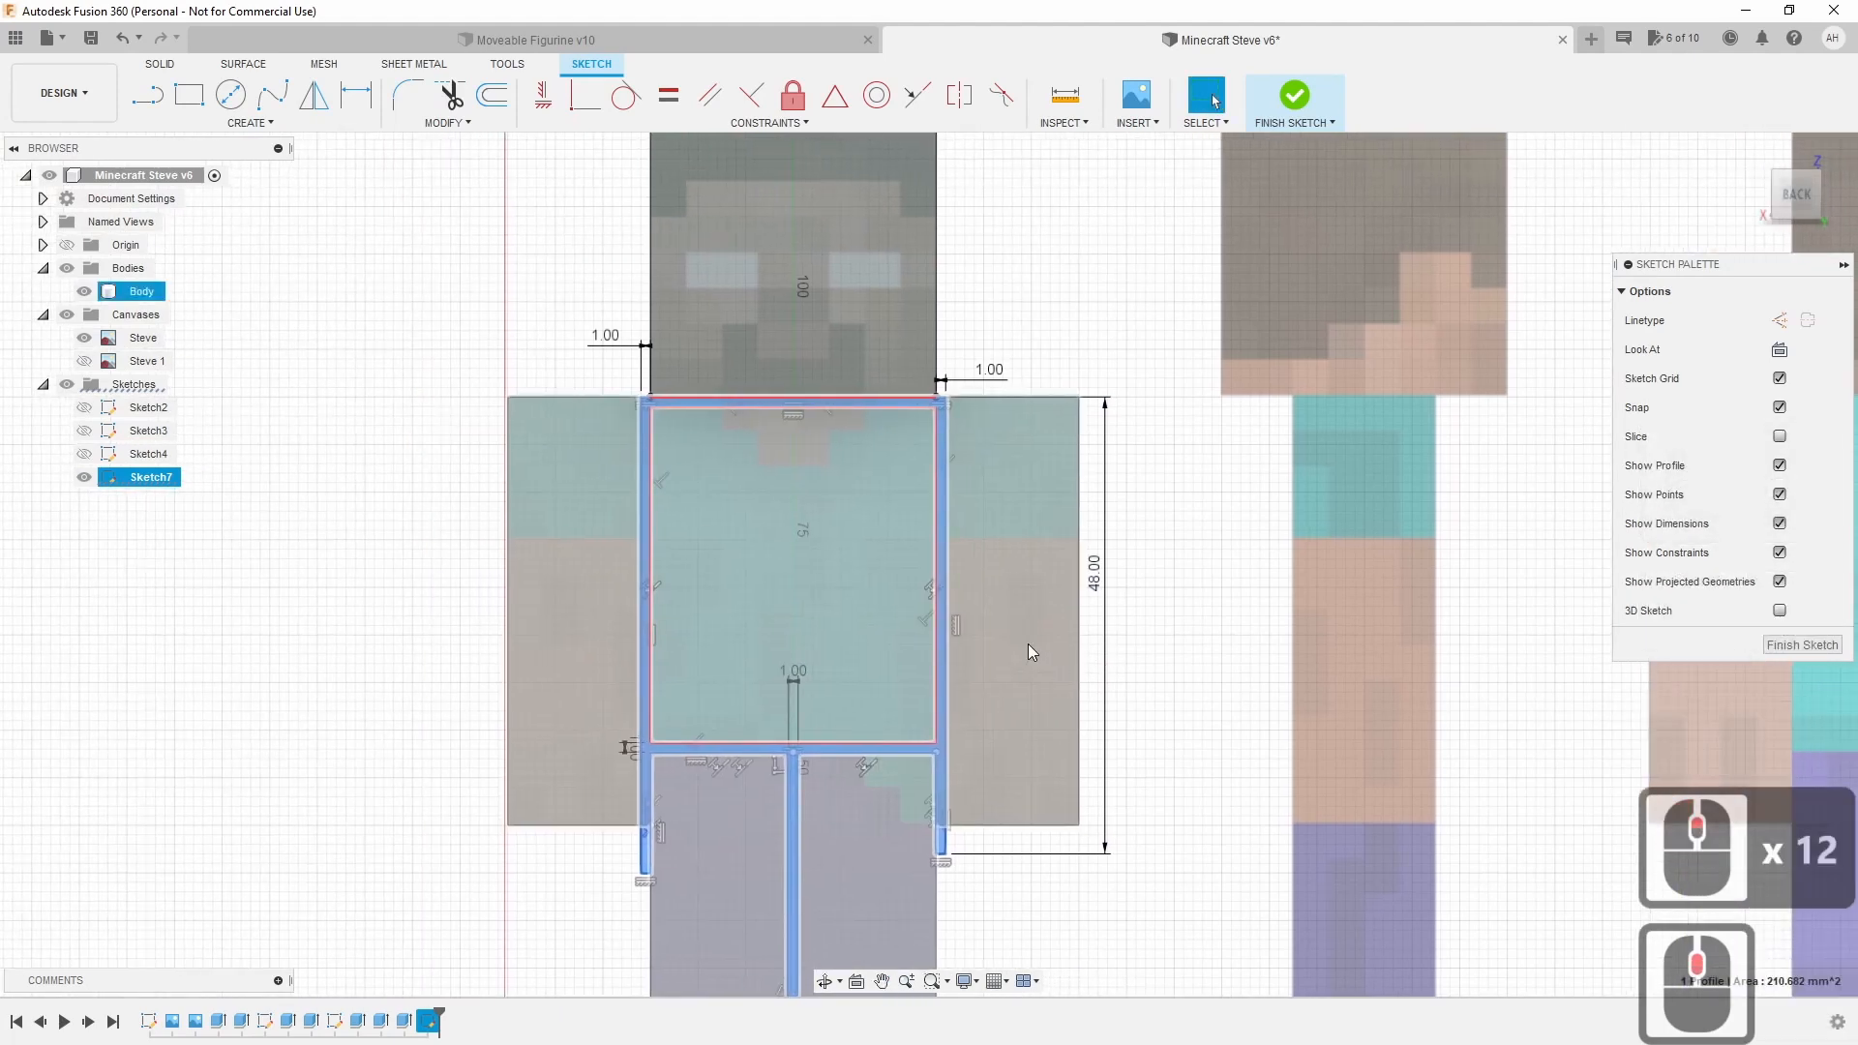
{"action": "scroll", "coordinate": [1028, 643], "scroll_direction": "up", "scroll_amount": 8}
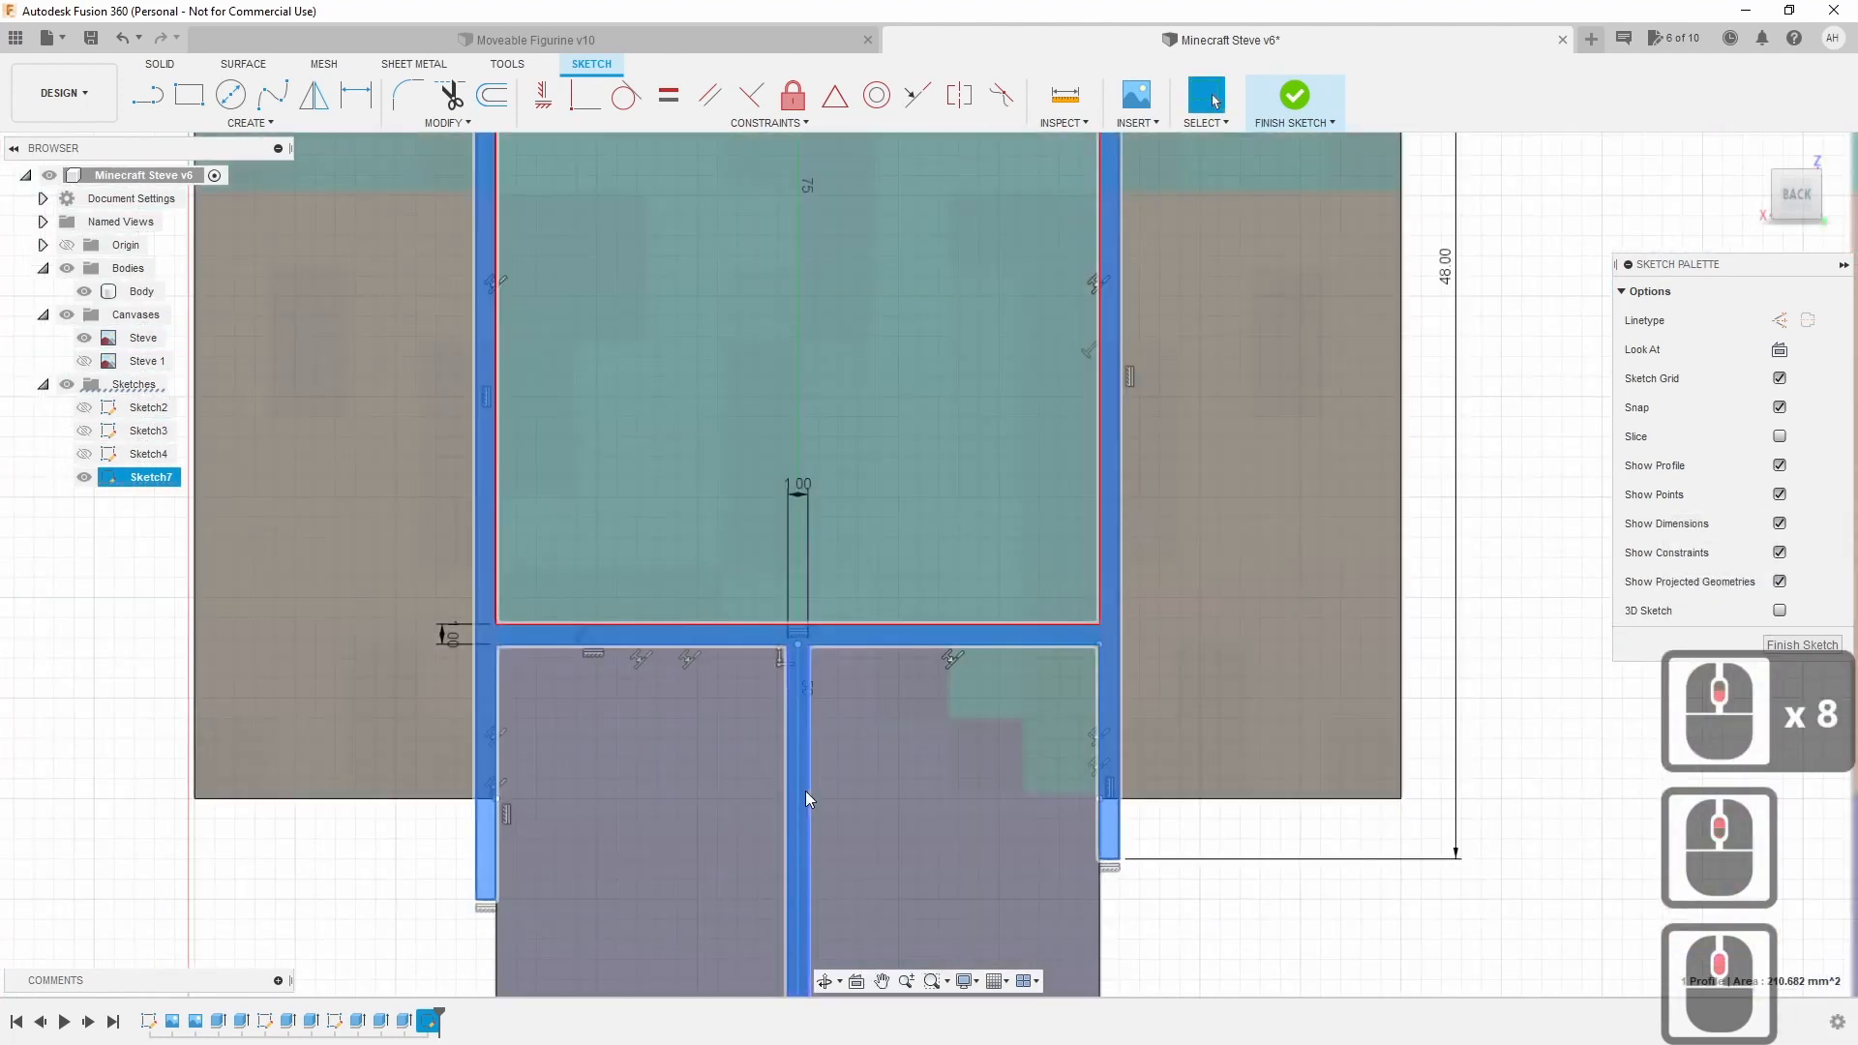
{"action": "left_click", "coordinate": [798, 795]}
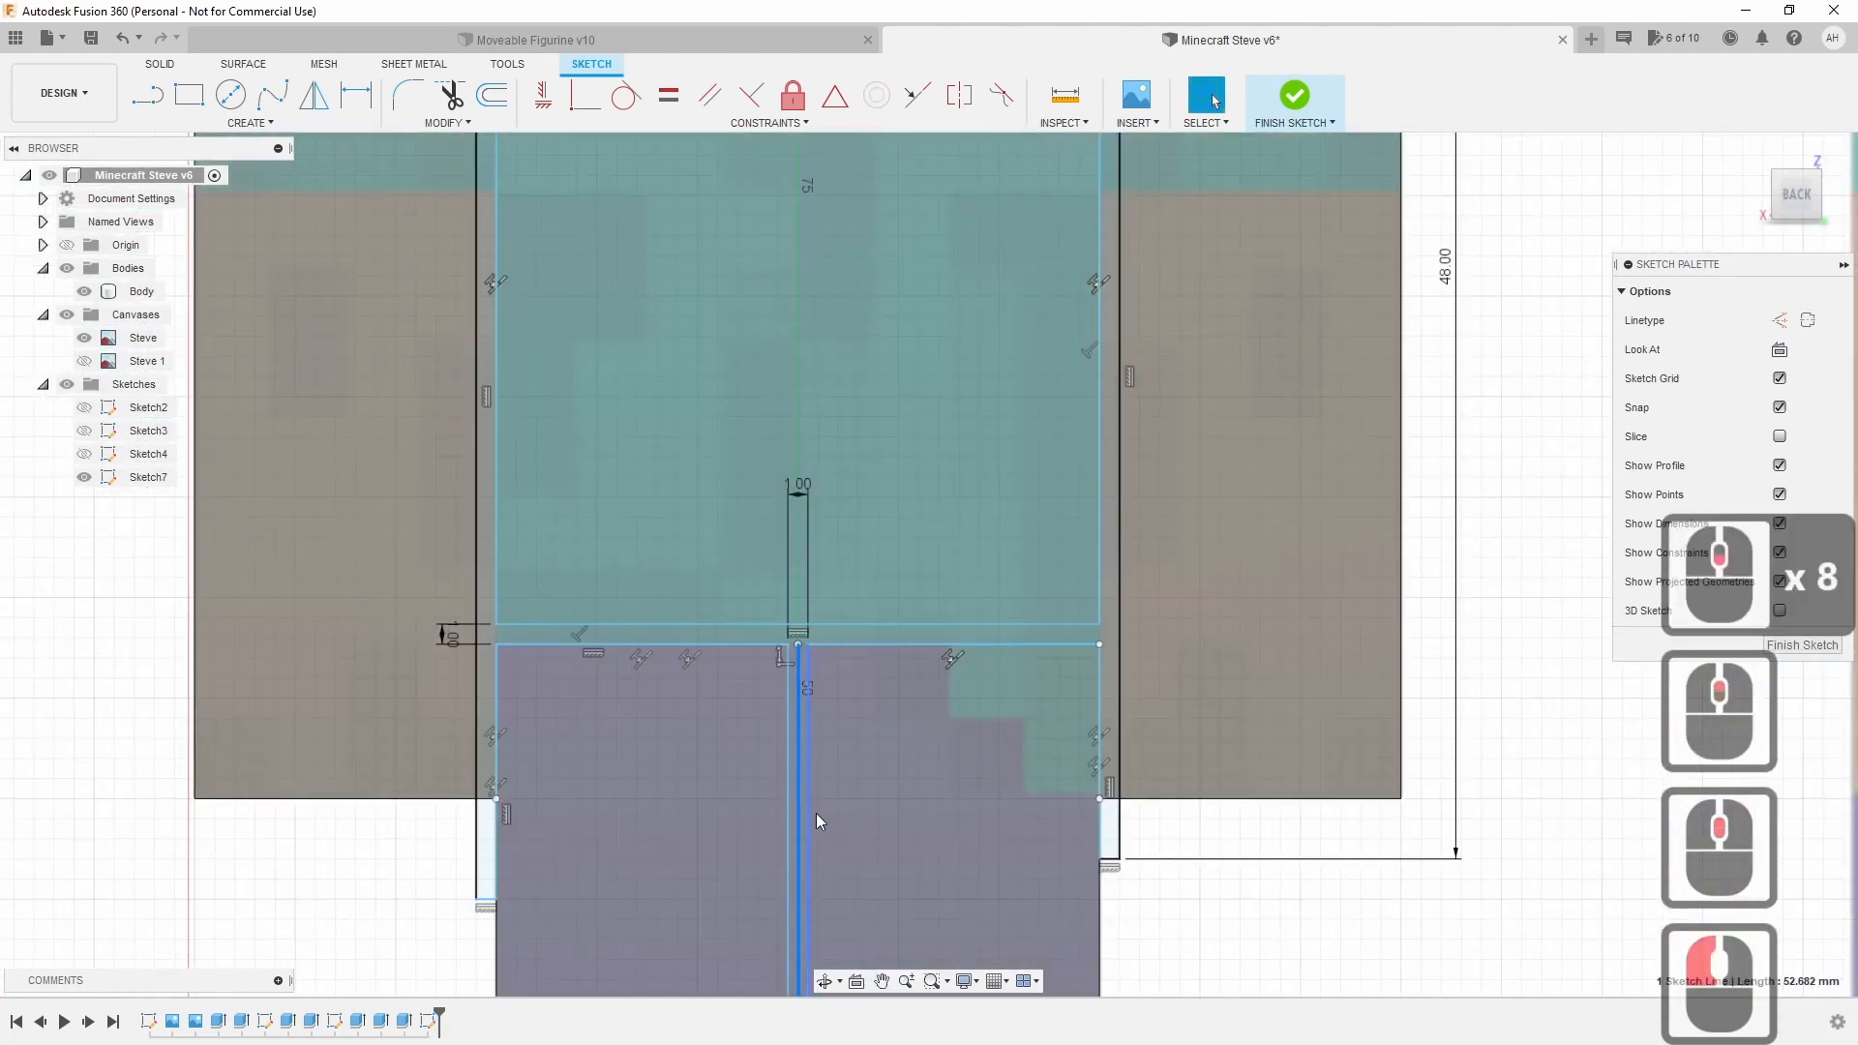
{"action": "key", "text": "x"}
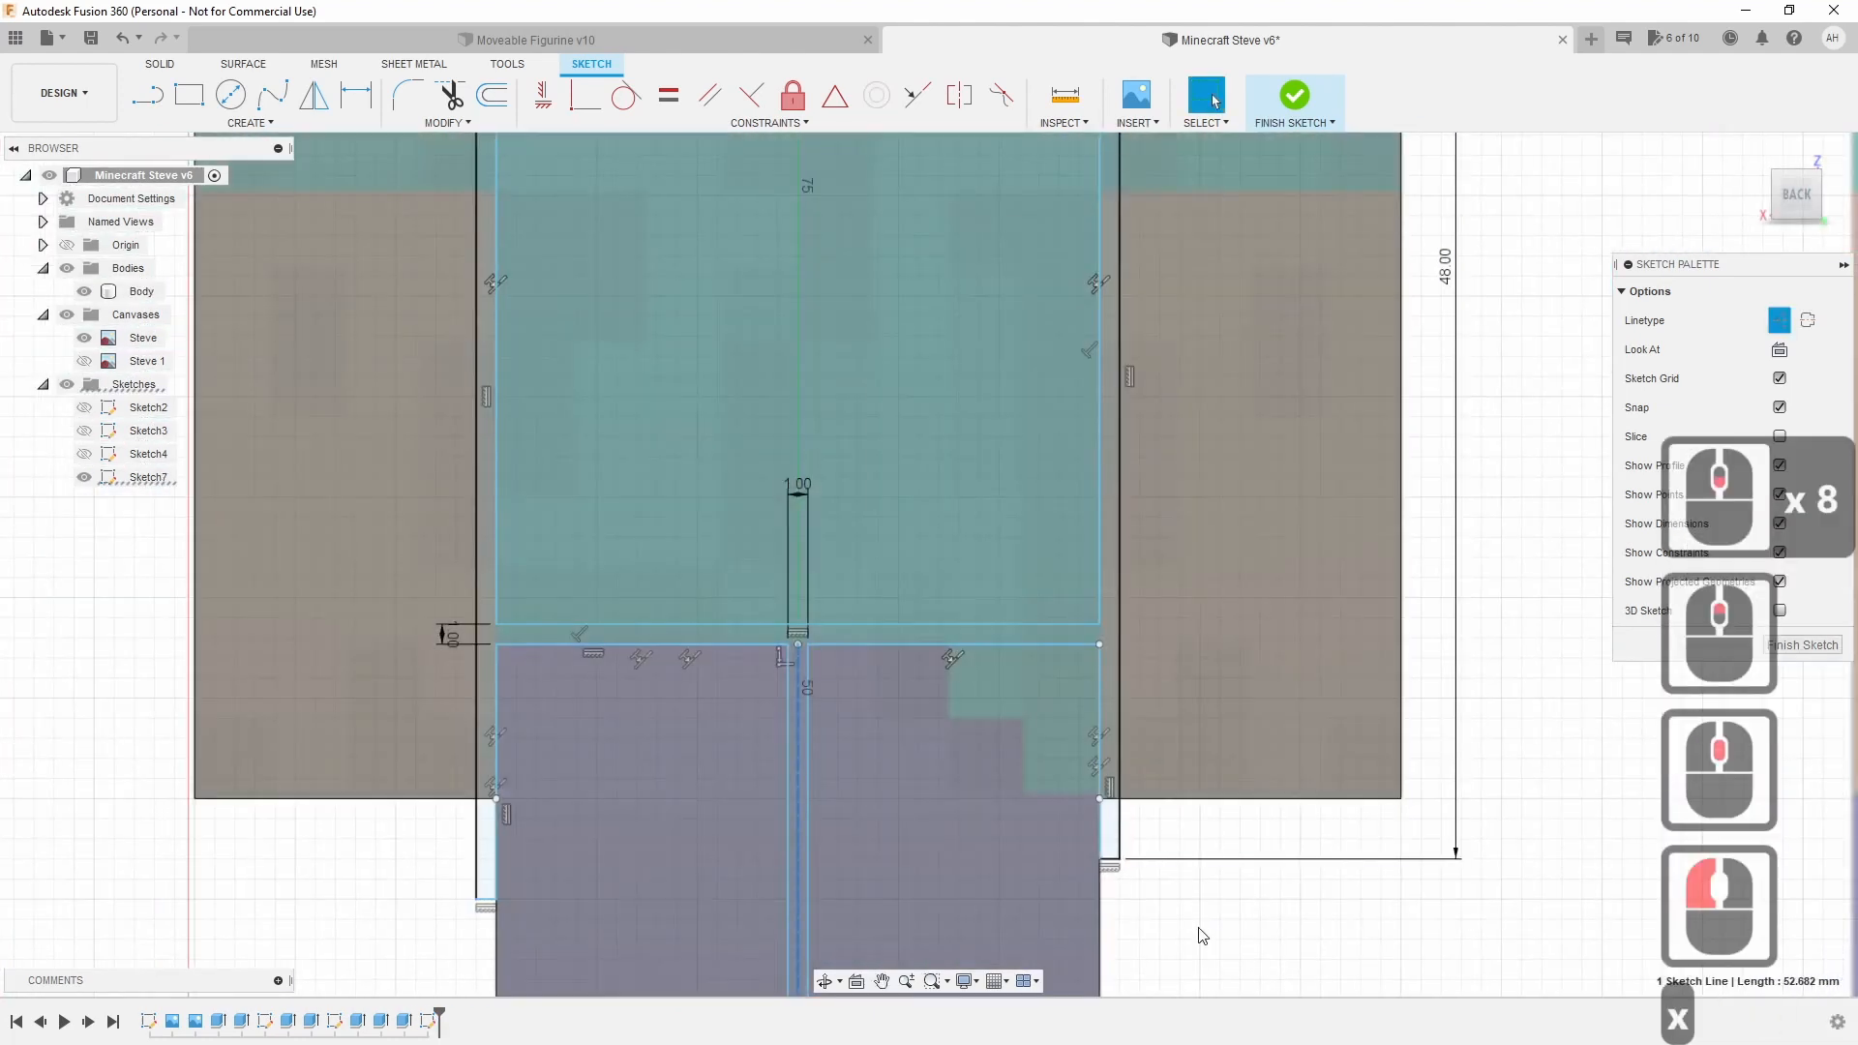
{"action": "left_click", "coordinate": [903, 701]}
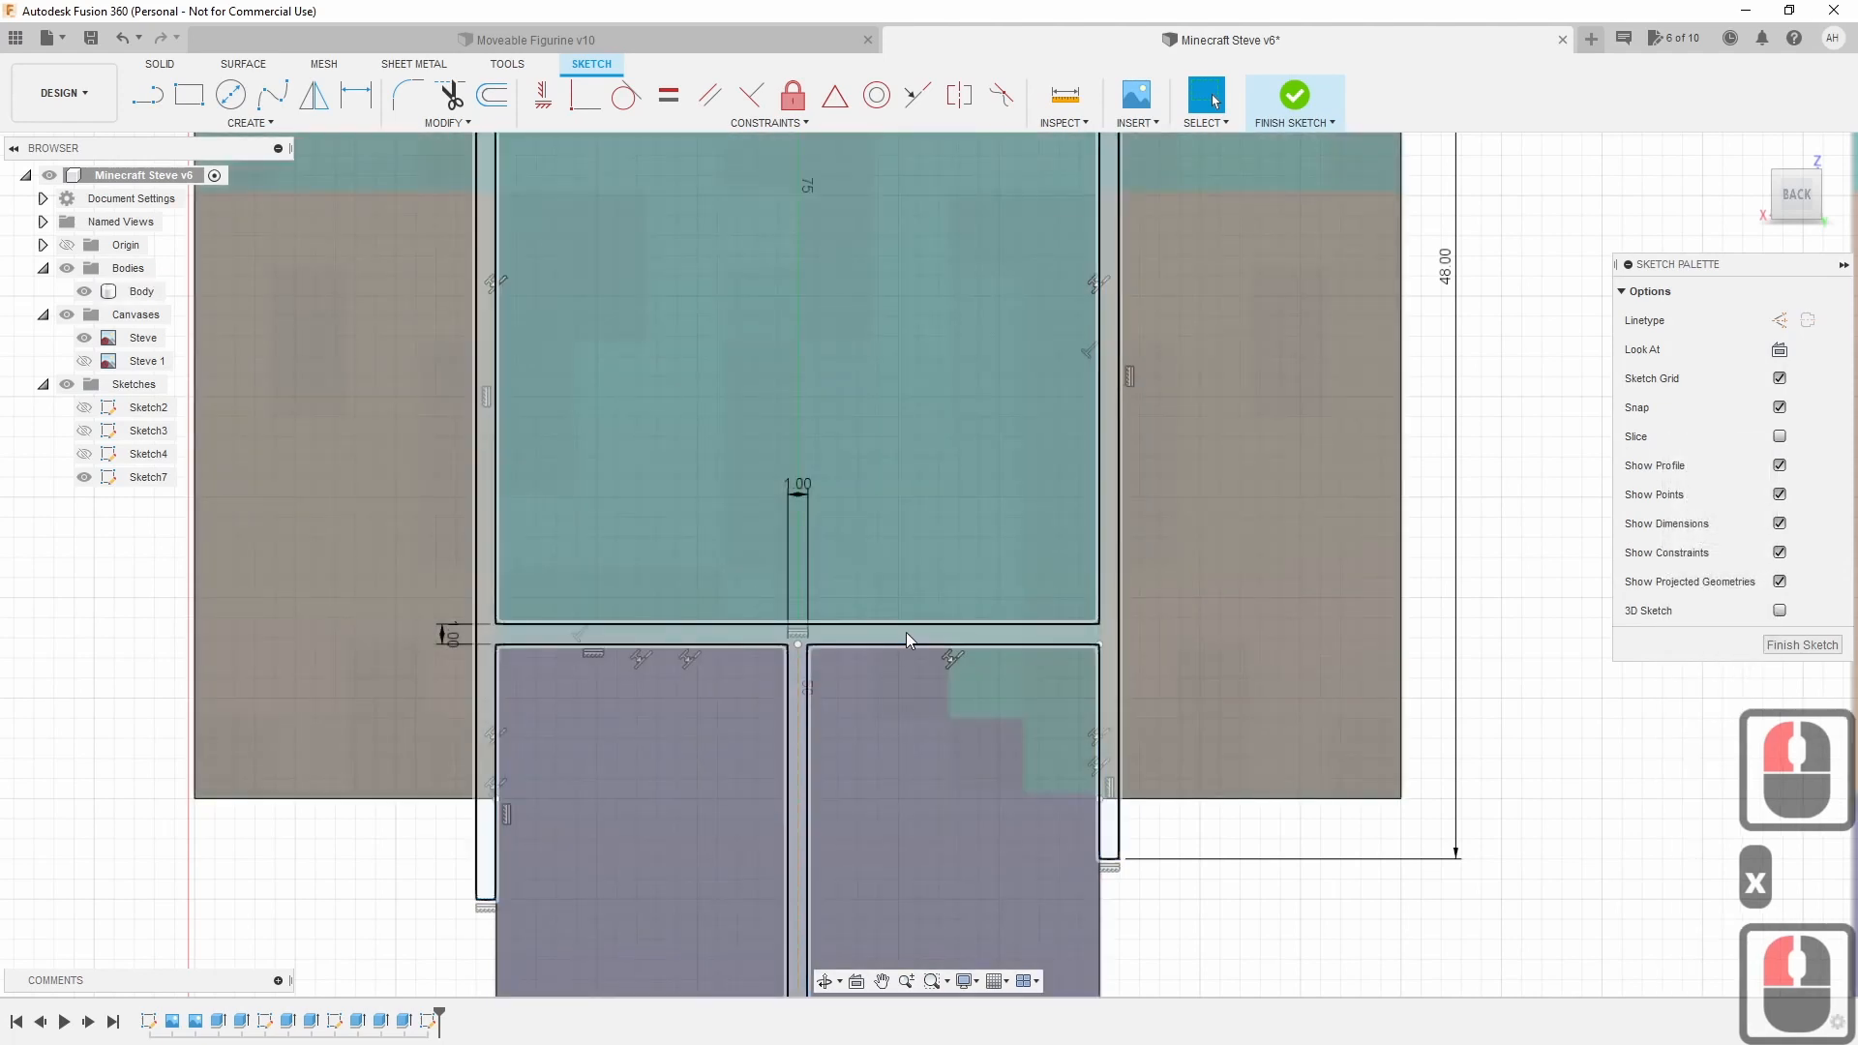
{"action": "left_click", "coordinate": [905, 633]}
{"action": "left_click", "coordinate": [1153, 905]}
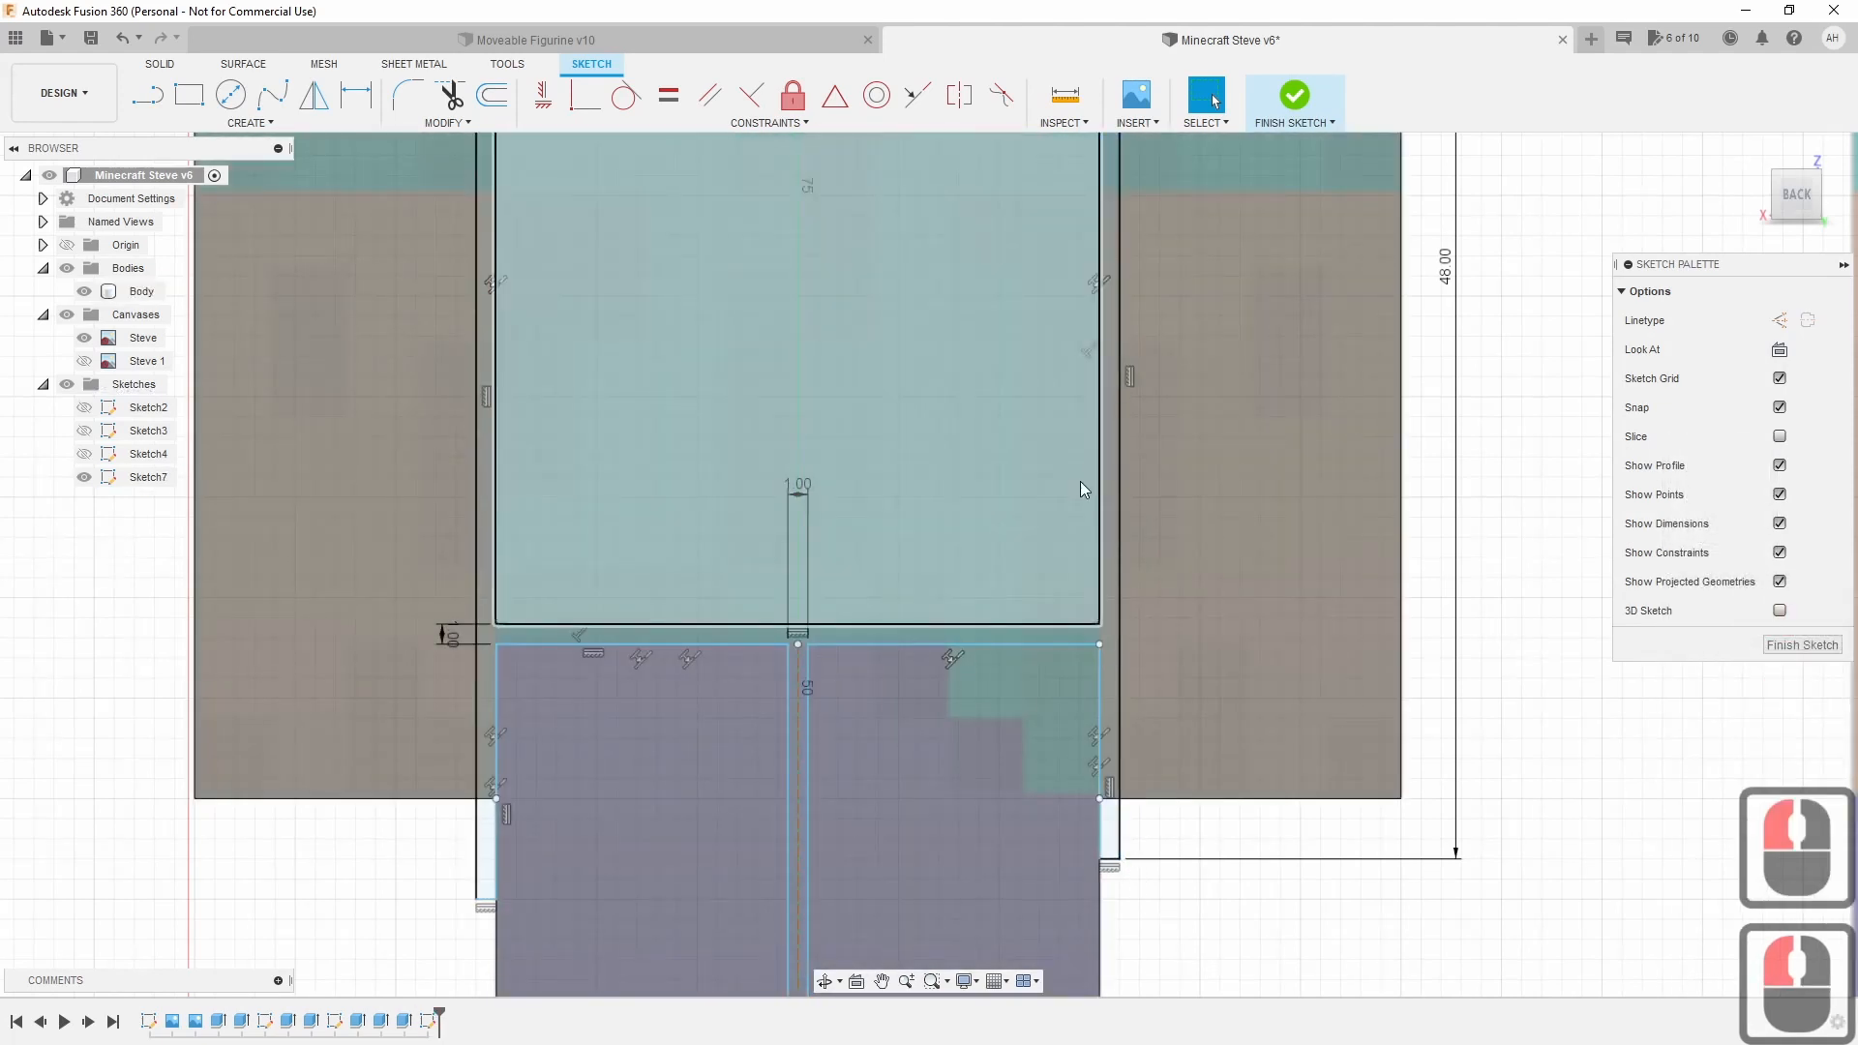
{"action": "scroll", "coordinate": [1080, 480], "scroll_direction": "down", "scroll_amount": 3}
Finish Sketch7 and select the thin 1 mm gap strip profile around the torso.
{"action": "left_click", "coordinate": [1290, 95]}
{"action": "scroll", "coordinate": [1167, 499], "scroll_direction": "down", "scroll_amount": 2}
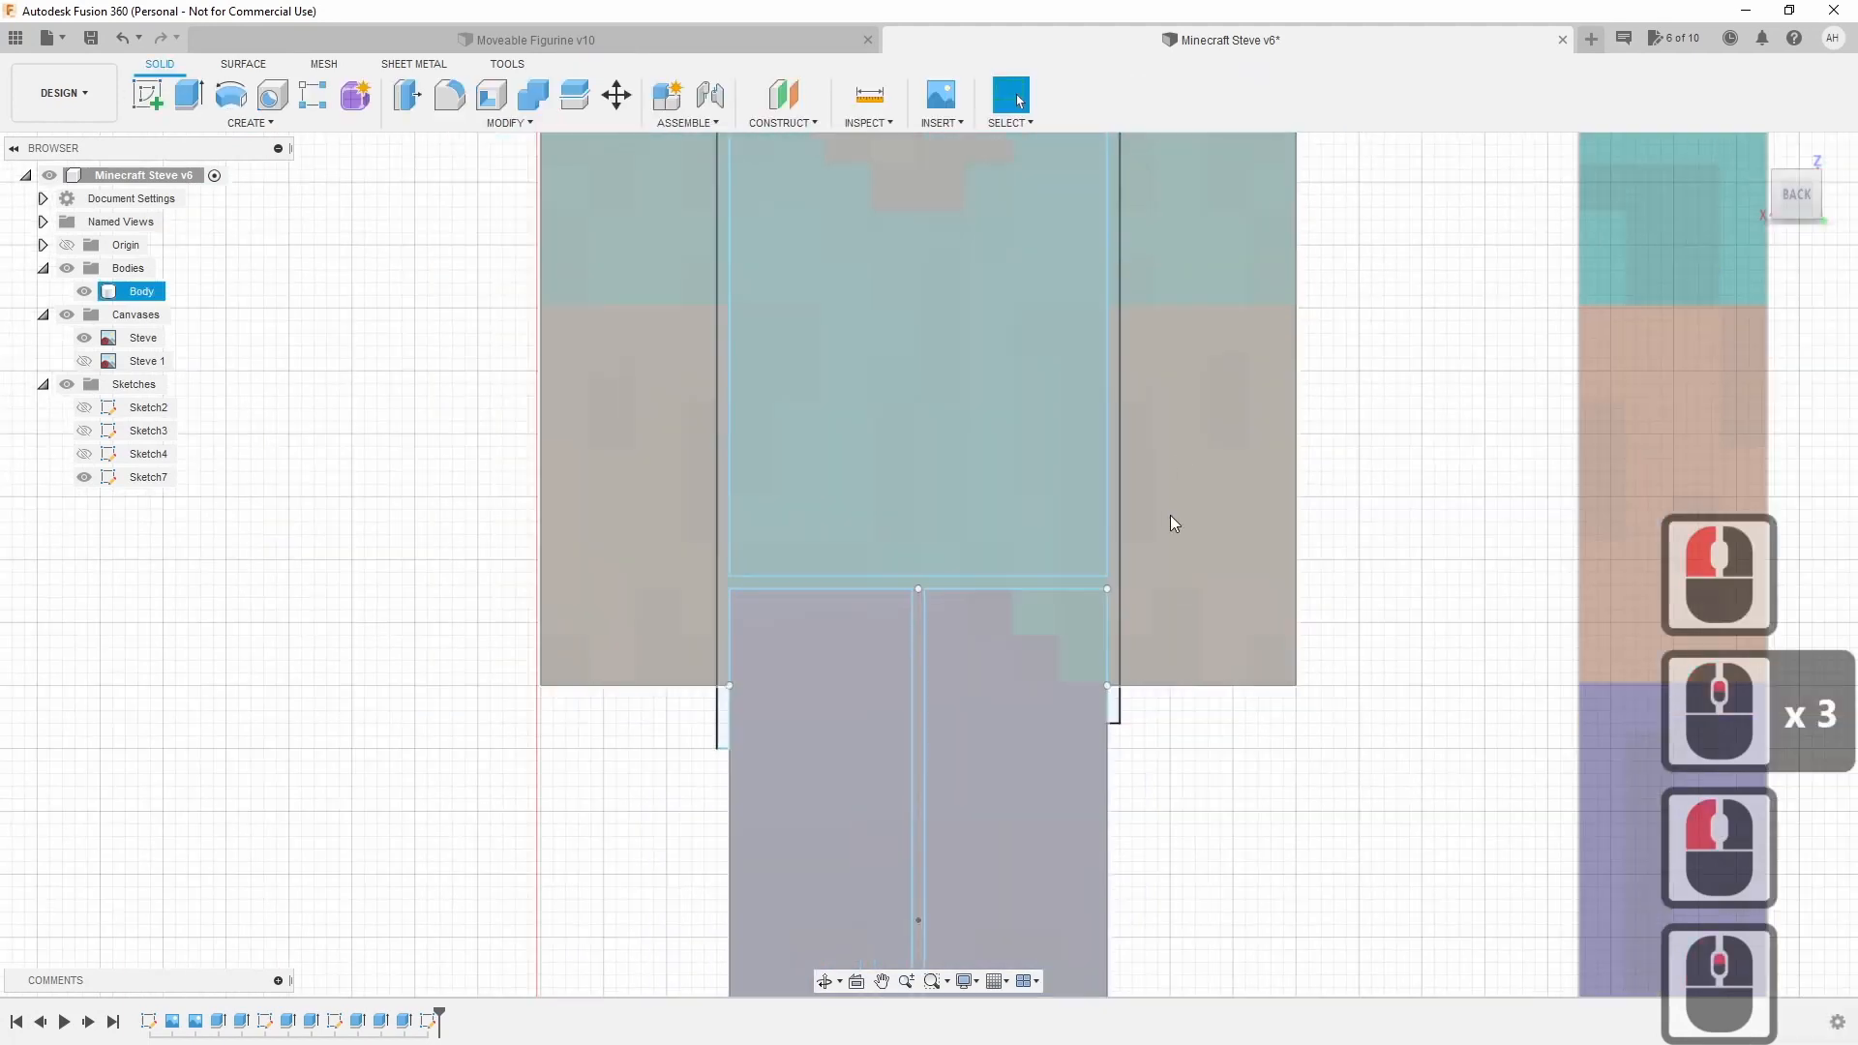
{"action": "scroll", "coordinate": [1170, 515], "scroll_direction": "down", "scroll_amount": 2}
{"action": "middle_click_drag", "start_coordinate": [1170, 526], "coordinate": [1158, 693]}
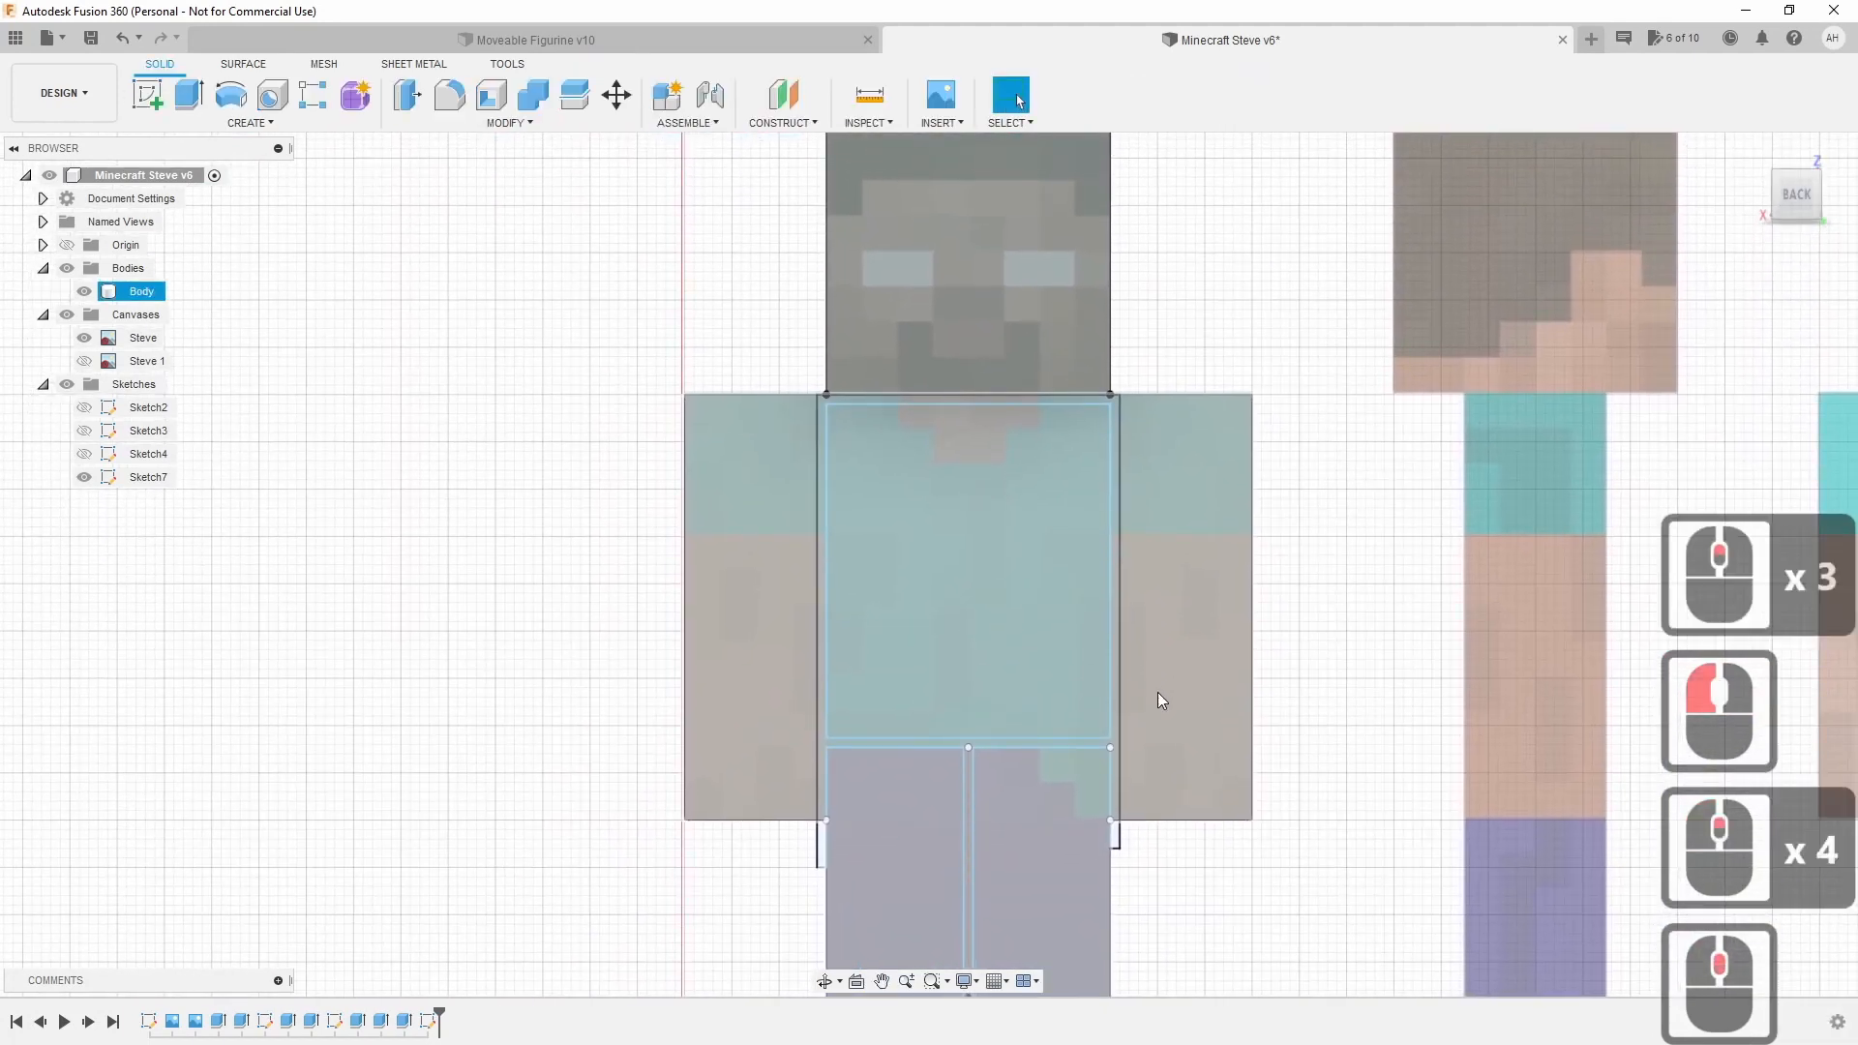
{"action": "scroll", "coordinate": [1117, 418], "scroll_direction": "up", "scroll_amount": 5}
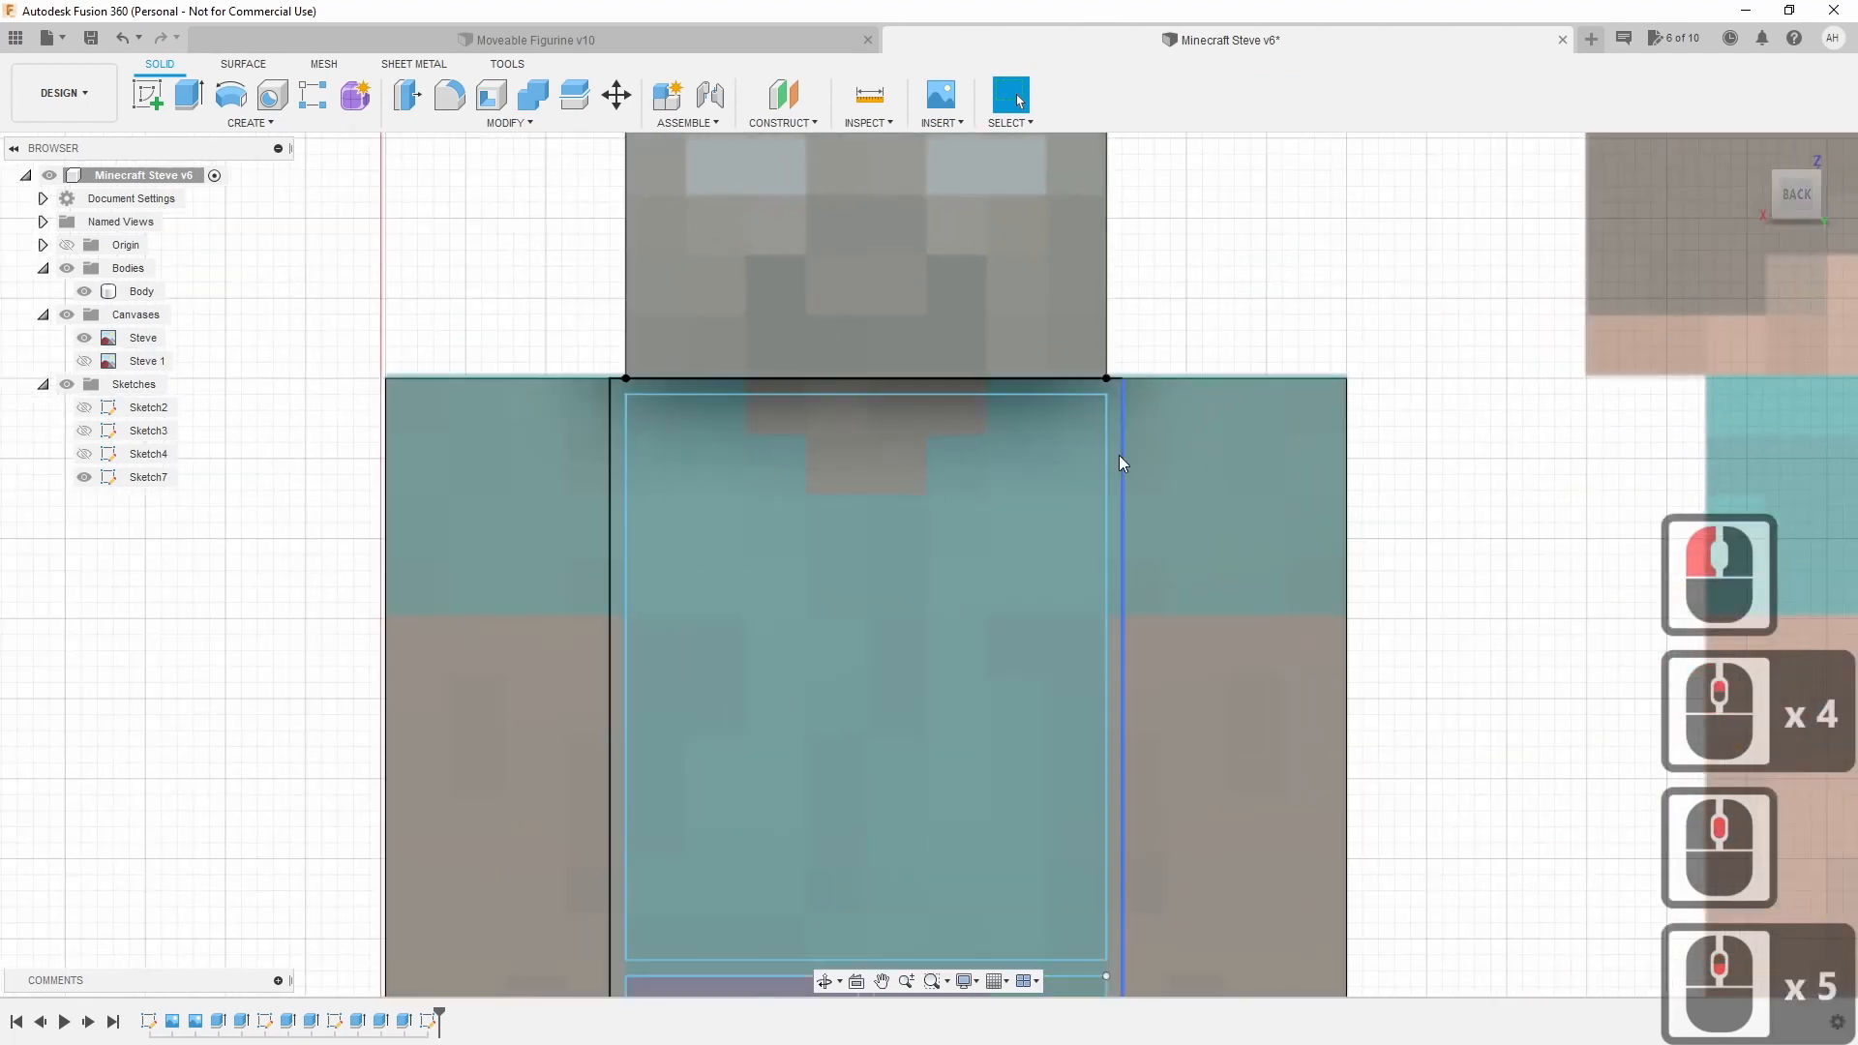
{"action": "left_click", "coordinate": [1116, 455]}
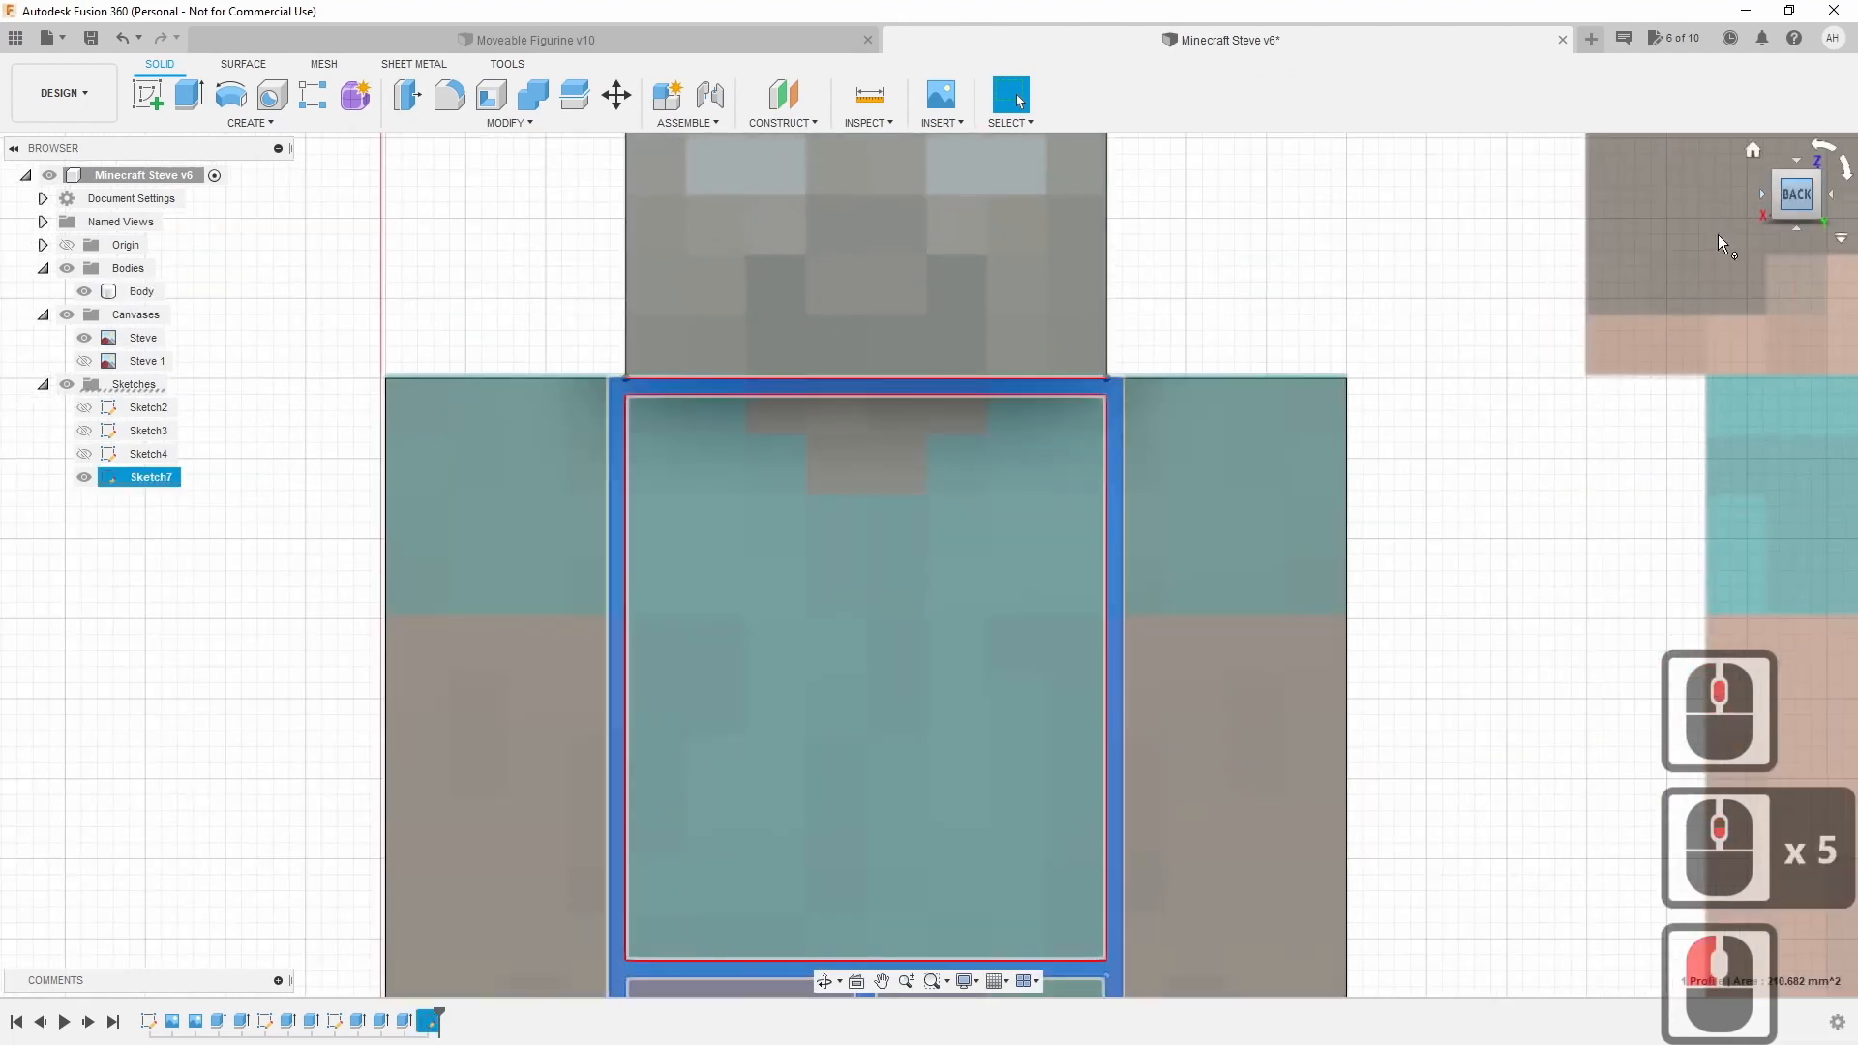
Extrude the gap strip as a -52 mm cut through the Body.
{"action": "left_click", "coordinate": [188, 93]}
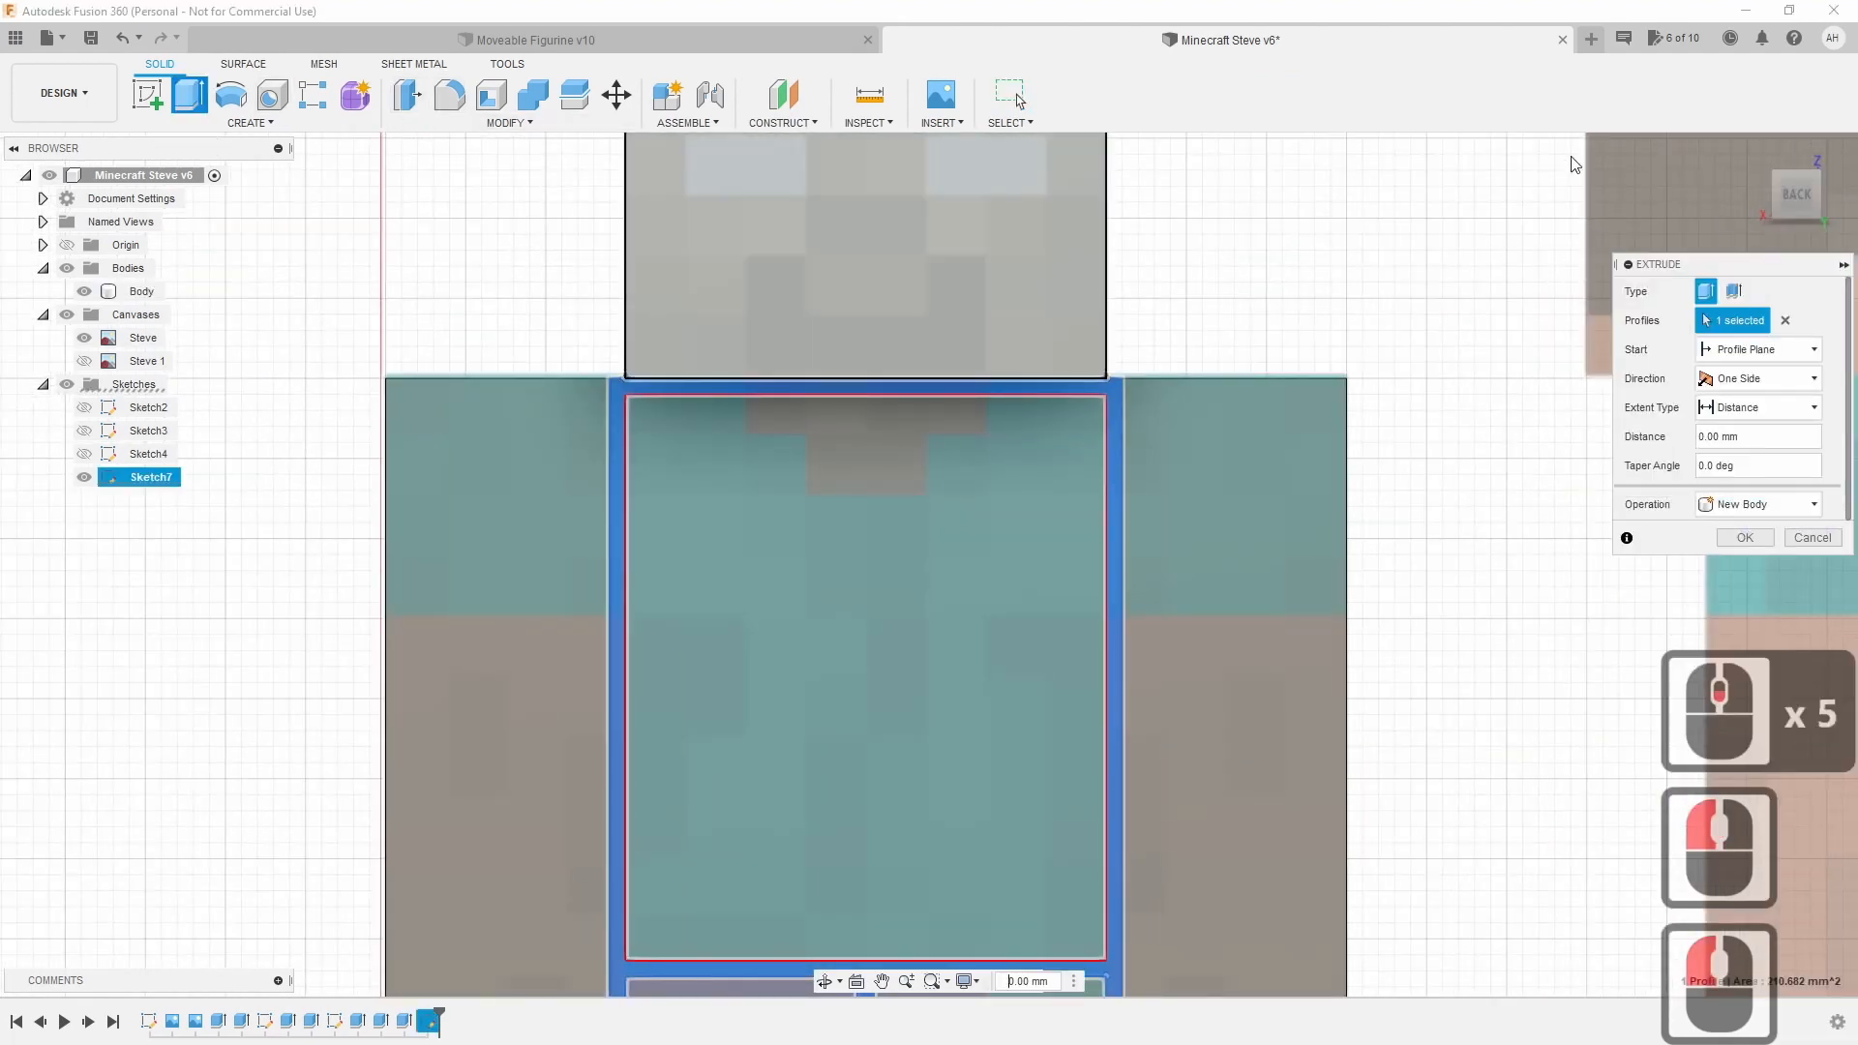
{"action": "left_click", "coordinate": [1808, 203]}
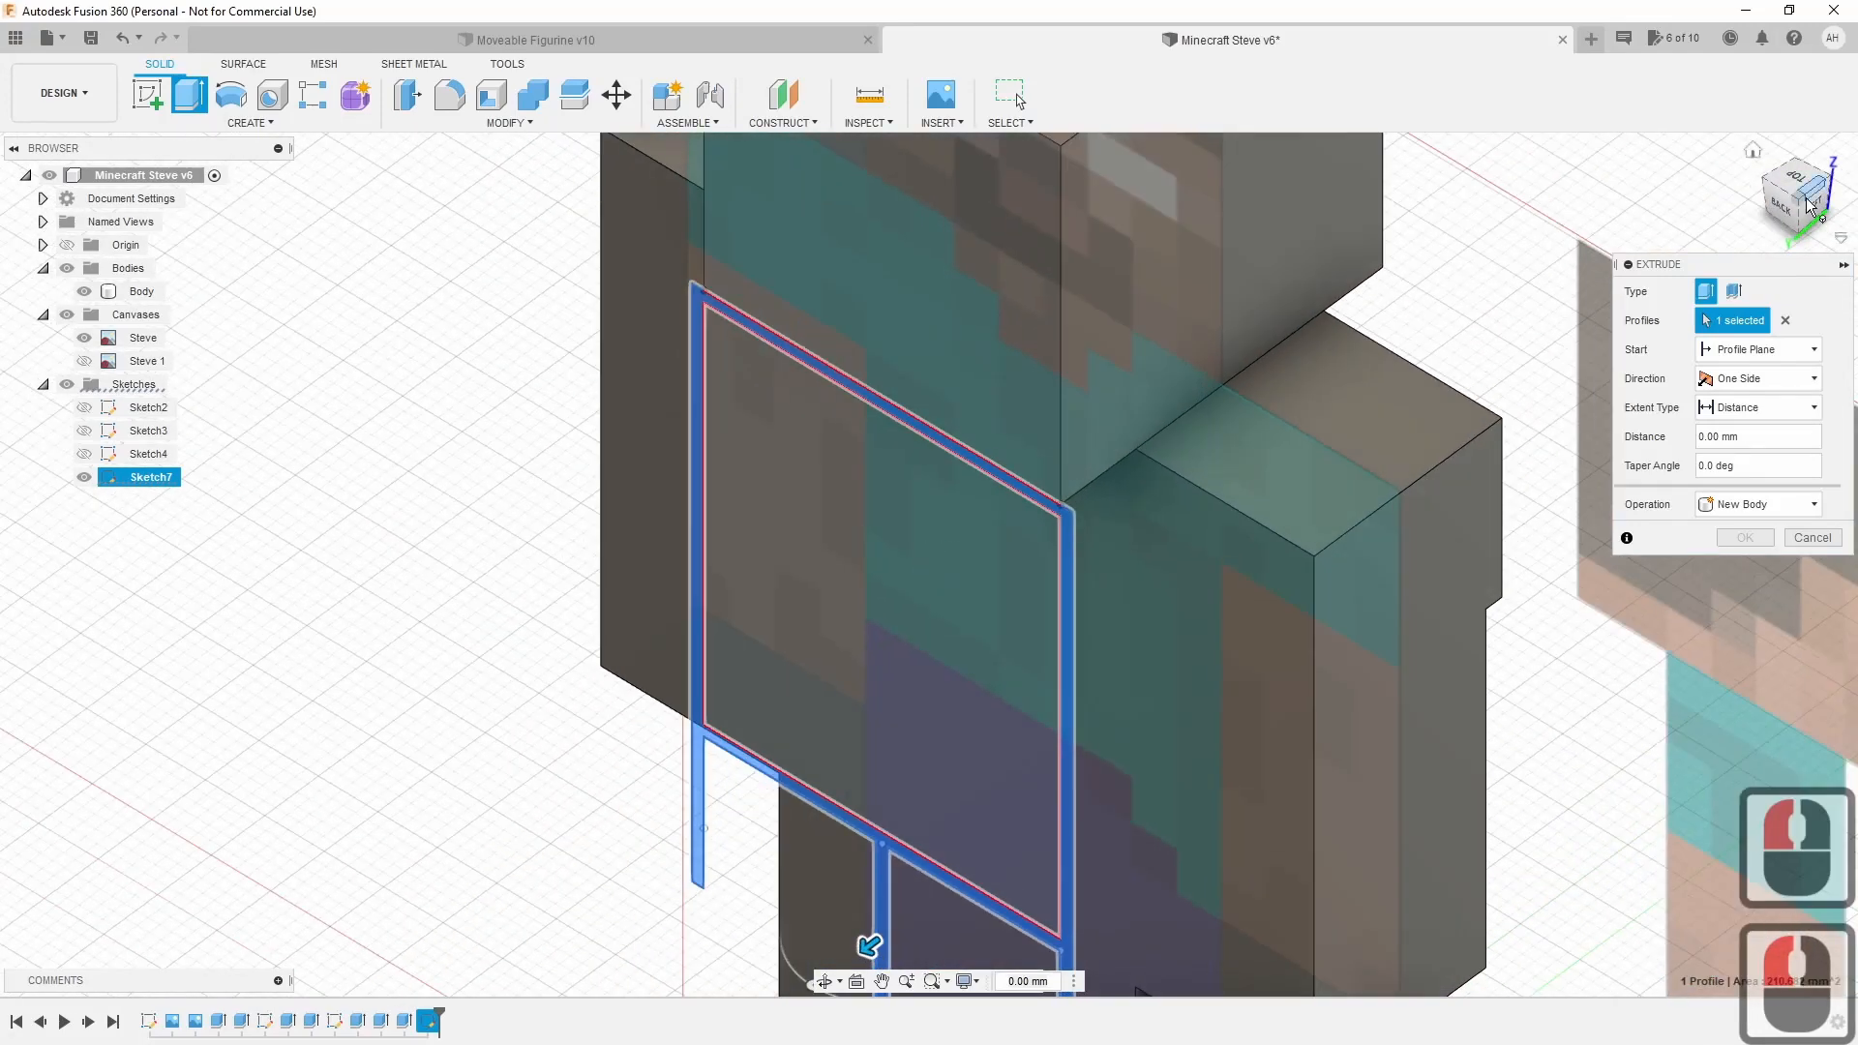
{"action": "left_click_drag", "start_coordinate": [869, 945], "coordinate": [1394, 510]}
{"action": "scroll", "coordinate": [1335, 726], "scroll_direction": "down", "scroll_amount": 8}
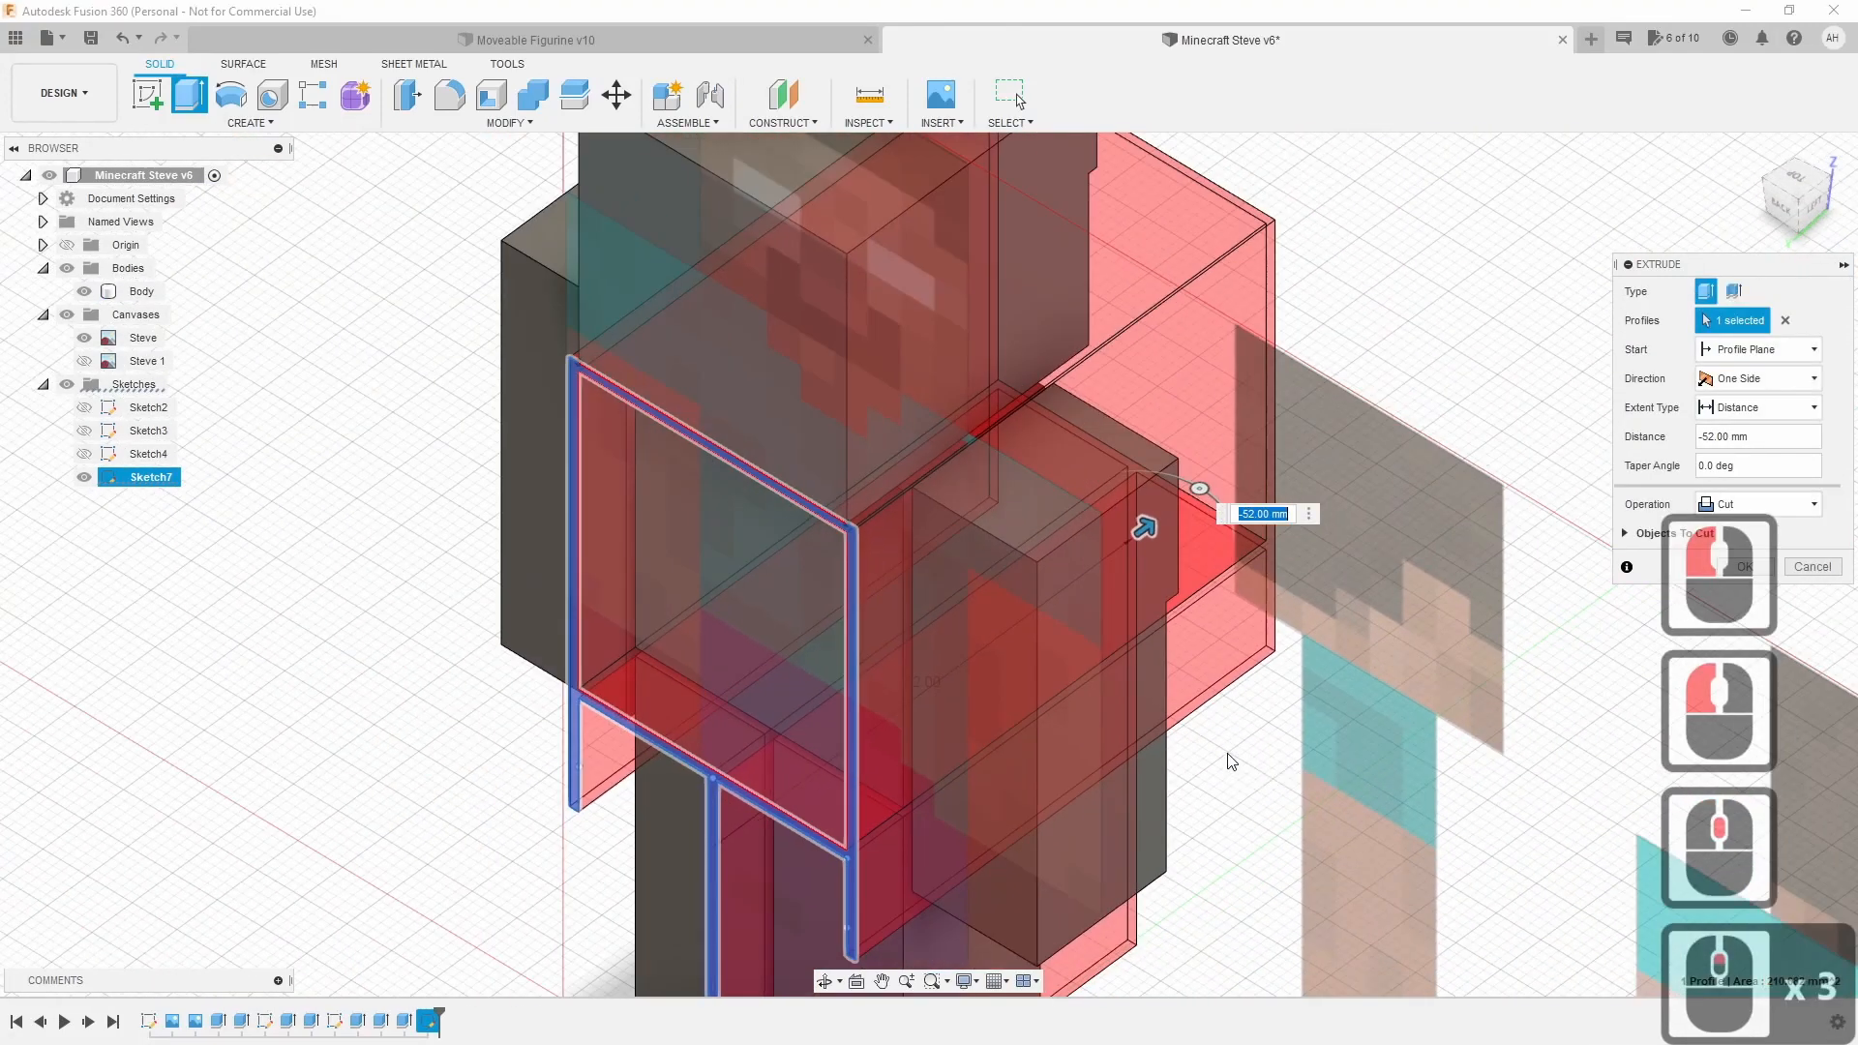
{"action": "left_click_drag", "start_coordinate": [1792, 198], "coordinate": [1728, 207]}
{"action": "middle_click_drag", "start_coordinate": [1214, 825], "coordinate": [1104, 961], "text": "shift"}
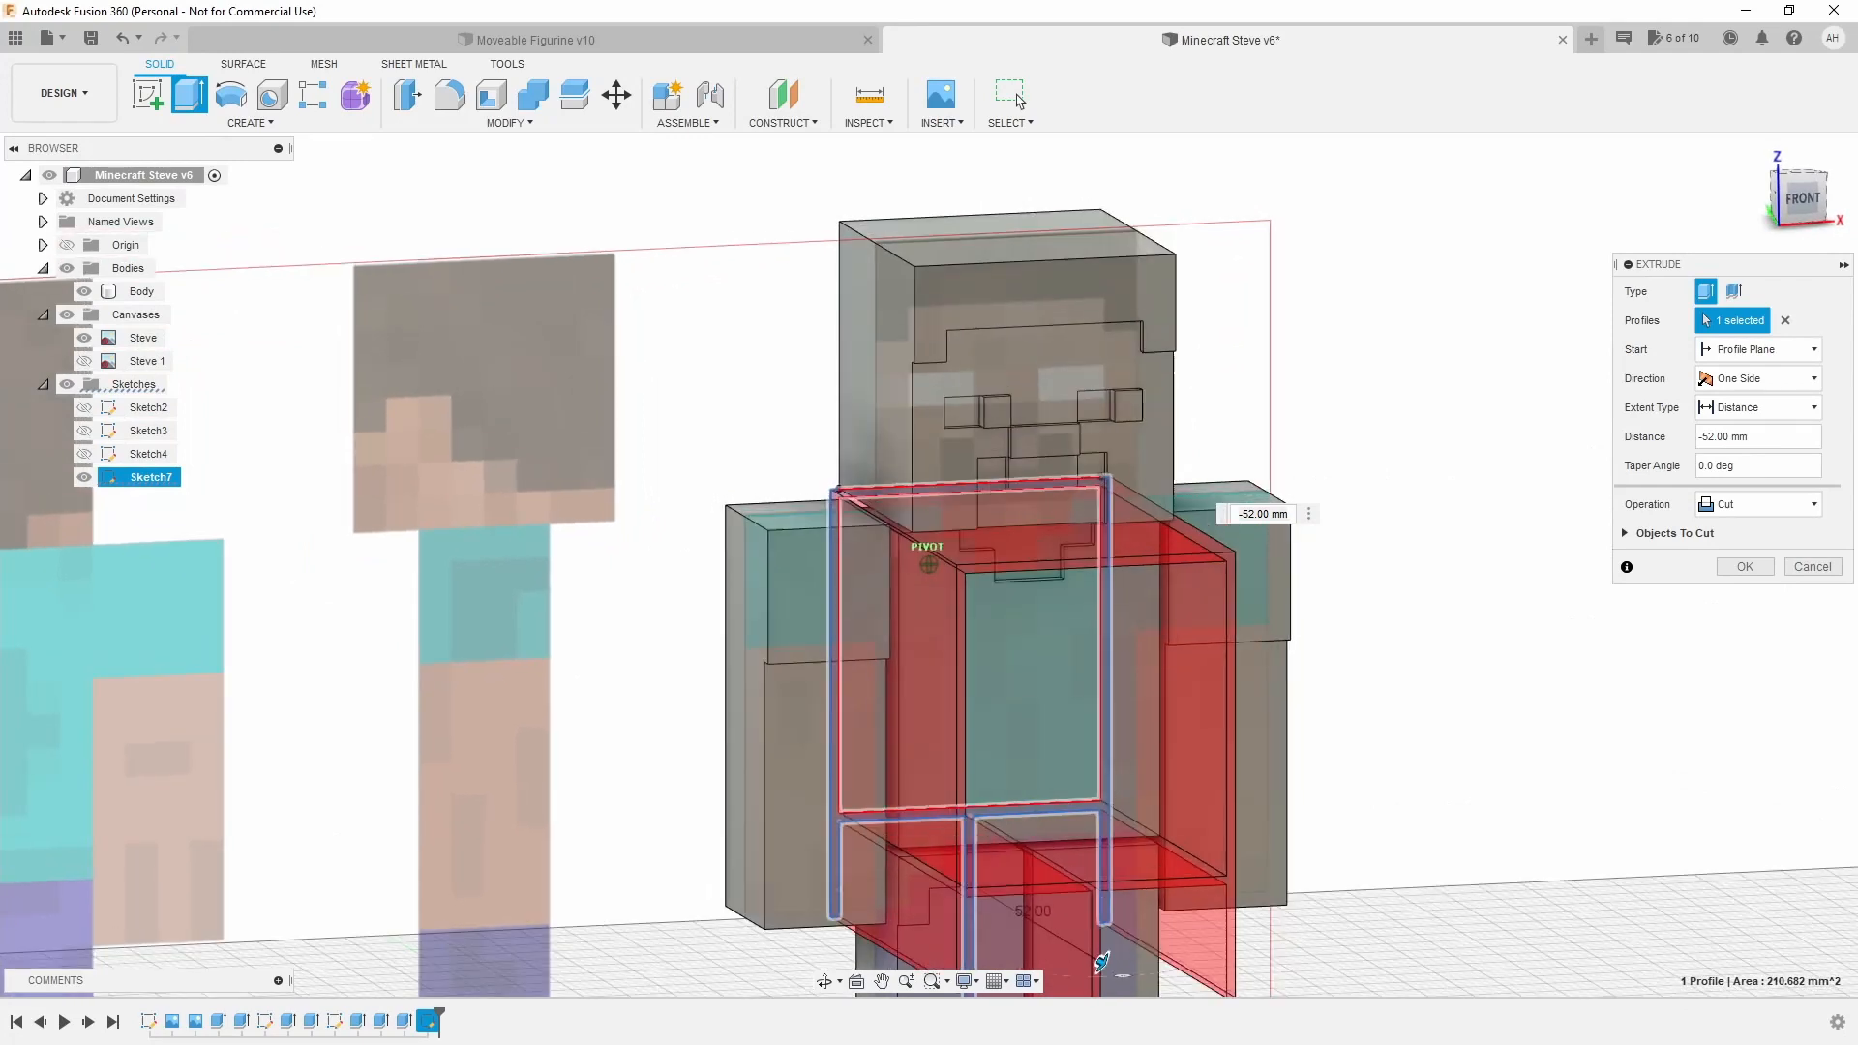
{"action": "left_click", "coordinate": [1739, 567]}
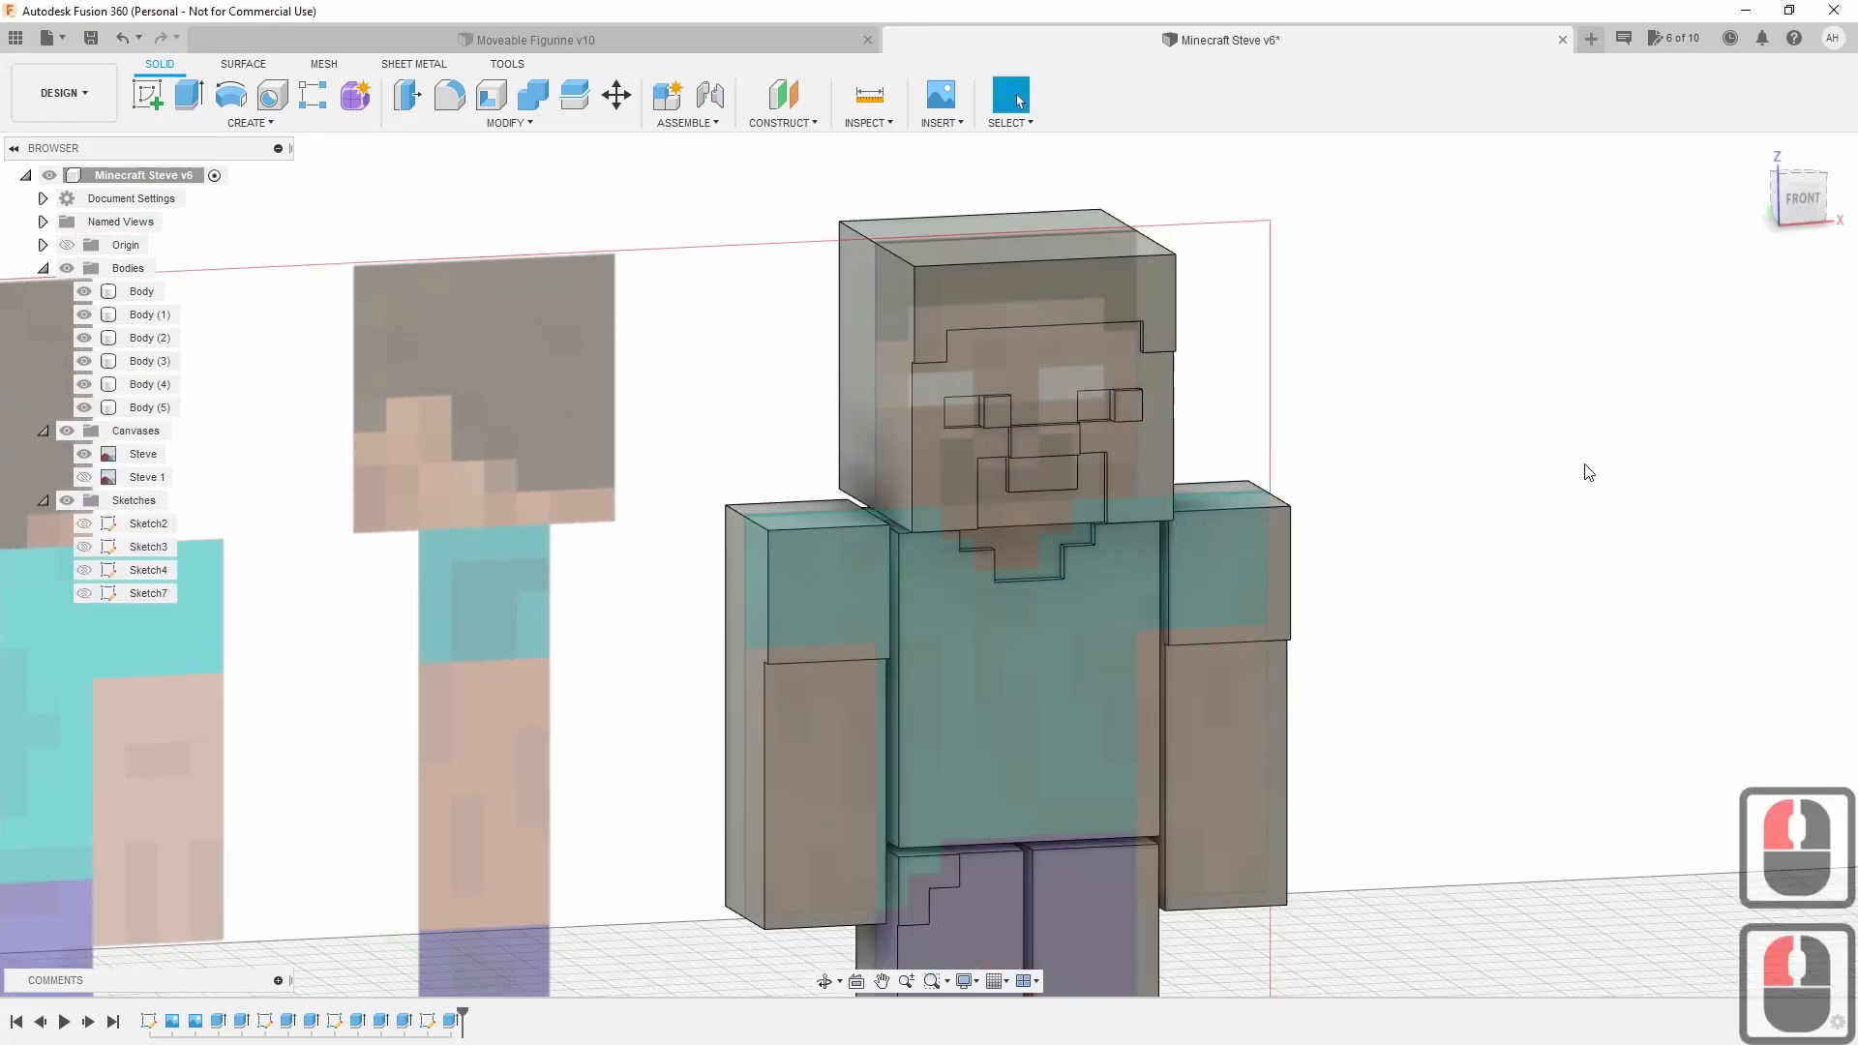
Hide the Steve canvas image and show the grey figure in FRONT view.
{"action": "left_click", "coordinate": [84, 454]}
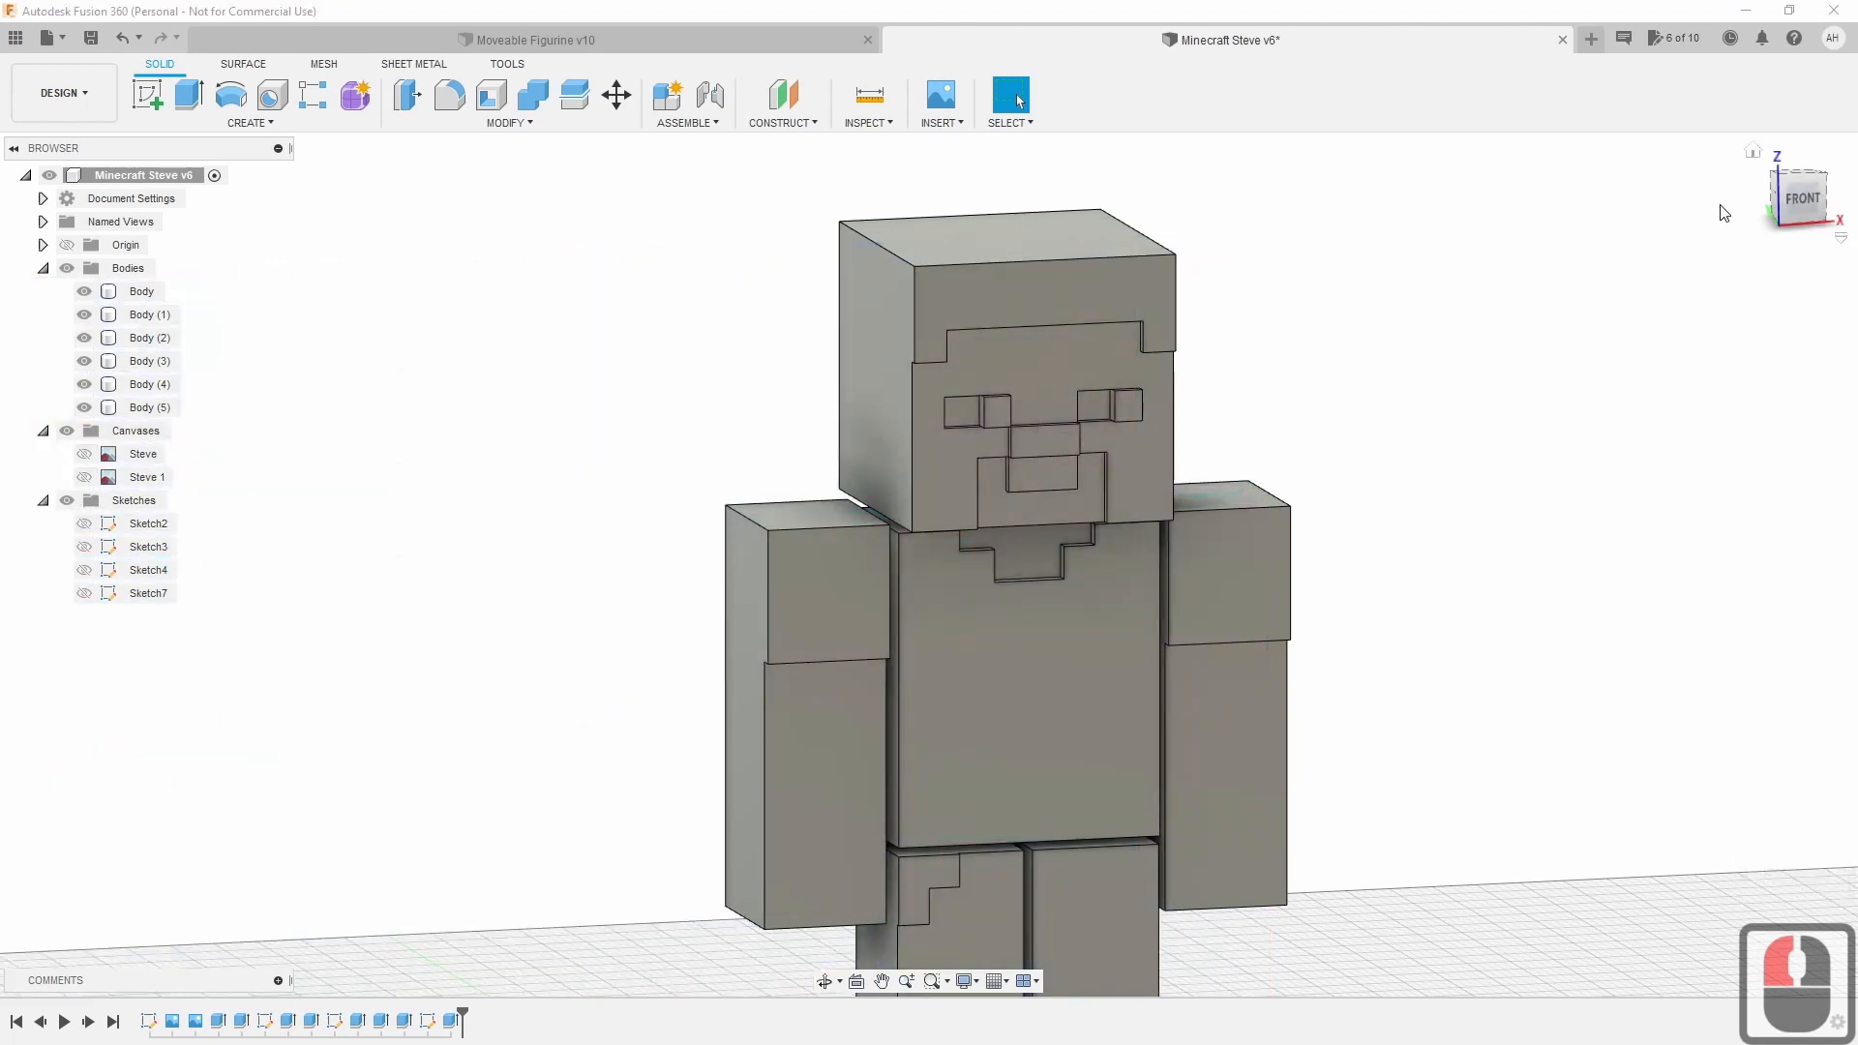
{"action": "scroll", "coordinate": [1336, 543], "scroll_direction": "up", "scroll_amount": 5}
{"action": "scroll", "coordinate": [1343, 581], "scroll_direction": "down", "scroll_amount": 8}
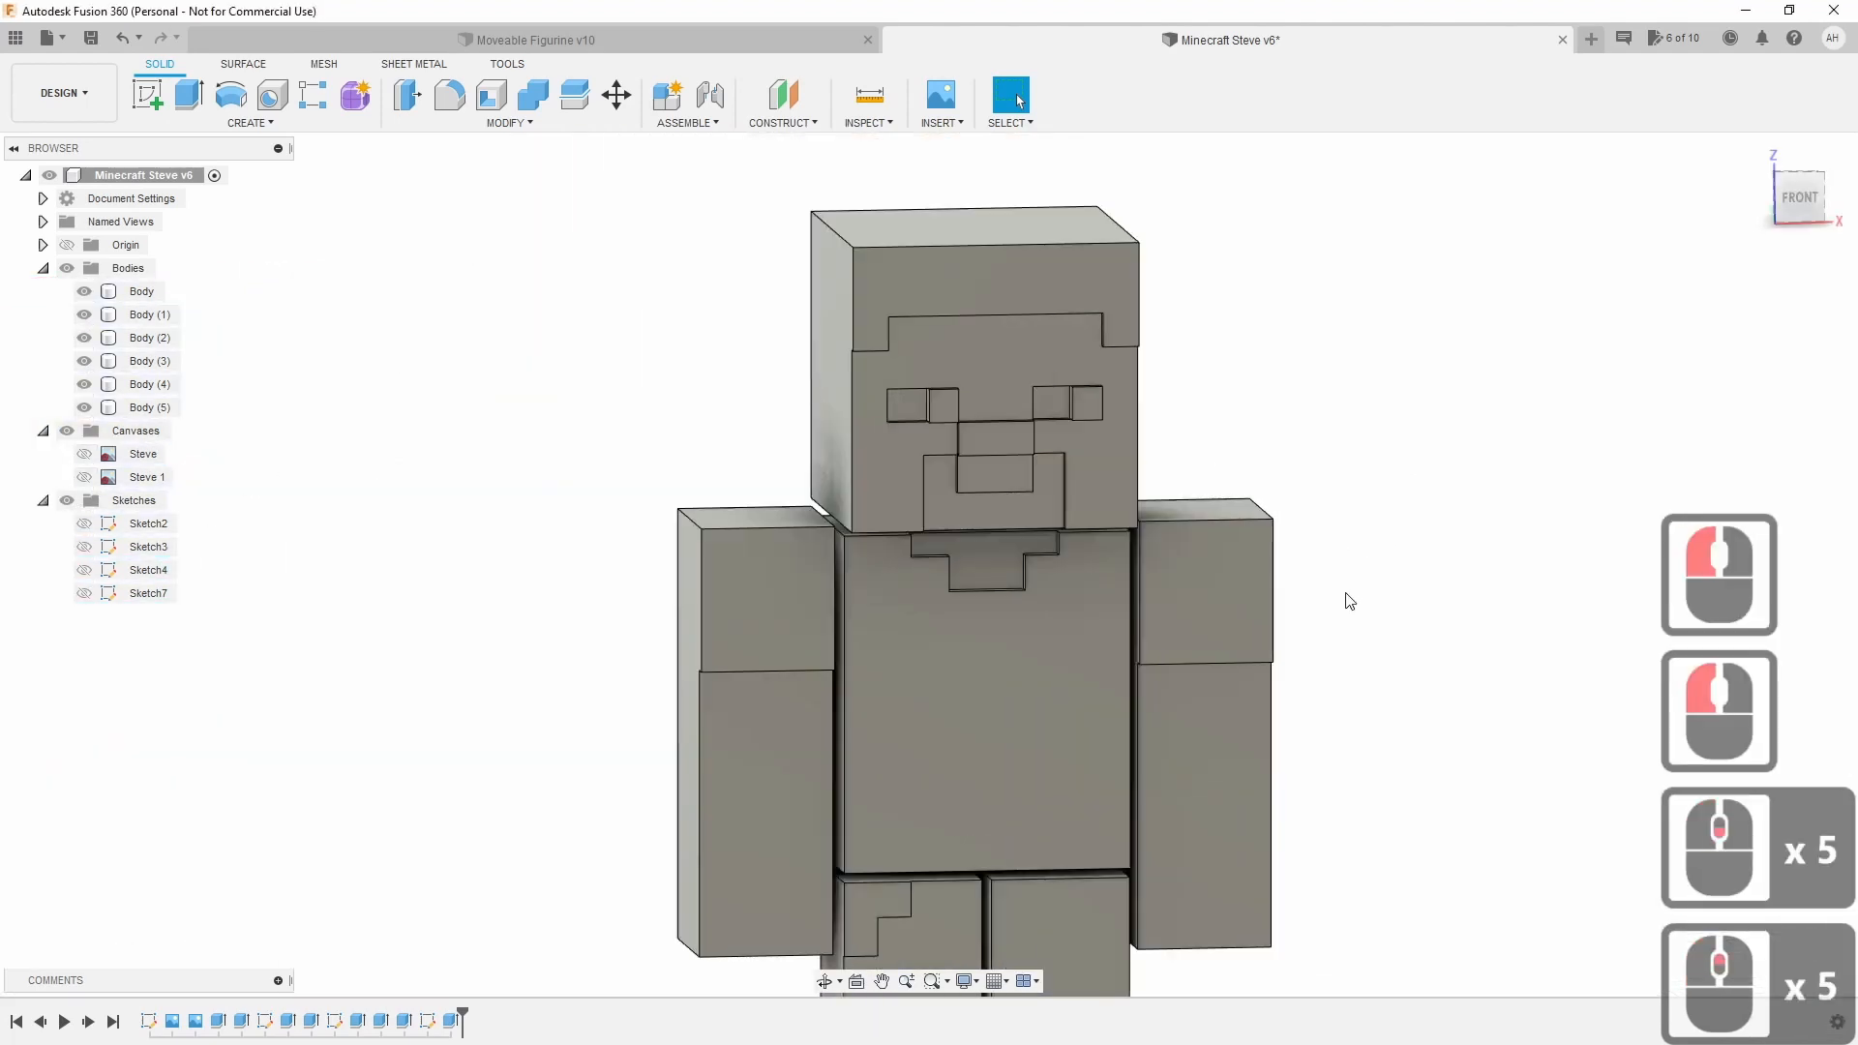
{"action": "middle_click_drag", "start_coordinate": [1351, 581], "coordinate": [1310, 469]}
{"action": "scroll", "coordinate": [1418, 483], "scroll_direction": "up", "scroll_amount": 2}
{"action": "scroll", "coordinate": [1418, 483], "scroll_direction": "down", "scroll_amount": 4}
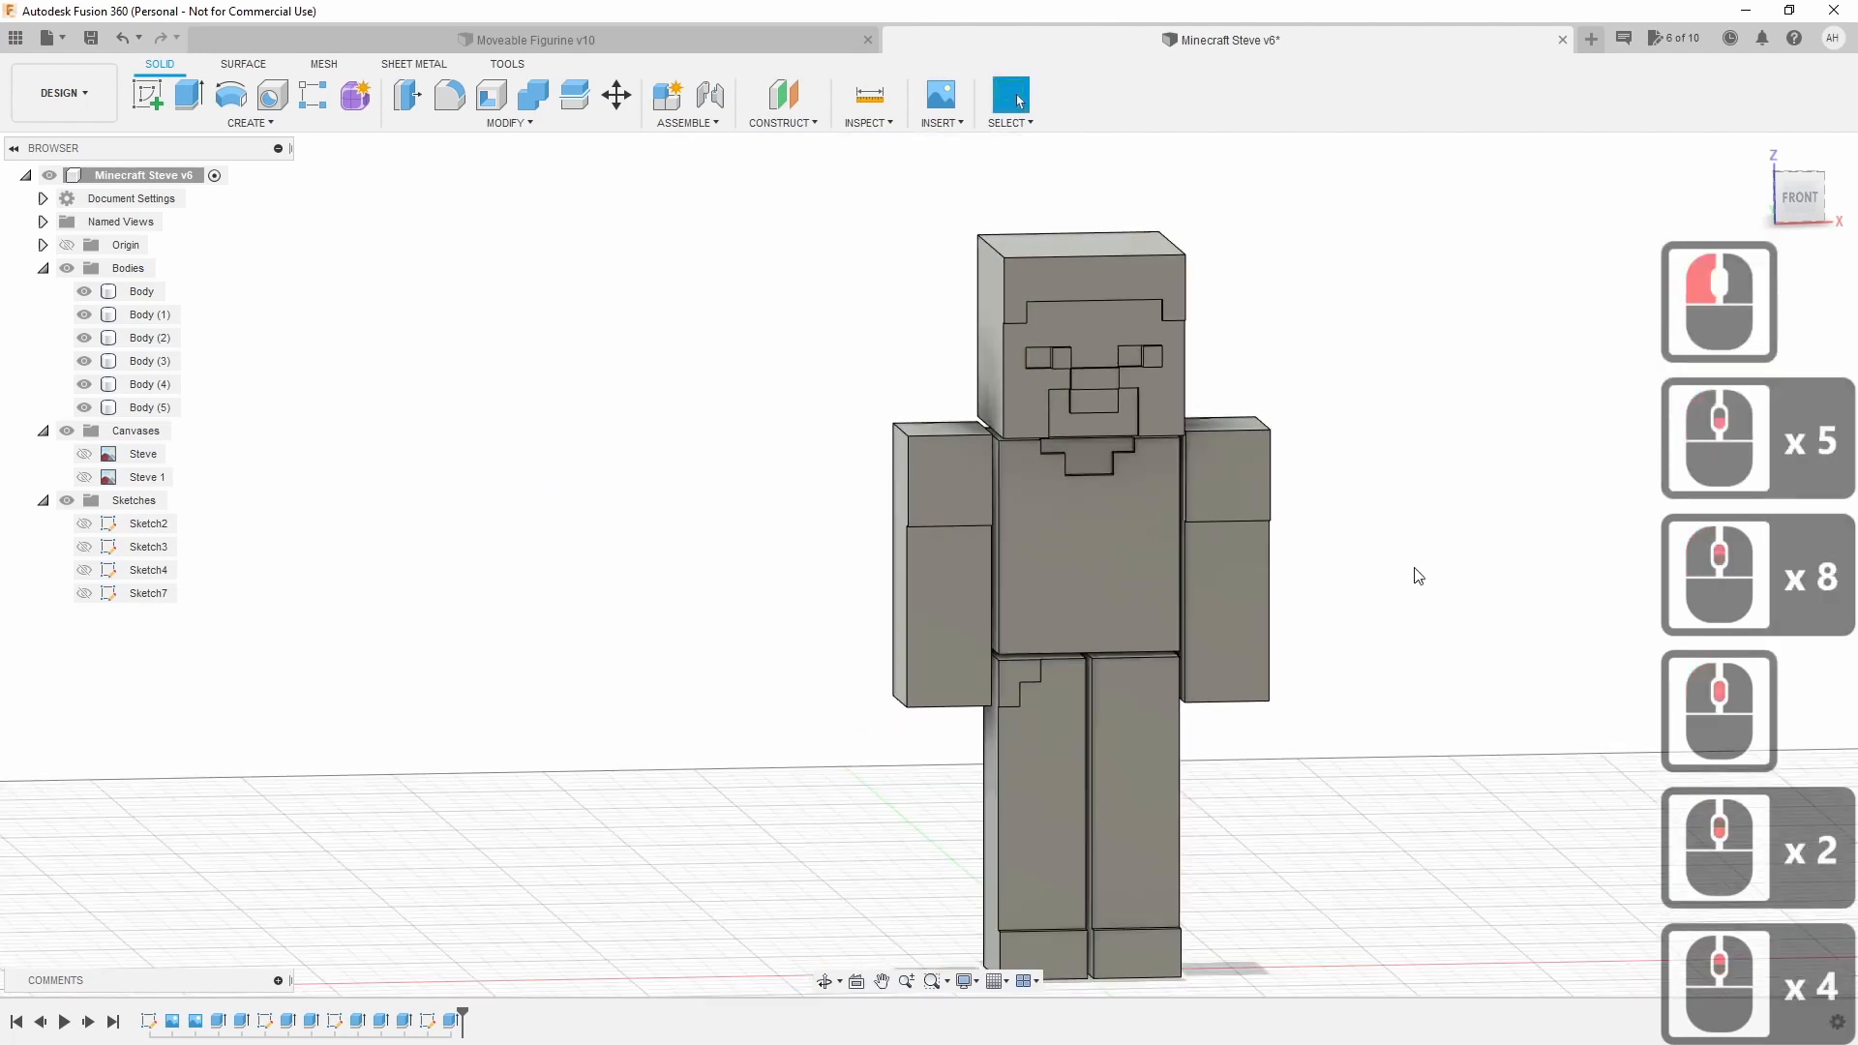
{"action": "middle_click_drag", "start_coordinate": [1415, 577], "coordinate": [1281, 519]}
{"action": "left_click", "coordinate": [1795, 211]}
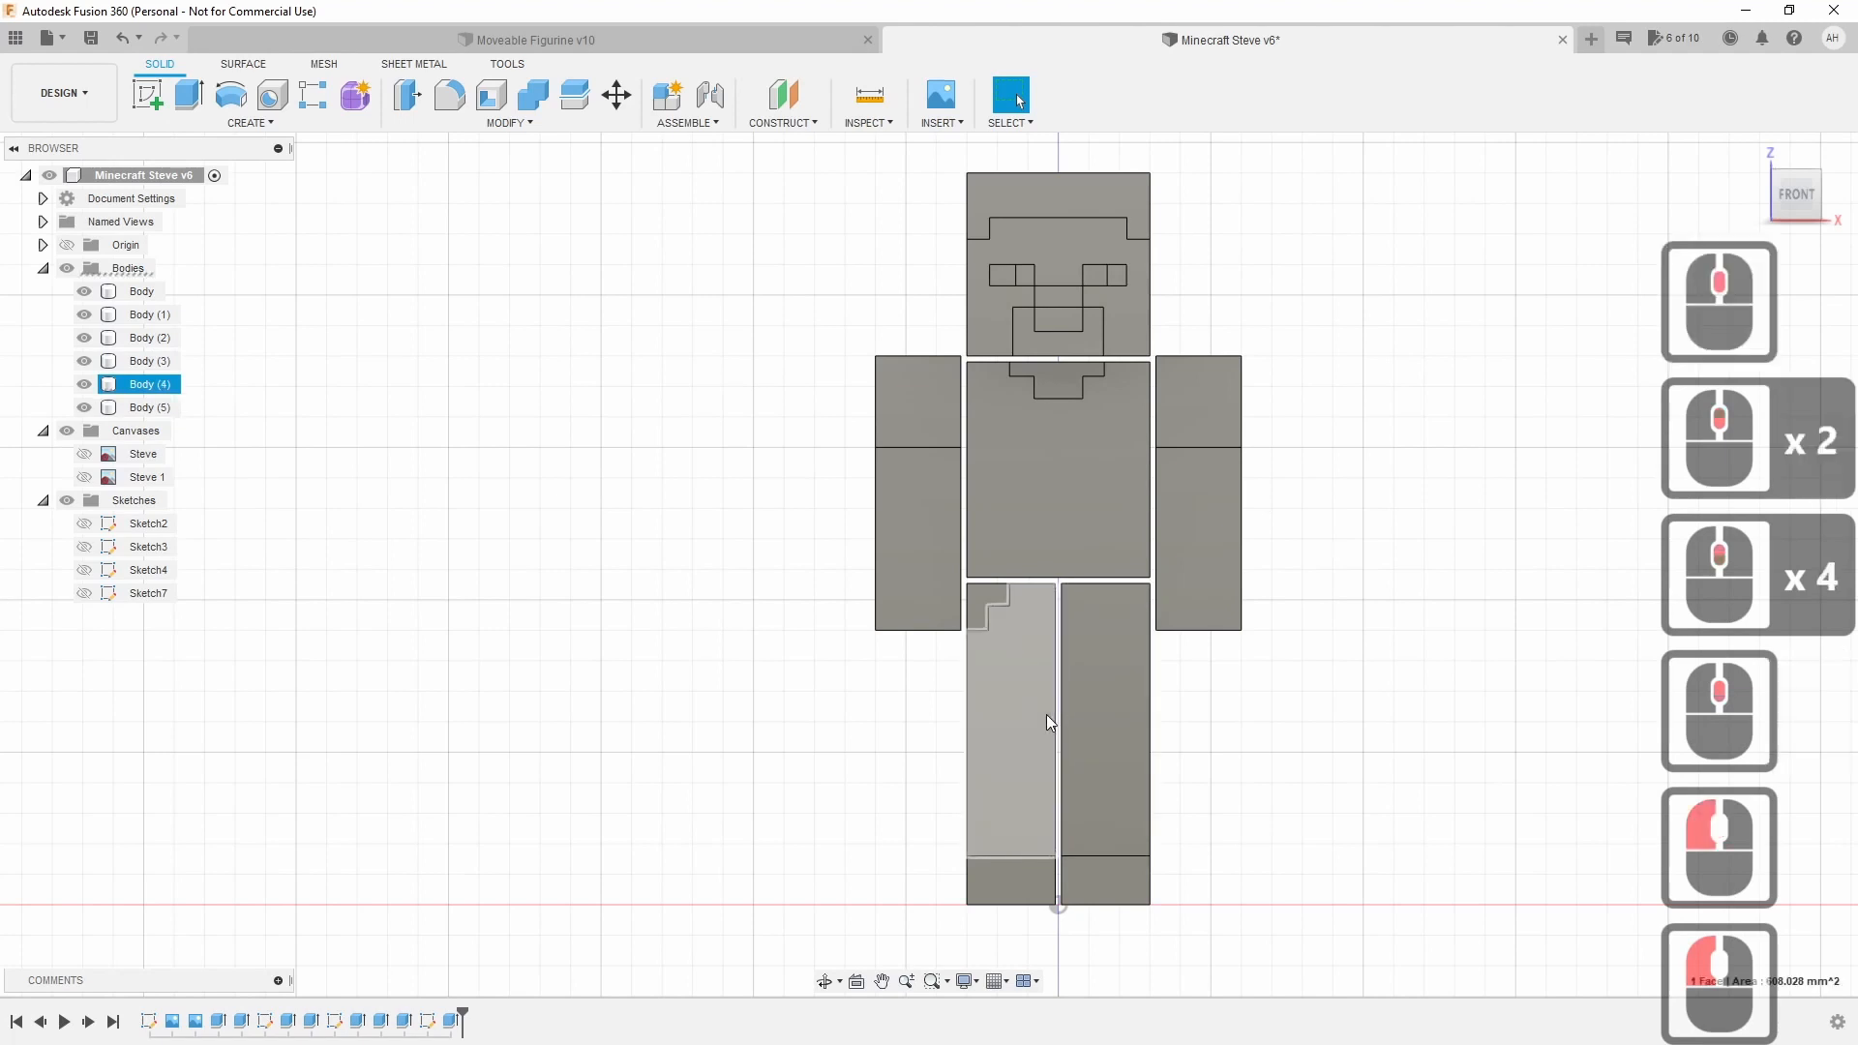
Select the leg, arms, torso and head in turn to confirm each is a separate body.
{"action": "left_click", "coordinate": [1088, 711]}
{"action": "left_click", "coordinate": [1181, 561]}
{"action": "left_click", "coordinate": [939, 542]}
{"action": "left_click", "coordinate": [1066, 468]}
{"action": "left_click", "coordinate": [1067, 465]}
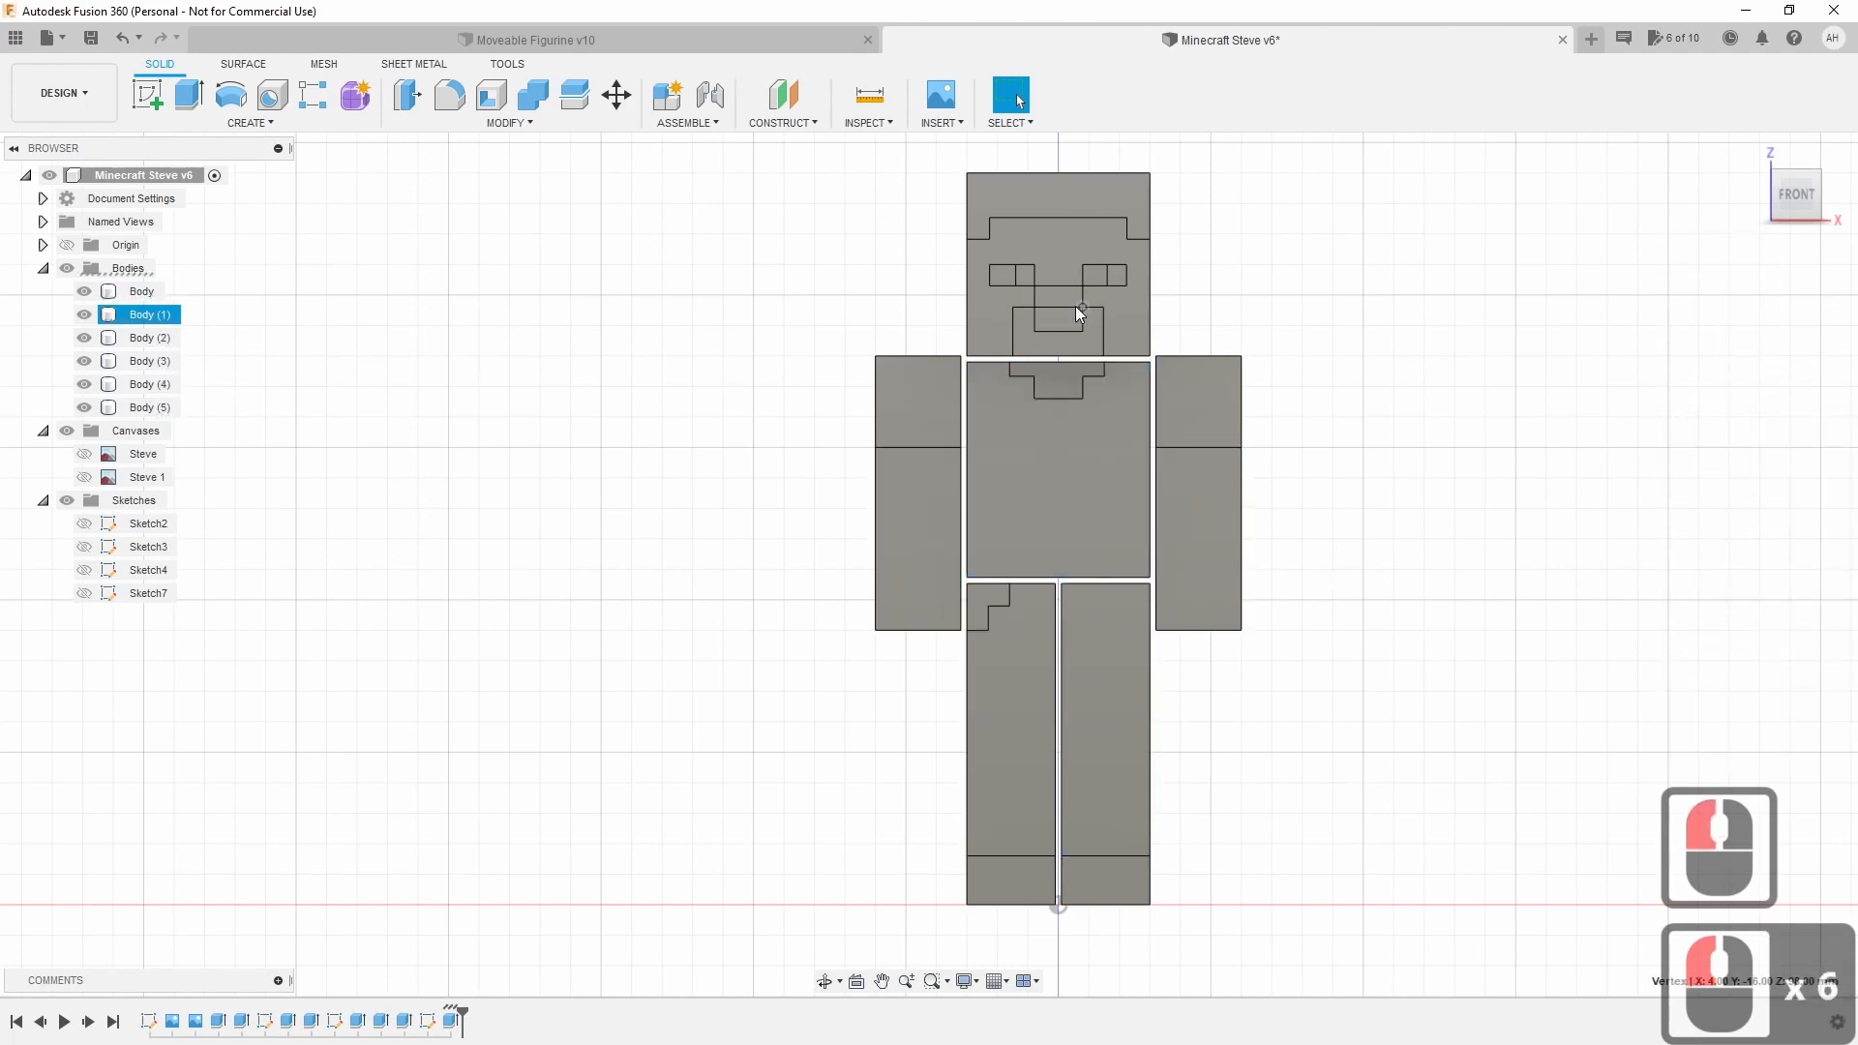
{"action": "left_click", "coordinate": [1067, 258]}
{"action": "left_click", "coordinate": [1297, 356]}
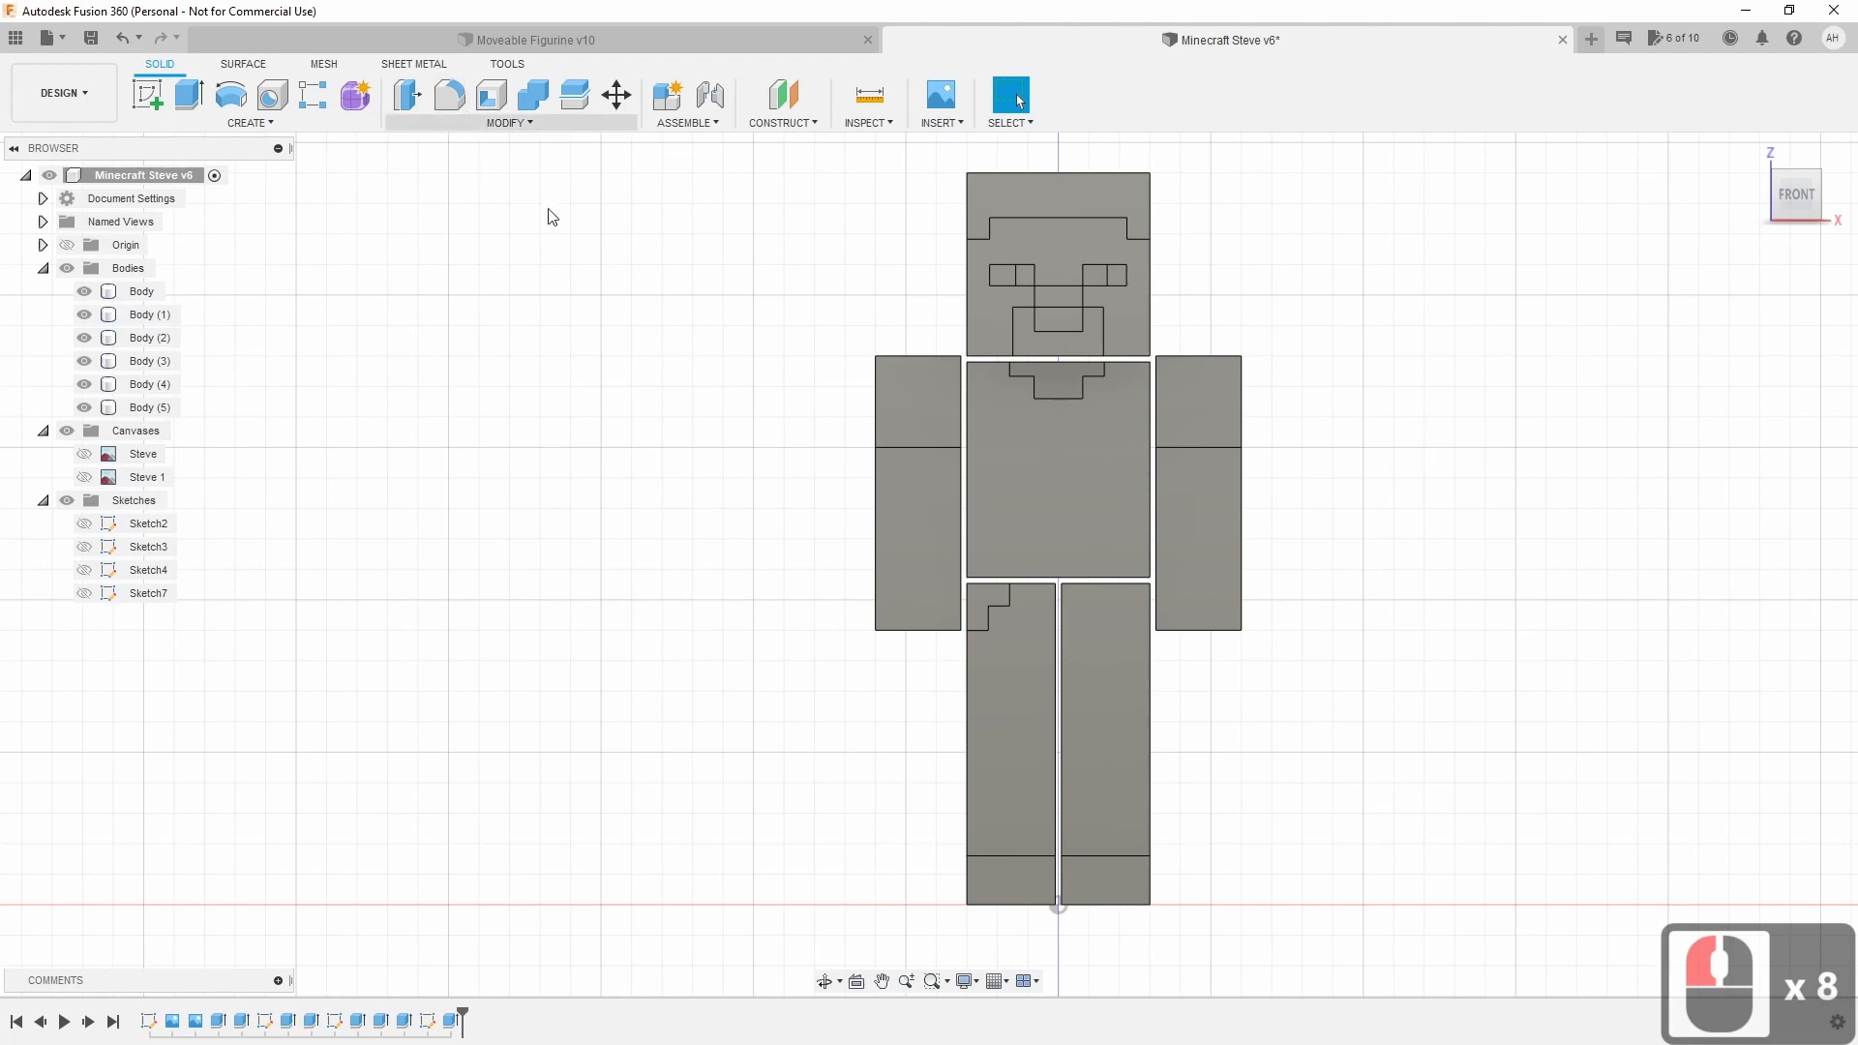
{"action": "left_click", "coordinate": [1008, 236]}
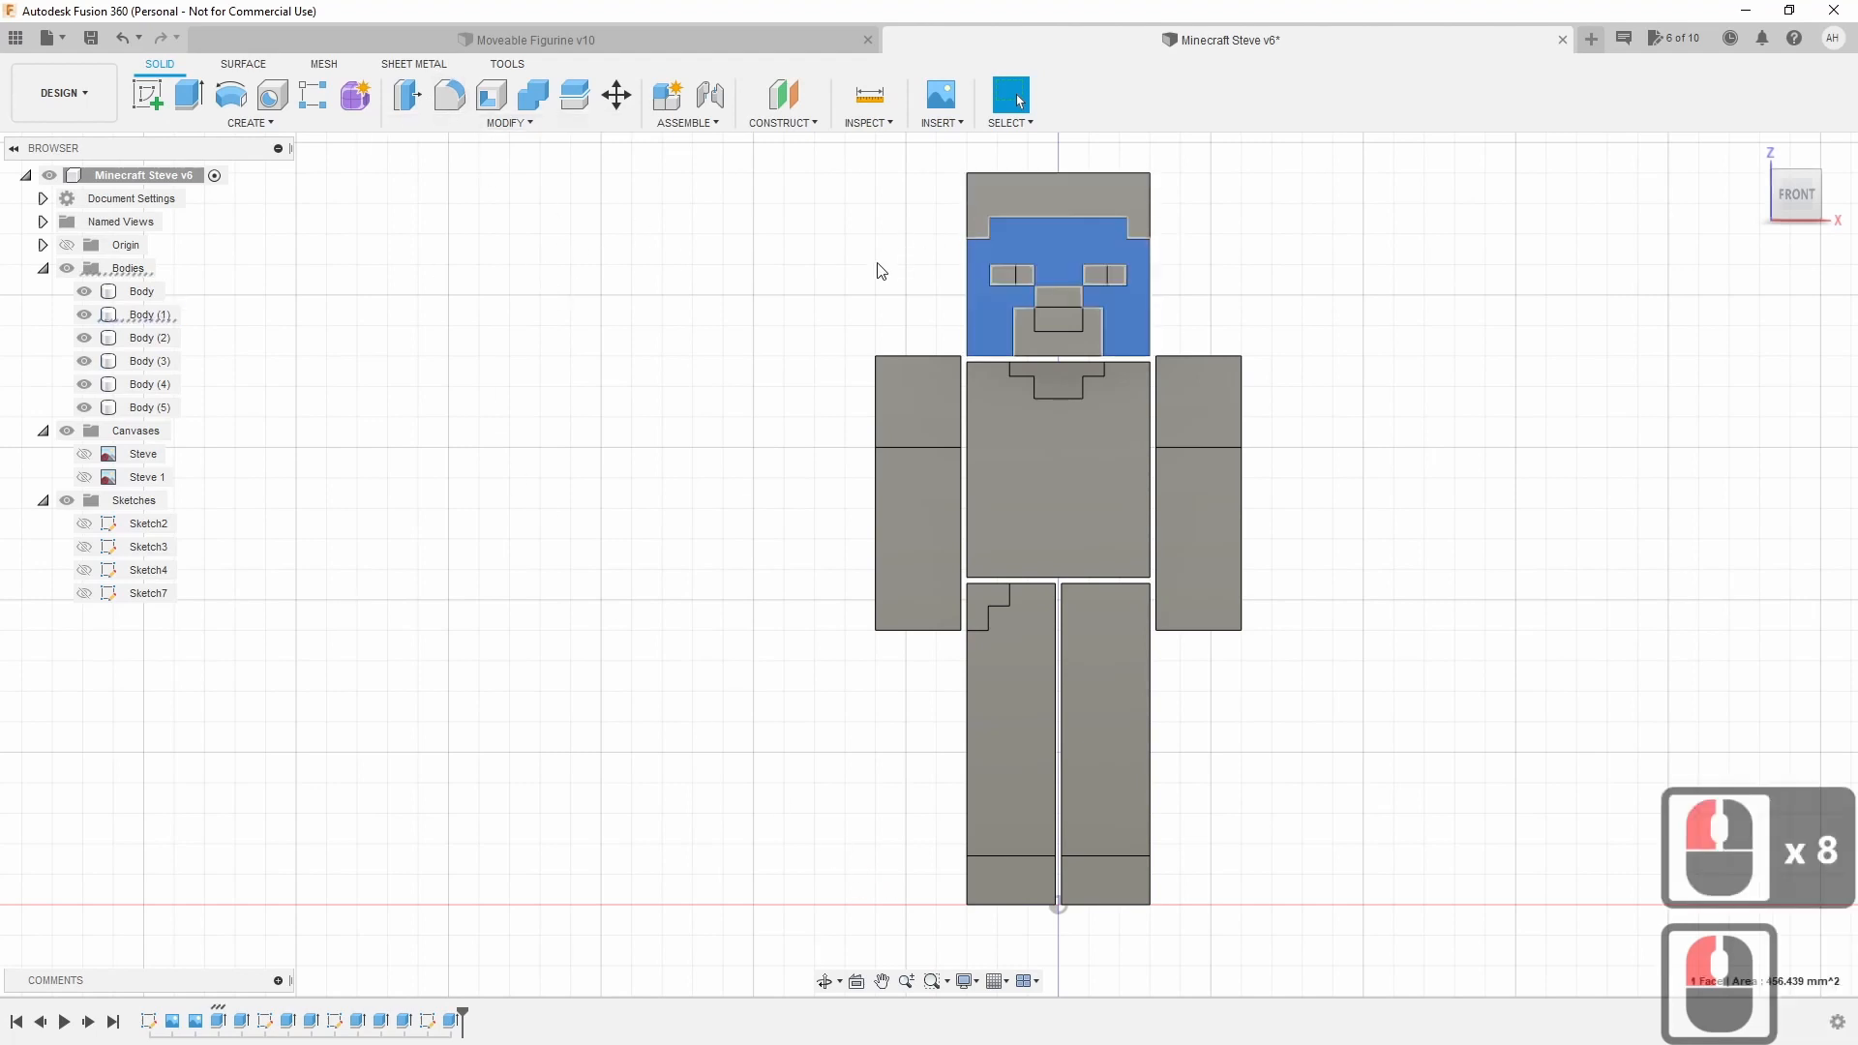
{"action": "left_click", "coordinate": [873, 268]}
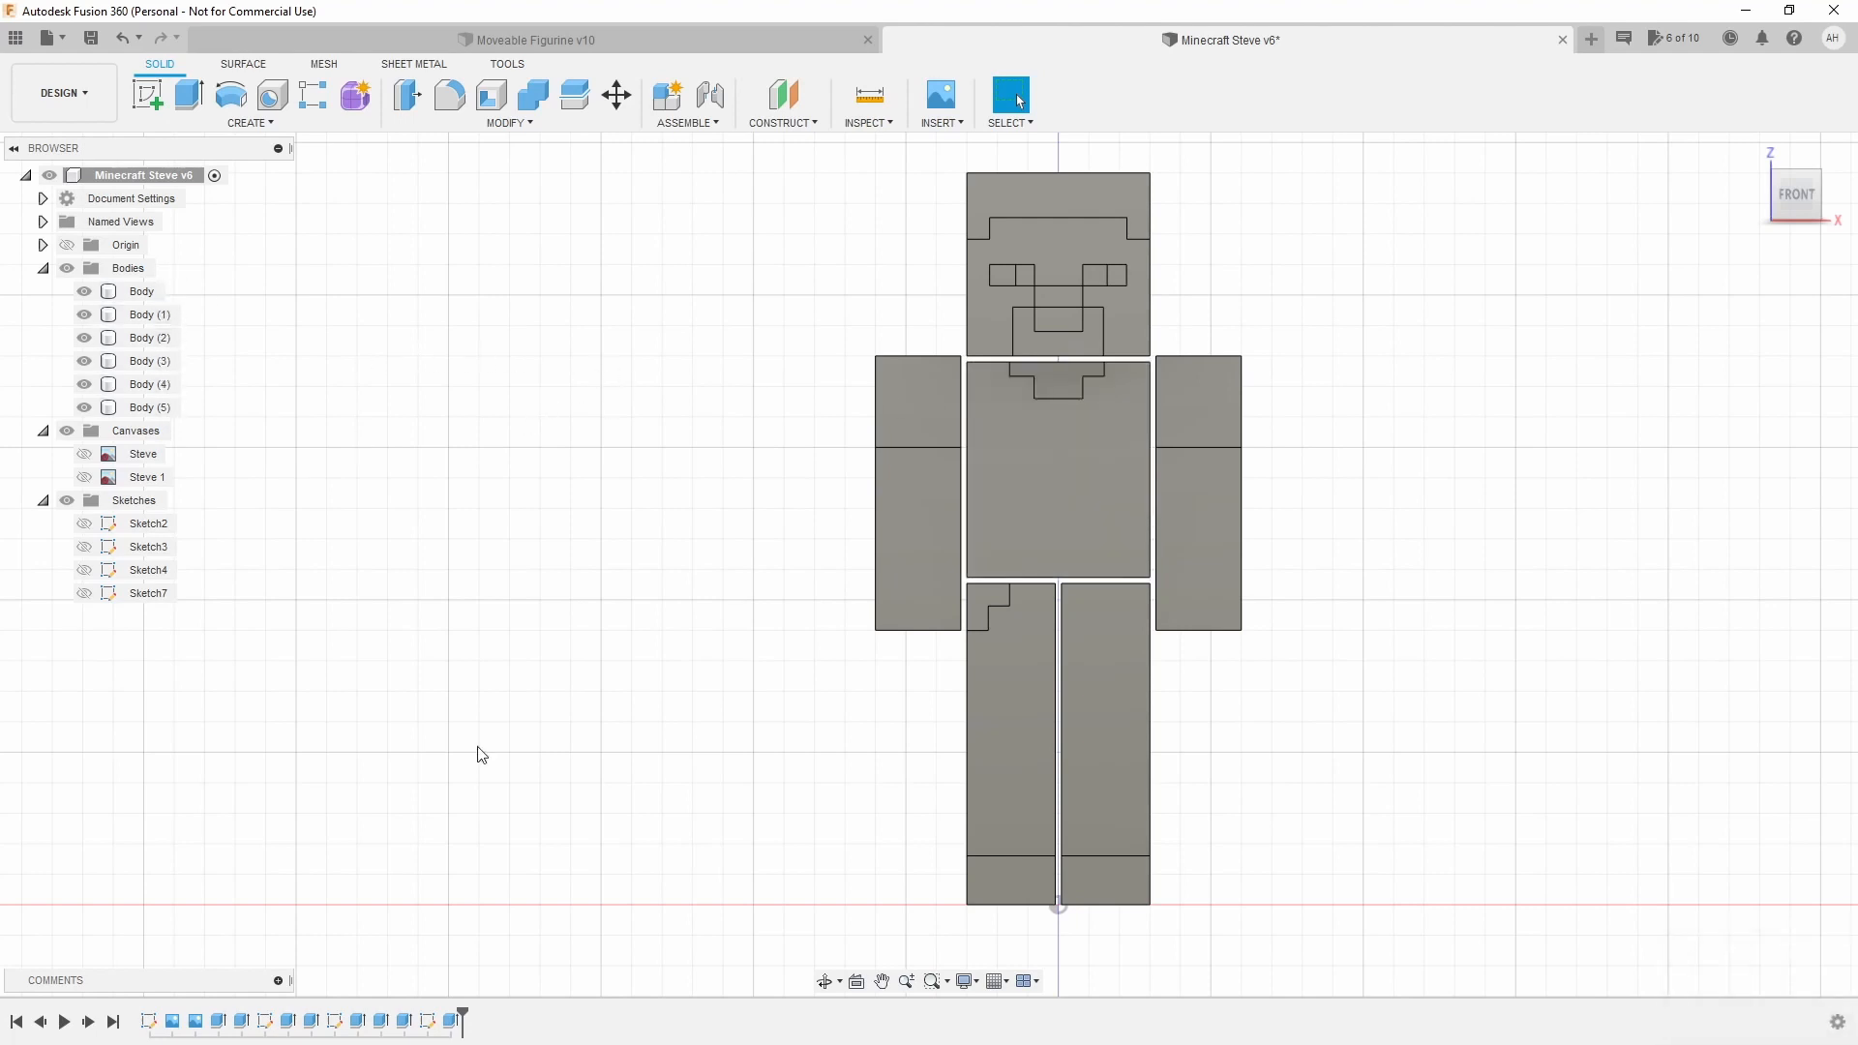
Edit Sketch7 from the timeline and zoom to the torso–leg gap in BACK view.
{"action": "right_click", "coordinate": [428, 1022]}
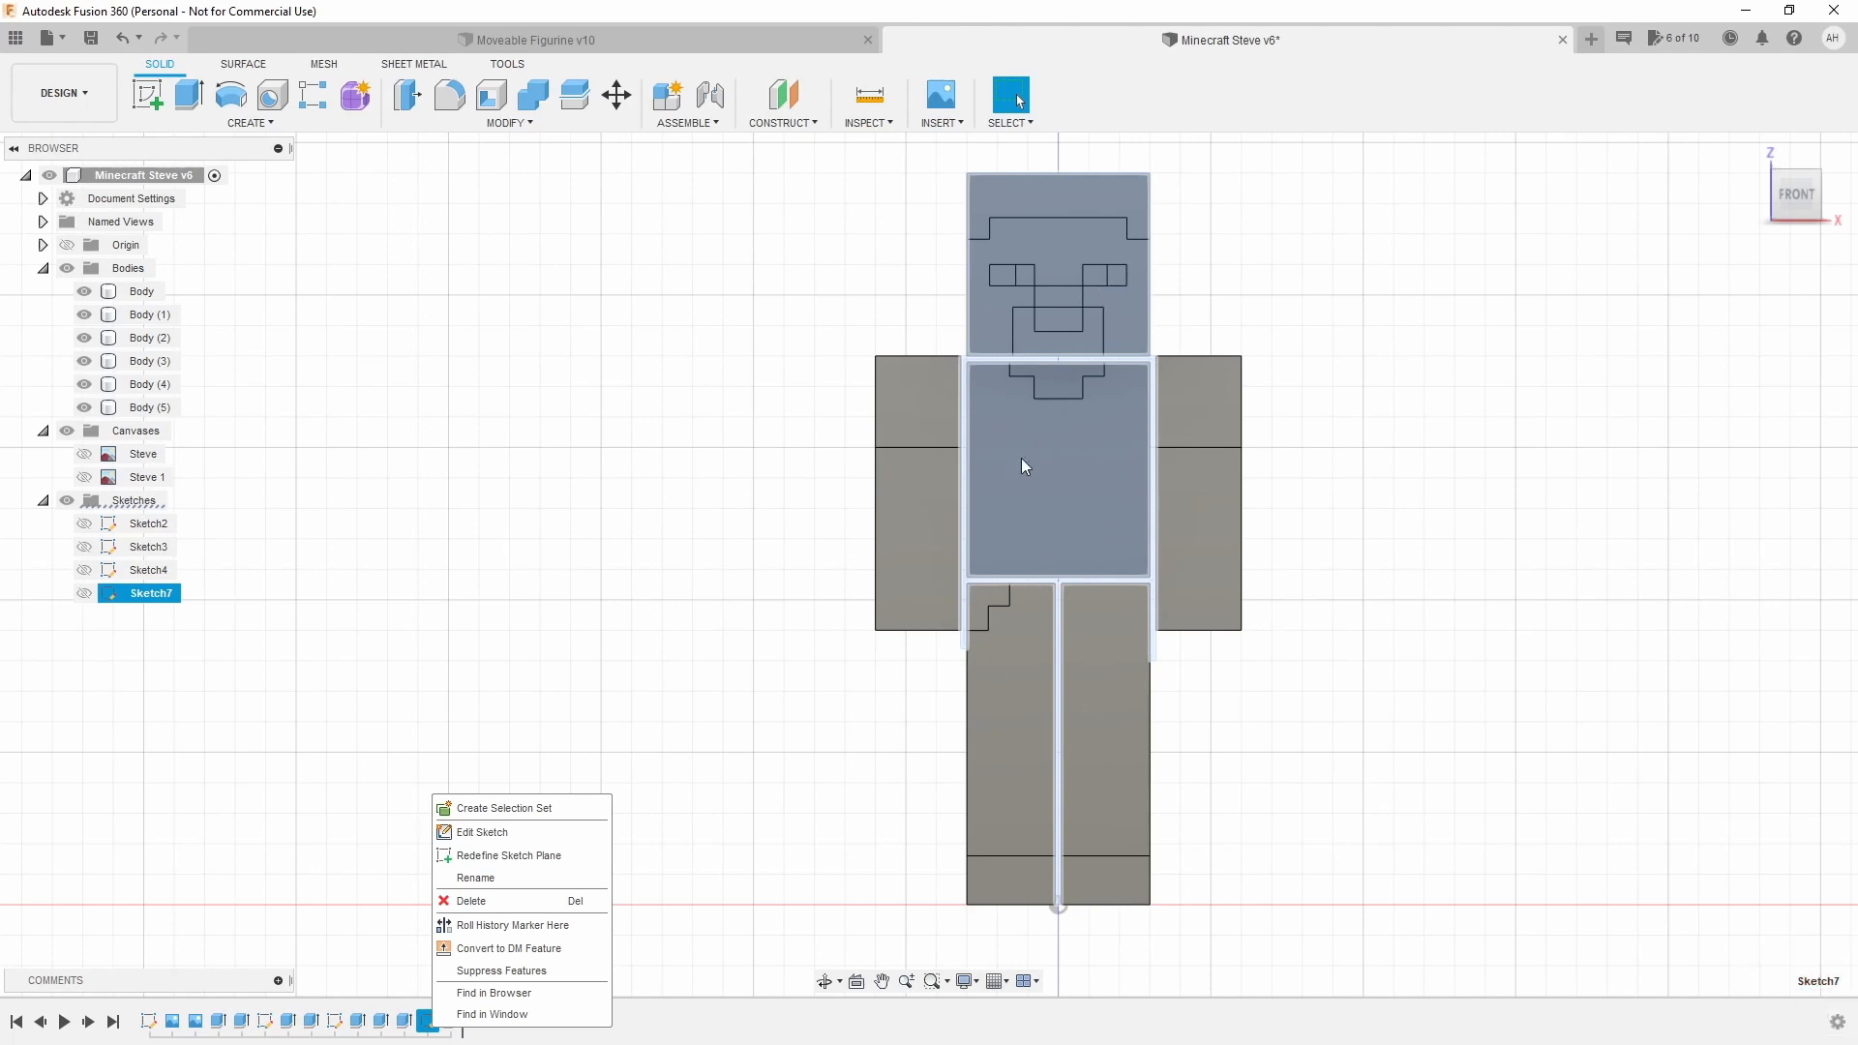
{"action": "left_click", "coordinate": [530, 836]}
{"action": "scroll", "coordinate": [1242, 558], "scroll_direction": "down", "scroll_amount": 5}
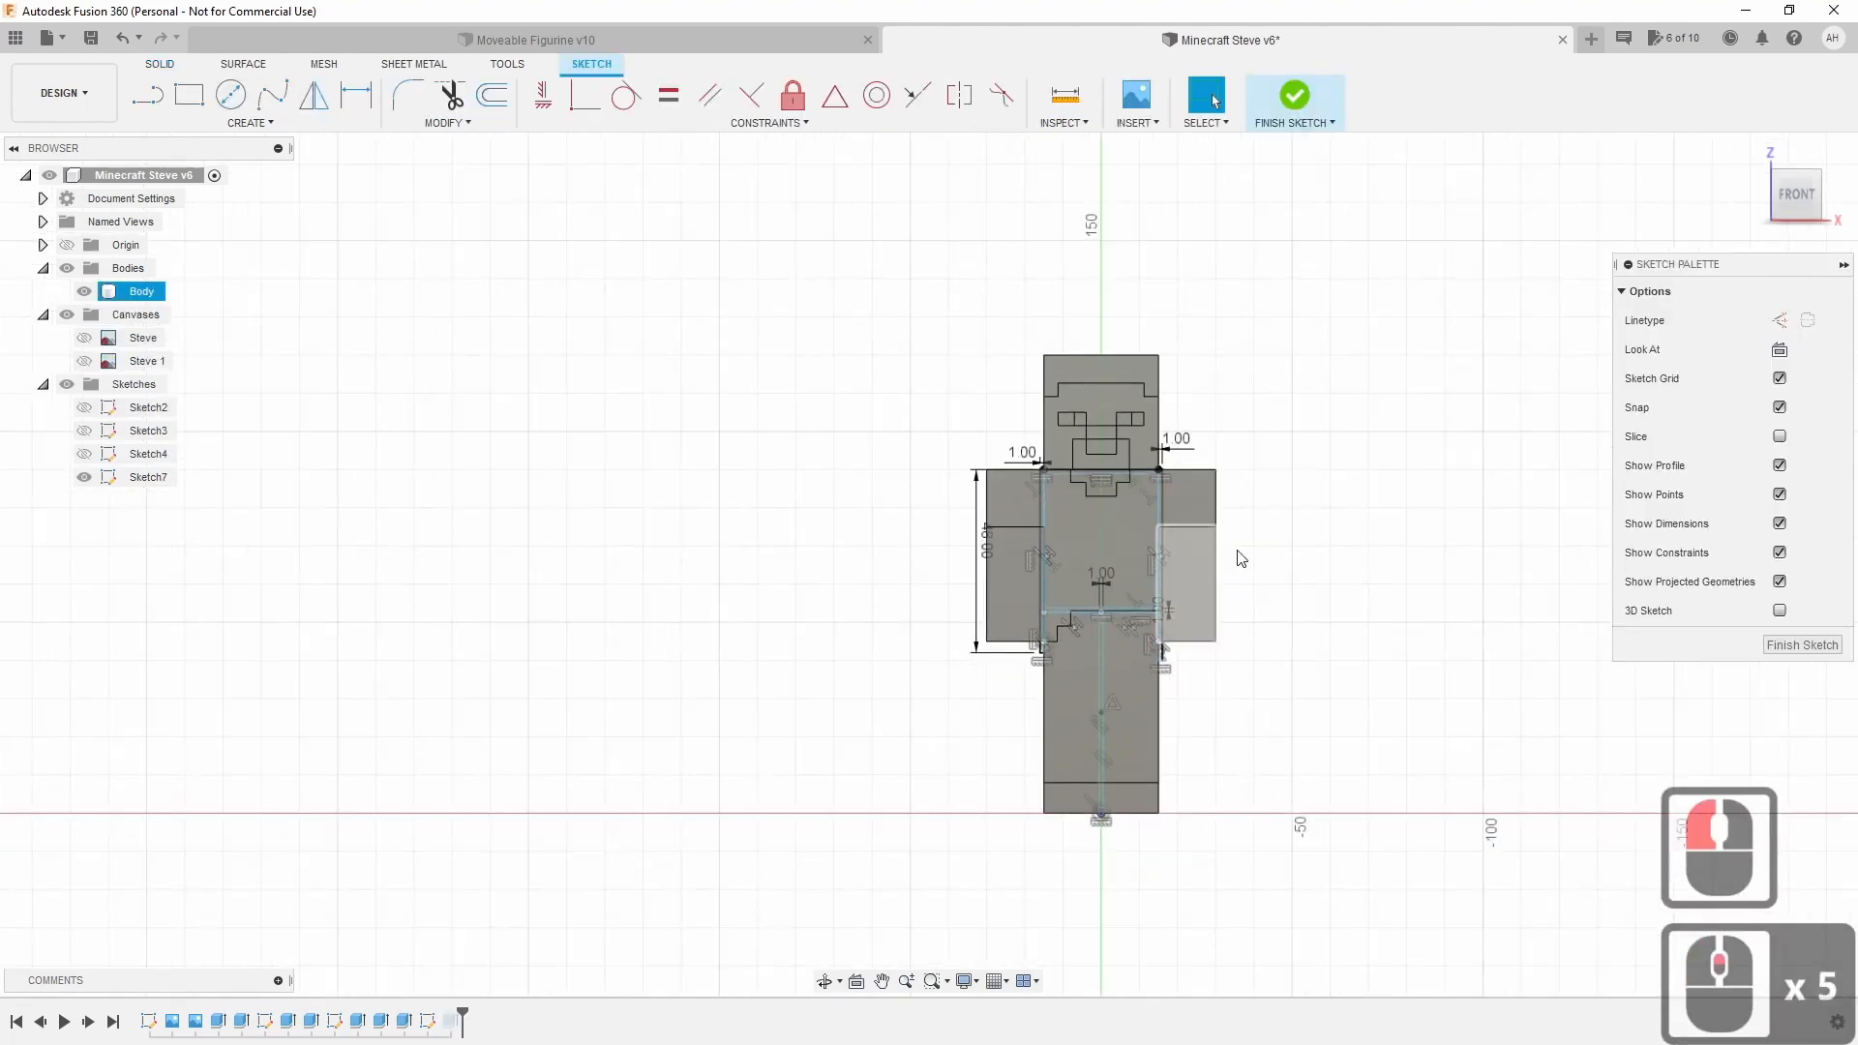
{"action": "scroll", "coordinate": [1242, 558], "scroll_direction": "up", "scroll_amount": 11}
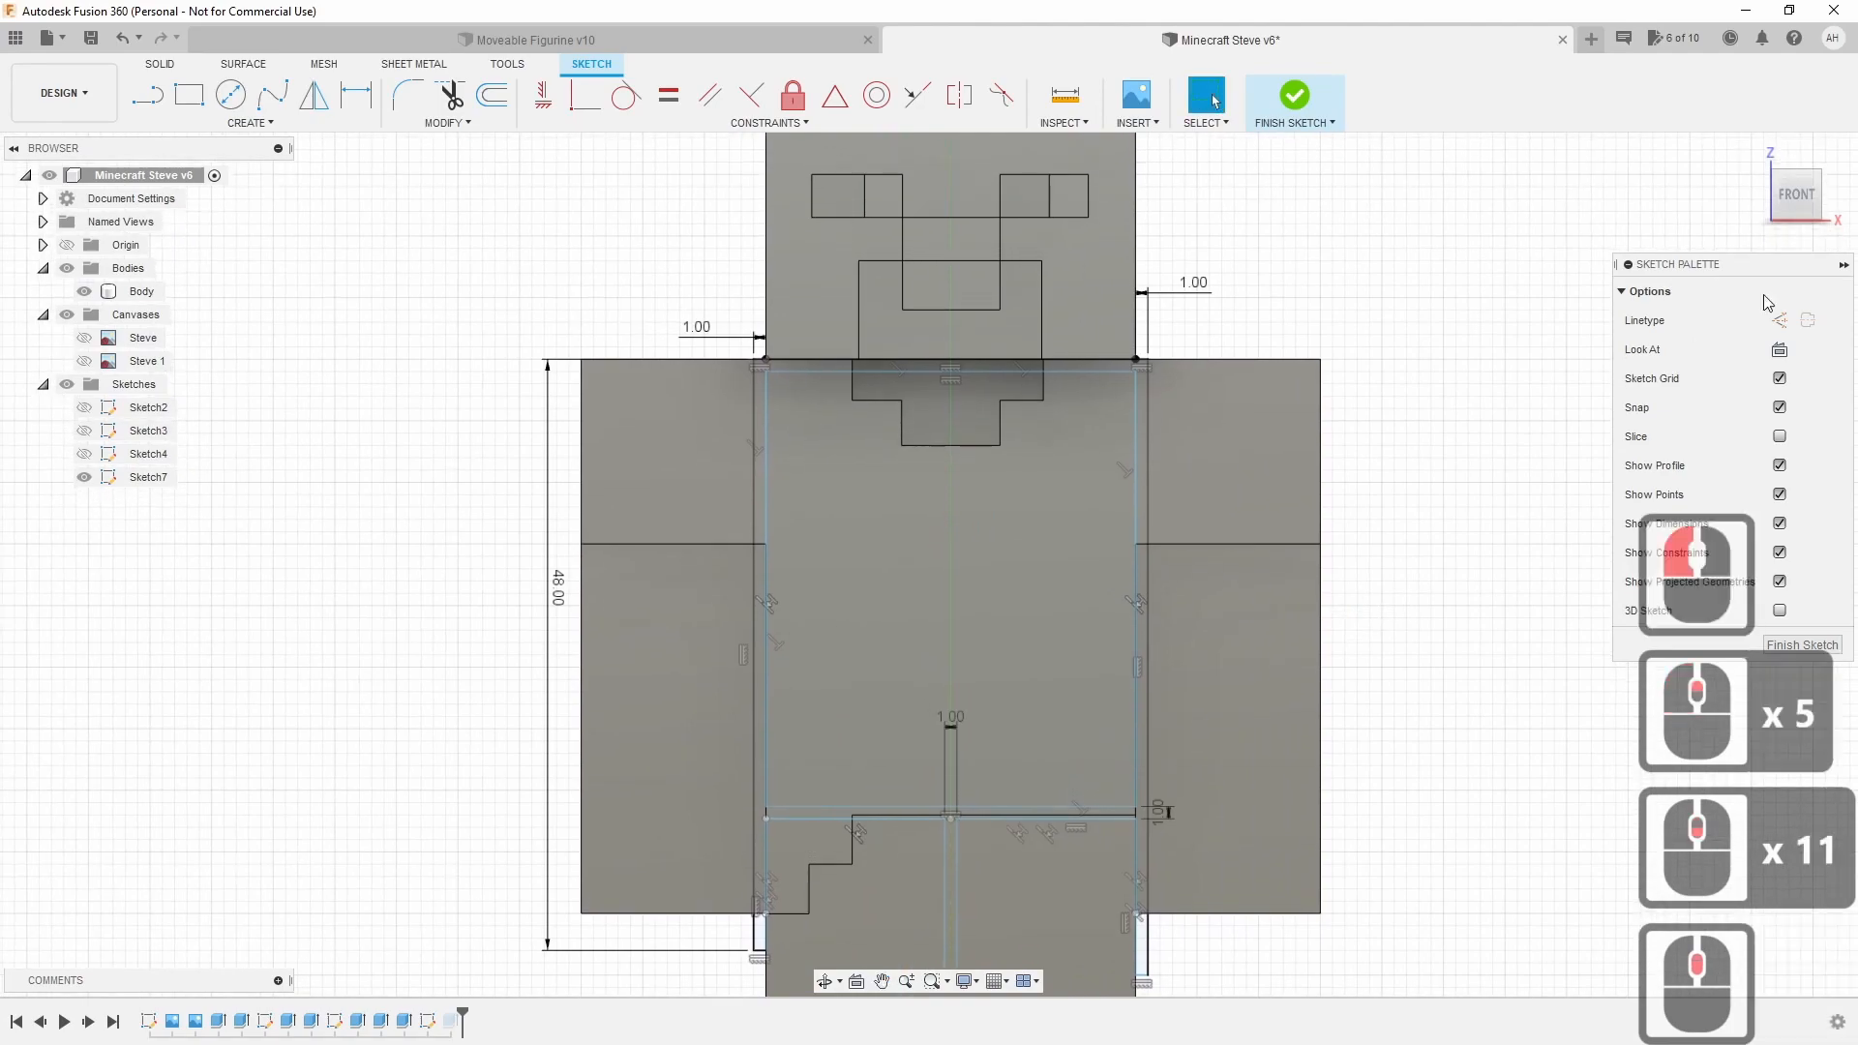
{"action": "mouse_move", "coordinate": [1802, 204]}
{"action": "left_mouse_down"}
{"action": "mouse_move", "coordinate": [1781, 204]}
{"action": "mouse_move", "coordinate": [1814, 199]}
{"action": "left_mouse_up"}
{"action": "left_click", "coordinate": [1815, 198]}
{"action": "left_click", "coordinate": [1816, 197]}
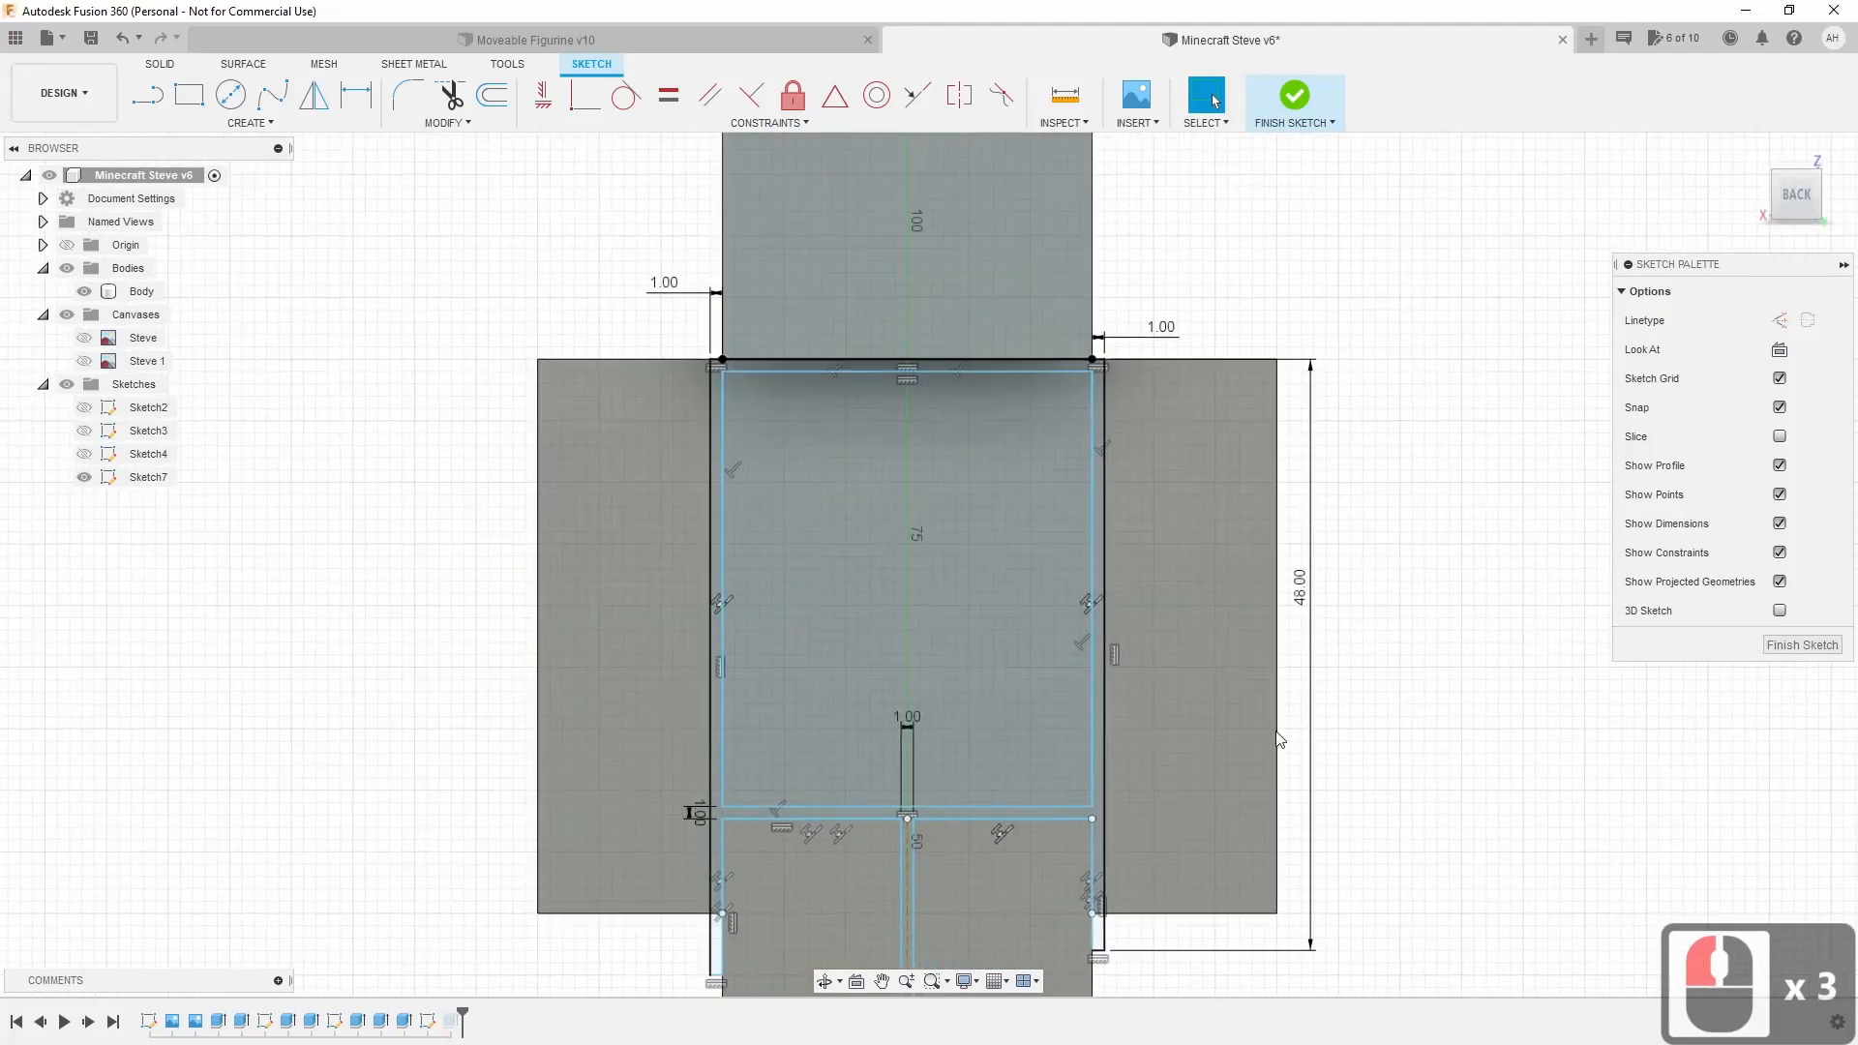
{"action": "scroll", "coordinate": [1279, 740], "scroll_direction": "up", "scroll_amount": 4}
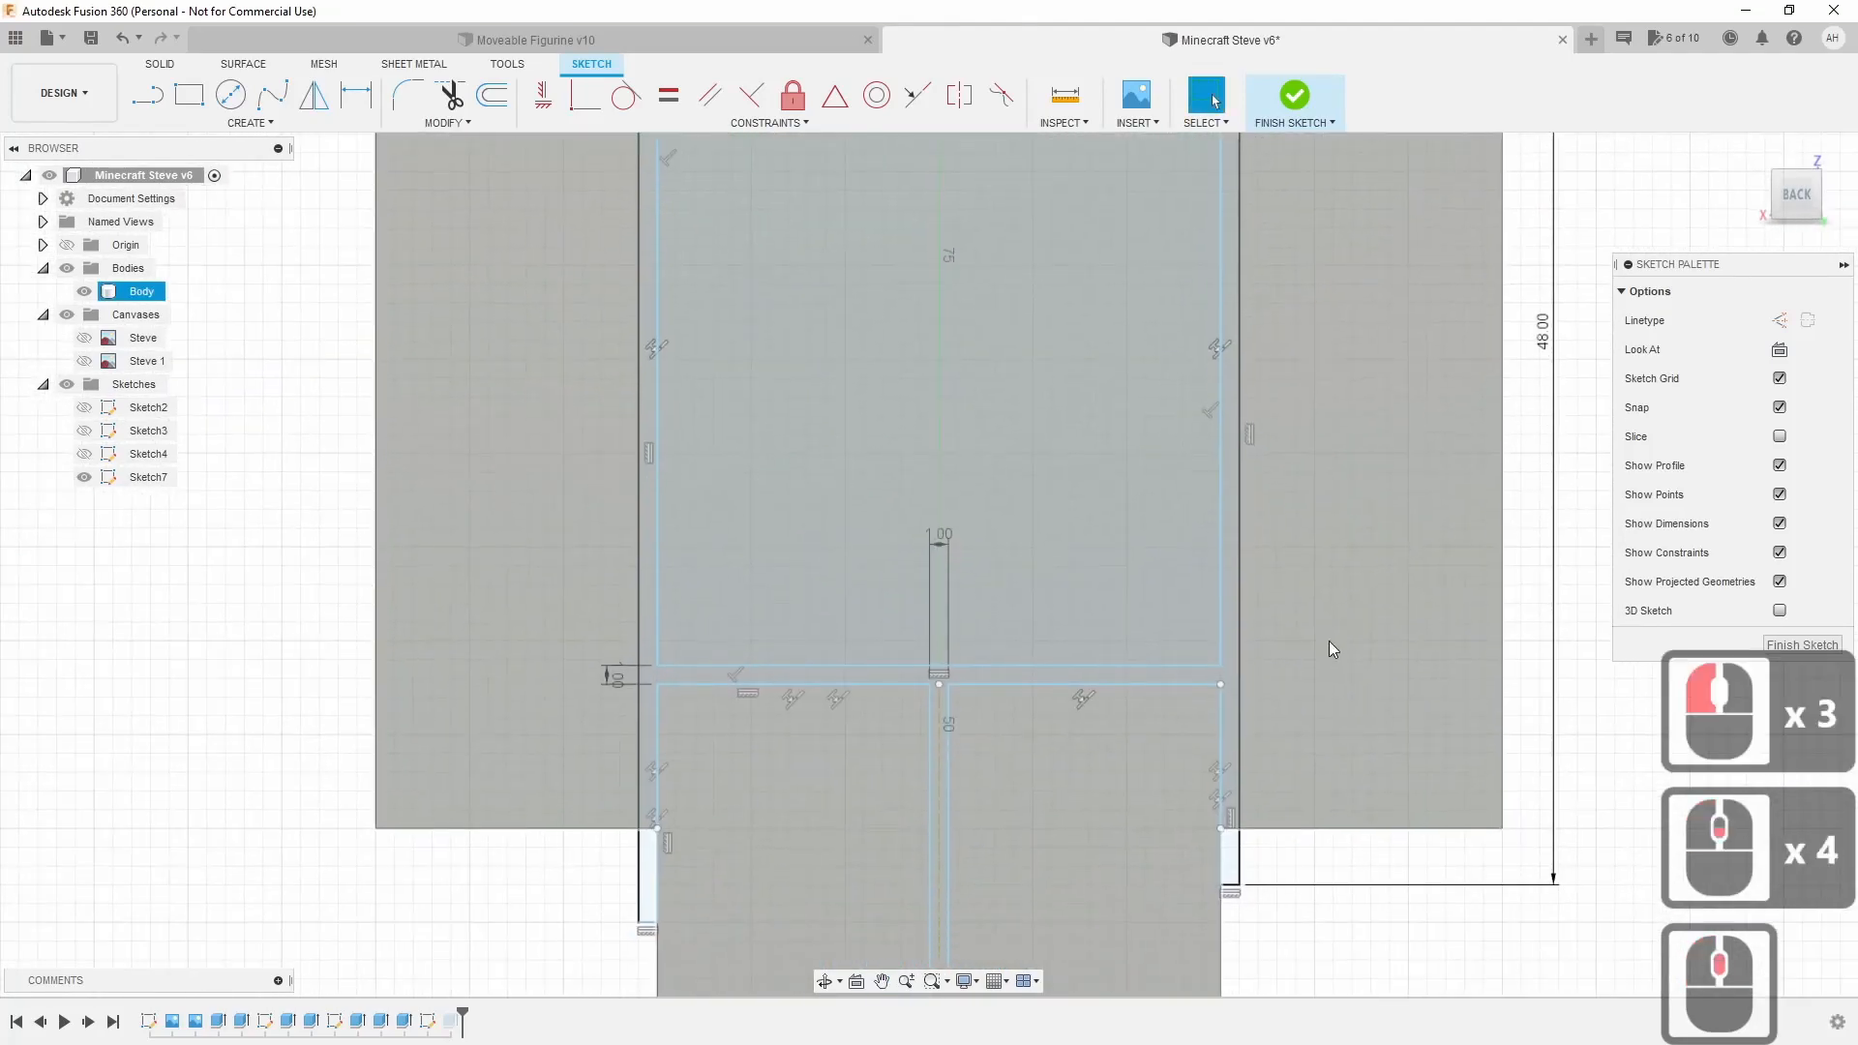
{"action": "scroll", "coordinate": [1253, 648], "scroll_direction": "up", "scroll_amount": 4}
{"action": "middle_click_drag", "start_coordinate": [1012, 762], "coordinate": [1083, 646]}
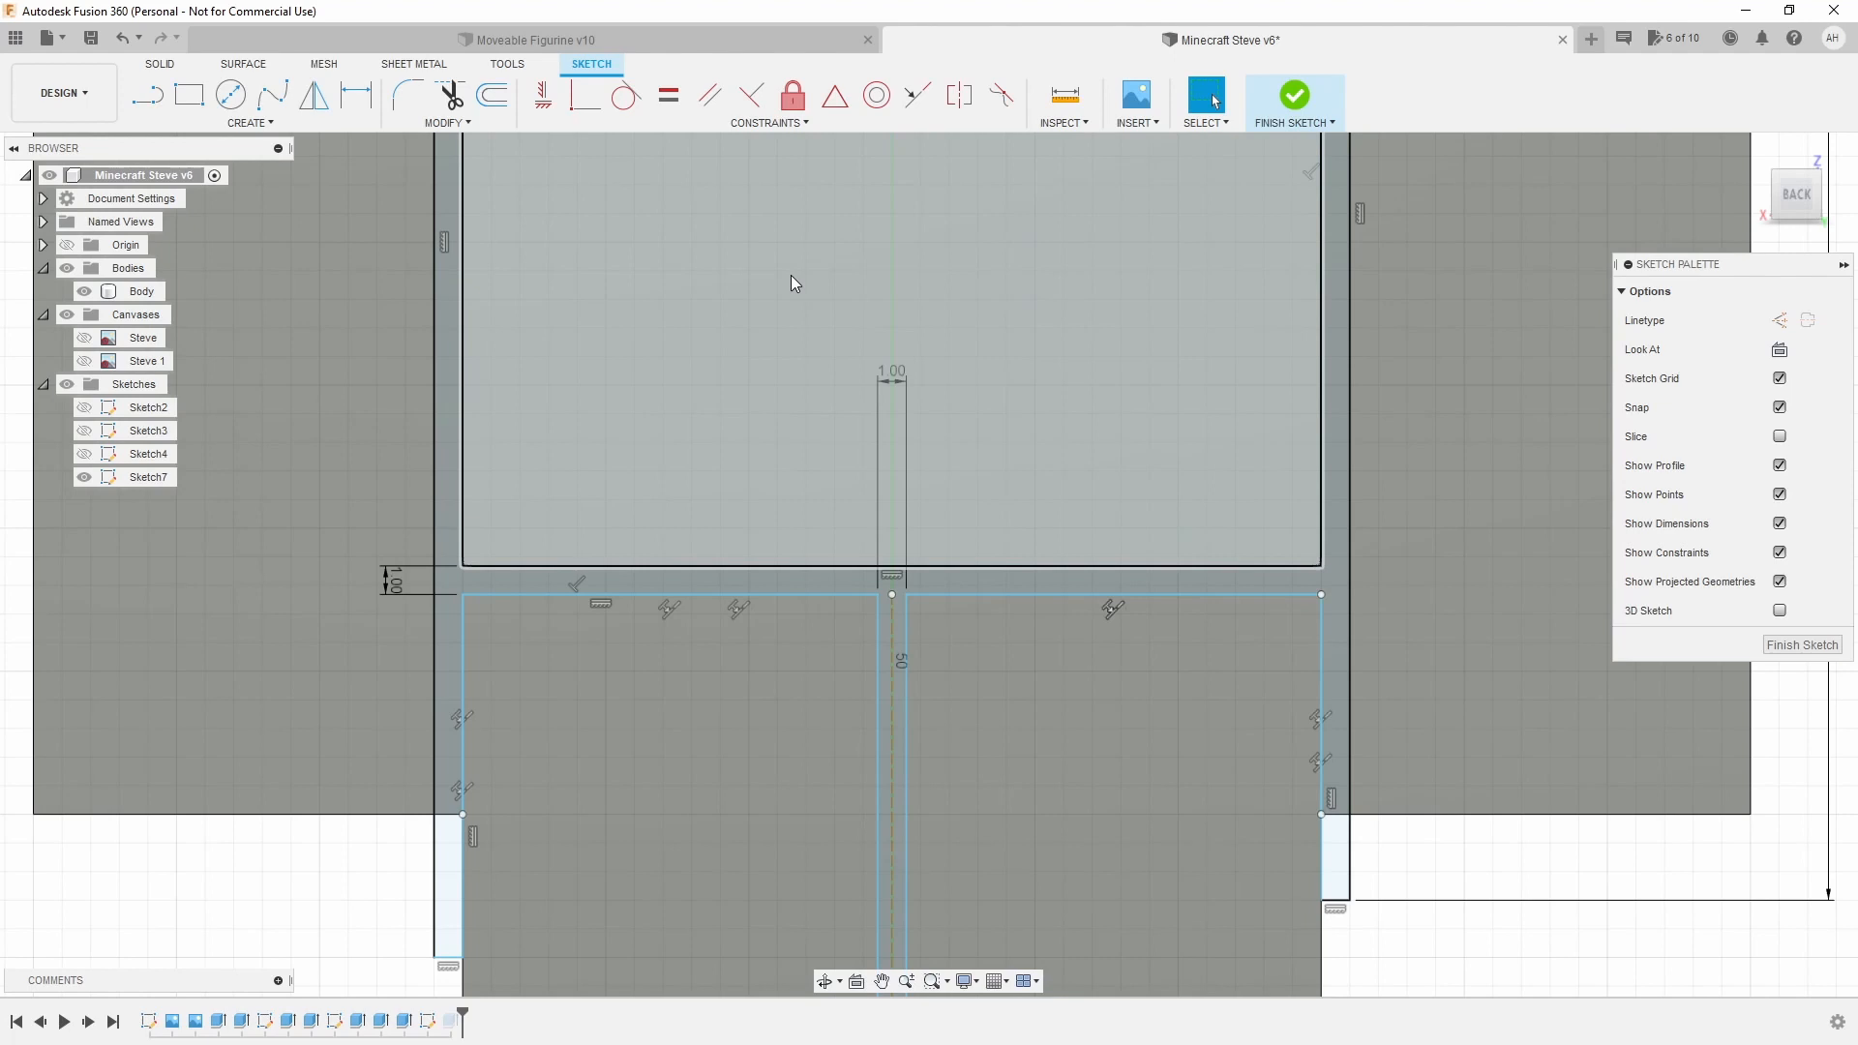
Draw a Center Rectangle on the torso–leg gap line, 5 mm wide by 14 mm high.
{"action": "left_click", "coordinate": [273, 127]}
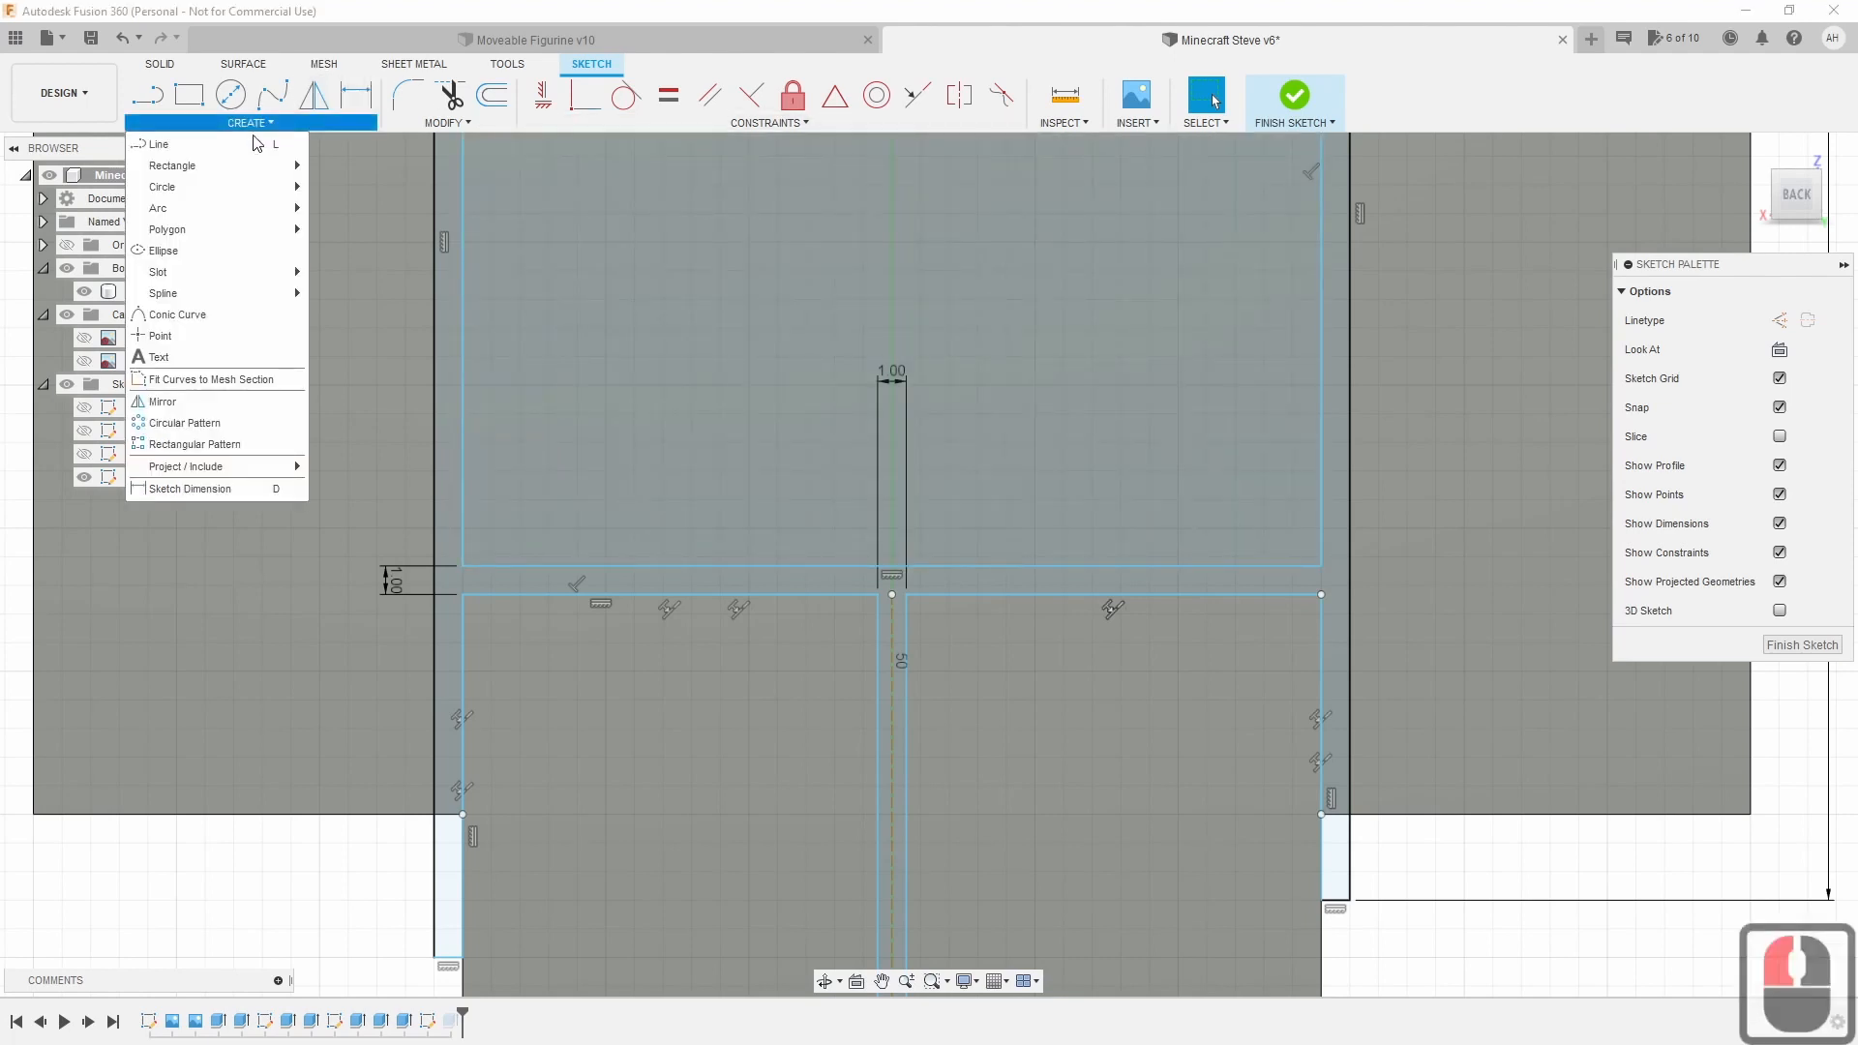
{"action": "mouse_move", "coordinate": [230, 175]}
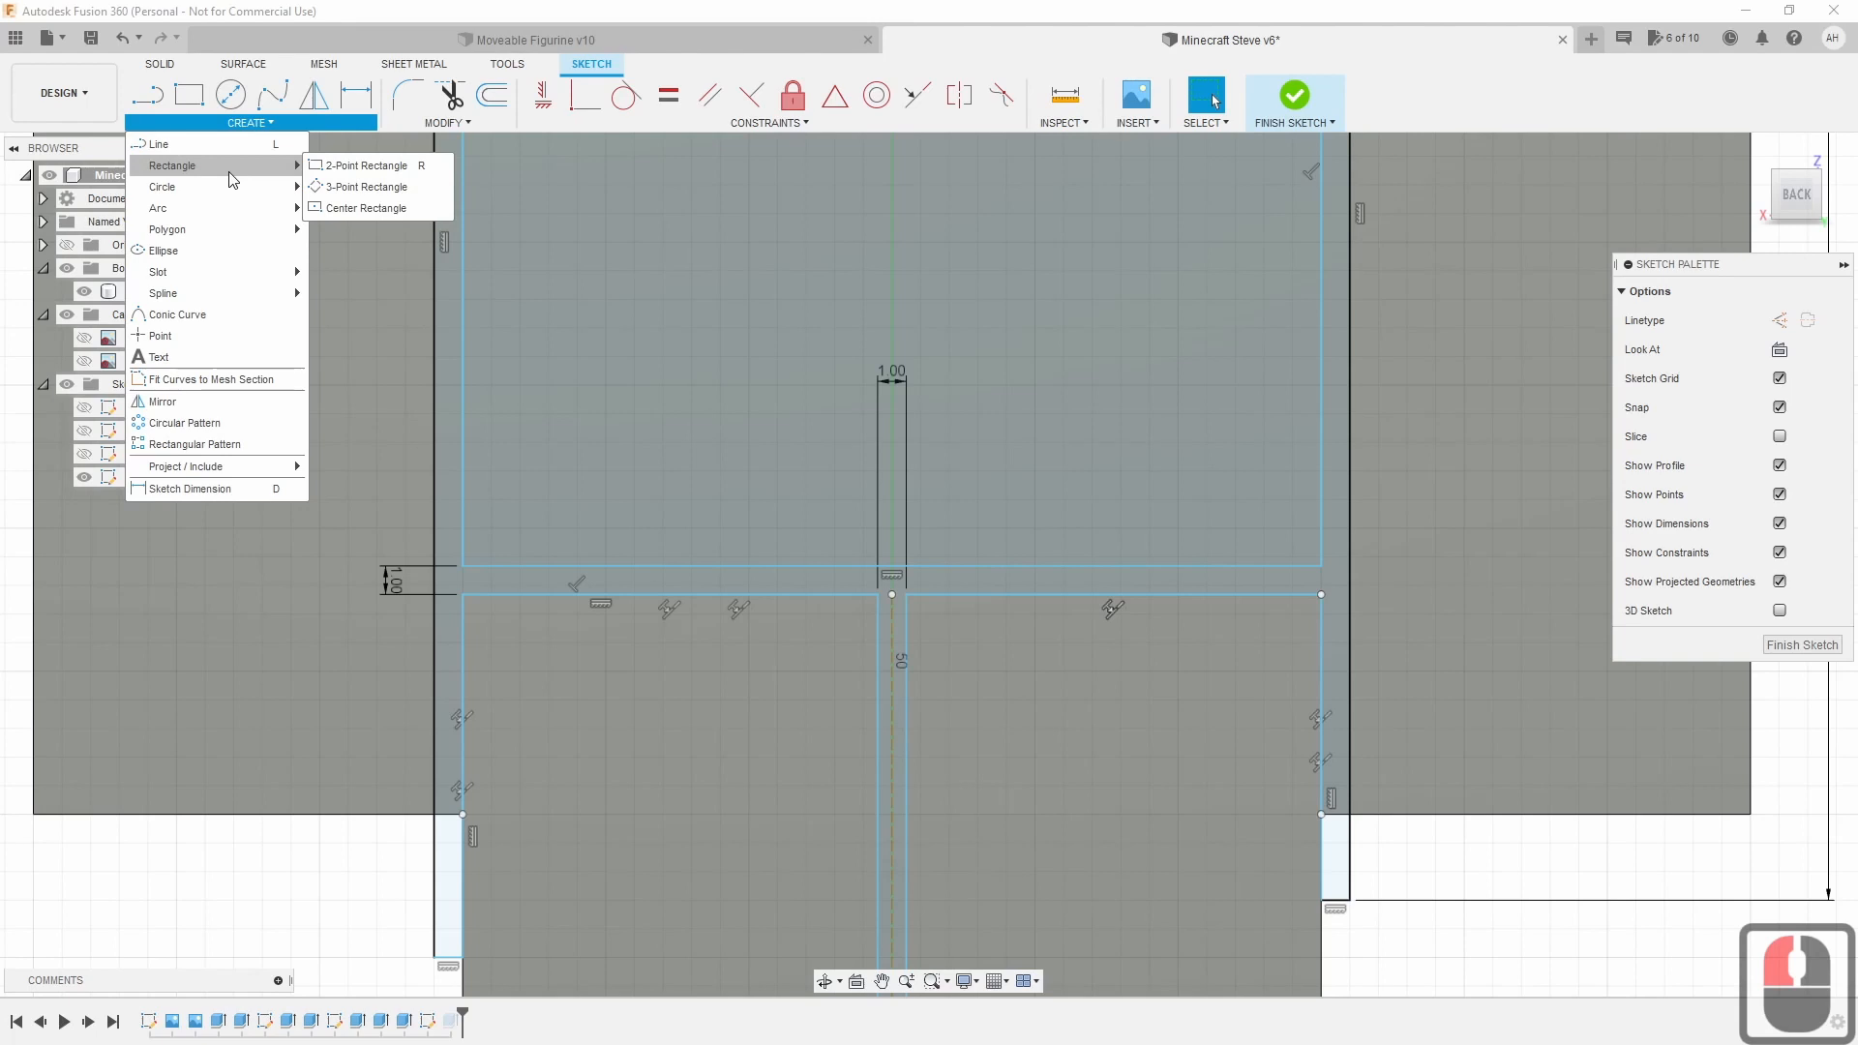
{"action": "left_click", "coordinate": [360, 211]}
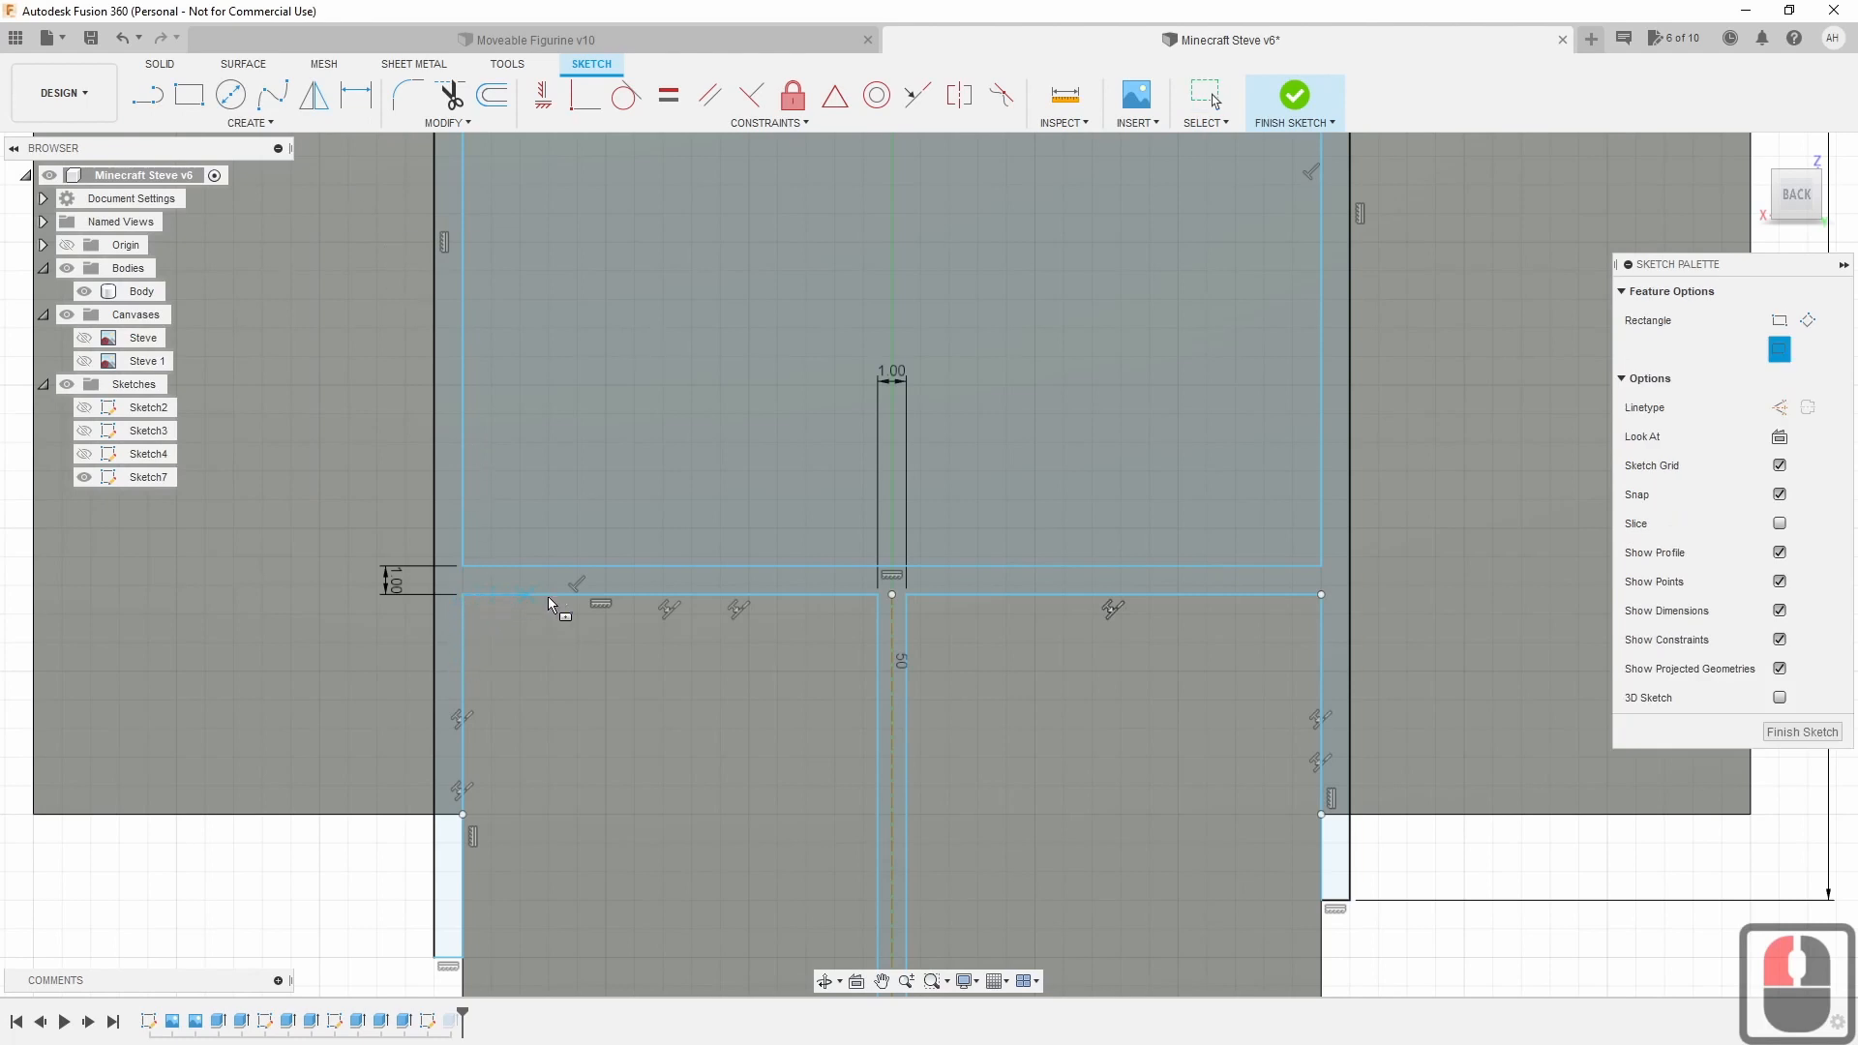
{"action": "left_click", "coordinate": [670, 594]}
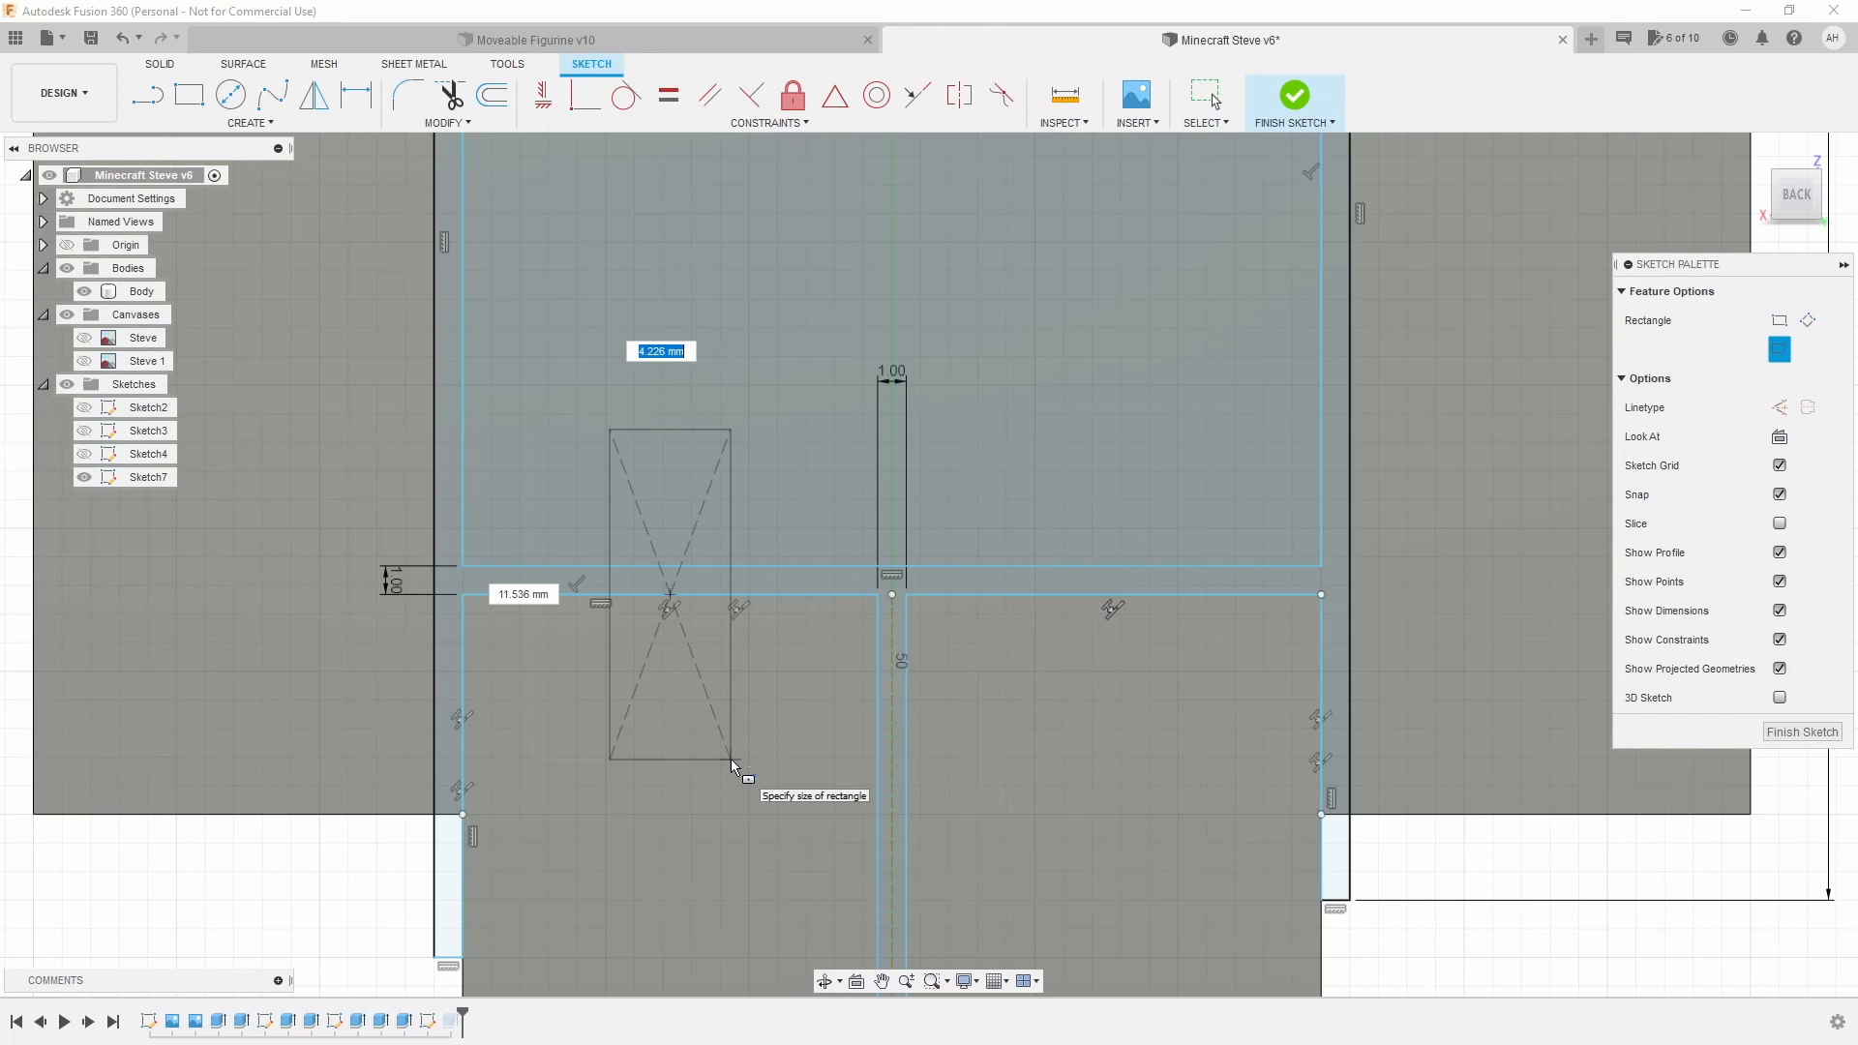
{"action": "key", "text": "Tab"}
{"action": "type", "text": "14"}
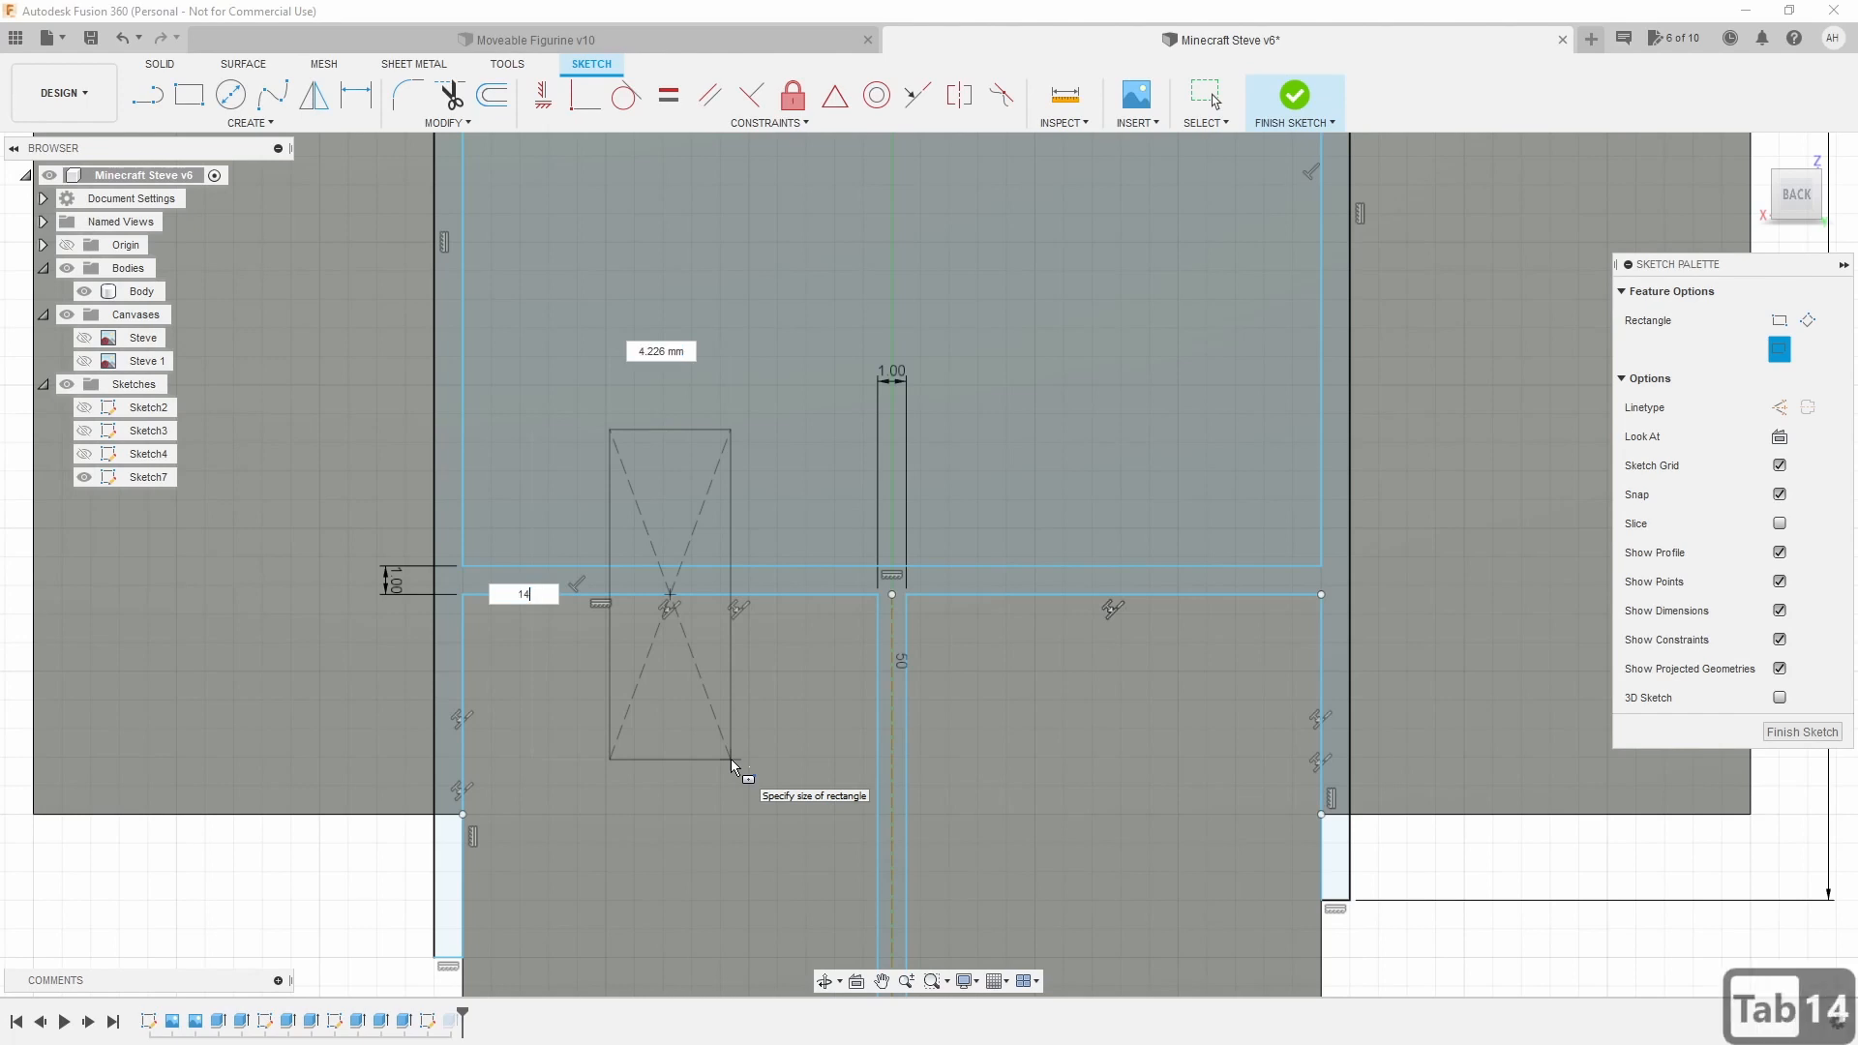
{"action": "key", "text": "Tab"}
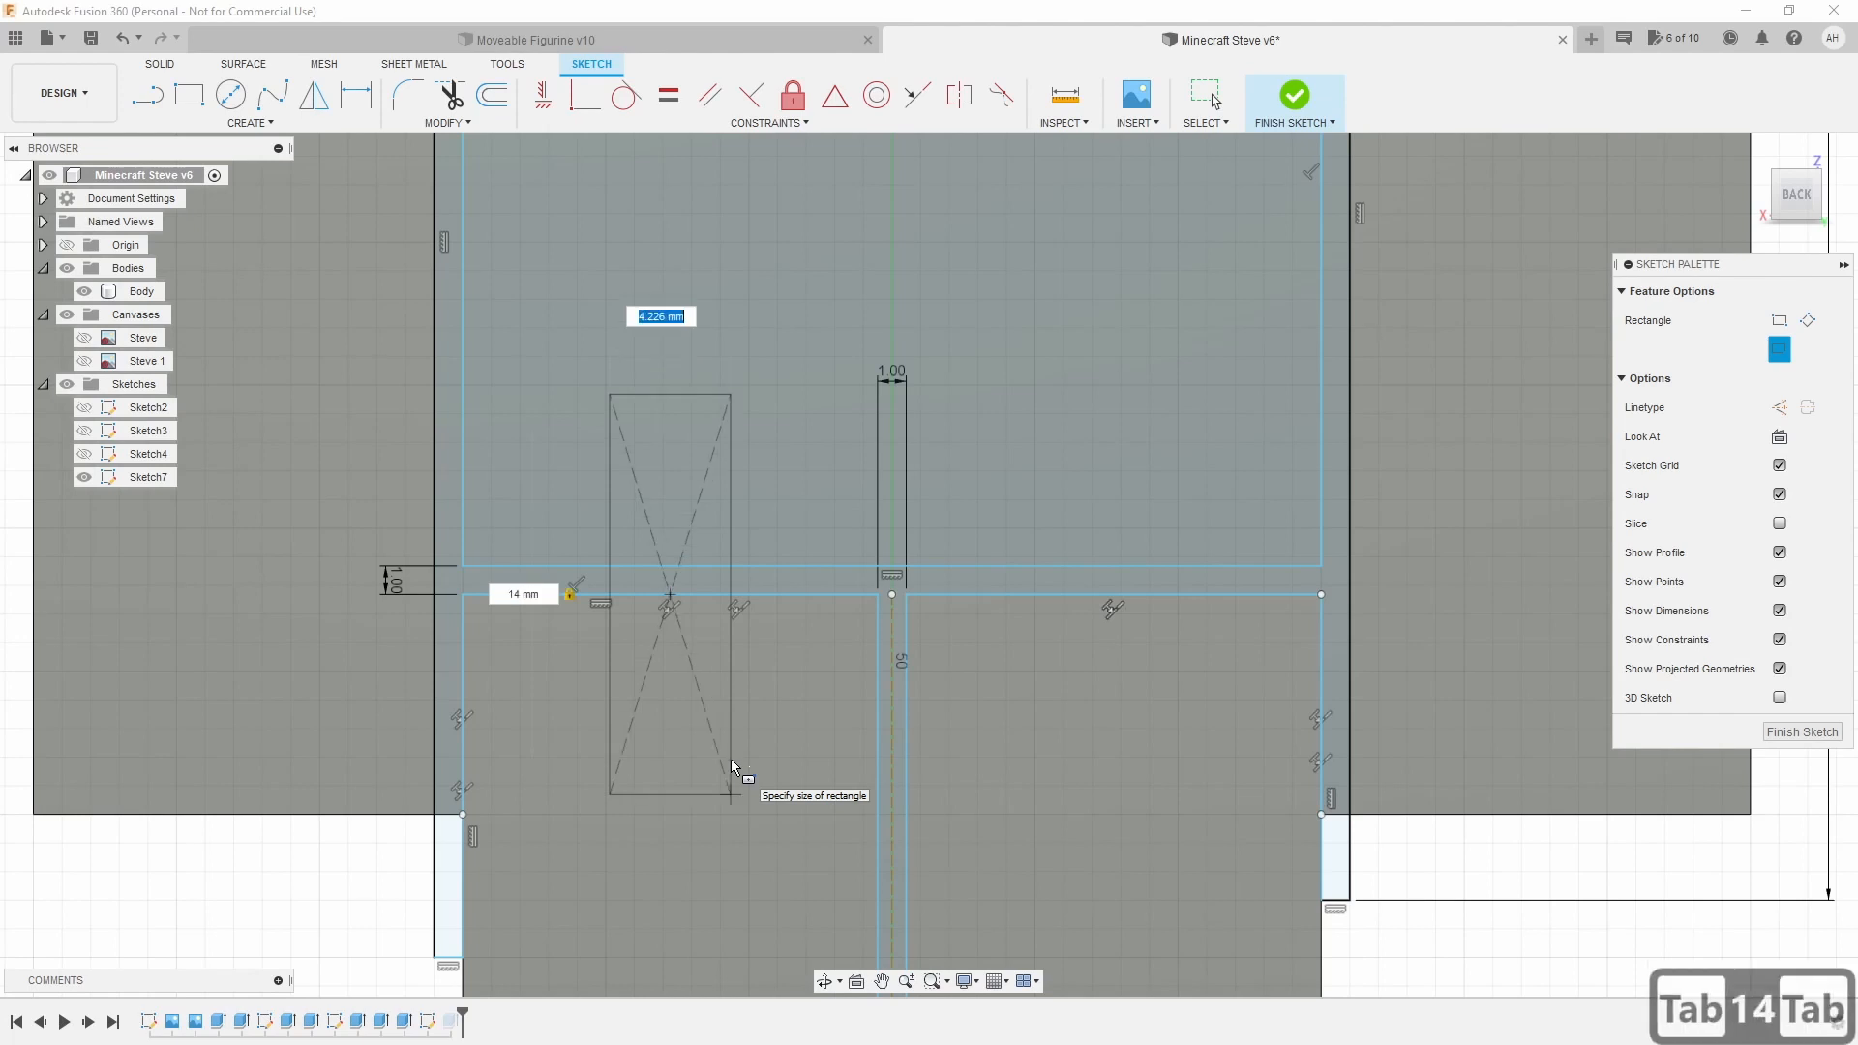
{"action": "type", "text": "4"}
{"action": "key", "text": "BackSpace"}
{"action": "type", "text": "5"}
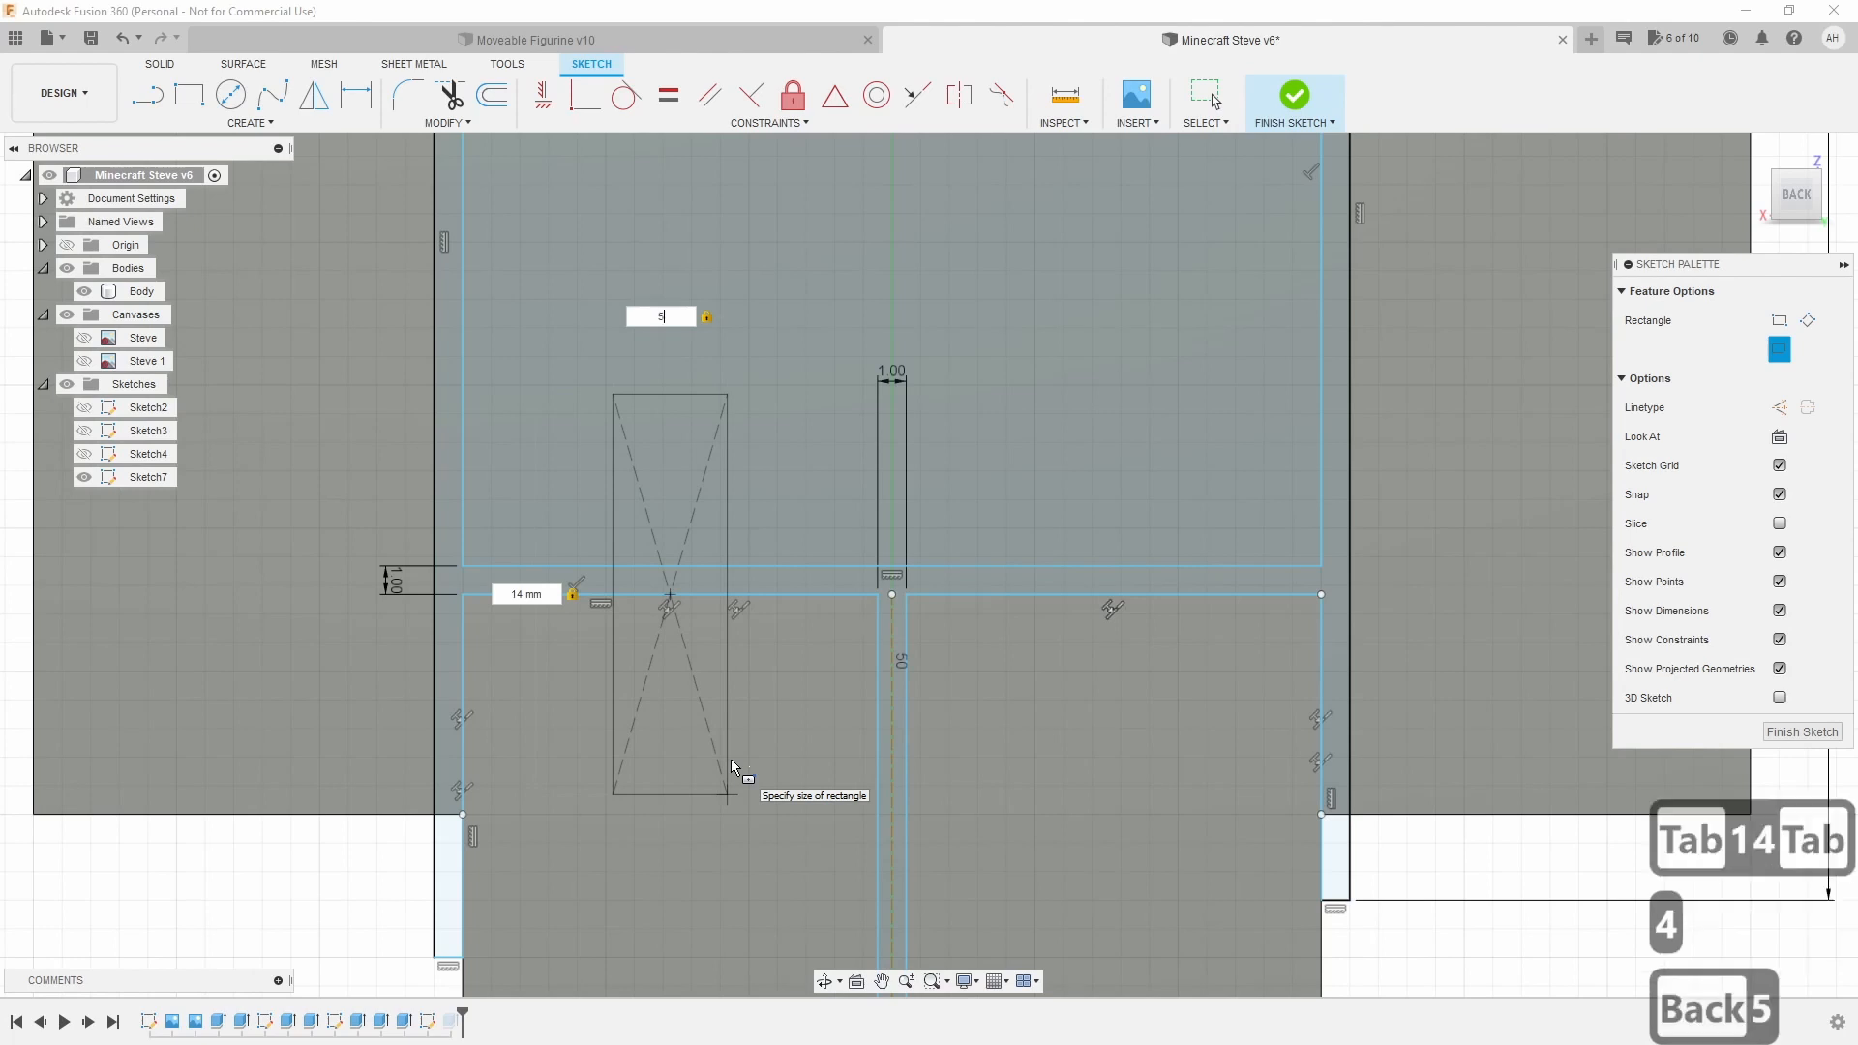
{"action": "key", "text": "Return"}
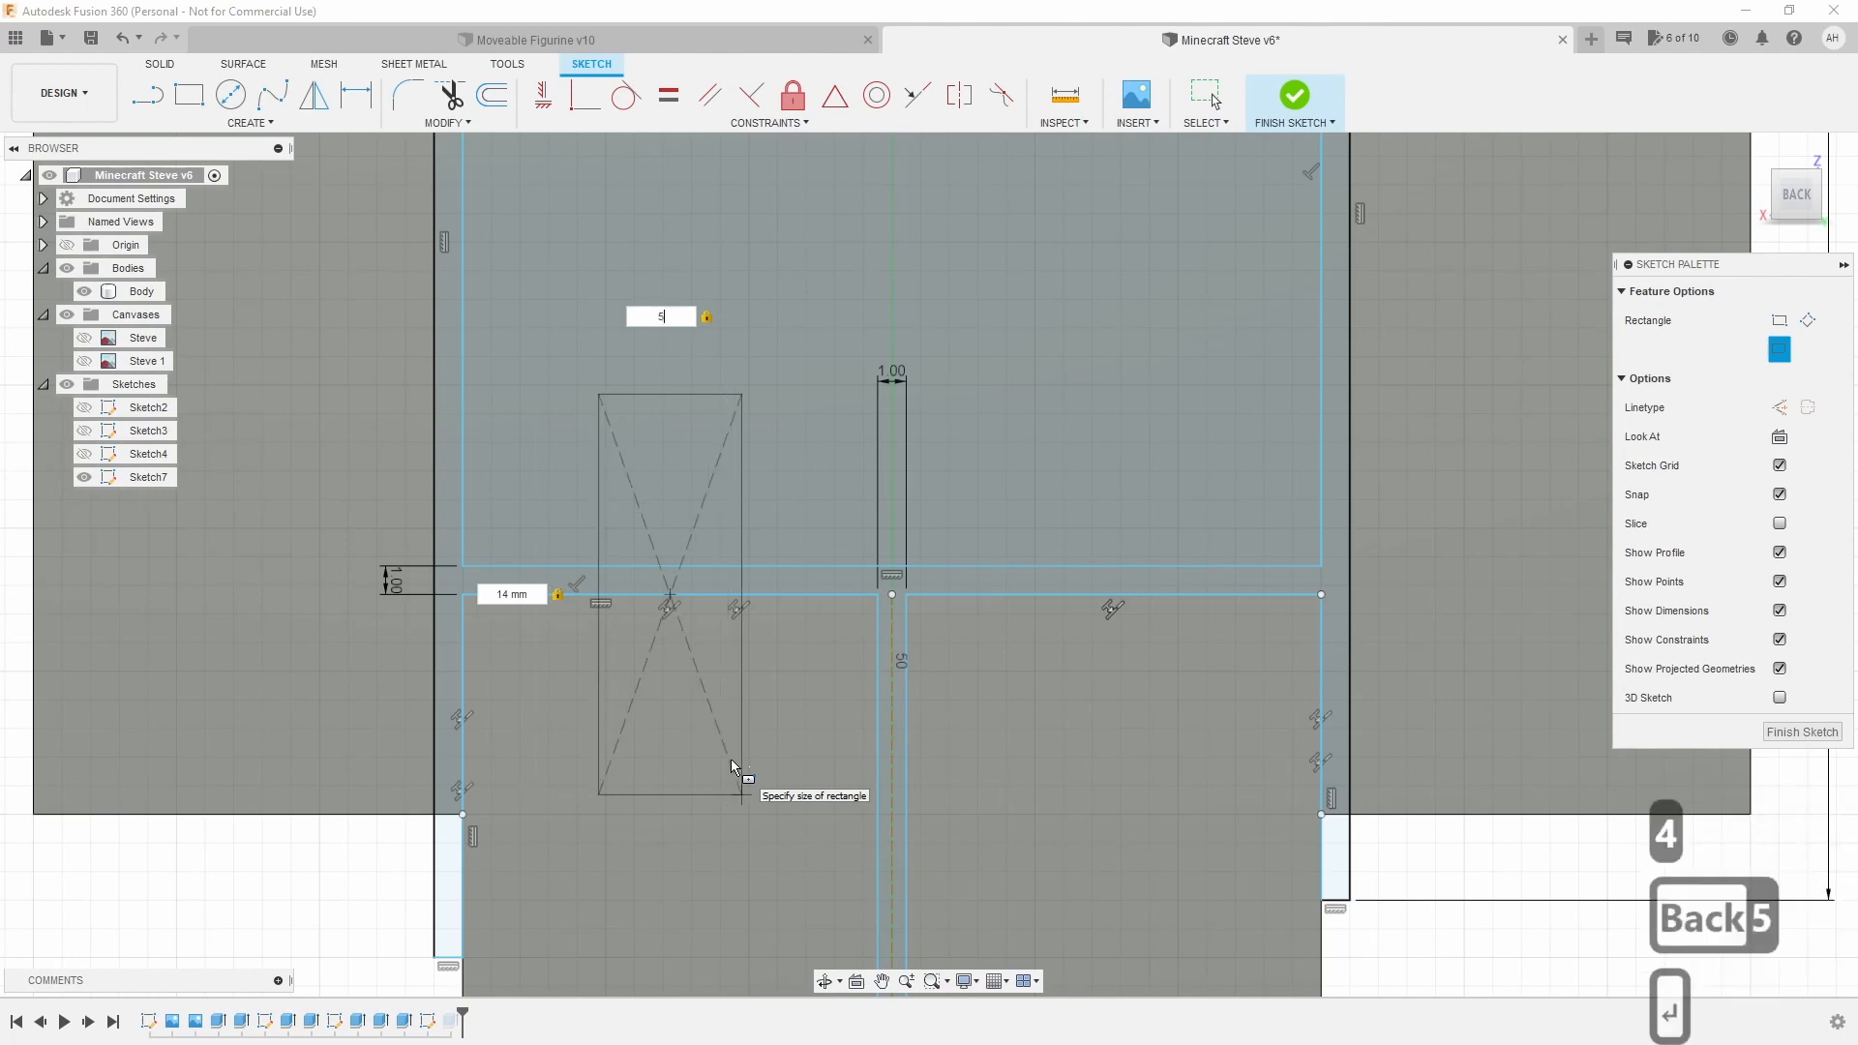
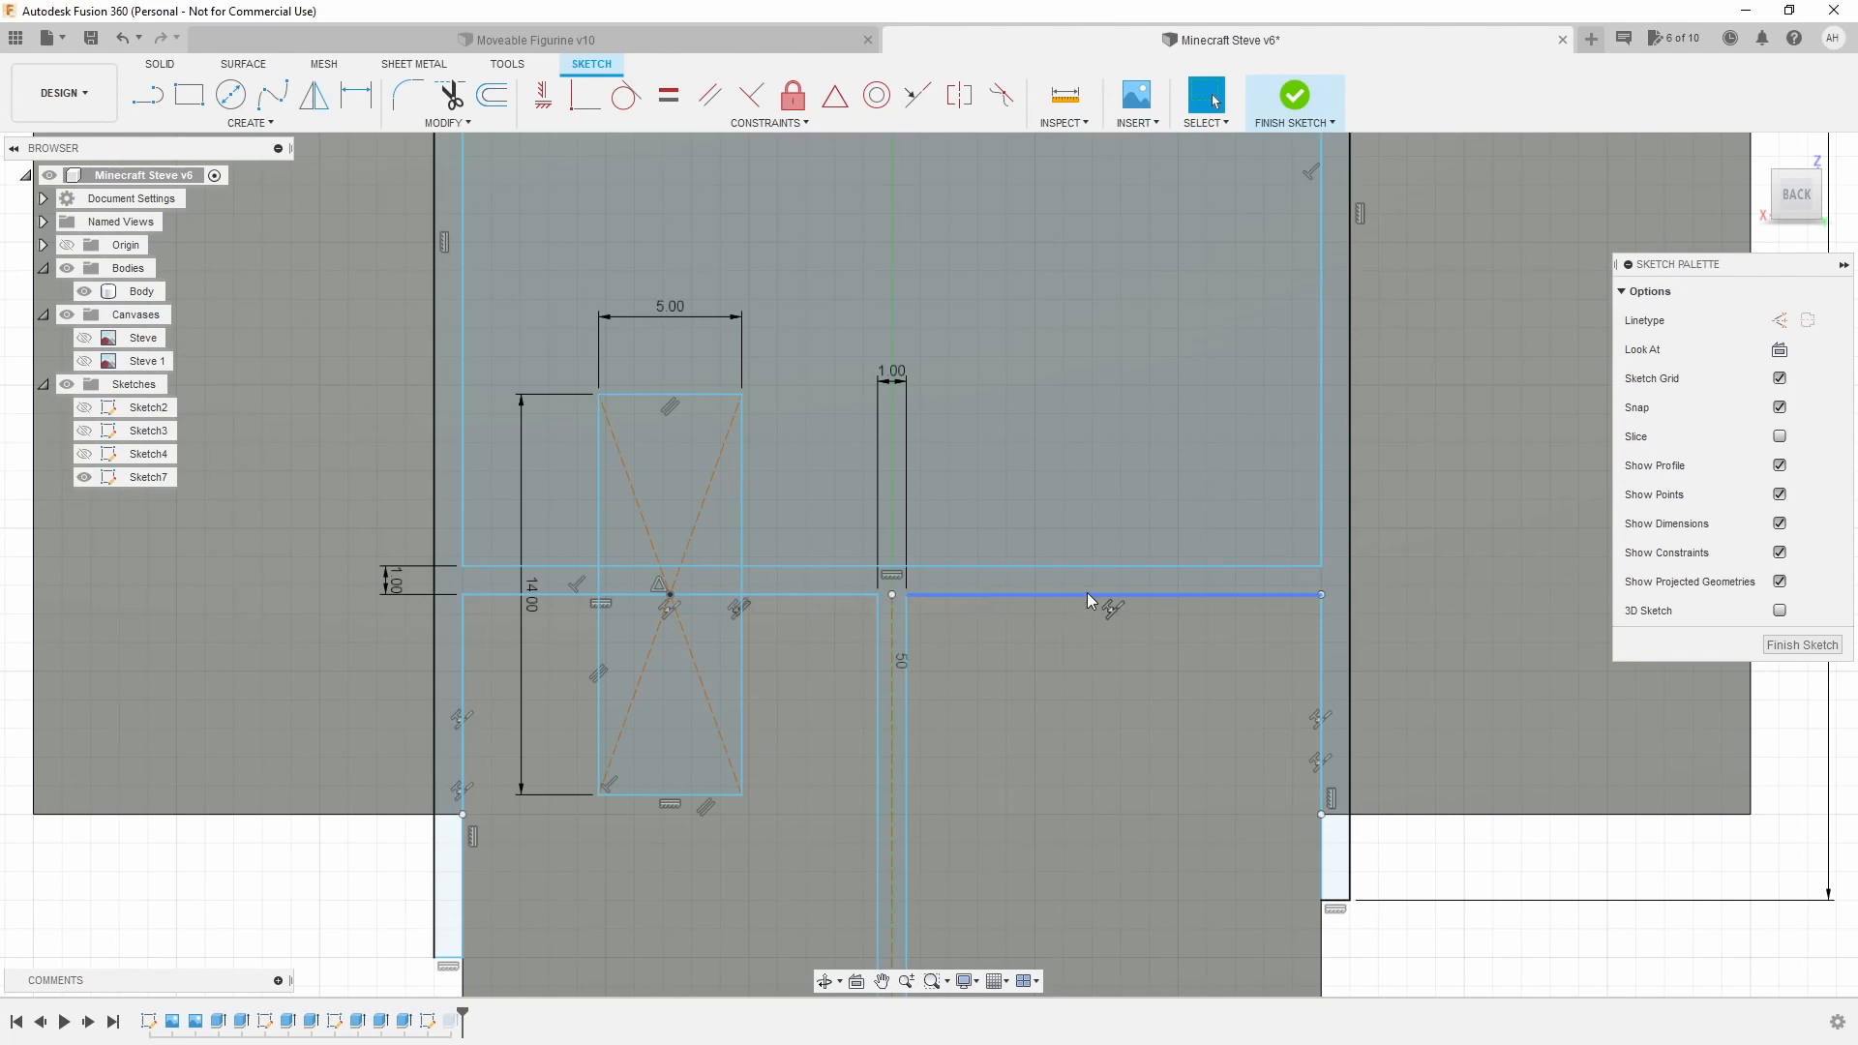
Offset the 5 × 14 mm rectangle outward by 1 mm.
{"action": "left_click", "coordinate": [974, 628]}
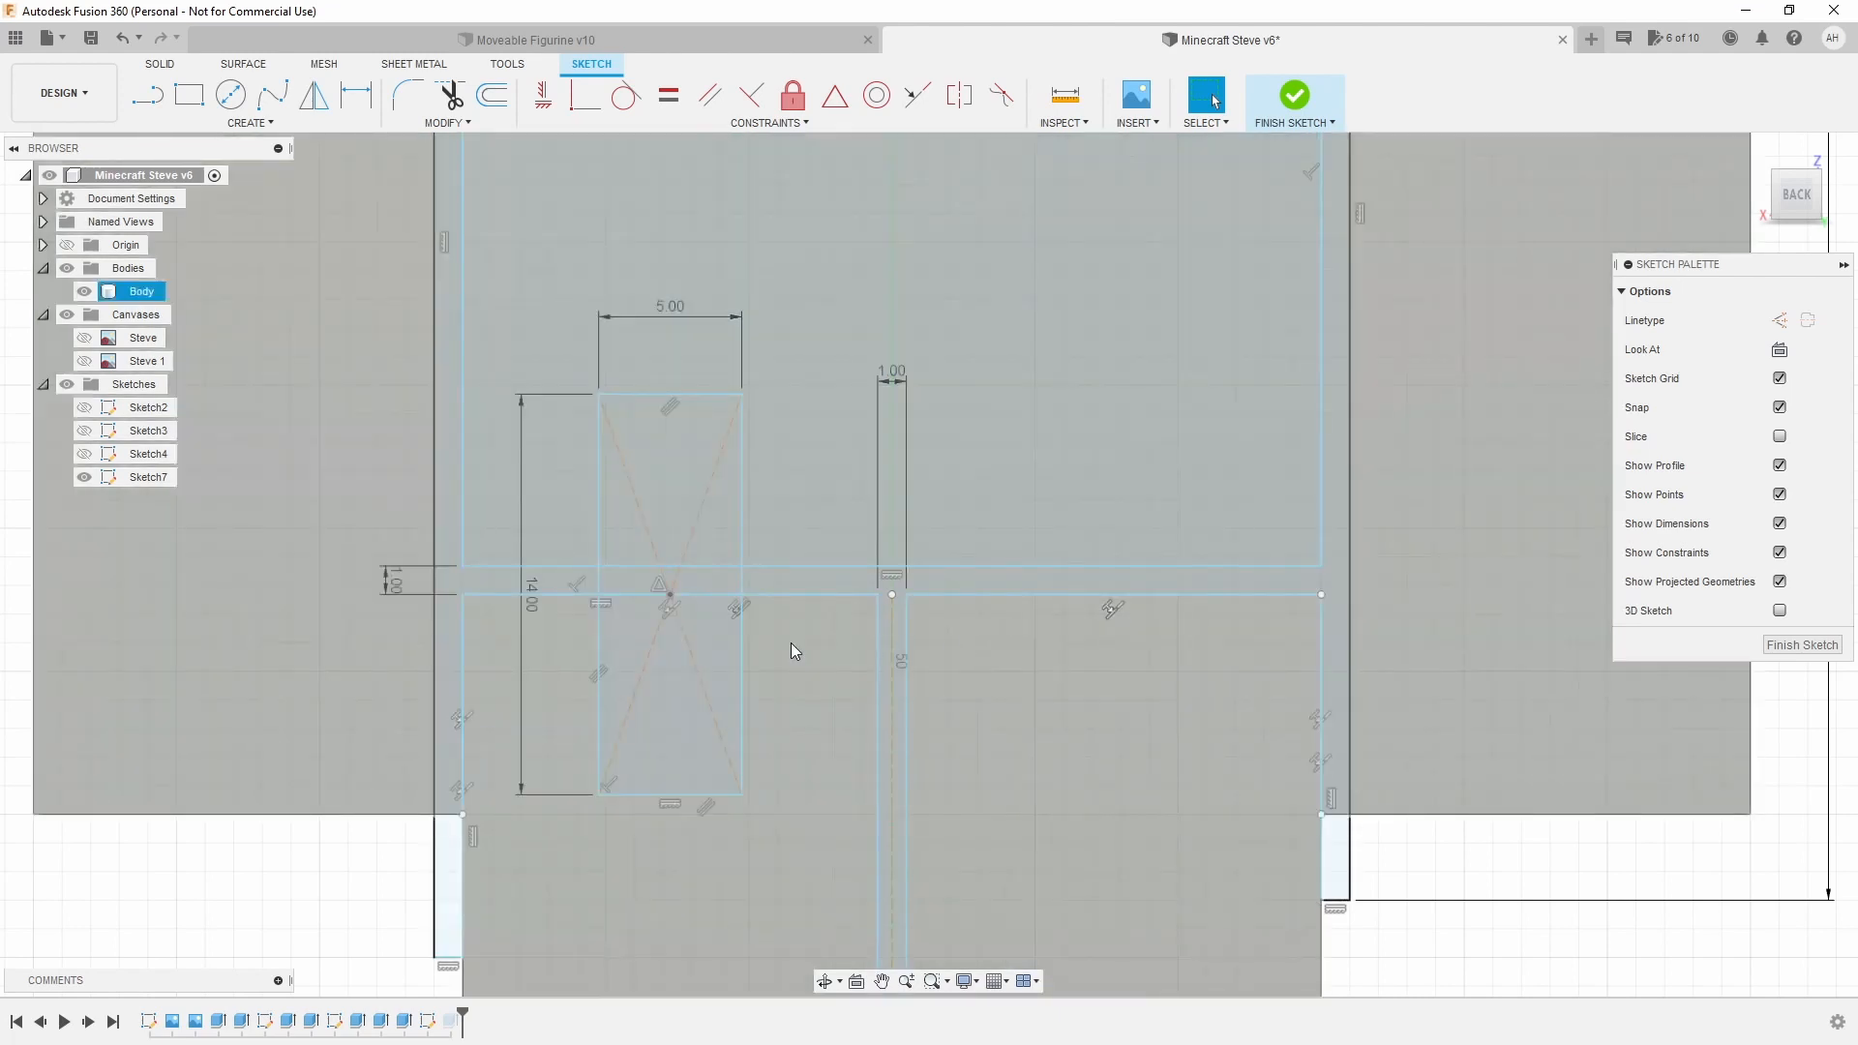
{"action": "key", "text": "Escape"}
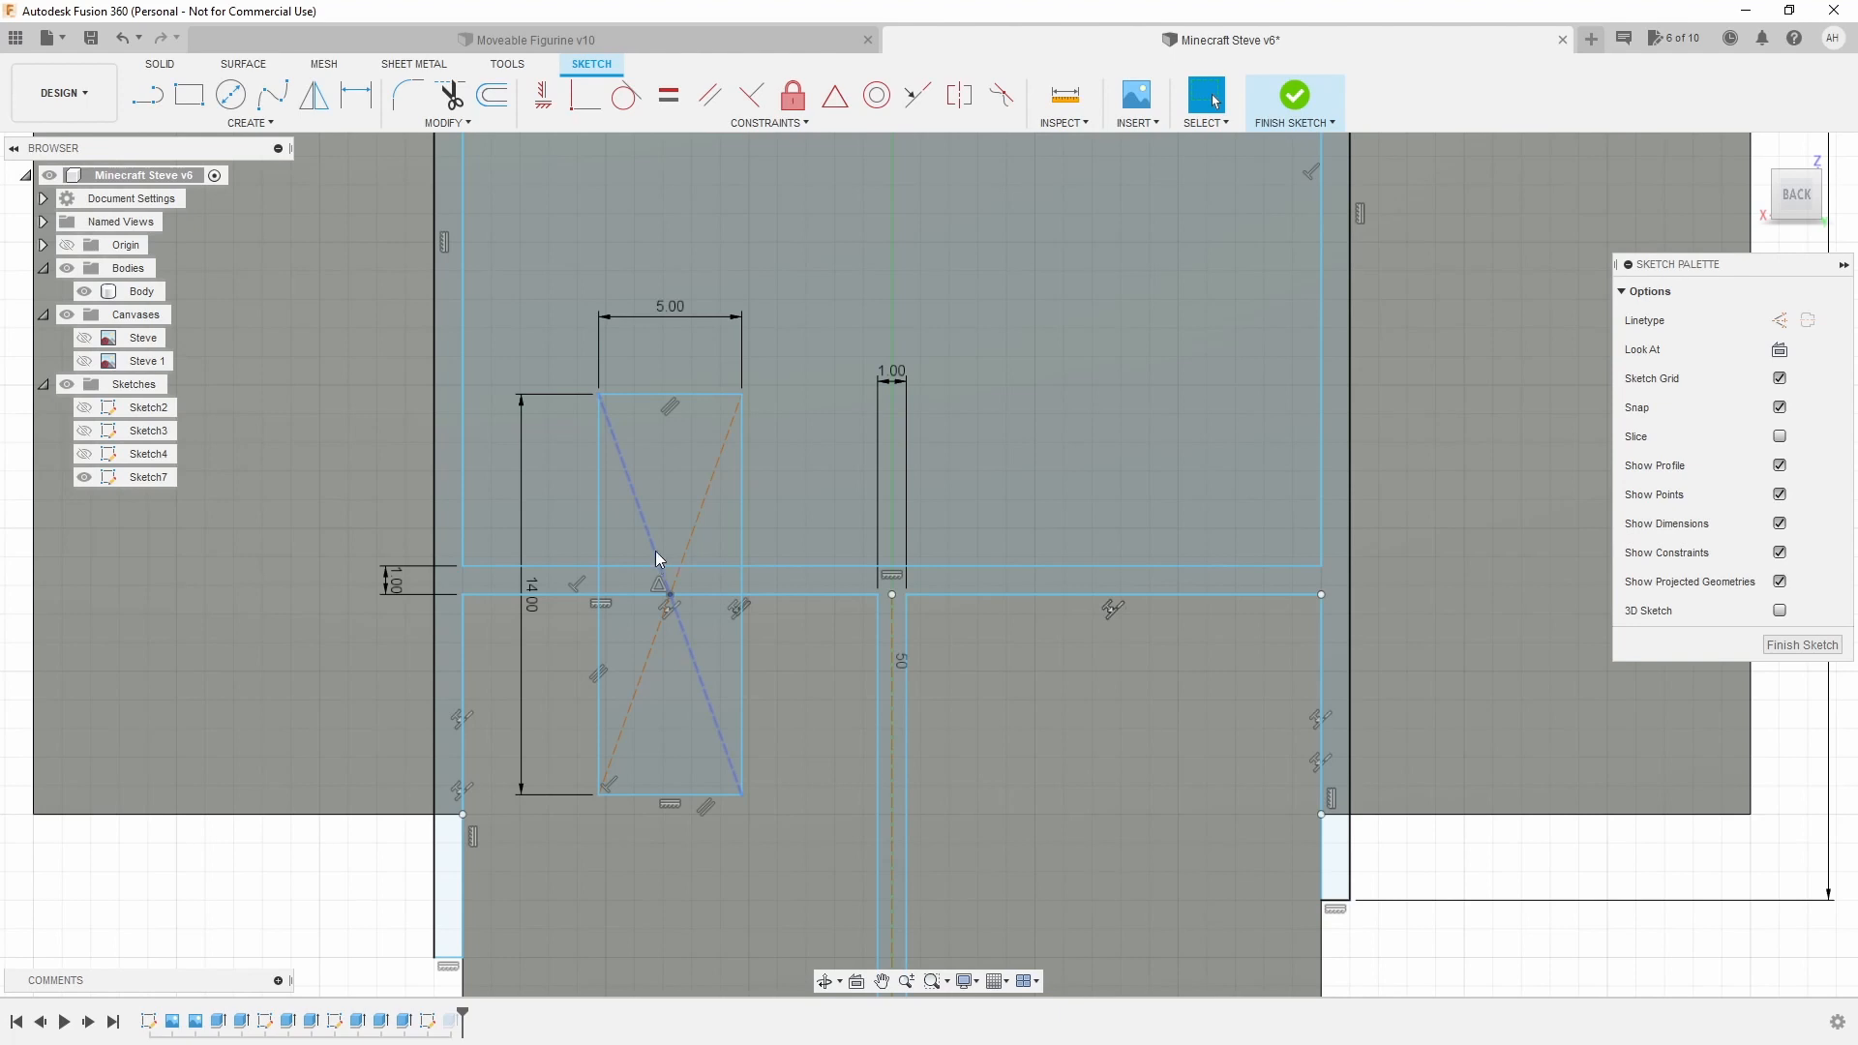
{"action": "left_click", "coordinate": [494, 94]}
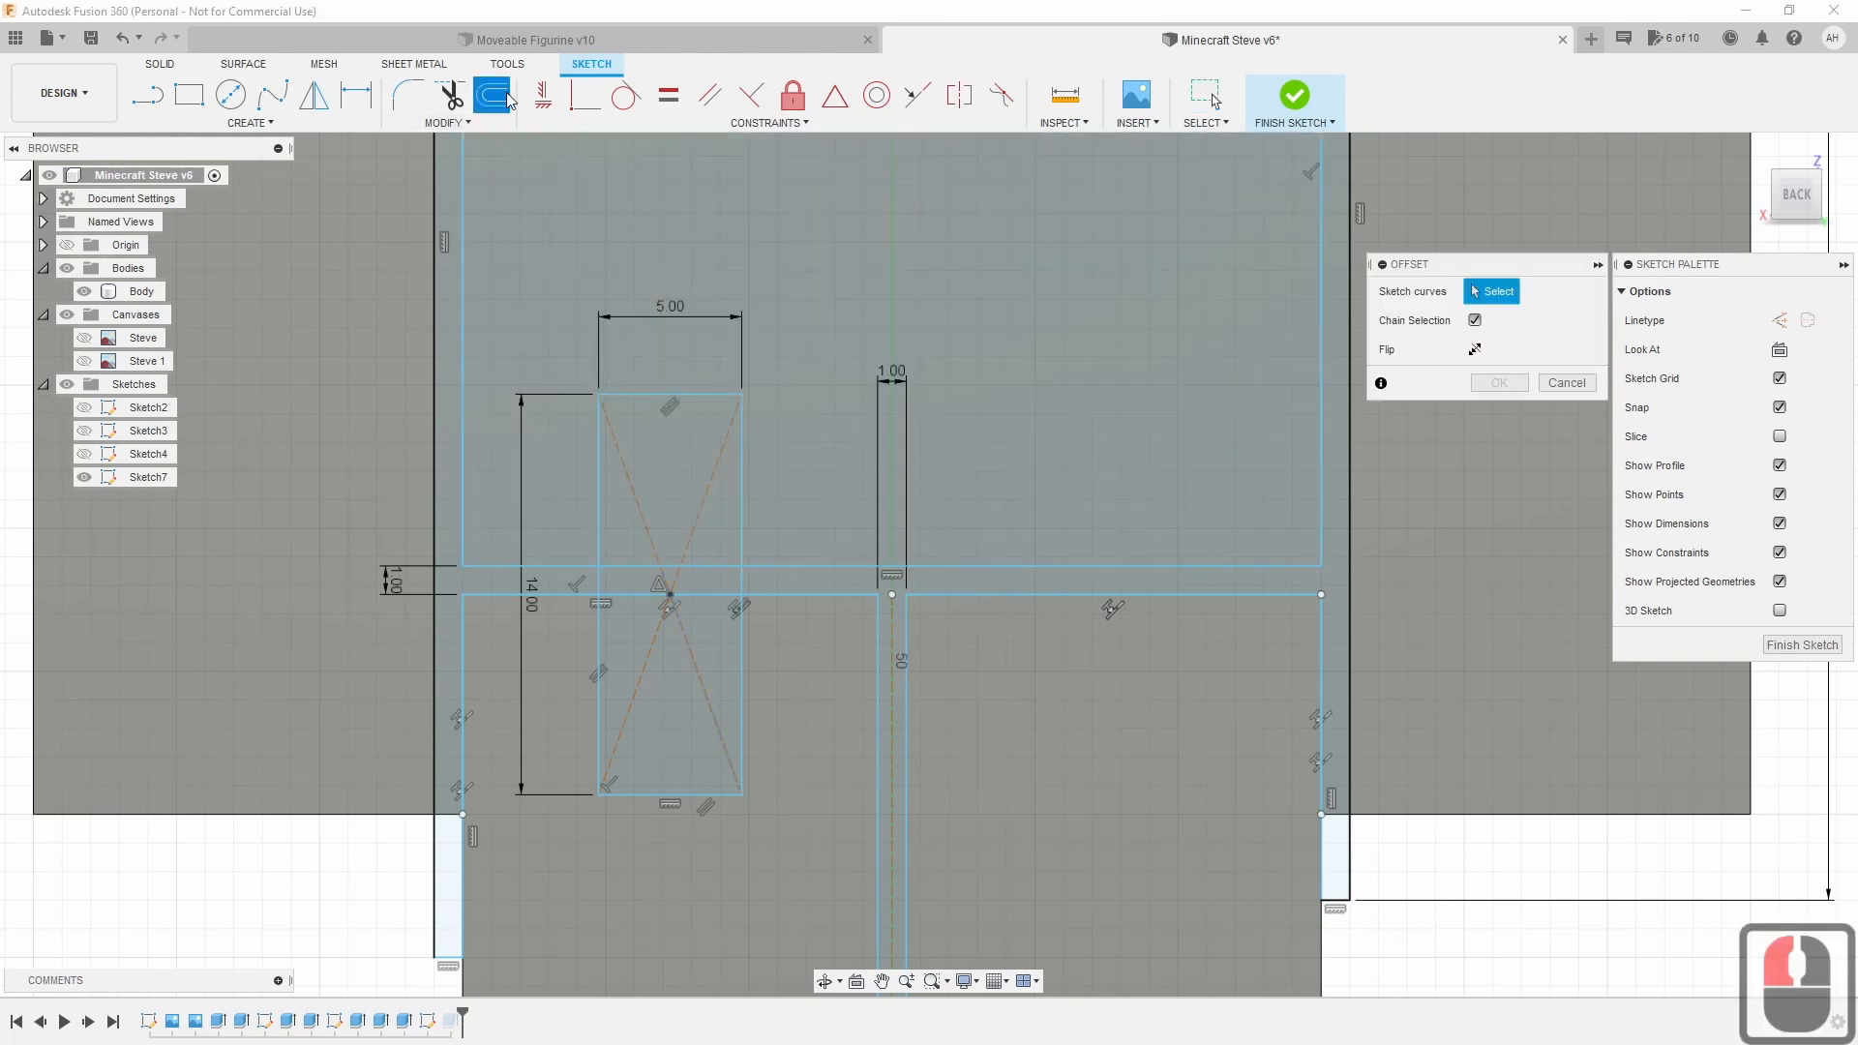
{"action": "left_click", "coordinate": [693, 397]}
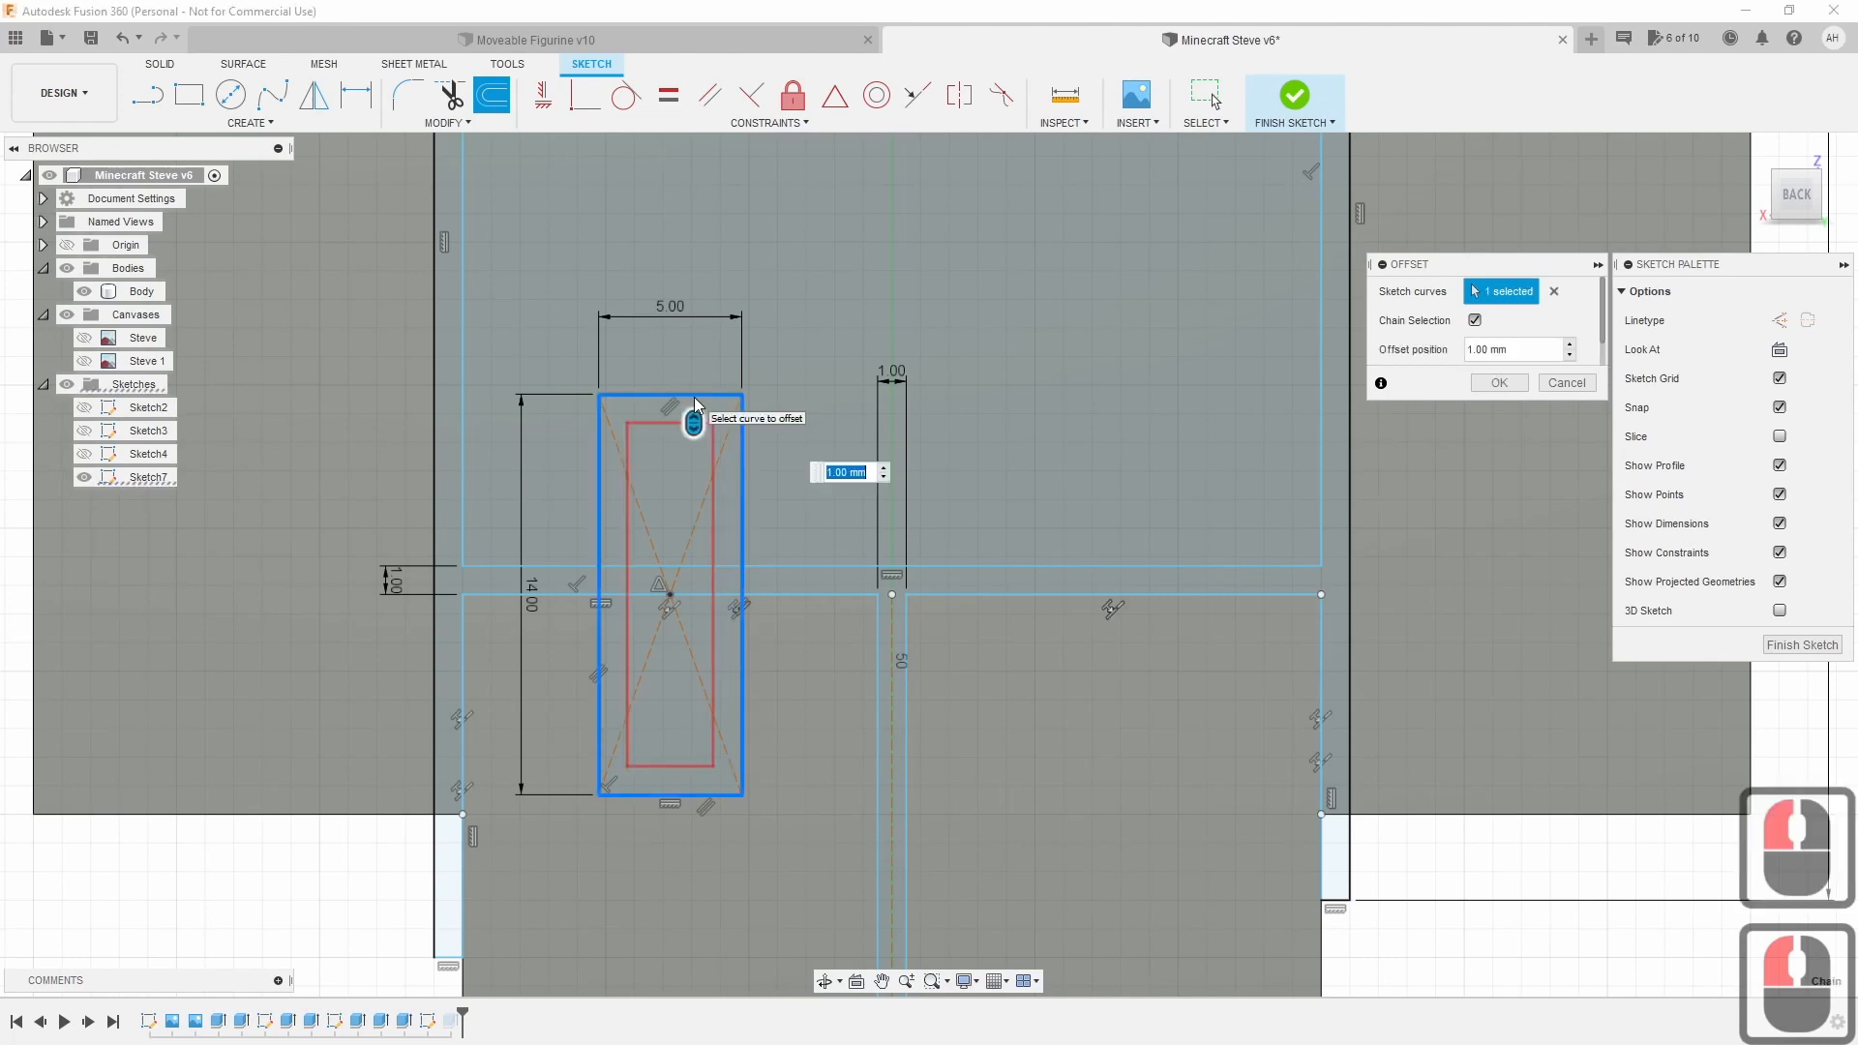
{"action": "left_click_drag", "start_coordinate": [693, 421], "coordinate": [699, 371]}
{"action": "left_click", "coordinate": [848, 416]}
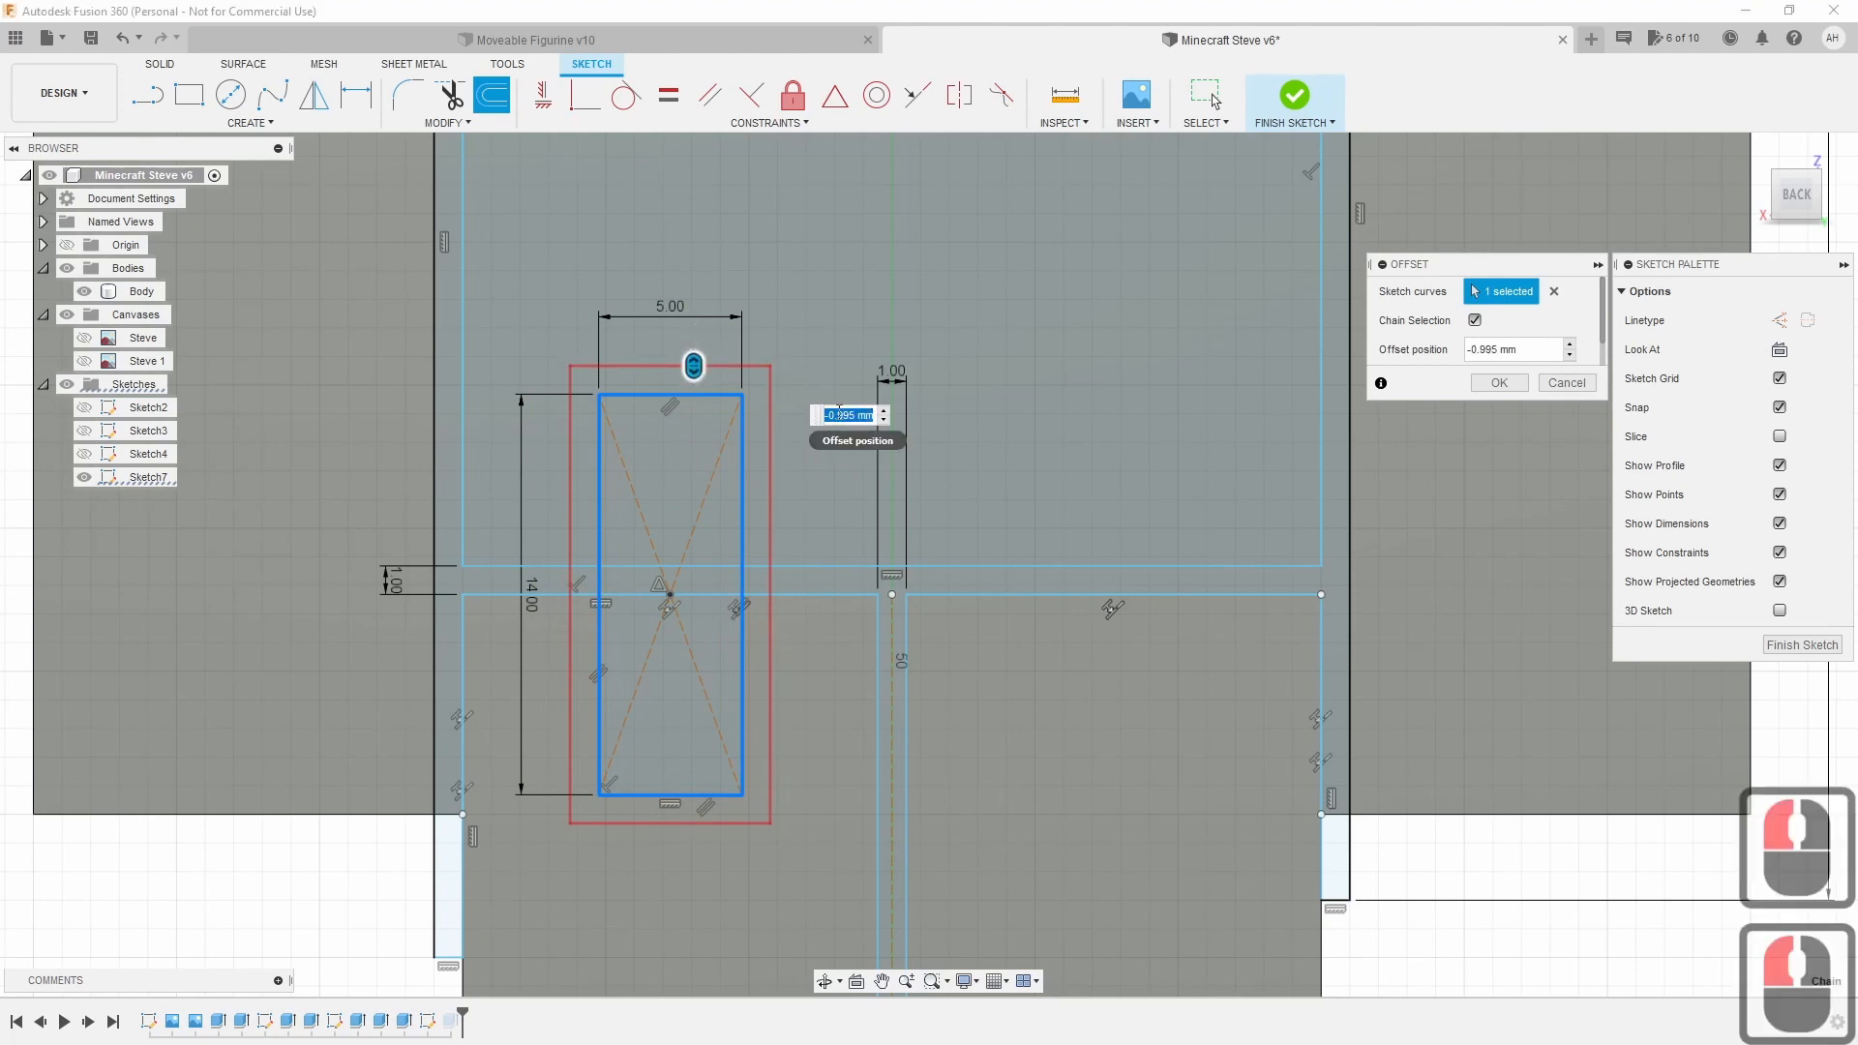
{"action": "left_click_drag", "start_coordinate": [830, 414], "coordinate": [851, 414]}
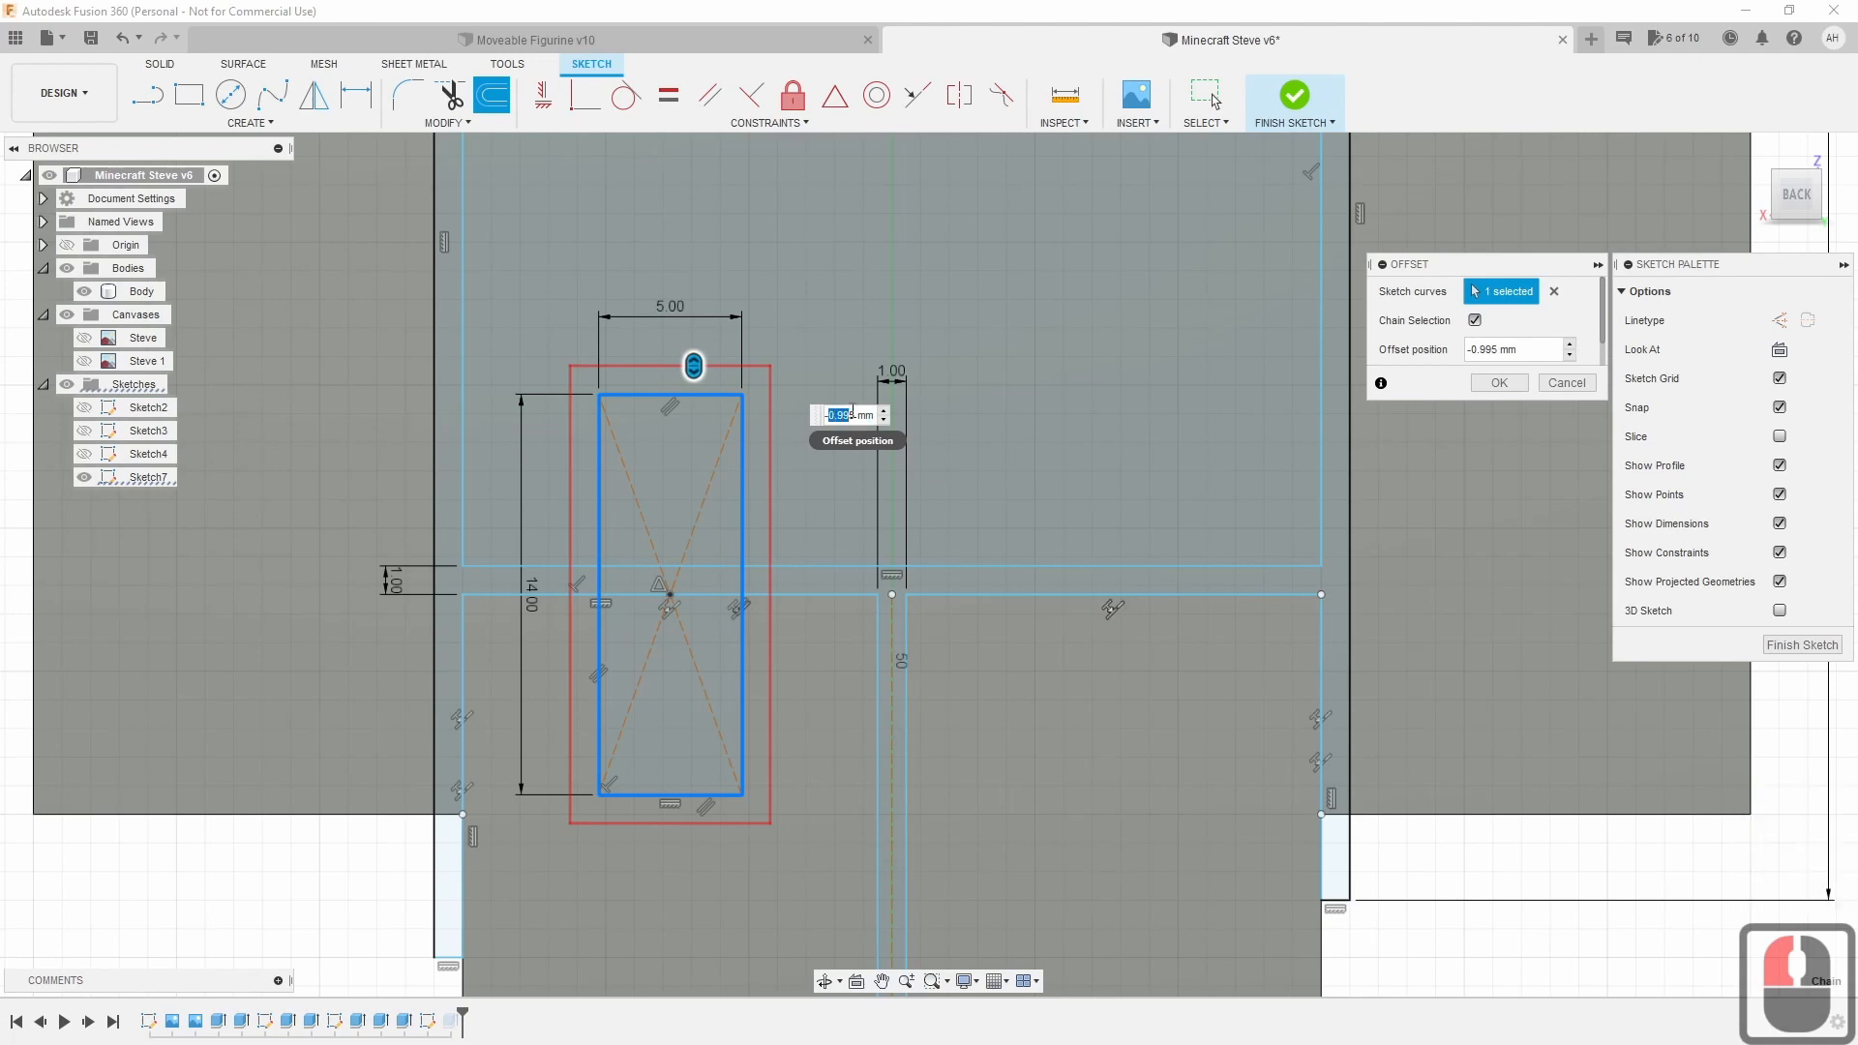
{"action": "left_click", "coordinate": [854, 414]}
{"action": "type", "text": "1"}
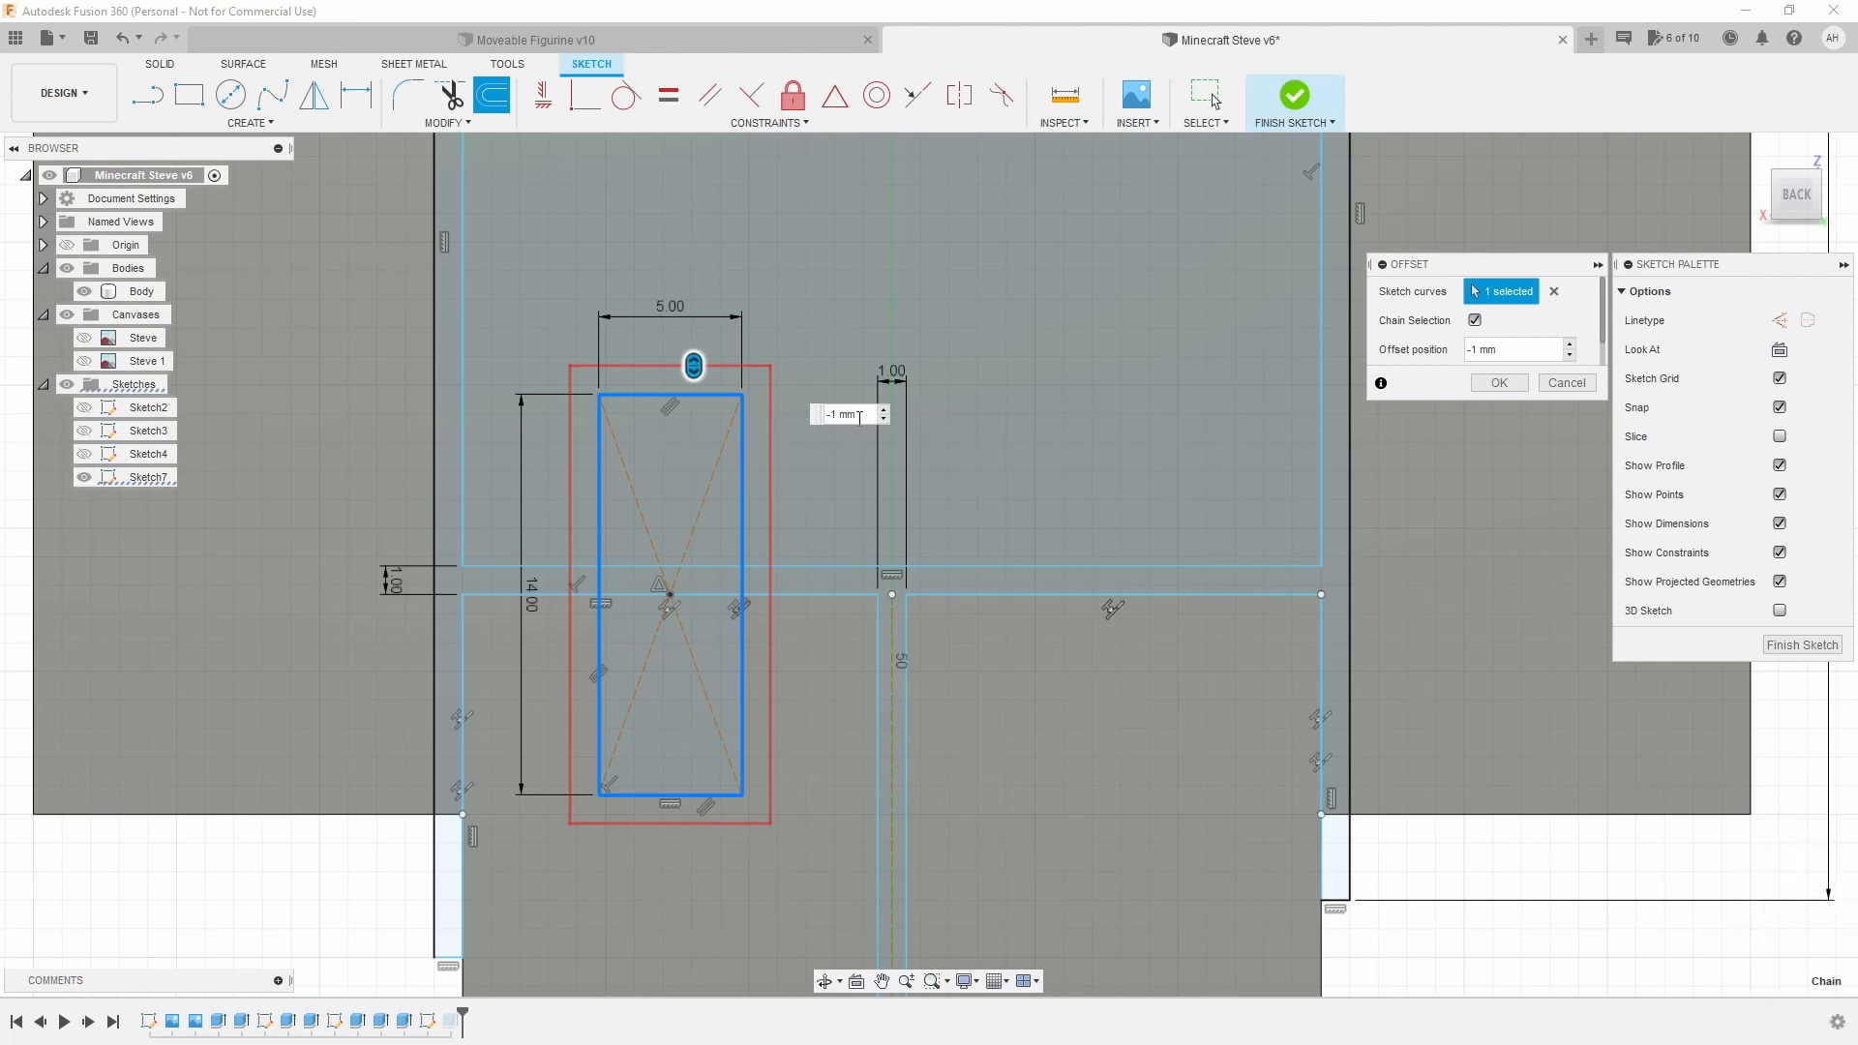
{"action": "left_click", "coordinate": [1498, 384]}
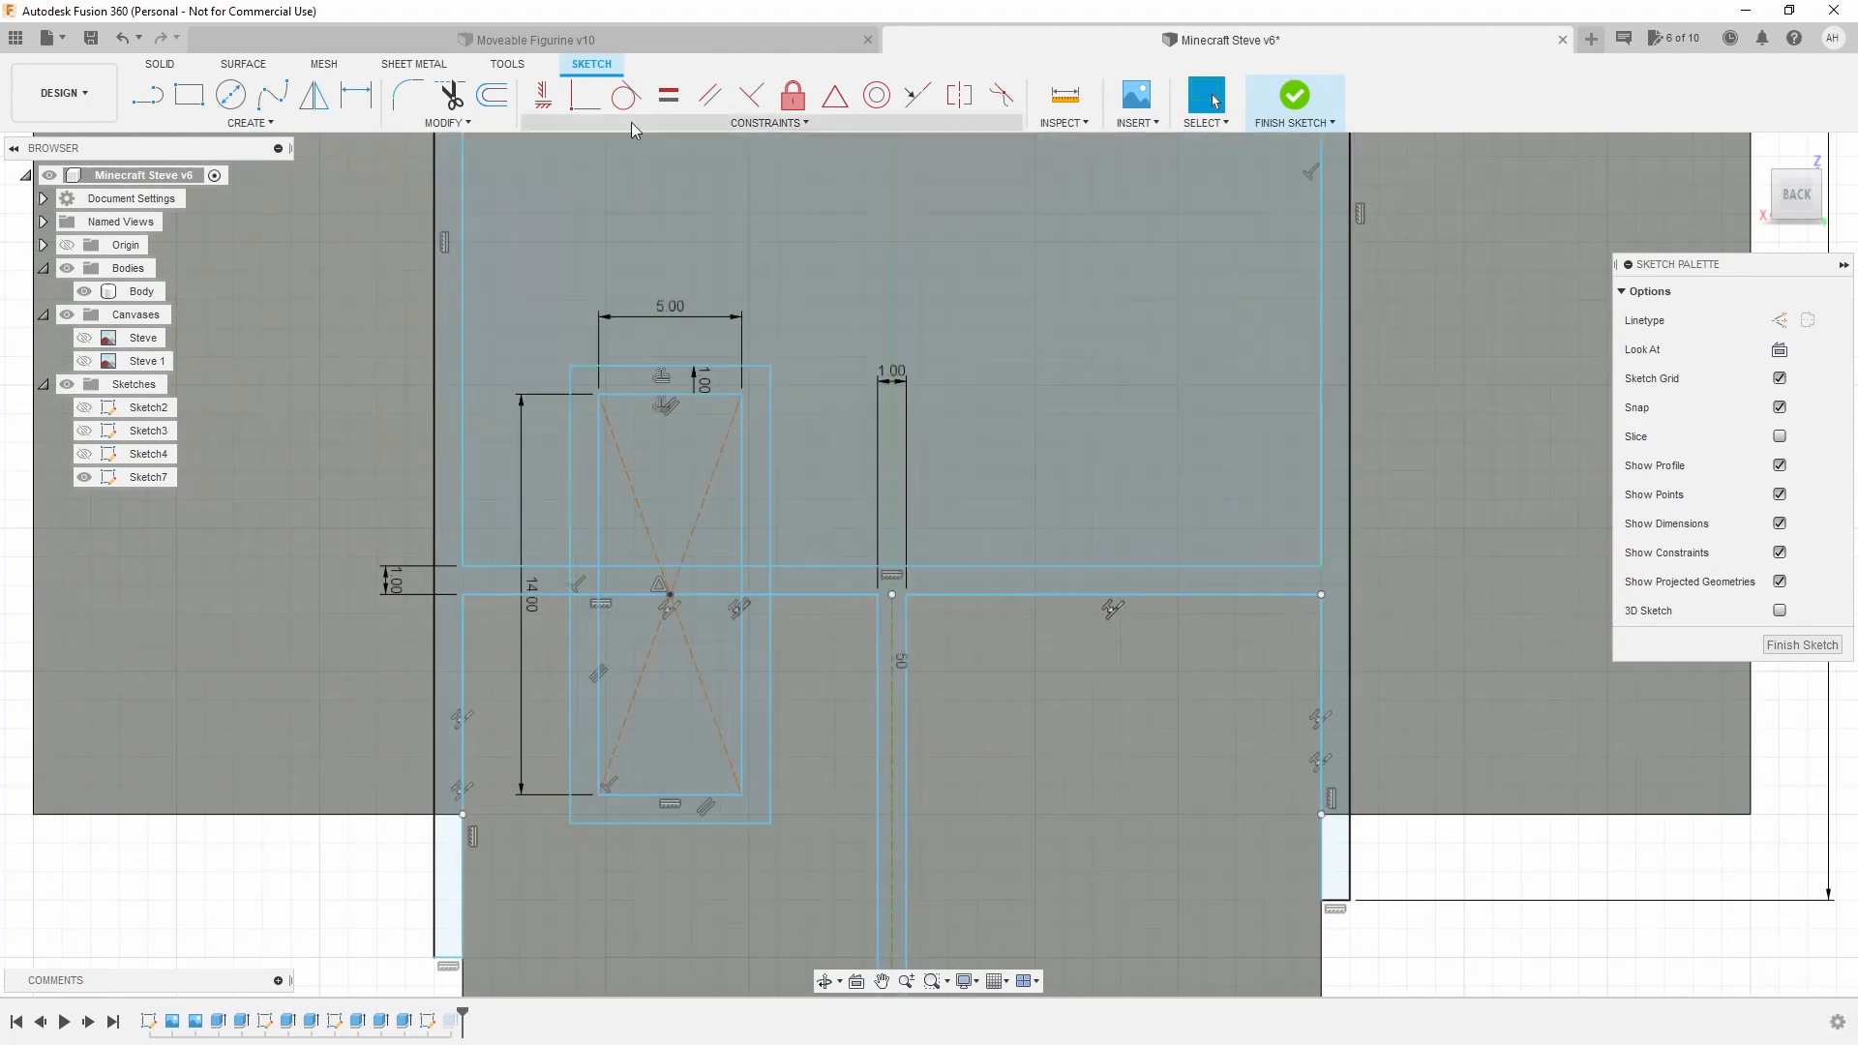
{"action": "left_click", "coordinate": [651, 35]}
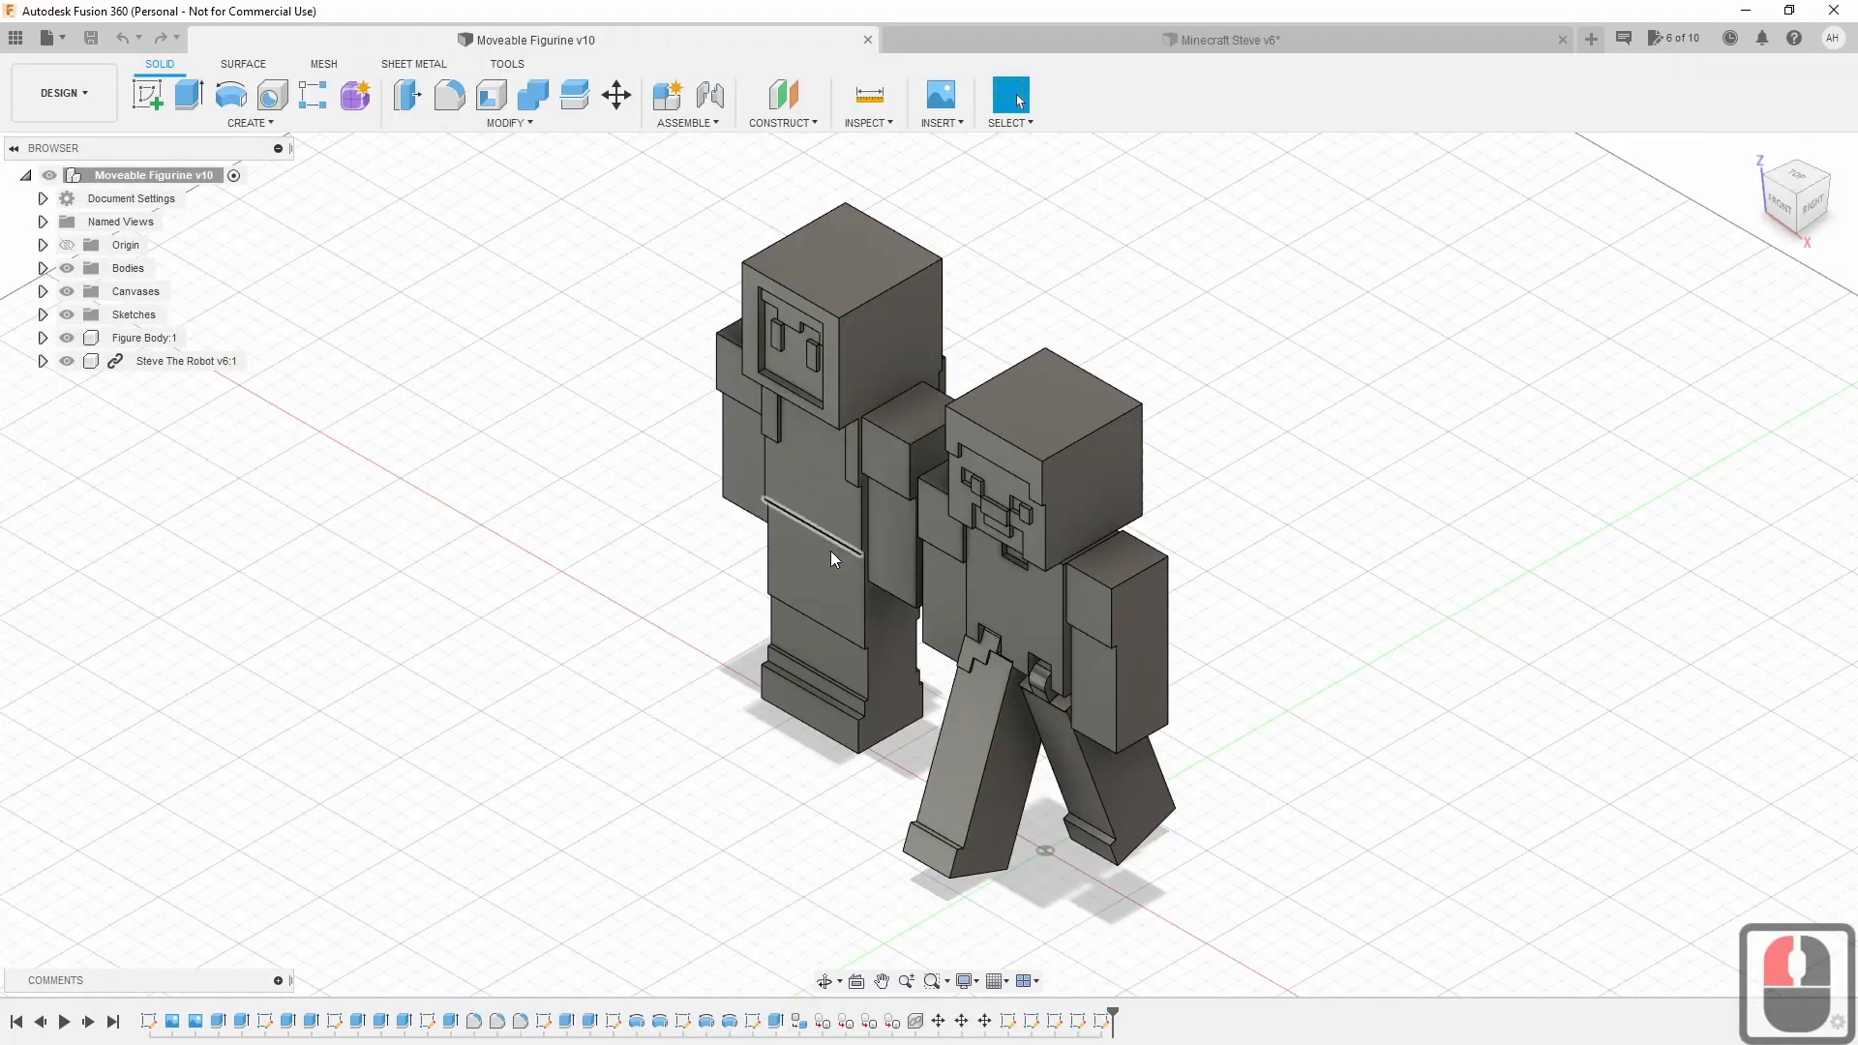
{"action": "middle_click_drag", "start_coordinate": [927, 564], "coordinate": [1210, 557], "text": "shift"}
{"action": "scroll", "coordinate": [1505, 485], "scroll_direction": "up", "scroll_amount": 4}
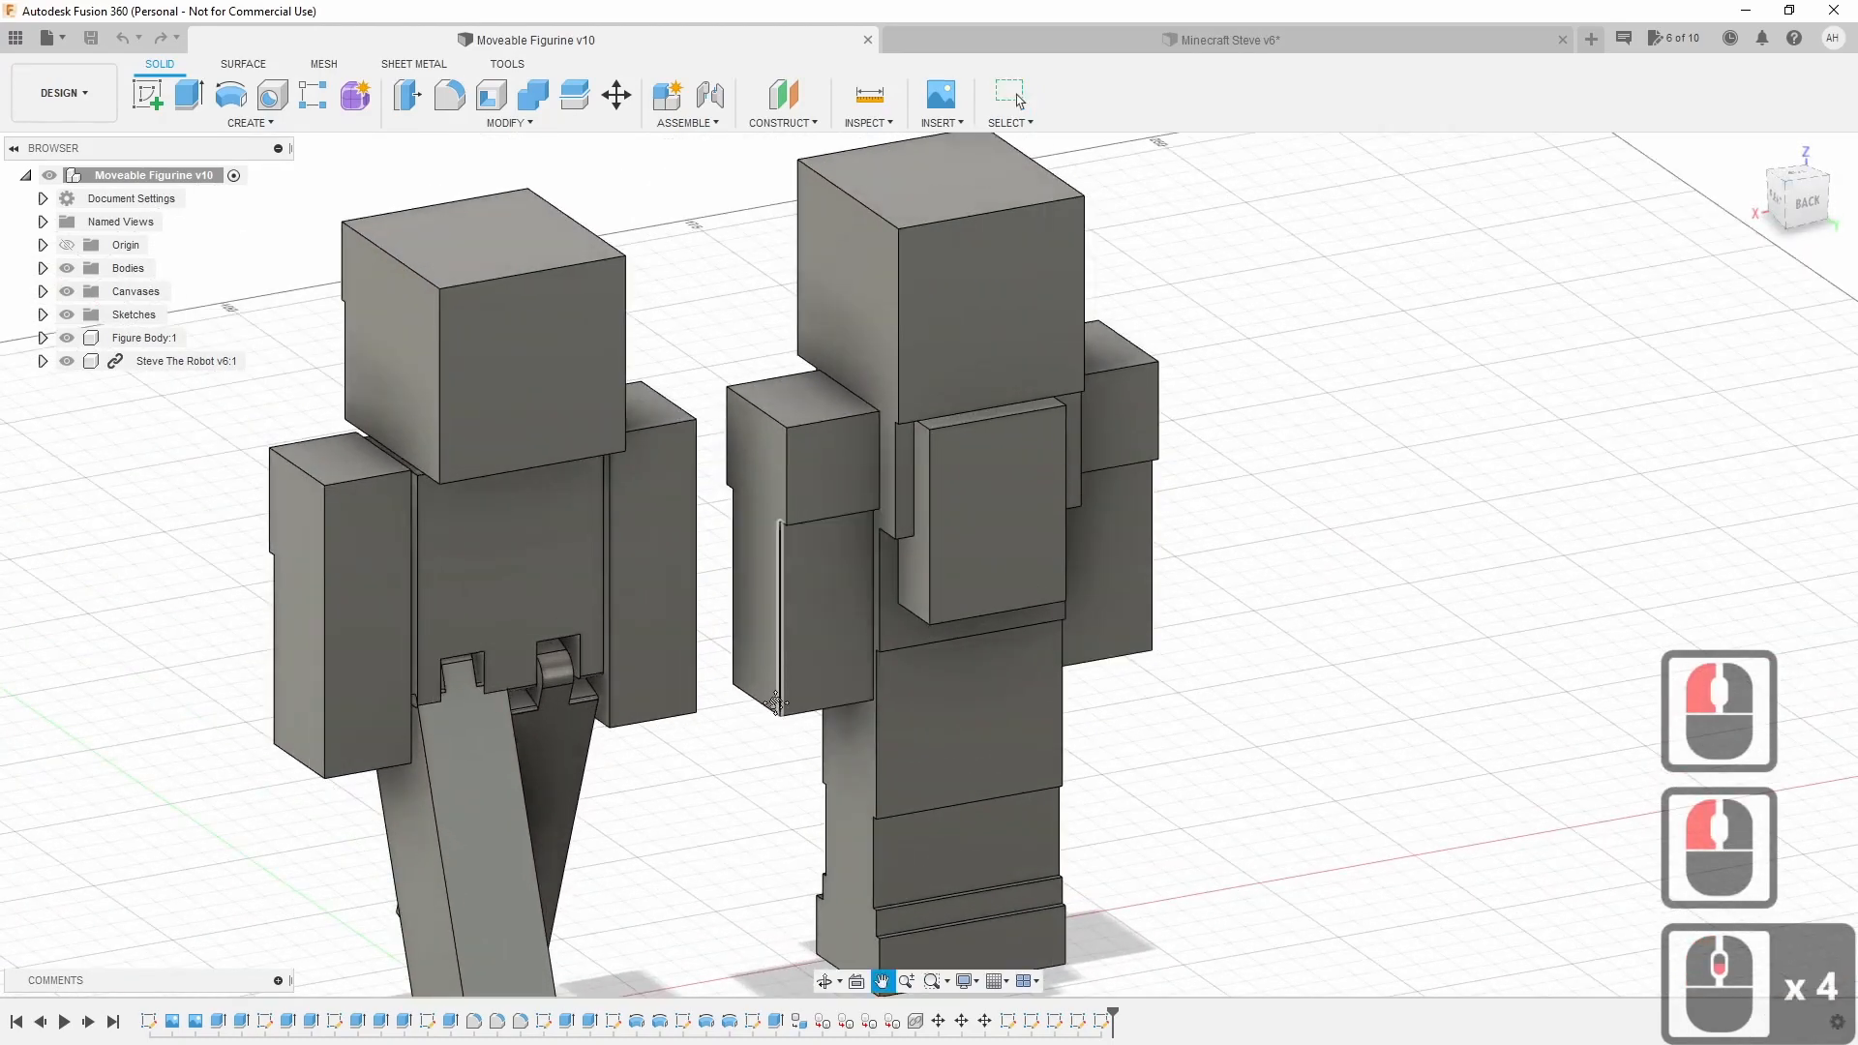
{"action": "mouse_move", "coordinate": [1248, 493]}
{"action": "middle_mouse_down", "text": "shift"}
{"action": "mouse_move", "coordinate": [1142, 499]}
{"action": "mouse_move", "coordinate": [1142, 523]}
{"action": "middle_mouse_up", "text": "shift"}
{"action": "left_click", "coordinate": [750, 524]}
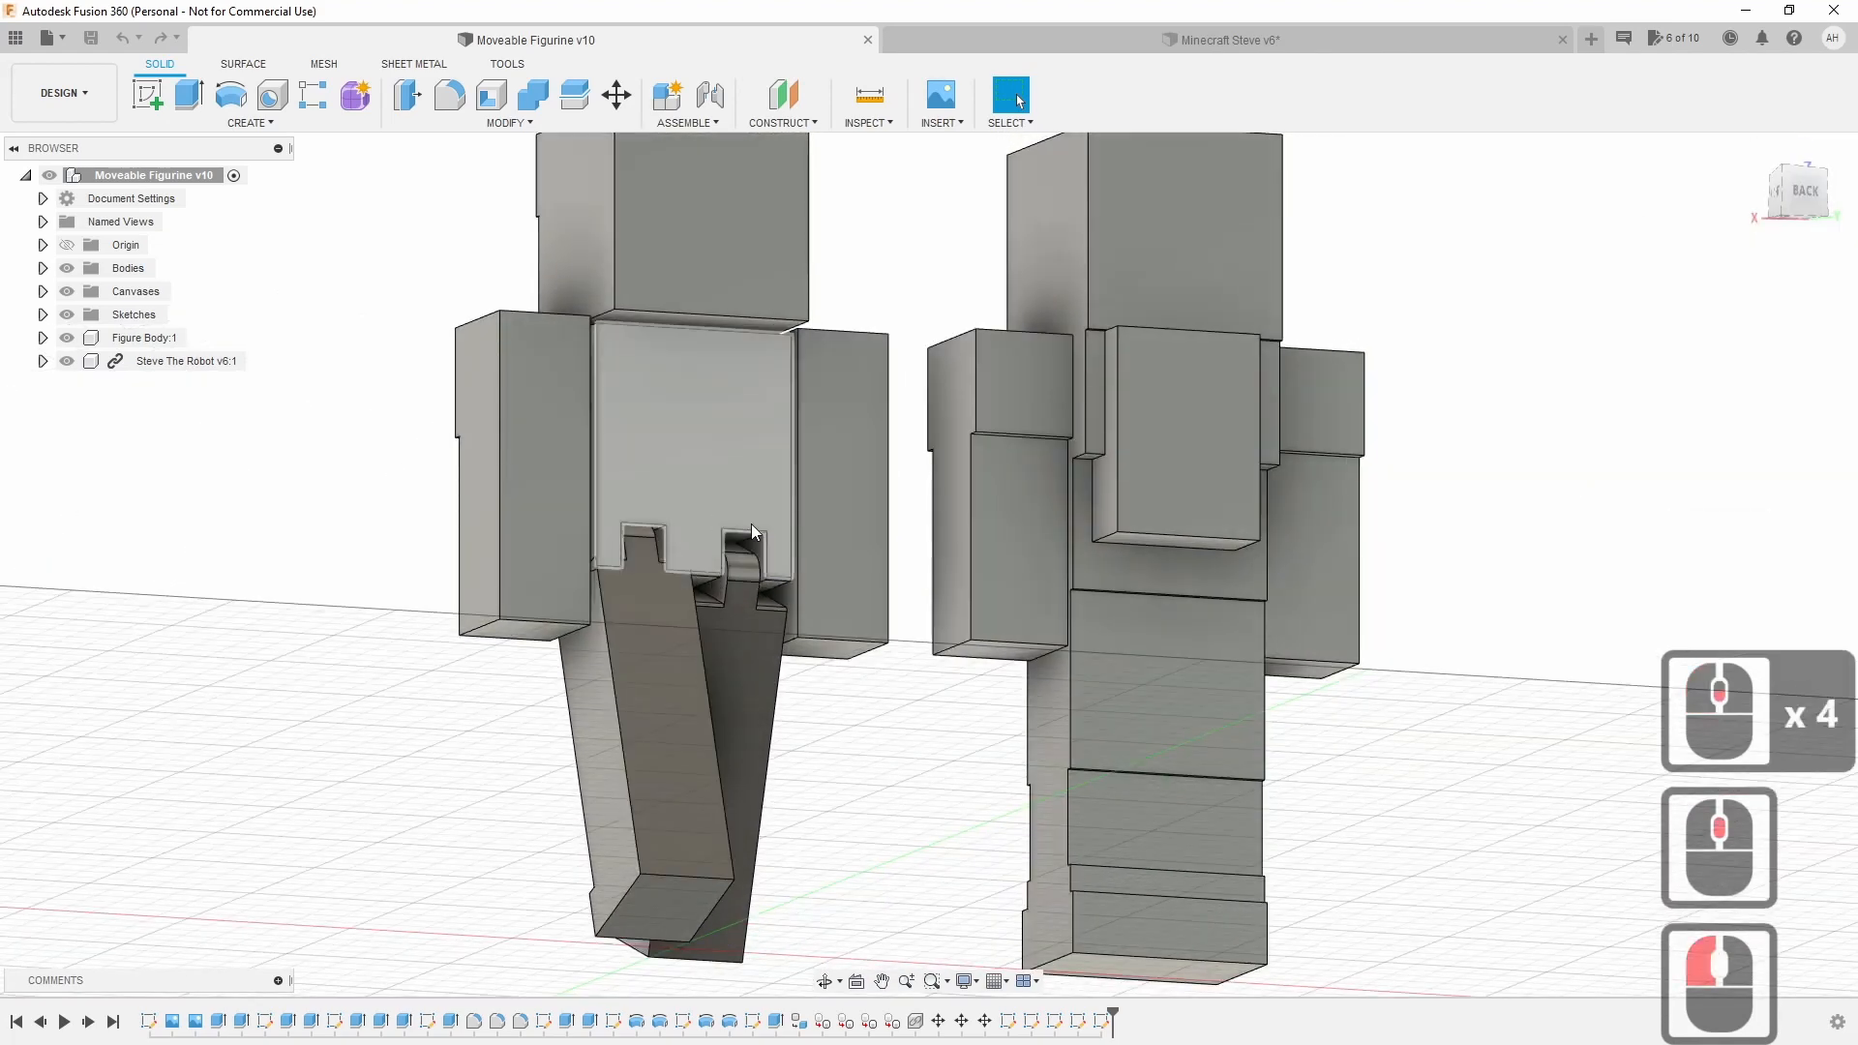
{"action": "left_click", "coordinate": [639, 552]}
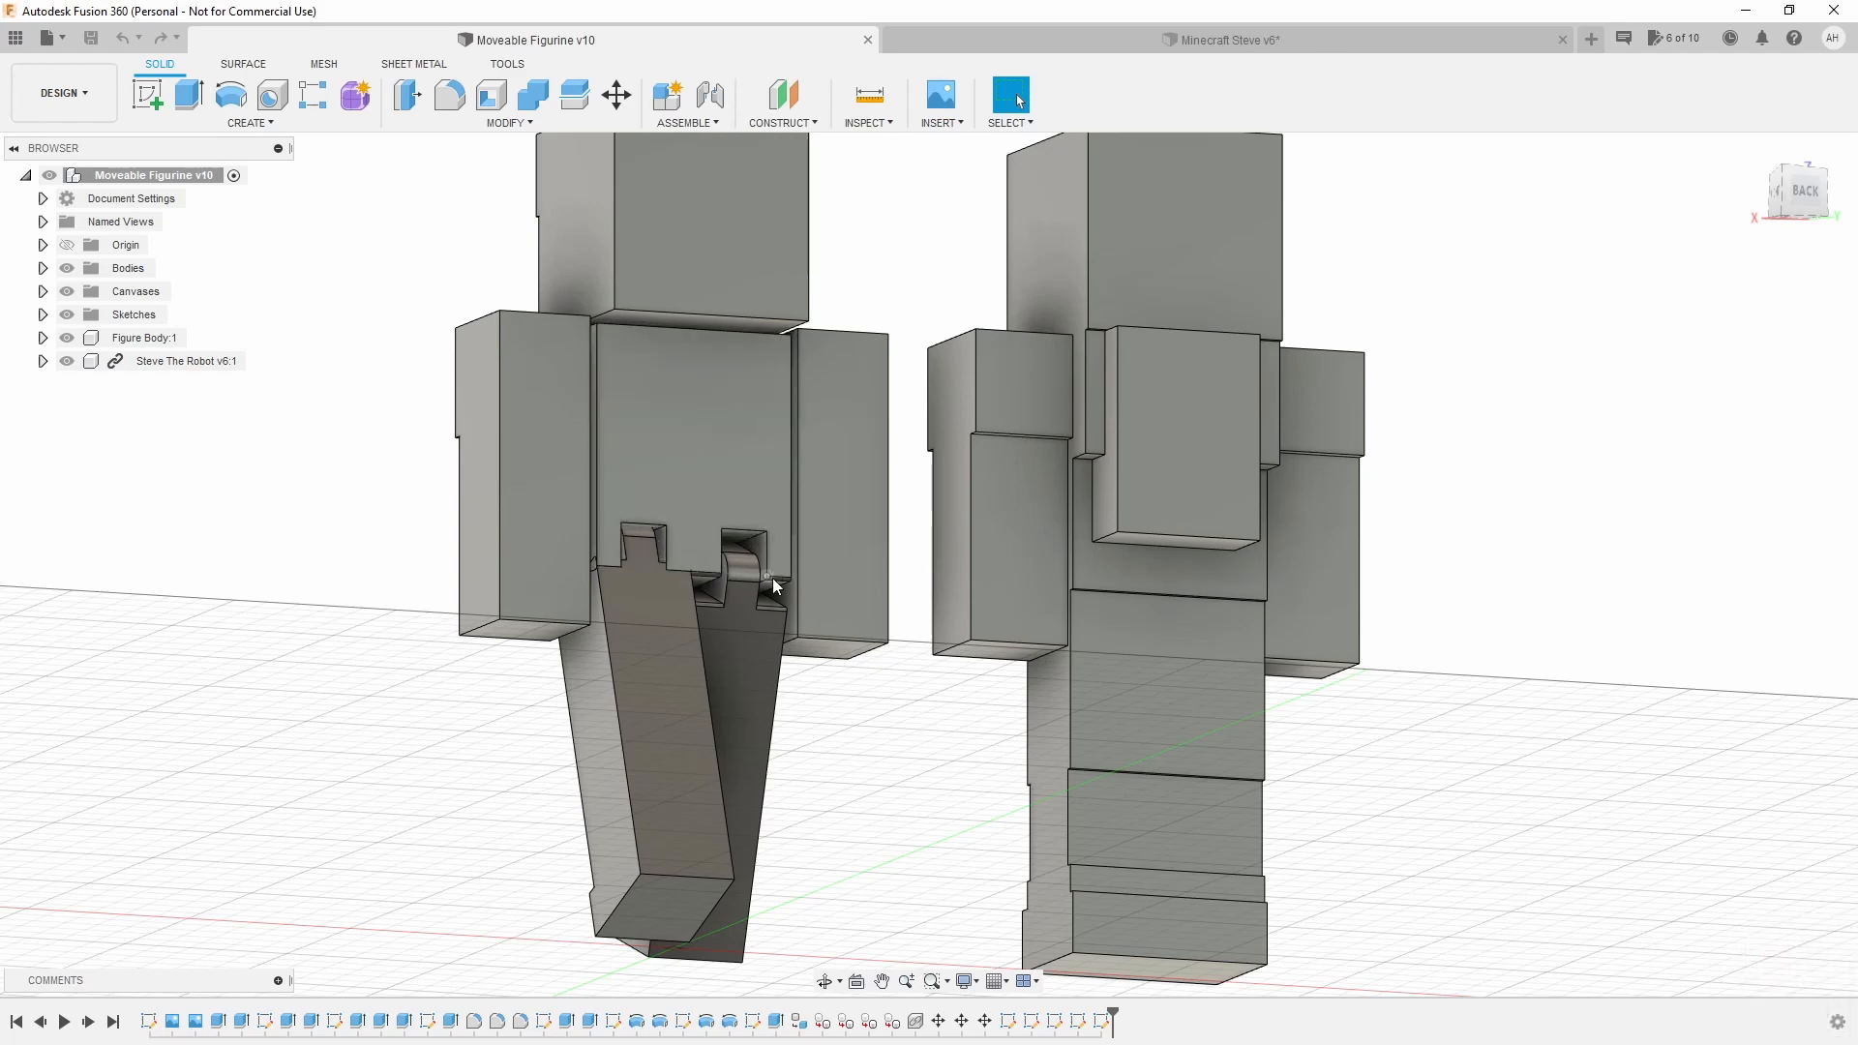
{"action": "middle_click_drag", "start_coordinate": [929, 564], "coordinate": [1012, 564], "text": "shift"}
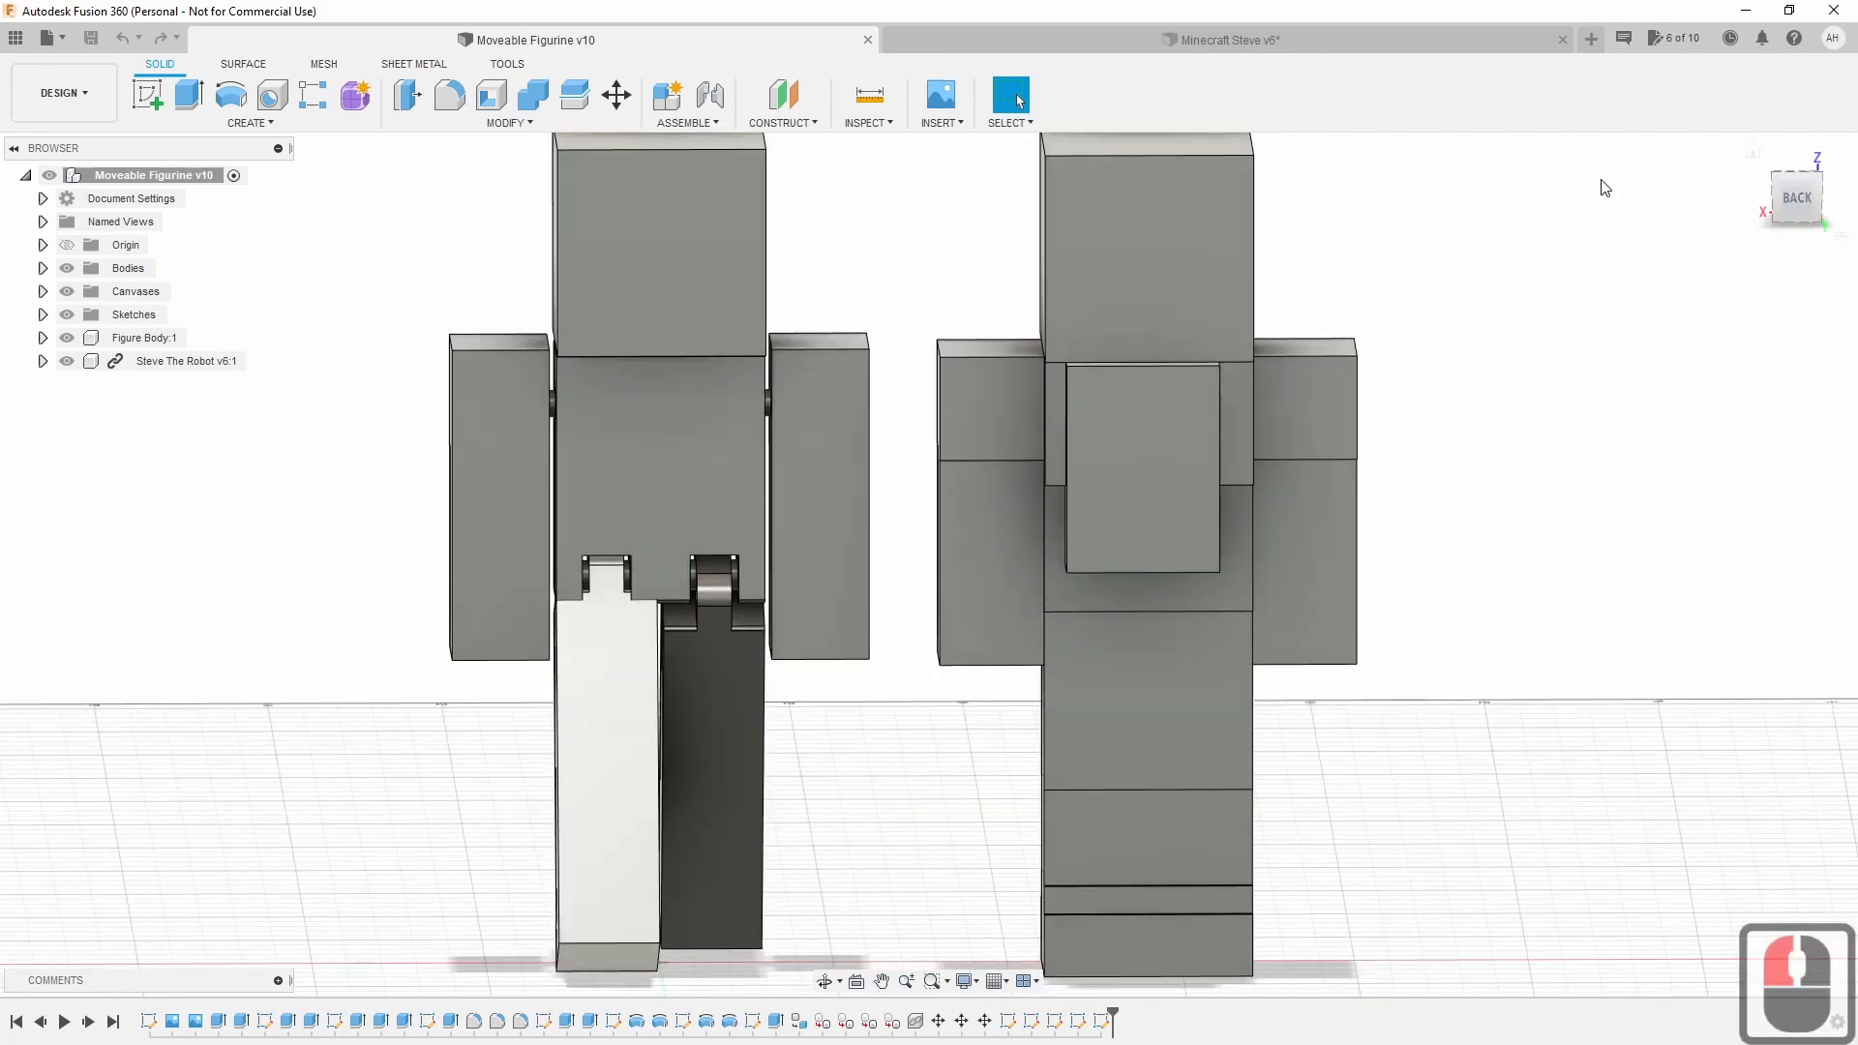
{"action": "double_click", "coordinate": [1253, 42]}
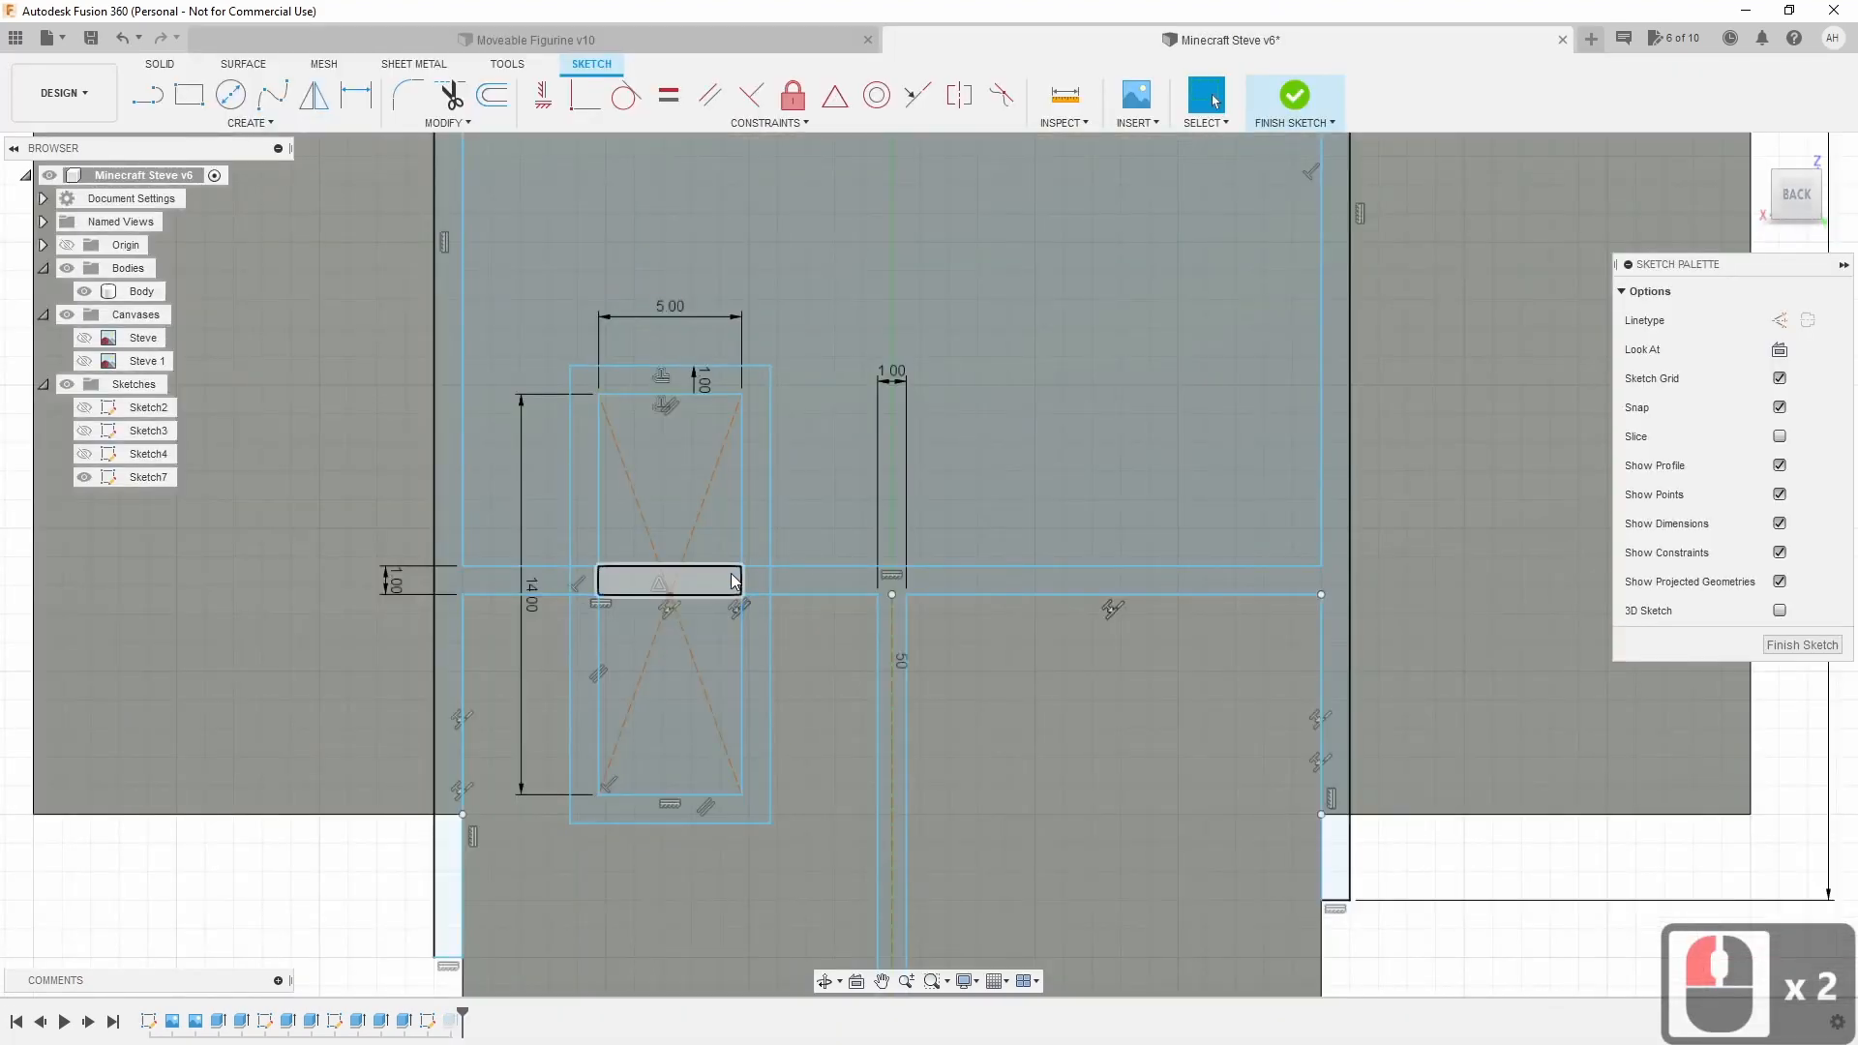
Delete both diagonal lines of the rectangle.
{"action": "left_click", "coordinate": [646, 528]}
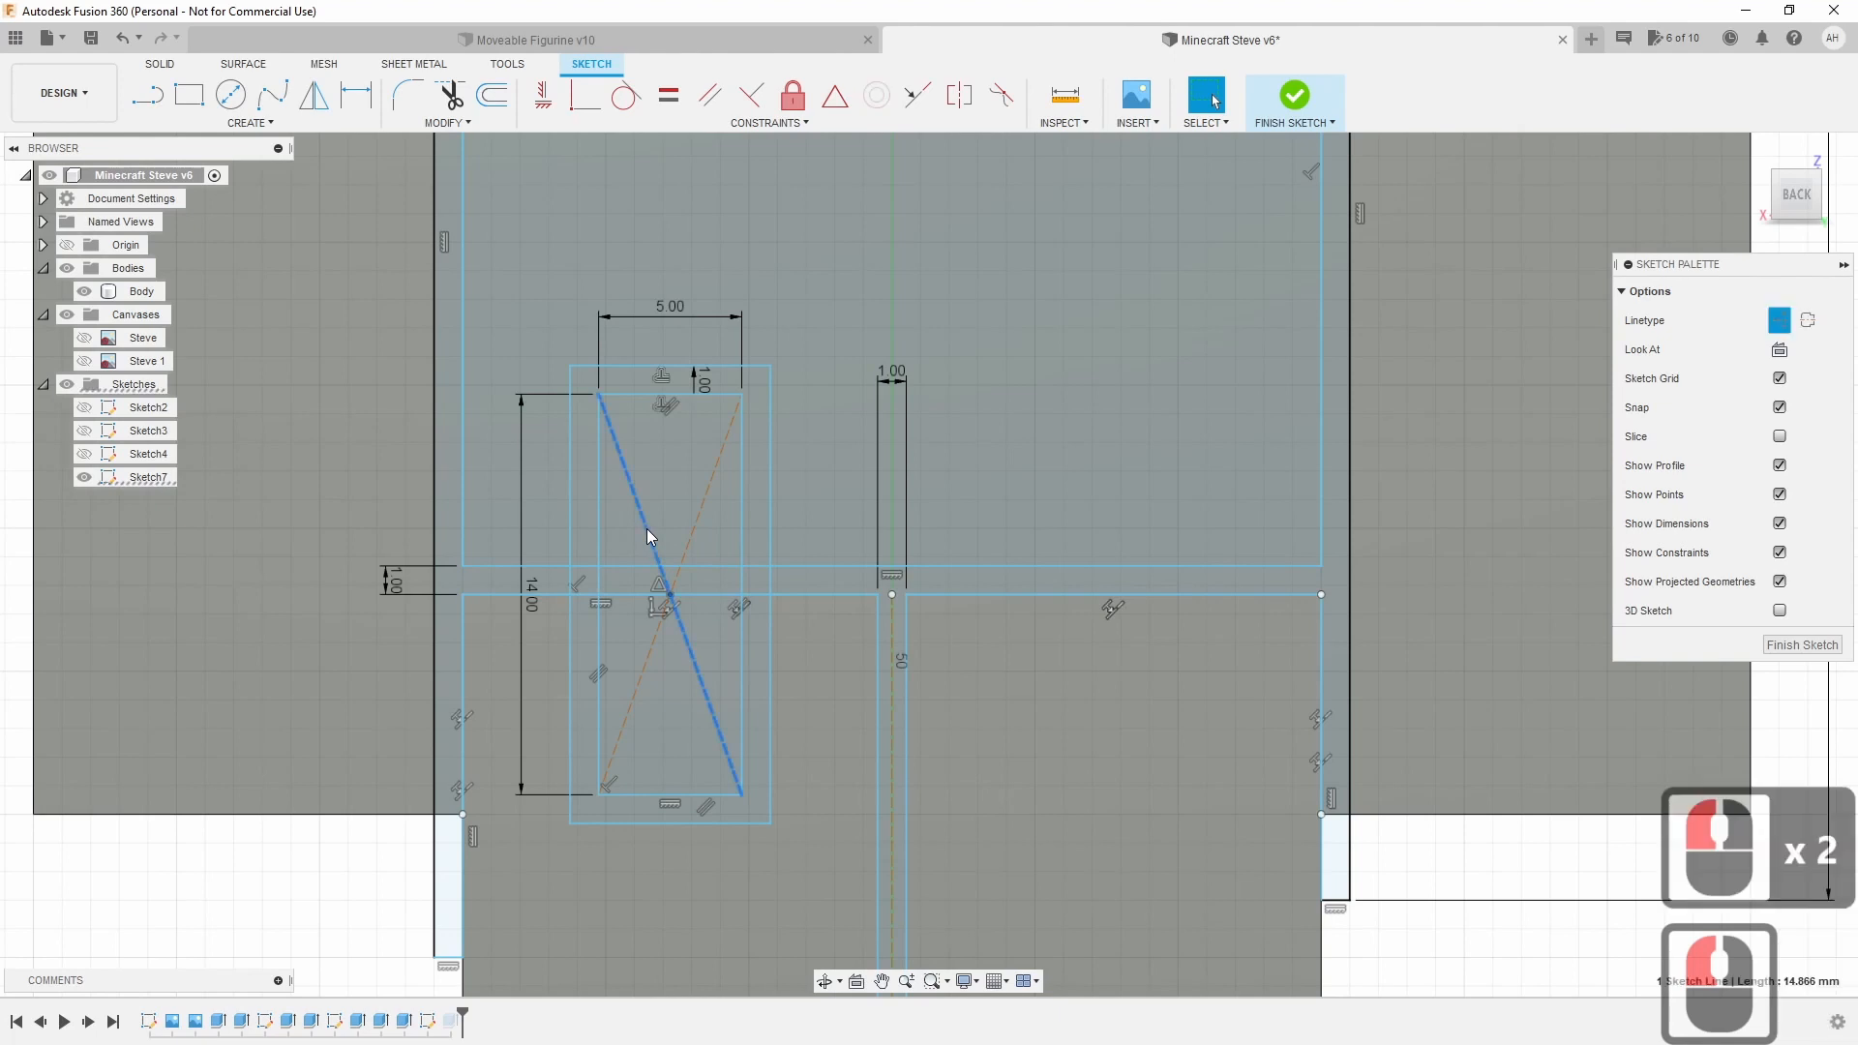
{"action": "key", "text": "Delete"}
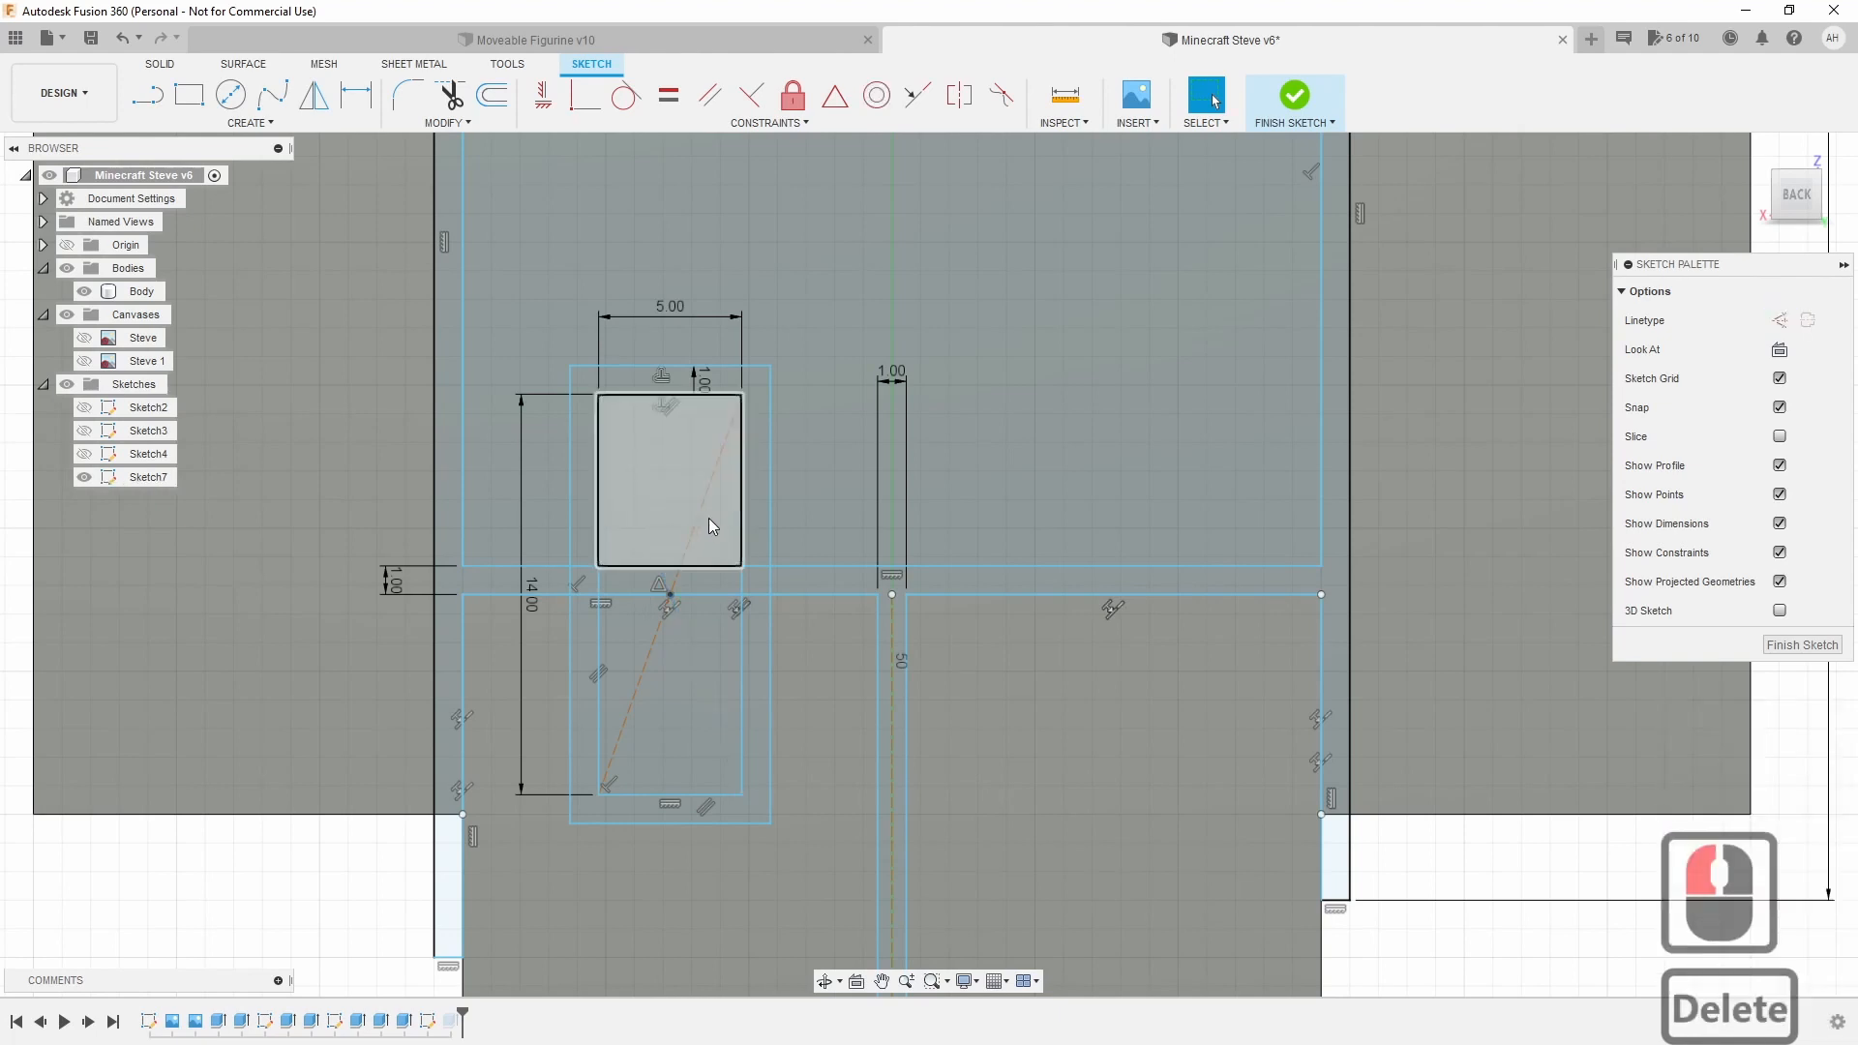
{"action": "left_click", "coordinate": [691, 519]}
{"action": "key", "text": "Delete"}
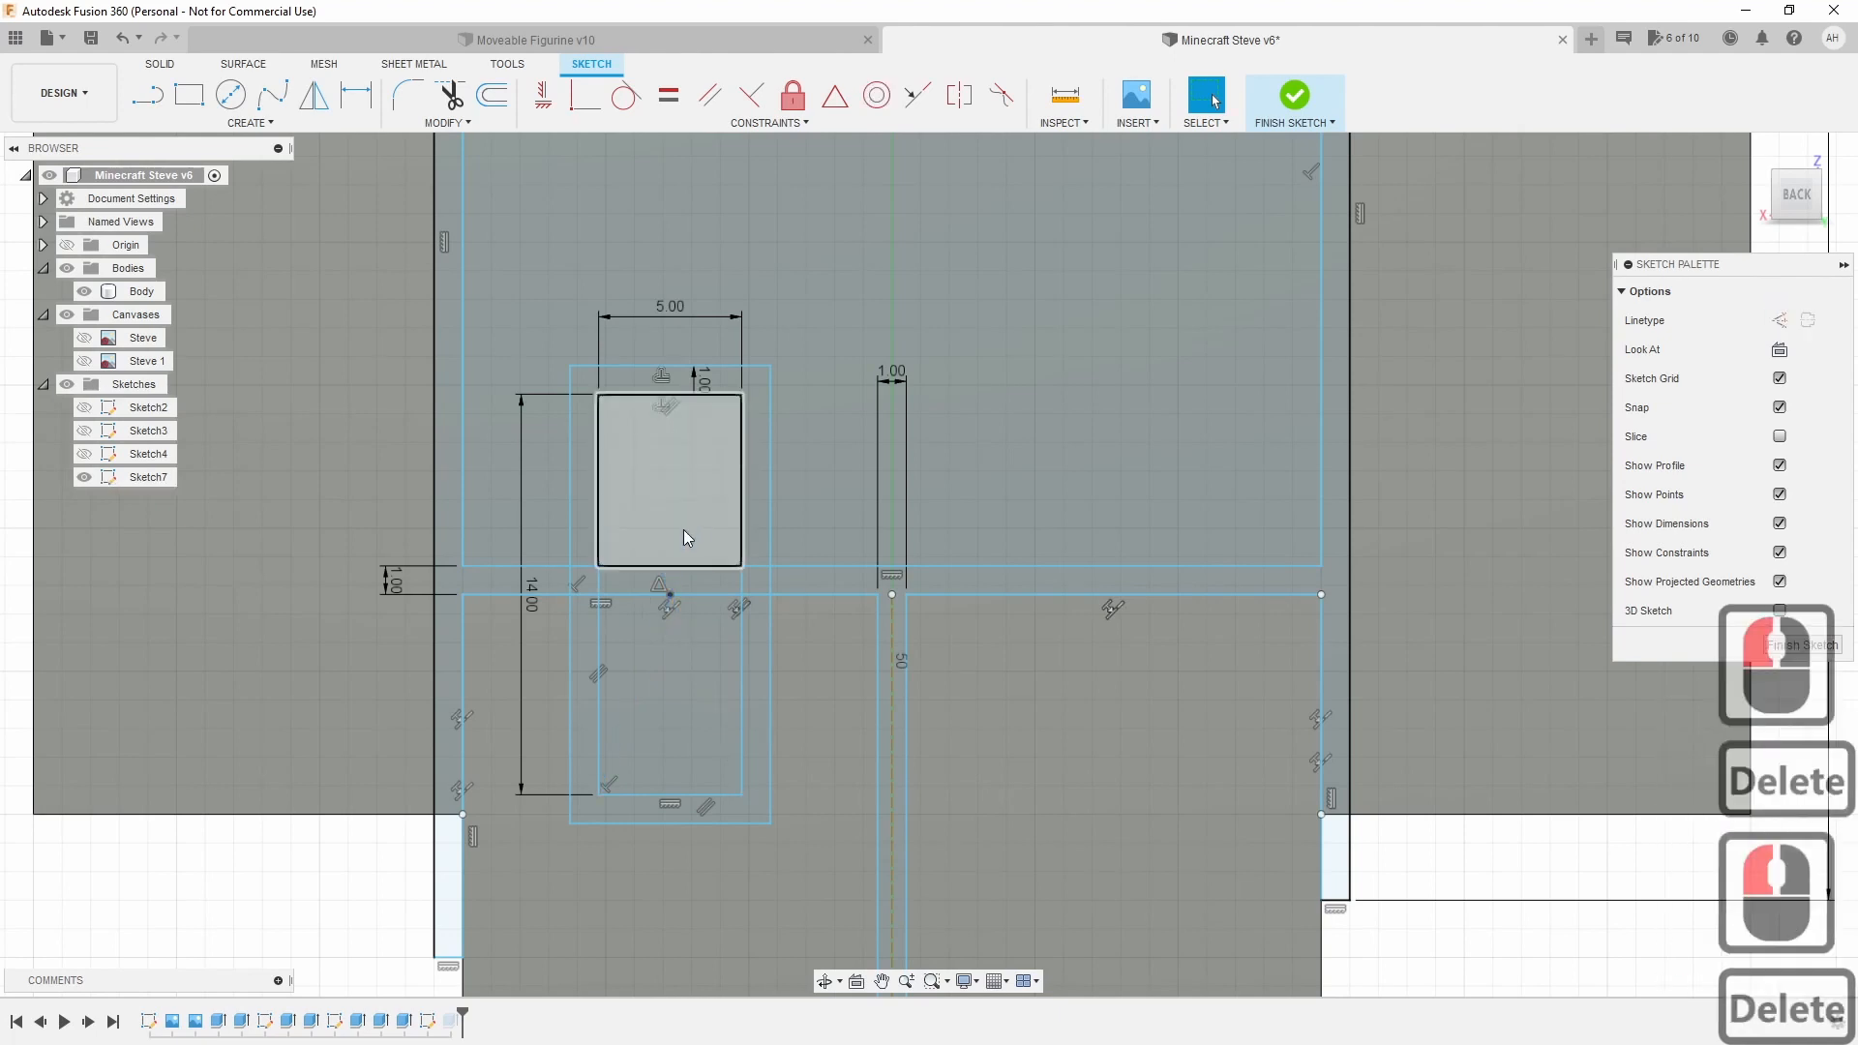
Trim the overlapping hip line segments inside the offset outline.
{"action": "left_click", "coordinate": [464, 101]}
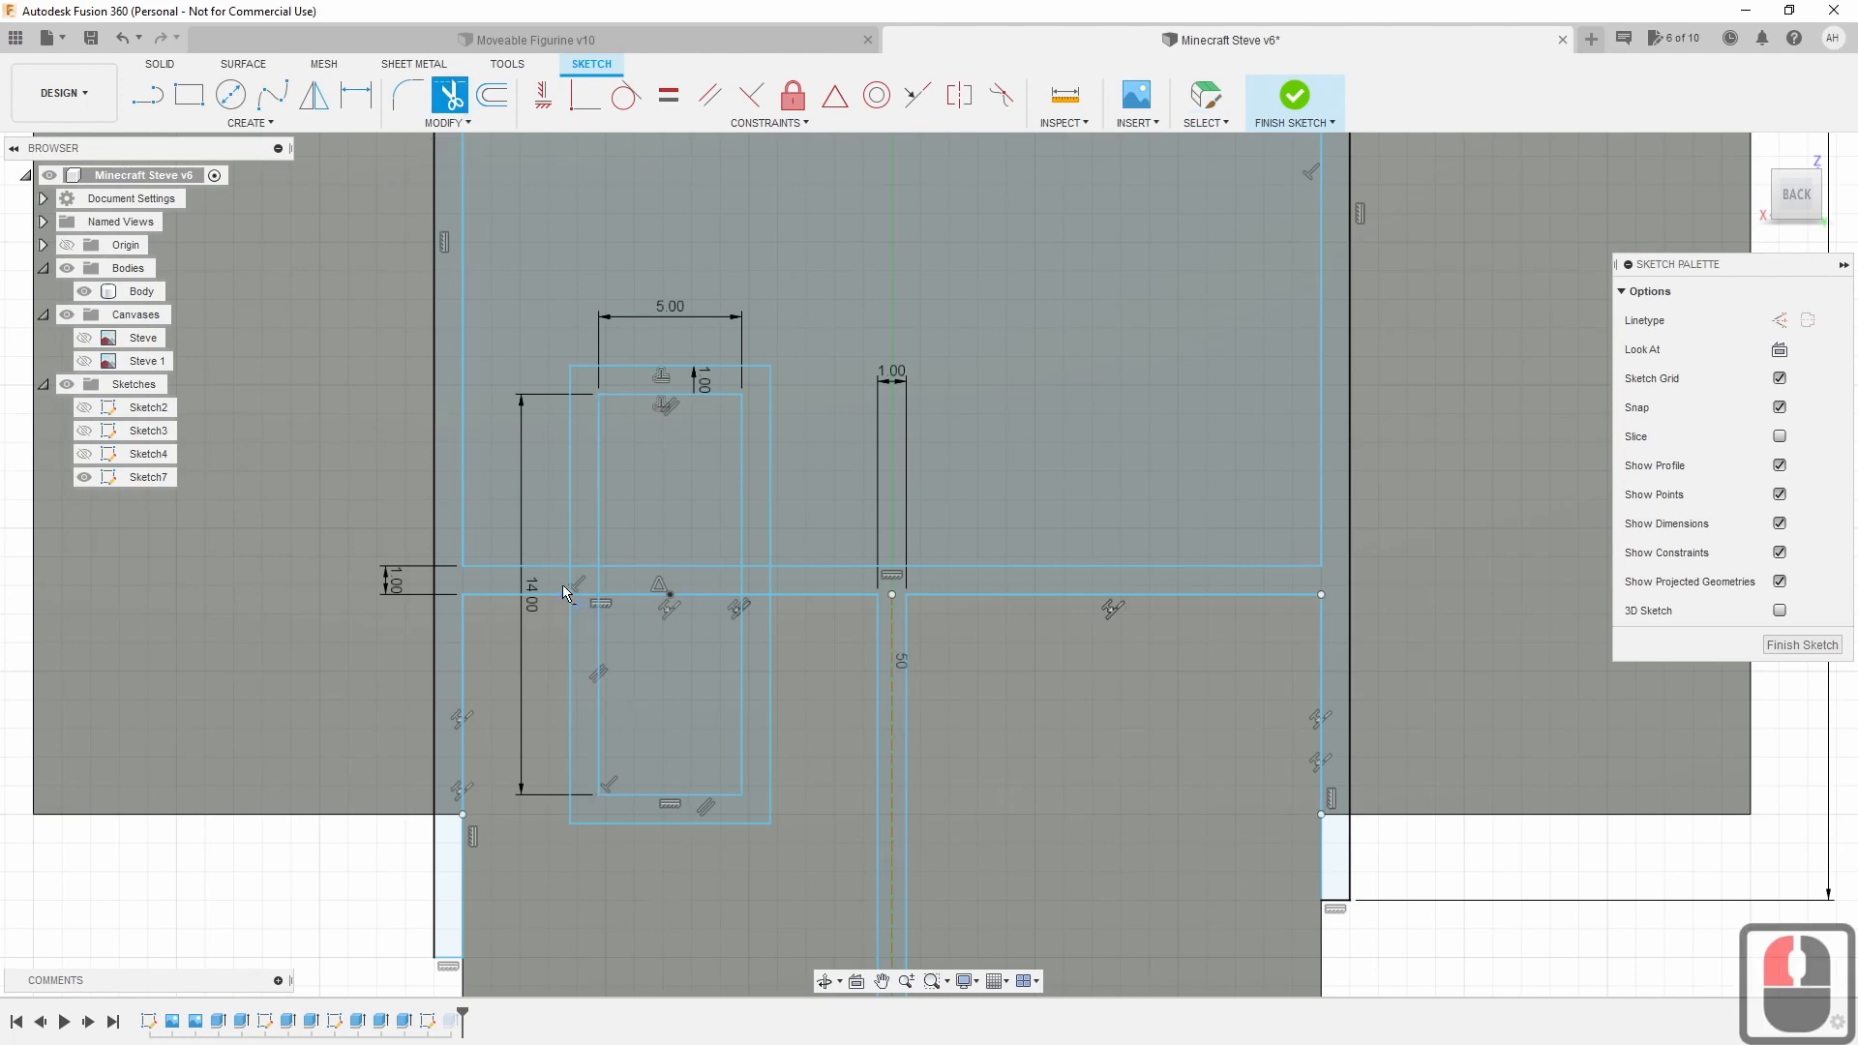
{"action": "scroll", "coordinate": [567, 578], "scroll_direction": "up", "scroll_amount": 8}
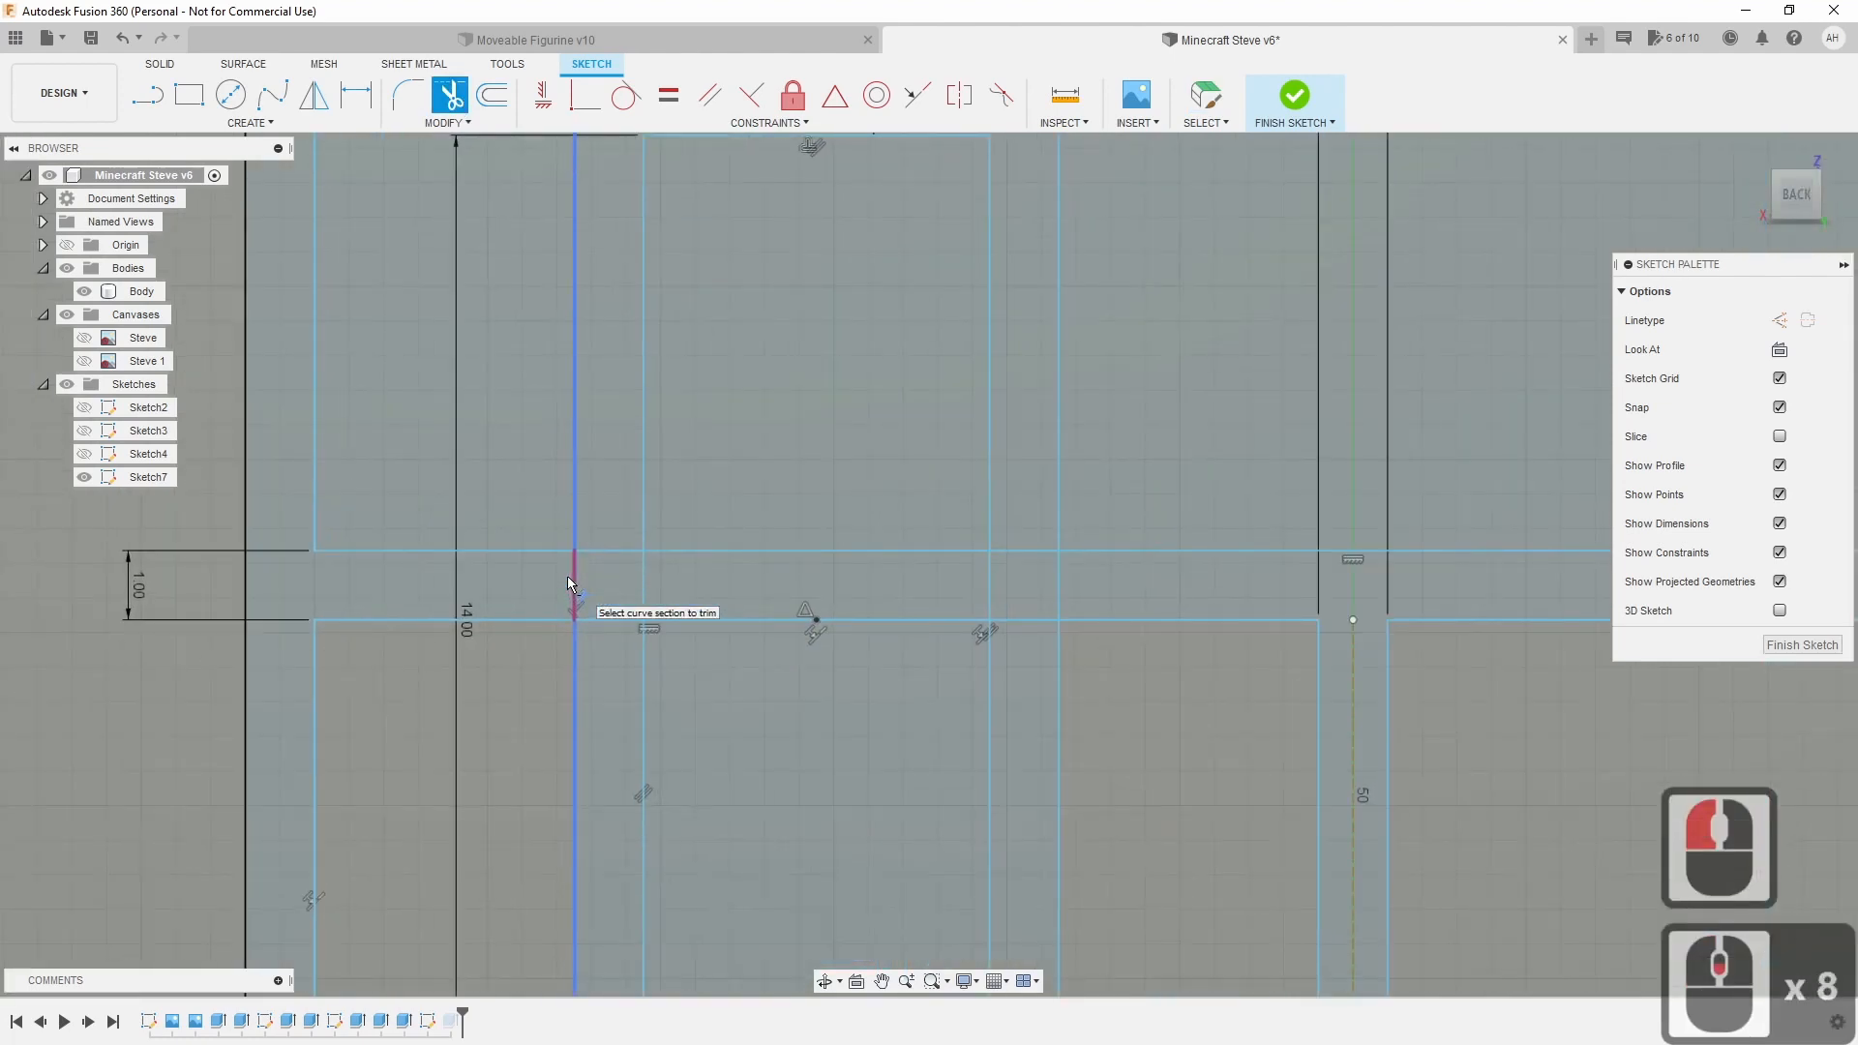
{"action": "left_click", "coordinate": [570, 584]}
{"action": "left_click", "coordinate": [594, 553]}
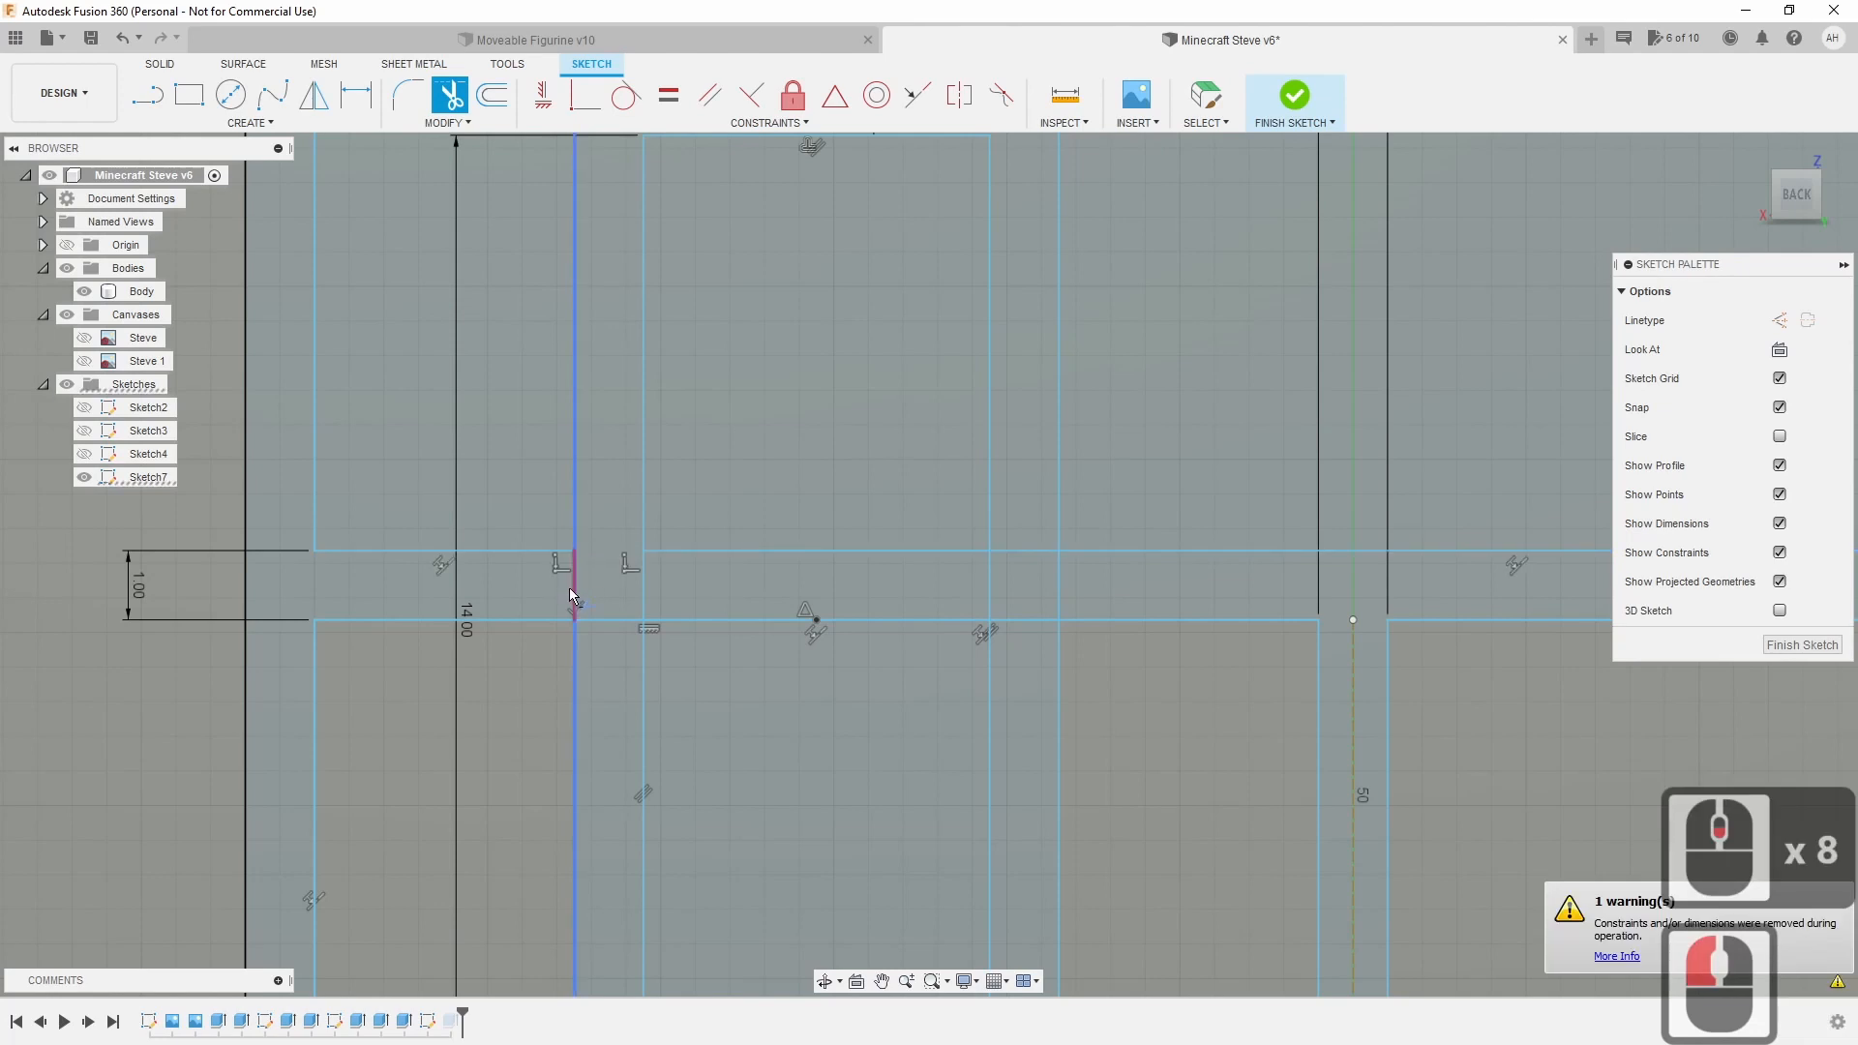
{"action": "left_click", "coordinate": [571, 589]}
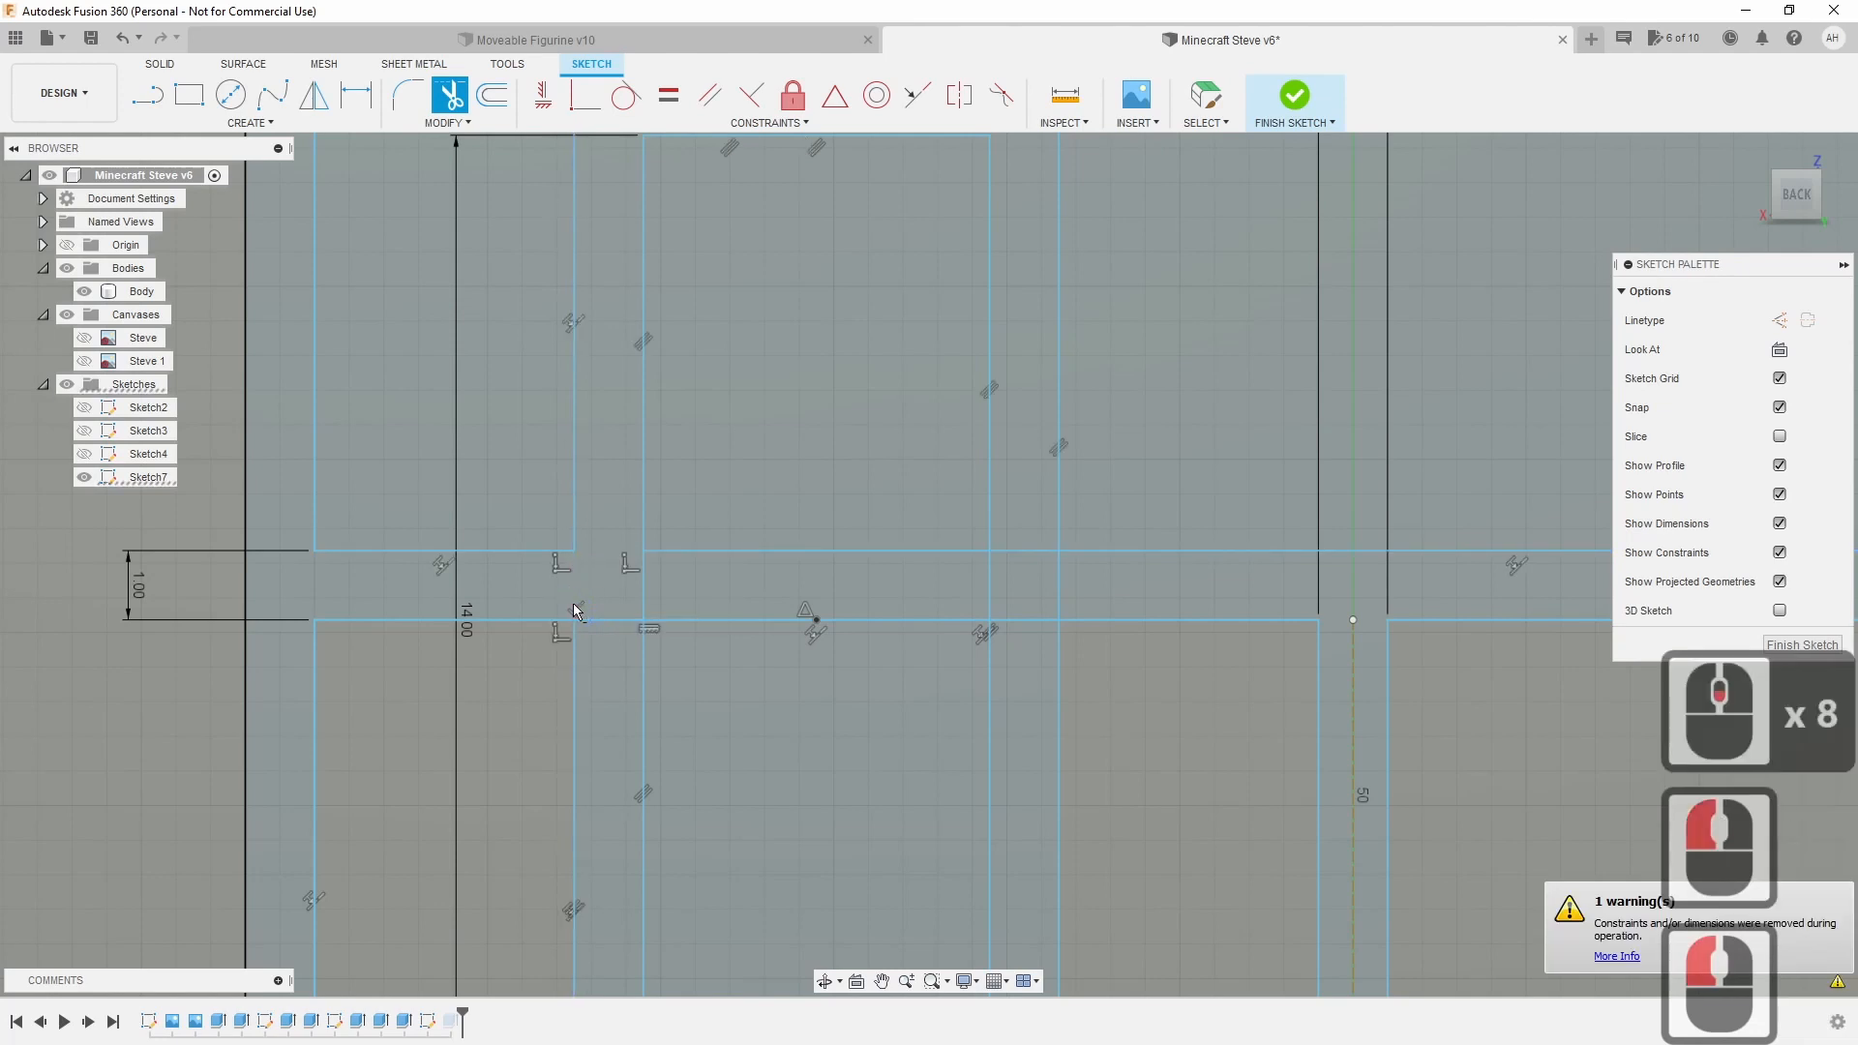
{"action": "left_click", "coordinate": [1007, 545]}
{"action": "left_click", "coordinate": [1011, 551]}
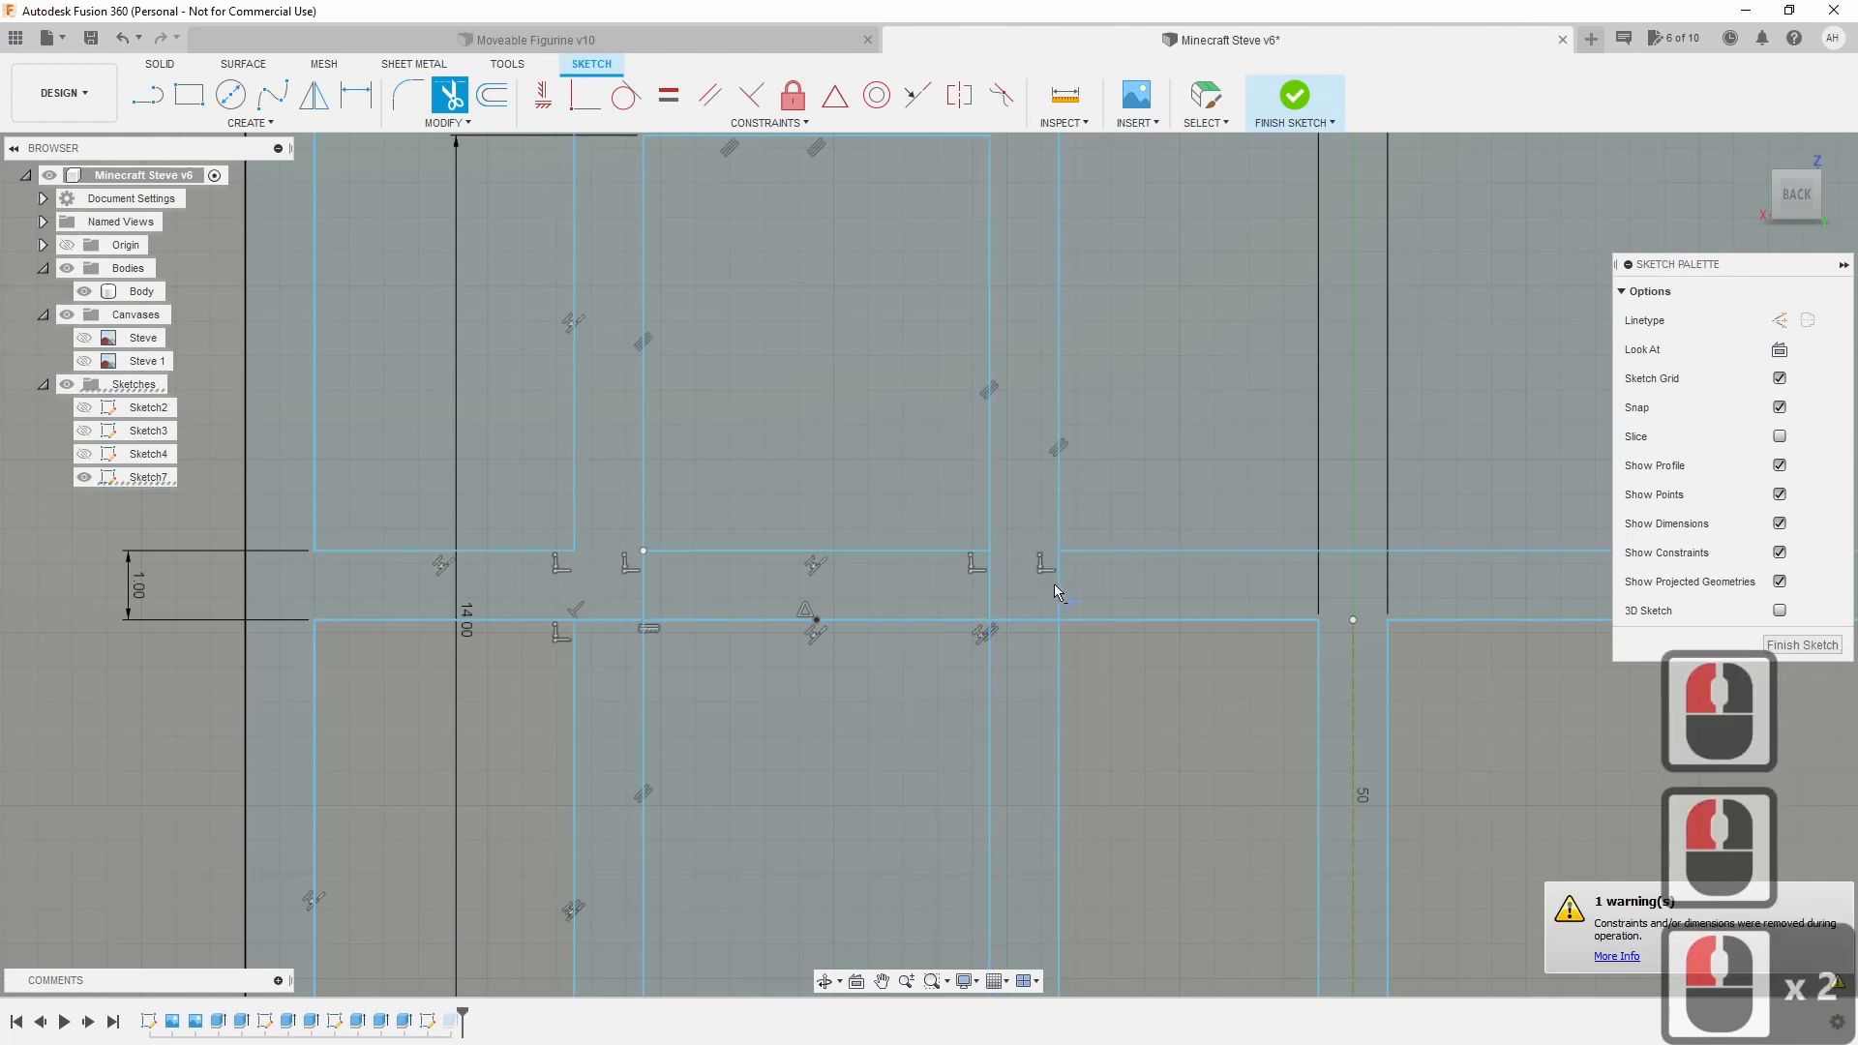
{"action": "left_click", "coordinate": [1055, 584]}
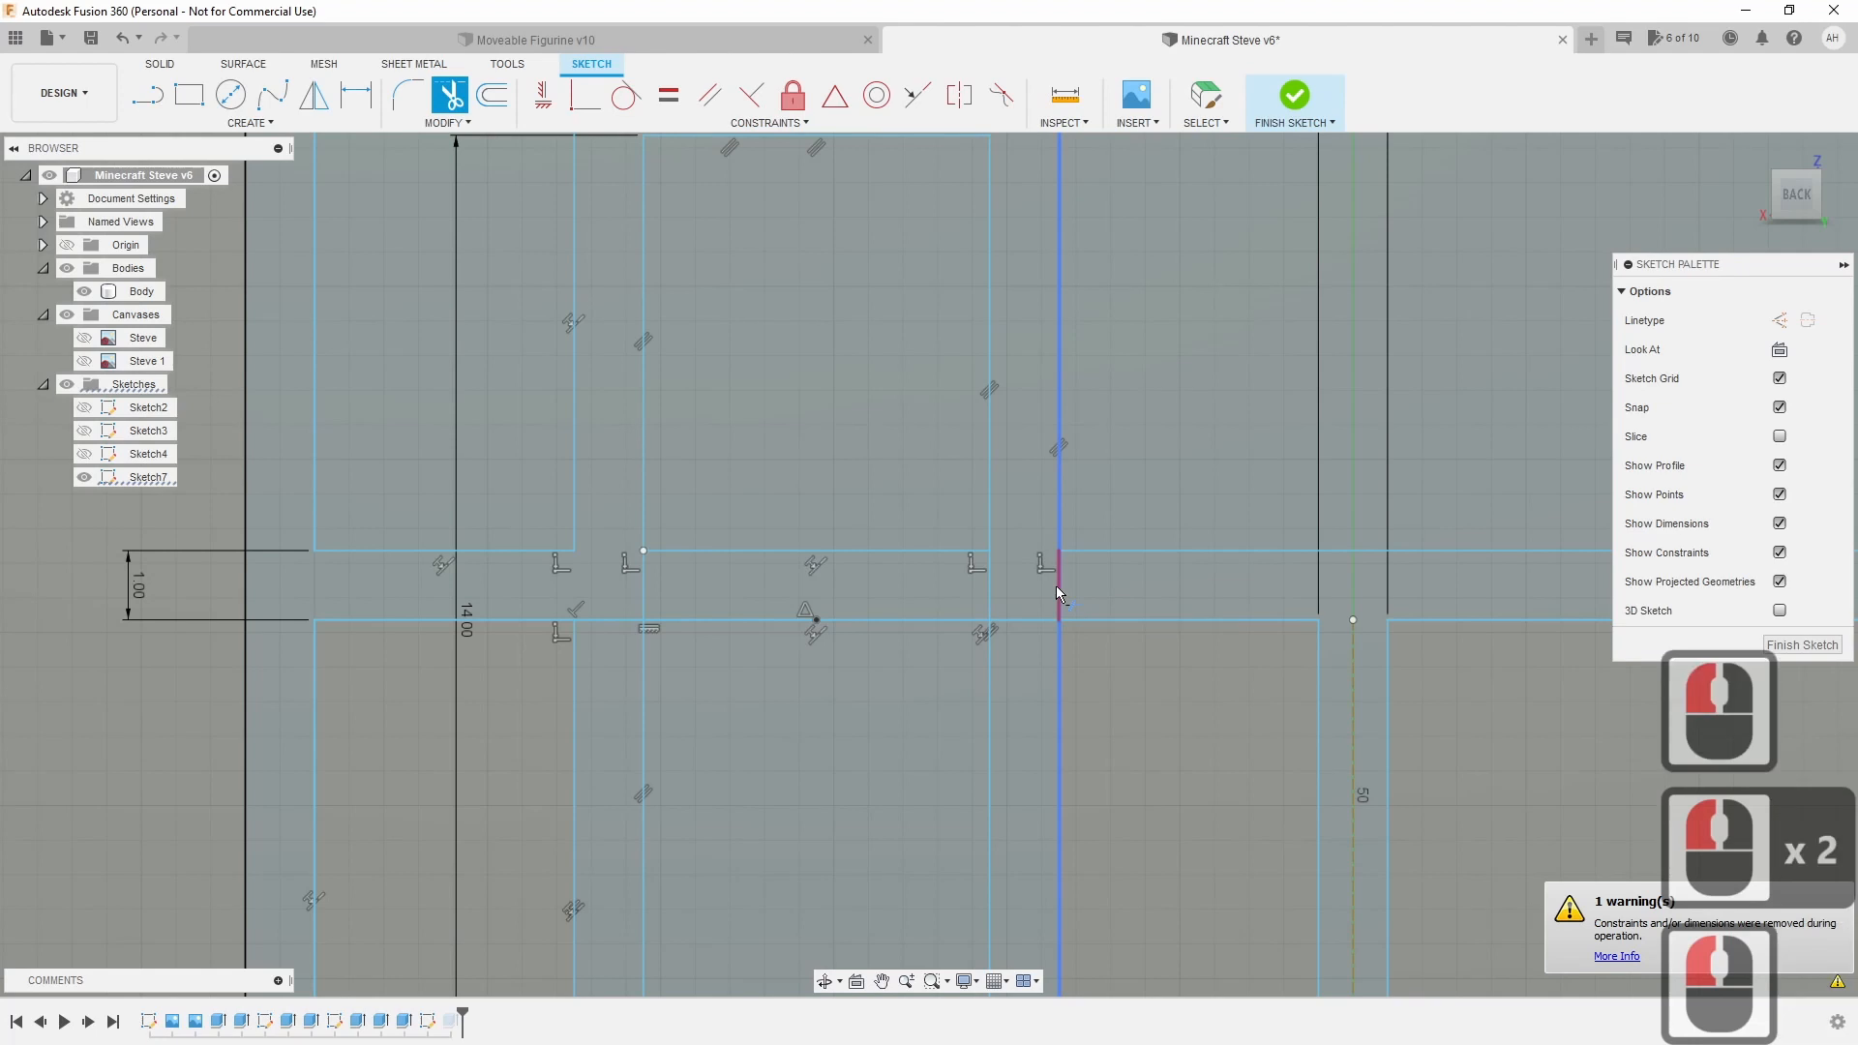
{"action": "left_click", "coordinate": [1064, 724]}
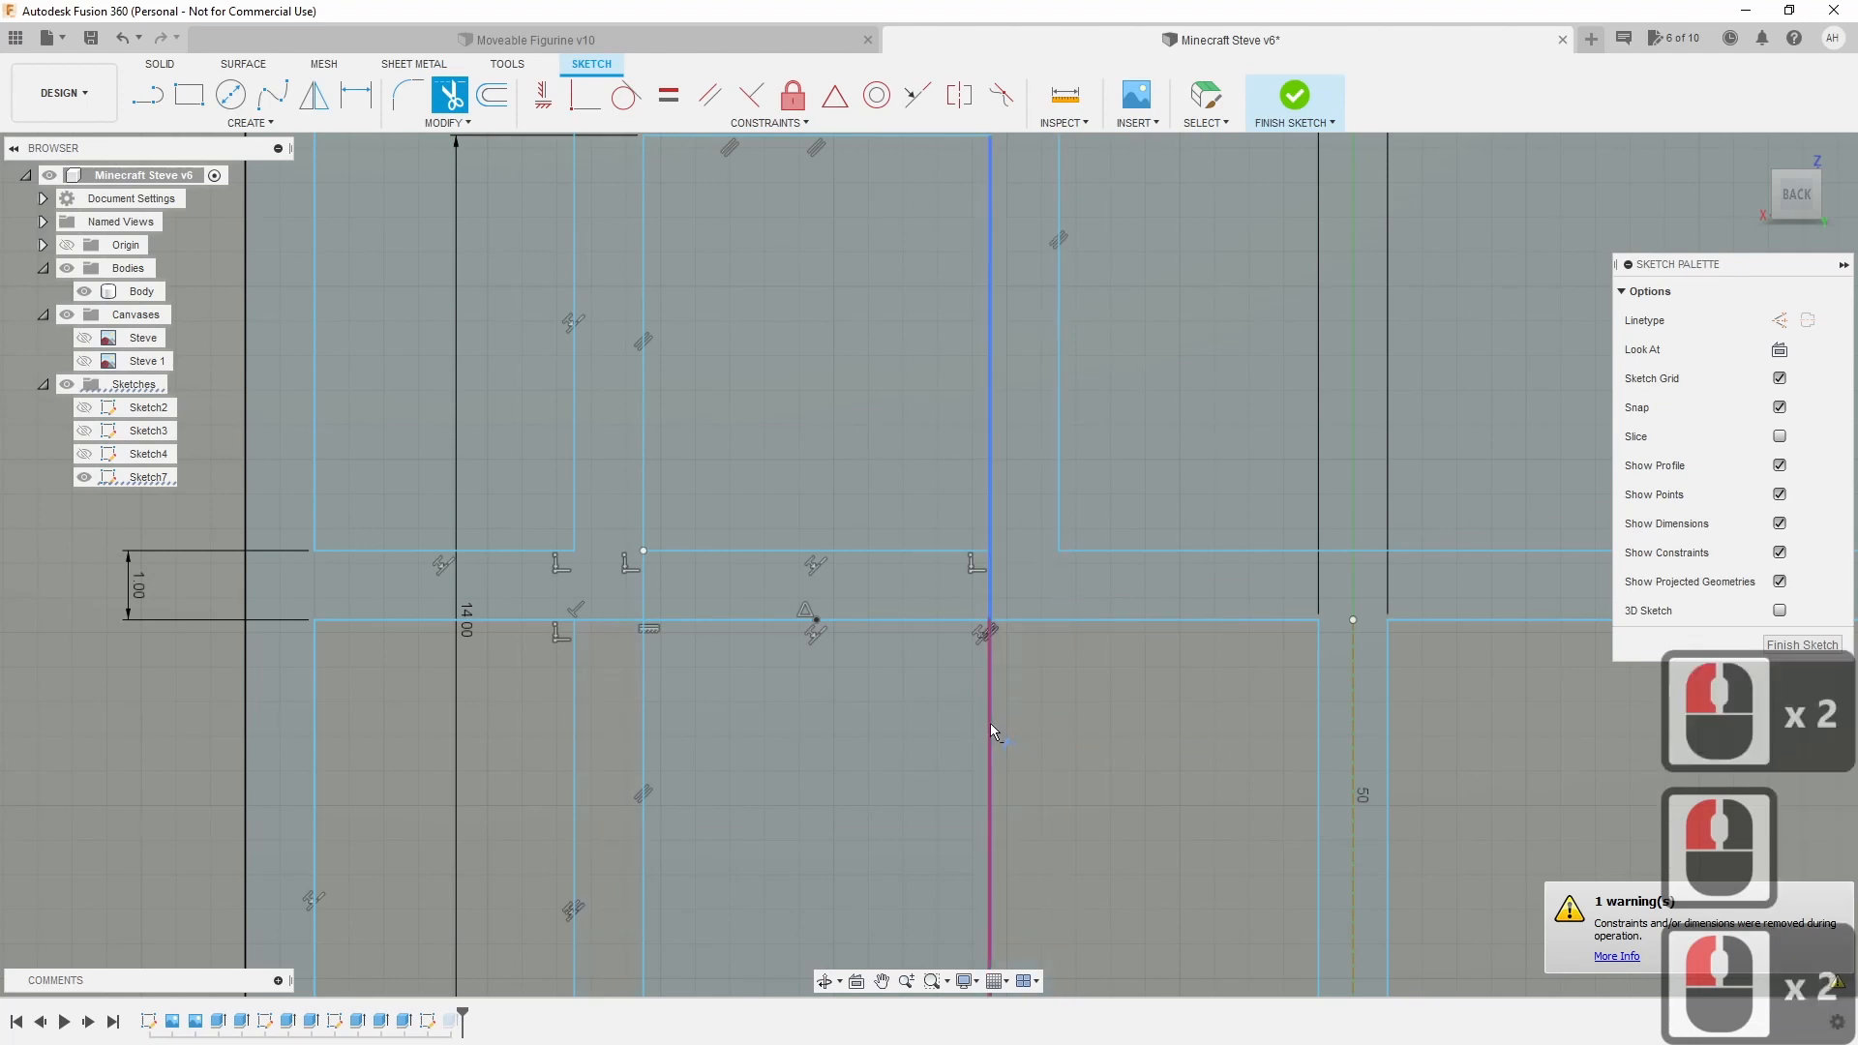
{"action": "left_click", "coordinate": [990, 723]}
Trim the vertical leg lines and the bottom edges of both rectangles.
{"action": "scroll", "coordinate": [1055, 801], "scroll_direction": "down", "scroll_amount": 2}
{"action": "middle_click_drag", "start_coordinate": [1053, 794], "coordinate": [1033, 573]}
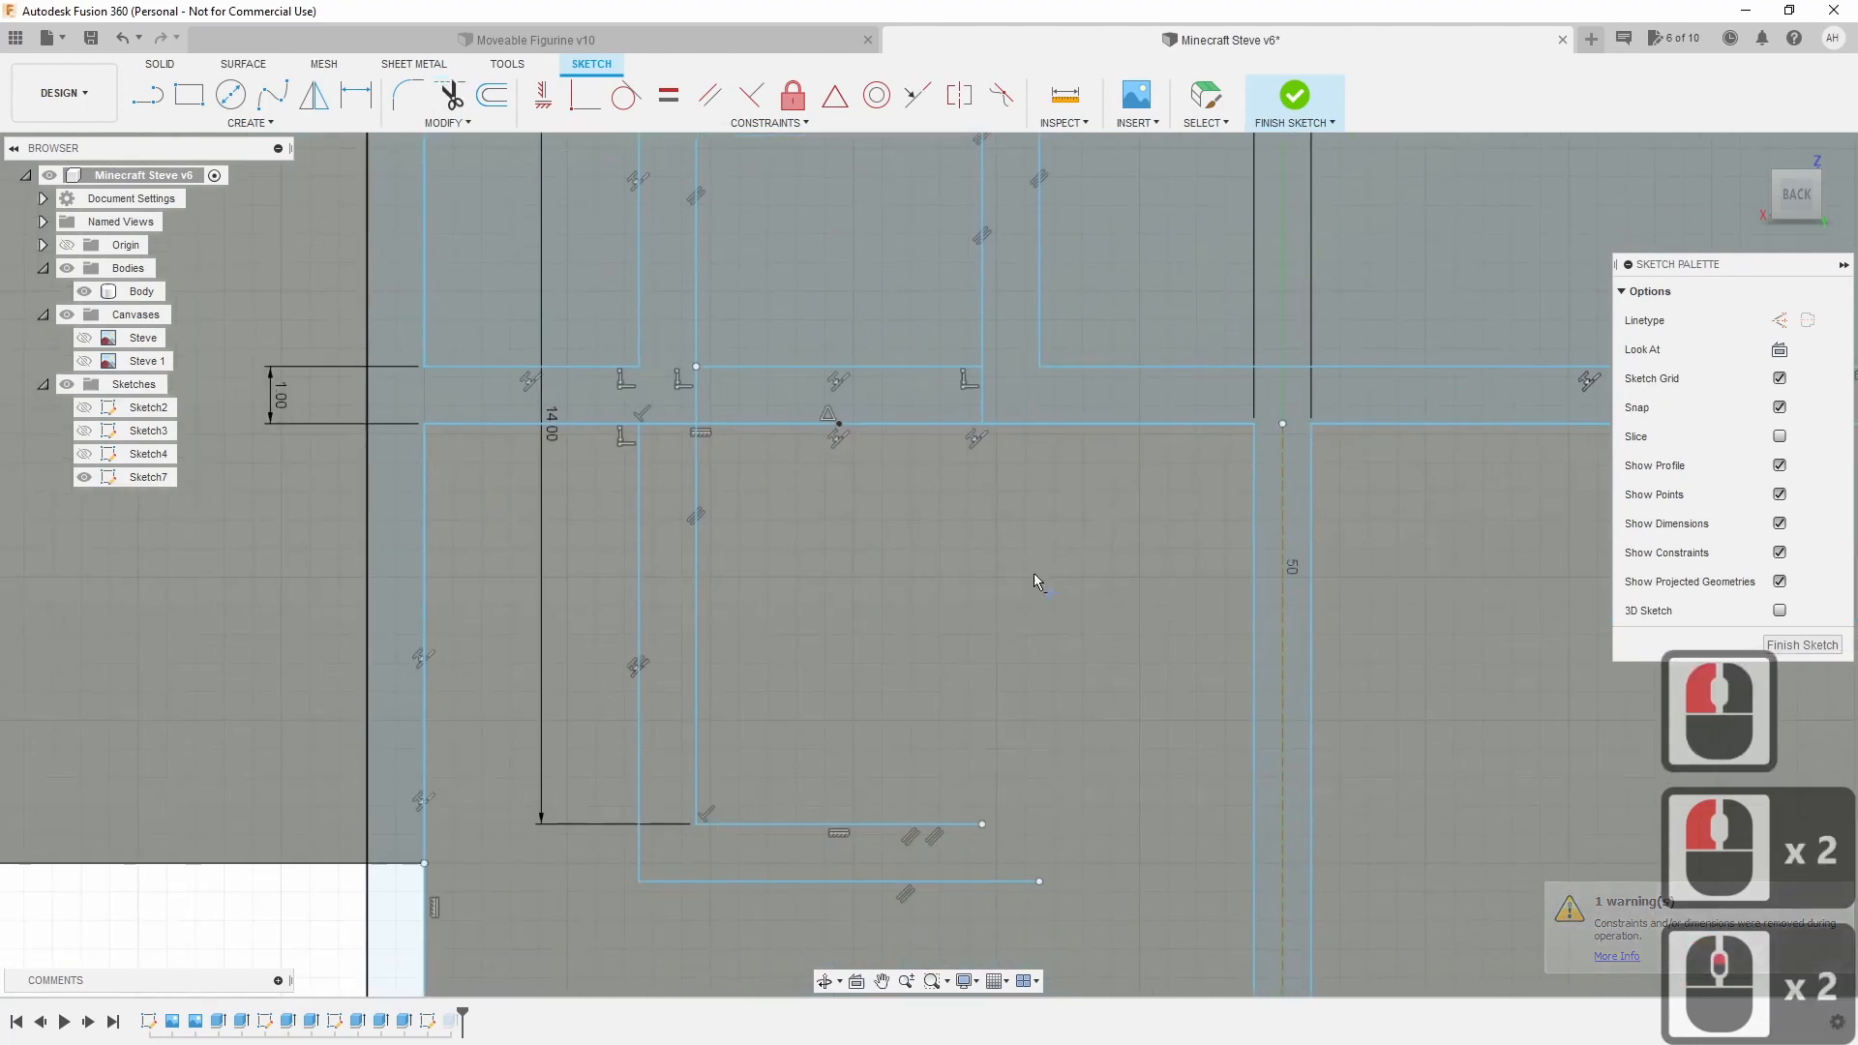
{"action": "left_click", "coordinate": [638, 627]}
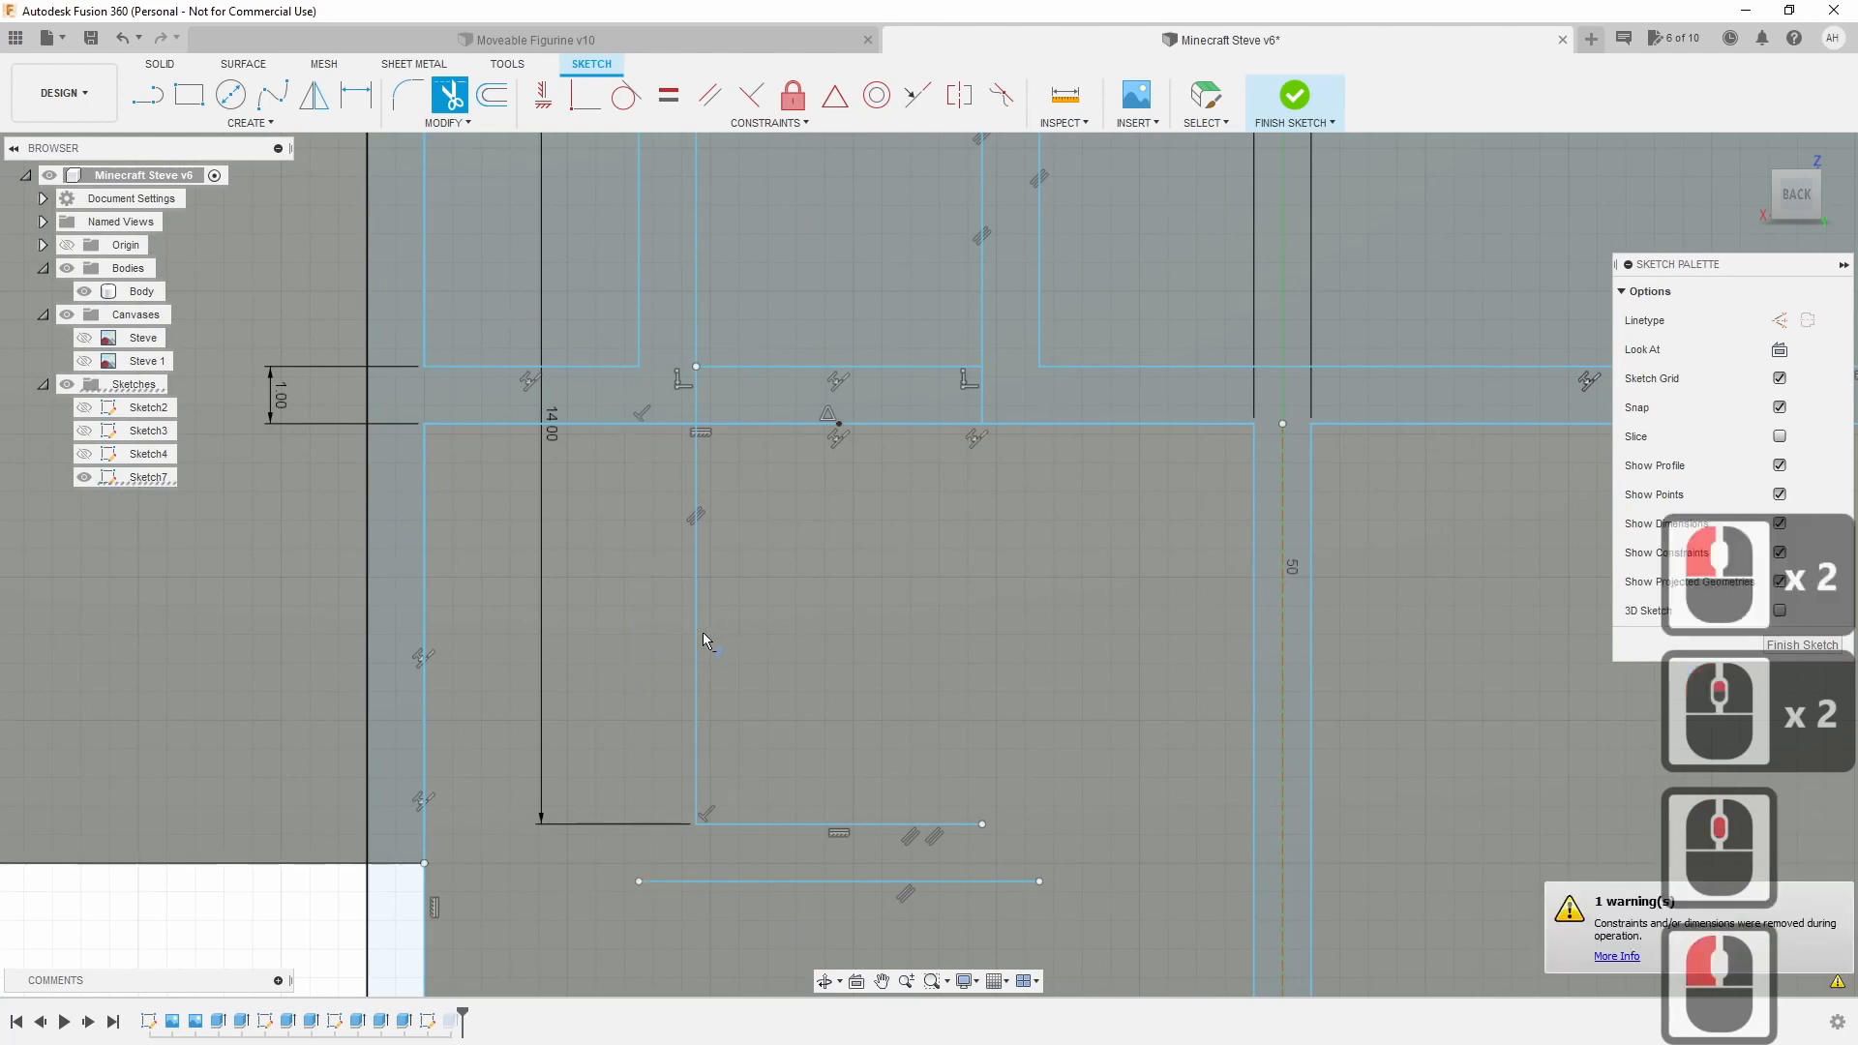
{"action": "left_click", "coordinate": [698, 716]}
{"action": "left_click", "coordinate": [751, 825]}
{"action": "left_click", "coordinate": [739, 882]}
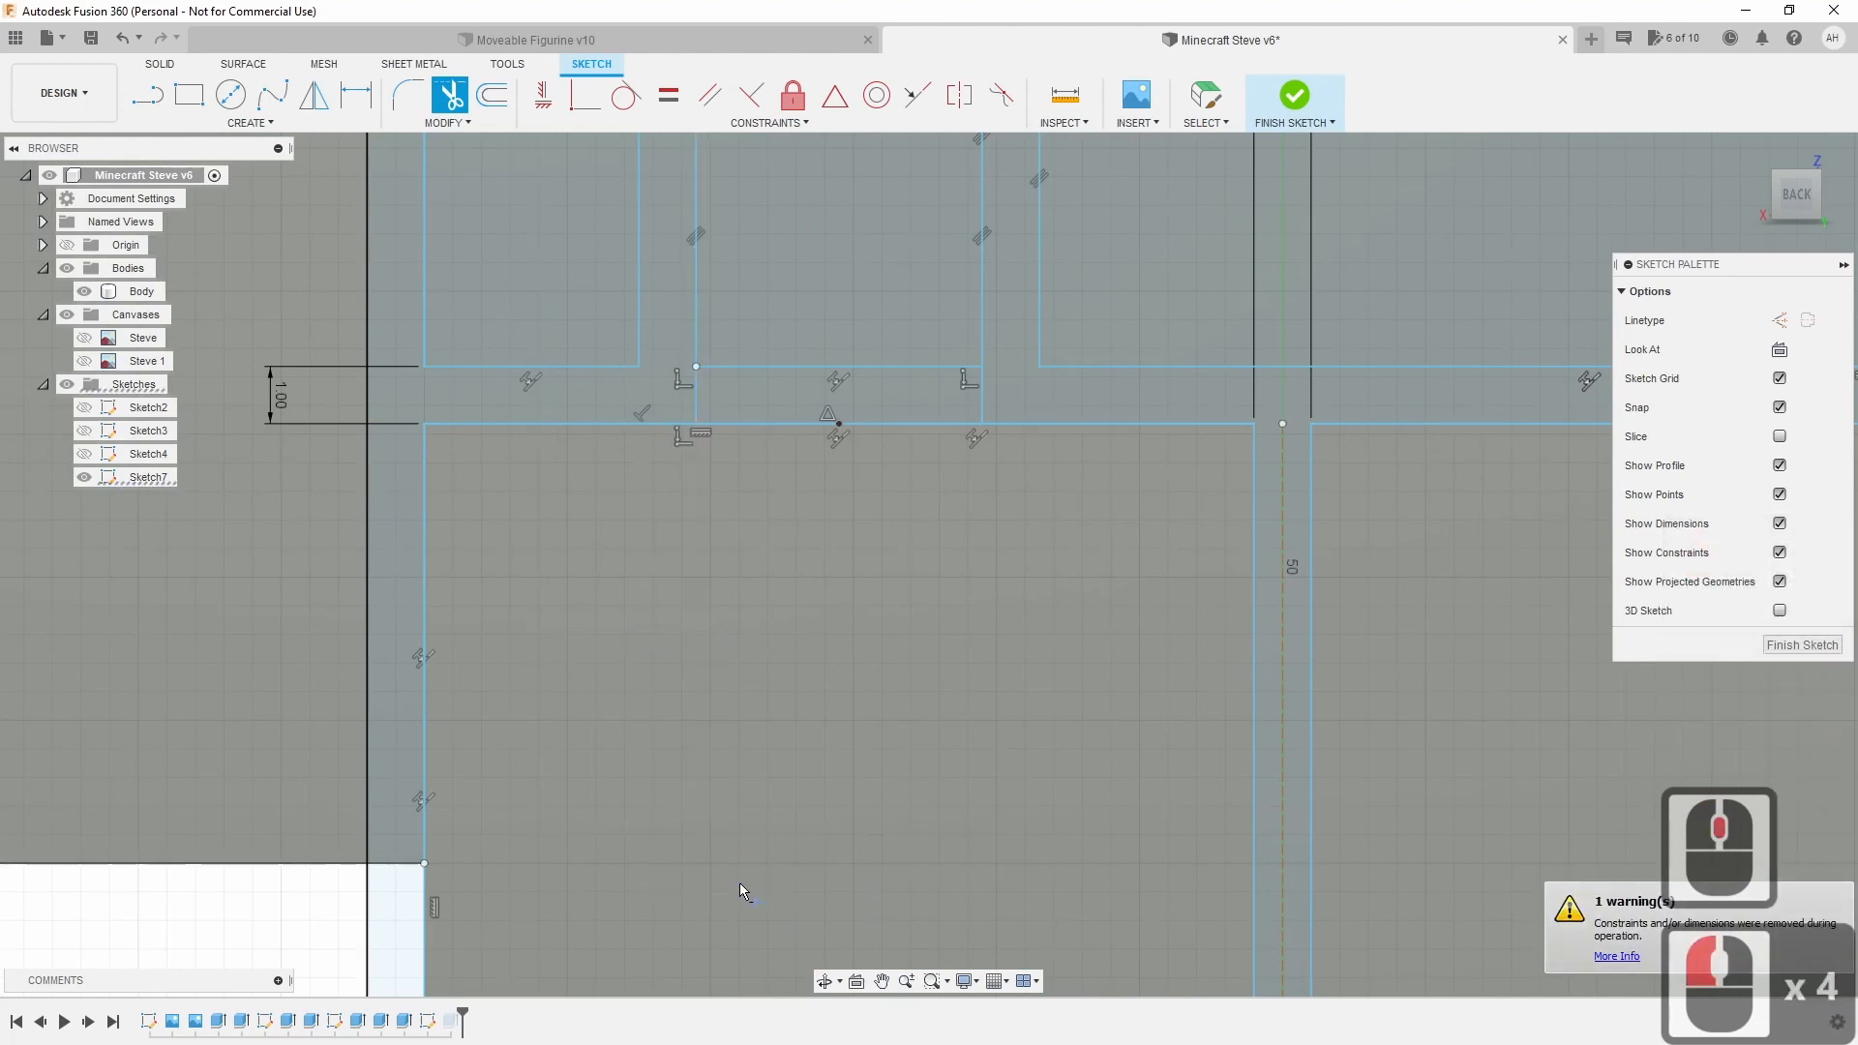
Trim the remaining lines across the tab's base and top edge.
{"action": "middle_click", "coordinate": [810, 641]}
{"action": "middle_click_drag", "start_coordinate": [810, 642], "coordinate": [793, 849]}
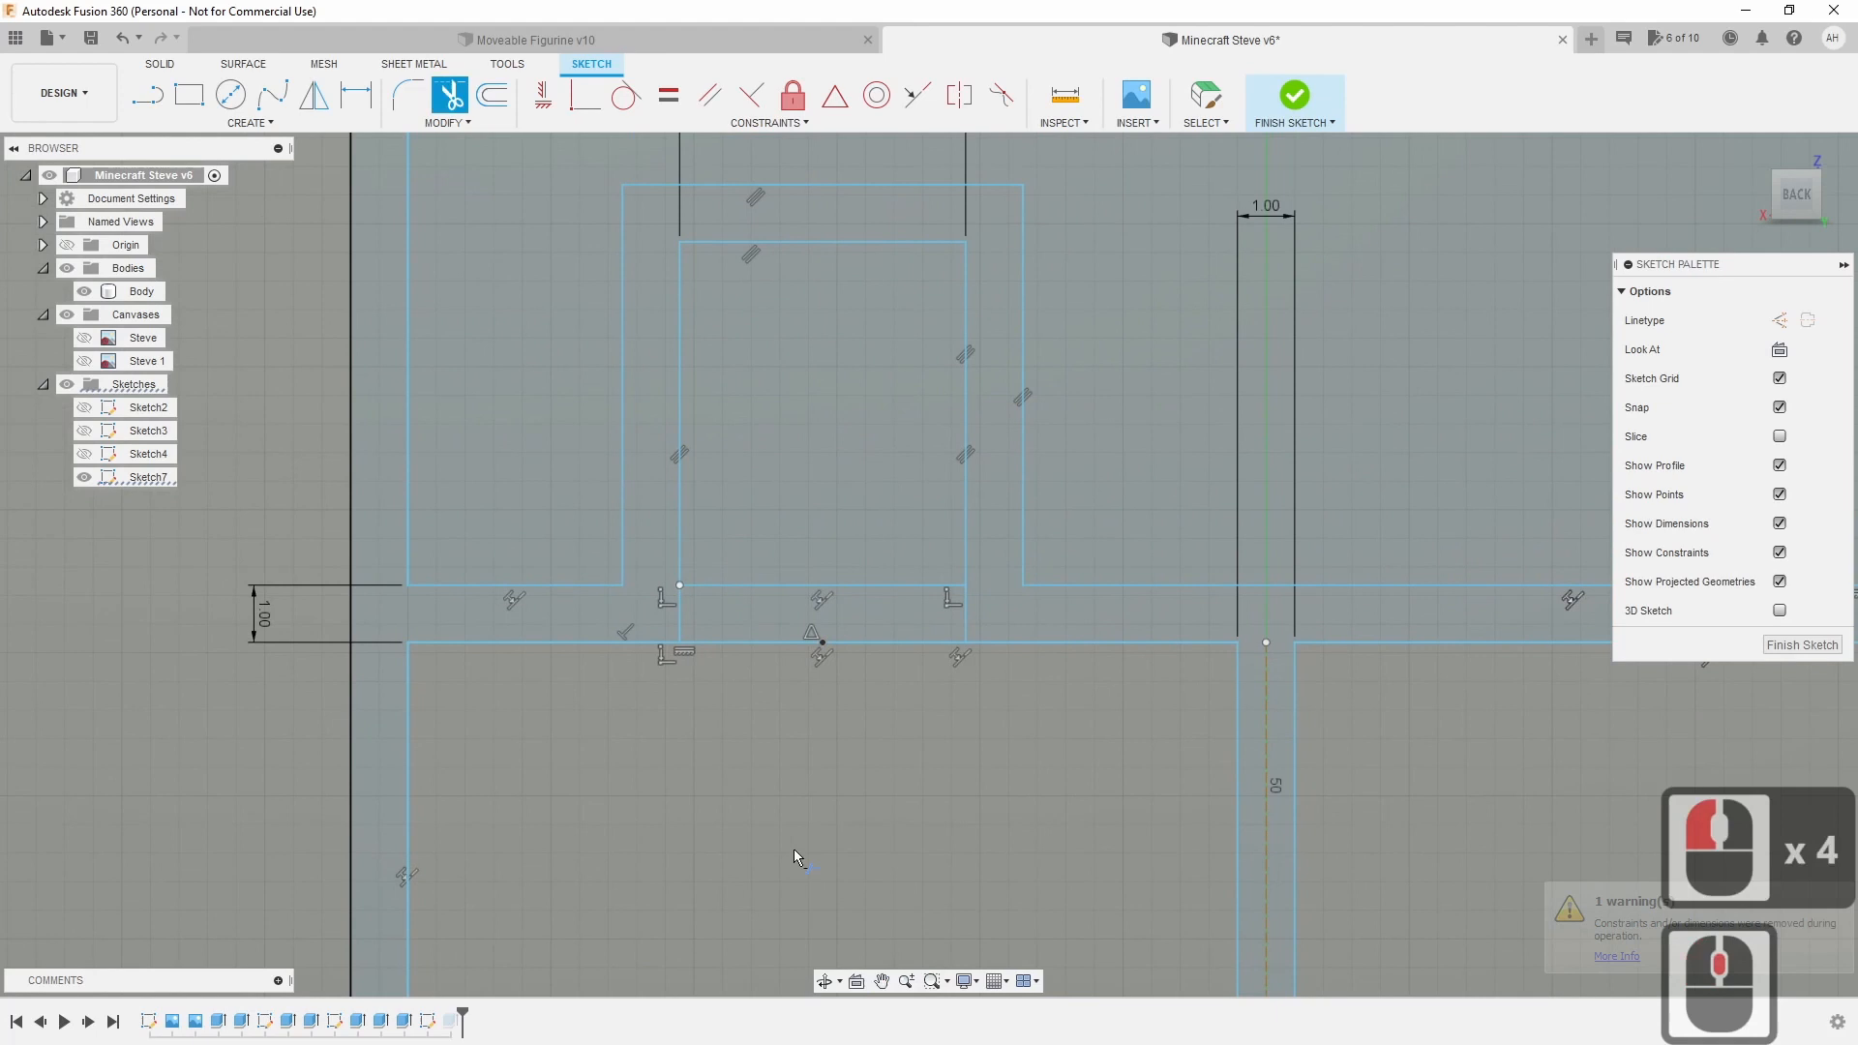
{"action": "key", "text": "t"}
{"action": "left_click", "coordinate": [751, 641]}
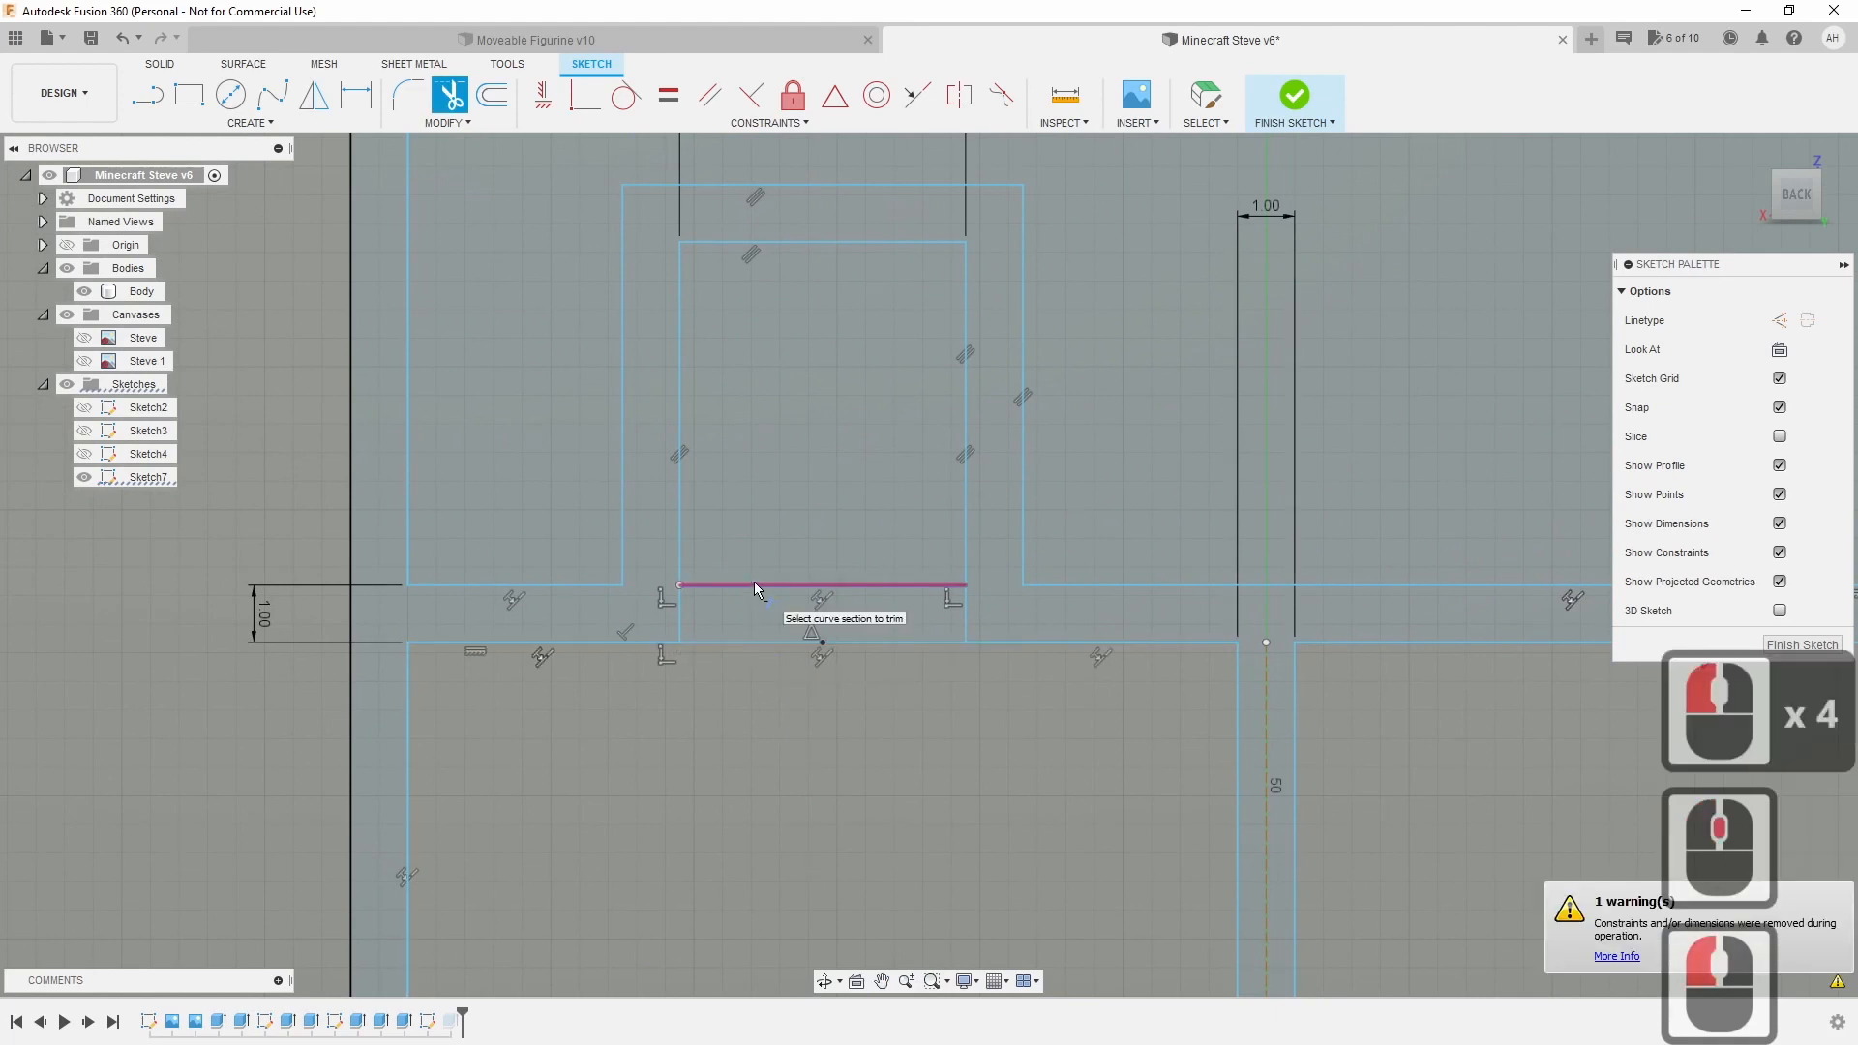
{"action": "left_click", "coordinate": [752, 583]}
{"action": "left_click", "coordinate": [751, 643]}
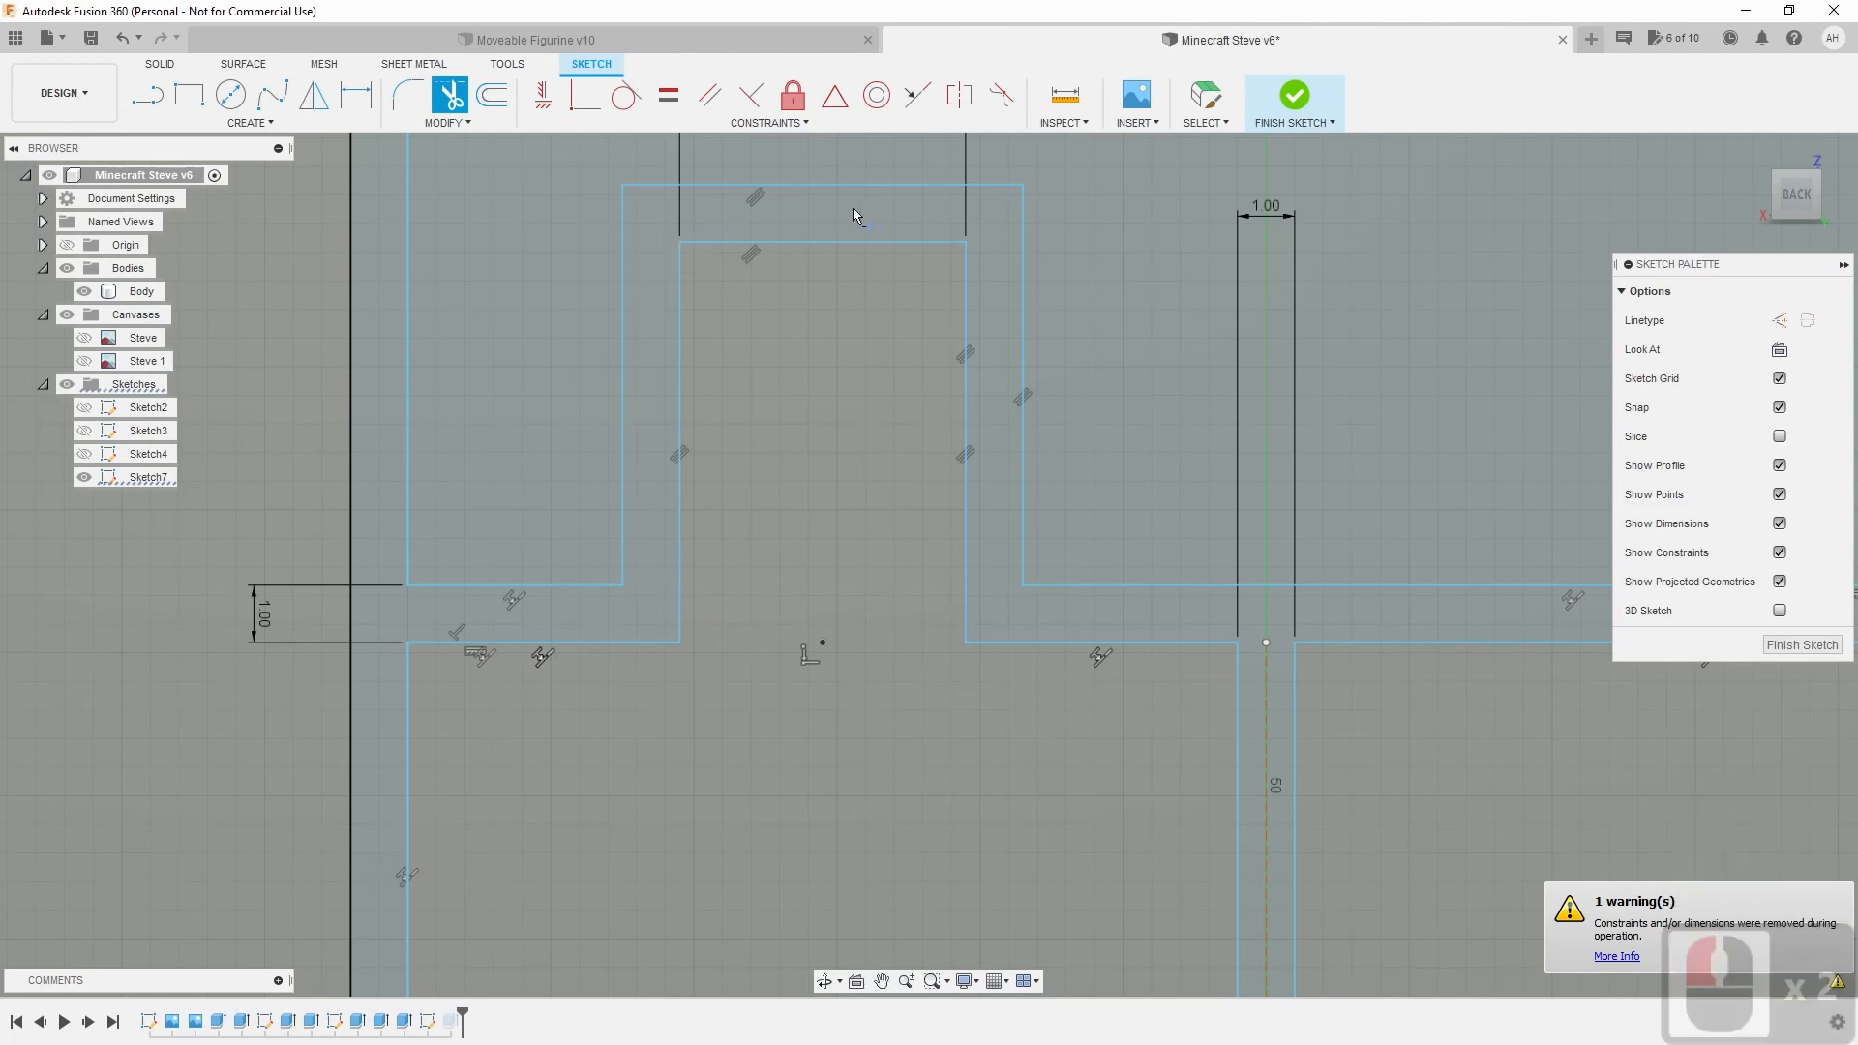
{"action": "key", "text": "Escape"}
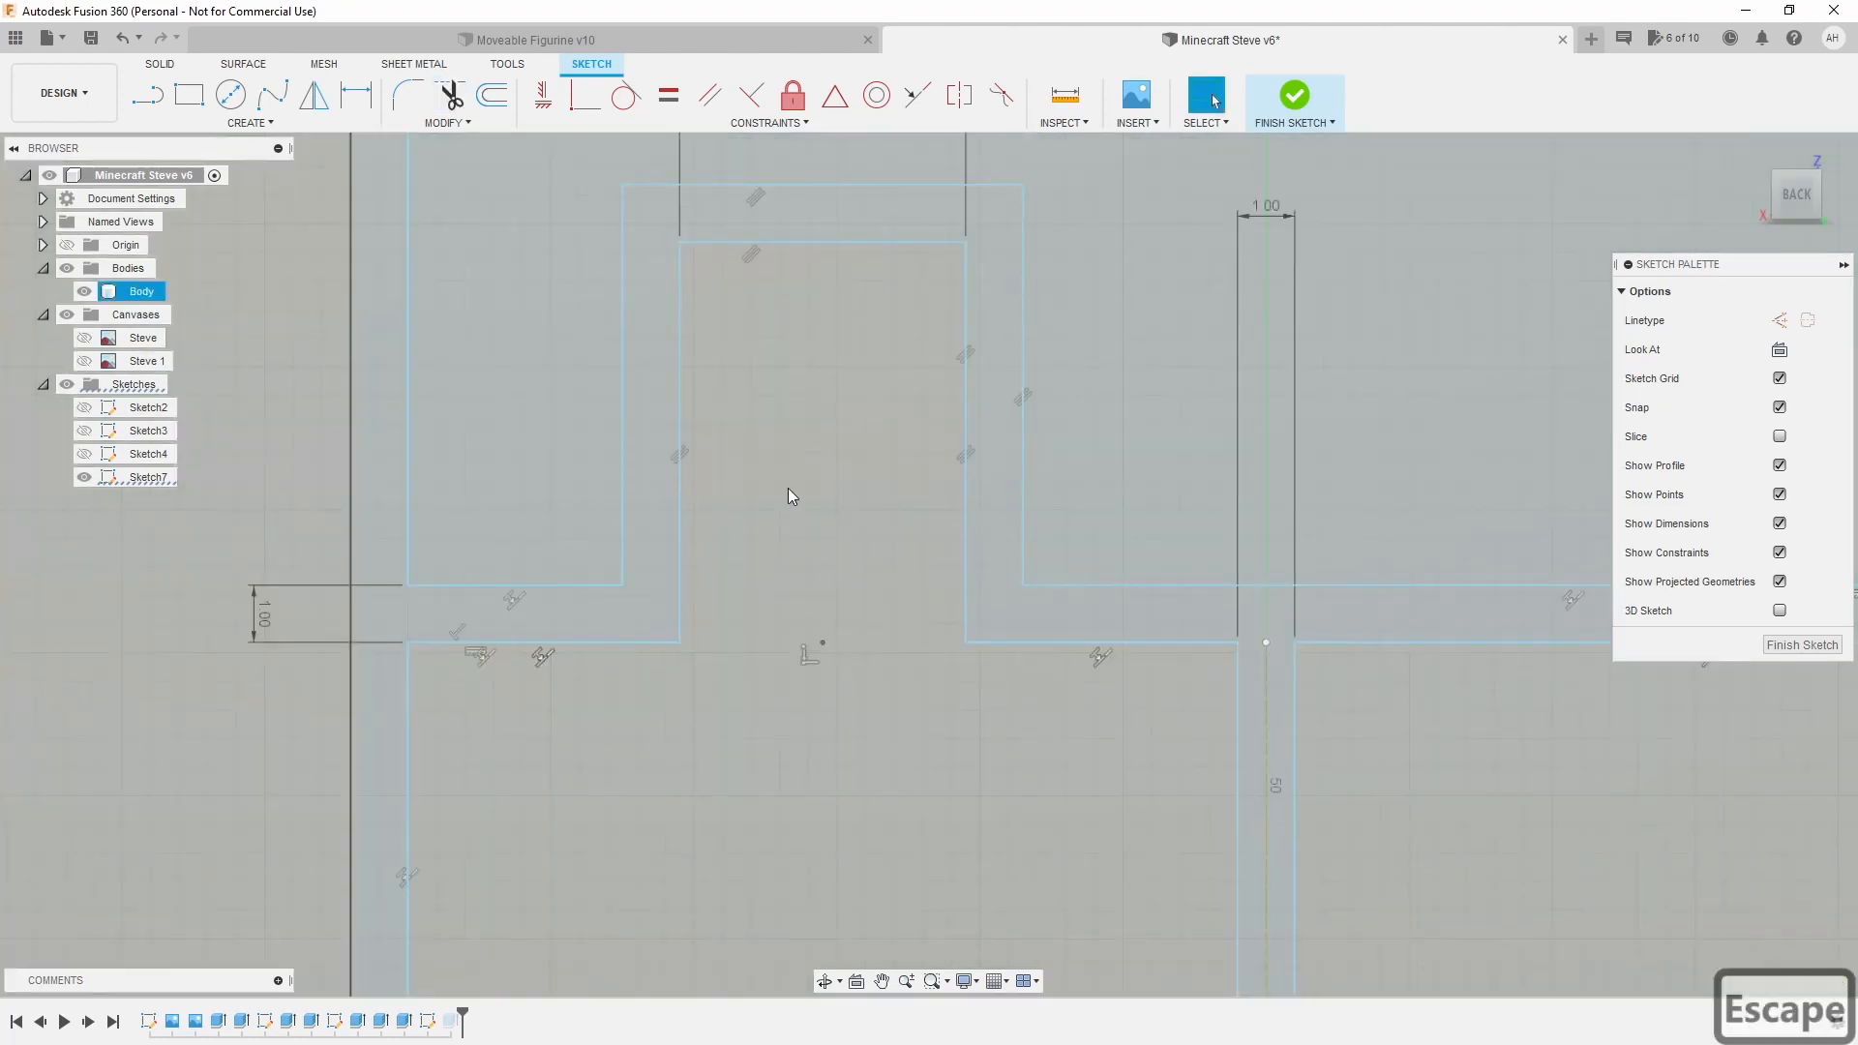
Select the slot profile to verify it, clear the selection, and start Mirror.
{"action": "key", "text": "Escape"}
{"action": "left_click", "coordinate": [660, 439]}
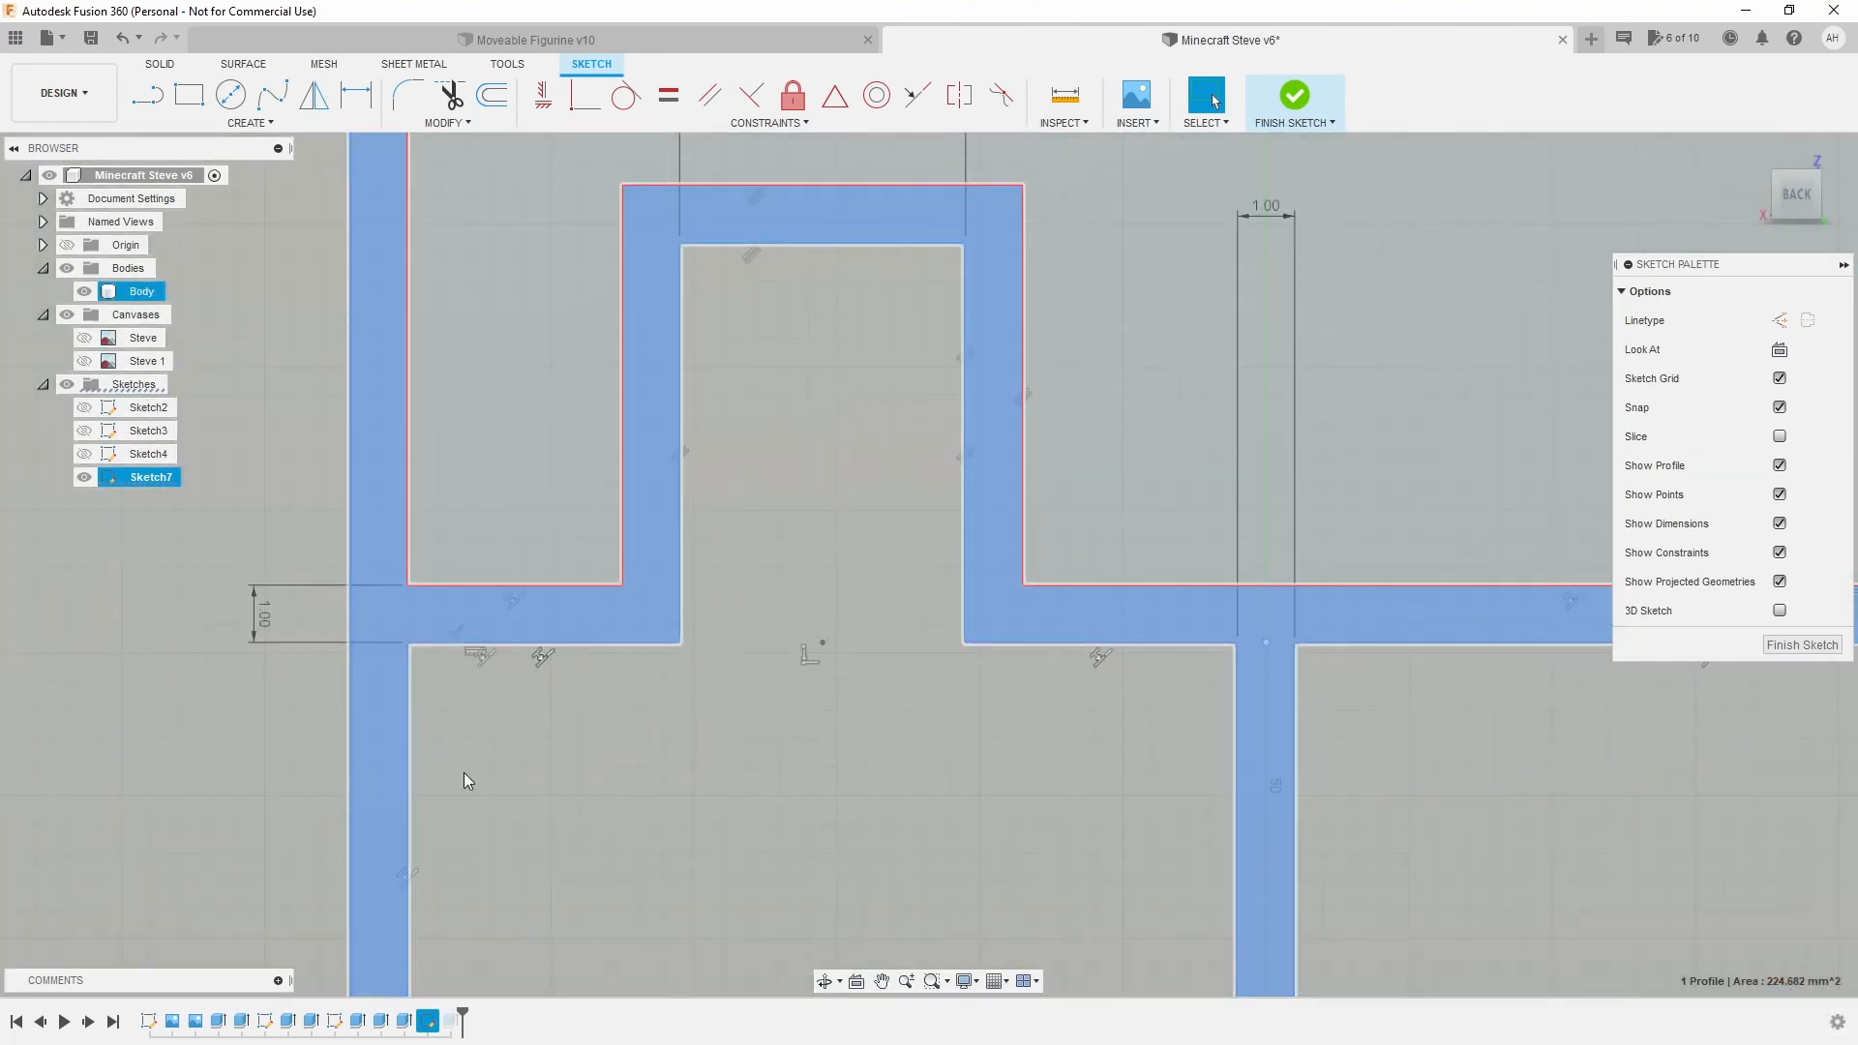
{"action": "left_click", "coordinate": [356, 752]}
{"action": "scroll", "coordinate": [348, 751], "scroll_direction": "up", "scroll_amount": 4}
{"action": "scroll", "coordinate": [345, 749], "scroll_direction": "down", "scroll_amount": 12}
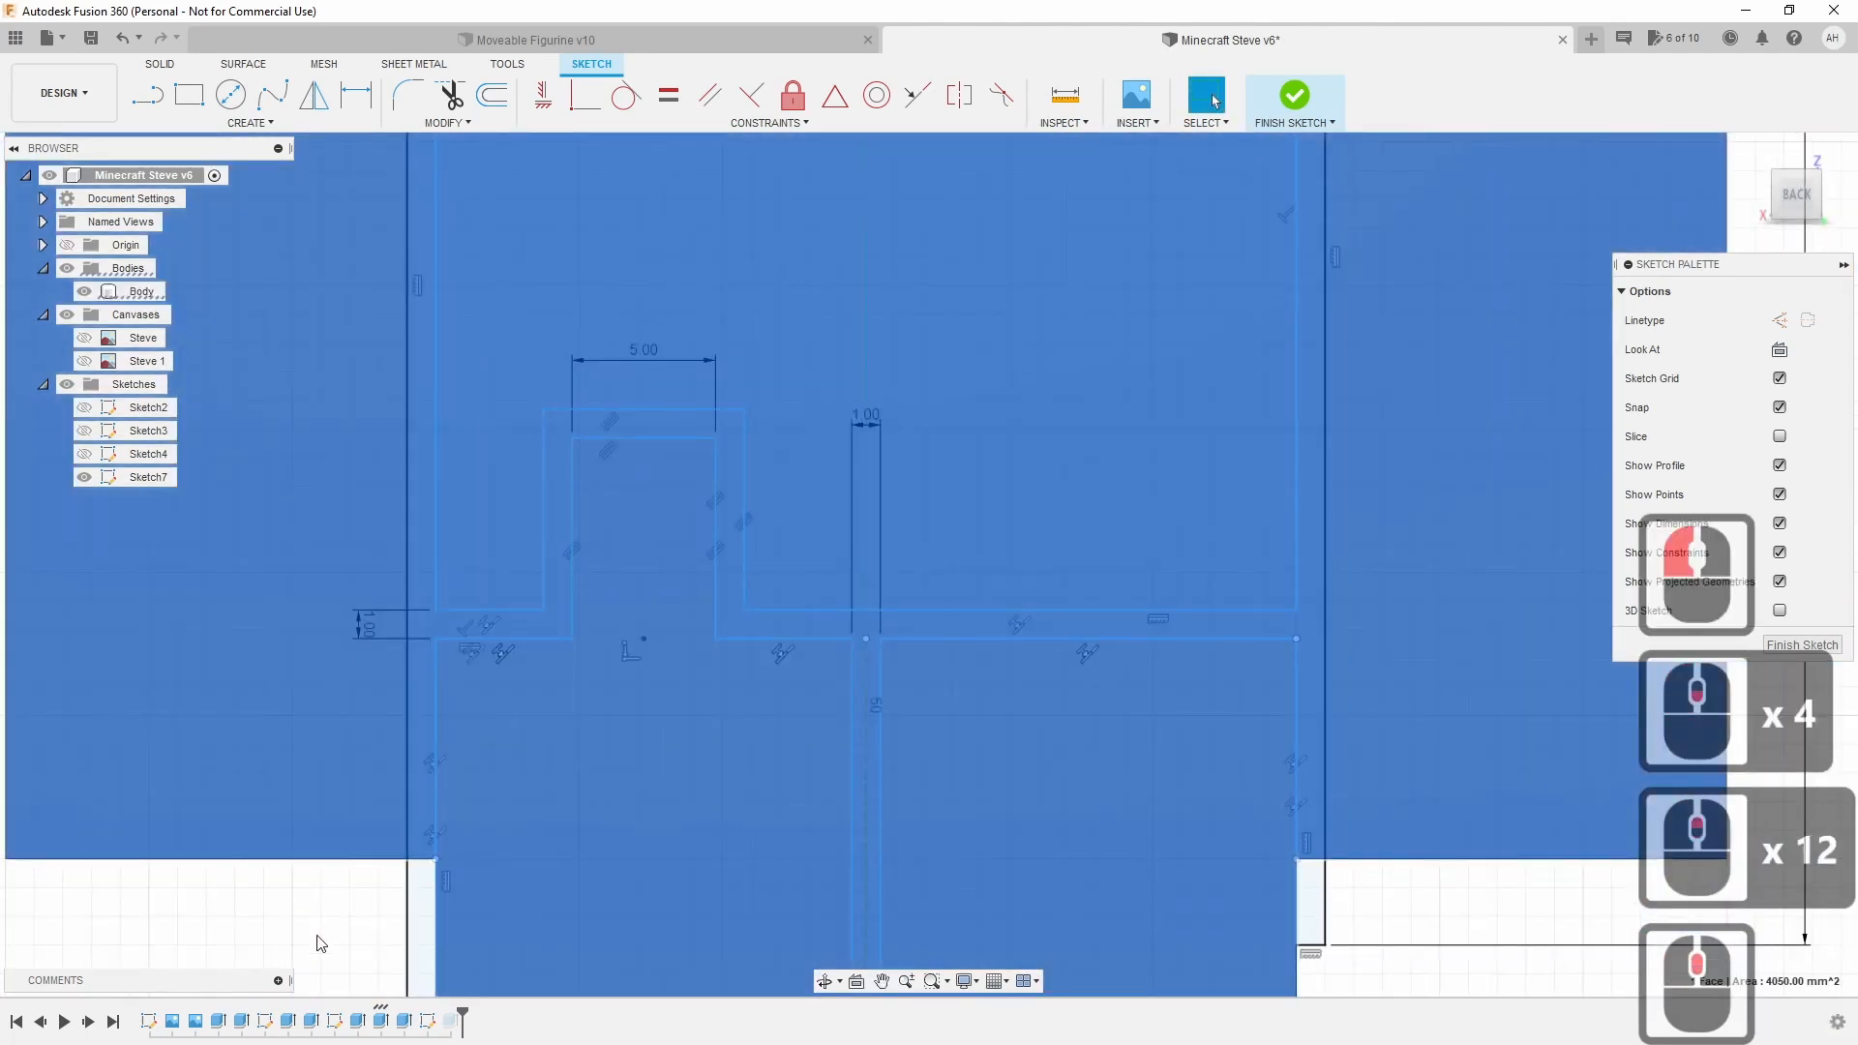
{"action": "left_click", "coordinate": [317, 927]}
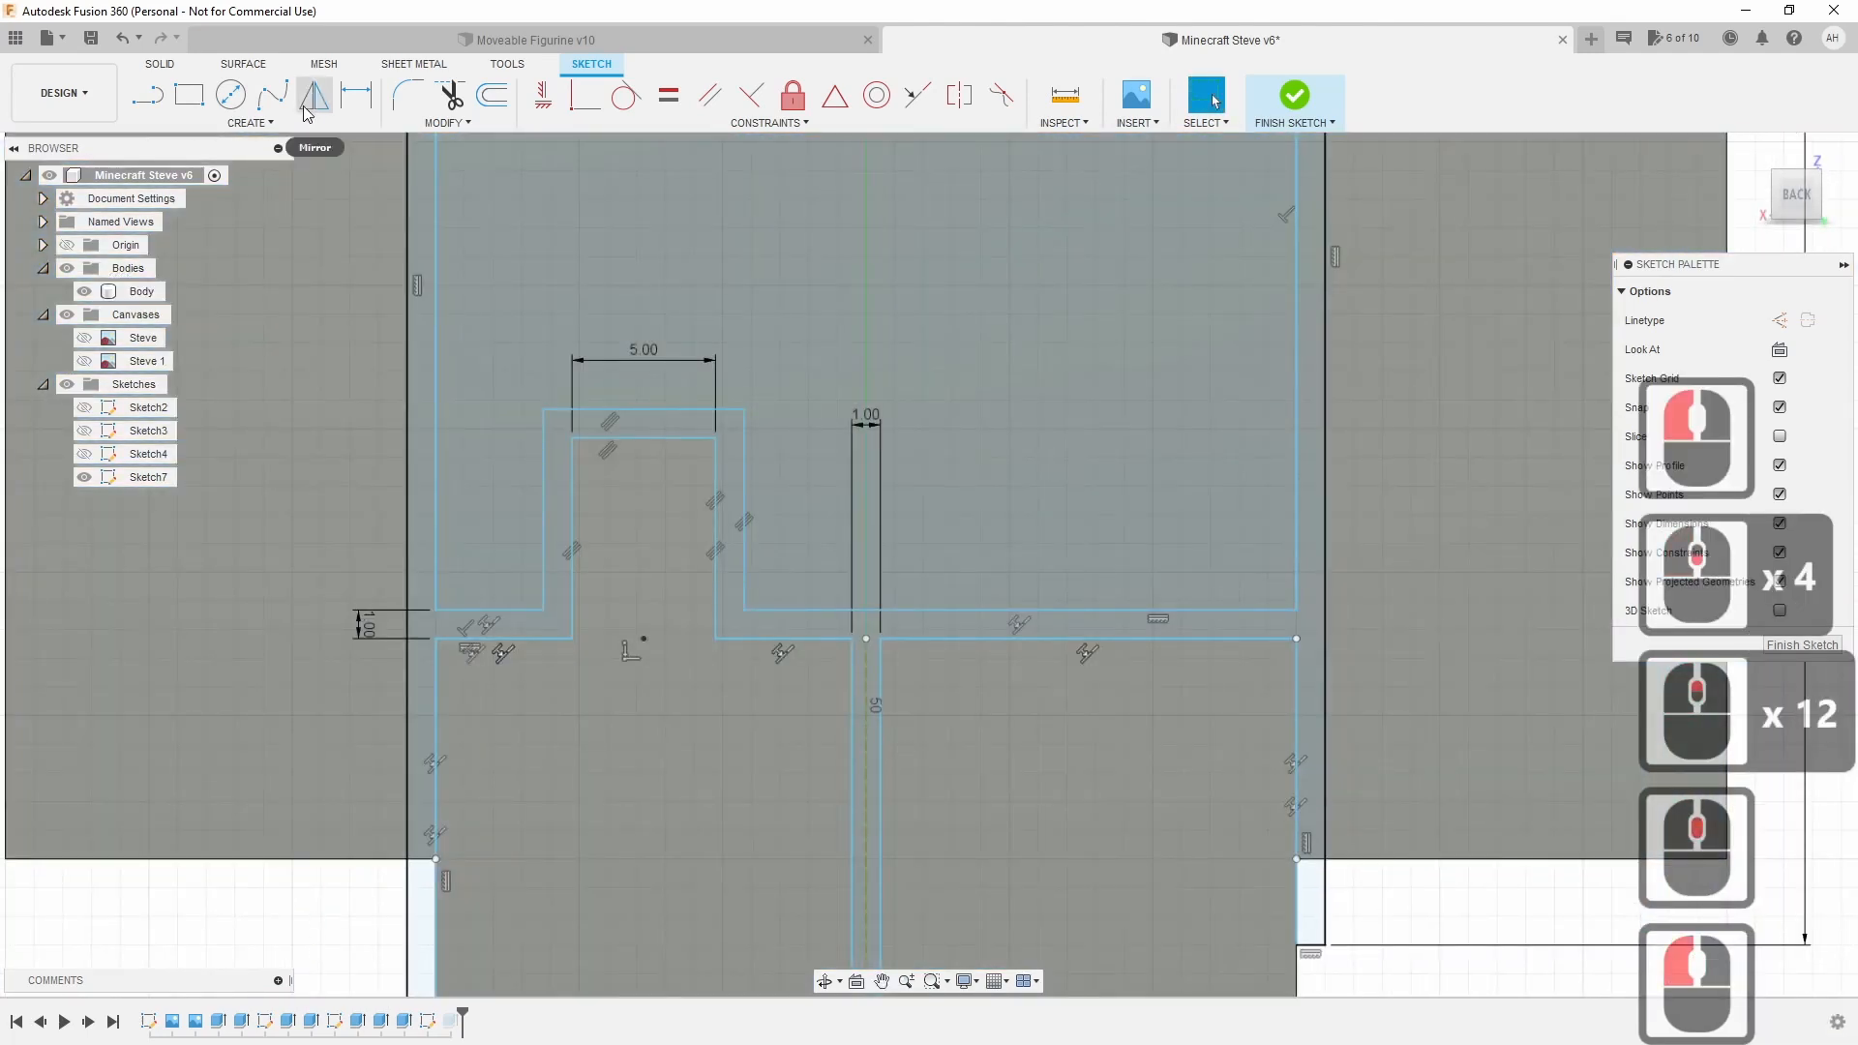
{"action": "left_click", "coordinate": [305, 112]}
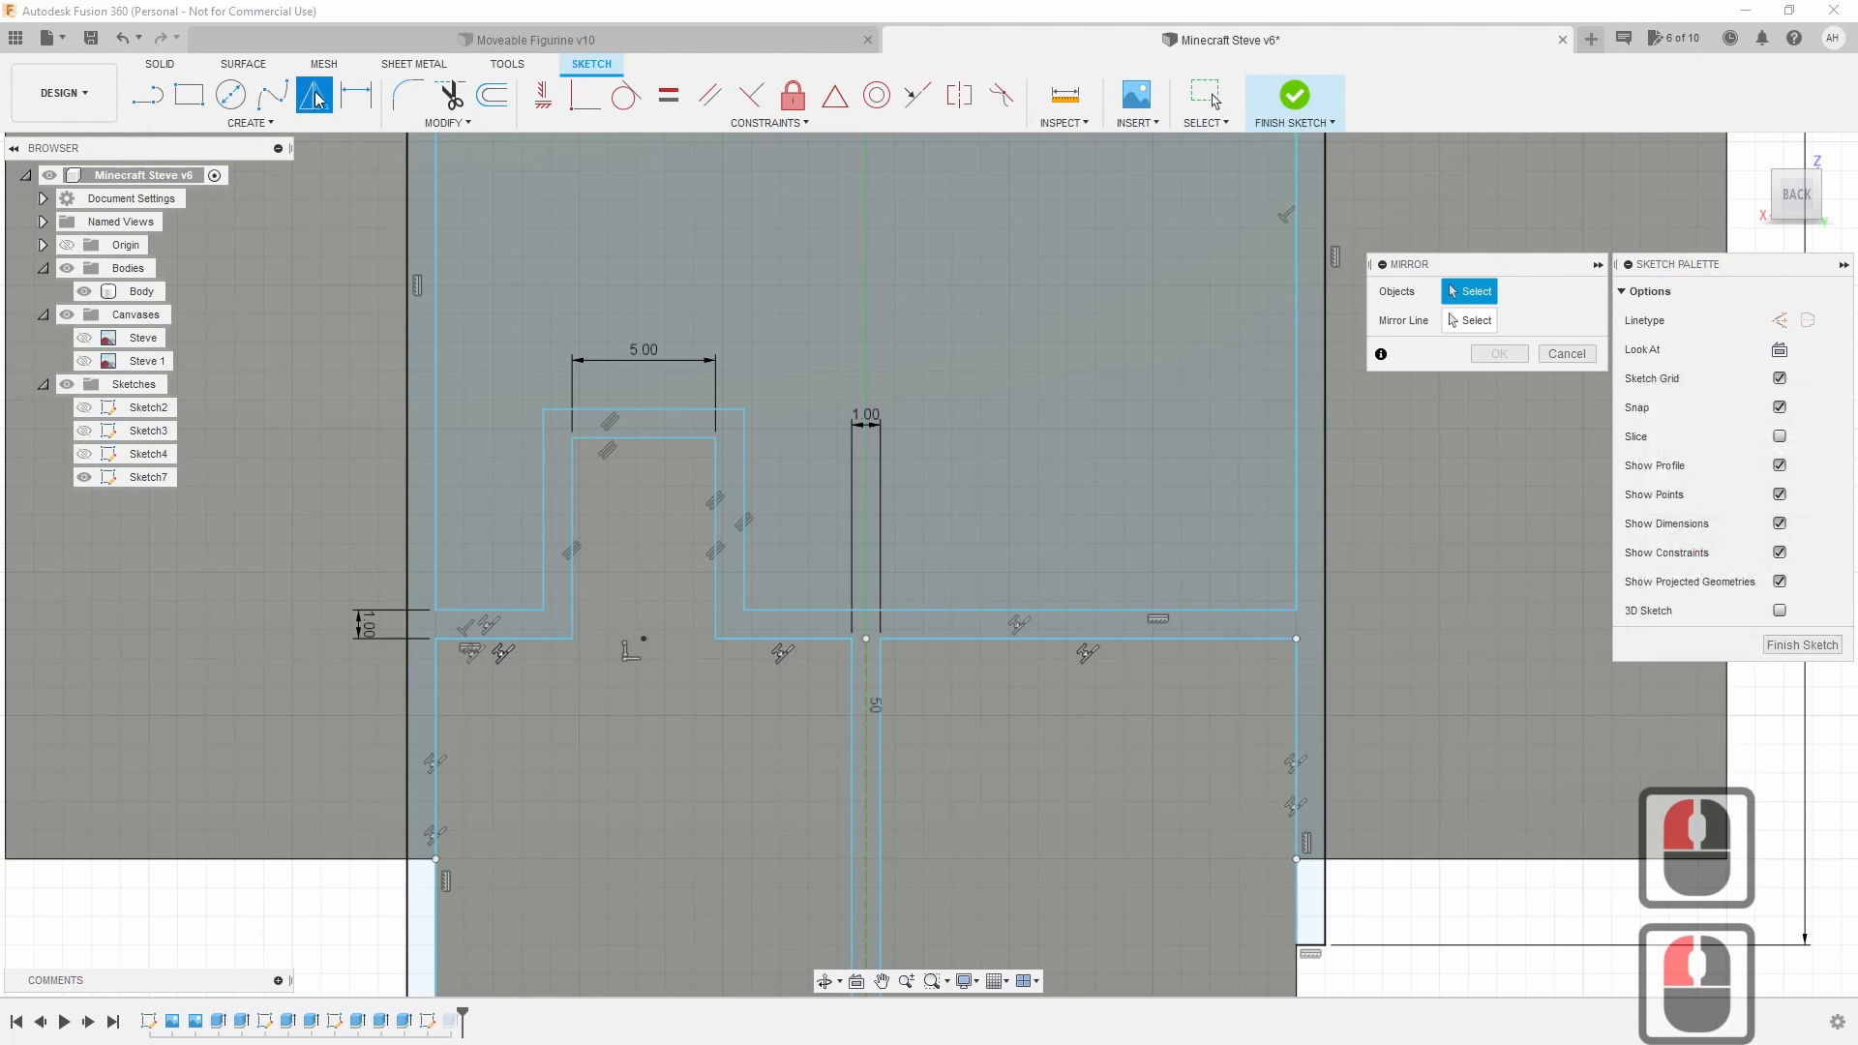
Mirror the six left notch lines across the centre dashed line.
{"action": "left_click", "coordinate": [543, 445]}
{"action": "left_click", "coordinate": [631, 410]}
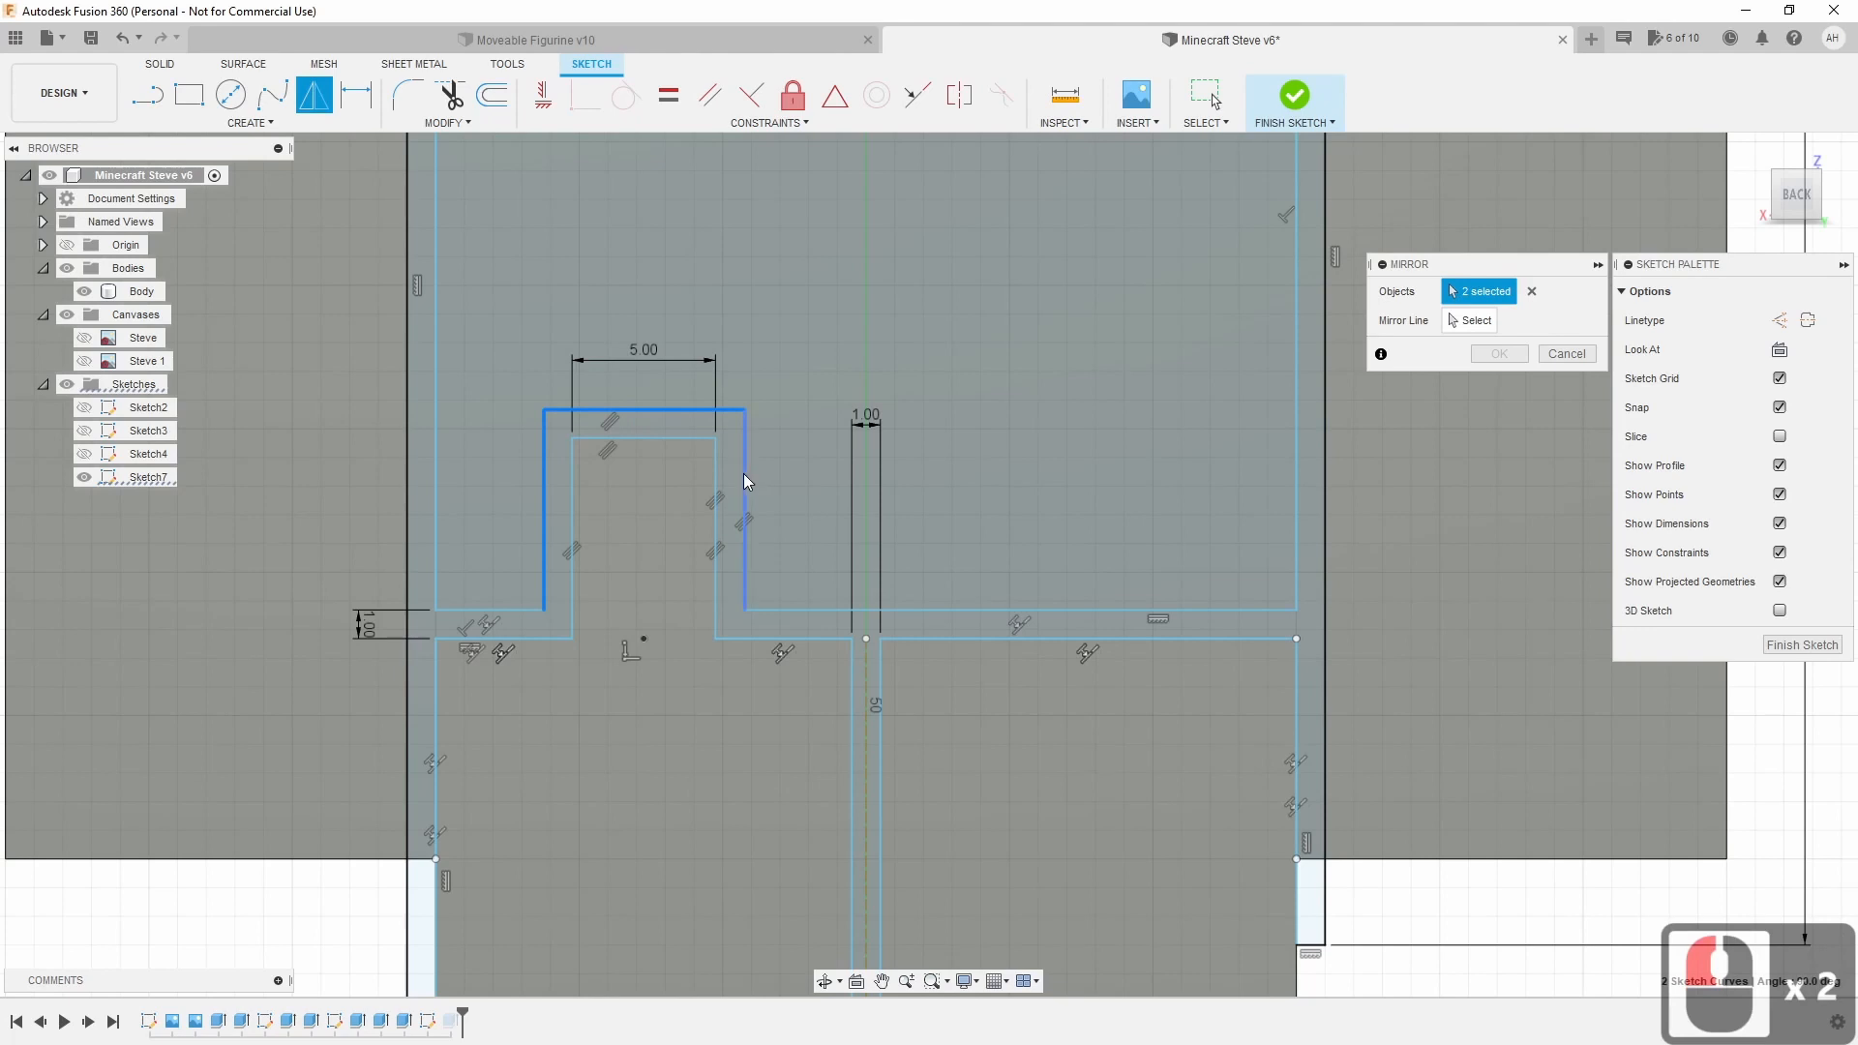
{"action": "left_click", "coordinate": [744, 476]}
{"action": "left_click", "coordinate": [668, 438]}
{"action": "left_click", "coordinate": [716, 508]}
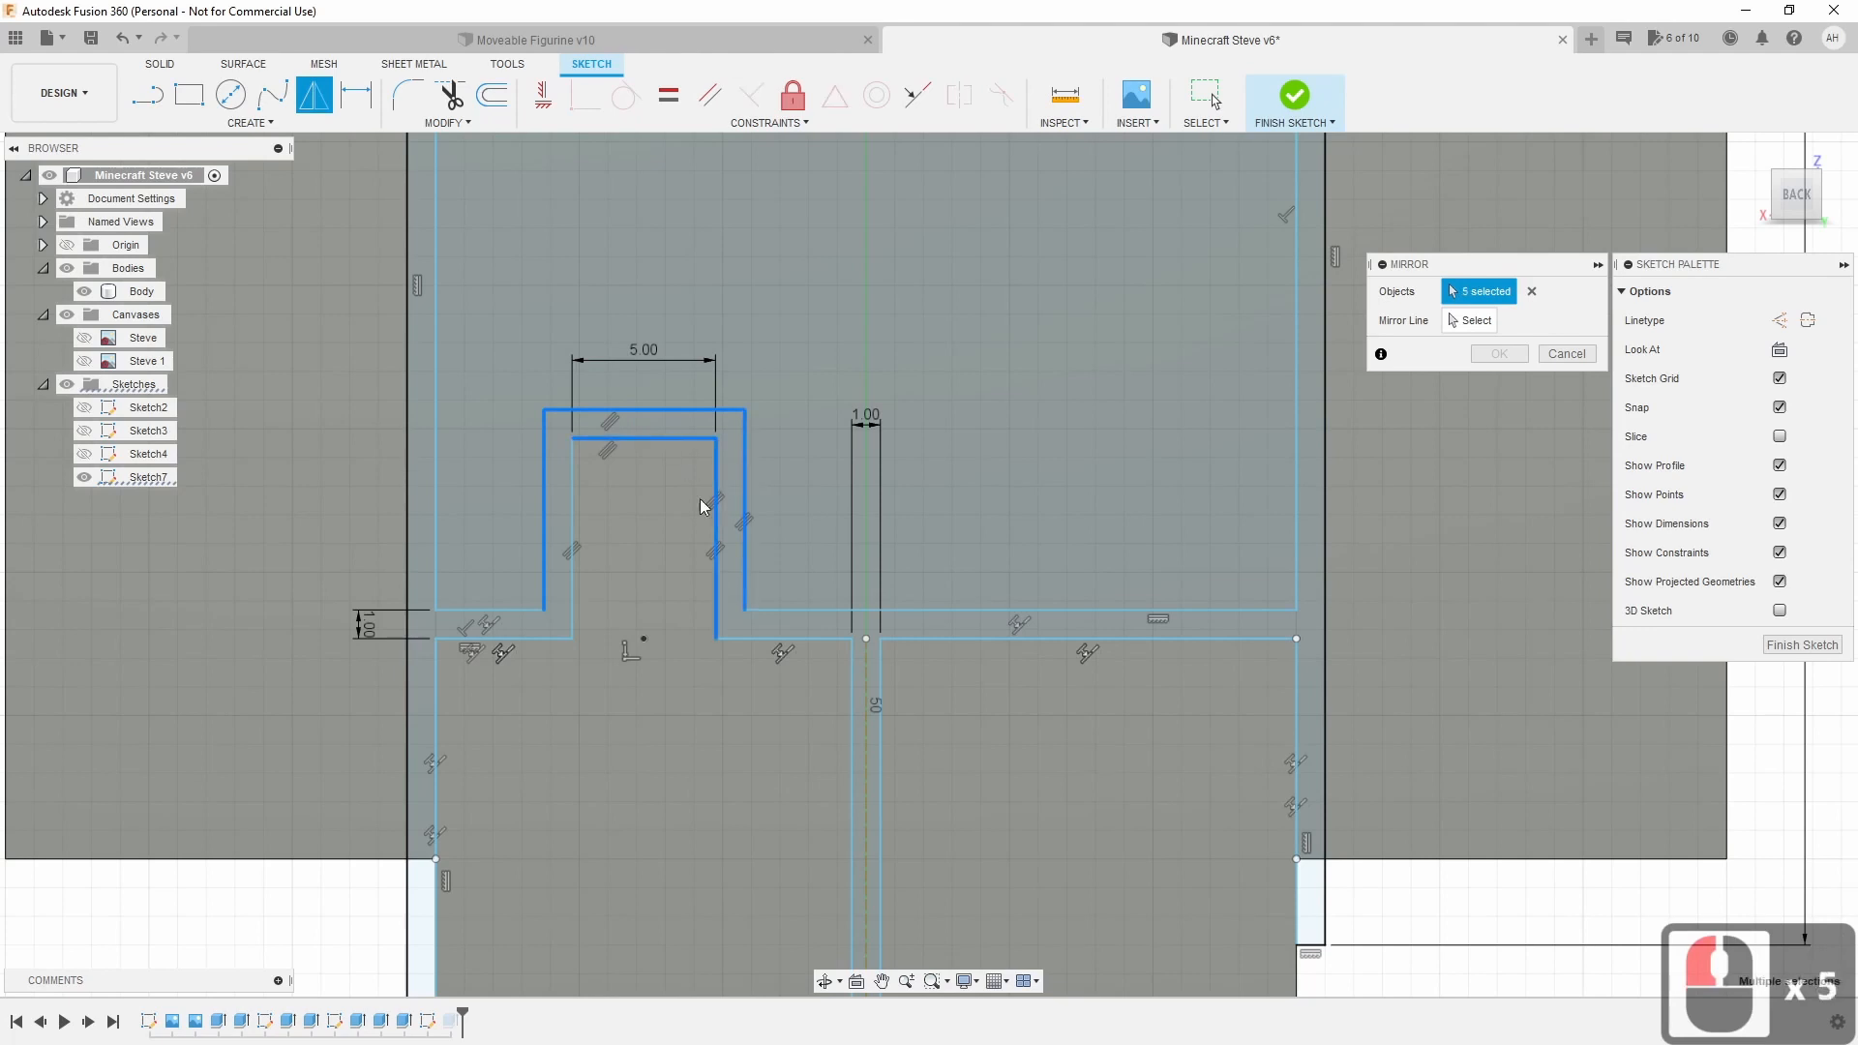
{"action": "left_click", "coordinate": [569, 513]}
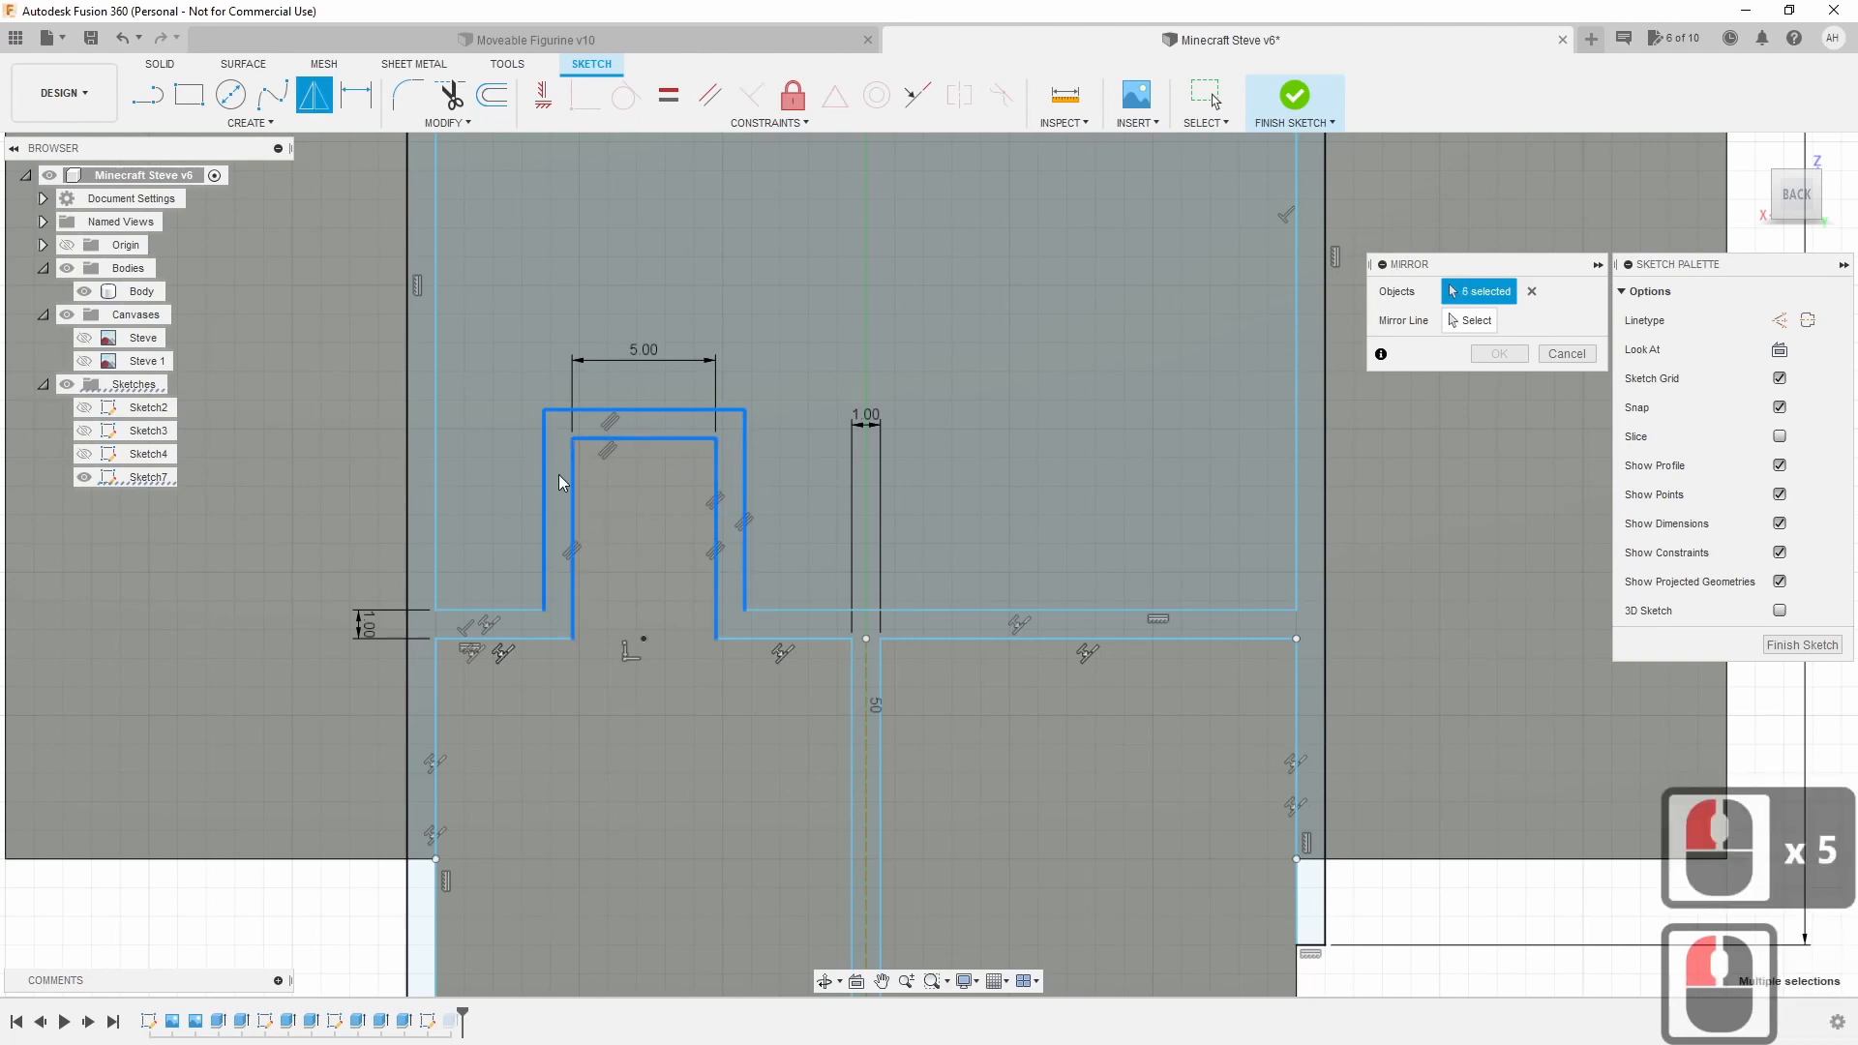
{"action": "left_click", "coordinate": [1469, 322]}
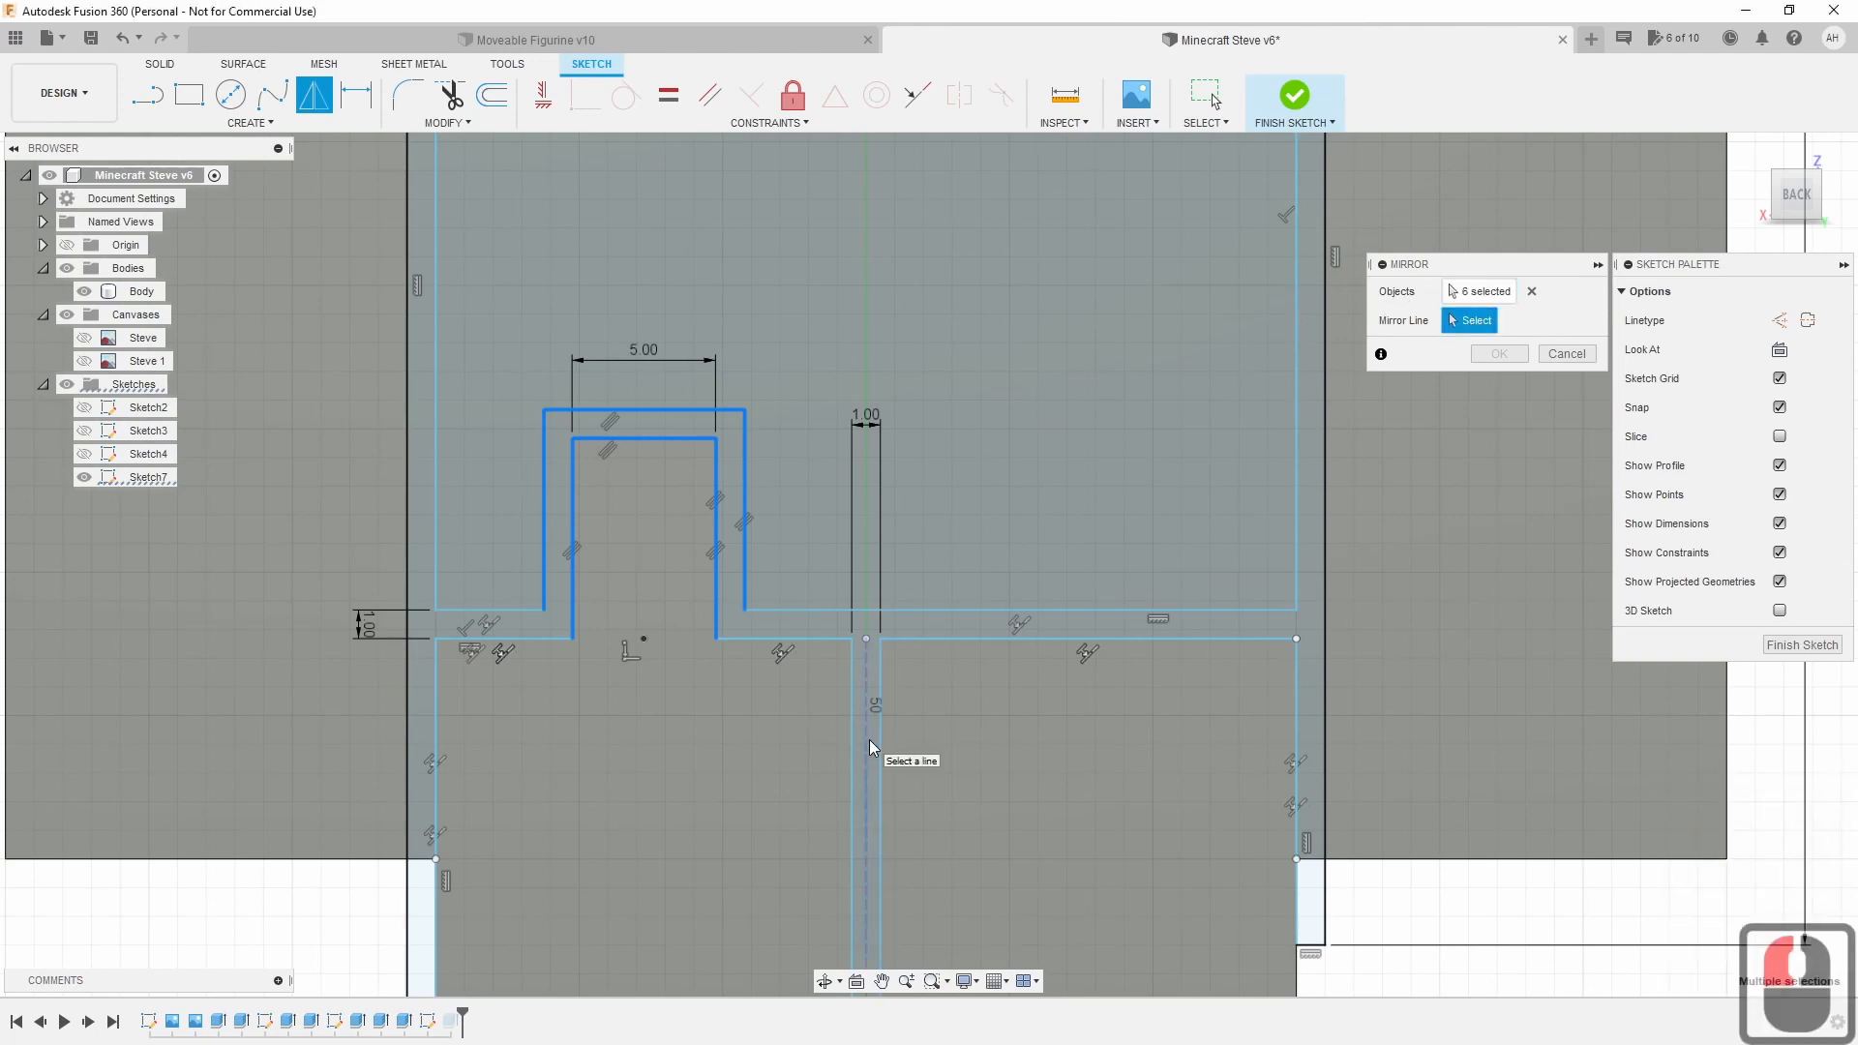
{"action": "left_click", "coordinate": [866, 767]}
{"action": "left_click", "coordinate": [864, 770]}
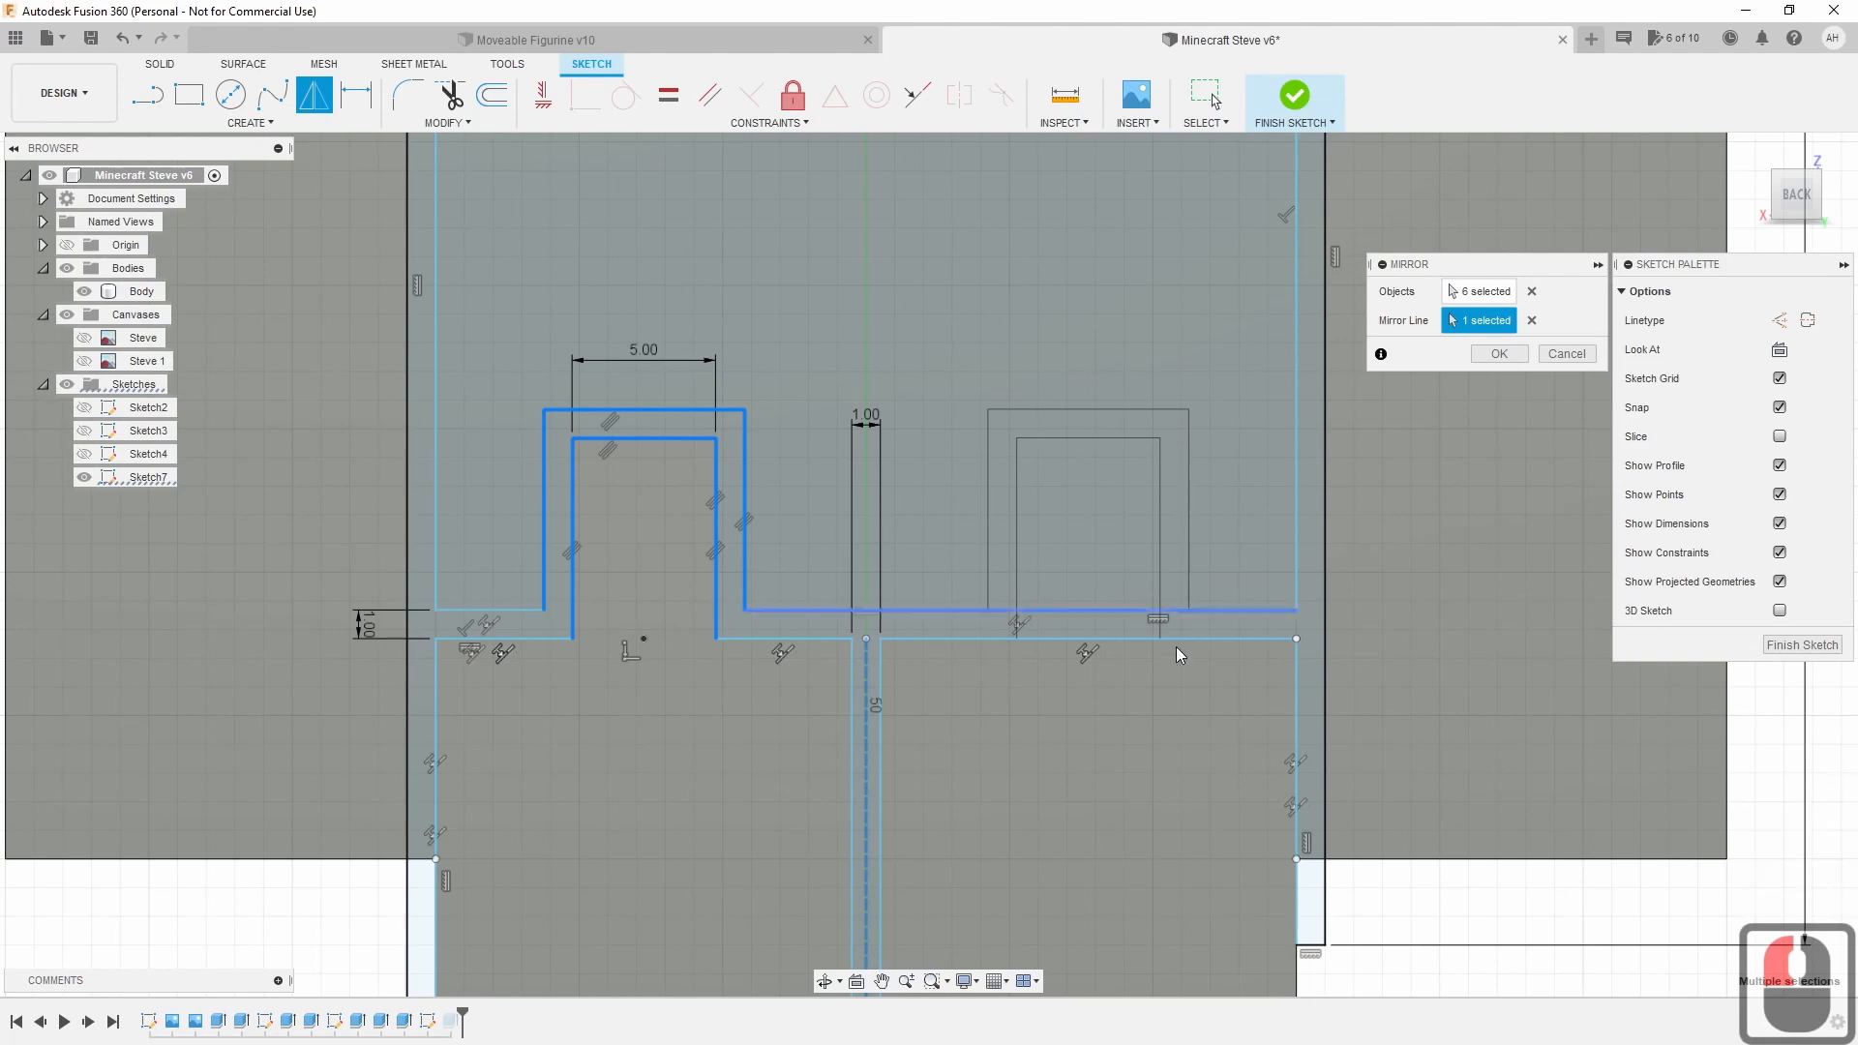
{"action": "left_click", "coordinate": [1498, 354]}
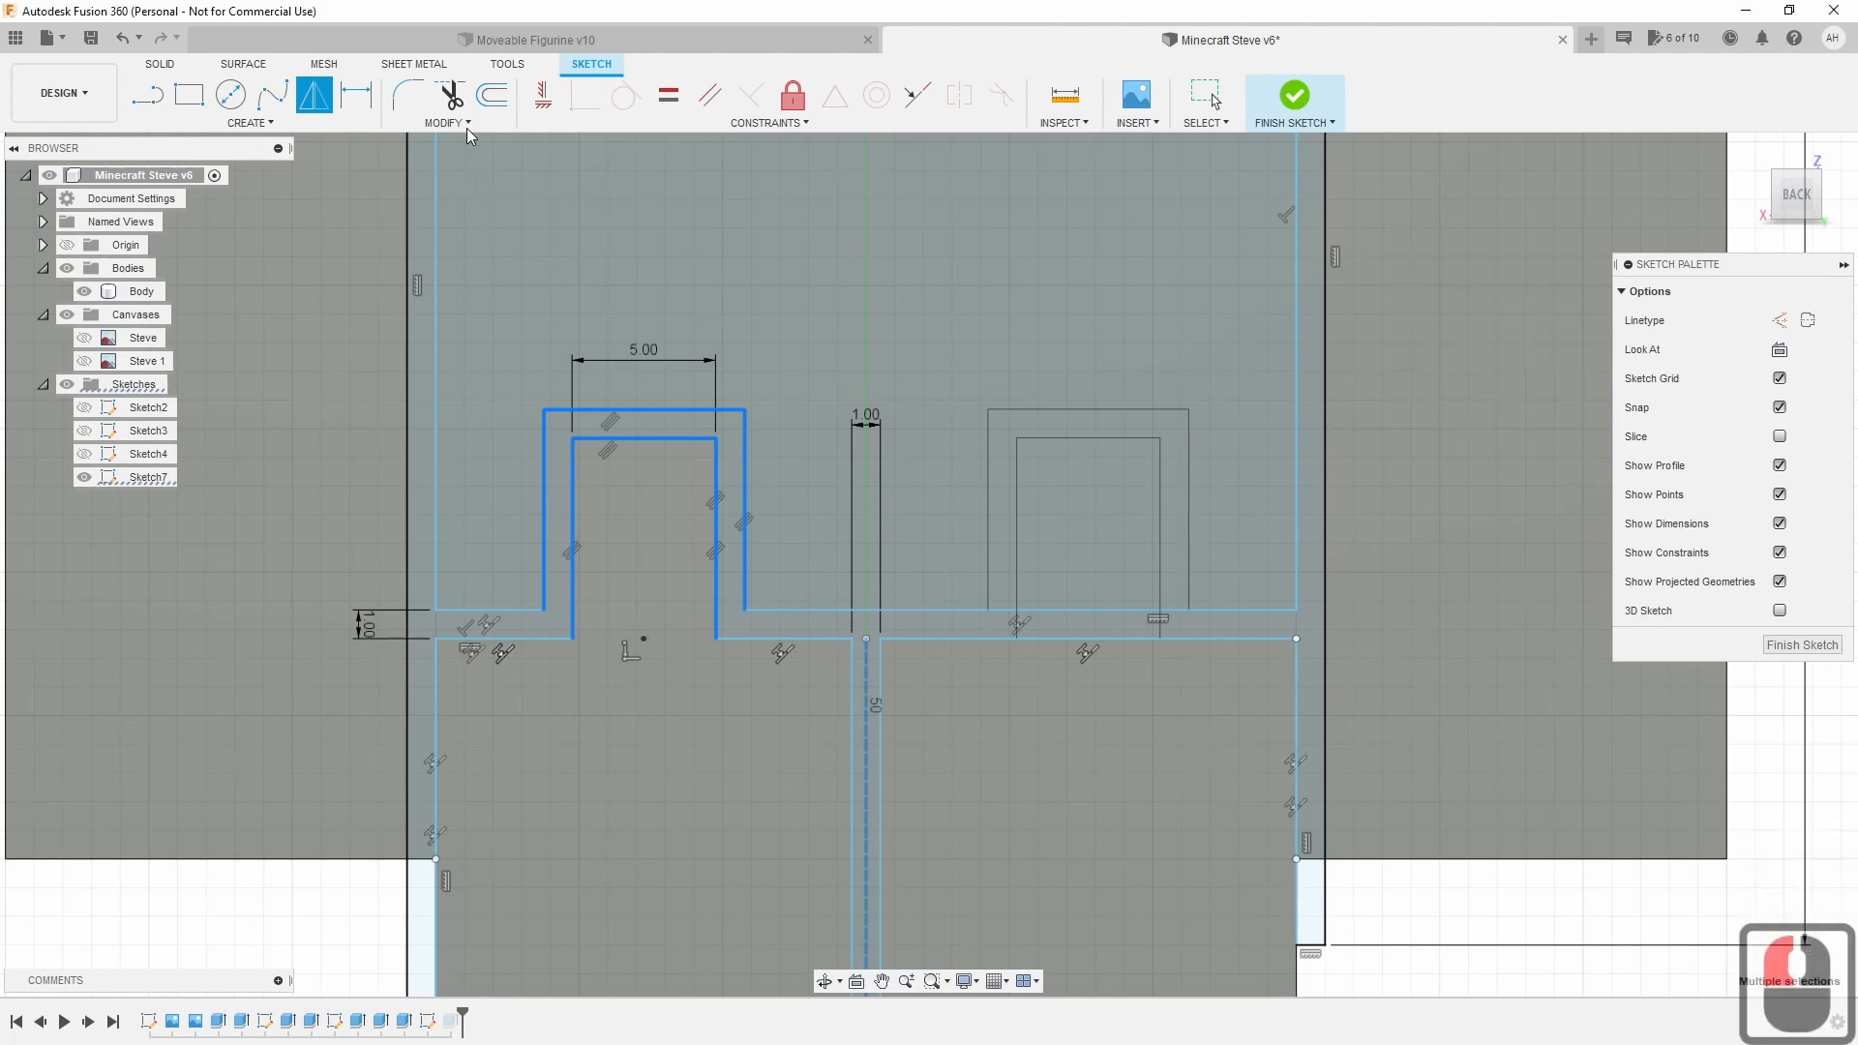
{"action": "left_click", "coordinate": [455, 99]}
{"action": "left_click", "coordinate": [451, 108]}
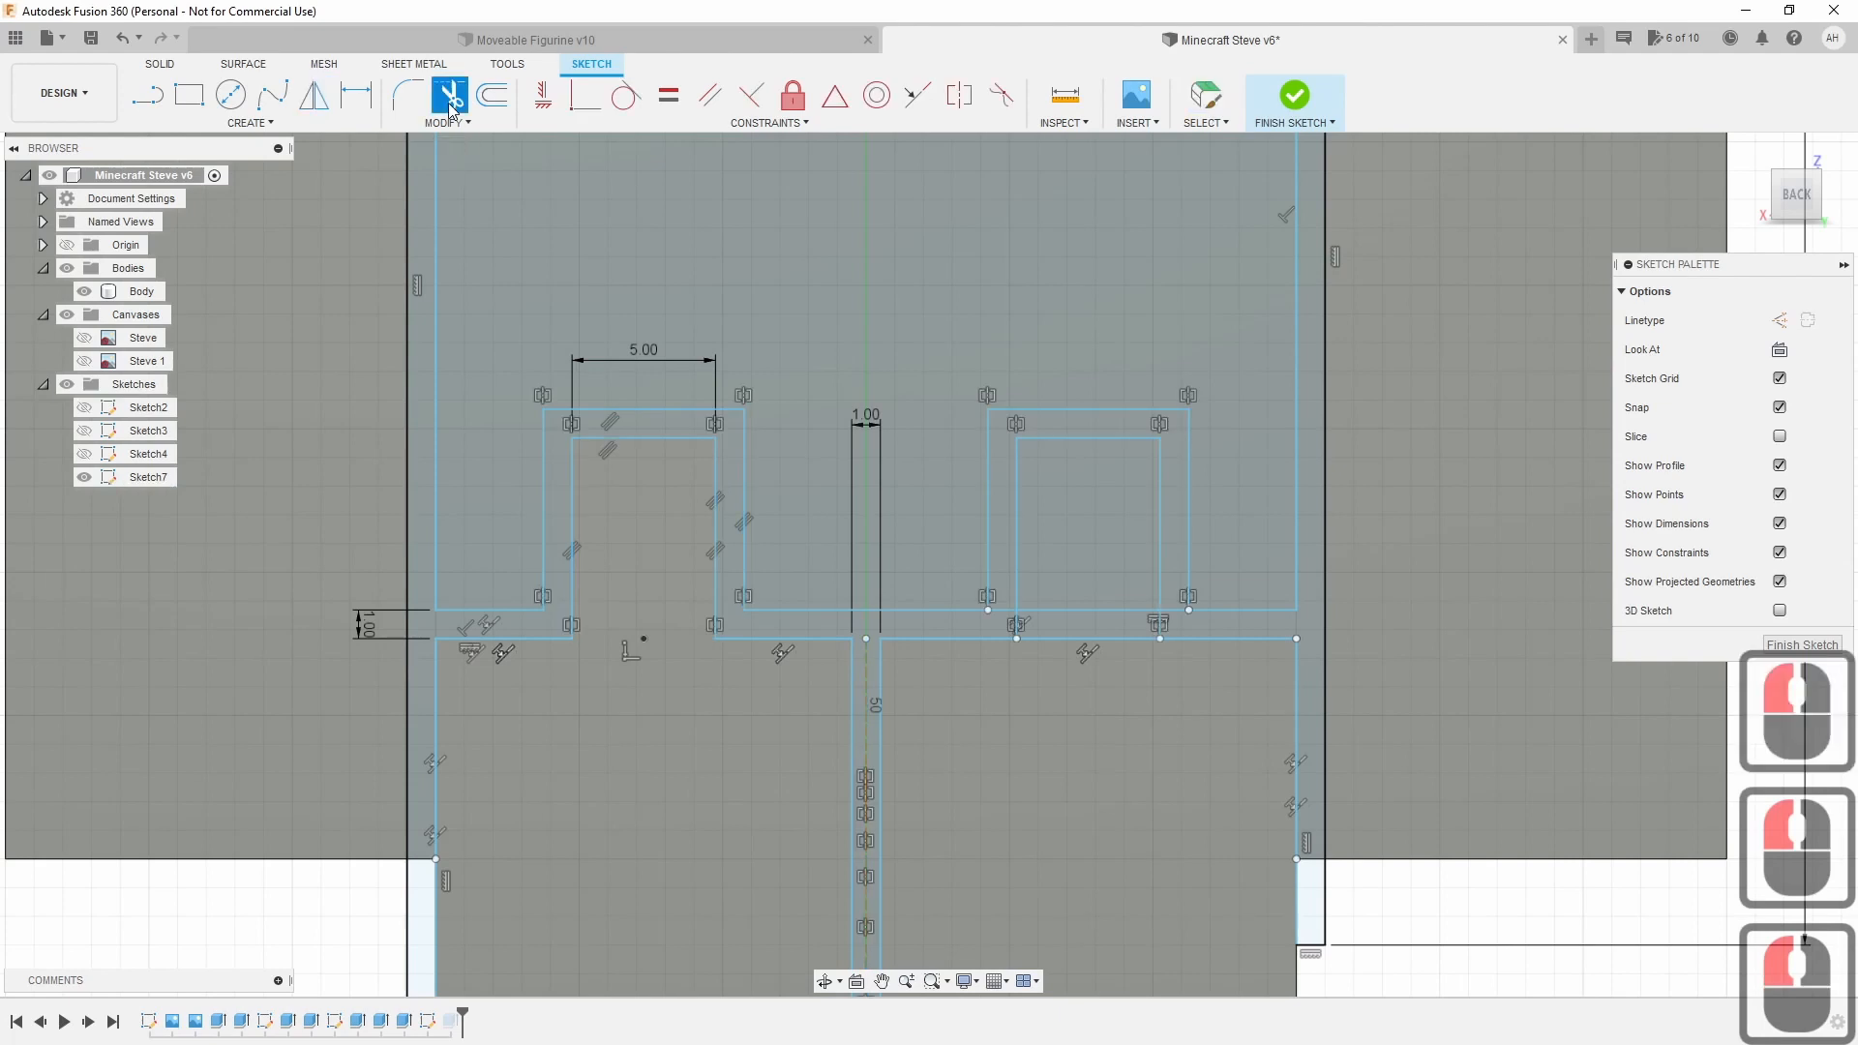
Trim the four leftover segments at the mirrored right notch.
{"action": "left_click", "coordinate": [1053, 608]}
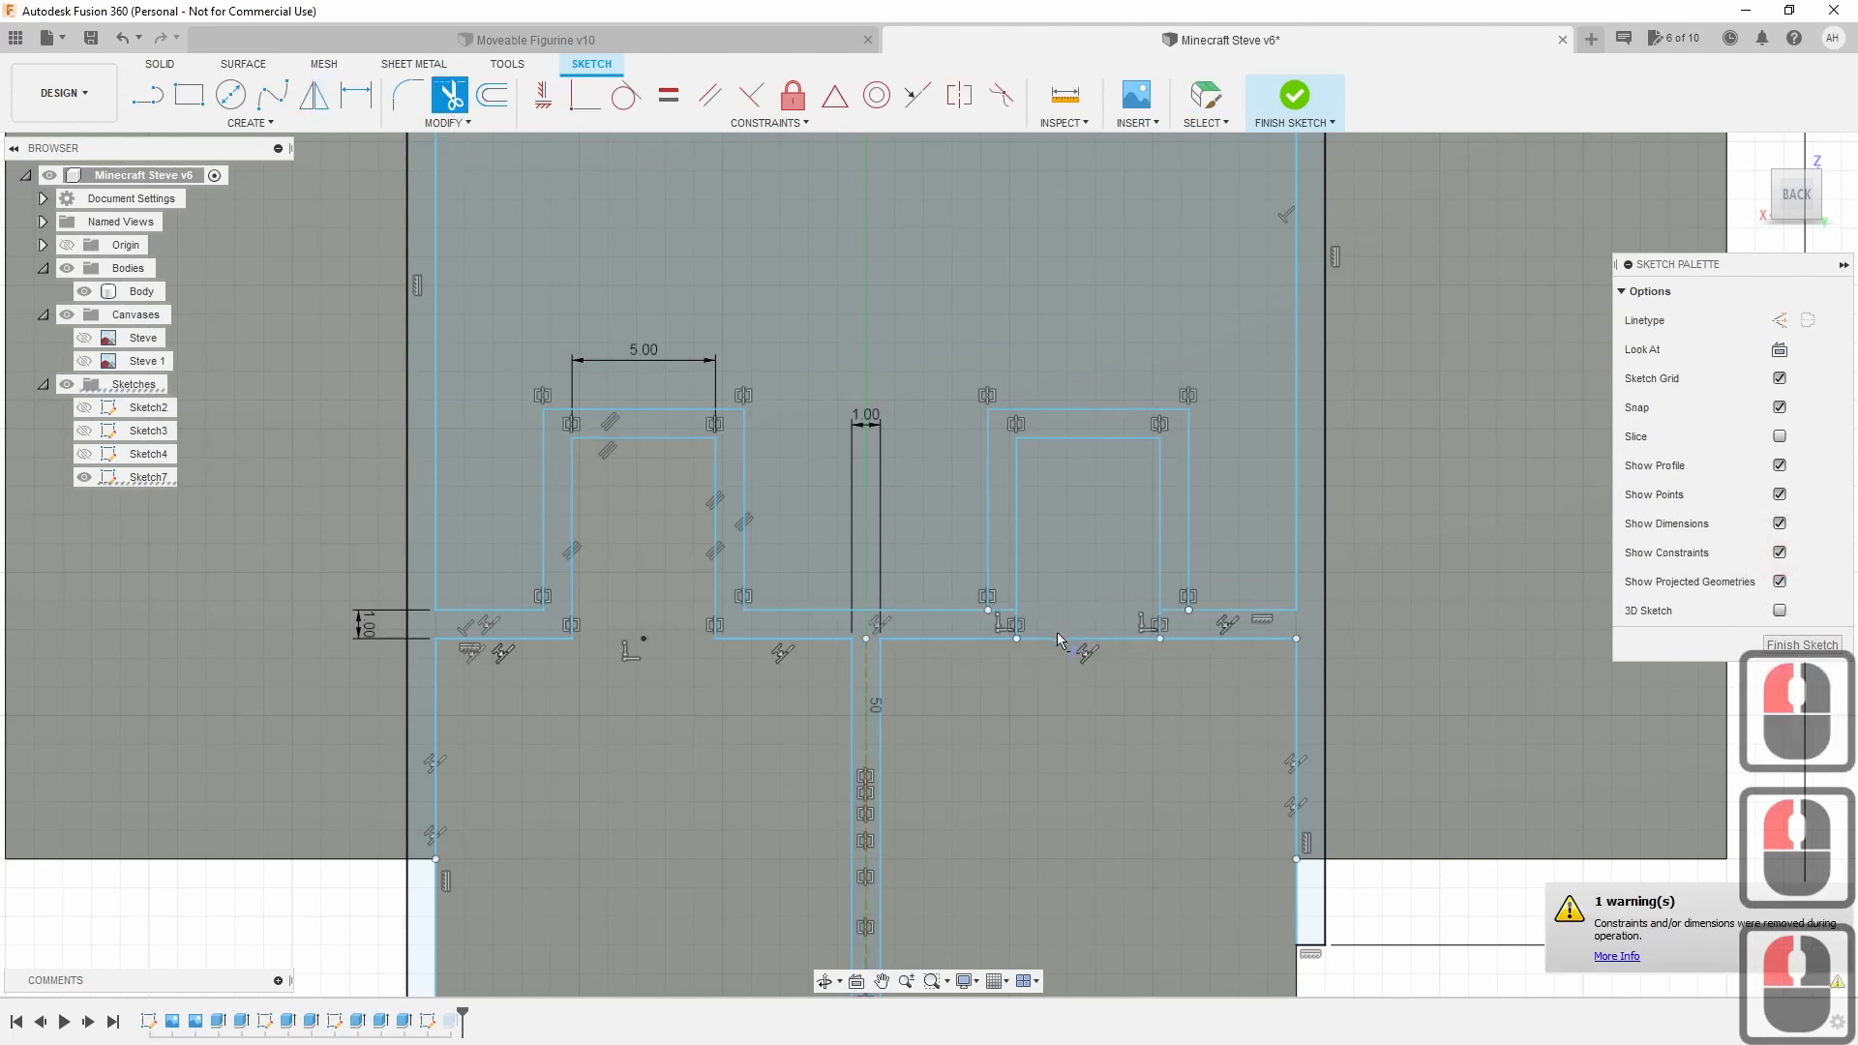
{"action": "left_click", "coordinate": [1058, 637]}
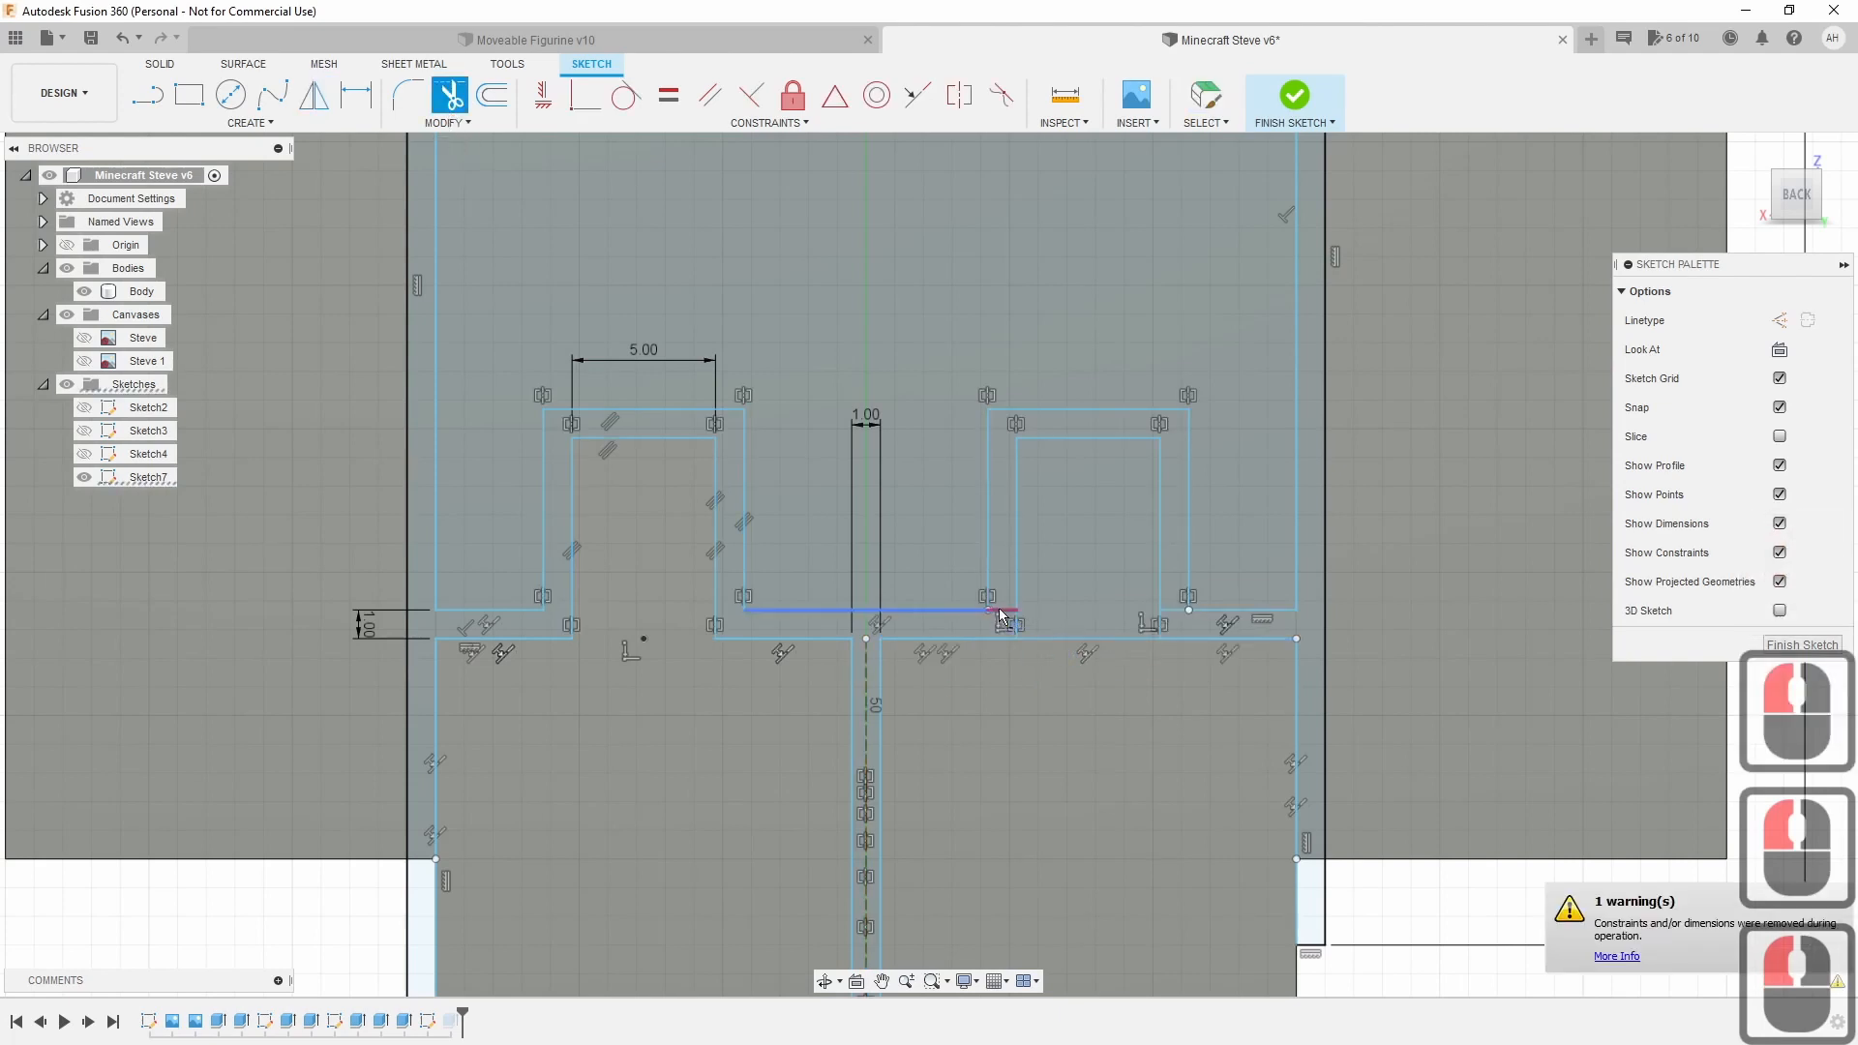
{"action": "left_click", "coordinate": [1184, 611]}
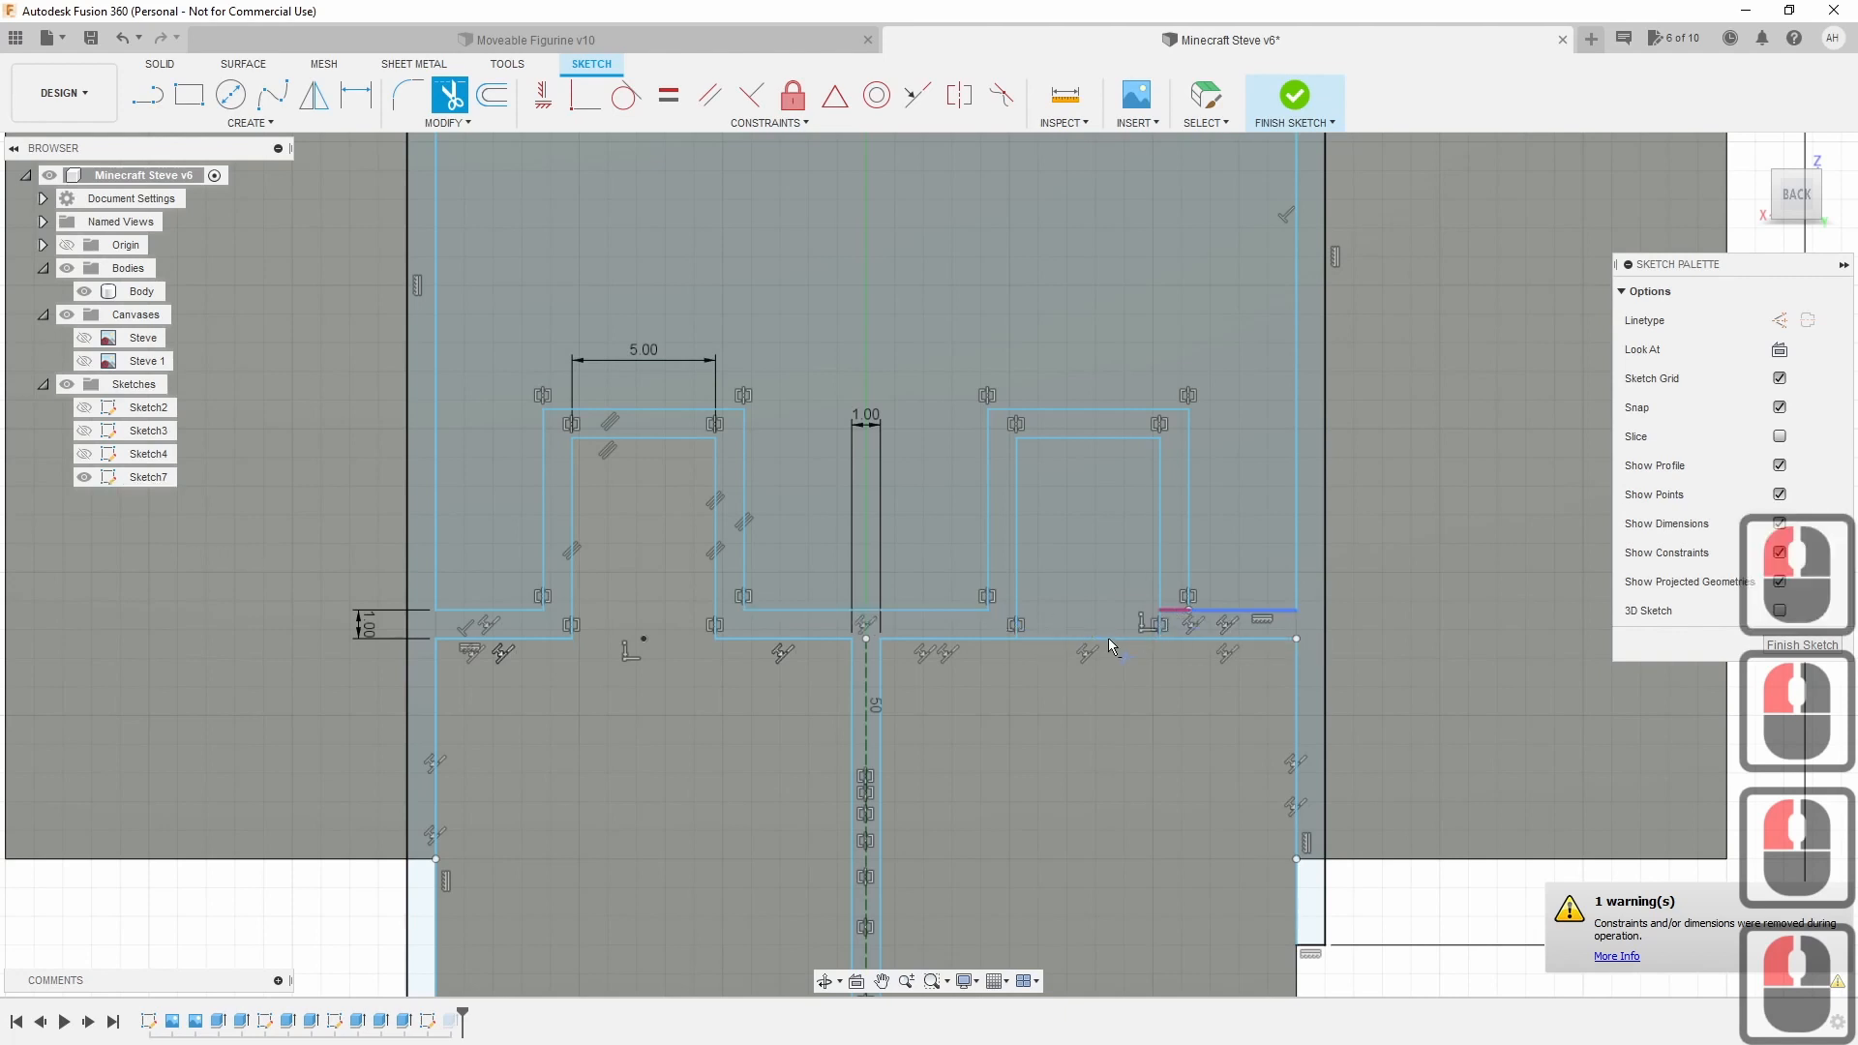
{"action": "left_click", "coordinate": [1102, 641]}
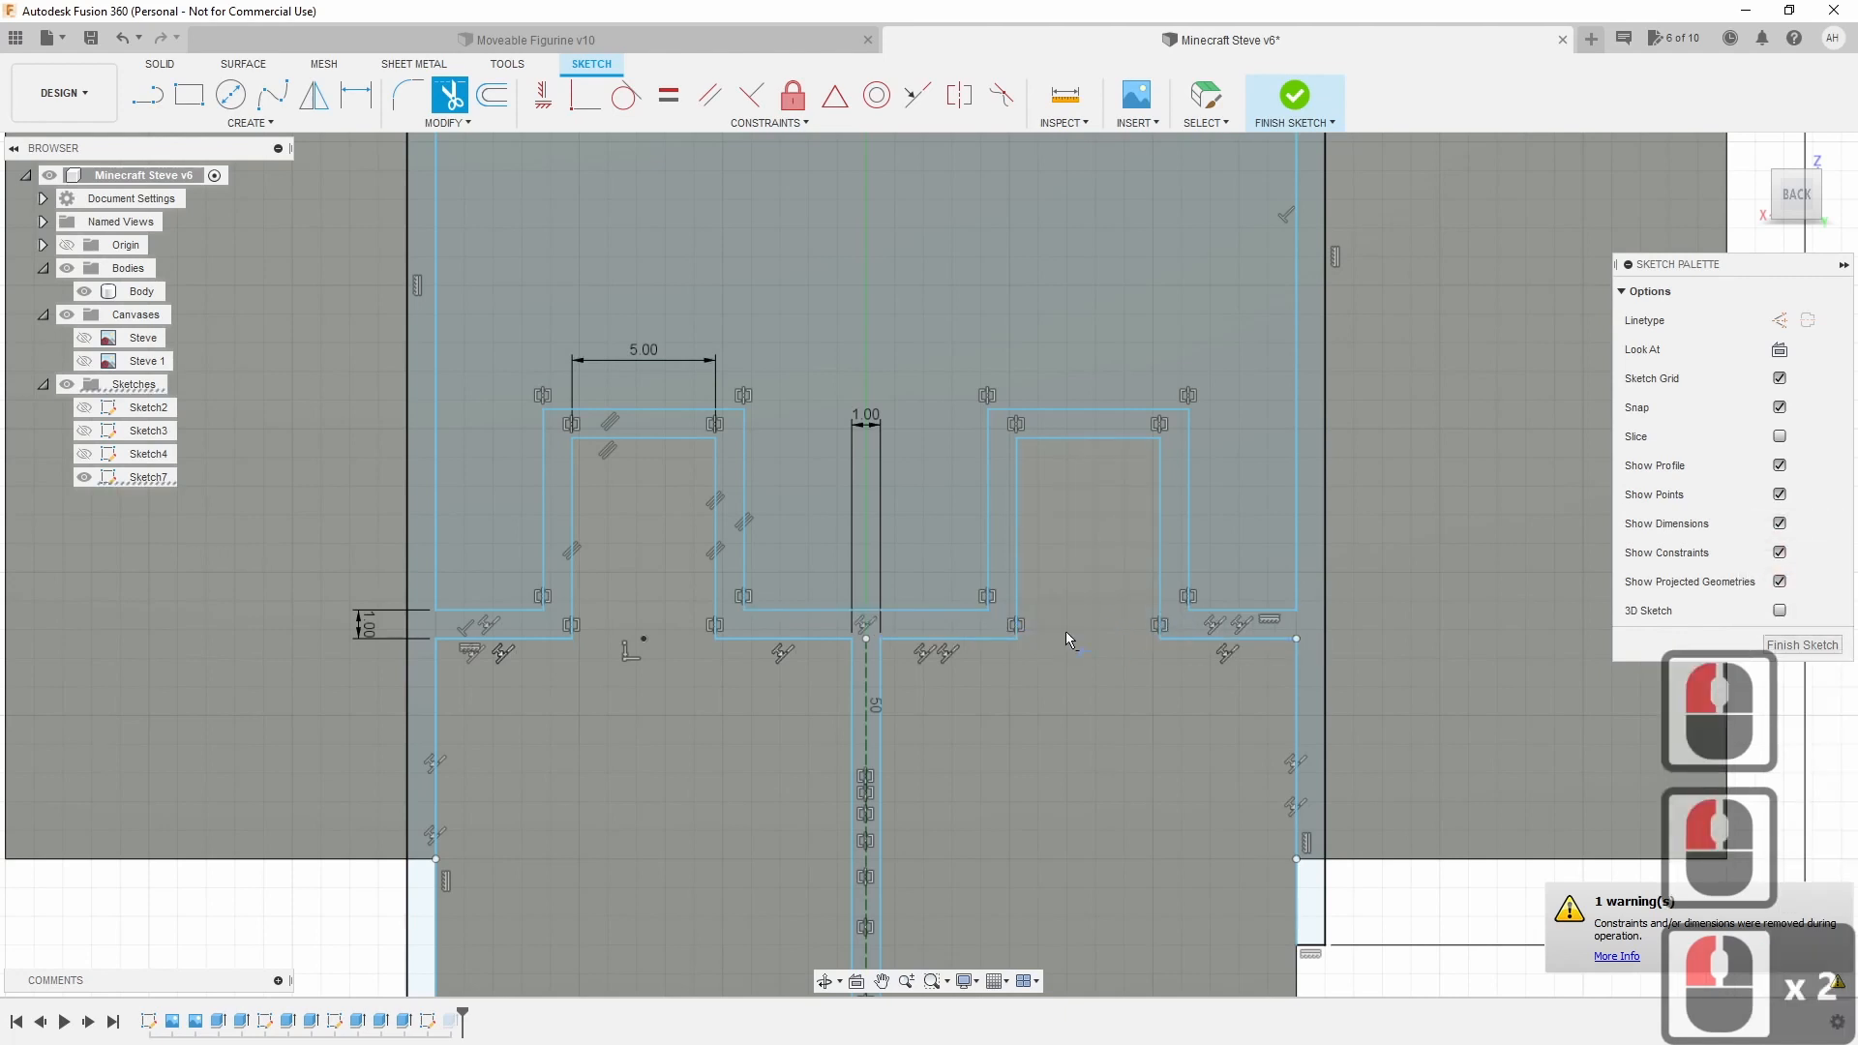
{"action": "key", "text": "Escape"}
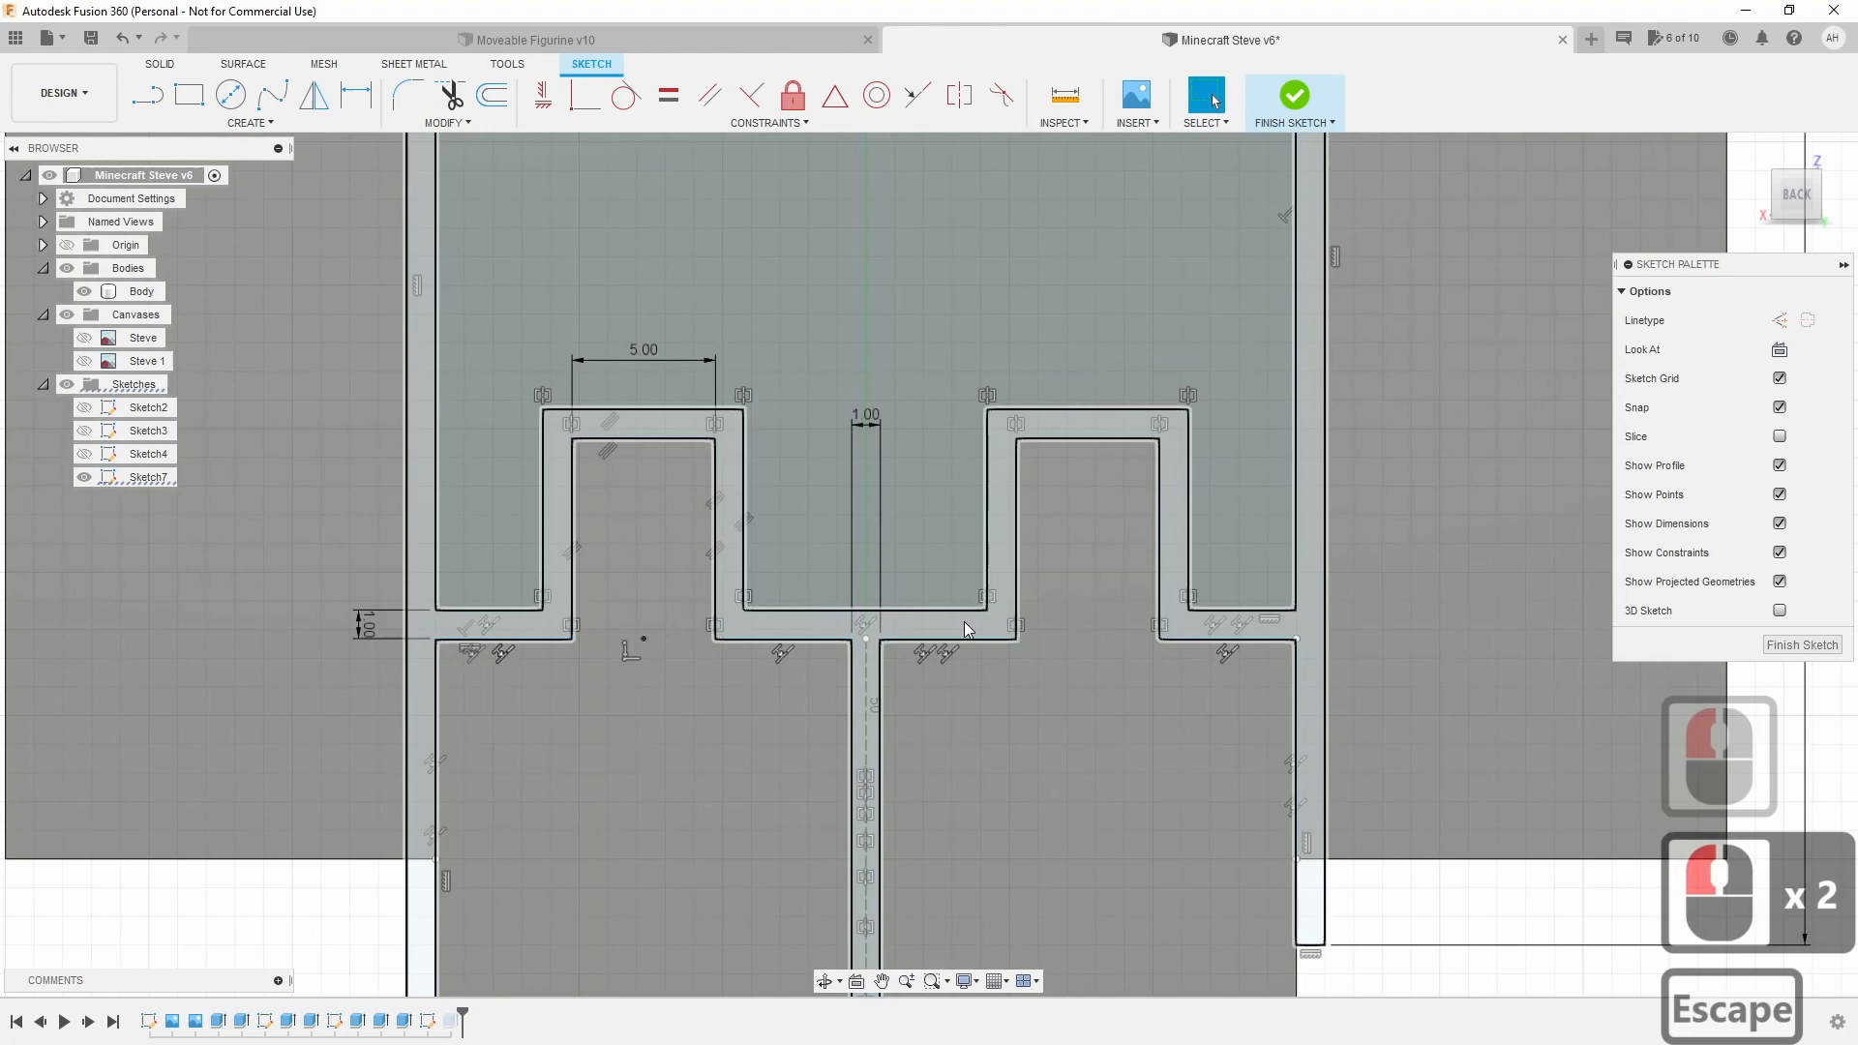
Check the continuous slot profile and finish Sketch7.
{"action": "left_click", "coordinate": [964, 621]}
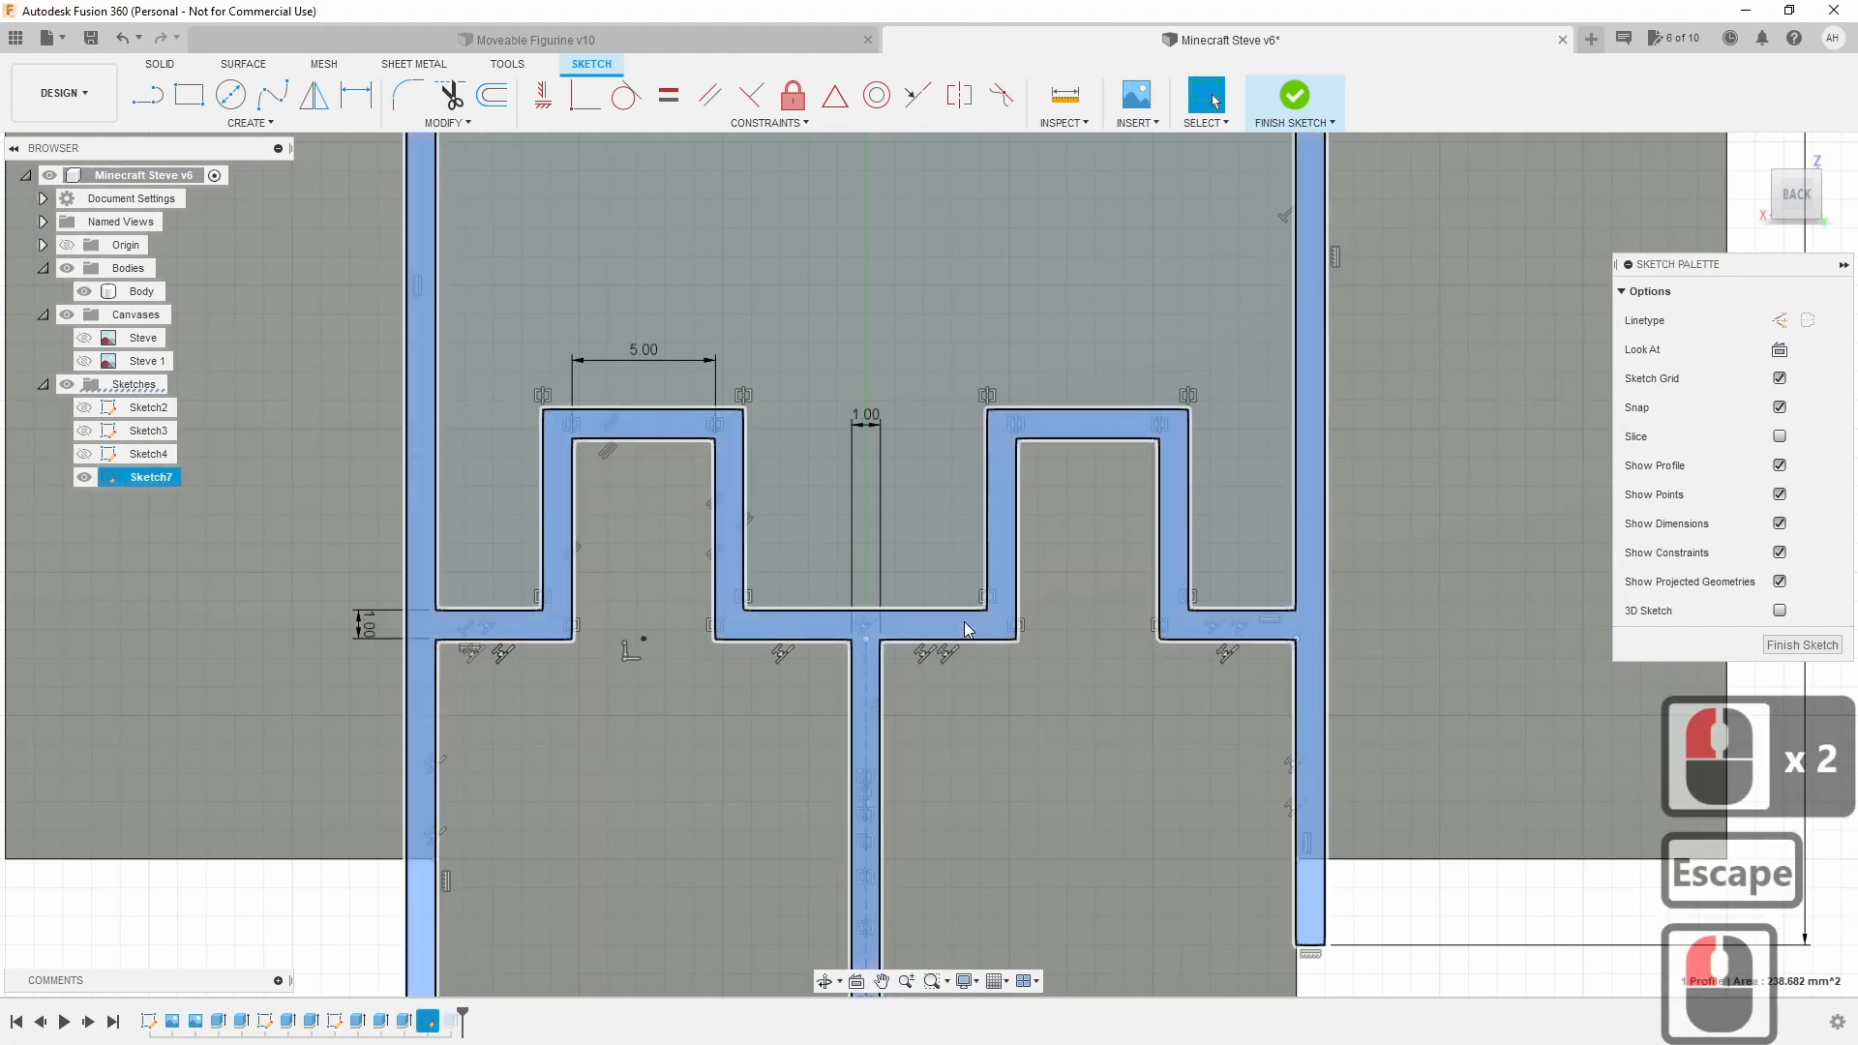
{"action": "scroll", "coordinate": [964, 622], "scroll_direction": "down", "scroll_amount": 8}
{"action": "middle_click_drag", "start_coordinate": [1002, 748], "coordinate": [1008, 695]}
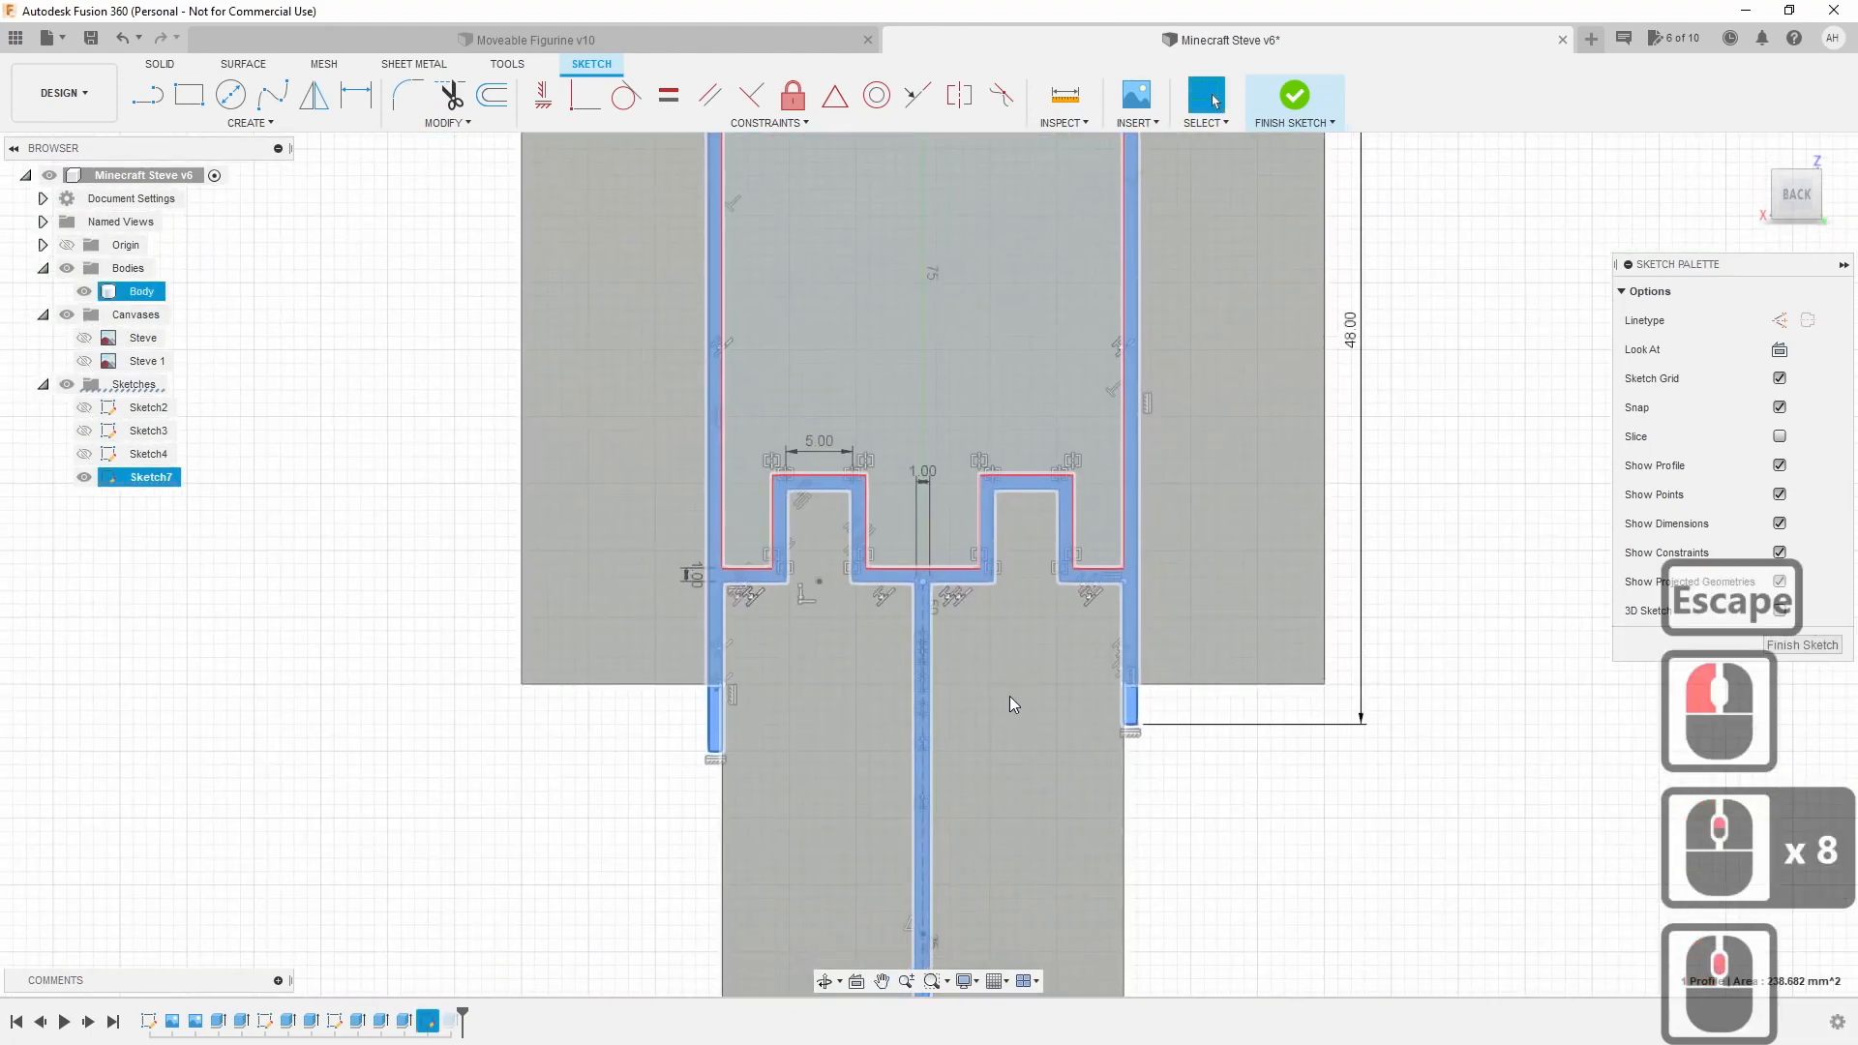
{"action": "scroll", "coordinate": [1008, 695], "scroll_direction": "down", "scroll_amount": 3}
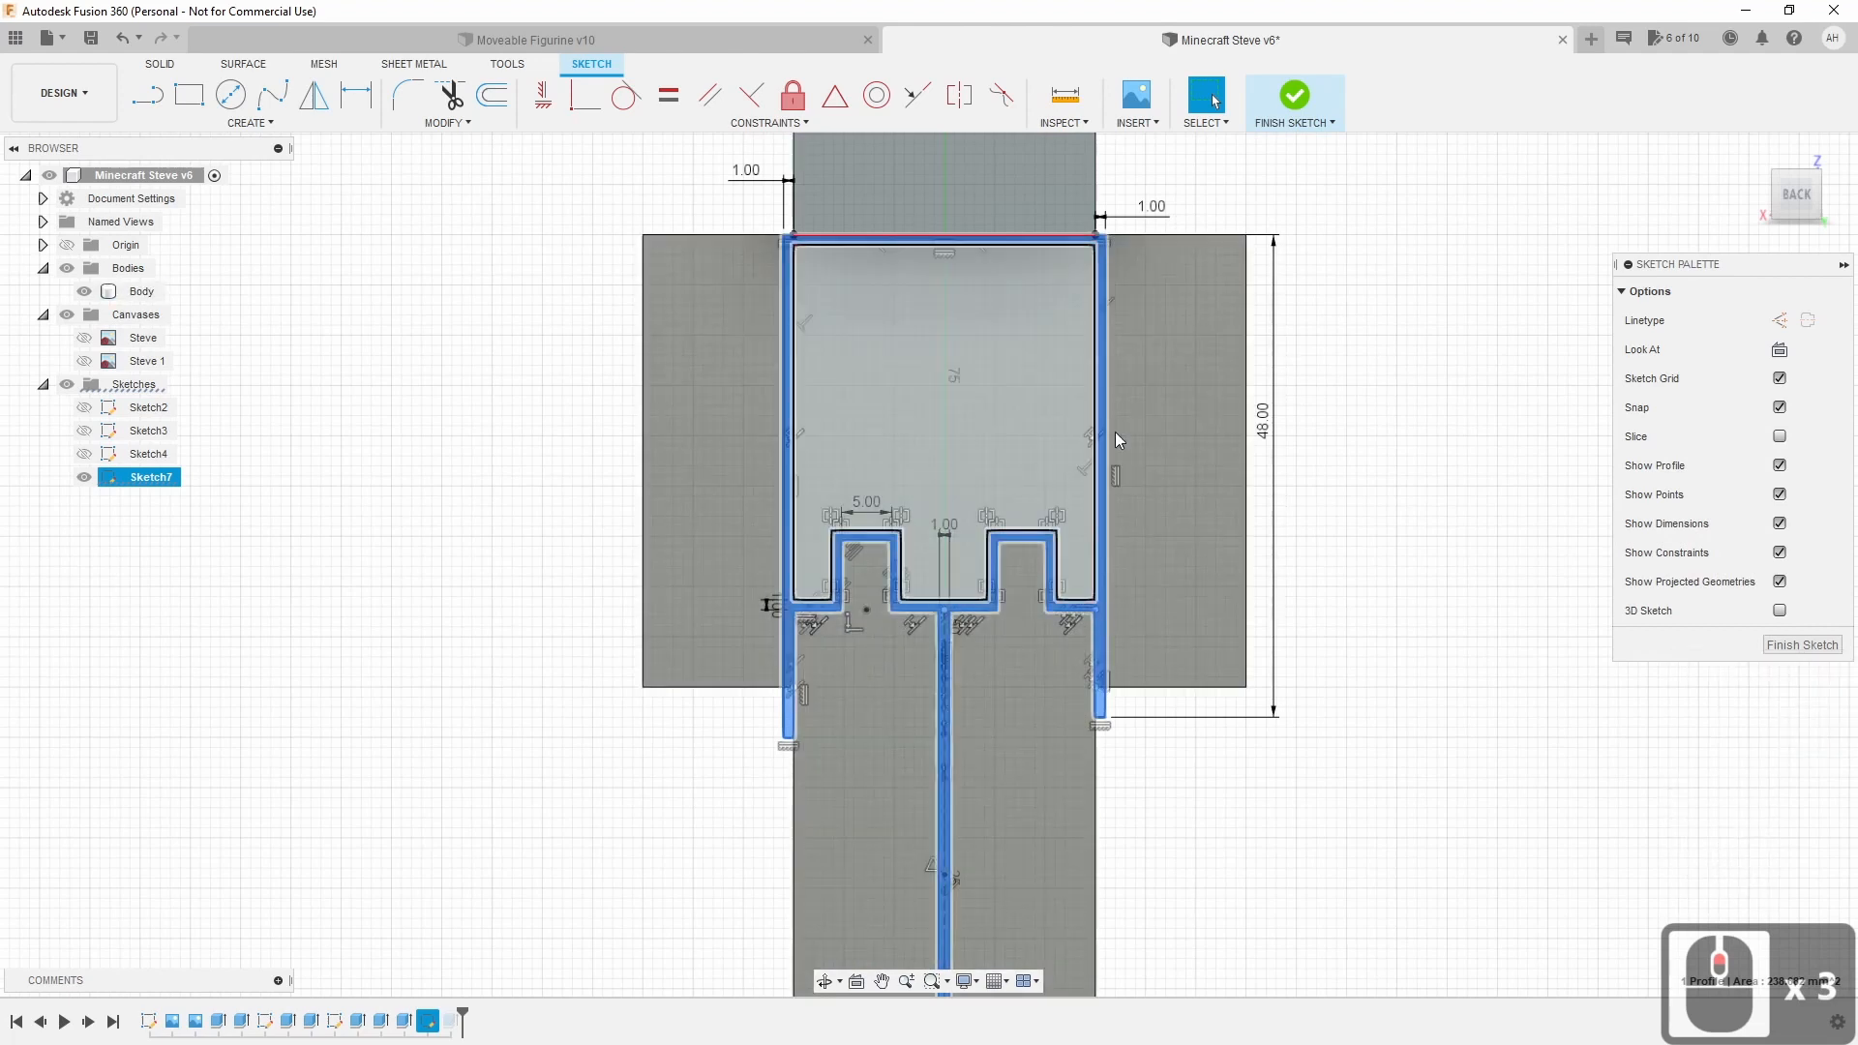
{"action": "left_click", "coordinate": [1294, 96]}
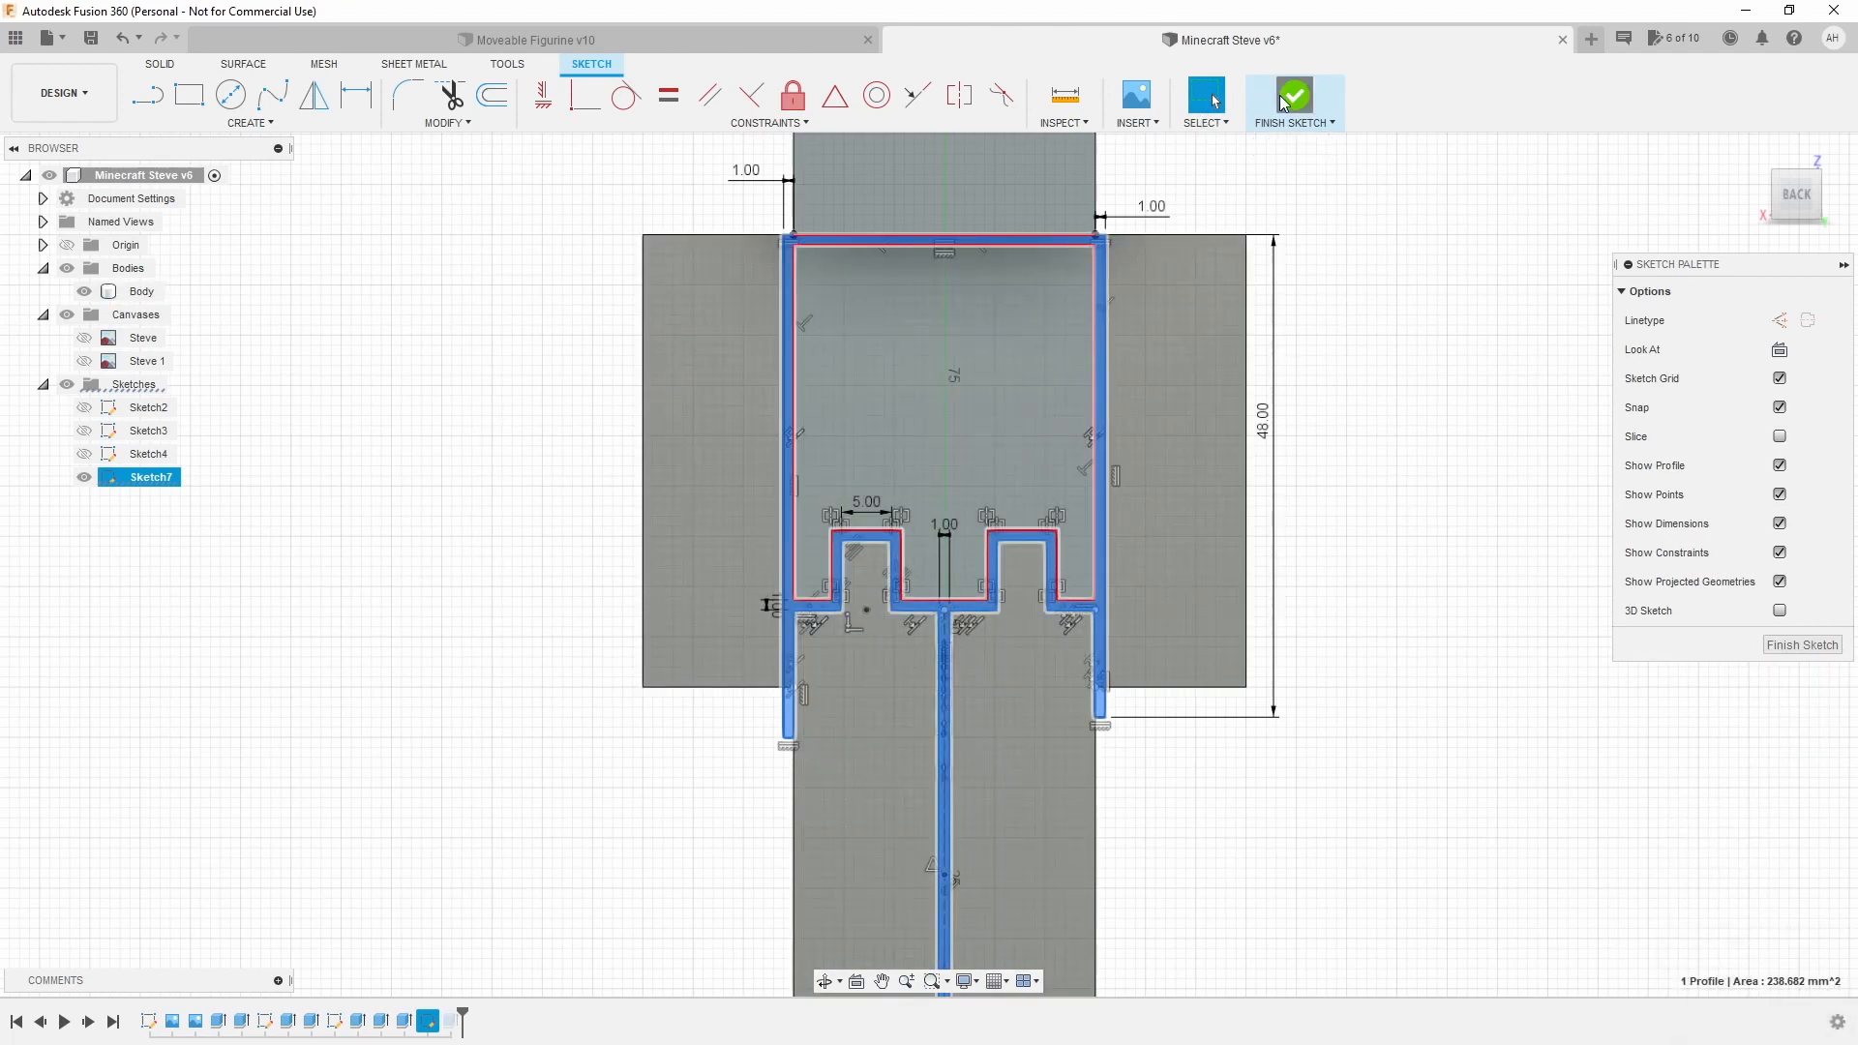
Orbit and zoom to view Steve from the front.
{"action": "double_click", "coordinate": [1422, 595]}
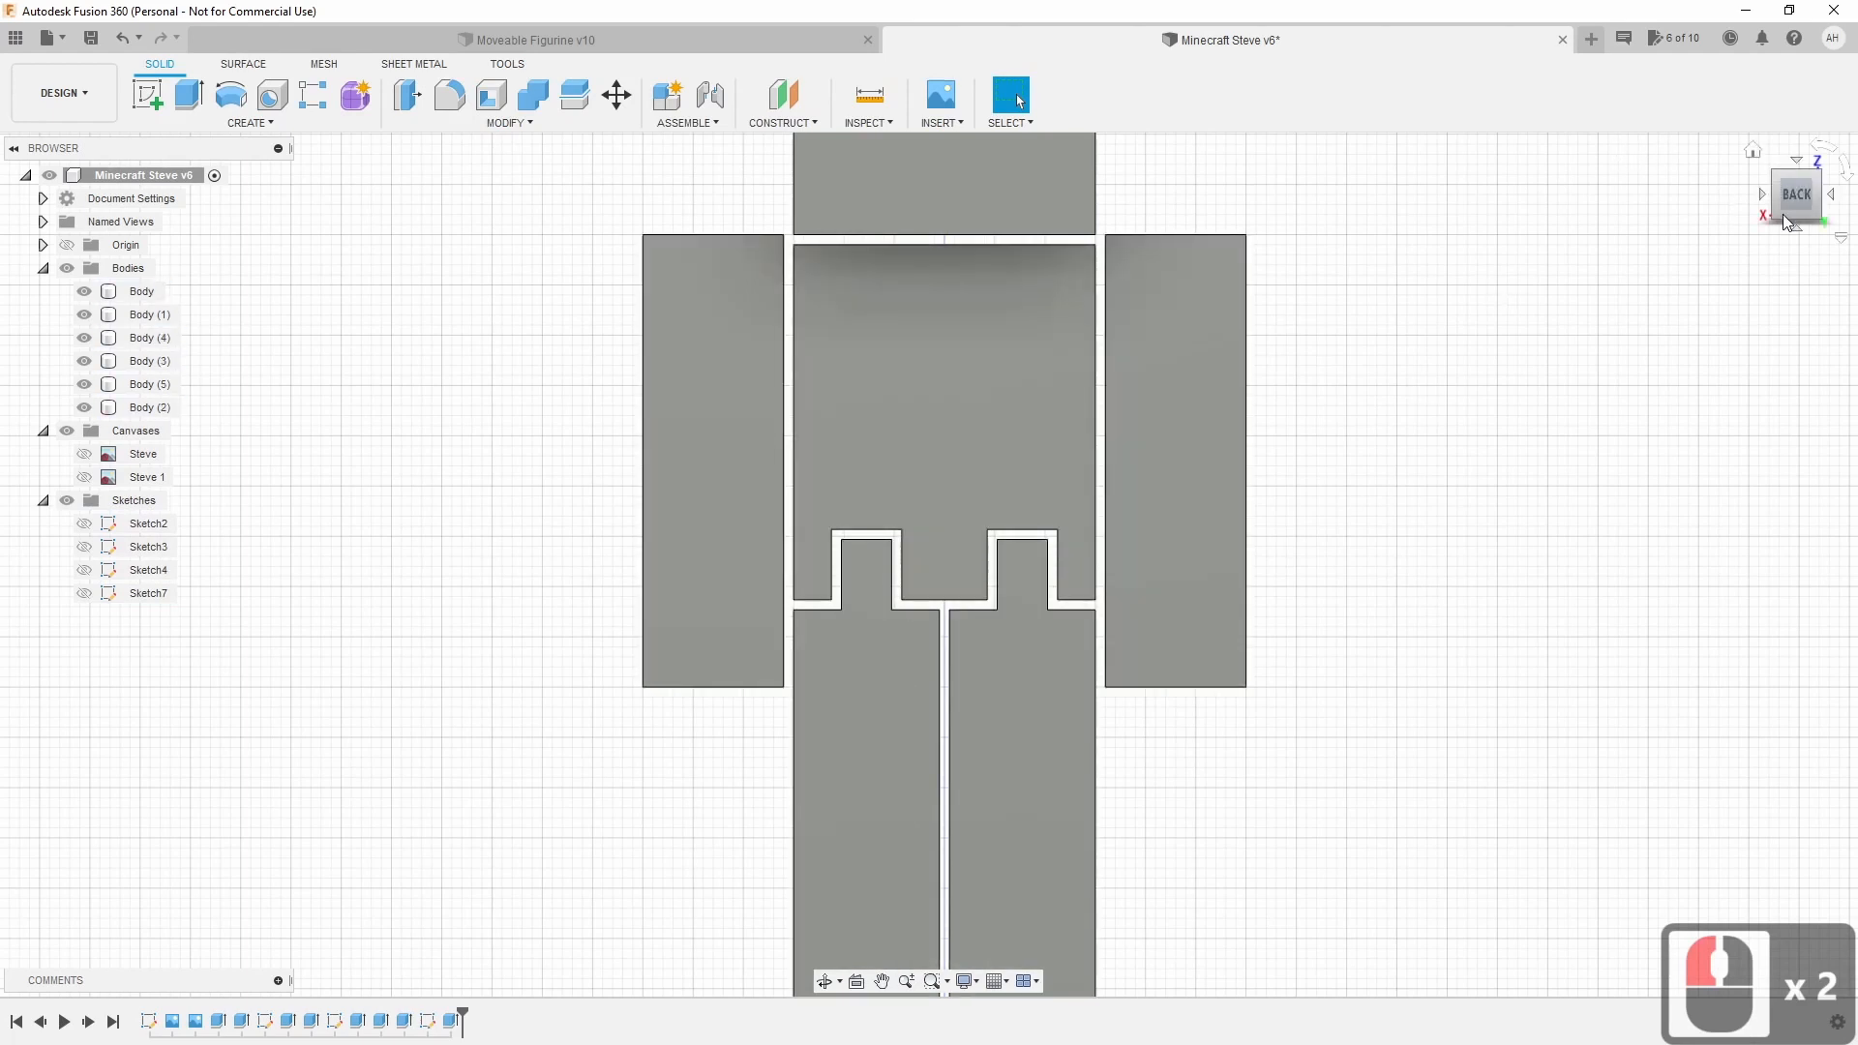
{"action": "mouse_move", "coordinate": [1790, 203]}
{"action": "left_mouse_down"}
{"action": "mouse_move", "coordinate": [1616, 205]}
{"action": "mouse_move", "coordinate": [1732, 232]}
{"action": "mouse_move", "coordinate": [1650, 209]}
{"action": "left_mouse_up"}
{"action": "scroll", "coordinate": [1497, 506], "scroll_direction": "down", "scroll_amount": 5}
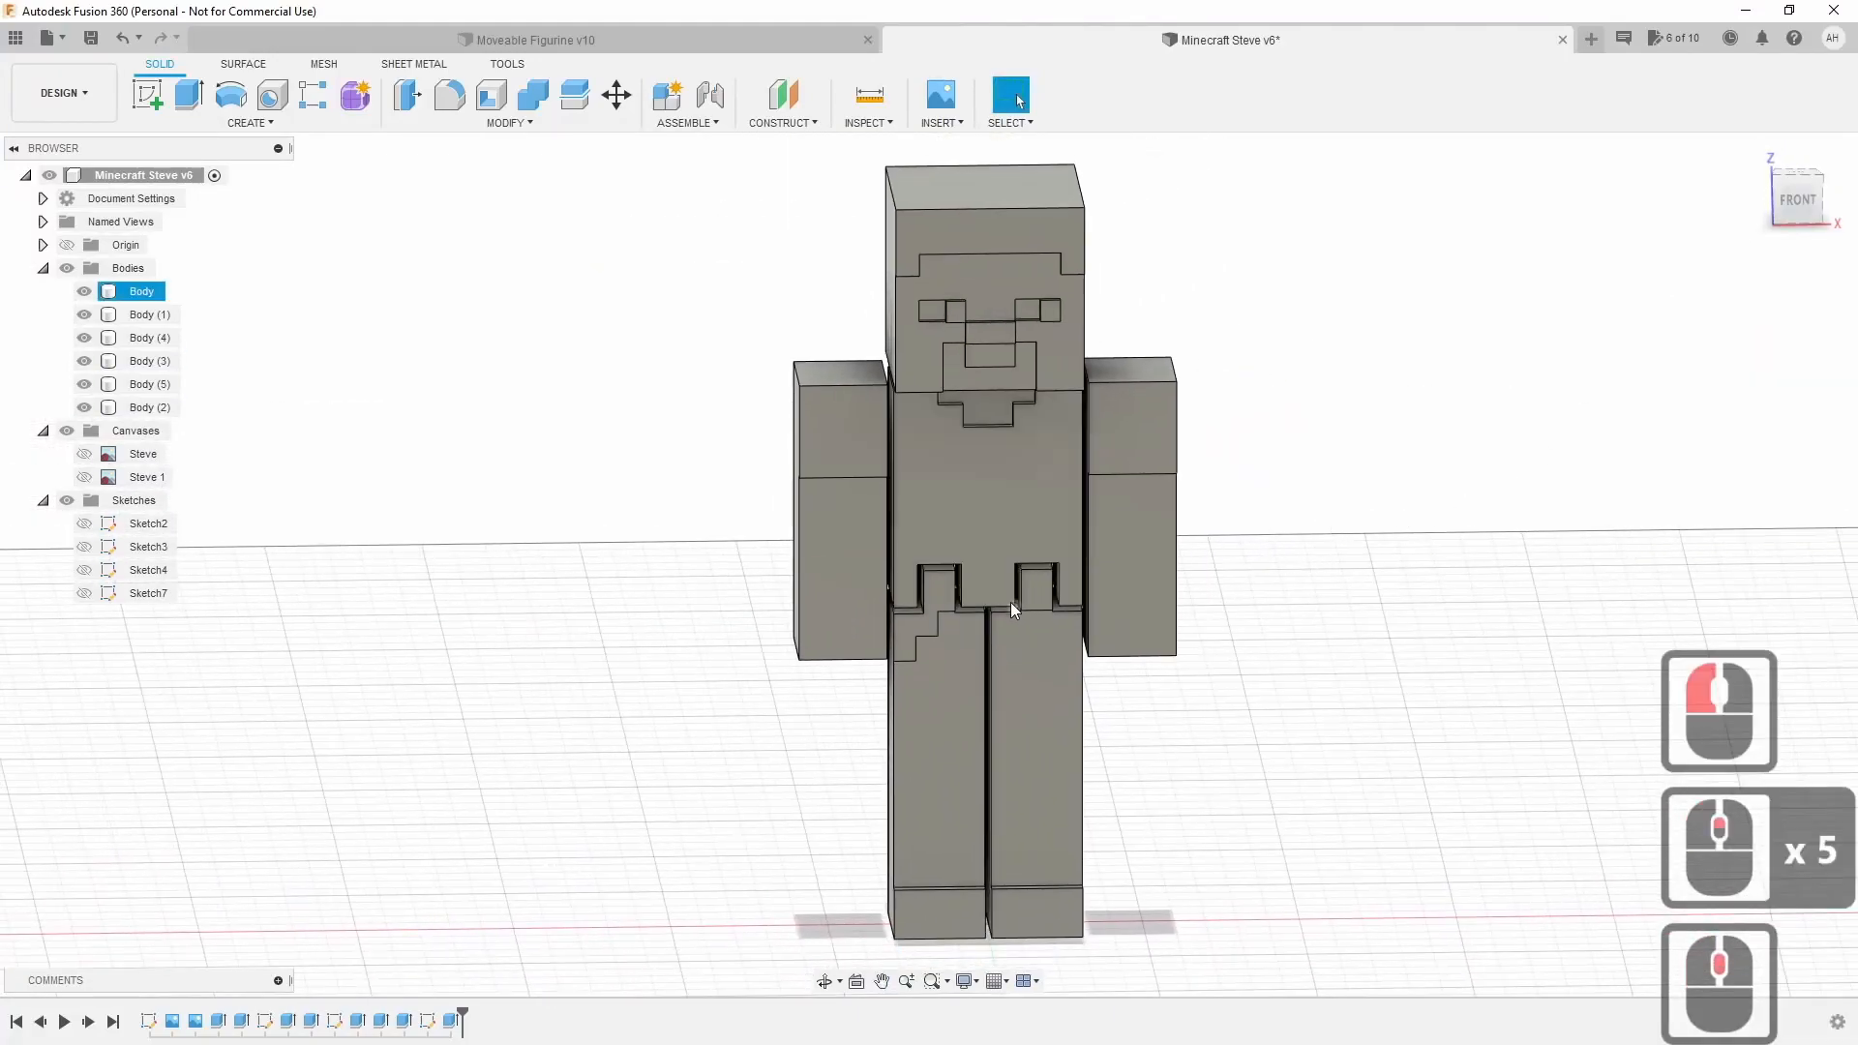
{"action": "scroll", "coordinate": [1007, 609], "scroll_direction": "up", "scroll_amount": 16}
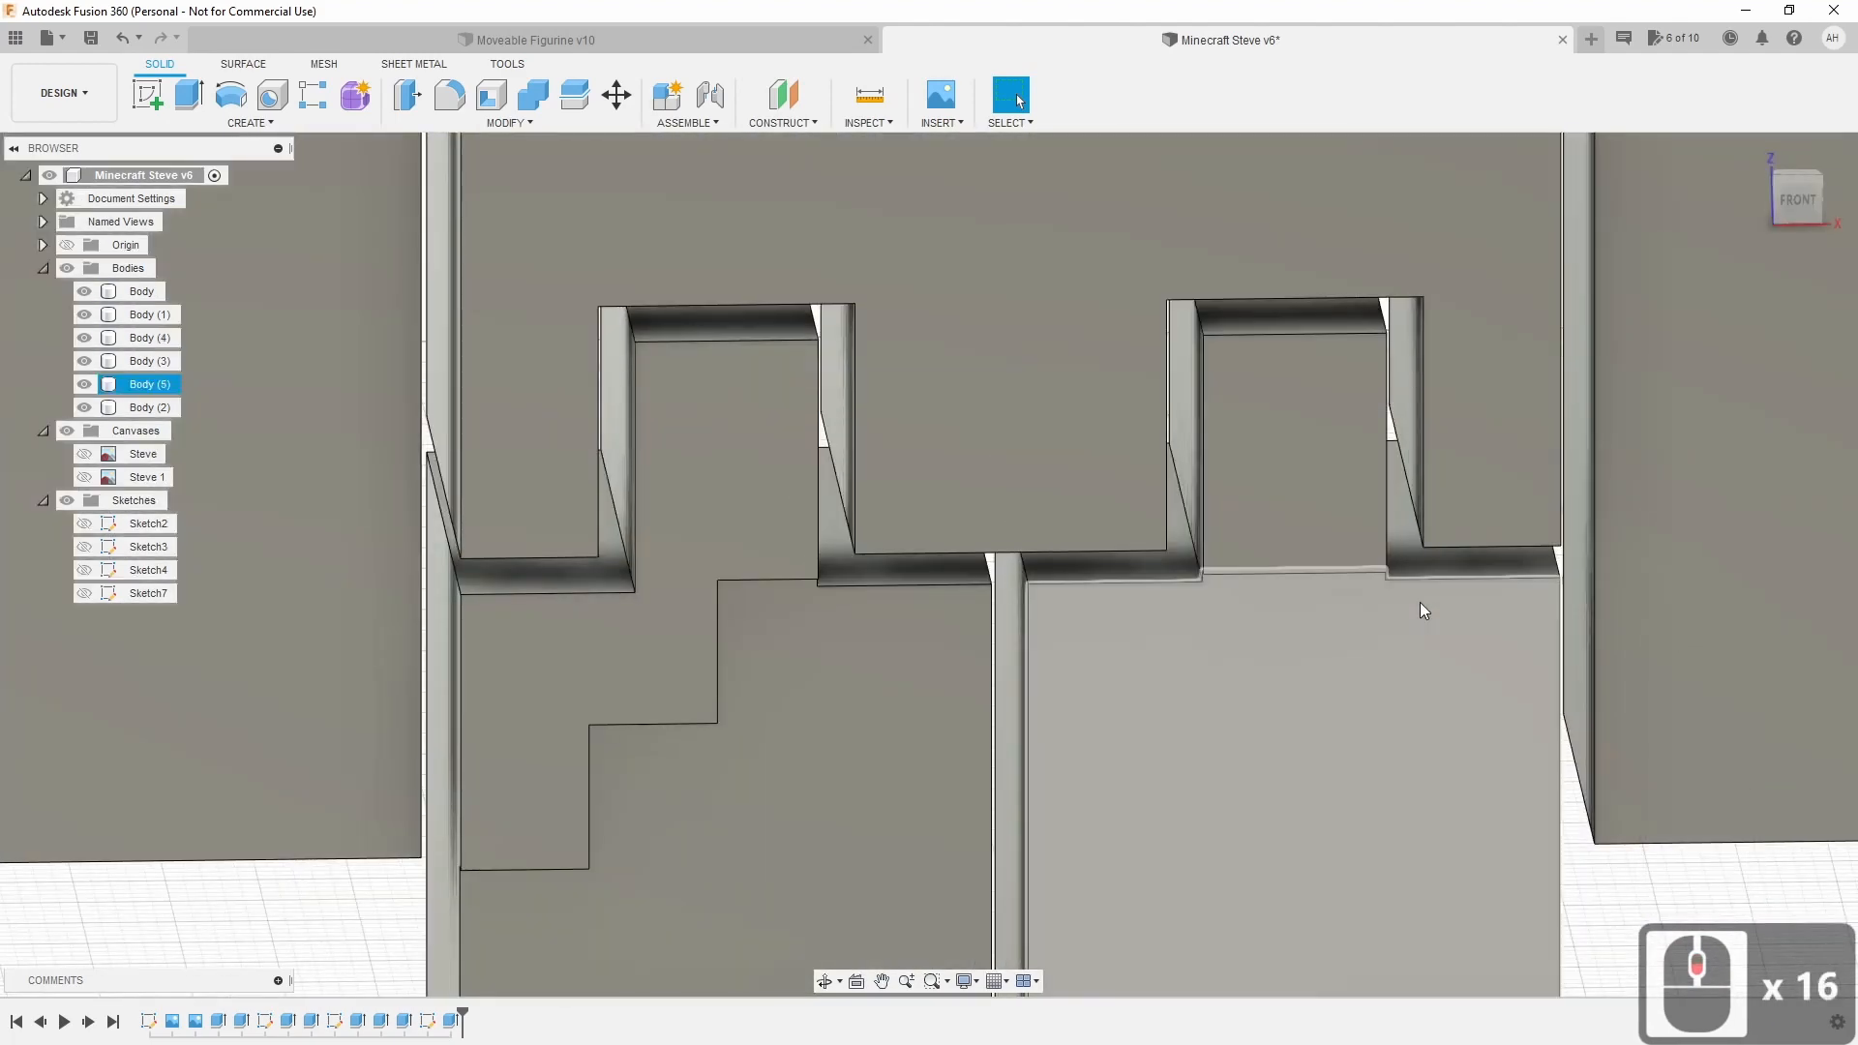
{"action": "scroll", "coordinate": [1261, 651], "scroll_direction": "down", "scroll_amount": 3}
{"action": "scroll", "coordinate": [1254, 658], "scroll_direction": "down", "scroll_amount": 11}
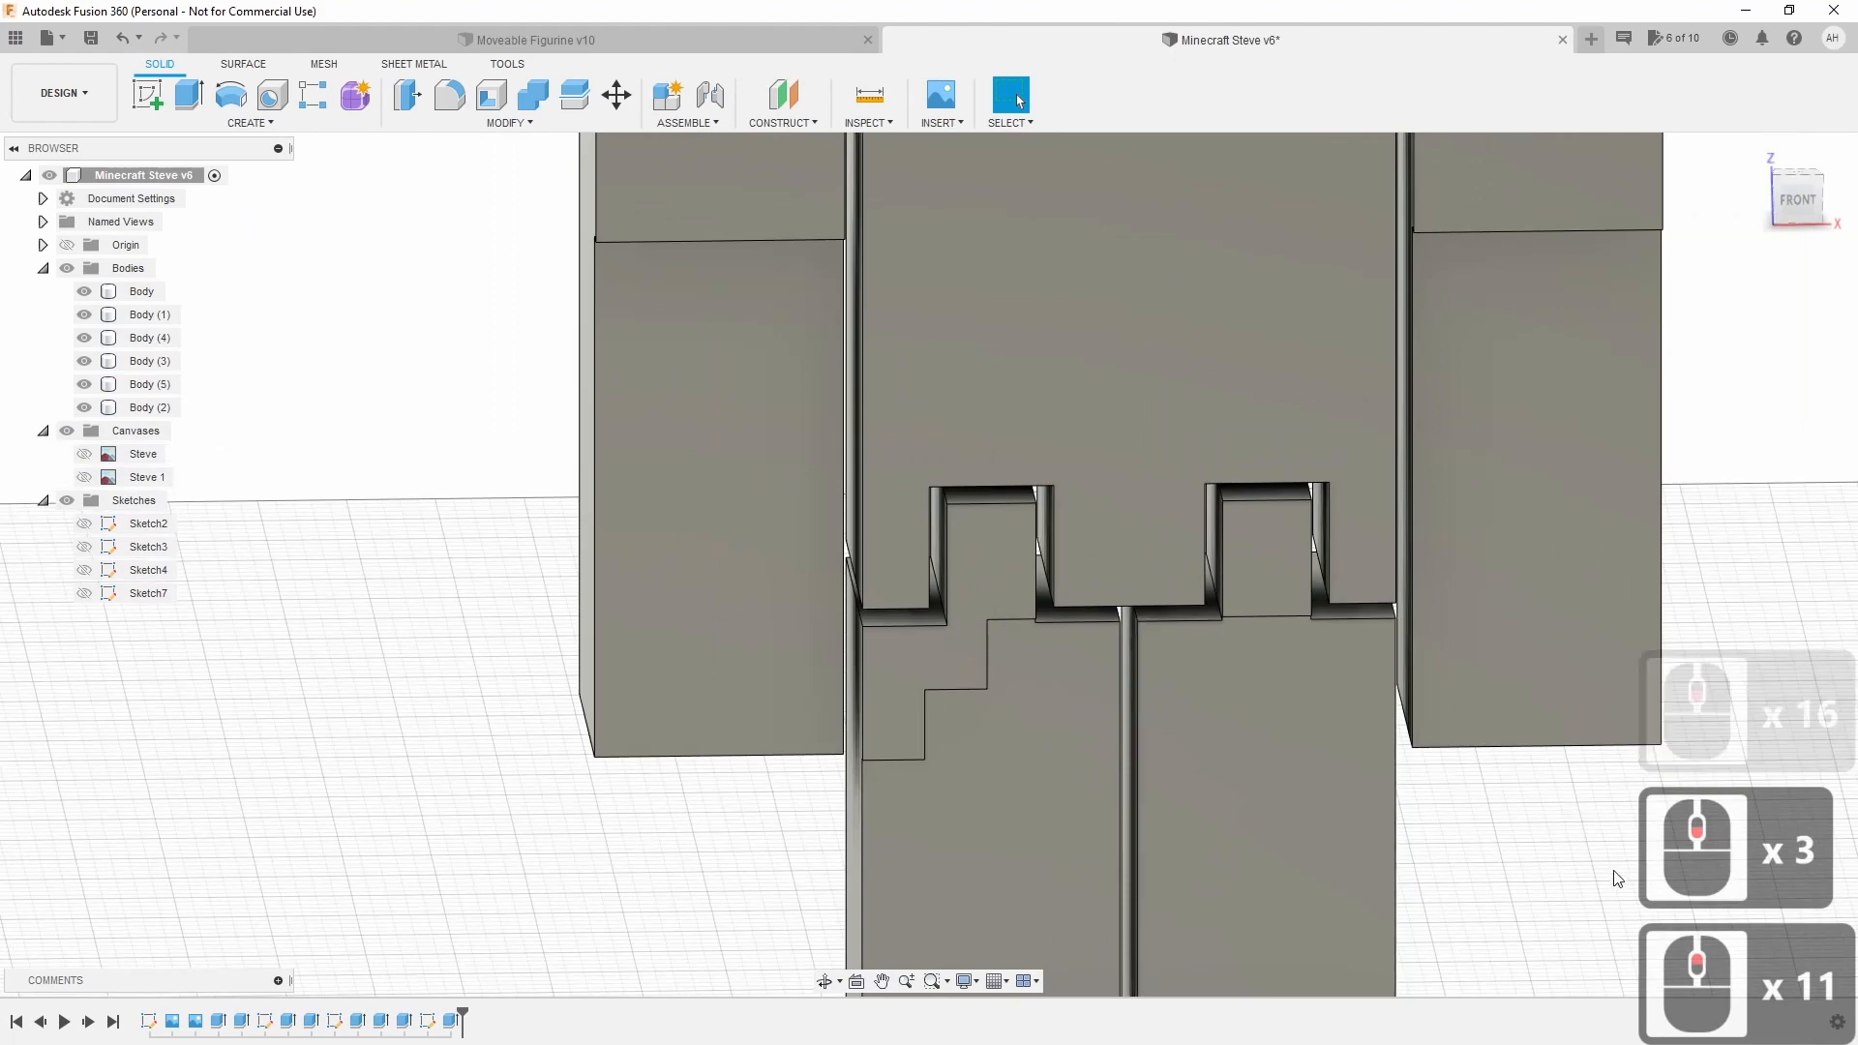
Select the right leg and another waist body to confirm they are separate.
{"action": "left_click", "coordinate": [1193, 674]}
{"action": "scroll", "coordinate": [1198, 675], "scroll_direction": "down", "scroll_amount": 2}
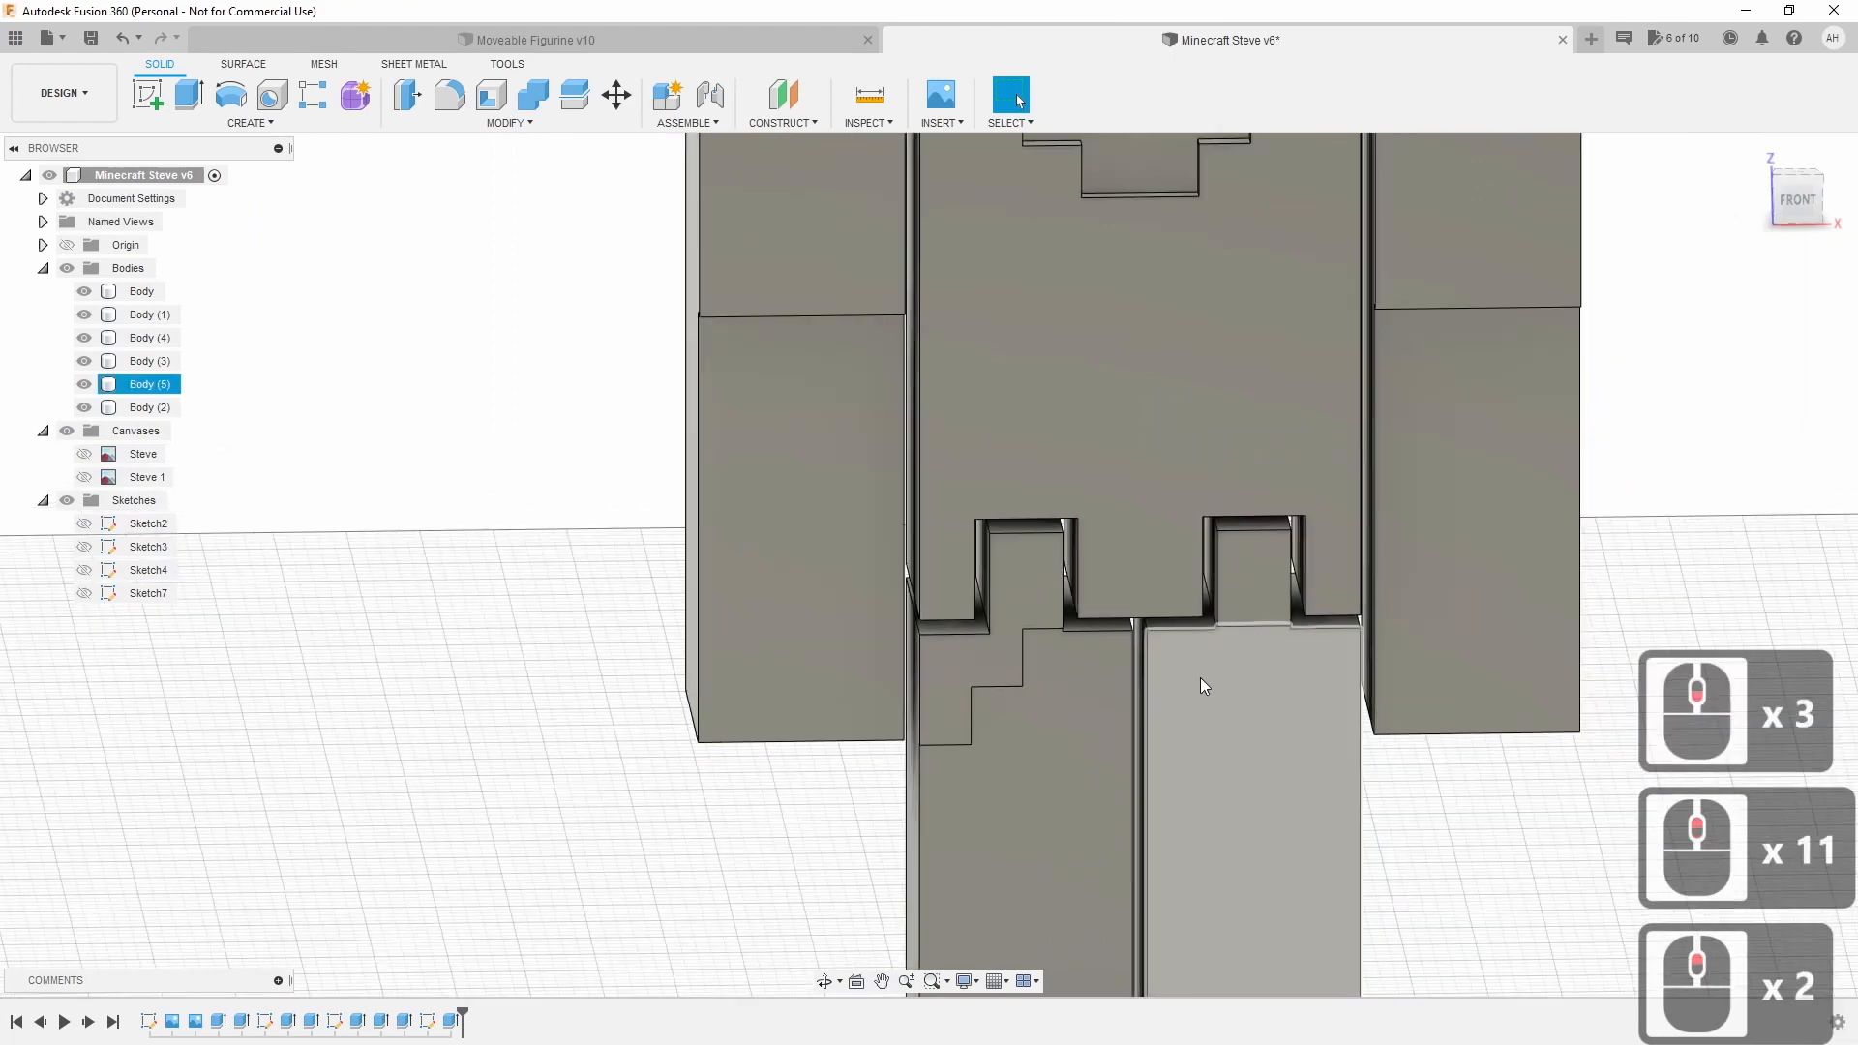
{"action": "scroll", "coordinate": [1365, 578], "scroll_direction": "down", "scroll_amount": 6}
{"action": "middle_click_drag", "start_coordinate": [1355, 581], "coordinate": [1175, 666]}
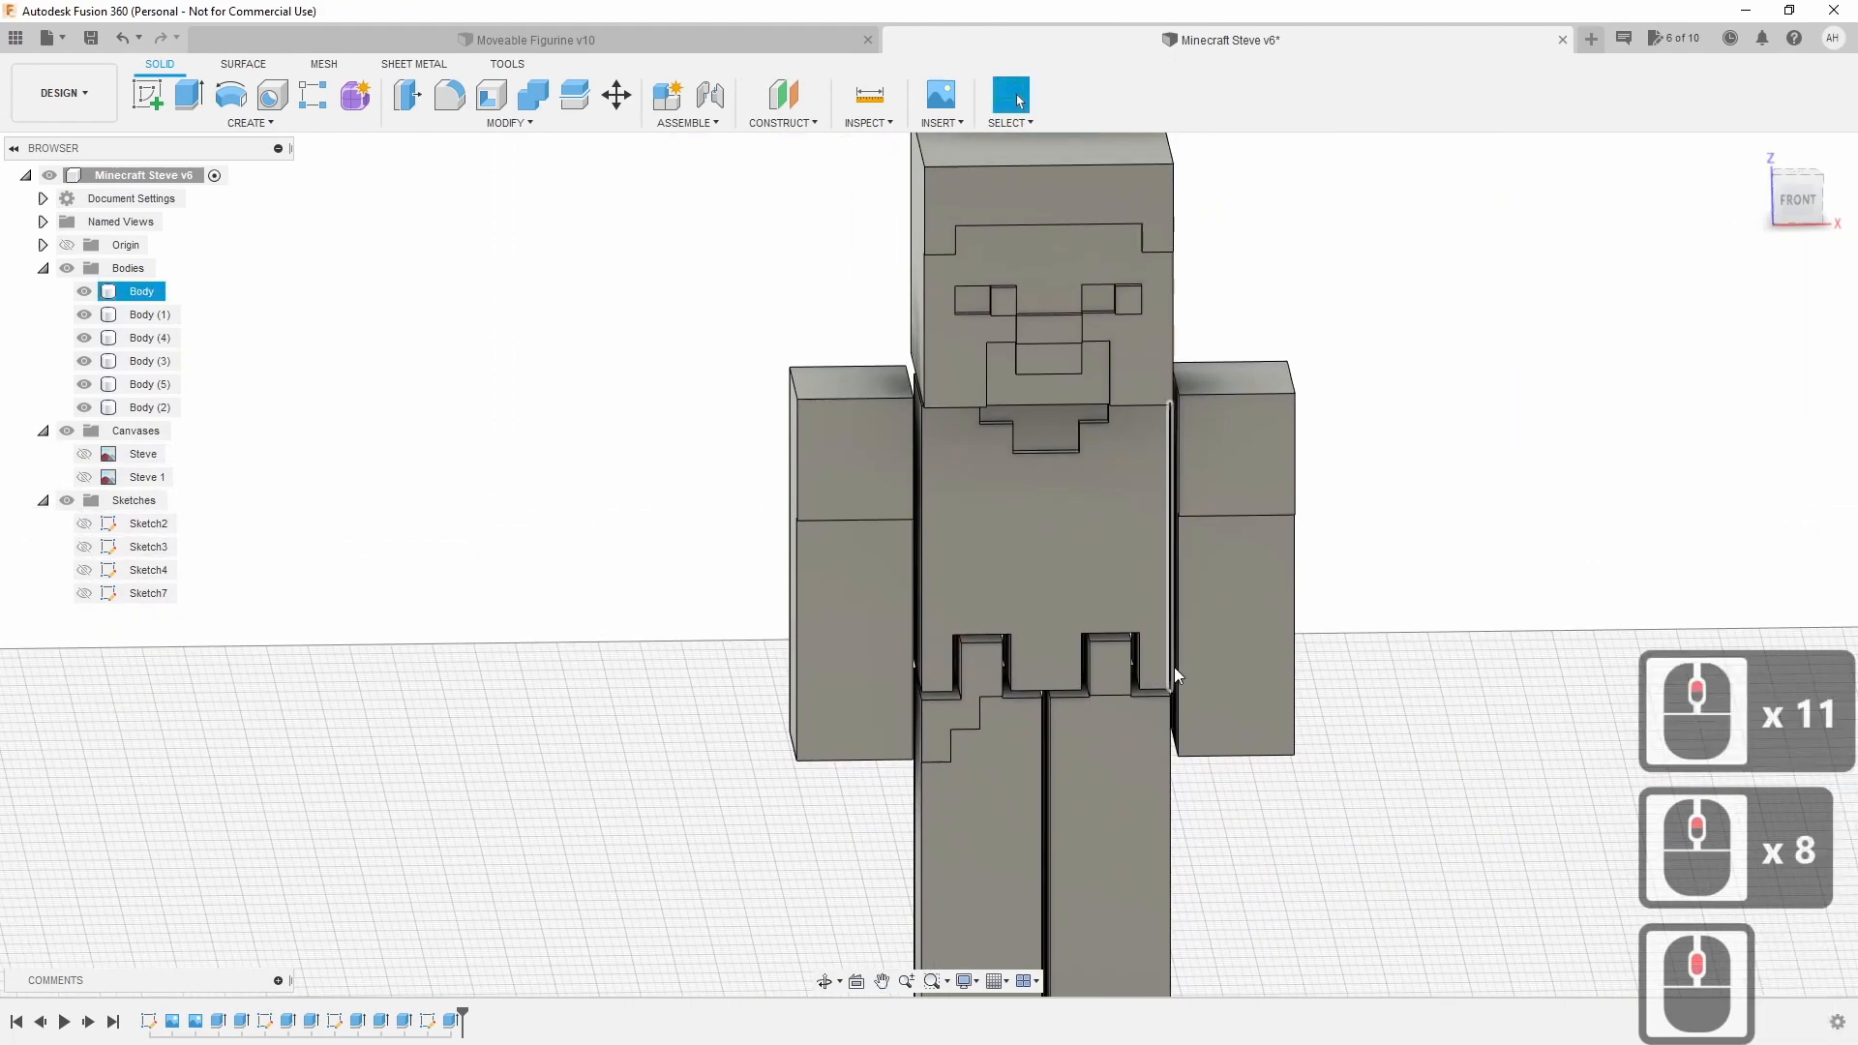
{"action": "left_click", "coordinate": [1269, 733]}
{"action": "scroll", "coordinate": [1268, 734], "scroll_direction": "up", "scroll_amount": 11}
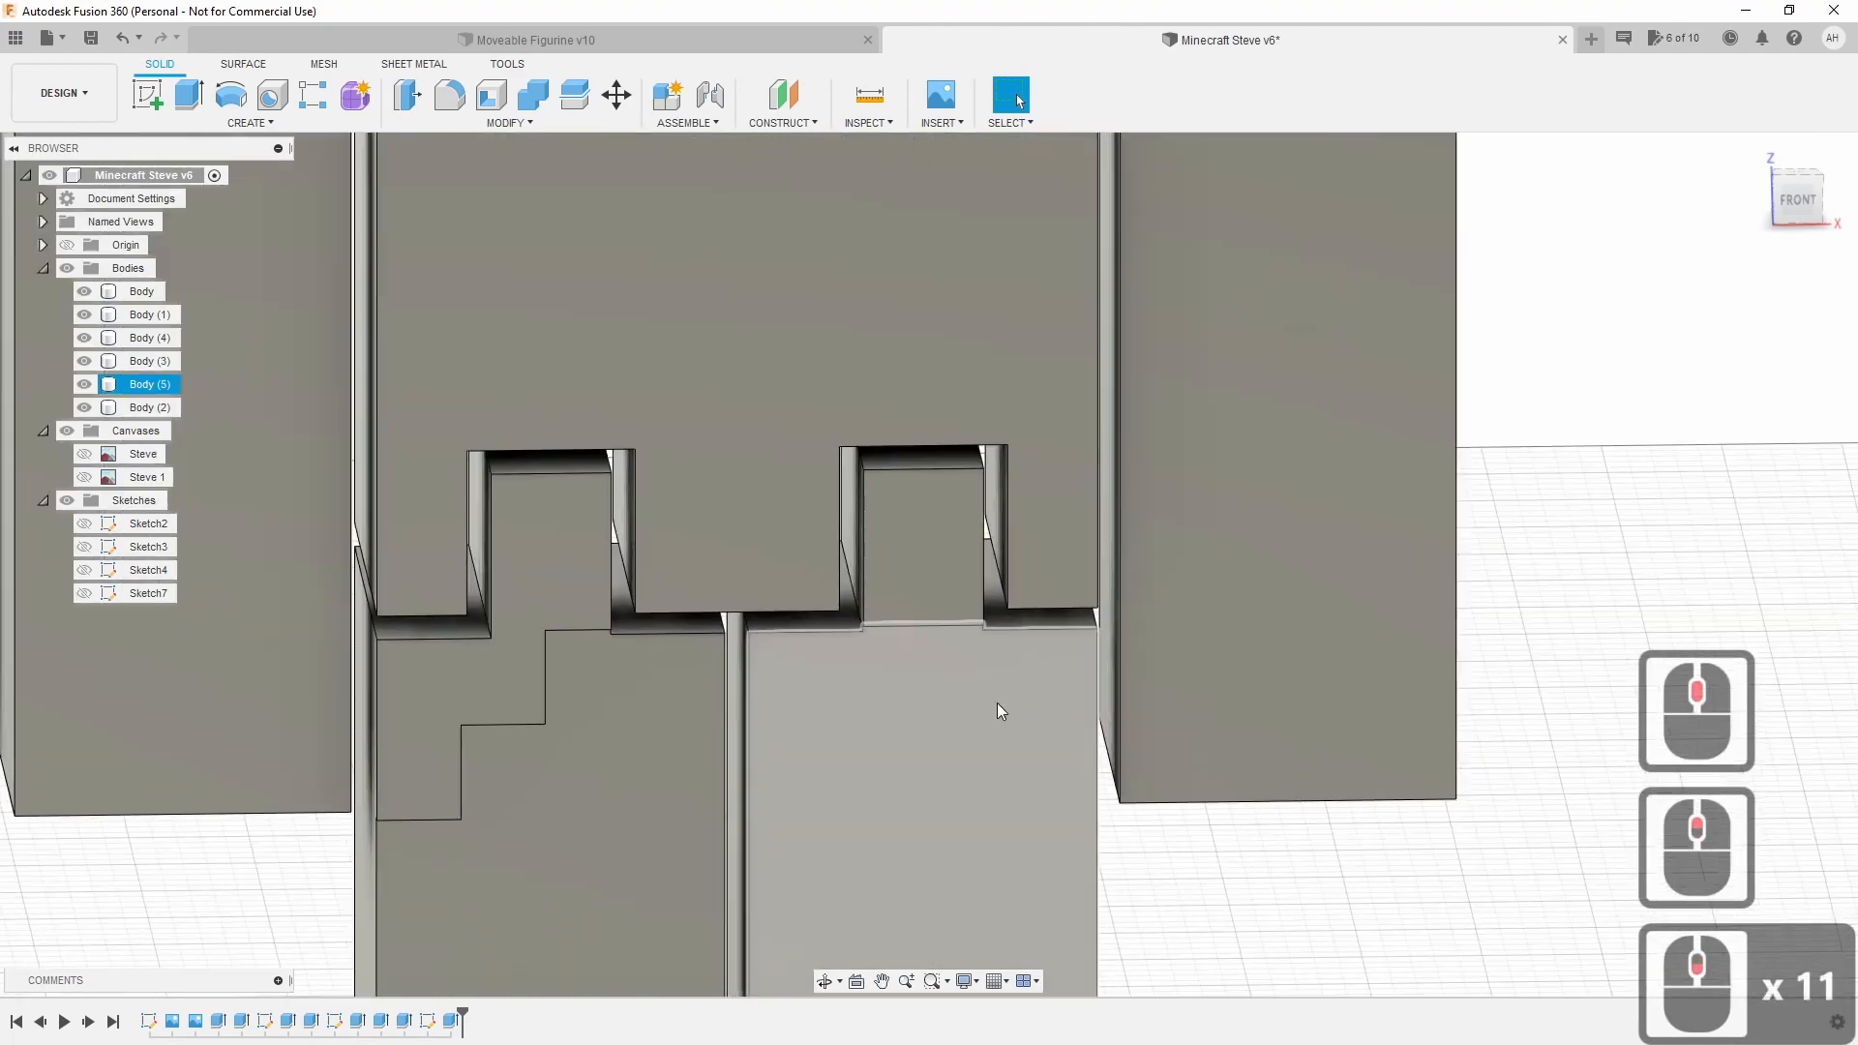
{"action": "scroll", "coordinate": [998, 703], "scroll_direction": "up", "scroll_amount": 3}
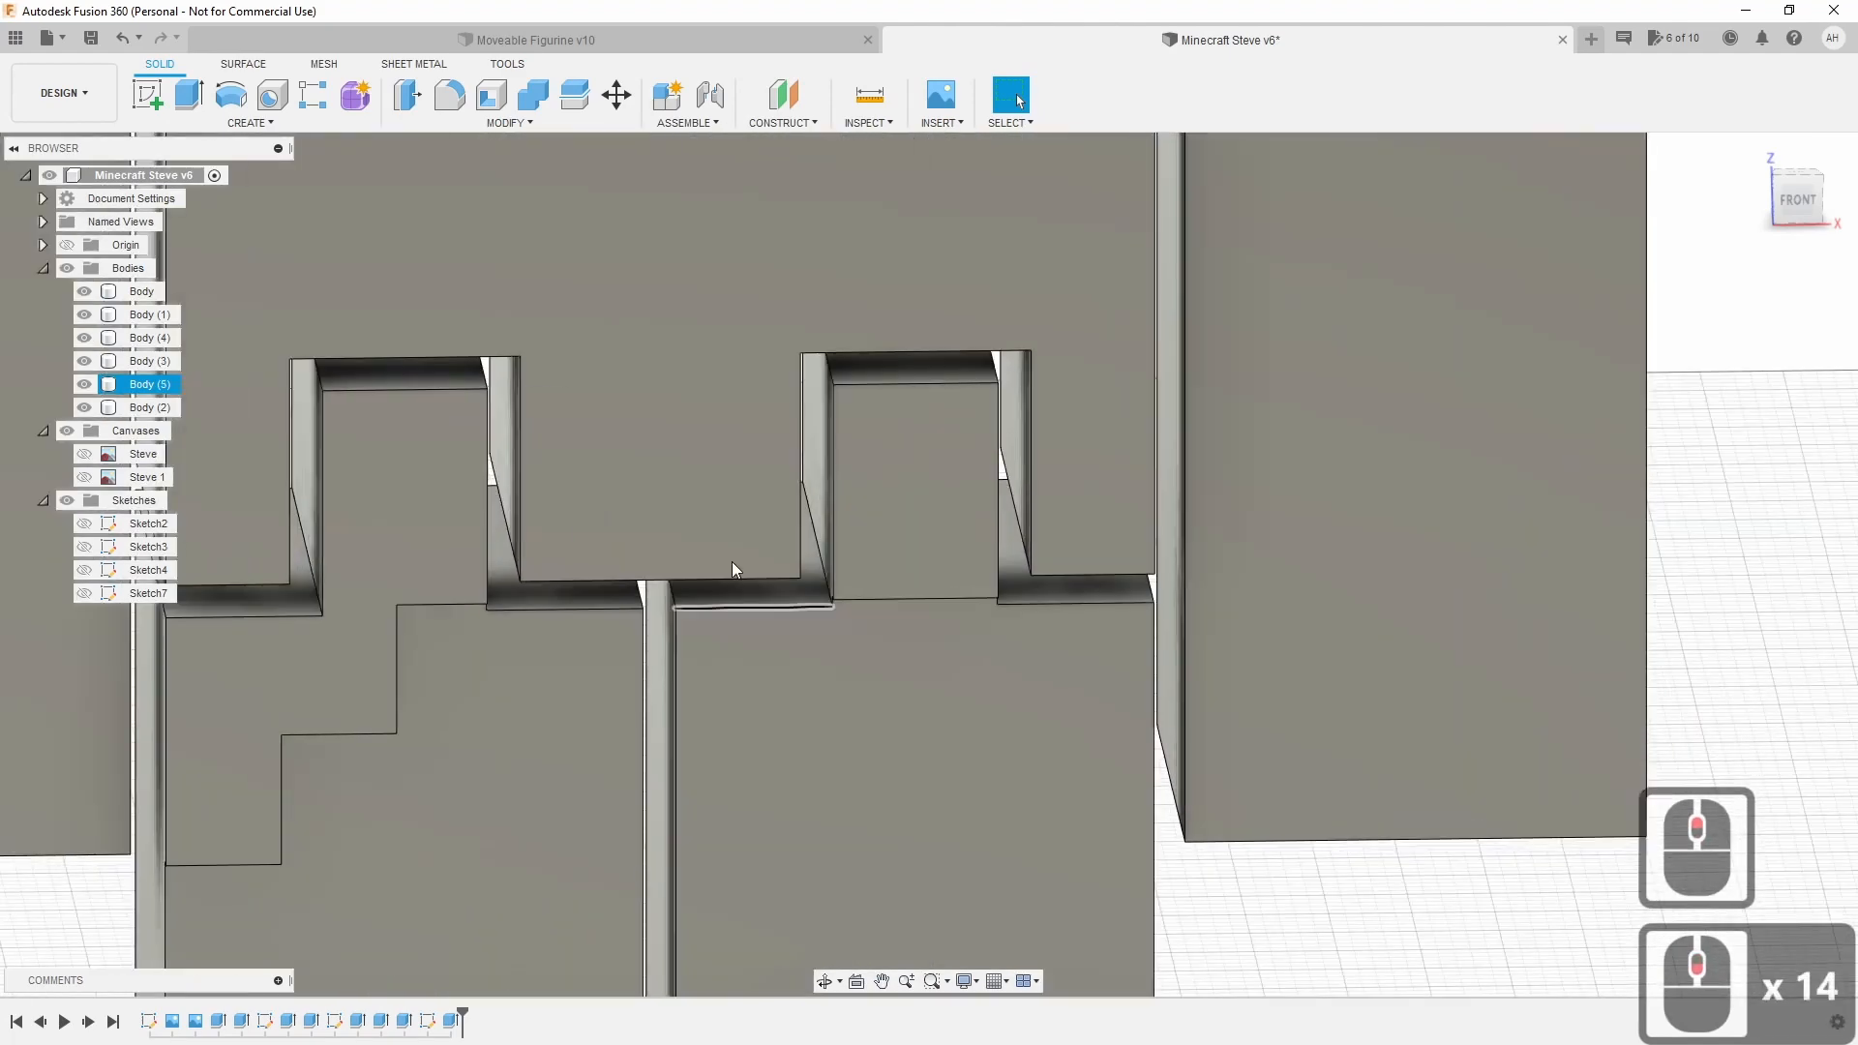
{"action": "key", "text": "Escape"}
{"action": "left_click", "coordinate": [449, 95]}
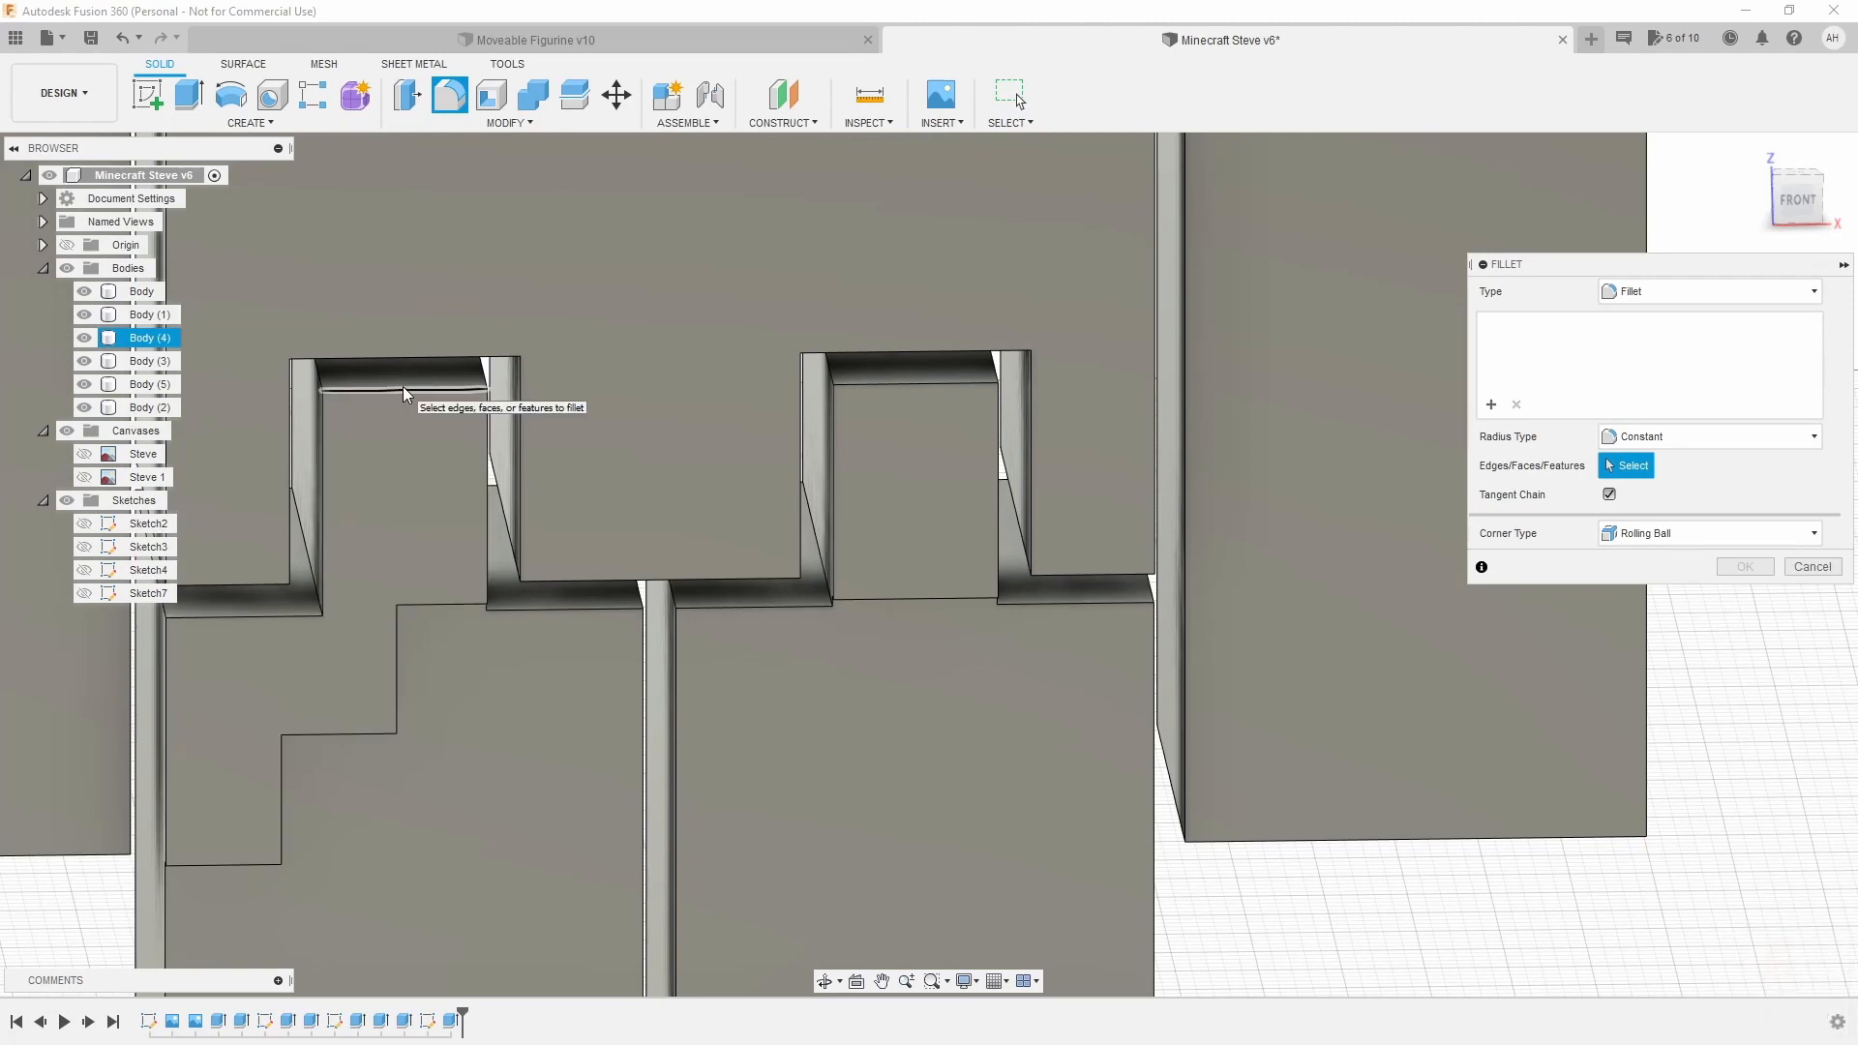
Select the top edges of both hip tabs on front and back for filleting.
{"action": "left_click", "coordinate": [403, 390]}
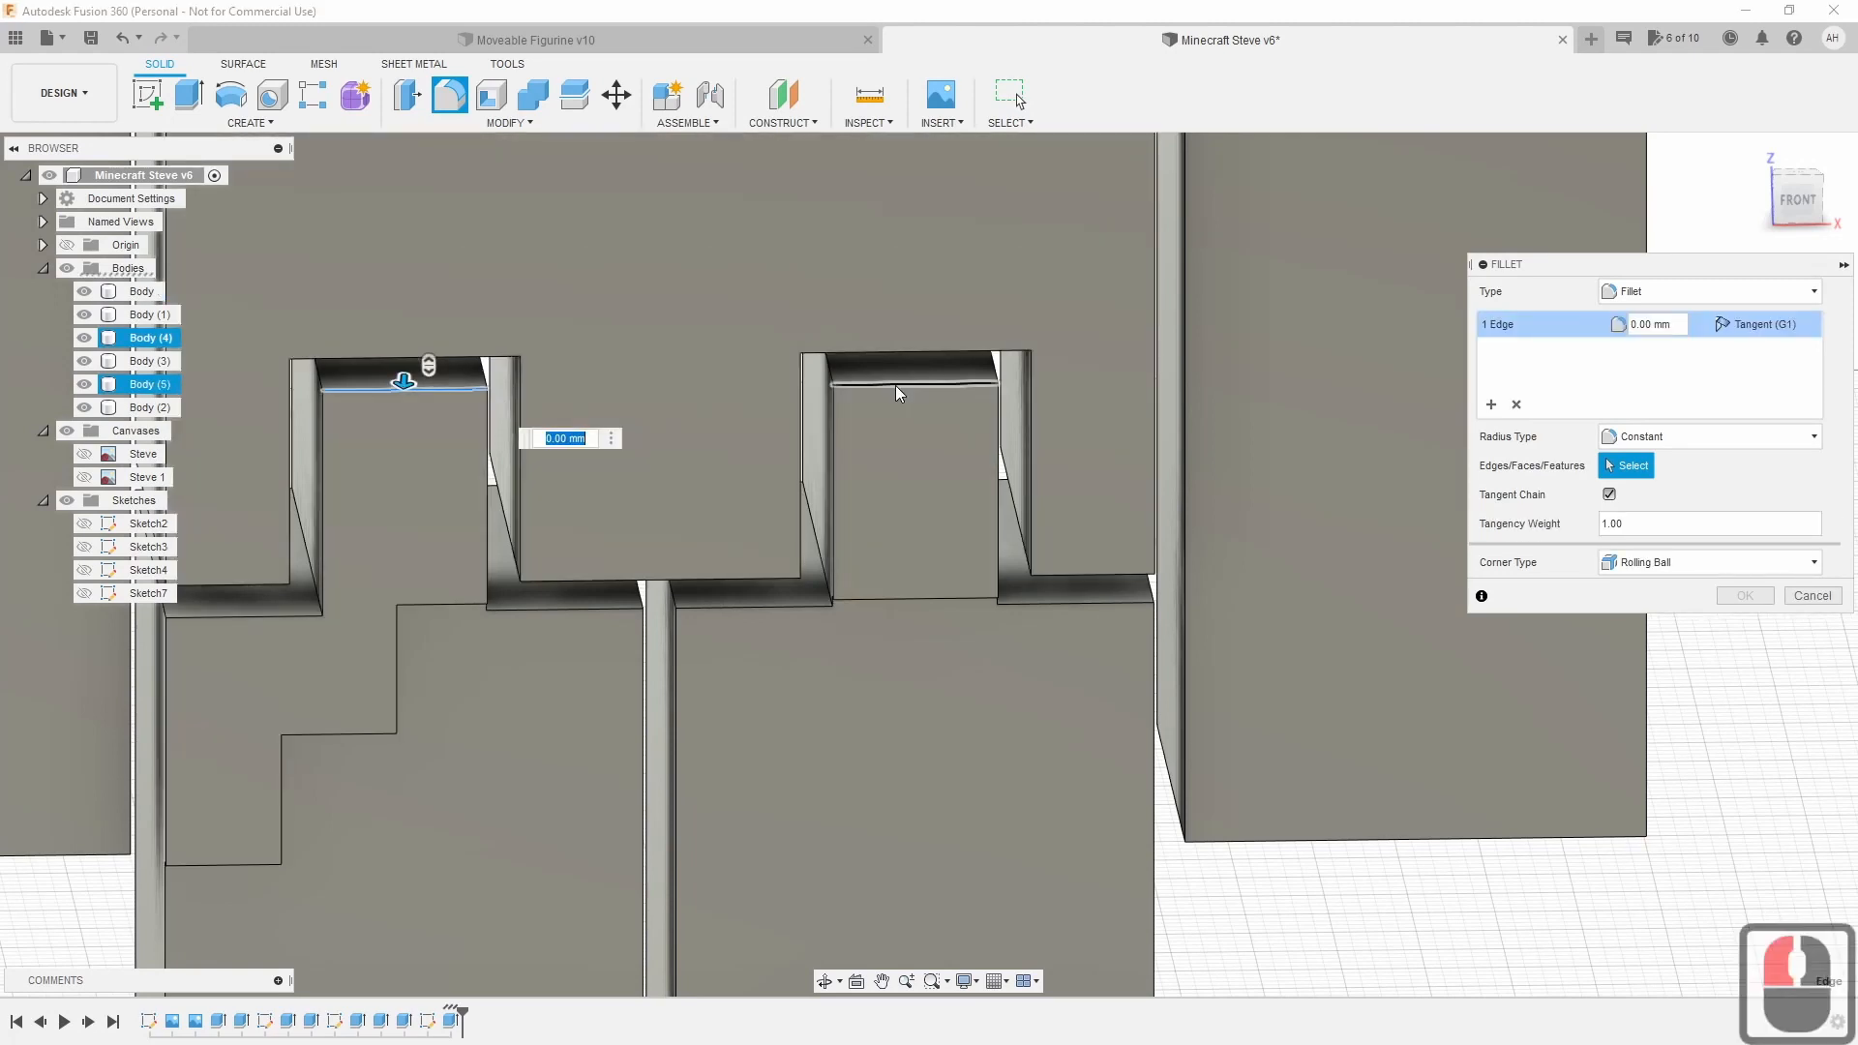
{"action": "left_click", "coordinate": [899, 394]}
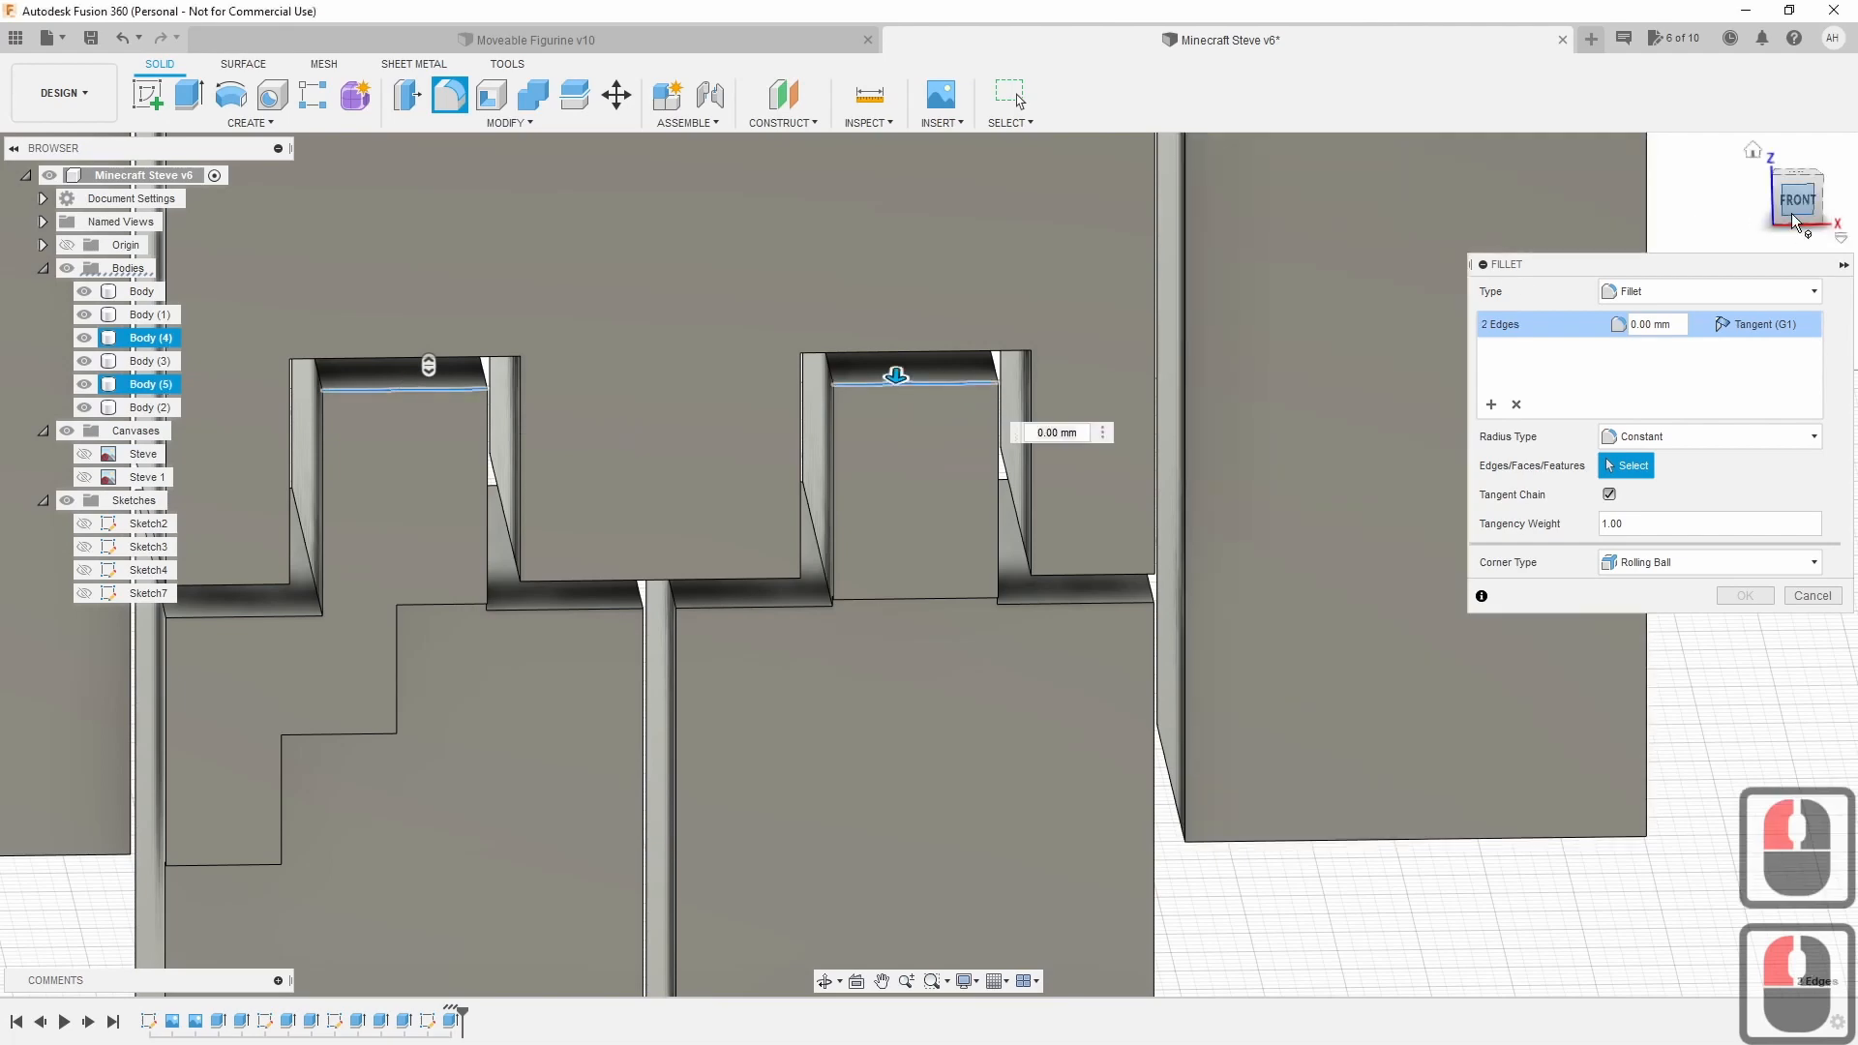
{"action": "middle_click_drag", "start_coordinate": [899, 394], "coordinate": [1086, 346], "text": "shift"}
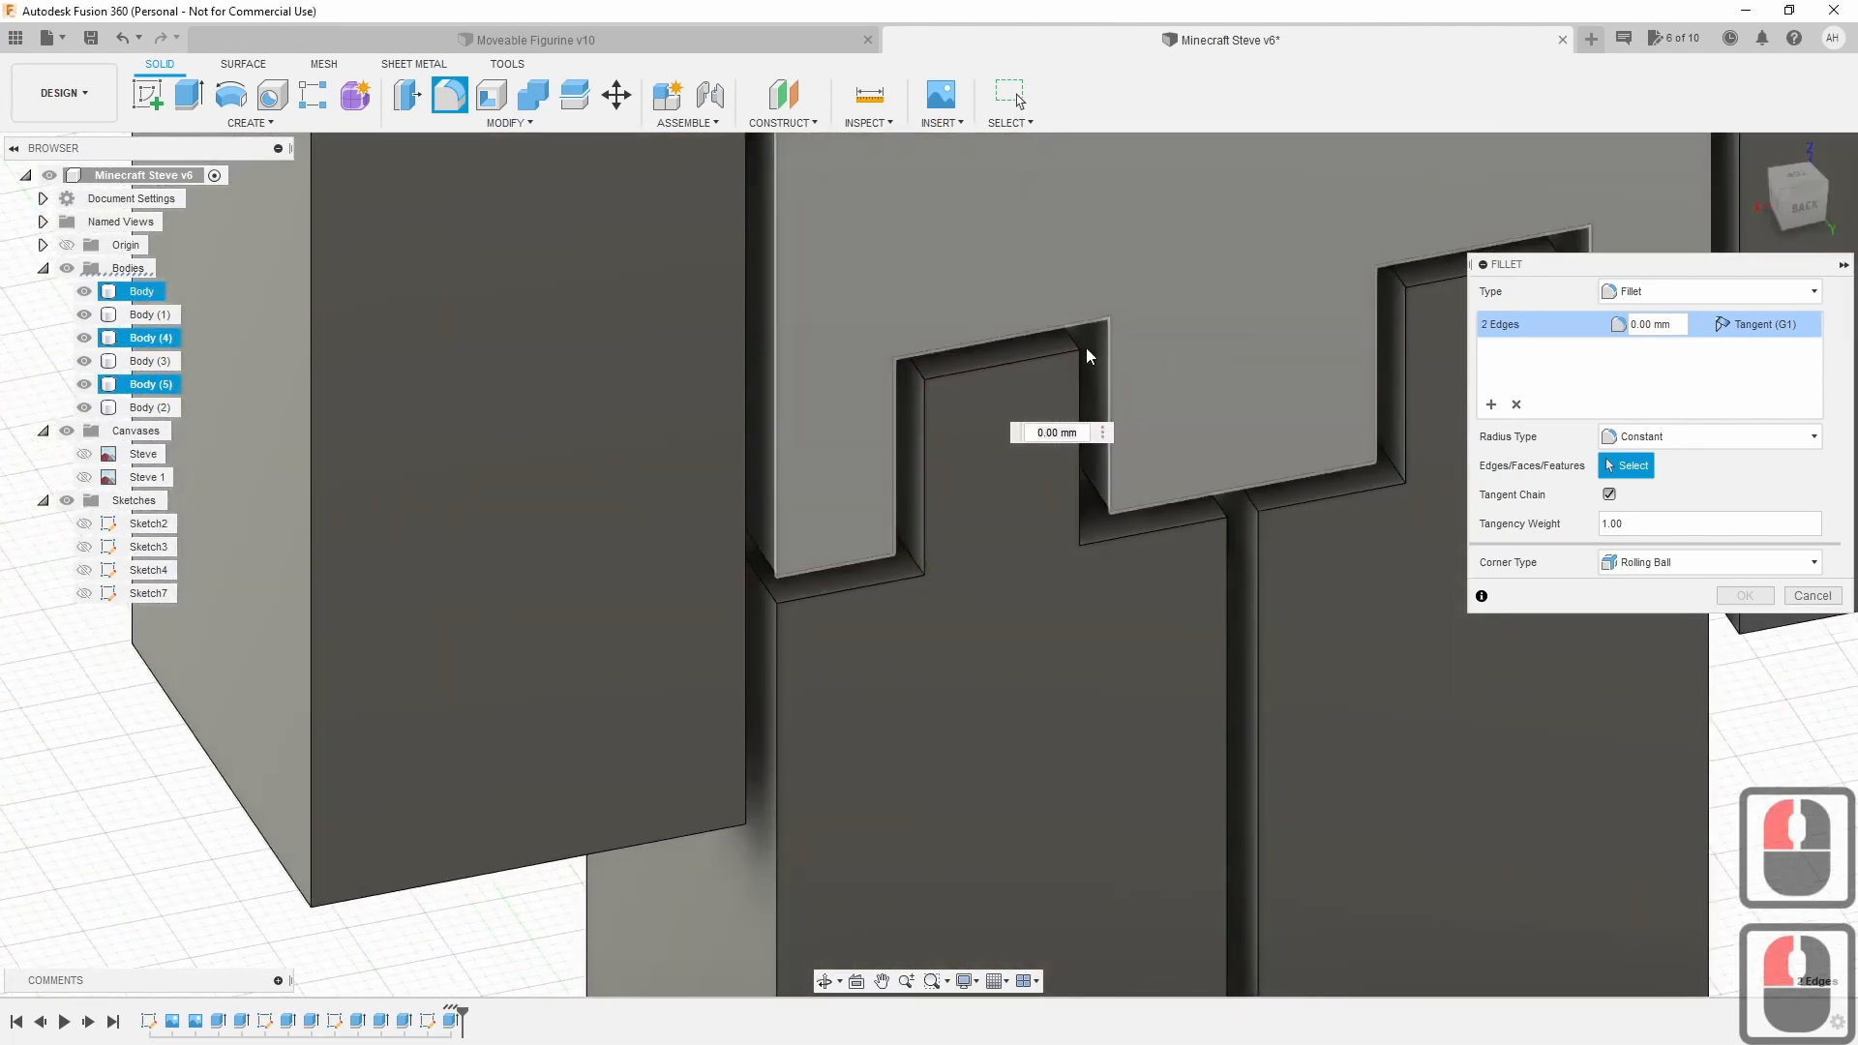
{"action": "double_click", "coordinate": [1443, 281]}
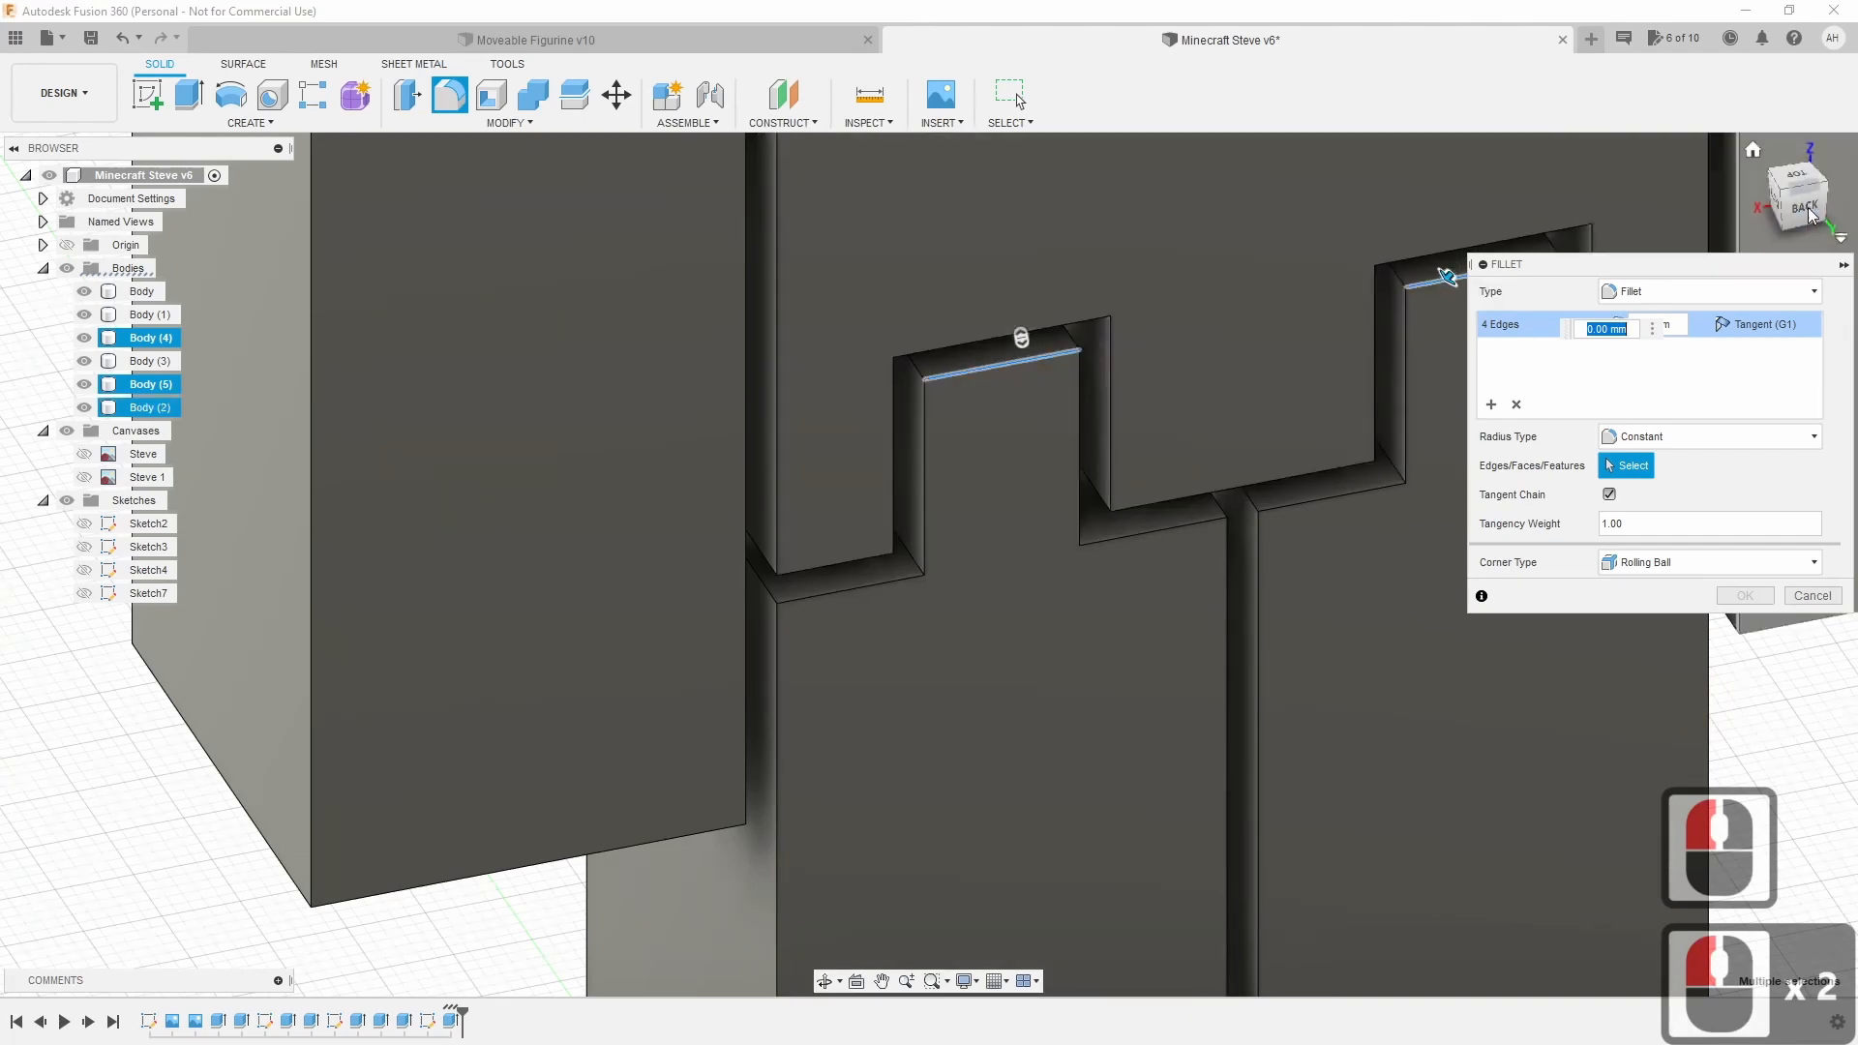
{"action": "mouse_move", "coordinate": [920, 551]}
{"action": "middle_mouse_down", "text": "shift"}
{"action": "mouse_move", "coordinate": [582, 412]}
{"action": "mouse_move", "coordinate": [432, 306]}
{"action": "mouse_move", "coordinate": [439, 360]}
{"action": "mouse_move", "coordinate": [510, 423]}
{"action": "mouse_move", "coordinate": [751, 531]}
{"action": "mouse_move", "coordinate": [1104, 415]}
{"action": "mouse_move", "coordinate": [996, 432]}
{"action": "mouse_move", "coordinate": [730, 386]}
{"action": "mouse_move", "coordinate": [417, 261]}
{"action": "middle_mouse_up", "text": "shift"}
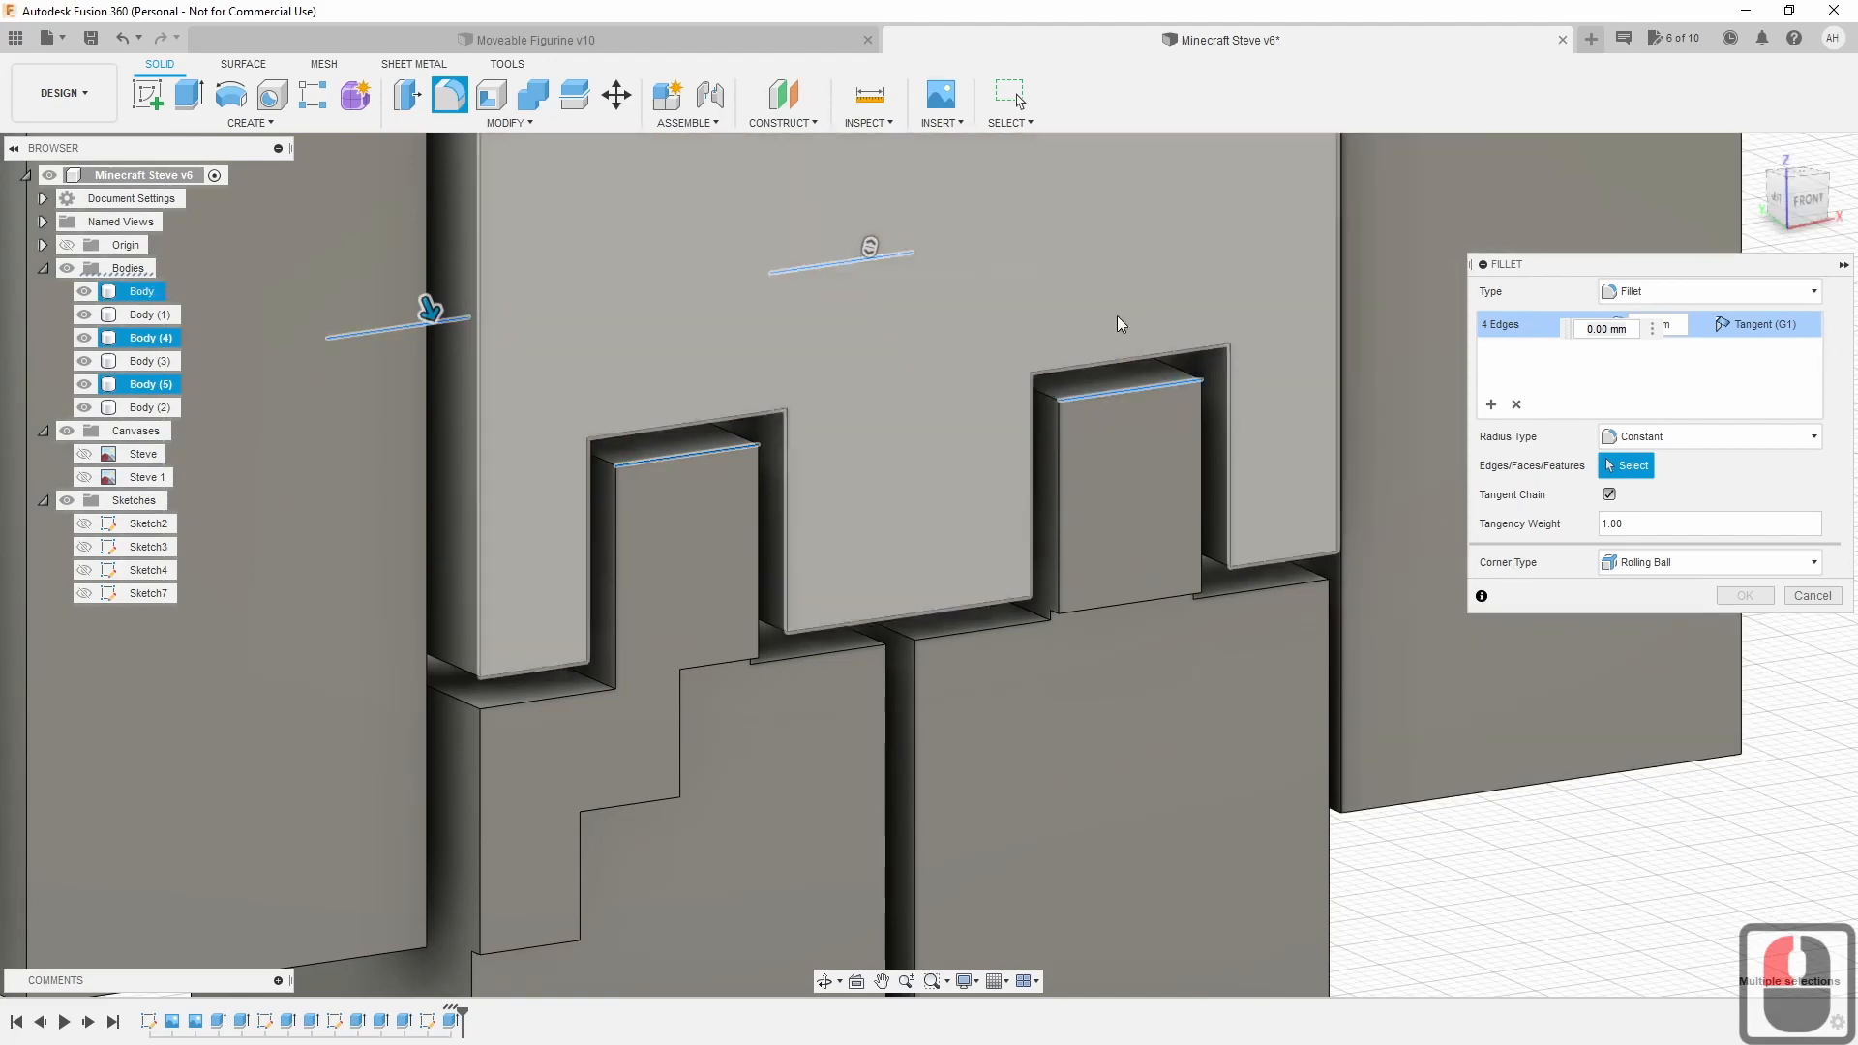
{"action": "left_click", "coordinate": [1812, 194]}
{"action": "middle_click_drag", "start_coordinate": [498, 160], "coordinate": [1419, 688], "text": "shift"}
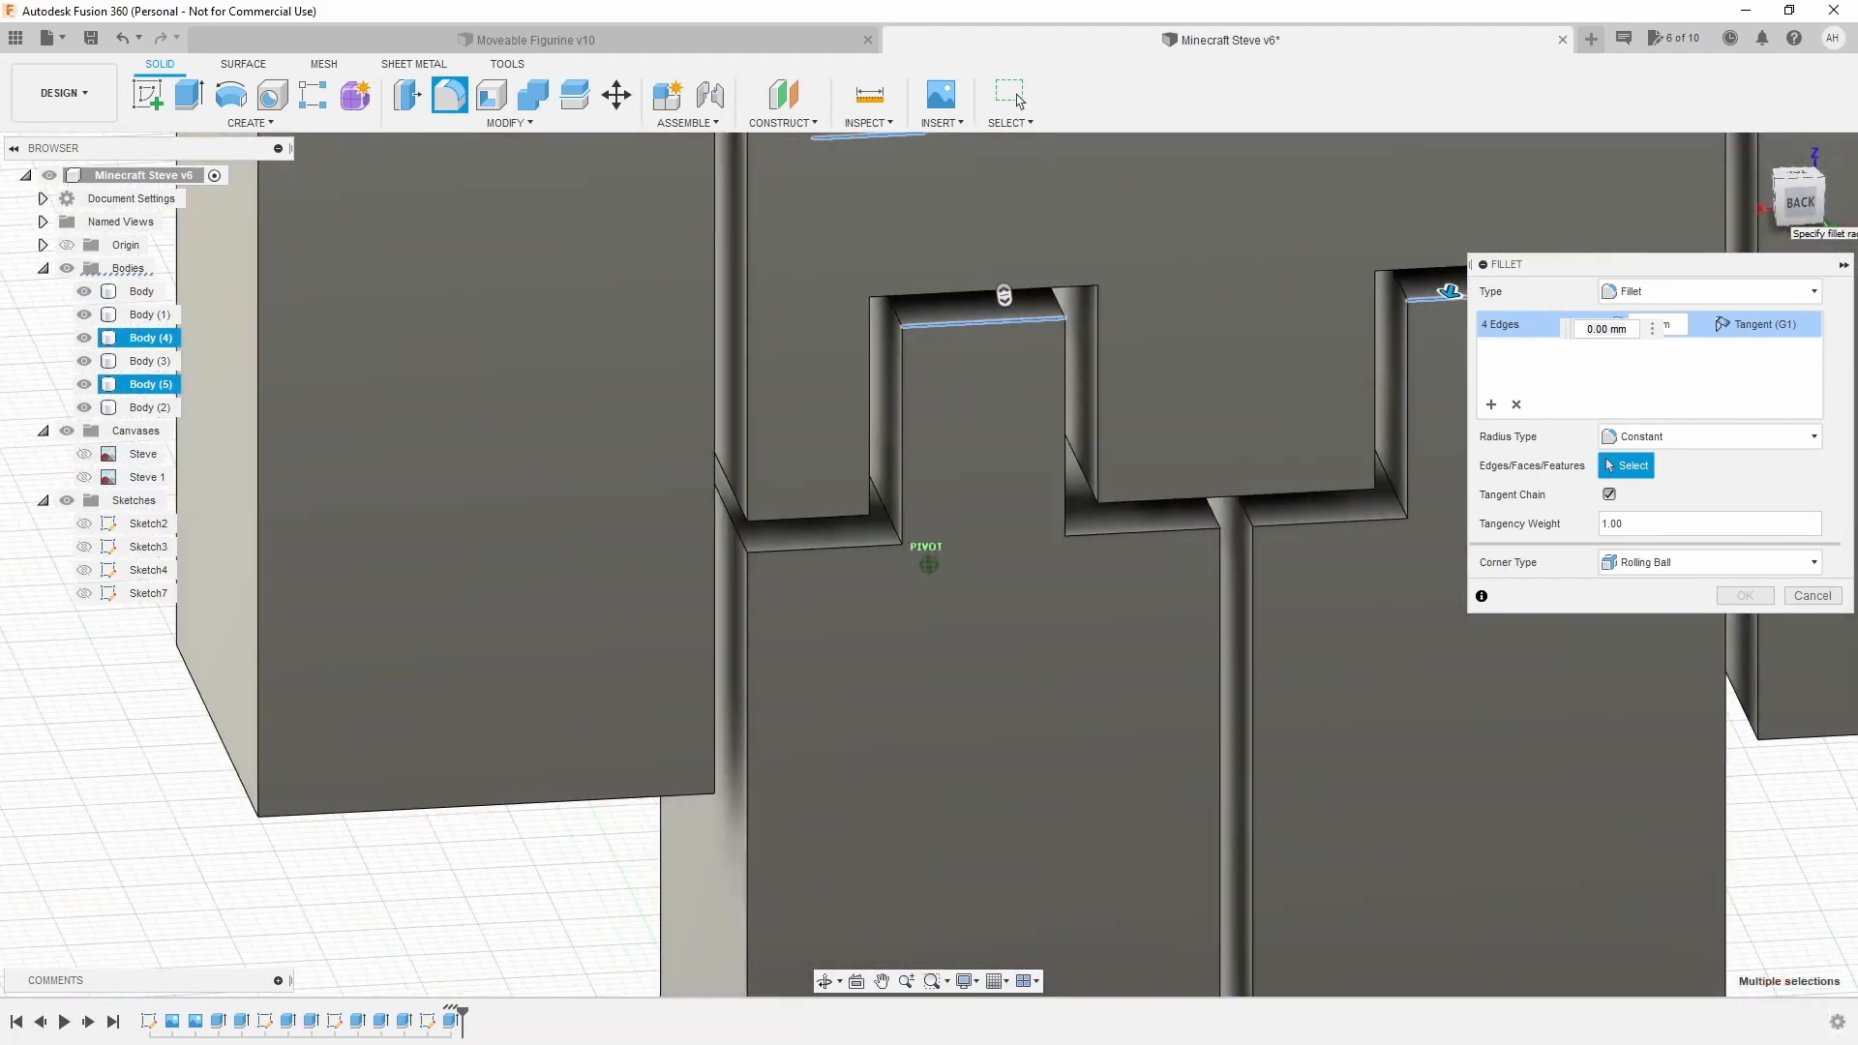
{"action": "middle_click_drag", "start_coordinate": [1182, 519], "coordinate": [852, 712]}
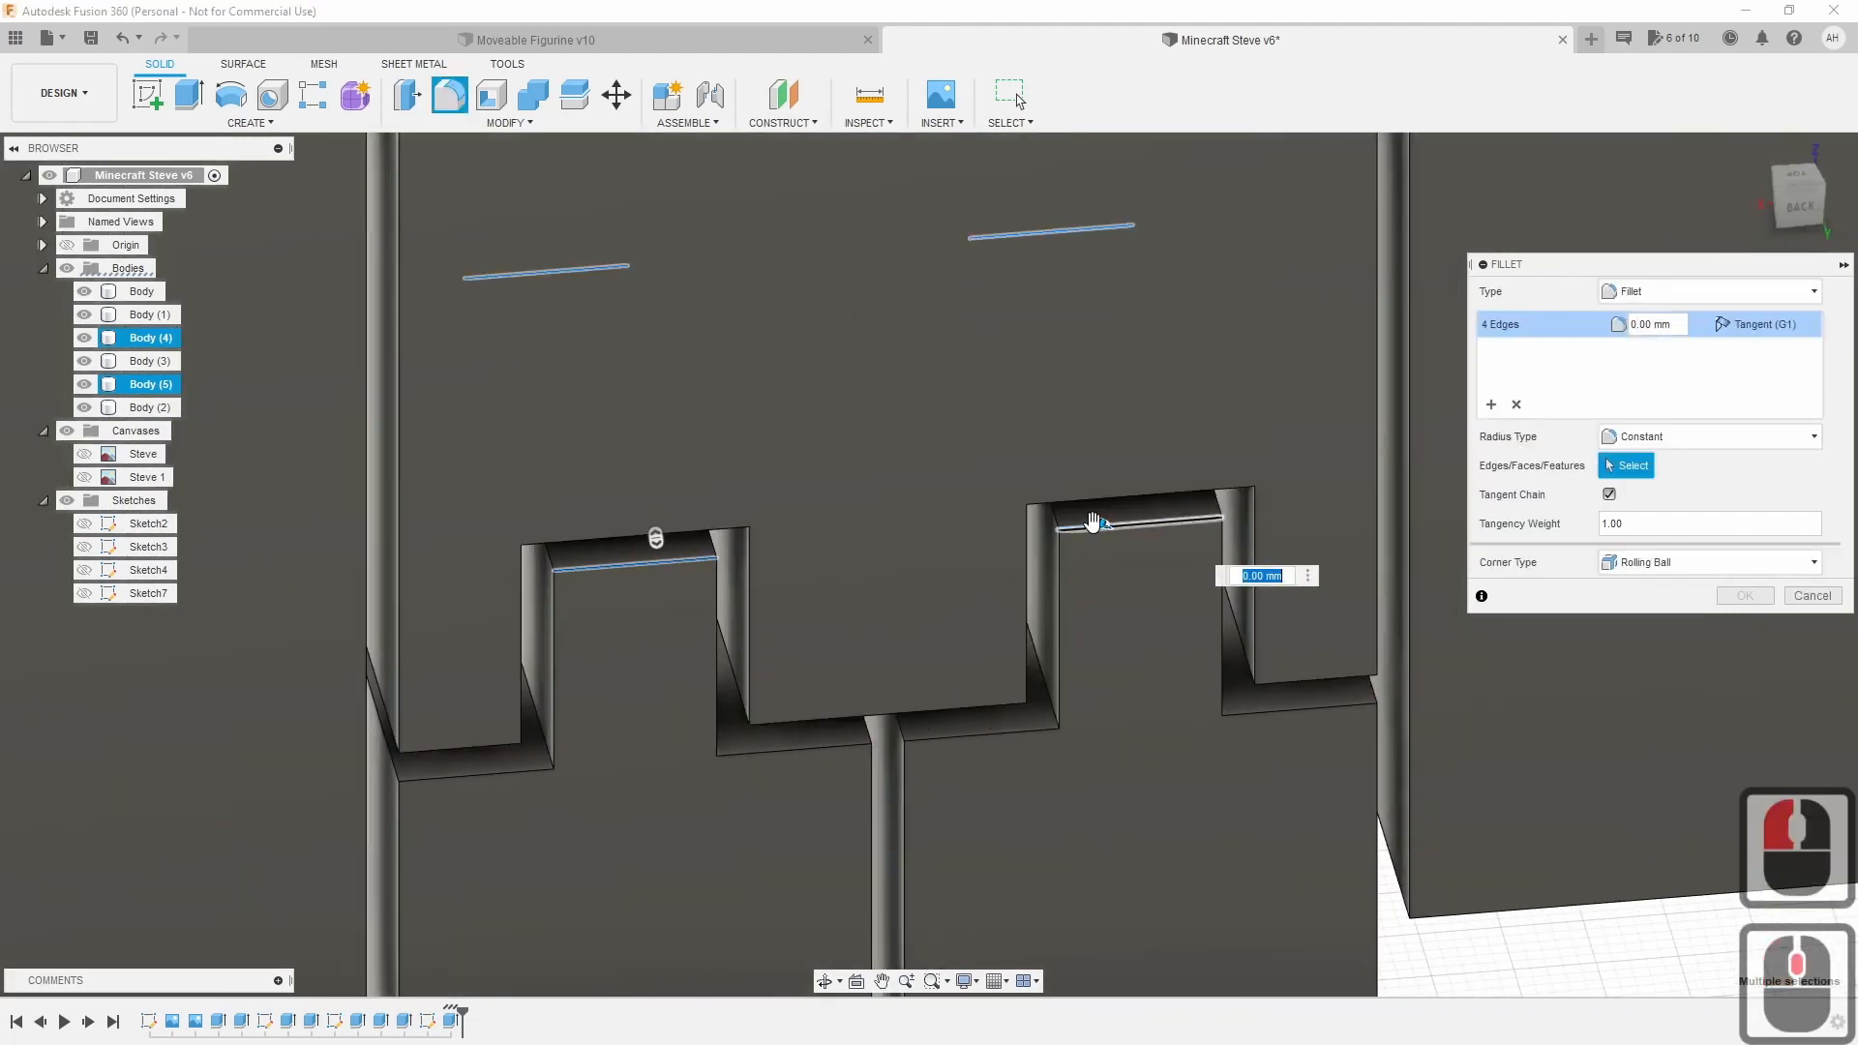
Apply a 3.5 mm fillet radius to the hip tab top edges.
{"action": "left_click_drag", "start_coordinate": [1100, 520], "coordinate": [1100, 533]}
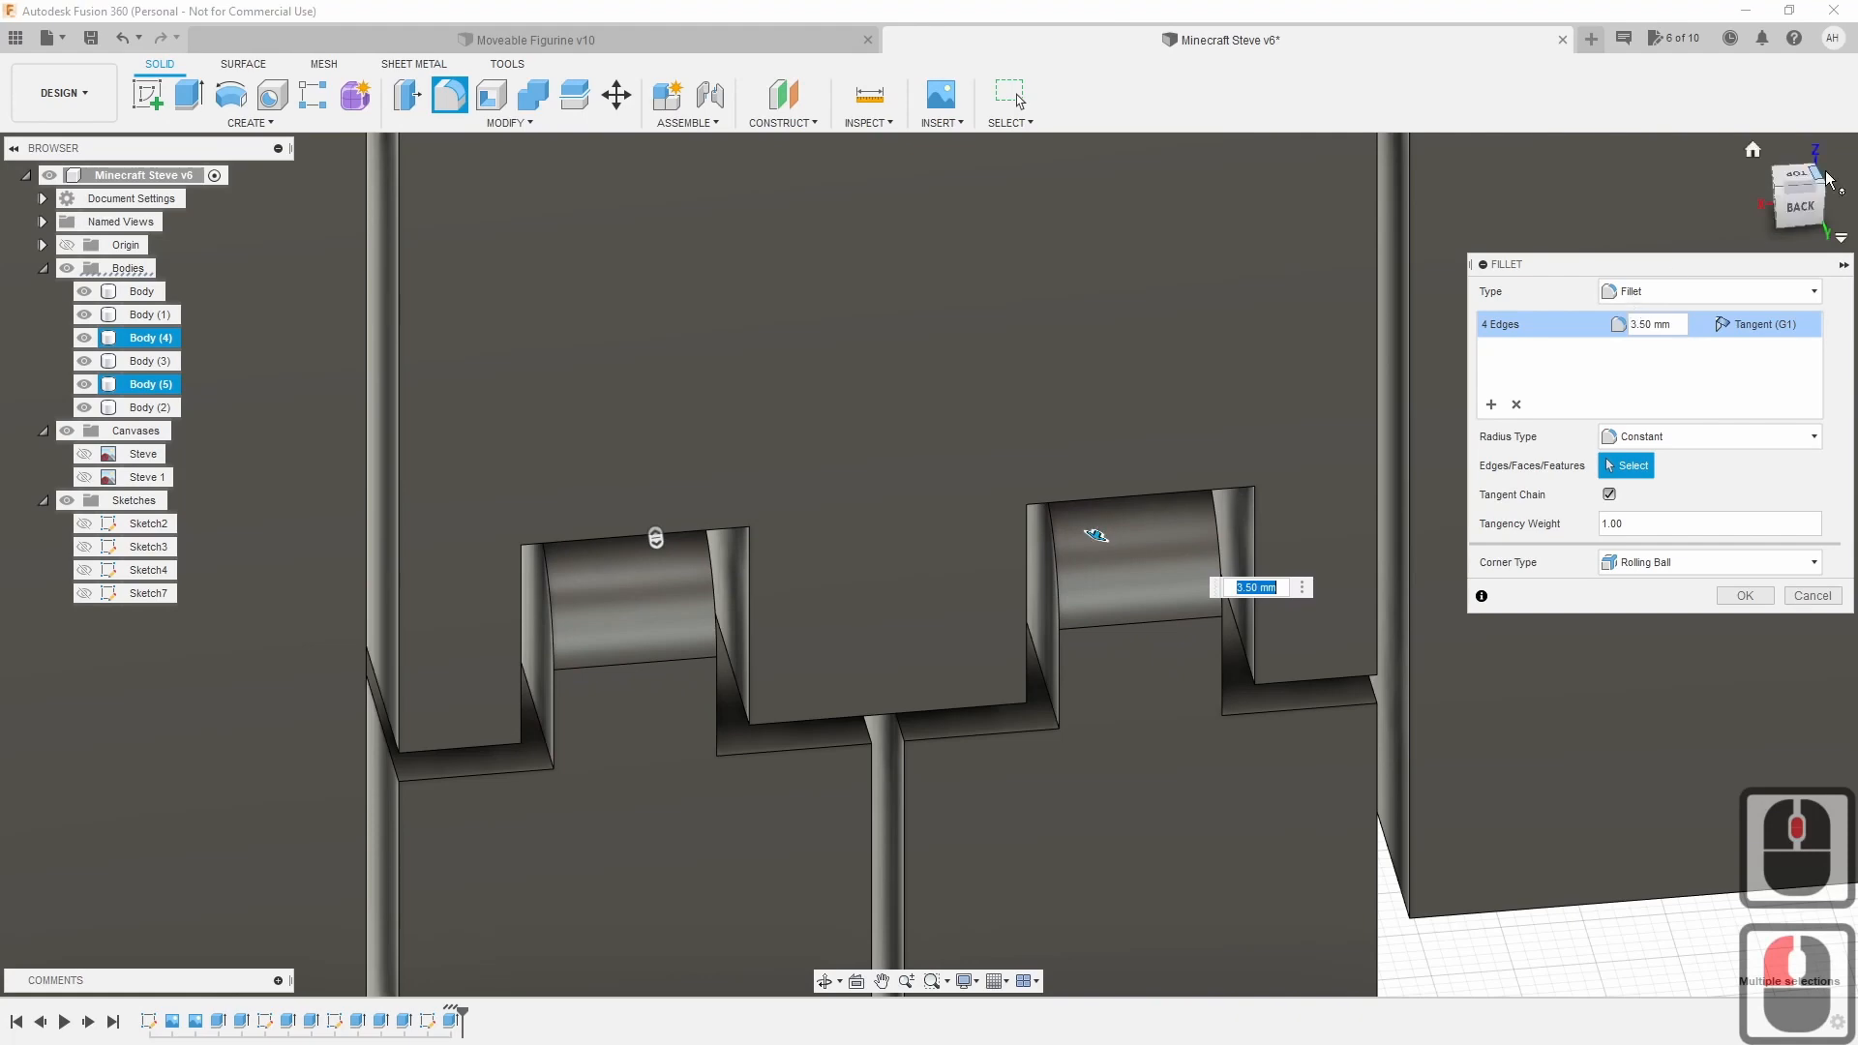
{"action": "middle_click_drag", "start_coordinate": [1091, 530], "coordinate": [739, 460], "text": "shift"}
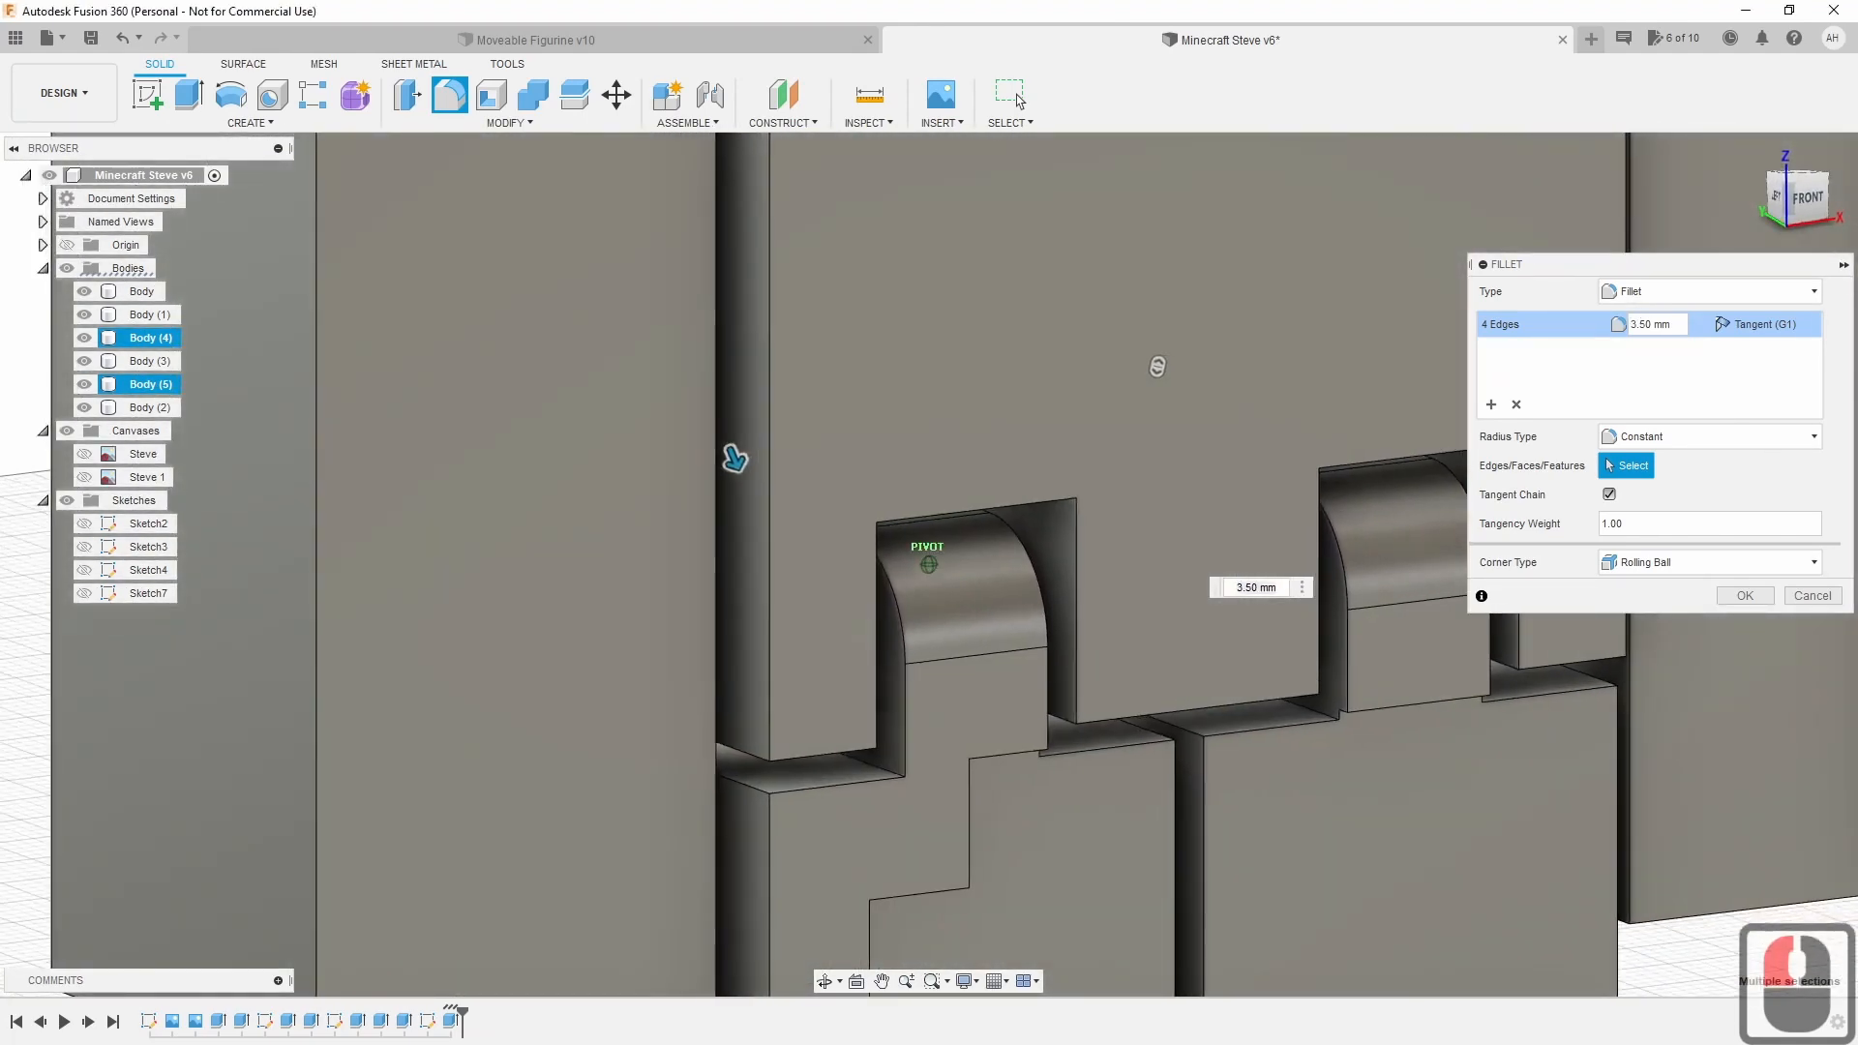
{"action": "scroll", "coordinate": [1318, 853], "scroll_direction": "down", "scroll_amount": 8}
{"action": "scroll", "coordinate": [1355, 875], "scroll_direction": "down", "scroll_amount": 3}
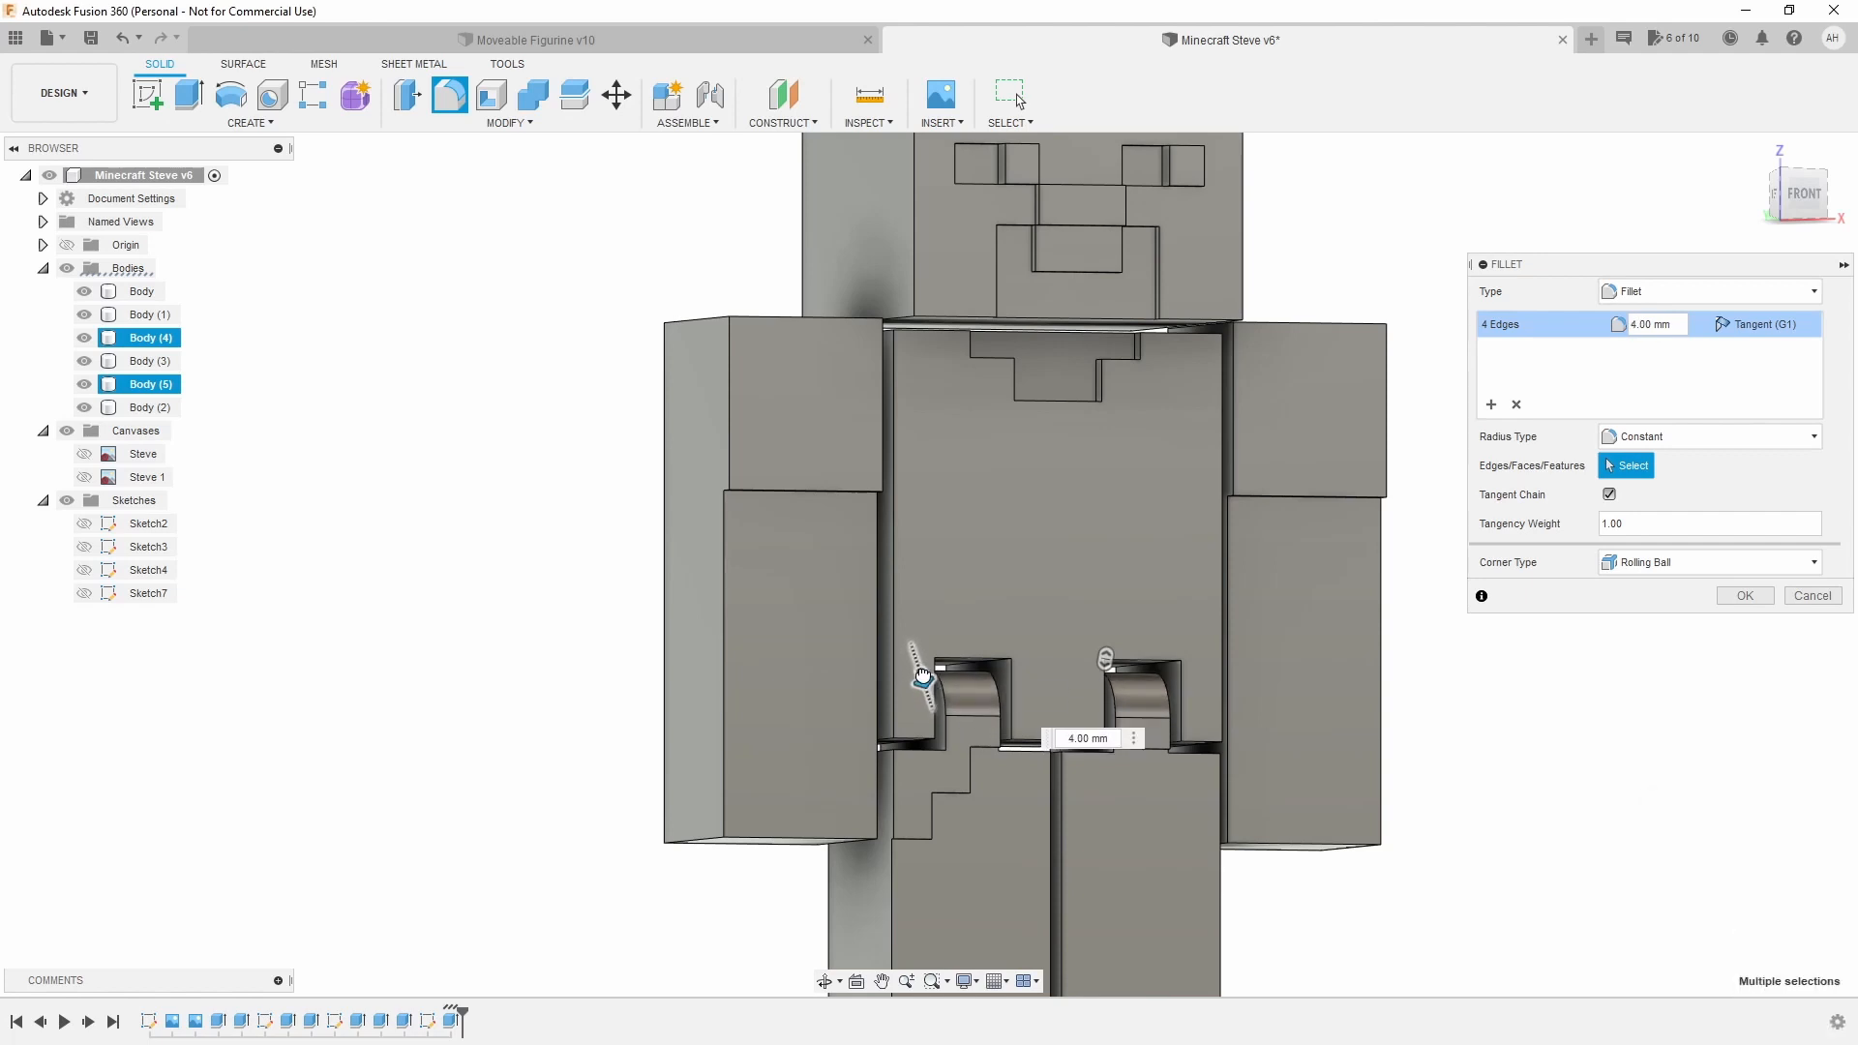
{"action": "left_click", "coordinate": [921, 675]}
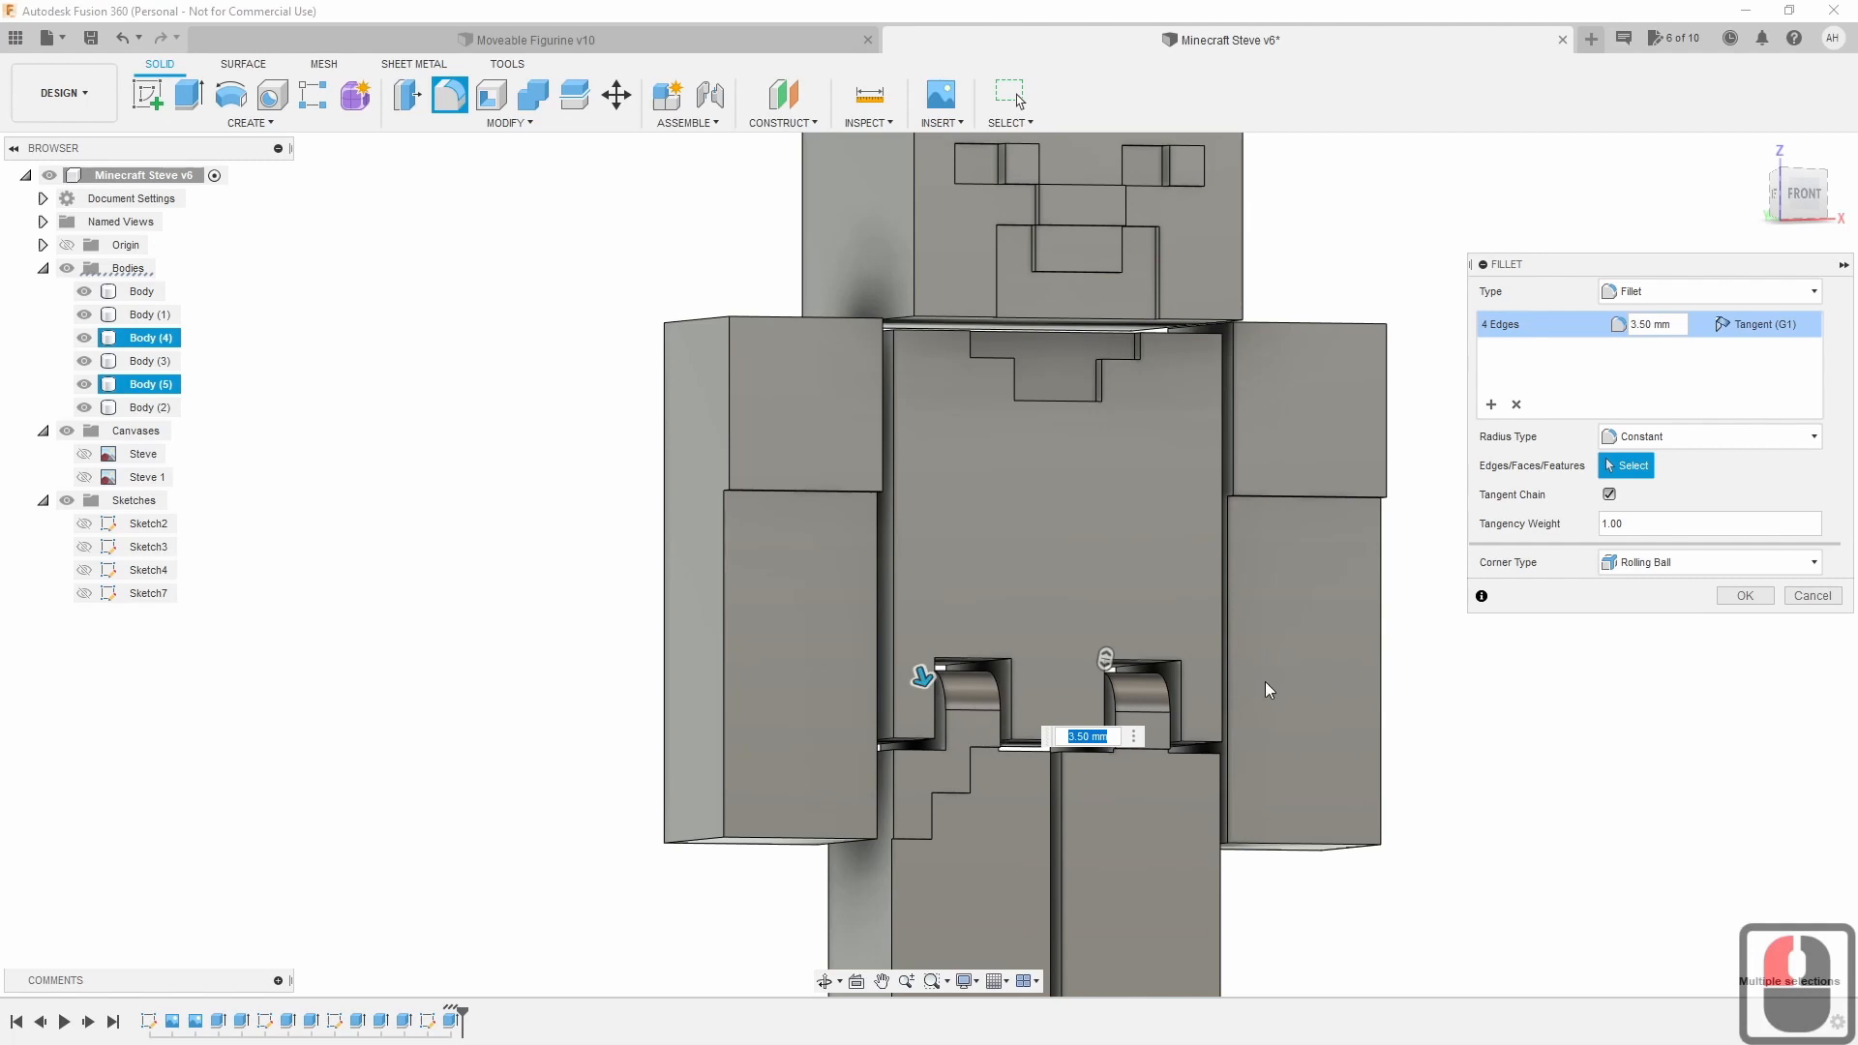
{"action": "left_click_drag", "start_coordinate": [1806, 191], "coordinate": [1742, 256]}
{"action": "left_click", "coordinate": [1757, 600]}
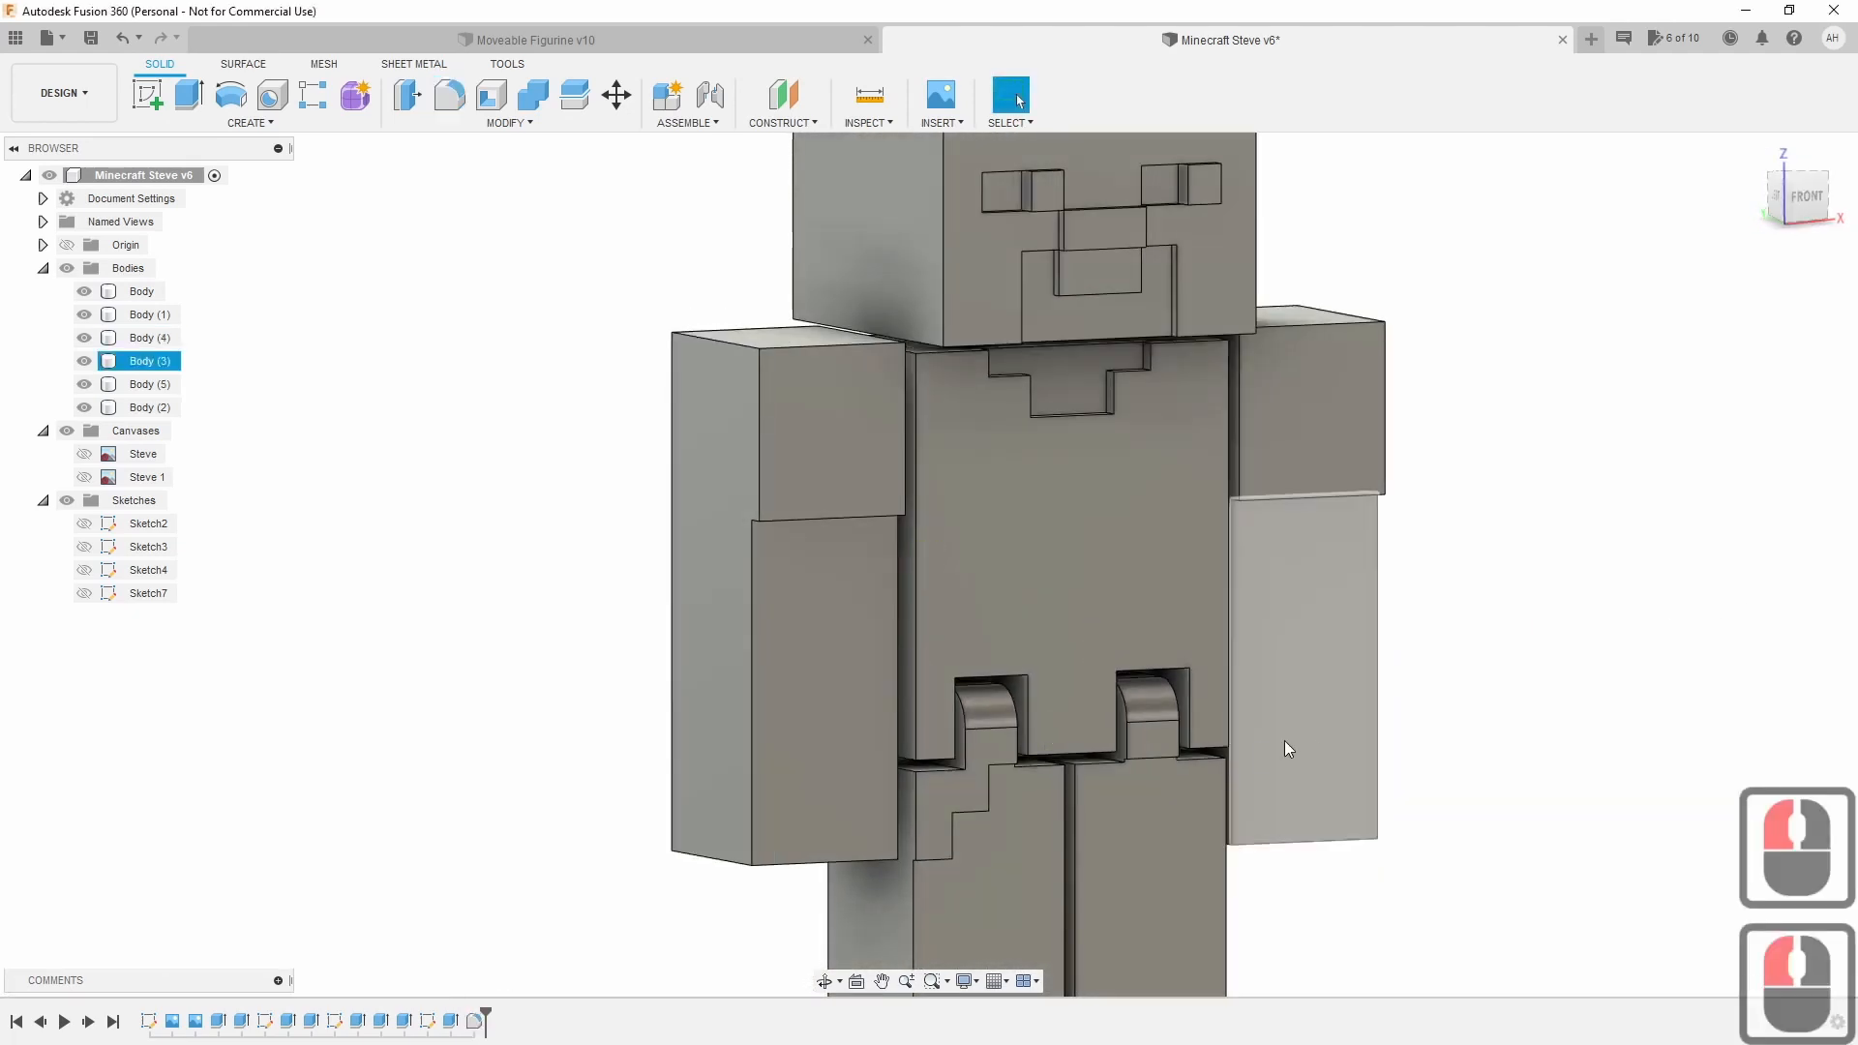
{"action": "left_click", "coordinate": [1803, 199]}
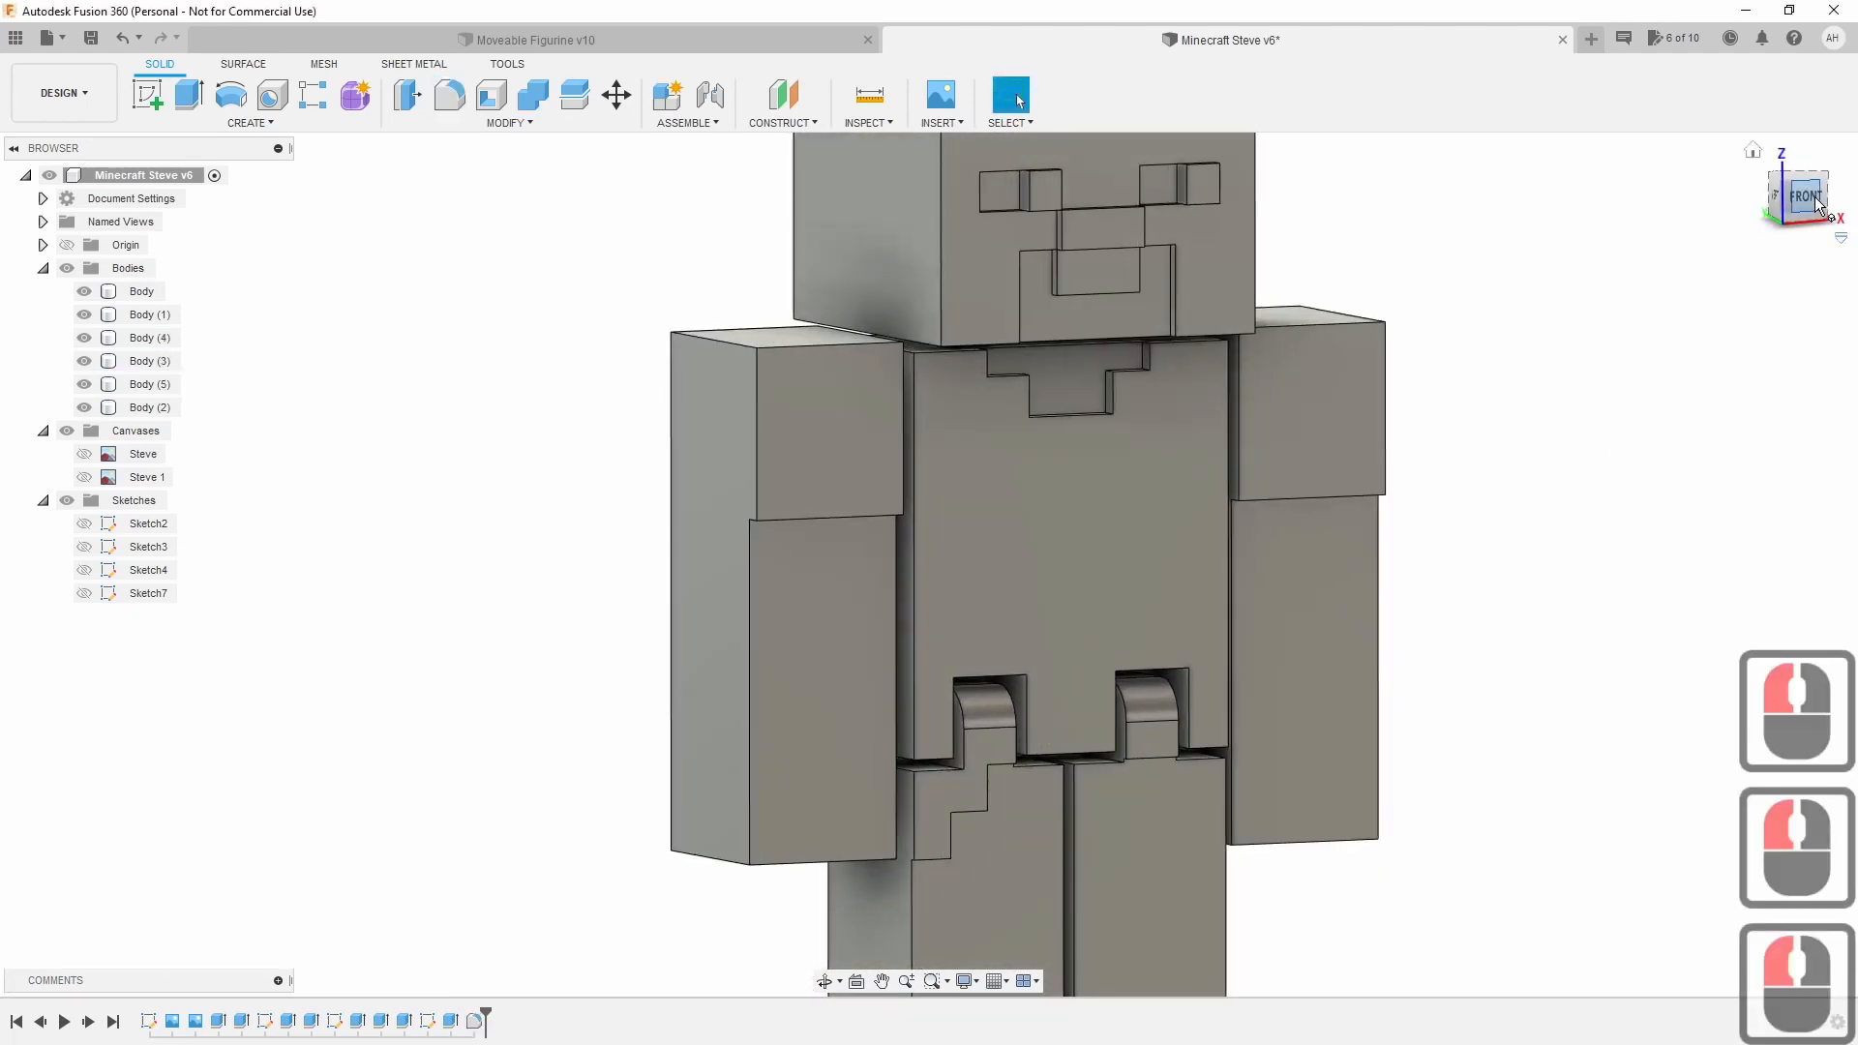
{"action": "left_click_drag", "start_coordinate": [1802, 201], "coordinate": [1789, 219]}
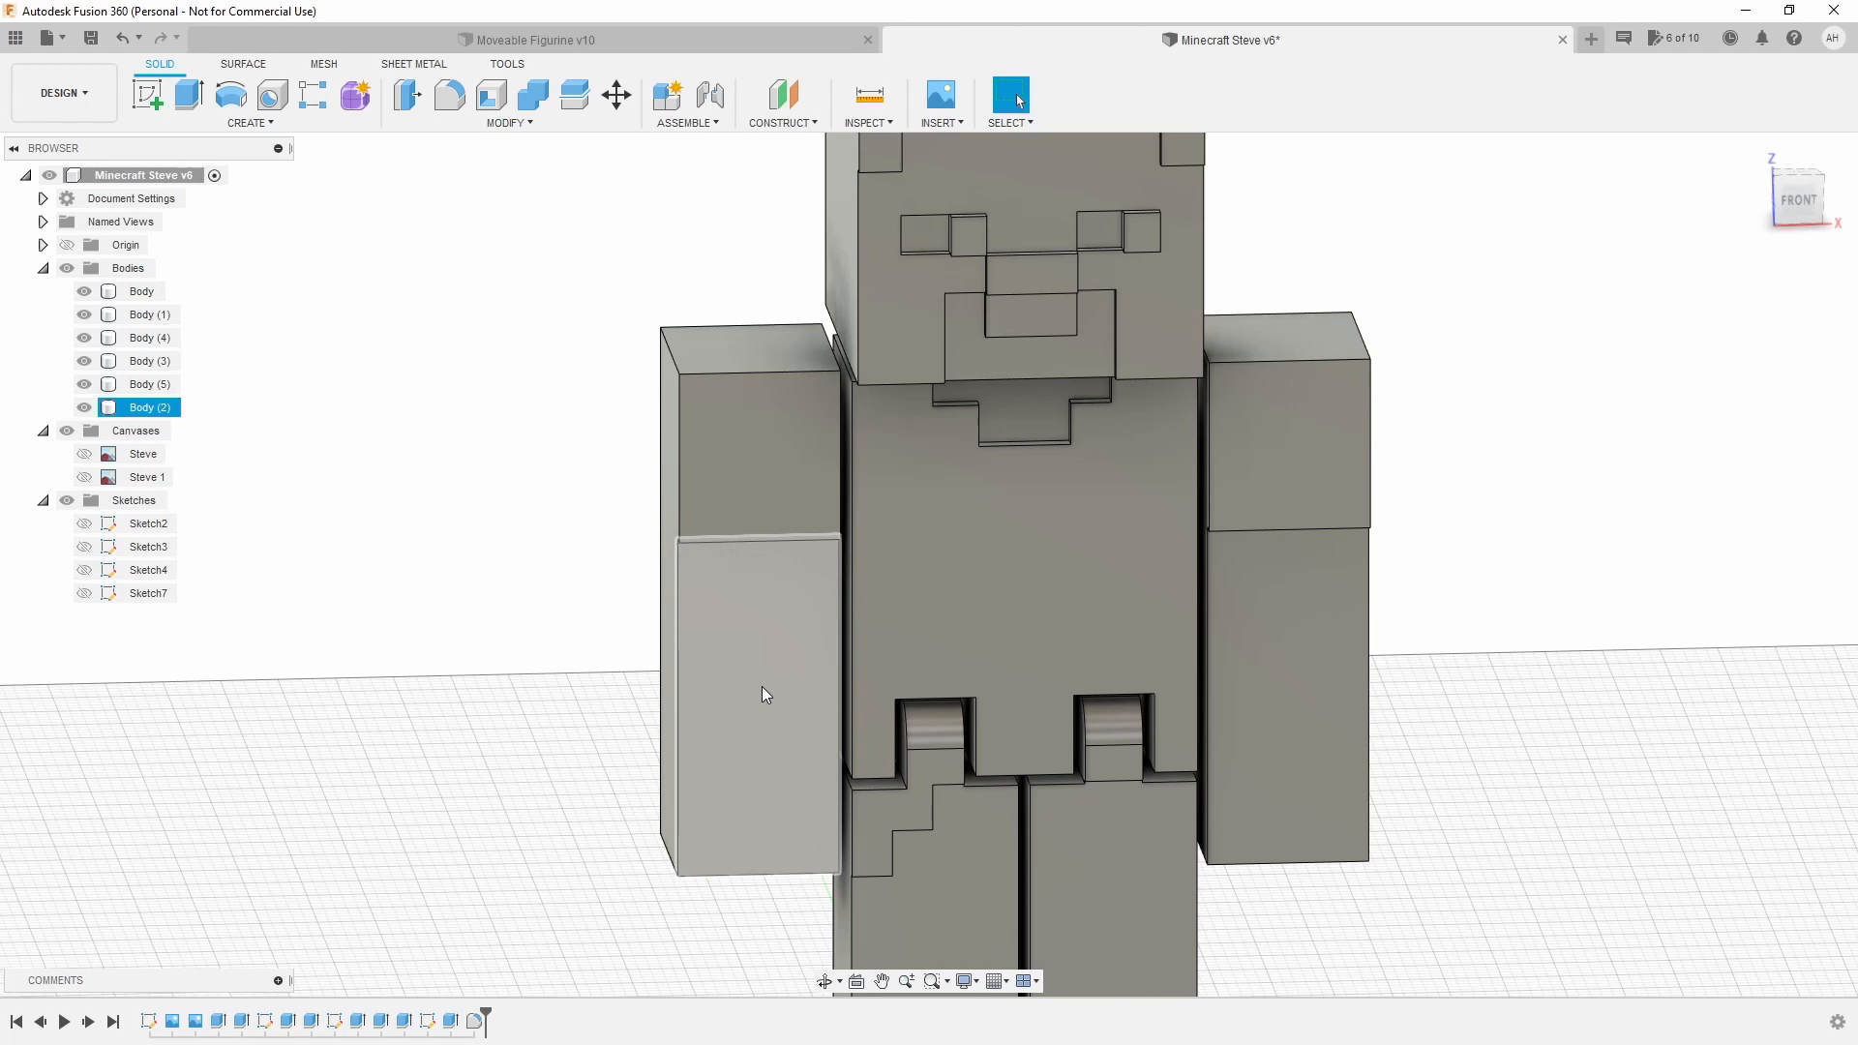
{"action": "scroll", "coordinate": [1377, 754], "scroll_direction": "up", "scroll_amount": 2}
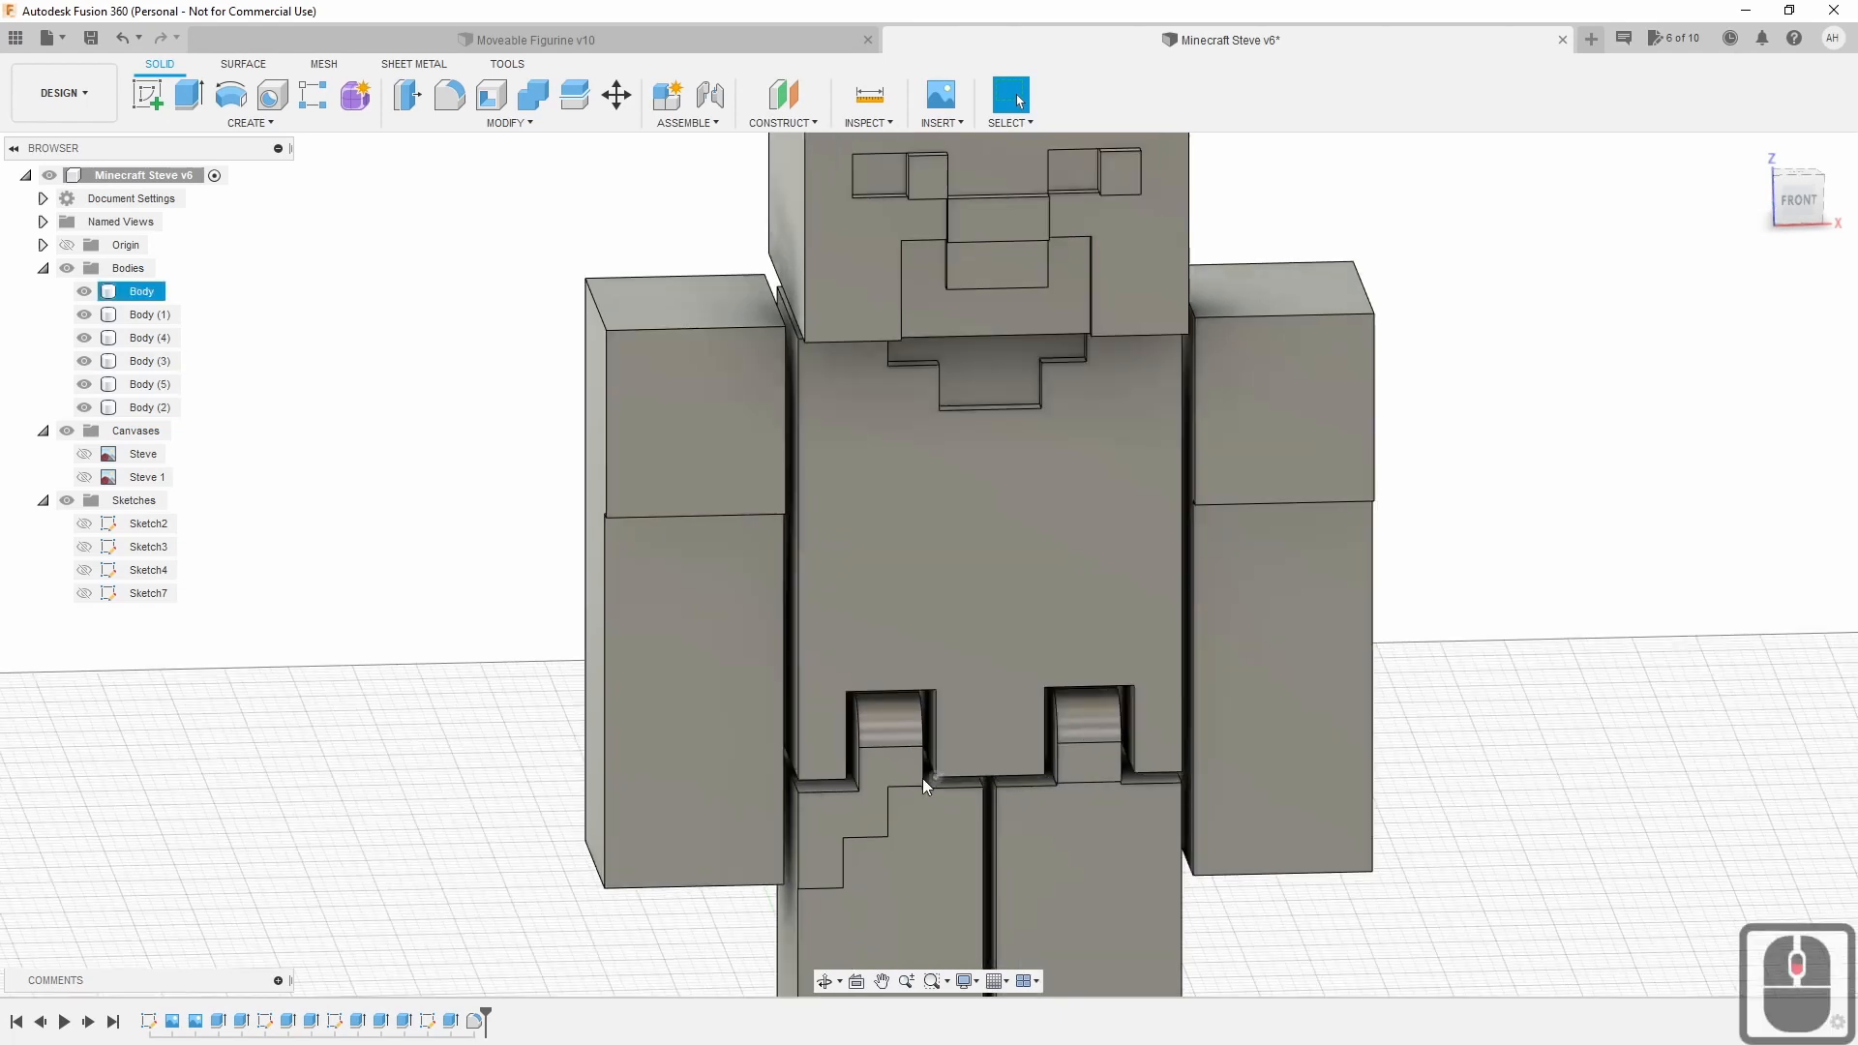
{"action": "left_click", "coordinate": [447, 96]}
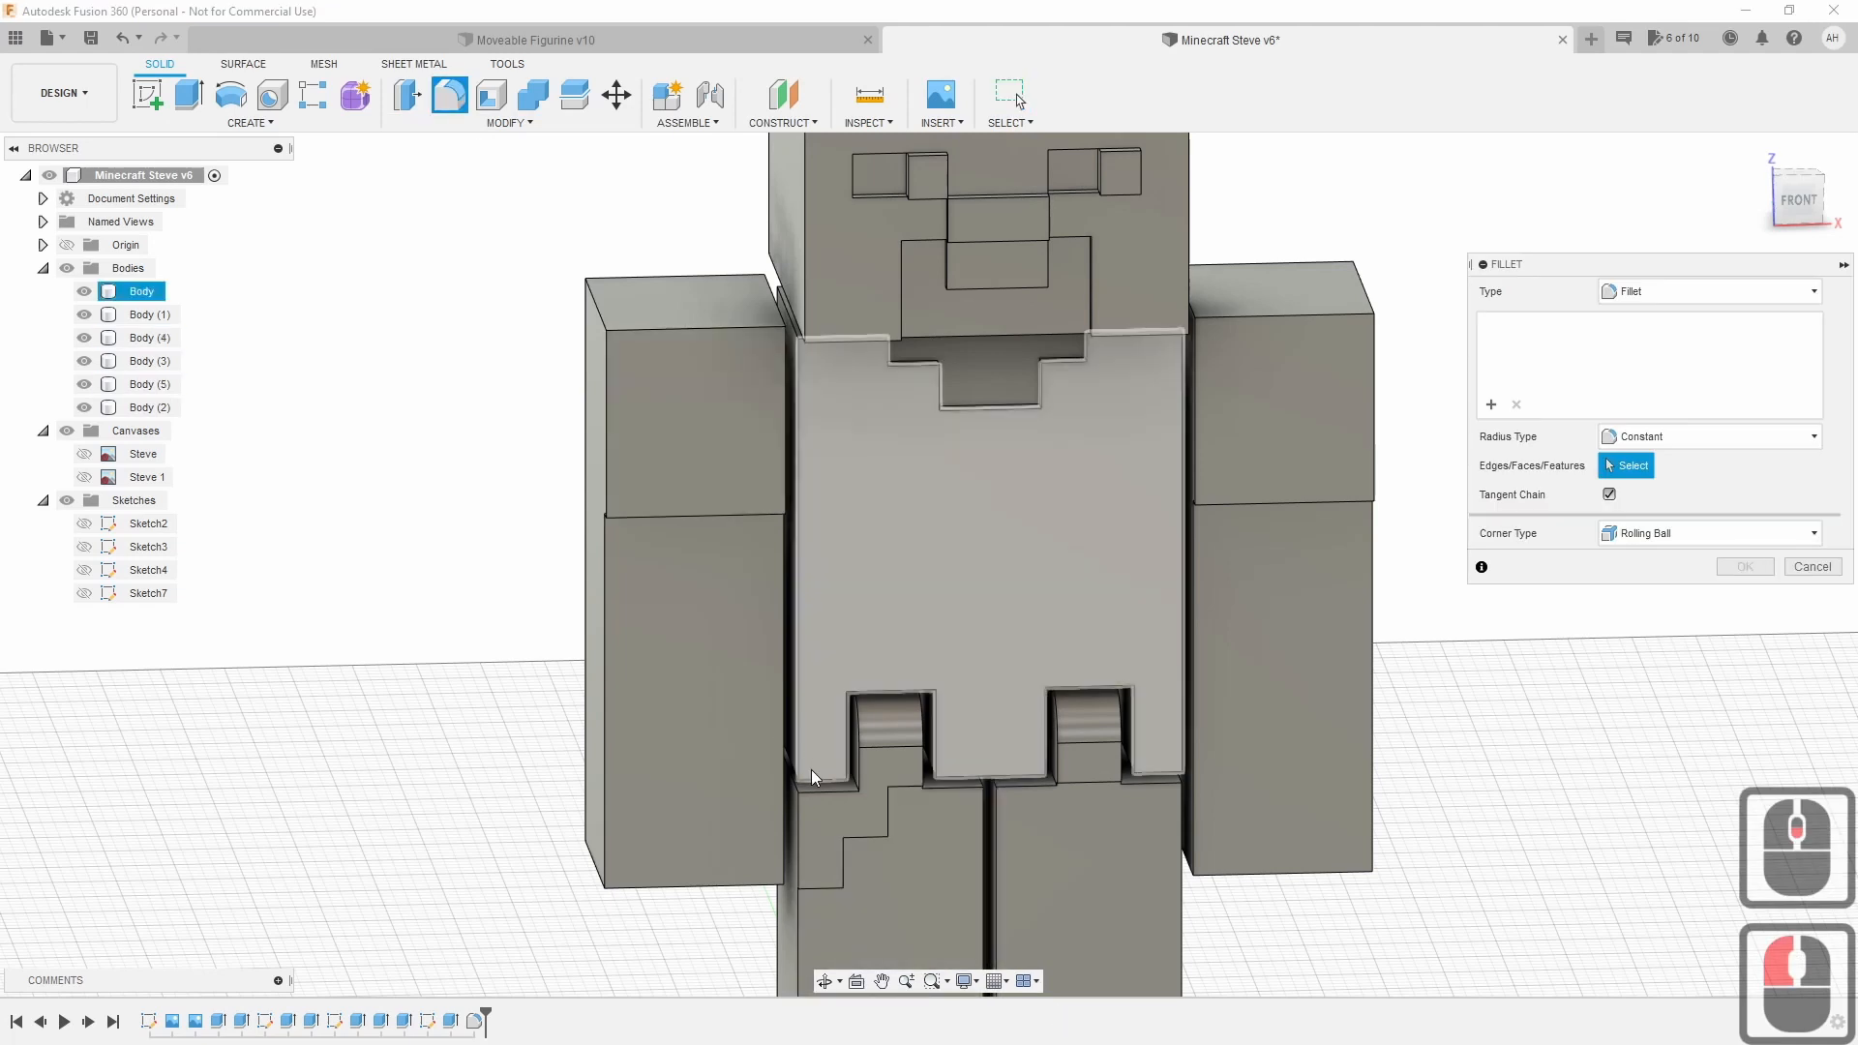
{"action": "left_click", "coordinate": [813, 786]}
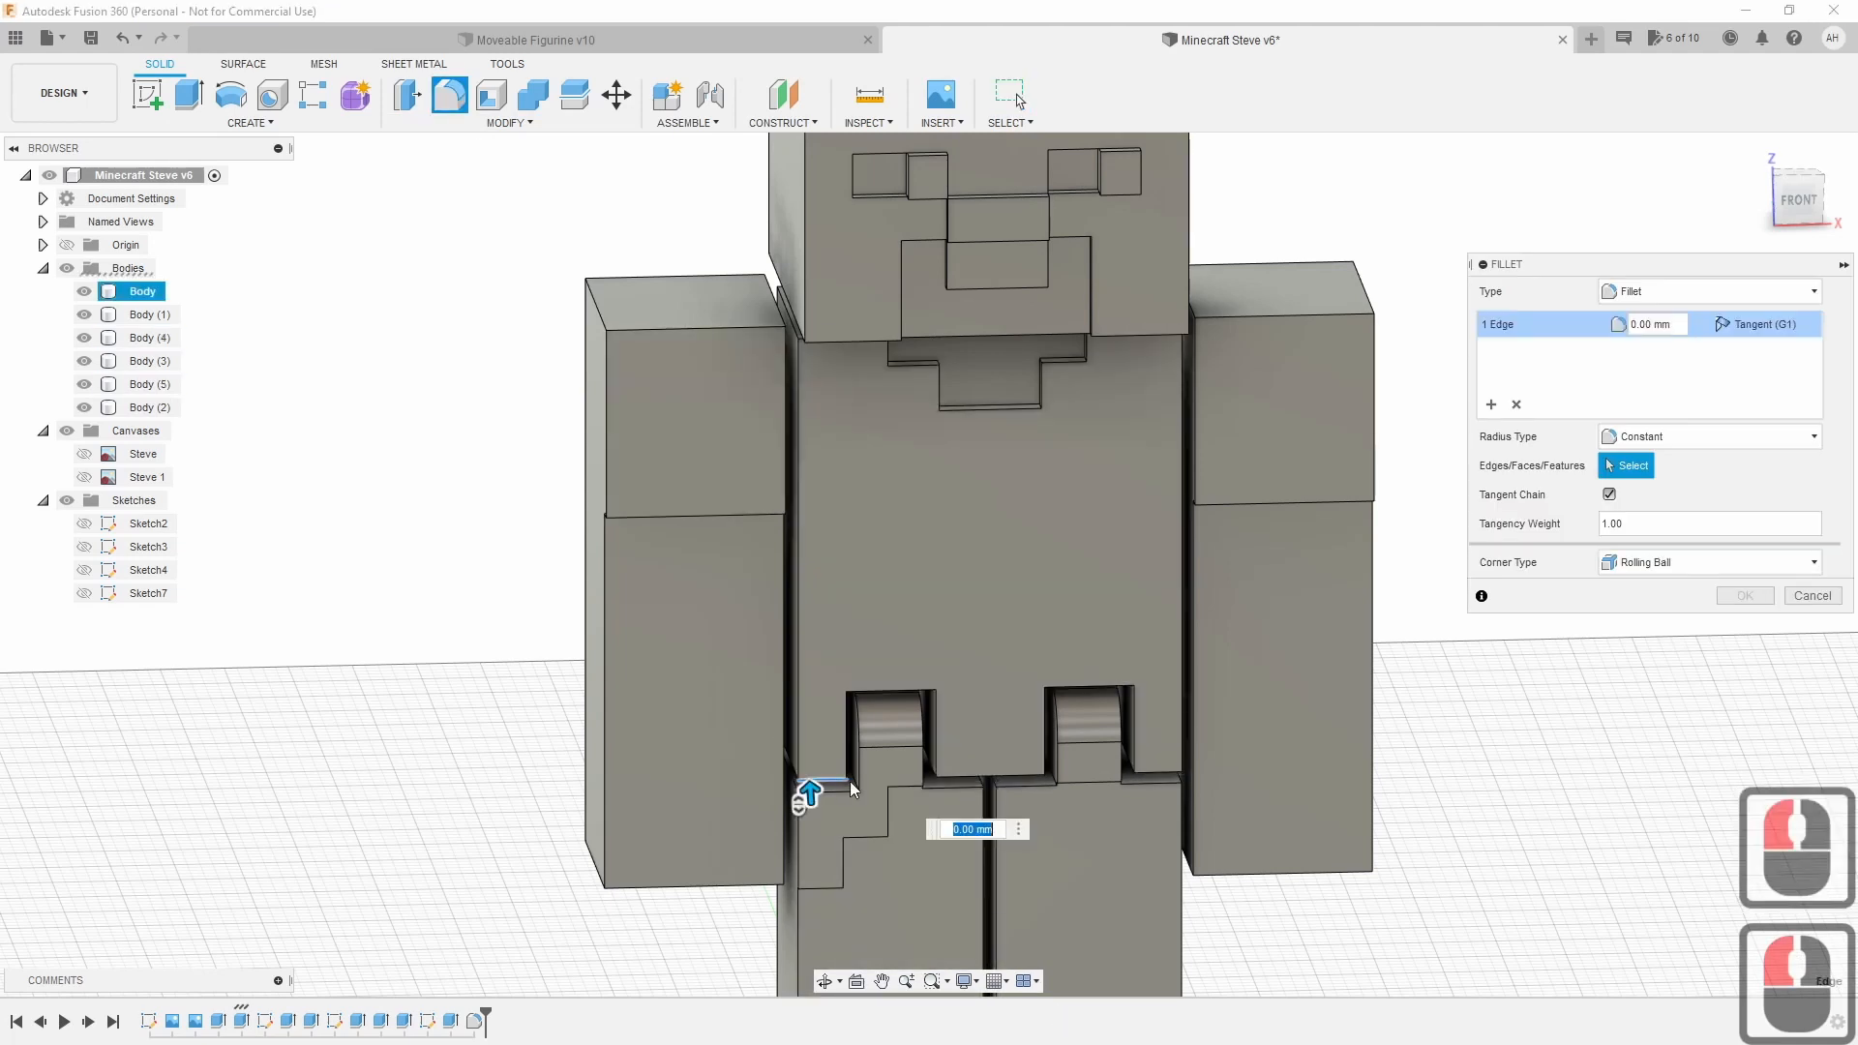
{"action": "left_click", "coordinate": [977, 785]}
{"action": "left_click", "coordinate": [1142, 779]}
{"action": "left_click", "coordinate": [1016, 779]}
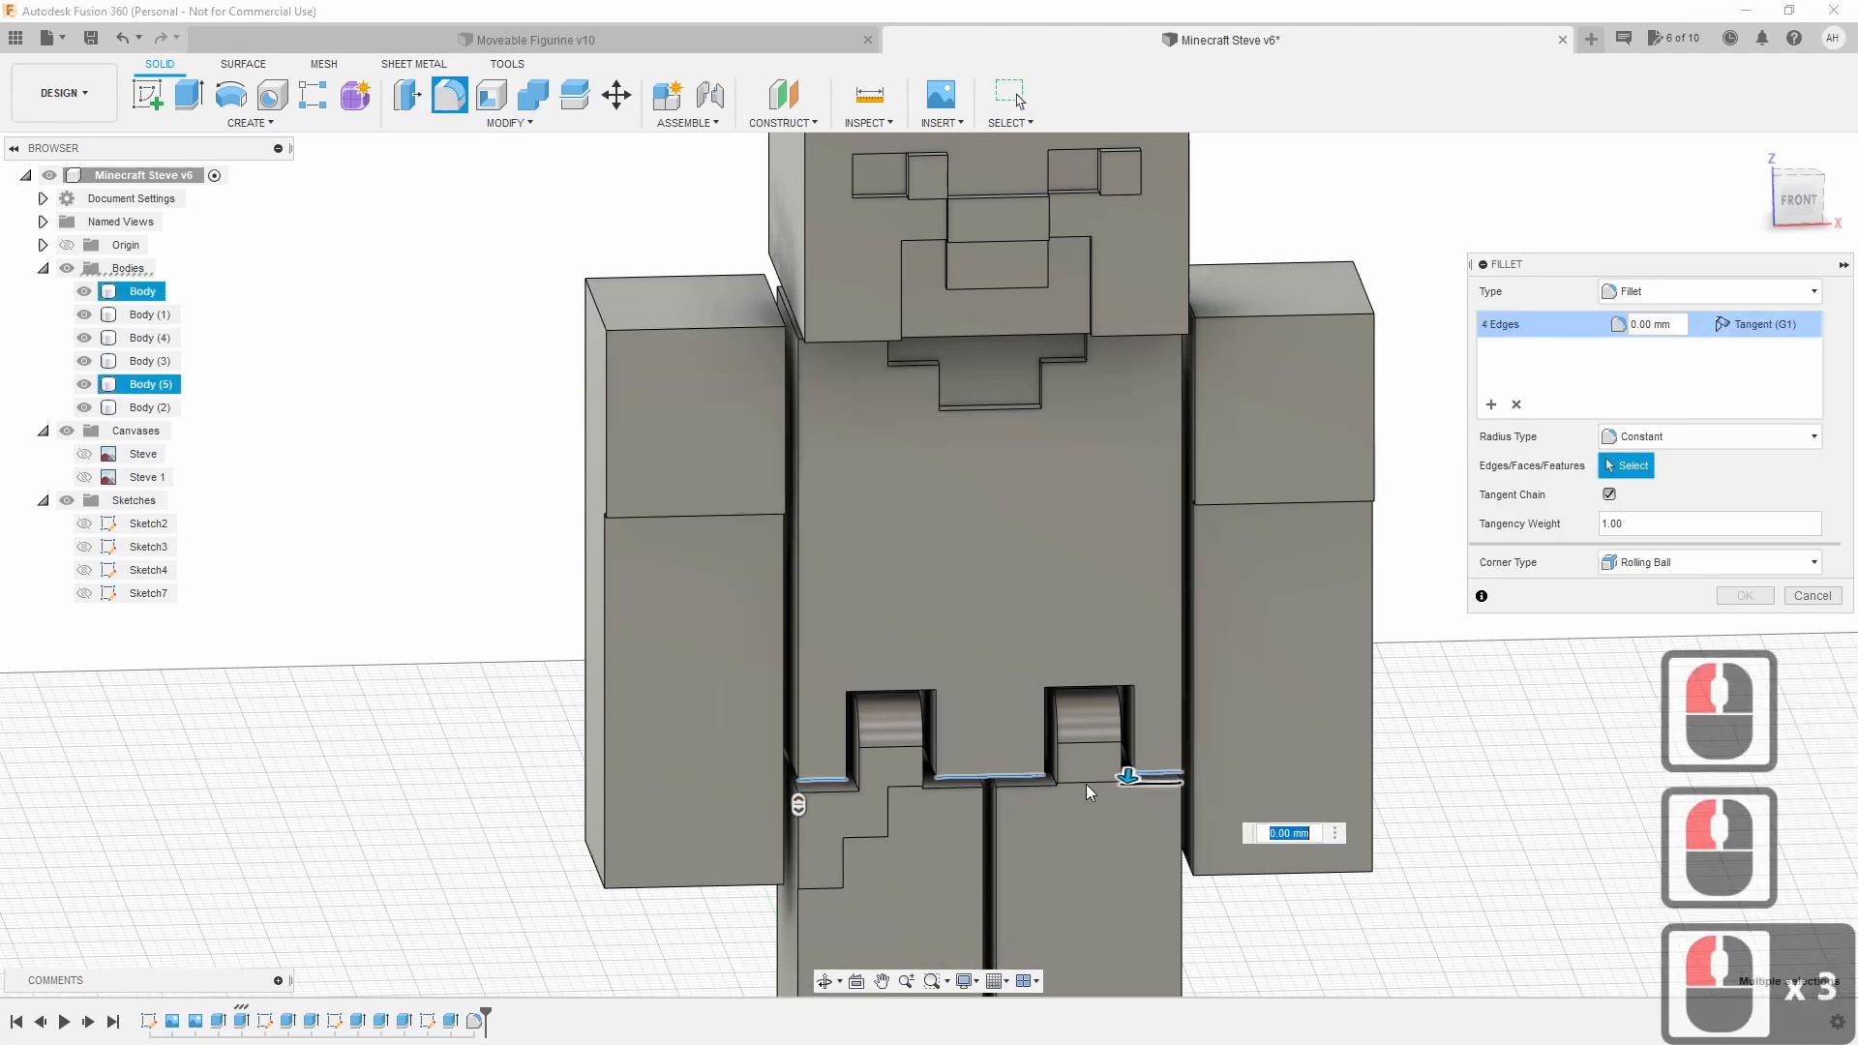
{"action": "left_click", "coordinate": [1012, 784]}
{"action": "left_click", "coordinate": [949, 788]}
{"action": "left_click", "coordinate": [837, 795]}
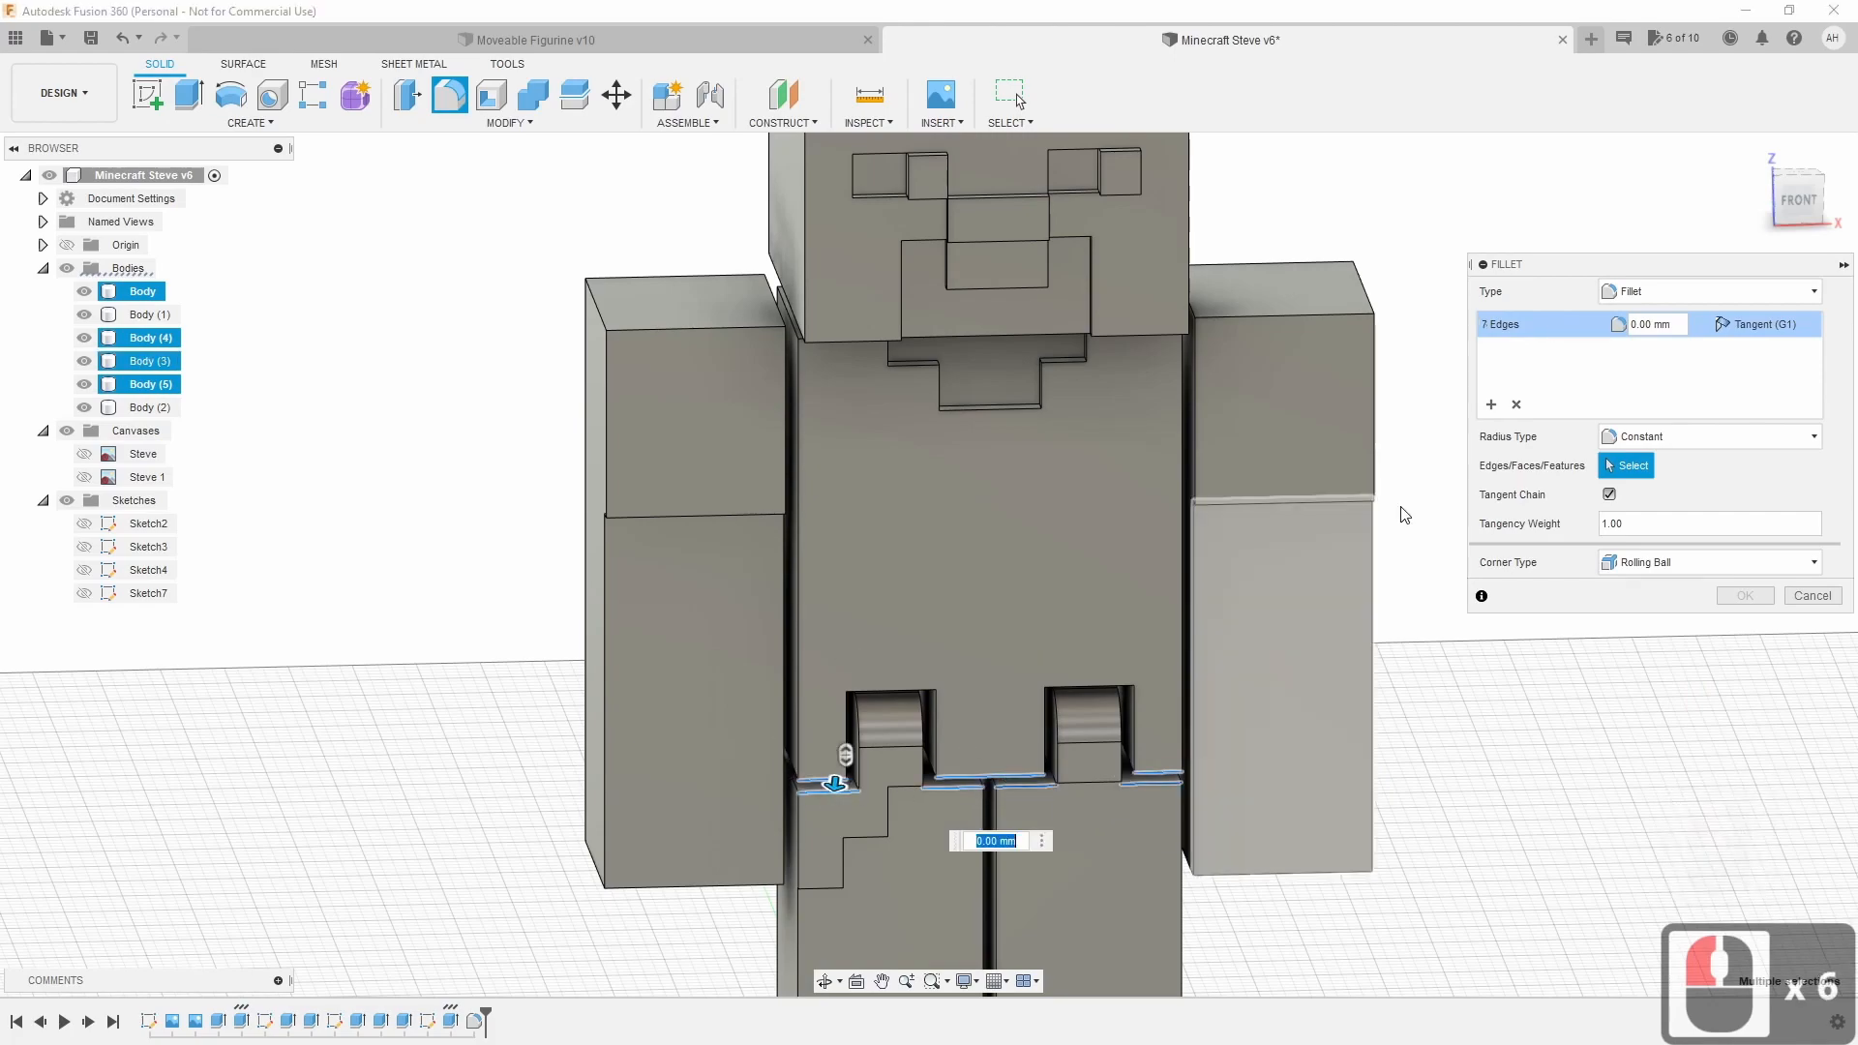
{"action": "middle_click_drag", "start_coordinate": [929, 551], "coordinate": [1161, 716], "text": "shift"}
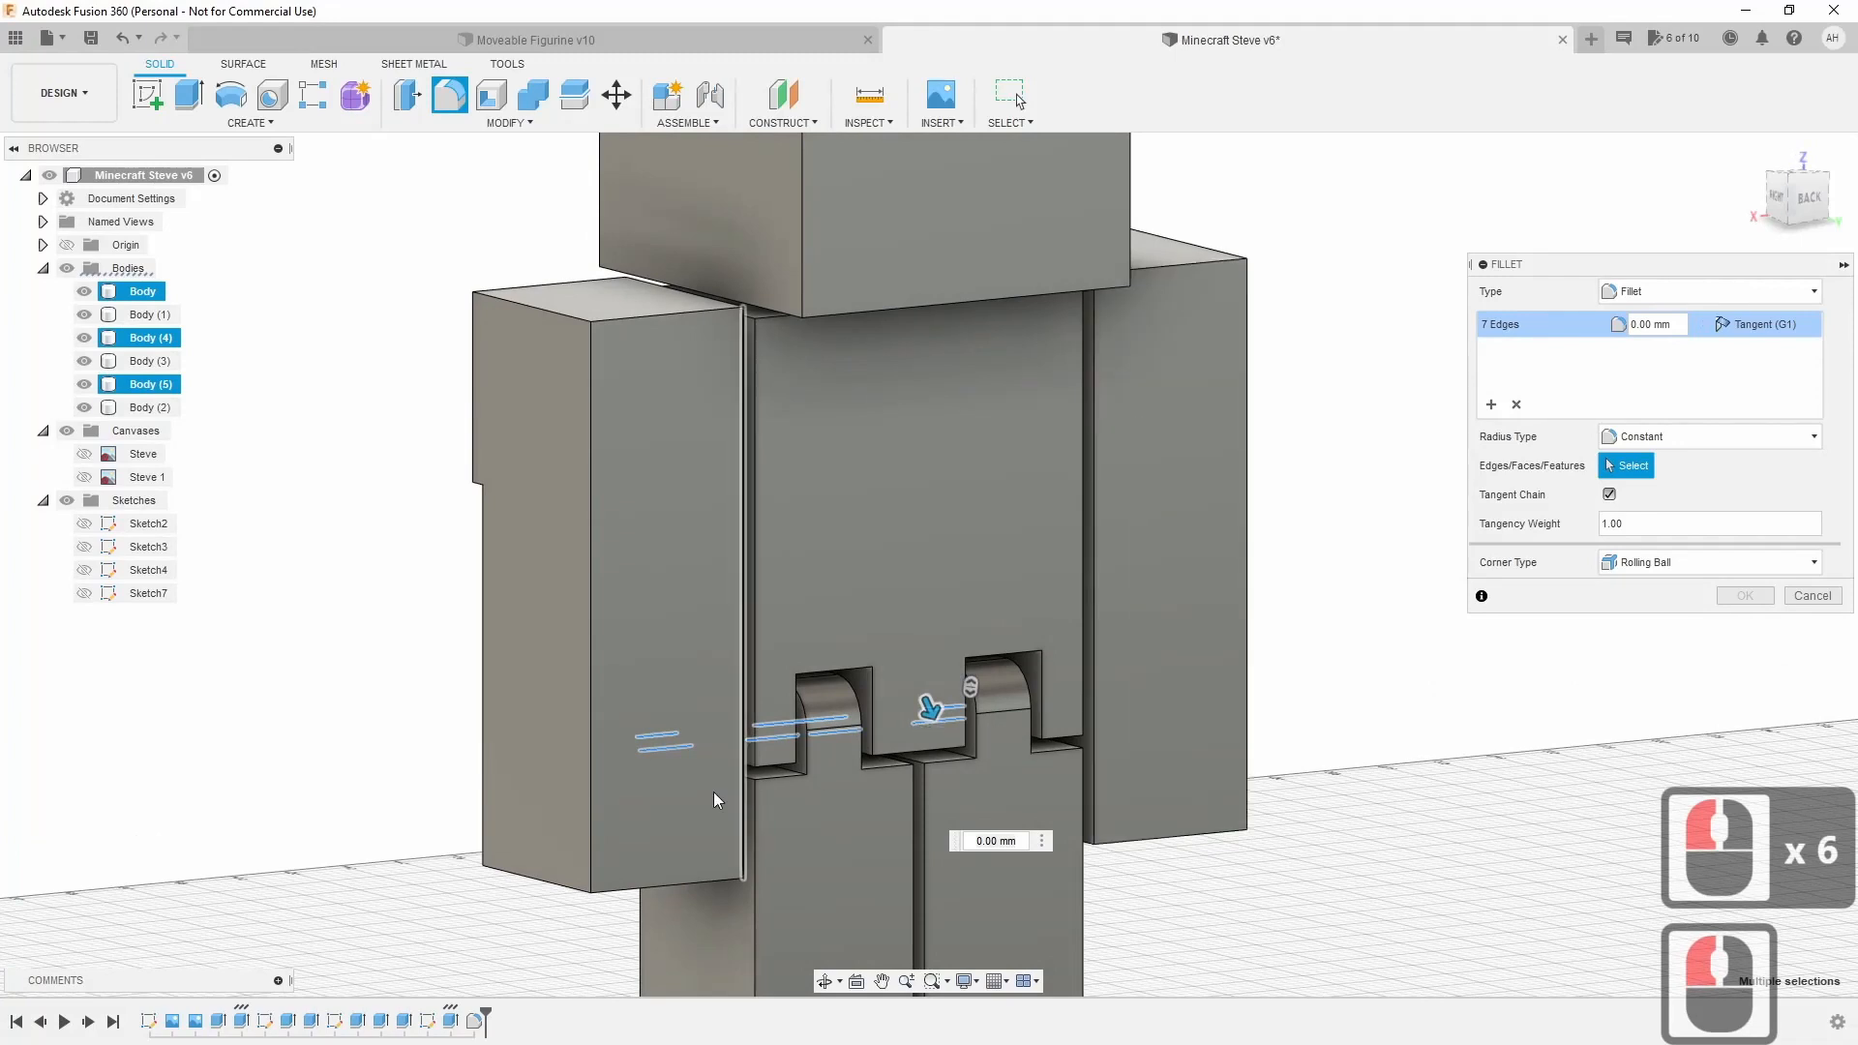
{"action": "left_click", "coordinate": [782, 762]}
{"action": "left_click", "coordinate": [770, 783]}
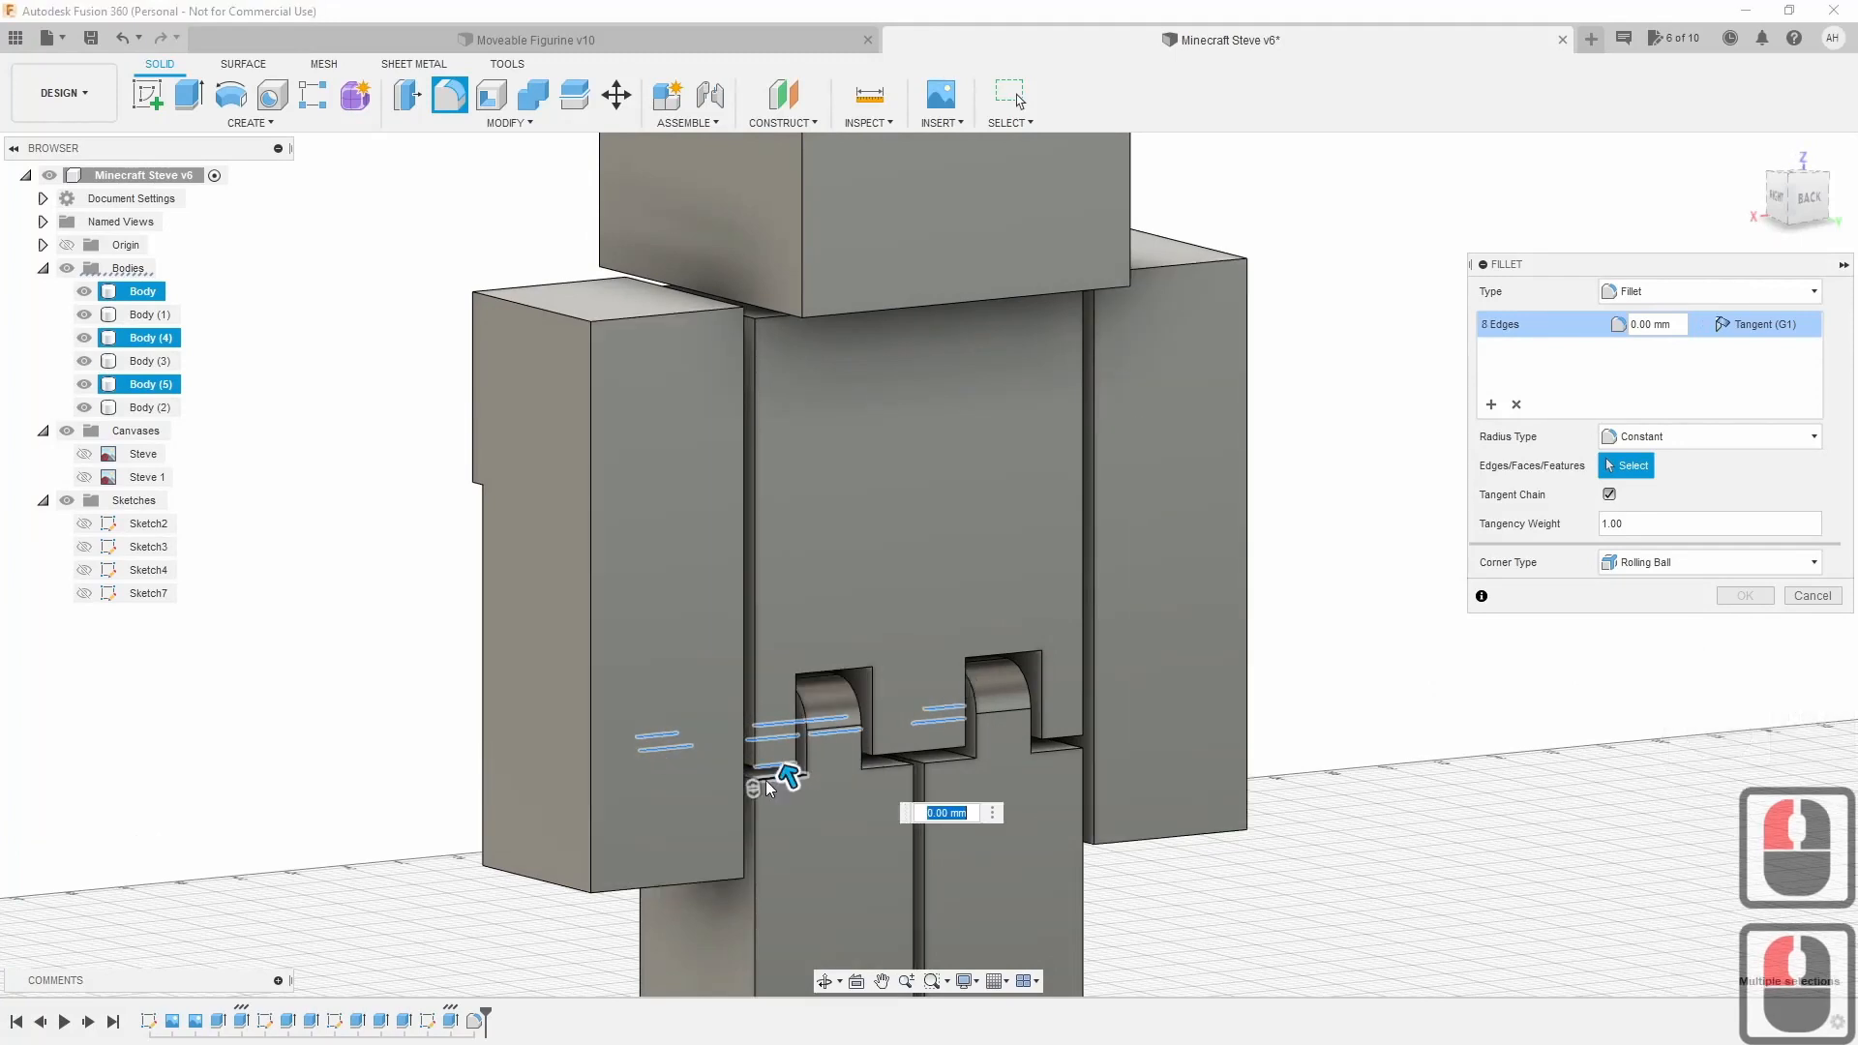
{"action": "left_click", "coordinate": [909, 753]}
{"action": "left_click", "coordinate": [884, 764]}
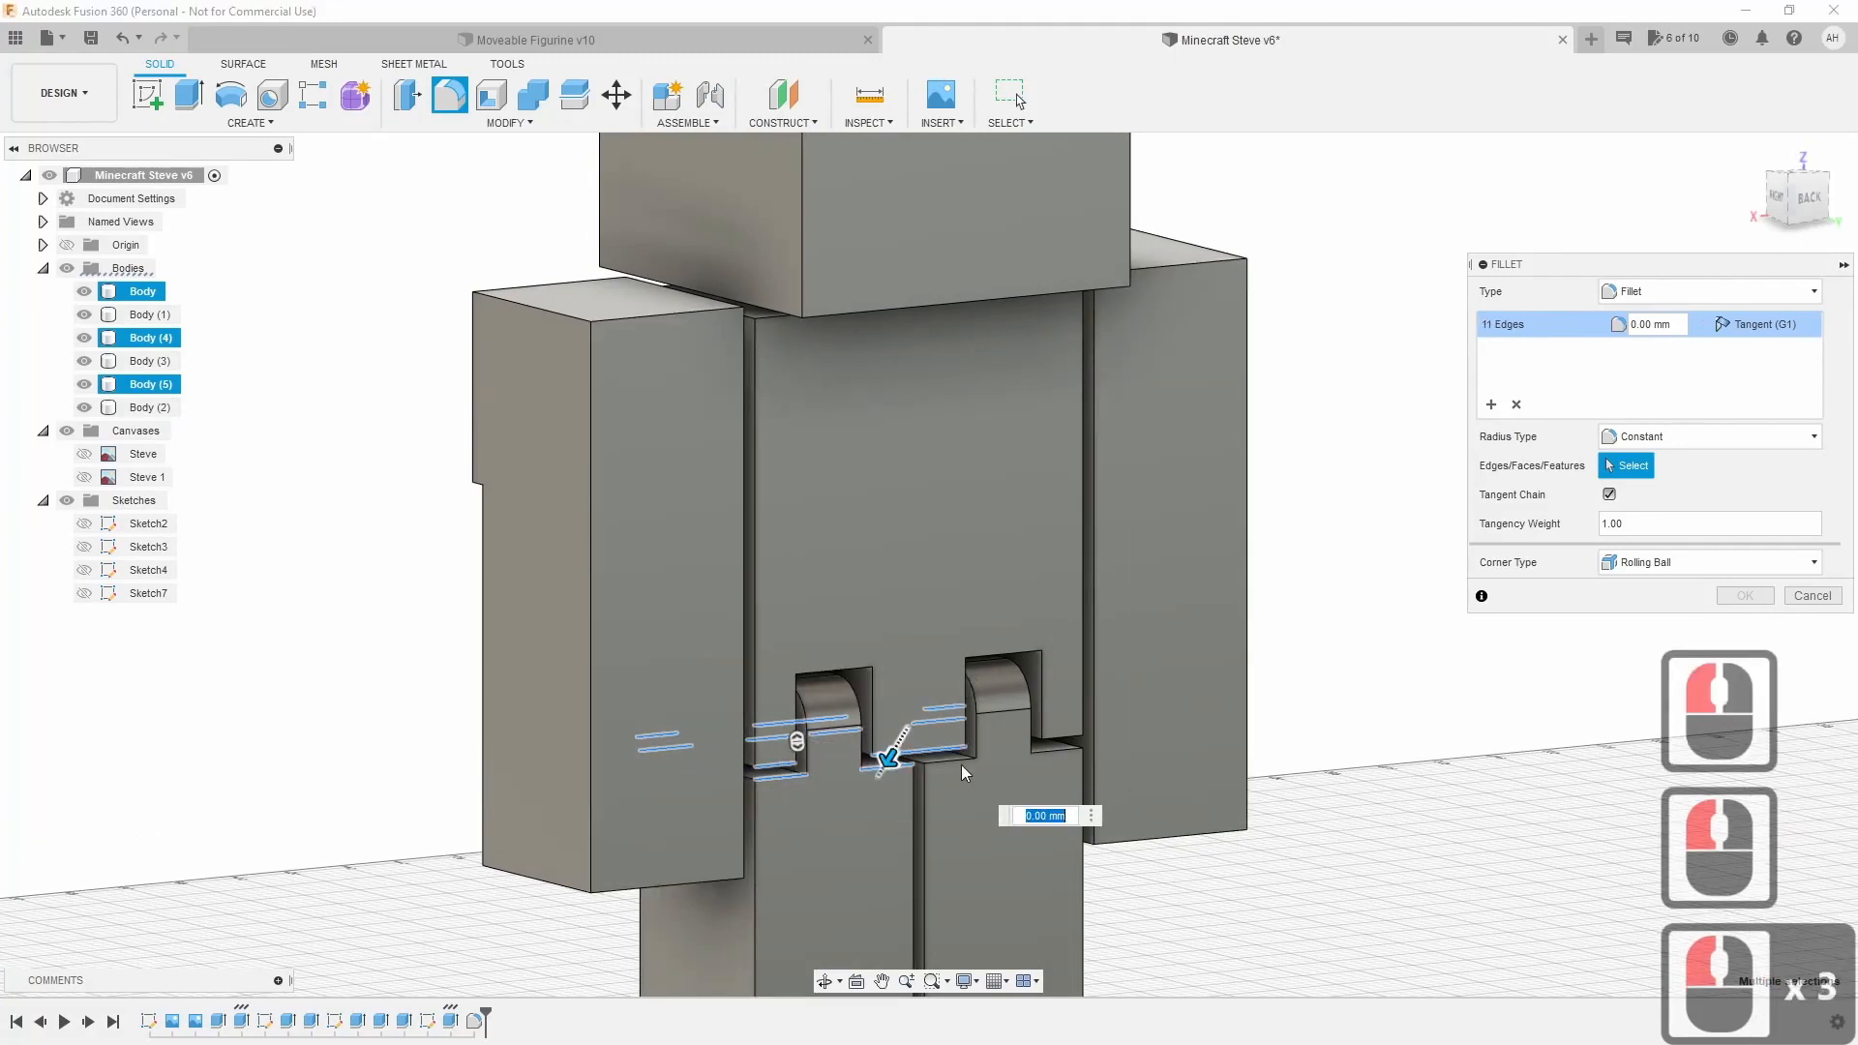
{"action": "left_click", "coordinate": [961, 761]}
{"action": "left_click", "coordinate": [1063, 751]}
{"action": "left_click", "coordinate": [1064, 754]}
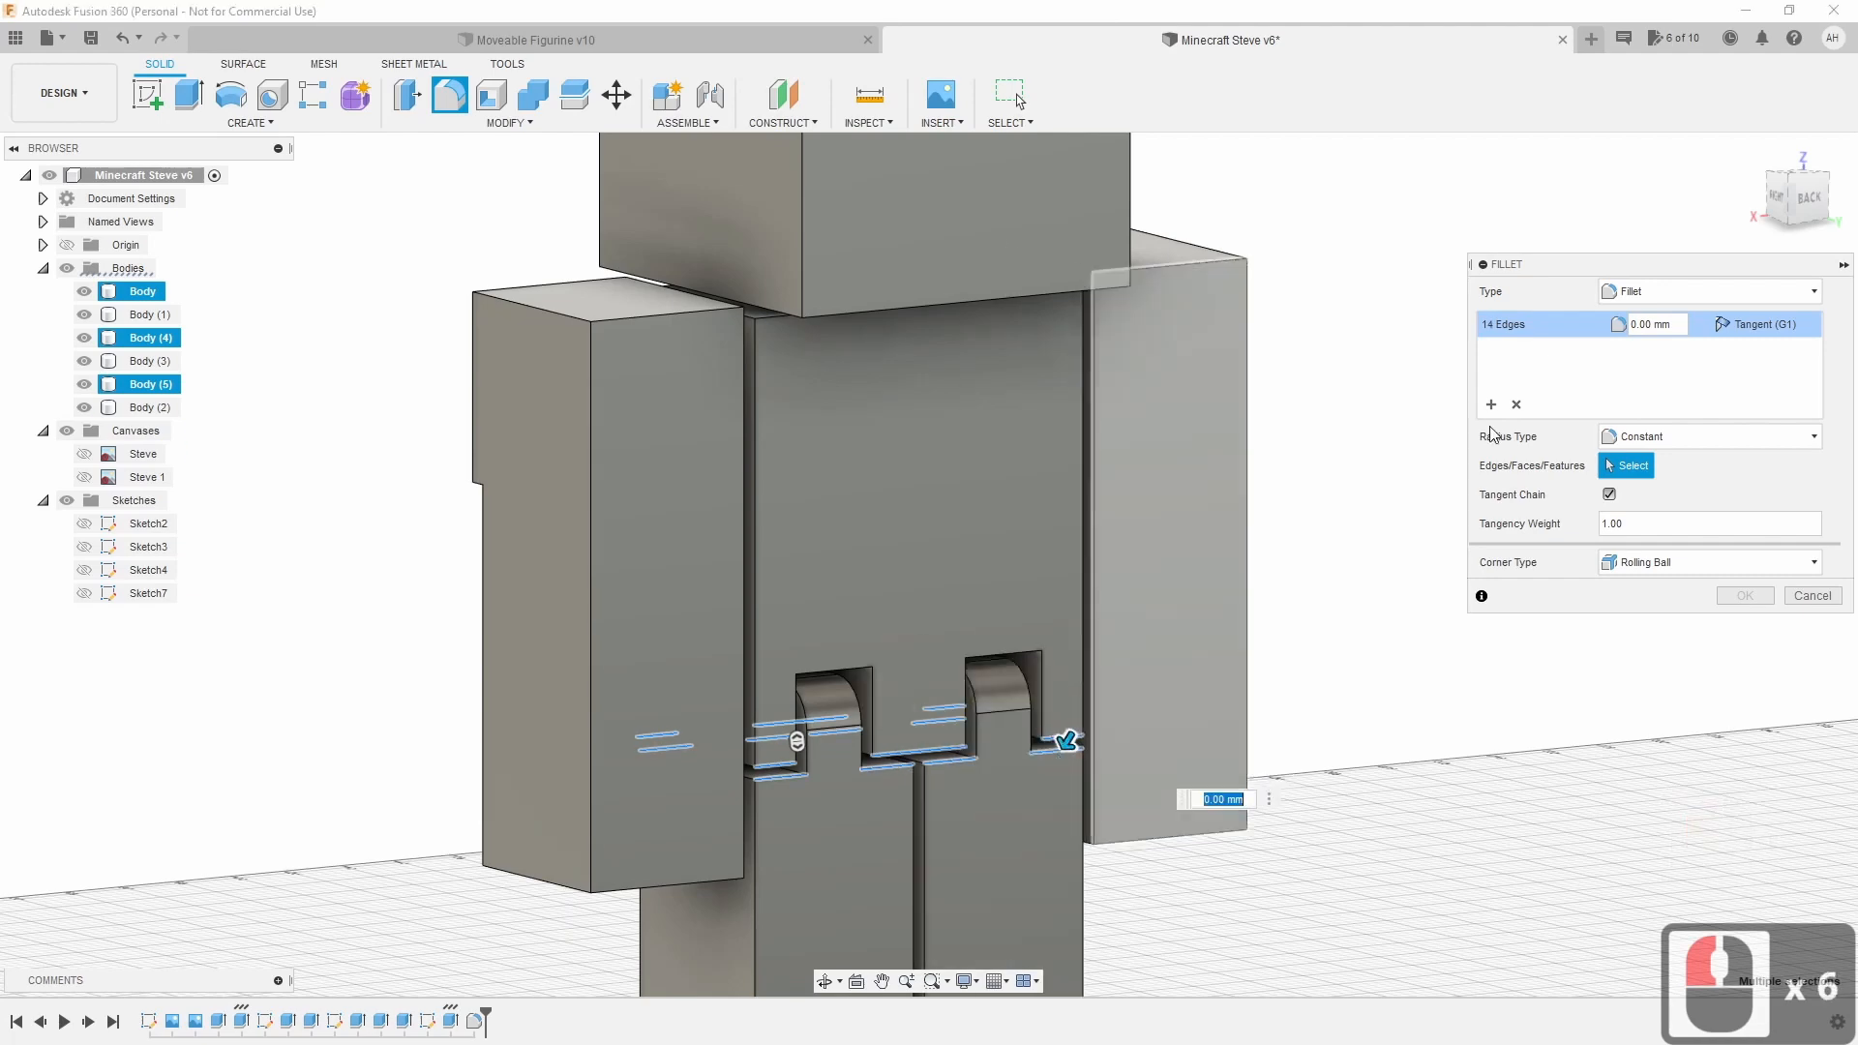
{"action": "mouse_move", "coordinate": [1792, 205]}
{"action": "left_mouse_down"}
{"action": "mouse_move", "coordinate": [1754, 204]}
{"action": "mouse_move", "coordinate": [1788, 211]}
{"action": "left_mouse_up"}
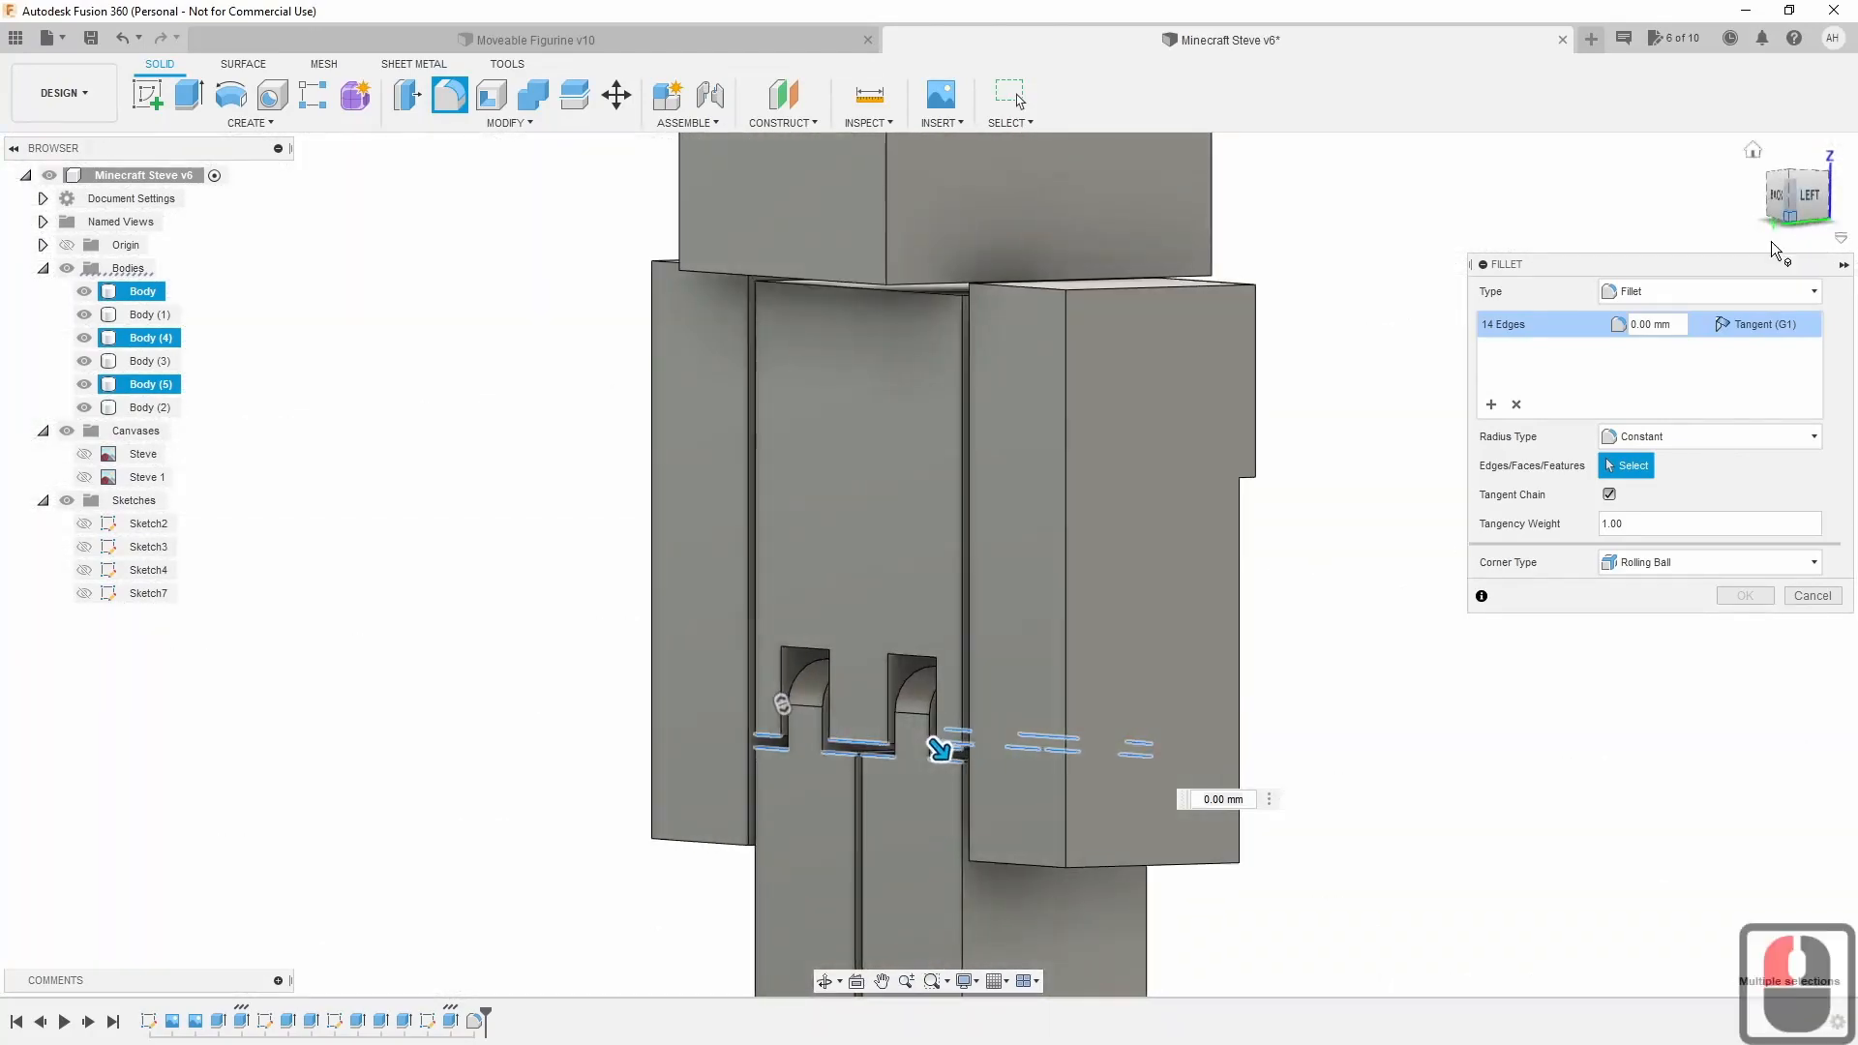
{"action": "left_click_drag", "start_coordinate": [938, 748], "coordinate": [938, 747]}
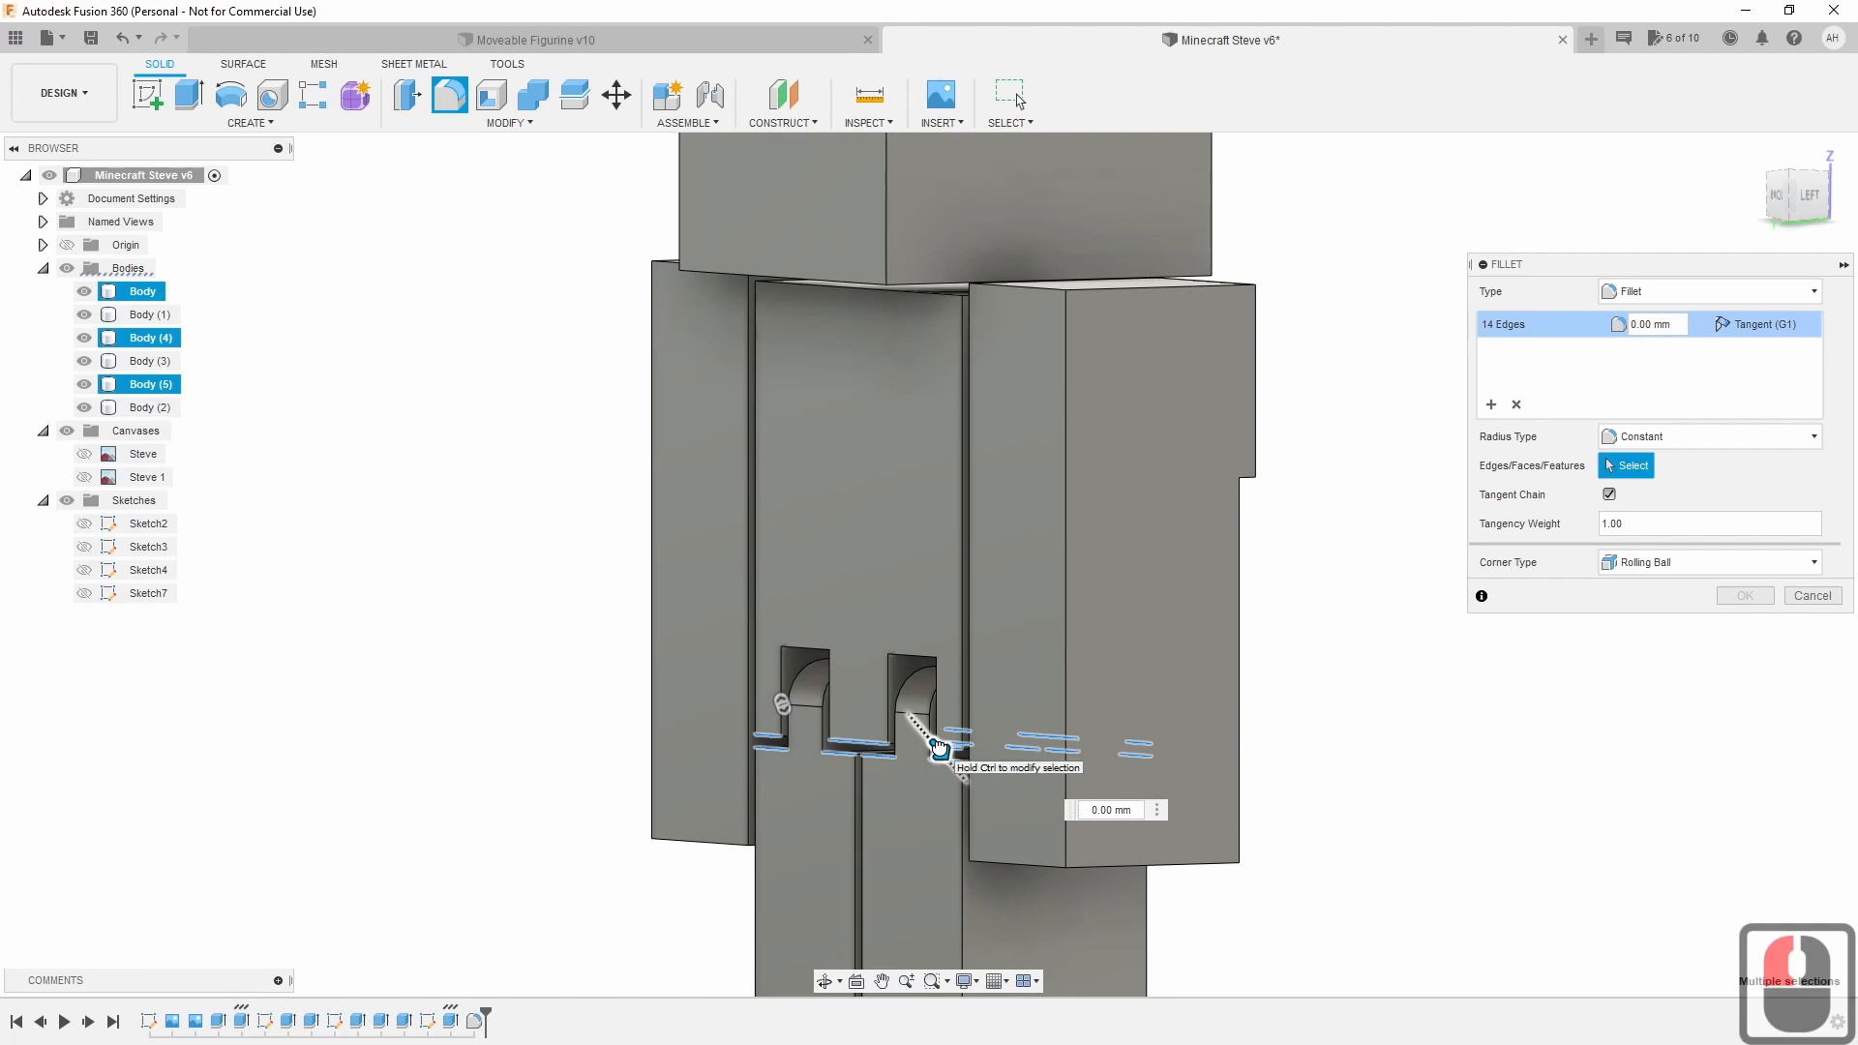
{"action": "left_click", "coordinate": [1802, 195]}
{"action": "left_click_drag", "start_coordinate": [1802, 195], "coordinate": [1710, 201]}
{"action": "left_click", "coordinate": [1798, 202]}
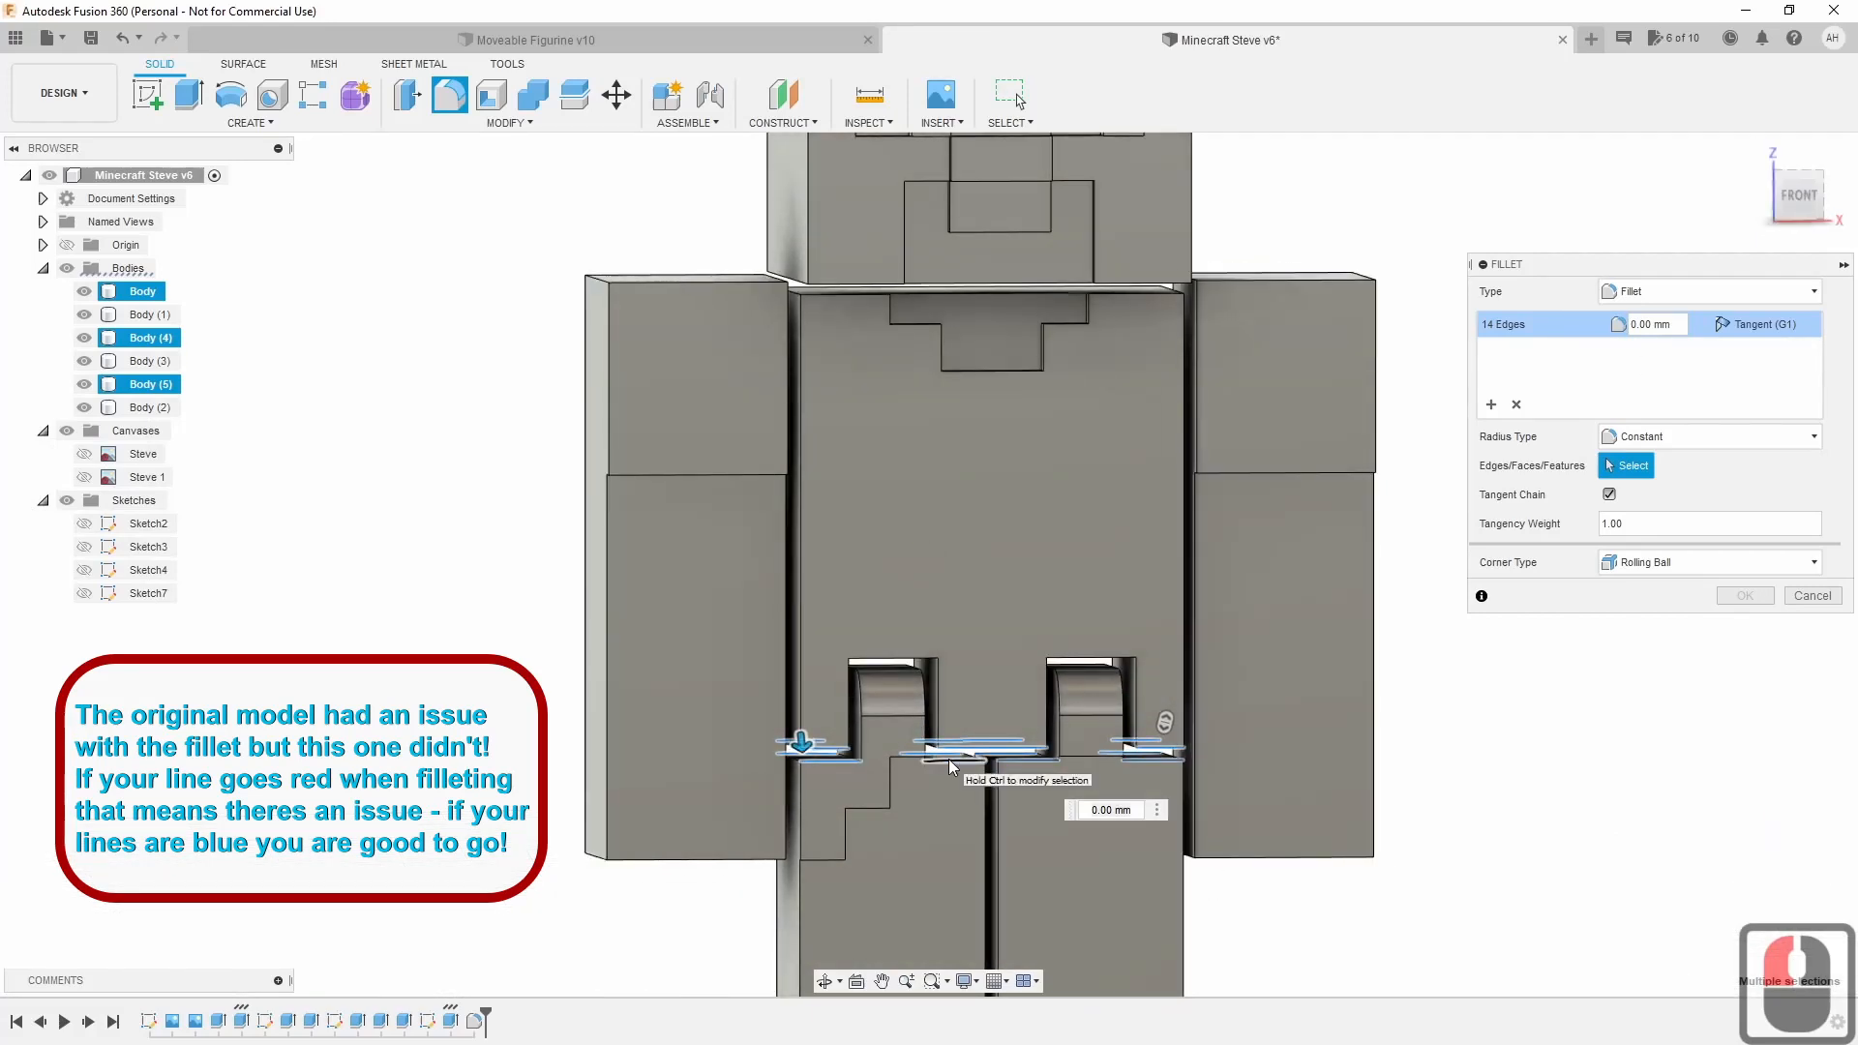
{"action": "left_click", "coordinate": [1813, 595]}
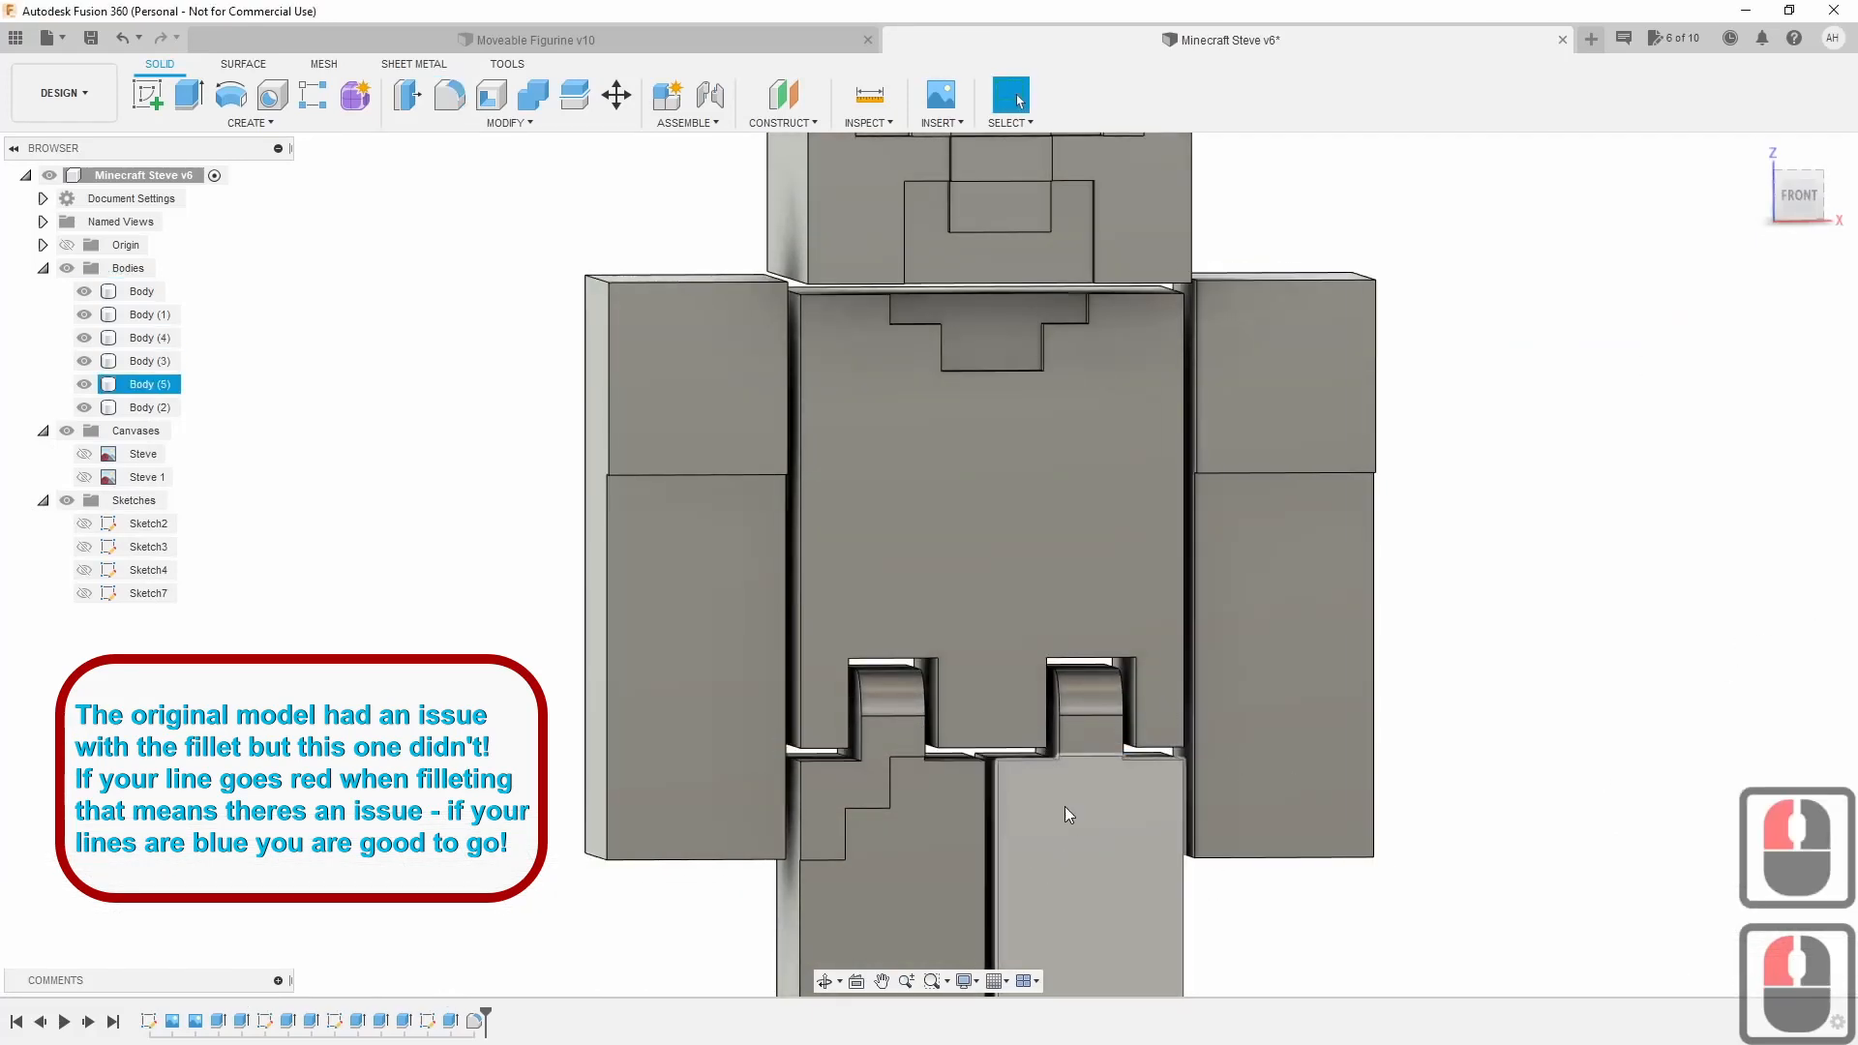
Fillet the six front and back leg-joint edges with a 1 mm radius.
{"action": "left_click", "coordinate": [449, 108]}
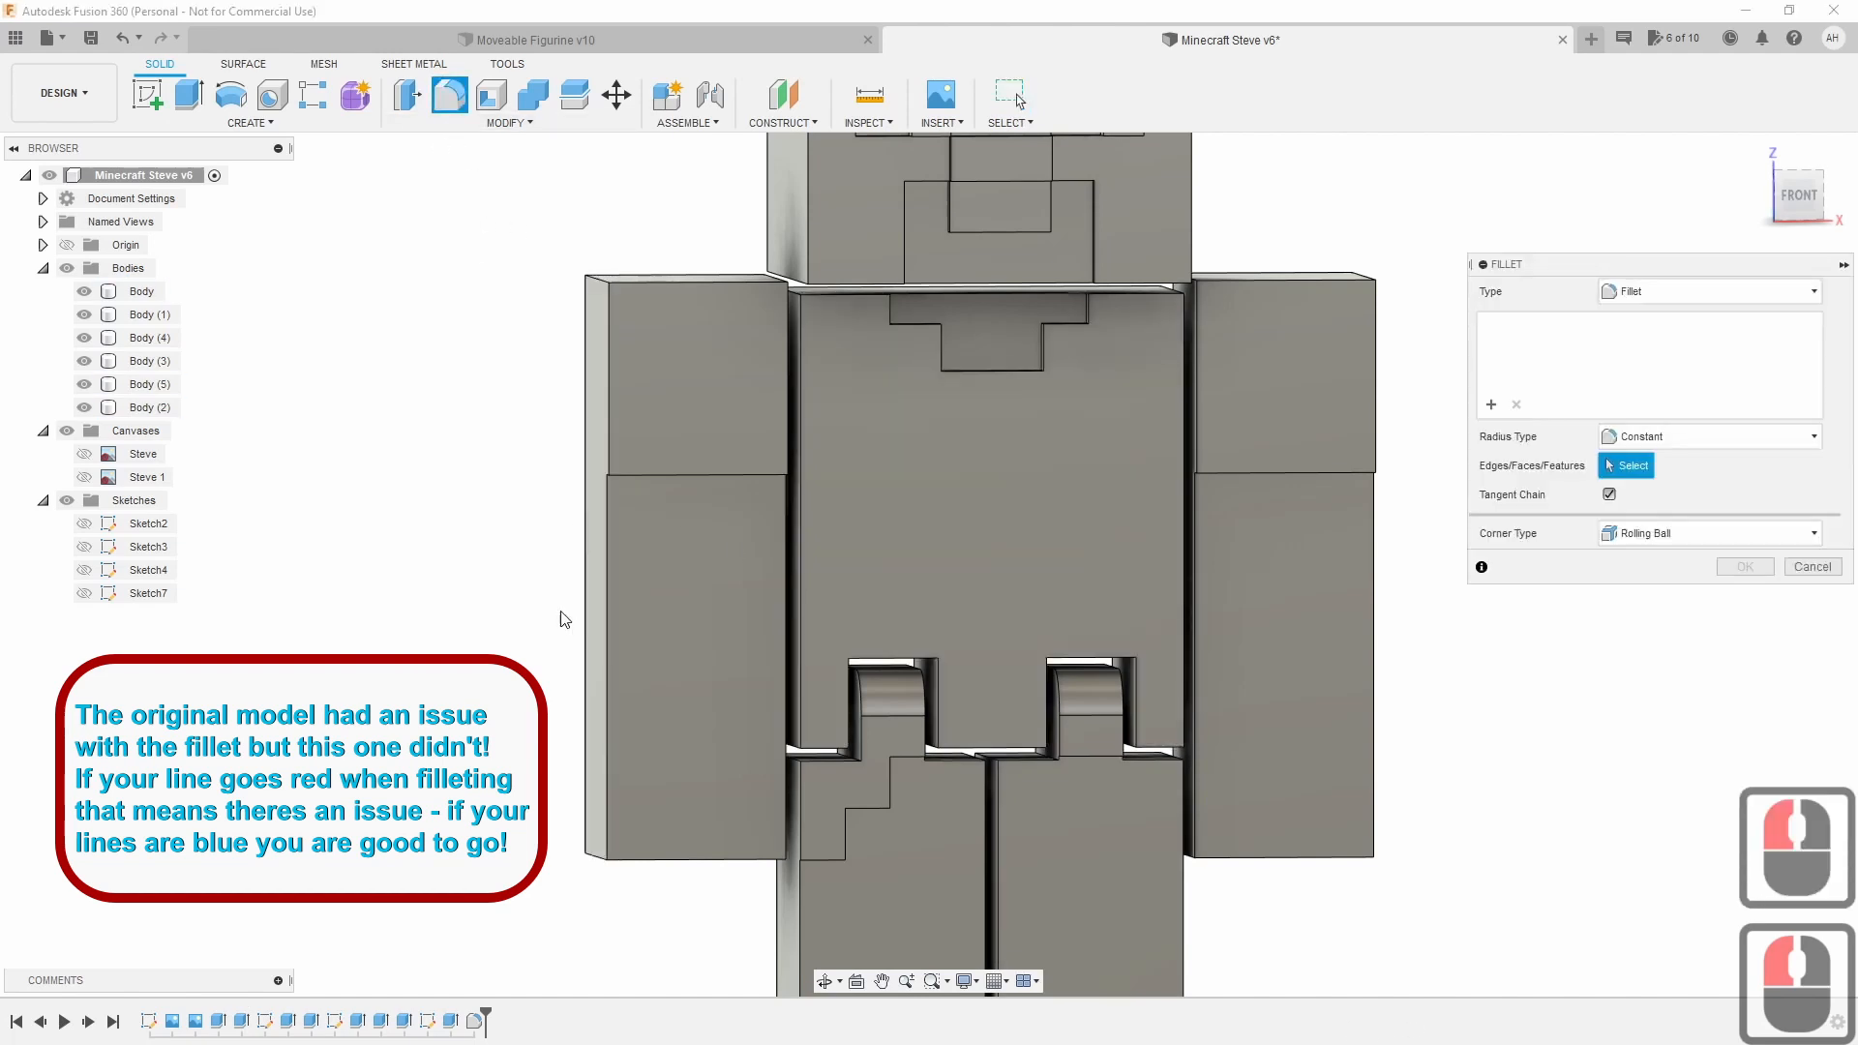
{"action": "left_click", "coordinate": [824, 749]}
{"action": "left_click", "coordinate": [987, 750]}
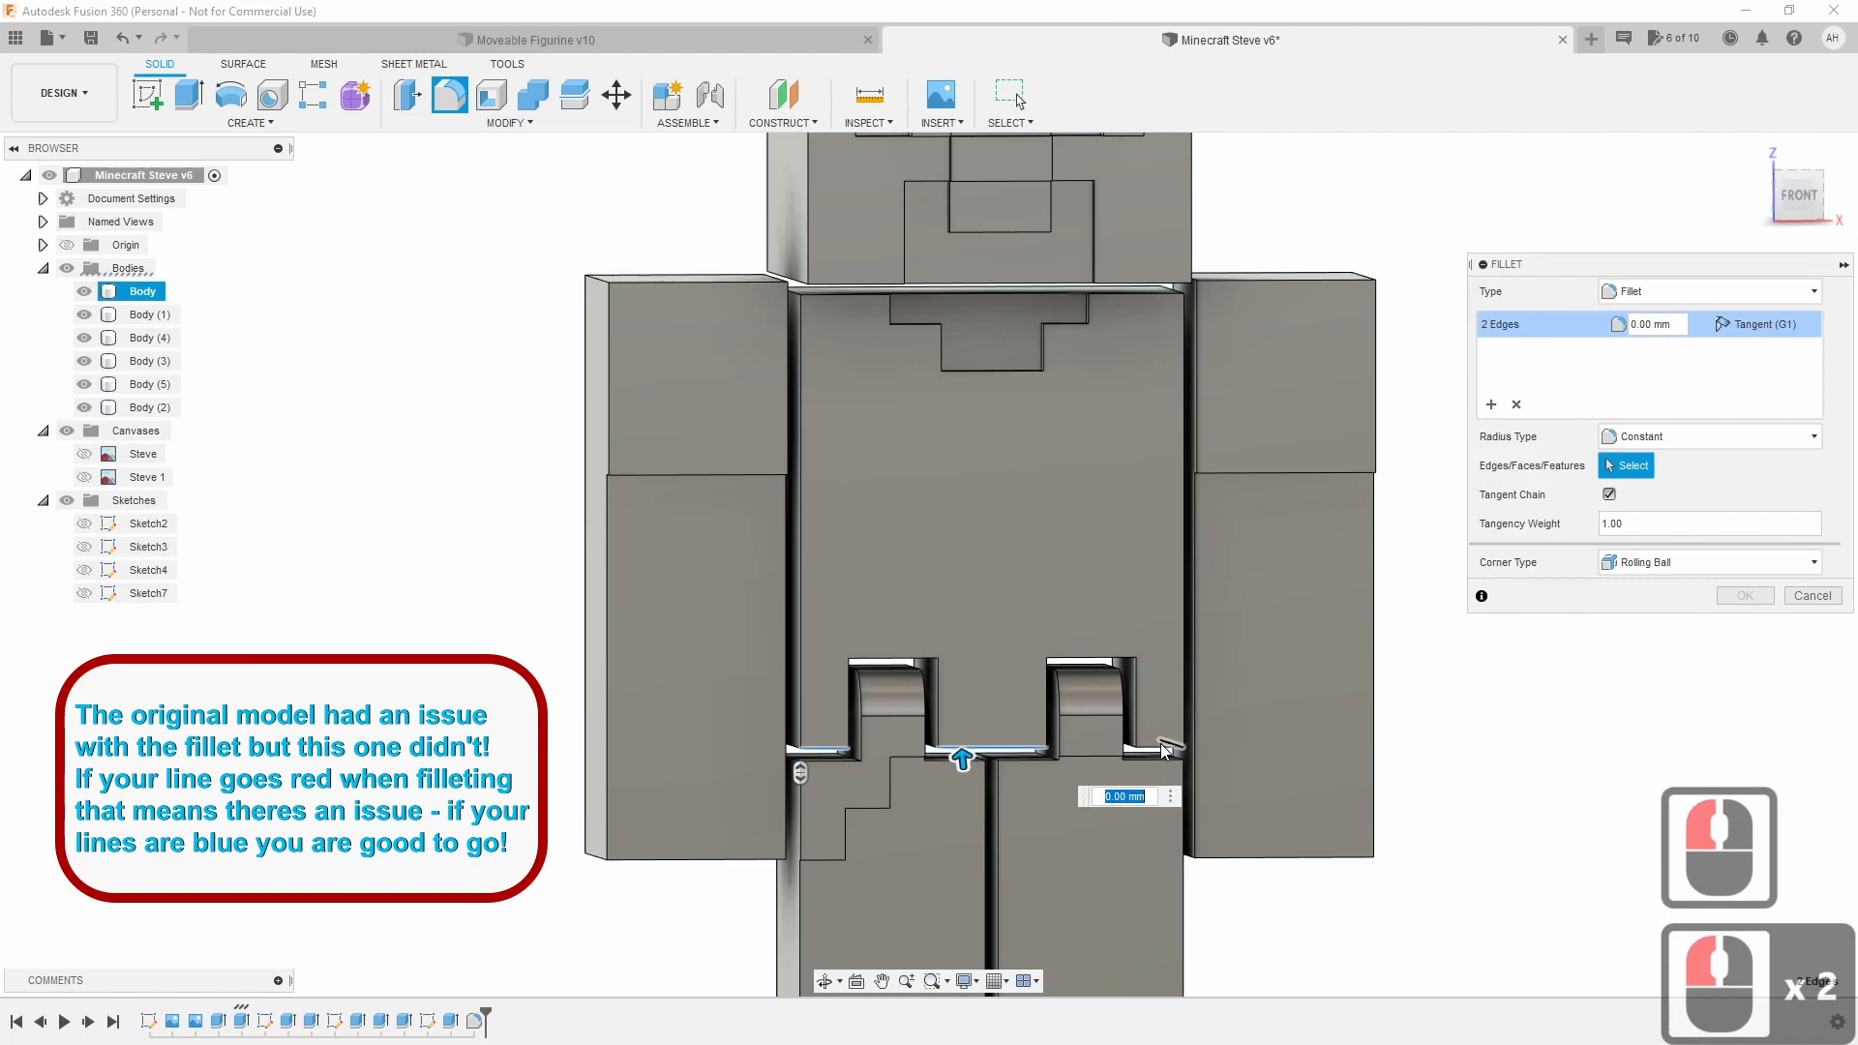
{"action": "left_click", "coordinate": [1162, 748]}
{"action": "left_click", "coordinate": [1665, 201]}
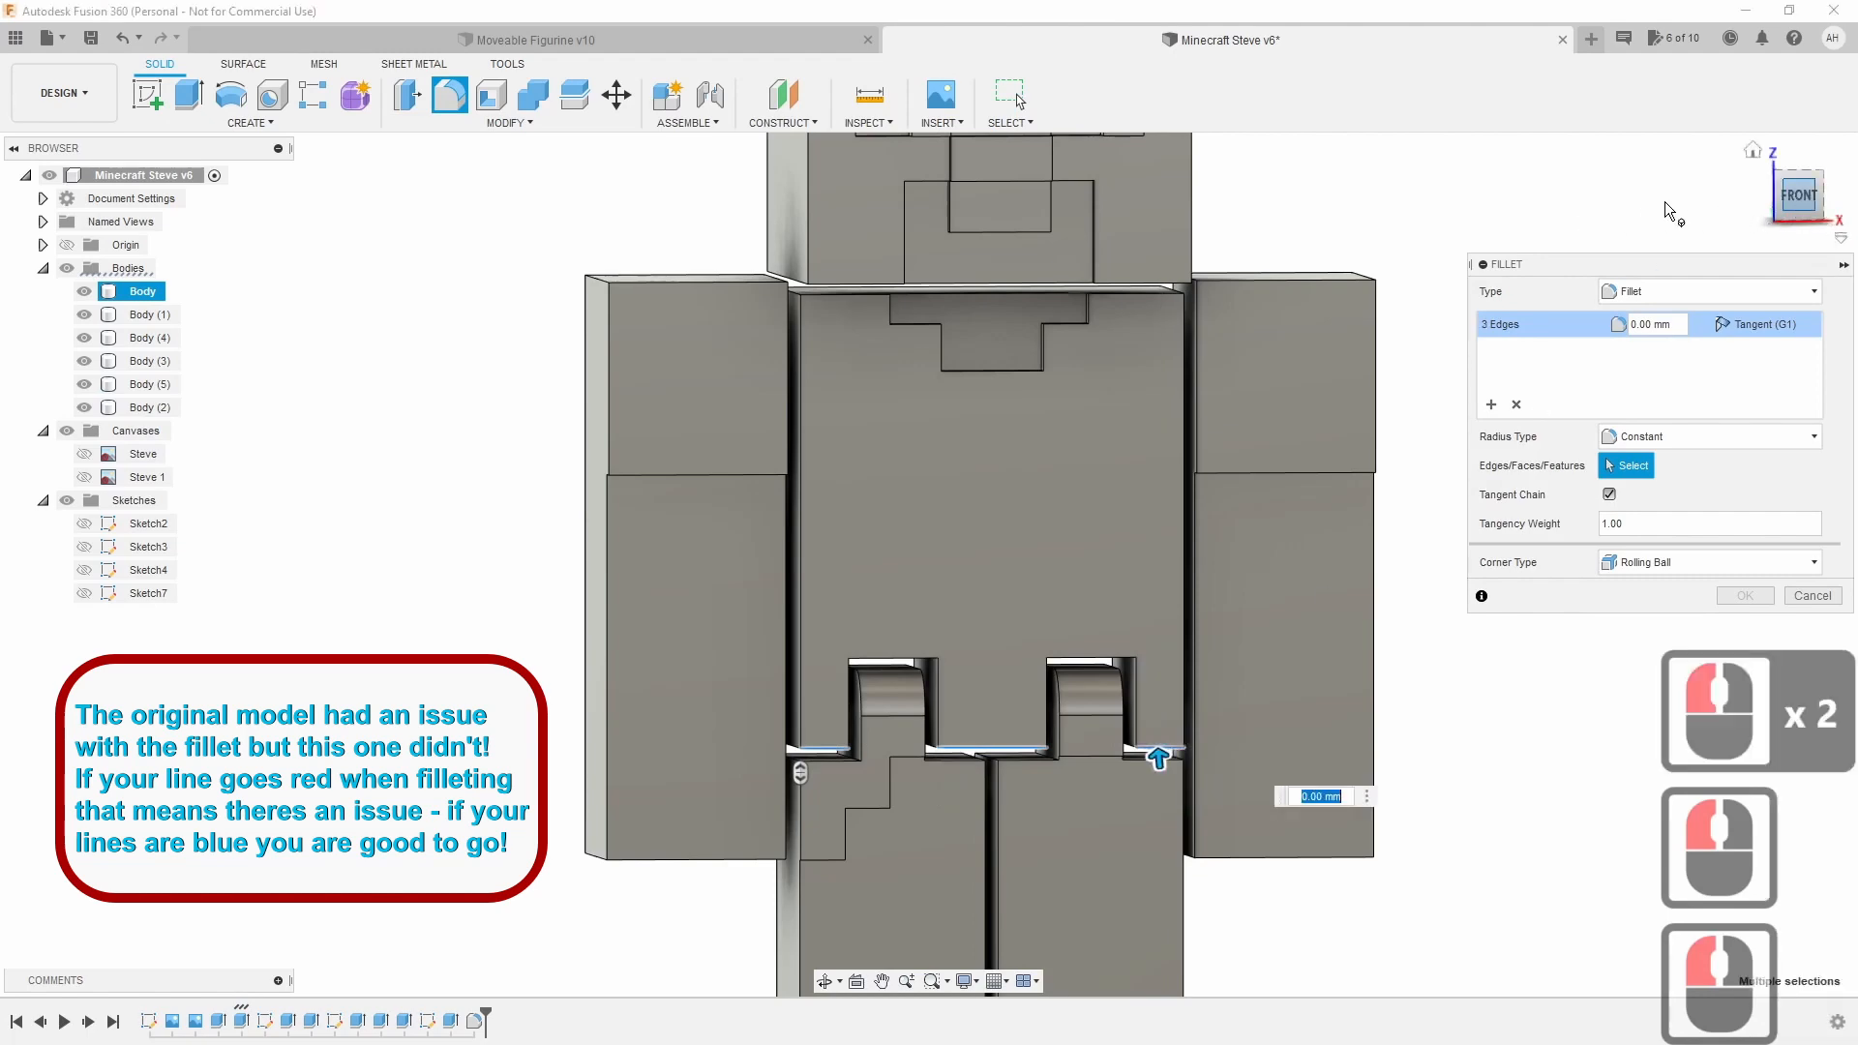
{"action": "left_click_drag", "start_coordinate": [1776, 196], "coordinate": [1618, 207]}
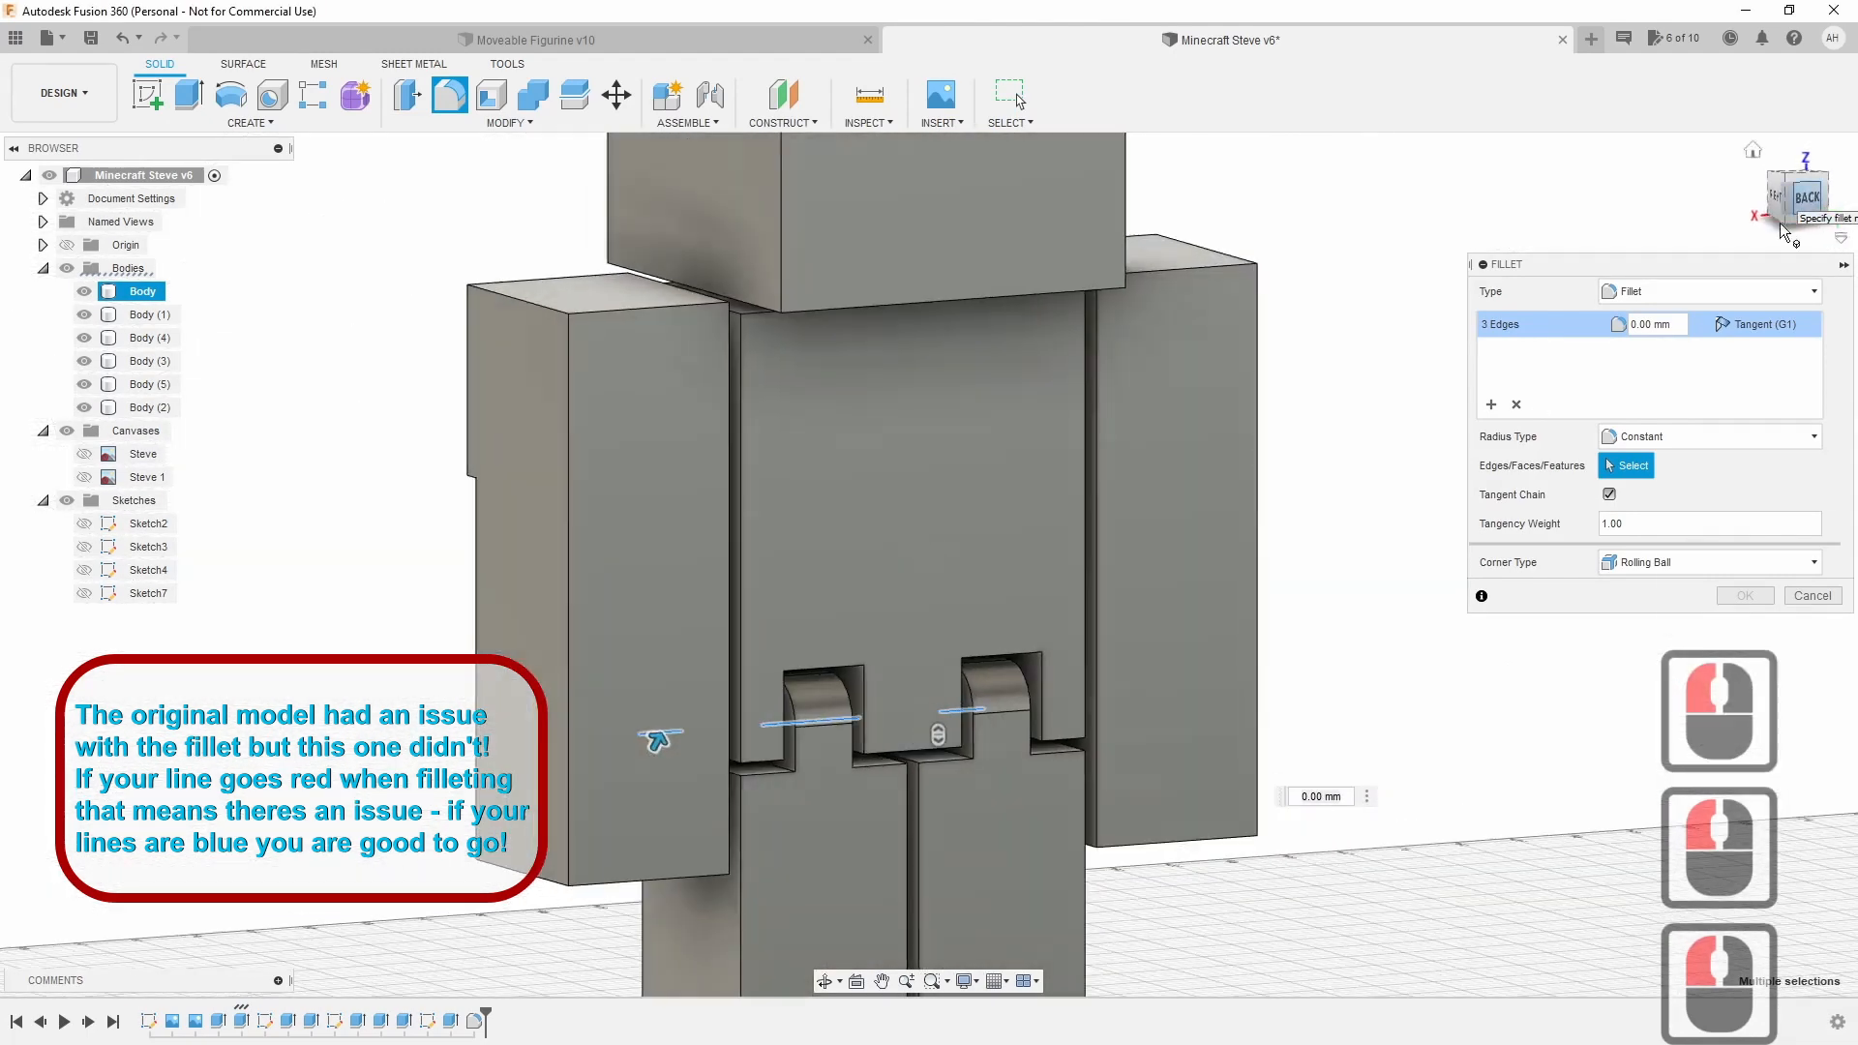
{"action": "left_click", "coordinate": [768, 759]}
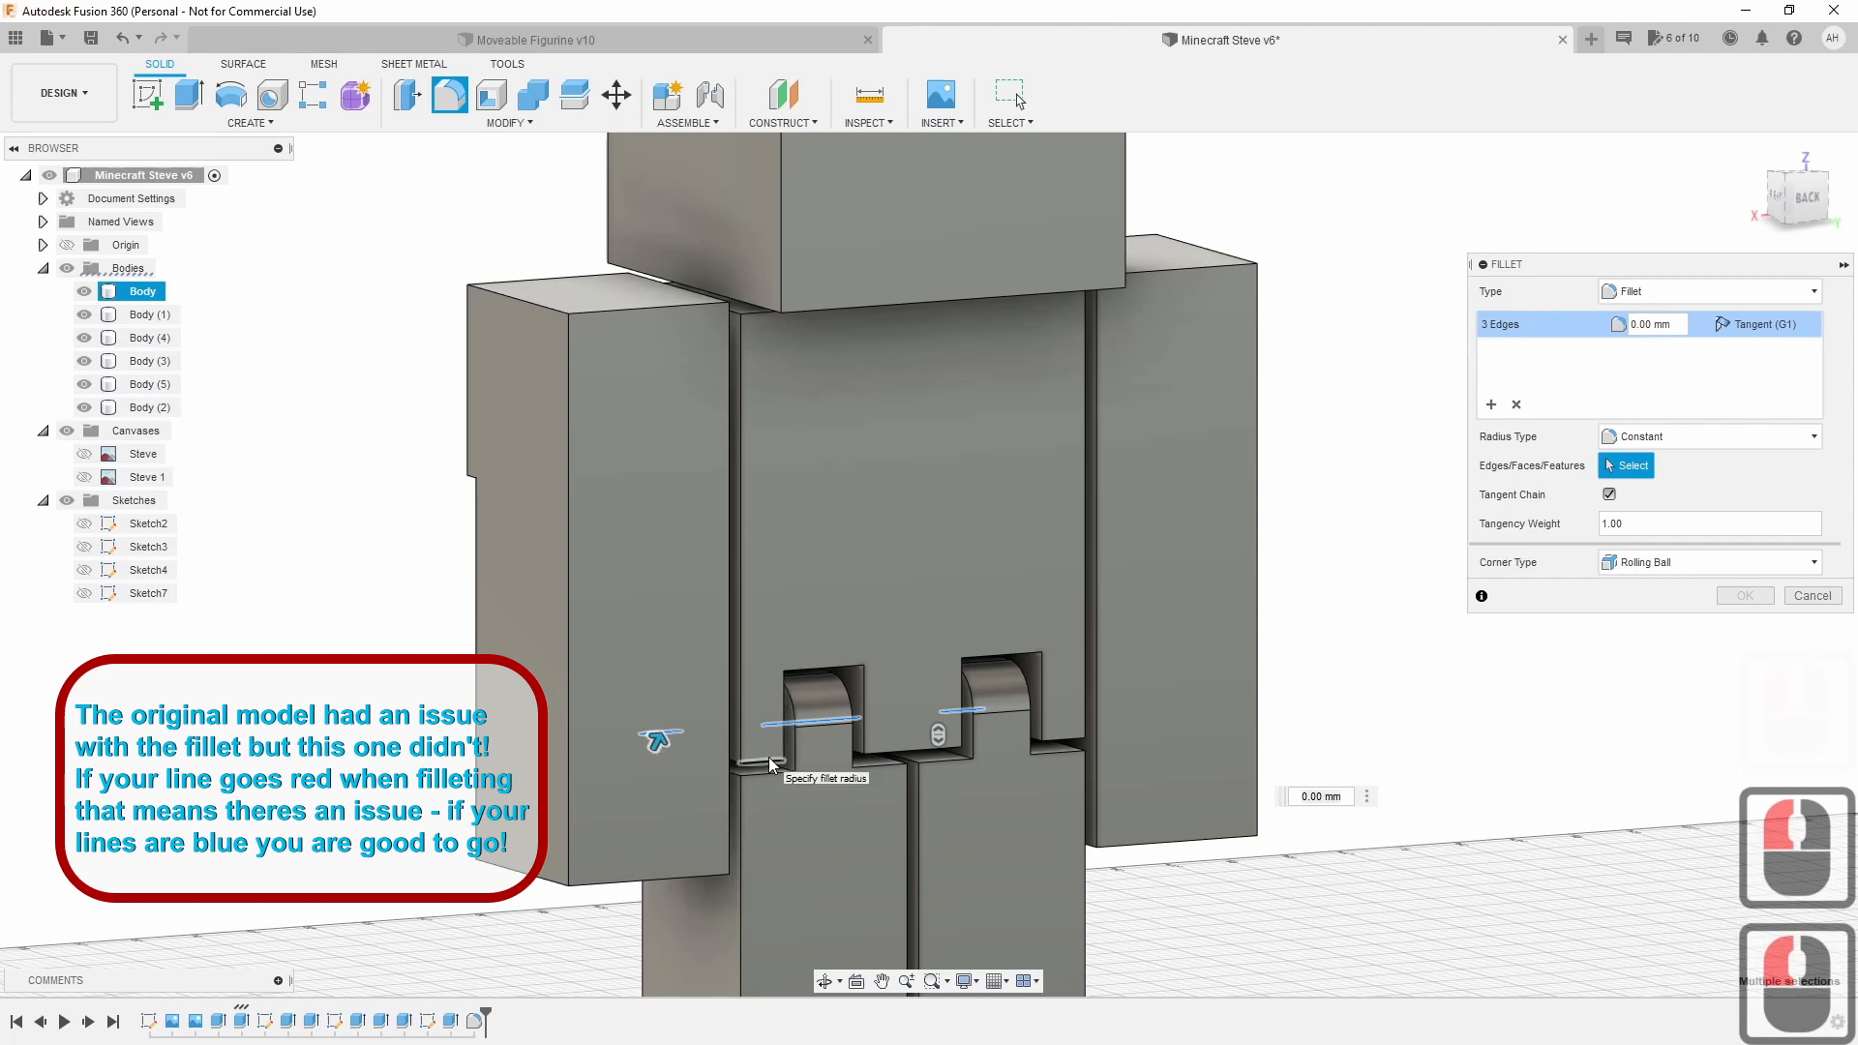
{"action": "left_click", "coordinate": [898, 748]}
{"action": "left_click", "coordinate": [1072, 744]}
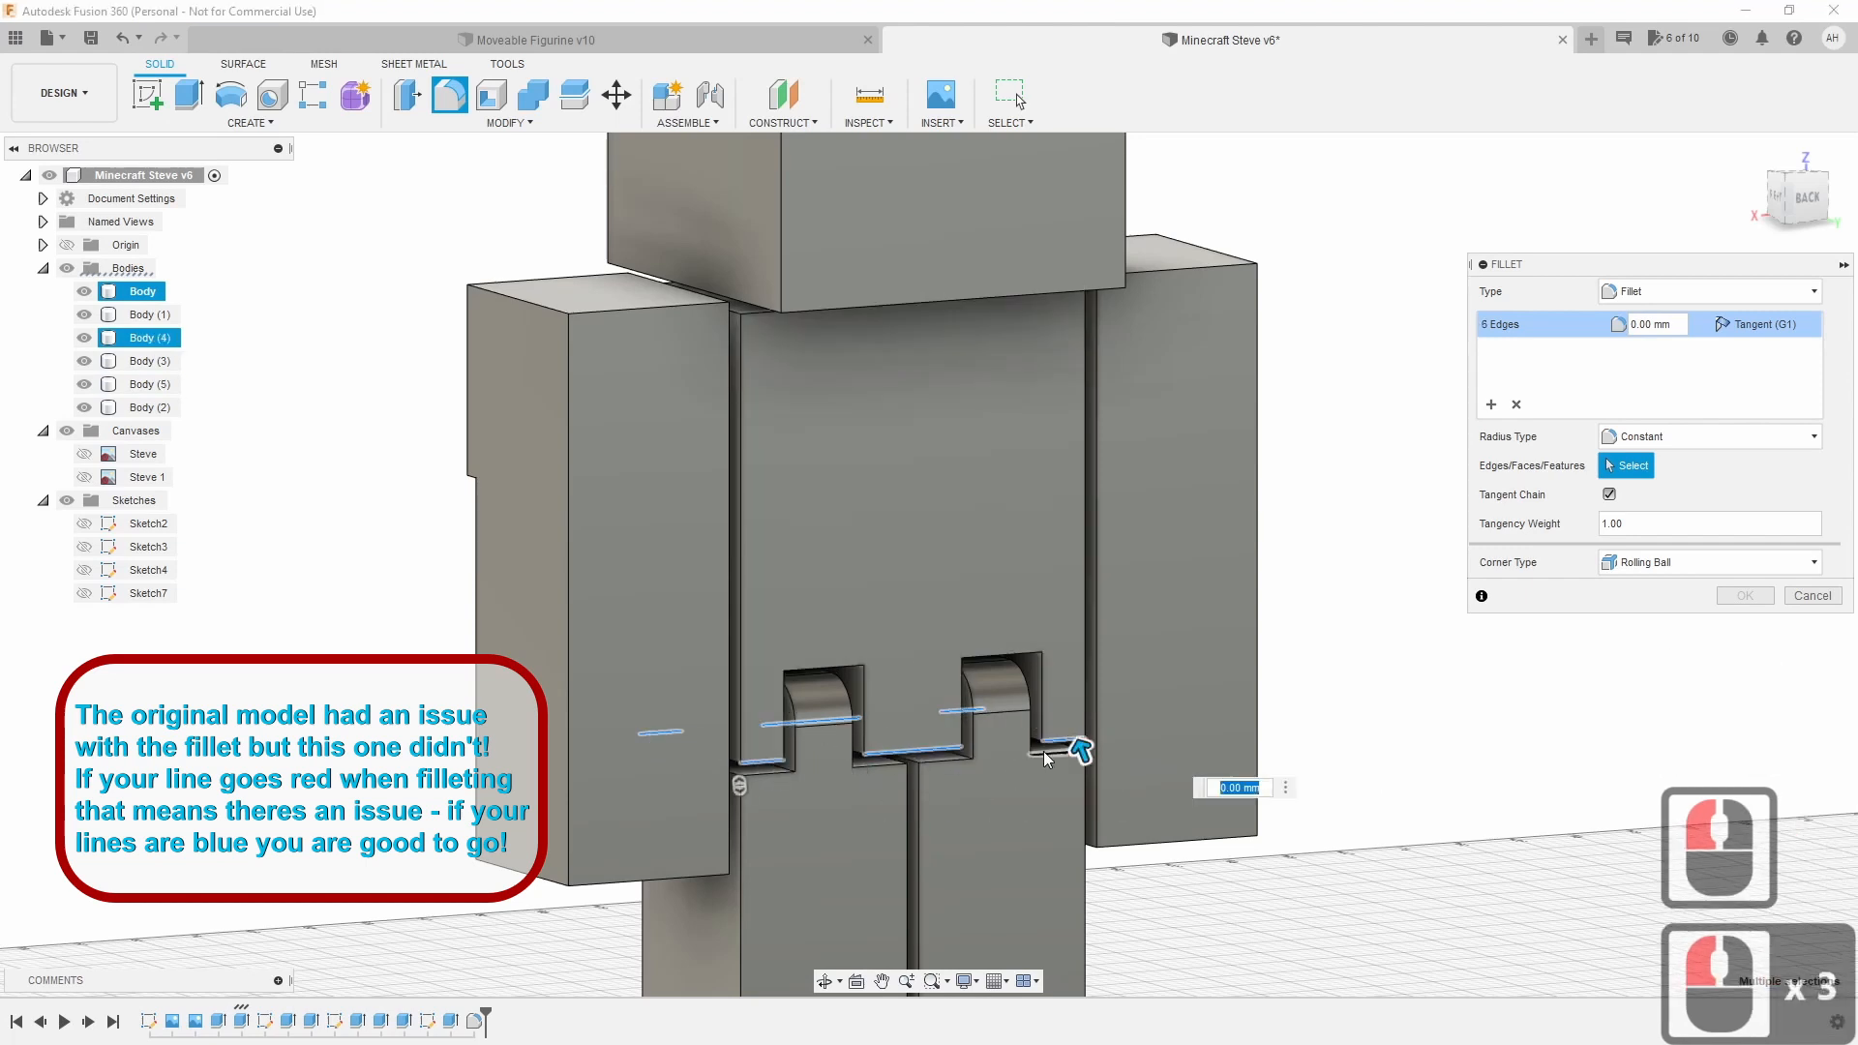
{"action": "left_click_drag", "start_coordinate": [1075, 748], "coordinate": [1076, 746]}
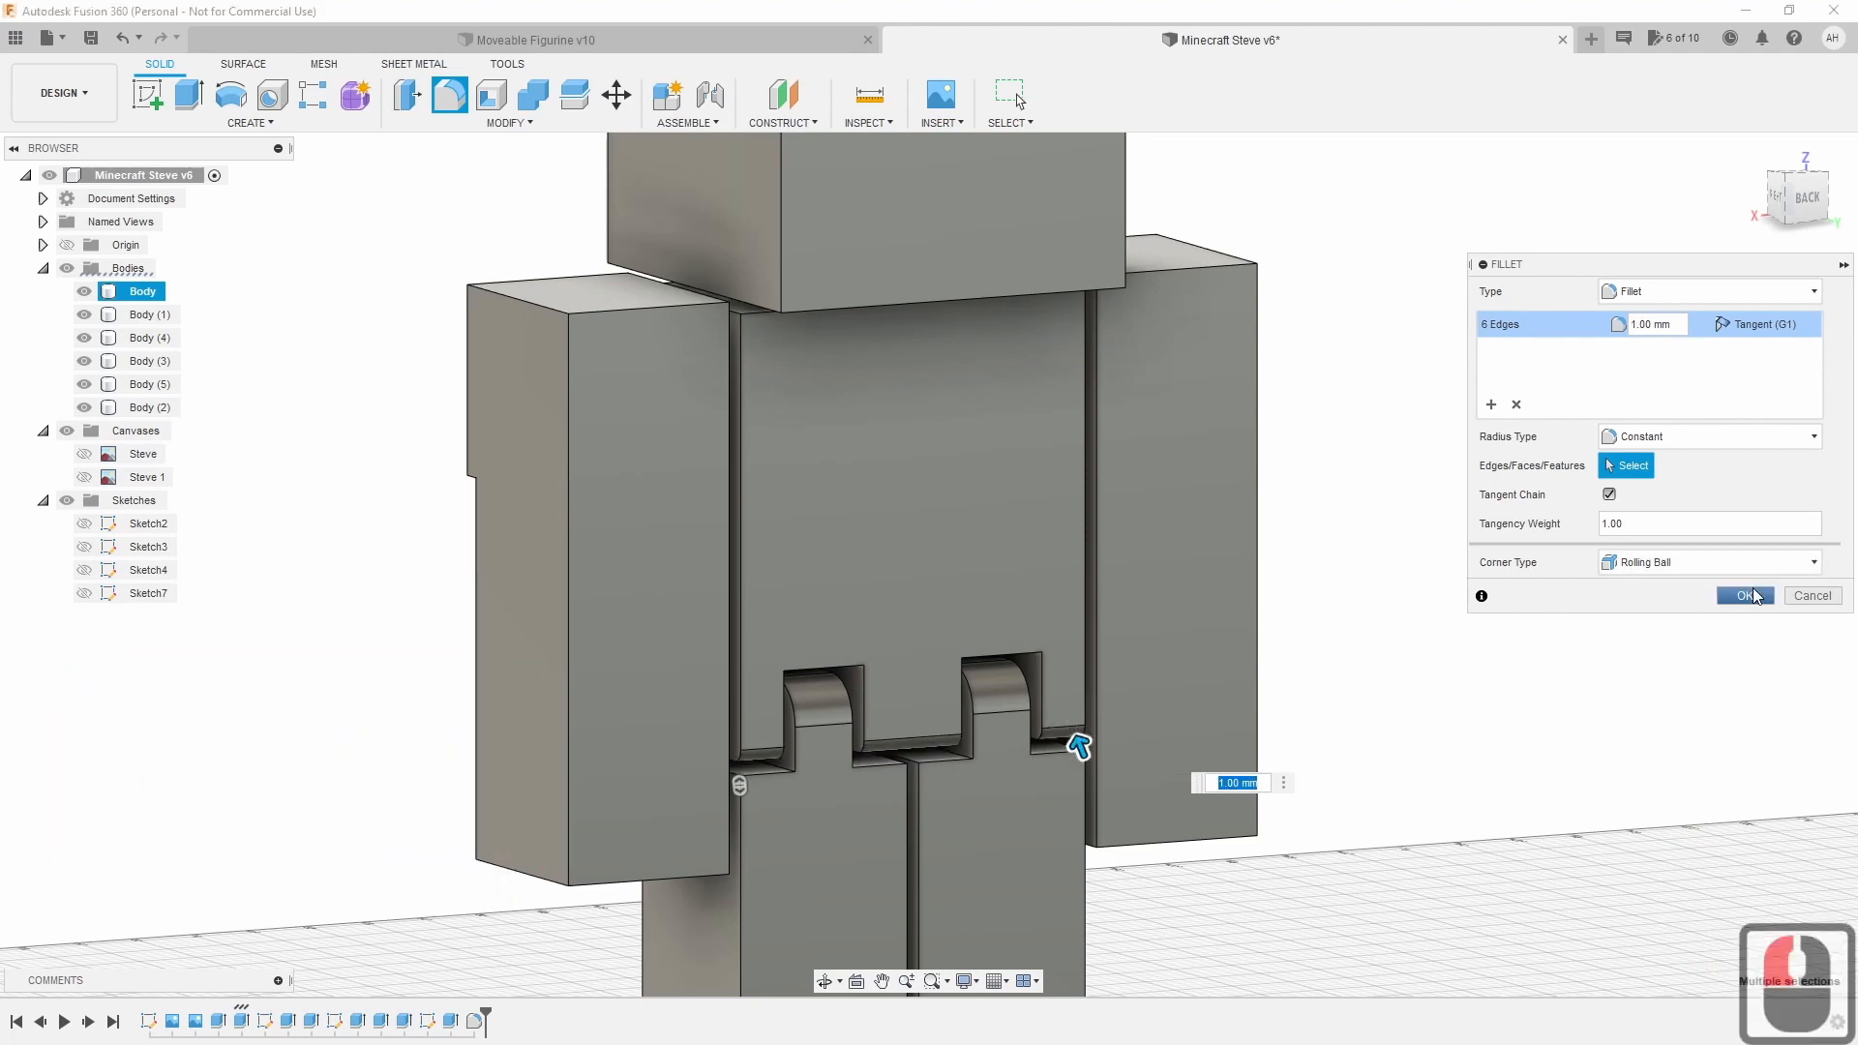
{"action": "left_click", "coordinate": [1743, 595]}
{"action": "left_click_drag", "start_coordinate": [1806, 197], "coordinate": [1157, 239]}
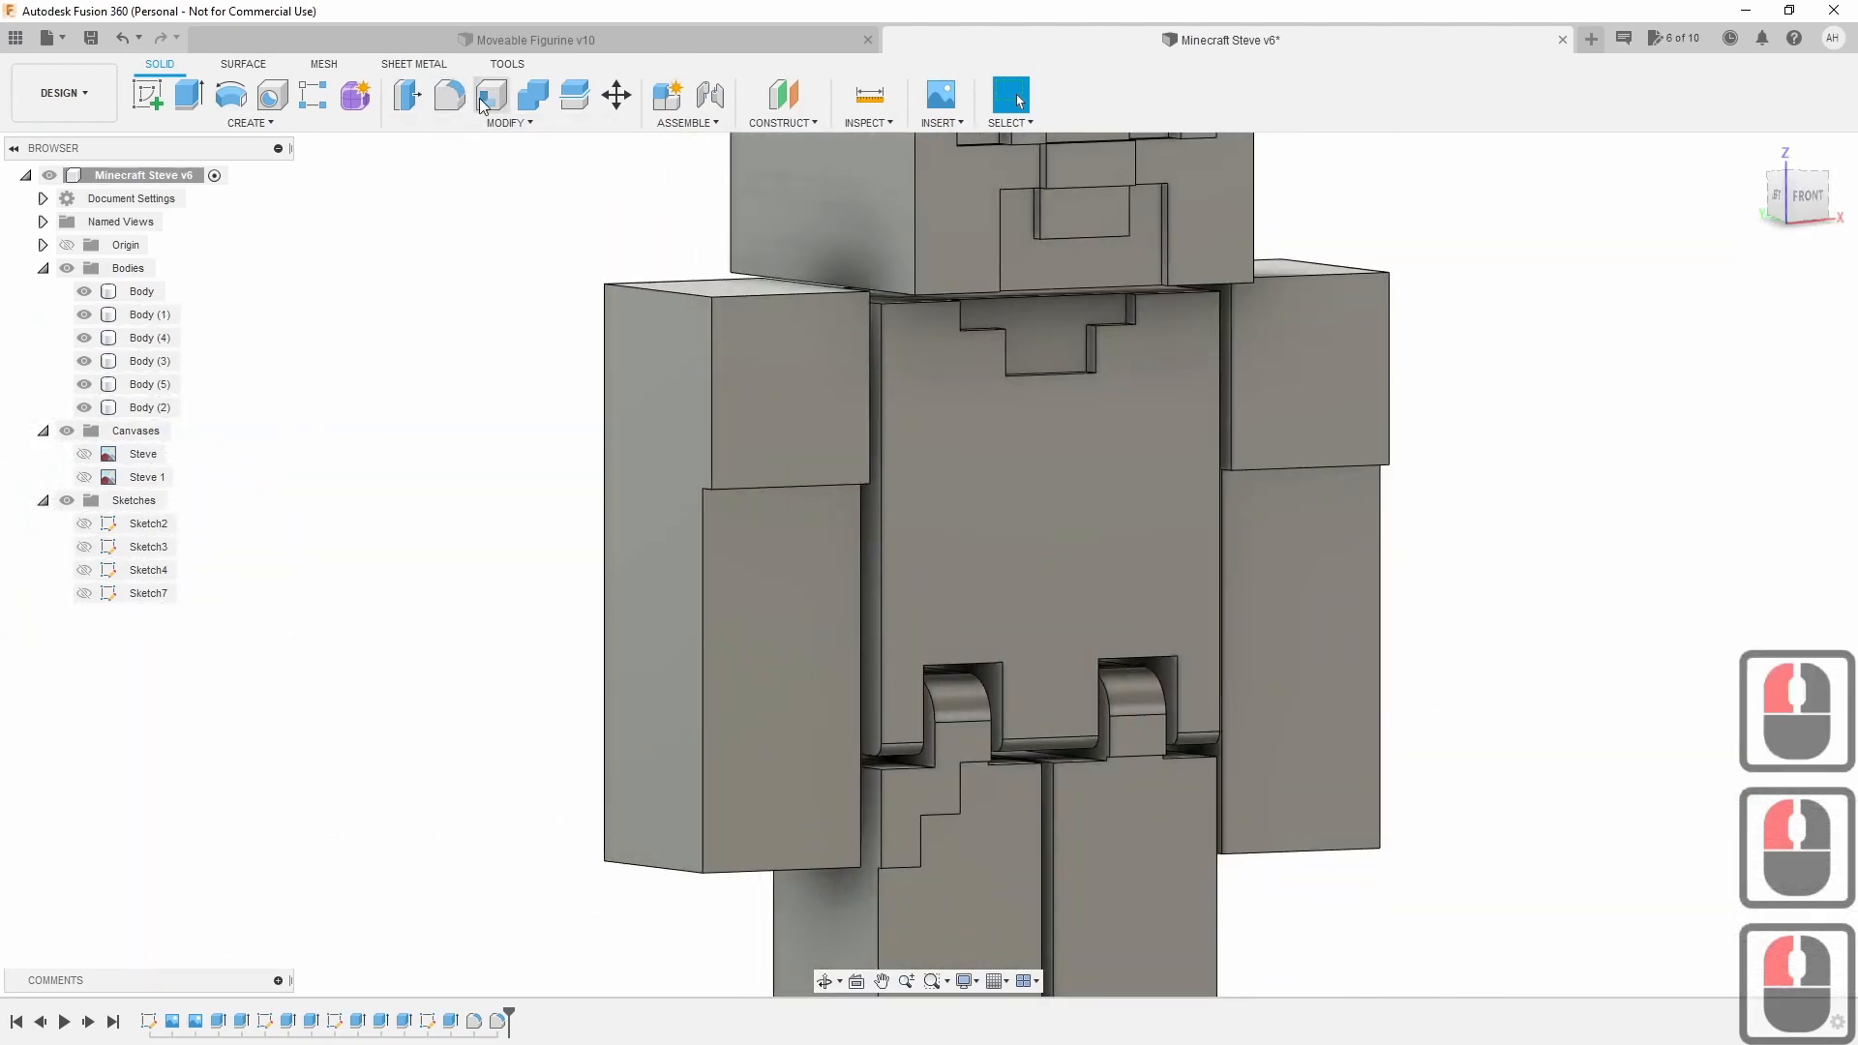
{"action": "left_click", "coordinate": [450, 94]}
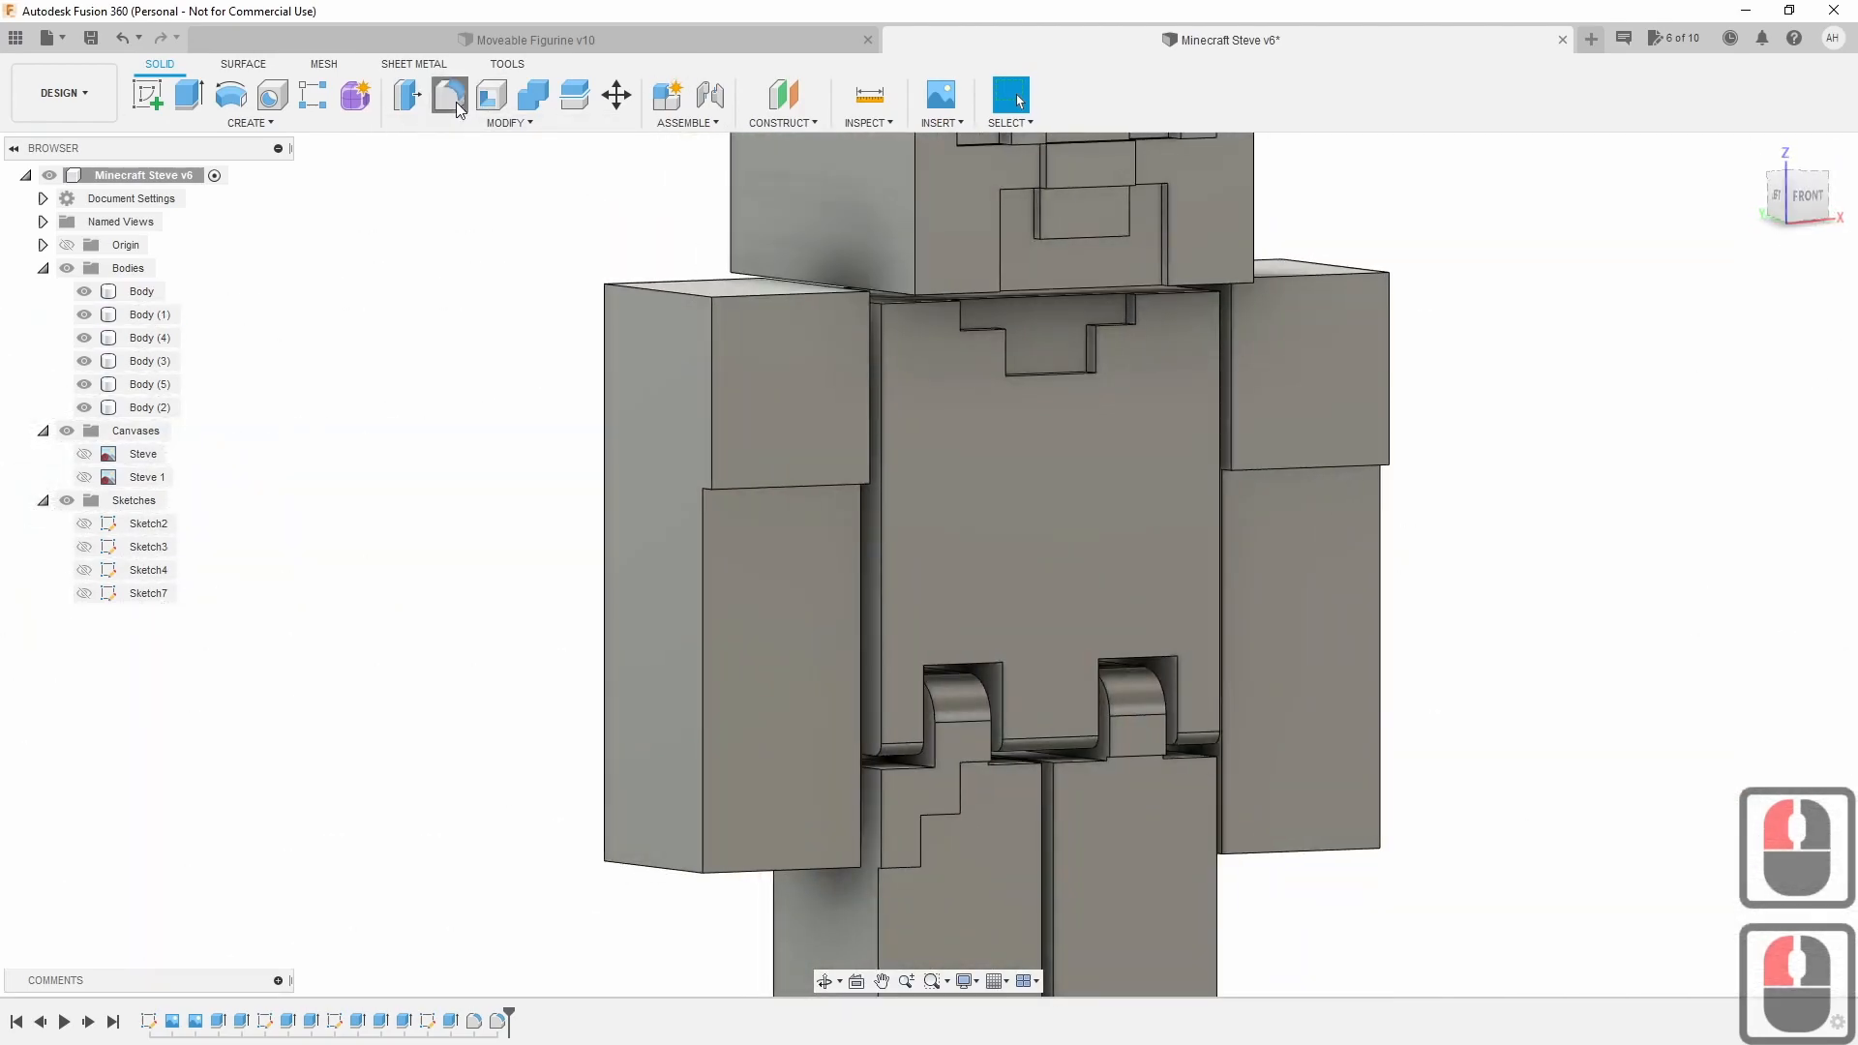
{"action": "left_click", "coordinate": [898, 770]}
{"action": "left_click", "coordinate": [1015, 763]}
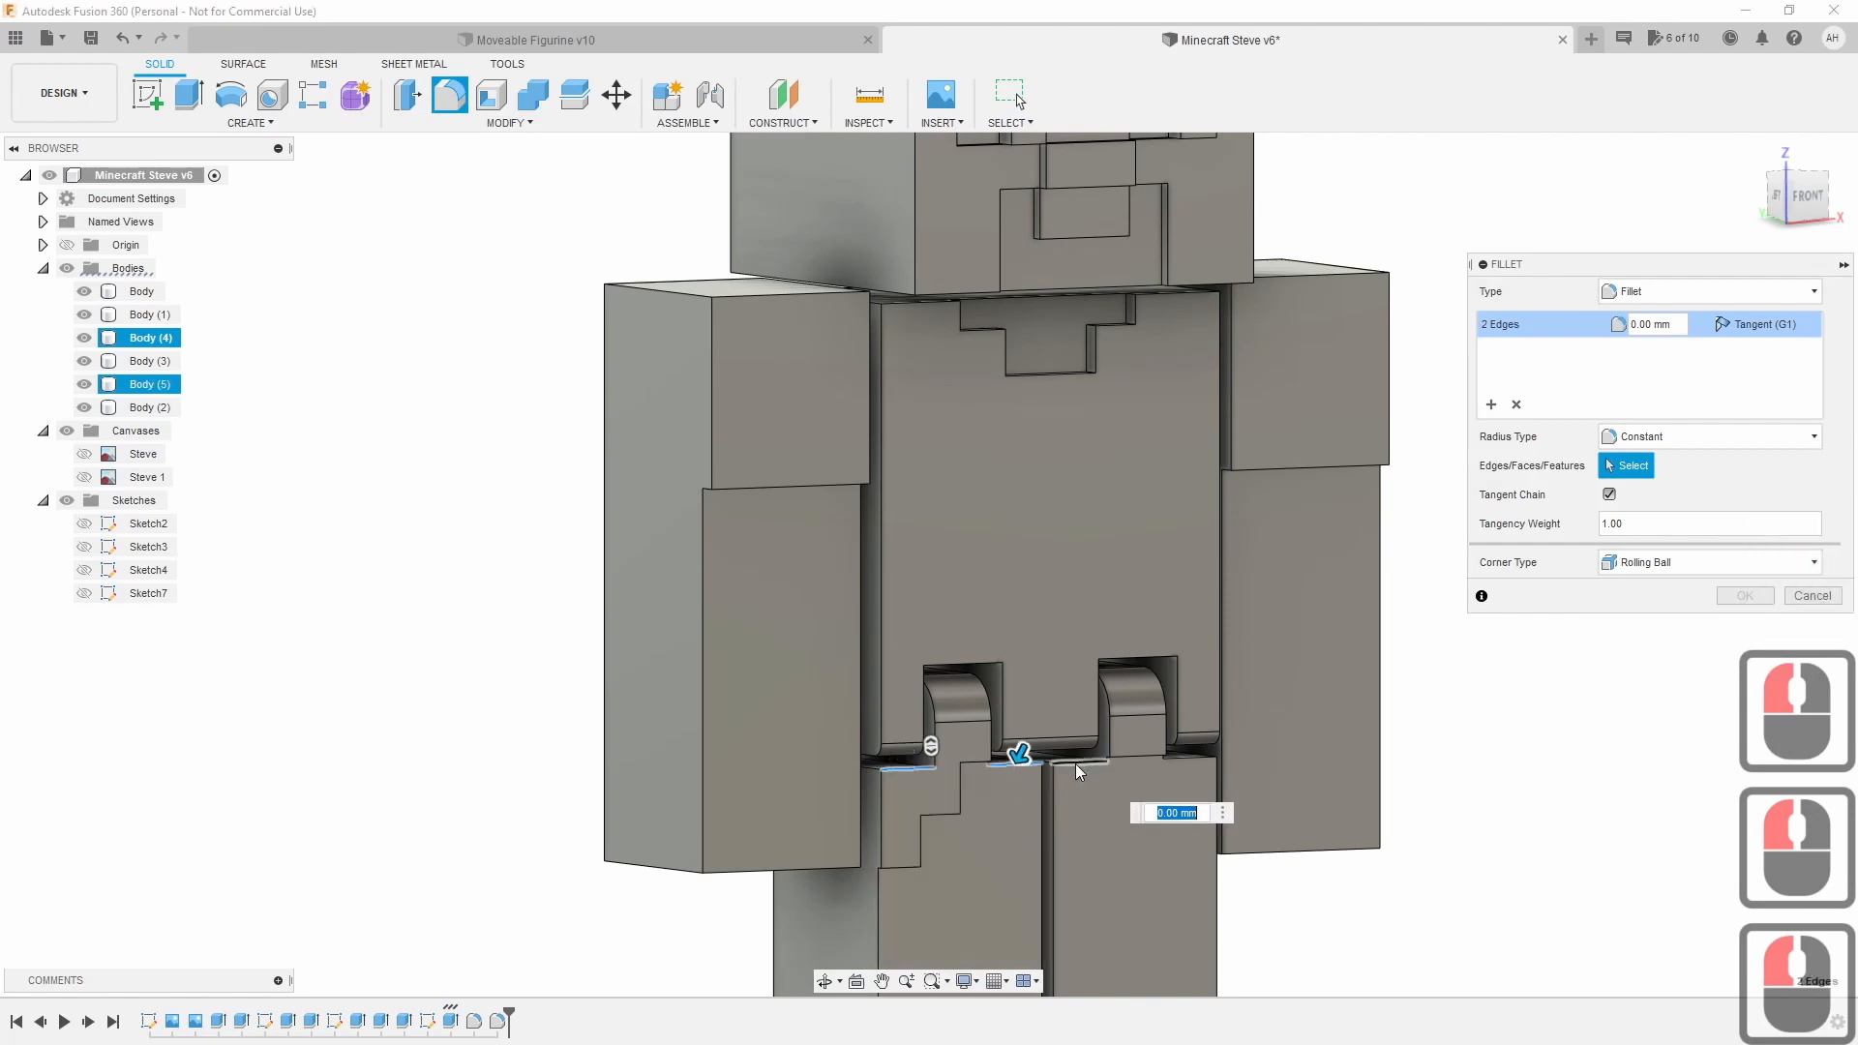
{"action": "left_click", "coordinate": [1076, 763]}
{"action": "left_click", "coordinate": [1189, 759]}
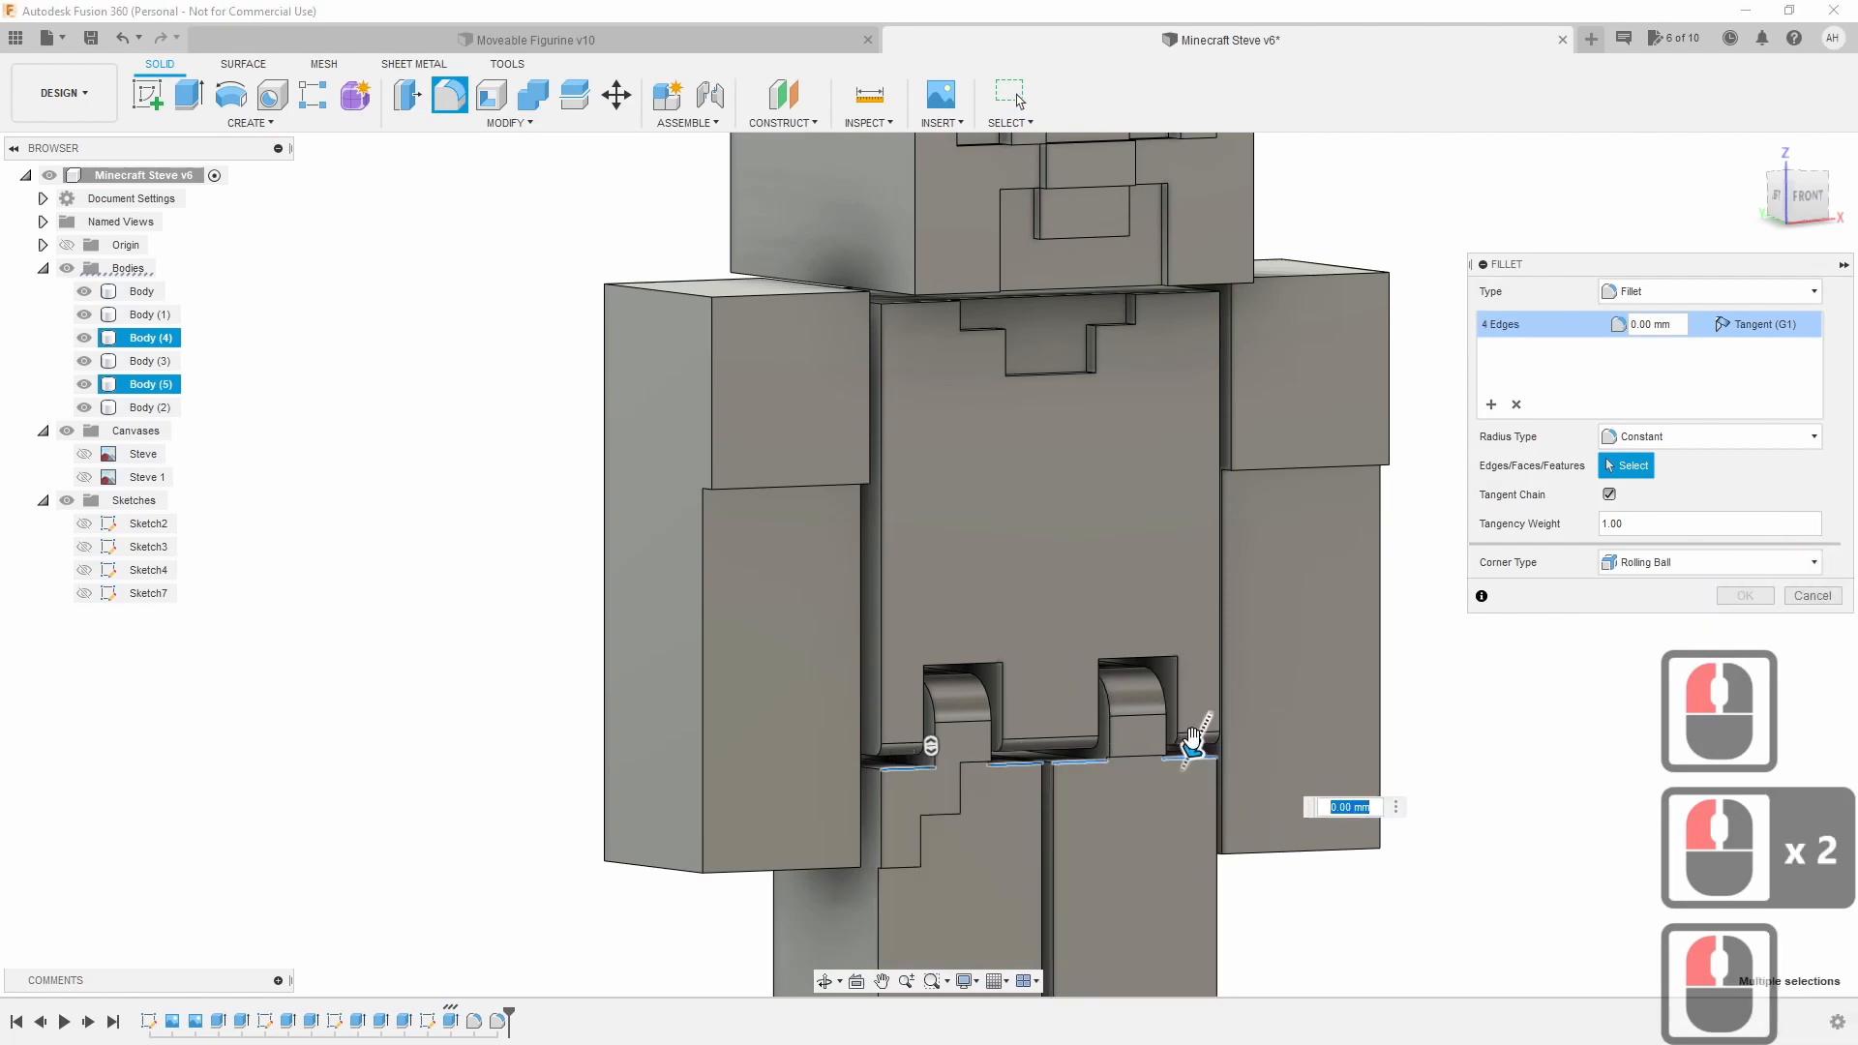
{"action": "type", "text": "1"}
{"action": "left_click_drag", "start_coordinate": [1193, 751], "coordinate": [1194, 747]}
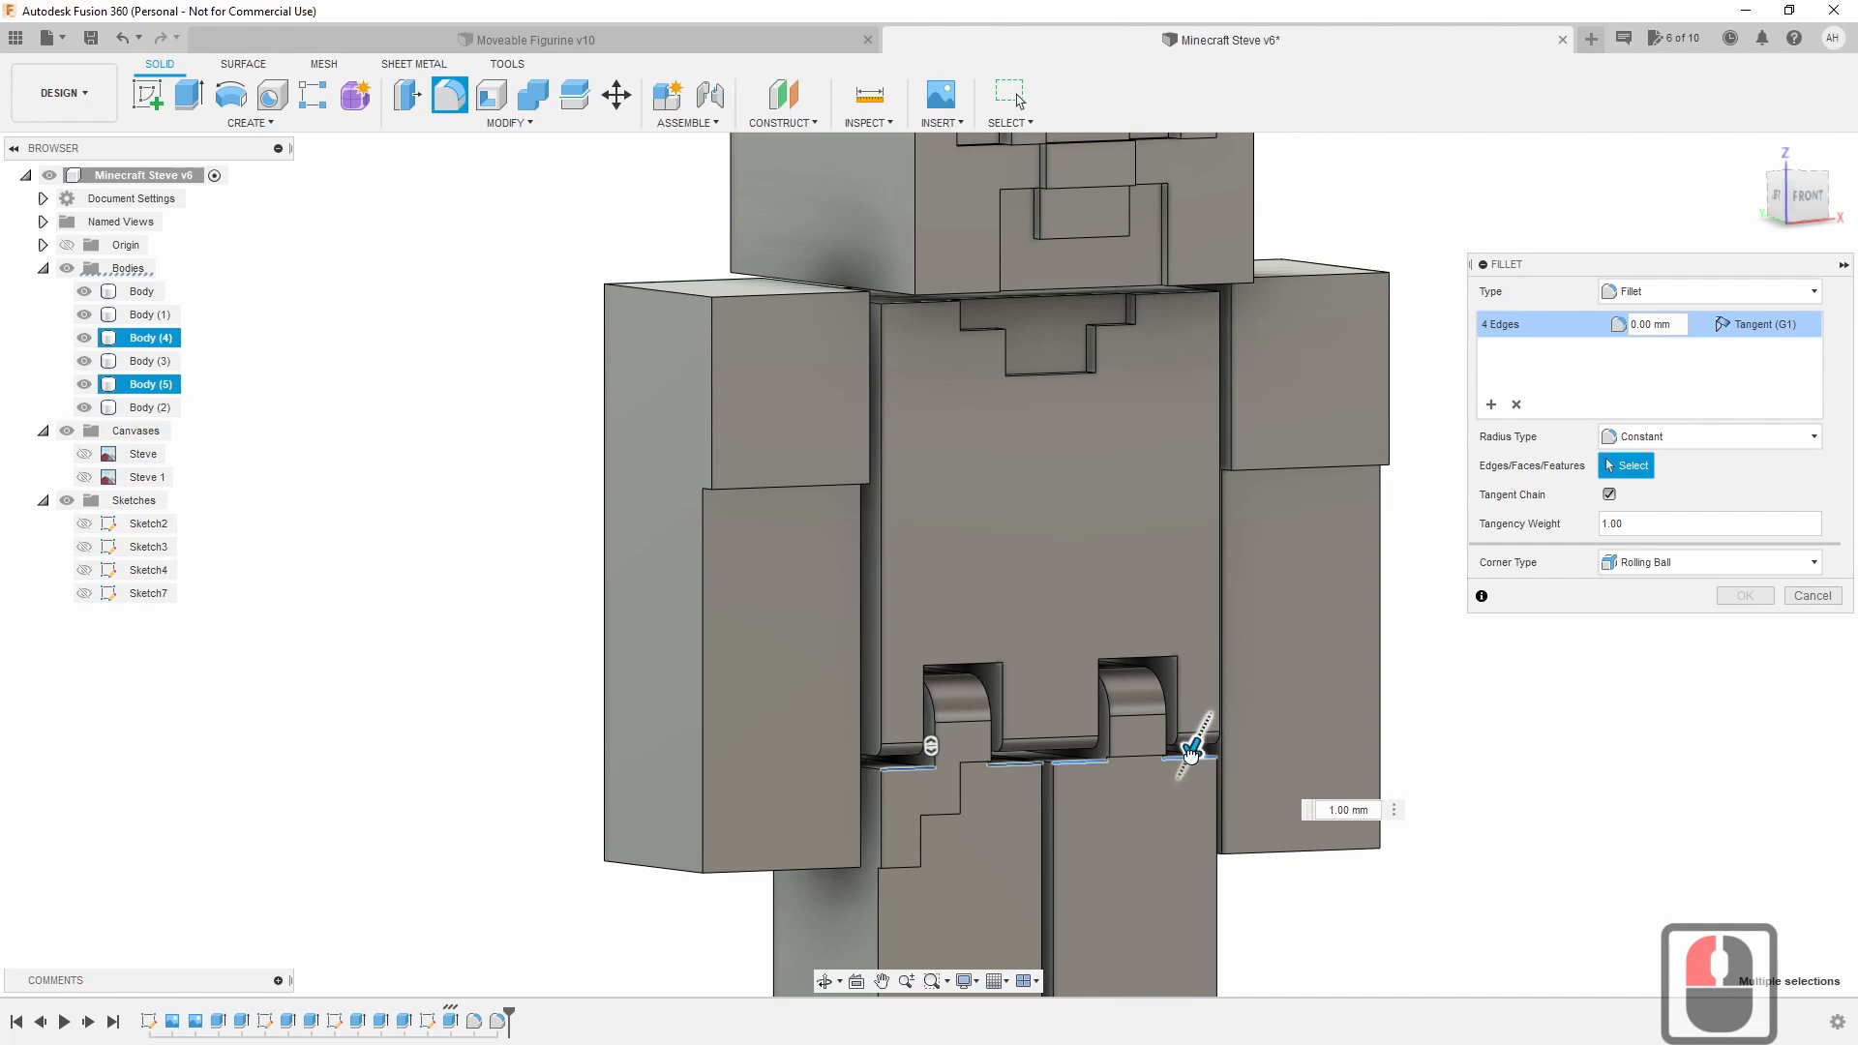
{"action": "left_click_drag", "start_coordinate": [1192, 755], "coordinate": [1193, 745]}
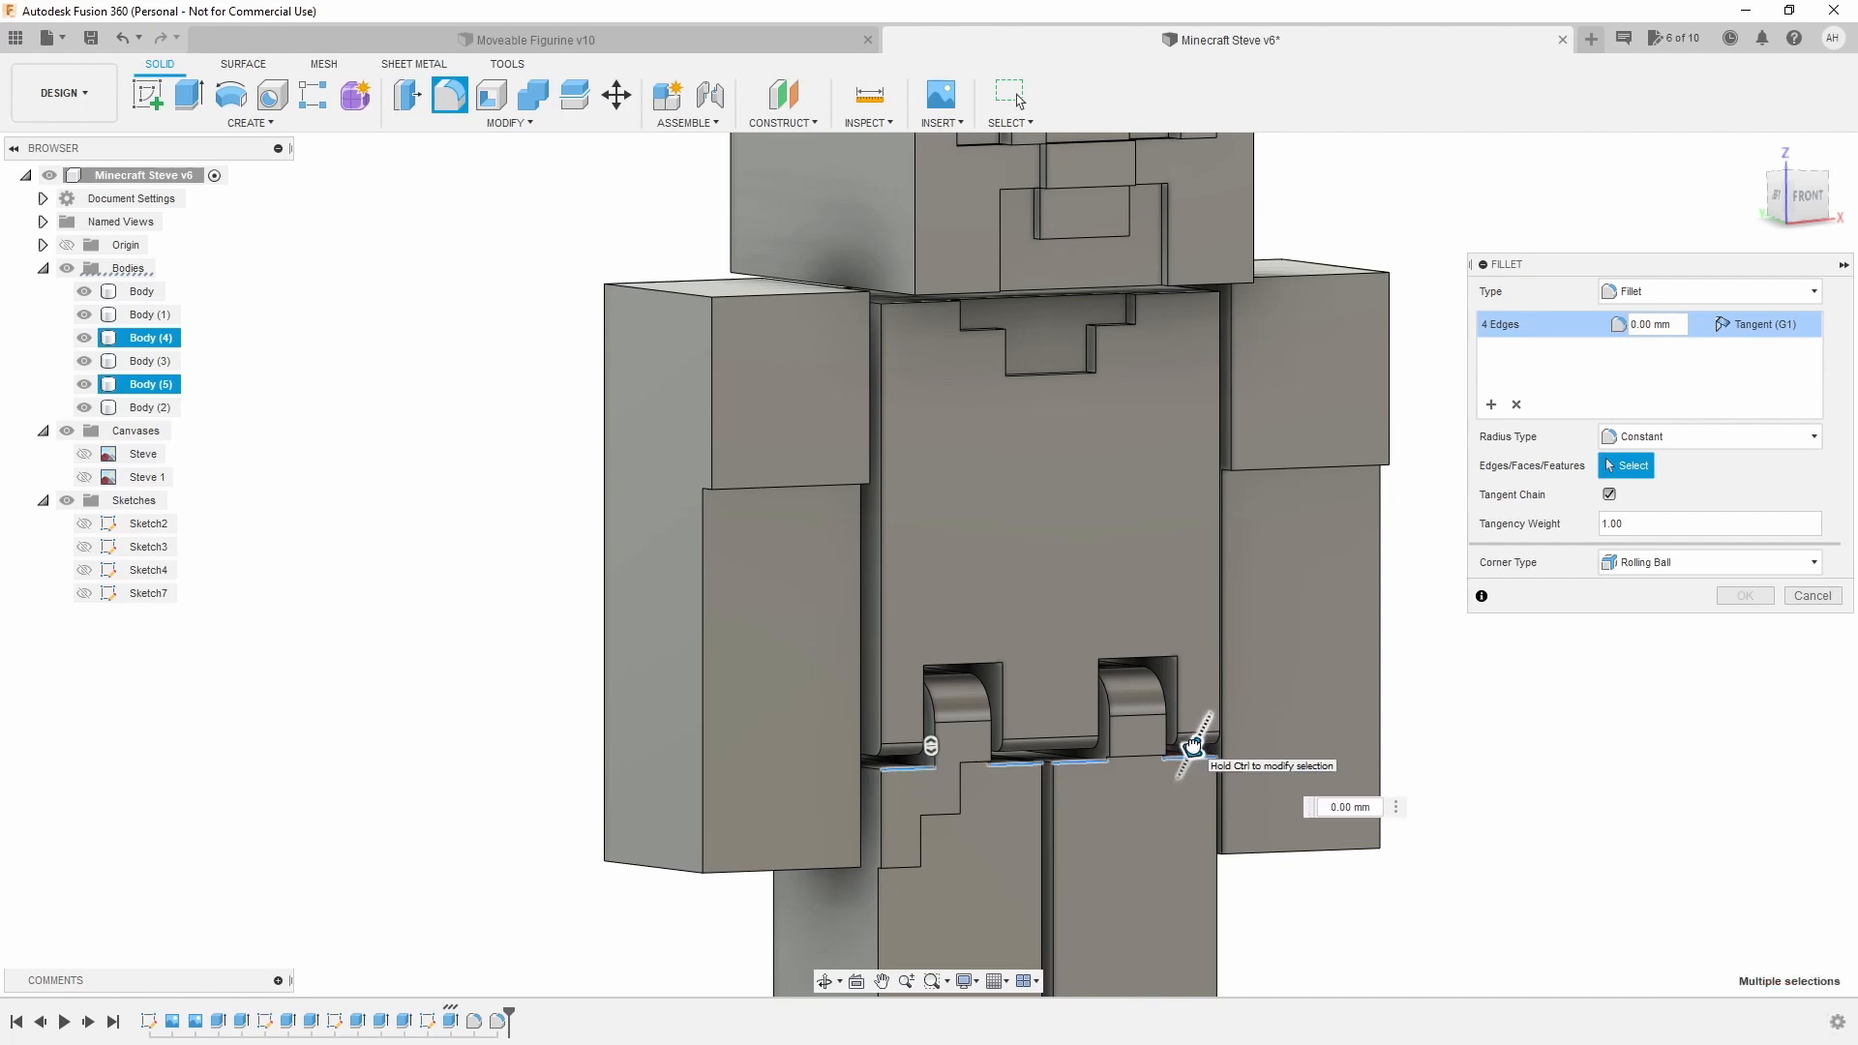
{"action": "left_click", "coordinate": [1022, 765]}
{"action": "left_click", "coordinate": [1065, 762]}
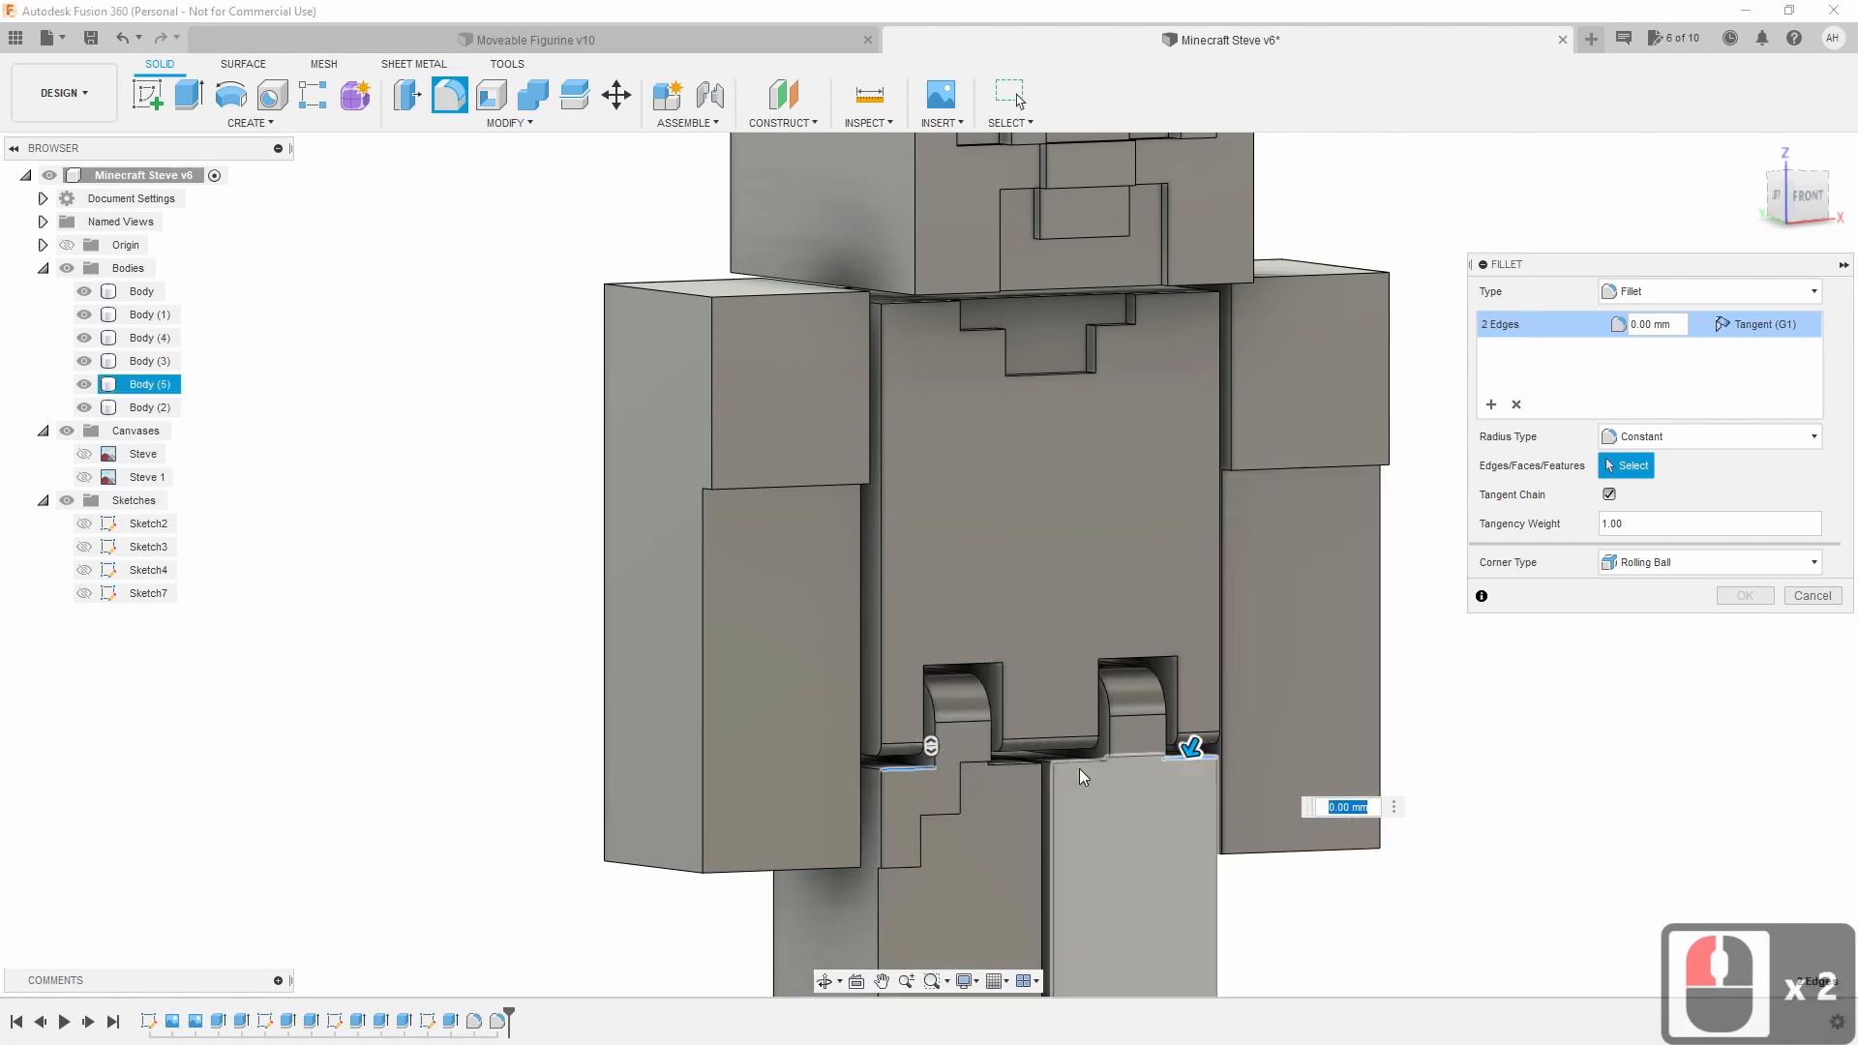
{"action": "left_click", "coordinate": [1084, 759]}
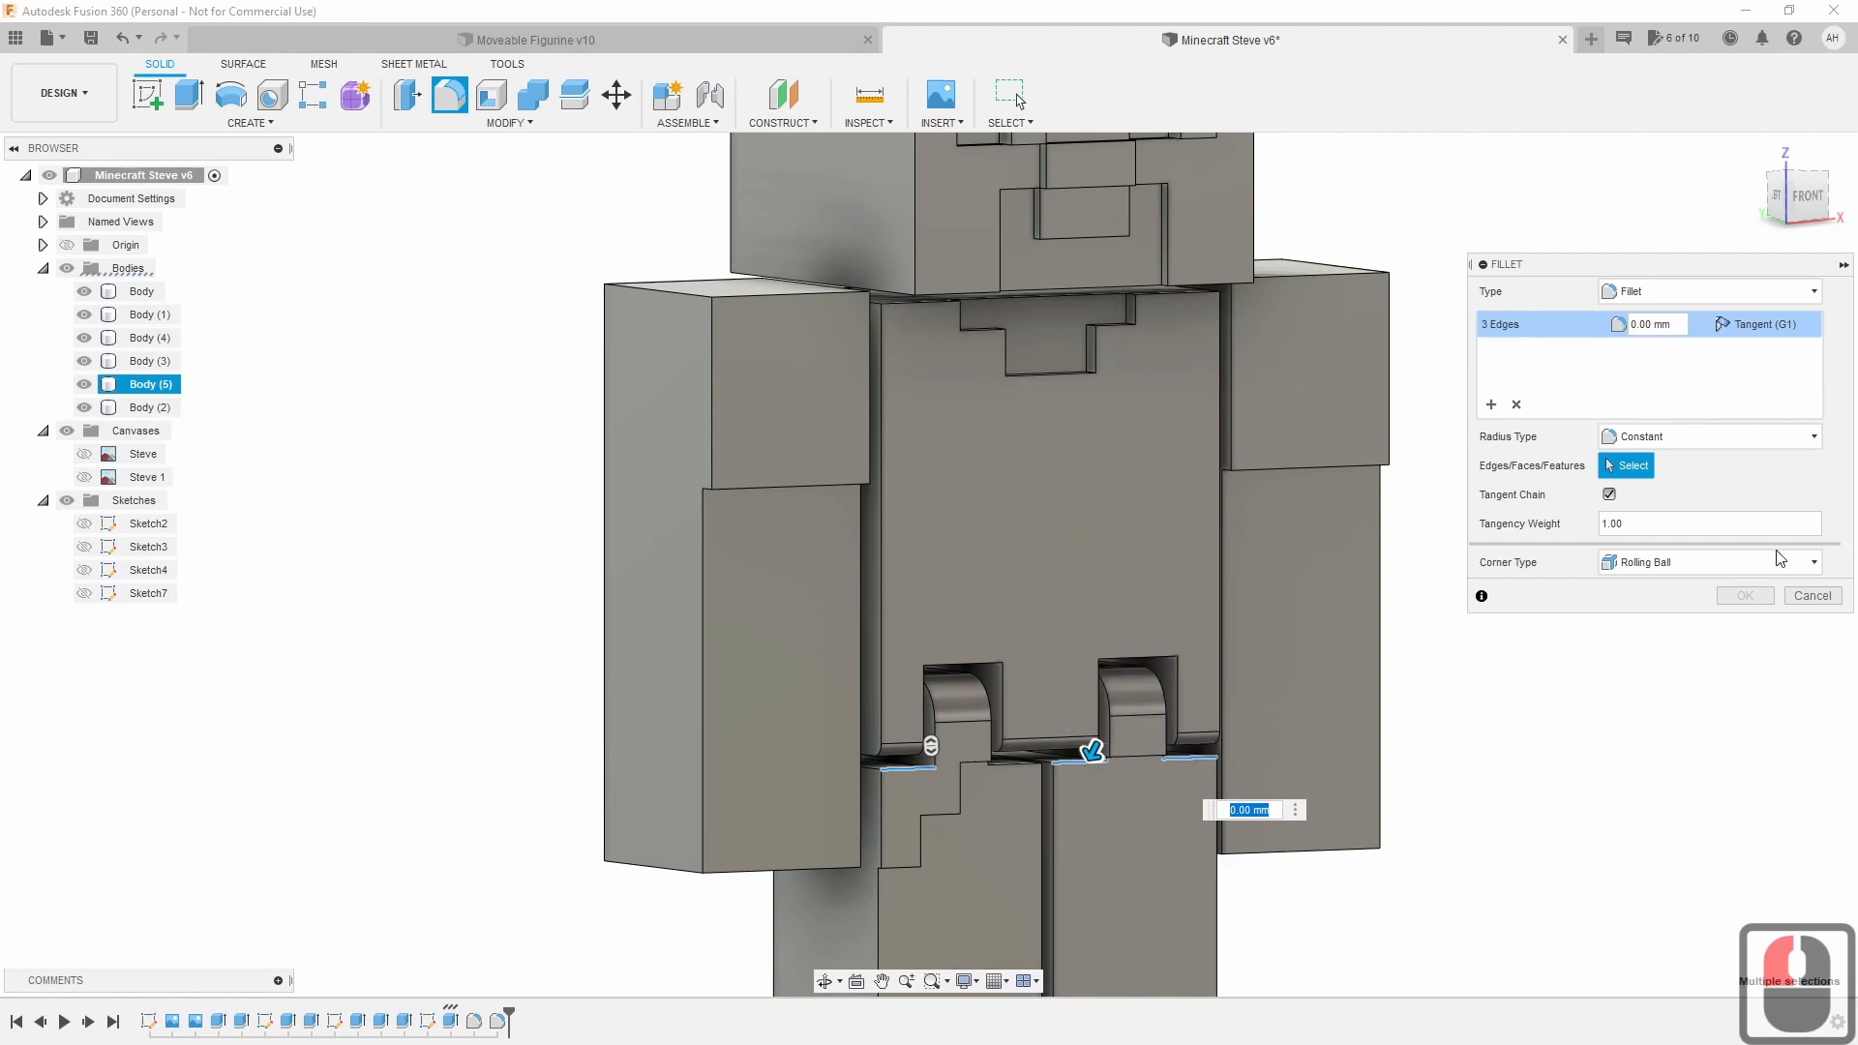
{"action": "left_click", "coordinate": [1813, 595]}
{"action": "left_click", "coordinate": [1016, 765]}
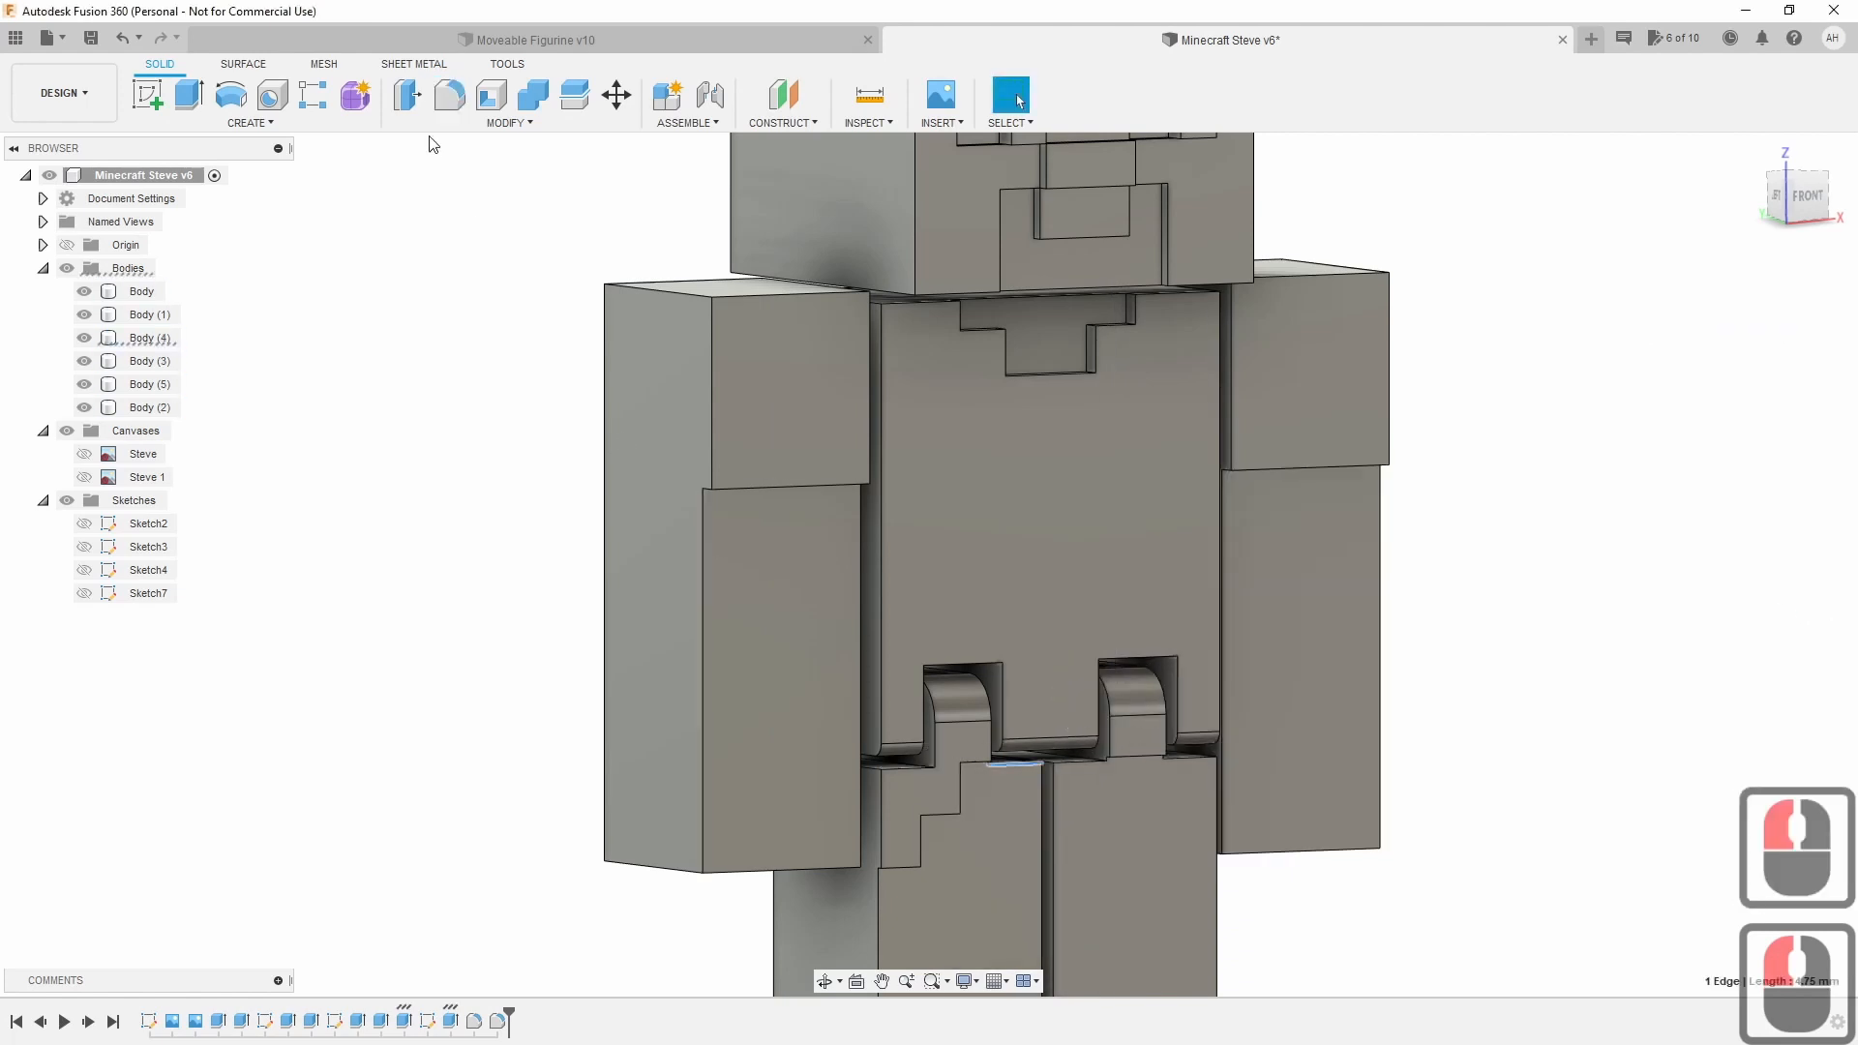
{"action": "left_click", "coordinate": [449, 96]}
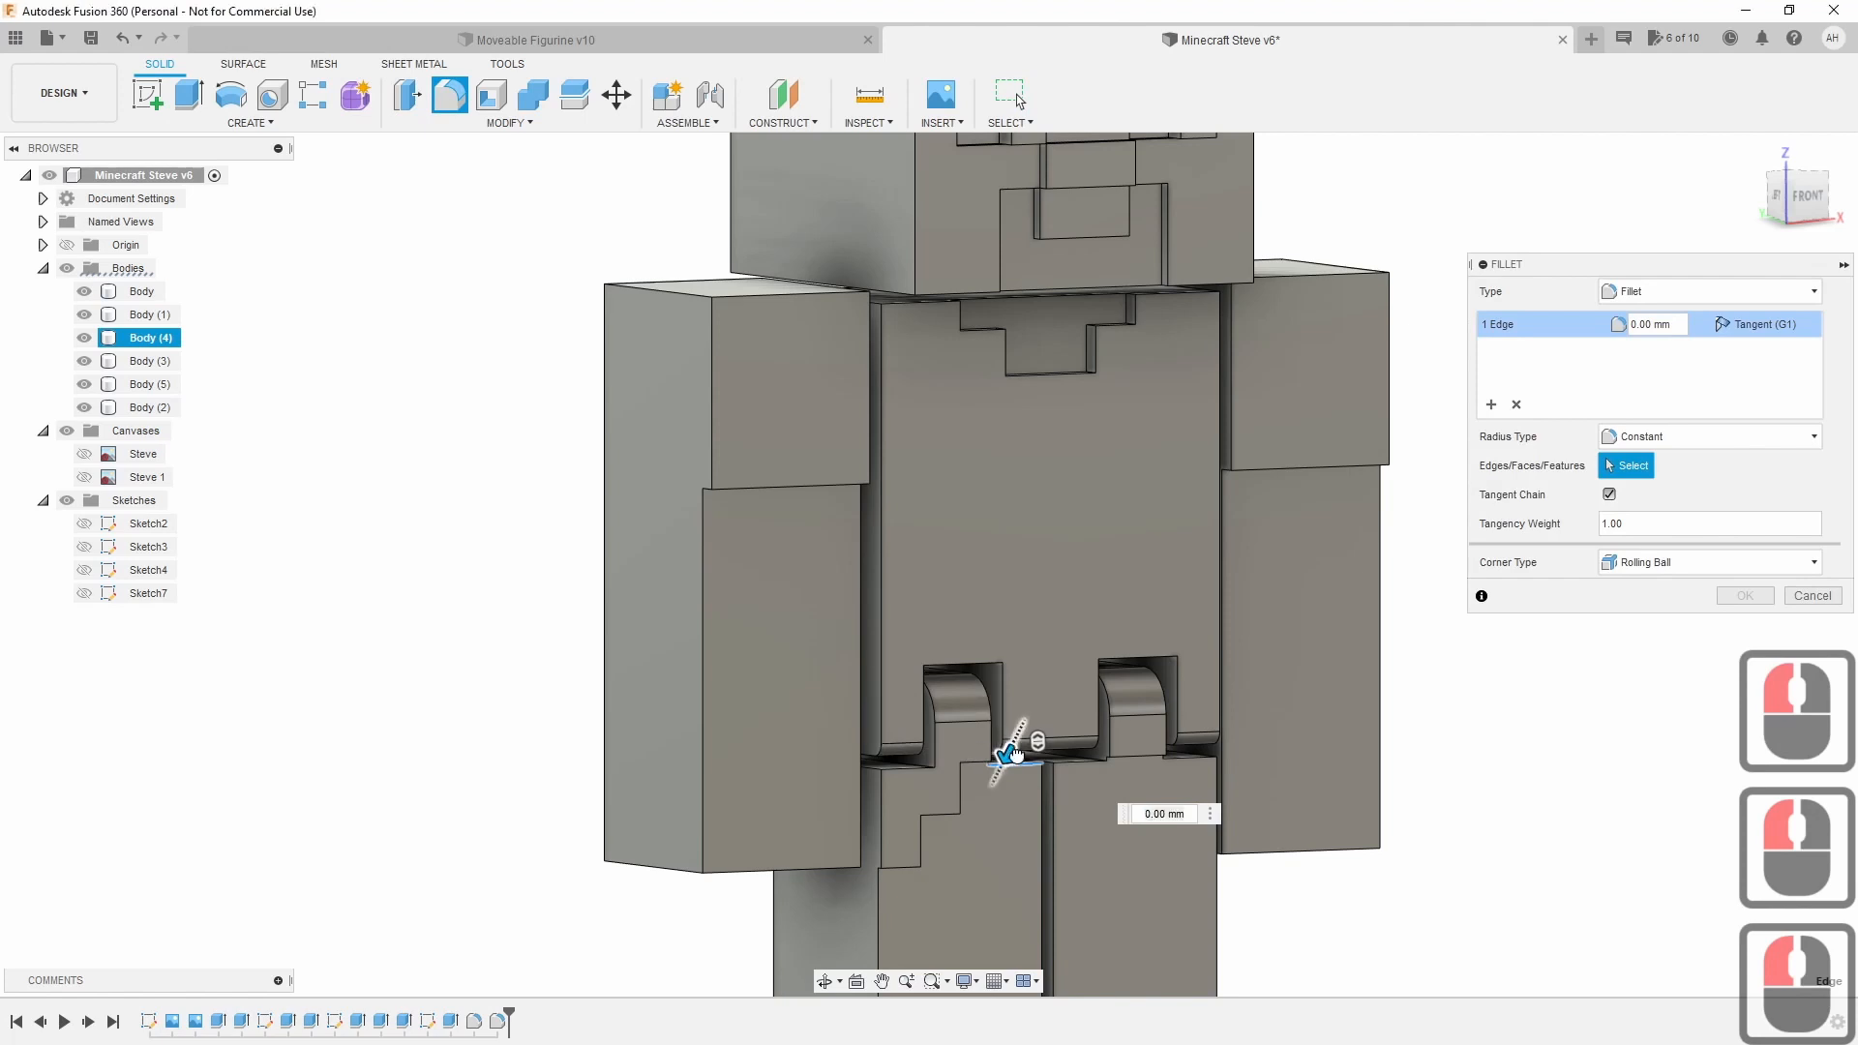
{"action": "left_click", "coordinate": [1813, 595]}
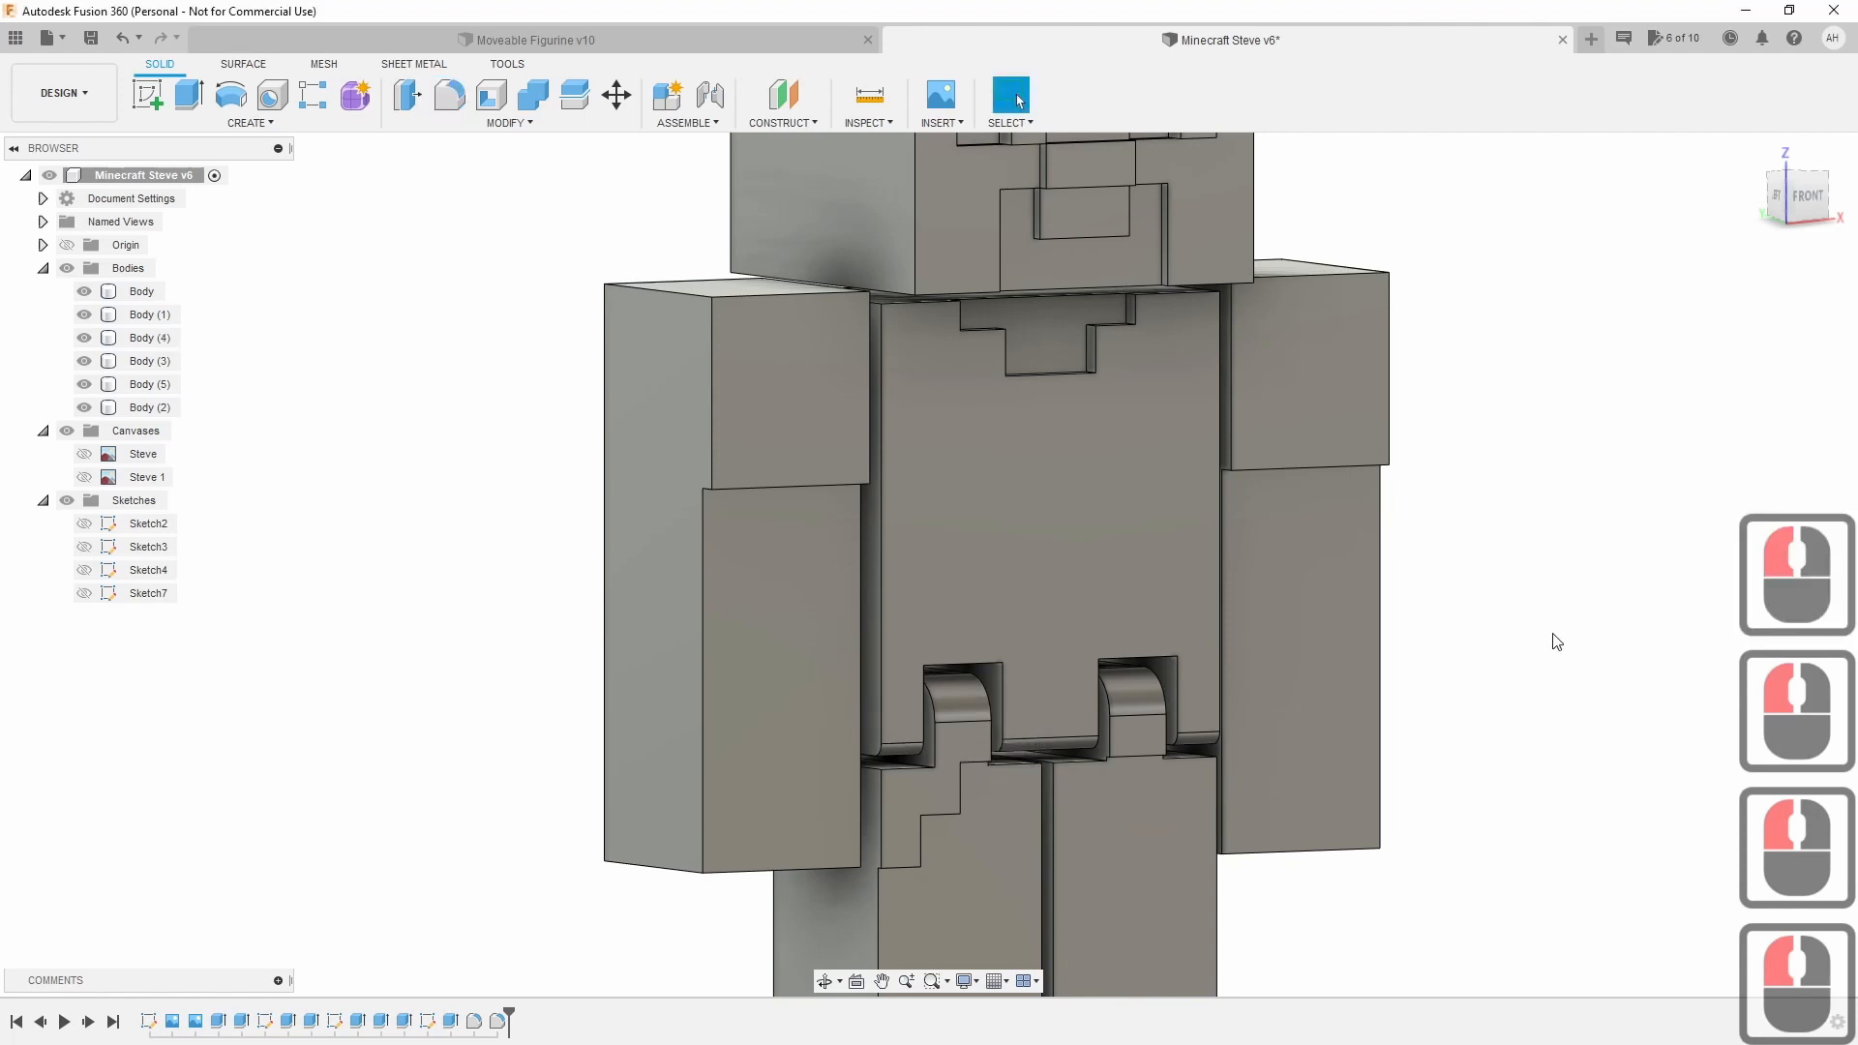
{"action": "left_click", "coordinate": [1806, 196]}
{"action": "middle_click_drag", "start_coordinate": [968, 387], "coordinate": [1514, 322], "text": "shift"}
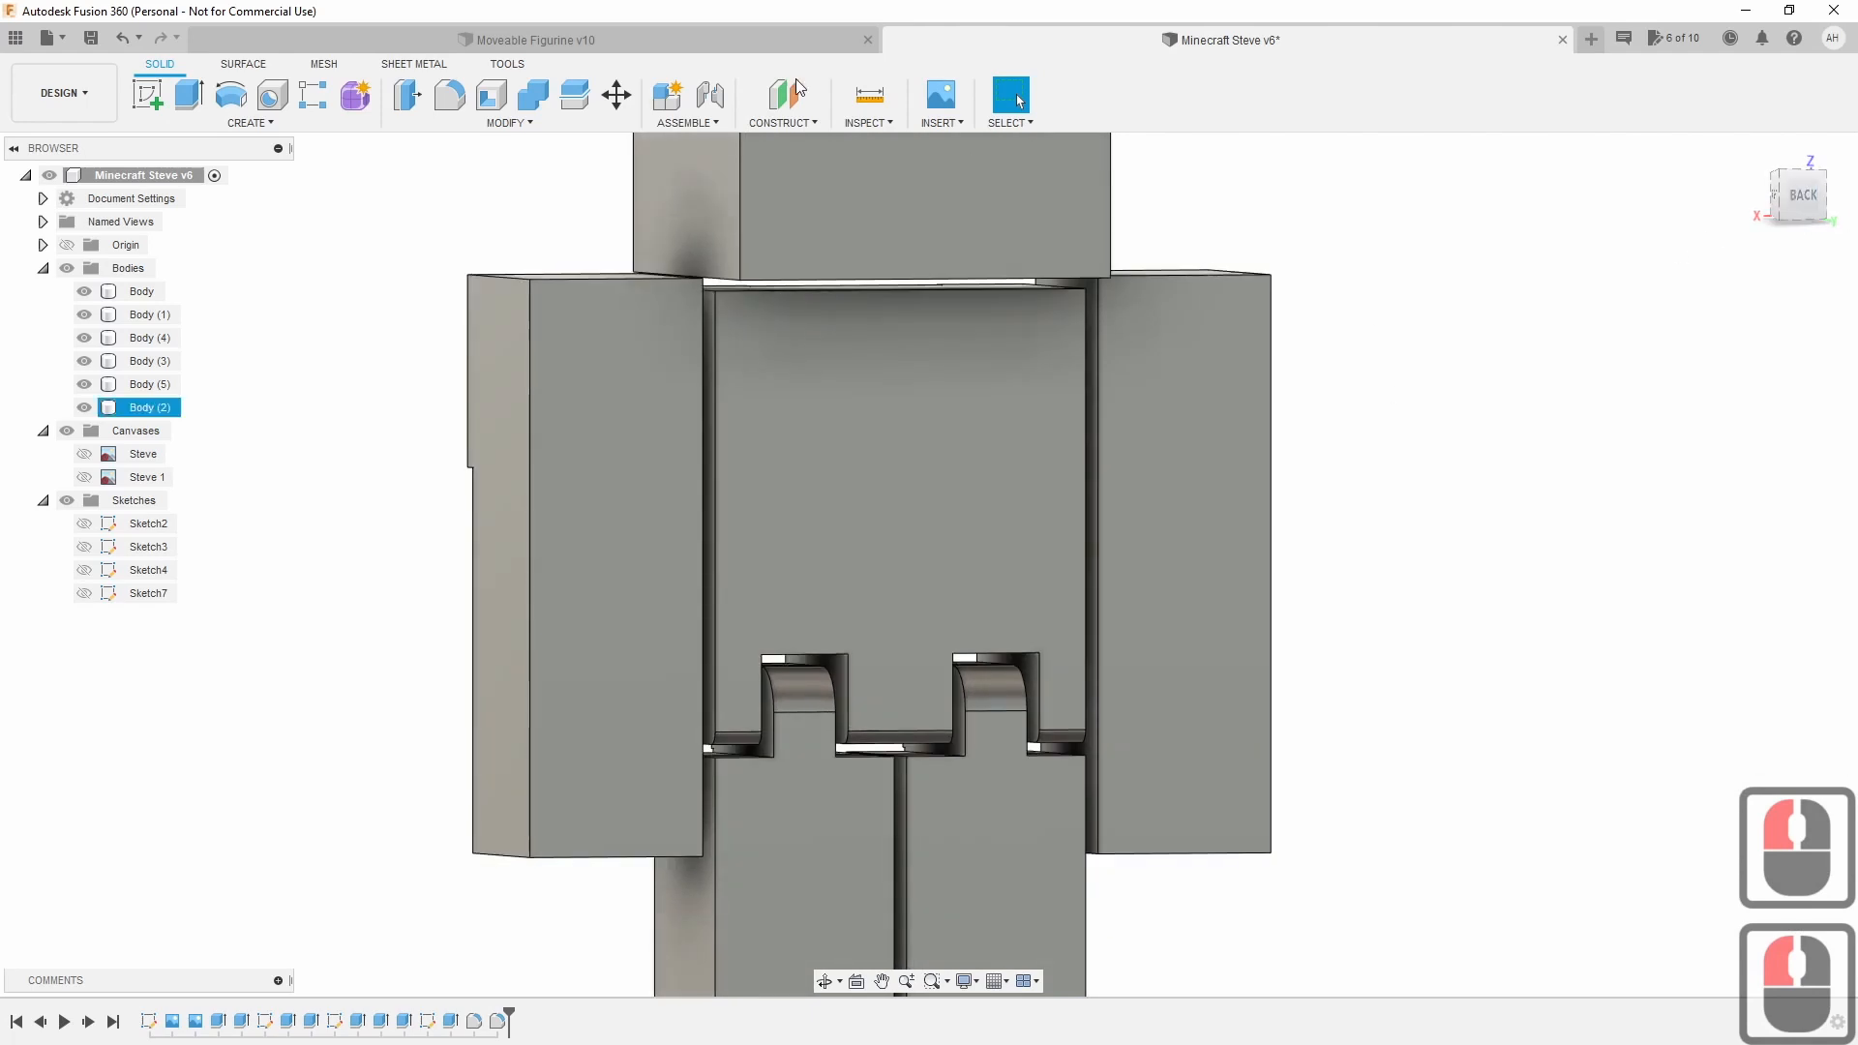
Fillet the four leg edges at the hip gaps with a 1.5 mm radius.
{"action": "left_click", "coordinate": [448, 97]}
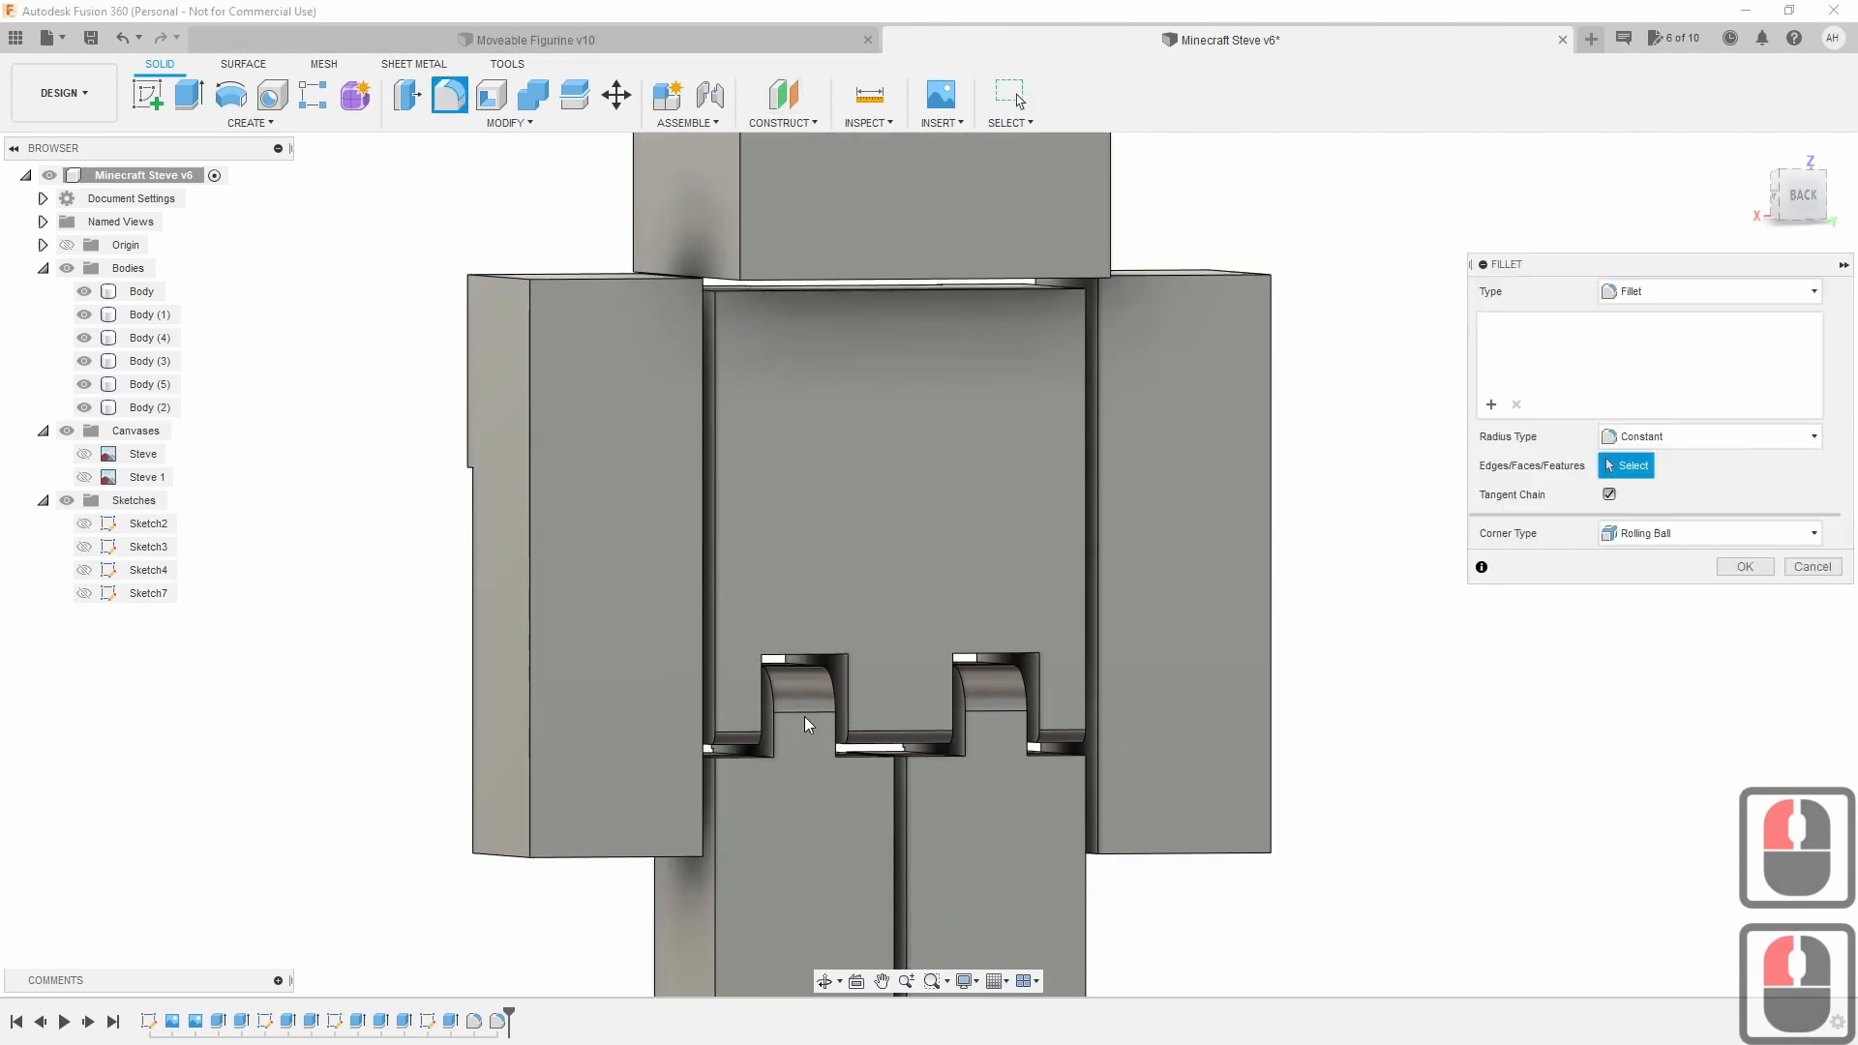
{"action": "left_click", "coordinate": [732, 755]}
{"action": "left_click", "coordinate": [861, 758]}
{"action": "left_click", "coordinate": [944, 760]}
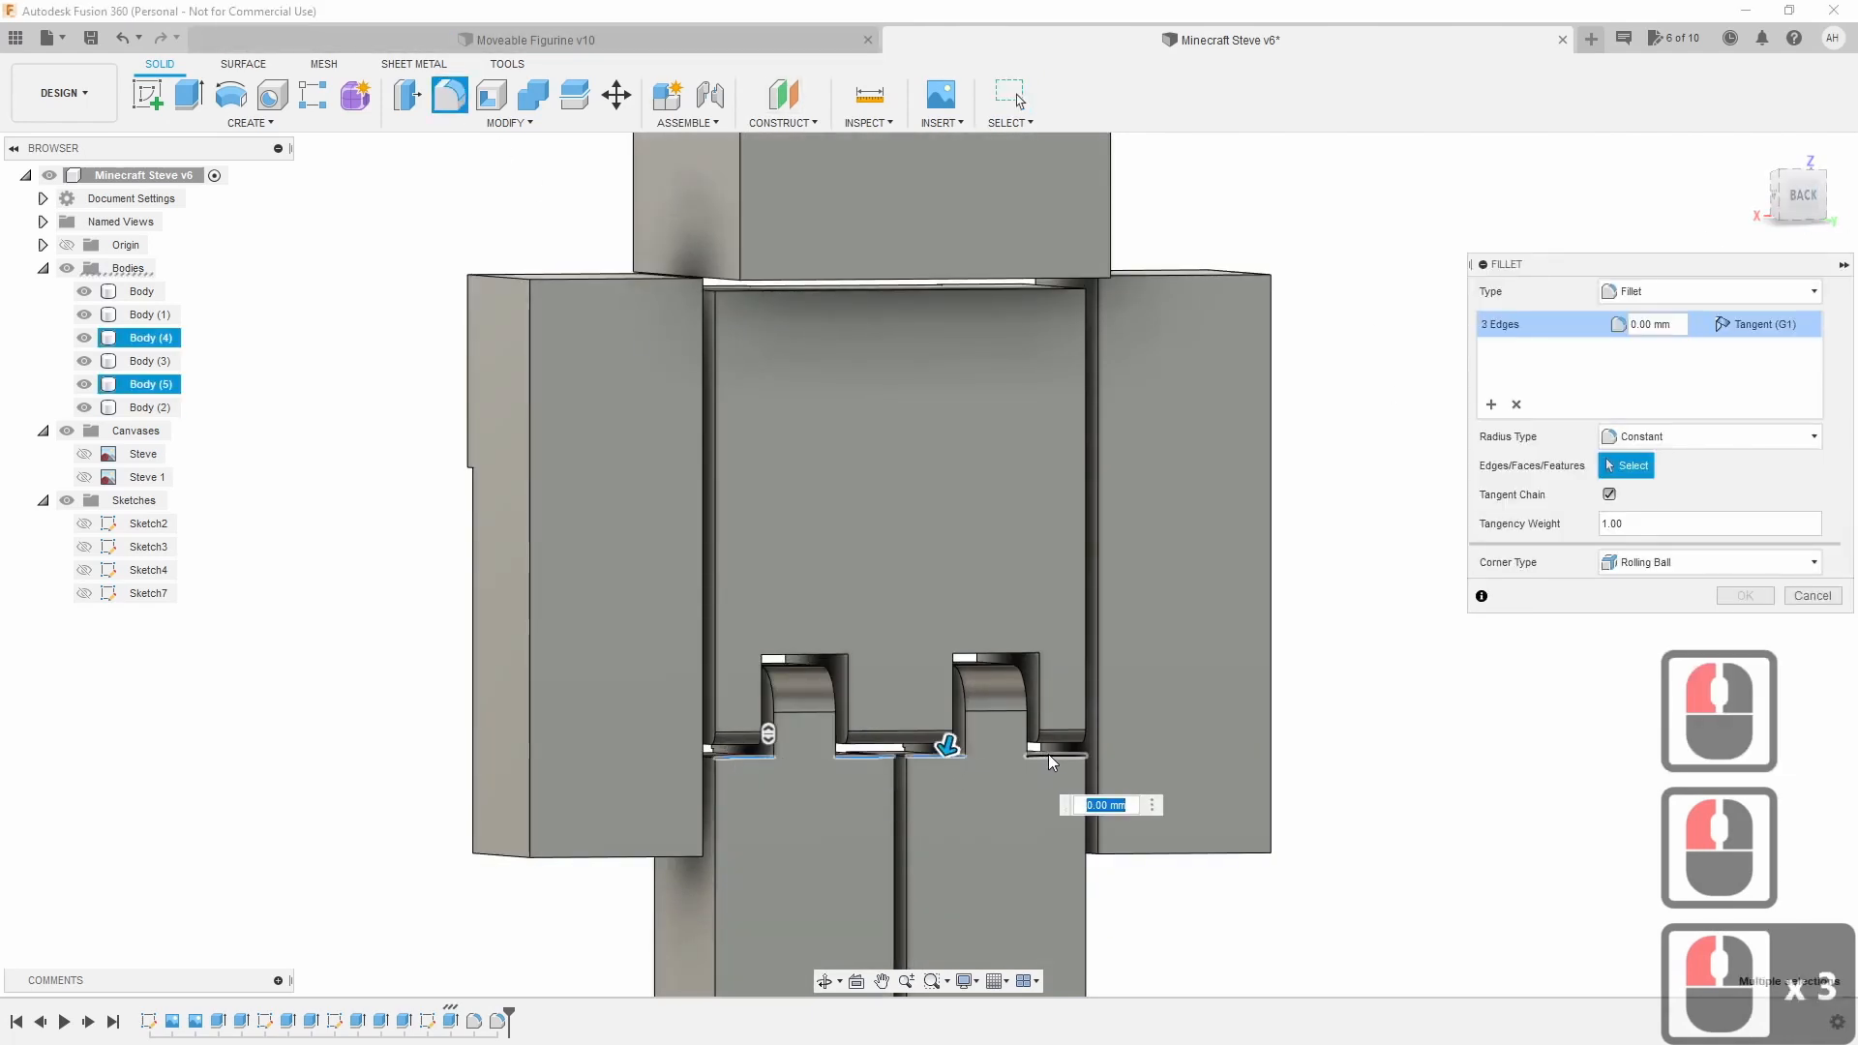
{"action": "left_click", "coordinate": [1048, 753]}
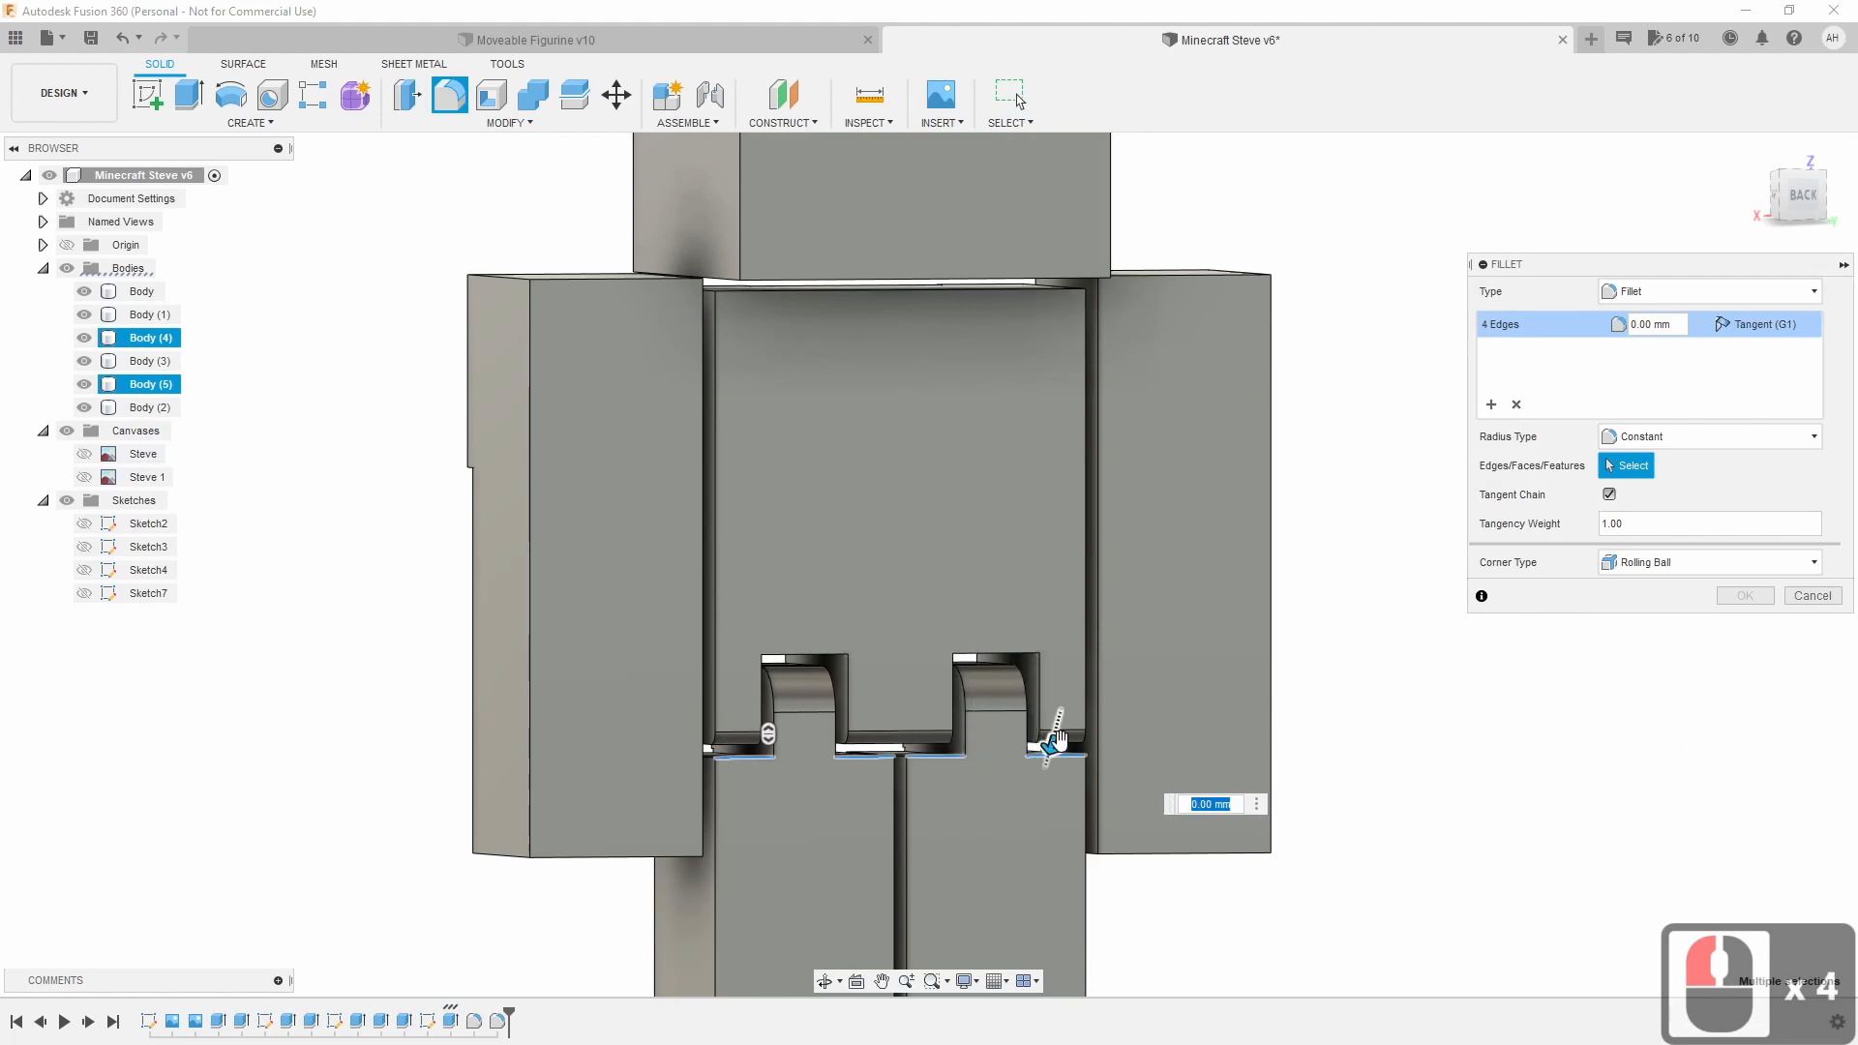
{"action": "left_click_drag", "start_coordinate": [1049, 747], "coordinate": [1049, 751]}
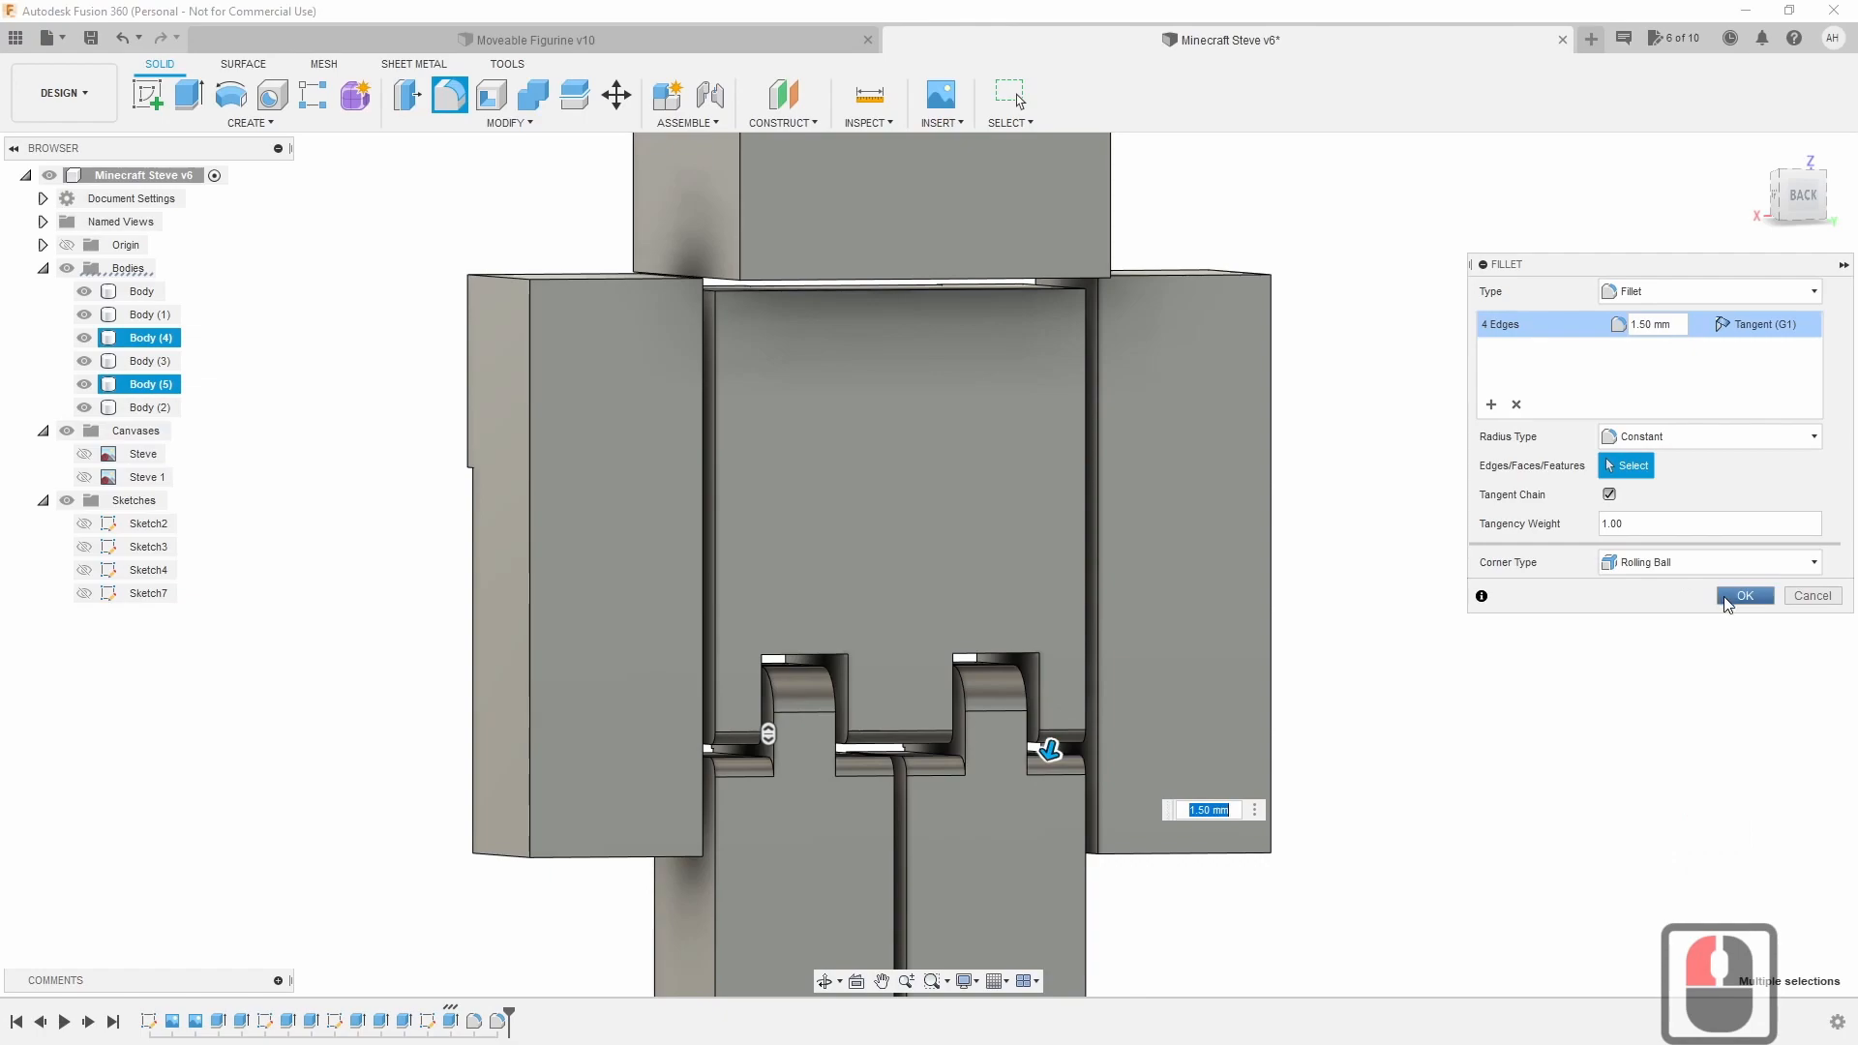
{"action": "left_click", "coordinate": [1744, 595]}
{"action": "middle_click_drag", "start_coordinate": [929, 565], "coordinate": [1350, 534], "text": "shift"}
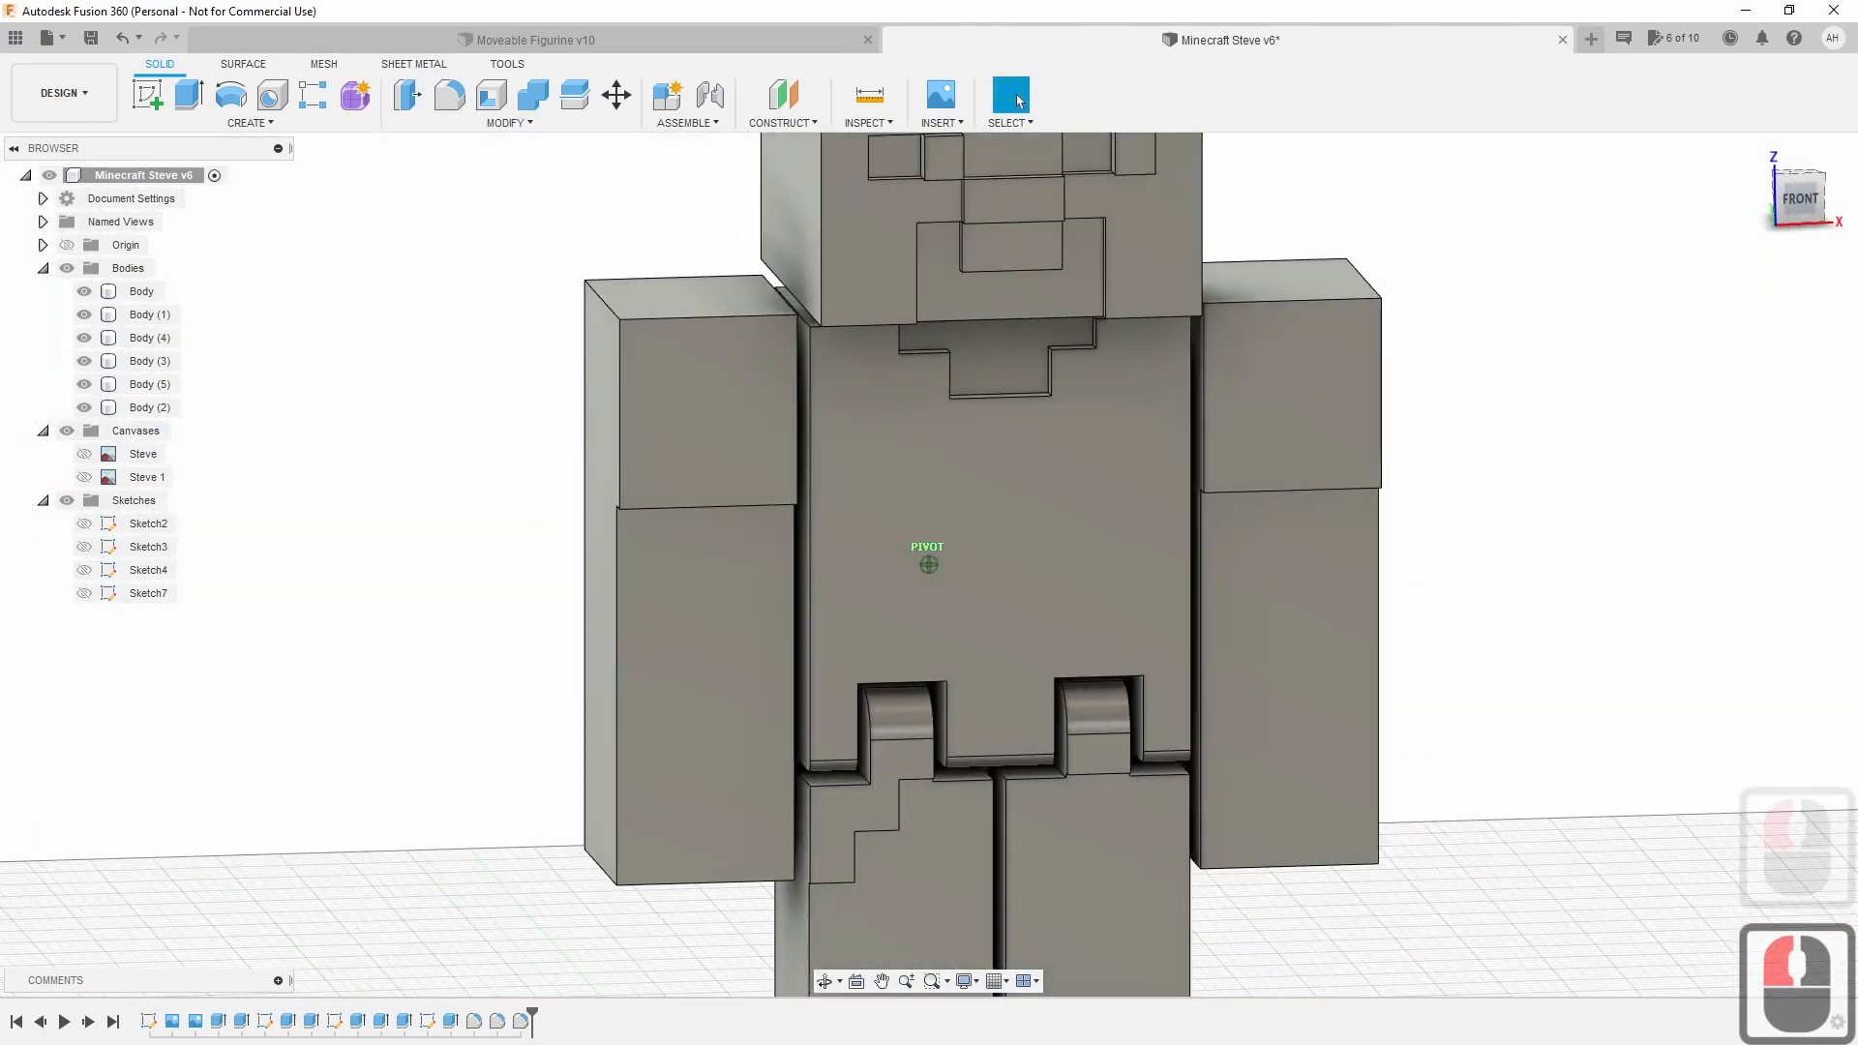
{"action": "scroll", "coordinate": [1593, 588], "scroll_direction": "down", "scroll_amount": 5}
{"action": "middle_click_drag", "start_coordinate": [1593, 589], "coordinate": [1352, 601]}
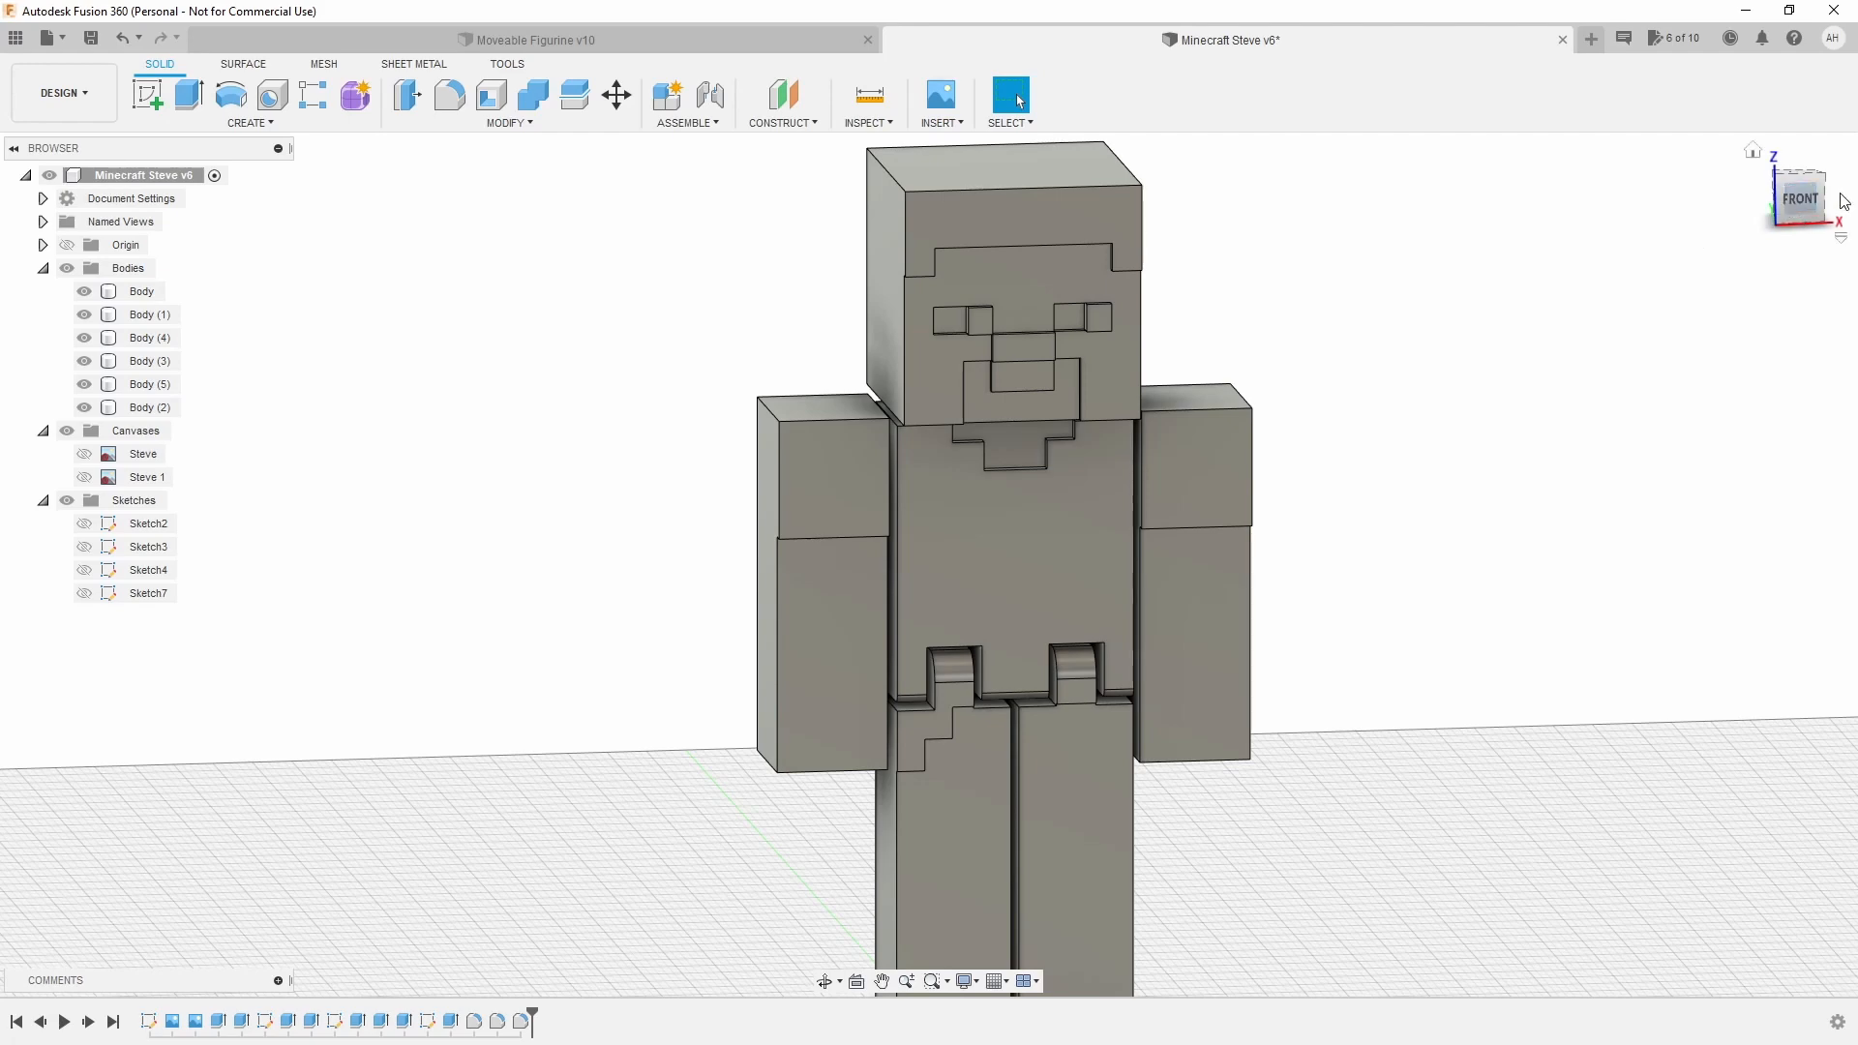
{"action": "mouse_move", "coordinate": [1800, 202]}
{"action": "left_mouse_down"}
{"action": "mouse_move", "coordinate": [1765, 207]}
{"action": "mouse_move", "coordinate": [1797, 196]}
{"action": "left_mouse_up"}
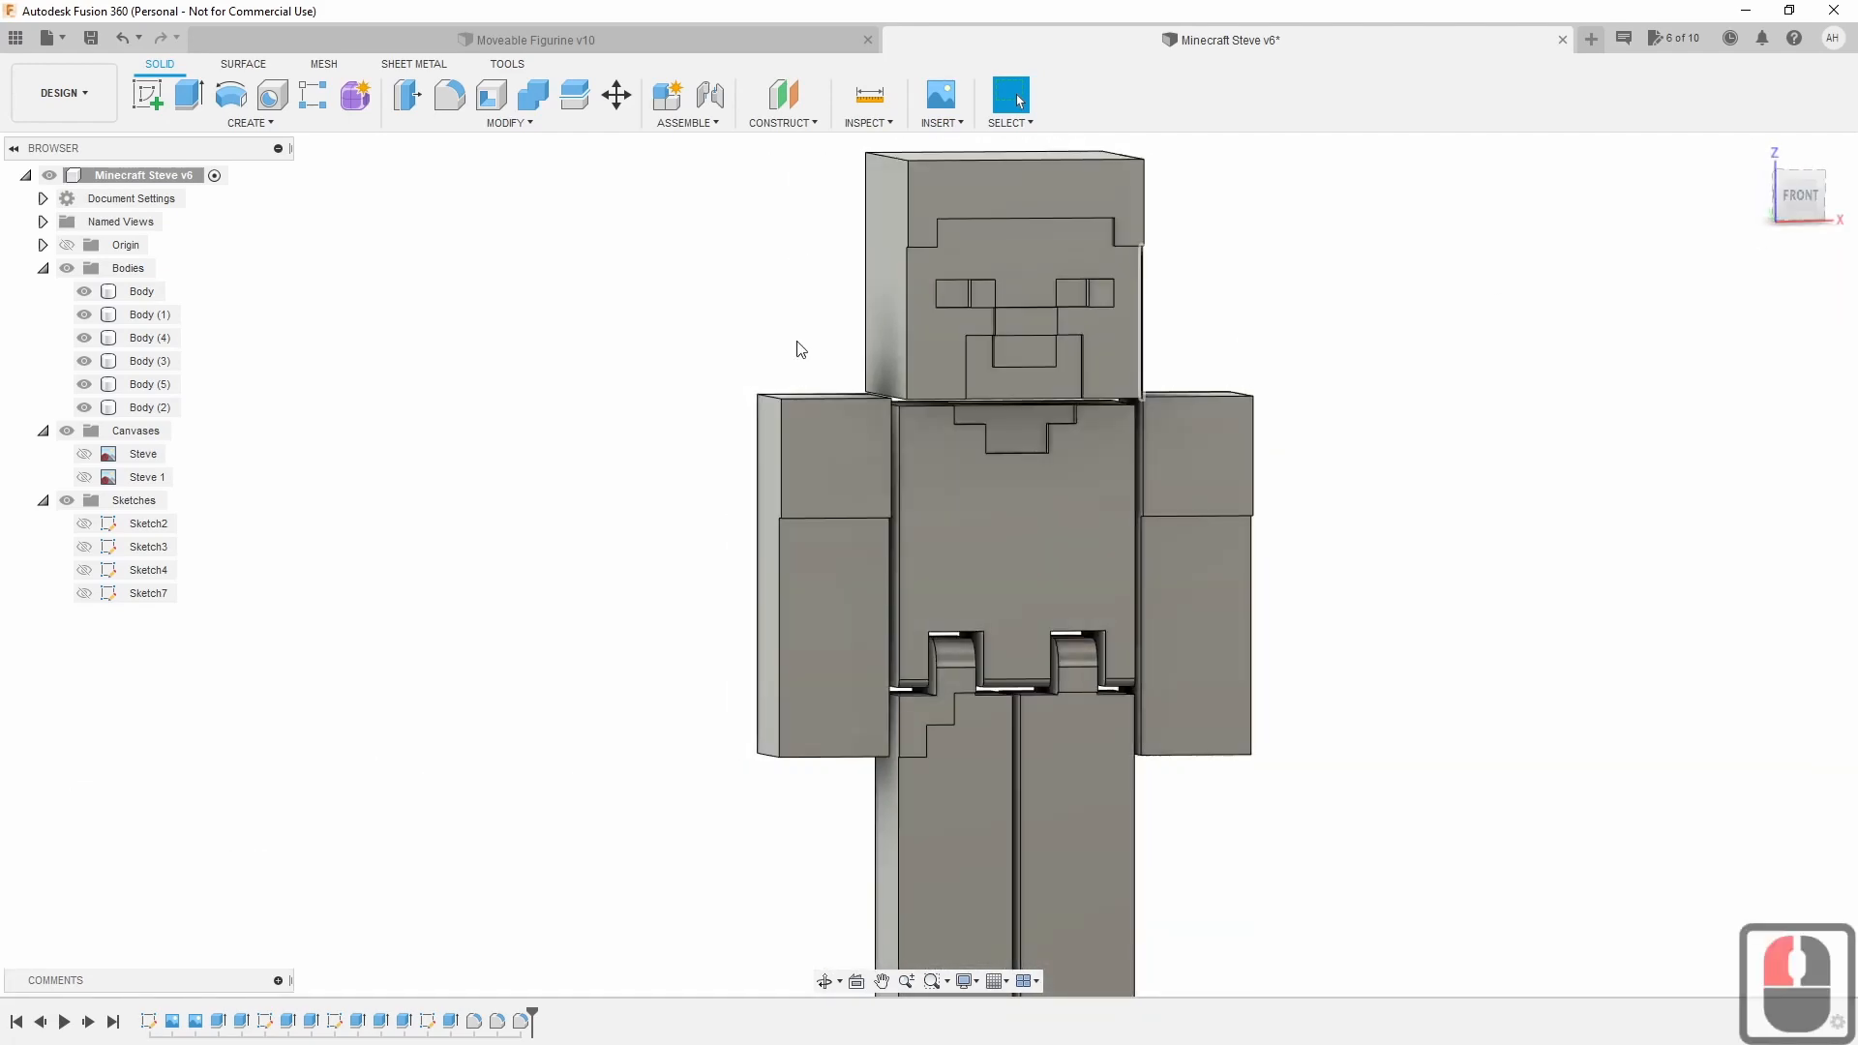
Rename the first two Browser bodies Torso and Head.
{"action": "left_click", "coordinate": [140, 293]}
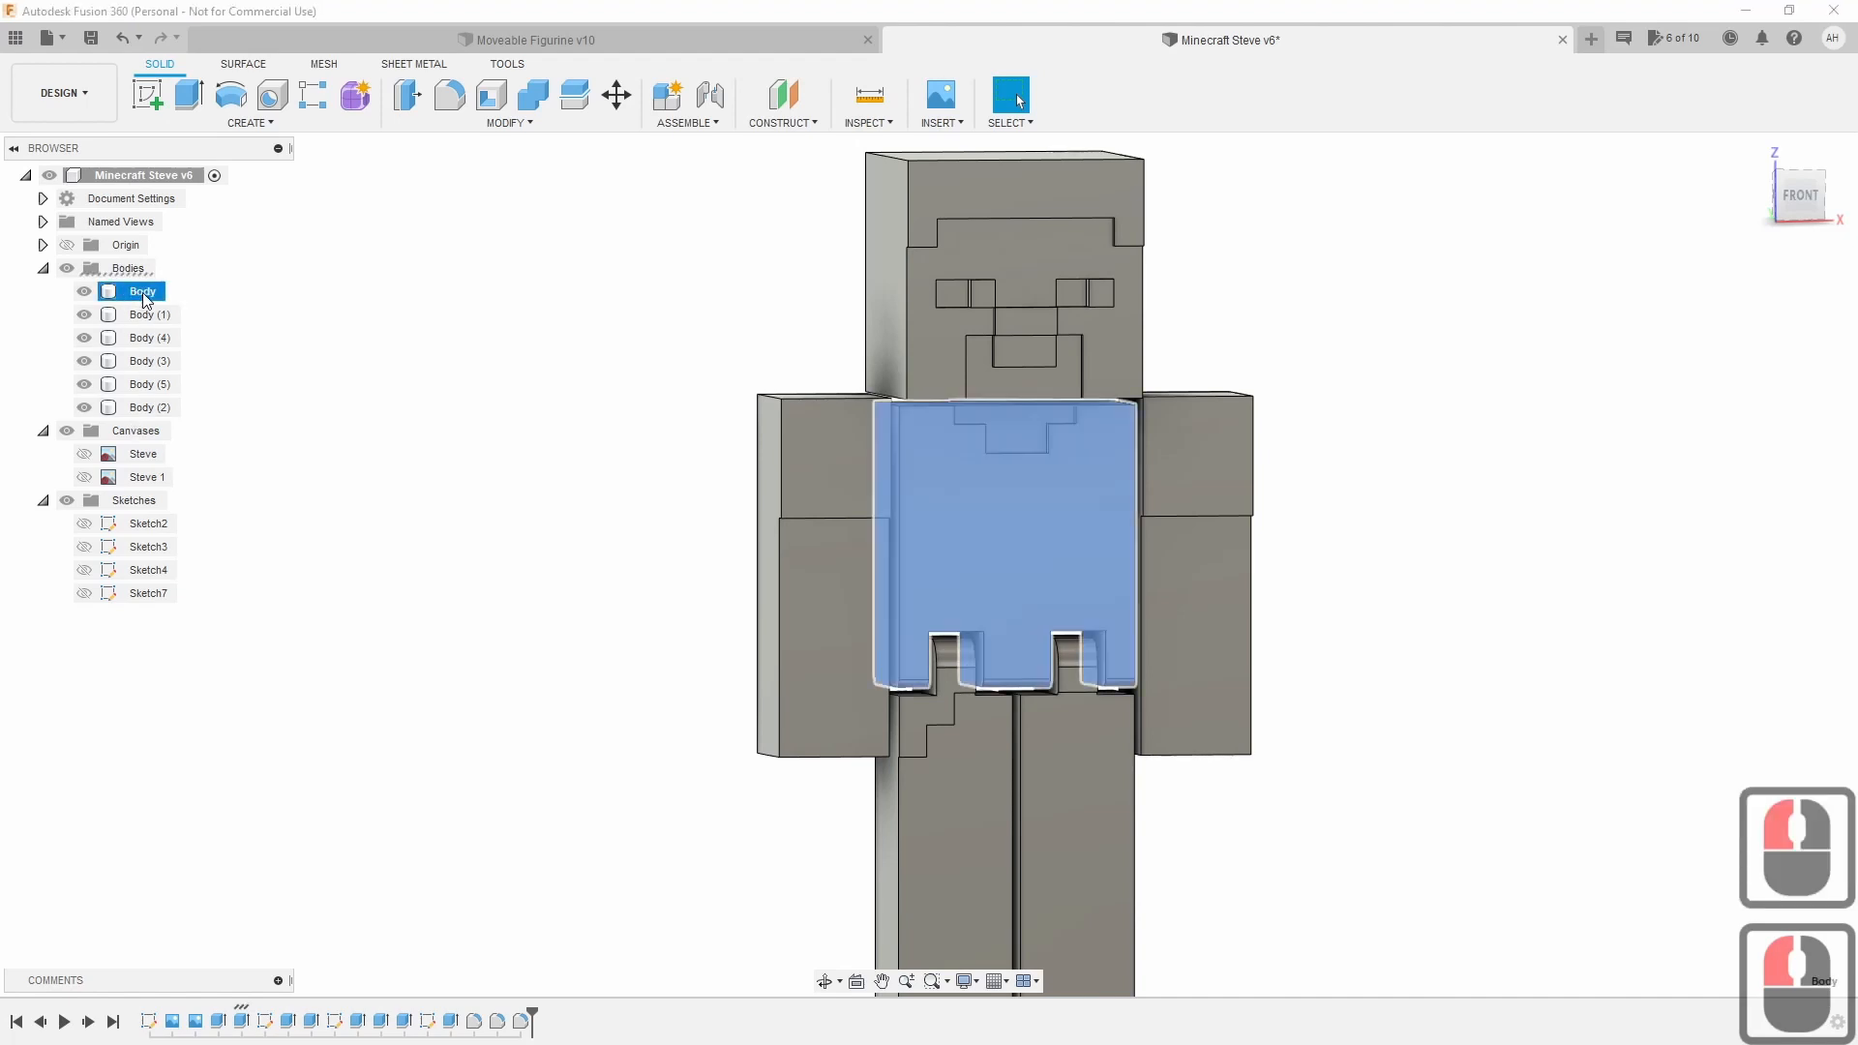
{"action": "double_click", "coordinate": [143, 293]}
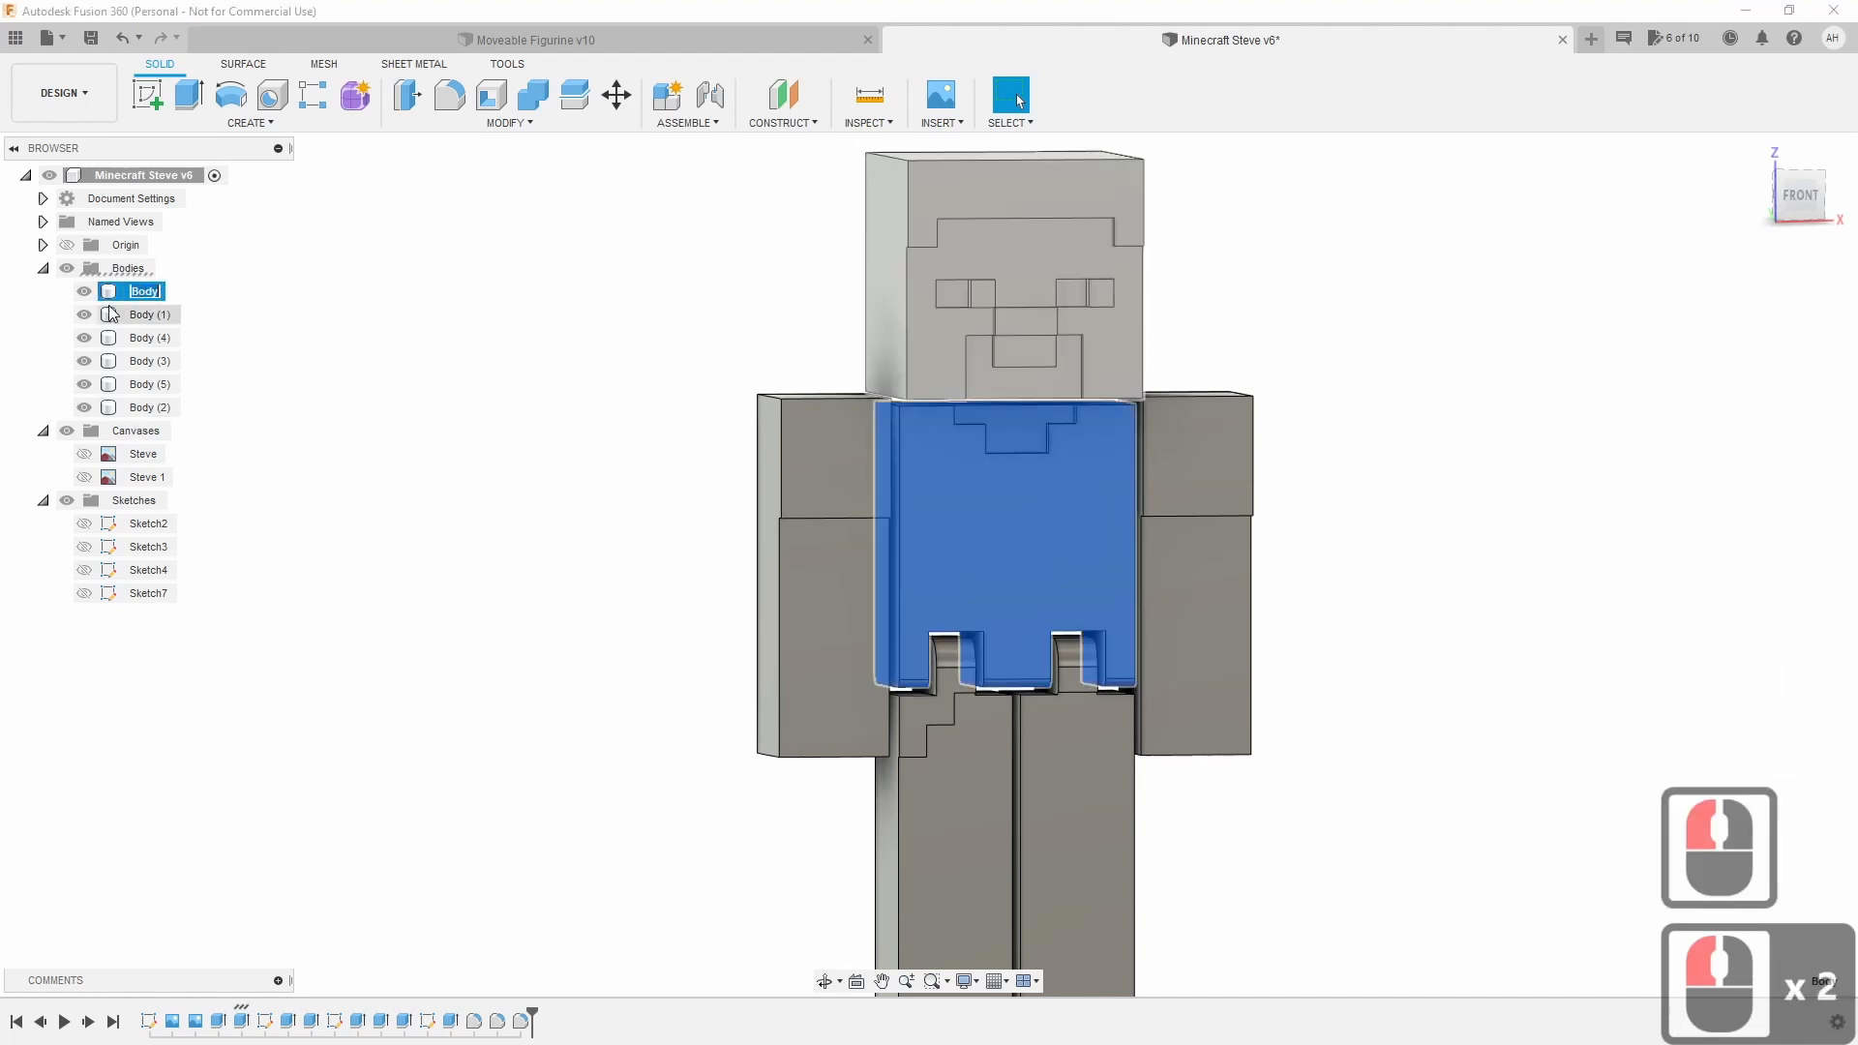
{"action": "type", "text": "T"}
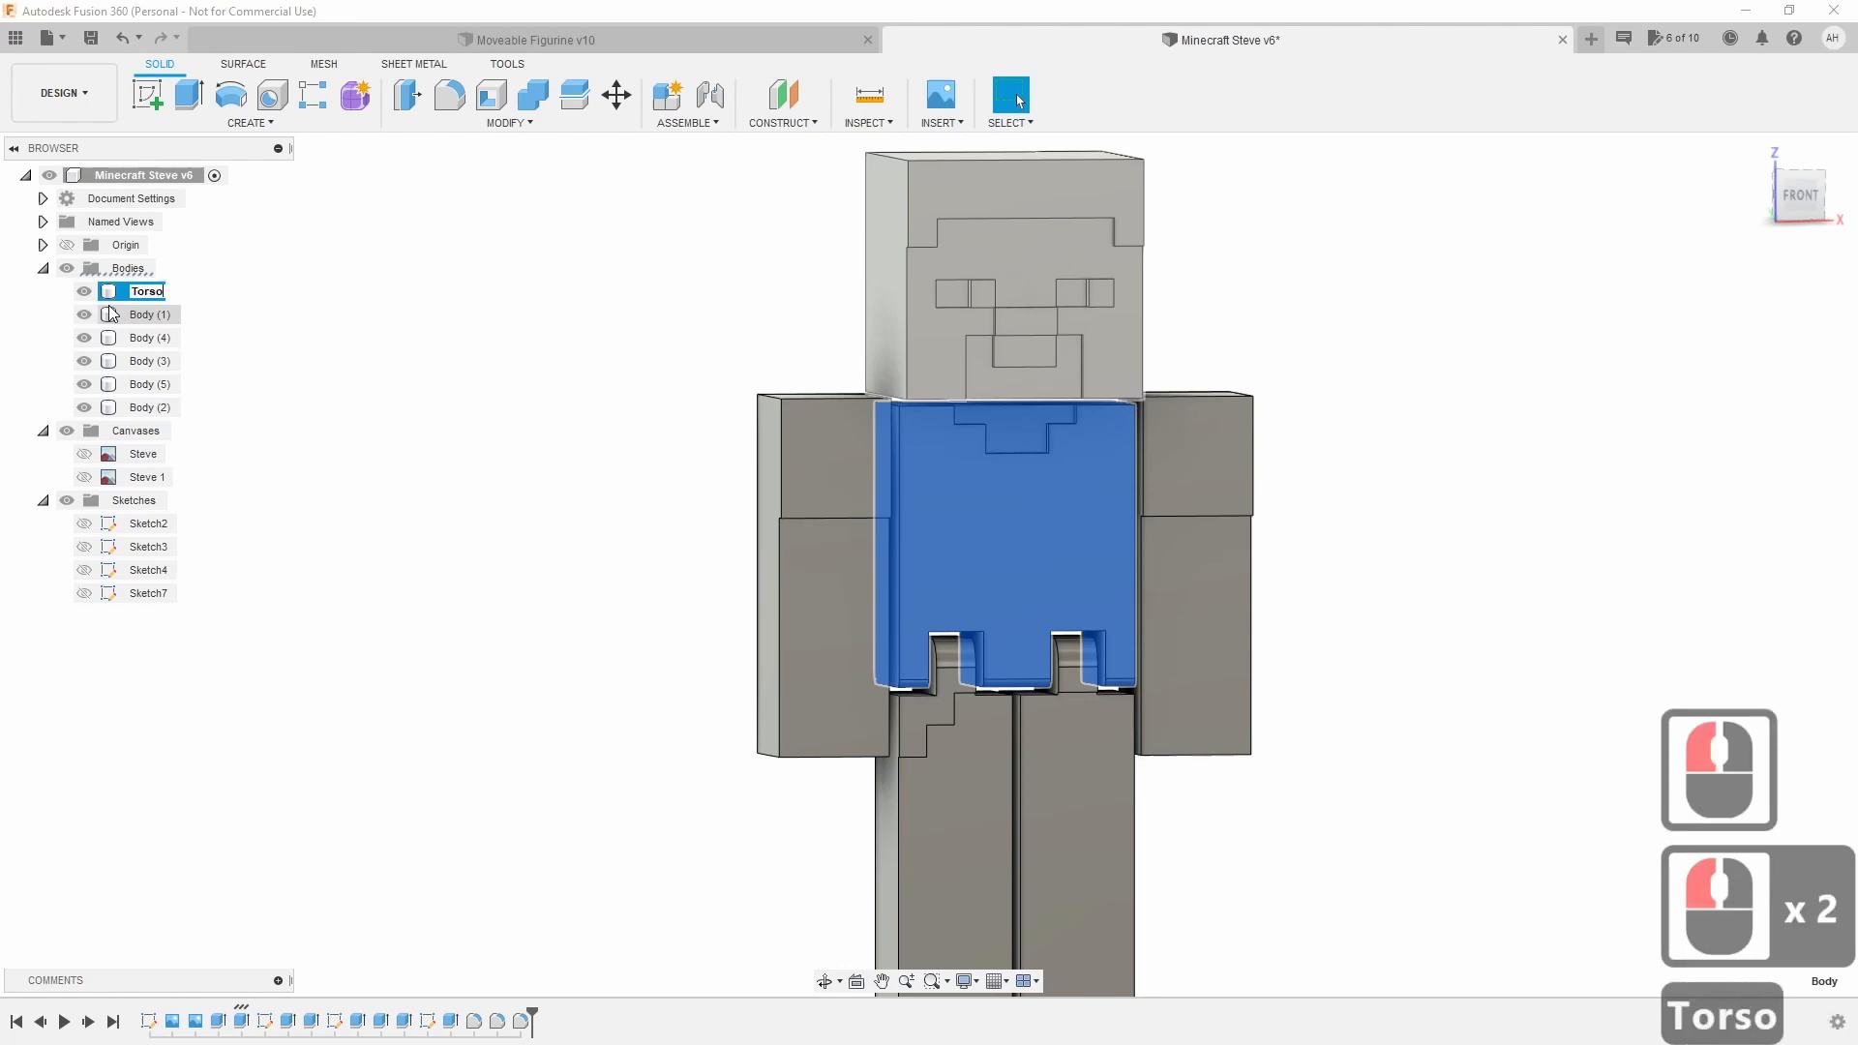
{"action": "type", "text": "orso"}
{"action": "key", "text": "Return"}
{"action": "double_click", "coordinate": [127, 317]}
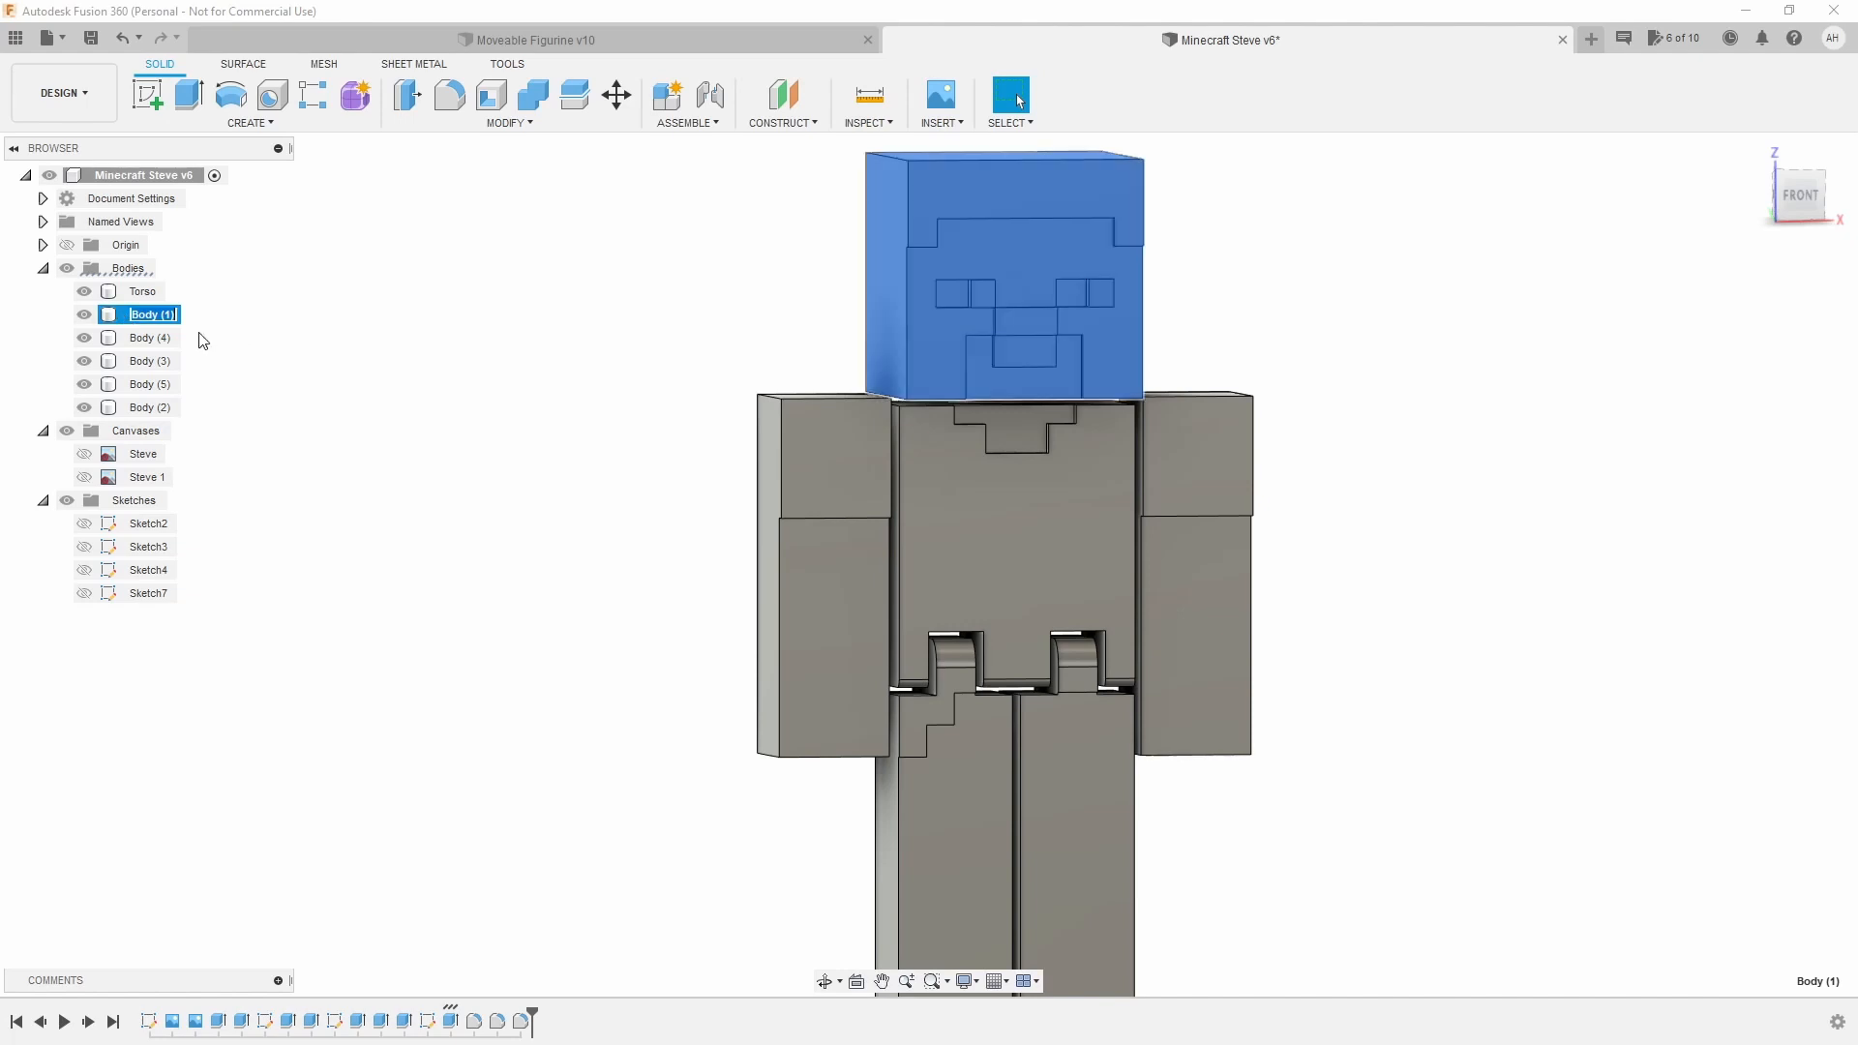
{"action": "left_click", "coordinate": [154, 315]}
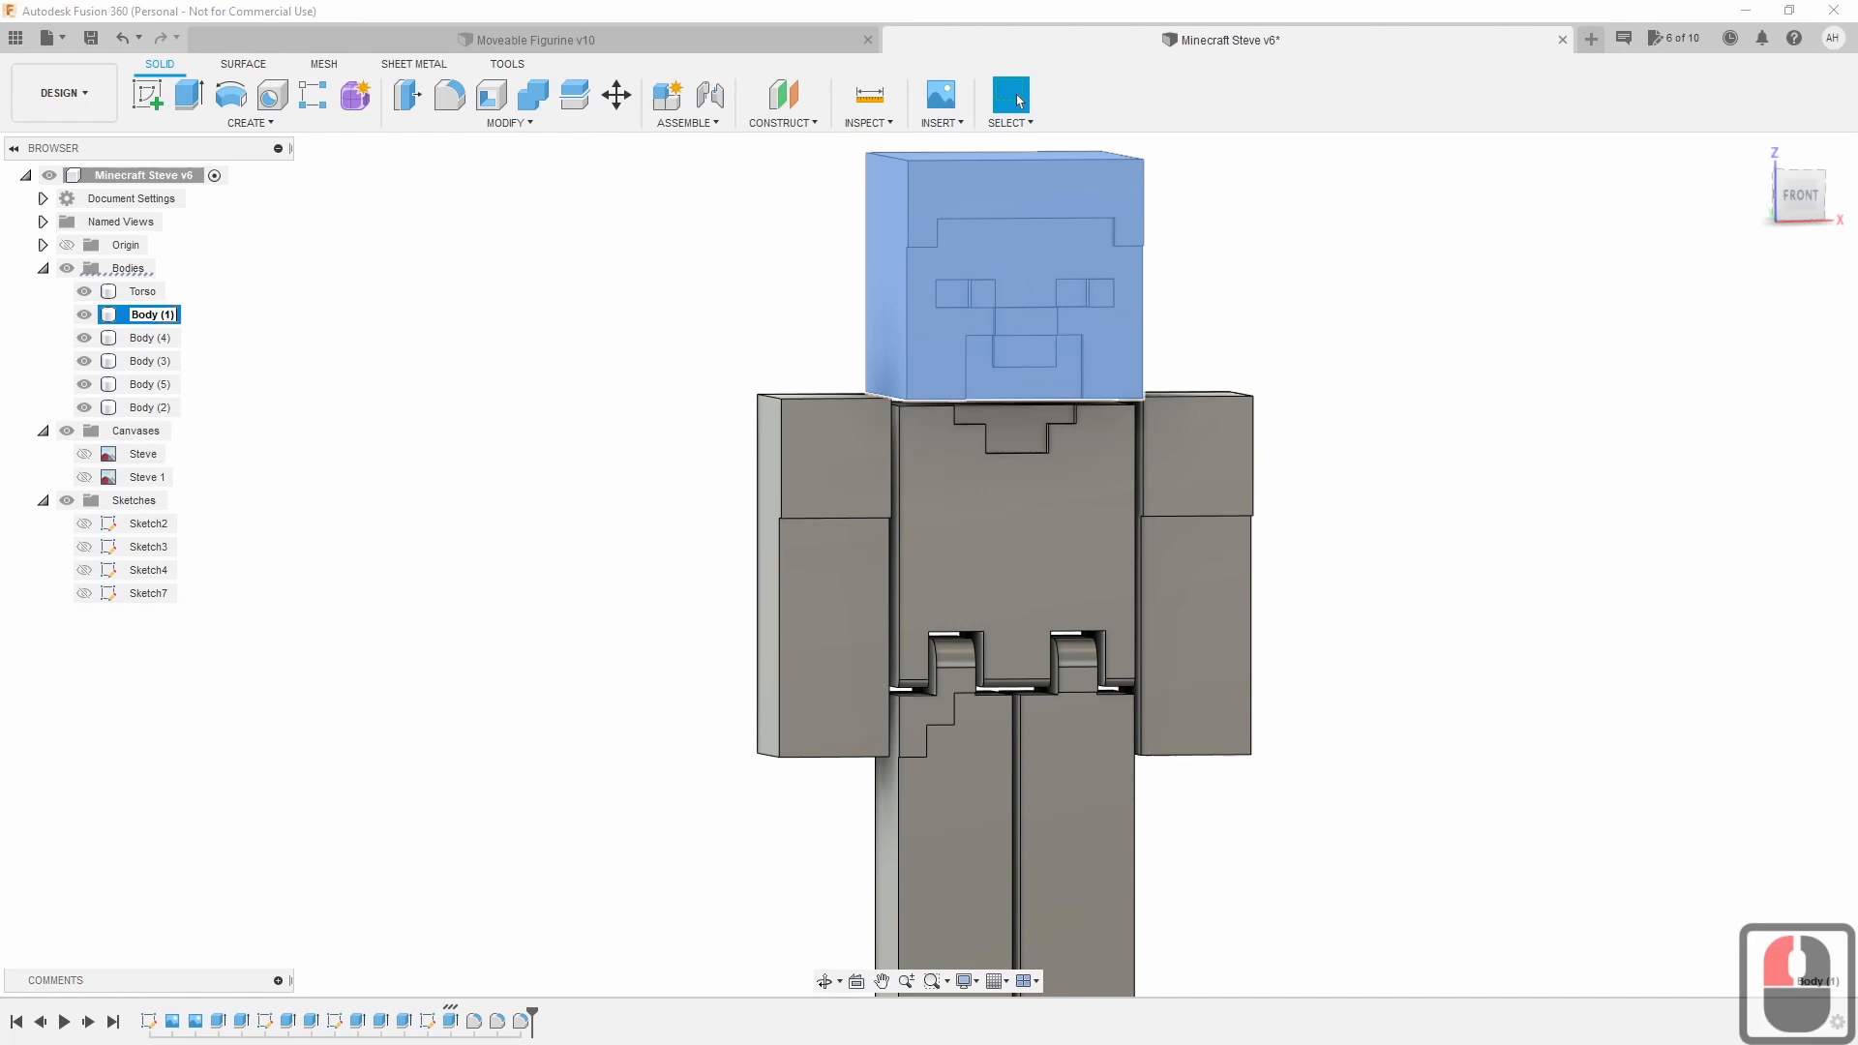
{"action": "double_click", "coordinate": [173, 314]}
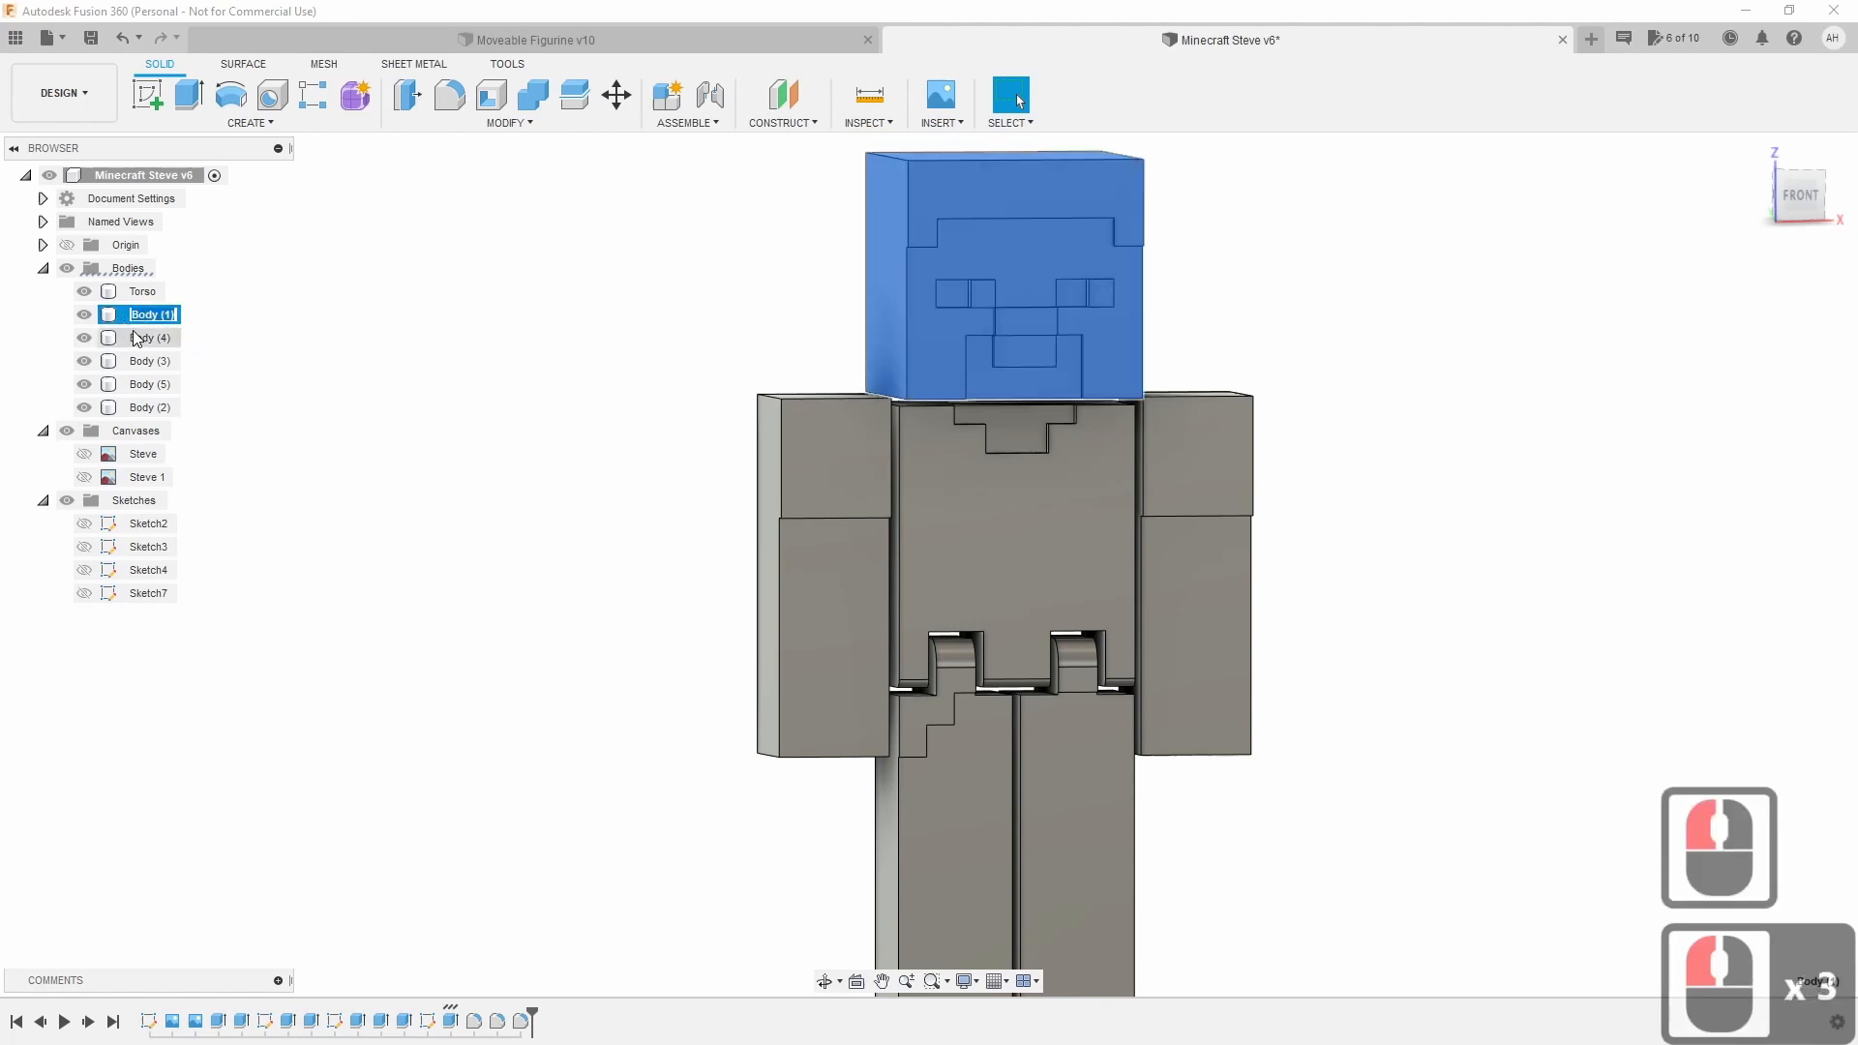
{"action": "type", "text": "H"}
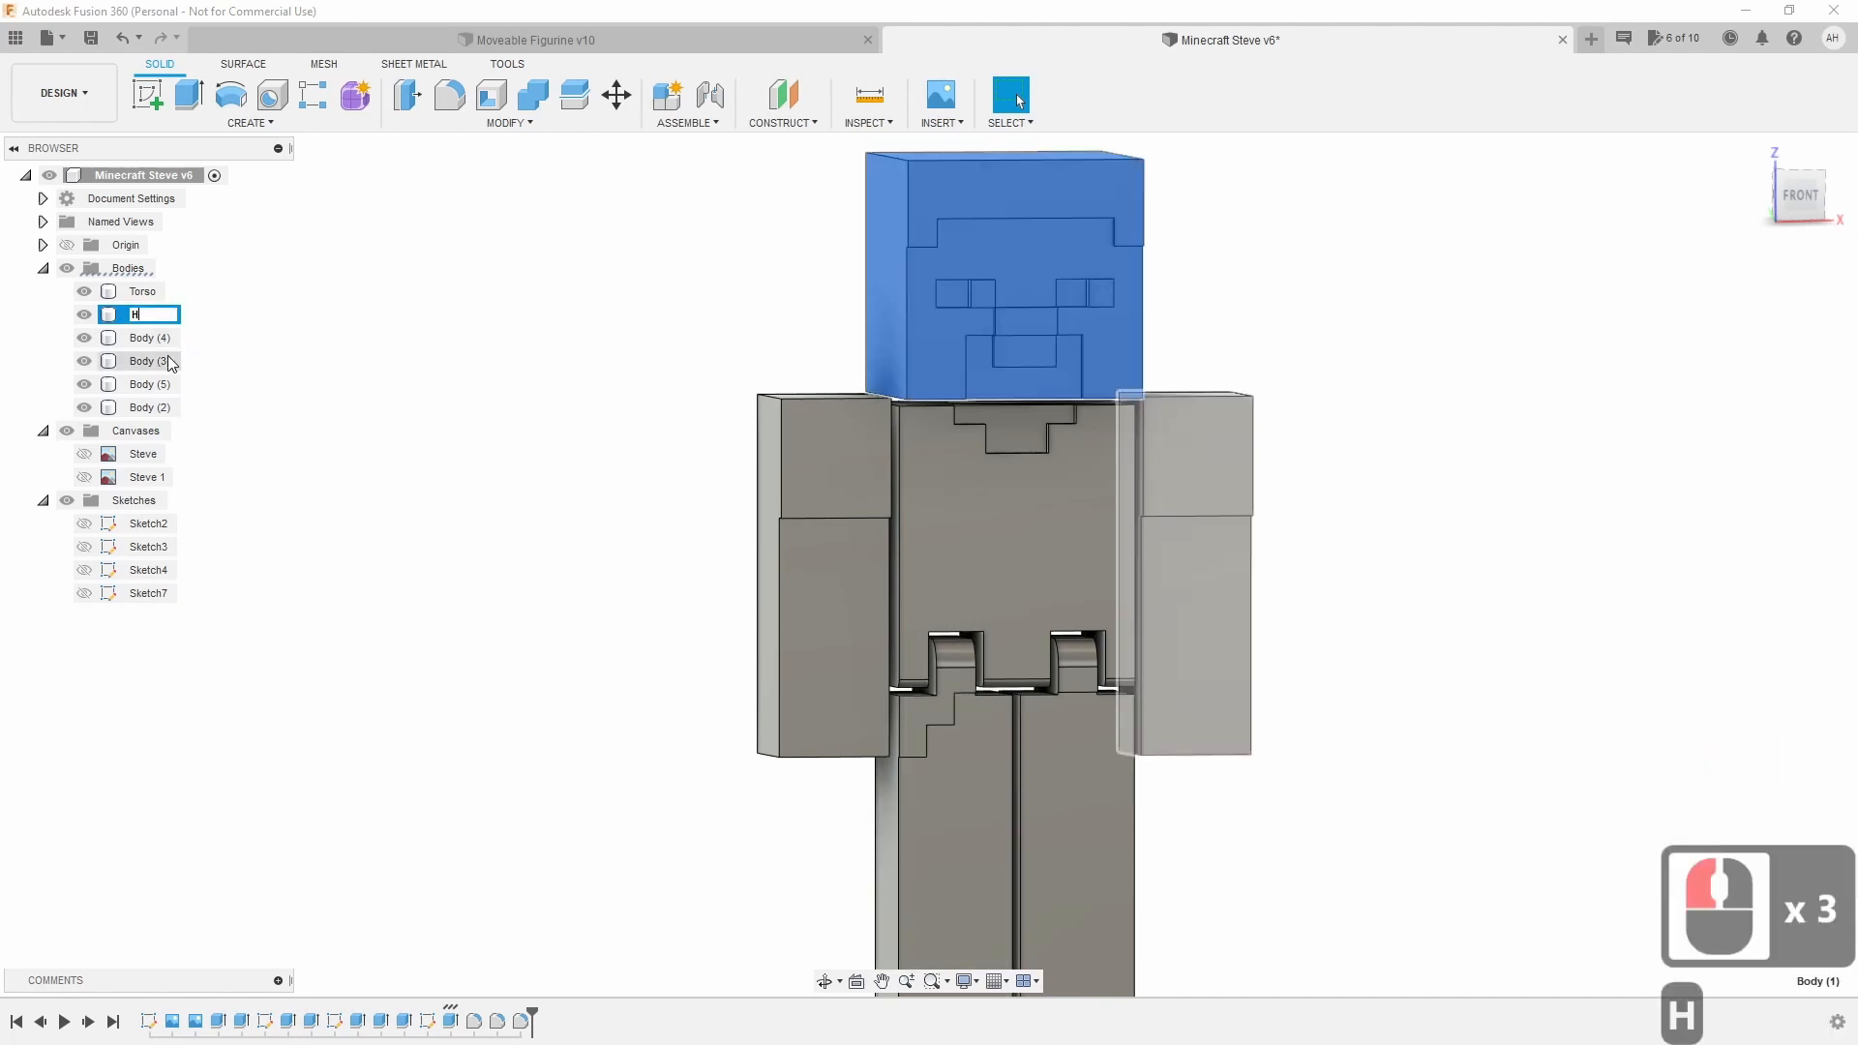
{"action": "type", "text": "ead"}
{"action": "key", "text": "Return"}
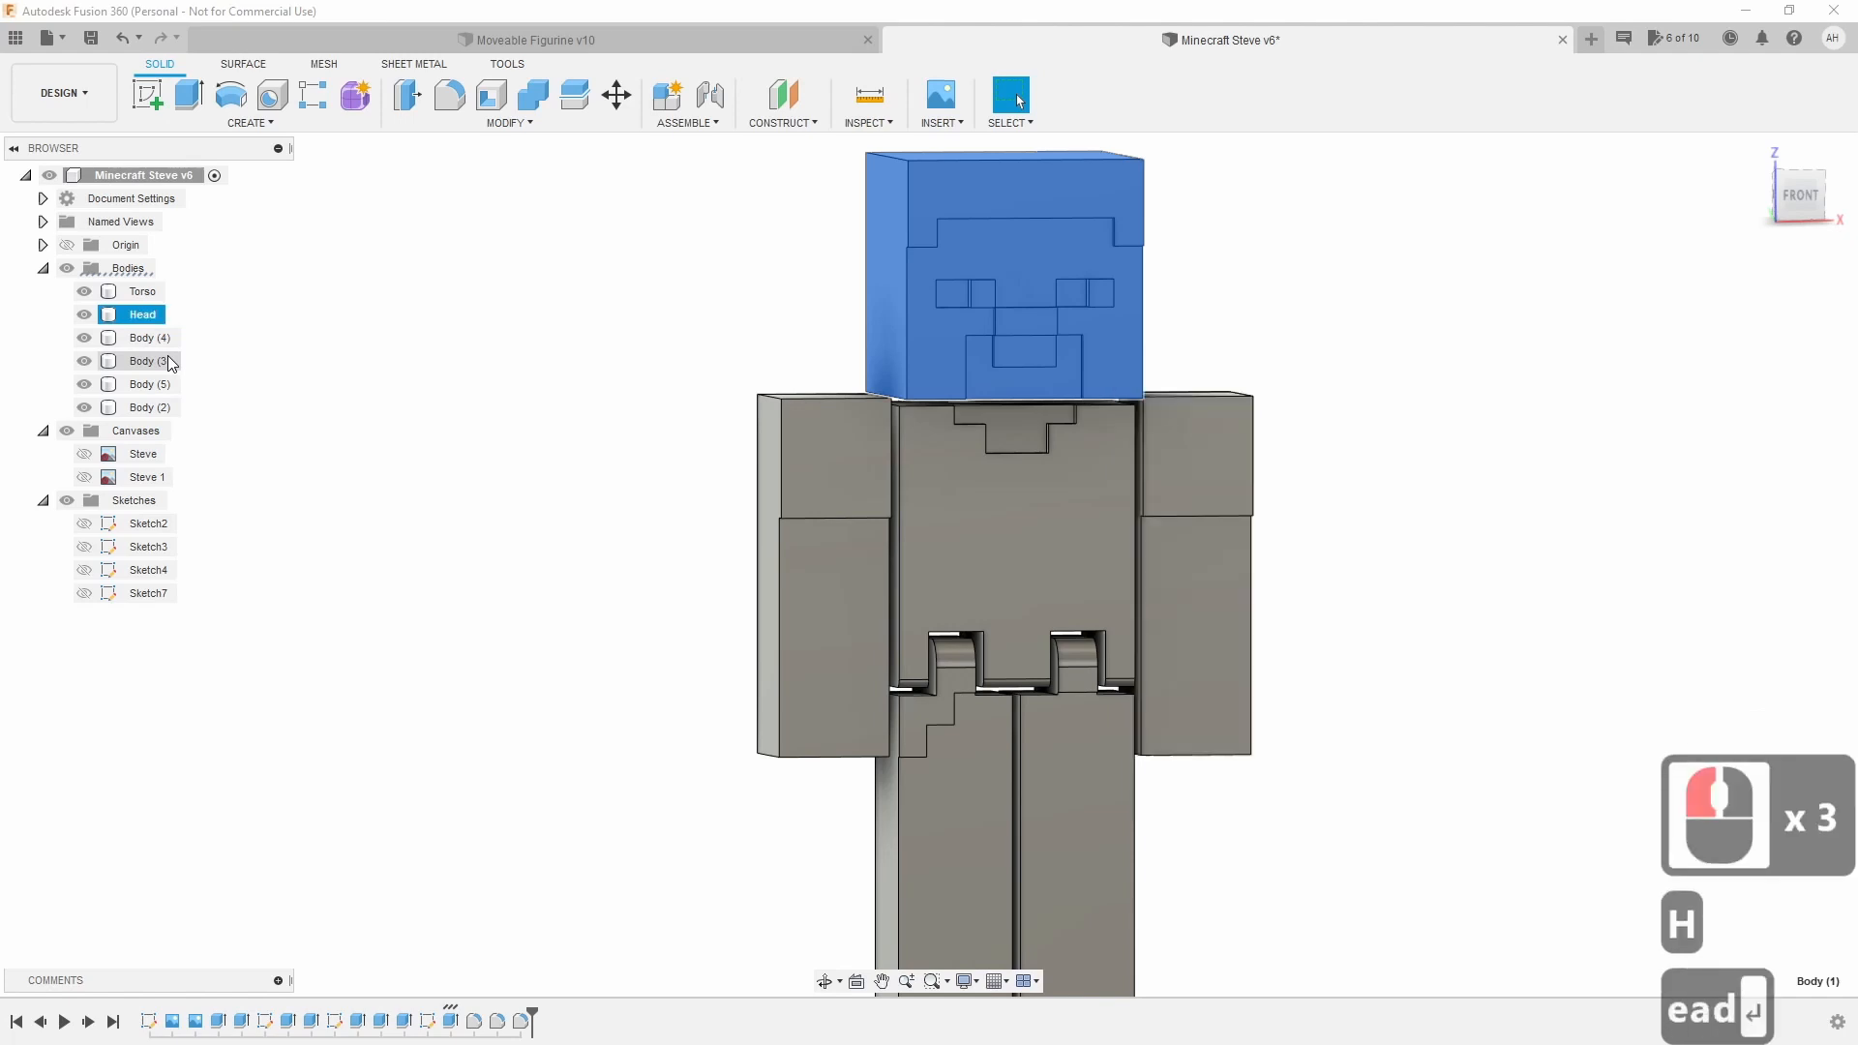
Rename leg body Body (4) to Left Leg.
{"action": "left_click", "coordinate": [146, 342]}
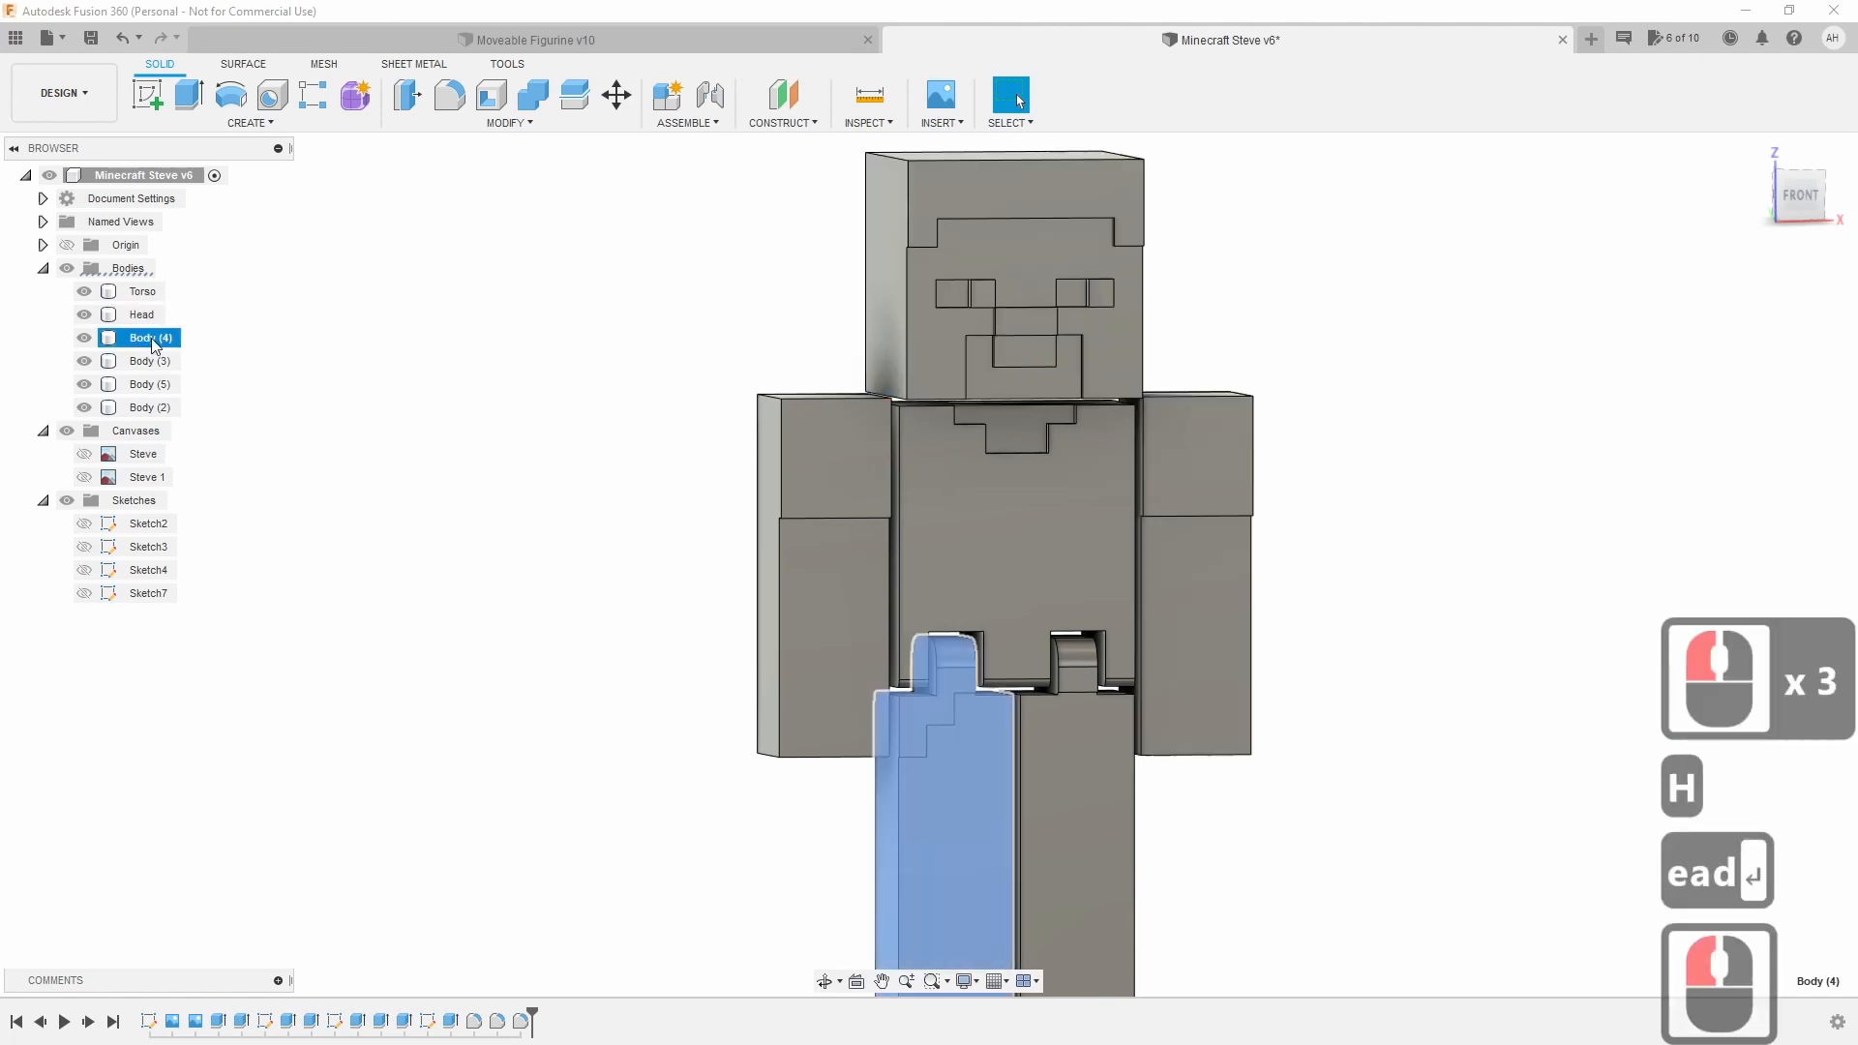
{"action": "left_click_drag", "start_coordinate": [155, 343], "coordinate": [140, 338]}
{"action": "left_click", "coordinate": [135, 338]}
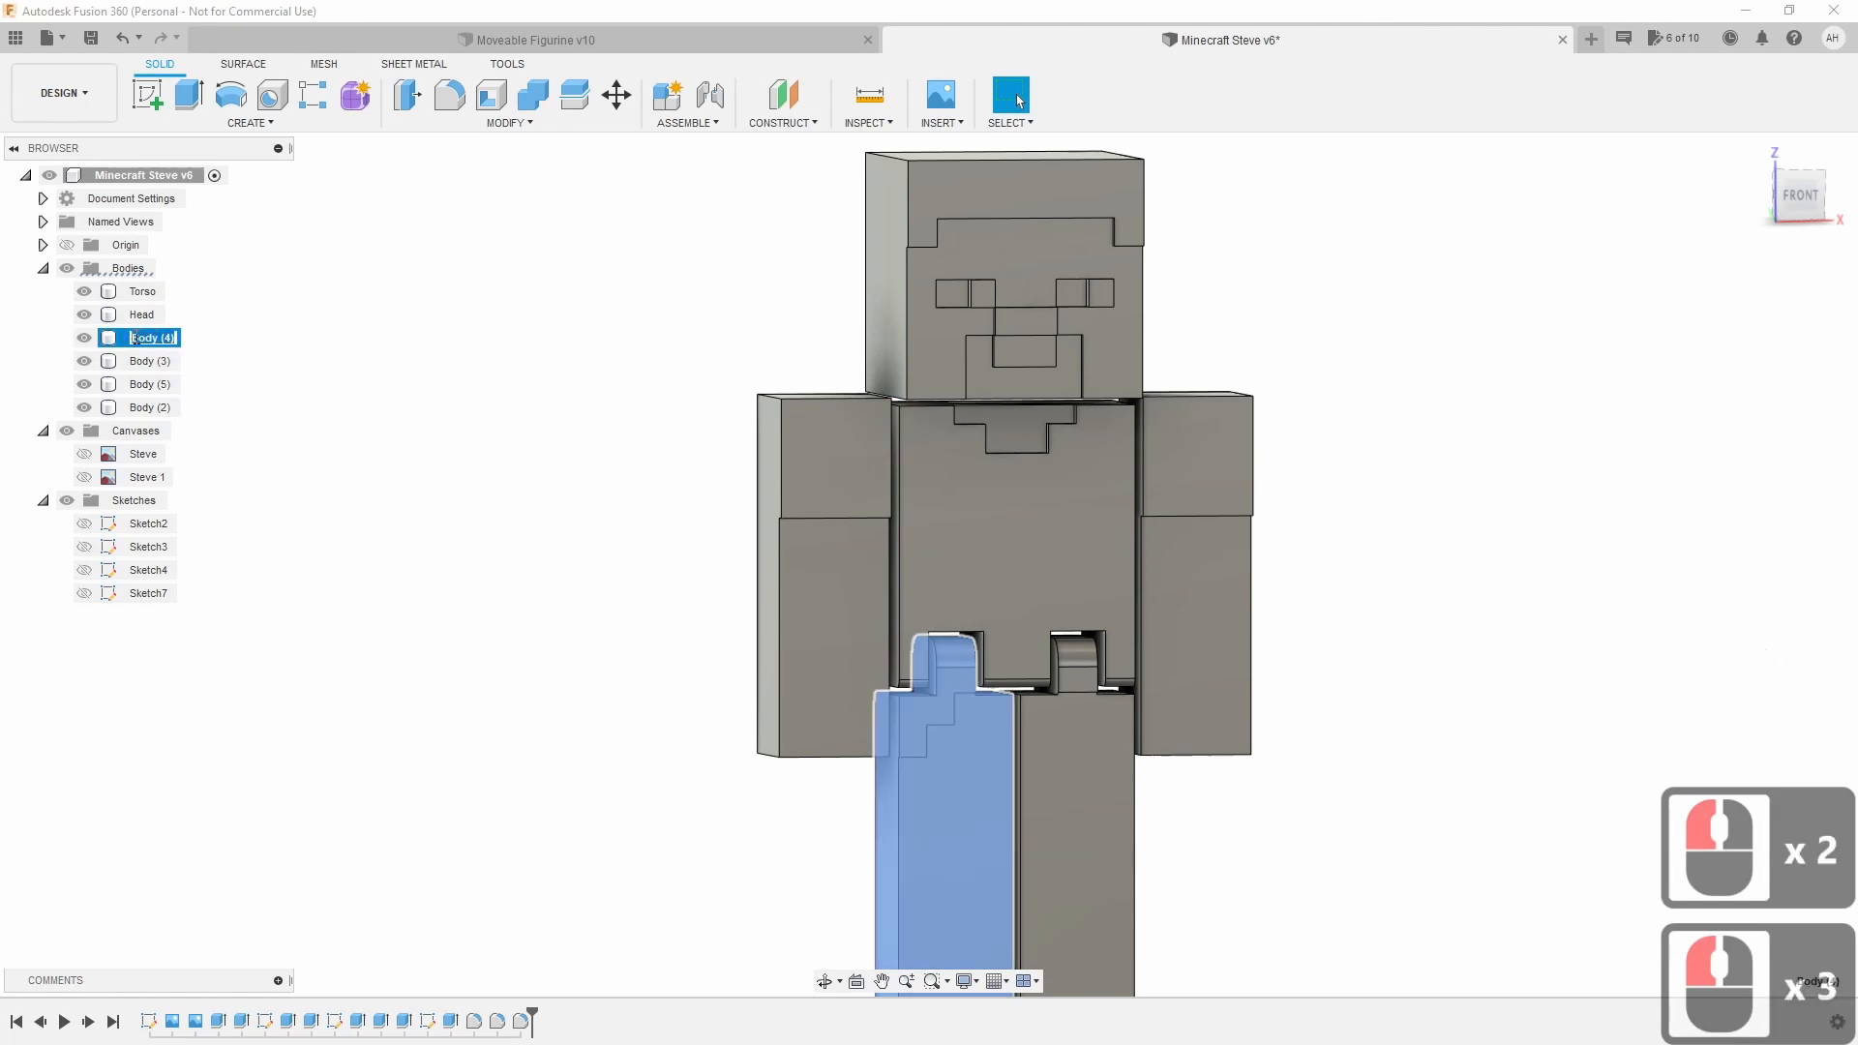
{"action": "left_click", "coordinate": [1609, 419]}
{"action": "mouse_move", "coordinate": [1798, 197]}
{"action": "left_mouse_down"}
{"action": "mouse_move", "coordinate": [1838, 200]}
{"action": "mouse_move", "coordinate": [1829, 232]}
{"action": "left_mouse_up"}
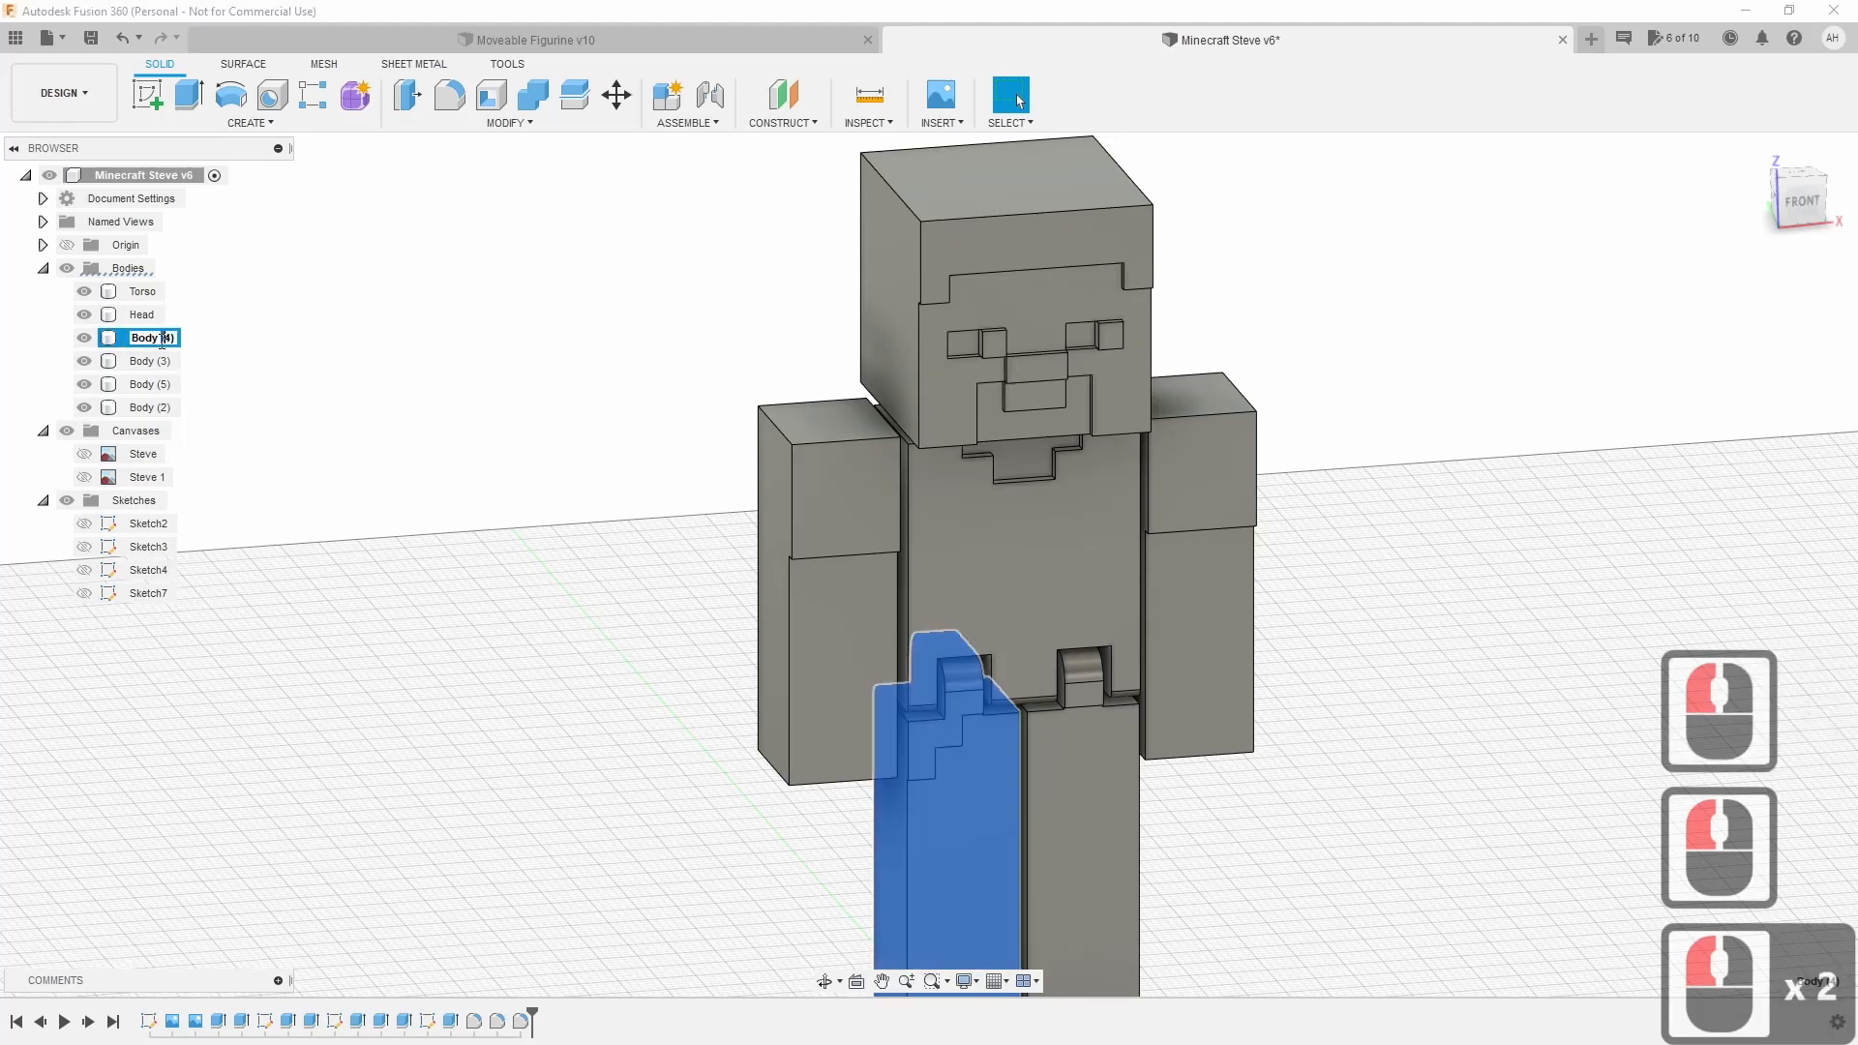
{"action": "double_click", "coordinate": [155, 339]}
{"action": "key", "text": "ctrl+a"}
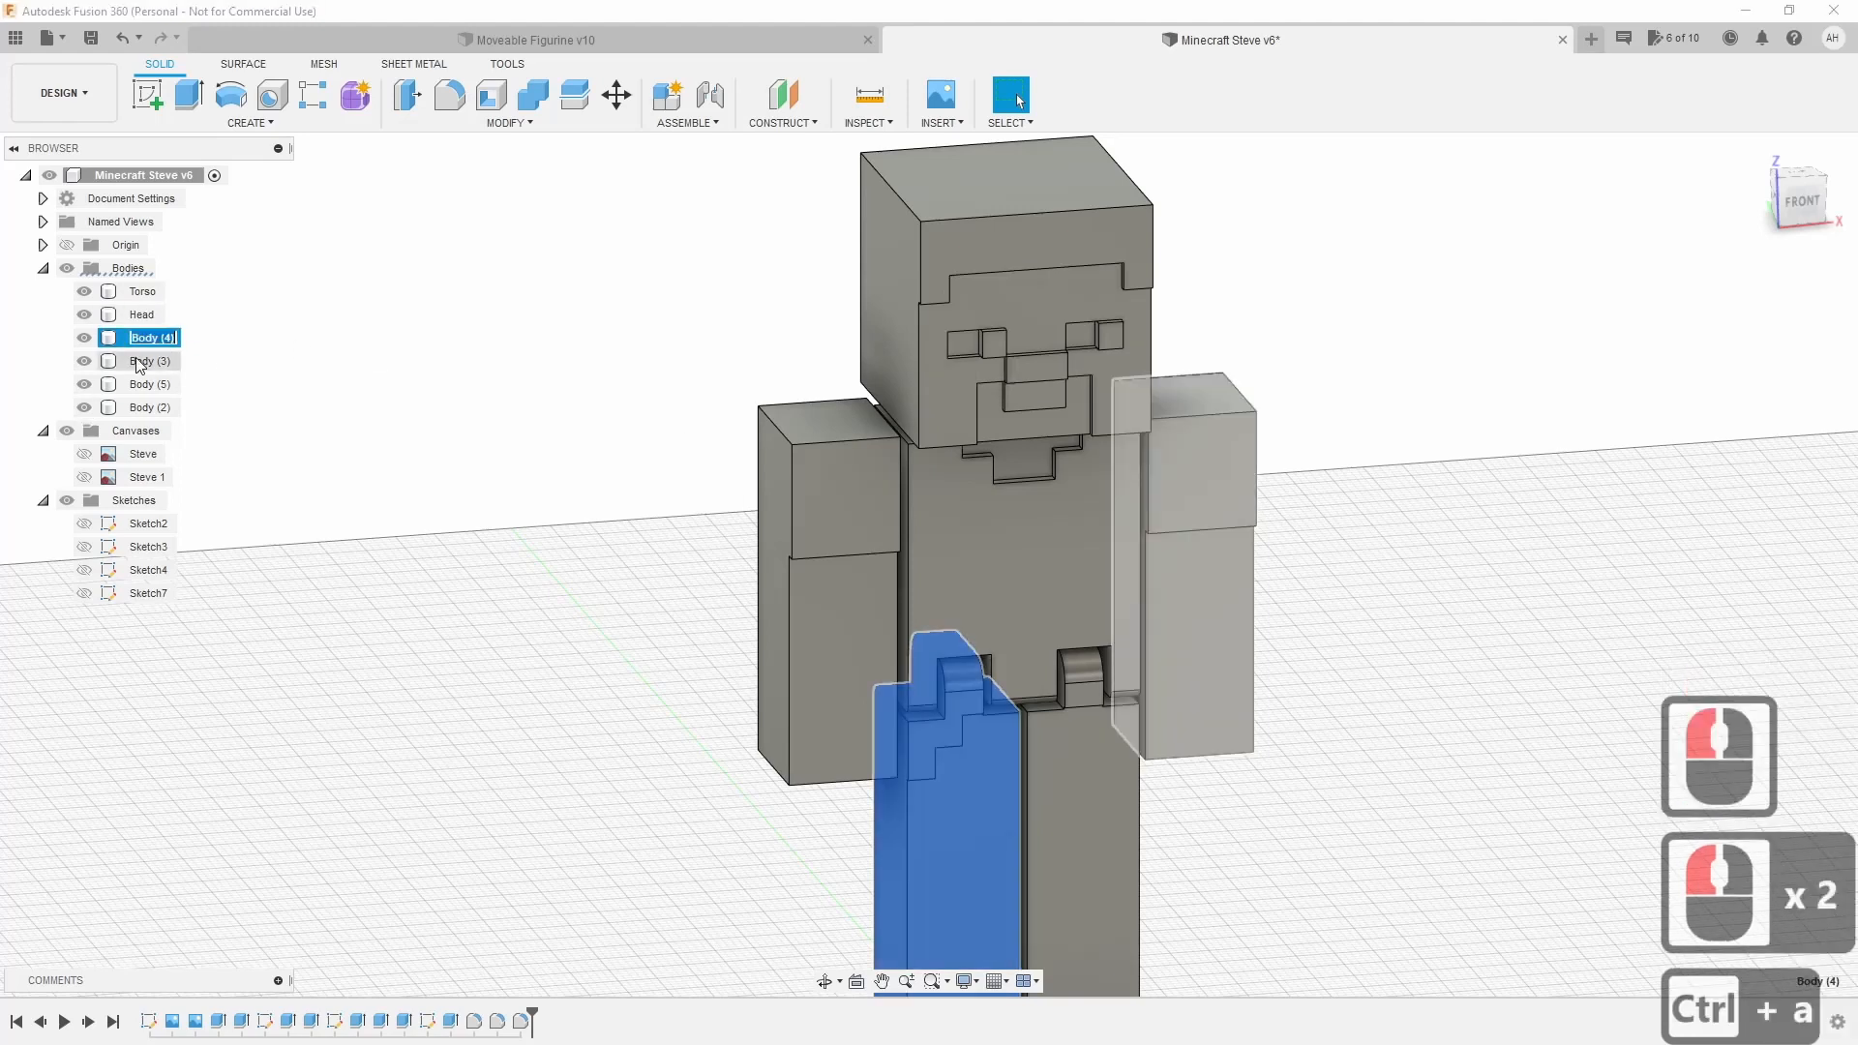
{"action": "type", "text": "Left Leg"}
{"action": "key", "text": "Return"}
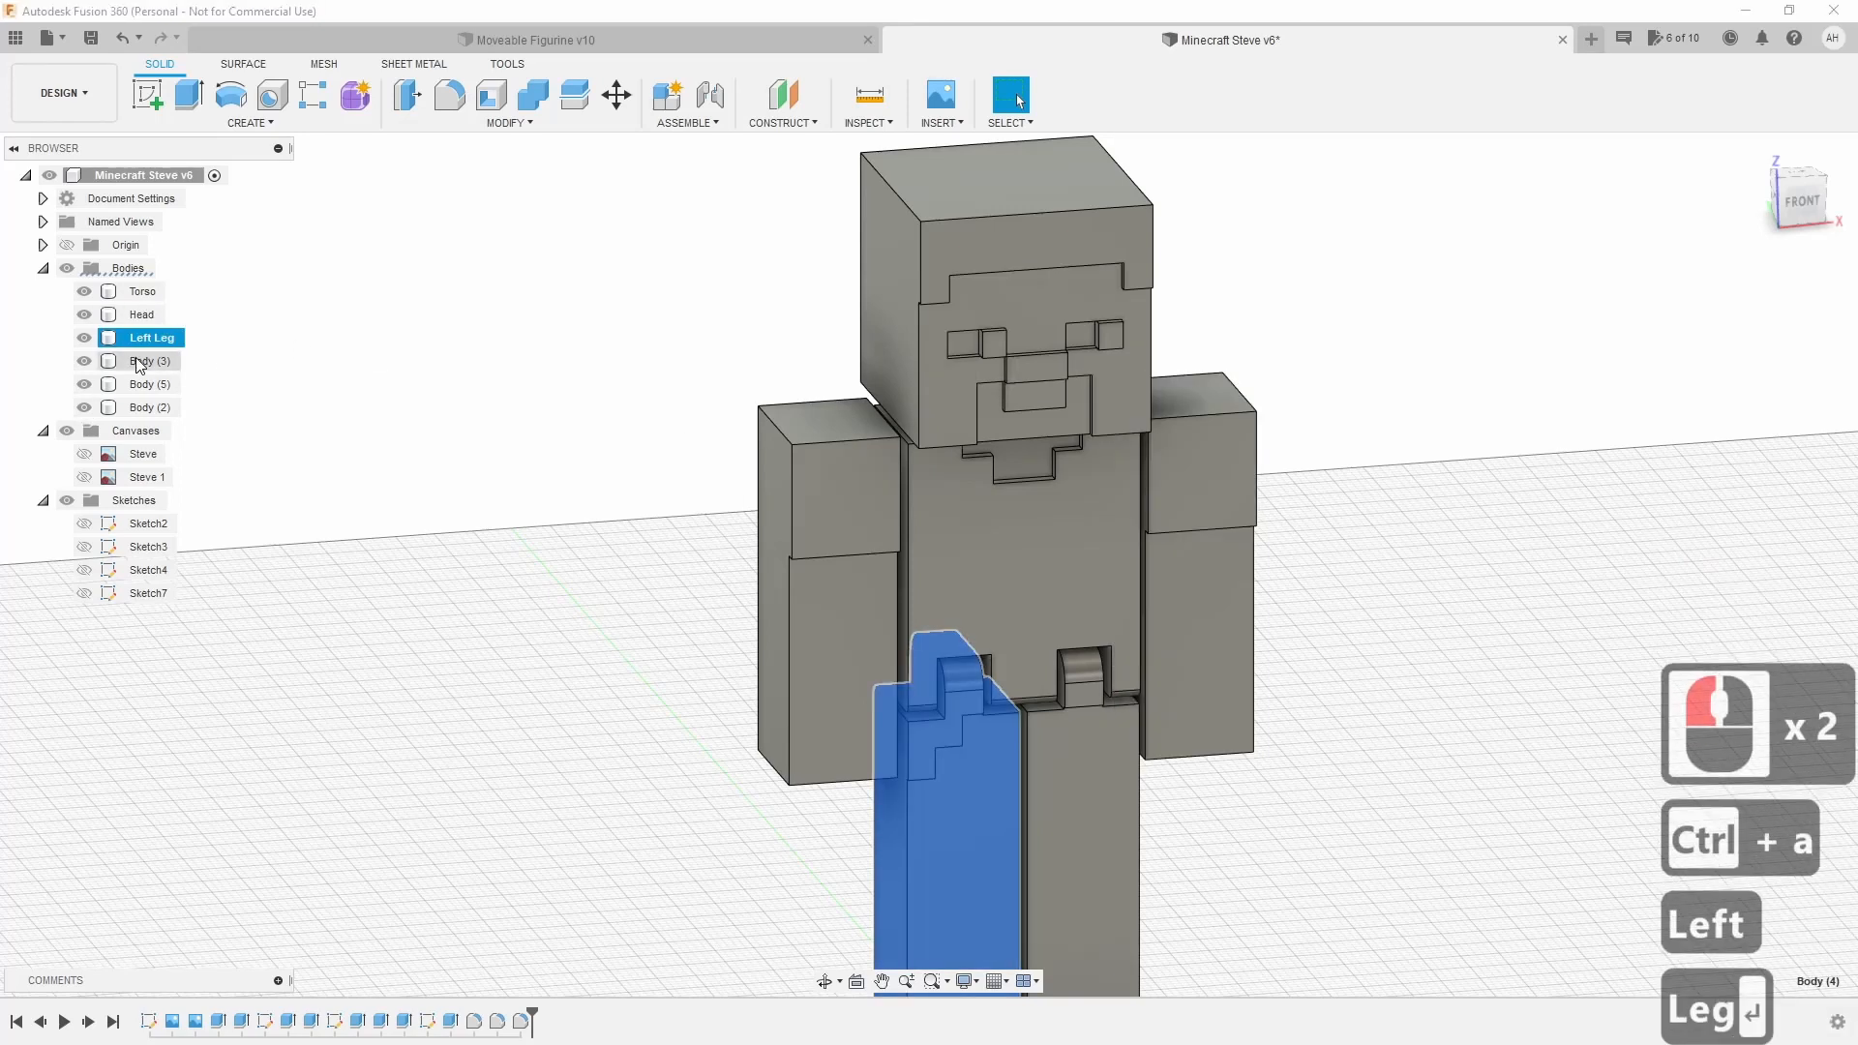
Rename Body (3) to Right Arm.
{"action": "left_click", "coordinate": [140, 365]}
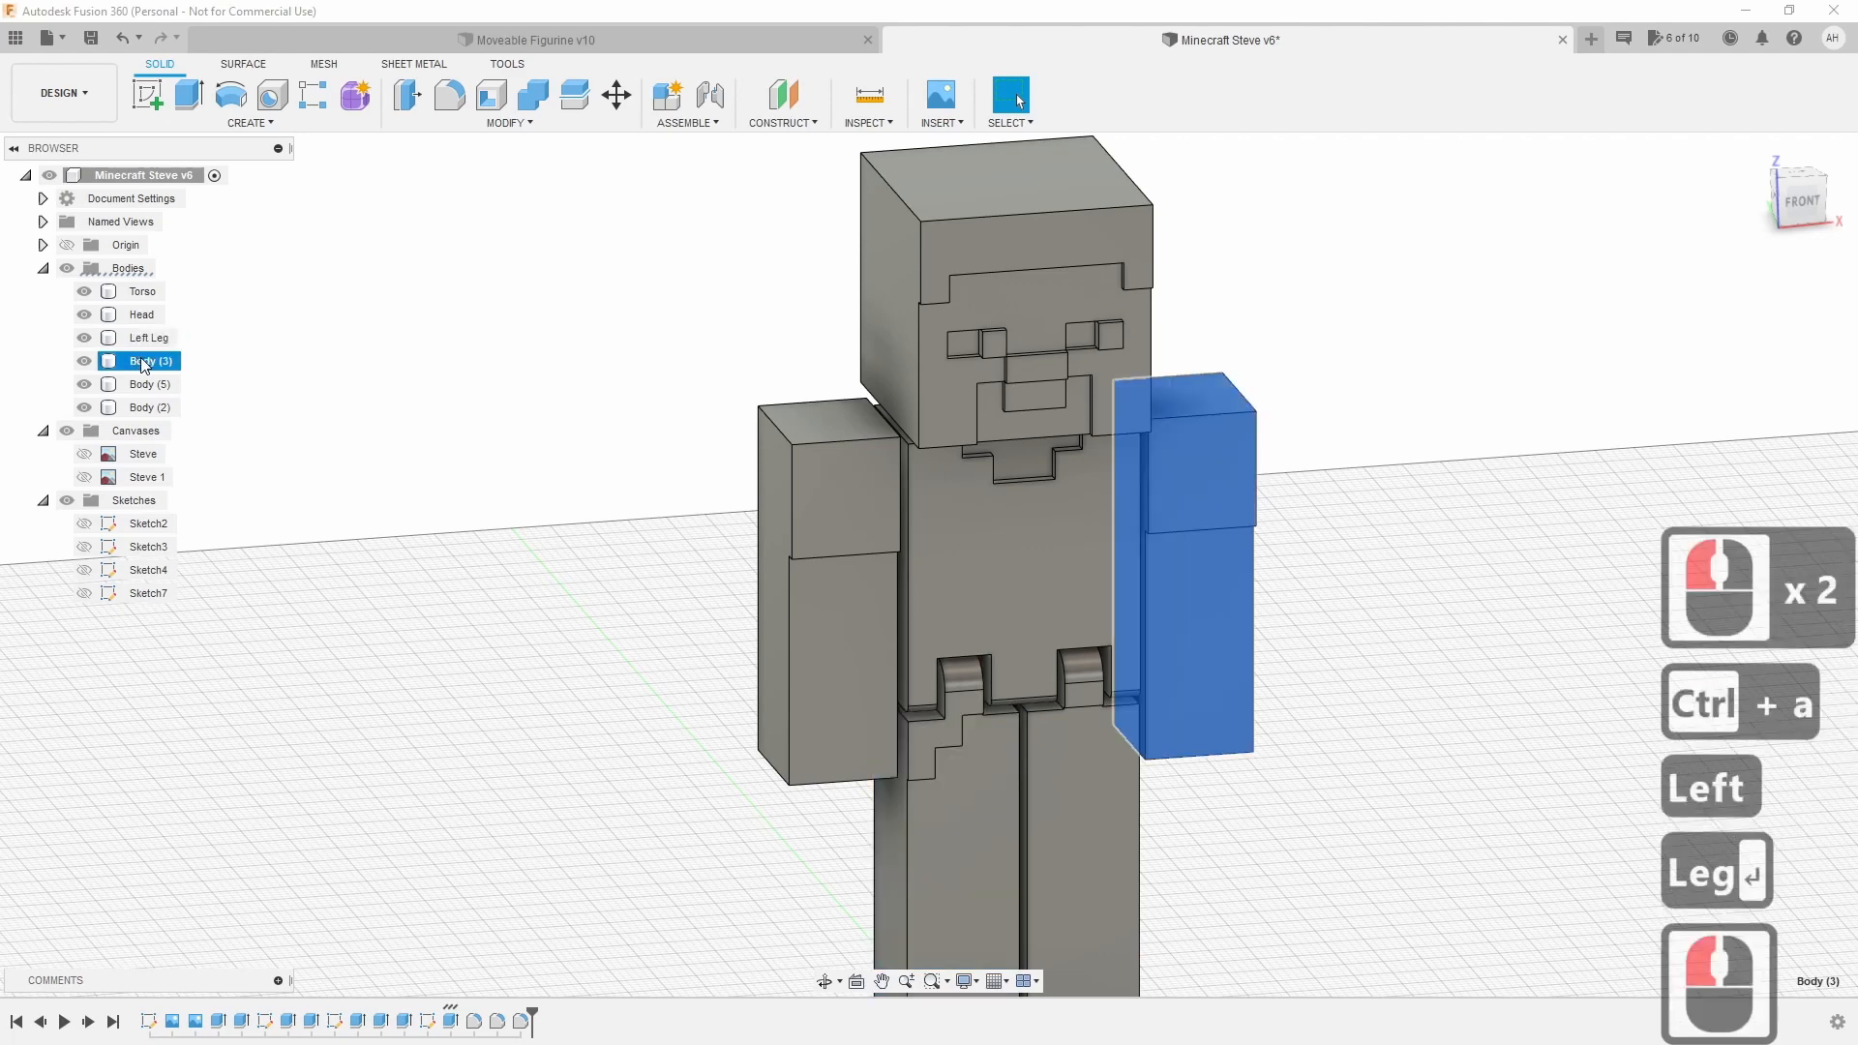
{"action": "mouse_move", "coordinate": [929, 564]}
{"action": "middle_mouse_down", "text": "shift"}
{"action": "mouse_move", "coordinate": [1006, 566]}
{"action": "mouse_move", "coordinate": [1026, 609]}
{"action": "middle_mouse_up", "text": "shift"}
{"action": "double_click", "coordinate": [136, 362]}
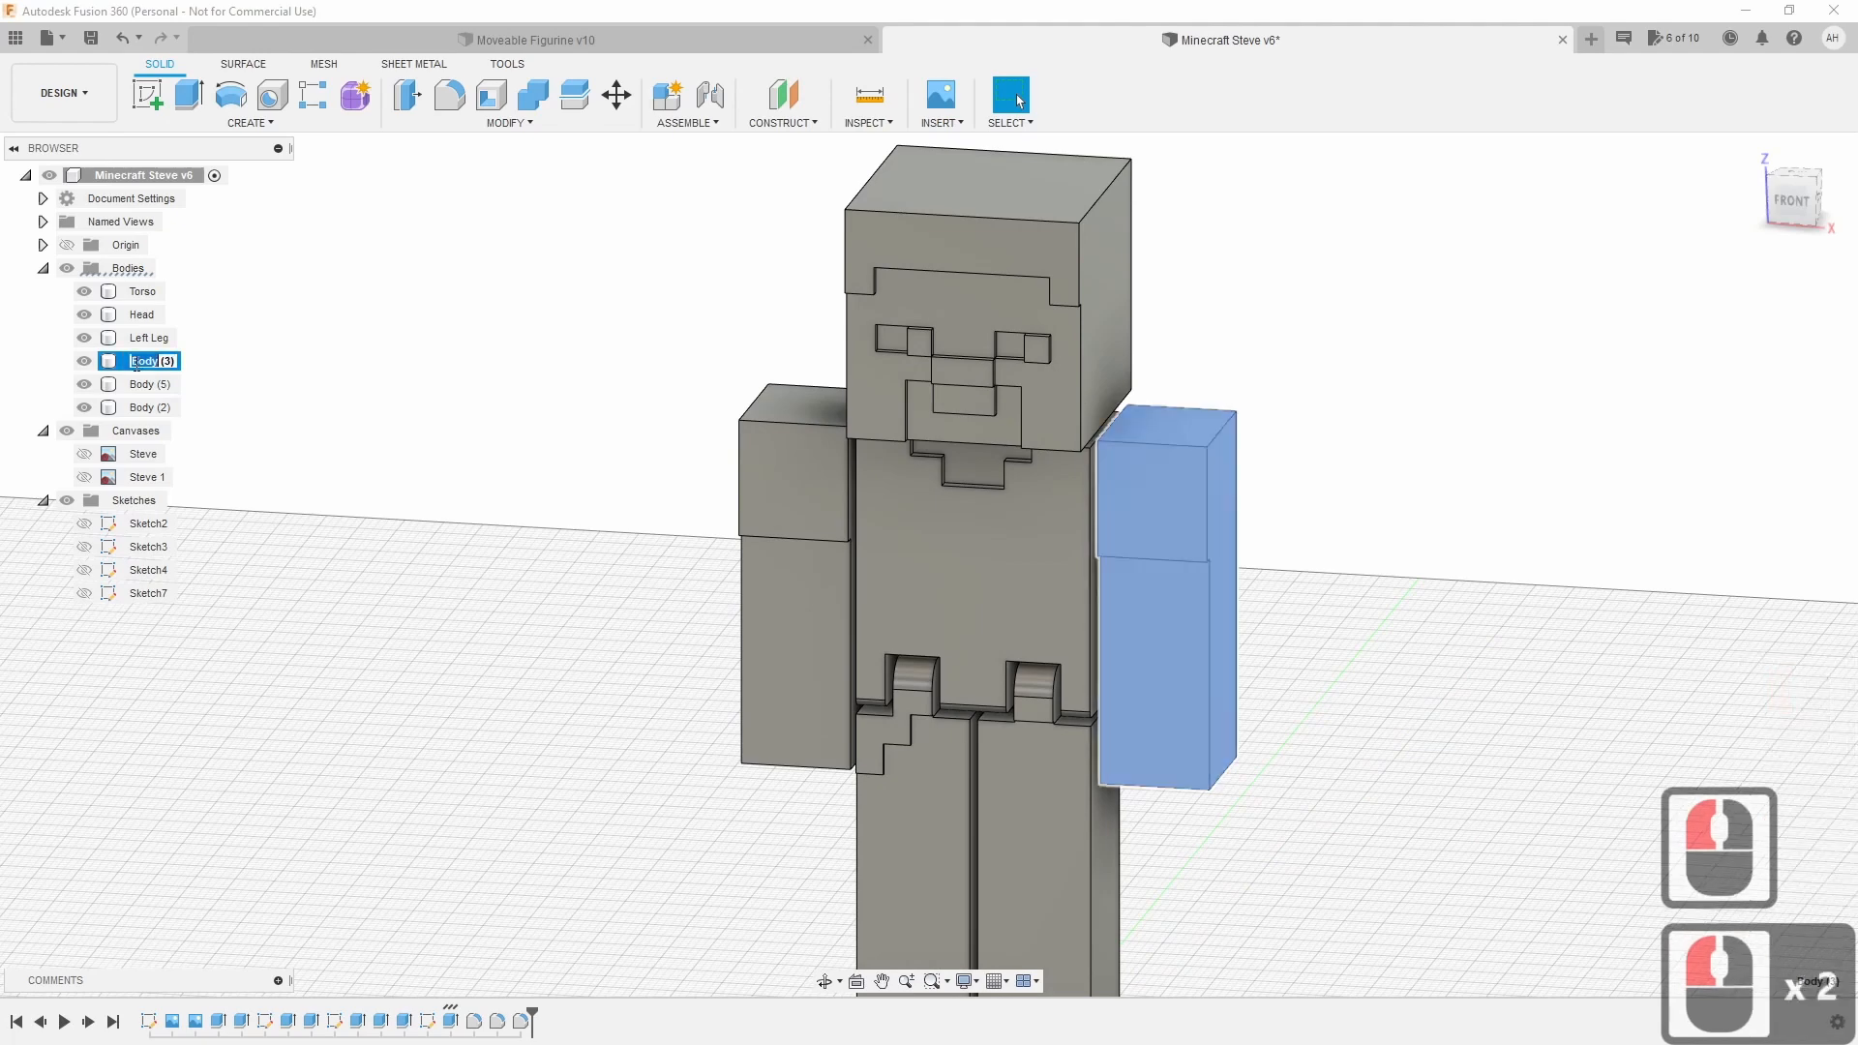
{"action": "left_click", "coordinate": [137, 365]}
{"action": "double_click", "coordinate": [136, 365]}
{"action": "type", "text": "Right Arm,"}
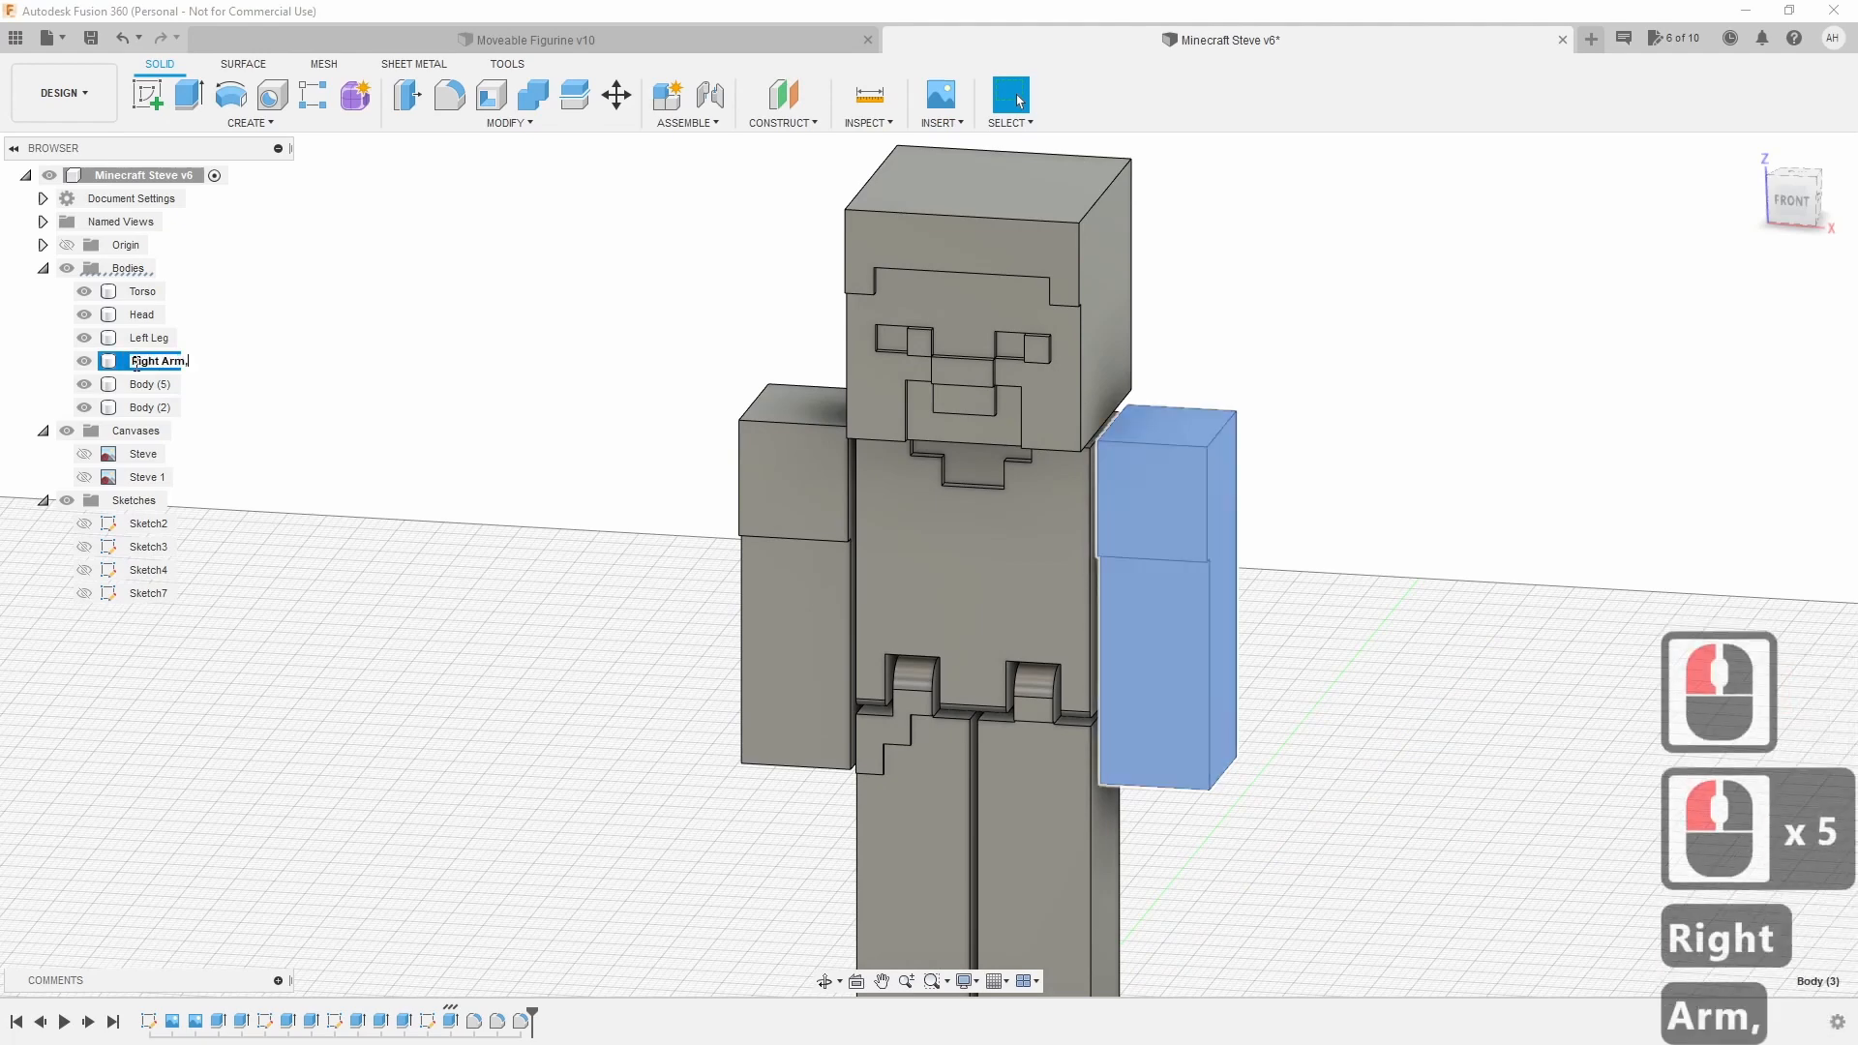
{"action": "key", "text": "BackSpace"}
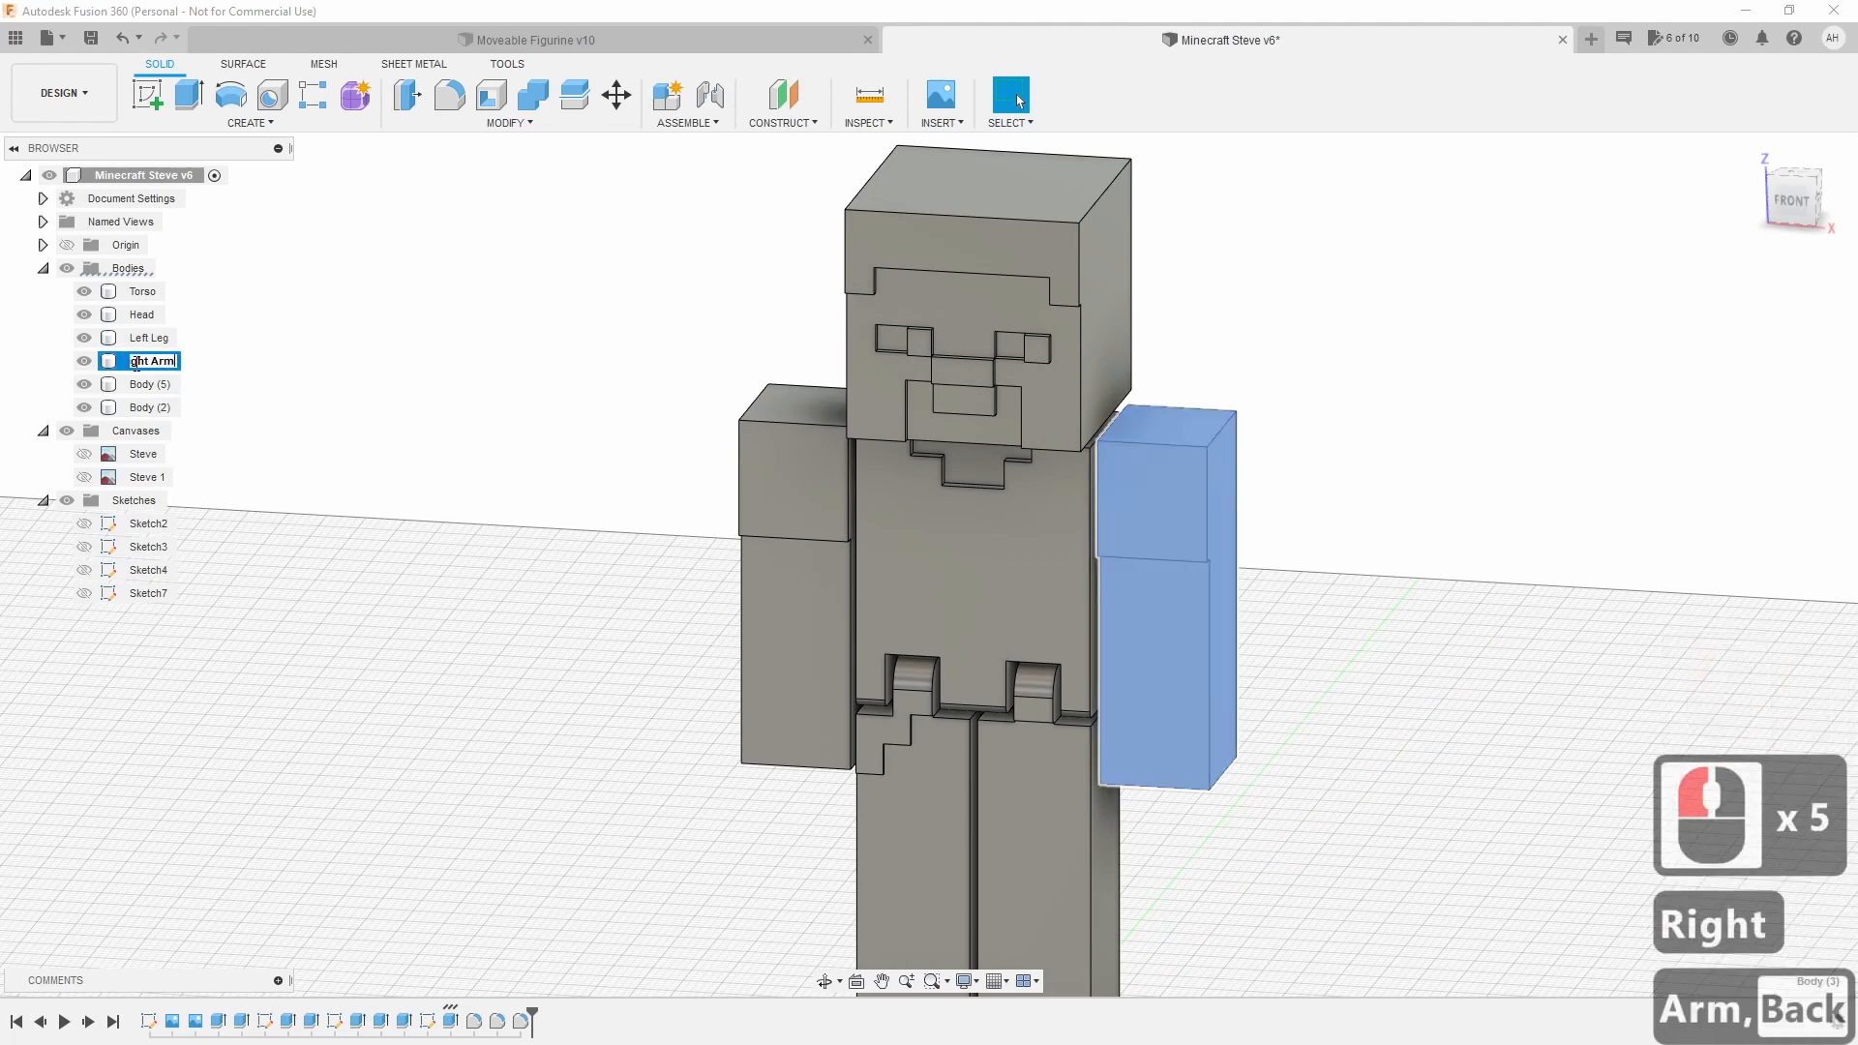
{"action": "key", "text": "Return"}
Rename Body (5) to Right Leg.
{"action": "left_click", "coordinate": [150, 385]}
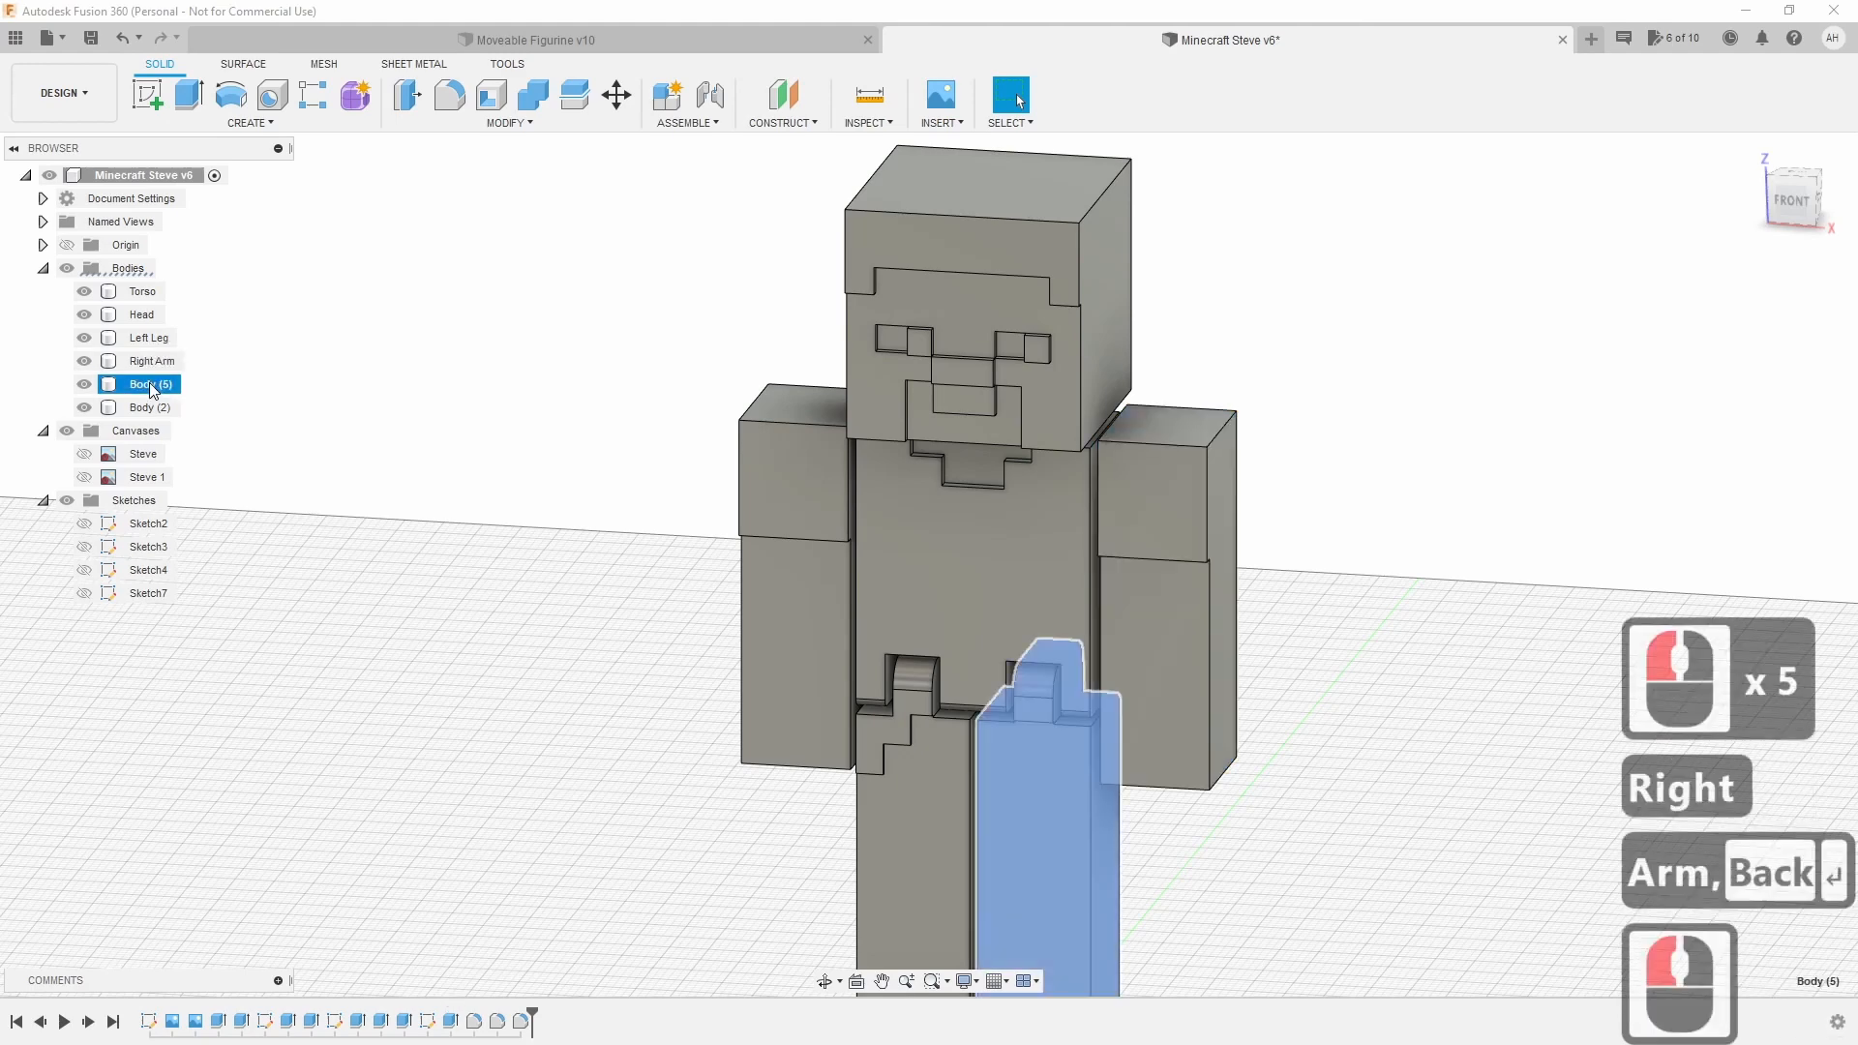
{"action": "double_click", "coordinate": [160, 384]}
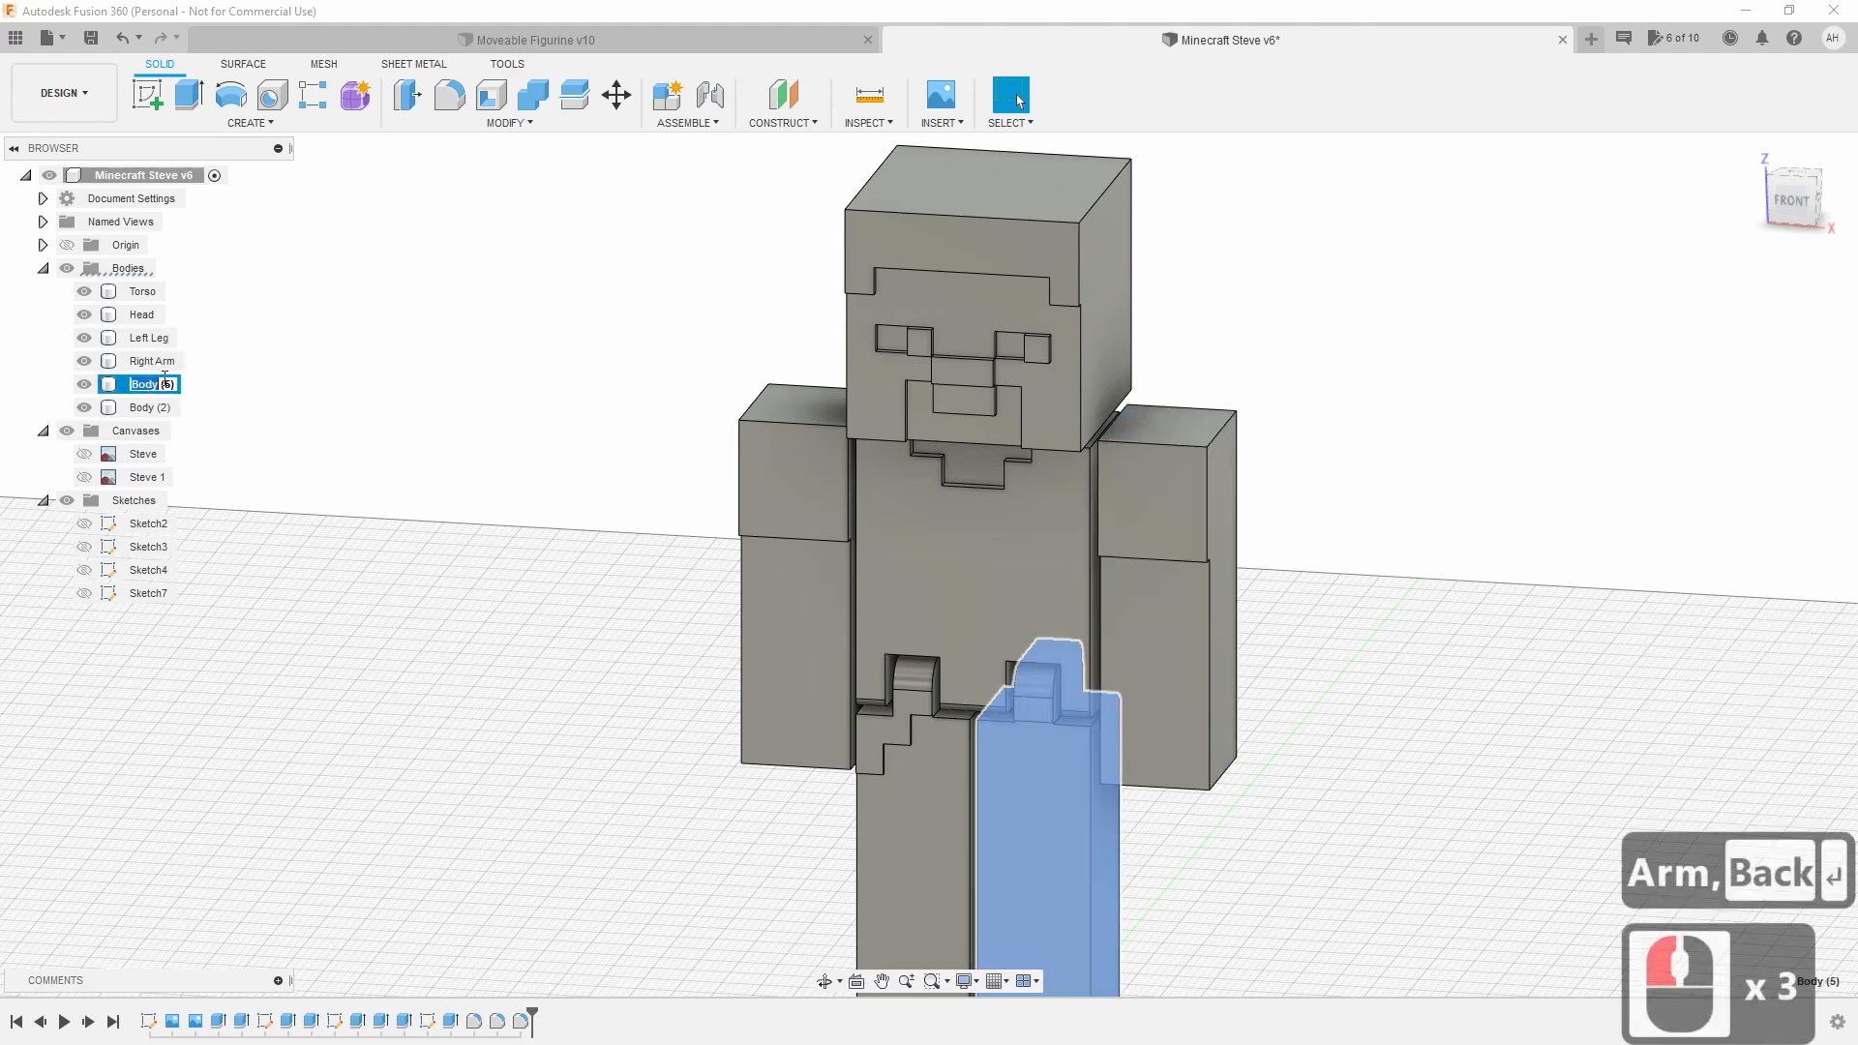
{"action": "key", "text": "Delete"}
{"action": "key", "text": "Delete"}
{"action": "key", "text": "Delete"}
{"action": "type", "text": "Rigt"}
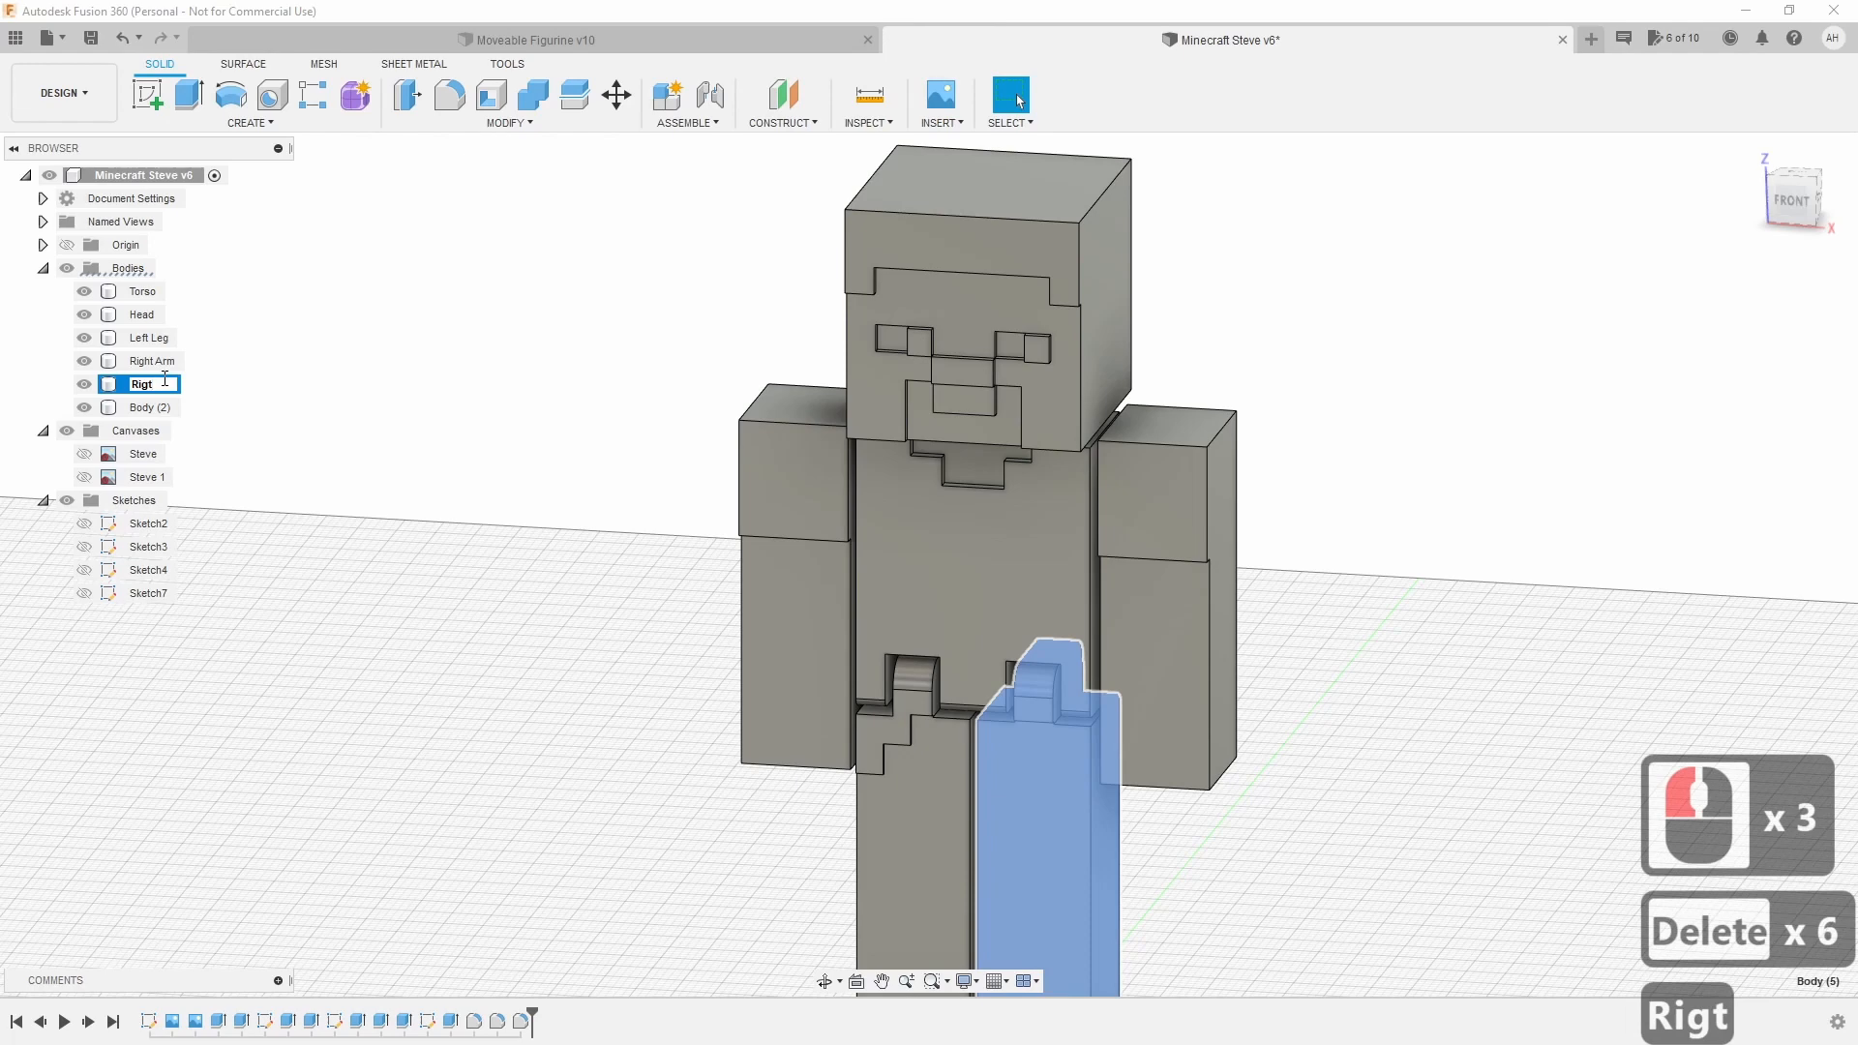
{"action": "key", "text": "BackSpace"}
{"action": "type", "text": "ht Leg"}
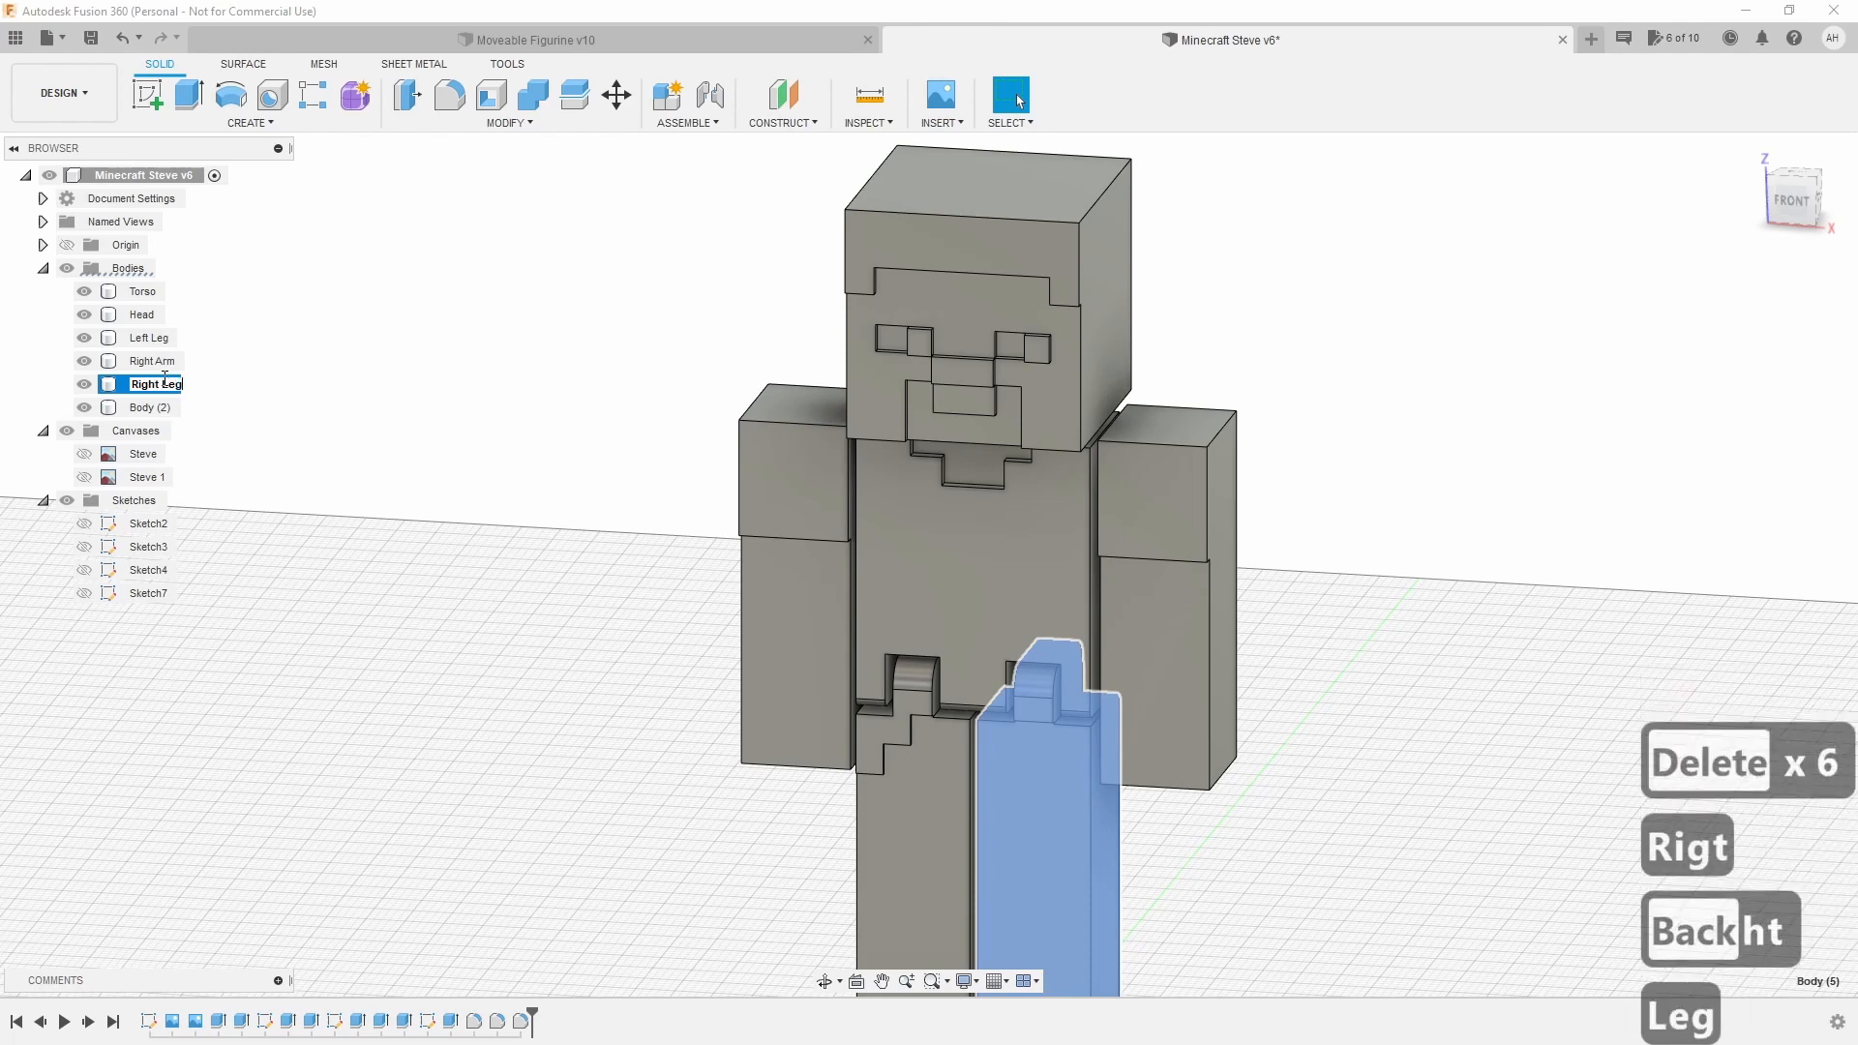
{"action": "key", "text": "Return"}
Rename Body (2) to Left Arm and switch to the FRONT view.
{"action": "double_click", "coordinate": [160, 407]}
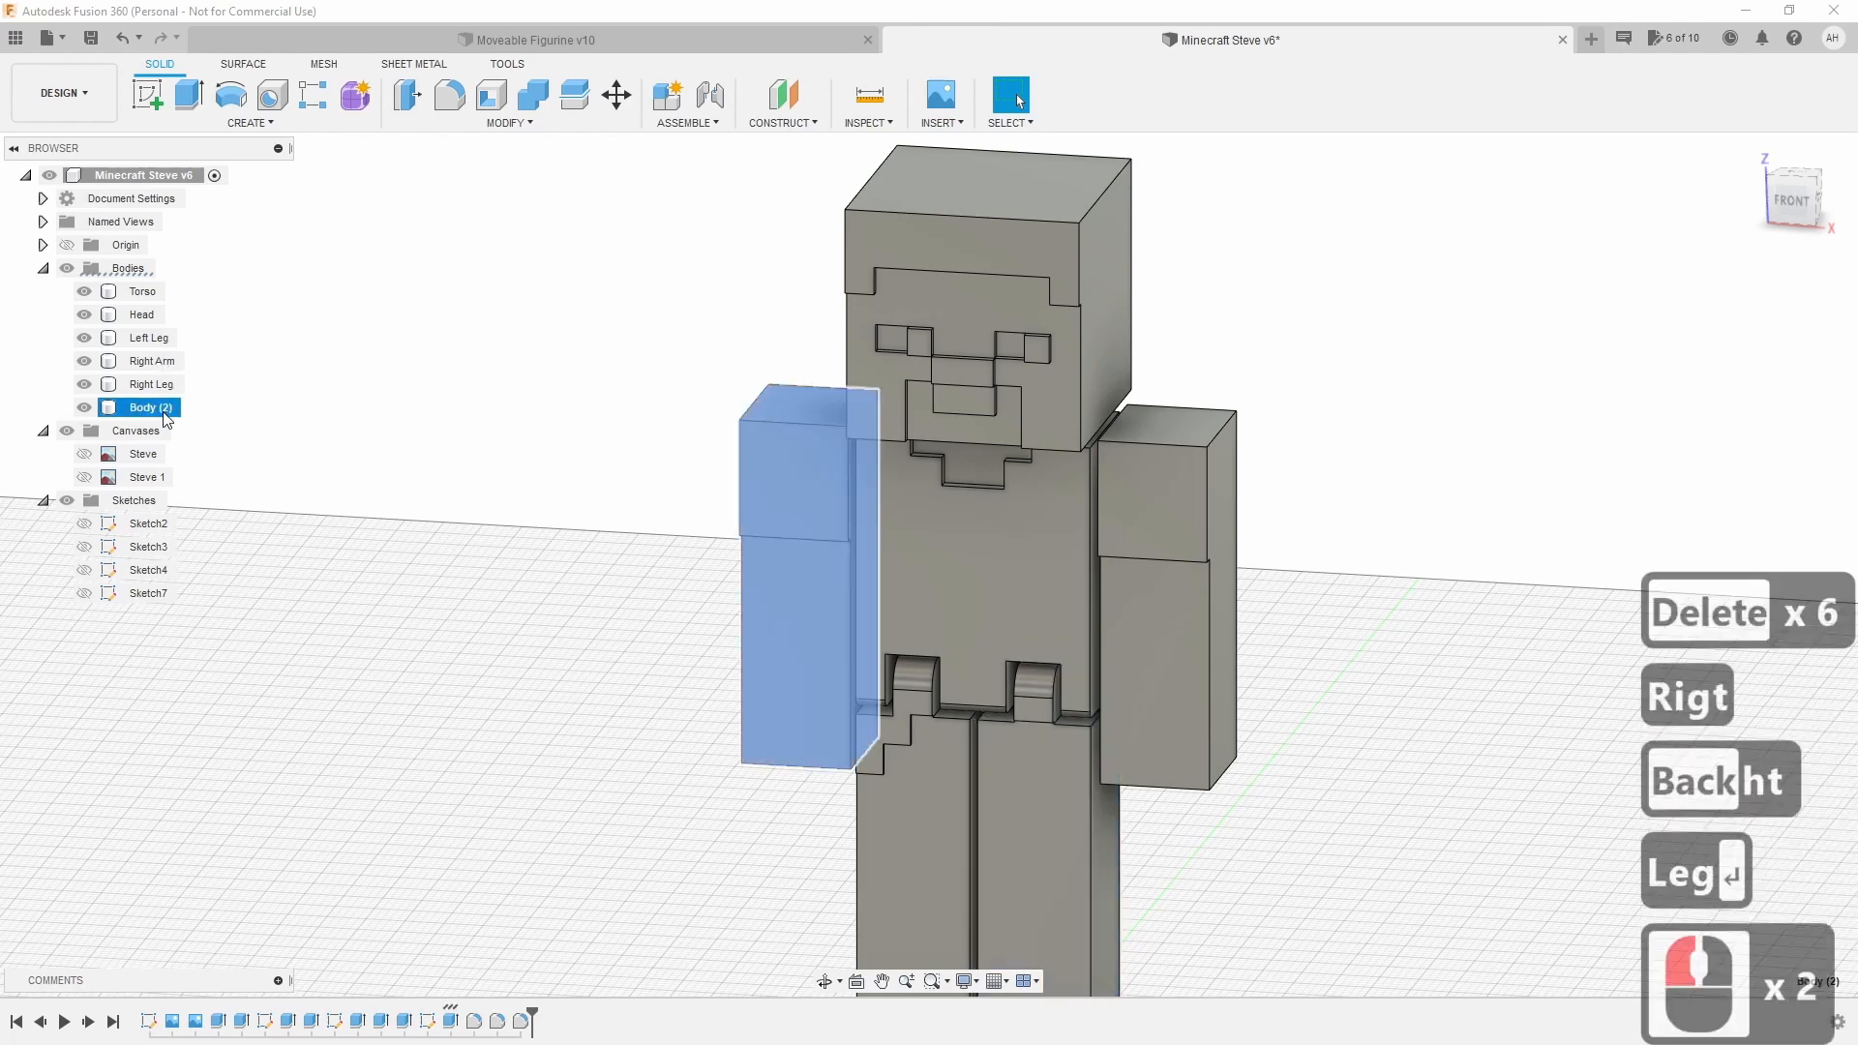
{"action": "left_click", "coordinate": [163, 409]}
{"action": "type", "text": "Rig"}
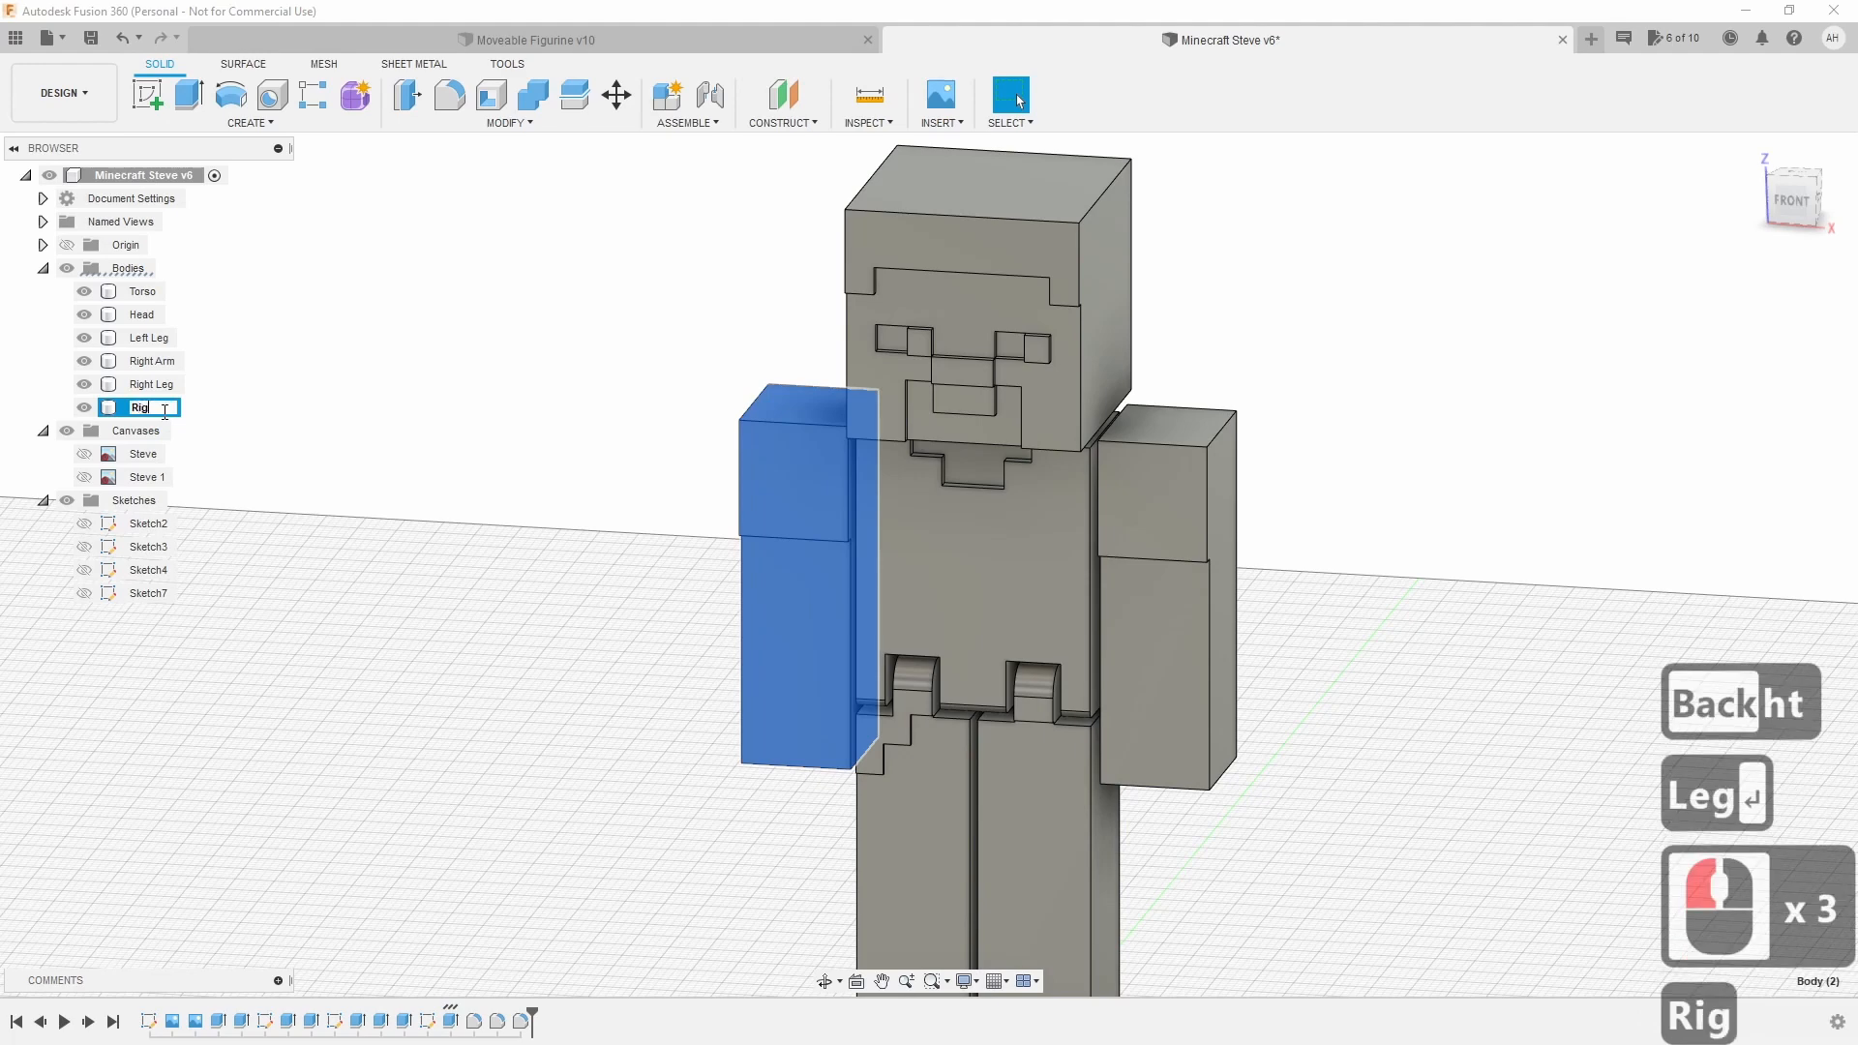
{"action": "type", "text": "ht Arm"}
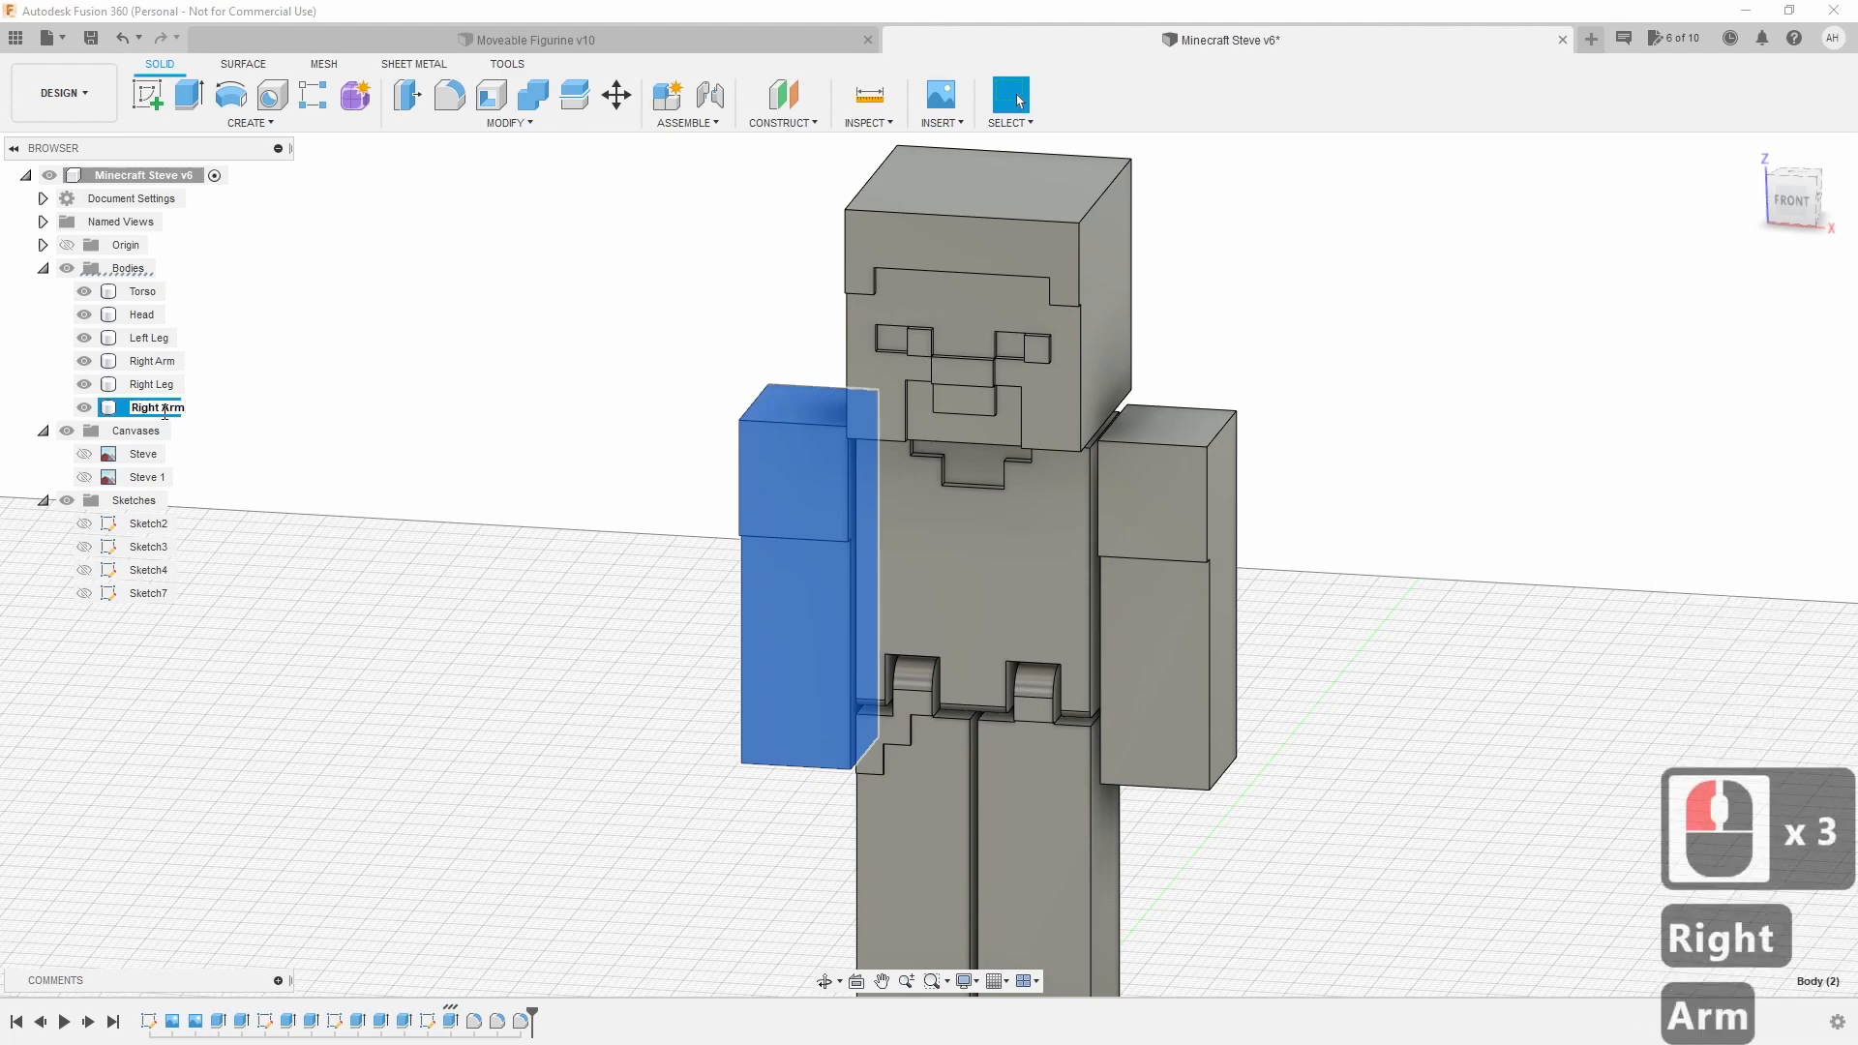
{"action": "key", "text": "Return"}
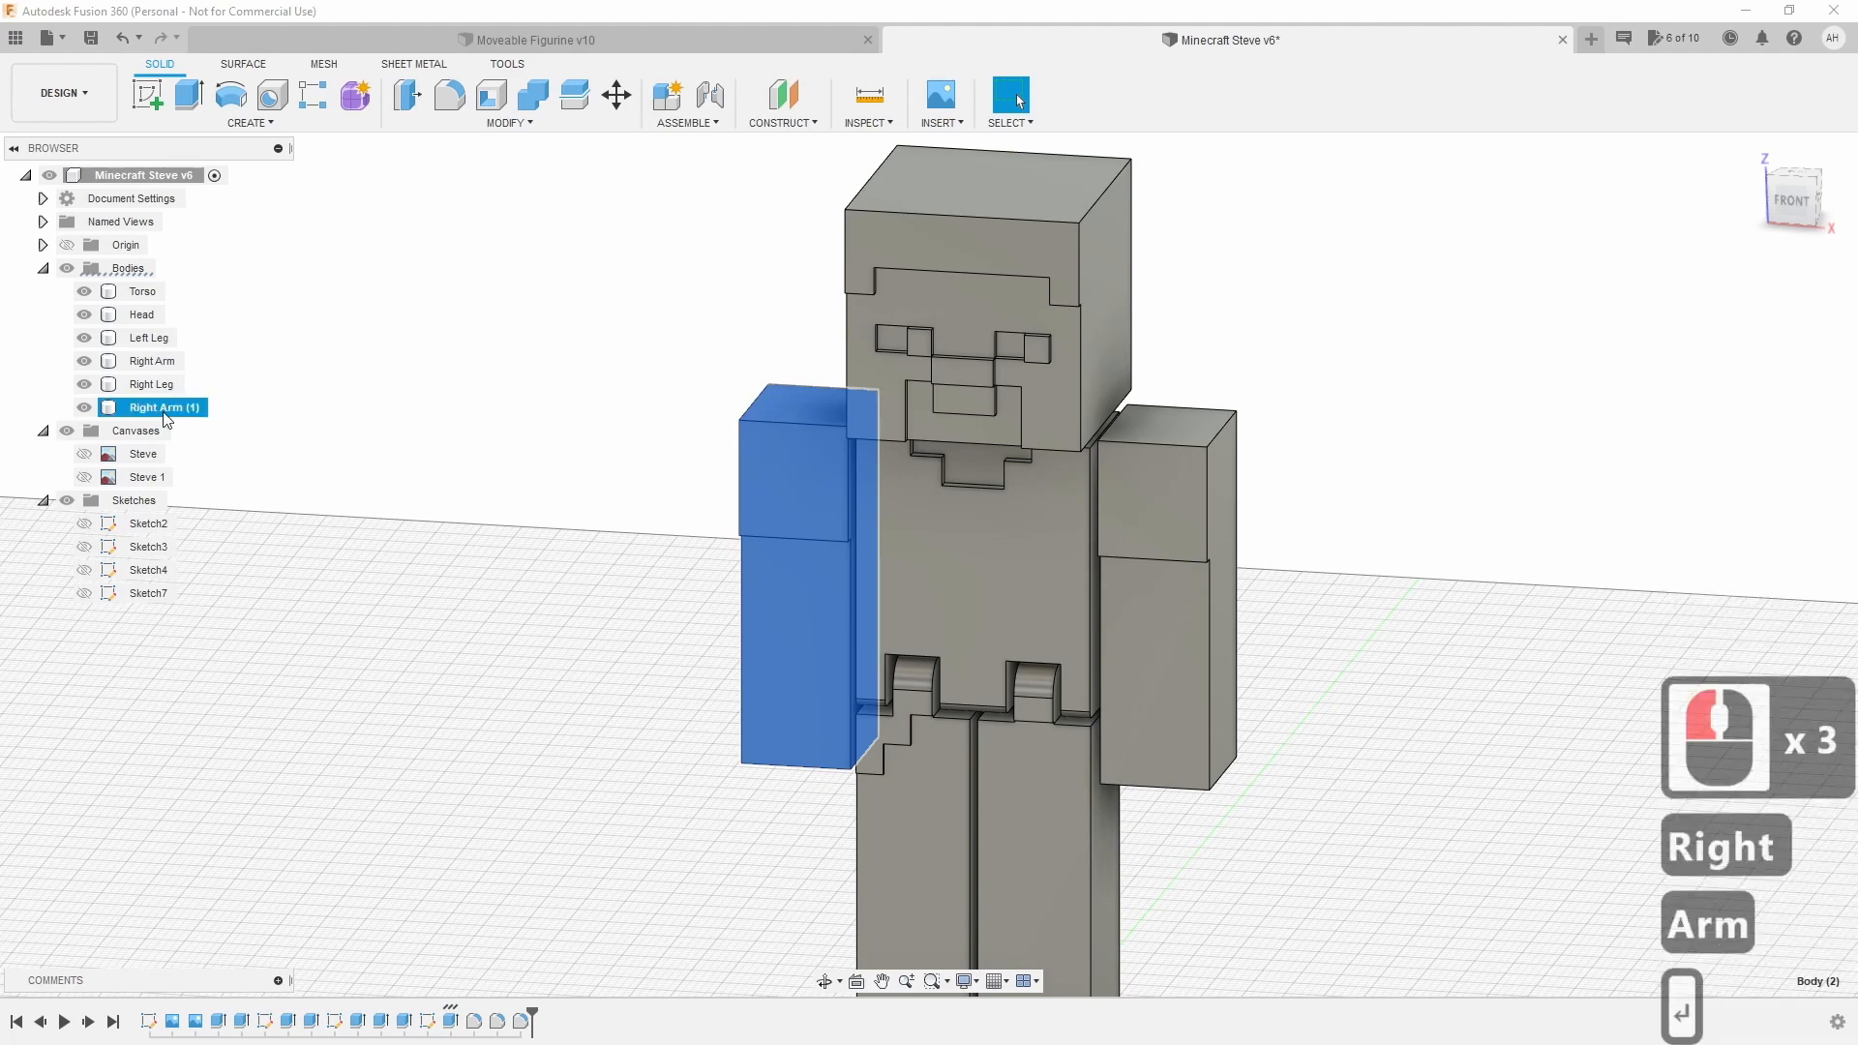
{"action": "double_click", "coordinate": [163, 410]}
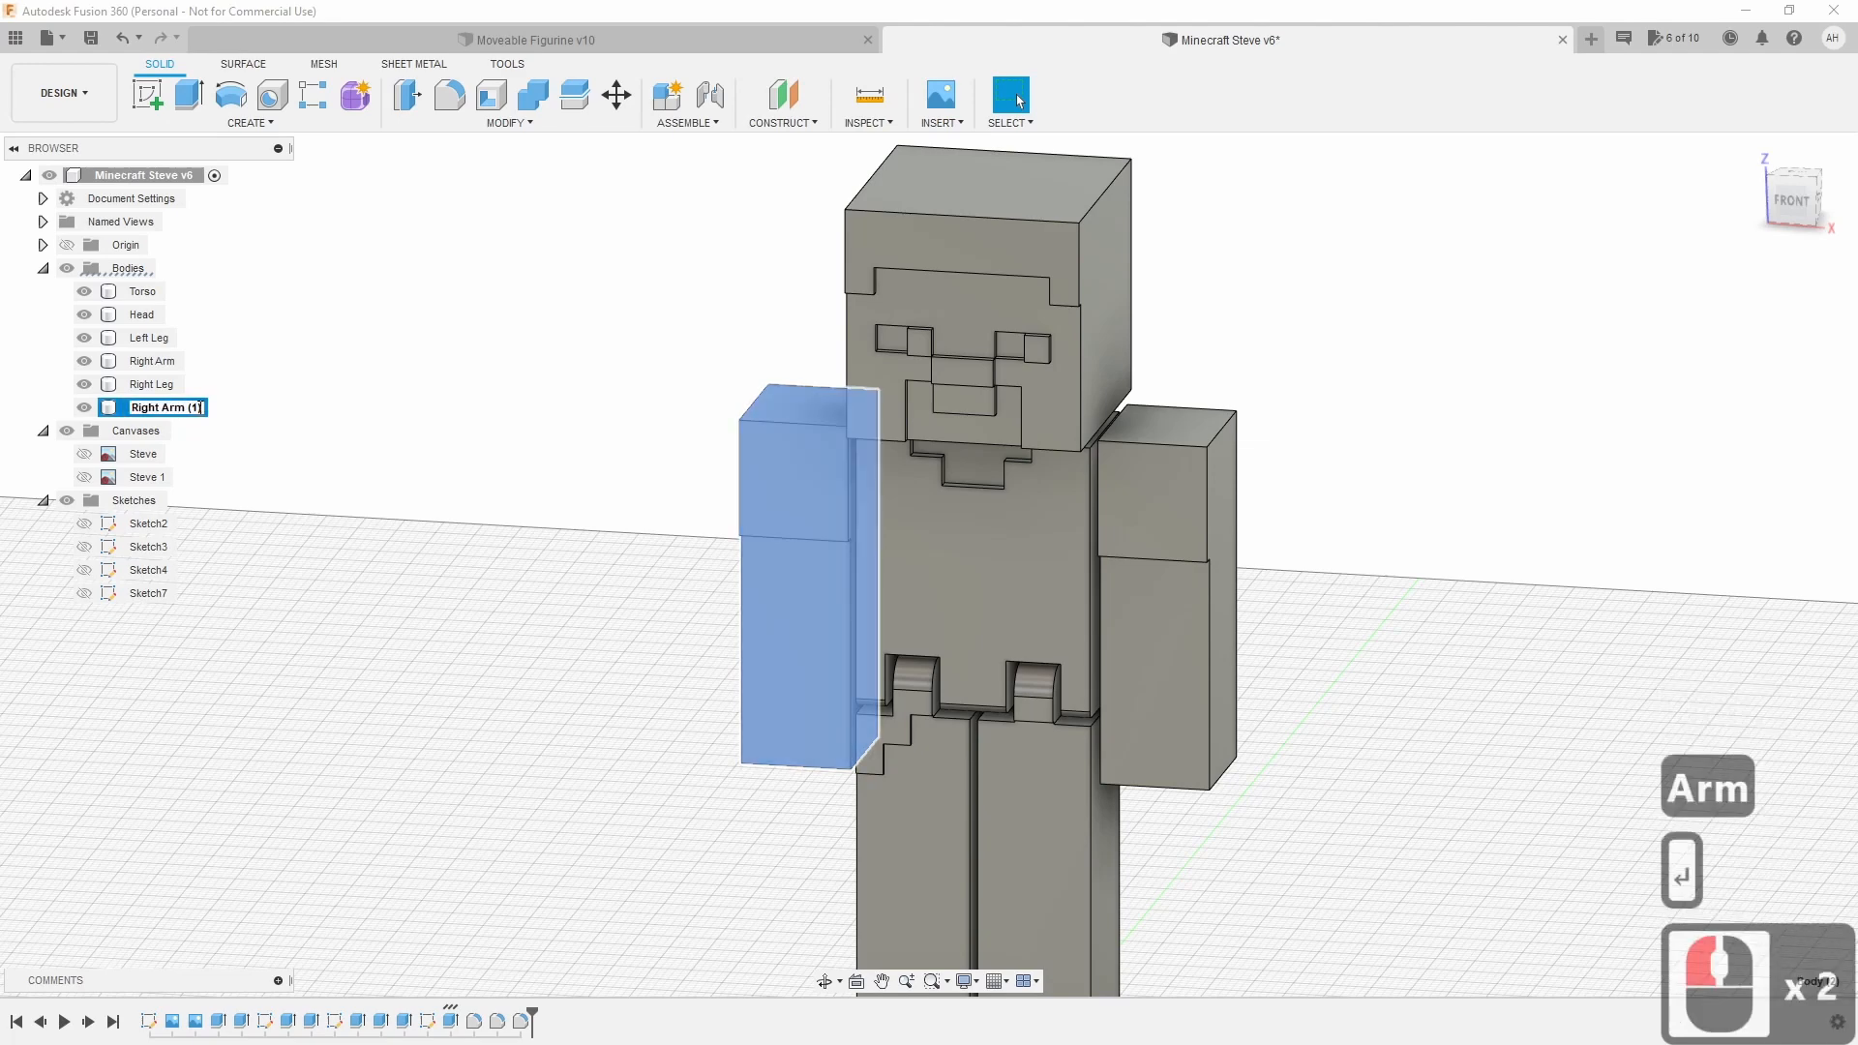
{"action": "left_click", "coordinate": [118, 413]}
{"action": "key", "text": "Delete"}
{"action": "key", "text": "Delete"}
{"action": "key", "text": "Delete"}
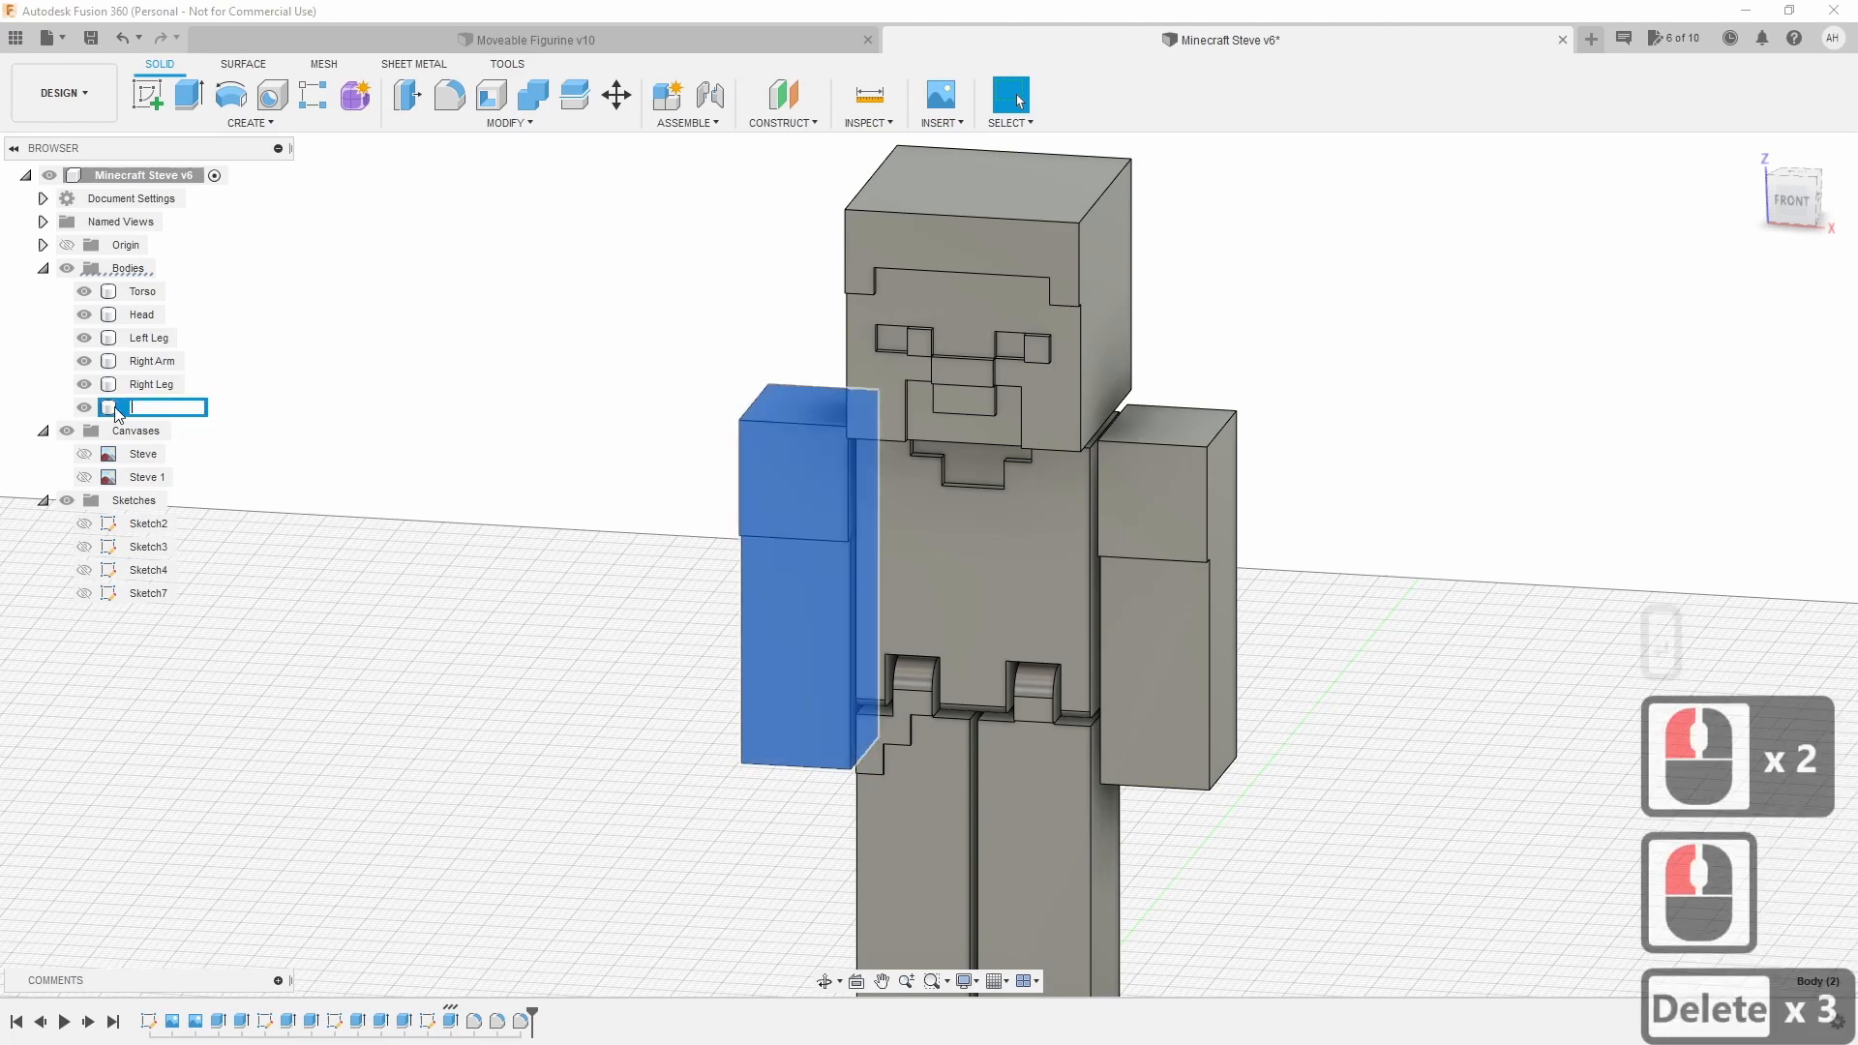
{"action": "type", "text": "Left Arm"}
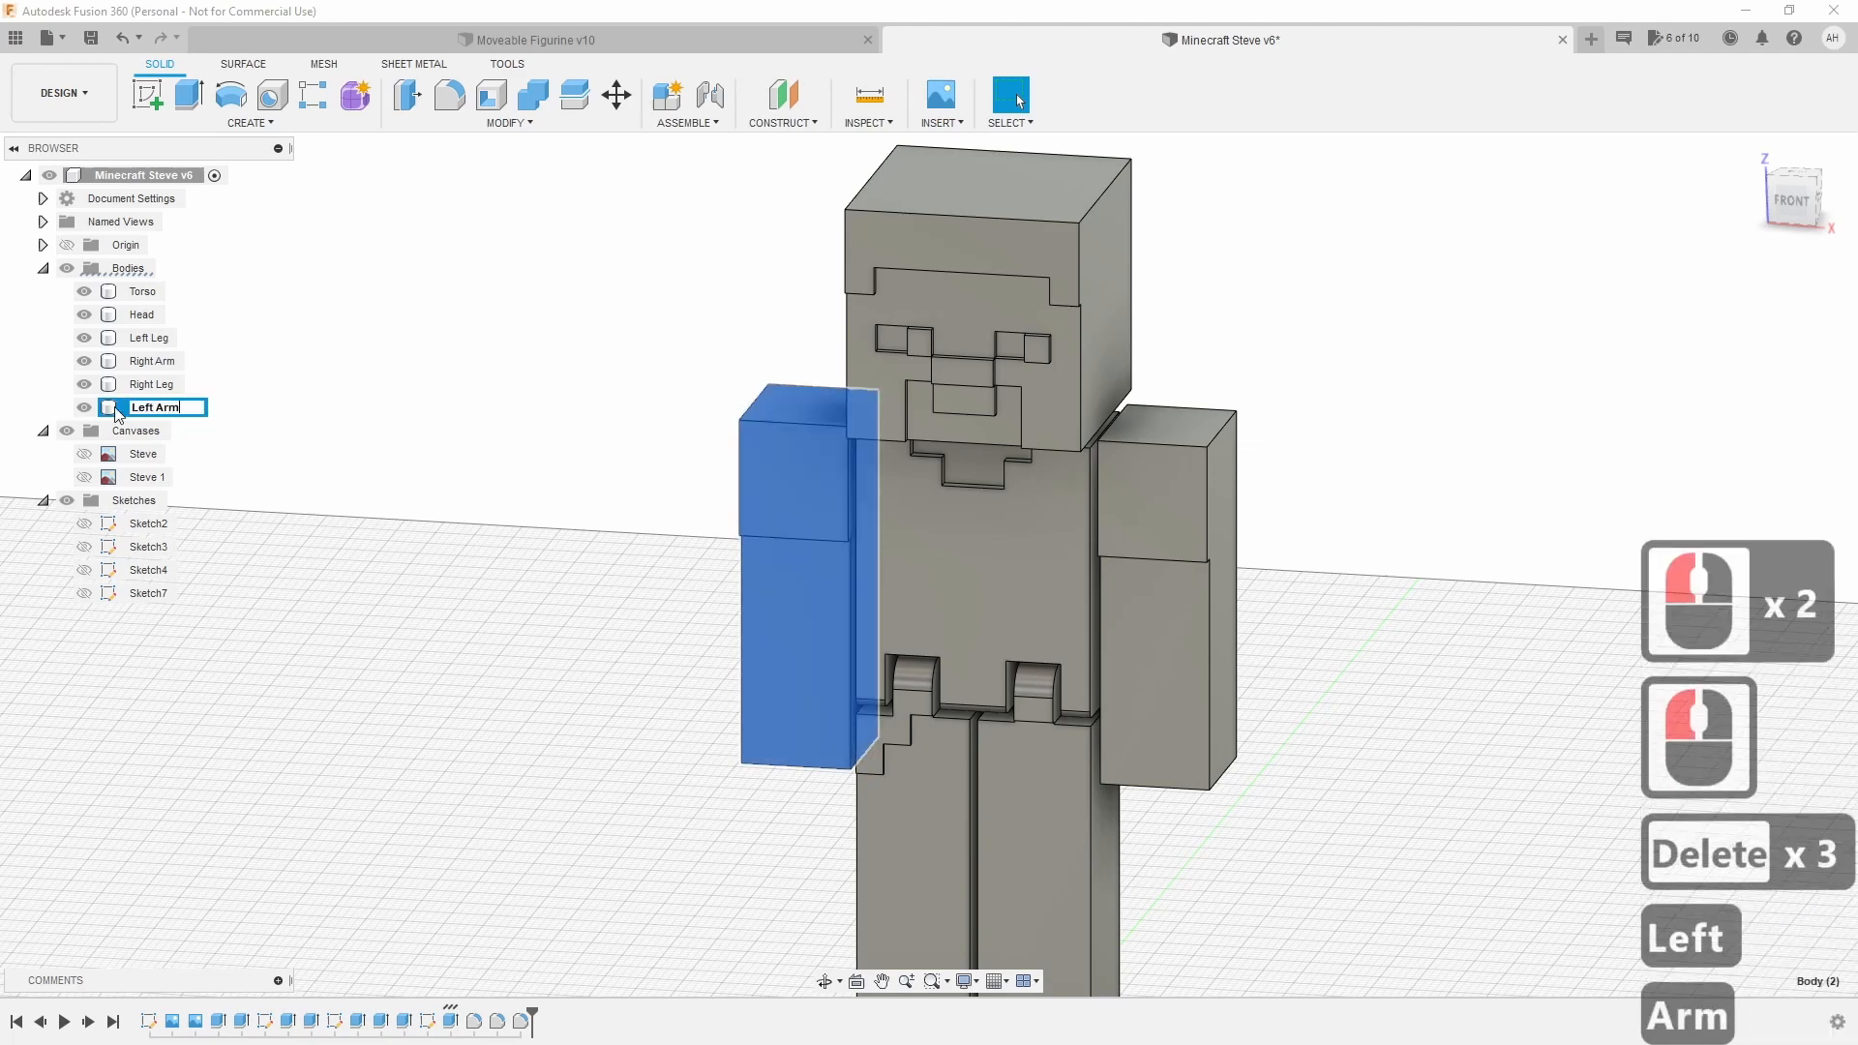
{"action": "key", "text": "Return"}
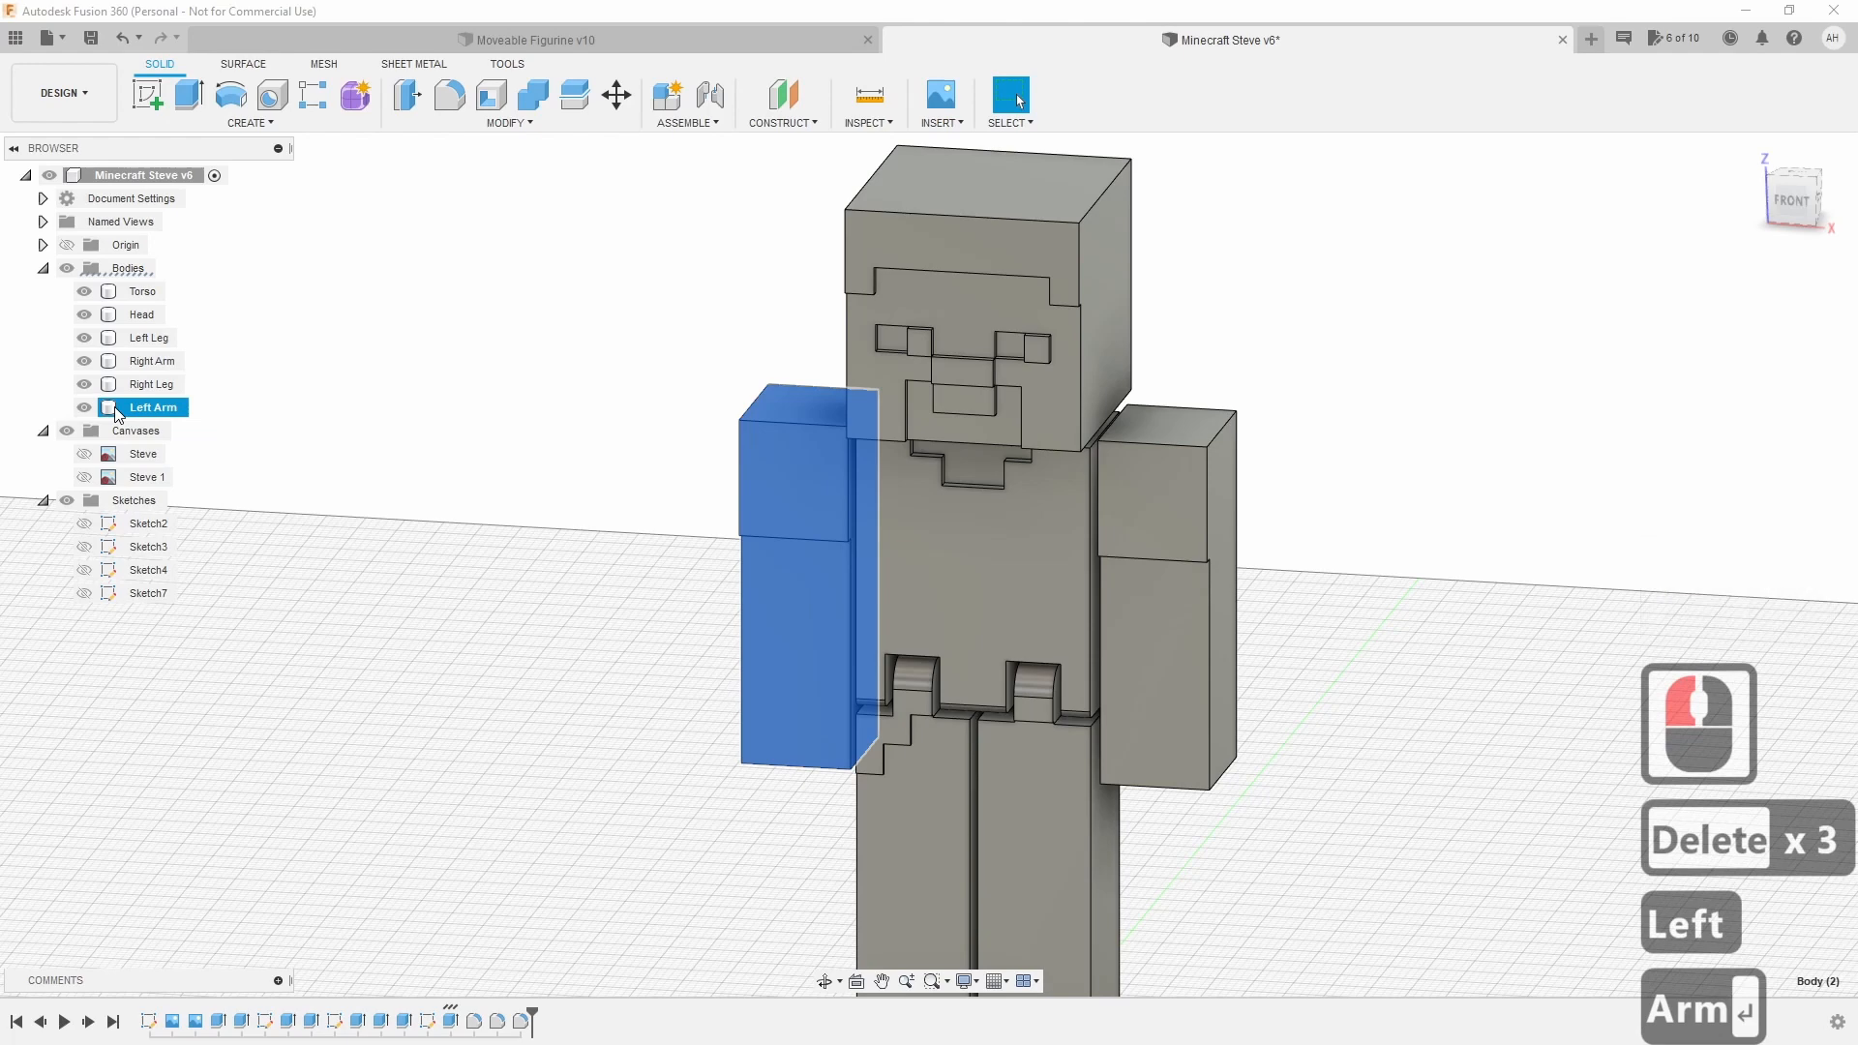
{"action": "left_click", "coordinate": [315, 524]}
{"action": "left_click", "coordinate": [1776, 200]}
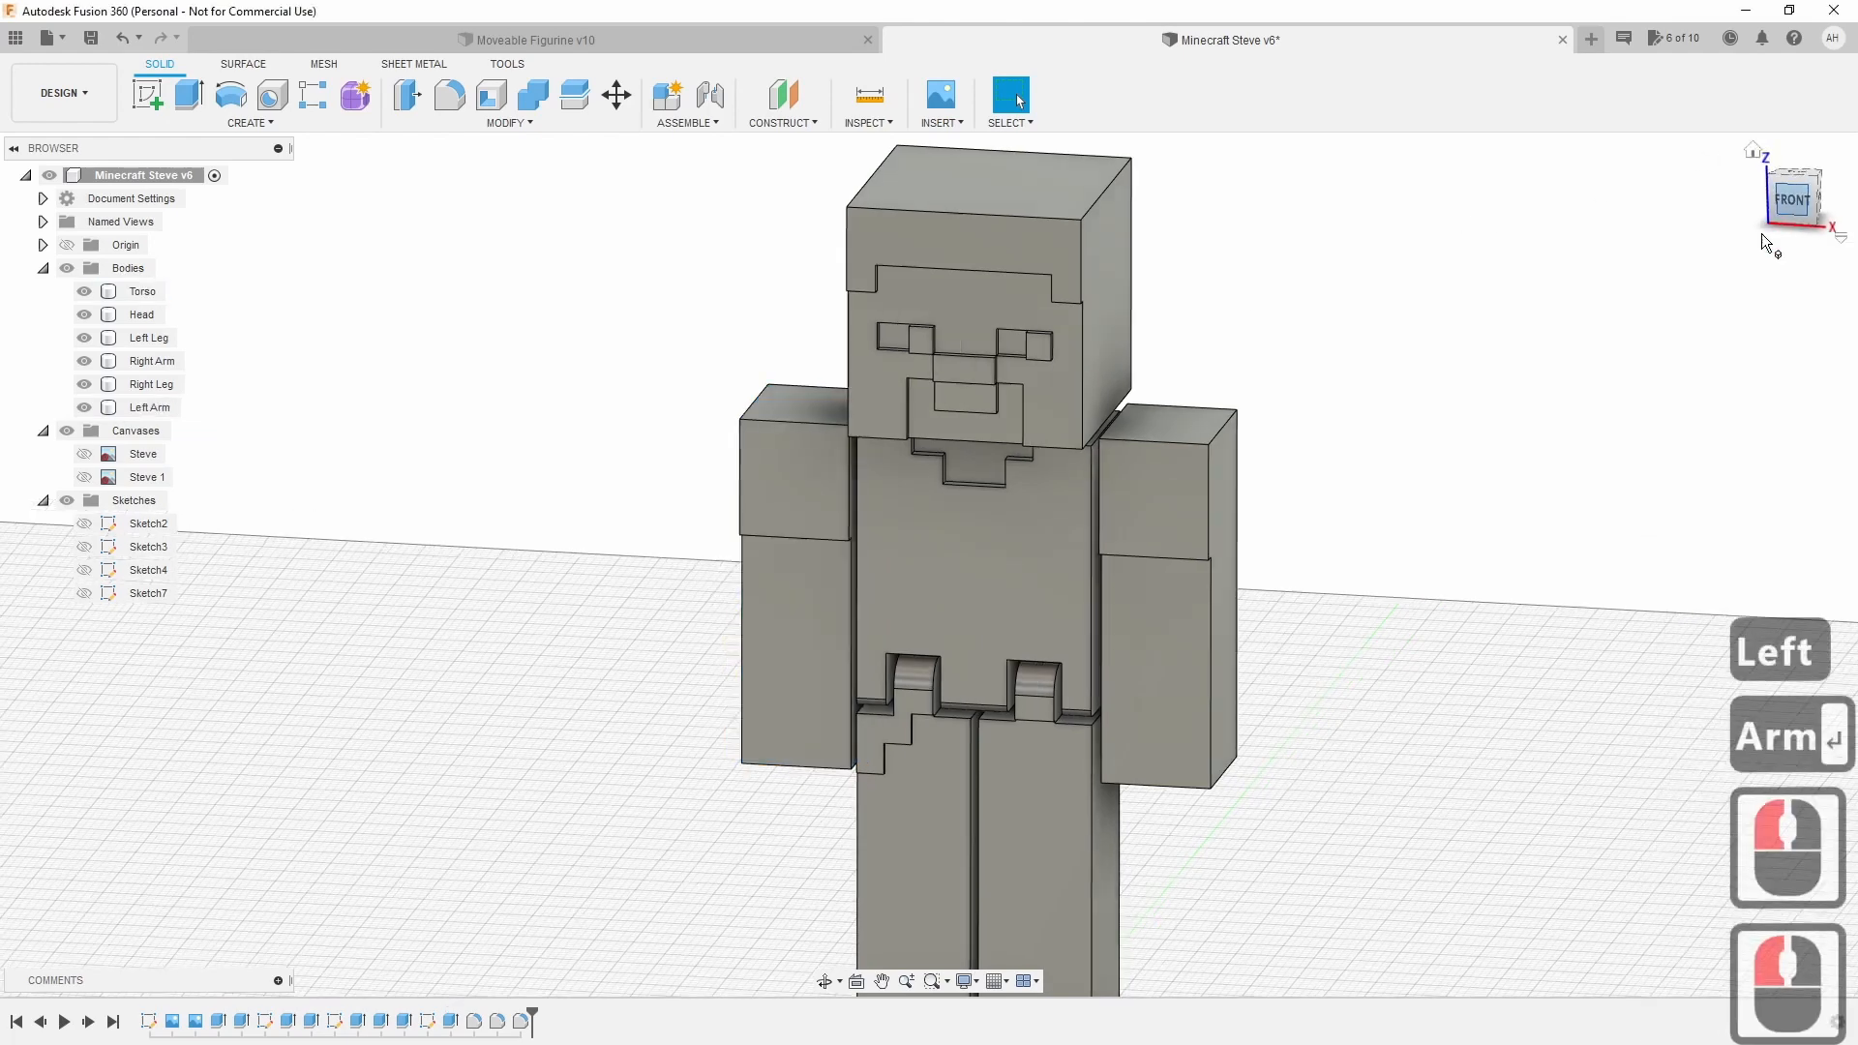
Hide the Left Arm, Right Arm and Torso bodies and view the head and legs at an angle.
{"action": "left_click", "coordinate": [84, 408]}
{"action": "left_click", "coordinate": [86, 359]}
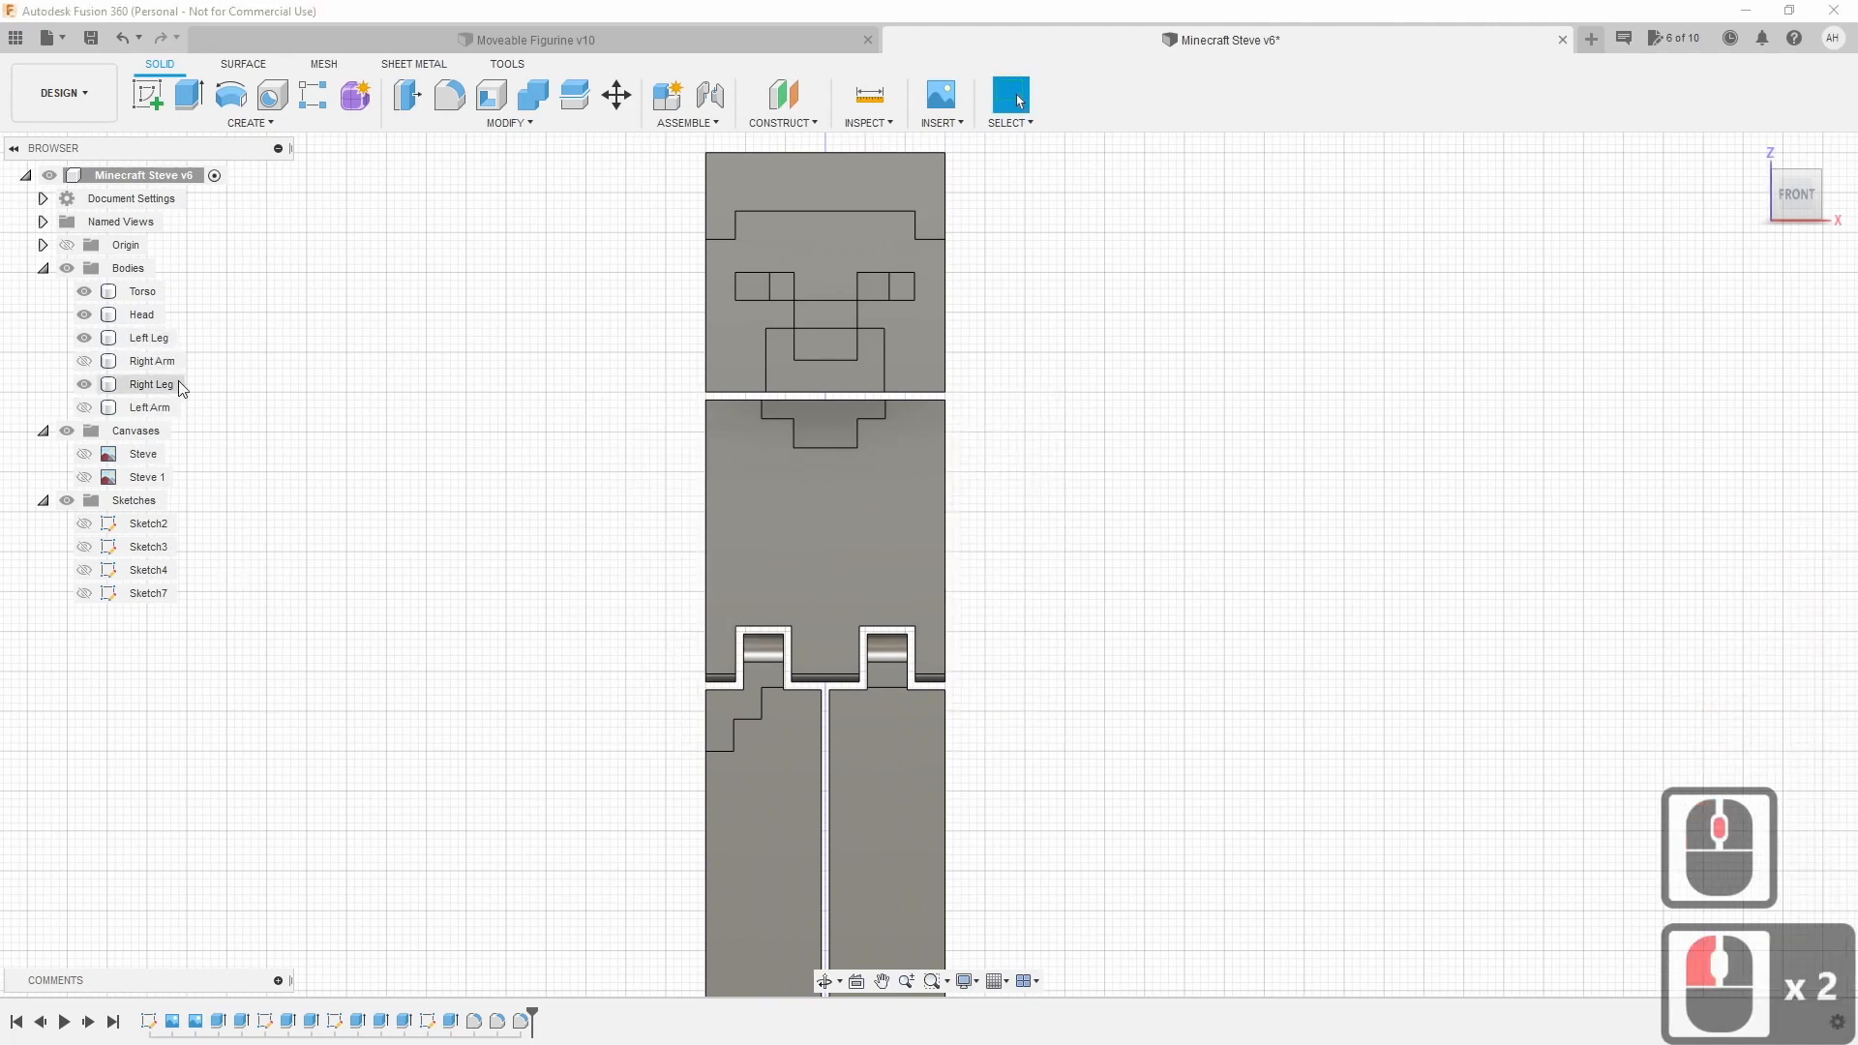
{"action": "left_click", "coordinate": [86, 292]}
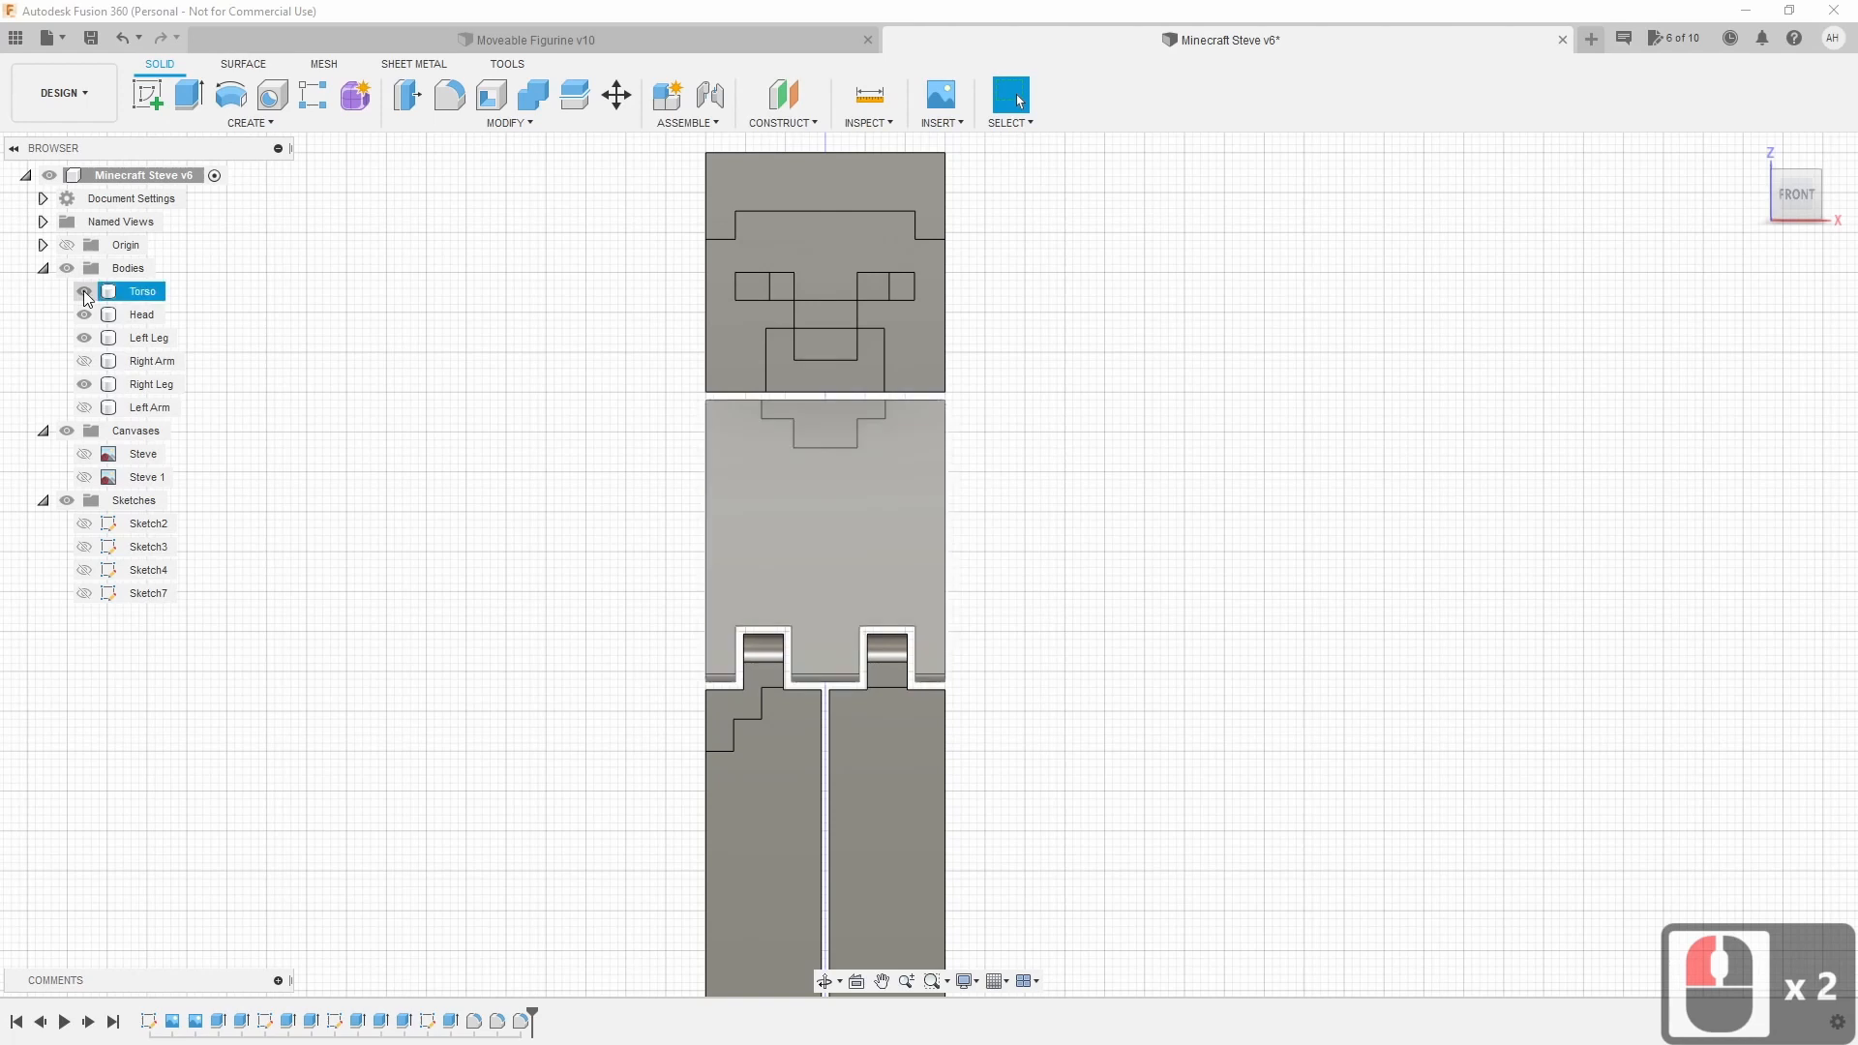
{"action": "left_click", "coordinate": [84, 291]}
{"action": "scroll", "coordinate": [1070, 458], "scroll_direction": "up", "scroll_amount": 3}
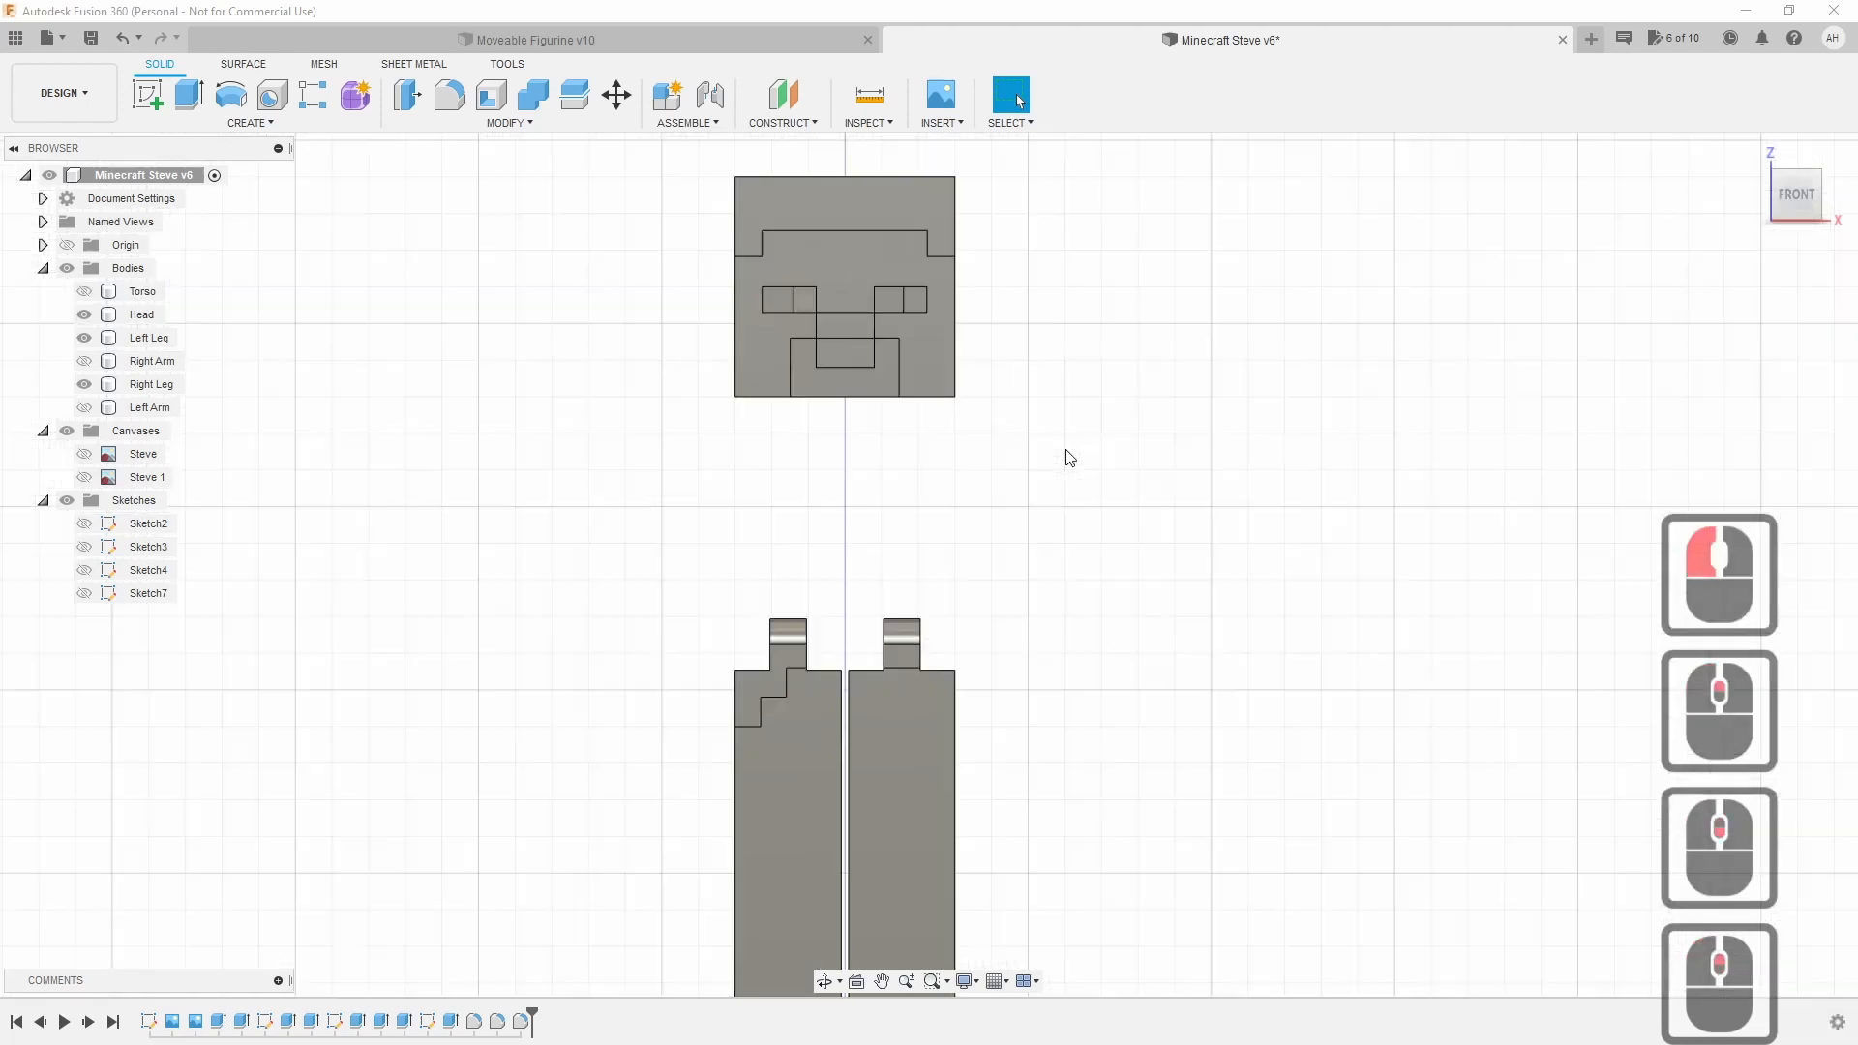
{"action": "scroll", "coordinate": [1065, 450], "scroll_direction": "up", "scroll_amount": 1}
{"action": "scroll", "coordinate": [1066, 450], "scroll_direction": "down", "scroll_amount": 2}
{"action": "left_click_drag", "start_coordinate": [1789, 201], "coordinate": [1770, 208]}
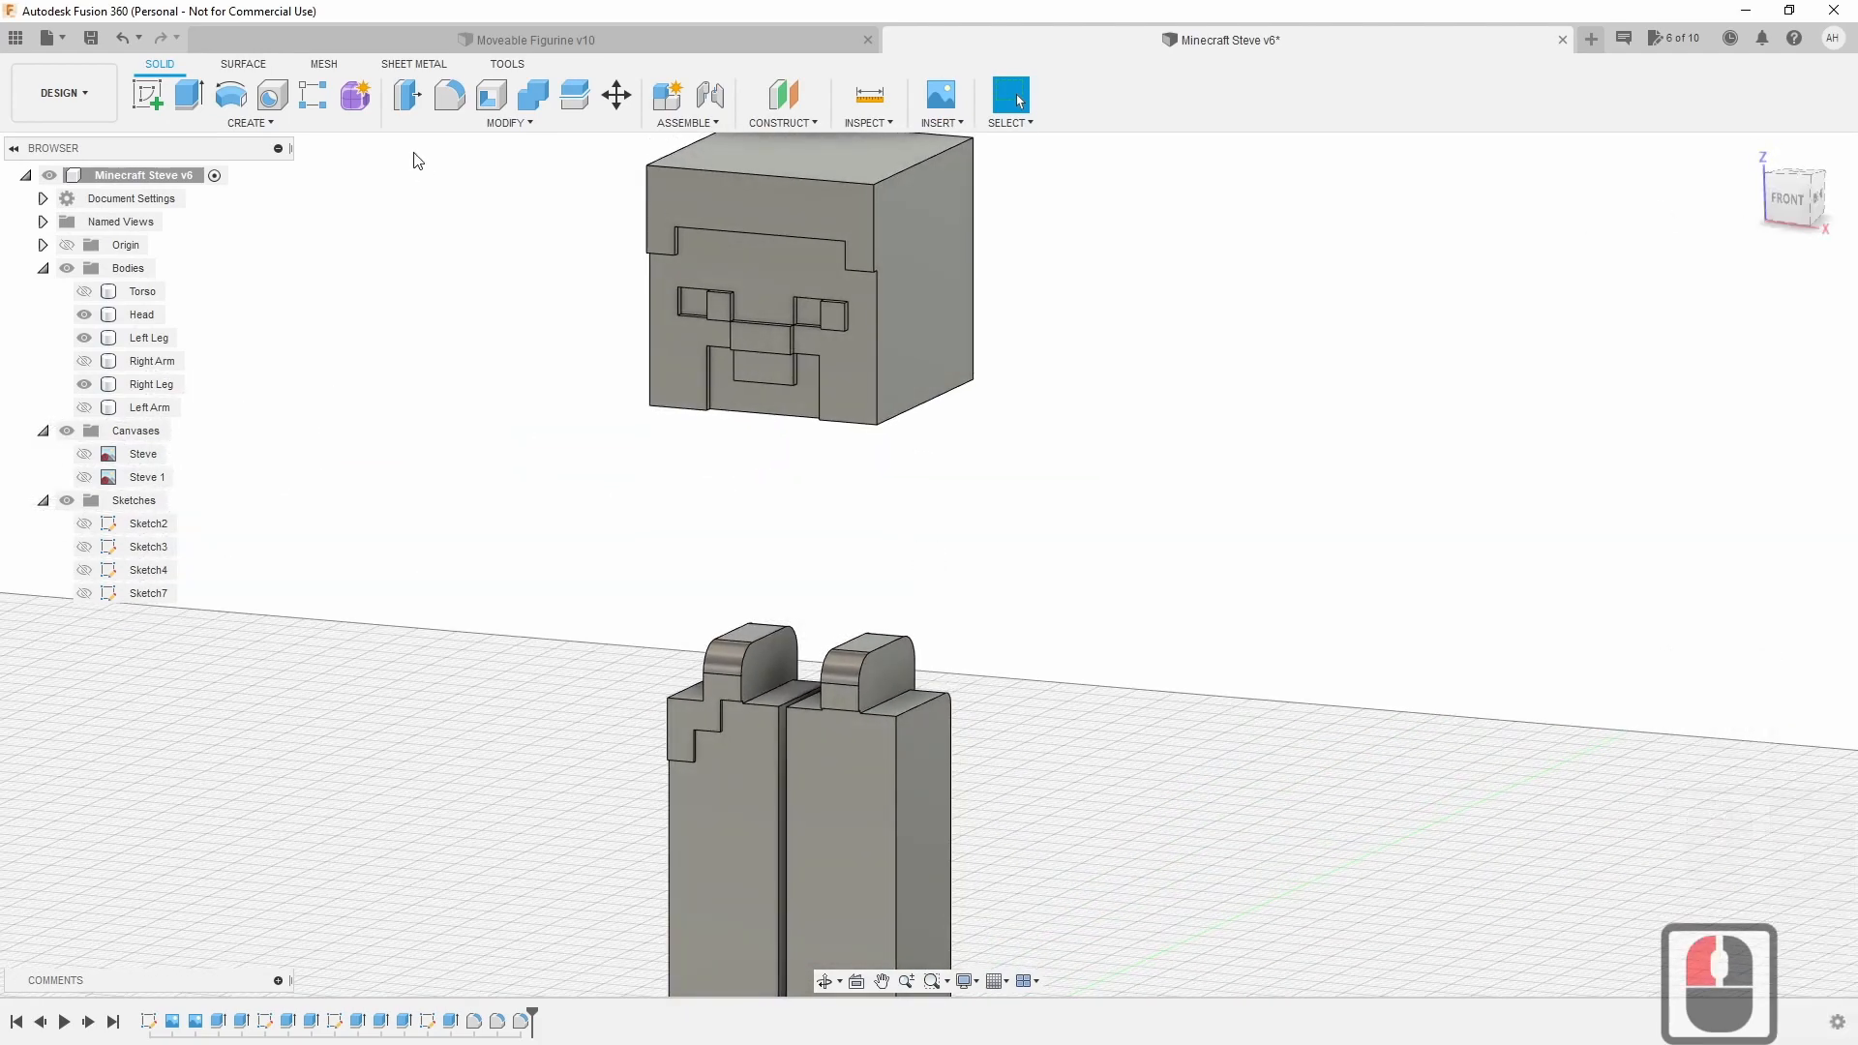
Create a sketch on the right leg's hip tab side face and zoom in on the tab.
{"action": "left_click", "coordinate": [136, 96]}
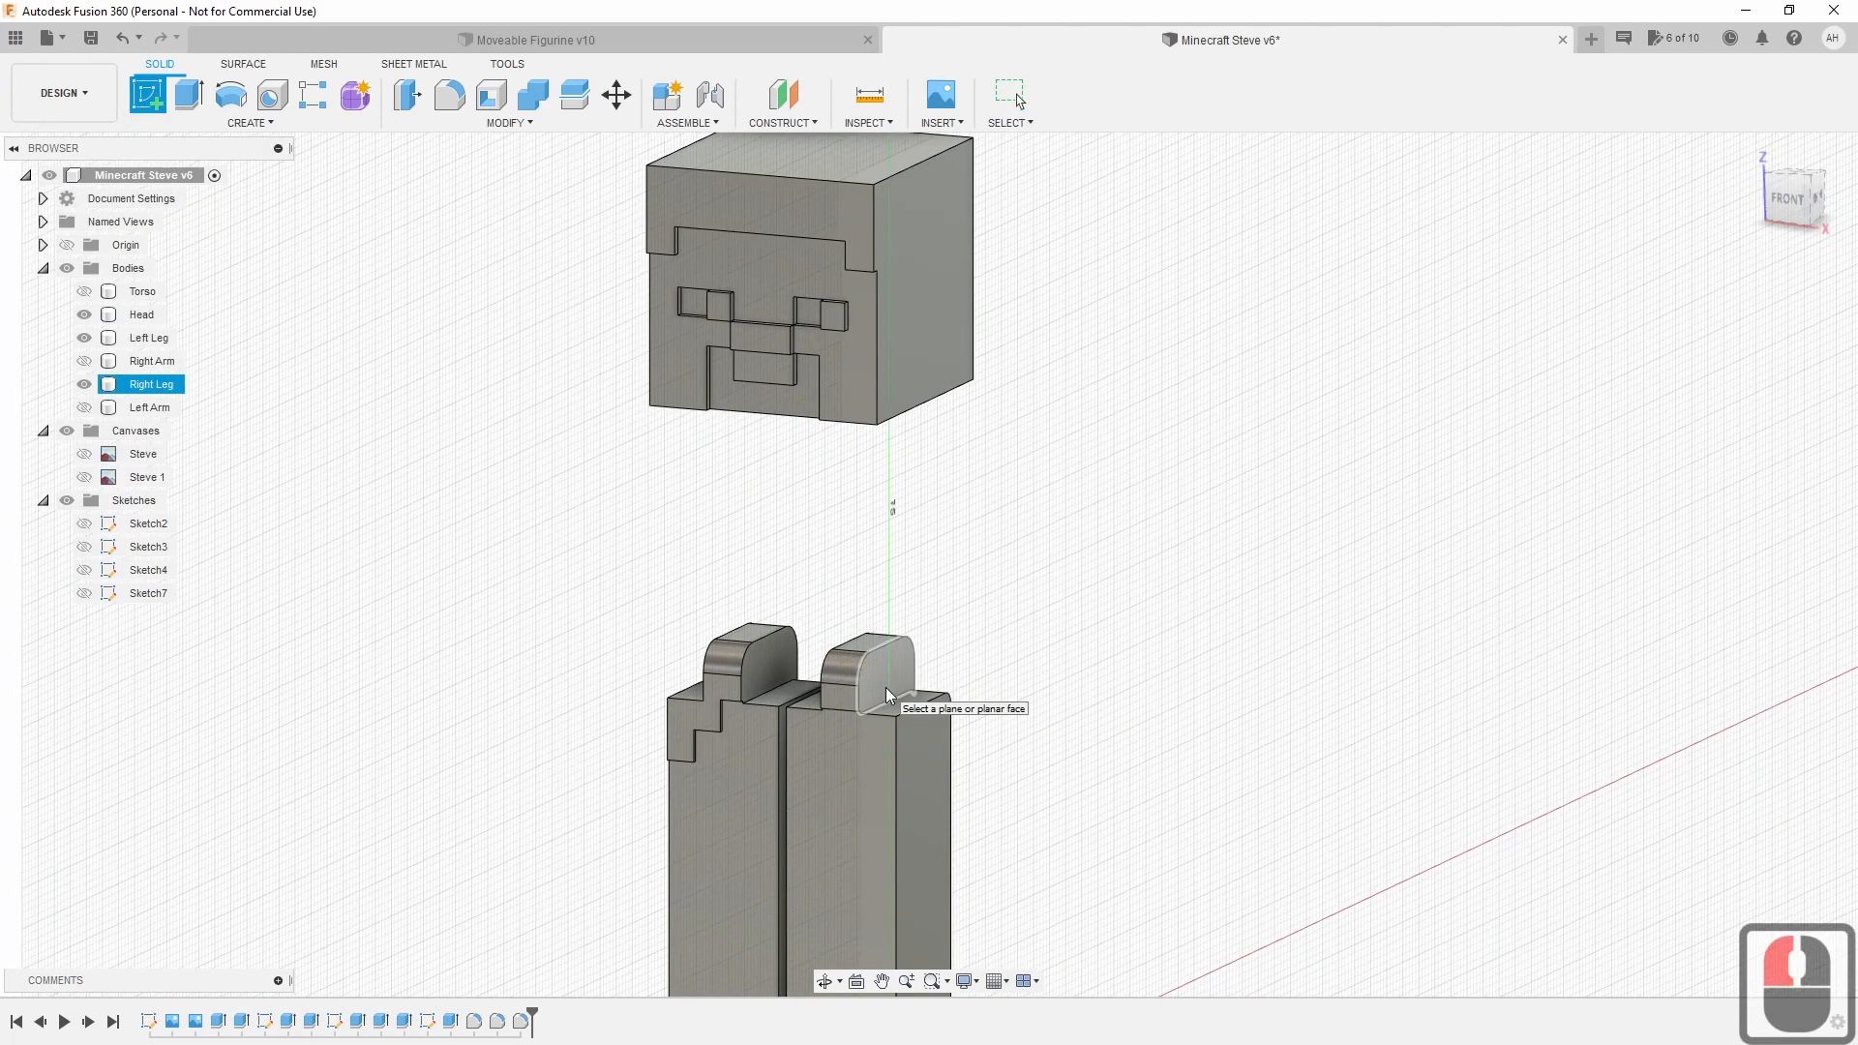
{"action": "left_click", "coordinate": [885, 687]}
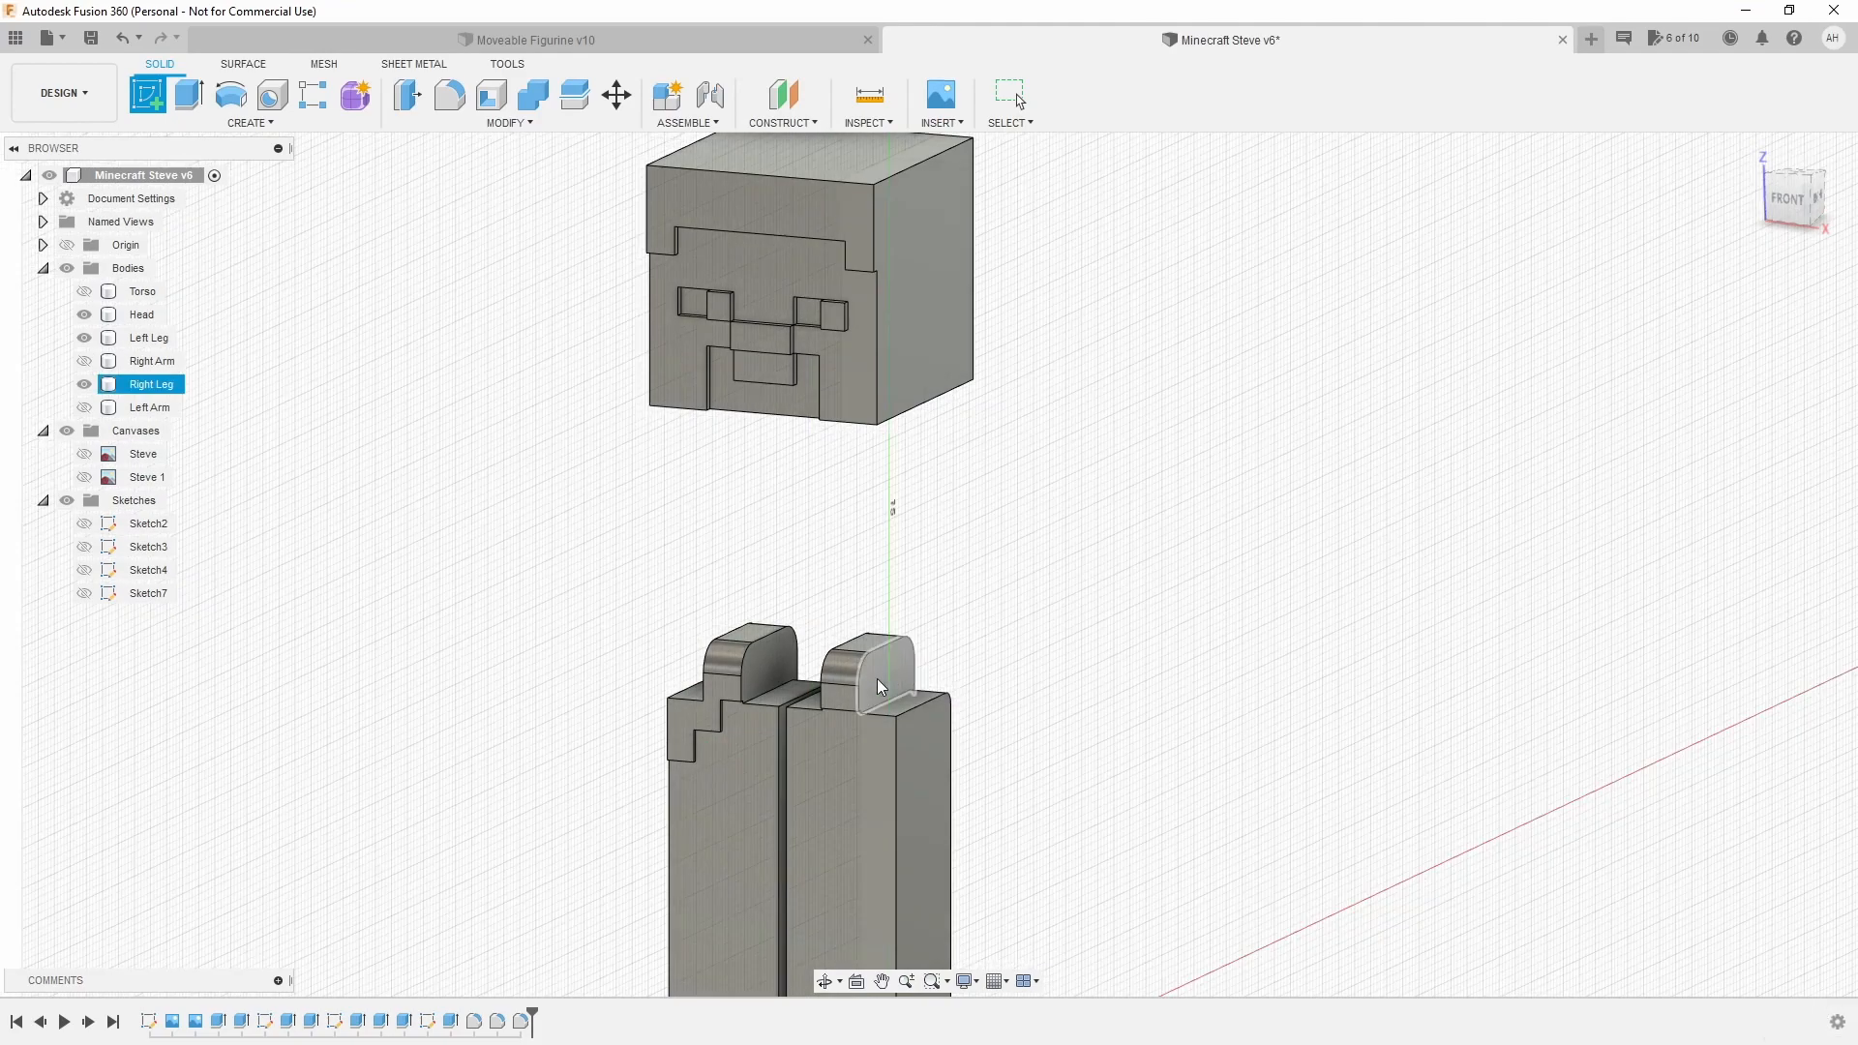
{"action": "left_click", "coordinate": [876, 689]}
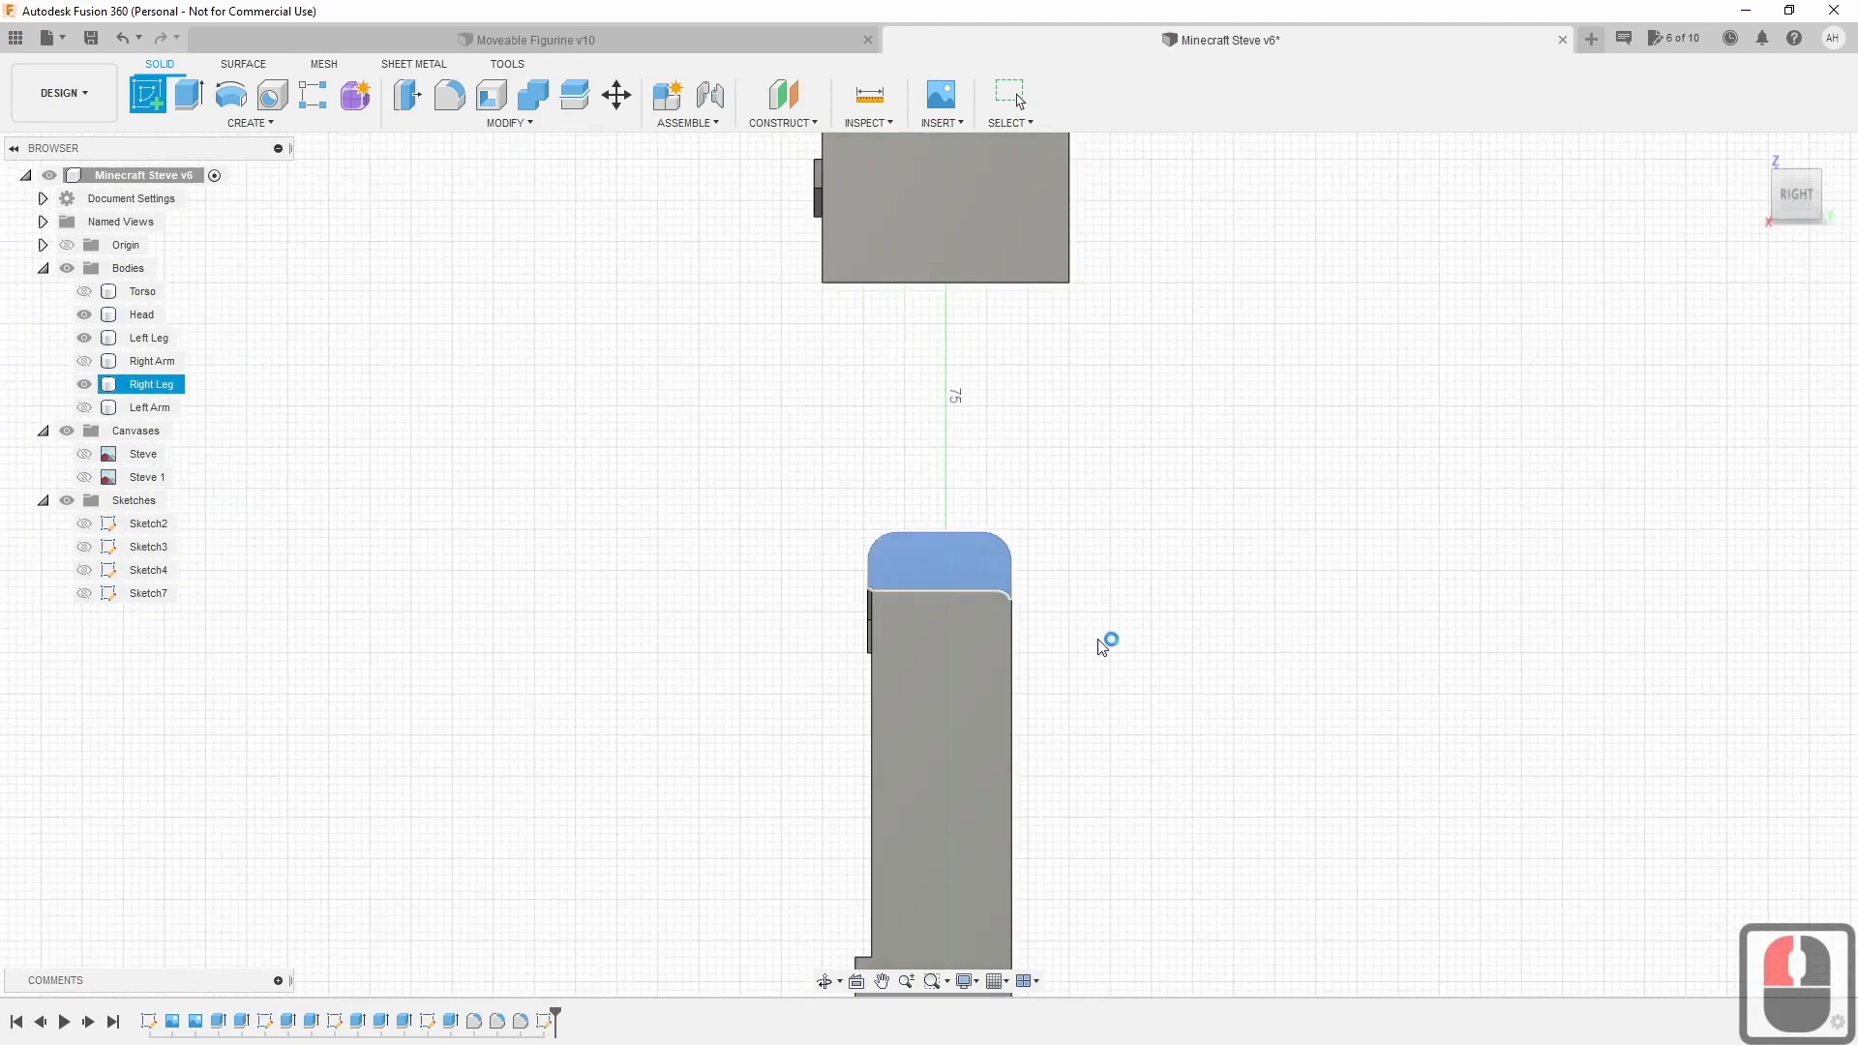
{"action": "scroll", "coordinate": [1124, 623], "scroll_direction": "up", "scroll_amount": 6}
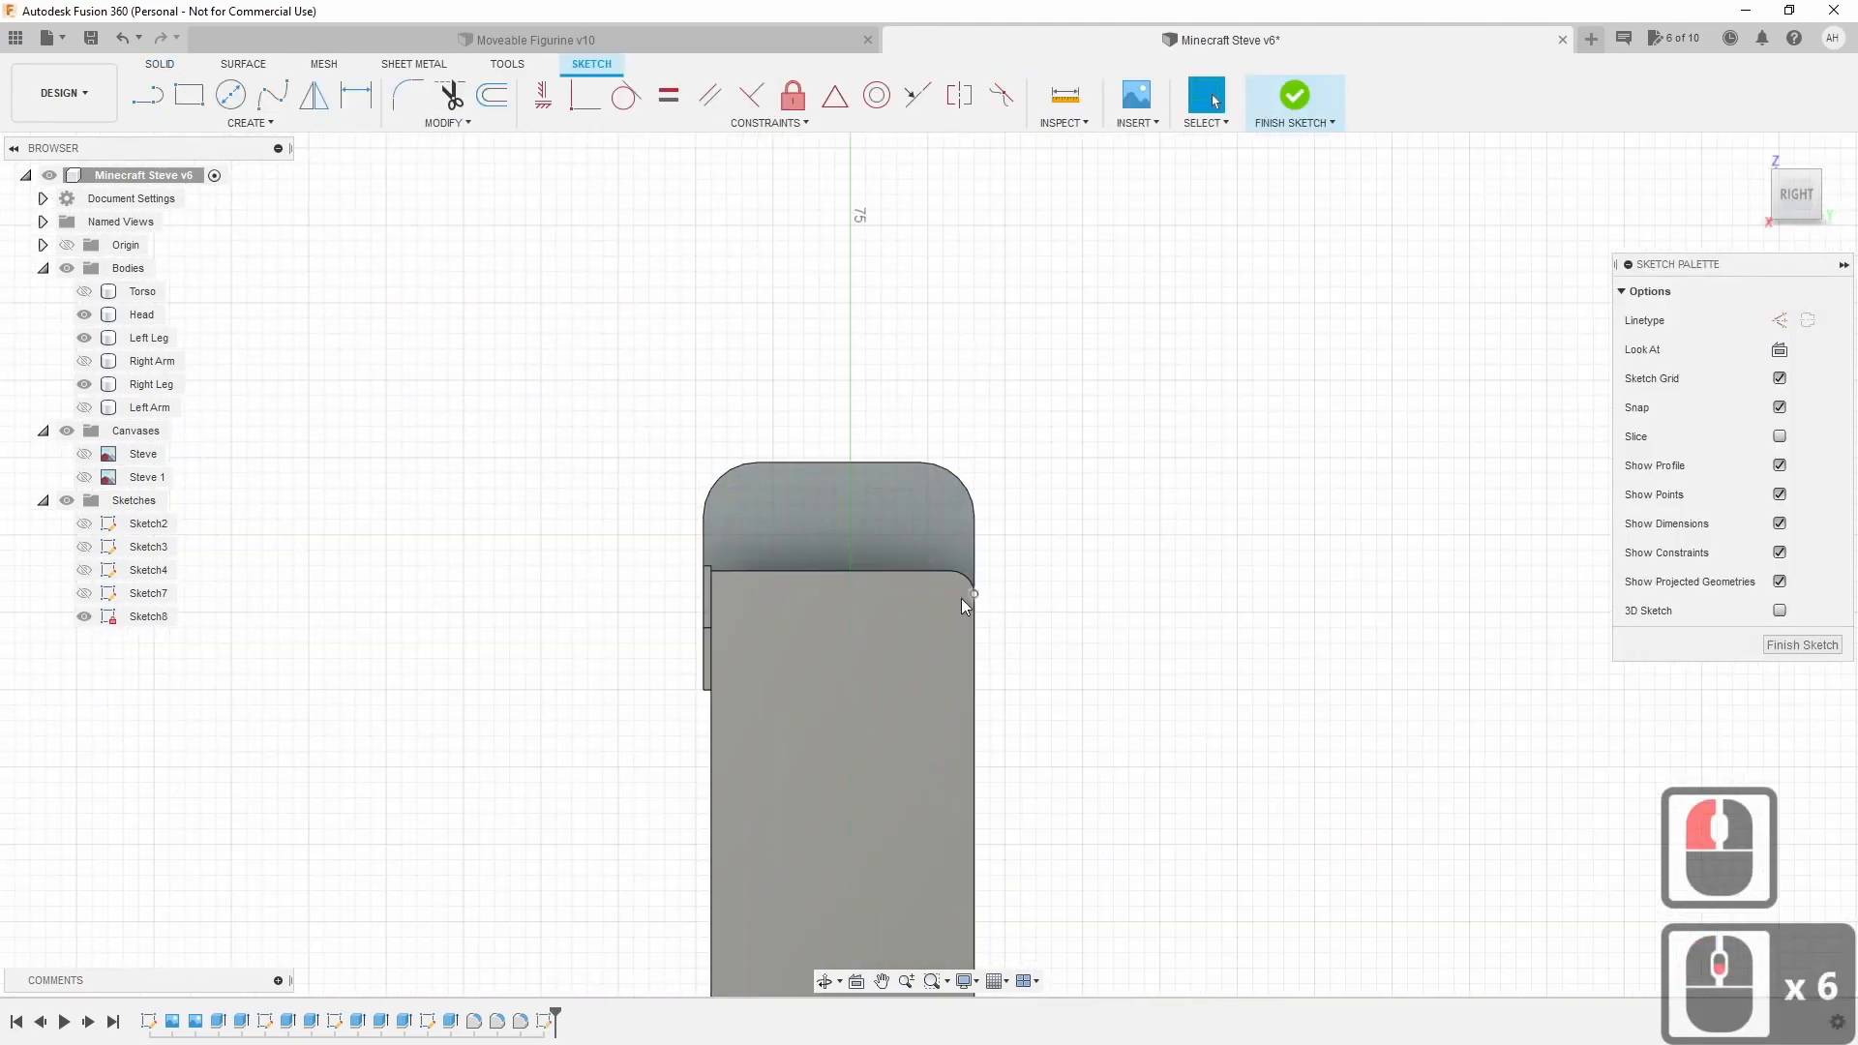
{"action": "scroll", "coordinate": [910, 566], "scroll_direction": "up", "scroll_amount": 8}
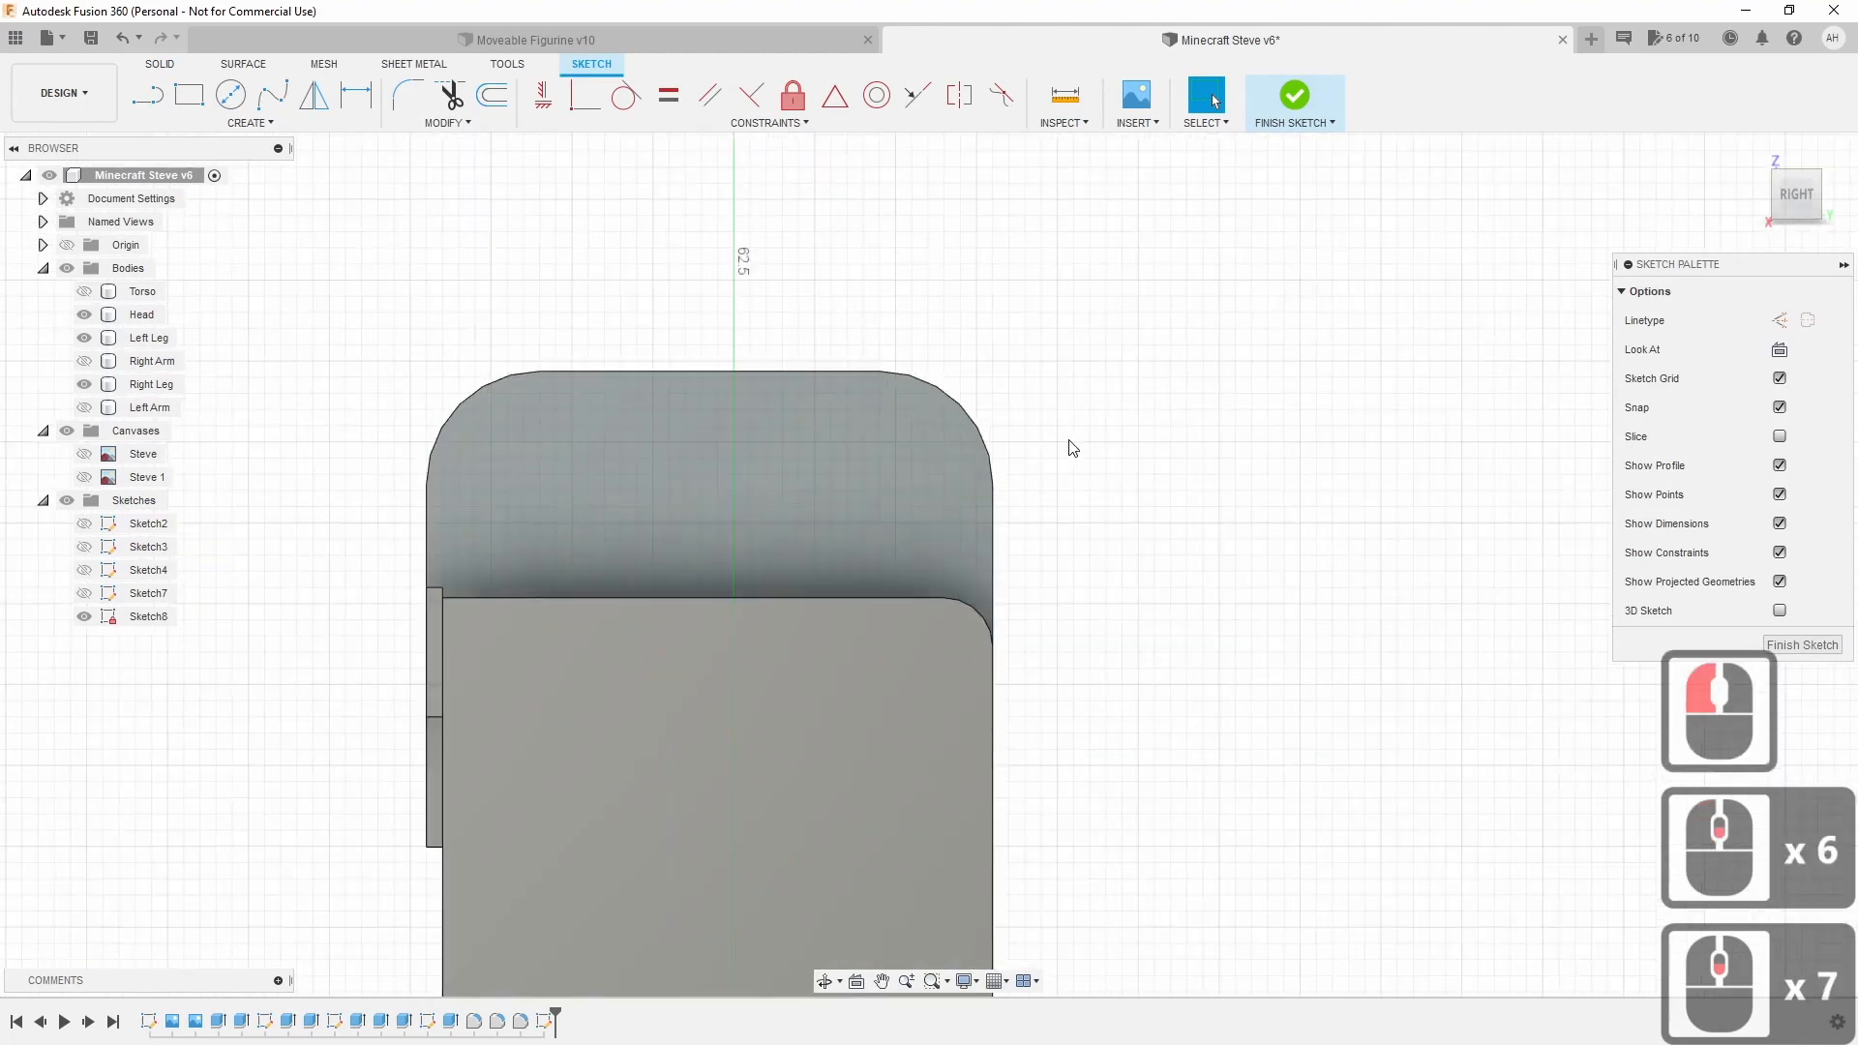
{"action": "scroll", "coordinate": [1061, 436], "scroll_direction": "up", "scroll_amount": 1}
{"action": "middle_click_drag", "start_coordinate": [1061, 435], "coordinate": [1169, 480]}
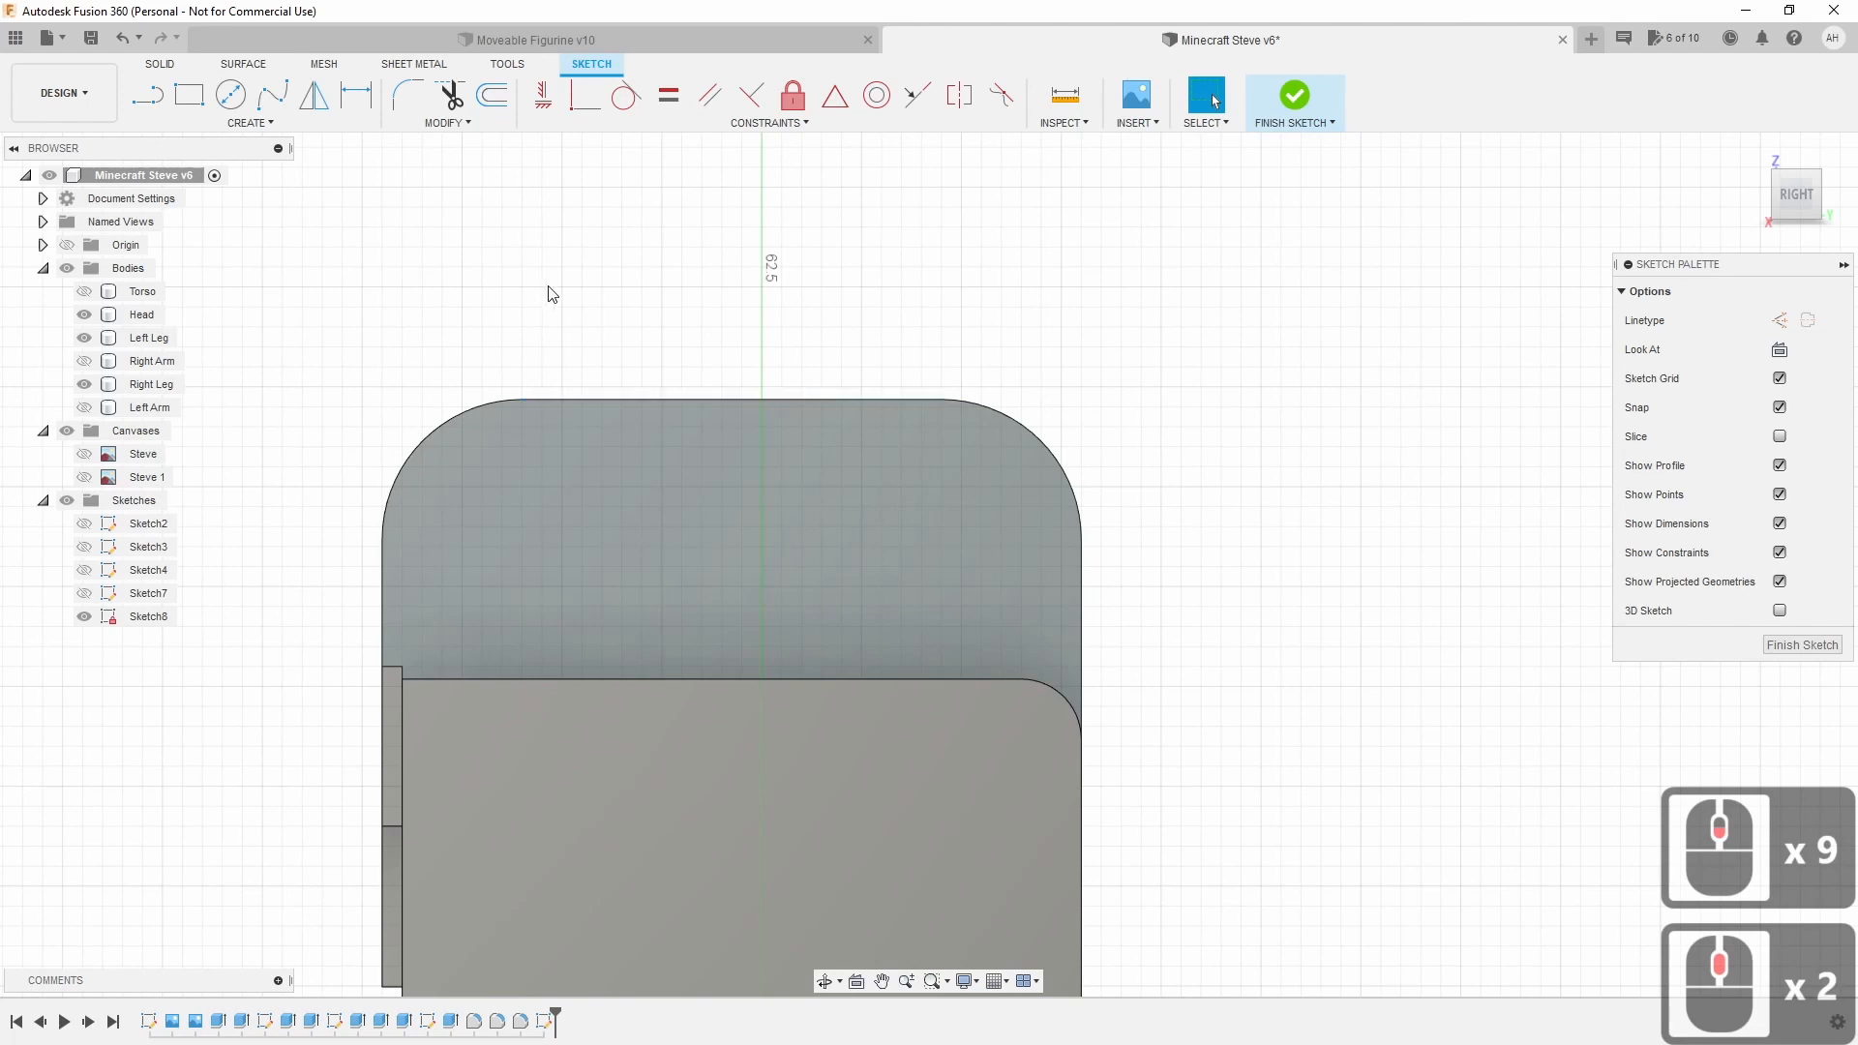
Project the hip tab's top edge into Sketch8 using Project/Include.
{"action": "left_click", "coordinate": [222, 123]}
{"action": "mouse_move", "coordinate": [282, 476]}
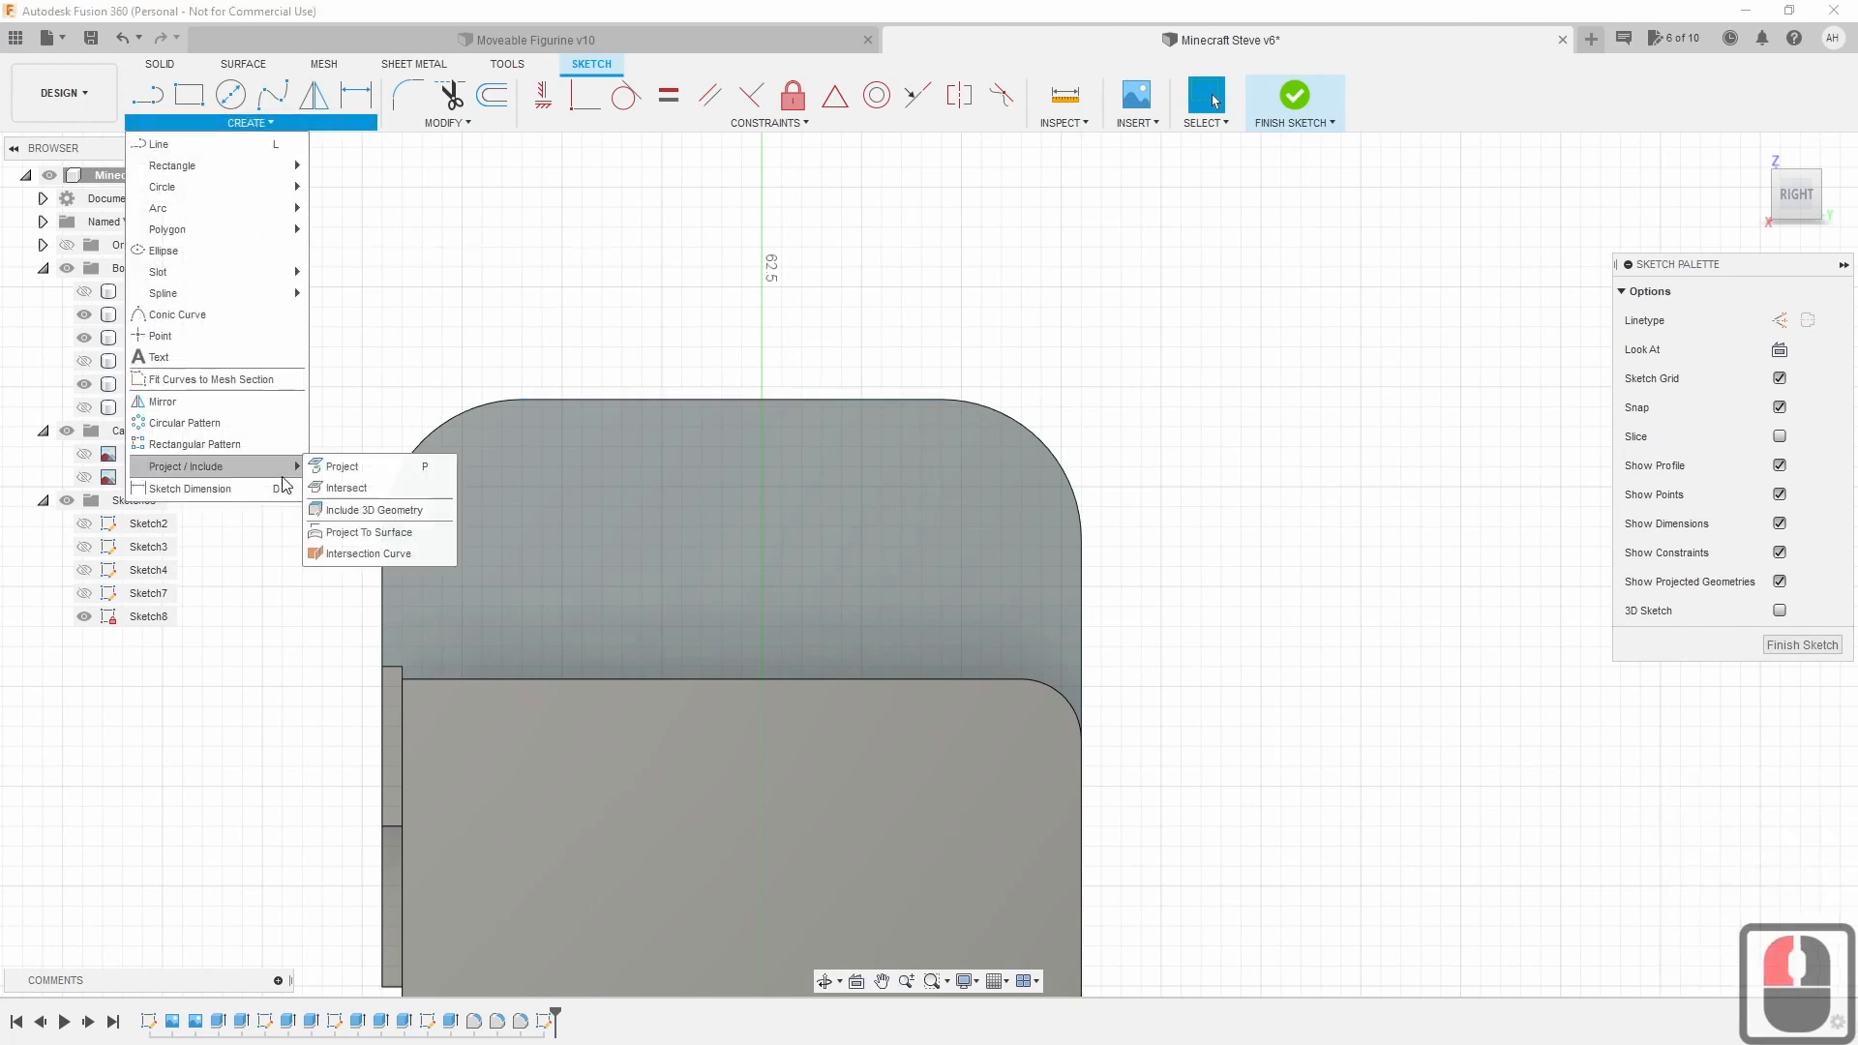
{"action": "left_click", "coordinate": [383, 512]}
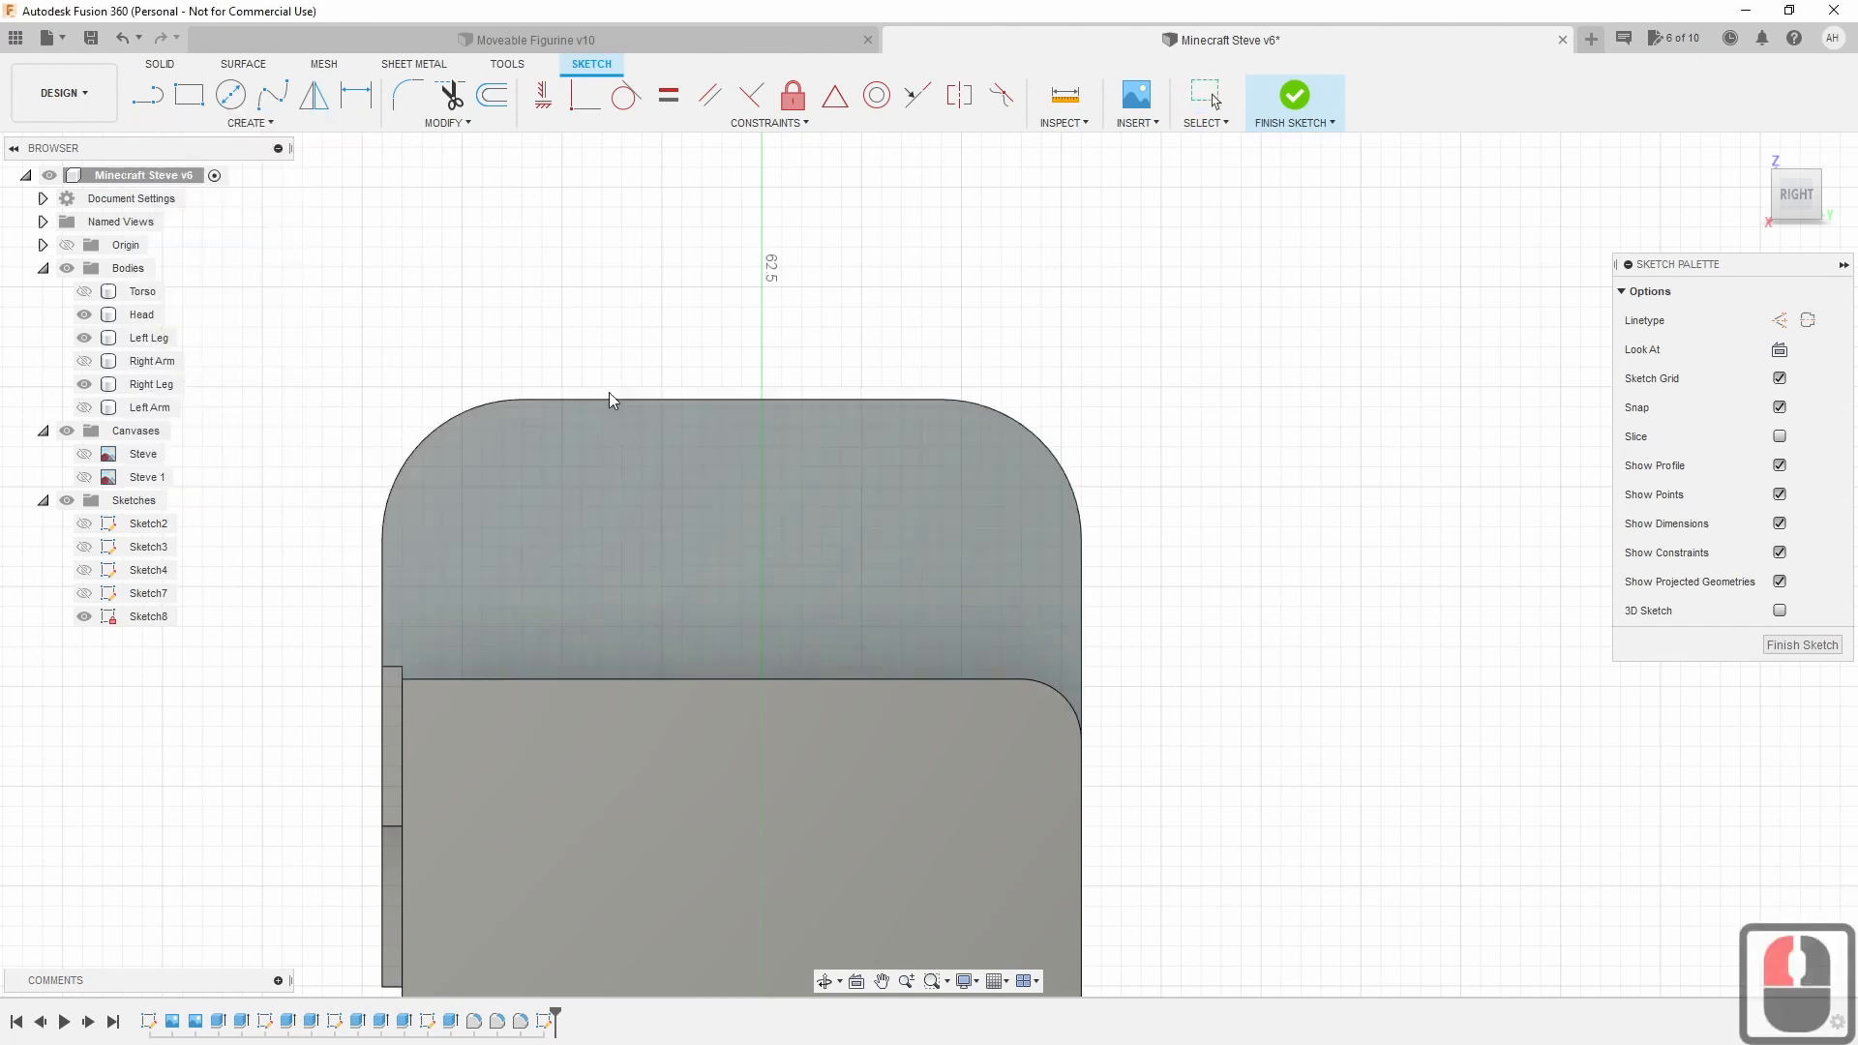
{"action": "left_click", "coordinate": [611, 399]}
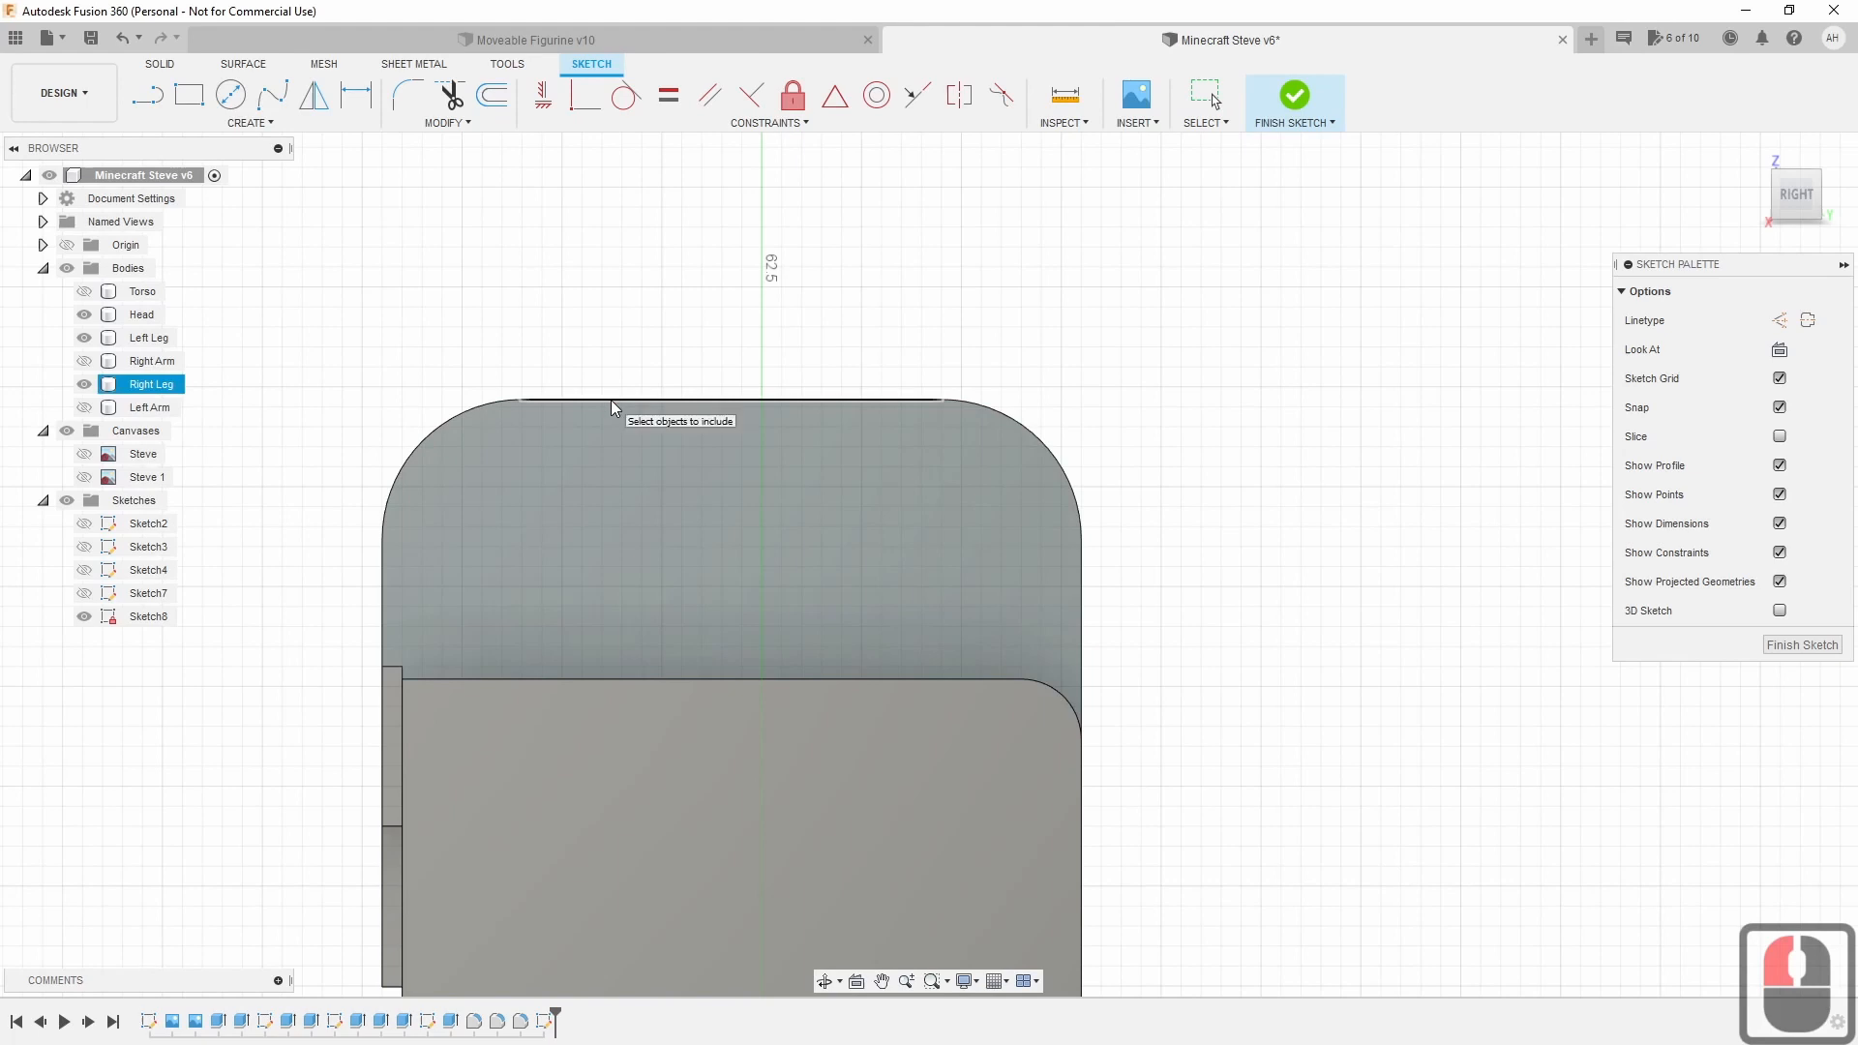
{"action": "left_click", "coordinate": [611, 399]}
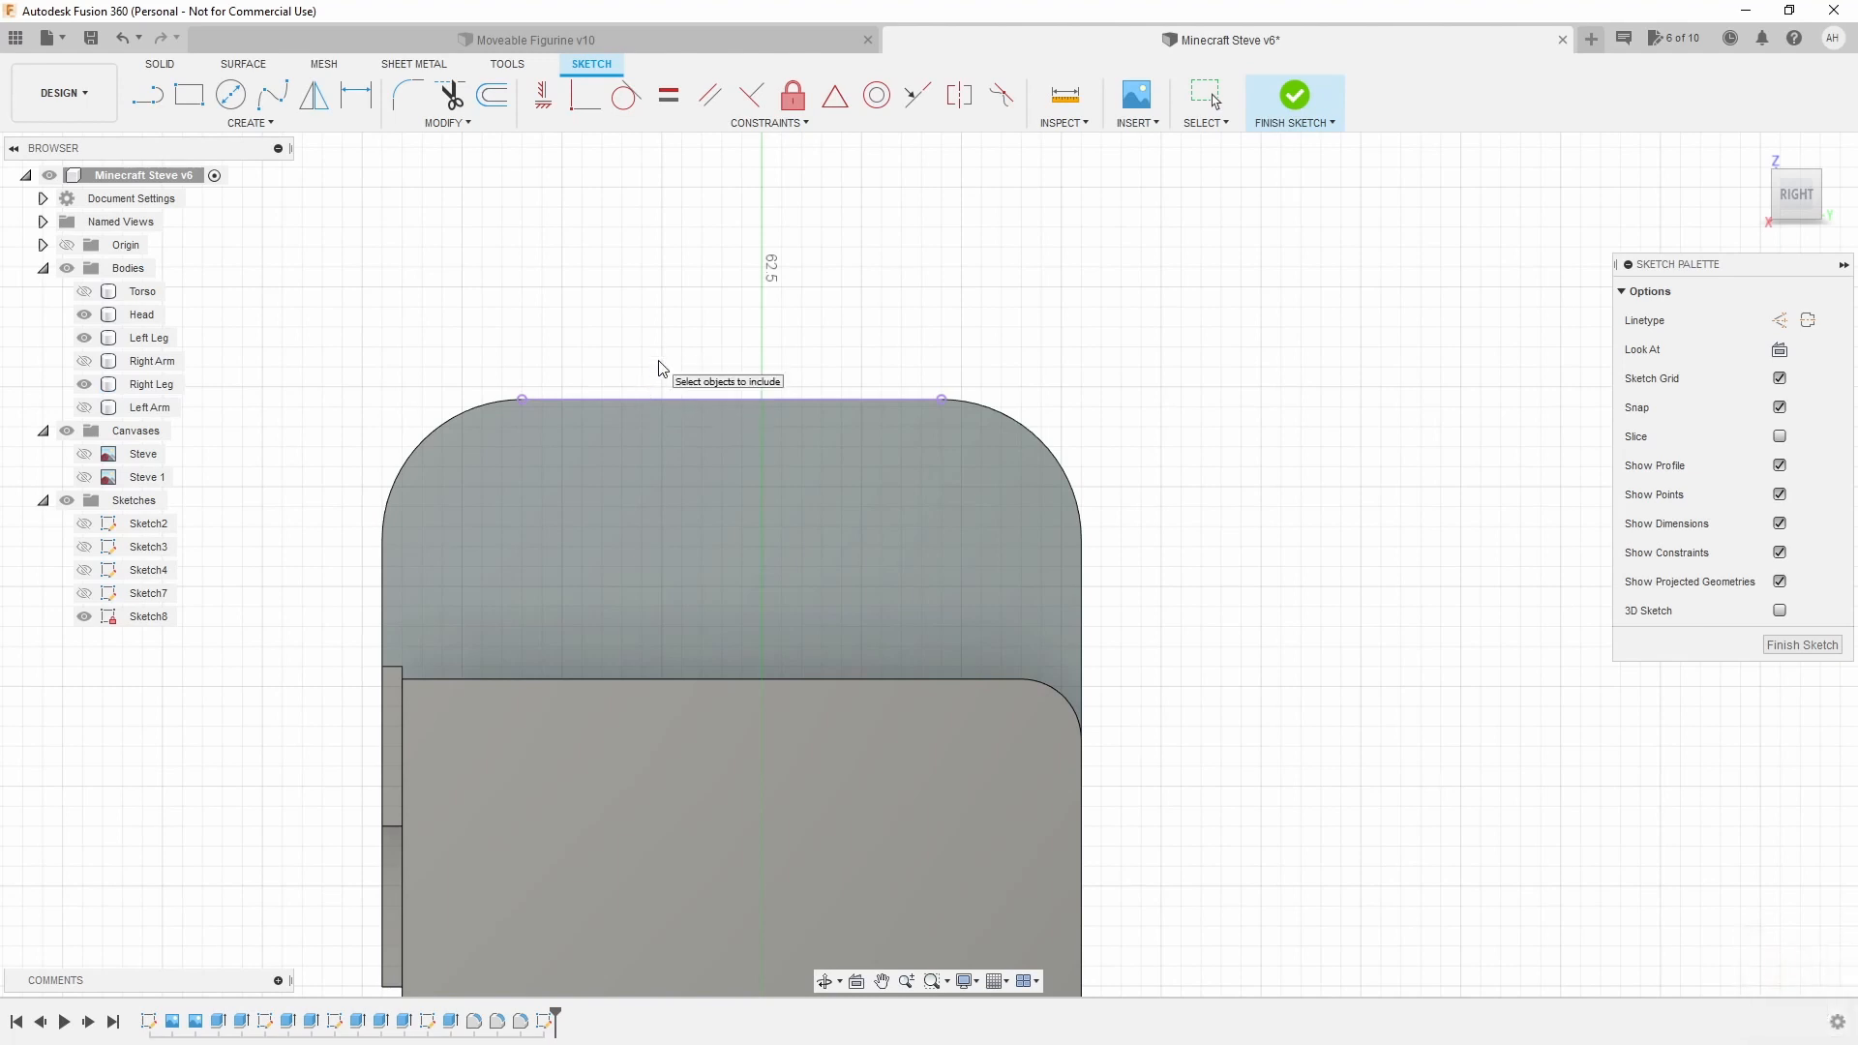
{"action": "key", "text": "Escape"}
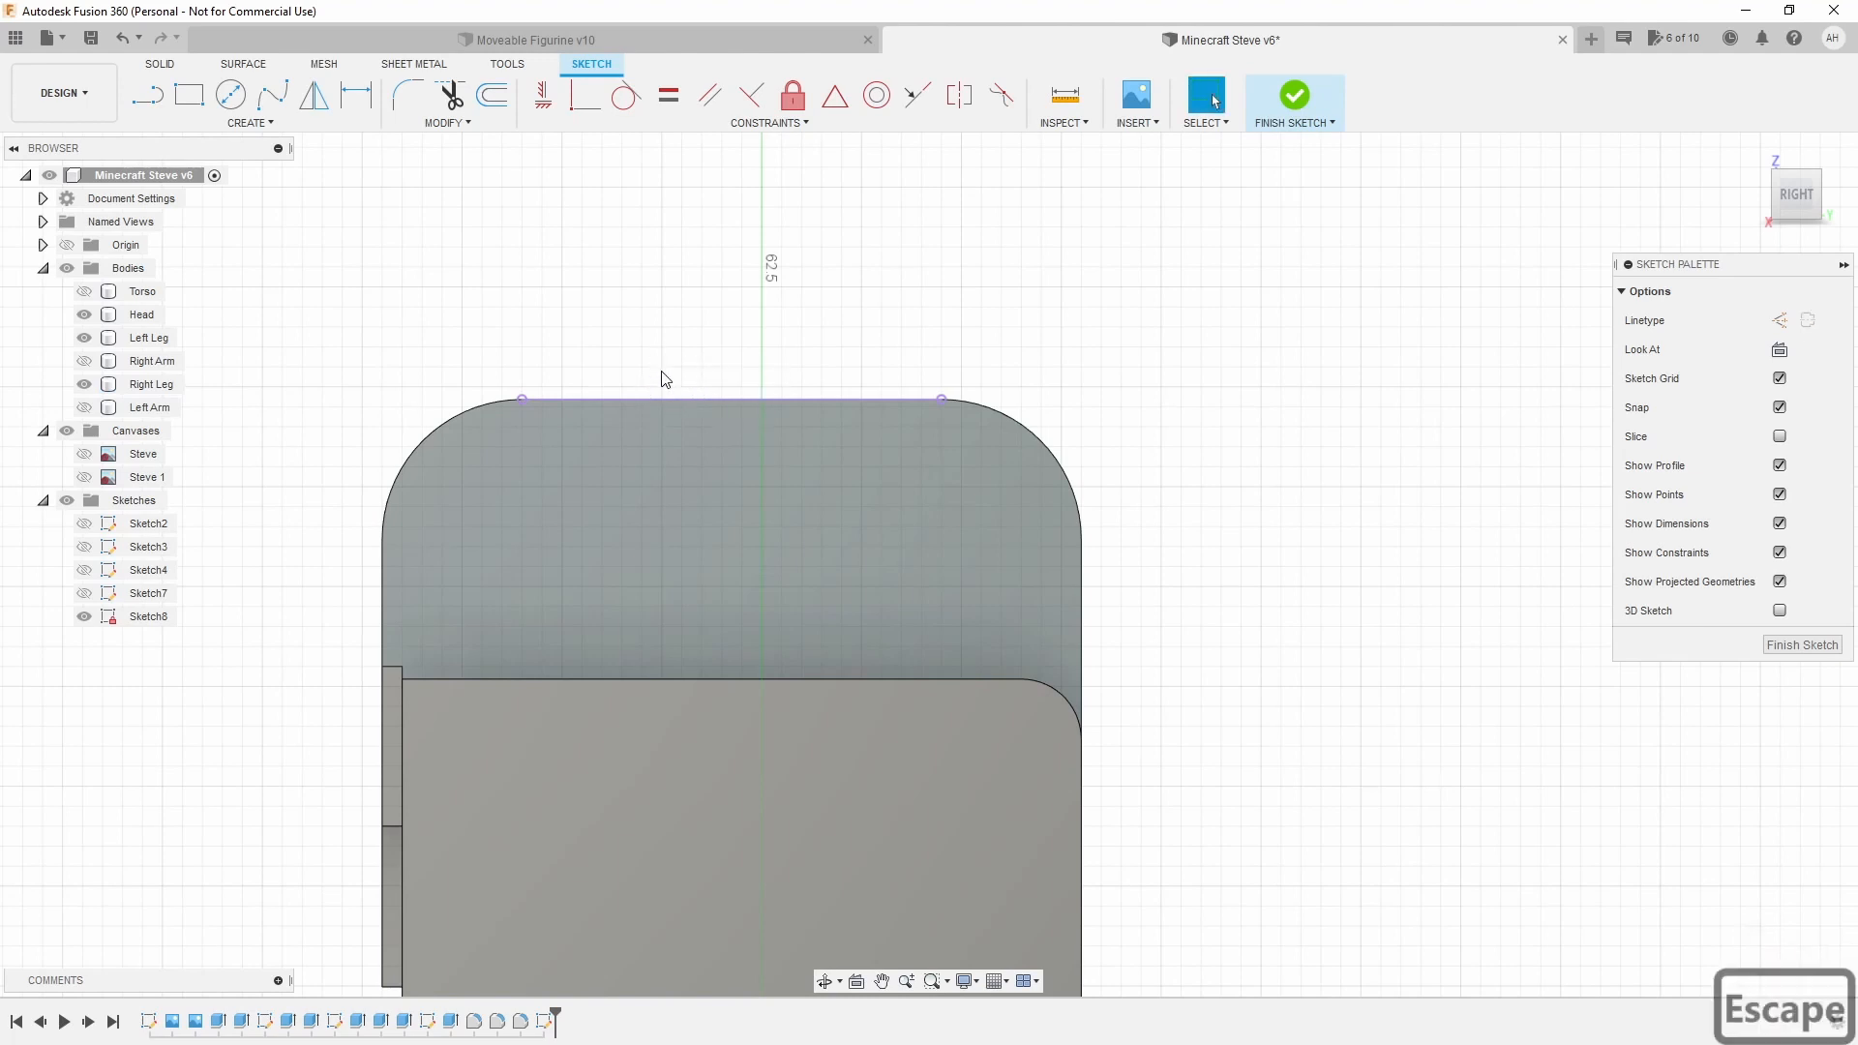
Draw a vertical line from the tab's top edge to its lower edge and make it construction.
{"action": "left_click", "coordinate": [148, 106]}
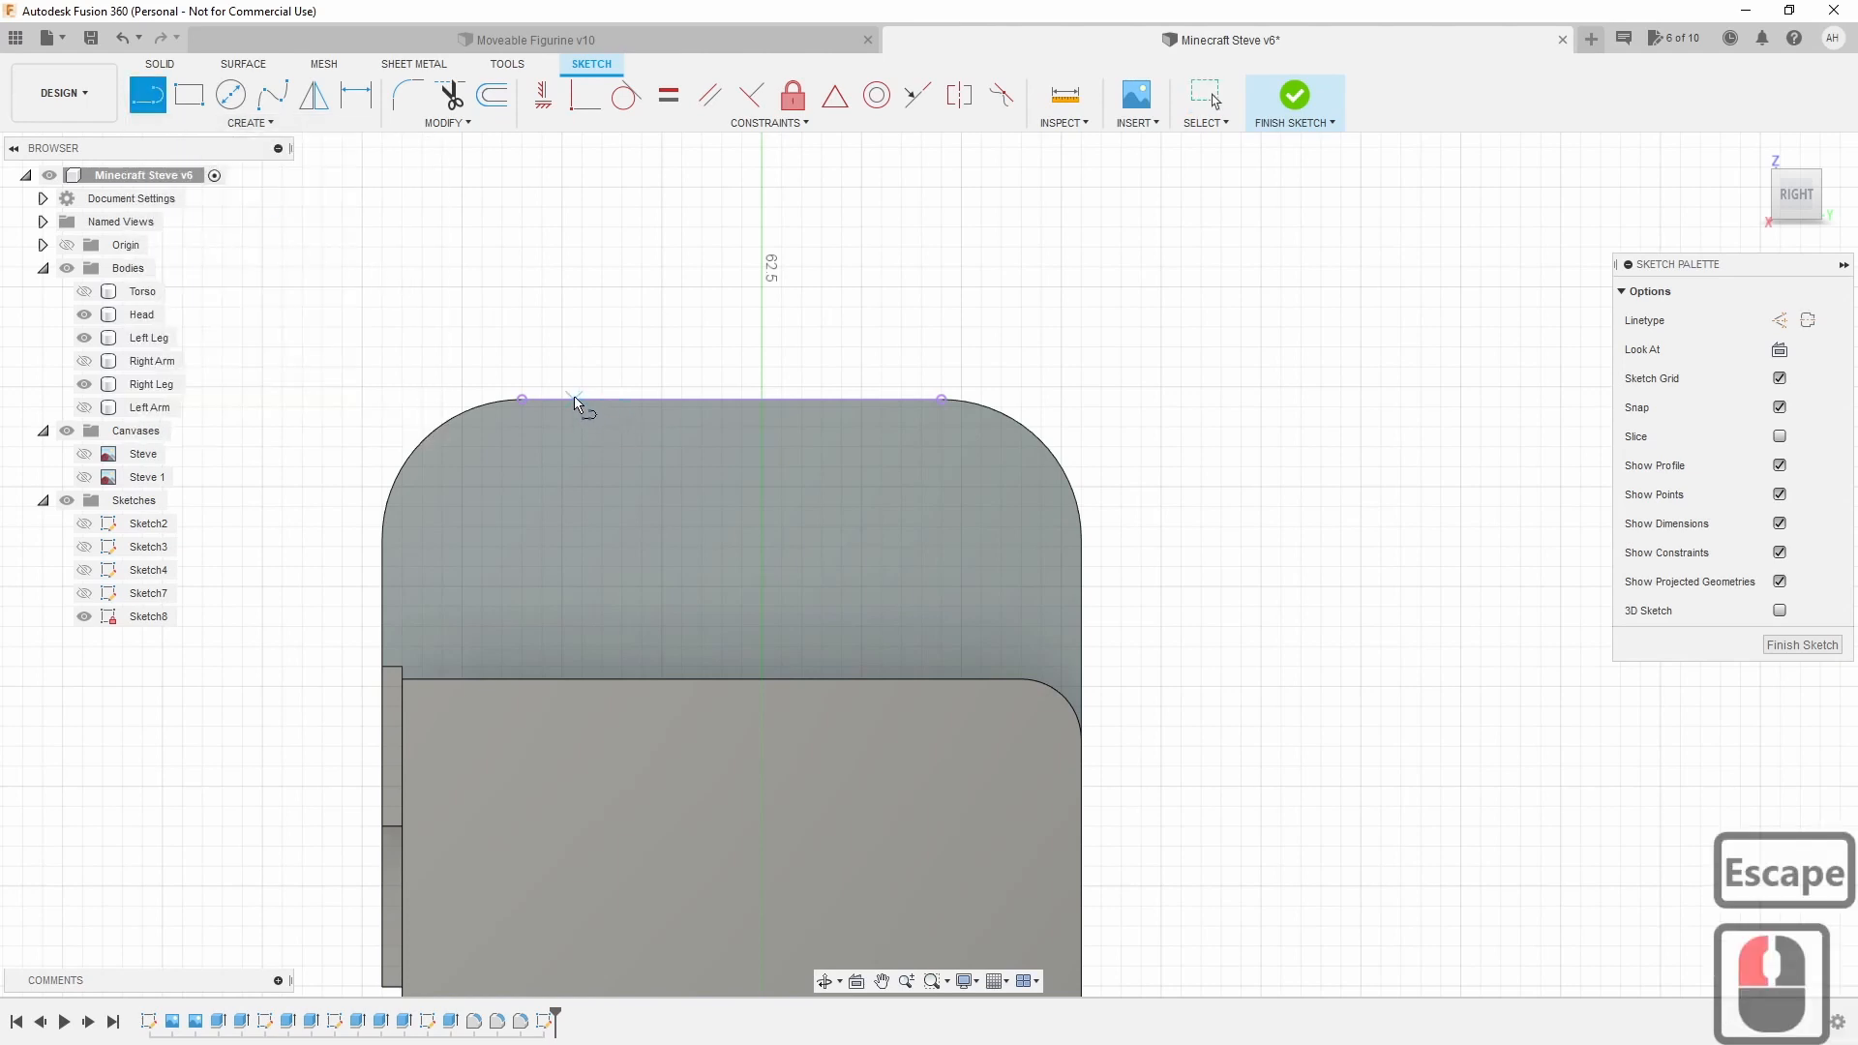
{"action": "left_click", "coordinate": [734, 398]}
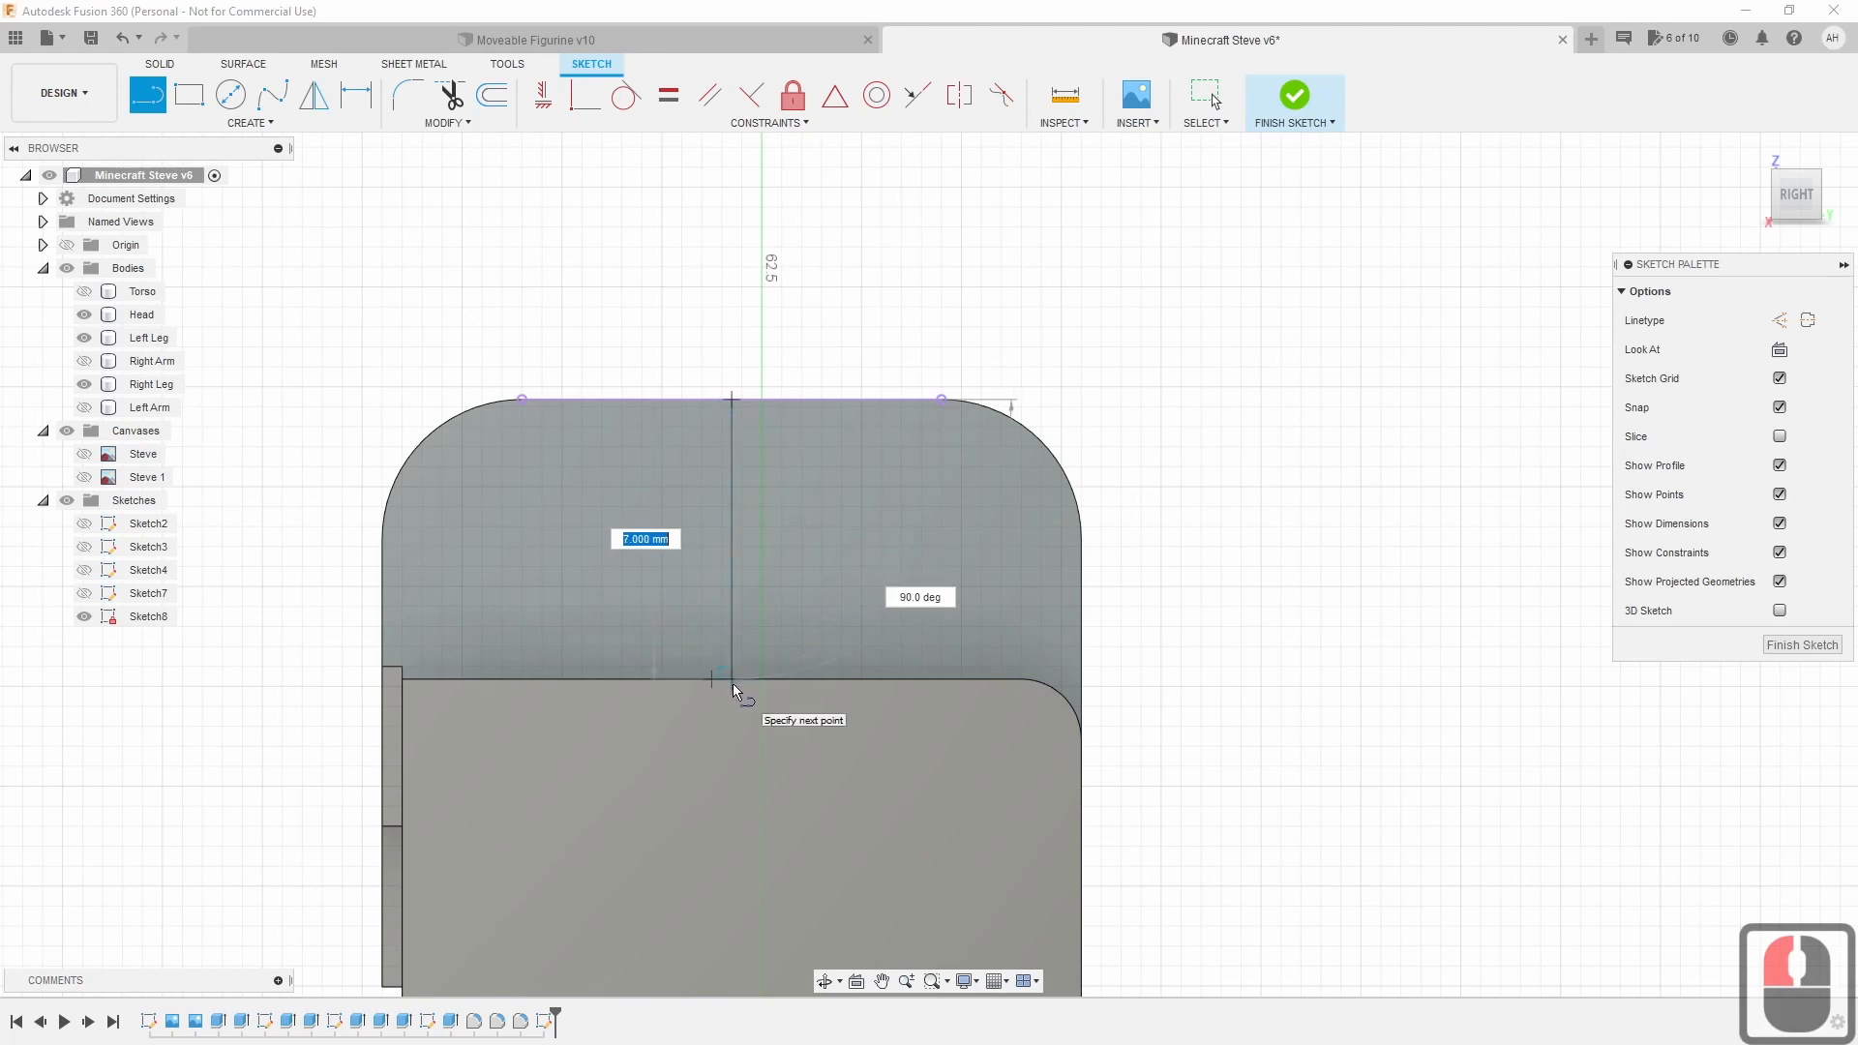
{"action": "scroll", "coordinate": [731, 671], "scroll_direction": "up", "scroll_amount": 3}
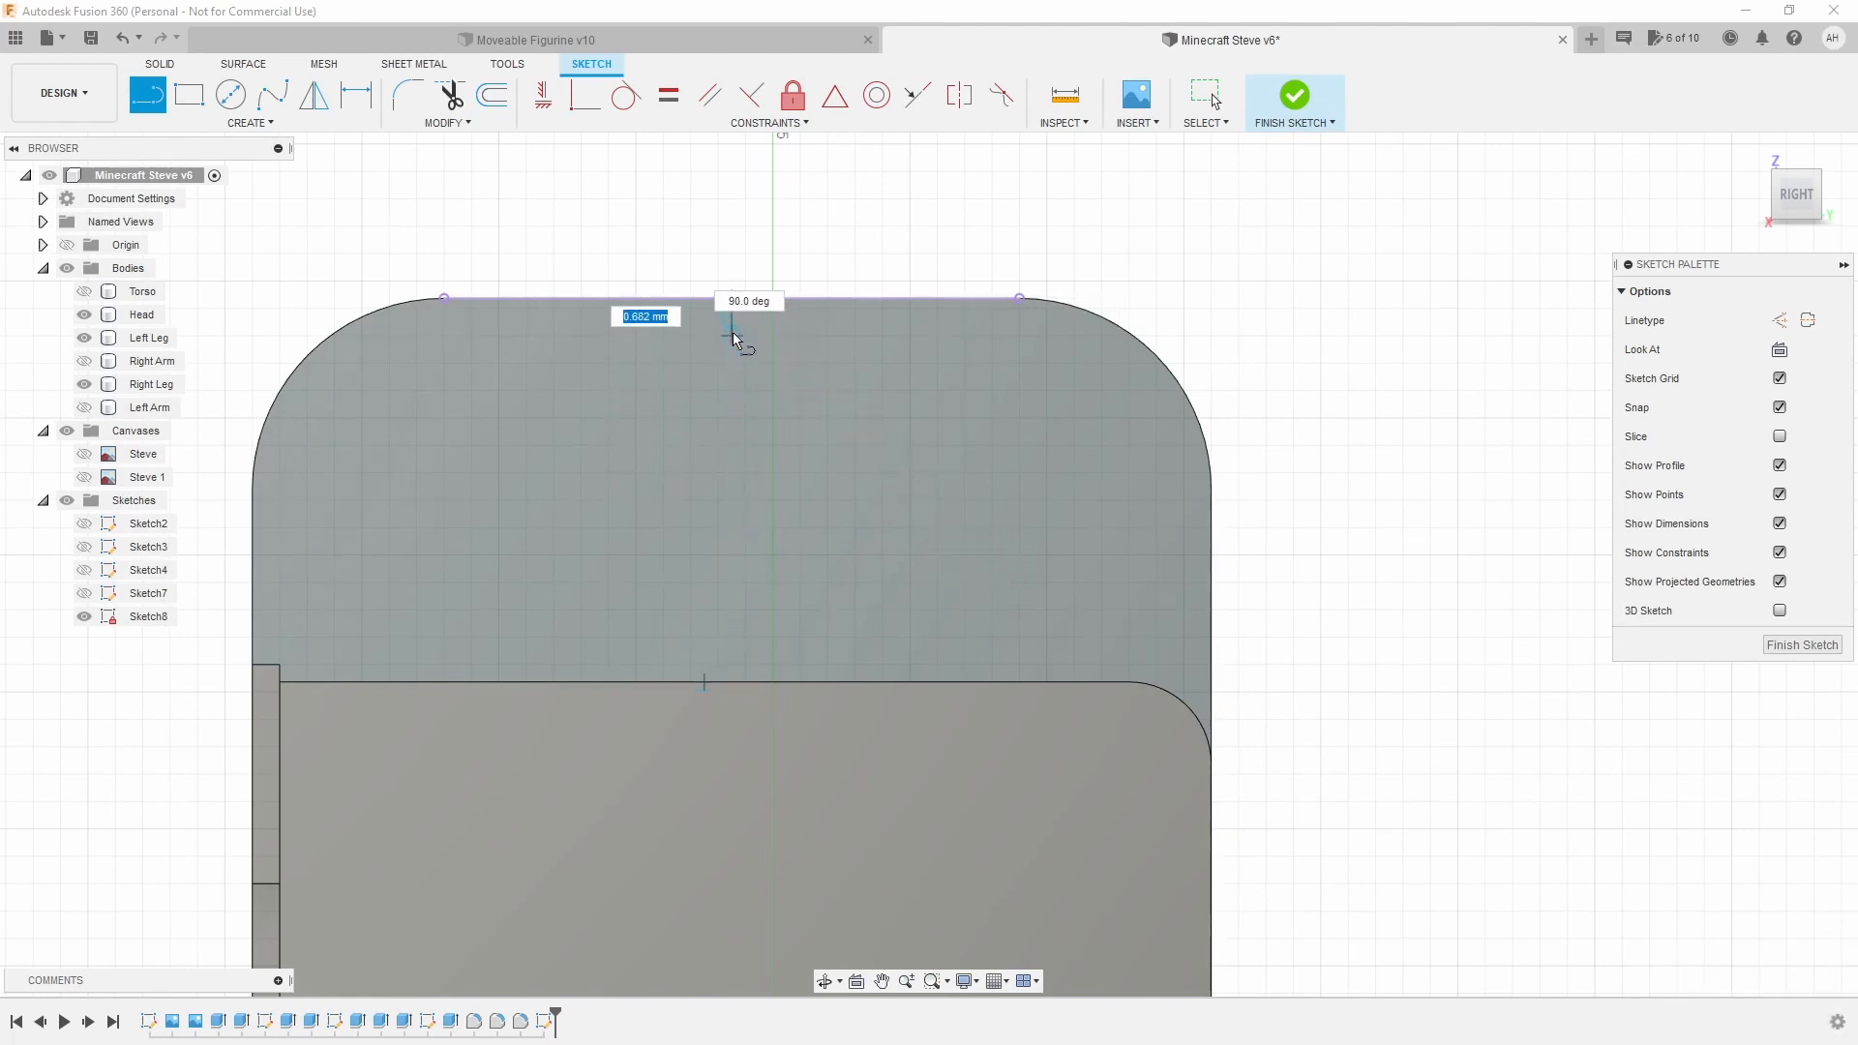
{"action": "left_click", "coordinate": [730, 680]}
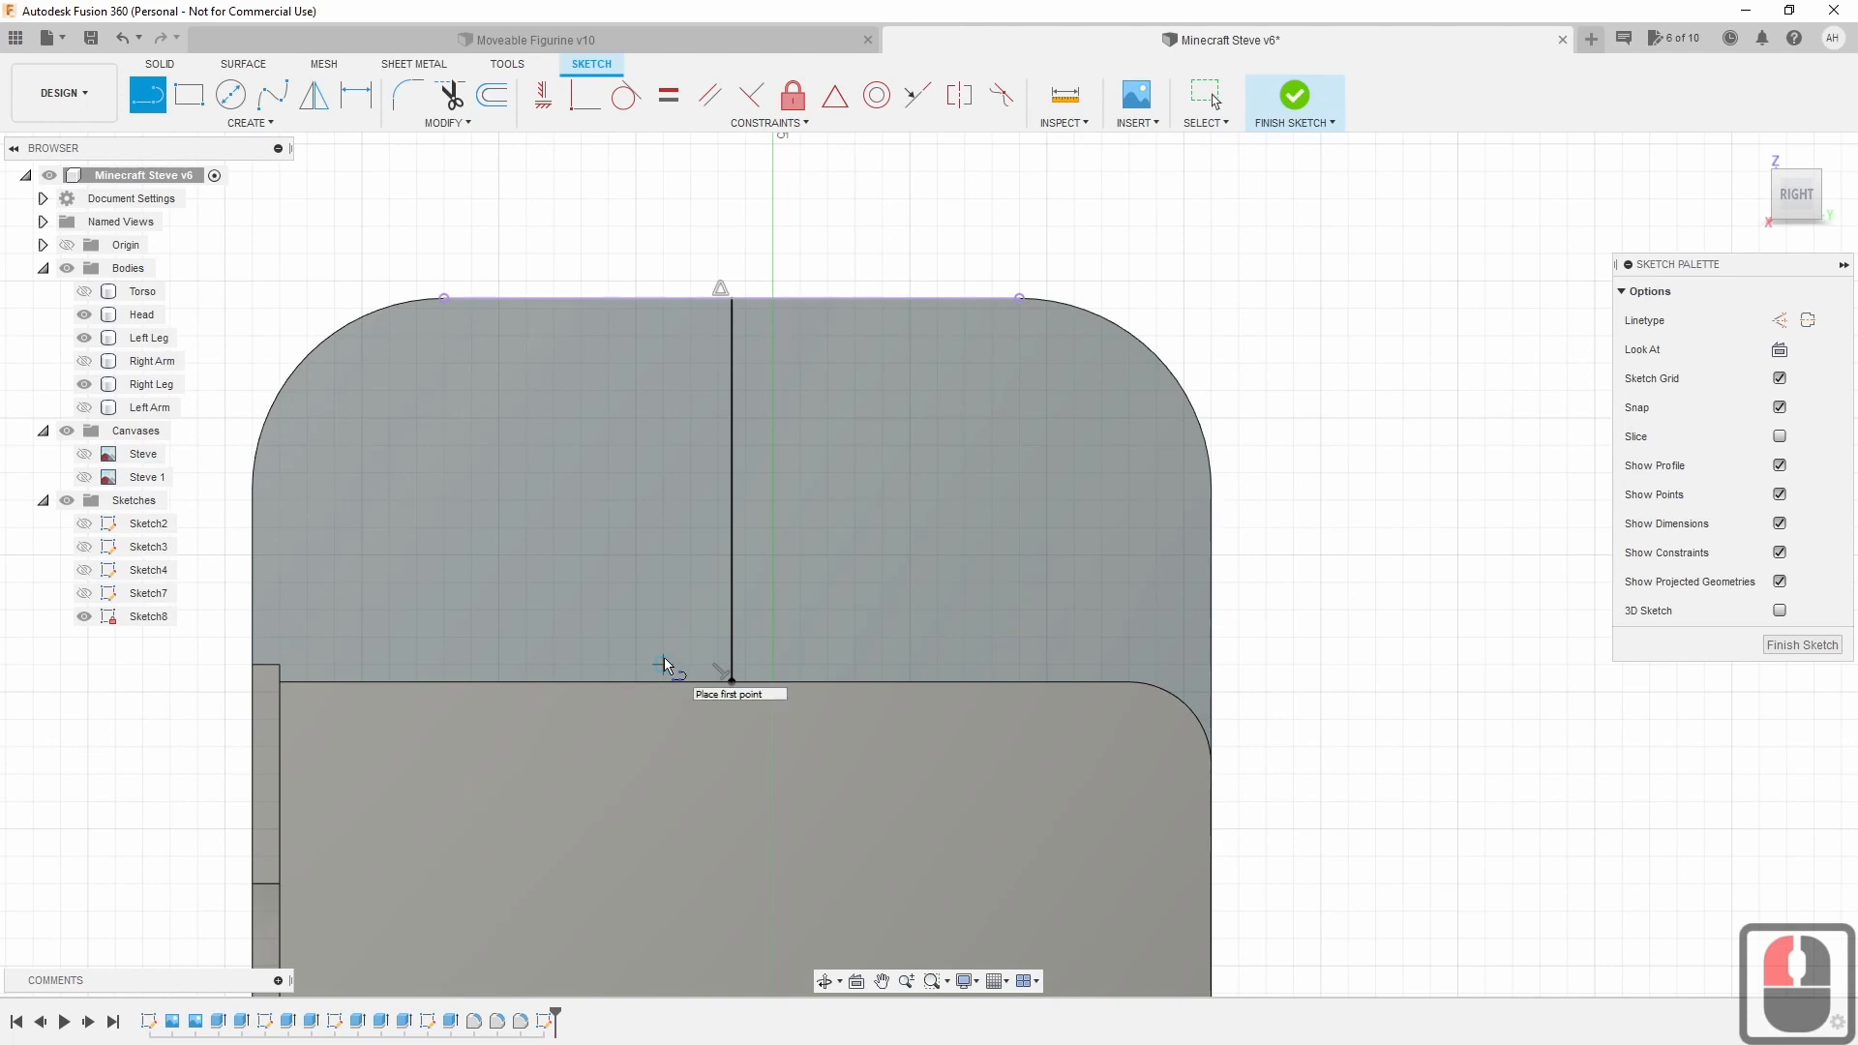
{"action": "key", "text": "Escape"}
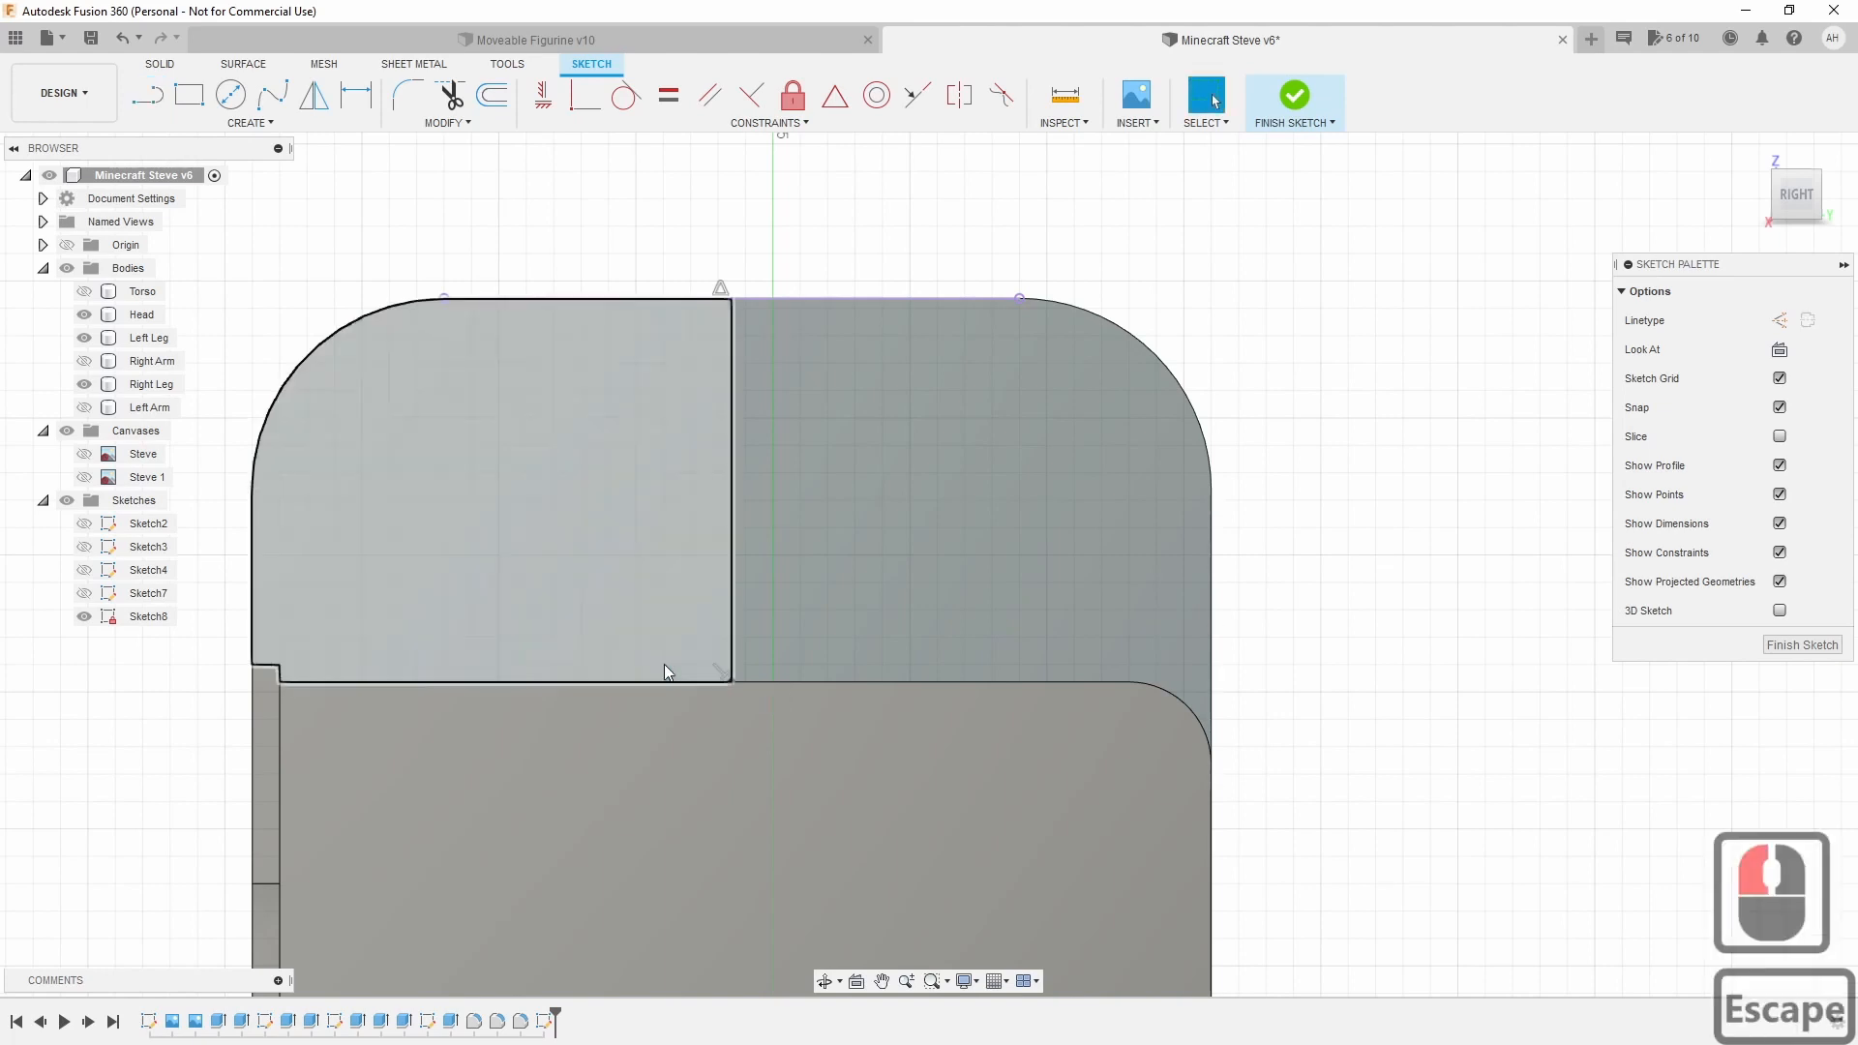
{"action": "left_click", "coordinate": [731, 575]}
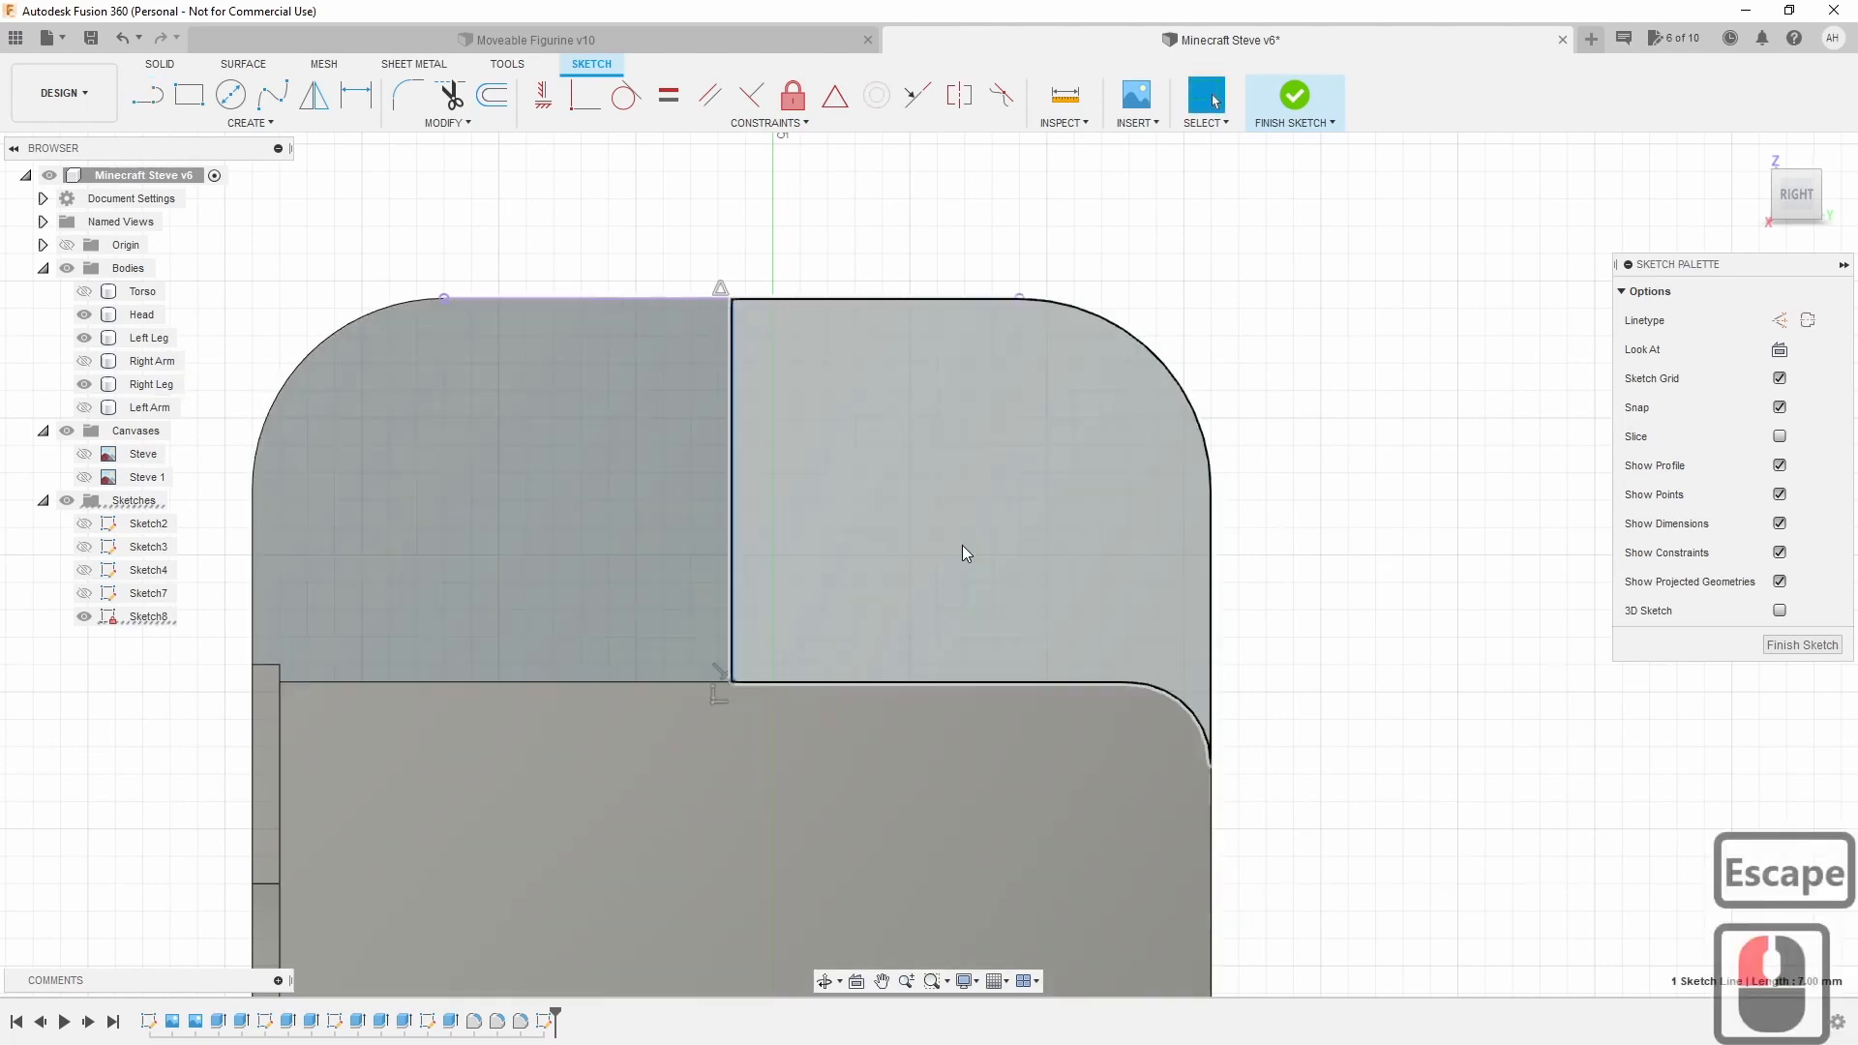
{"action": "key", "text": "x"}
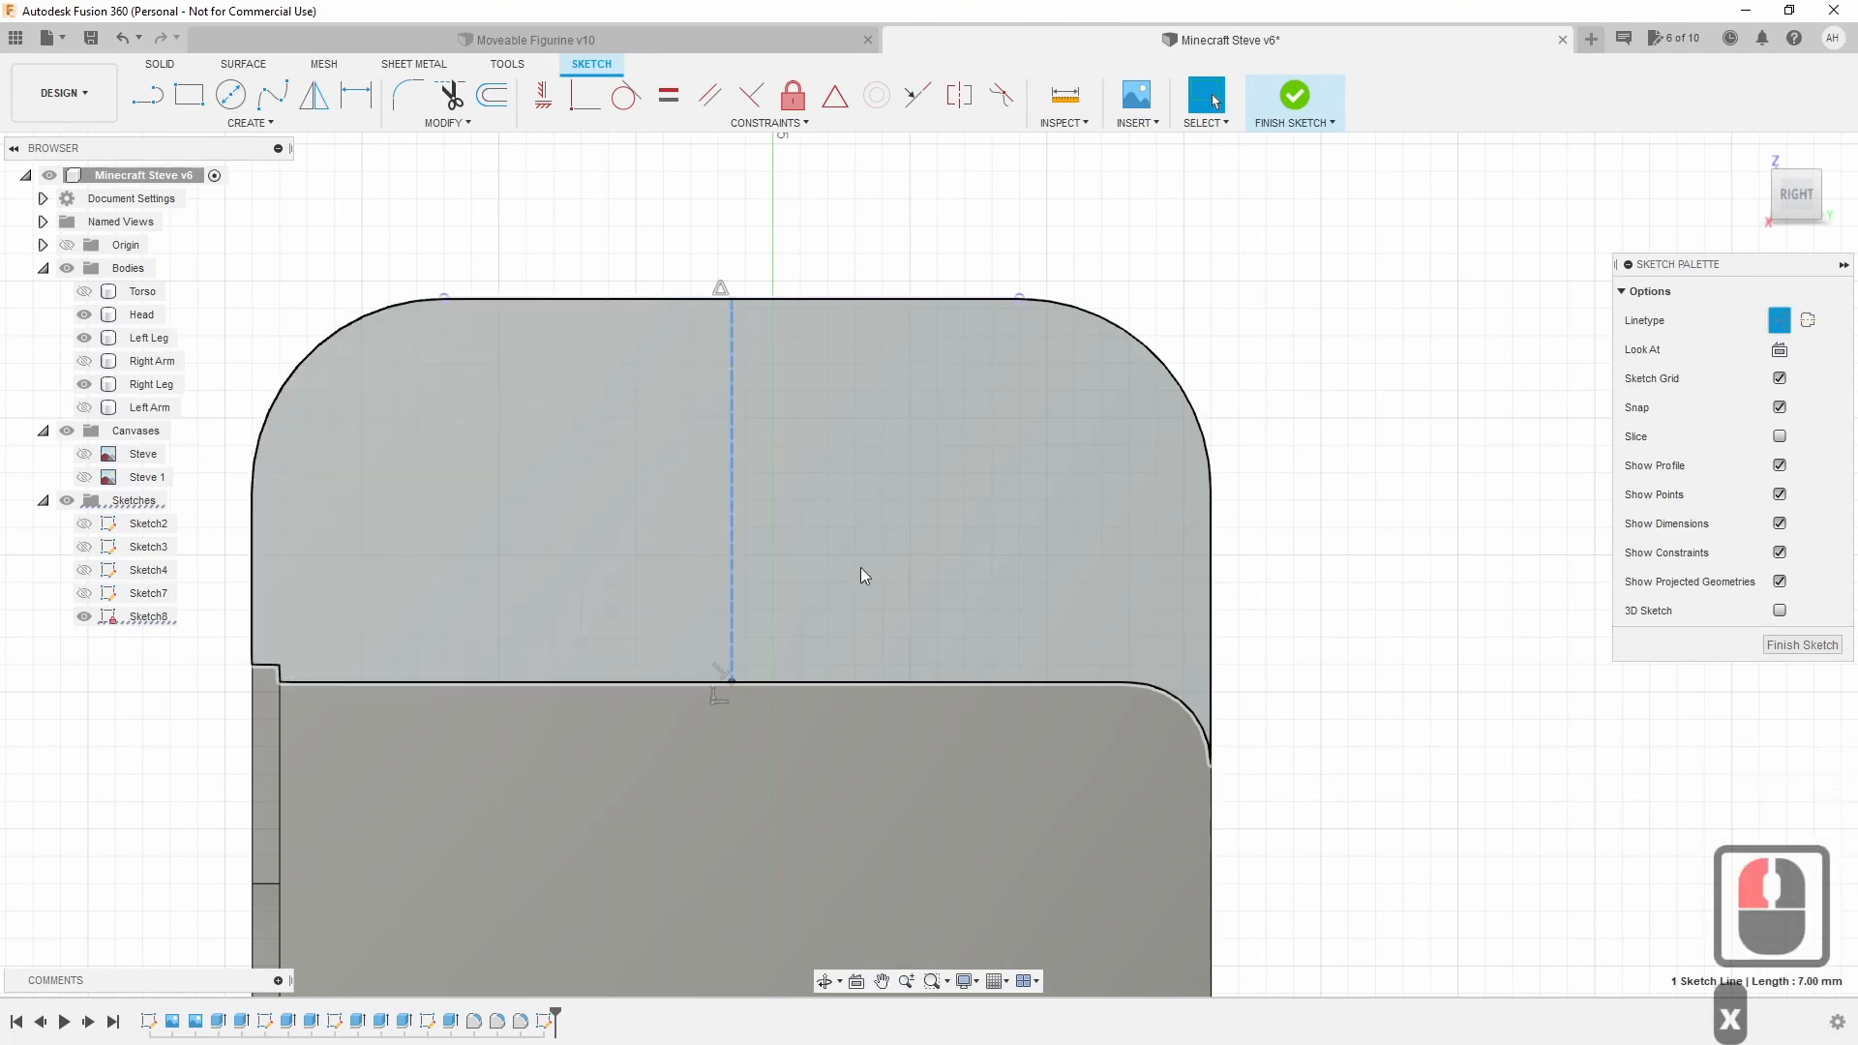
{"action": "left_click", "coordinate": [1305, 536]}
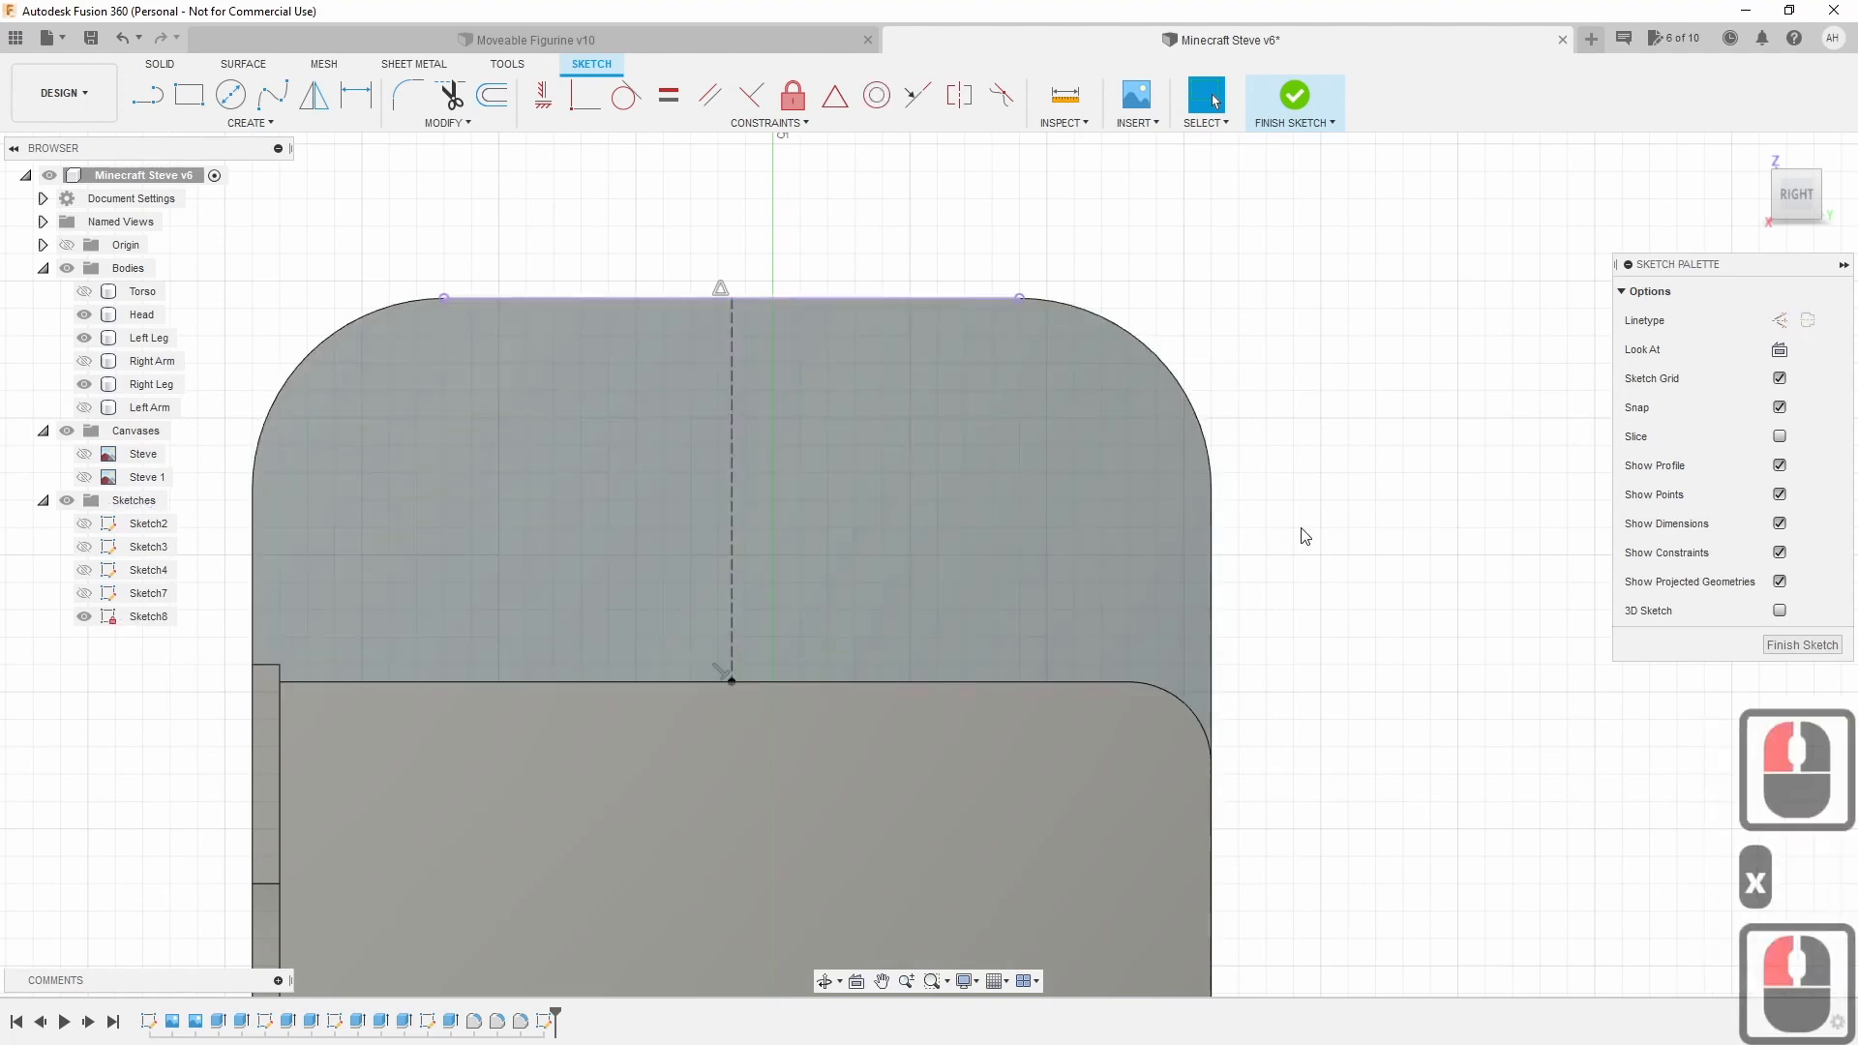
Place a Ø5 mm circle centred on the construction line and position its Ø5.00 dimension.
{"action": "left_click", "coordinate": [242, 100]}
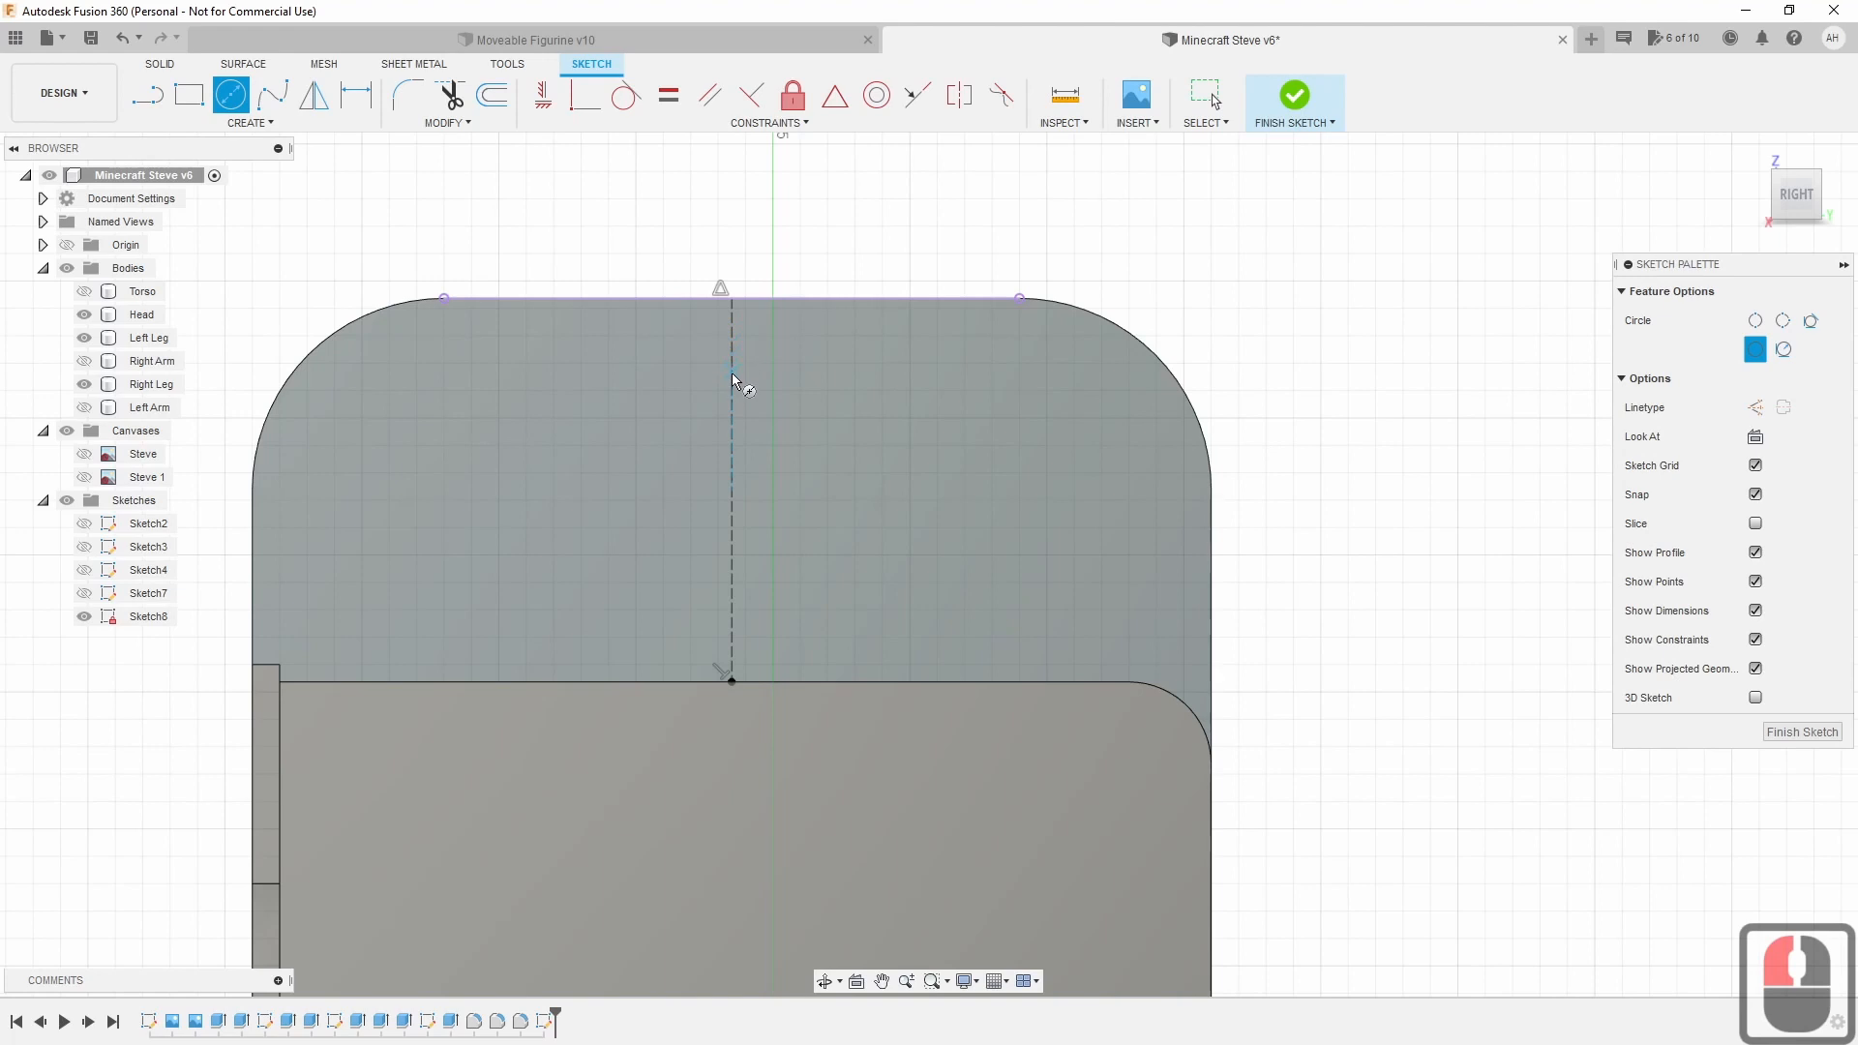
{"action": "left_click", "coordinate": [733, 491]}
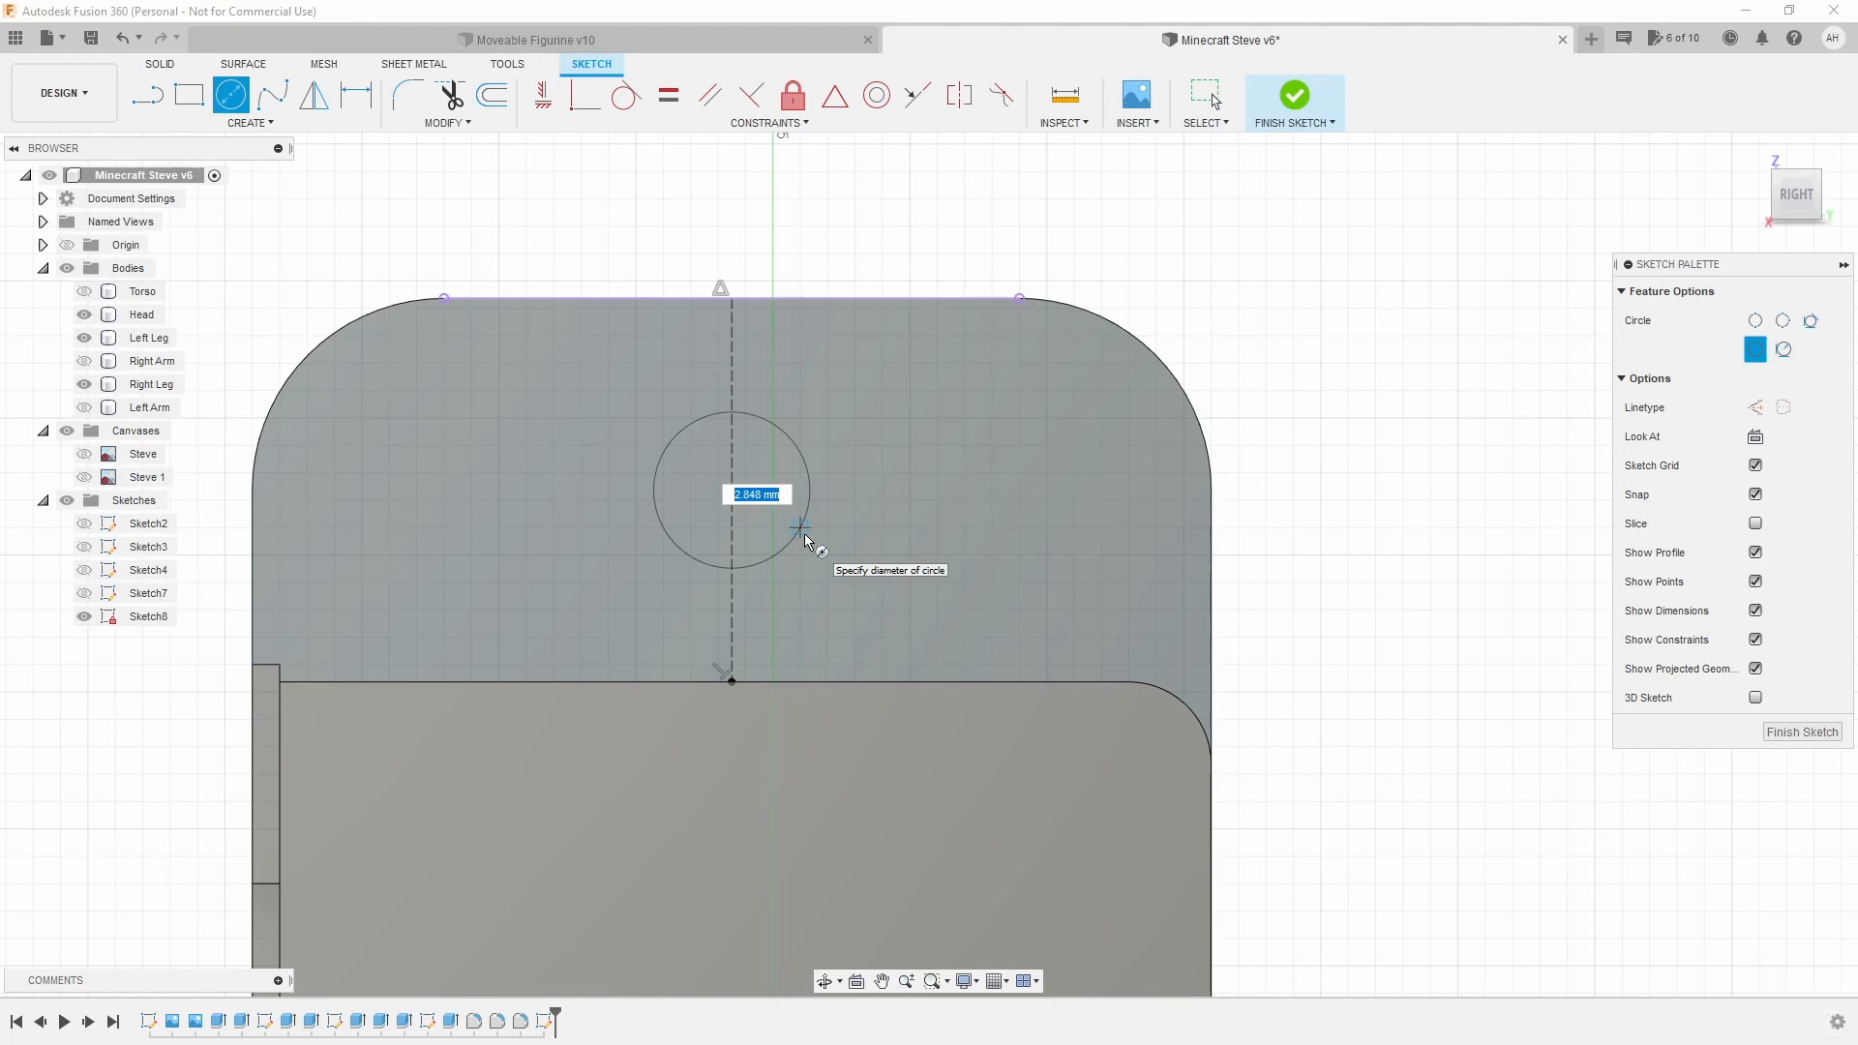
{"action": "type", "text": "6"}
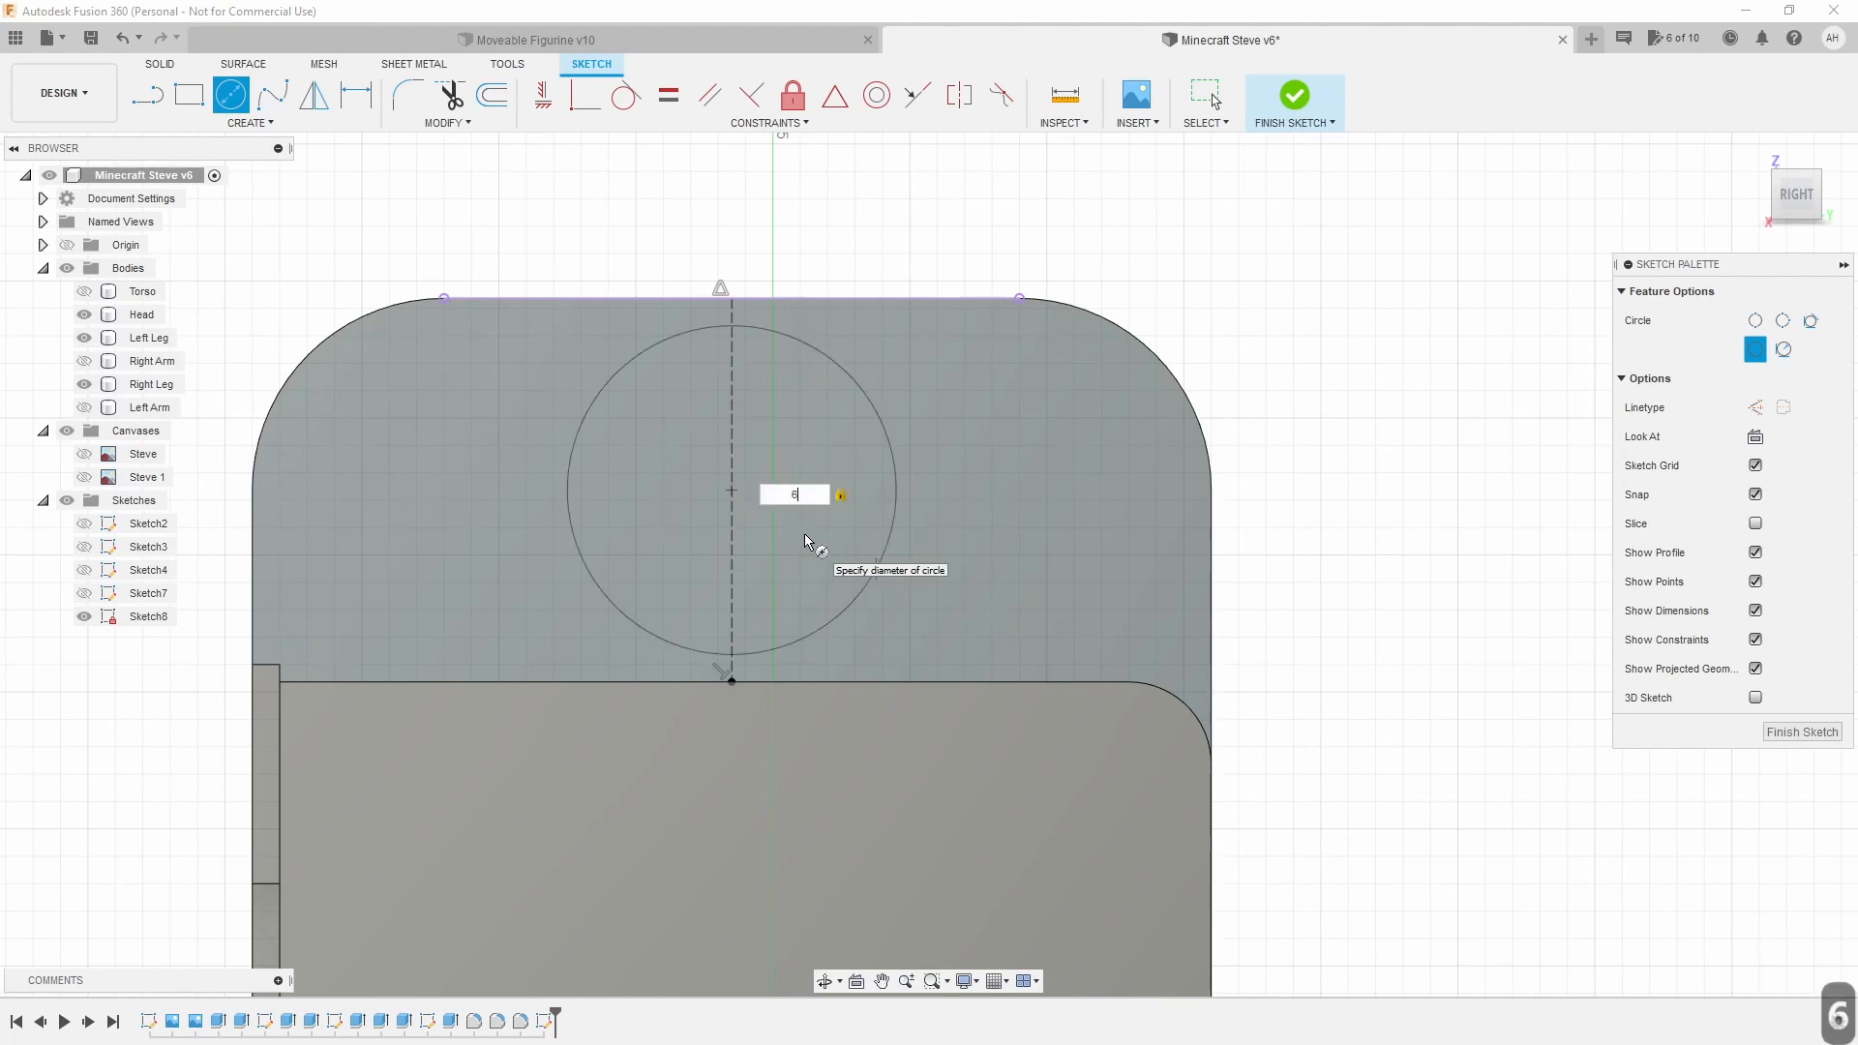
{"action": "key", "text": "BackSpace"}
{"action": "type", "text": "5"}
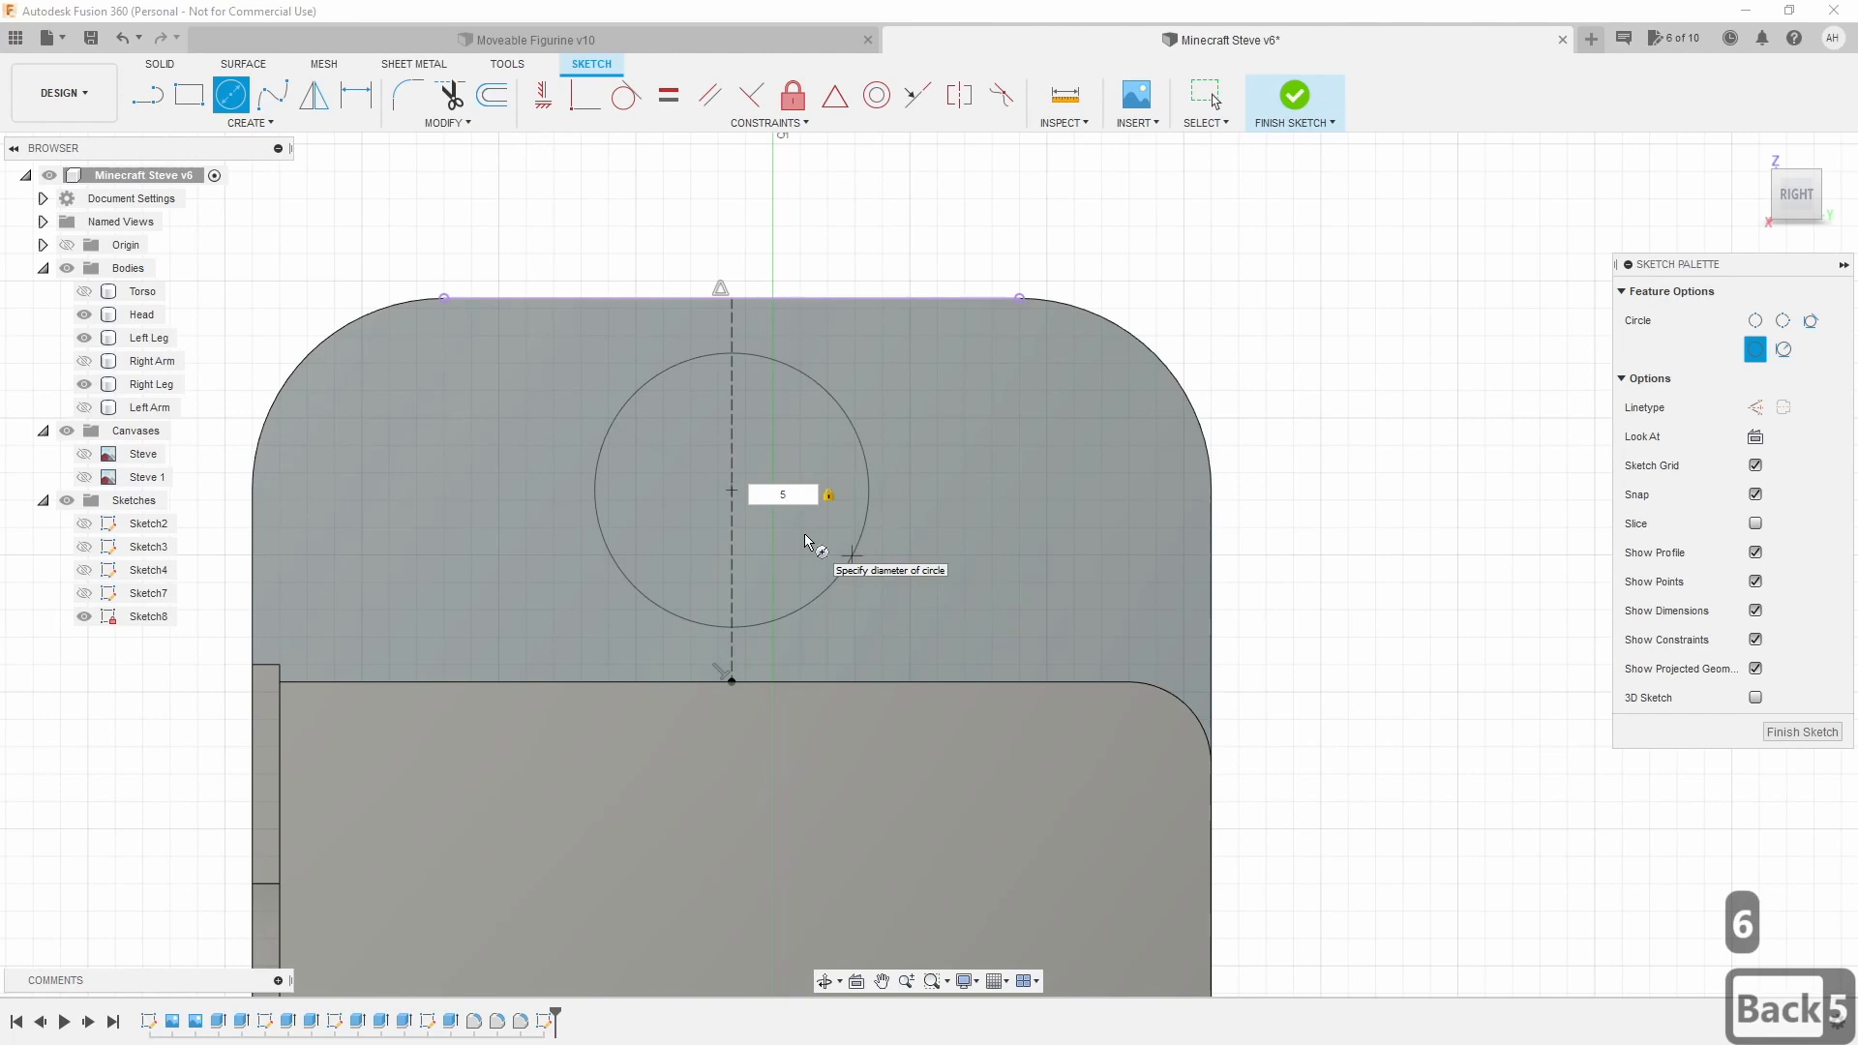
{"action": "key", "text": "Return"}
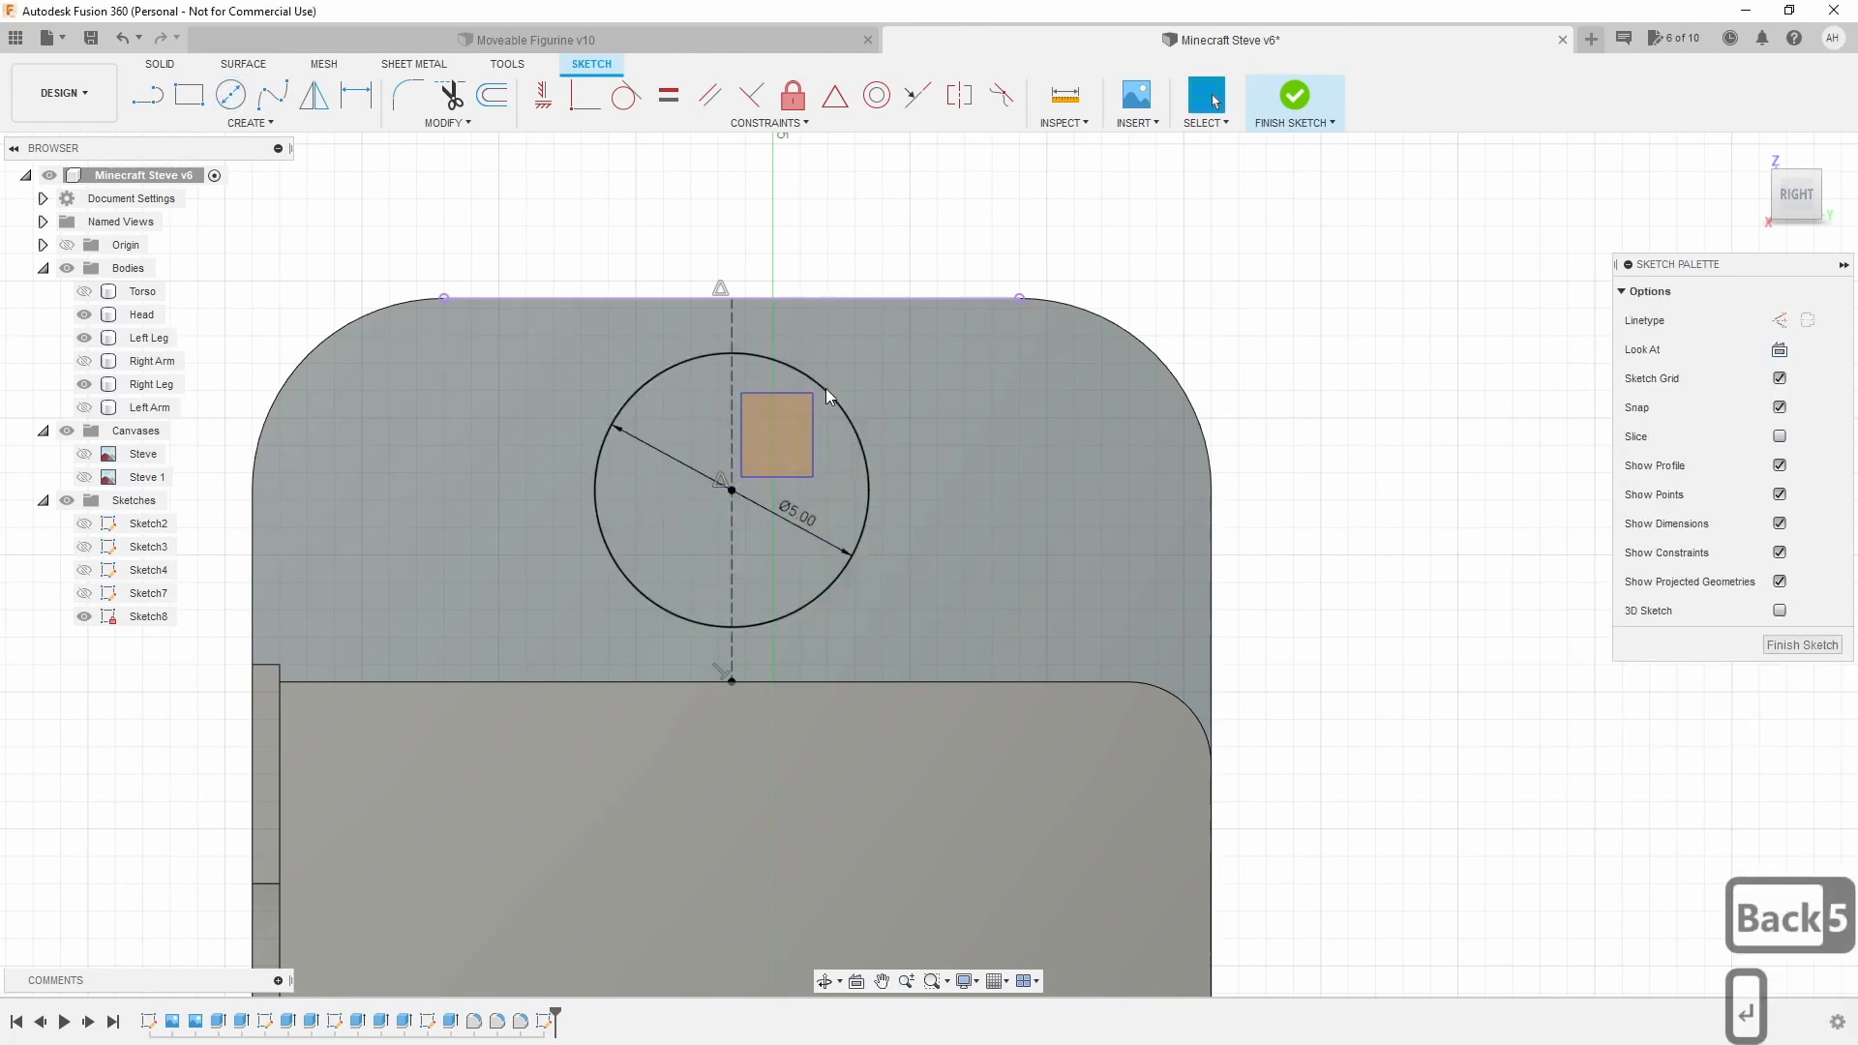
{"action": "left_click", "coordinate": [804, 550]}
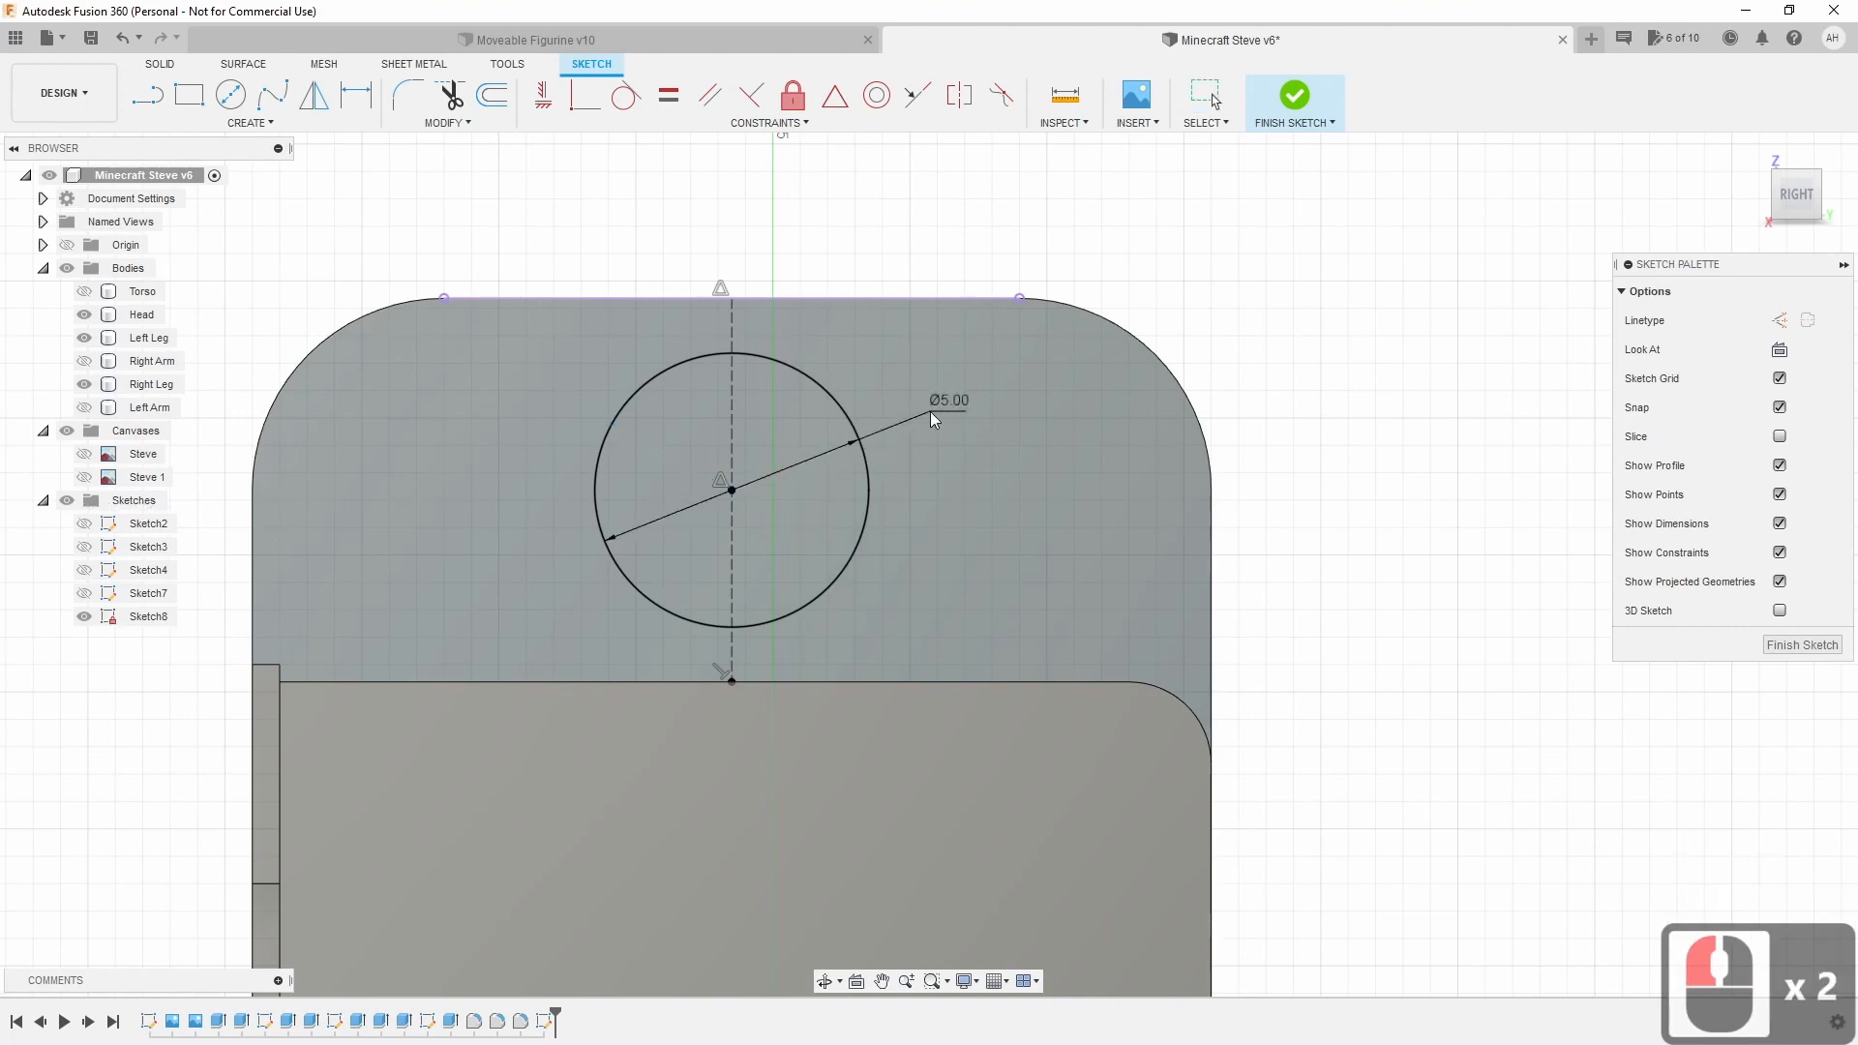
{"action": "left_click", "coordinate": [931, 411]}
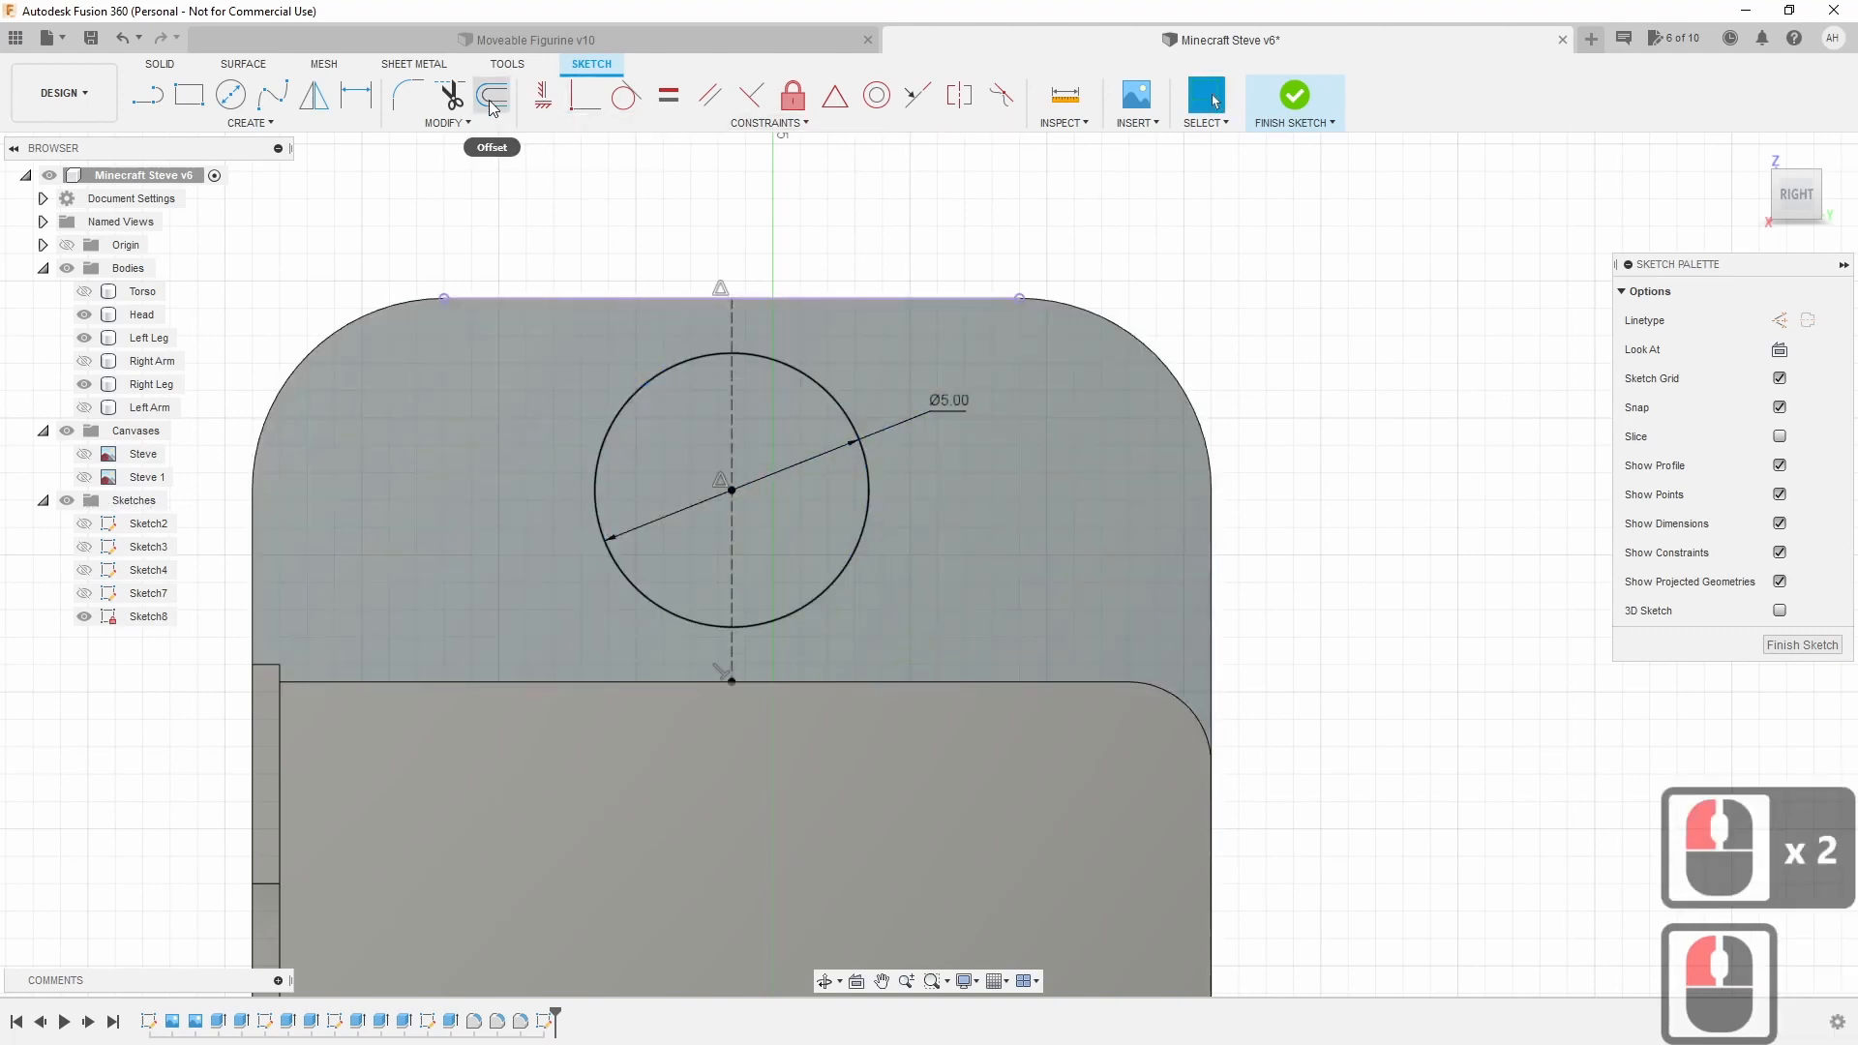
Offset the Ø5 mm circle inward by -0.30 mm.
{"action": "left_click", "coordinate": [491, 98]}
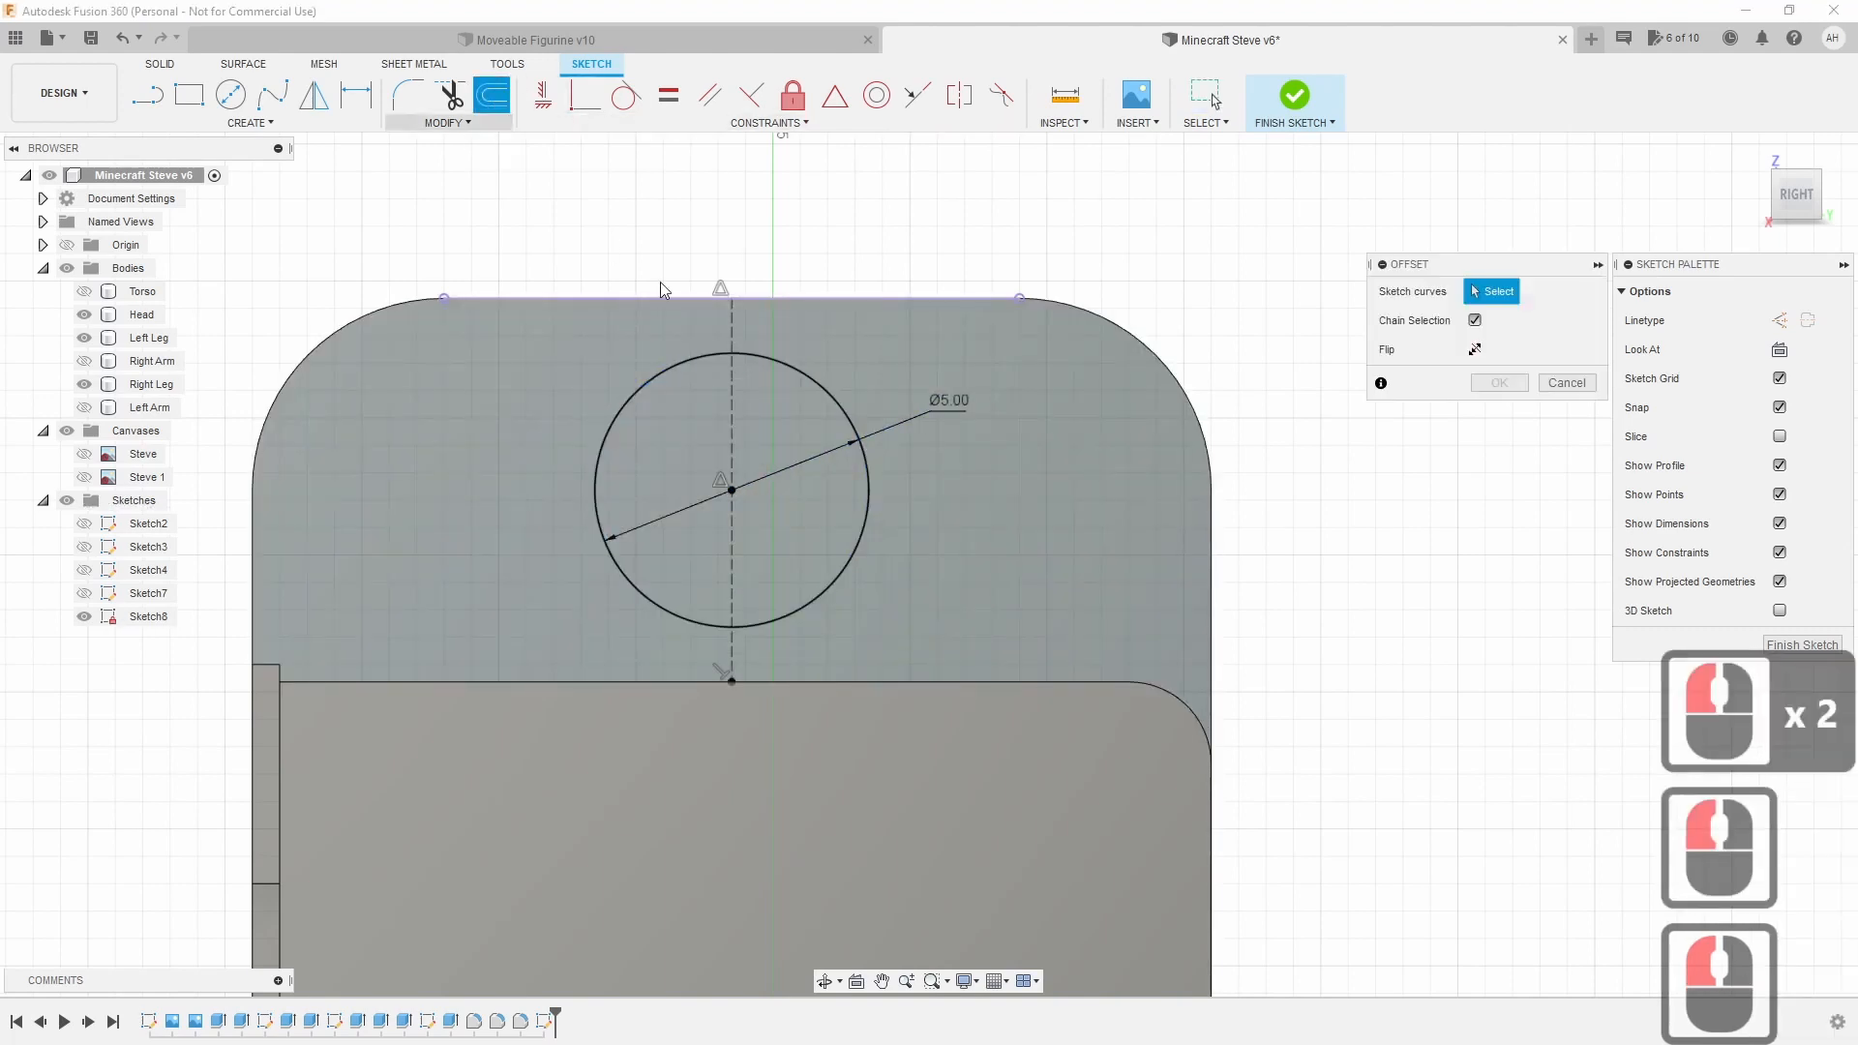
{"action": "left_click", "coordinate": [650, 385]}
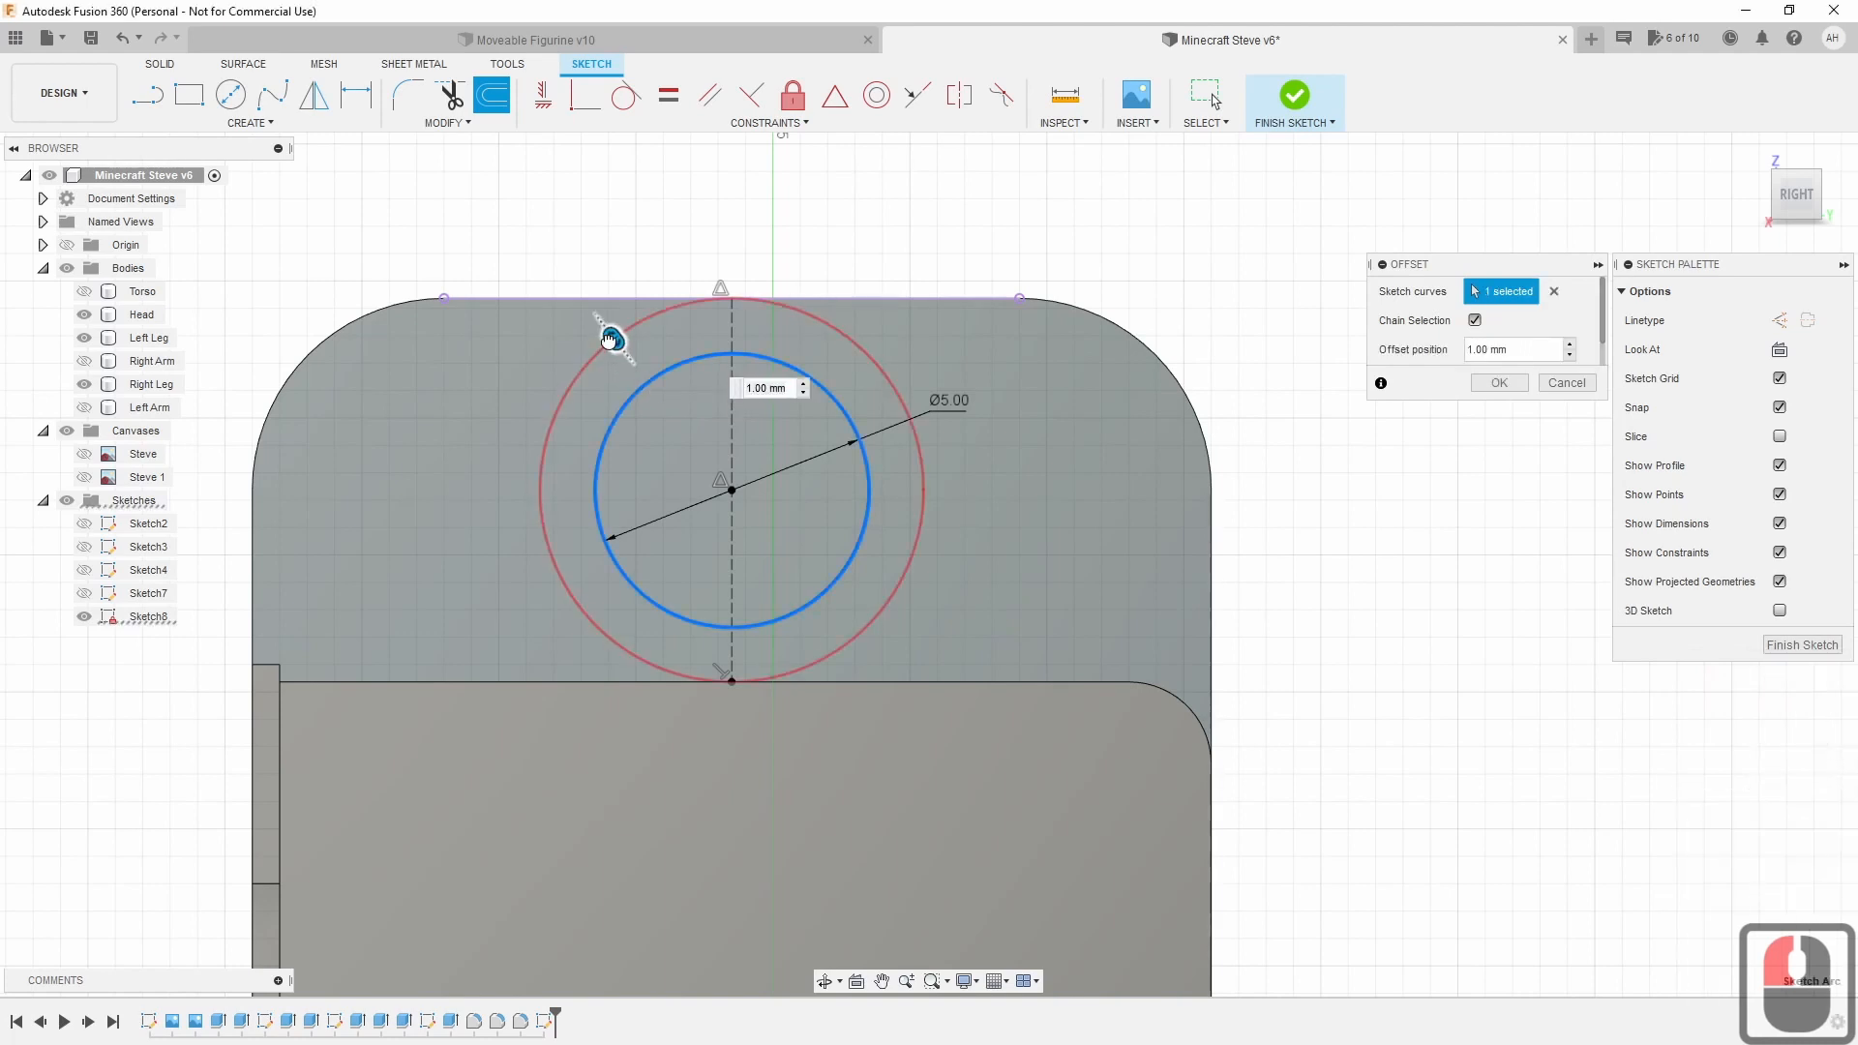
{"action": "left_click_drag", "start_coordinate": [614, 338], "coordinate": [661, 399]}
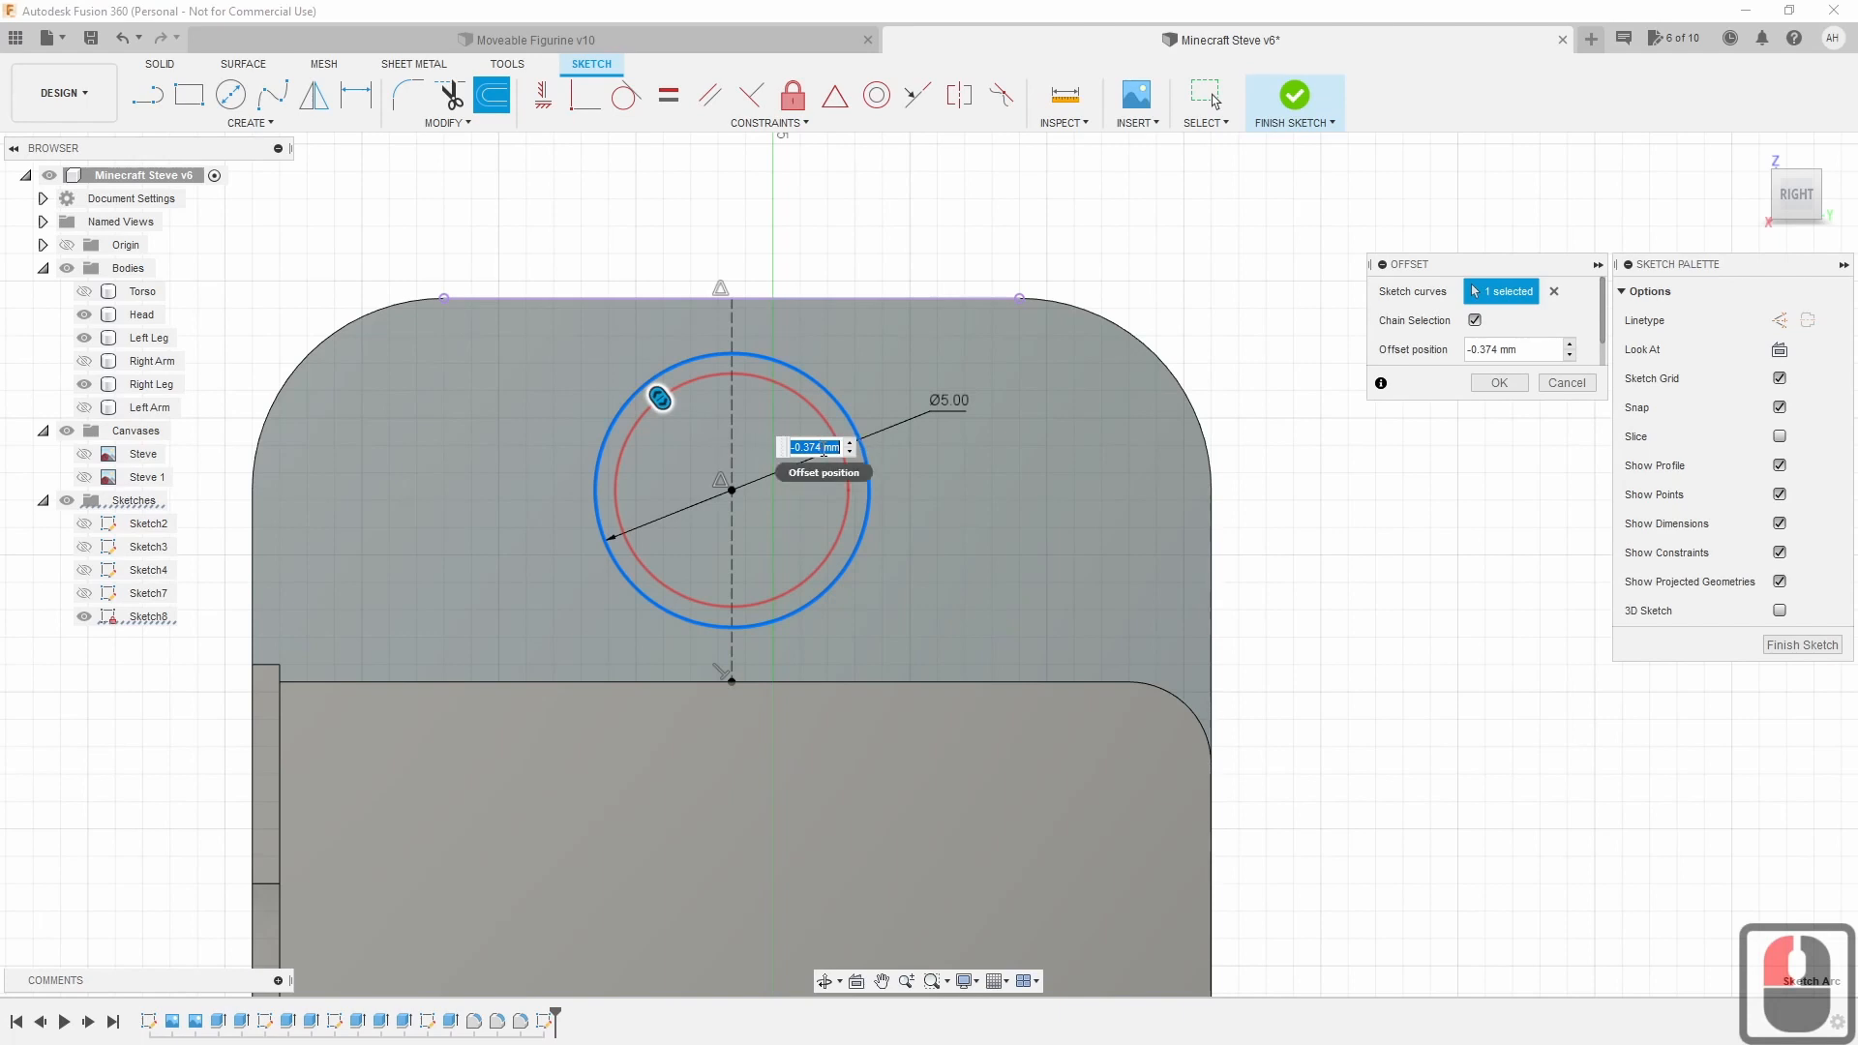
{"action": "left_click", "coordinate": [819, 445]}
{"action": "key", "text": "BackSpace"}
{"action": "key", "text": "BackSpace"}
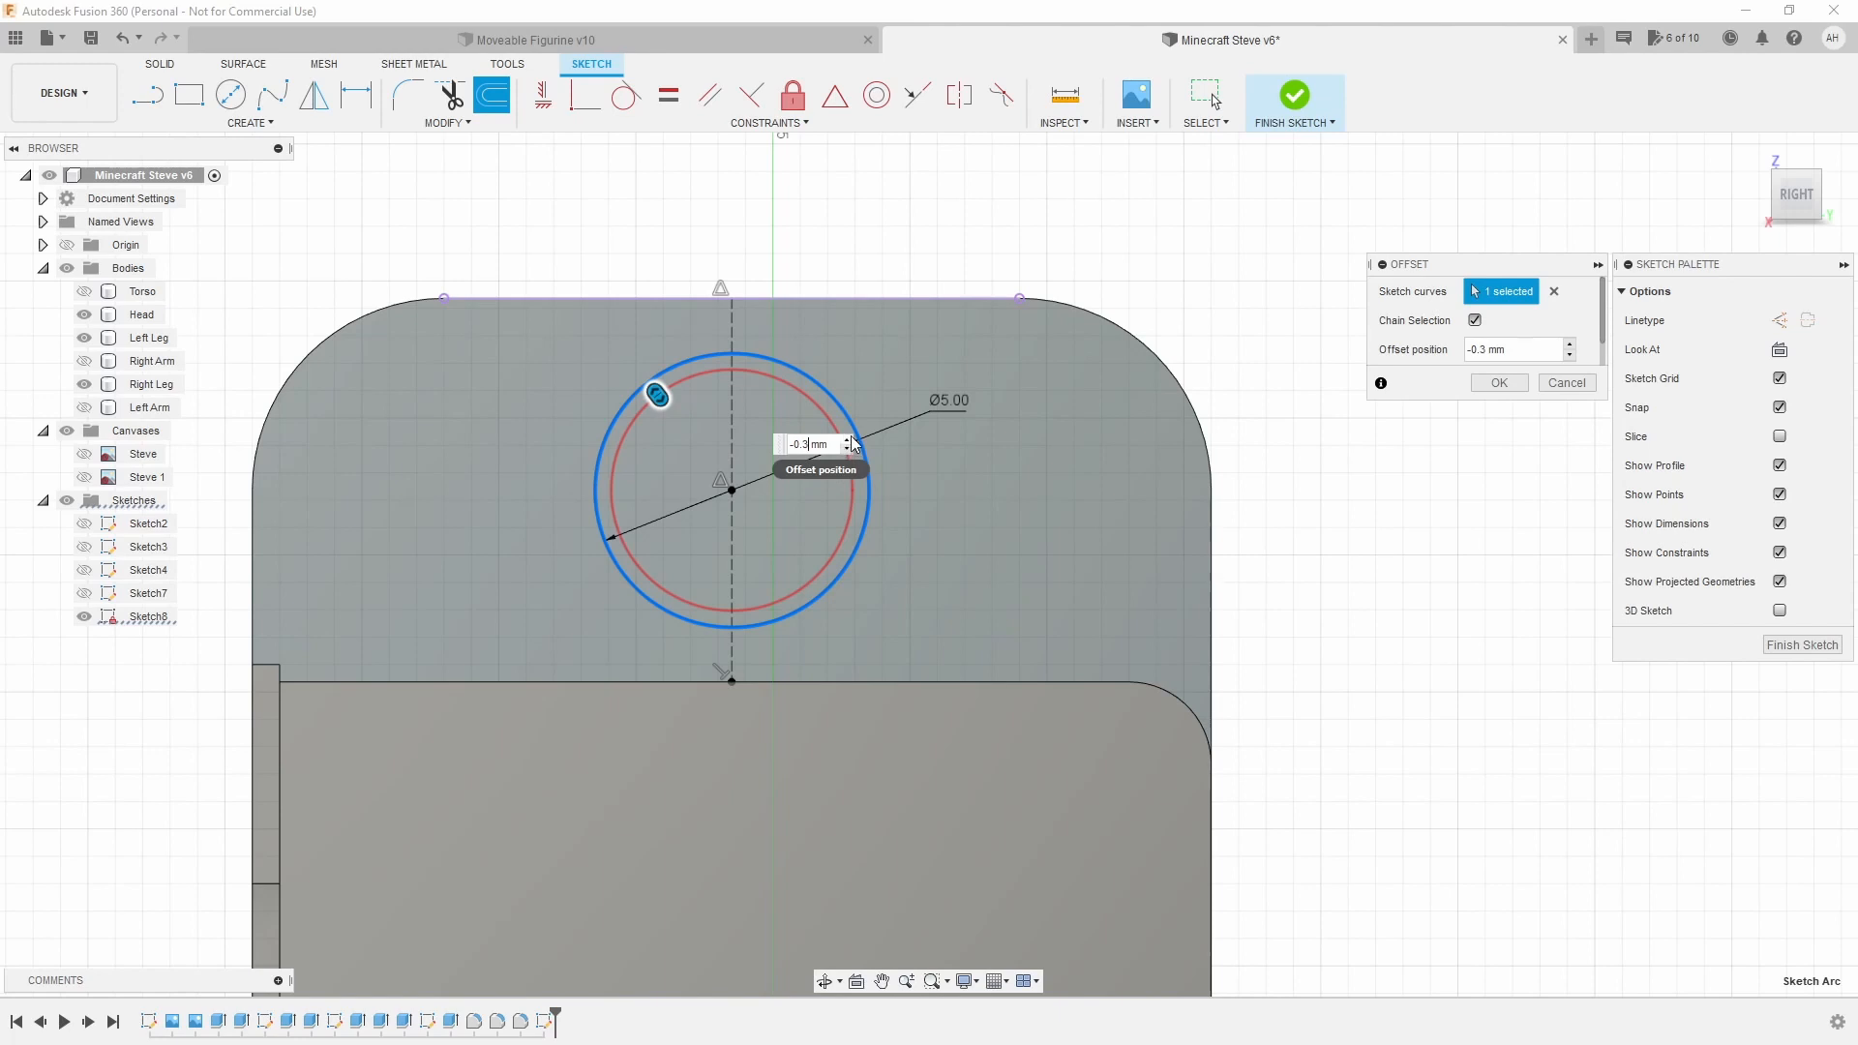
{"action": "left_click_drag", "start_coordinate": [853, 445], "coordinate": [884, 492]}
{"action": "left_click", "coordinate": [882, 484]}
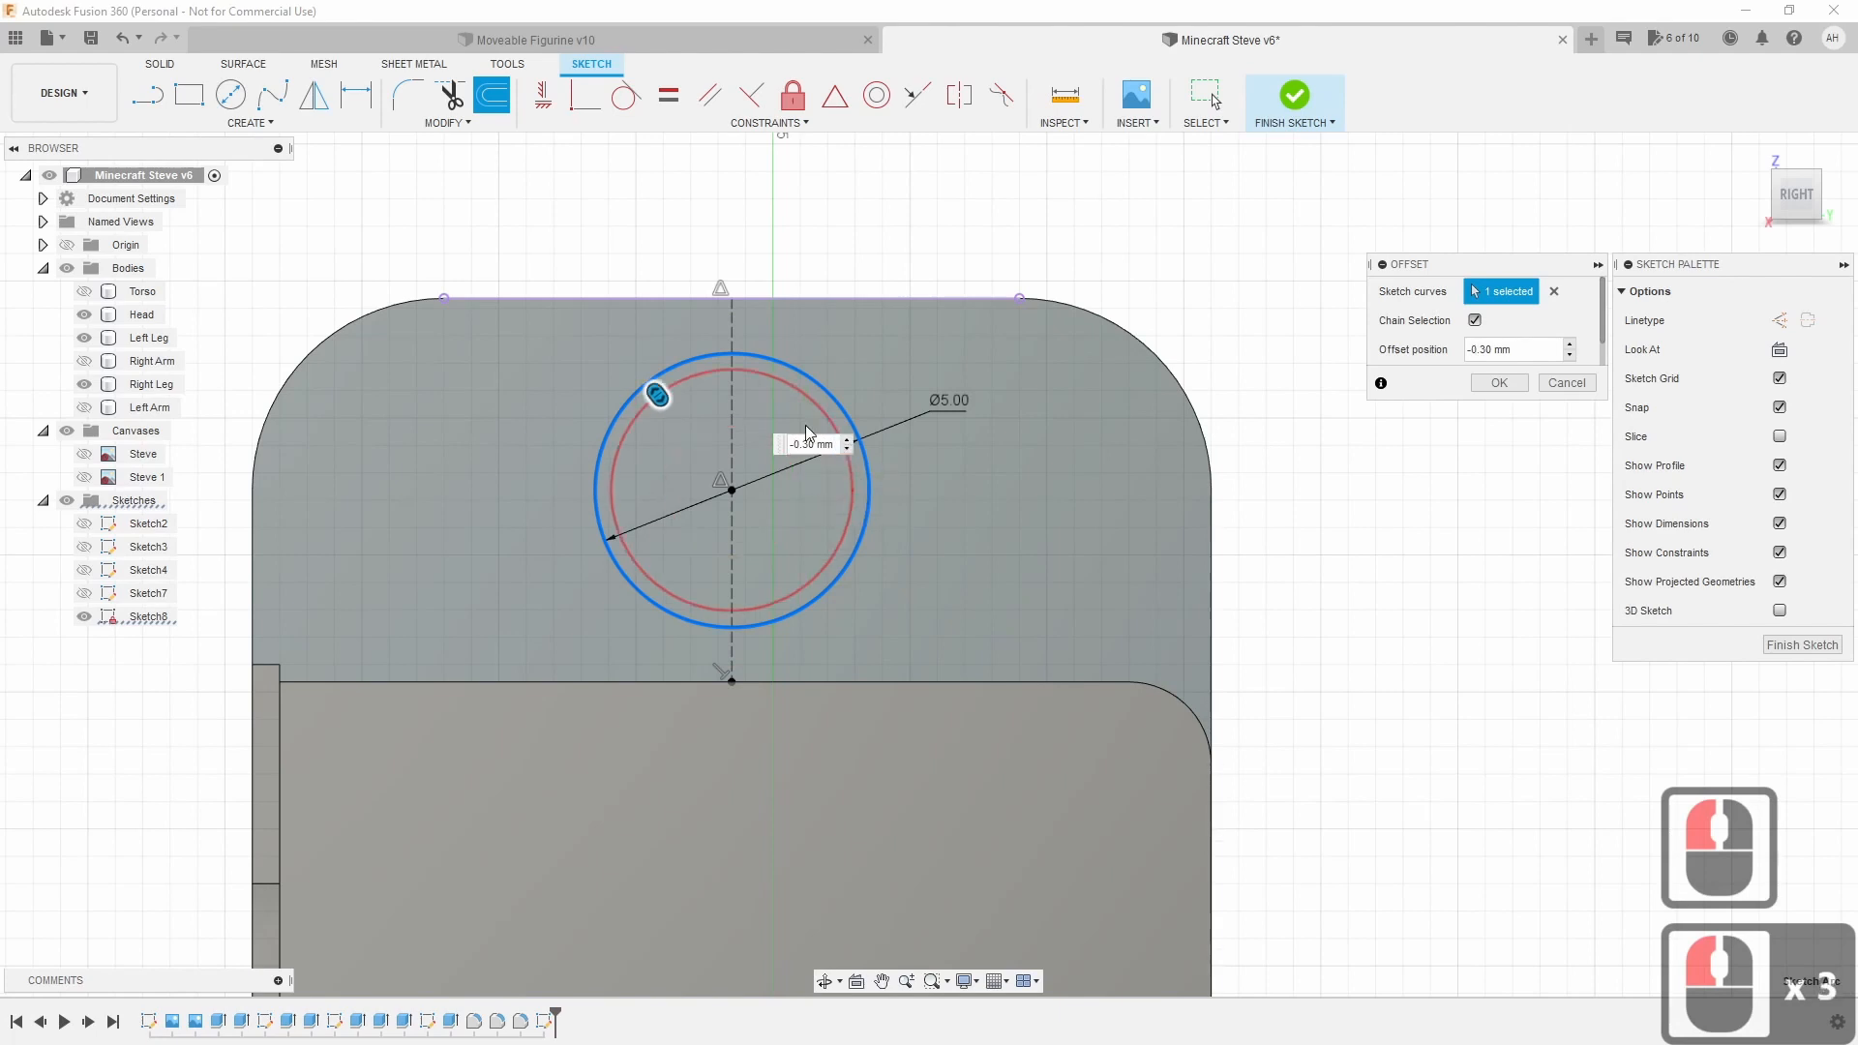
{"action": "left_click", "coordinate": [808, 440]}
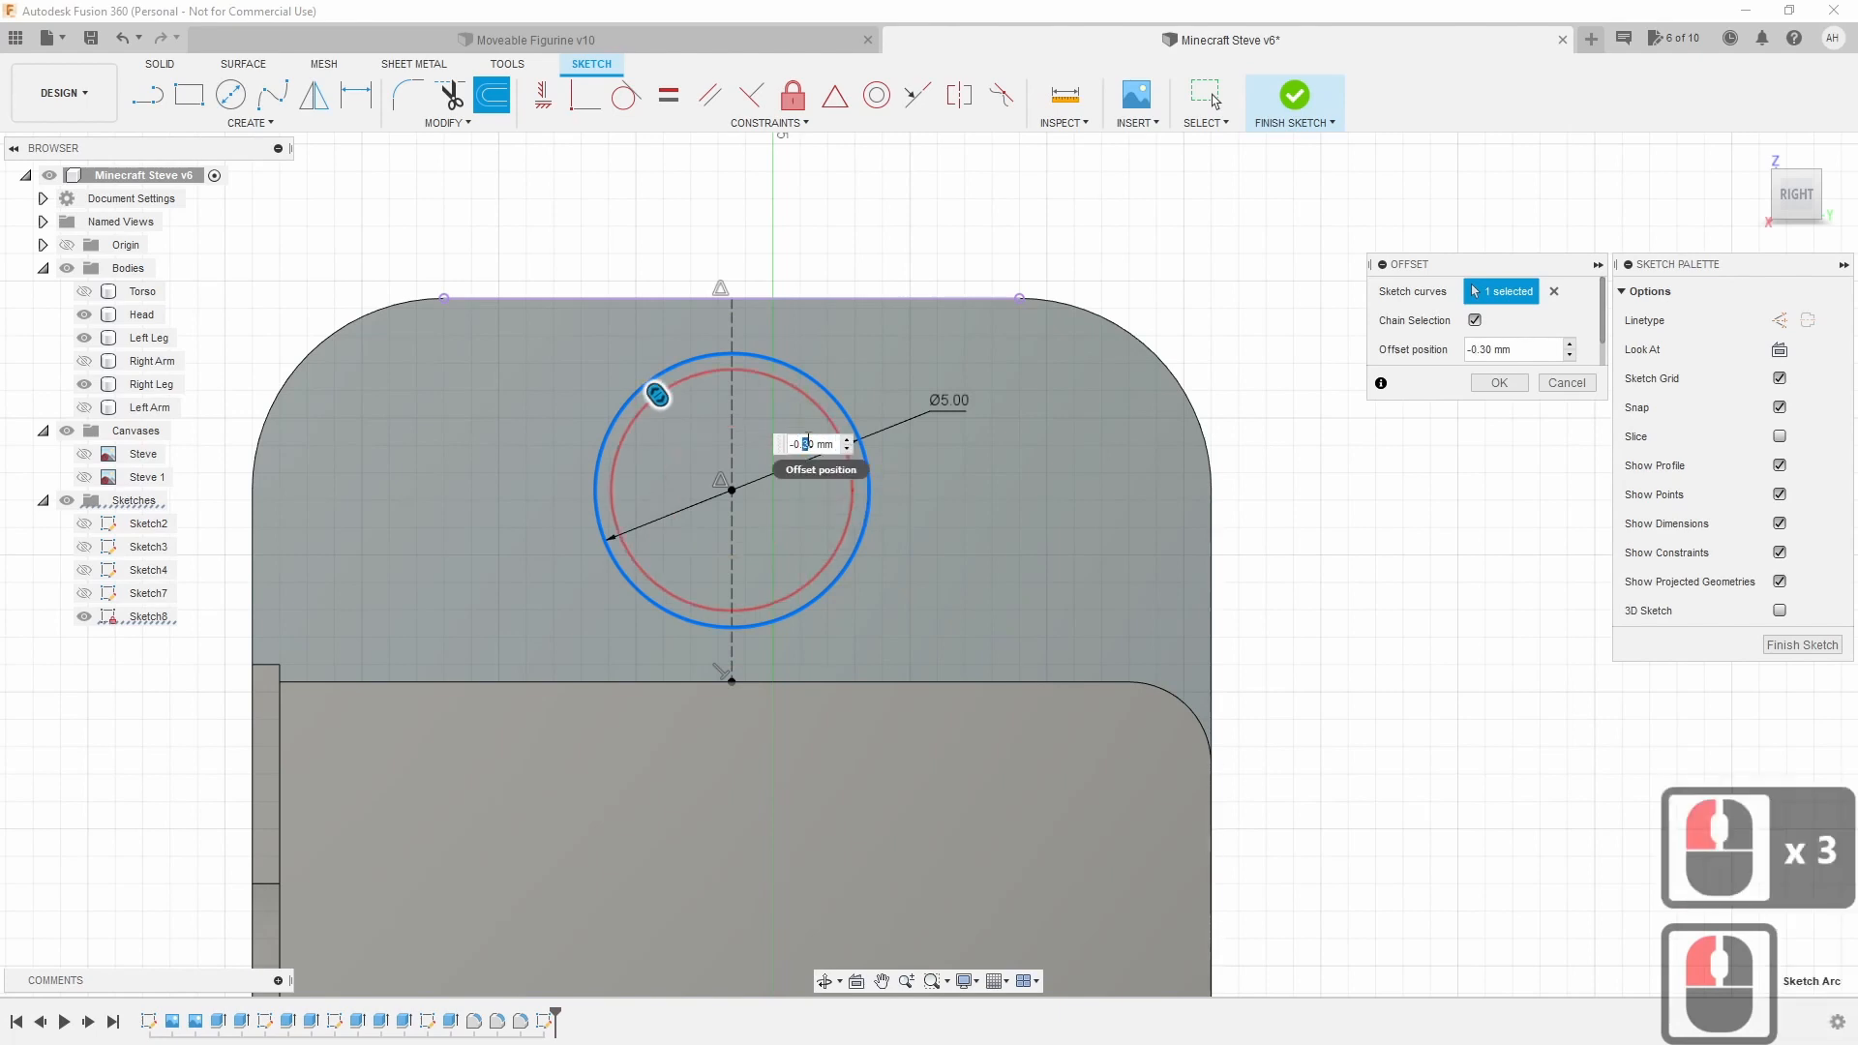
{"action": "type", "text": "4"}
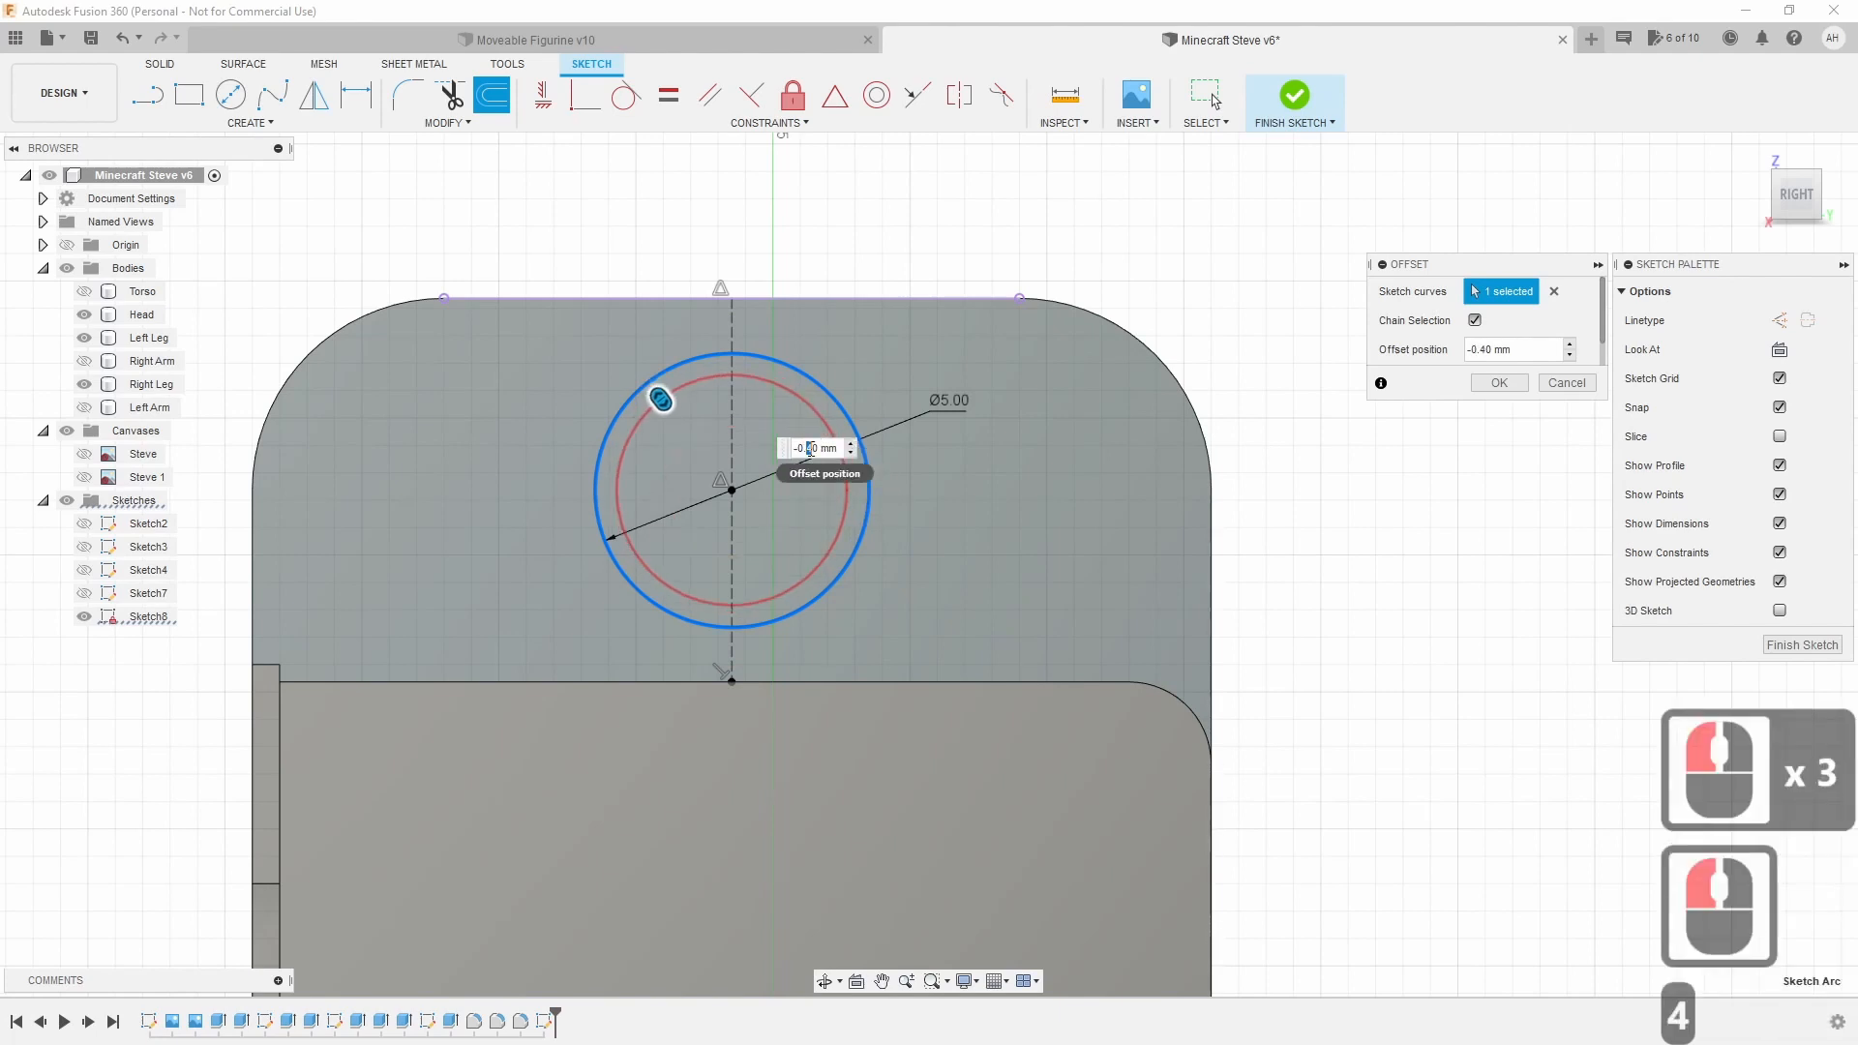
{"action": "left_click", "coordinate": [809, 448]}
{"action": "type", "text": "3"}
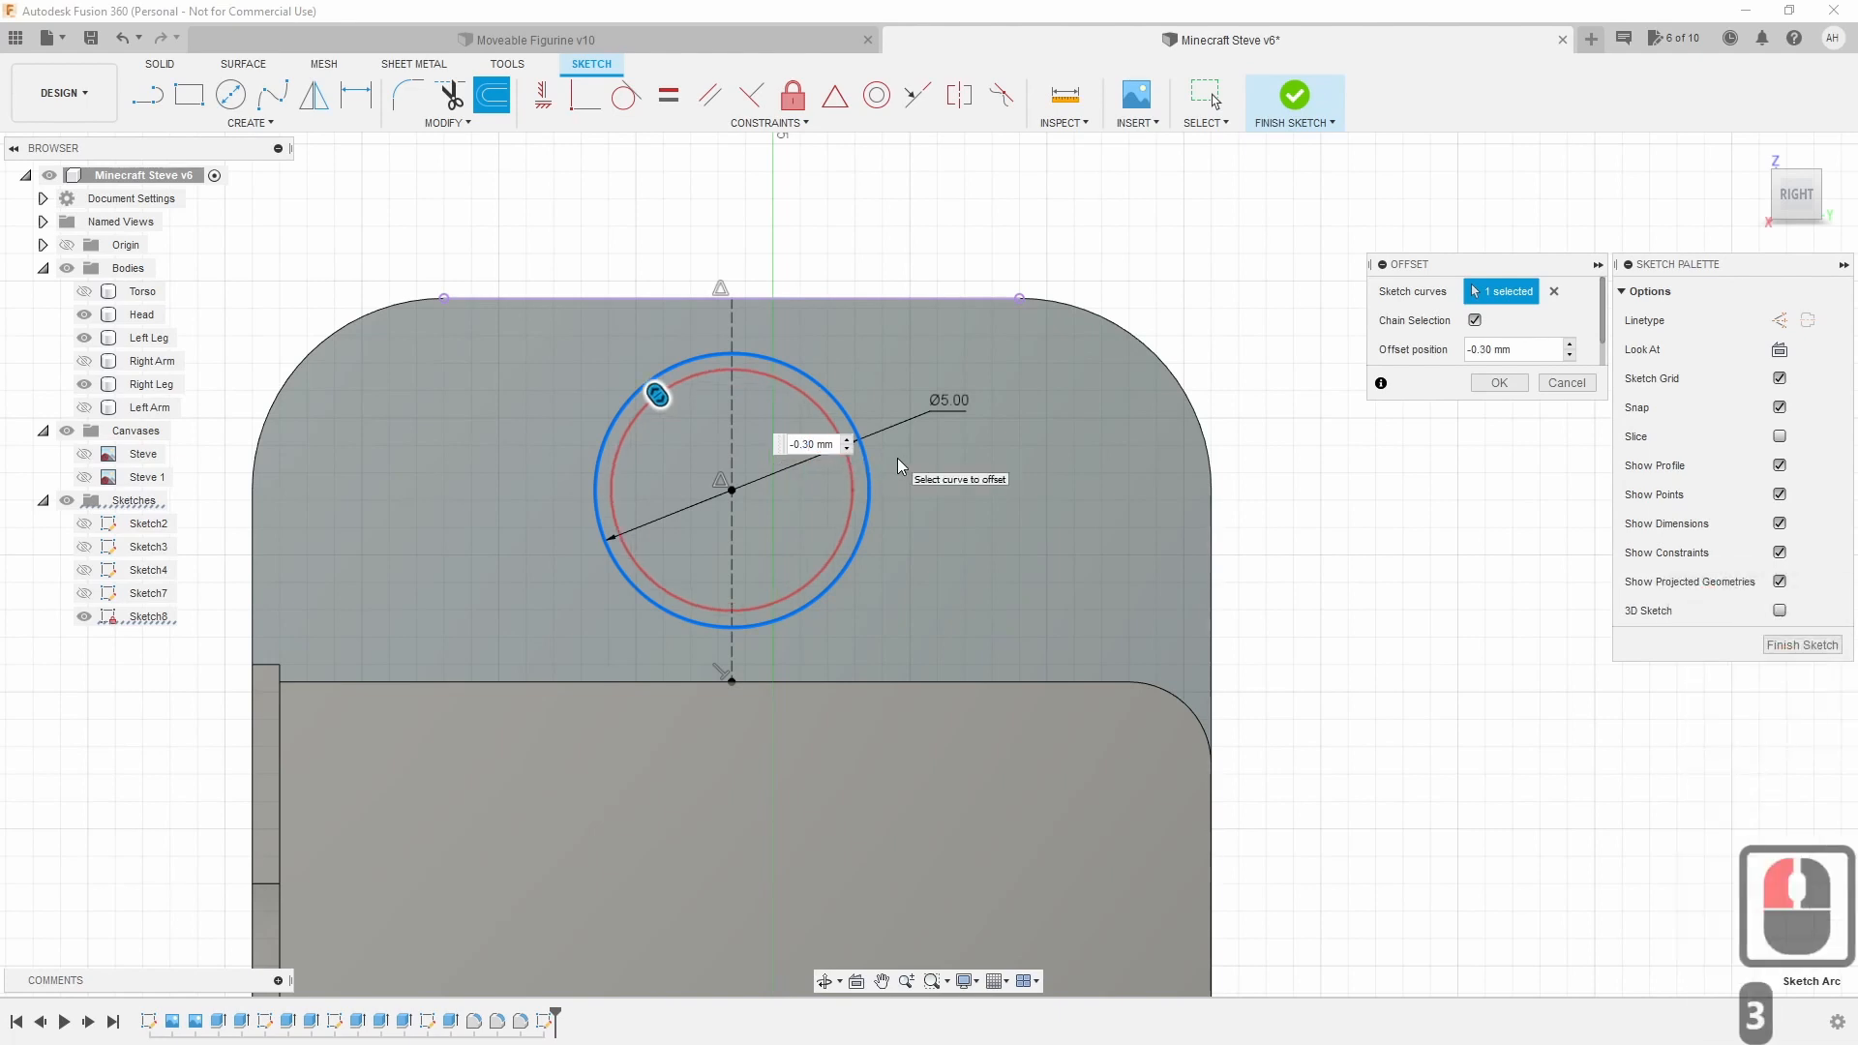
{"action": "key", "text": "Return"}
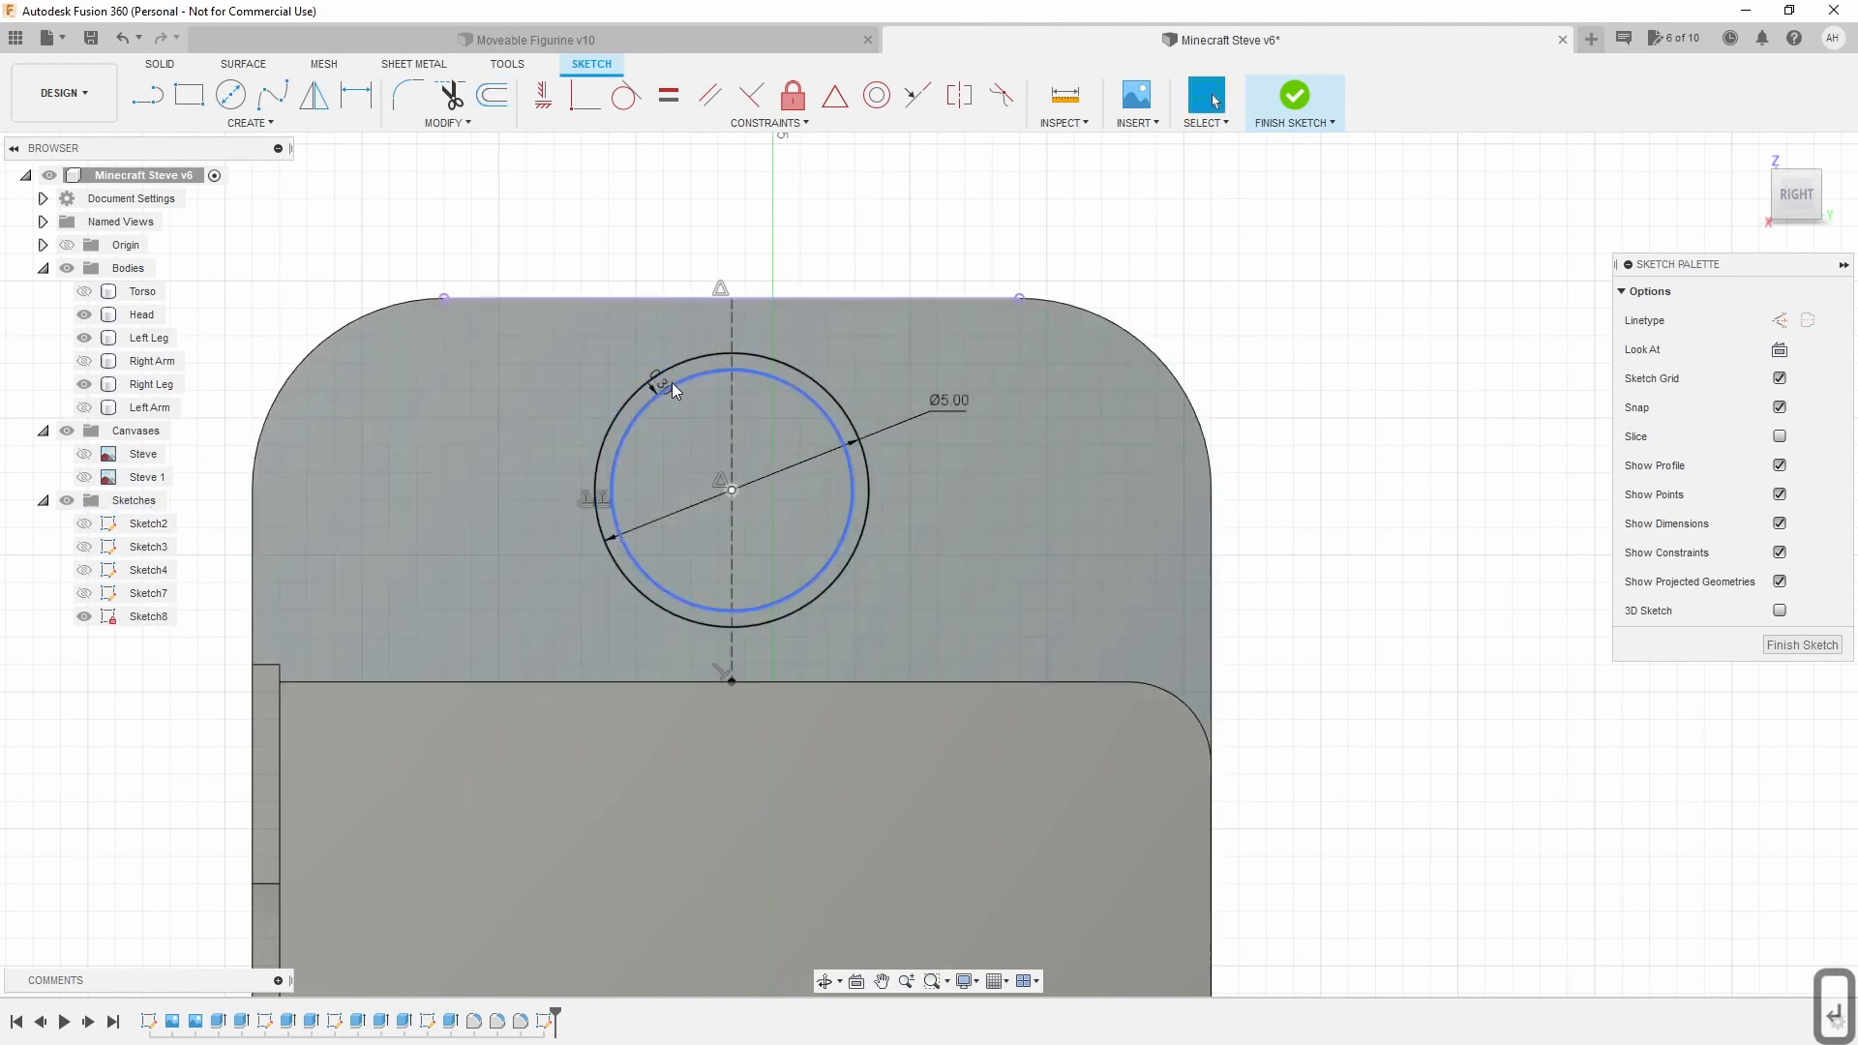
Move the 0.30 dimension label aside and finish Sketch8.
{"action": "scroll", "coordinate": [664, 385], "scroll_direction": "up", "scroll_amount": 5}
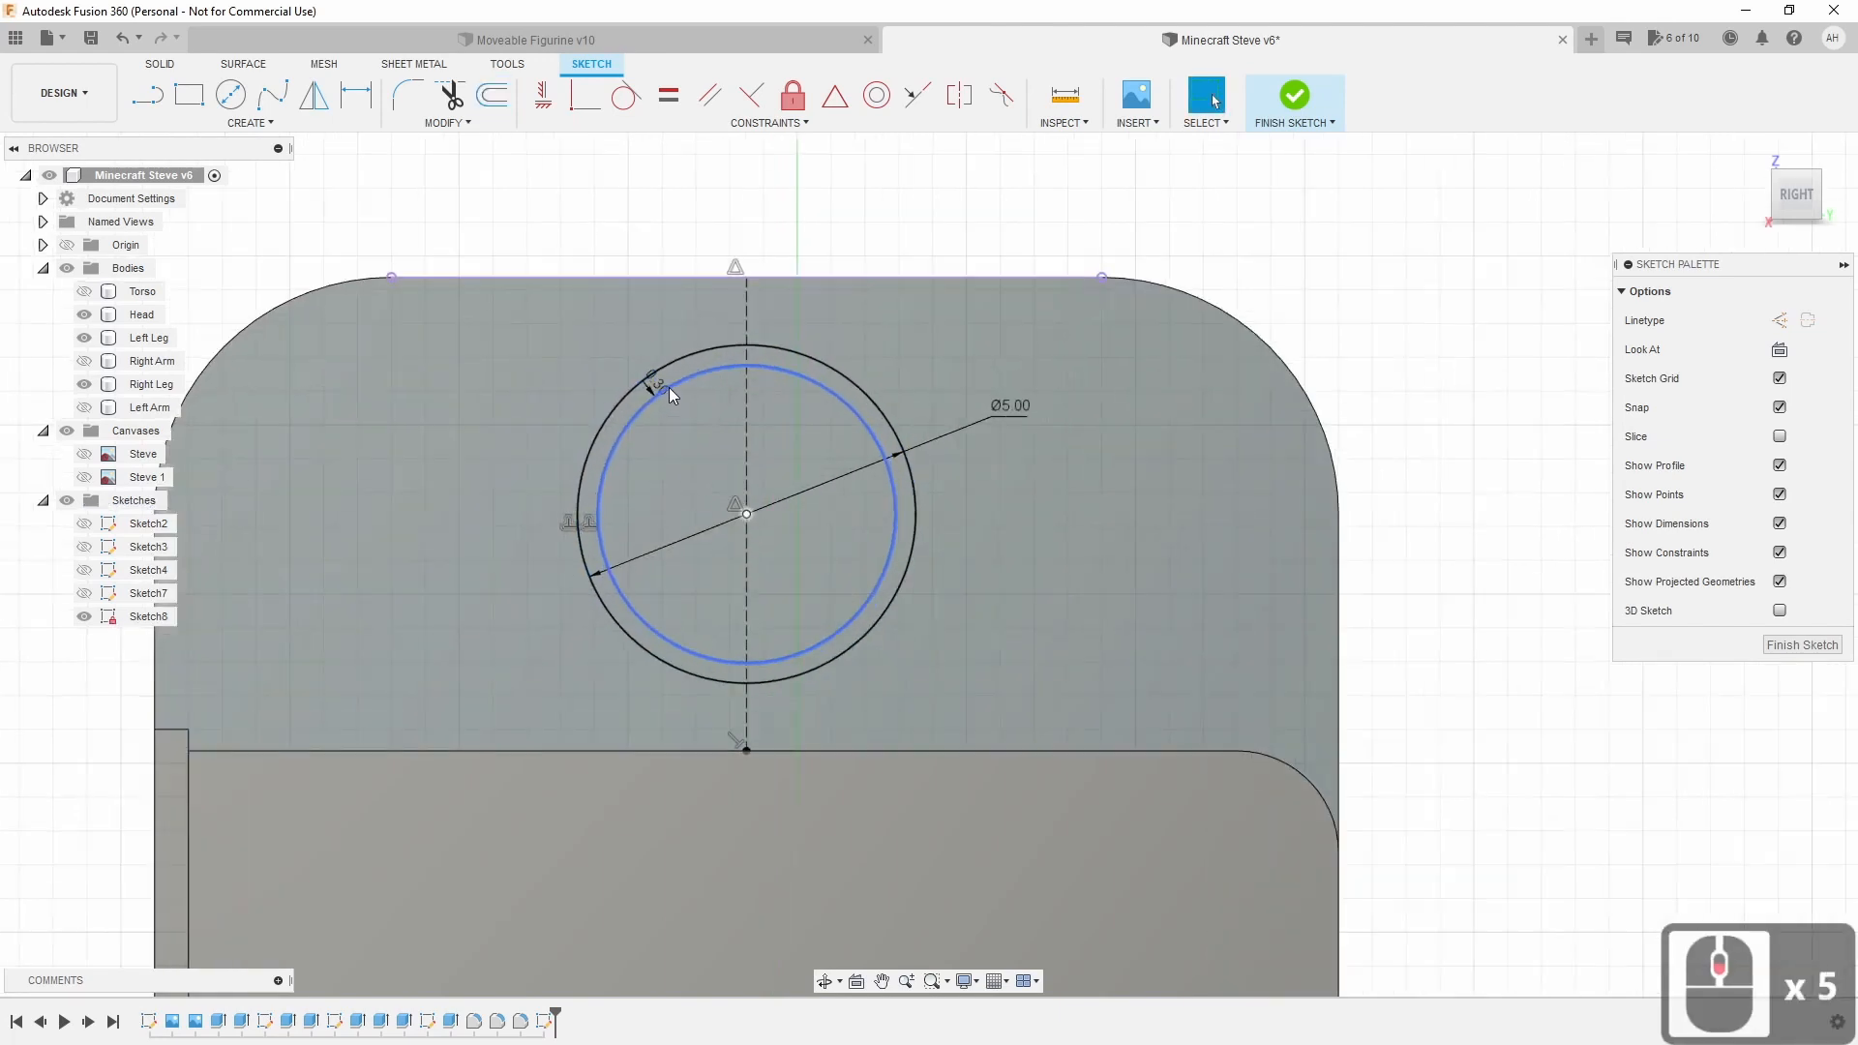
{"action": "left_click_drag", "start_coordinate": [643, 385], "coordinate": [489, 387]}
{"action": "left_click_drag", "start_coordinate": [451, 470], "coordinate": [405, 561]}
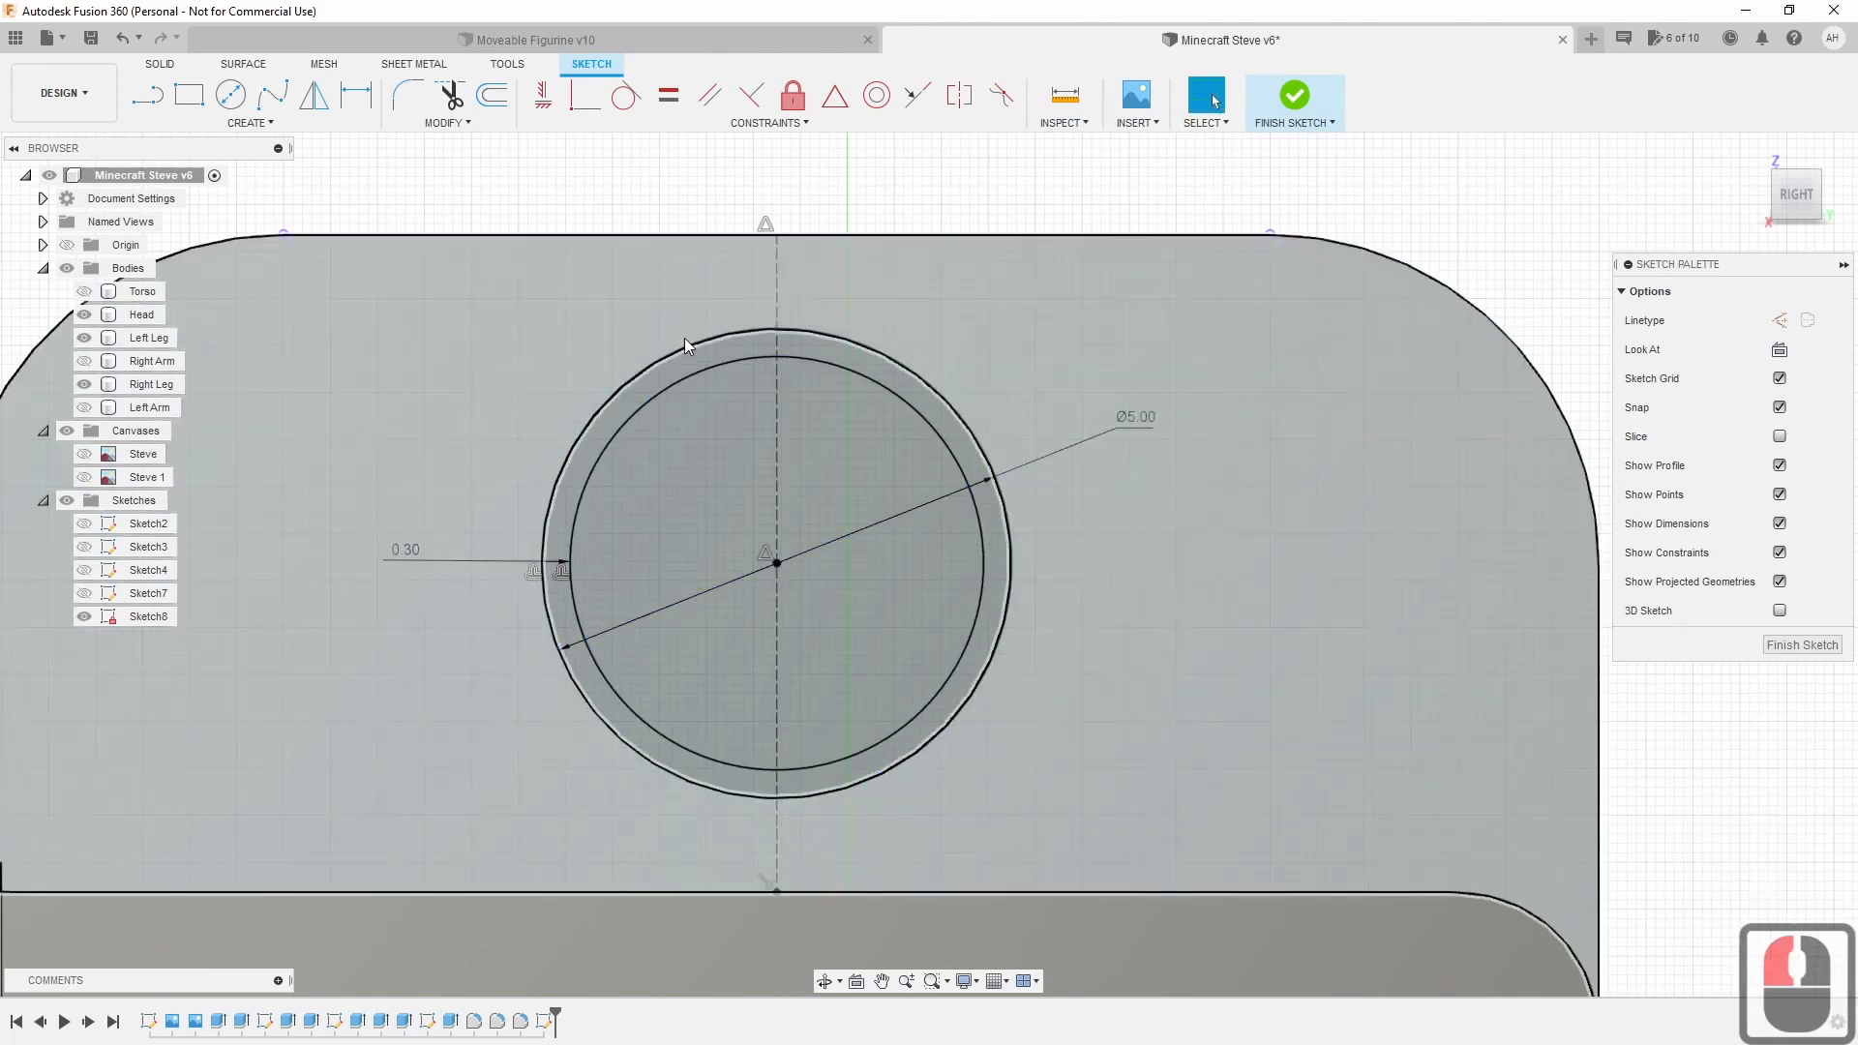
{"action": "scroll", "coordinate": [746, 562], "scroll_direction": "down", "scroll_amount": 3}
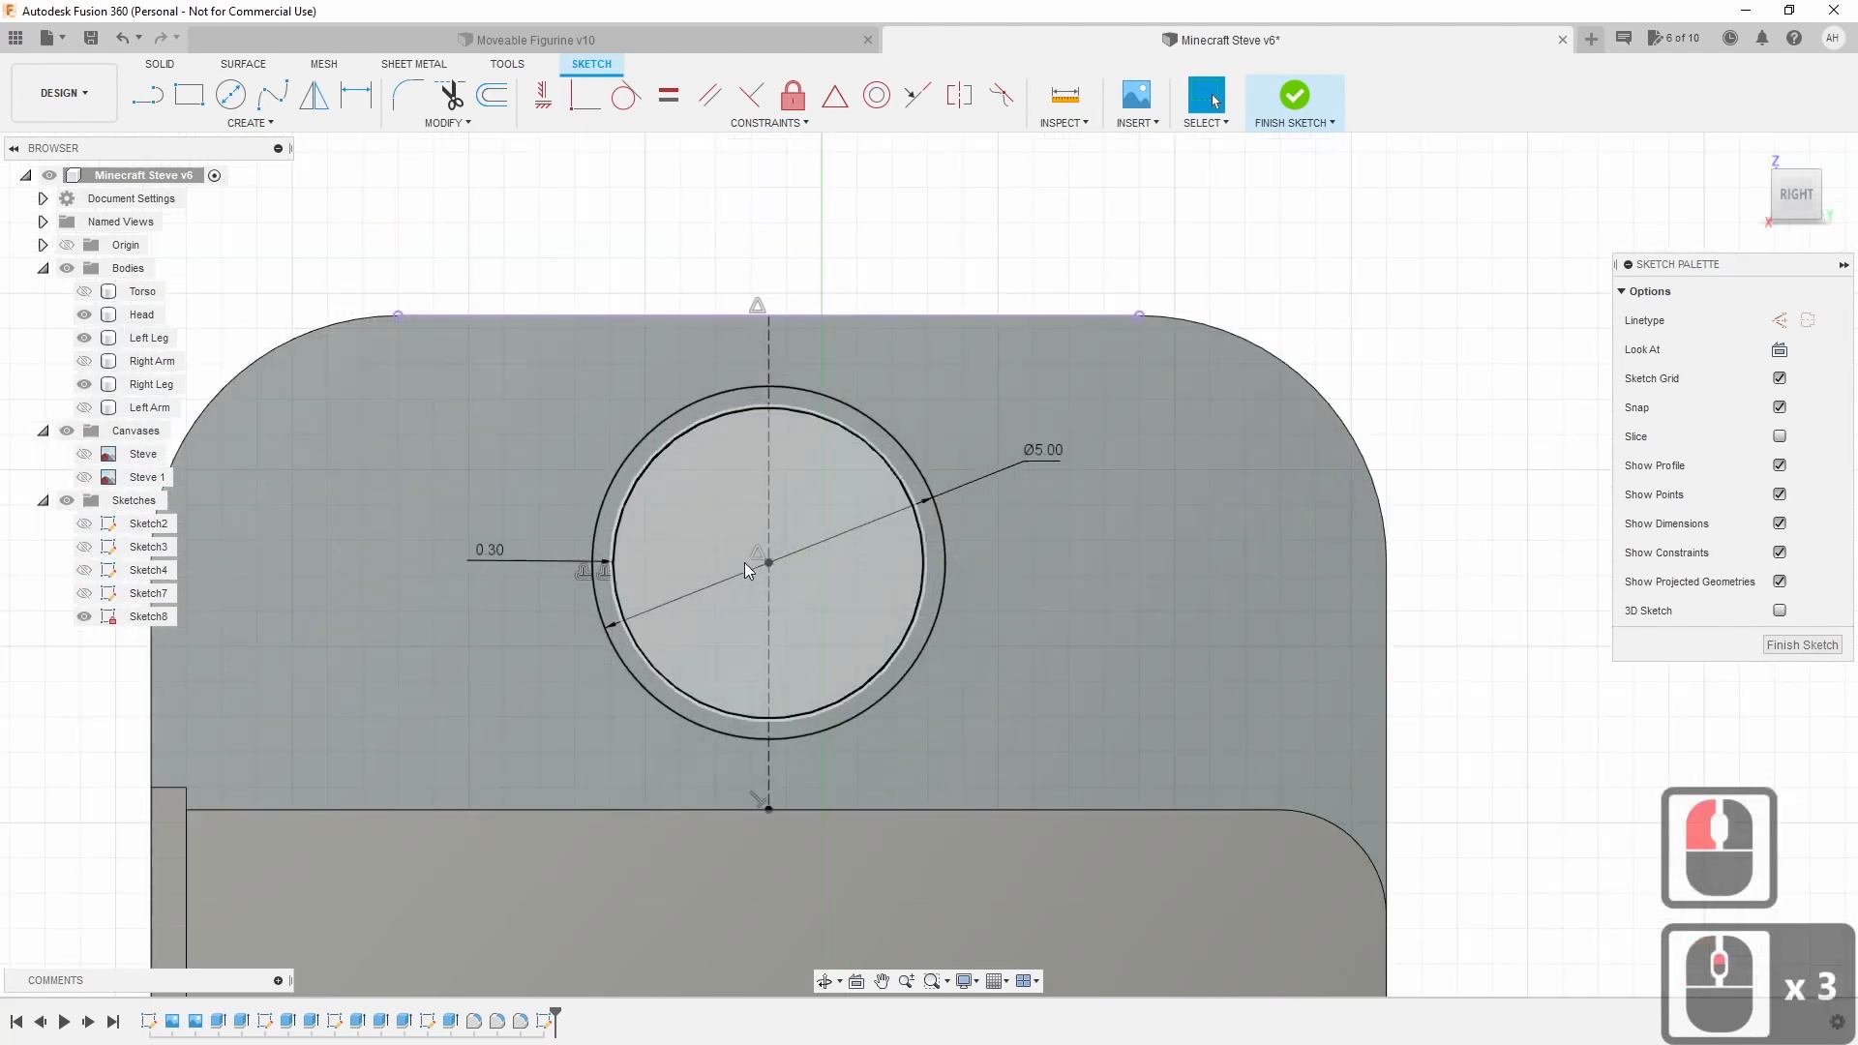
{"action": "left_click", "coordinate": [1293, 92]}
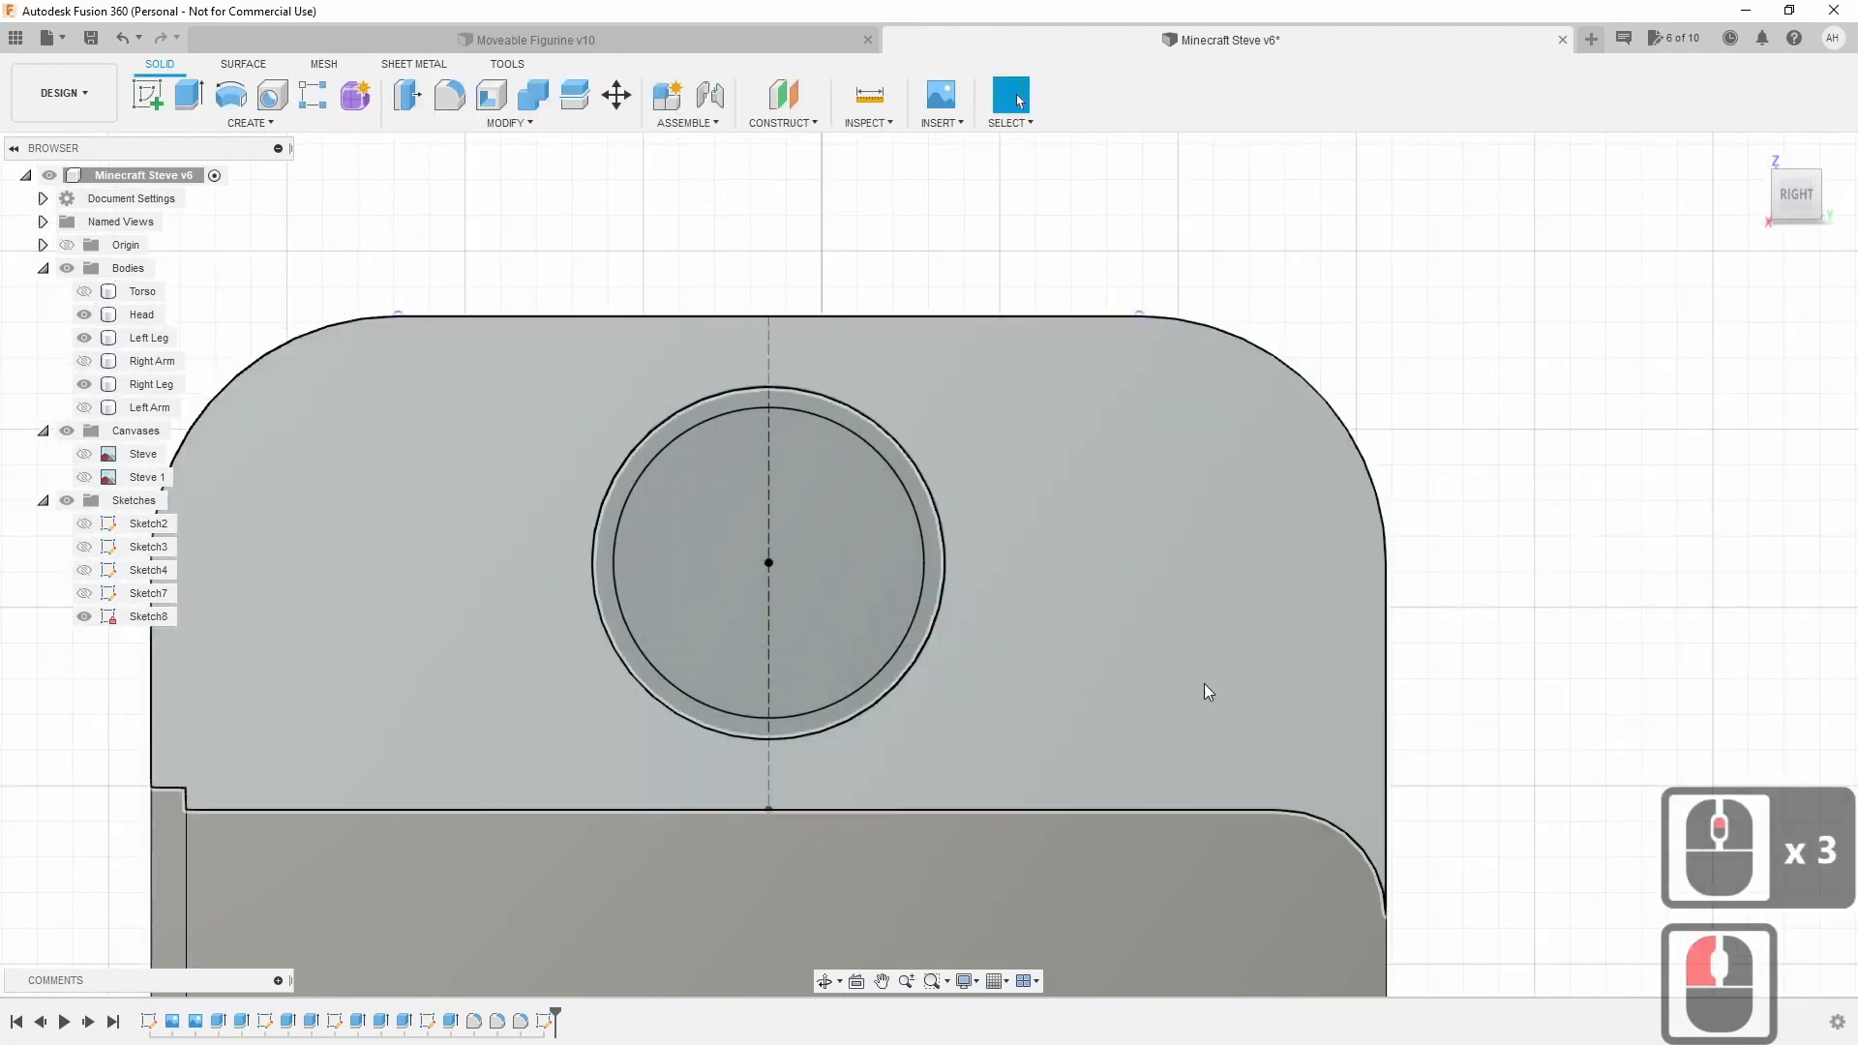
{"action": "scroll", "coordinate": [1190, 697], "scroll_direction": "down", "scroll_amount": 6}
{"action": "scroll", "coordinate": [1182, 712], "scroll_direction": "down", "scroll_amount": 1}
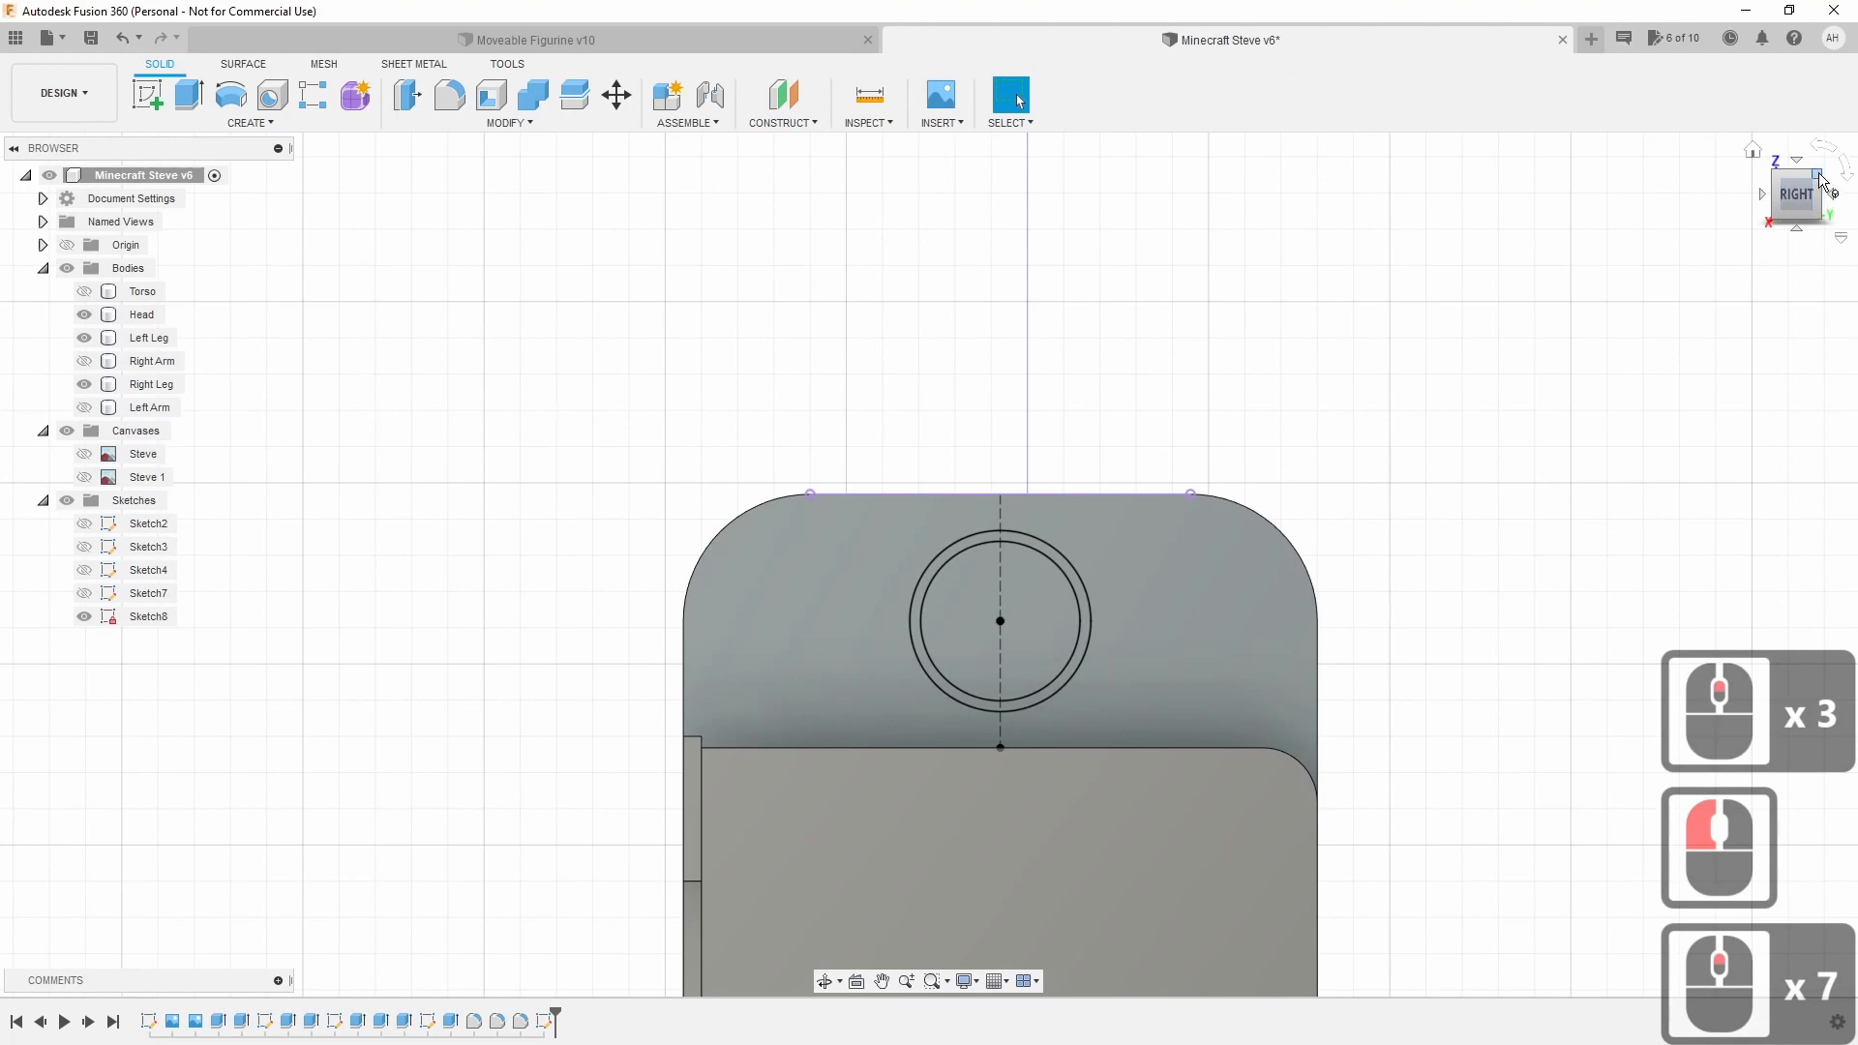
Extrude the circle profiles as a 25 mm cut through both hip tabs.
{"action": "left_click", "coordinate": [193, 97]}
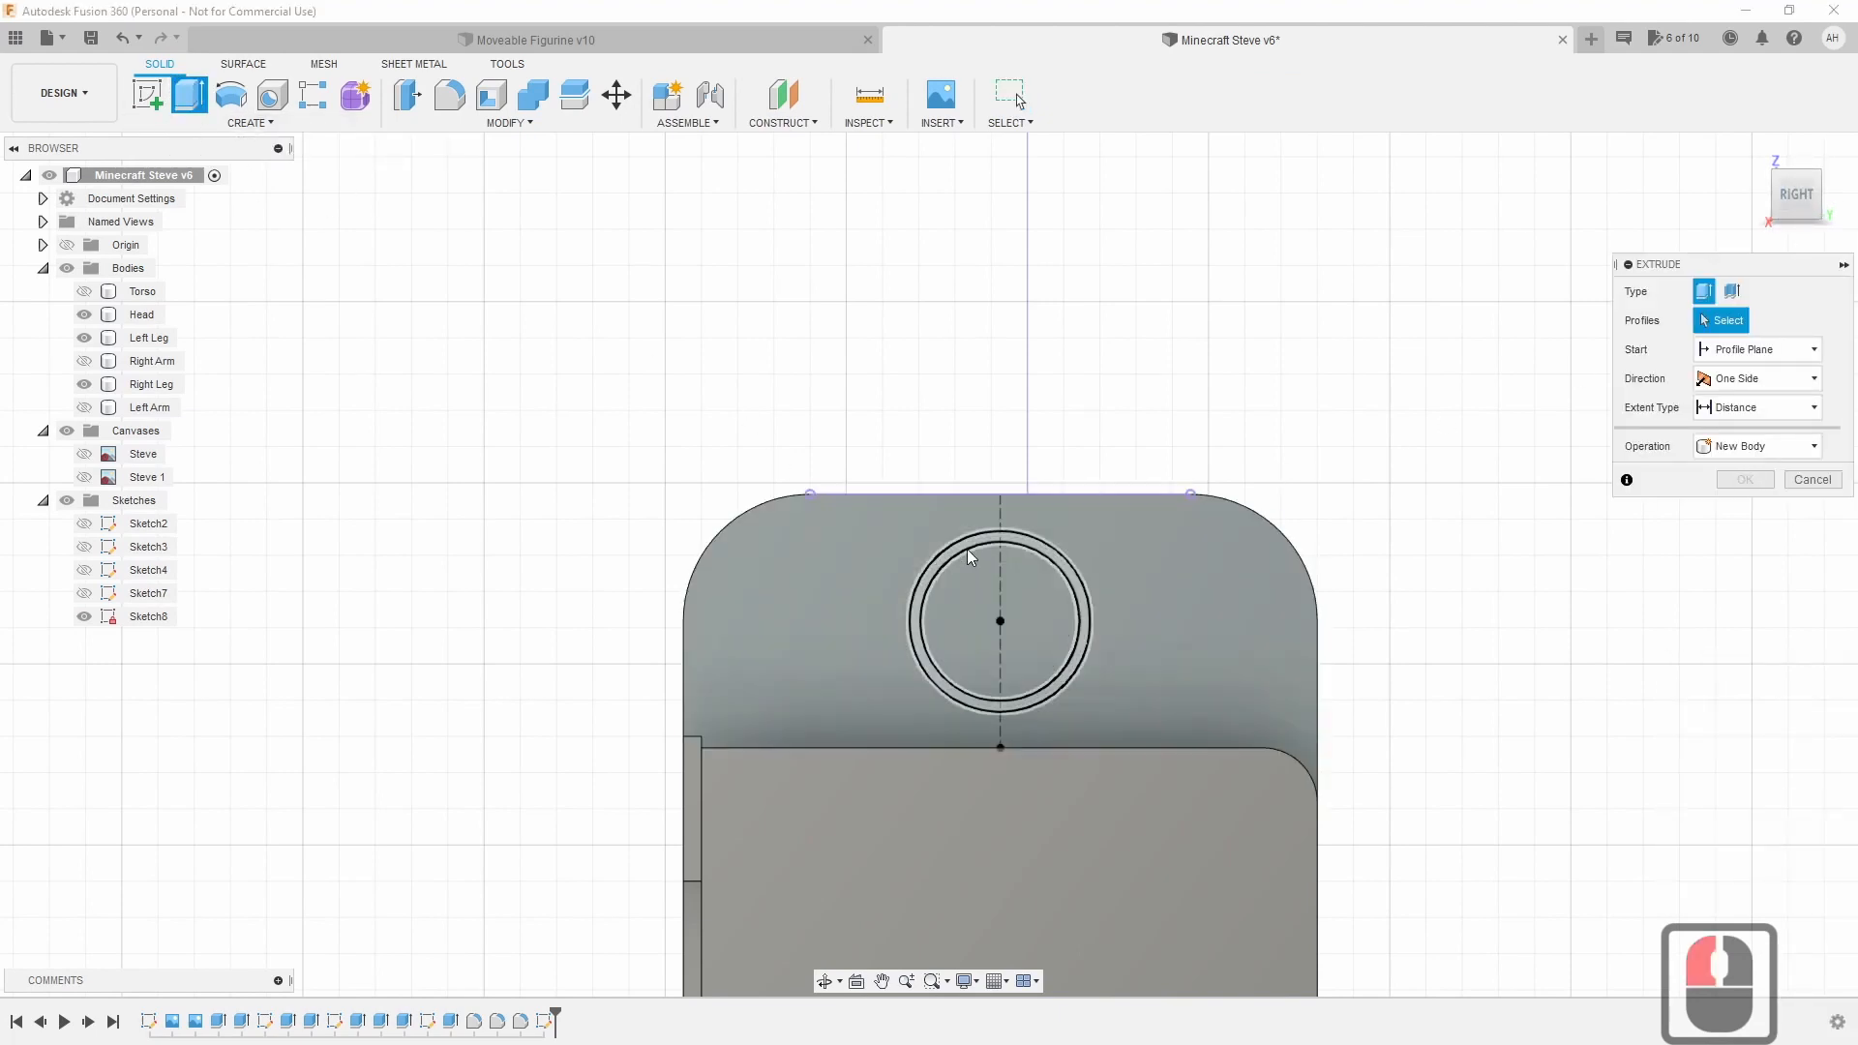
{"action": "middle_click_drag", "start_coordinate": [1037, 609], "coordinate": [906, 590]}
{"action": "scroll", "coordinate": [910, 590], "scroll_direction": "up", "scroll_amount": 5}
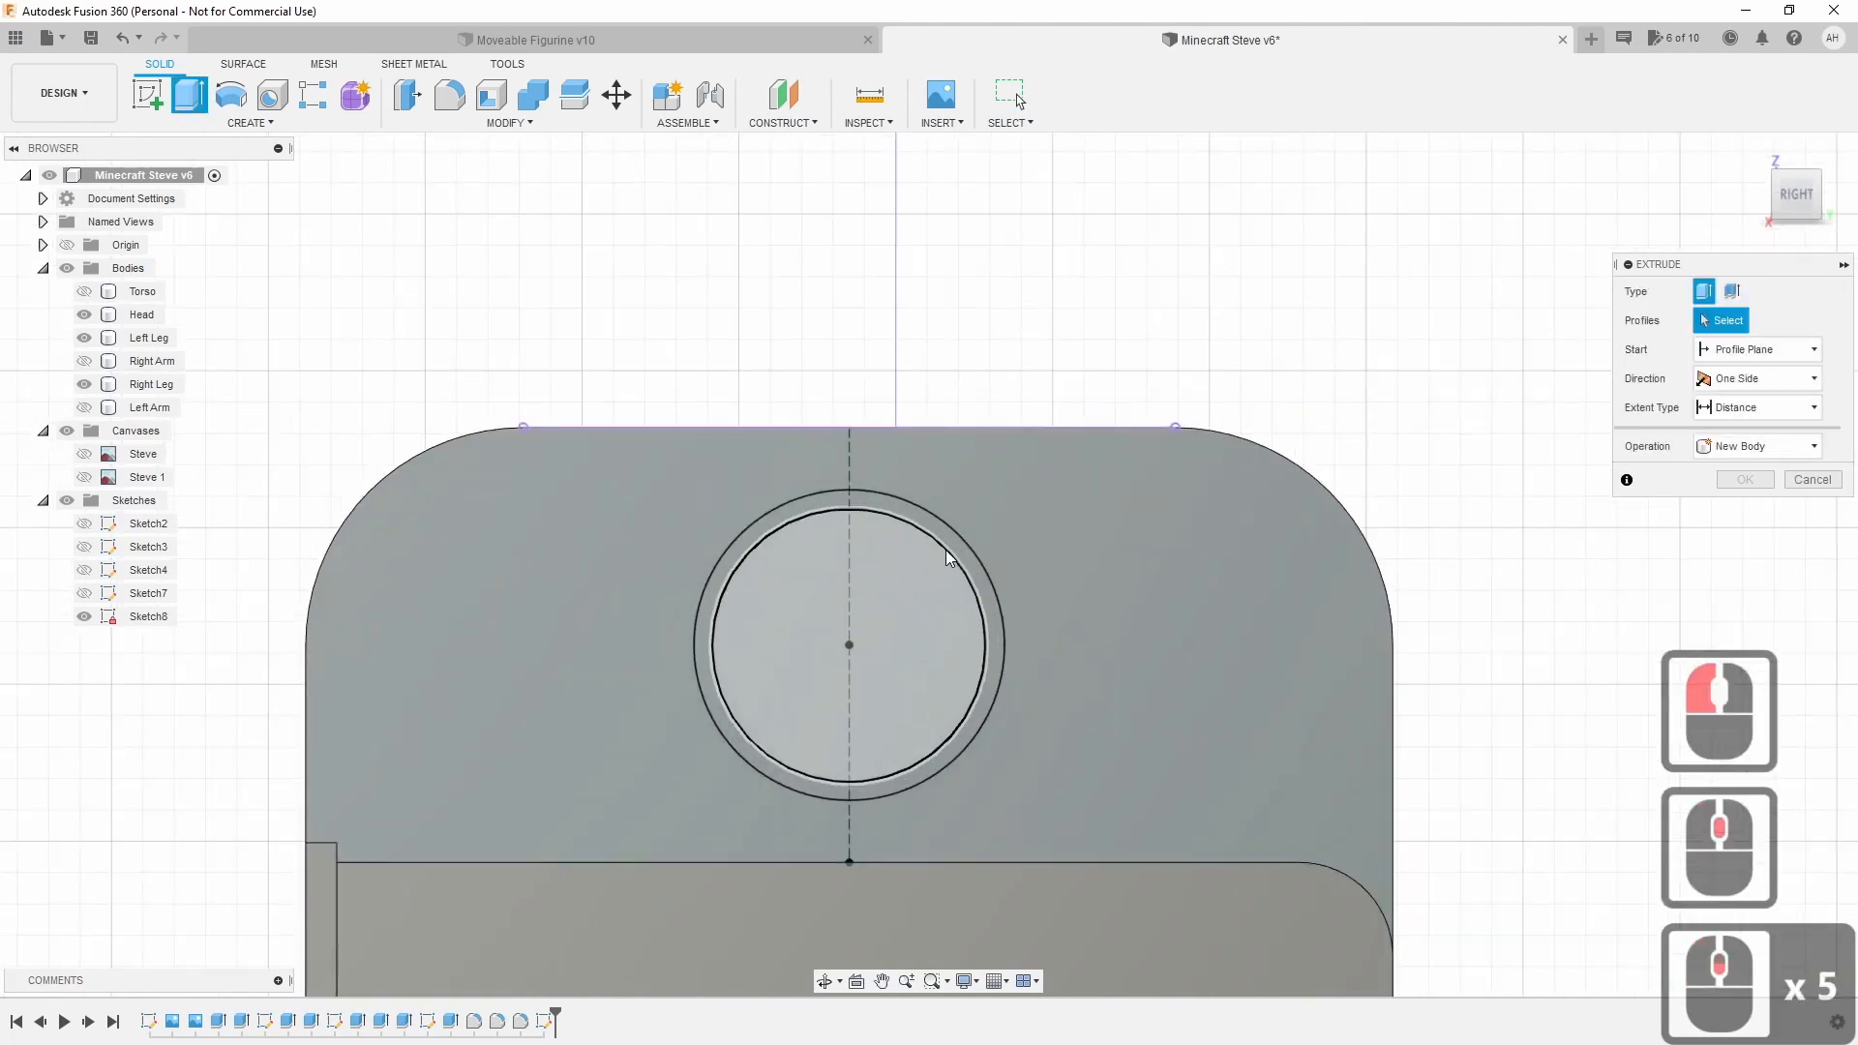
{"action": "left_click", "coordinate": [965, 559]}
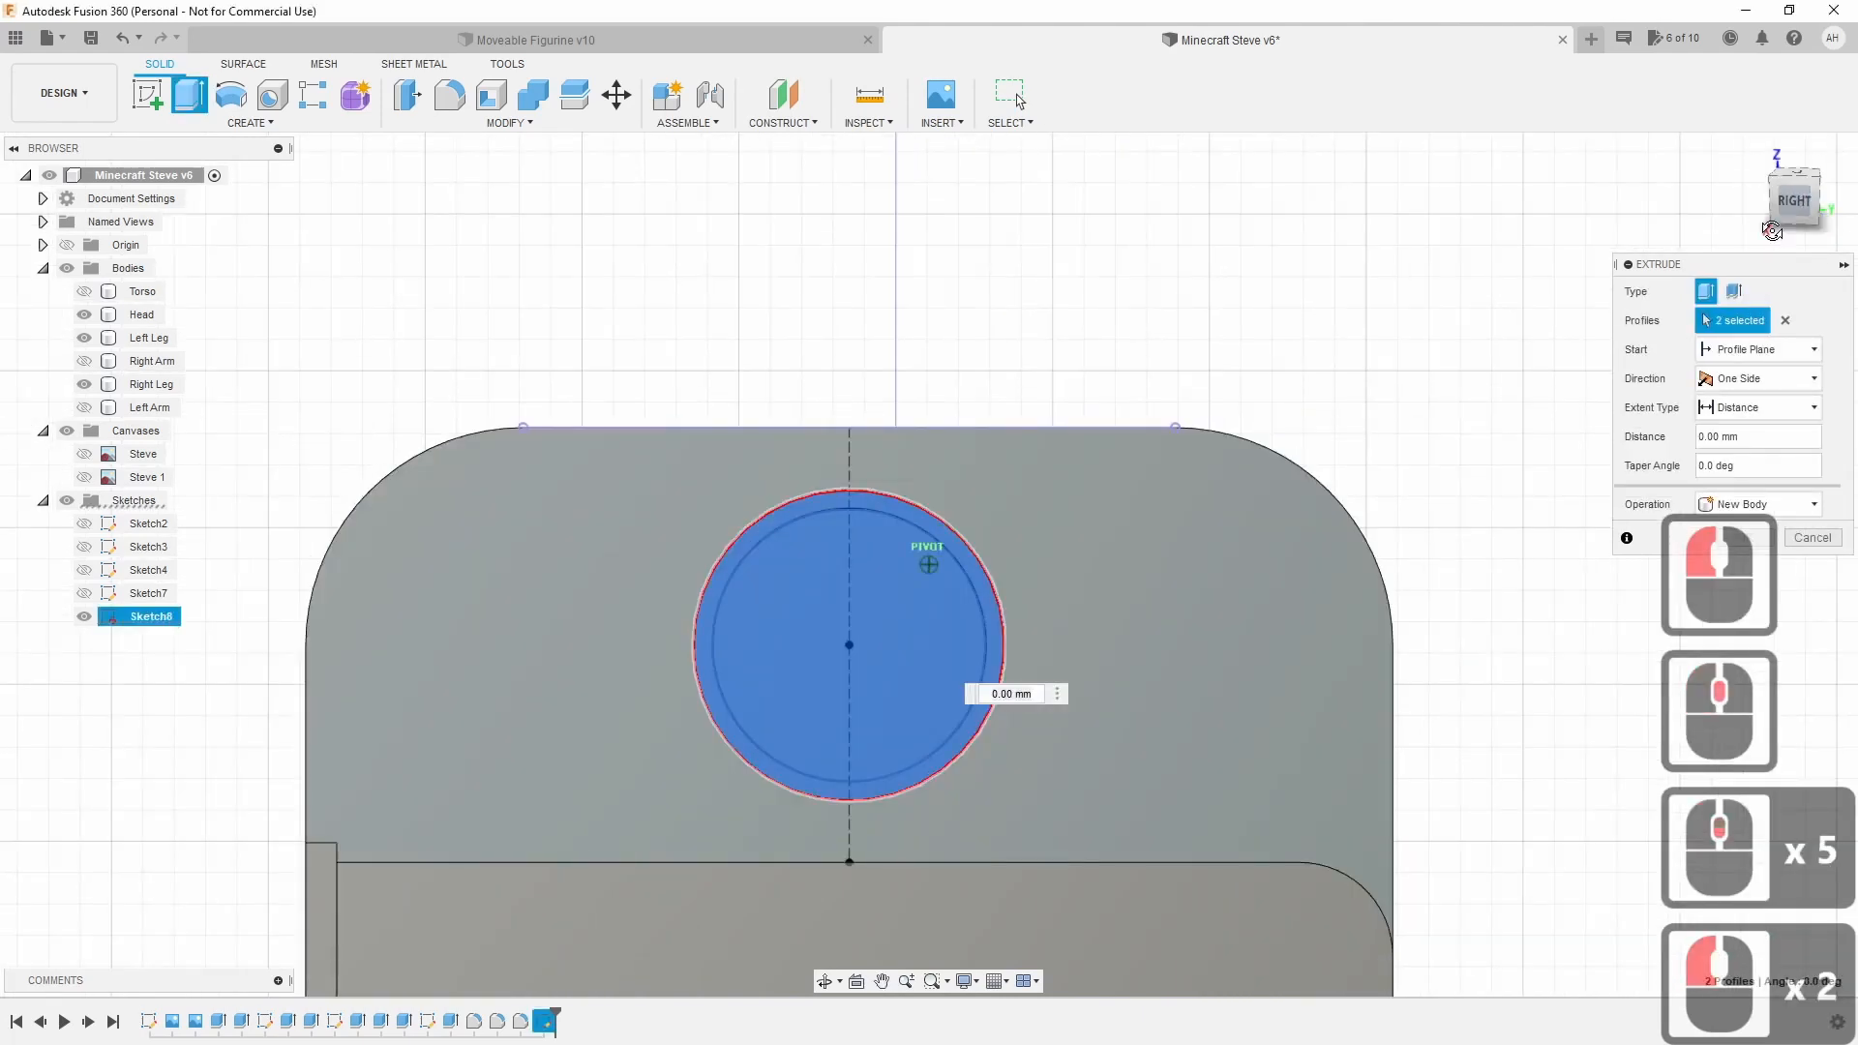
{"action": "middle_click_drag", "start_coordinate": [929, 543], "coordinate": [830, 704], "text": "shift"}
{"action": "left_click_drag", "start_coordinate": [648, 750], "coordinate": [906, 274]}
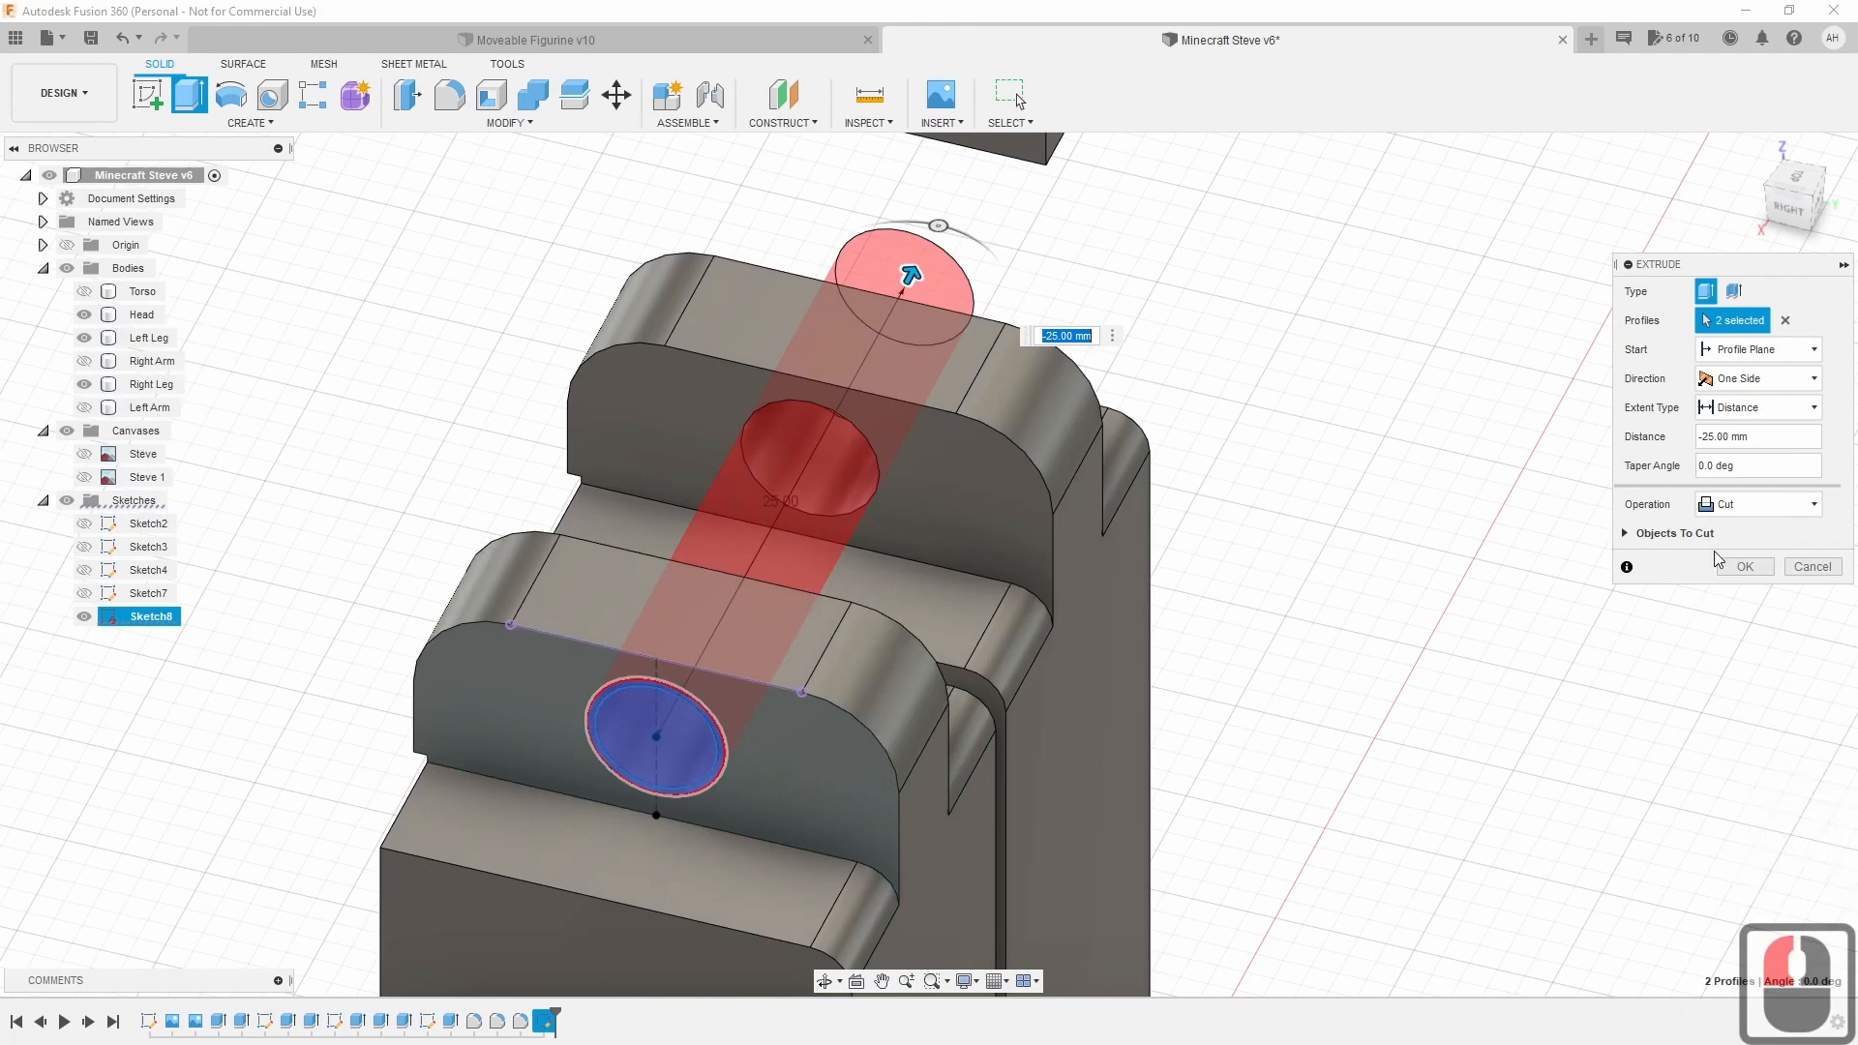
{"action": "left_click", "coordinate": [1748, 569]}
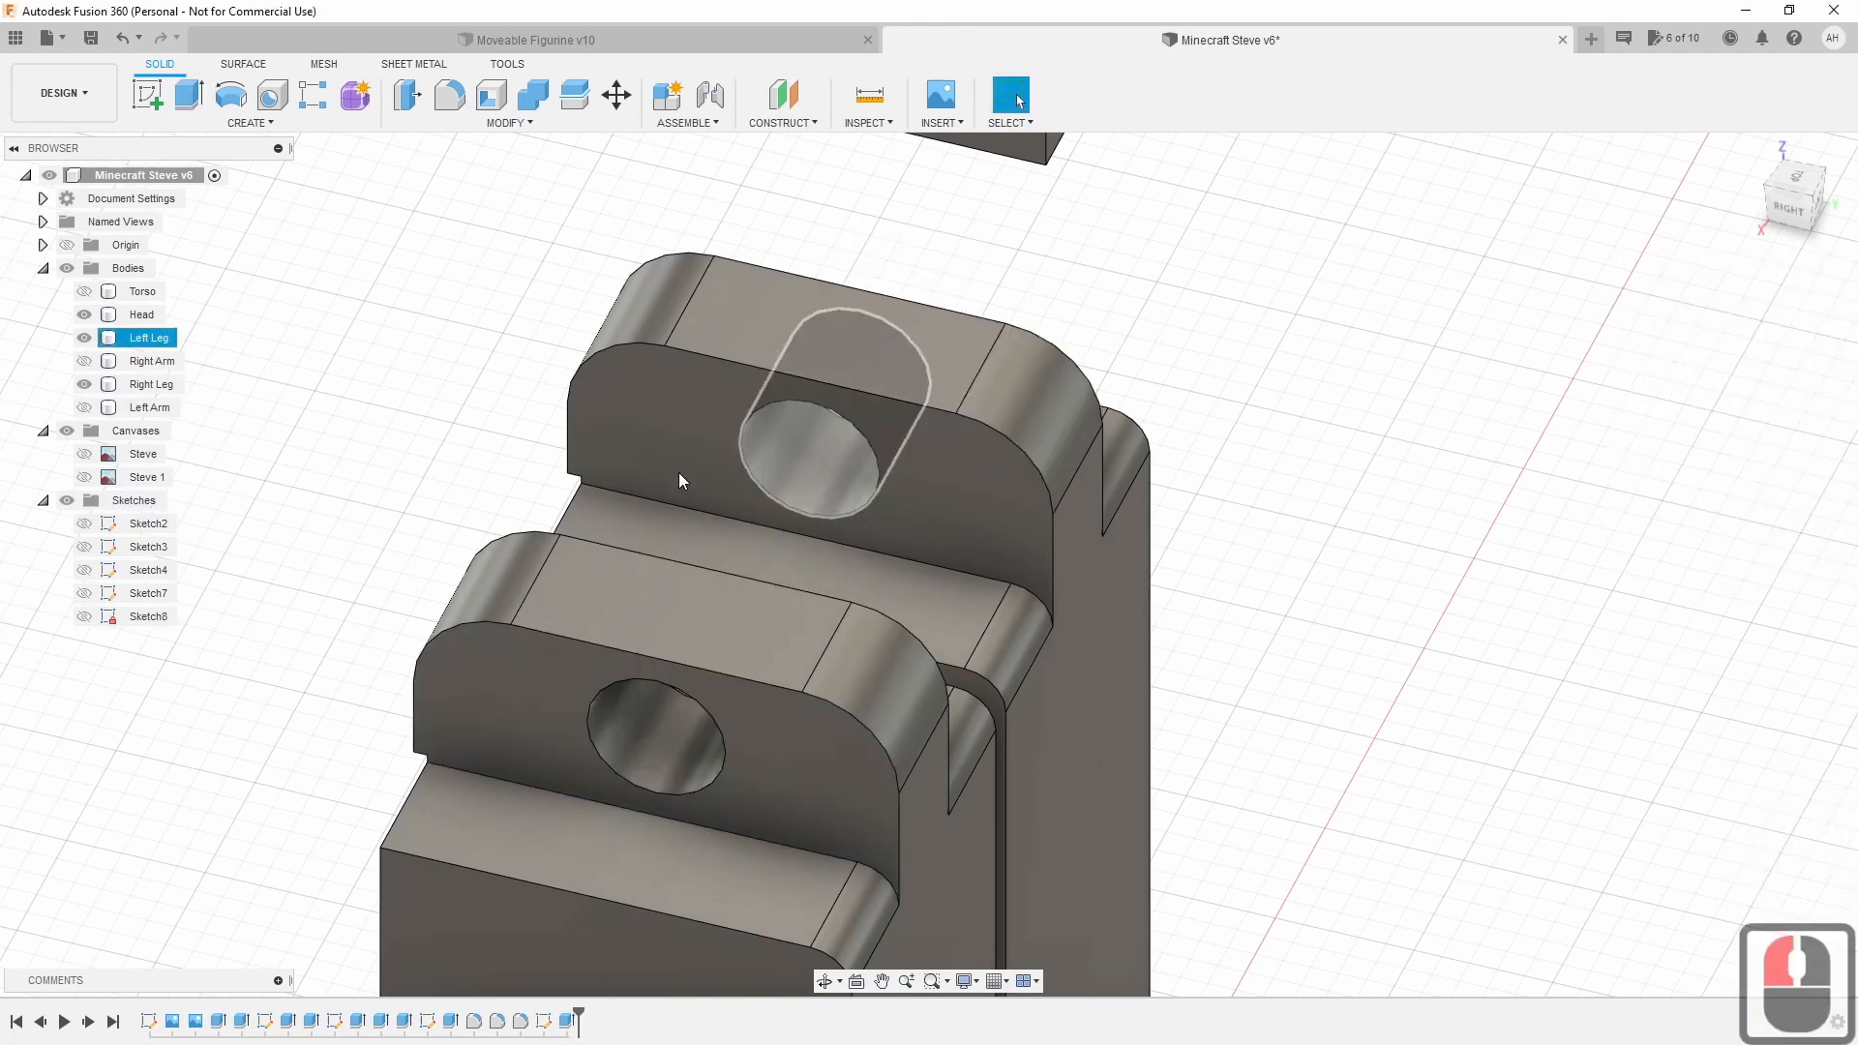
Show Sketch8 again and extrude its inner circle profile.
{"action": "left_click", "coordinate": [84, 624]}
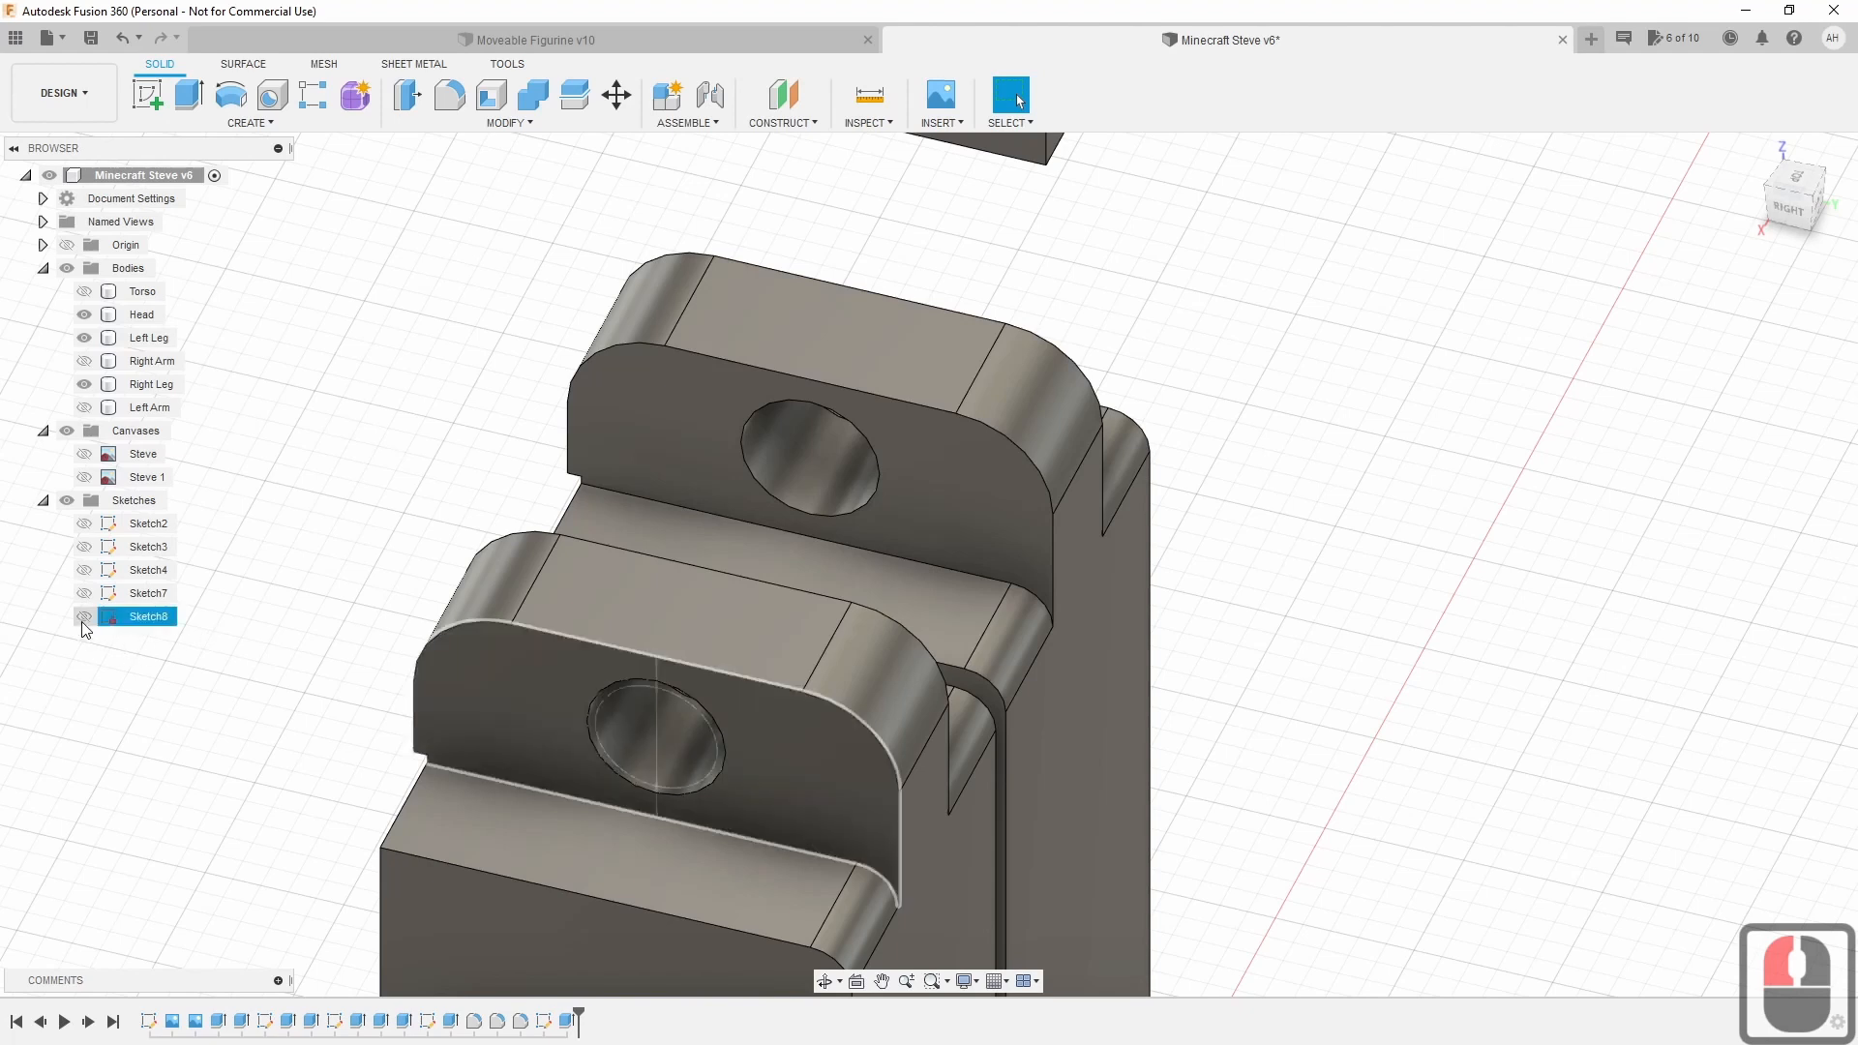
{"action": "left_click", "coordinate": [84, 618]}
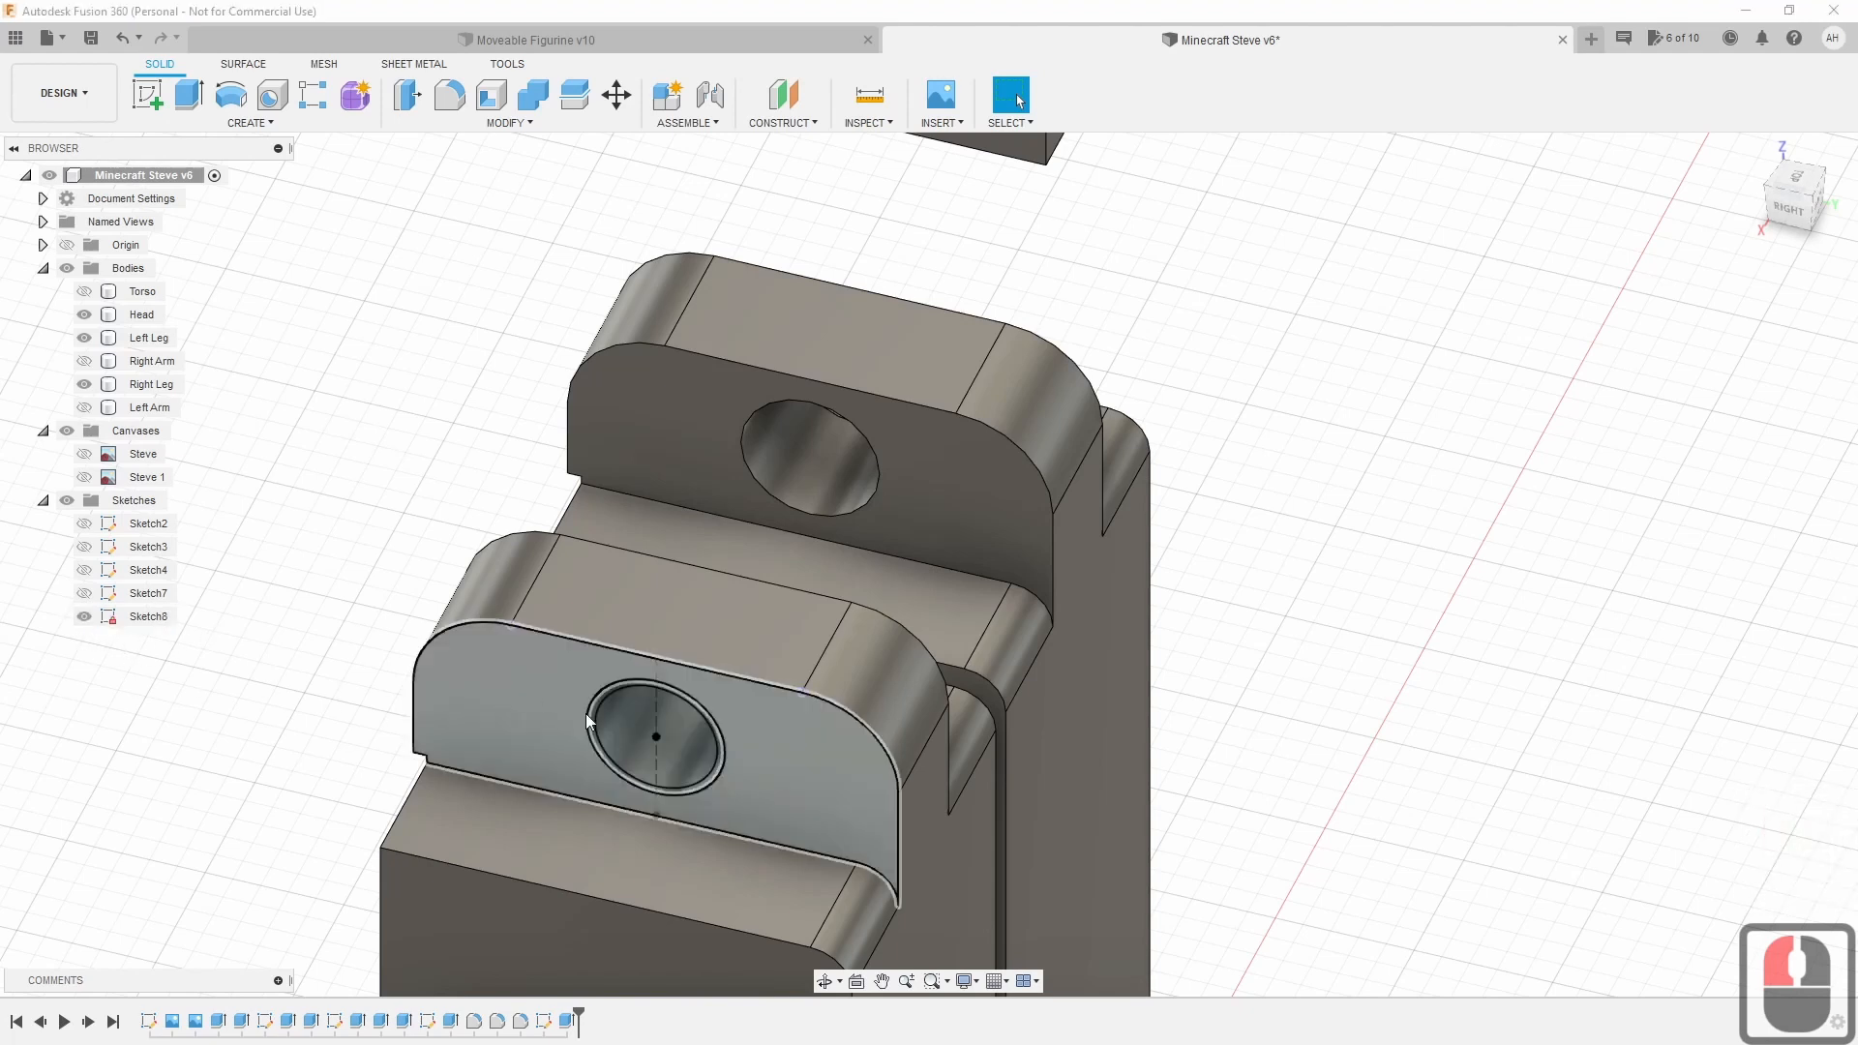
{"action": "left_click", "coordinate": [608, 735]}
{"action": "left_click", "coordinate": [187, 97]}
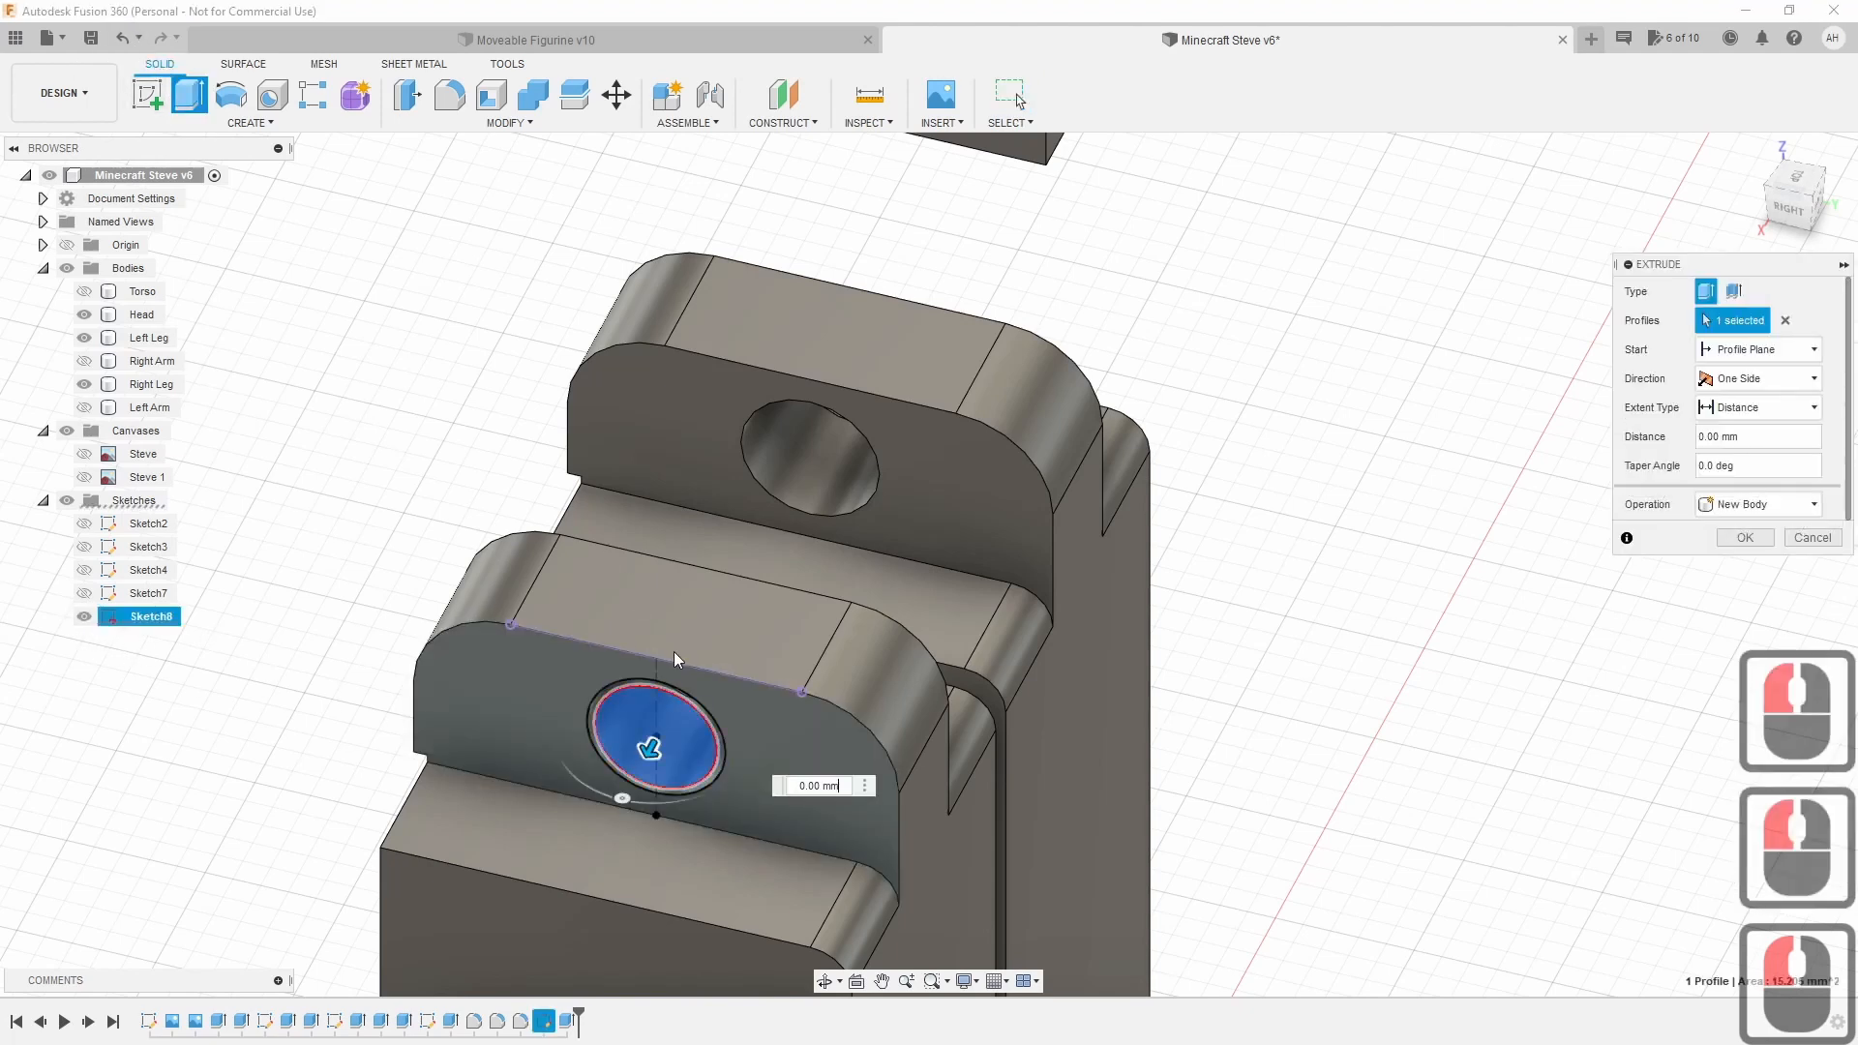
Extrude the pin two-sided through the holes, 25 mm one way, and show the Torso again.
{"action": "left_click_drag", "start_coordinate": [646, 750], "coordinate": [889, 297]}
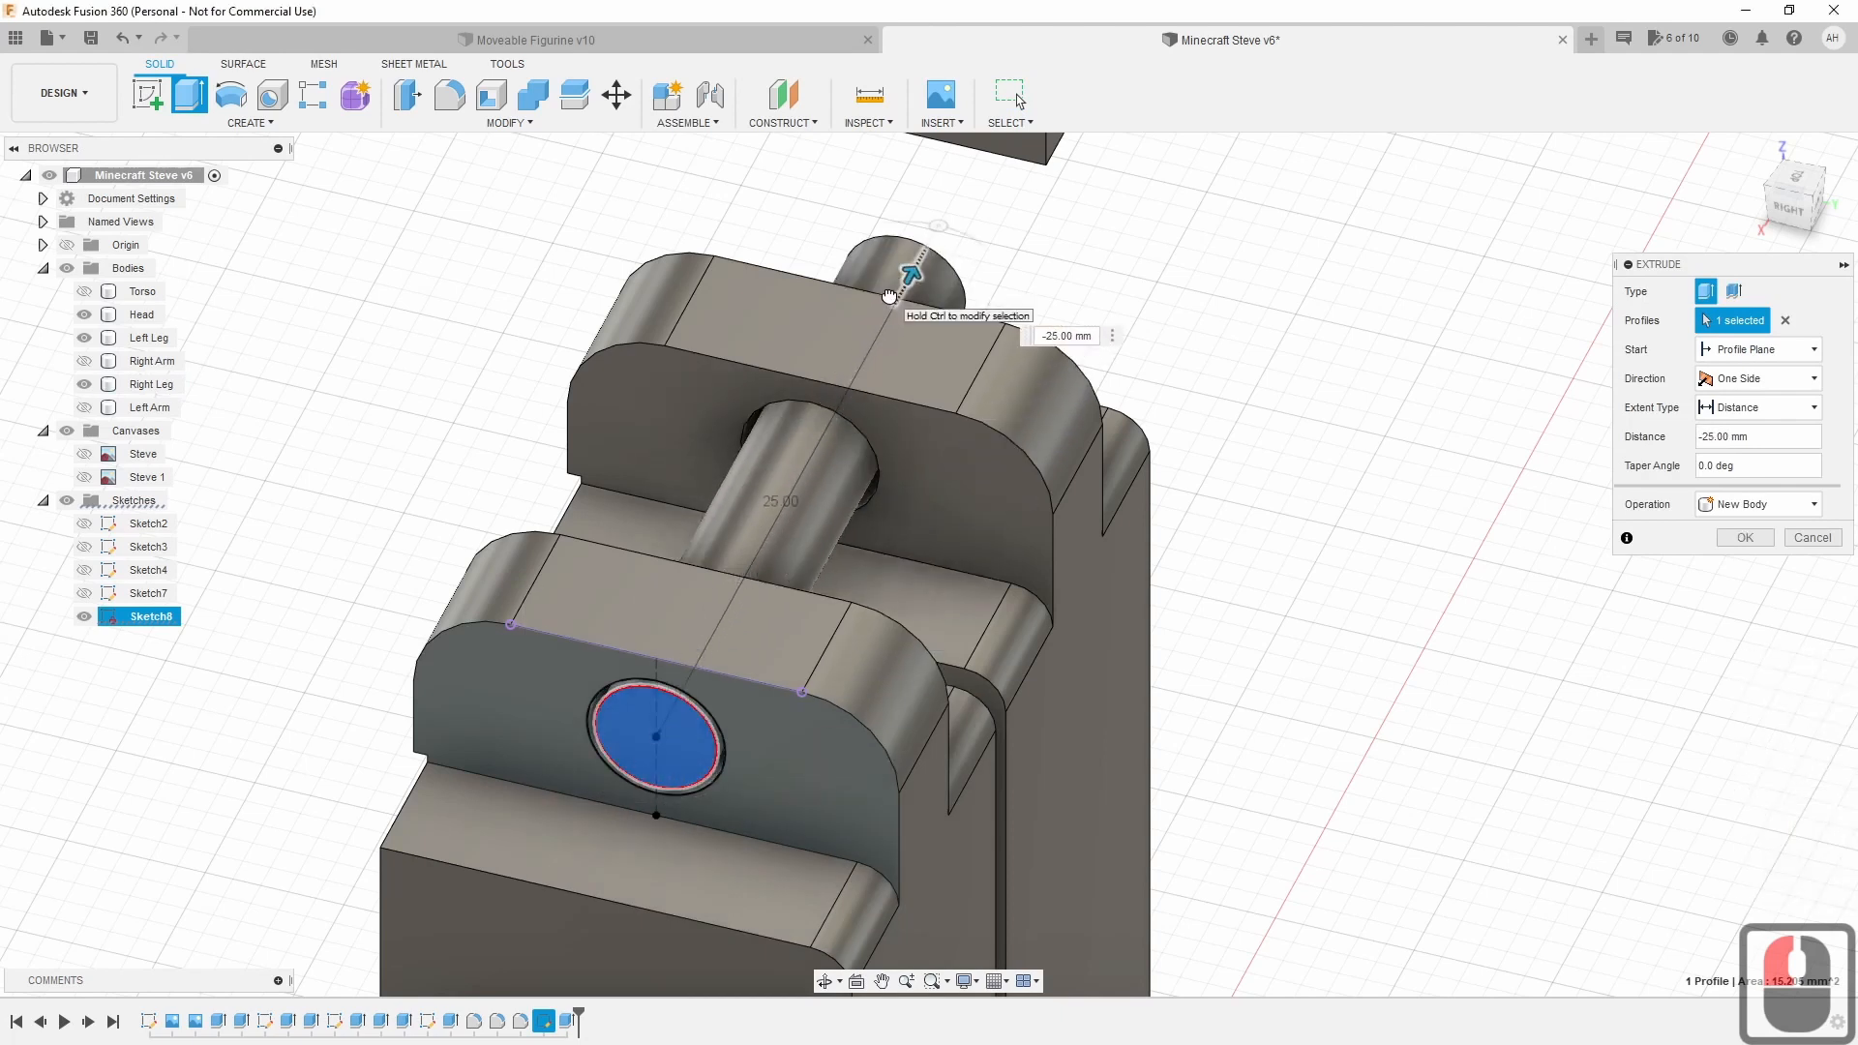
{"action": "left_click", "coordinate": [1780, 378]}
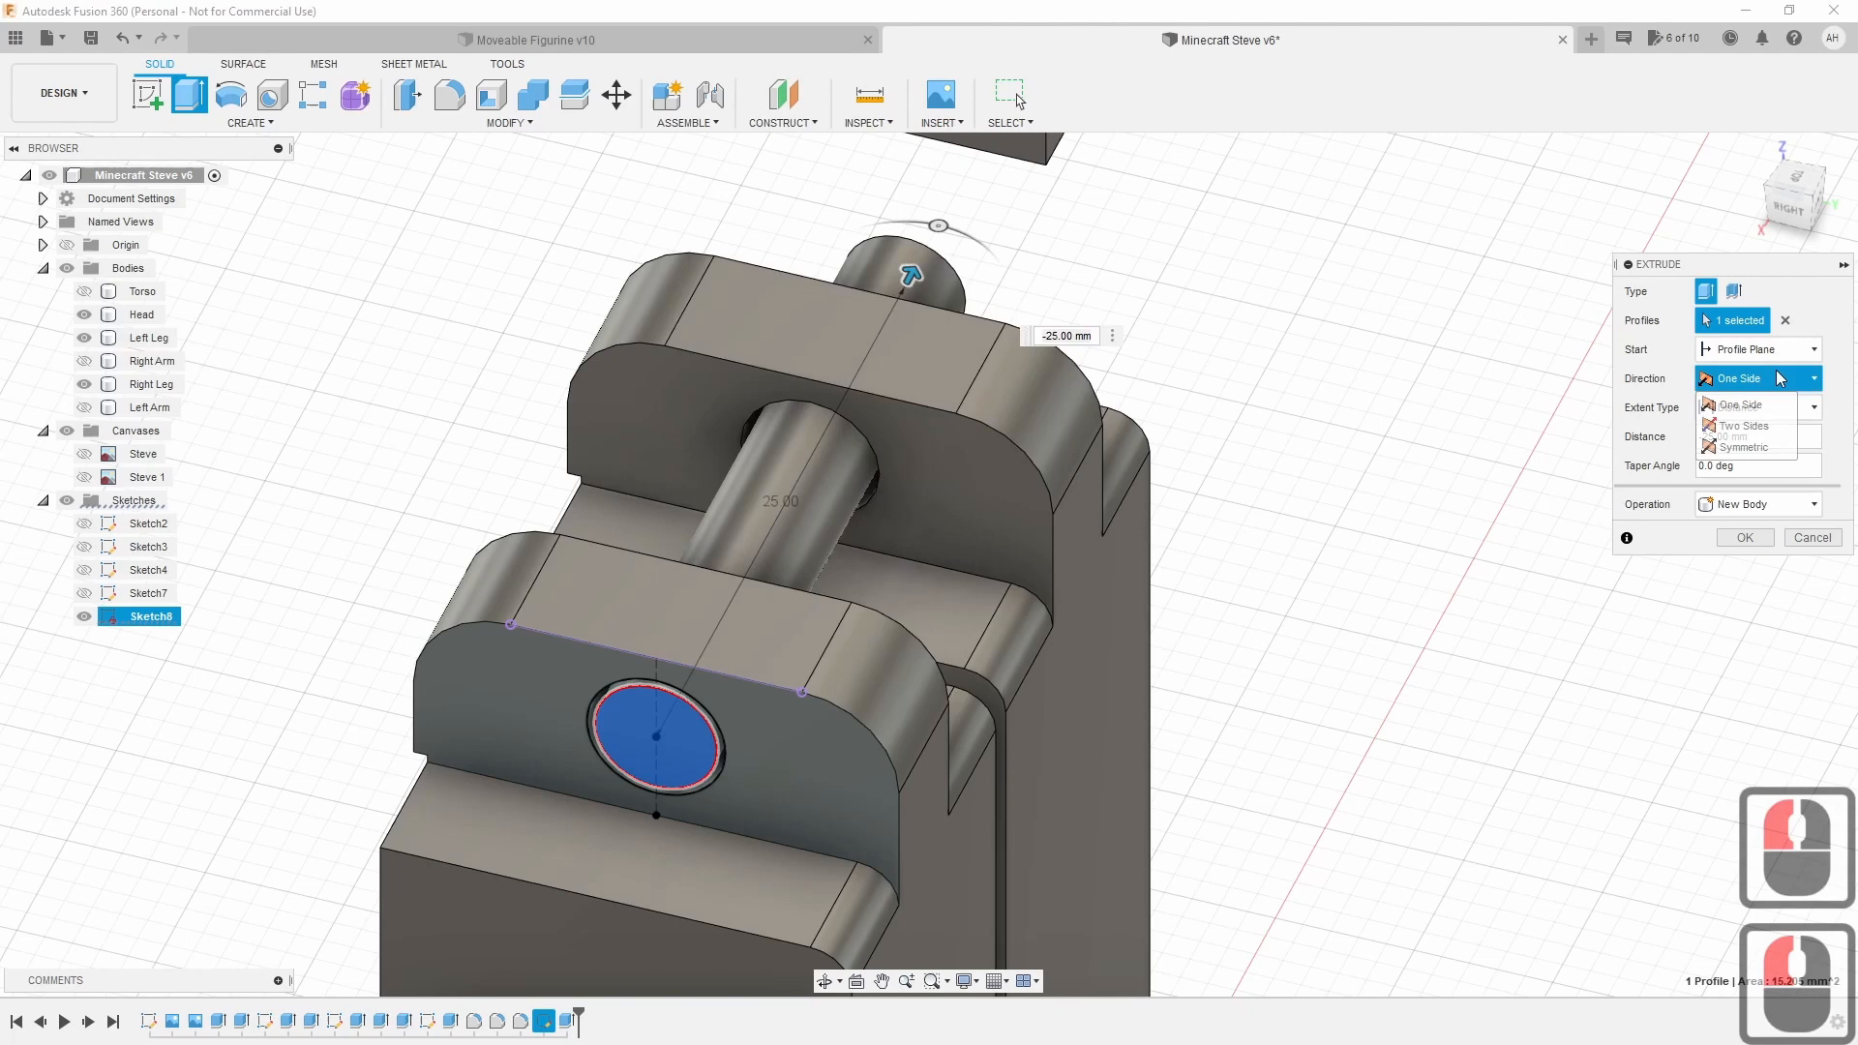
{"action": "left_click", "coordinate": [1744, 426]}
{"action": "left_click_drag", "start_coordinate": [654, 721], "coordinate": [602, 813]}
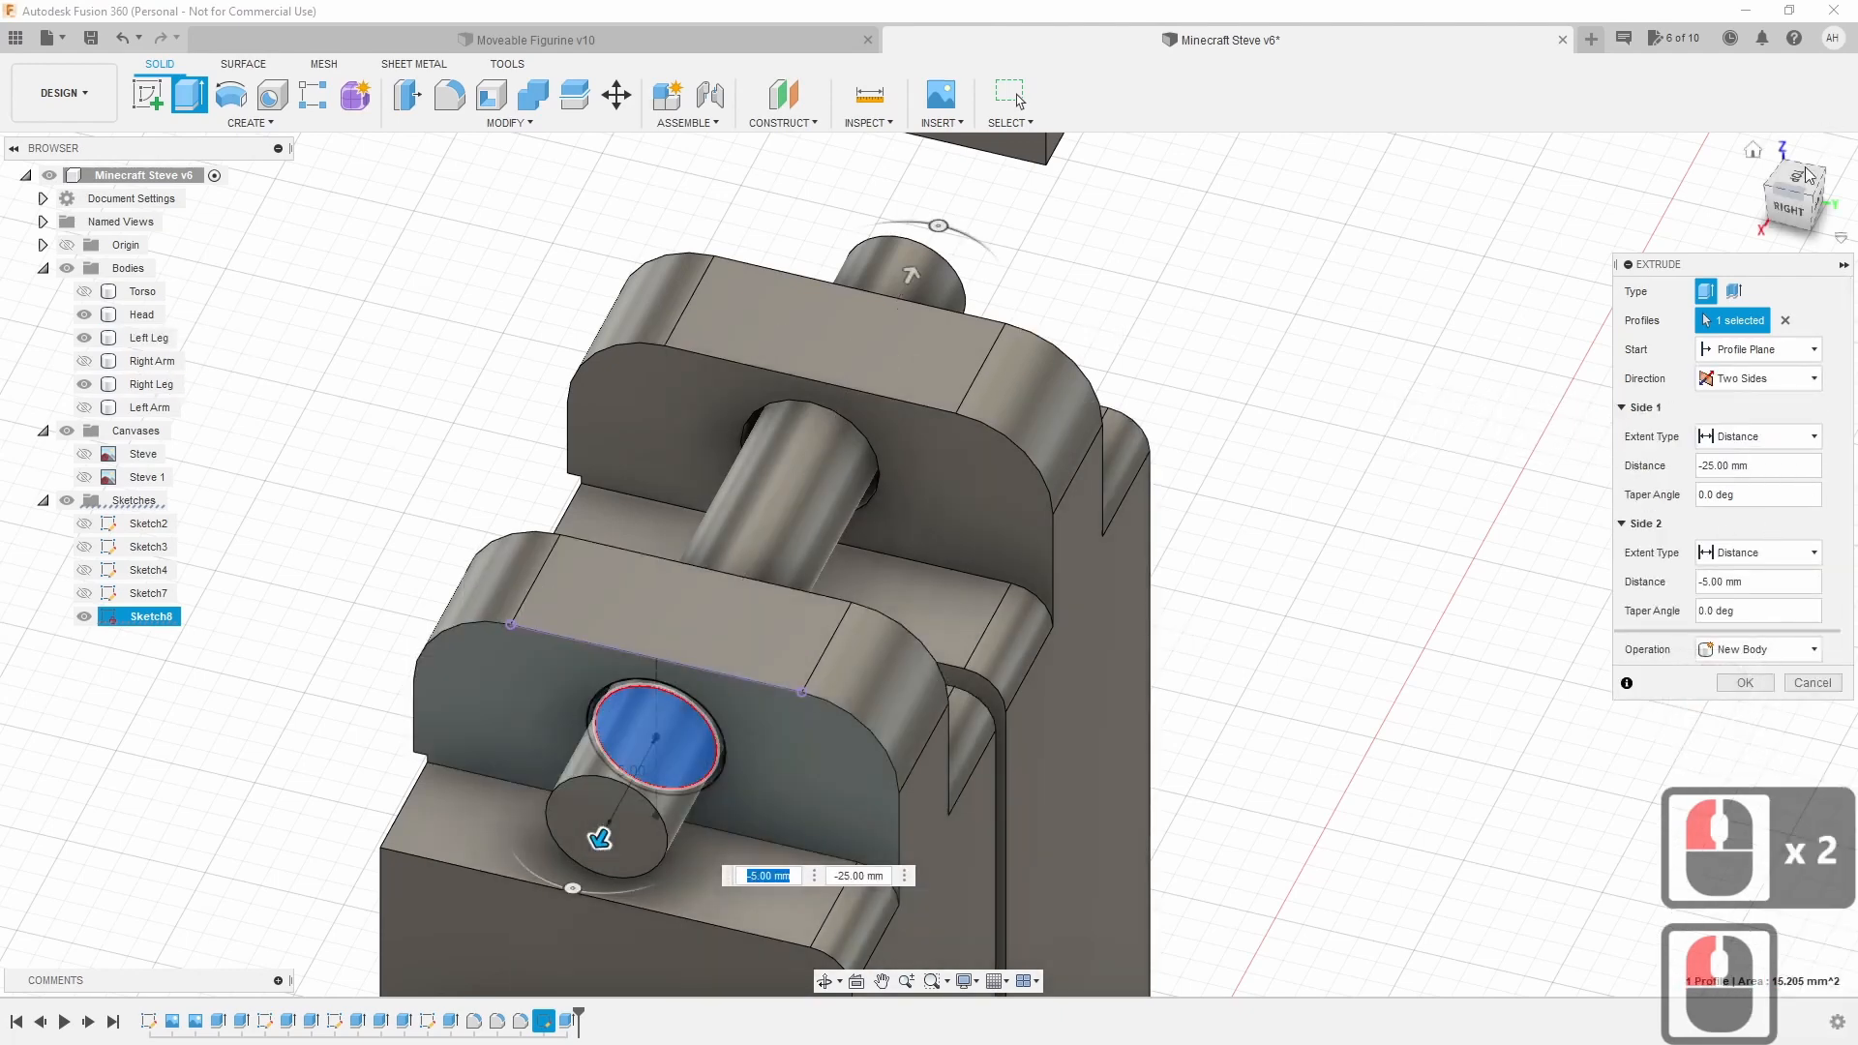
{"action": "middle_click_drag", "start_coordinate": [929, 561], "coordinate": [775, 571], "text": "shift"}
{"action": "middle_click_drag", "start_coordinate": [900, 610], "coordinate": [1012, 454], "text": "shift"}
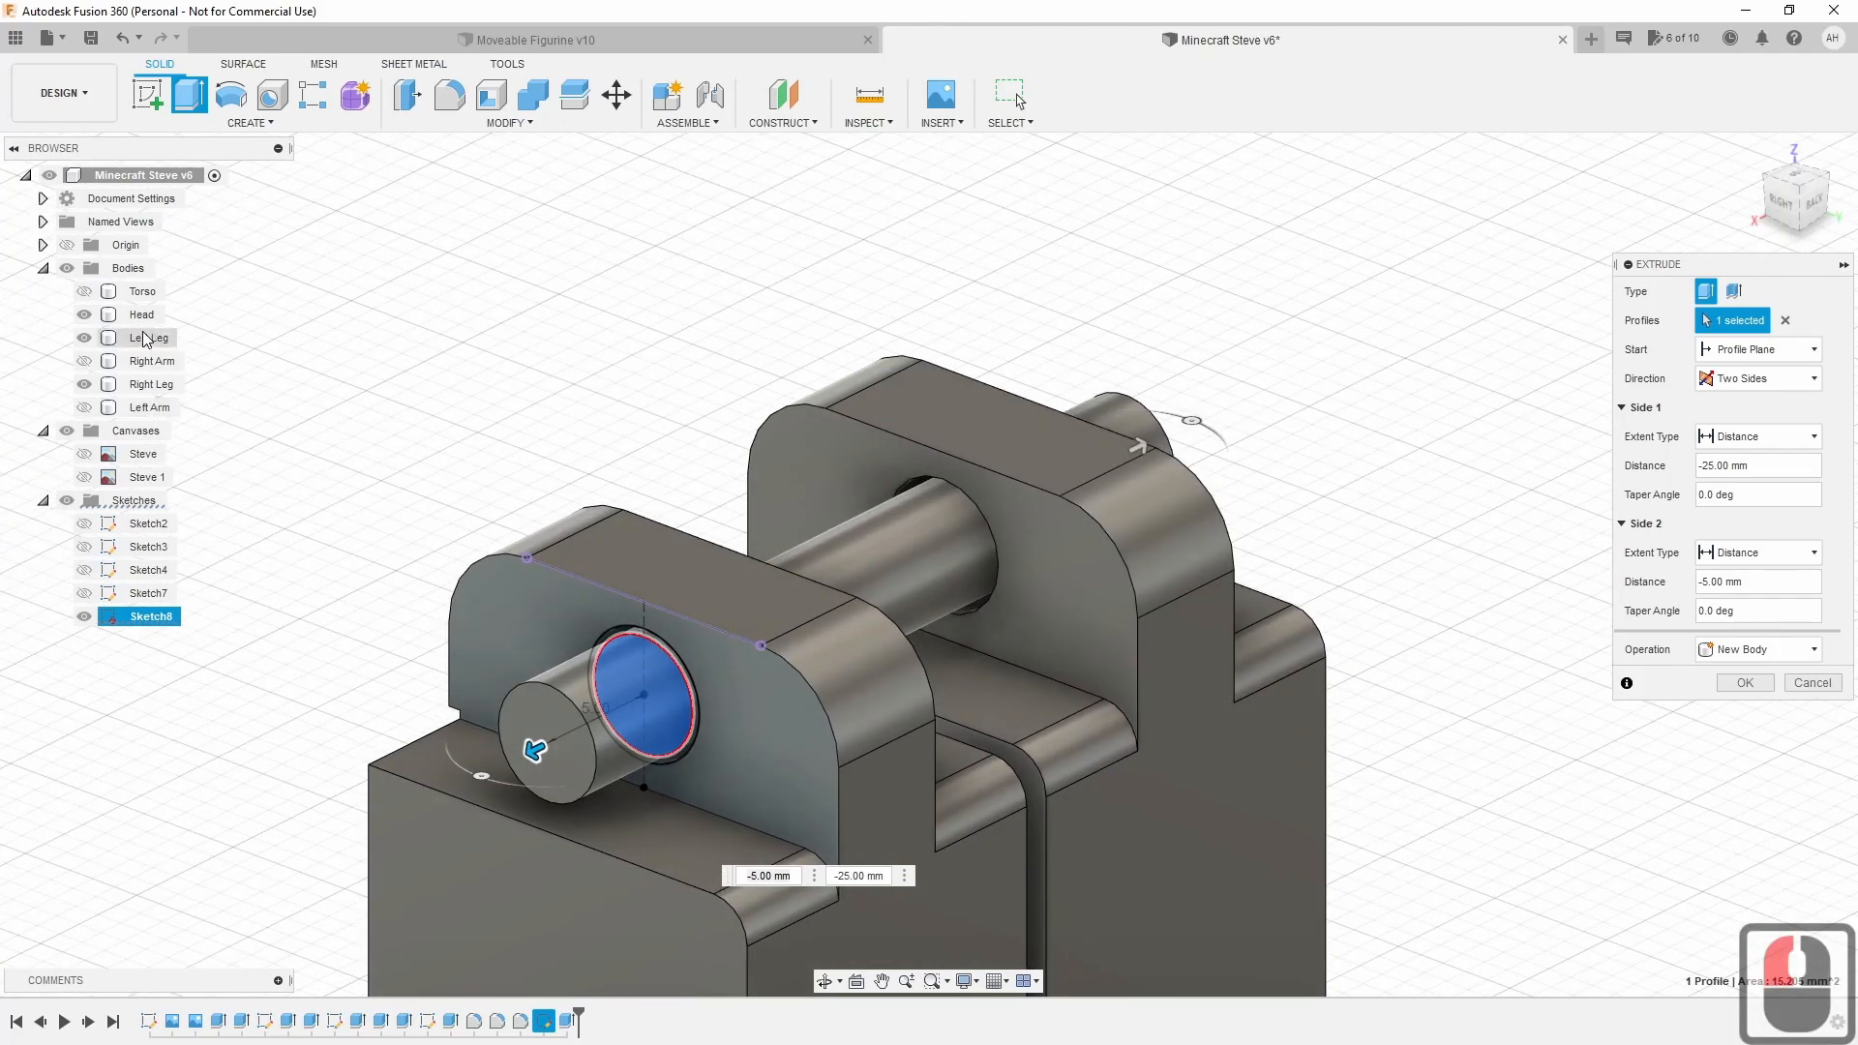
{"action": "left_click", "coordinate": [84, 291]}
{"action": "scroll", "coordinate": [973, 725], "scroll_direction": "down", "scroll_amount": 5}
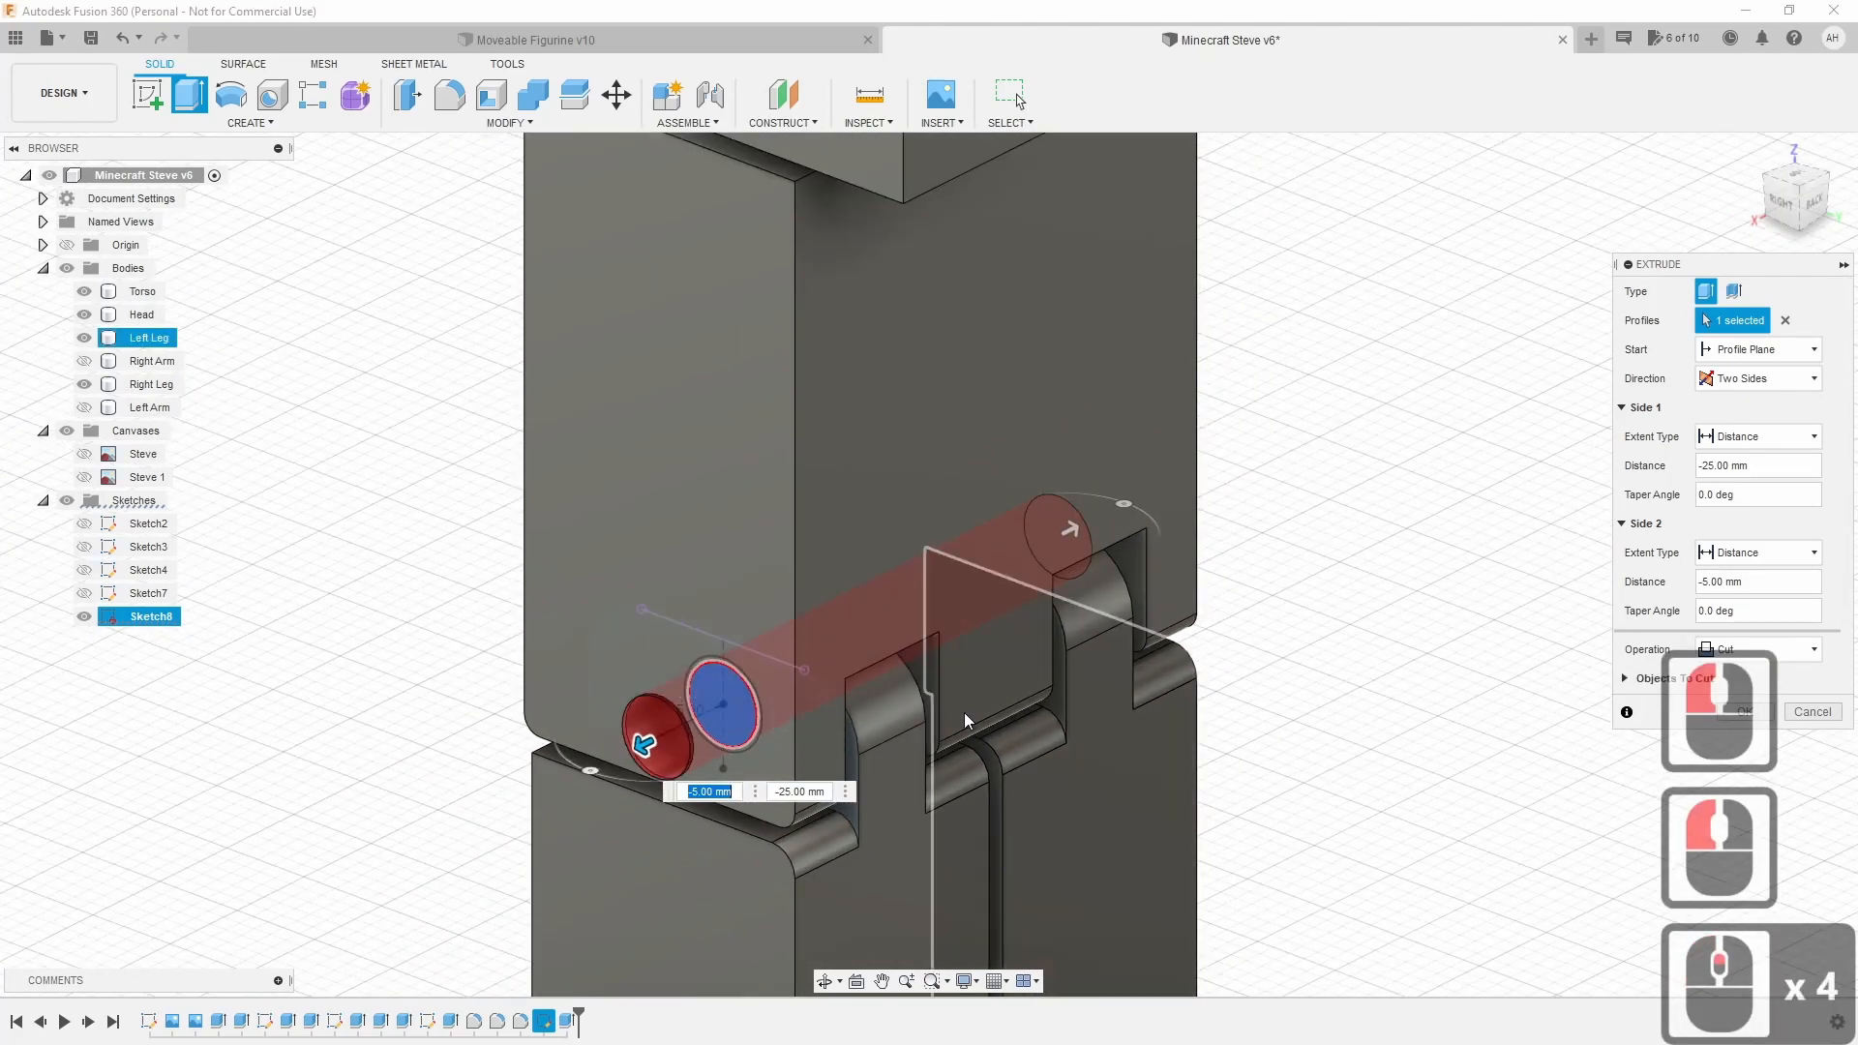
{"action": "scroll", "coordinate": [895, 705], "scroll_direction": "up", "scroll_amount": 3}
{"action": "scroll", "coordinate": [736, 706], "scroll_direction": "up", "scroll_amount": 5}
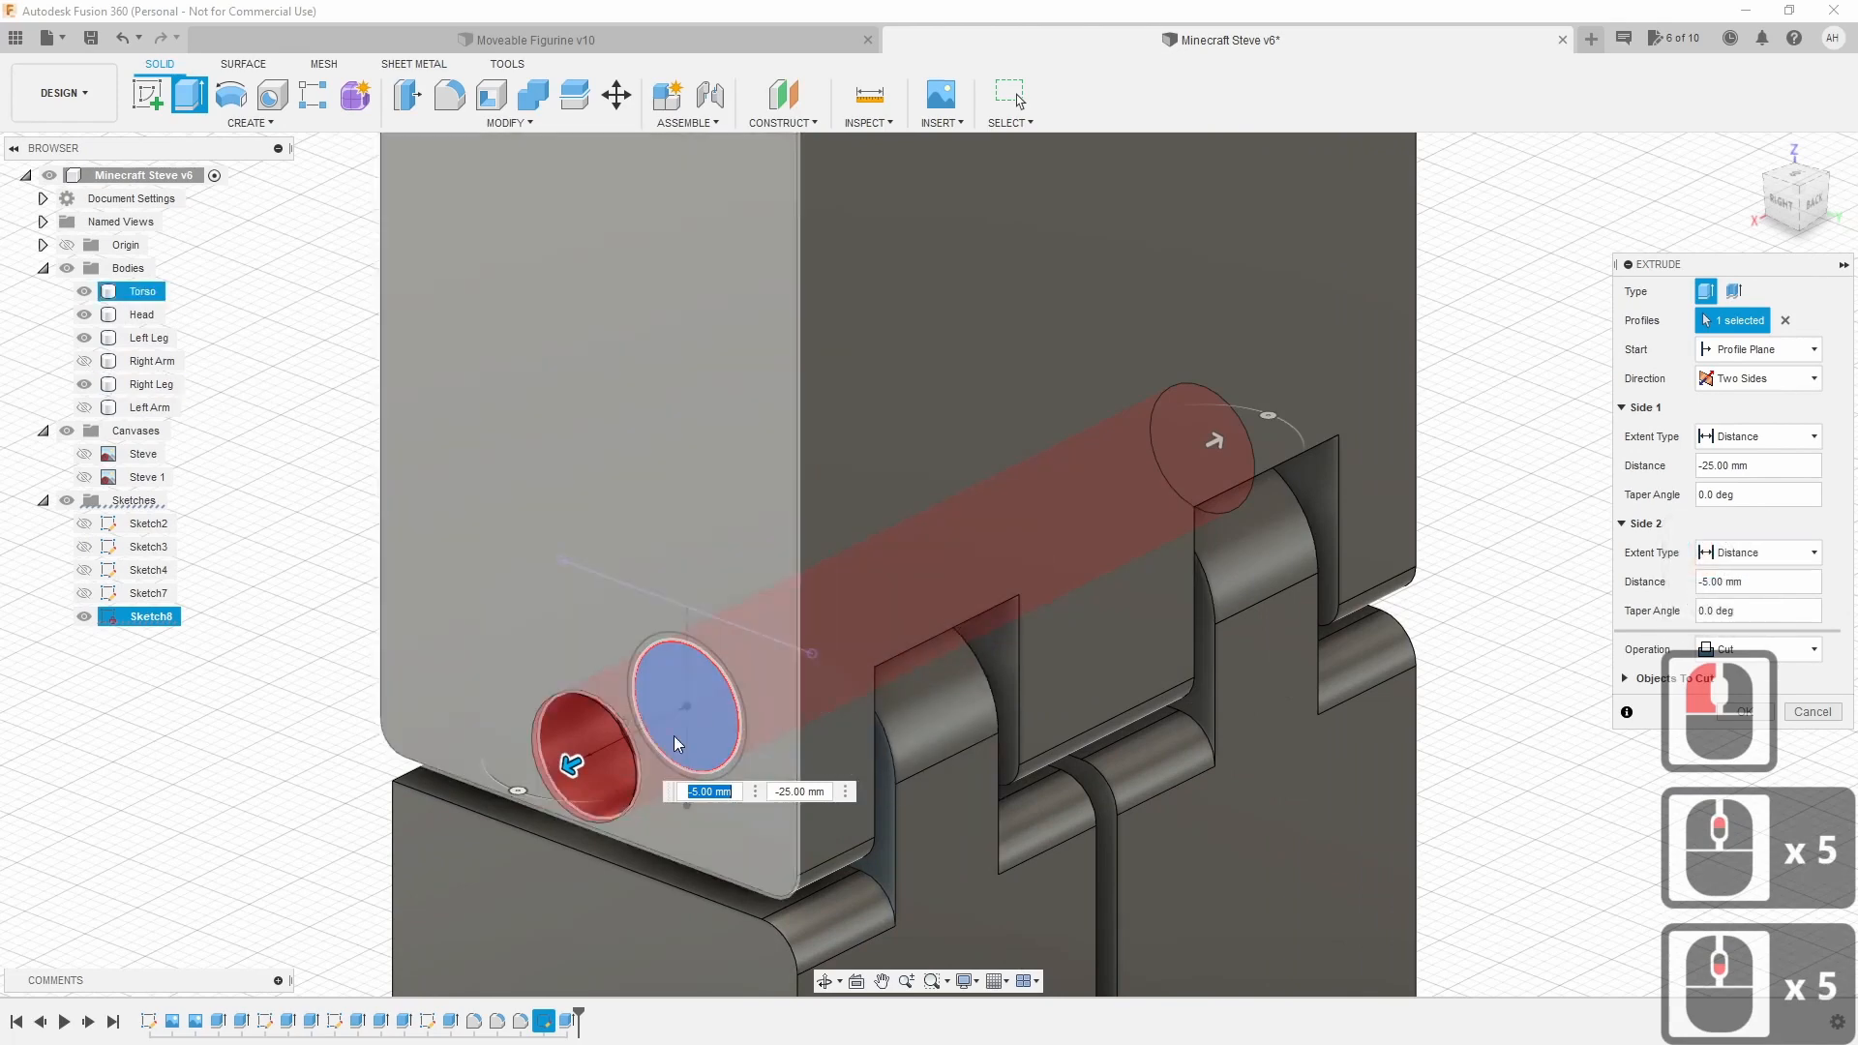
Set the pin to Join with sides of 4.5 mm and 25 mm, and confirm.
{"action": "left_click", "coordinate": [1796, 651]}
{"action": "left_click", "coordinate": [1796, 655]}
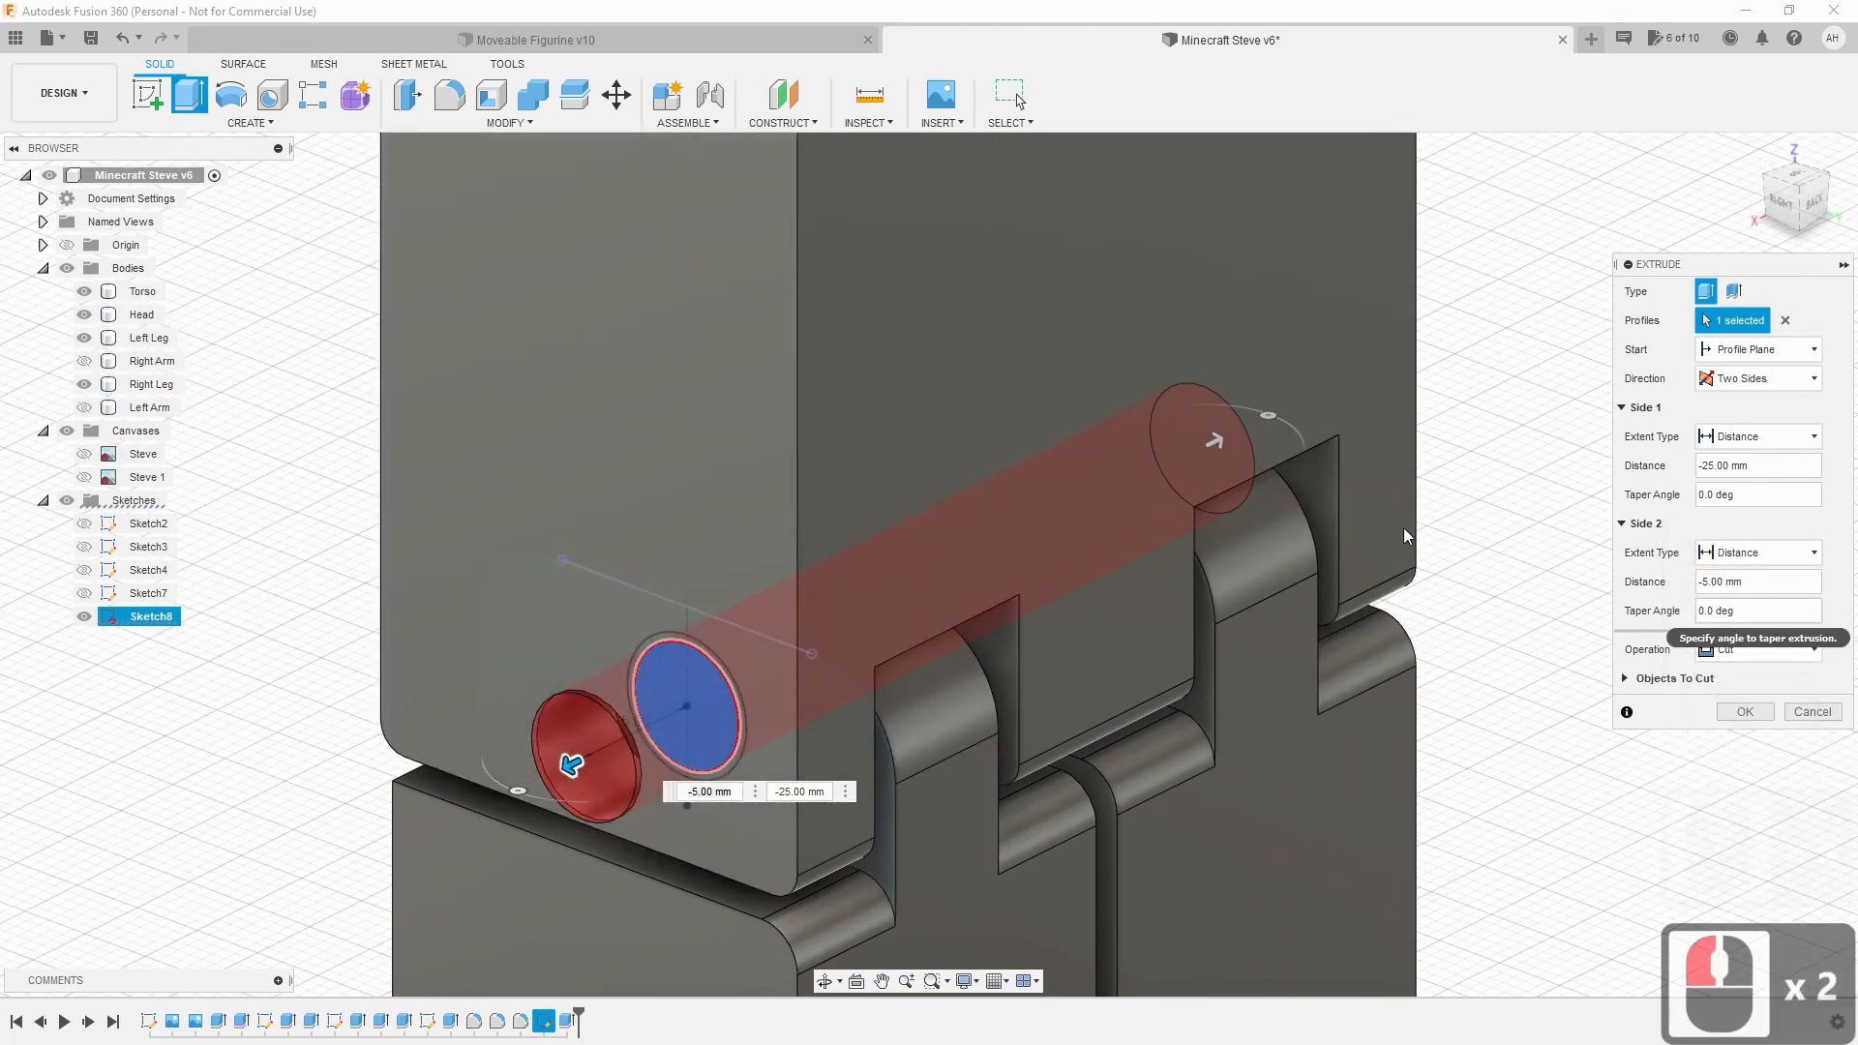
{"action": "left_click", "coordinate": [1759, 654]}
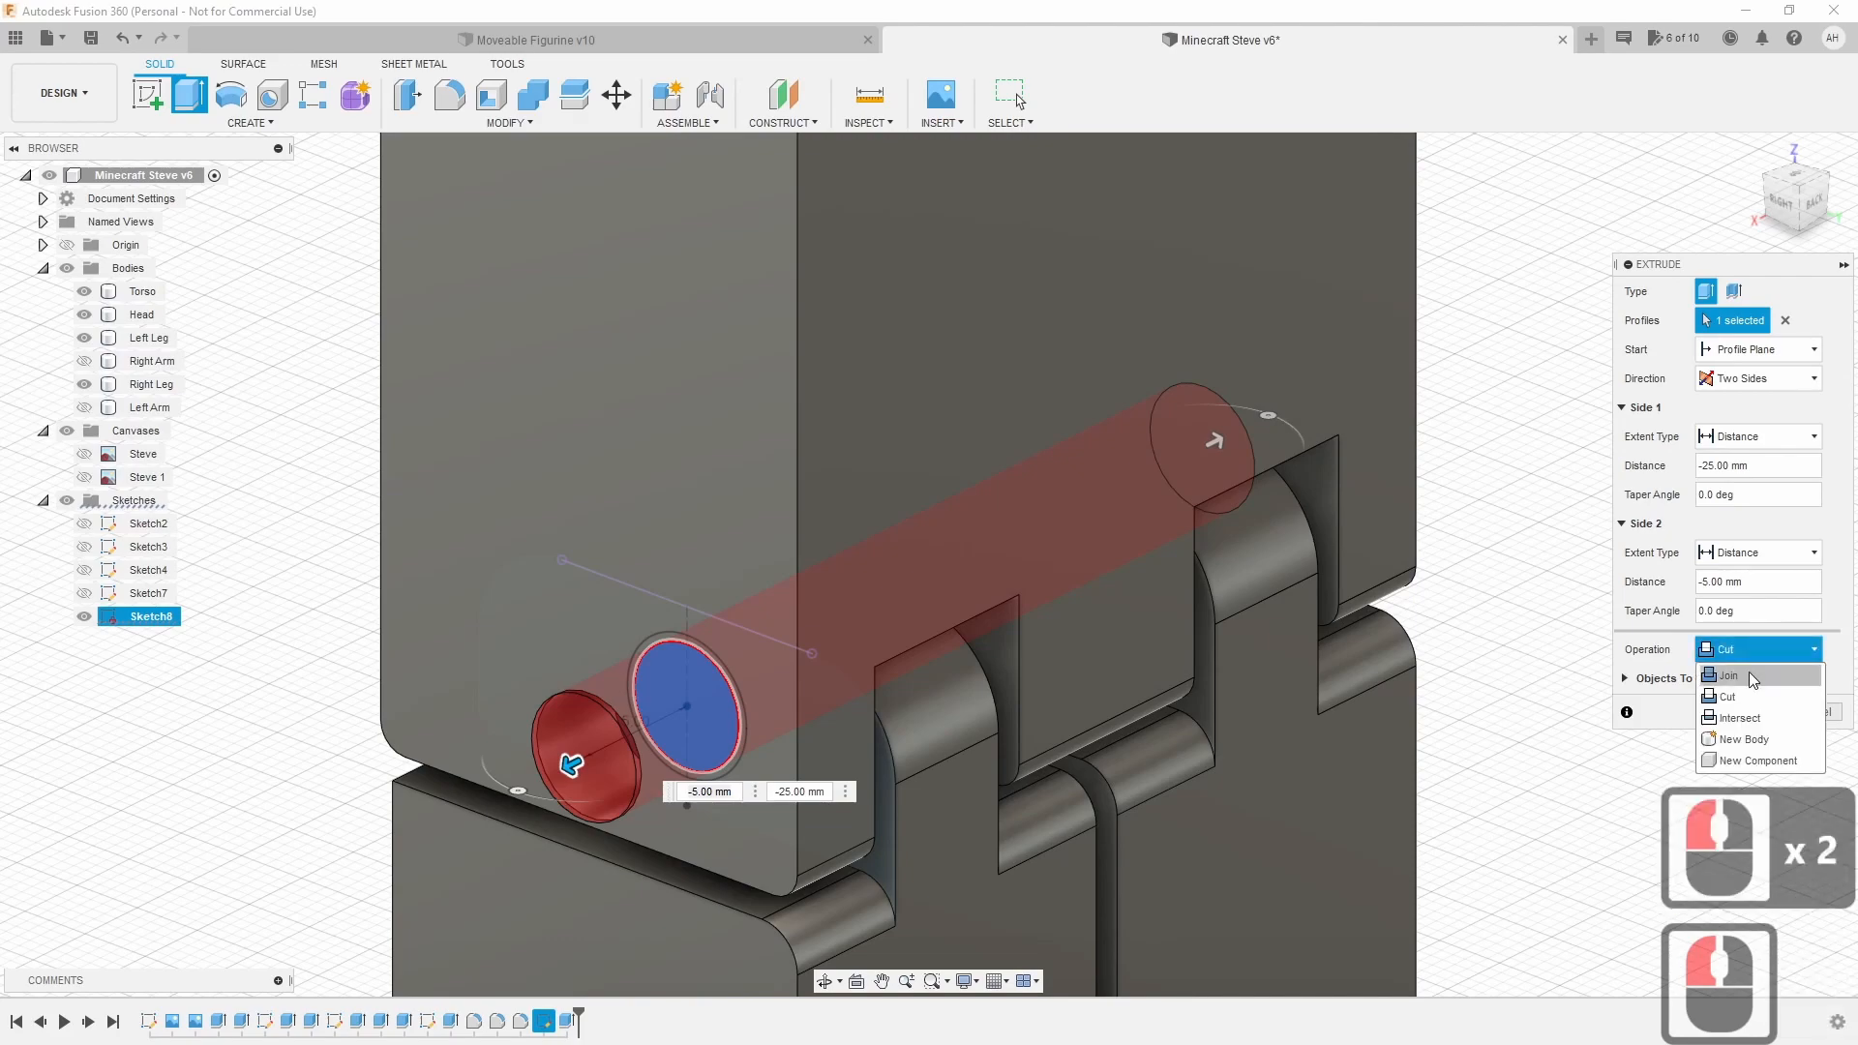
{"action": "left_click", "coordinate": [1728, 675]}
{"action": "mouse_move", "coordinate": [1248, 523]}
{"action": "middle_mouse_down", "text": "shift"}
{"action": "mouse_move", "coordinate": [498, 675]}
{"action": "mouse_move", "coordinate": [519, 684]}
{"action": "mouse_move", "coordinate": [513, 770]}
{"action": "mouse_move", "coordinate": [559, 863]}
{"action": "middle_mouse_up", "text": "shift"}
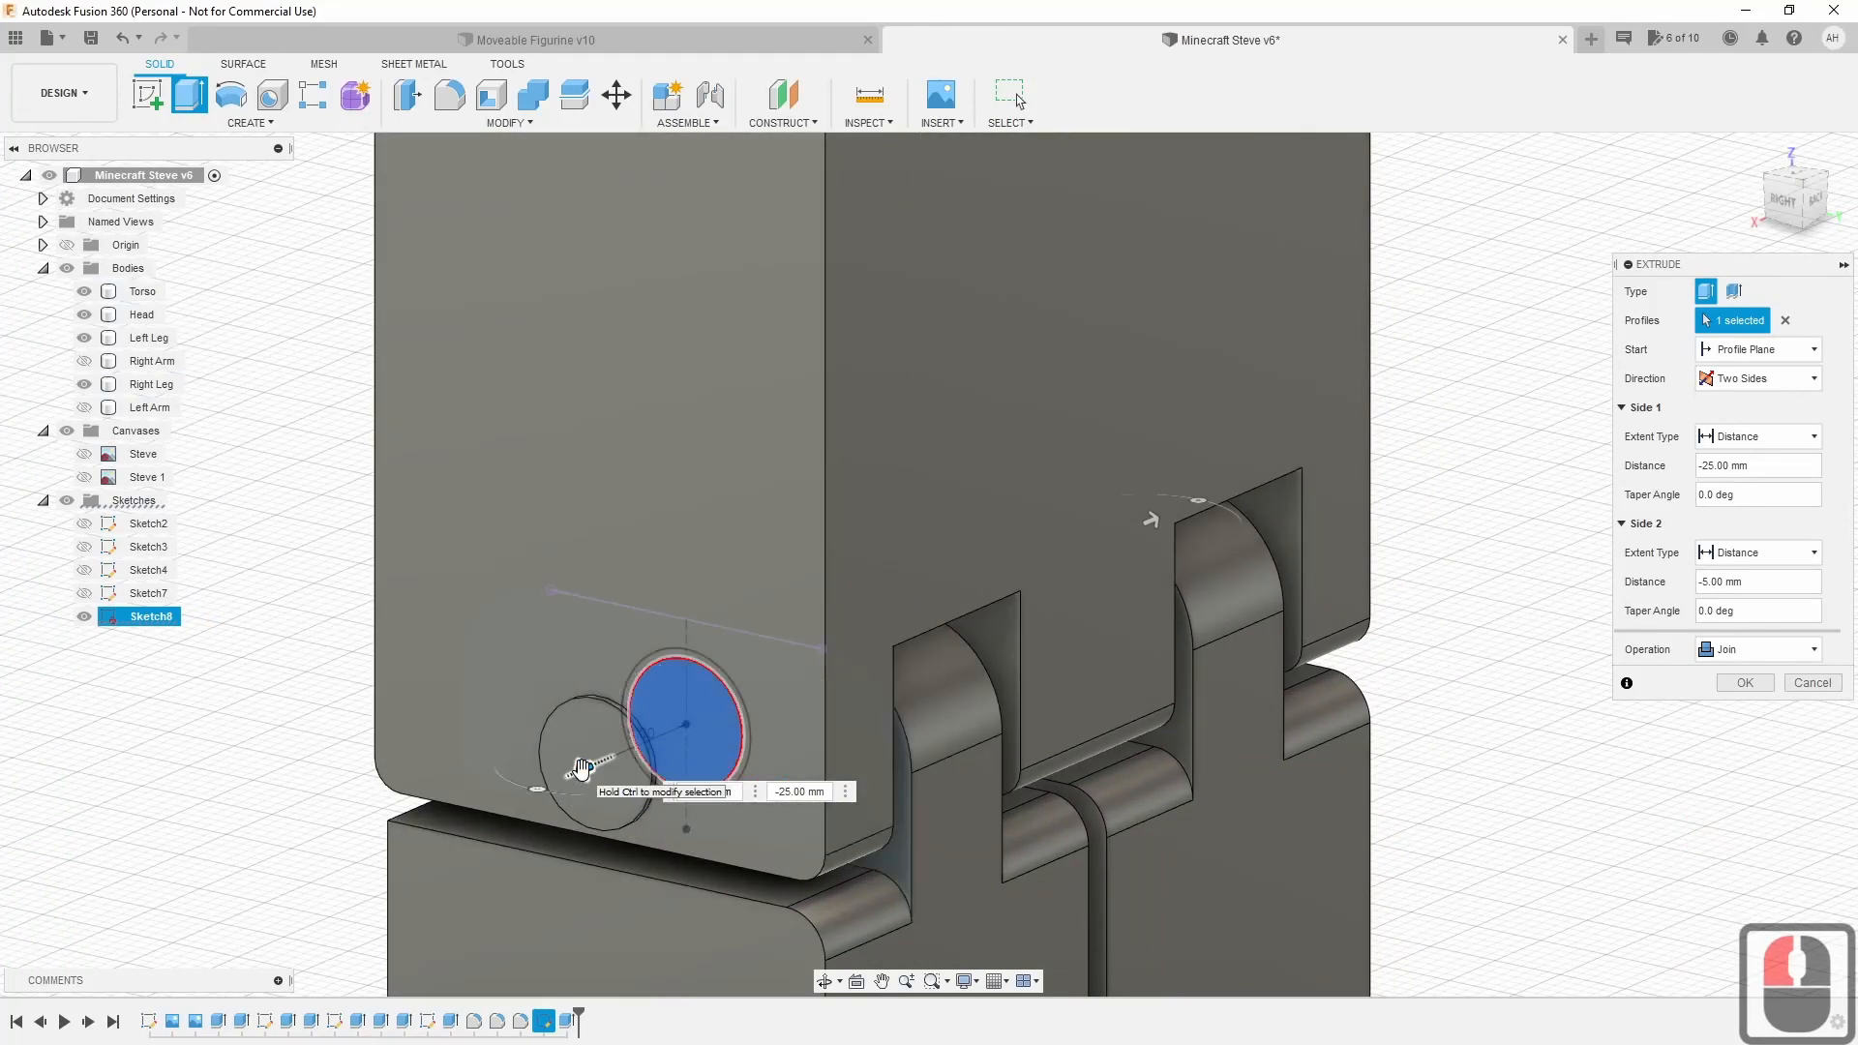
{"action": "left_click_drag", "start_coordinate": [583, 769], "coordinate": [593, 766]}
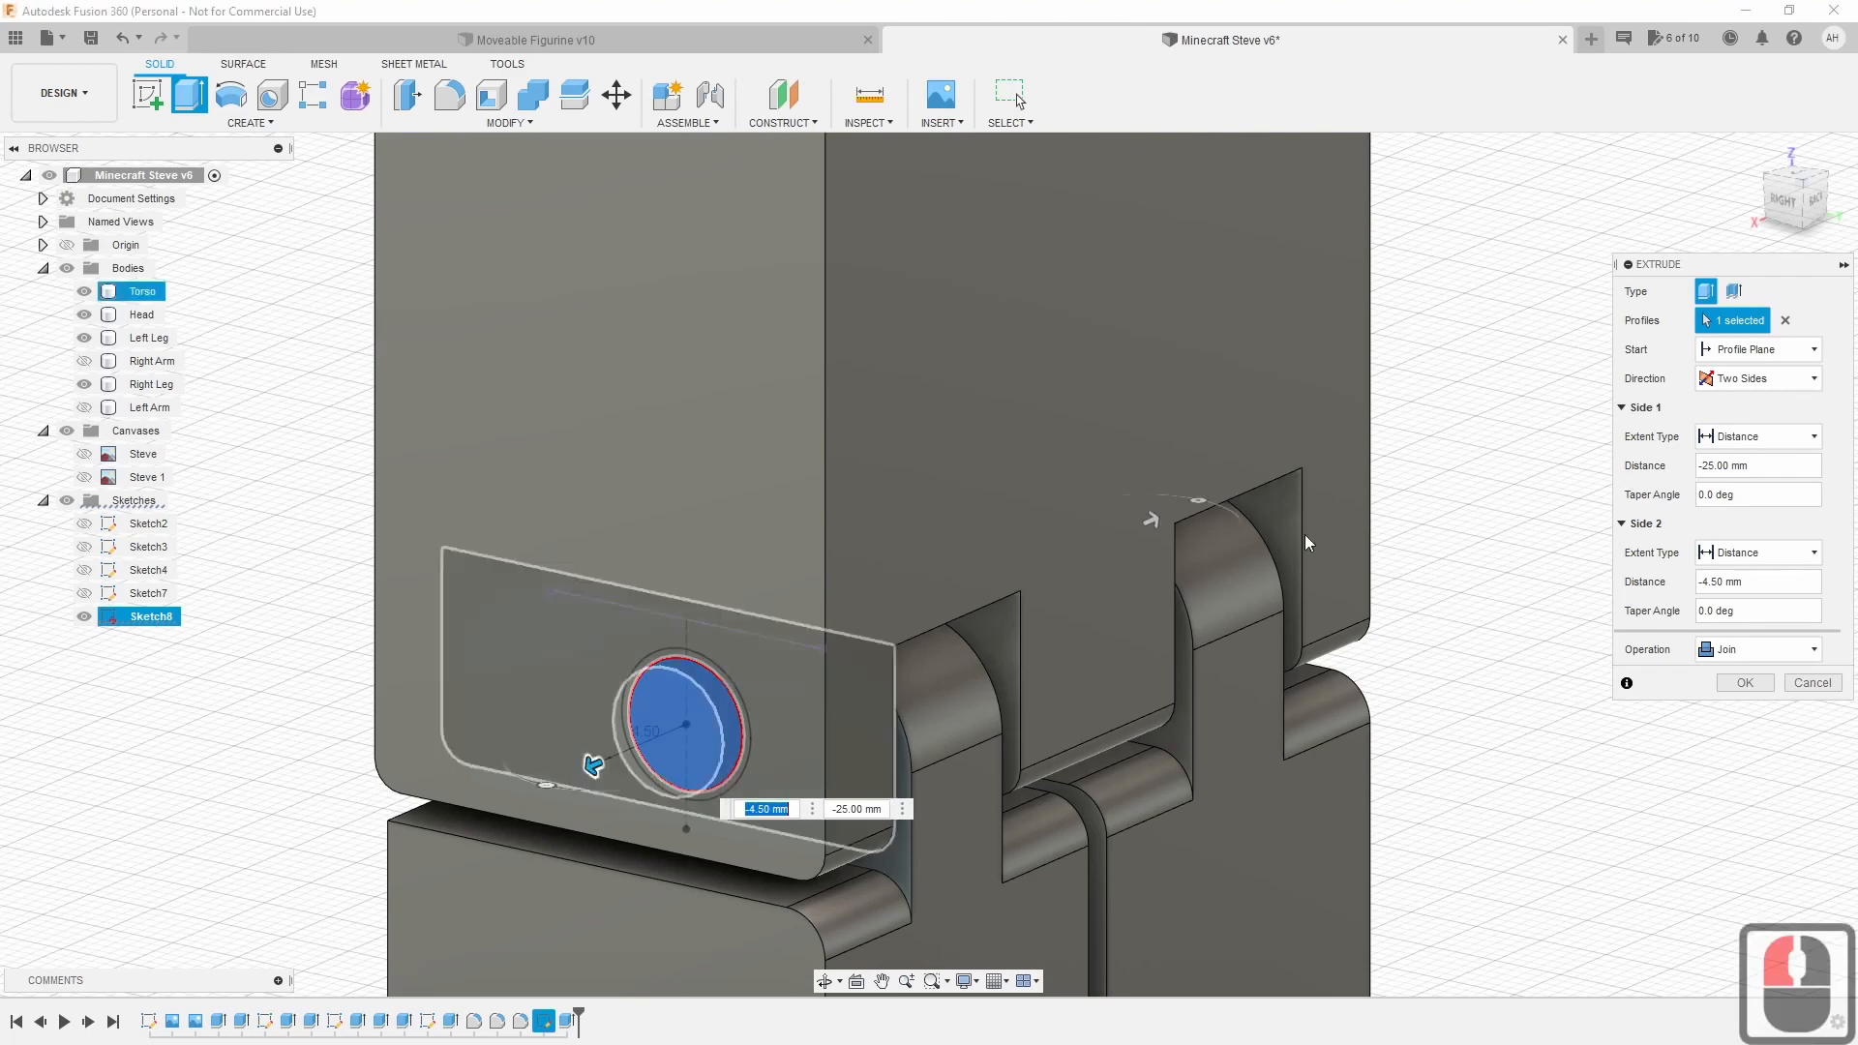
{"action": "left_click_drag", "start_coordinate": [1151, 519], "coordinate": [1196, 499]}
{"action": "middle_click_drag", "start_coordinate": [1196, 499], "coordinate": [1452, 750], "text": "shift"}
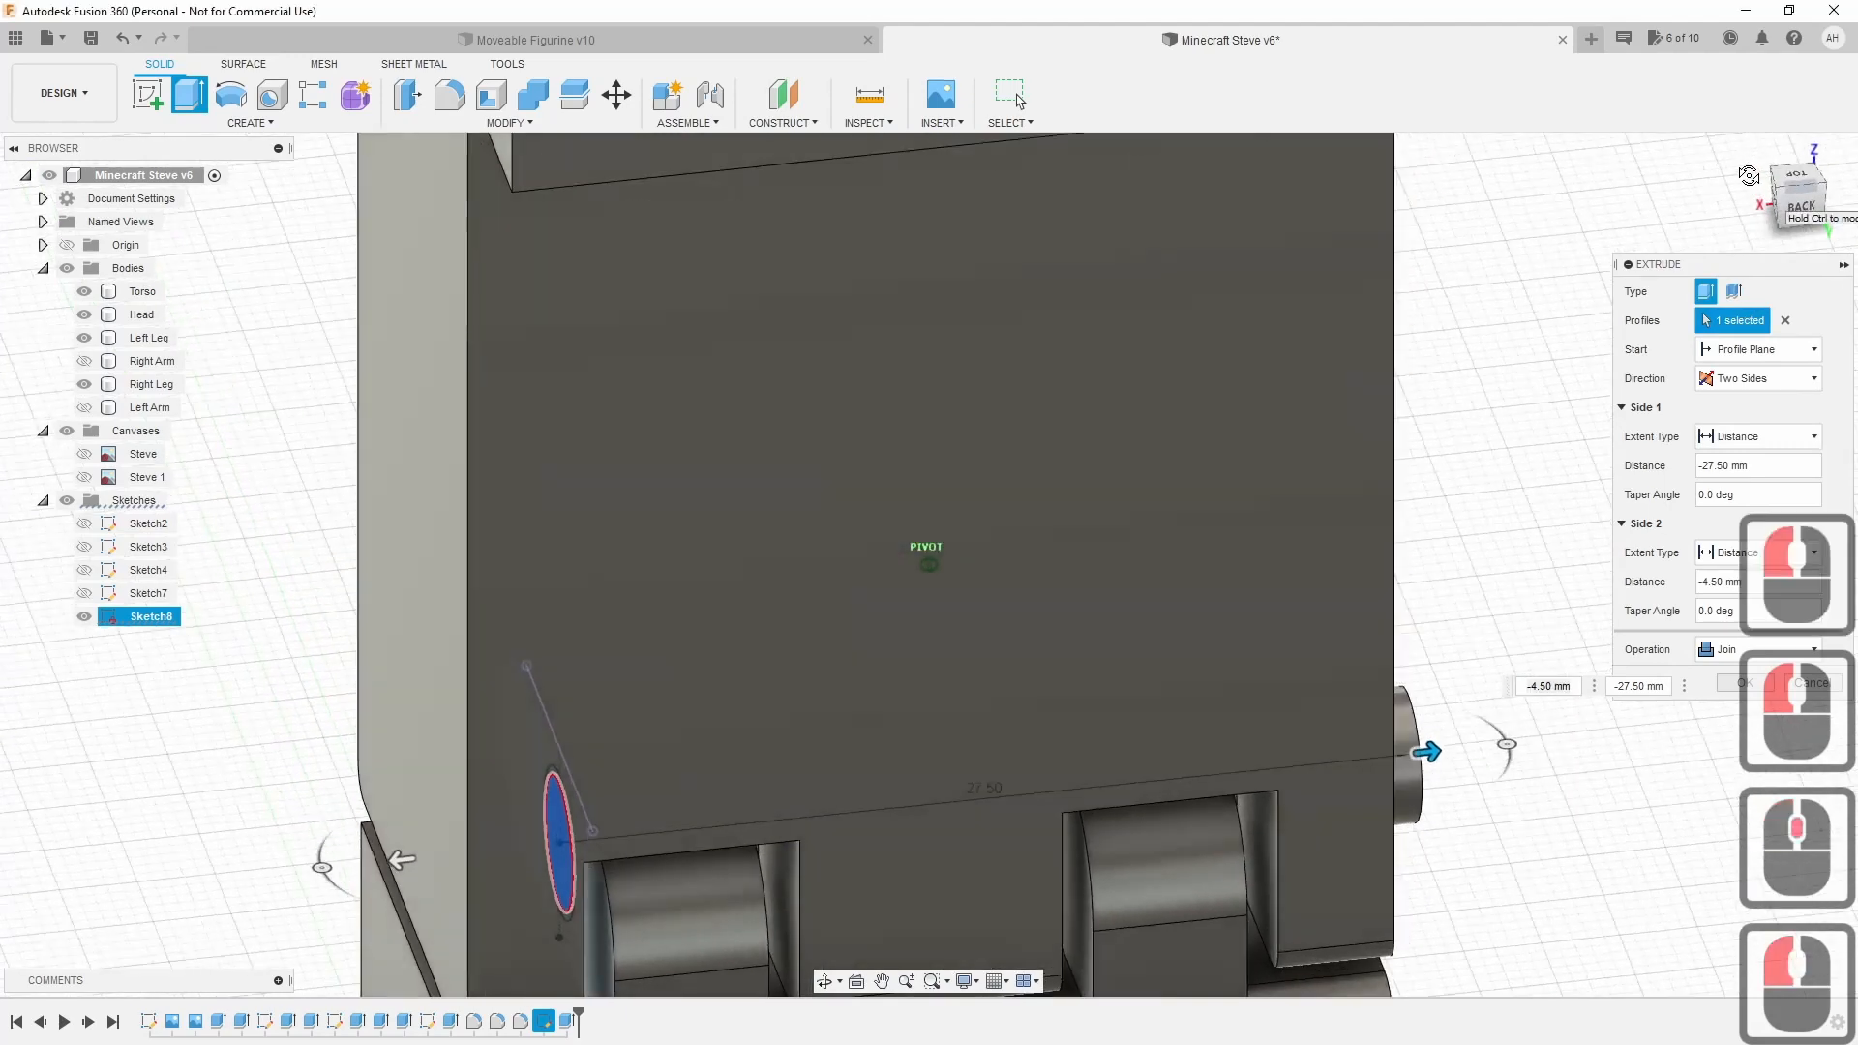
{"action": "left_click_drag", "start_coordinate": [1452, 750], "coordinate": [1405, 756]}
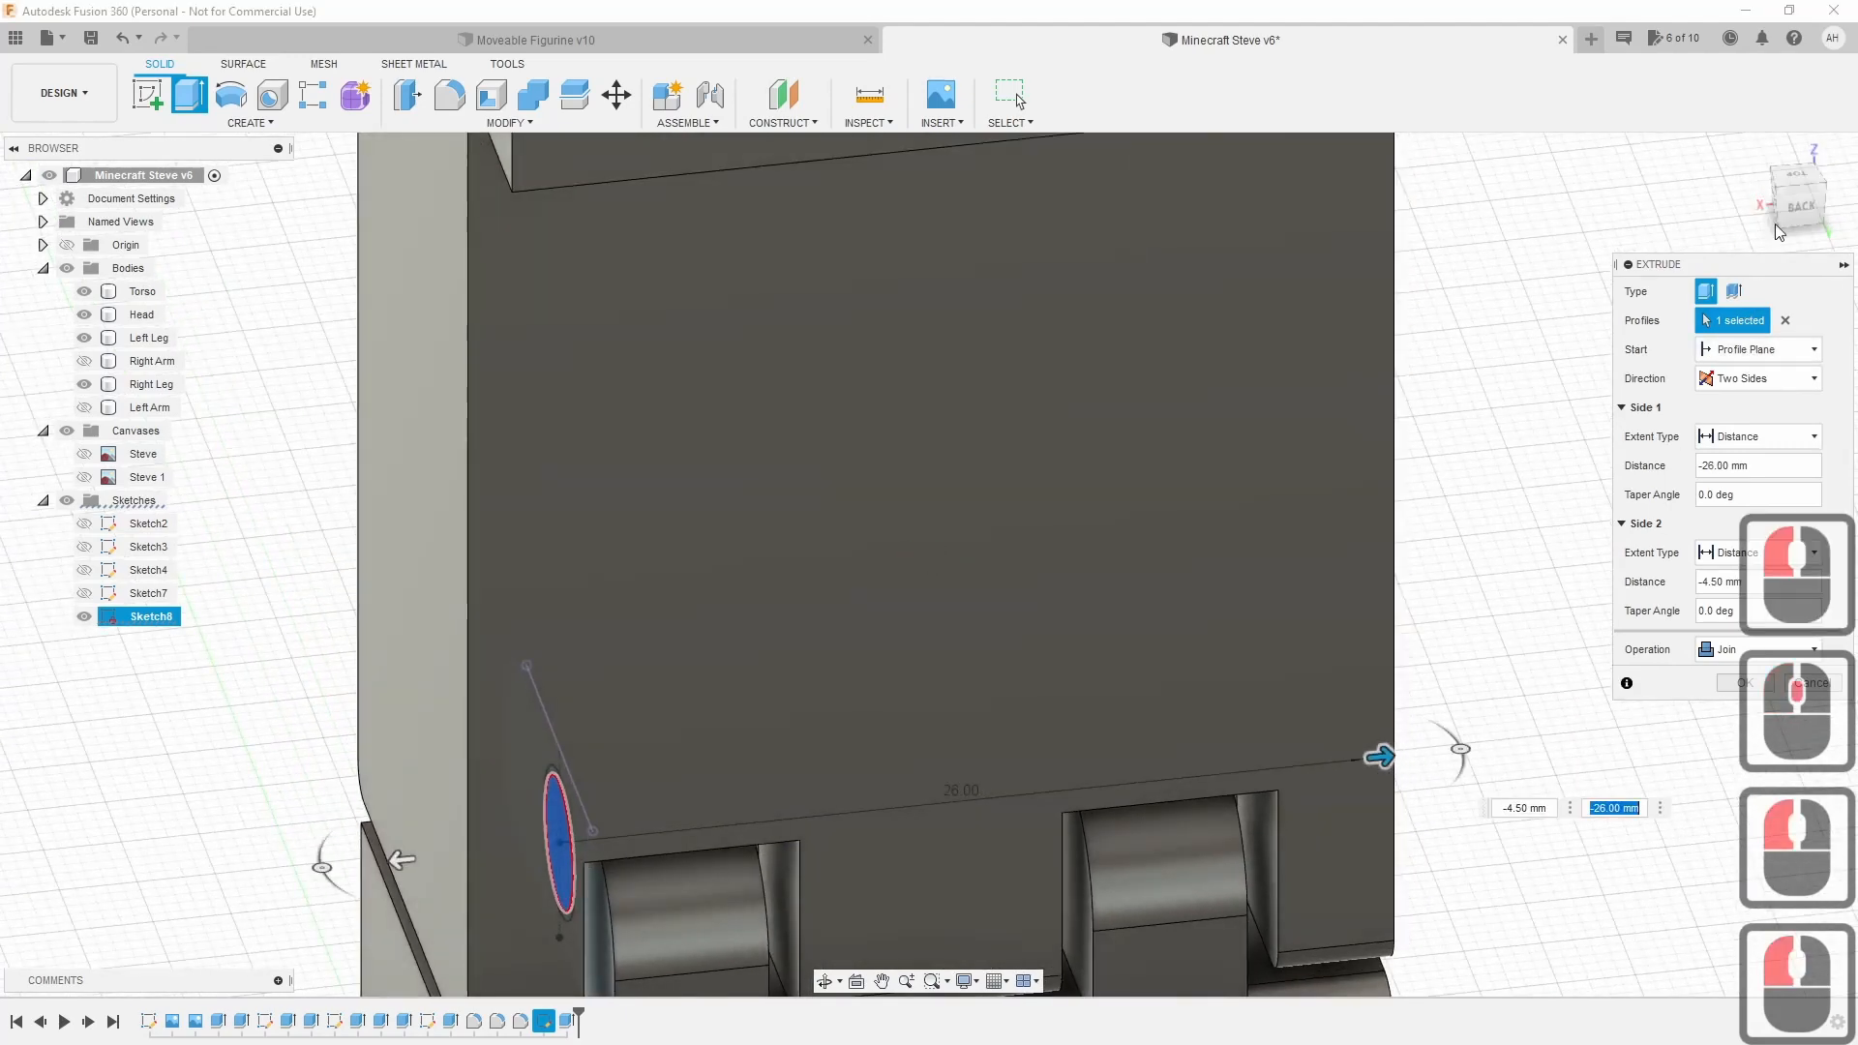
{"action": "left_click", "coordinate": [1763, 197]}
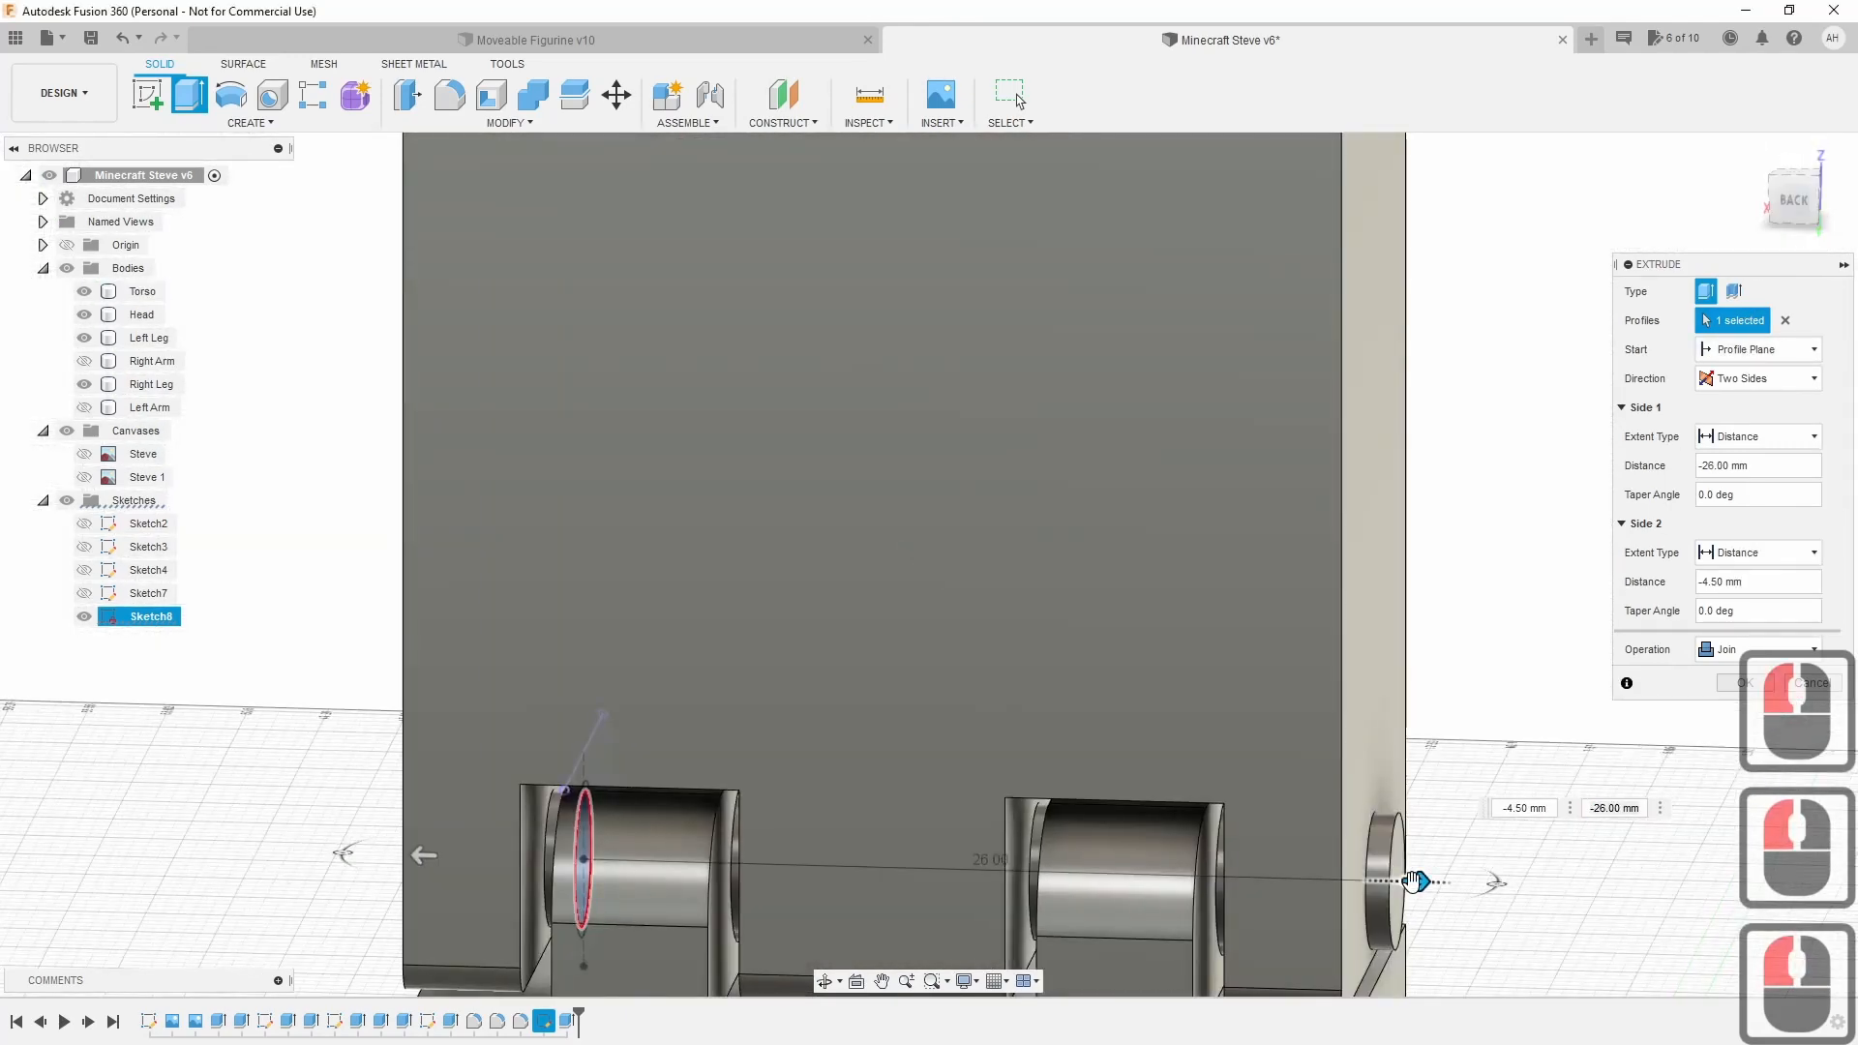
{"action": "left_click_drag", "start_coordinate": [1412, 880], "coordinate": [1386, 881]}
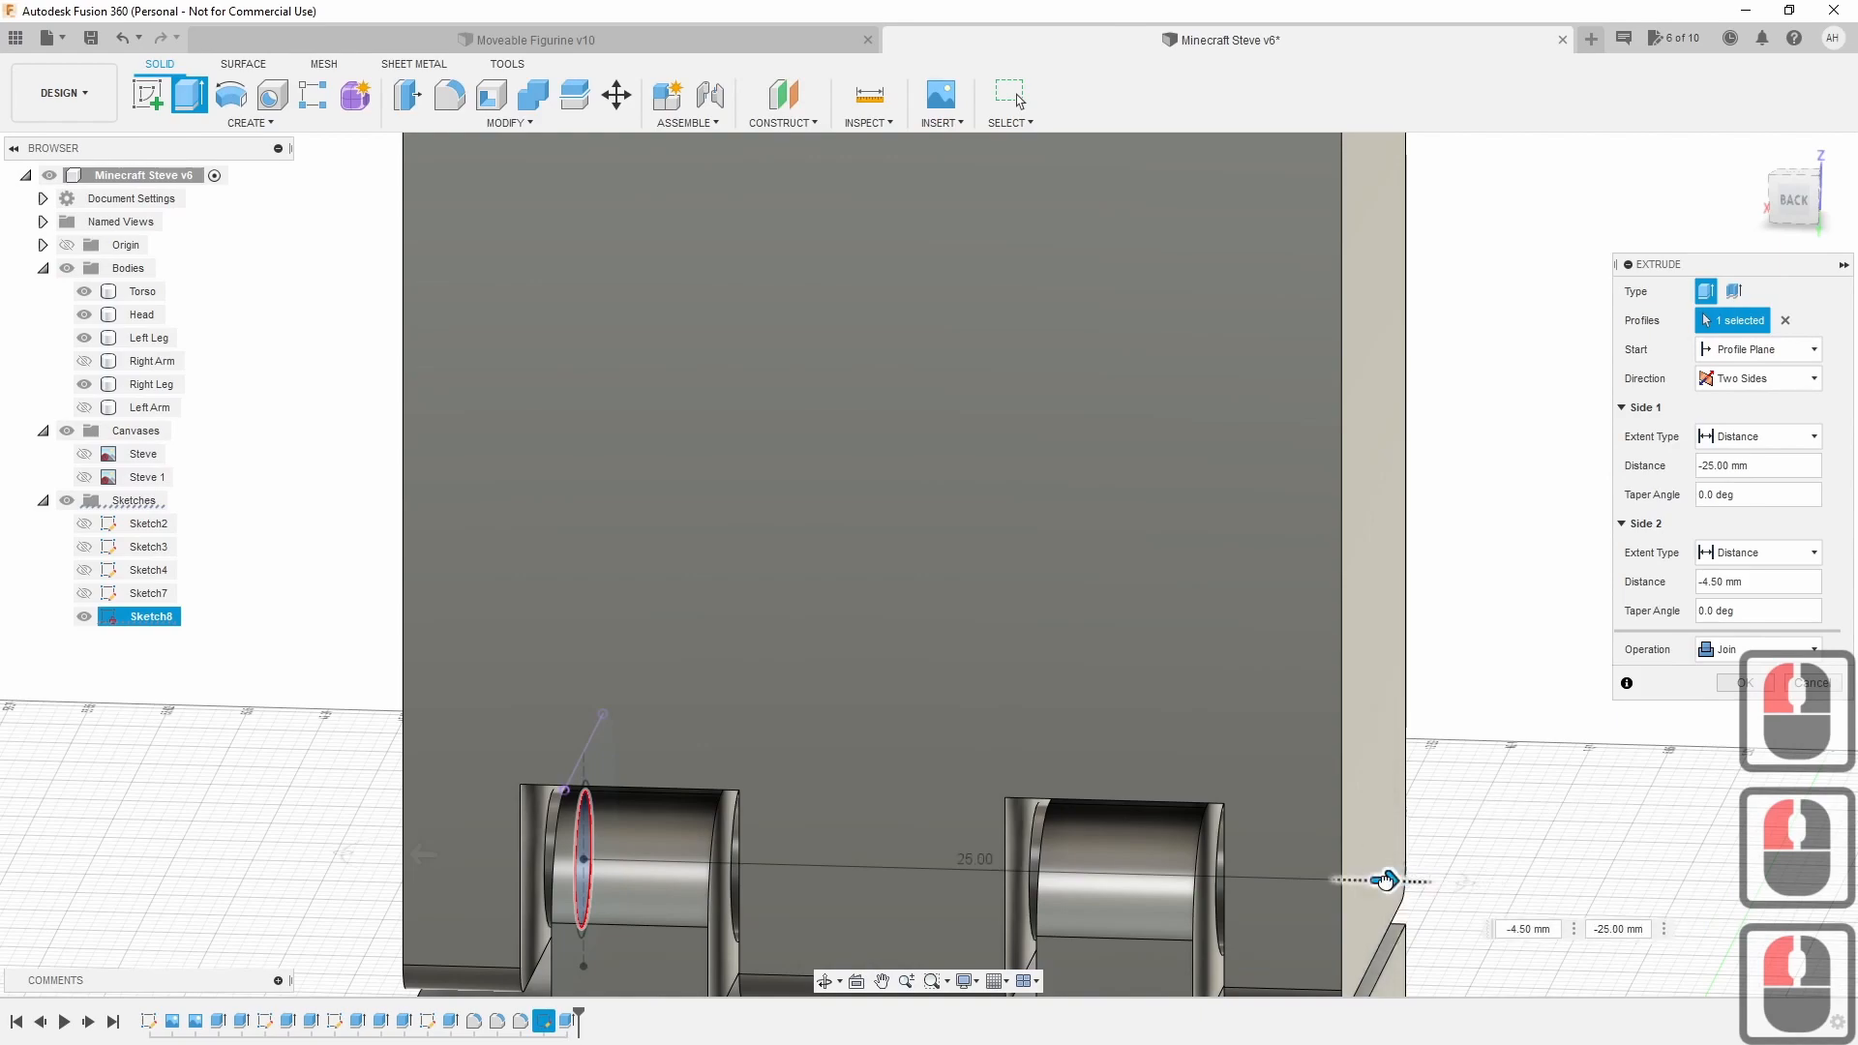
{"action": "left_click", "coordinate": [1726, 683]}
{"action": "mouse_move", "coordinate": [927, 557]}
{"action": "middle_mouse_down", "text": "shift"}
{"action": "mouse_move", "coordinate": [1007, 563]}
{"action": "mouse_move", "coordinate": [970, 560]}
{"action": "middle_mouse_up", "text": "shift"}
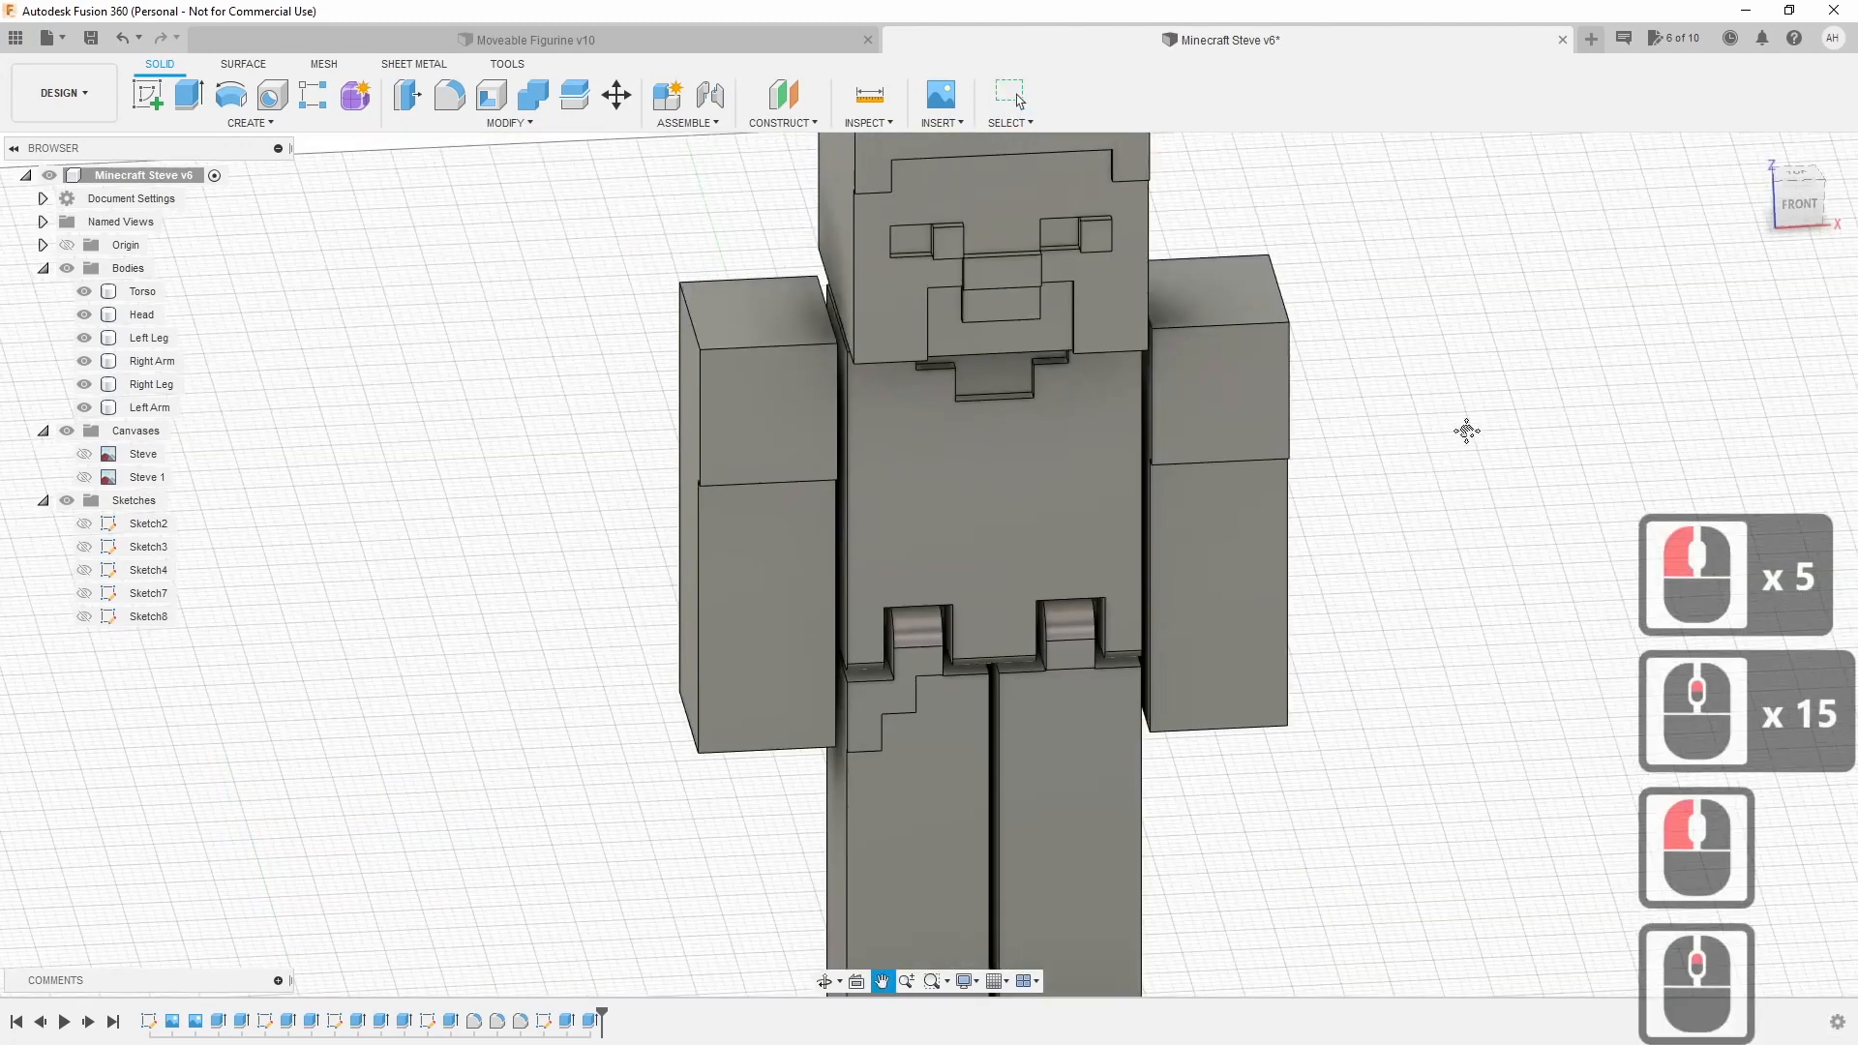
Pick out the Right Arm and Left Arm bodies in the browser, then clear the selection.
{"action": "scroll", "coordinate": [1580, 427], "scroll_direction": "up", "scroll_amount": 3}
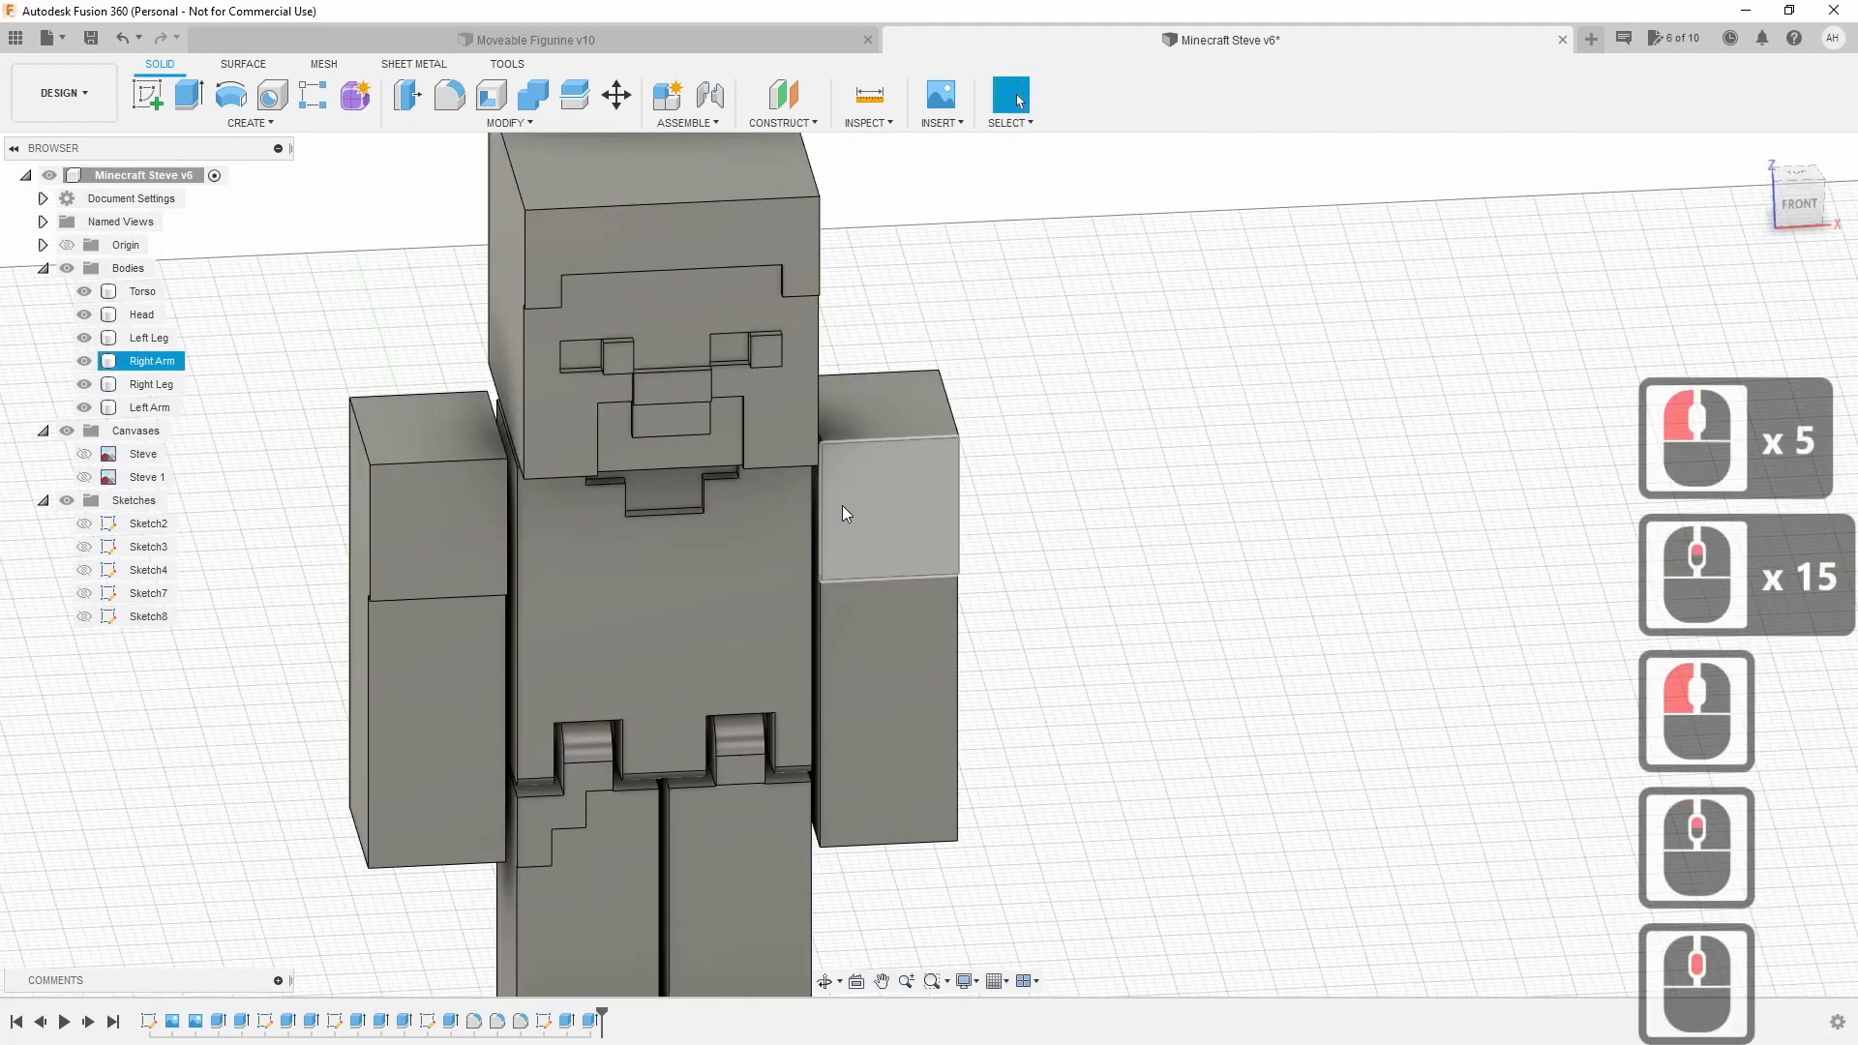
{"action": "left_click", "coordinate": [156, 361]}
{"action": "left_click", "coordinate": [160, 363]}
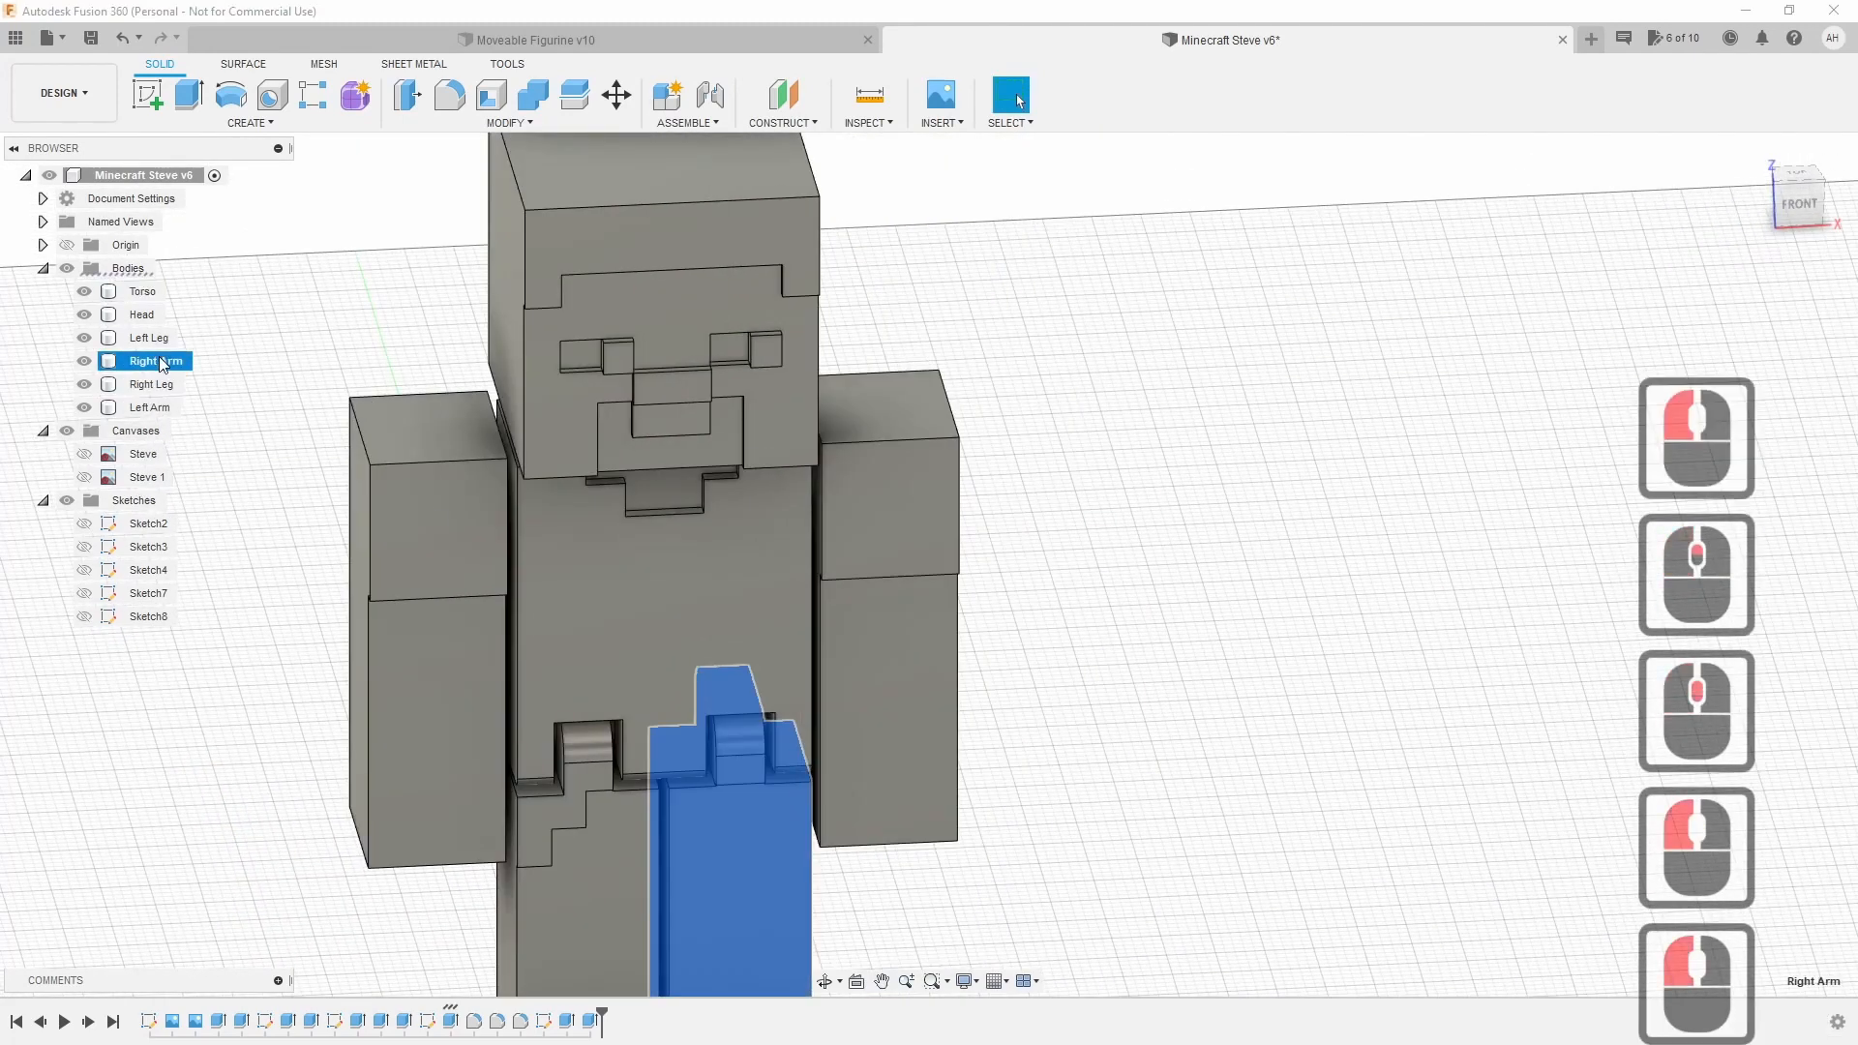
{"action": "left_click", "coordinate": [152, 407]}
{"action": "left_click", "coordinate": [226, 487]}
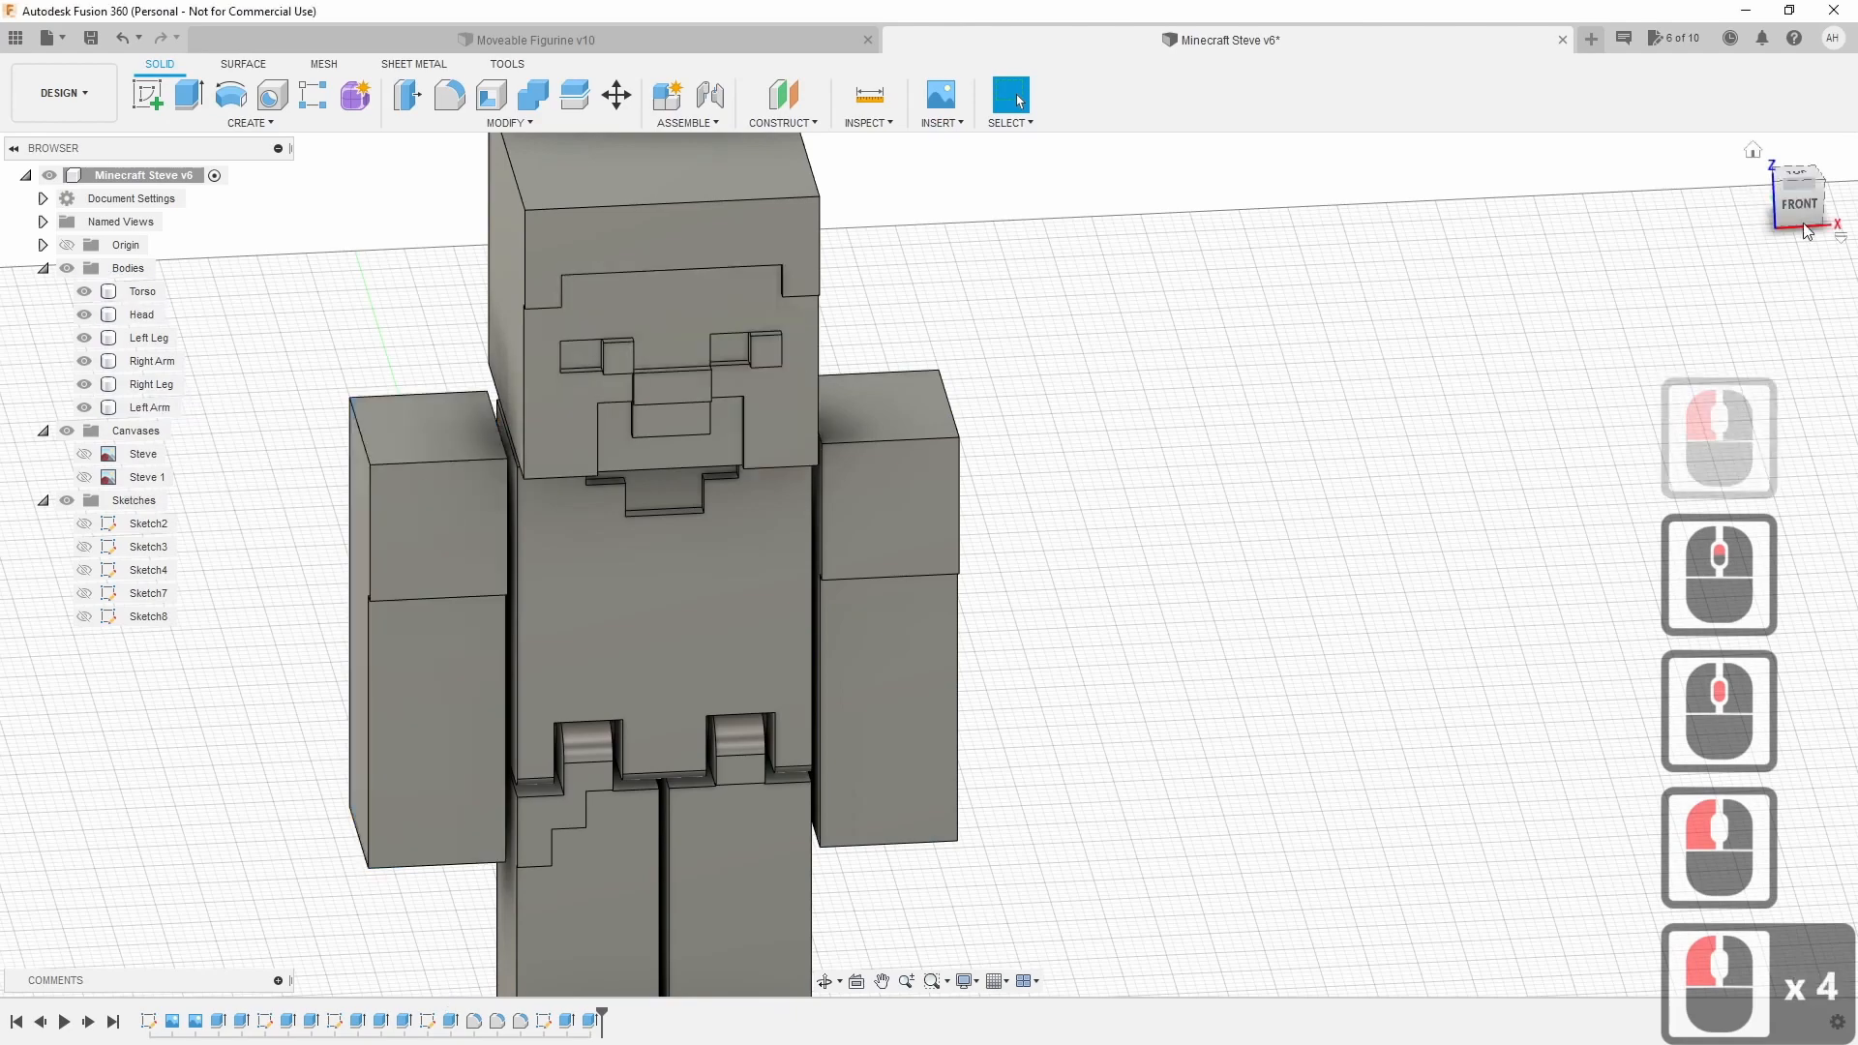
Show the whole figurine centred in the FRONT view to check both hip pins.
{"action": "left_click", "coordinate": [1796, 198]}
{"action": "middle_click_drag", "start_coordinate": [1066, 600], "coordinate": [1200, 668]}
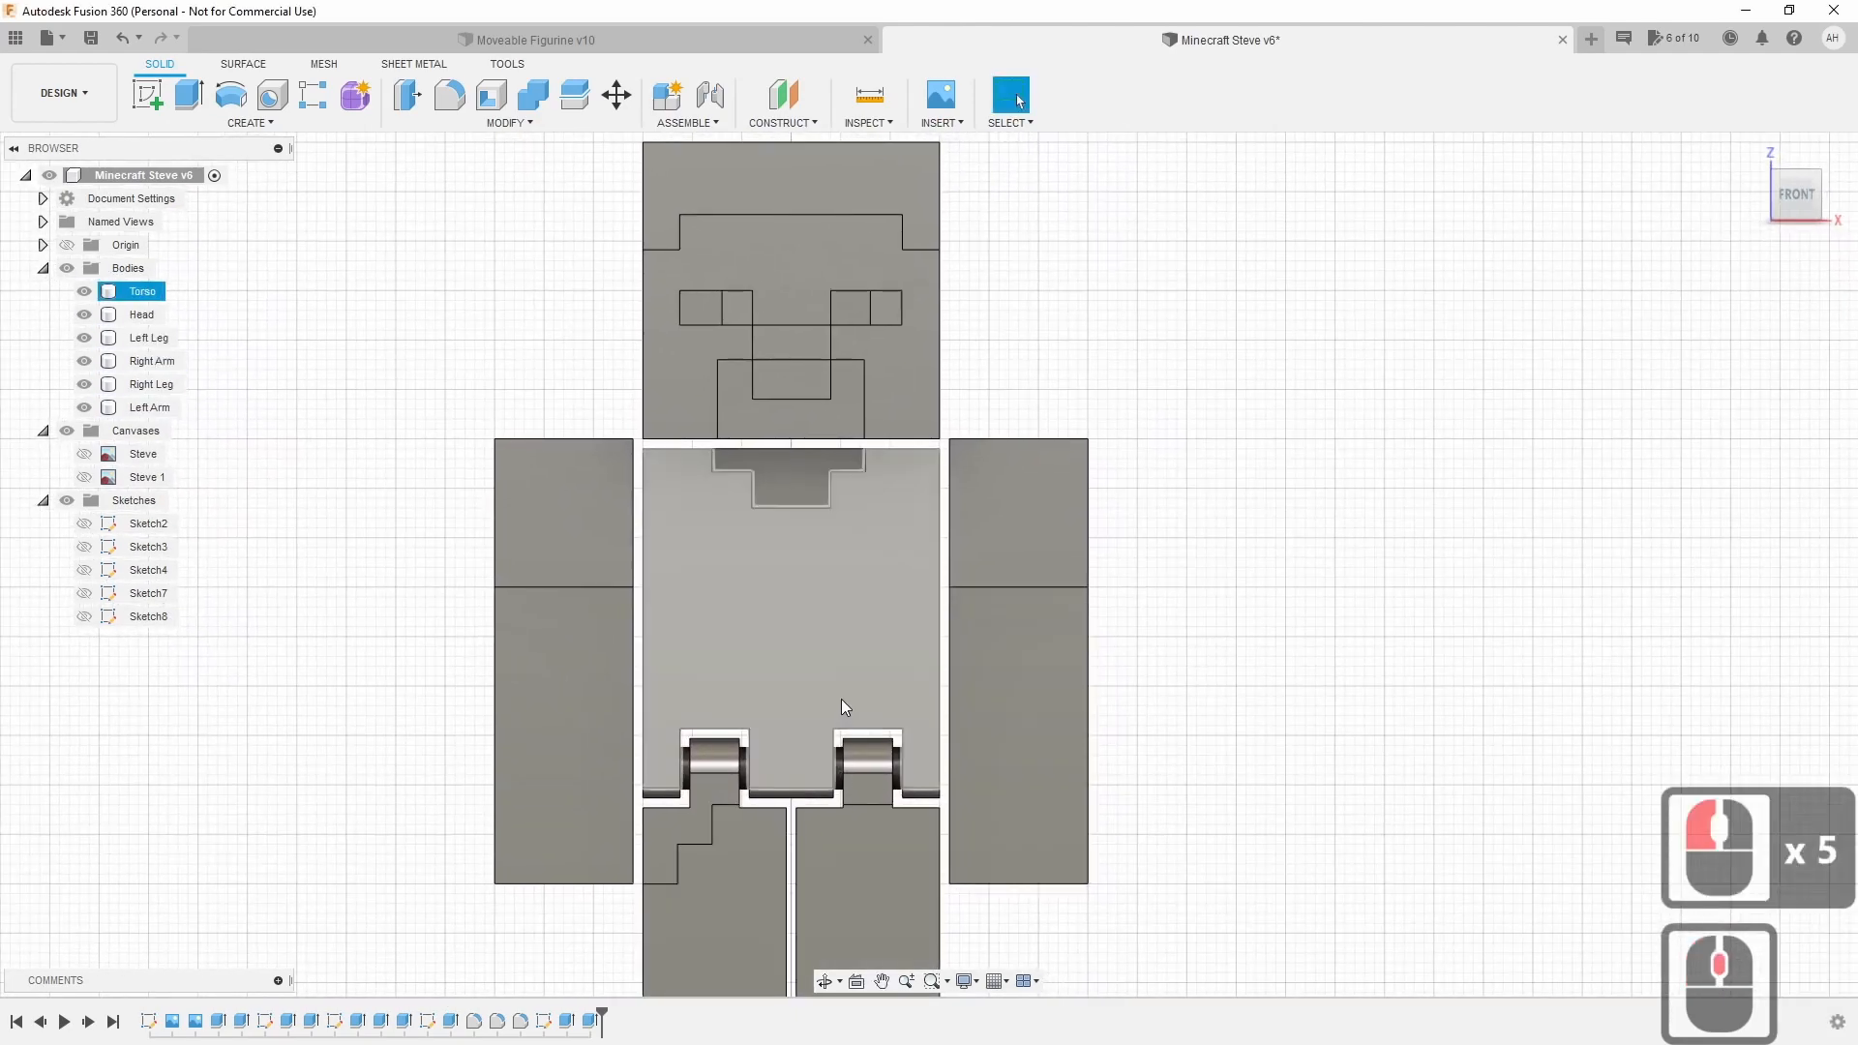
{"action": "scroll", "coordinate": [824, 689], "scroll_direction": "down", "scroll_amount": 5}
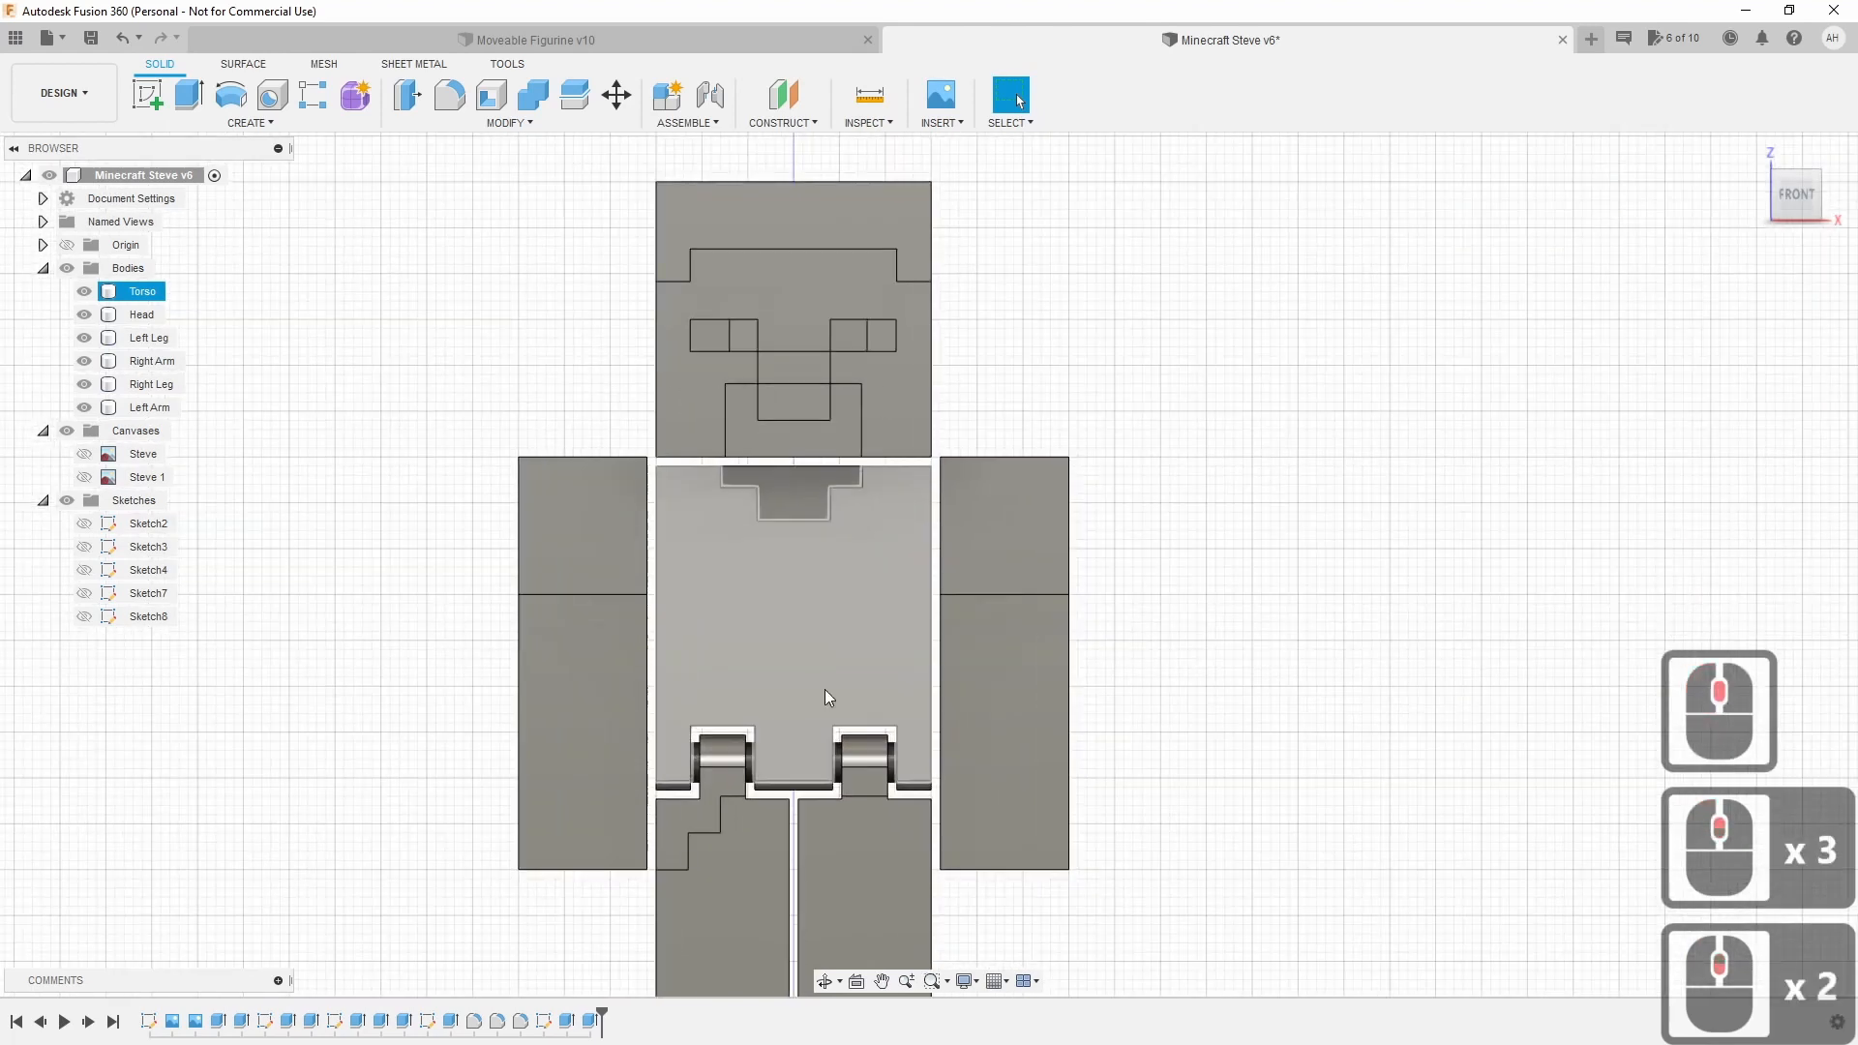
{"action": "middle_click_drag", "start_coordinate": [825, 689], "coordinate": [904, 688]}
{"action": "middle_click", "coordinate": [913, 658]}
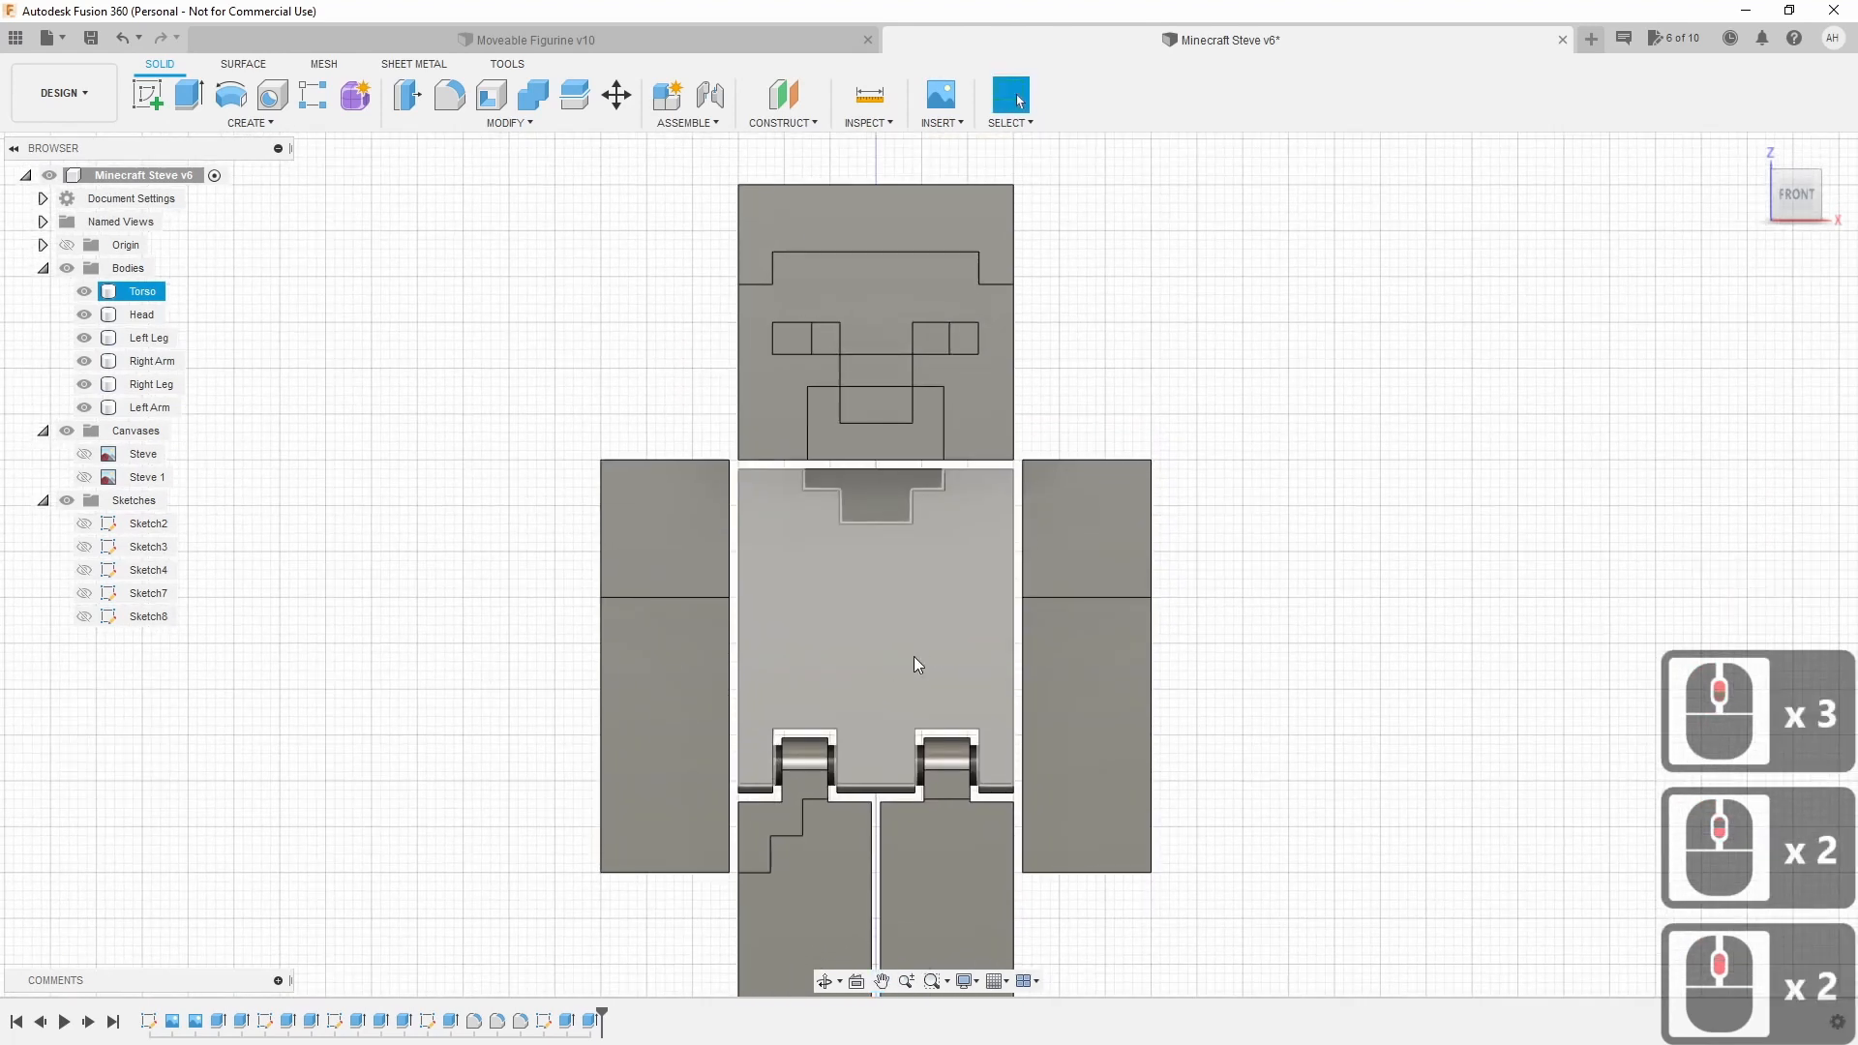